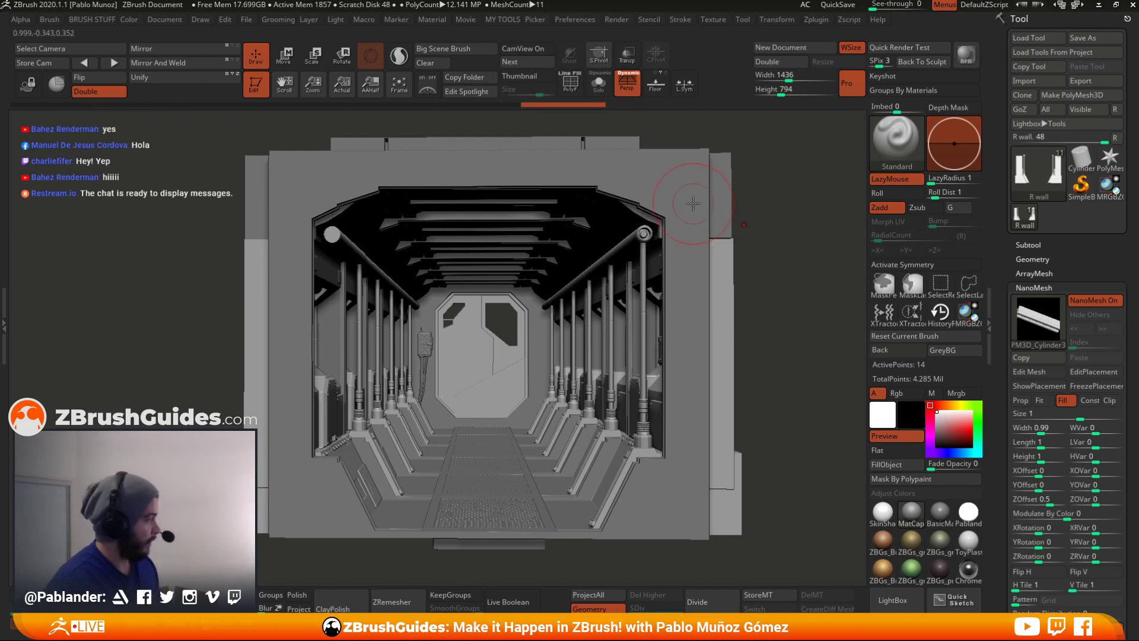
- Switch to the browser and read the First Contact 2020 contest page's challenge description and submission deadline
mouse_move(790, 228)
left_mouse_down("alt")
mouse_move(803, 224)
mouse_move(795, 234)
left_mouse_up("alt")
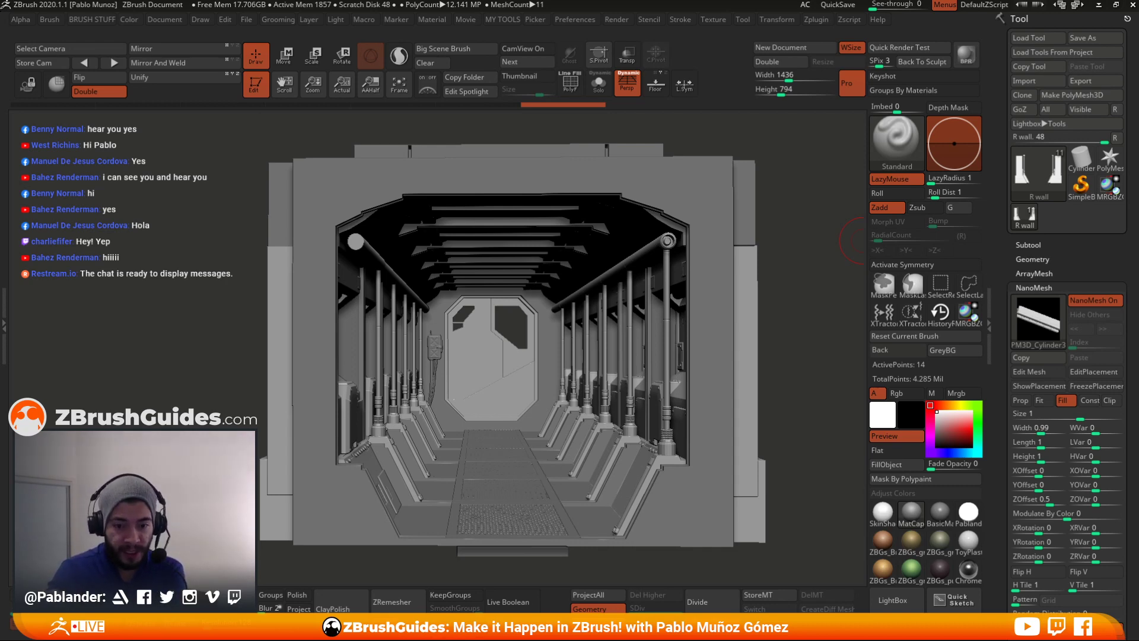
key("alt+Tab")
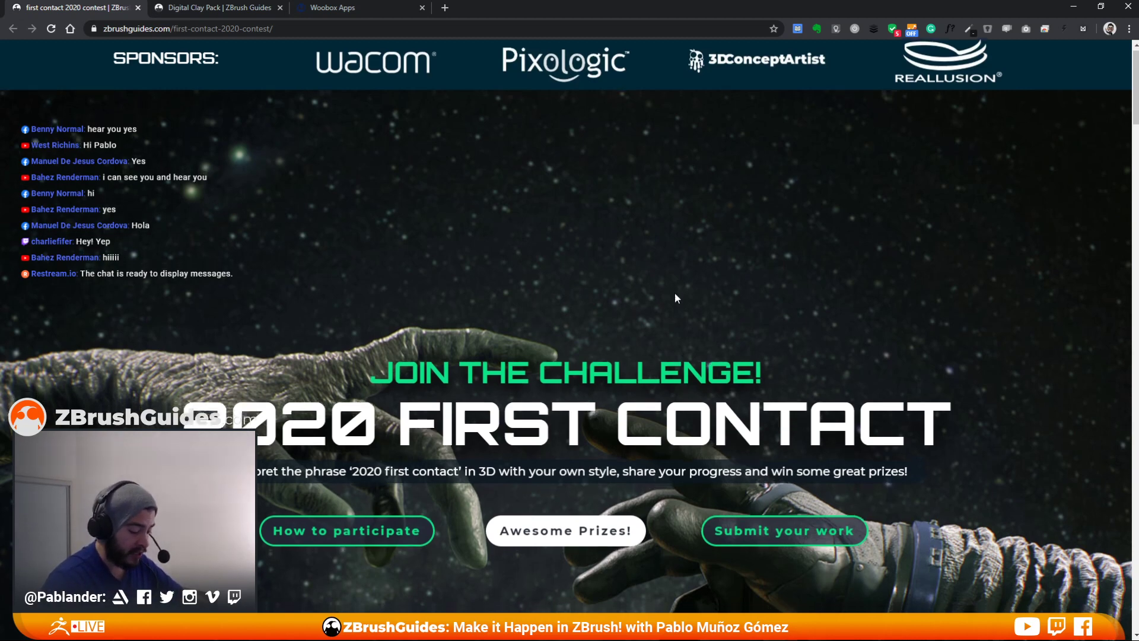
scroll(674, 292, "down", 2)
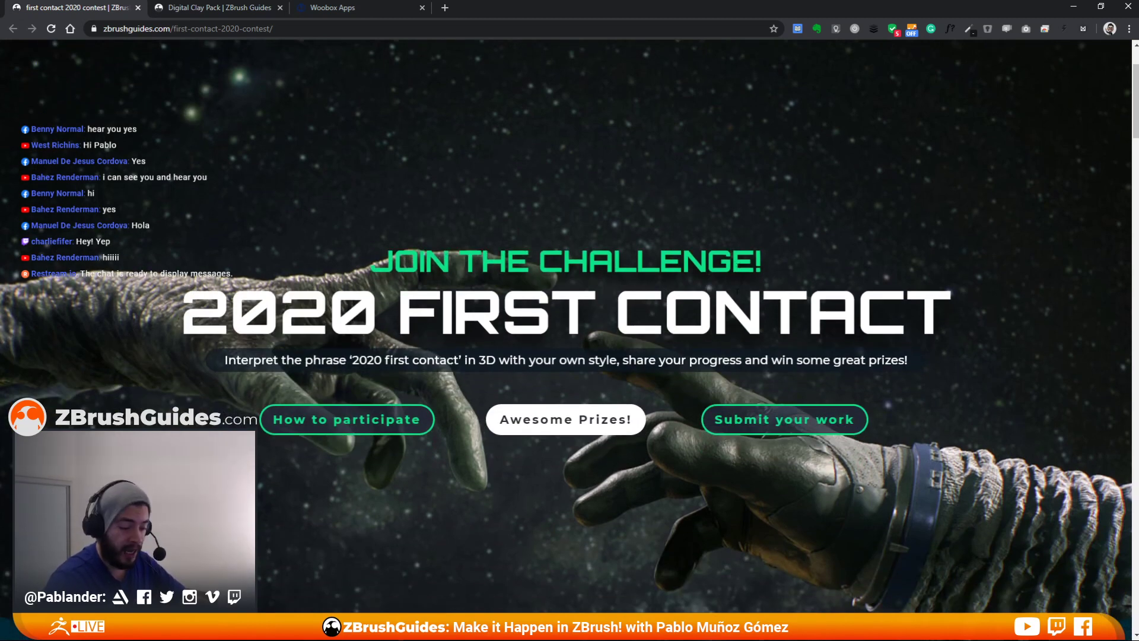
scroll(716, 341, "down", 4)
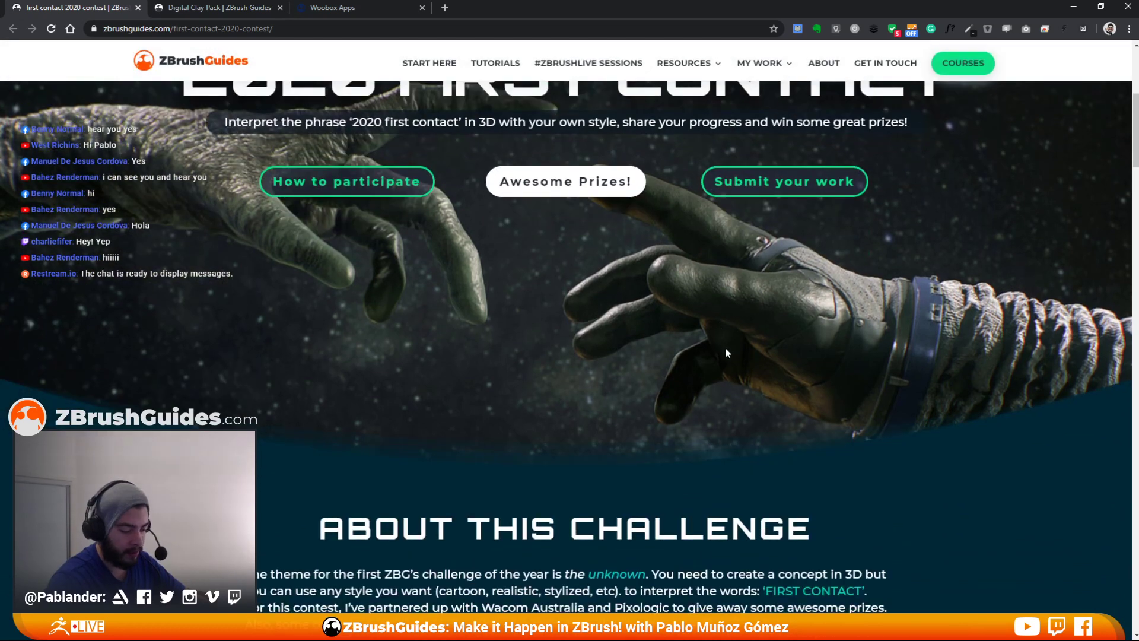
scroll(703, 330, "down", 5)
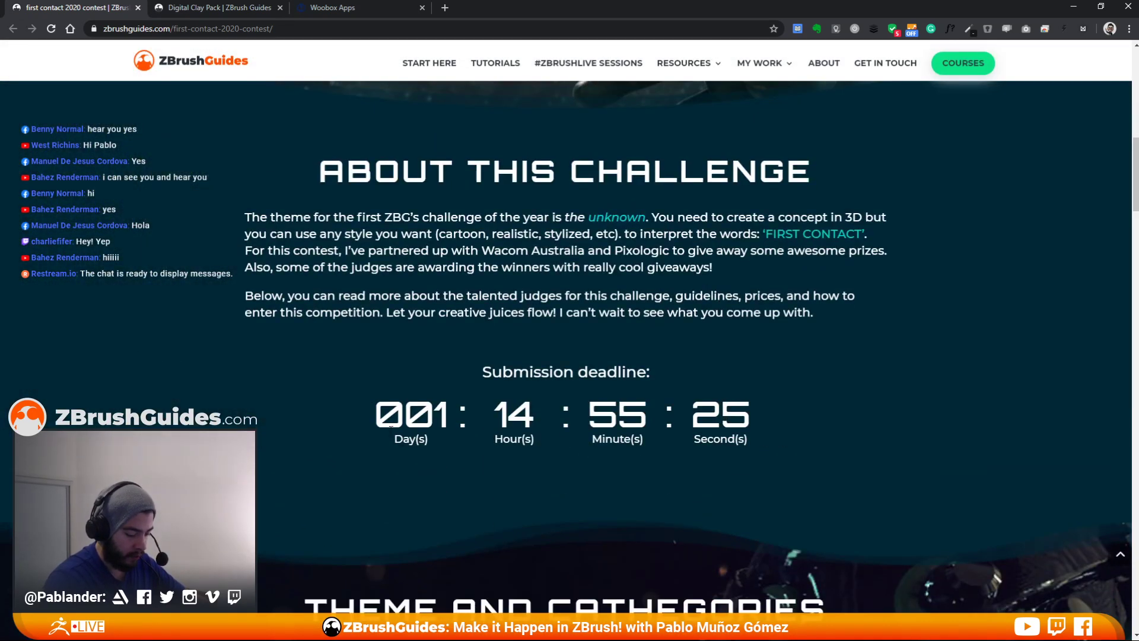
double_click(383, 420)
left_click(386, 419)
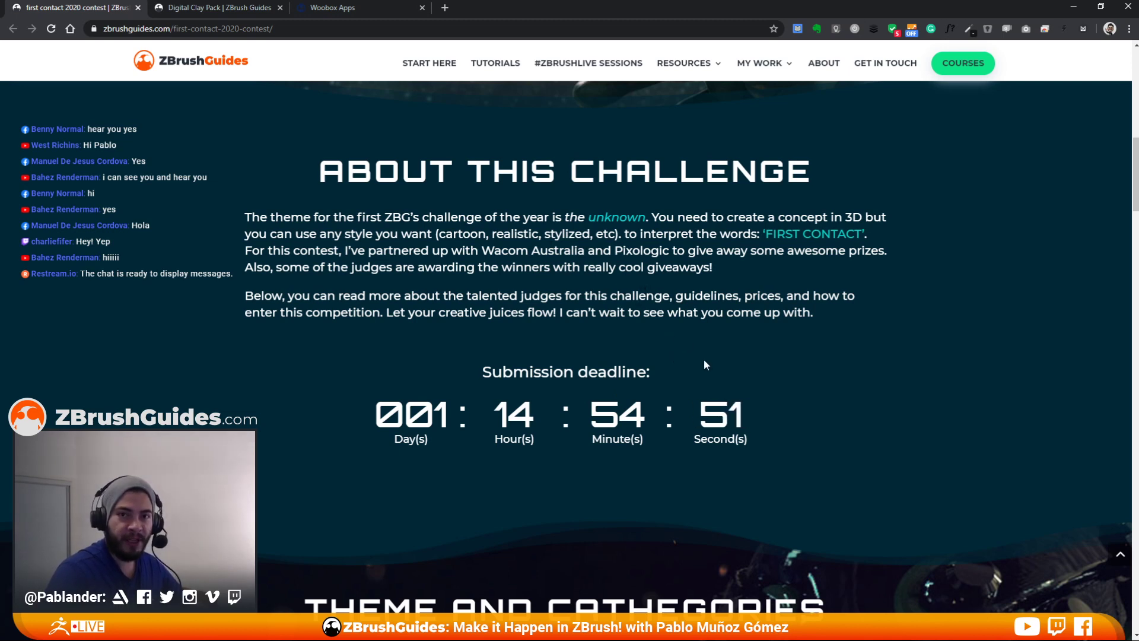
- Look through the contest page's guidelines and submission form, dismissing the sharing pop-up
scroll(714, 376, "up", 4)
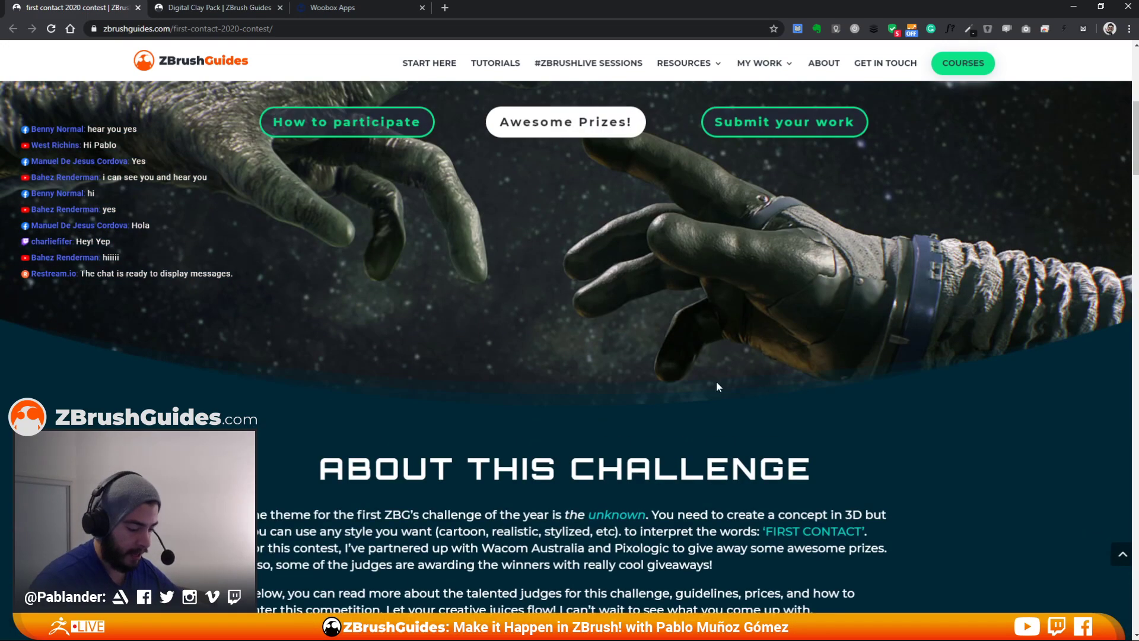
scroll(714, 392, "down", 20)
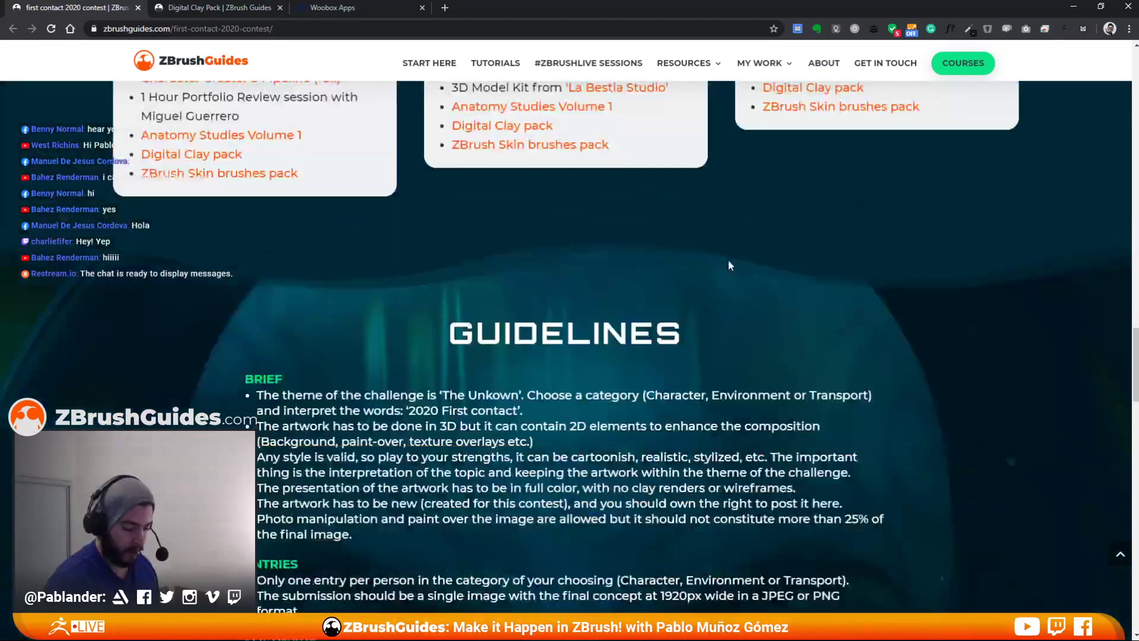
scroll(728, 280, "down", 15)
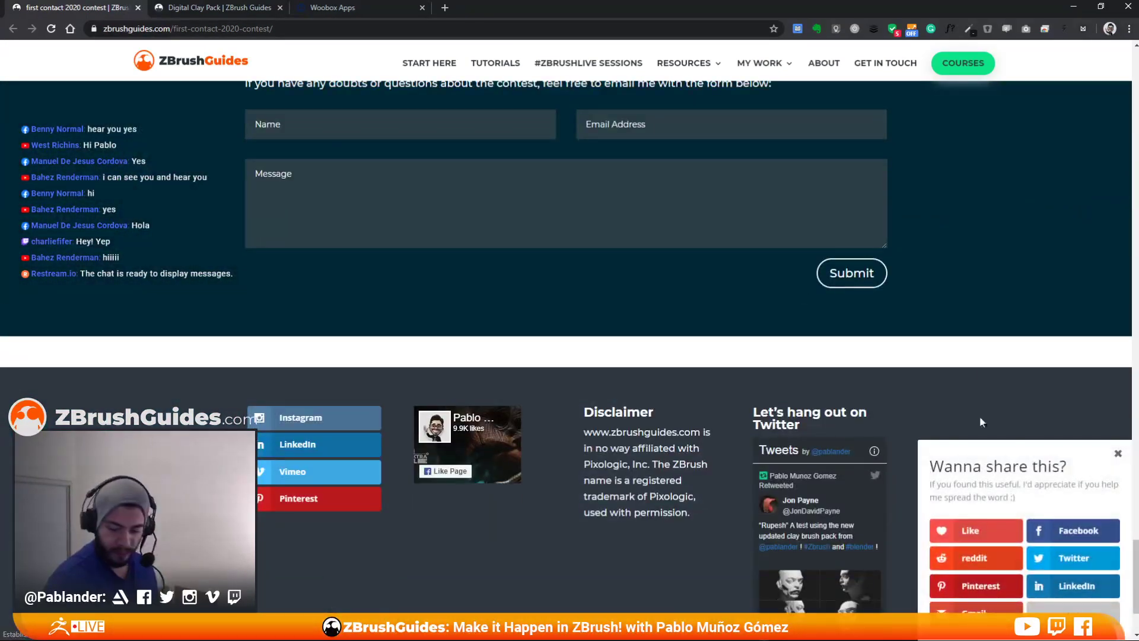
left_click(1118, 453)
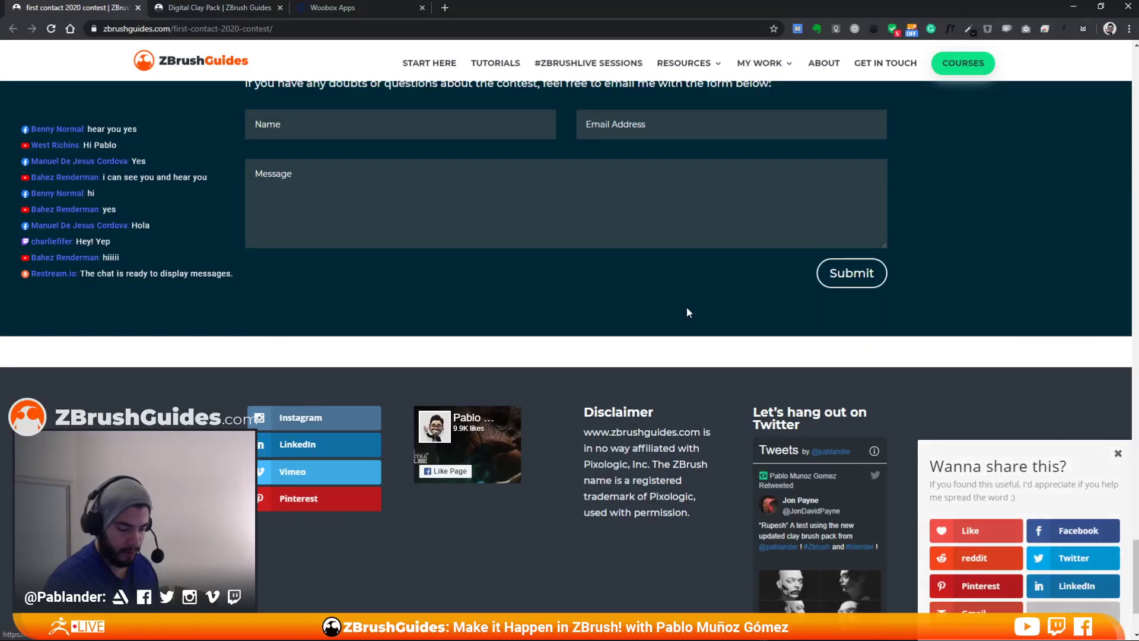
scroll(731, 311, "up", 6)
scroll(617, 314, "up", 1)
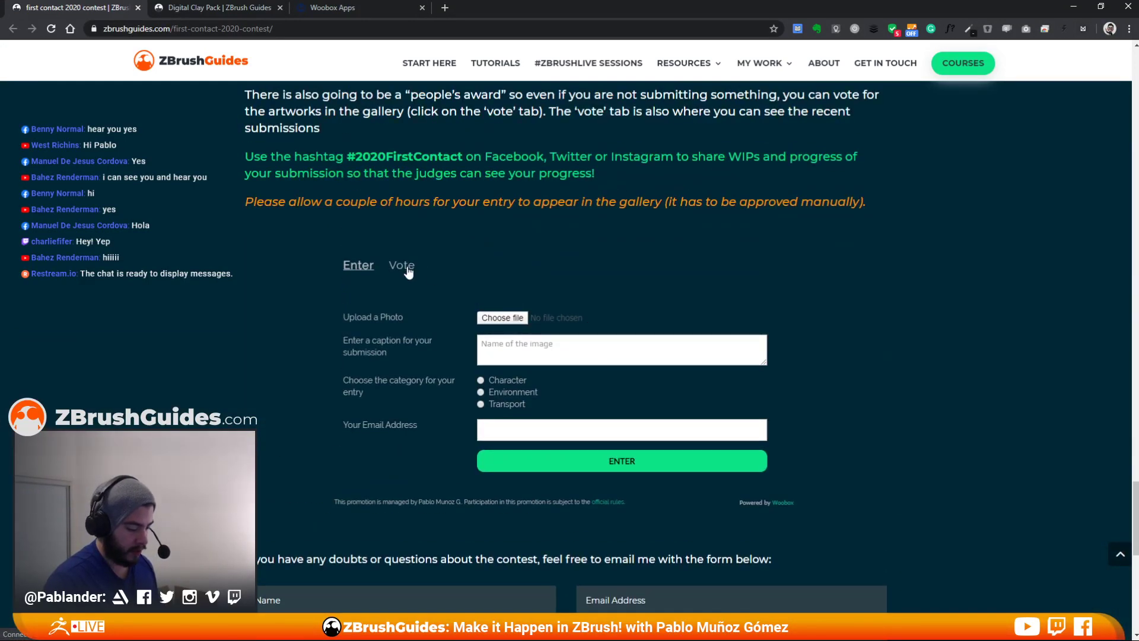
- Open the Vote gallery of the contest and browse the submitted artworks
left_click(407, 268)
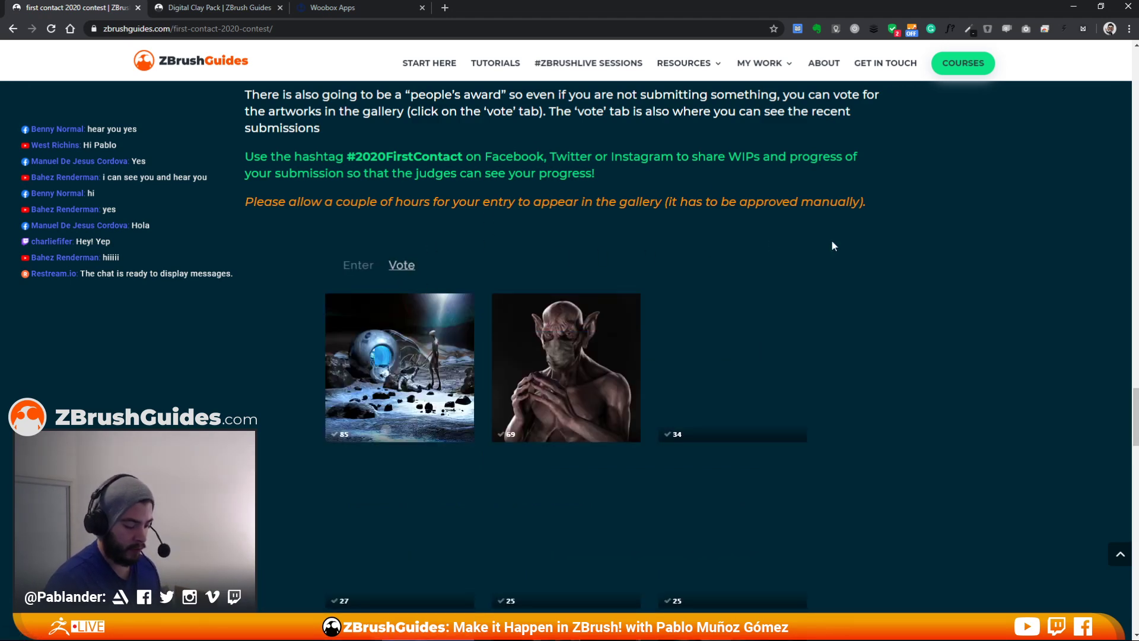
scroll(891, 259, "down", 2)
scroll(884, 252, "down", 8)
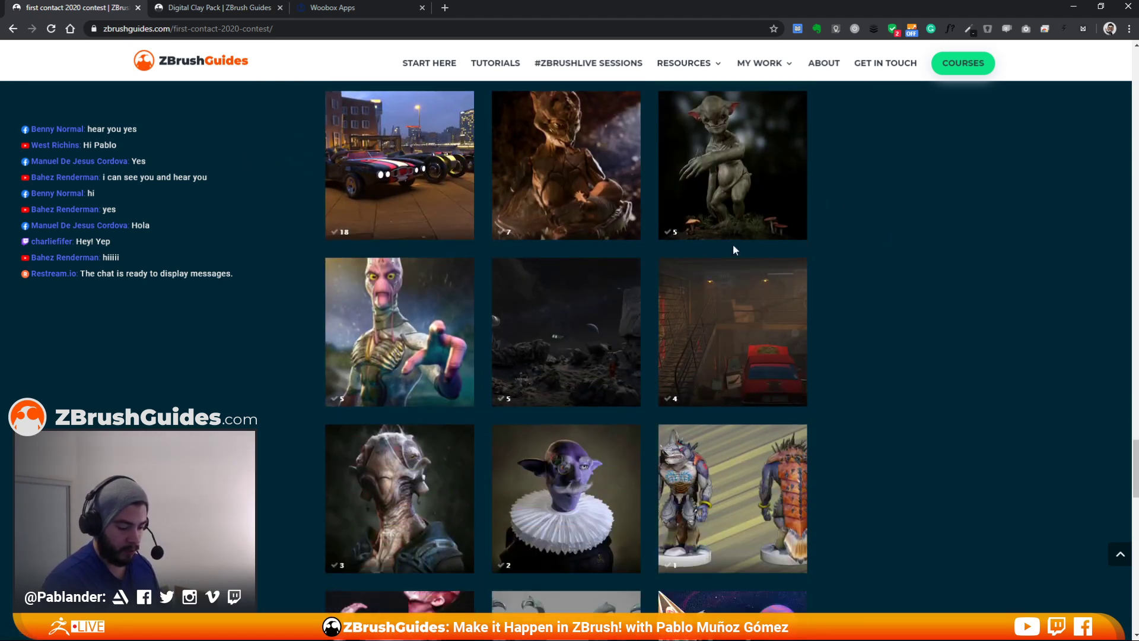
scroll(543, 251, "down", 2)
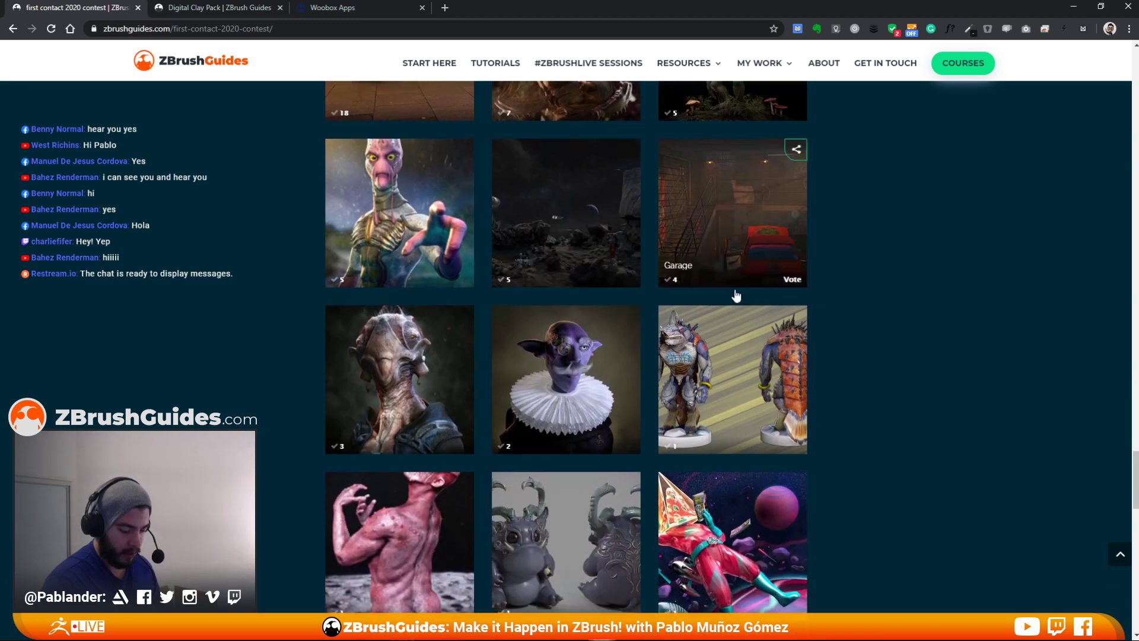
scroll(931, 334, "down", 3)
scroll(929, 332, "down", 5)
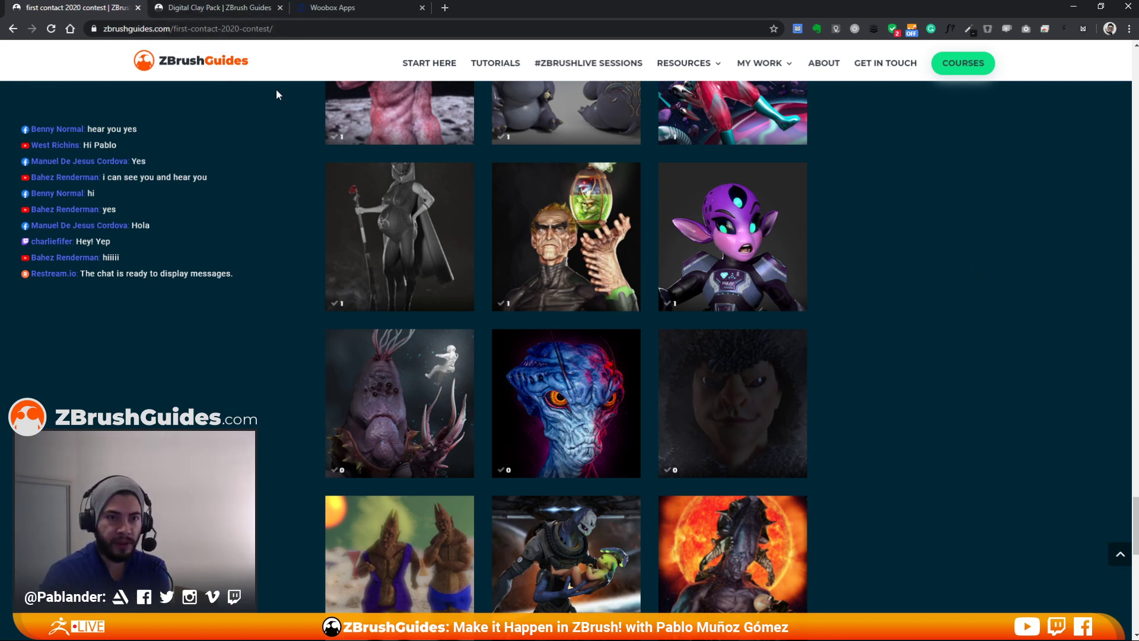
- Switch to the Digital Clay Pack page and look over its introduction and brush previews
left_click(223, 7)
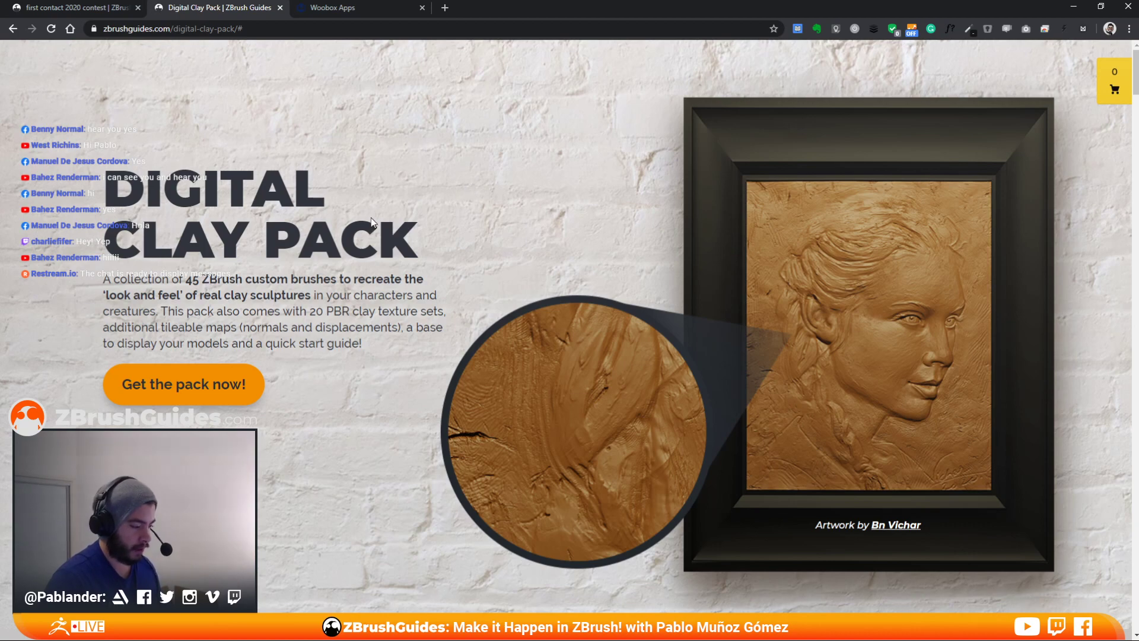
scroll(437, 187, "down", 3)
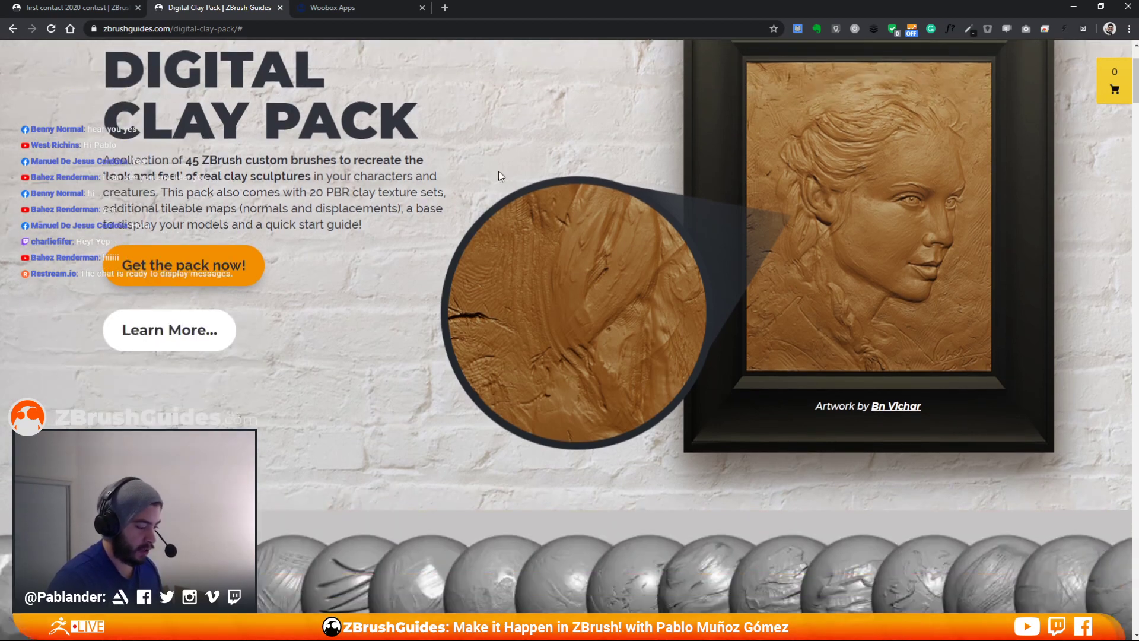
scroll(768, 194, "down", 5)
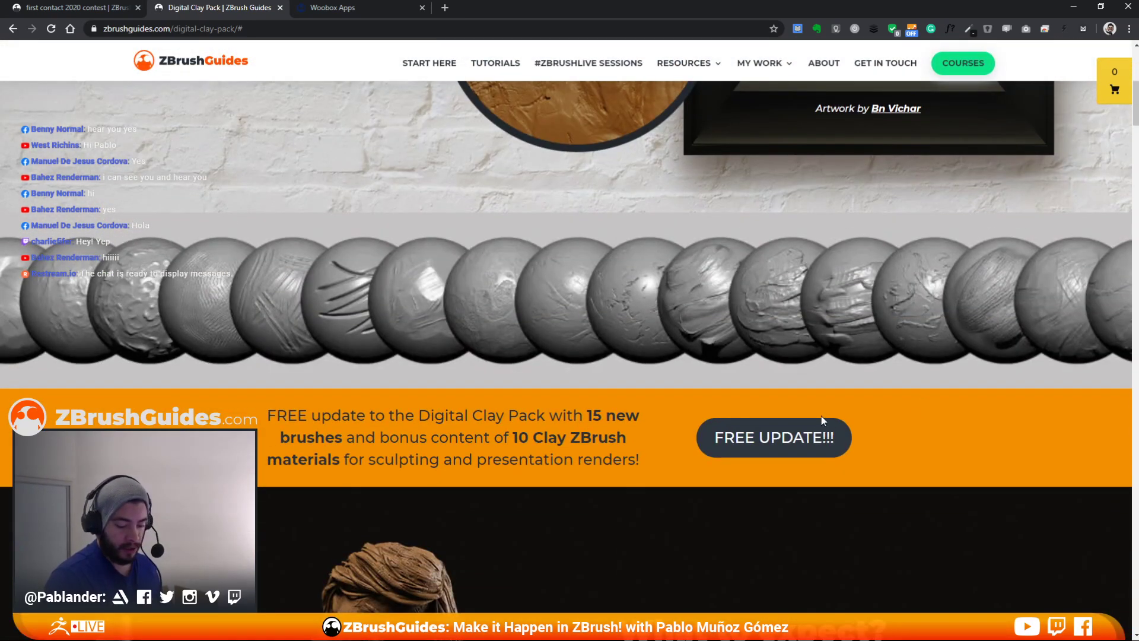
- Open the Digital Clay Pack's free update details, play the brush demo video, and close the overlay
left_click(790, 437)
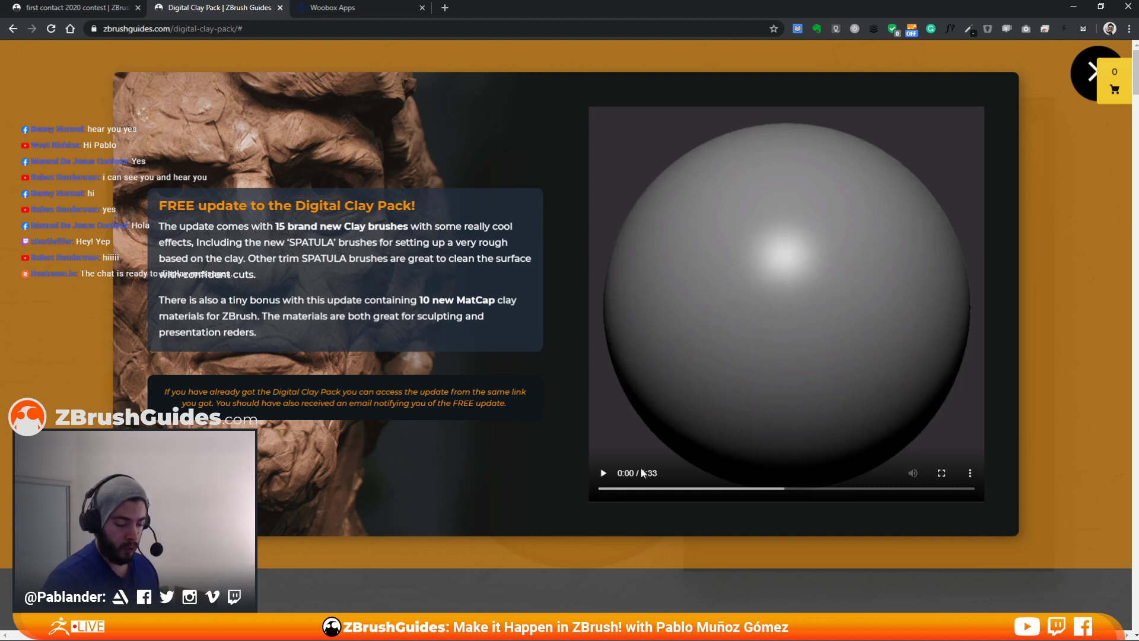
left_click(603, 472)
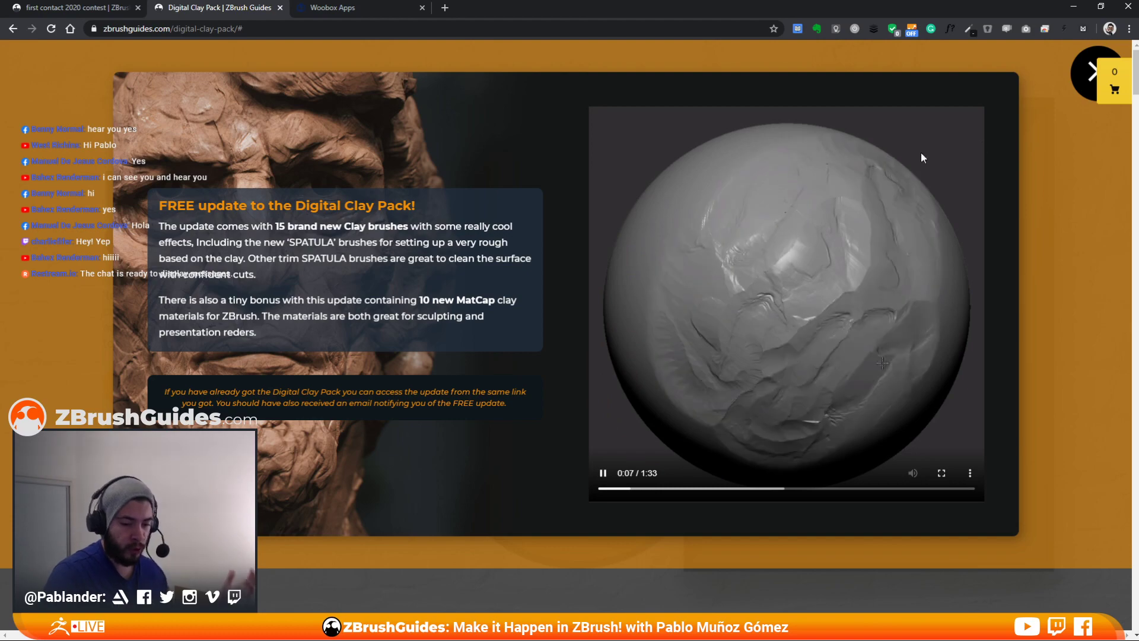
left_click(1081, 77)
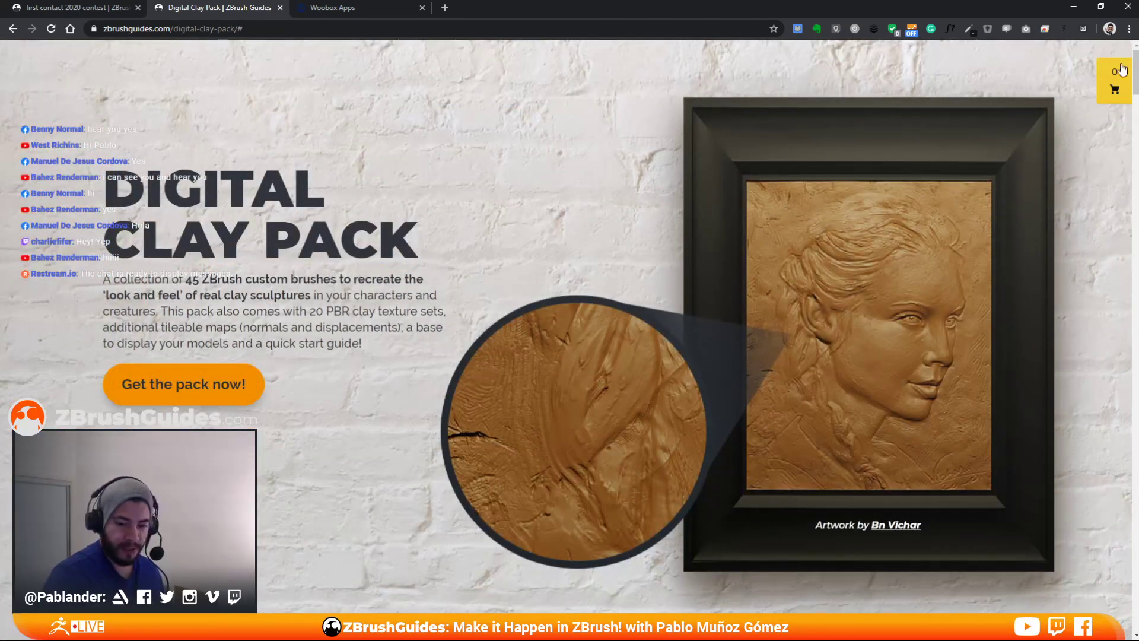
- View the artwork gallery on the Digital Clay Pack page, and minimize the browser to return to ZBrush
left_click_drag(1135, 68, 1101, 230)
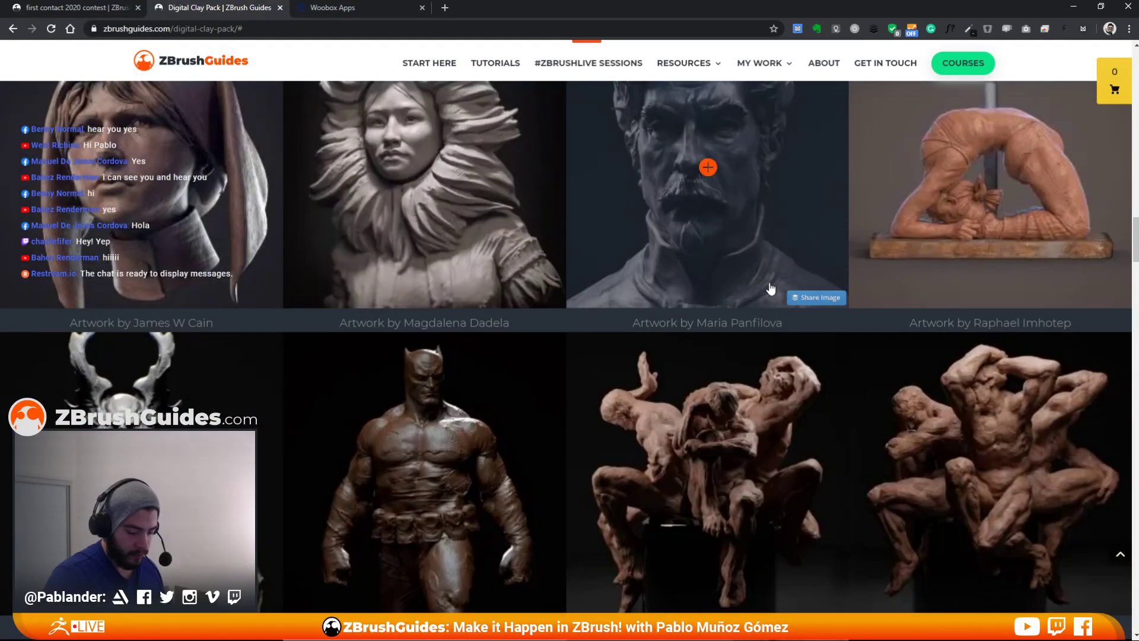
scroll(688, 166, "down", 1)
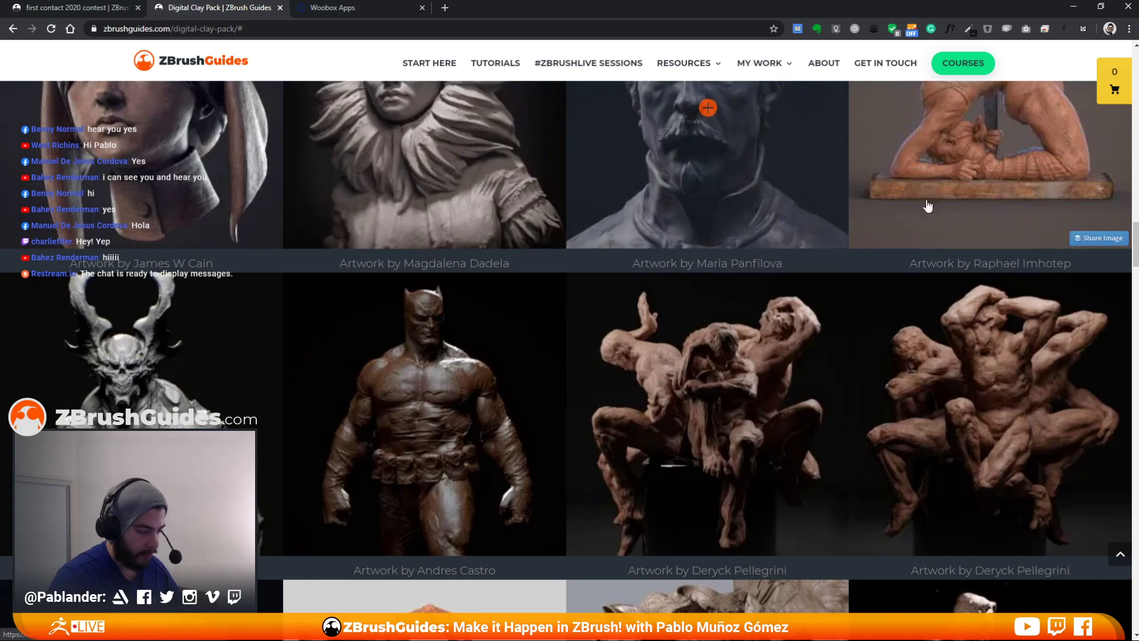
left_click(1076, 7)
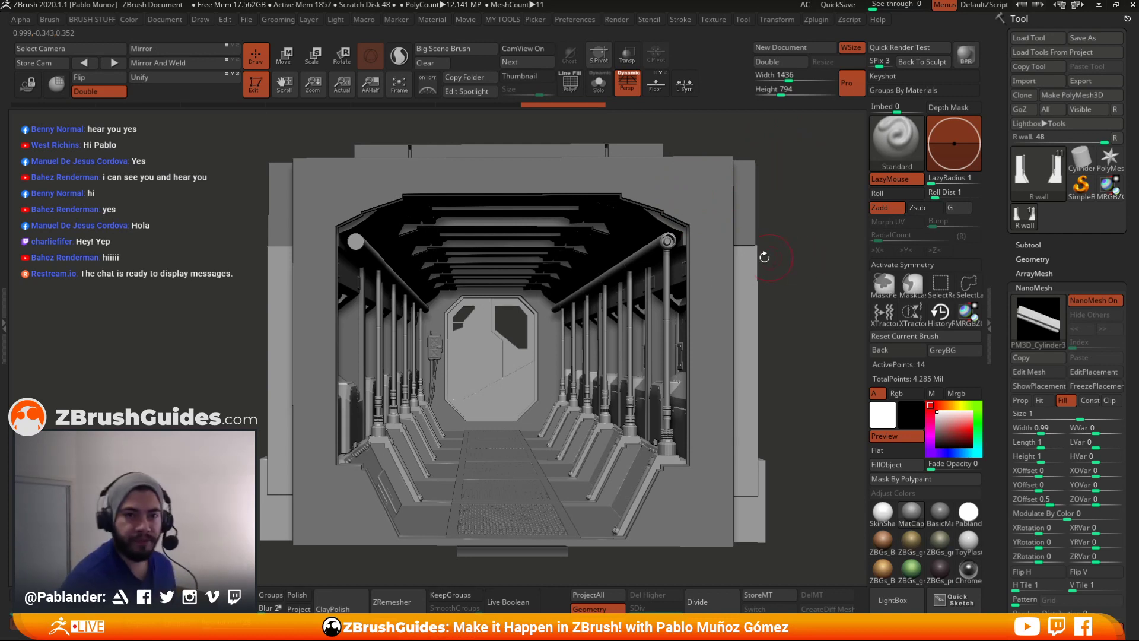
- Isolate the R wall subtool of the corridor in Solo mode and inspect both walls from several angles
left_click_drag(774, 225, 797, 208)
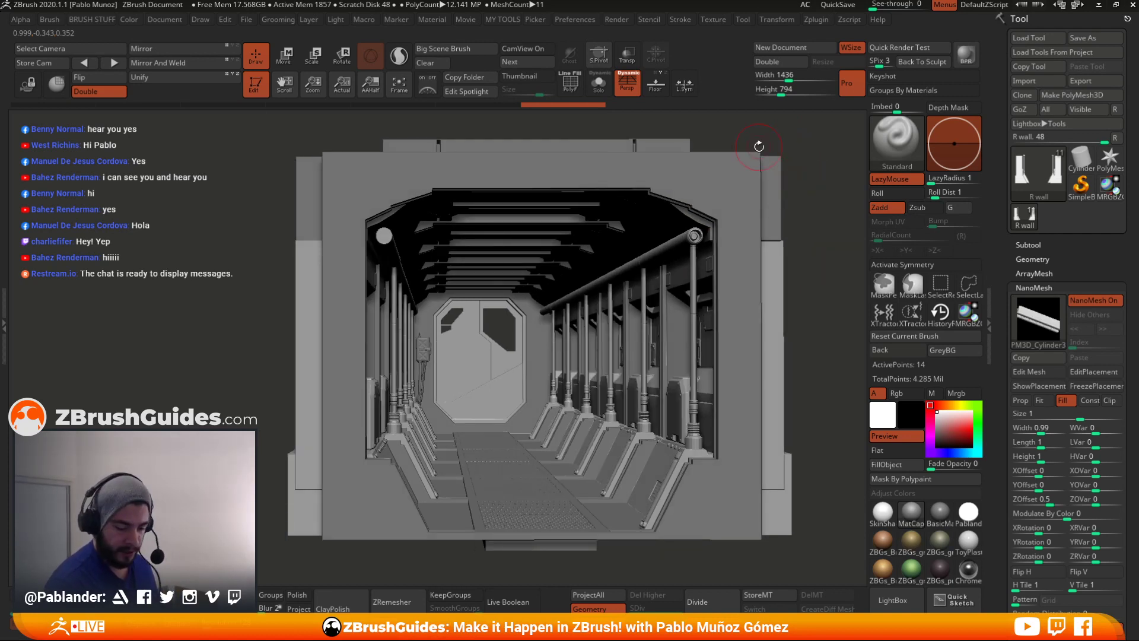
left_click_drag(812, 324, 776, 330)
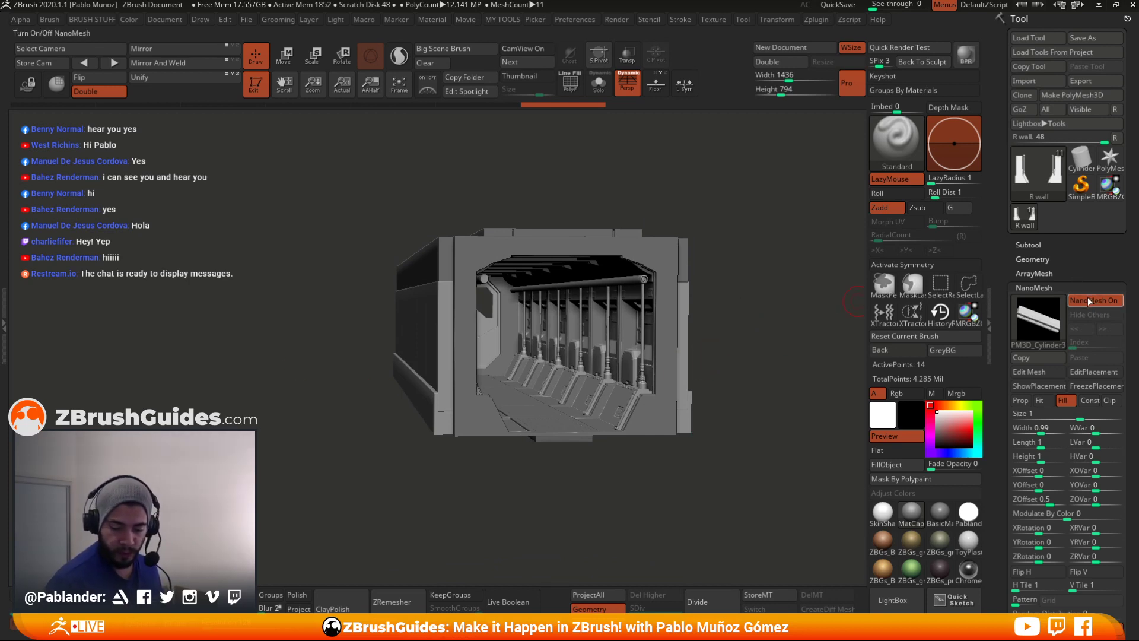
left_click(599, 83)
left_click_drag(740, 306, 719, 327)
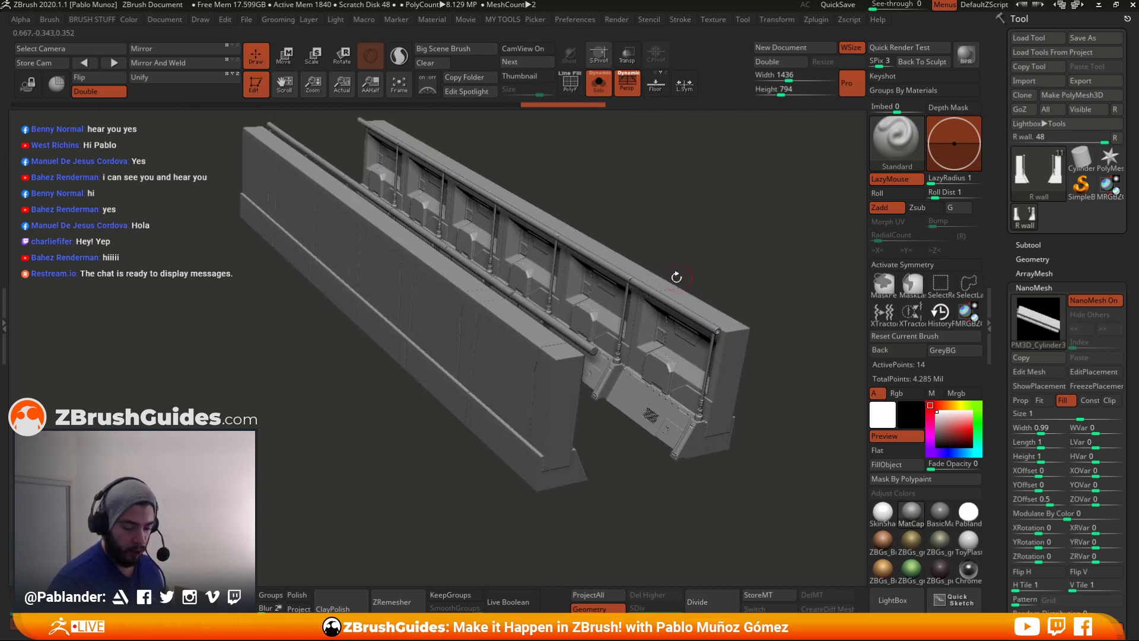
left_click_drag(757, 274, 753, 291, "alt")
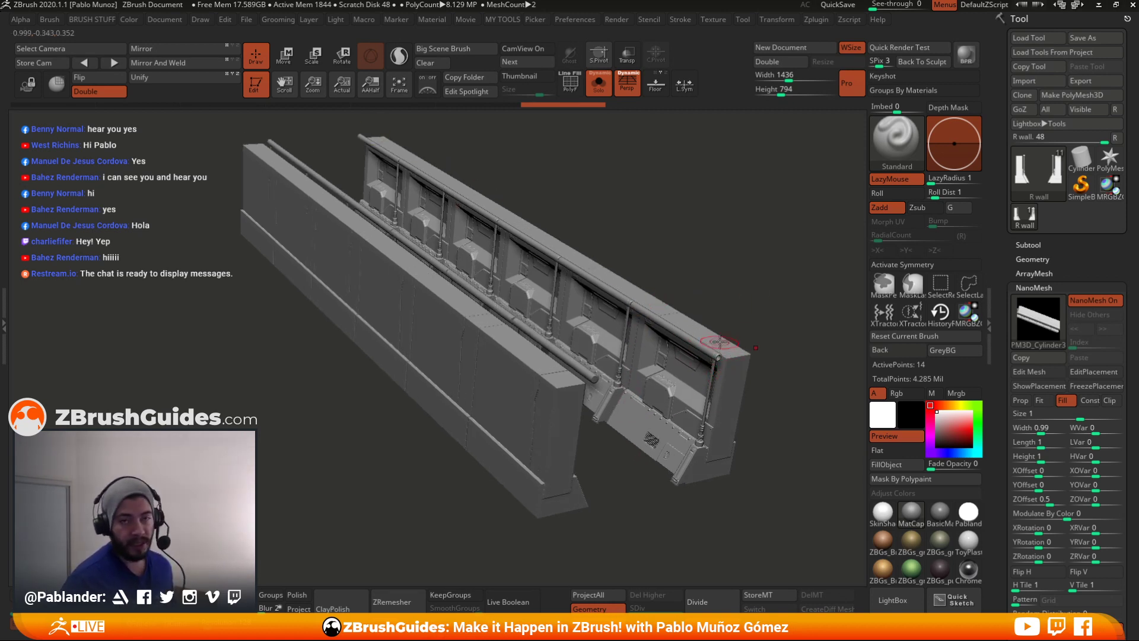
left_click_drag(763, 312, 720, 298)
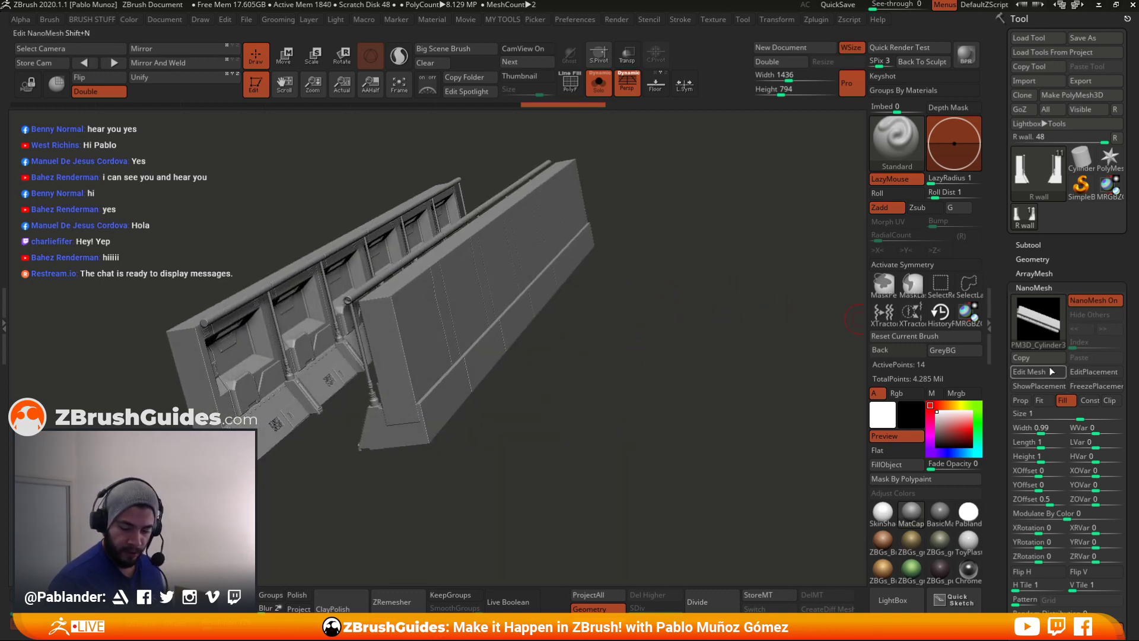
- Show the NanoMesh placement polygons and the polyframe on the walls, and examine them from both sides
left_click(1041, 385)
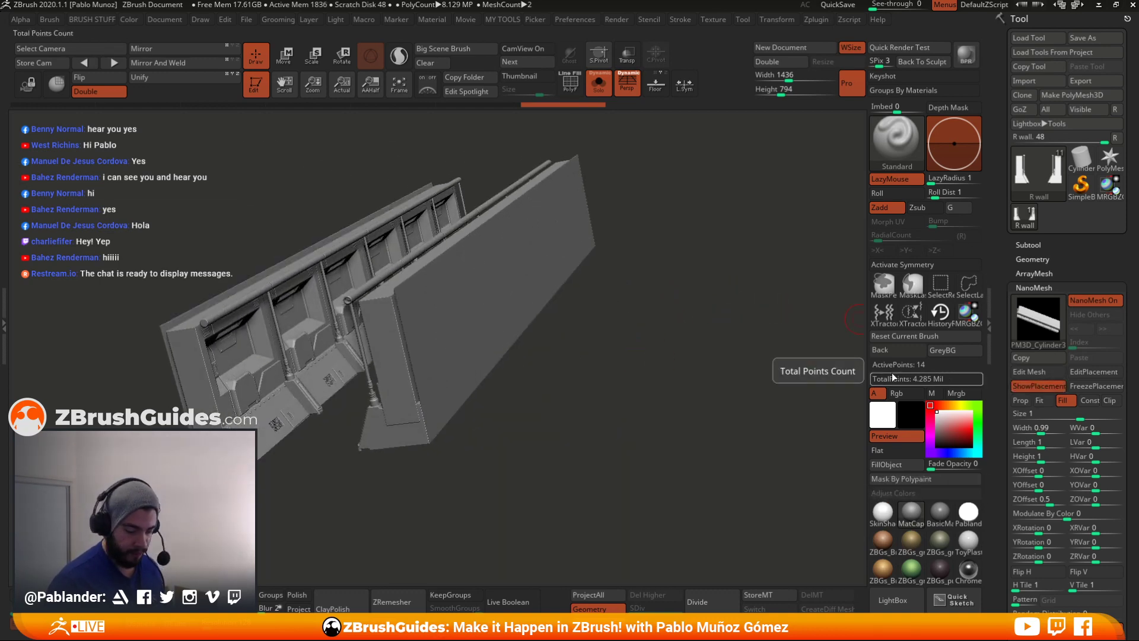
left_click(570, 83)
left_click_drag(637, 289, 687, 330)
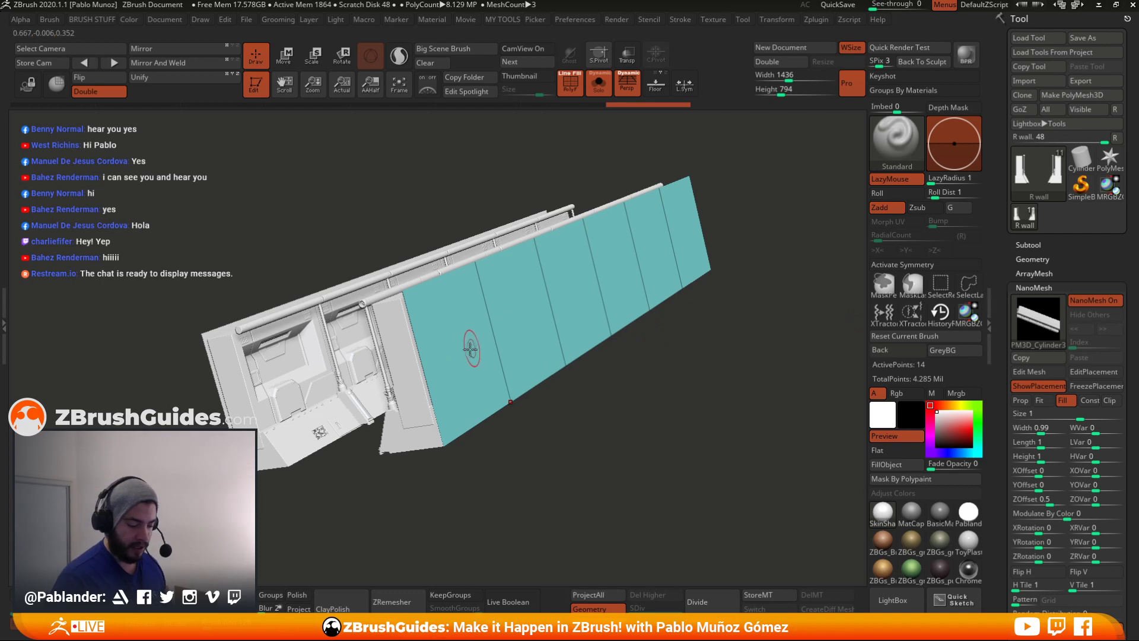
left_click_drag(513, 440, 721, 363)
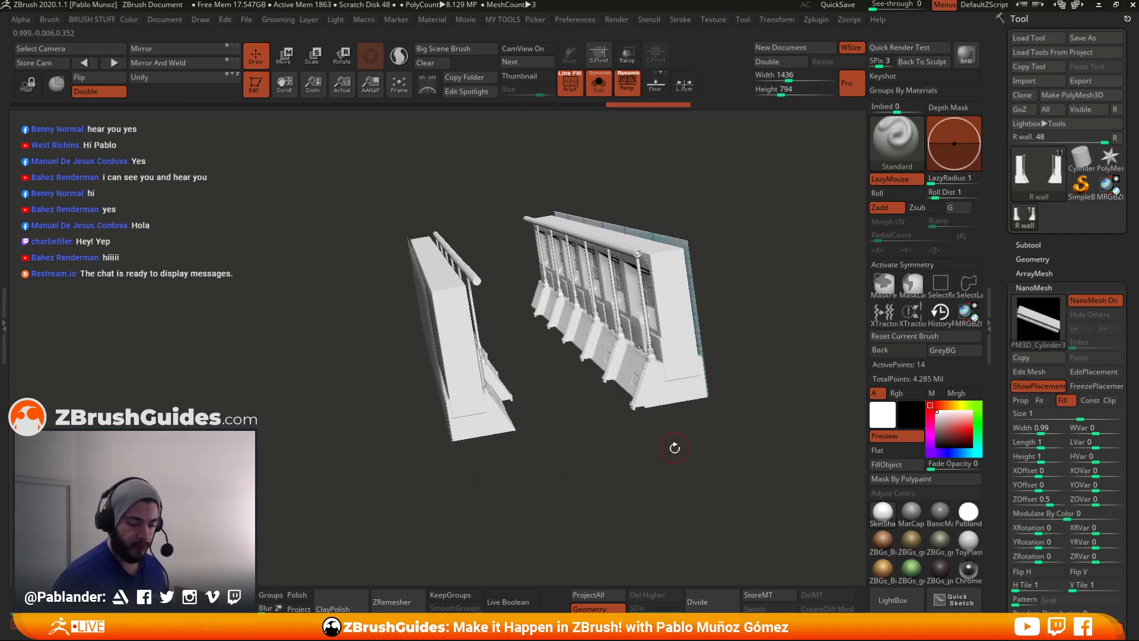
left_click_drag(603, 437, 621, 407)
left_click_drag(695, 229, 683, 273)
left_click_drag(600, 373, 855, 350)
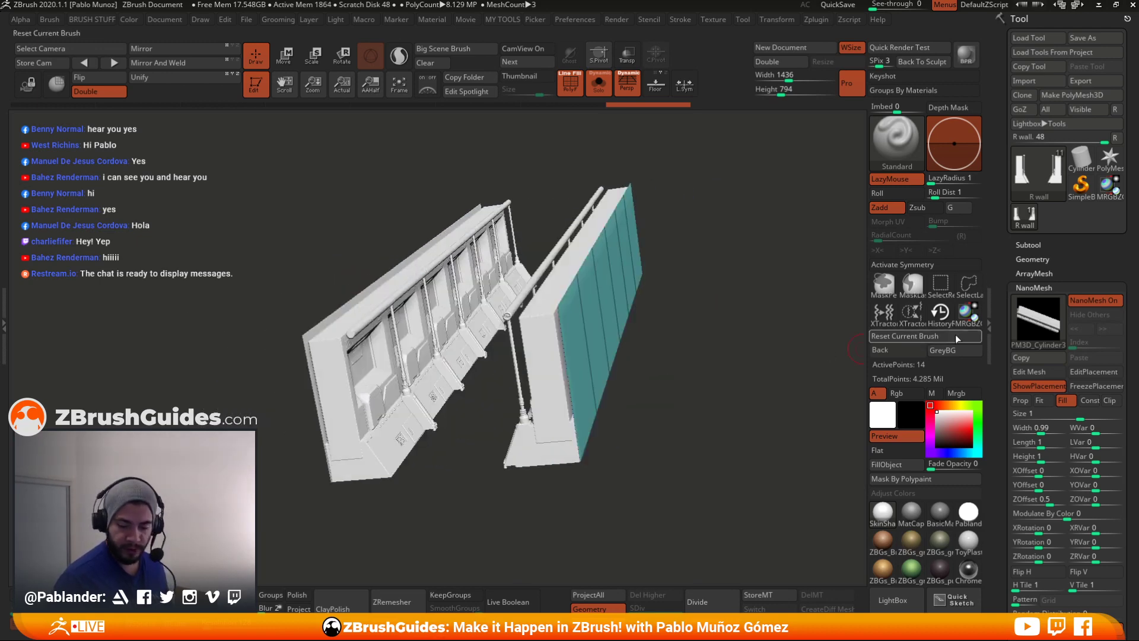
- Turn off the NanoMesh placement display and the polyframe, and apply the MatCap material
left_click(1042, 385)
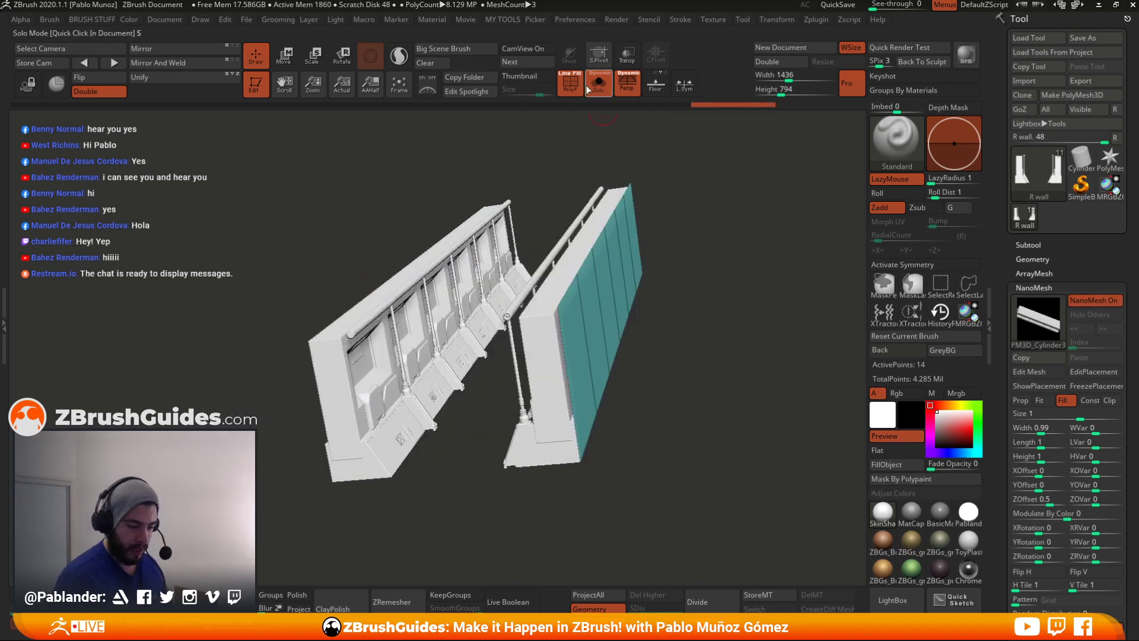
left_click(571, 83)
left_click(912, 510)
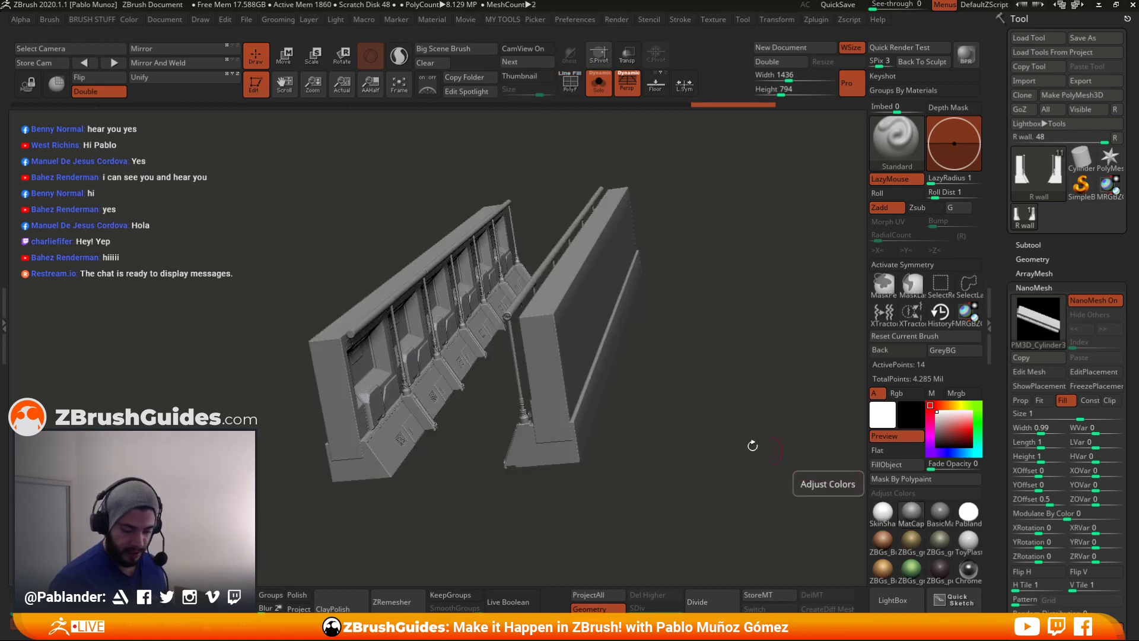
- Switch Array Mesh off and back on for the R wall to compare the single wall with the arrayed pair
left_click_drag(589, 242, 693, 274)
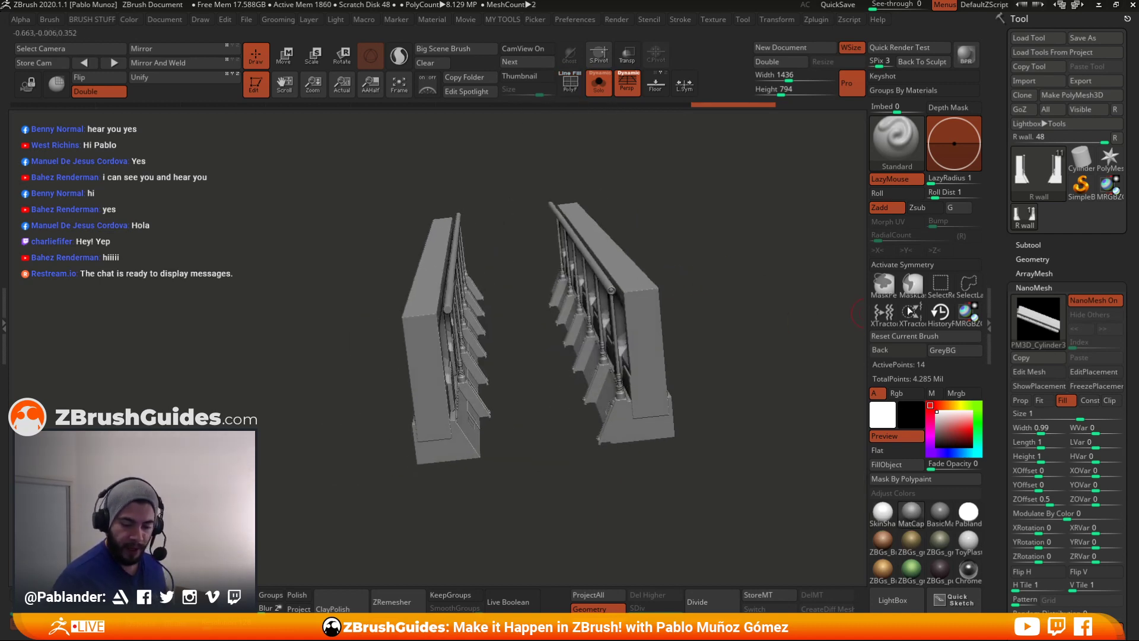
left_click(1034, 273)
left_click(1032, 313)
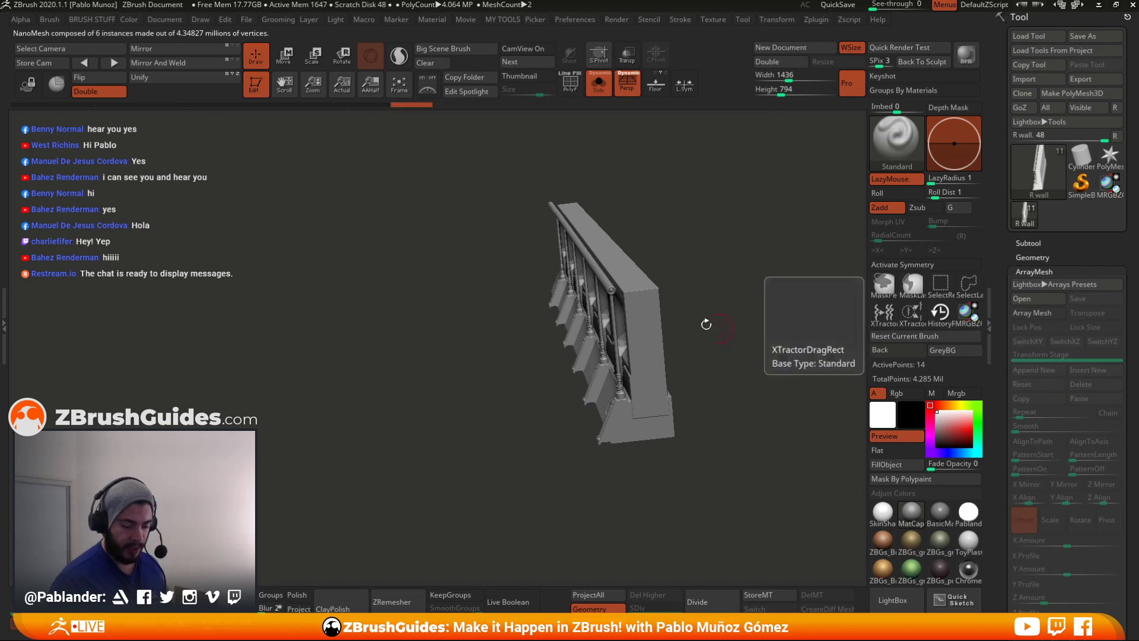
left_click(1035, 312)
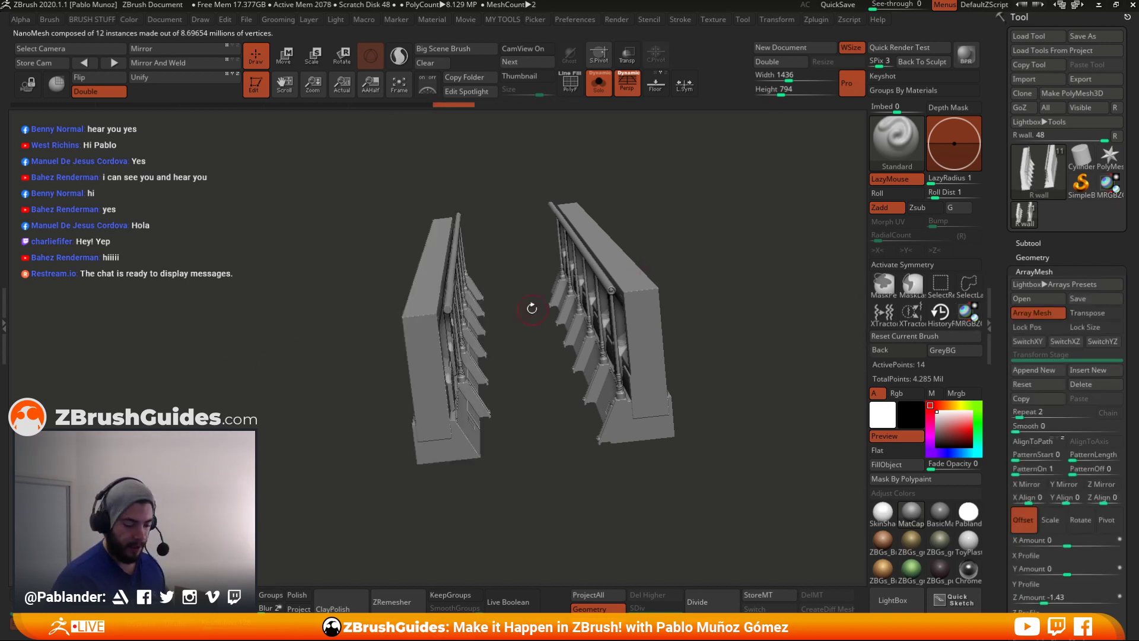
left_click_drag(749, 354, 680, 310)
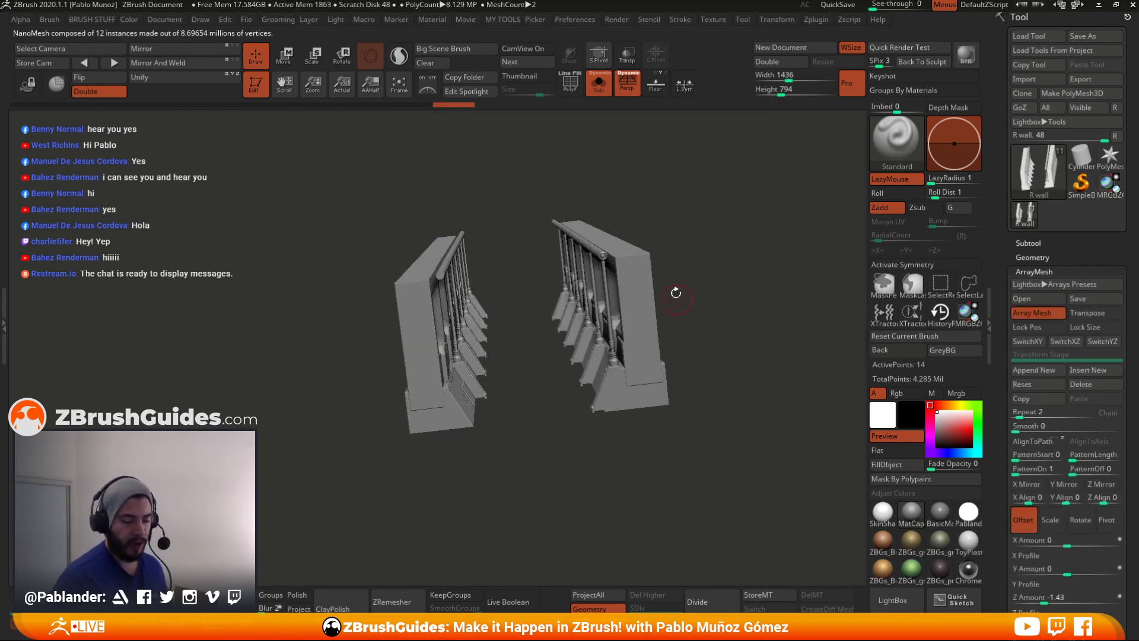
- Select the PM3D_Cube3D_13 subtool, isolate it in Solo mode, and view the repeated frames from an angle
left_click(1037, 245)
left_click_drag(776, 399, 700, 379)
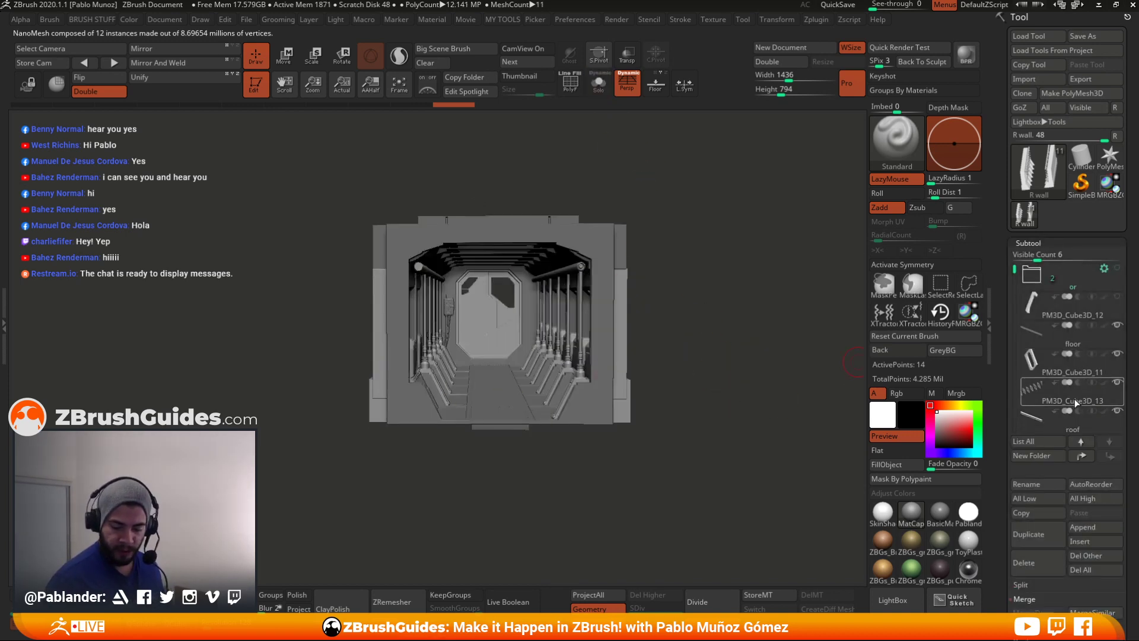
left_click(1074, 400)
left_click(598, 83)
left_click_drag(660, 199, 731, 365)
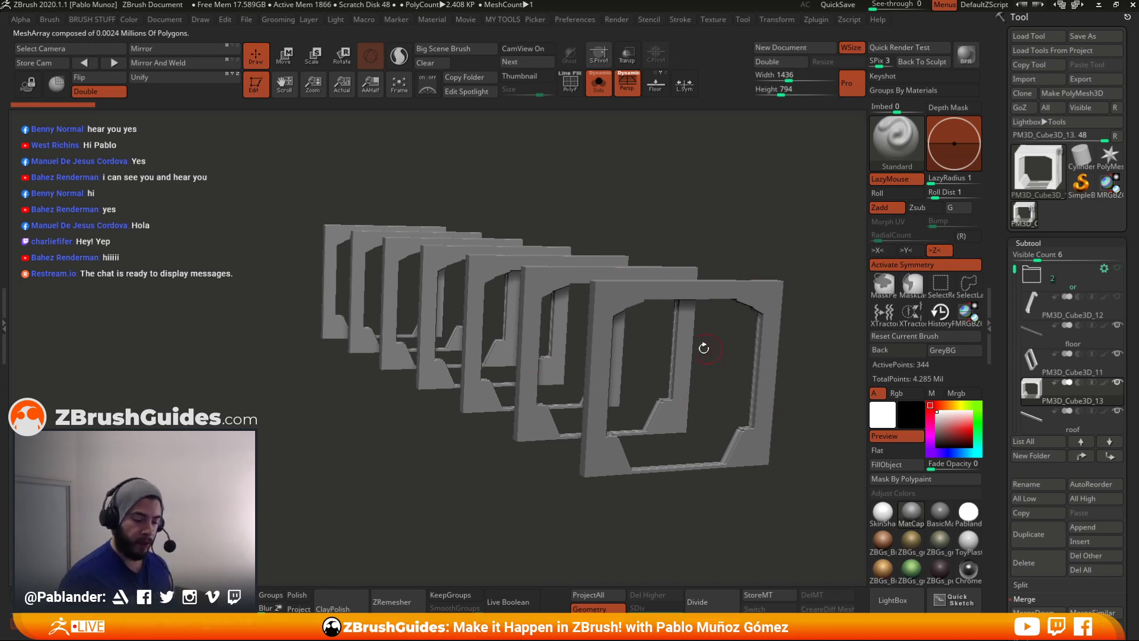
- Check the array setup of the isolated frames, and leave Solo mode to view the full corridor
left_click_drag(1016, 367, 1013, 270)
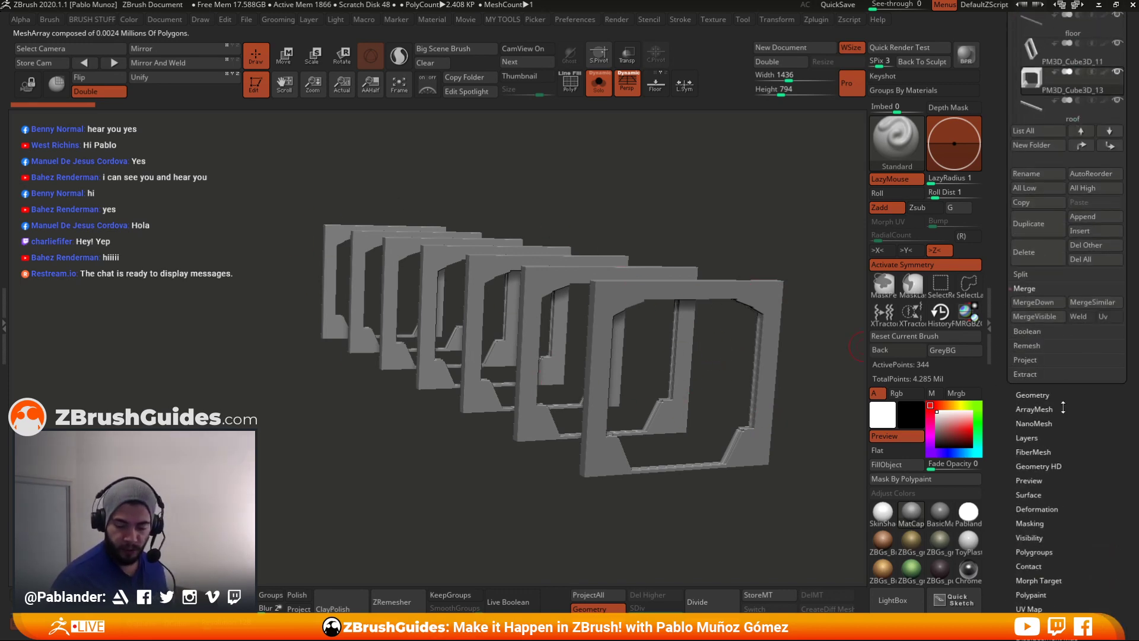
left_click(1044, 451)
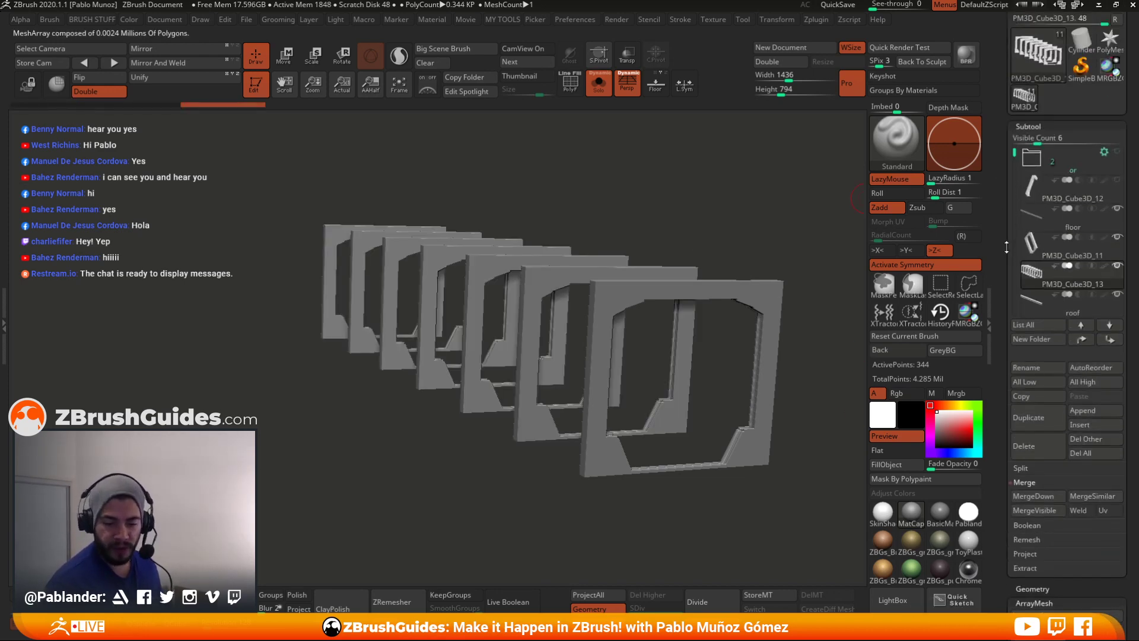
left_click(599, 83)
left_click_drag(759, 201, 706, 365)
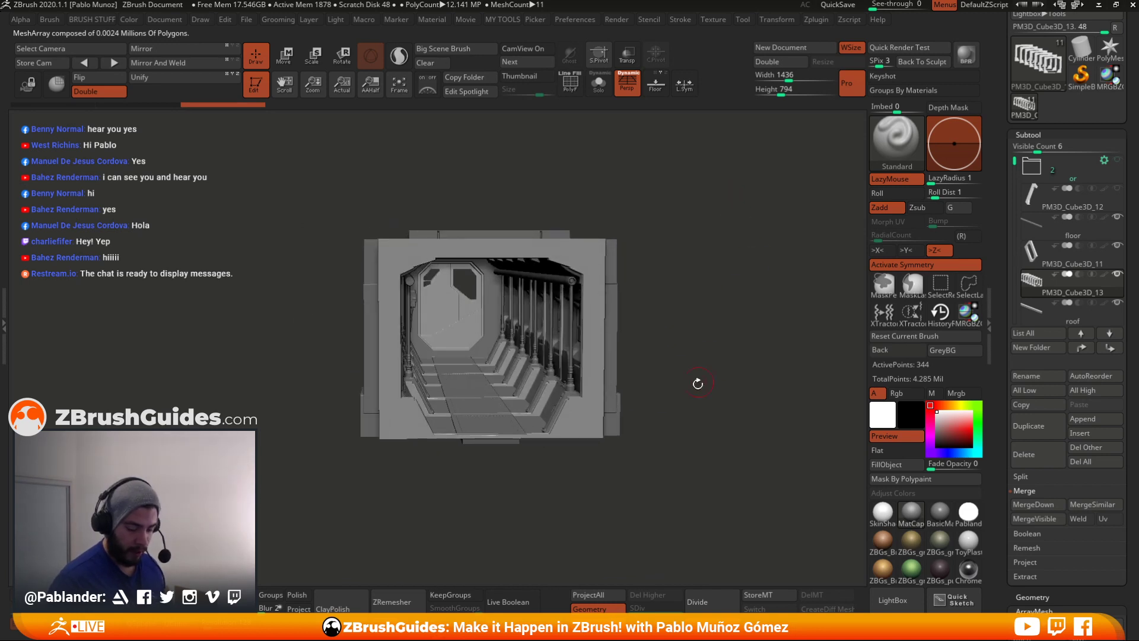
- Set the subtool list's Visible Count to 10 and look over the corridor's subtools
left_click(1056, 146)
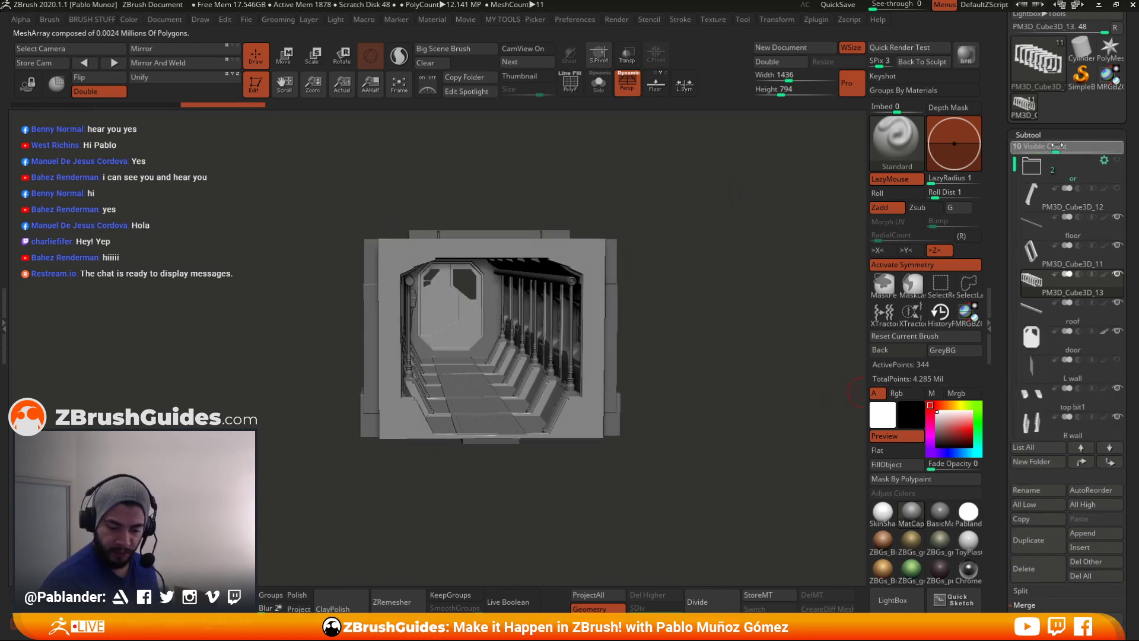
mouse_move(1014, 169)
left_mouse_down()
mouse_move(1014, 249)
mouse_move(1012, 157)
left_mouse_up()
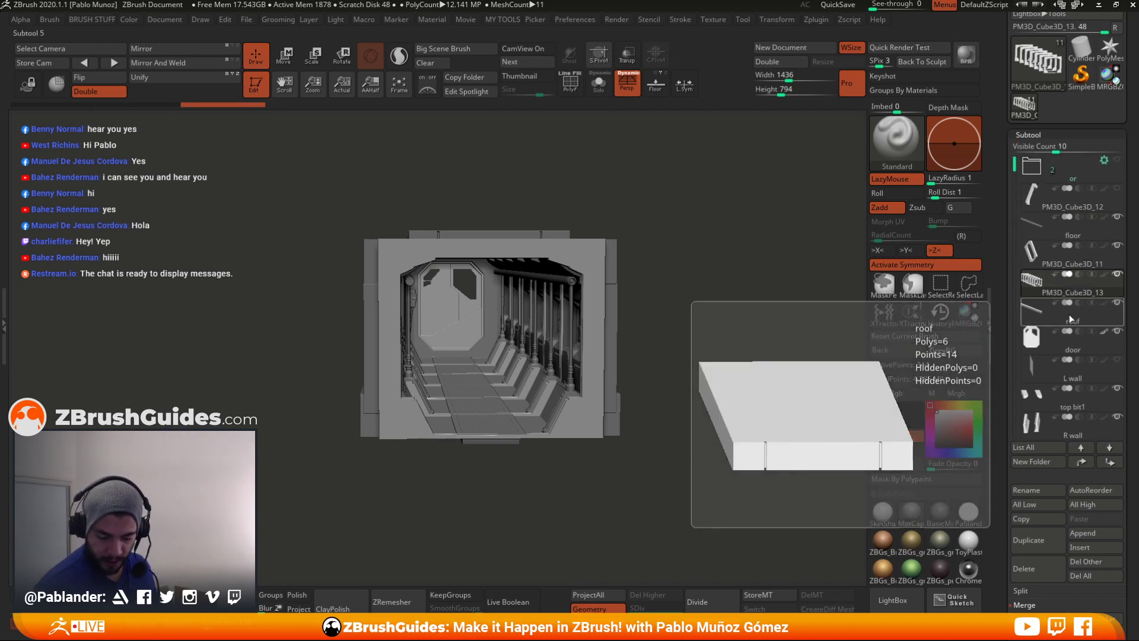
mouse_move(1067, 371)
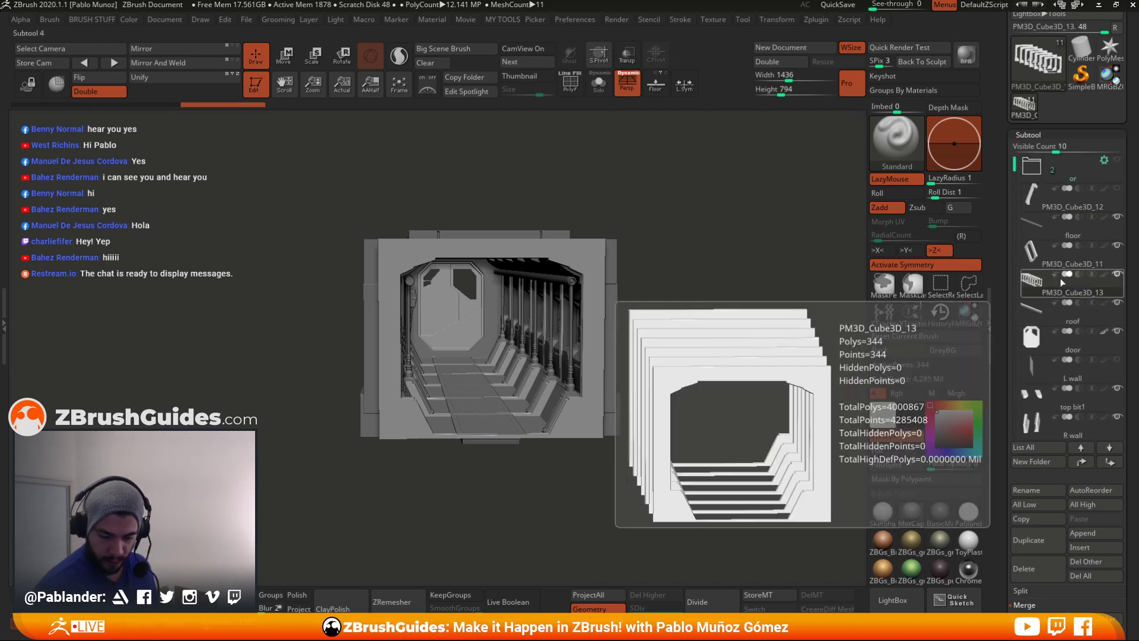
- Isolate the floor subtool in Solo mode and view its grating panels straight from above
left_click(1060, 233)
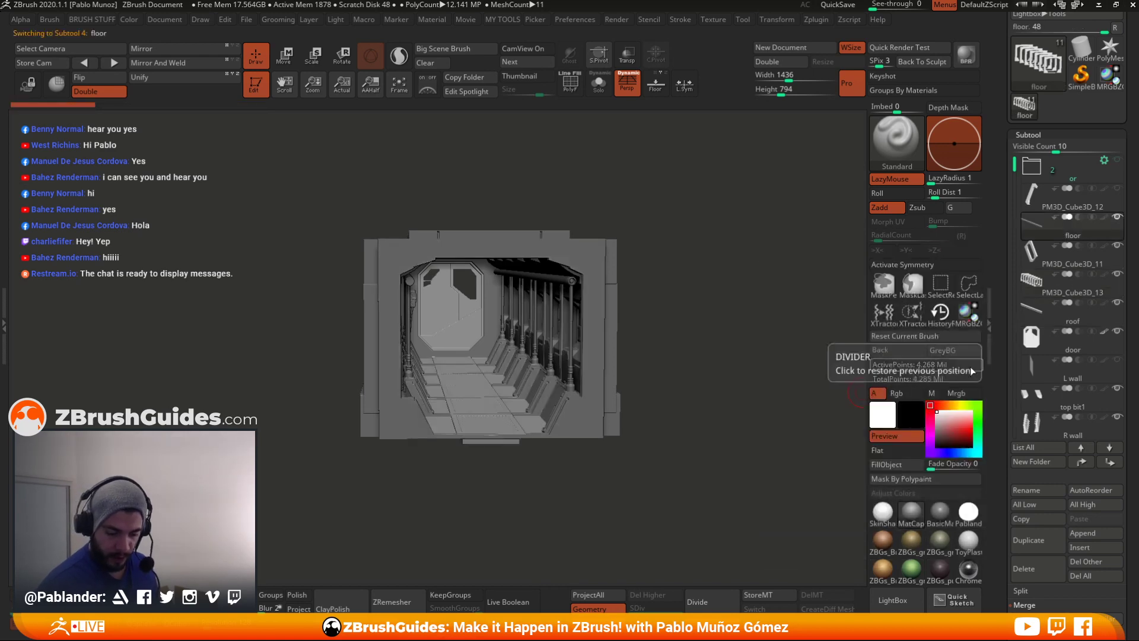
left_click(599, 83)
left_click_drag(627, 194, 730, 331)
left_click_drag(674, 382, 581, 398)
left_click_drag(670, 301, 663, 321, "shift")
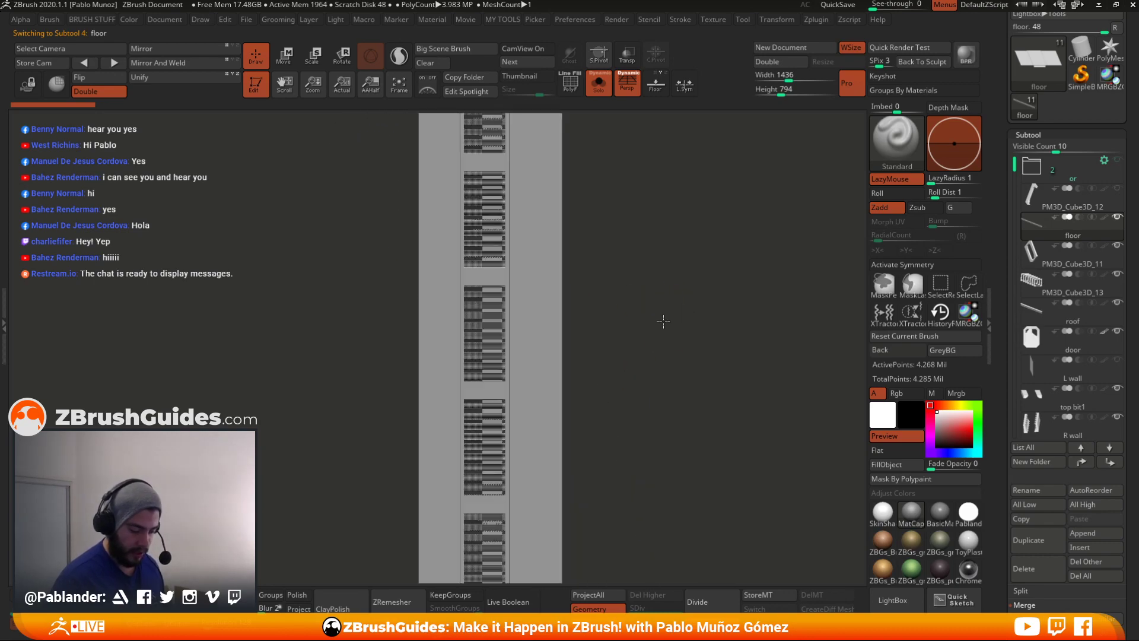
right_click_drag(479, 305, 623, 300, "ctrl")
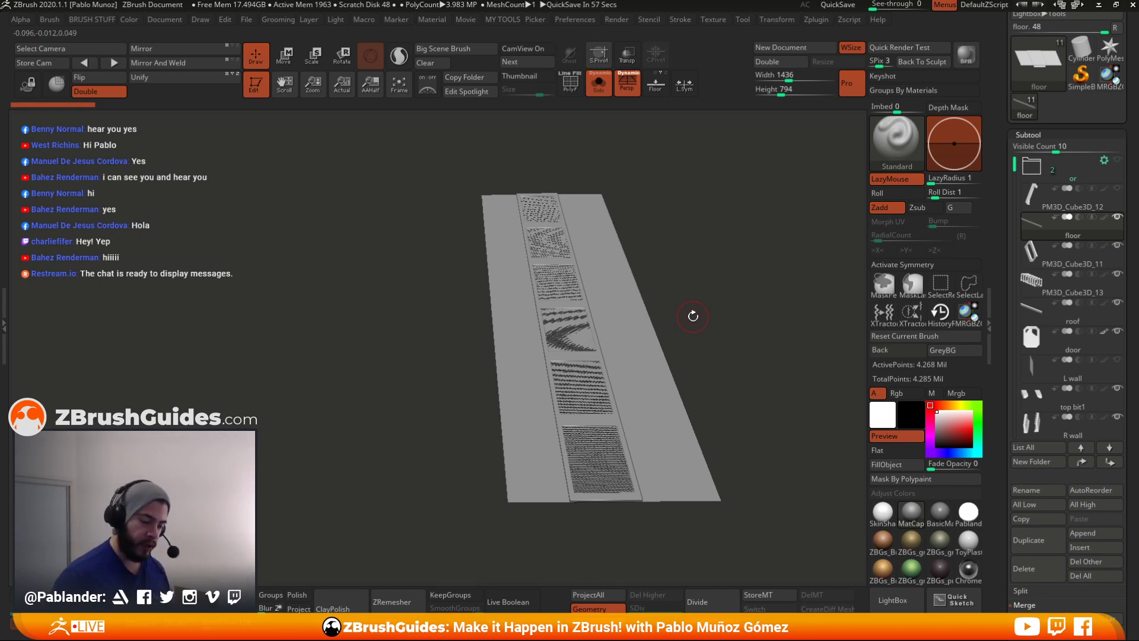
- Examine the pattern of the floor's grating panels from tilted and top-down angles
right_click_drag(727, 277, 753, 340)
right_click_drag(782, 287, 778, 317)
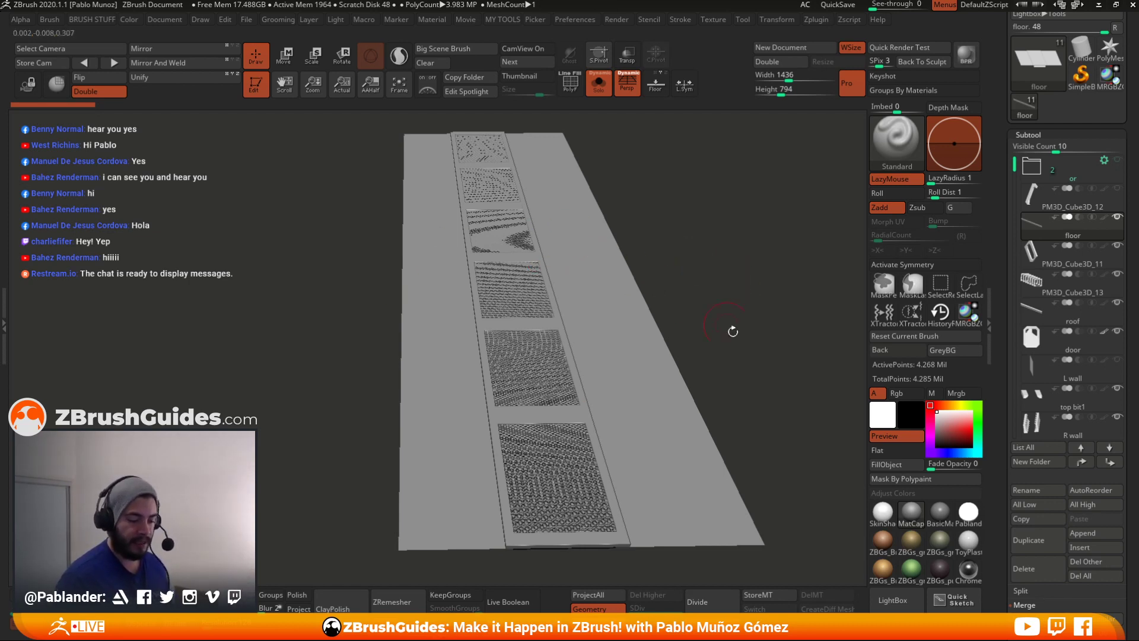
left_click_drag(738, 333, 651, 351)
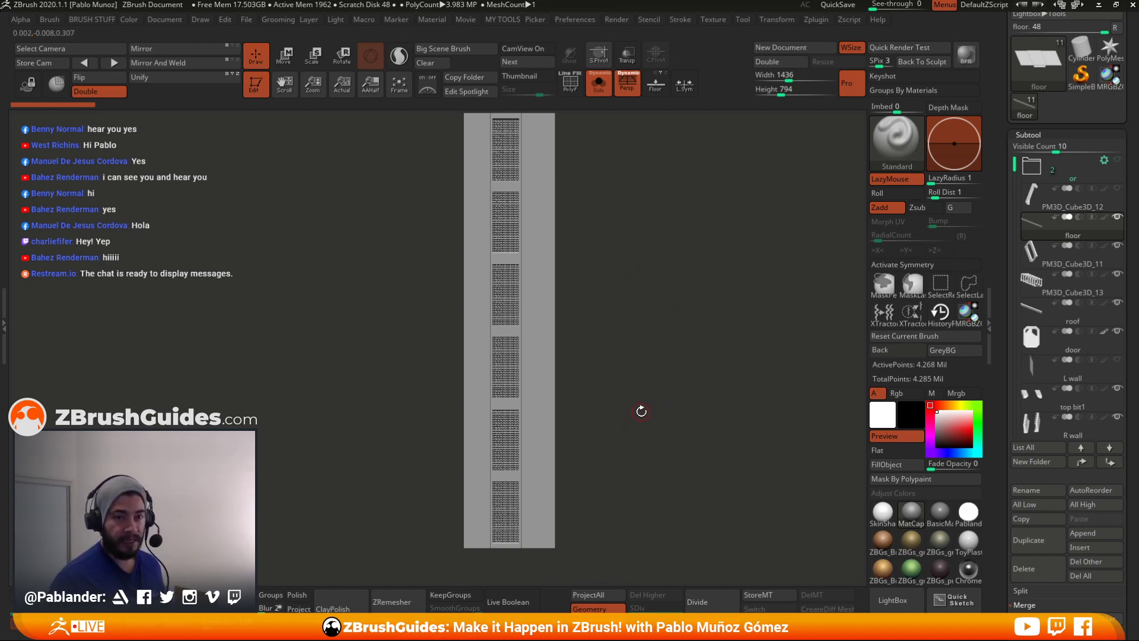
left_click_drag(676, 373, 674, 386)
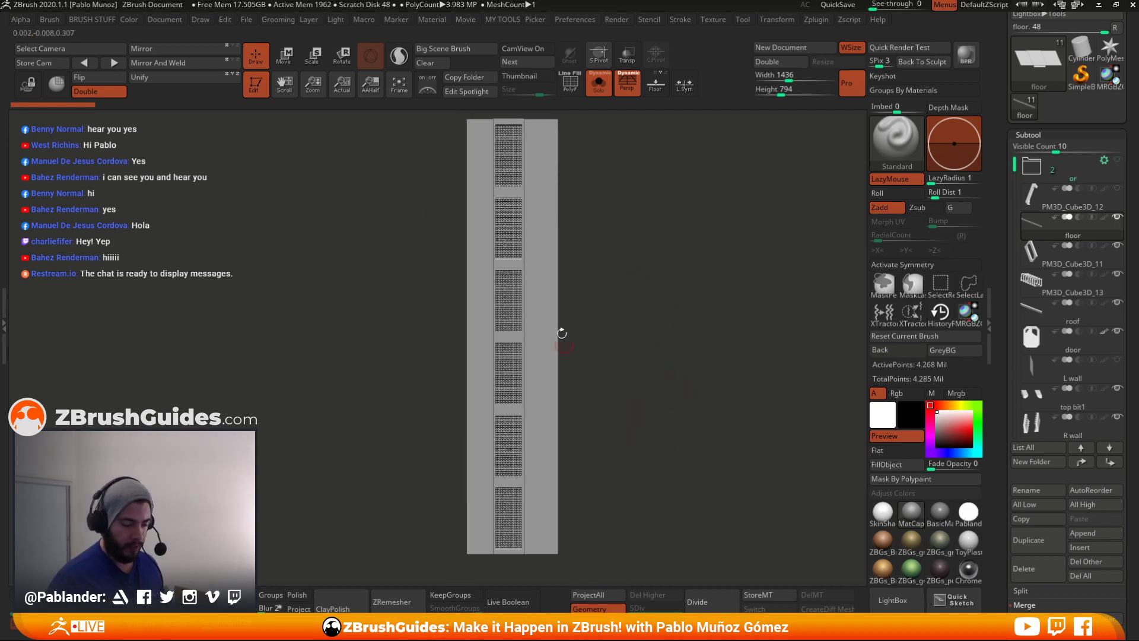
left_click_drag(678, 435, 601, 368)
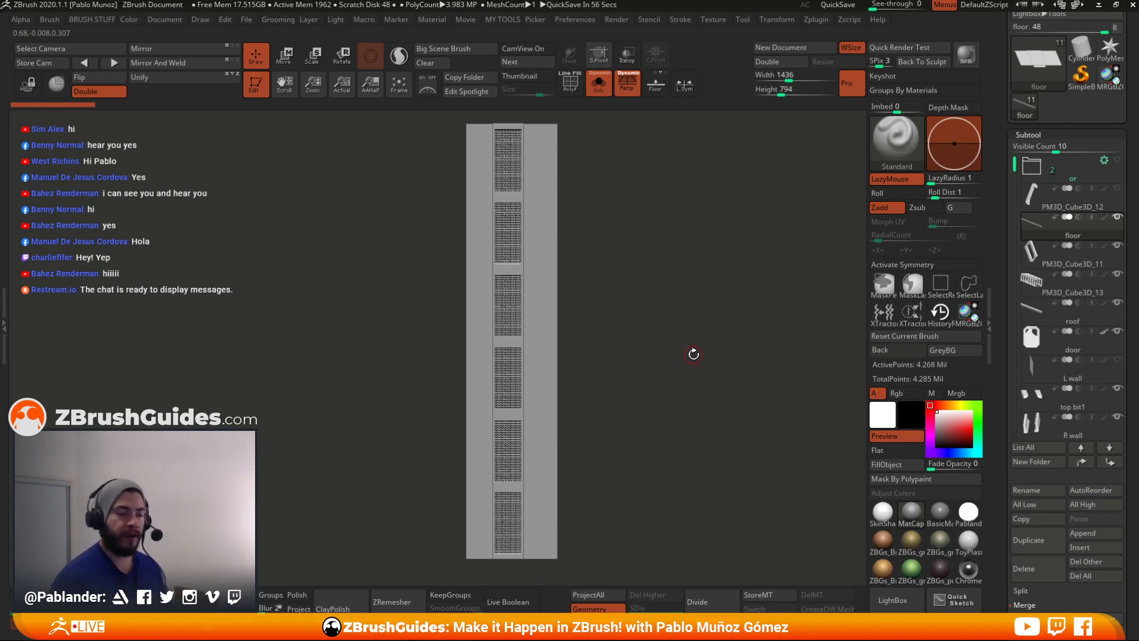
mouse_move(694, 354)
left_mouse_down()
mouse_move(657, 335)
mouse_move(664, 311)
left_mouse_up()
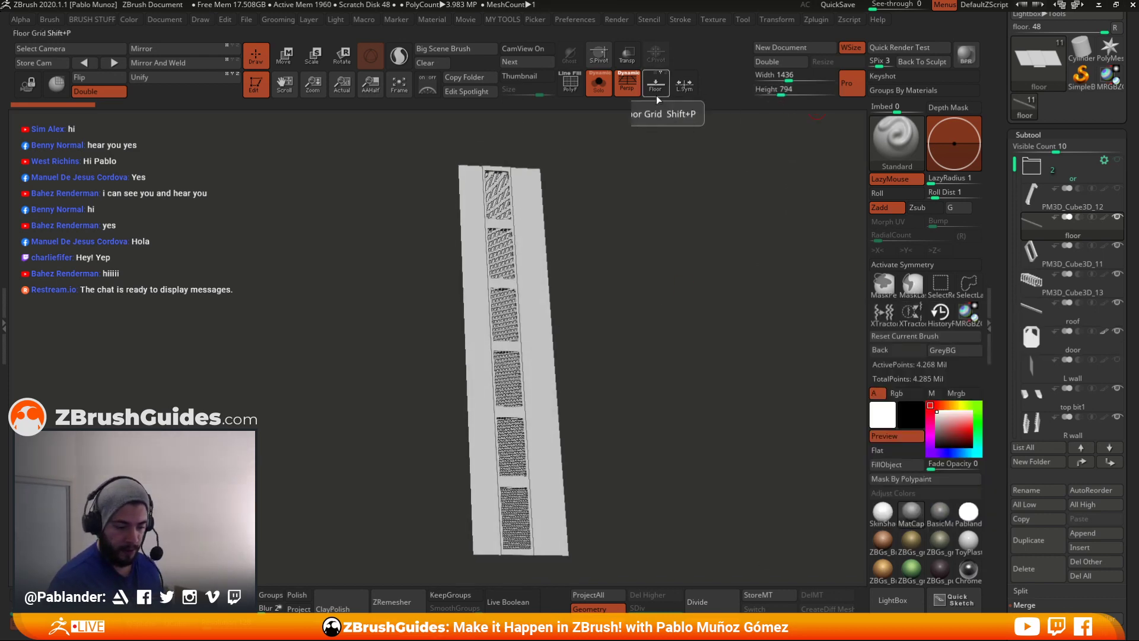
- Leave Solo mode on the floor, then isolate the PM3D_Cube3D_11 subtool and inspect its wall-mounted box and cables
left_click(598, 83)
left_click_drag(671, 257, 671, 178)
left_click_drag(677, 317, 671, 315)
left_click(486, 346, "alt")
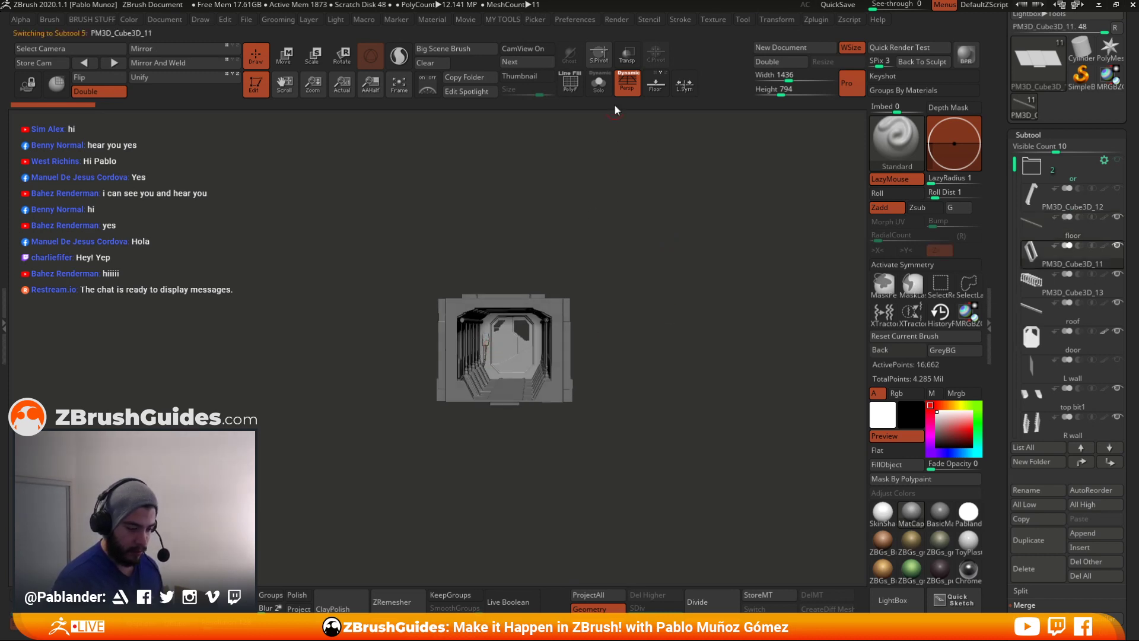
left_click(598, 83)
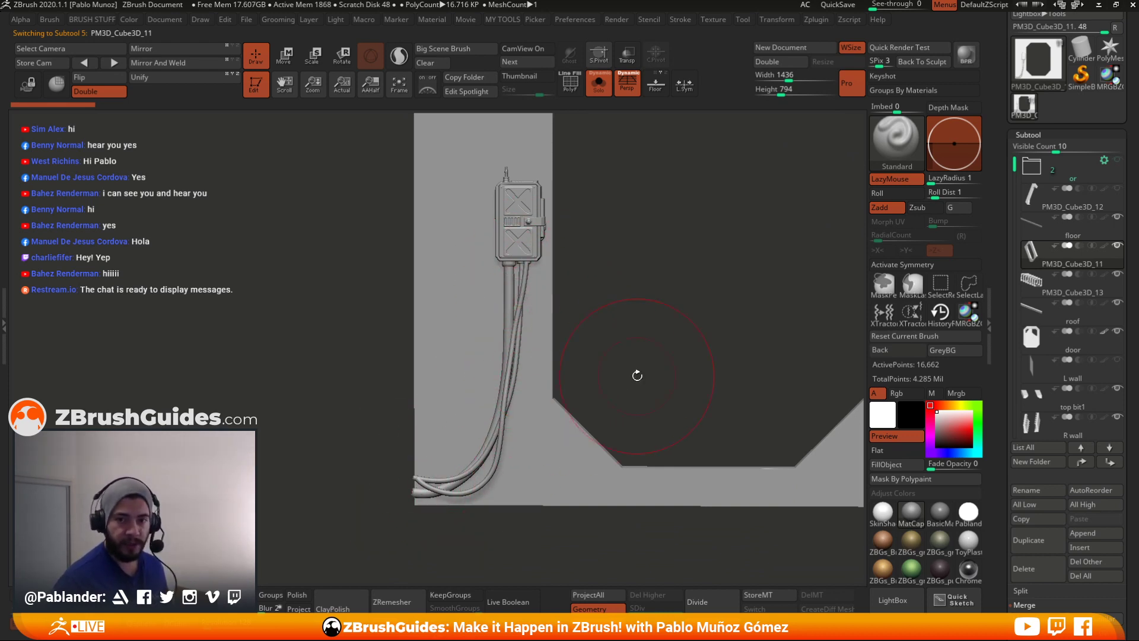
left_click_drag(638, 375, 685, 386)
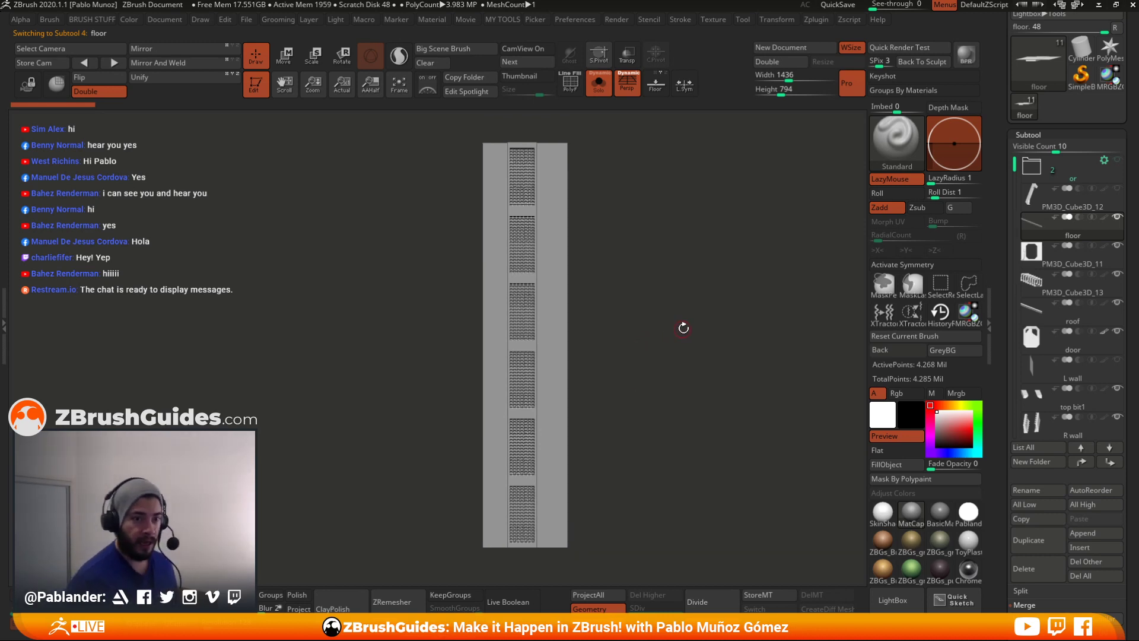
- Switch from the floor tool to the Cylinder3D primitive, frame it in the view, and turn on the polyframe
left_click_drag(647, 351, 640, 380)
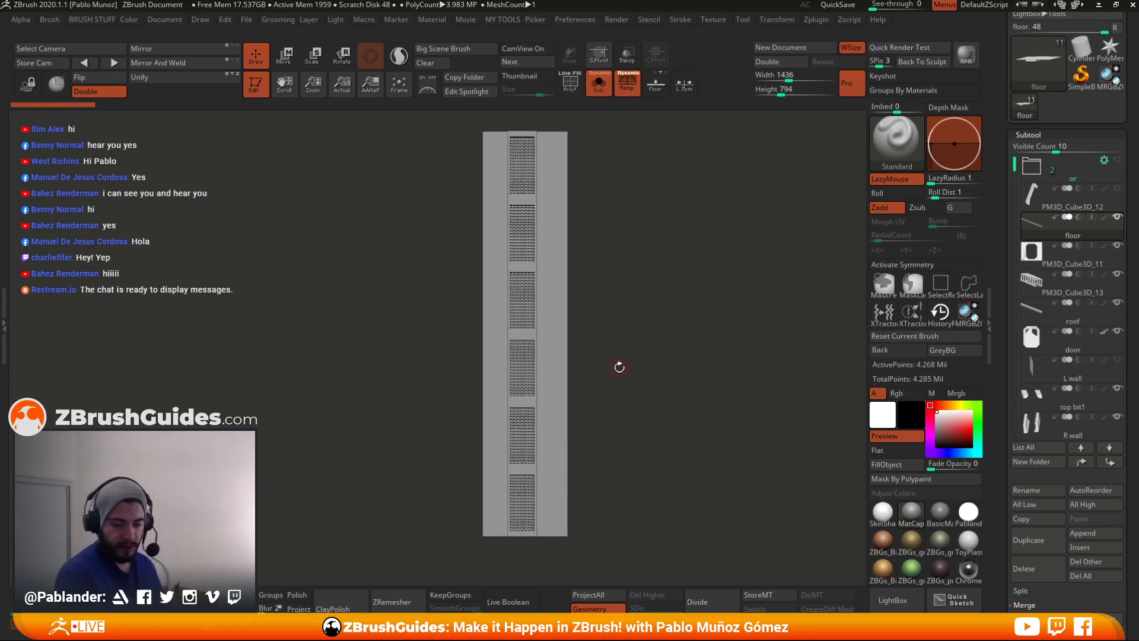
scroll(1068, 178, "up", 3)
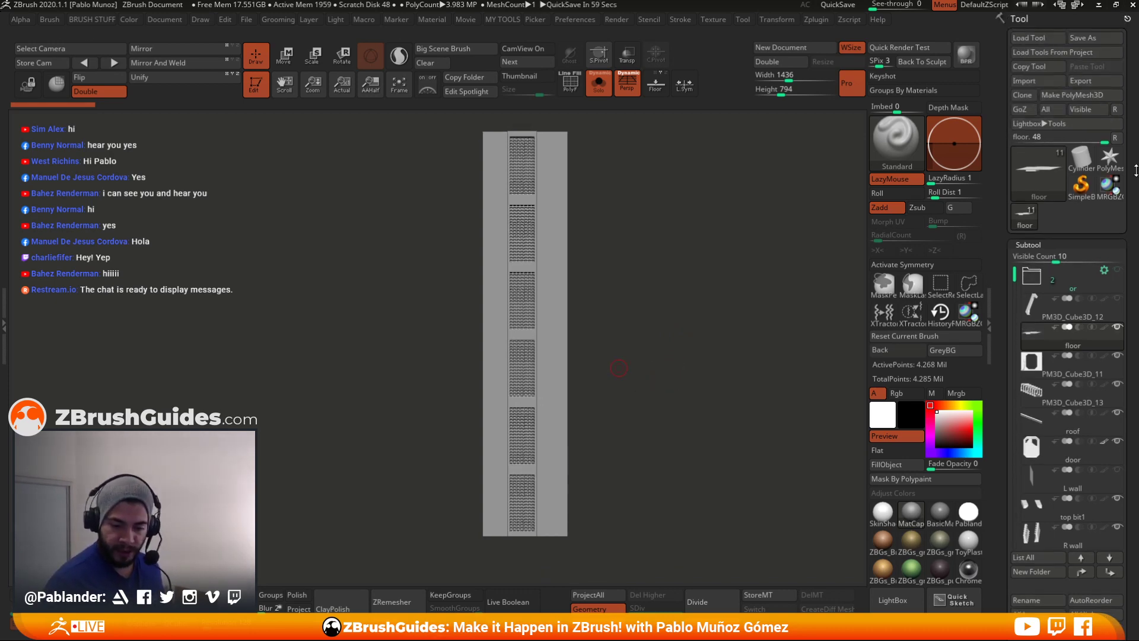
left_click(1038, 172)
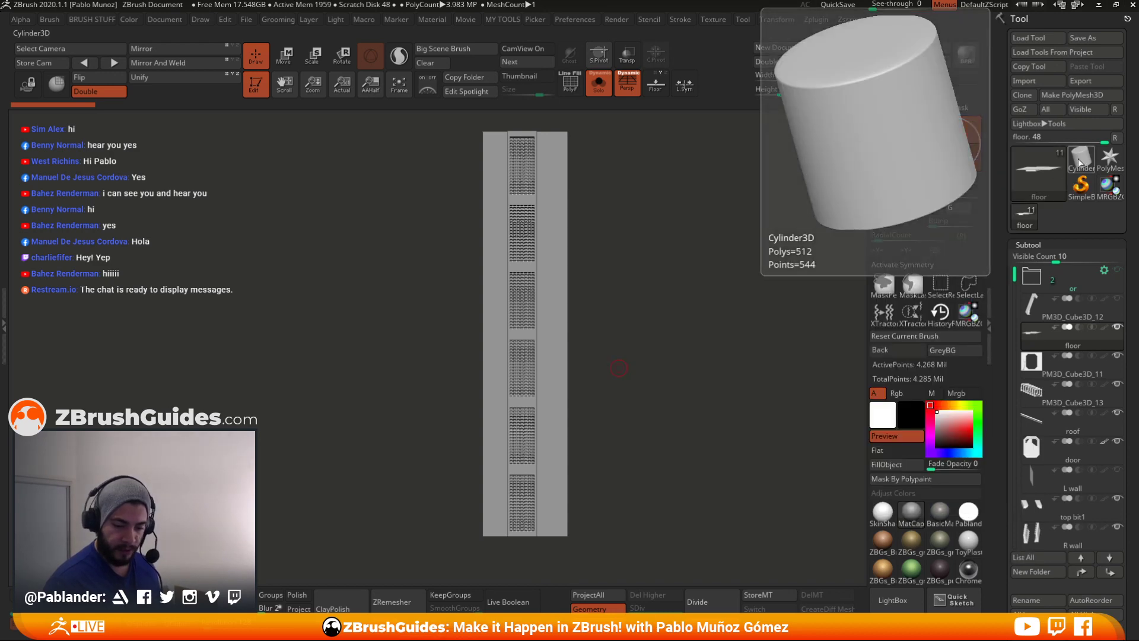
left_click(1080, 159)
key("f")
left_click_drag(768, 295, 731, 255)
left_click(569, 83)
left_click_drag(708, 333, 738, 380)
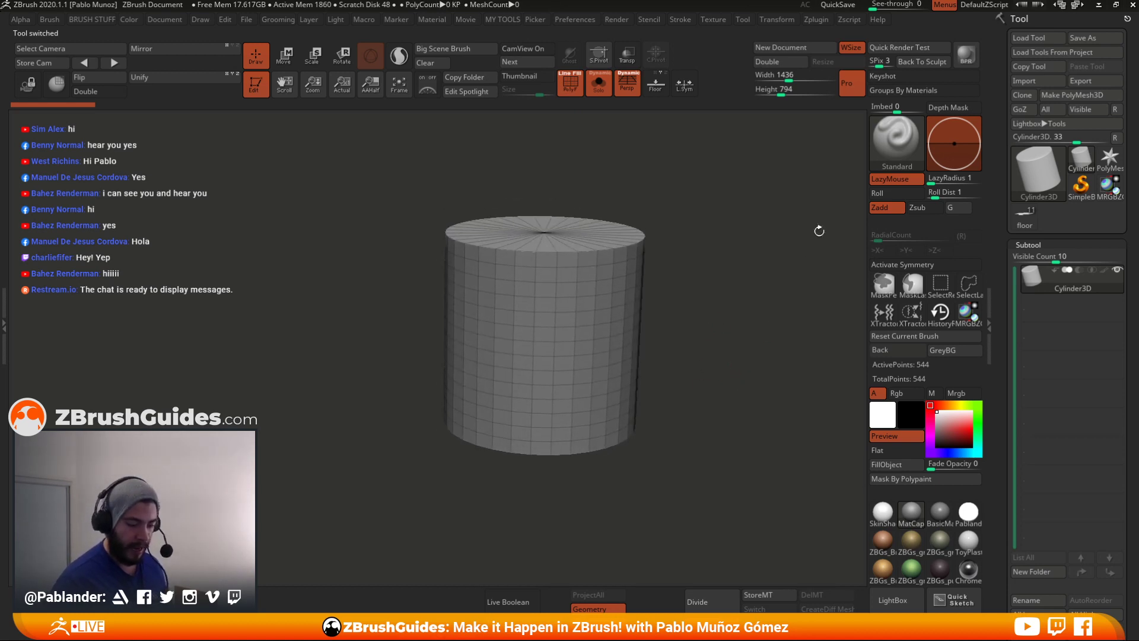
- Open the Cylinder3D Initialize settings and inspect the cylinder's mesh divisions from several angles
scroll(1045, 285, "down", 10)
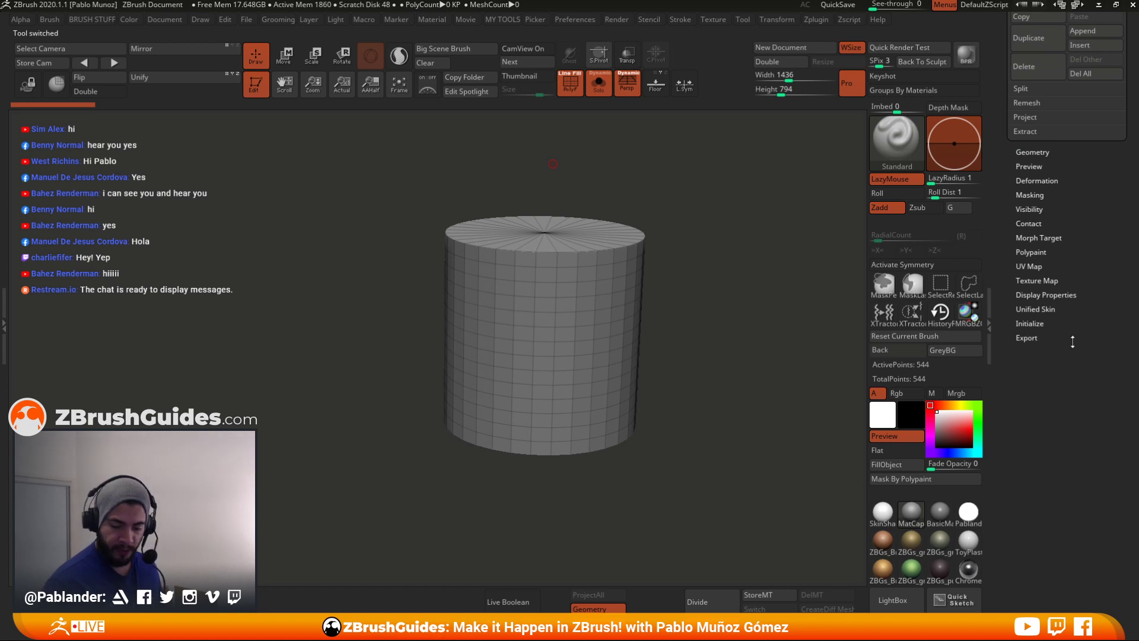
left_click(1068, 323)
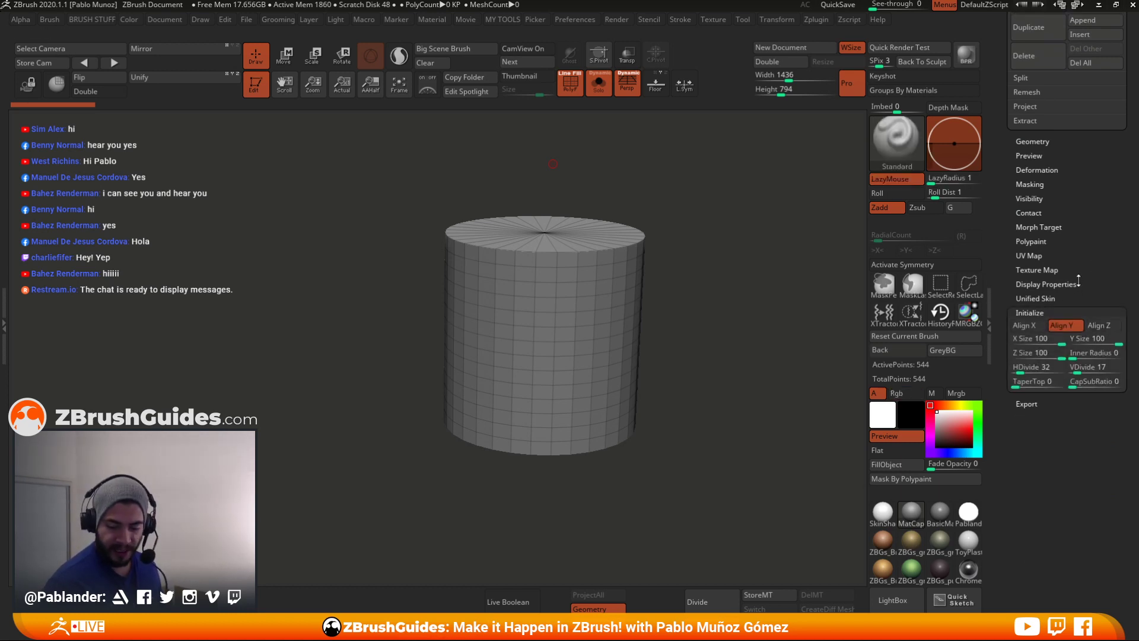
left_click_drag(794, 315, 641, 324)
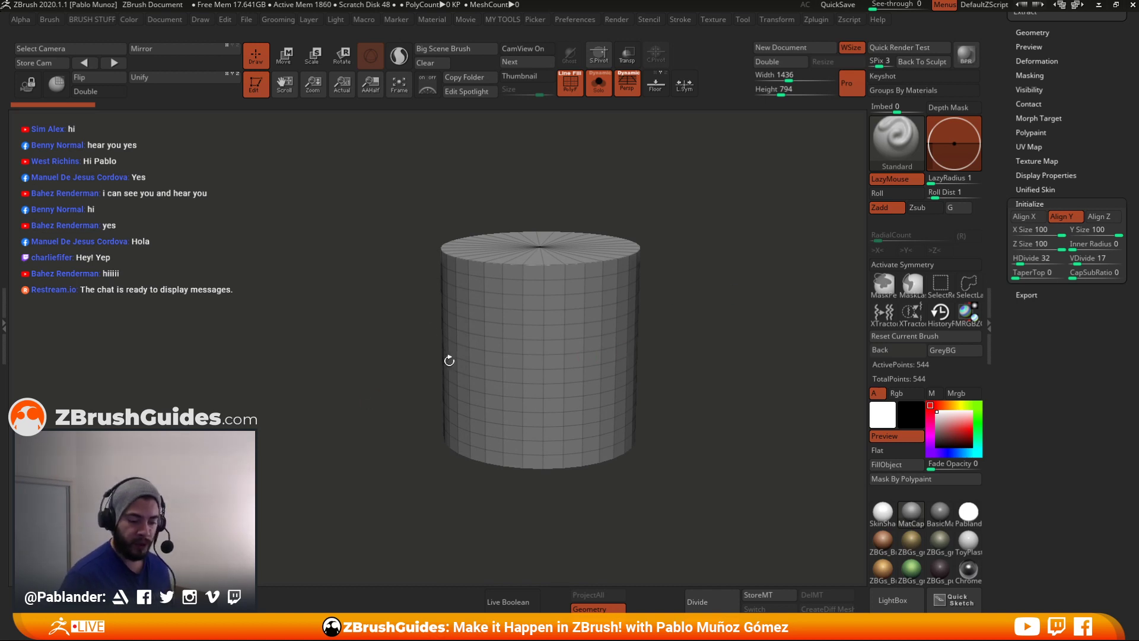
left_click_drag(509, 419, 700, 383)
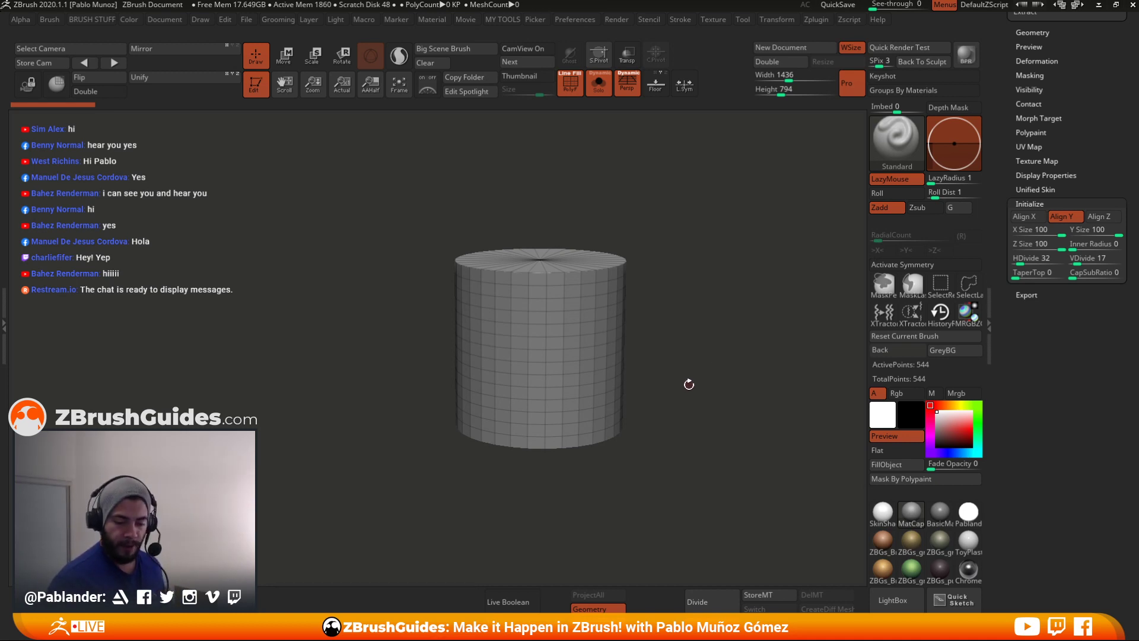
left_click_drag(647, 333, 652, 326)
left_click_drag(716, 356, 686, 381)
left_click_drag(772, 369, 747, 387)
- Try a horizontal subdivision count (HDivide) of 8 on the cylinder
left_click_drag(1020, 260, 1015, 259)
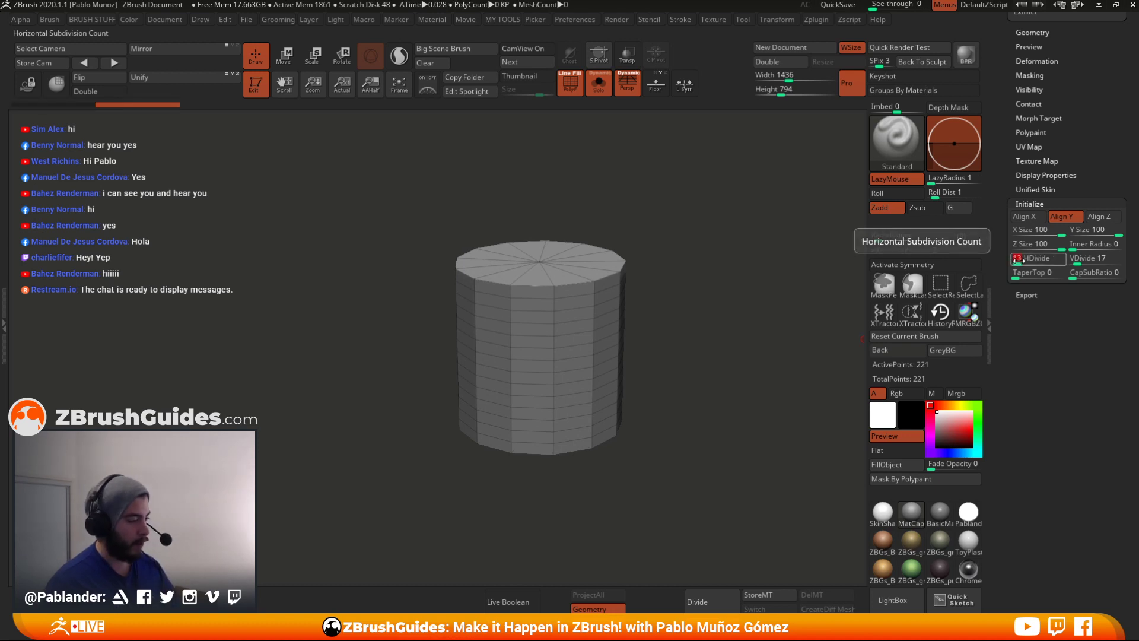
type("8")
key("Return")
left_click_drag(725, 351, 759, 377)
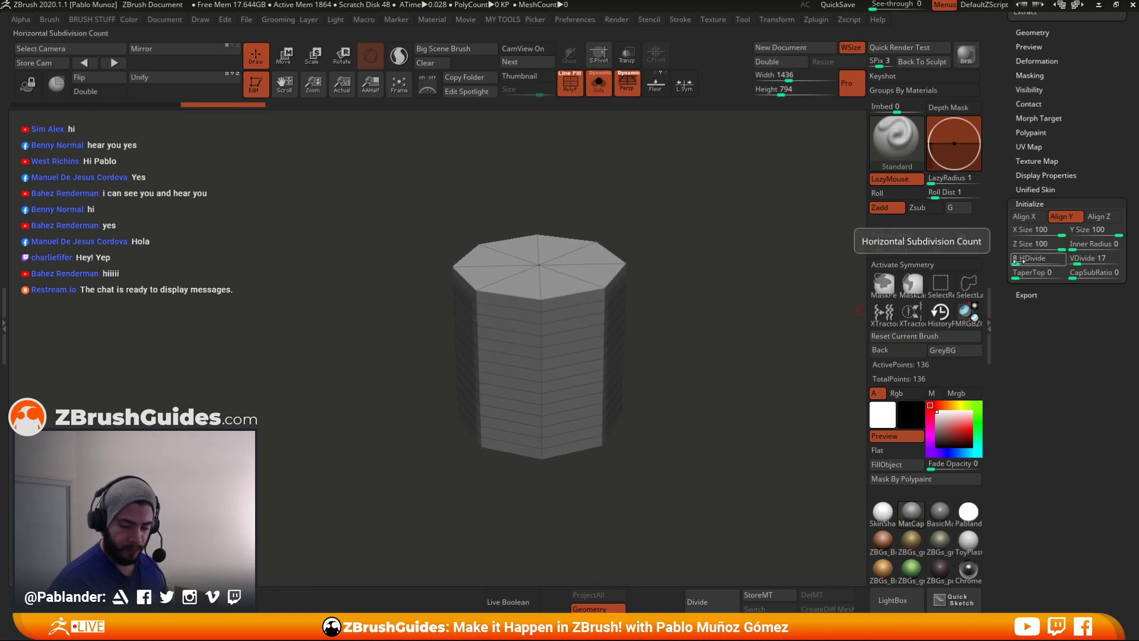
- Set the cylinder's HDivide to 16 and VDivide to 5
left_click(1018, 259)
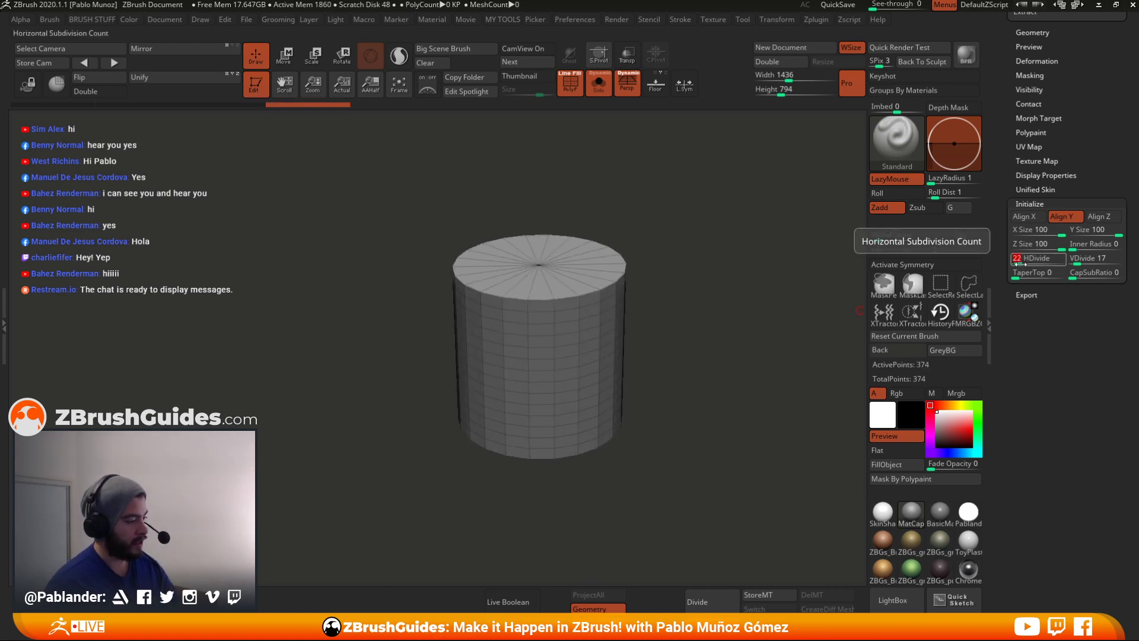
left_click_drag(1019, 264, 1018, 264)
left_click(1077, 262)
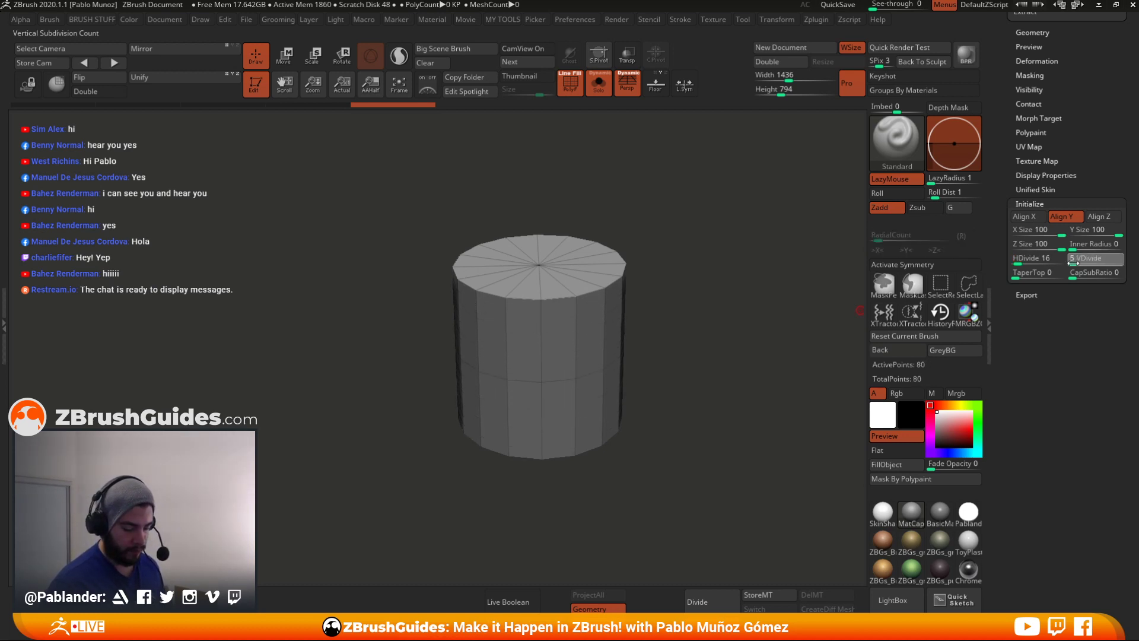
- Set the cylinder's vertical subdivision count (VDivide) to 4 and check its sides and cap from different angles
left_click_drag(1074, 262, 1072, 262)
mouse_move(712, 418)
left_mouse_down()
mouse_move(701, 404)
mouse_move(712, 394)
mouse_move(706, 420)
left_mouse_up()
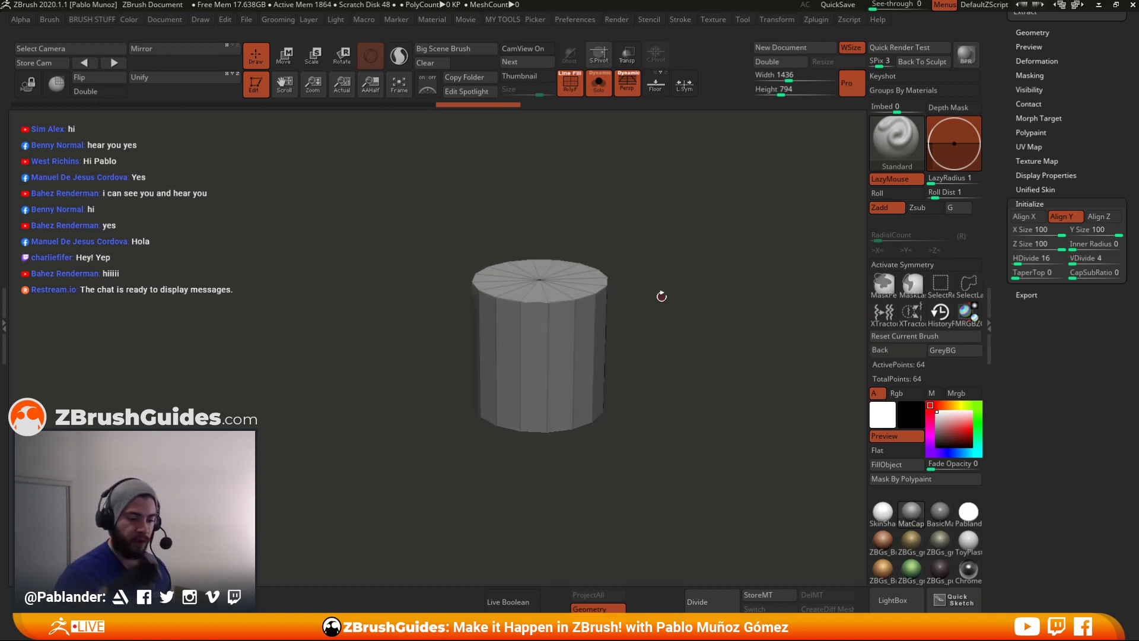
left_click_drag(572, 341, 522, 235)
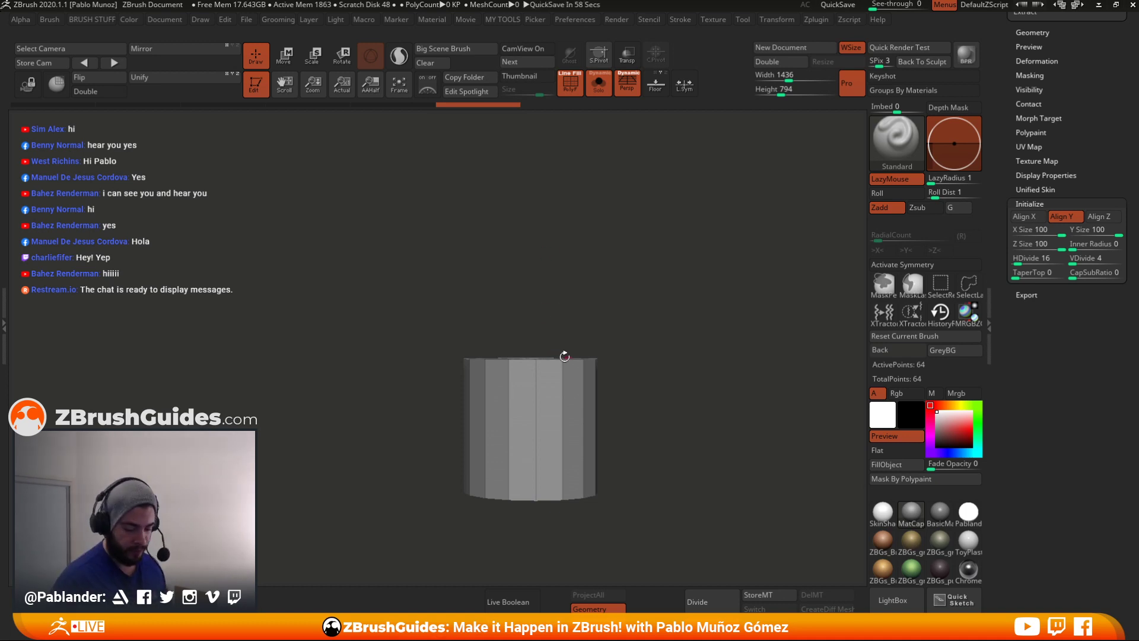
left_click_drag(626, 342, 696, 335)
left_click_drag(516, 357, 695, 343)
scroll(1048, 232, "up", 3)
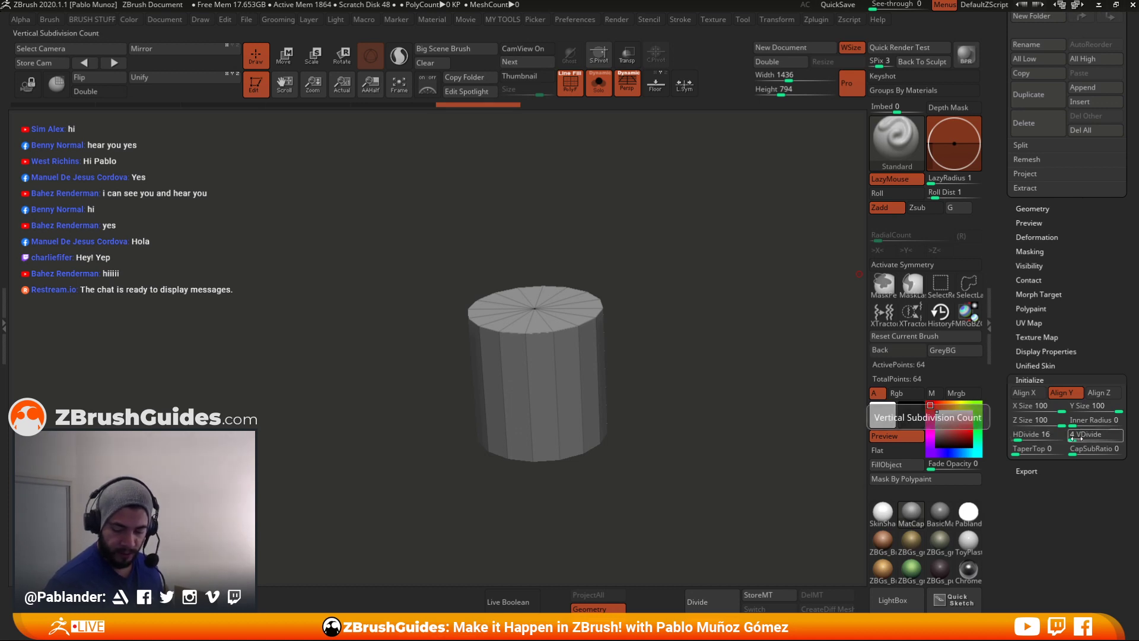
left_click_drag(1074, 439, 1074, 439)
type("4")
key("Return")
left_click_drag(724, 445, 668, 422)
- Convert the Cylinder3D primitive into an editable PolyMesh3D and look at it from its capped end
left_click_drag(1056, 272, 1057, 369)
mouse_move(1065, 582)
left_mouse_down()
mouse_move(1065, 500)
mouse_move(1062, 587)
left_mouse_up()
left_click_drag(1004, 127, 1000, 265)
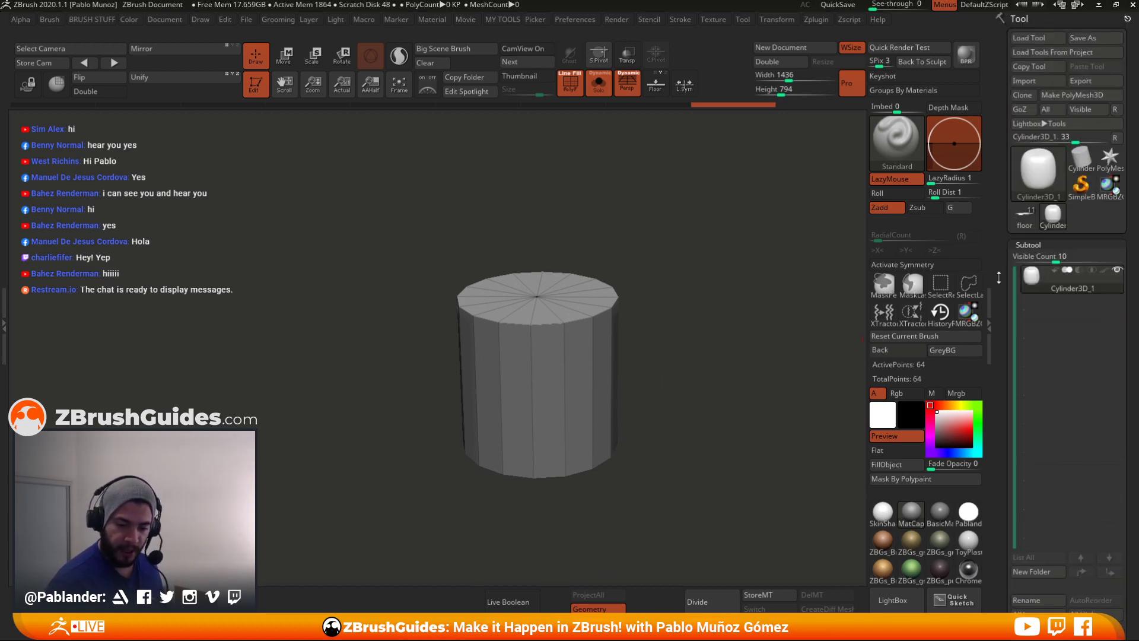
left_click(1088, 95)
left_click_drag(692, 428, 703, 334)
left_click_drag(659, 301, 655, 363)
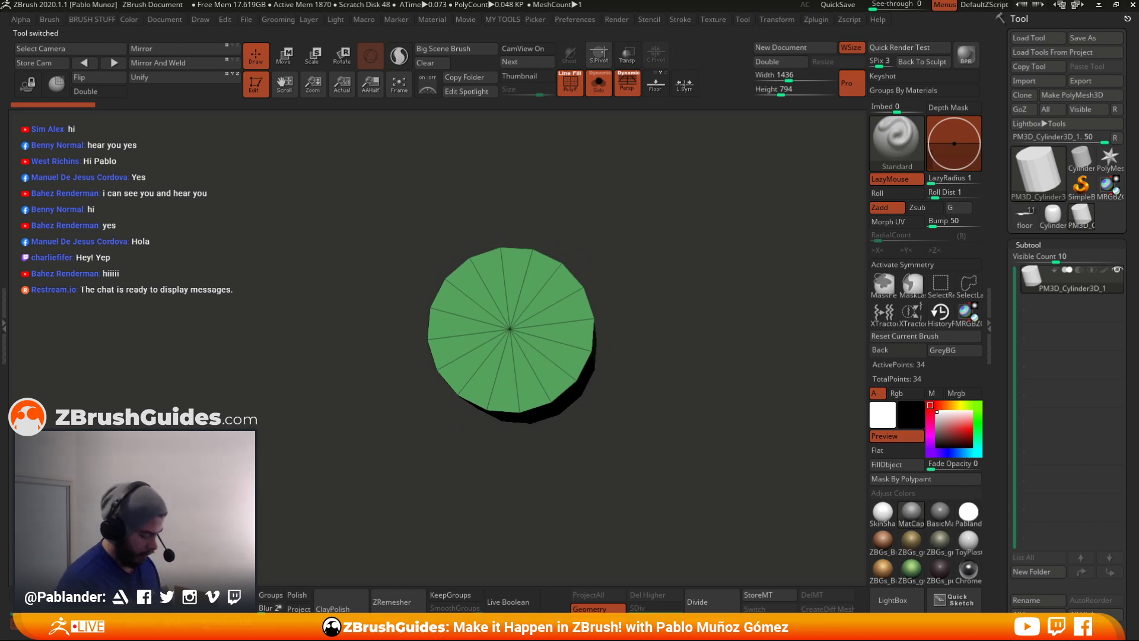
- Switch to the ZModeler brush and turn off perspective, with the cylinder viewed straight onto its cap
key("b")
key("z")
key("m")
mouse_move(664, 283)
left_mouse_down()
mouse_move(718, 287)
mouse_move(698, 295)
left_mouse_up()
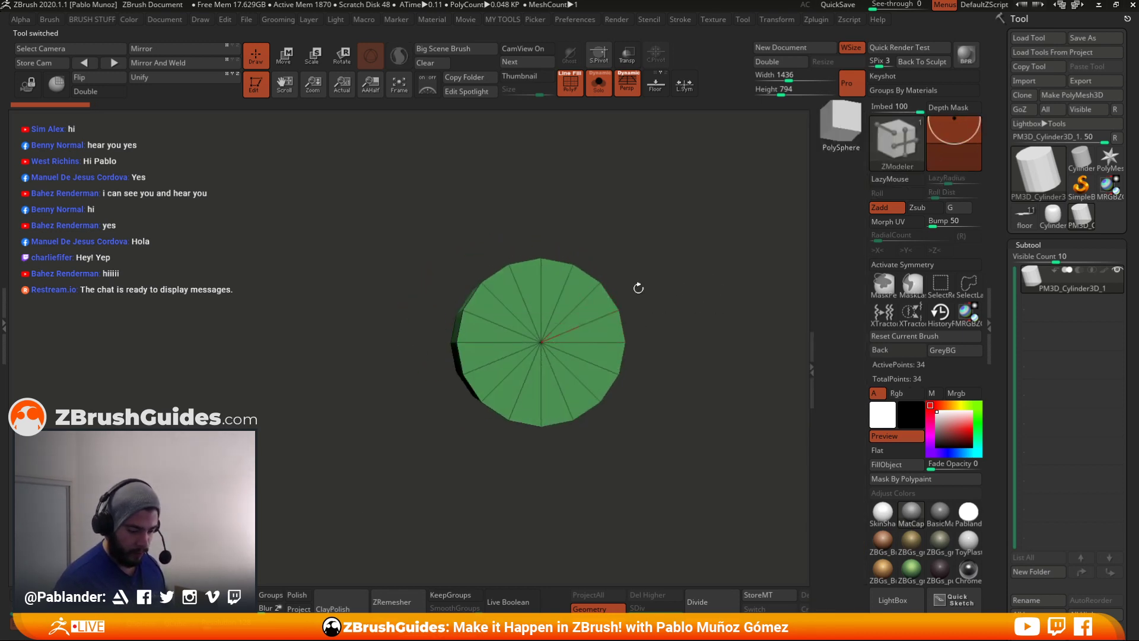
left_click(571, 83)
left_click(571, 83)
left_click(627, 89)
mouse_move(578, 311)
left_mouse_down("alt")
mouse_move(551, 298)
mouse_move(489, 325)
mouse_move(524, 389)
mouse_move(587, 333)
left_mouse_up("alt")
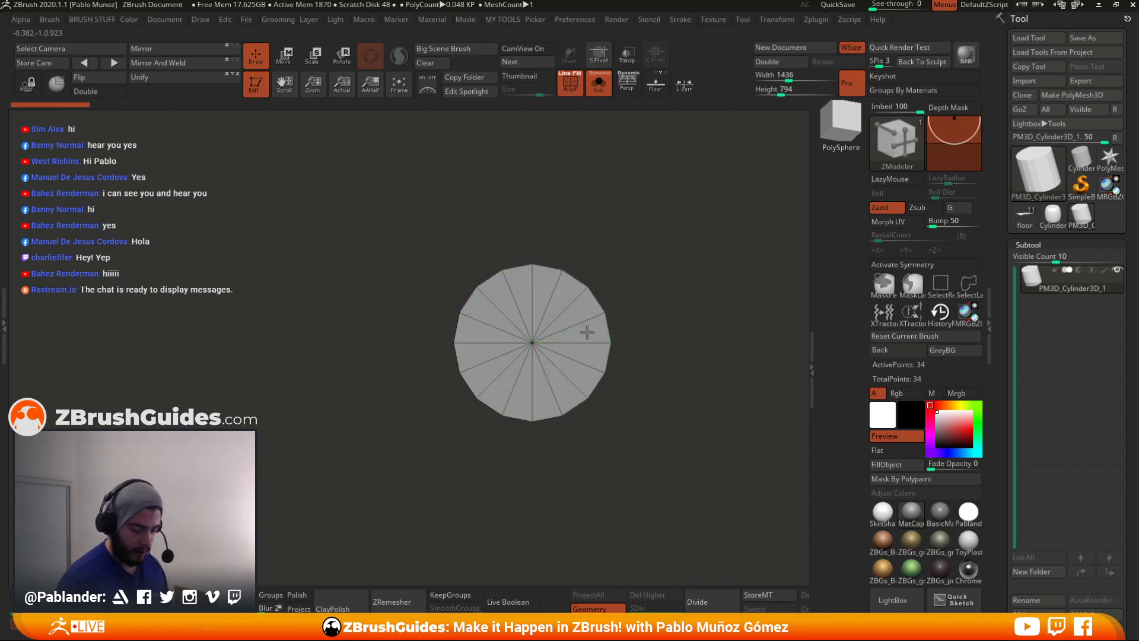
mouse_move(643, 402)
left_mouse_down()
mouse_move(663, 272)
mouse_move(677, 262)
mouse_move(597, 255)
mouse_move(590, 276)
mouse_move(500, 312)
mouse_move(559, 232)
left_mouse_up()
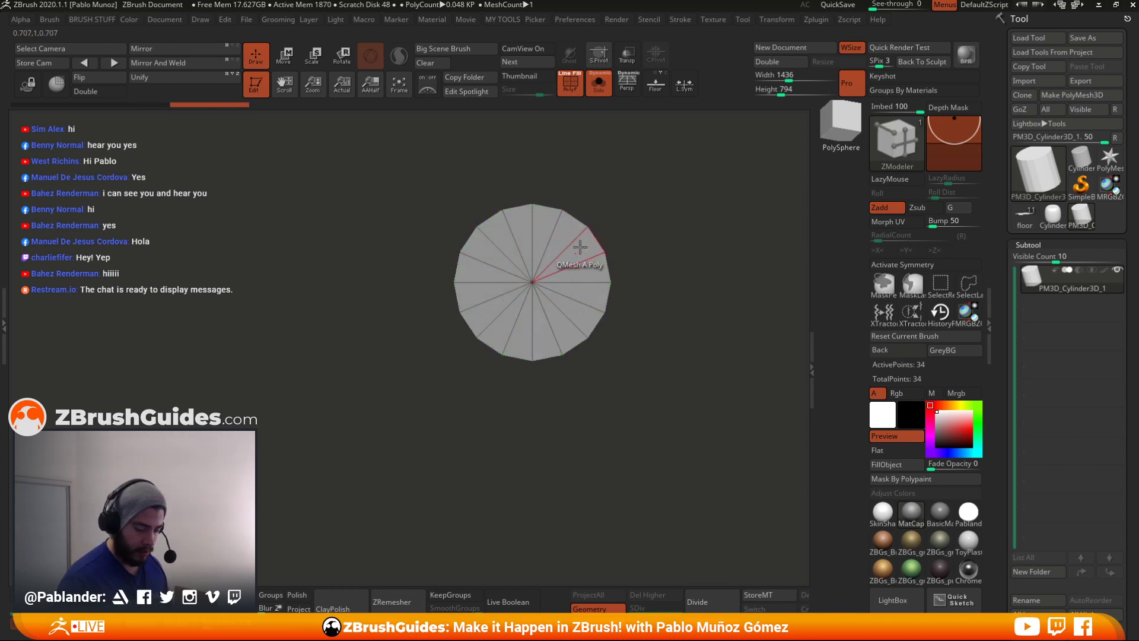
- Delete the cylinder's end caps with the ZModeler polygon Delete action, leaving an open tube
key("space")
left_click(470, 208)
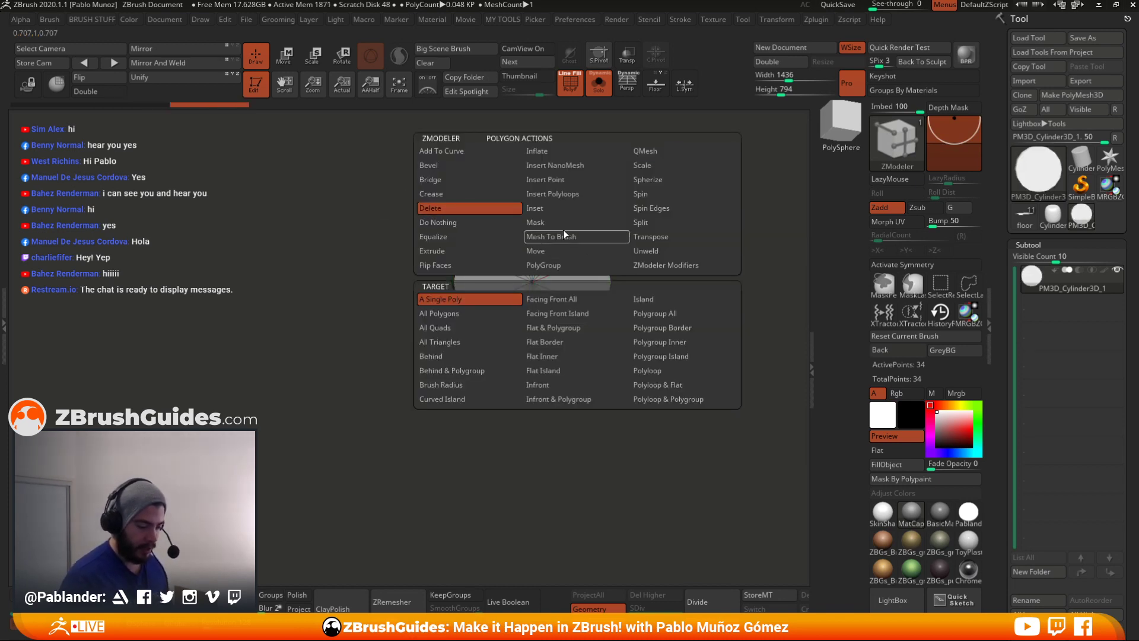
left_click(595, 275)
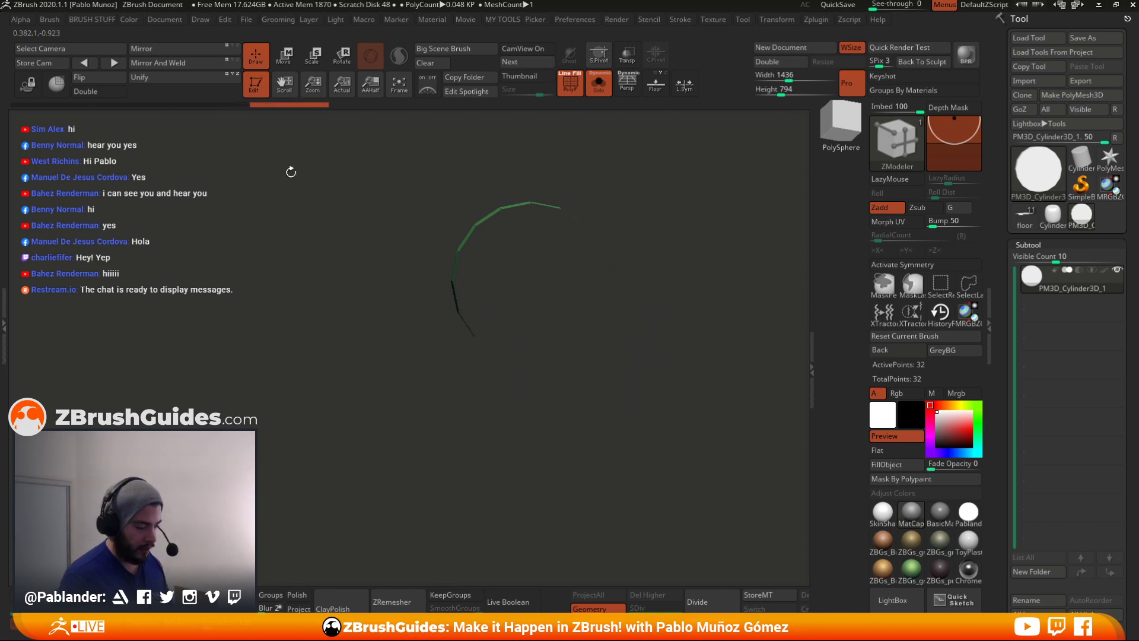
- Turn on Double display for the open cylinder and locate the same setting under Display Properties
left_click(96, 92)
left_click_drag(620, 227, 992, 378)
scroll(1065, 293, "down", 10)
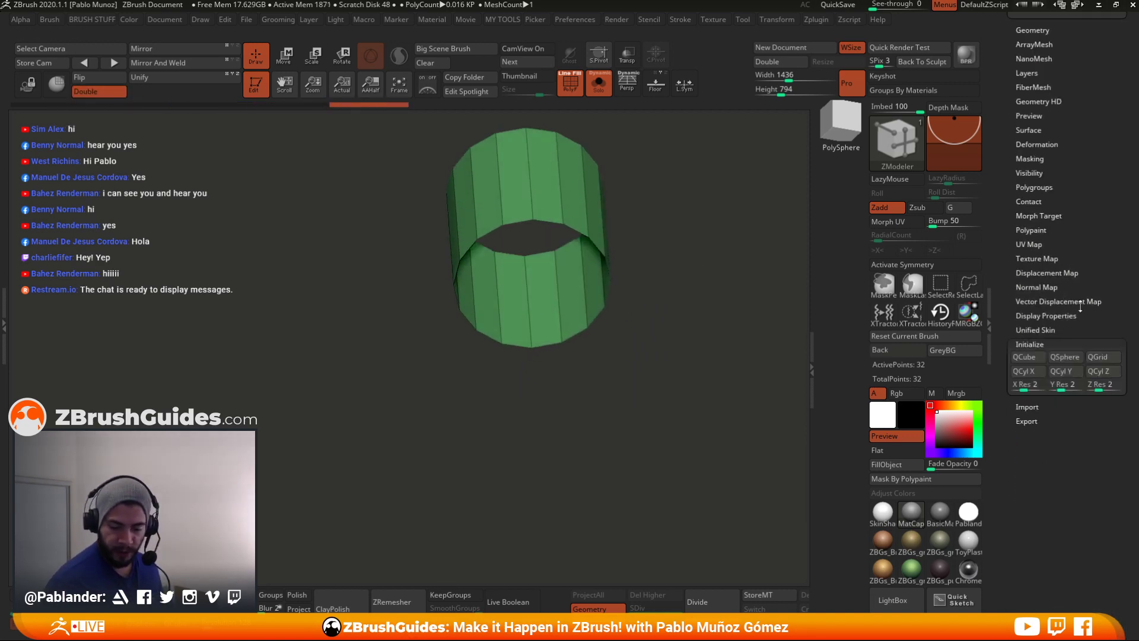
left_click(1046, 316)
left_click(1025, 355)
left_click(1025, 355)
- Scale the open cylinder along Y in side view, trying taller and flatter proportions before settling slightly below its original height
left_click_drag(673, 294, 662, 389, "shift")
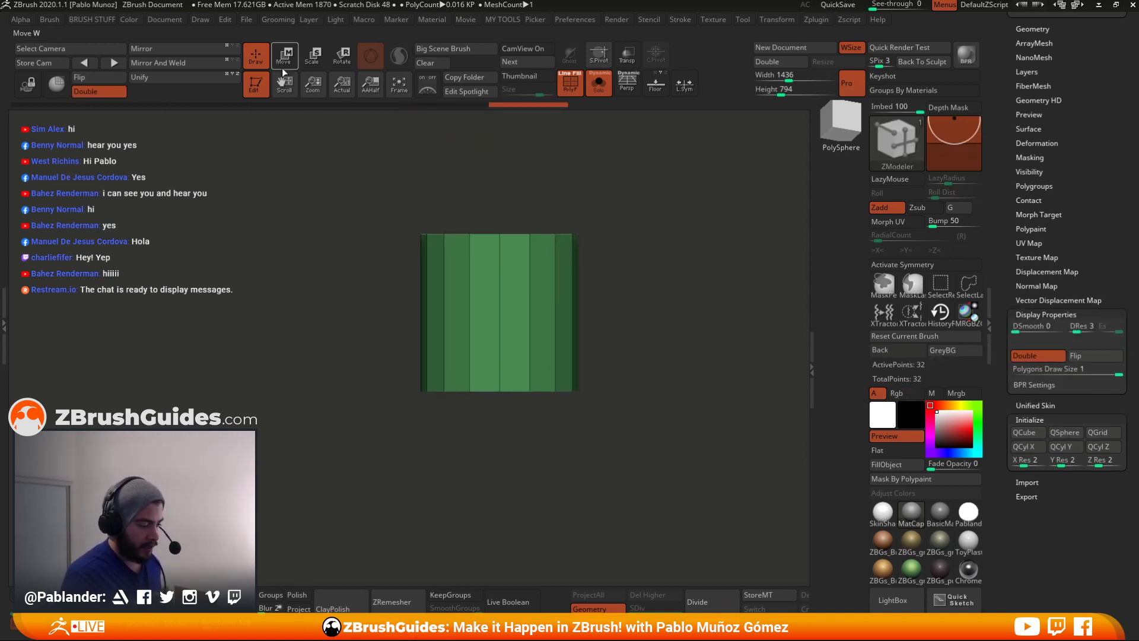
mouse_move(653, 272)
left_mouse_down()
mouse_move(669, 287)
mouse_move(646, 265)
left_mouse_up()
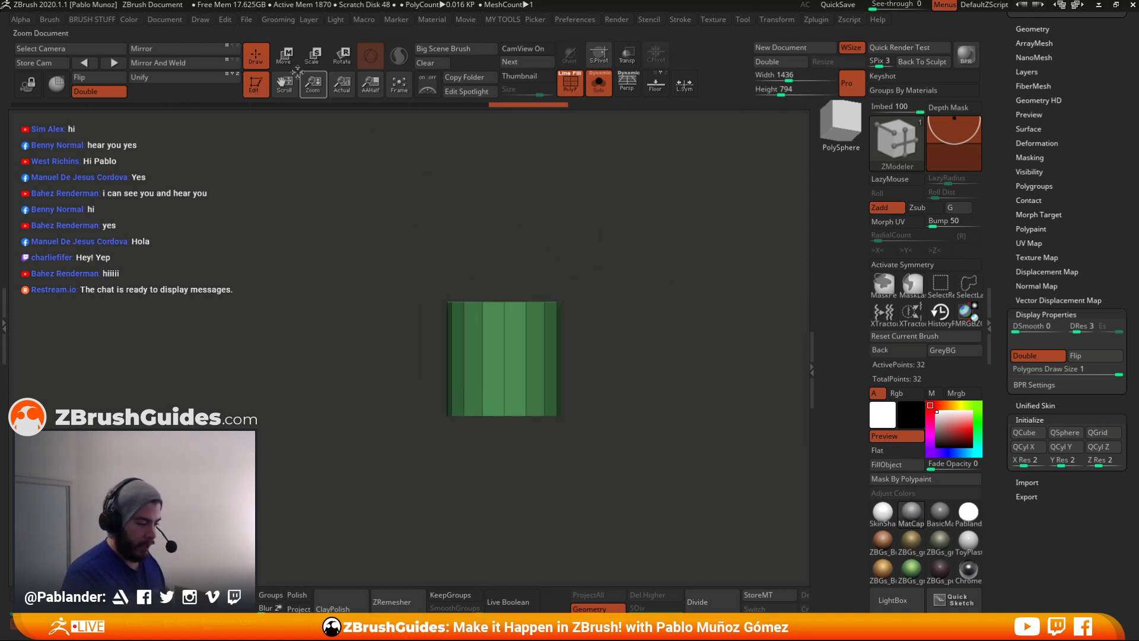
left_click(286, 57)
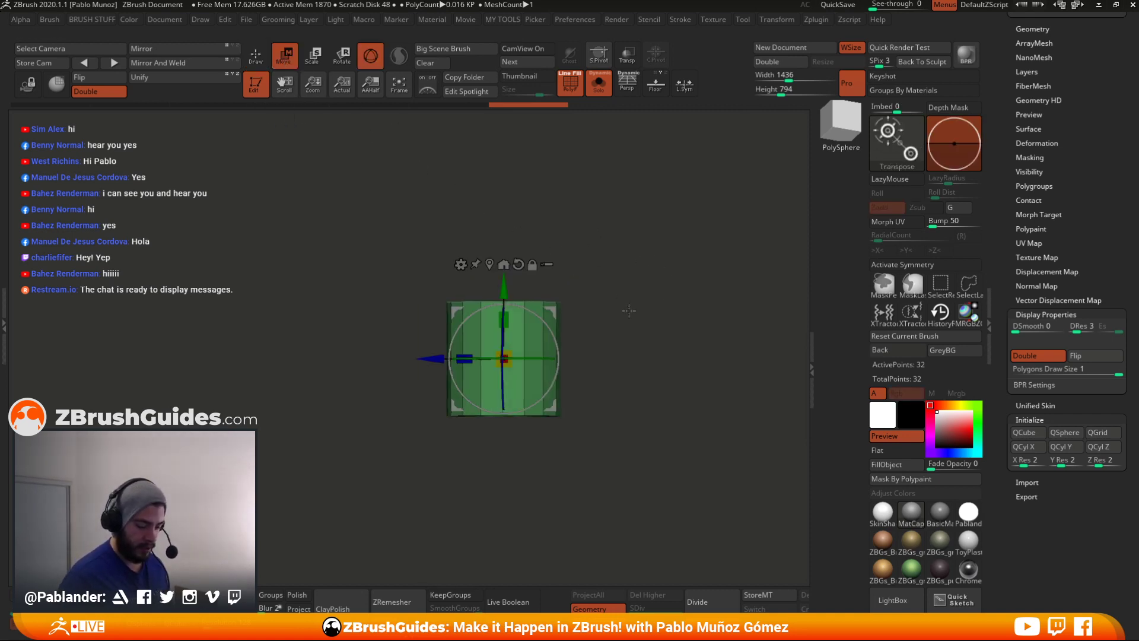
mouse_move(513, 324)
left_mouse_down()
mouse_move(508, 285)
mouse_move(508, 334)
mouse_move(507, 312)
left_mouse_up()
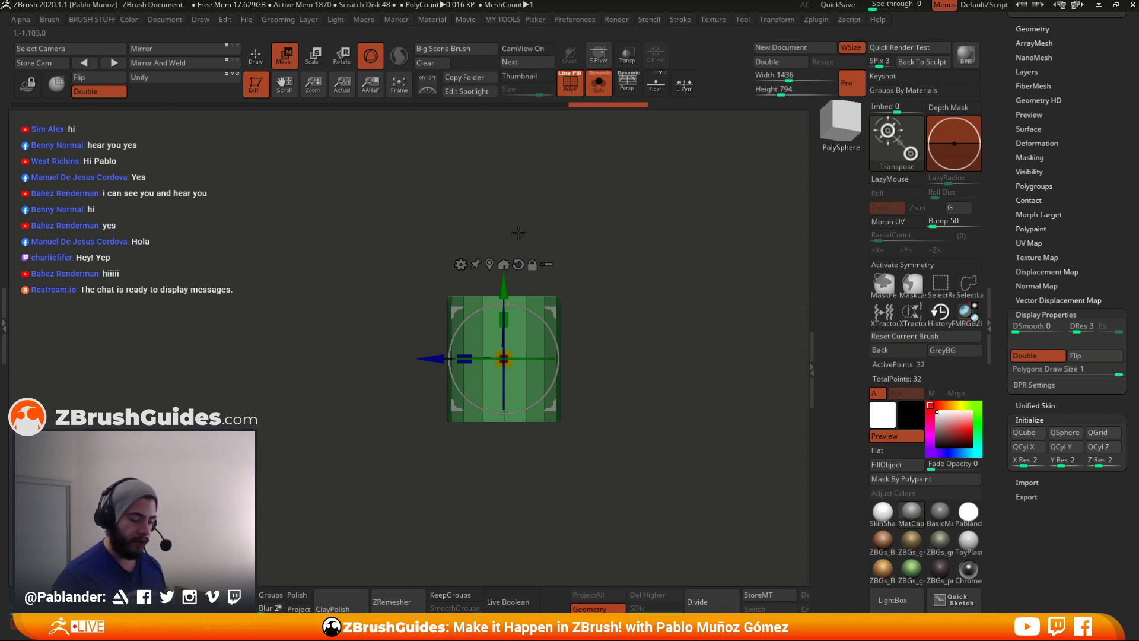
left_click_drag(504, 321, 509, 166)
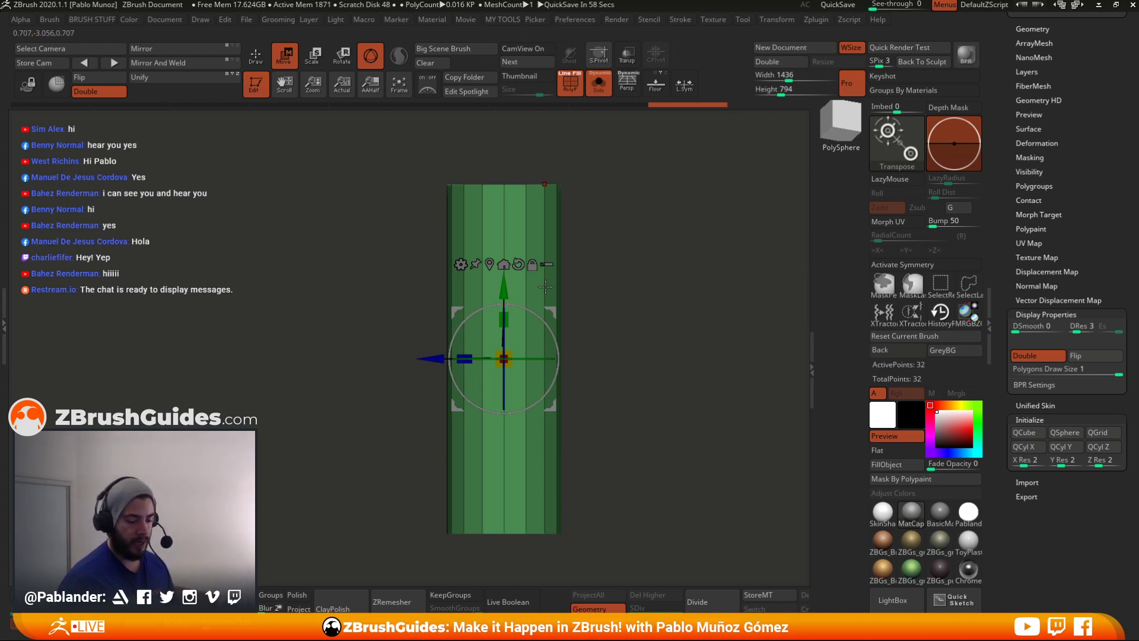
left_click_drag(503, 319, 512, 480)
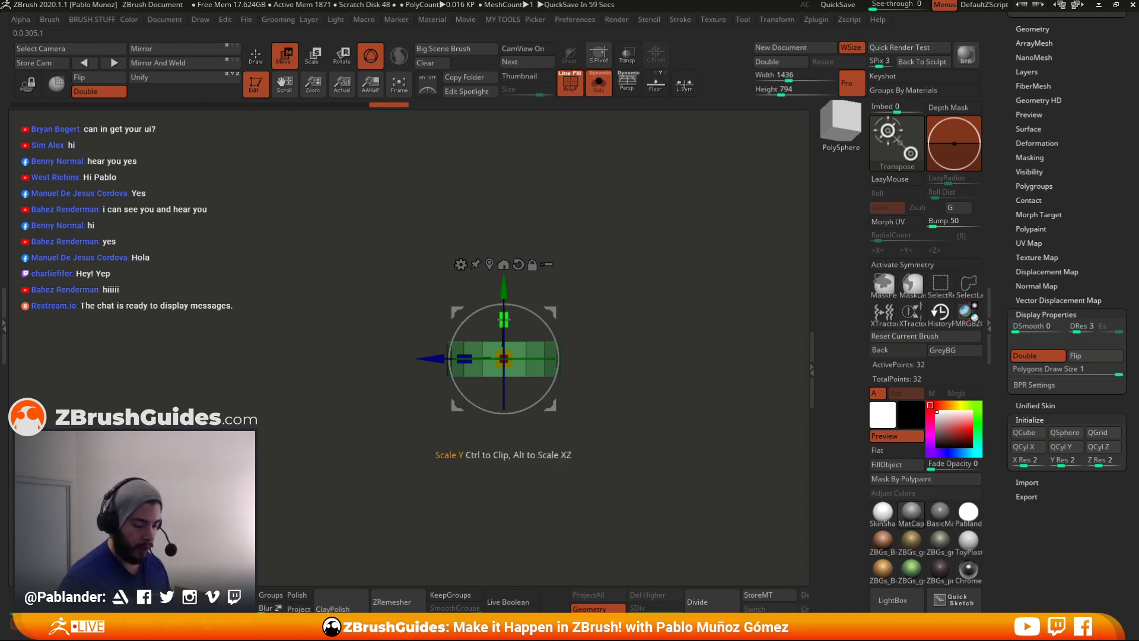
left_click_drag(504, 320, 511, 190)
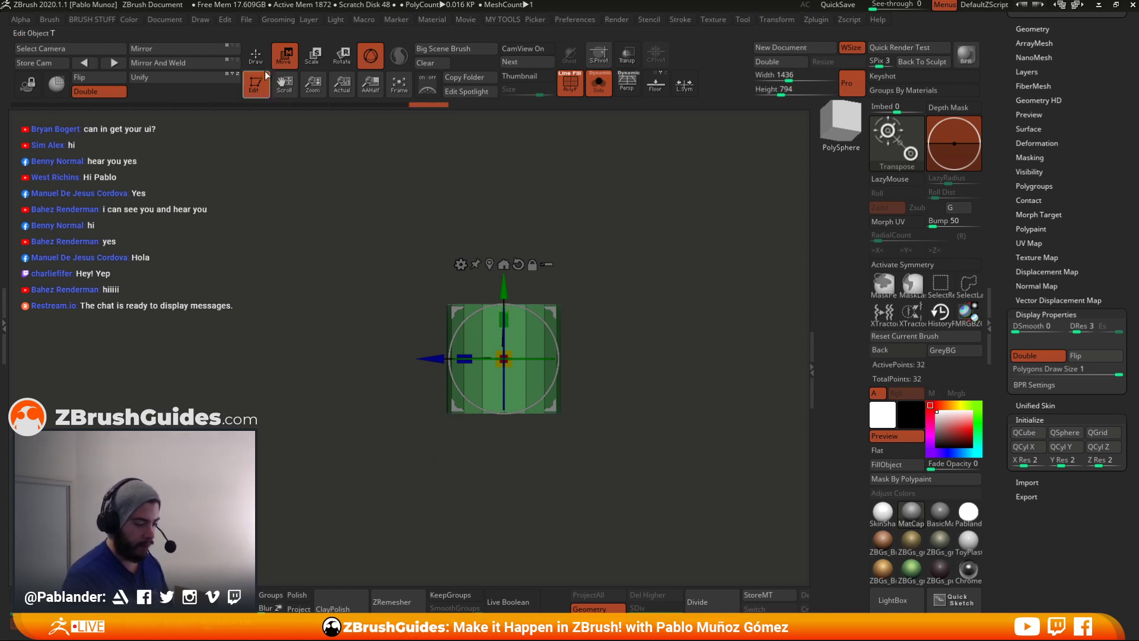
- Duplicate the open cylinder along Z with the gizmo, placing the copy just beside the original
left_click_drag(681, 319, 638, 303, "alt")
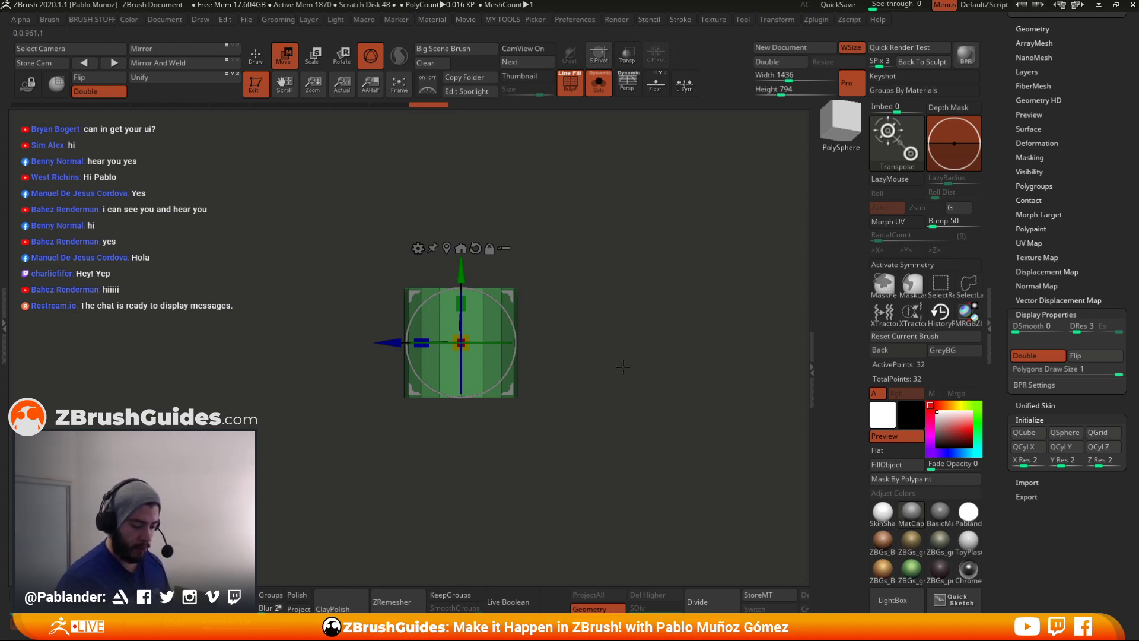
left_click_drag(626, 373, 638, 364, "alt")
key("ctrl")
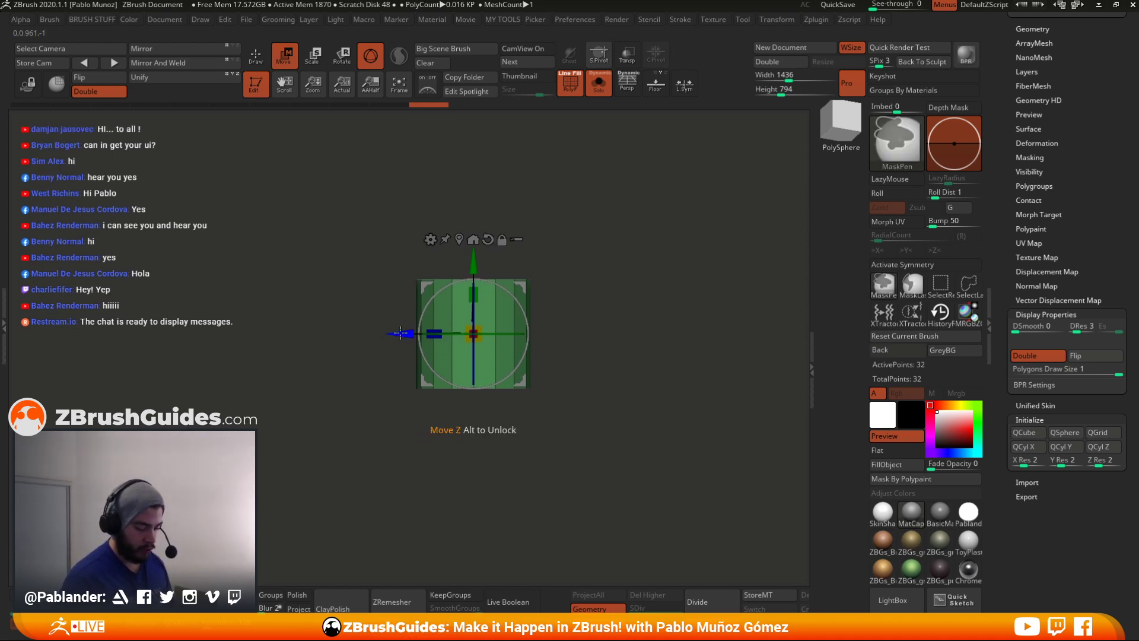
left_click_drag(401, 333, 522, 333, "ctrl")
left_click_drag(684, 424, 630, 426, "alt")
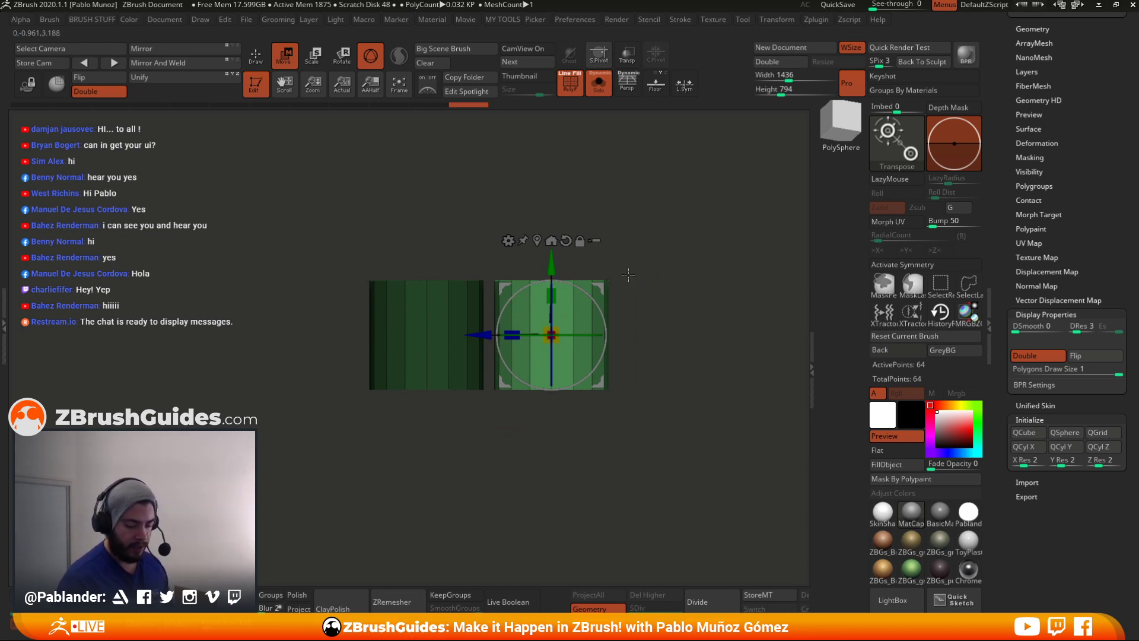
left_click_drag(639, 331, 709, 355)
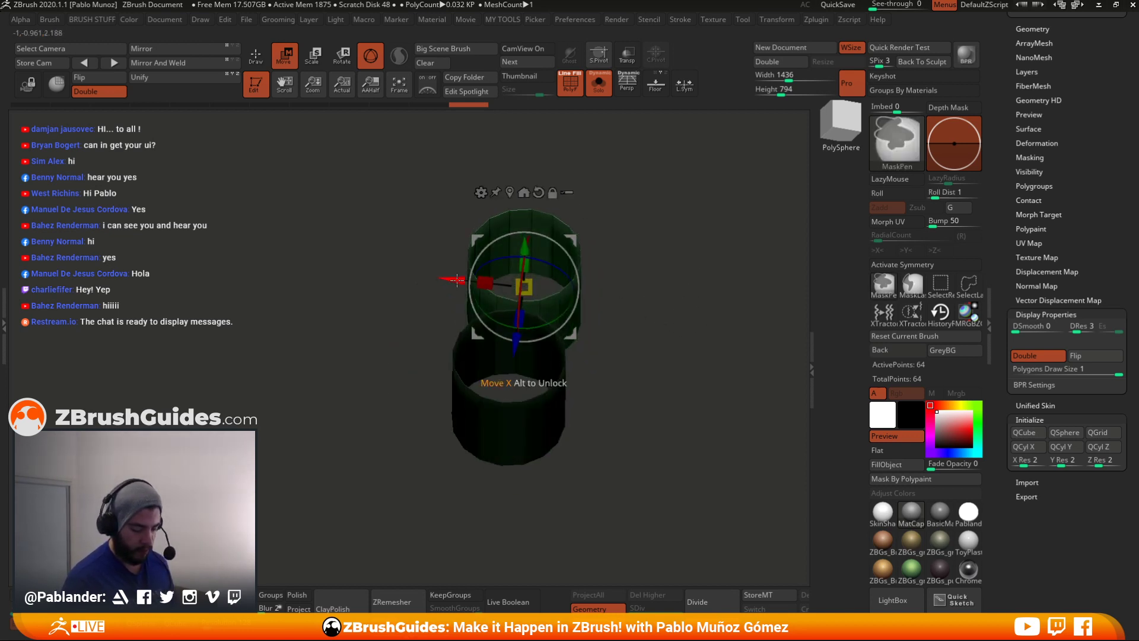
- Duplicate a cylinder along X as a narrower third tube, position it beside the first two, and adjust its height
left_click_drag(452, 286, 579, 298, "ctrl")
left_click_drag(653, 300, 633, 306)
left_click_drag(682, 415, 644, 424, "shift")
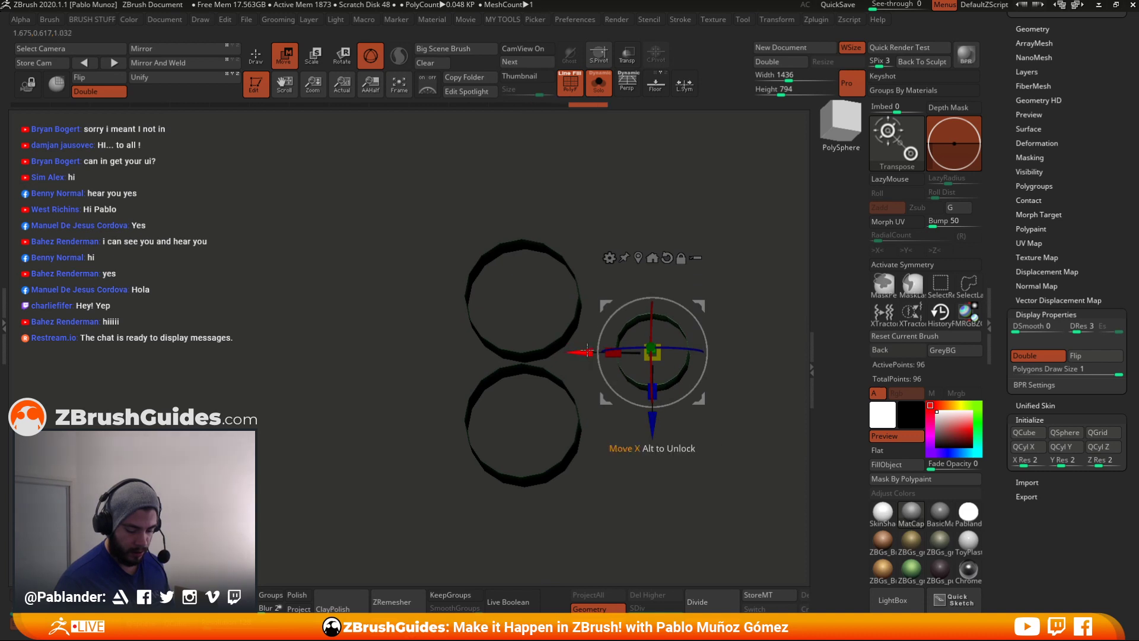
left_click_drag(573, 350, 533, 351)
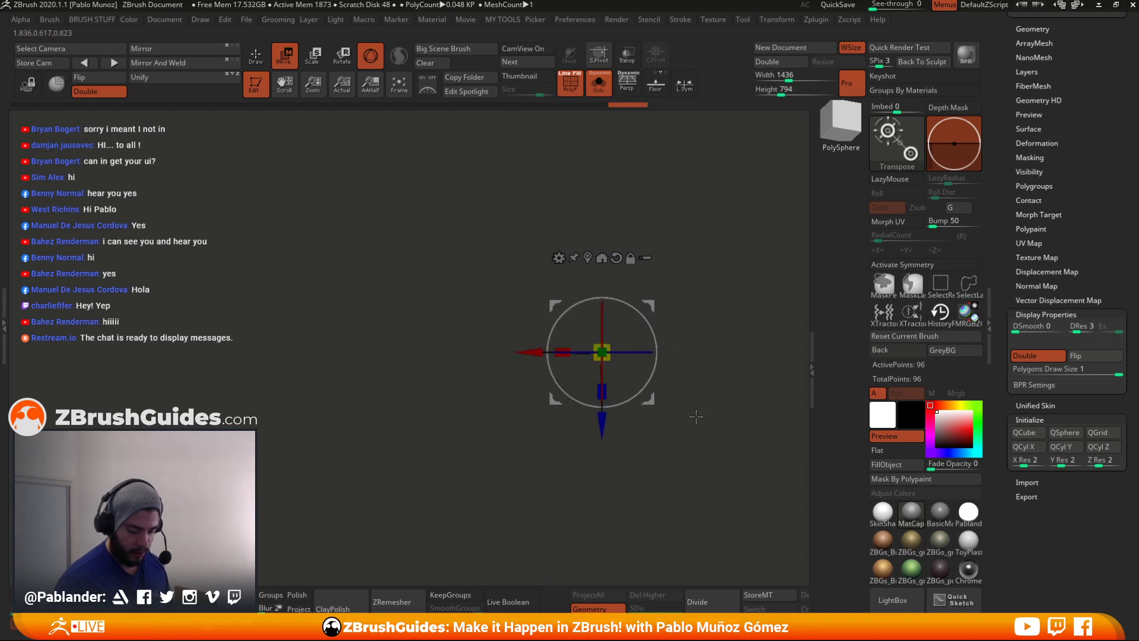
left_click_drag(666, 430, 700, 340, "shift")
left_click_drag(719, 443, 650, 429, "alt")
left_click_drag(531, 307, 531, 288)
left_click_drag(648, 433, 625, 429, "alt")
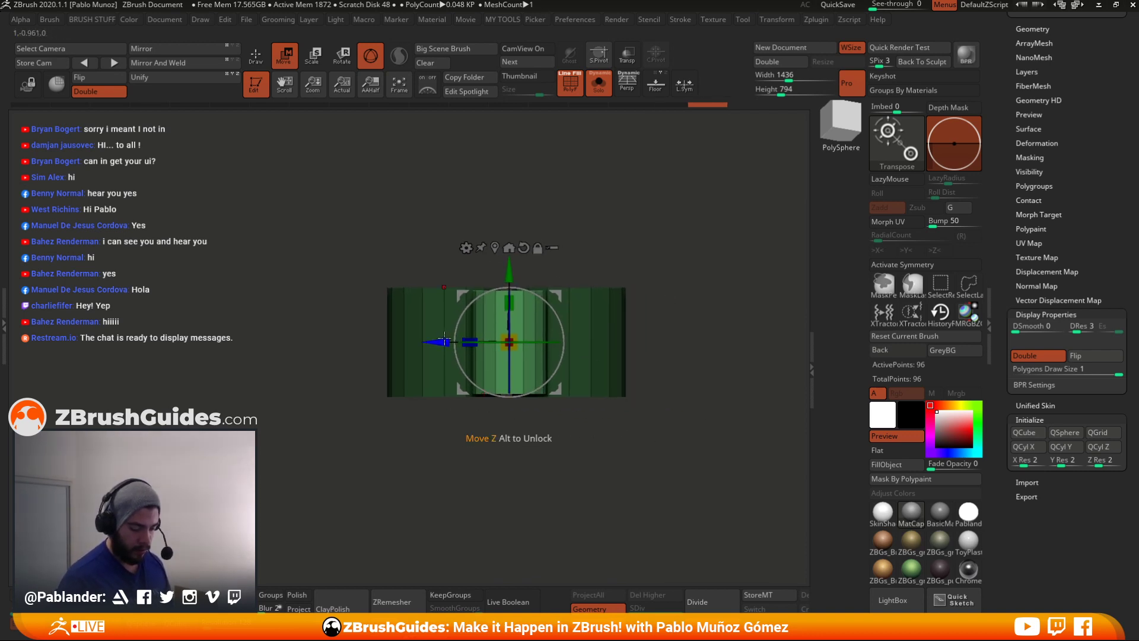
- Duplicate further narrower cylinders around the group to make seven tubes of varied diameters, and return to Draw mode
left_click_drag(444, 343, 617, 456, "ctrl")
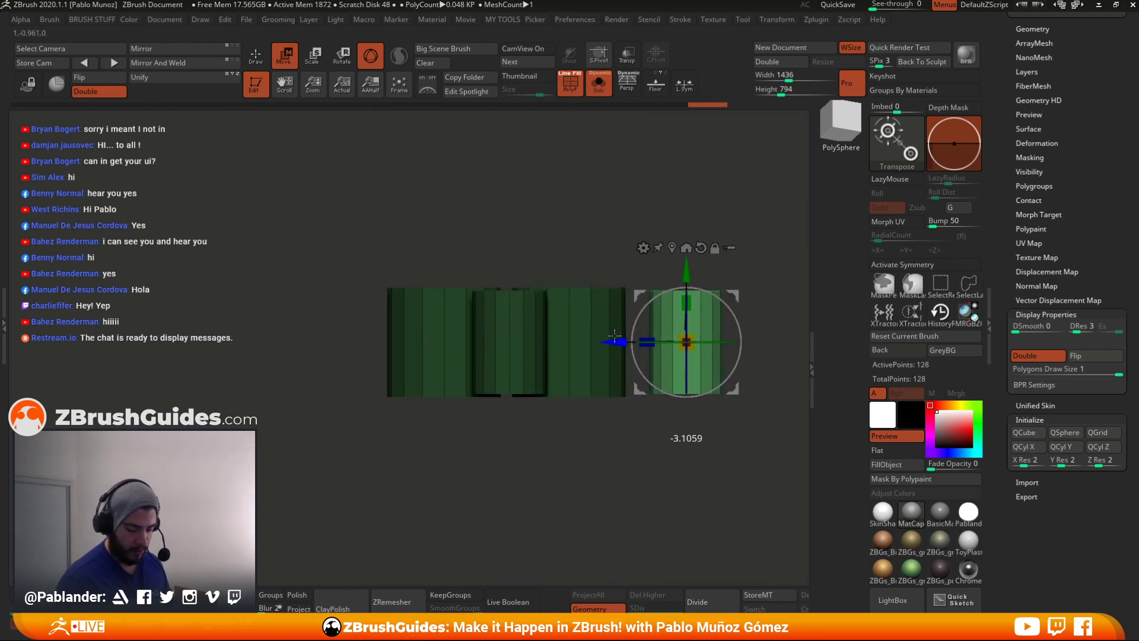
left_click_drag(667, 446, 409, 316, "alt")
left_click_drag(587, 195, 564, 348)
mouse_move(434, 458)
left_mouse_down("ctrl")
mouse_move(467, 338)
mouse_move(445, 362)
mouse_move(359, 359)
mouse_move(394, 298)
mouse_move(397, 332)
left_mouse_up("ctrl")
left_click_drag(408, 282, 407, 436, "ctrl")
left_click_drag(545, 386, 570, 380, "shift")
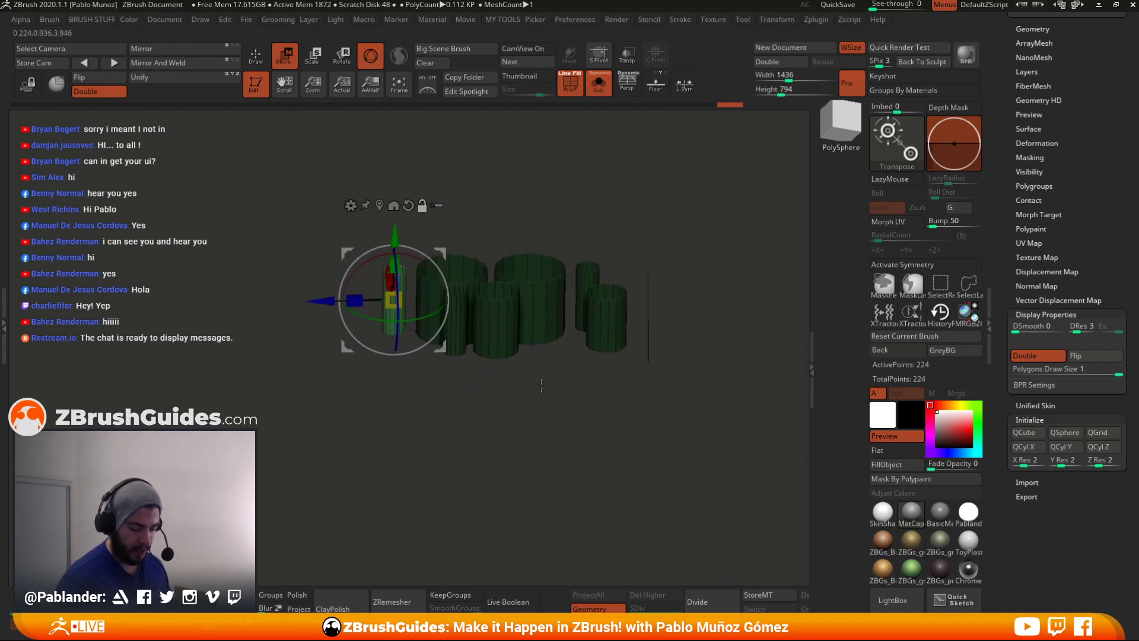
key("q")
- Assign each of the seven cylinders its own polygroup
mouse_move(526, 411)
left_mouse_down()
mouse_move(569, 394)
mouse_move(571, 411)
mouse_move(579, 392)
mouse_move(536, 384)
mouse_move(490, 410)
mouse_move(450, 403)
left_mouse_up()
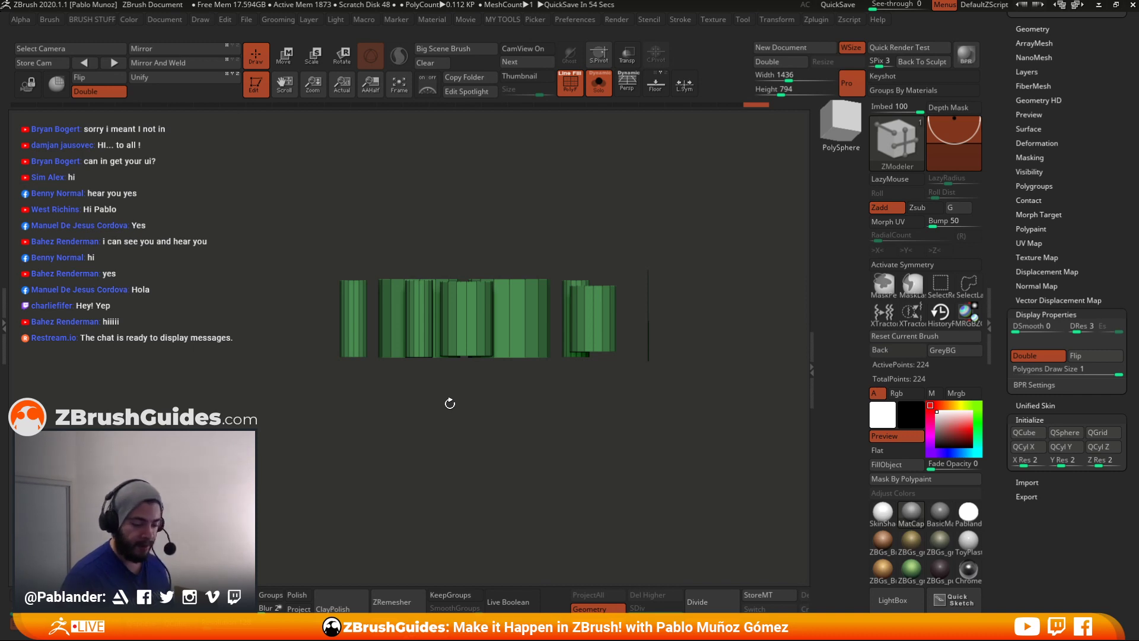
left_click_drag(596, 374, 582, 432)
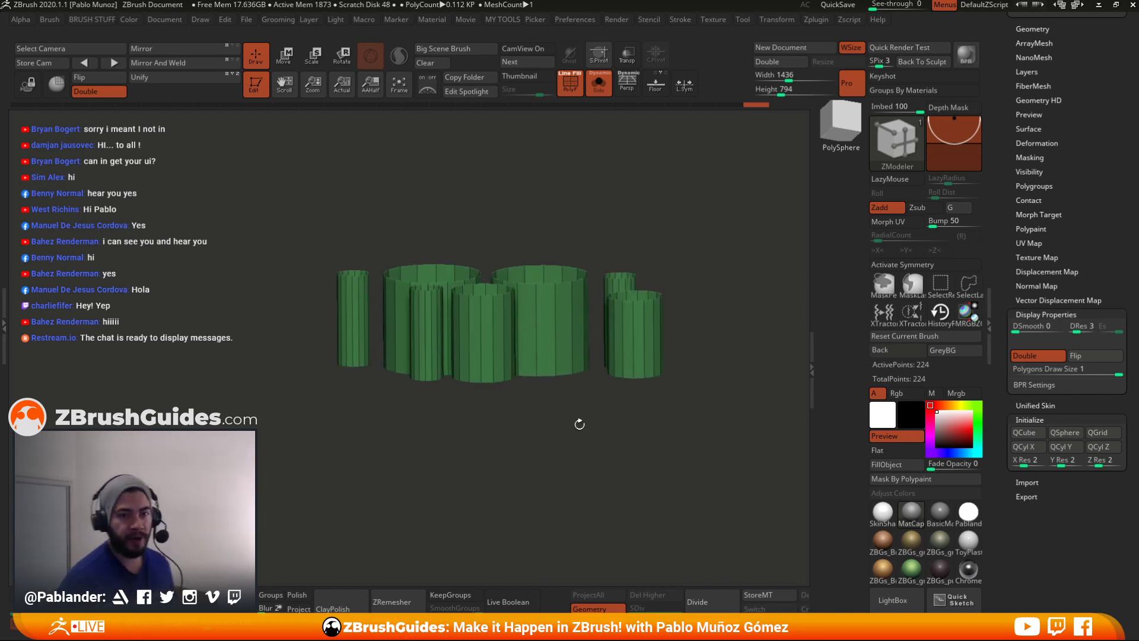
left_click_drag(539, 418, 541, 445)
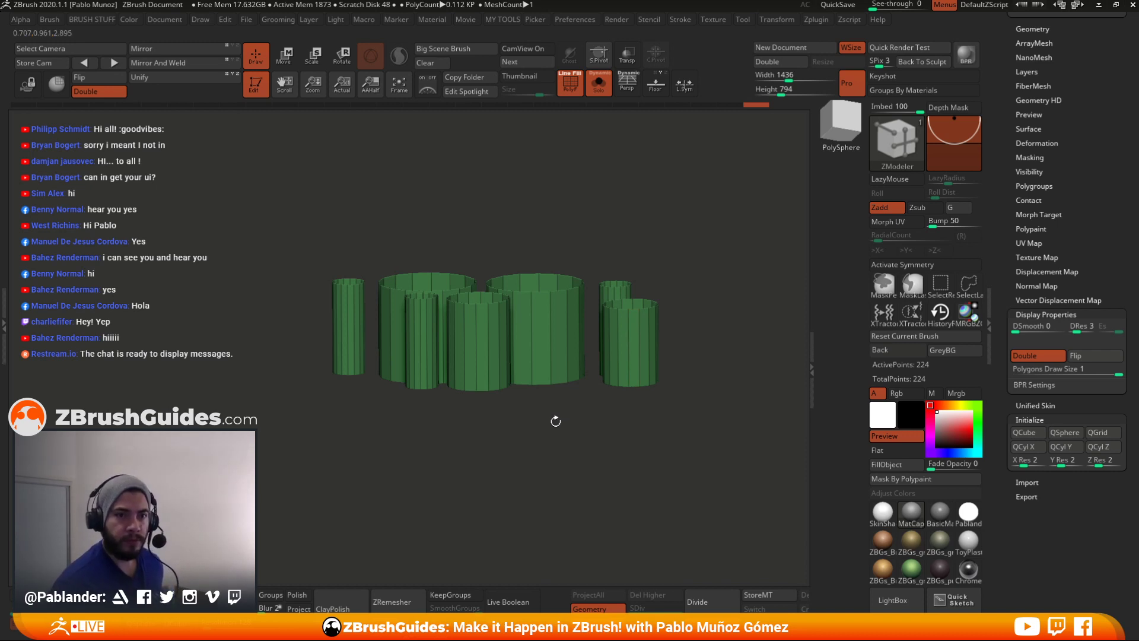
left_click_drag(565, 407, 634, 414)
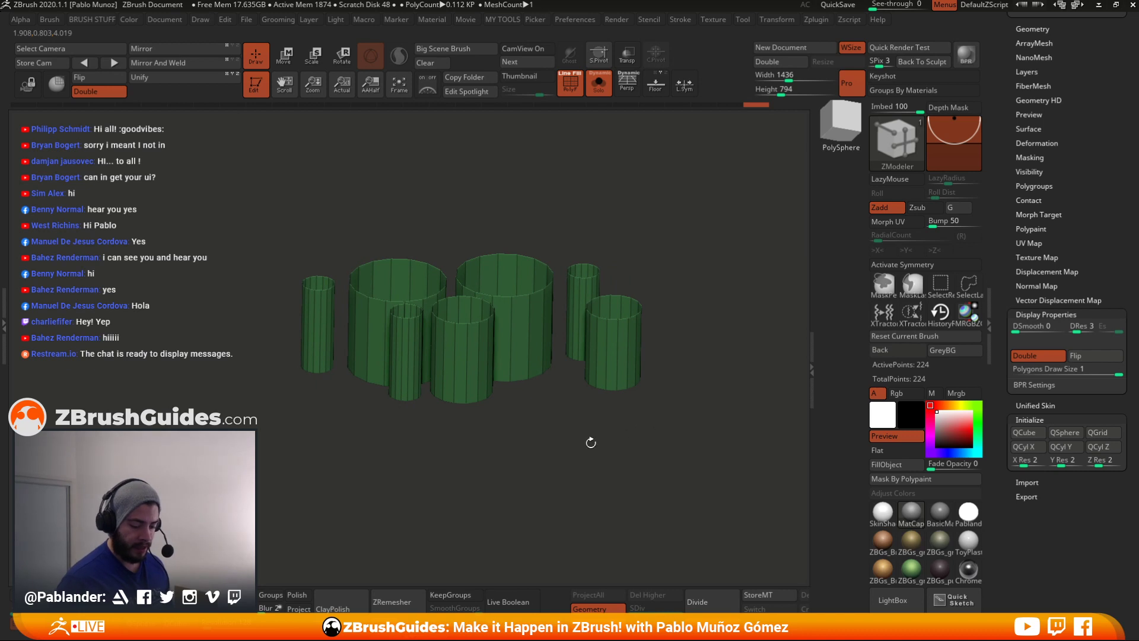
left_click_drag(575, 438, 582, 429)
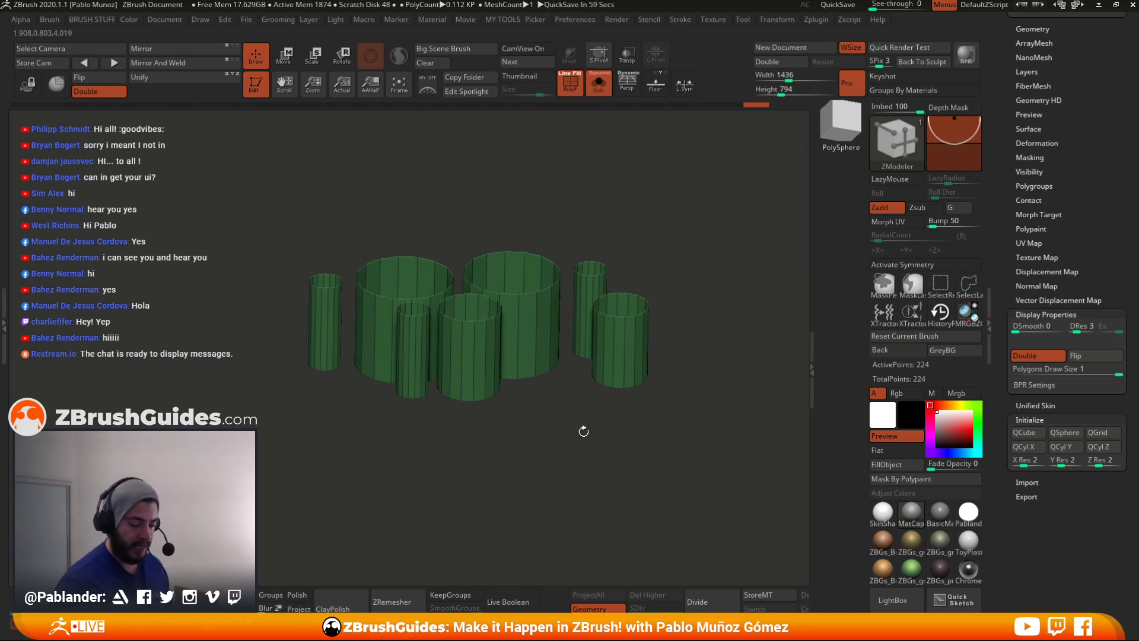
key("2")
left_click(674, 272)
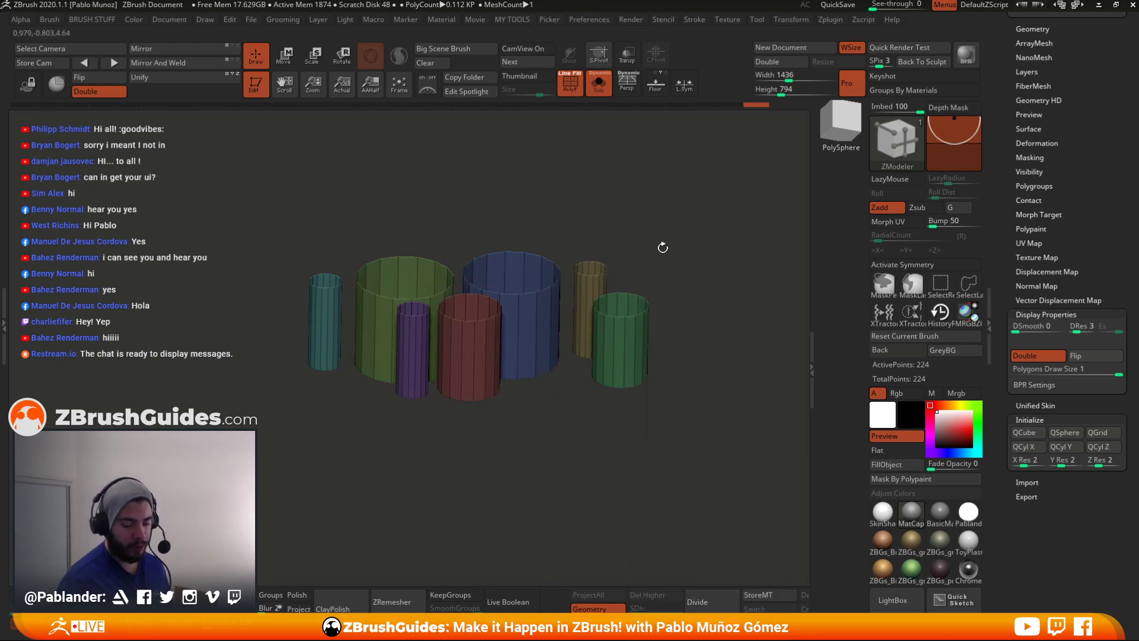
- Apply the SkinShade material to the cylinders and open the Polygroups settings
left_click_drag(744, 485, 615, 432)
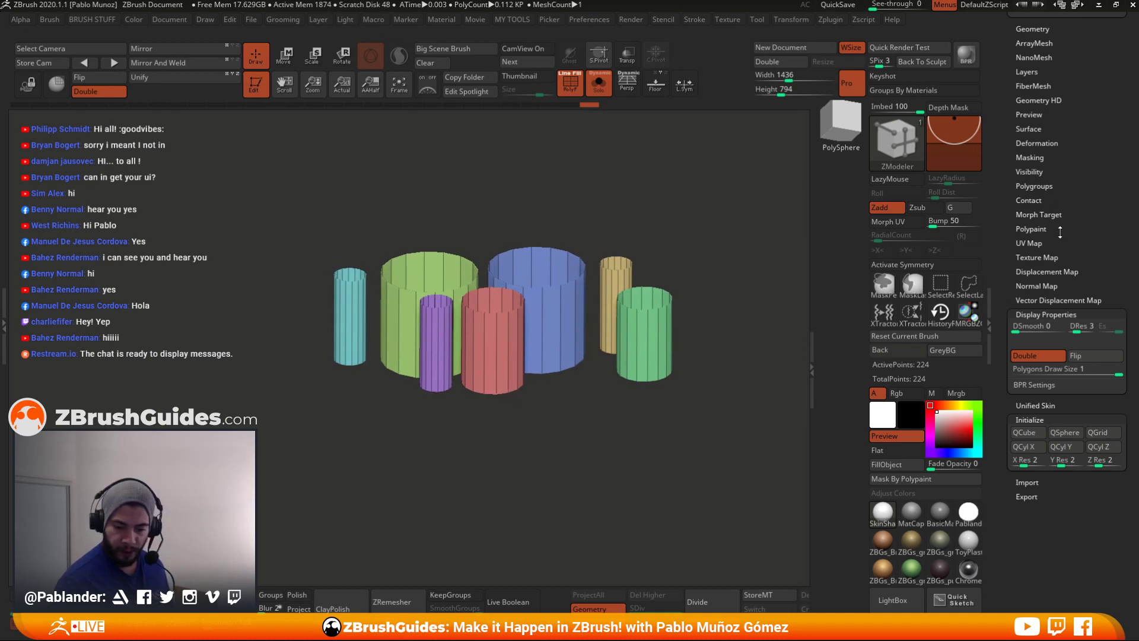
key("shift")
left_click(1048, 186)
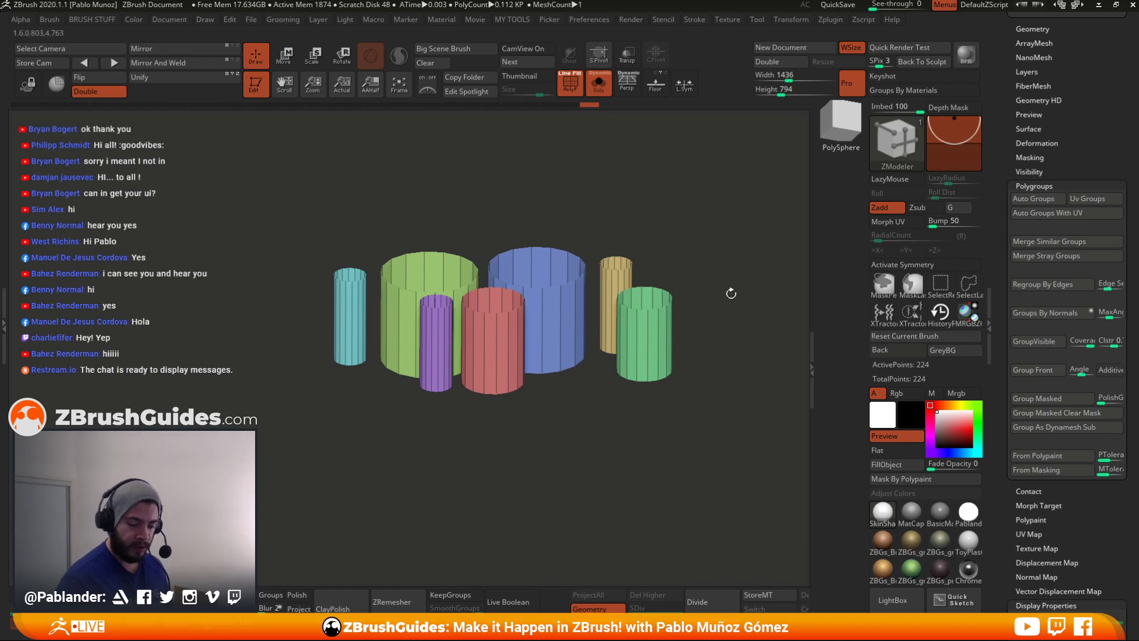
- Mask the lower part of all seven cylinders and flatten their top edges to one common height
left_click_drag(730, 292, 726, 304)
left_click_drag(562, 407, 685, 372)
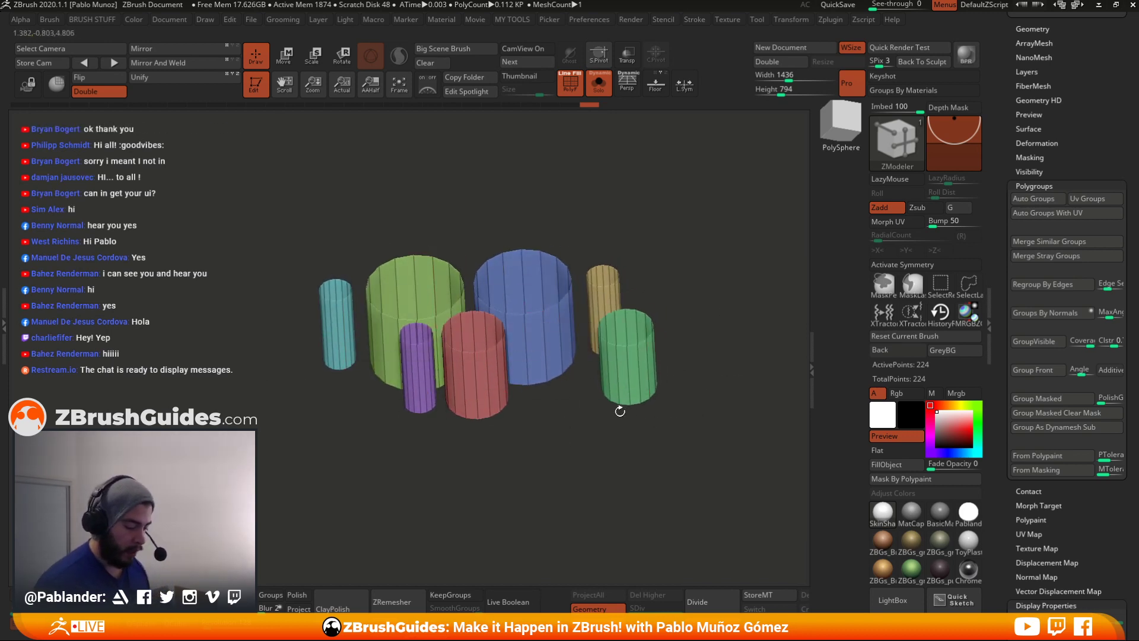
mouse_move(635, 237)
left_mouse_down()
mouse_move(718, 315)
mouse_move(653, 333)
mouse_move(610, 448)
mouse_move(568, 434)
left_mouse_up()
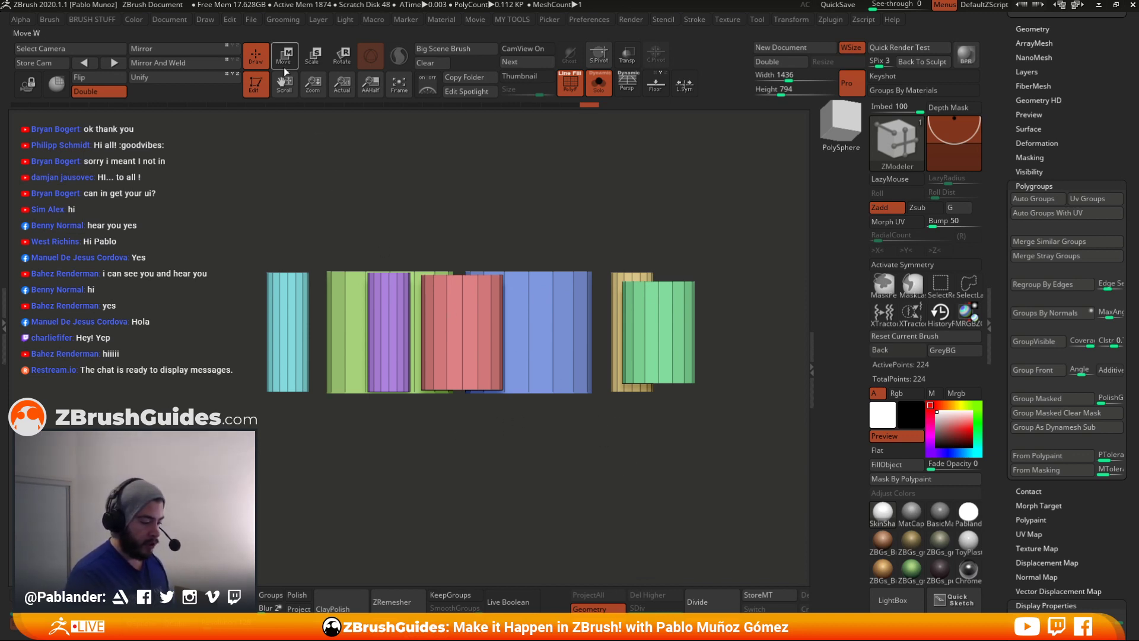
mouse_move(171, 172)
left_mouse_down("ctrl")
mouse_move(203, 238)
mouse_move(727, 319)
left_mouse_up("ctrl")
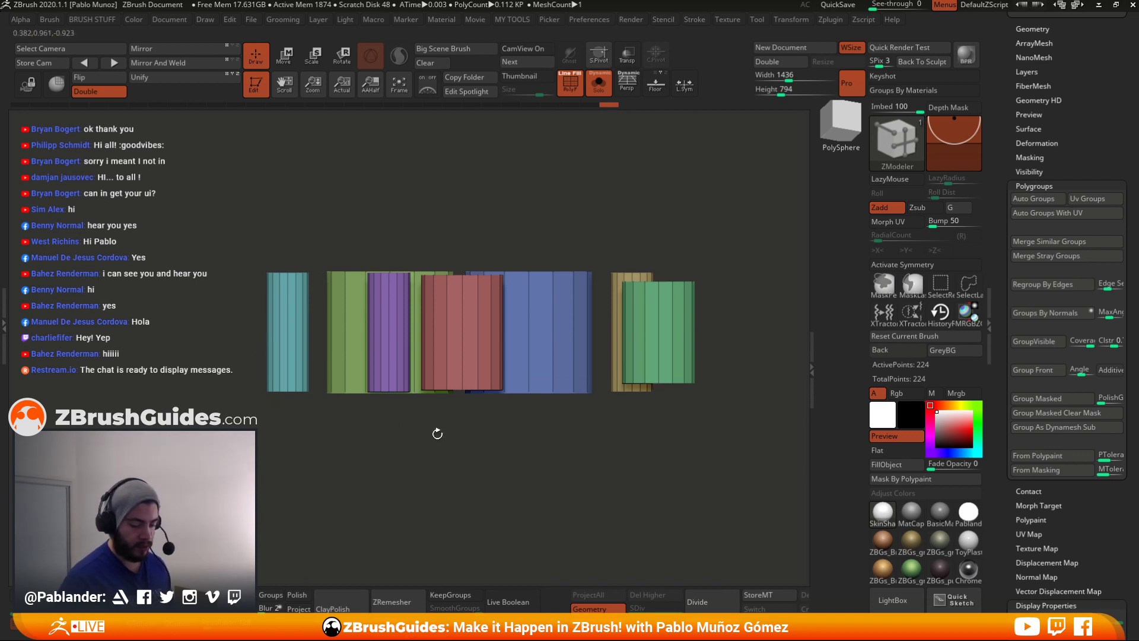
key("ctrl")
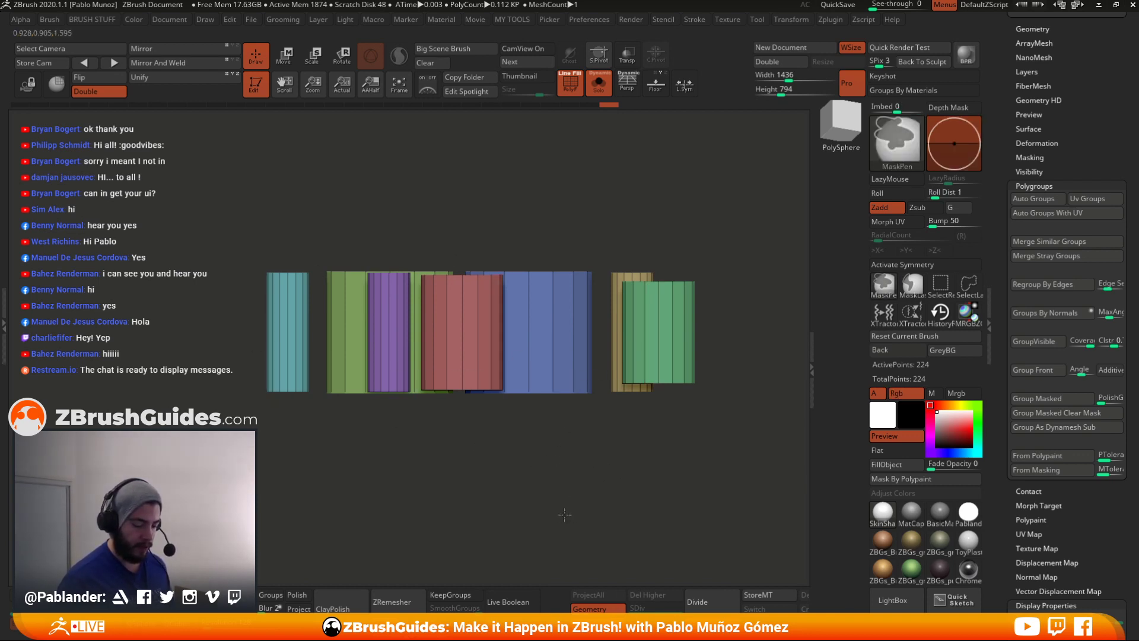
left_click_drag(475, 427, 475, 427, "ctrl")
left_click_drag(205, 226, 740, 298, "ctrl")
key("w")
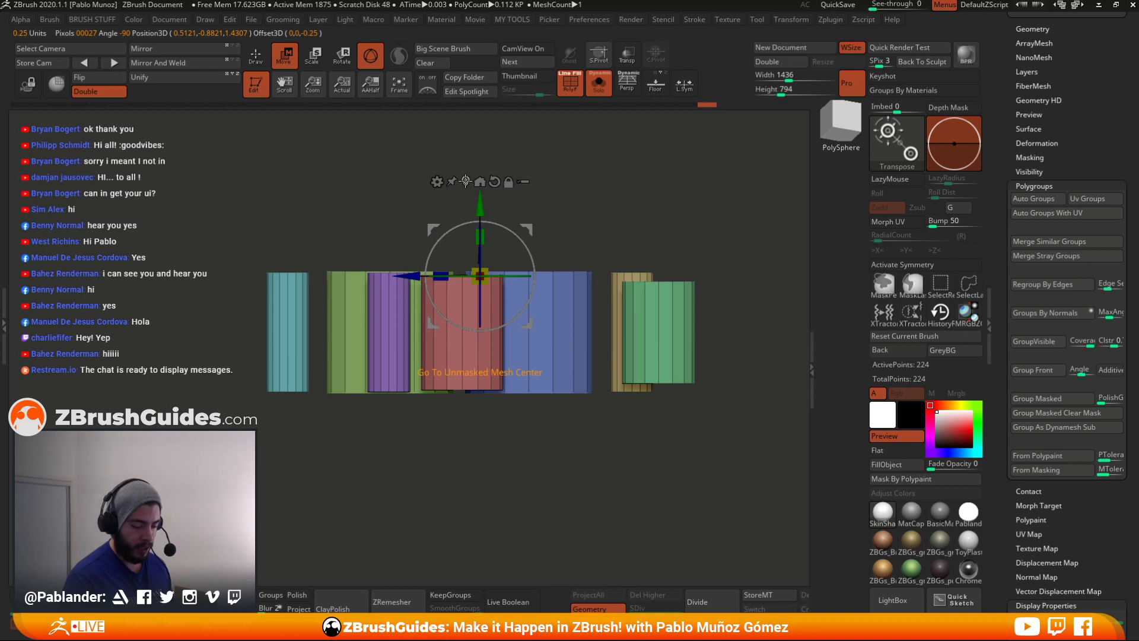
left_click_drag(489, 268, 489, 241)
left_click_drag(497, 384, 497, 385)
mouse_move(480, 235)
left_mouse_down()
mouse_move(504, 468)
mouse_move(474, 418)
mouse_move(460, 458)
mouse_move(480, 454)
left_mouse_up()
key("q")
- Mask the upper part of the cylinders, flatten their bottom edges to one level, move them slightly down, and clear the mask
left_click_drag(269, 466, 516, 437)
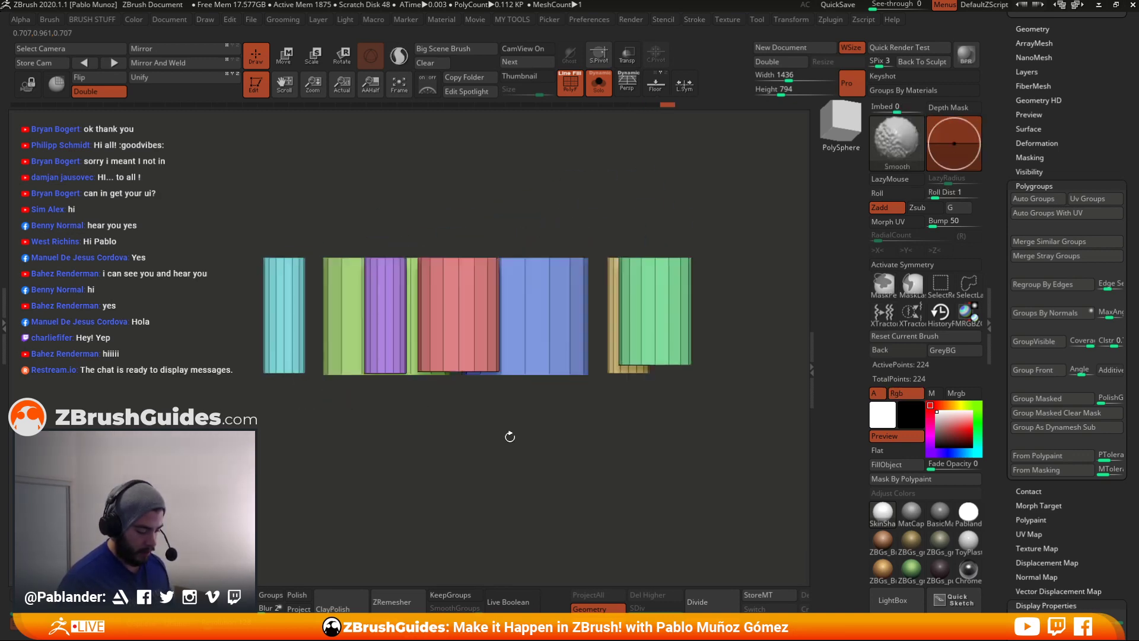
left_click_drag(212, 473, 718, 341, "ctrl")
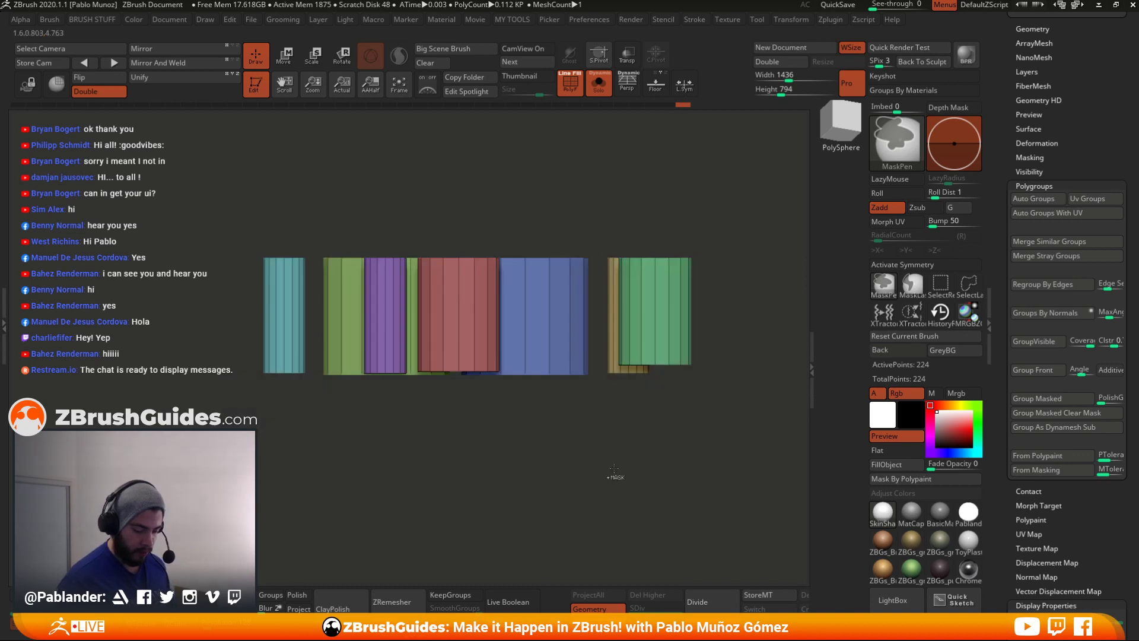
key("w")
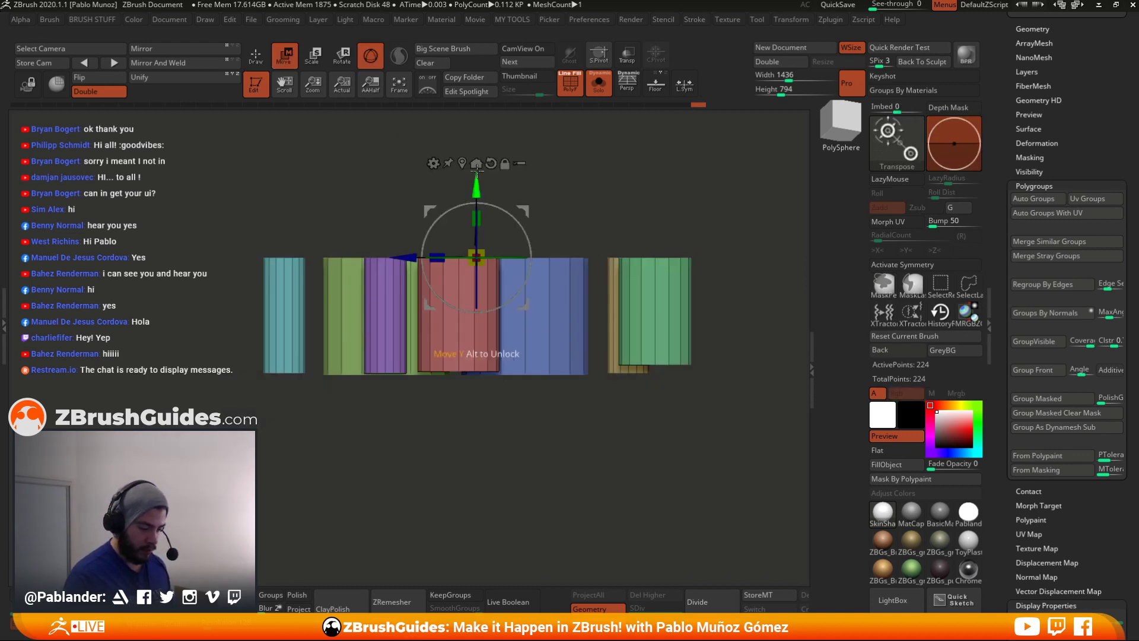
left_click_drag(480, 328, 484, 462)
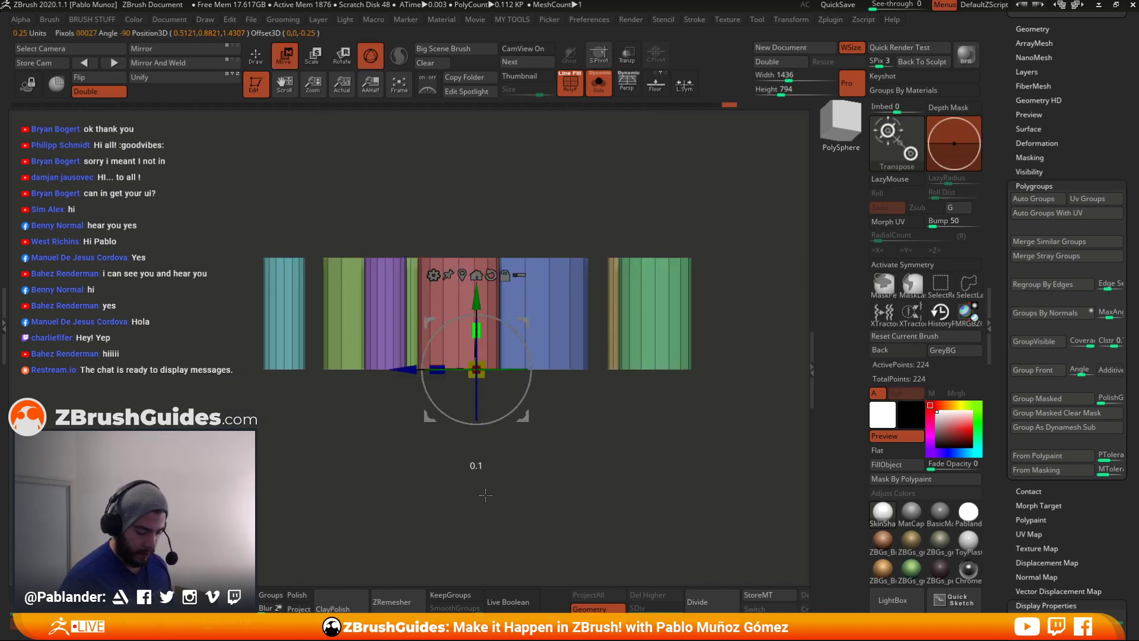
left_click_drag(482, 328, 492, 380)
left_click_drag(477, 300, 483, 458)
left_click_drag(479, 341, 480, 351)
key("q")
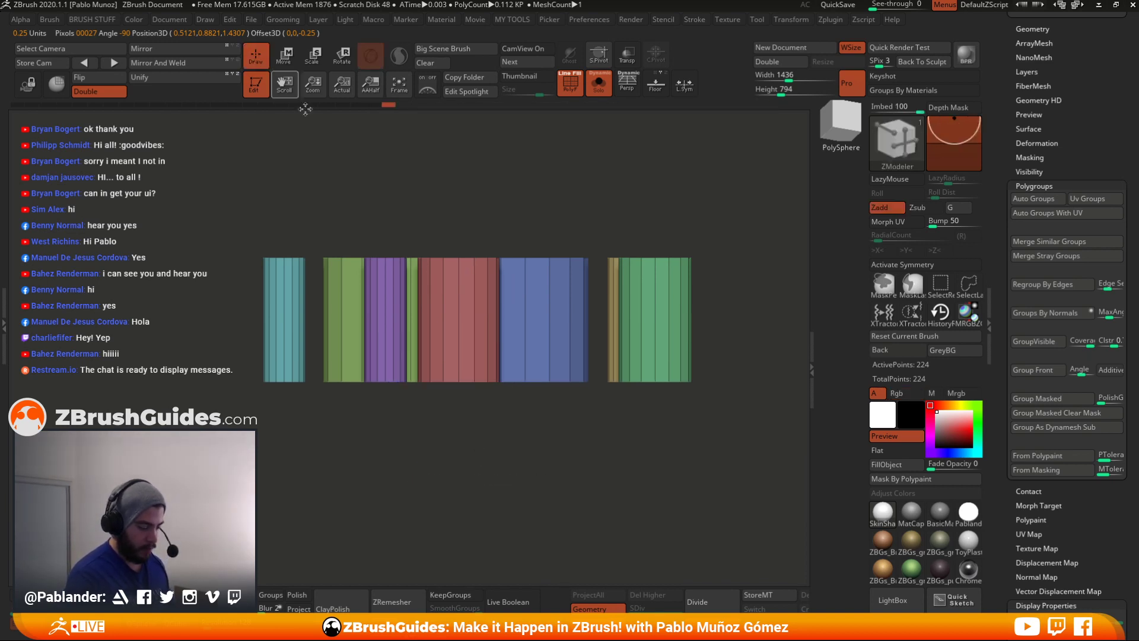
left_click_drag(554, 468, 585, 417, "ctrl")
left_click_drag(674, 420, 574, 439)
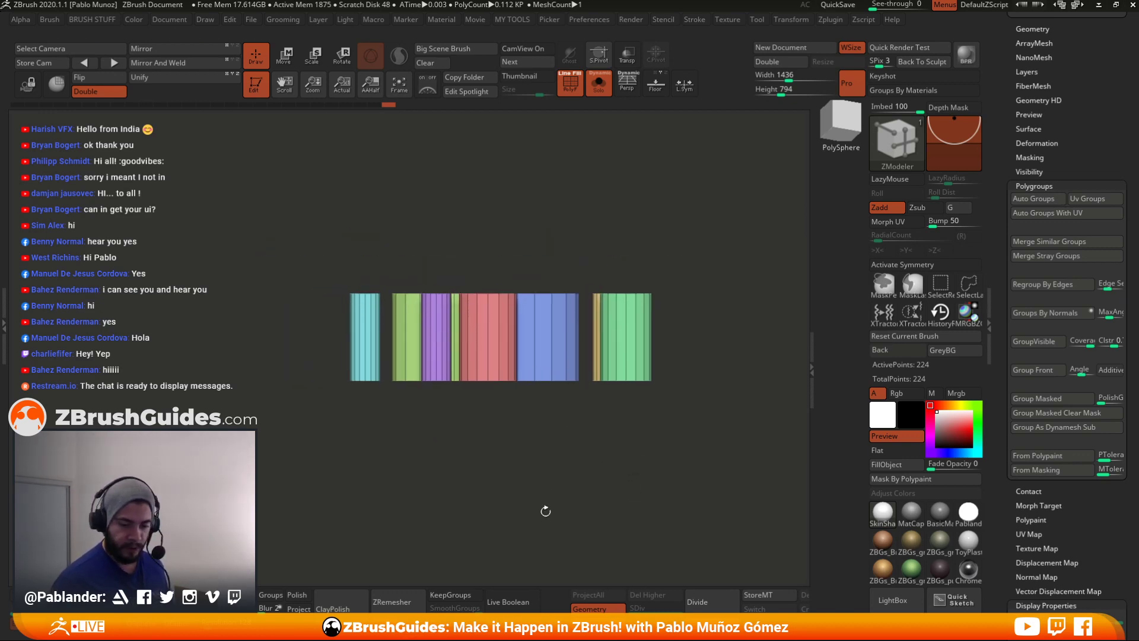
- Dock the Brush palette at the side and create a new InsertMesh brush from the front view of the cylinder group
left_click_drag(686, 351, 688, 299, "alt")
key("space")
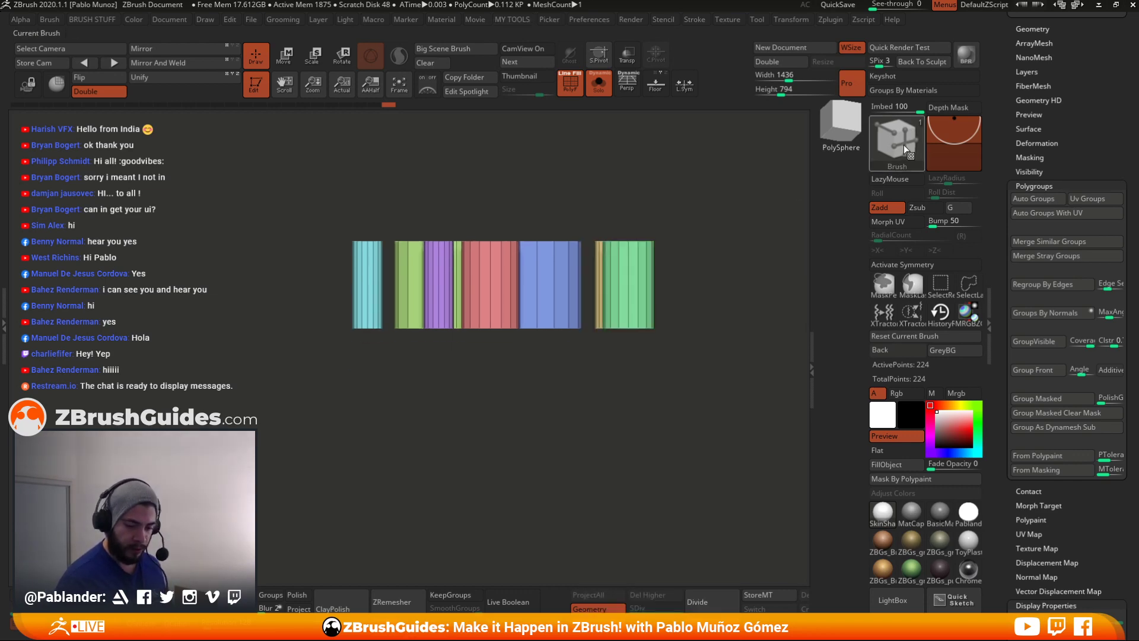
left_click(903, 140)
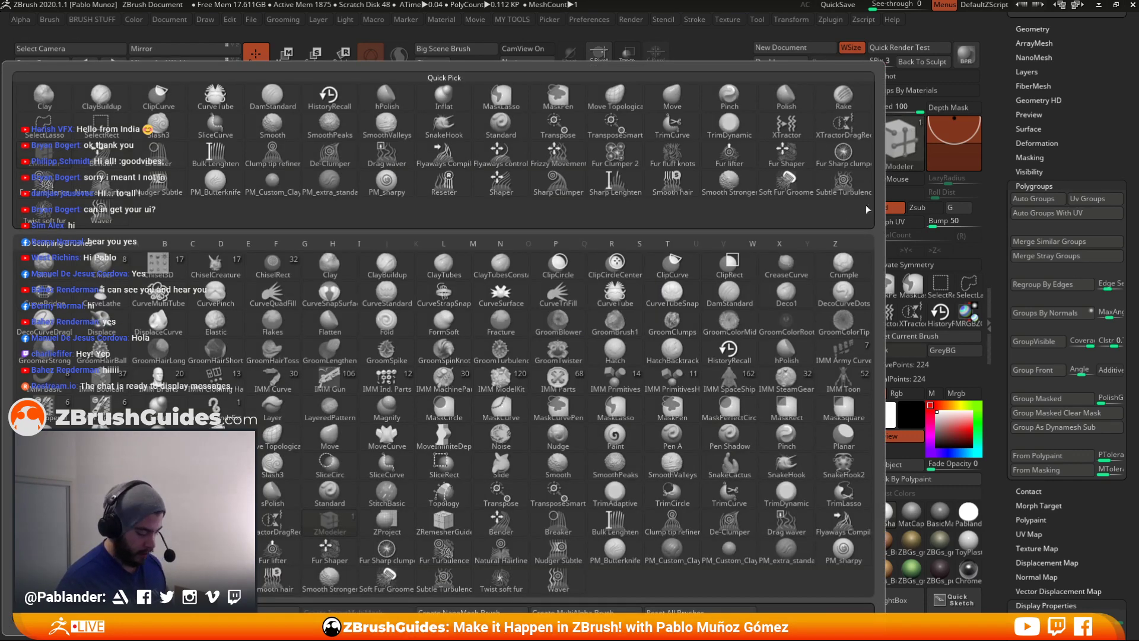
left_click(49, 19)
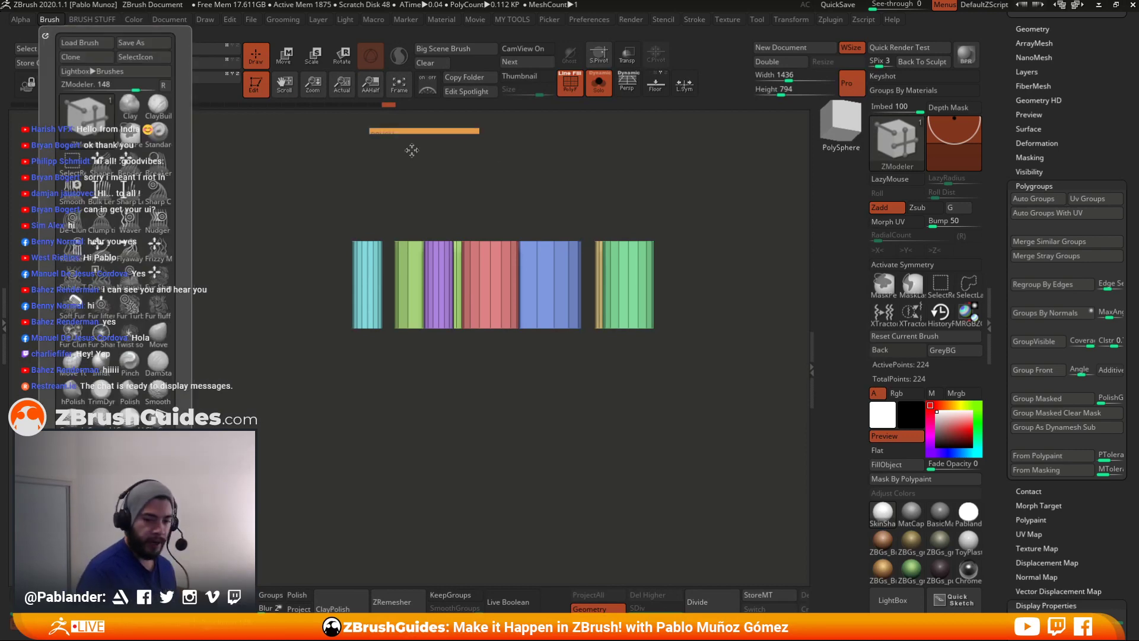
left_click_drag(332, 144, 1001, 19)
left_click_drag(1119, 168, 1119, 312)
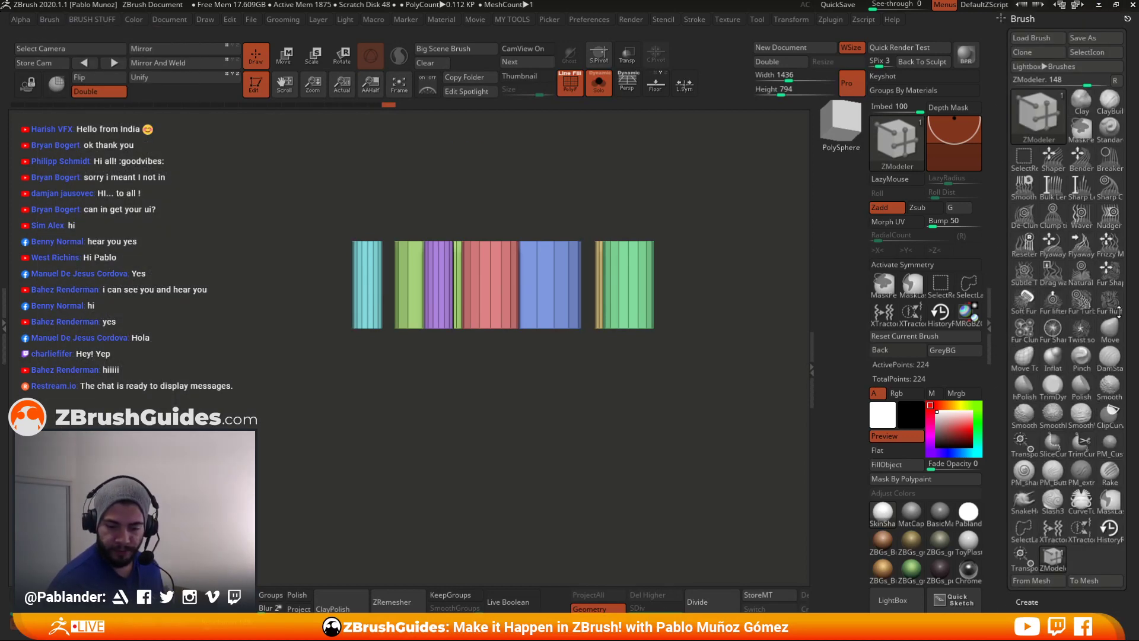
left_click(1115, 80)
left_click(1054, 202)
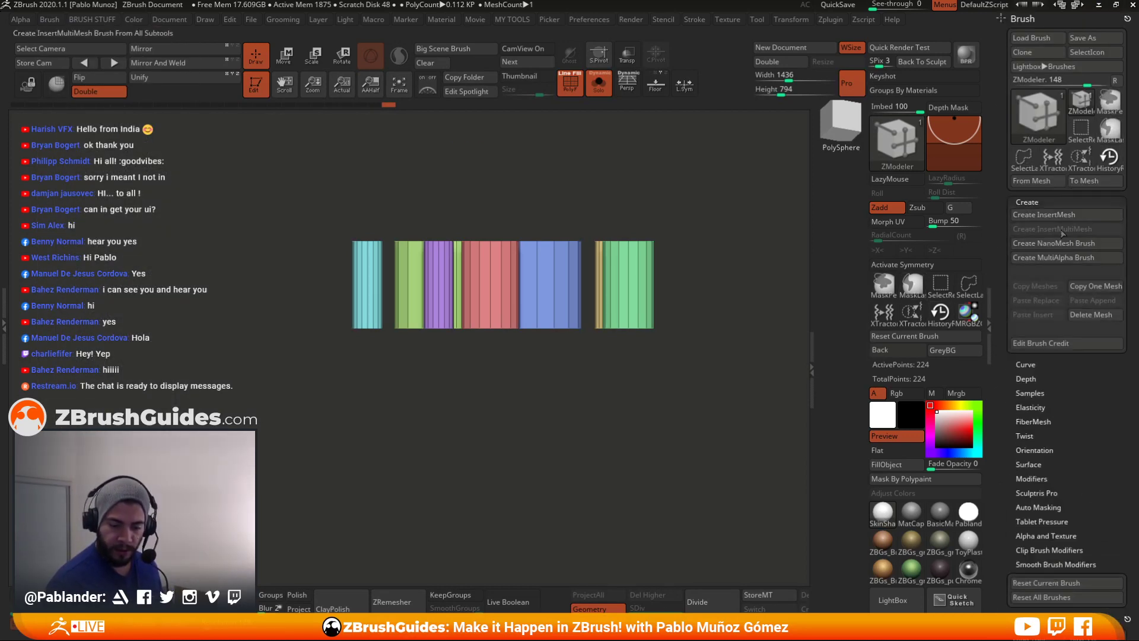
key("shift")
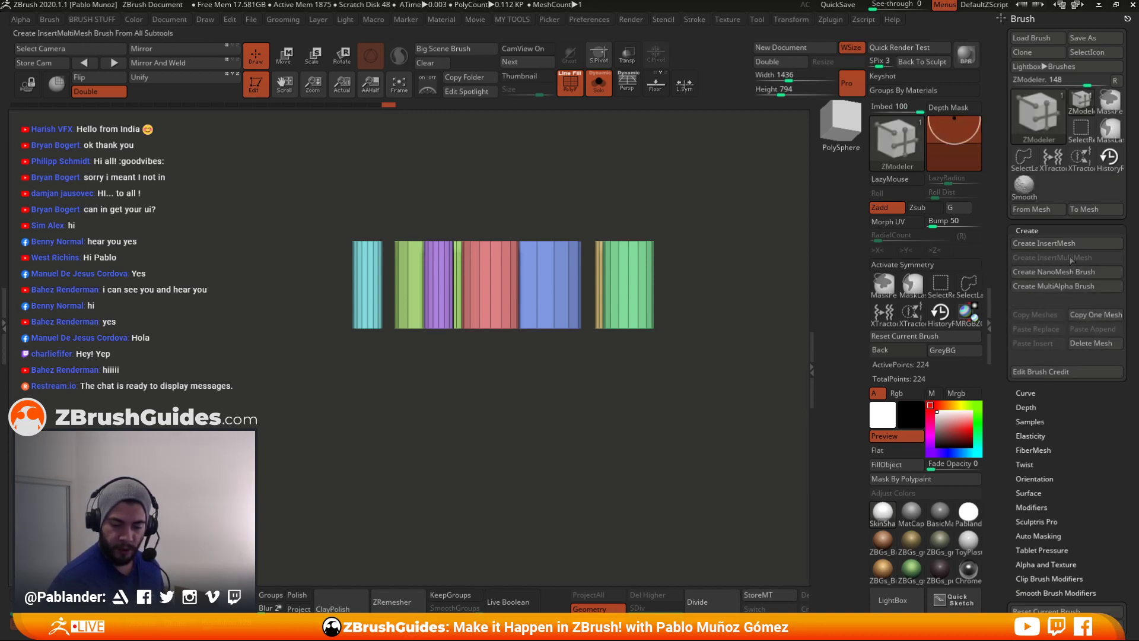
left_click(1072, 243)
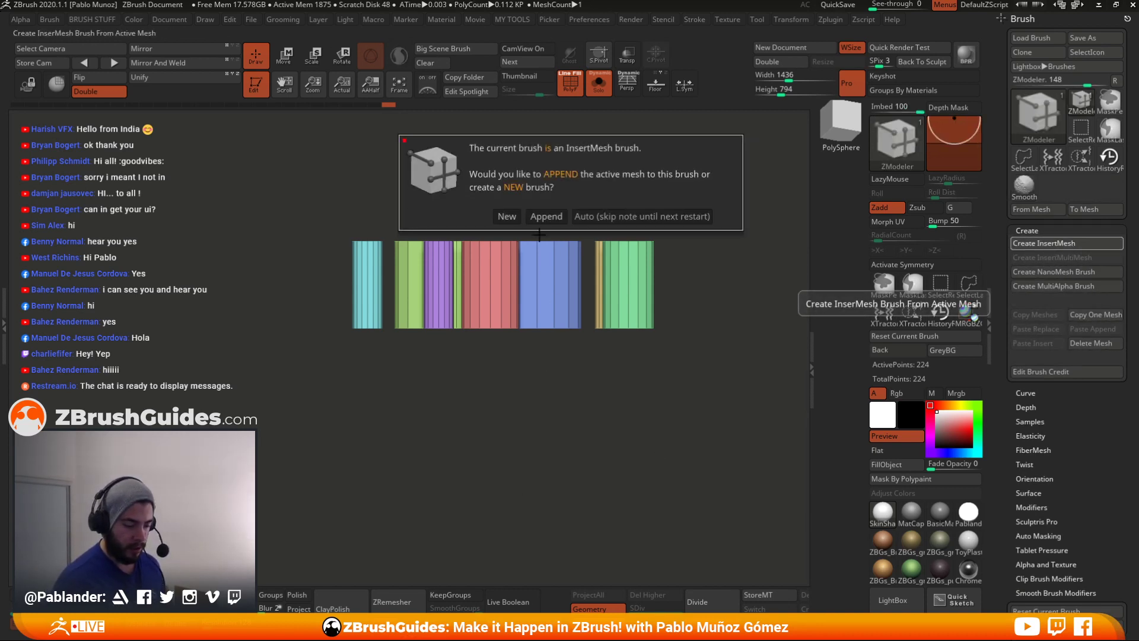
left_click(507, 216)
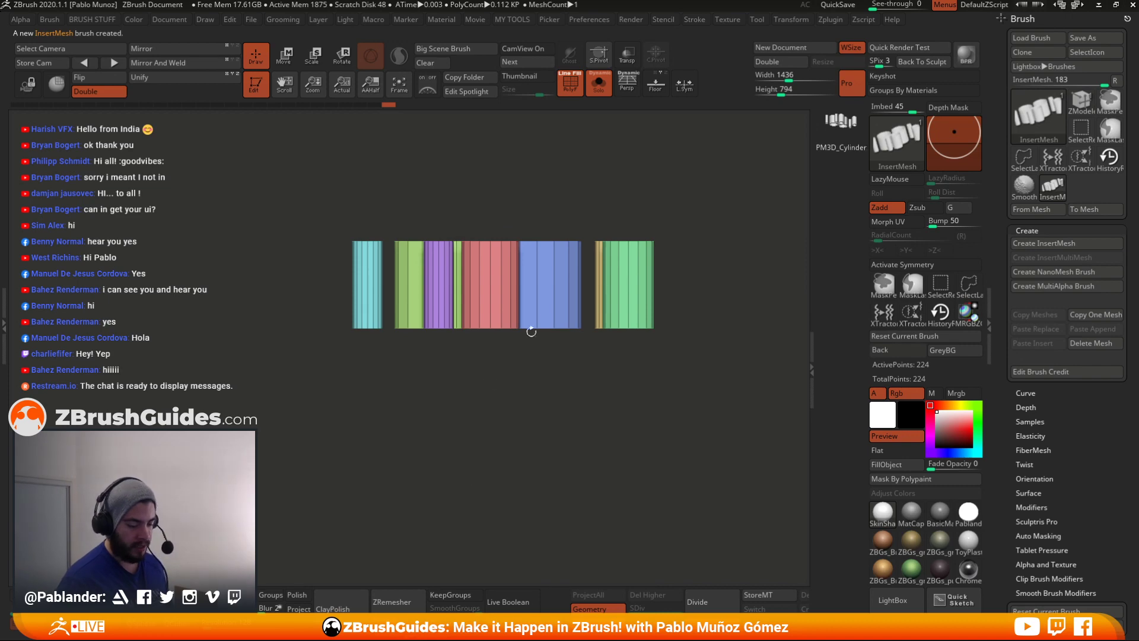
- Dock the Stroke palette at the side and enable Curve Mode for the new InsertMesh brush
left_click_drag(452, 428, 608, 407)
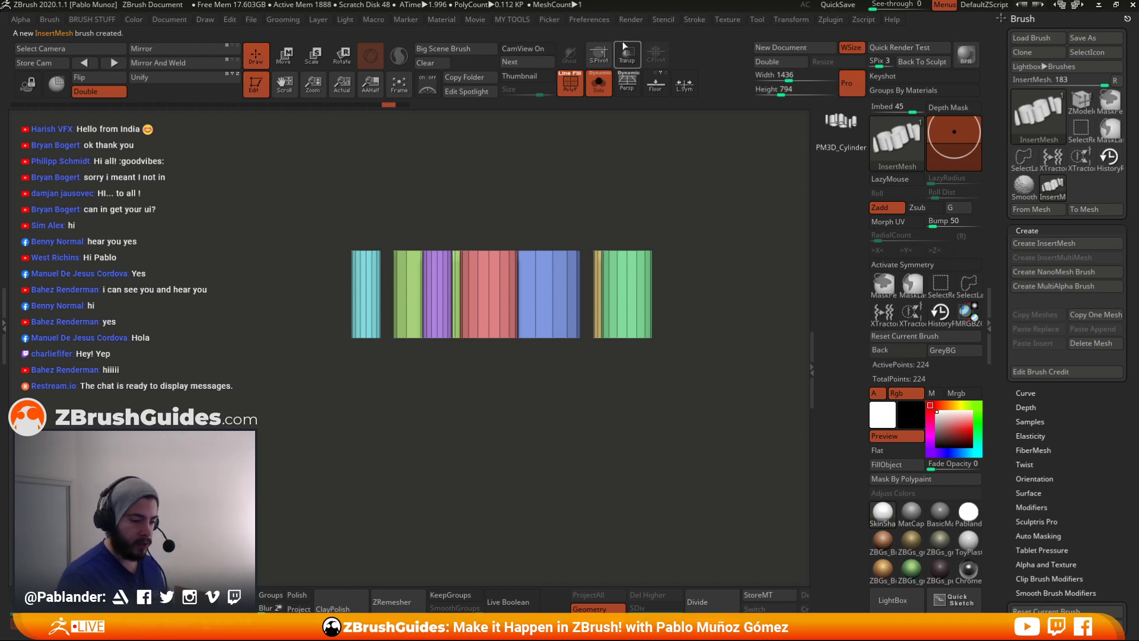
left_click(695, 19)
mouse_move(689, 38)
left_mouse_down()
mouse_move(784, 41)
mouse_move(1044, 89)
mouse_move(1087, 269)
left_mouse_up()
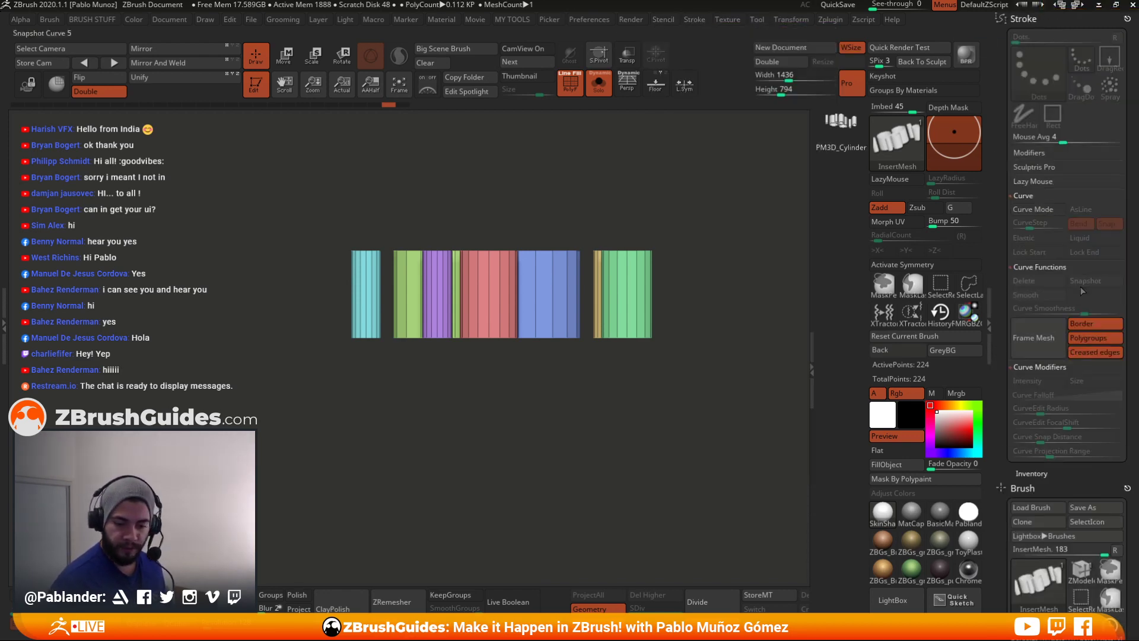
left_click(1049, 208)
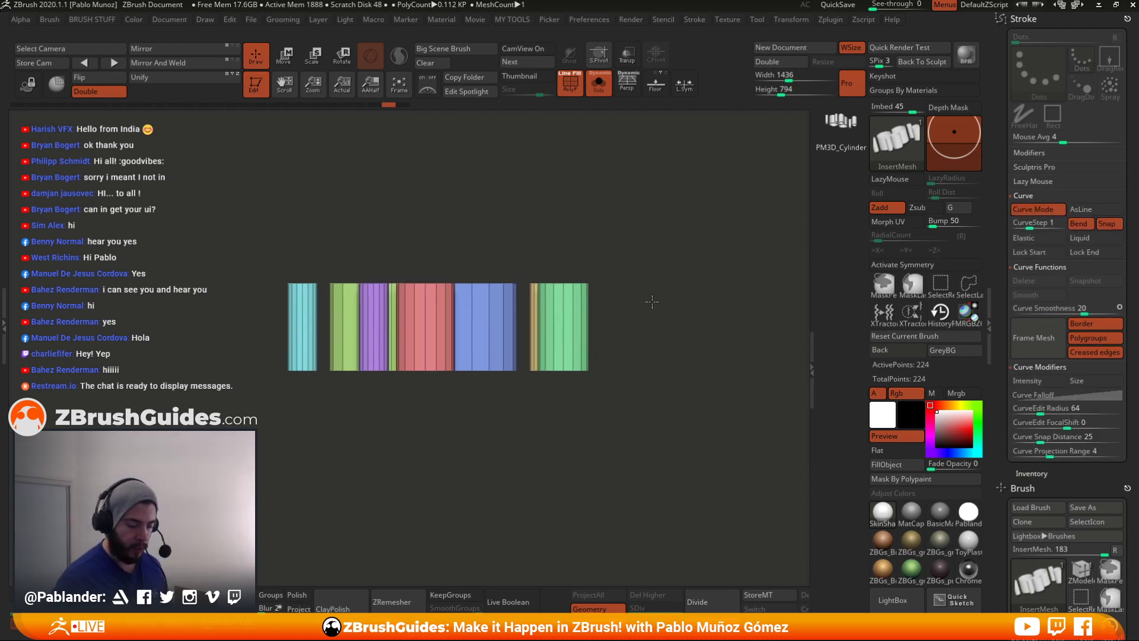
- Test the InsertMesh brush by drawing an arched curve of tubes from the green cylinder, and undo the curve
left_click_drag(560, 305, 639, 446)
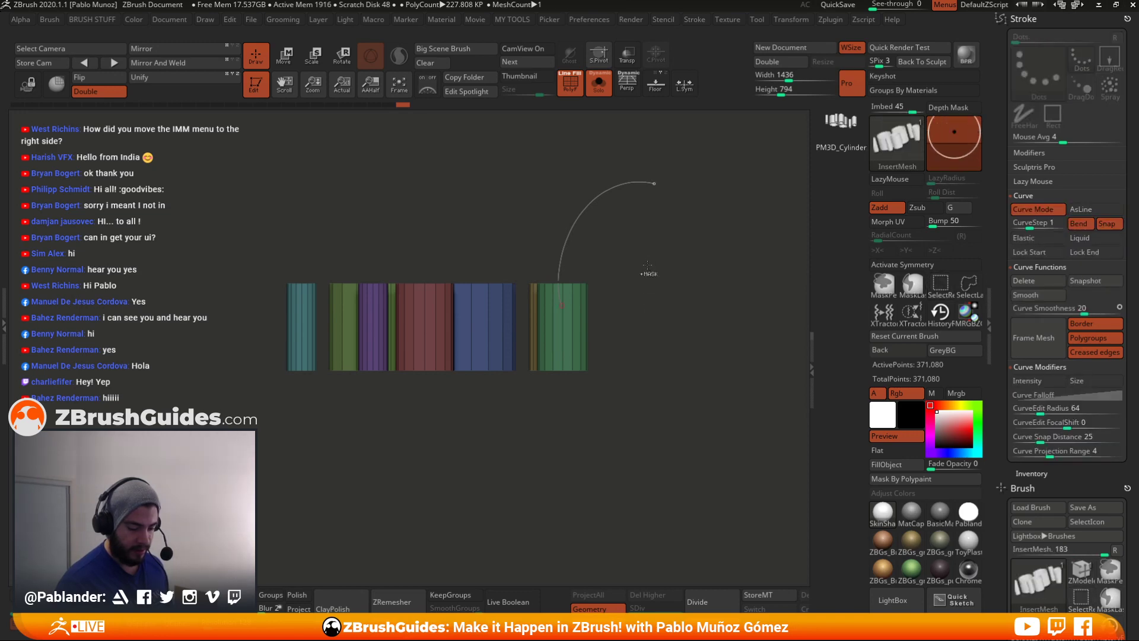
key("space")
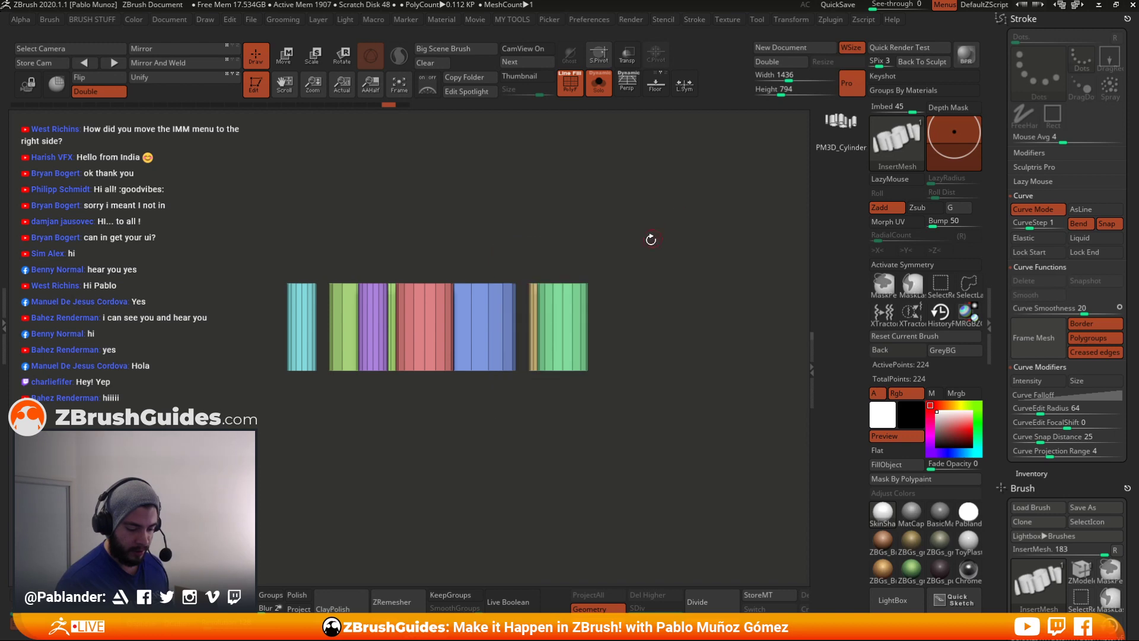
key("space")
left_click_drag(656, 239, 679, 234)
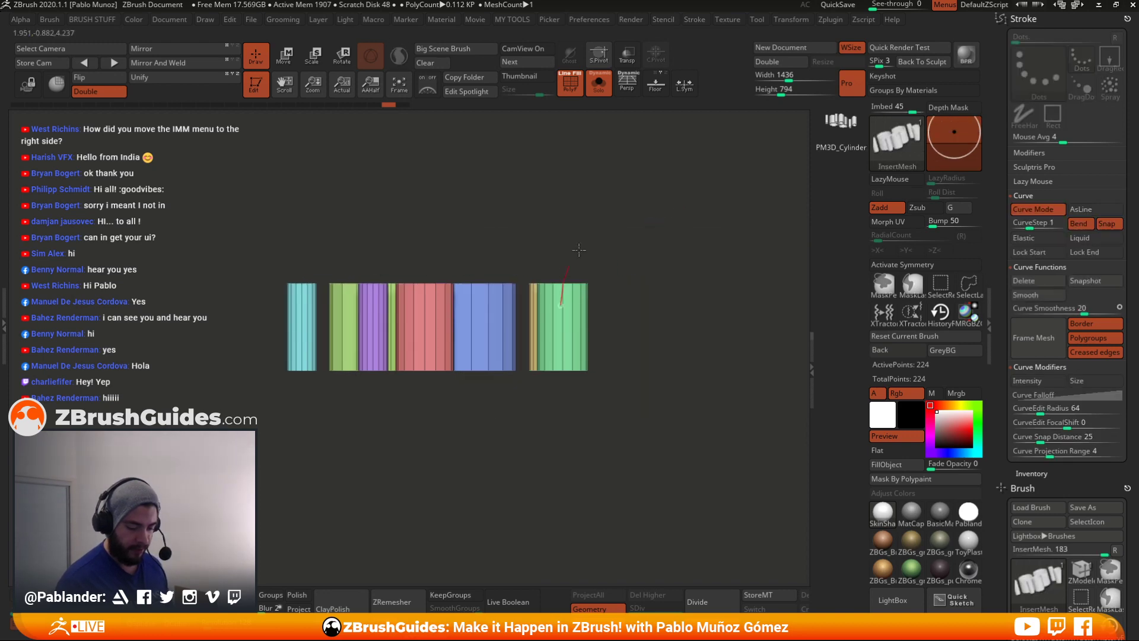
left_click(662, 237)
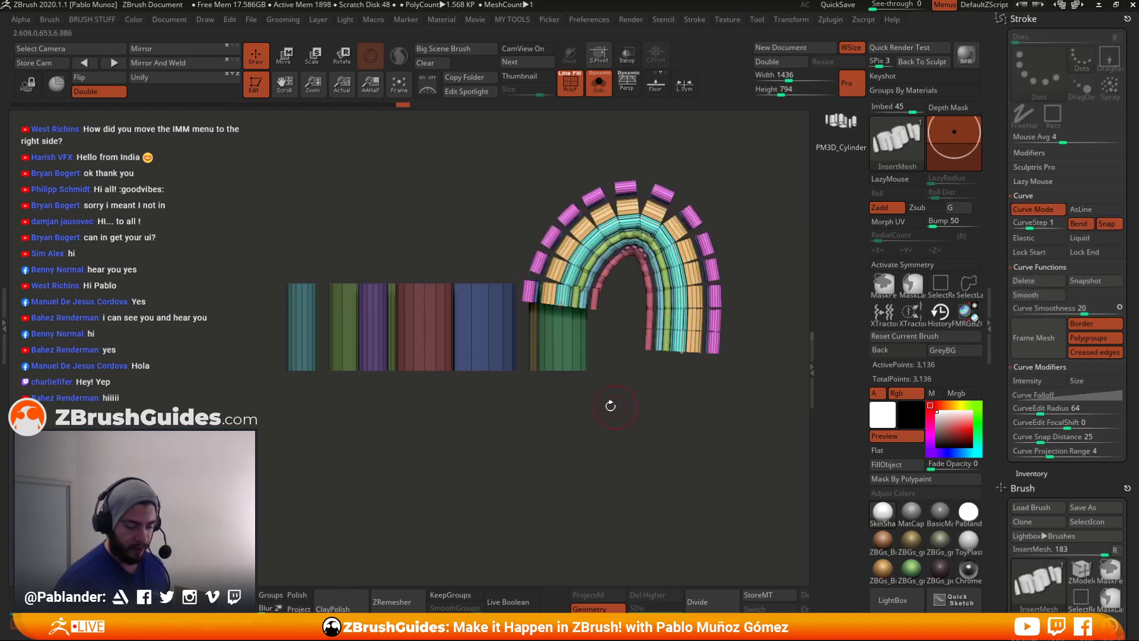
left_click_drag(641, 375, 631, 400)
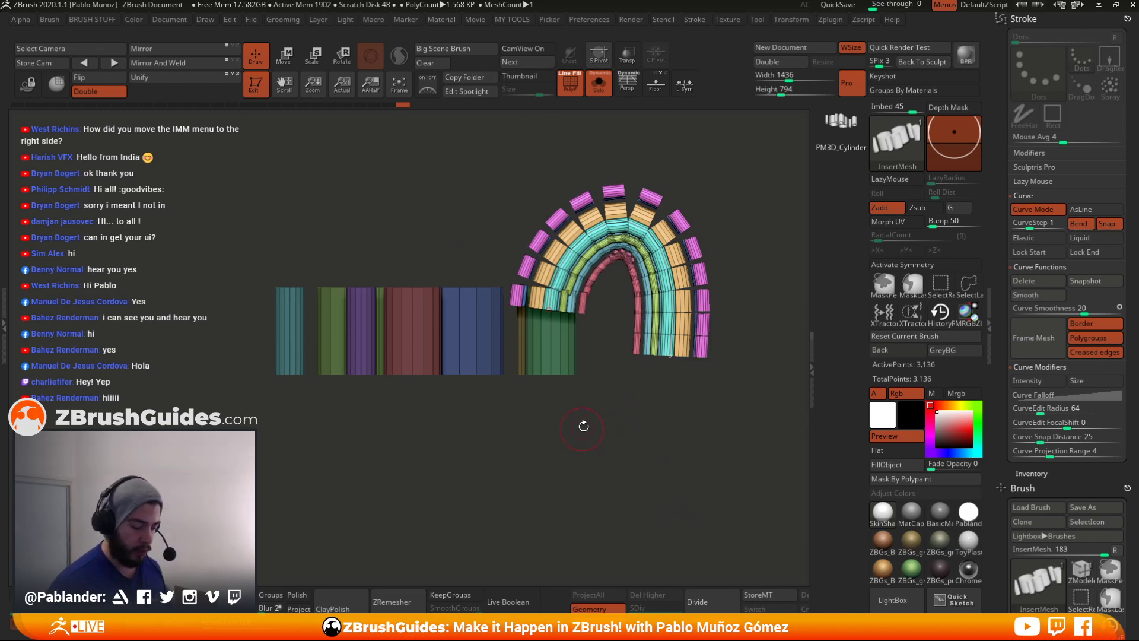
key("ctrl+z")
- Enable Weld Points and Stretch in the InsertMesh brush's Modifiers settings
left_click_drag(1060, 474, 1062, 160)
key("shift")
left_click(1032, 279)
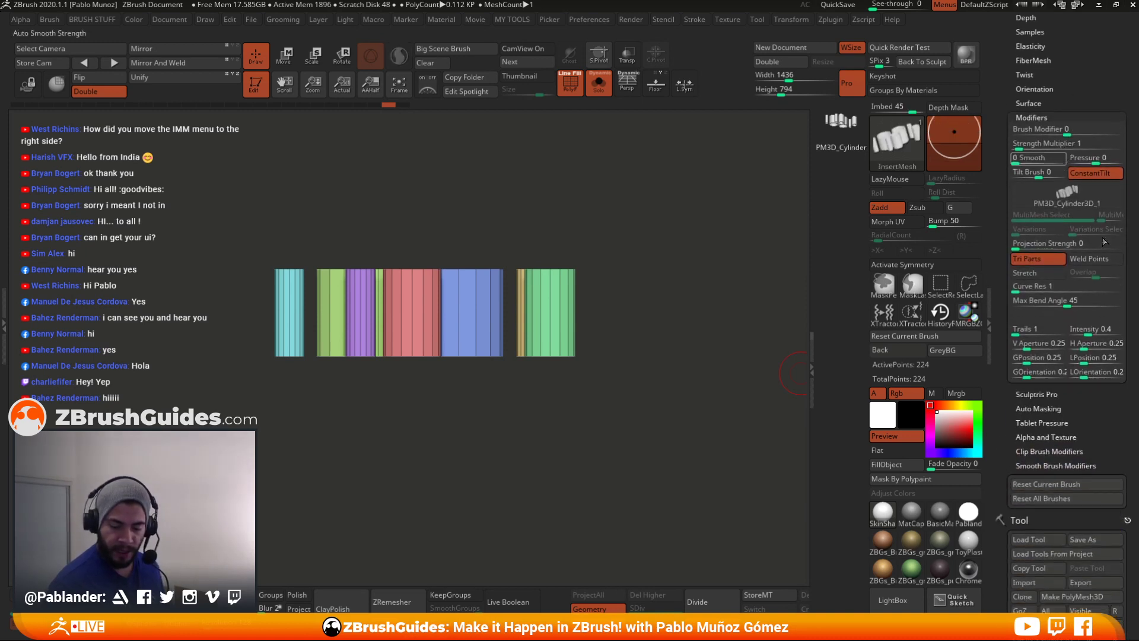
left_click(1094, 262)
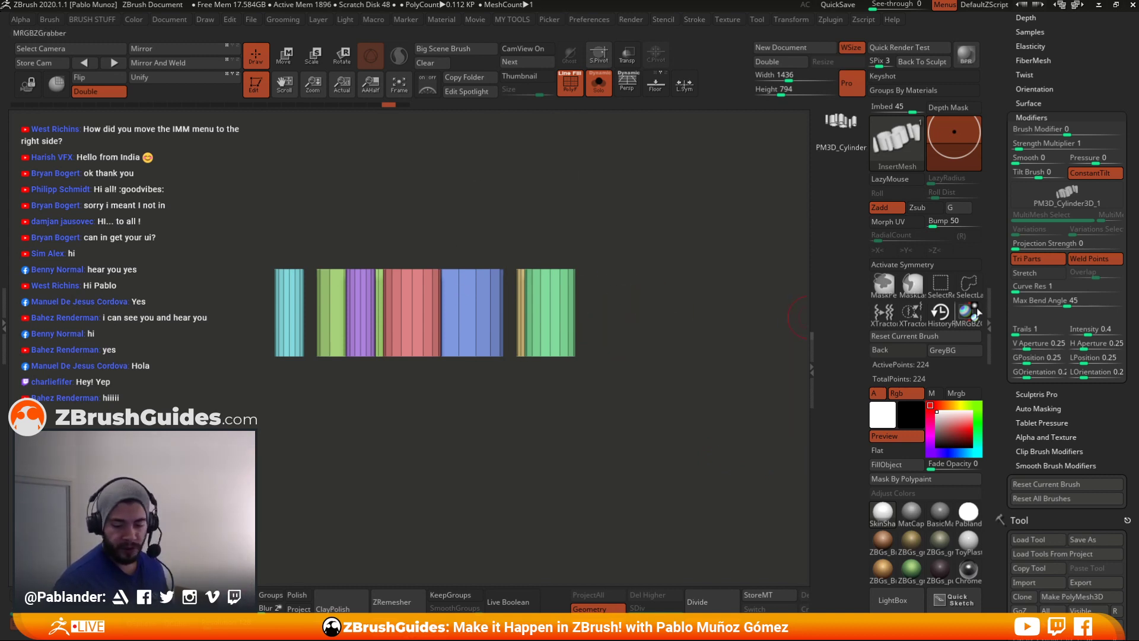
left_click(1050, 274)
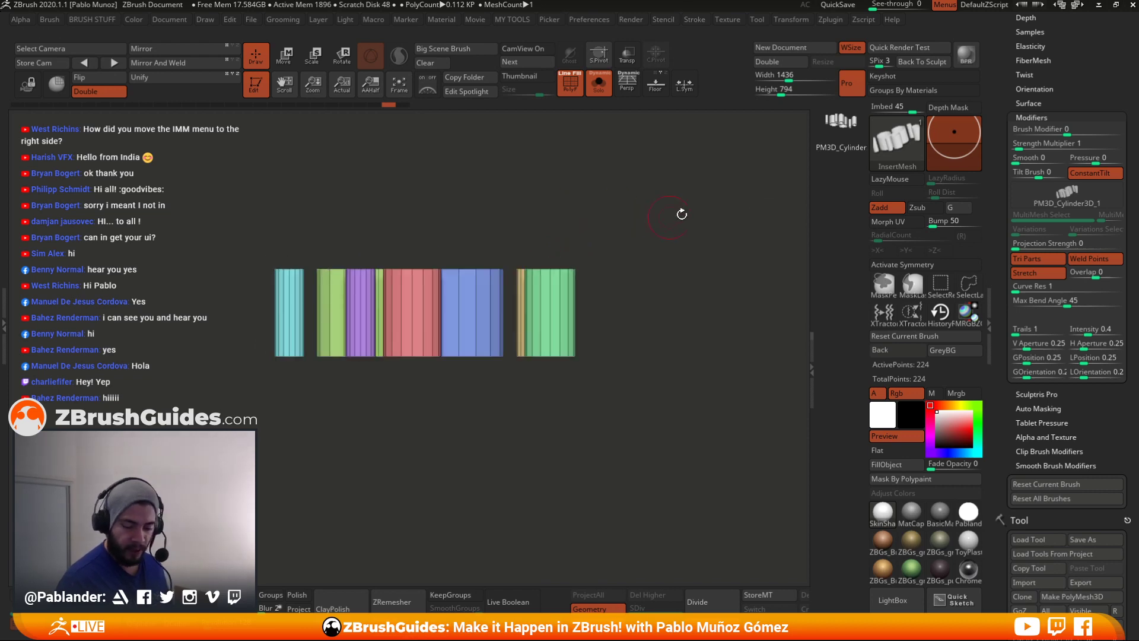
- Draw an arched curve of welded, stretched tubes from the green cylinder, inspect it from the side, and undo it
mouse_move(537, 274)
left_mouse_down()
mouse_move(677, 342)
mouse_move(658, 375)
left_mouse_up()
left_click_drag(622, 412, 690, 439)
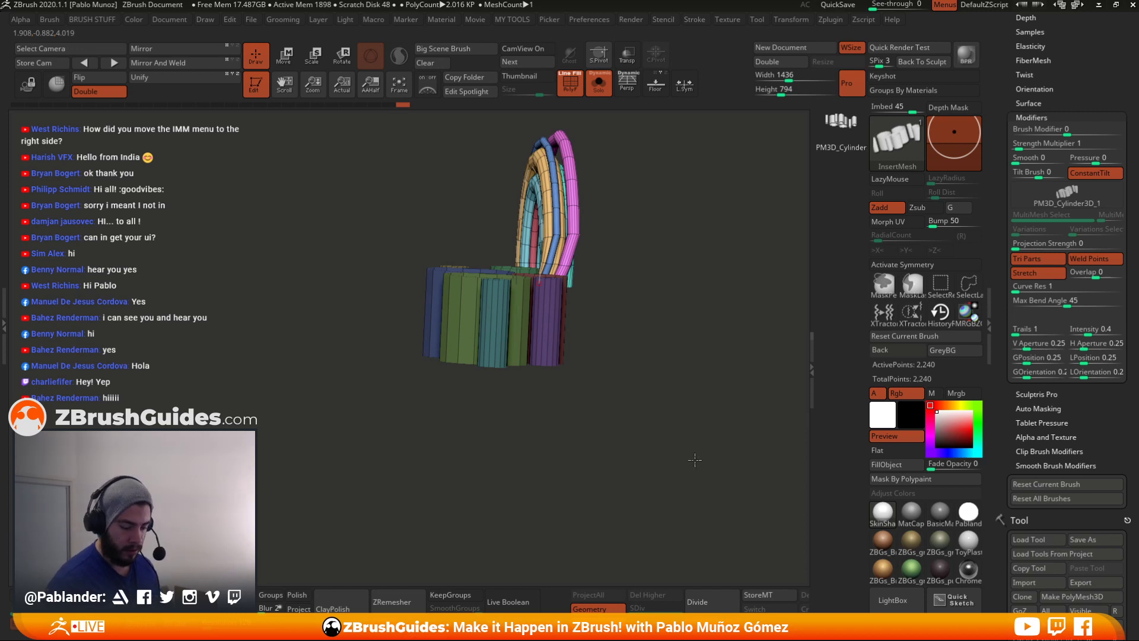
left_click_drag(695, 460, 696, 459)
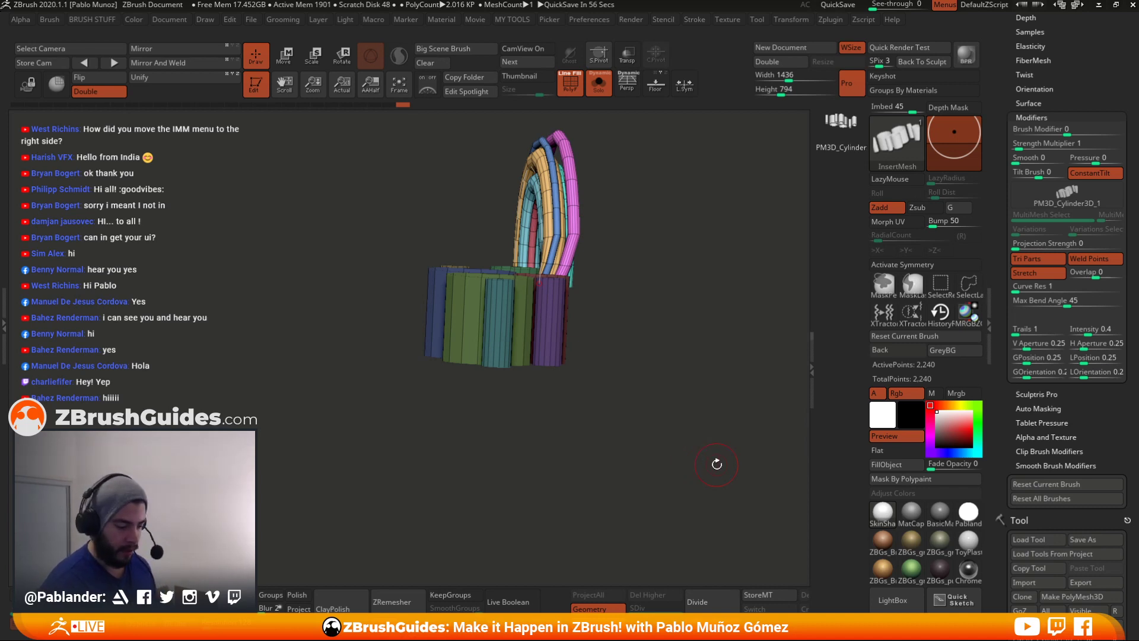
left_click_drag(717, 333, 695, 325)
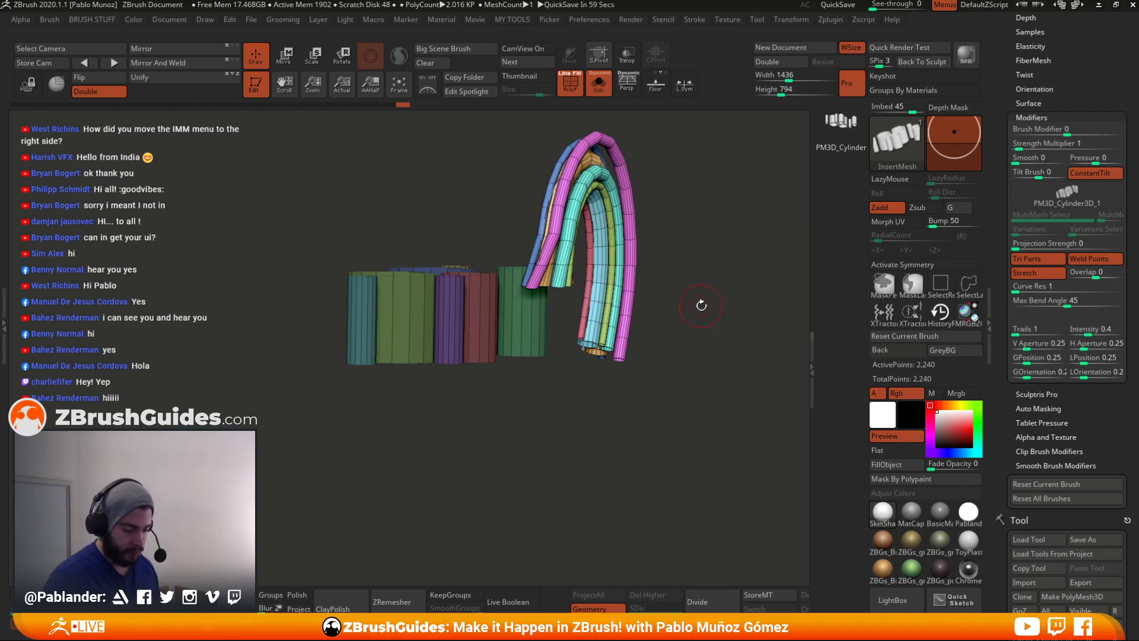
key("ctrl+z")
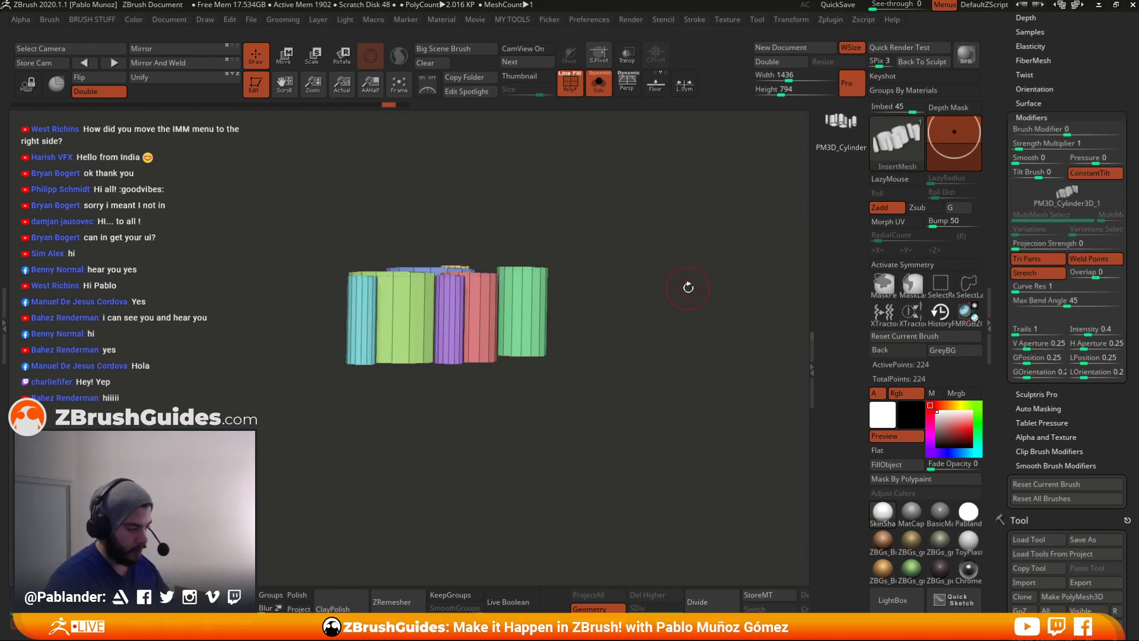
left_click_drag(672, 265, 684, 232)
key("space")
left_click_drag(720, 186, 699, 210, "shift")
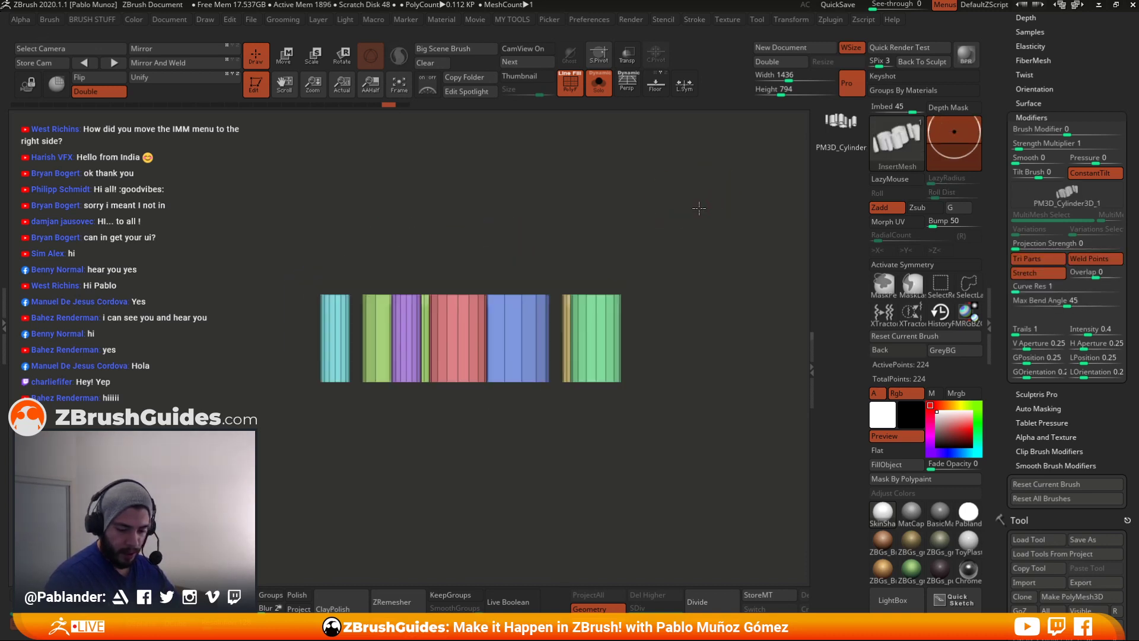
- Set the InsertMesh brush's Curve Res to 15 and draw a large hooked test curve of tubes from the blue cylinder
left_click(1088, 265)
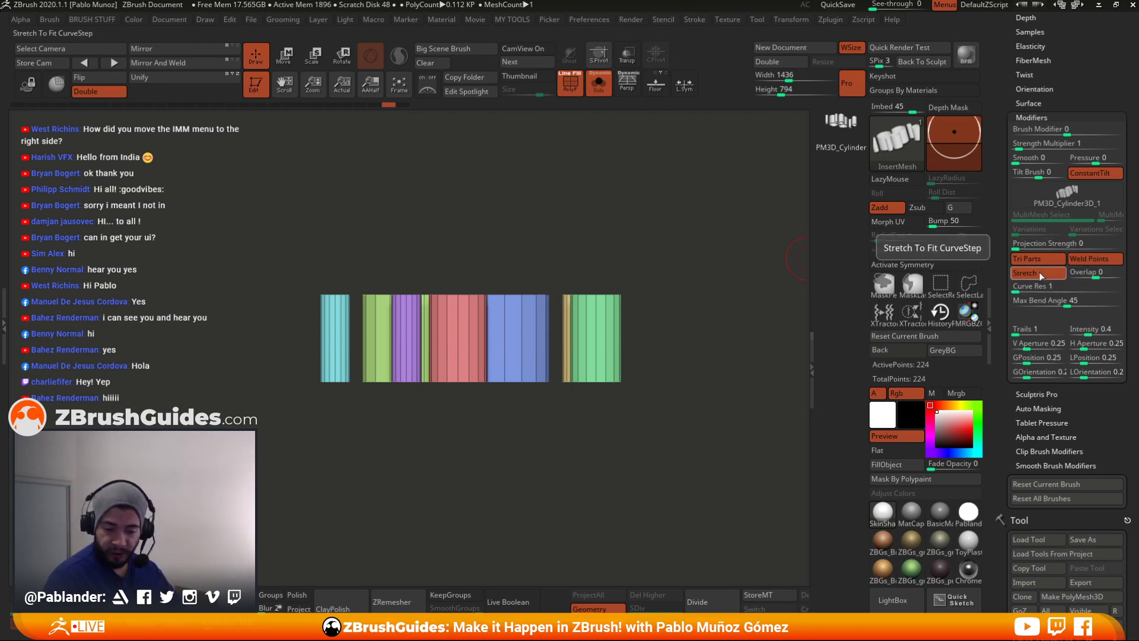
left_click(1016, 288)
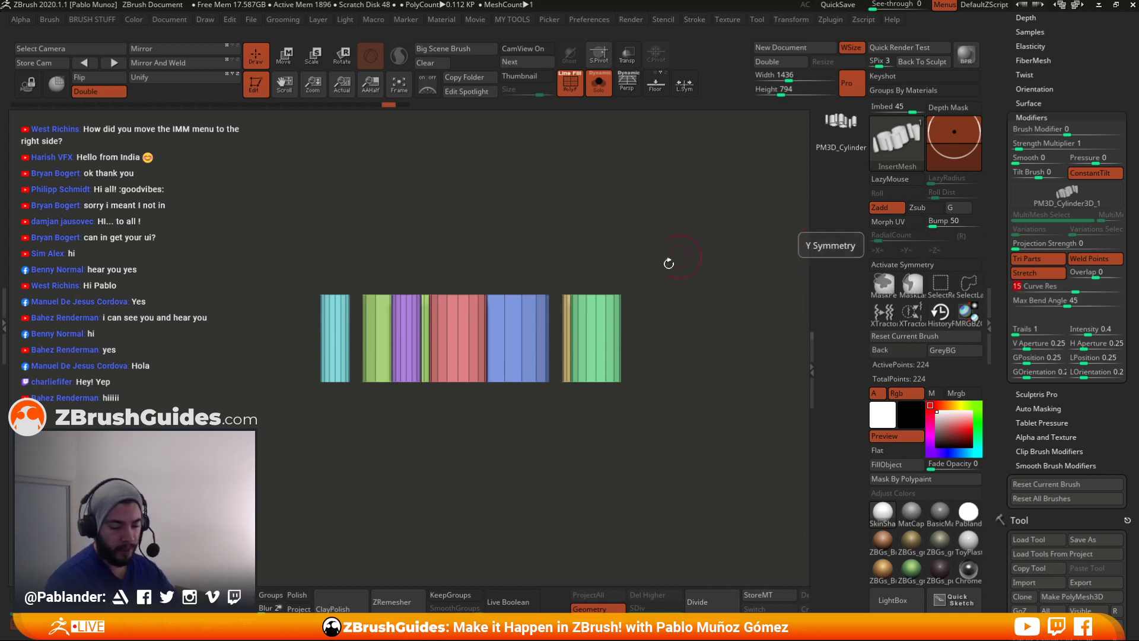
key("Return")
left_click_drag(716, 282, 682, 276, "alt")
left_click_drag(529, 329, 517, 236)
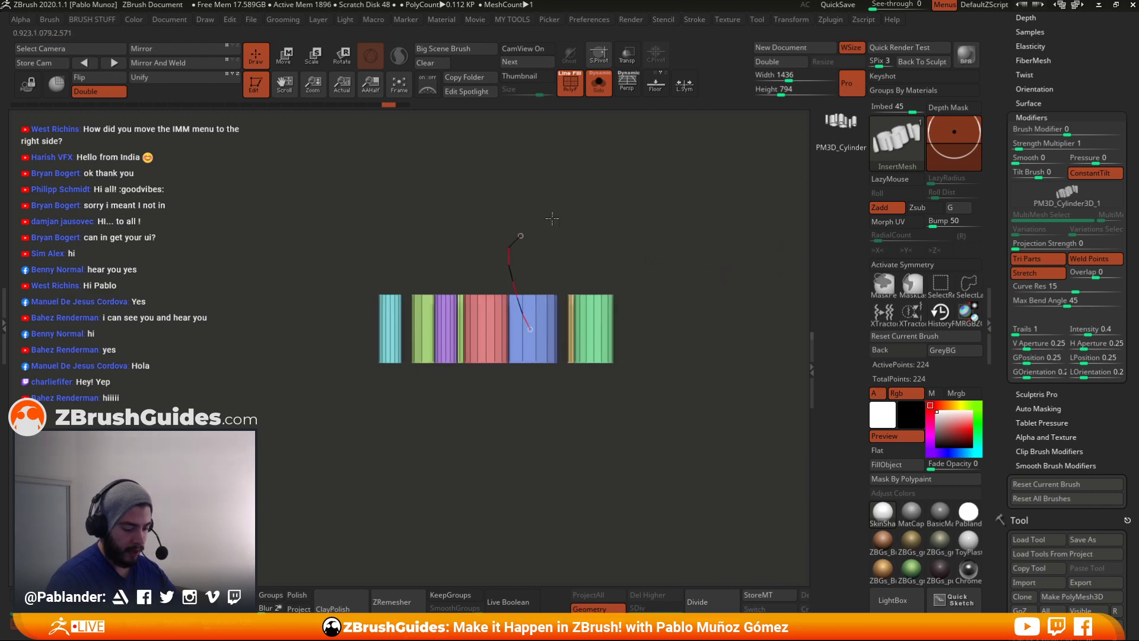
mouse_move(639, 175)
left_mouse_down()
mouse_move(444, 183)
mouse_move(510, 341)
left_mouse_up()
- Switch to the MatCap material with the polyframe turned off, and undo the hooked test curve
left_click(912, 516)
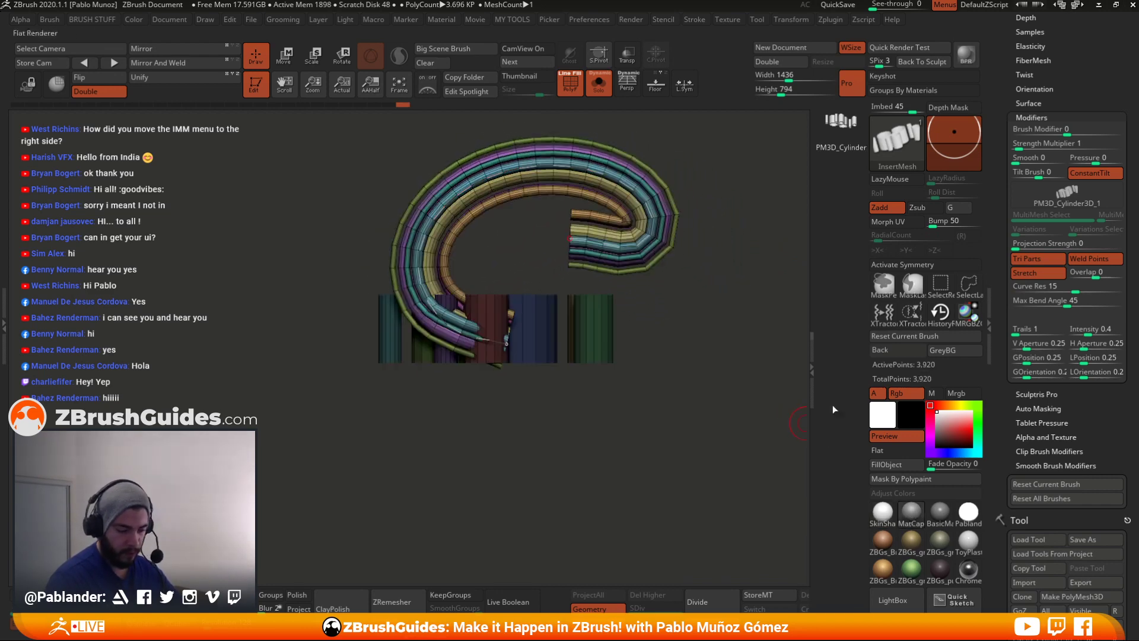
left_click(570, 82)
left_click_drag(700, 416, 534, 265)
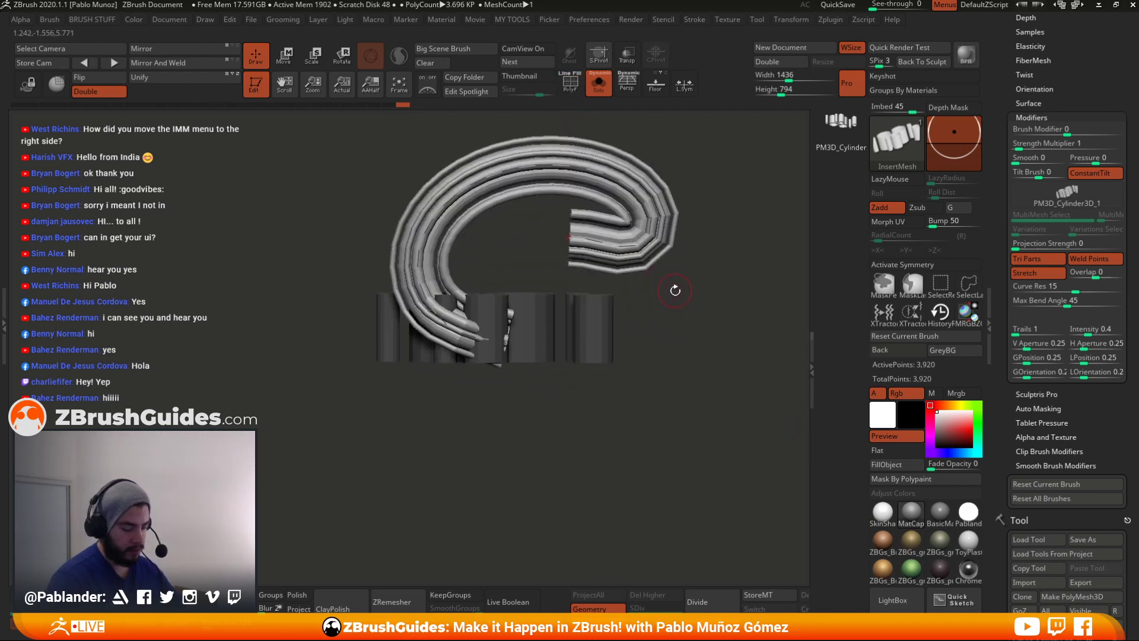
key("ctrl+z")
key("ctrl+z")
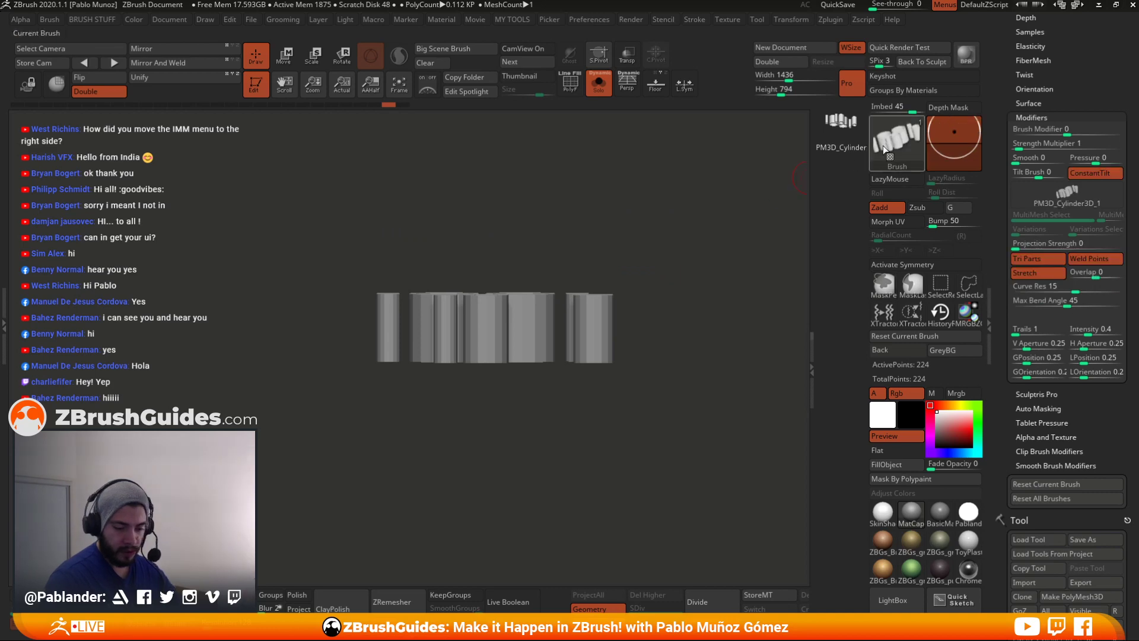
- Save the InsertMesh brush under the name tubes
left_click(895, 140)
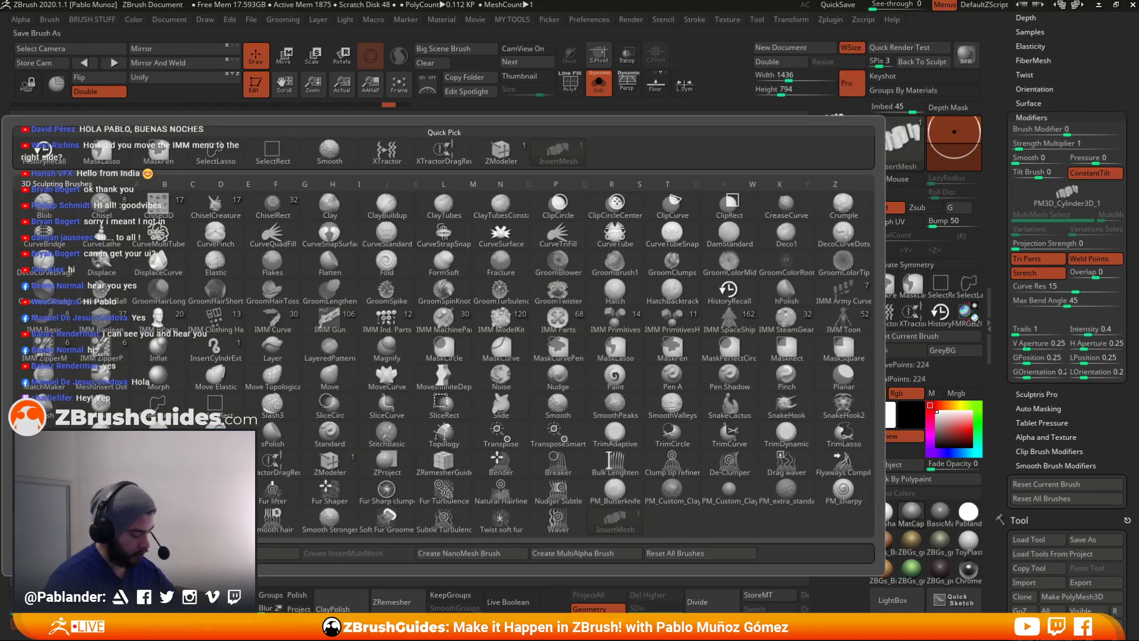
left_click_drag(525, 113, 1138, 107)
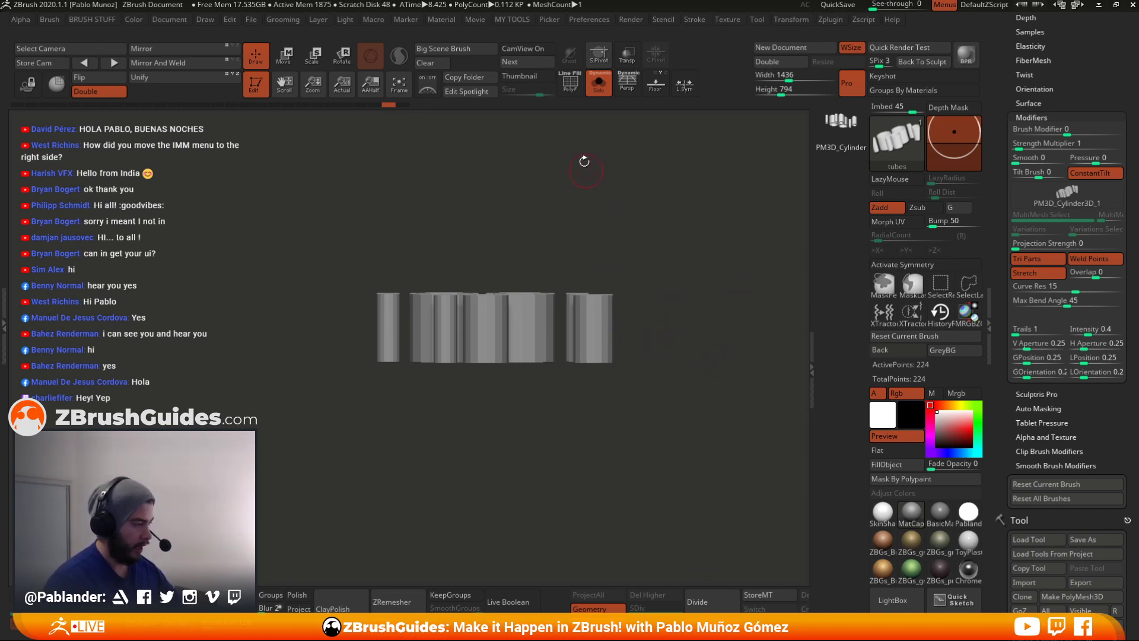
left_click_drag(609, 197, 676, 202)
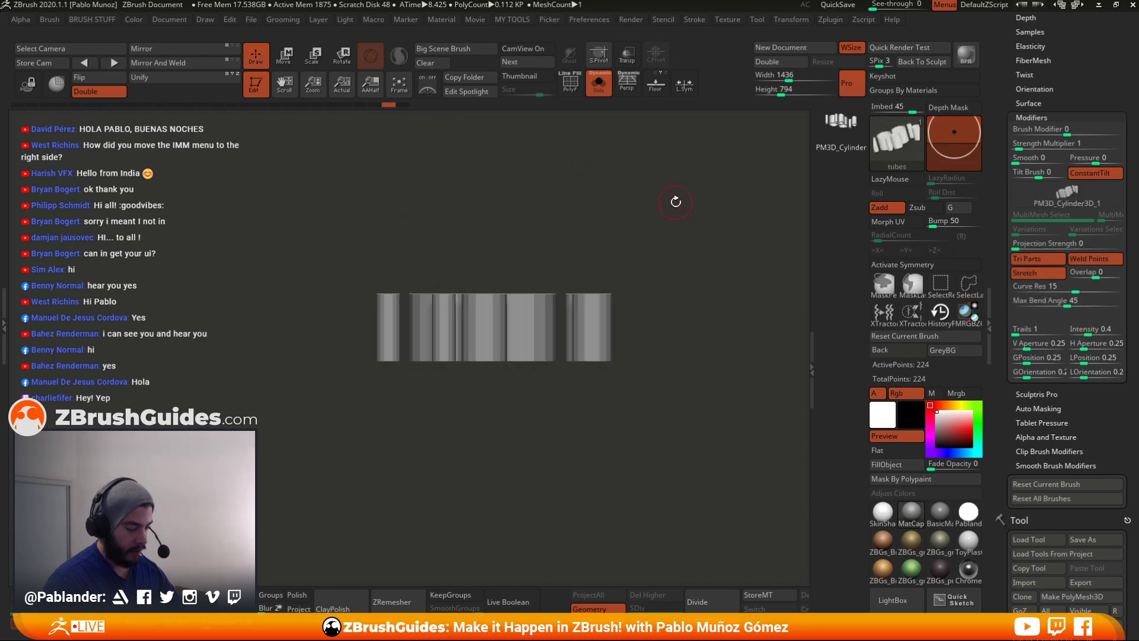
- Switch to the corridor tool with its floor subtool active and frame the floor in view
scroll(1076, 85, "down", 10)
scroll(1060, 145, "down", 10)
scroll(1071, 59, "up", 15)
scroll(1047, 212, "down", 5)
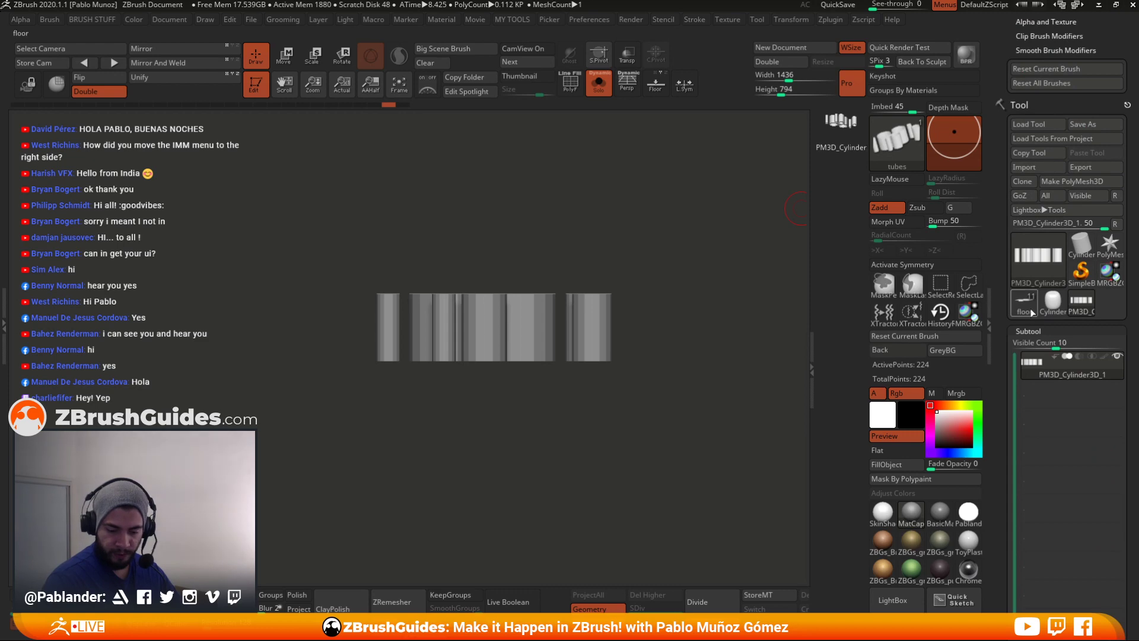
left_click(1025, 304)
scroll(1079, 274, "up", 2)
scroll(1078, 274, "down", 3)
left_click_drag(600, 277, 589, 326)
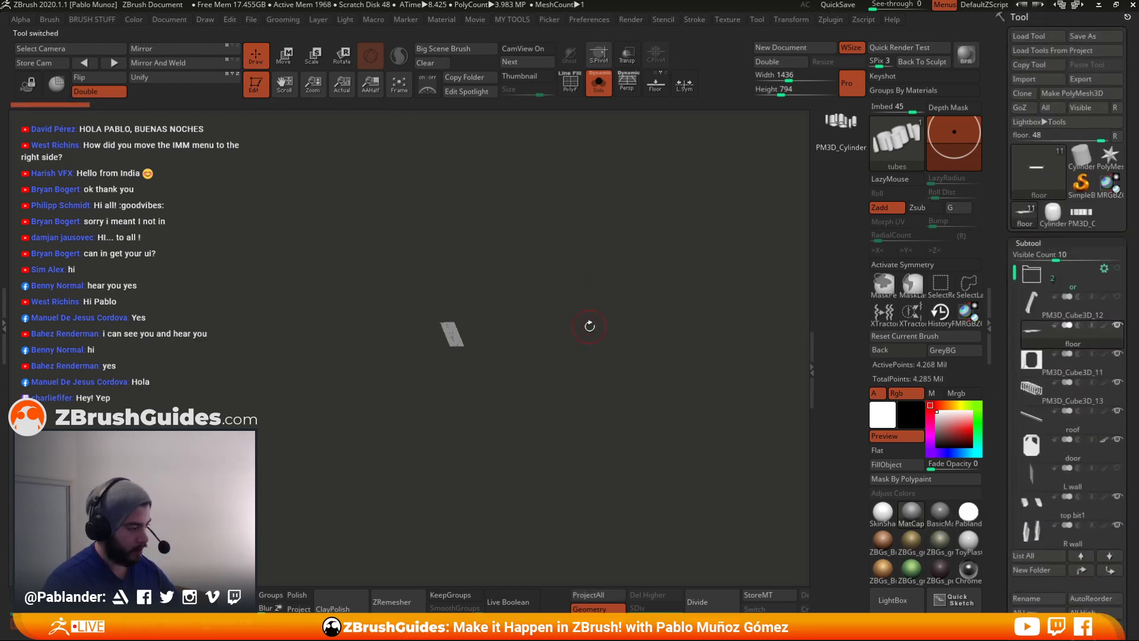
key("f")
- With a Draw Size of 25, draw a wavy curve of tubes along the full length of the floor beside the grates
key("space")
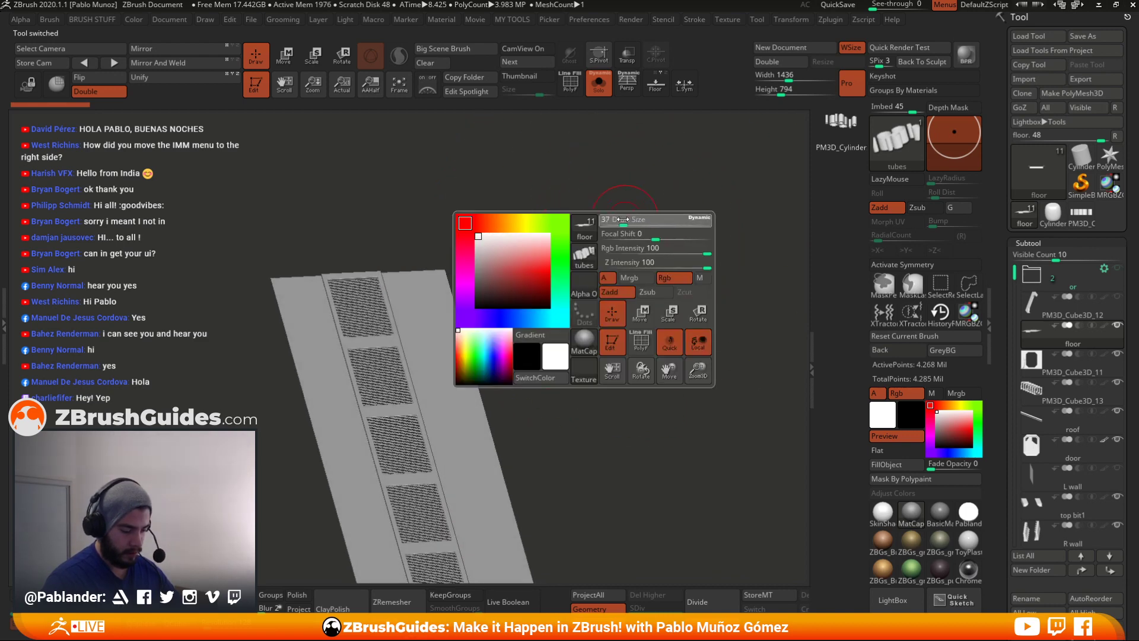
left_click_drag(643, 183, 644, 223)
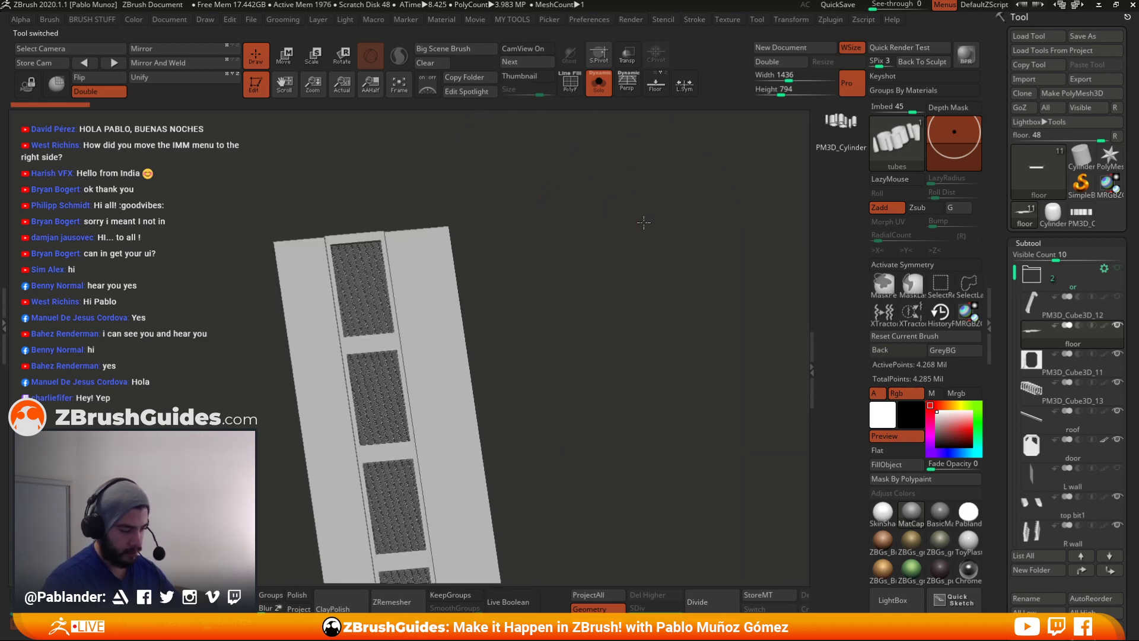
left_click_drag(630, 325, 577, 209)
right_click(590, 185)
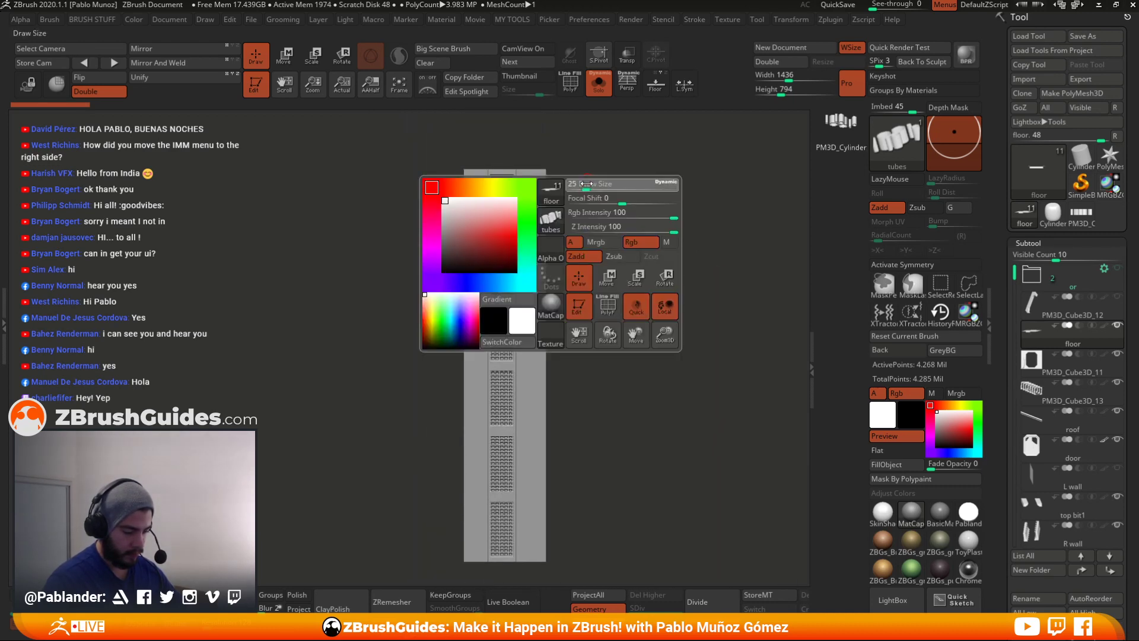
left_click_drag(527, 172, 520, 530)
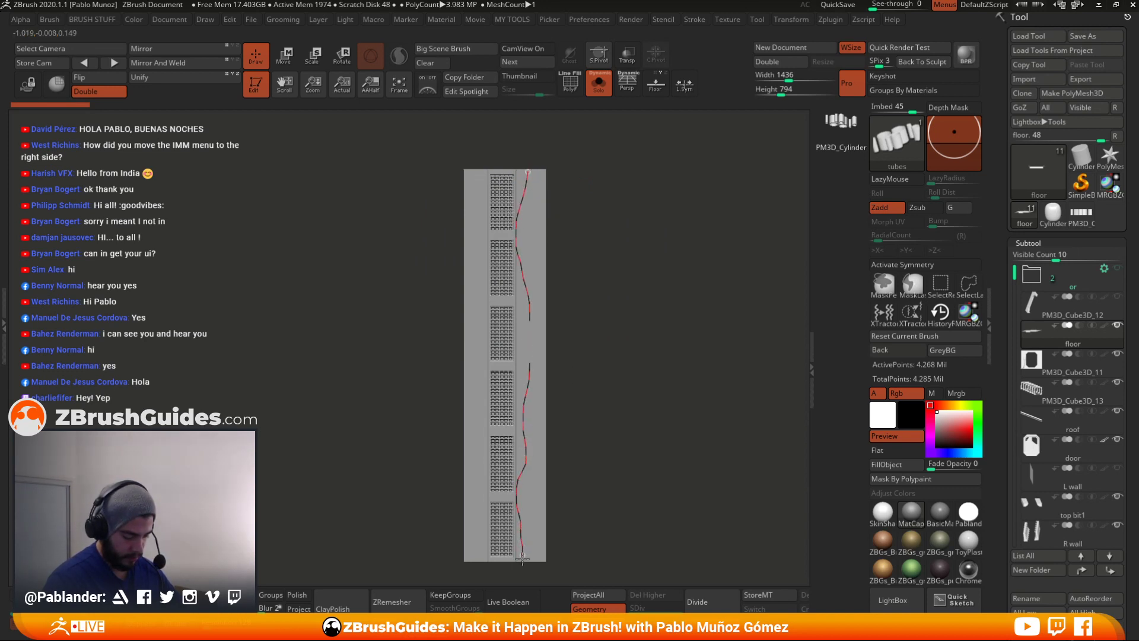
left_click_drag(522, 563, 522, 564)
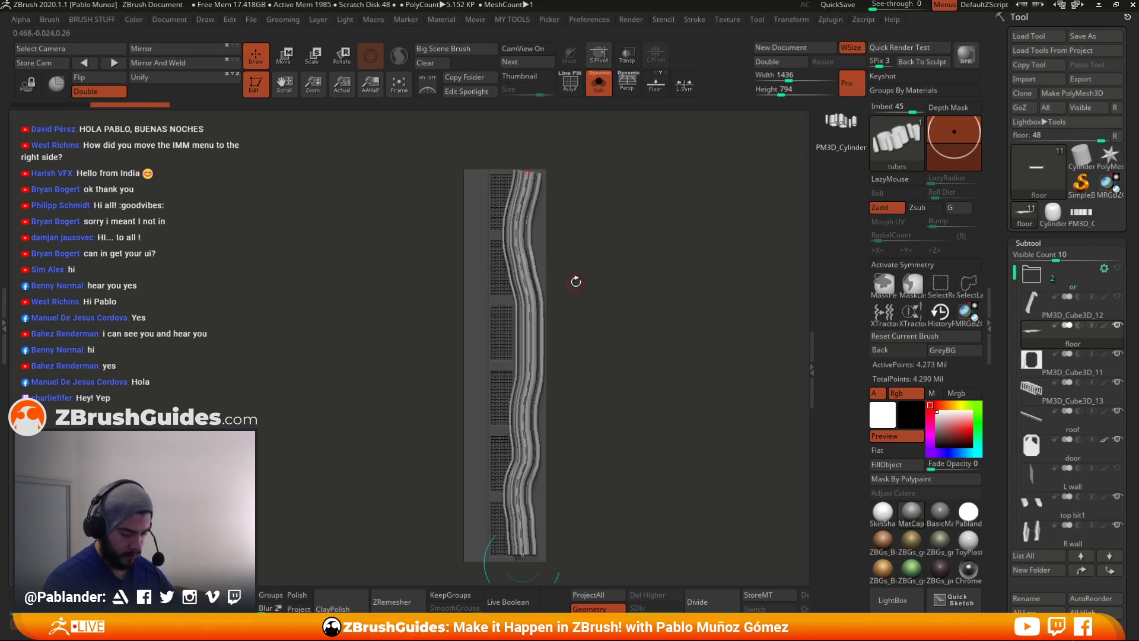
- Adjust both ends of the wavy tube curve at the two short edges of the floor
mouse_move(615, 245)
left_mouse_down("alt")
mouse_move(579, 185)
mouse_move(623, 229)
mouse_move(610, 224)
mouse_move(610, 257)
left_mouse_up("alt")
left_click_drag(632, 350, 651, 308, "alt")
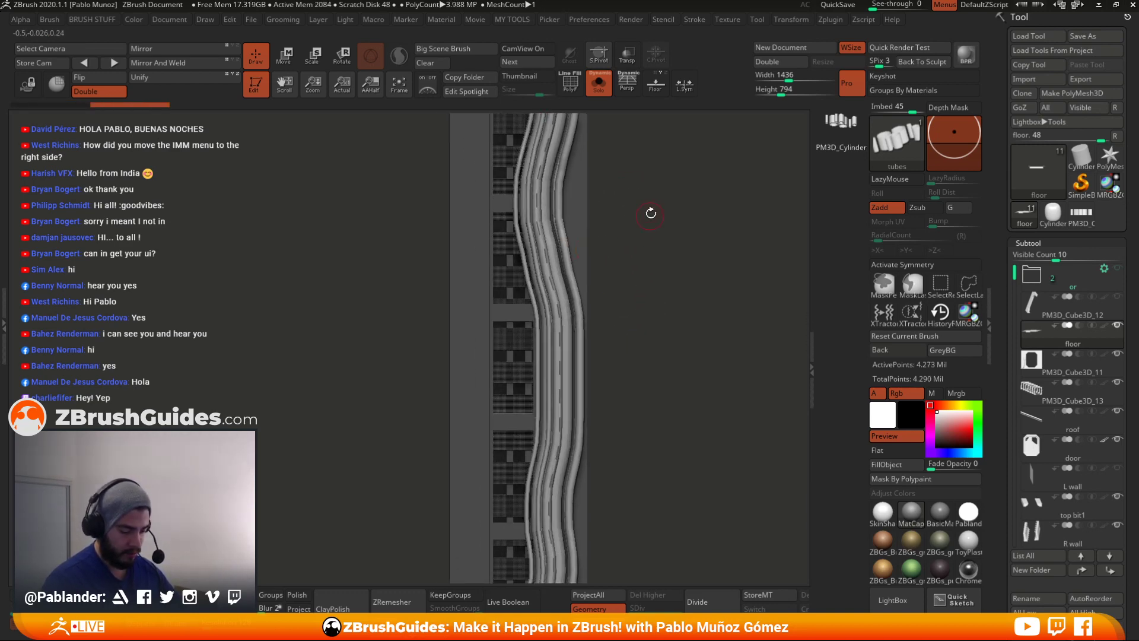
left_click_drag(649, 219, 626, 277, "alt")
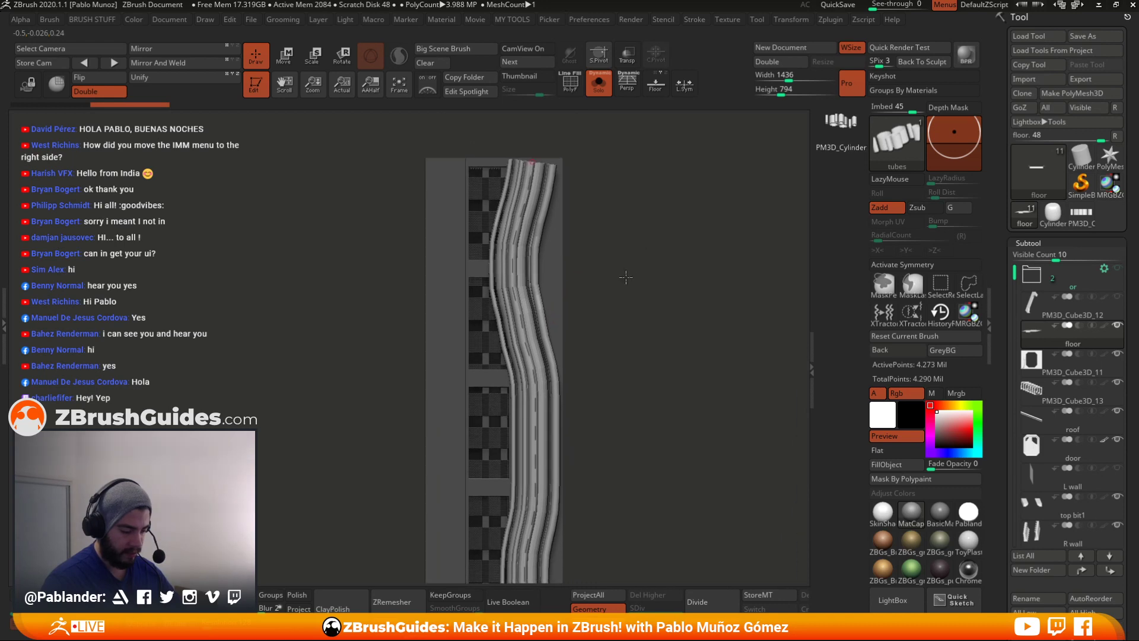
left_click(532, 159, "ctrl+shift")
left_click(630, 178, "ctrl+shift")
left_click_drag(647, 335, 617, 336)
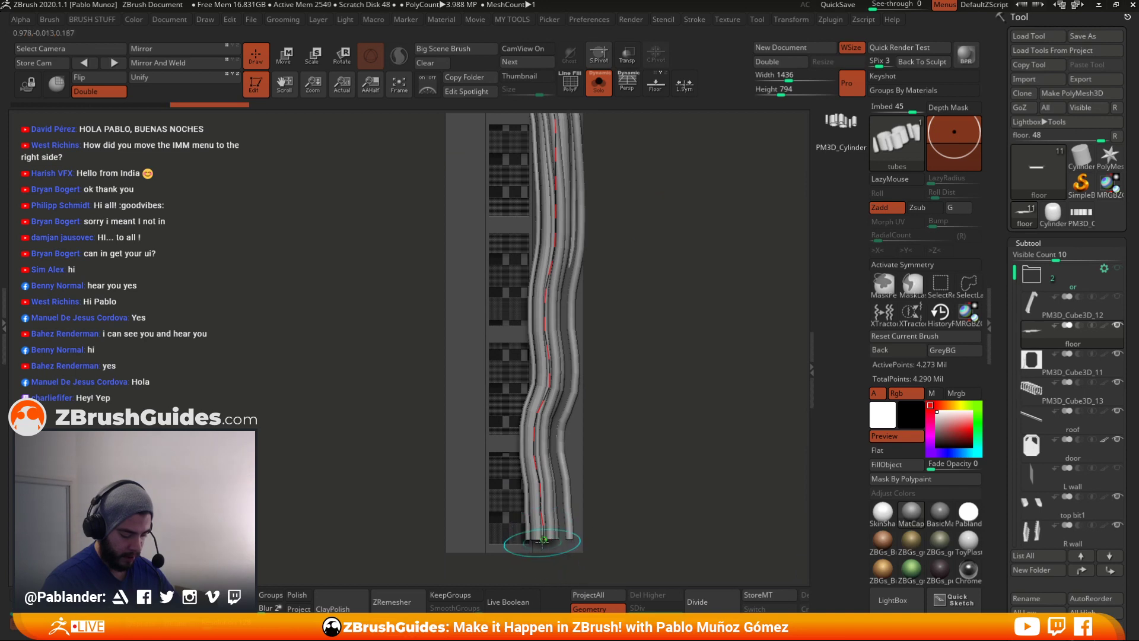
left_click(543, 551, "ctrl+shift")
left_click(647, 309, "ctrl+shift")
- Extend the start of the tube curve slightly past the floor's short edge and check the tubes from the side
left_click_drag(663, 224, 619, 244)
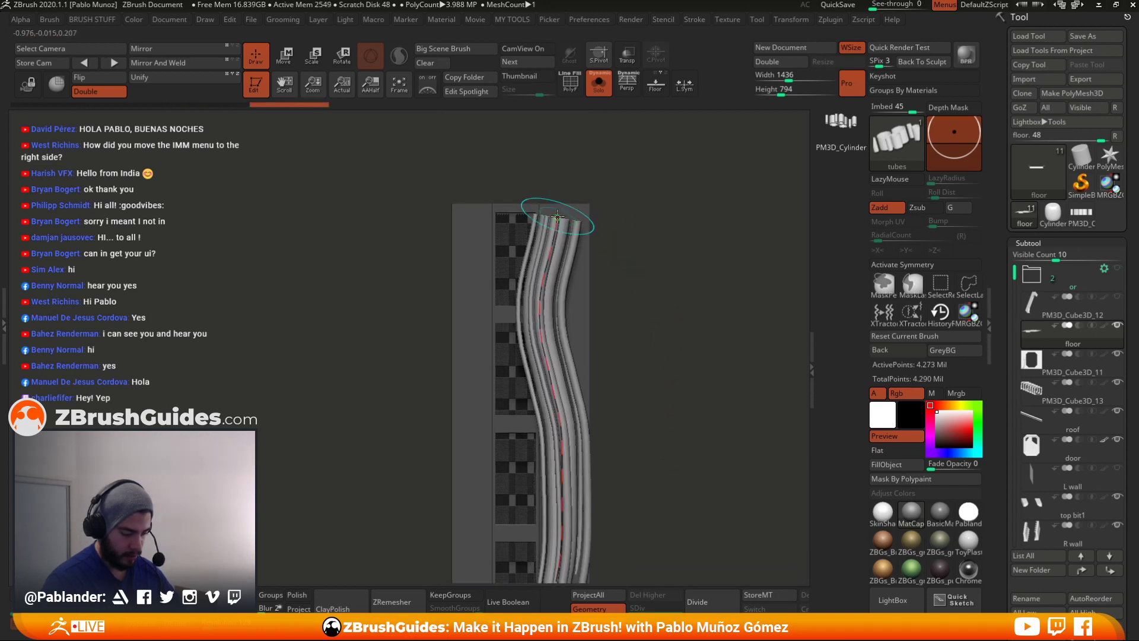
left_click(552, 199, "ctrl+shift")
left_click(651, 370, "ctrl+shift")
mouse_move(582, 376)
left_mouse_down()
mouse_move(635, 323)
mouse_move(623, 292)
left_mouse_up()
key("ctrl+z")
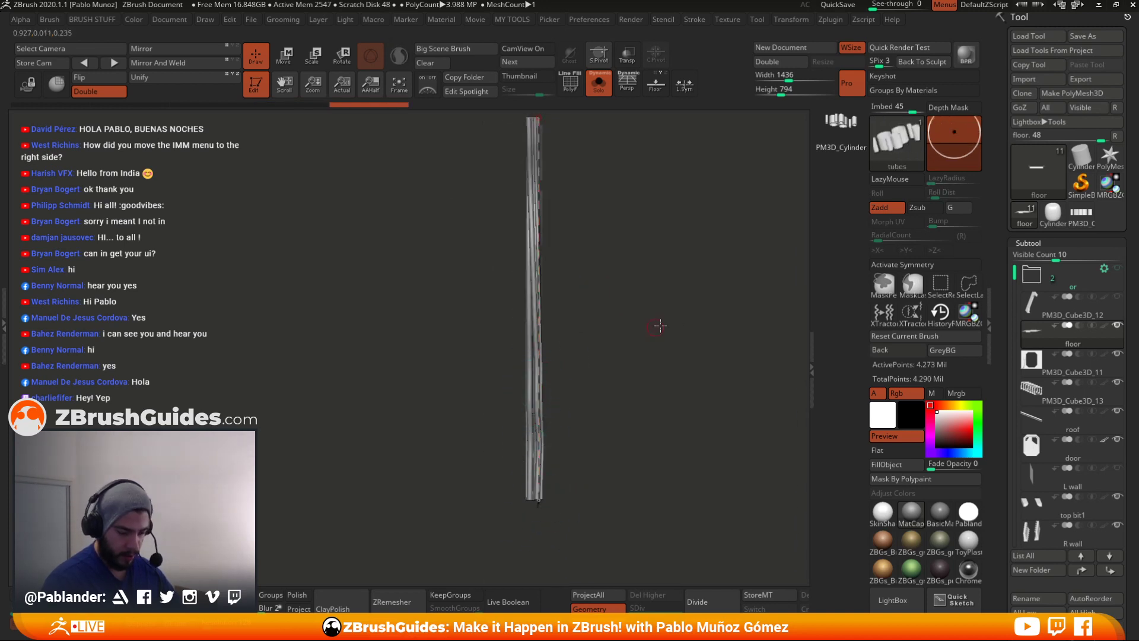
key("ctrl+shift+z")
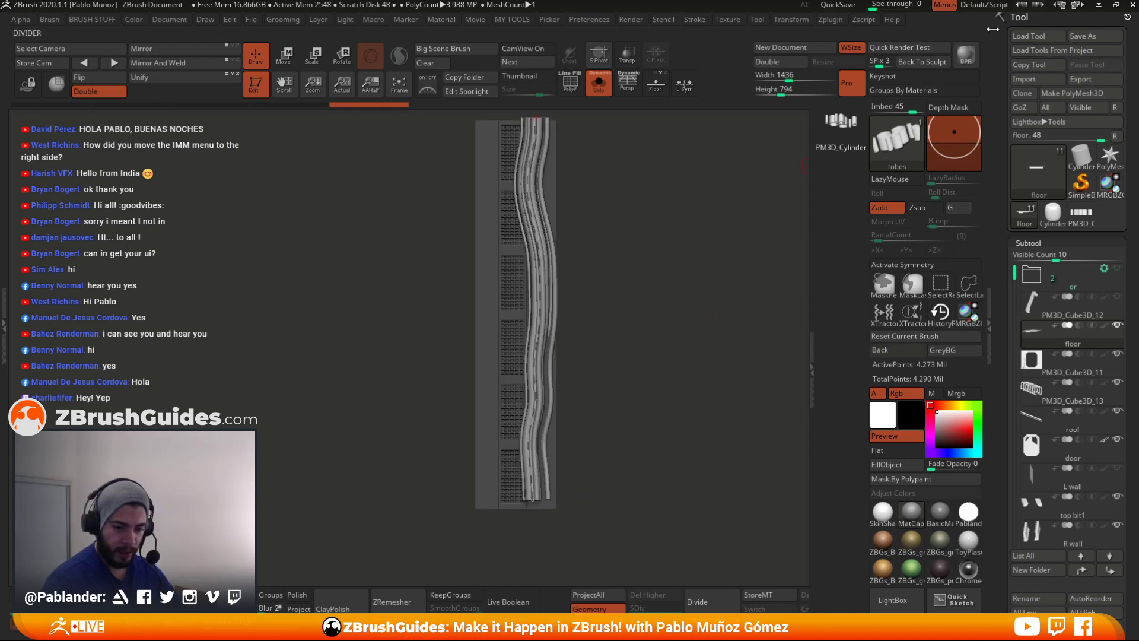
- Show the Stroke palette's Curve settings with Snap, and refresh the tubes on the curve while viewing the floor from the side
scroll(1015, 154, "up", 10)
scroll(1017, 178, "up", 5)
scroll(1017, 211, "up", 8)
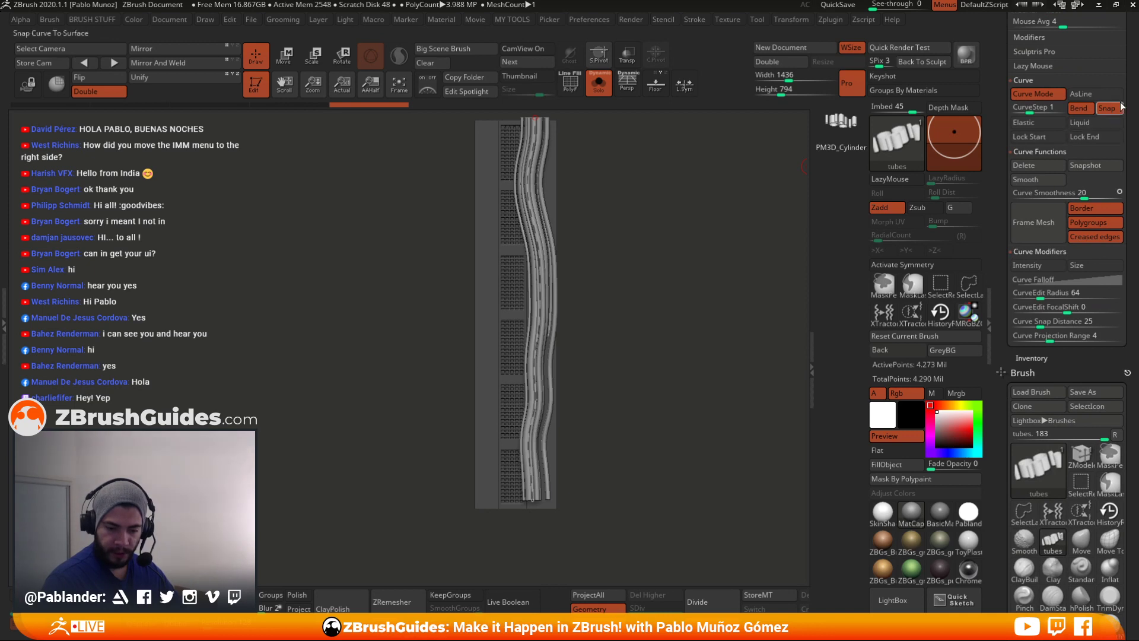
scroll(1103, 122, "up", 2)
left_click_drag(737, 214, 625, 176)
left_click_drag(598, 344, 558, 463)
left_click(547, 412)
left_click(556, 364)
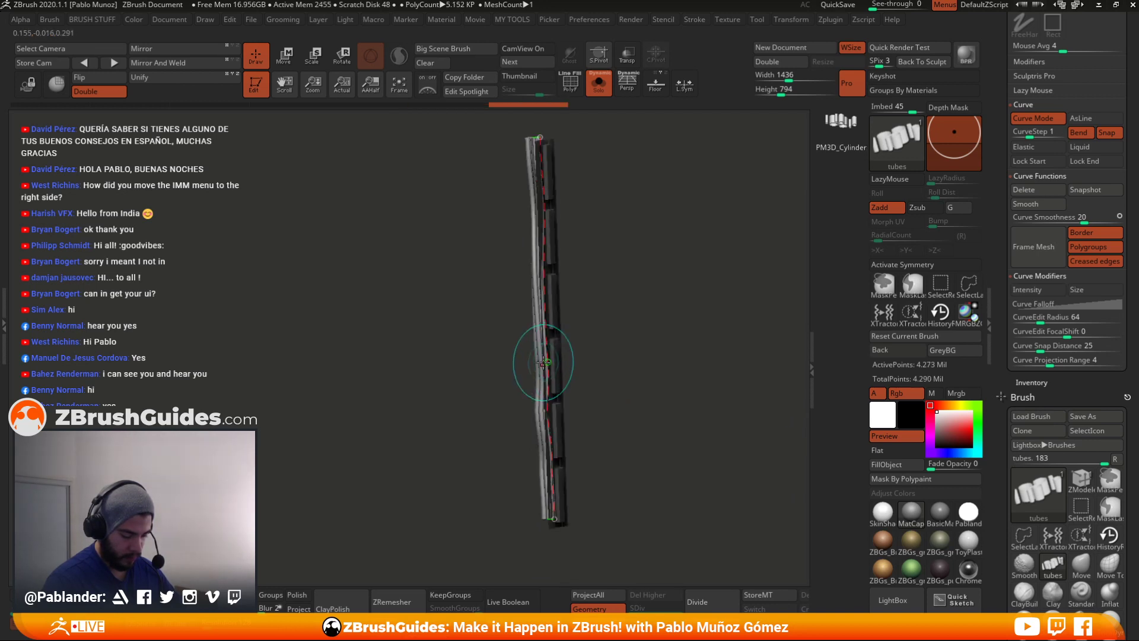
- Reposition the tube curve's end points at the floor's ends and update the tubes
mouse_move(546, 267)
left_mouse_down()
mouse_move(534, 241)
mouse_move(591, 224)
left_mouse_up()
left_click(518, 195)
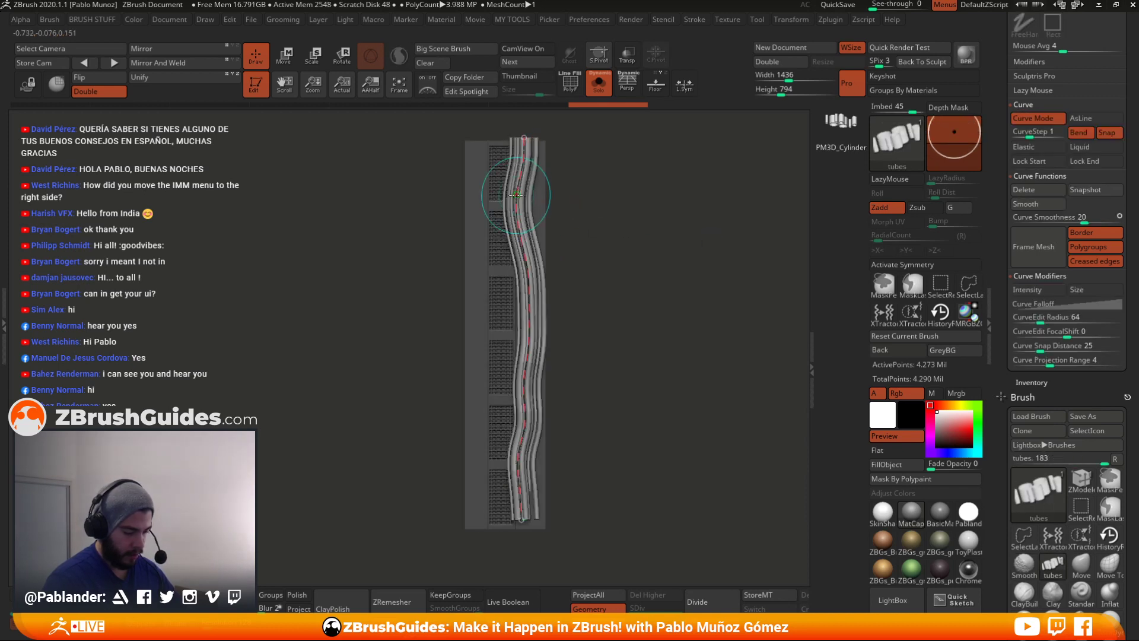
left_click(522, 514)
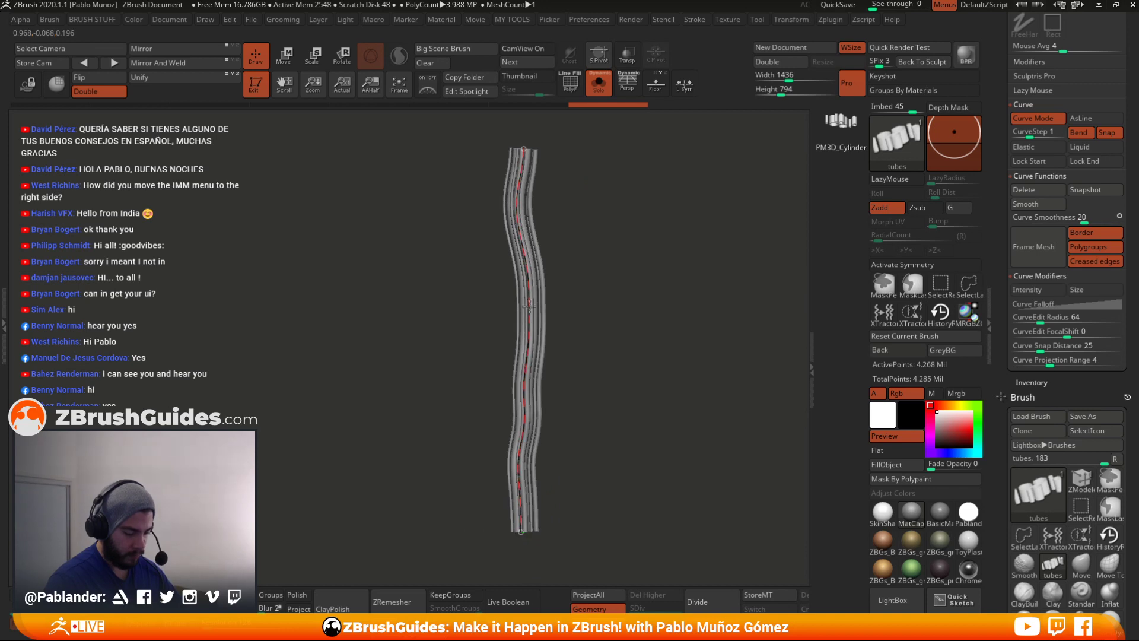
left_click(534, 217)
- Enable Lock Start and Lock End for the curve
left_click(1056, 160)
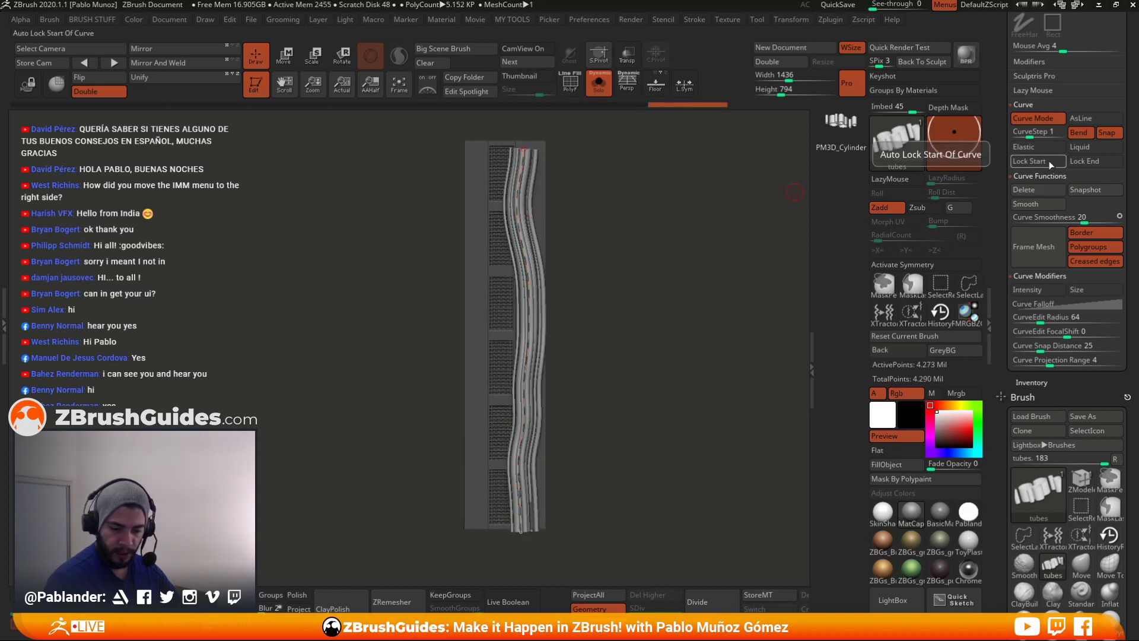
left_click(1096, 161)
left_click(536, 168)
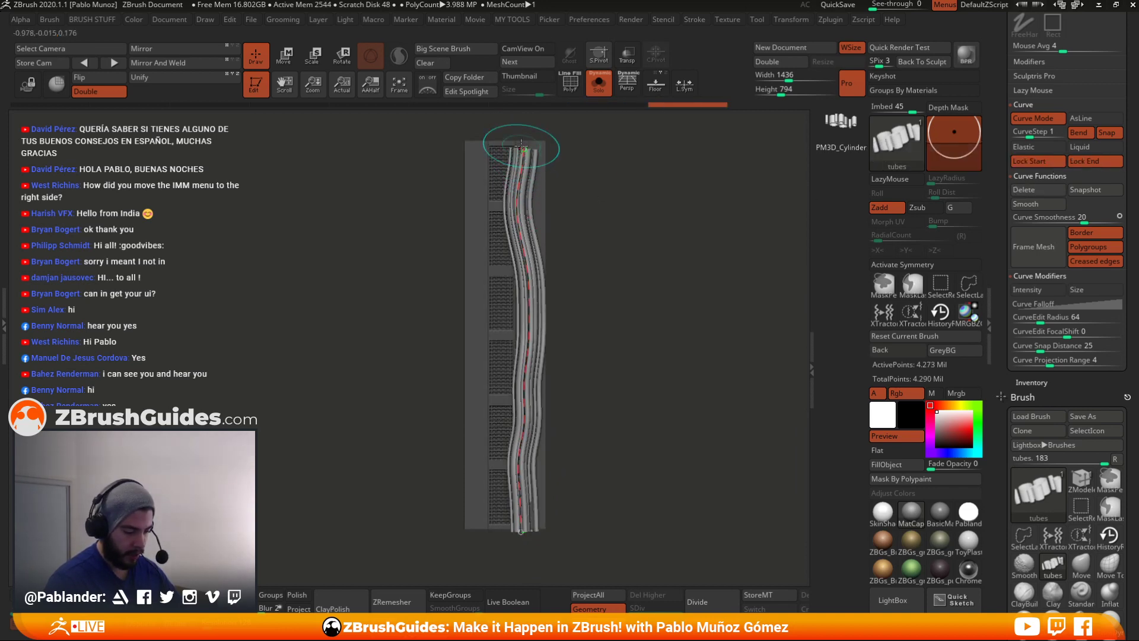
- Pull the tube curve straighter along the floor while its two ends stay locked
left_click(525, 142)
left_click_drag(525, 142, 533, 47)
left_click(525, 244)
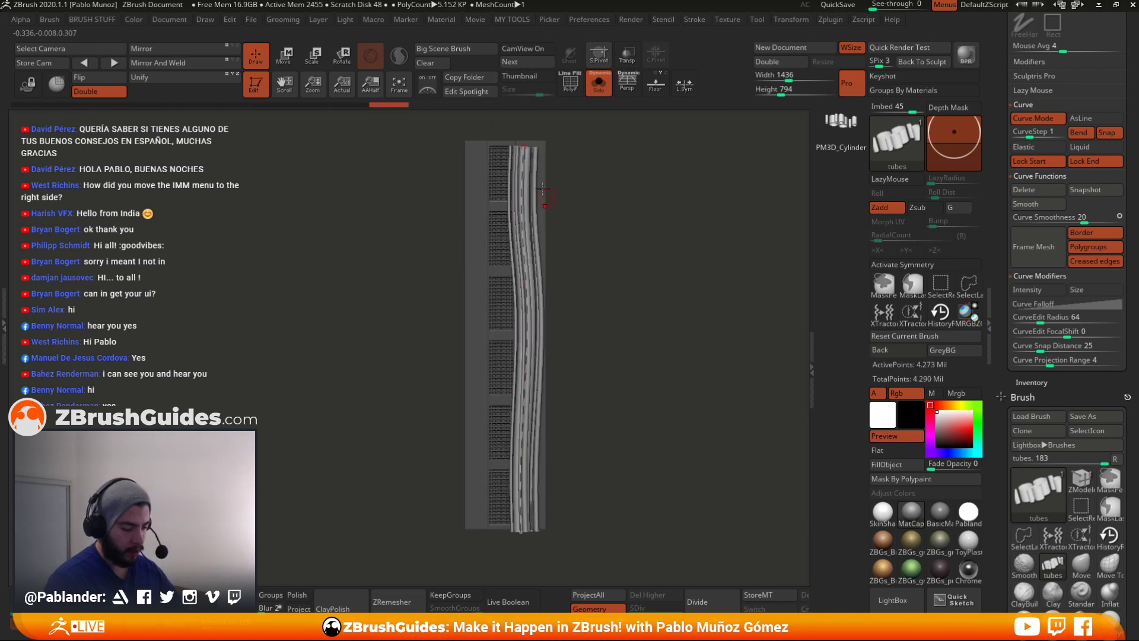
left_click_drag(527, 156, 521, 184)
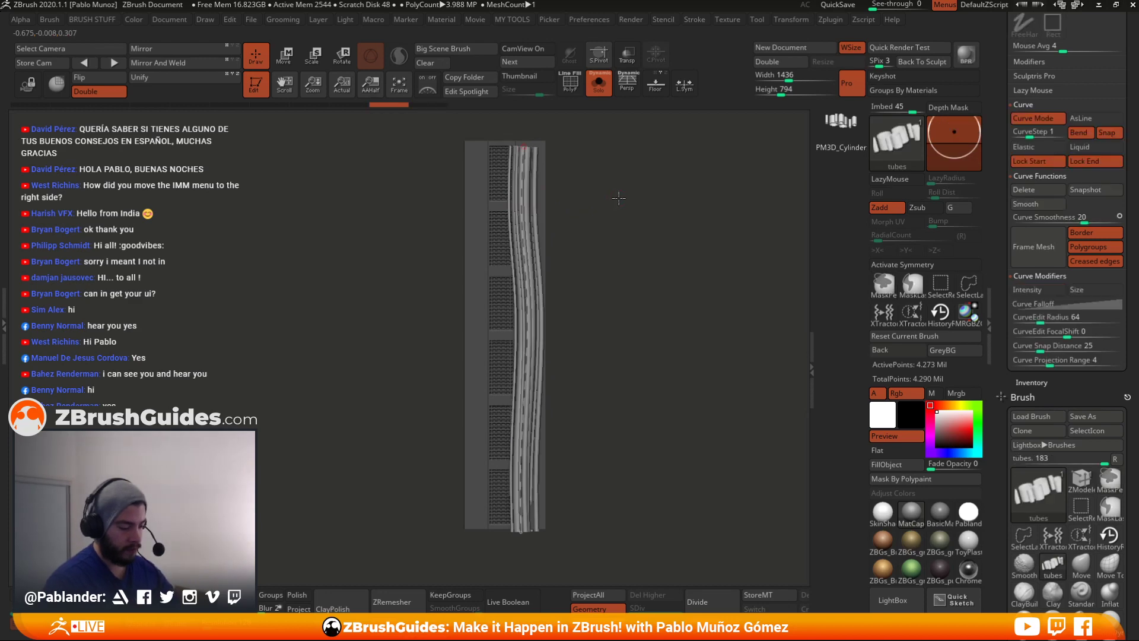
- Reduce the Draw Size repeatedly and reapply the tubes on the curve each time to make the bundle along the floor thinner
left_click_drag(584, 194, 638, 233, "alt")
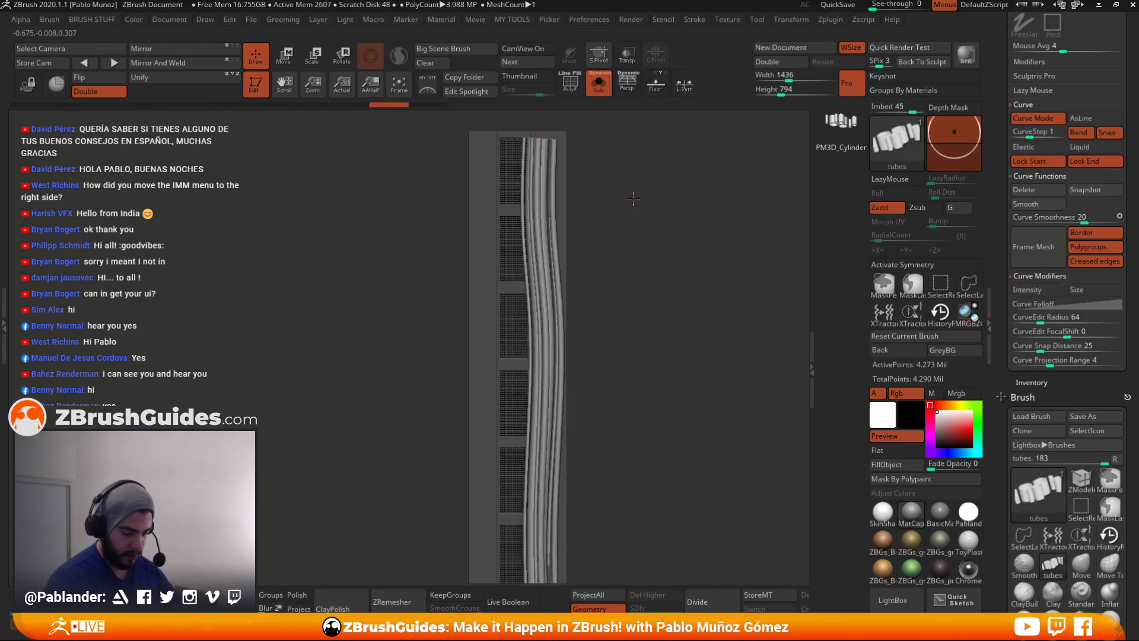
key("space")
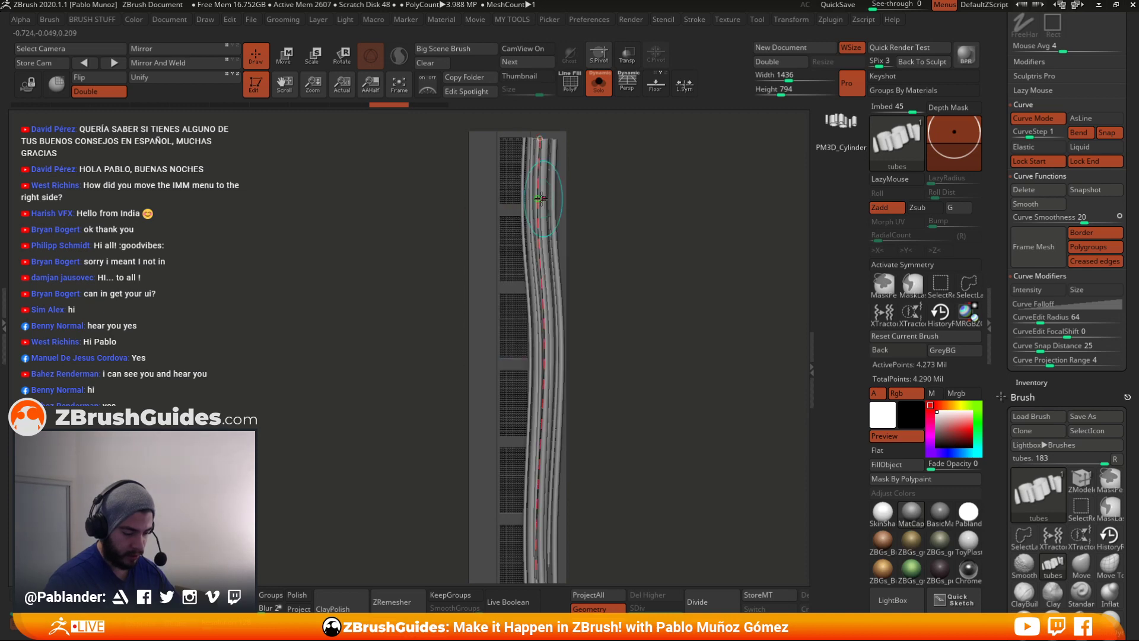
left_click(538, 198)
left_click_drag(596, 180, 647, 289)
mouse_move(677, 211)
left_mouse_down()
mouse_move(682, 236)
mouse_move(749, 230)
mouse_move(657, 215)
left_mouse_up()
key("space")
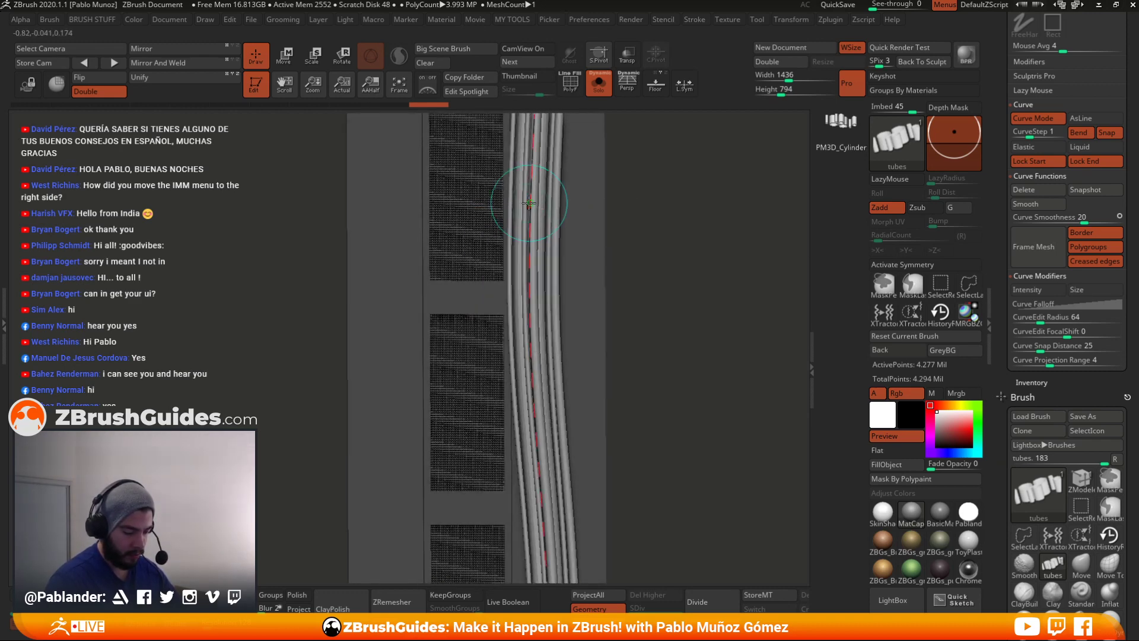
left_click_drag(639, 199, 644, 197)
key("space")
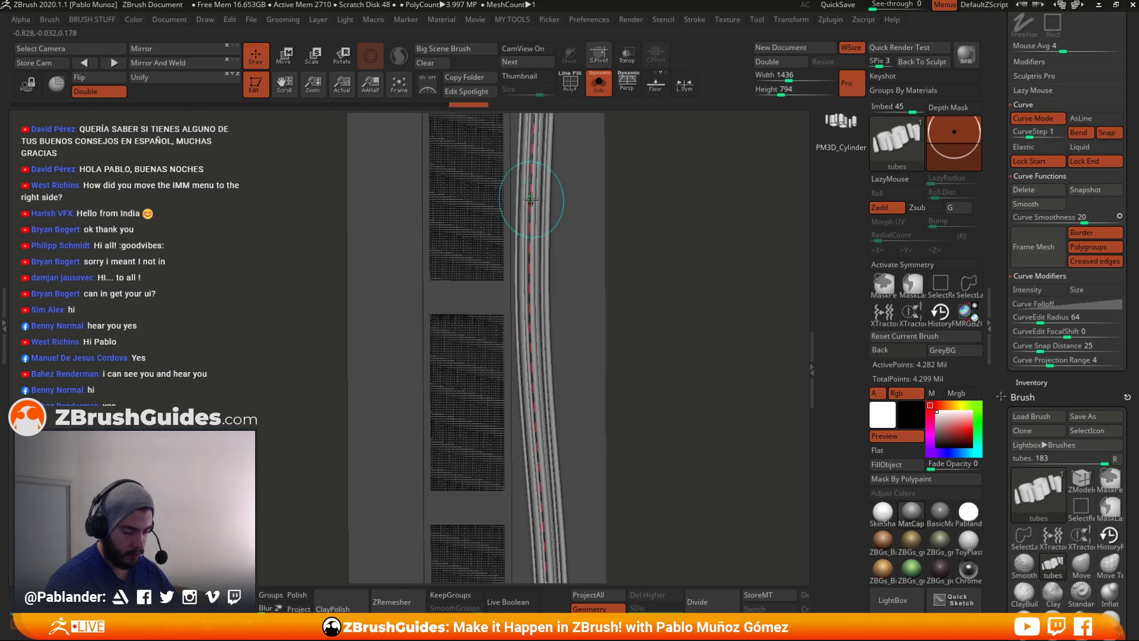
left_click(534, 198)
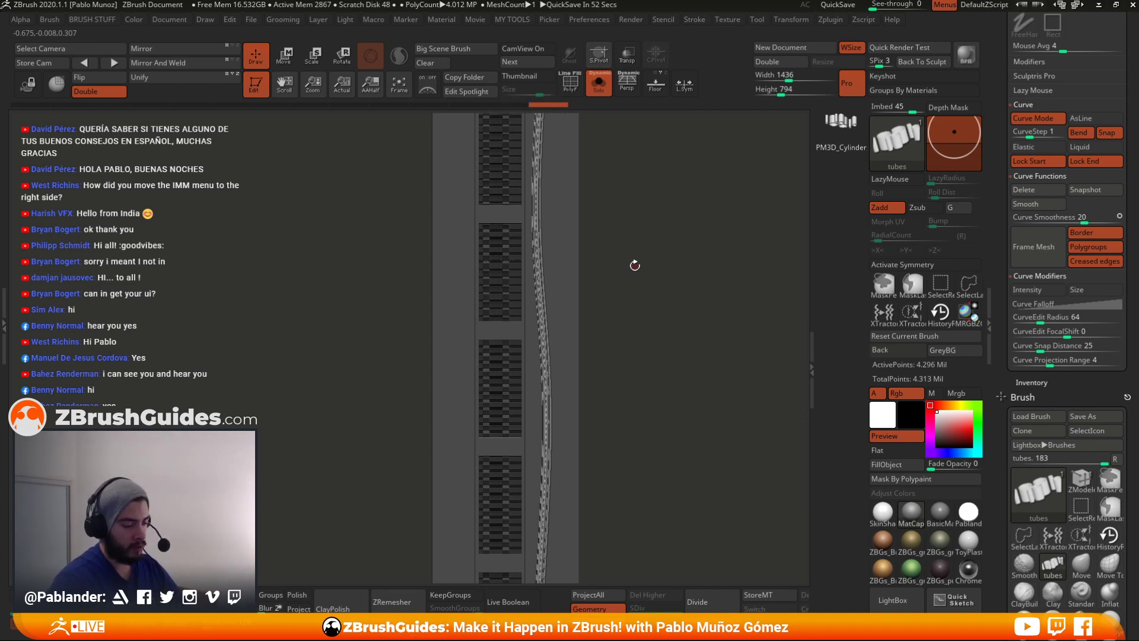
- Raise the CurveEdit Radius to 163 and reposition the tube curve's start and upper section along the floor
mouse_move(663, 190)
left_mouse_down("alt")
mouse_move(660, 214)
mouse_move(655, 197)
left_mouse_up("alt")
key("space")
left_click_drag(536, 218, 550, 217)
left_click(551, 217)
key("space")
left_click_drag(536, 210, 546, 231)
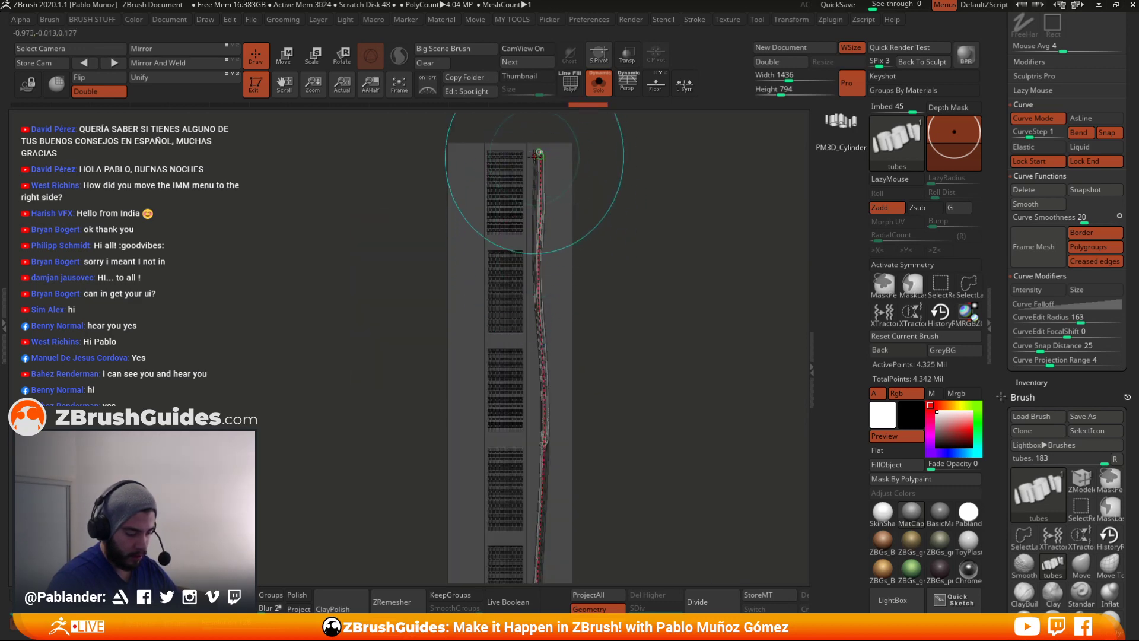
left_click_drag(537, 153, 544, 147)
left_click_drag(544, 266, 544, 265)
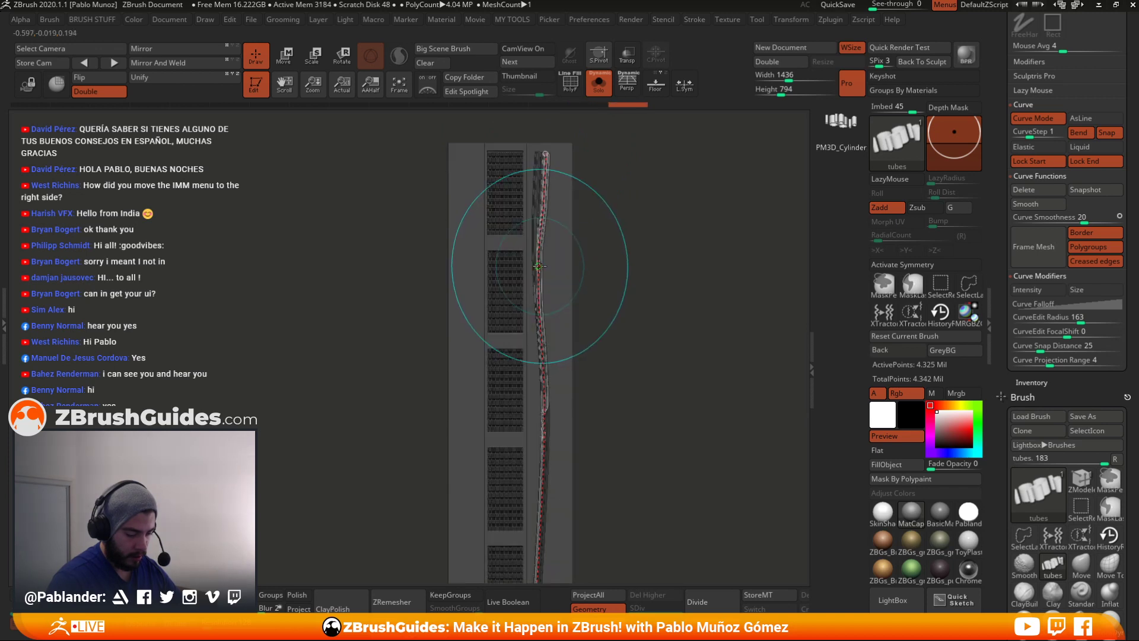
- Try pulling the middle and lower parts of the tube curve sideways, and undo those pulls
left_click_drag(530, 331, 558, 330)
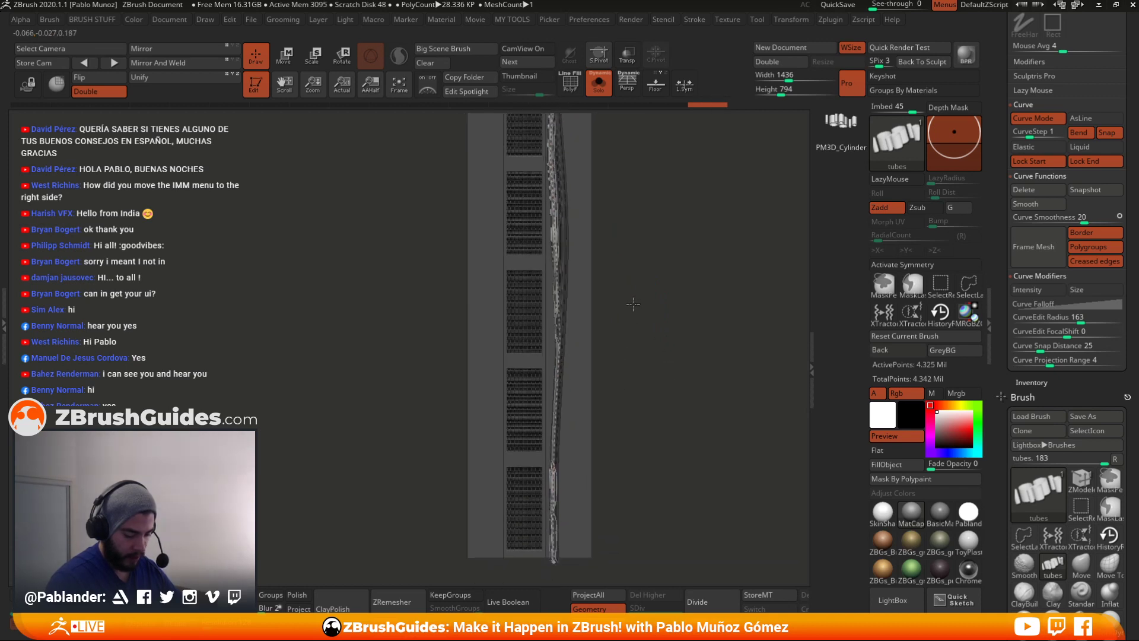
left_click_drag(566, 374, 570, 373)
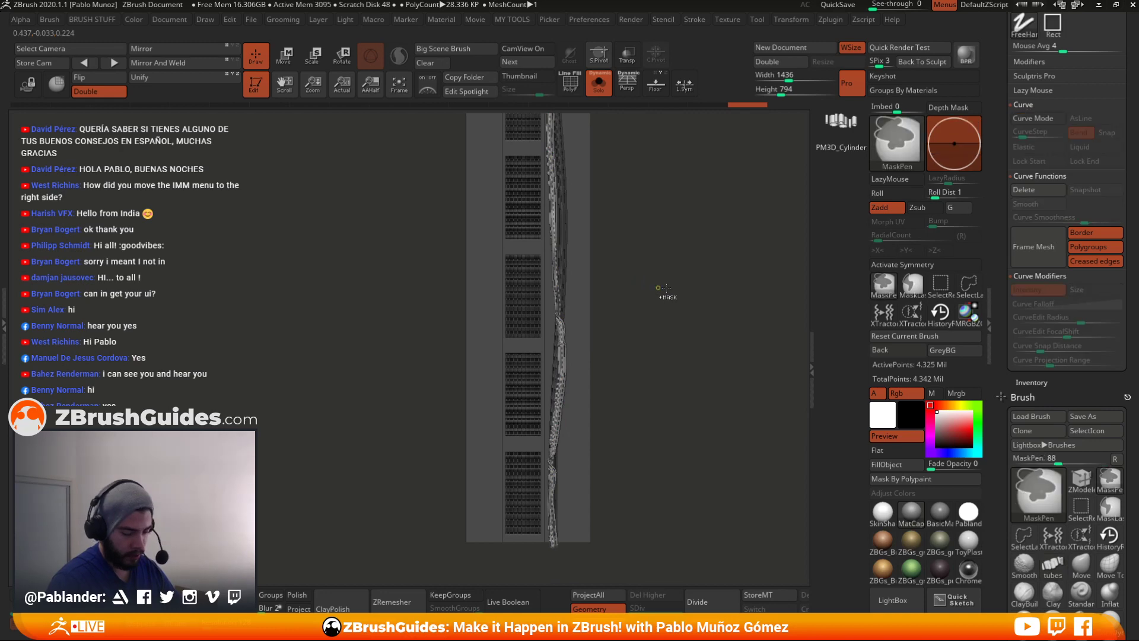
left_click_drag(650, 278, 652, 295, "alt")
key("ctrl+z")
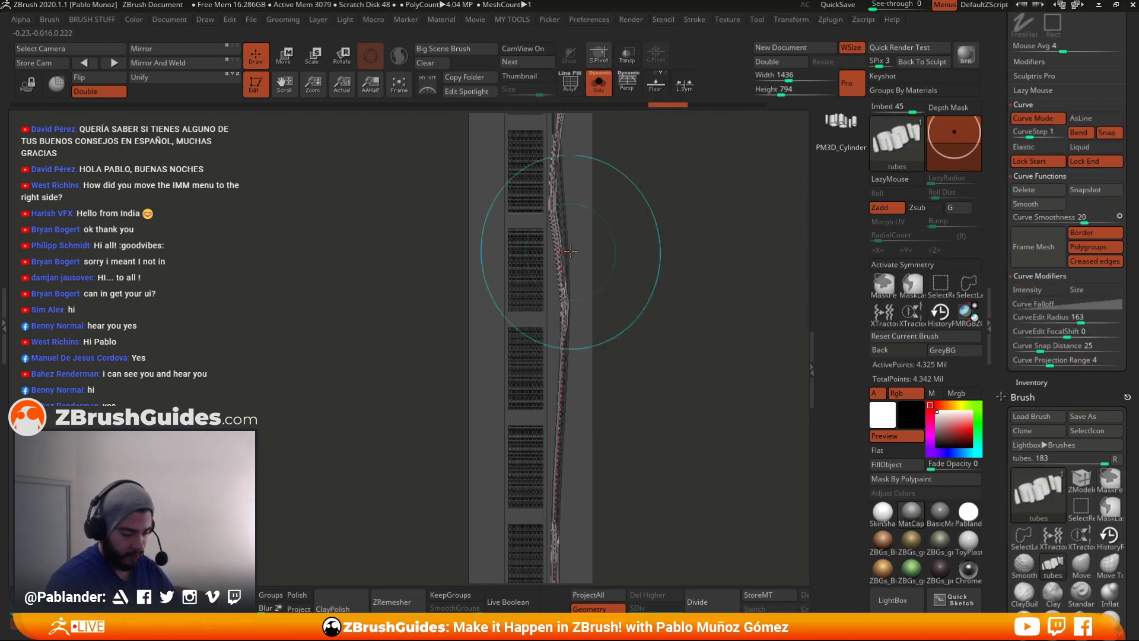
key("ctrl+z")
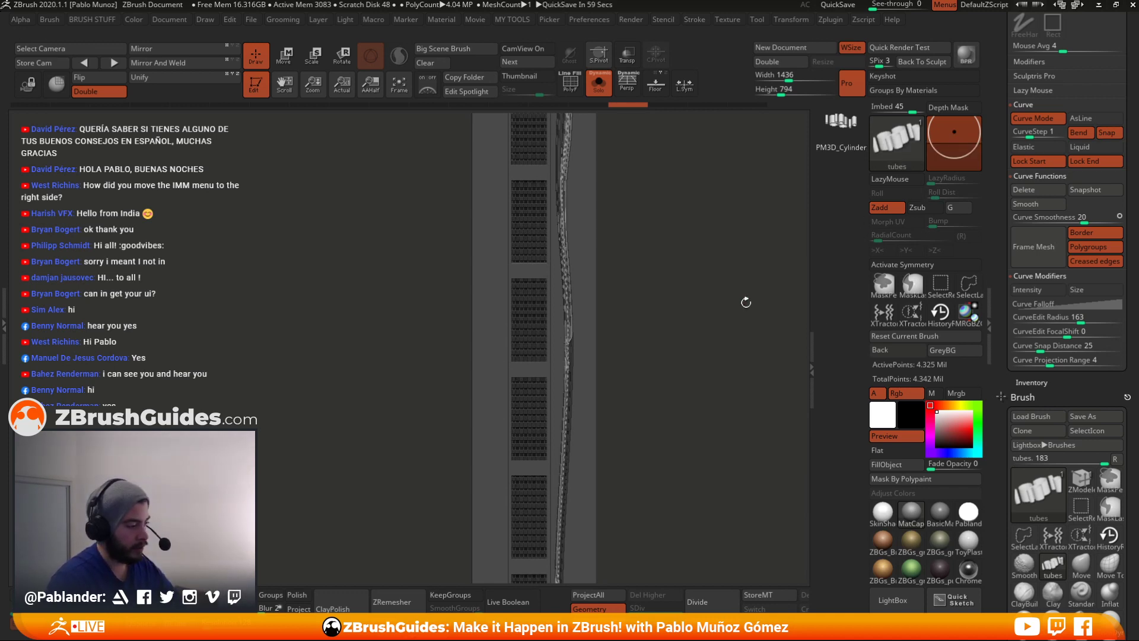
- Turn off Snap for the curve and pull its middle, lower section and end into a loose wavy line along the floor
left_click(1107, 133)
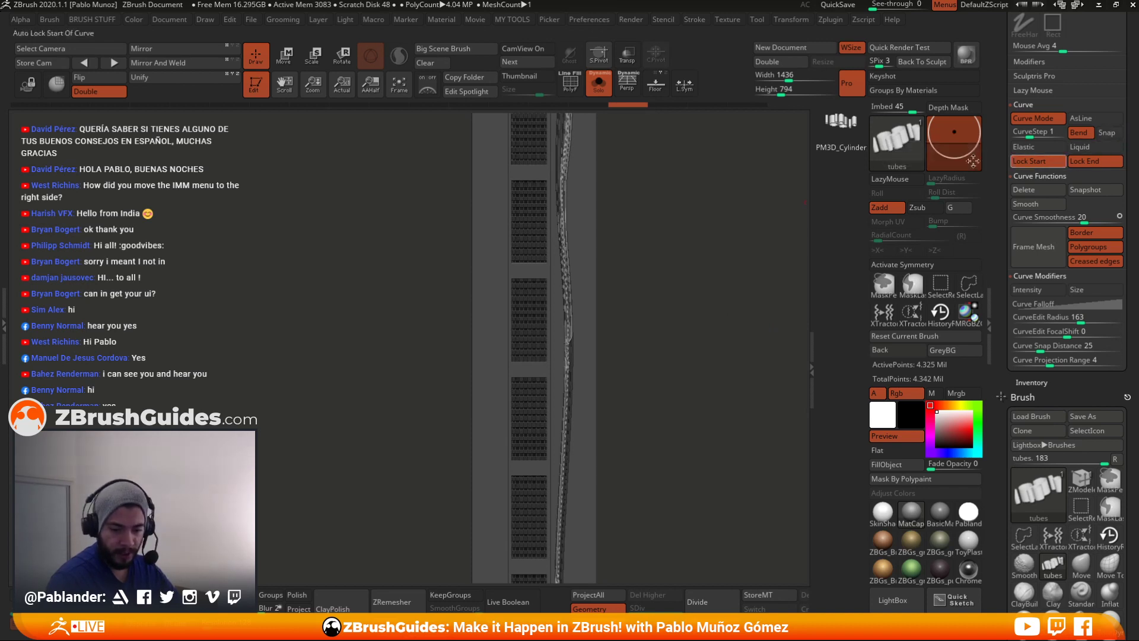
left_click_drag(562, 264, 545, 264)
left_click_drag(571, 330, 559, 366)
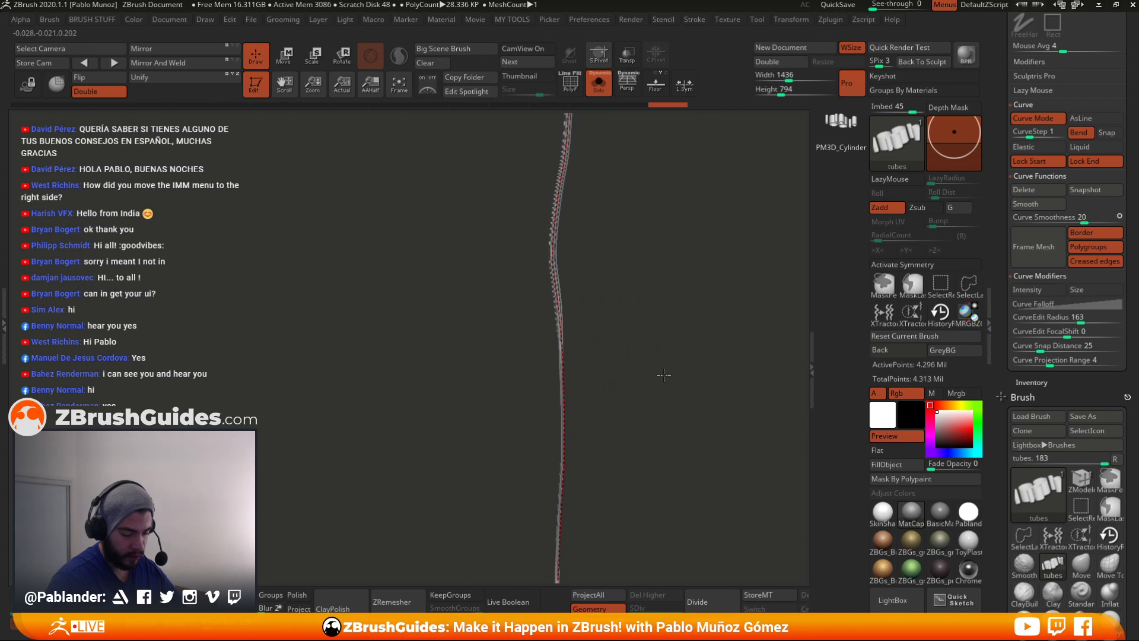
left_click_drag(566, 421, 578, 423)
left_click_drag(560, 513, 580, 516)
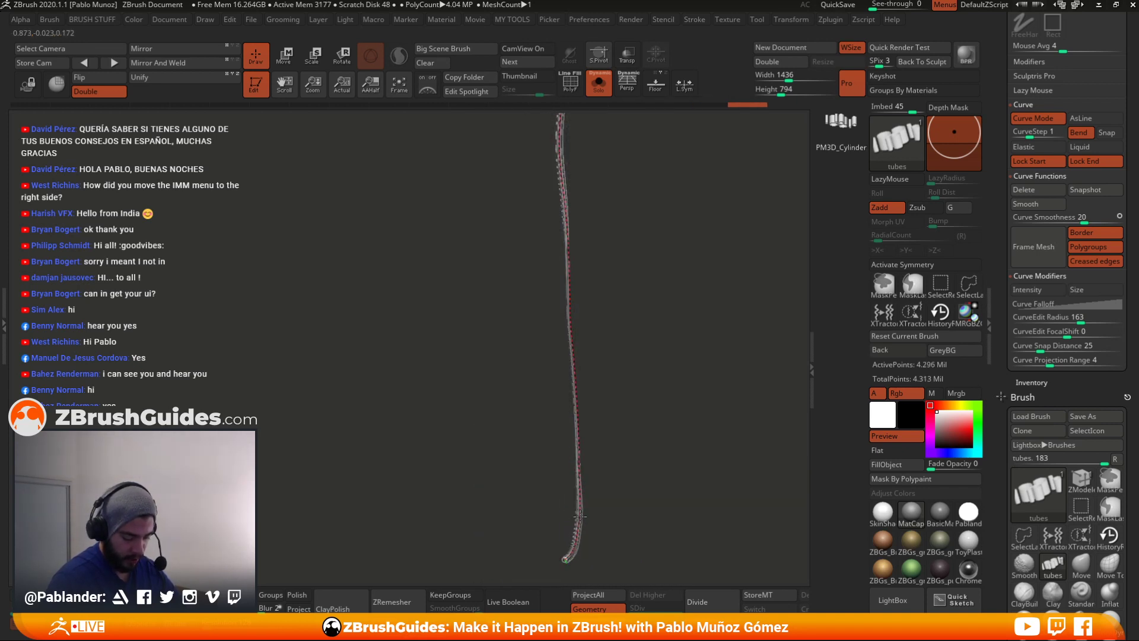
left_click_drag(563, 564, 564, 562)
left_click_drag(568, 324, 569, 320)
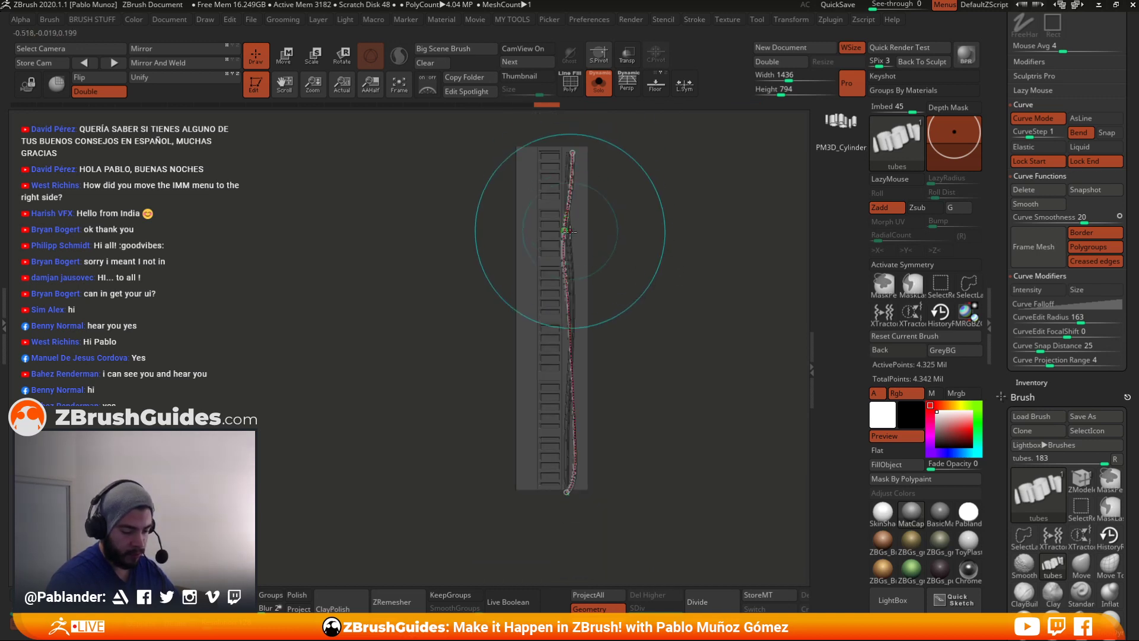
left_click_drag(569, 228, 565, 248)
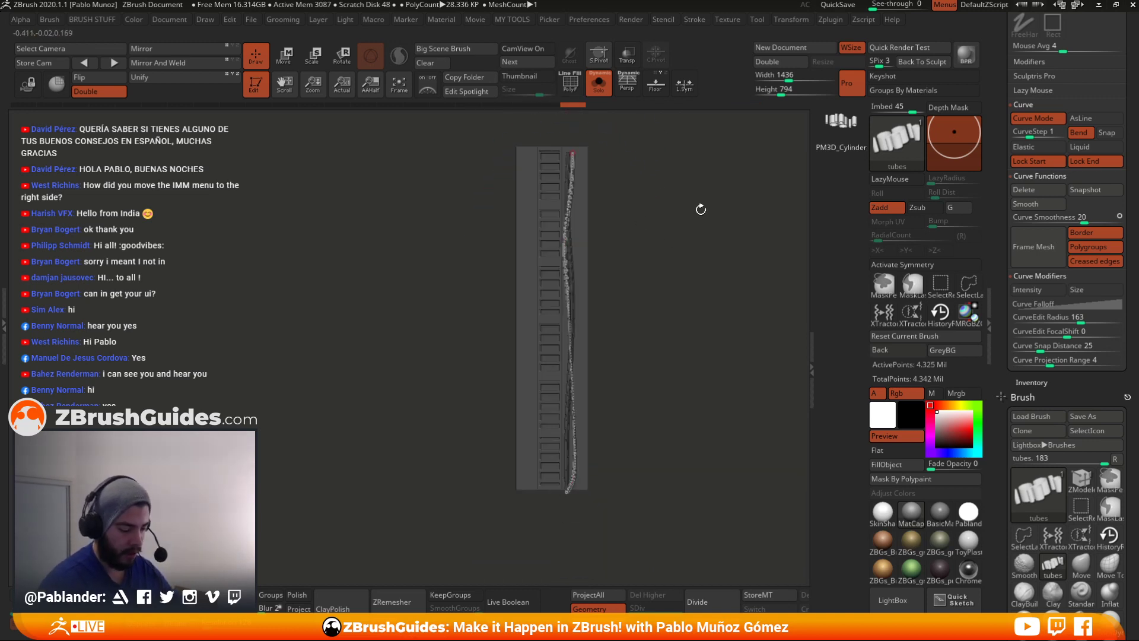
- Adjust the tube curve's height at several points along the floor from the side
left_click_drag(697, 198, 637, 226)
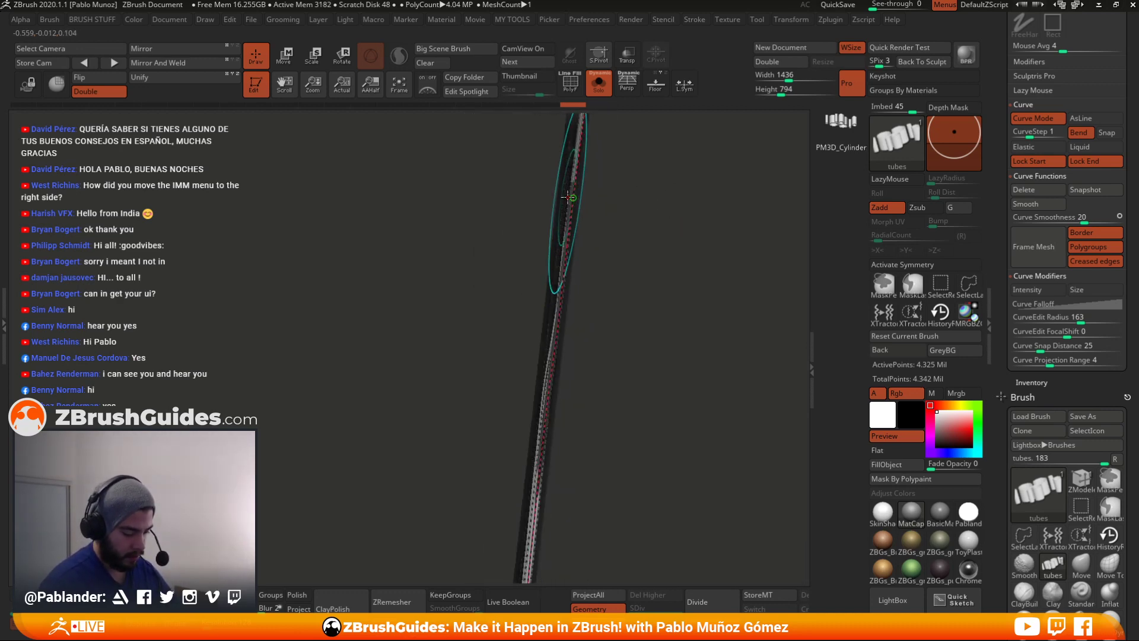
left_click_drag(568, 196, 565, 196)
left_click(563, 242)
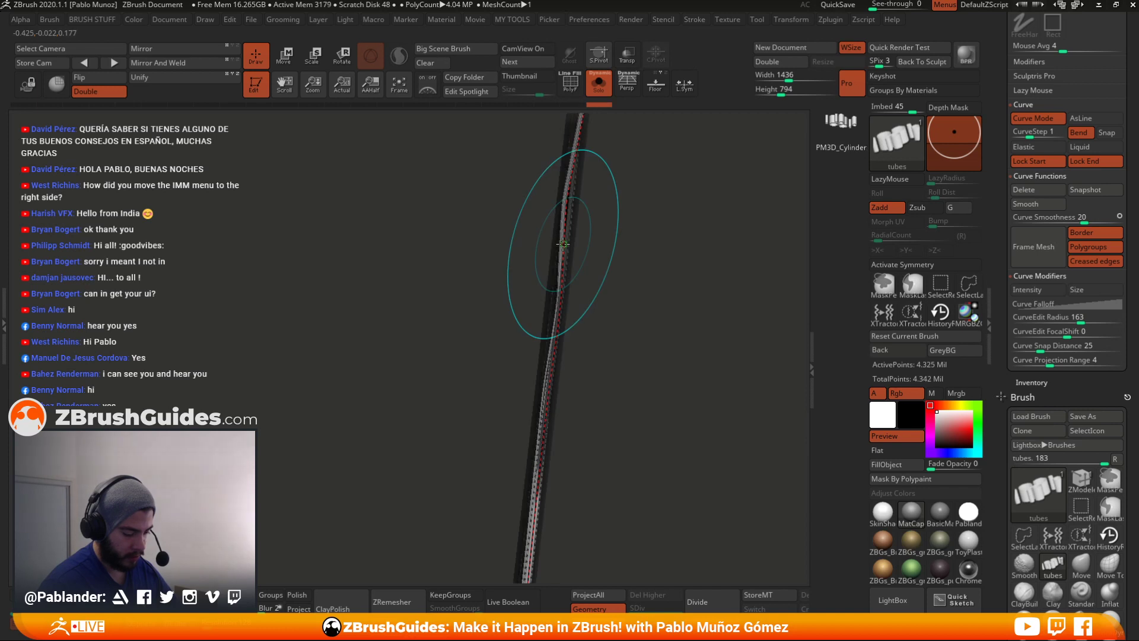
left_click(563, 198)
left_click_drag(629, 265, 600, 282)
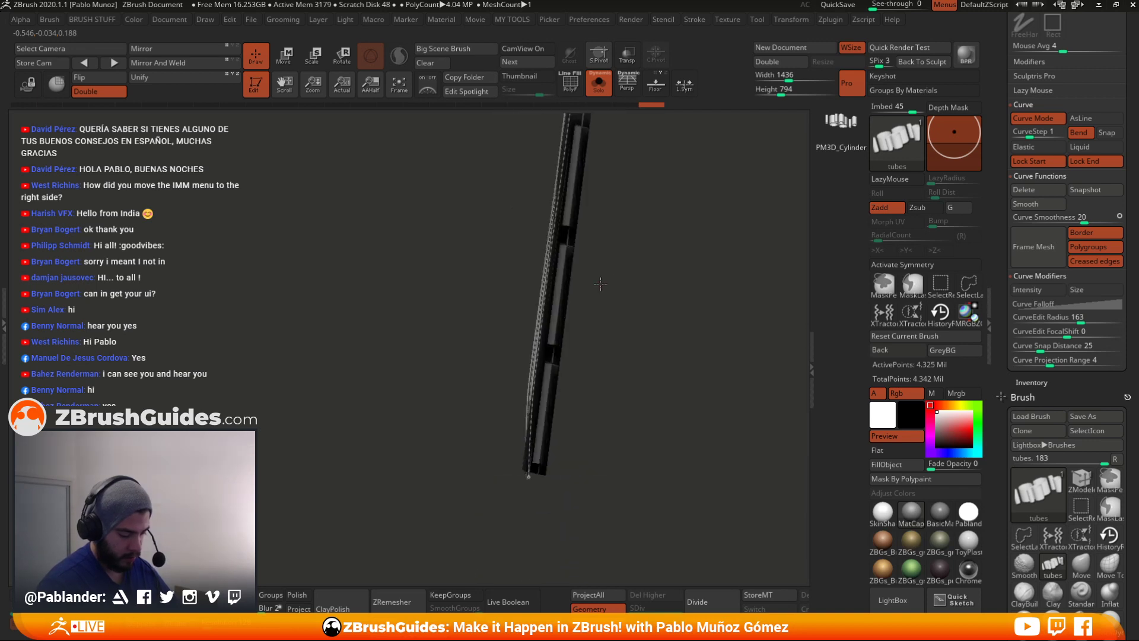
left_click(548, 251)
left_click_drag(546, 250, 540, 199)
left_click_drag(534, 321, 672, 258)
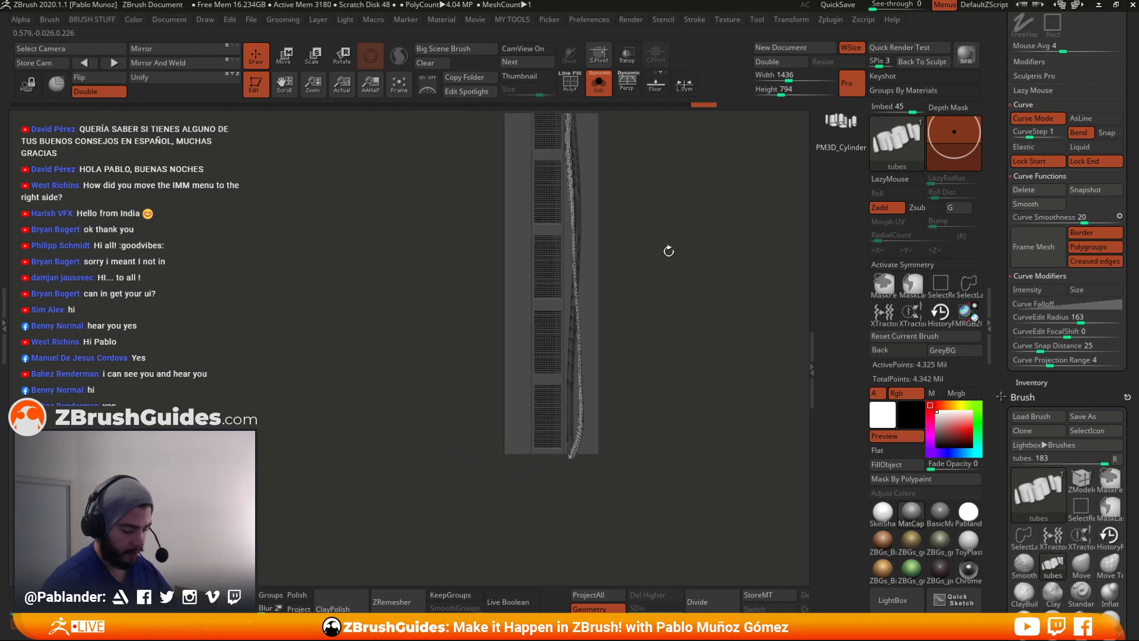
- Switch from the tubes brush to the Move brush
left_click_drag(654, 175, 640, 240)
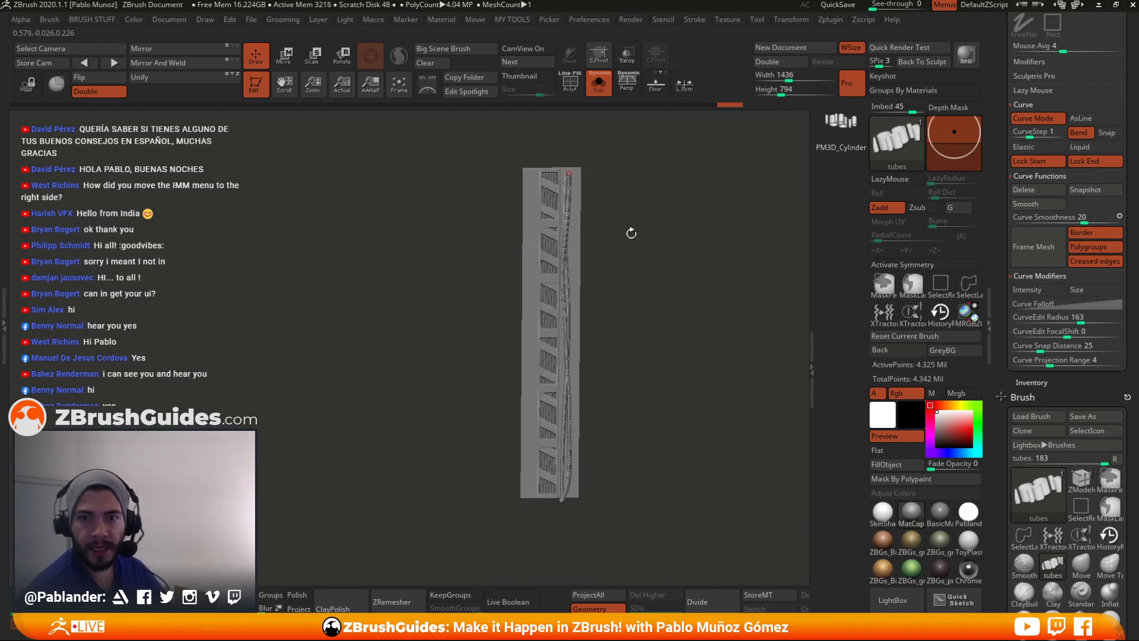
left_click_drag(653, 250, 625, 255)
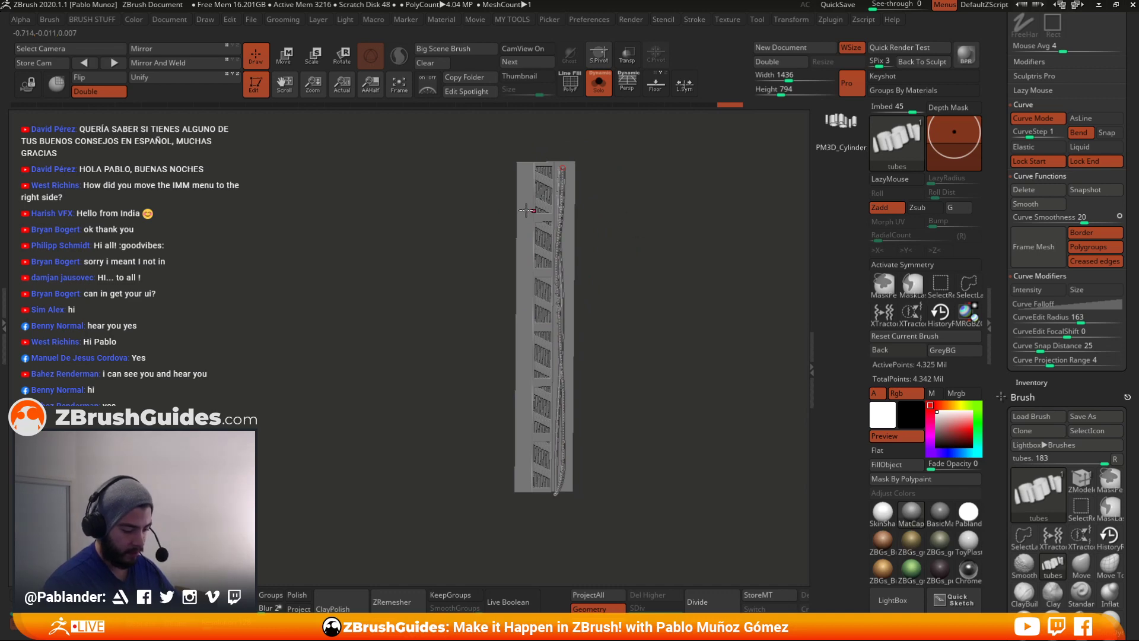
key("space")
left_click_drag(666, 183, 673, 184)
key("b")
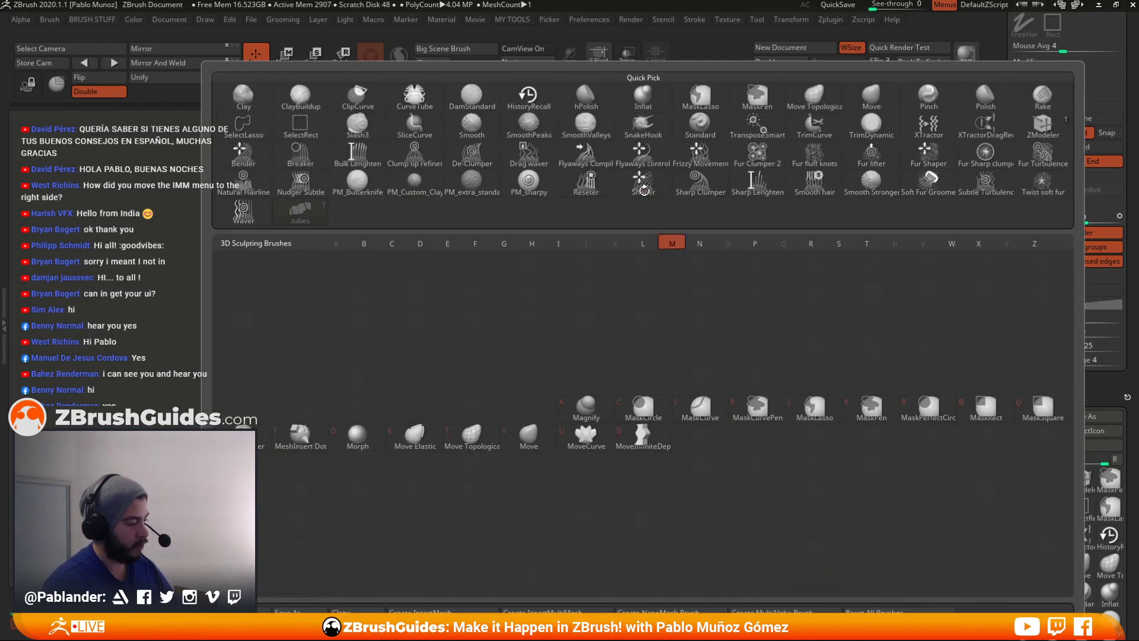
key("m")
key("v")
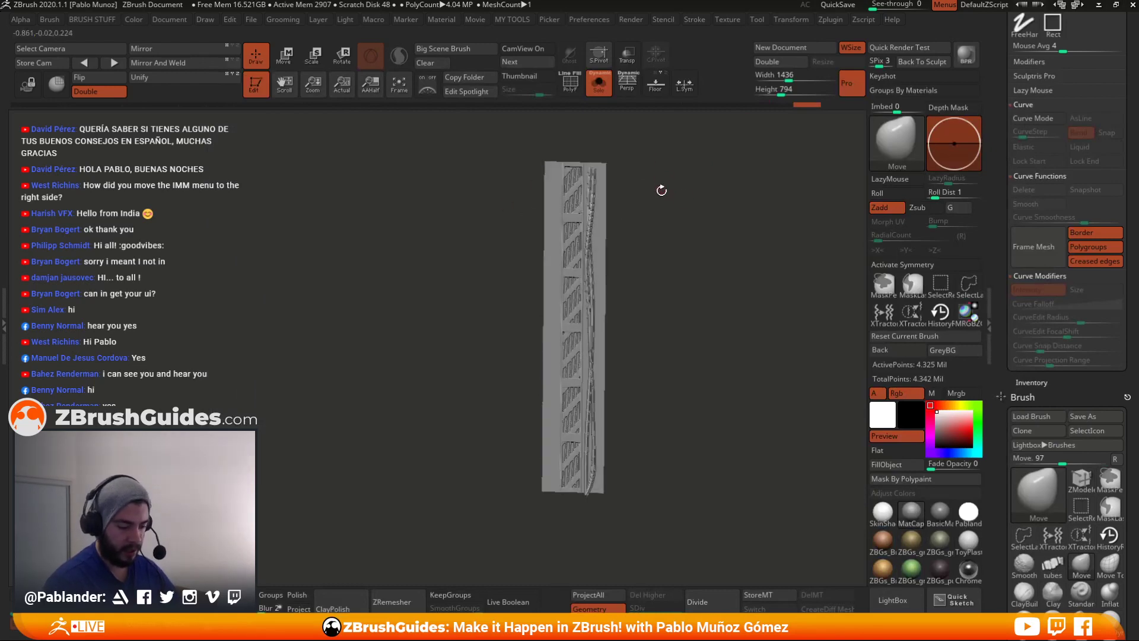
- Turn on PolyFrame to display the polygroups of the floor and tubes near the bundle's upper end
left_click_drag(664, 180, 684, 214)
left_click_drag(684, 213, 675, 246, "alt")
left_click_drag(659, 191, 660, 205)
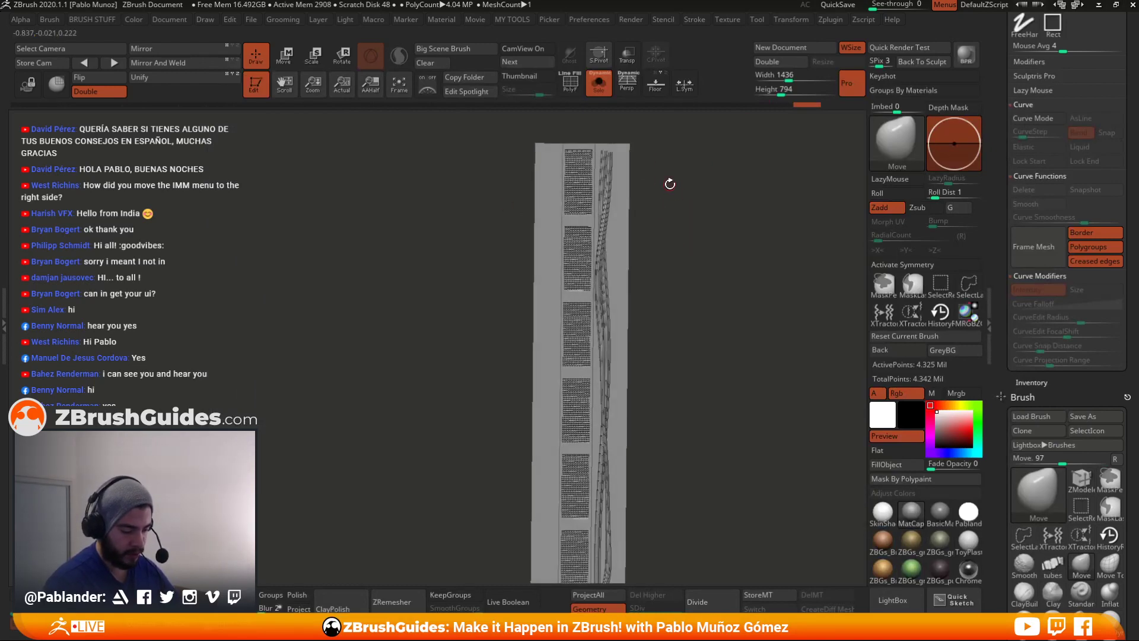
left_click_drag(617, 156, 628, 217, "alt")
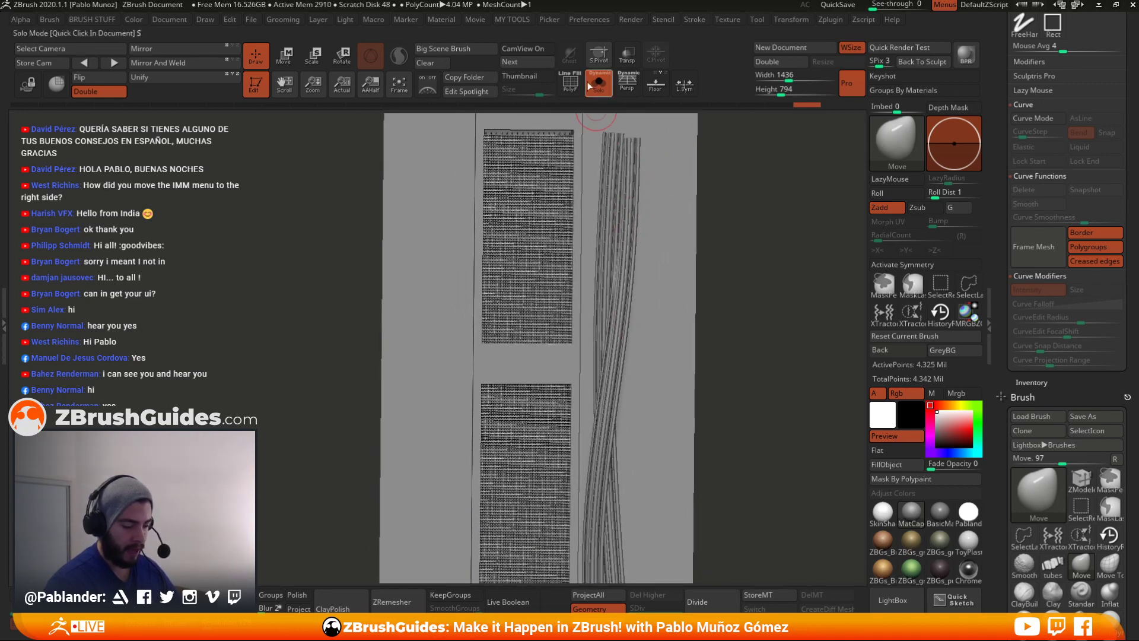
key("shift+f")
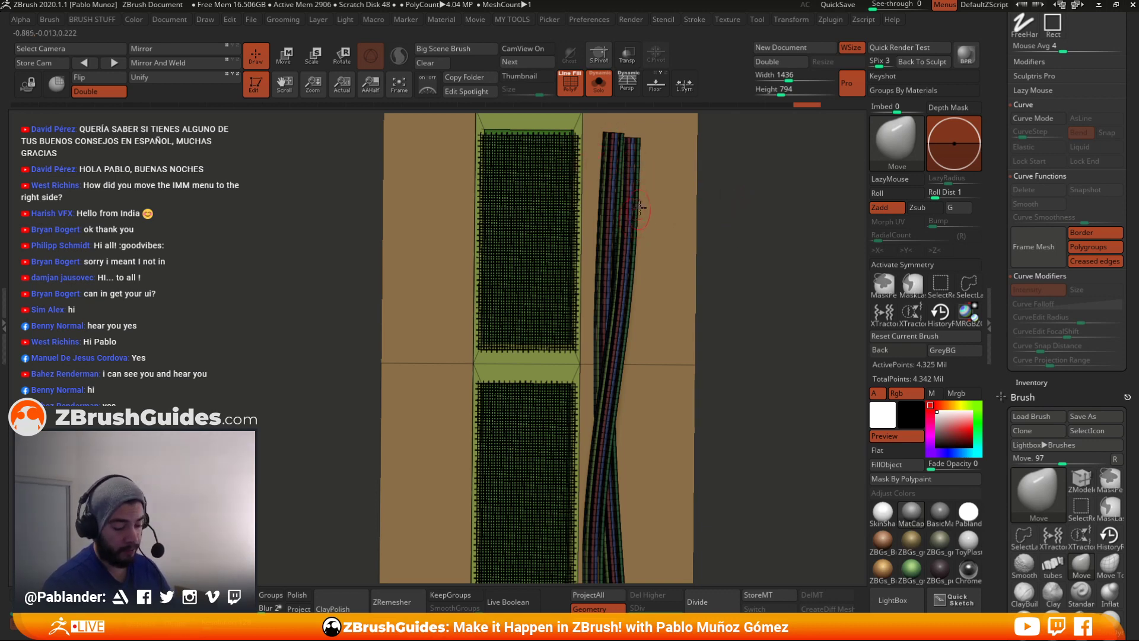
- Hide the tube polygroups one by one until only the floor and its grilles remain visible
left_click(670, 191, "ctrl+shift")
left_click(712, 199, "ctrl+shift")
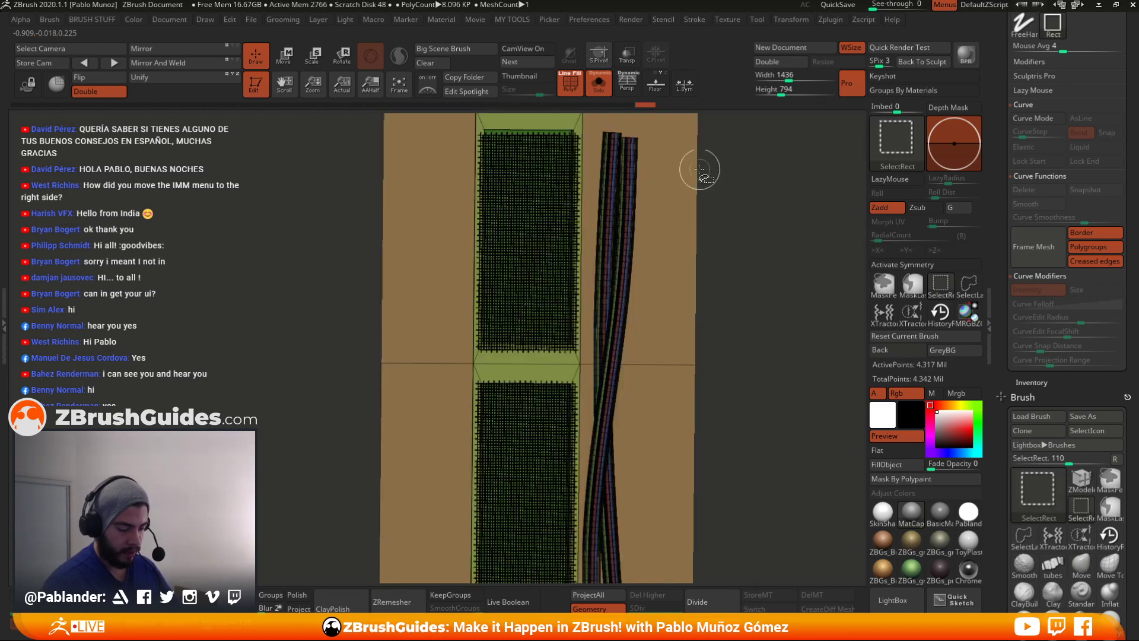
left_click(631, 178, "ctrl+shift")
left_click(631, 181, "ctrl+shift")
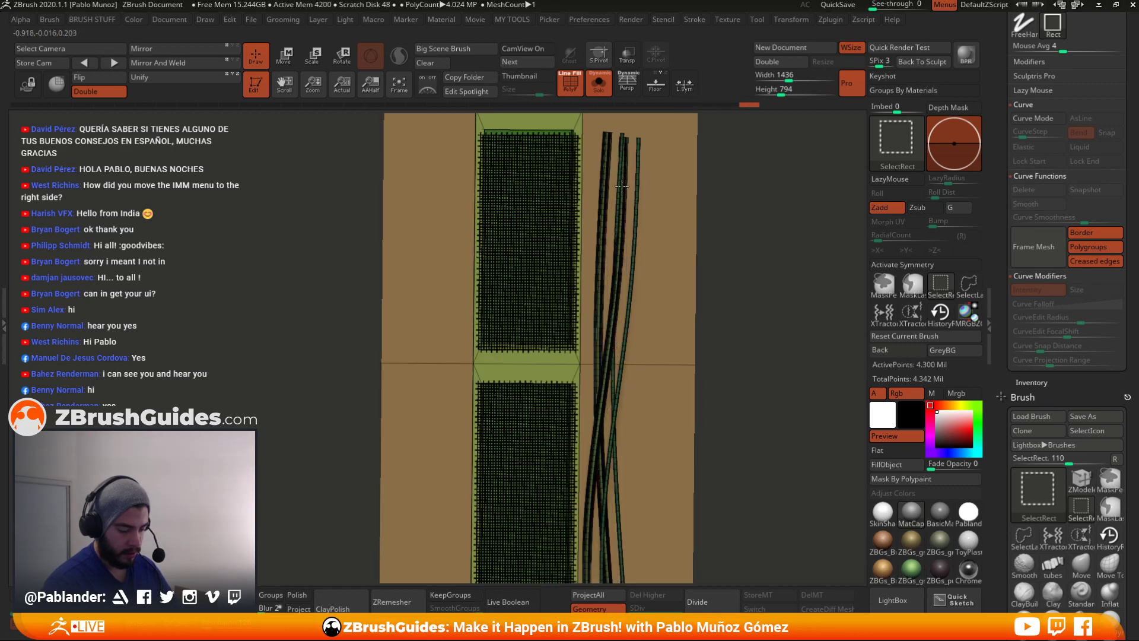
left_click(622, 186, "ctrl+shift")
left_click(622, 187, "ctrl+shift")
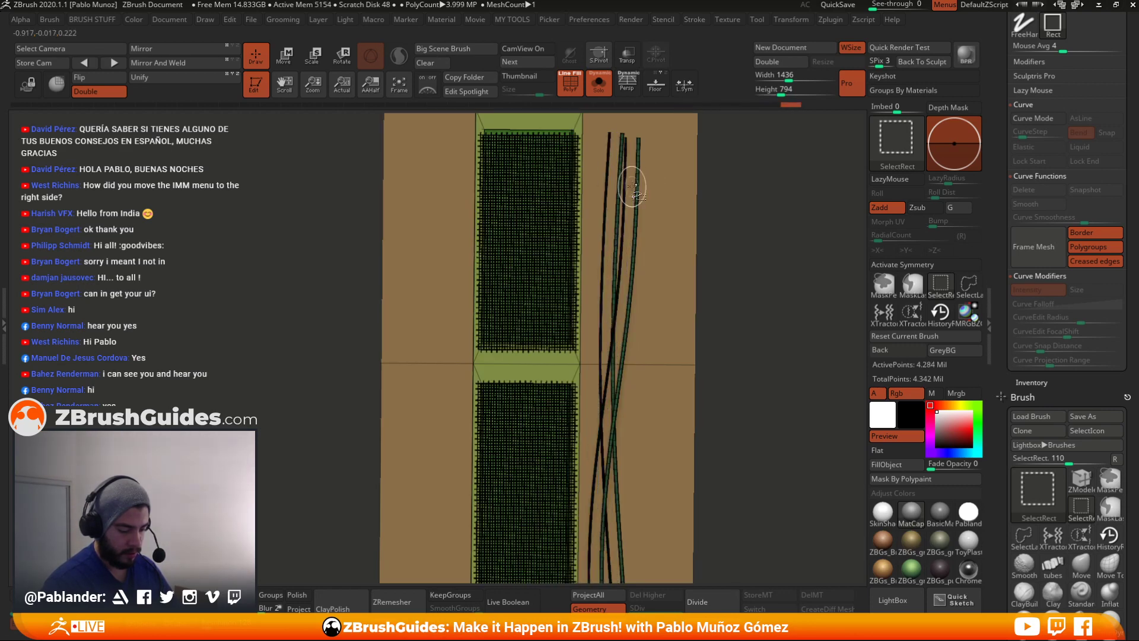
left_click(623, 192, "ctrl+shift")
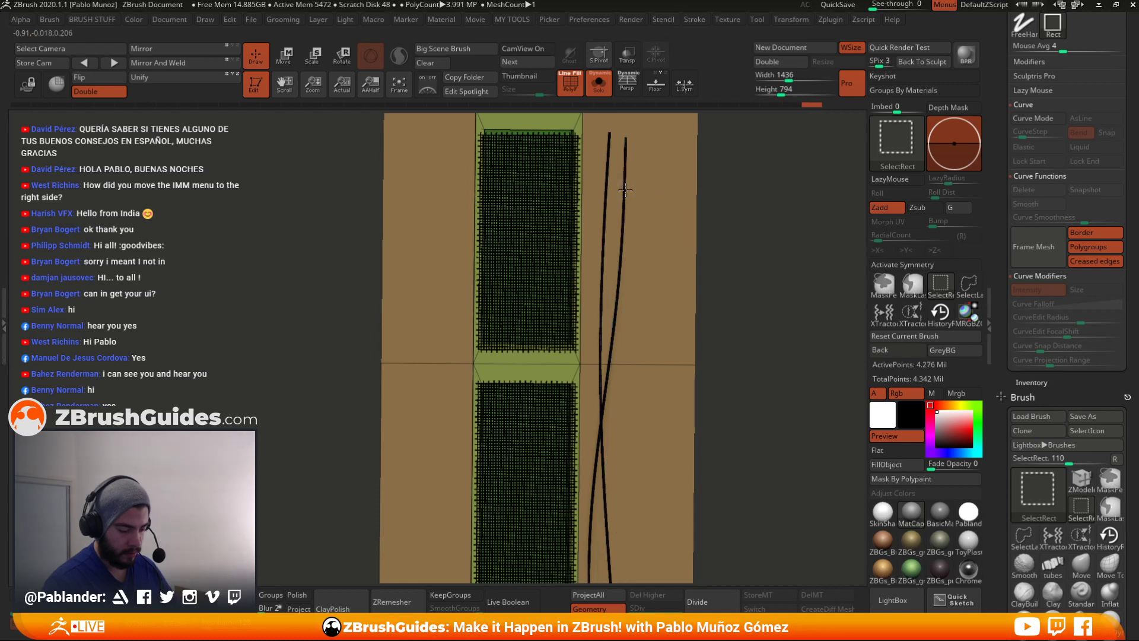
left_click(632, 202, "ctrl+shift")
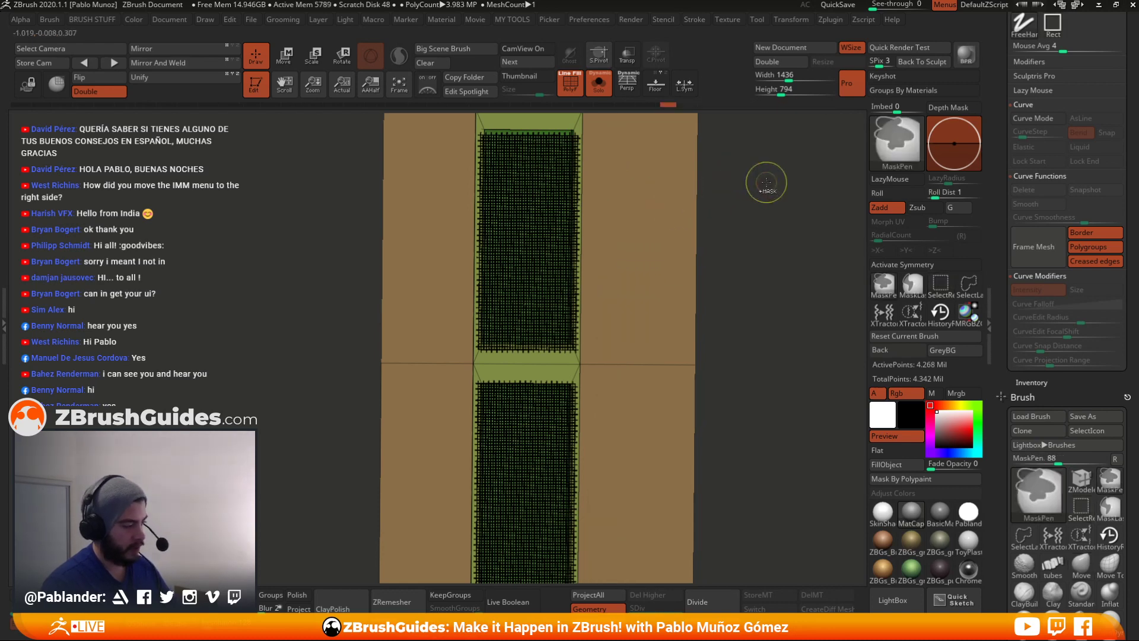
- Mask the visible floor and grilles, and return to the Move brush
left_click_drag(770, 163, 763, 234, "ctrl+shift")
left_click_drag(729, 198, 727, 198, "ctrl+shift")
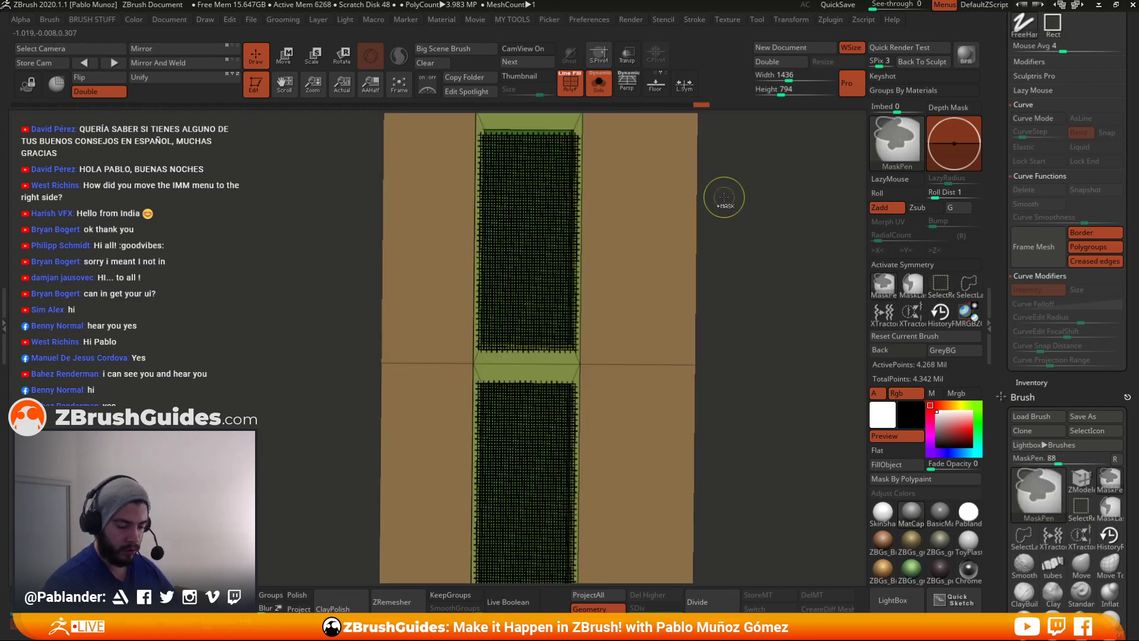
left_click(724, 198, "ctrl")
key("b")
key("m")
key("v")
- Turn off PolyFrame and unhide the tubes while keeping the floor in Solo mode
left_click(597, 83)
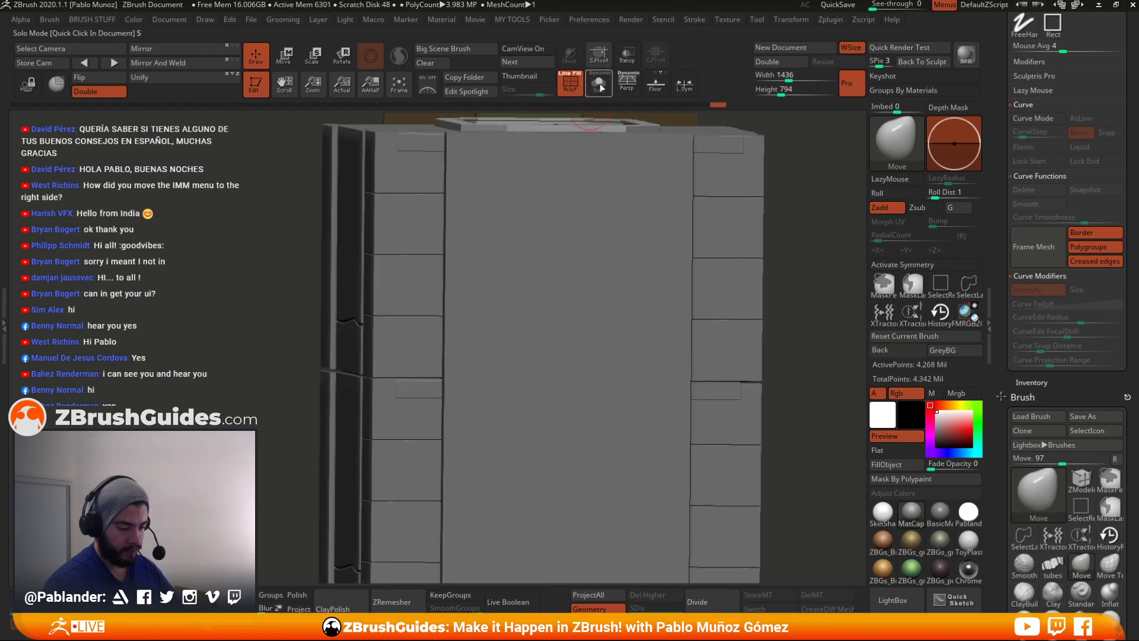
left_click(570, 83)
left_click(597, 84)
left_click_drag(763, 313, 727, 214)
key("ctrl+shift")
left_click(726, 211, "ctrl+shift")
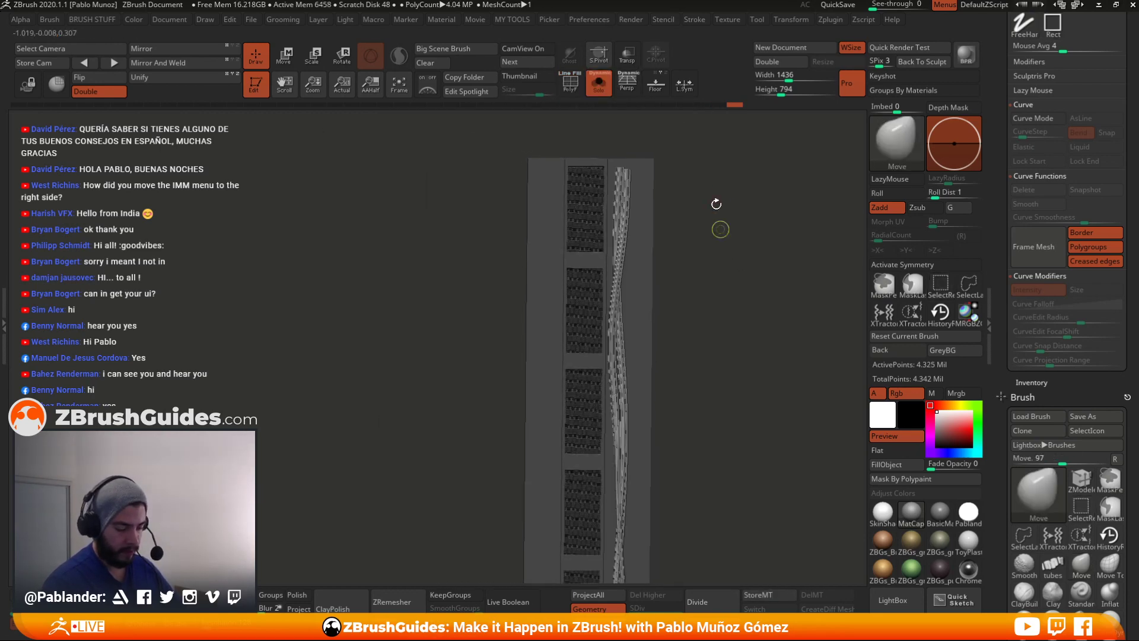
- Activate the Move gizmo and center it on the unmasked tubes
key("w")
left_click_drag(734, 277, 726, 157, "alt")
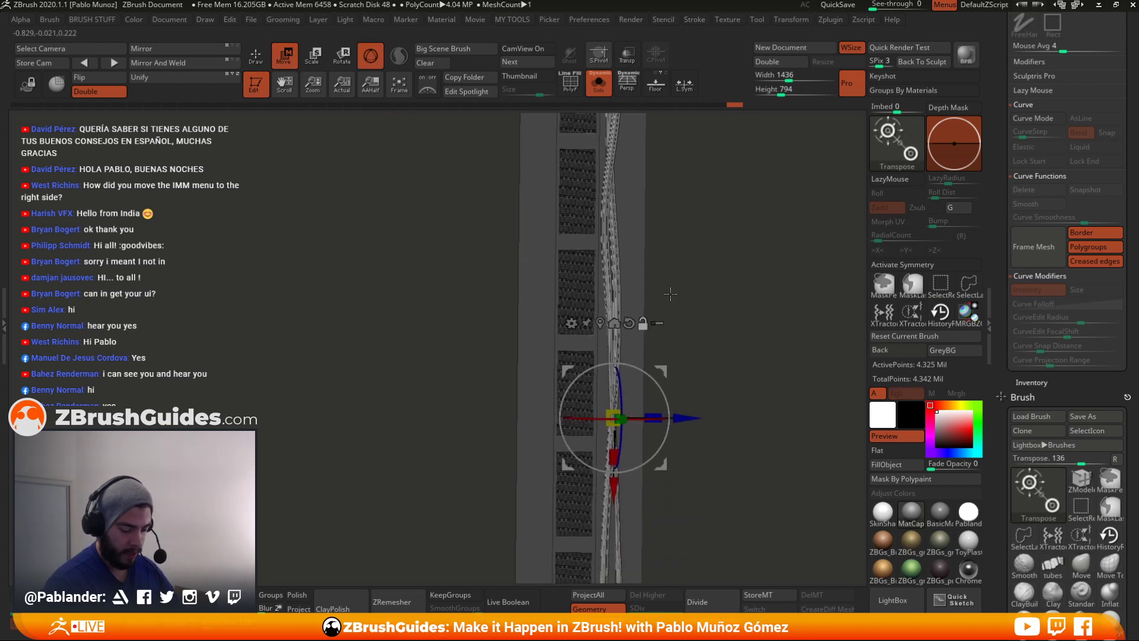
left_click(599, 324)
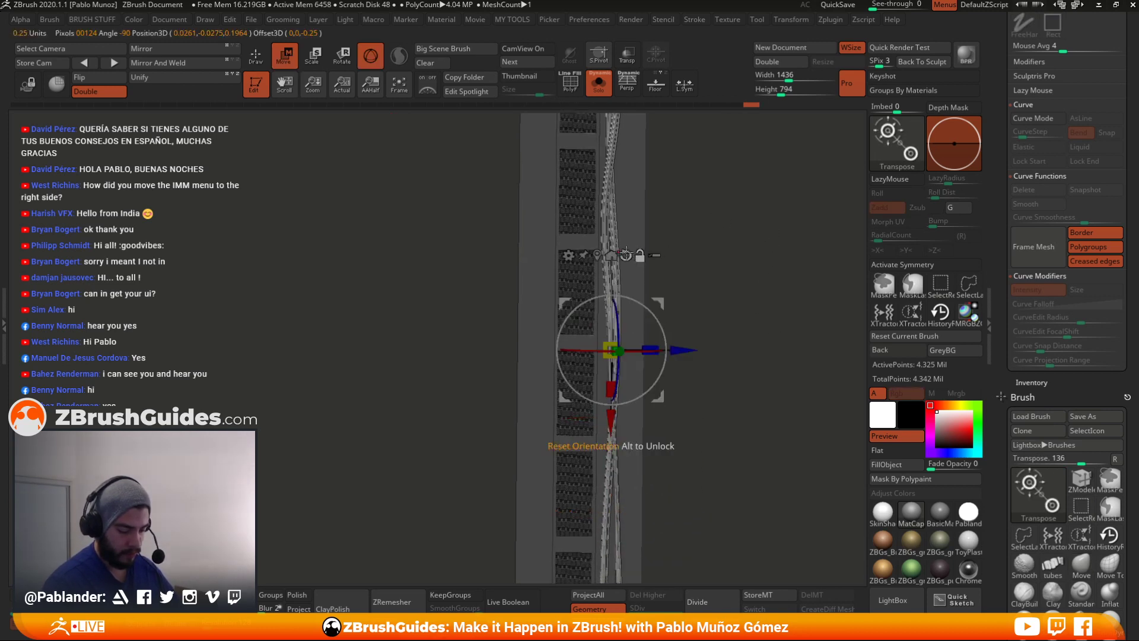
- Move the tube bundle to the middle of the floor over the grilles and rotate it 180 degrees
mouse_move(691, 246)
left_mouse_down()
mouse_move(700, 216)
mouse_move(641, 231)
mouse_move(643, 316)
mouse_move(671, 316)
left_mouse_up()
left_click_drag(502, 357, 472, 354)
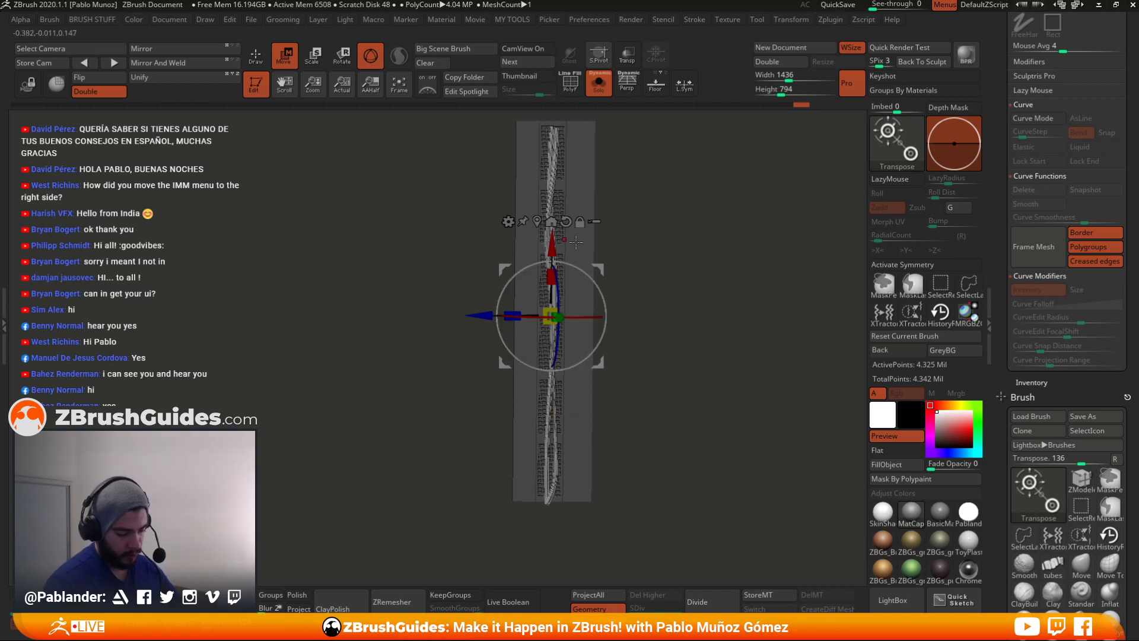
left_click_drag(571, 261, 504, 443)
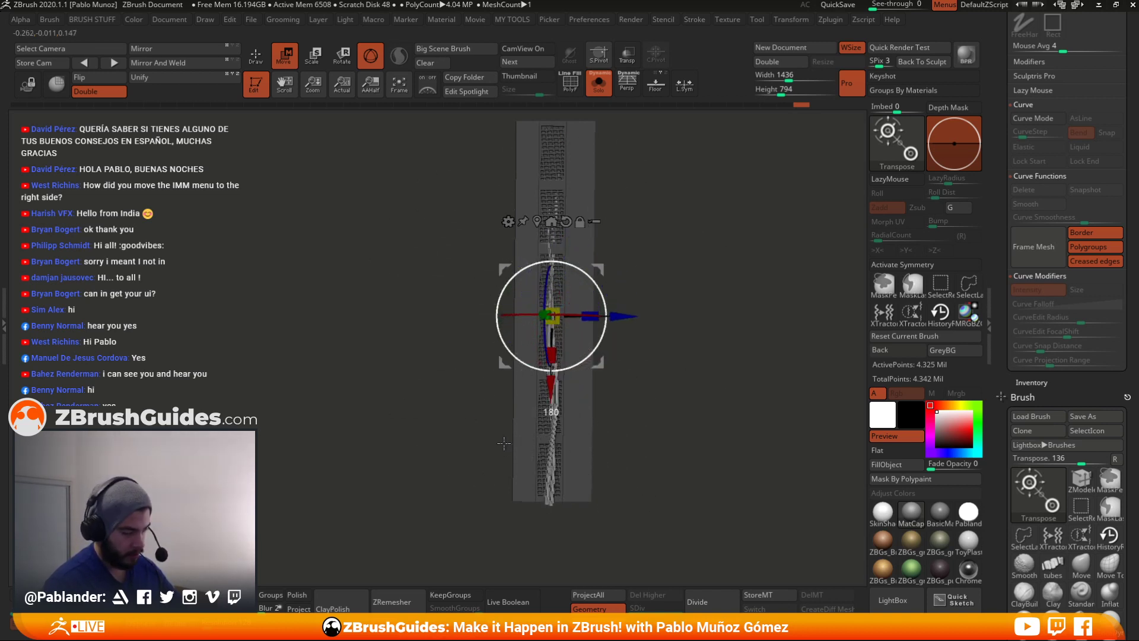
left_click_drag(680, 238, 731, 236, "shift")
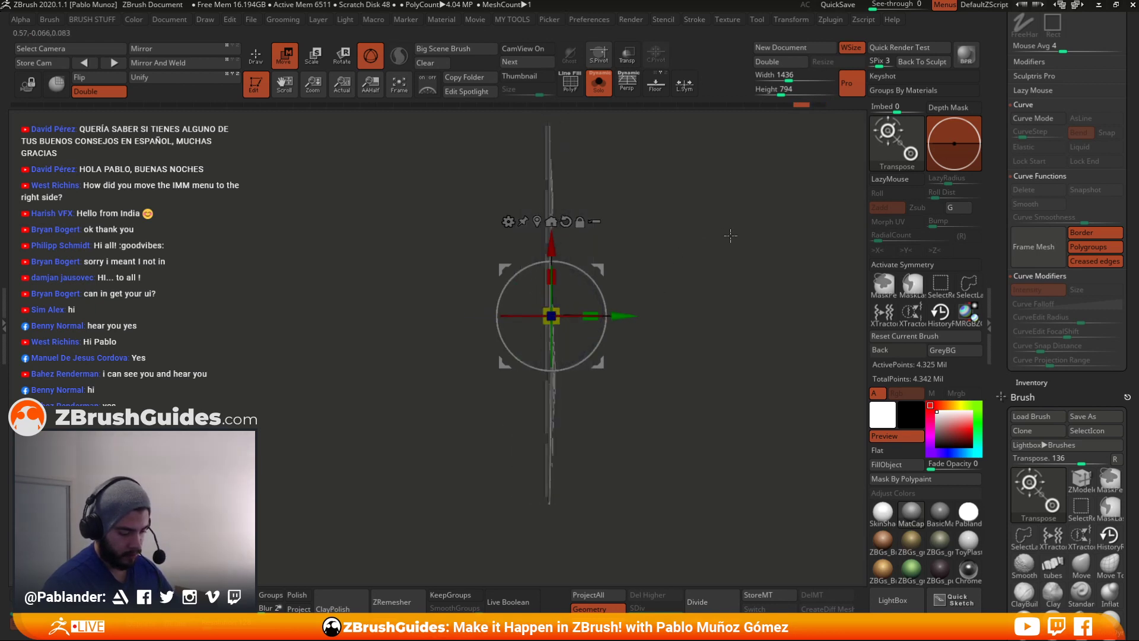
- Leave the Move gizmo and return to sculpting with the Move brush over the floor's grille side
left_click_drag(573, 264, 511, 407)
left_click_drag(709, 321, 721, 259)
left_click_drag(633, 261, 625, 260)
left_click_drag(684, 259, 682, 260)
left_click_drag(606, 252, 605, 252)
left_click_drag(714, 274, 650, 275, "shift")
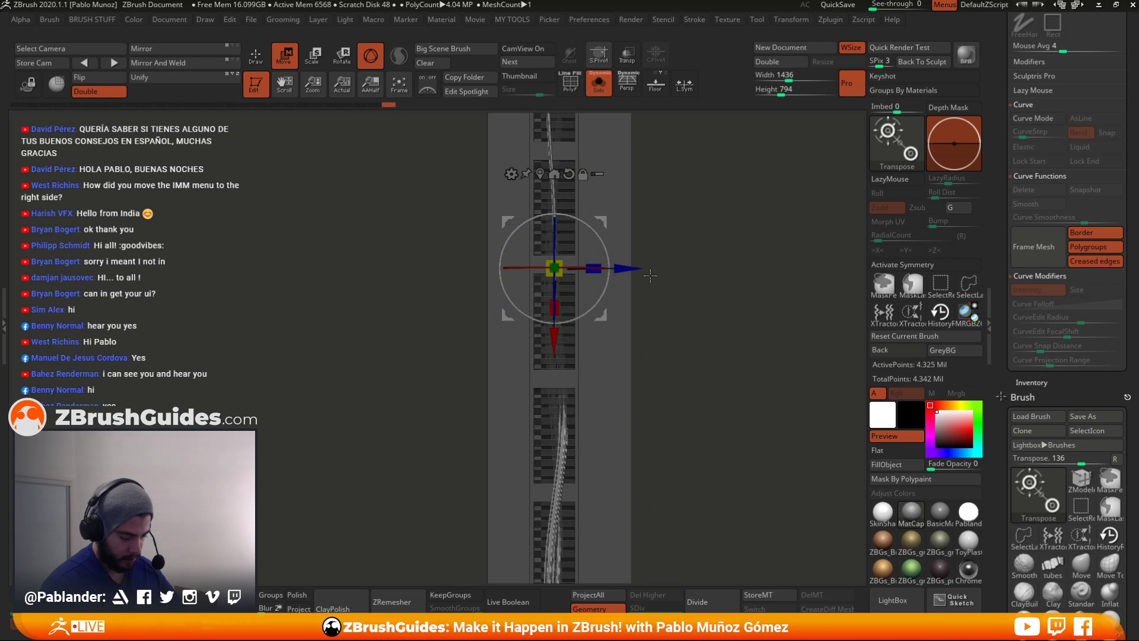
key("q")
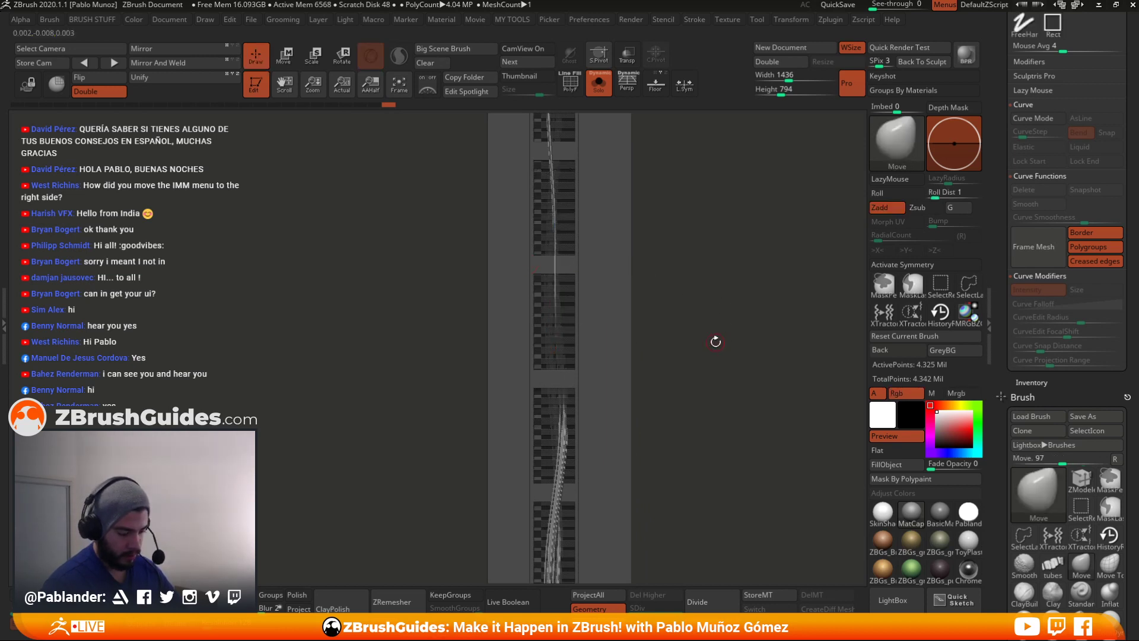
- Adjust the brush size and shift the tube bundle sideways beneath the grilles with the Move brush
mouse_move(692, 315)
left_mouse_down()
mouse_move(720, 321)
mouse_move(692, 313)
mouse_move(692, 214)
mouse_move(723, 212)
left_mouse_up()
key("space")
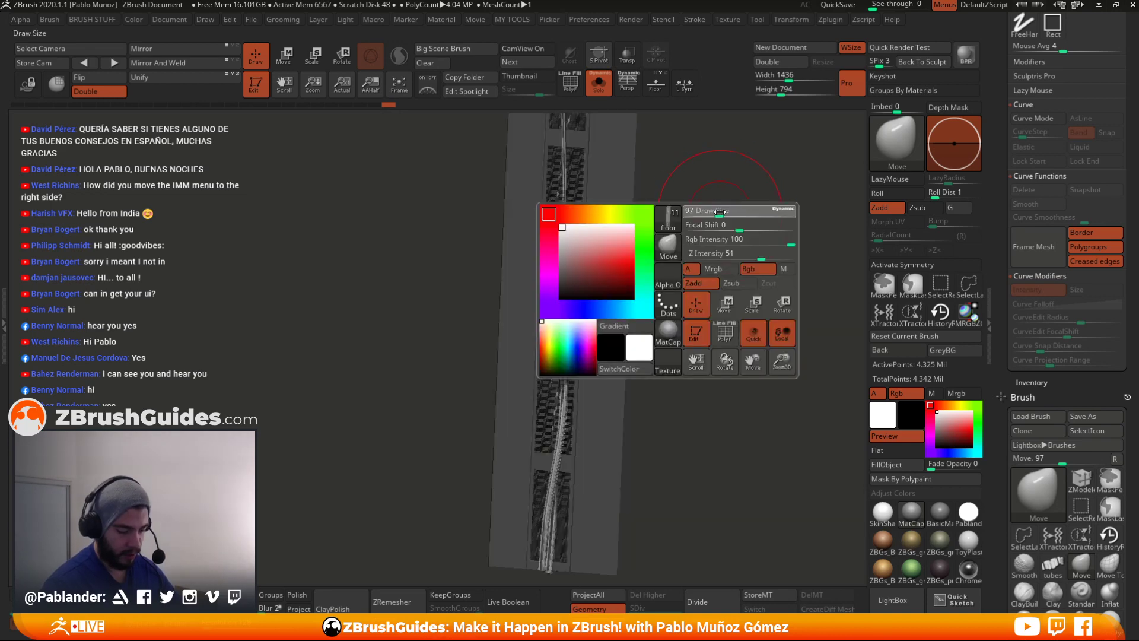
left_click_drag(665, 179, 669, 234, "alt")
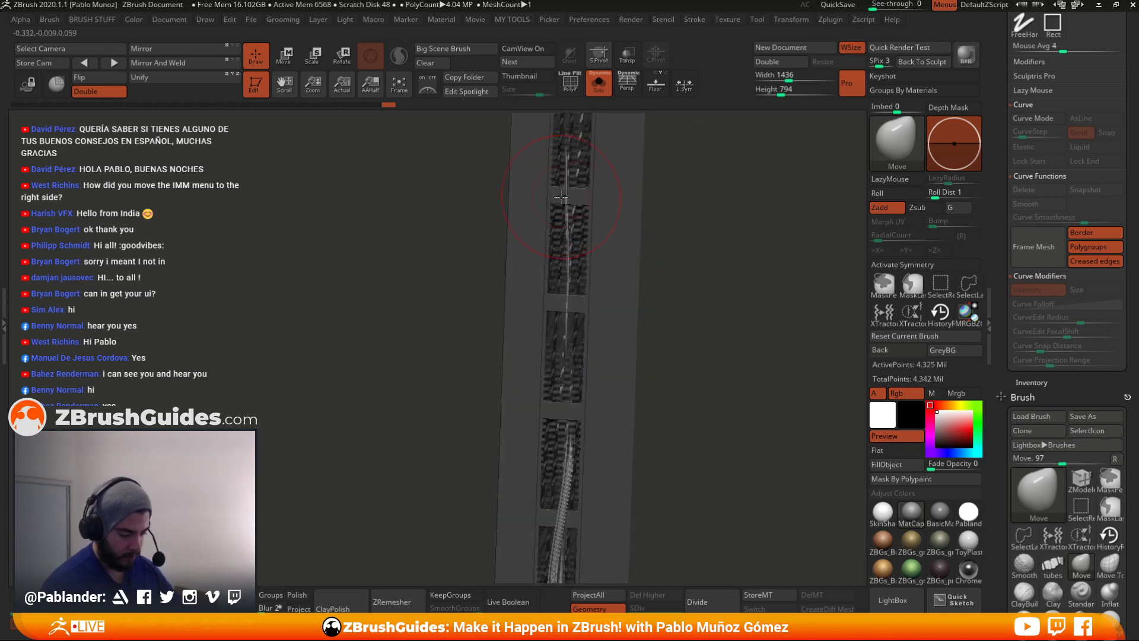
mouse_move(561, 197)
right_mouse_down()
mouse_move(565, 239)
mouse_move(531, 316)
mouse_move(570, 255)
mouse_move(627, 212)
right_mouse_up()
left_click_drag(603, 385, 573, 318)
mouse_move(573, 318)
right_mouse_down()
mouse_move(652, 290)
mouse_move(621, 328)
right_mouse_up()
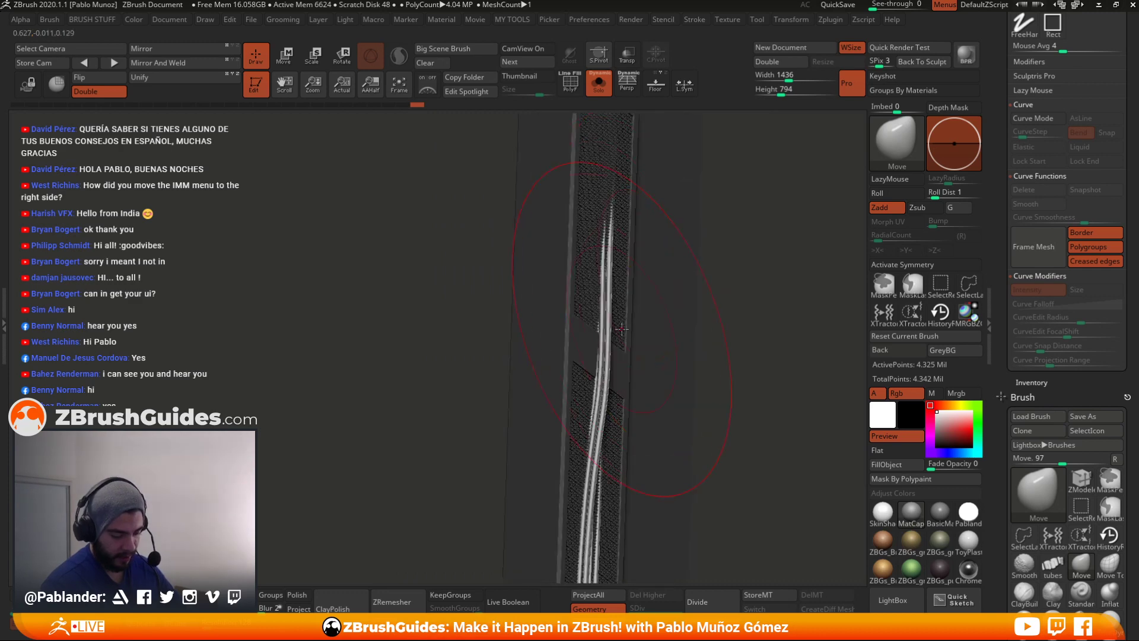
left_click_drag(605, 328, 597, 327)
right_click_drag(592, 327, 546, 392)
- Resize the Move brush and reshape the ends of the tube bundle at the near end of the floor
key("space")
key("space")
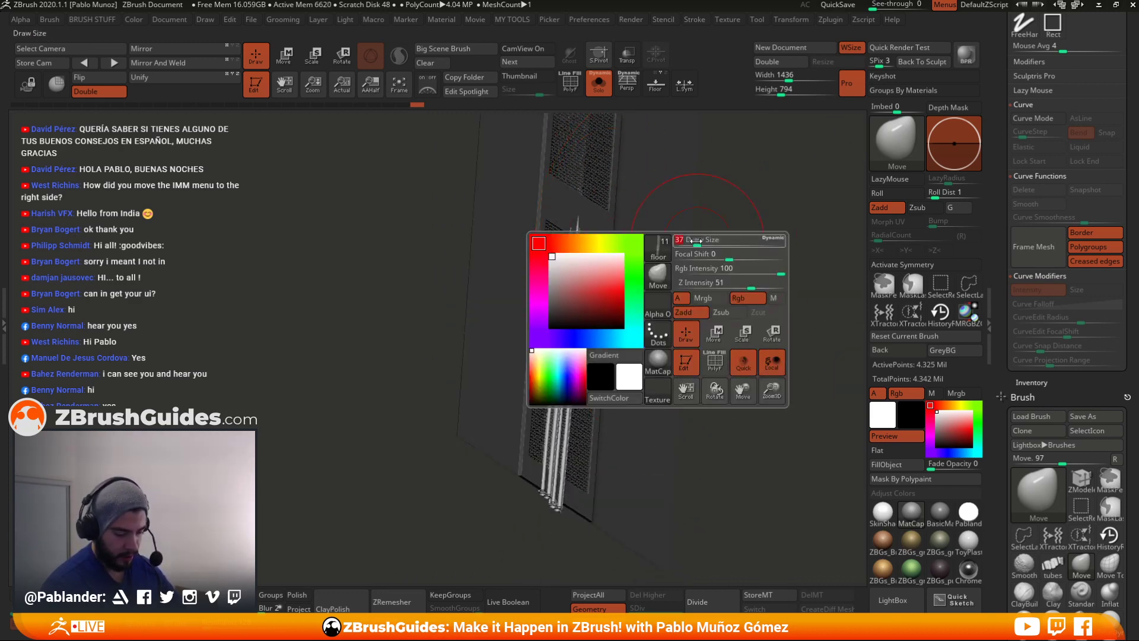
key("space")
left_click(586, 246)
left_click_drag(576, 235, 573, 232)
mouse_move(567, 309)
left_mouse_down()
mouse_move(560, 301)
mouse_move(539, 478)
left_mouse_up()
- Spread the tubes apart beneath the end grille of the floor with the Move brush
left_click_drag(726, 300, 605, 202)
right_click_drag(605, 202, 616, 363)
right_click_drag(691, 296, 589, 504, "alt")
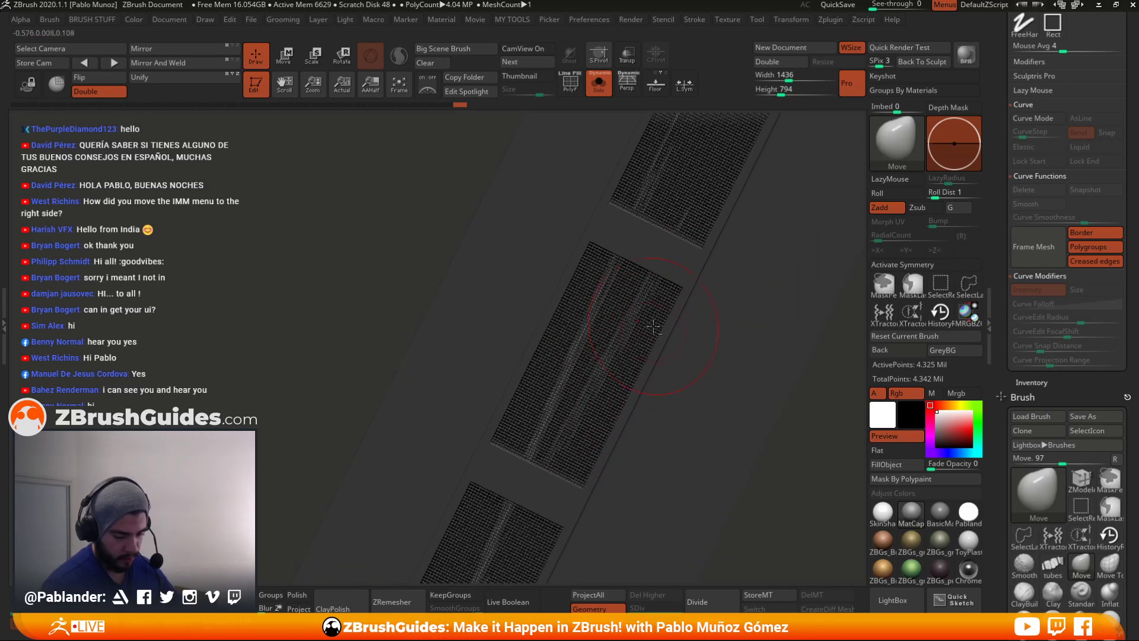
right_click_drag(653, 326, 557, 486, "alt")
key("space")
mouse_move(623, 287)
left_mouse_down()
mouse_move(646, 288)
mouse_move(671, 254)
left_mouse_up()
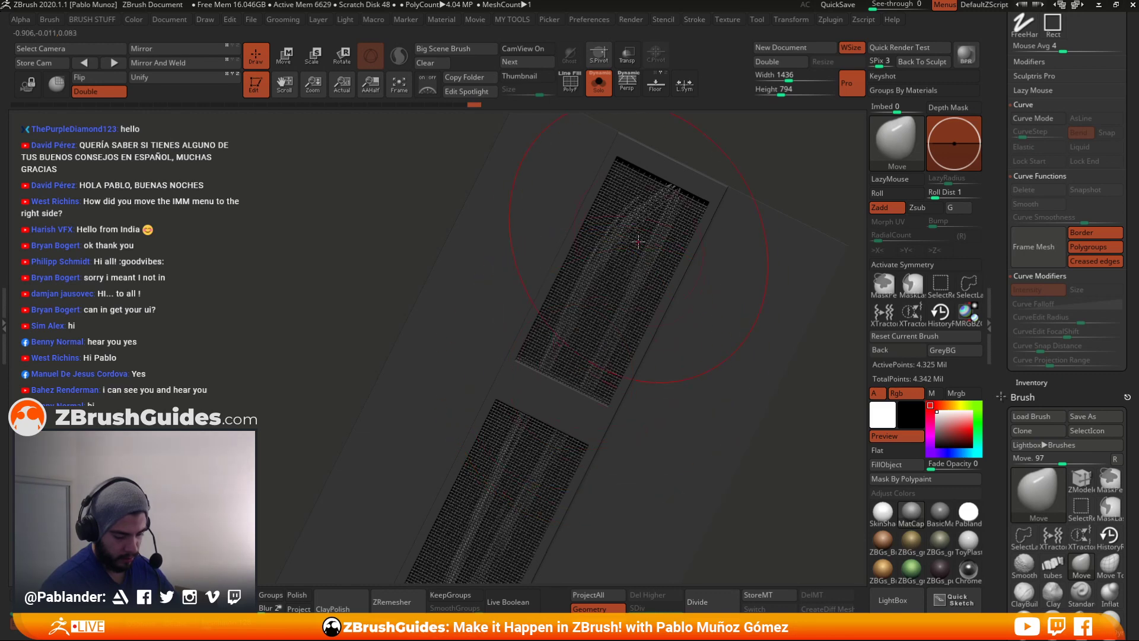
left_click_drag(652, 179, 673, 161)
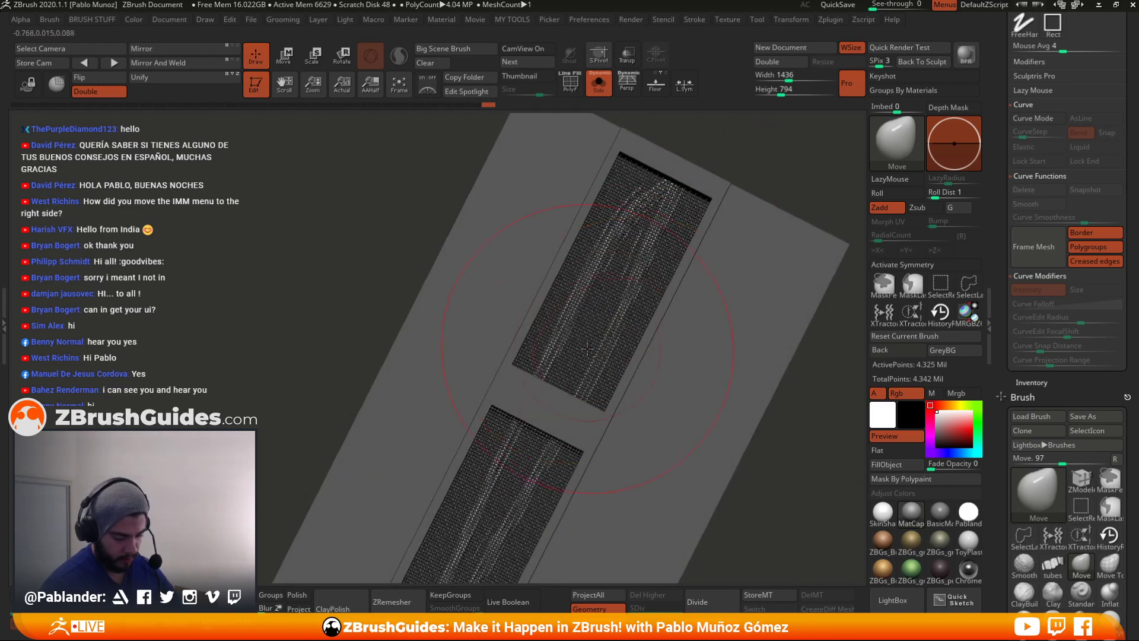
- Resize the brush and nudge the tubes into a looser arrangement under the next grille
key("space")
mouse_move(585, 399)
right_mouse_down("alt")
mouse_move(583, 272)
mouse_move(639, 325)
mouse_move(626, 443)
right_mouse_up("alt")
left_click_drag(626, 473, 630, 472)
right_click_drag(748, 363, 684, 378)
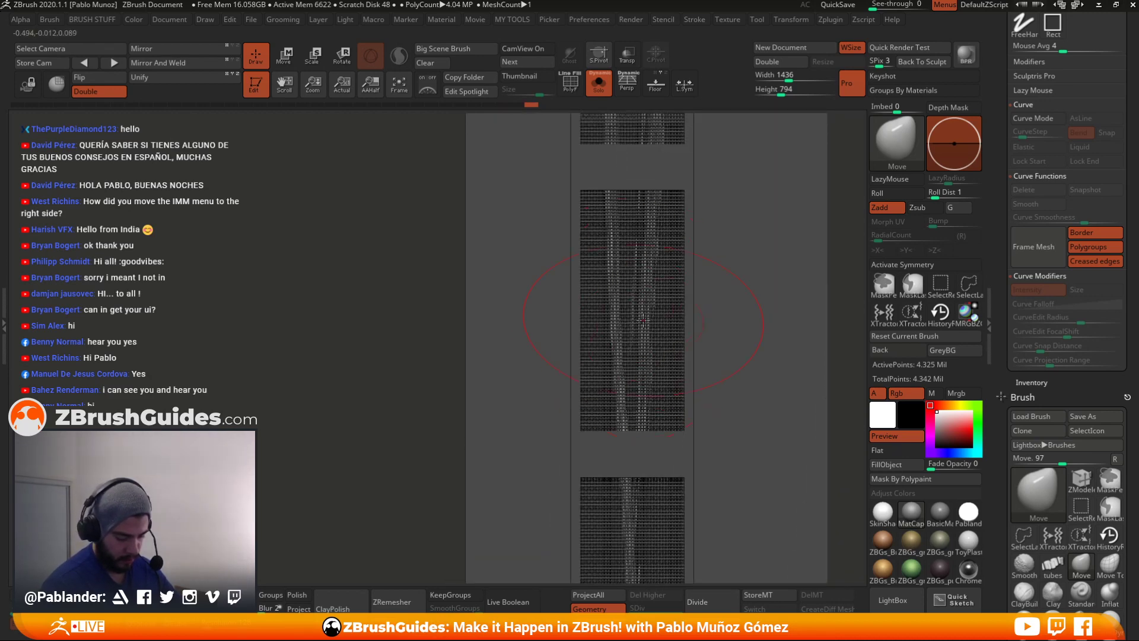
key("space")
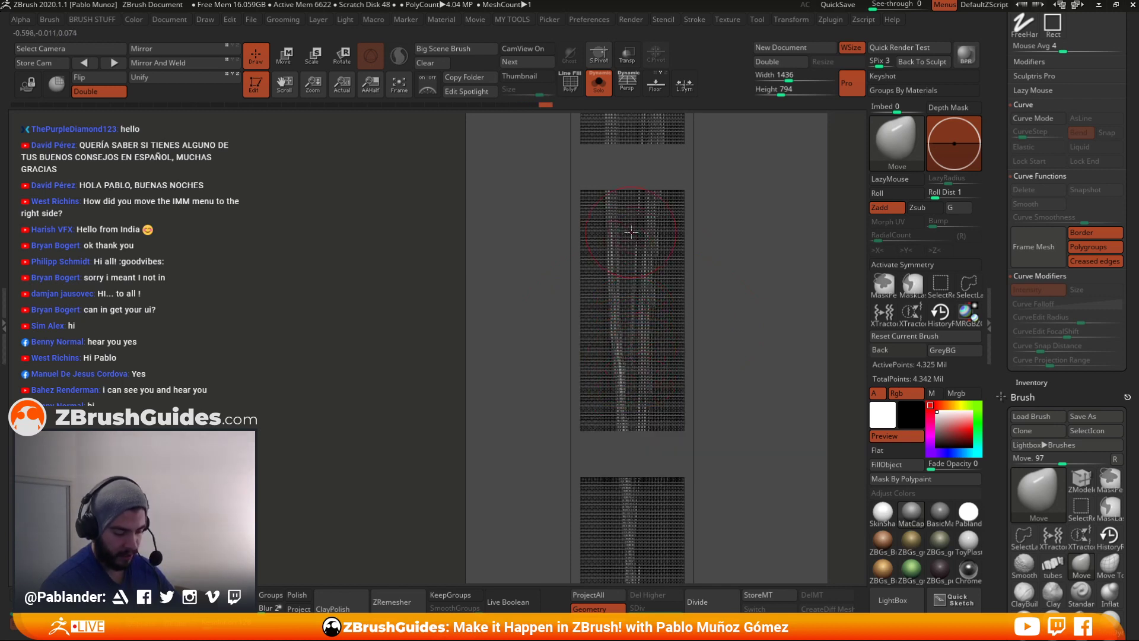
left_click_drag(635, 403, 639, 404)
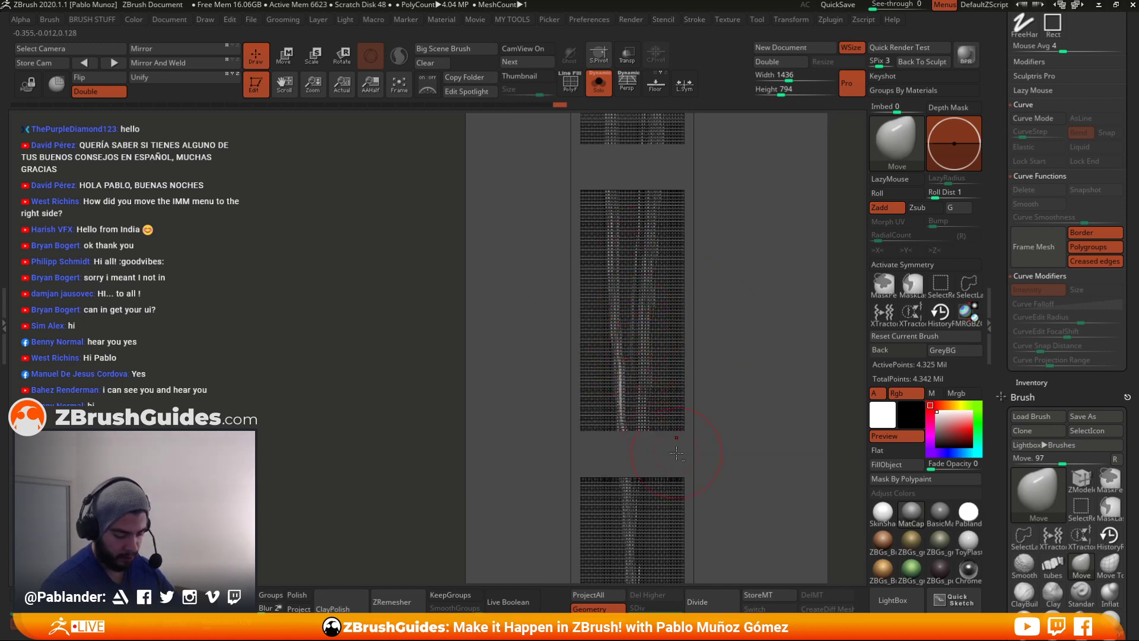
- Widen the narrow part of the tube bundle near the grille's lower edge with a resized Move brush
left_click_drag(677, 453, 620, 379, "alt")
key("space")
left_click_drag(579, 334, 551, 304)
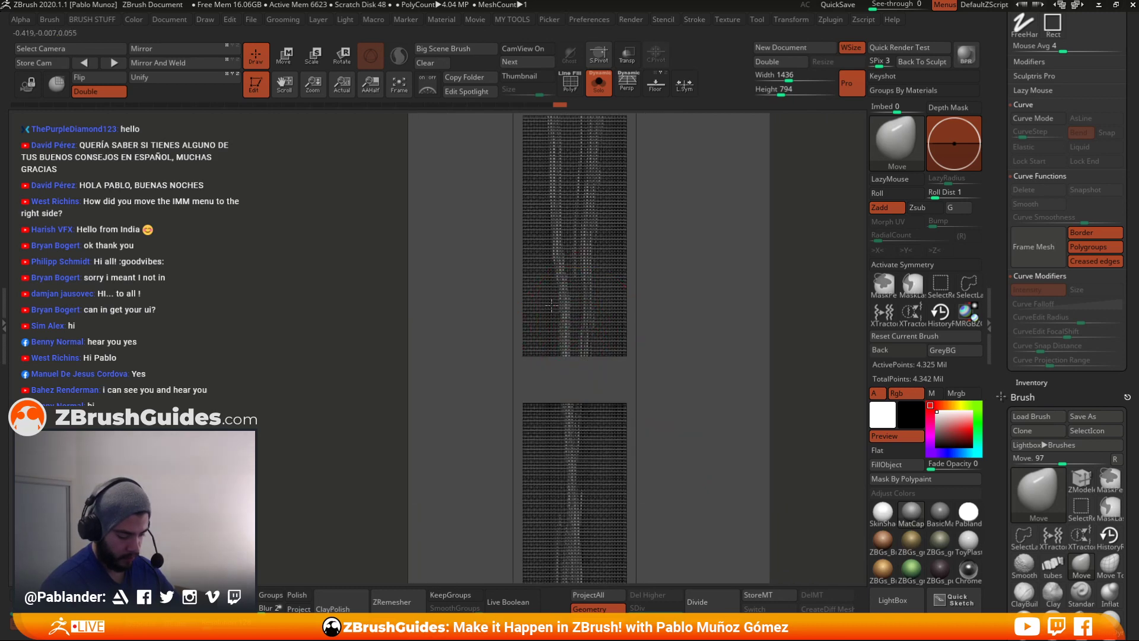
right_click_drag(590, 364, 630, 319)
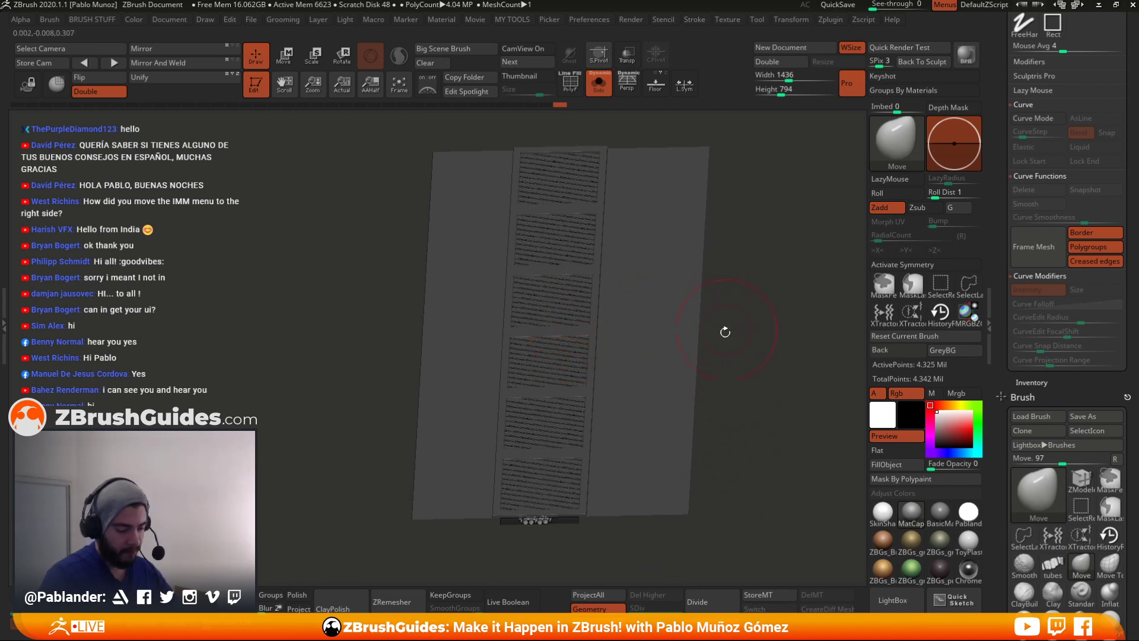
- Even out the tube bundle beneath the grilles in the middle of the floor
left_click_drag(765, 243, 769, 469)
mouse_move(743, 375)
left_mouse_down("alt")
mouse_move(796, 254)
mouse_move(765, 380)
left_mouse_up("alt")
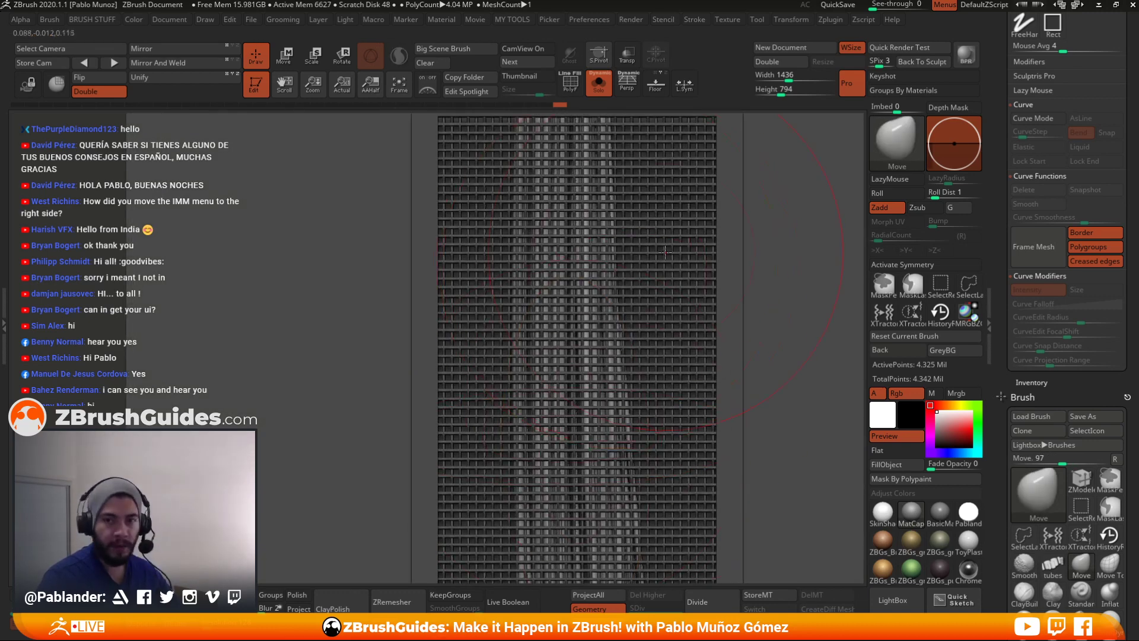
right_click_drag(646, 399, 649, 342, "alt")
left_click_drag(608, 293, 557, 215)
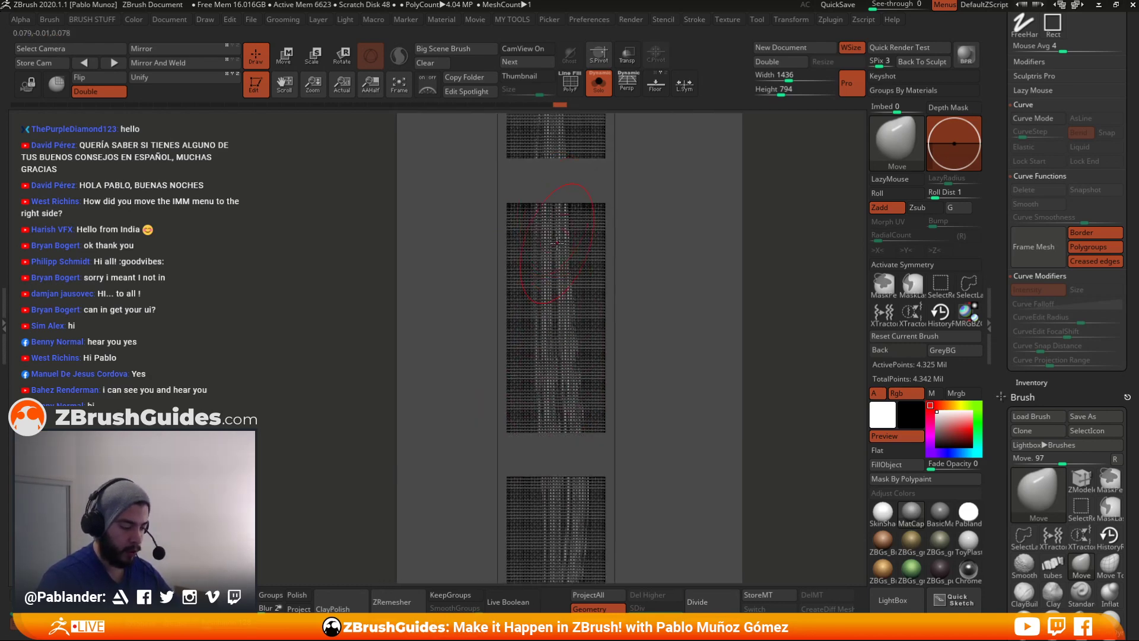
right_click_drag(569, 241, 573, 257, "ctrl")
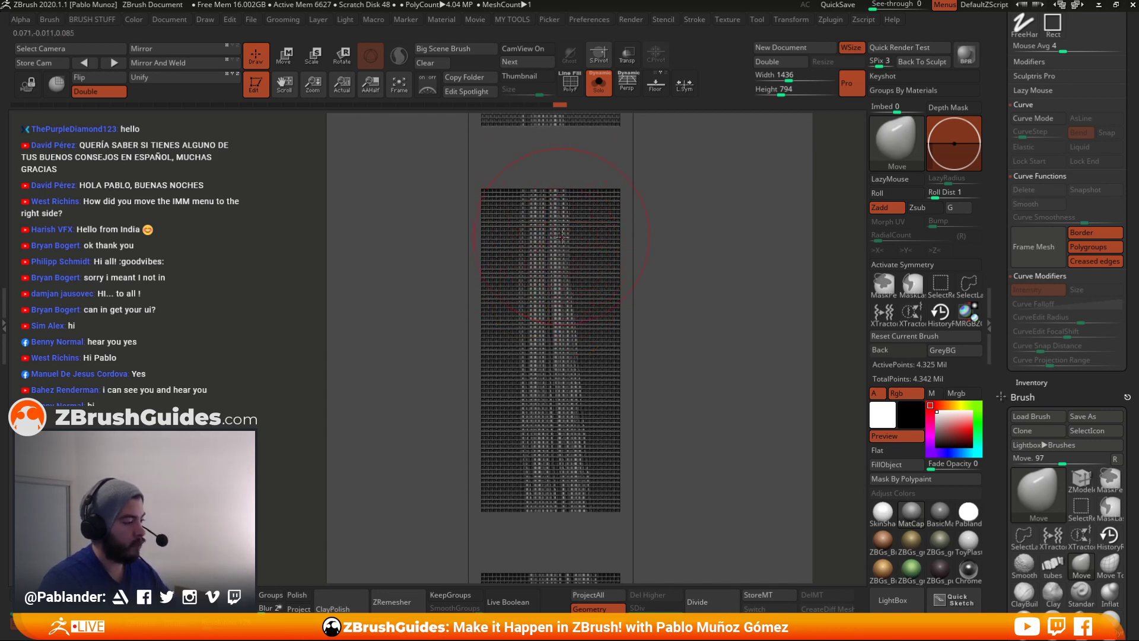
- Switch to the Move Topological brush and bend individual outer tubes away from the bundle under the middle grilles
key("b")
key("m")
key("t")
key("space")
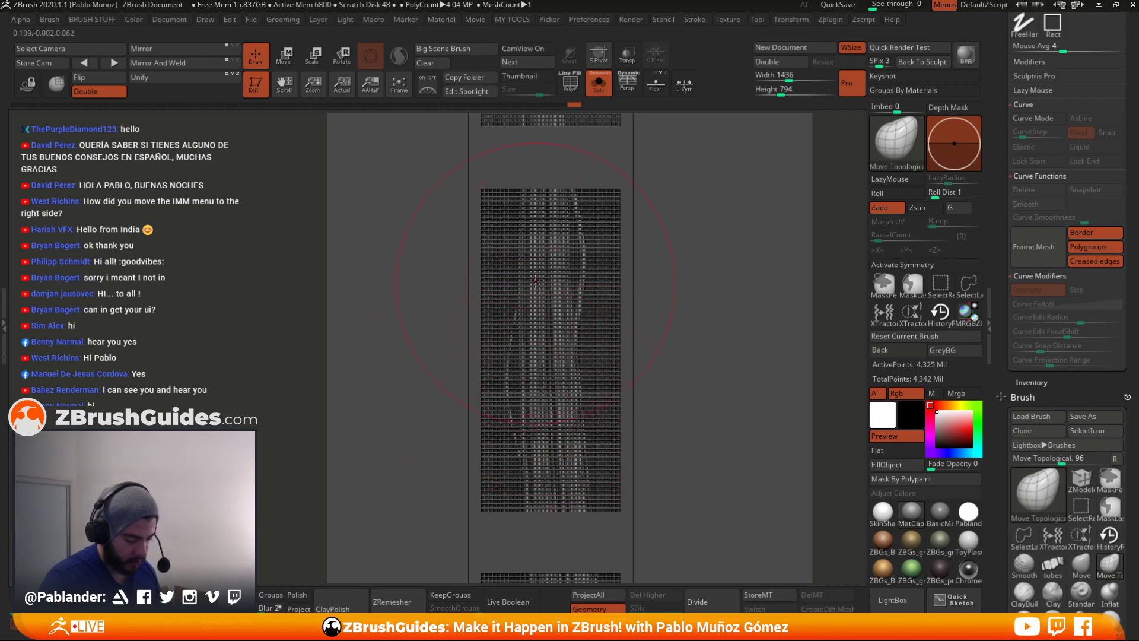
right_click_drag(522, 430, 529, 234, "alt")
right_click_drag(536, 486, 527, 259, "alt")
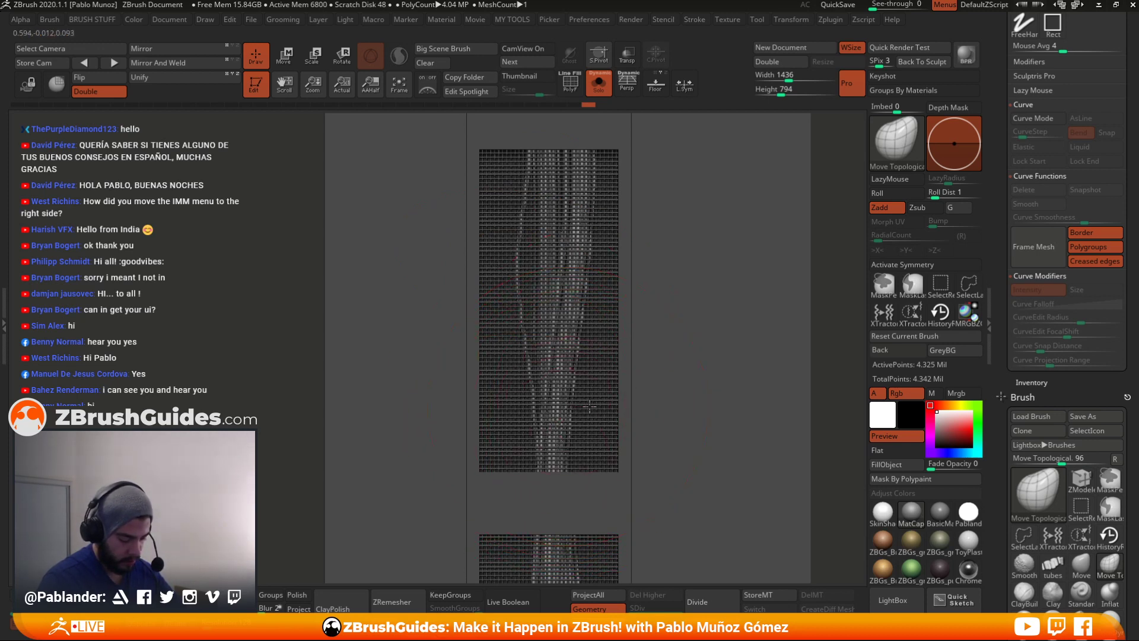
- Pull single tubes outward beneath the following grilles with the Move Topological brush, resizing it as needed
left_click_drag(663, 424, 655, 299, "alt")
right_click_drag(562, 301, 591, 362, "ctrl")
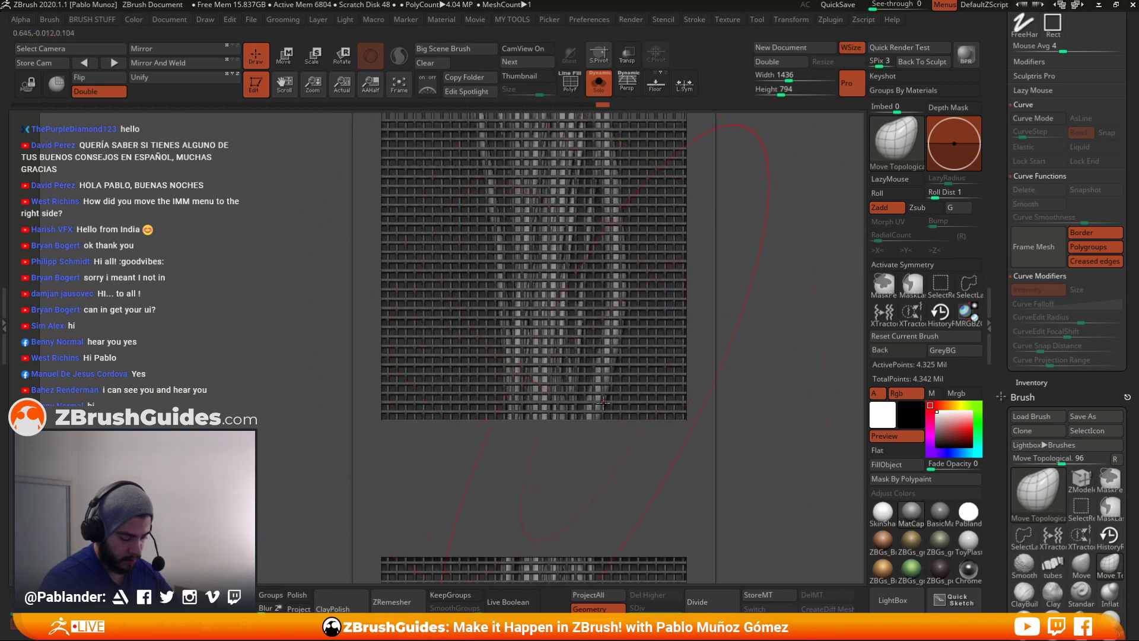
right_click_drag(642, 414, 597, 292)
right_click_drag(516, 166, 560, 210, "ctrl")
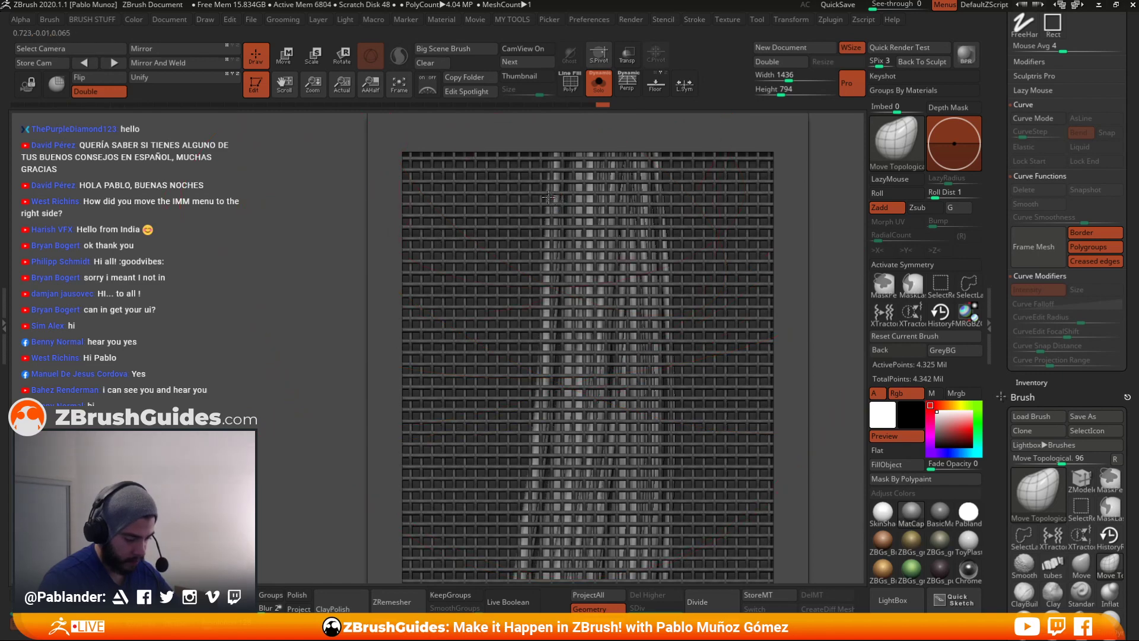
key("space")
right_click_drag(534, 187, 512, 187)
key("space")
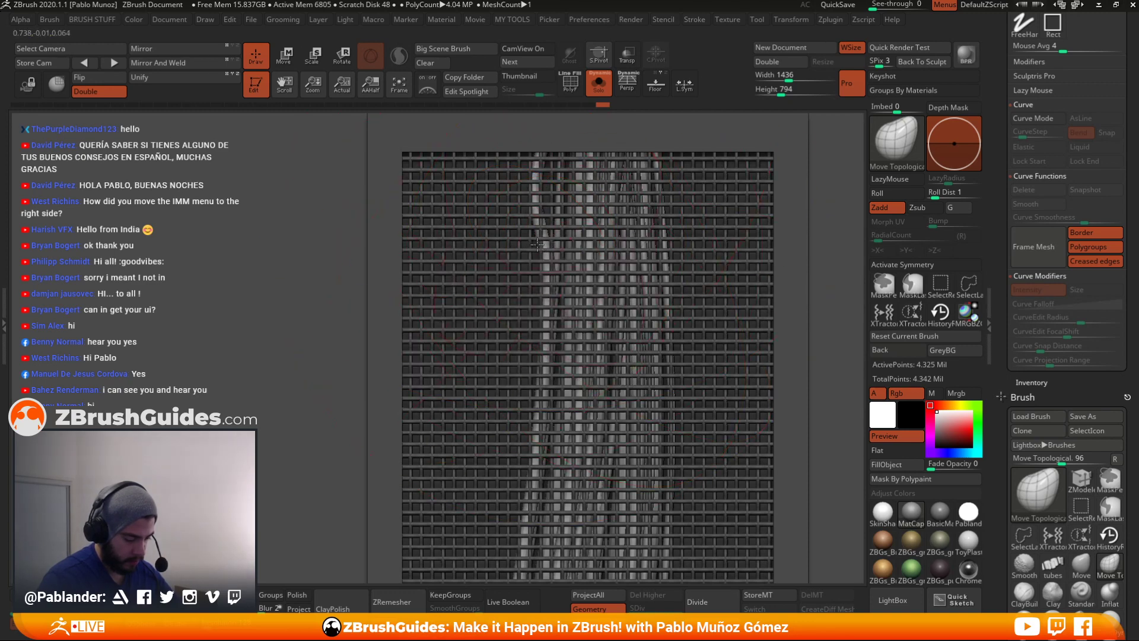
right_click_drag(575, 285, 549, 205, "ctrl")
- Isolate two tubes, mask everything else, and switch back to the Move brush with the whole floor visible
left_click_drag(290, 206, 343, 293, "ctrl")
key("b")
key("m")
key("v")
right_click_drag(653, 309, 648, 428, "ctrl")
mouse_move(526, 261)
right_mouse_down("alt")
mouse_move(551, 284)
mouse_move(573, 270)
right_mouse_up("alt")
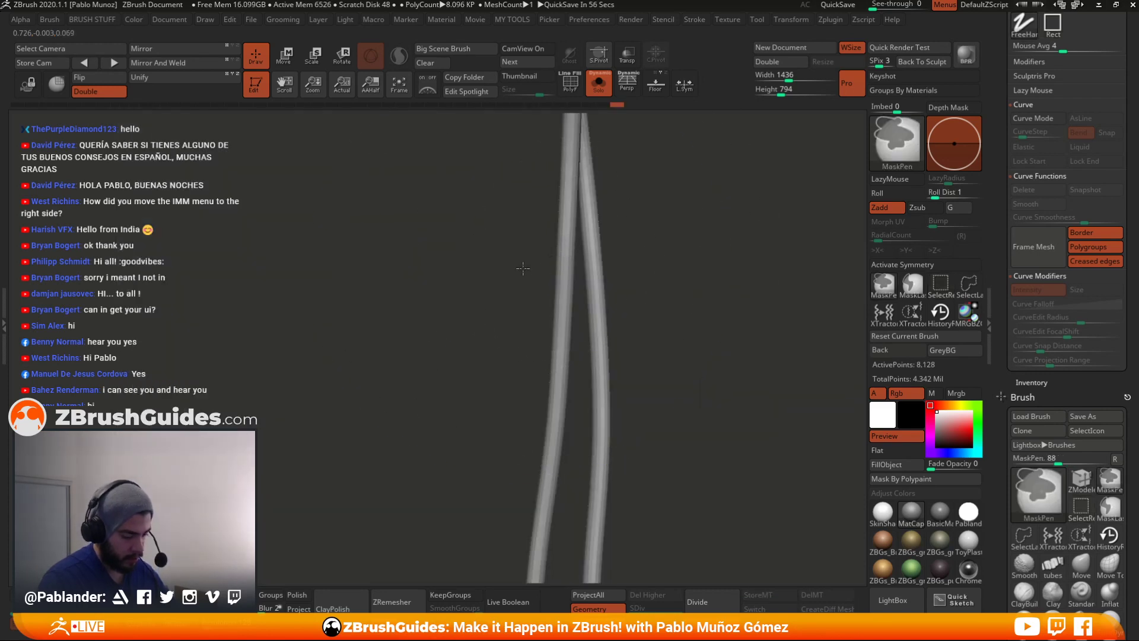
left_click(486, 291, "ctrl+shift")
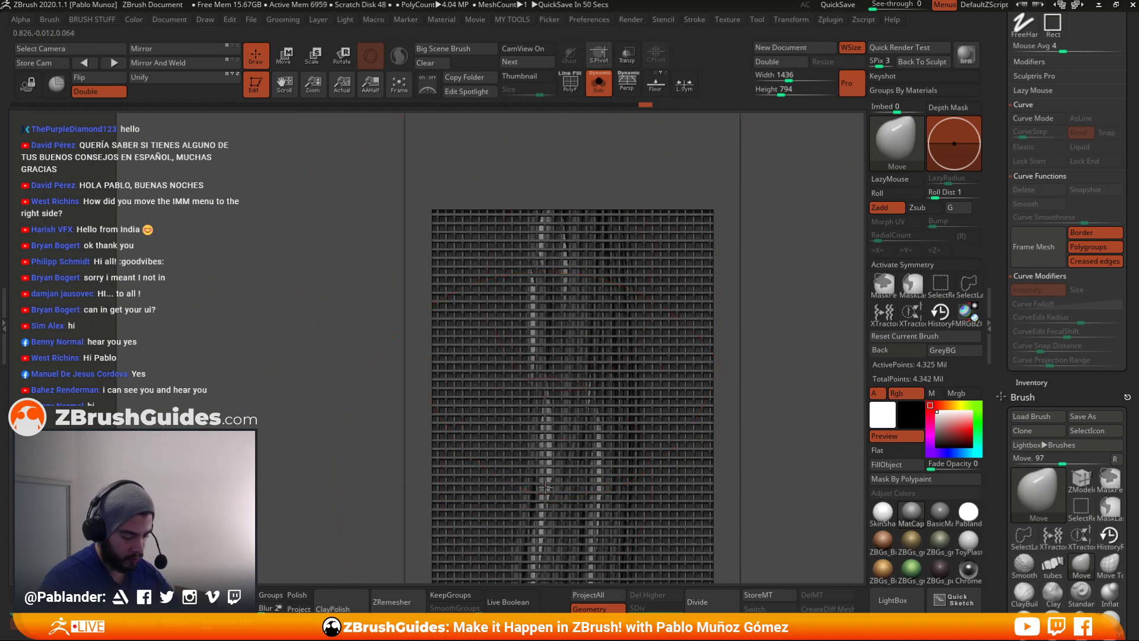
- Reposition the two unmasked tubes under the grilles and clear the mask
right_click_drag(621, 485, 529, 270, "alt")
left_click_drag(744, 249, 658, 279, "ctrl")
left_click_drag(614, 369, 647, 256, "alt")
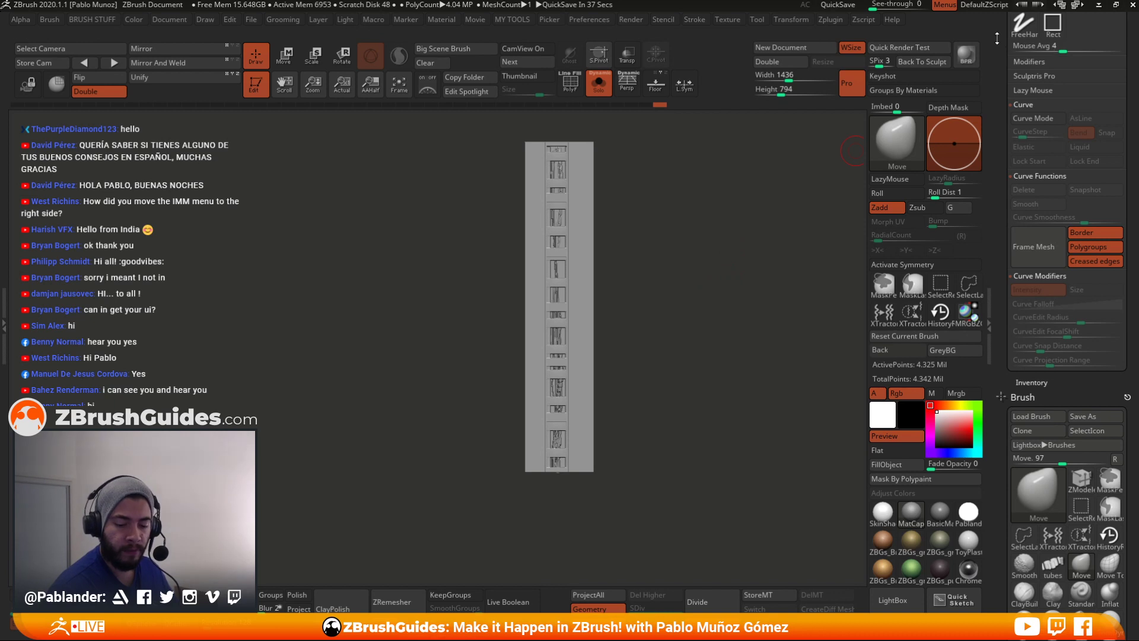
- Dock the Texture palette in the side tray as a demonstration and remove it again
left_click_drag(997, 38, 998, 129)
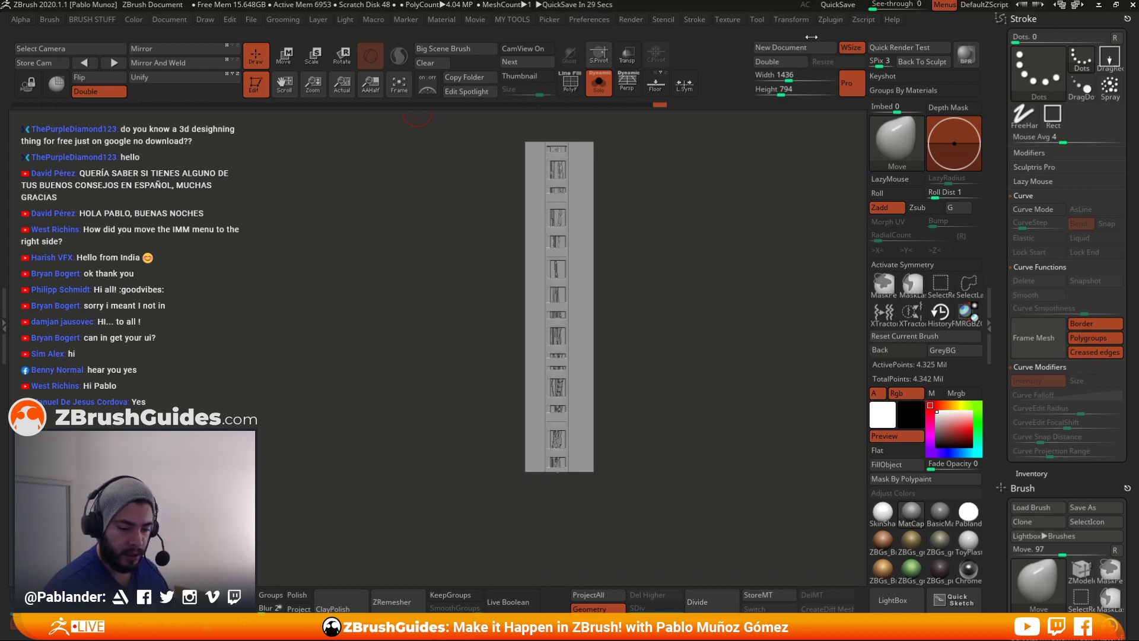
left_click(722, 22)
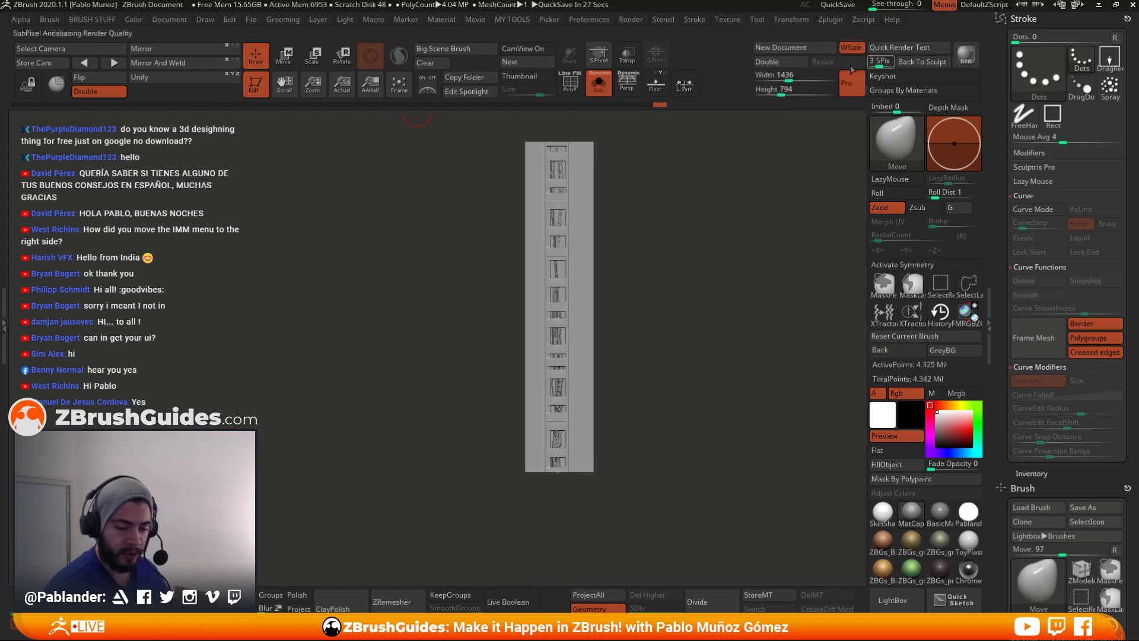
left_click(729, 18)
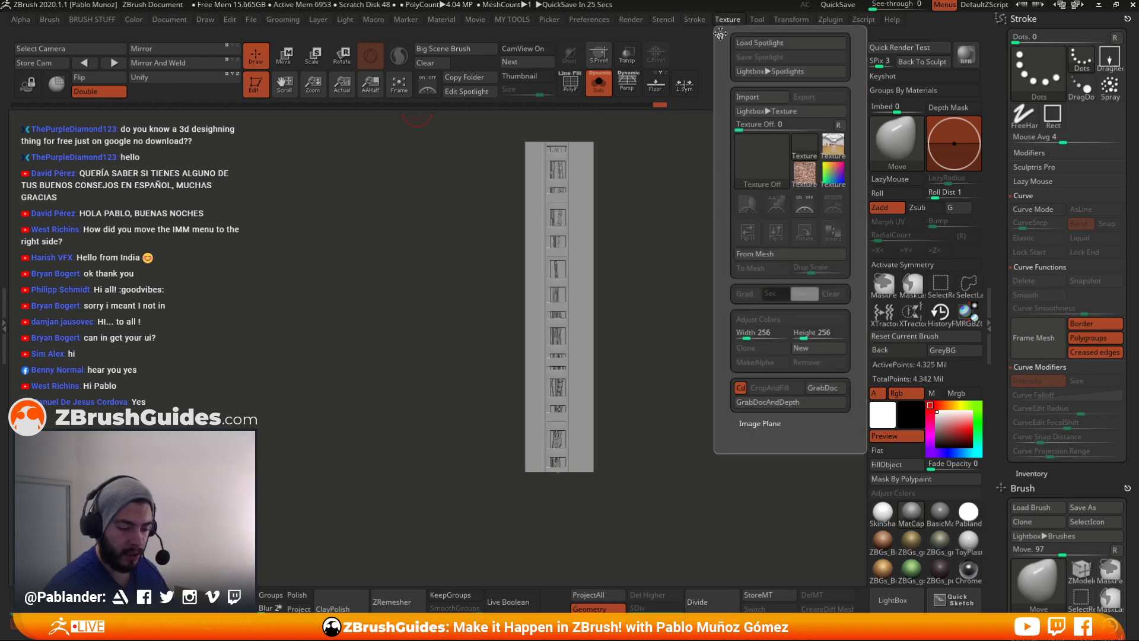
mouse_move(721, 36)
left_mouse_down()
mouse_move(749, 111)
mouse_move(1066, 93)
left_mouse_up()
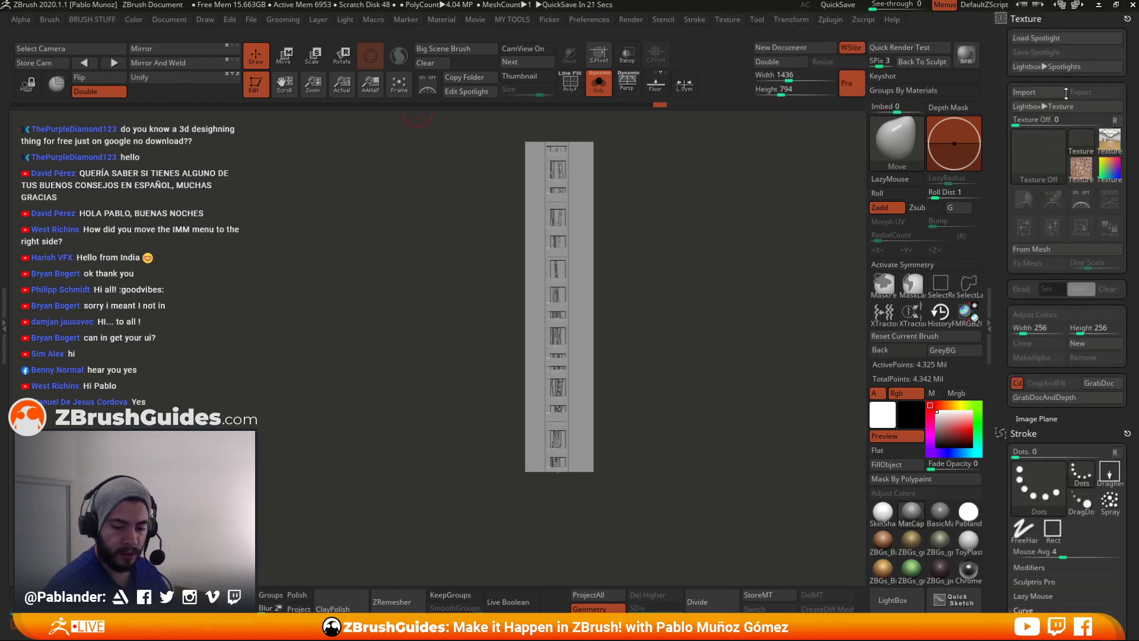
left_click(1128, 17)
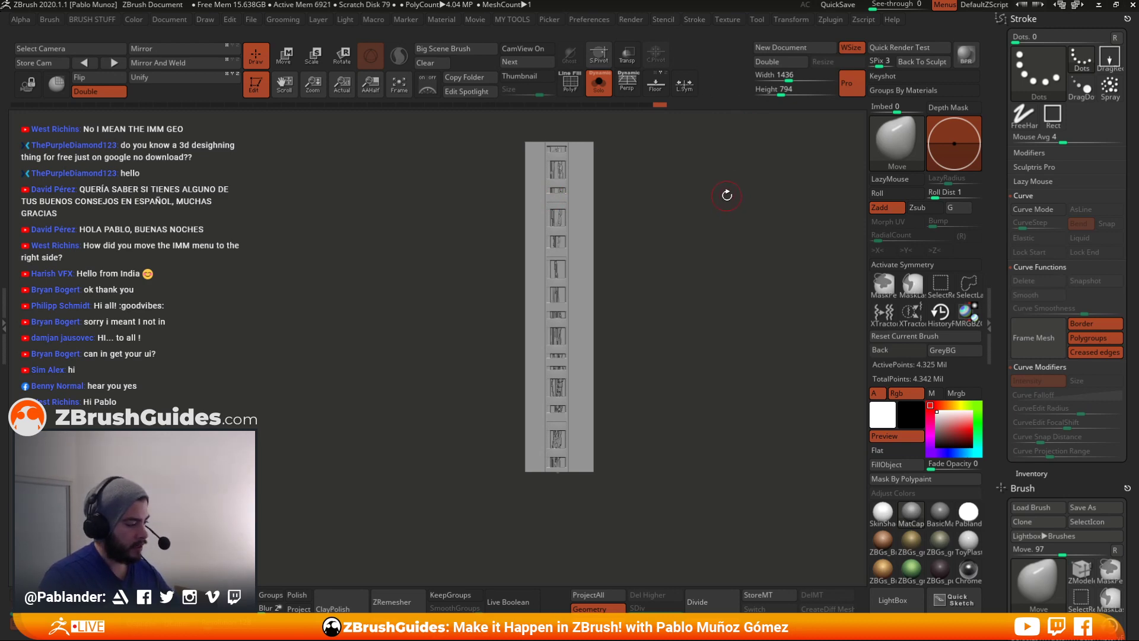
- Select the tubes curve brush and set the IMM Viewer placement to 1 in the interface preferences
left_click(877, 145)
left_click(431, 211)
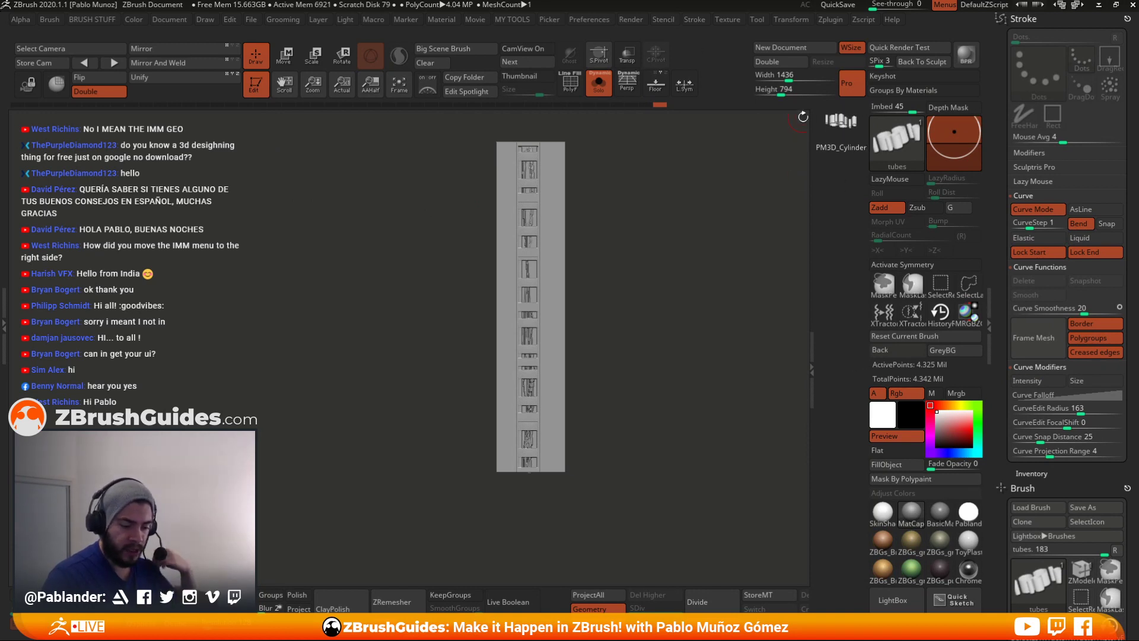
left_click(589, 20)
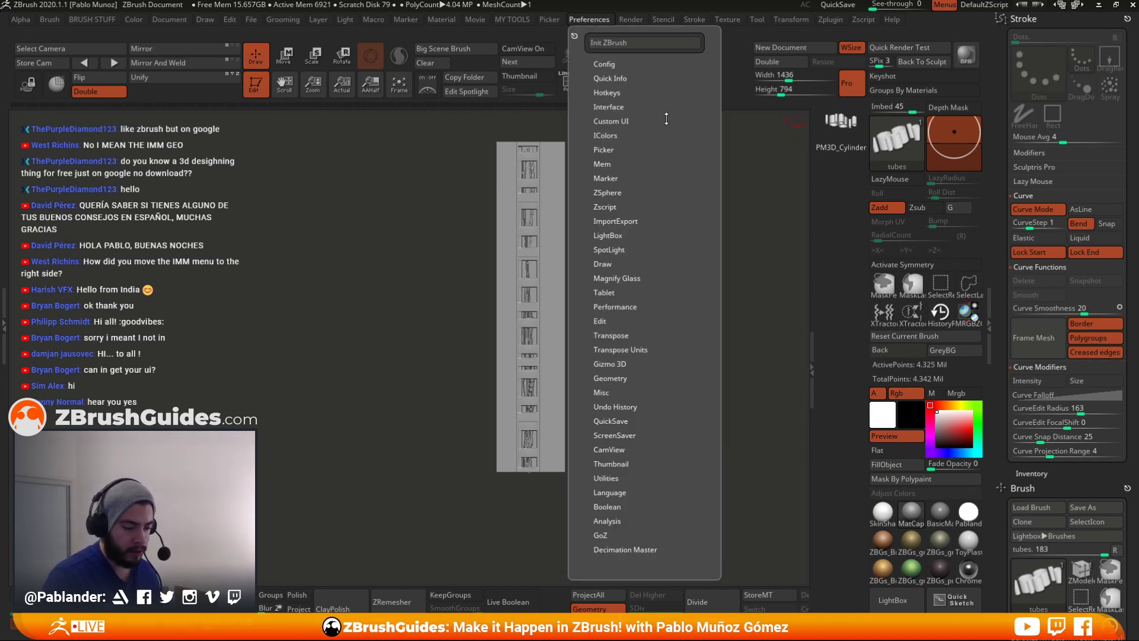
left_click(611, 107)
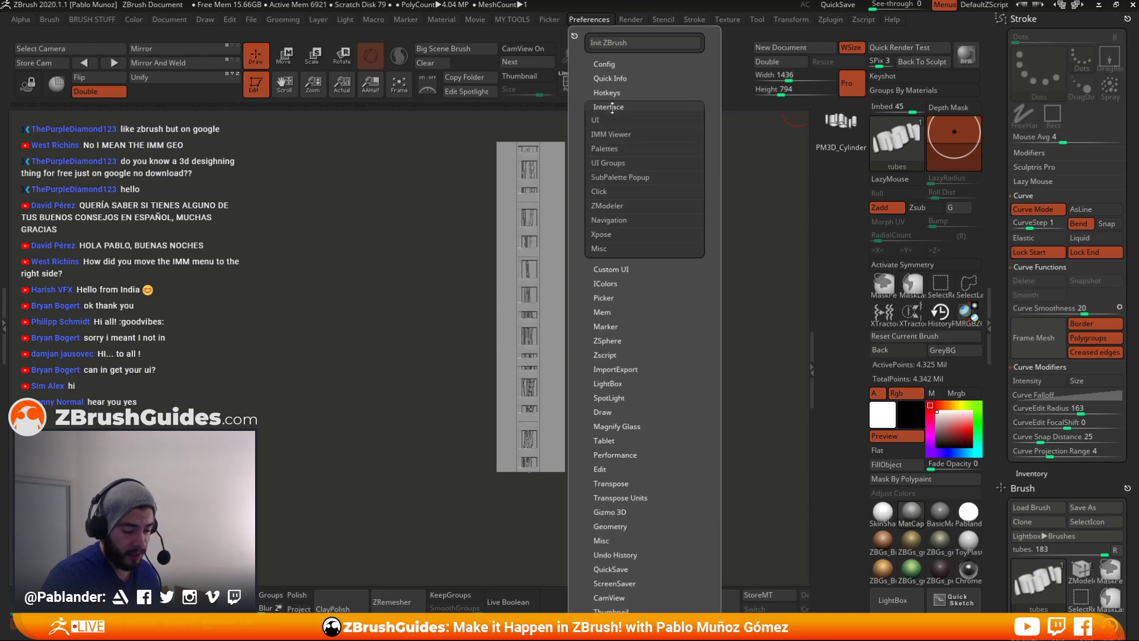
left_click(614, 134)
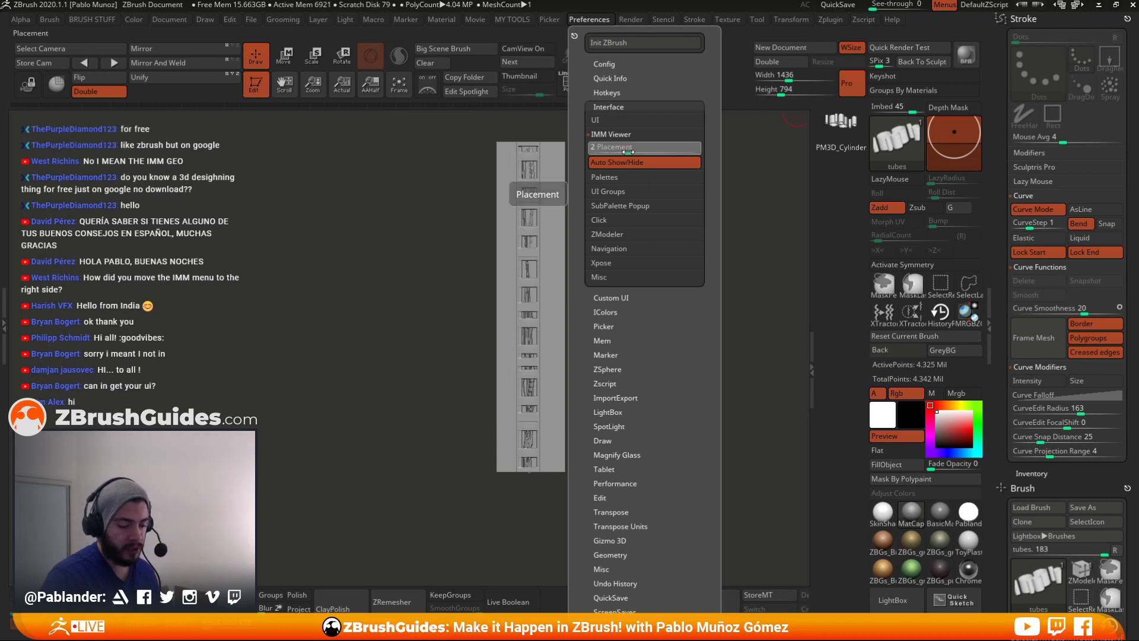
left_click_drag(628, 153, 601, 153)
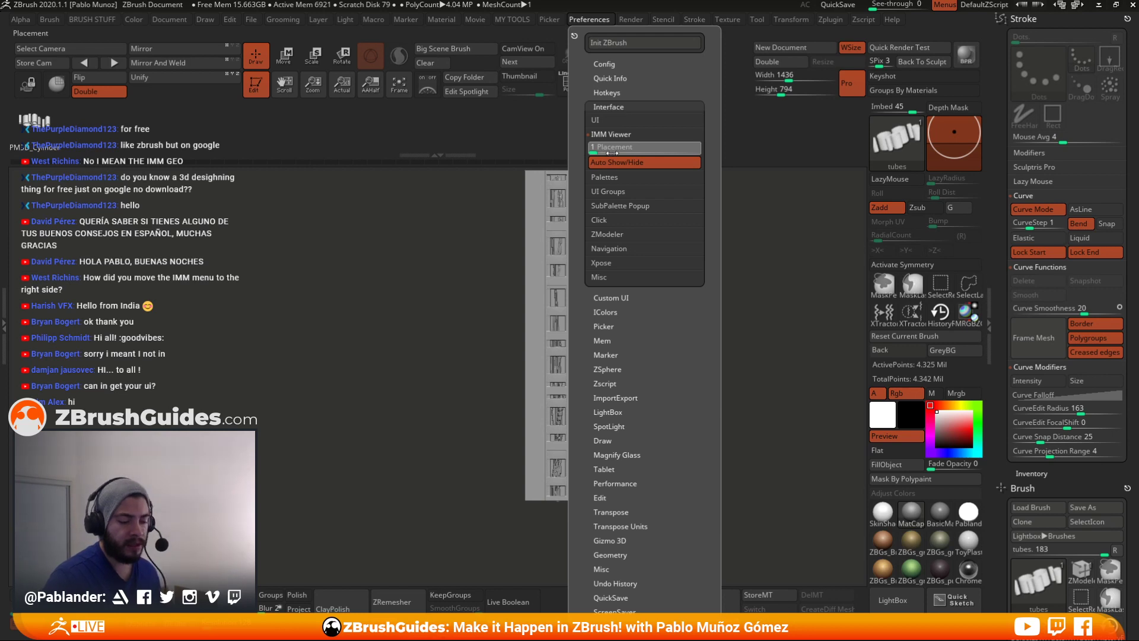
- Set the IMM Viewer placement to 2 and turn off its Auto Show/Hide option
left_click_drag(609, 153, 615, 153)
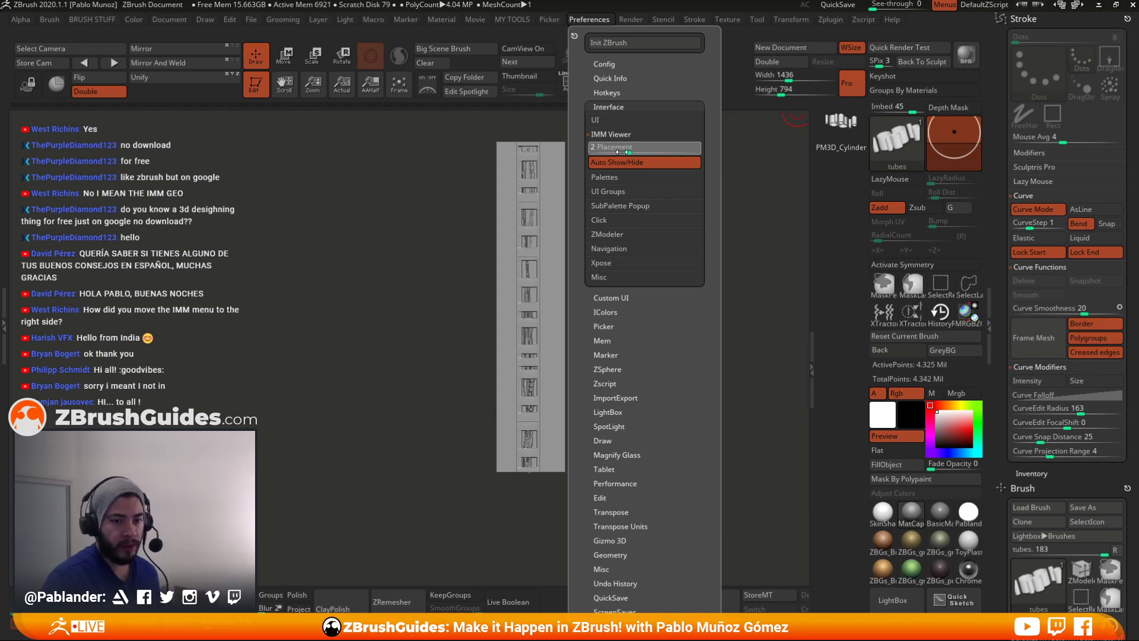
left_click_drag(644, 152, 617, 151)
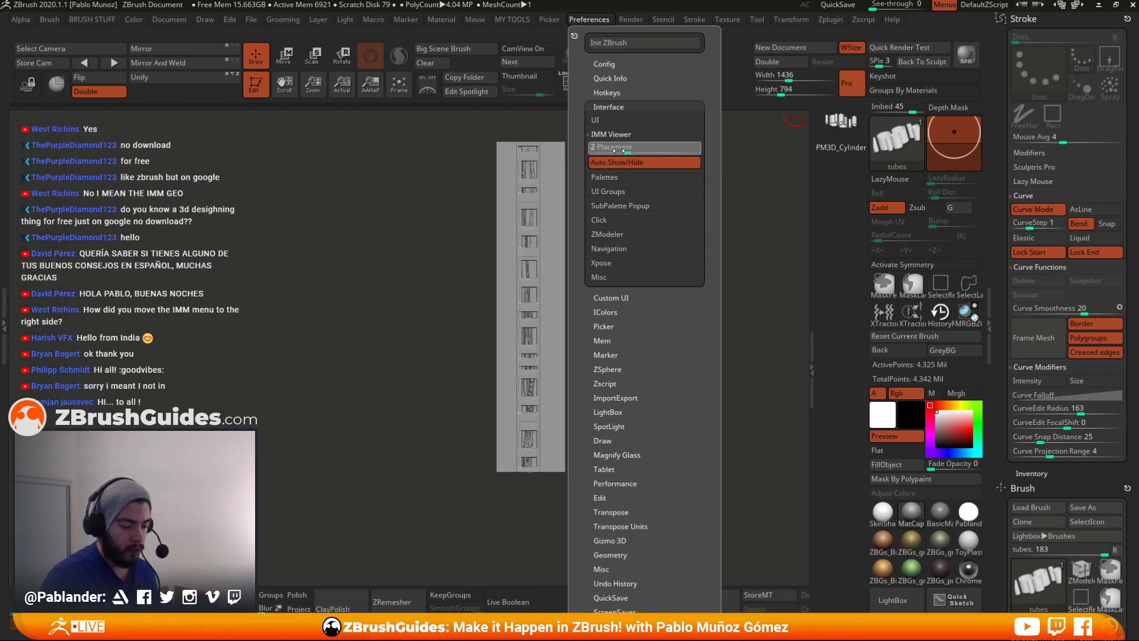
left_click(668, 163)
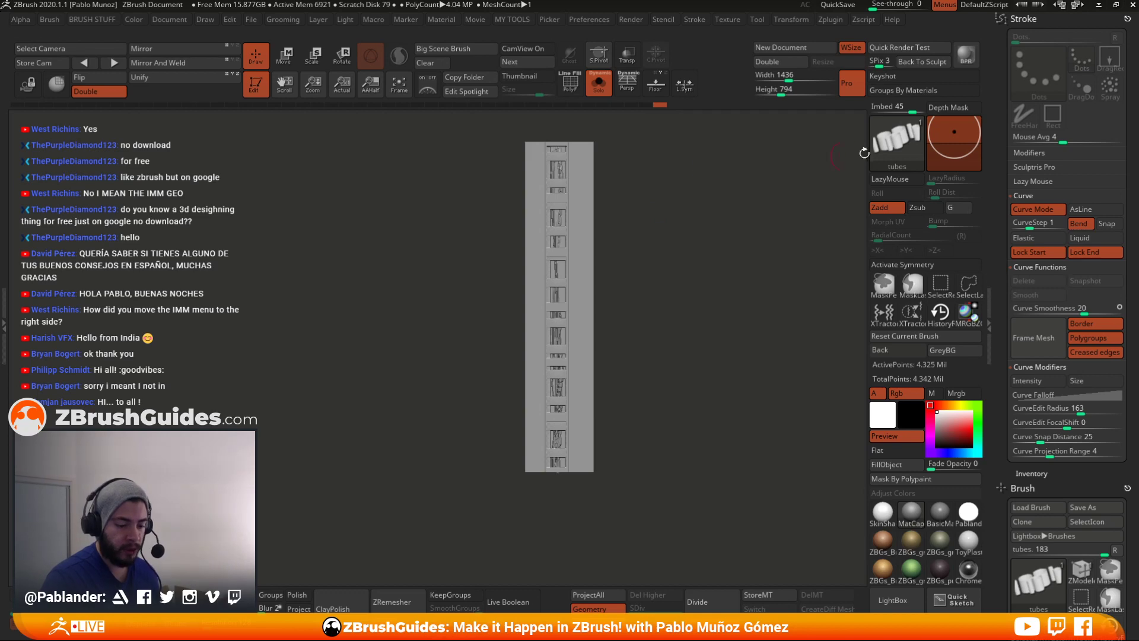
- Select the IMM Ind. Parts brush and bring up its list of insert meshes without the viewer strip
left_click(890, 141)
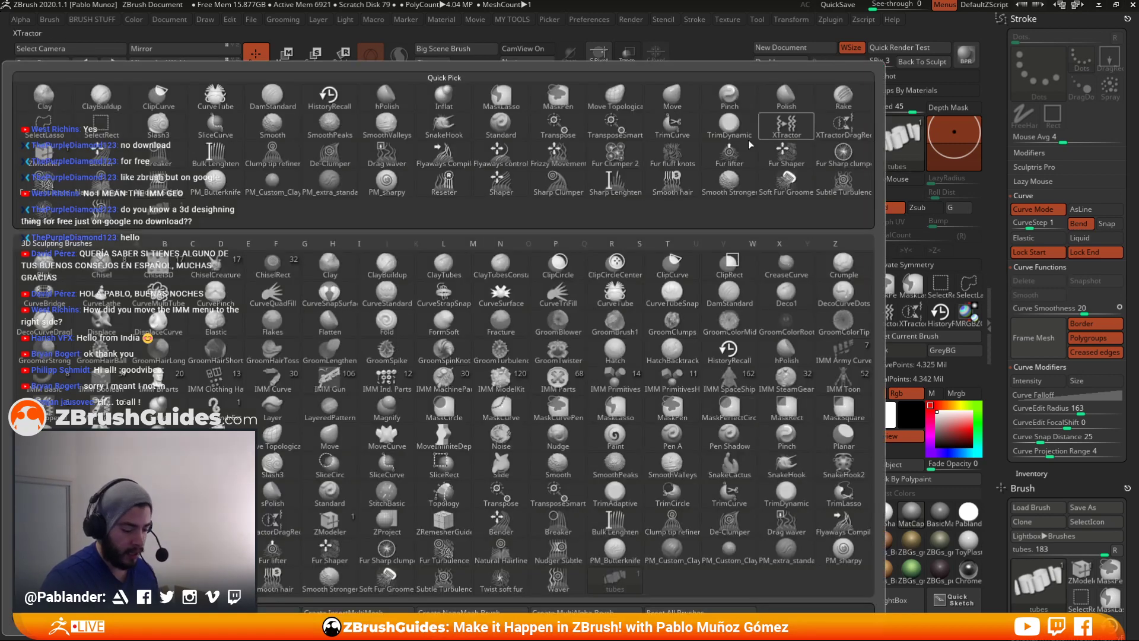
left_click(396, 383)
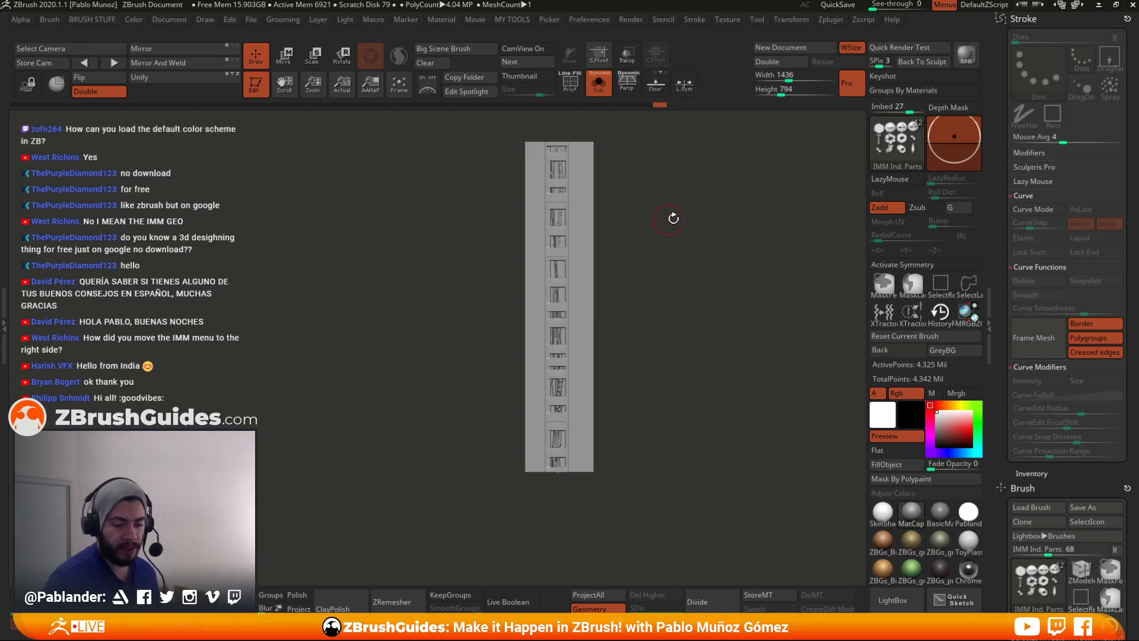
left_click_drag(1007, 485, 1008, 234)
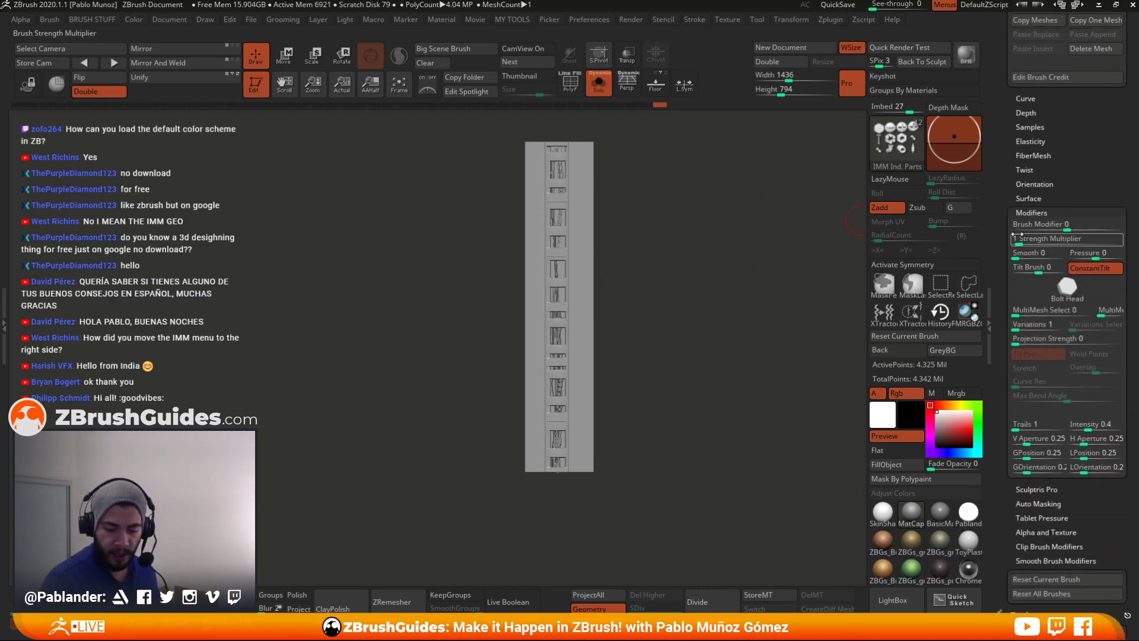
left_click(1082, 291)
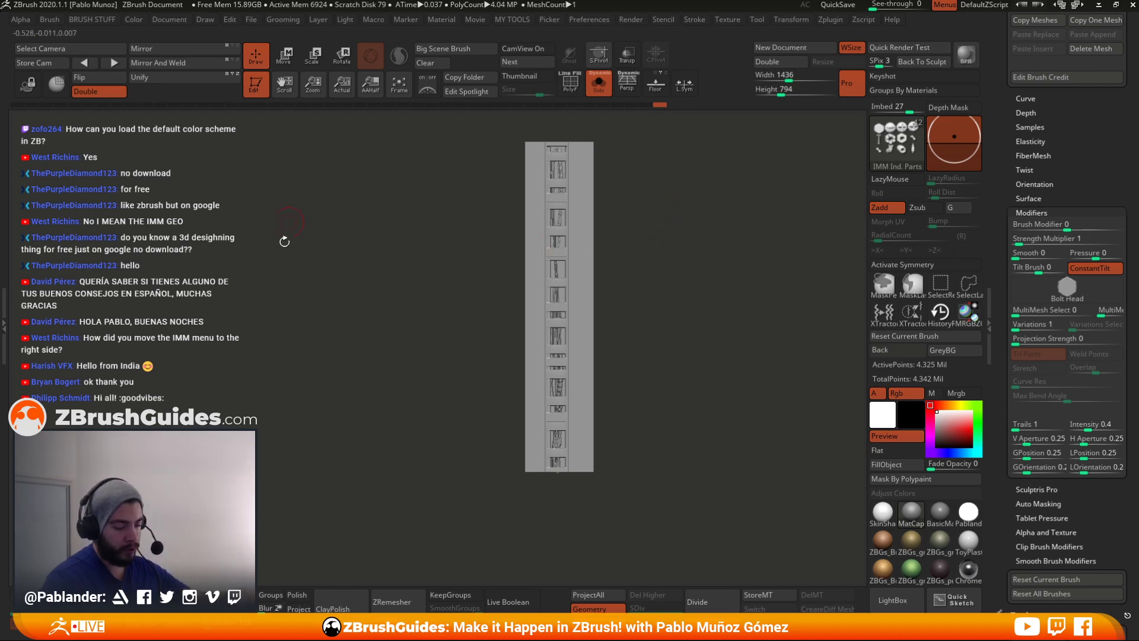
key("m")
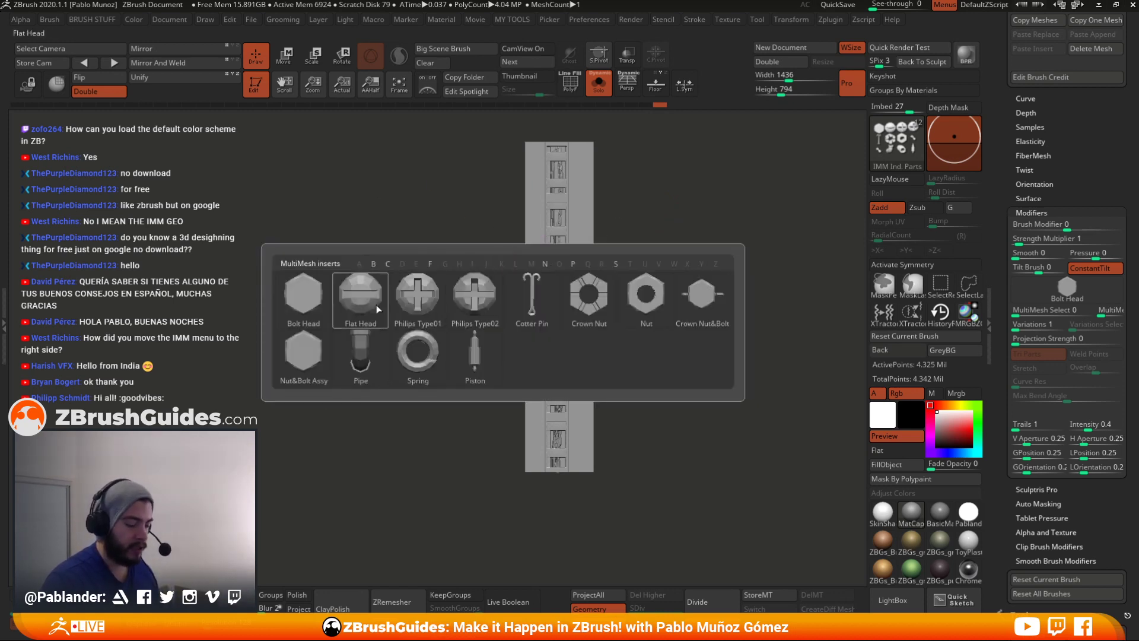
- Turn the IMM Viewer's Auto Show/Hide option back on and return to the Move brush
left_click(588, 21)
left_click(611, 162)
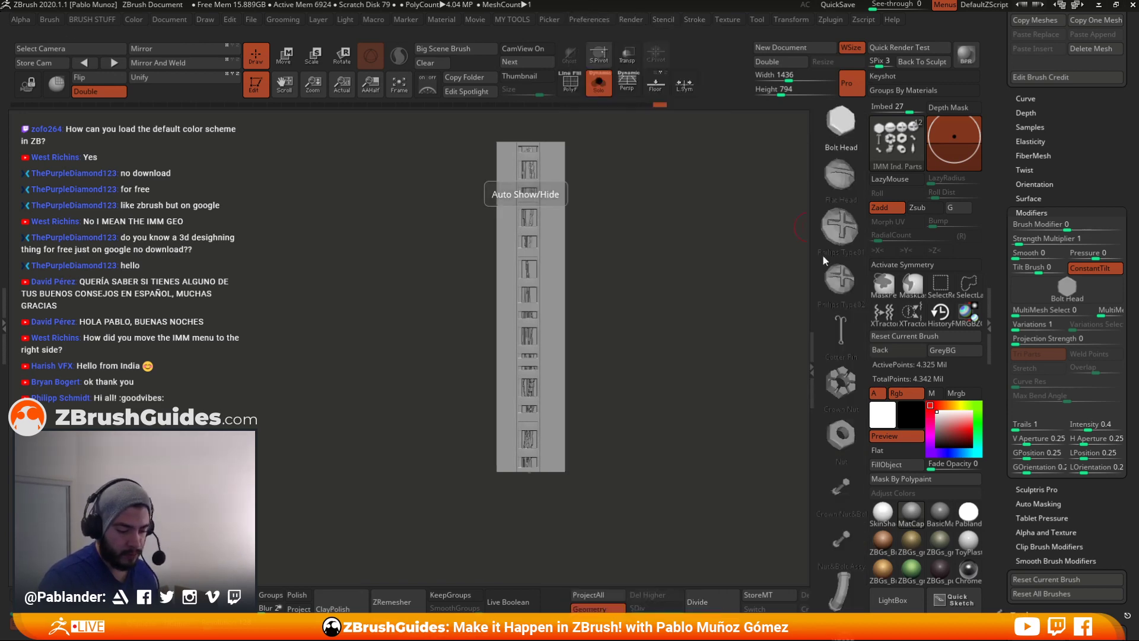
key("b")
key("m")
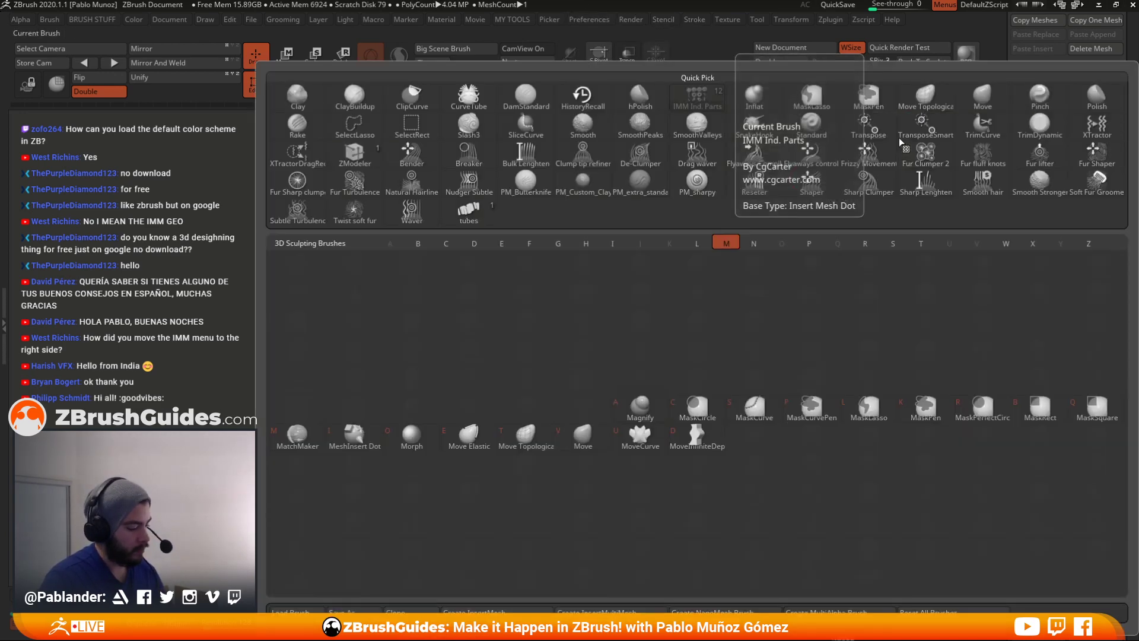
key("v")
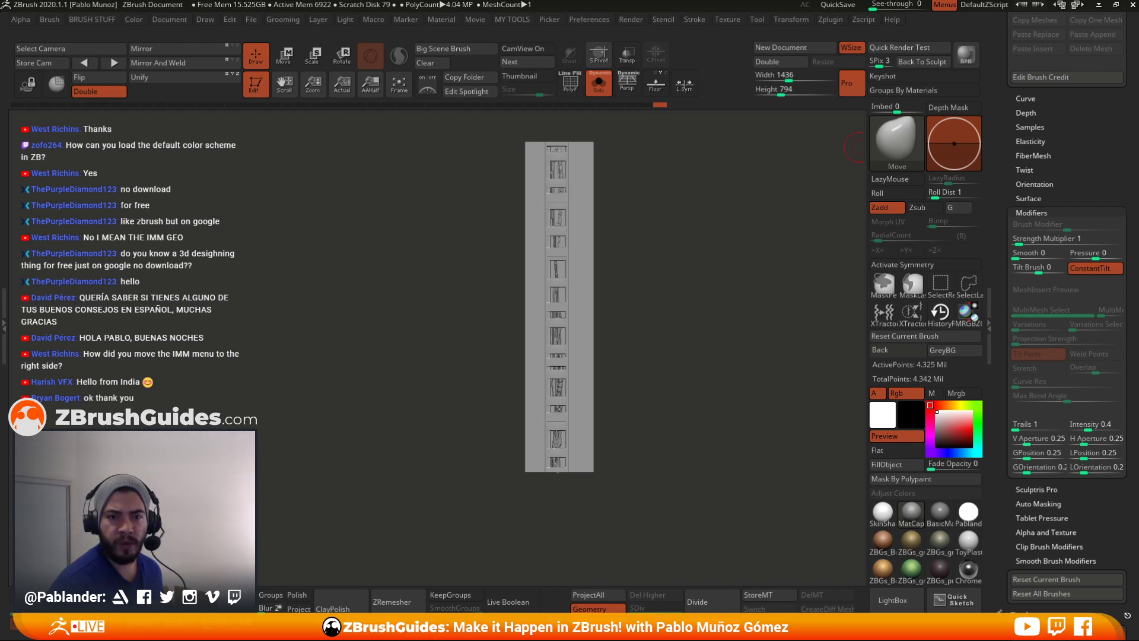
- Bring over the SculptGL browser window, sculpt symmetrical test strokes across the front of the sphere with the Clay brush, and return to ZBrush
mouse_move(1138, 66)
left_mouse_down()
mouse_move(702, 20)
mouse_move(661, 42)
left_mouse_up()
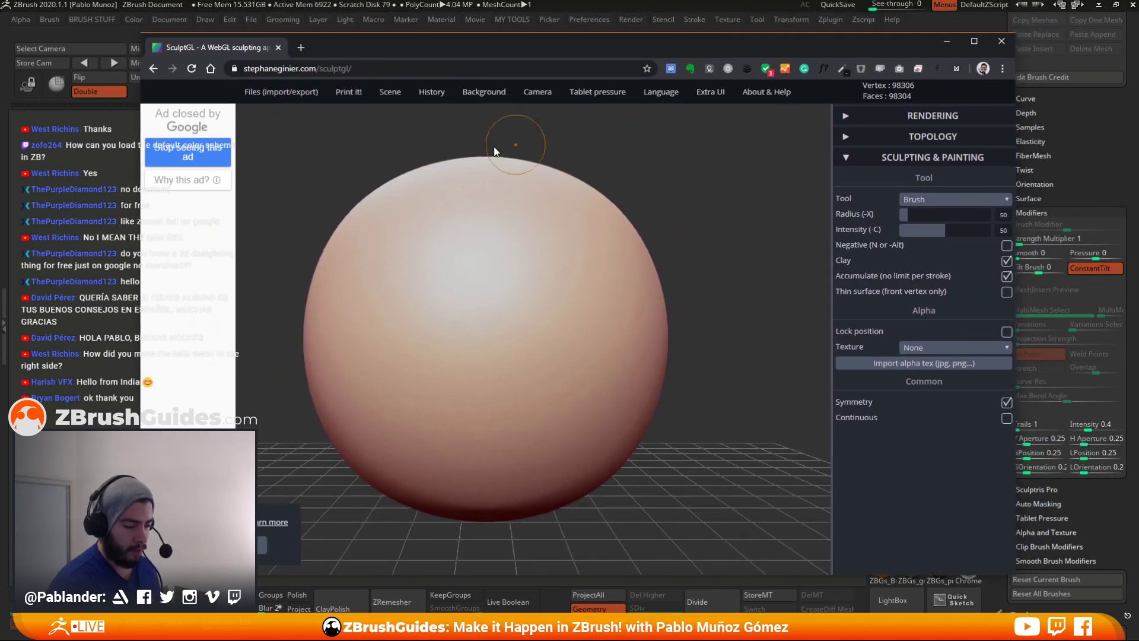
mouse_move(567, 249)
left_mouse_down()
mouse_move(564, 308)
mouse_move(493, 322)
mouse_move(593, 332)
mouse_move(600, 386)
mouse_move(561, 348)
mouse_move(549, 371)
mouse_move(563, 383)
mouse_move(514, 392)
mouse_move(519, 412)
mouse_move(504, 371)
mouse_move(553, 380)
left_mouse_up()
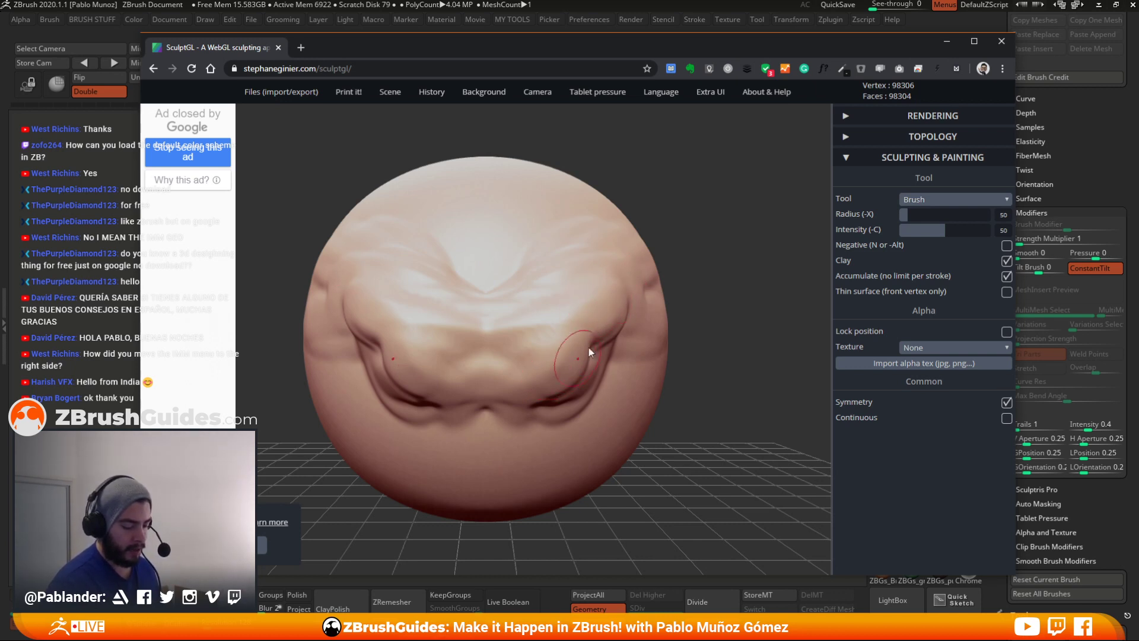
left_click_drag(529, 283, 500, 297)
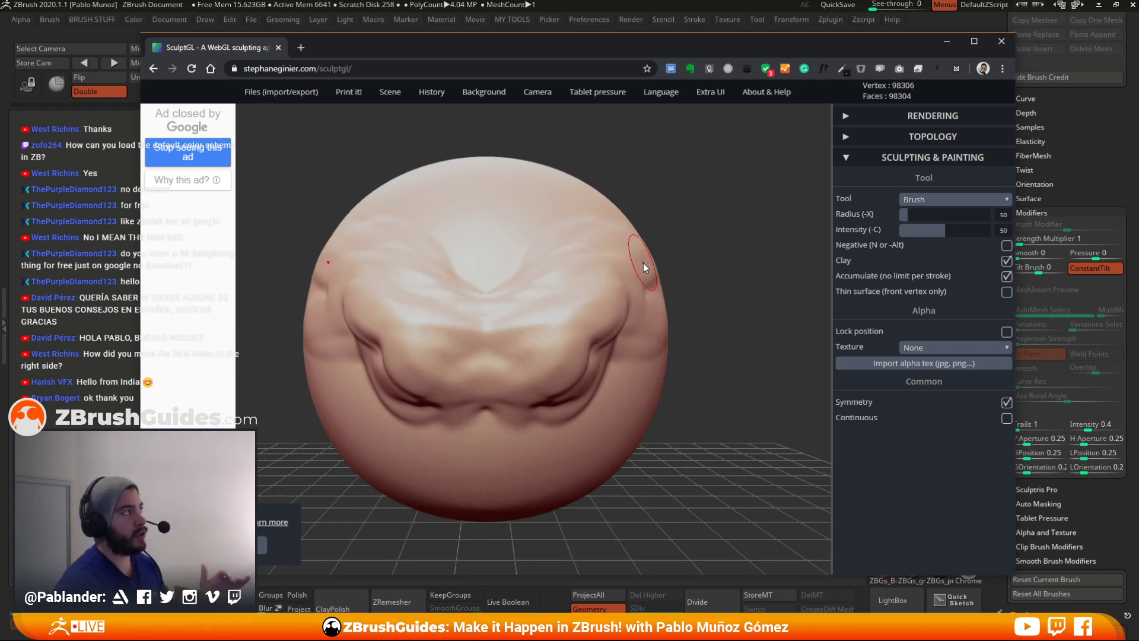
mouse_move(648, 264)
left_mouse_down()
mouse_move(634, 308)
mouse_move(492, 406)
left_mouse_up()
left_click_drag(495, 350, 508, 240)
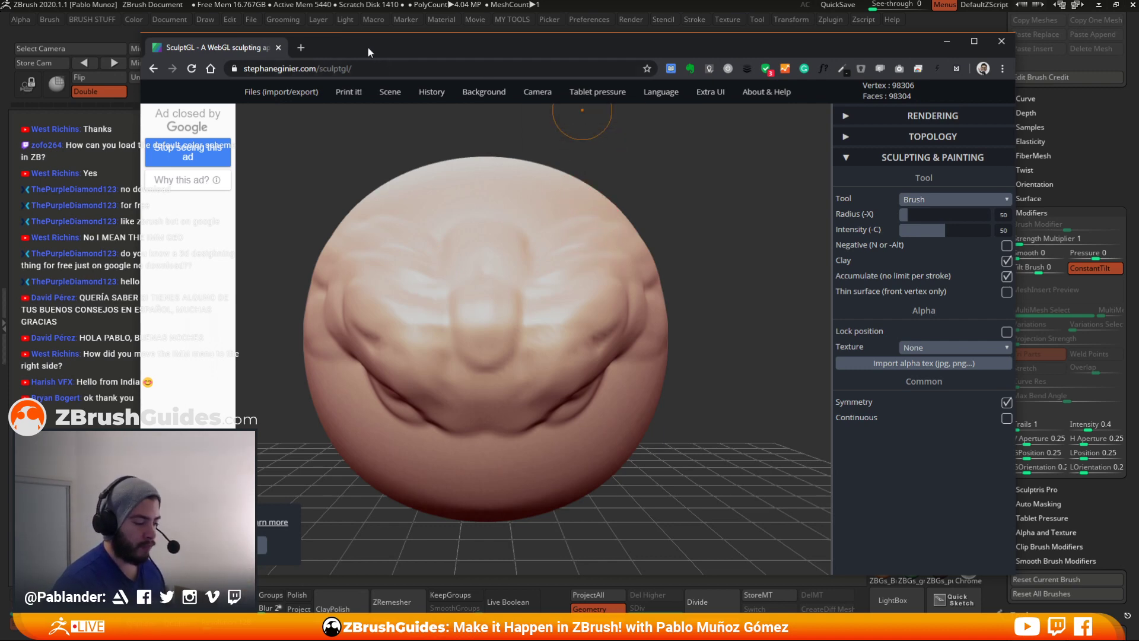
left_click_drag(370, 44, 1138, 89)
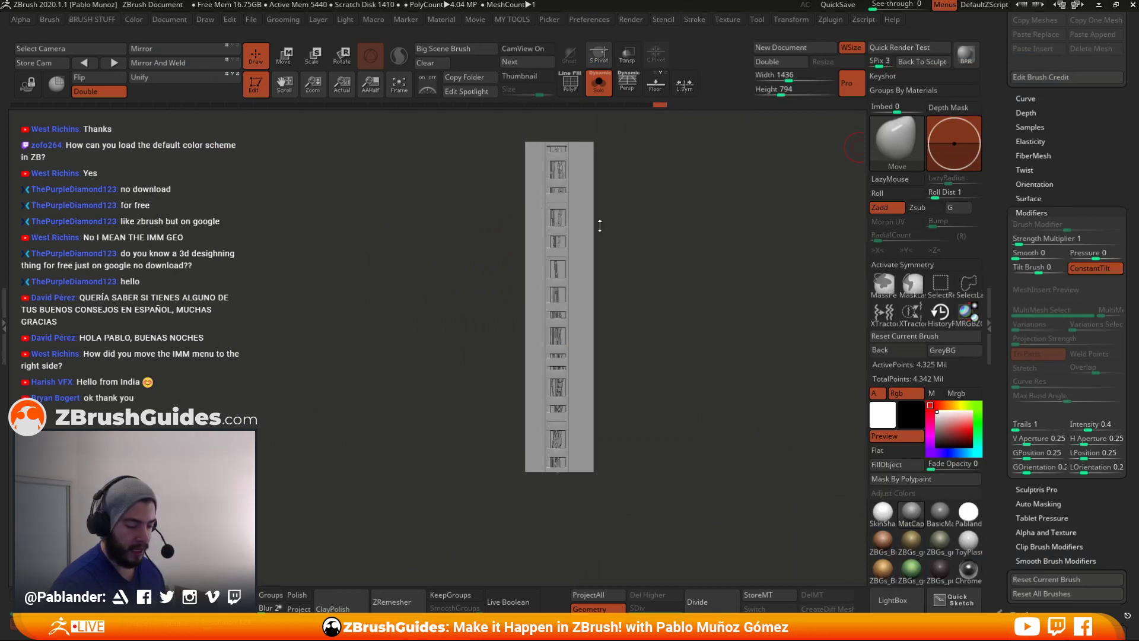
- Inspect the floor strip from above and below to check the tubes under the grilles
left_click_drag(680, 183, 679, 190)
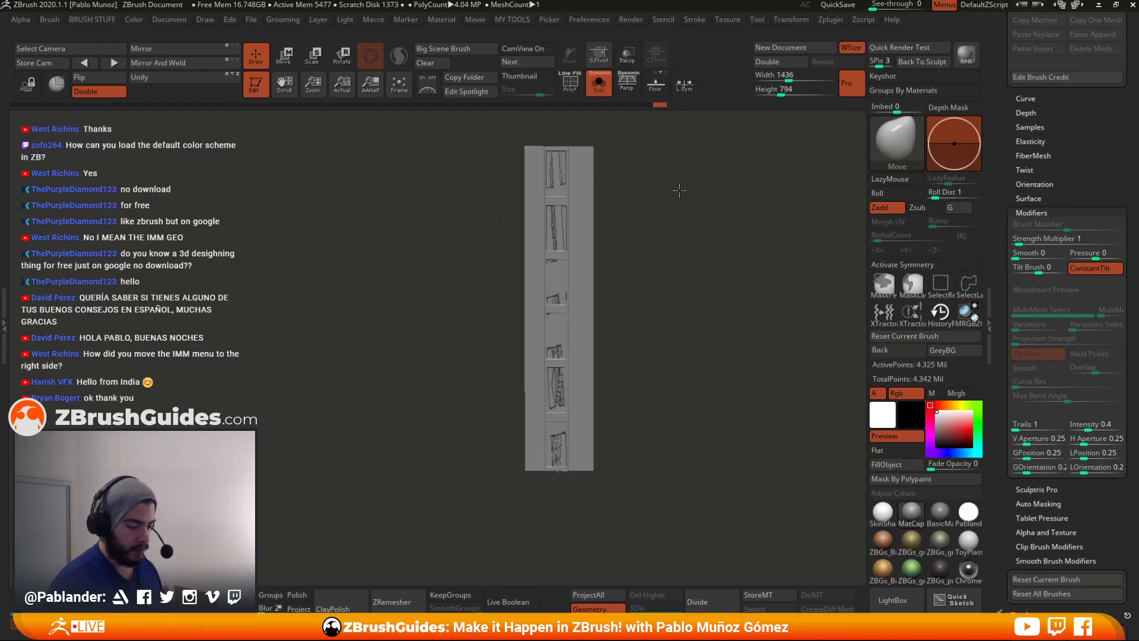
left_click_drag(624, 165, 669, 204)
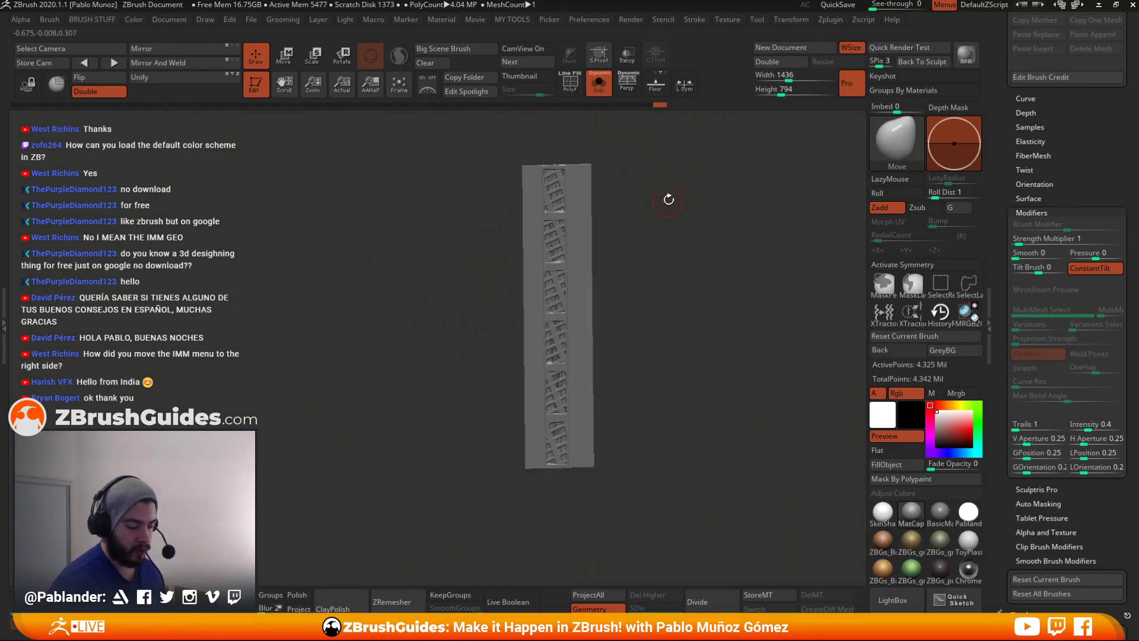
left_click_drag(711, 122, 674, 264)
left_click_drag(664, 204, 666, 228, "alt")
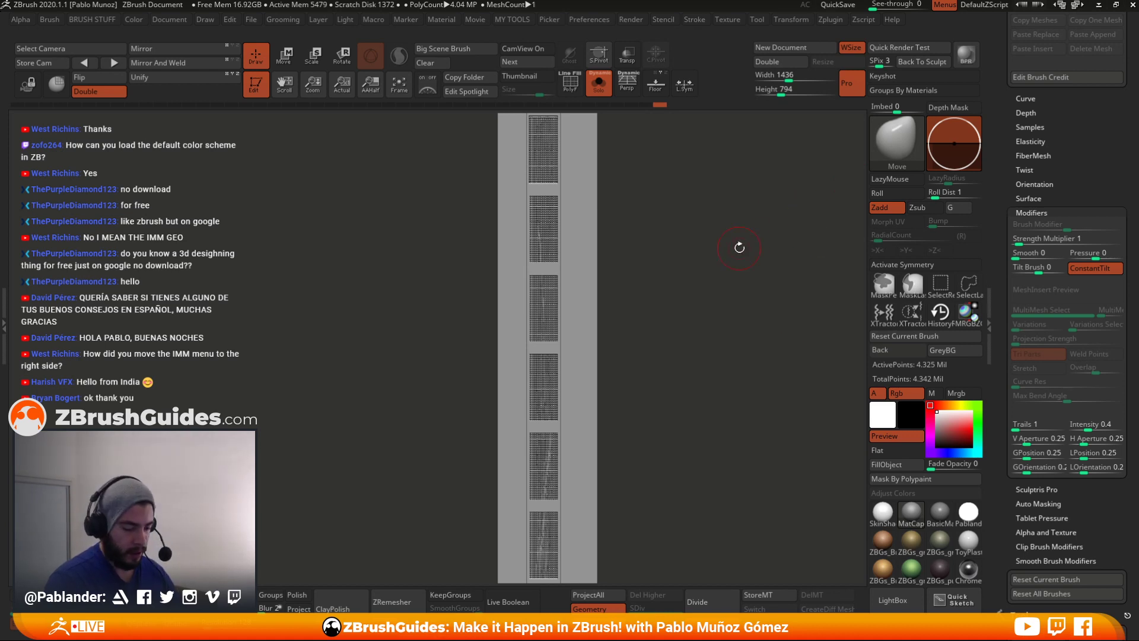
left_click_drag(685, 255, 677, 227)
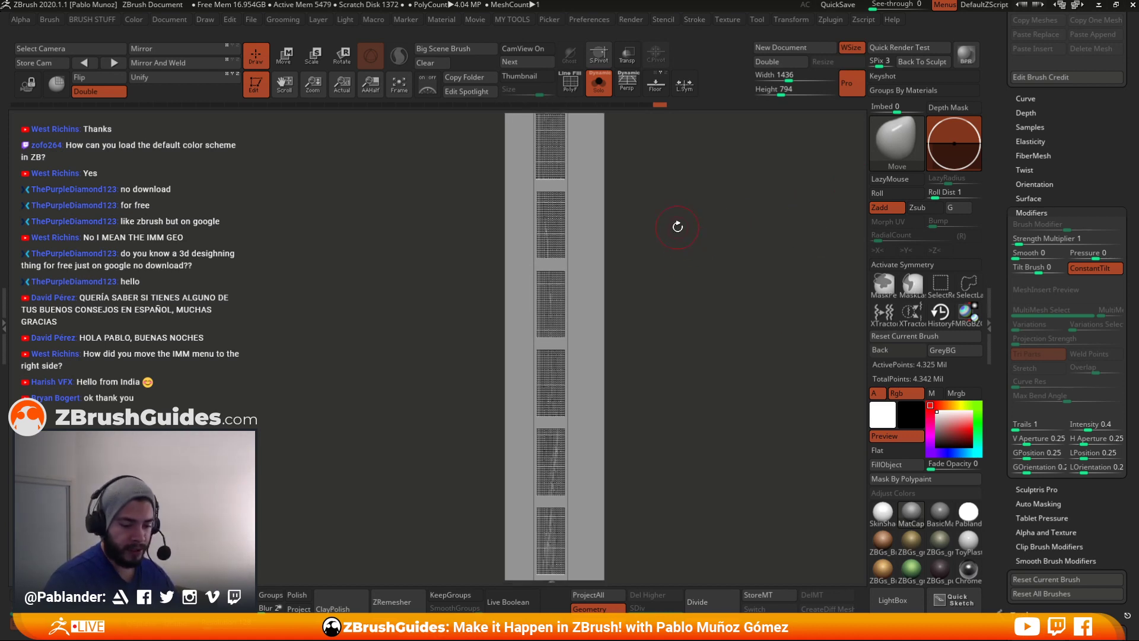
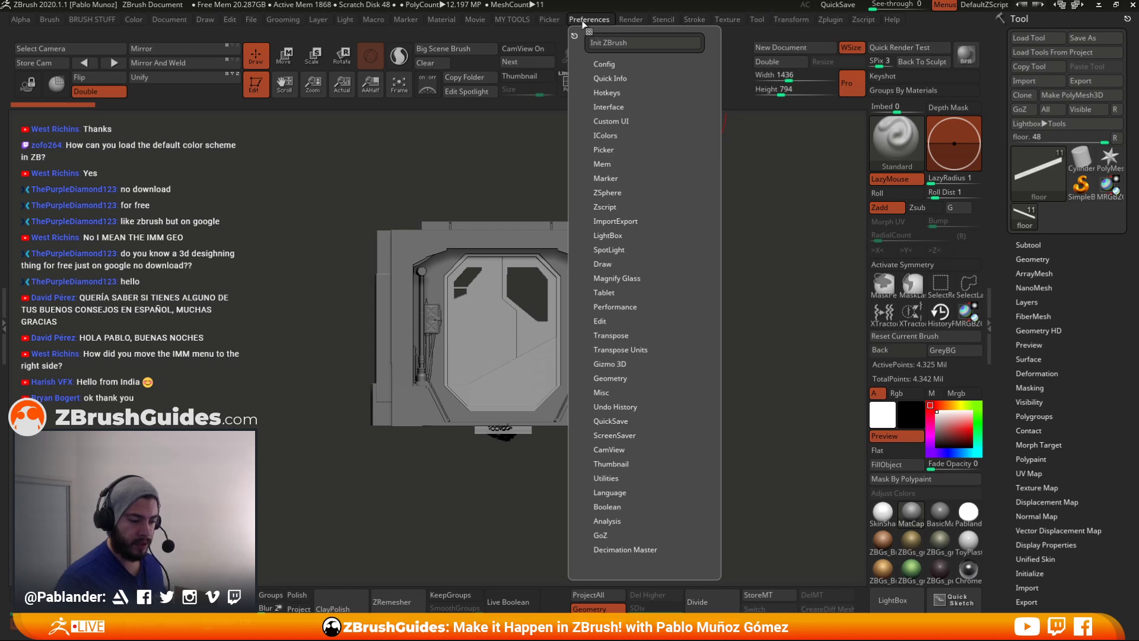
- Show the Config and IColors preferences used for restoring the standard UI and loading or saving interface colors
left_click(611, 63)
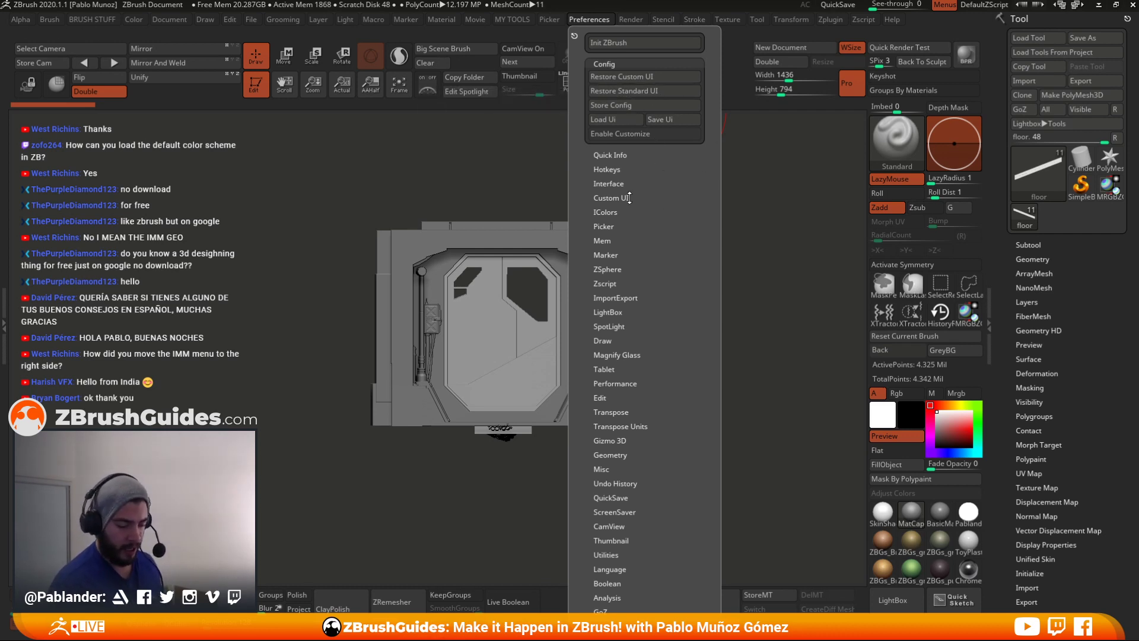
key("shift")
left_click(613, 213)
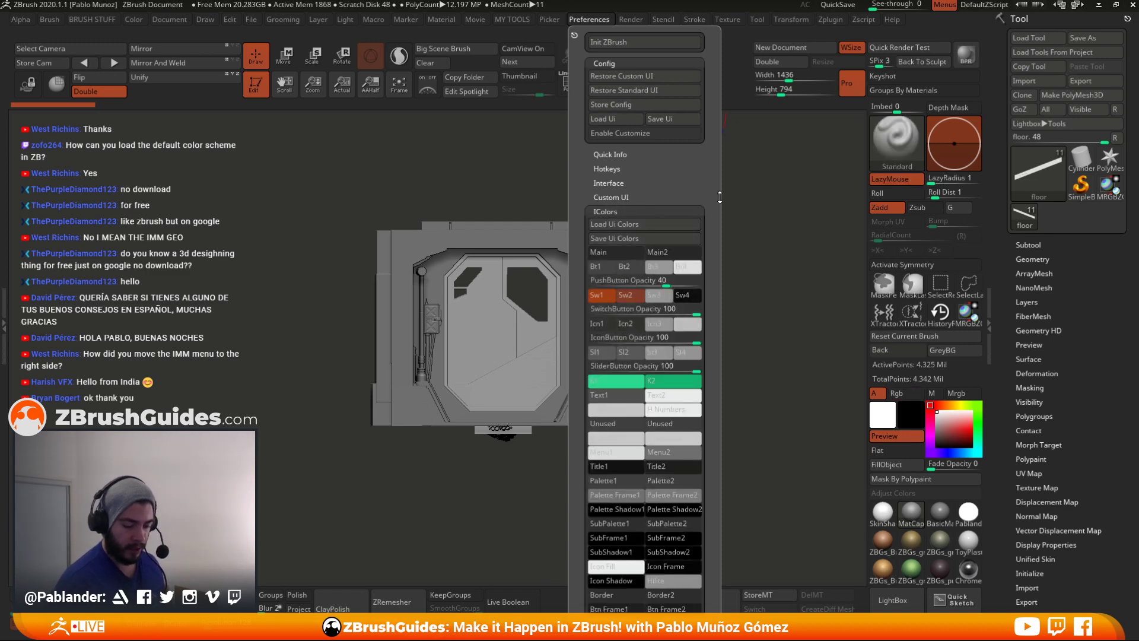
mouse_move(708, 254)
left_mouse_down()
mouse_move(714, 101)
mouse_move(727, 206)
left_mouse_up()
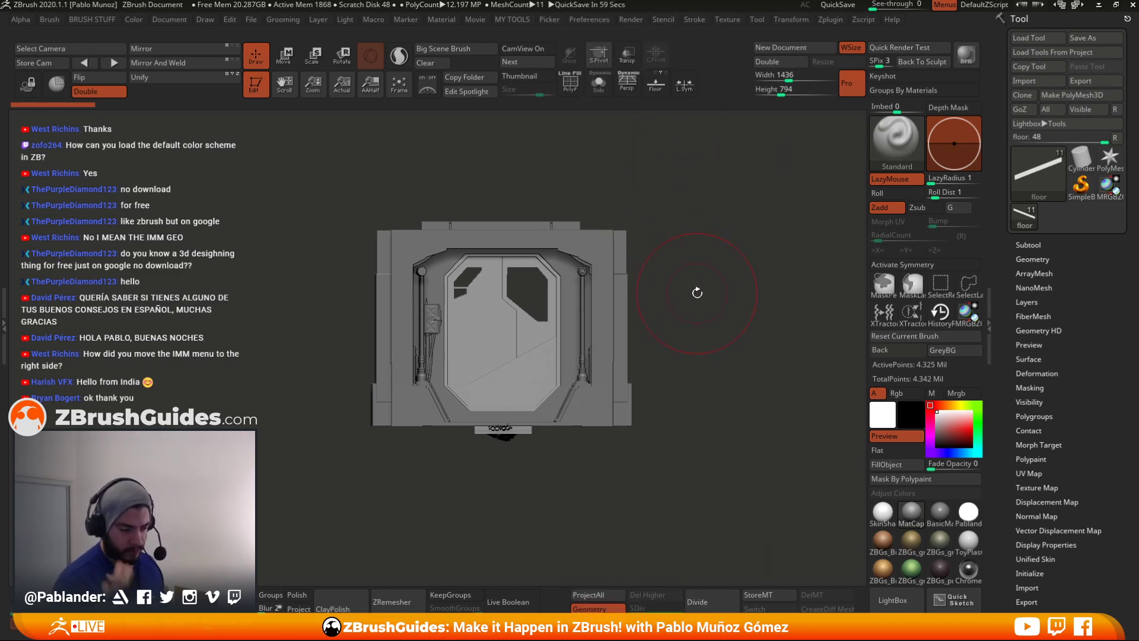
- Turn on perspective, frame the corridor from its open end, and expand the subtool list
left_click_drag(709, 327, 732, 303)
left_click(627, 83)
left_click_drag(740, 174, 655, 57, "alt")
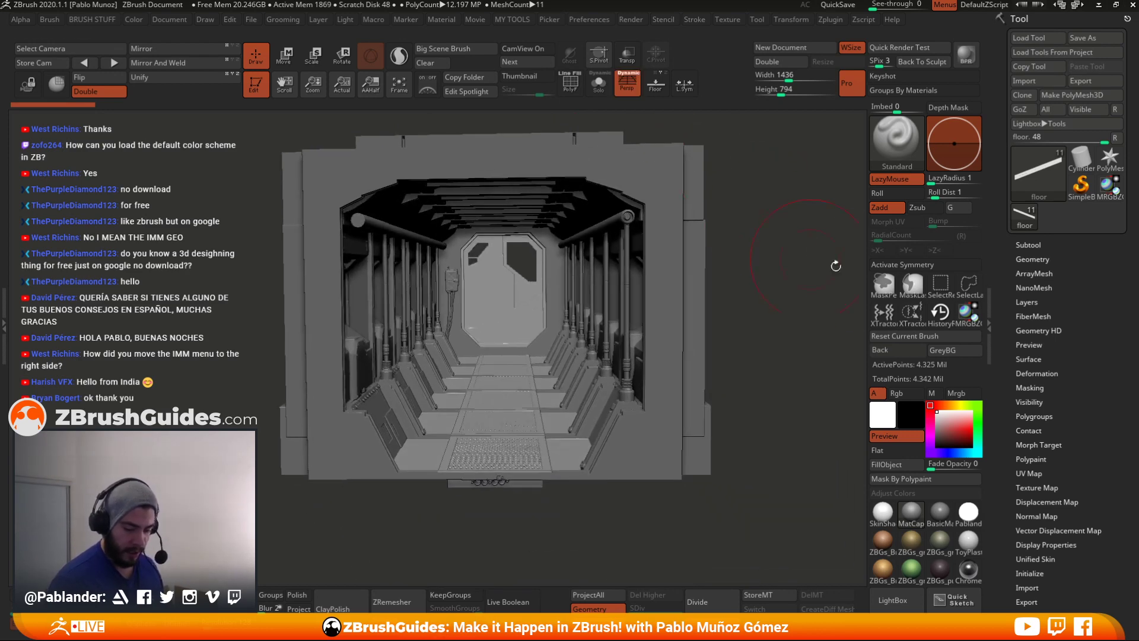
left_click(1034, 246)
- Examine the corridor's walls, ceiling, pipes and floor in perspective from the front, the side and below
left_click_drag(782, 412, 783, 422)
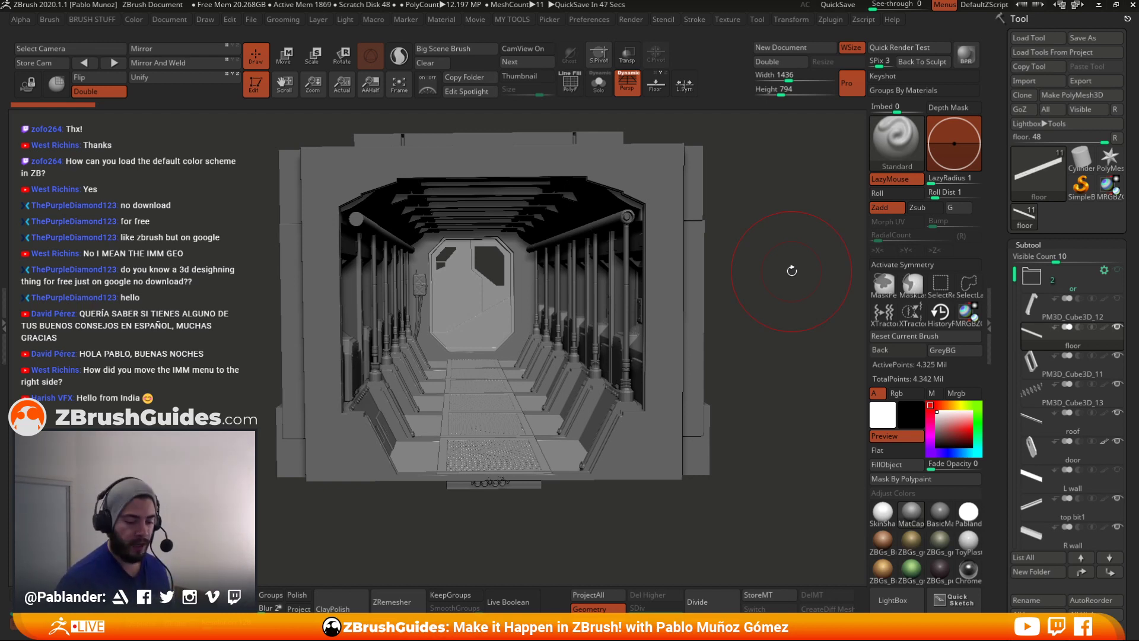
mouse_move(767, 335)
left_mouse_down()
mouse_move(789, 340)
mouse_move(757, 327)
left_mouse_up()
key("space")
left_click(763, 331)
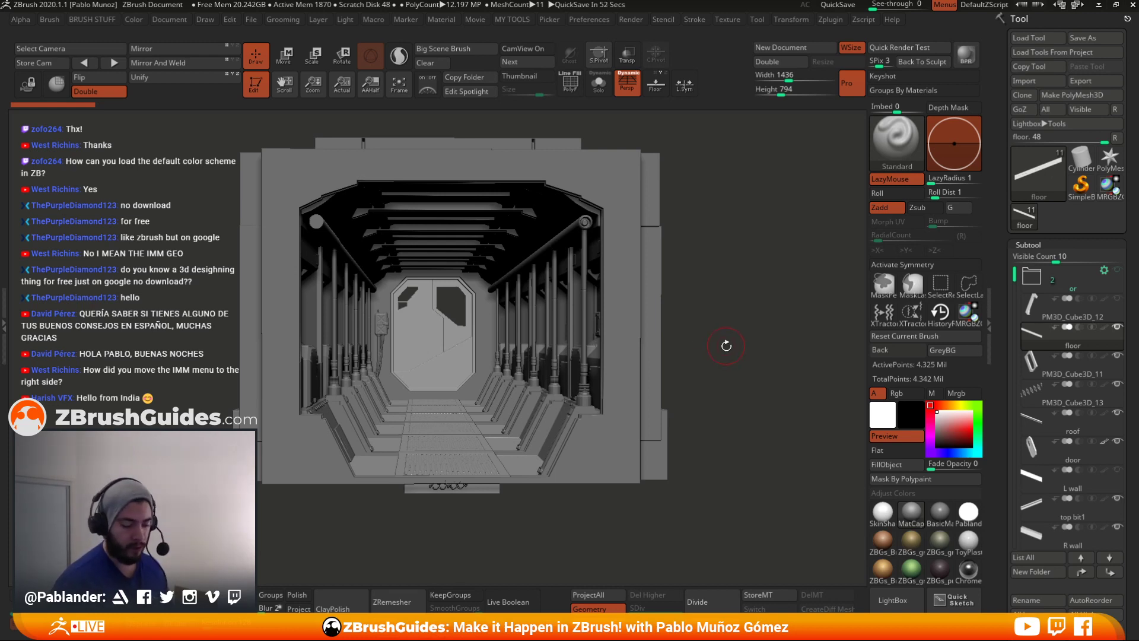
left_click_drag(719, 342, 763, 339, "alt")
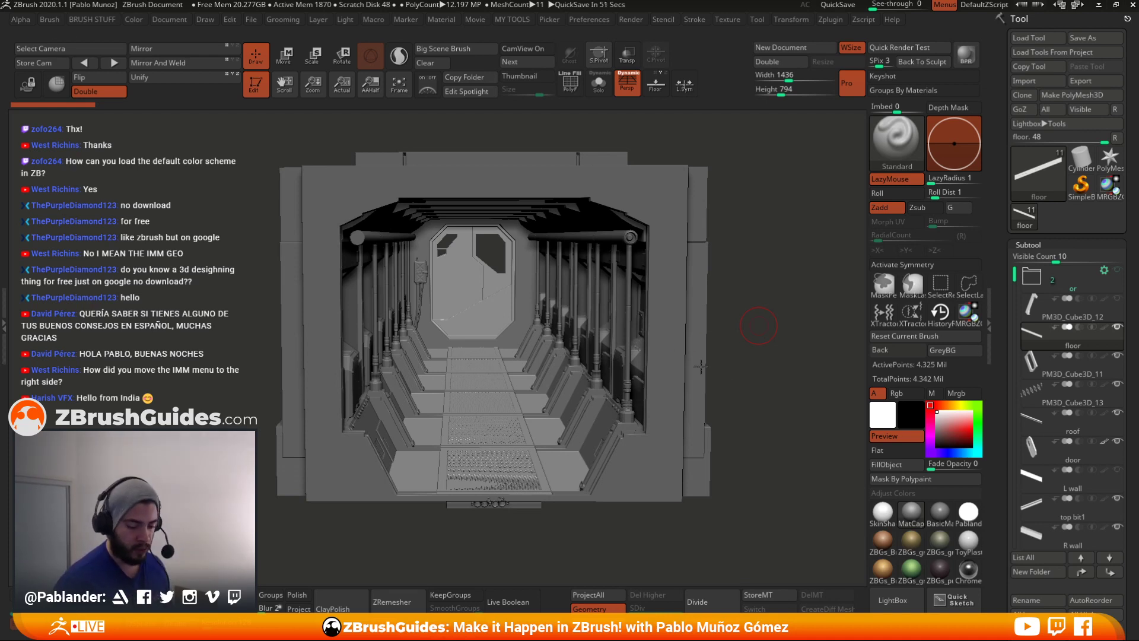
left_click_drag(748, 354, 662, 411)
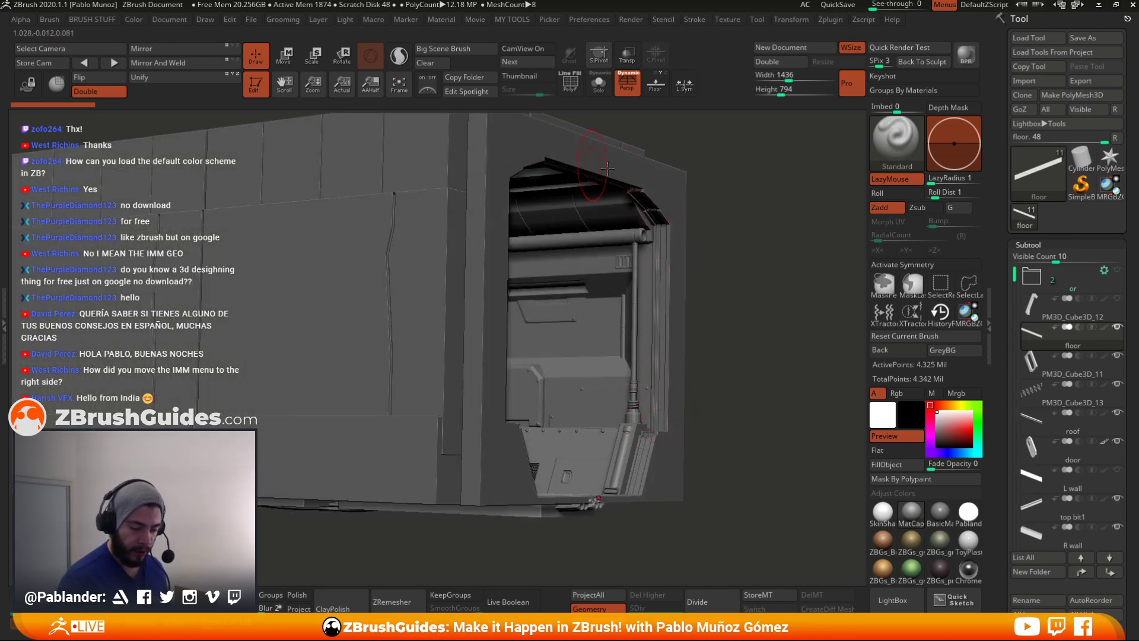
left_click_drag(721, 359, 706, 295)
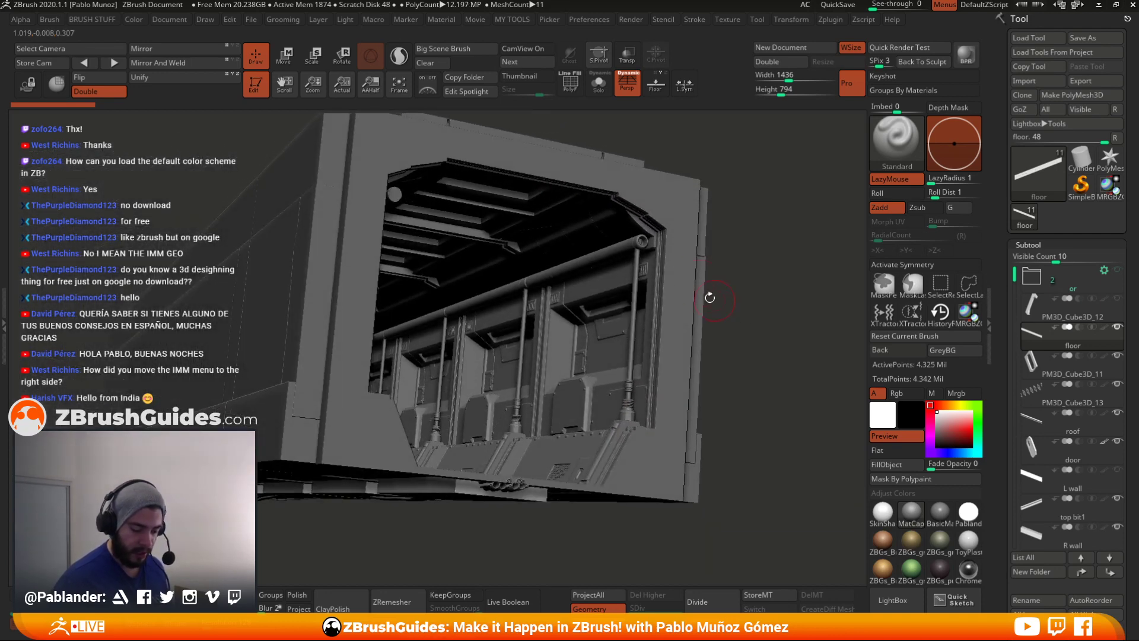
left_click_drag(767, 277, 779, 268)
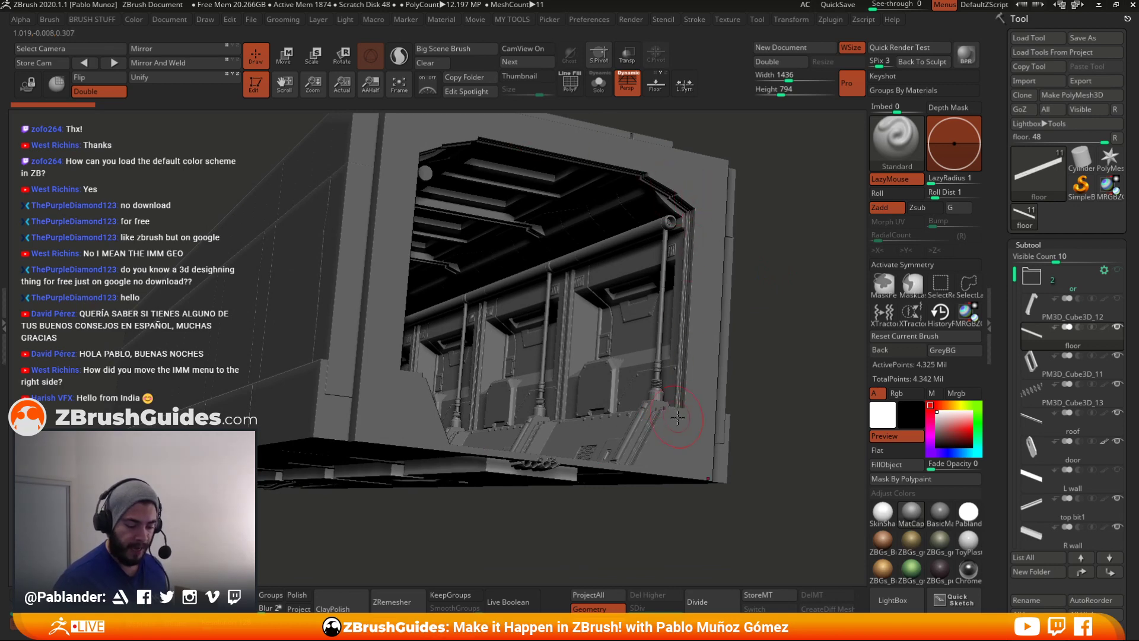
left_click_drag(783, 267, 778, 306, "alt")
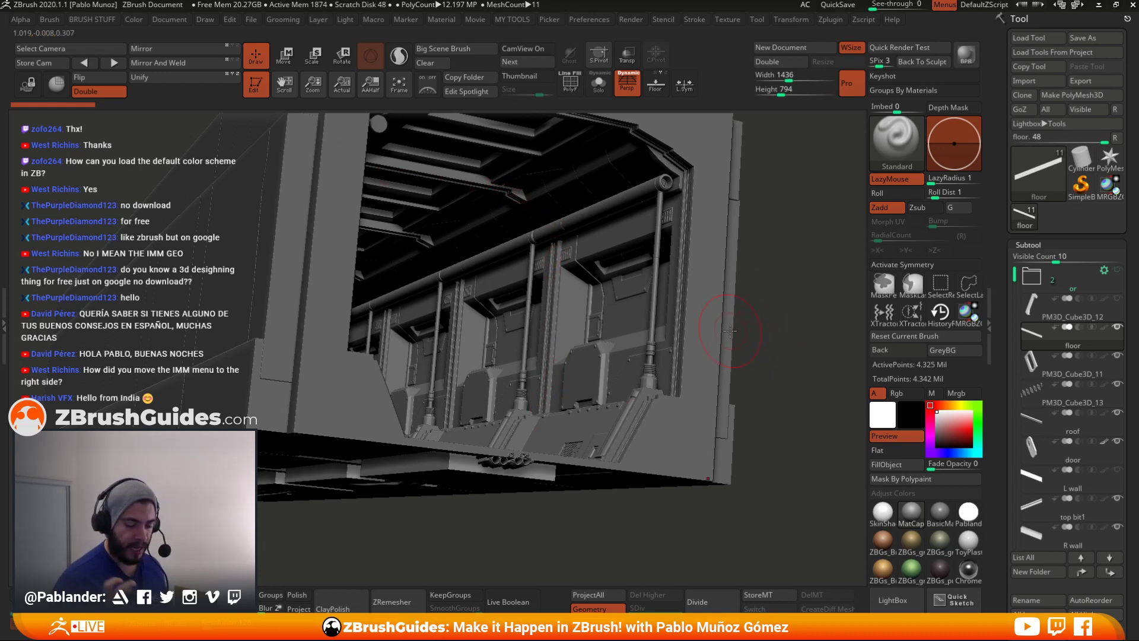
left_click_drag(744, 326, 779, 315)
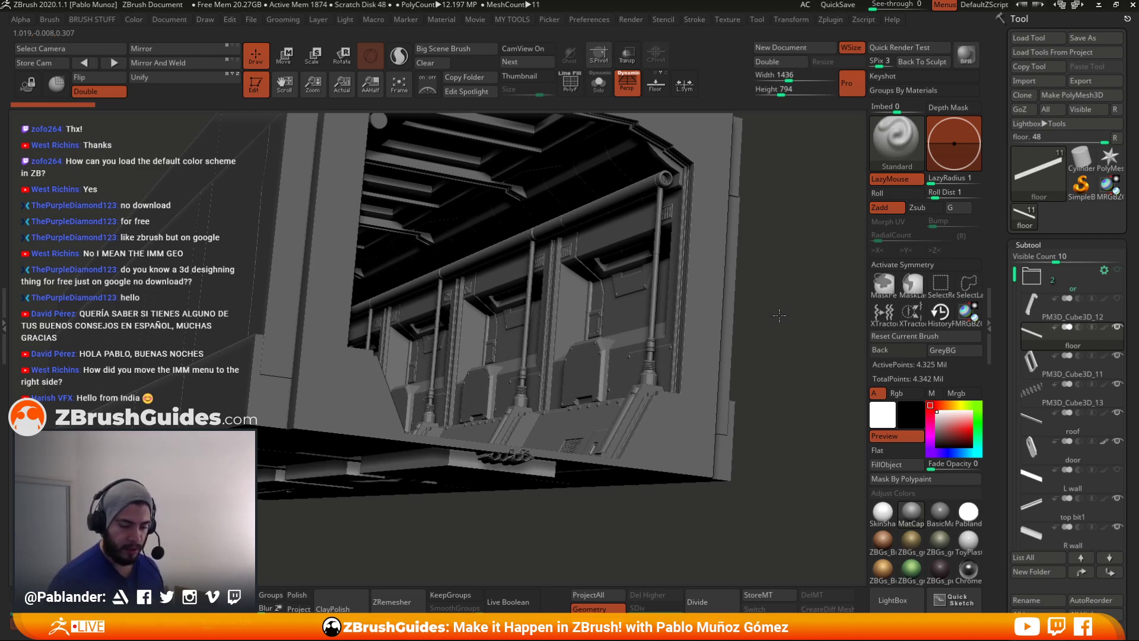
key("f")
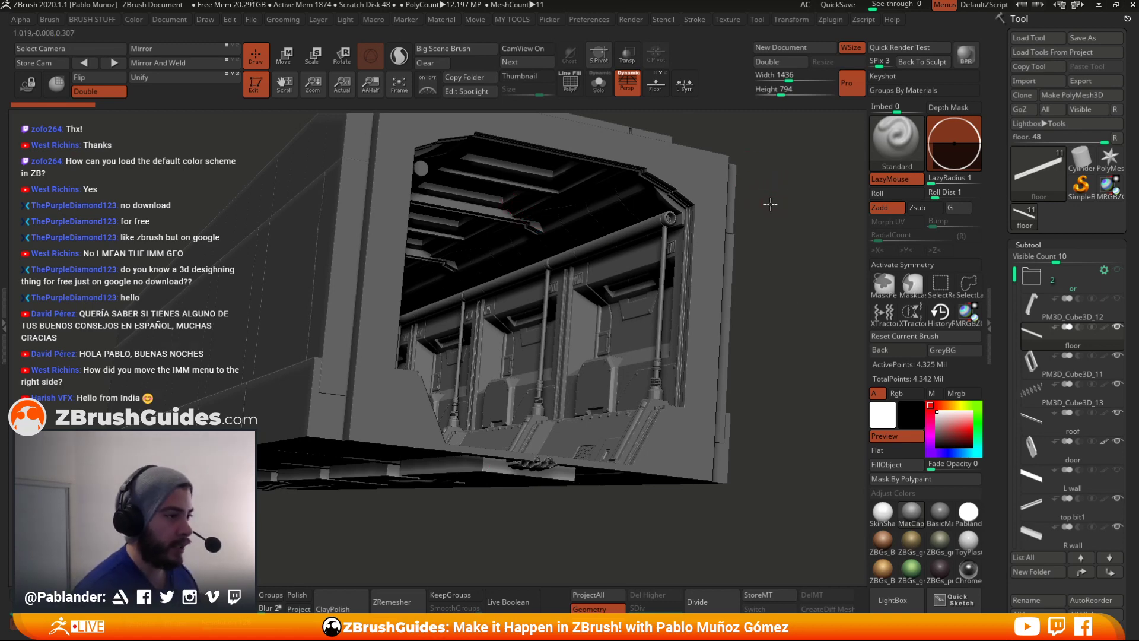
left_click_drag(773, 205, 761, 251, "shift")
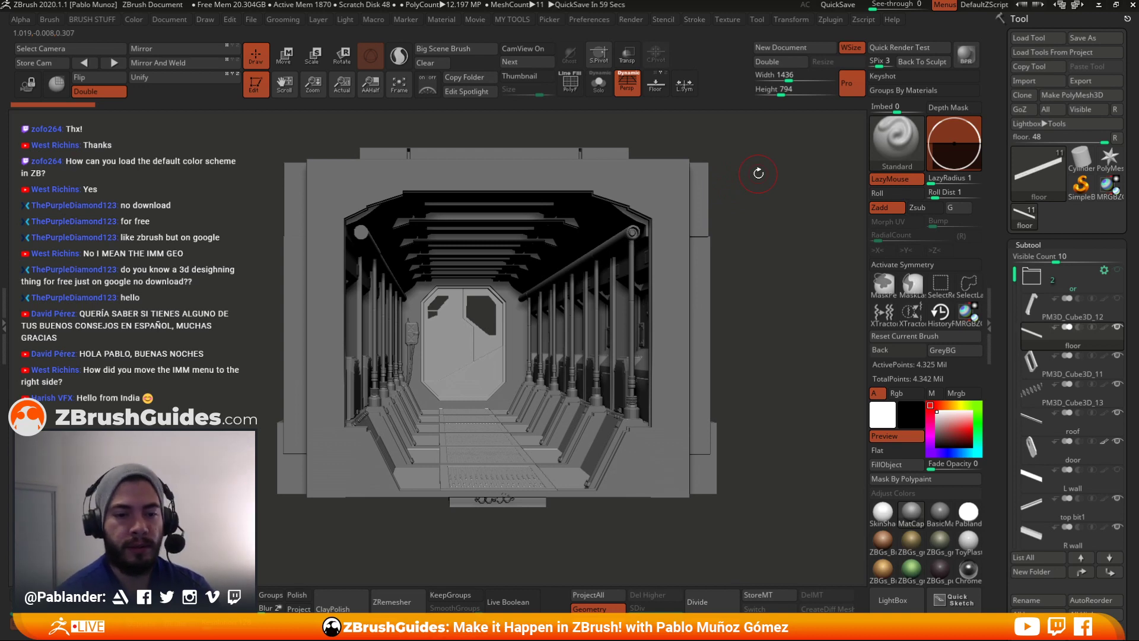
- Select the repeated frame subtool and solo it to view the row of frames at an angle
left_click_drag(765, 184, 737, 197, "alt")
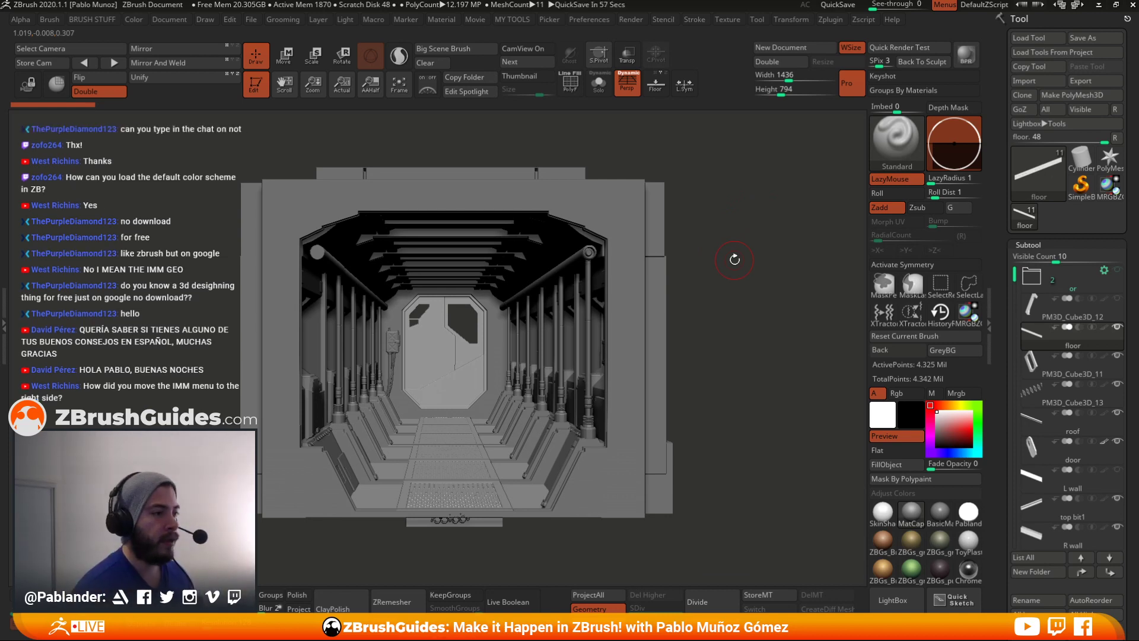
left_click_drag(752, 214, 762, 216)
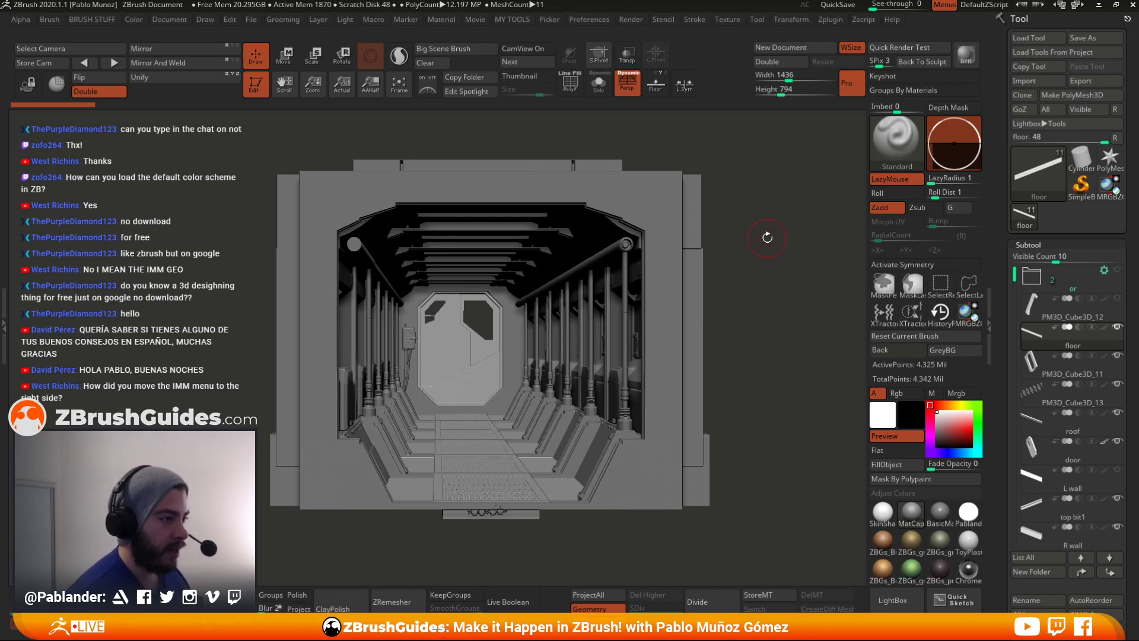
left_click_drag(768, 237, 740, 238, "alt")
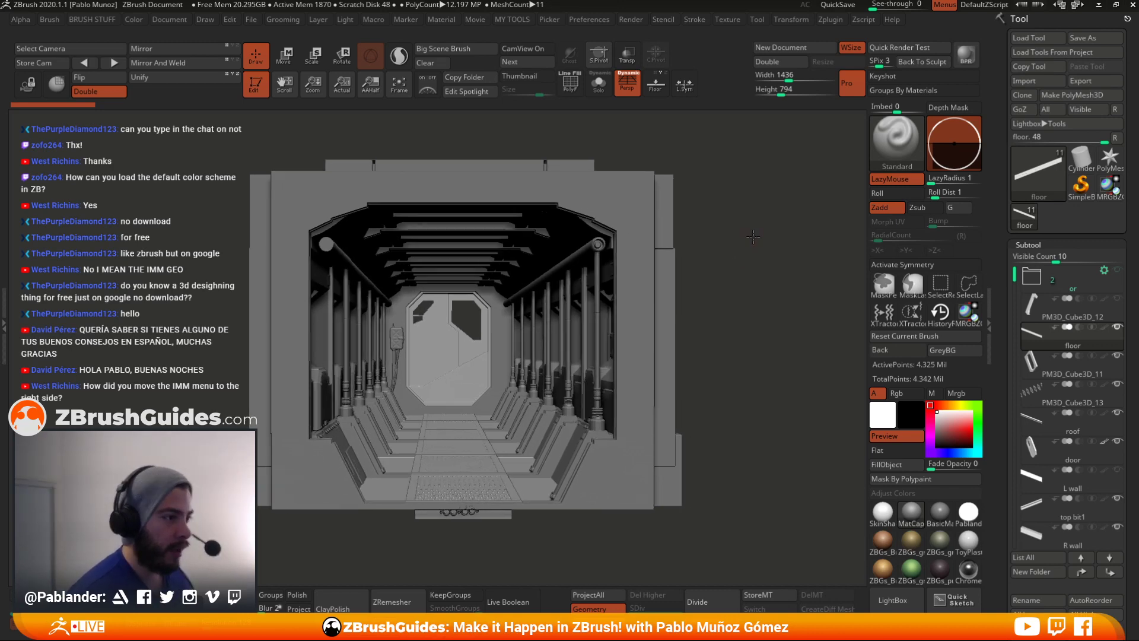
left_click(1060, 389)
key("alt+s")
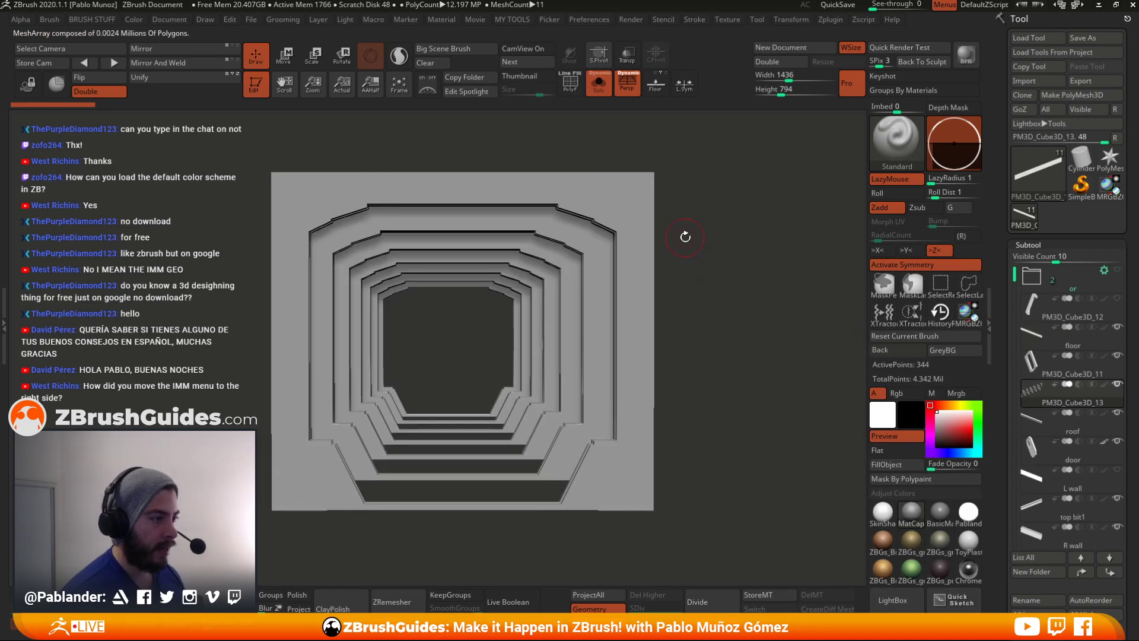
left_click_drag(686, 237, 704, 250)
left_click_drag(800, 314, 755, 259)
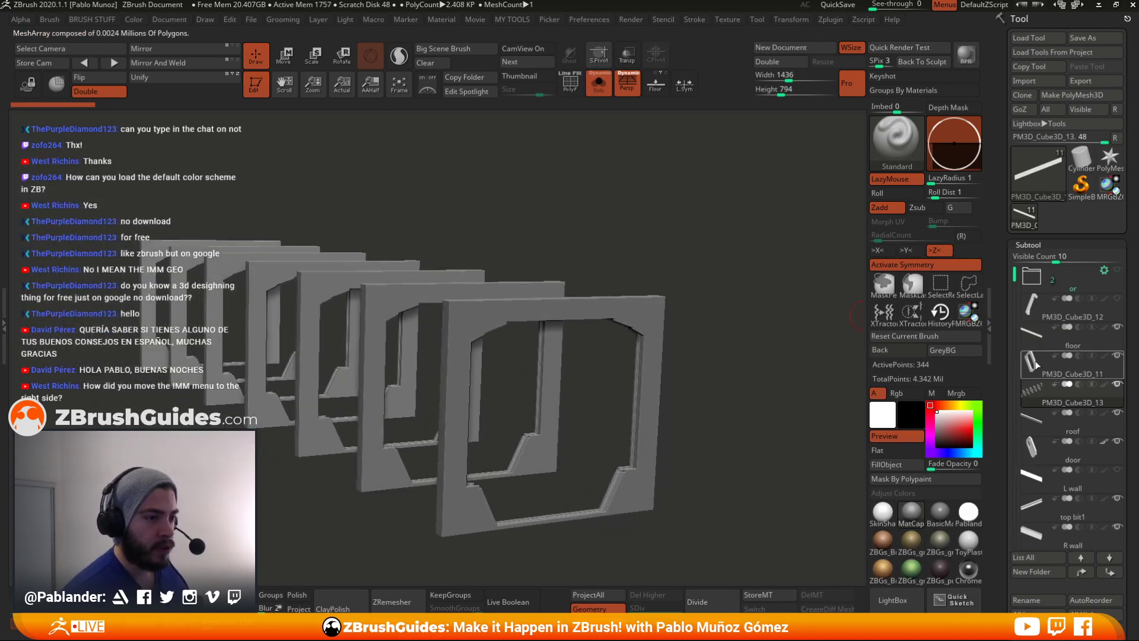
- Turn off Array Mesh on the frame subtool so only the single source frame is displayed
left_click_drag(1001, 365, 1002, 224)
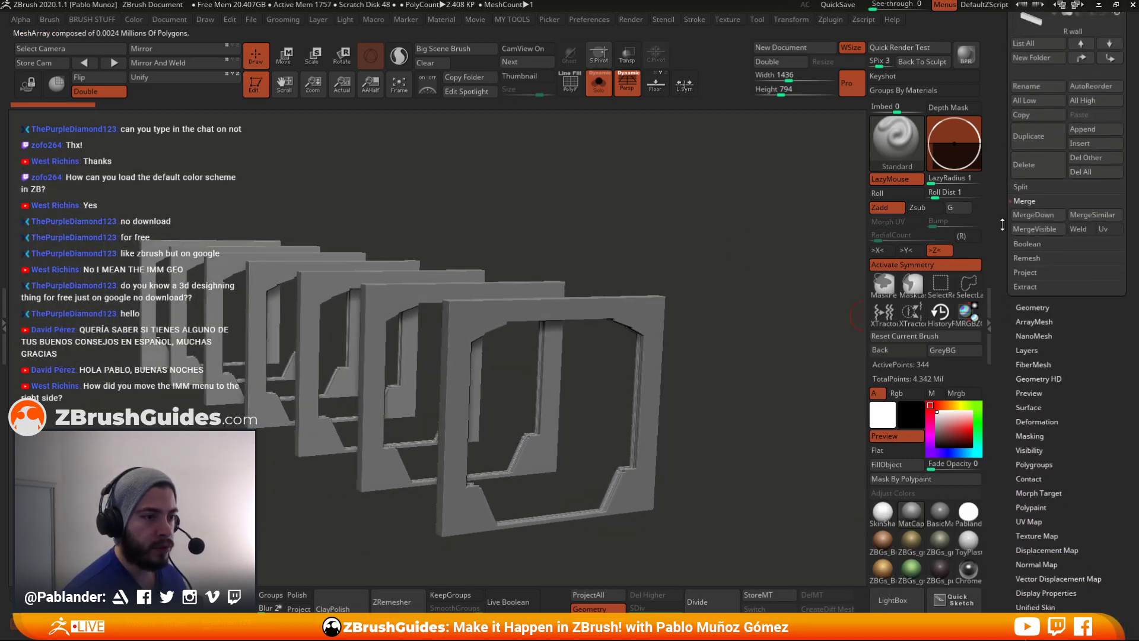
left_click(1032, 308)
mouse_move(1035, 285)
left_mouse_down()
mouse_move(1027, 123)
mouse_move(998, 161)
left_mouse_up()
left_click(1025, 92)
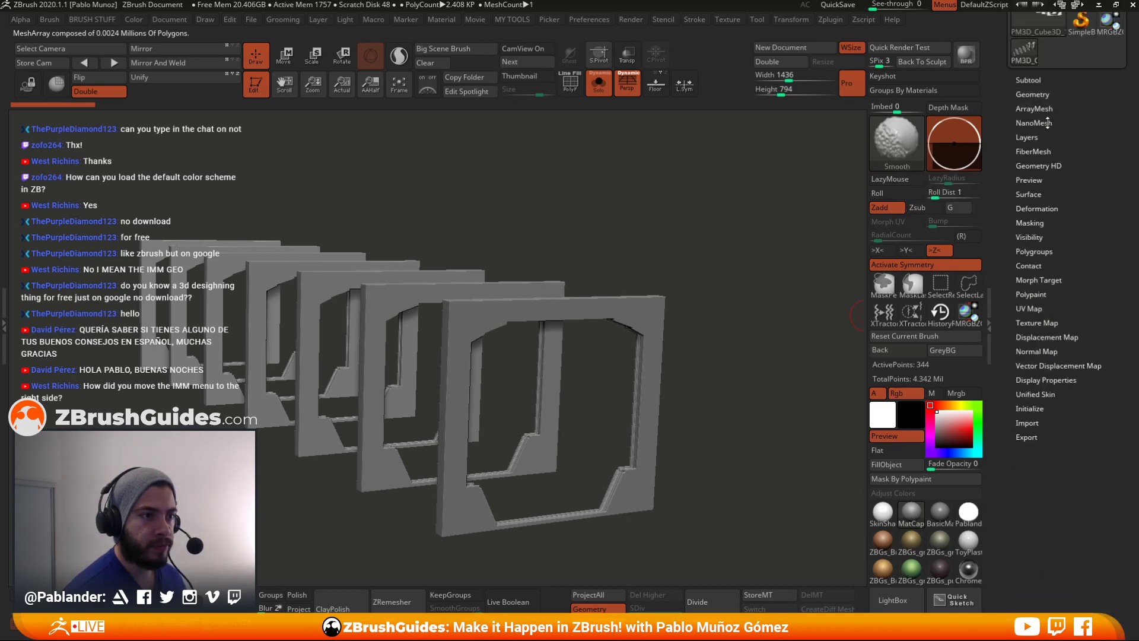
left_click(1047, 110)
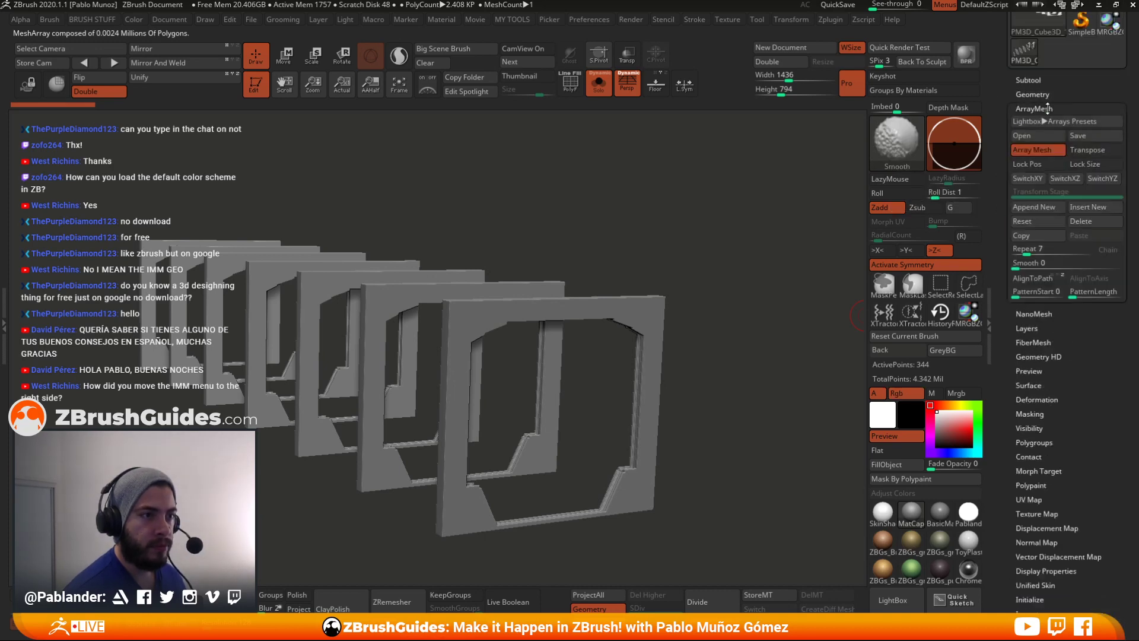
left_click(1027, 151)
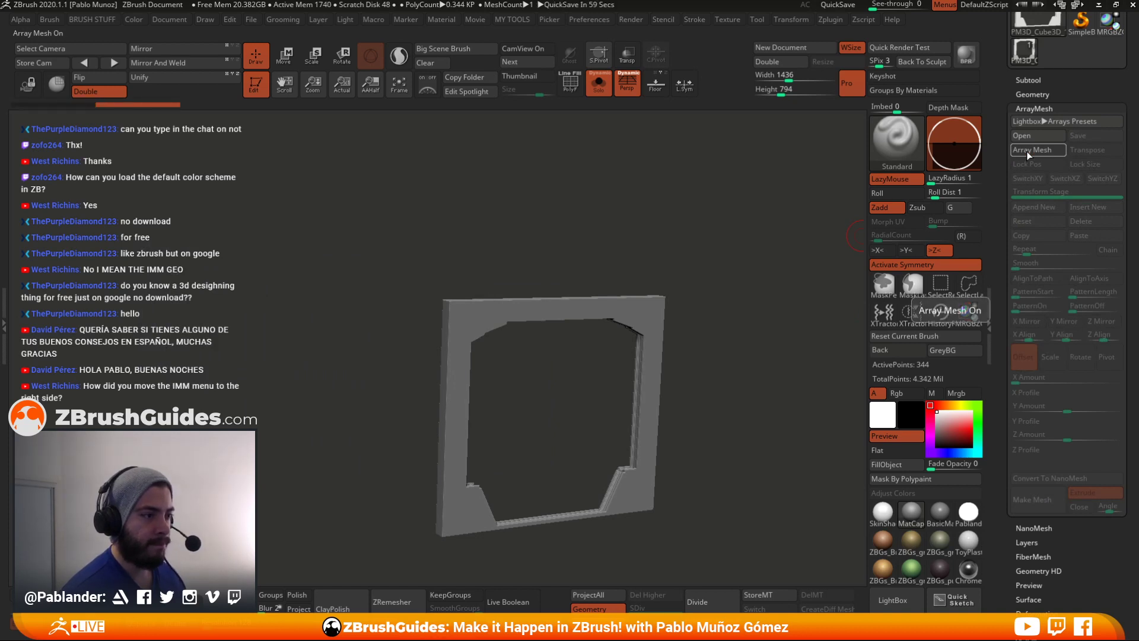
- Display the frame's polygroups and wireframe, apply the white SkinShade material, and frame the grooved corner on its inner edge
left_click_drag(667, 364, 631, 235)
key("shift+f")
left_click(883, 515)
left_click_drag(642, 439, 648, 543, "alt")
left_click_drag(533, 331, 565, 276)
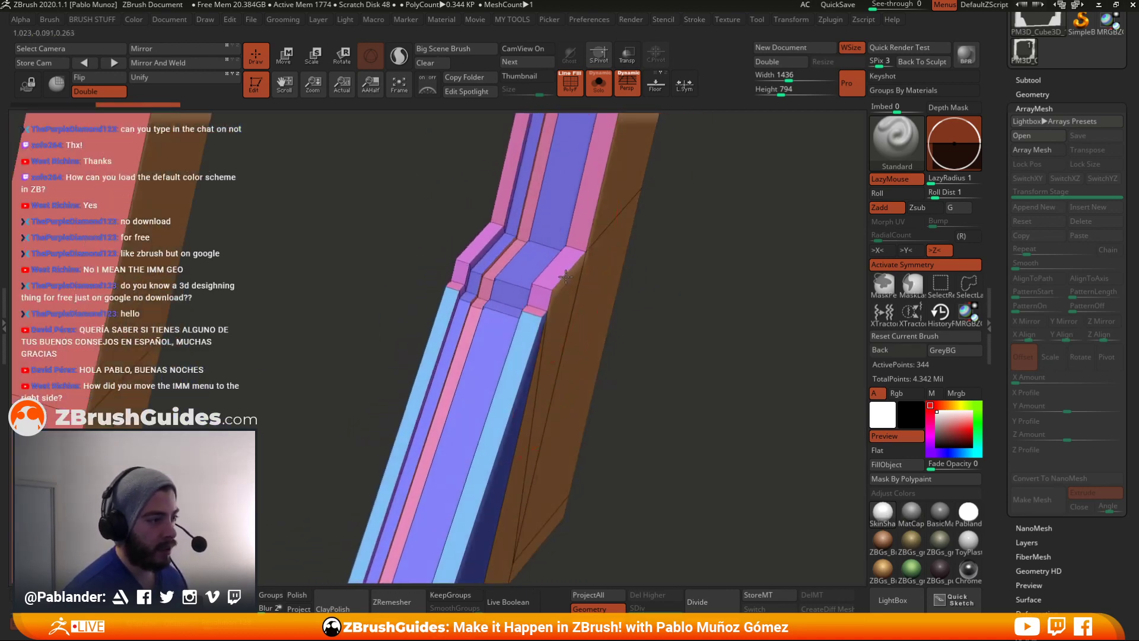
- Switch to the ZModeler brush and set its polygon action to QMesh with the Polygroup All target
key("space")
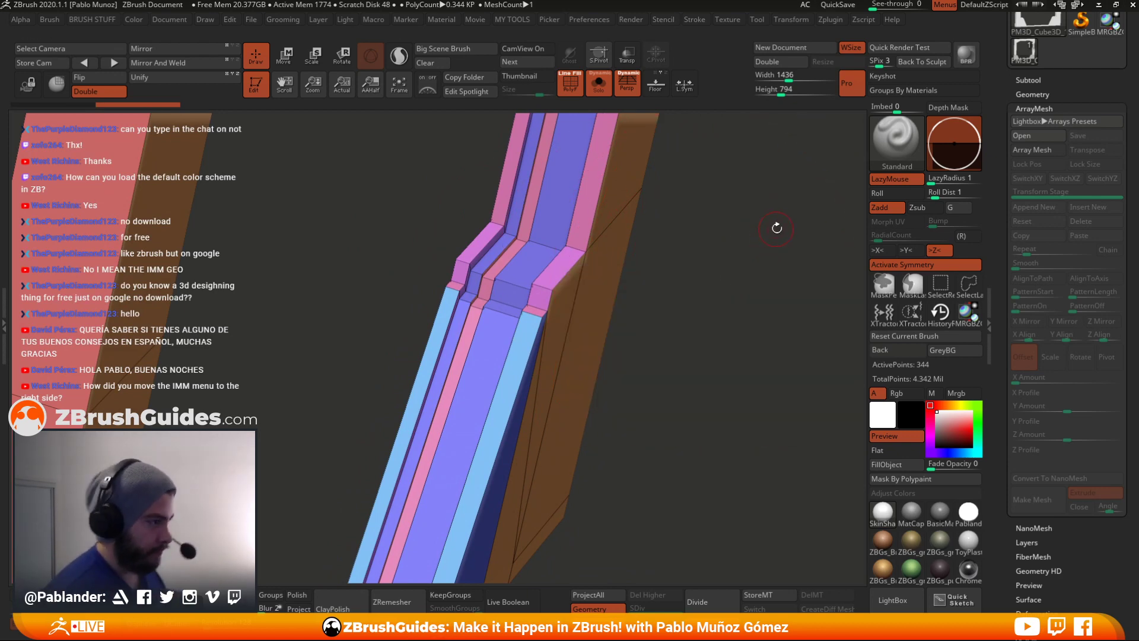
mouse_move(651, 232)
left_mouse_down()
mouse_move(663, 311)
mouse_move(771, 310)
mouse_move(740, 325)
mouse_move(645, 204)
mouse_move(546, 361)
left_mouse_up()
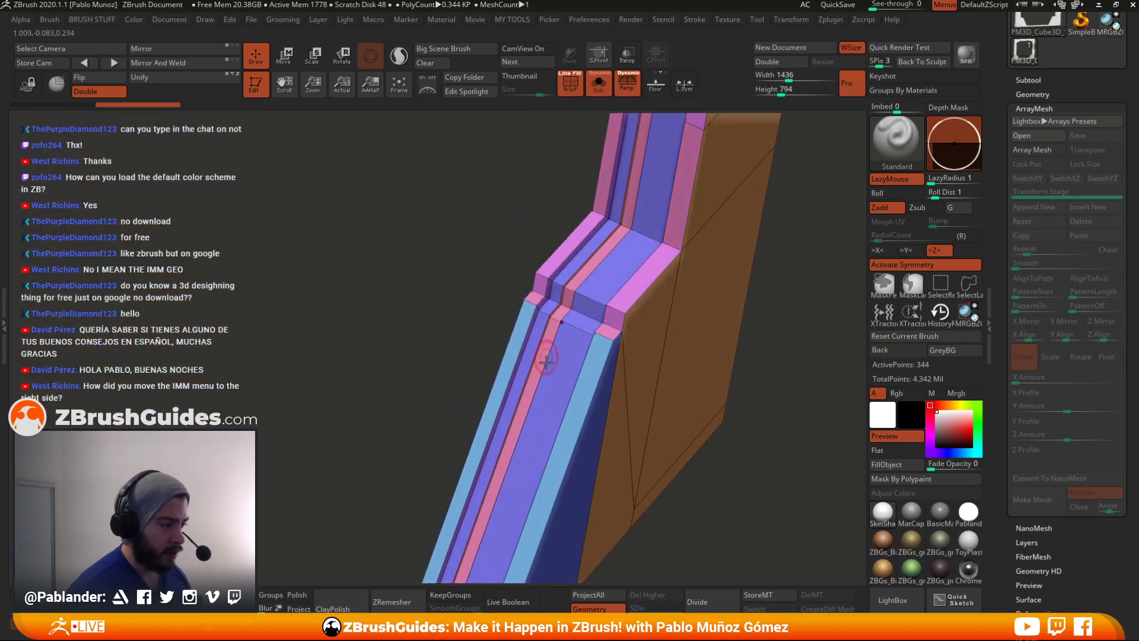
right_click_drag(536, 307, 543, 377, "ctrl")
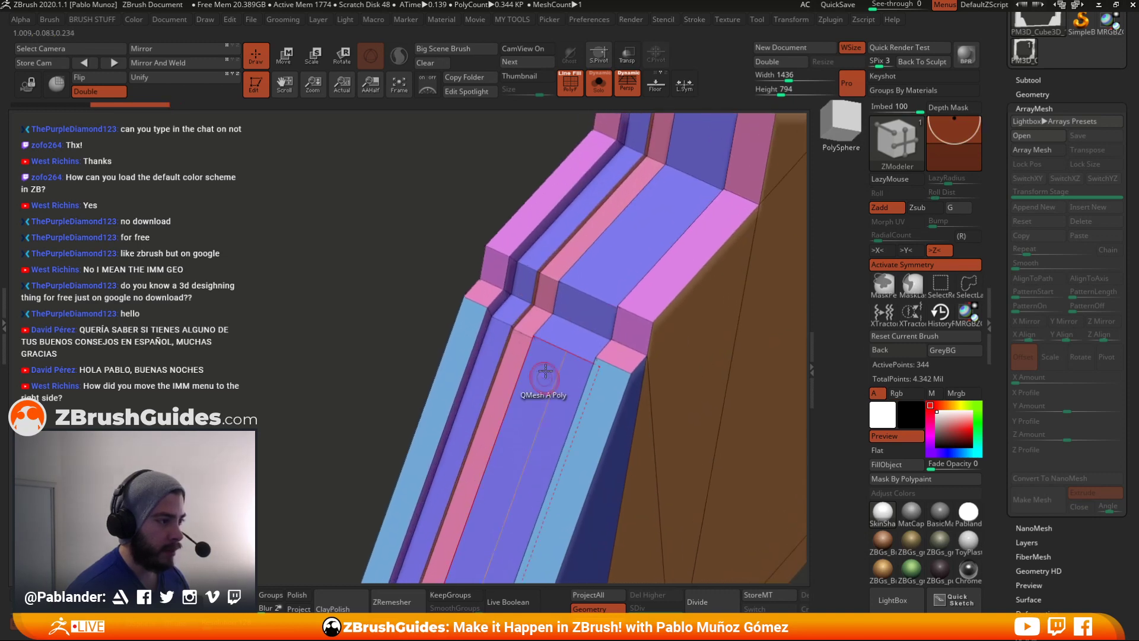
mouse_move(559, 272)
right_mouse_down("ctrl")
mouse_move(552, 373)
mouse_move(532, 310)
mouse_move(581, 341)
mouse_move(557, 330)
mouse_move(576, 280)
right_mouse_up("ctrl")
right_click_drag(557, 338, 579, 324)
key("space")
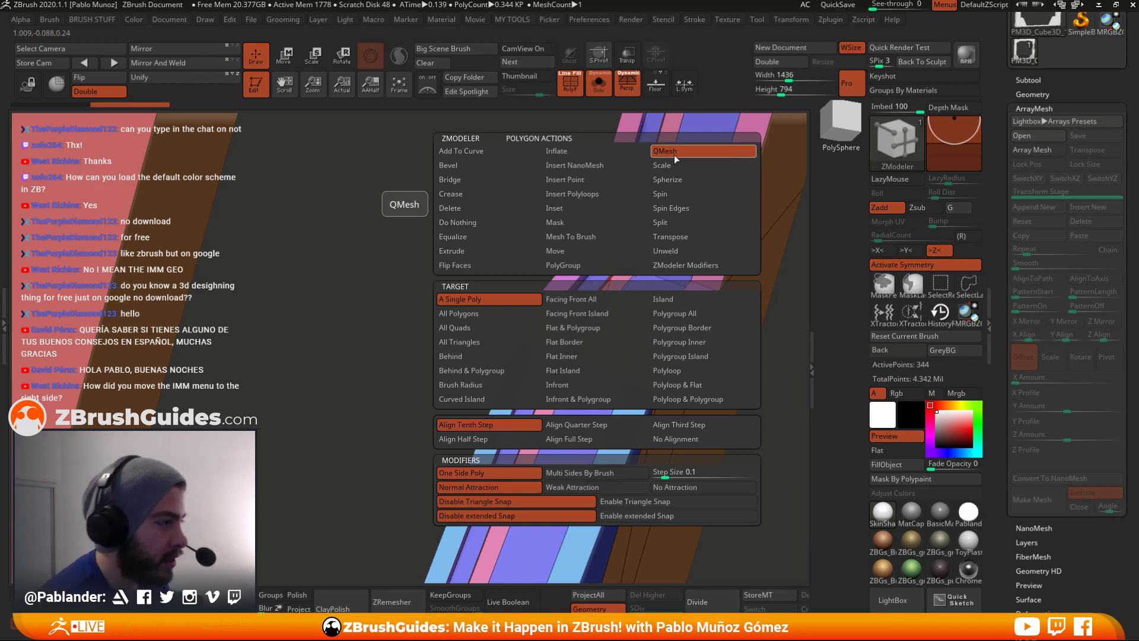
left_click(685, 314)
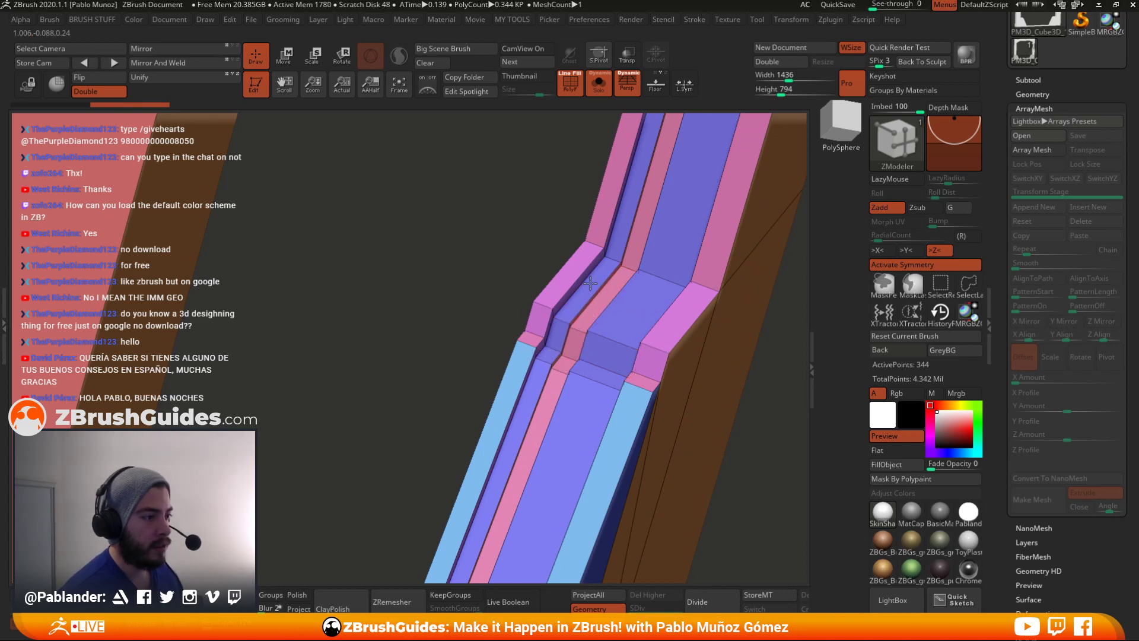
- Try to QMesh the pink strip polygroup inside the groove outward, and undo the extrusion
left_click(582, 340)
key("space")
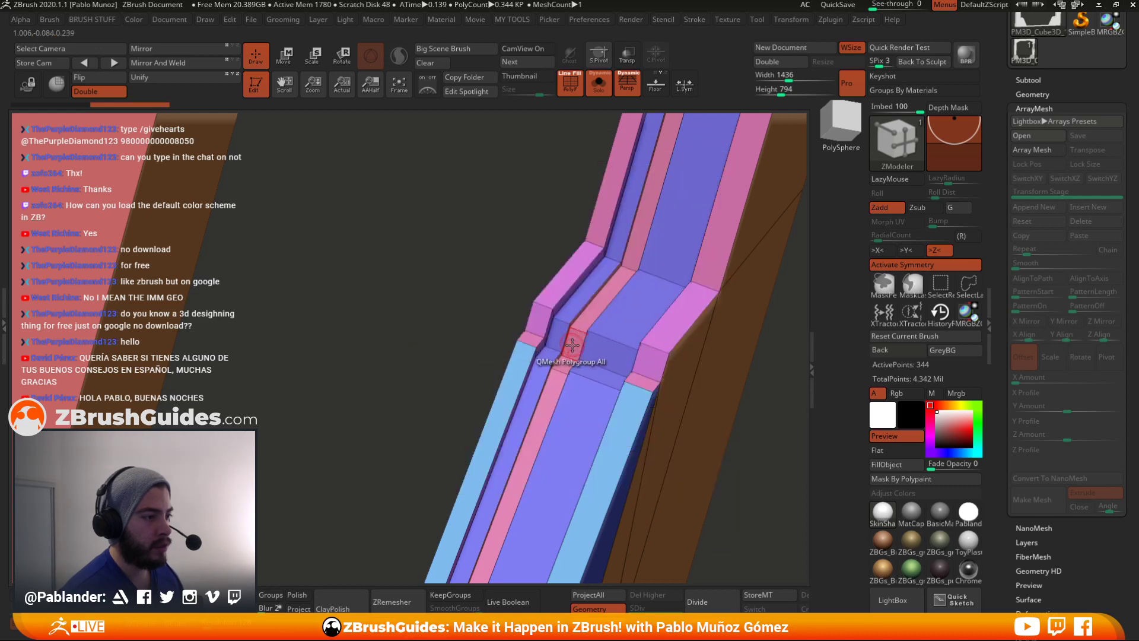
mouse_move(570, 346)
left_mouse_down()
mouse_move(540, 326)
mouse_move(571, 333)
left_mouse_up()
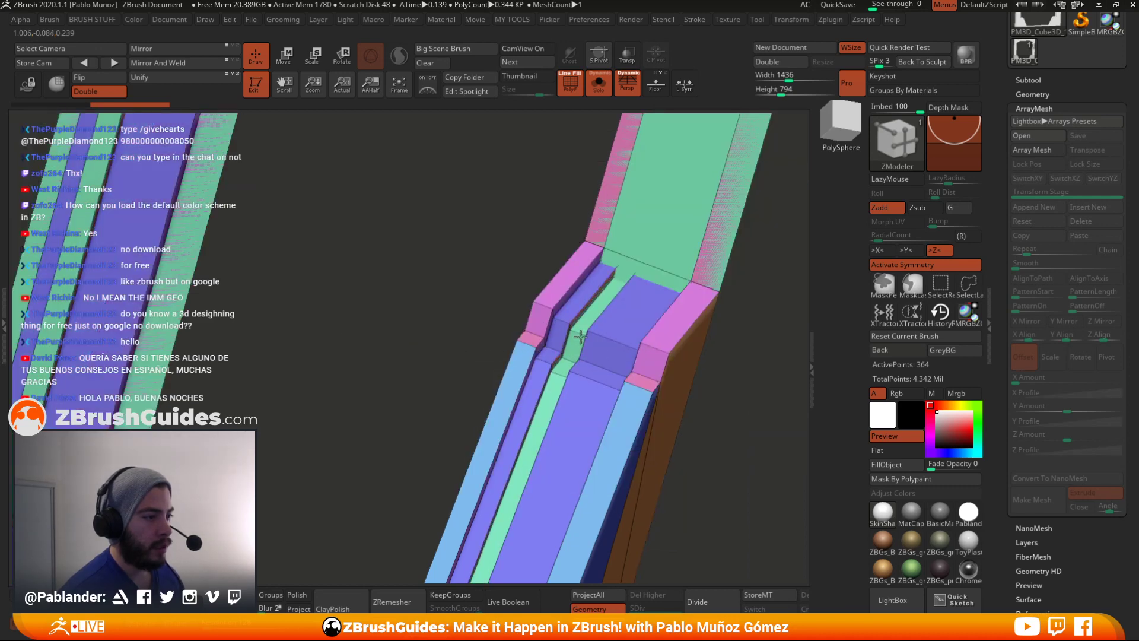
key("ctrl+z")
key("ctrl+z")
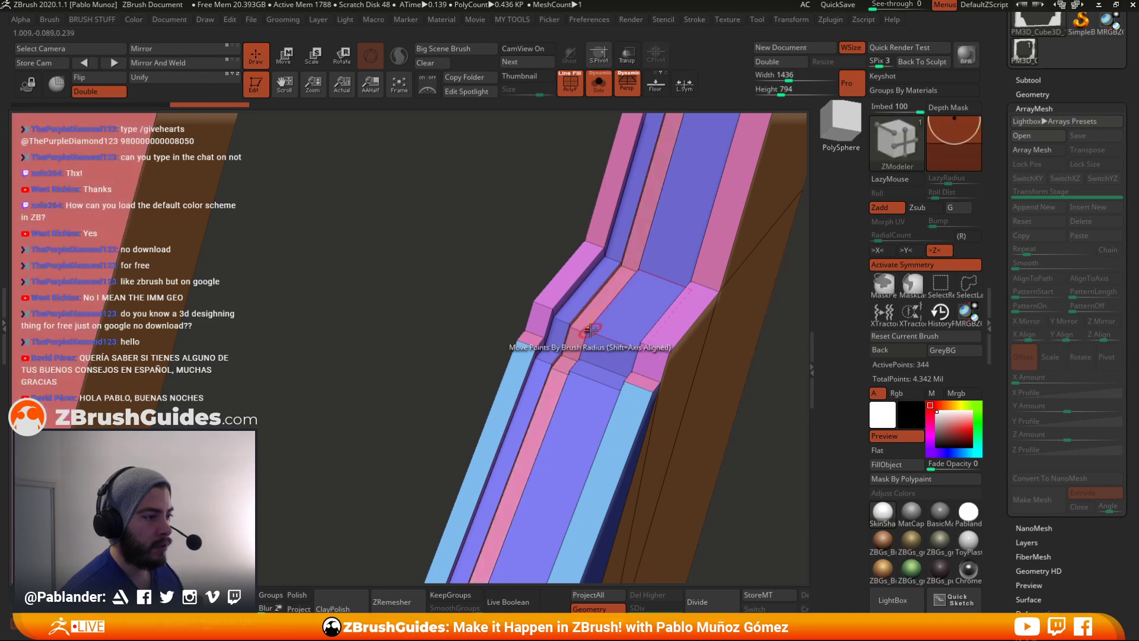
- Set the ZModeler edge action to PolyGroup and give the narrow strip loop along the groove a different polygroup
right_click_drag(590, 330, 554, 326)
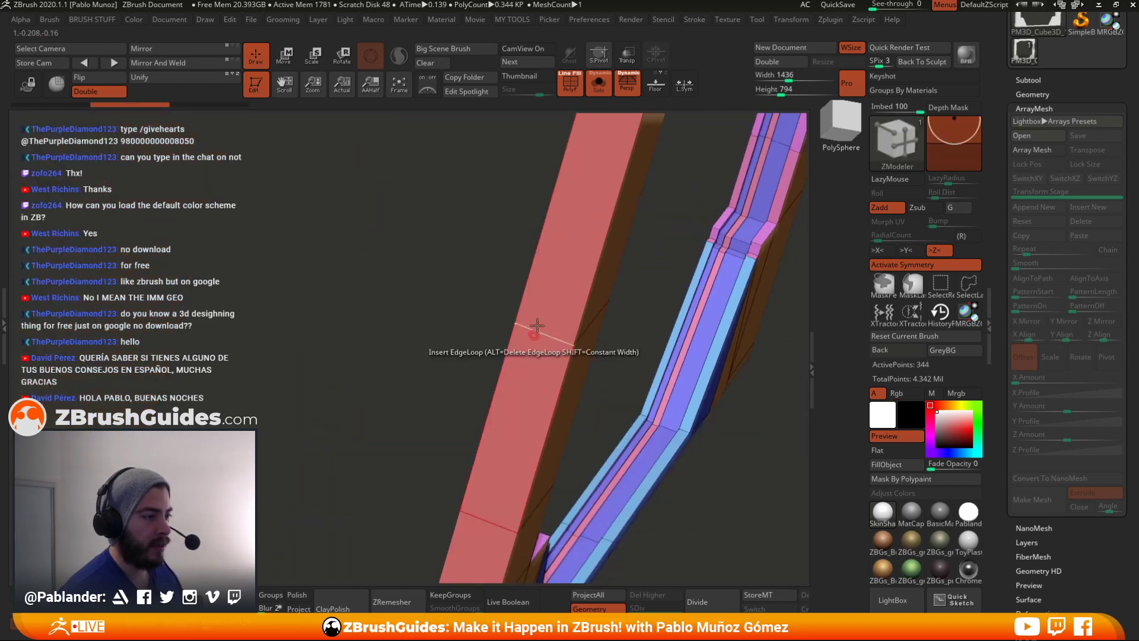
right_click_drag(631, 326, 682, 312)
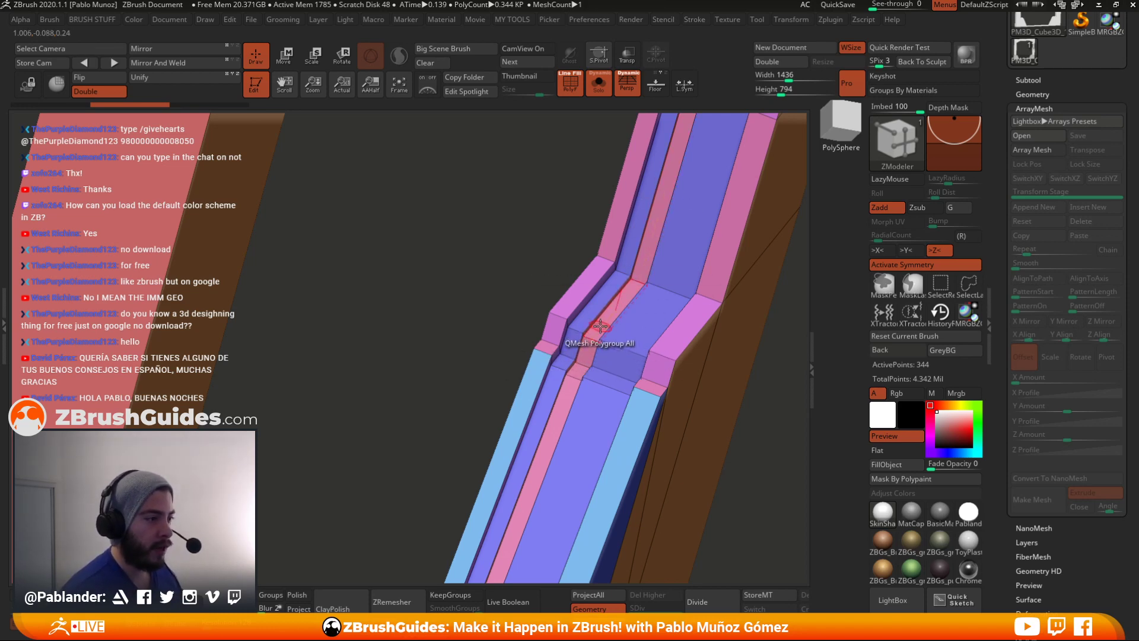
key("space")
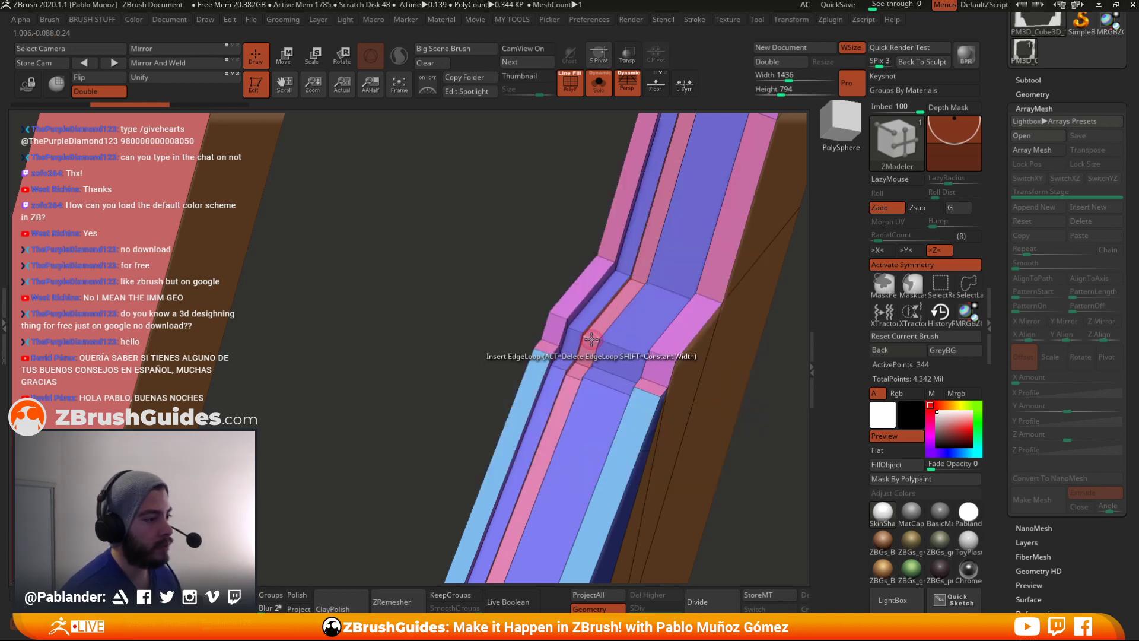
key("space")
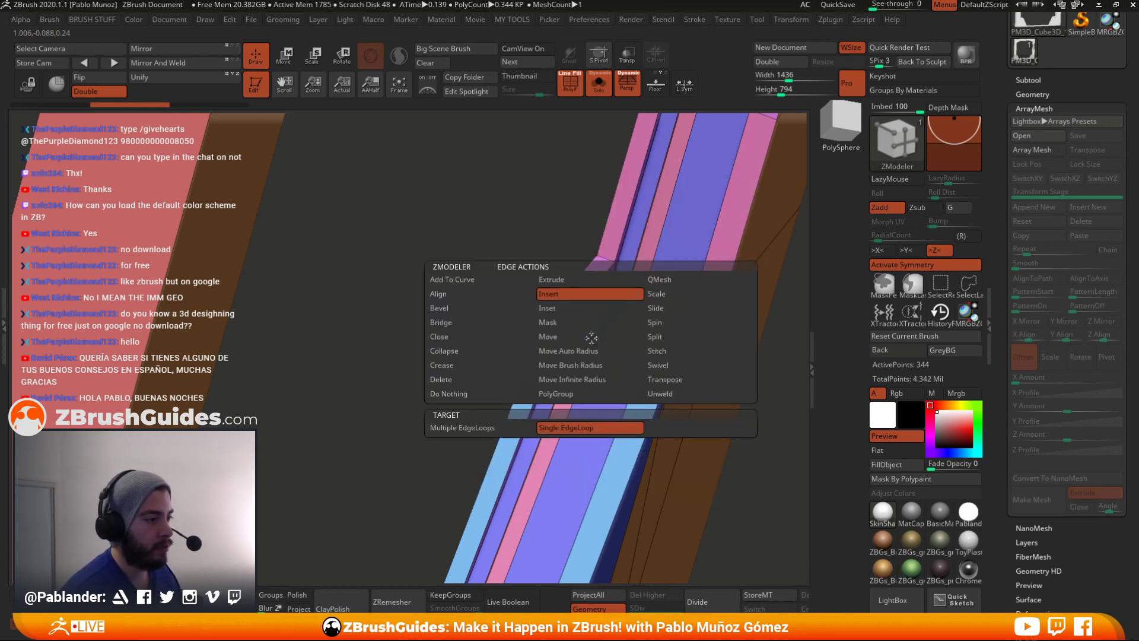
left_click(564, 394)
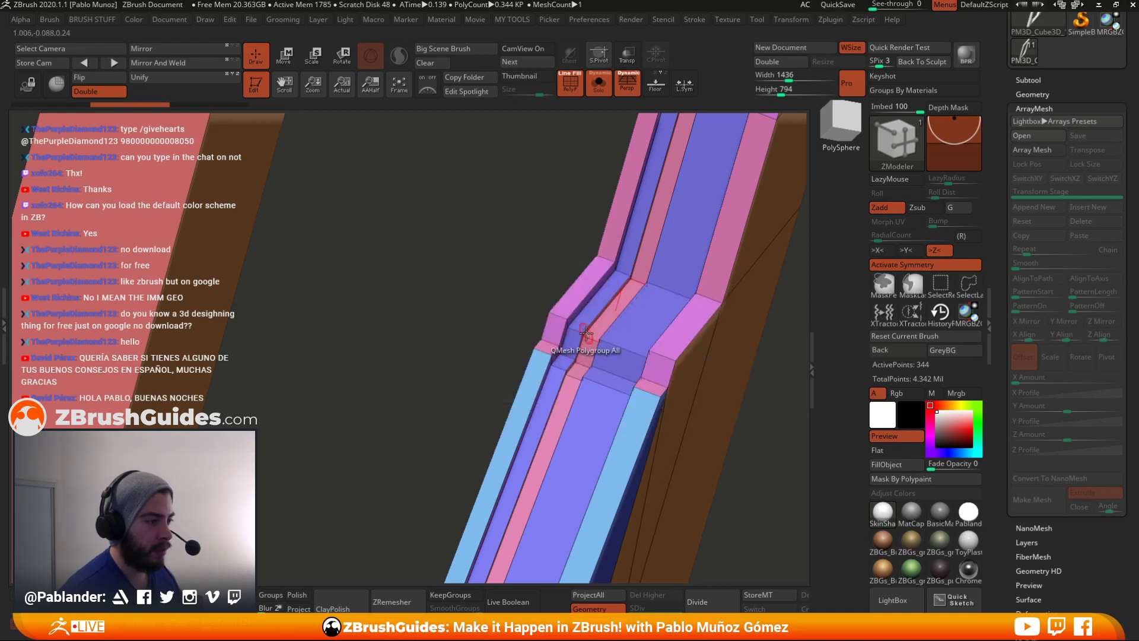
left_click(591, 340)
left_click(592, 341)
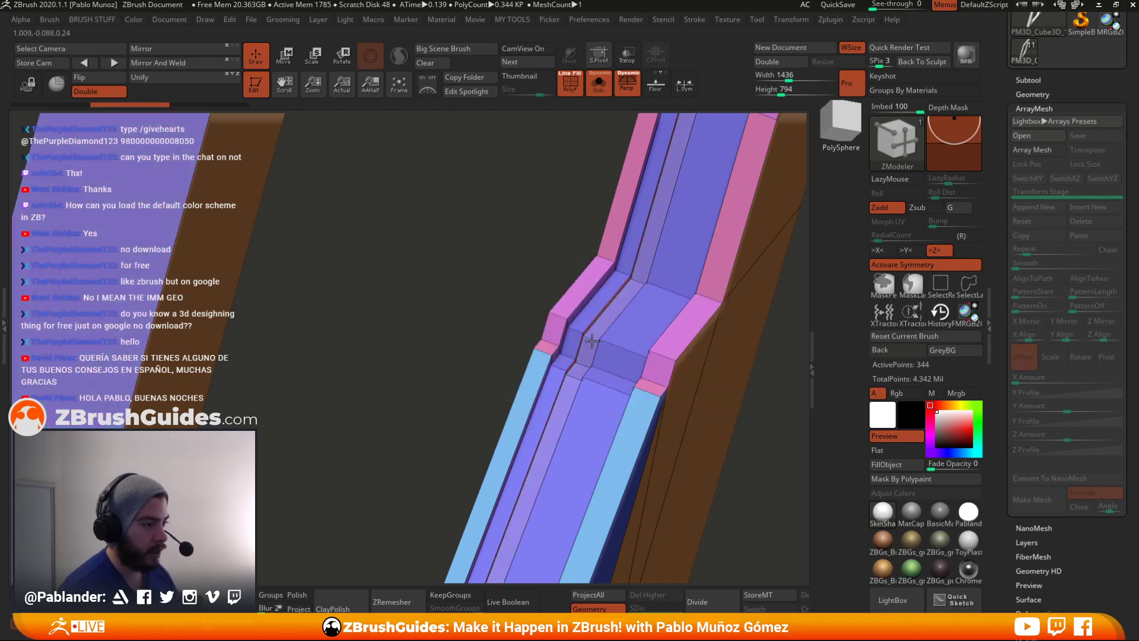
left_click(592, 340)
left_click(593, 339)
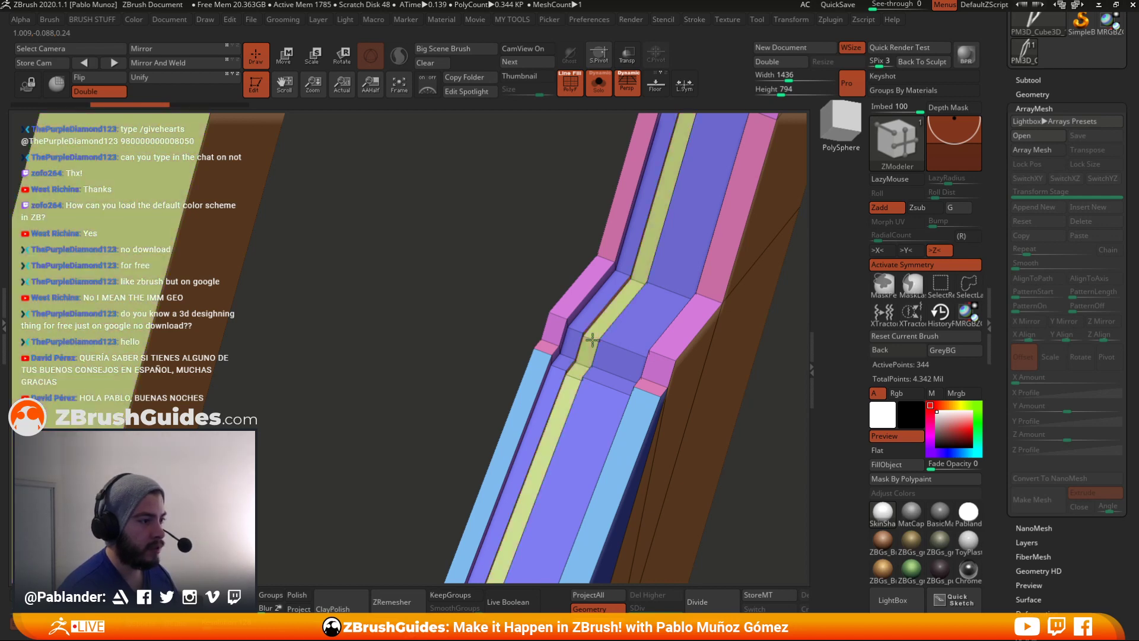
- Set the ZModeler polygon action to PolyGroup for a single poly, keeping the edge action's PolyGroup target at Polyloop
left_click_drag(471, 389, 663, 458)
left_click_drag(649, 364, 701, 497)
left_click_drag(453, 296, 407, 298)
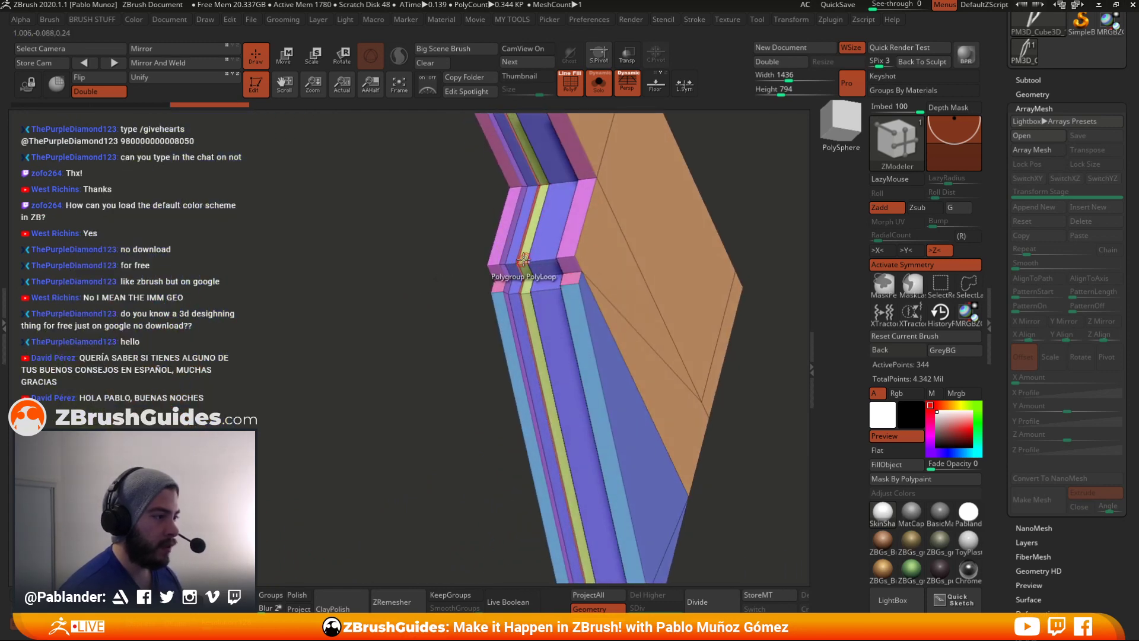
key("space")
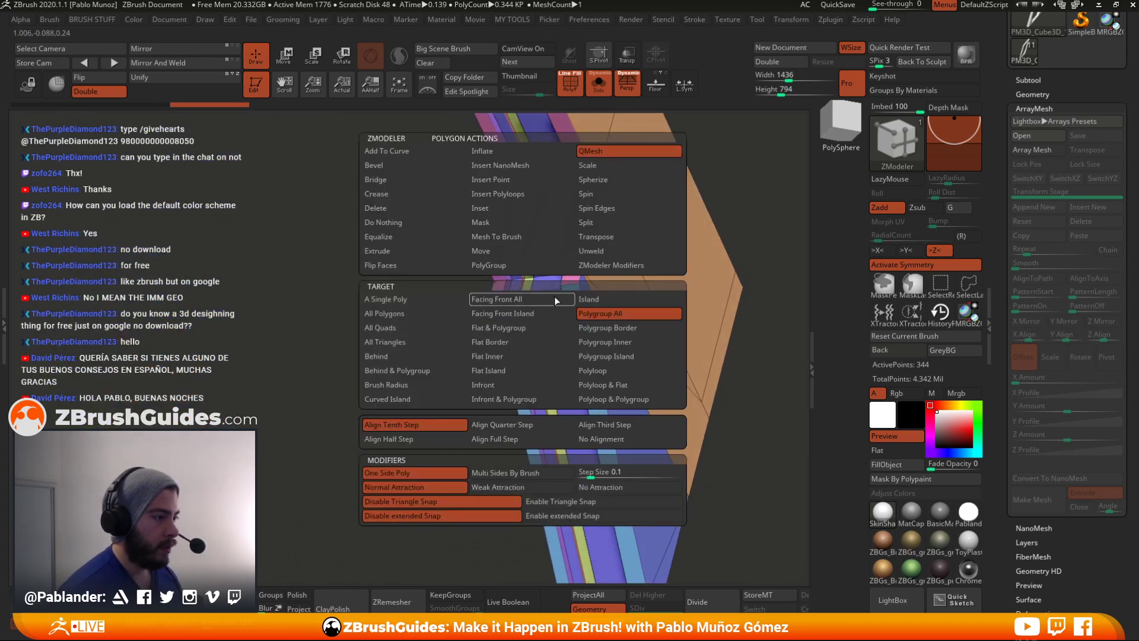
left_click(491, 265)
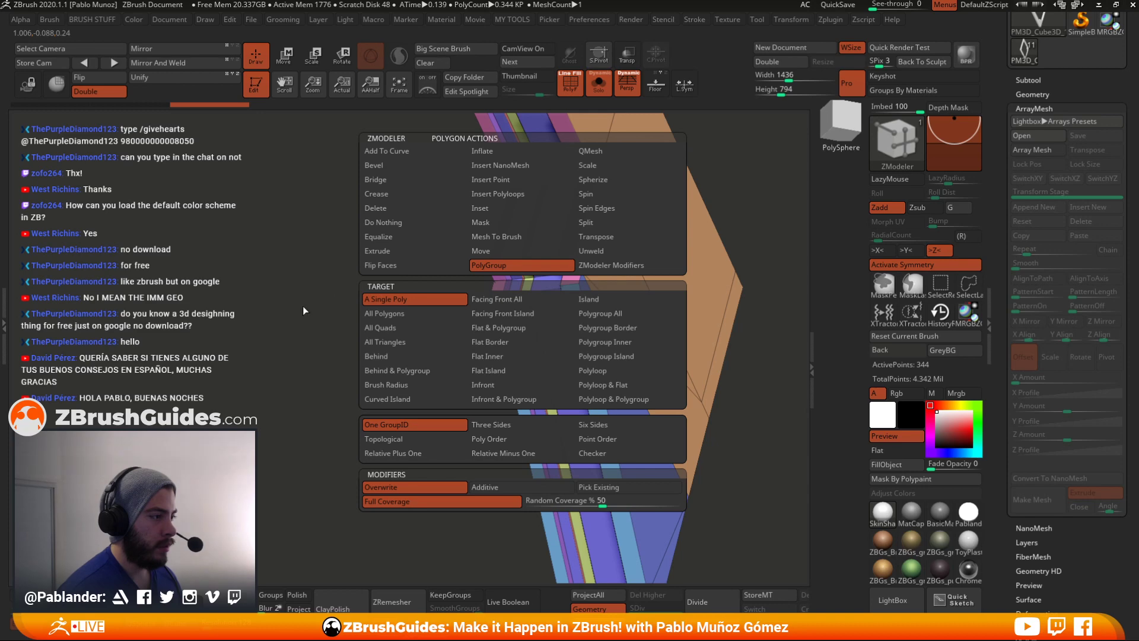
right_click_drag(515, 291, 523, 322, "ctrl")
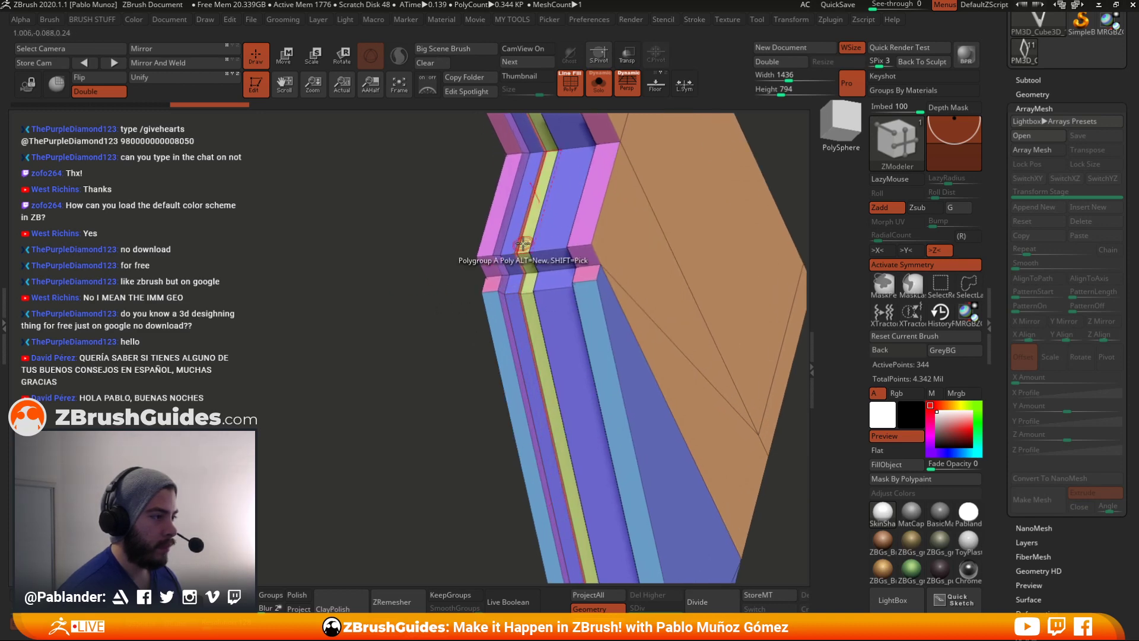
key("space")
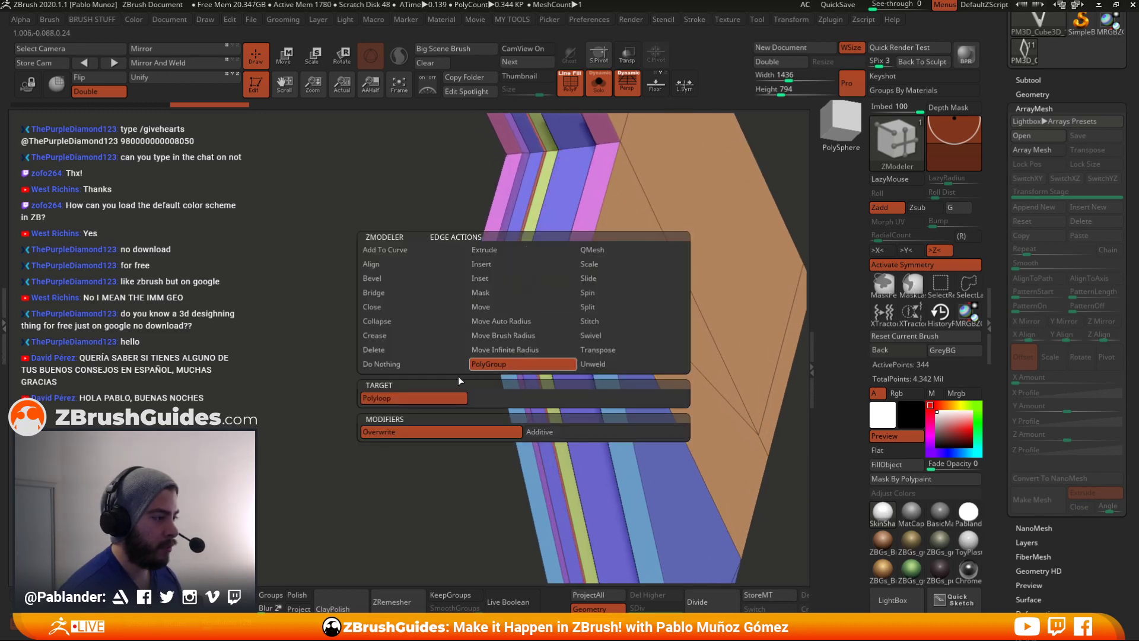
left_click(428, 397)
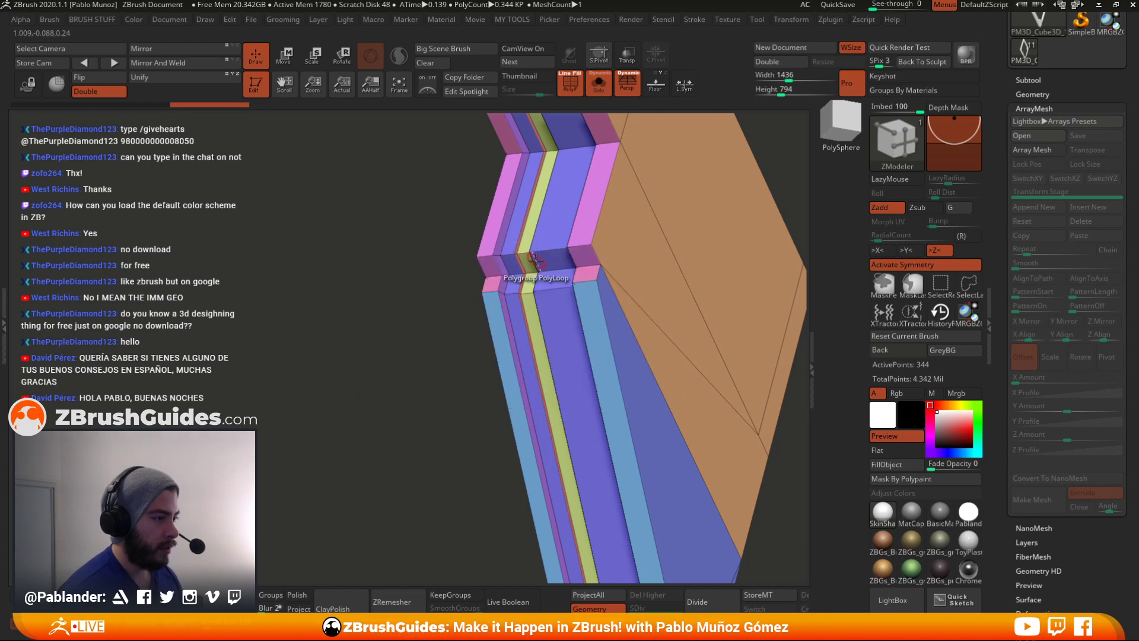
- Isolate the green polygroup on the frame's outer rim and view it from the front
left_click_drag(376, 399, 249, 202)
left_click_drag(667, 367, 629, 219)
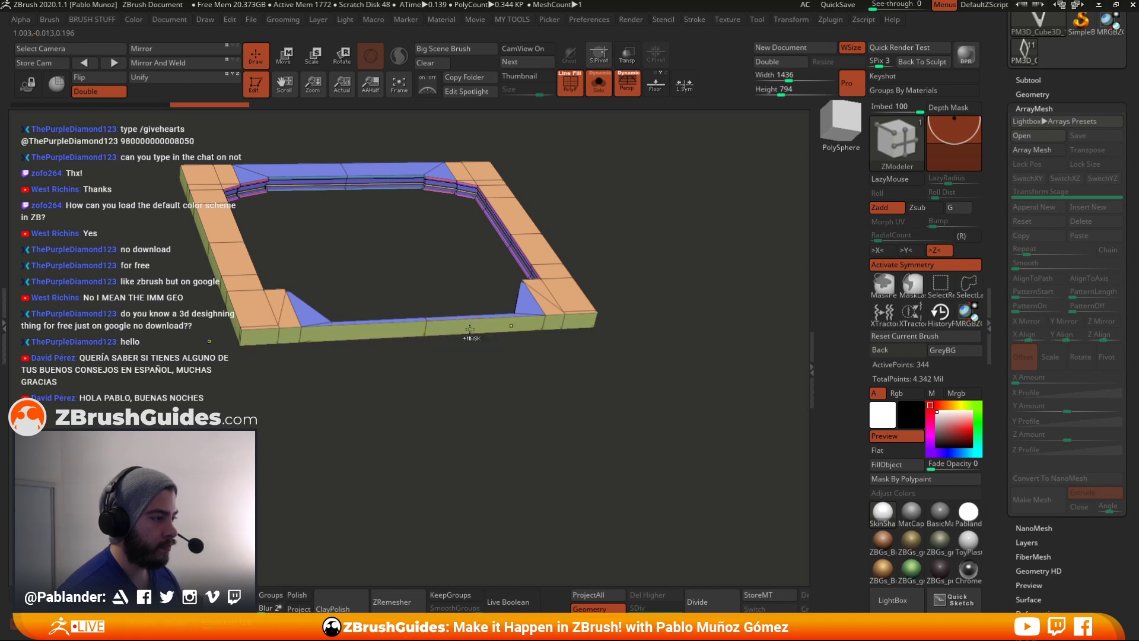
key("ctrl+shift")
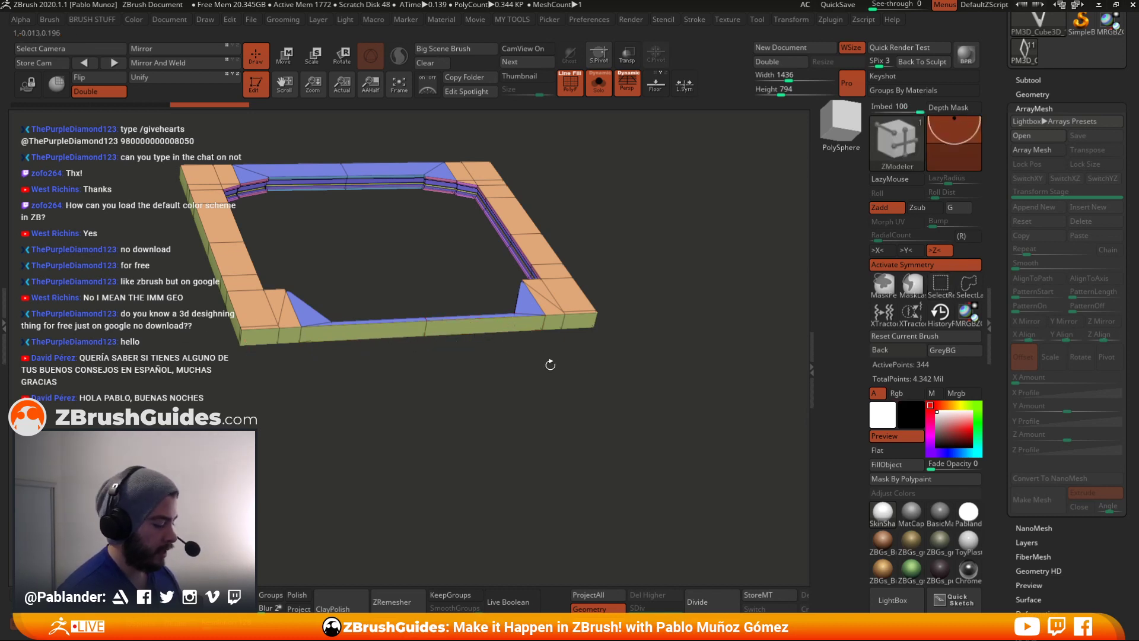
left_click_drag(550, 364, 641, 359)
key("ctrl+shift")
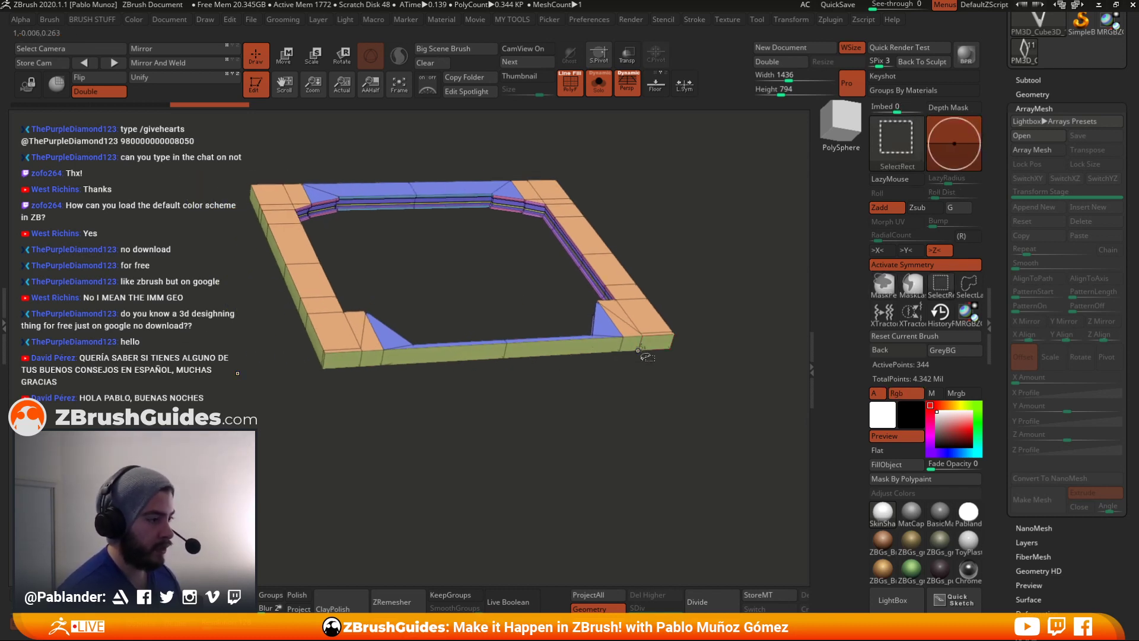
left_click(641, 354, "ctrl+shift")
mouse_move(654, 376)
left_mouse_down()
mouse_move(653, 422)
mouse_move(630, 310)
mouse_move(656, 457)
mouse_move(654, 441)
mouse_move(604, 459)
left_mouse_up()
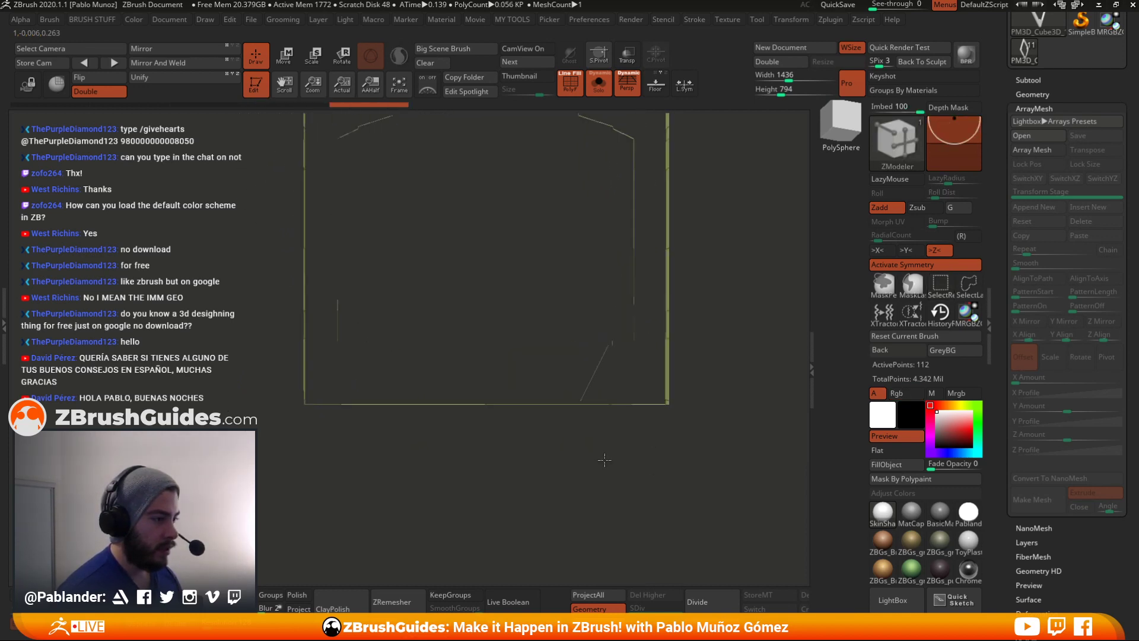
- Apply Auto Groups to the isolated outer rim and groove strip, and unhide the rest of the frame
left_click_drag(746, 273, 722, 299)
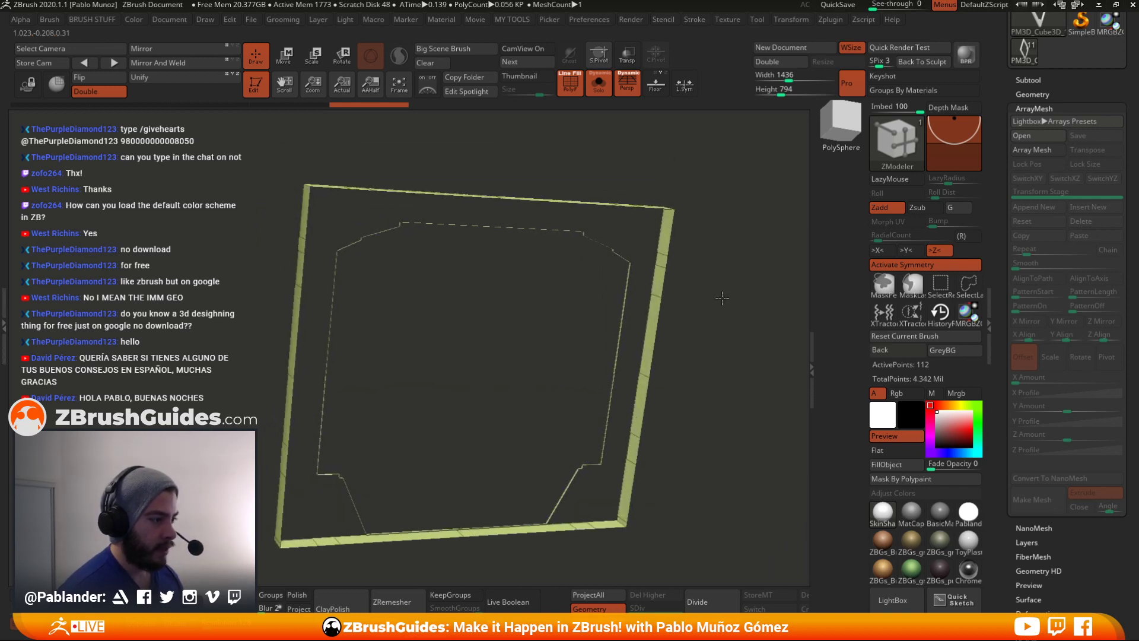
key("space")
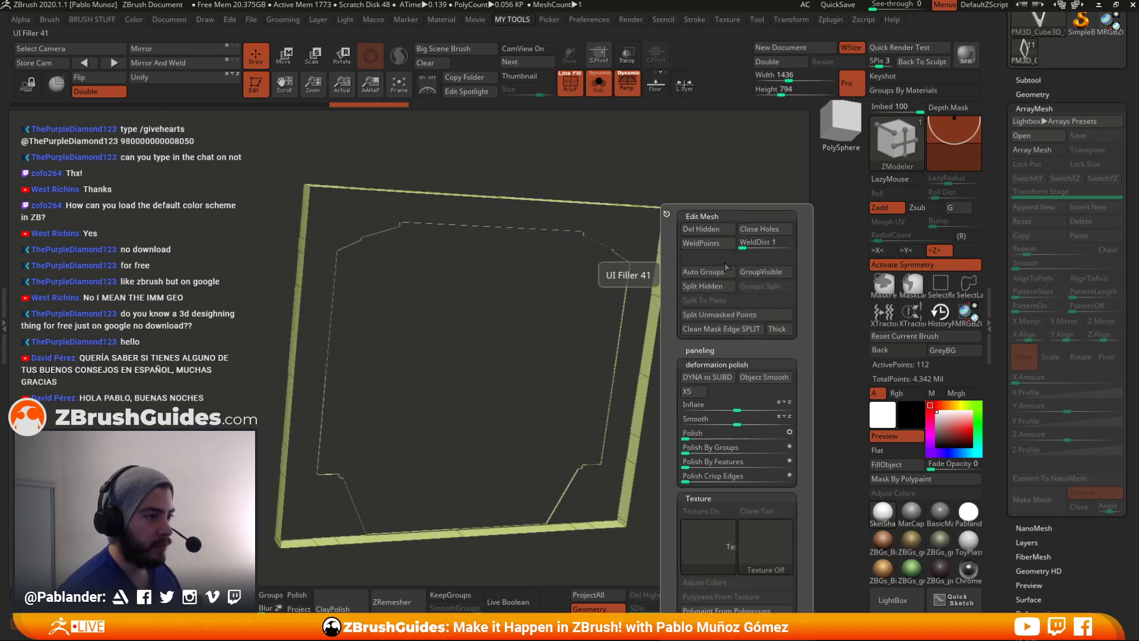
left_click(718, 276)
left_click(722, 311, "ctrl+shift")
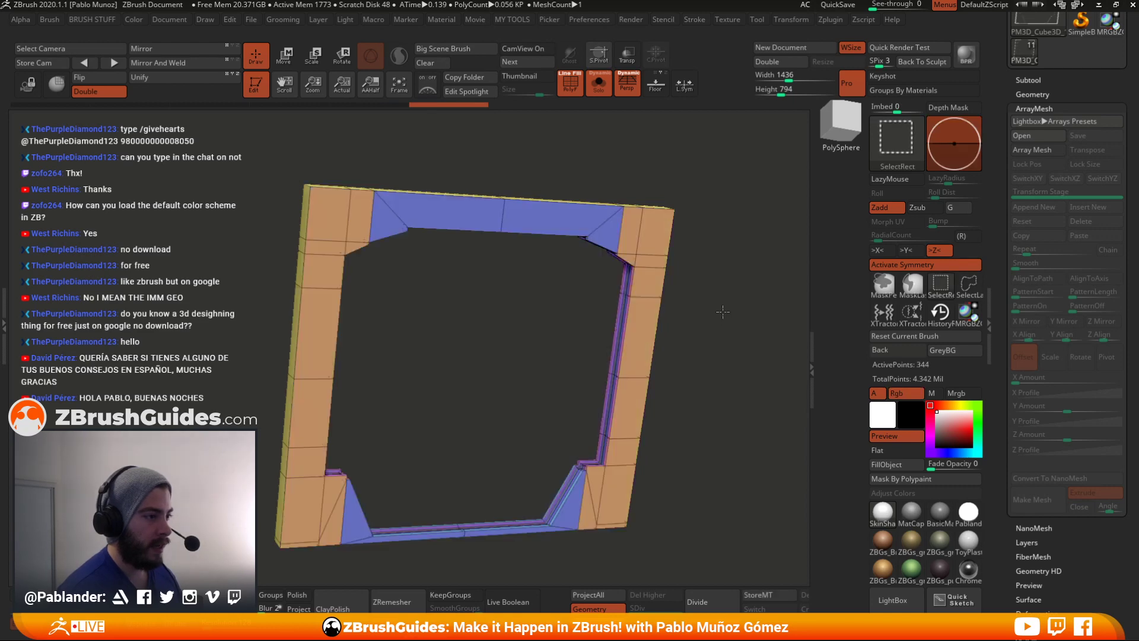
- Set the ZModeler polygon action to QMesh with the Polygroup All target at the frame's inner groove
left_click_drag(709, 355, 737, 297)
left_click_drag(716, 448, 678, 275, "alt")
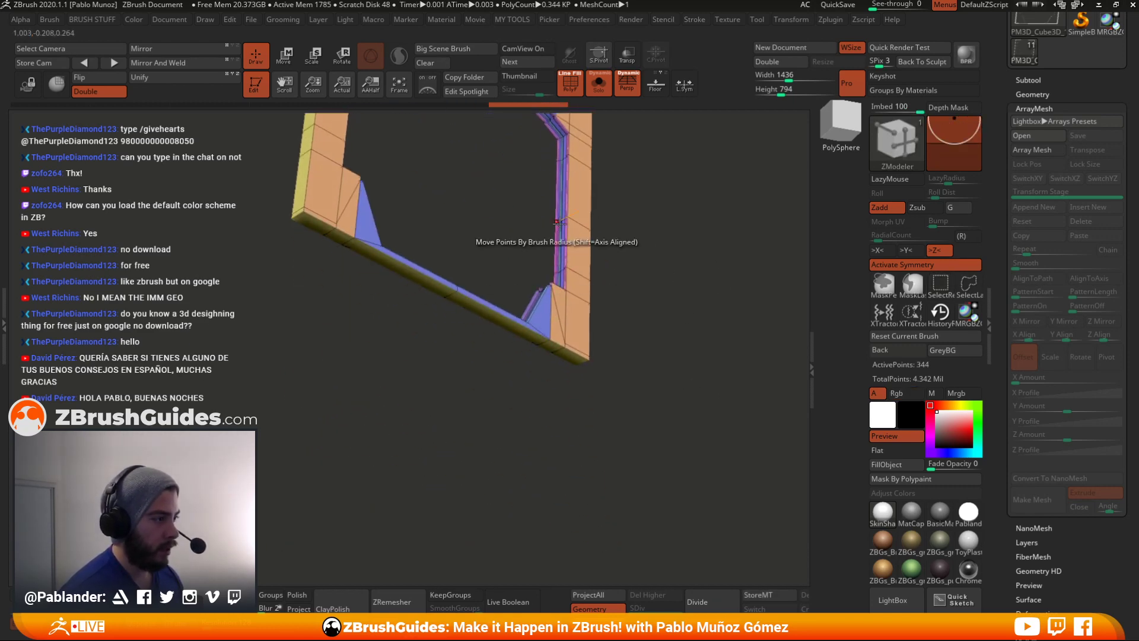
left_click_drag(557, 284, 580, 380, "alt")
left_click_drag(691, 291, 719, 474)
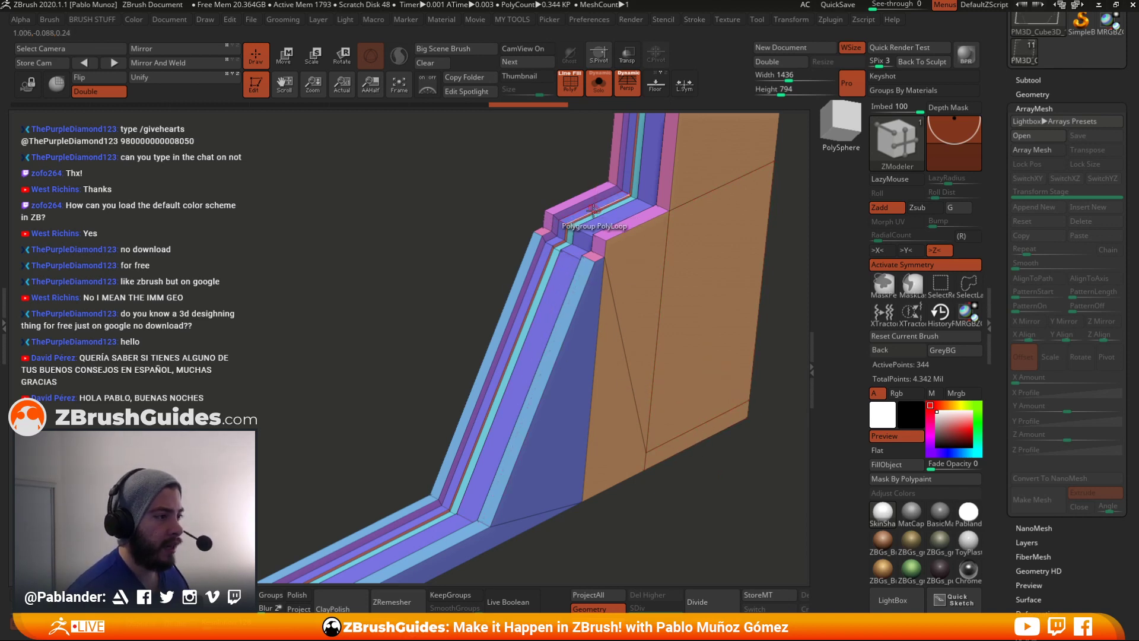
left_click_drag(473, 247, 554, 244)
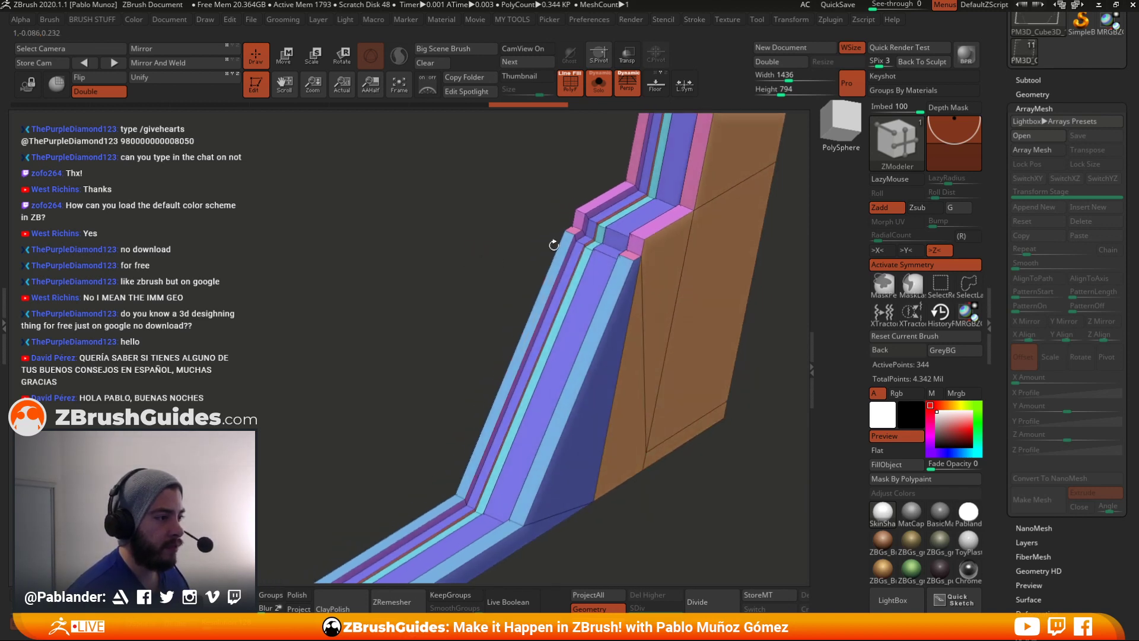
right_click(584, 257)
left_click(674, 313)
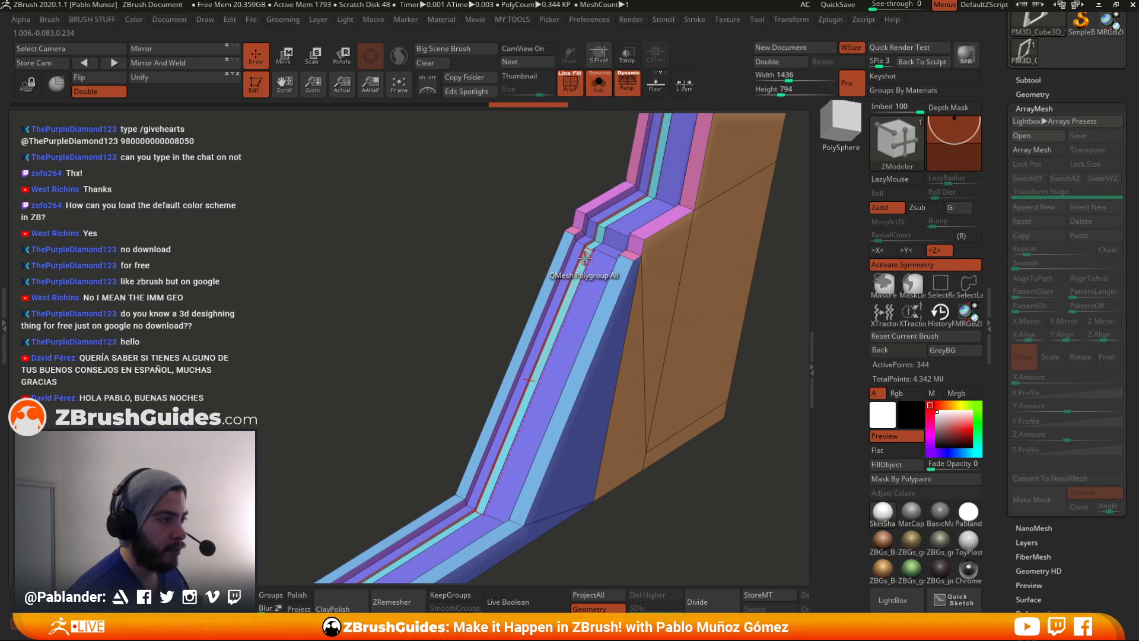
- Try to QMesh the narrow strip polygroup inside the groove outward, and undo the extrusion
left_click(586, 258)
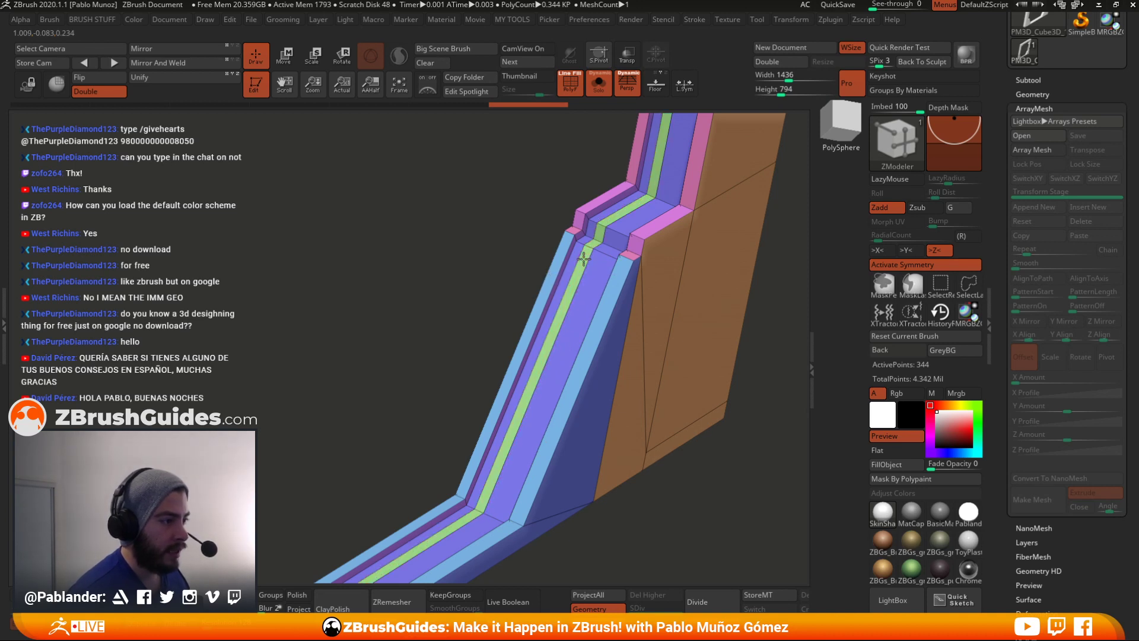
left_click_drag(582, 258, 547, 236)
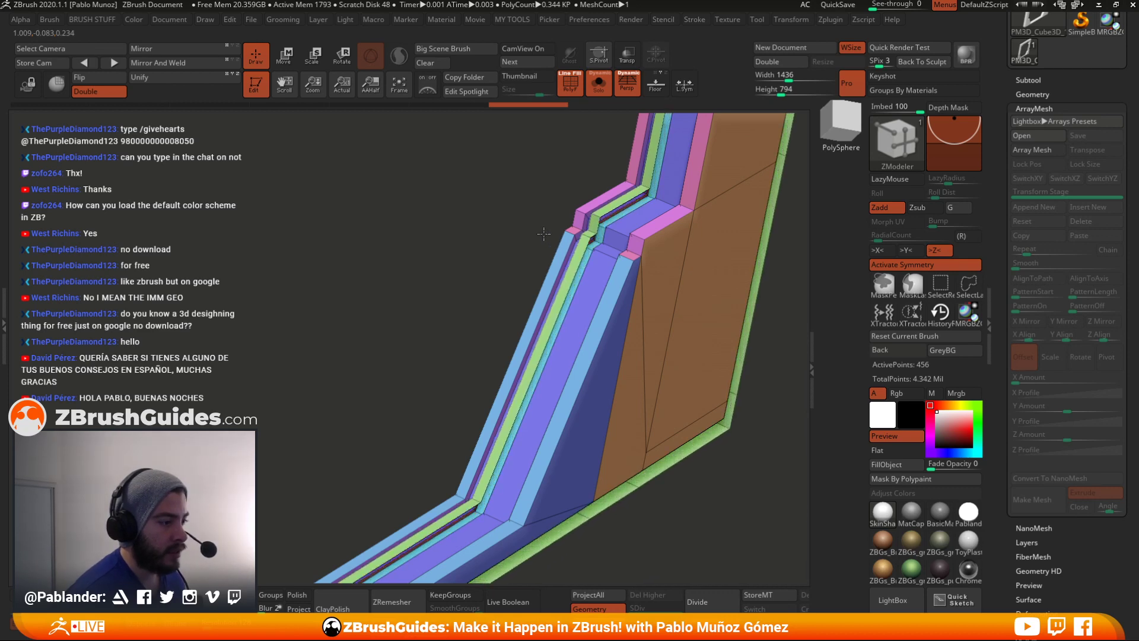
key("ctrl")
key("ctrl+z")
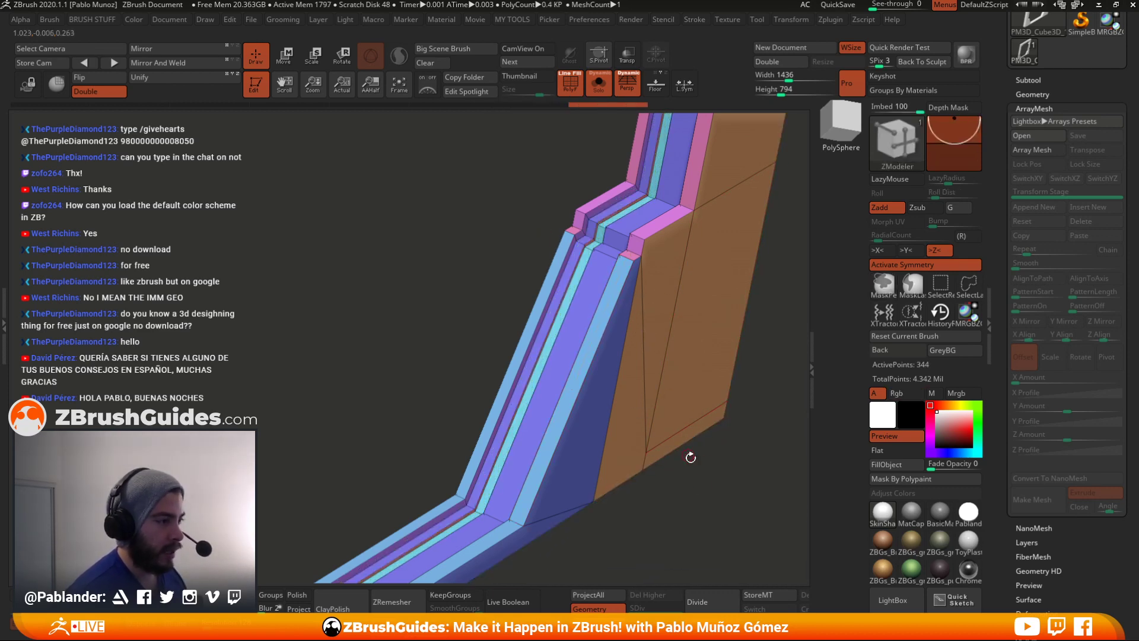
left_click_drag(712, 504, 680, 445)
right_click_drag(660, 398, 653, 335)
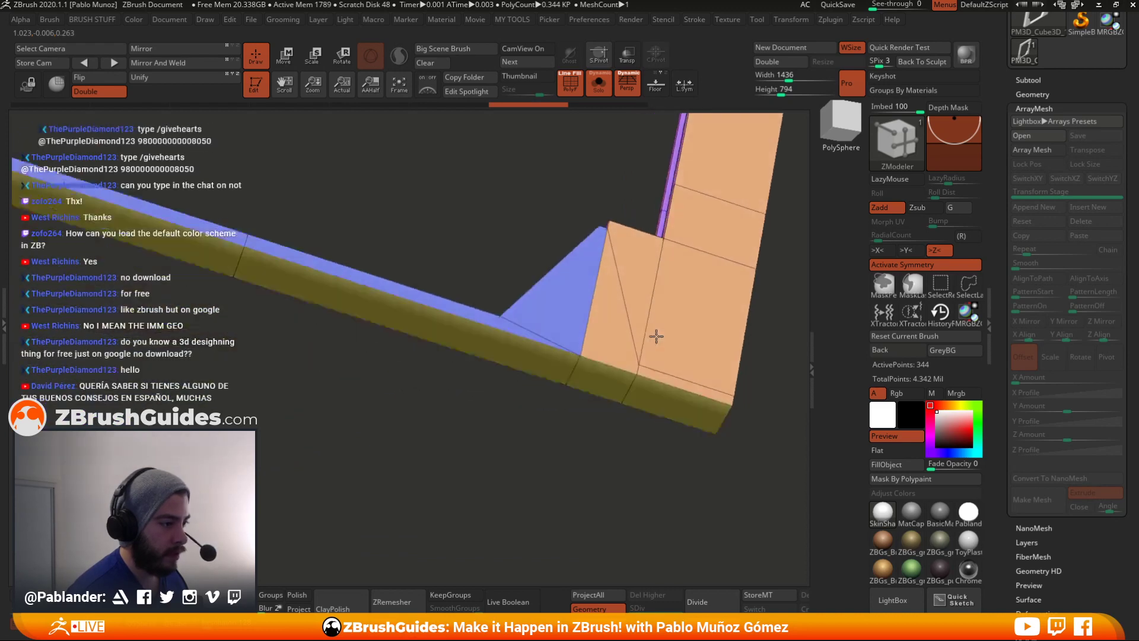
- Isolate and restore the polygroups around the frame's lower corner to examine its faces
left_click(648, 380, "ctrl+shift")
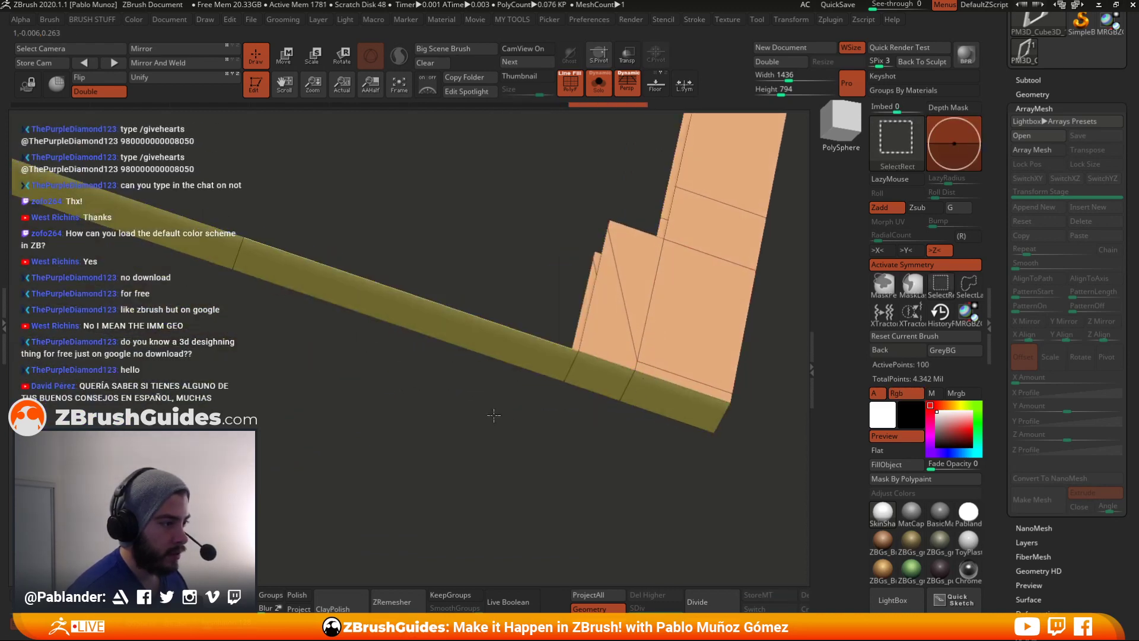
left_click(501, 433, "ctrl+shift")
right_click_drag(501, 433, 438, 336)
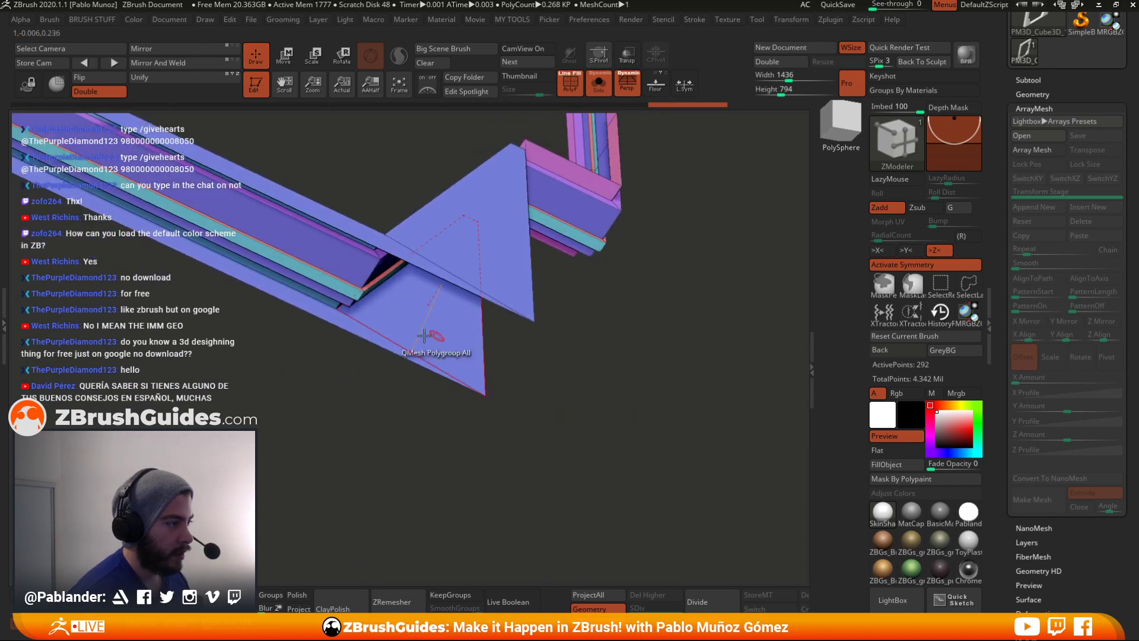
key("ctrl+shift")
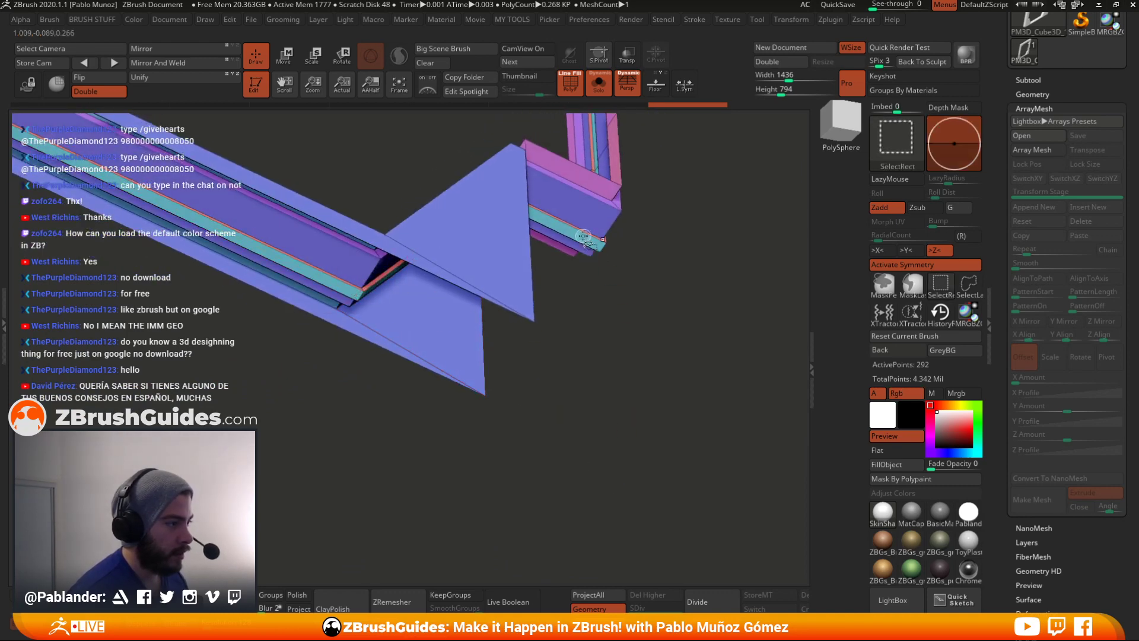
left_click(679, 254, "ctrl+shift")
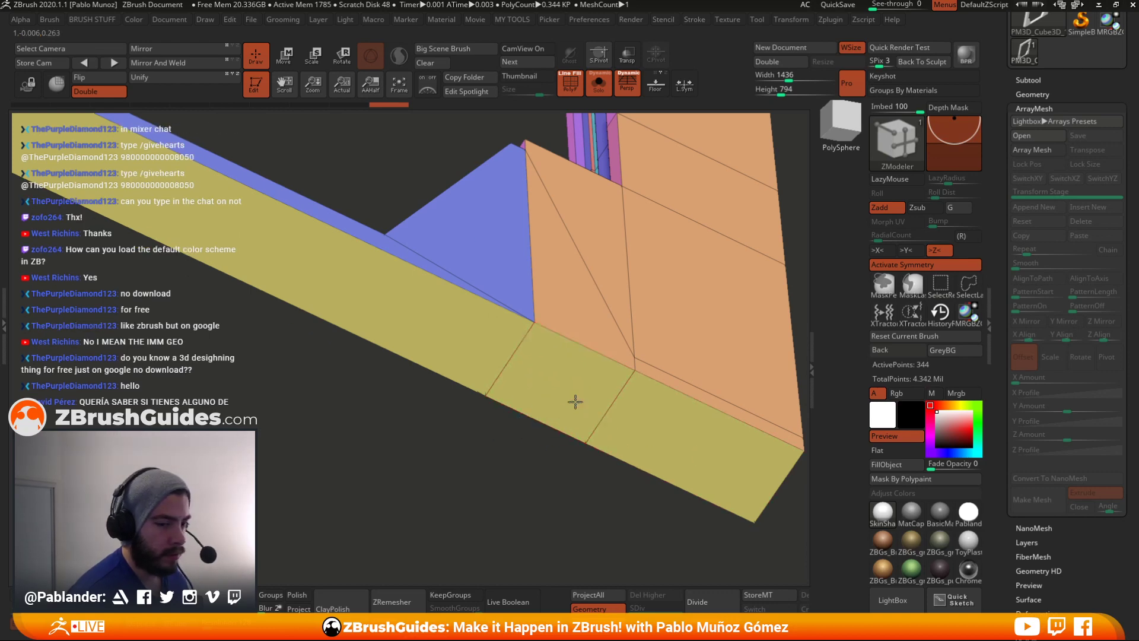
- Try to QMesh the thin dark purple strip along the frame's inner trim, and undo it
right_click_drag(575, 402, 527, 354)
left_click(512, 352)
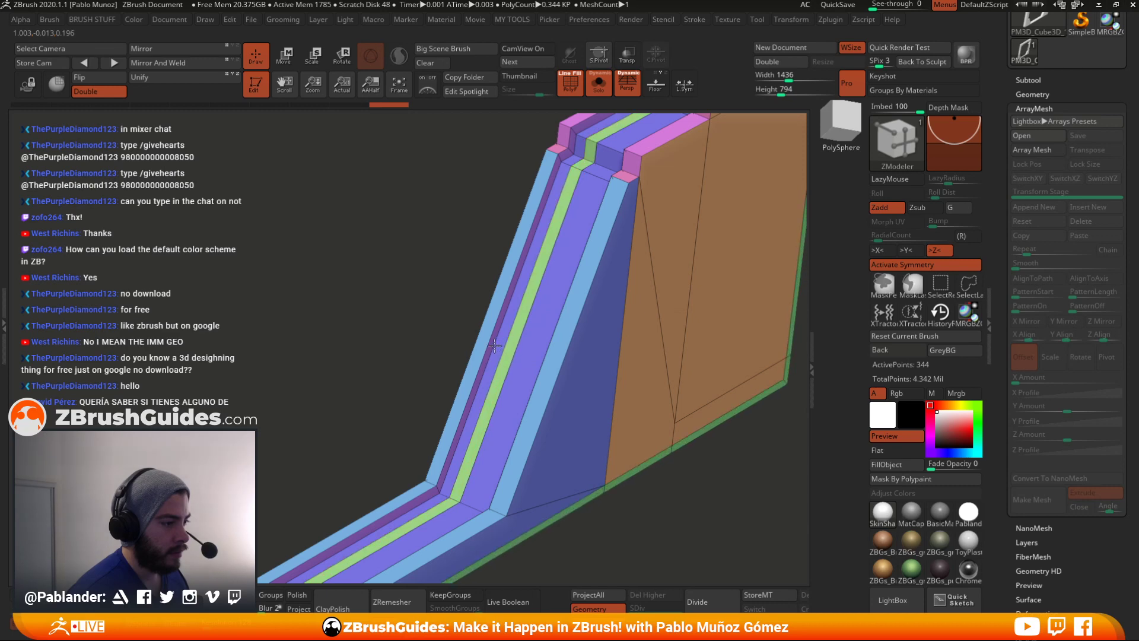
left_click_drag(499, 345, 506, 350)
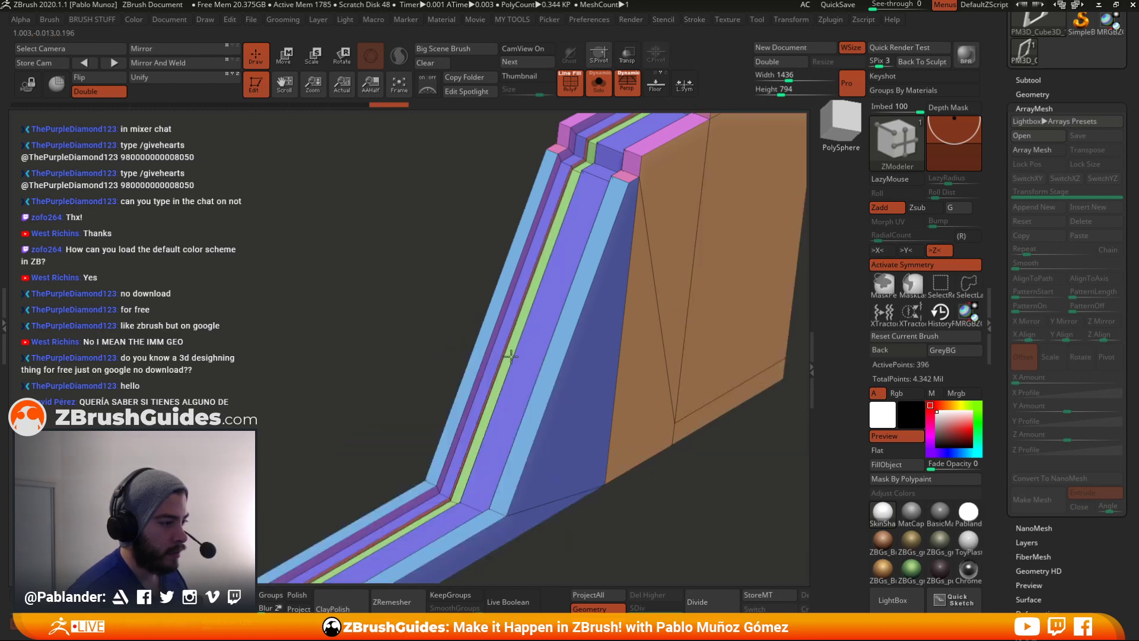
key("ctrl+z")
- Extrude the green polygroup strip along the frame's inner trim slightly outward with QMesh Polygroup All
right_click_drag(443, 325, 686, 261)
right_click_drag(710, 354, 663, 475)
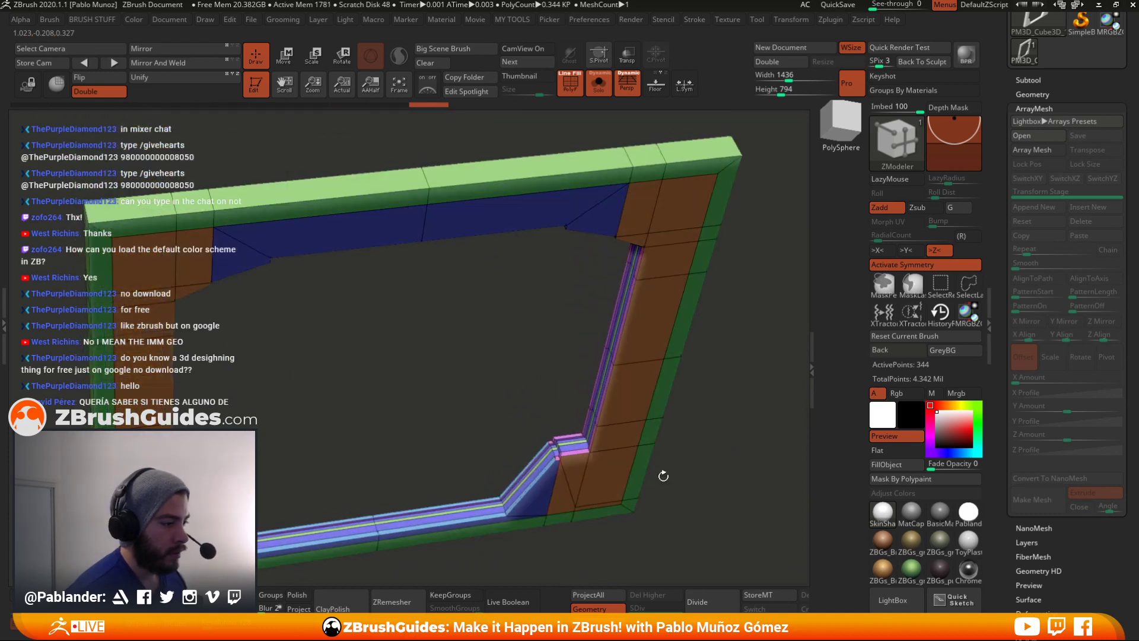
right_click_drag(531, 500, 605, 394, "alt")
right_click_drag(629, 341, 617, 353)
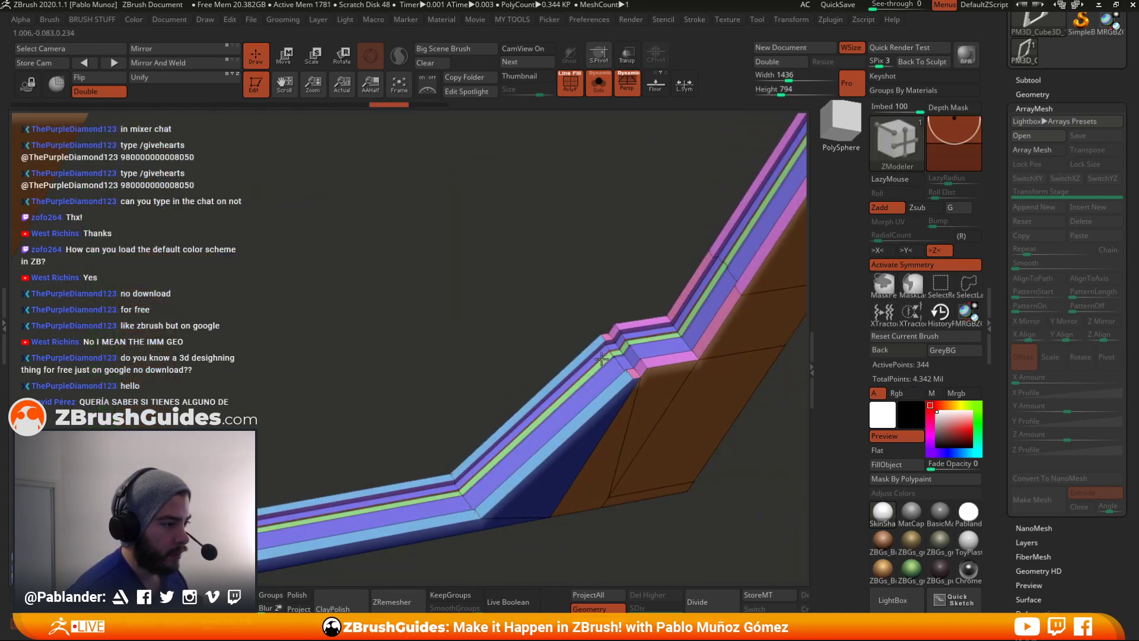
left_click_drag(601, 359, 598, 327)
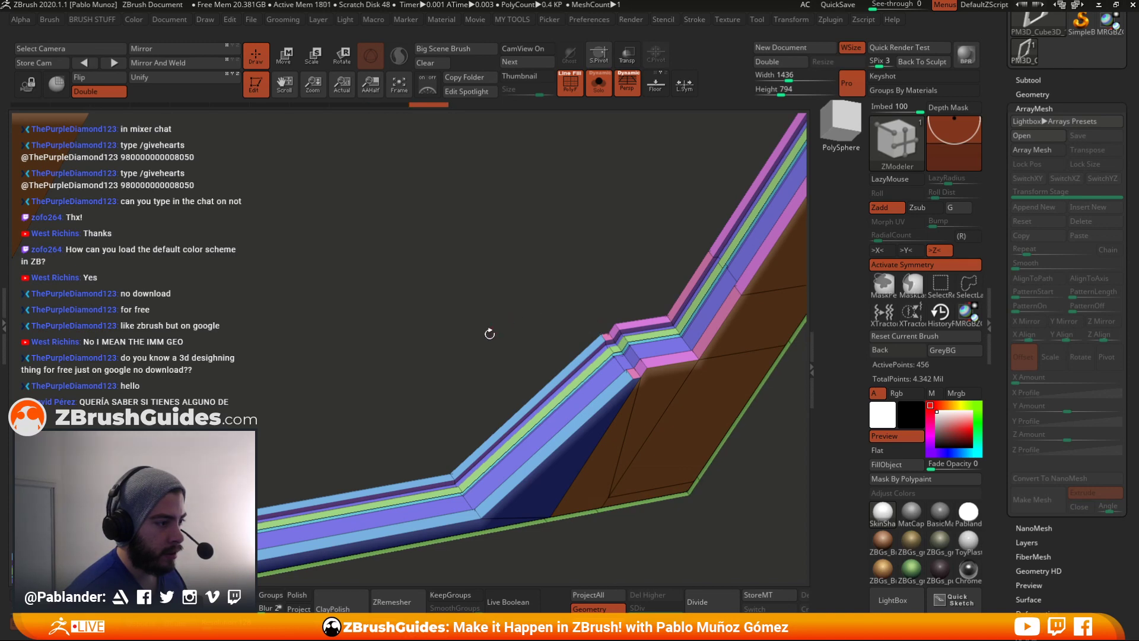
- Examine the whole frame after the extrusion, isolating one polygroup and restoring full visibility
left_click_drag(490, 334, 497, 379)
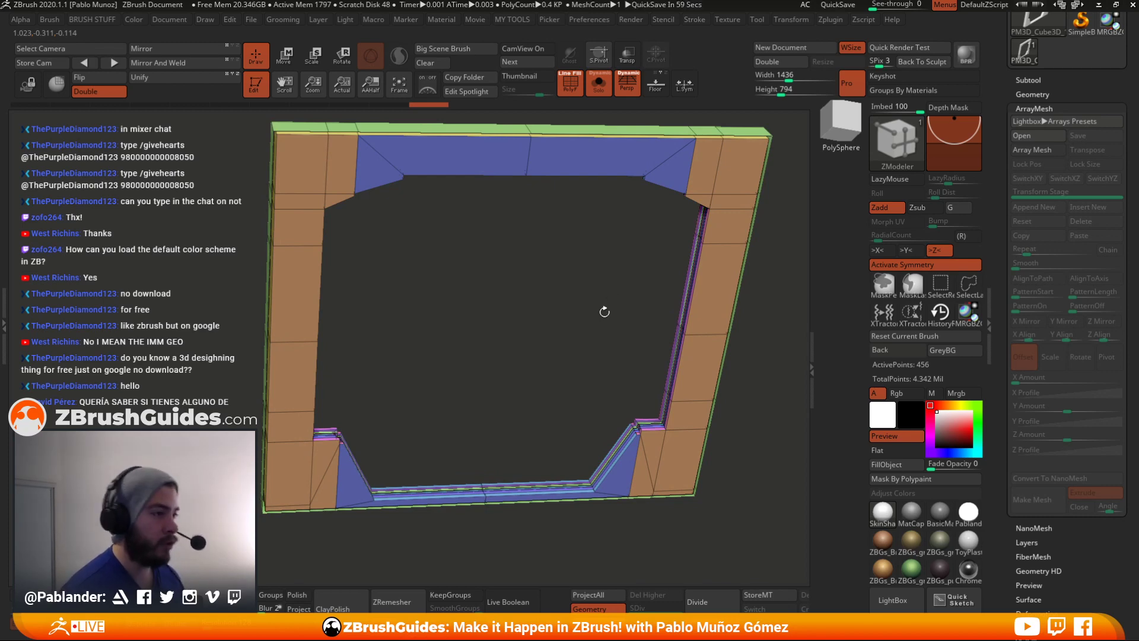
left_click_drag(626, 264, 572, 325)
key("f")
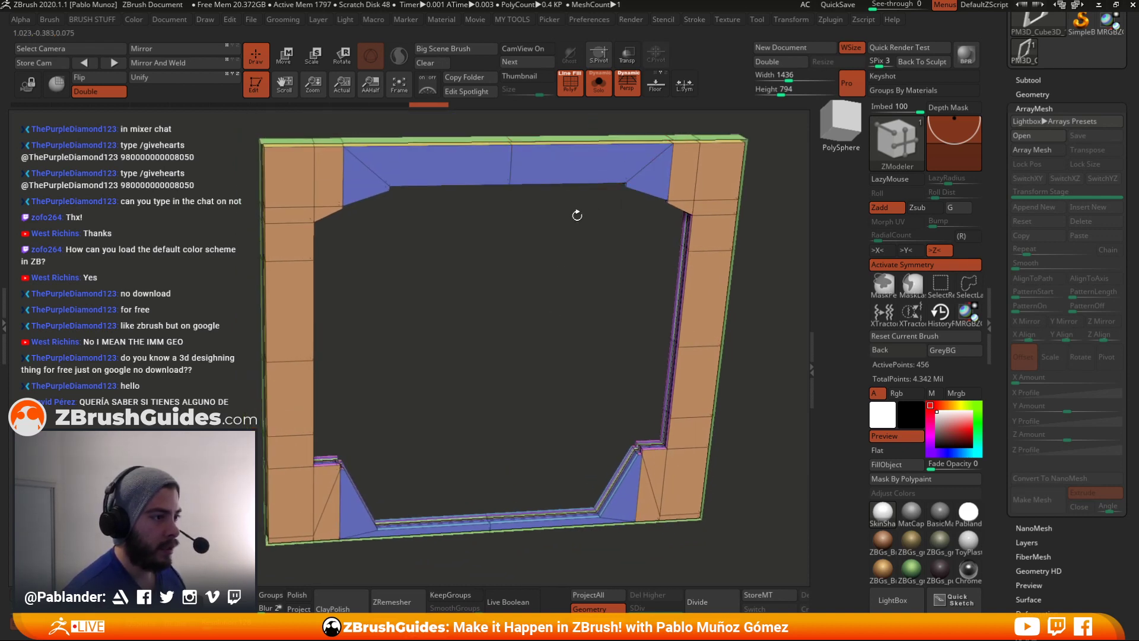
left_click(620, 137, "ctrl+shift")
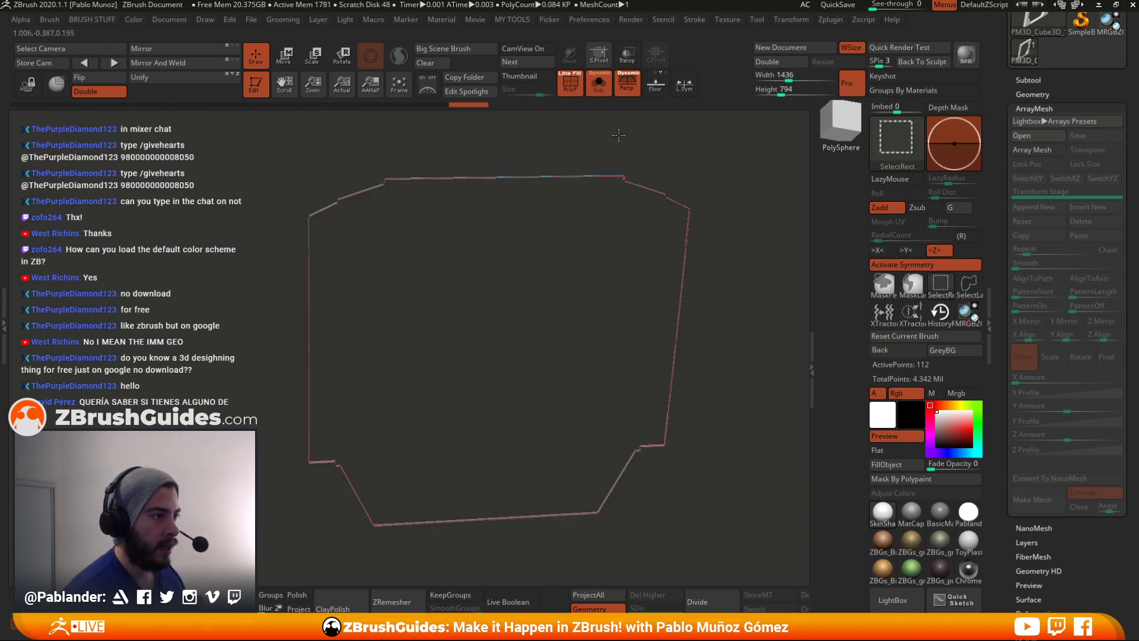
left_click_drag(721, 165, 736, 193, "ctrl+shift")
left_click(737, 415, "ctrl+shift")
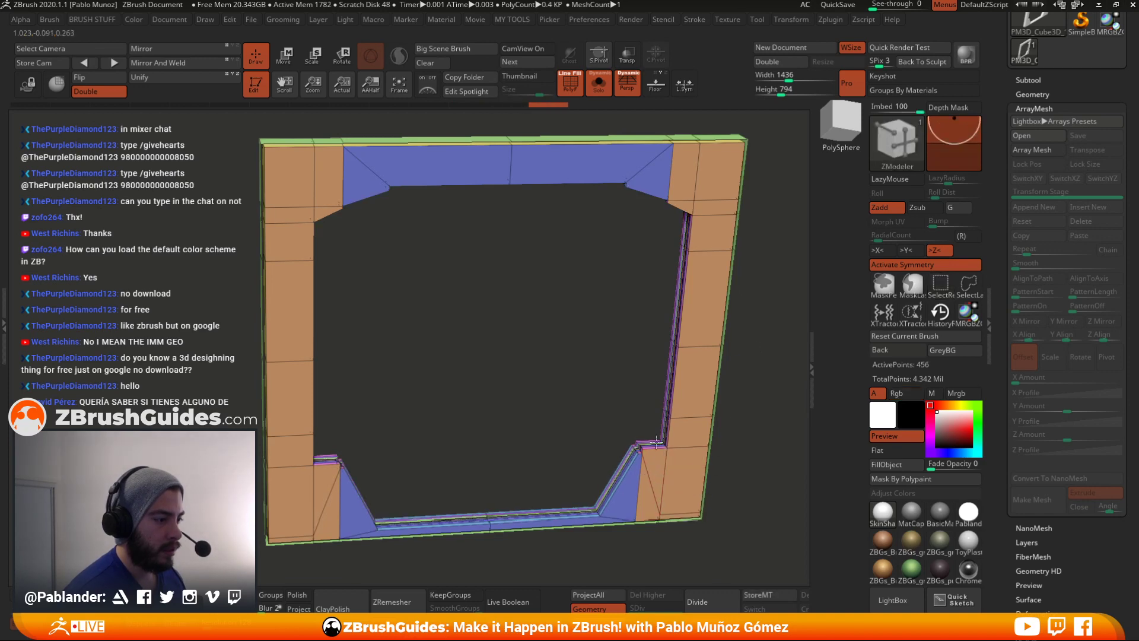
- Isolate the green polygroup and give its disconnected inner and outer loops separate polygroups with Auto Groups
mouse_move(736, 415)
right_mouse_down("alt")
mouse_move(640, 462)
mouse_move(582, 297)
mouse_move(649, 386)
mouse_move(546, 280)
mouse_move(534, 372)
right_mouse_up("alt")
right_click_drag(457, 148, 519, 324, "alt")
right_click_drag(509, 256, 658, 302)
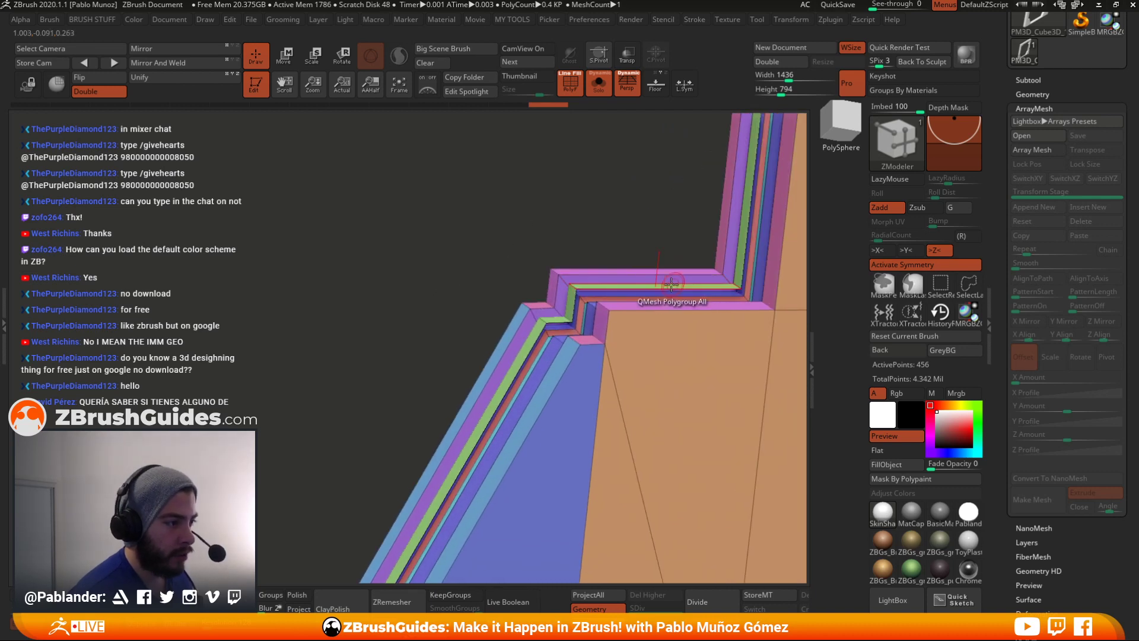
right_click_drag(564, 208, 568, 214)
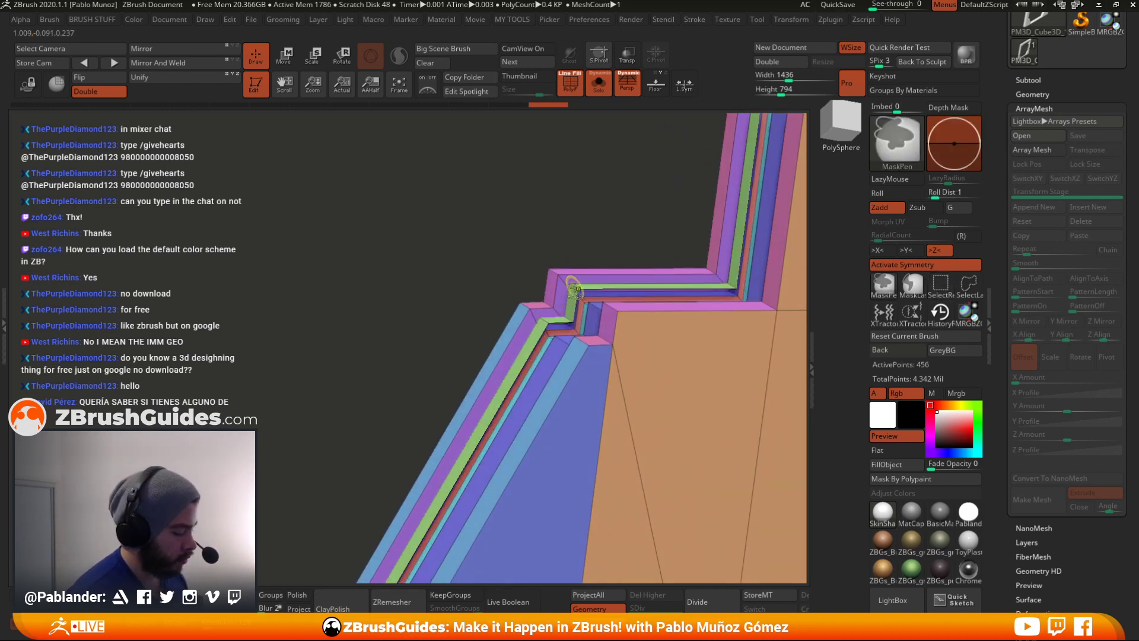
left_click(576, 286, "ctrl+shift")
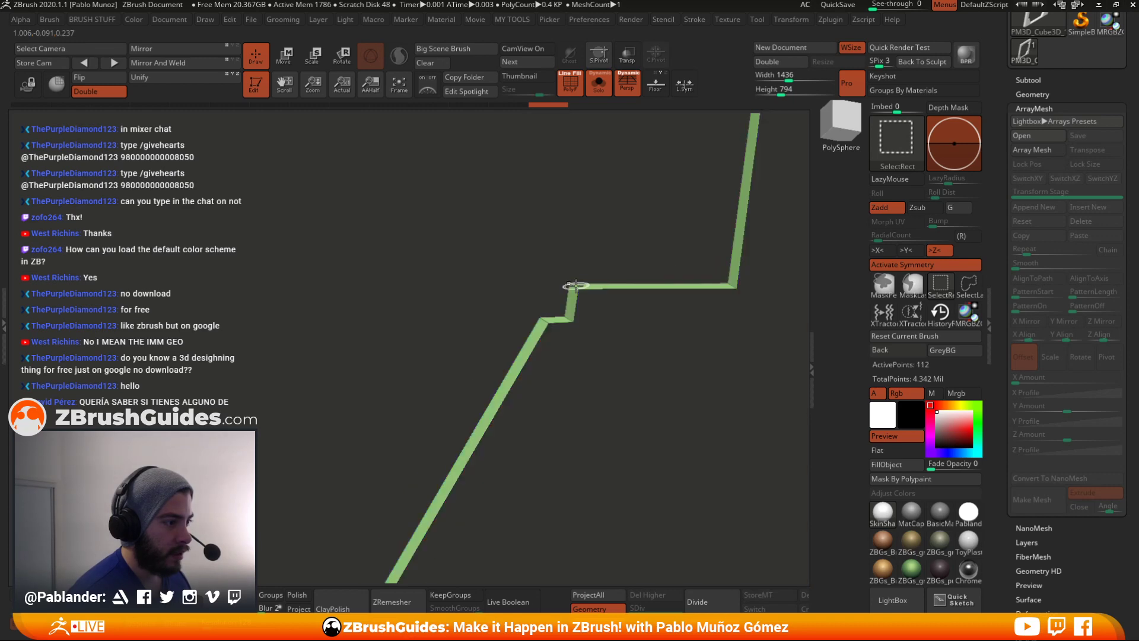
right_click_drag(569, 287, 715, 340)
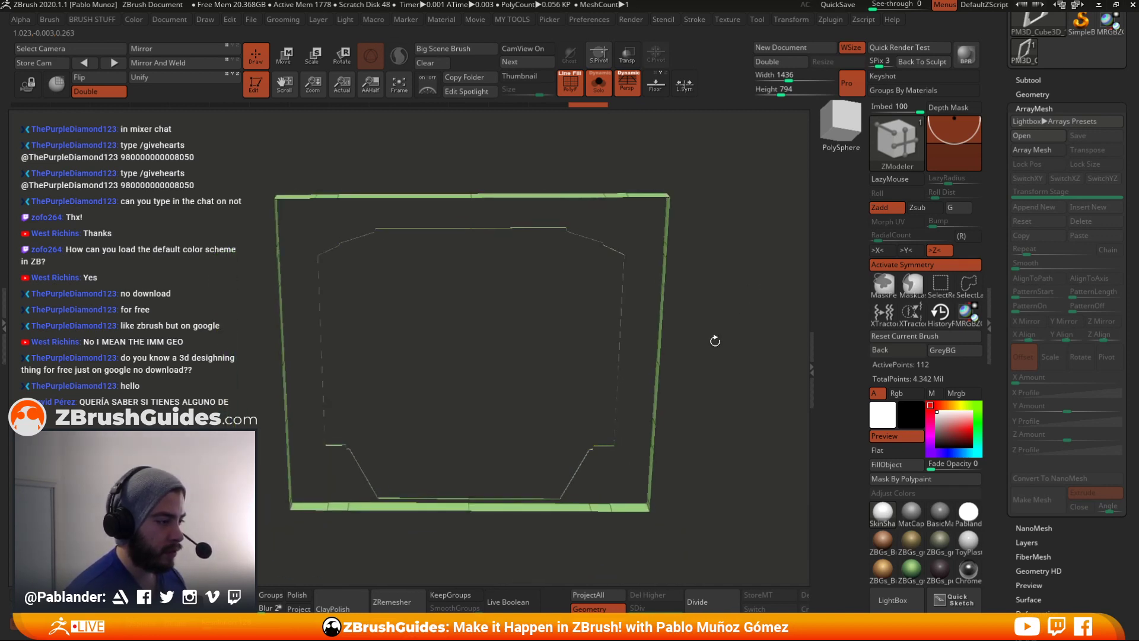
key("space")
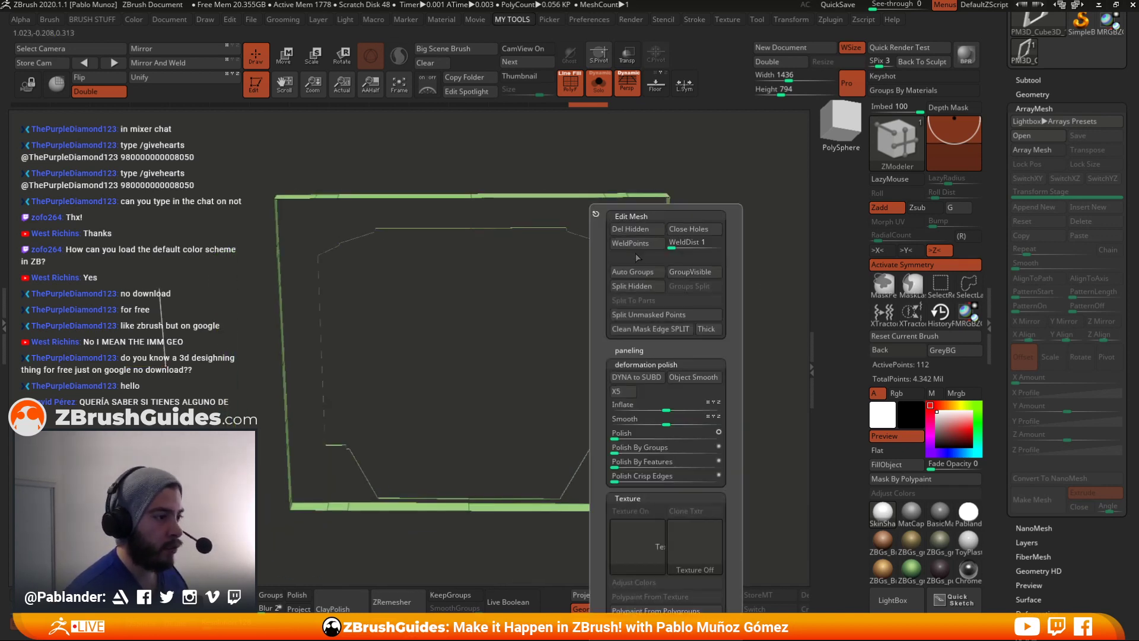
left_click(637, 271)
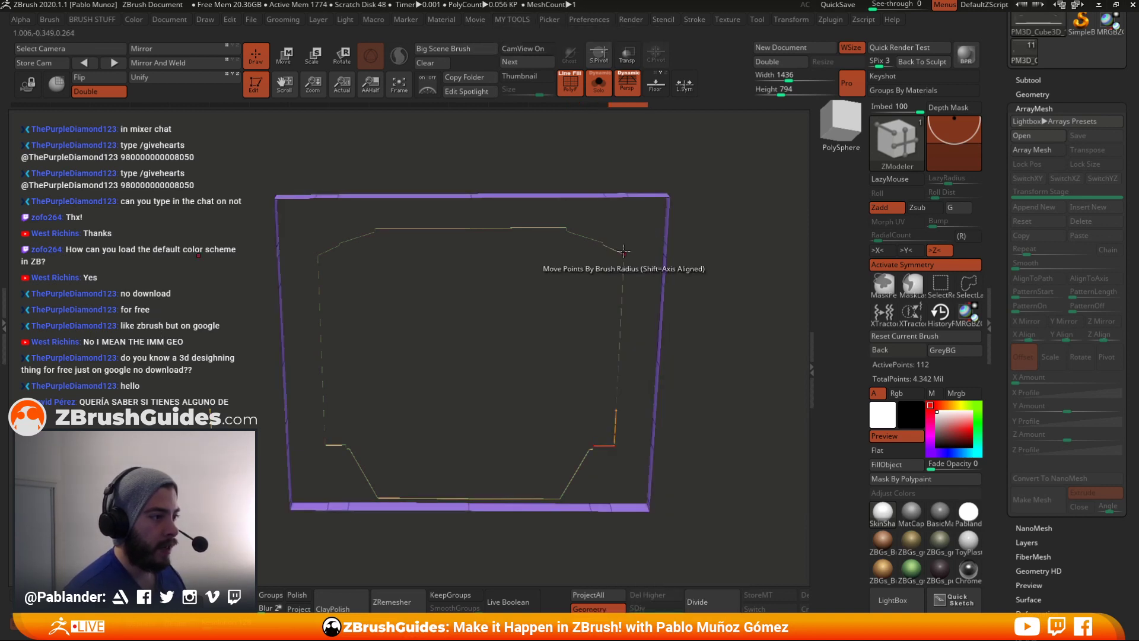
- Isolate the outer rim loop created by the extrusion and remove it, keeping the frame and its inner trim
key("ctrl+shift")
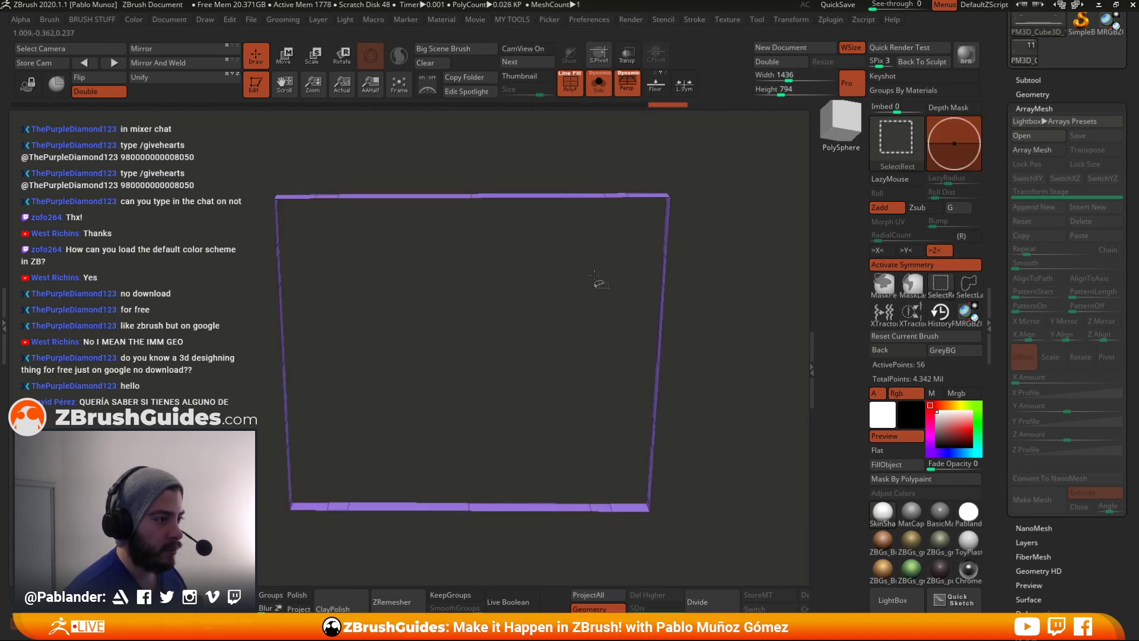
left_click(693, 218, "ctrl+shift")
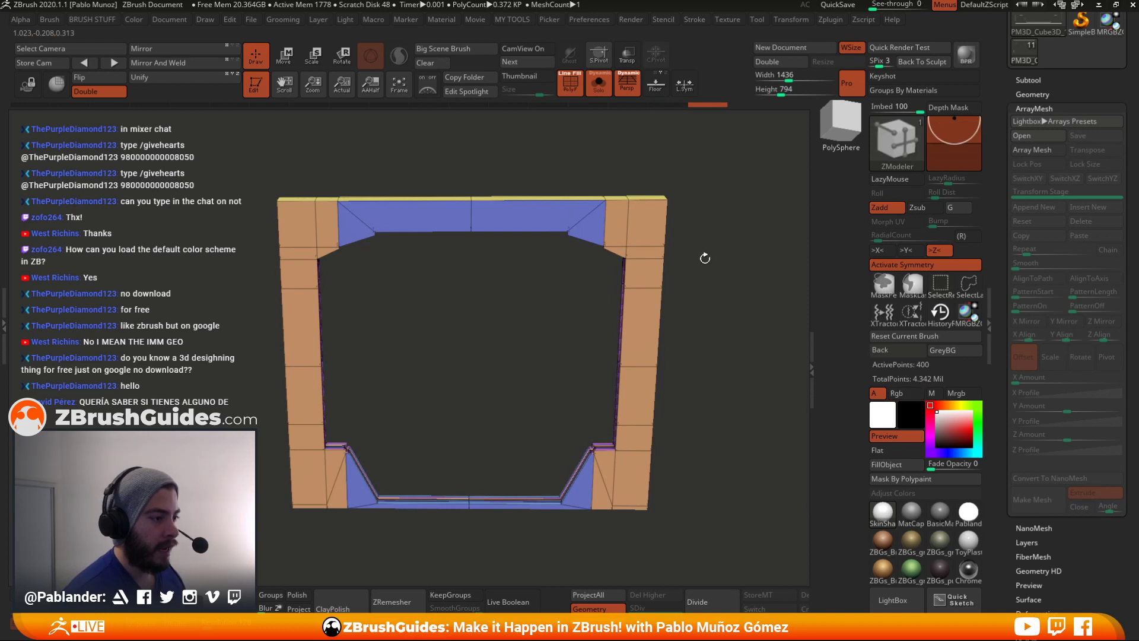
key("ctrl")
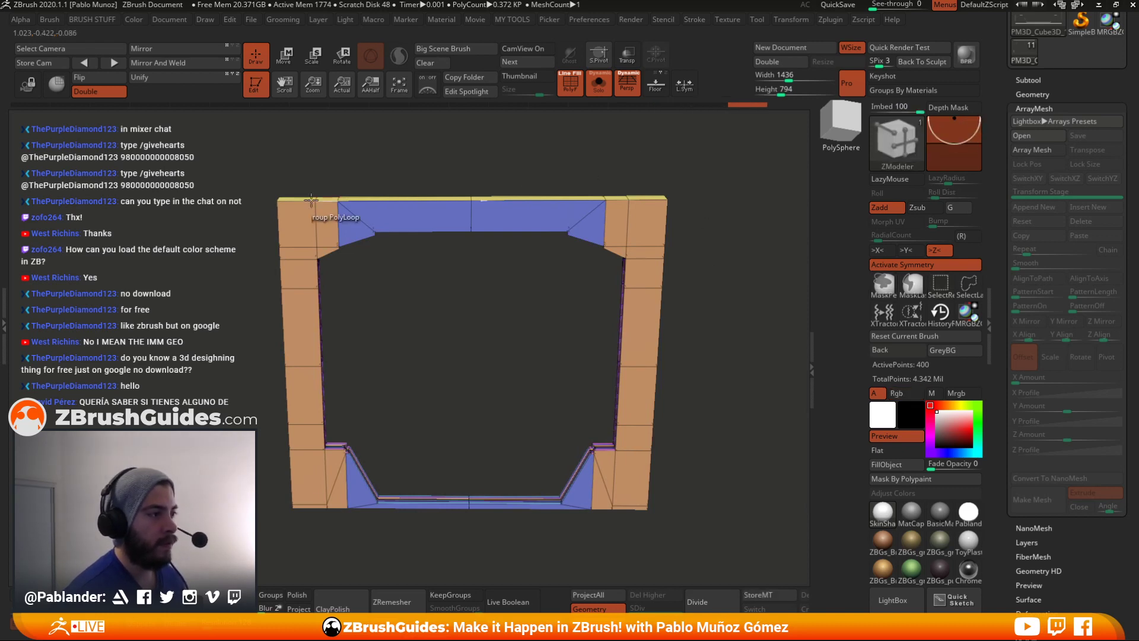
- Isolate the orange inner trim strip at the lower corner to check it, and restore full visibility
mouse_move(701, 383)
left_mouse_down()
mouse_move(717, 386)
mouse_move(707, 576)
left_mouse_up()
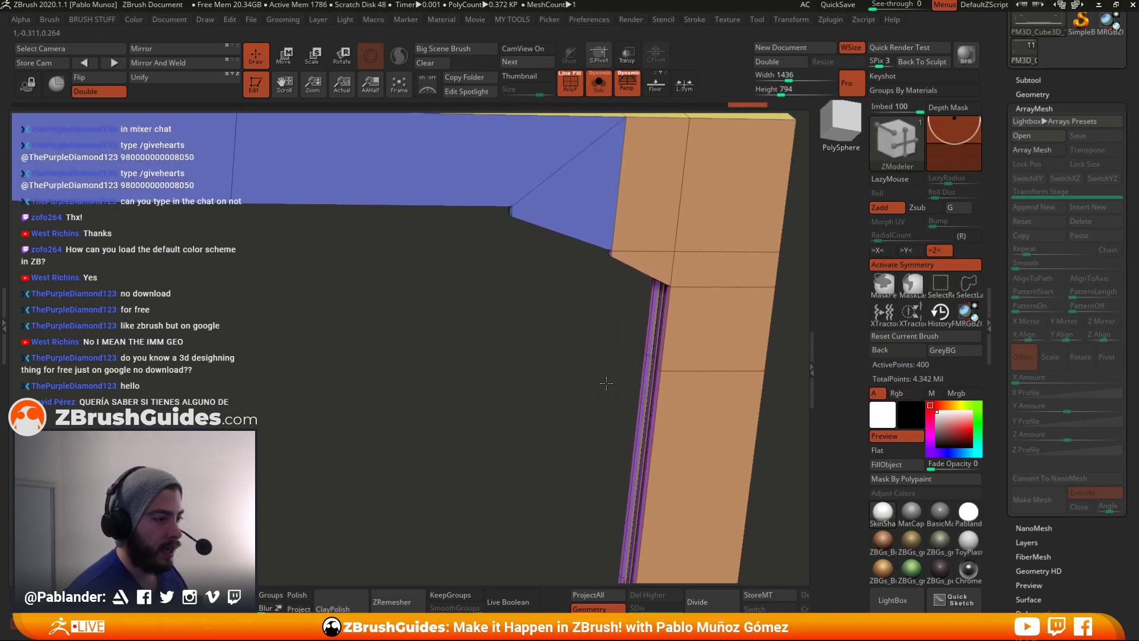
left_click_drag(647, 248, 586, 256)
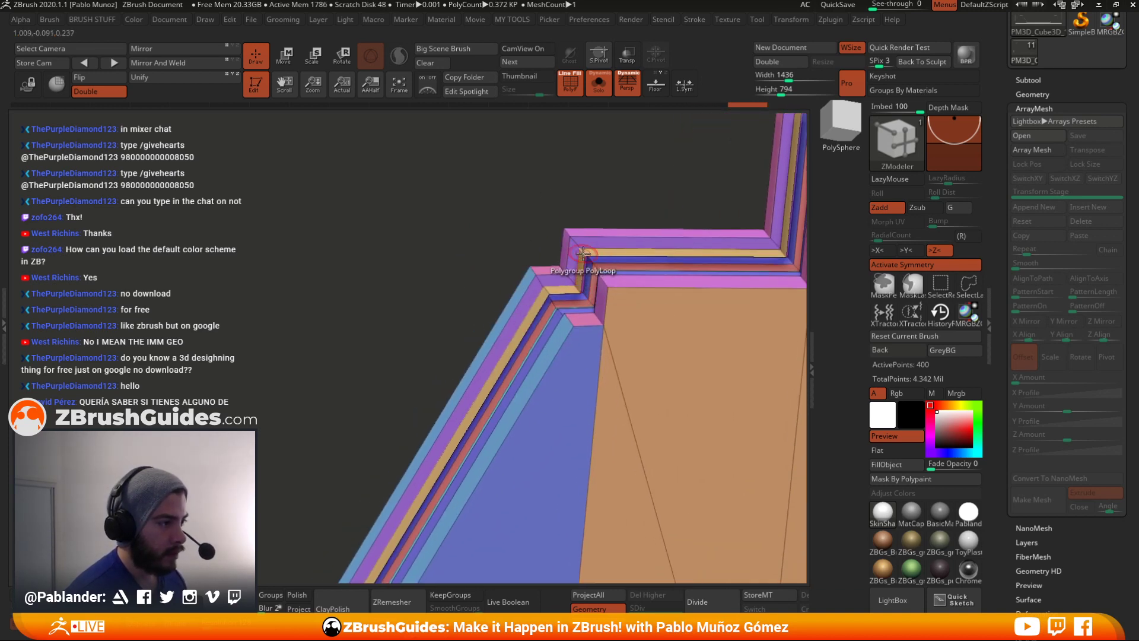
key("ctrl+shift")
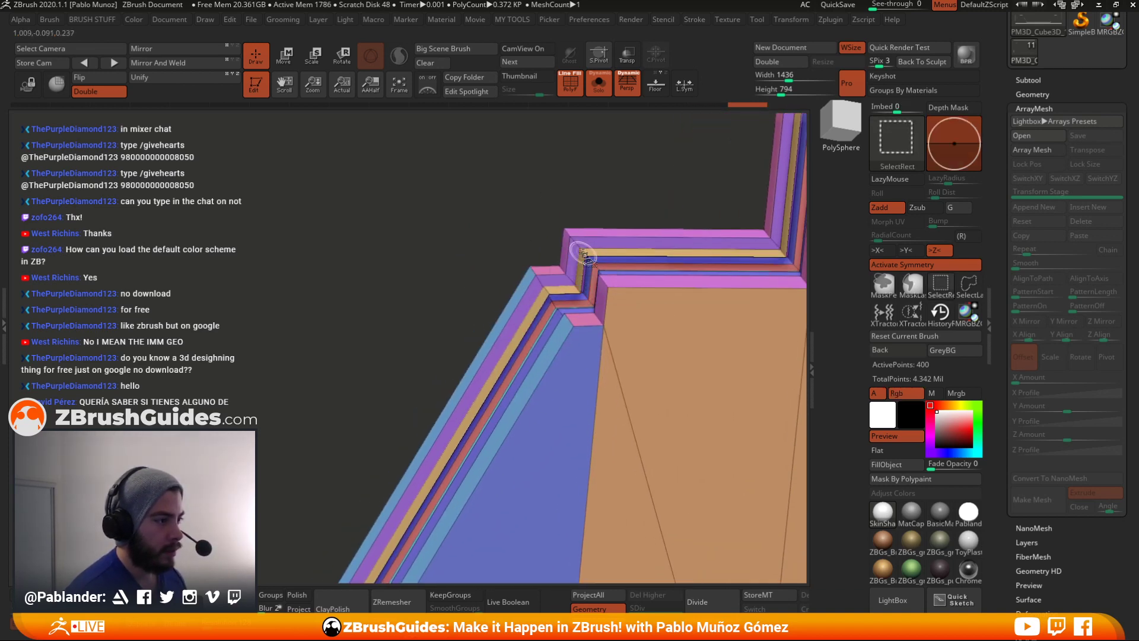
left_click(583, 255, "ctrl+shift")
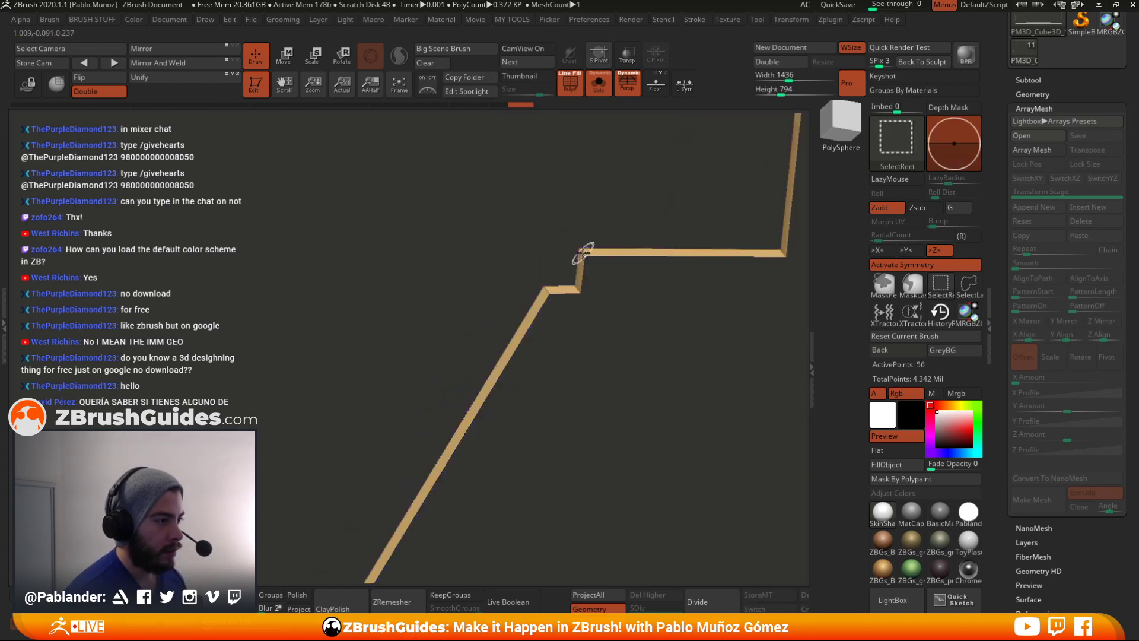
left_click(496, 234, "ctrl+shift")
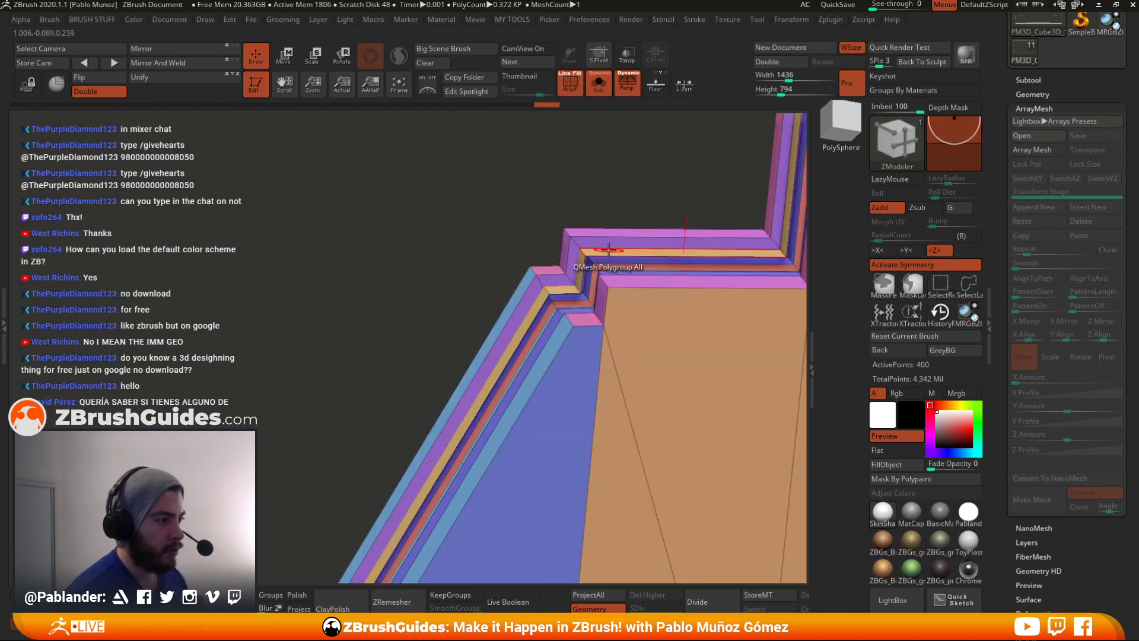
- Try a ZModeler polygroup extrusion on the inner trim at the stepped corner, and undo it
key("space")
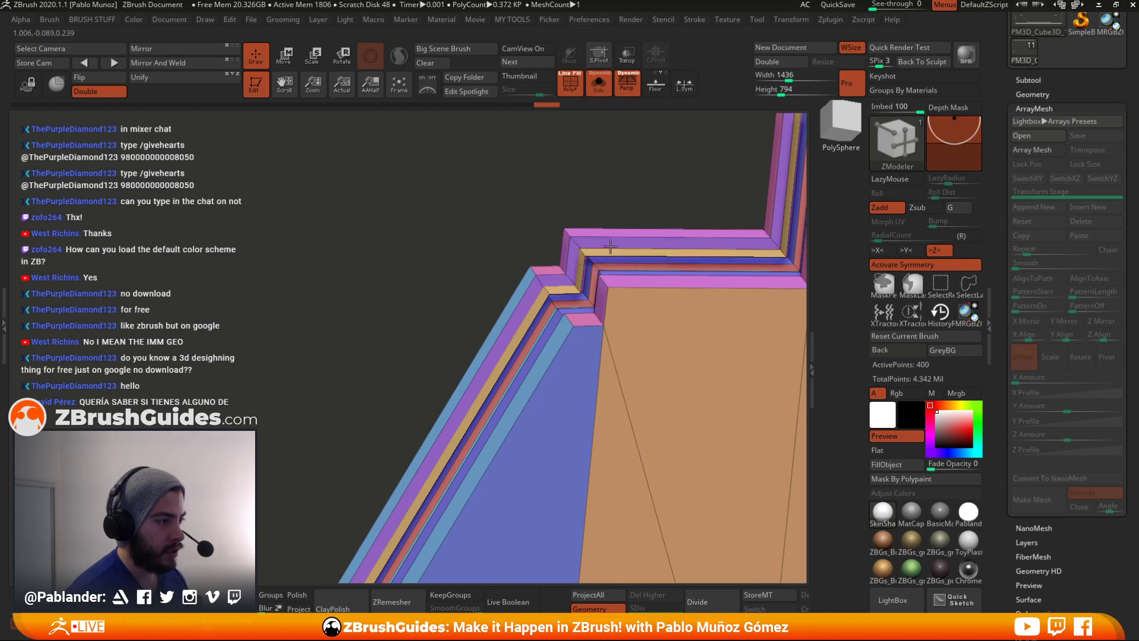
right_click_drag(524, 321, 540, 317)
mouse_move(571, 285)
left_mouse_down()
mouse_move(560, 295)
mouse_move(561, 279)
left_mouse_up()
left_click_drag(457, 297, 416, 292)
key("ctrl+z")
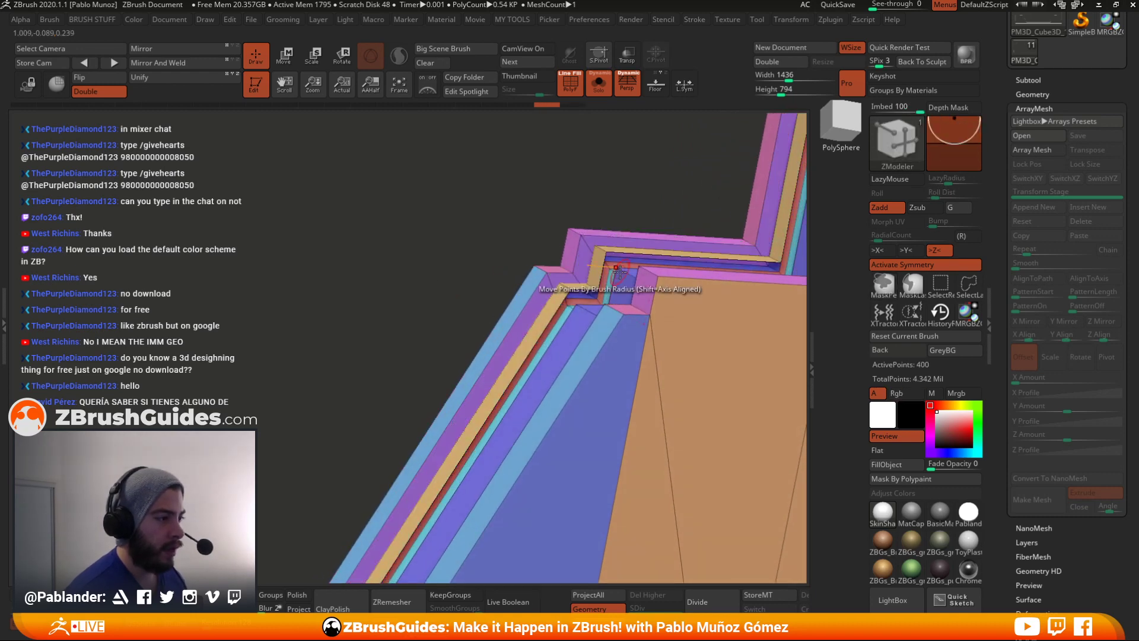
- Try to QMesh the raised orange trim strip further outward, and undo the extrusion
left_click_drag(394, 270, 566, 287)
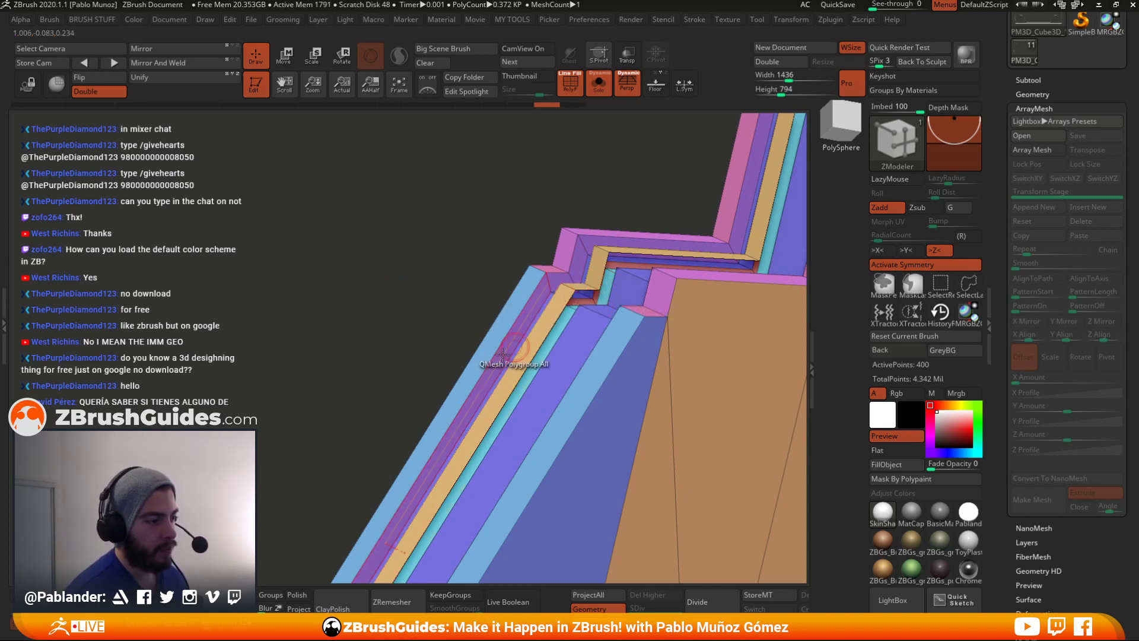
left_click_drag(418, 250, 414, 249)
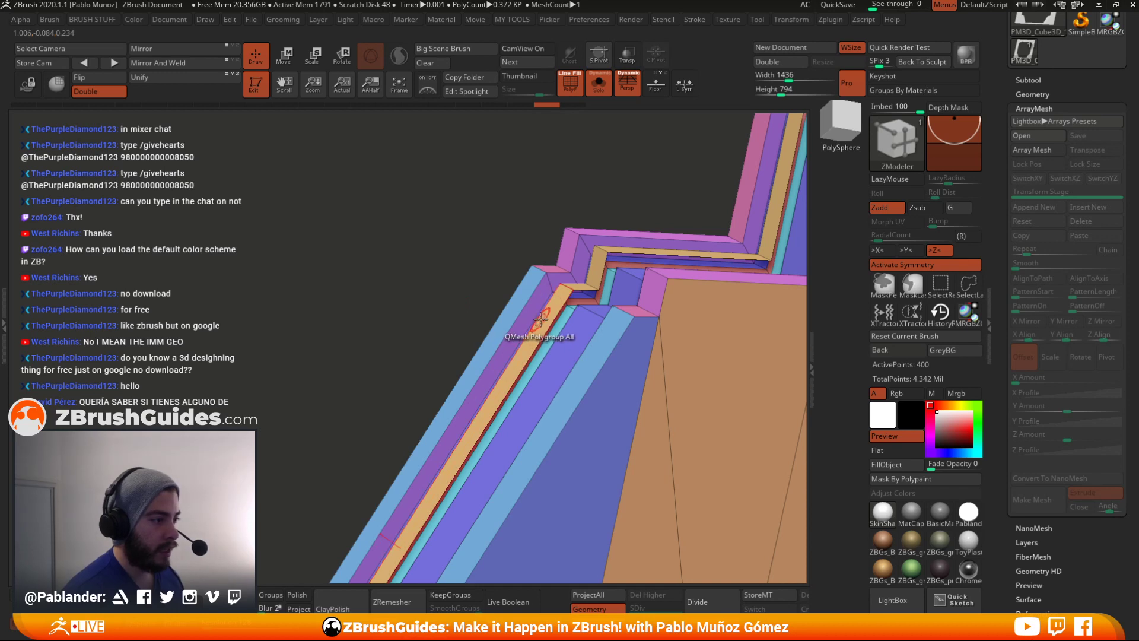
left_click_drag(544, 321, 541, 309)
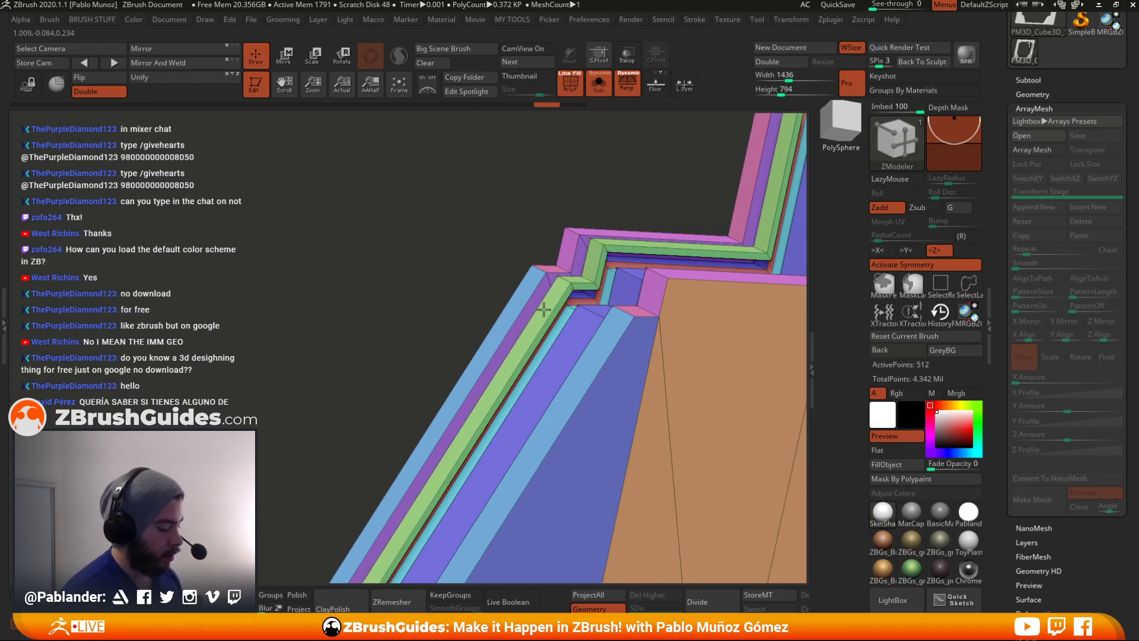
key("ctrl+z")
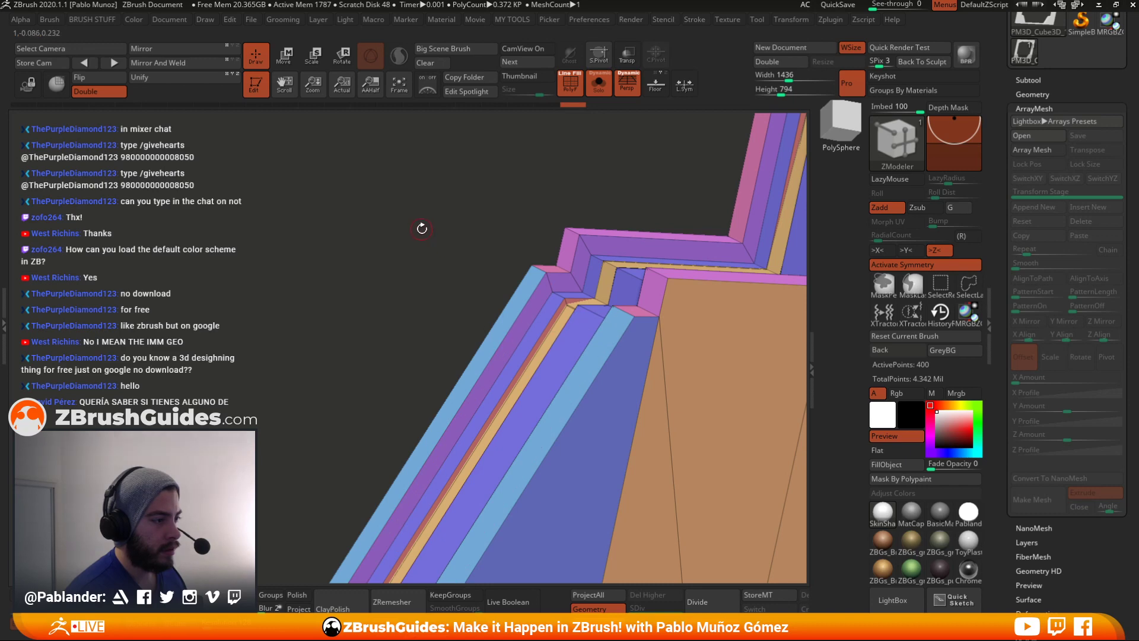
- Undo the change that pushed the orange trim strip back down into the groove
mouse_move(422, 229)
left_mouse_down()
mouse_move(442, 256)
mouse_move(412, 232)
mouse_move(425, 242)
left_mouse_up()
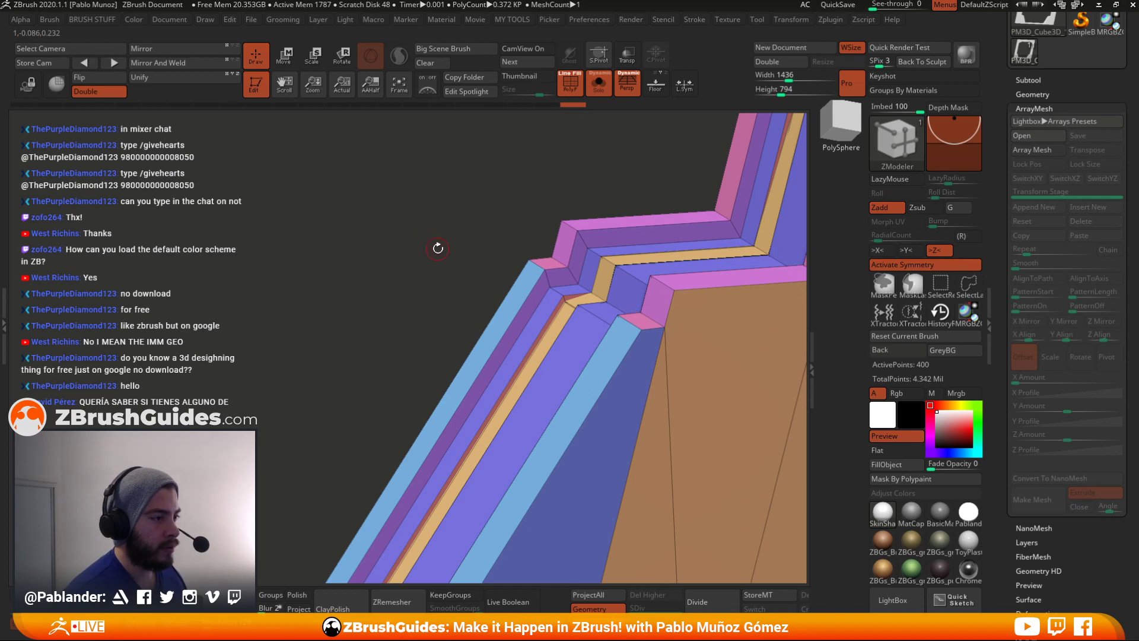
key("ctrl")
key("ctrl+z")
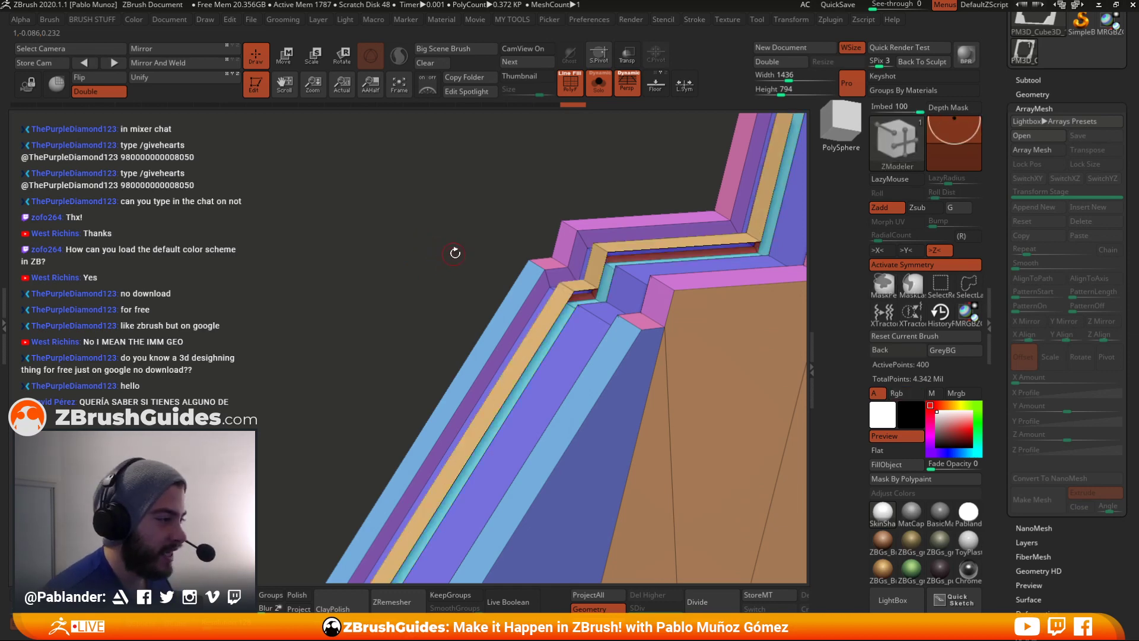
- QMesh the orange trim polygroup outward into a raised strip along the inner groove, and check it around the frame's opening
left_click_drag(502, 219, 477, 198)
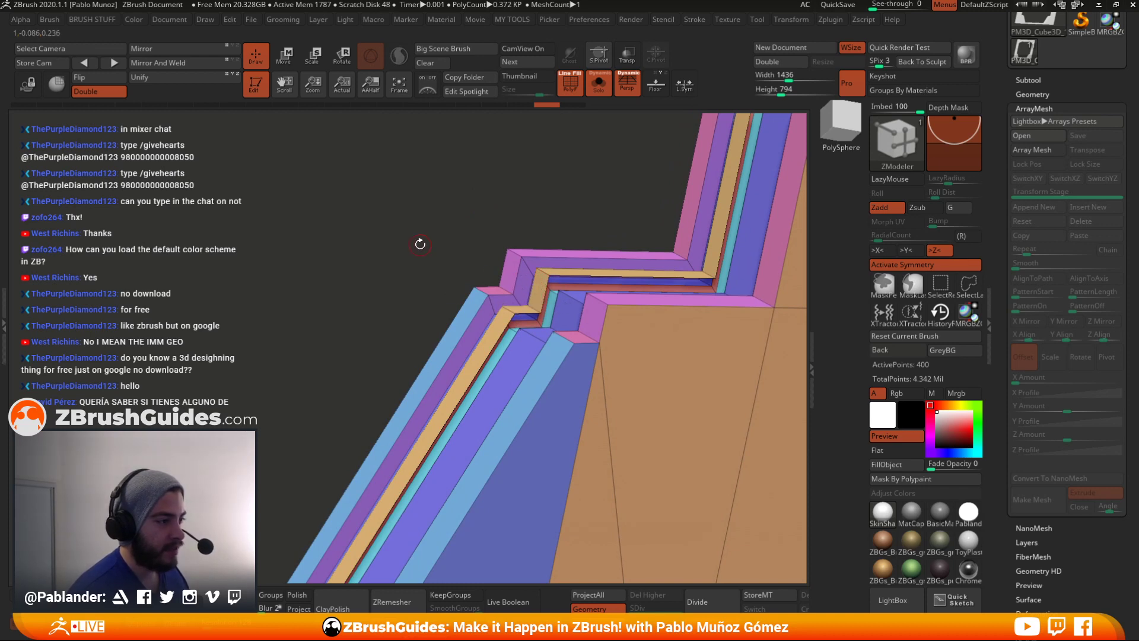
left_click_drag(487, 326, 482, 317)
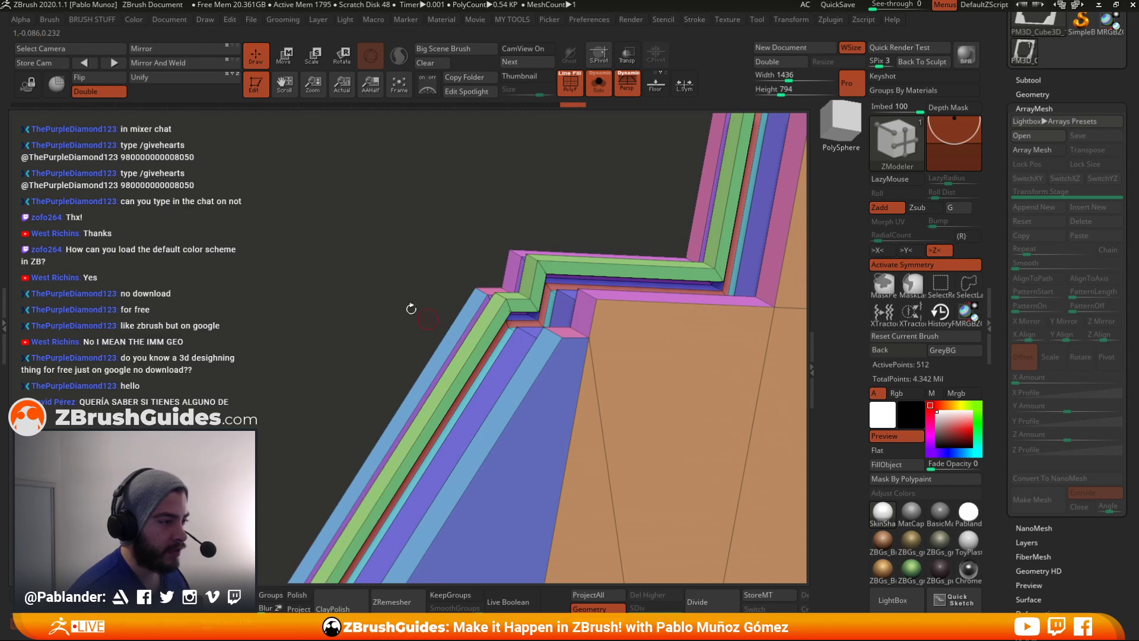
left_click_drag(409, 308, 271, 81, "alt")
left_click_drag(334, 239, 541, 290)
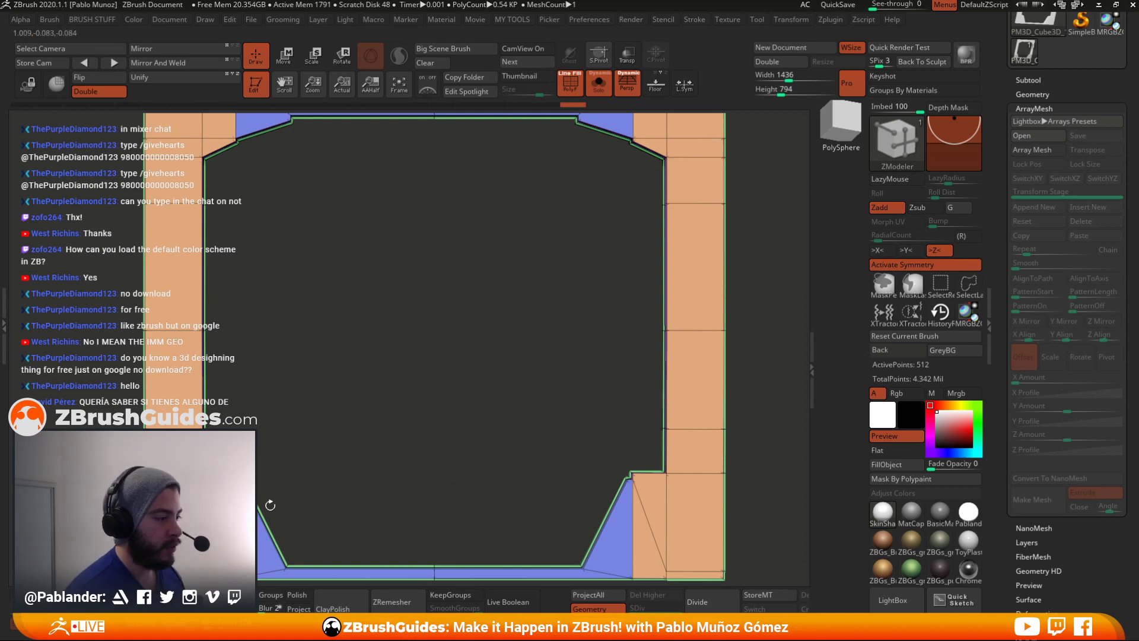
left_click_drag(503, 312, 540, 307)
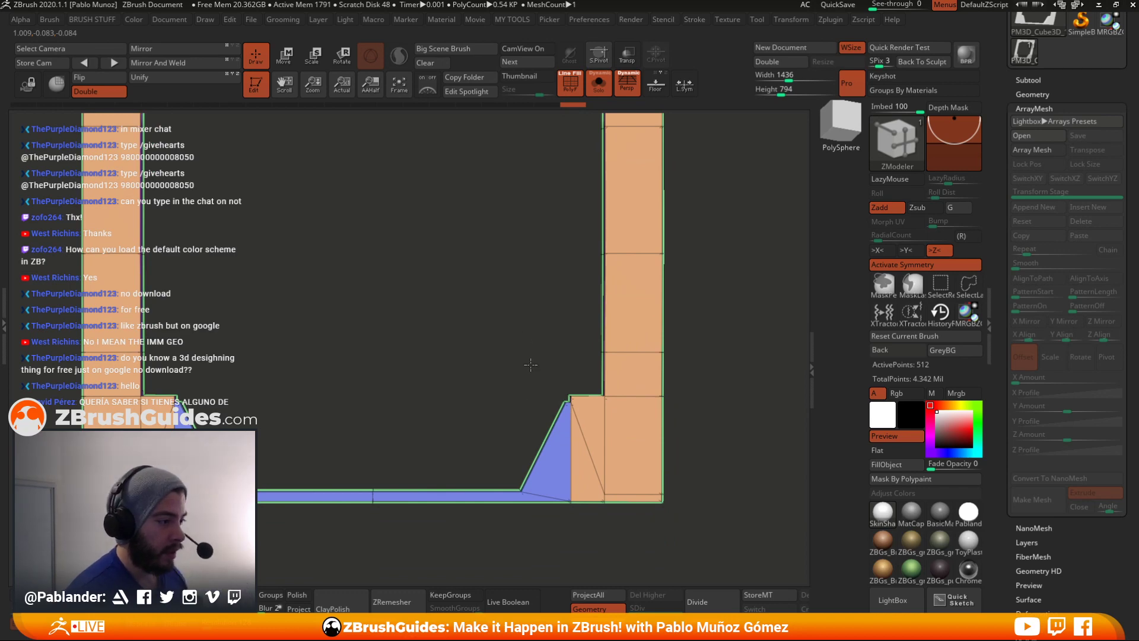
left_click_drag(530, 364, 581, 227)
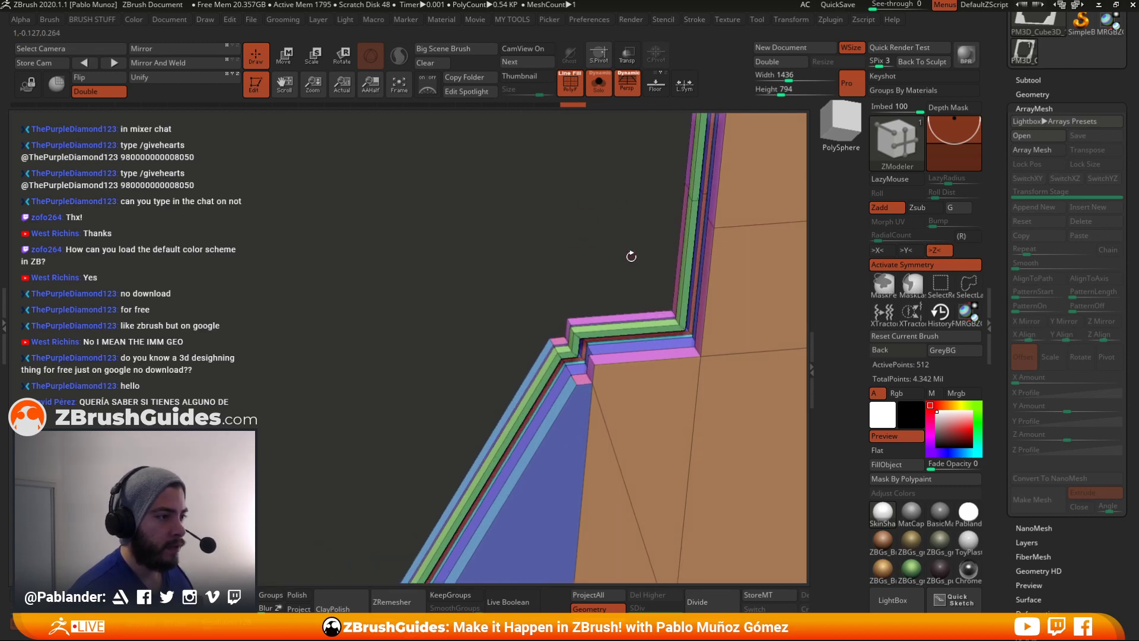
- Switch to the IMM ModelKit insert brush and choose its Holds_3 part
mouse_move(651, 244)
left_mouse_down()
mouse_move(546, 279)
mouse_move(581, 261)
left_mouse_up()
left_click(897, 141)
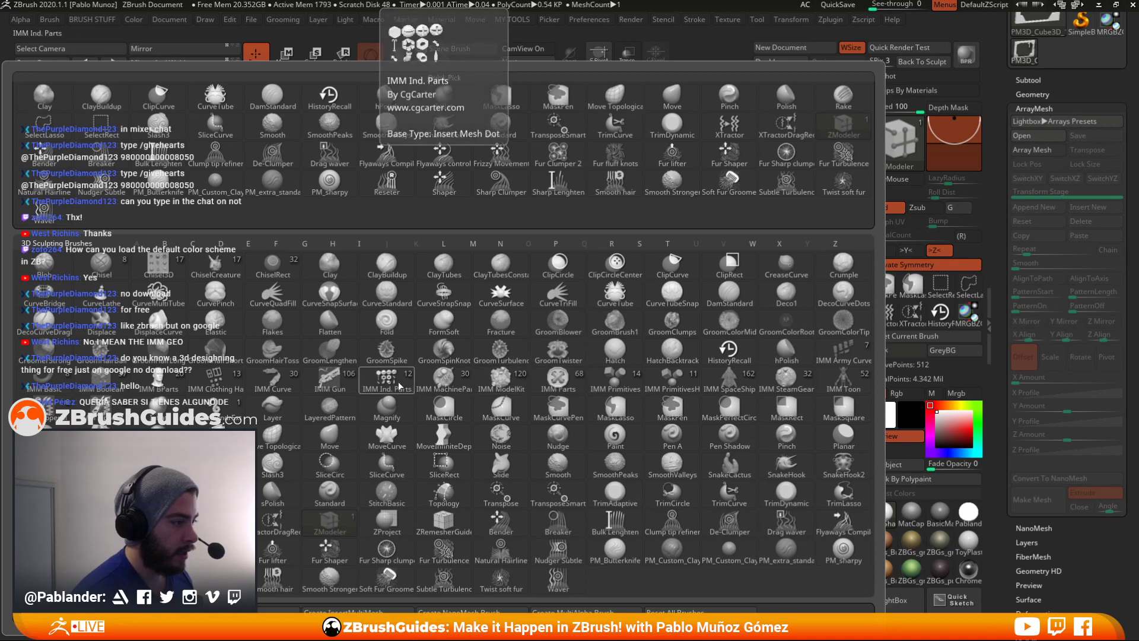
mouse_move(440, 389)
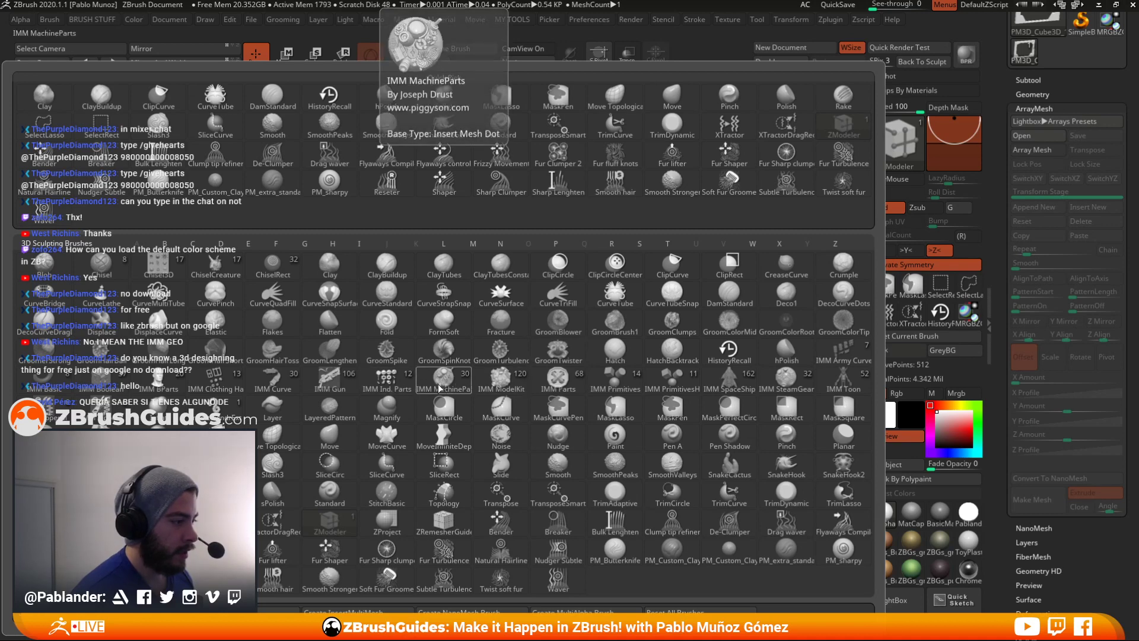
left_click(511, 389)
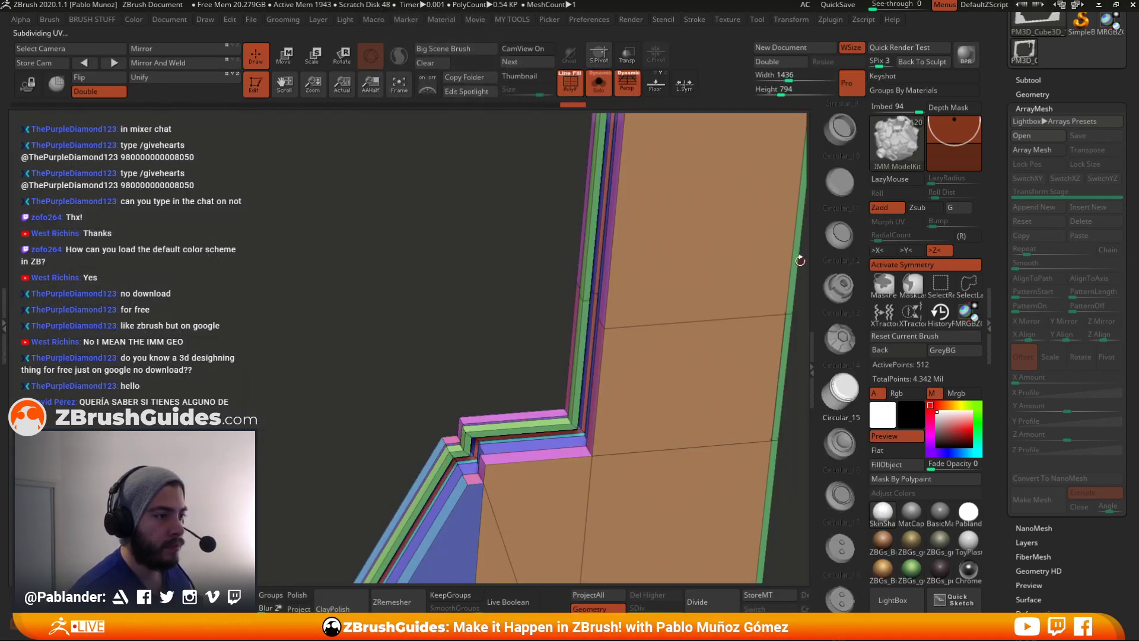
scroll(839, 493, "down", 10)
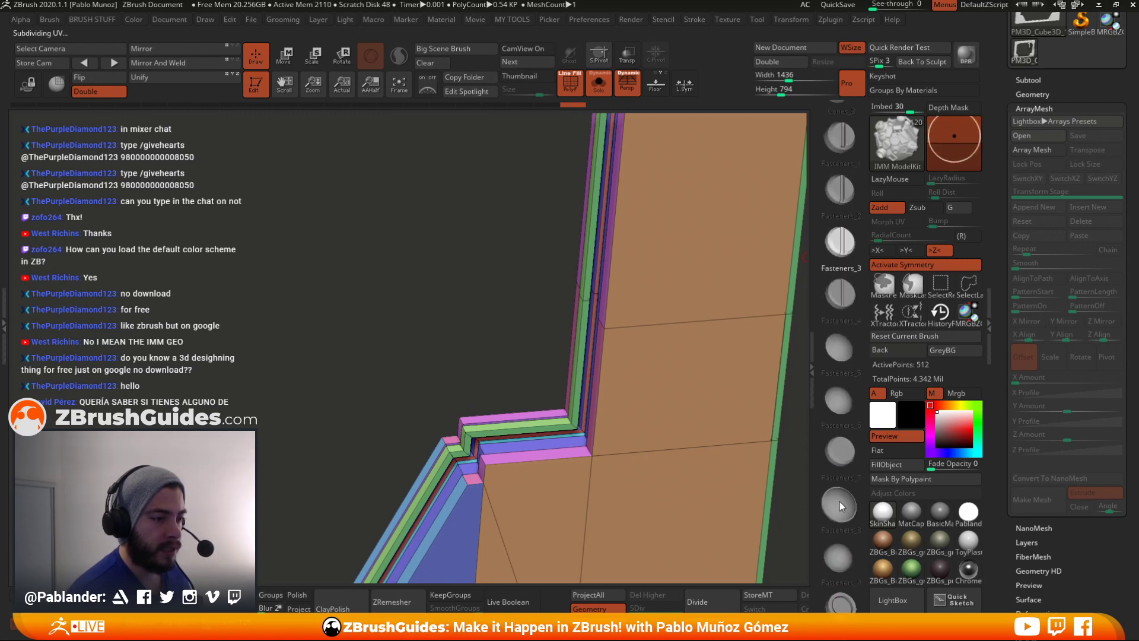
scroll(838, 488, "down", 5)
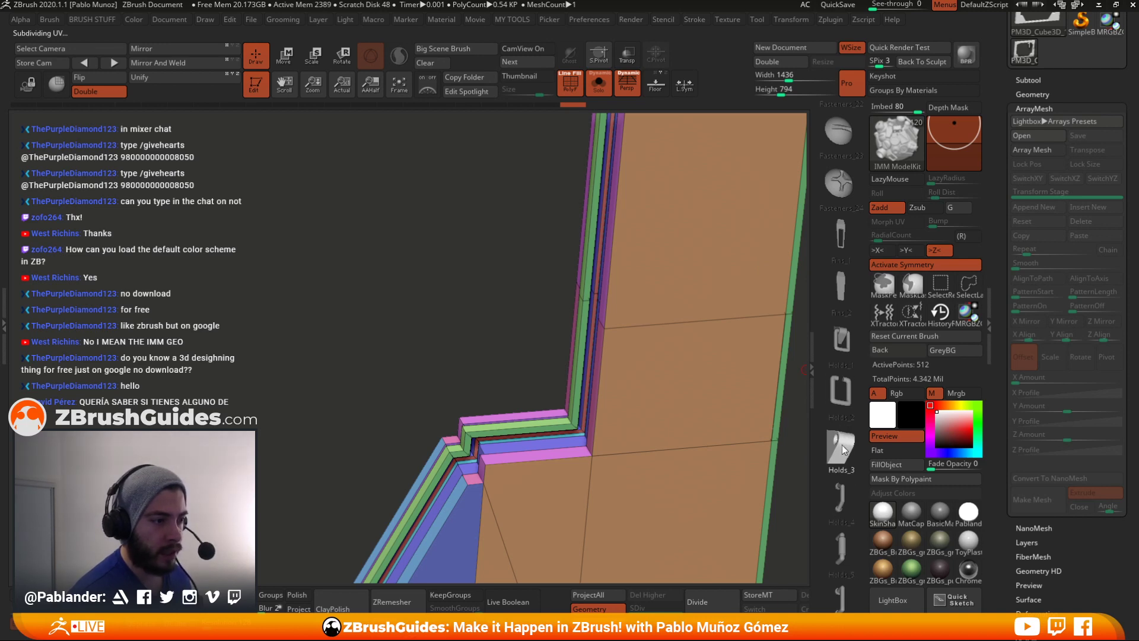
scroll(843, 427, "down", 4)
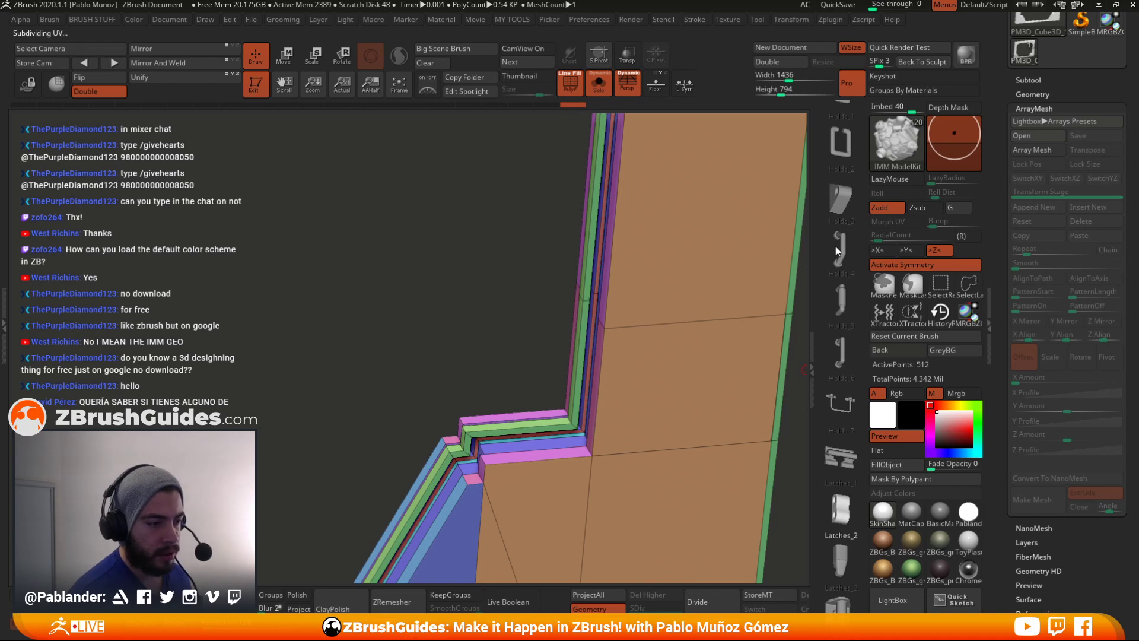
scroll(836, 247, "up", 3)
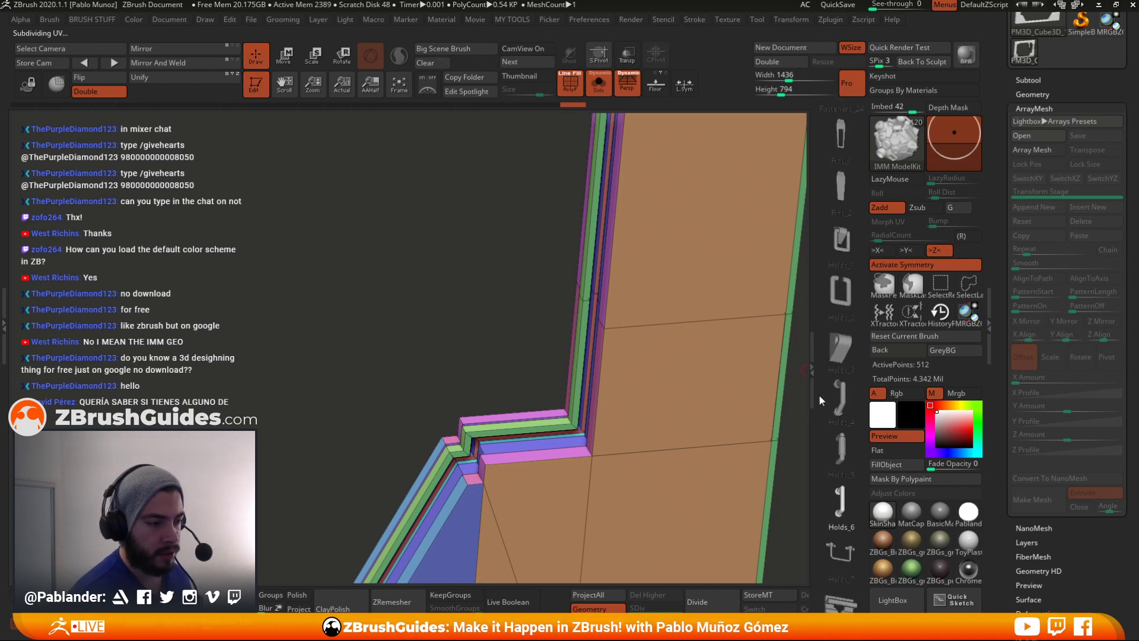
left_click(840, 351)
- Enable local symmetry and check that the mirrored cursor lines up on both sides of the frame
mouse_move(732, 333)
right_mouse_down("shift")
mouse_move(521, 287)
mouse_move(542, 323)
mouse_move(656, 322)
right_mouse_up("shift")
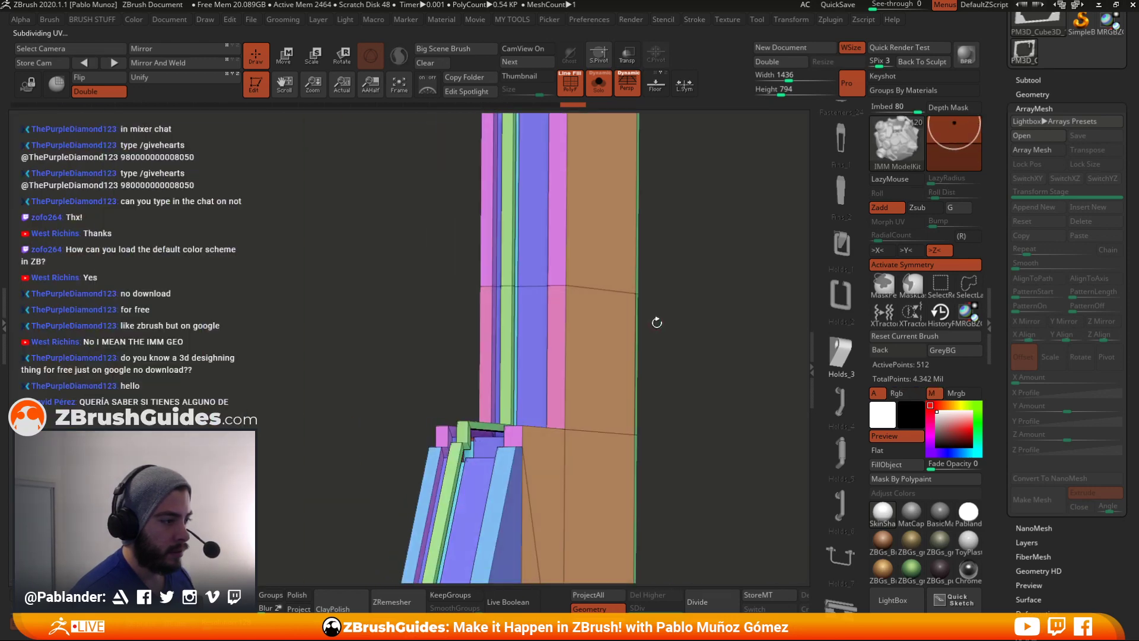
right_click_drag(709, 383, 841, 224)
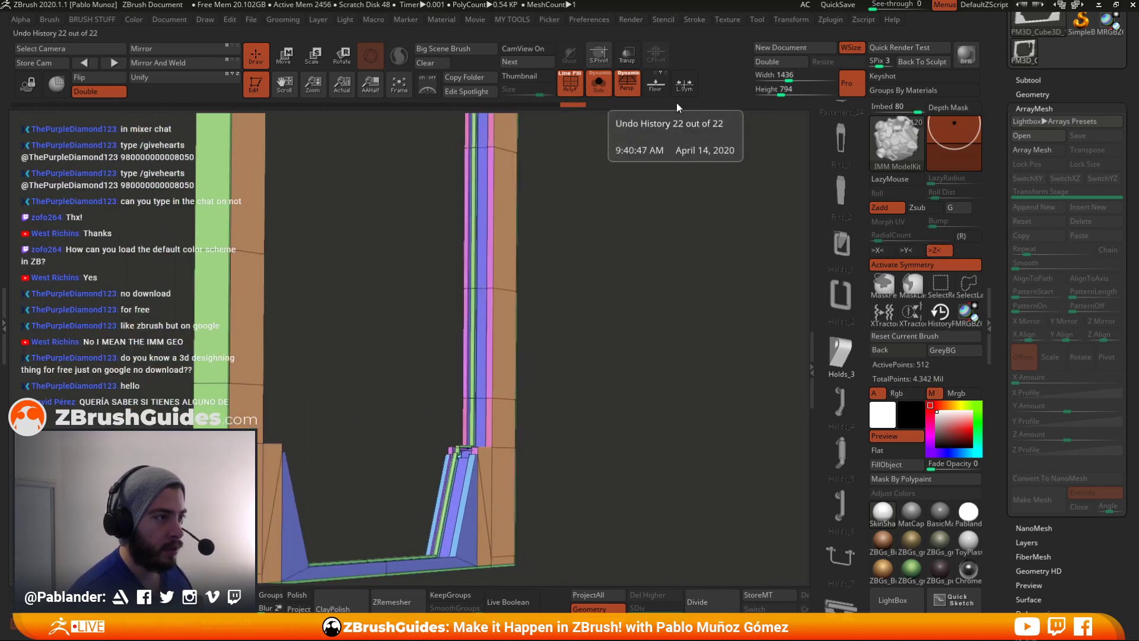
left_click(684, 83)
right_click_drag(471, 291, 546, 217)
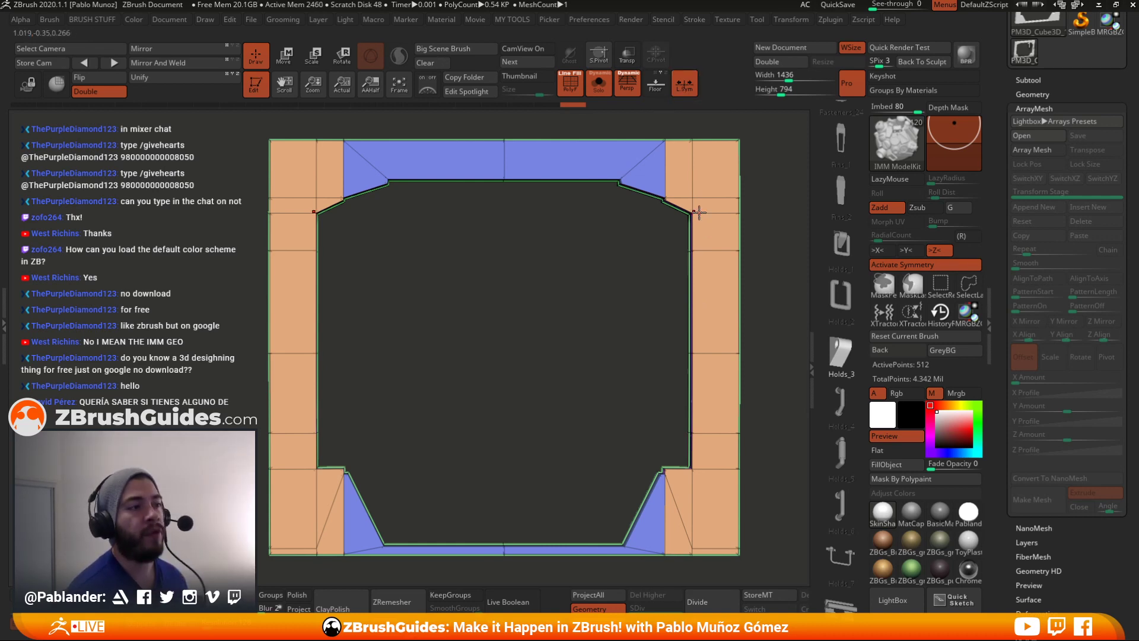
right_click_drag(582, 289, 604, 273)
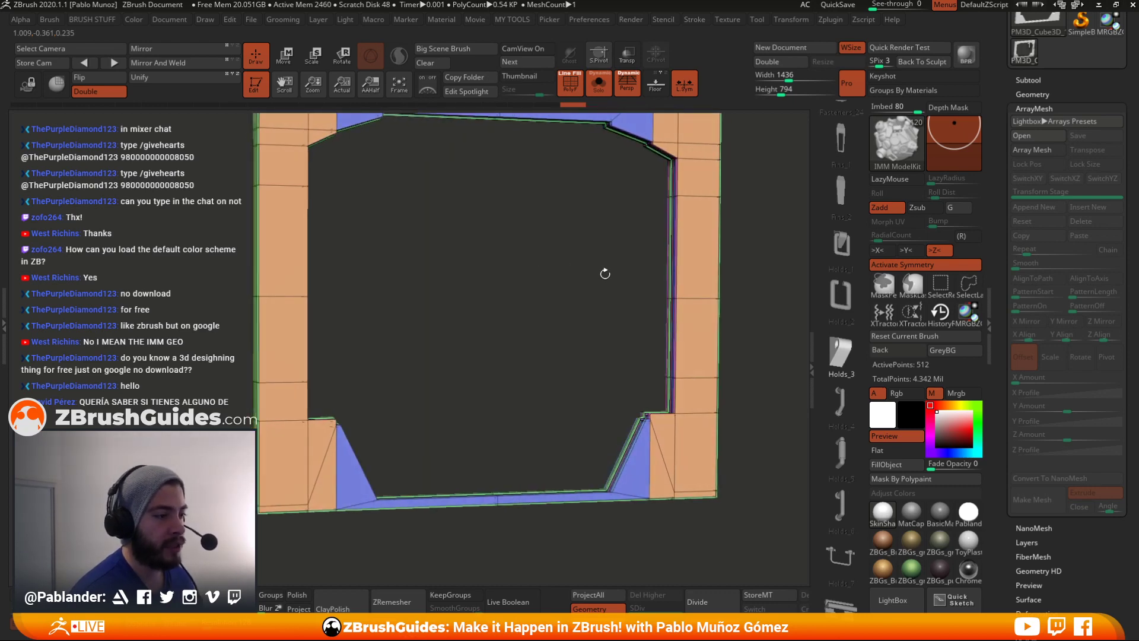
key("f")
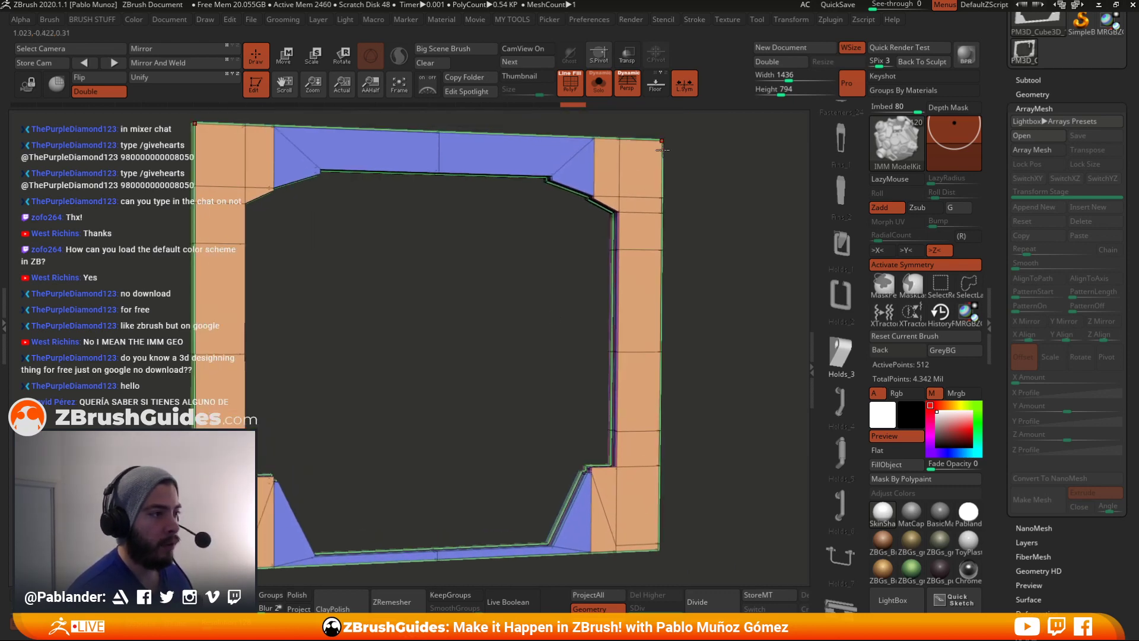
- Insert the Holds_3 part on the frame's inner side wall, reset the gizmo orientation, and rotate the part 90 degrees
right_click_drag(655, 410, 605, 356)
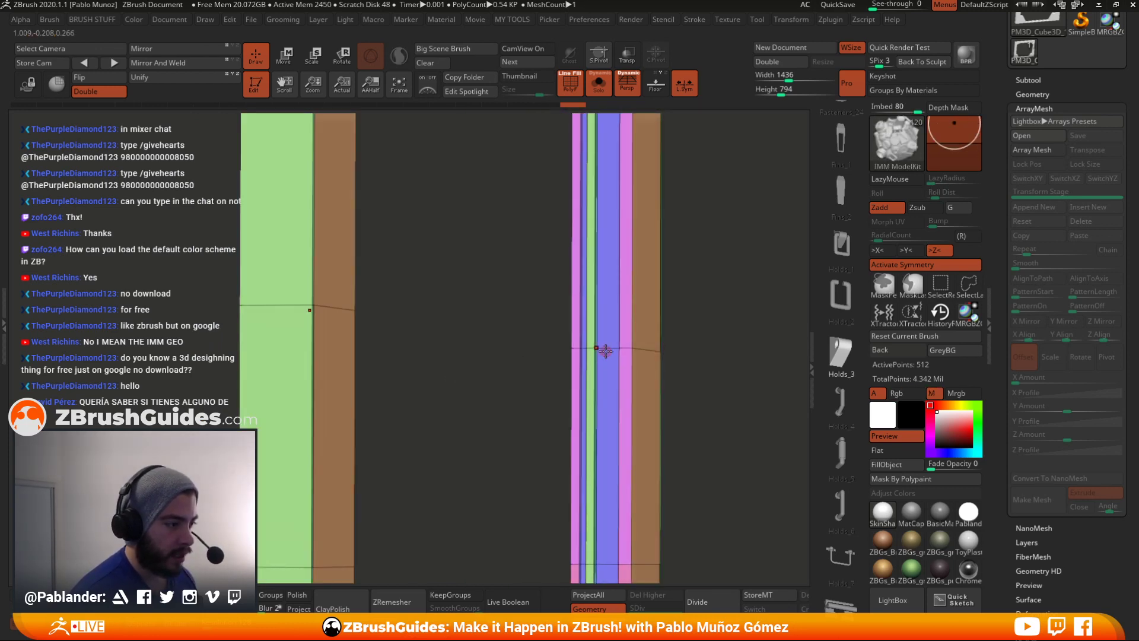
left_click_drag(605, 349, 607, 356)
key("w")
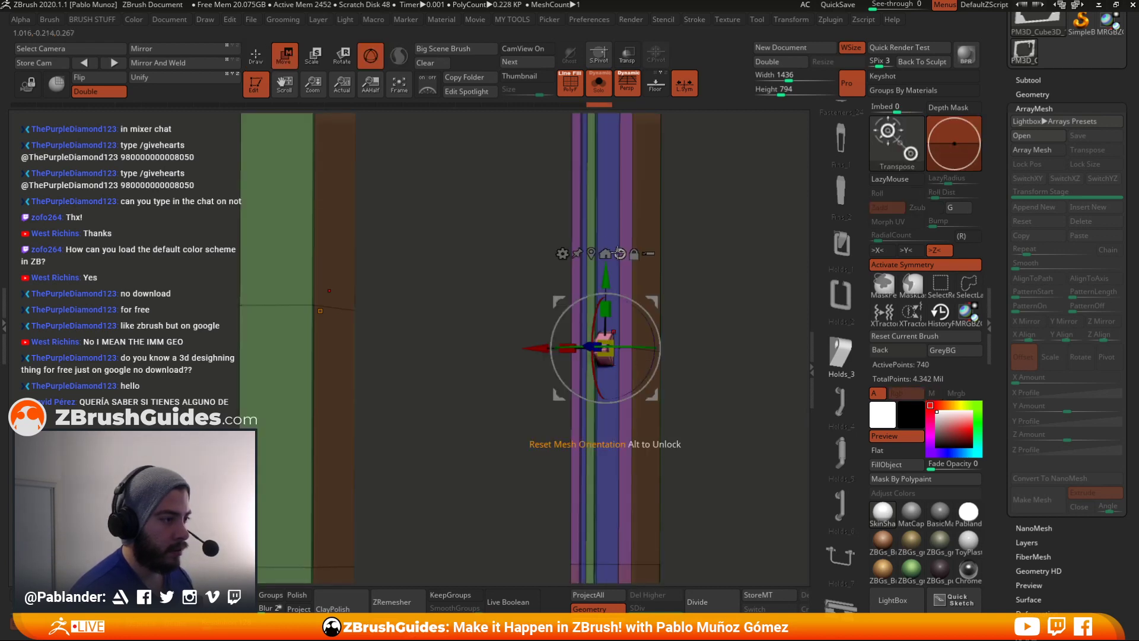
right_click_drag(619, 253, 707, 288)
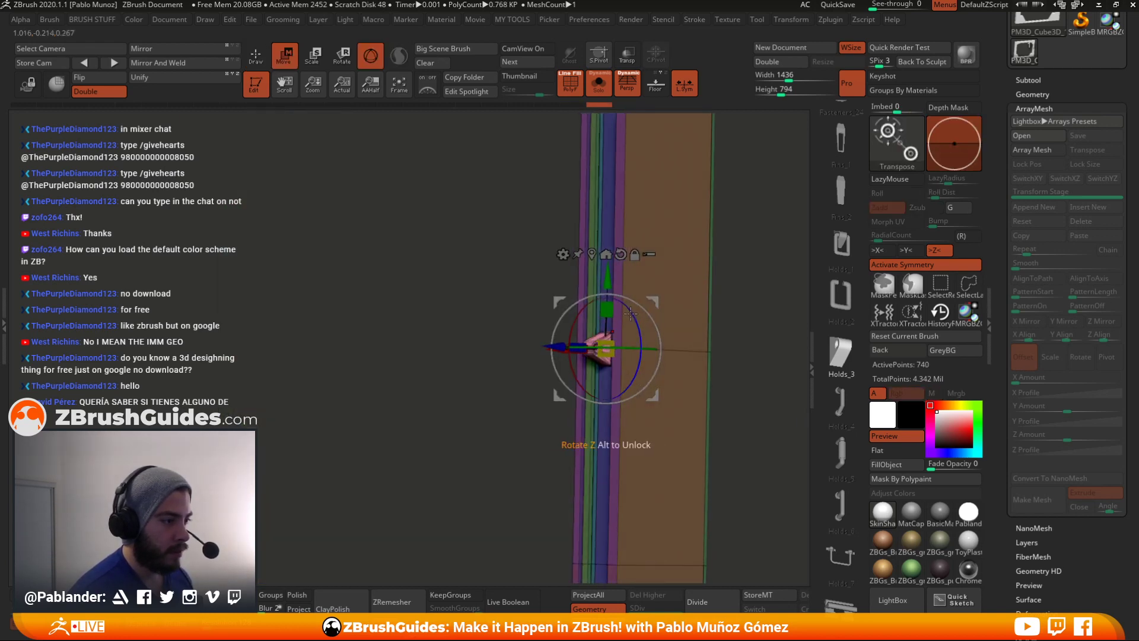
left_click_drag(630, 313, 643, 427)
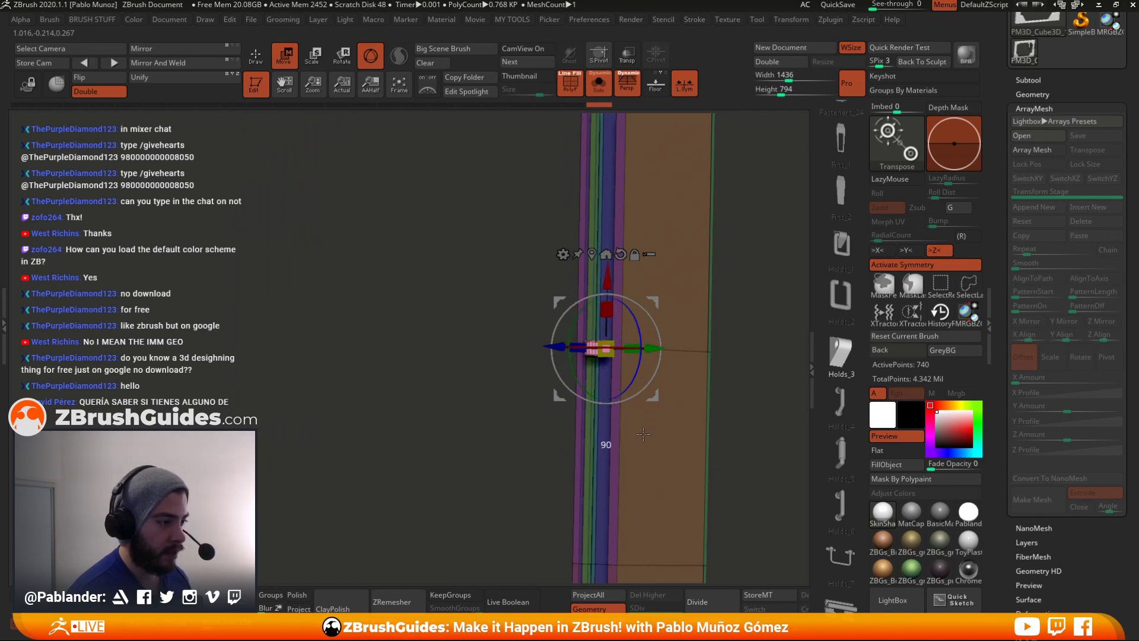
- Scale the inserted hold down uniformly and position it to grip the raised green trim strip
right_click_drag(500, 389, 497, 459)
left_click_drag(654, 383, 655, 375)
right_click_drag(464, 333, 490, 407)
left_click_drag(550, 390, 561, 383)
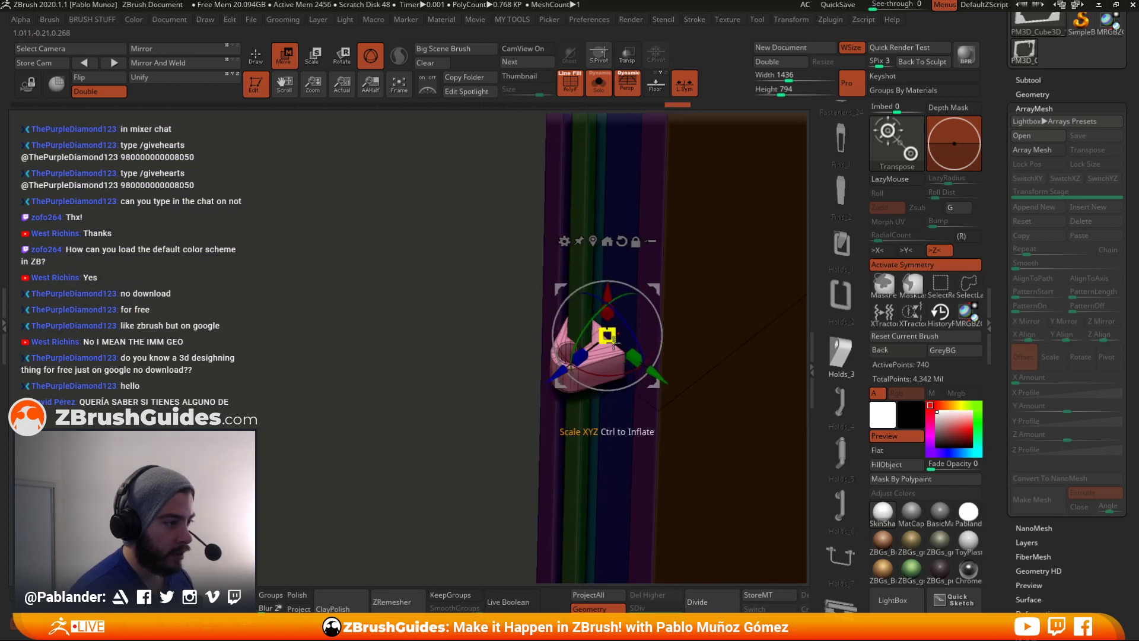
left_click_drag(587, 337, 326, 255)
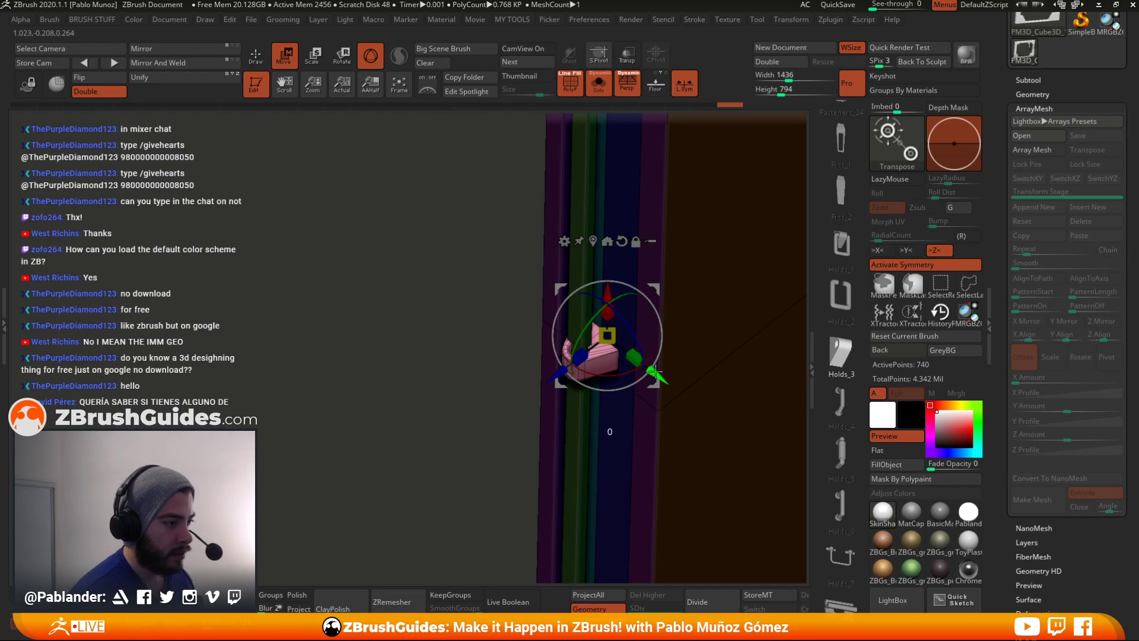
left_click_drag(654, 372, 651, 369)
right_click_drag(467, 322, 451, 400)
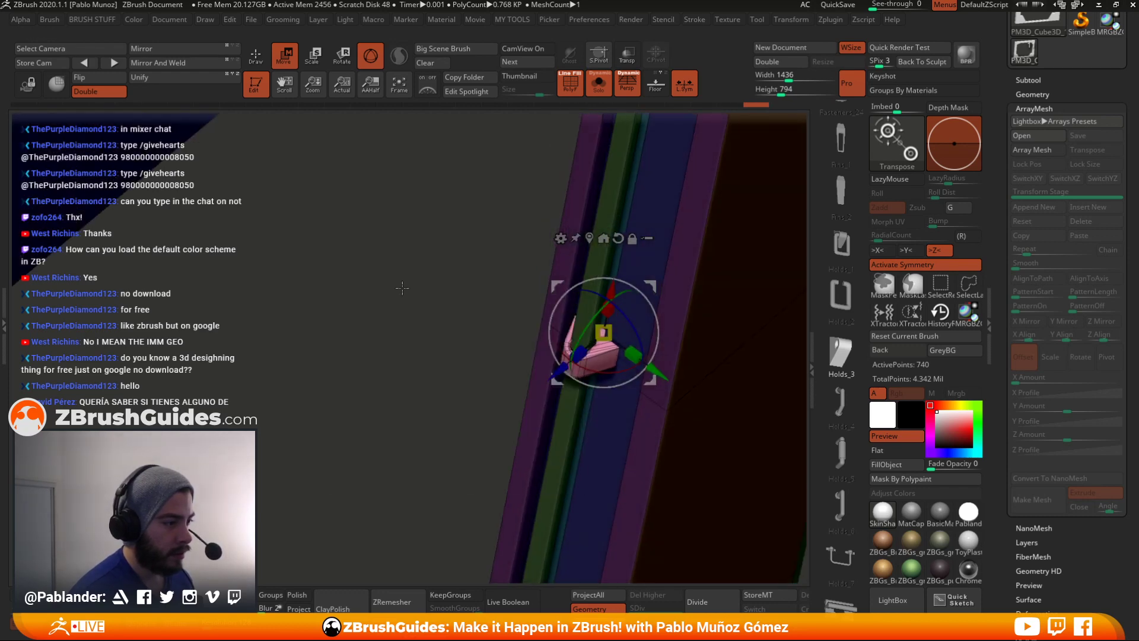
right_click_drag(402, 288, 415, 254)
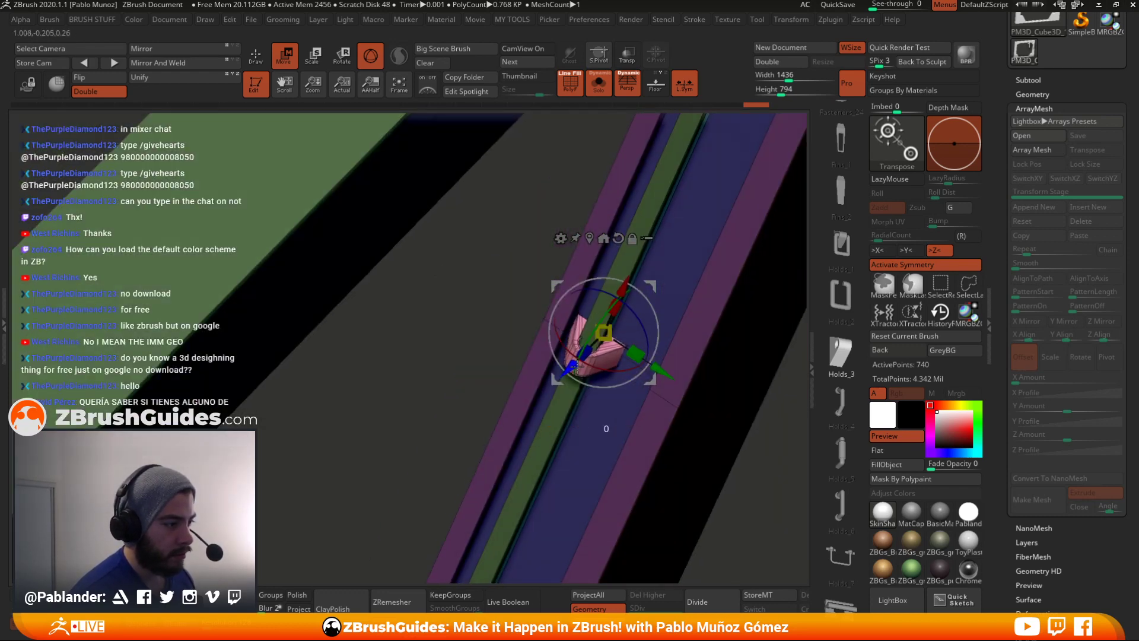
left_click_drag(577, 367, 578, 364)
- Slide the hold down along the side trim to just above the lower stepped corner
left_click_drag(430, 377, 647, 327)
left_click_drag(735, 315, 755, 288, "alt")
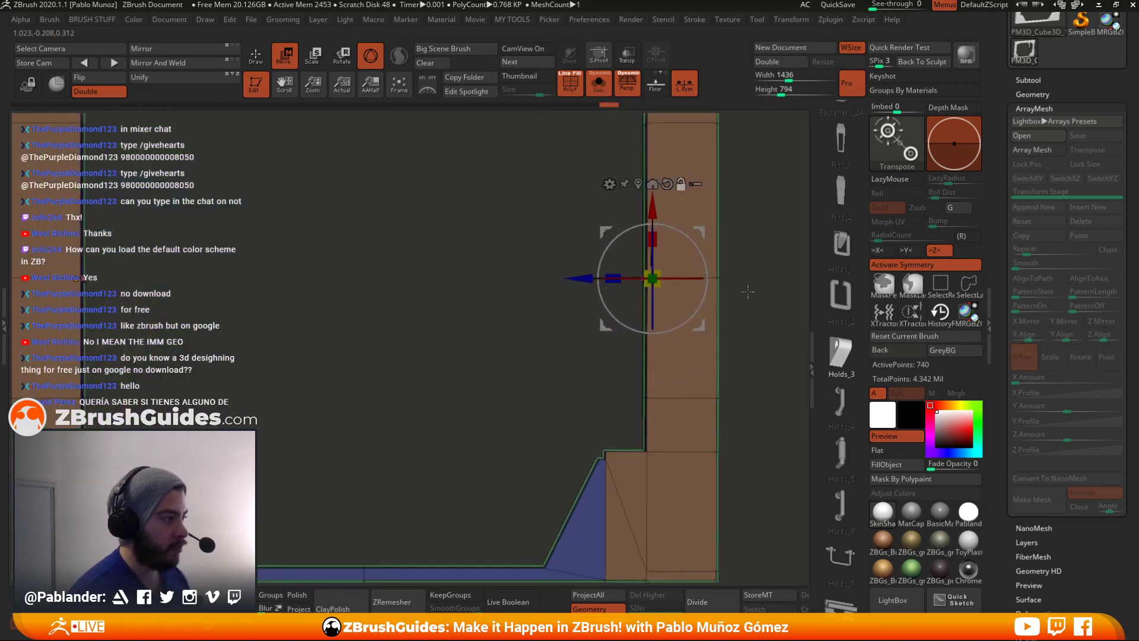
mouse_move(368, 290)
left_mouse_down()
mouse_move(391, 290)
mouse_move(350, 303)
left_mouse_up()
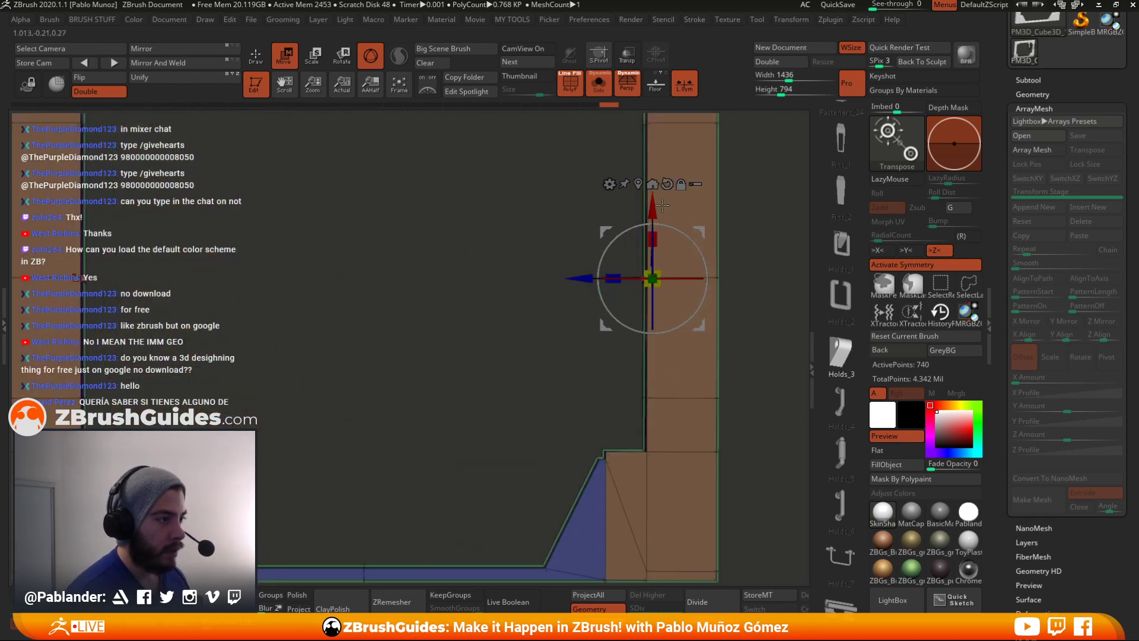
left_click_drag(662, 205, 662, 347)
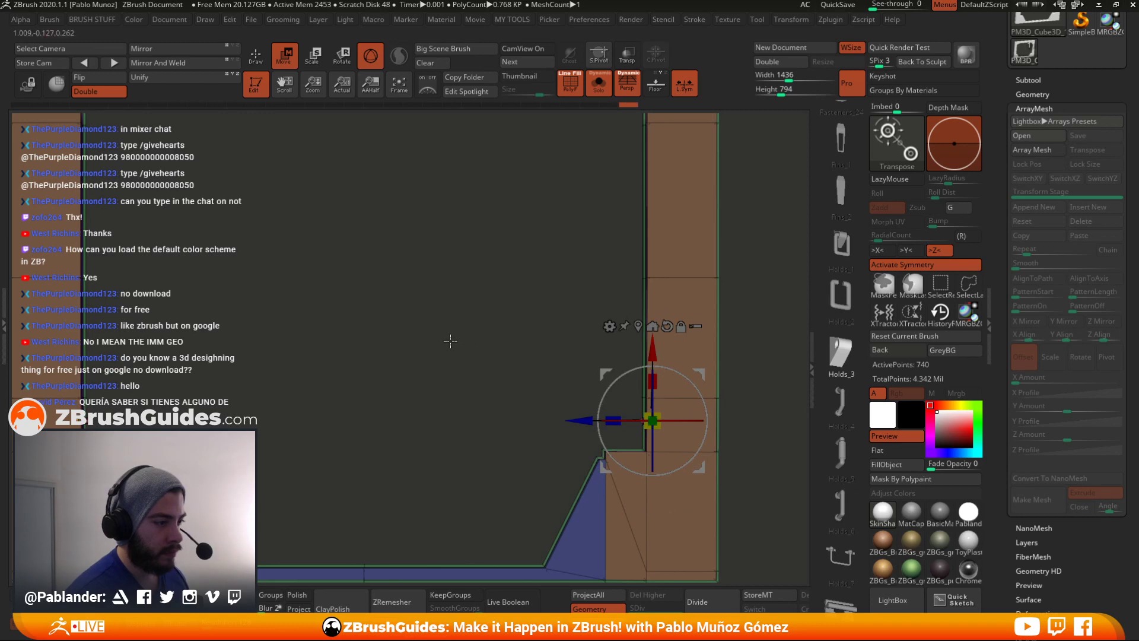
- Duplicate the hold upward along the side trim to make a row of five evenly spaced holds
left_click_drag(450, 340, 498, 363, "alt")
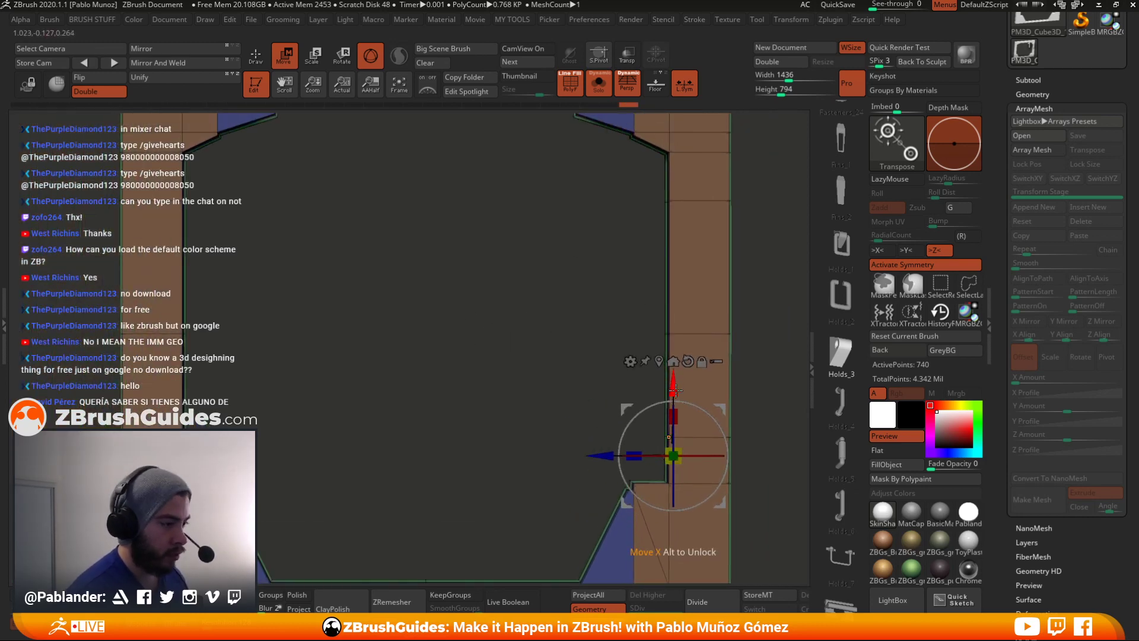
left_click_drag(675, 390, 700, 173)
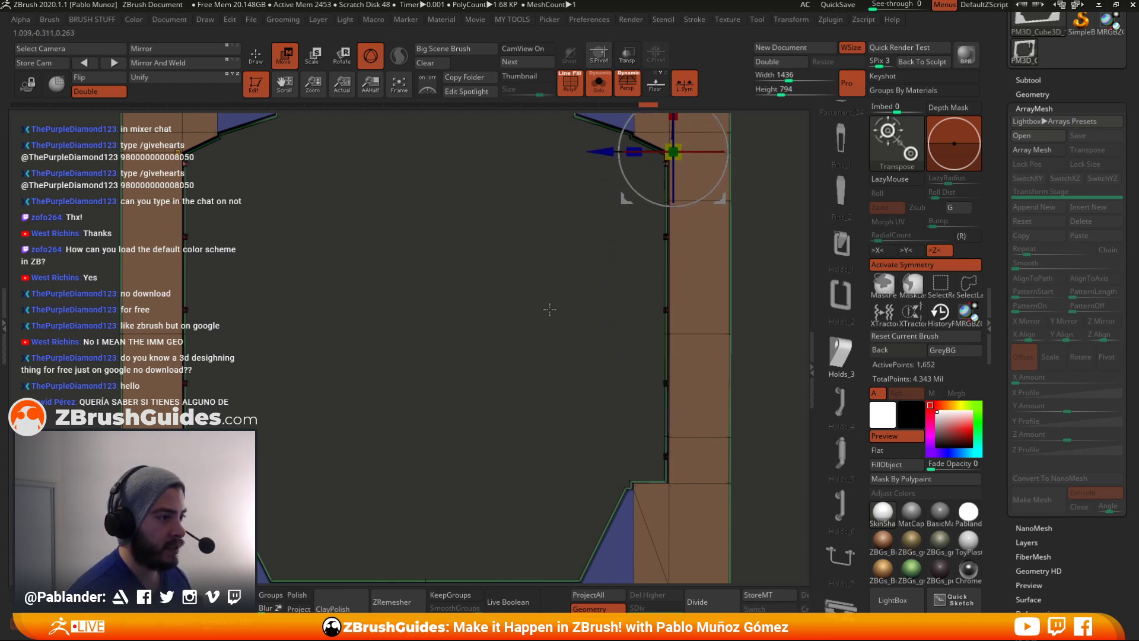
key("q")
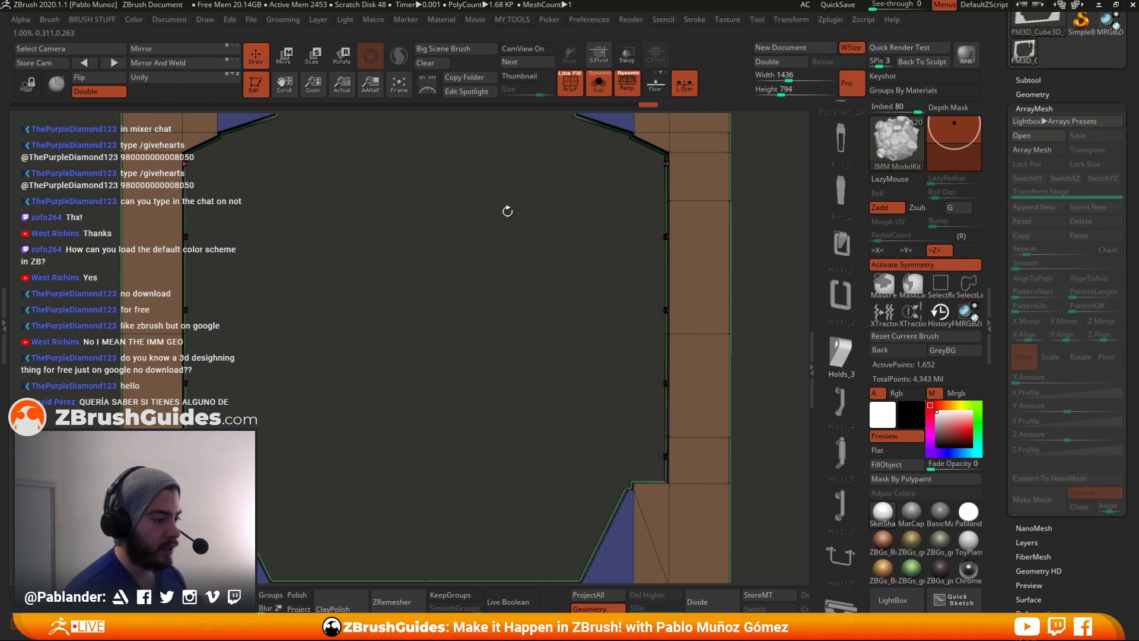
- Duplicate the topmost side hold onto the sloped trim at the frame's upper corner
mouse_move(507, 212)
left_mouse_down("alt")
mouse_move(510, 260)
mouse_move(538, 278)
left_mouse_up("alt")
left_click(590, 266, "ctrl")
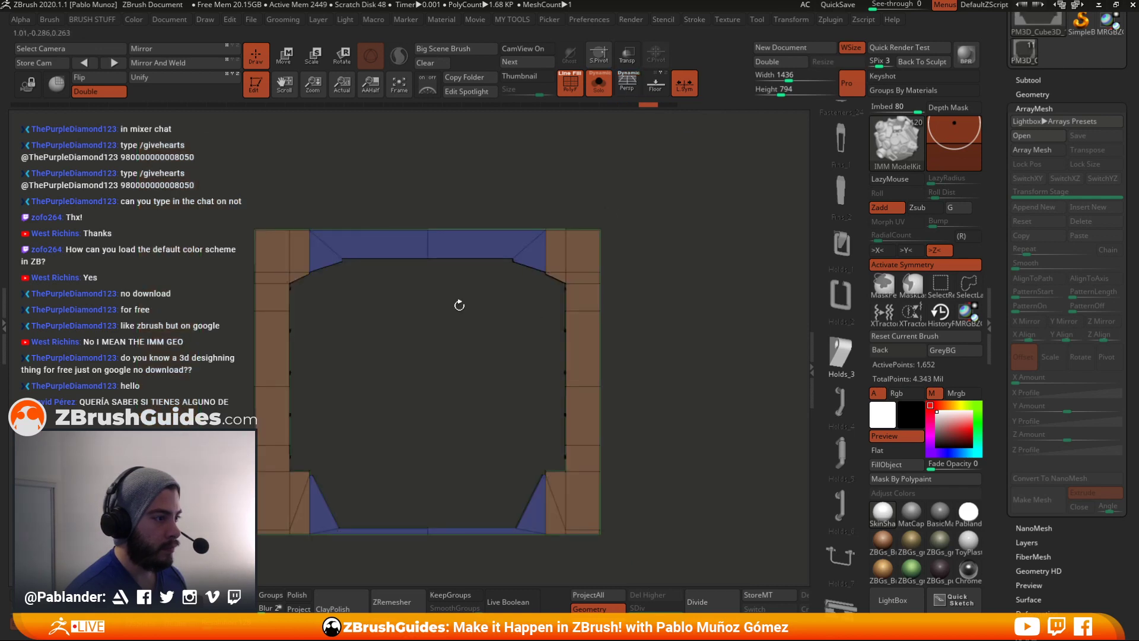
left_click_drag(458, 305, 516, 336, "alt")
key("w")
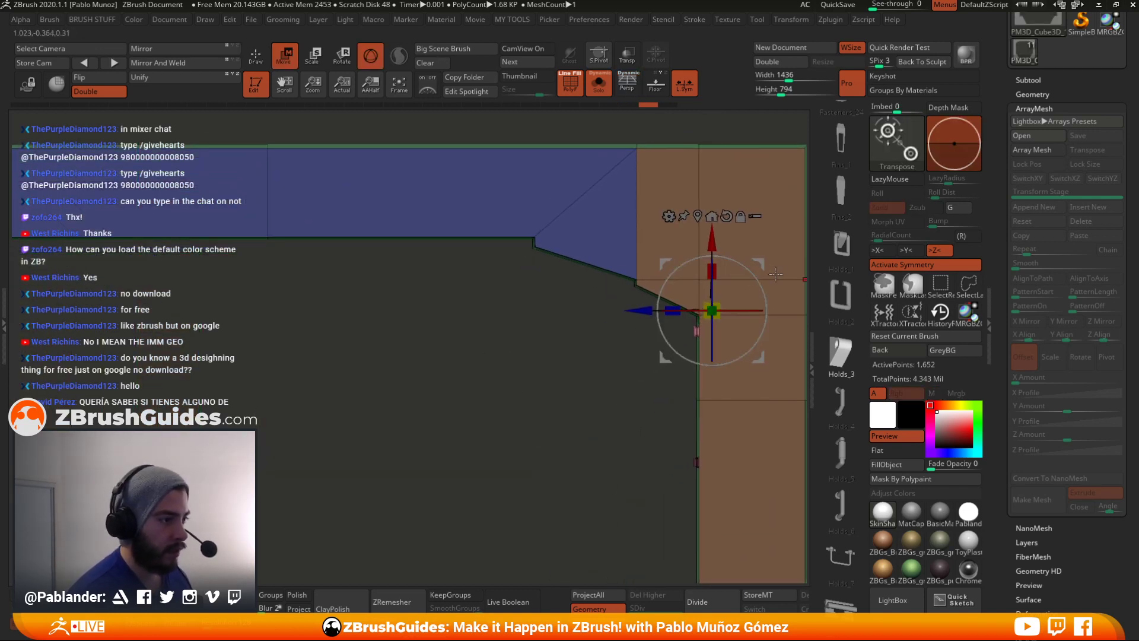
left_click_drag(761, 261, 650, 213)
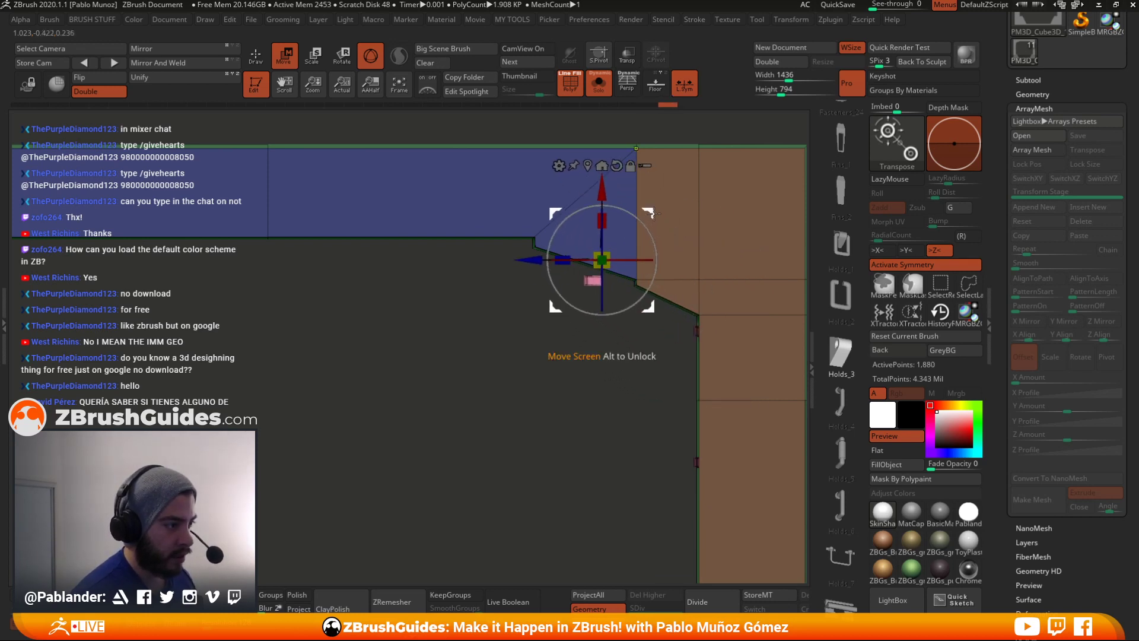
- Recentre the gizmo on the copied hold and align the hold with the sloped trim beside the upper step
left_click_drag(648, 290, 640, 229)
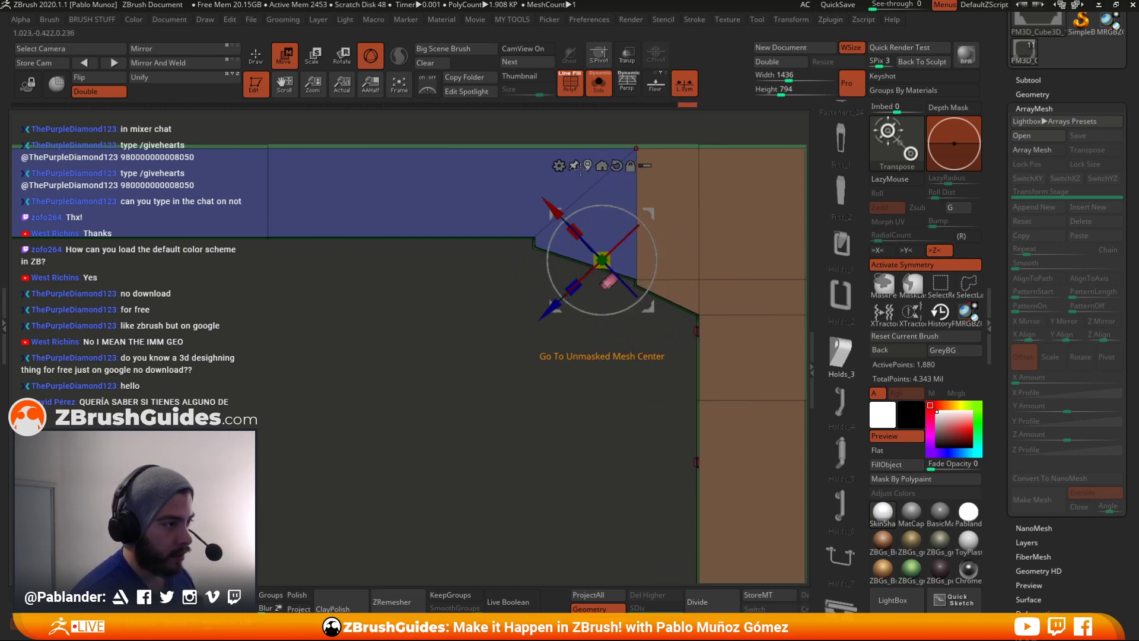
left_click(585, 166)
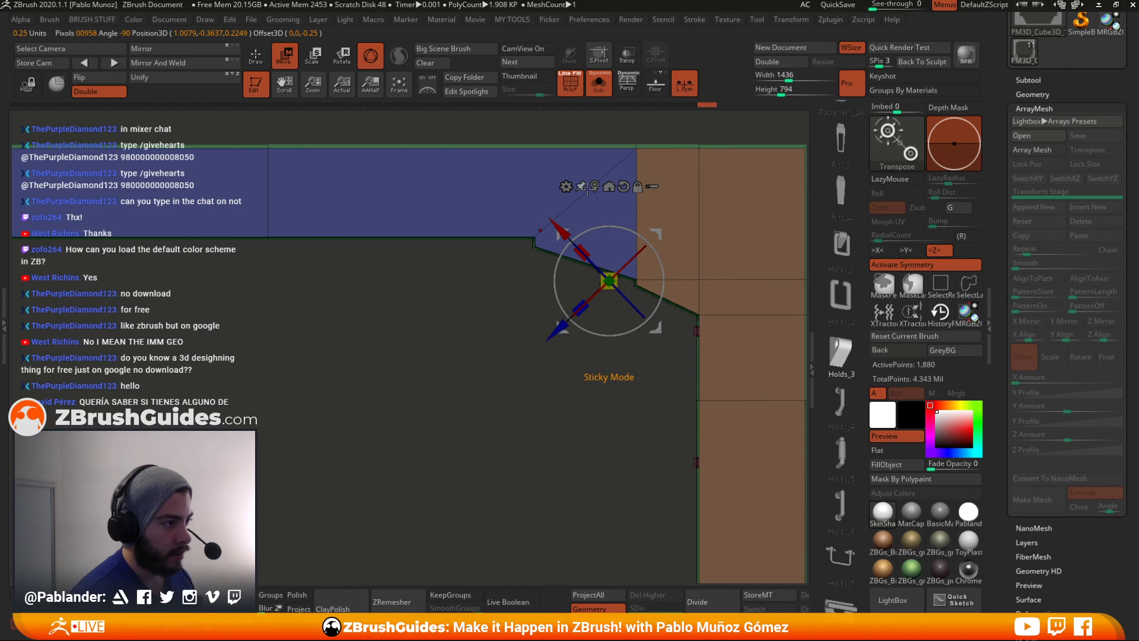
left_click_drag(658, 274, 535, 274)
- Duplicate the sloped-corner hold across the small step onto the end of the frame's top trim
right_click_drag(536, 274, 652, 235, "alt")
right_click_drag(485, 408, 551, 413, "alt")
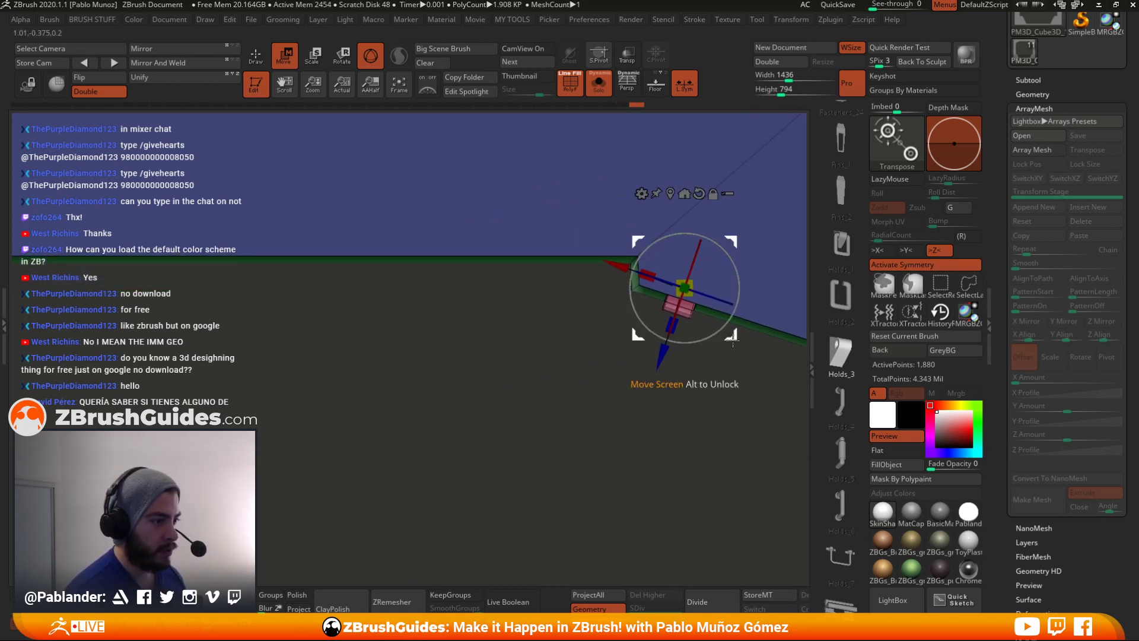
mouse_move(703, 318)
left_mouse_down("ctrl")
mouse_move(645, 326)
mouse_move(625, 292)
left_mouse_up("ctrl")
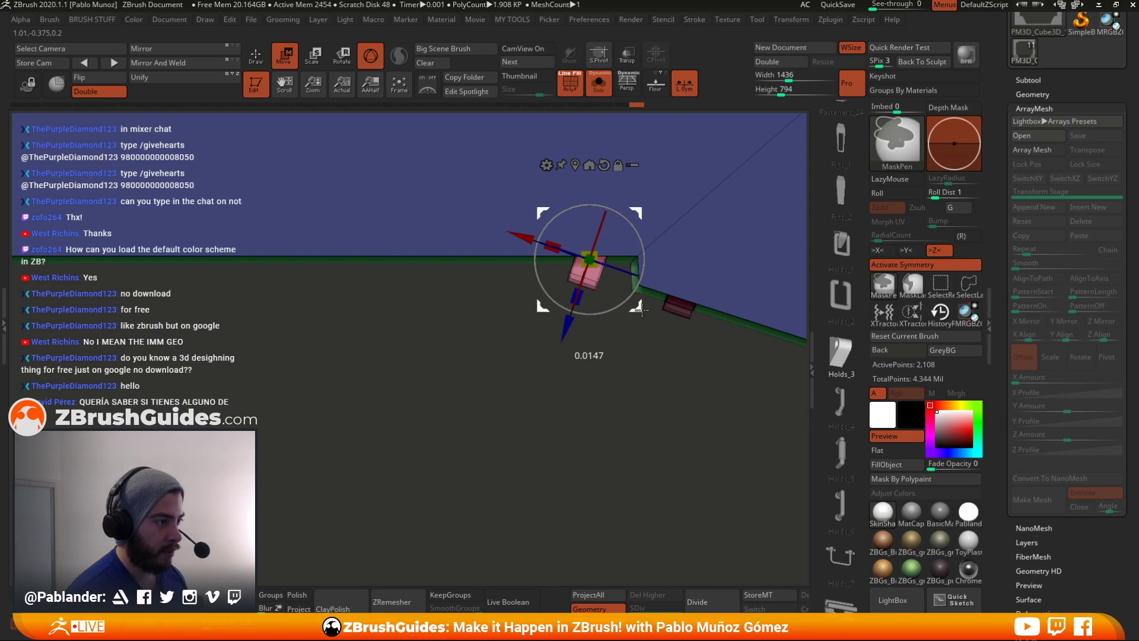
left_click(605, 164)
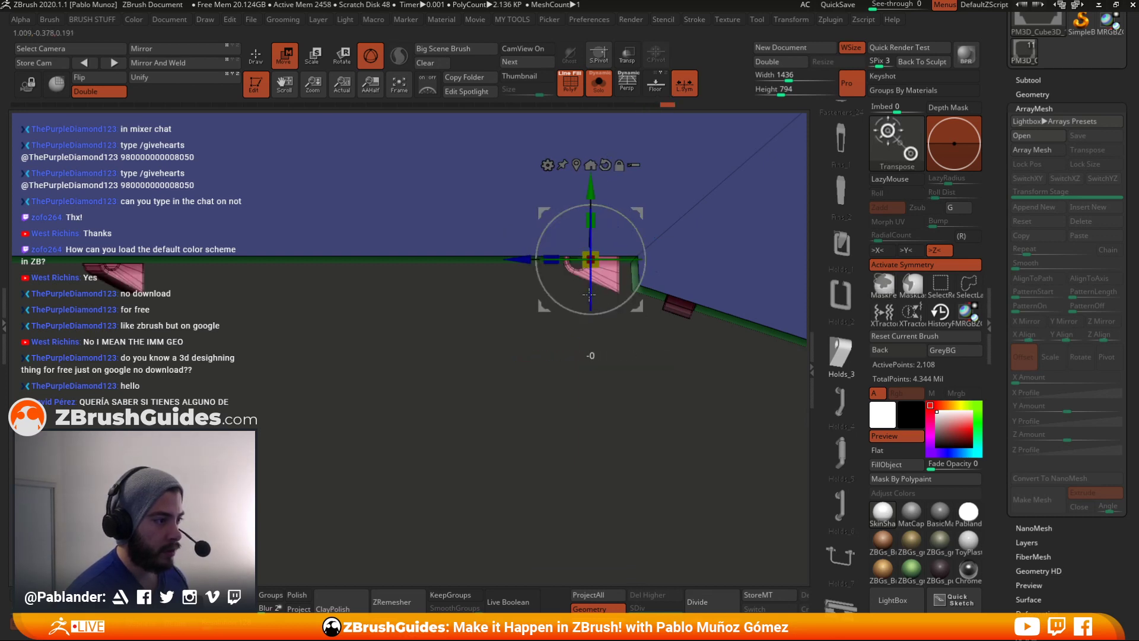
left_click_drag(589, 294, 585, 248)
key("ctrl+z")
key("ctrl+z")
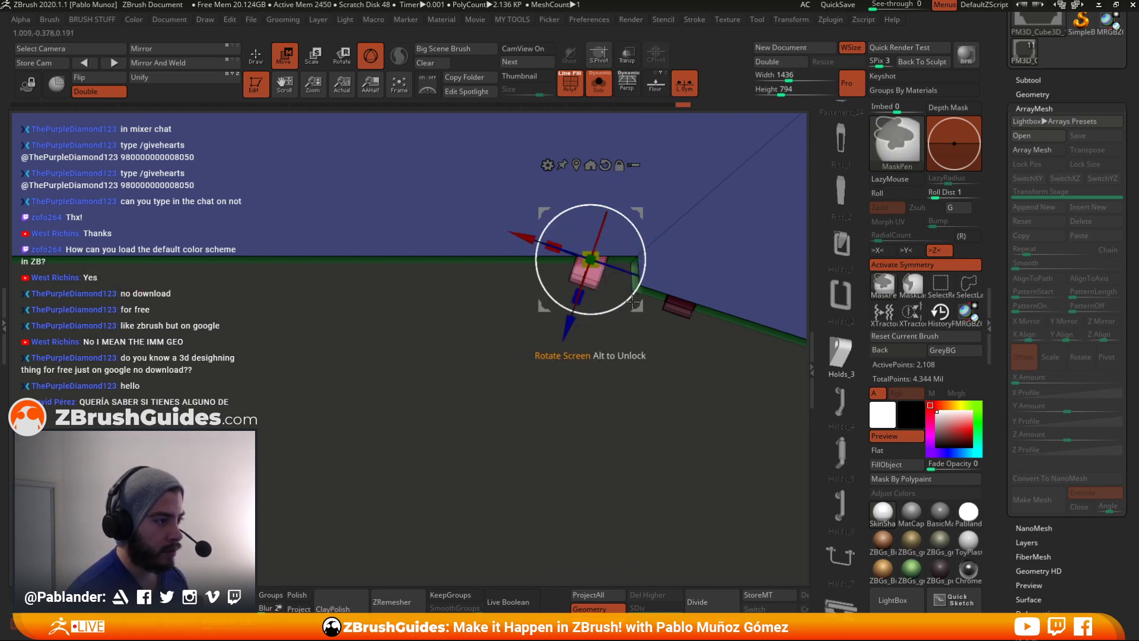
- Rotate the new hold level with the top trim, seat it against the strip, and reset the gizmo orientation
left_click_drag(627, 302, 636, 291)
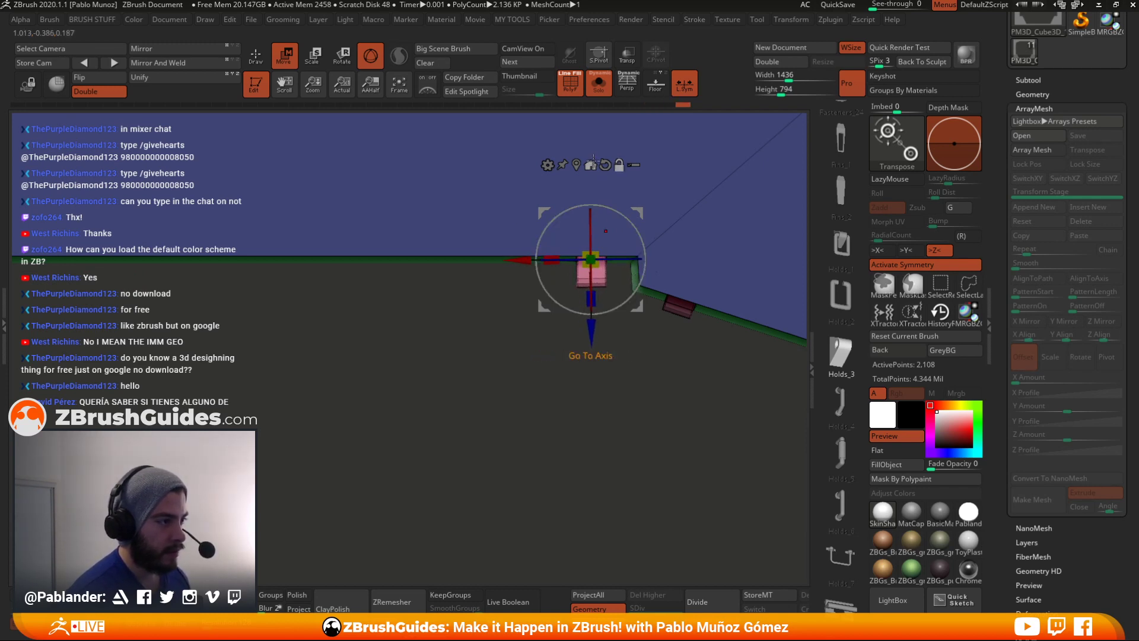
left_click_drag(643, 215, 658, 202)
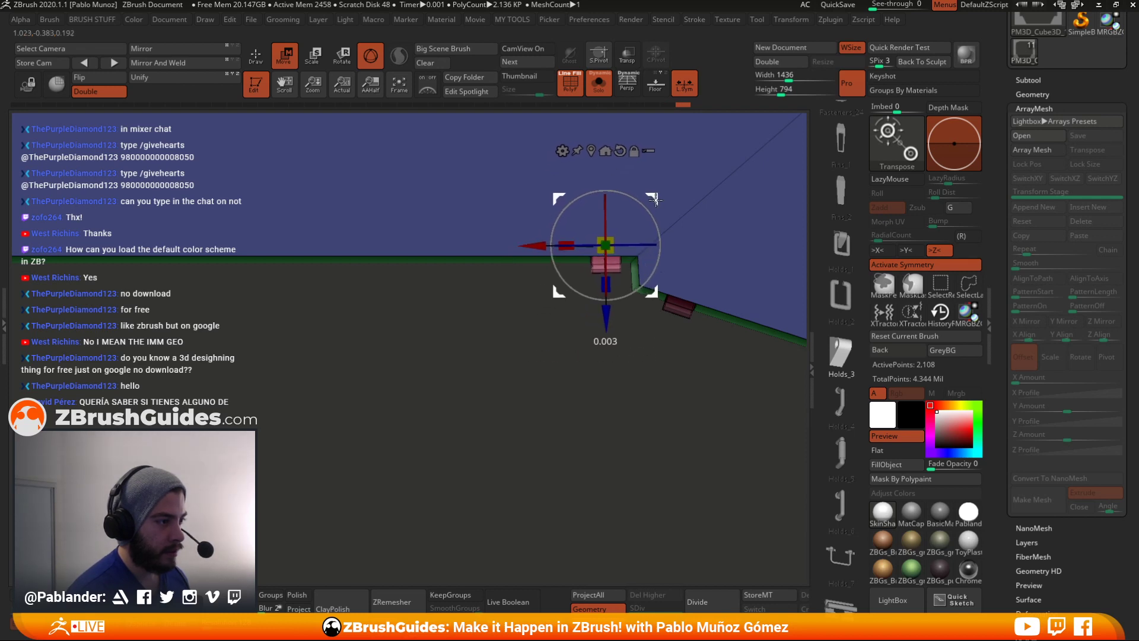
left_click(617, 153)
- Duplicate the hold along the top trim towards the centre, adding two more evenly spaced copies
left_click_drag(526, 332, 559, 383, "alt")
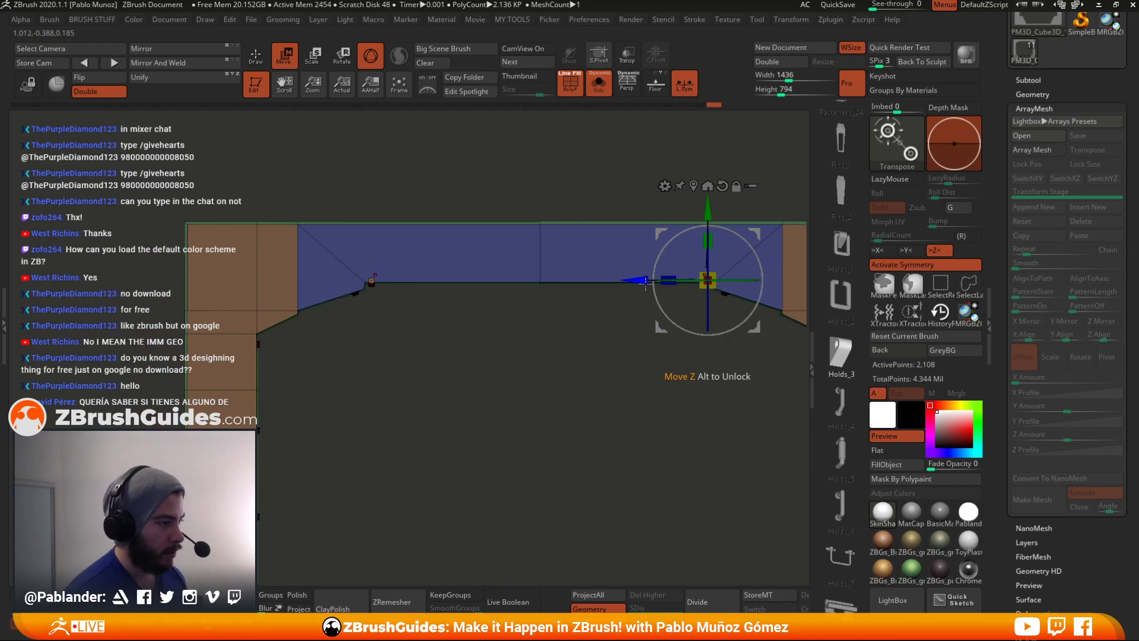
left_click_drag(642, 280, 497, 371)
key("q")
key("f")
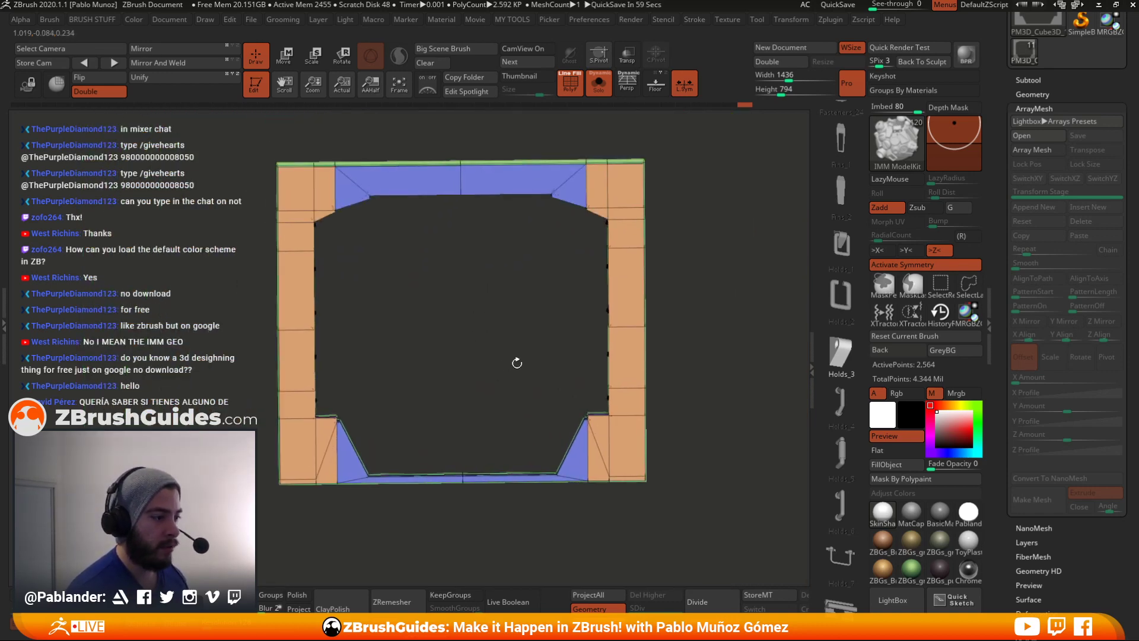
- Duplicate a hold from the top trim down to the long sloped trim at the frame's lower corner
mouse_move(638, 429)
left_mouse_down("alt")
mouse_move(539, 400)
mouse_move(618, 500)
mouse_move(562, 315)
mouse_move(590, 369)
mouse_move(590, 331)
mouse_move(605, 338)
left_mouse_up("alt")
left_click(605, 270, "ctrl")
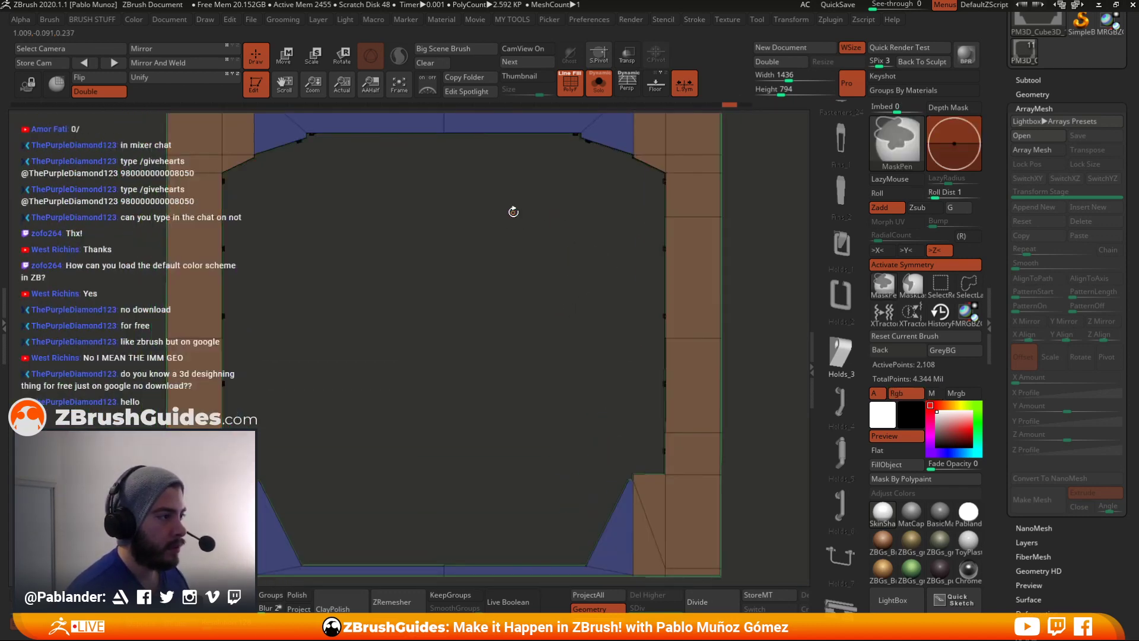
key("ctrl+z")
left_click_drag(513, 212, 531, 243, "alt")
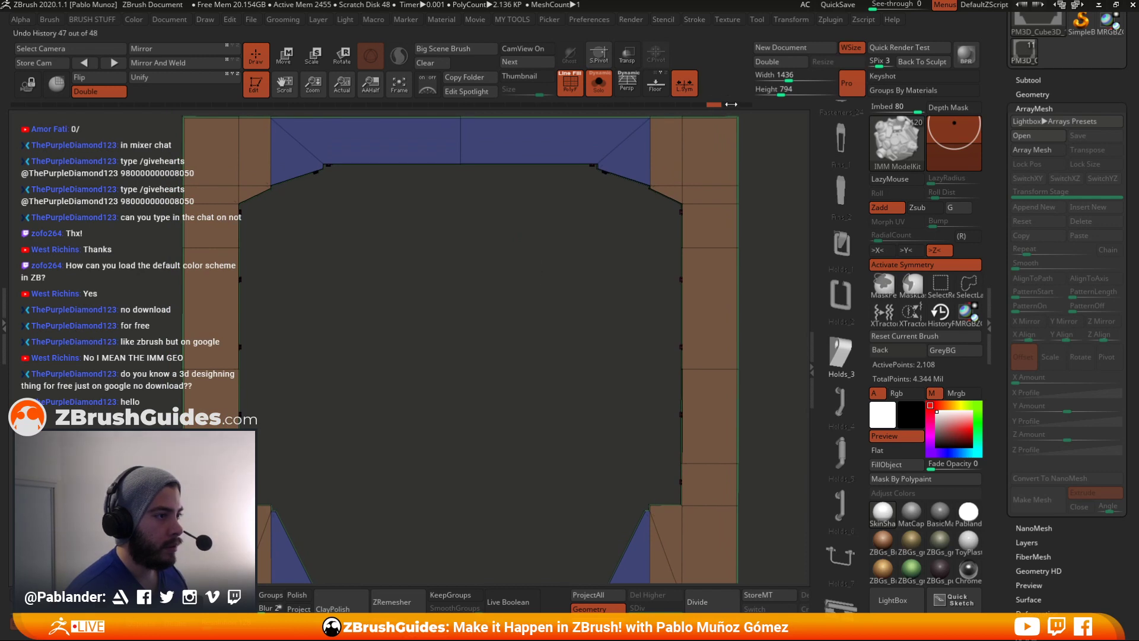
key("w")
left_click_drag(489, 184, 571, 297)
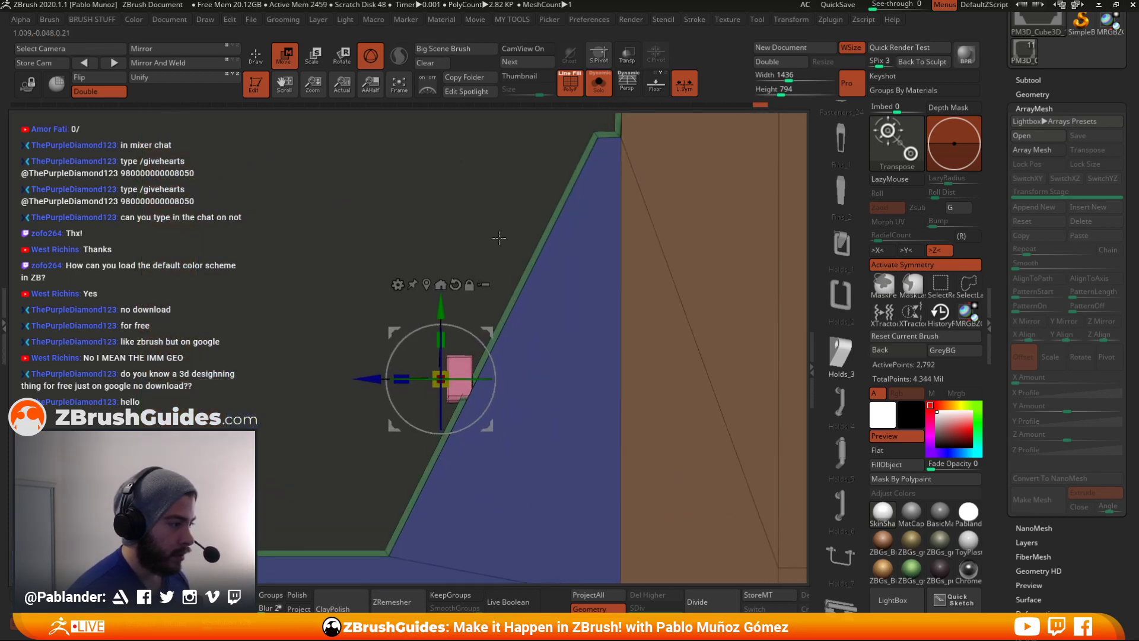
- Rotate the hold to match the lower slope, recentre the gizmo on it, and fit it at the slope's bottom end
left_click_drag(498, 237, 480, 427)
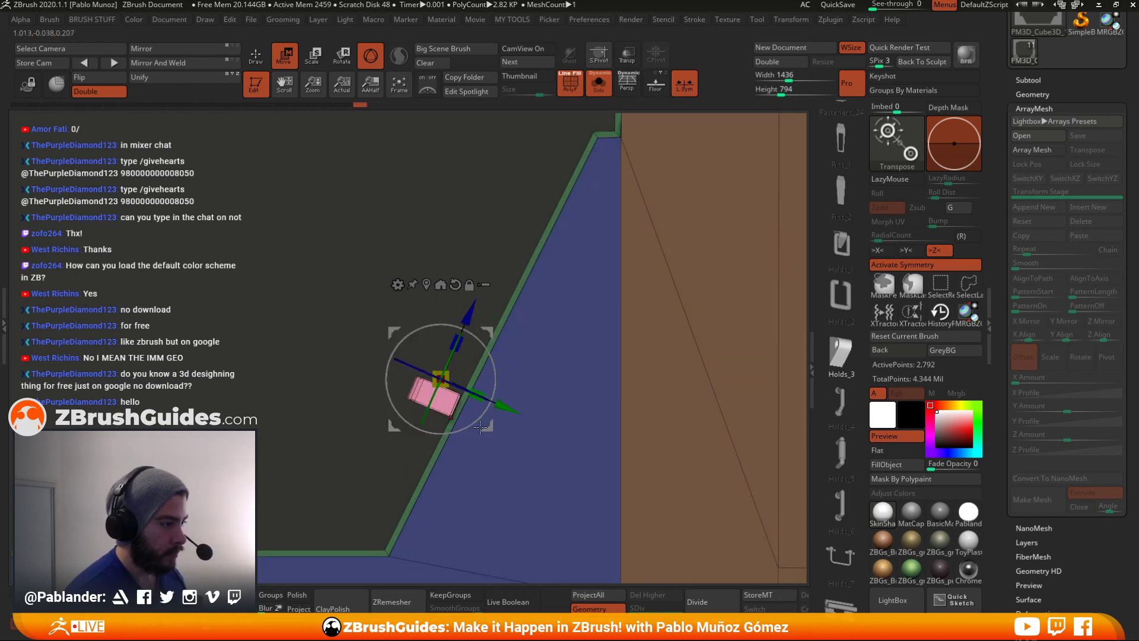
left_click(426, 286)
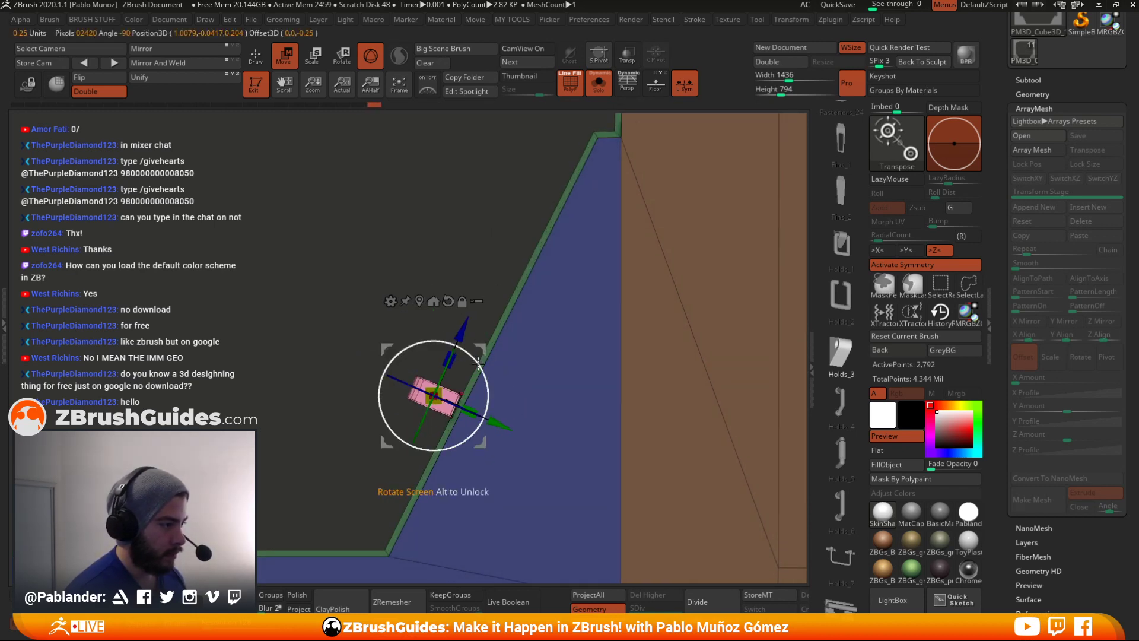
left_click_drag(482, 365, 456, 476)
right_click_drag(456, 477, 470, 402)
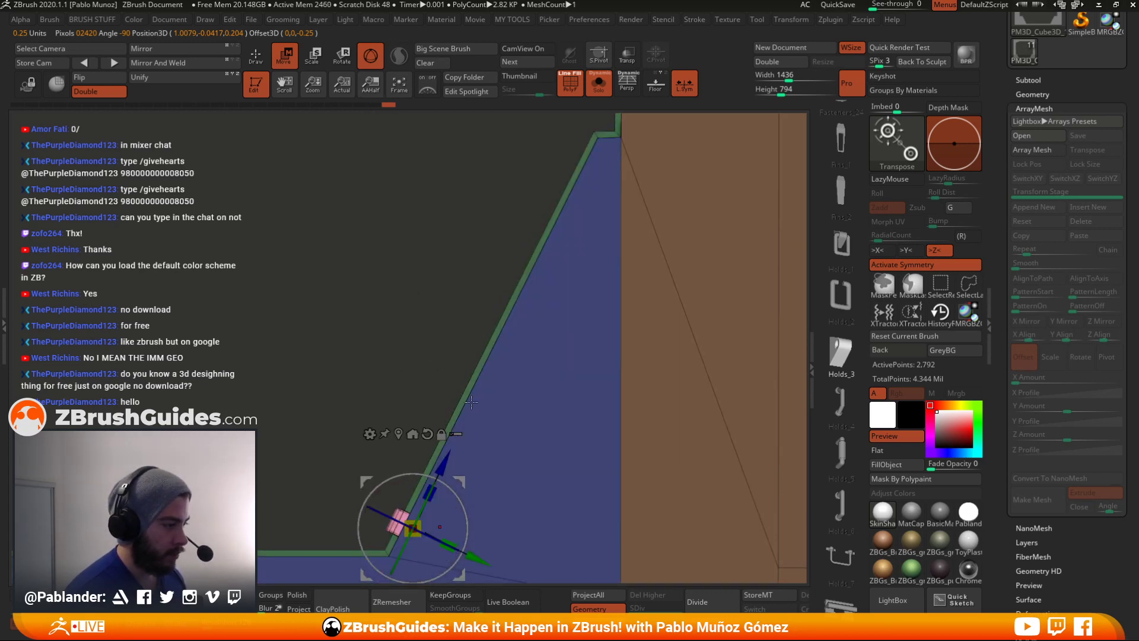
- Duplicate the hold to the upper end of the lower sloped trim, adjust its placement, and clear the mask
left_click_drag(441, 468, 608, 109, "ctrl")
left_click_drag(649, 187, 654, 206)
key("q")
left_click_drag(391, 311, 351, 223, "alt")
left_click_drag(351, 220, 362, 273, "ctrl")
mouse_move(418, 209)
left_mouse_down("alt")
mouse_move(437, 321)
mouse_move(424, 222)
mouse_move(432, 376)
left_mouse_up("alt")
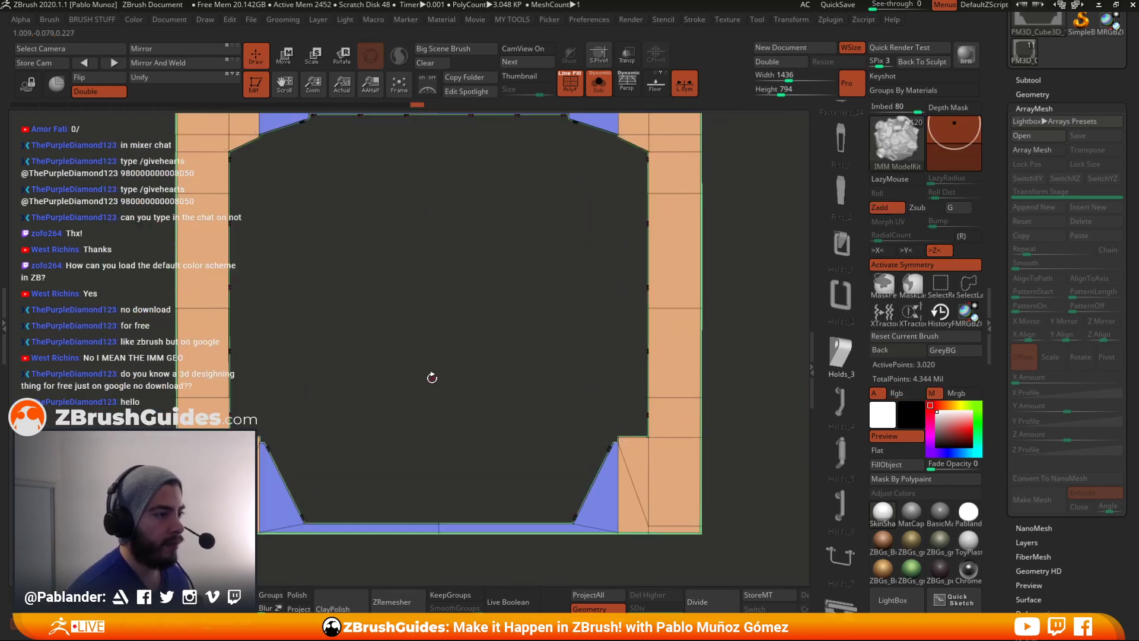
- Apply Auto Groups to the frame mesh to regroup its separate pieces by topology continuity
mouse_move(484, 306)
left_mouse_down("alt")
mouse_move(501, 378)
mouse_move(509, 340)
mouse_move(546, 365)
mouse_move(561, 410)
mouse_move(581, 265)
mouse_move(569, 240)
mouse_move(611, 261)
mouse_move(566, 233)
mouse_move(577, 303)
mouse_move(550, 291)
mouse_move(581, 251)
left_mouse_up("alt")
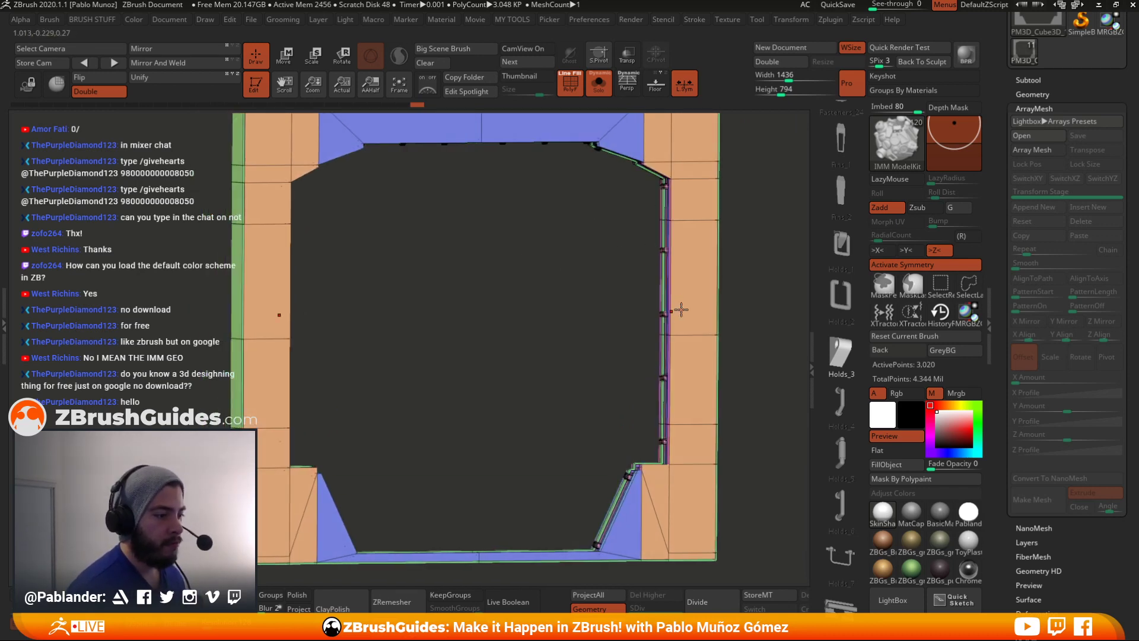
left_click_drag(564, 293, 534, 308)
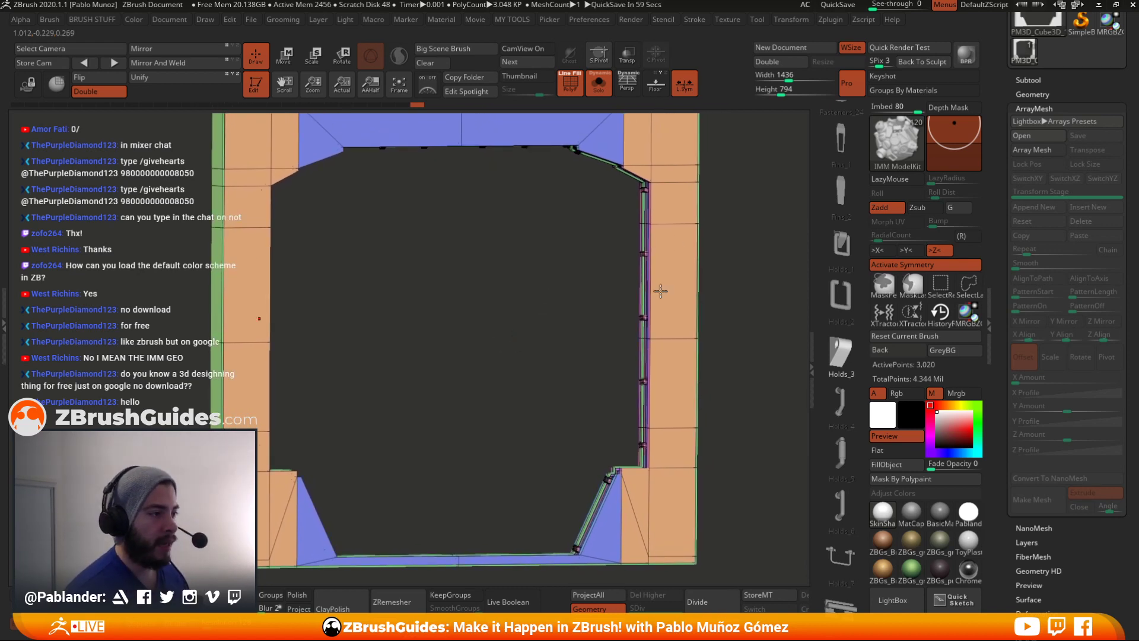
left_click_drag(483, 295, 511, 281)
key("space")
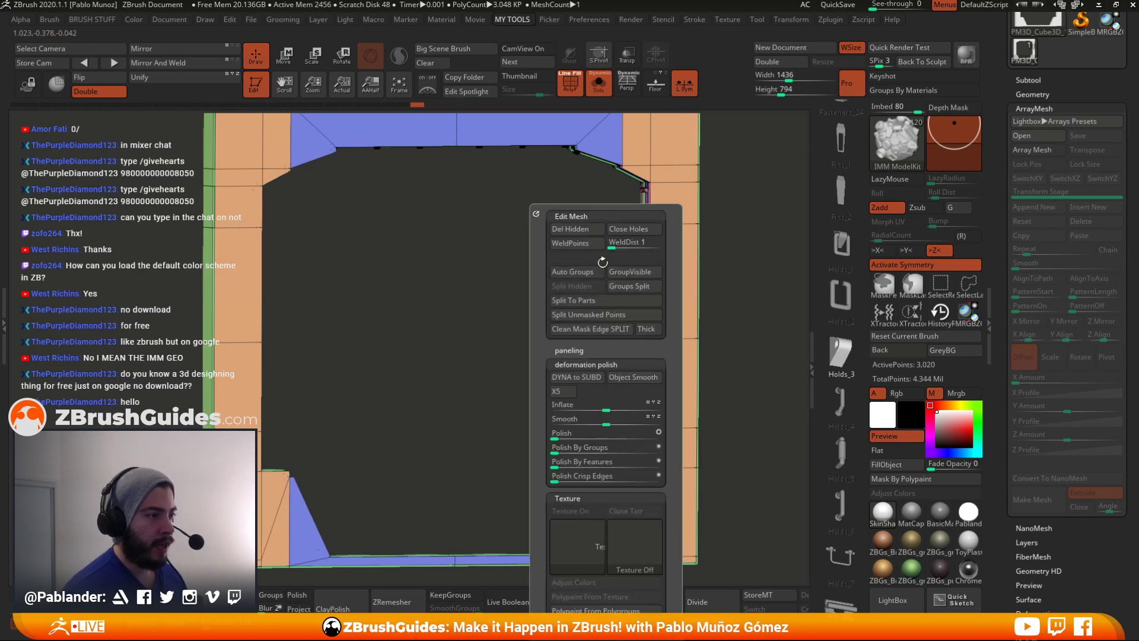
left_click(573, 273)
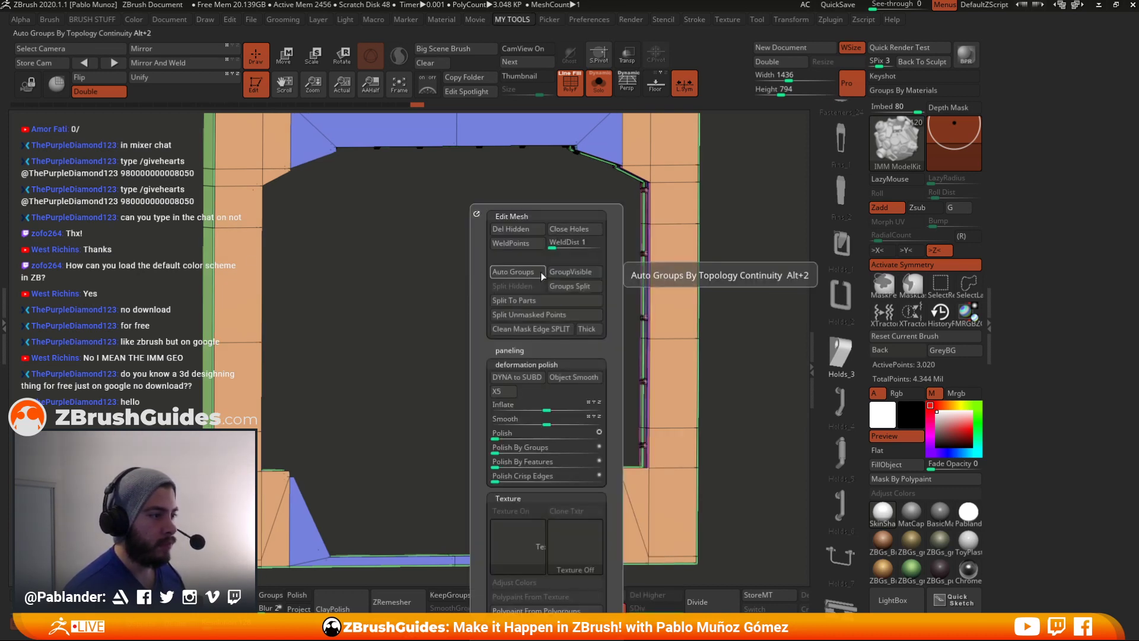
left_click(760, 19)
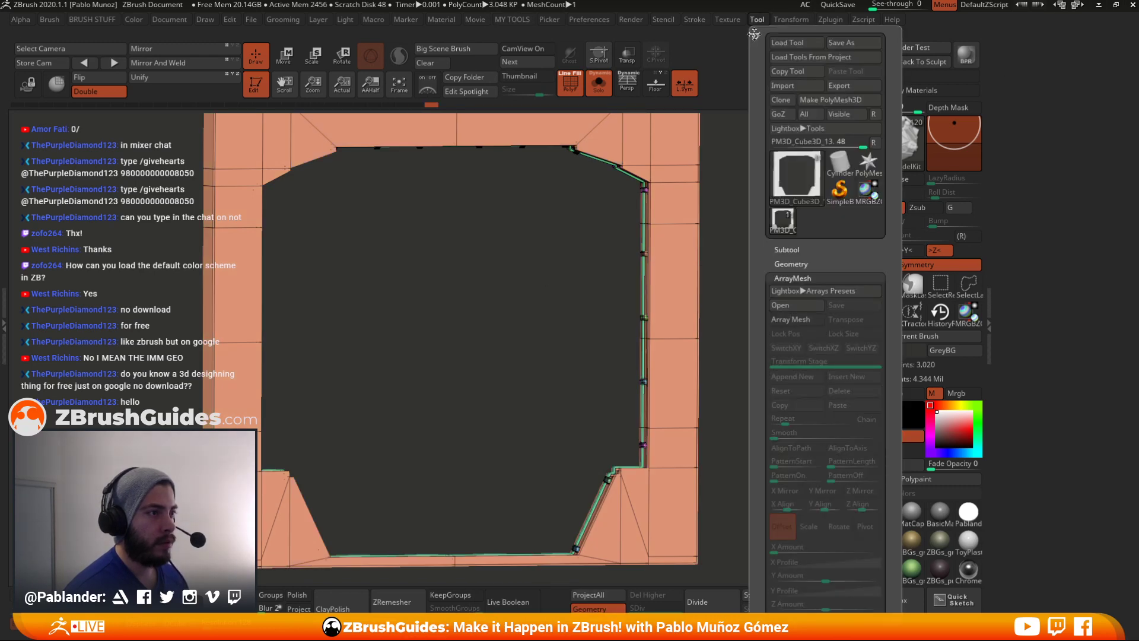
left_click(754, 33)
- Turn on Array Mesh for the decorated frame, repeating it 7 times along X with an amount of -100
left_click_drag(542, 279, 579, 383)
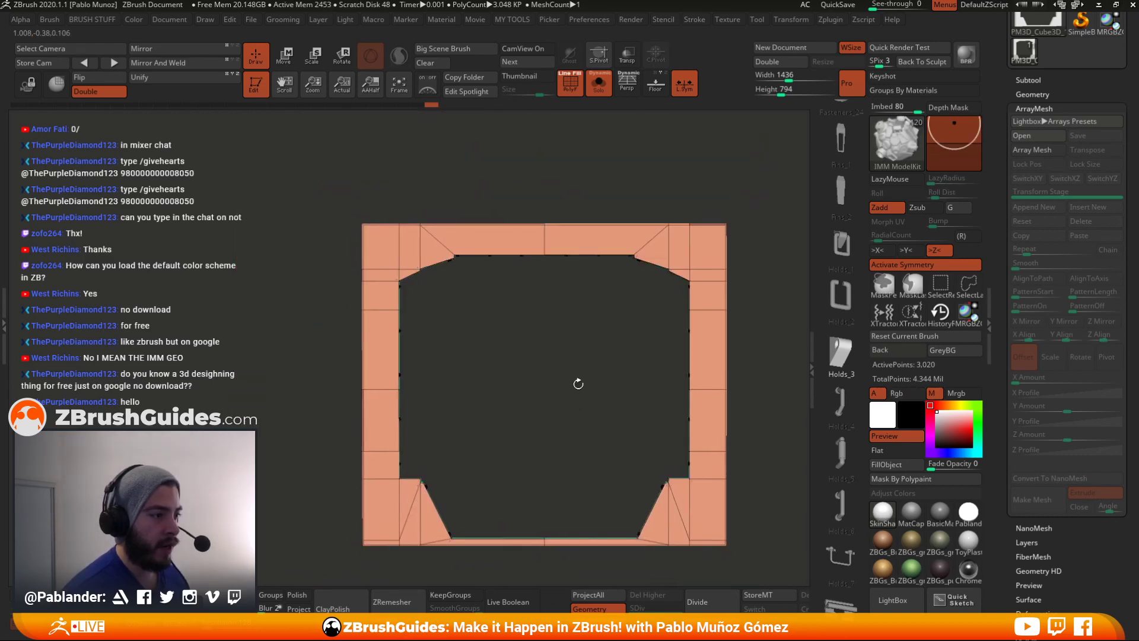
mouse_move(545, 302)
left_mouse_down()
mouse_move(572, 338)
mouse_move(565, 312)
left_mouse_up()
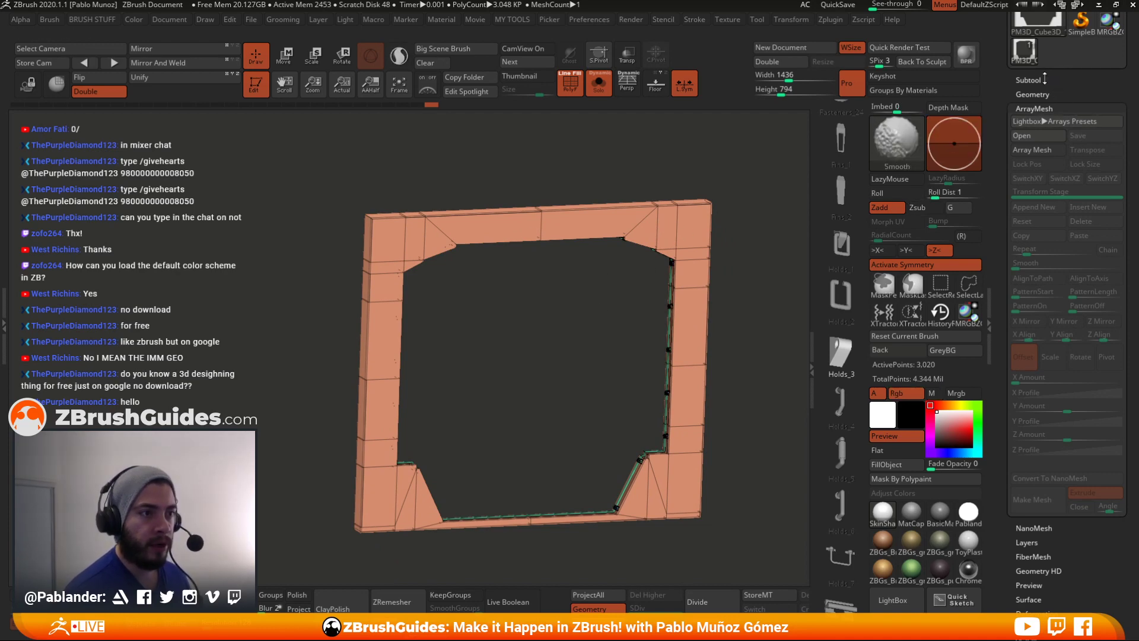
left_click(1053, 78)
left_click_drag(1054, 77, 1044, 67)
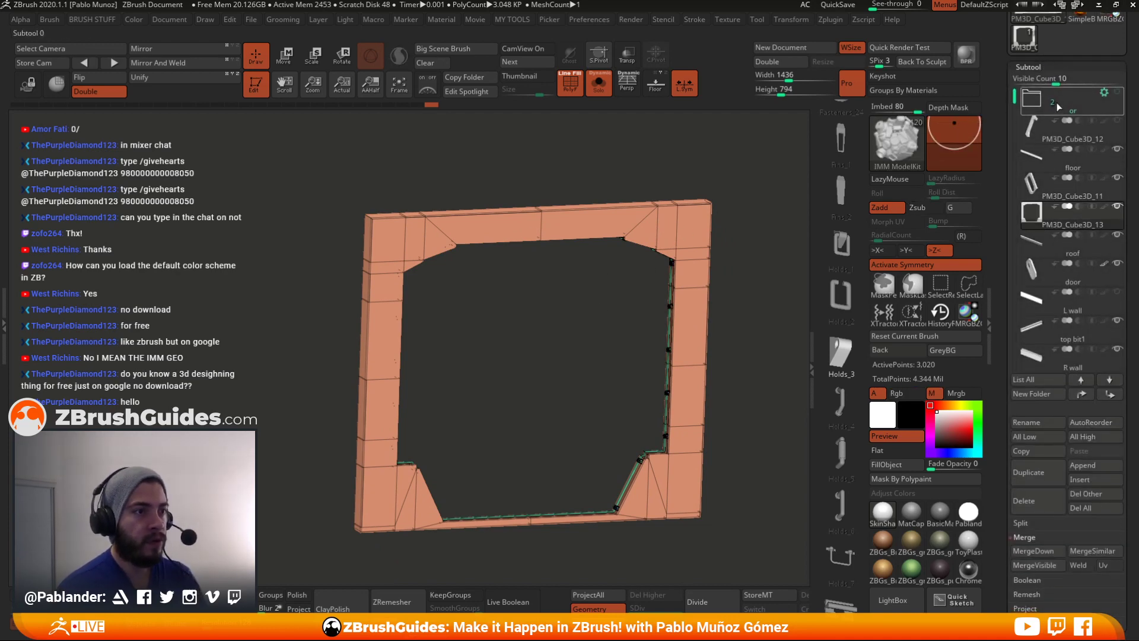
left_click_drag(656, 311, 627, 314)
left_click_drag(1000, 556, 999, 126)
left_click(1026, 268)
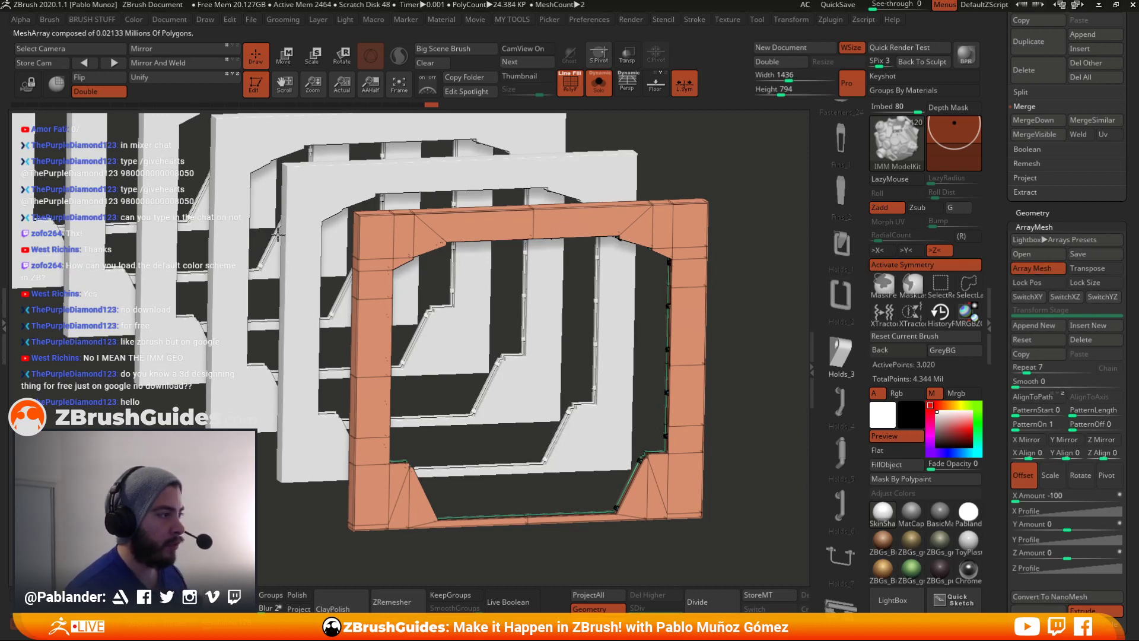
left_click_drag(430, 366, 425, 225, "alt")
left_click_drag(623, 152, 646, 186, "alt")
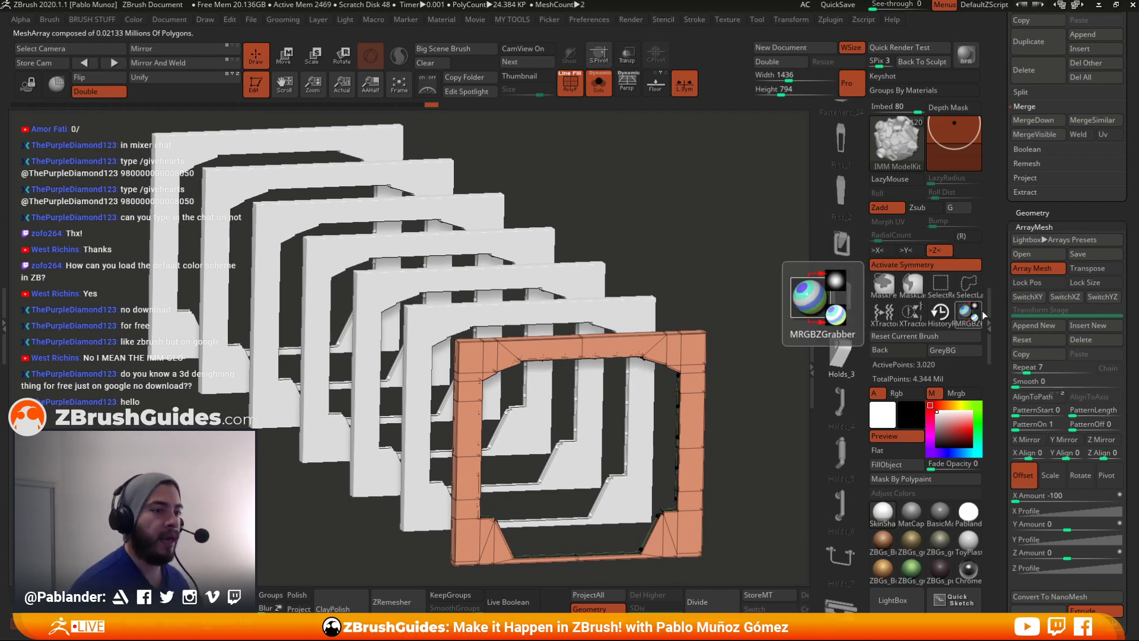
scroll(1060, 33, "up", 5)
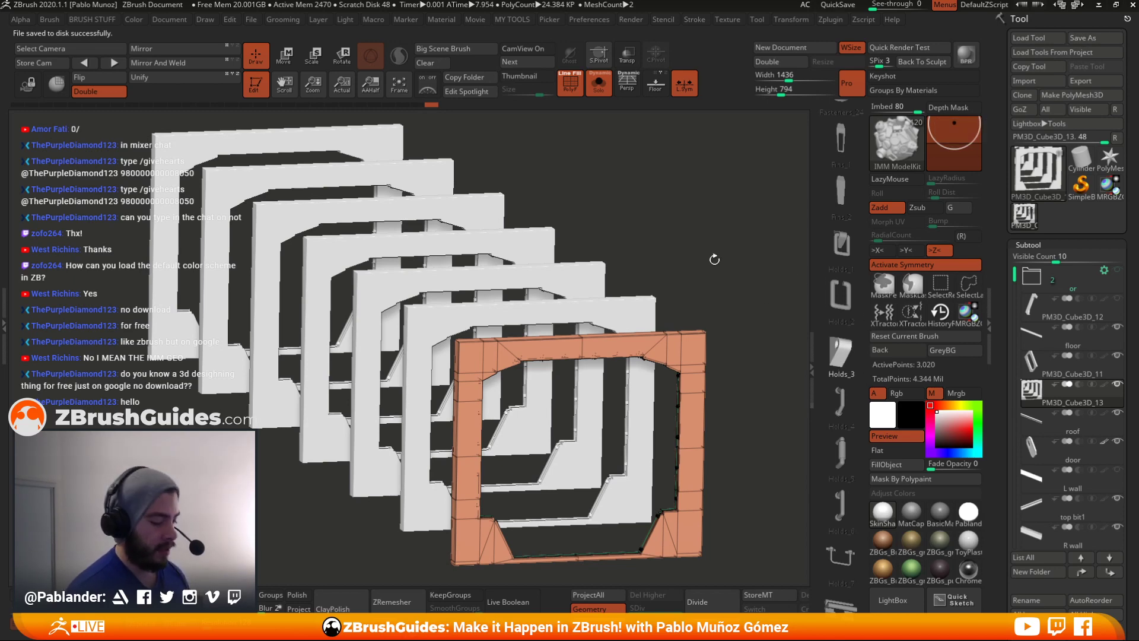
- Select the Move brush
key("b")
key("m")
key("v")
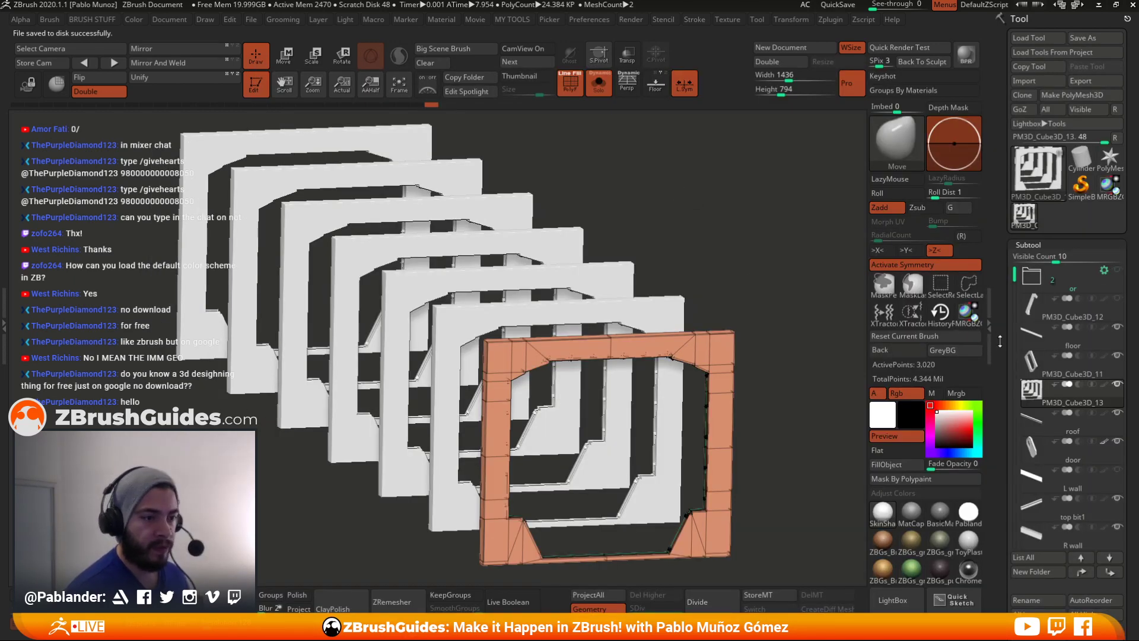
- Convert the array of frames into real geometry with Make Mesh
scroll(1043, 199, "down", 15)
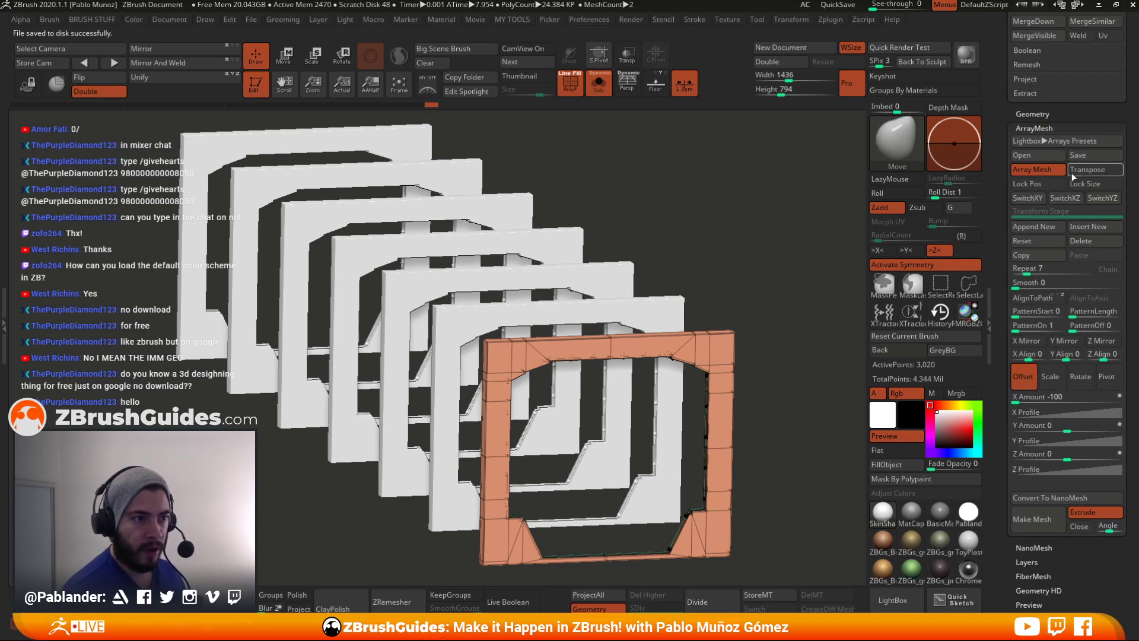
left_click(1039, 527)
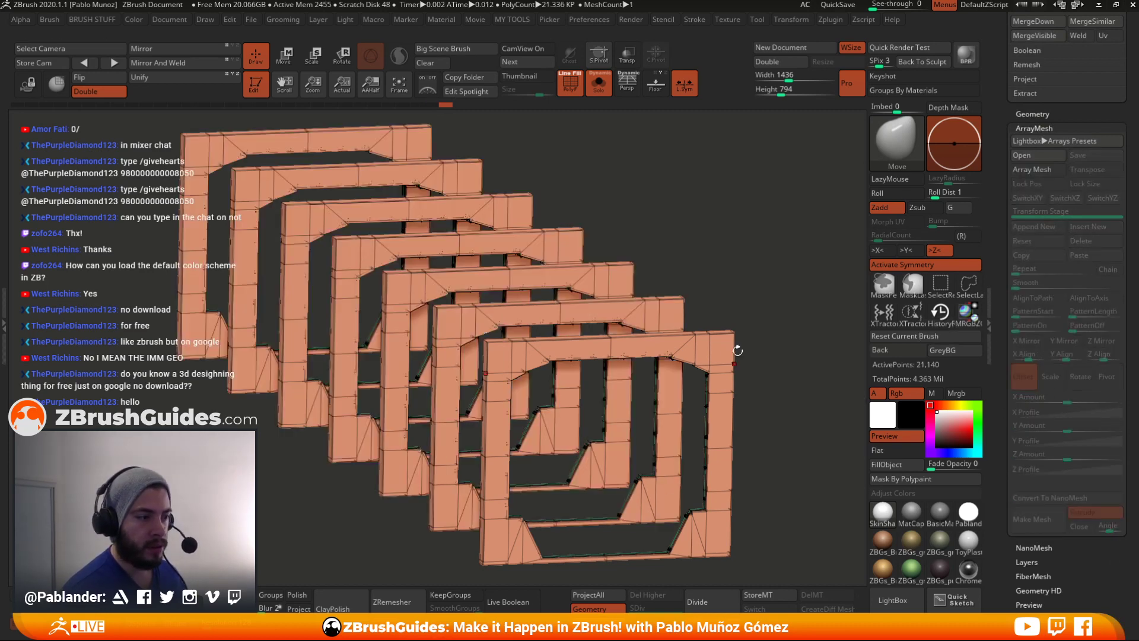
right_click_drag(483, 292, 720, 322)
right_click_drag(717, 265, 711, 292)
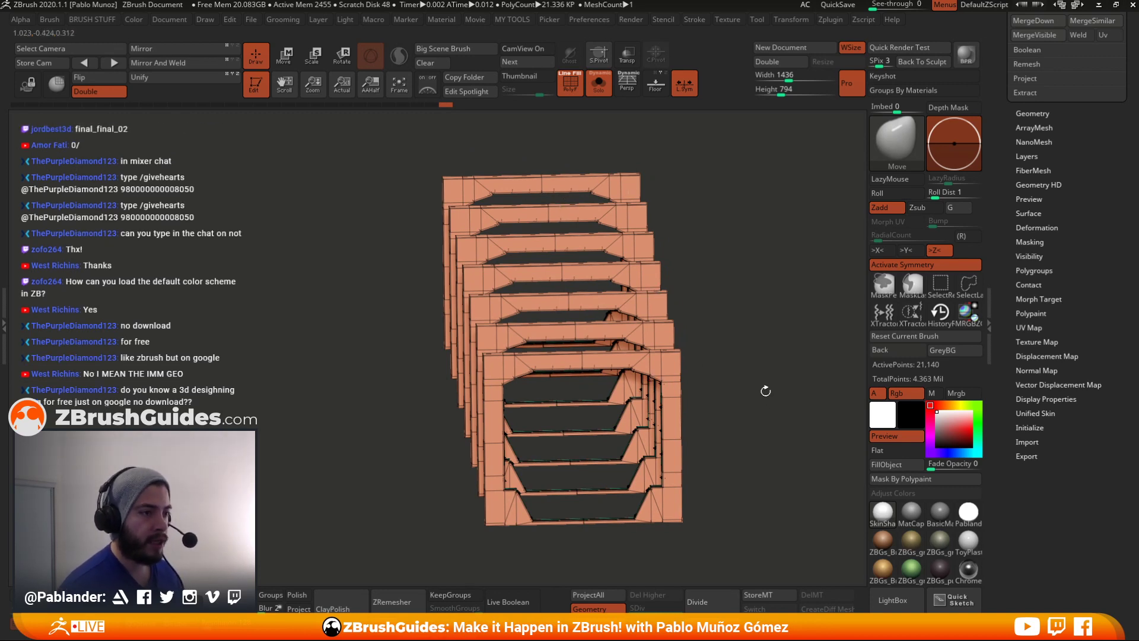
- Hide the main frame bodies of the array so only the inner trim strips and the small holds stay visible
right_click_drag(765, 391, 695, 469)
right_click_drag(656, 327, 688, 319)
right_click_drag(671, 268, 669, 333, "alt")
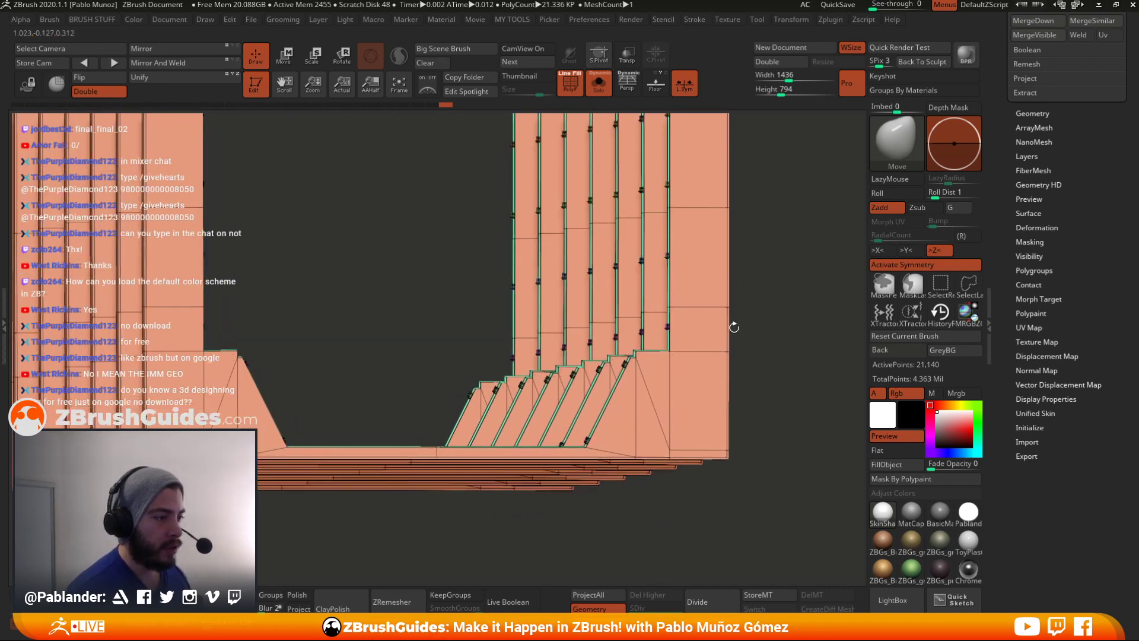
key("ctrl+shift")
left_click(697, 394, "ctrl+shift")
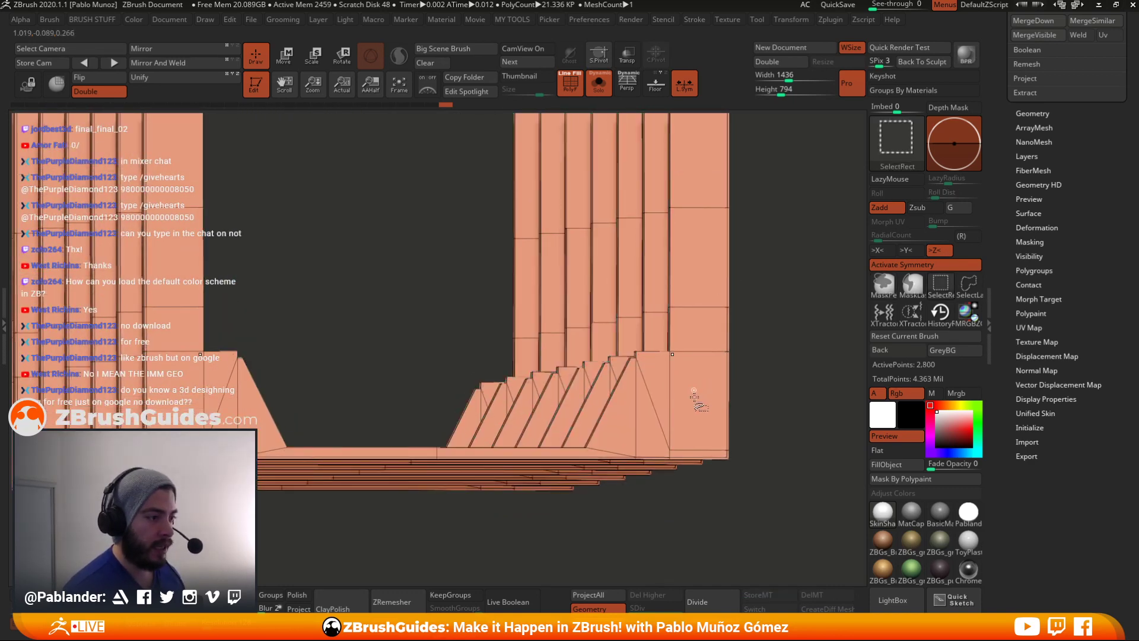
left_click(783, 321, "ctrl+shift")
- Hide the small holds as well, isolating only the thin inner trim strips
right_click_drag(737, 332, 732, 347)
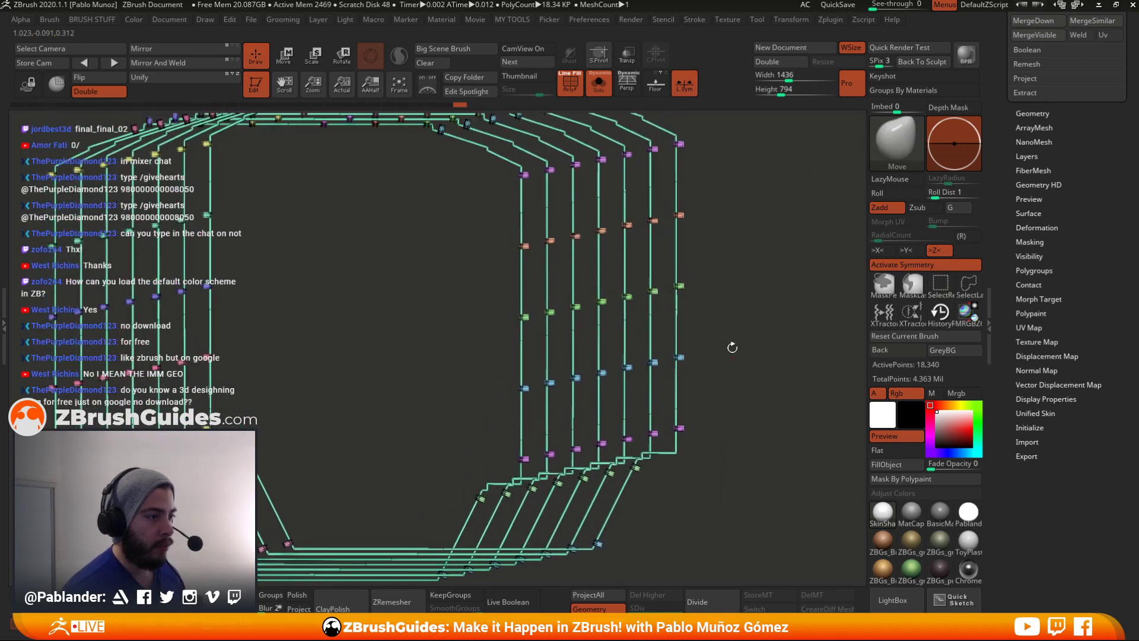
right_click_drag(712, 258, 734, 283, "alt")
left_click(701, 269, "ctrl+shift")
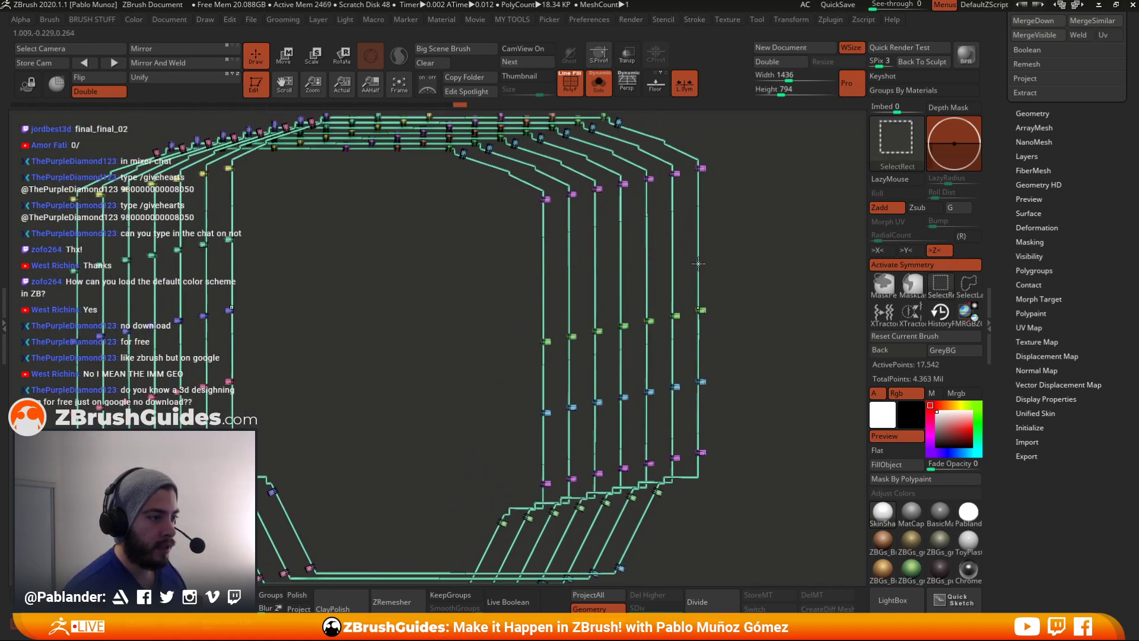
left_click(673, 346, "ctrl+alt+shift")
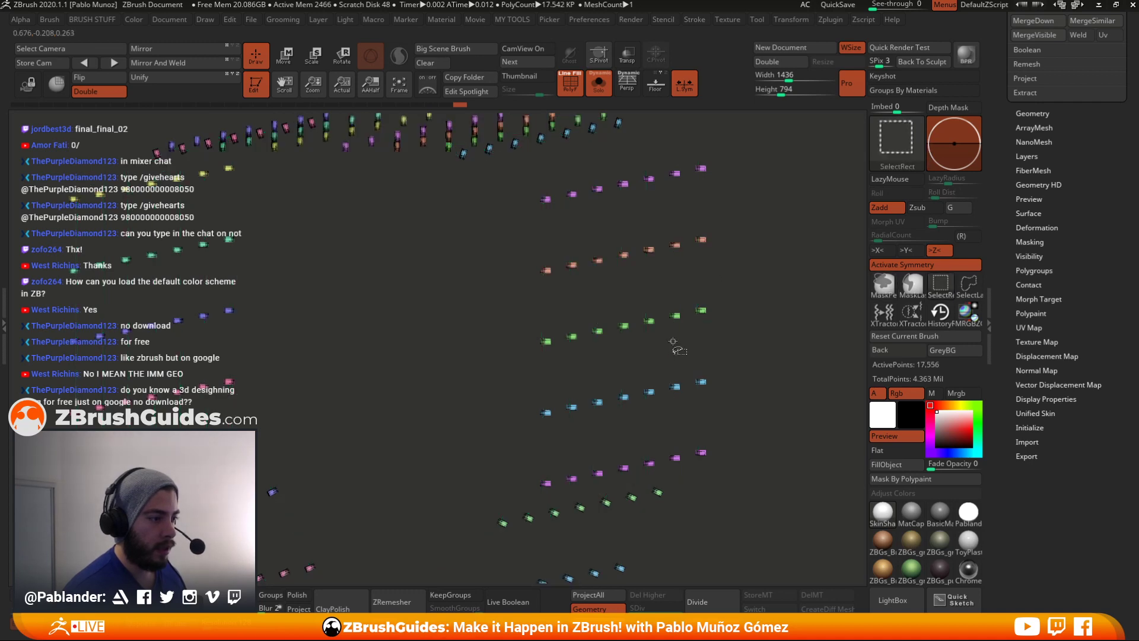
left_click(771, 297, "ctrl+shift")
left_click(721, 337, "ctrl+alt+shift")
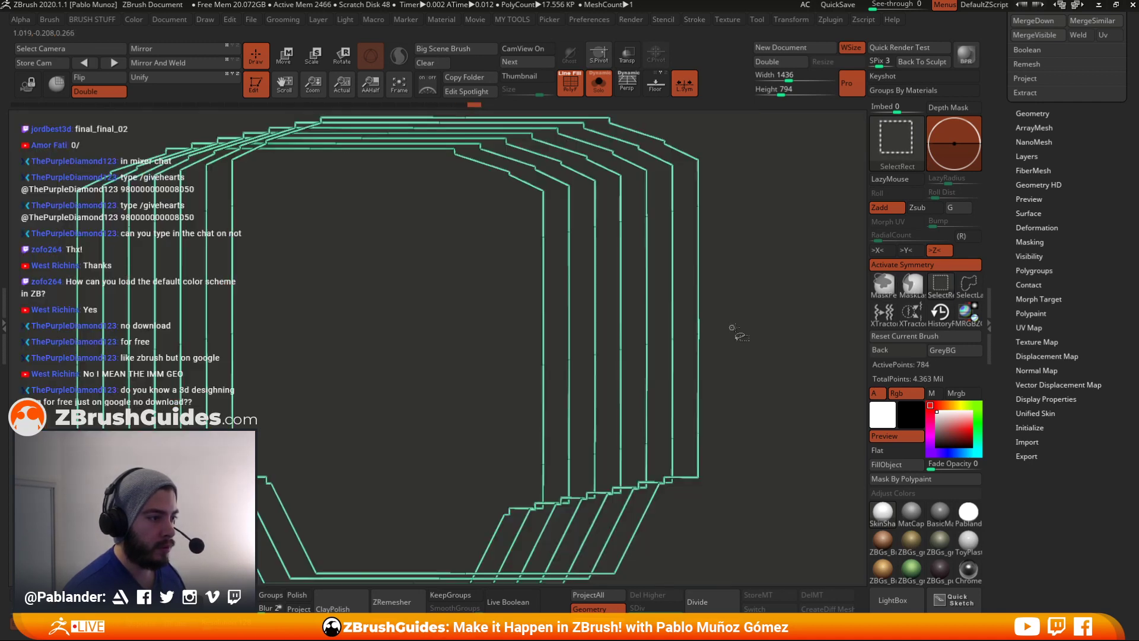
- Invert the visibility to hide the thin strips, and separate them into their own subtool with Split Hidden
left_click_drag(755, 254, 751, 255)
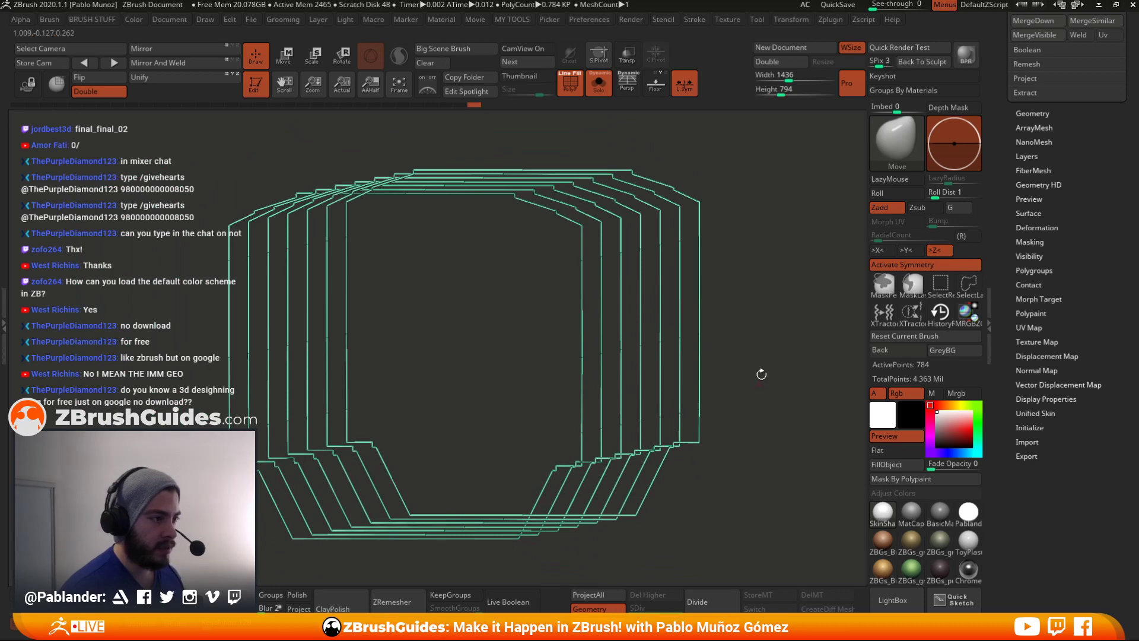
left_click_drag(777, 322, 716, 291)
left_click_drag(782, 380, 789, 345)
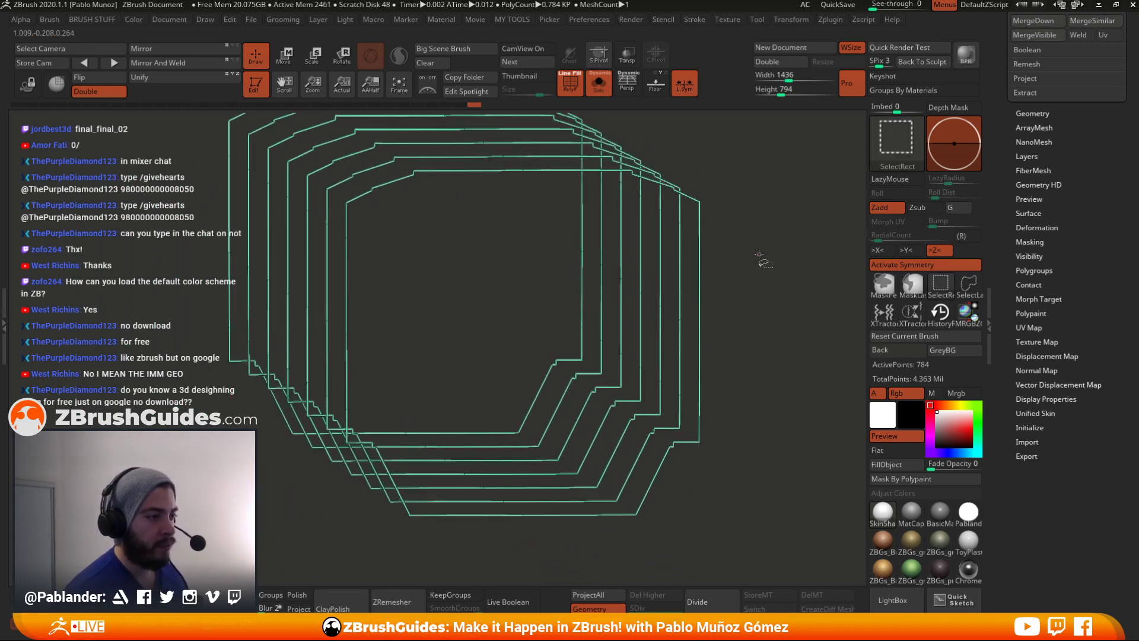
left_click(795, 350, "ctrl+shift")
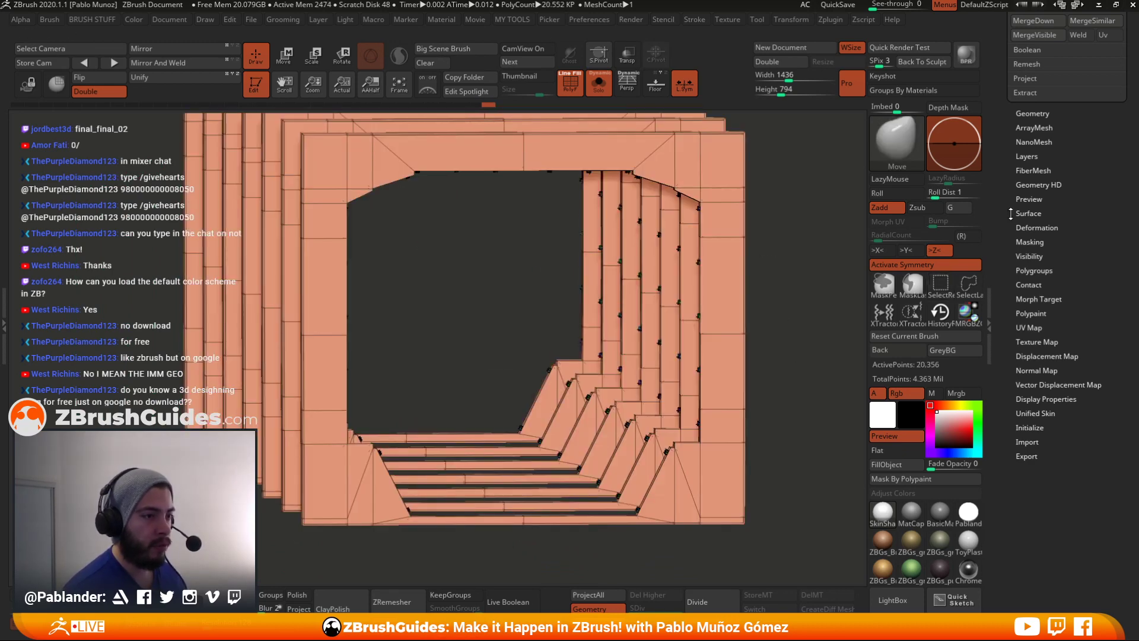
left_click_drag(1076, 142, 996, 259)
scroll(1059, 326, "down", 10)
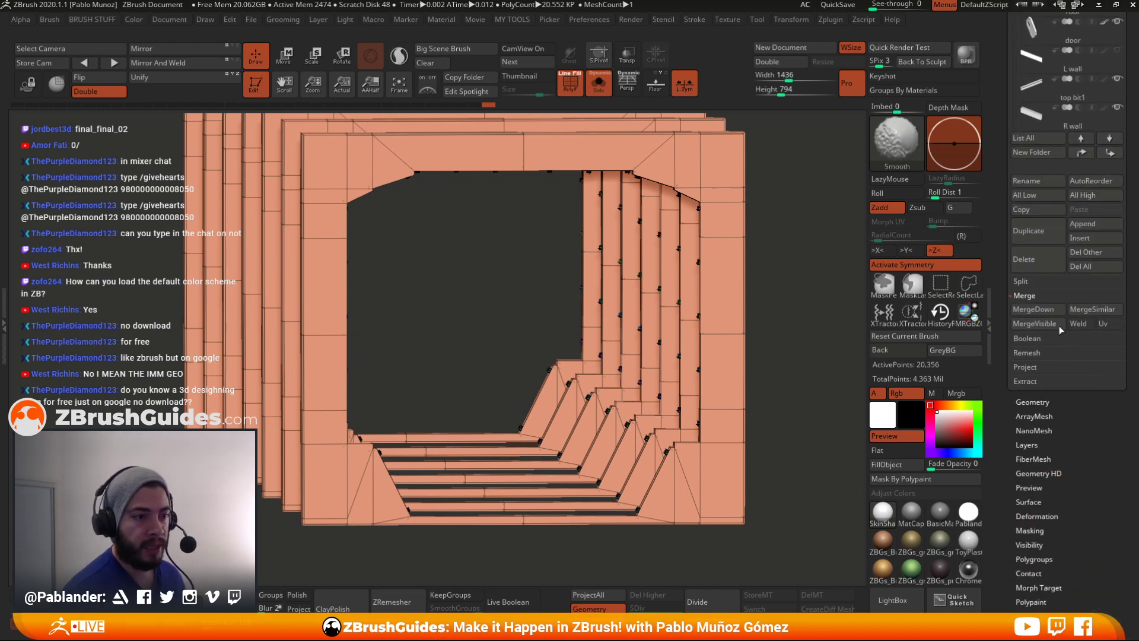
left_click(1037, 281)
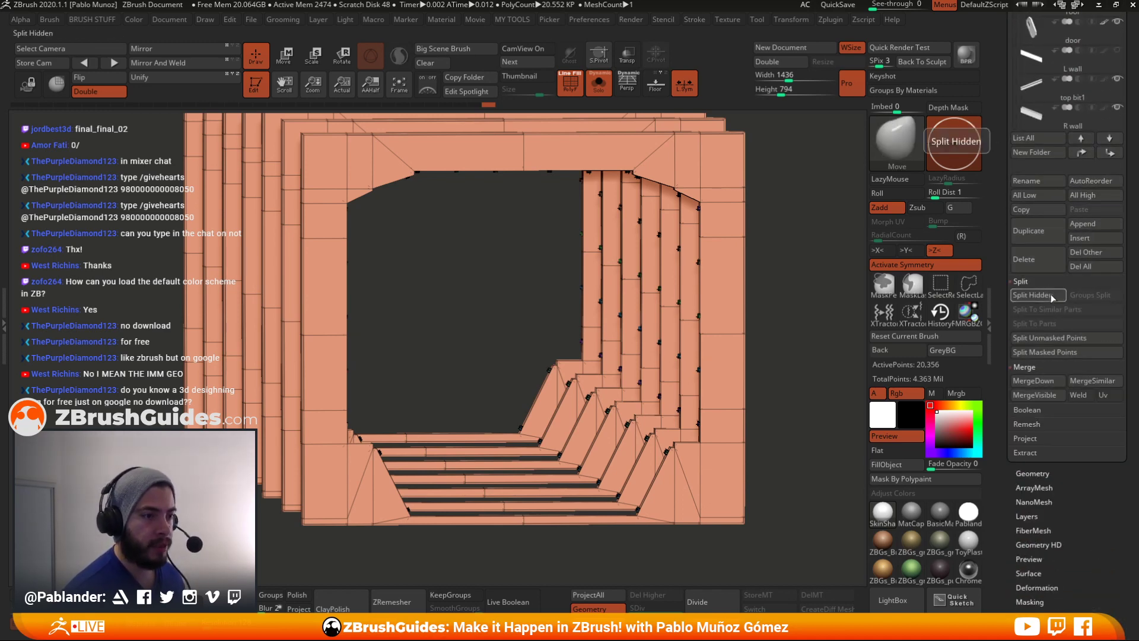
scroll(1049, 244, "up", 5)
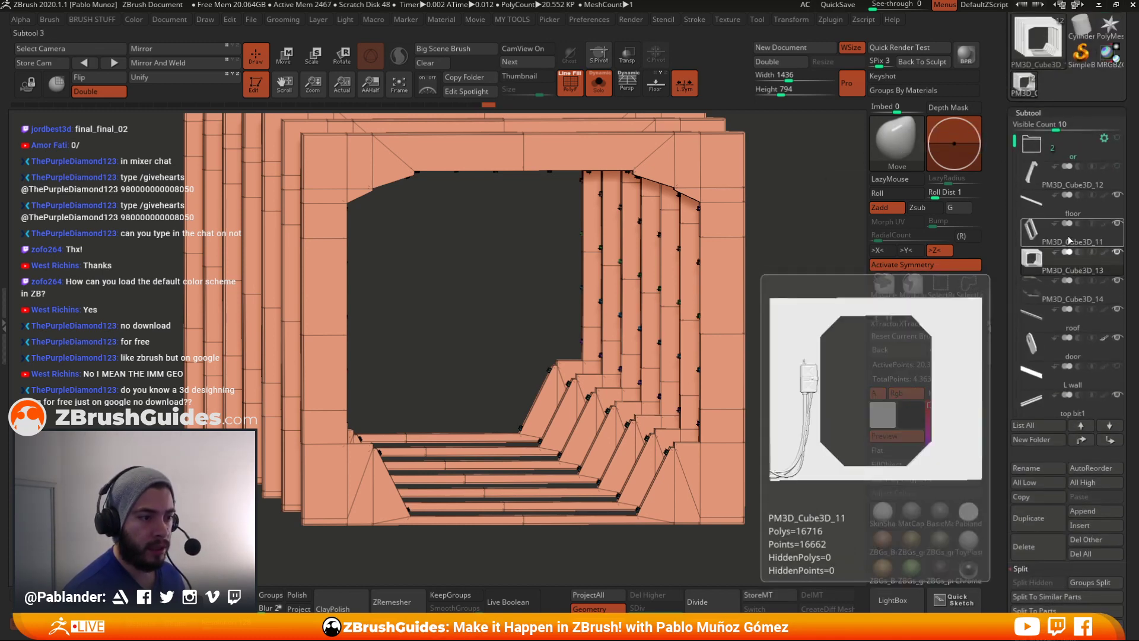
- Move the new strip subtool to the first place in its folder, and show the full corridor without polyframe lines
left_click_drag(1051, 229, 1050, 172)
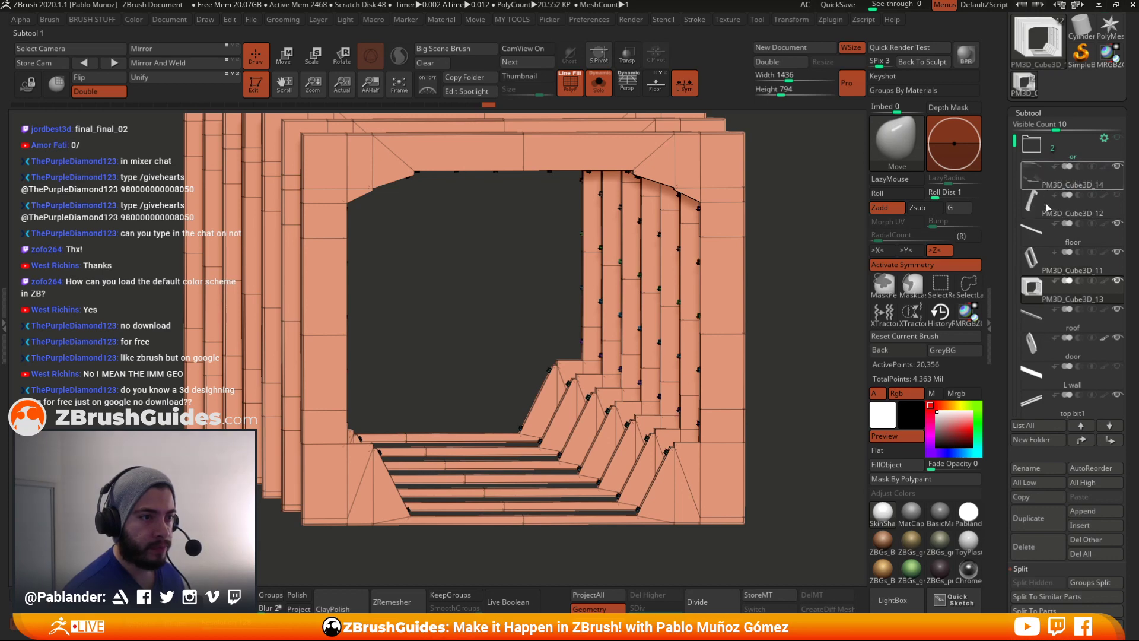
left_click(570, 83)
left_click_drag(493, 279, 605, 316, "alt")
key("shift+s")
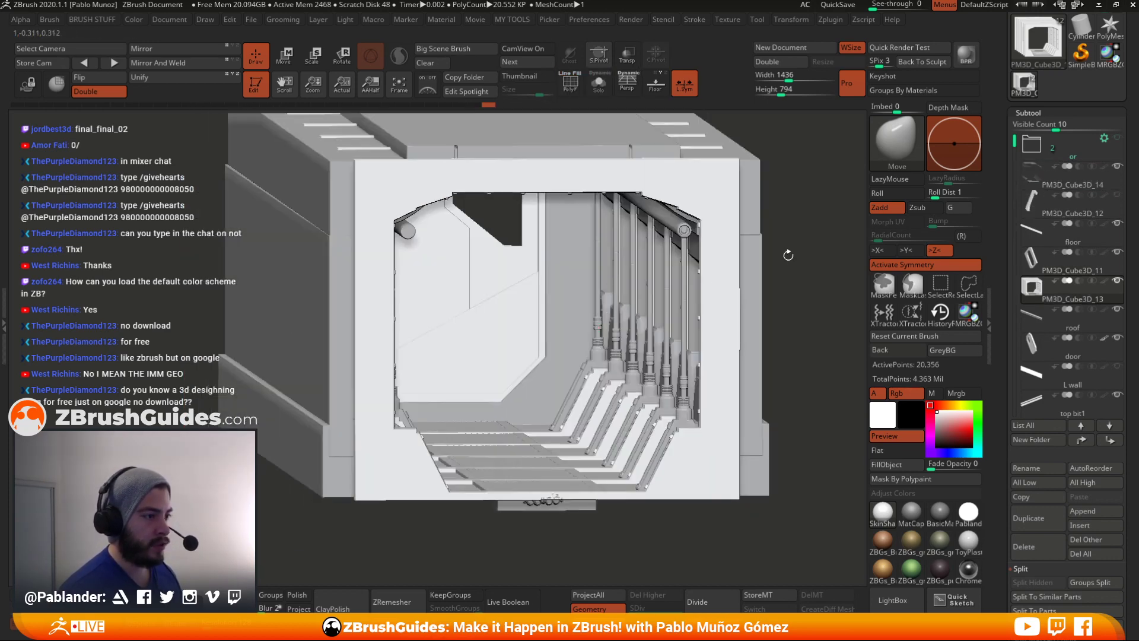
left_click_drag(822, 223, 819, 250, "alt")
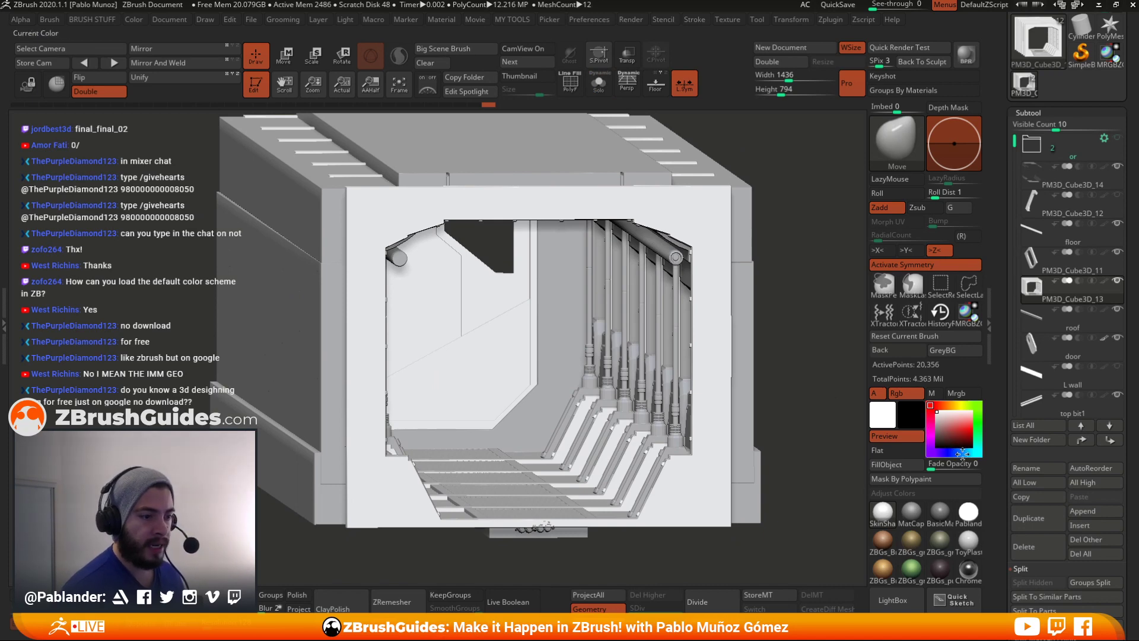
- Fill the strip subtool with bright green (RGB 69, 243, 0), and set the active colour back to white
left_click(978, 416)
left_click(971, 429)
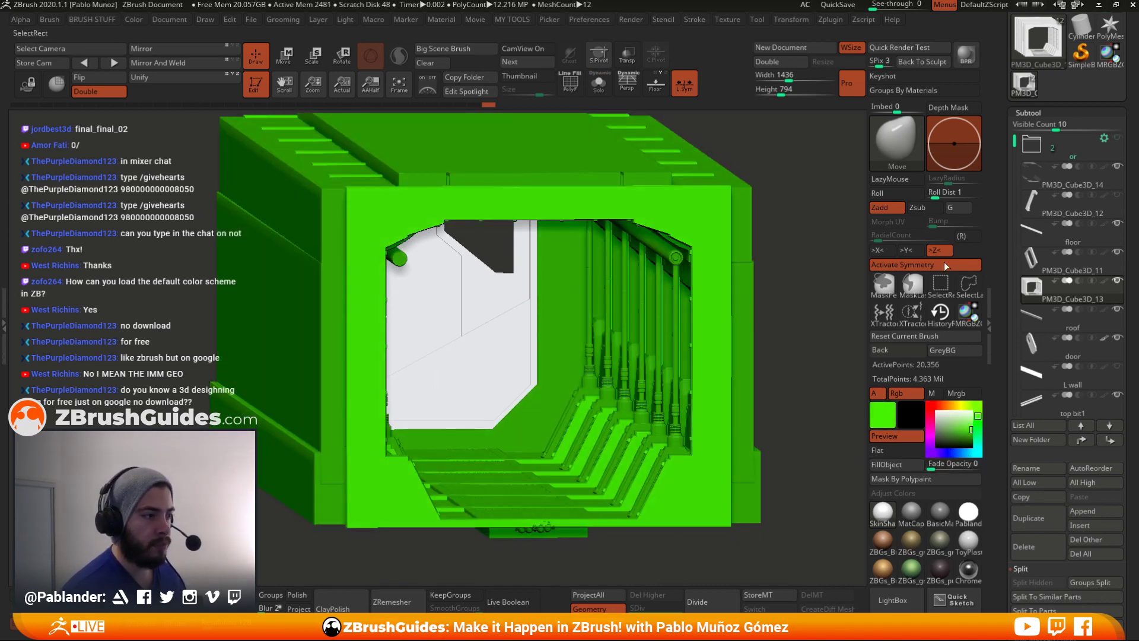
mouse_move(1056, 184)
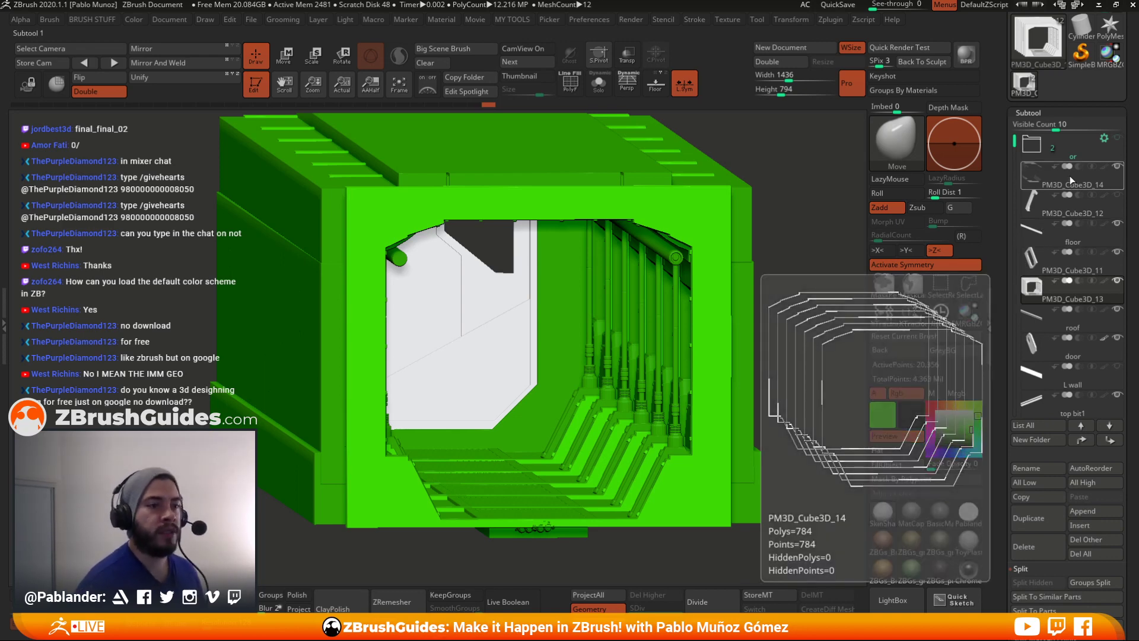
left_click(1072, 184)
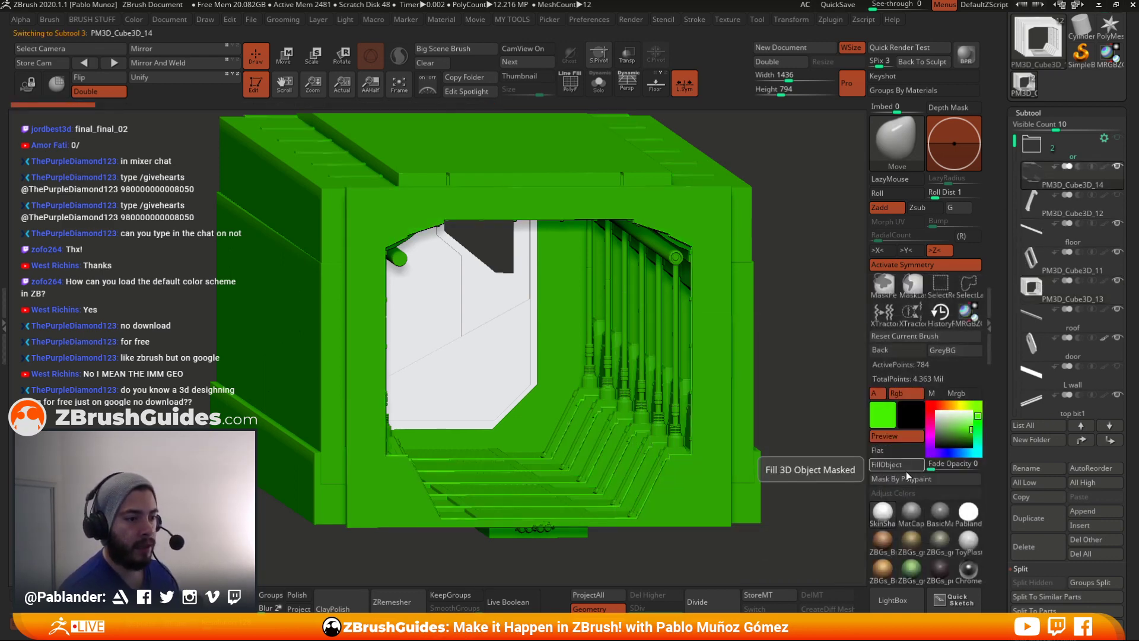
left_click(902, 467)
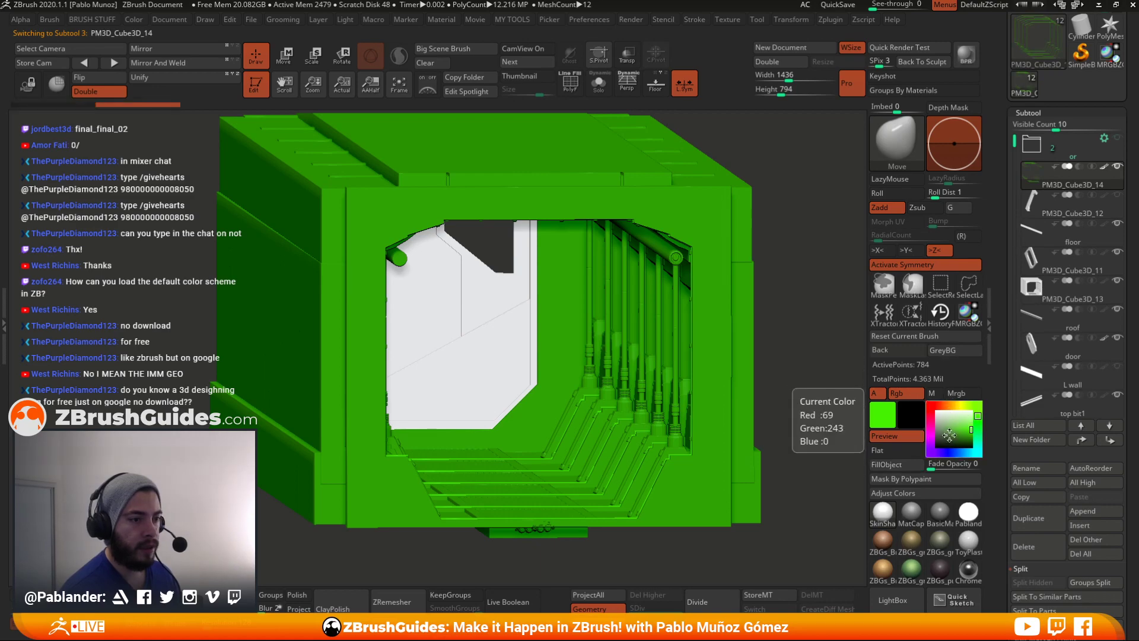
left_click_drag(945, 419, 935, 409)
- Isolate the green strips in a front view, and mask everything except their lower horizontal edges
left_click_drag(785, 256, 804, 325)
left_click_drag(783, 432, 666, 463)
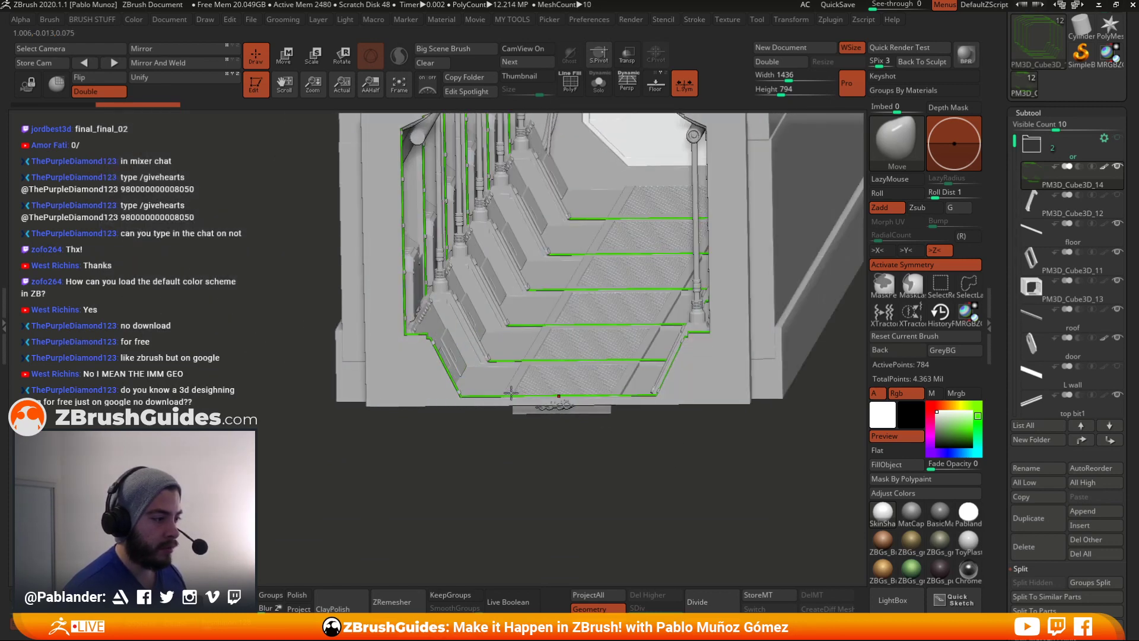
mouse_move(489, 436)
left_mouse_down()
mouse_move(451, 436)
mouse_move(507, 434)
left_mouse_up()
left_click_drag(658, 493, 661, 501, "alt")
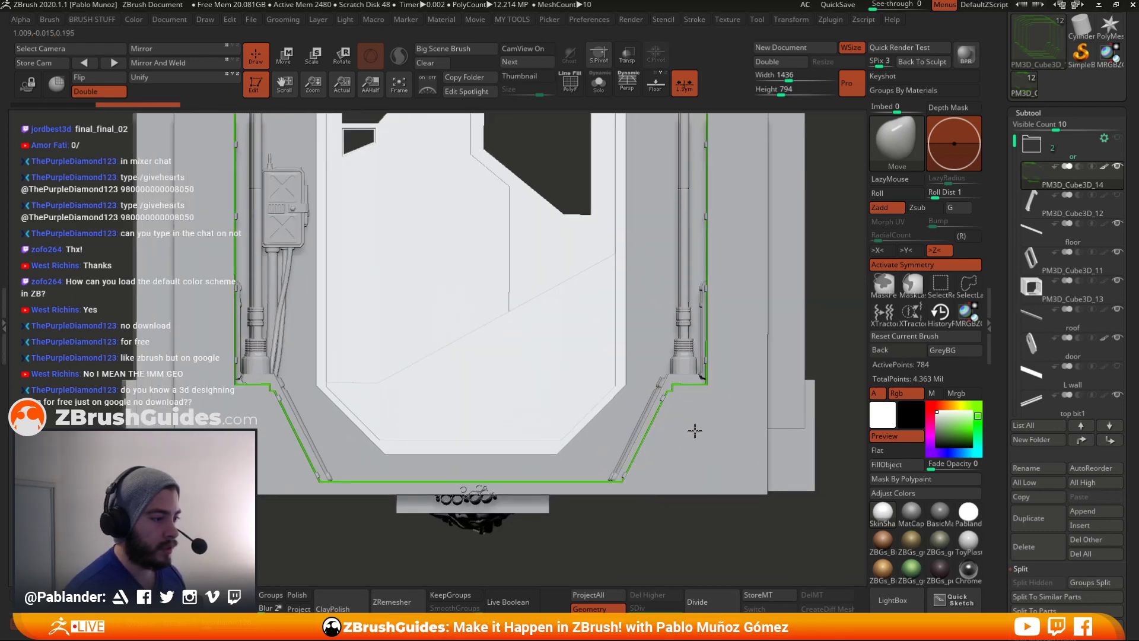
right_click_drag(695, 430, 732, 410, "alt")
key("alt+s")
right_click_drag(719, 461, 747, 429, "alt")
left_click_drag(324, 459, 775, 401, "ctrl")
left_click(770, 402, "ctrl")
key("w")
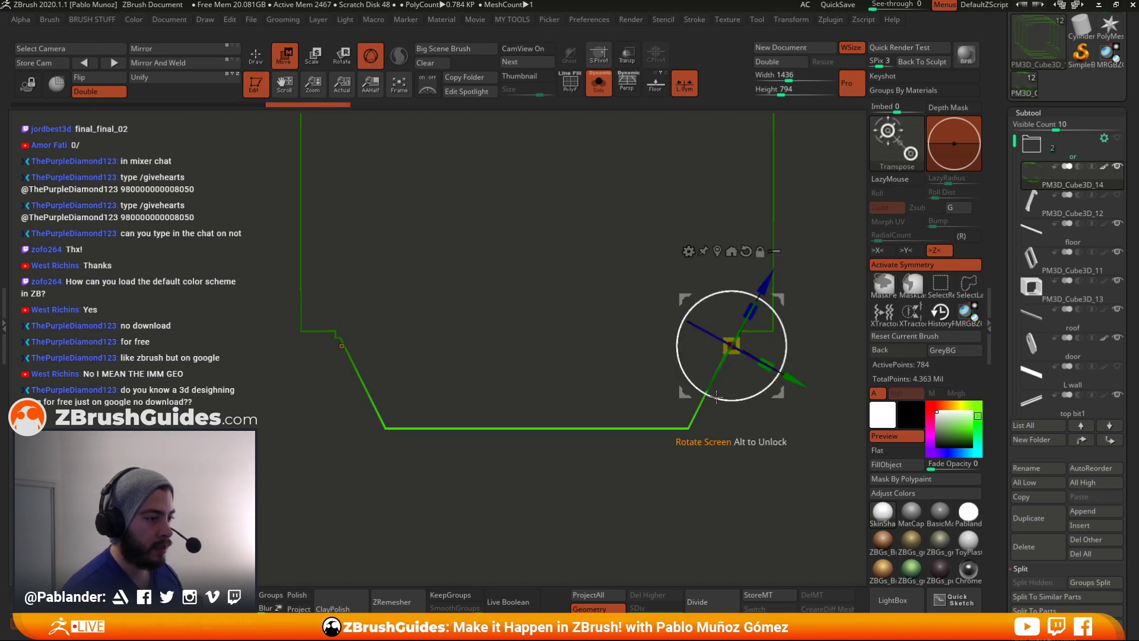
- Centre the gizmo on the unmasked lower edges, reset its orientation, and turn off Local Symmetry and symmetry
key("alt+s")
left_click(719, 251)
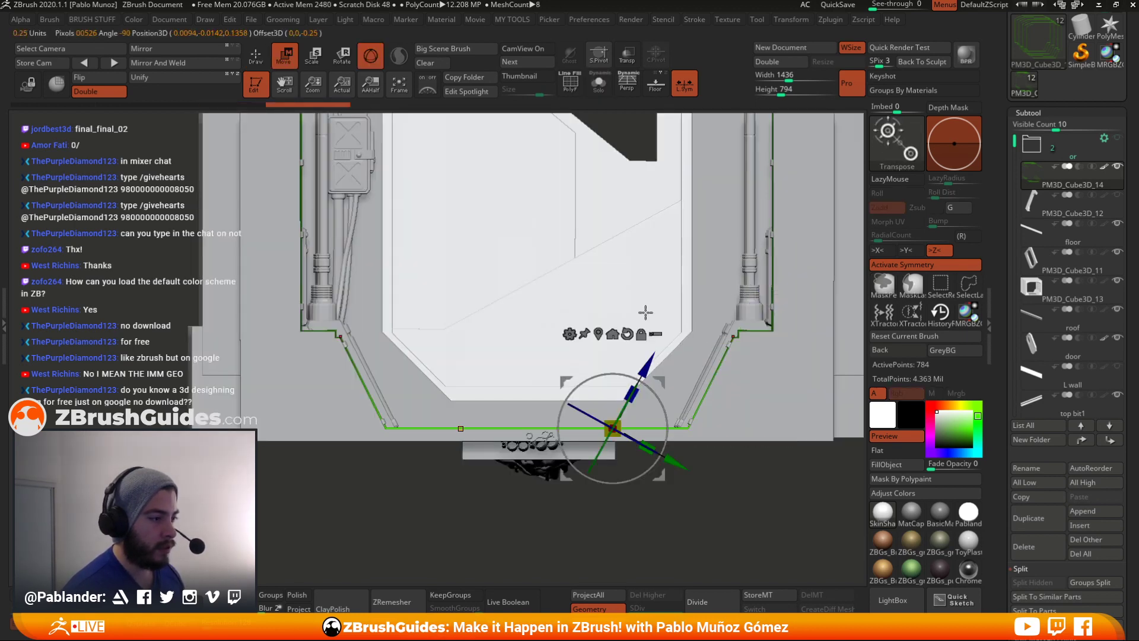
left_click(627, 334)
left_click(687, 91)
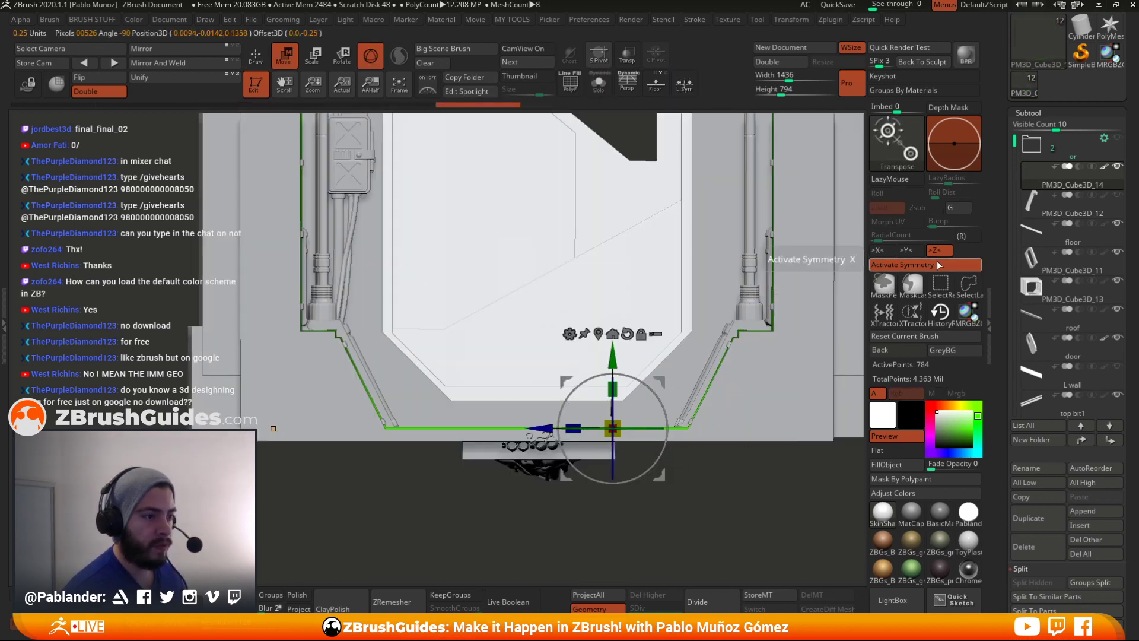
left_click(641, 334)
- Move the strips' lower edges down about 0.005, narrow them to about 0.98 in width, and clear the mask
left_click_drag(541, 358, 537, 371)
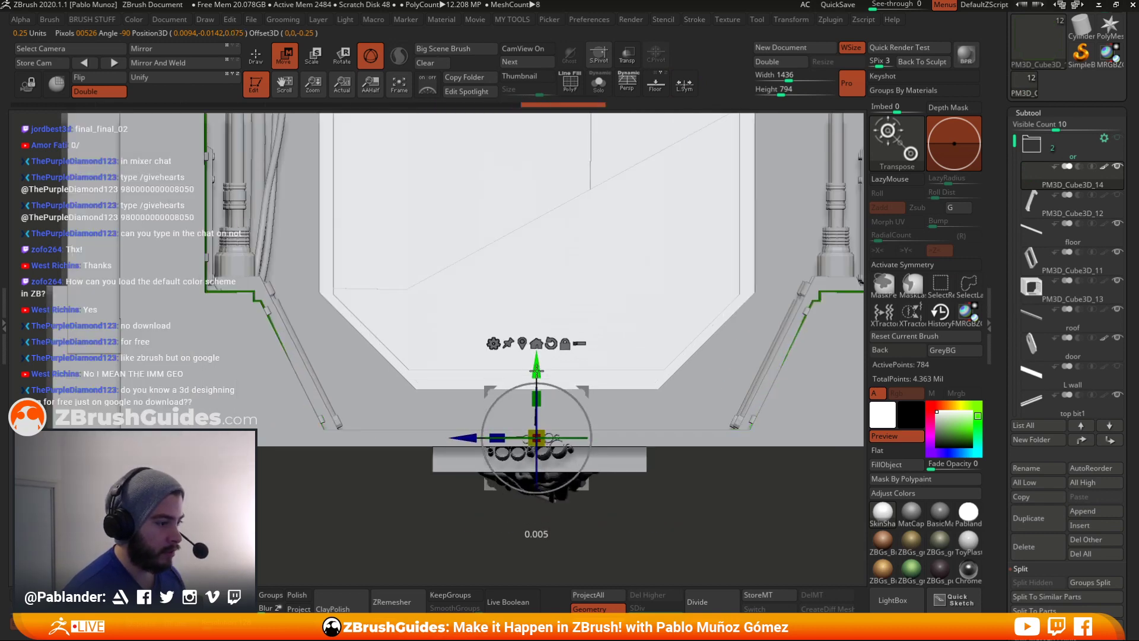
left_click_drag(498, 437, 496, 437)
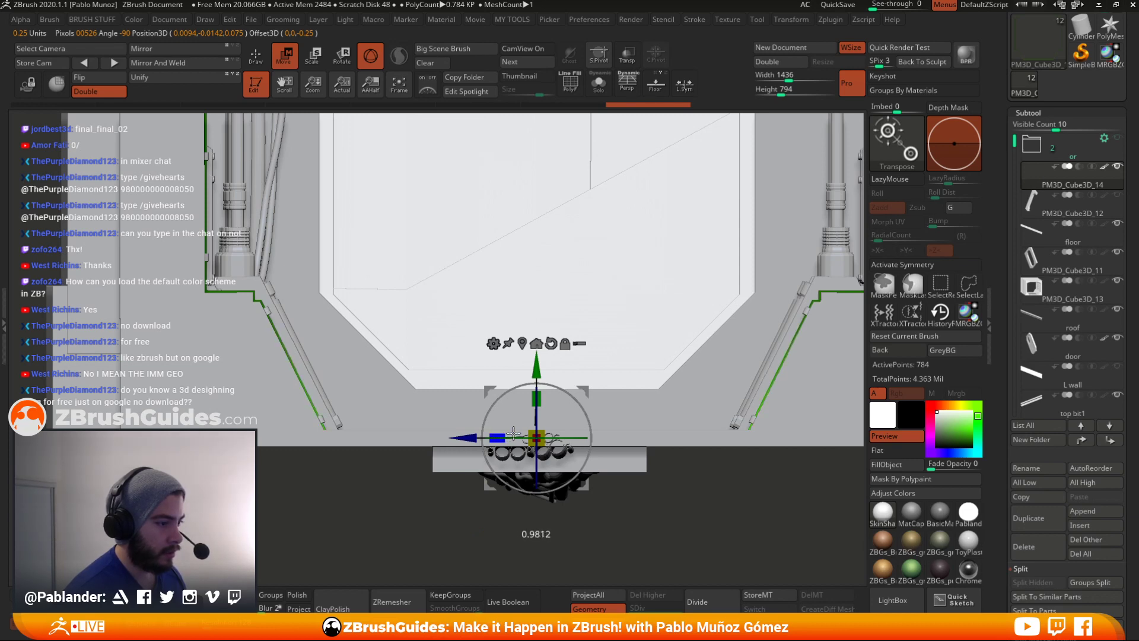
left_click_drag(515, 433, 516, 433)
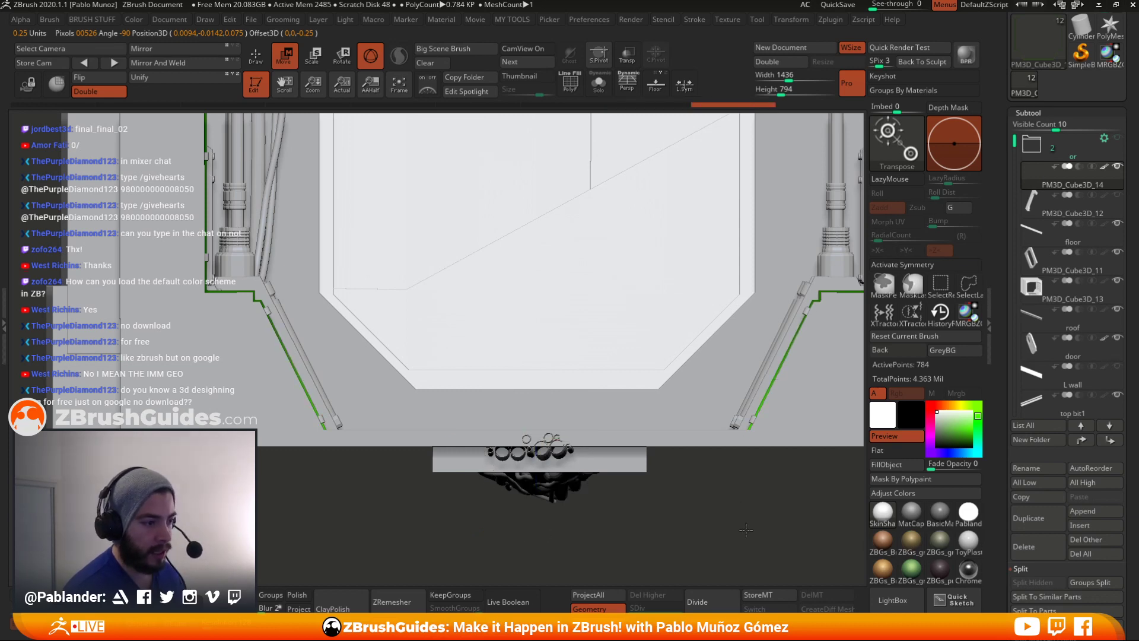
mouse_move(739, 509)
left_mouse_down()
mouse_move(748, 534)
mouse_move(692, 405)
mouse_move(687, 362)
left_mouse_up()
key("q")
mouse_move(684, 496)
left_mouse_down("ctrl")
mouse_move(723, 534)
mouse_move(682, 488)
left_mouse_up("ctrl")
- Select the R wall subtool and isolate it to view the two wall rows from the front and above
mouse_move(753, 442)
left_mouse_down()
mouse_move(779, 427)
mouse_move(779, 374)
mouse_move(757, 422)
mouse_move(769, 463)
left_mouse_up()
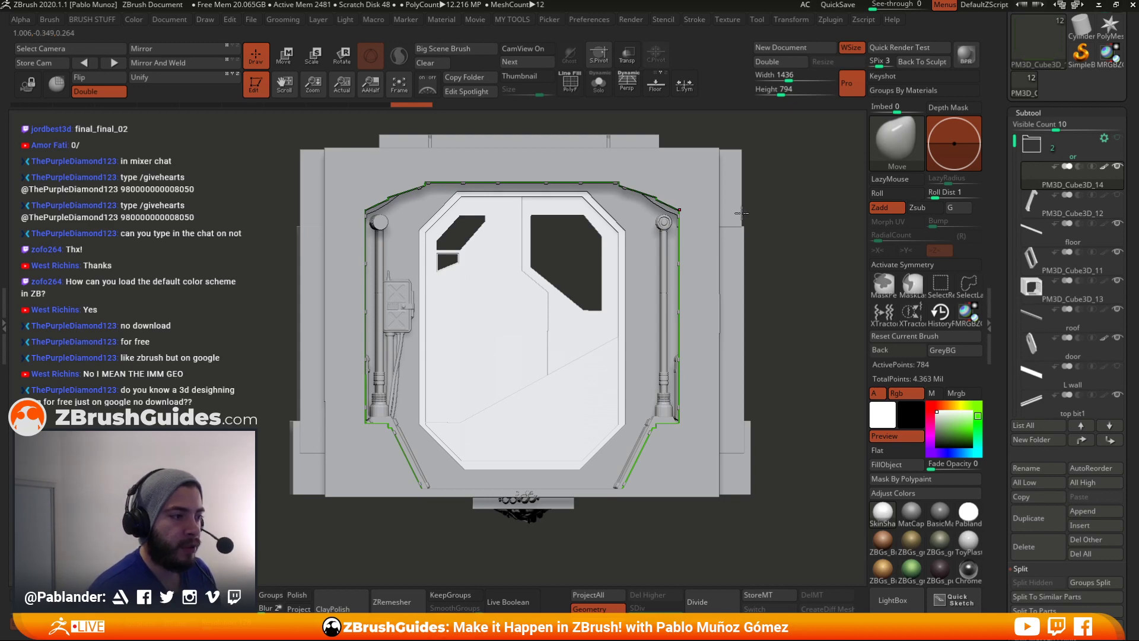
left_click_drag(781, 229, 791, 243)
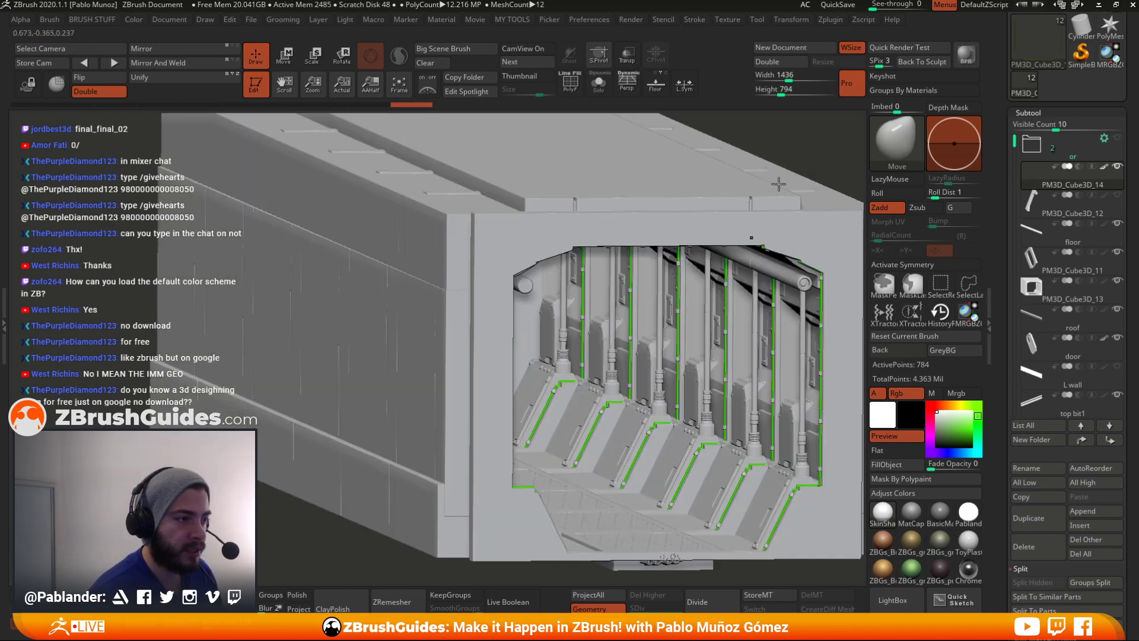
left_click_drag(779, 184, 756, 144)
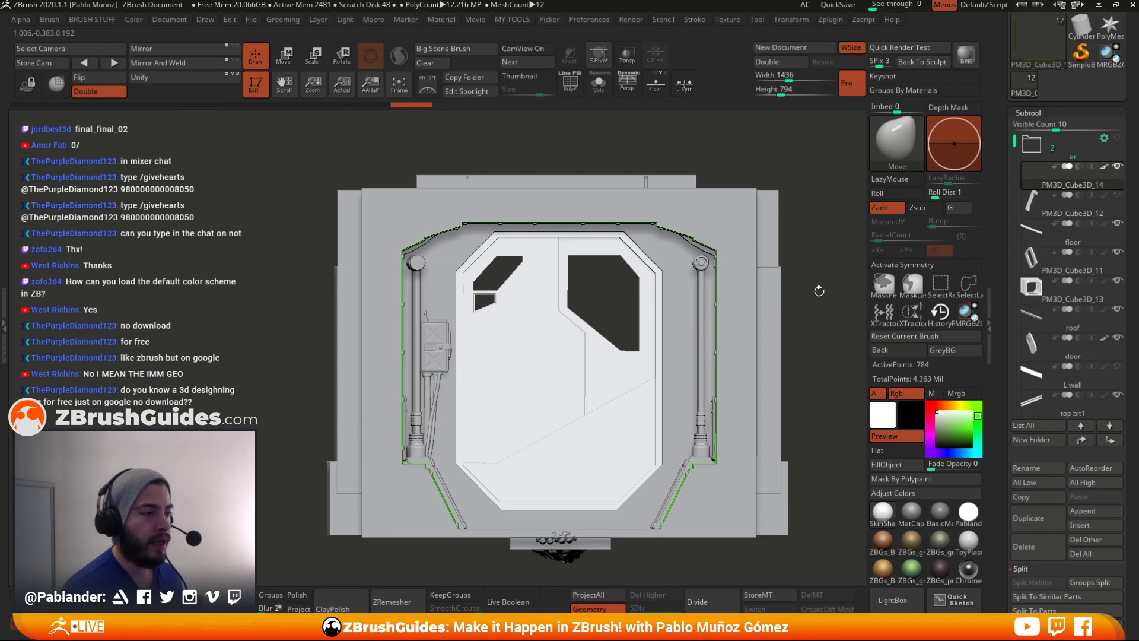
left_click_drag(820, 292, 817, 240, "alt")
left_click_drag(815, 233, 807, 261)
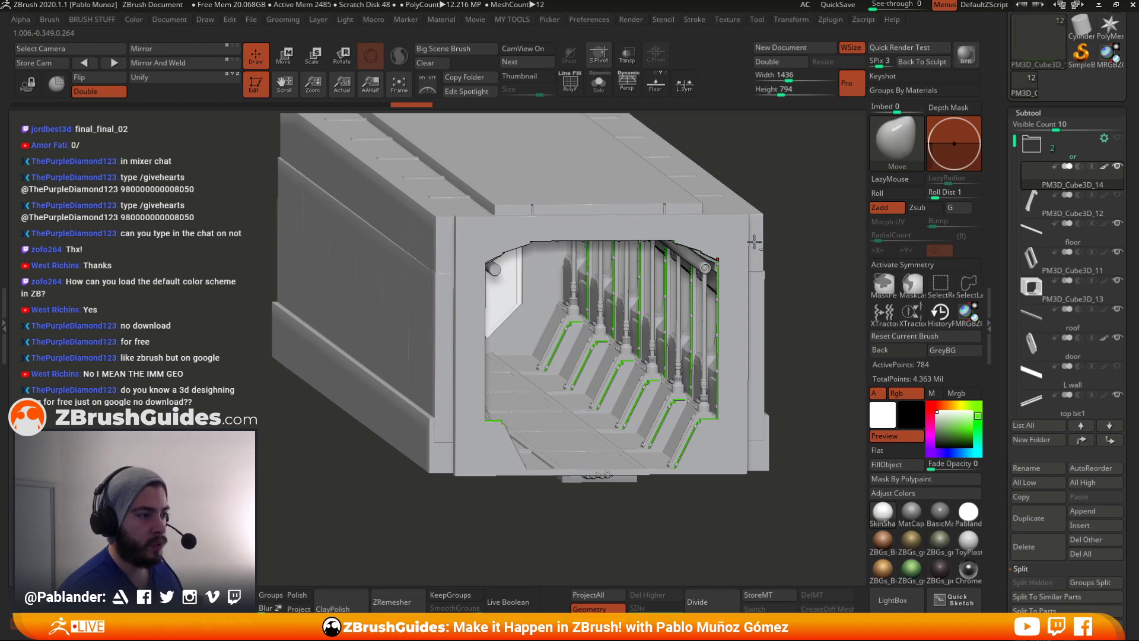
left_click(754, 242, "alt")
left_click(762, 297, "alt")
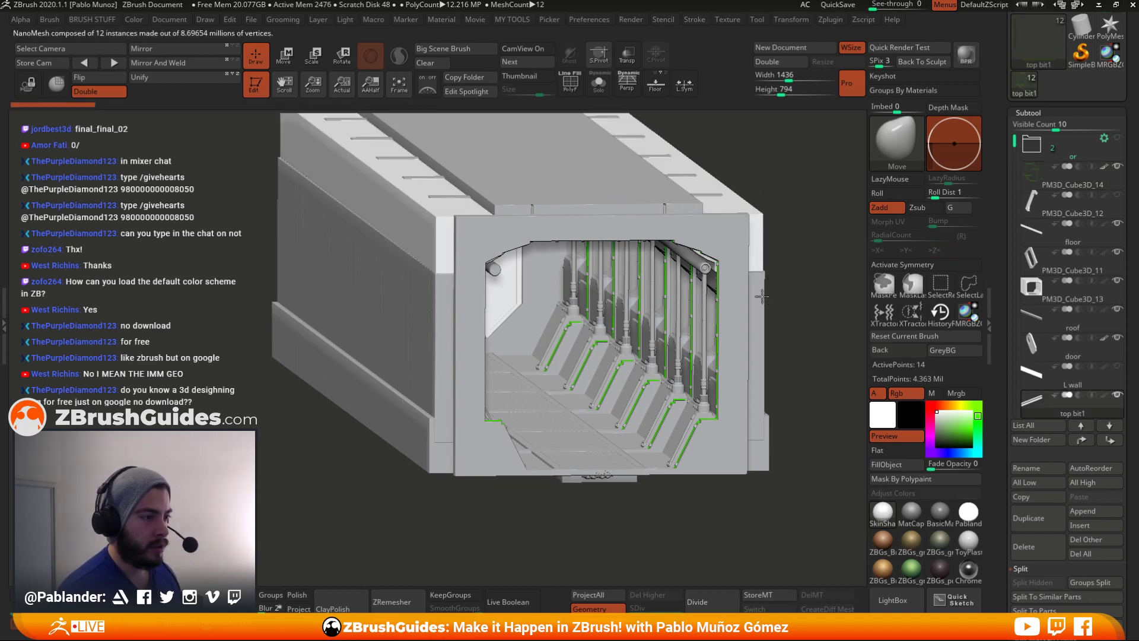
key("alt+s")
left_click_drag(814, 233, 792, 218)
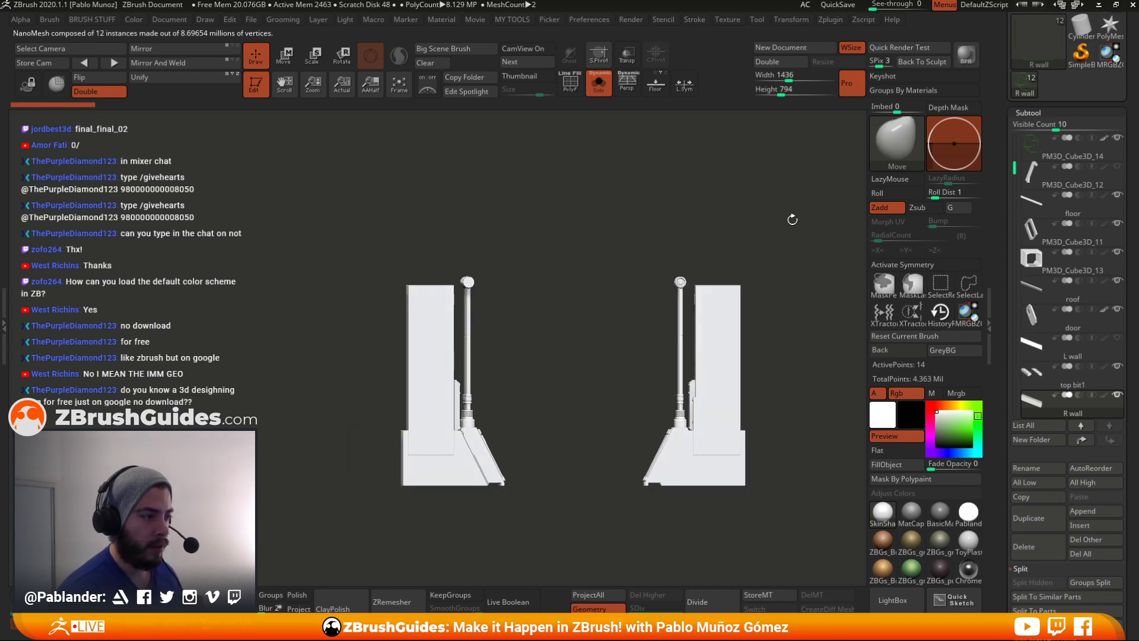
mouse_move(710, 191)
left_mouse_down()
mouse_move(763, 318)
mouse_move(762, 399)
left_mouse_up()
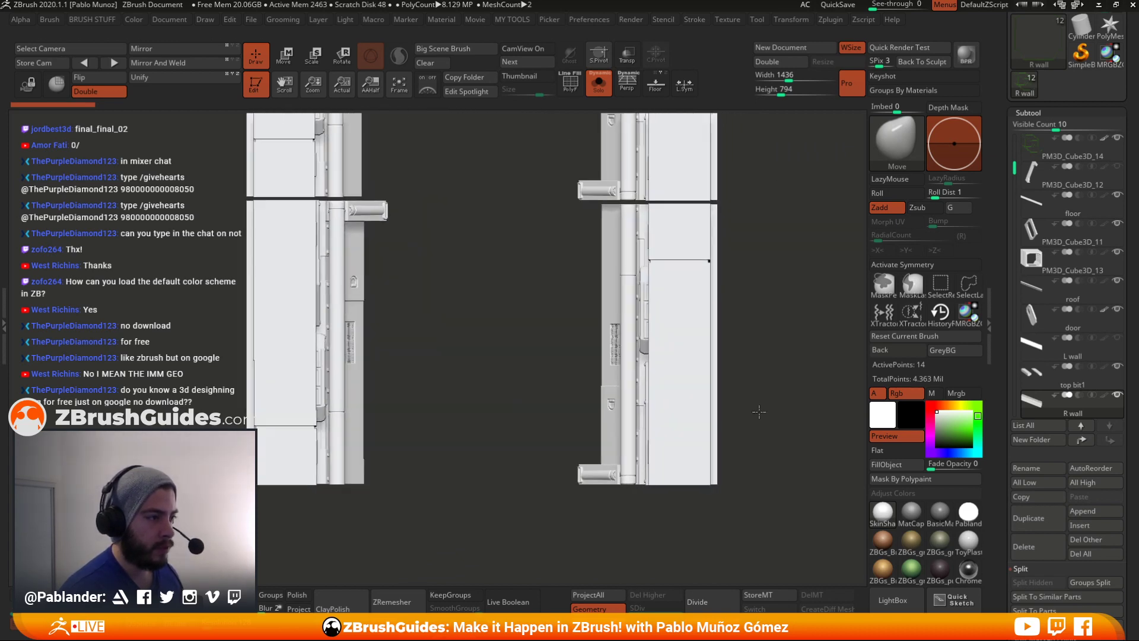
left_click_drag(776, 278, 776, 277)
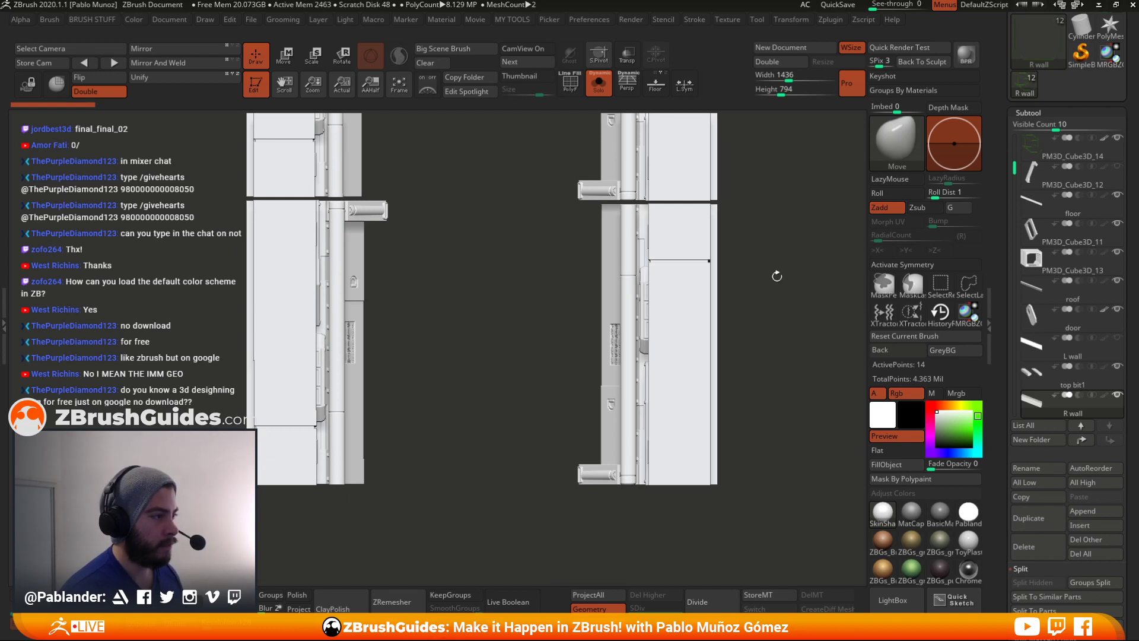
- Examine the gaps between the R wall modules and the offset and rotation settings of their ArrayMesh
left_click_drag(798, 192, 780, 307, "alt")
left_click_drag(792, 391, 838, 222, "alt")
left_click_drag(460, 305, 470, 250, "alt")
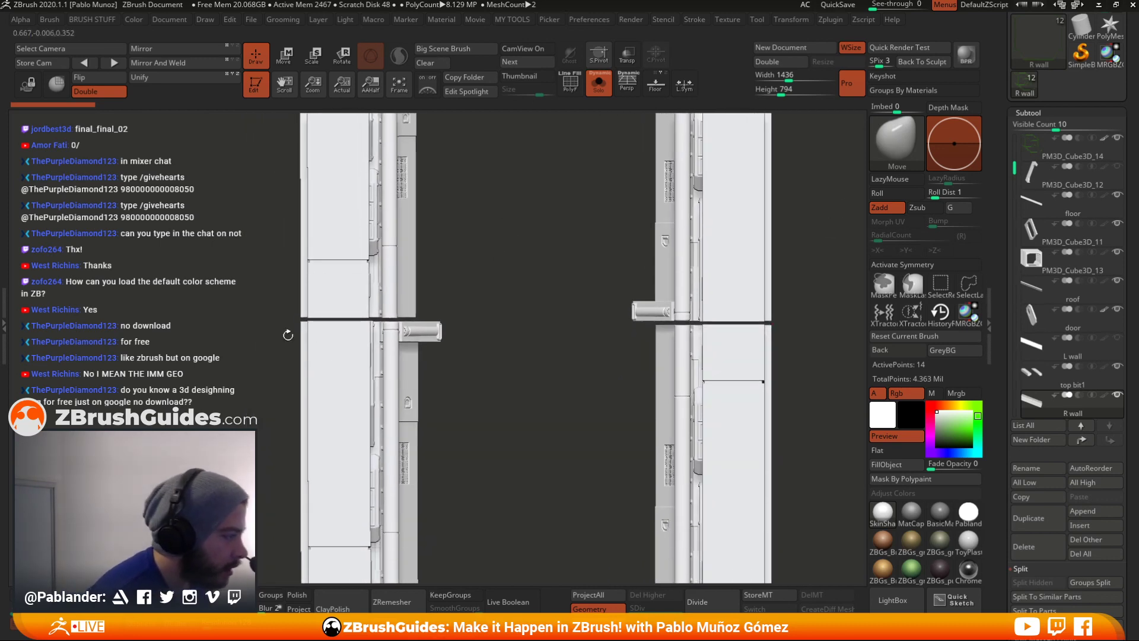
left_click_drag(526, 364, 509, 272, "alt")
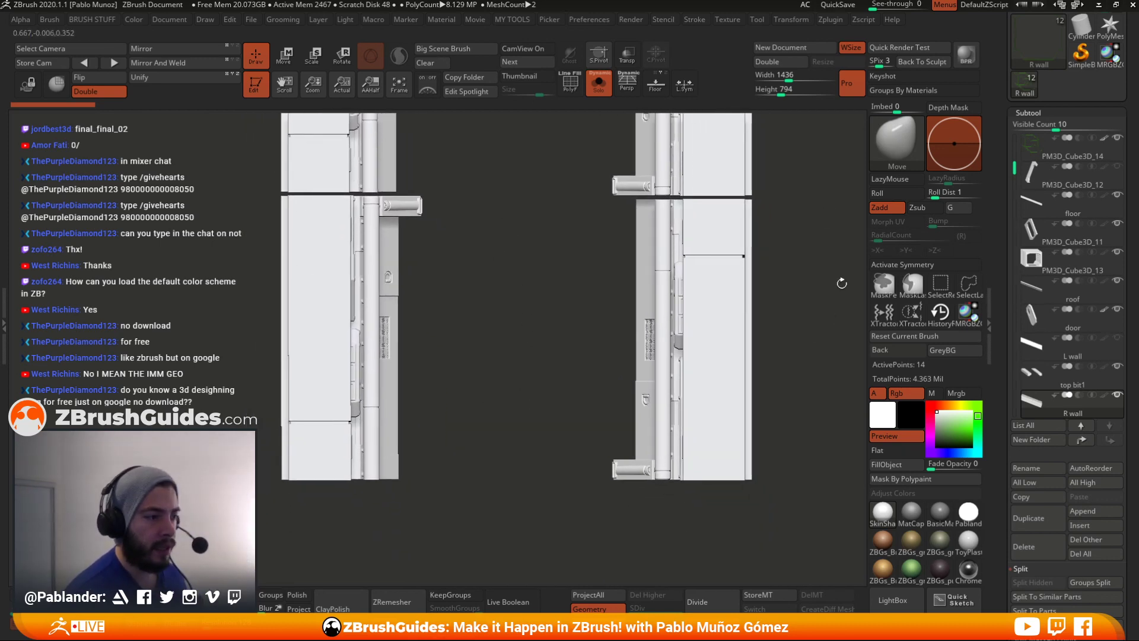
scroll(1044, 297, "down", 10)
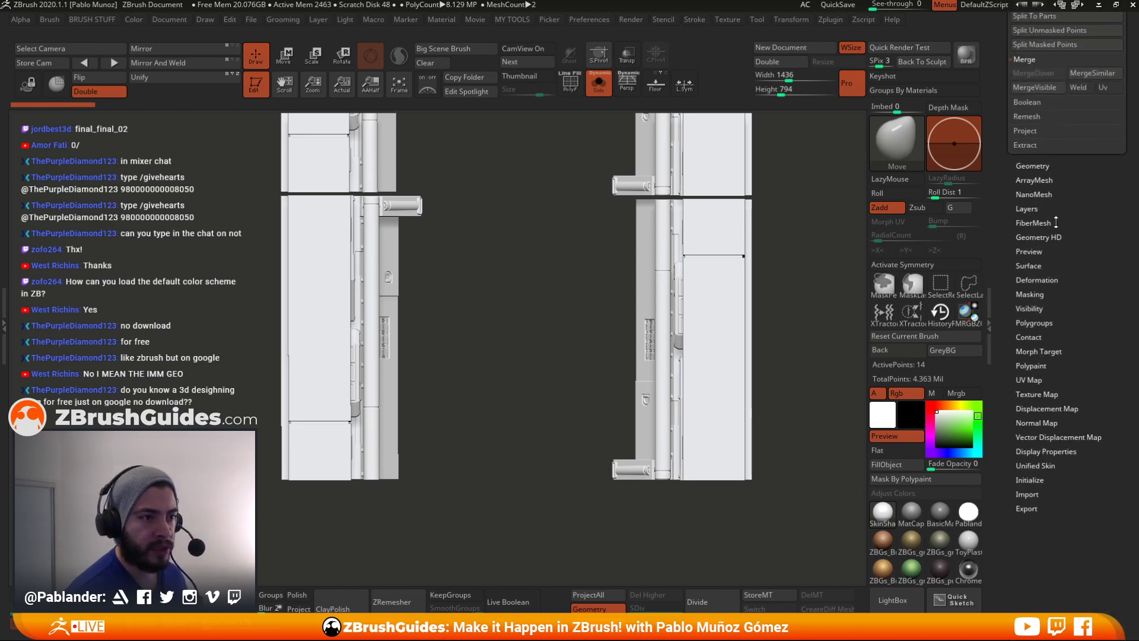
left_click(1037, 180)
left_click(1016, 222)
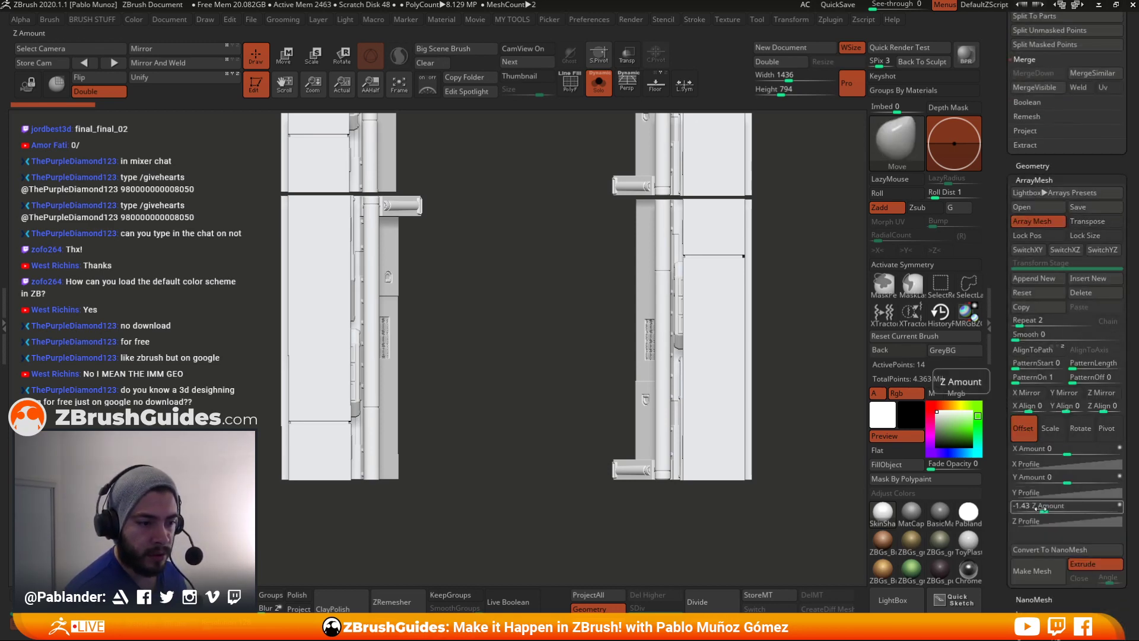
left_click(1081, 428)
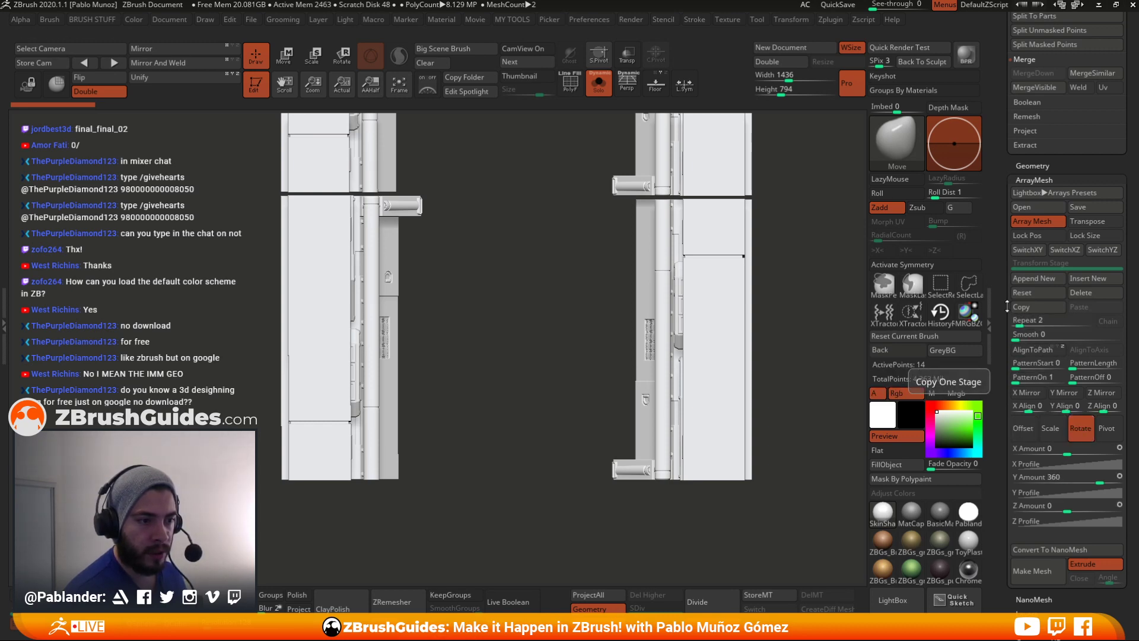
left_click(1037, 180)
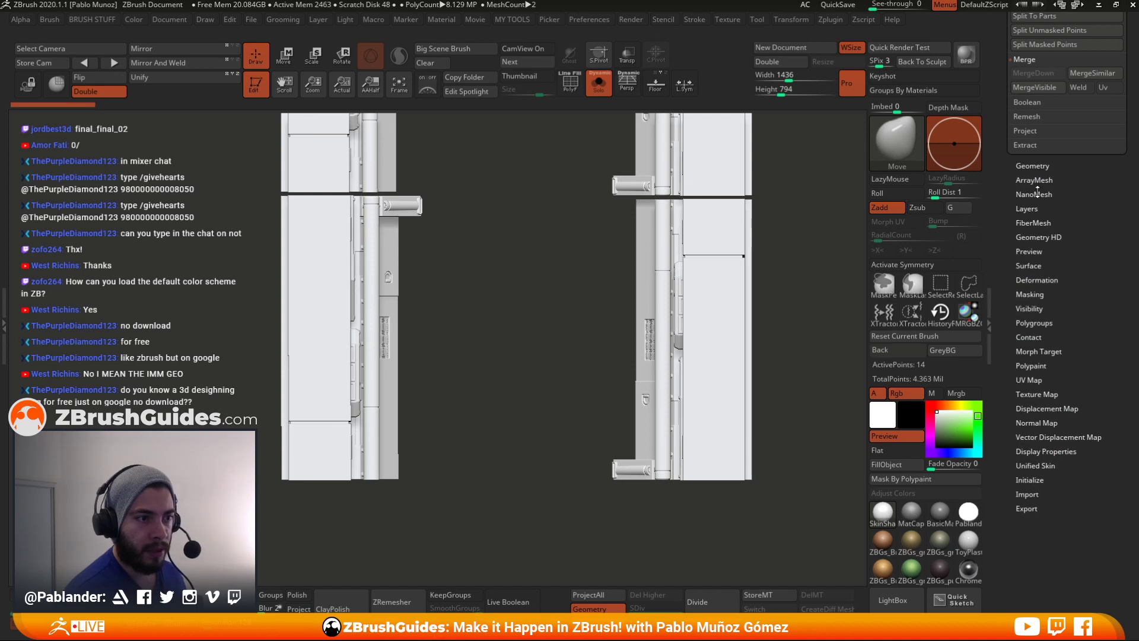
- Set the R wall's NanoMesh to Fill to close the gaps between modules, and inspect both rows from the front and above
left_click(1035, 194)
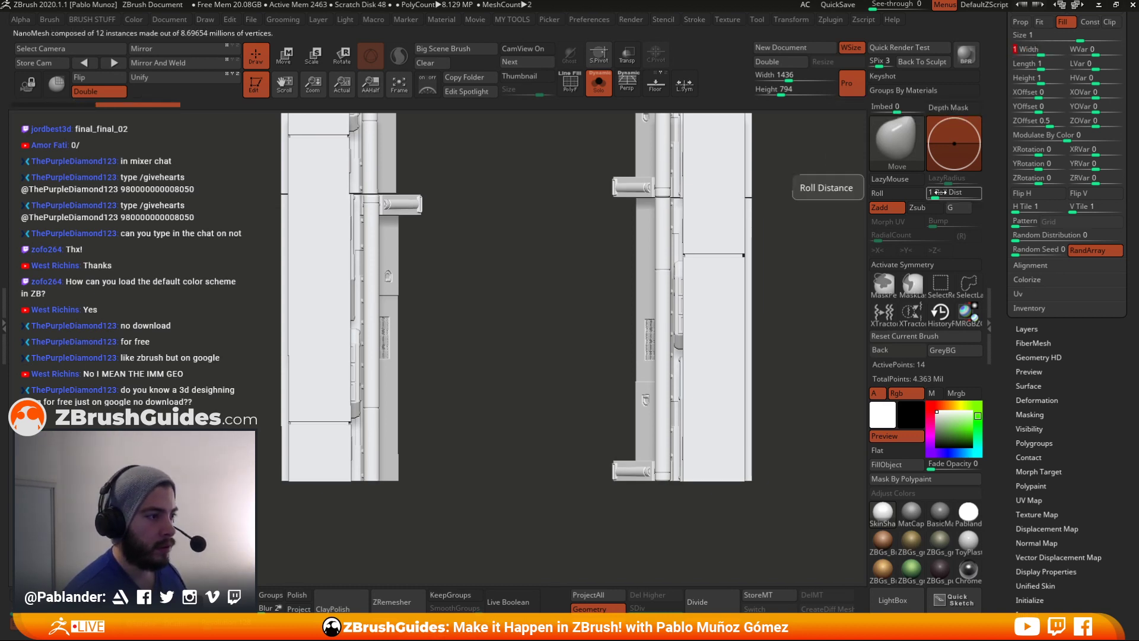
left_click_drag(828, 179, 870, 224, "alt")
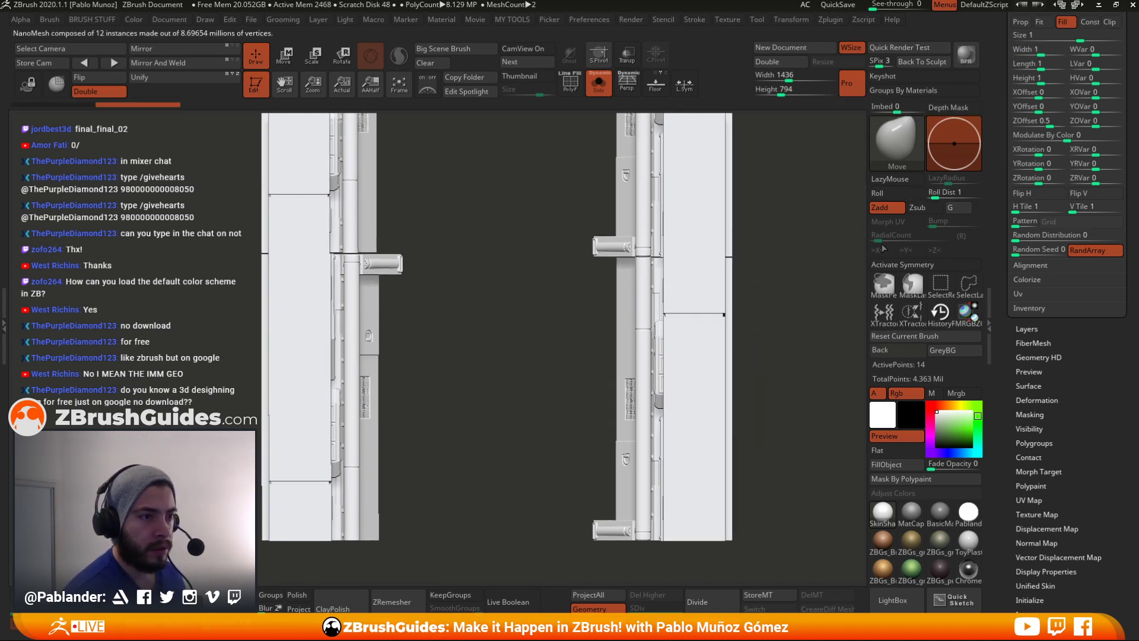
left_click_drag(782, 340, 780, 248)
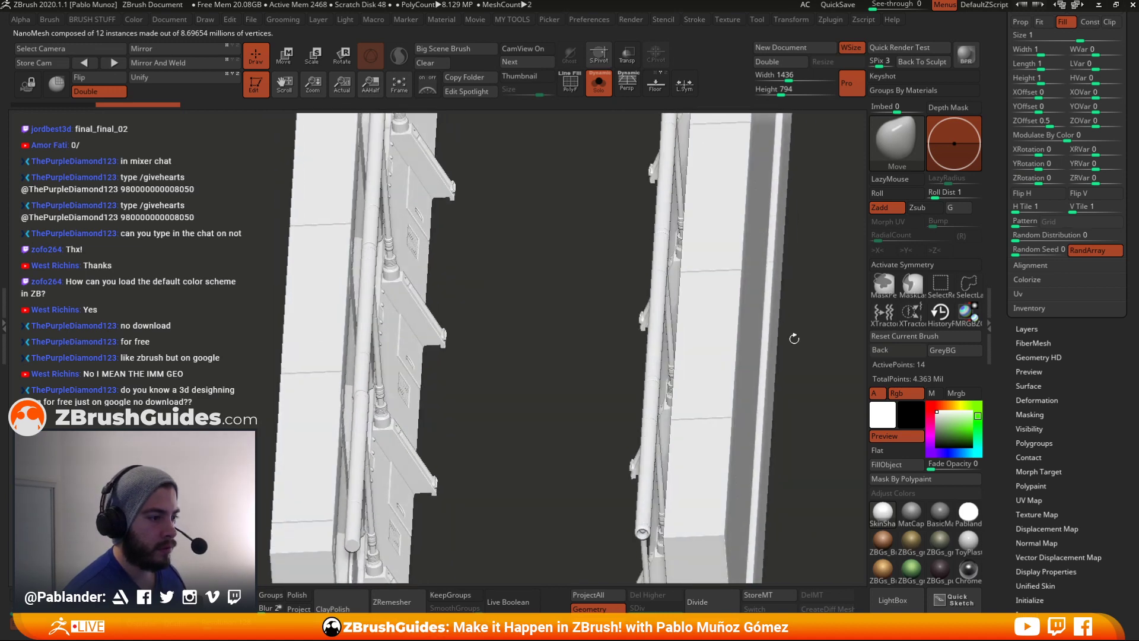
left_click_drag(795, 339, 767, 355)
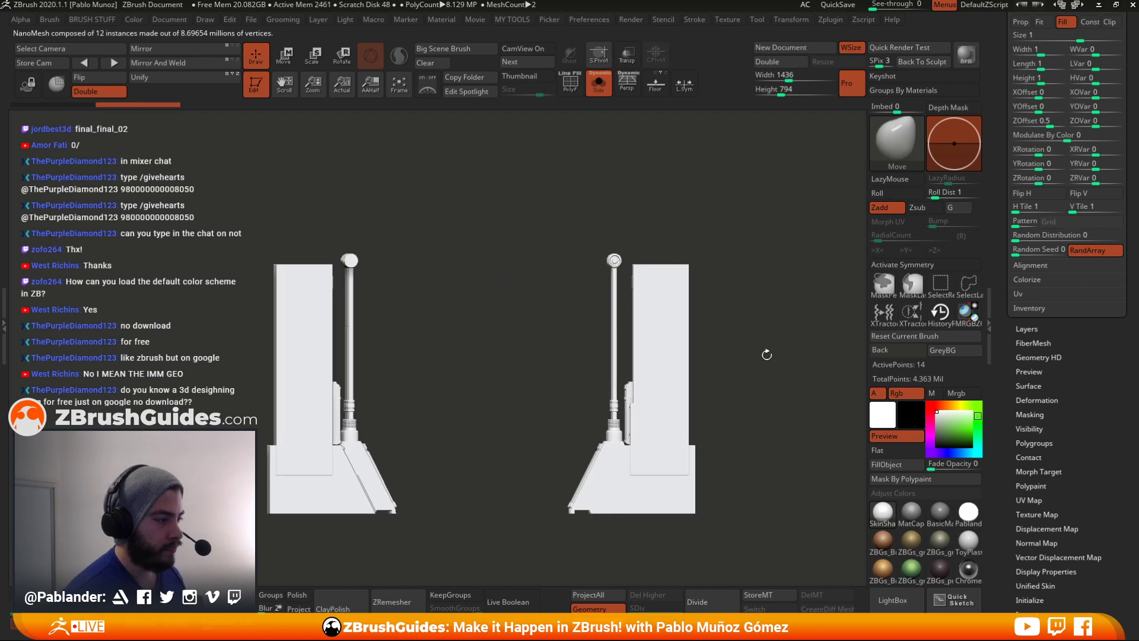
left_click_drag(774, 295, 797, 261)
left_click_drag(715, 188, 537, 297)
left_click_drag(712, 364, 699, 276)
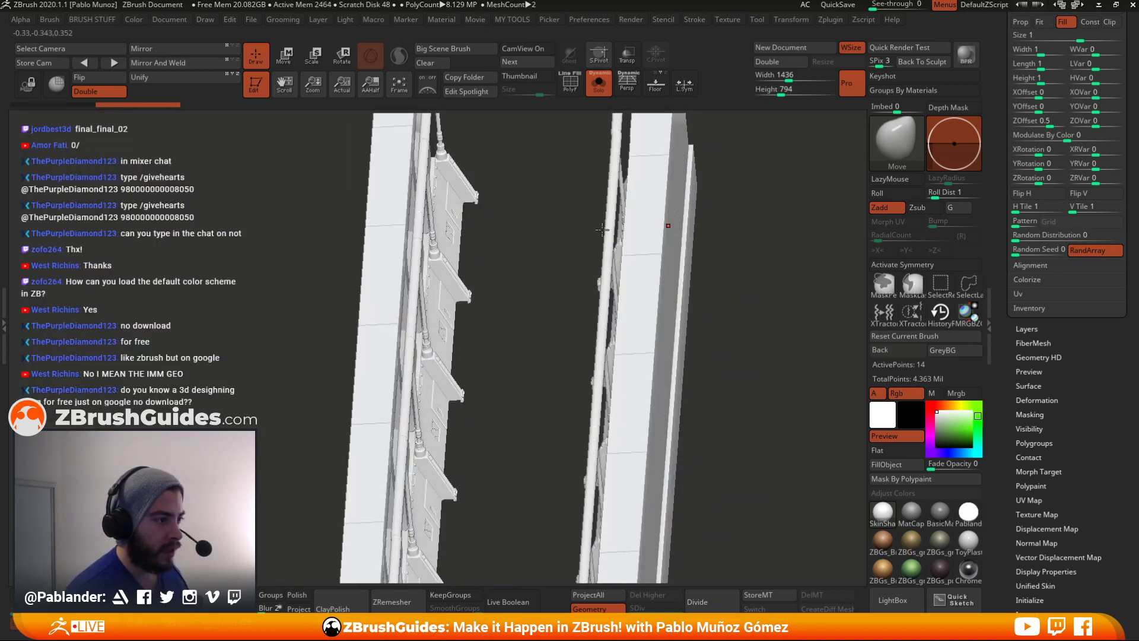
left_click_drag(679, 295, 684, 383)
left_click_drag(674, 288, 708, 319, "shift")
mouse_move(685, 409)
left_mouse_down("alt")
mouse_move(653, 226)
mouse_move(481, 455)
mouse_move(479, 252)
left_mouse_up("alt")
left_click_drag(454, 392, 492, 191, "alt")
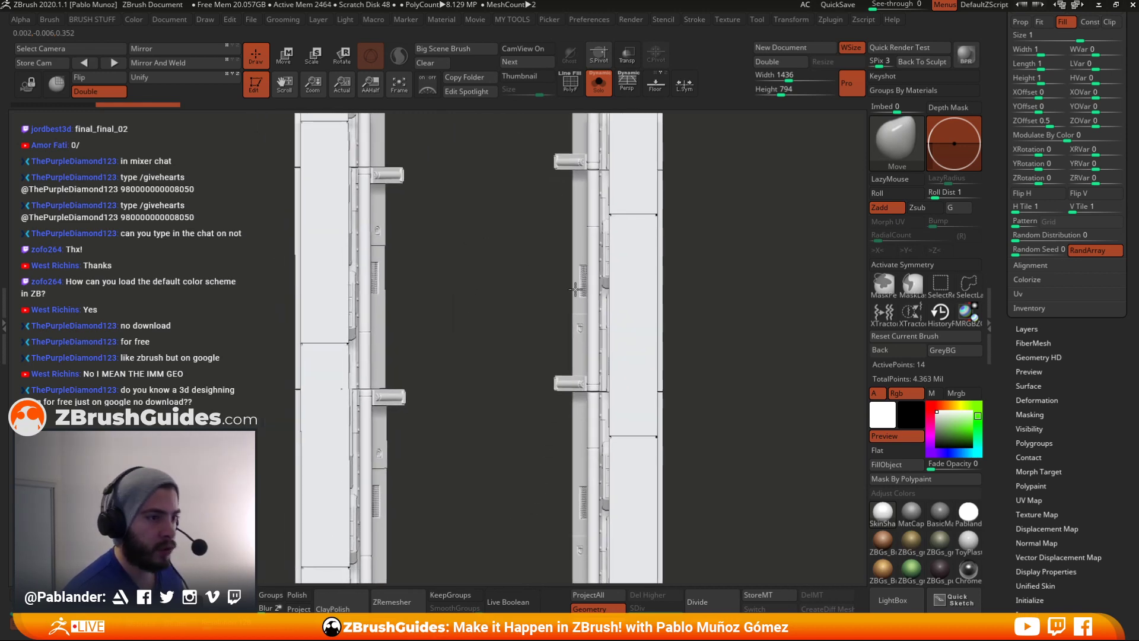
- Open the R wall's NanoMesh source module for editing and face its detailed side
left_click_drag(1004, 125, 1005, 347)
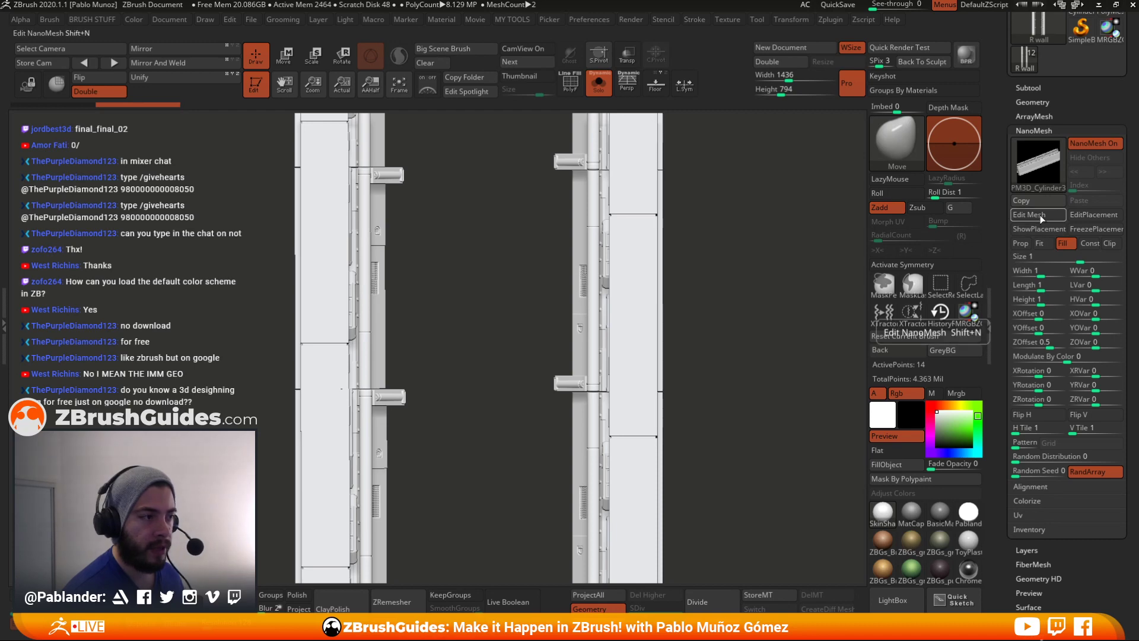
left_click(1041, 215)
left_click_drag(784, 309, 801, 240)
left_click_drag(720, 181, 735, 254, "alt")
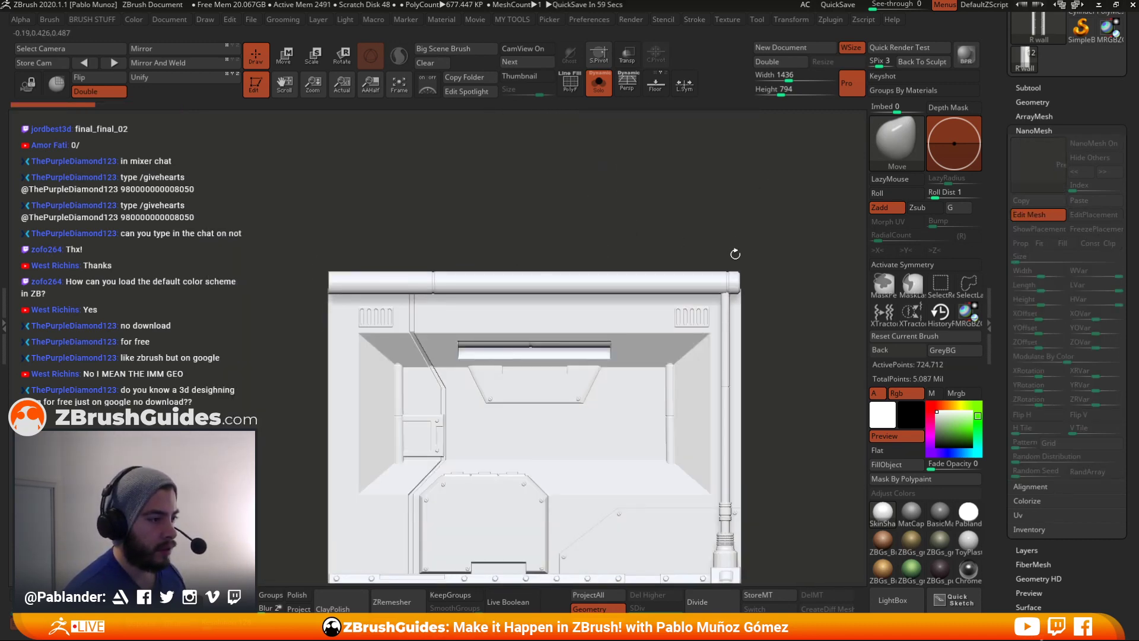
- Turn on the polyframe and check the module's polygroups by isolating the wall body and vents, ending with all parts shown
key("ctrl+shift")
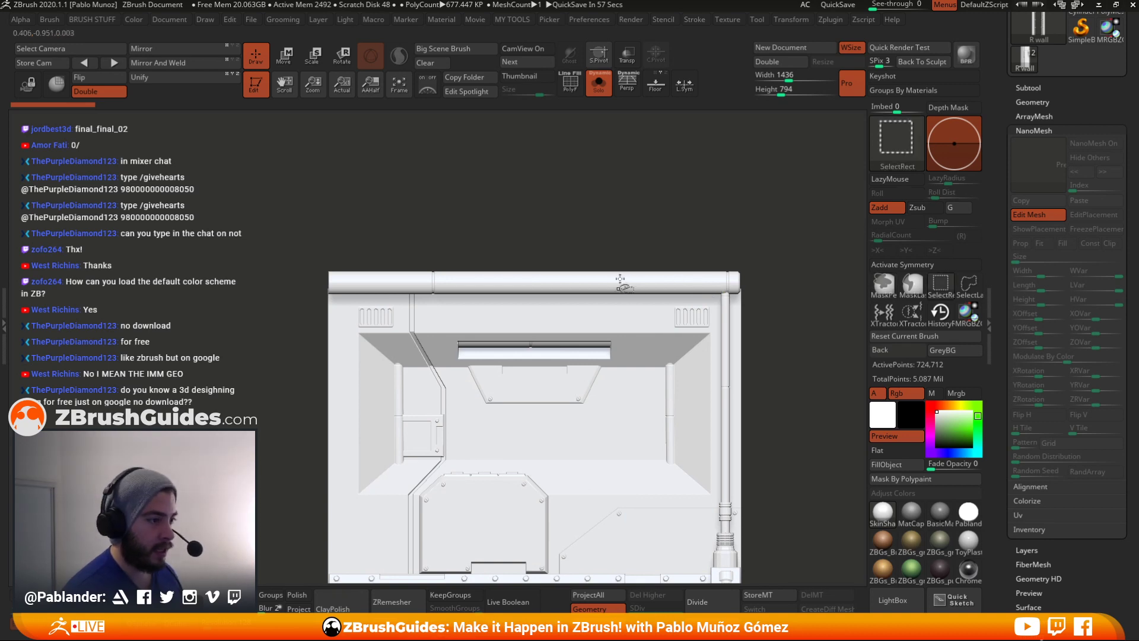
left_click(622, 287, "ctrl+shift")
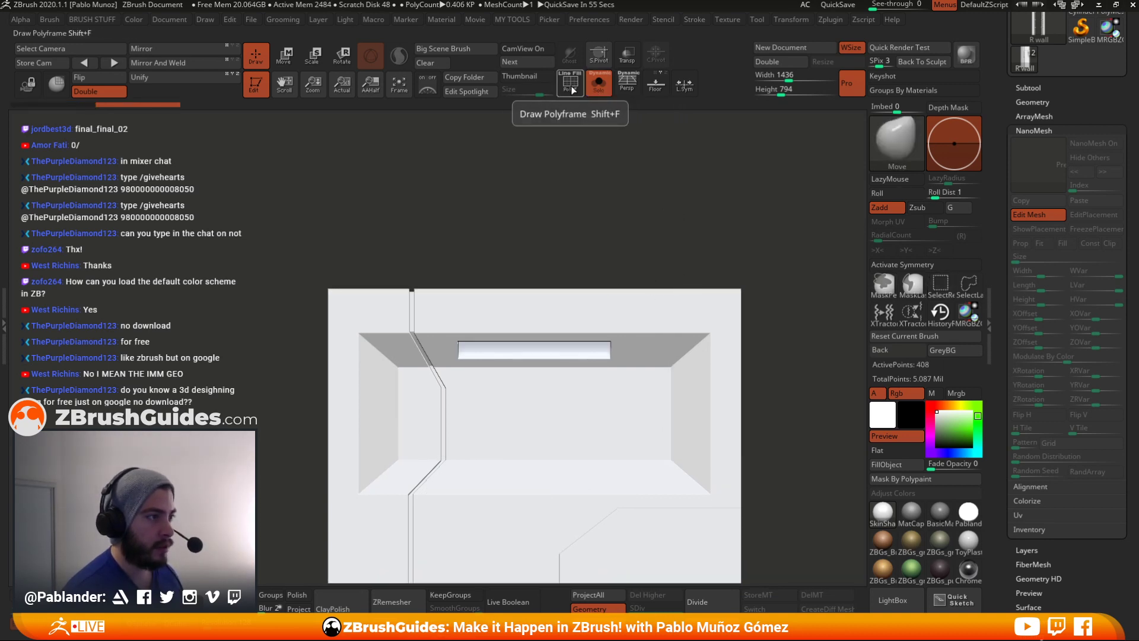
left_click(571, 86)
left_click(687, 184, "ctrl+shift")
left_click(676, 308, "ctrl+shift")
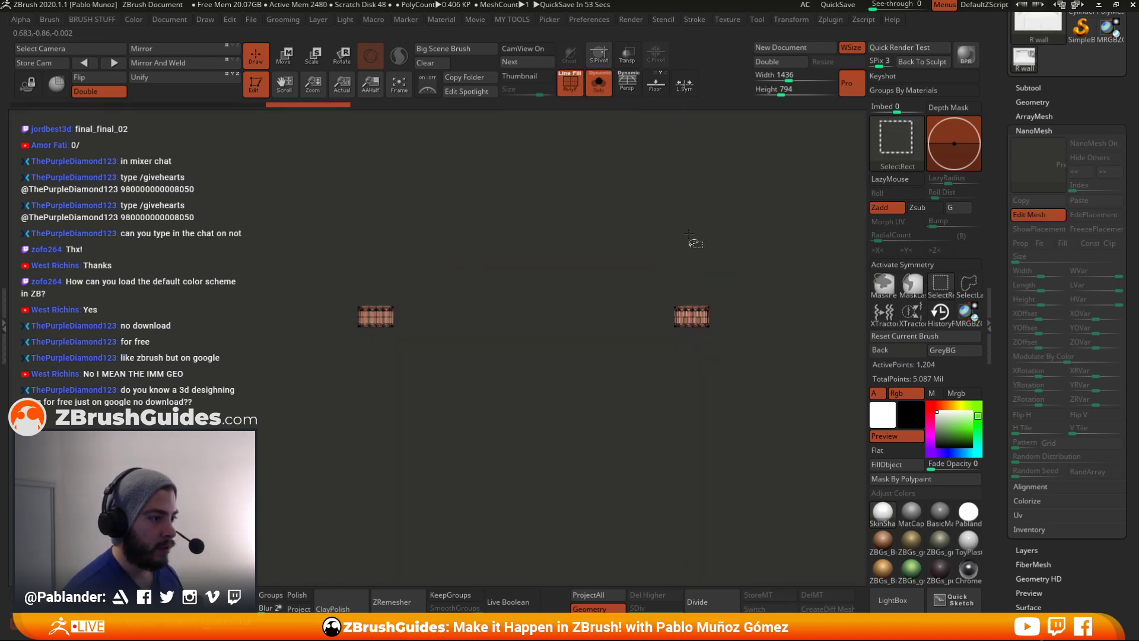
left_click_drag(712, 220, 695, 249, "ctrl+shift")
left_click(669, 304, "ctrl+shift")
left_click_drag(773, 190, 758, 219, "ctrl+shift")
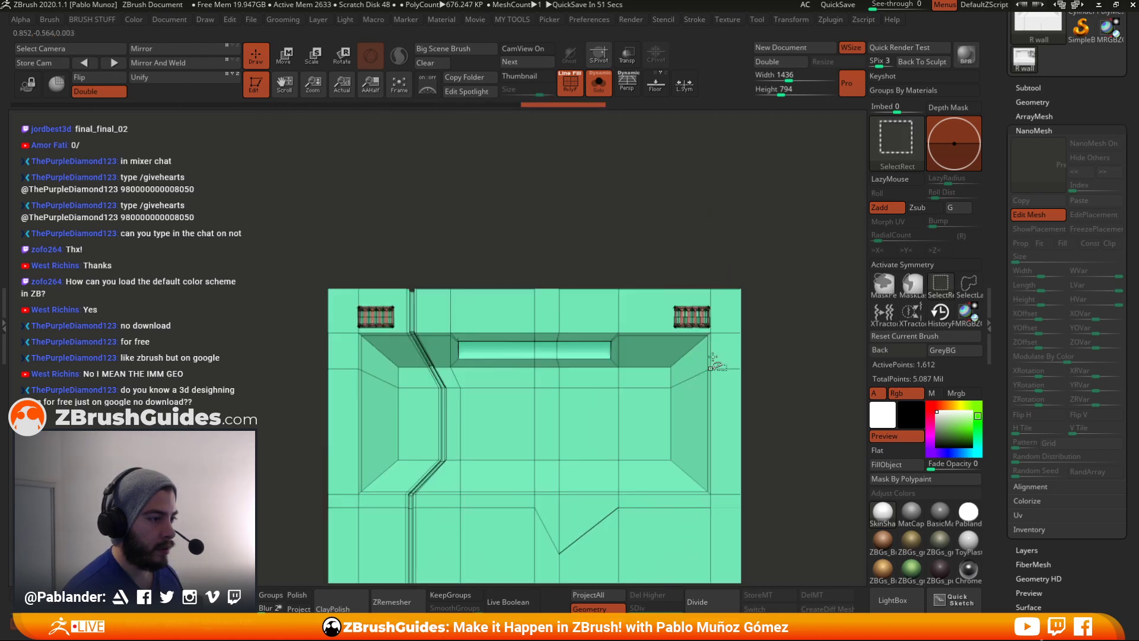
left_click(715, 356, "ctrl+shift")
left_click(781, 302, "ctrl+shift")
mouse_move(789, 295)
left_mouse_down()
mouse_move(762, 280)
mouse_move(690, 277)
left_mouse_up()
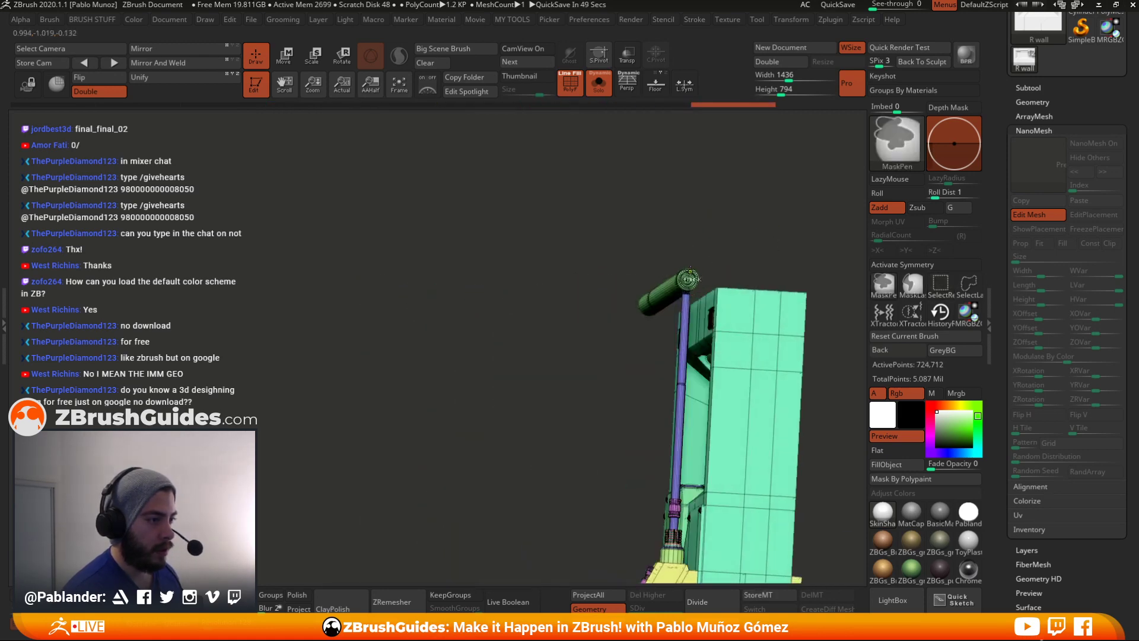
- Isolate the green upper rail, mask every other part of the module, and centre the transform gizmo on the rail
left_click(689, 278, "ctrl+shift")
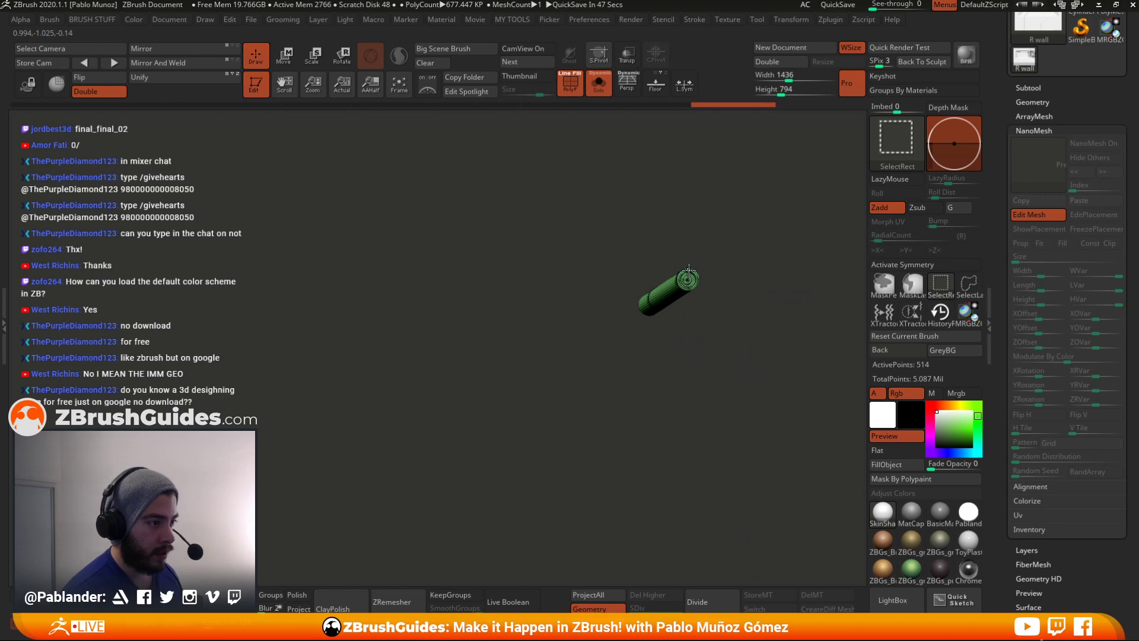
left_click(718, 222, "ctrl+shift")
left_click_drag(733, 191, 729, 213)
mouse_move(643, 252)
left_mouse_down()
mouse_move(611, 270)
mouse_move(618, 278)
left_mouse_up()
key("e")
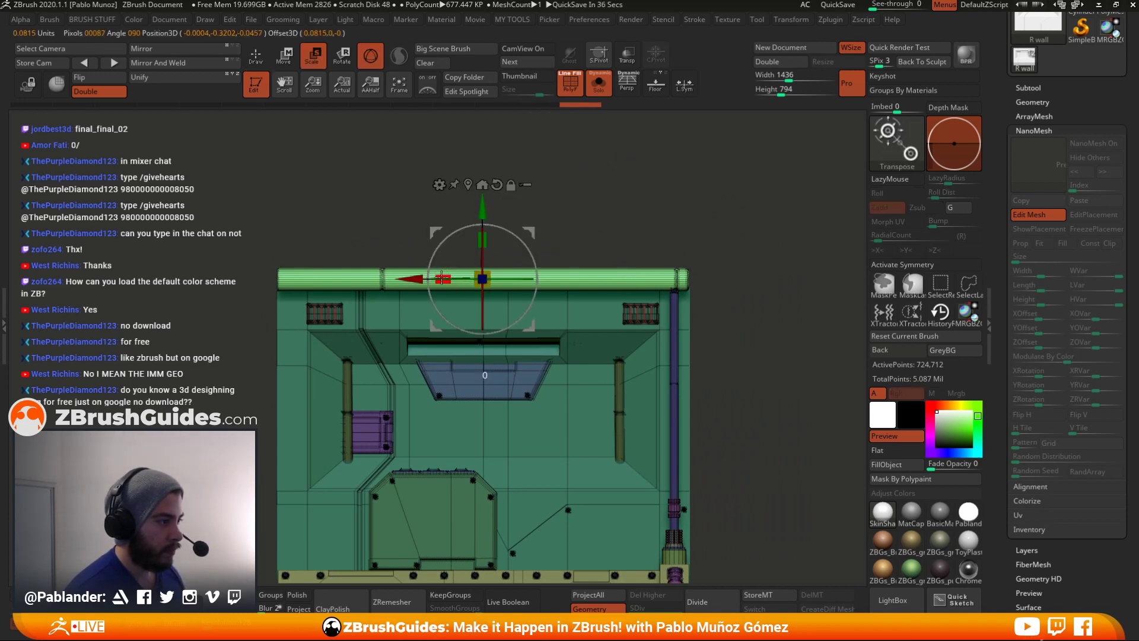
- Scale the upper rail along its length so its ends sit just inside the wall module's side edges
left_click_drag(442, 278, 450, 279)
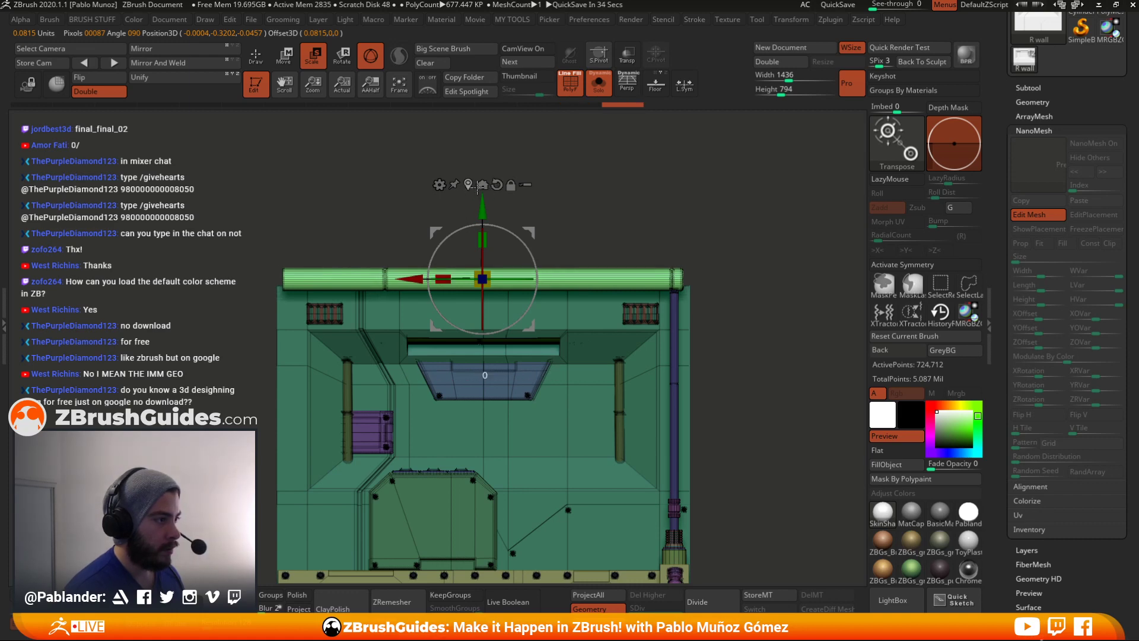
left_click(479, 186)
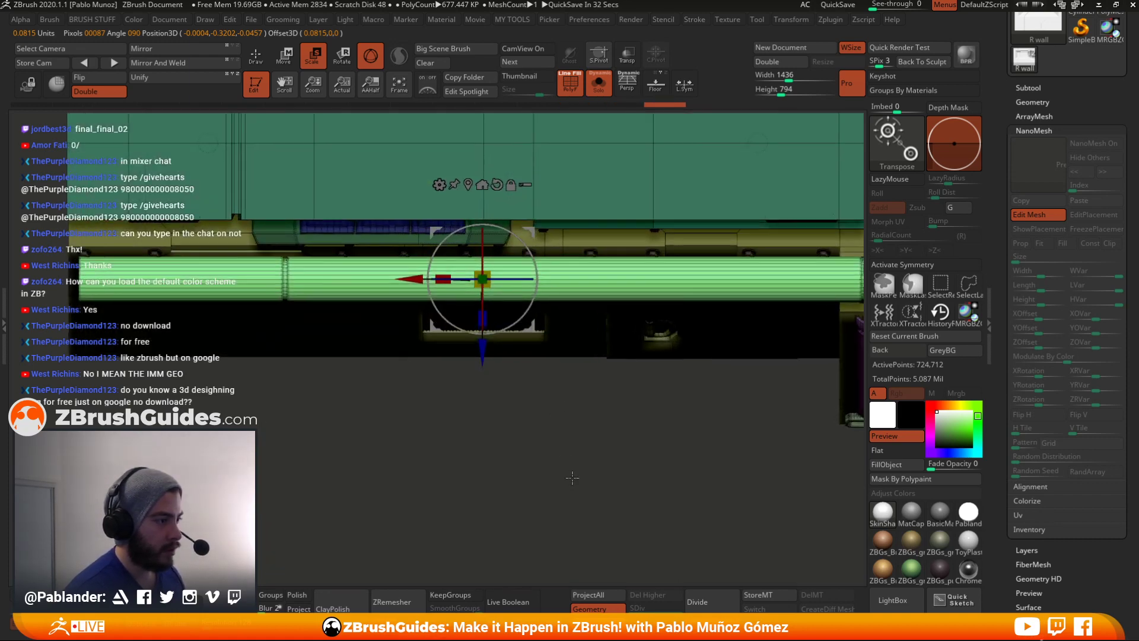
left_click_drag(572, 478, 575, 443, "alt")
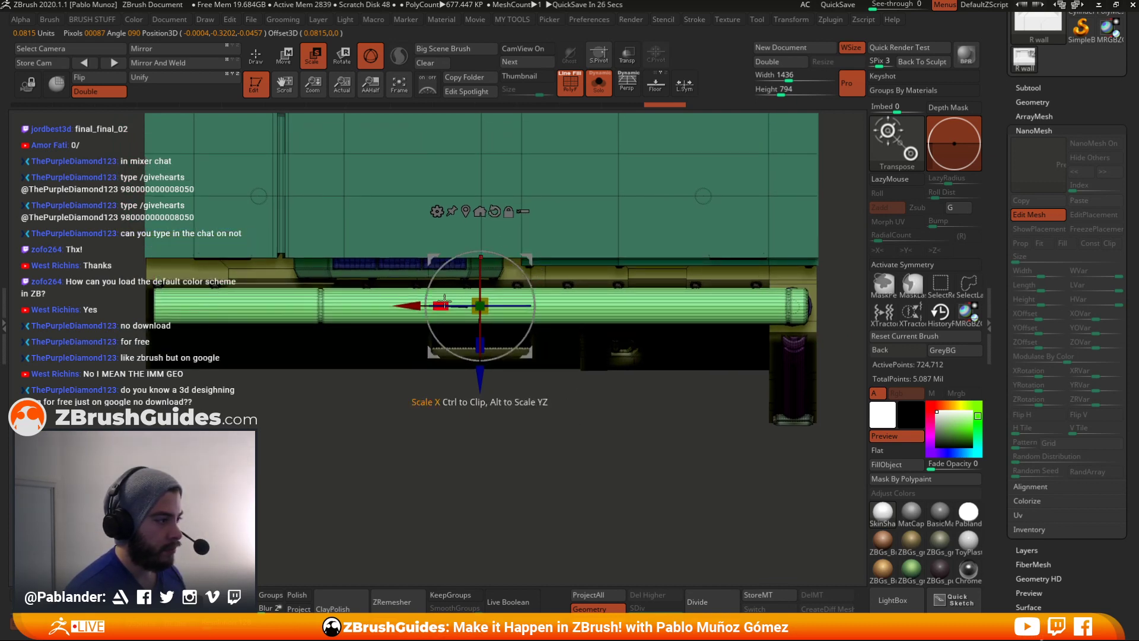
left_click_drag(441, 305, 439, 298)
key("q")
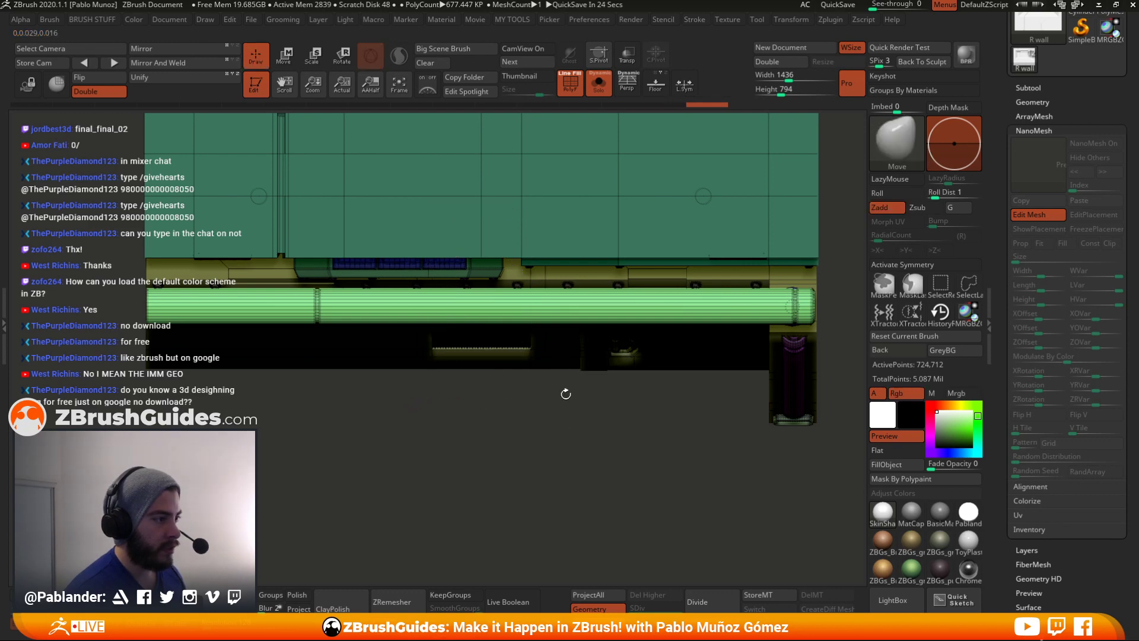
- Clear the mask, check the edited module from the side, and exit NanoMesh editing to return to the arrayed wall rows
mouse_move(566, 487)
left_mouse_down("alt")
mouse_move(569, 415)
mouse_move(652, 235)
mouse_move(745, 265)
mouse_move(623, 374)
mouse_move(736, 332)
mouse_move(728, 382)
left_mouse_up("alt")
left_click_drag(502, 336, 503, 339)
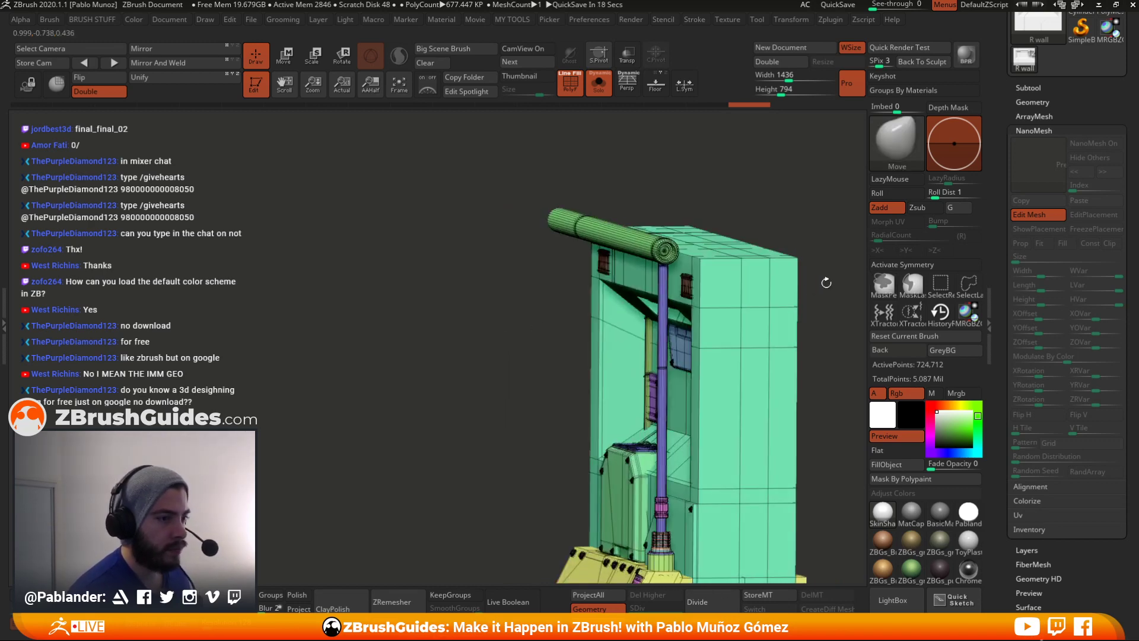
left_click_drag(775, 186, 722, 261)
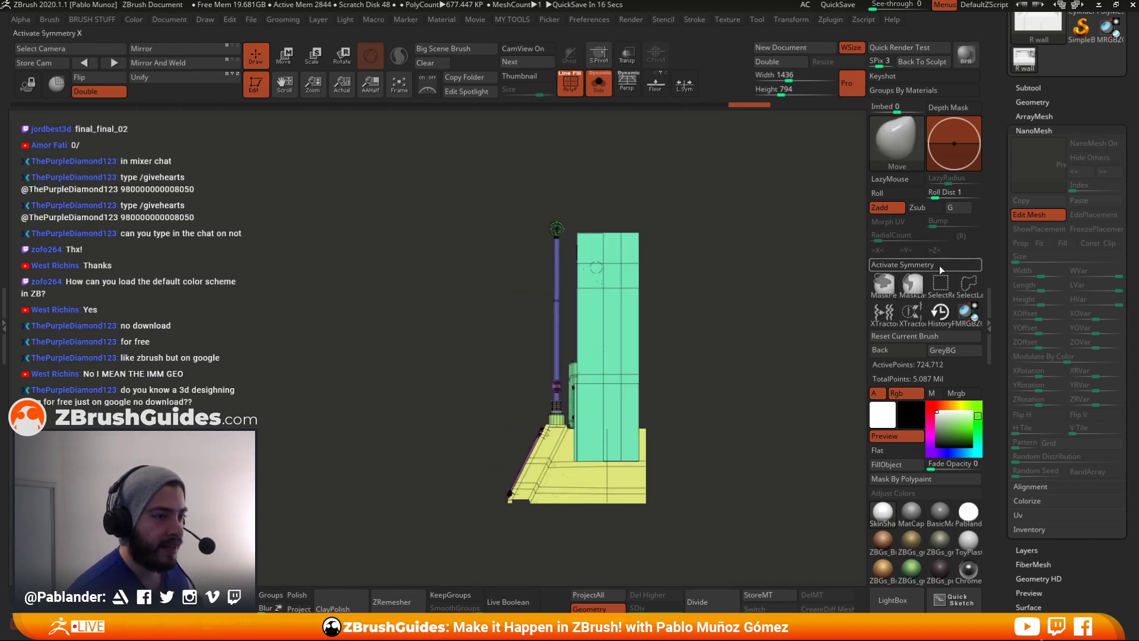
left_click(1047, 214)
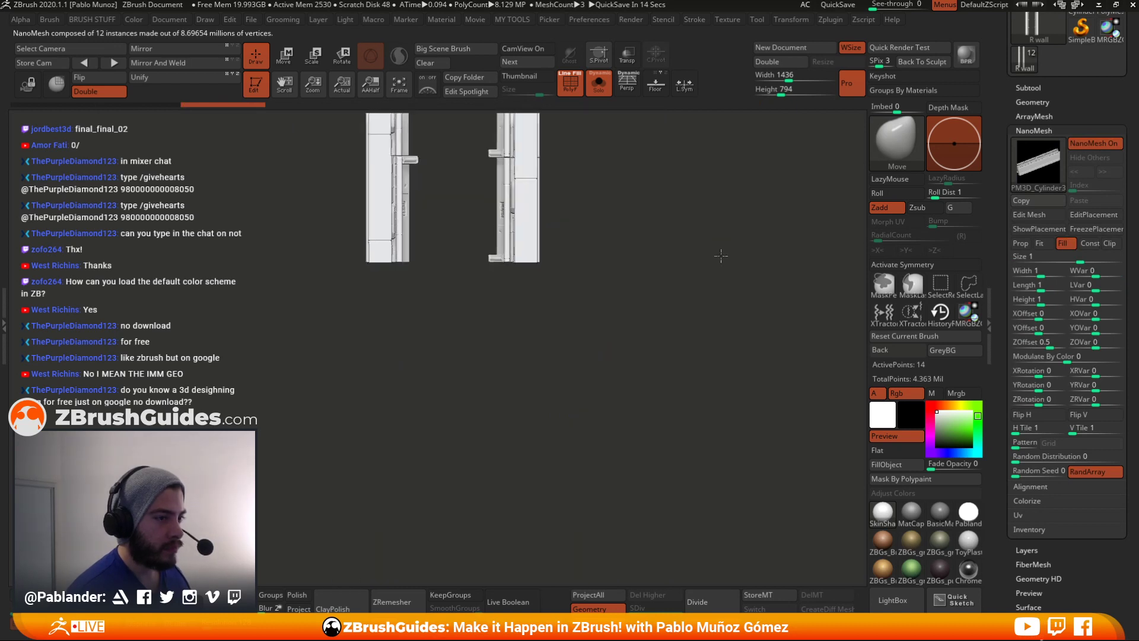
left_click_drag(765, 283, 771, 457, "alt")
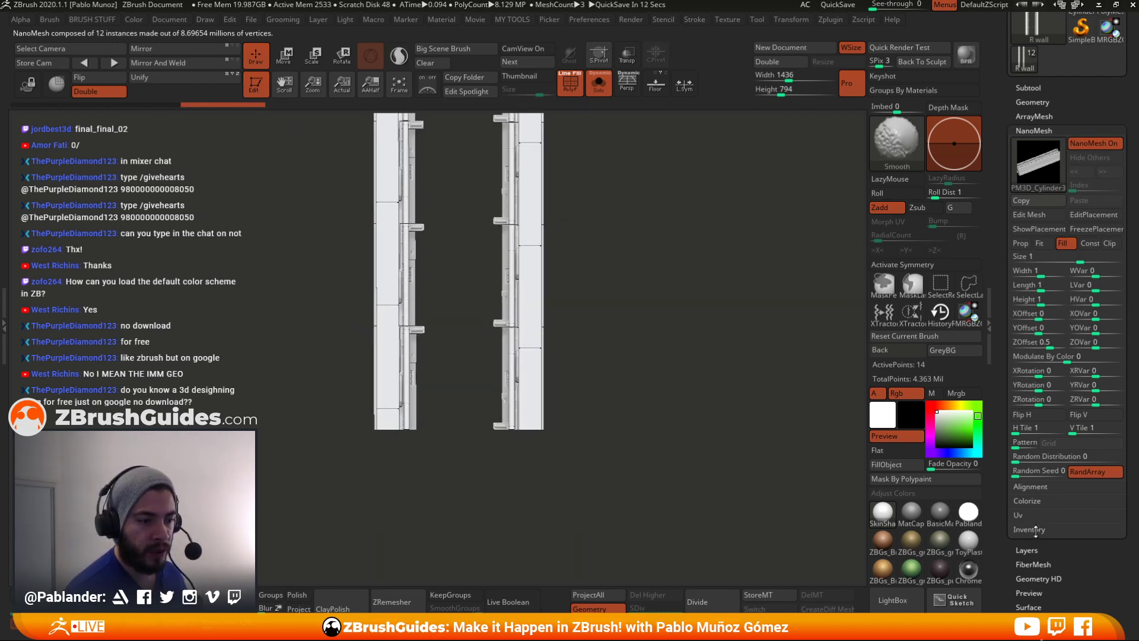
- Convert the R wall's NanoMesh instances to real geometry with One To Mesh
left_click(1036, 529)
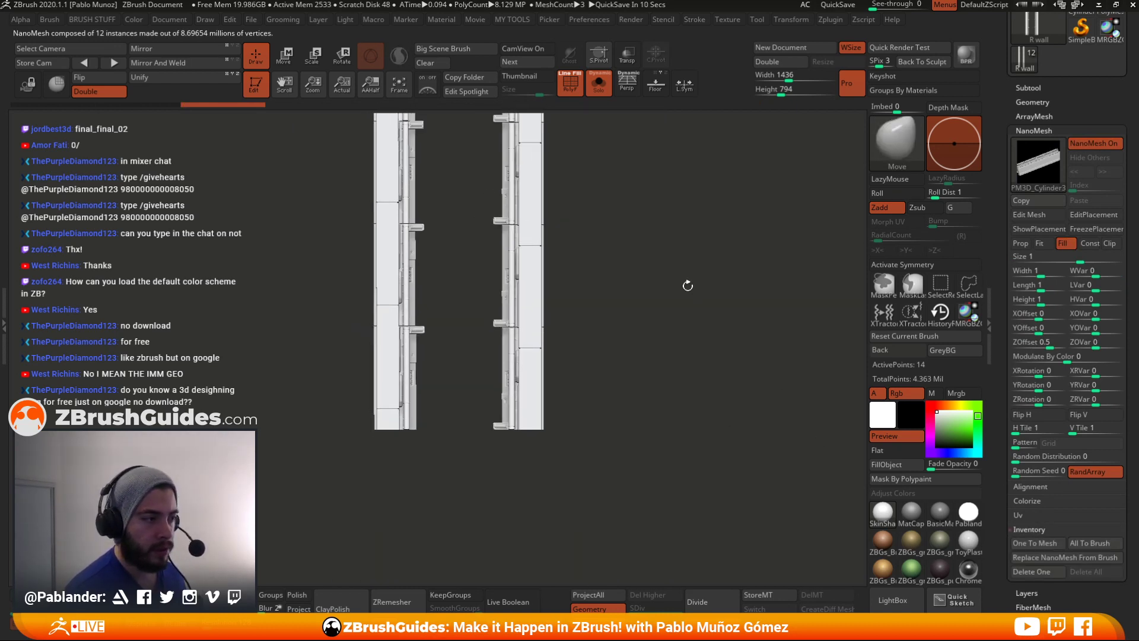
mouse_move(687, 285)
left_mouse_down("alt")
mouse_move(698, 375)
mouse_move(709, 256)
mouse_move(689, 205)
mouse_move(662, 307)
mouse_move(682, 314)
mouse_move(683, 374)
mouse_move(691, 358)
left_mouse_up("alt")
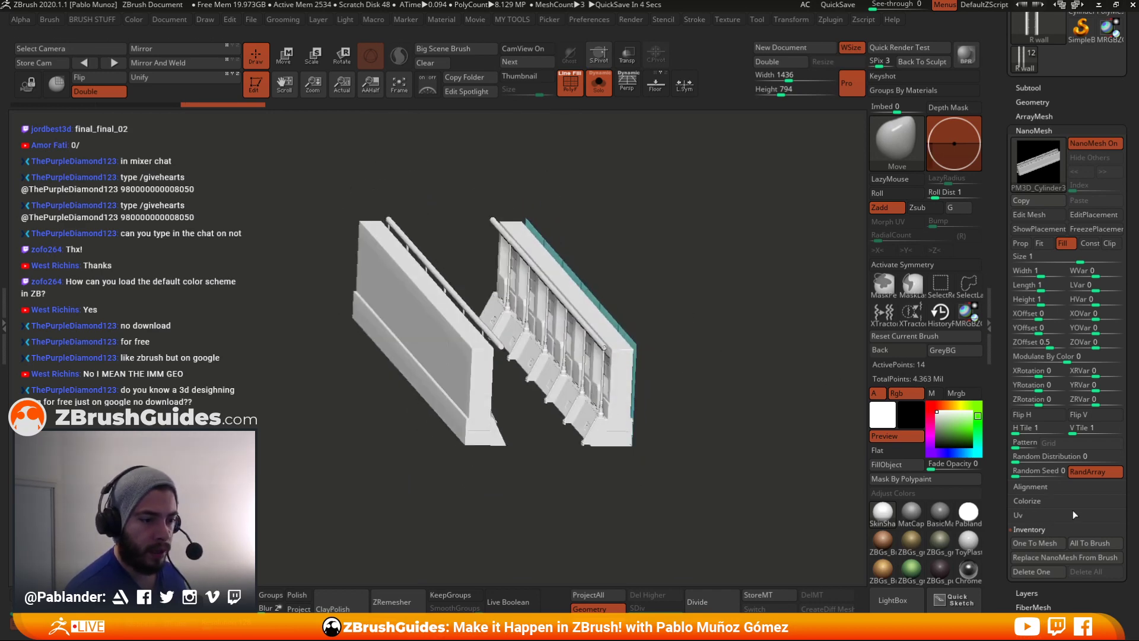
left_click(1041, 544)
left_click_drag(739, 364, 728, 320, "shift")
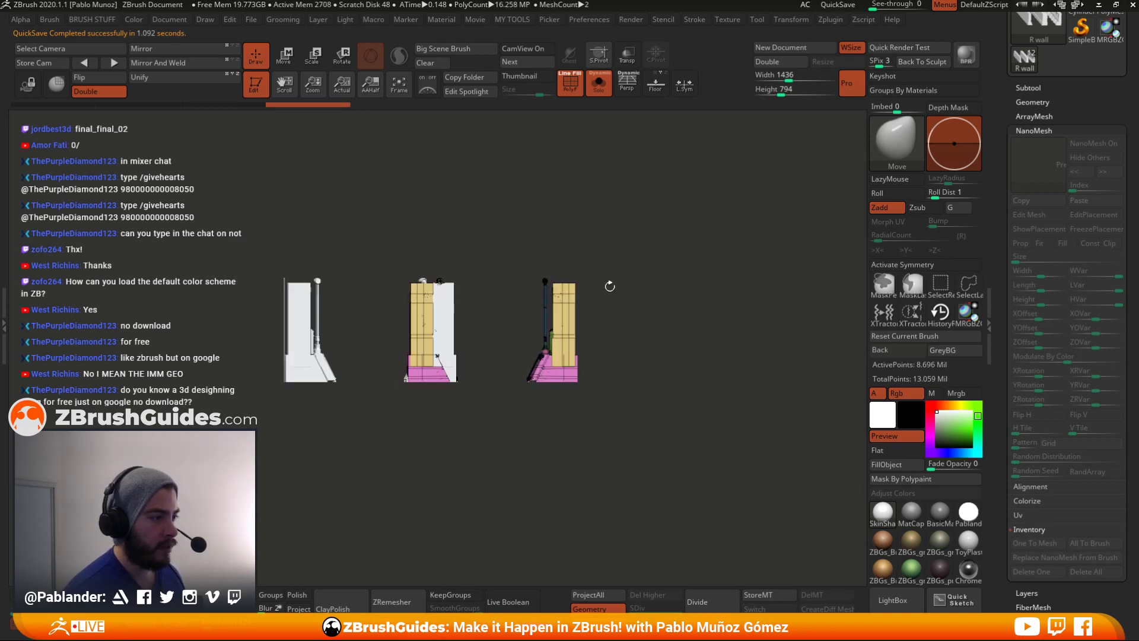
- Open the R wall's ArrayMesh settings and remove the leftover array copies from the wall rows
left_click_drag(610, 286, 670, 299)
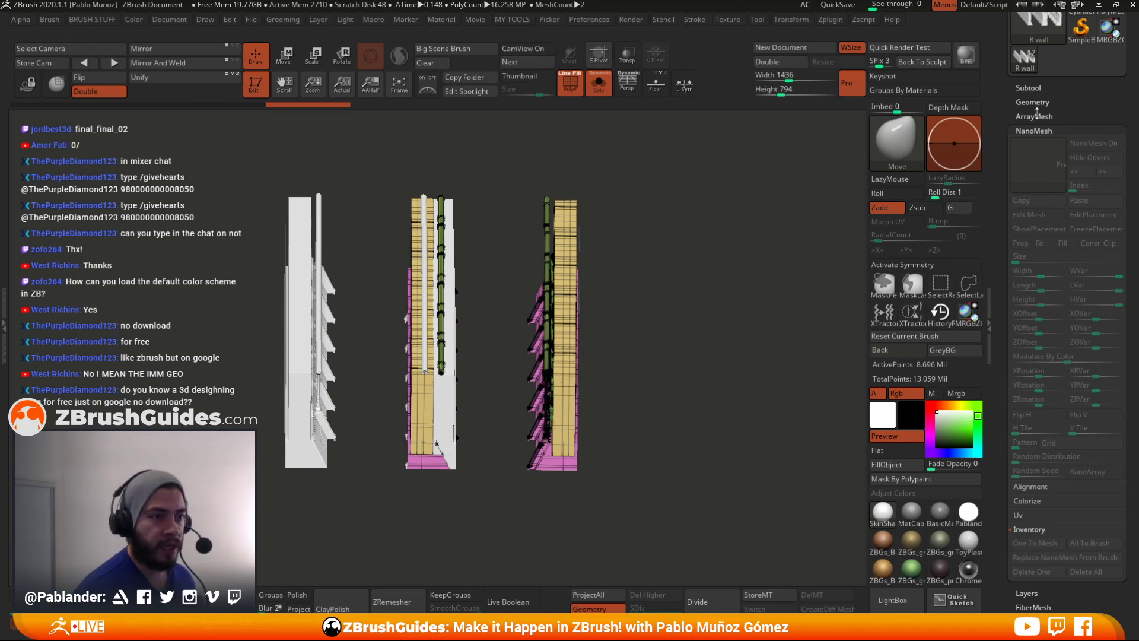
key("shift")
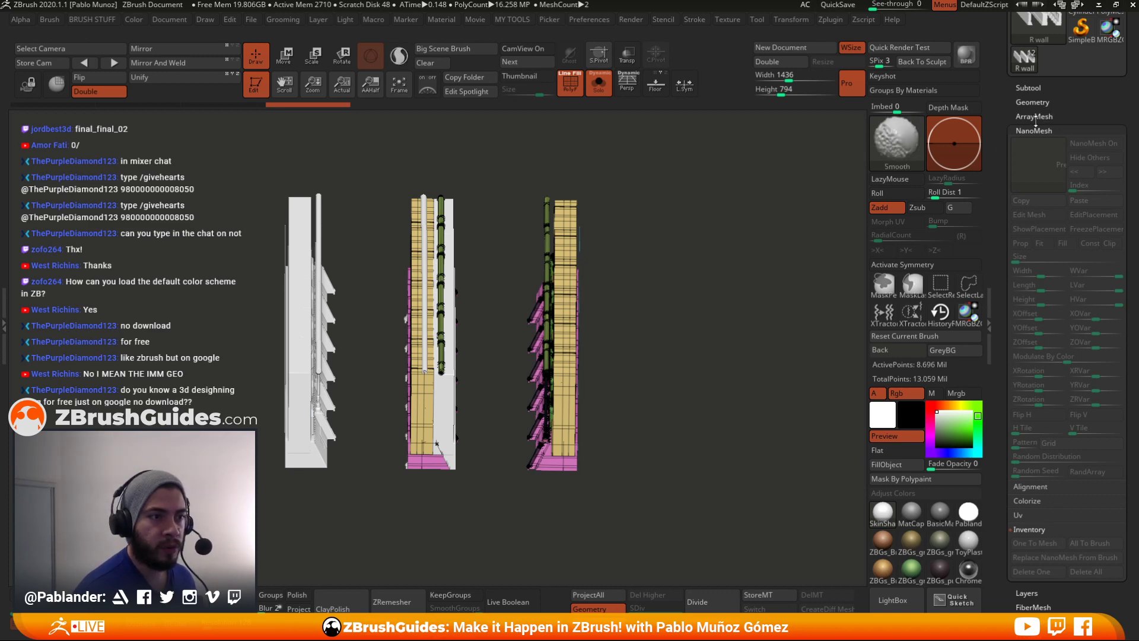
left_click(1038, 116)
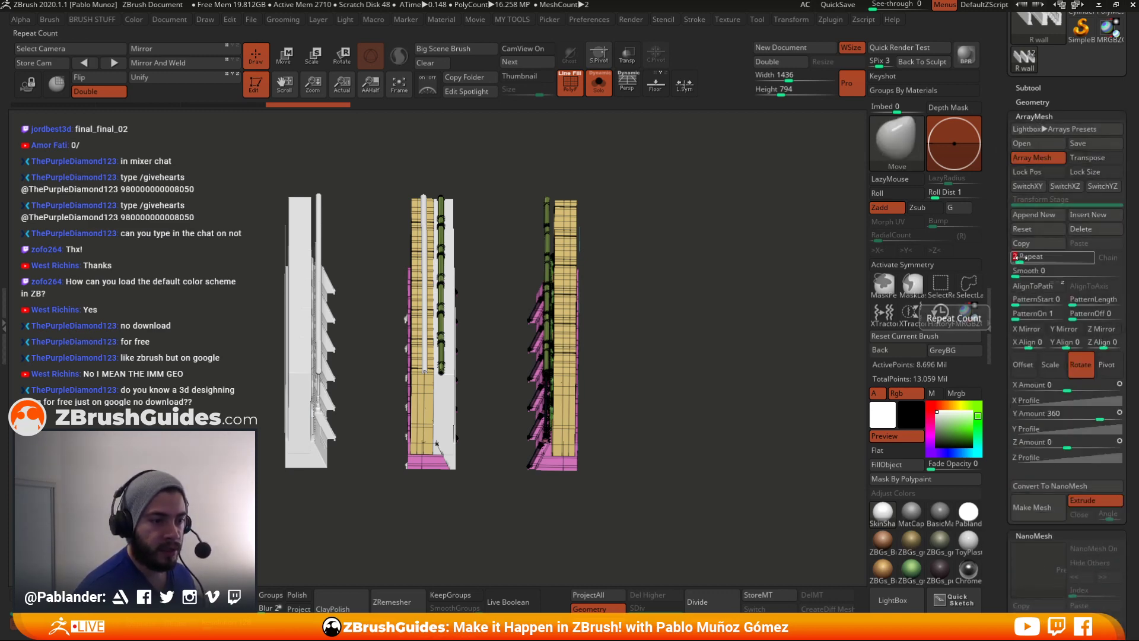
key("ctrl+z")
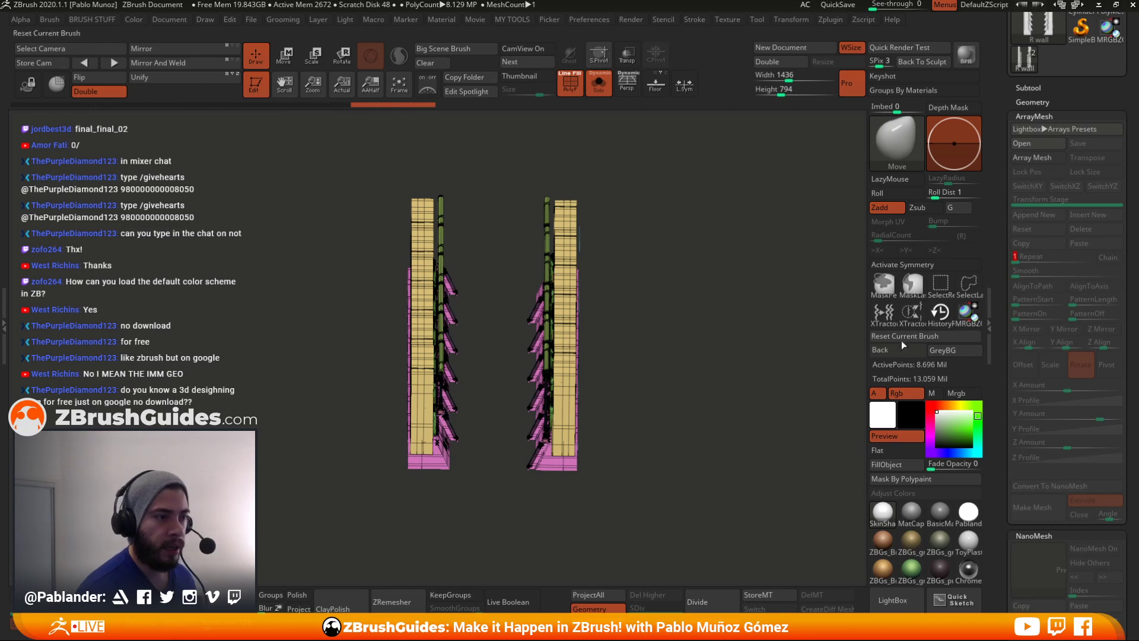
key("ctrl+z")
- Try Array Mesh on the R wall rows and switch it off again
right_click_drag(692, 354, 678, 388, "ctrl")
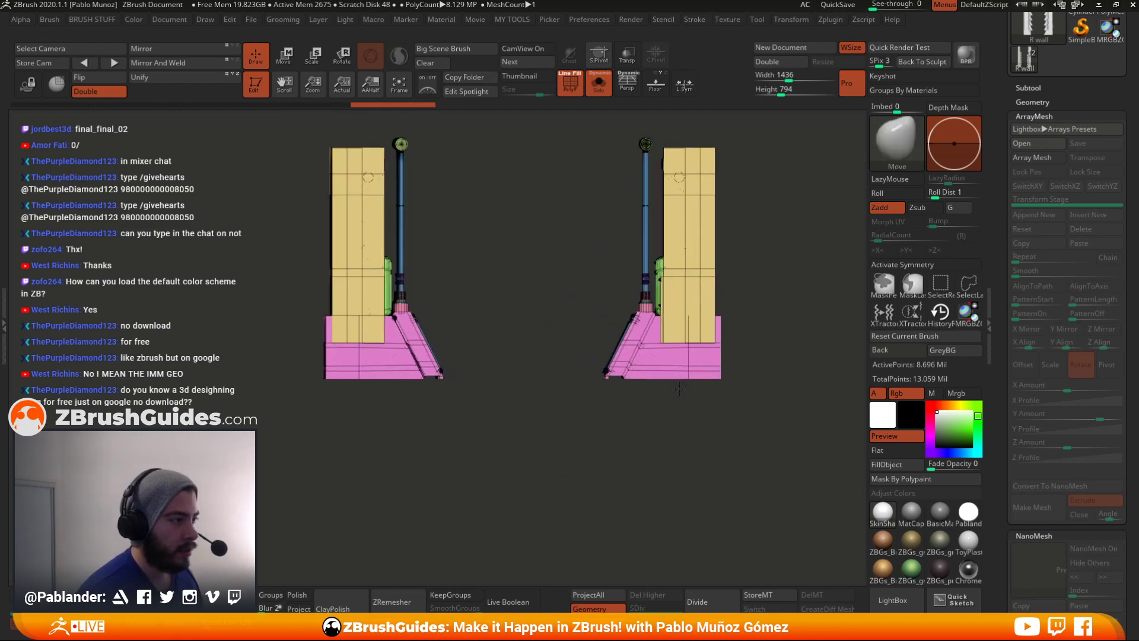
right_click_drag(744, 352, 714, 394, "alt")
right_click_drag(768, 295, 776, 335)
right_click_drag(776, 335, 752, 304, "shift")
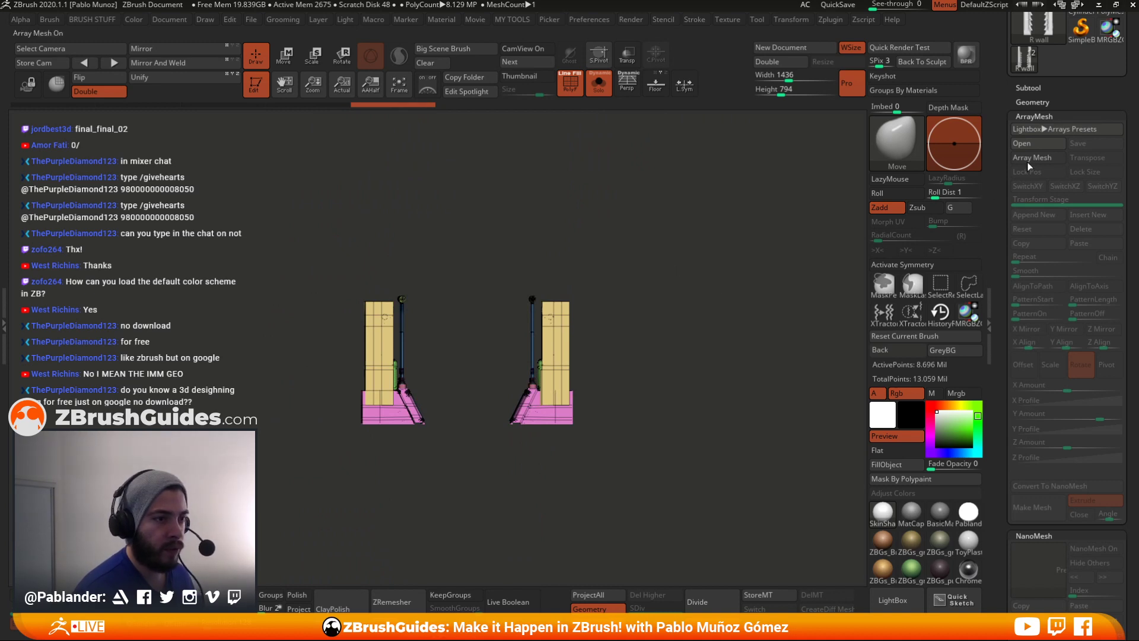
left_click(1047, 158)
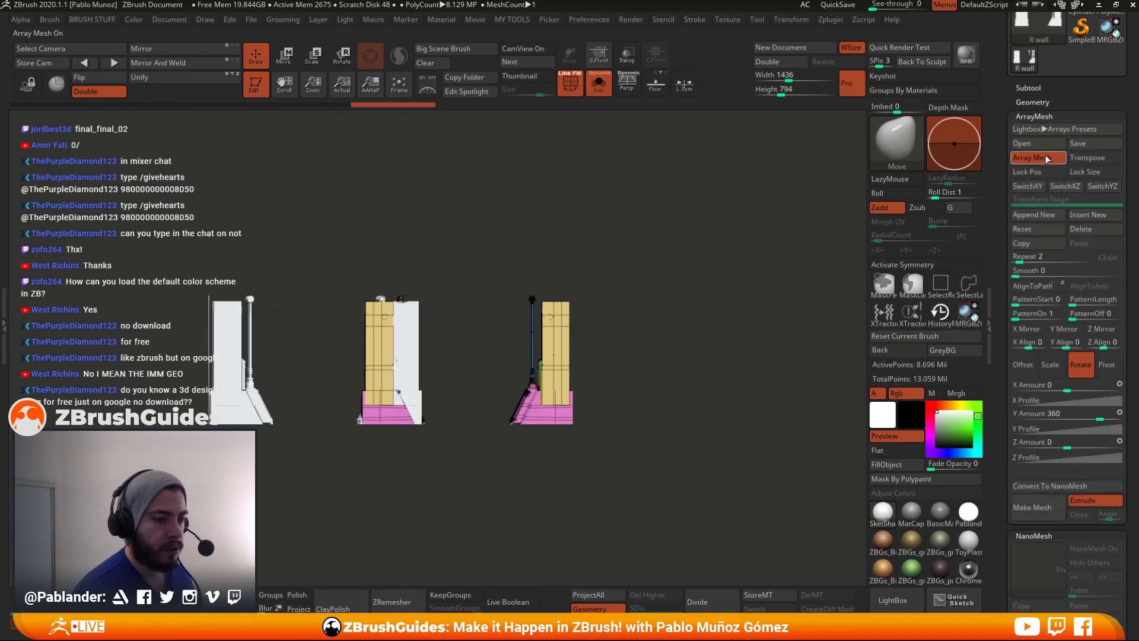
left_click(1046, 158)
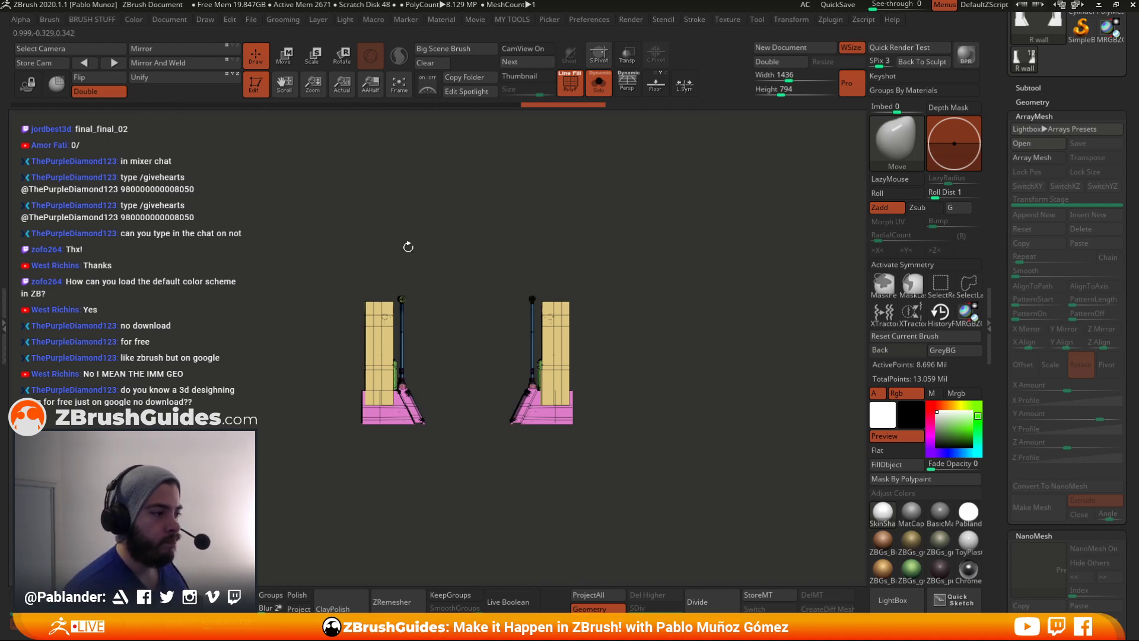
- Hide and delete the L-side row of wall modules from the R wall subtool, keeping only the R-side row
right_click_drag(408, 246, 448, 254, "ctrl")
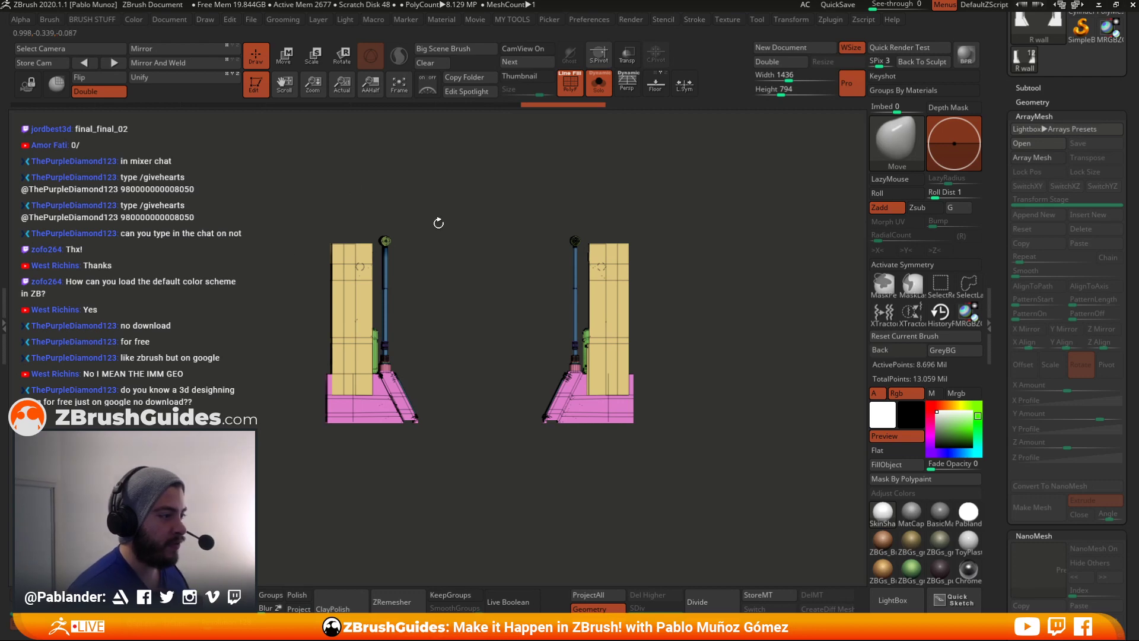
left_click_drag(452, 221, 452, 217, "shift")
left_click_drag(577, 164, 581, 159, "shift")
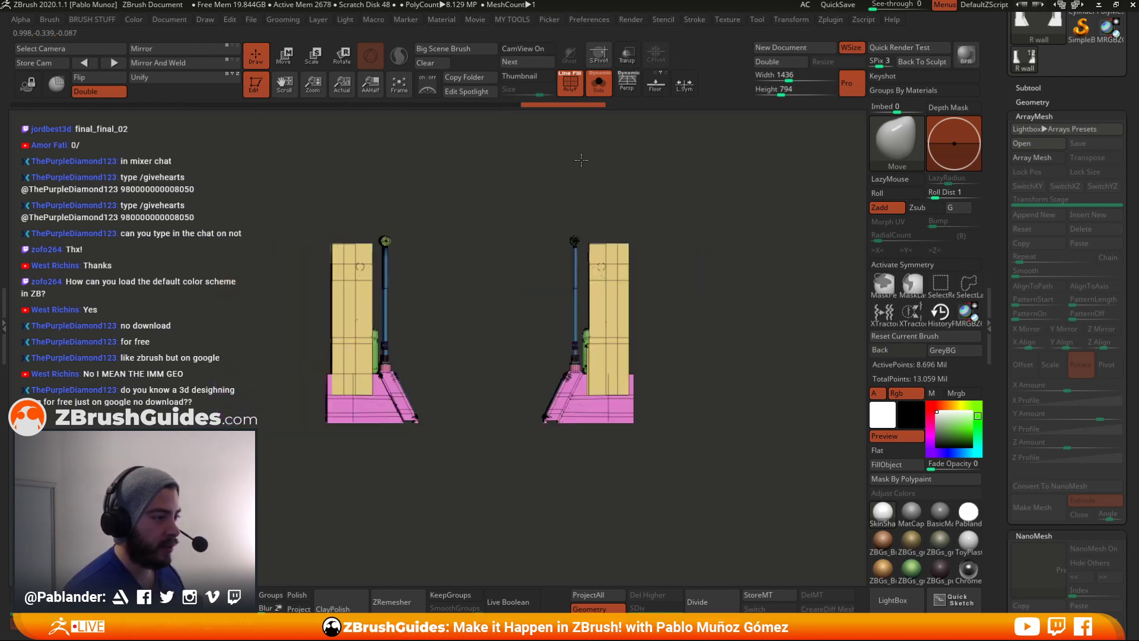
mouse_move(237, 184)
left_mouse_down("ctrl+shift")
mouse_move(415, 522)
mouse_move(445, 522)
left_mouse_up("ctrl+shift")
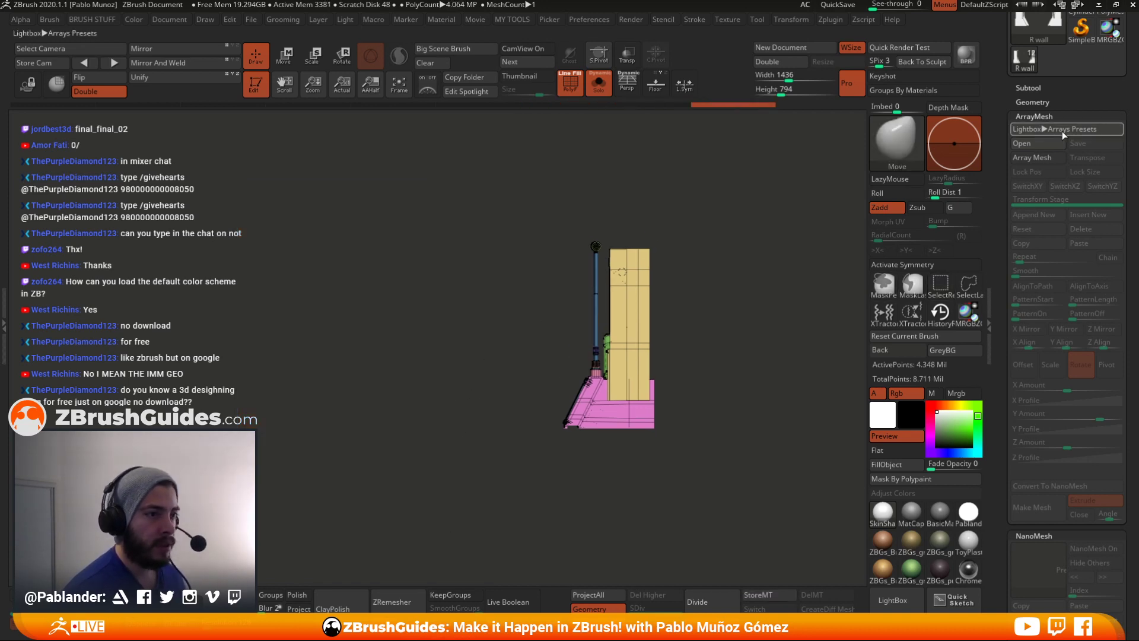
- Try Array Mesh on the single remaining wall row and switch it off
left_click(1033, 157)
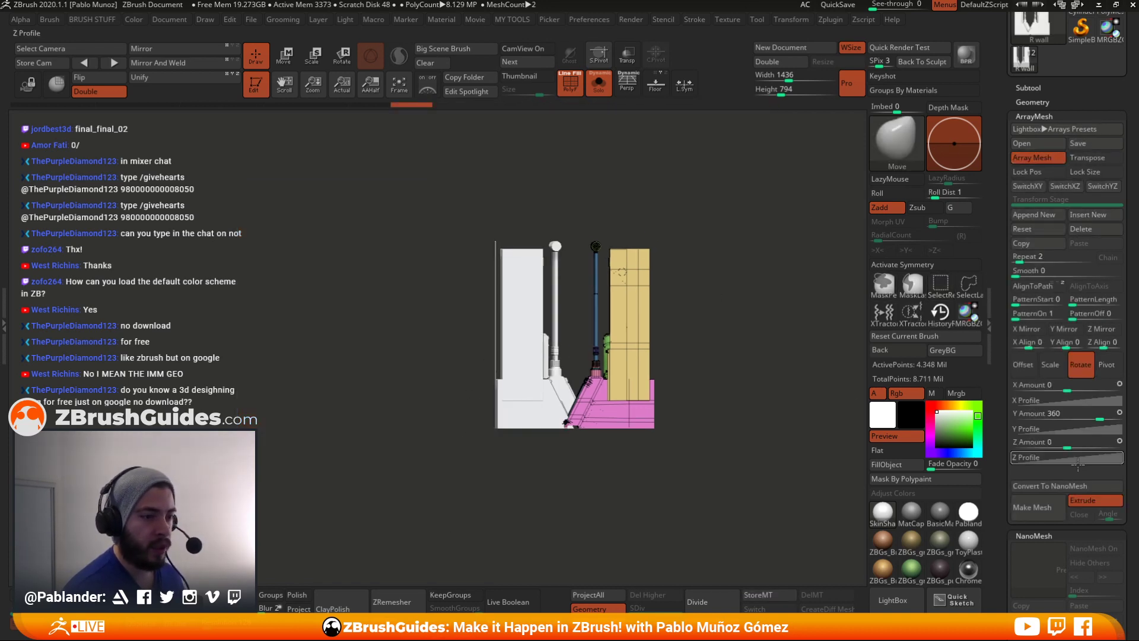
left_click_drag(711, 200, 712, 202)
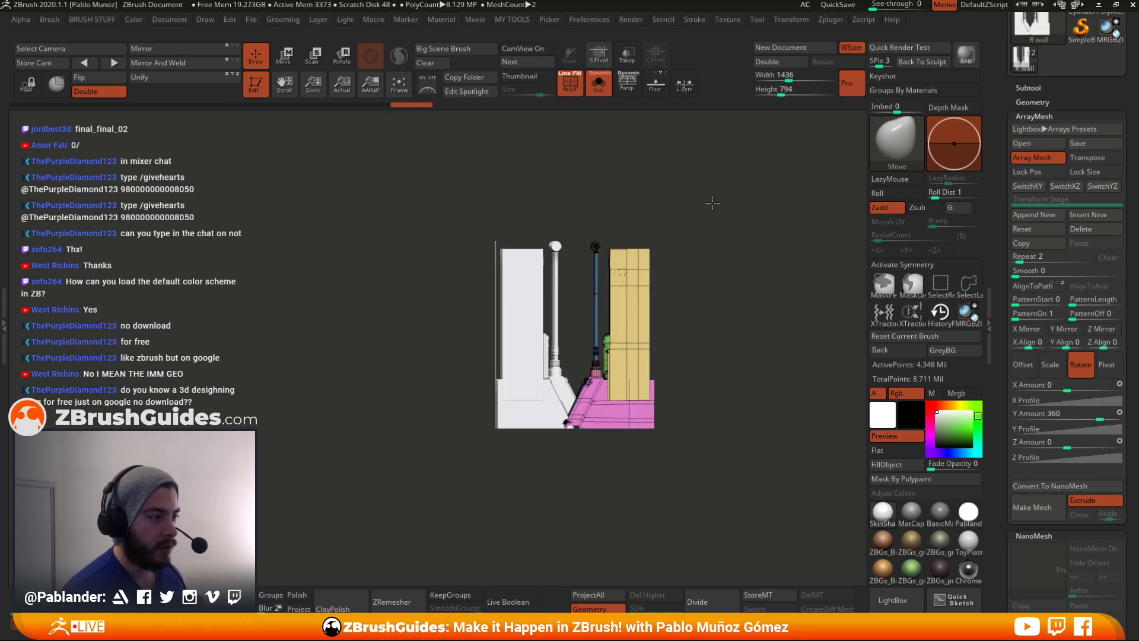
left_click(1032, 158)
- Leave Solo mode so the whole corridor shows, and face its open end straight on with the Subtool list available
left_click_drag(732, 246, 710, 274)
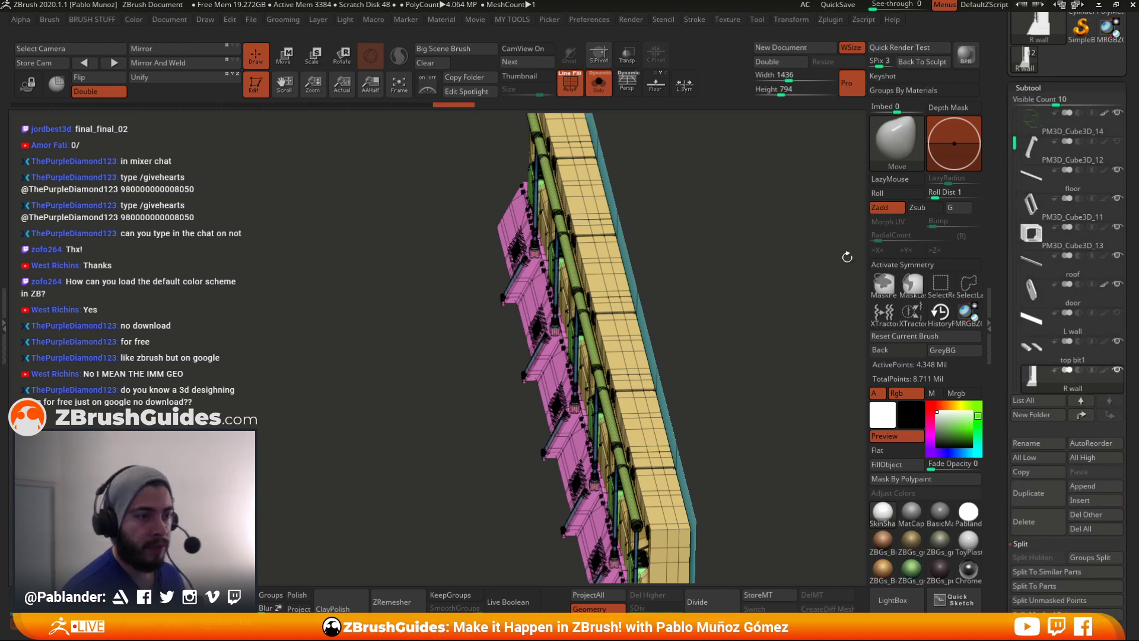
left_click(598, 83)
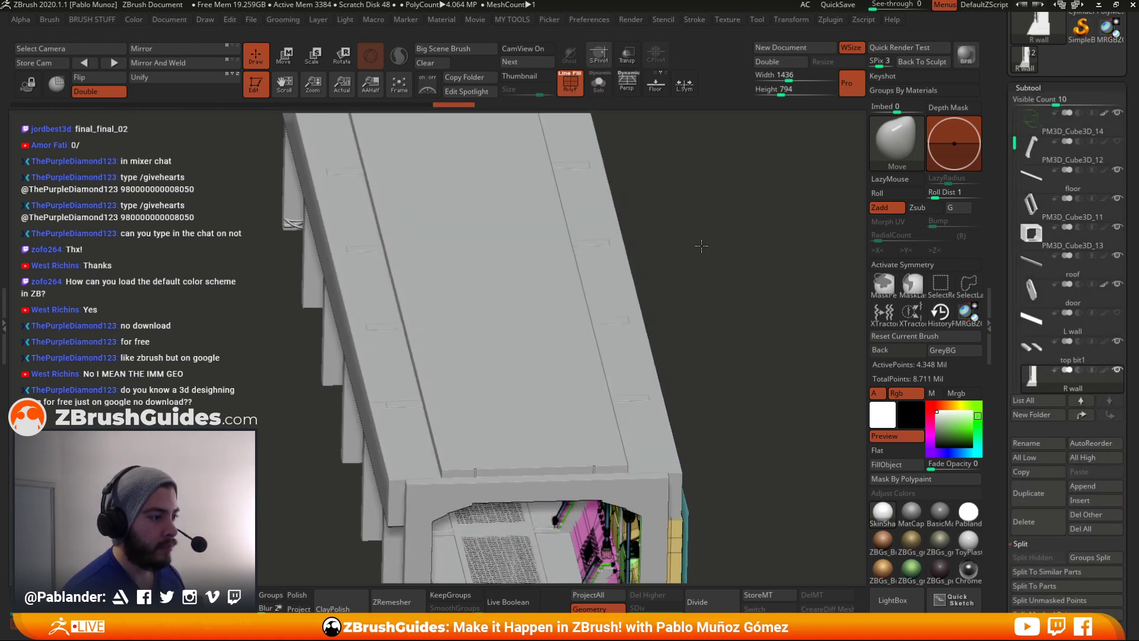
left_click_drag(704, 247, 711, 261, "shift")
left_click_drag(658, 305, 743, 335, "alt")
left_click_drag(1000, 508, 999, 355)
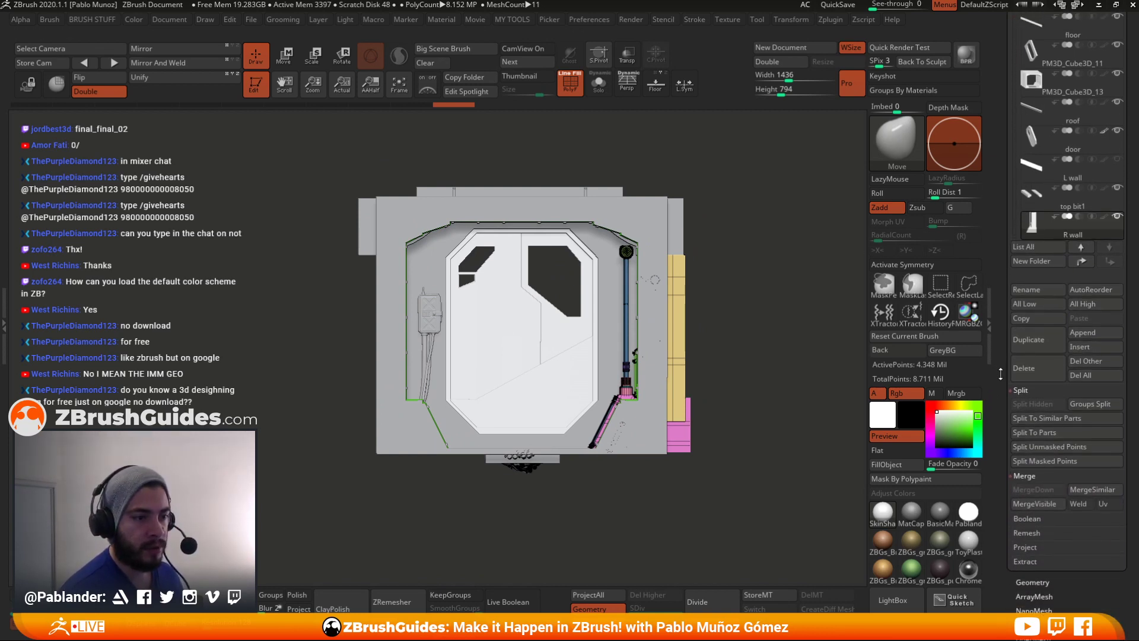
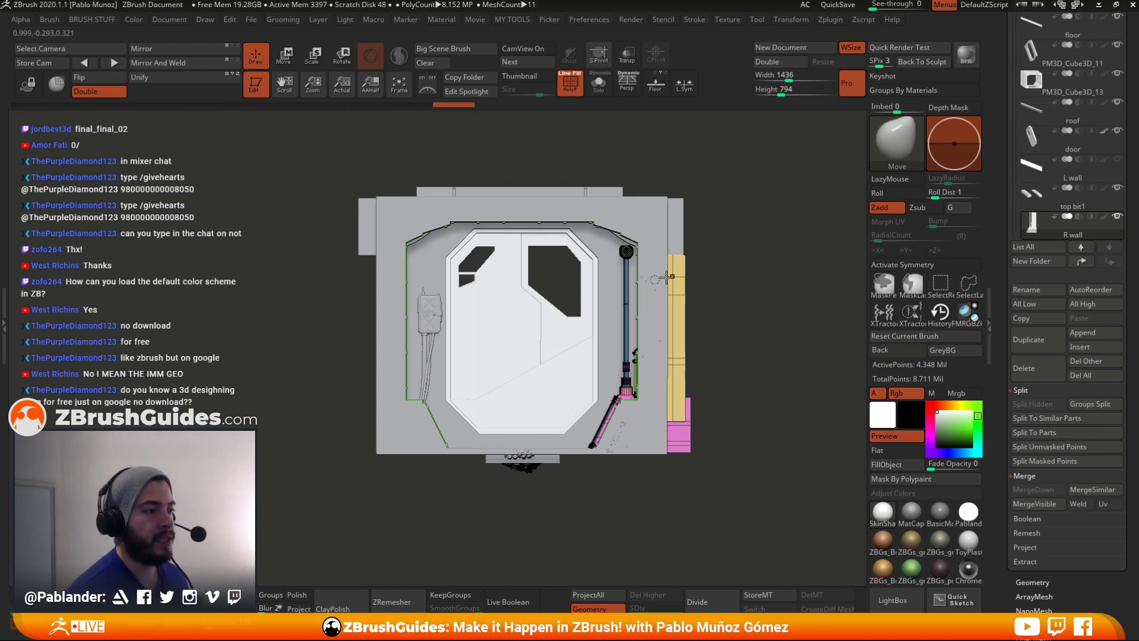
- Duplicate the R wall subtool and mirror the copy to the opposite side of the corridor, with the floor grid shown
left_click(1032, 341)
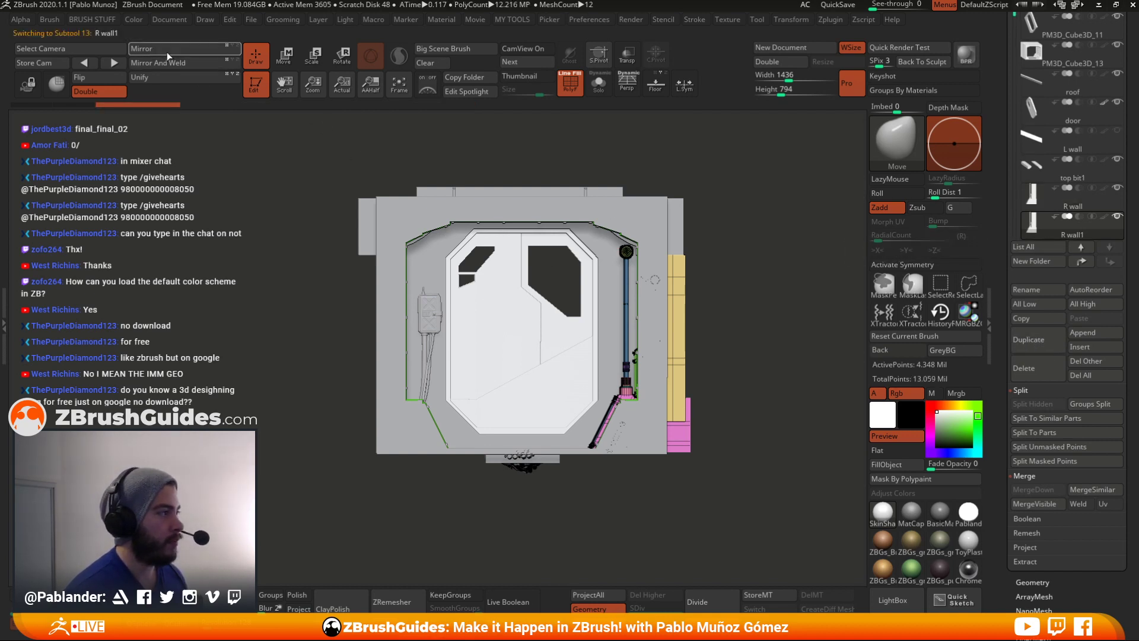
left_click(652, 89)
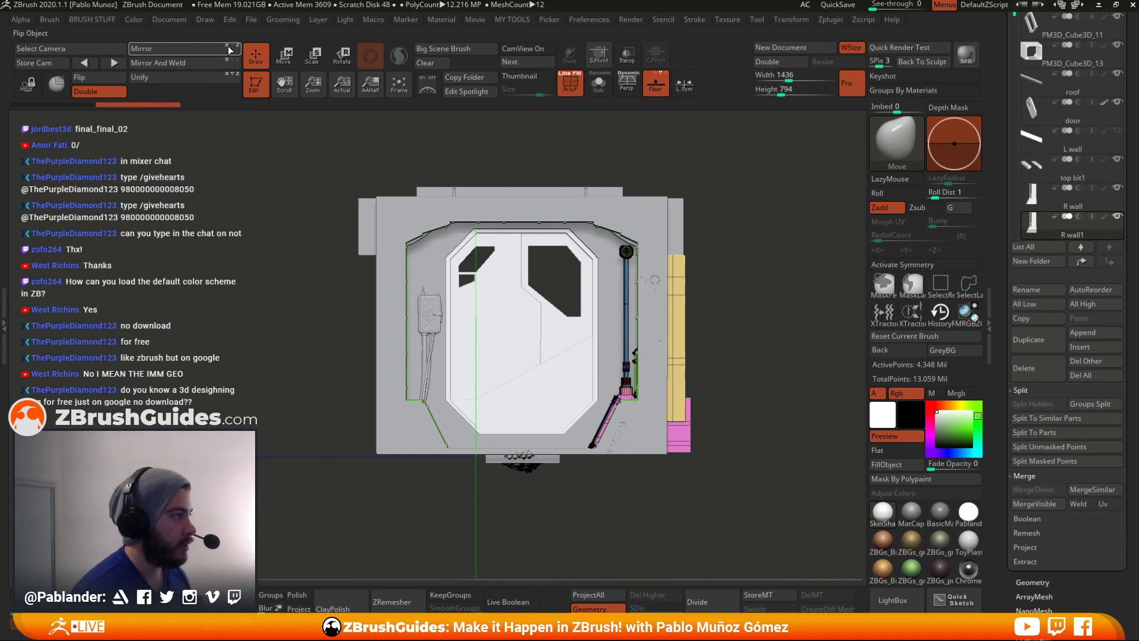
left_click(197, 49)
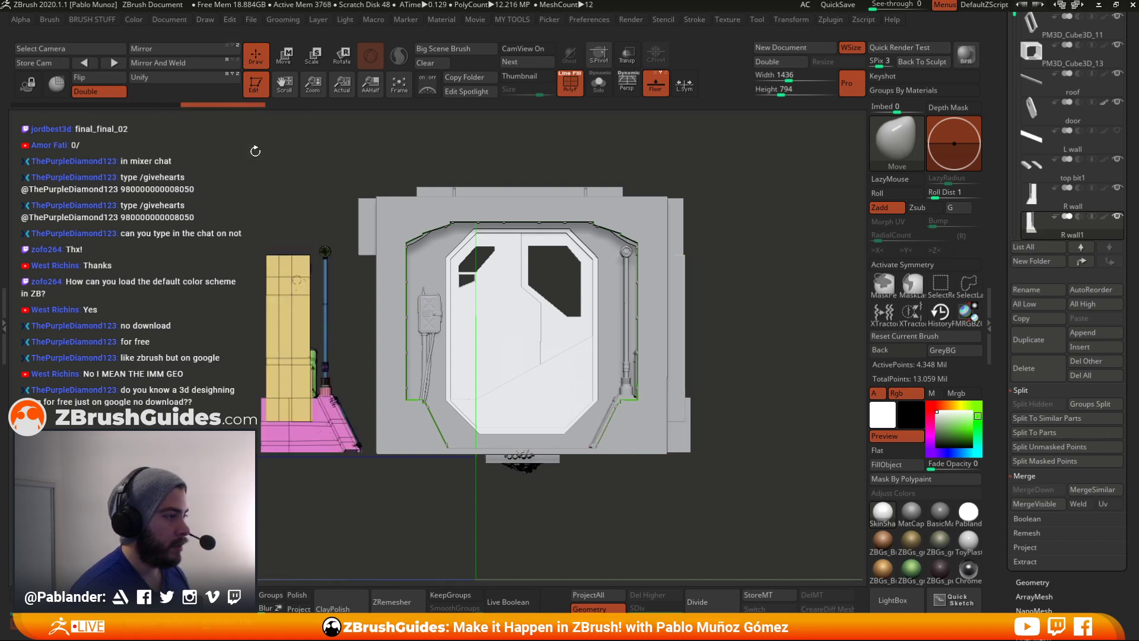
- Centre the transform gizmo on the mirrored wall copy and move it sideways to line up with the corridor's opposite inner edge
left_click(283, 55)
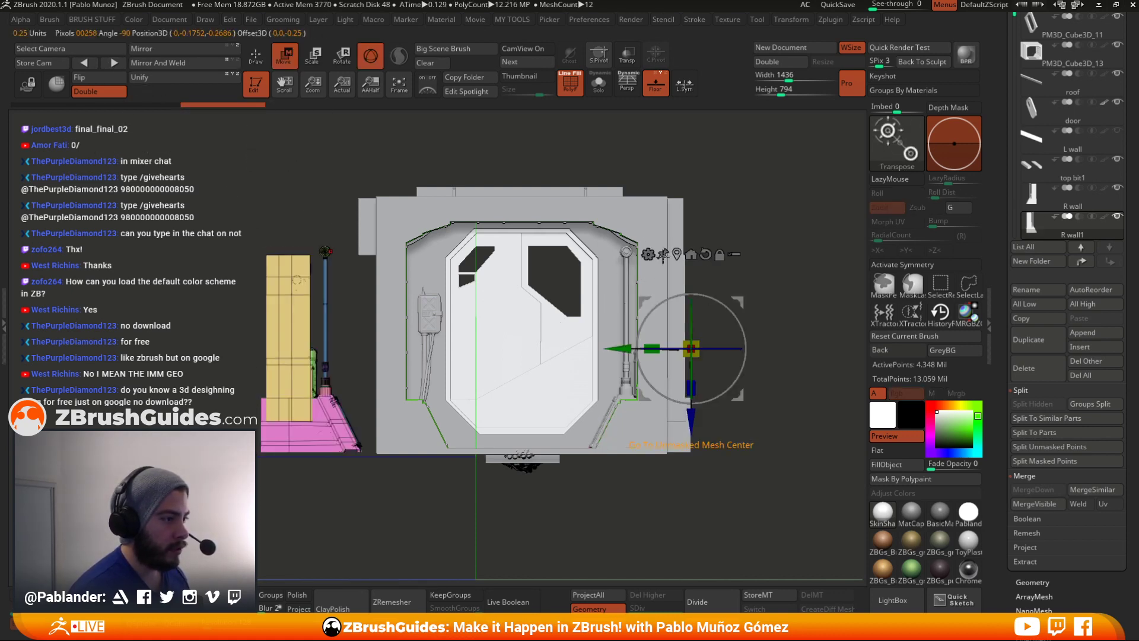
left_click(310, 349)
left_click_drag(239, 348, 331, 349)
left_click_drag(762, 231, 521, 307, "alt")
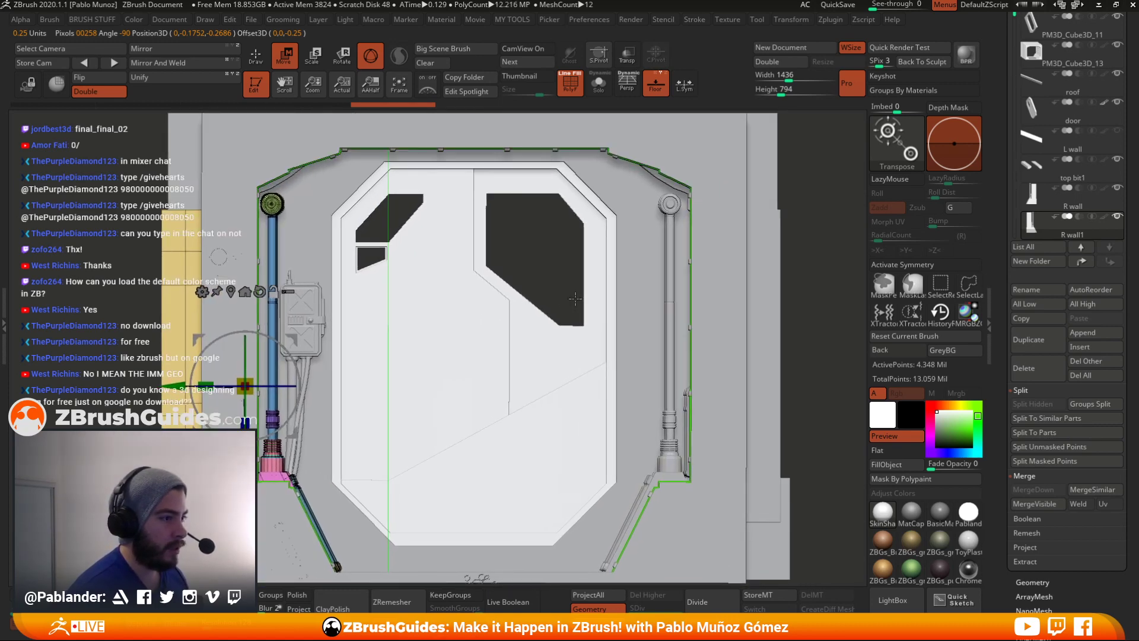
left_click_drag(175, 383, 179, 385)
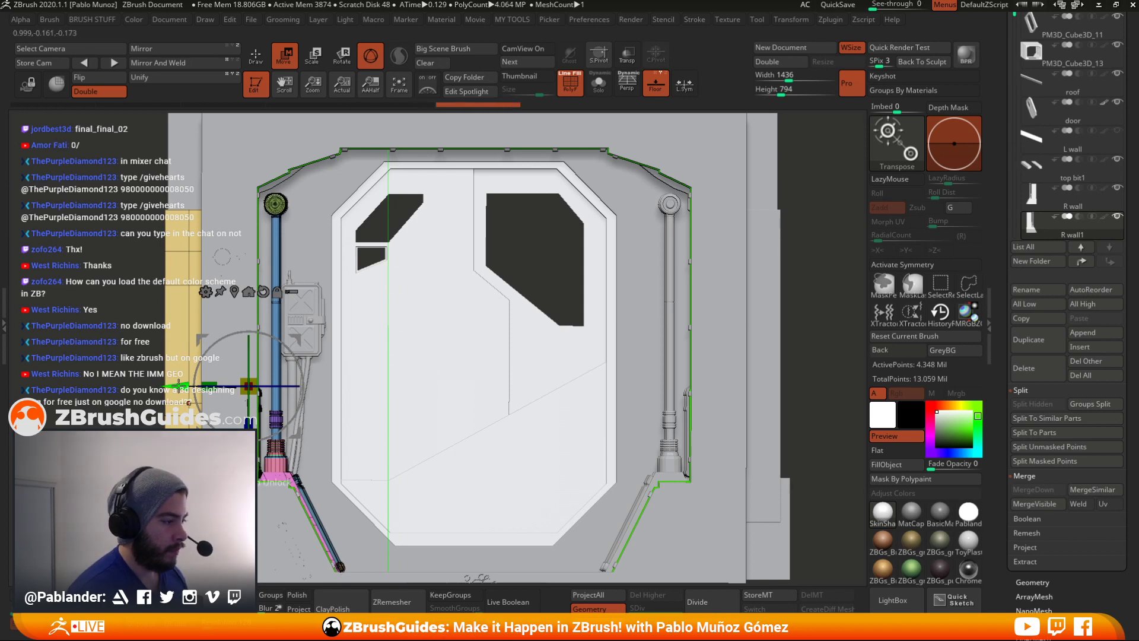
- Turn off the polyframe and inspect how the mirrored wall fits the corridor from outside and through its open end
left_click(571, 83)
key("q")
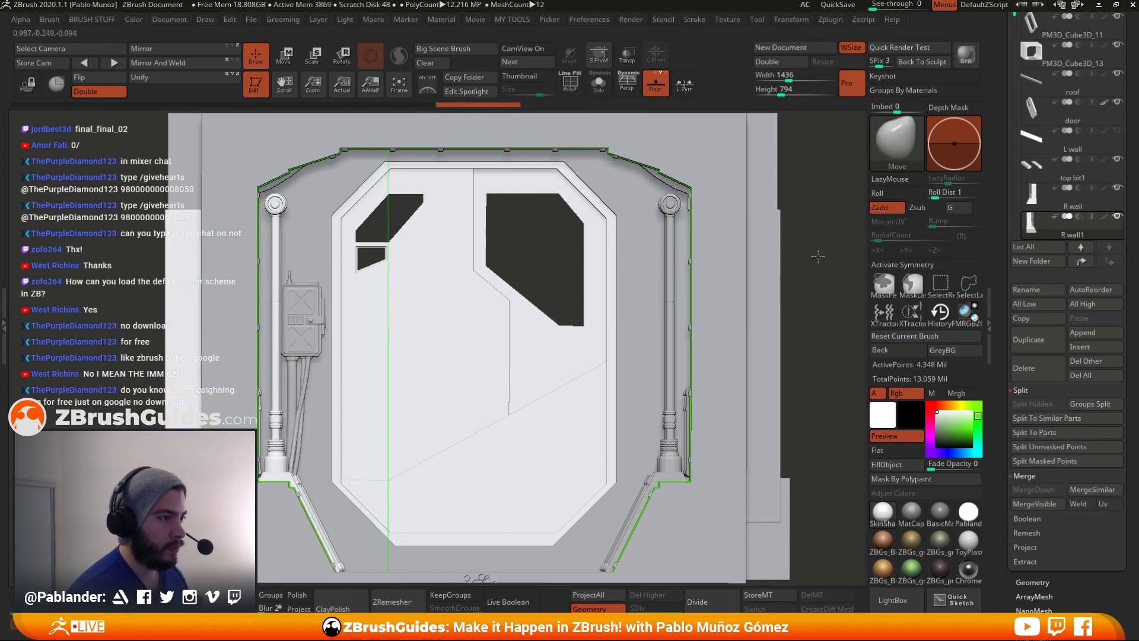
left_click_drag(819, 256, 755, 219)
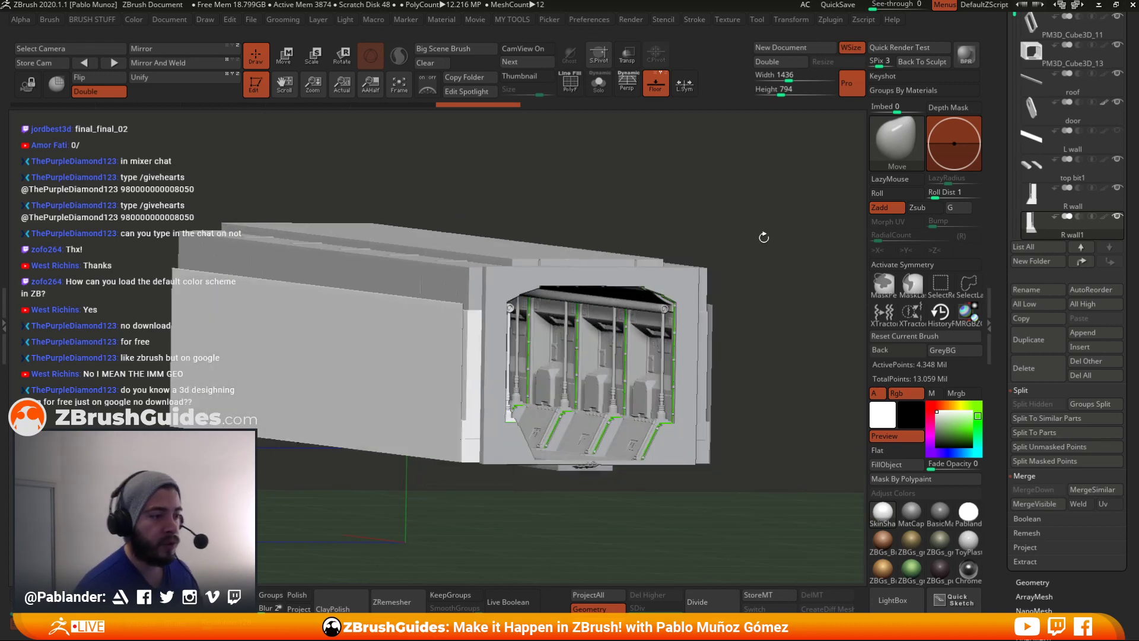
left_click_drag(765, 296, 700, 218)
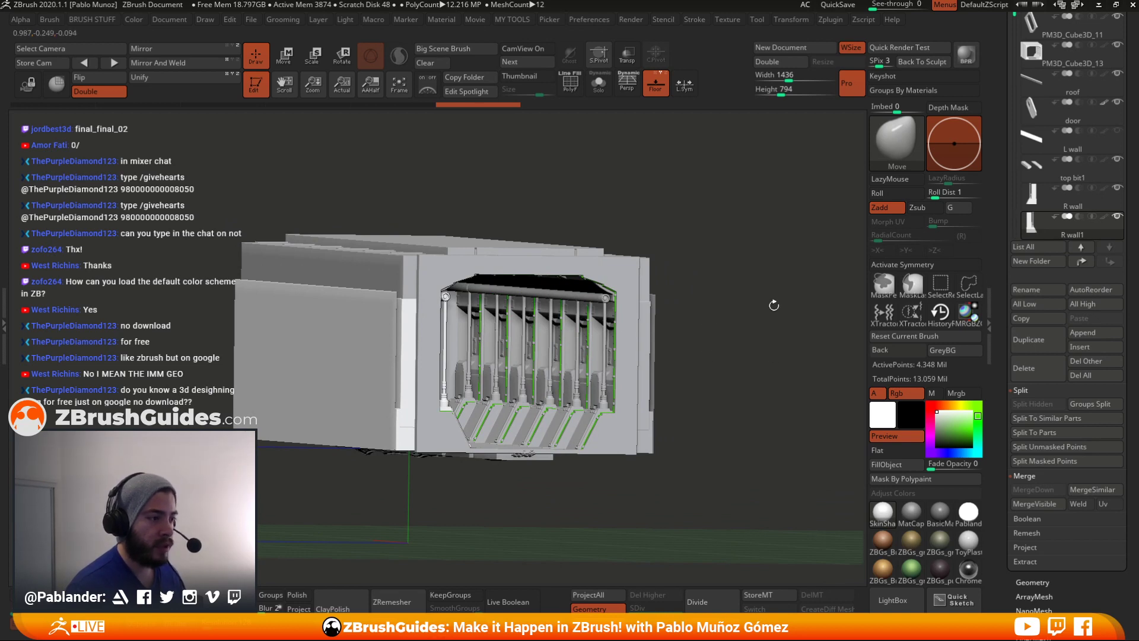
left_click_drag(774, 305, 732, 296, "shift")
left_click_drag(682, 266, 685, 305, "alt")
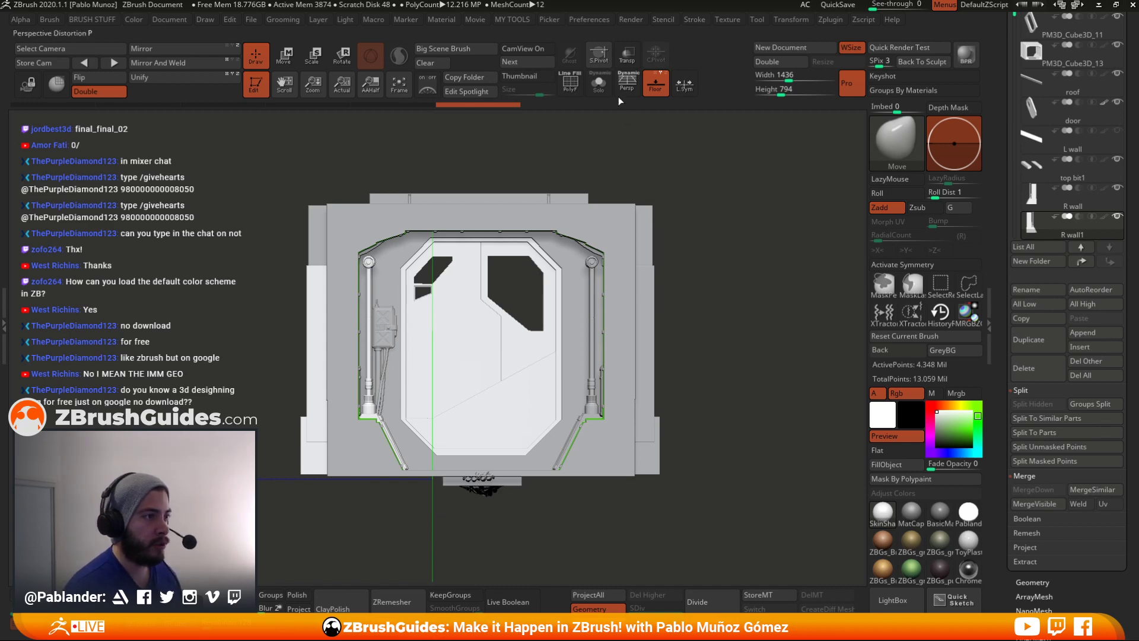
- Isolate the mirrored wall with its polyframe shown and inspect the grilles in its lower pink panels
left_click(601, 86)
key("shift+f")
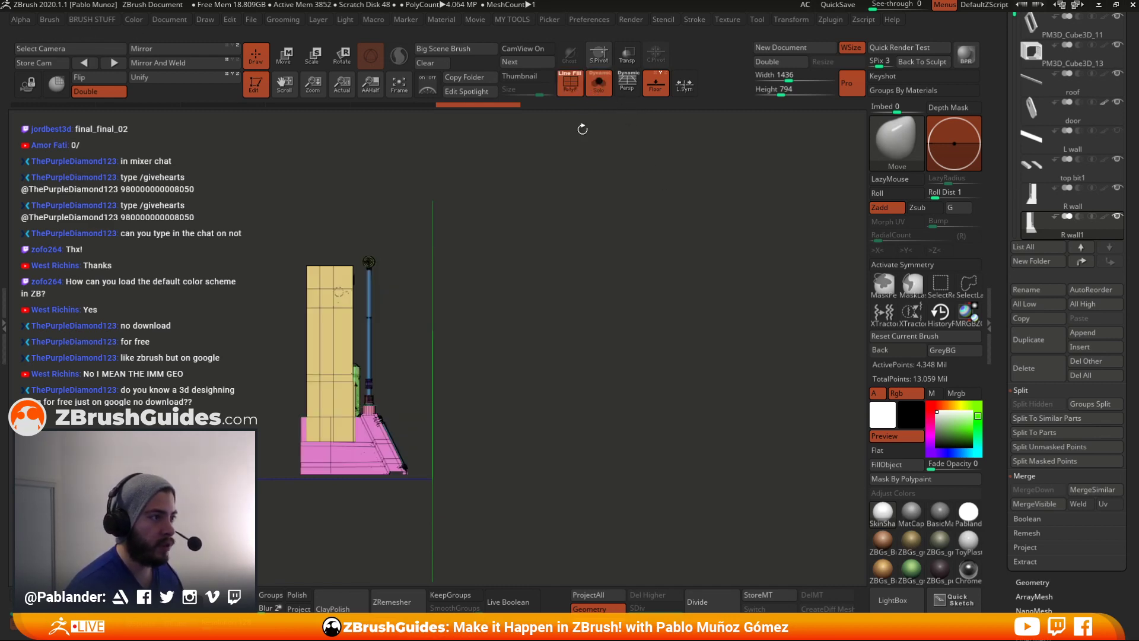
left_click_drag(647, 237, 590, 215)
left_click_drag(473, 223, 537, 156)
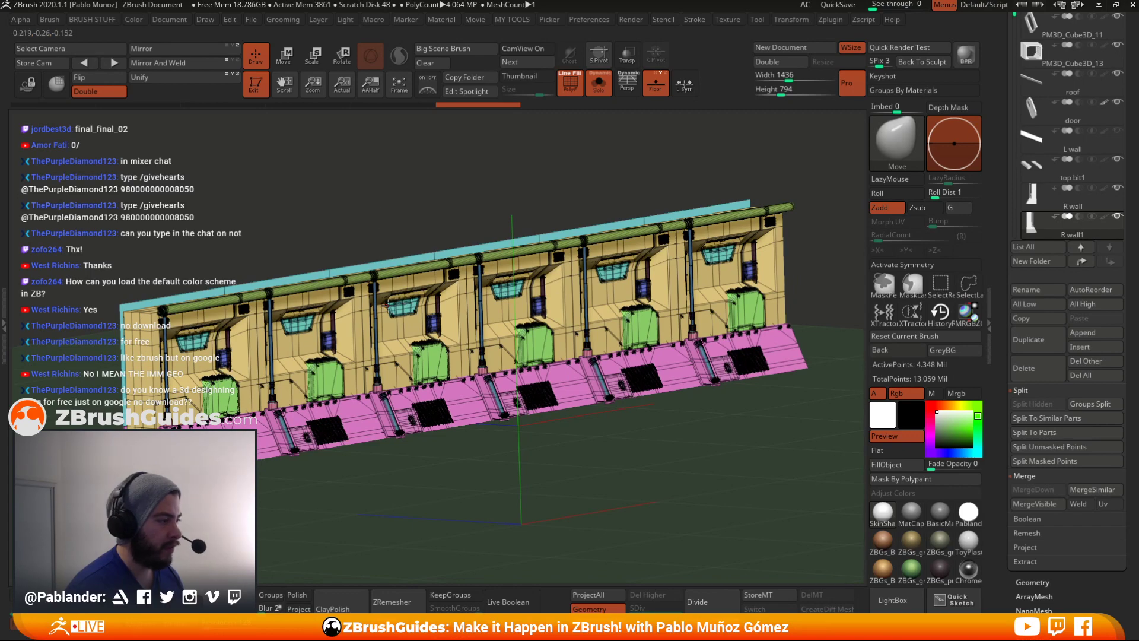
right_click_drag(284, 434, 289, 441, "ctrl")
right_click_drag(305, 365, 458, 337, "alt")
right_click_drag(361, 498, 447, 511)
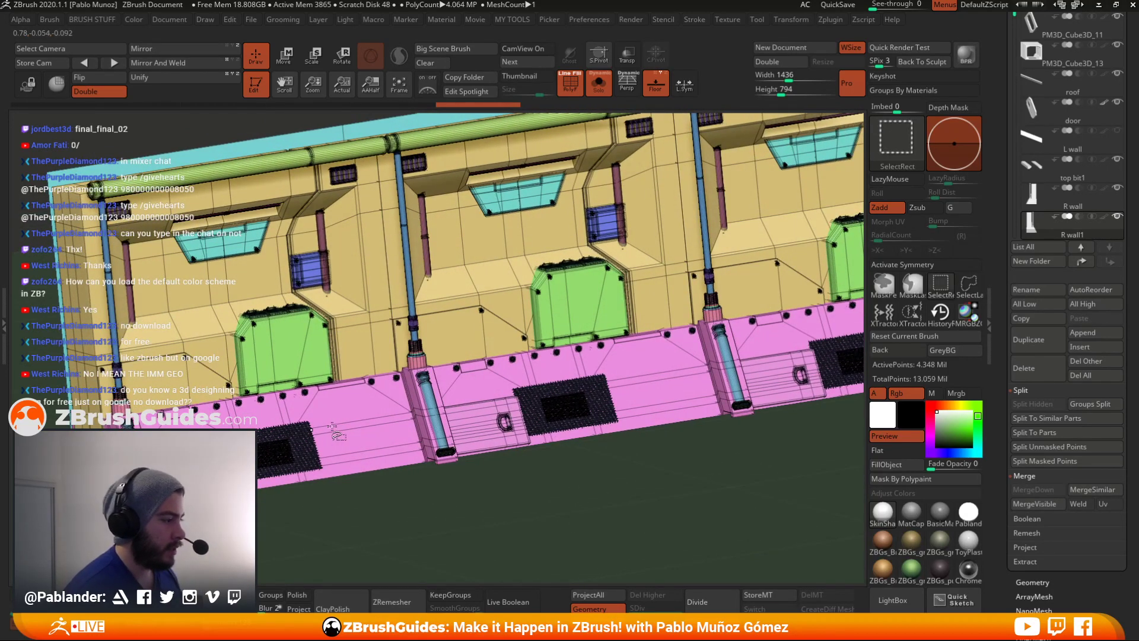
- Hide both sets of woven grille wires in the mirrored wall's lower panels, leaving the surrounding geometry visible
left_click(329, 436, "ctrl+shift")
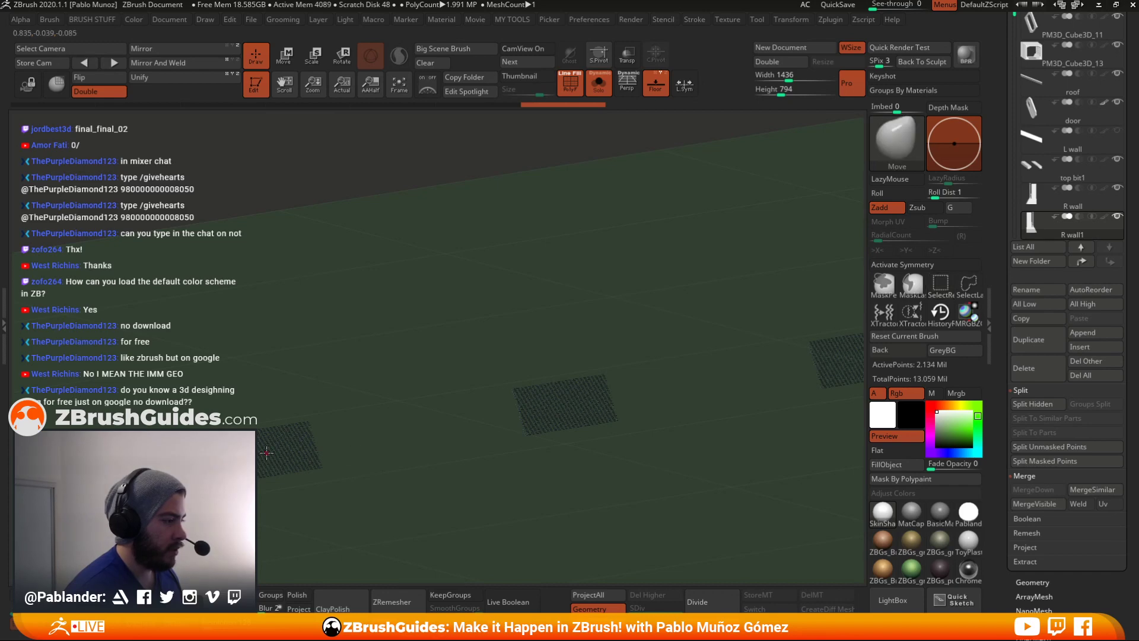
right_click_drag(357, 453, 383, 507, "alt")
right_click_drag(325, 437, 395, 544, "alt")
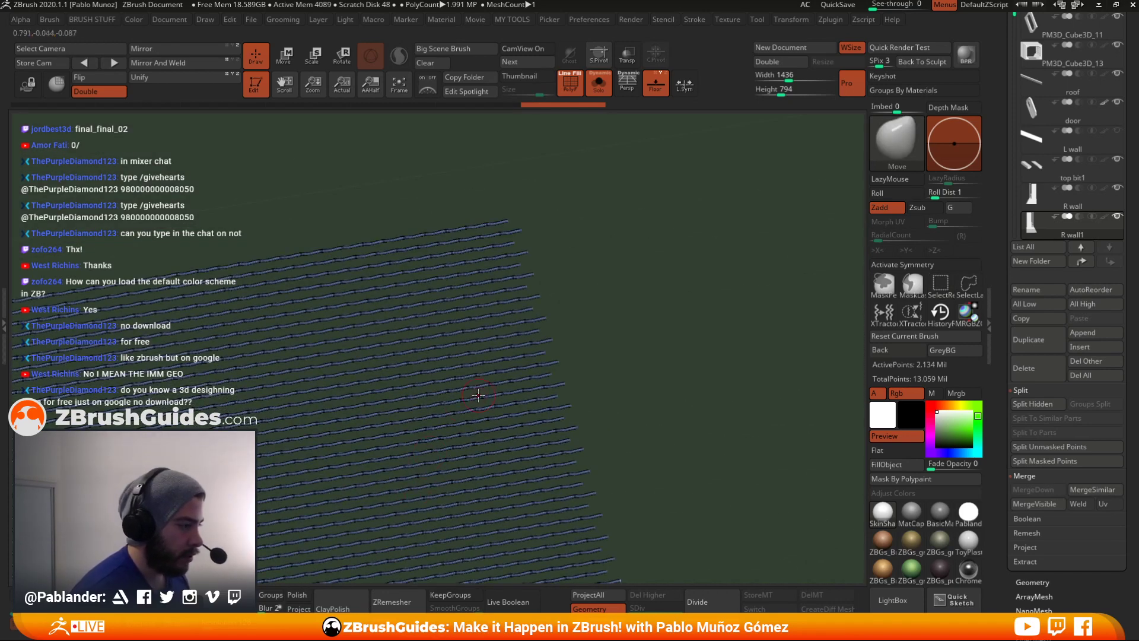
left_click(633, 327, "ctrl+shift")
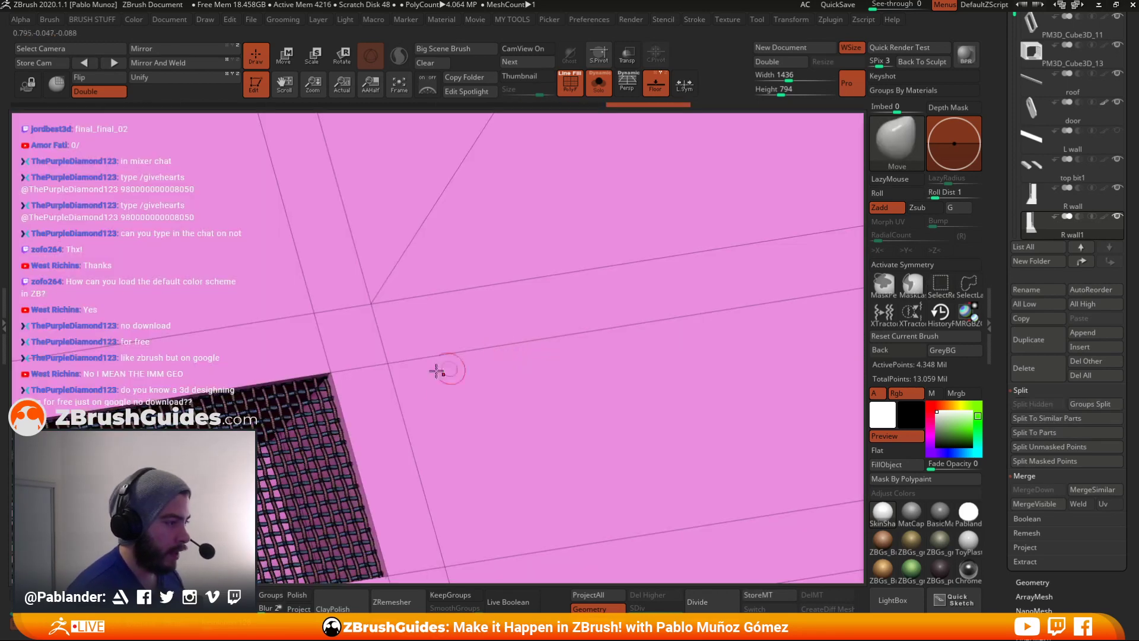
left_click(320, 399, "ctrl+shift")
left_click_drag(593, 302, 587, 373, "ctrl+shift")
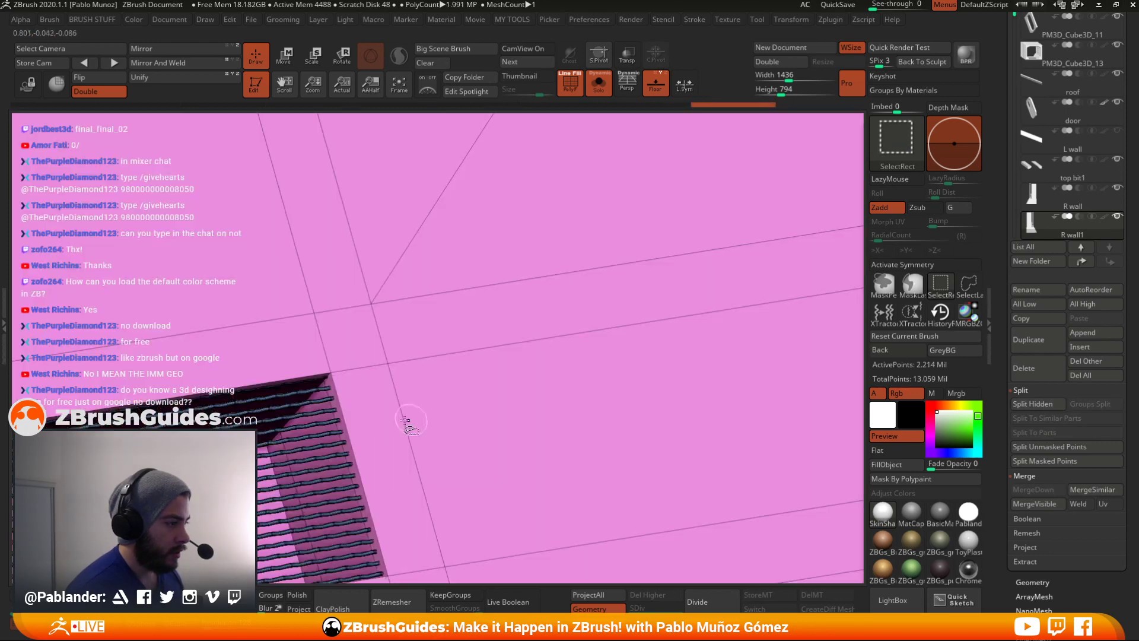
left_click(329, 422, "ctrl+shift")
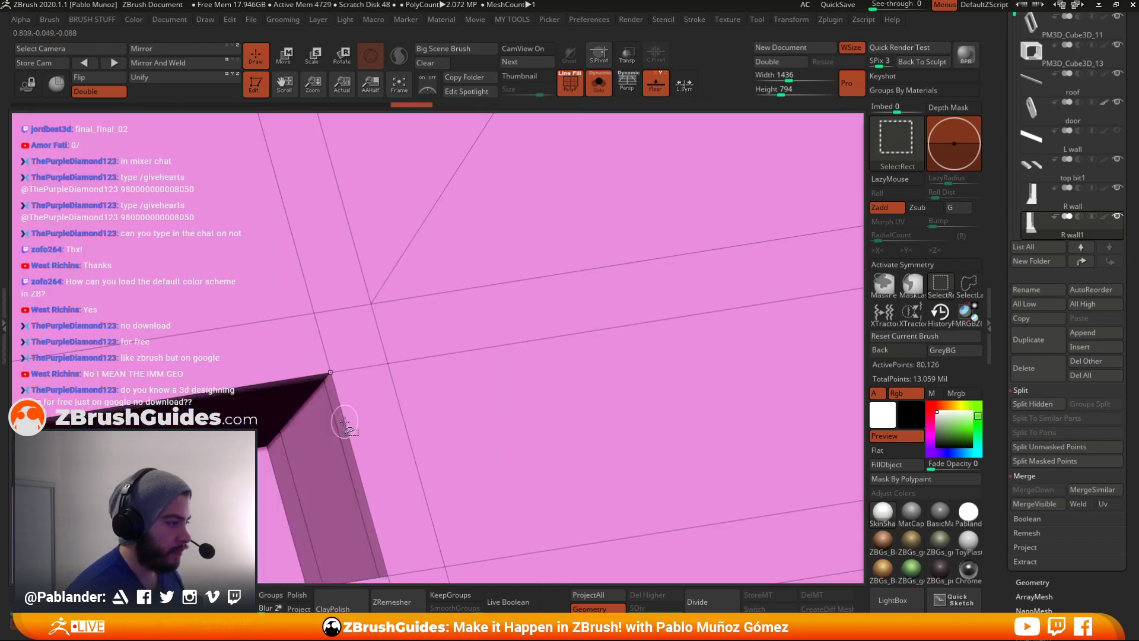
- Show only the mirrored wall's grille wires, inspect them from several angles, and restore the whole wall
right_click_drag(558, 419, 488, 184, "ctrl")
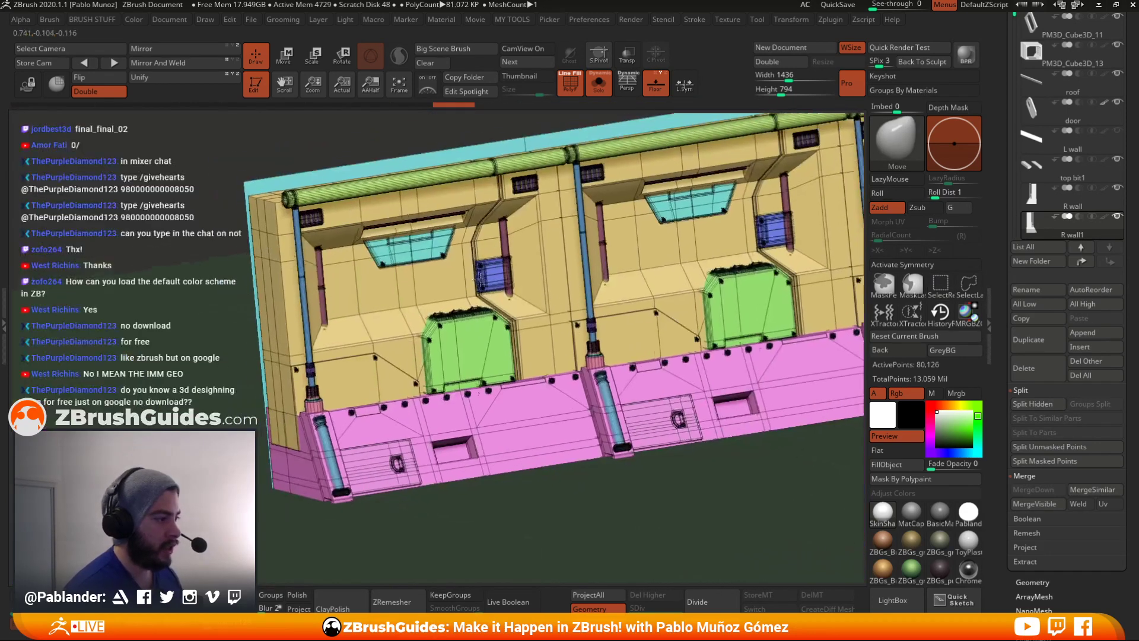
left_click_drag(543, 504, 578, 545, "ctrl+shift")
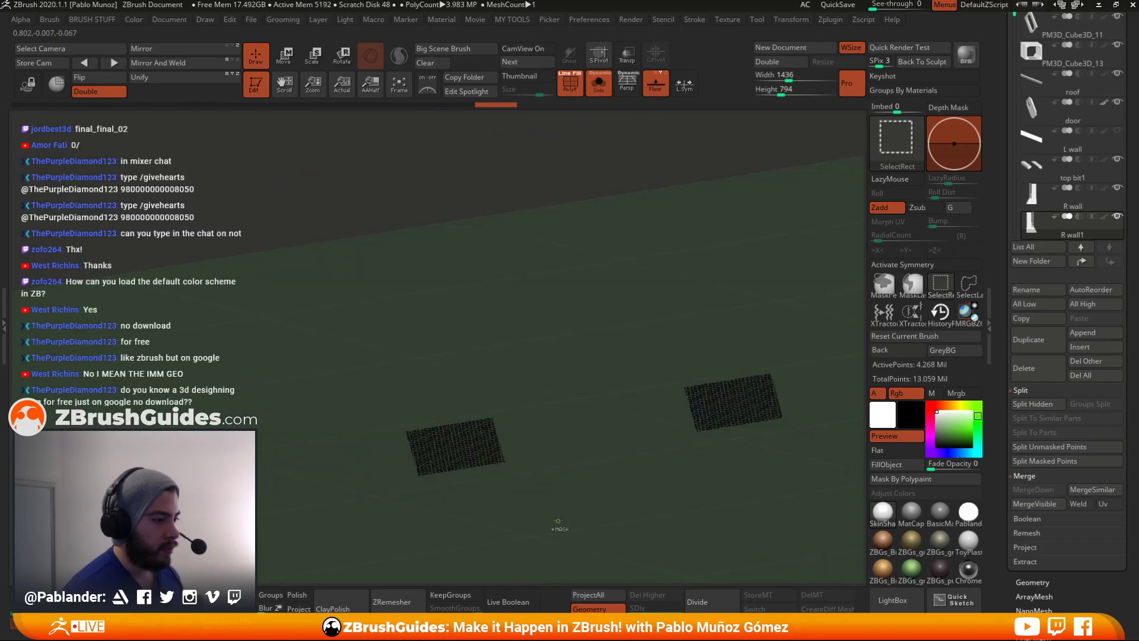
left_click_drag(623, 472, 545, 472)
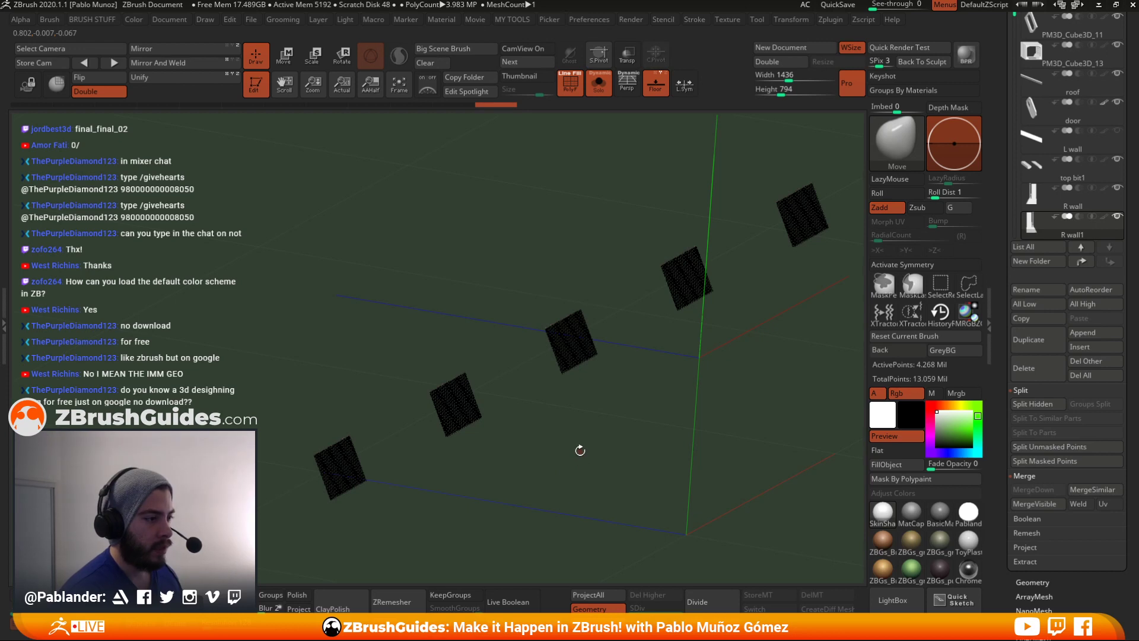
mouse_move(590, 447)
left_mouse_down()
mouse_move(565, 402)
mouse_move(596, 332)
mouse_move(577, 352)
mouse_move(674, 425)
mouse_move(667, 196)
left_mouse_up()
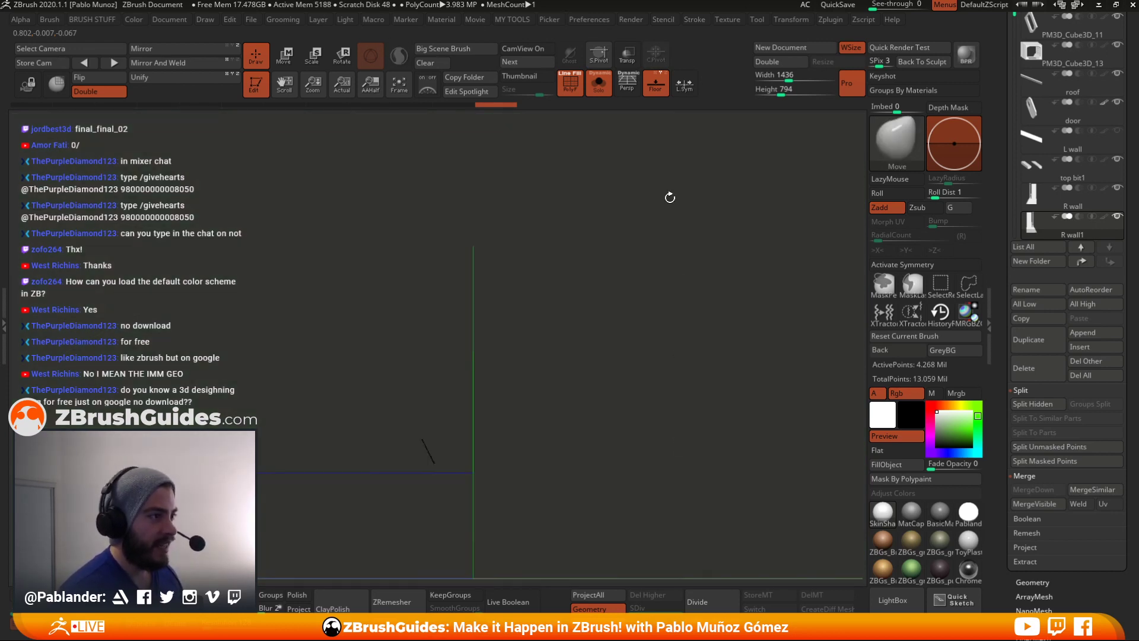
left_click(545, 313, "ctrl+shift")
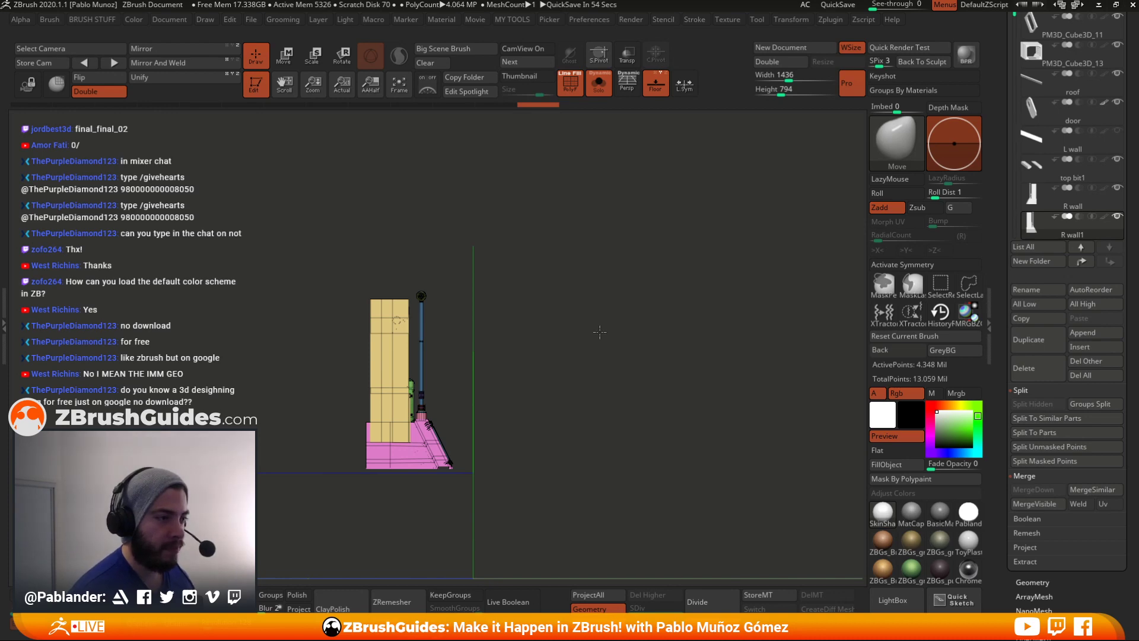
- Select the original R wall subtool and turn off the polyframe lines while keeping its polygroup colours
left_click(1075, 202)
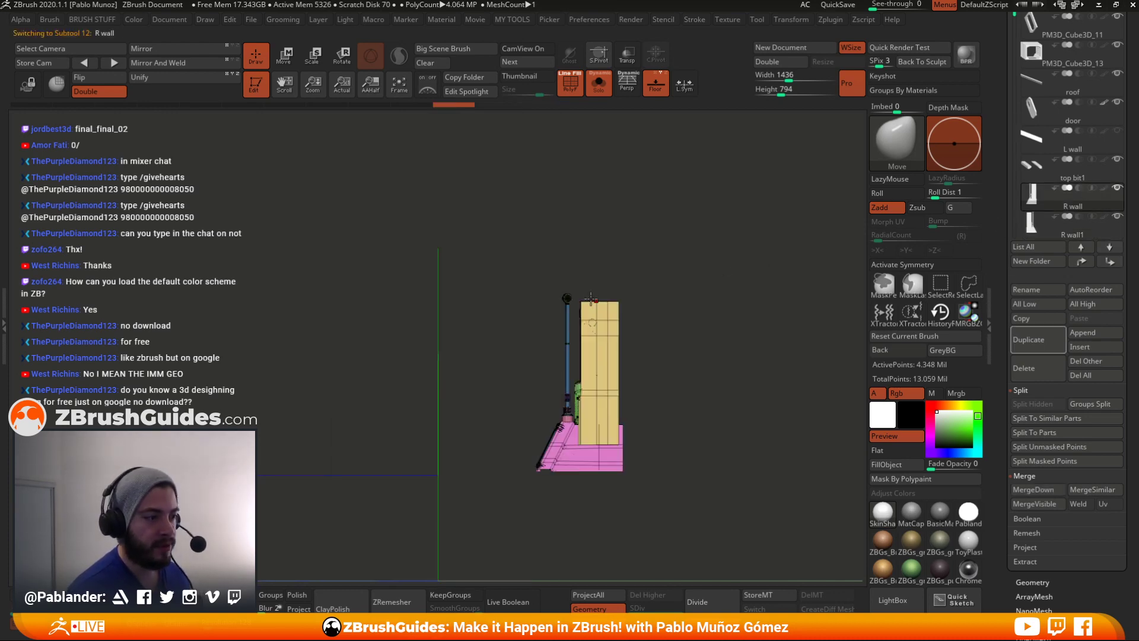
left_click_drag(634, 259, 645, 260)
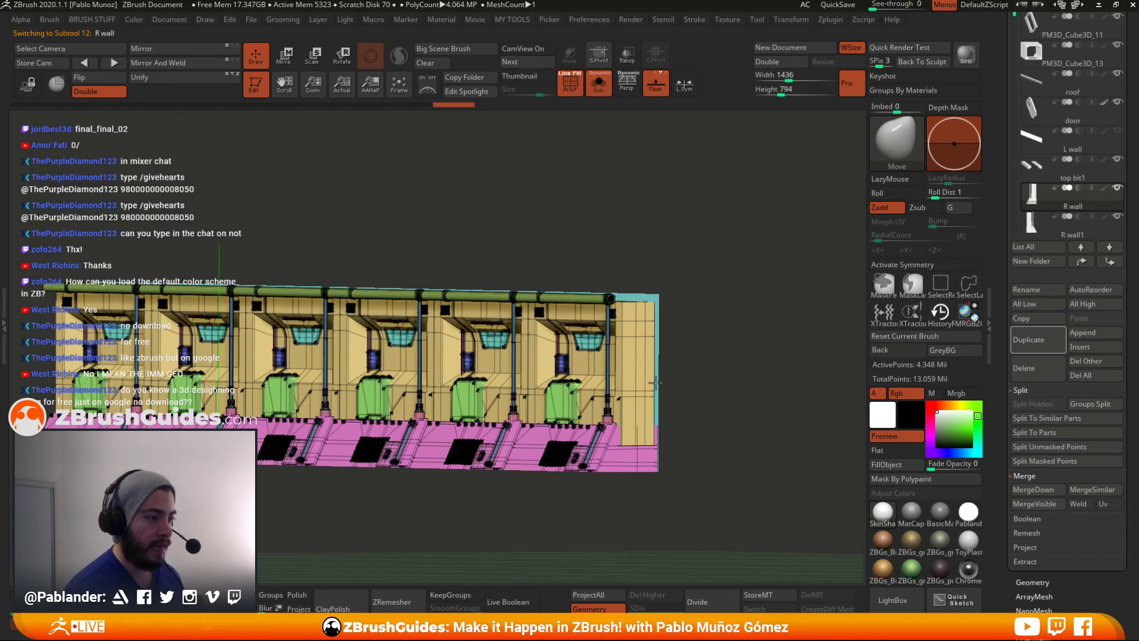
right_click_drag(755, 372, 580, 344, "alt")
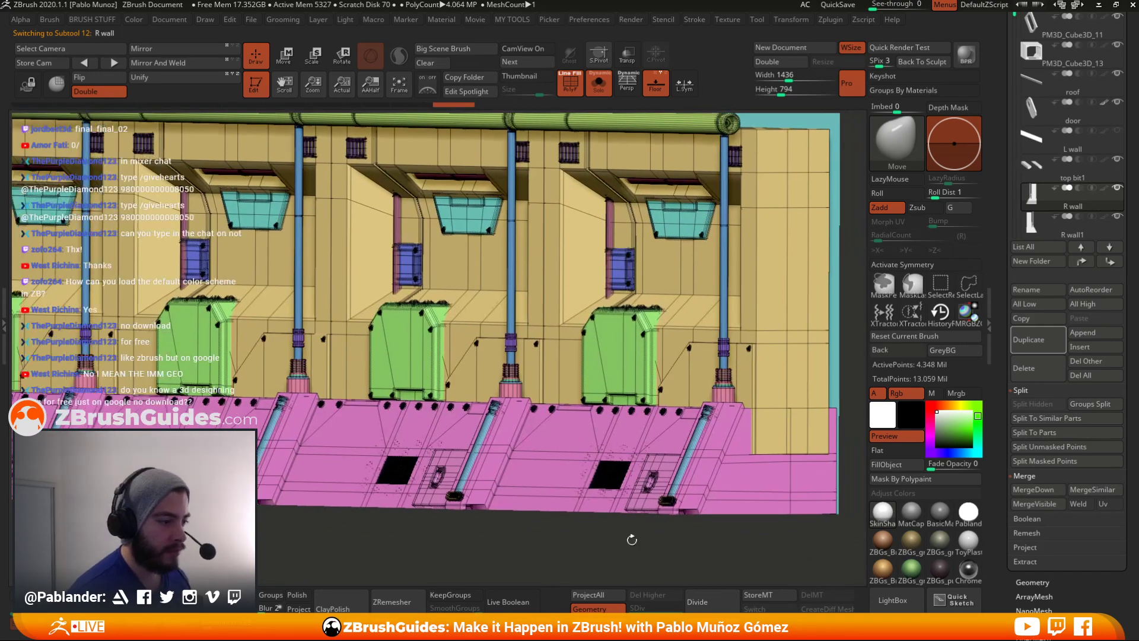
mouse_move(632, 539)
right_mouse_down("alt")
mouse_move(622, 492)
mouse_move(635, 389)
right_mouse_up("alt")
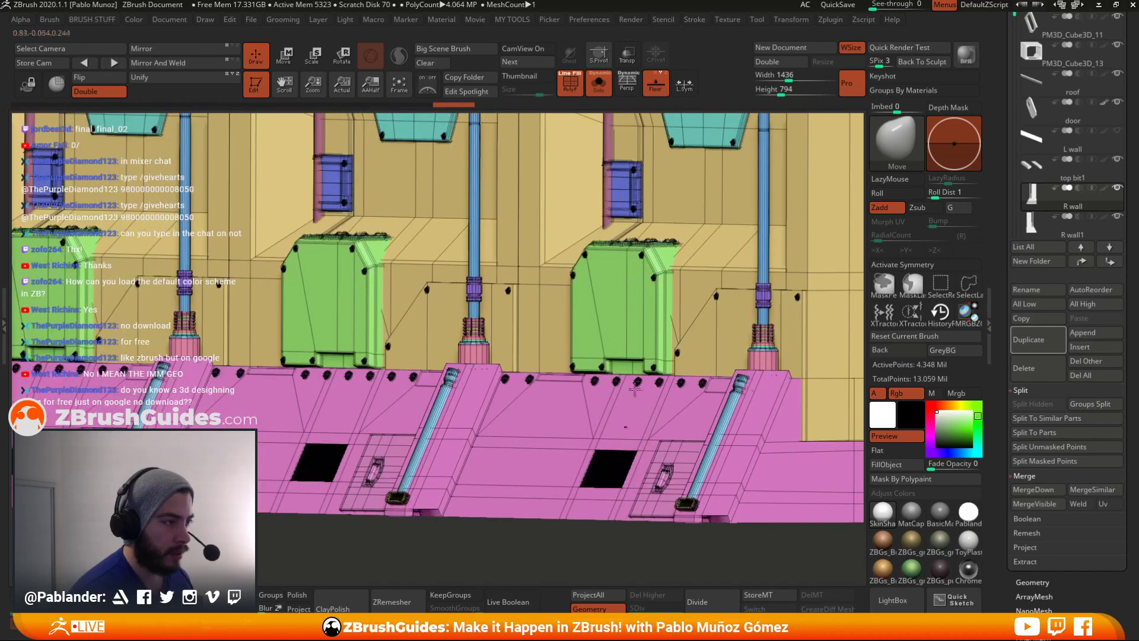
left_click(568, 77)
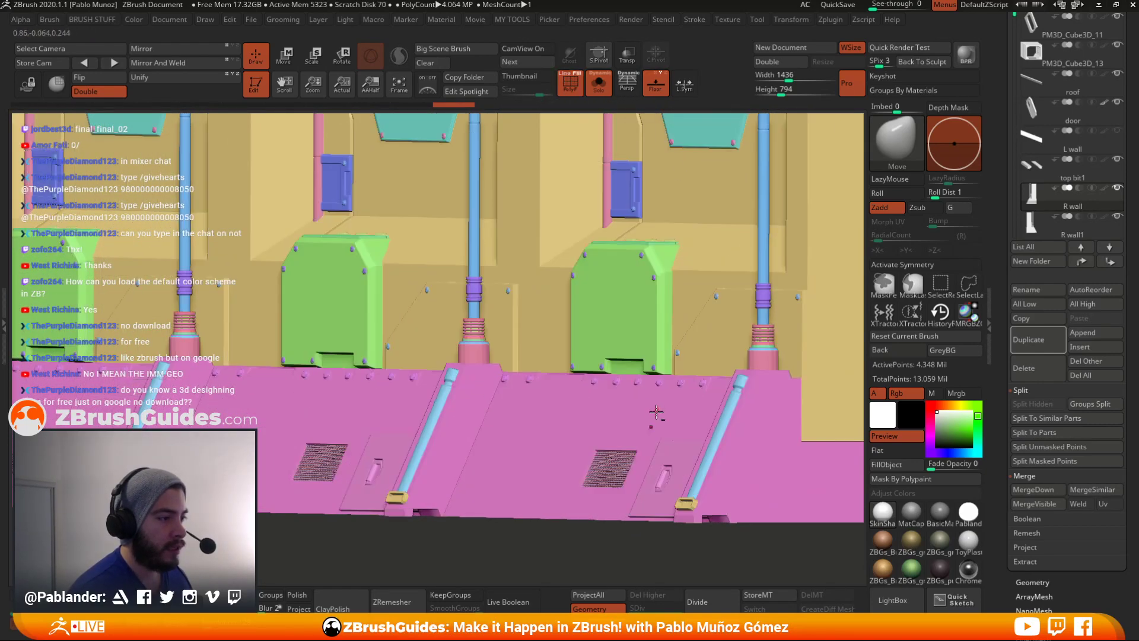
- Hide both sets of woven grille wires in the R wall's lower pink panels
mouse_move(650, 321)
right_mouse_down("alt")
mouse_move(653, 270)
mouse_move(656, 347)
mouse_move(580, 362)
mouse_move(575, 392)
right_mouse_up("alt")
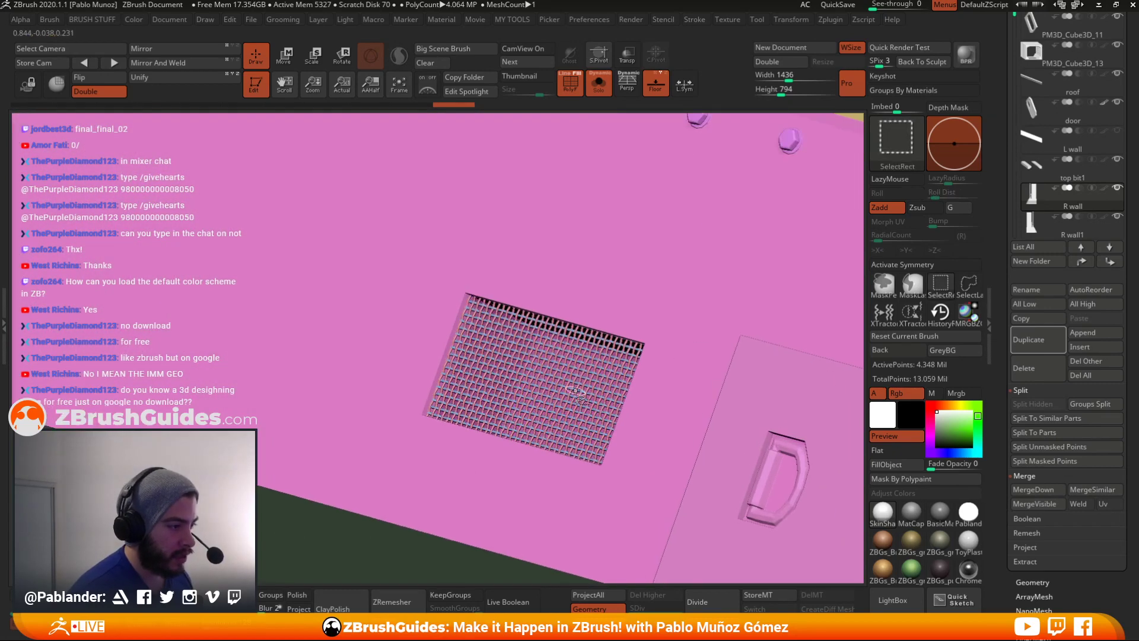
left_click(575, 390, "ctrl+shift")
left_click_drag(387, 520, 438, 551, "ctrl+shift")
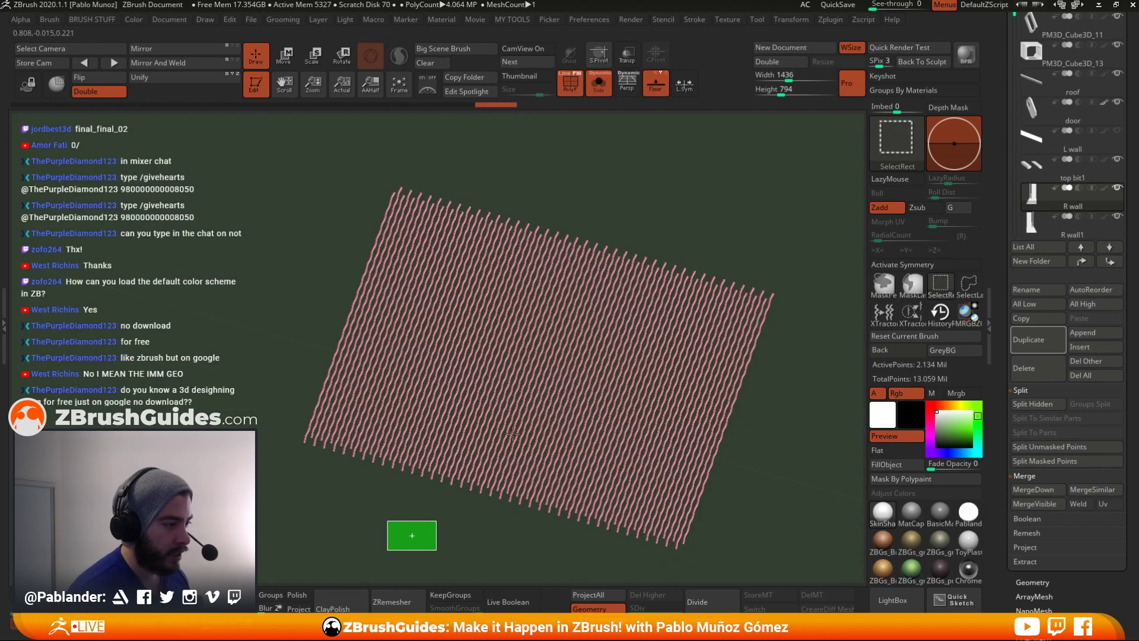
left_click(543, 386, "ctrl+alt+shift")
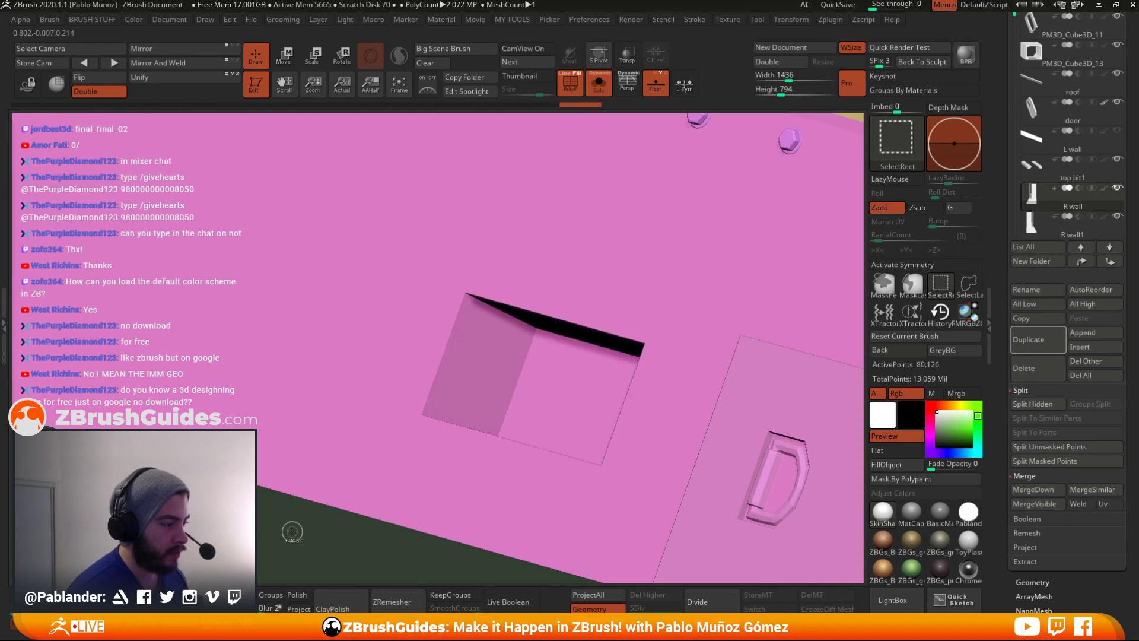
- Isolate the R wall's grille wires, mask them all, and bring back the rest of the wall
right_click_drag(283, 507, 379, 428, "alt")
left_click_drag(383, 428, 400, 472, "ctrl+shift")
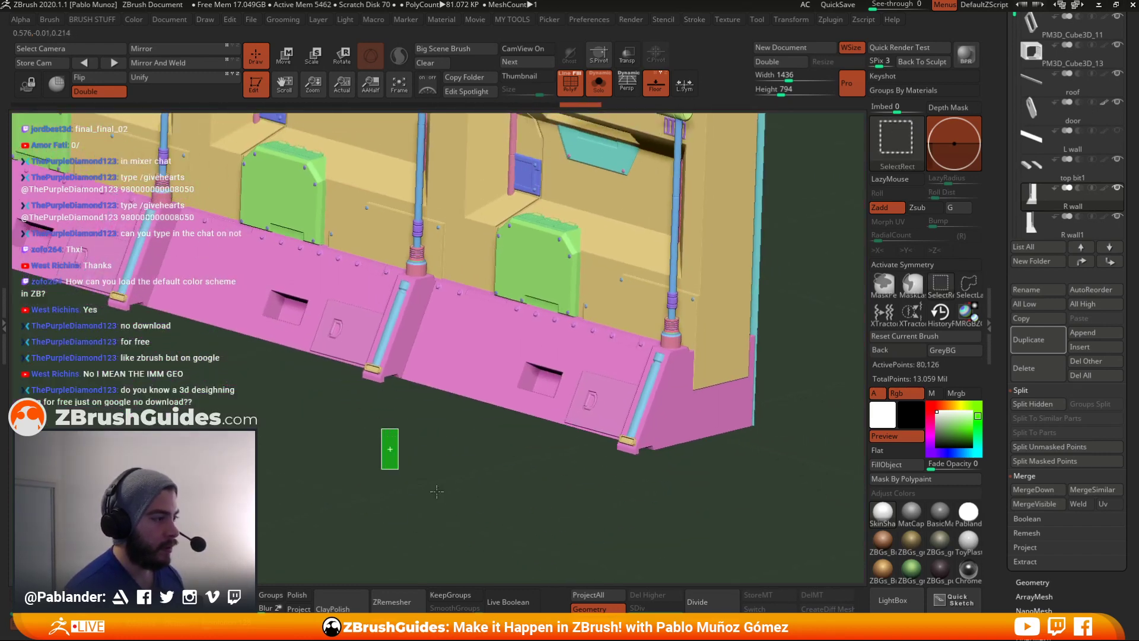
left_click_drag(498, 522, 475, 473)
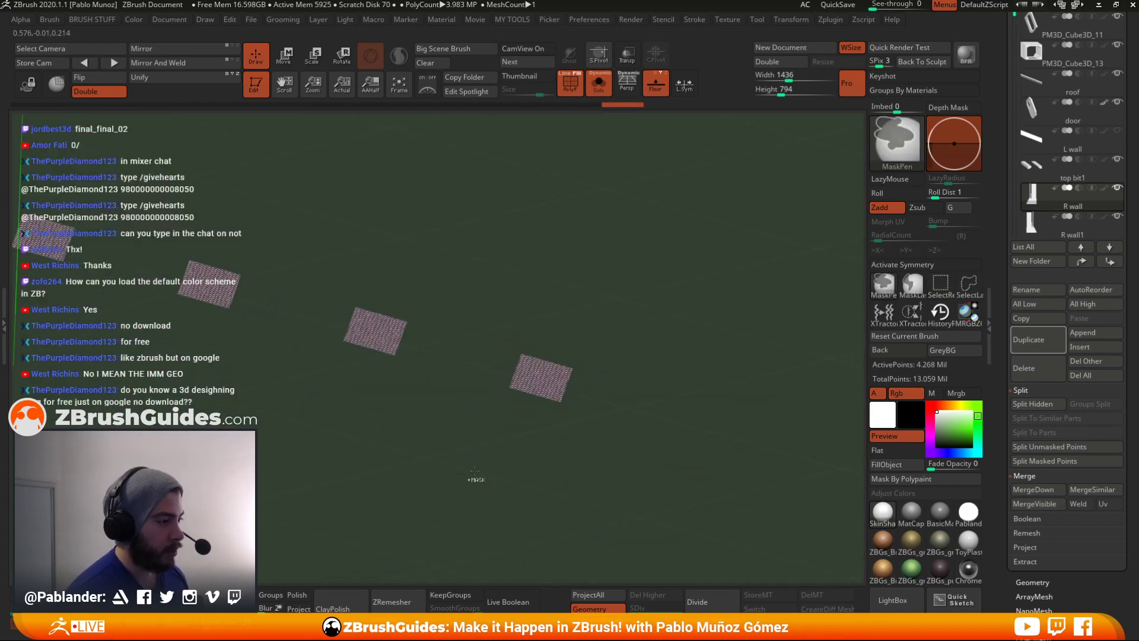
left_click(474, 473, "ctrl")
left_click(642, 379, "ctrl+shift")
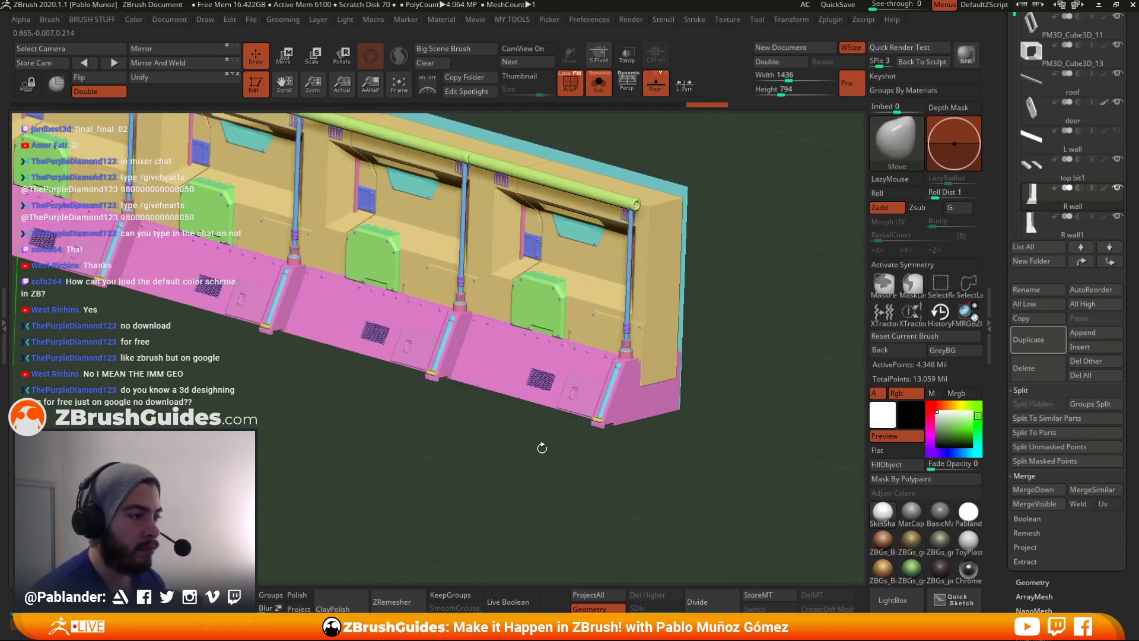
- Hide the pink sleeve and the first collar pieces at the base of the R wall's vertical blue pipes
left_click_drag(512, 445, 804, 341)
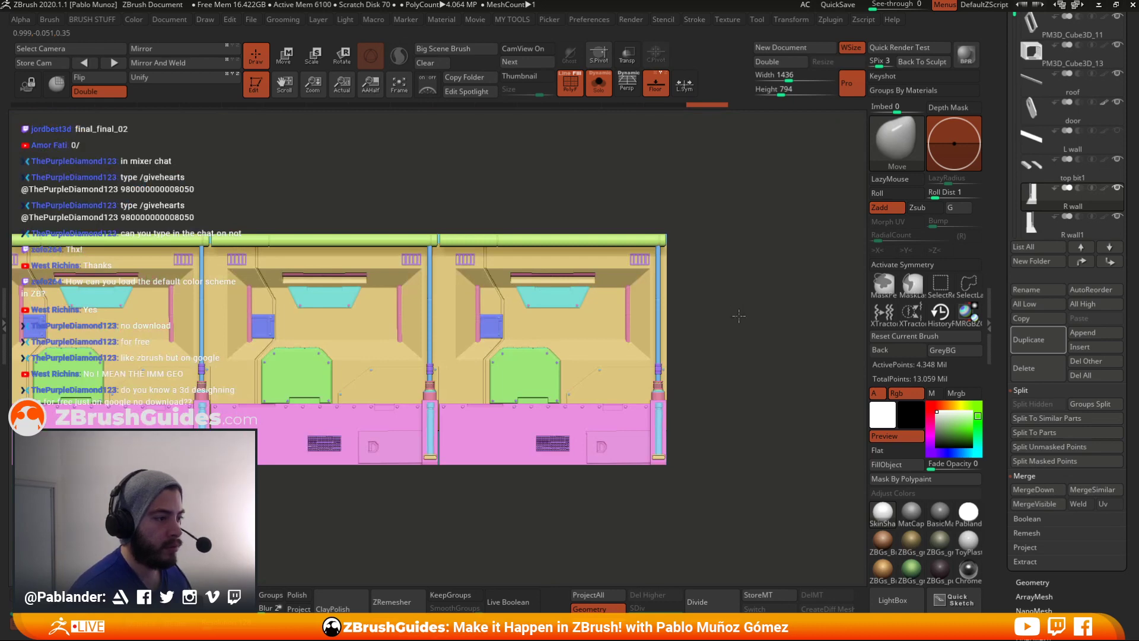
left_click_drag(738, 315, 805, 300, "alt")
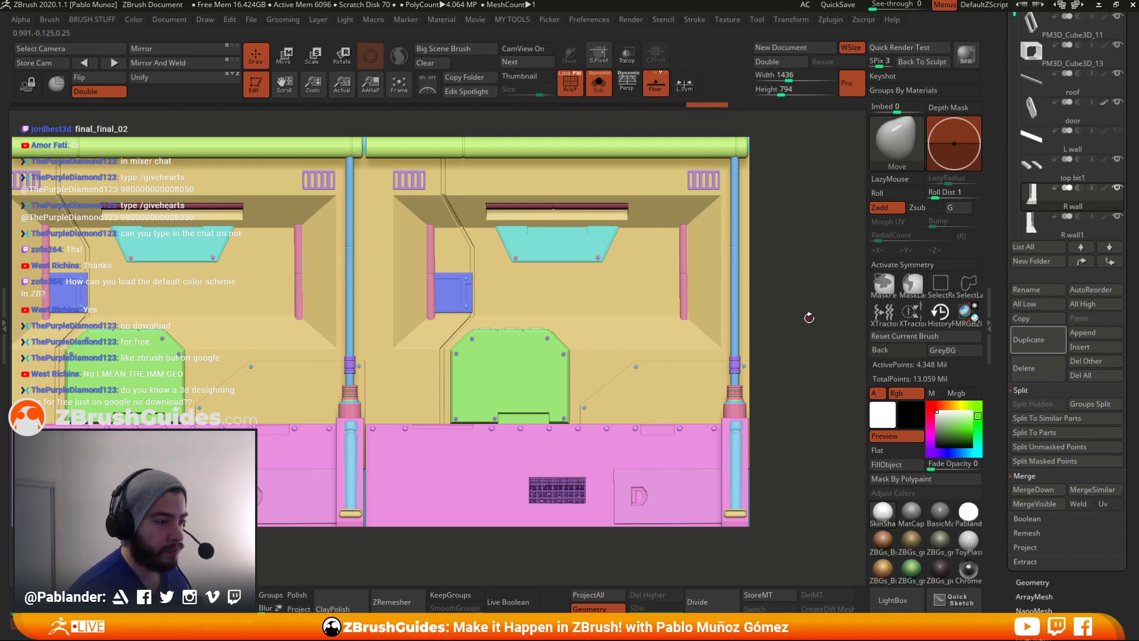
right_click_drag(833, 356, 828, 394, "ctrl")
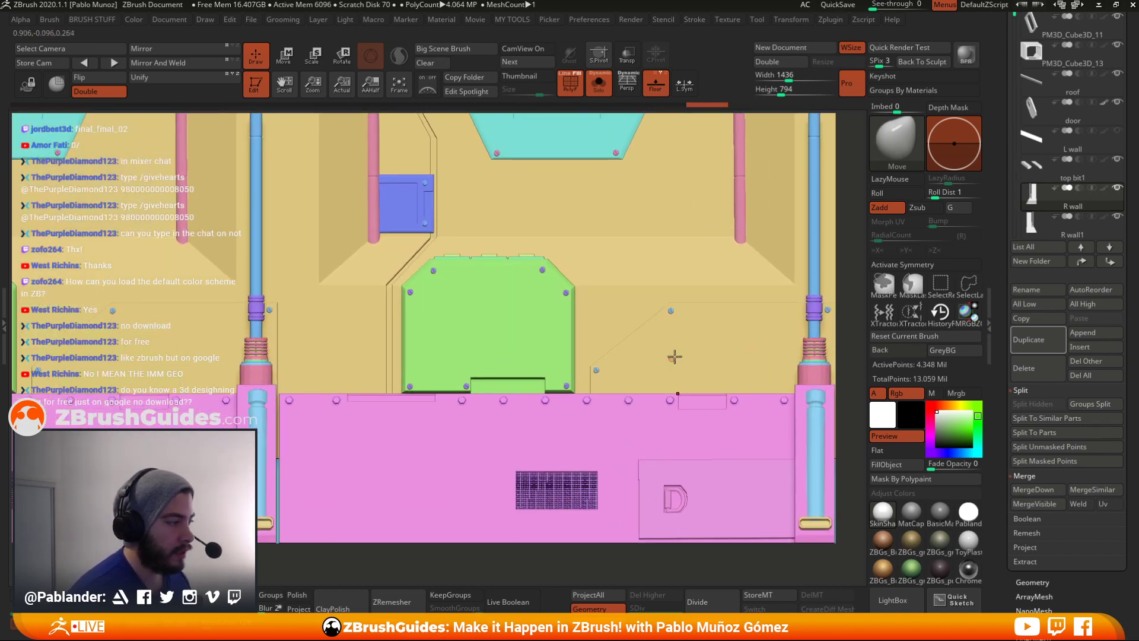
right_click_drag(743, 350, 637, 358, "alt")
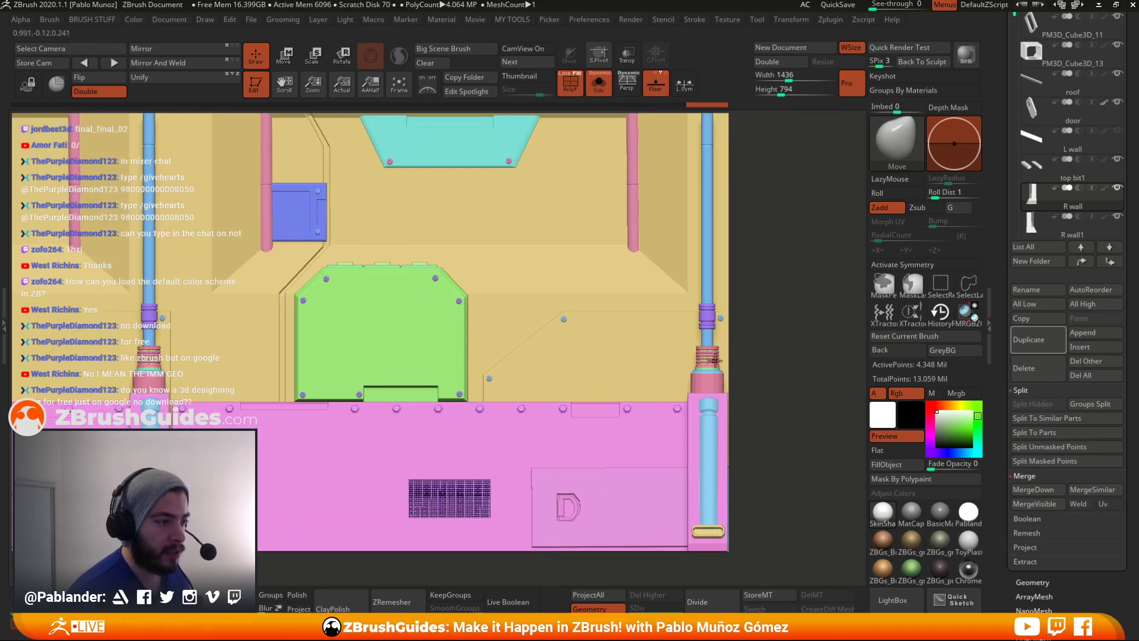
left_click(712, 380, "ctrl+shift")
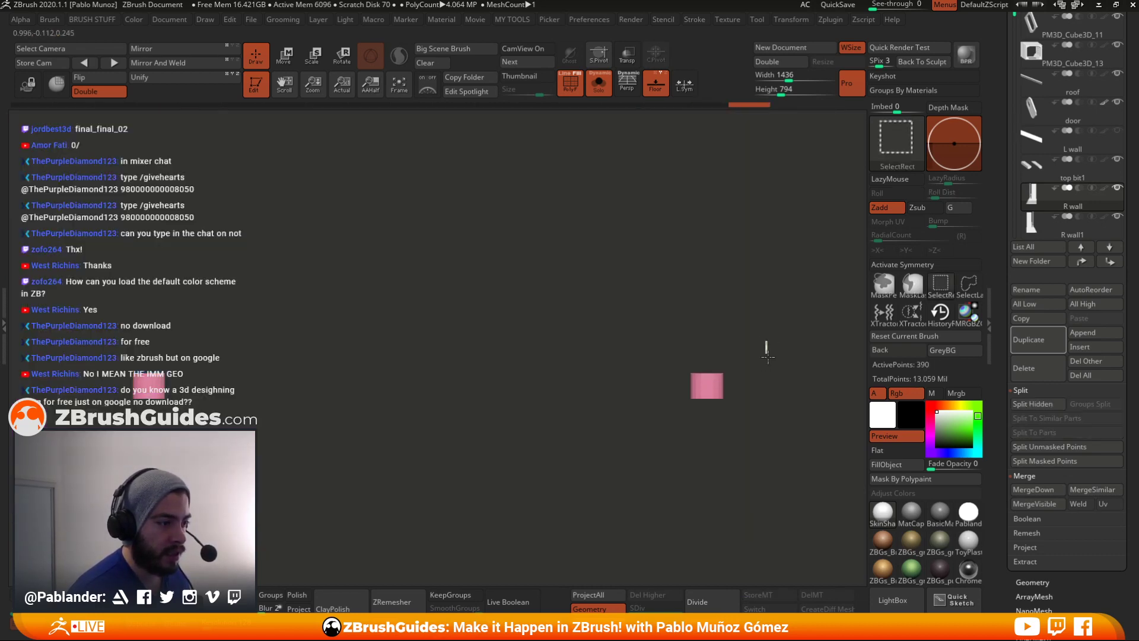
left_click(722, 372, "ctrl+shift")
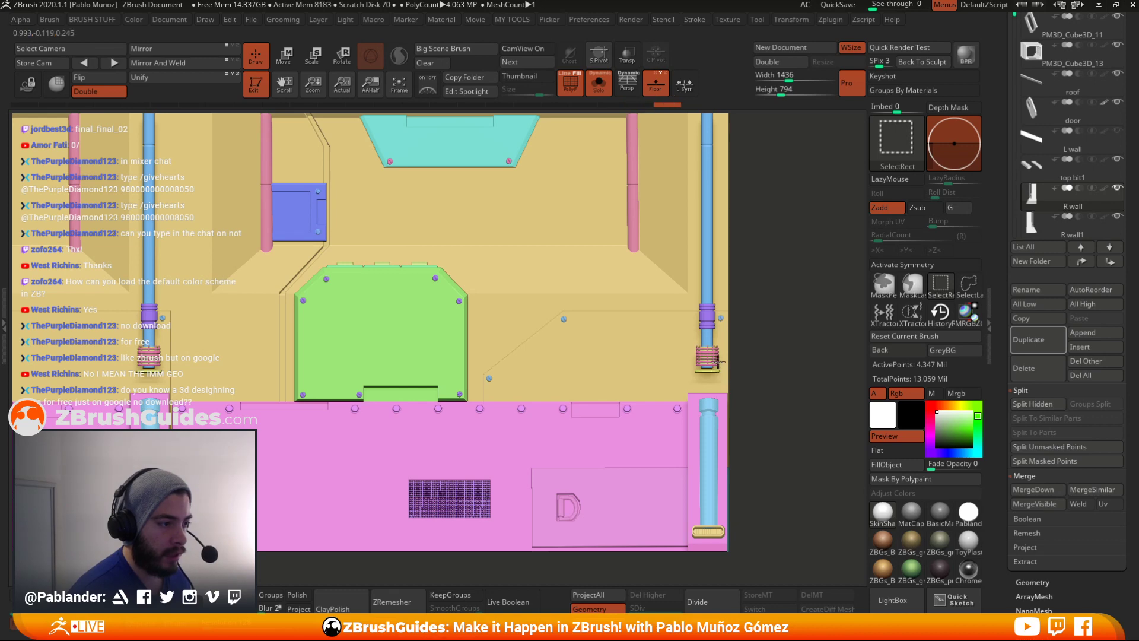
left_click(717, 363, "ctrl+shift")
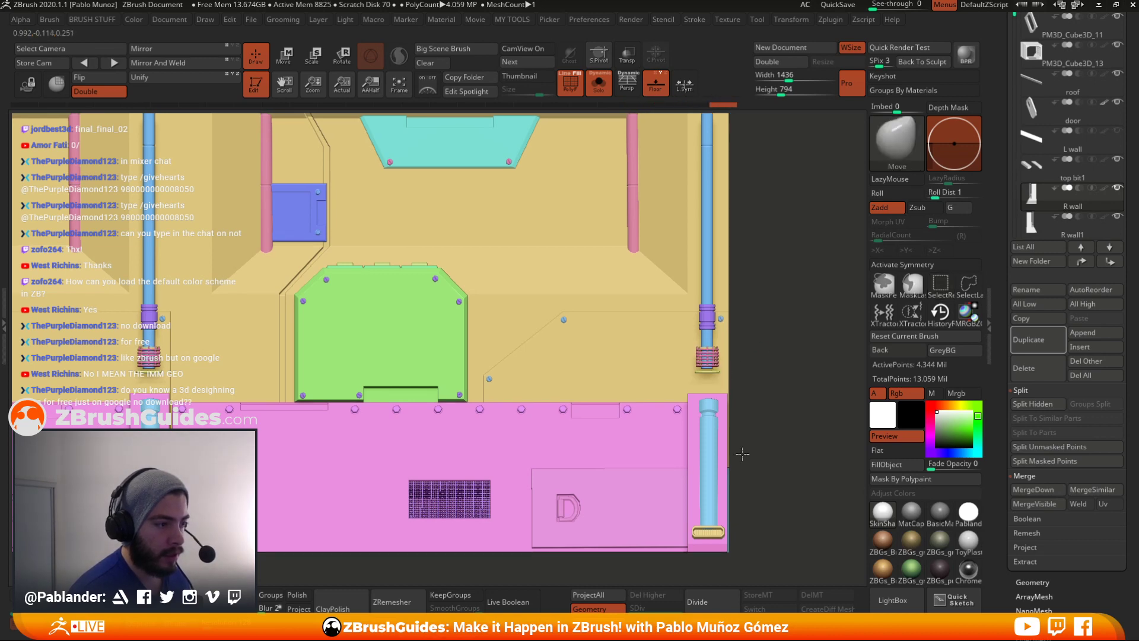
- Hide the thin yellow disc below the pipe fitting and one of the rods in its ribbed section
mouse_move(716, 363)
right_mouse_down("alt")
mouse_move(737, 401)
mouse_move(738, 470)
mouse_move(719, 352)
right_mouse_up("alt")
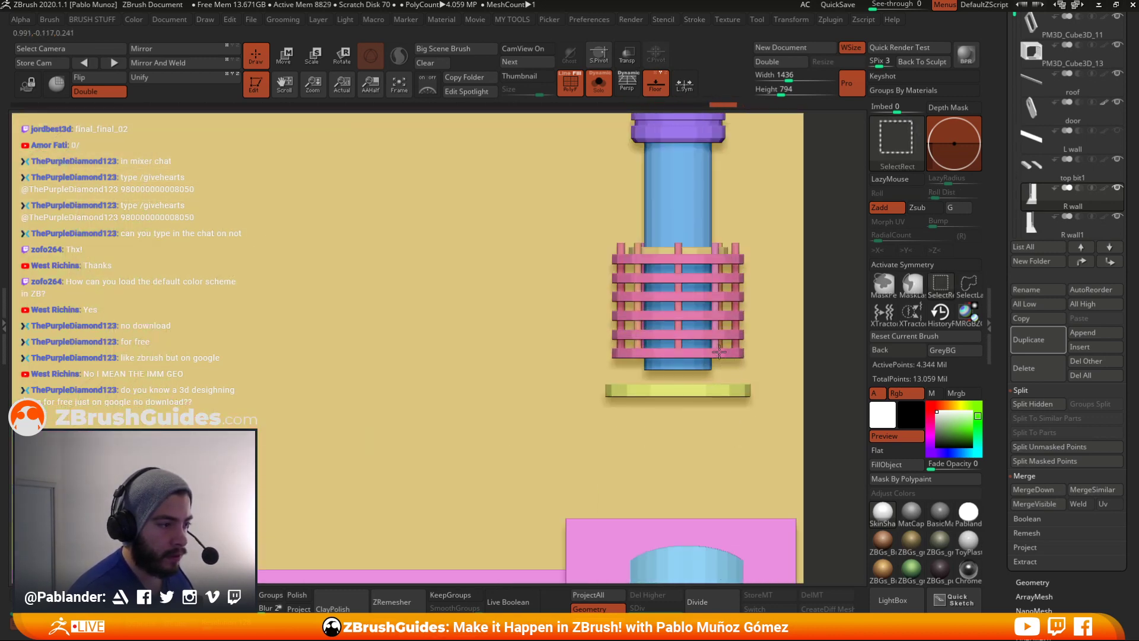
left_click(725, 391, "ctrl+shift")
left_click(722, 386, "ctrl+shift")
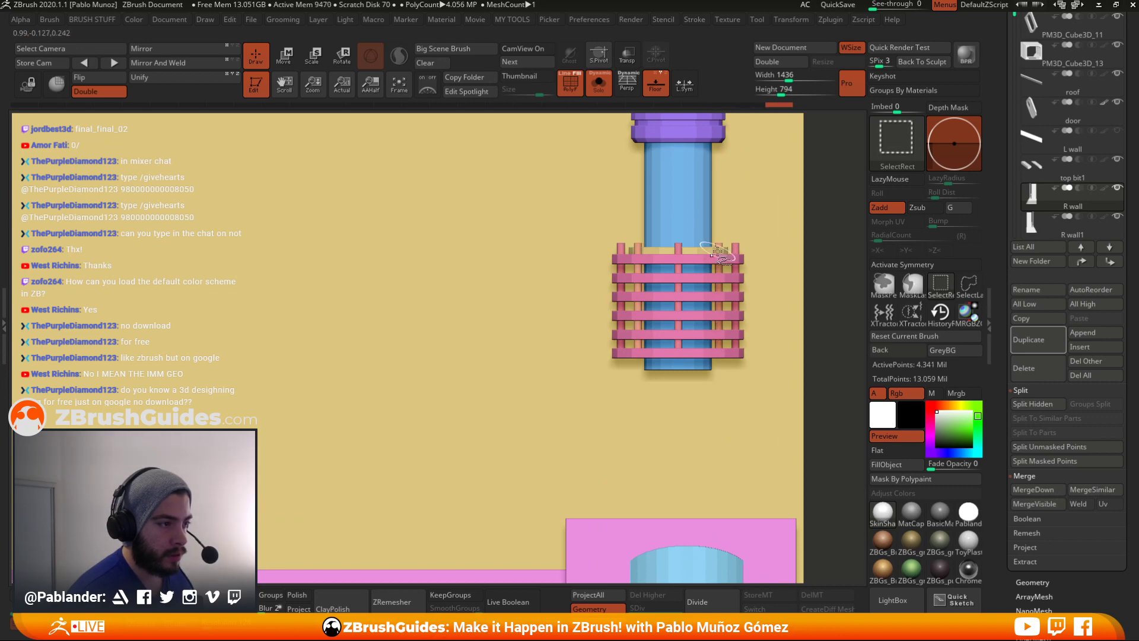
left_click(716, 248, "ctrl+shift")
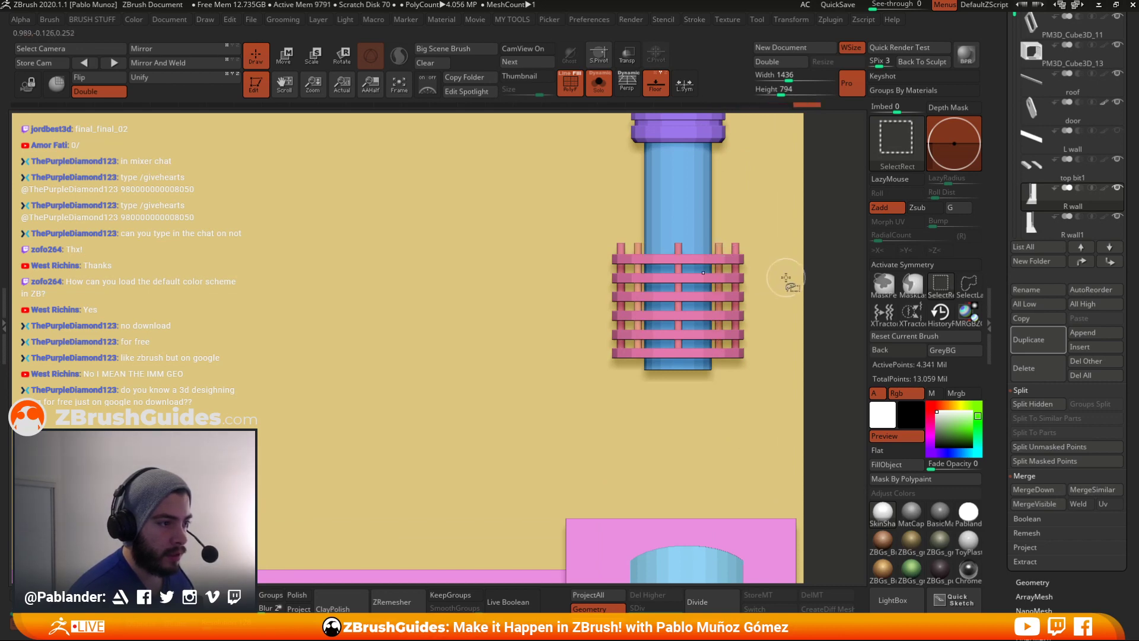
left_click_drag(825, 283, 831, 315, "ctrl+shift")
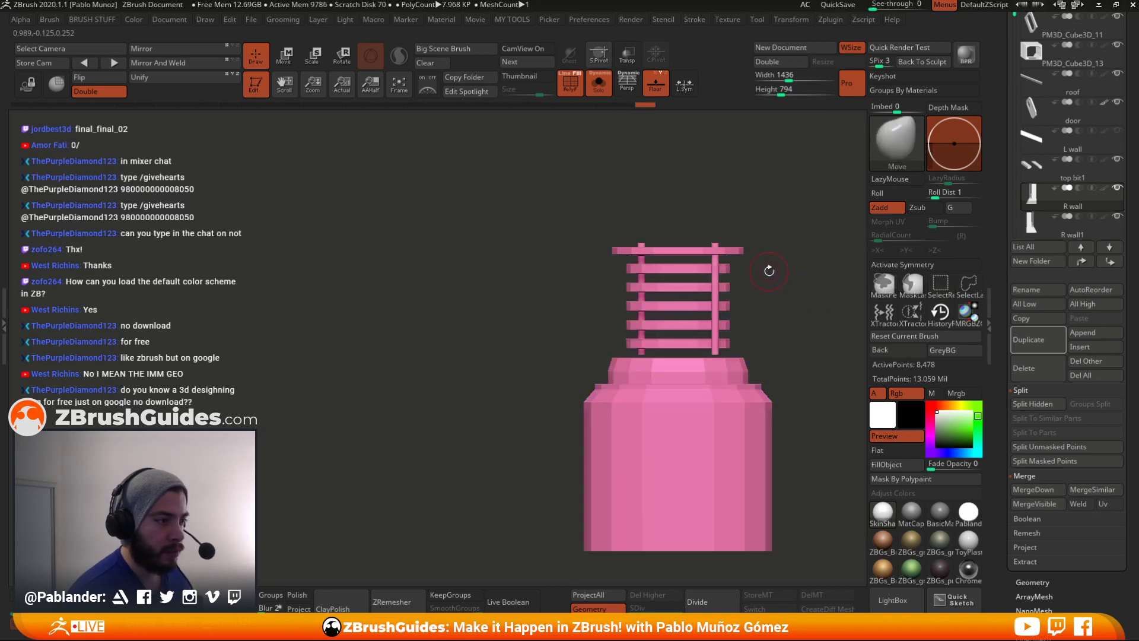
left_click(772, 279, "ctrl+shift")
key("ctrl+z")
right_click(785, 222)
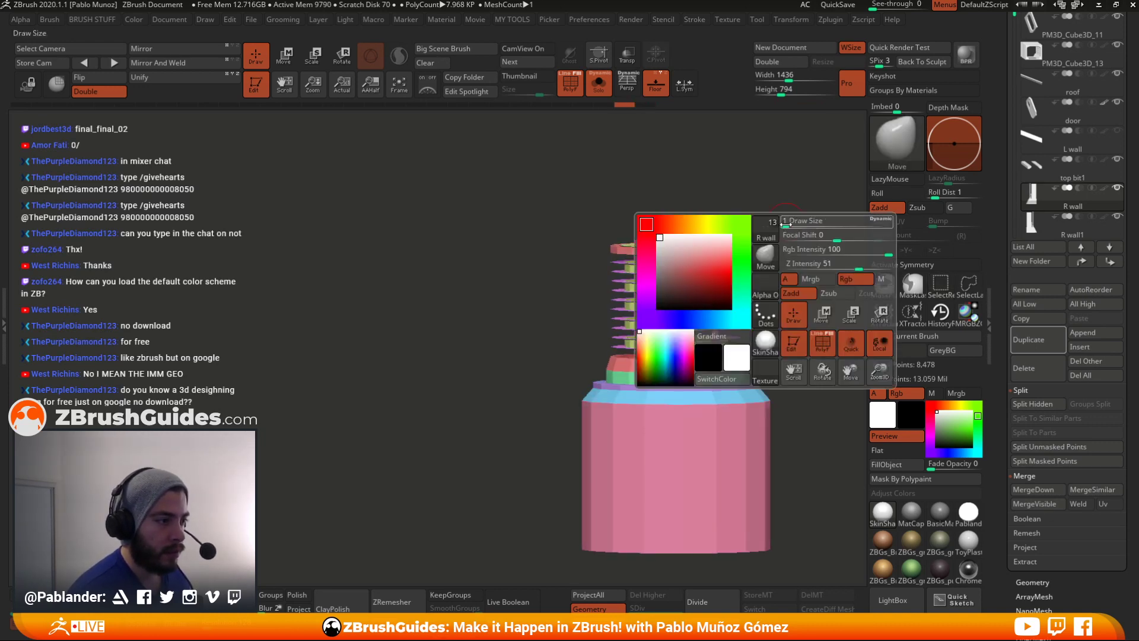
- Hide the fitting's pink rings as well, isolate the hidden sleeve parts, and split them with Auto Groups to hide their rods
left_click_drag(800, 205, 790, 223, "ctrl+shift")
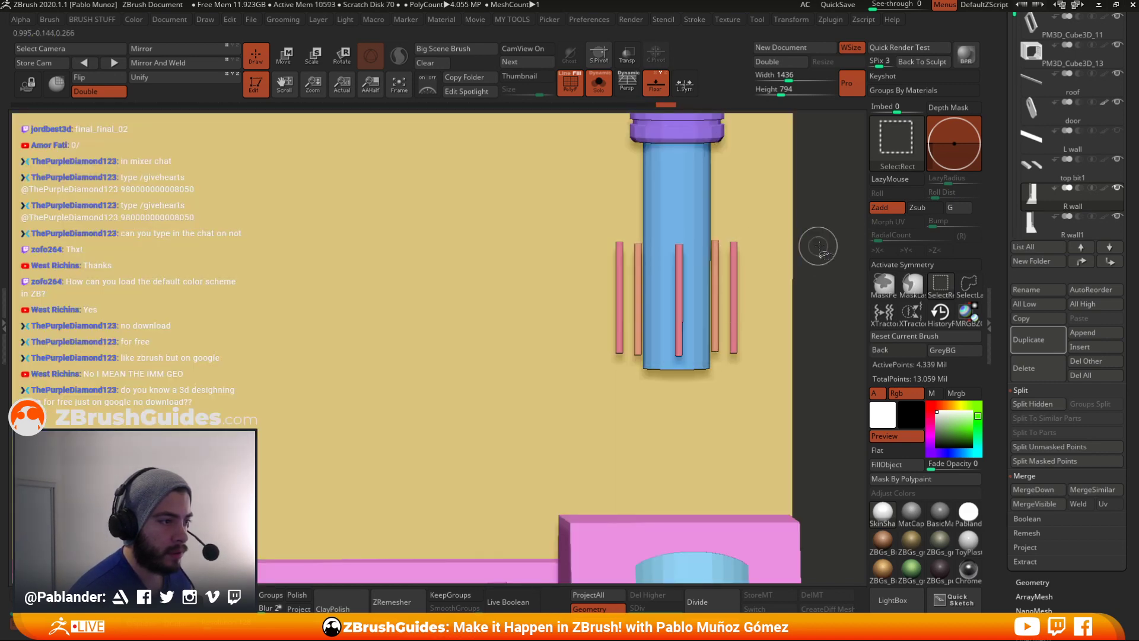
left_click_drag(820, 247, 823, 272, "ctrl+shift")
key("space")
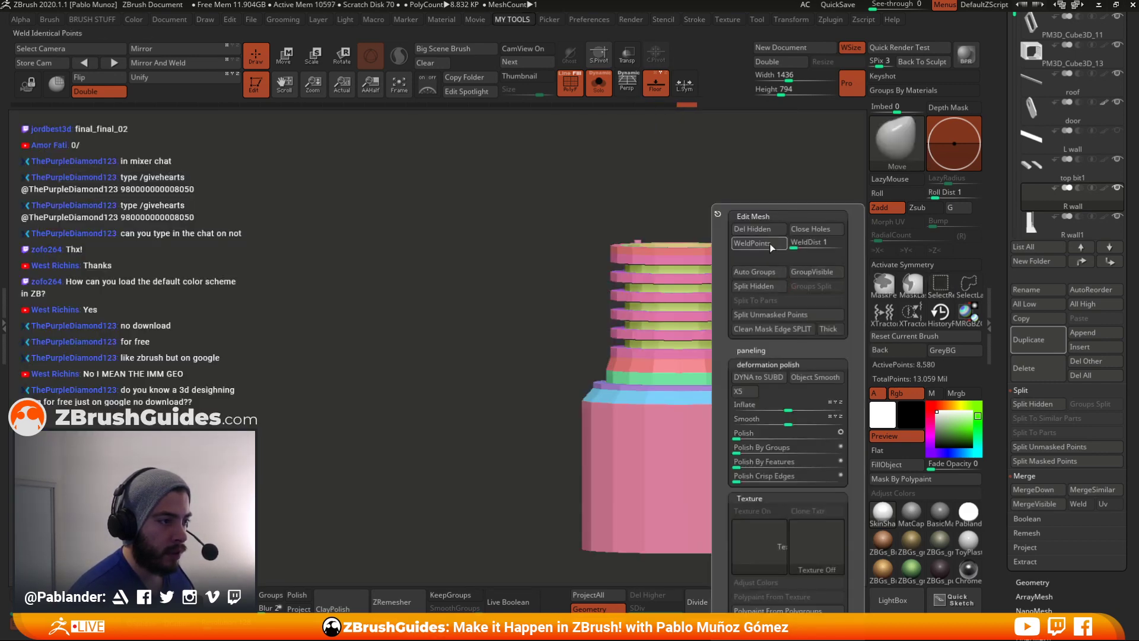
left_click(755, 271)
left_click(713, 270, "ctrl+alt+shift")
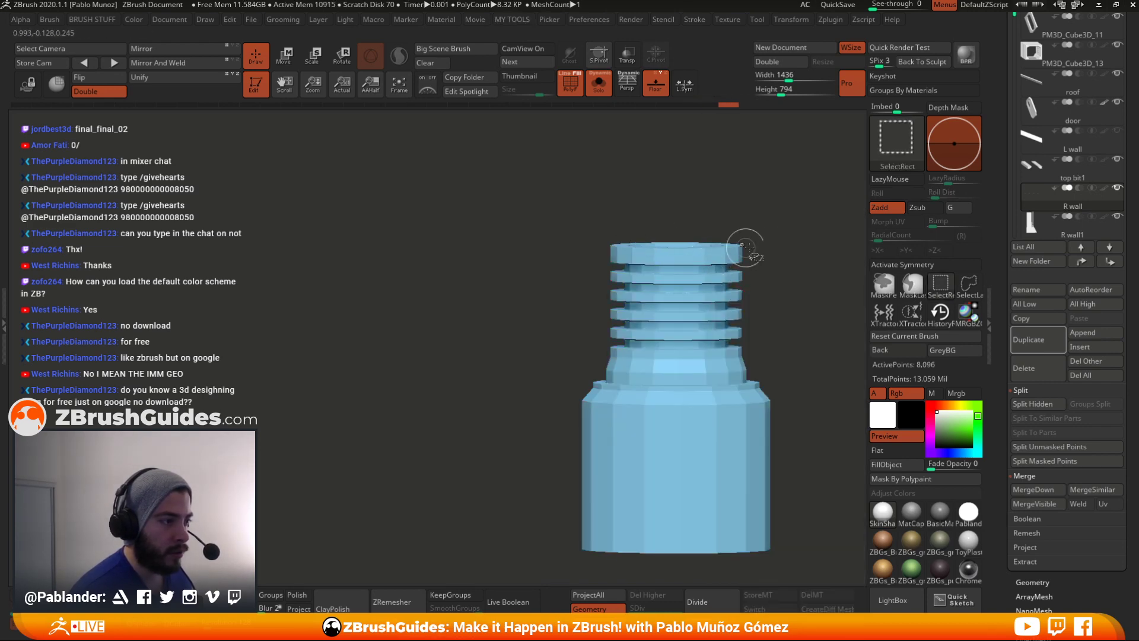
- Hide the remaining vertical rods around the blue pipe and invert the visibility to isolate the complete fitting
left_click(787, 283, "ctrl+shift")
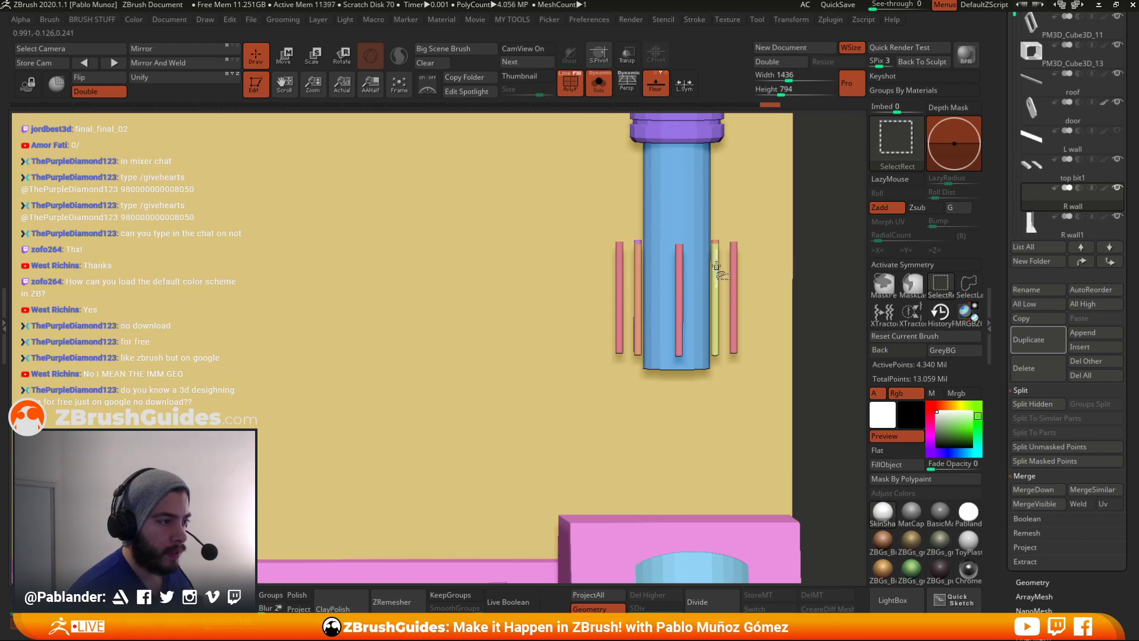
left_click(639, 244, "ctrl+alt+shift")
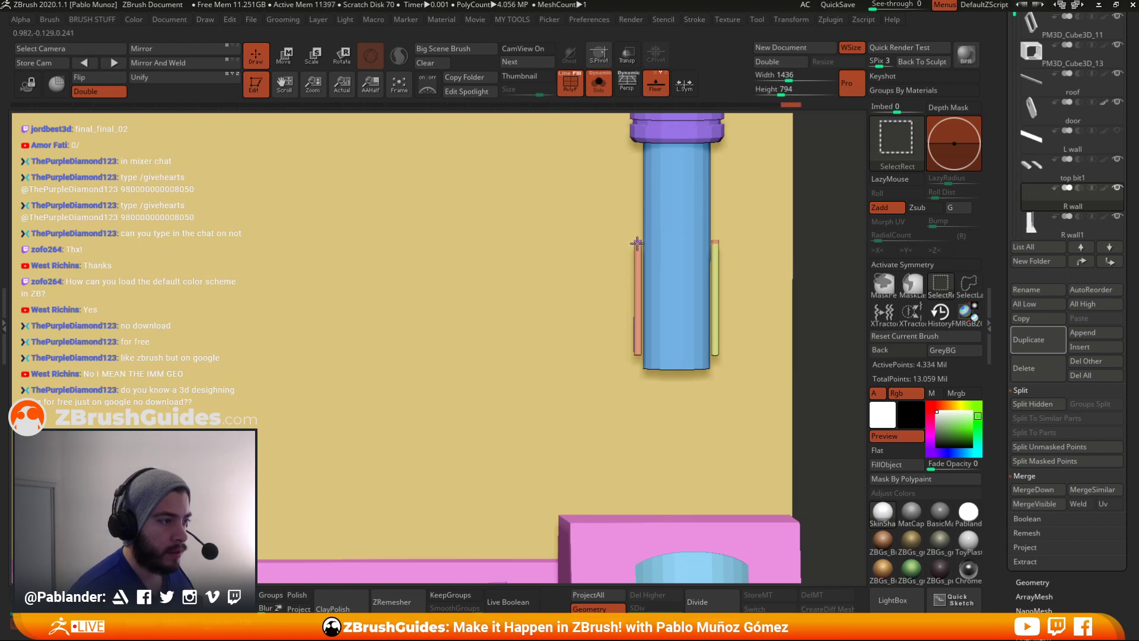
left_click(637, 261, "ctrl+alt+shift")
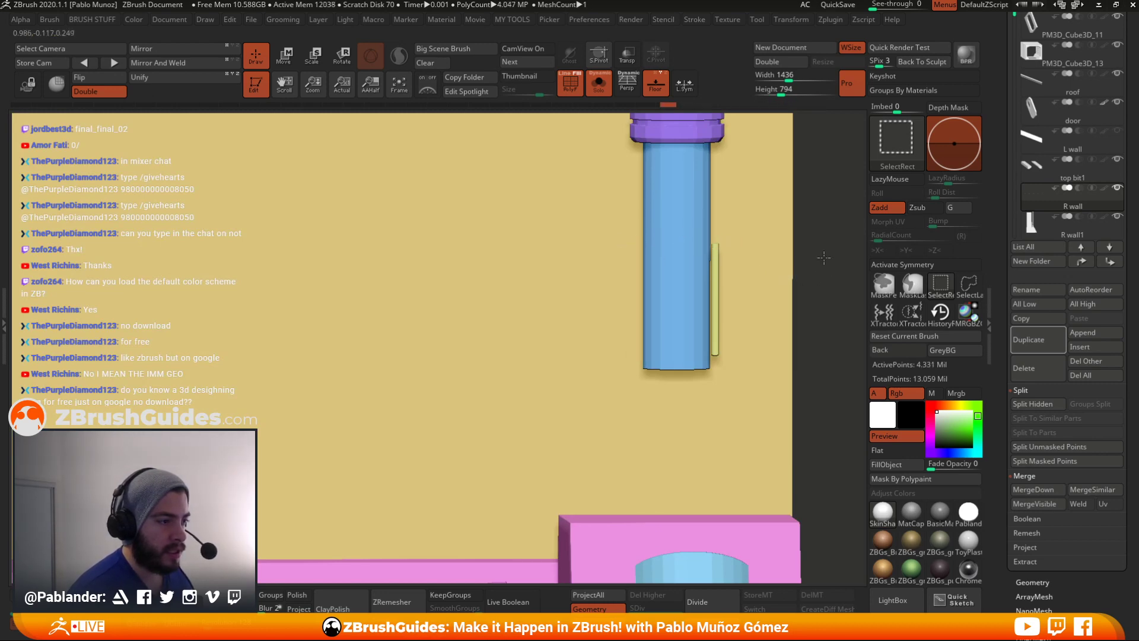
left_click_drag(821, 229, 822, 264, "ctrl+shift")
key("ctrl+z")
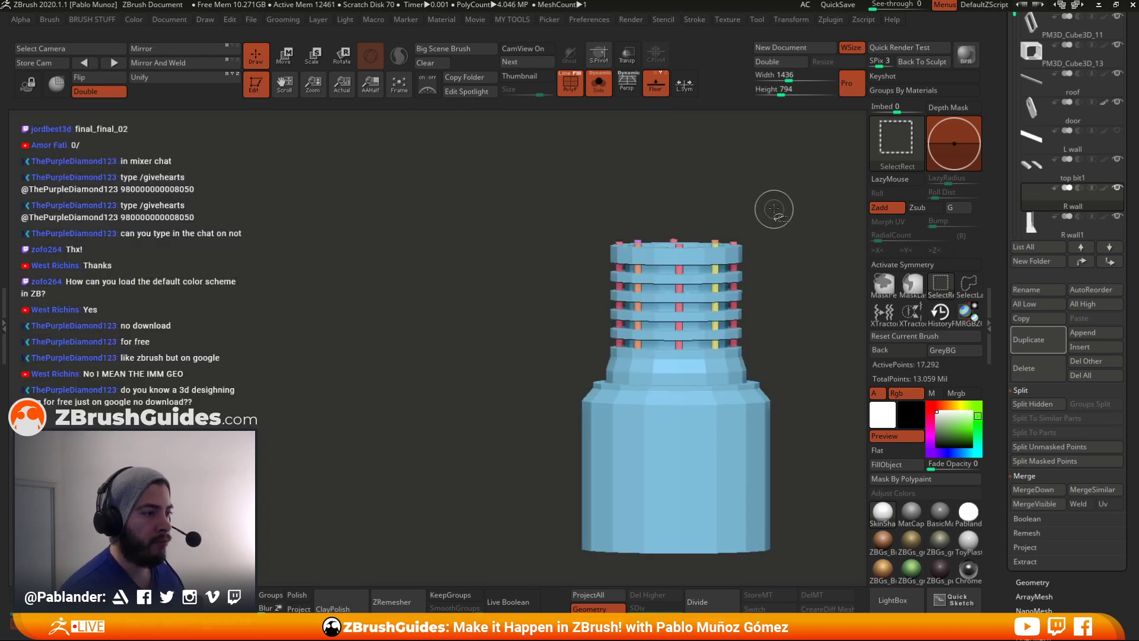
- Hide the isolated fitting's blue body, merge the remaining visible pieces with its vertical rods into one polygroup, and show the whole wall again
left_click(807, 219, "ctrl+shift")
left_click_drag(791, 210, 668, 267, "alt")
left_click(602, 448, "ctrl+alt+shift")
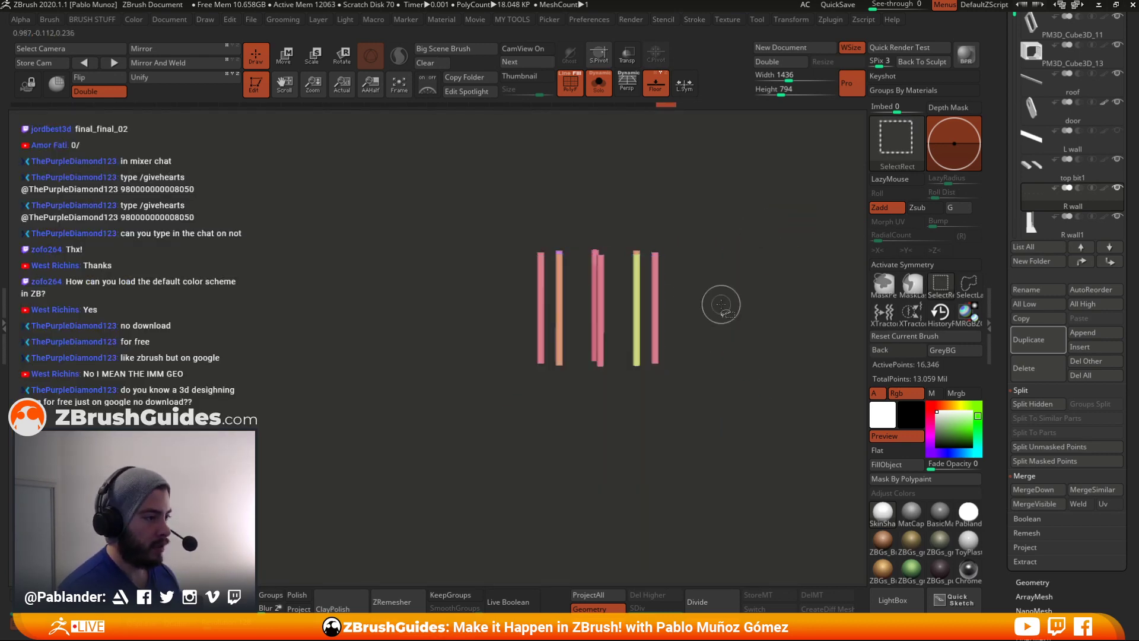
key("shift+f")
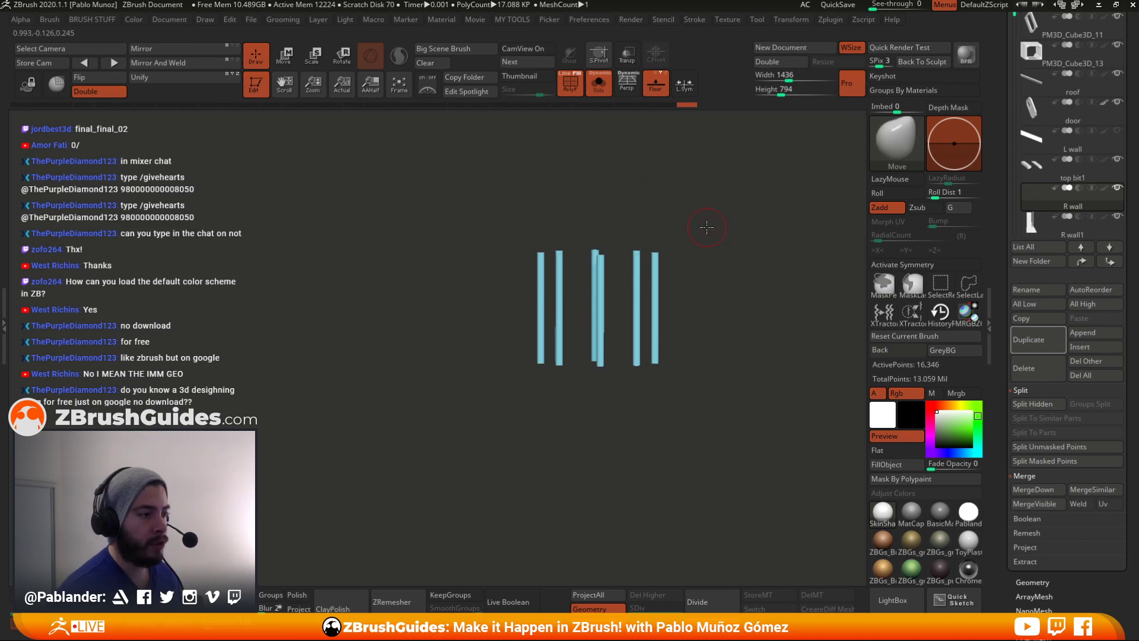
key("ctrl+w")
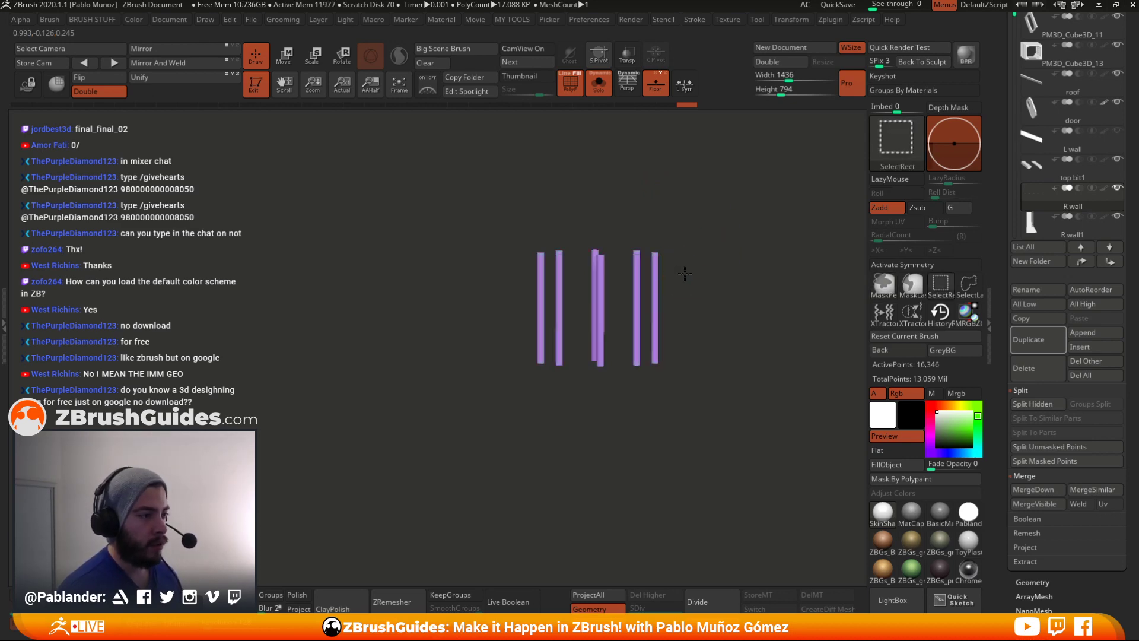
left_click(686, 271, "ctrl+shift")
- Hide the bolts on the teal trapezoid panel, blue box, green panel, neighbouring wall seam and upper edge of the pink base
left_click_drag(839, 403, 718, 264, "alt")
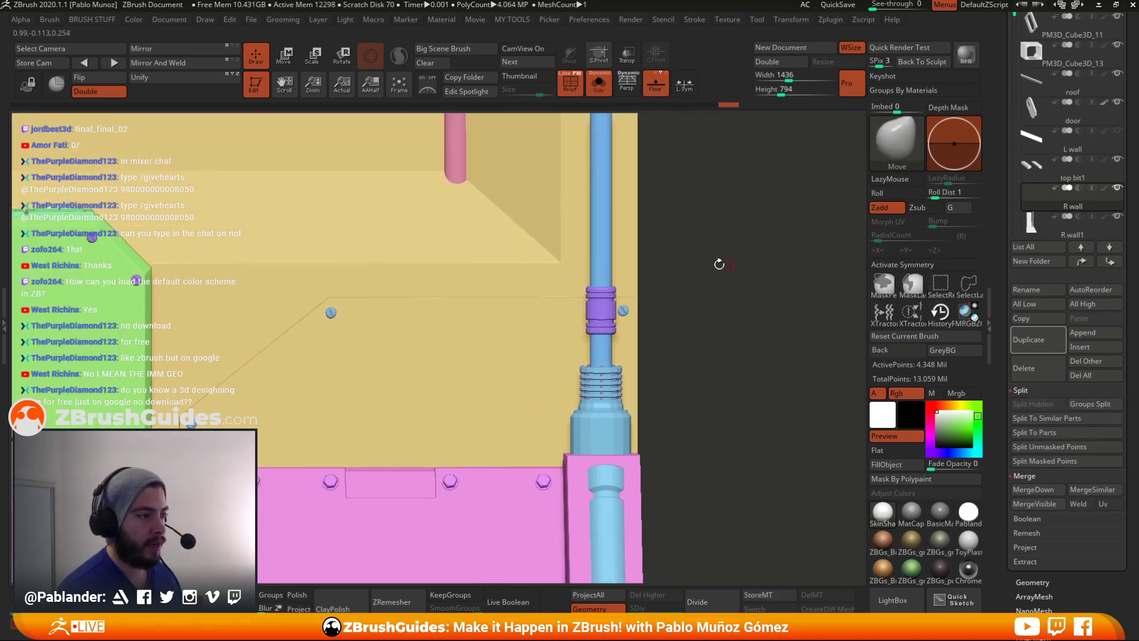
left_click_drag(691, 307, 622, 289, "alt")
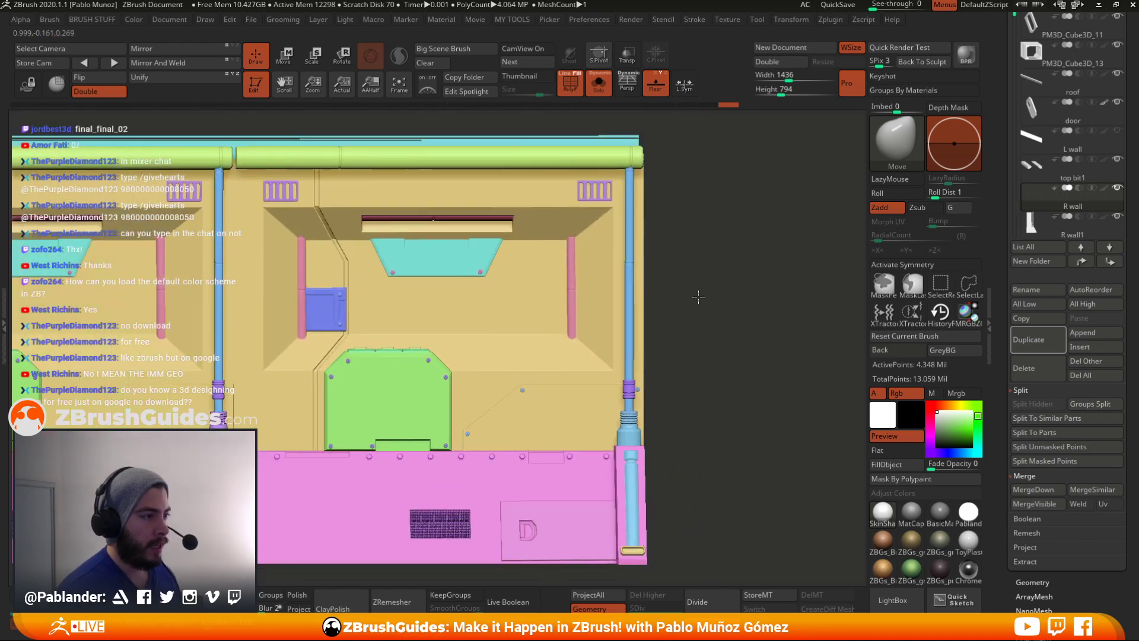
left_click_drag(698, 297, 530, 276, "alt")
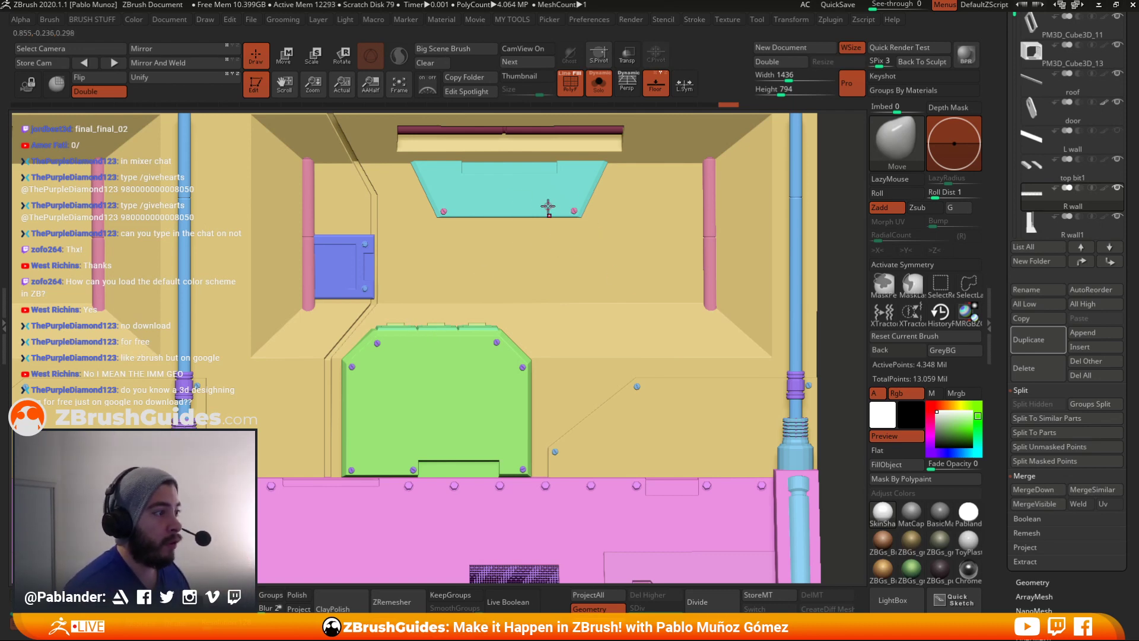
scroll(555, 207, "up", 1)
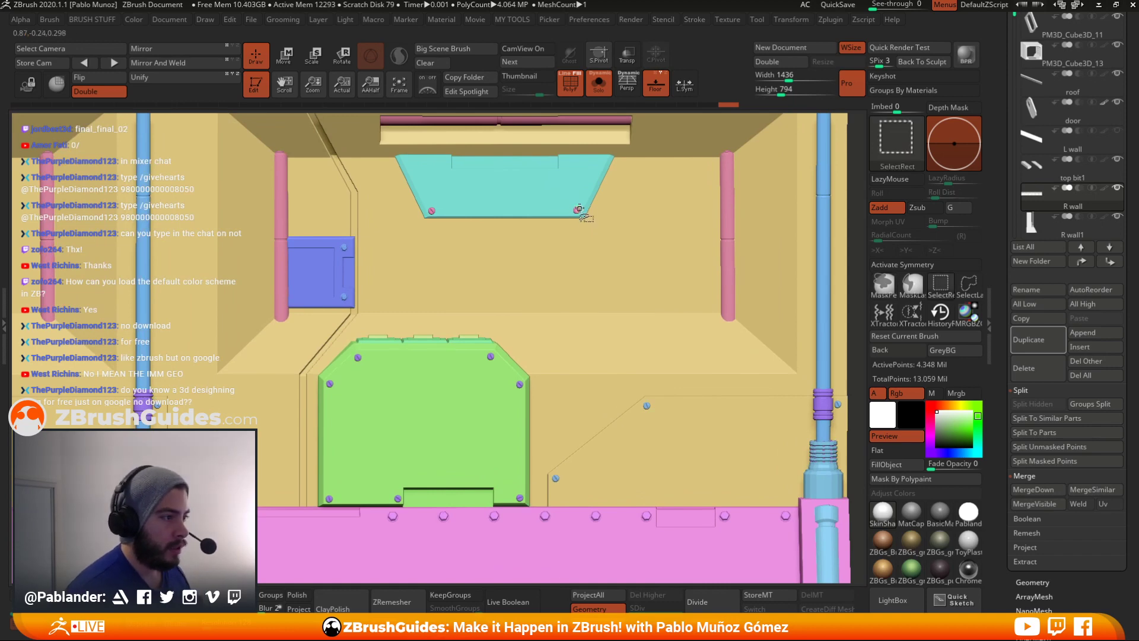
left_click(578, 211, "ctrl+shift")
left_click(605, 256, "ctrl+shift")
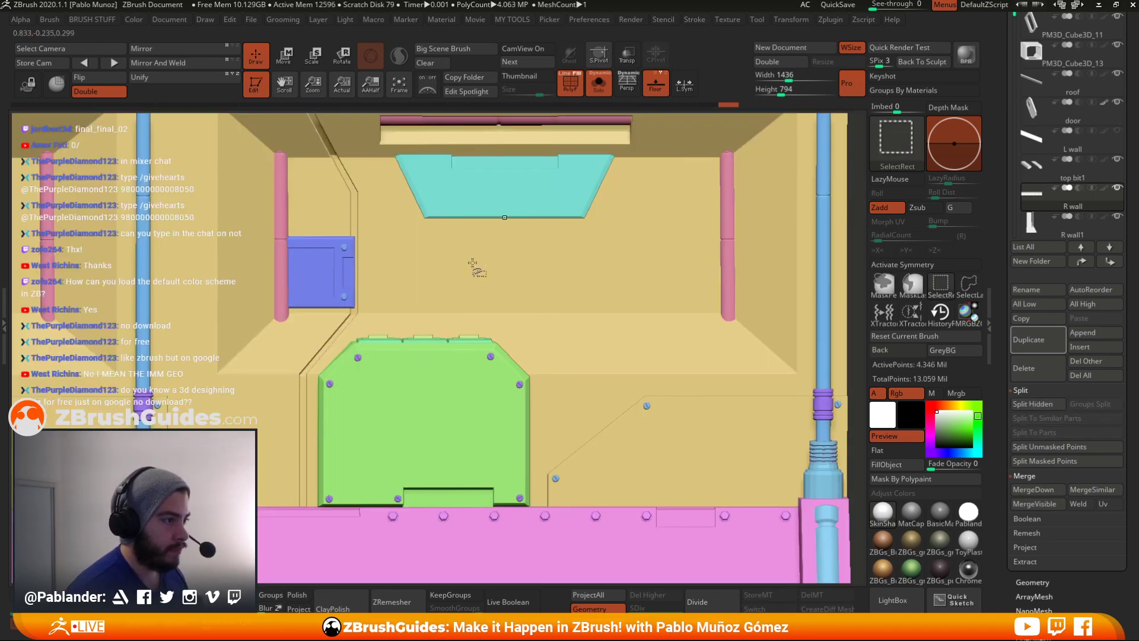
left_click(344, 296, "ctrl+alt+shift")
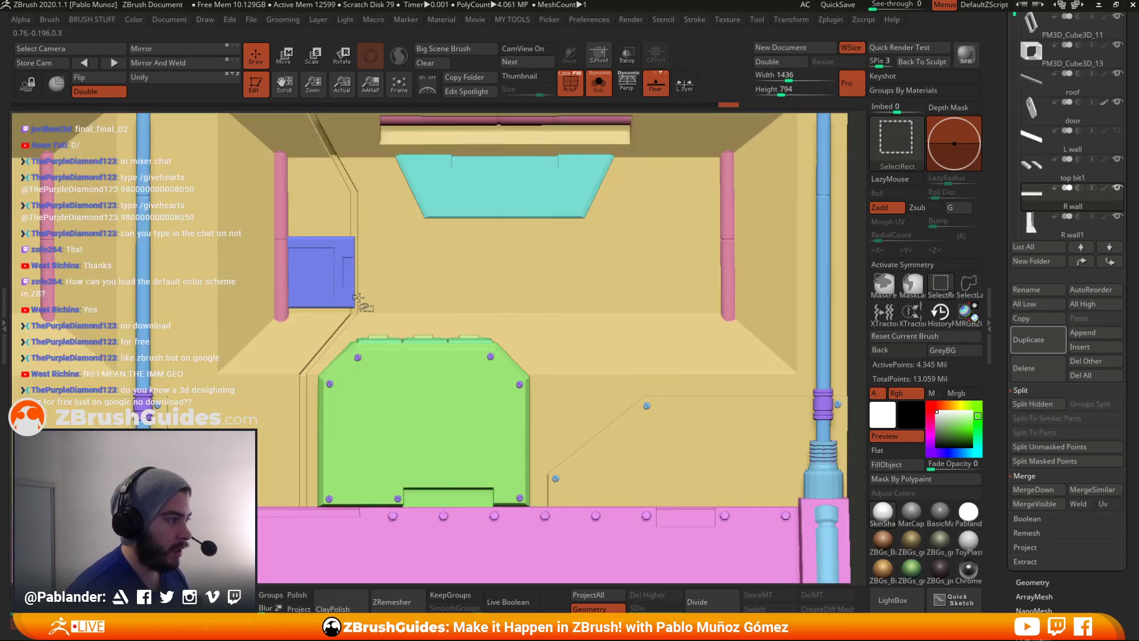
left_click(367, 382, "ctrl+alt+shift")
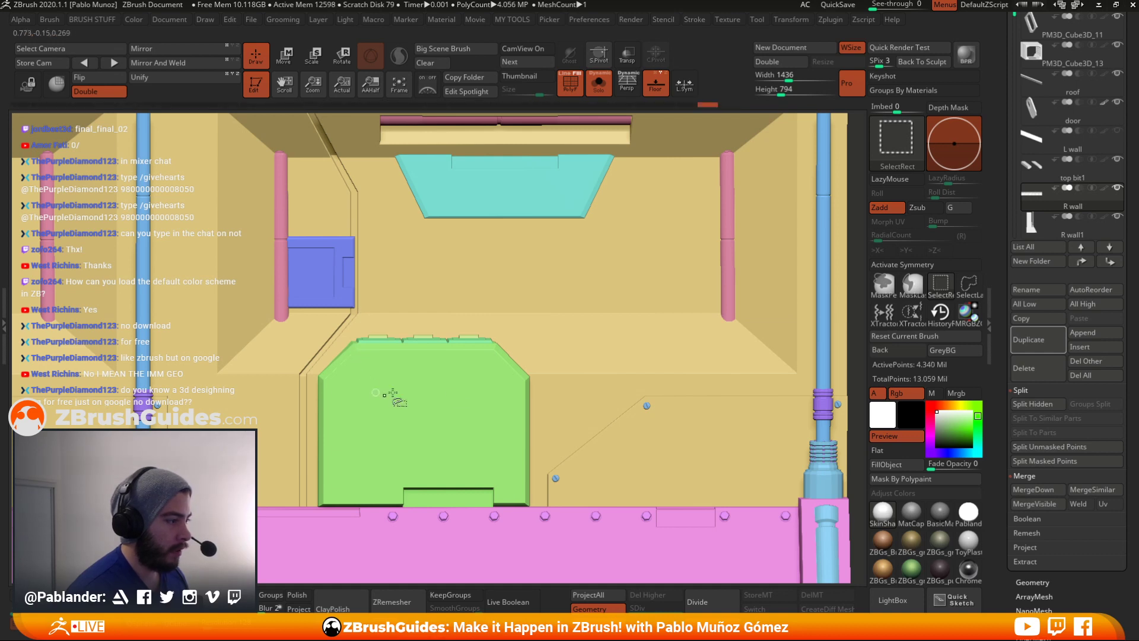
left_click(647, 410, "ctrl+alt+shift")
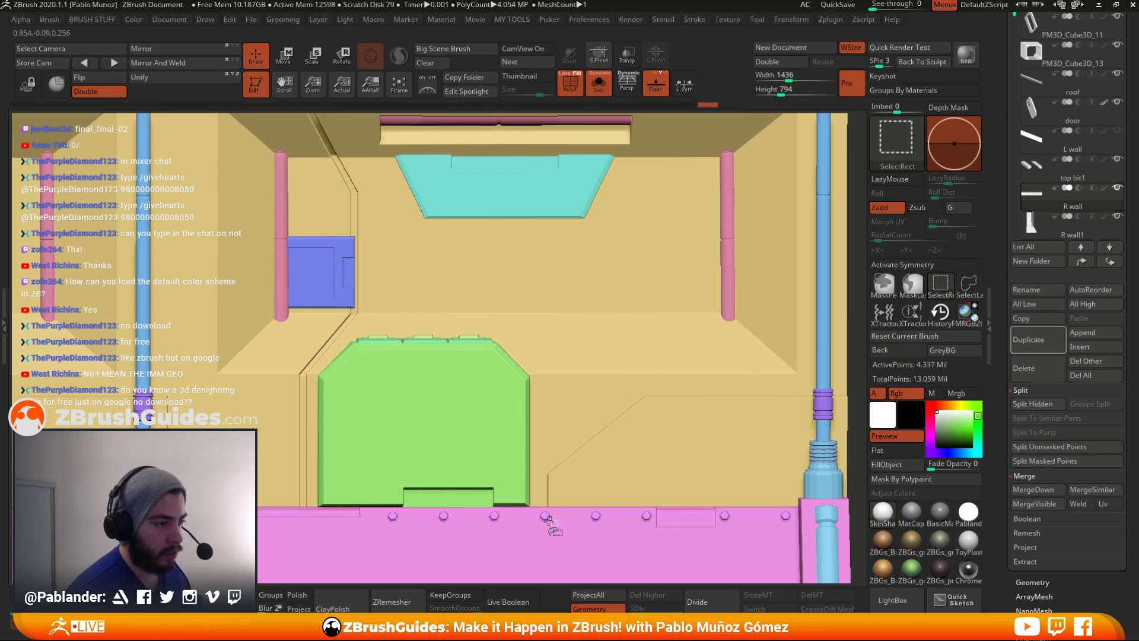
left_click(493, 515, "ctrl+alt+shift")
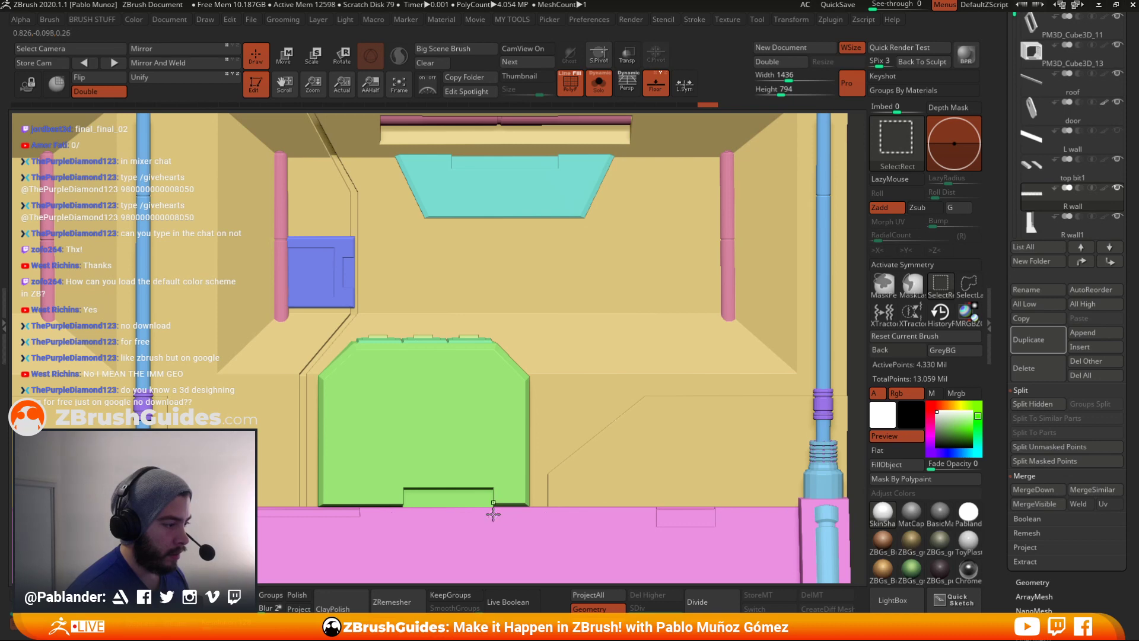
- Invert the visibility to isolate the R wall's bolts, merge them into one polygroup, and restore the full wall
key("f")
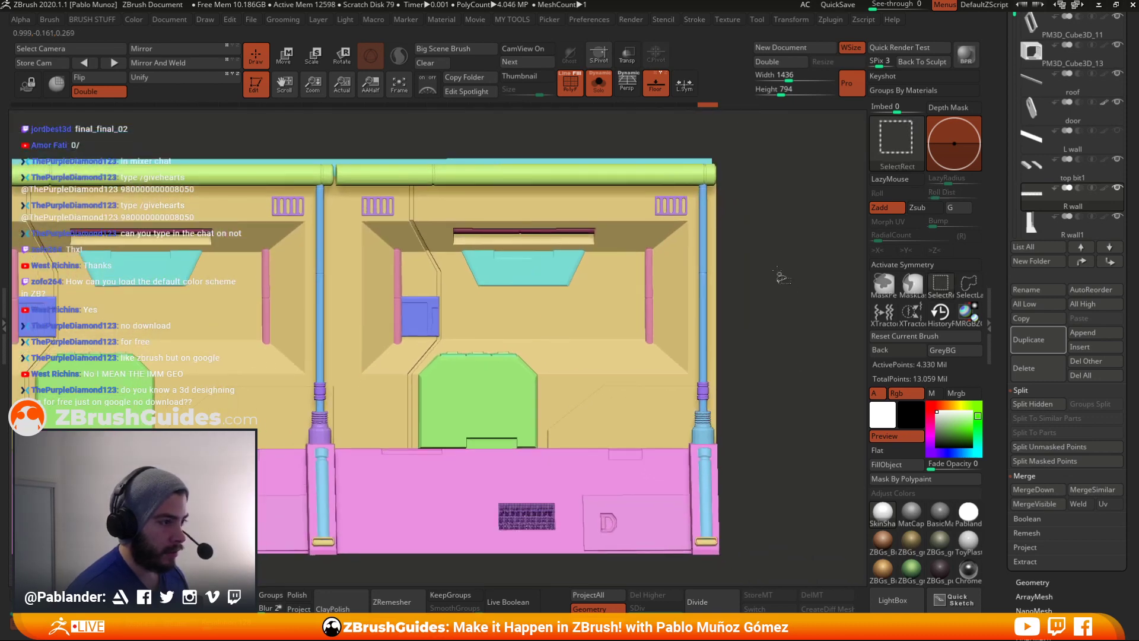
left_click_drag(770, 267, 751, 336, "ctrl+shift")
left_click_drag(712, 295, 687, 283)
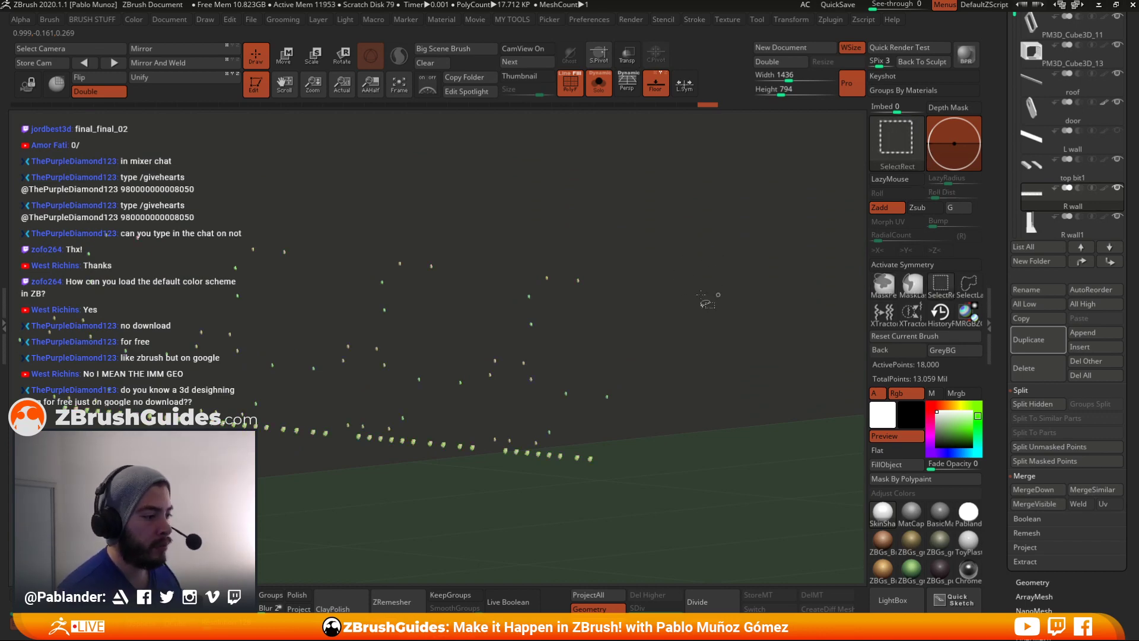
left_click(687, 410, "ctrl+shift")
- Isolate the purple and blue fittings at the base of the vertical pipes and split them into separate polygroups with Auto Groups
left_click_drag(770, 279, 499, 341)
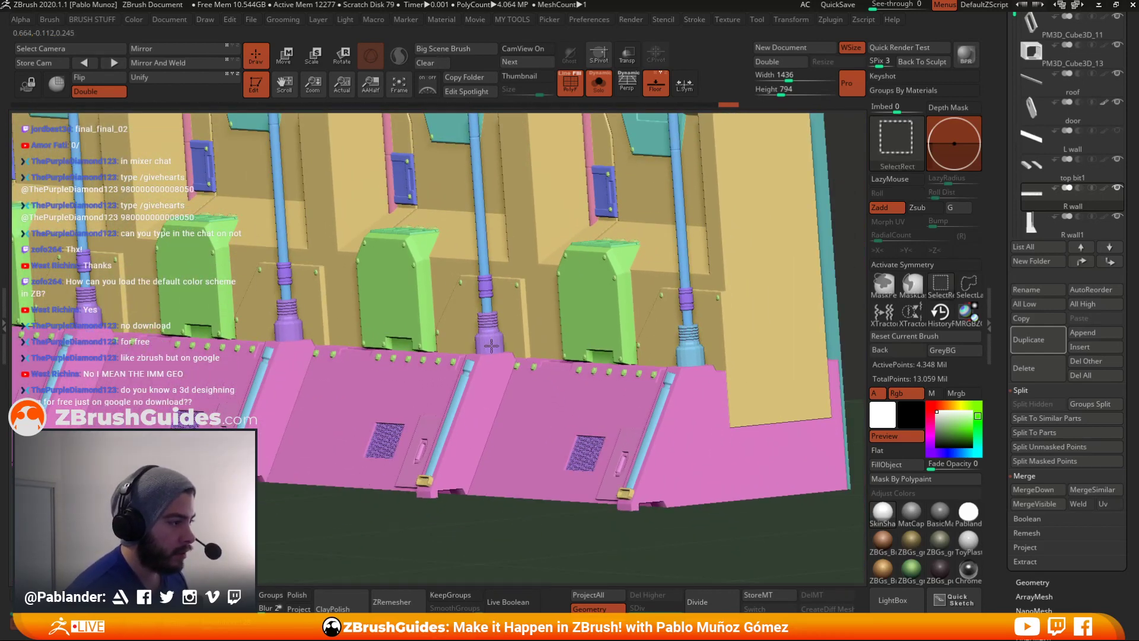
left_click(492, 344, "ctrl+shift")
left_click(584, 350, "ctrl+shift")
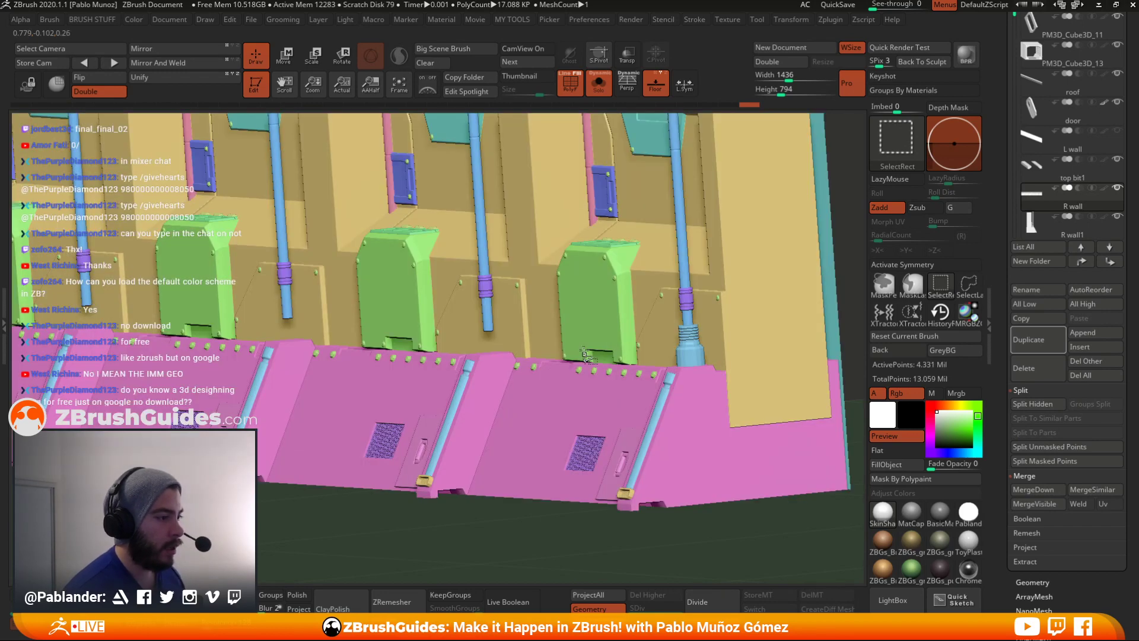
left_click(686, 372, "ctrl+alt+shift")
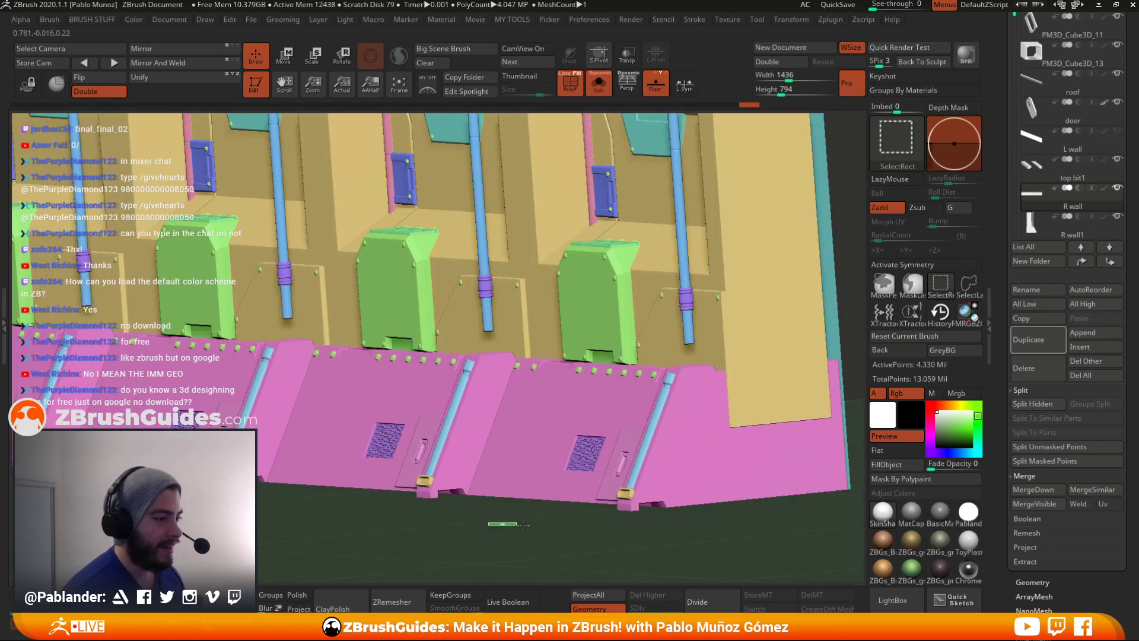
left_click_drag(523, 524, 522, 516, "ctrl+shift")
key("space")
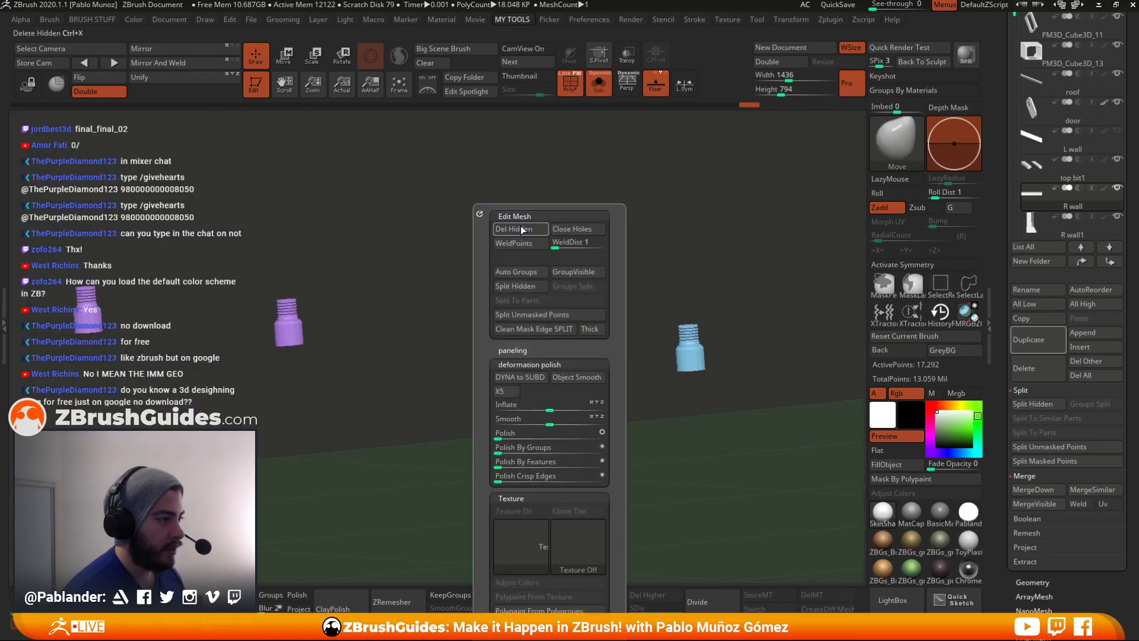
left_click(514, 271)
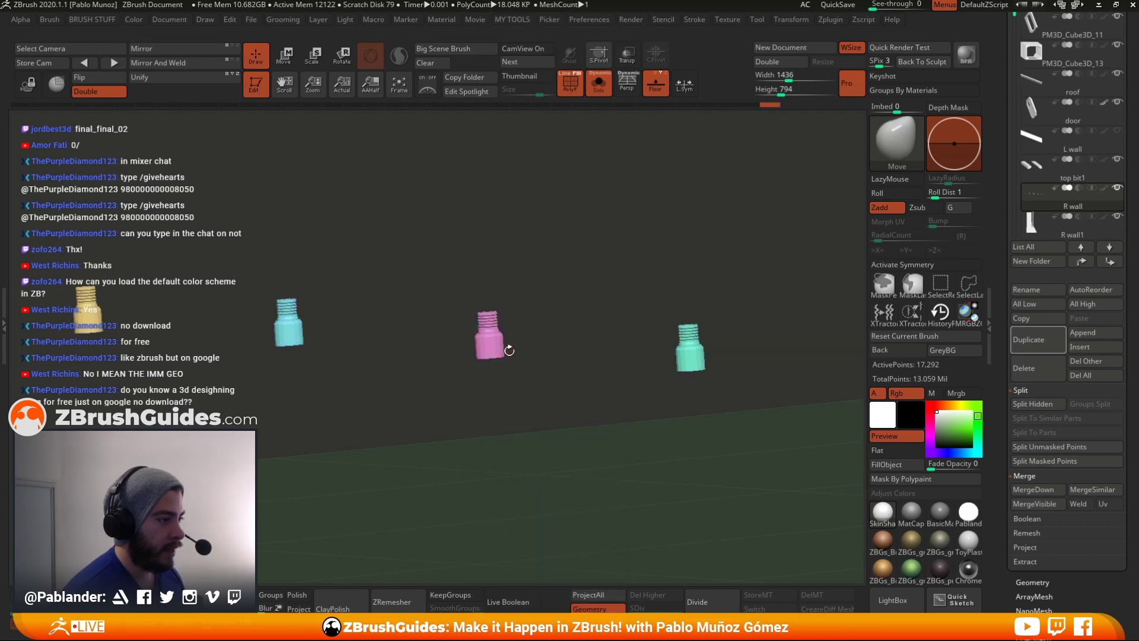
- Hide the body of each isolated fitting along the row, leaving only the small vertical rods showing
key("ctrl+shift")
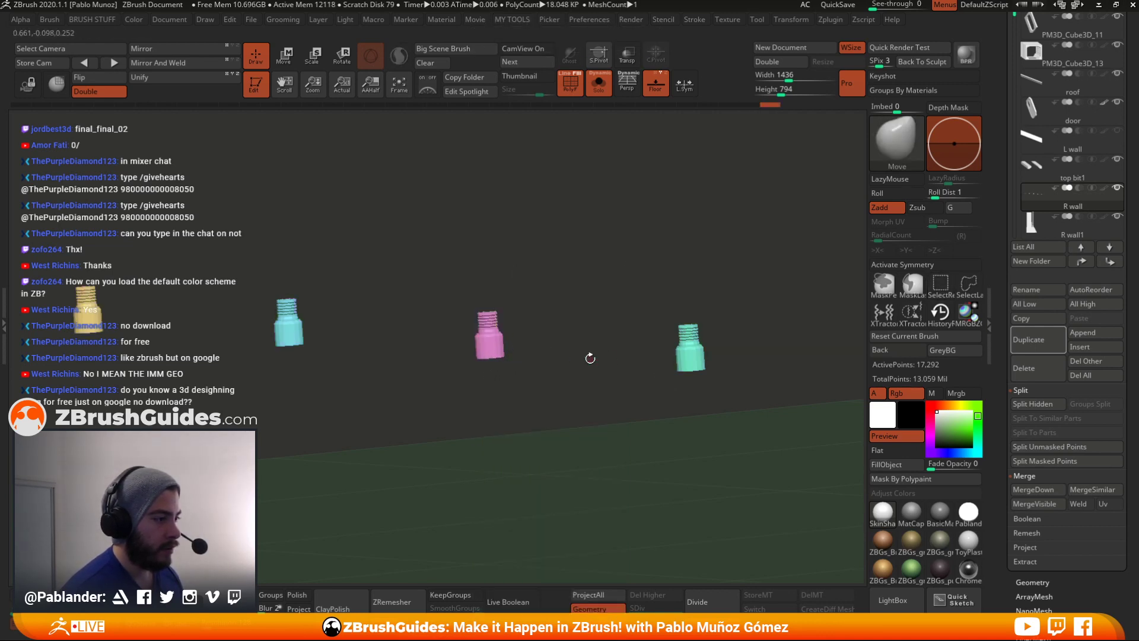
left_click_drag(587, 356, 638, 368)
left_click(690, 362, "ctrl+shift")
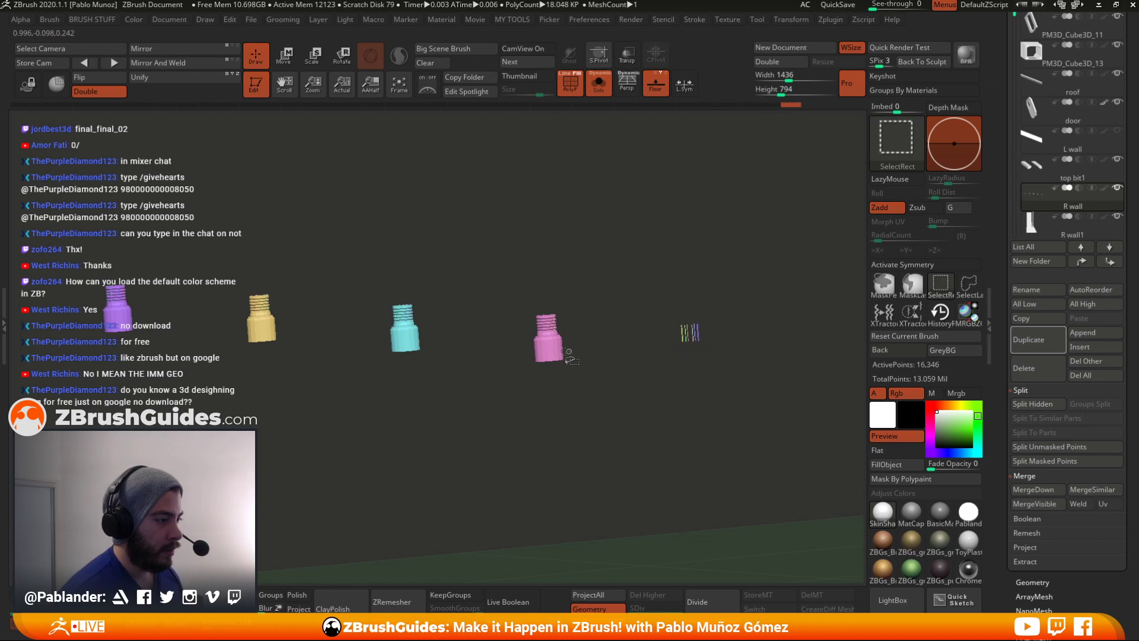
left_click(406, 352, "ctrl+shift")
key("ctrl+z")
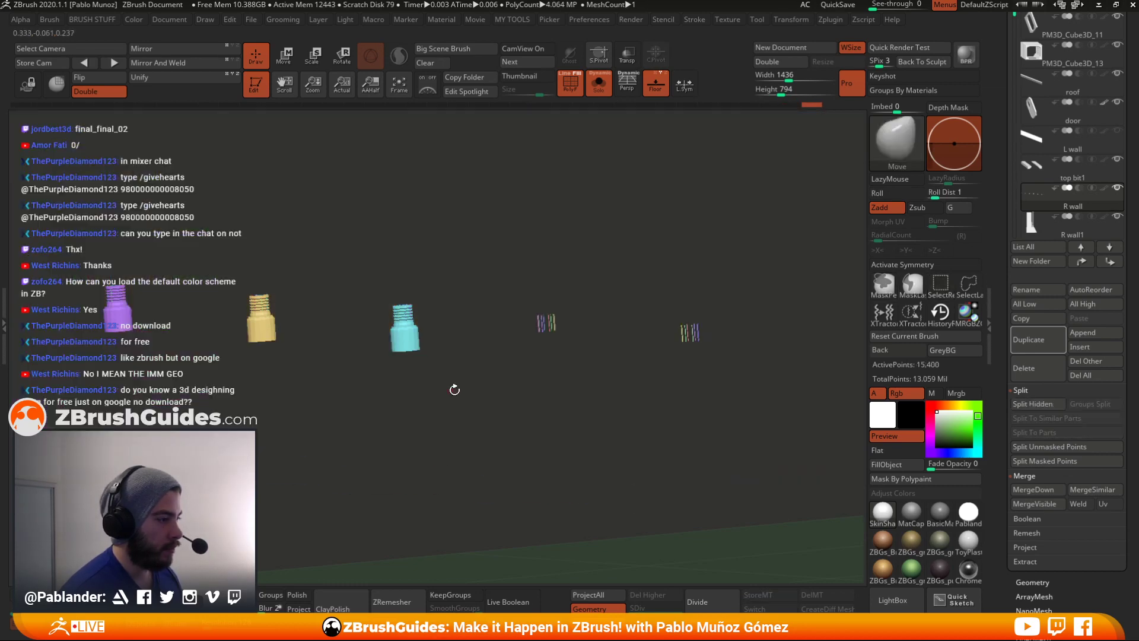
left_click(403, 336, "ctrl+shift")
left_click(257, 325, "ctrl+shift")
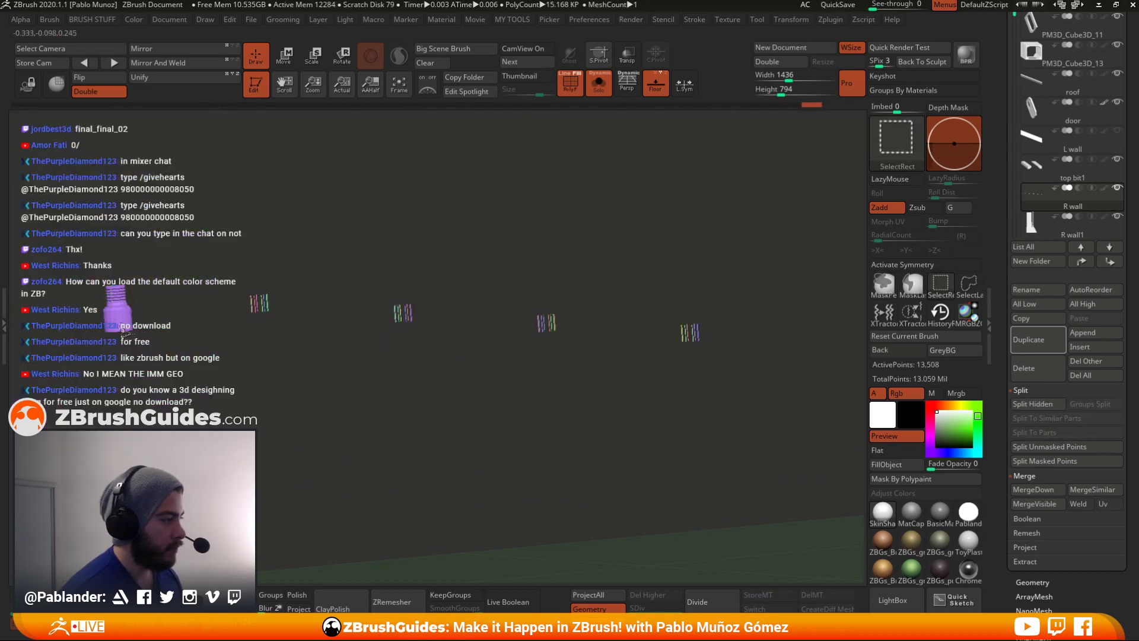
left_click(126, 329, "ctrl+shift")
mouse_move(242, 379)
left_mouse_down("alt")
mouse_move(331, 381)
mouse_move(262, 342)
left_mouse_up("alt")
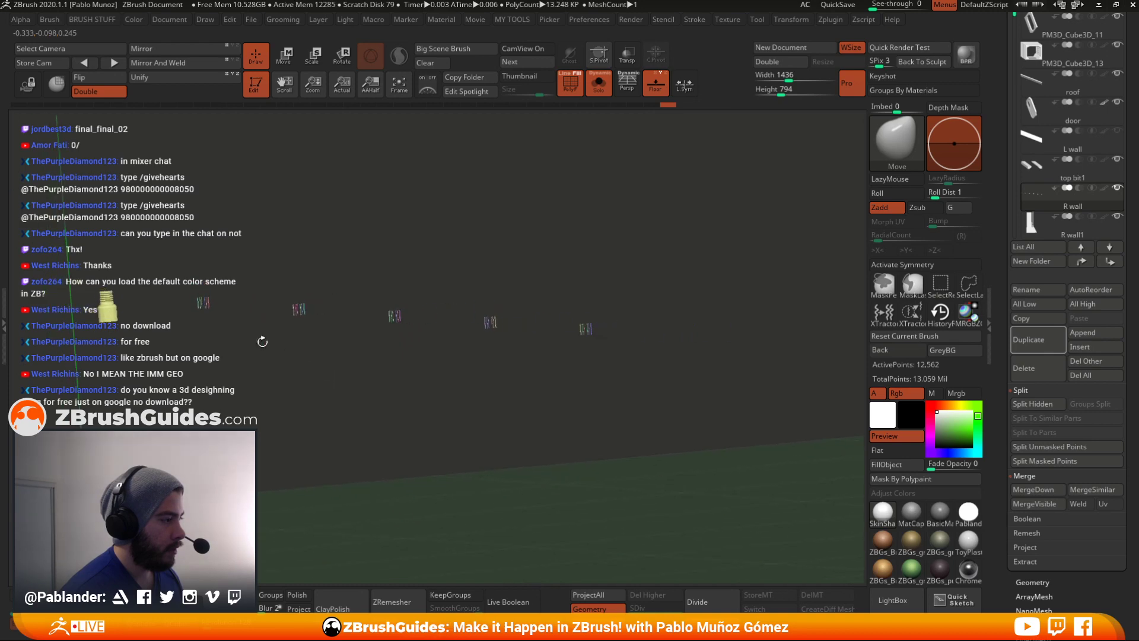
left_click(108, 318, "ctrl+shift")
- Merge the visible vertical rods of all fittings into a single polygroup and bring the full wall back into view
key("ctrl+w")
left_click_drag(427, 349, 458, 417, "alt")
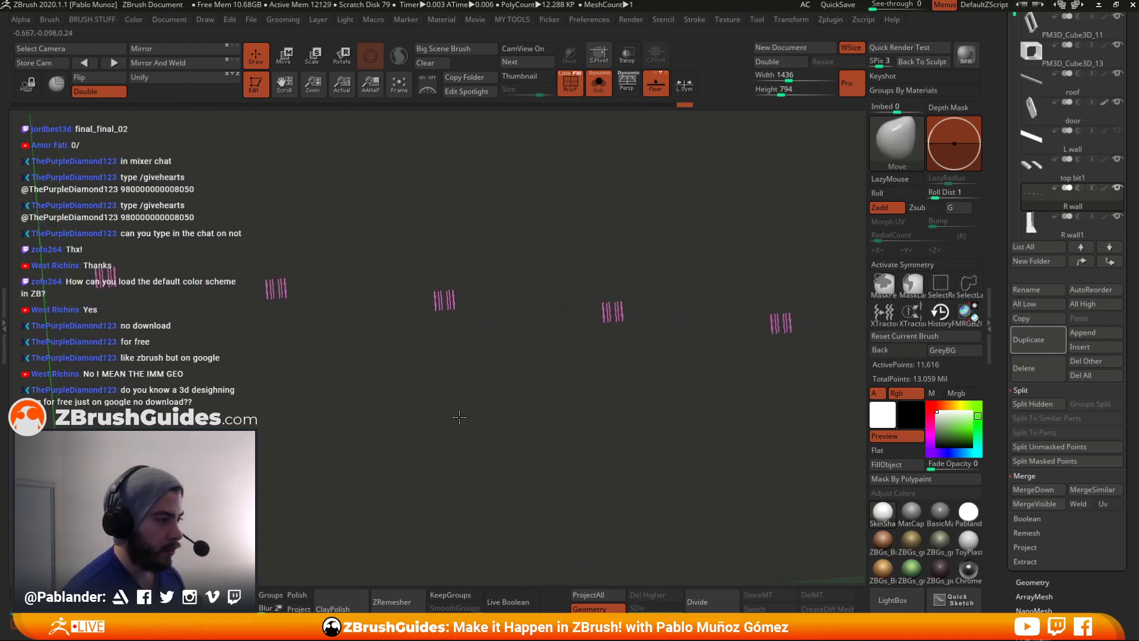
left_click(509, 373, "ctrl+shift")
- Hide the six differently coloured fitting bodies, invert the visibility to isolate them, merge them into one polygroup, and show the whole wall
left_click_drag(542, 389, 536, 347, "alt")
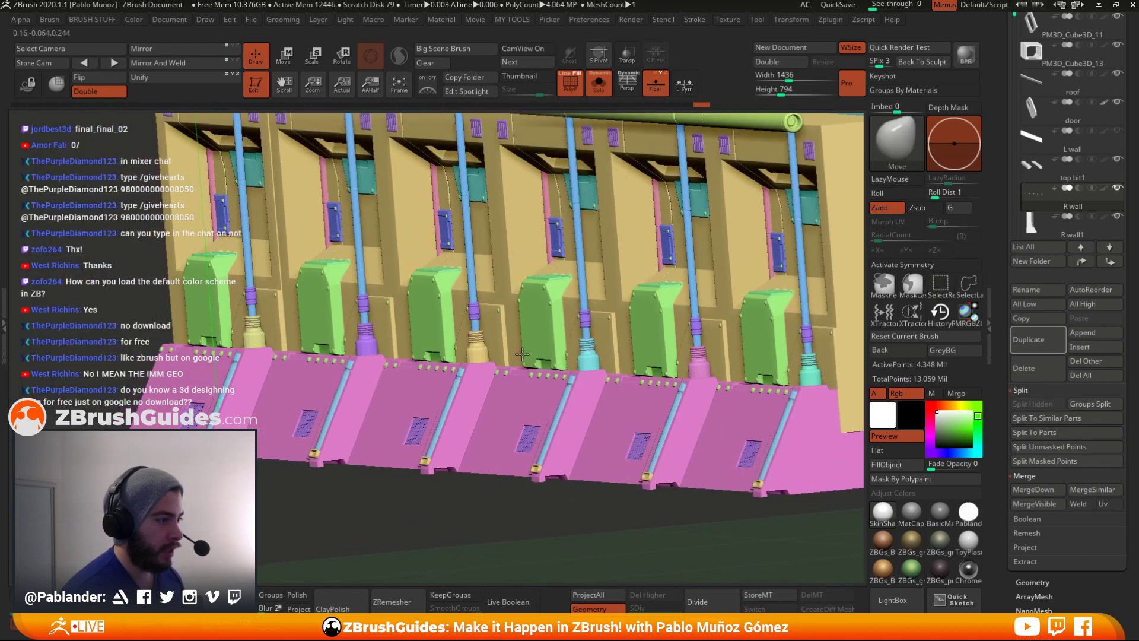
left_click(807, 378, "ctrl+shift")
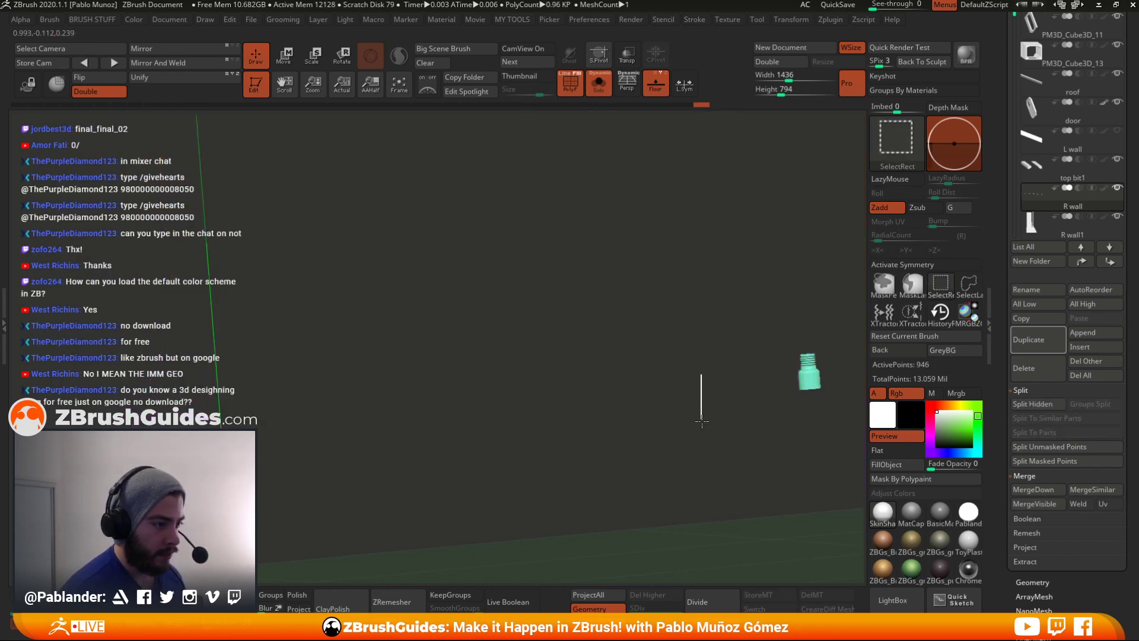
left_click(701, 380, "ctrl+shift")
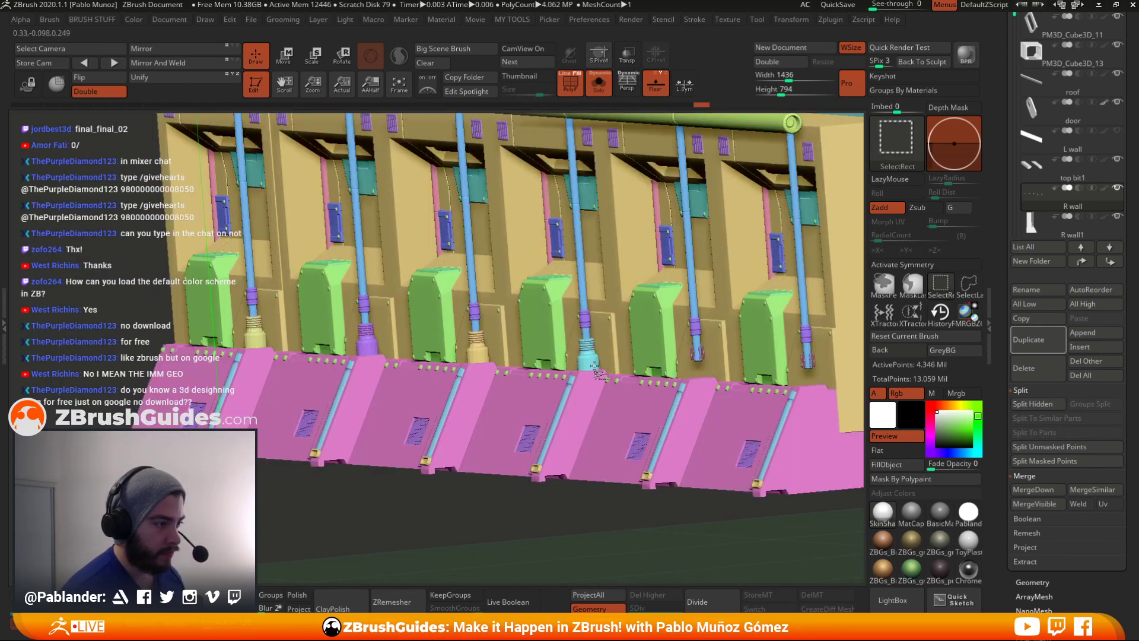
left_click(477, 362, "ctrl+shift")
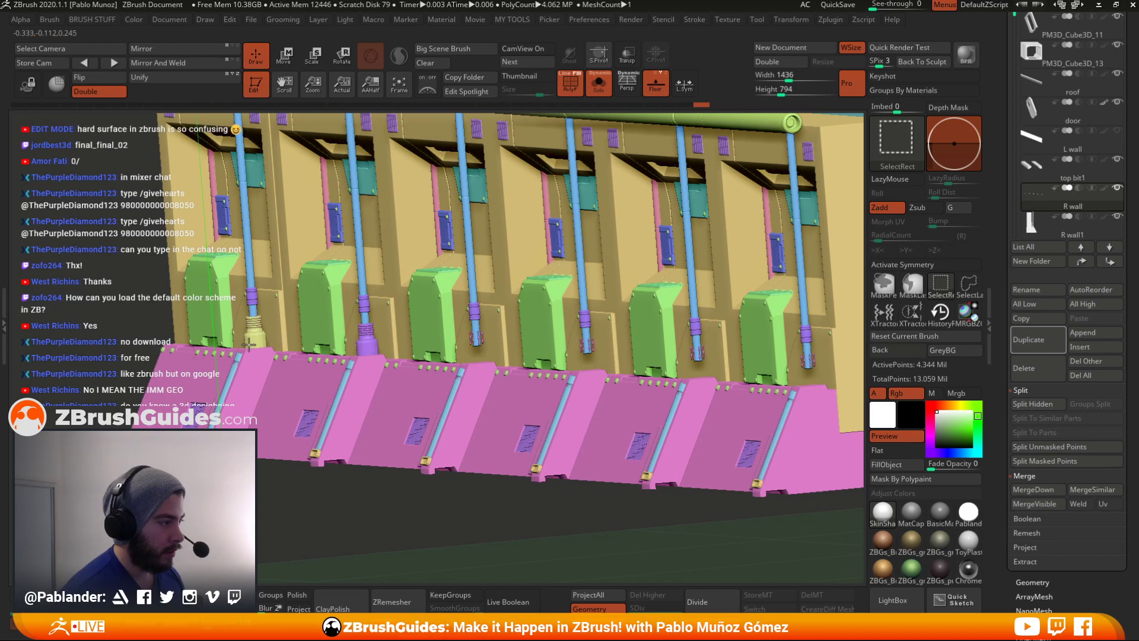
left_click_drag(291, 519, 316, 533, "ctrl+shift")
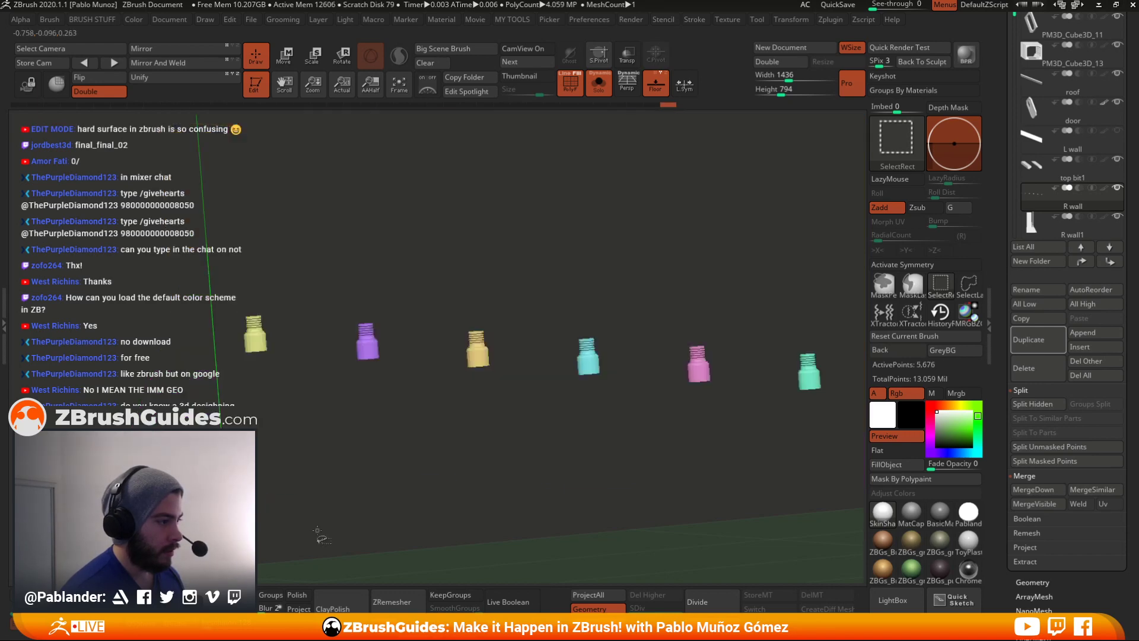
left_click(399, 474, "ctrl+shift")
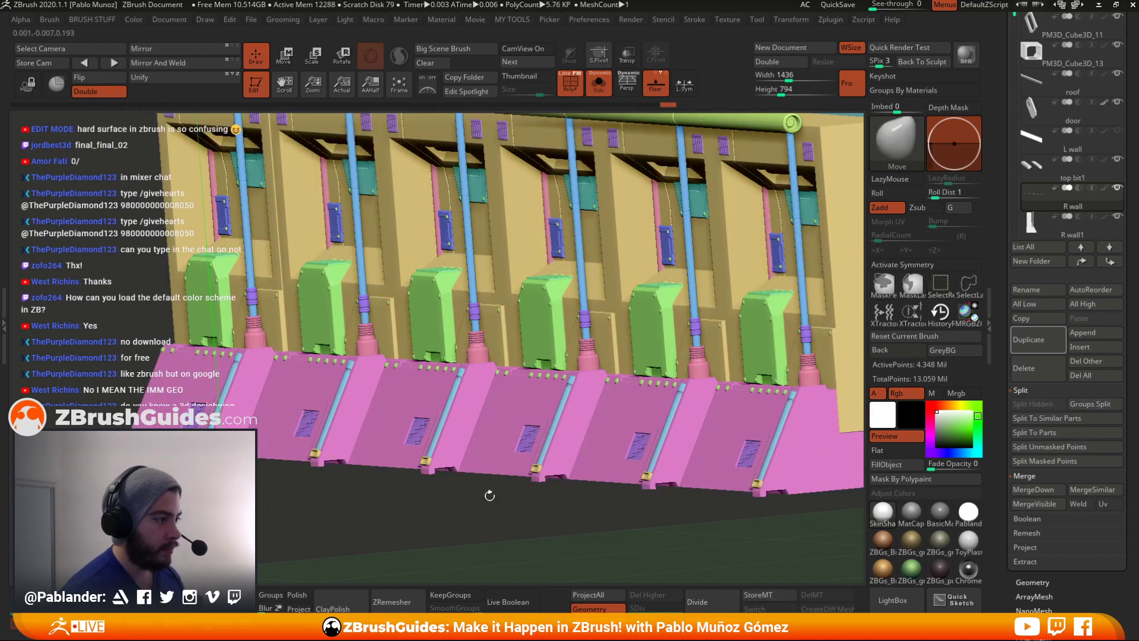
- Inspect the R wall from its end and back, and isolate the yellow main wall block
mouse_move(487, 515)
left_mouse_down()
mouse_move(443, 454)
mouse_move(536, 475)
left_mouse_up()
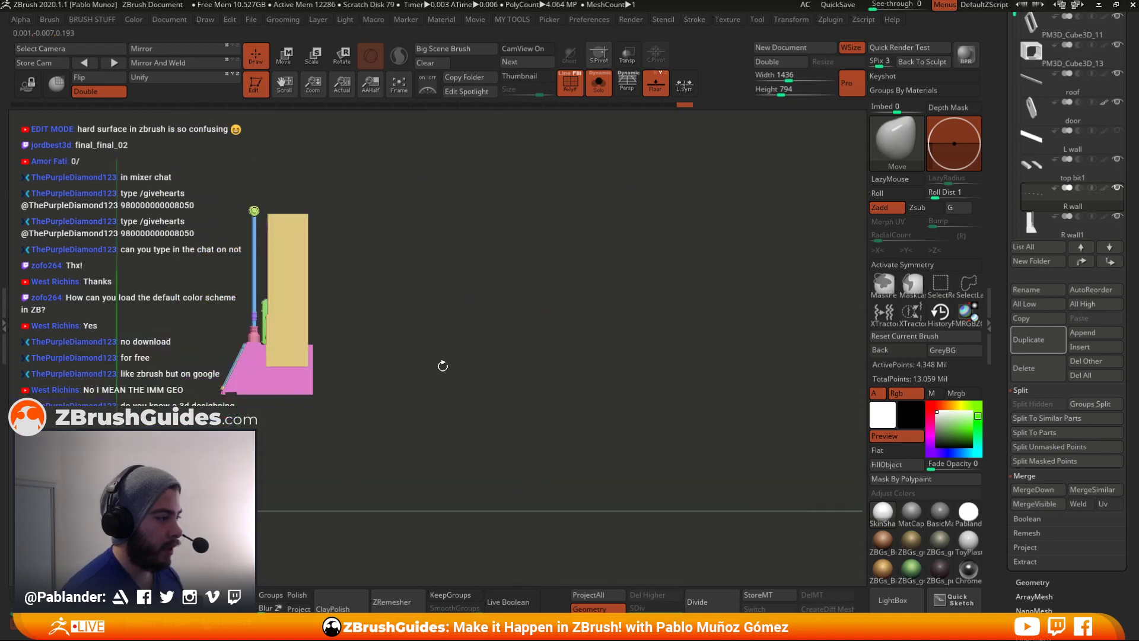
left_click_drag(443, 366, 643, 368, "alt")
left_click_drag(520, 435, 734, 312)
left_click_drag(645, 309, 635, 301, "shift")
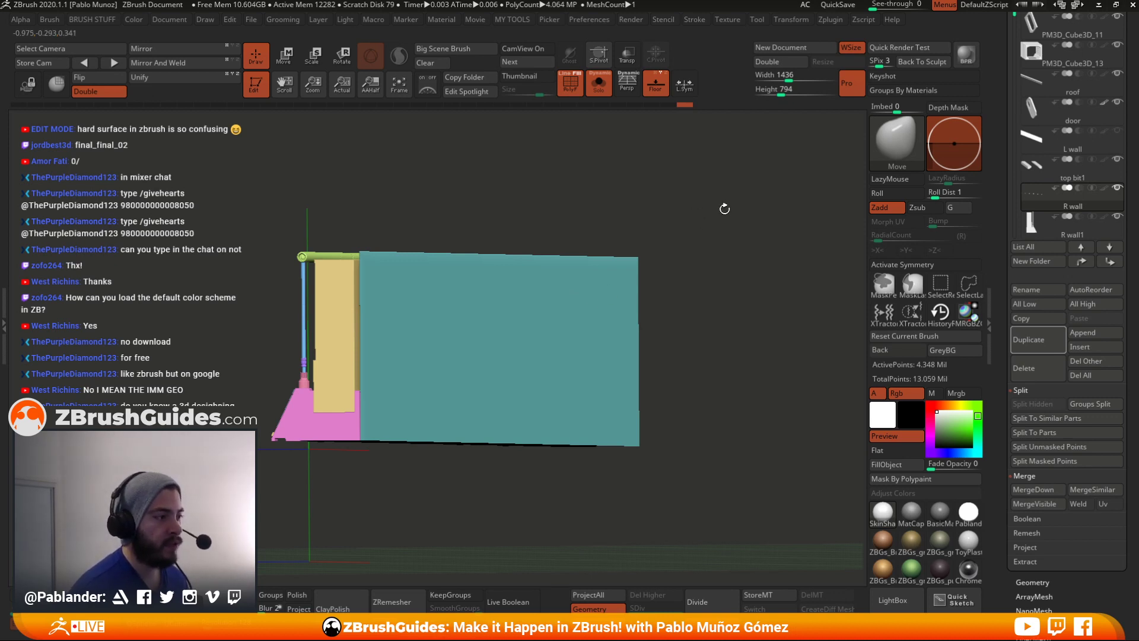
left_click_drag(725, 208, 730, 209)
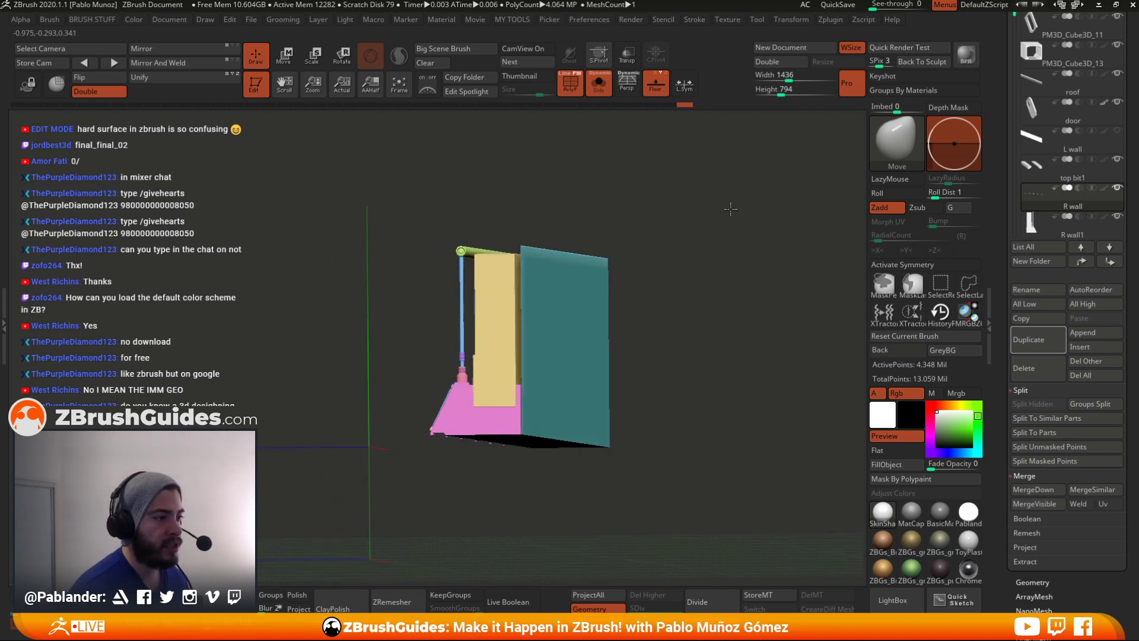
left_click(591, 262, "ctrl+shift")
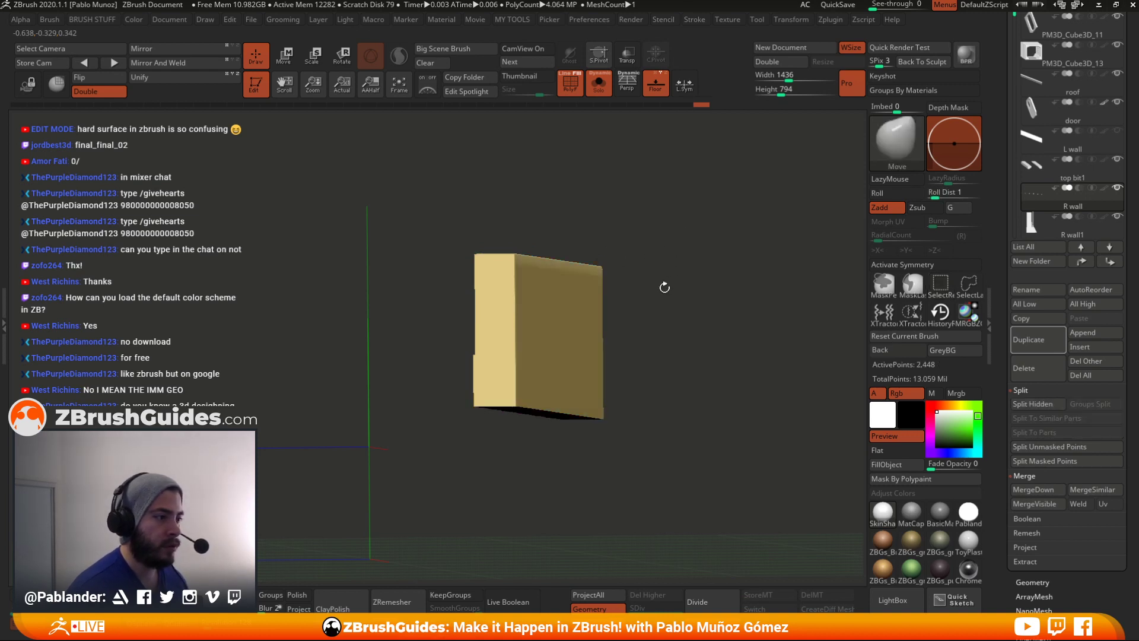
- Examine the R wall with its yellow block and teal back panel hidden, and inspect the back panel in isolation
left_click_drag(665, 293, 674, 348, "ctrl+shift")
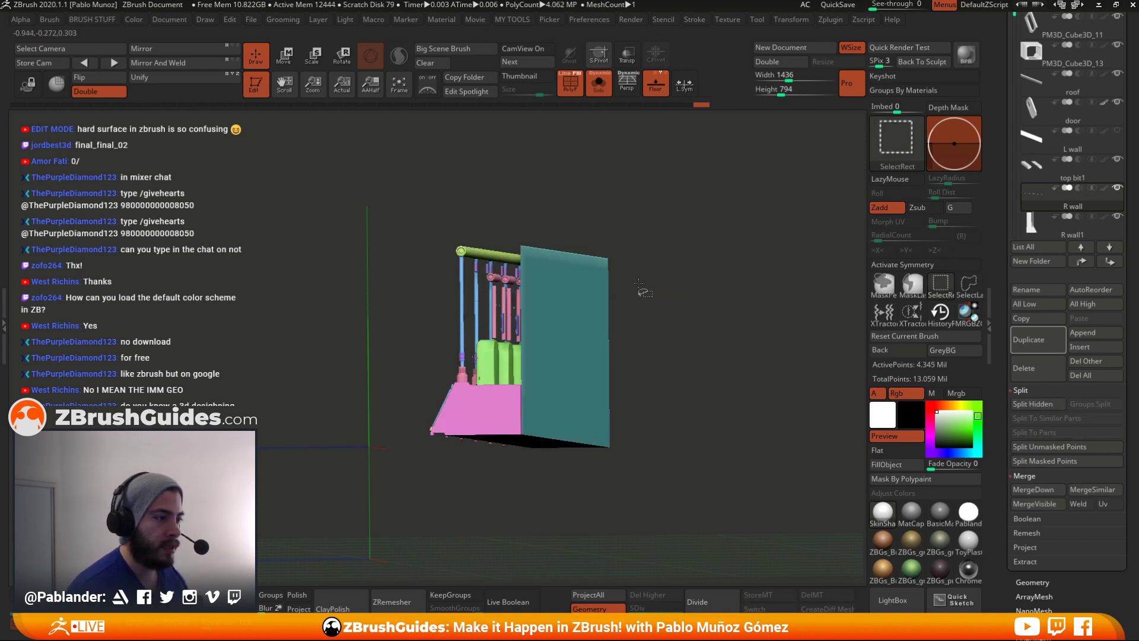
left_click(525, 246, "ctrl+alt+shift")
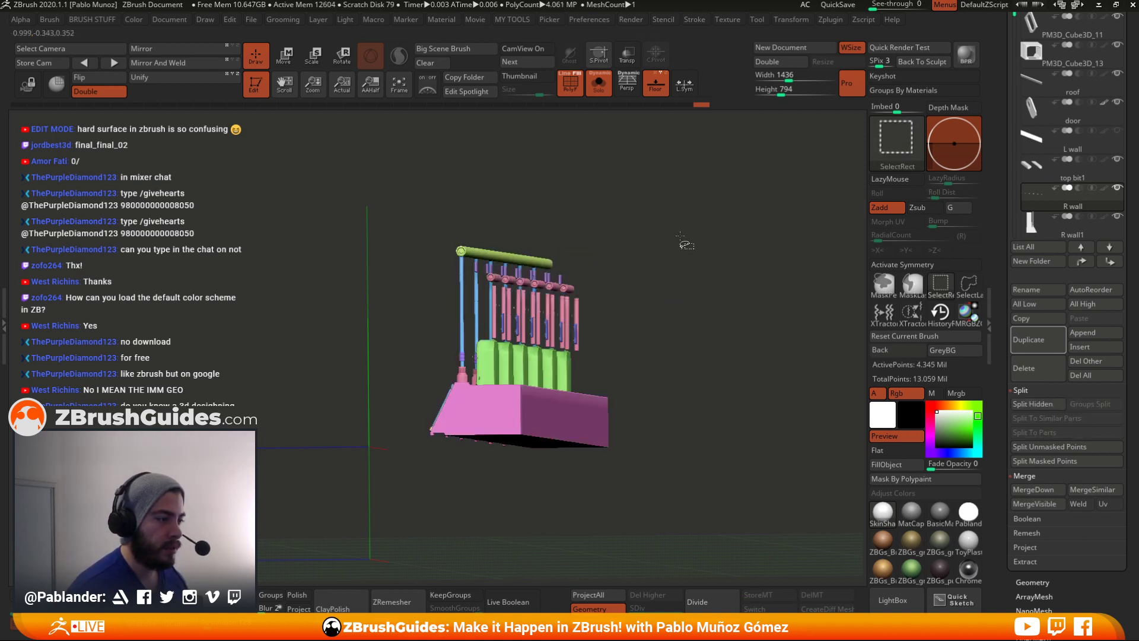
left_click(570, 257, "ctrl+shift")
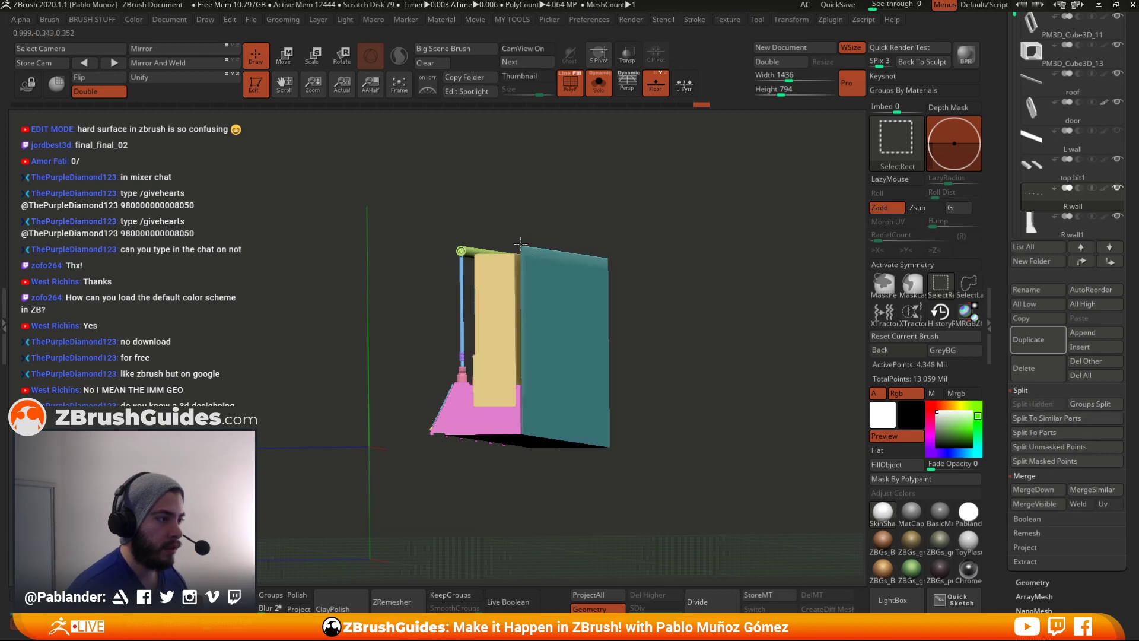
left_click(521, 243, "ctrl+shift")
left_click_drag(520, 243, 651, 254)
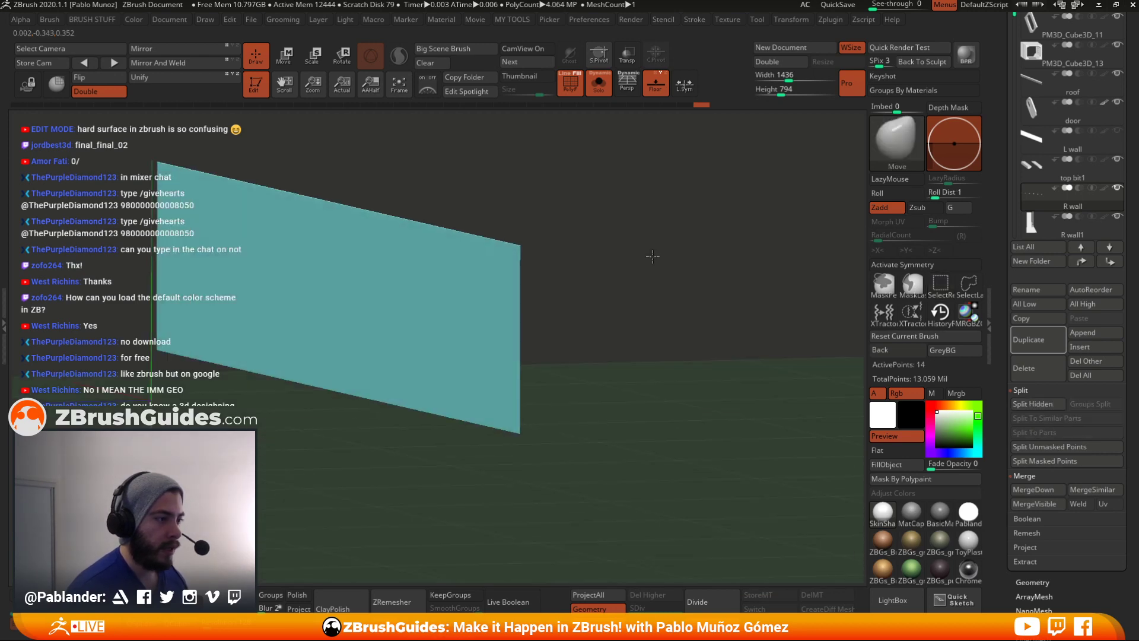
- Hide the teal back panel, open the Modify Topology options, and bring the full R wall back into view
left_click(691, 287, "ctrl+shift")
left_click_drag(692, 286, 679, 261)
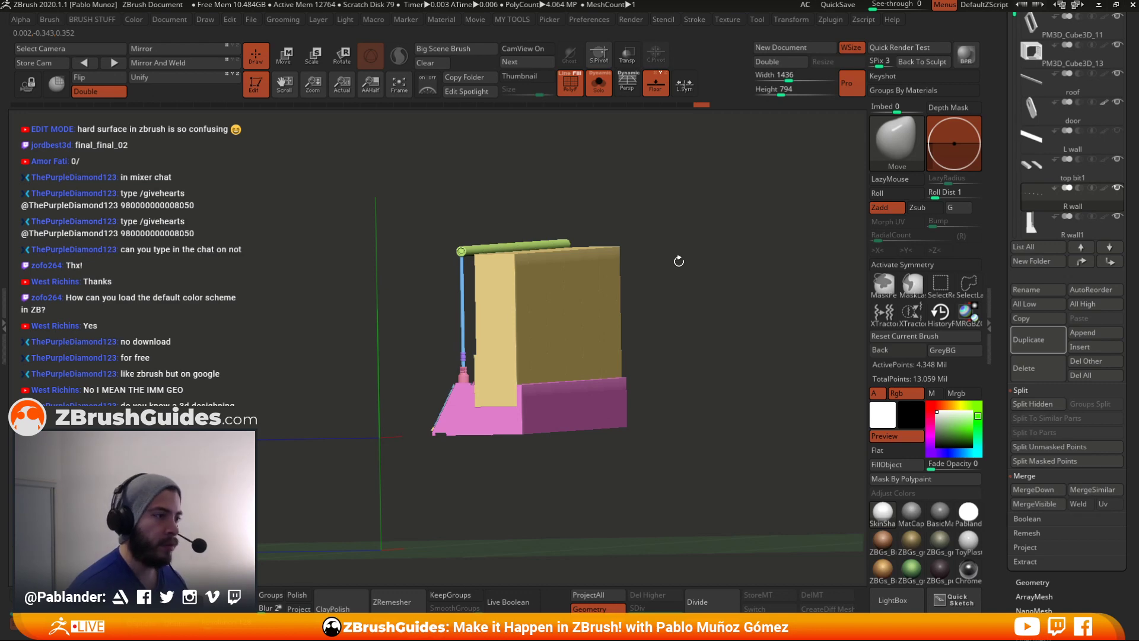
left_click(1033, 583)
left_click_drag(1003, 549, 1012, 375)
key("ctrl+shift")
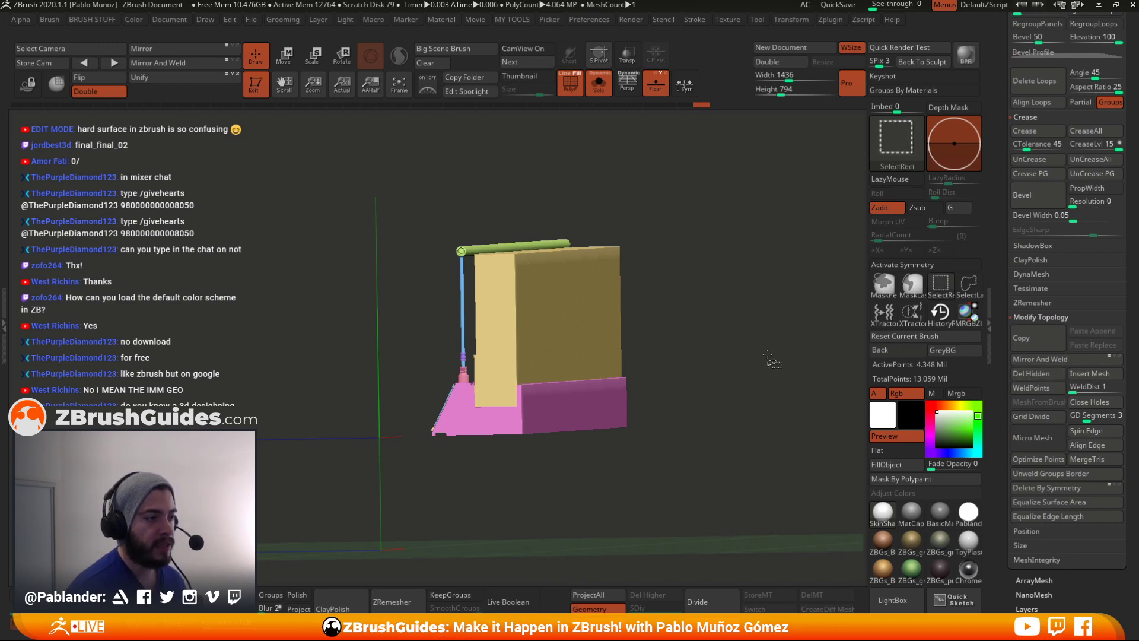
key("ctrl+w")
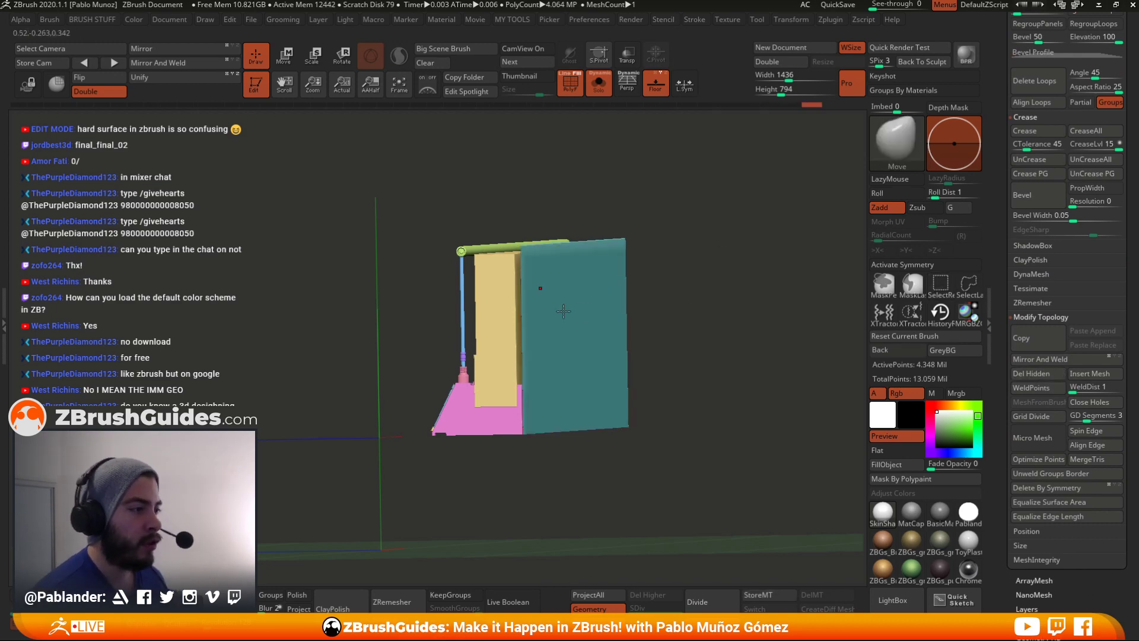
- Turn the R wall to its end view and duplicate the R wall subtool
left_click_drag(713, 294, 732, 277)
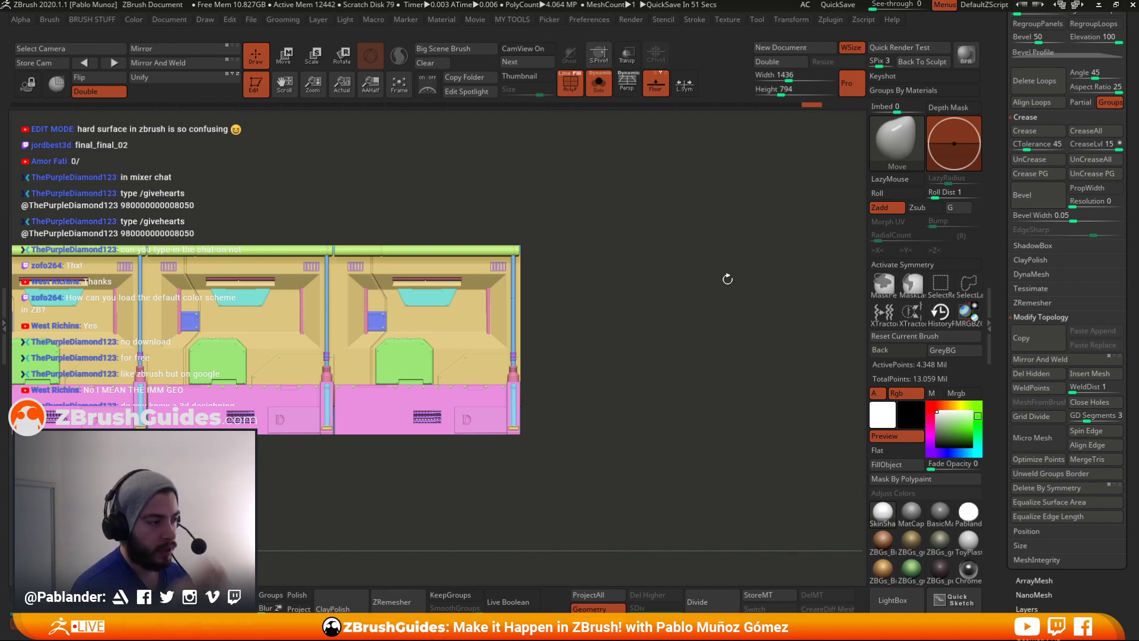
left_click_drag(577, 356, 720, 222)
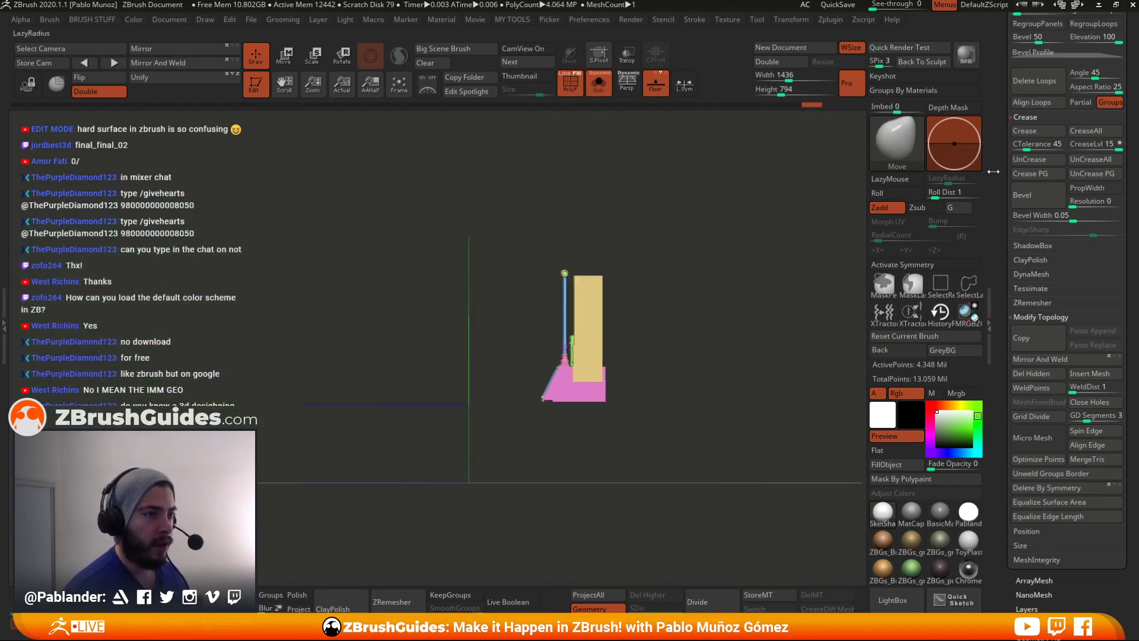
scroll(987, 298, "up", 10)
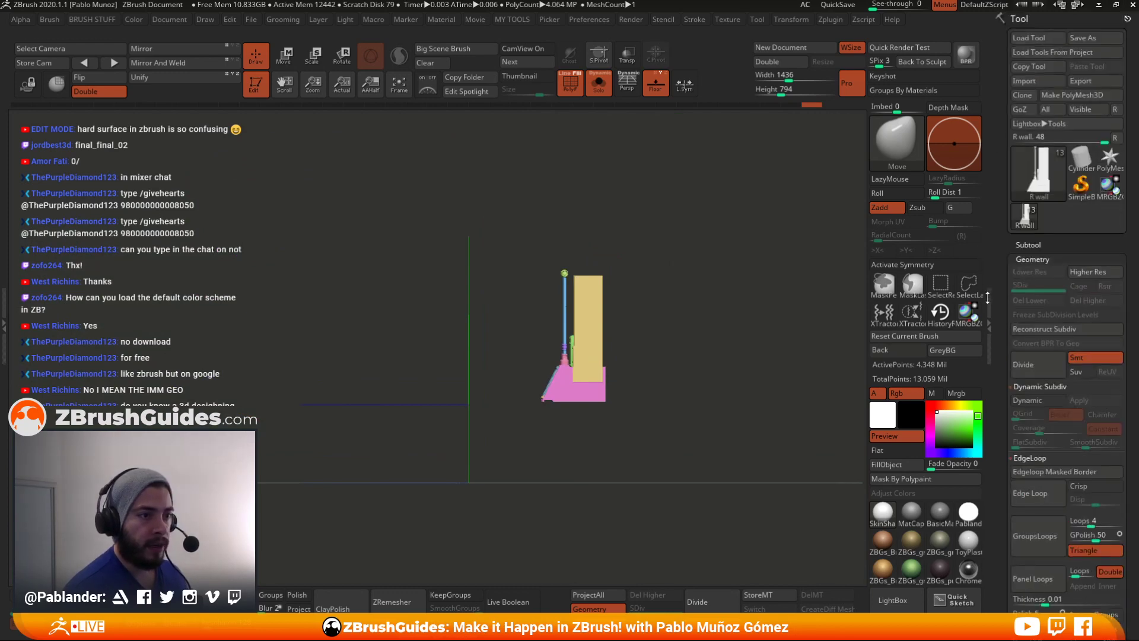
left_click(1028, 244)
scroll(999, 319, "down", 1)
scroll(999, 319, "down", 3)
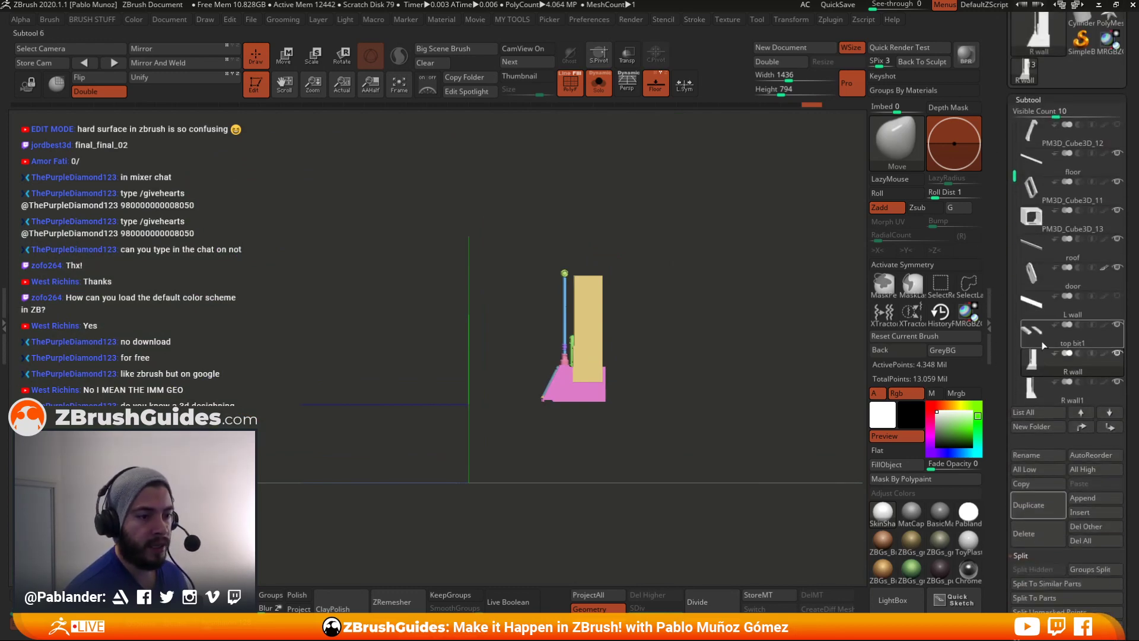
left_click(1044, 511)
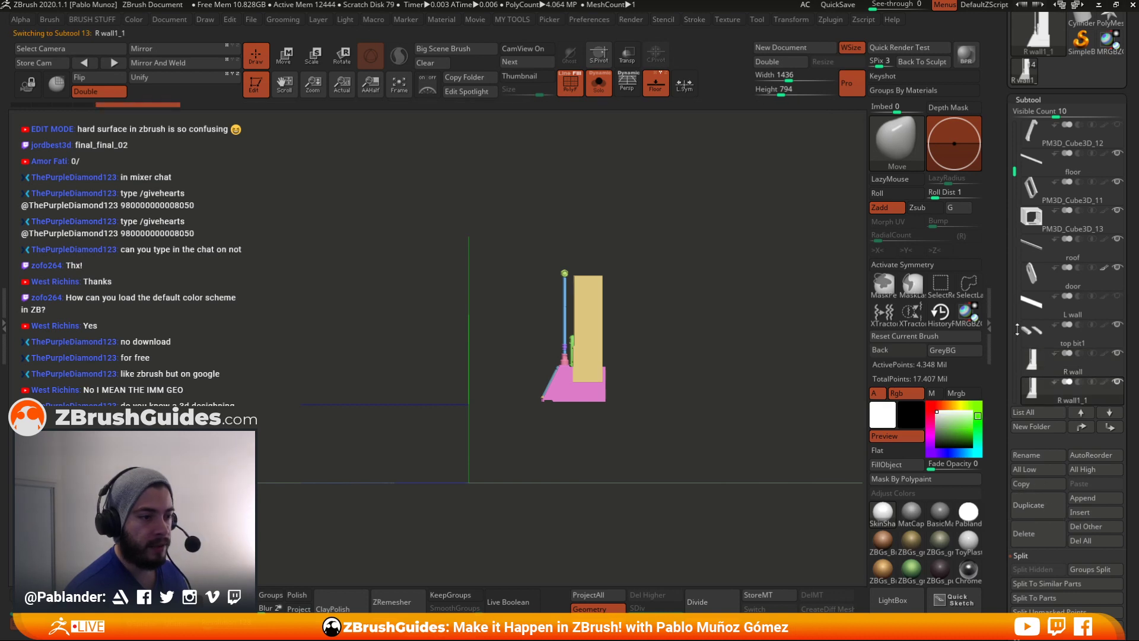
- Mirror the duplicated wall to the opposite side and centre the transform gizmo on it
left_click(227, 46)
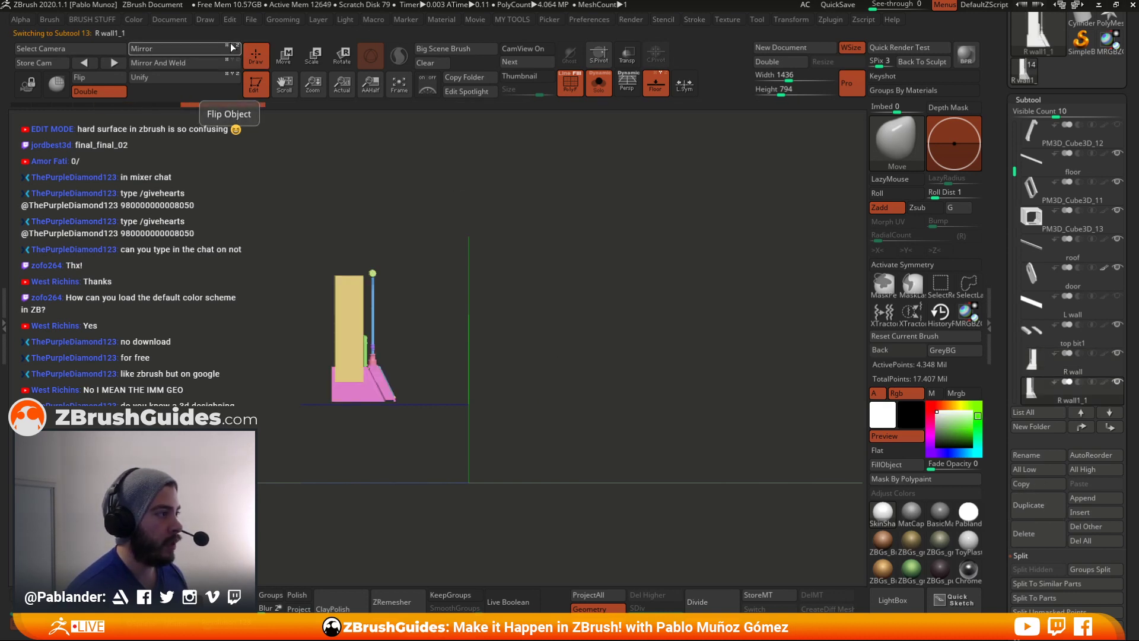
key("ctrl")
left_click(226, 48)
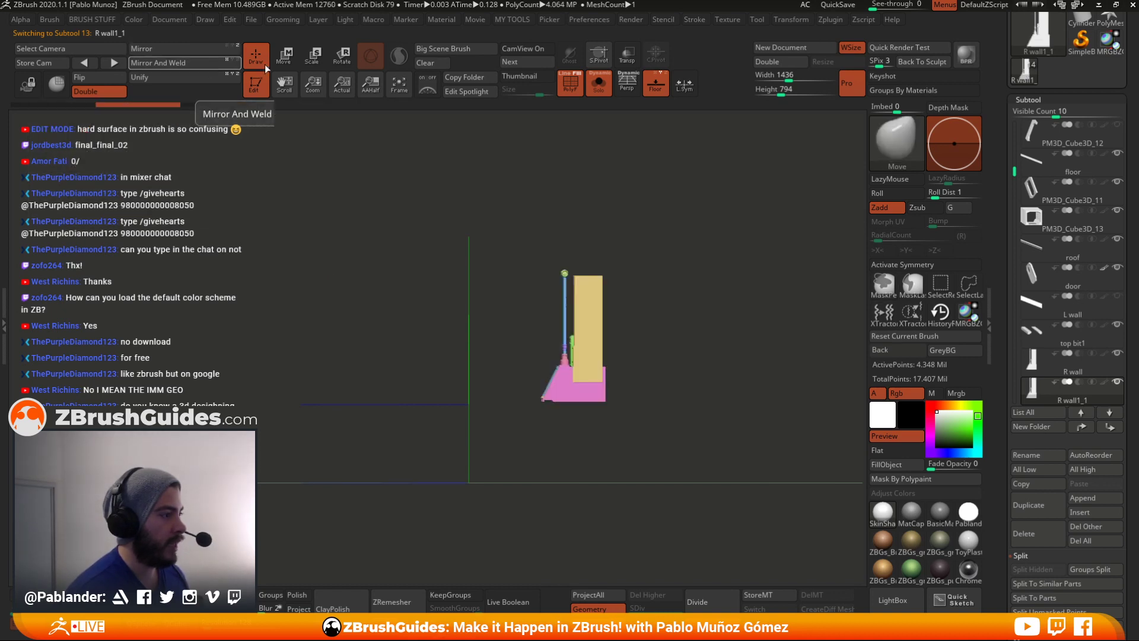
left_click(183, 46)
key("w")
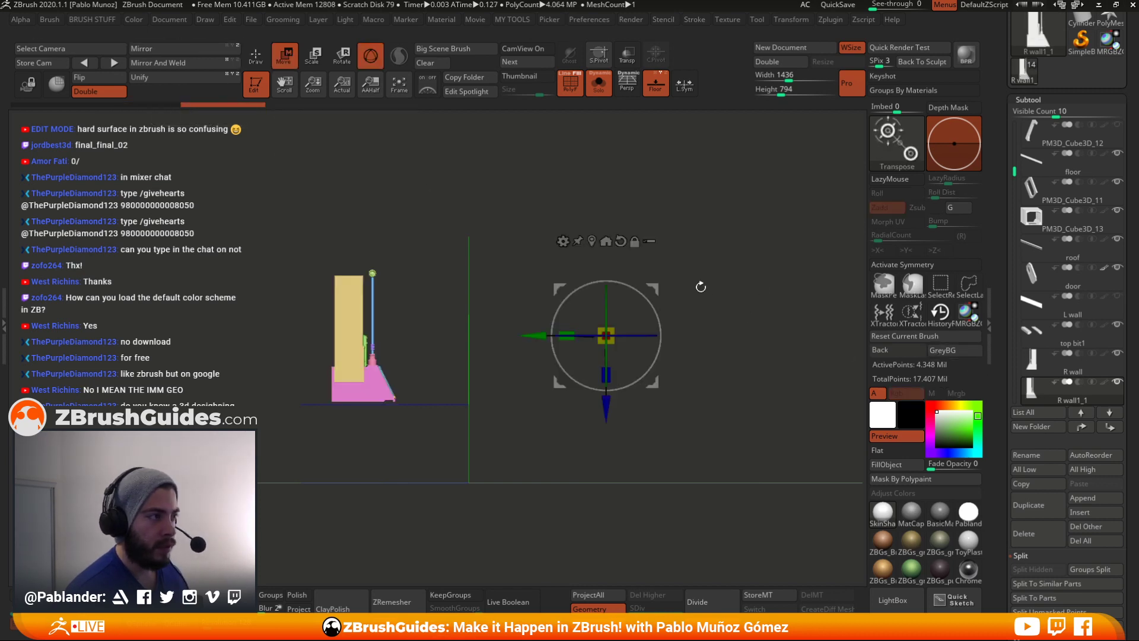
left_click(592, 241)
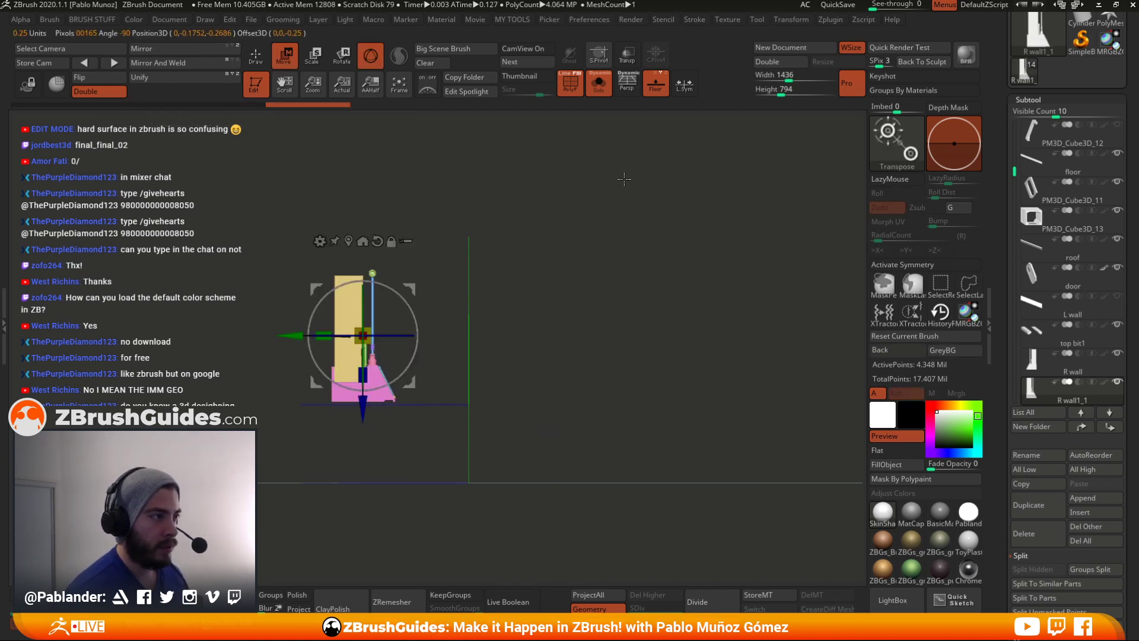
- Show all subtools and move the mirrored wall horizontally until it lines up with the corridor's opposite side
left_click(587, 92)
left_click_drag(241, 205, 243, 314, "alt")
left_click_drag(1016, 178, 1017, 212)
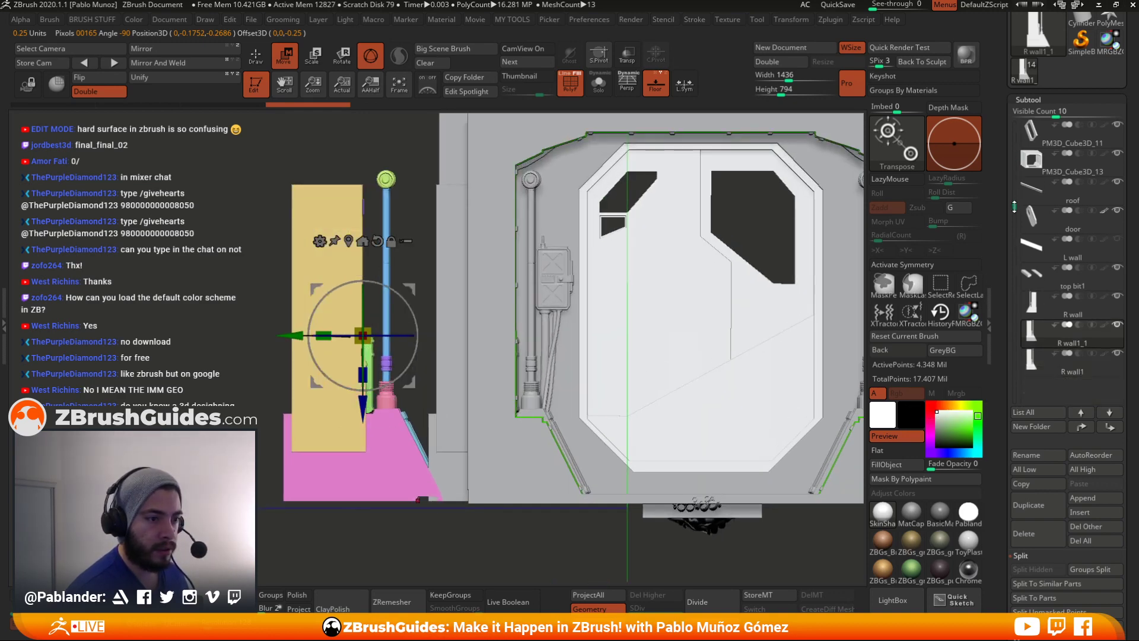
left_click_drag(283, 337, 431, 331)
key("q")
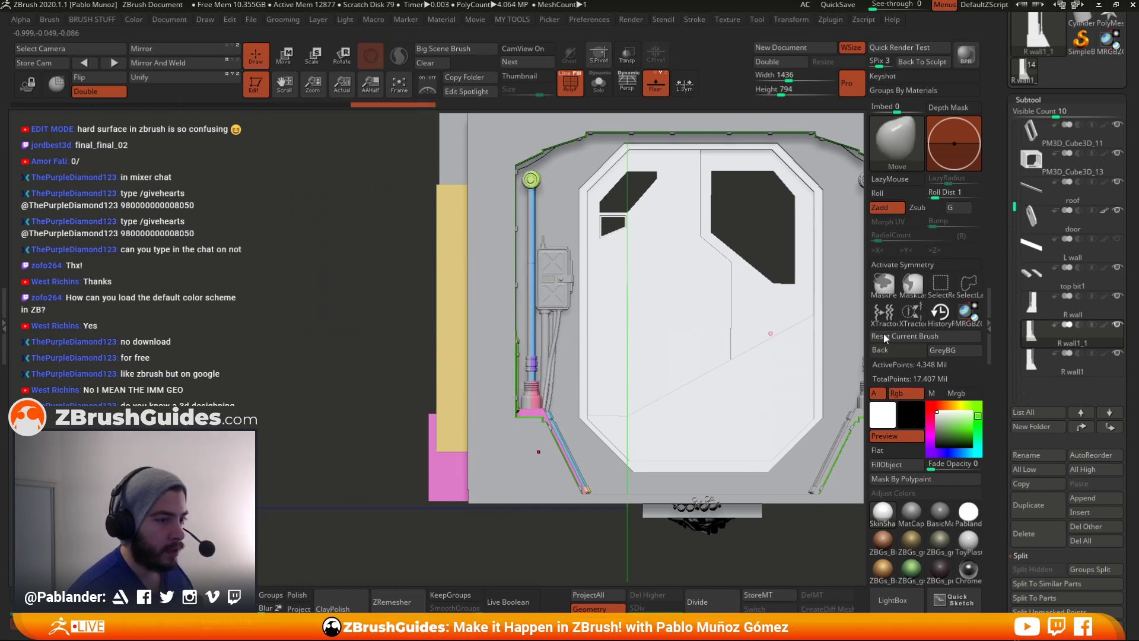
- Delete the old R wall1 subtool that the new mirrored copy replaces
left_click(1071, 372)
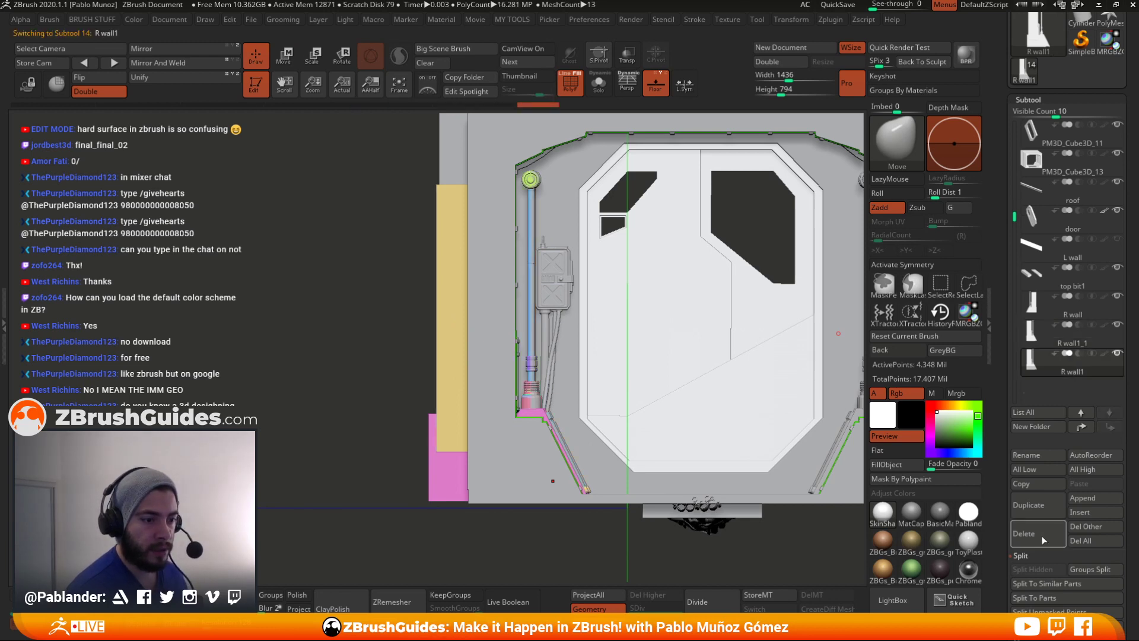
left_click(1043, 534)
left_click(924, 569)
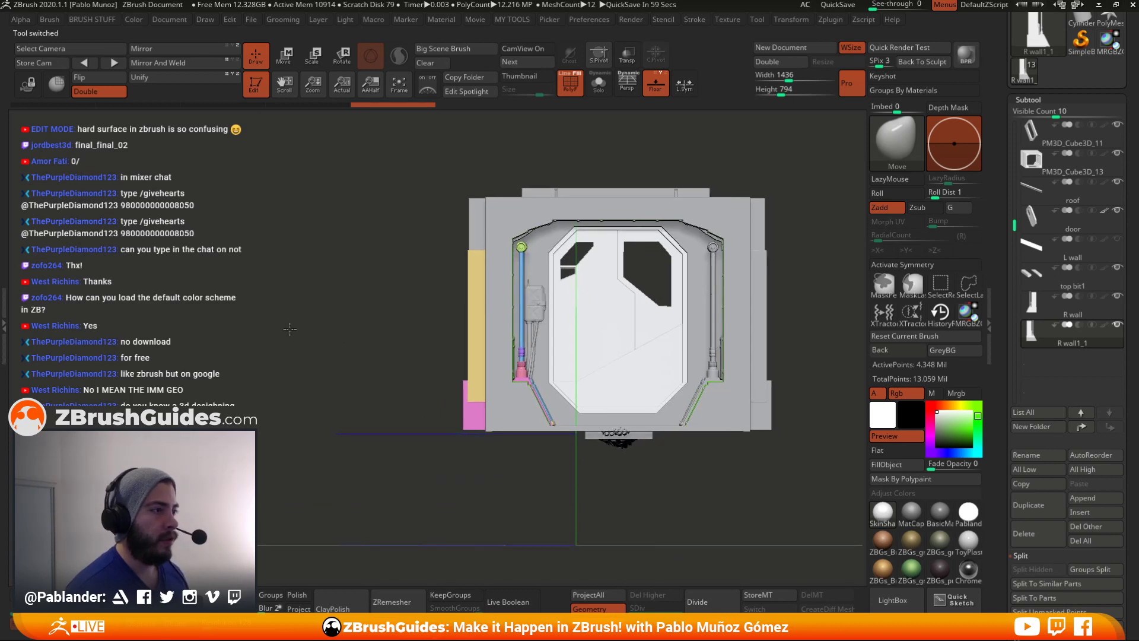
- Frame the corridor, turn off the floor grid and turn on perspective to look down its length
key("f")
left_click(655, 83)
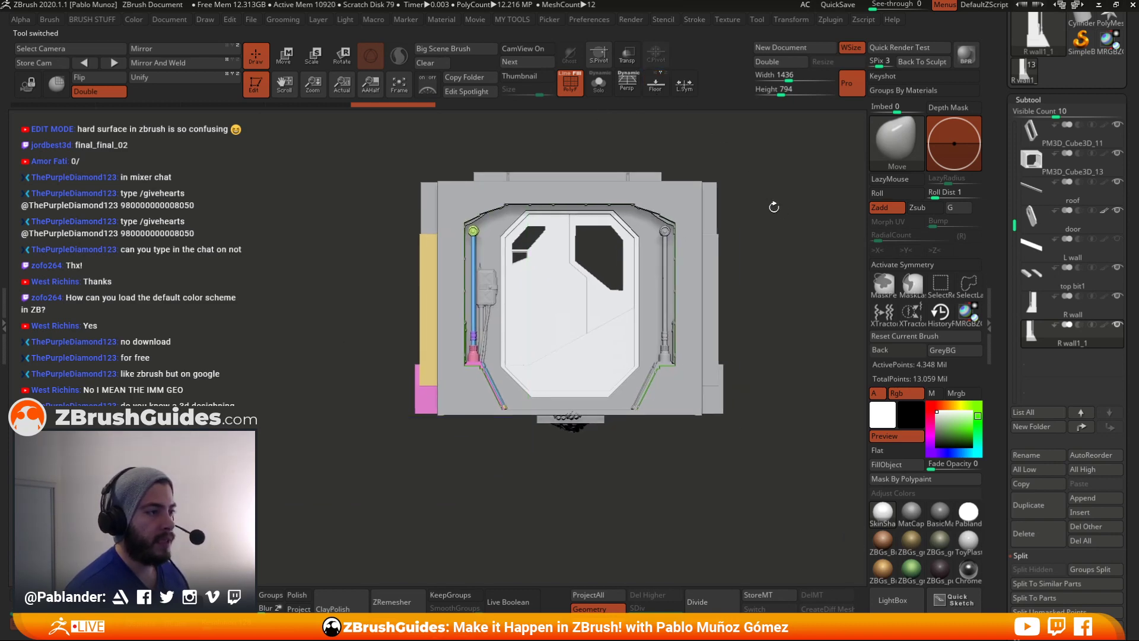
left_click(626, 83)
right_click_drag(690, 378, 680, 360, "ctrl")
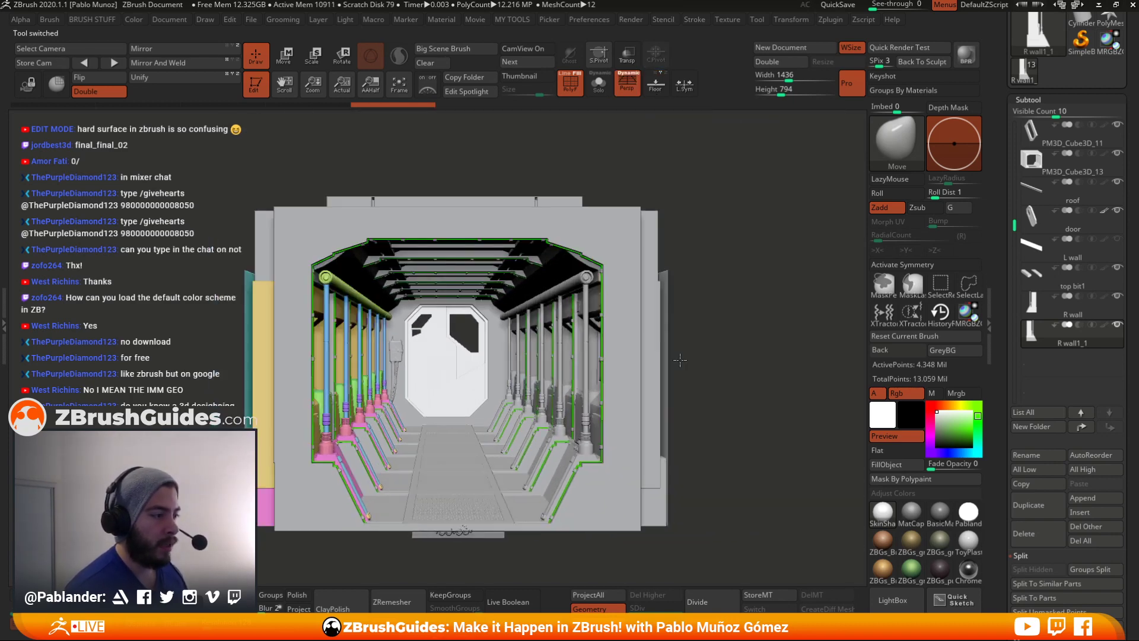
- Select the R wall and examine its polygroups and the corridor interior from the front, side and above
left_click(1074, 313)
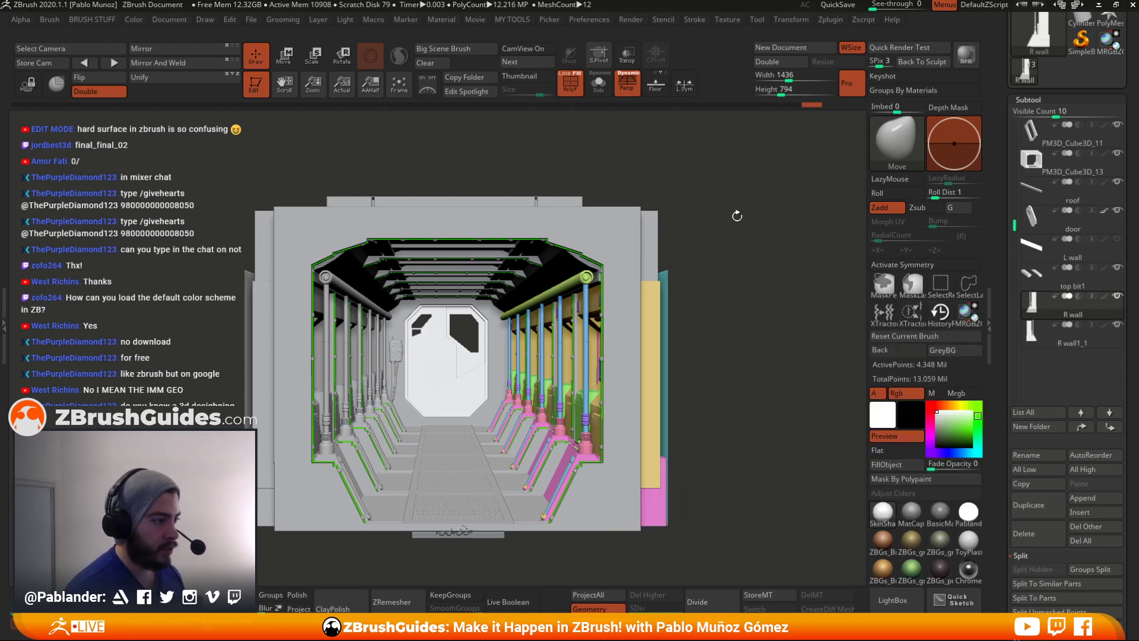
left_click_drag(737, 208, 789, 128)
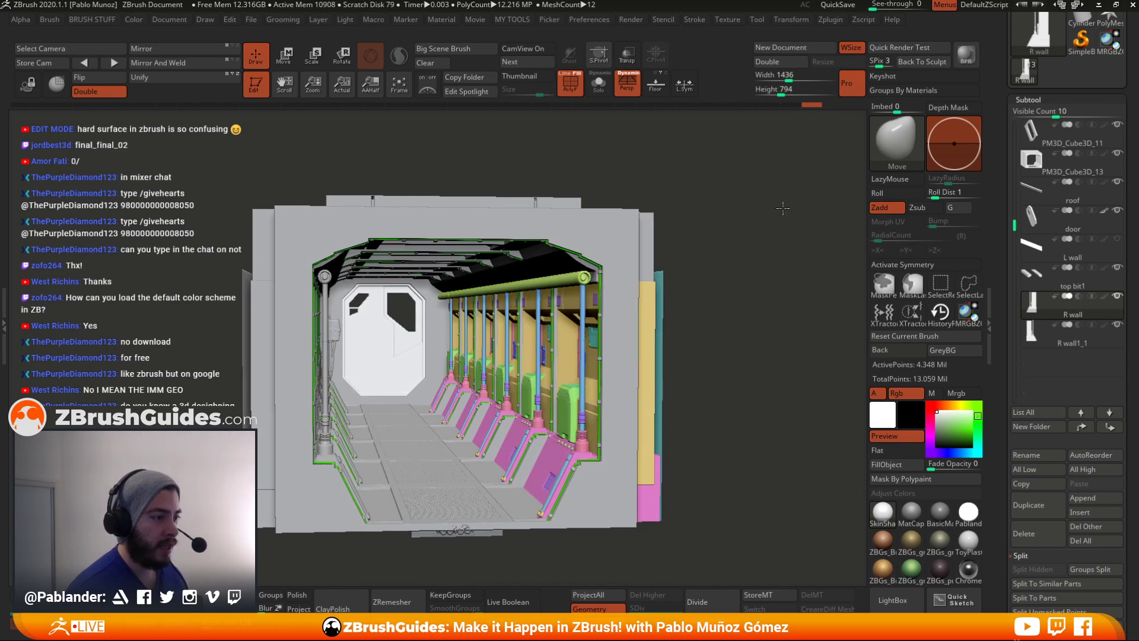
left_click_drag(783, 208, 788, 207)
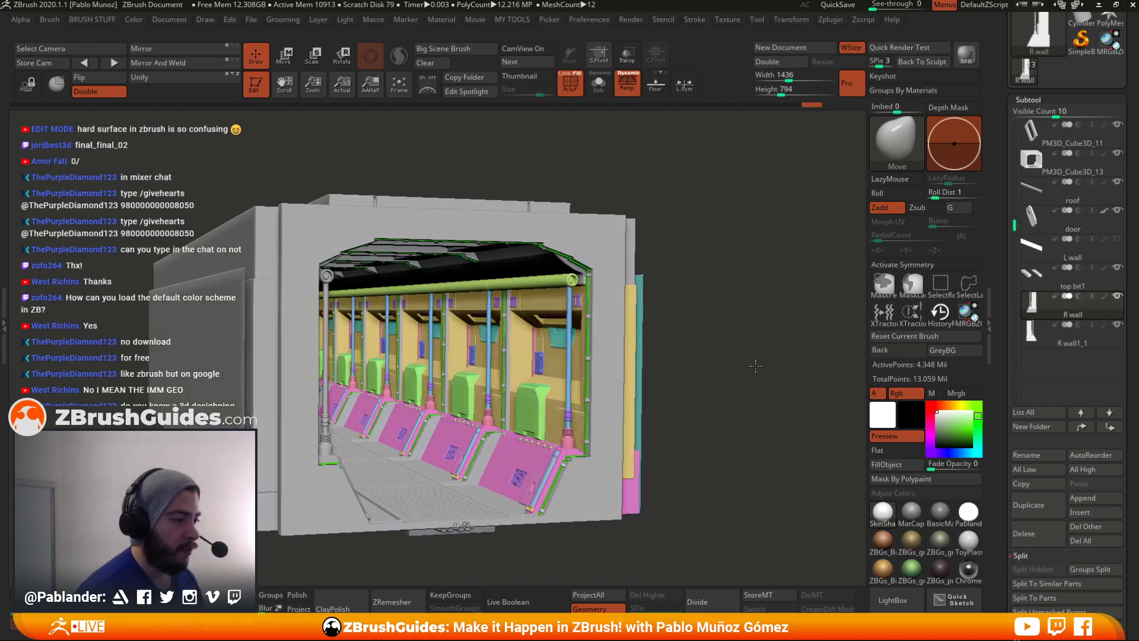
left_click_drag(755, 365, 760, 294)
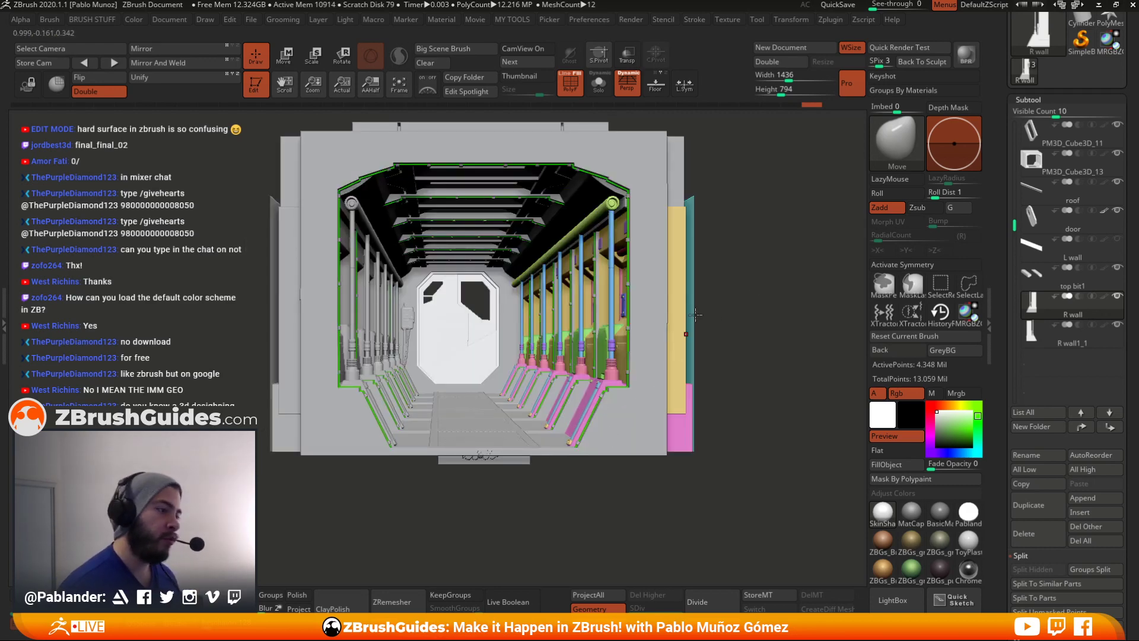
left_click_drag(744, 280, 628, 405, "alt")
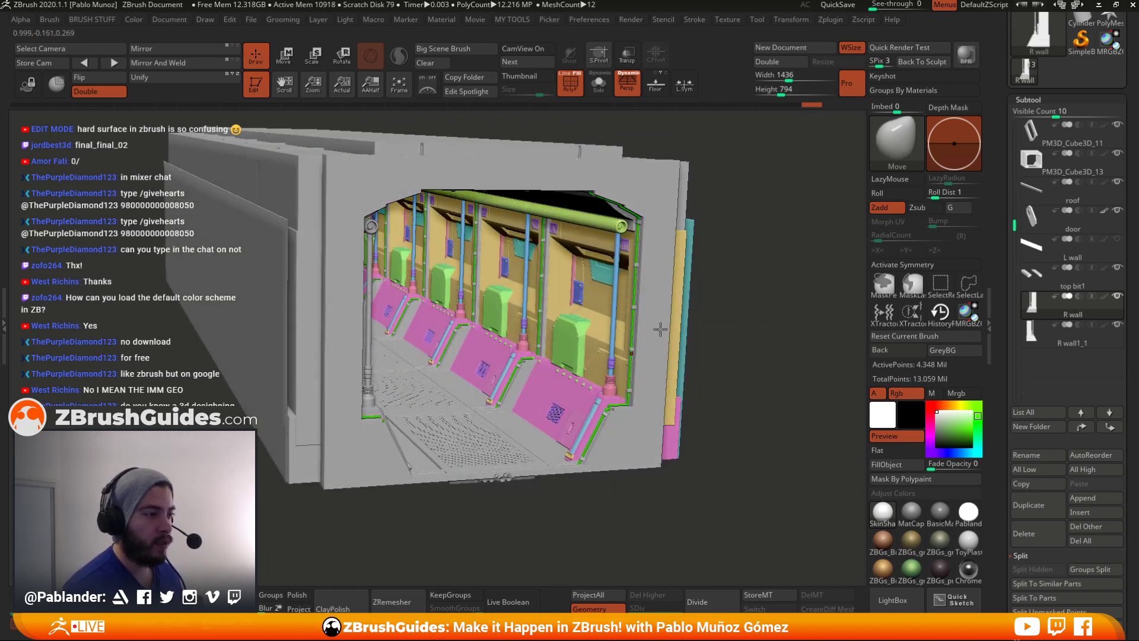
left_click_drag(772, 329, 795, 314)
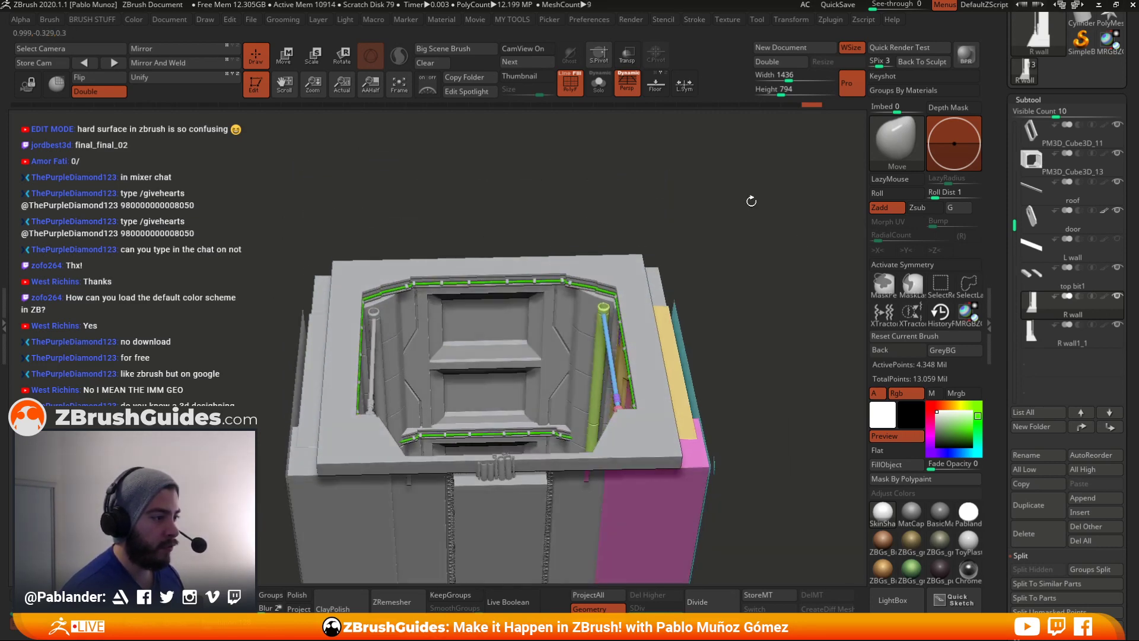
- Select the roof subtool from the corridor's front view, isolate it and turn its recessed panels into view
left_click_drag(751, 201, 714, 269, "shift")
left_click(501, 201, "alt")
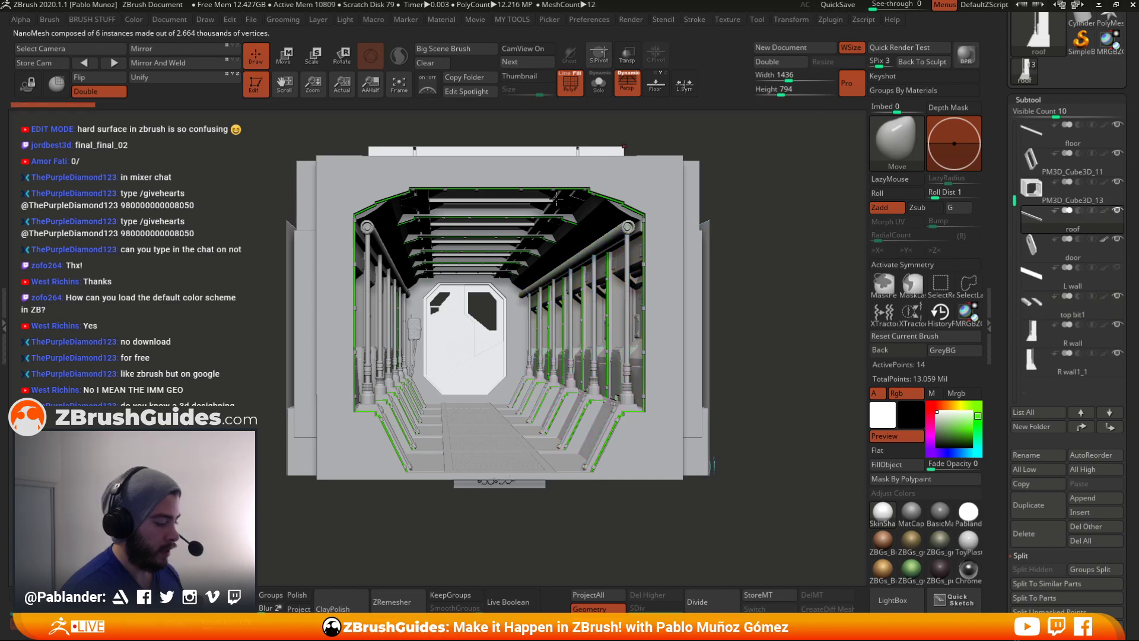
key("ctrl+shift+s")
left_click_drag(649, 213, 707, 278)
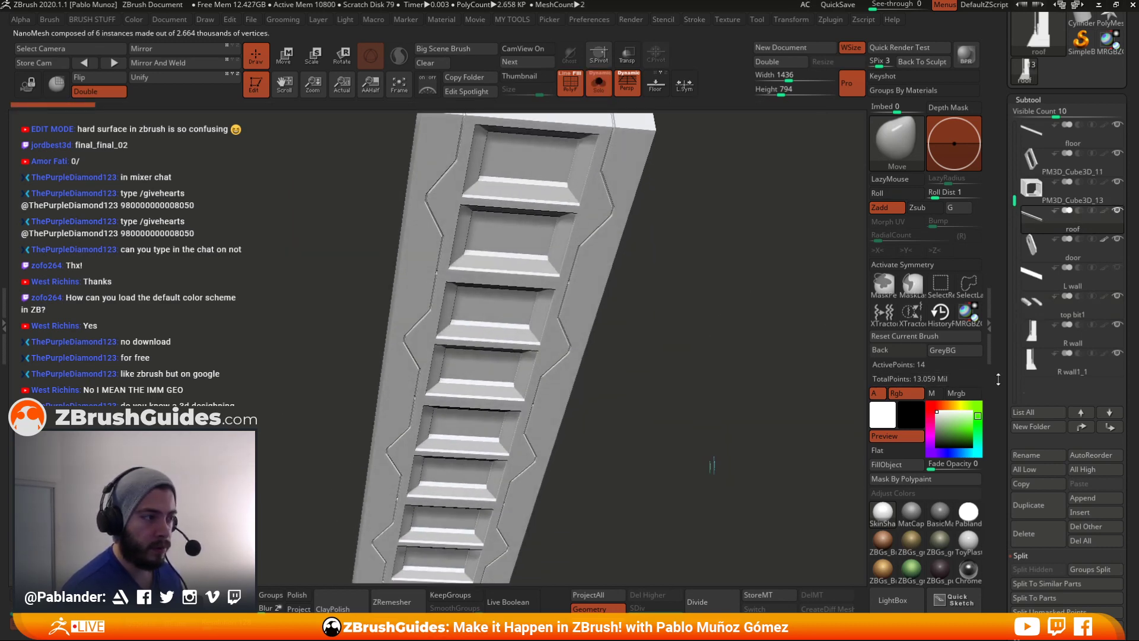
- Turn off the polyframe display and open the roof's NanoMesh settings
scroll(999, 378, "down", 8)
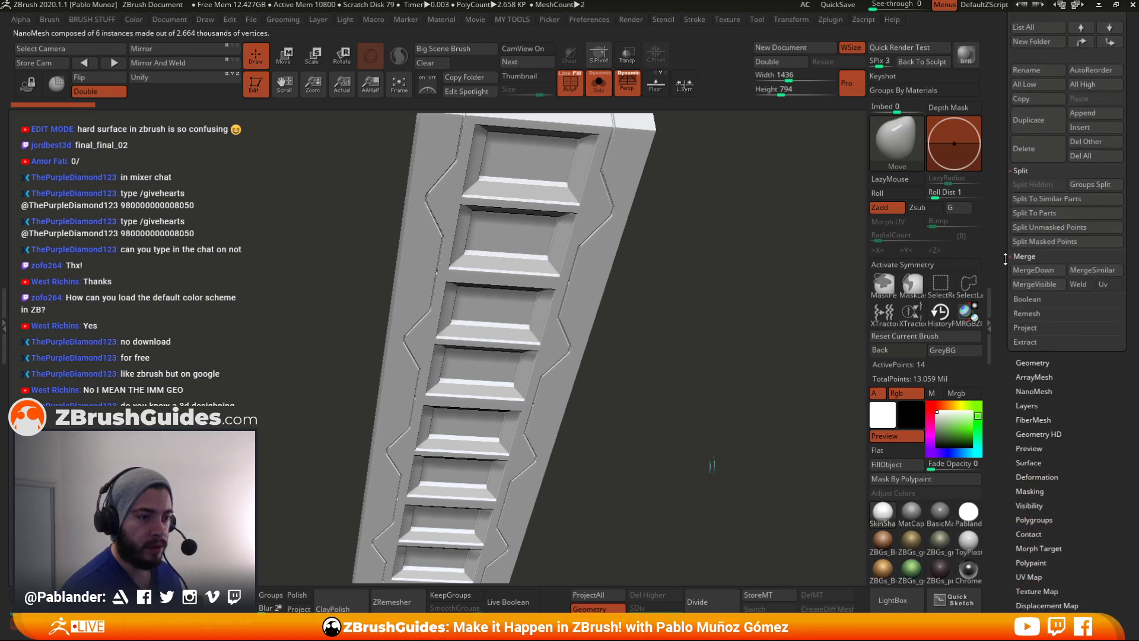
scroll(1005, 259, "down", 3)
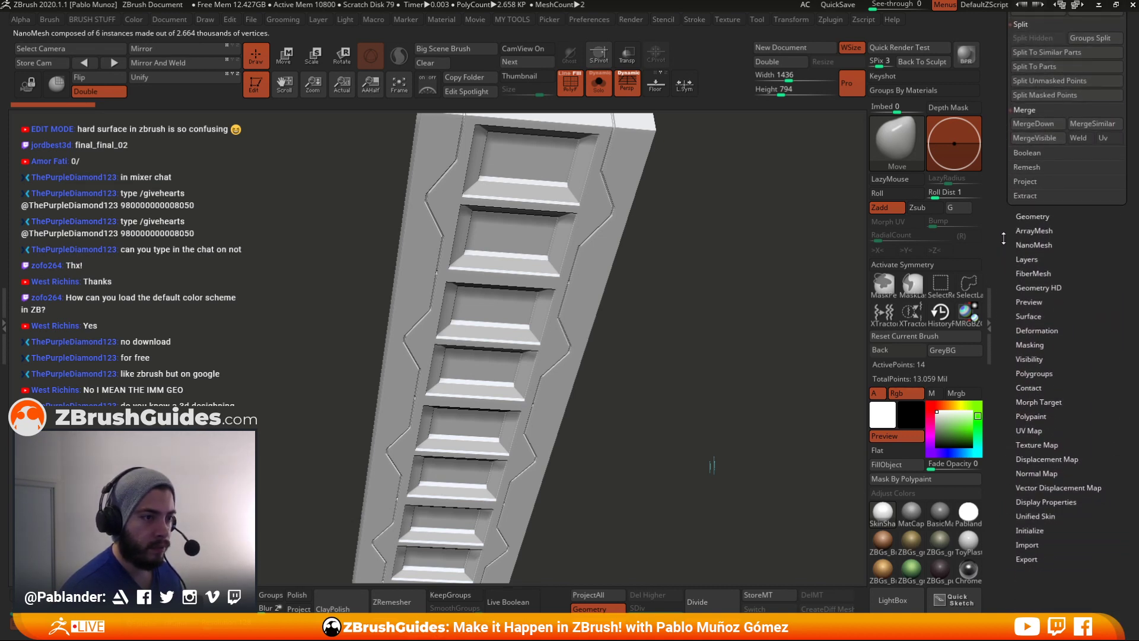
left_click_drag(695, 214, 699, 204)
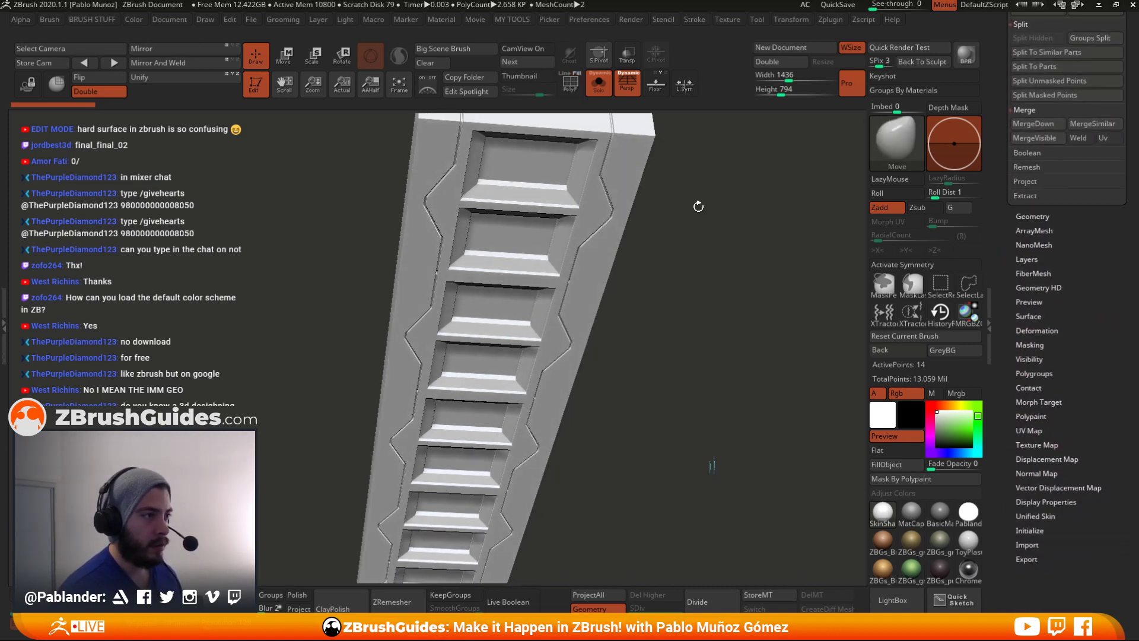
key("shift")
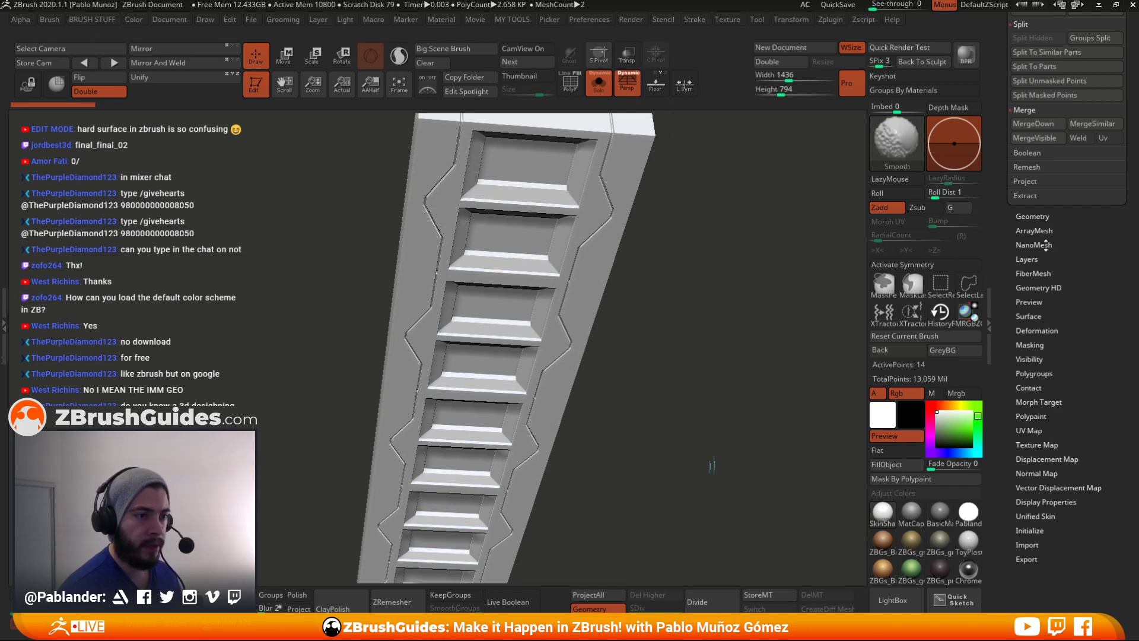
left_click(1043, 245)
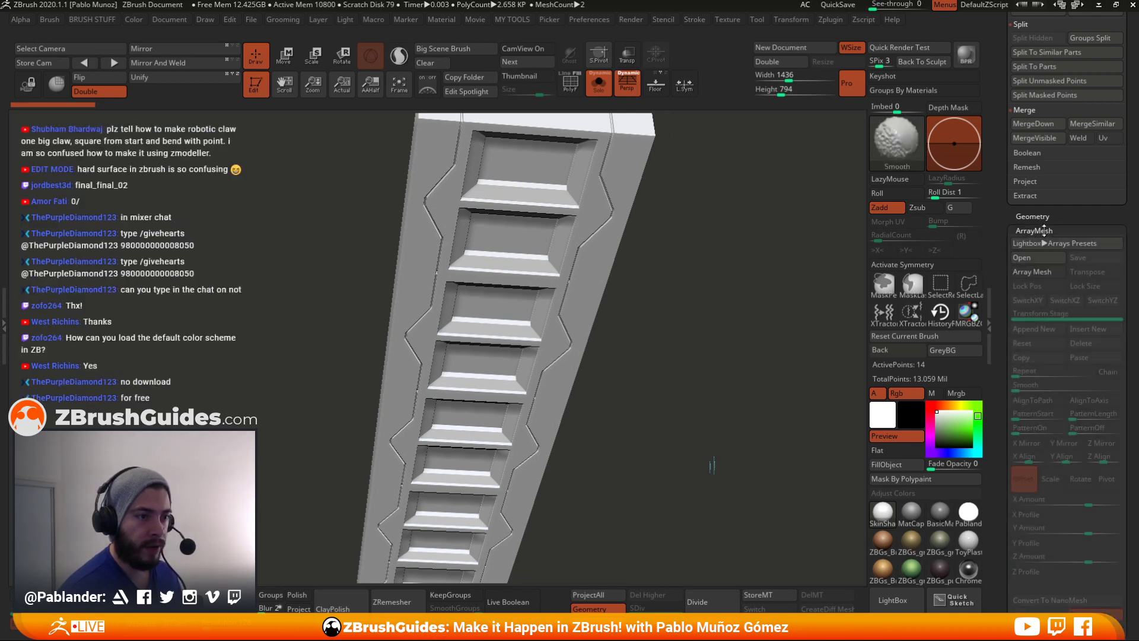
left_click_drag(715, 280, 699, 263)
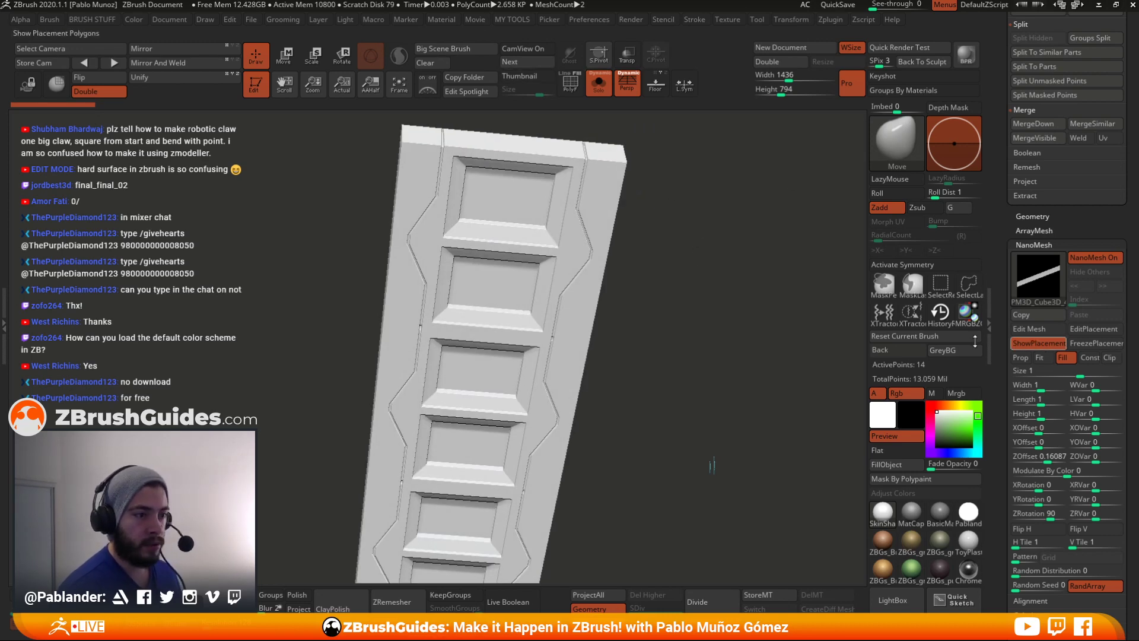
left_click_drag(771, 279, 759, 278)
key("b")
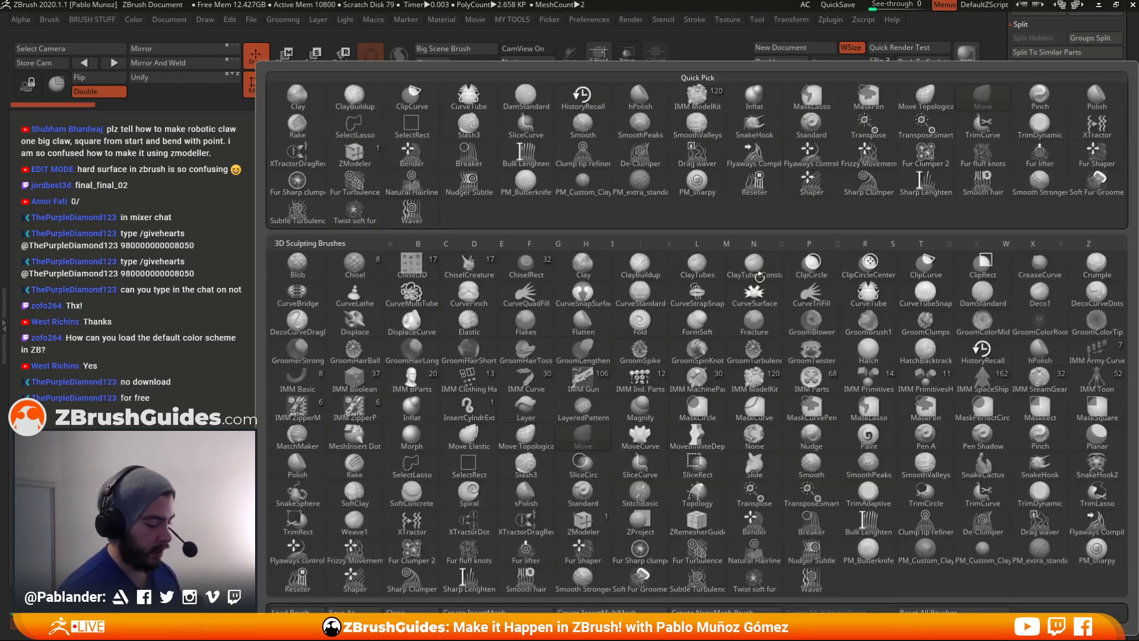
key("m")
key("Escape")
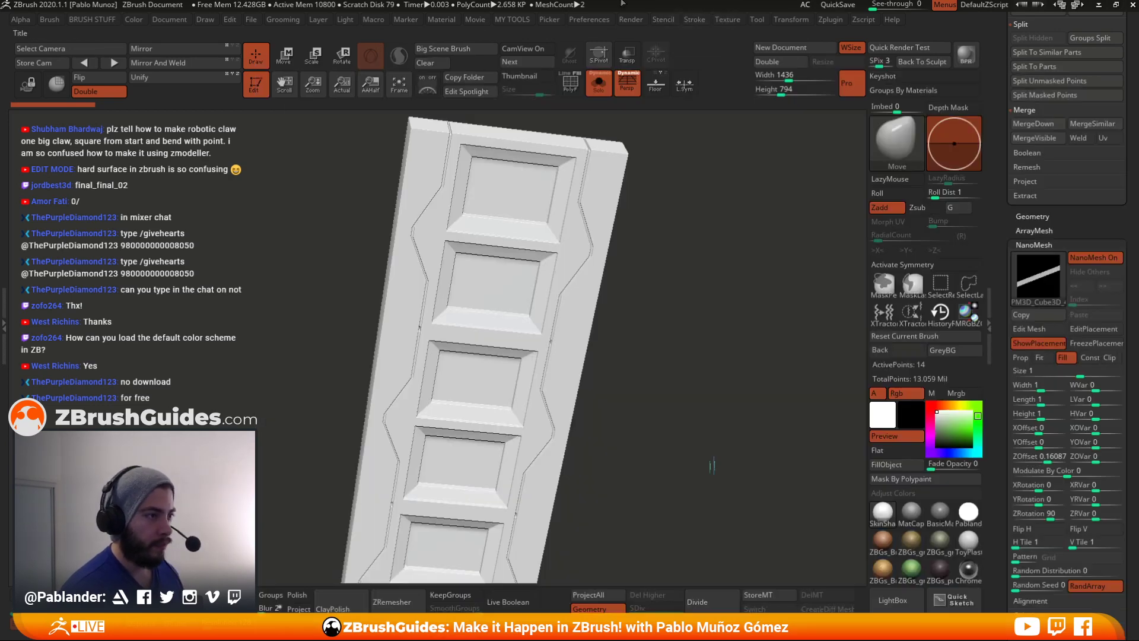
key("b")
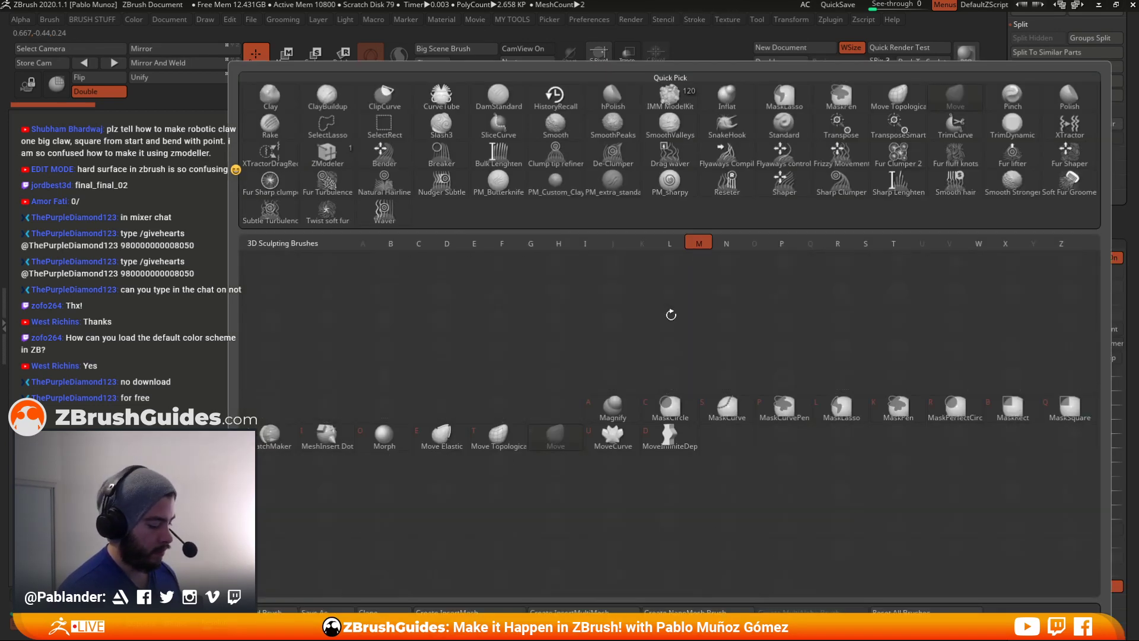
key("Escape")
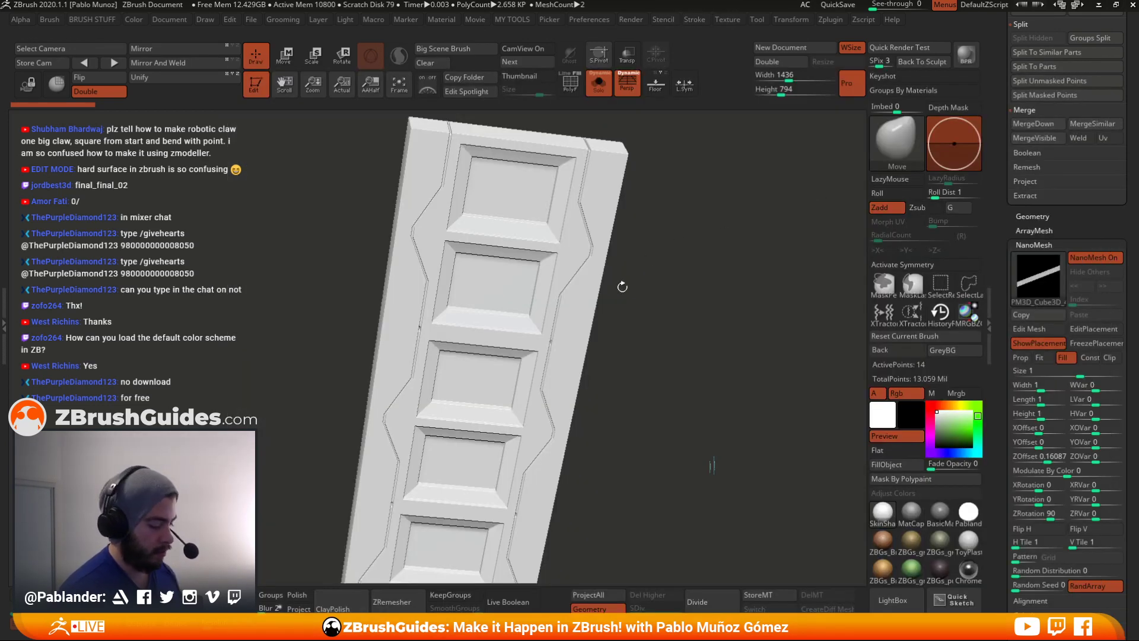
- With the ZModeler brush active, enter Edit Mesh on the roof's NanoMesh module and display its polygroups
key("b")
key("z")
key("m")
left_click_drag(660, 308, 760, 314)
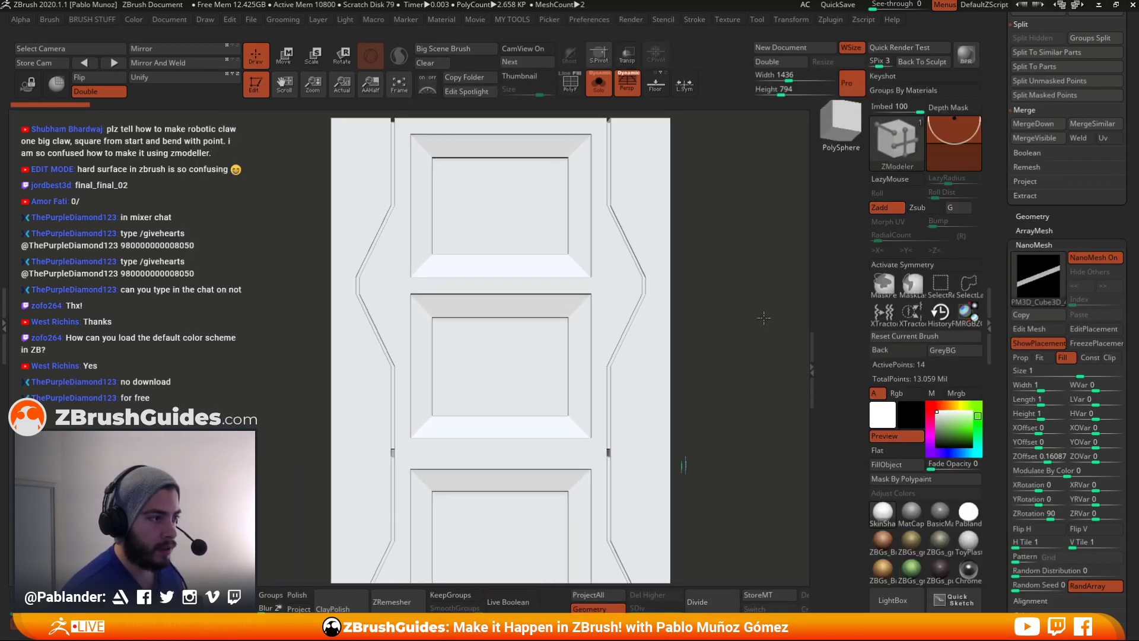
left_click(1047, 332)
mouse_move(745, 272)
left_mouse_down()
mouse_move(712, 281)
mouse_move(744, 290)
mouse_move(716, 318)
mouse_move(727, 323)
mouse_move(733, 292)
mouse_move(708, 254)
mouse_move(670, 267)
left_mouse_up()
key("shift+f")
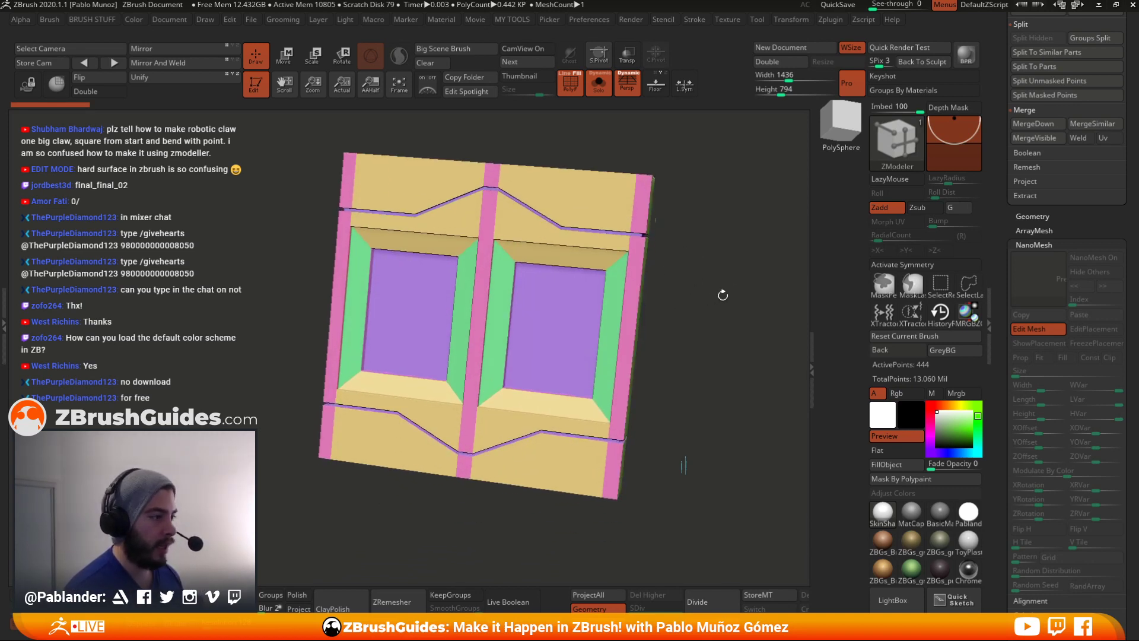
left_click_drag(700, 274, 722, 238)
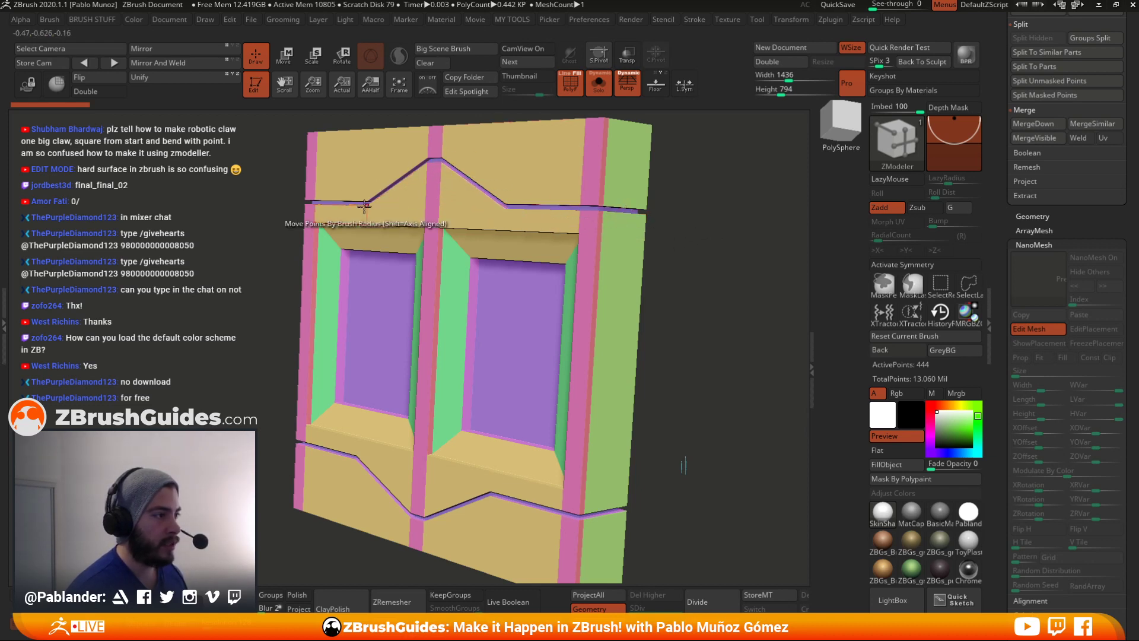
left_click_drag(701, 244, 708, 246)
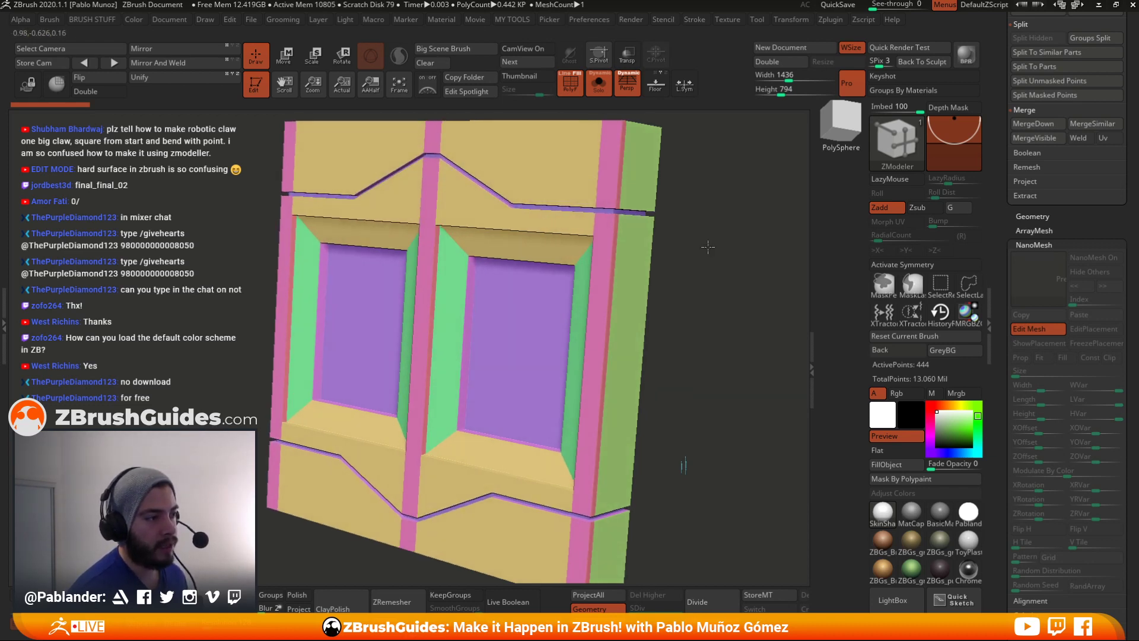
left_click_drag(705, 297, 705, 280)
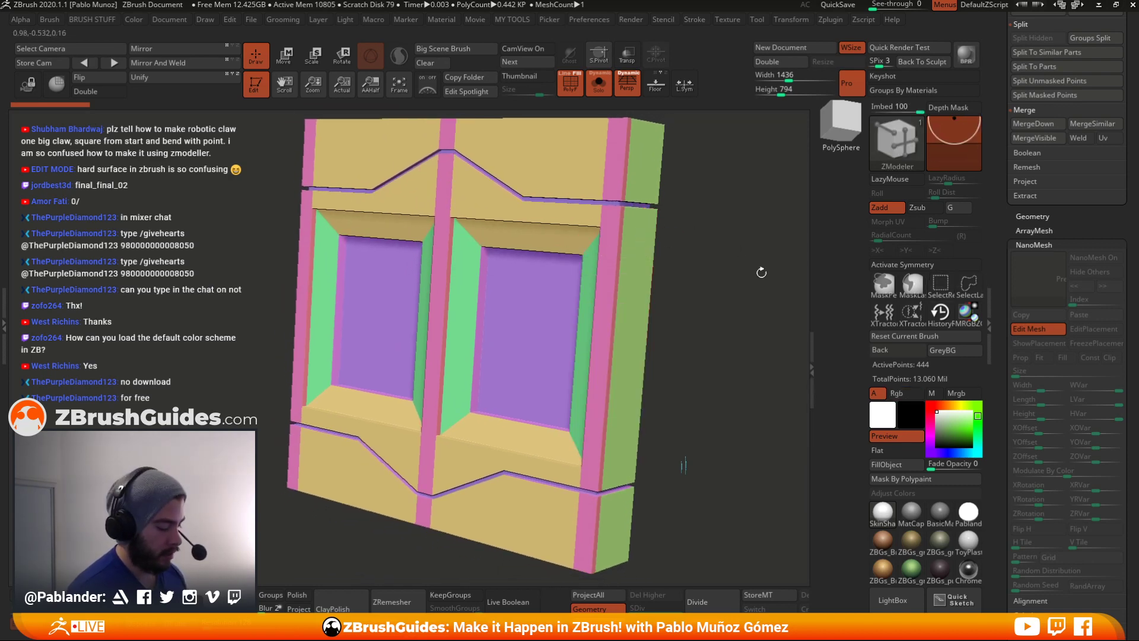
- Switch to the Move brush, hide the module's green side polygroup and turn on double-sided display
key("b")
key("m")
key("v")
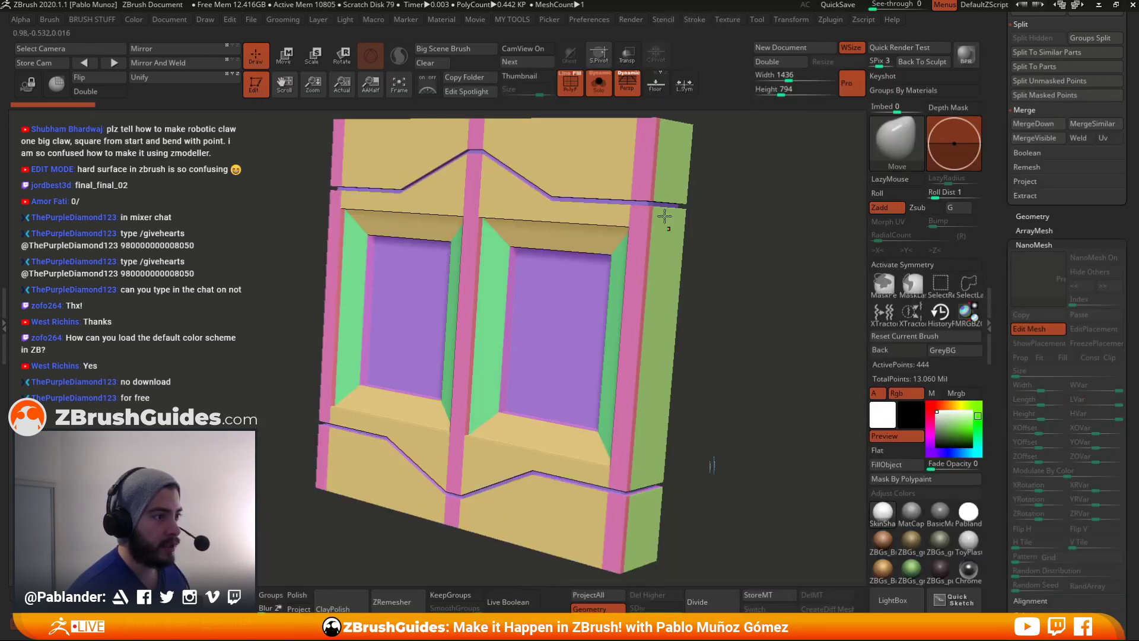
key("ctrl+shift")
left_click(689, 232, "ctrl+shift")
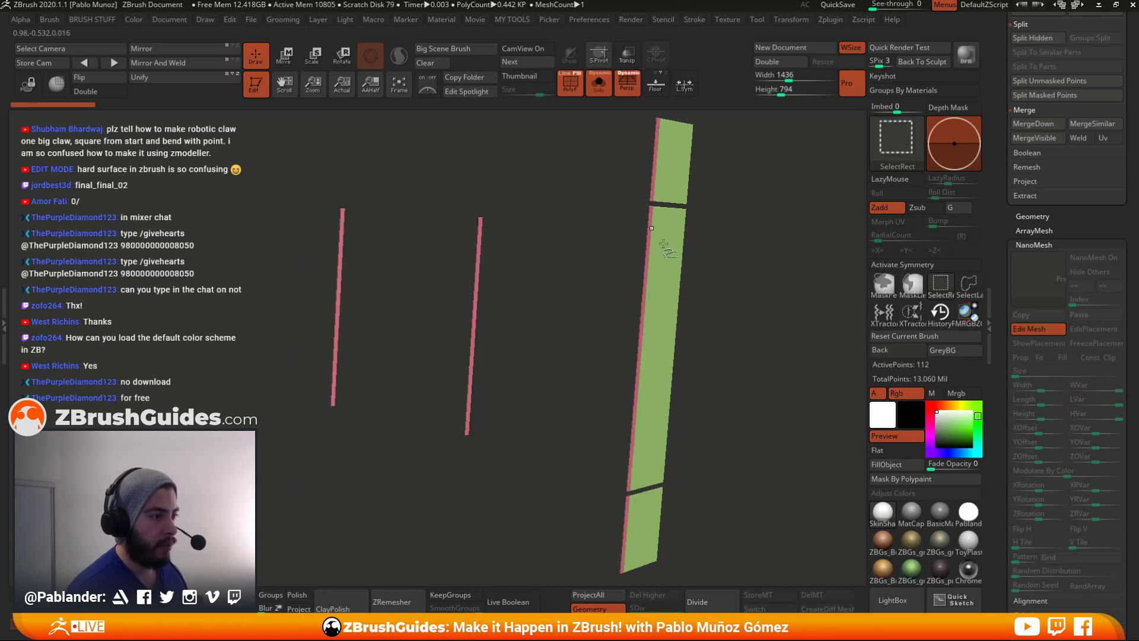
left_click(667, 246, "ctrl+shift")
left_click(93, 92)
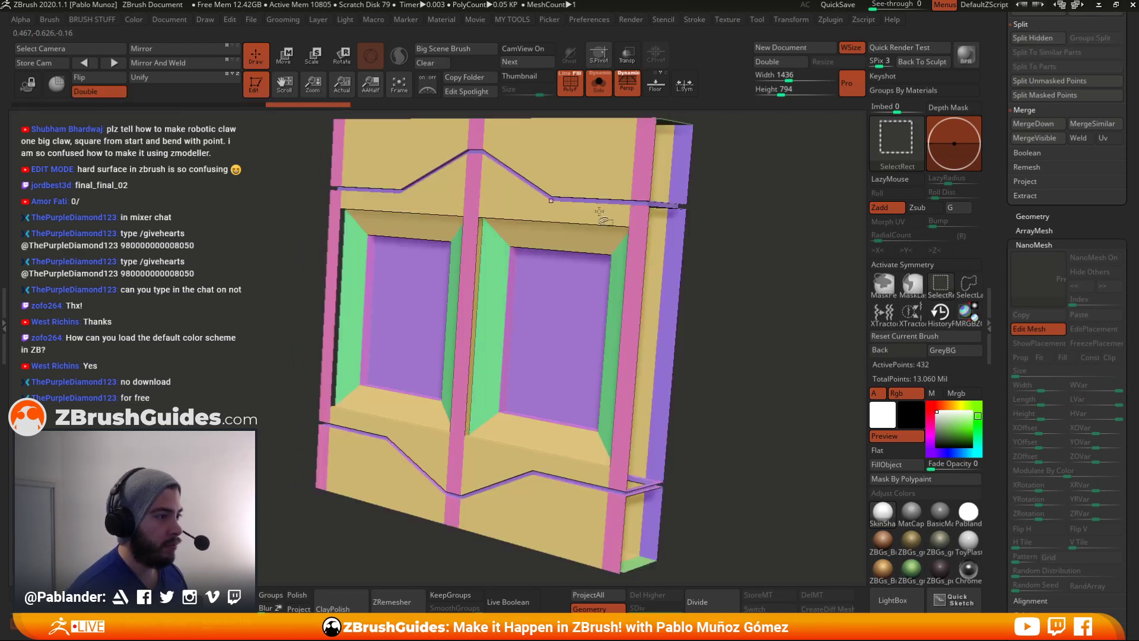
- Toggle the side and groove polygroups' visibility, isolating the zigzag groove strips to examine which faces they cover
left_click(652, 203, "ctrl+shift")
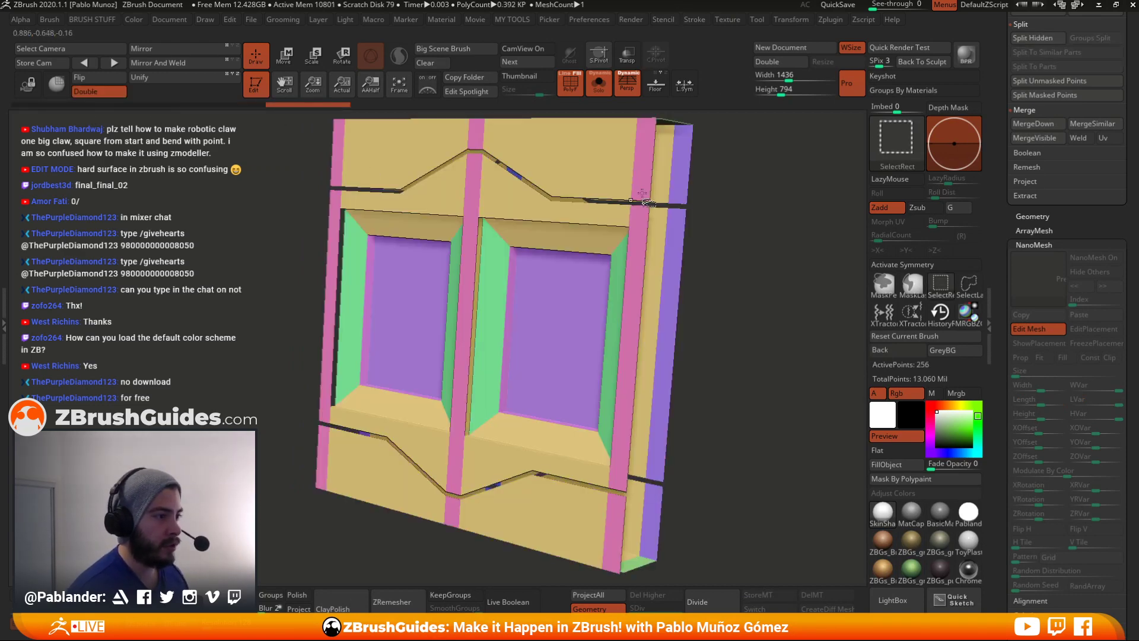
left_click(740, 233, "ctrl+shift")
left_click(649, 203, "ctrl+shift")
left_click(652, 205, "ctrl+shift")
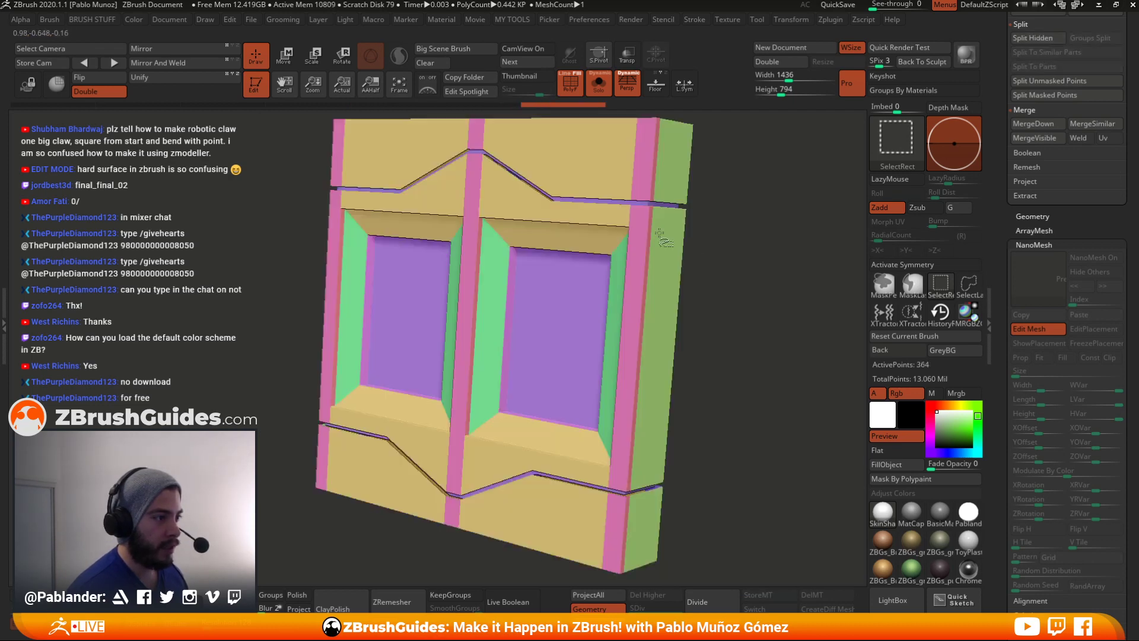
left_click(733, 205, "ctrl+shift")
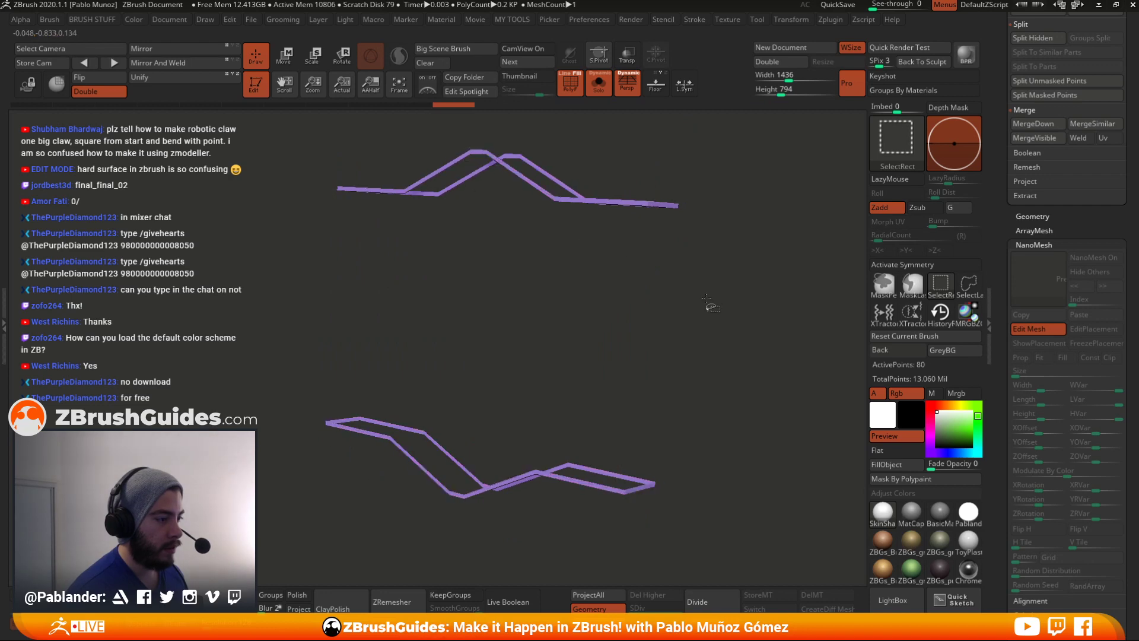
- Bring back the rest of the module and hide the purple polygroup to check the geometry behind the recessed panels
left_click_drag(706, 278, 728, 274)
left_click_drag(734, 214, 740, 258, "ctrl+shift")
left_click(543, 309, "ctrl+shift")
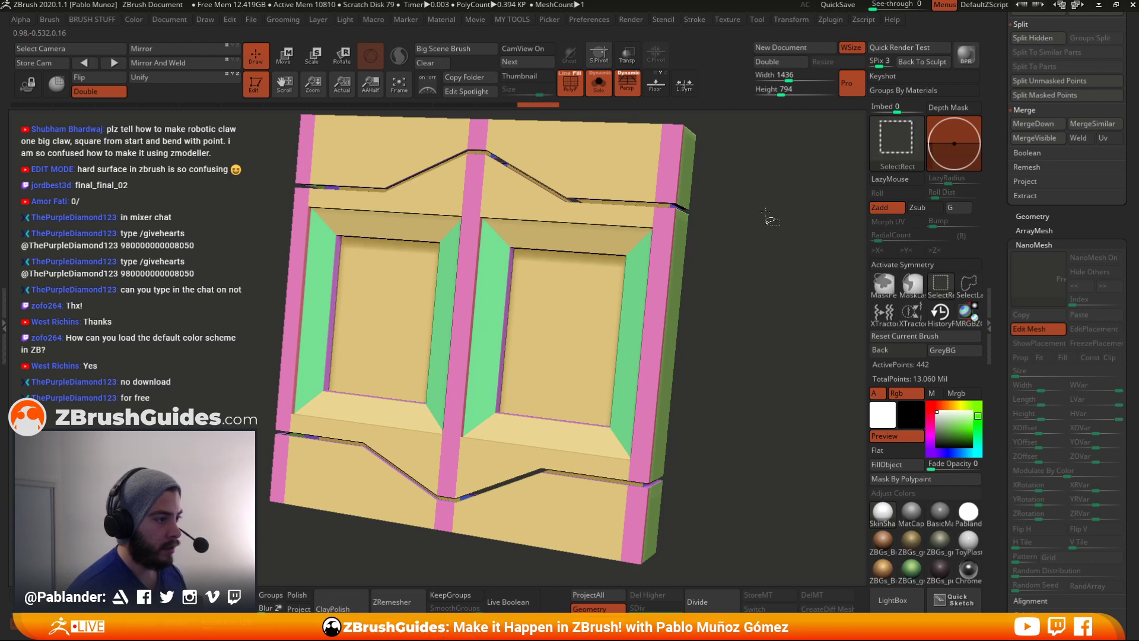
left_click(794, 287, "ctrl+shift")
left_click(778, 190, "ctrl+shift")
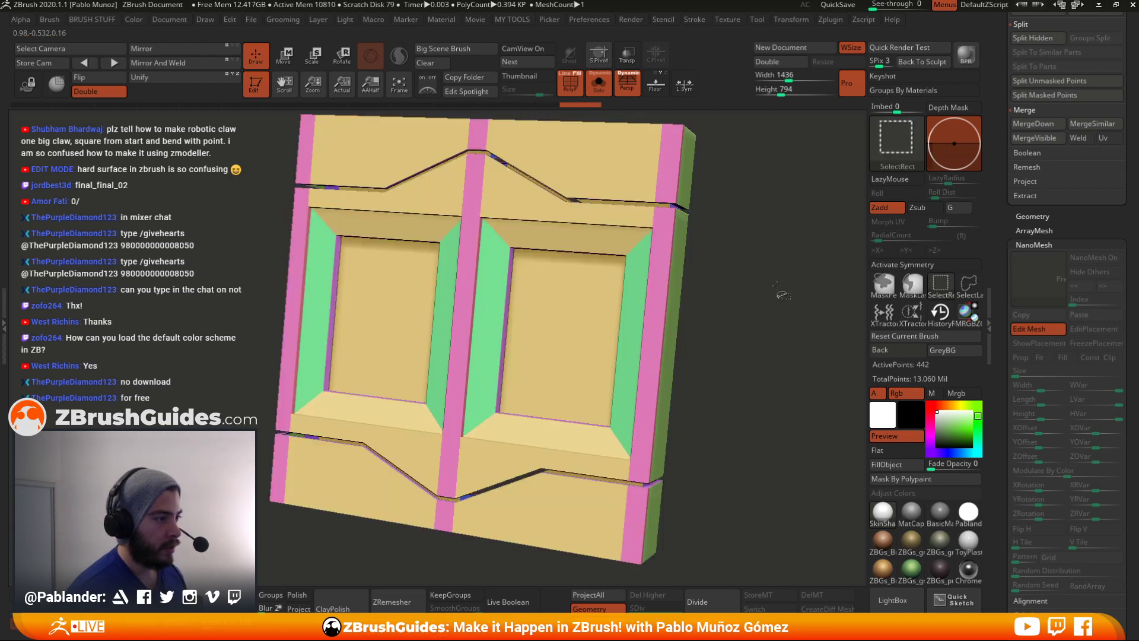
- Merge the whole panel model into a single polygroup and view it from the front
key("shift+f")
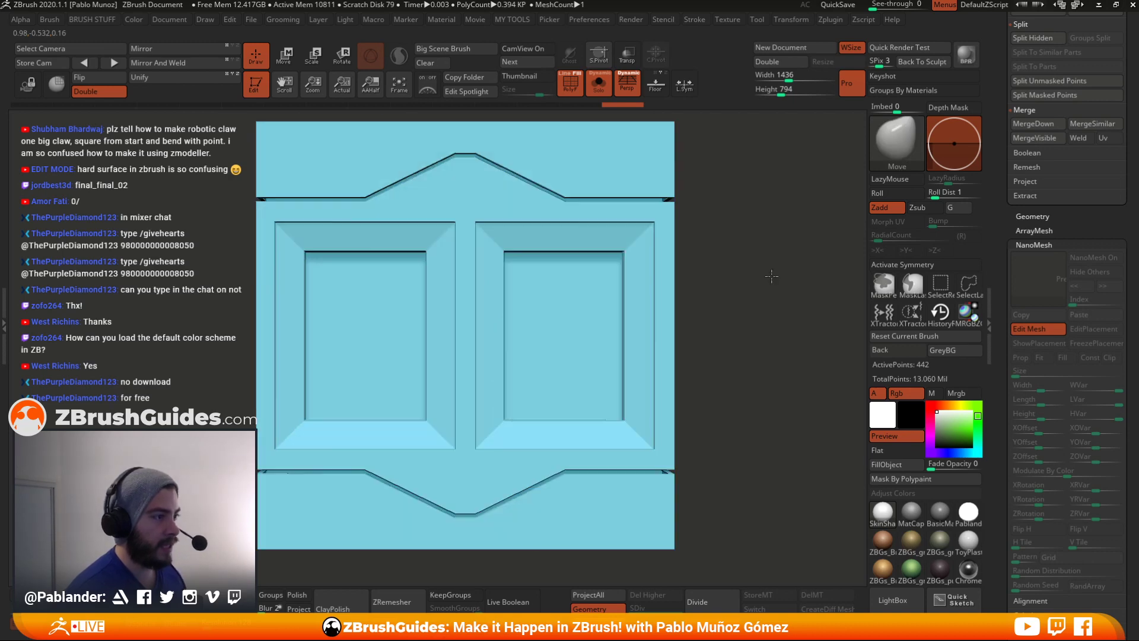
right_click_drag(471, 140, 630, 343, "shift")
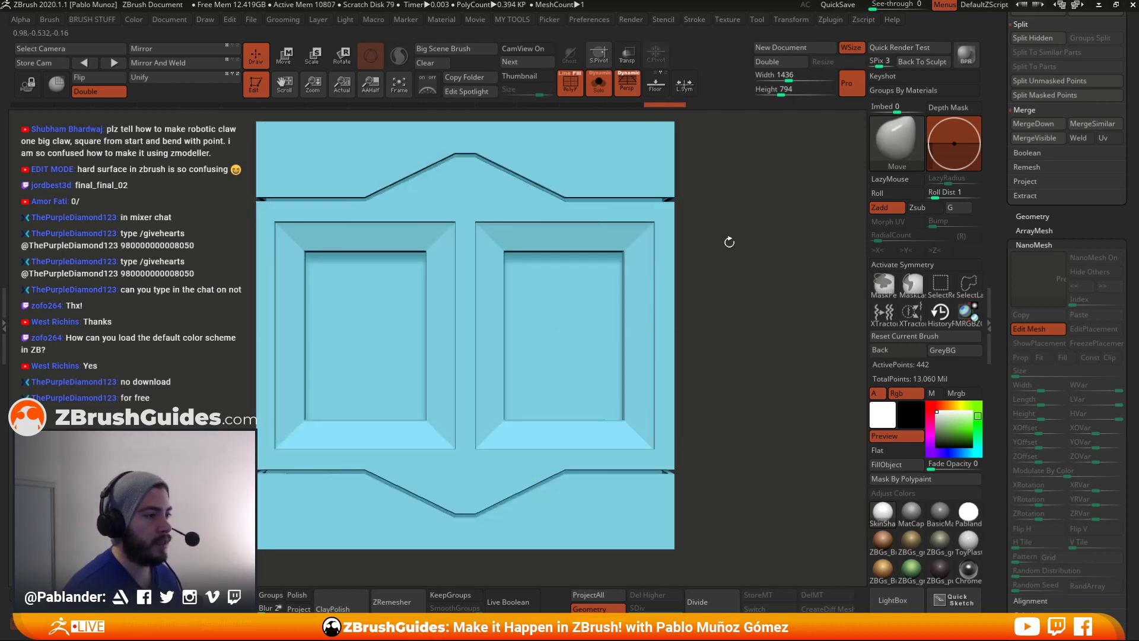
left_click_drag(729, 242, 746, 292)
left_click_drag(707, 260, 719, 263)
- Isolate the two recessed inner faces, assign them their own polygroup, and unhide the rest of the panel
left_click_drag(698, 222, 185, 147, "ctrl+shift")
left_click_drag(257, 418, 451, 510, "ctrl+shift")
left_click_drag(439, 421, 560, 541, "ctrl+shift")
left_click_drag(500, 438, 722, 527, "ctrl+shift")
key("ctrl+w")
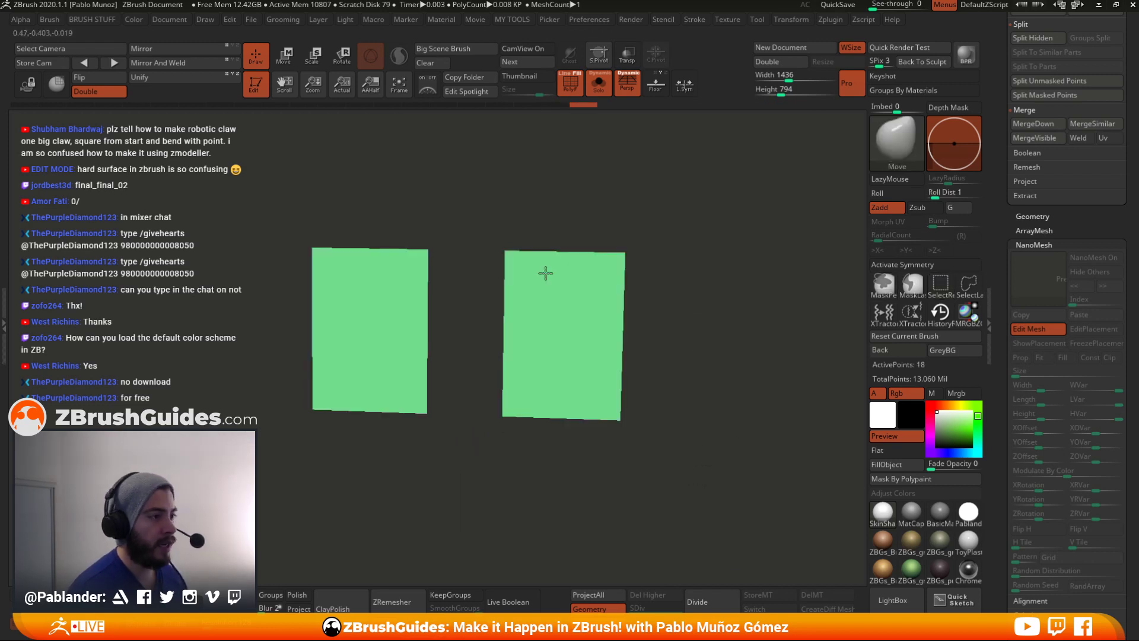
left_click(749, 361, "ctrl+shift")
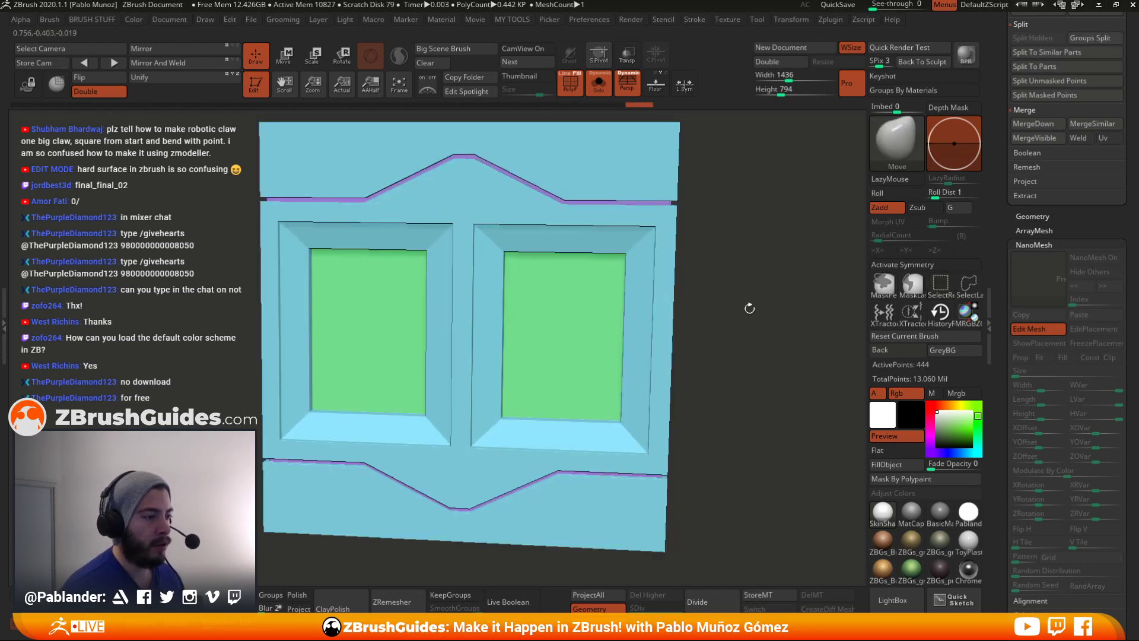
- Push both recessed faces deeper into the panel with the ZModeler brush's QMesh action targeting Polygroup All
left_click_drag(746, 345, 736, 338)
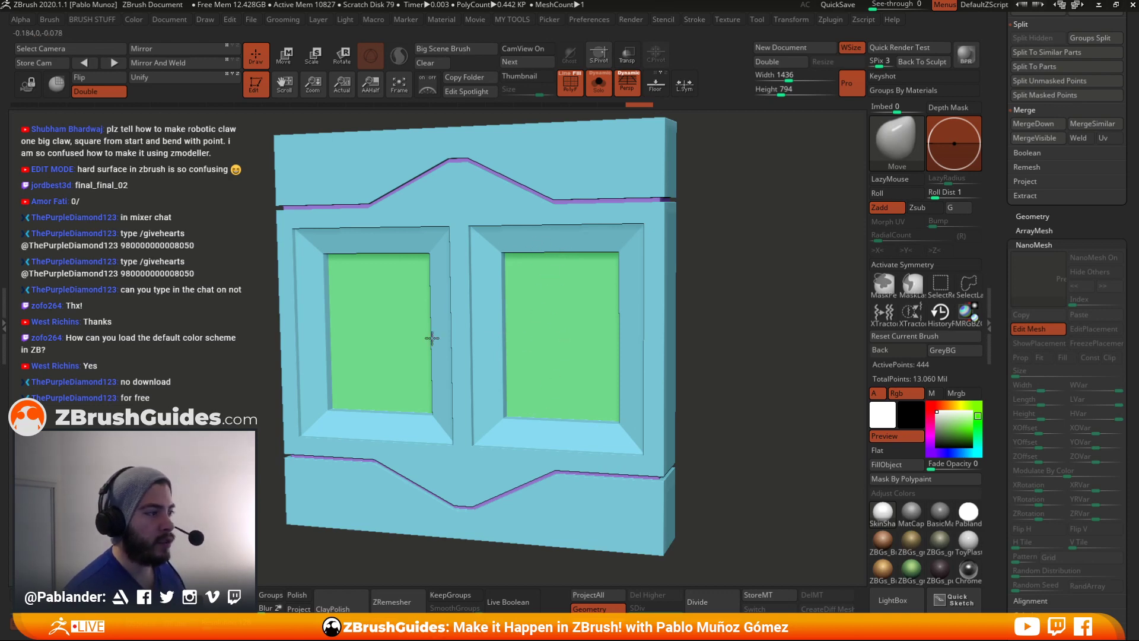
left_click_drag(764, 270, 692, 300)
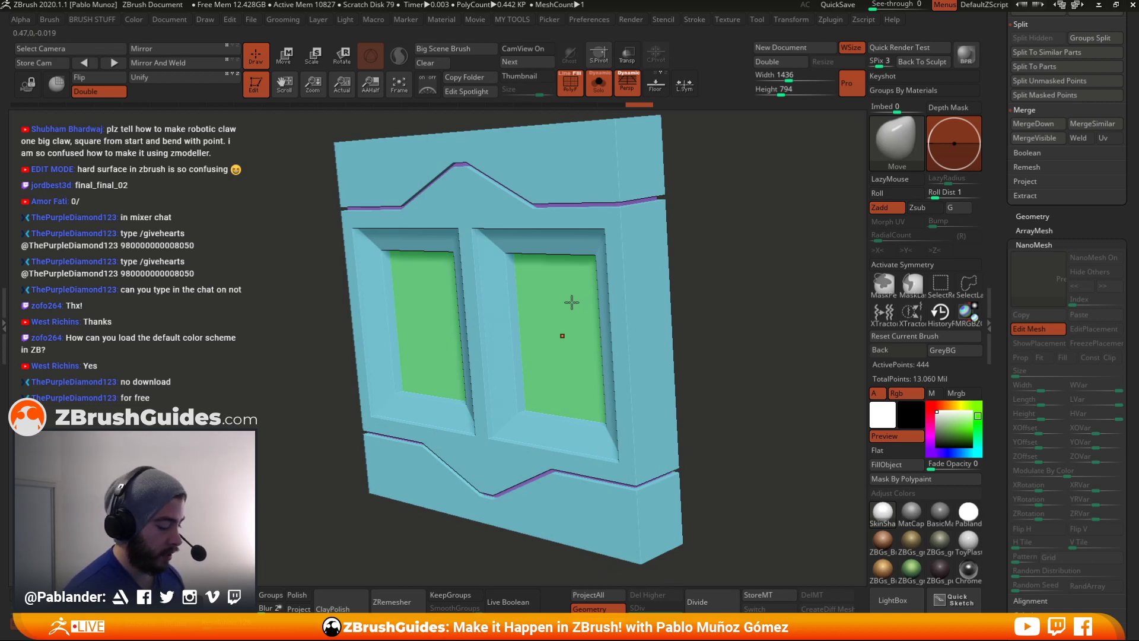
key("b")
left_click(852, 268)
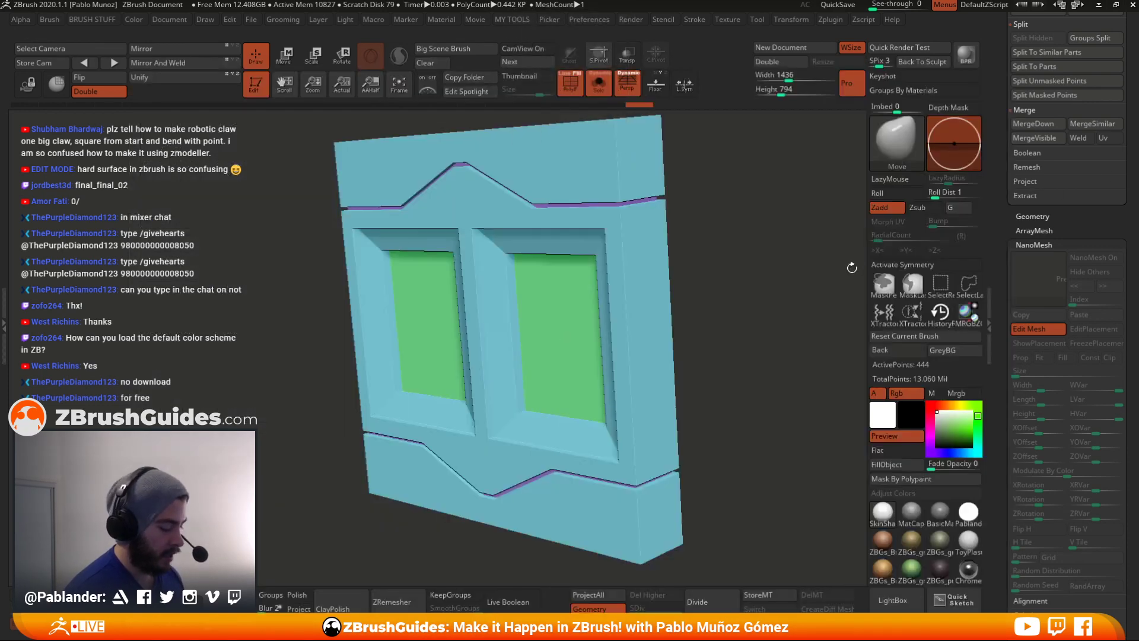
key("b")
key("z")
key("m")
key("space")
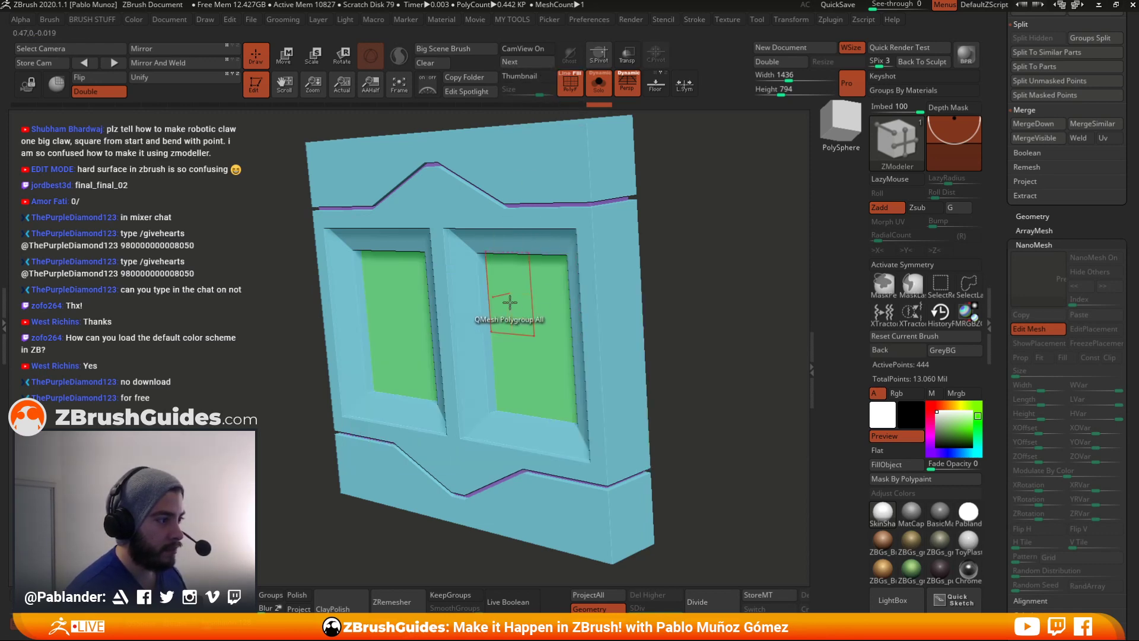
key("space")
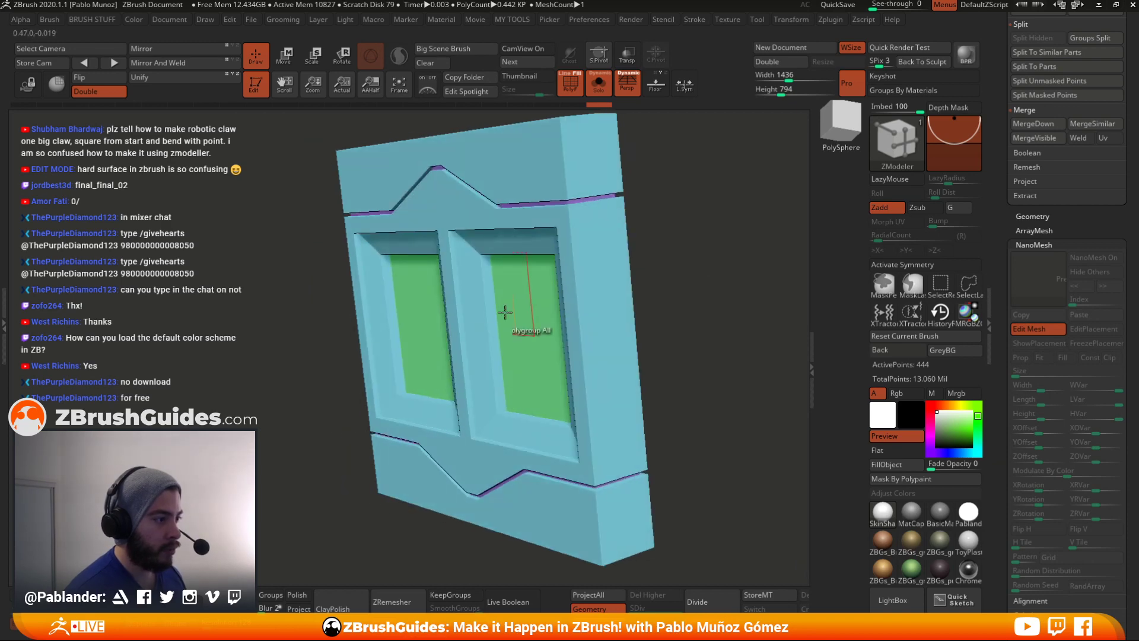
left_click_drag(514, 289, 536, 283)
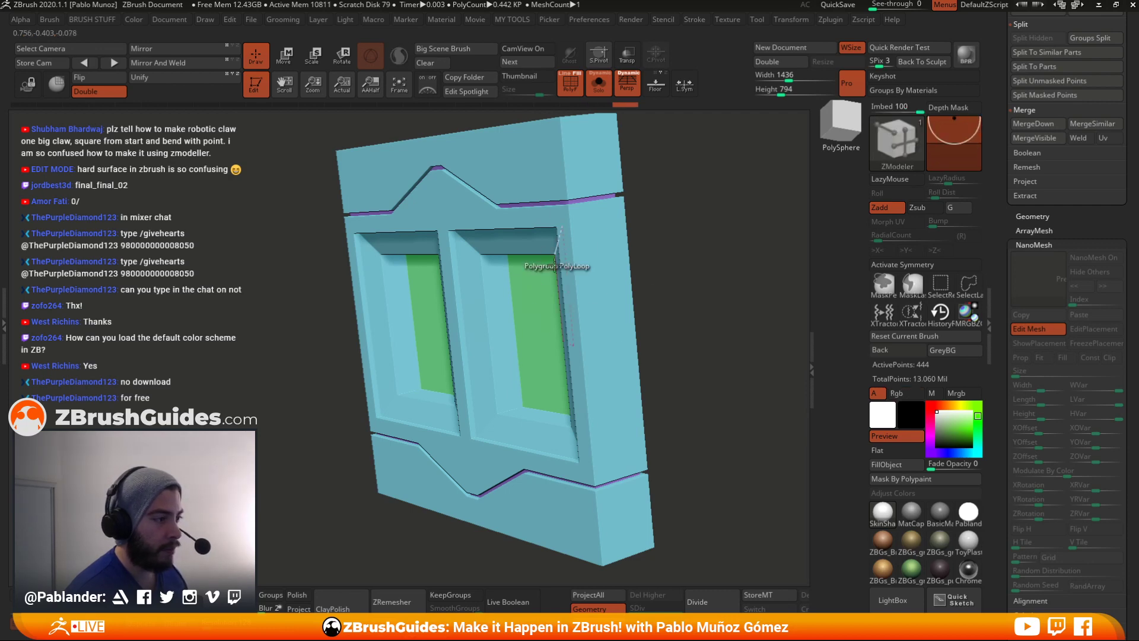
- Pull detached copies of both recessed faces out in front of the panel with QMesh Polygroup All
right_click_drag(538, 283, 564, 321)
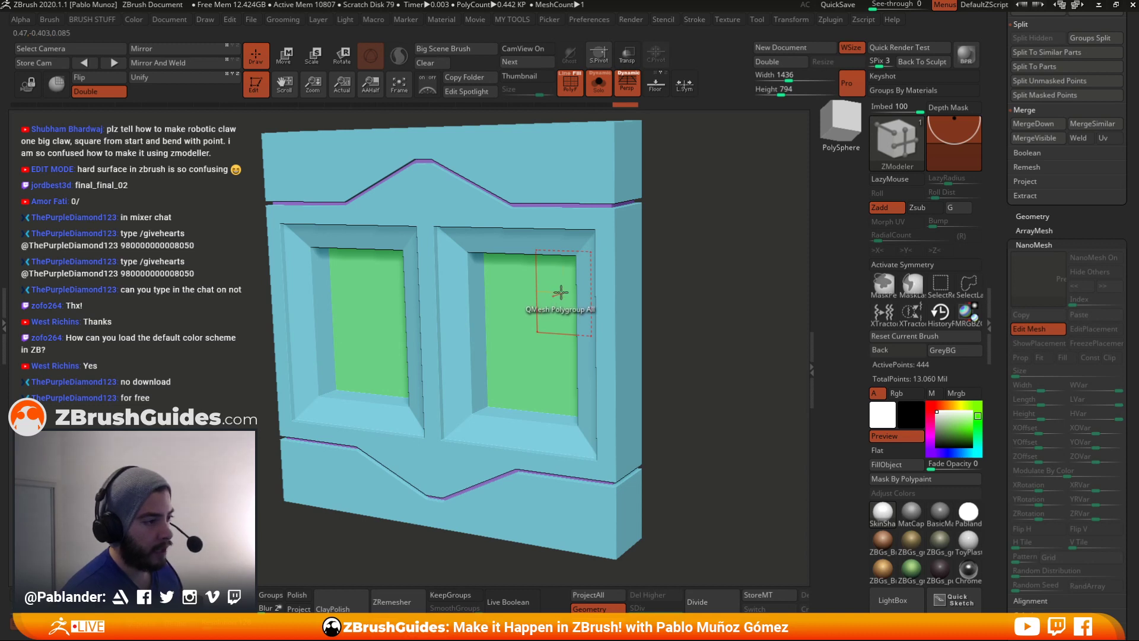
left_click_drag(556, 288, 287, 393)
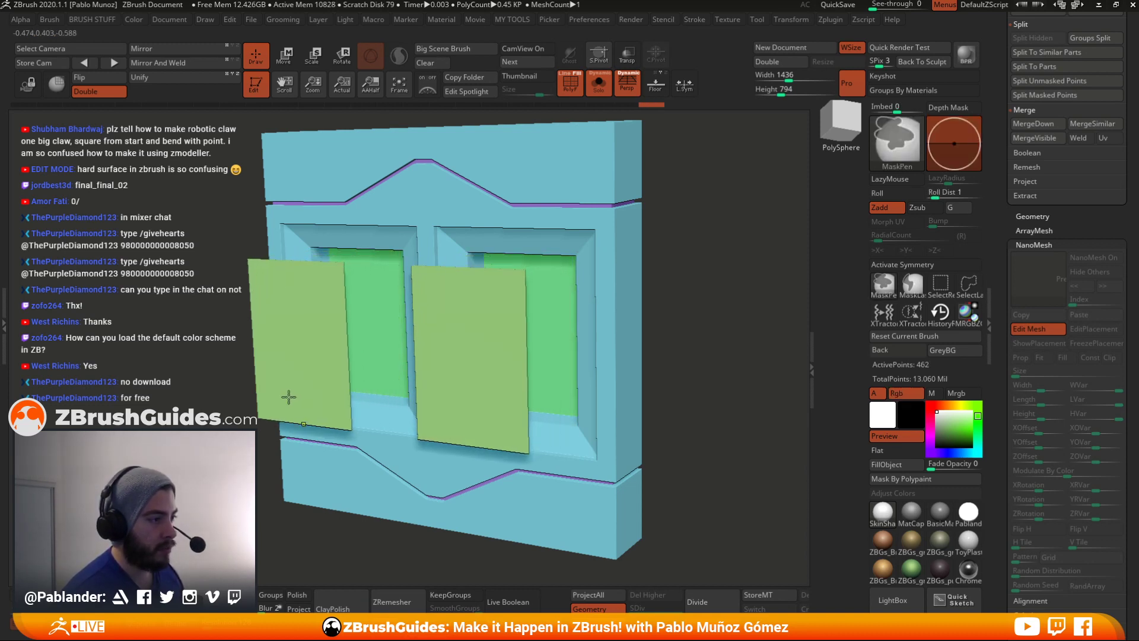
left_click_drag(691, 273, 684, 271)
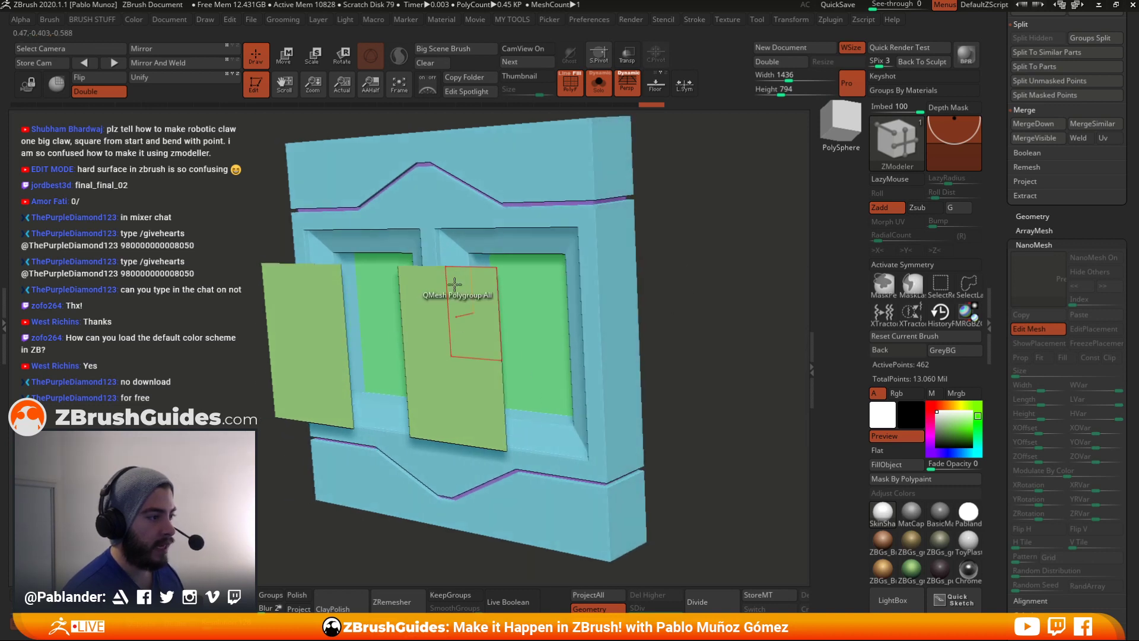
left_click_drag(165, 351, 212, 321, "alt")
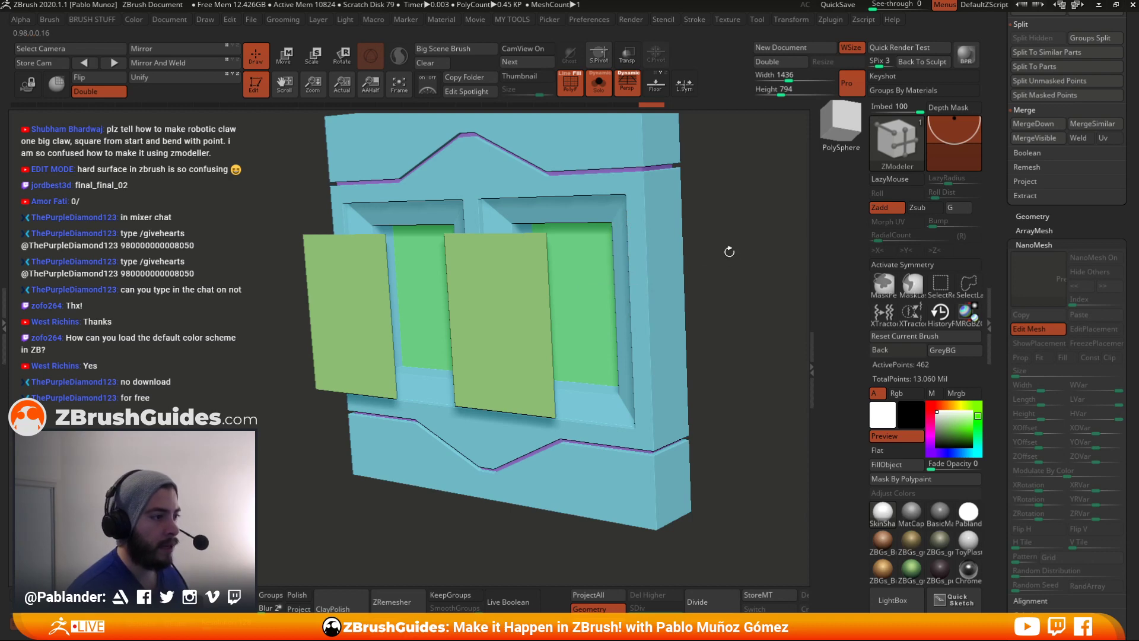
left_click_drag(753, 236, 687, 247)
left_click_drag(622, 267, 685, 261)
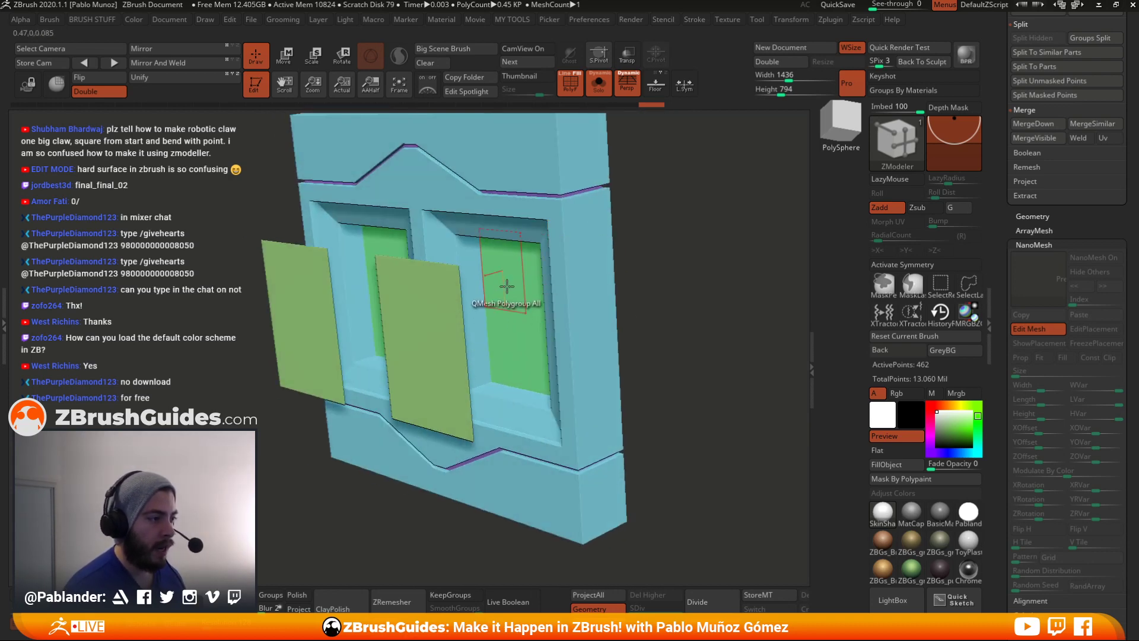
- Select the IMM ModelKit brush and choose its Pipes_10 insert mesh
key("b")
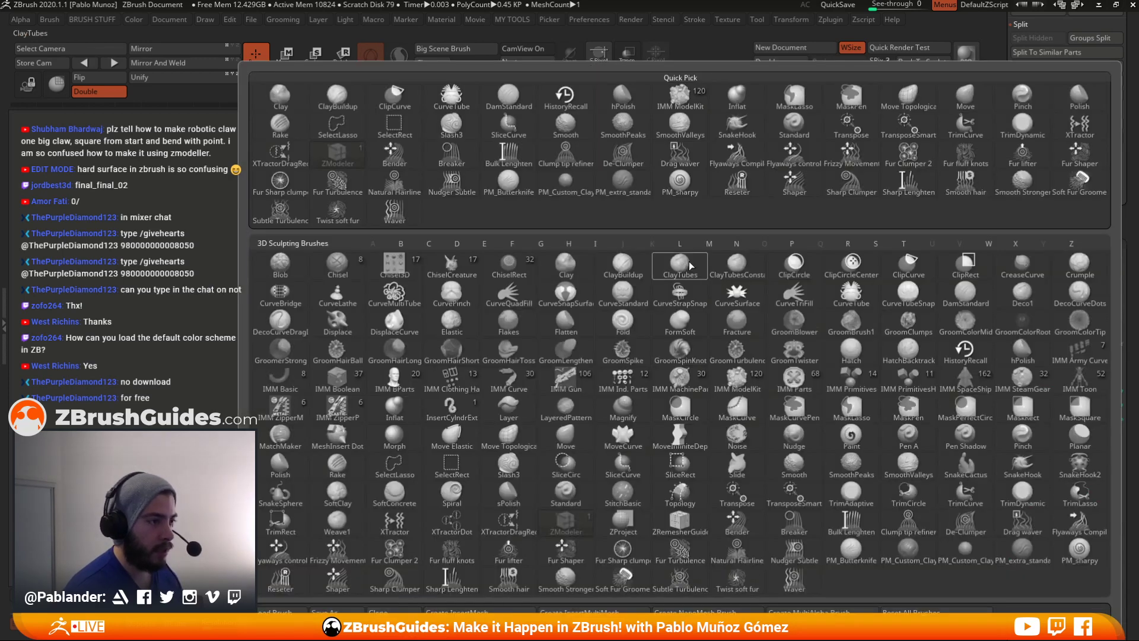
left_click(733, 383)
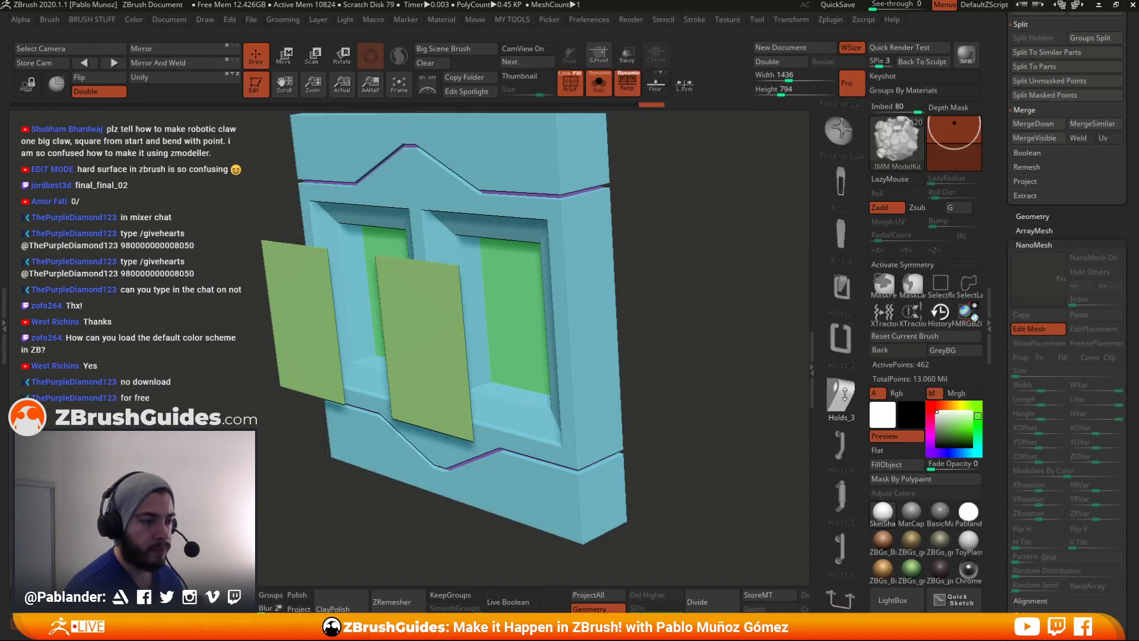
scroll(852, 311, "down", 2)
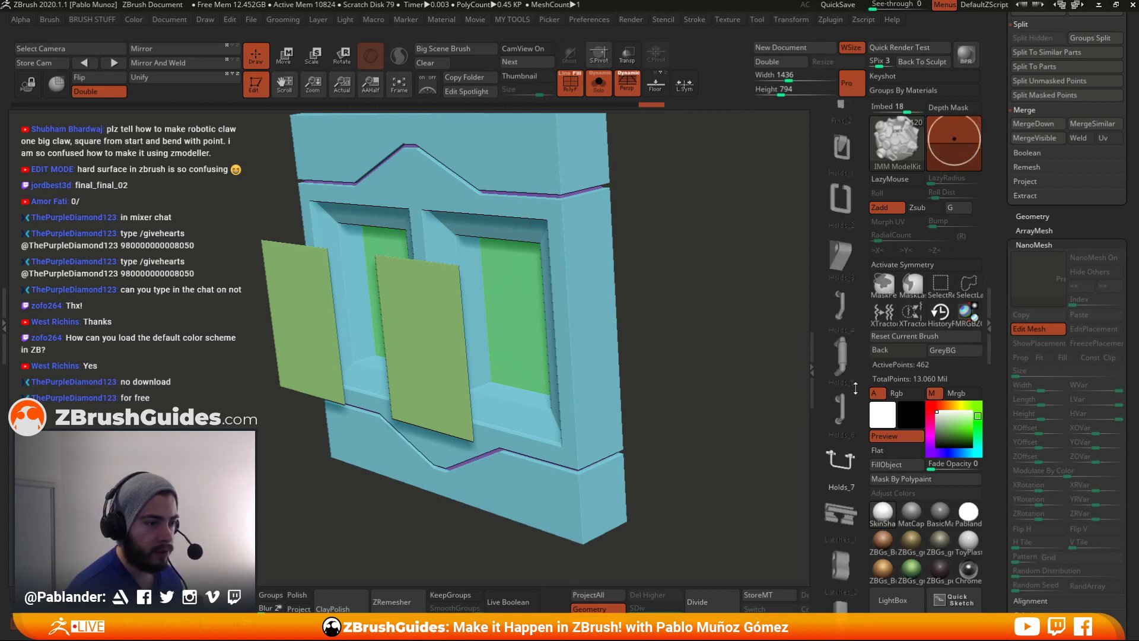
scroll(846, 380, "down", 3)
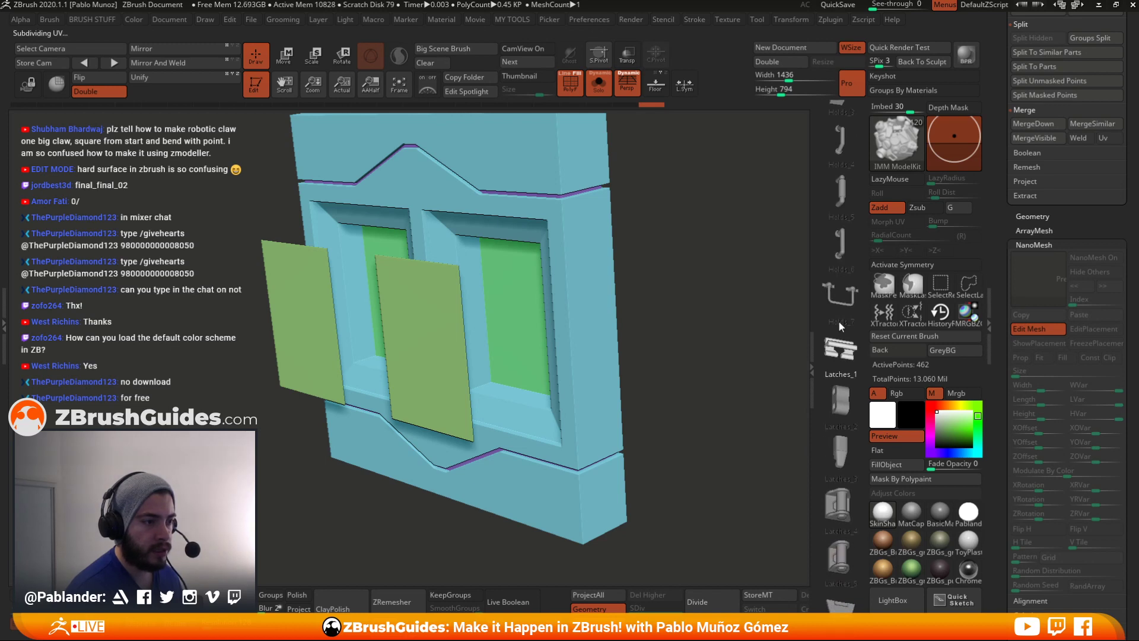
scroll(839, 322, "up", 10)
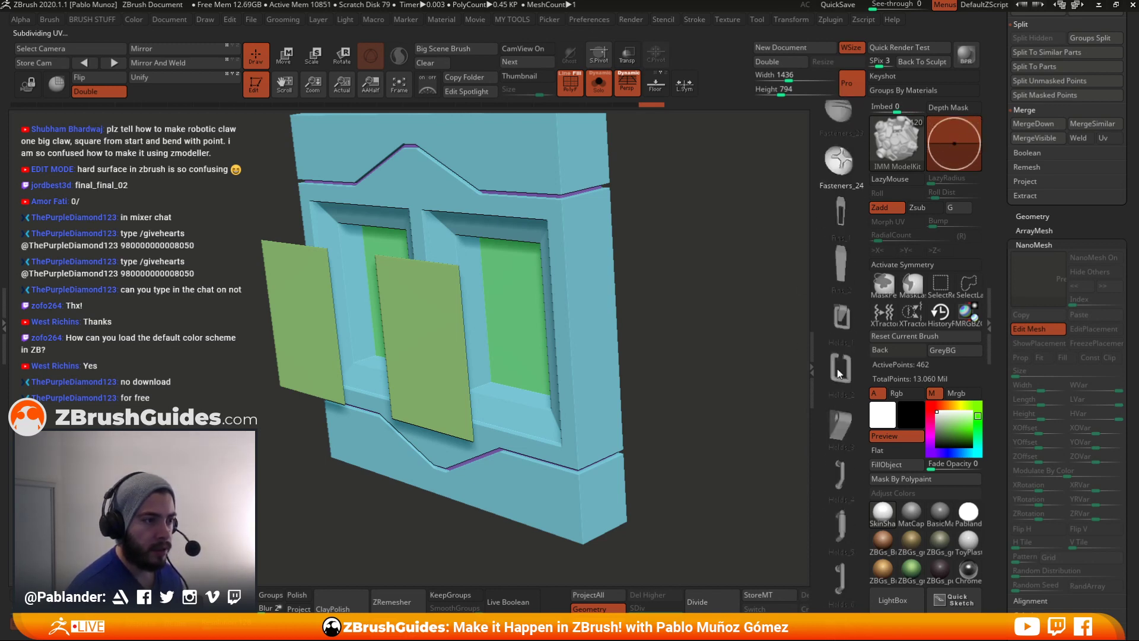
scroll(842, 373, "down", 10)
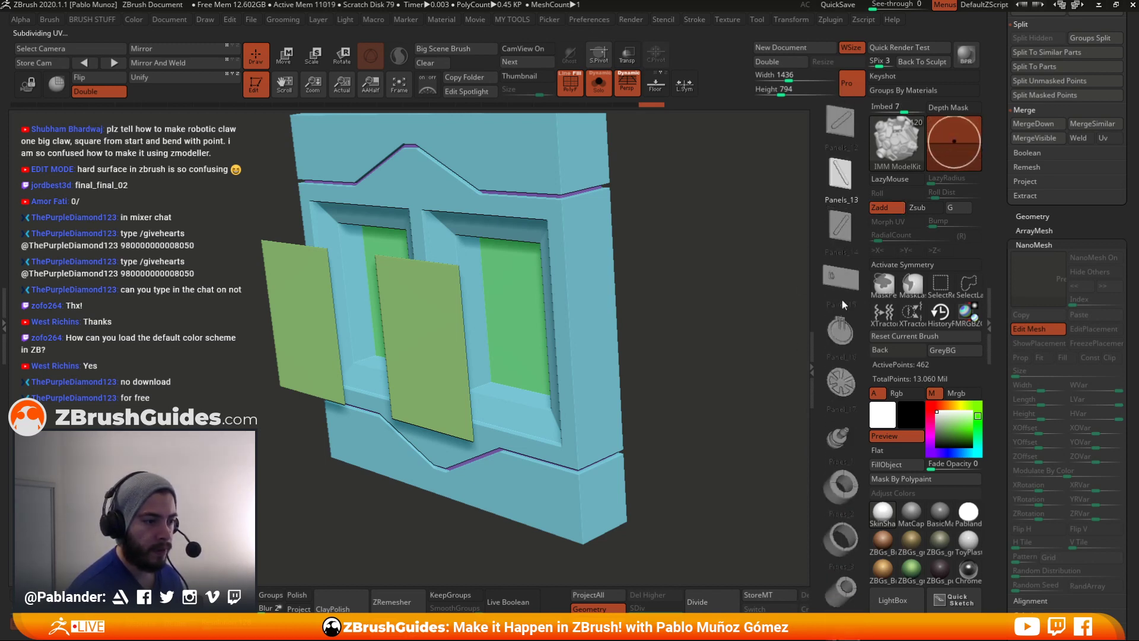
scroll(834, 415, "down", 14)
scroll(857, 397, "up", 4)
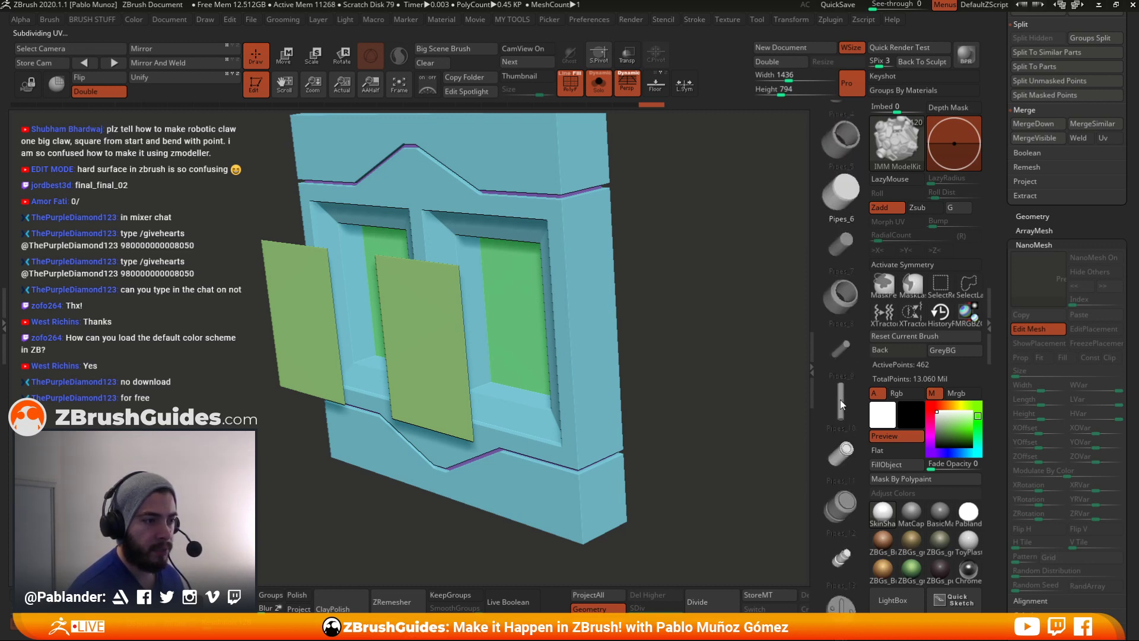
left_click(840, 400)
- Insert the pipe upright in the right-hand recess, make it thinner, and move it towards the recess's outer side
left_click_drag(525, 316, 525, 398)
key("w")
left_click_drag(678, 232, 656, 237, "shift")
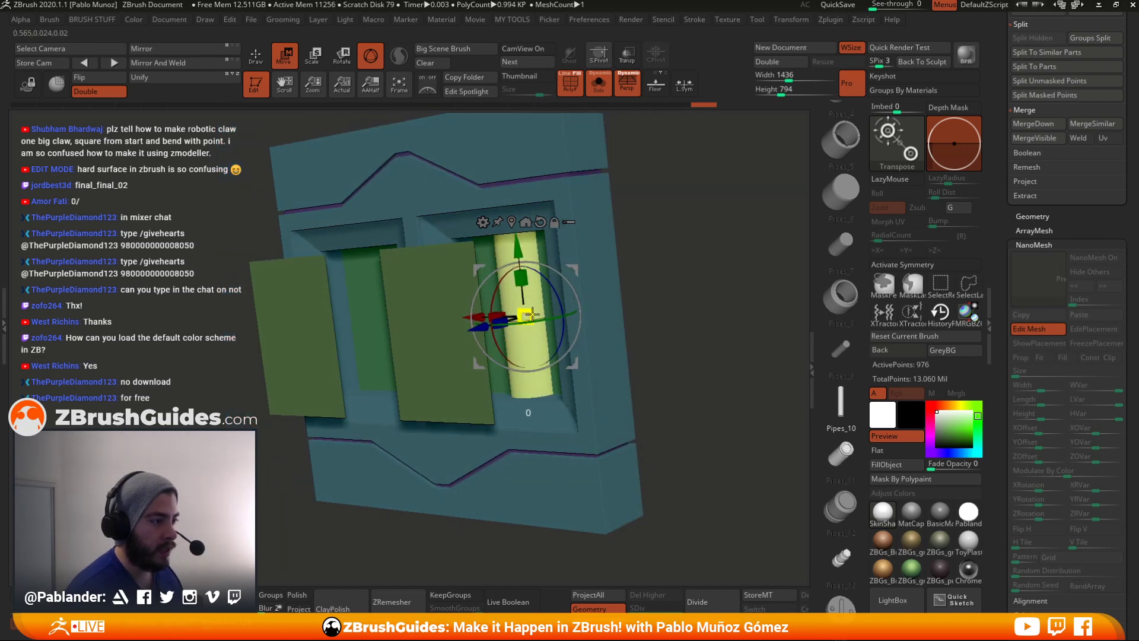
left_click_drag(526, 315, 517, 244)
left_click_drag(646, 223, 647, 311)
left_click_drag(477, 359, 466, 364)
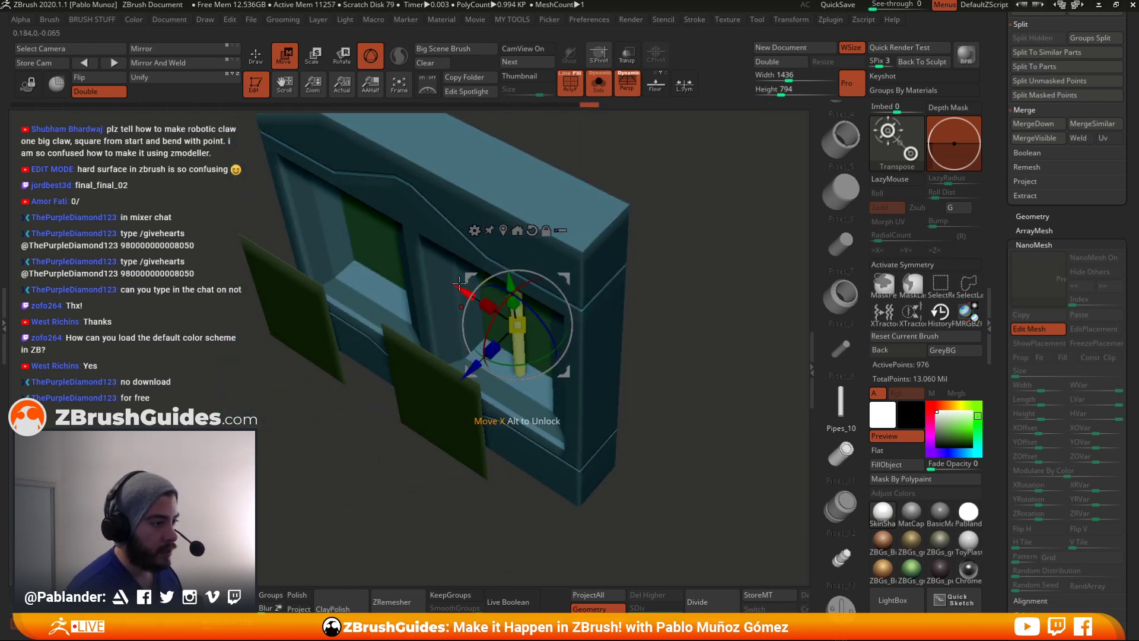
left_click_drag(629, 262, 664, 315)
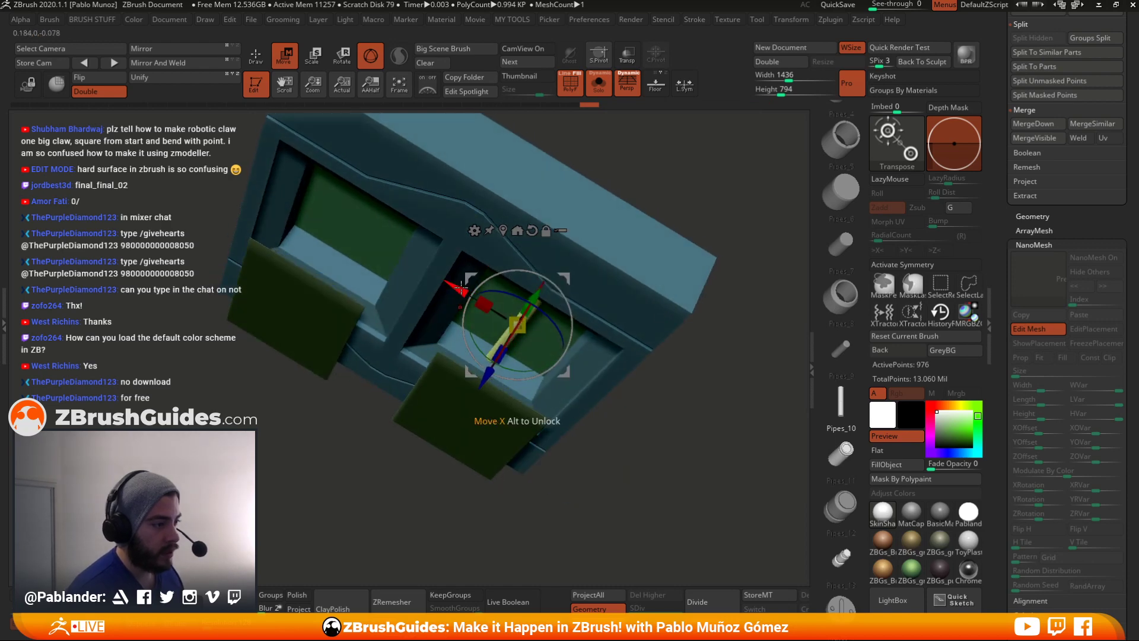
left_click_drag(459, 294, 495, 316)
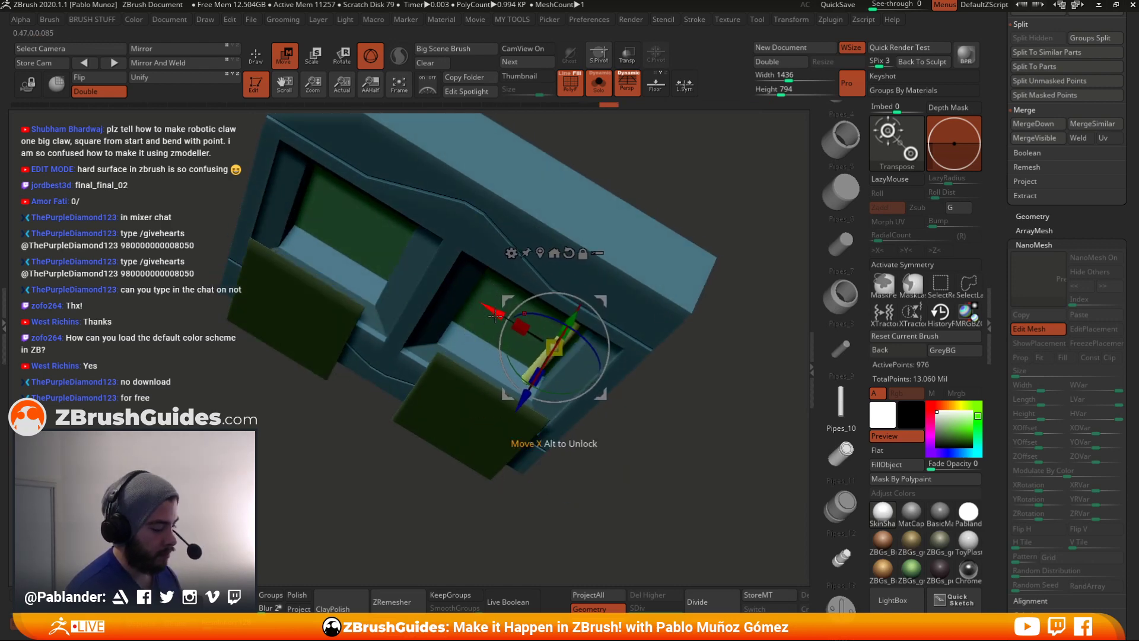
- Invert the mask between the pipe and the panel, and toggle the polygroup display off and on
key("ctrl")
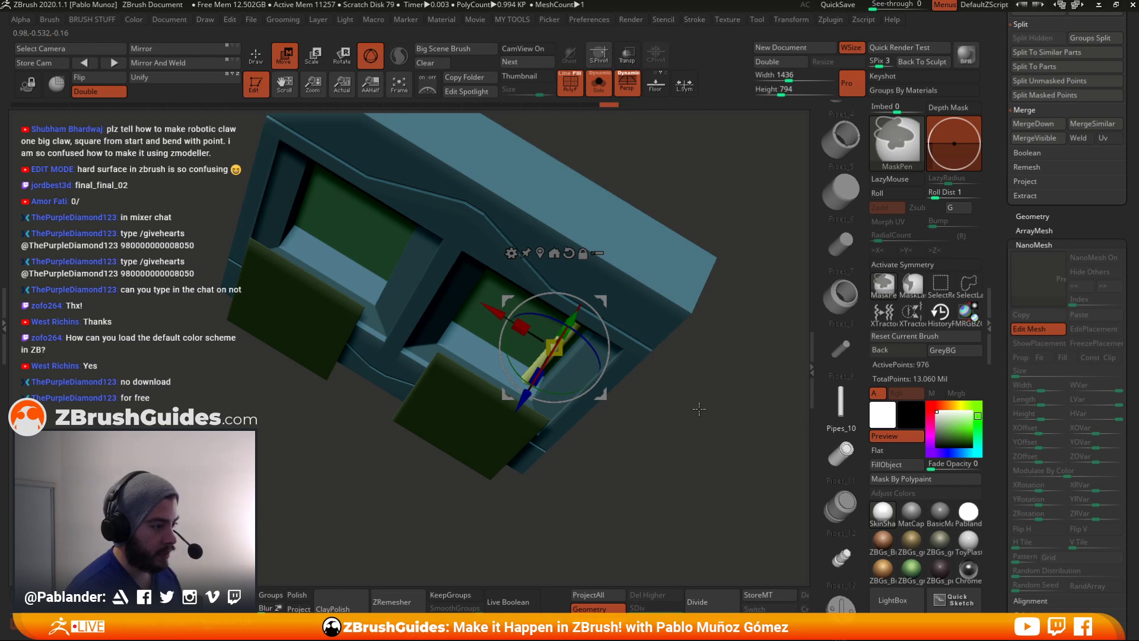
left_click(692, 410, "ctrl")
left_click(685, 408, "ctrl")
left_click(697, 396, "ctrl")
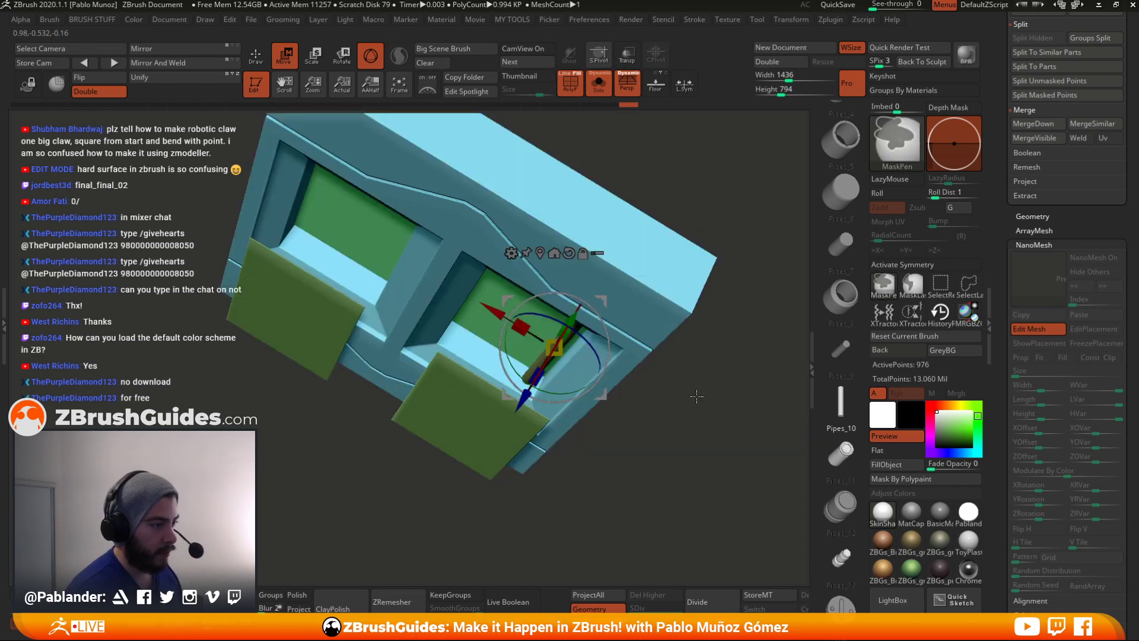
key("shift+f")
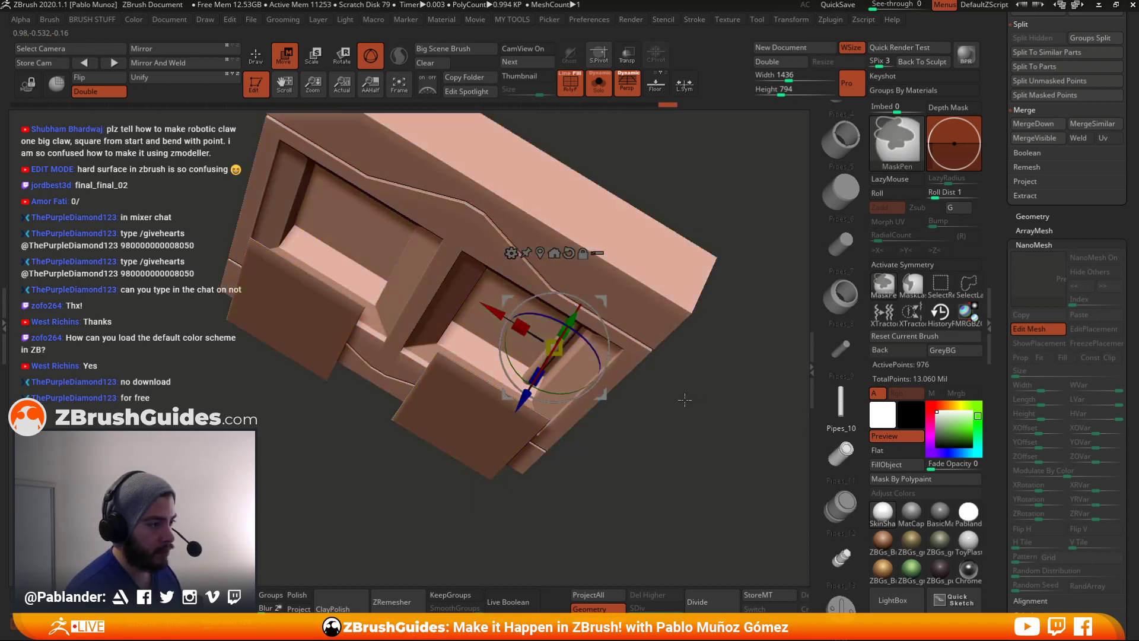
key("shift+f")
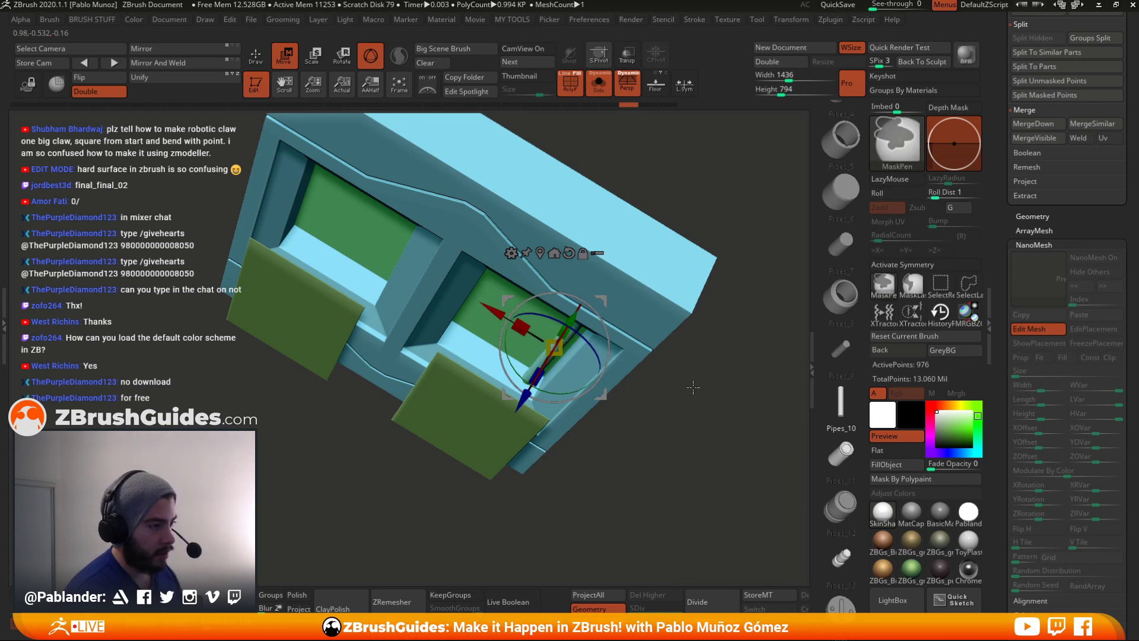
key("ctrl")
key("ctrl")
- Mask everything except the pipe and duplicate it twice along X across the right-hand recess
key("q")
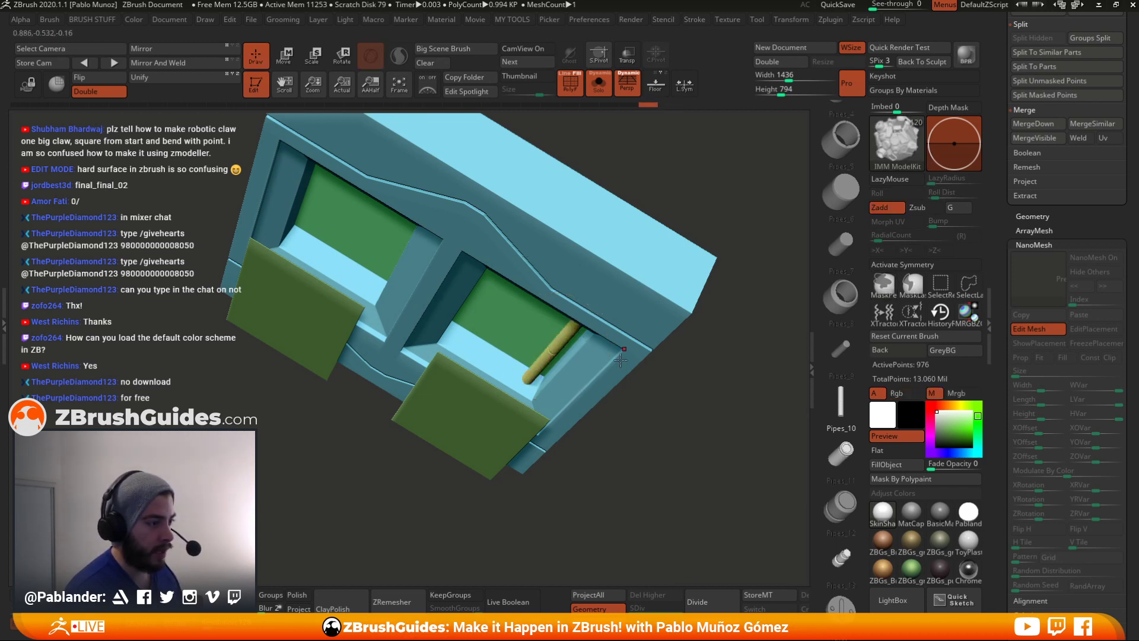
left_click(564, 343, "ctrl+shift")
left_click(667, 383, "ctrl+shift")
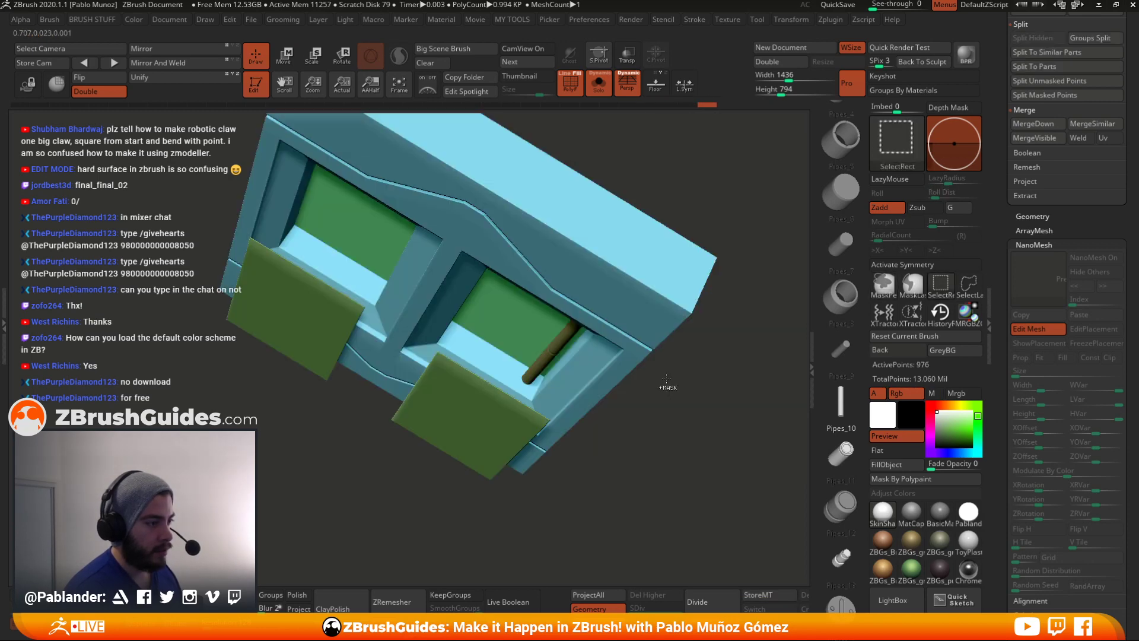
key("w")
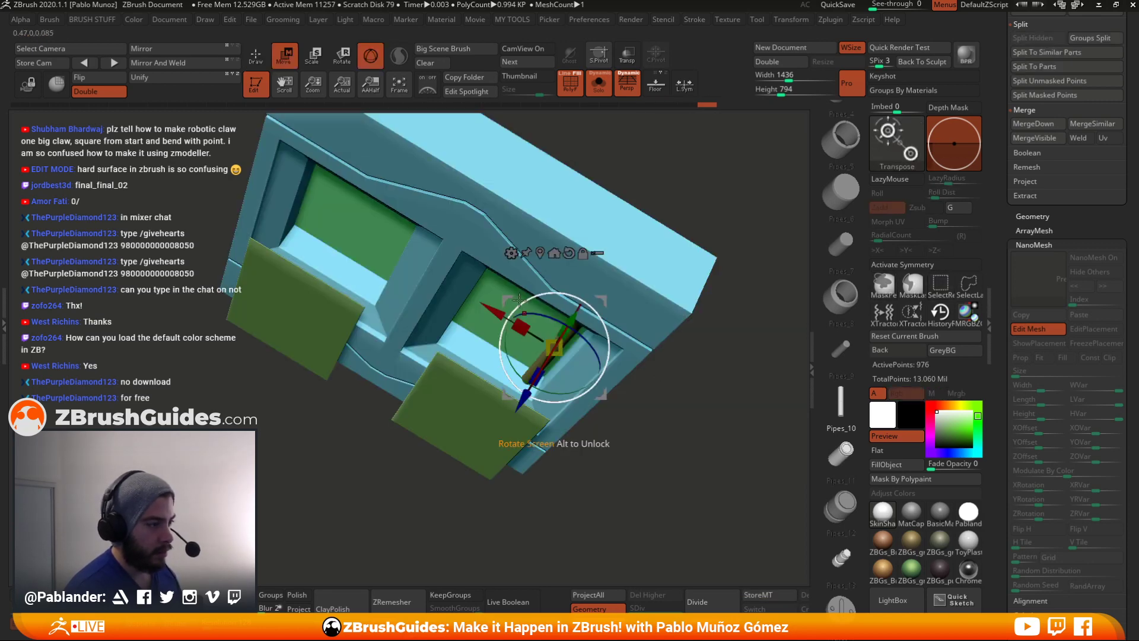
left_click(533, 283, "ctrl")
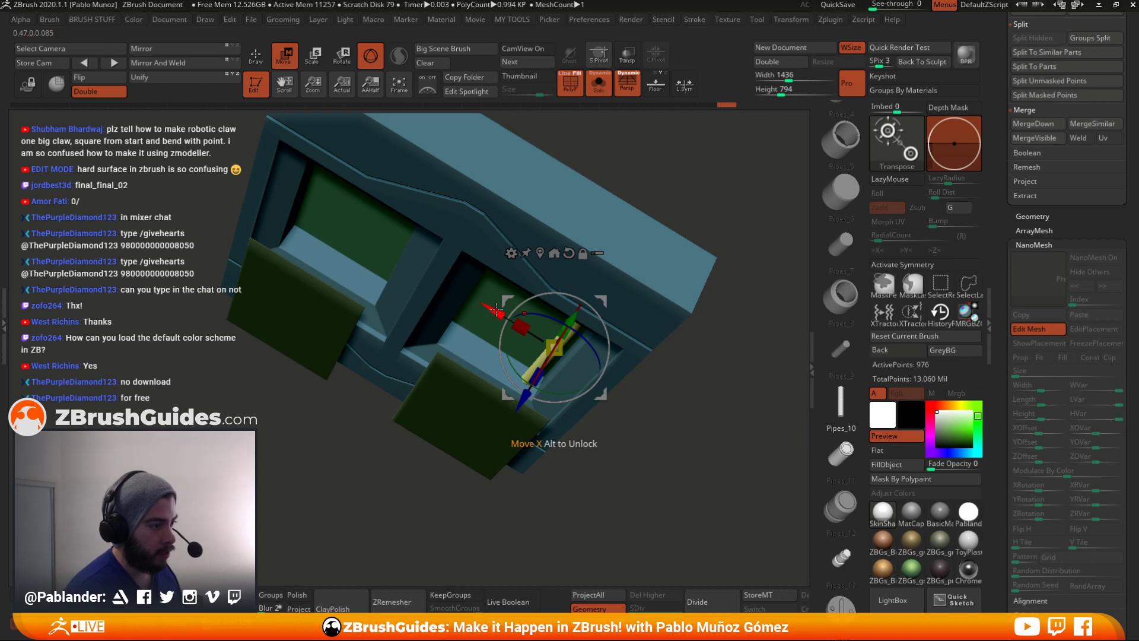
left_click_drag(496, 310, 421, 268)
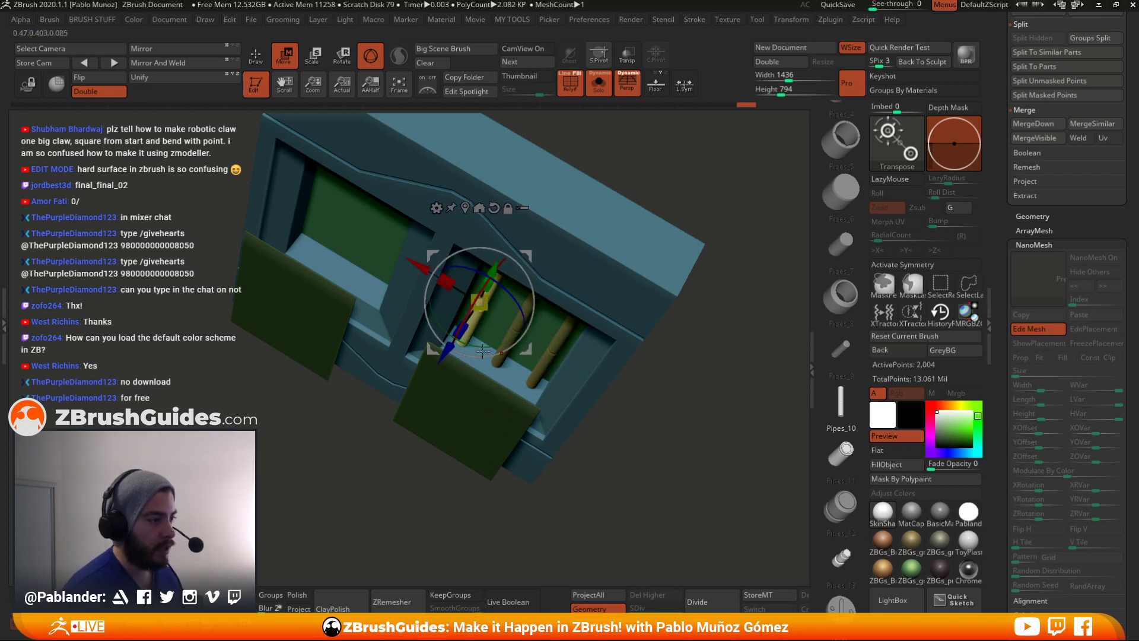
- Clear the mask, isolate the three pipes to mask only them, and bring the whole panel back into view
key("q")
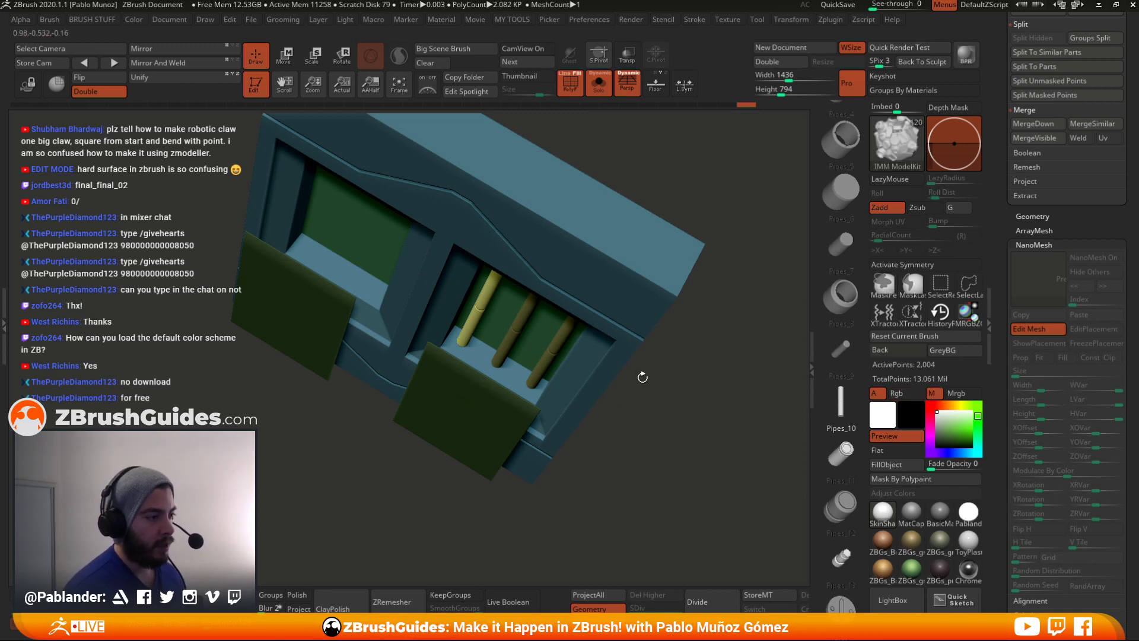
left_click_drag(641, 374, 683, 399, "ctrl")
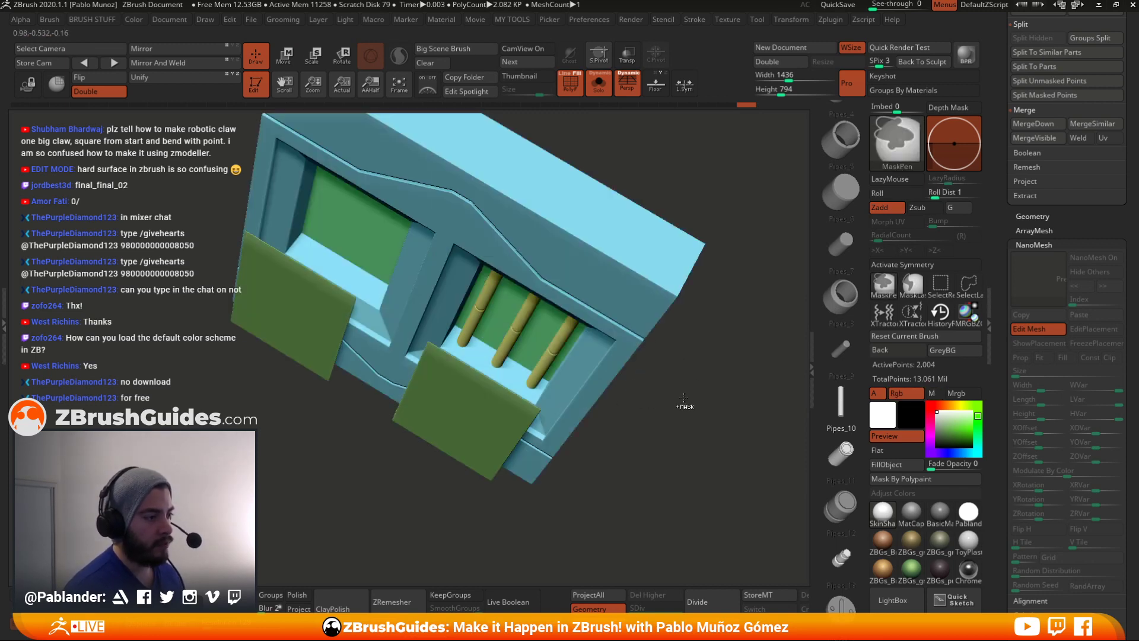
left_click(514, 322, "ctrl+shift")
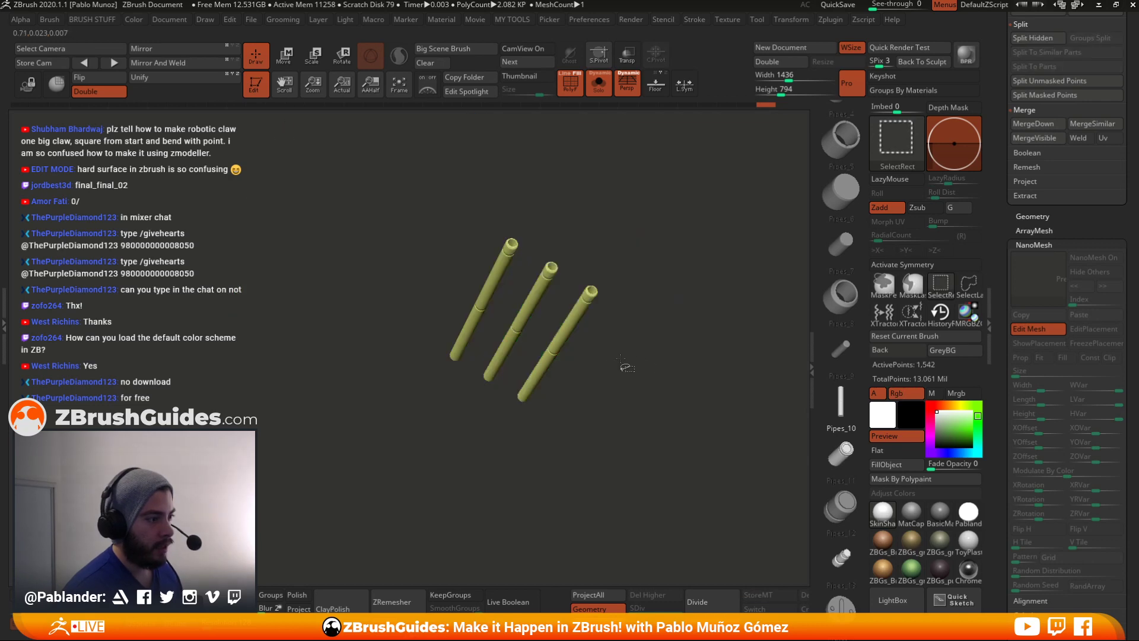
left_click(659, 384, "ctrl+shift")
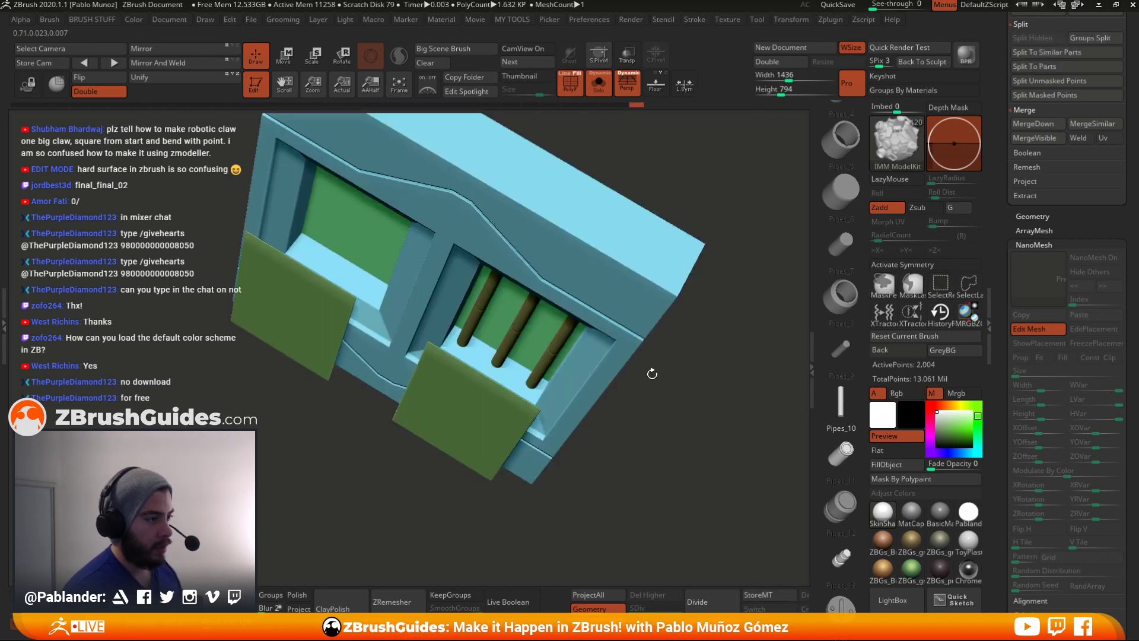
- Invert the mask, duplicate the three pipes along X into the left-hand recess, and clear the mask
key("w")
key("ctrl+i")
right_click_drag(399, 265, 449, 309, "alt")
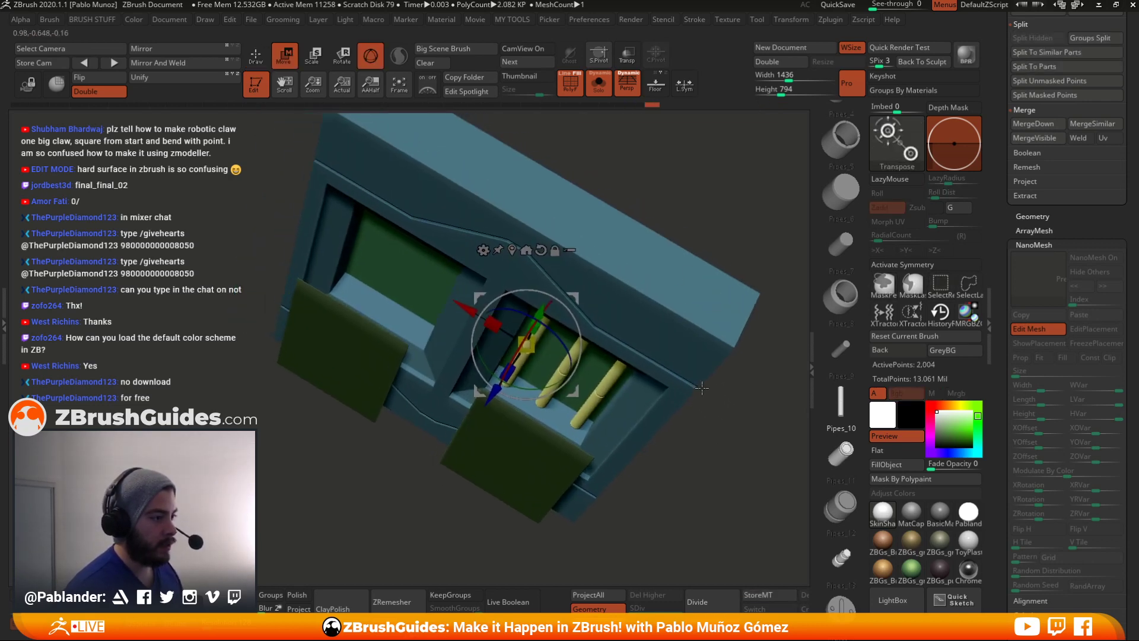
mouse_move(471, 310)
left_mouse_down("ctrl")
mouse_move(356, 255)
mouse_move(314, 262)
mouse_move(289, 245)
mouse_move(284, 376)
mouse_move(300, 407)
mouse_move(280, 386)
mouse_move(297, 376)
mouse_move(295, 422)
mouse_move(315, 416)
left_mouse_up("ctrl")
key("q")
left_click(289, 245, "ctrl")
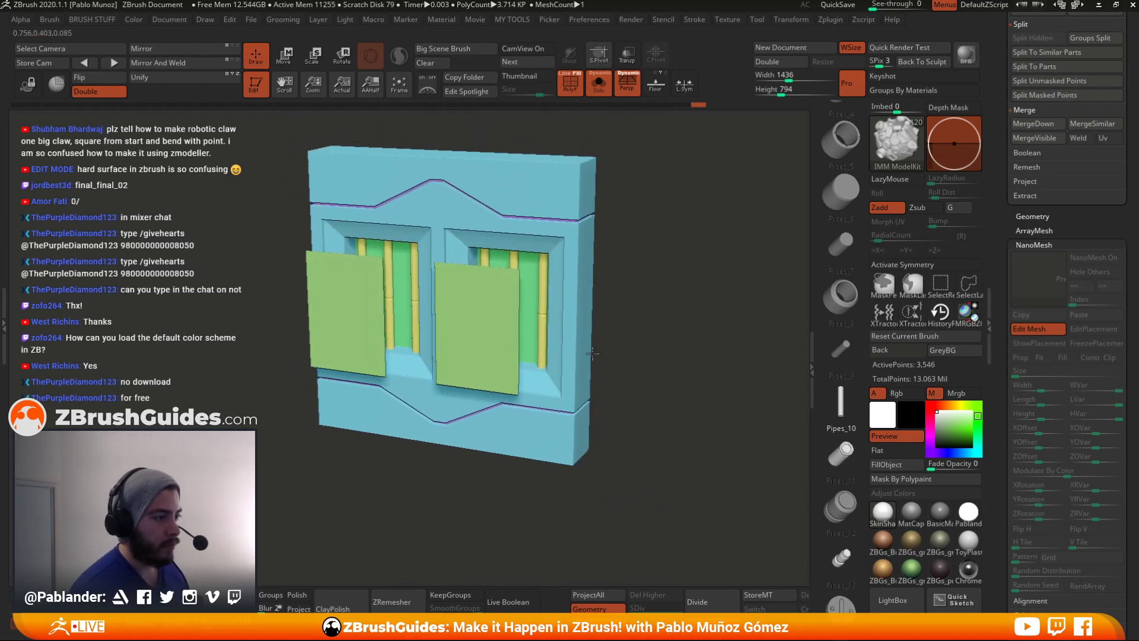
- Isolate the panel body without plates and pipes, assign it a single polygroup, and unhide all parts
left_click_drag(602, 261, 577, 263)
left_click(549, 287, "ctrl+shift")
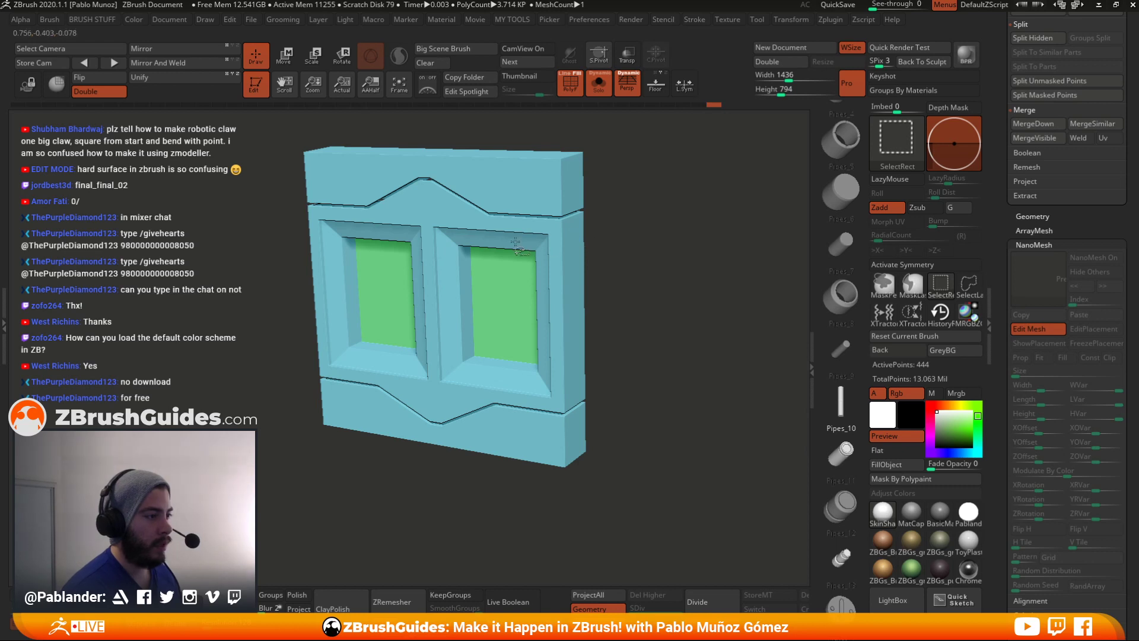
key("ctrl")
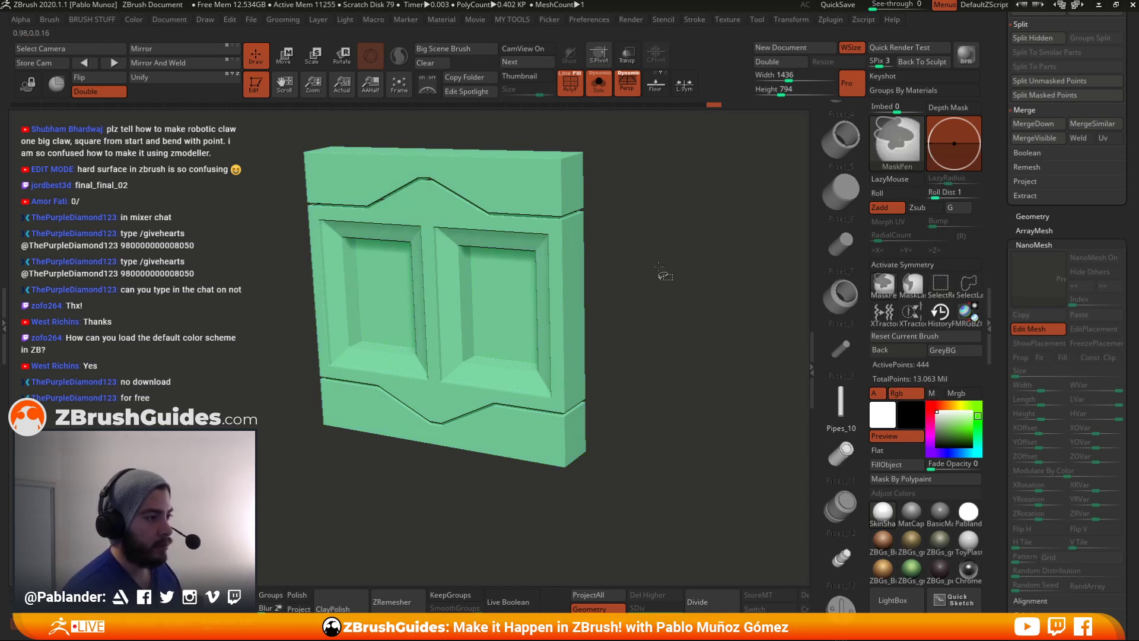
left_click(664, 275, "ctrl+shift")
- Check the two front plates in isolation, show everything again, and switch to the ZModeler brush
key("ctrl+shift")
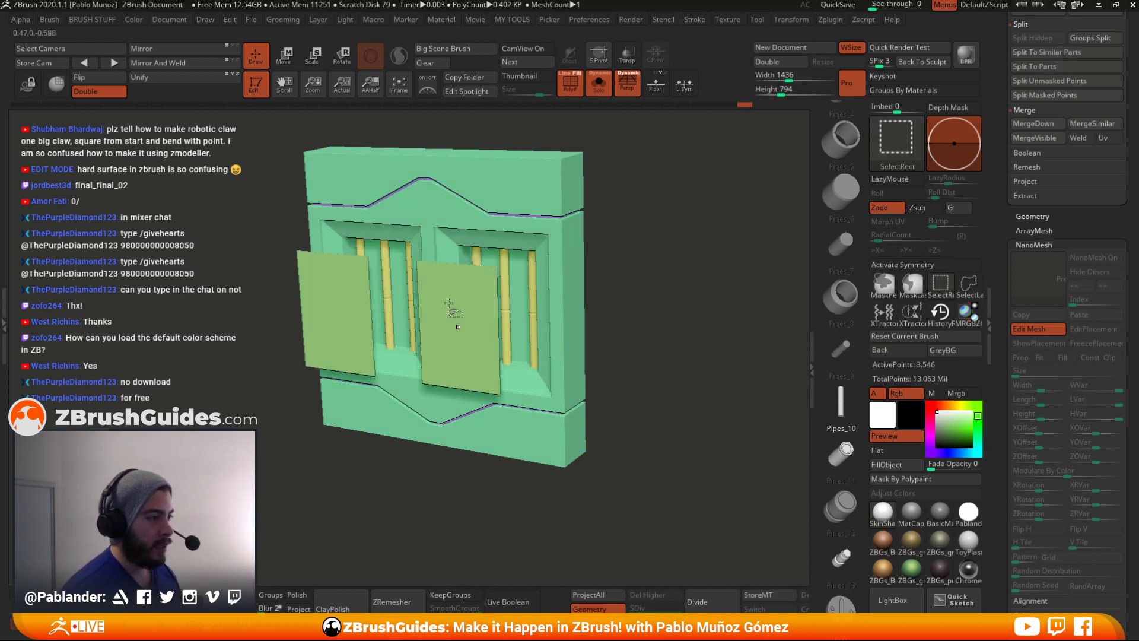
left_click(451, 307, "ctrl+shift")
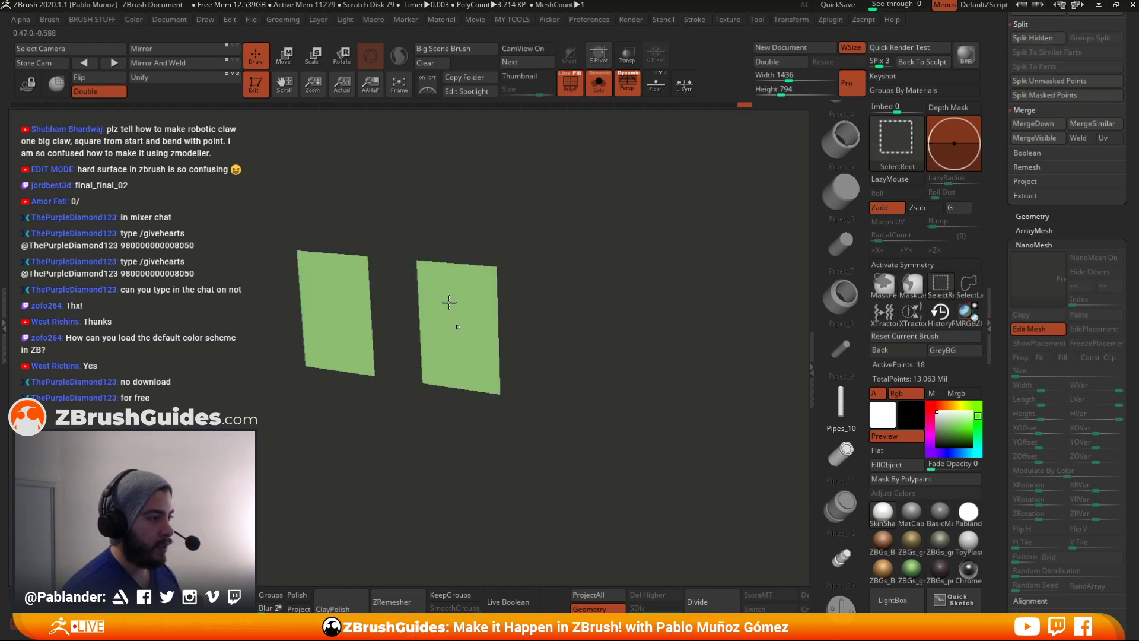
left_click(615, 314, "ctrl+shift")
left_click_drag(615, 314, 377, 340, "alt")
left_click_drag(154, 303, 349, 302)
key("b")
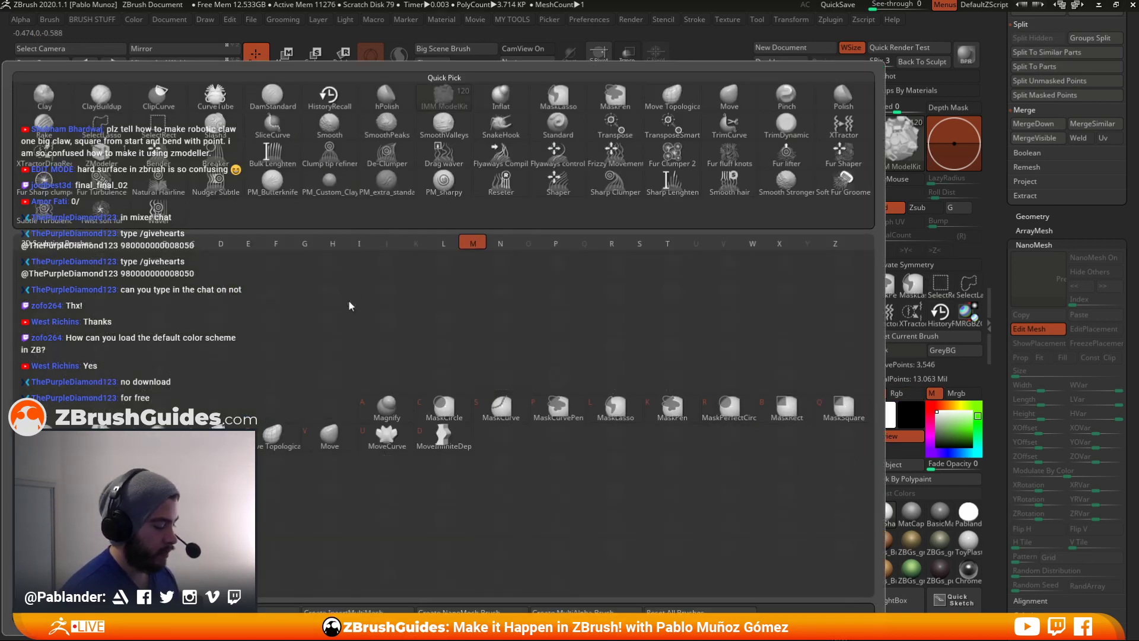
key("z")
key("m")
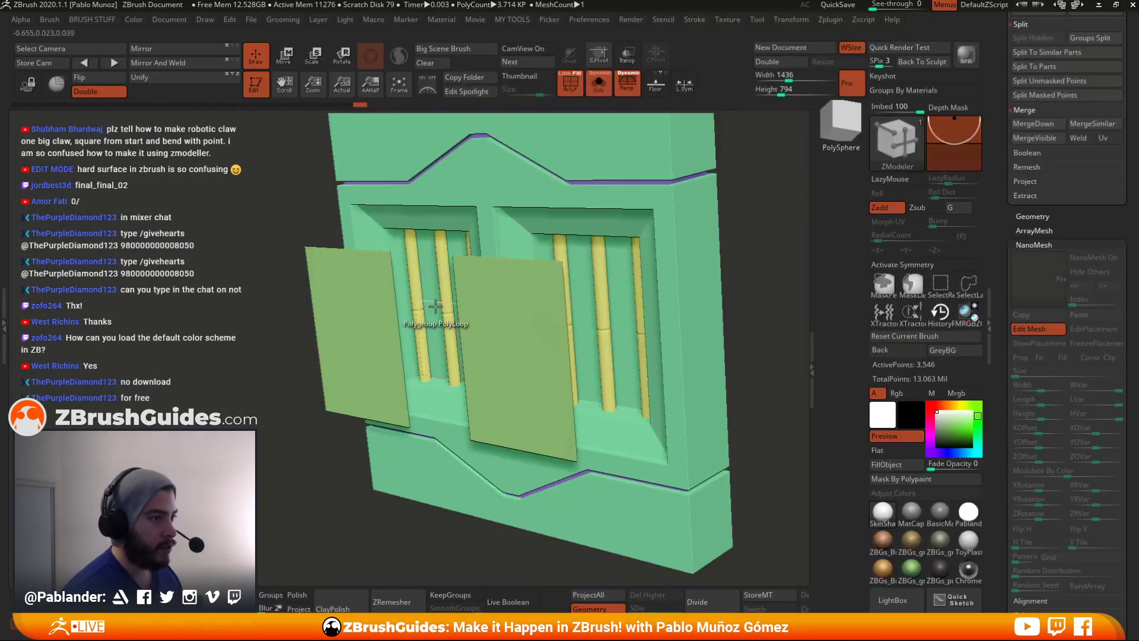
- Extrude the front plates' polygroup slightly with ZModeler to give both plates a thin thickness
left_click(363, 300)
left_click(363, 301)
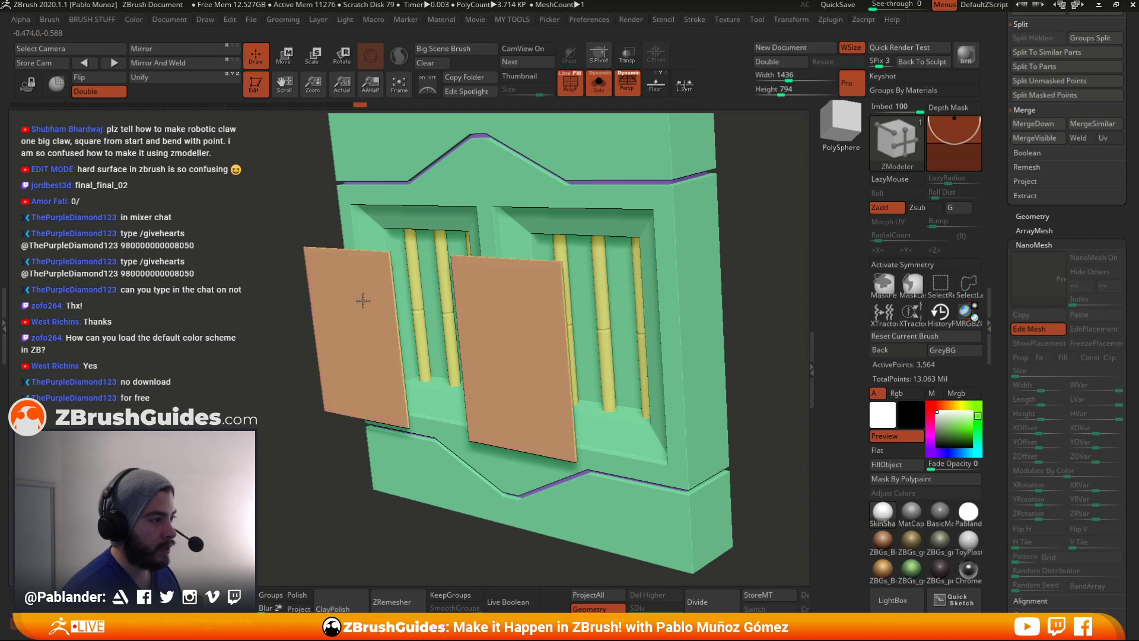
left_click(363, 301)
left_click(363, 301)
left_click_drag(363, 301, 372, 338)
left_click(306, 352)
left_click(306, 352)
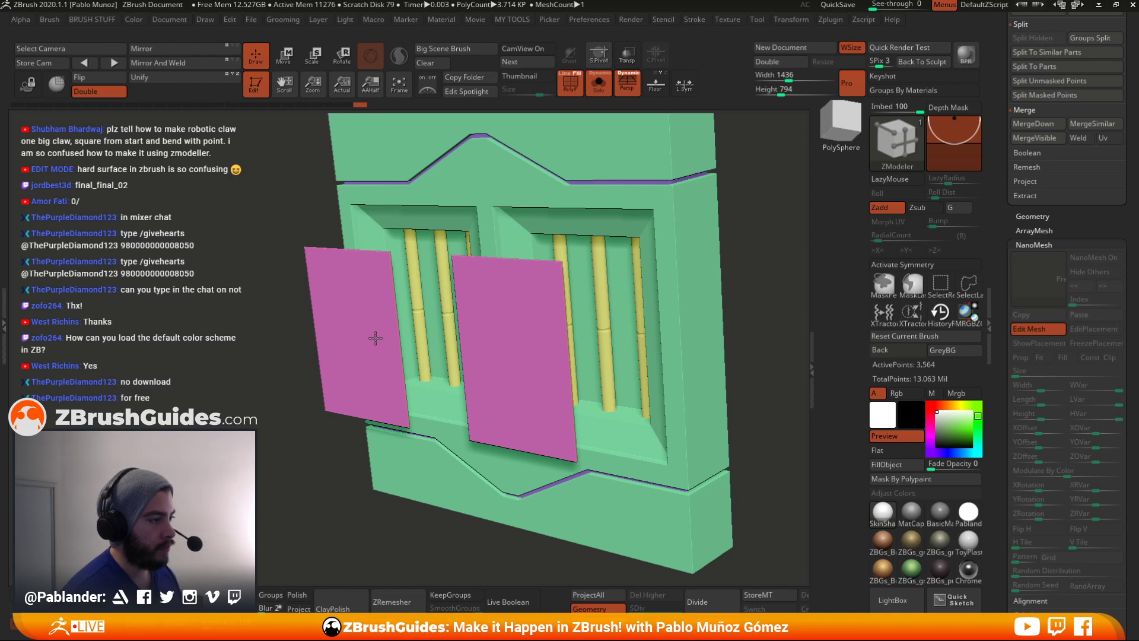
- Isolate the thickened front plates to give them one polygroup, and mask everything in the panel except them
right_click_drag(375, 338, 291, 336, "shift")
left_click_drag(264, 142, 386, 511, "ctrl+shift")
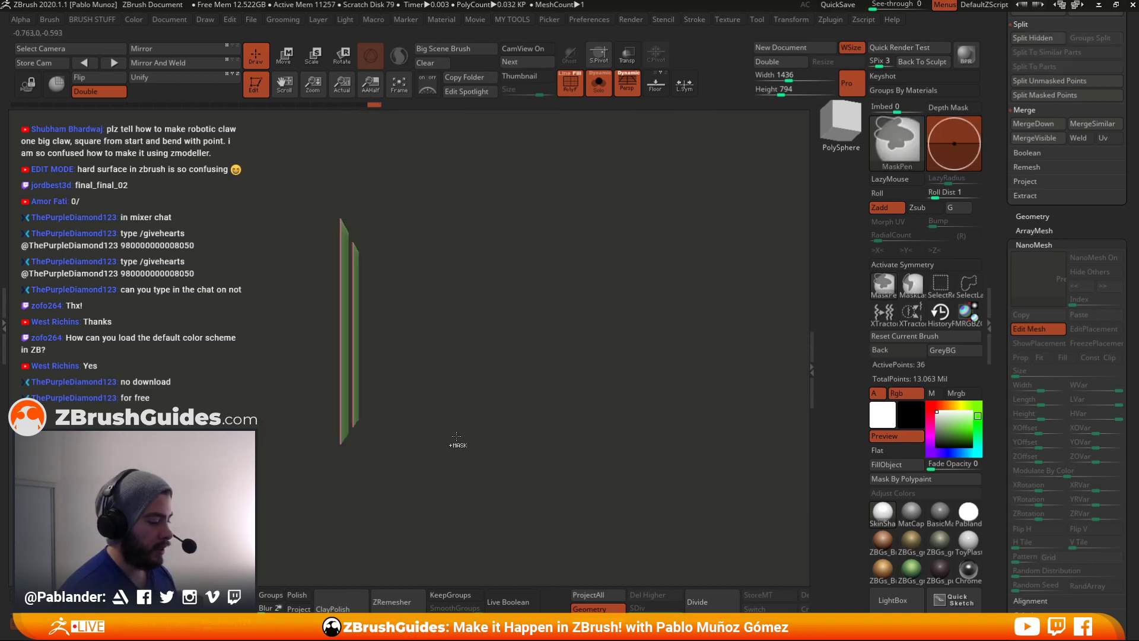
left_click(421, 290, "ctrl+shift")
left_click_drag(263, 152, 378, 479, "ctrl")
key("w")
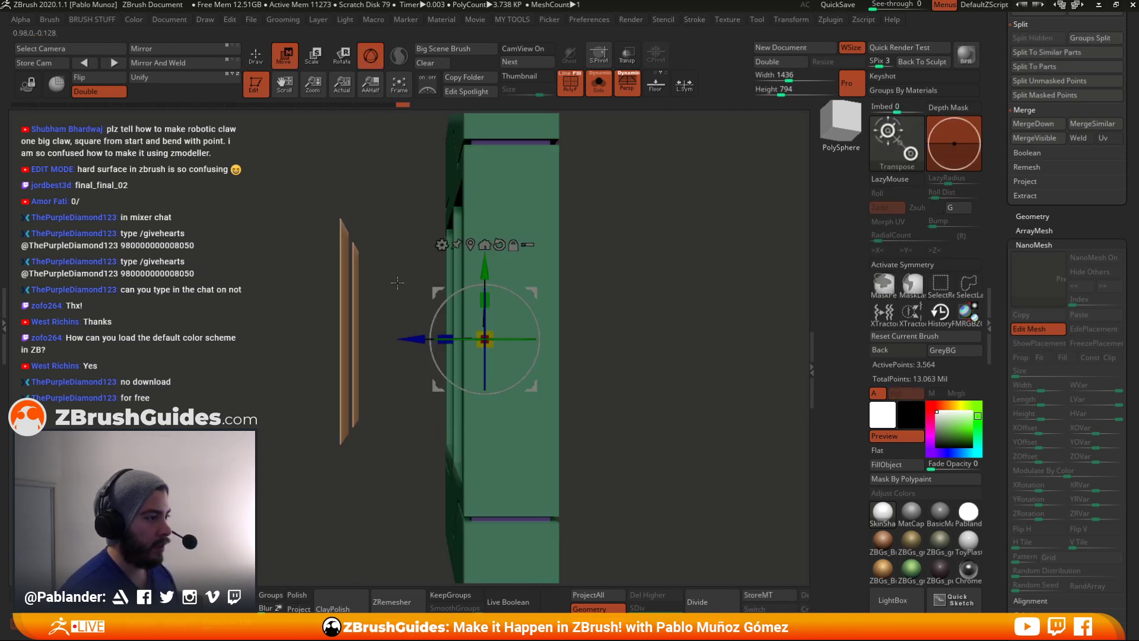
- Center the gizmo on the two plates and move them about 0.083 along Z into the recesses
left_click(470, 245)
left_click_drag(304, 297, 350, 315)
left_click_drag(288, 333, 511, 320)
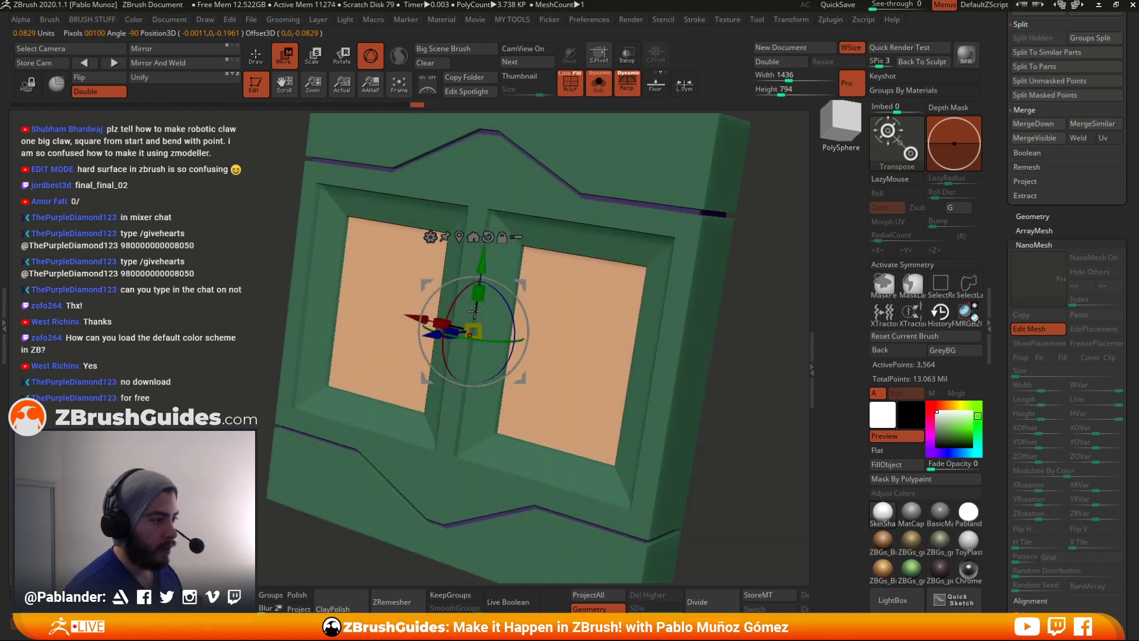
- Nudge the plates slightly along Z within the recesses and clear the mask
left_click_drag(734, 303, 696, 314, "shift")
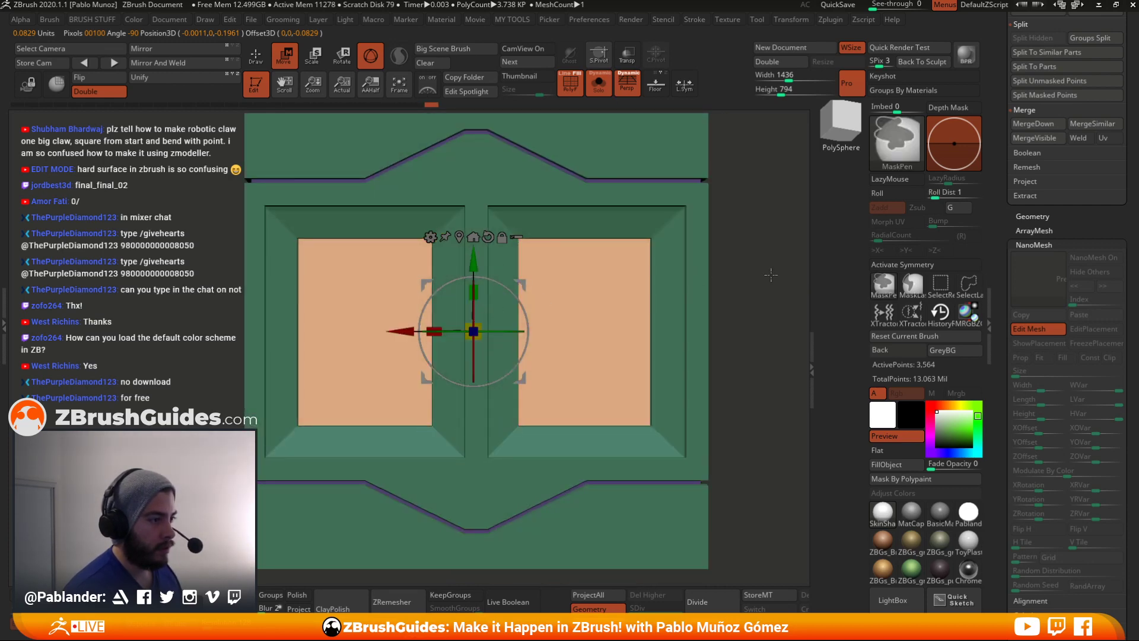
left_click_drag(773, 275, 644, 312)
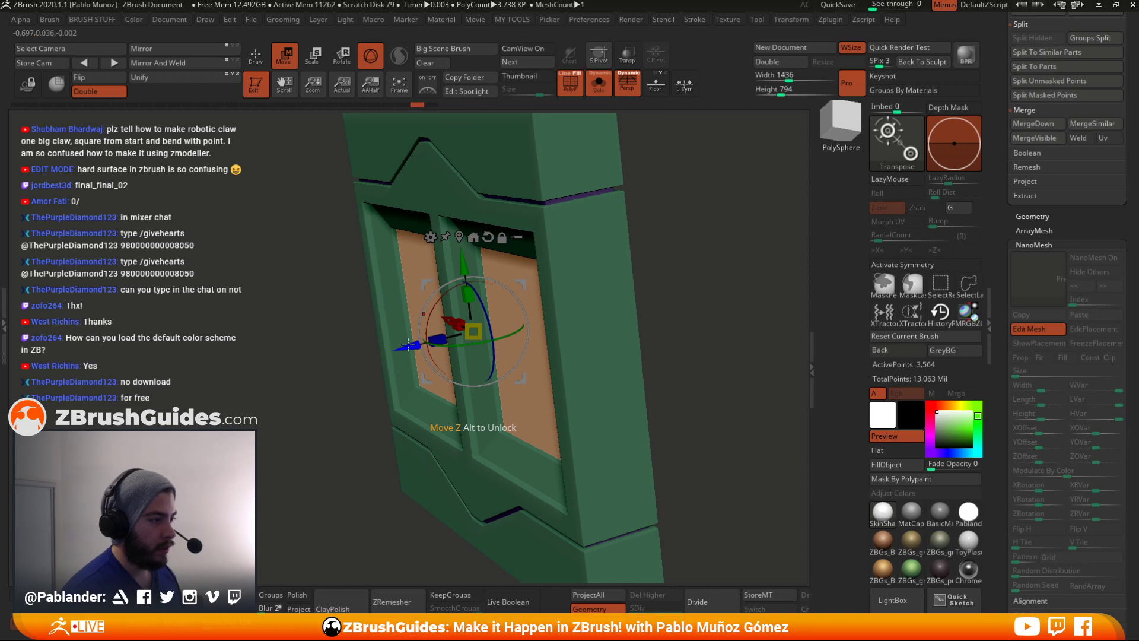
left_click_drag(408, 344, 408, 345)
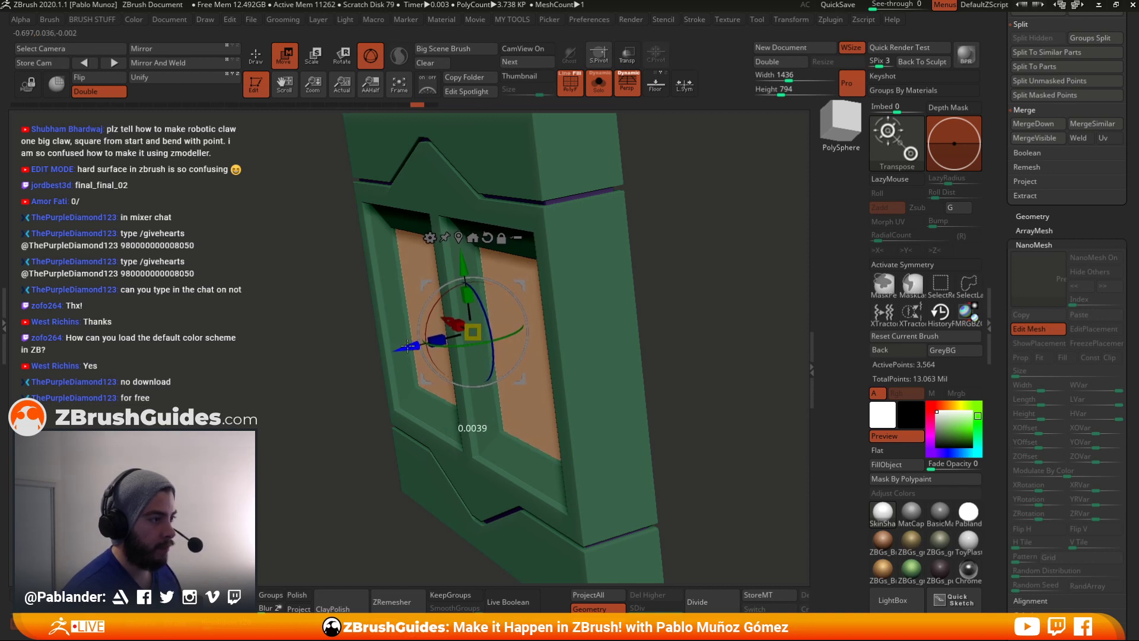
key("q")
mouse_move(680, 316)
left_mouse_down("alt")
mouse_move(664, 262)
mouse_move(642, 287)
mouse_move(681, 317)
left_mouse_up("alt")
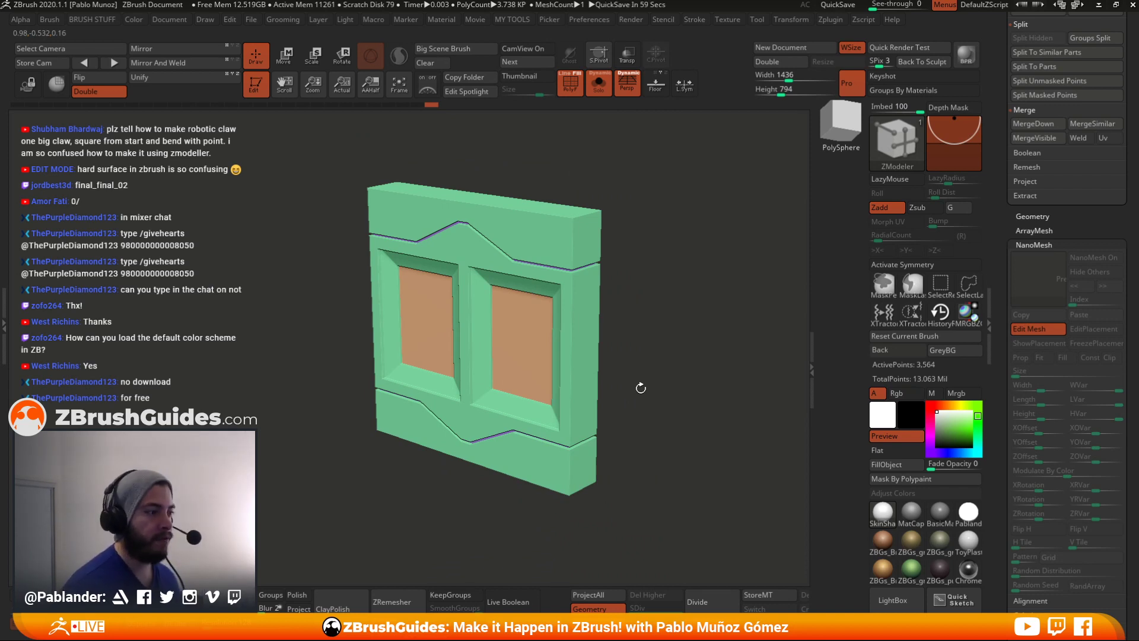
- Leave NanoMesh mesh editing to update the repeated panels along the roof strip, and inspect the strip
left_click_drag(668, 351, 705, 341)
left_click_drag(718, 386, 657, 299, "alt")
left_click_drag(635, 344, 661, 324, "alt")
right_click(660, 353)
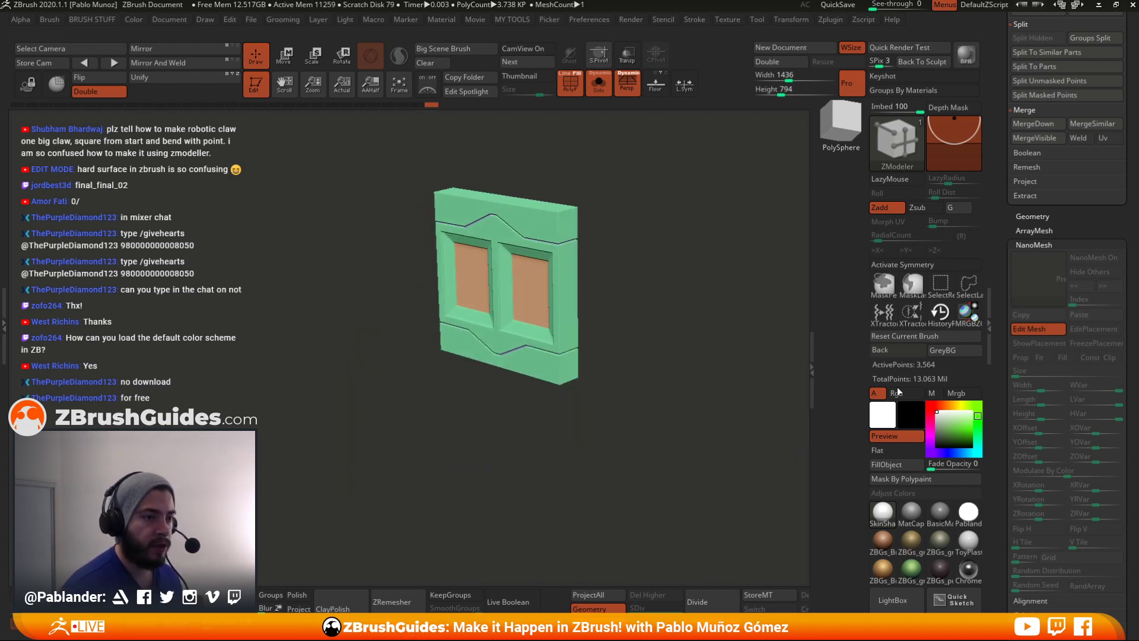
left_click(1040, 330)
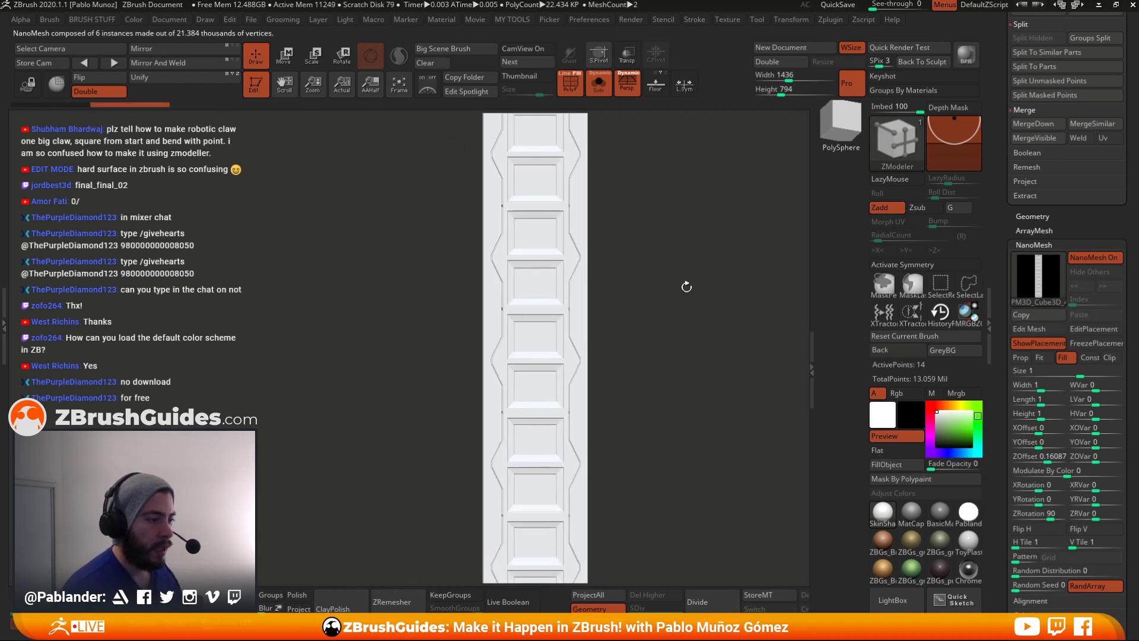
mouse_move(687, 285)
left_mouse_down()
mouse_move(683, 361)
mouse_move(704, 359)
mouse_move(676, 401)
left_mouse_up()
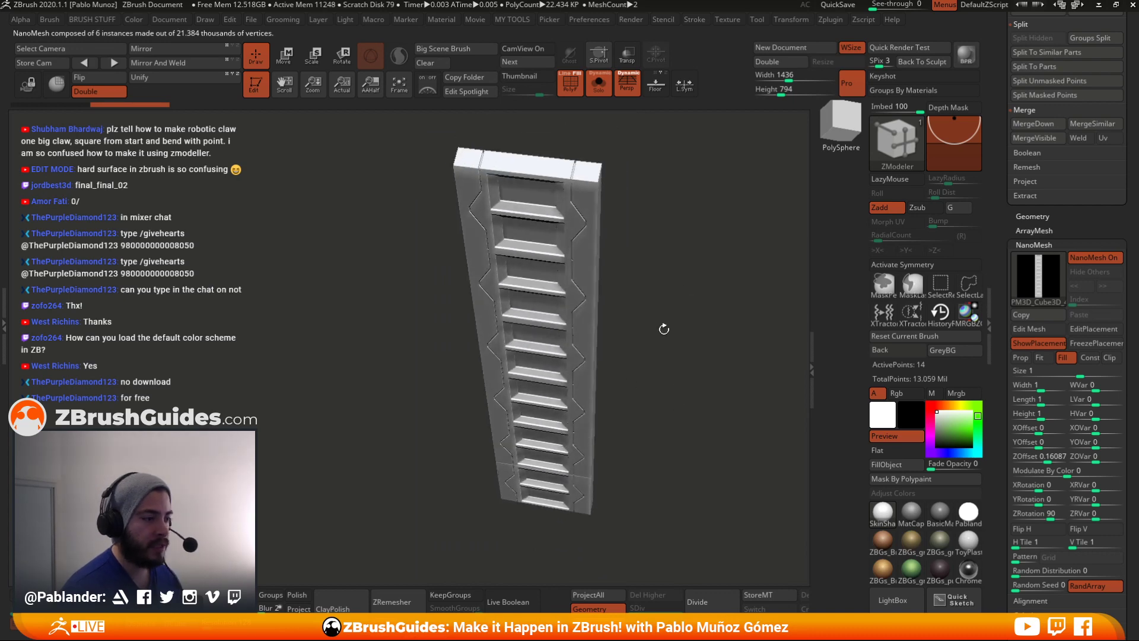
mouse_move(664, 329)
left_mouse_down()
mouse_move(715, 272)
mouse_move(658, 343)
left_mouse_up()
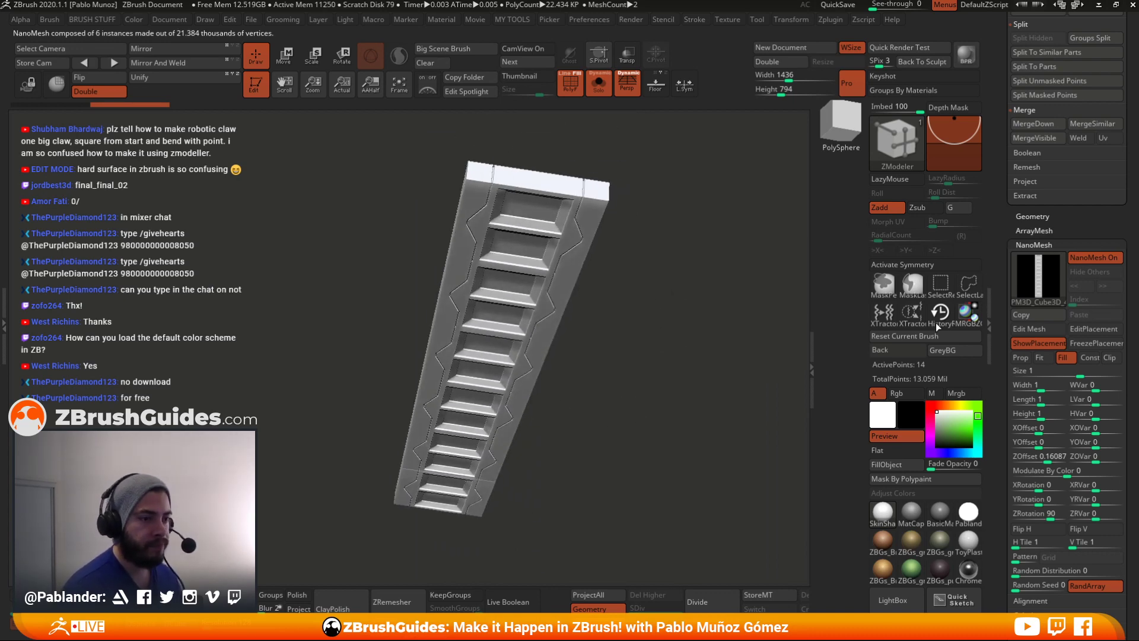
- Save the tool to disk as a backup while the roof NanoMesh is still editable
left_click_drag(1007, 252, 1007, 402)
left_click_drag(1009, 62, 1012, 174)
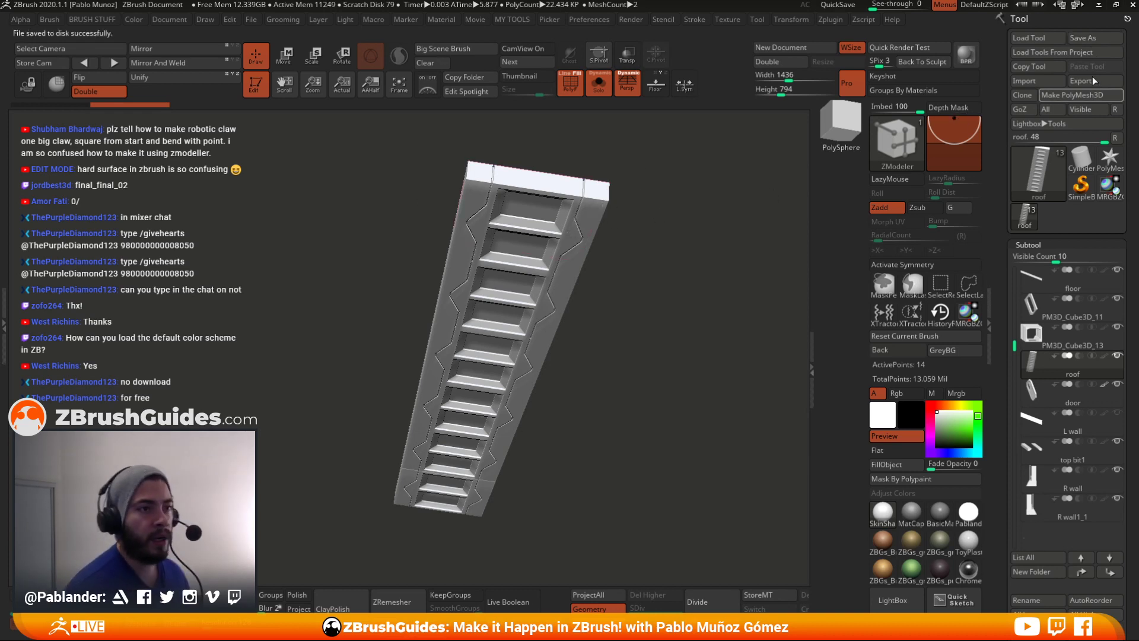
left_click(1096, 36)
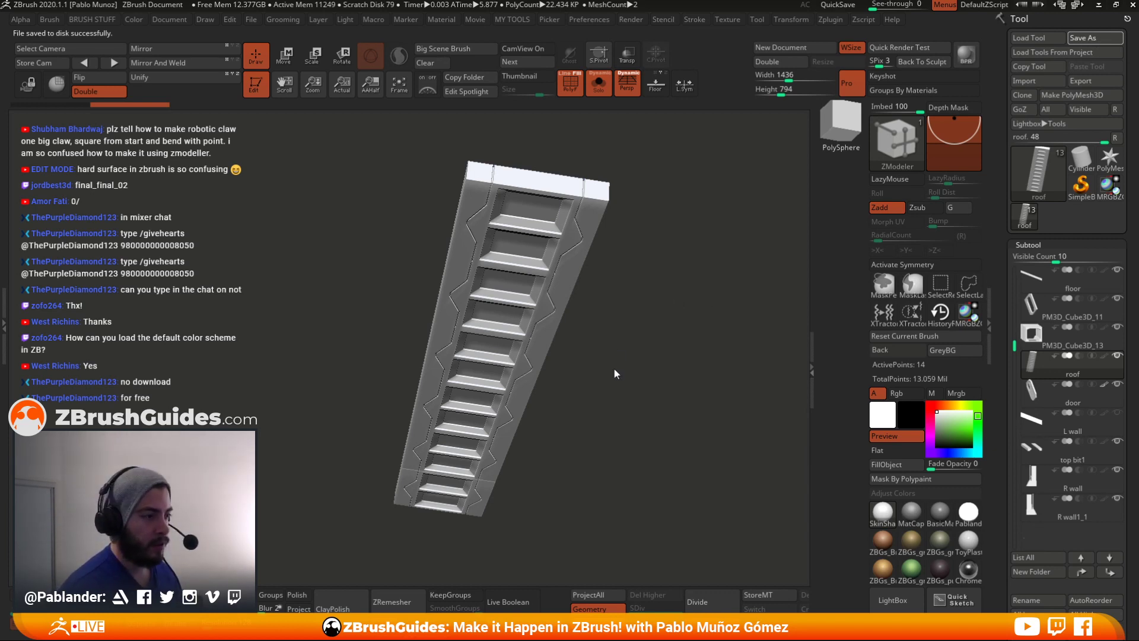
- Convert the roof's NanoMesh instances into real geometry with One To Mesh
left_click_drag(615, 369, 634, 332)
left_click_drag(1004, 330, 999, 207)
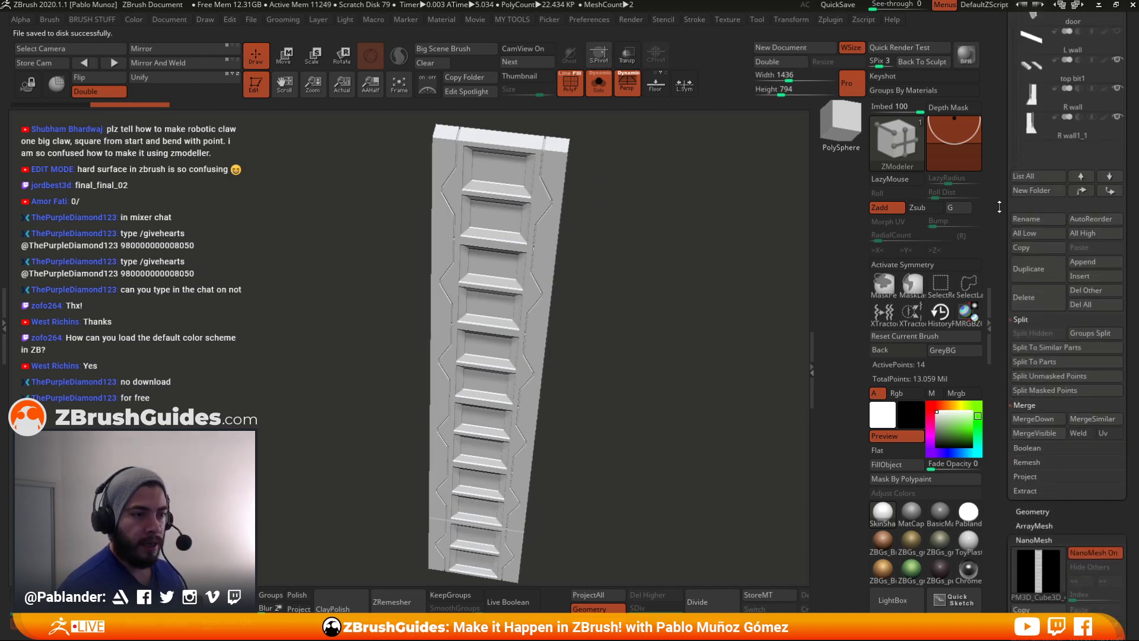
left_click_drag(641, 232, 668, 279)
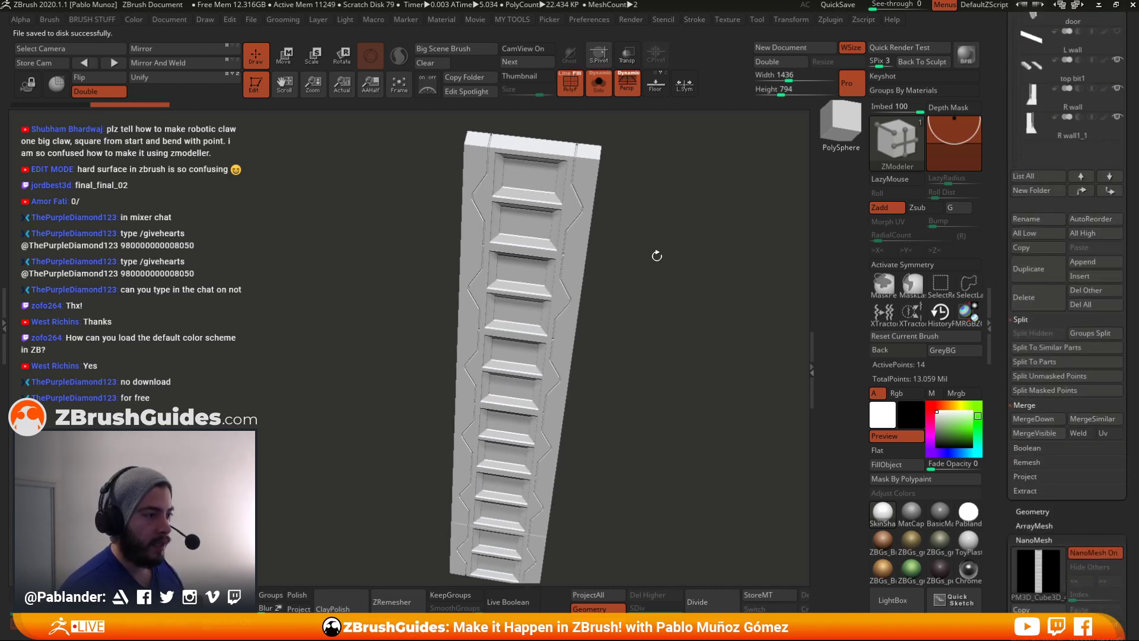
left_click_drag(1074, 526, 1054, 423)
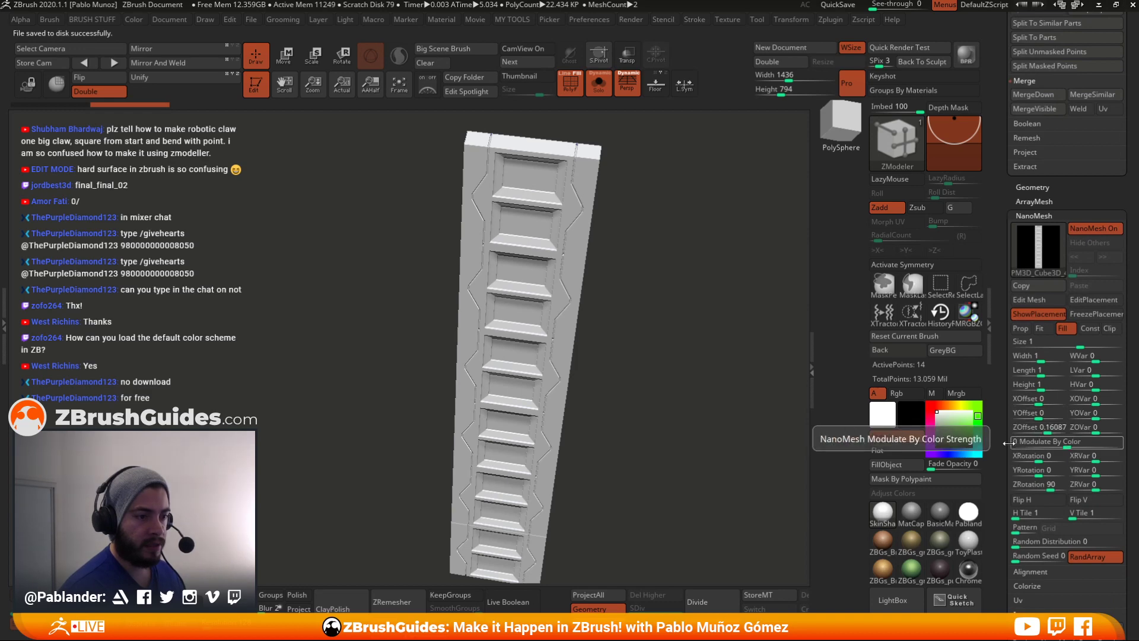
left_click_drag(1000, 584, 999, 373)
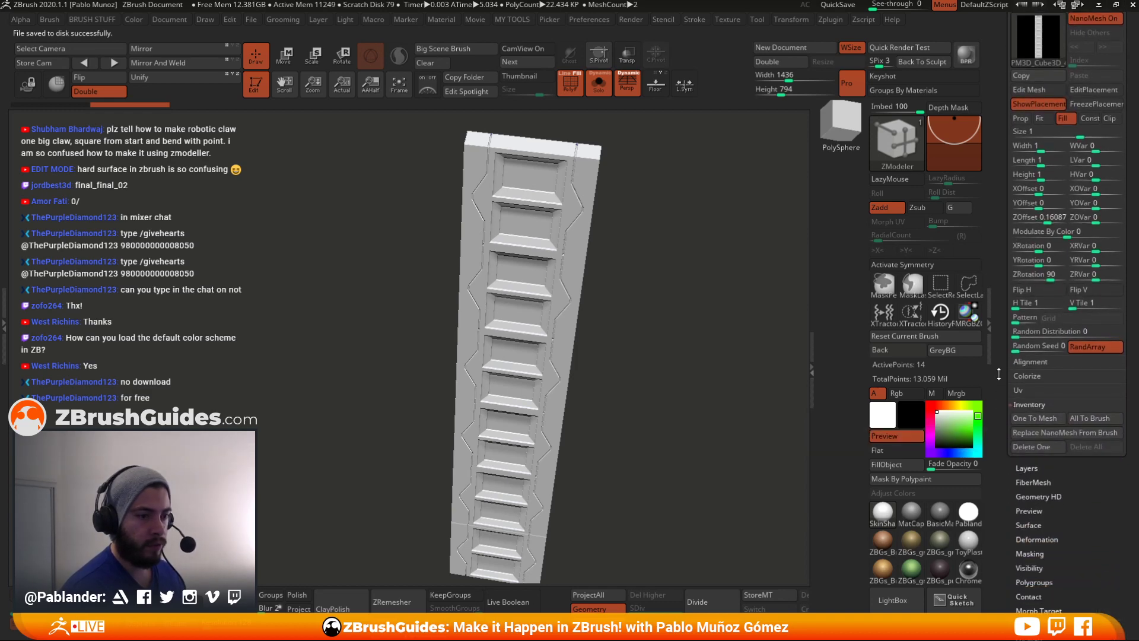
left_click(1032, 419)
left_click_drag(699, 227, 697, 272)
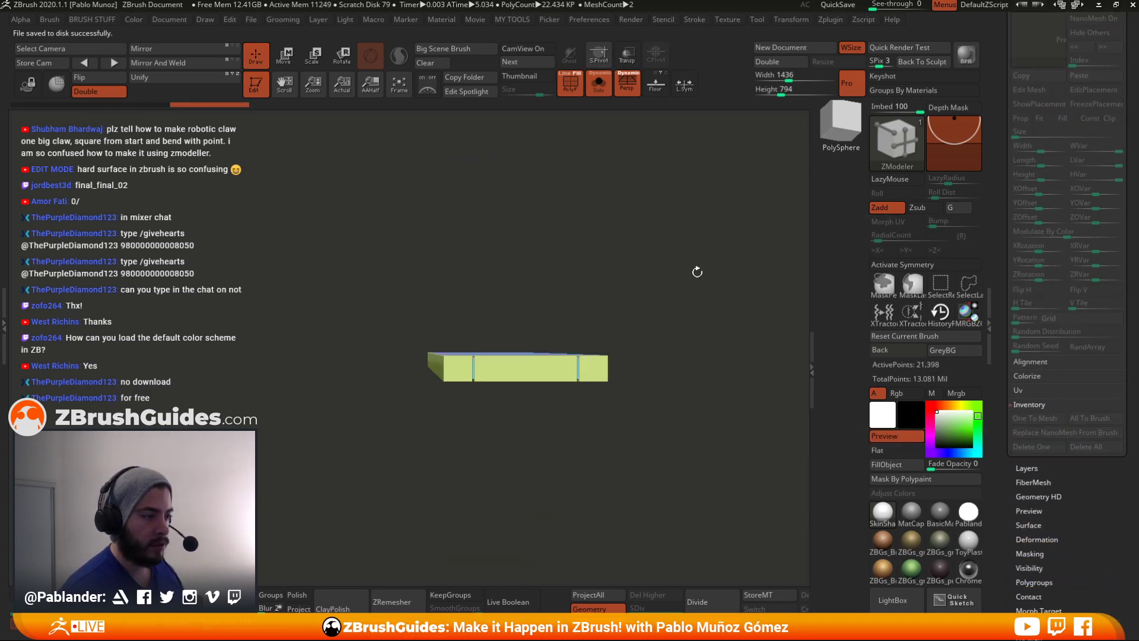
left_click_drag(693, 314, 607, 256, "alt")
- Select the trim subtool along the corridor's upper edges and isolate it with its NanoMesh settings in view
left_click(506, 498, "alt")
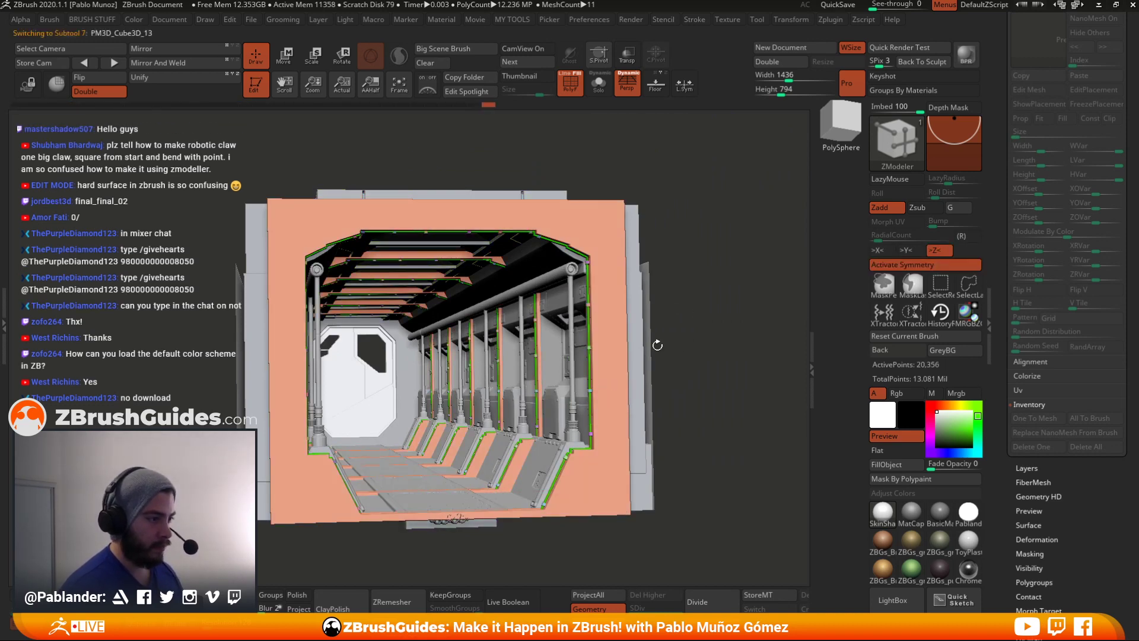
left_click(551, 256, "alt")
key("shift+alt+s")
left_click_drag(997, 188, 998, 392)
- View the trim end-on, turn off perspective, and leave Solo mode to show the whole corridor
right_click_drag(696, 287, 517, 258, "alt")
right_click_drag(516, 258, 584, 268, "alt")
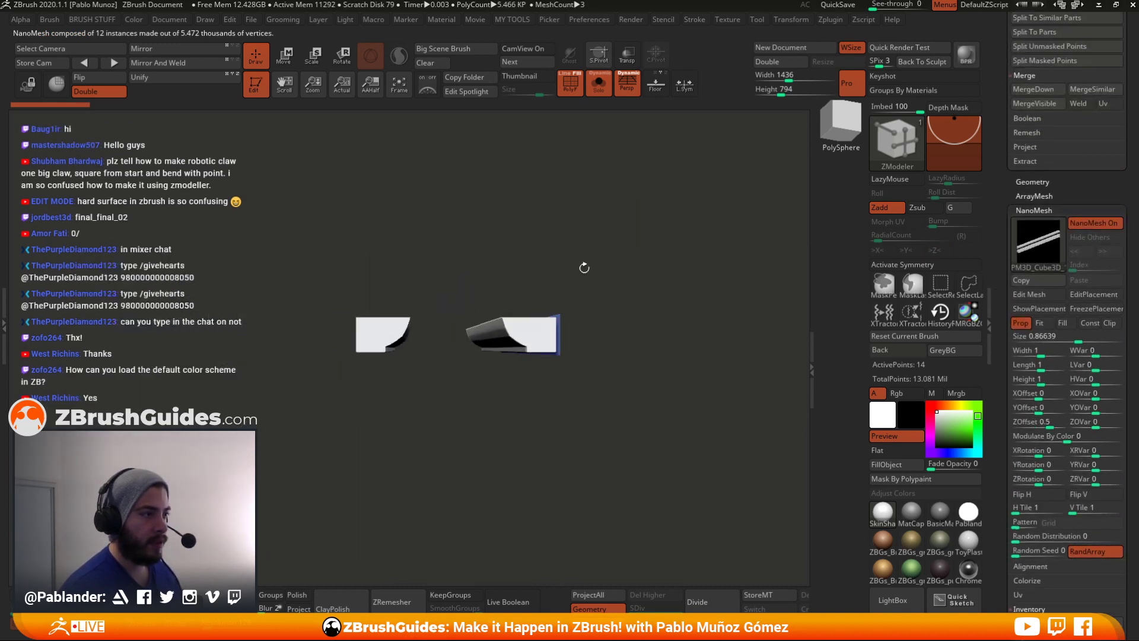
left_click(629, 88)
left_click(599, 82)
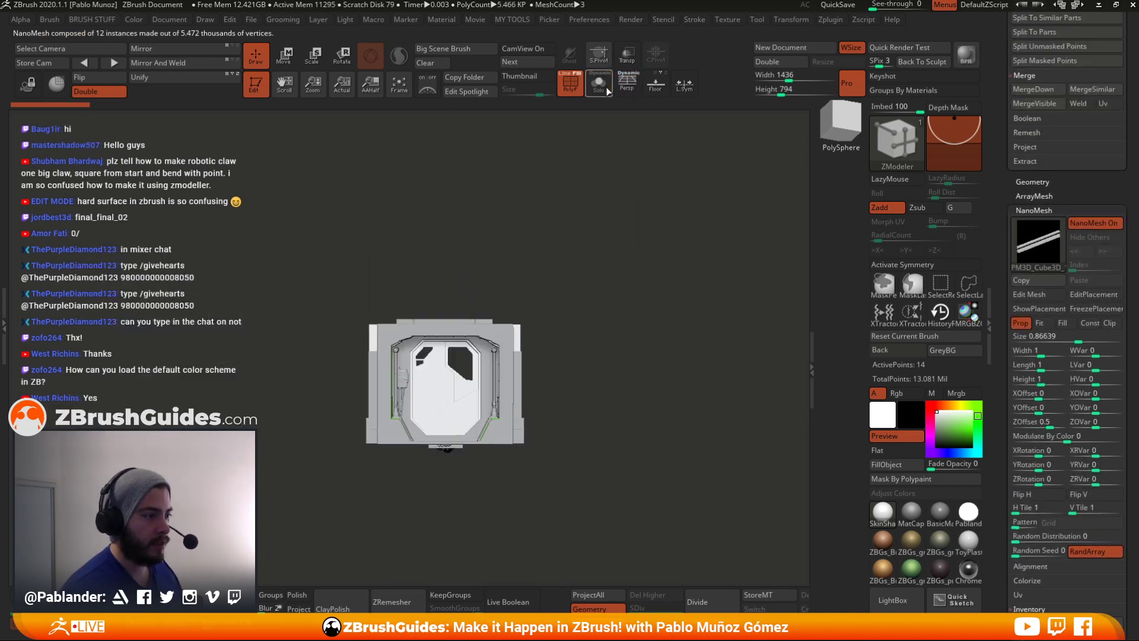
- Isolate the upper trim without perspective or polyframe, and turn off its ArrayMesh to leave a single strip
left_click(599, 80)
left_click(629, 84)
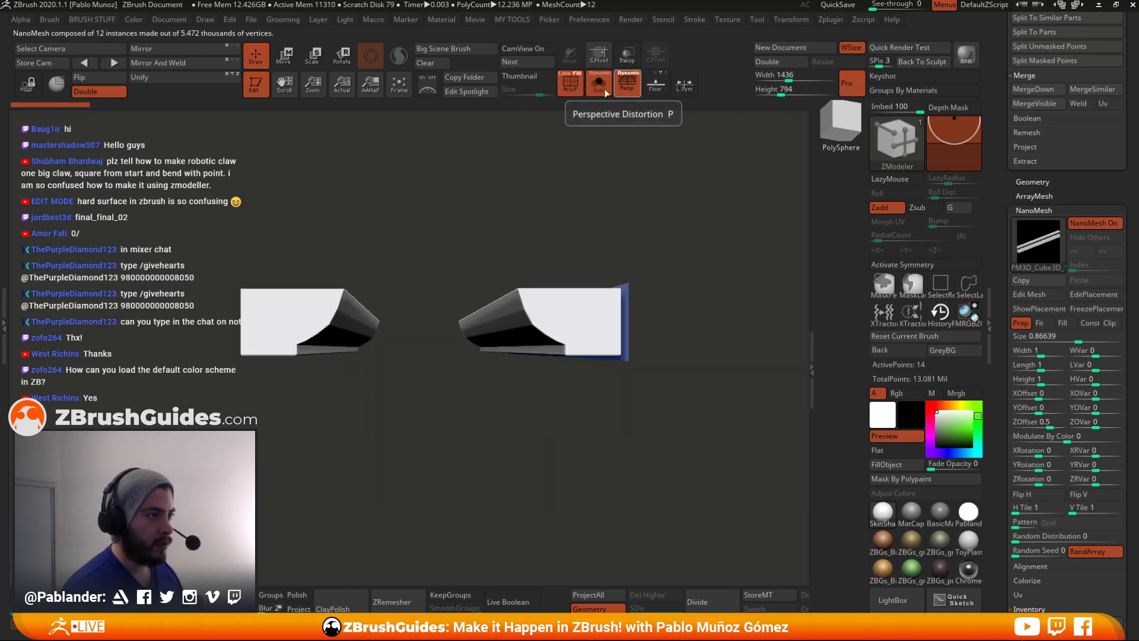
left_click(630, 86)
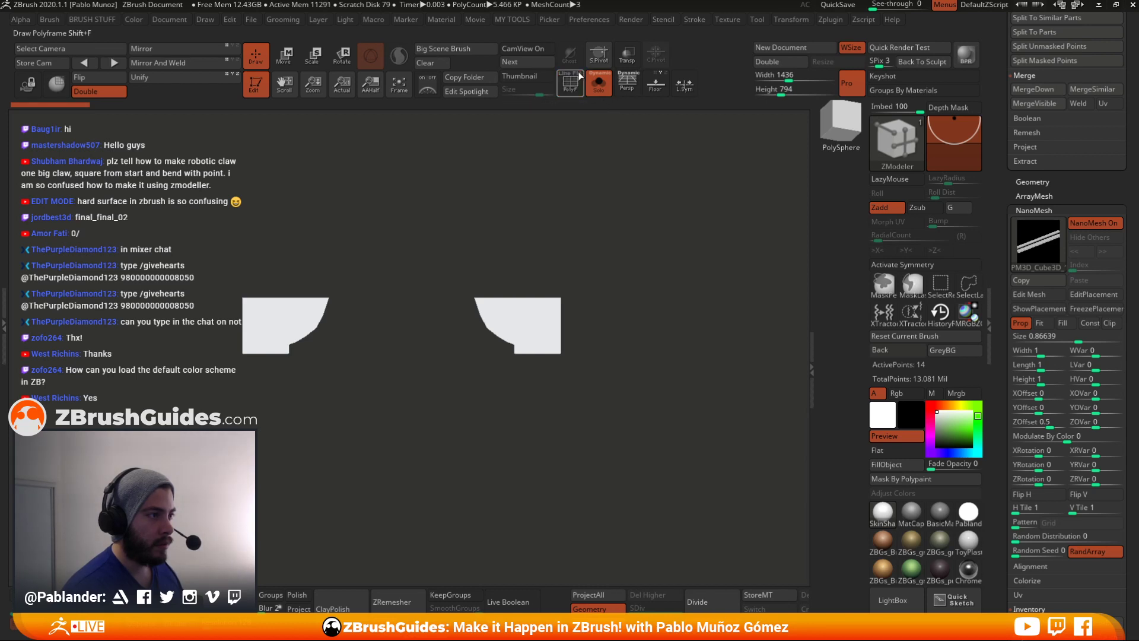
left_click_drag(605, 207, 684, 327)
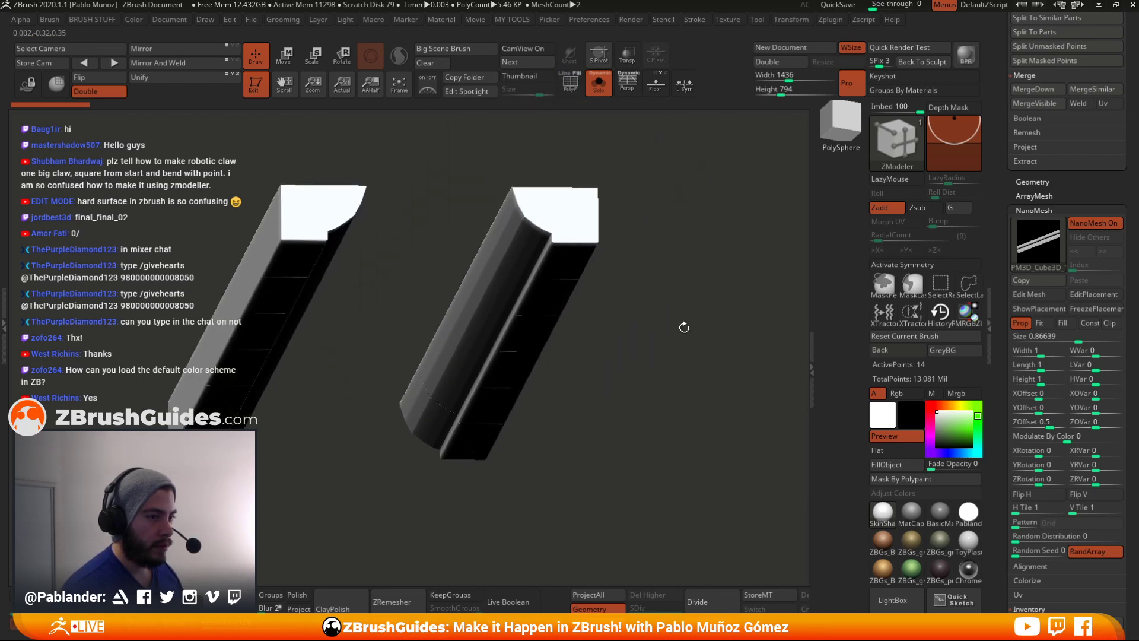
left_click(1038, 198)
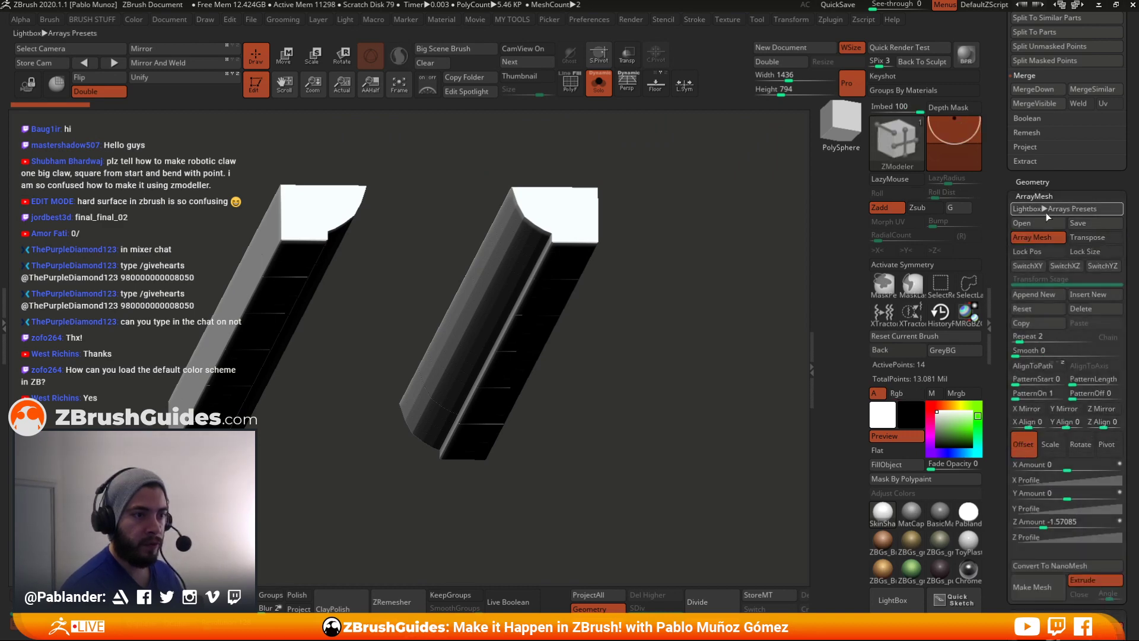
left_click(1041, 238)
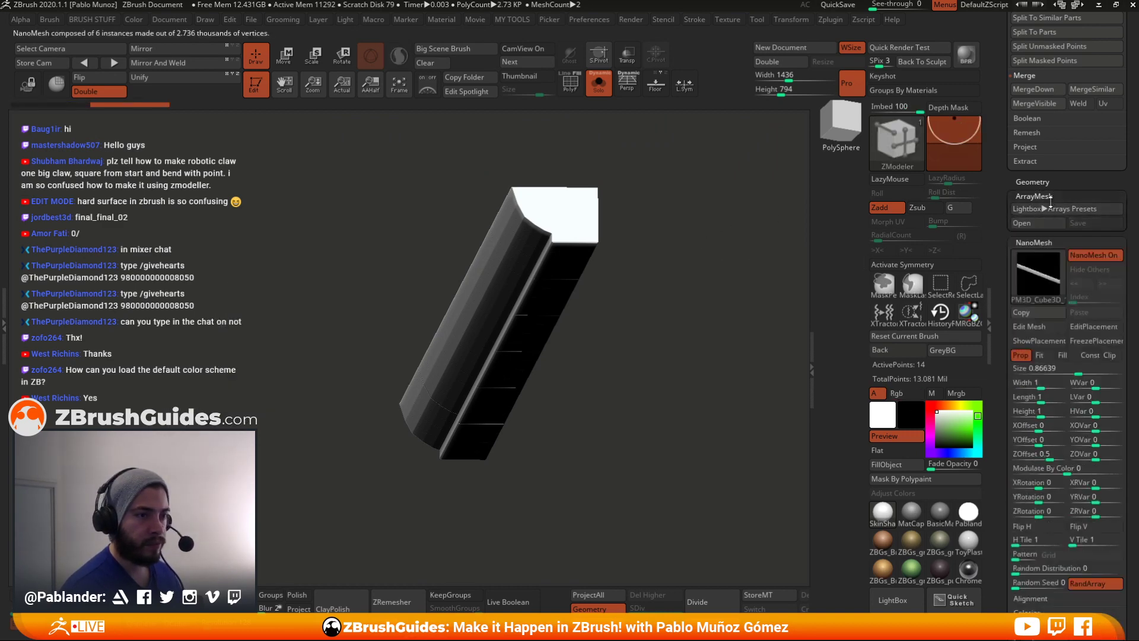
- Convert the single trim strip's NanoMesh instances into real geometry with One To Mesh, and turn its polyframe on
left_click_drag(705, 300, 688, 301)
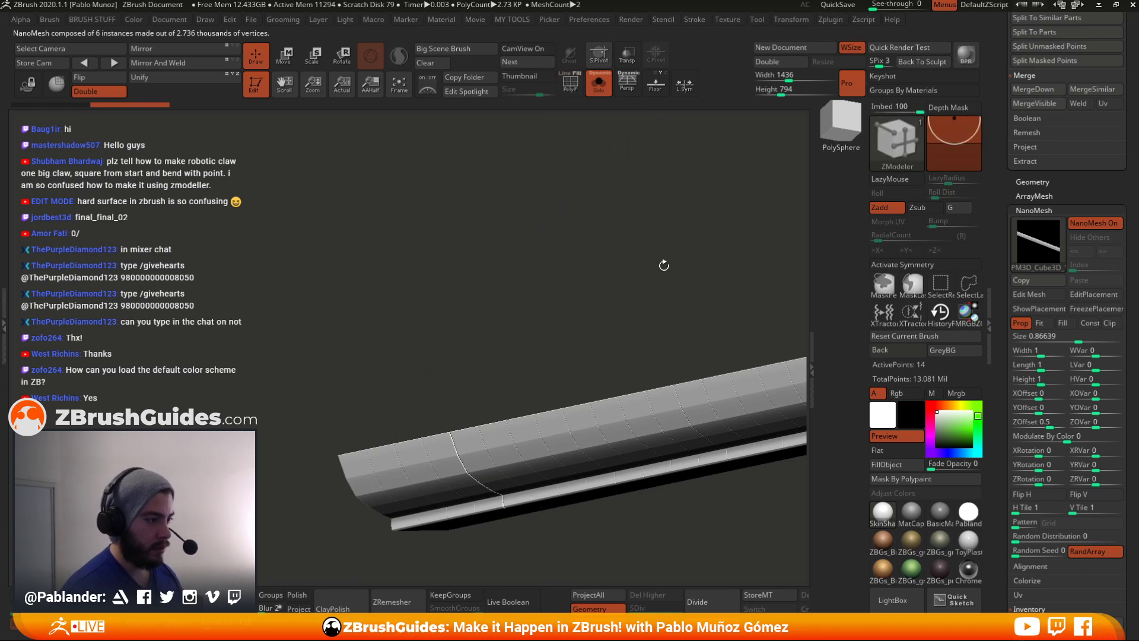
left_click_drag(661, 264, 531, 201, "alt")
left_click_drag(652, 402, 786, 439)
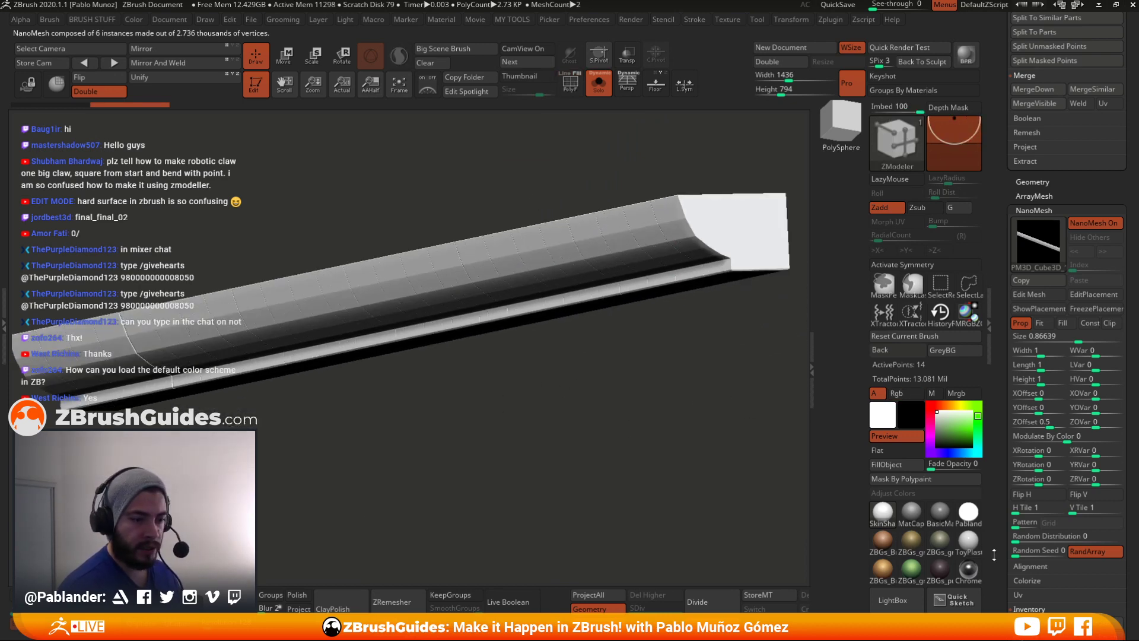
left_click_drag(995, 555, 997, 493)
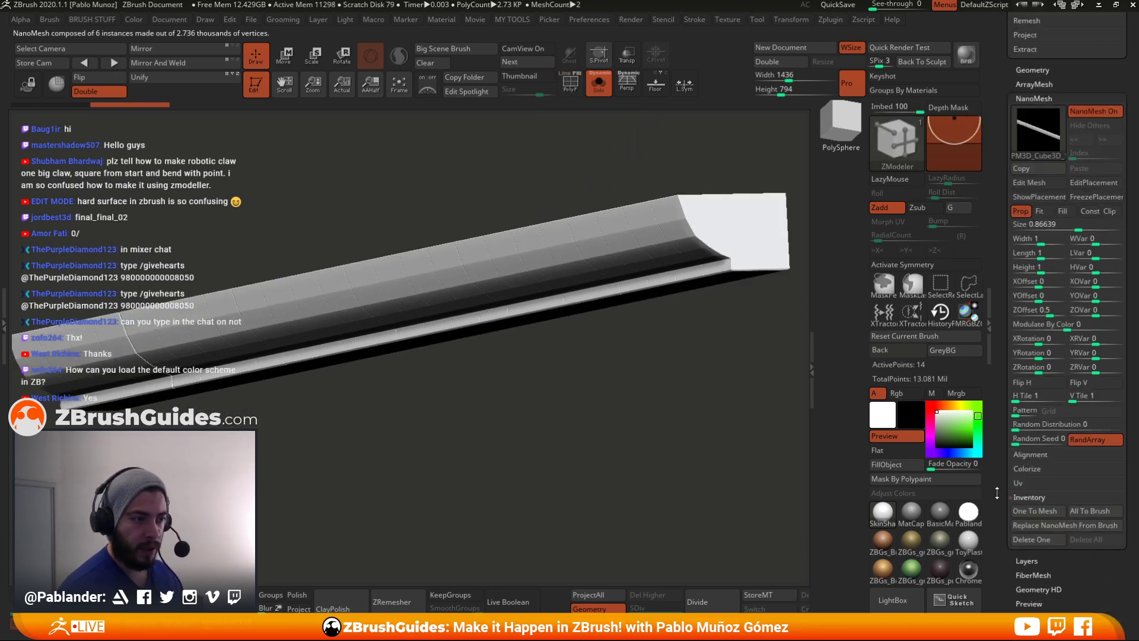
left_click(1048, 514)
key("shift+f")
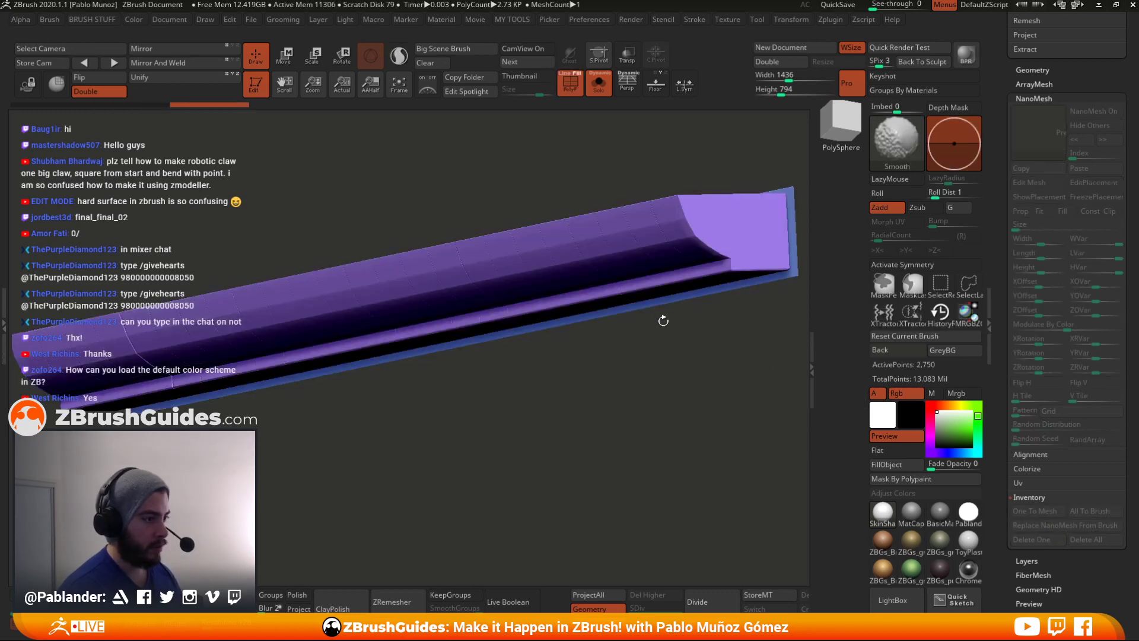
- Show the whole corridor end-on again and duplicate the top bit1 trim subtool
left_click_drag(669, 427, 663, 421)
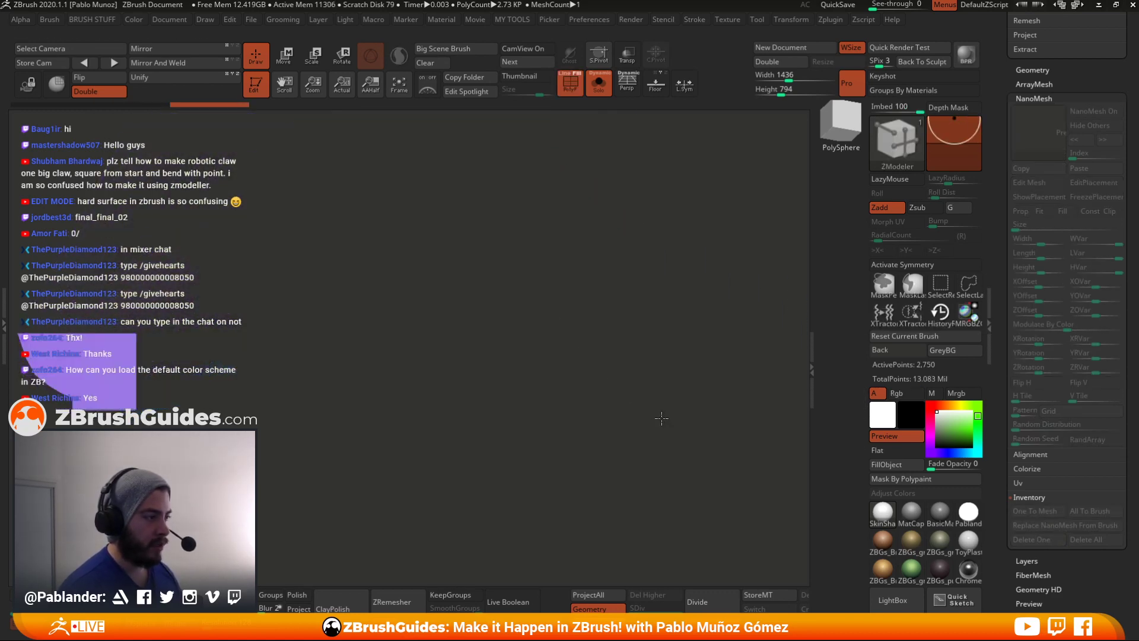
left_click_drag(594, 297, 737, 315, "alt")
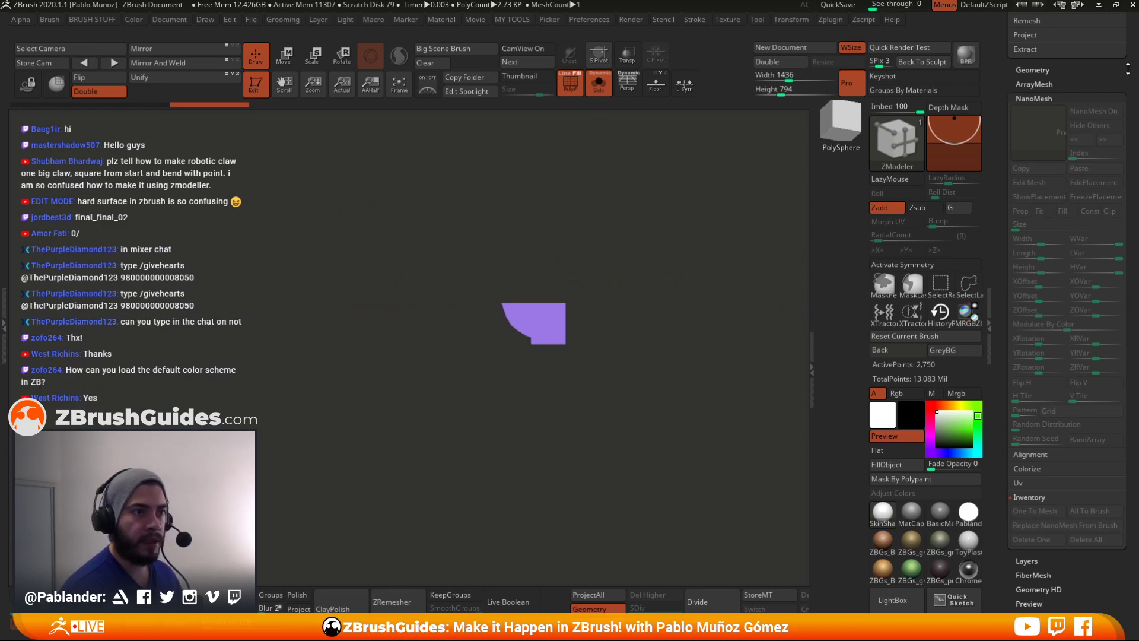
left_click(1073, 71)
left_click_drag(991, 112, 1001, 287)
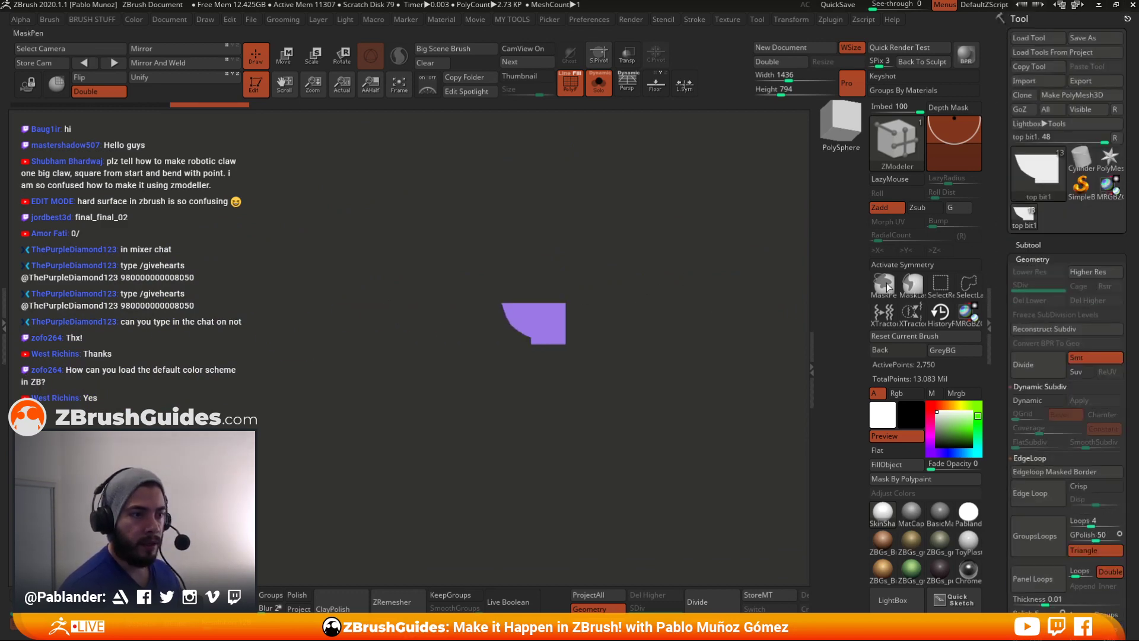
key("ctrl+shift+s")
left_click_drag(709, 262, 737, 225, "alt")
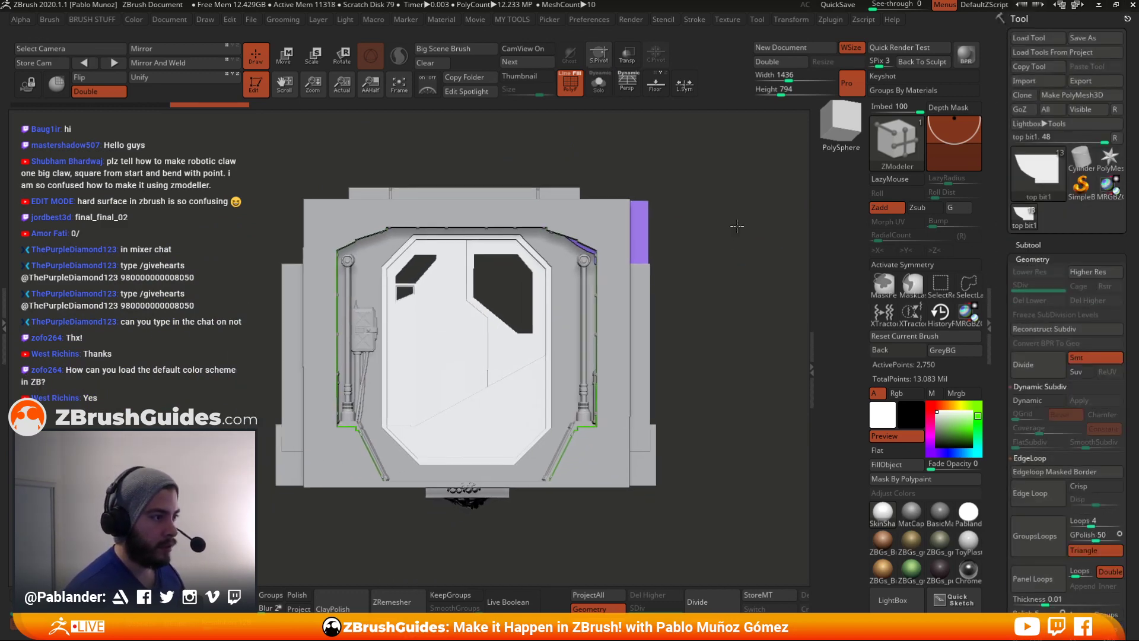
left_click(1044, 245)
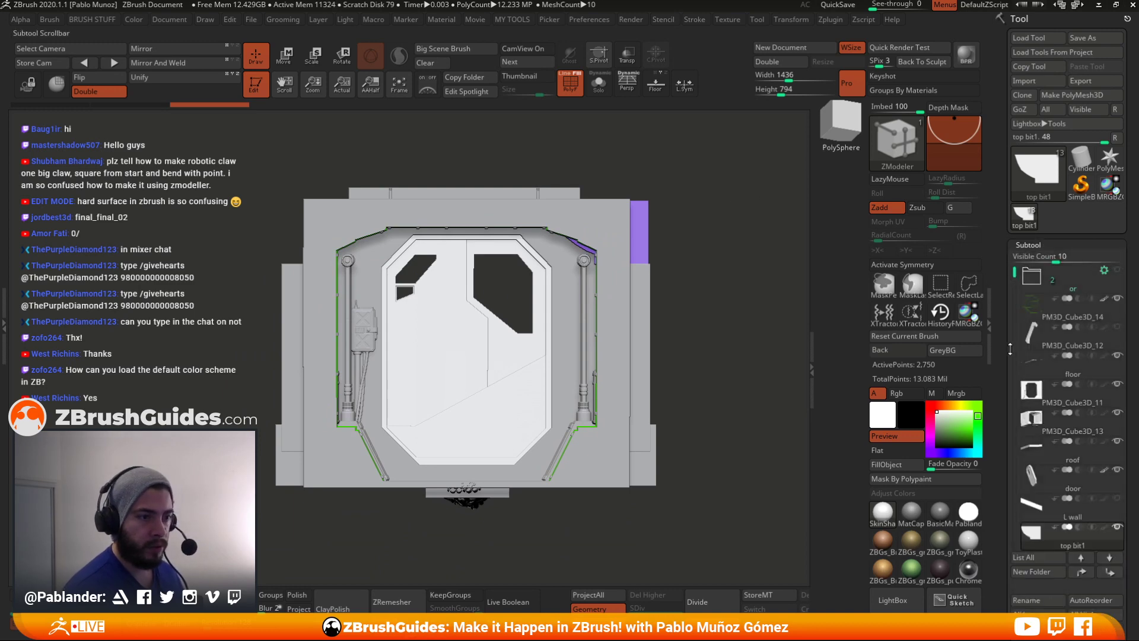
scroll(1044, 386, "down", 5)
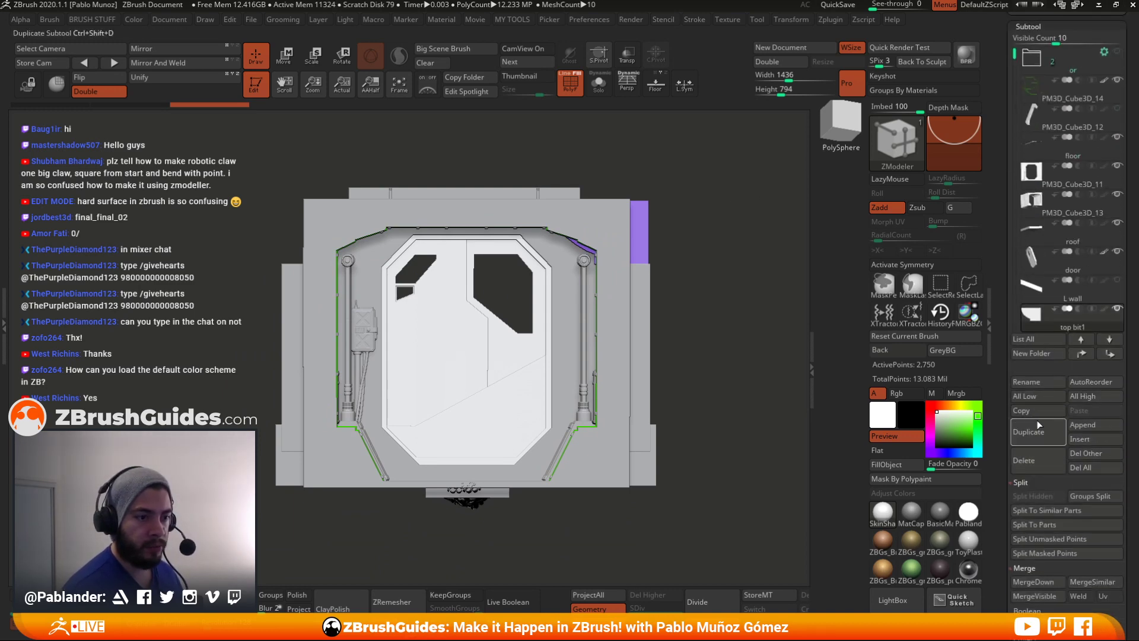
left_click(1035, 432)
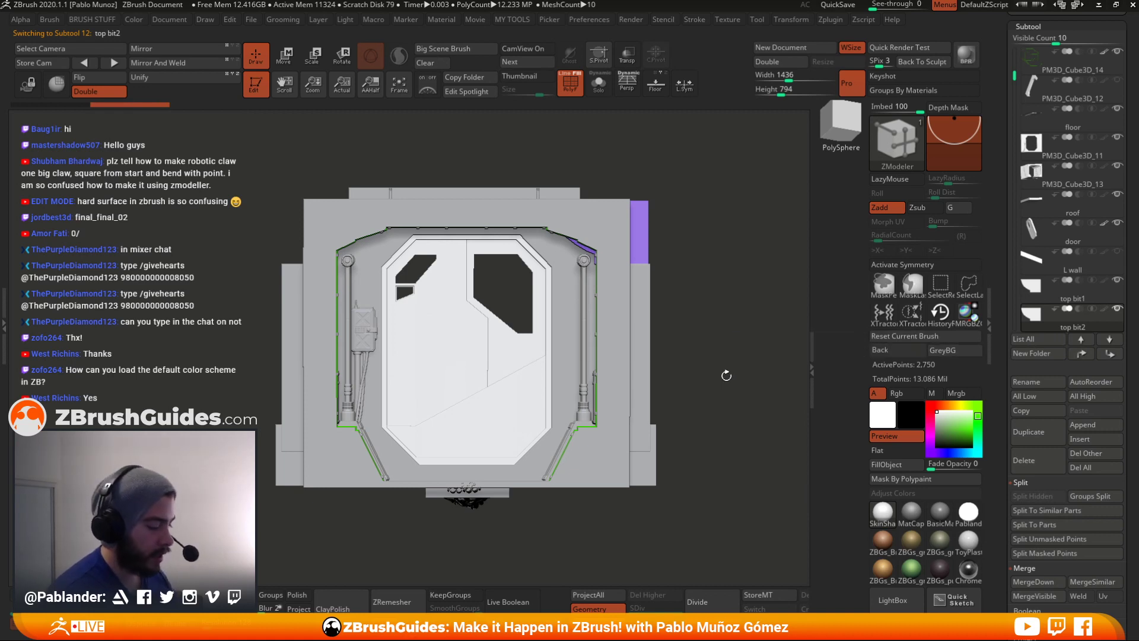
- Mirror the duplicated trim across the corridor, center the gizmo on it, and move it into place along the opposite upper edge
key("r")
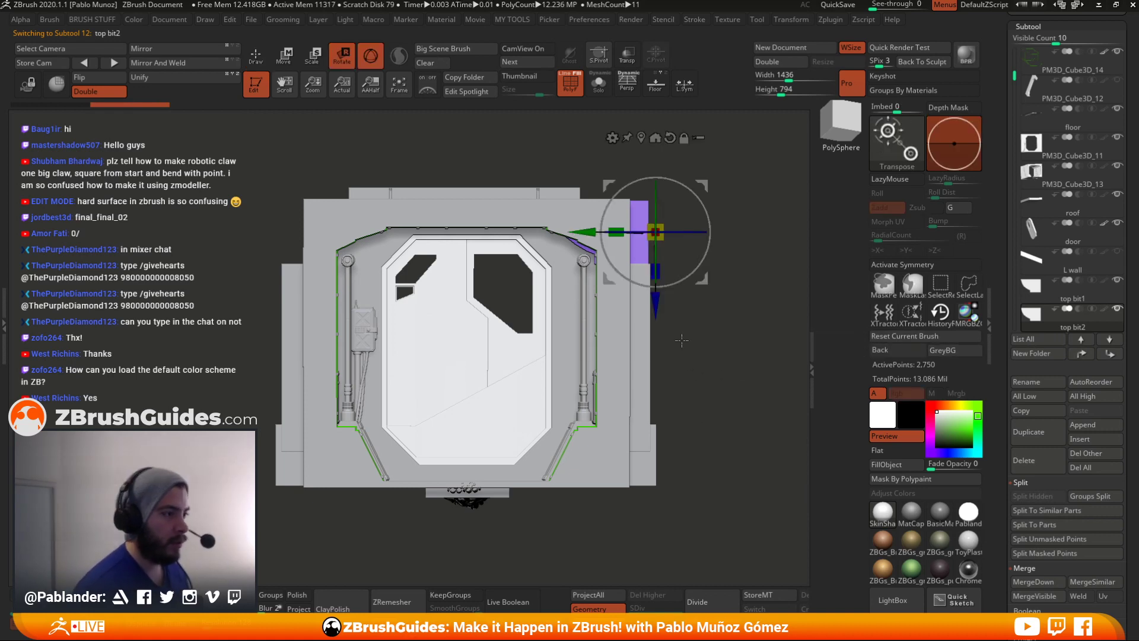
left_click(641, 138)
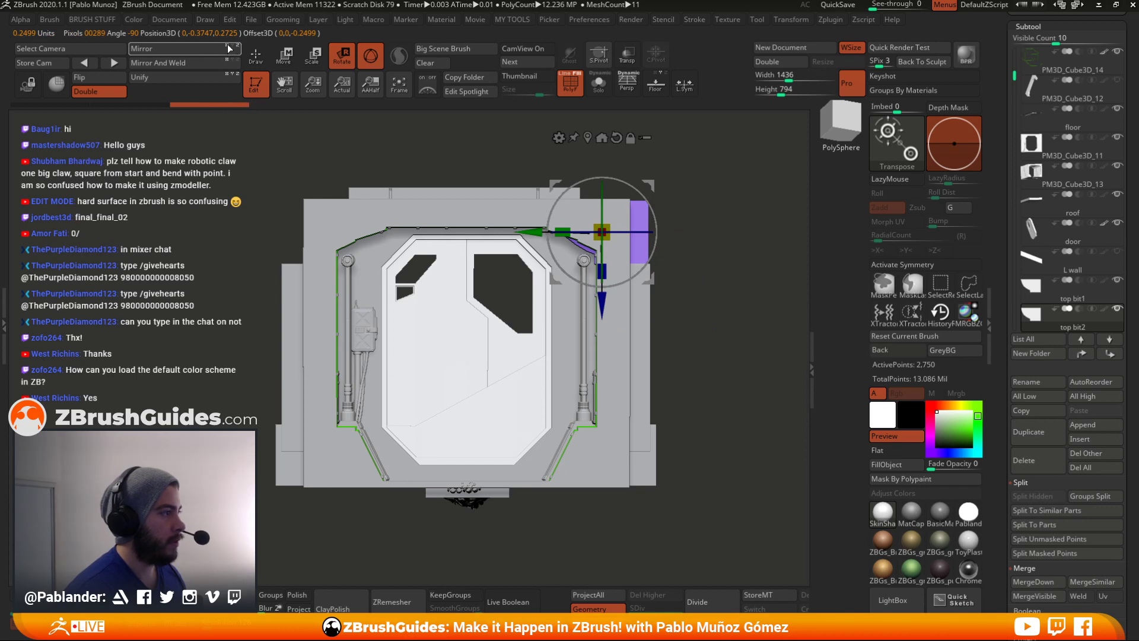
left_click(202, 54)
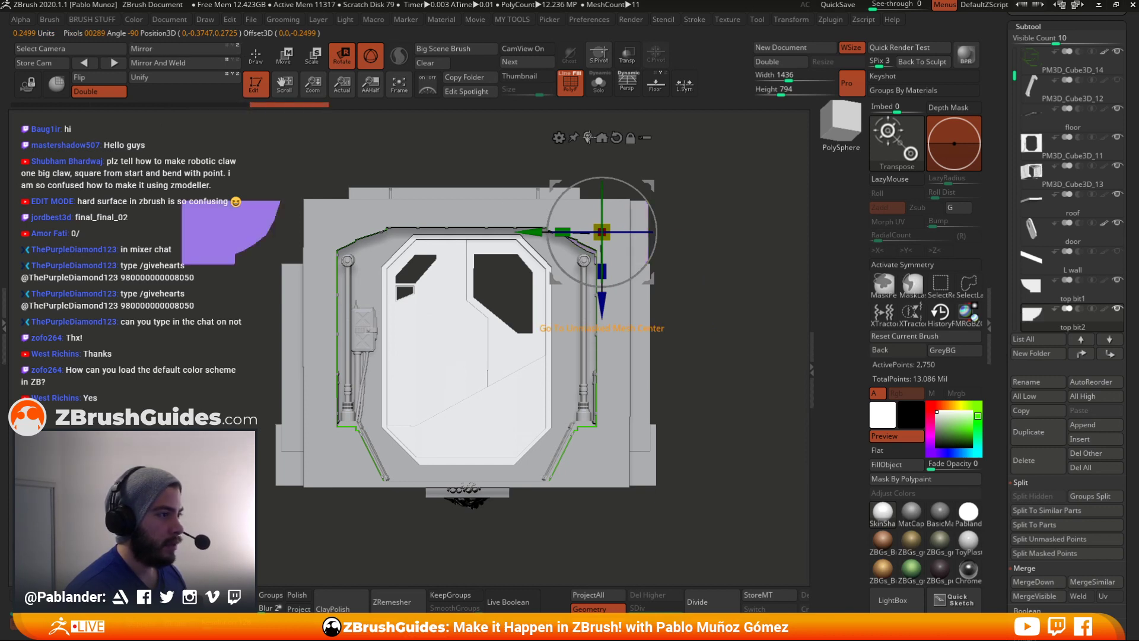
left_click(603, 137)
scroll(230, 232, "up", 2)
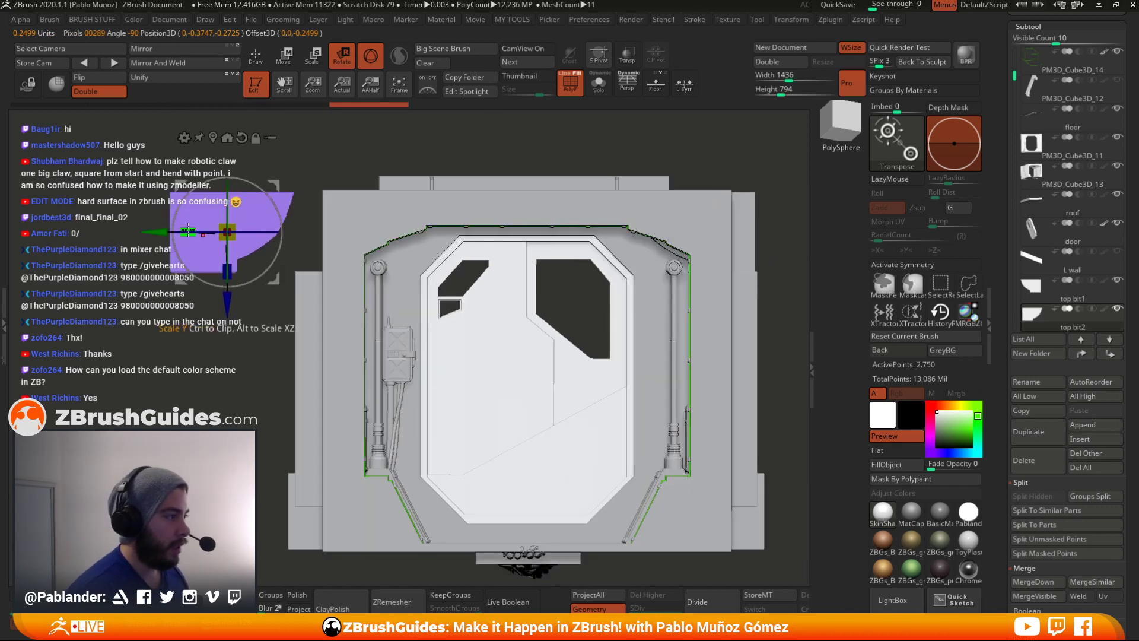
right_click_drag(540, 183, 521, 191, "alt")
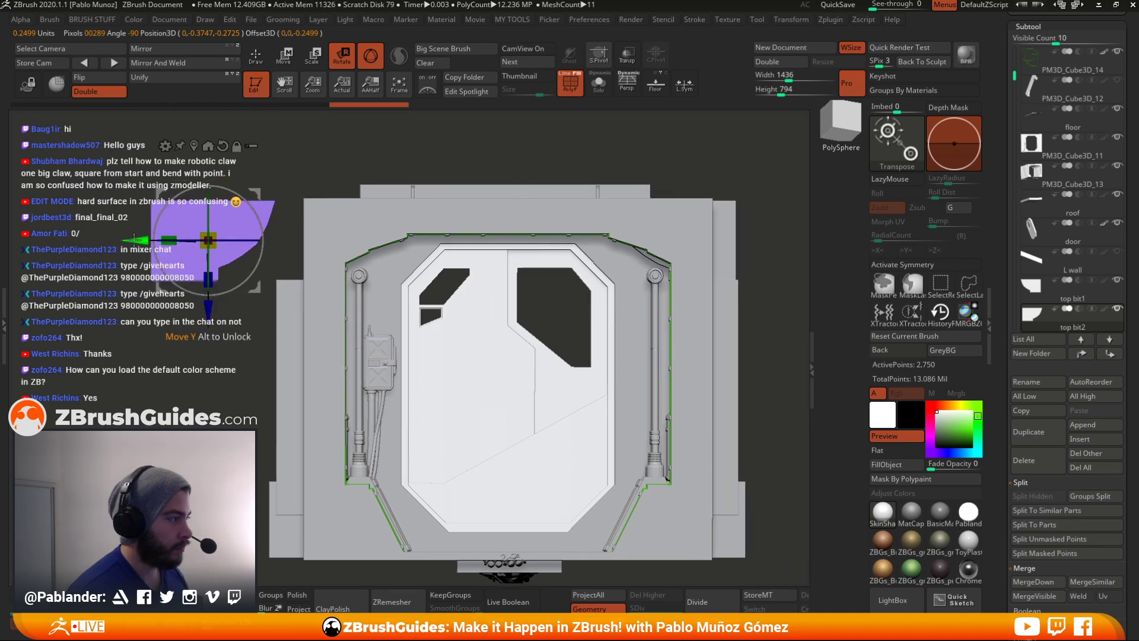
left_click_drag(136, 239, 263, 240)
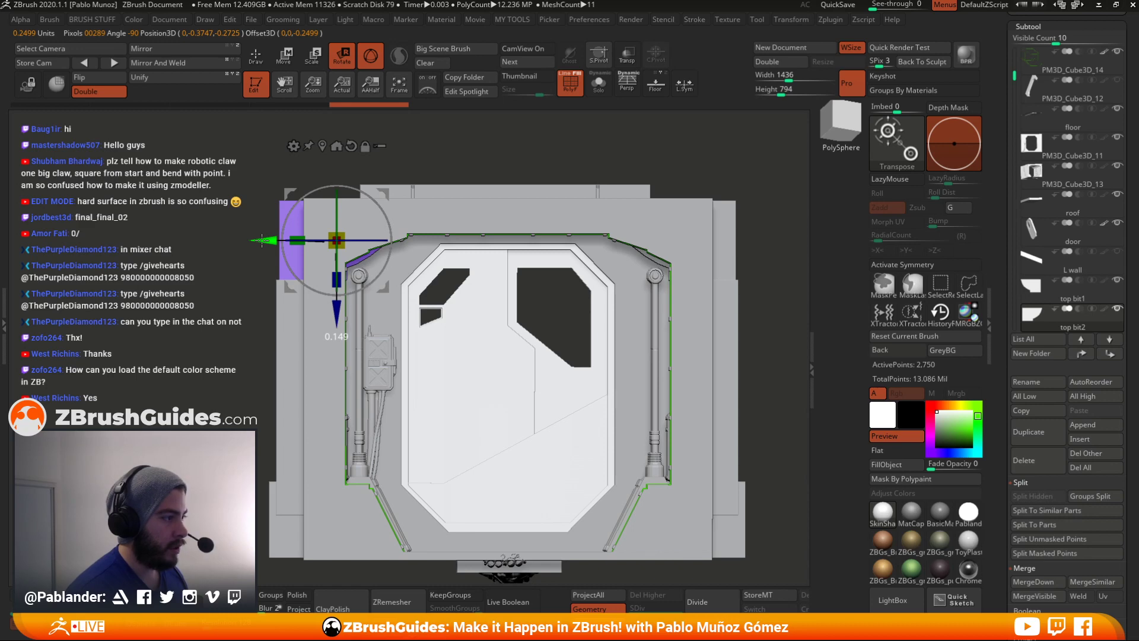
key("w")
key("q")
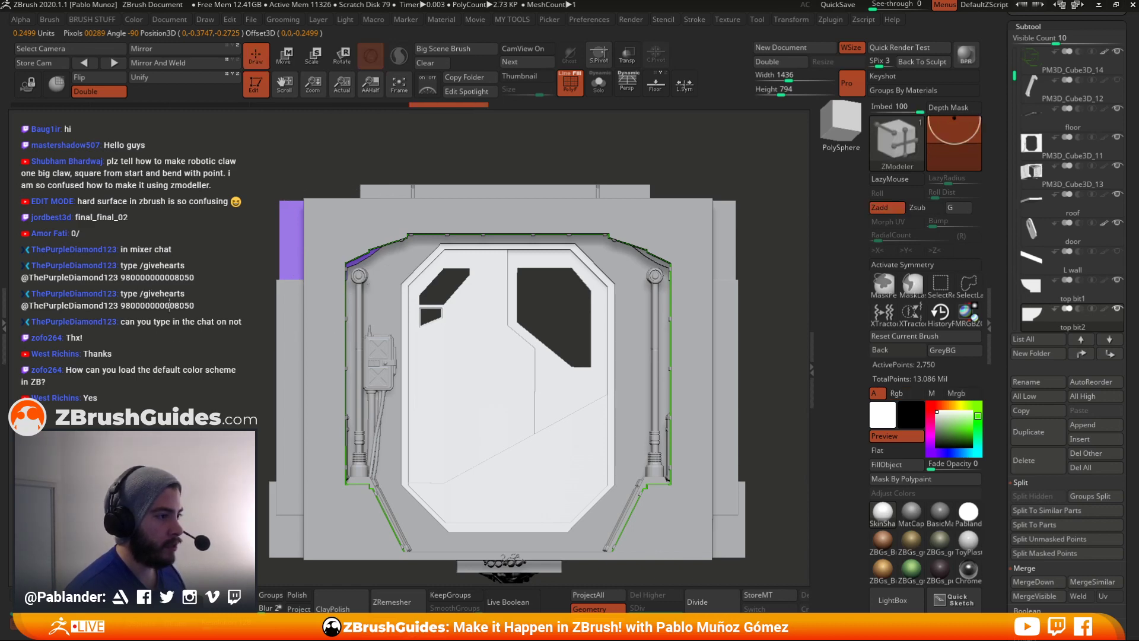
- Select the PM3D_Cube3D_14 subtool and bring its NanoMesh settings into view
left_click_drag(169, 306, 156, 283, "alt")
left_click_drag(661, 204, 708, 252)
mouse_move(1095, 191)
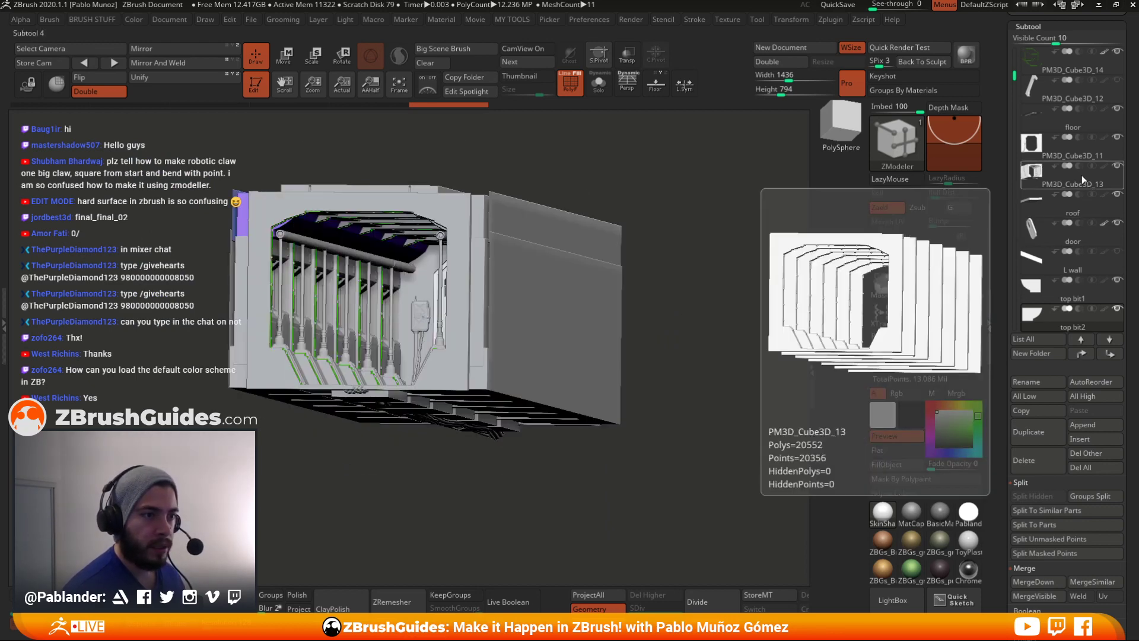
mouse_move(1045, 79)
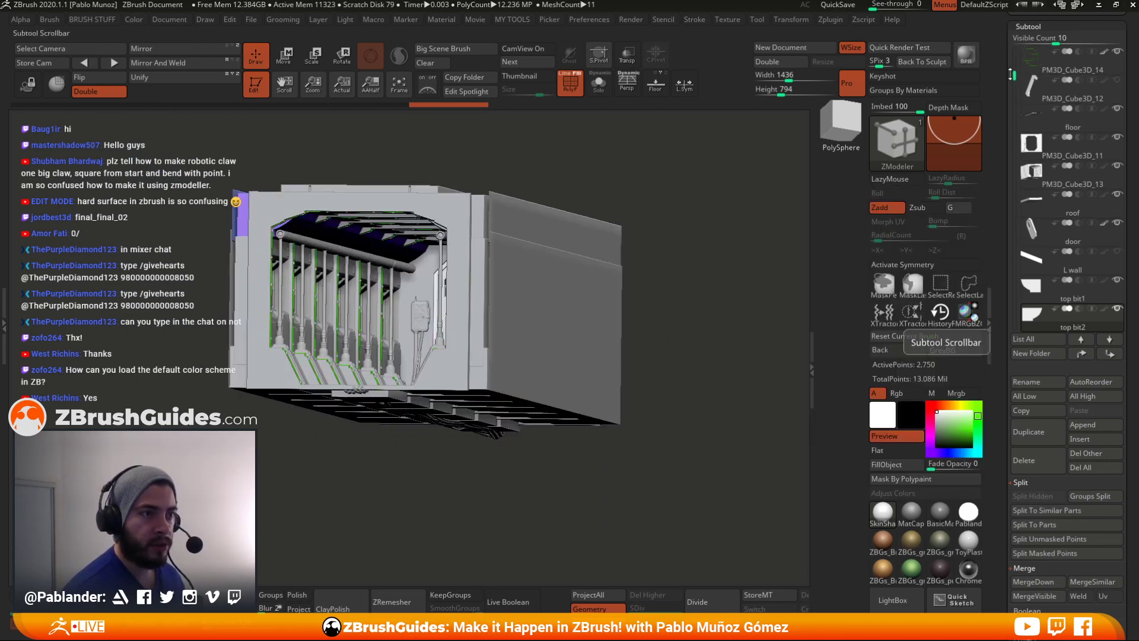
scroll(1016, 71, "down", 1)
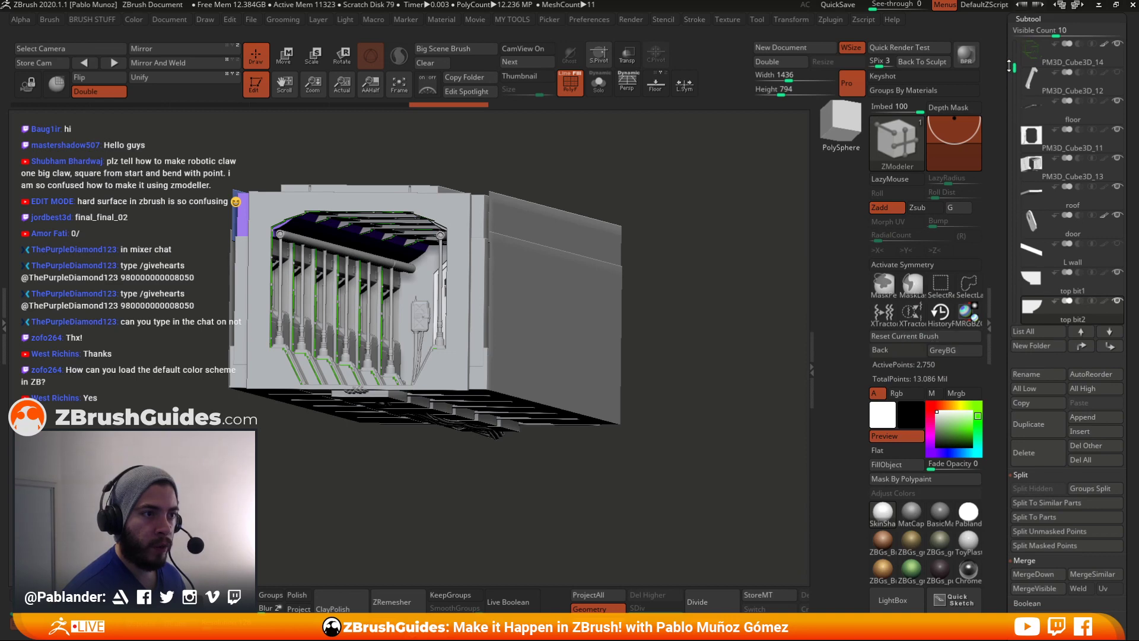
left_click(1056, 69)
mouse_move(1133, 304)
left_mouse_down()
mouse_move(1106, 156)
mouse_move(1043, 177)
left_mouse_up()
key("shift")
left_click(1039, 164)
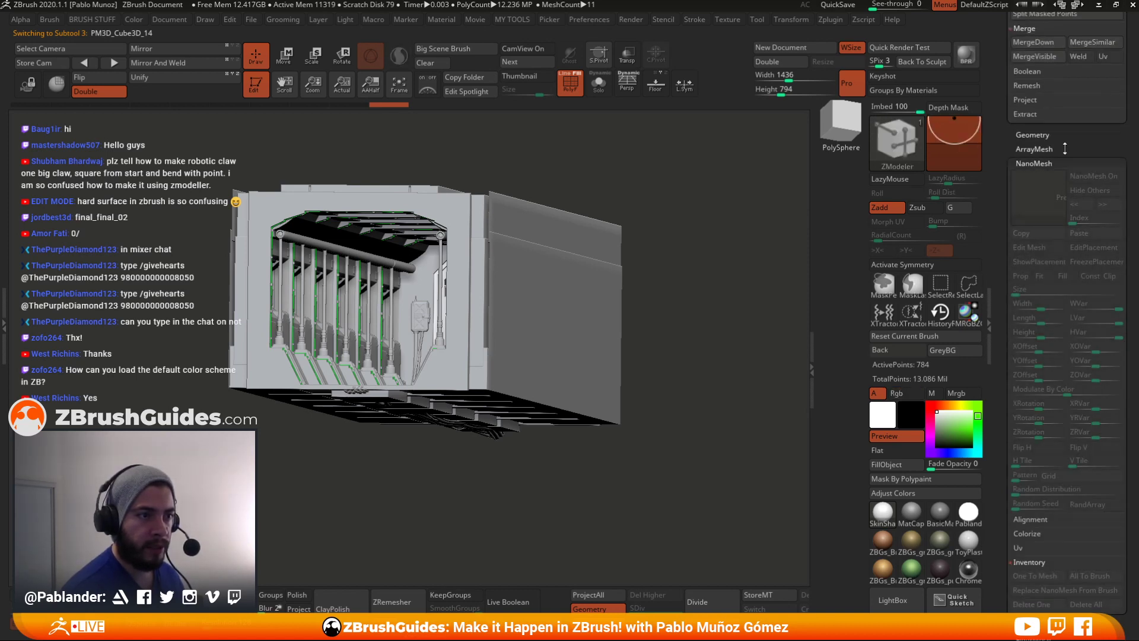
- Step through the subtools to the door and convert its NanoMesh into real geometry with One To Mesh
key("Down")
key("Down")
key("Down")
key("Down")
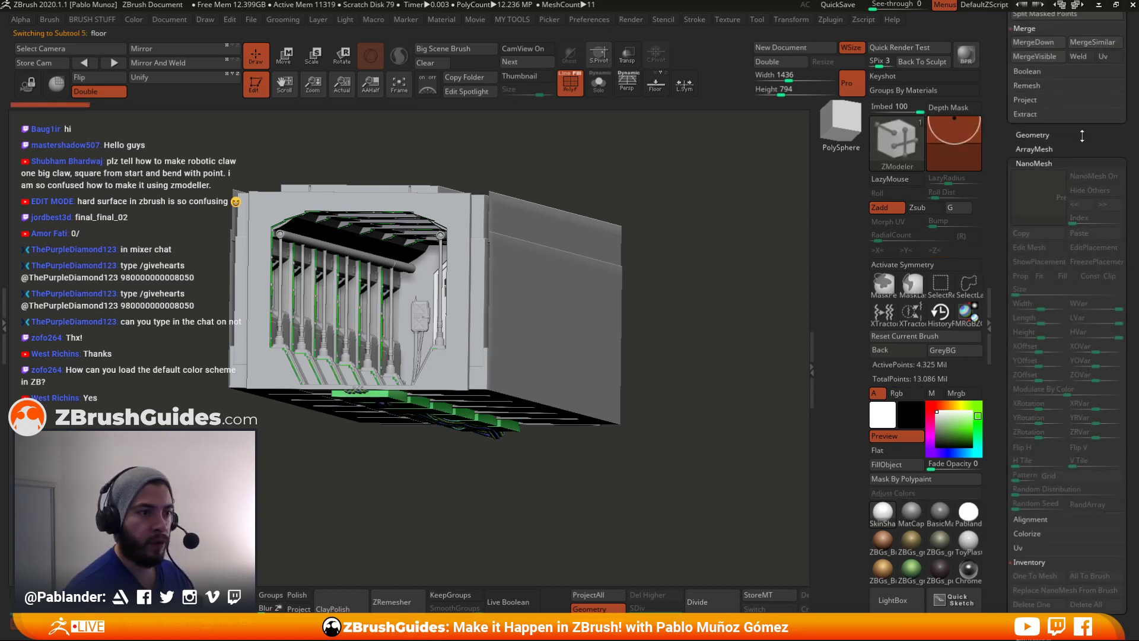
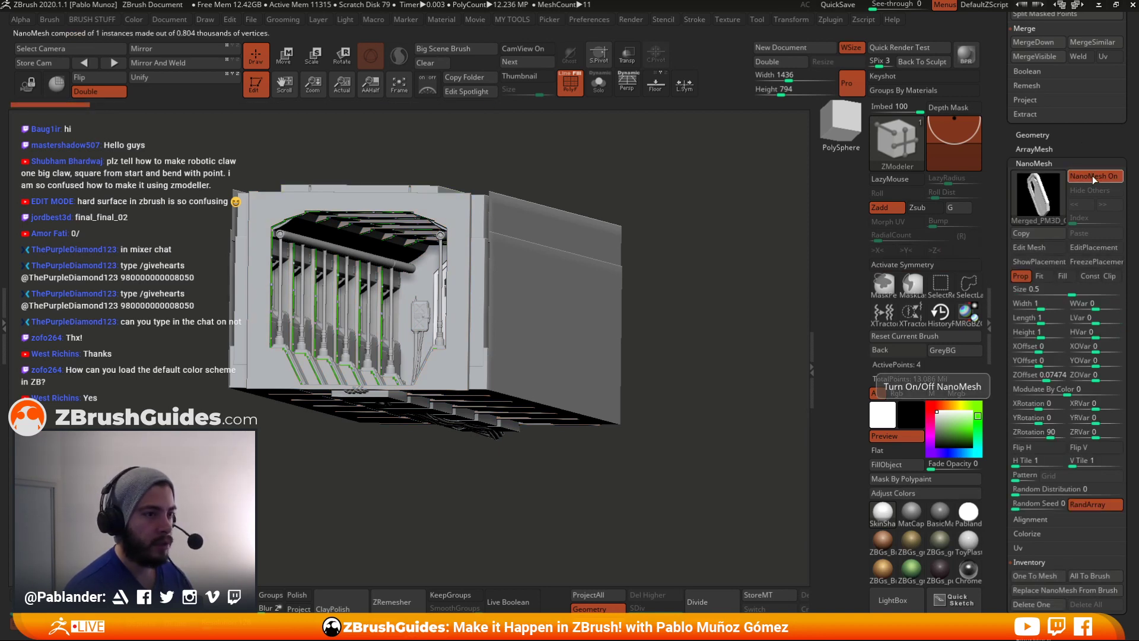
left_click(1034, 581)
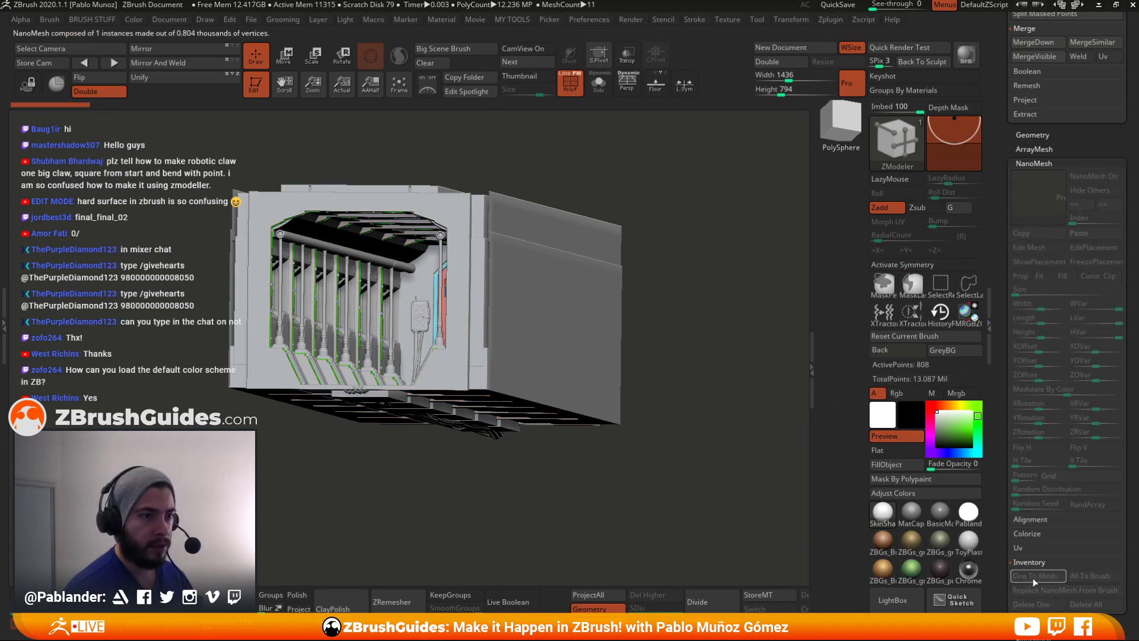
- Select the L wall subtool and delete it from the corridor tool
left_click_drag(687, 281, 694, 282)
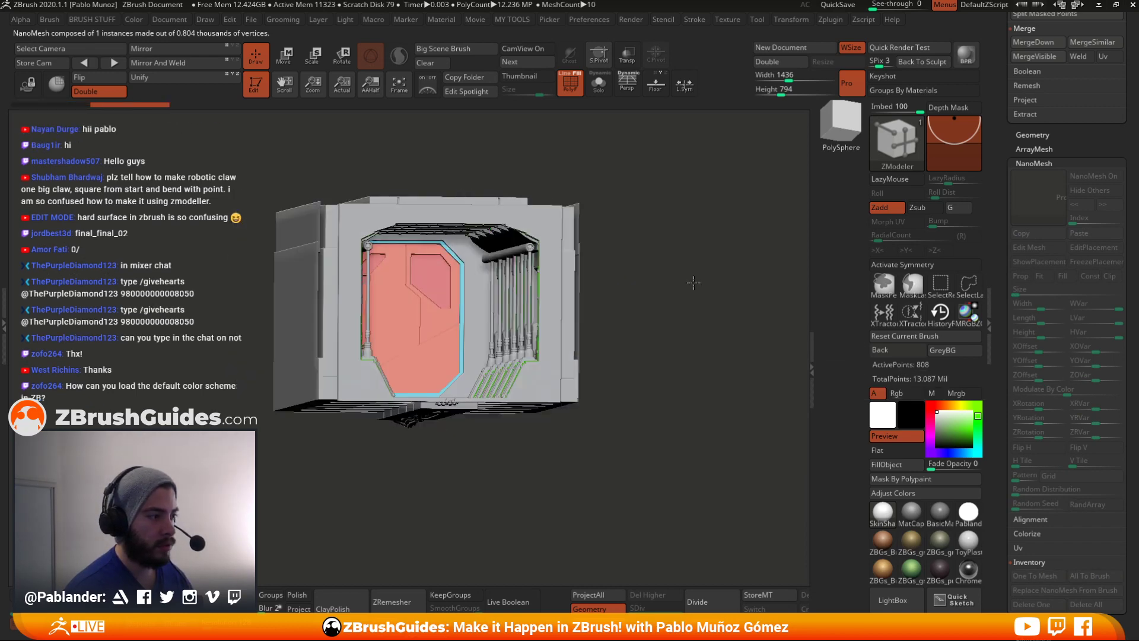
key("Down")
key("Down")
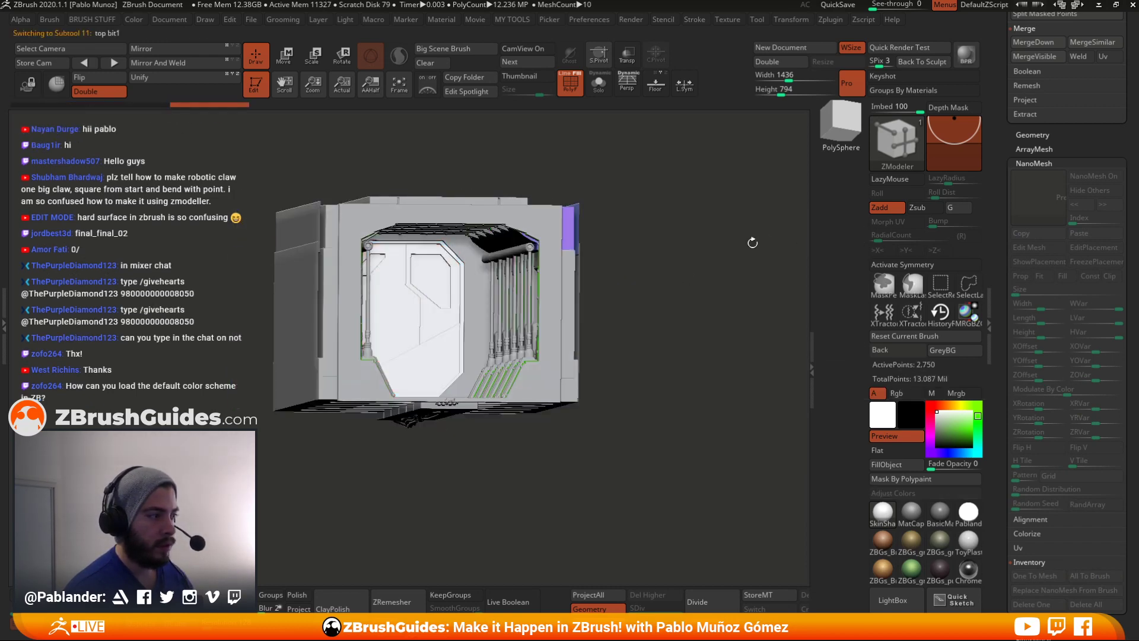
key("Up")
left_click_drag(752, 242, 750, 250)
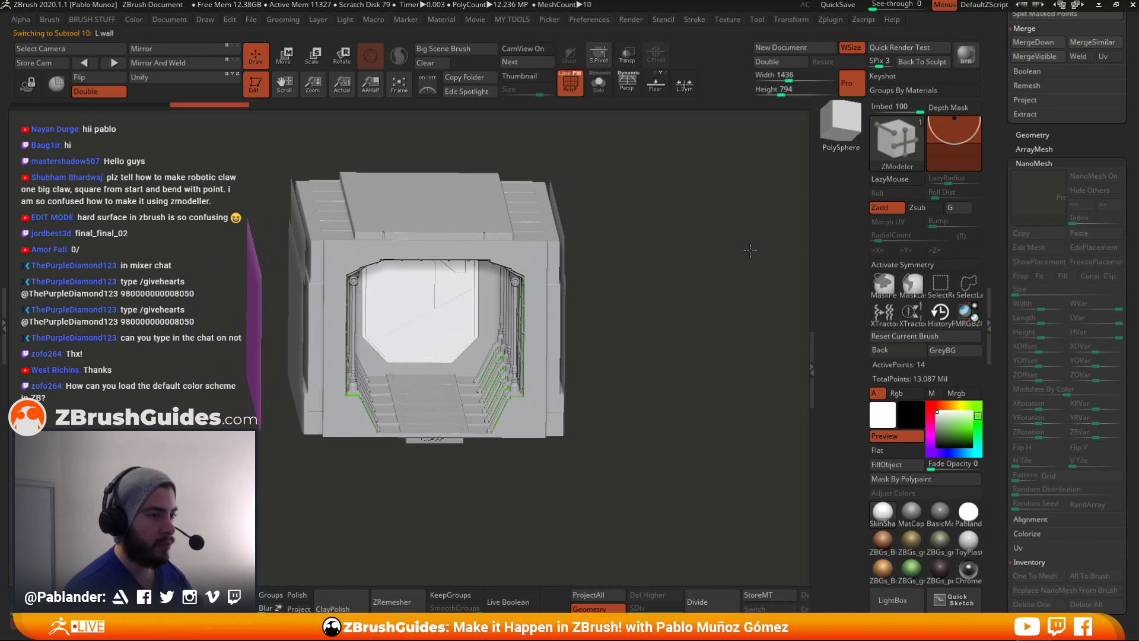
scroll(1038, 274, "up", 5)
scroll(1037, 274, "up", 1)
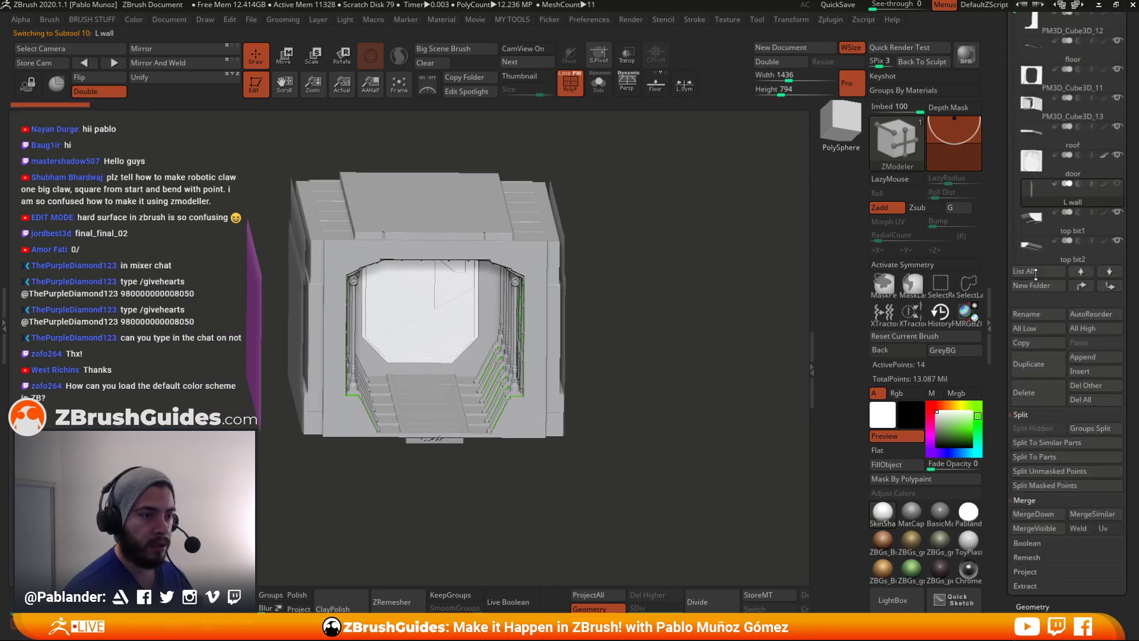
left_click(1039, 393)
left_click(929, 419)
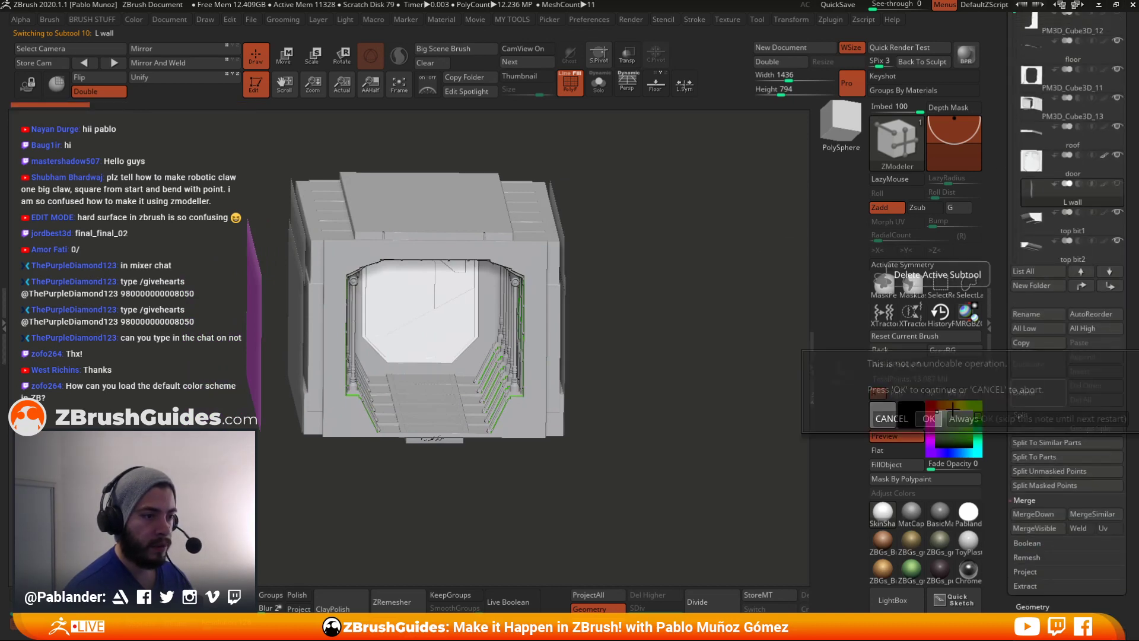
- Step down the subtools to R wall1_1 and save the corridor tool to disk
left_click_drag(754, 310, 852, 187)
key("Down")
key("Down")
key("Down")
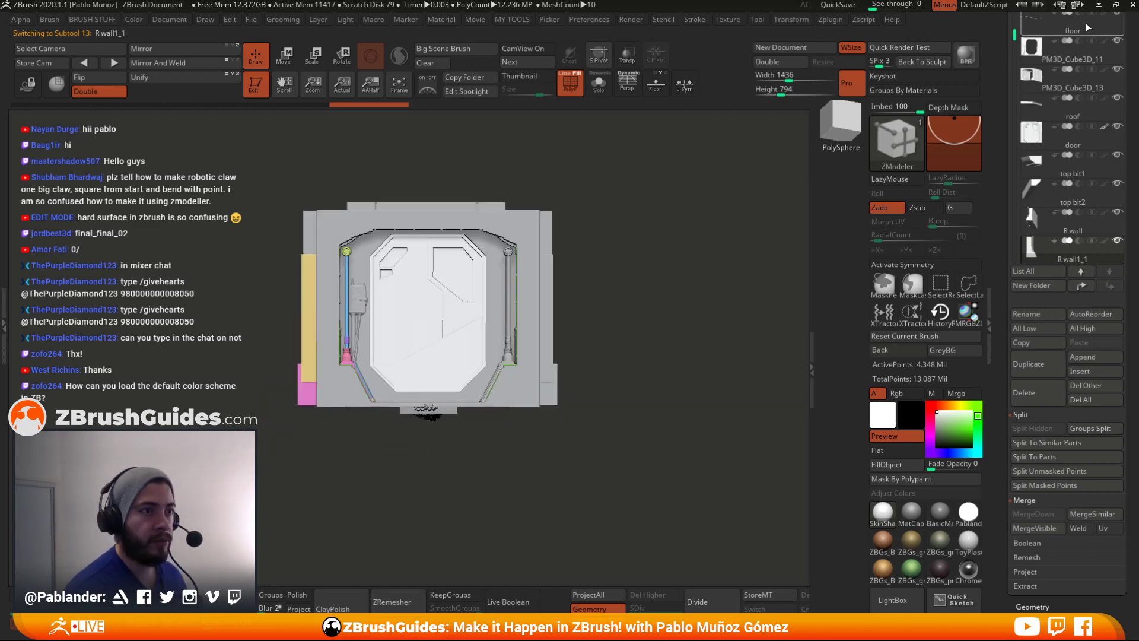
left_click_drag(998, 35, 994, 318)
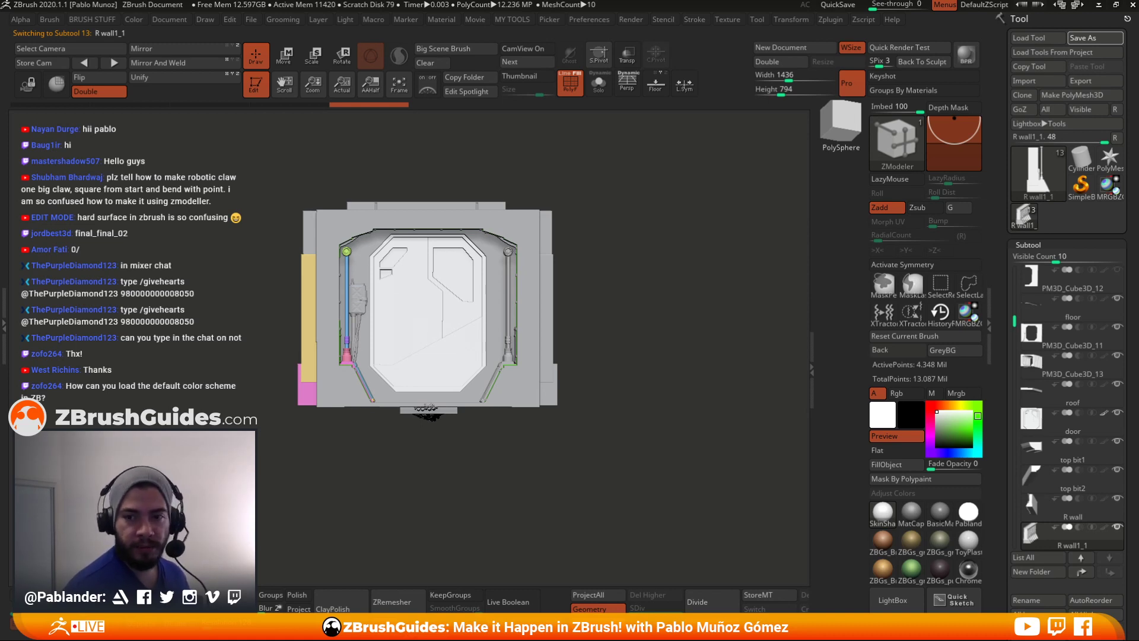
left_click_drag(603, 229, 624, 218)
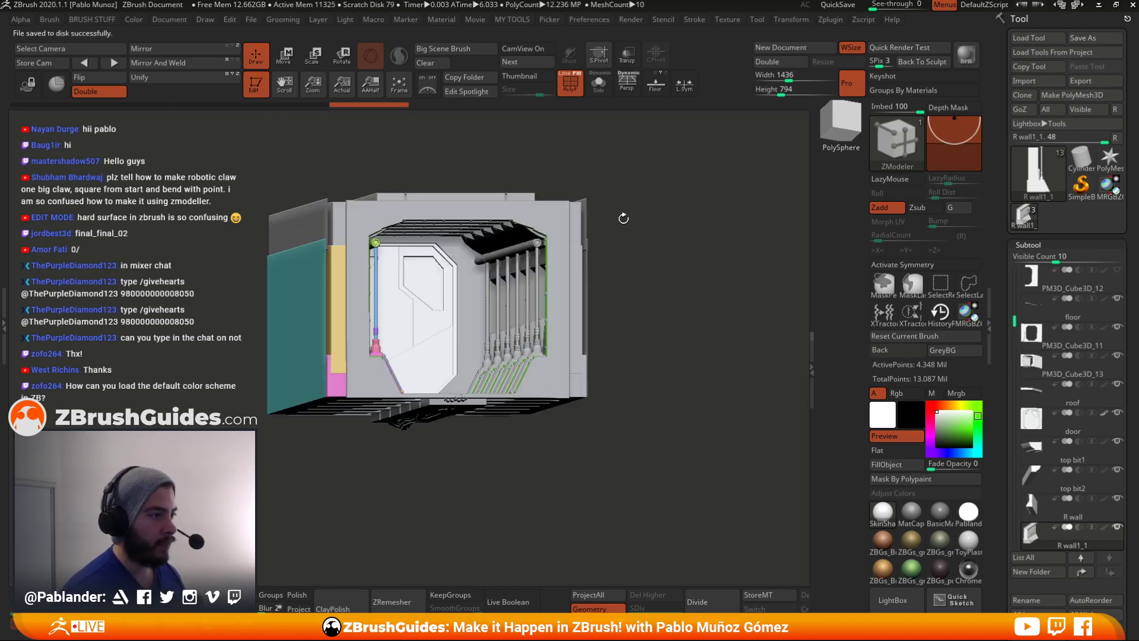
- Switch to the Move brush, select the PM3D_Cube3D_11 end wall subtool and show it solo
mouse_move(718, 227)
left_mouse_down()
mouse_move(709, 255)
mouse_move(720, 260)
left_mouse_up()
key("b")
key("m")
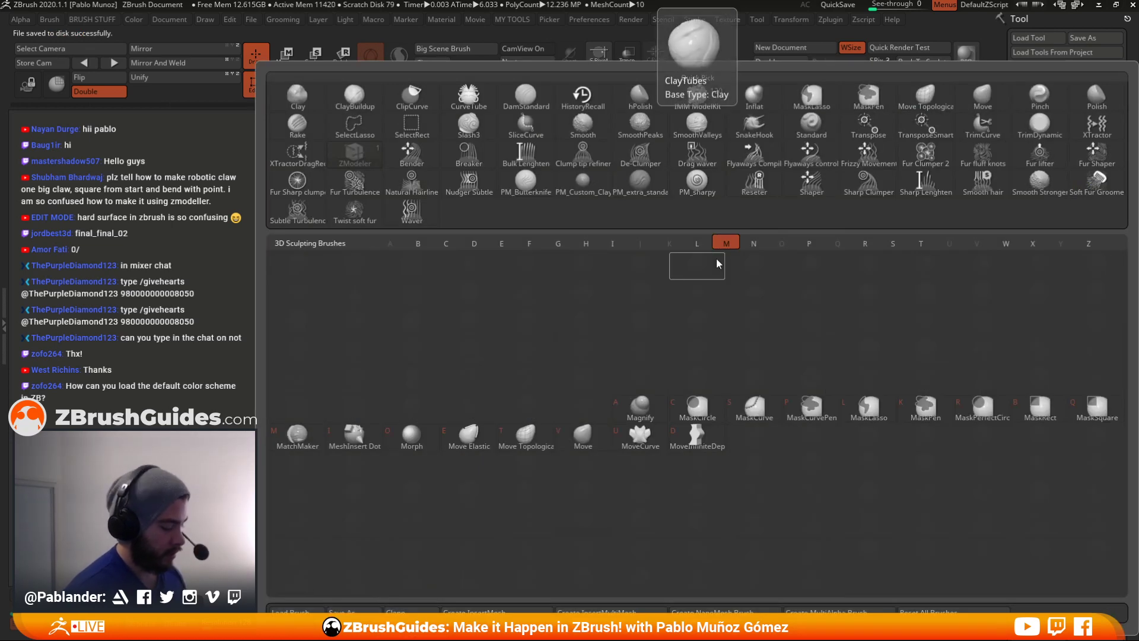
key("v")
left_click(552, 287, "alt")
key("shift+s")
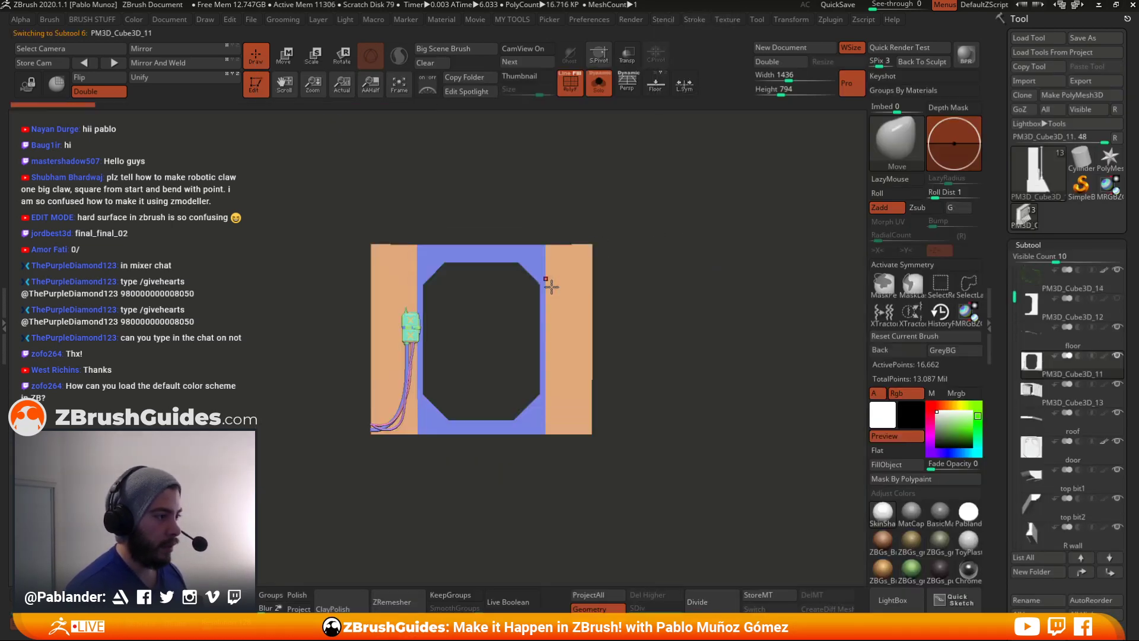
left_click_drag(554, 371, 546, 313, "alt")
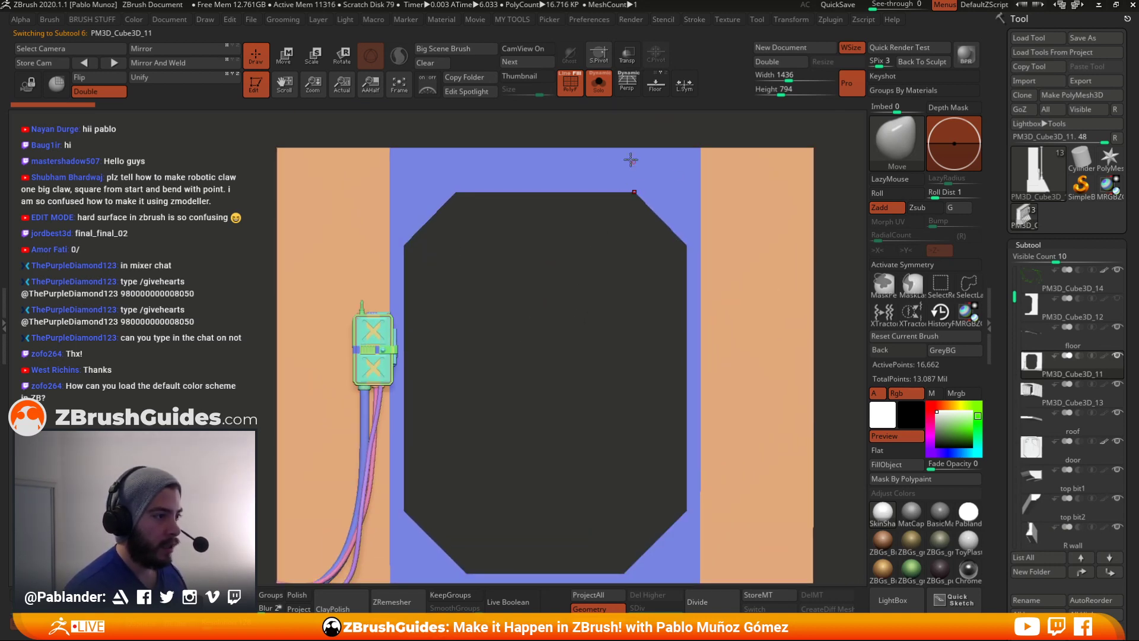
- Isolate the wall slab around the octagonal opening, merge its faces into one polygroup, and show the whole subtool again
left_click(558, 289, "ctrl+shift")
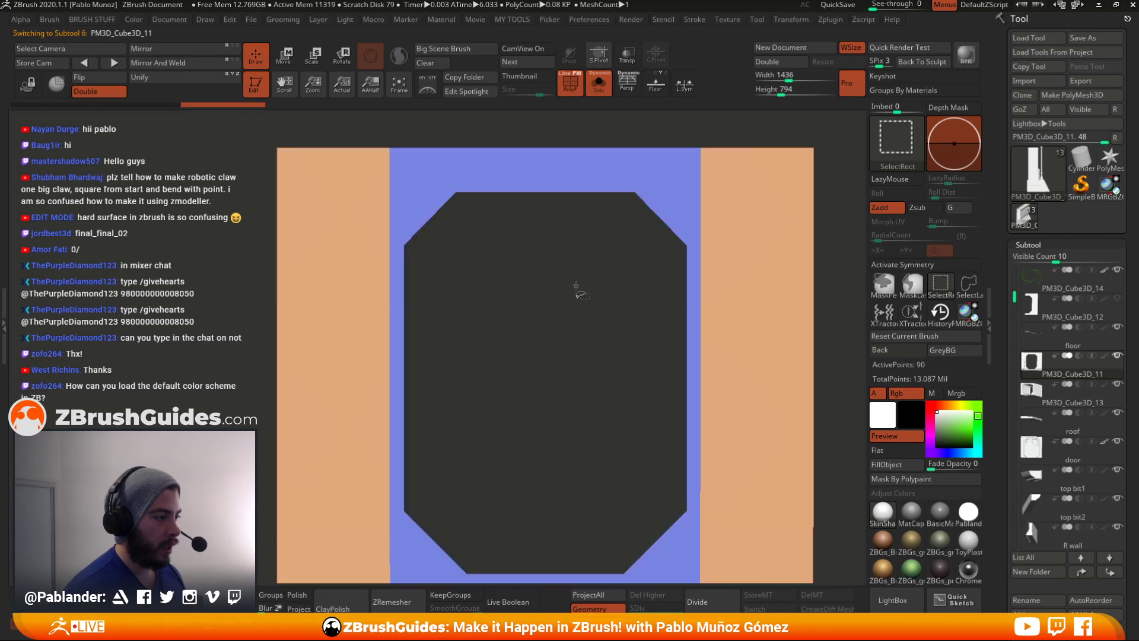
left_click_drag(580, 287, 523, 306)
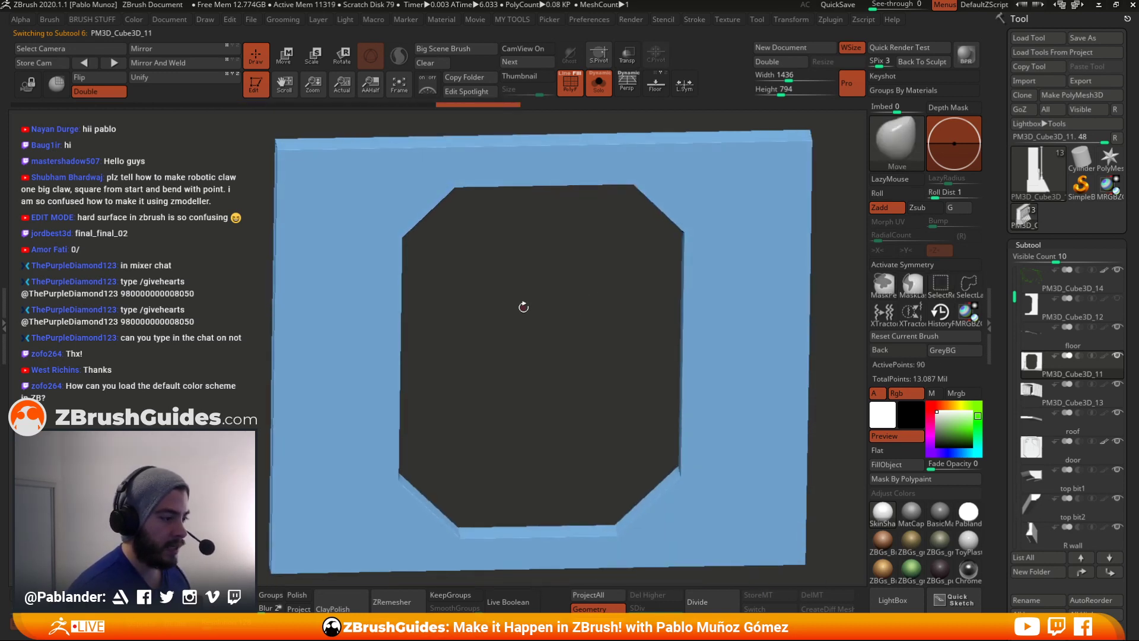
left_click(541, 287, "ctrl+shift")
left_click_drag(523, 262, 535, 260)
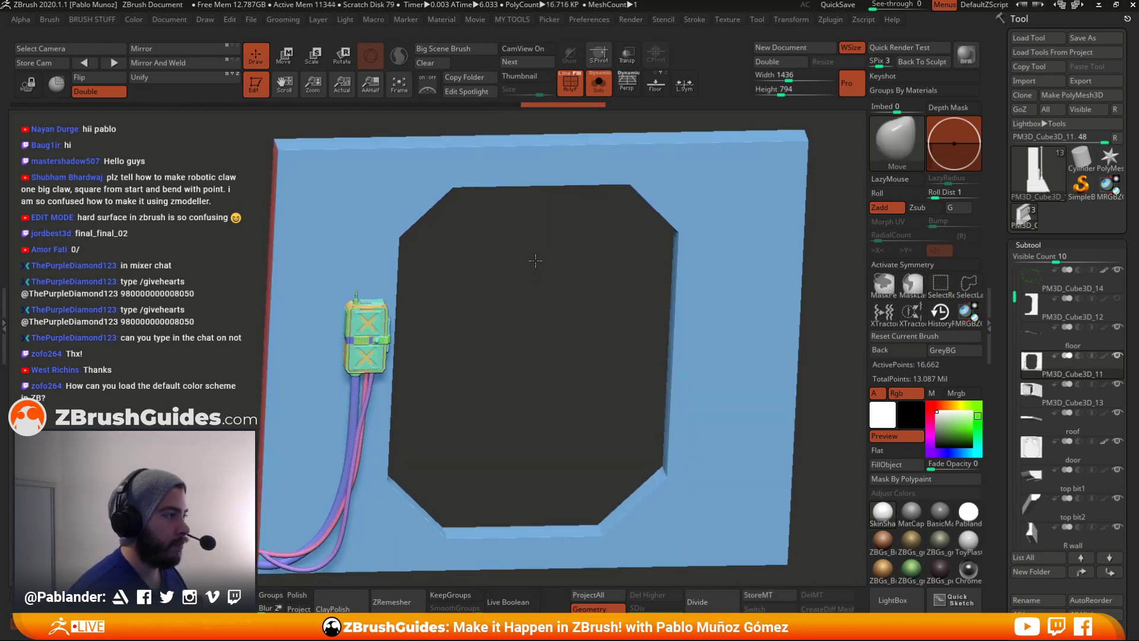
key("ctrl+shift")
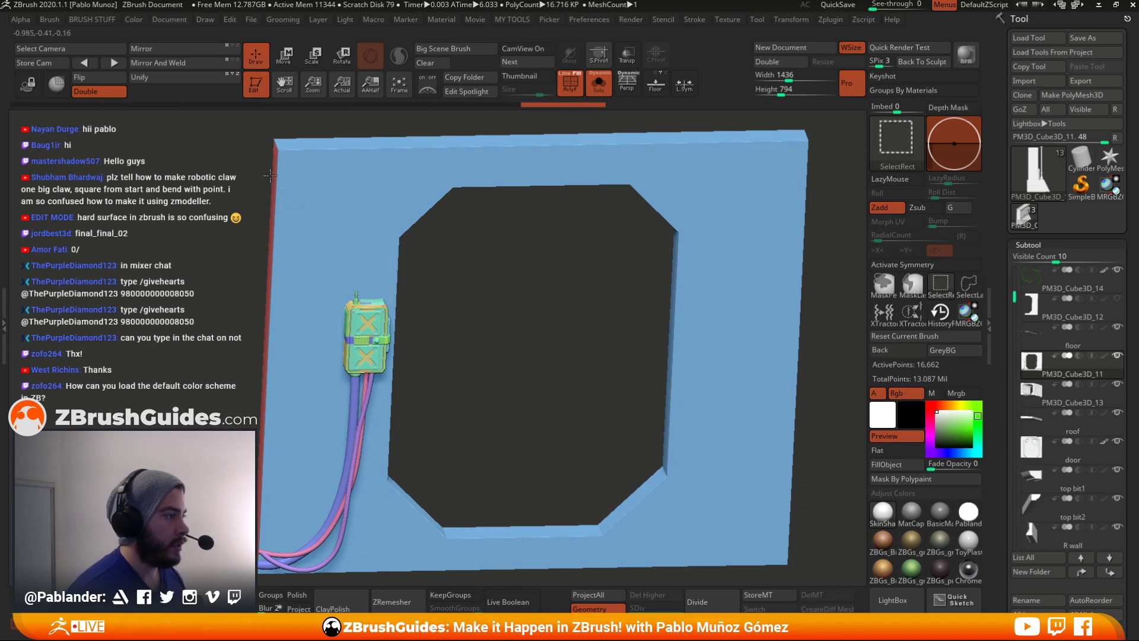
left_click(270, 175, "ctrl+shift")
mouse_move(595, 274)
left_mouse_down()
mouse_move(554, 264)
mouse_move(537, 280)
mouse_move(642, 294)
mouse_move(560, 325)
mouse_move(682, 296)
mouse_move(669, 290)
mouse_move(717, 324)
mouse_move(751, 311)
mouse_move(776, 239)
left_mouse_up()
left_click(528, 291, "ctrl+shift")
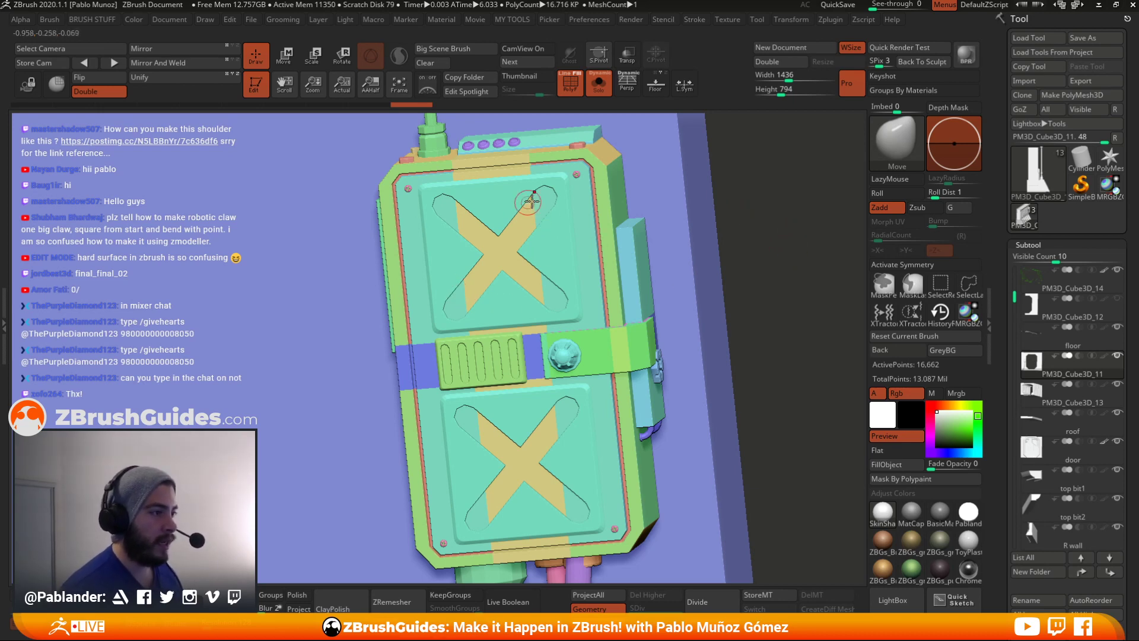
- Hide the polygroups of the utility box's body, invert the visibility, combine them into one polygroup, and unhide everything
left_click(498, 252, "ctrl+shift")
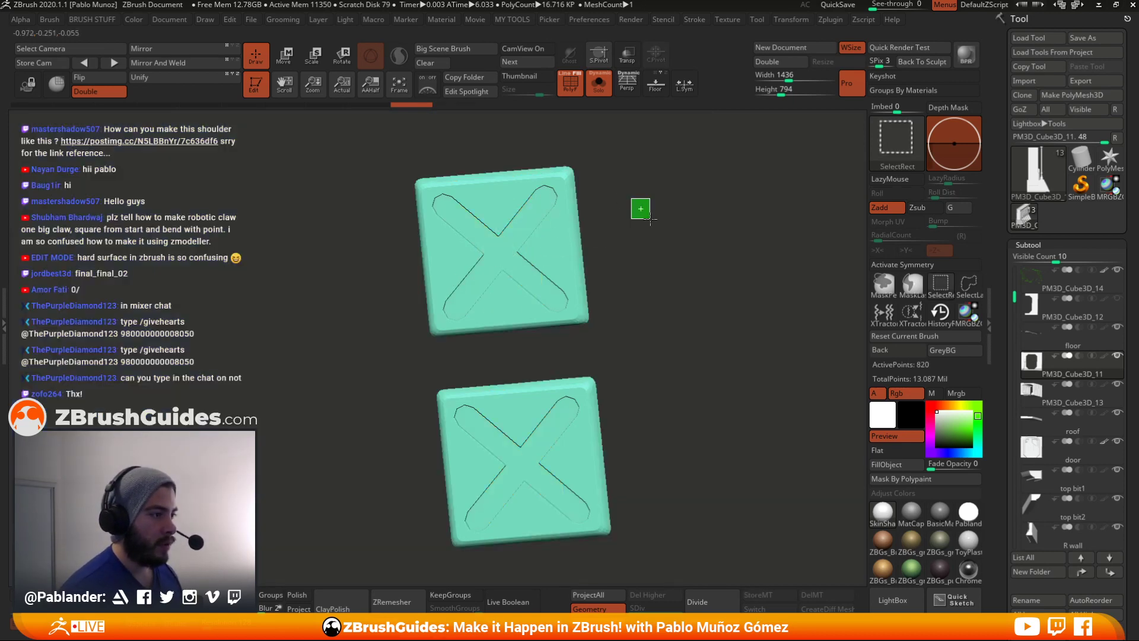
left_click(649, 220, "ctrl+shift")
left_click(610, 183, "ctrl+alt+shift")
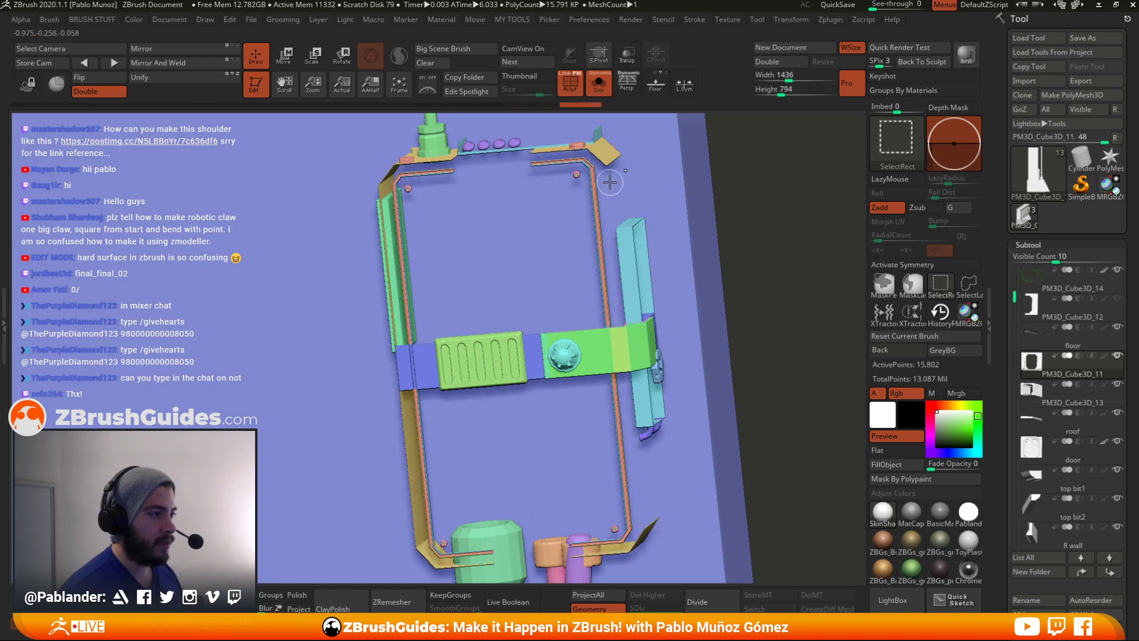
left_click(607, 155, "ctrl+alt+shift")
left_click(633, 272, "ctrl+alt+shift")
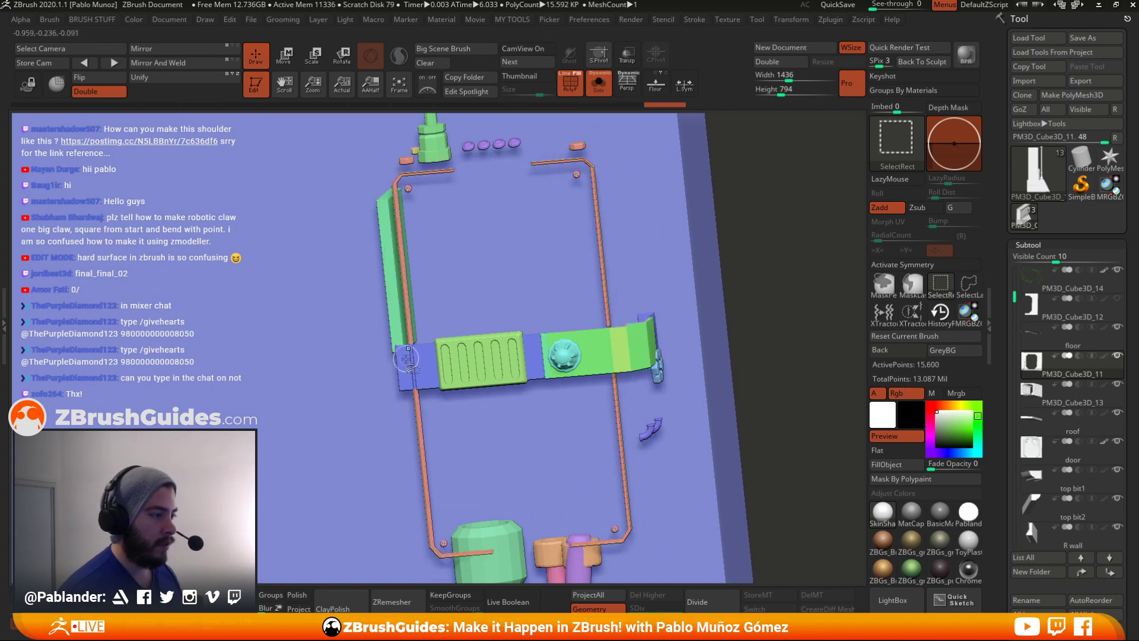
left_click(420, 362, "ctrl+alt+shift")
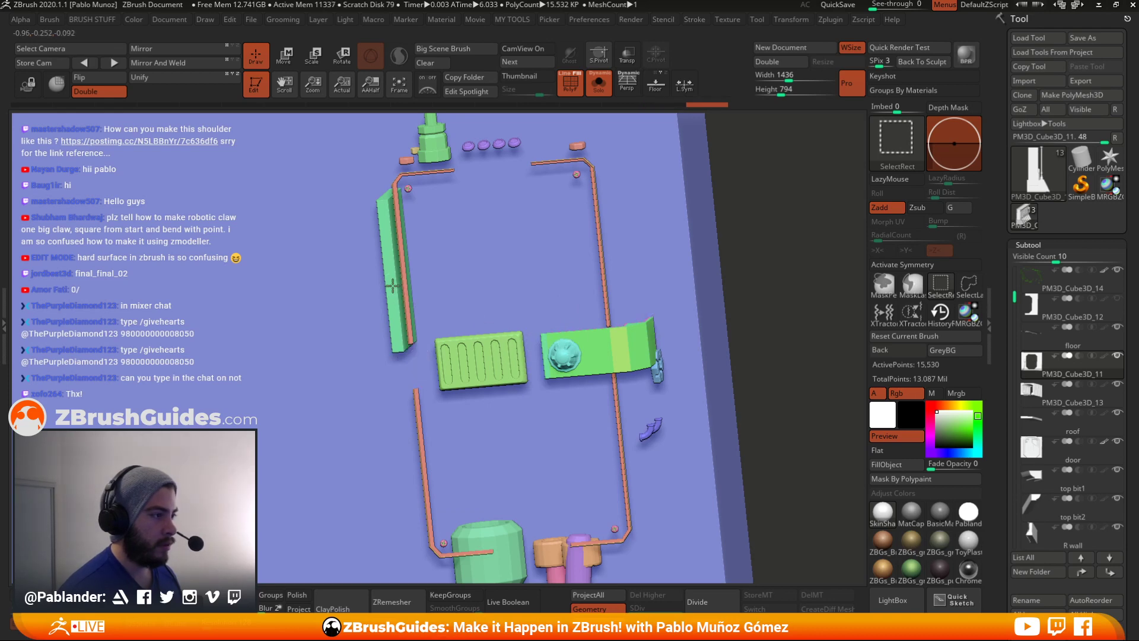
mouse_move(762, 178)
left_mouse_down()
mouse_move(796, 209)
mouse_move(771, 217)
left_mouse_up()
key("ctrl+w")
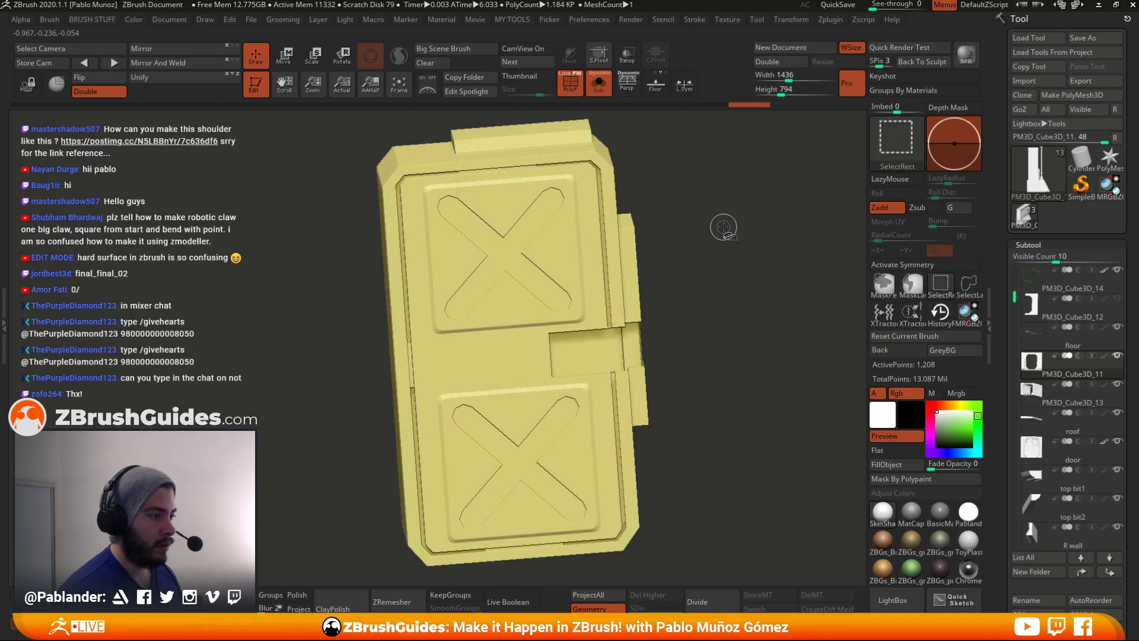
left_click(721, 235, "ctrl+shift")
- Isolate the green strap around the utility box, merge its faces into one polygroup, and unhide the remaining parts
left_click(608, 349, "ctrl+shift")
mouse_move(726, 279)
left_mouse_down("ctrl+shift")
mouse_move(734, 320)
mouse_move(718, 316)
left_mouse_up("ctrl+shift")
left_click(623, 337, "ctrl+shift")
left_click(634, 325, "ctrl+shift")
left_click(789, 279, "ctrl+shift")
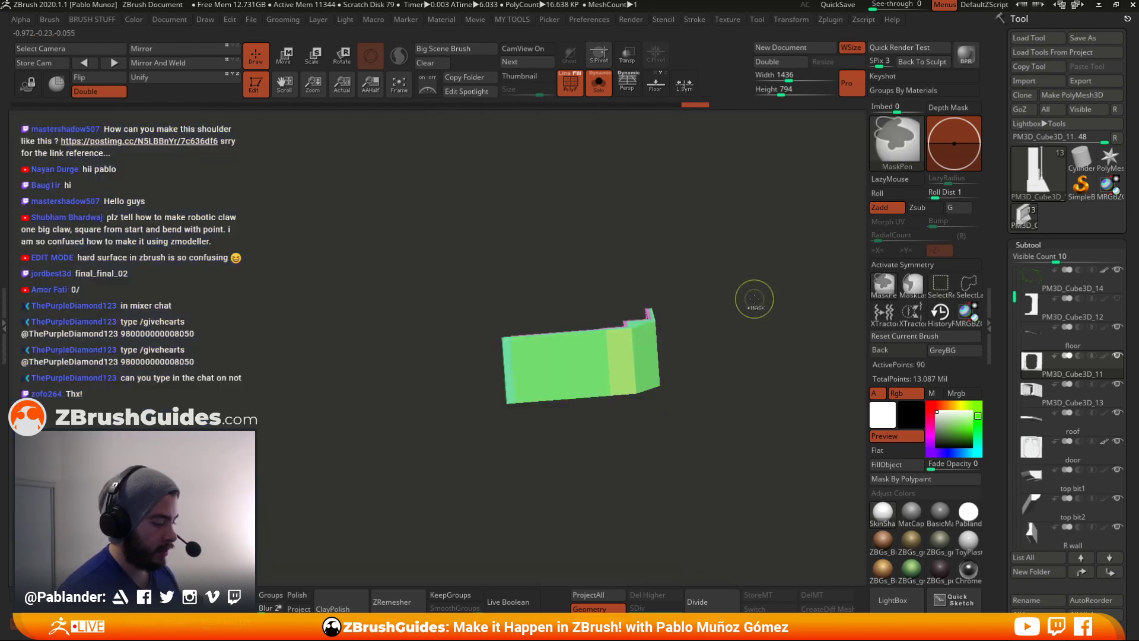
left_click(744, 300, "ctrl+shift")
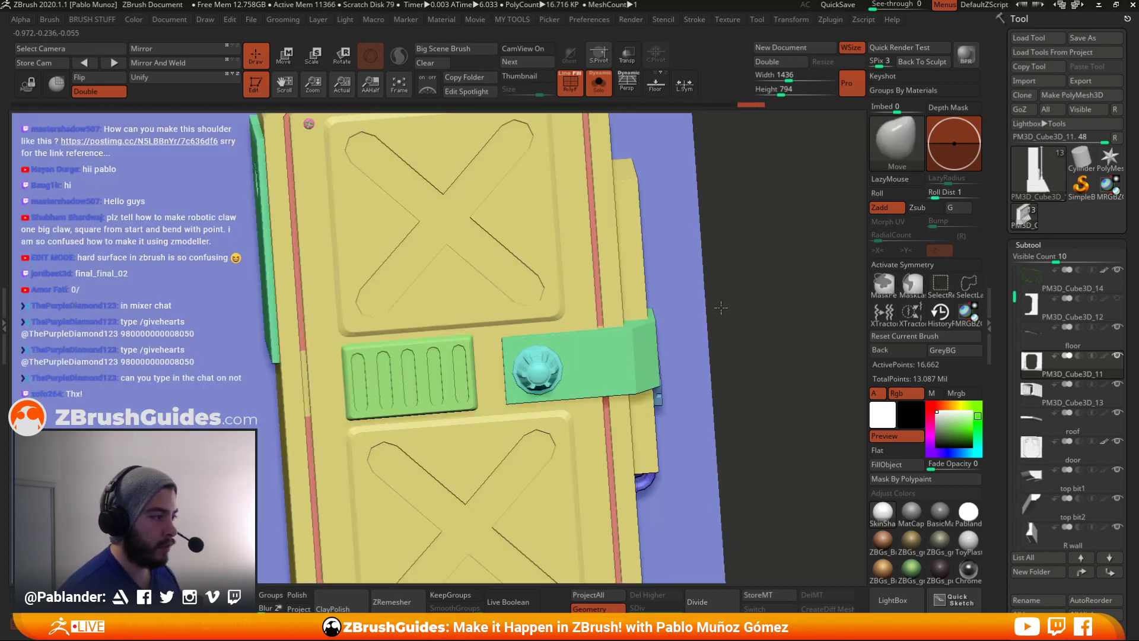
- Isolate the long green plate on the utility box's side, group it as a single polygroup, and unhide the rest
left_click_drag(690, 279, 698, 268)
left_click(415, 237, "ctrl+shift")
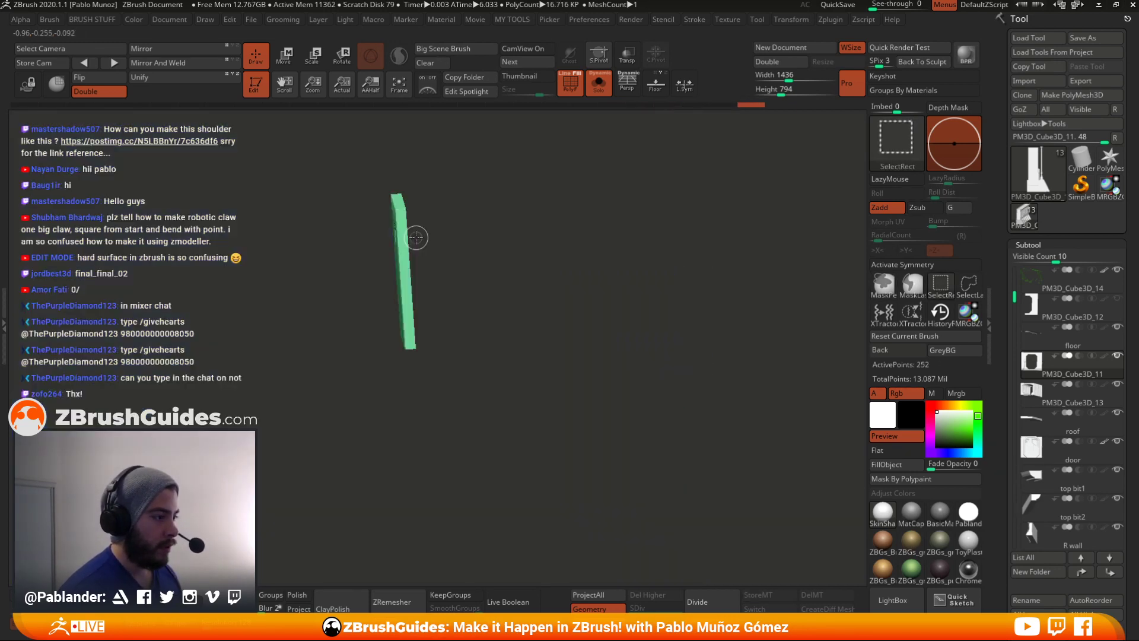
key("ctrl+shift")
left_click(418, 238, "ctrl+shift")
left_click(421, 241, "ctrl+shift")
left_click(419, 238, "ctrl+shift")
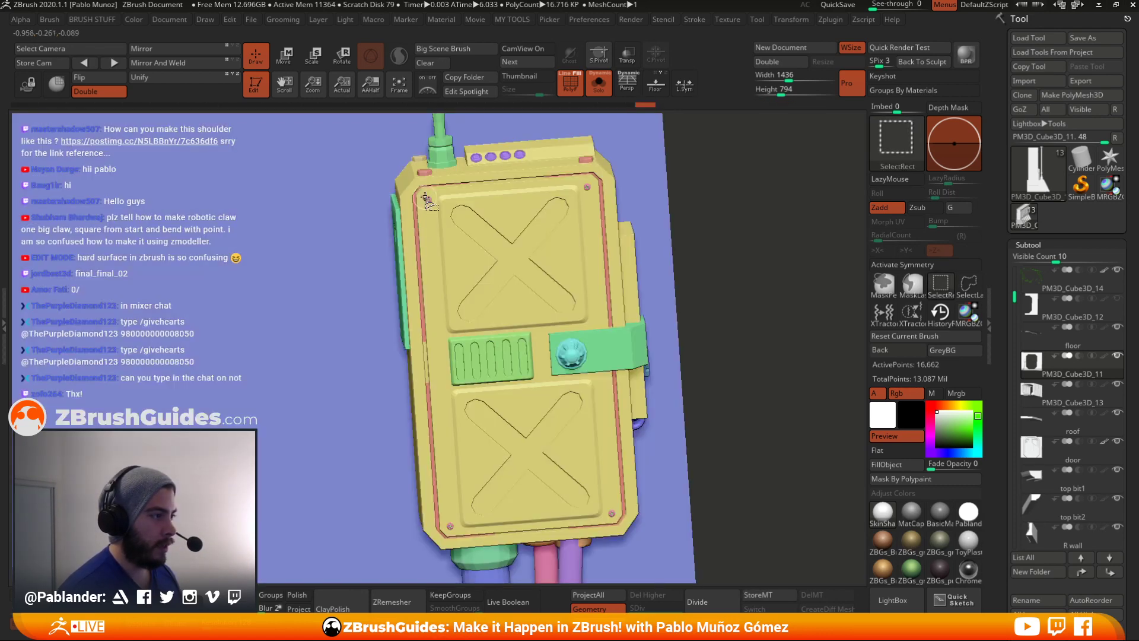
- Isolate the utility box body with its red groove lines, leaving out the strap, merge them into one polygroup, and unhide everything
right_click_drag(650, 364, 539, 344, "ctrl")
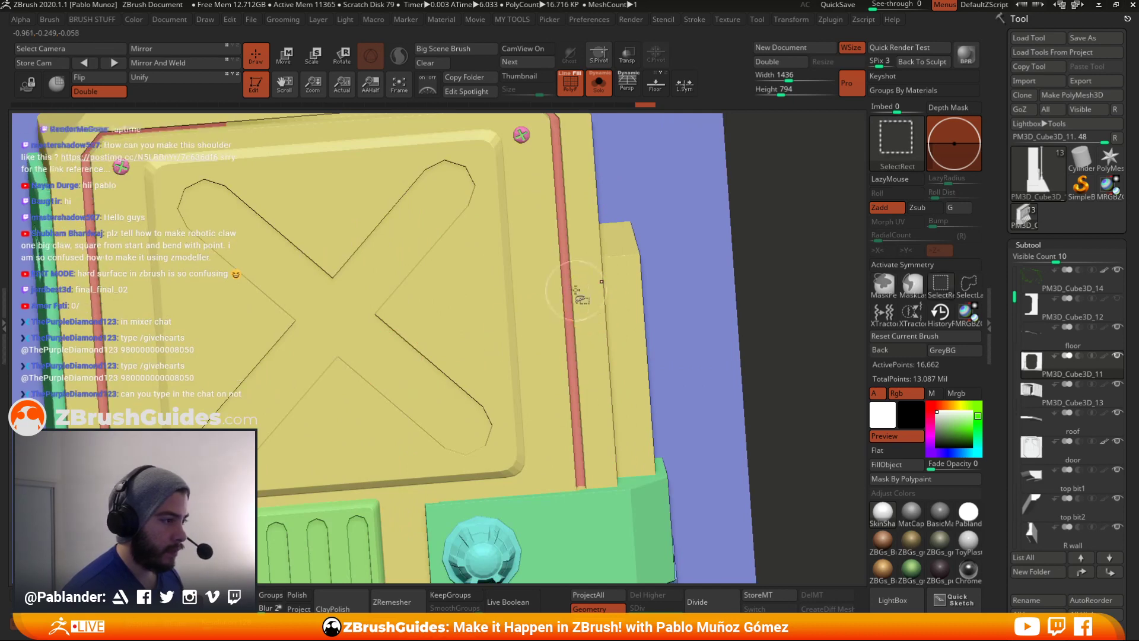
left_click(568, 282, "ctrl+shift")
left_click(565, 286, "ctrl+shift")
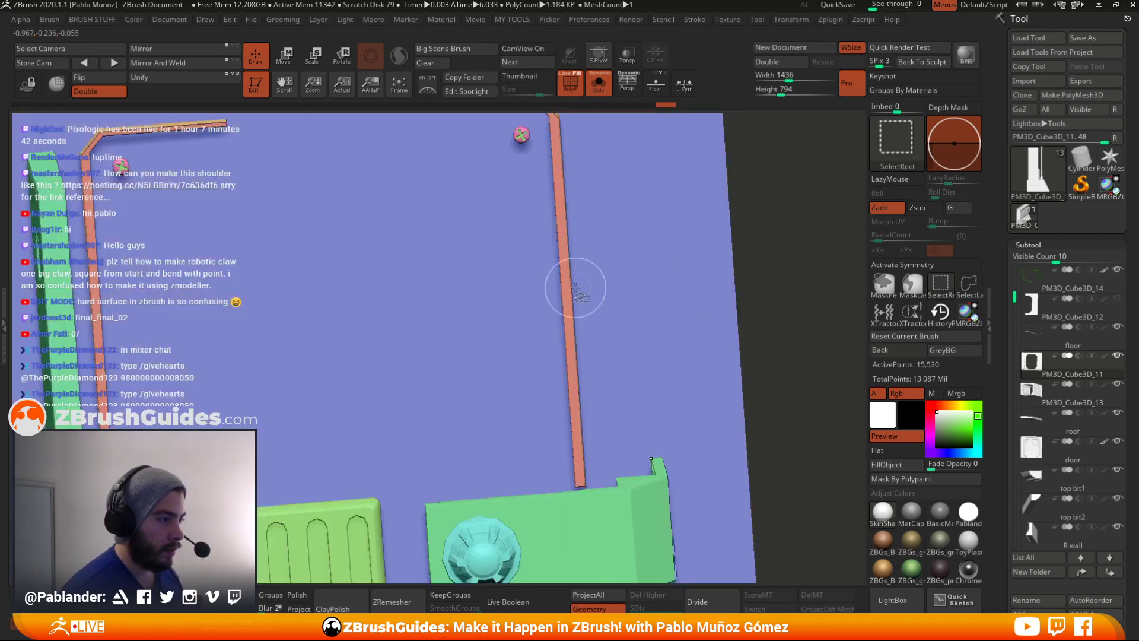
left_click(757, 246, "ctrl+shift")
left_click(745, 241, "ctrl+shift")
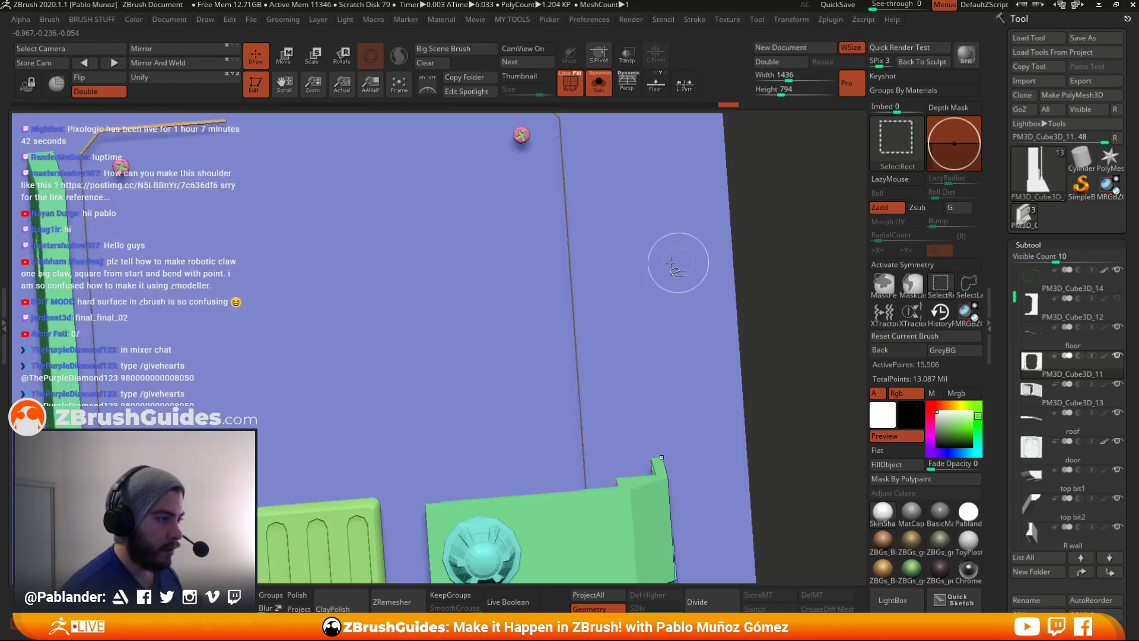
left_click(568, 264, "ctrl+shift")
left_click(569, 265, "ctrl+shift")
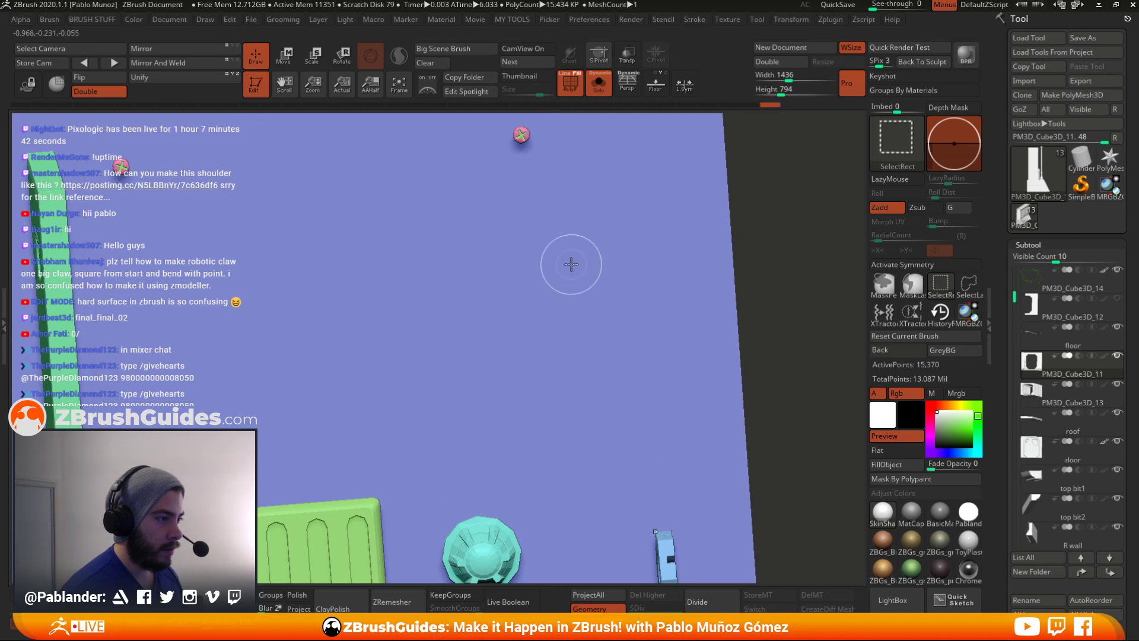
left_click_drag(750, 244, 760, 319, "ctrl+shift")
left_click_drag(733, 275, 749, 221, "alt")
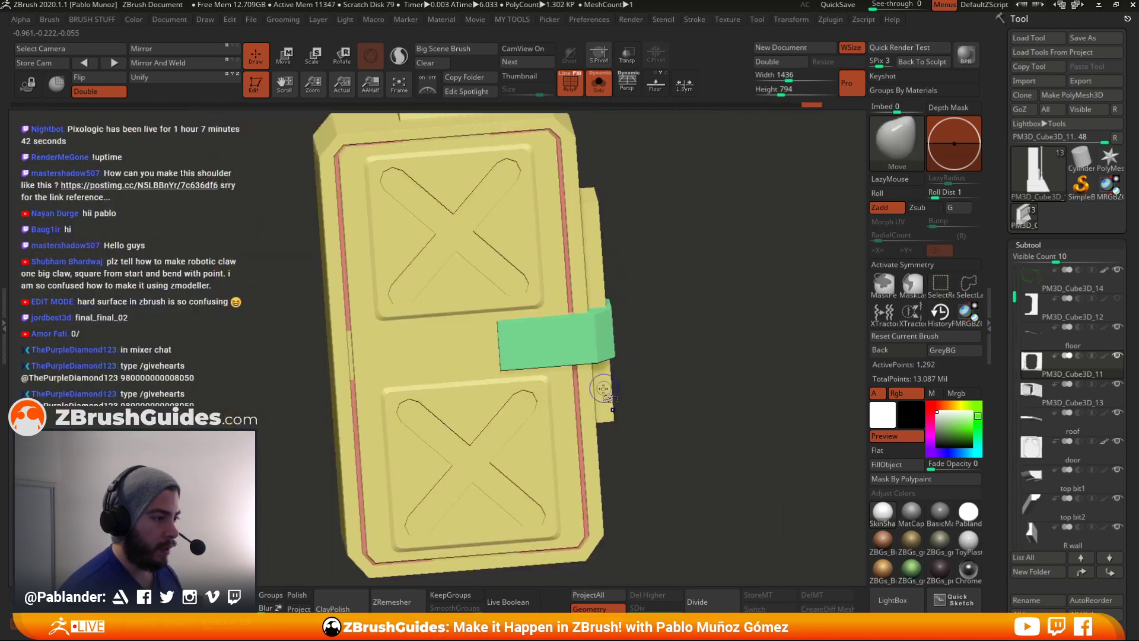
left_click(587, 350, "ctrl+shift")
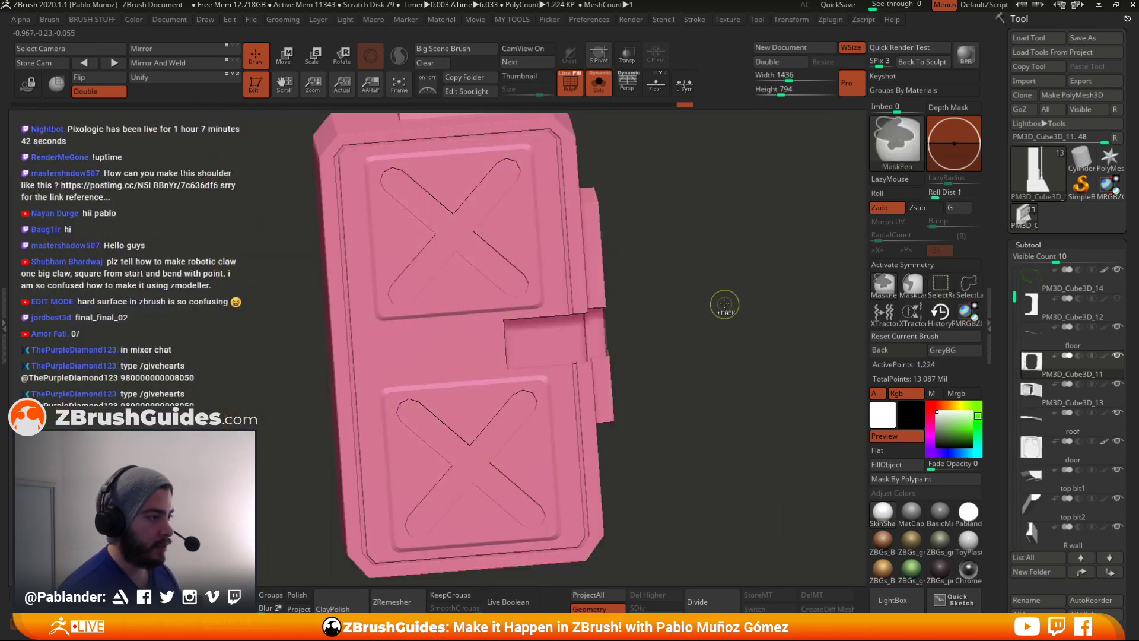
left_click(740, 279, "ctrl+shift")
- Adjust the end of the purple cable at its orange collar under the utility box with the Move Topological brush
left_click_drag(733, 309, 544, 351, "alt")
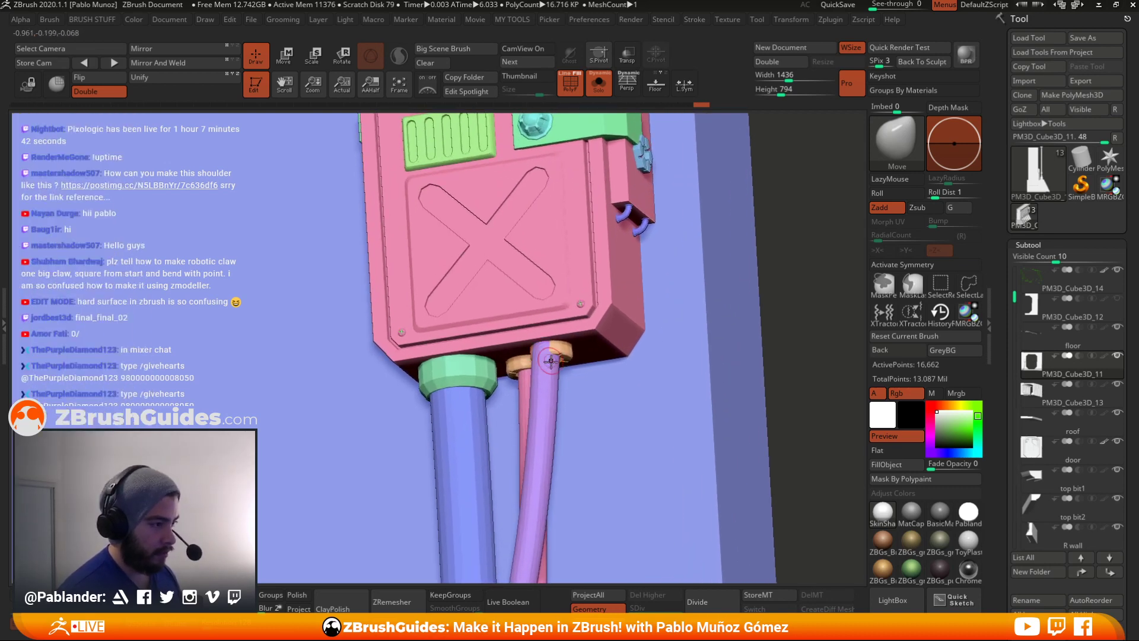
key("b")
key("m")
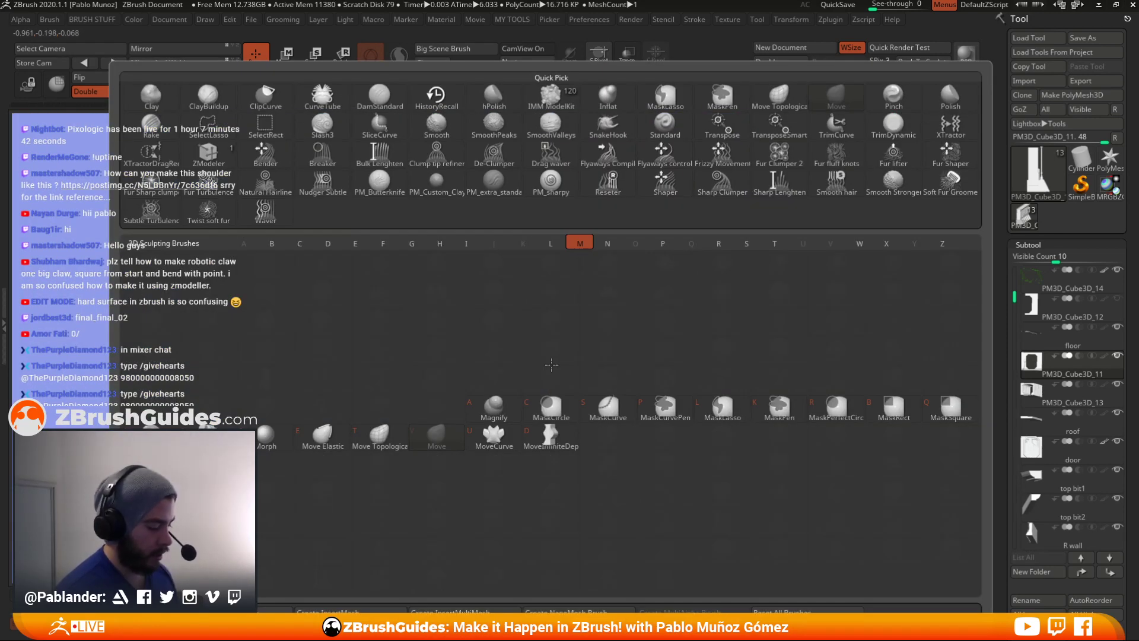
key("t")
key("space")
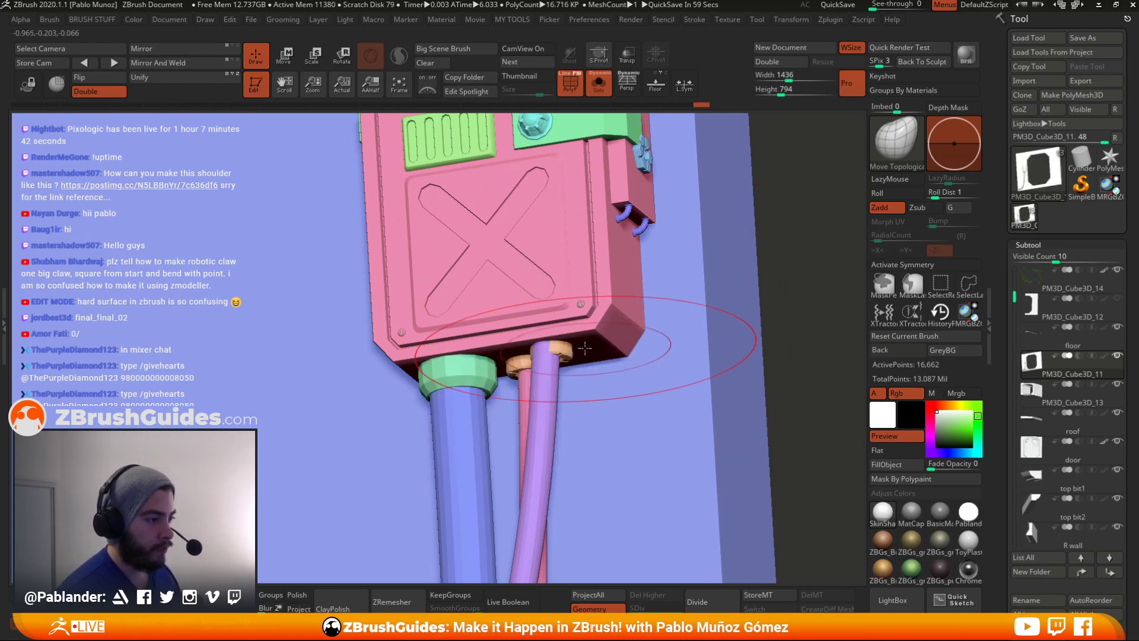
right_click_drag(585, 349, 508, 358)
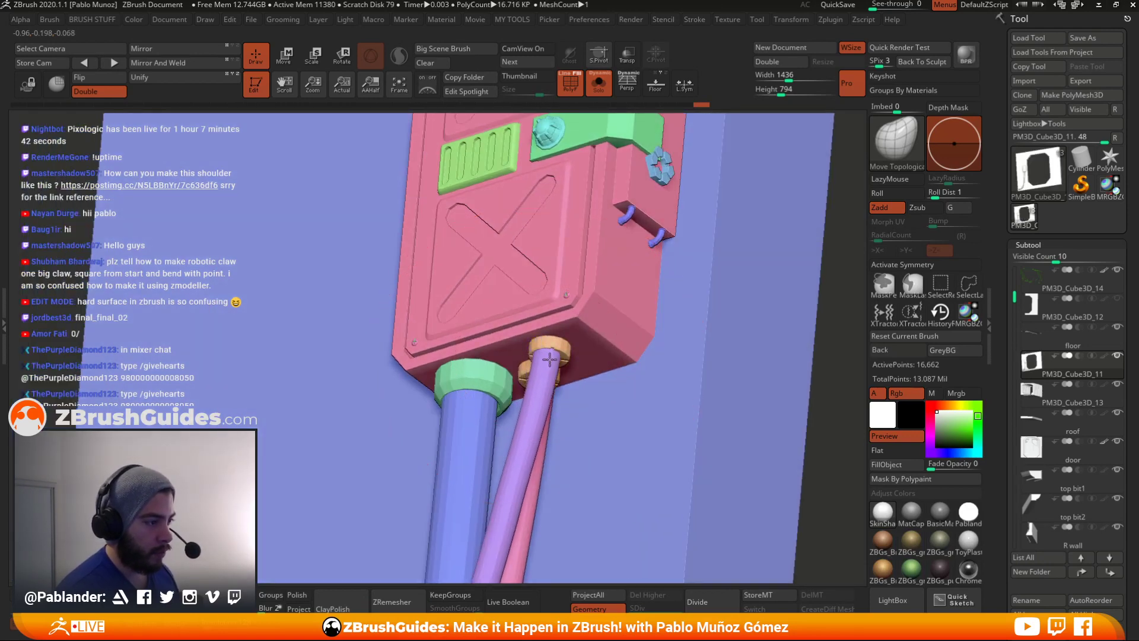
left_click_drag(549, 358, 555, 363)
right_click_drag(552, 366, 508, 399)
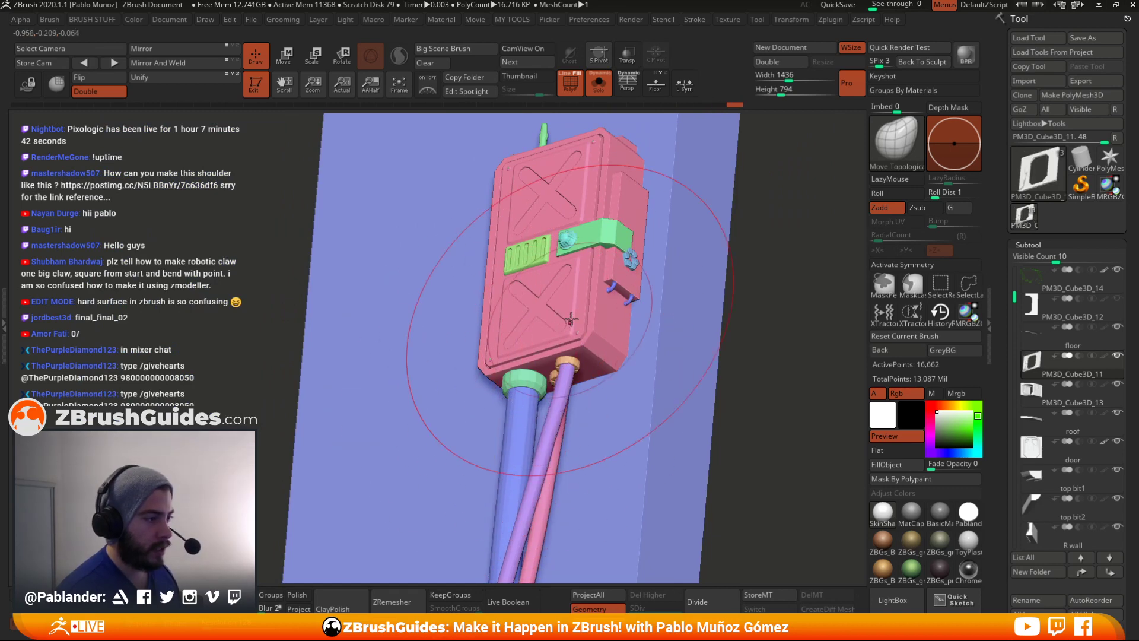
- Hide the faces of the small screw at the upper-left corner of the utility box's front panel
mouse_move(617, 249)
right_mouse_down("shift")
mouse_move(677, 336)
mouse_move(737, 297)
mouse_move(714, 258)
mouse_move(713, 283)
mouse_move(681, 303)
right_mouse_up("shift")
right_click(737, 298)
key("ctrl+shift")
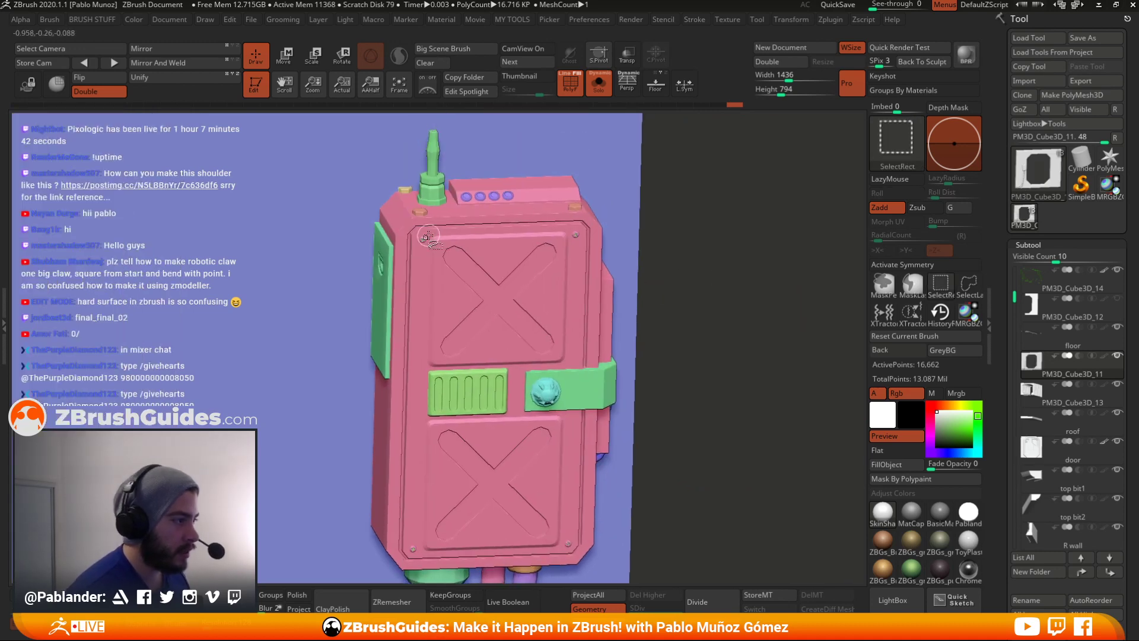
left_click(422, 237, "ctrl+shift")
left_click(423, 239, "ctrl+shift")
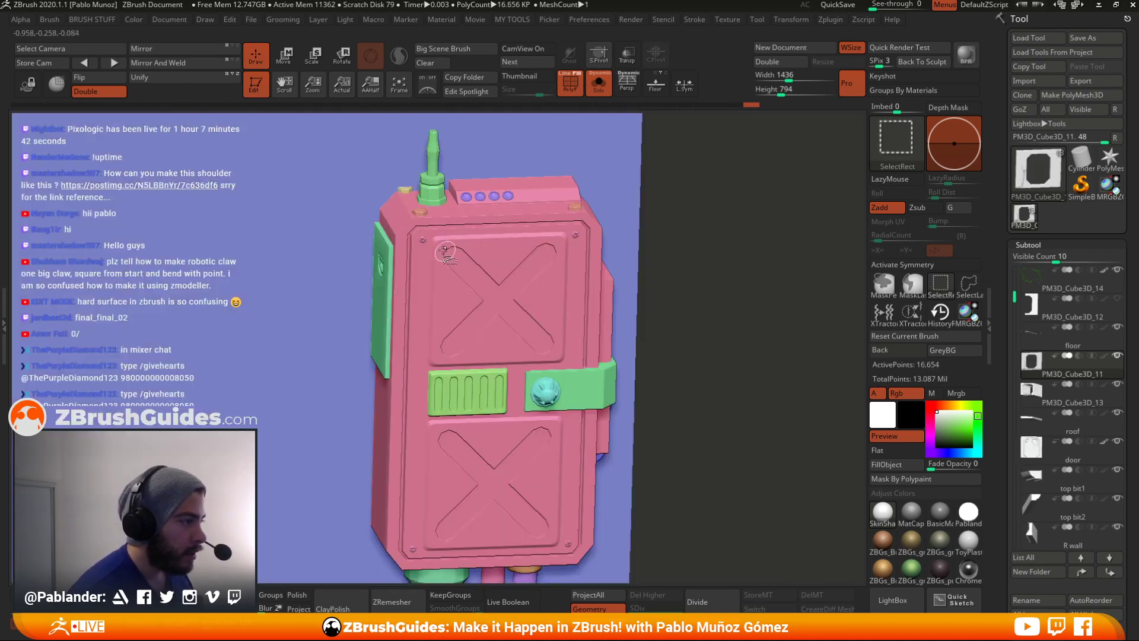
left_click(422, 238, "ctrl+shift")
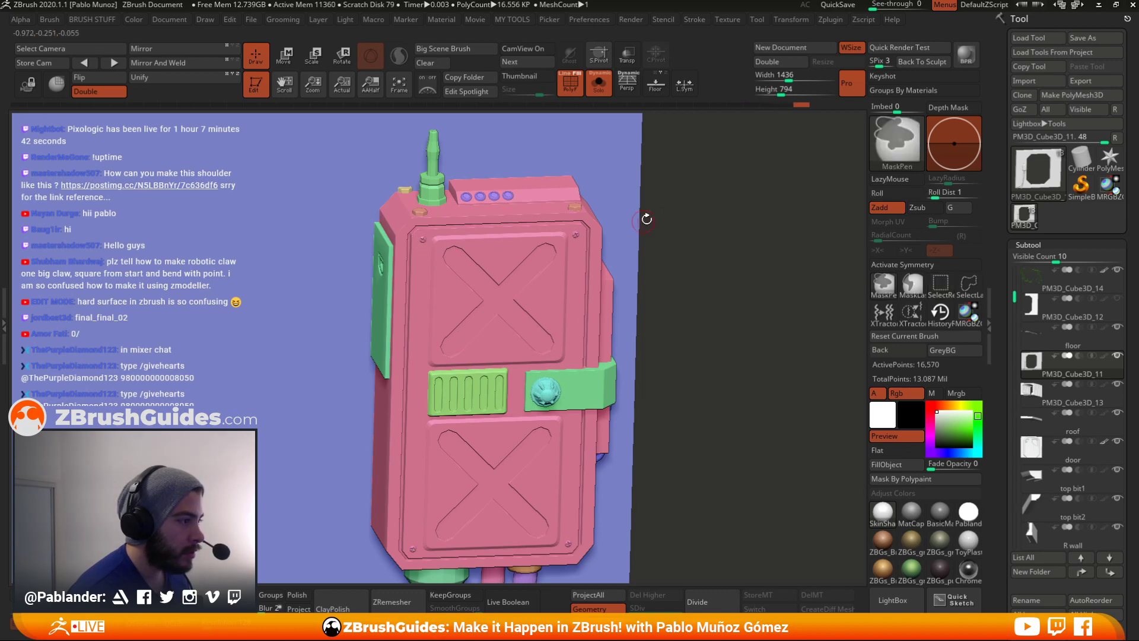
- Hide the remaining pieces of the small screws in both upper corners of the front panel, checking the hidden set by inverting visibility
right_click_drag(647, 216, 740, 249, "ctrl")
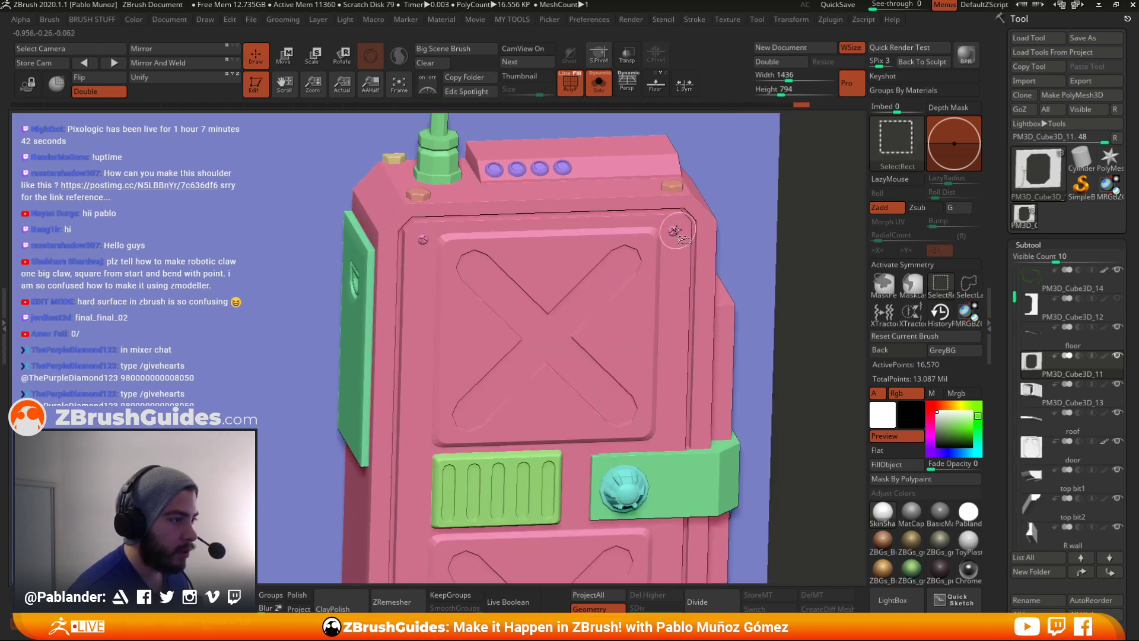
left_click(673, 232, "ctrl+alt+shift")
right_click_drag(680, 283, 686, 229, "ctrl")
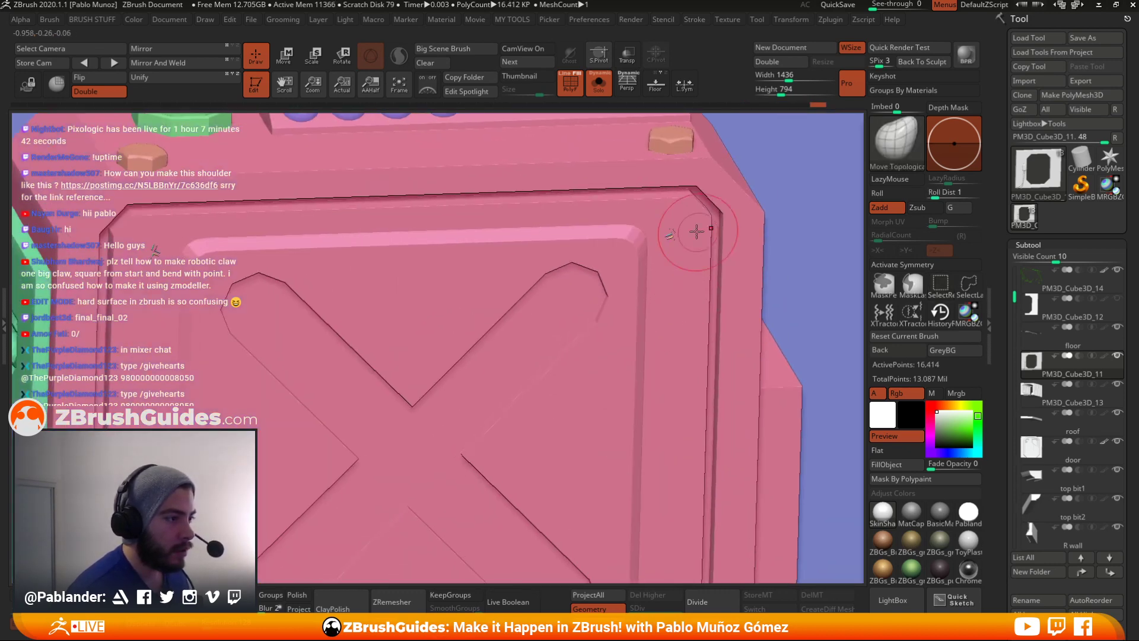
left_click(668, 237, "ctrl+alt+shift")
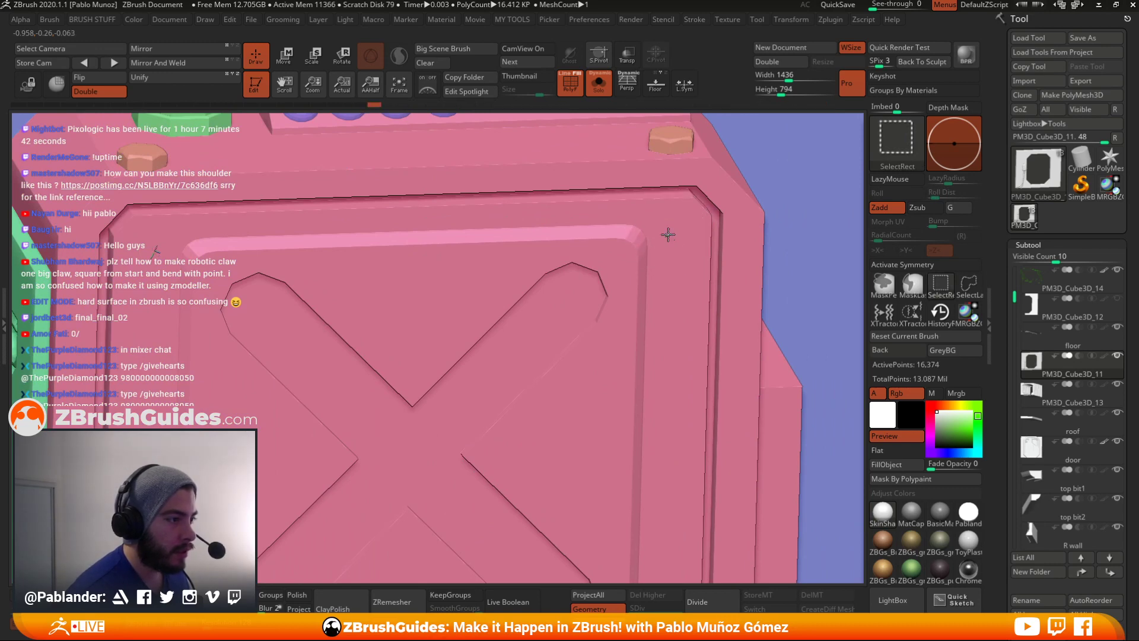
left_click(656, 229, "ctrl+alt+shift")
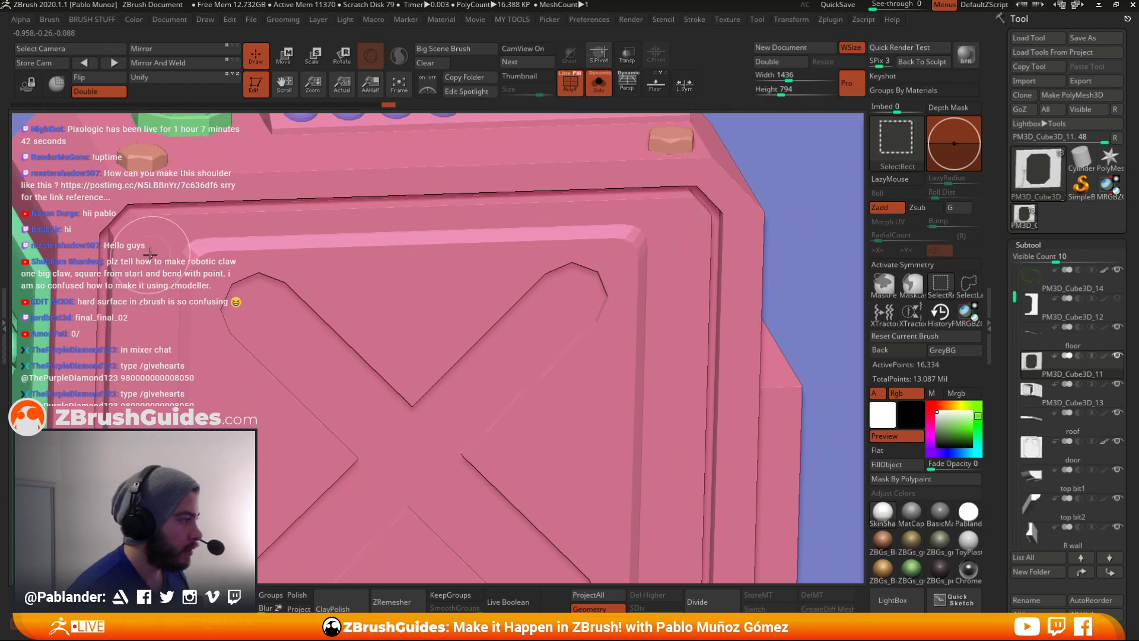
left_click(657, 255, "ctrl+alt+shift")
right_click_drag(657, 255, 819, 270, "ctrl")
left_click_drag(818, 271, 821, 279, "ctrl+shift")
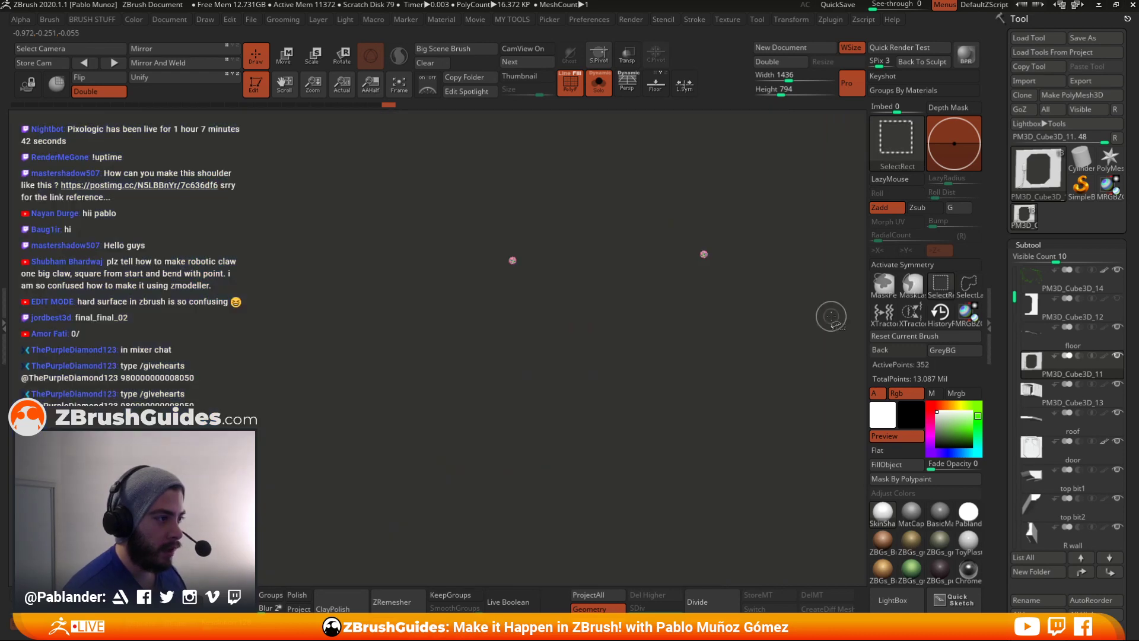
left_click(686, 274, "ctrl+shift")
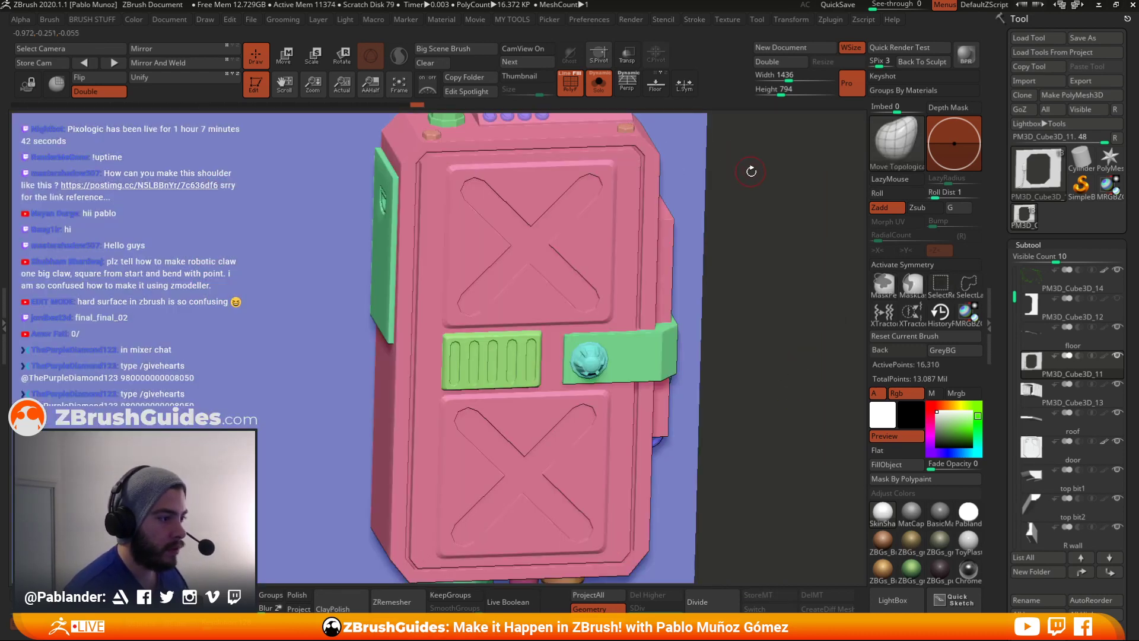
- Hide the orange bolts on top of the box, isolate them with the corner screws, merge them into one polygroup, and unhide everything
left_click_drag(821, 295, 817, 405, "alt")
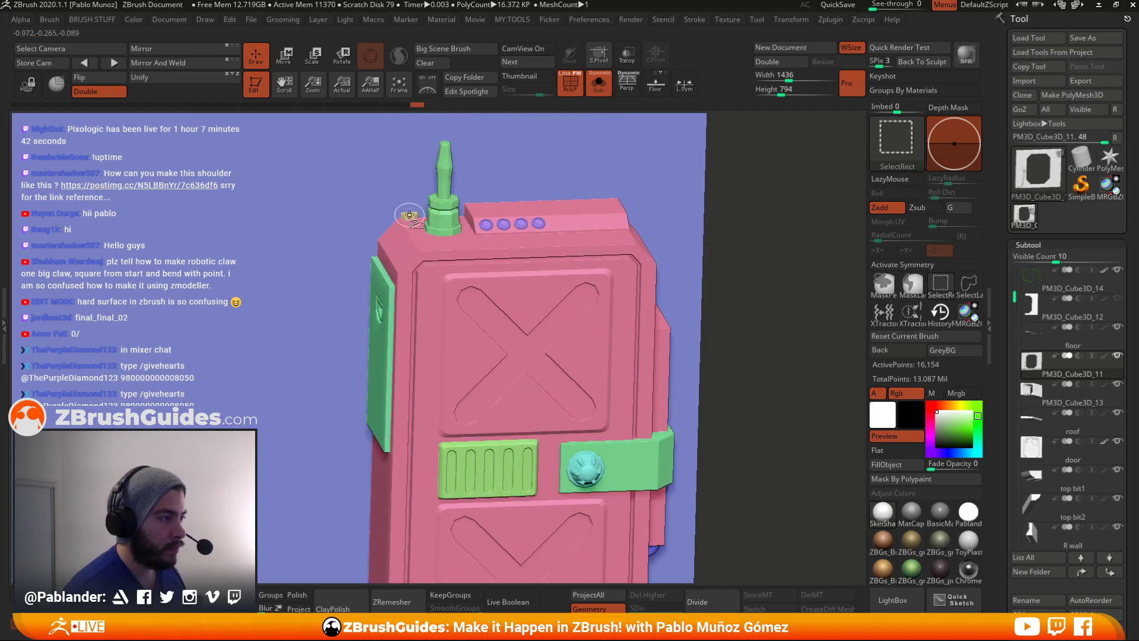
mouse_move(765, 243)
left_mouse_down("ctrl+shift")
mouse_move(771, 273)
mouse_move(725, 244)
left_mouse_up("ctrl+shift")
left_click(741, 285, "ctrl+shift")
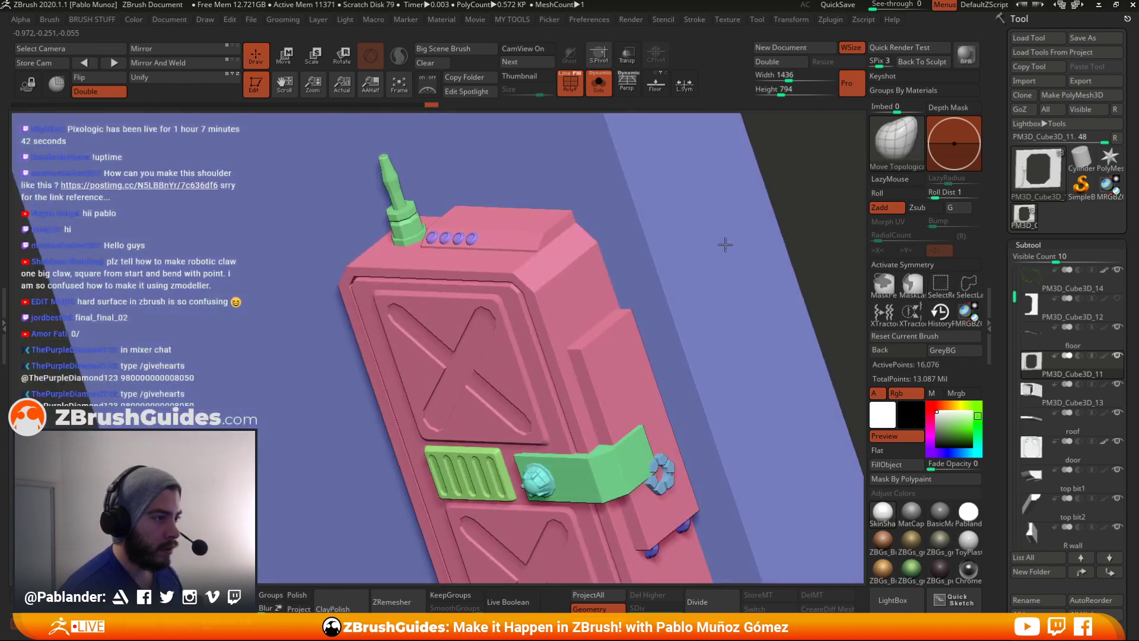
left_click_drag(791, 202, 802, 224, "ctrl+shift")
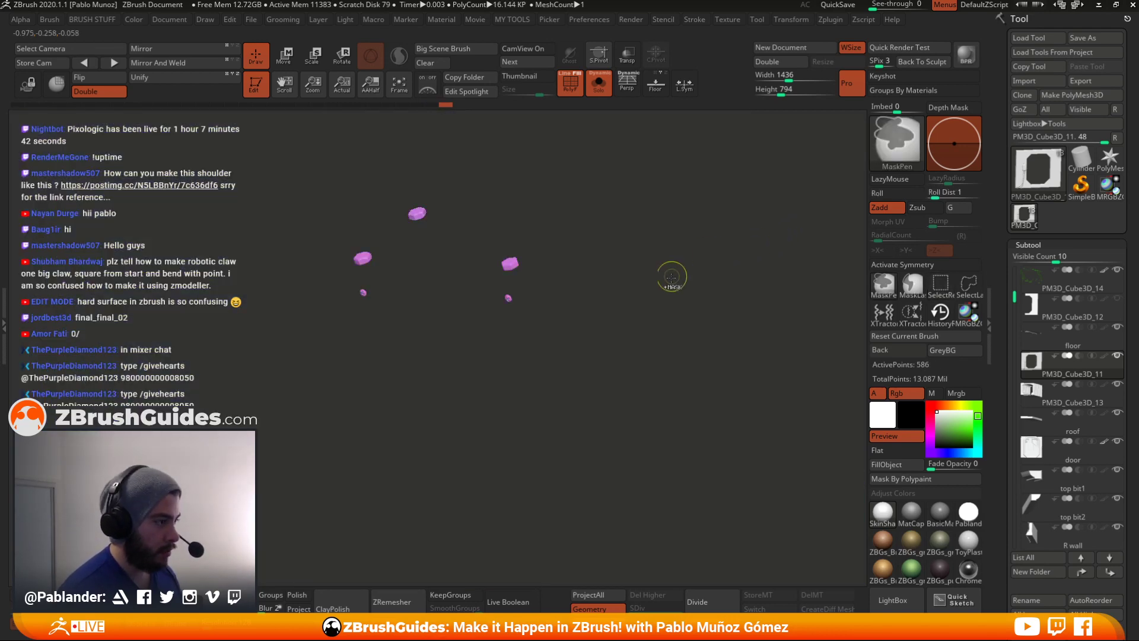
left_click(671, 276, "ctrl+shift")
- Make the door behind the end wall's opening the active subtool and frame it in an angled view
left_click_drag(661, 300, 584, 189)
left_click_drag(752, 346, 471, 354, "alt")
left_click_drag(508, 409, 359, 322, "alt")
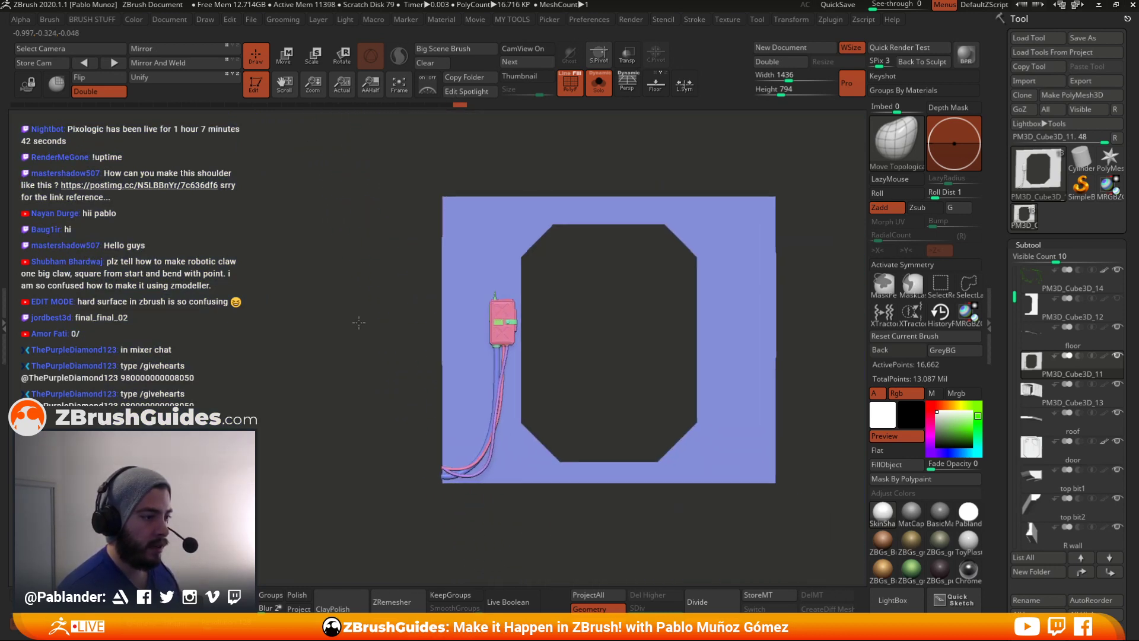
left_click_drag(628, 321, 474, 307)
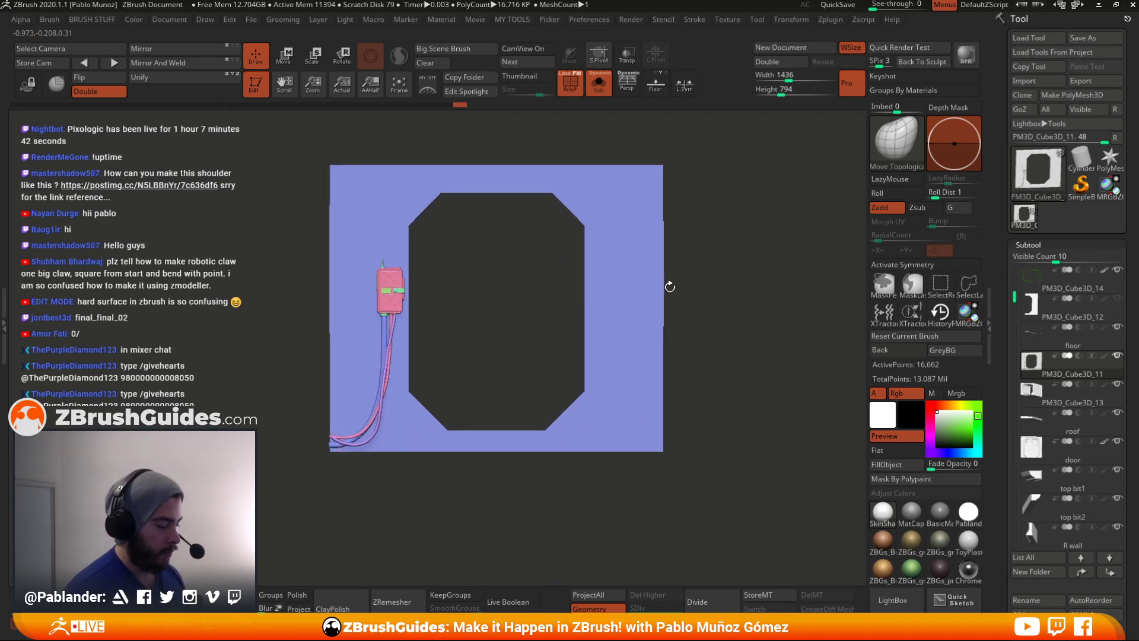
left_click(521, 311, "alt")
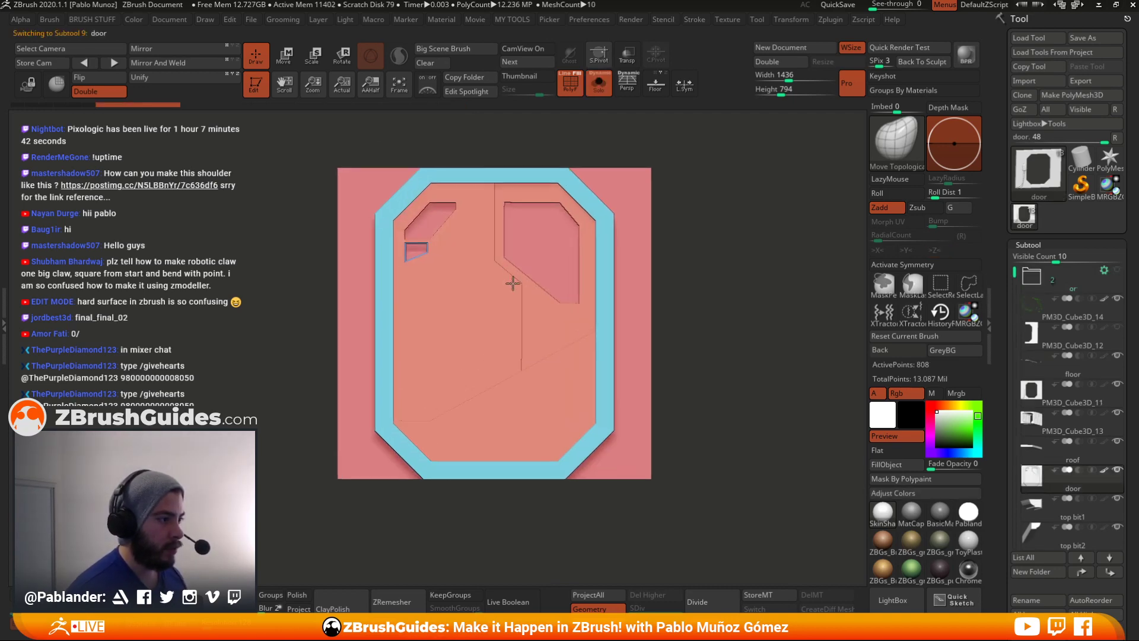
key("f")
left_click_drag(682, 267, 776, 272)
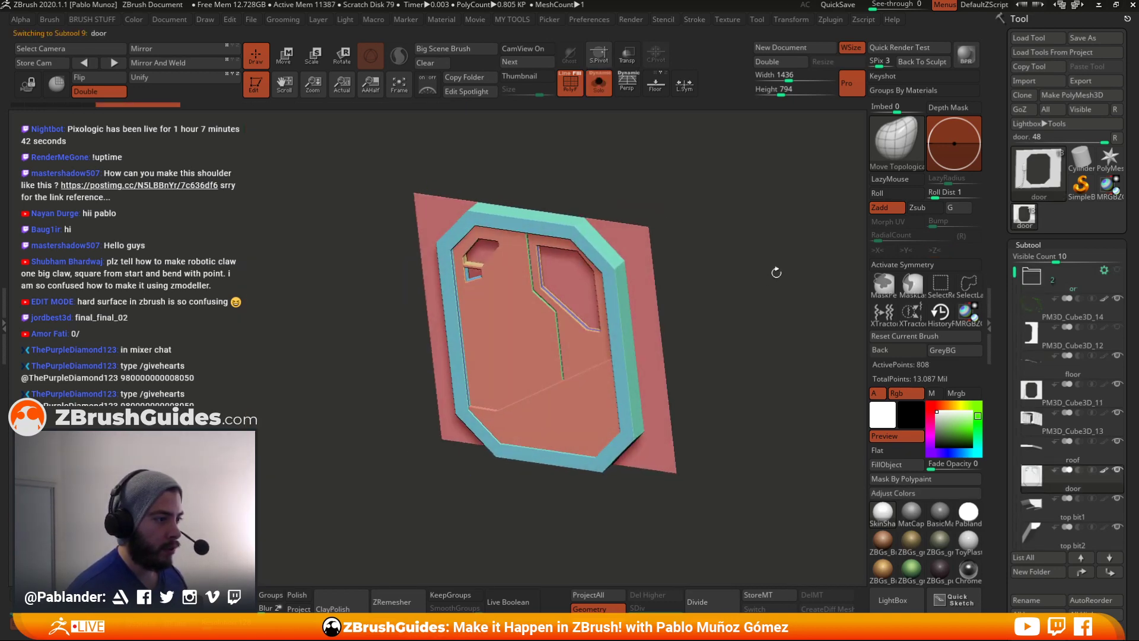
- Isolate and mask the flat plane behind the door, unhide the rest, and invert the mask so only the plane stays editable
left_click(646, 230, "ctrl+shift")
left_click_drag(690, 211, 701, 257, "ctrl+shift")
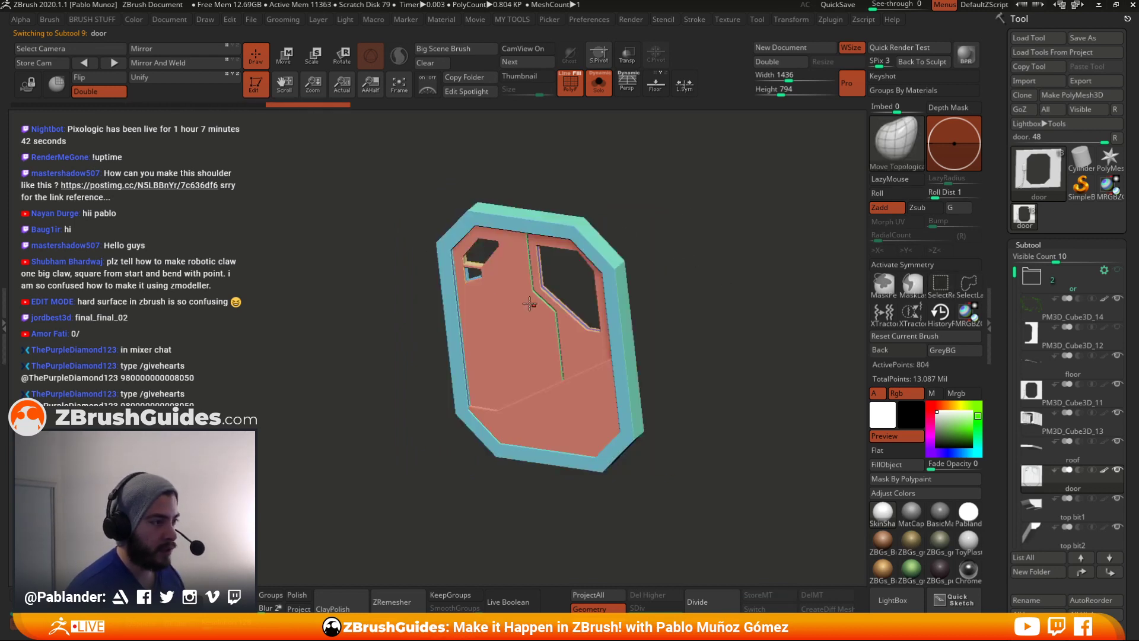
left_click(679, 230, "ctrl+shift")
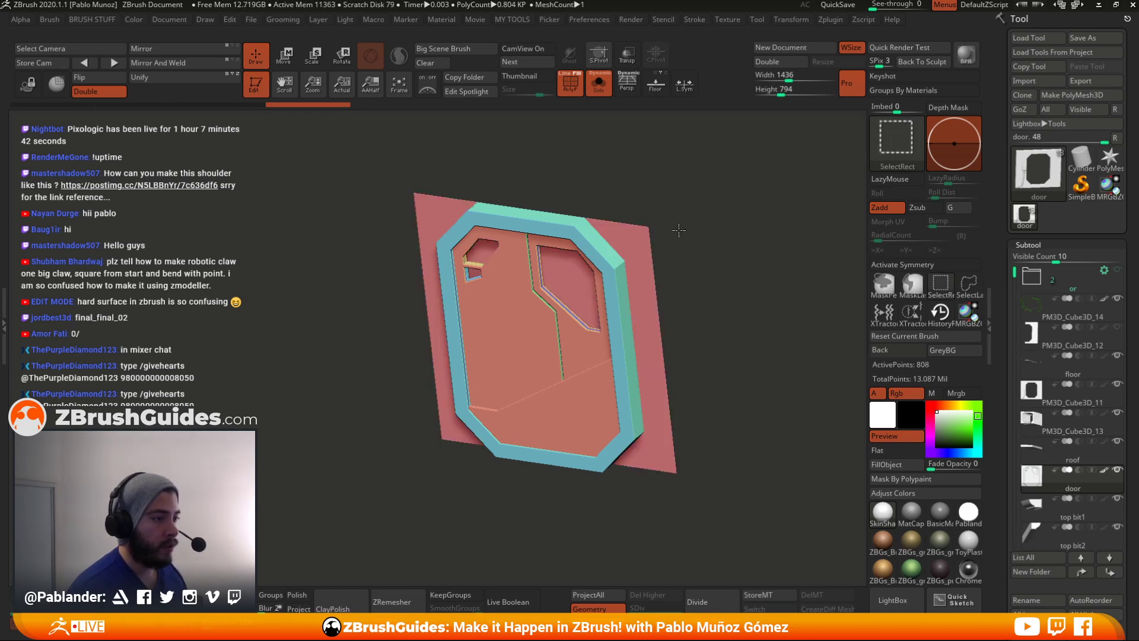
left_click(646, 237, "ctrl+shift")
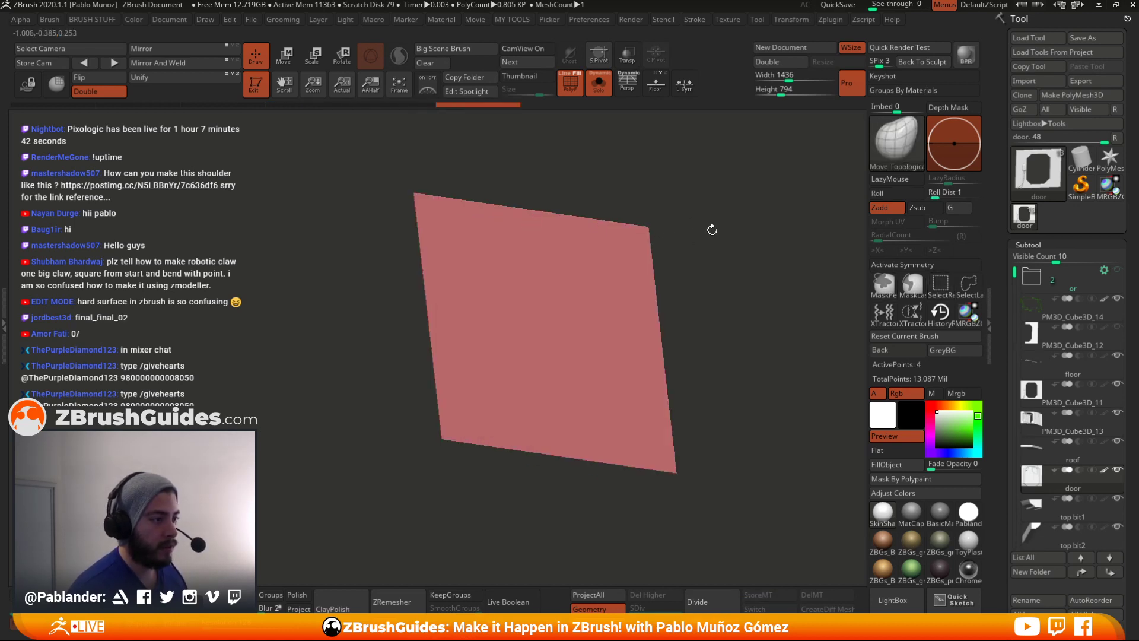
left_click(725, 236, "ctrl+shift")
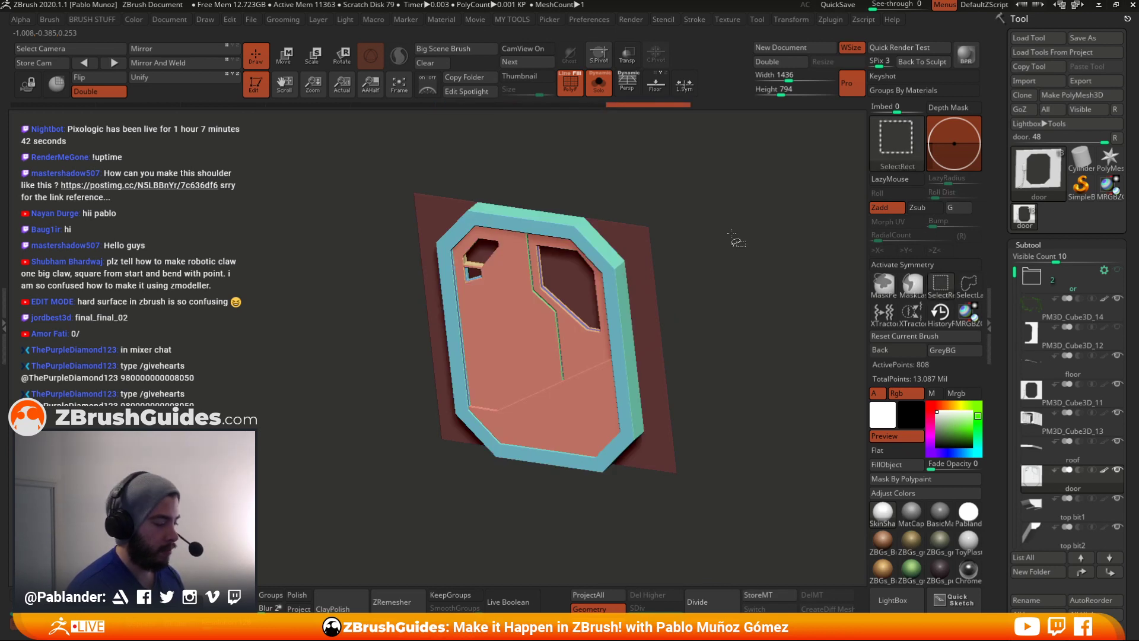
left_click(724, 257, "ctrl")
left_click_drag(724, 257, 735, 247, "shift")
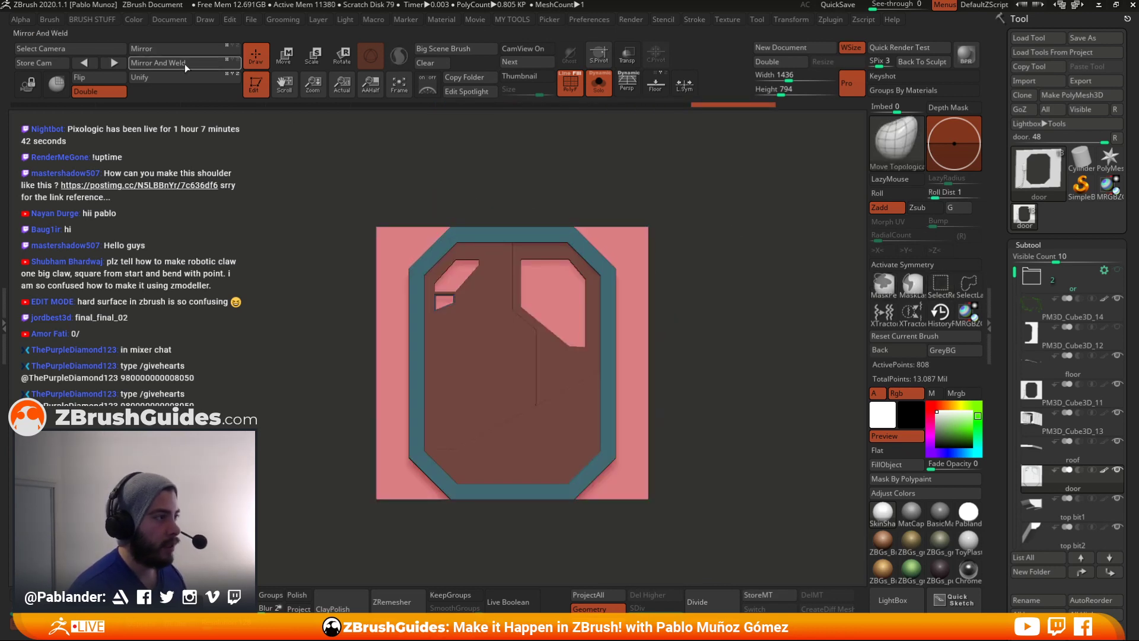
- Scale the unmasked plane down and reposition it so it covers only the door's window openings
left_click(285, 55)
left_click_drag(512, 363, 432, 408)
right_click_drag(467, 409, 504, 466, "ctrl")
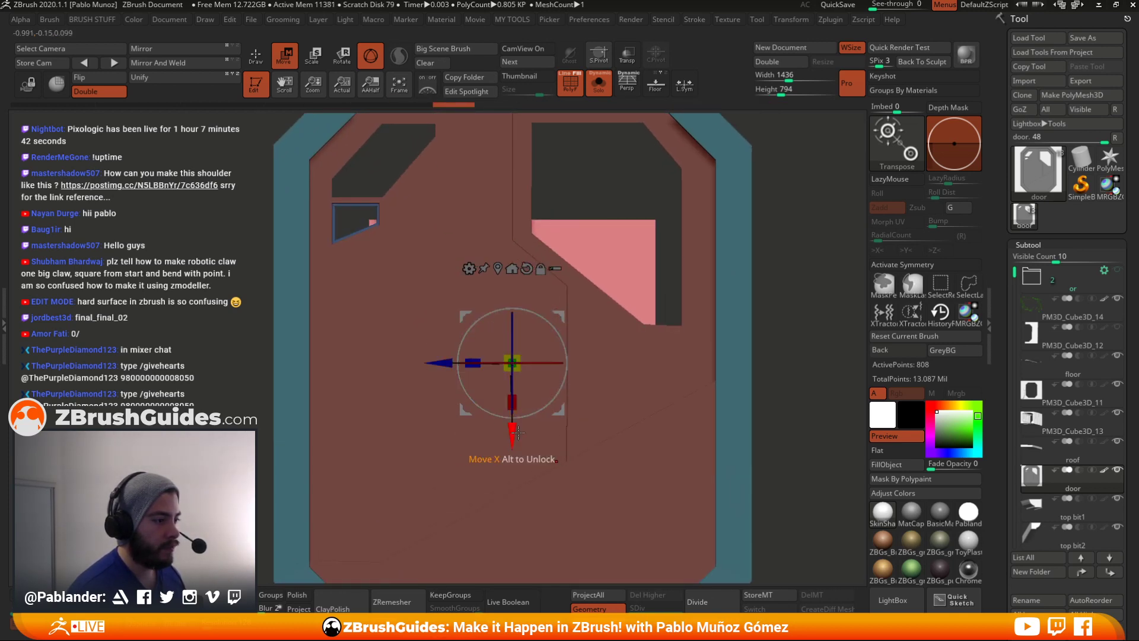
left_click_drag(505, 419, 517, 337)
right_click_drag(518, 336, 468, 411, "alt")
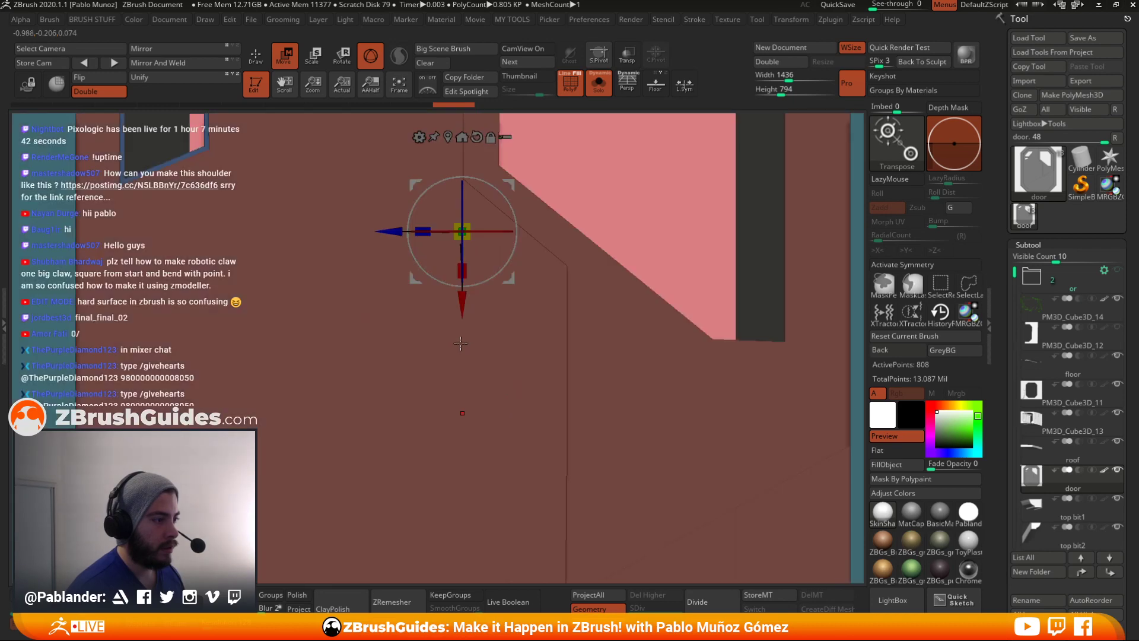
right_click_drag(514, 342, 500, 291, "ctrl")
left_click_drag(473, 335, 428, 328)
- Shift the plane along the depth axis so it sits closer to the front of the window recesses, and return to Draw mode
right_click_drag(700, 181, 755, 247)
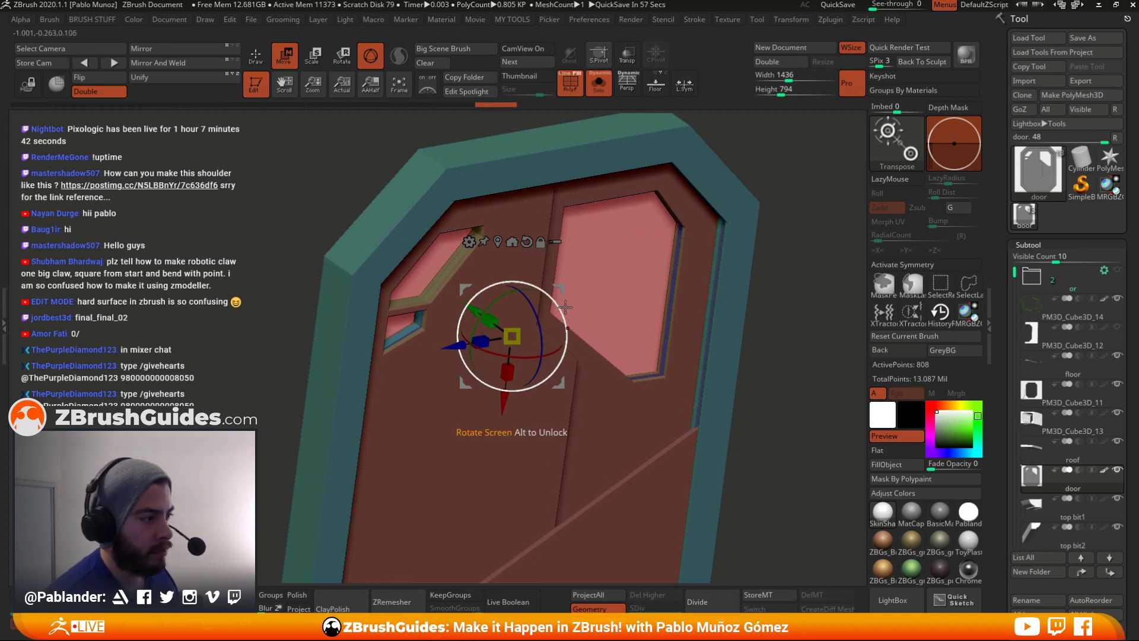
right_click_drag(700, 291, 724, 342)
right_click_drag(511, 272, 575, 366)
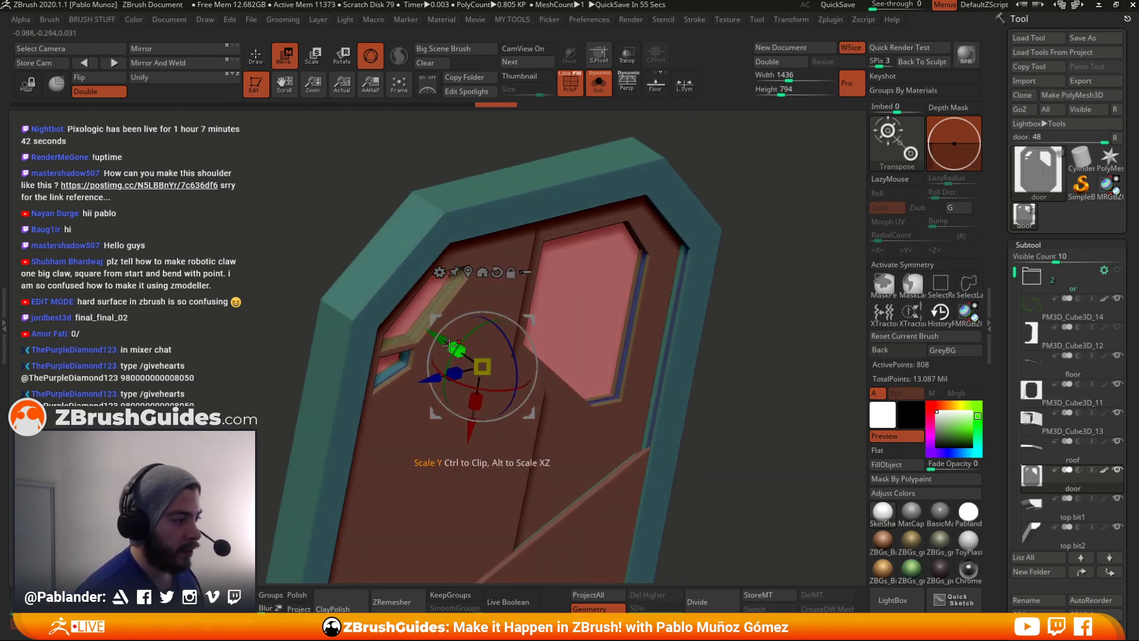
left_click_drag(443, 345, 457, 348)
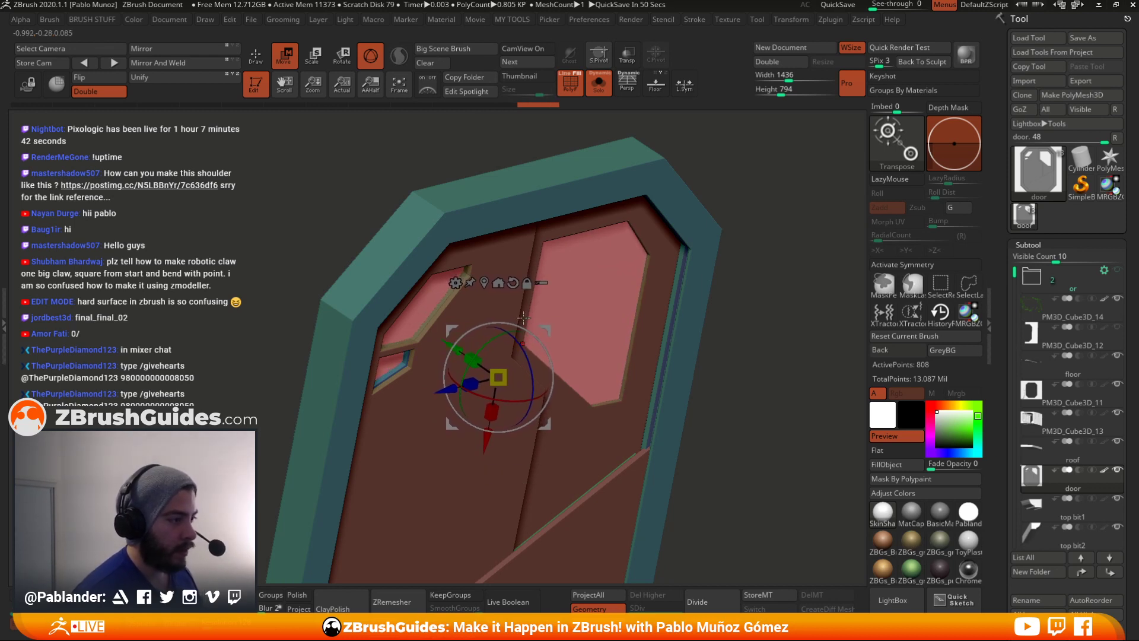
key("q")
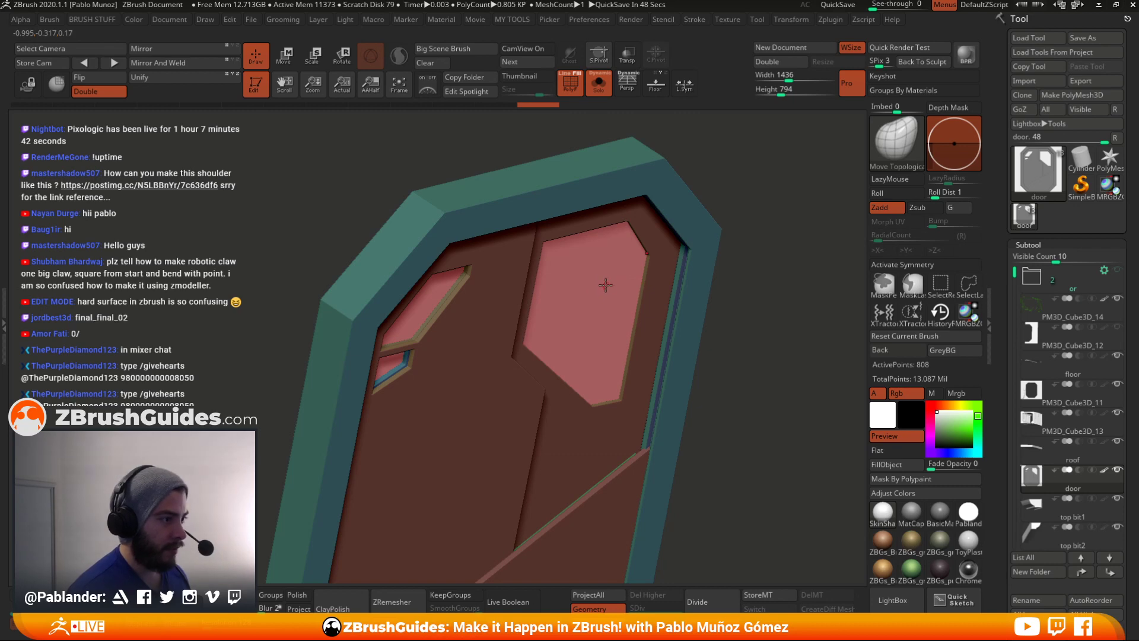
- Assign the window plane its own polygroup, undoing the merge of the whole door into a single group
left_click(766, 307, "ctrl")
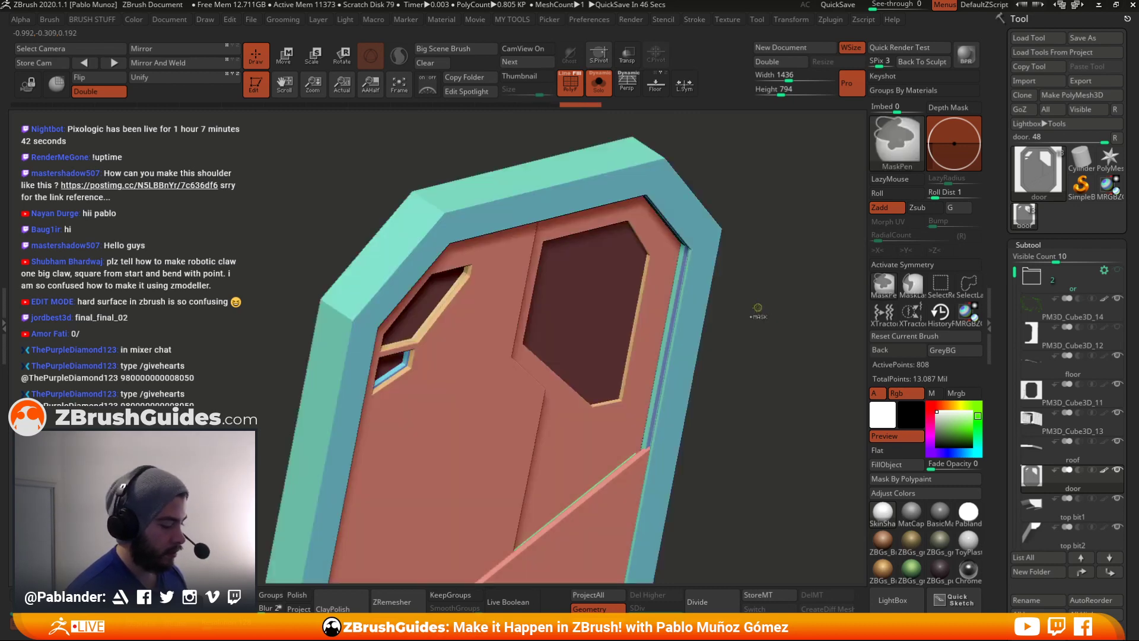
left_click_drag(765, 307, 756, 308, "ctrl")
key("ctrl+w")
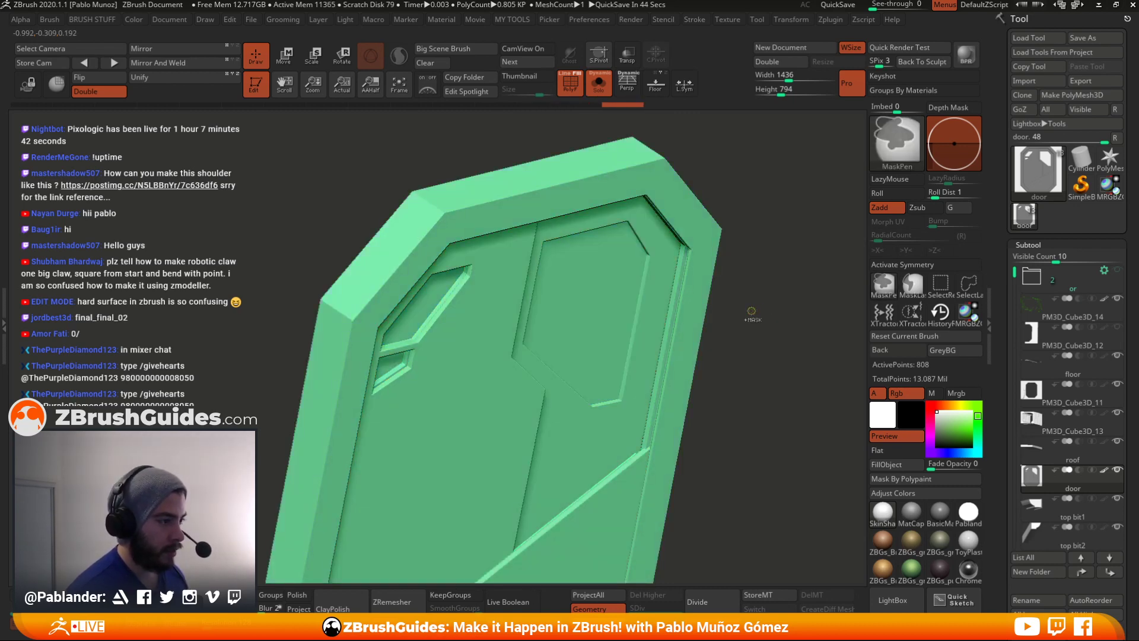
key("shift+f")
key("ctrl+z")
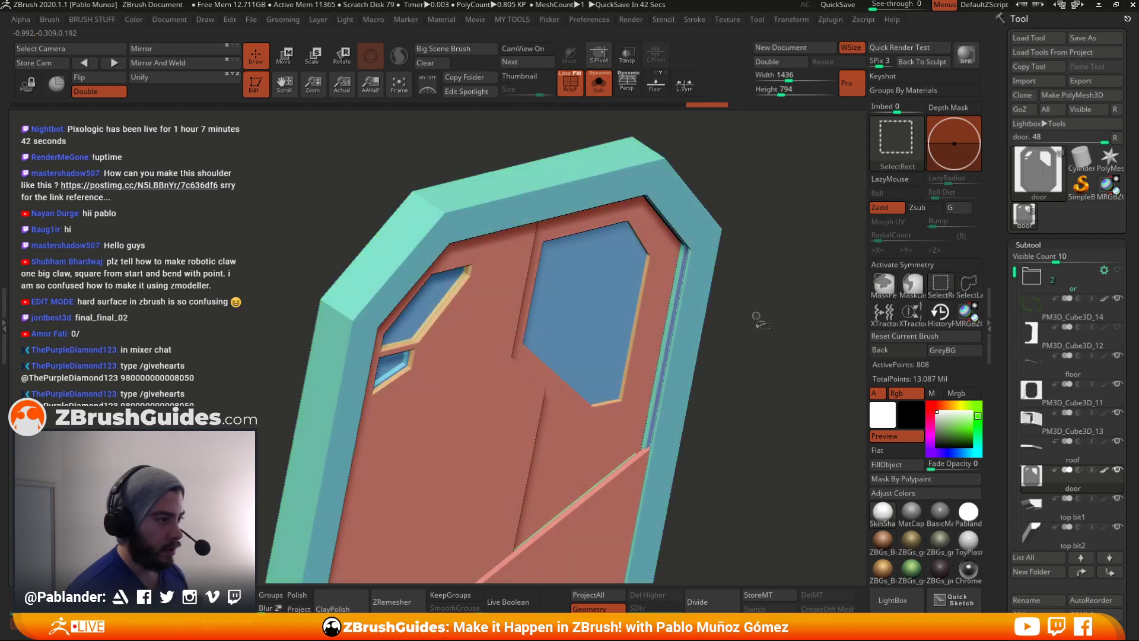
- Give the window plane thickness using the ZModeler brush's QMesh polygon action with the Polygroup All target
key("b")
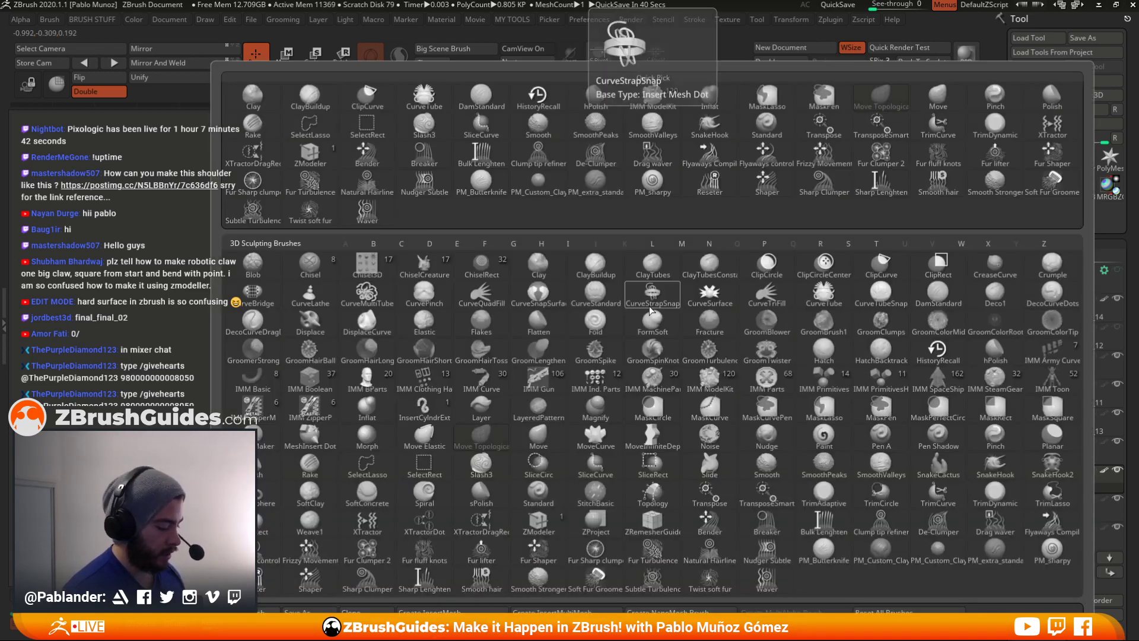
key("z")
key("m")
key("space")
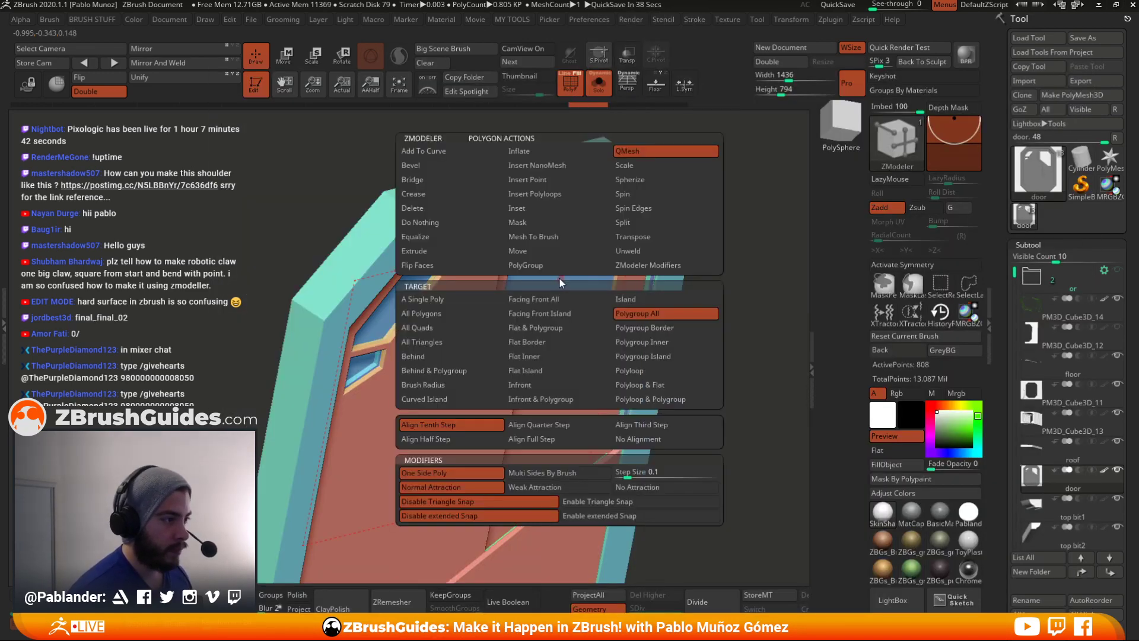
left_click(640, 314)
left_click(551, 288)
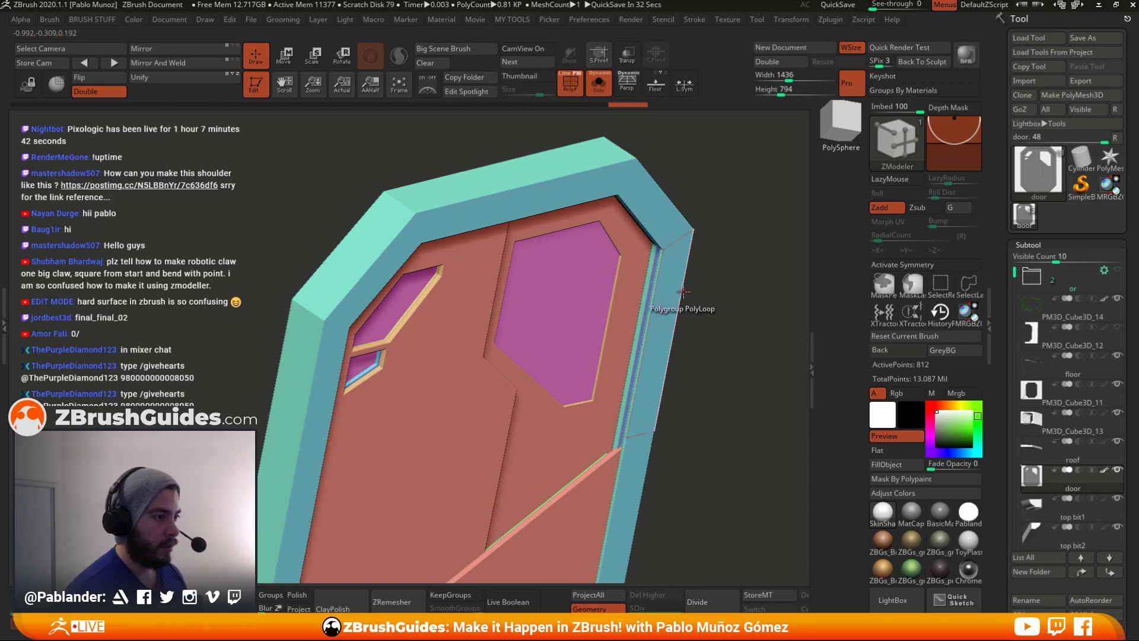
- Regroup the door so each separate piece has its own polygroup, and isolate the door panel with the large window
left_click_drag(726, 321, 720, 269)
key("2")
left_click(675, 272)
left_click_drag(670, 225, 792, 186)
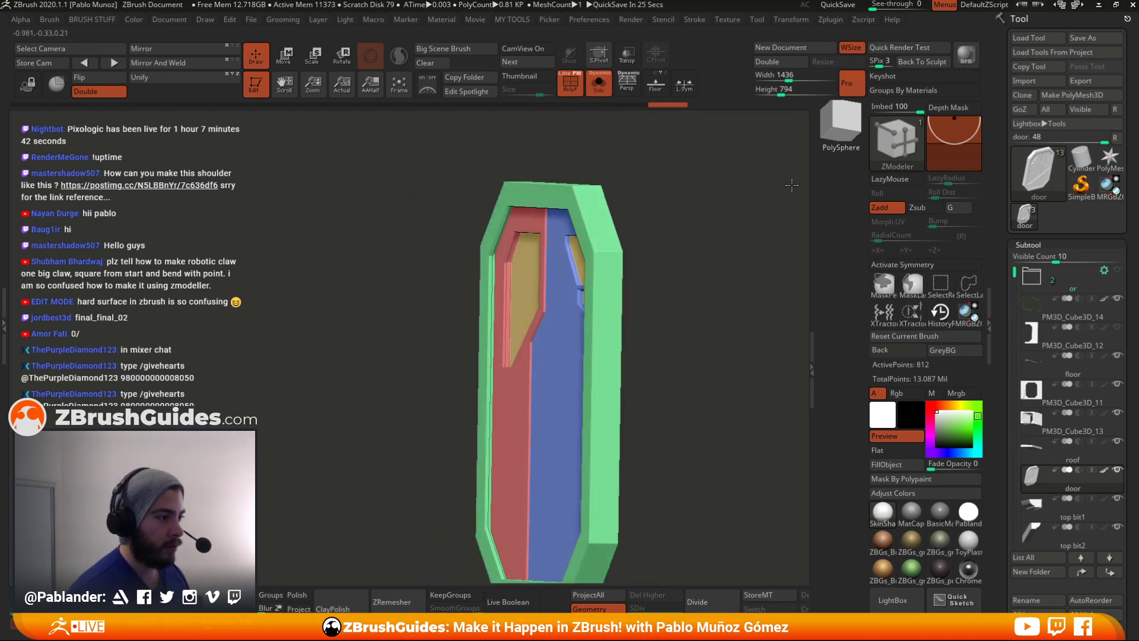
left_click(541, 255, "ctrl+shift")
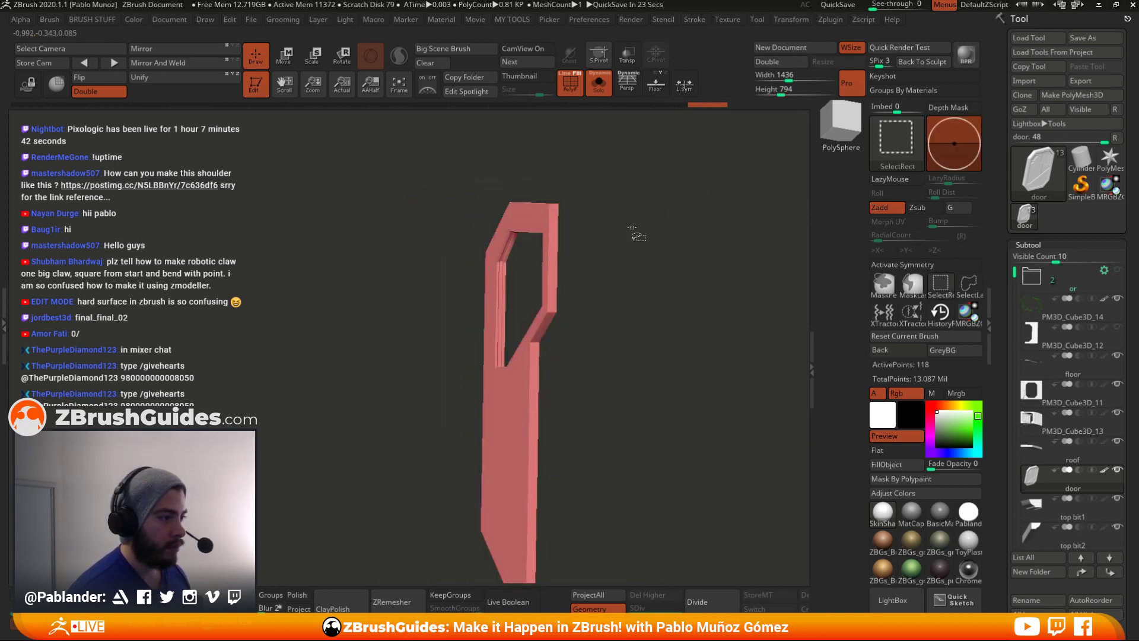
- Isolate the window plane's polygroup, restore the full door, and mask every piece except the window plane
left_click(559, 224, "ctrl+shift")
left_click(522, 255, "ctrl+shift")
left_click(658, 233, "ctrl+shift")
left_click(553, 232, "ctrl+alt+shift")
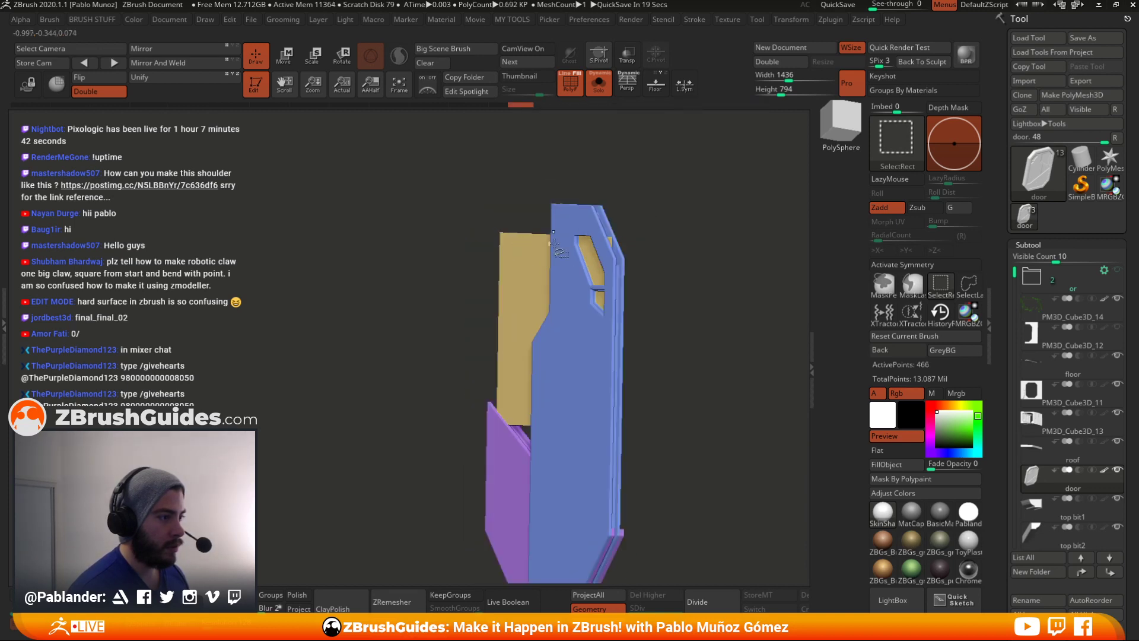
left_click(553, 233, "ctrl+alt+shift")
left_click(508, 471, "ctrl+alt+shift")
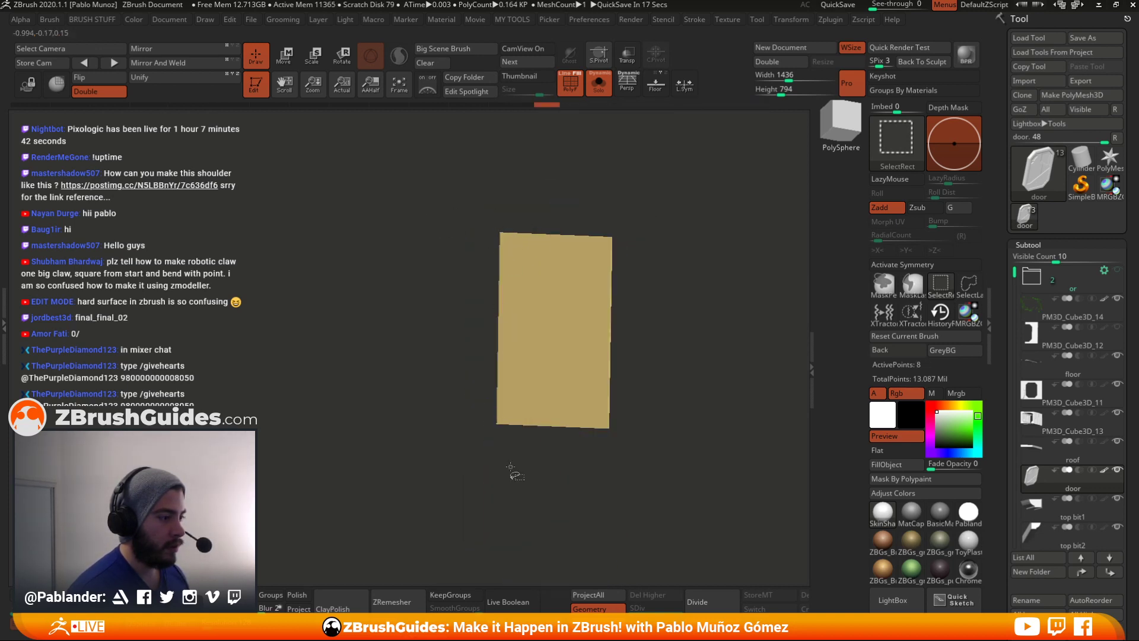
left_click(352, 378, "ctrl+shift")
left_click(352, 378, "ctrl")
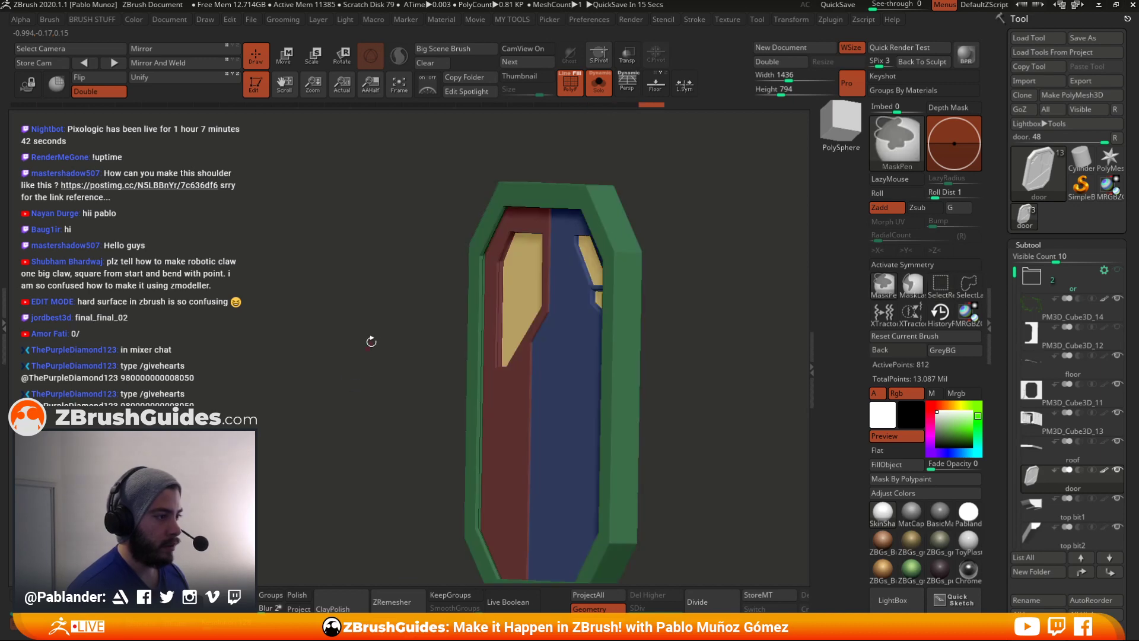
- Nudge the unmasked window plane slightly along the door's depth axis, return to Draw mode, and clear the mask
key("w")
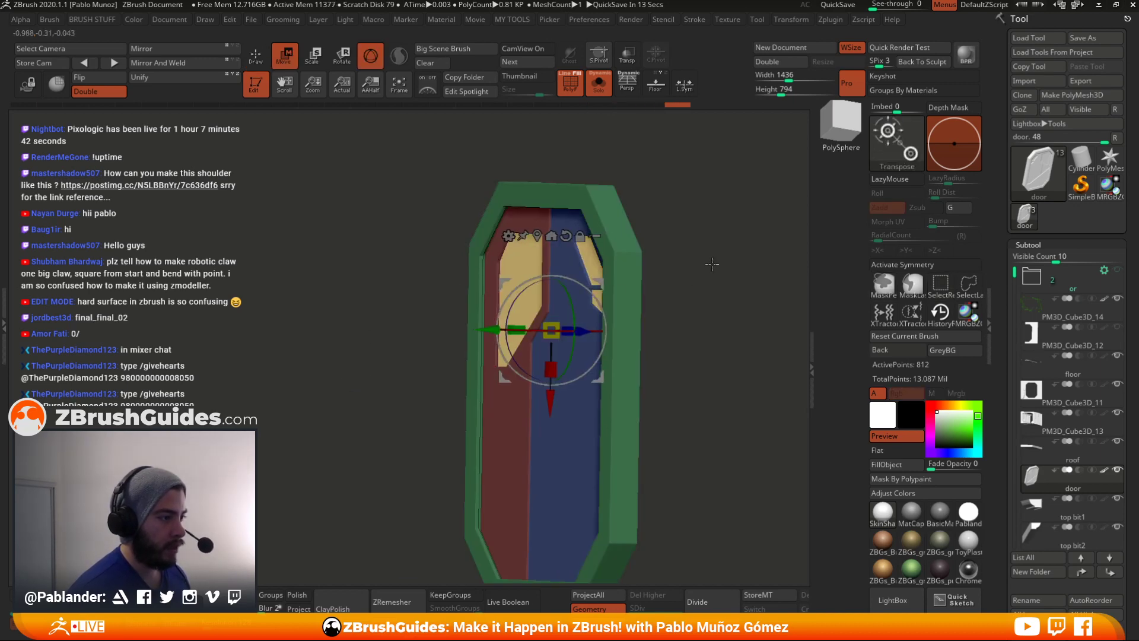
left_click_drag(415, 296, 654, 273)
left_click_drag(739, 233, 733, 264)
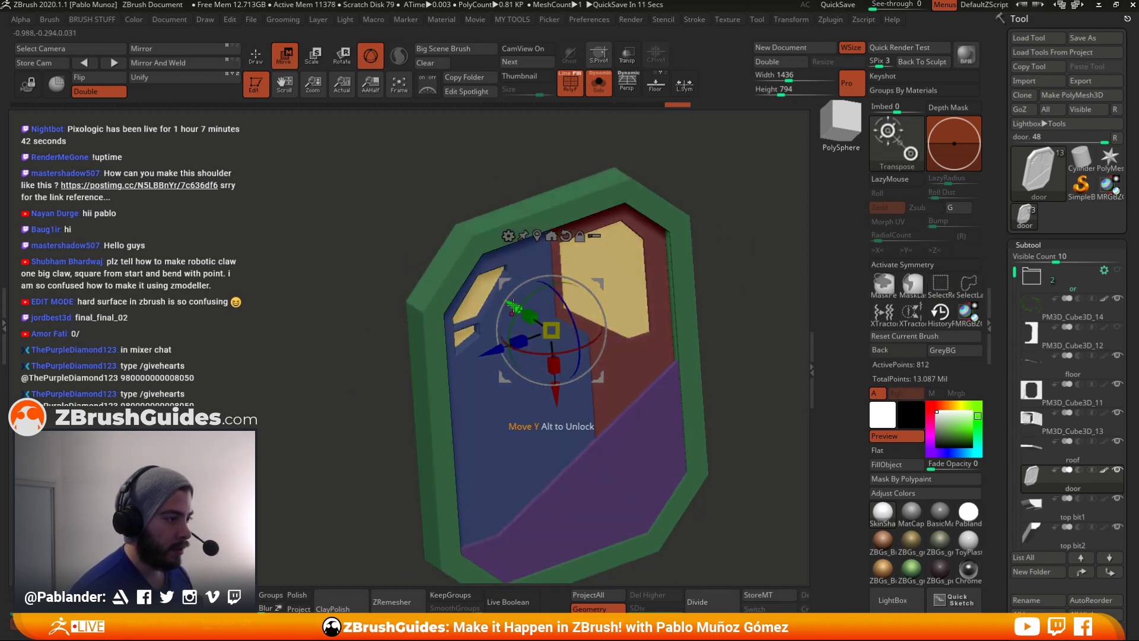
left_click_drag(516, 307, 514, 306)
key("q")
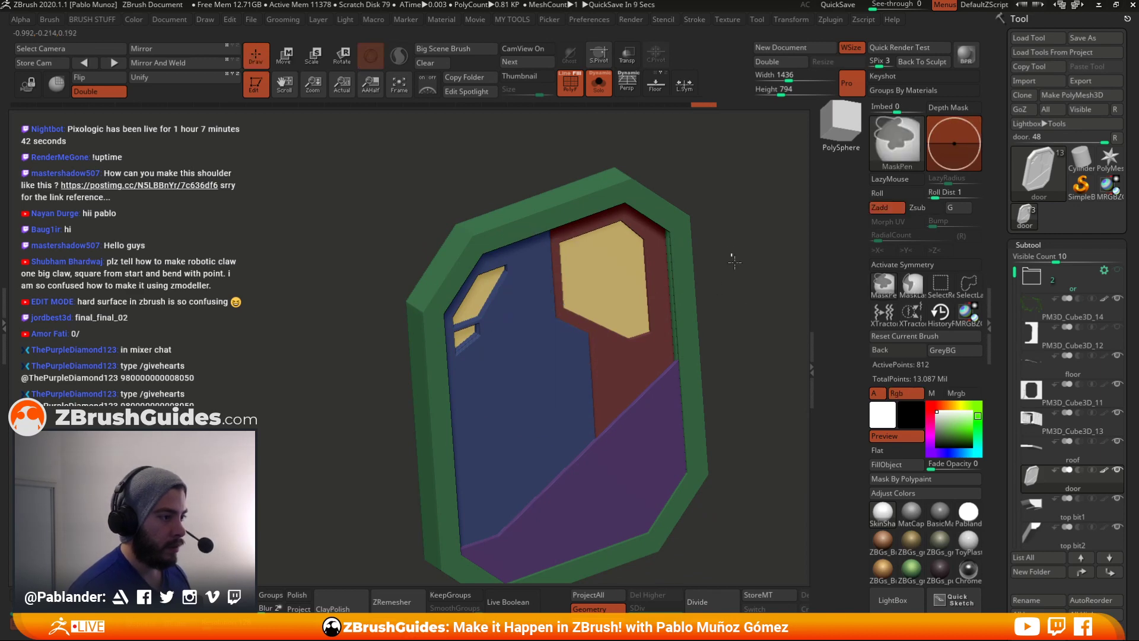
mouse_move(733, 254)
left_mouse_down("ctrl")
mouse_move(745, 306)
mouse_move(709, 285)
left_mouse_up("ctrl")
key("f")
left_click_drag(683, 338, 743, 367, "alt")
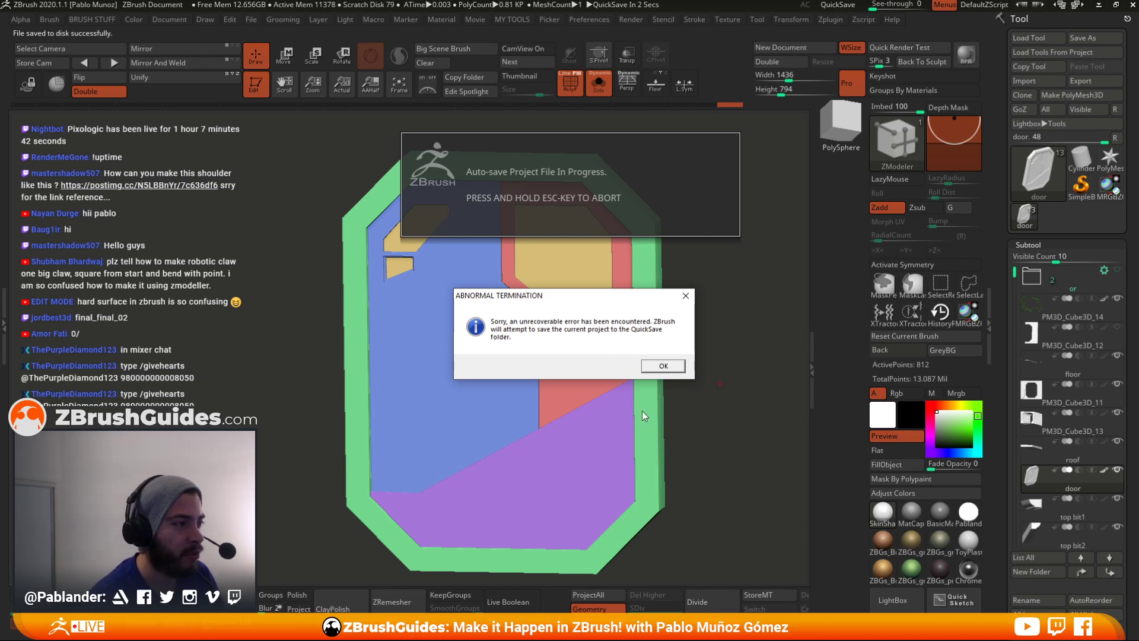
- Acknowledge the crash error, switch to the browser, and browse the first contact 2020 contest page up to its header
left_click(663, 366)
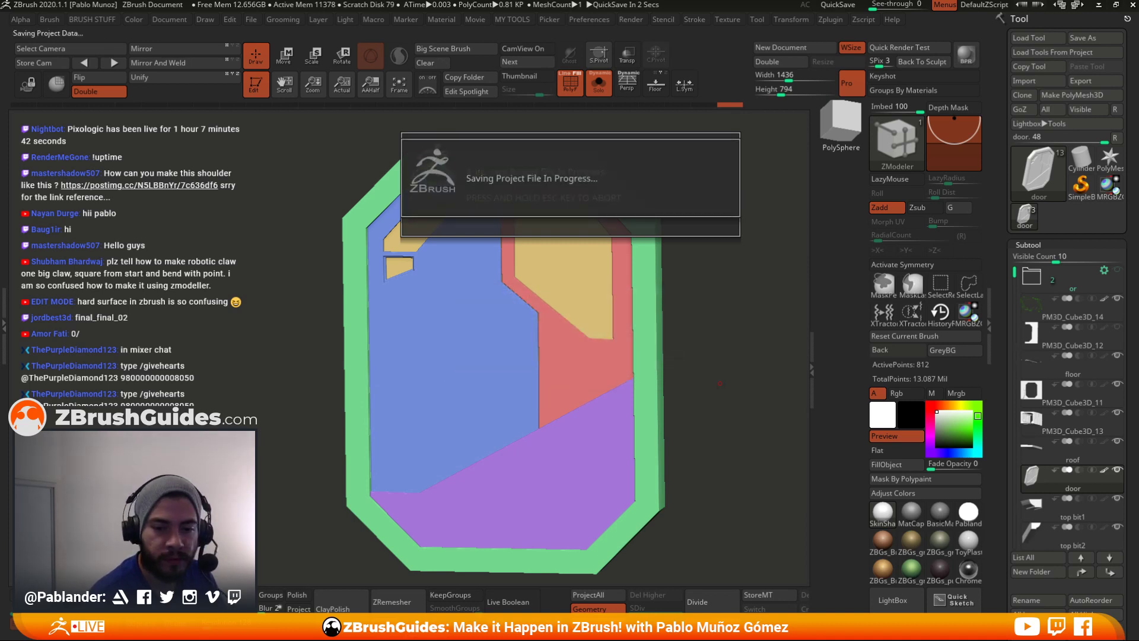
key("alt+Tab")
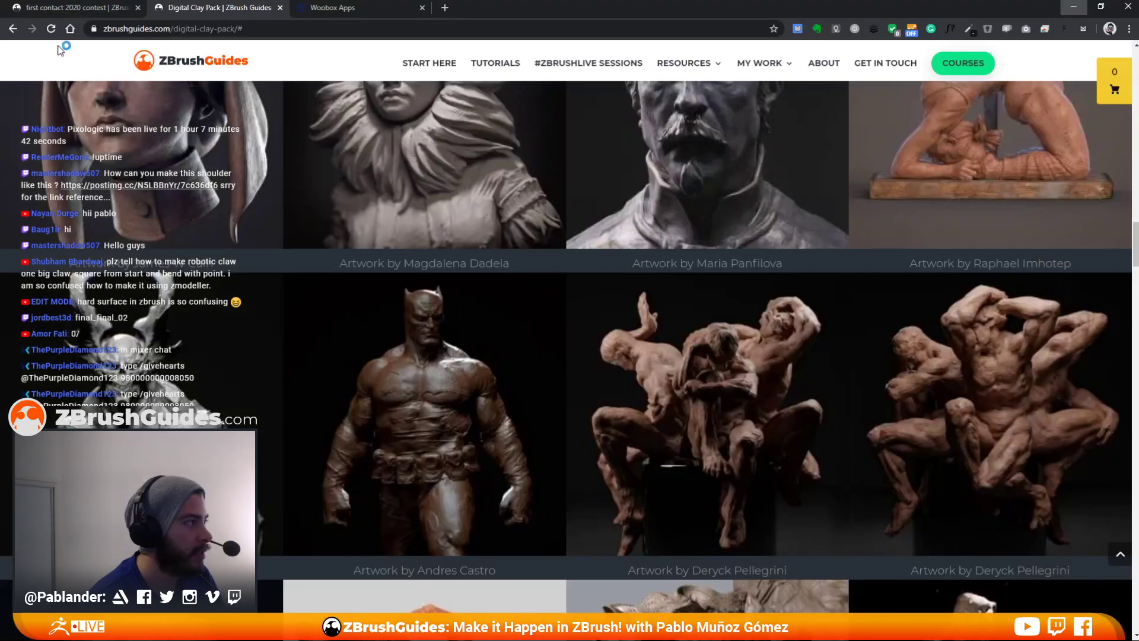
left_click(70, 8)
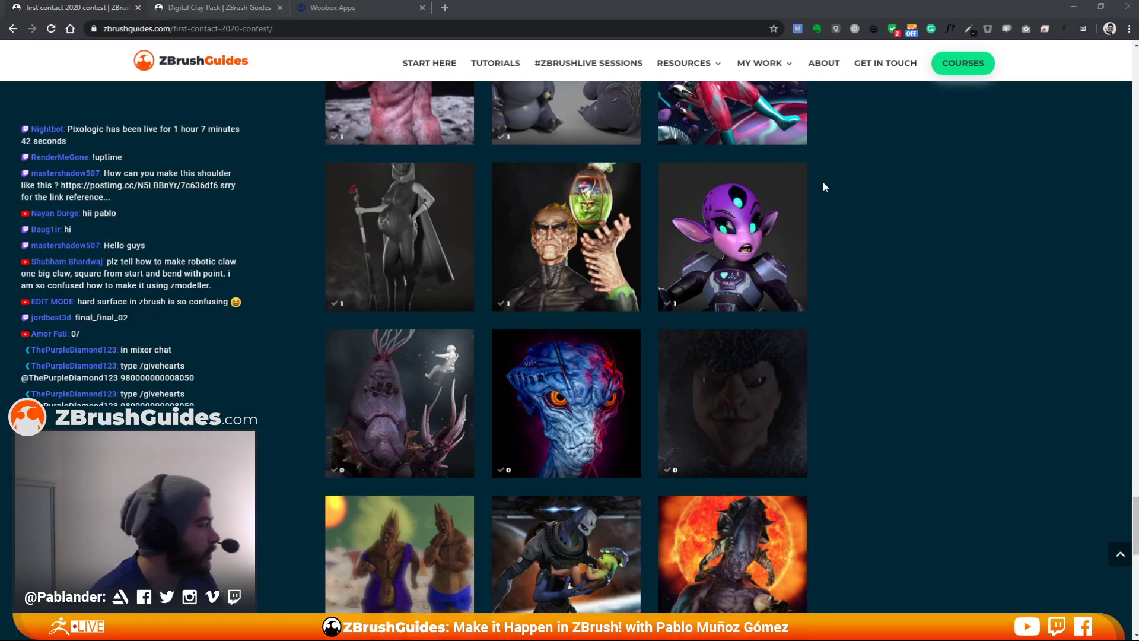
scroll(896, 372, "up", 10)
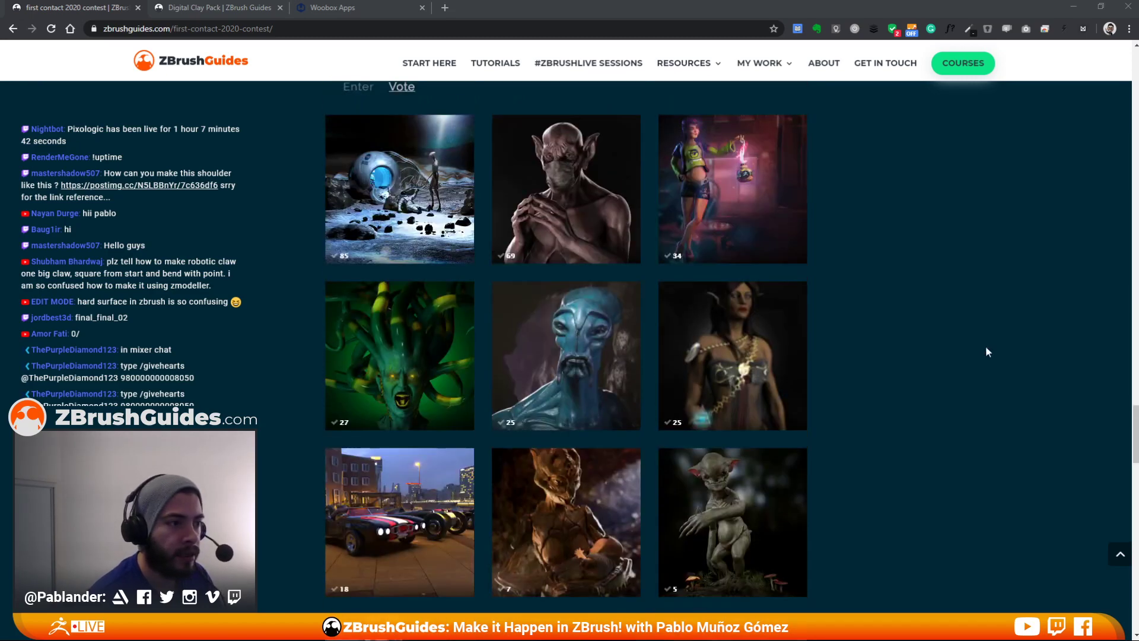
scroll(1027, 433, "up", 5)
left_click(1115, 553)
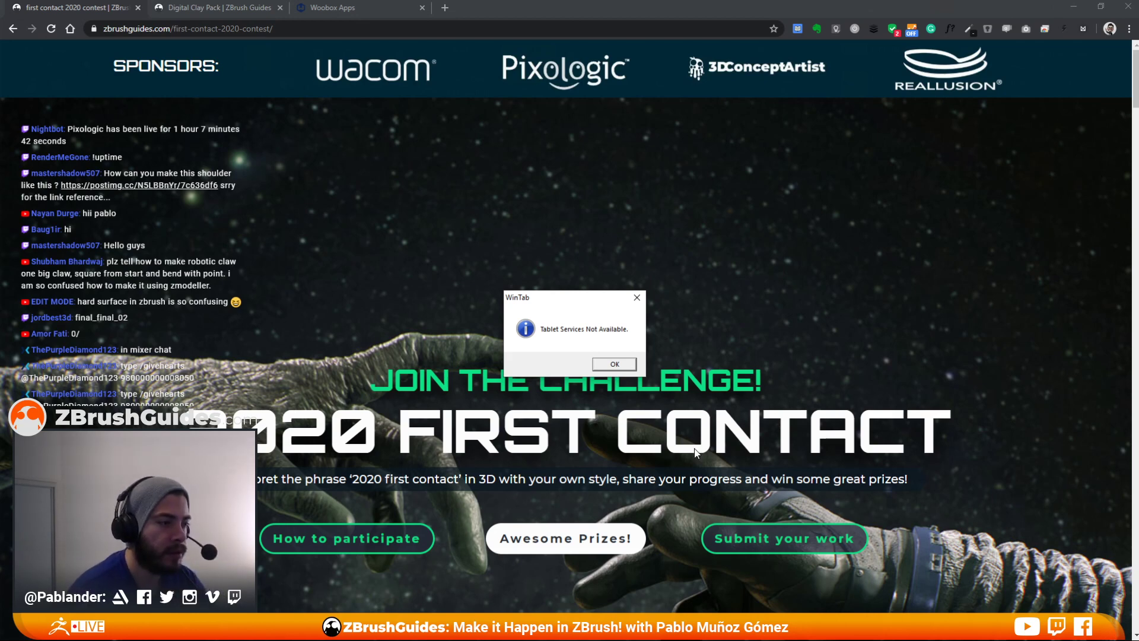
- Dismiss the tablet, home page, crash and upgrade notices of the restarted ZBrush, and open the recovered door tool from the QuickSave files
left_click(616, 365)
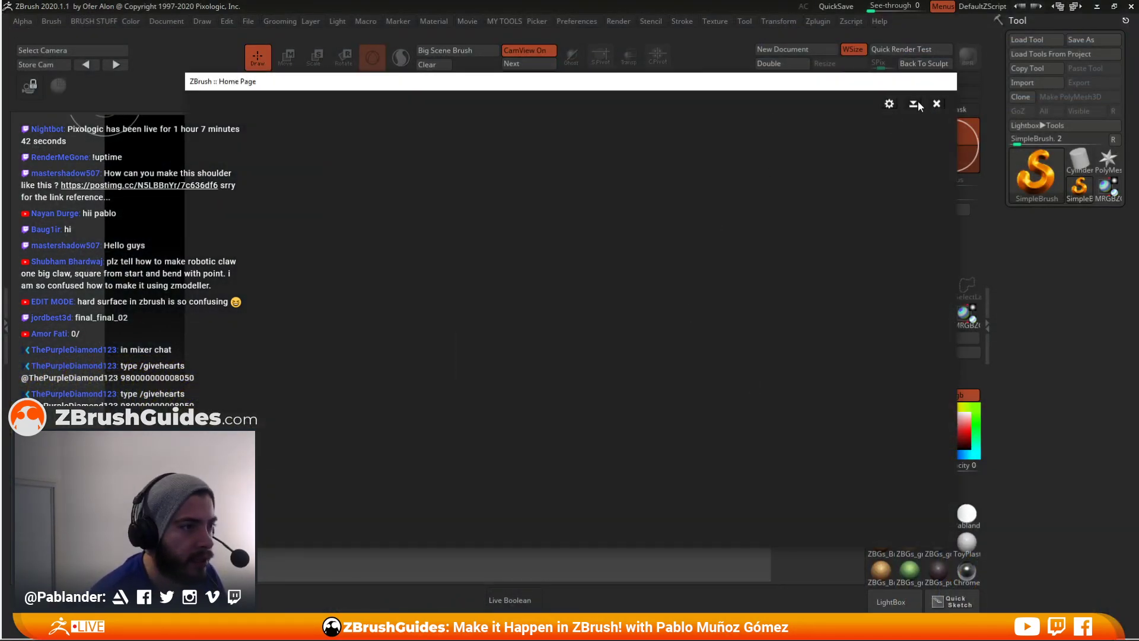
left_click(914, 104)
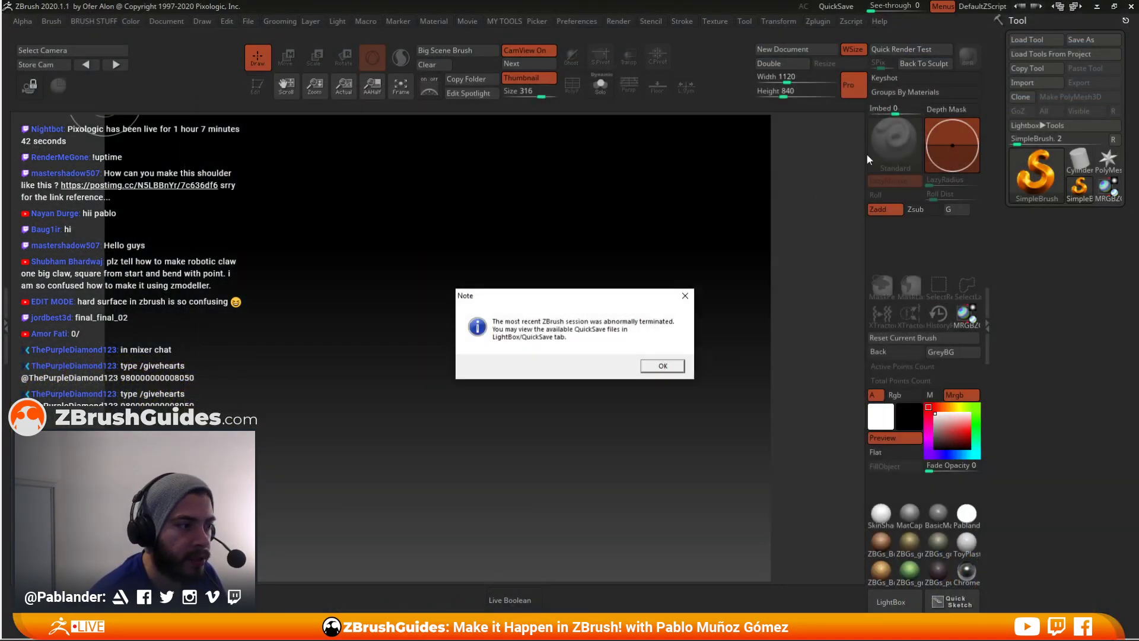
left_click(688, 298)
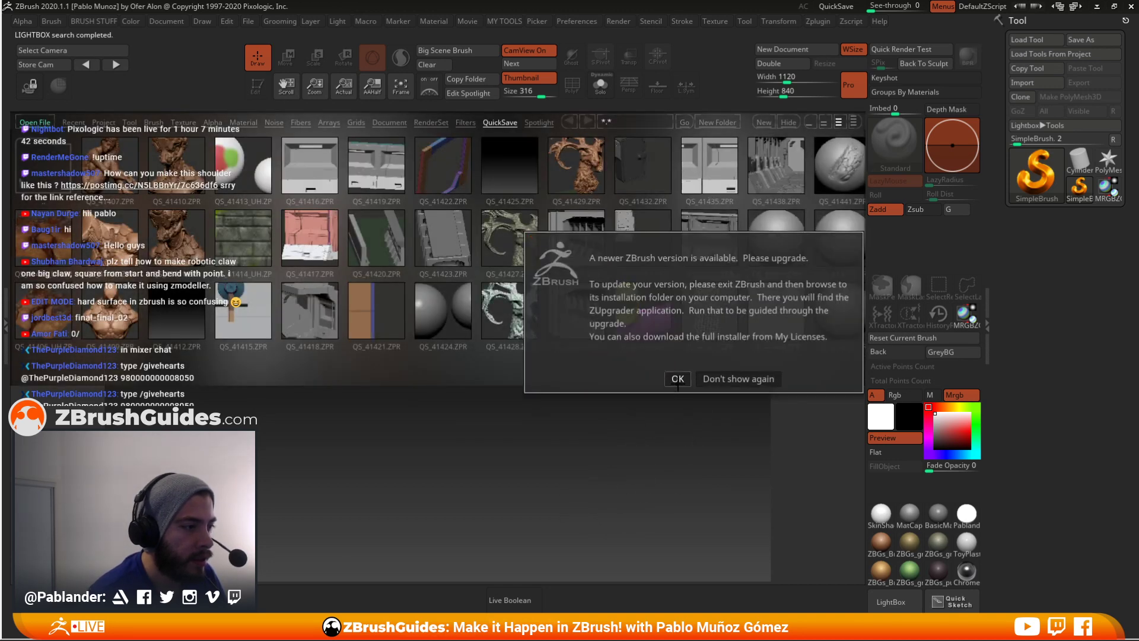
left_click(678, 379)
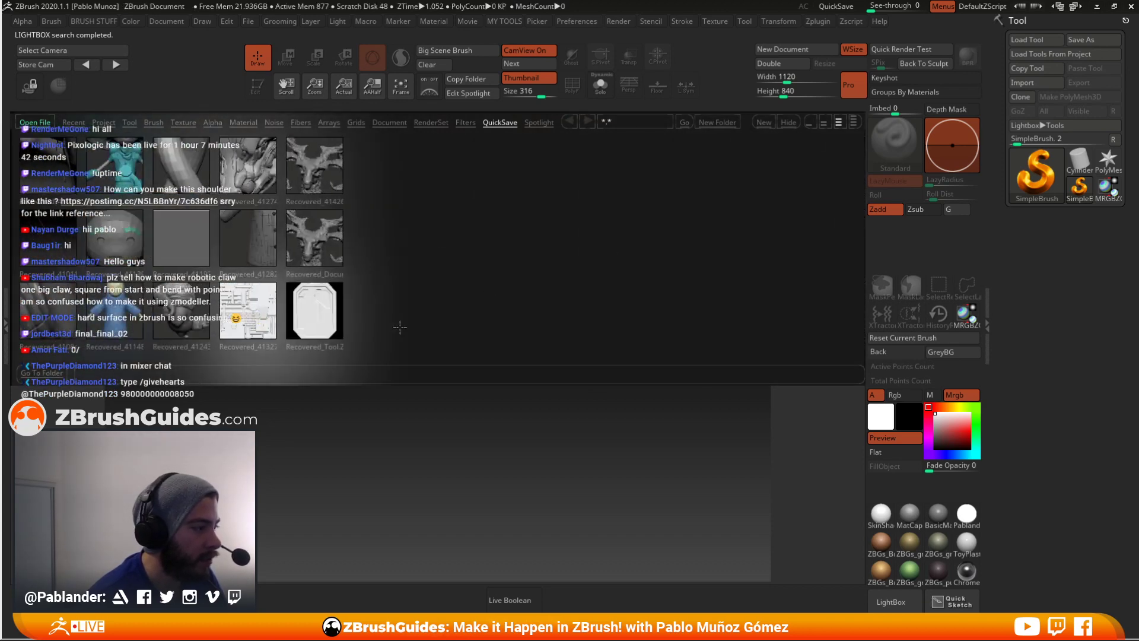
double_click(309, 323)
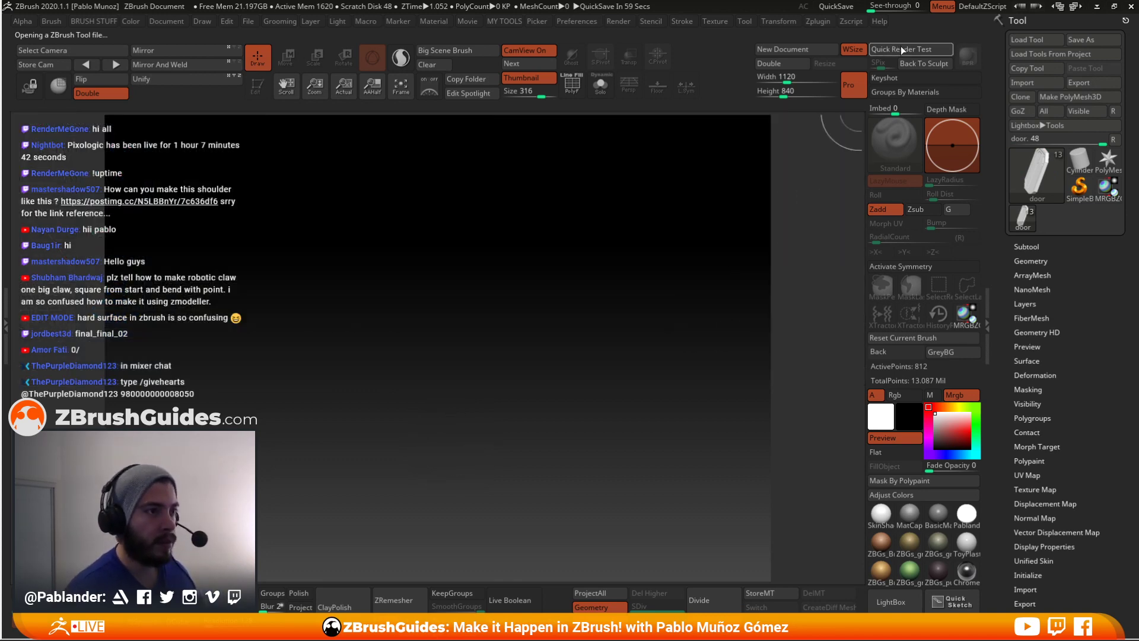
- Place the recovered tool in Edit mode on a window-sized canvas with a grey background, and turn off CamView
left_click(854, 50)
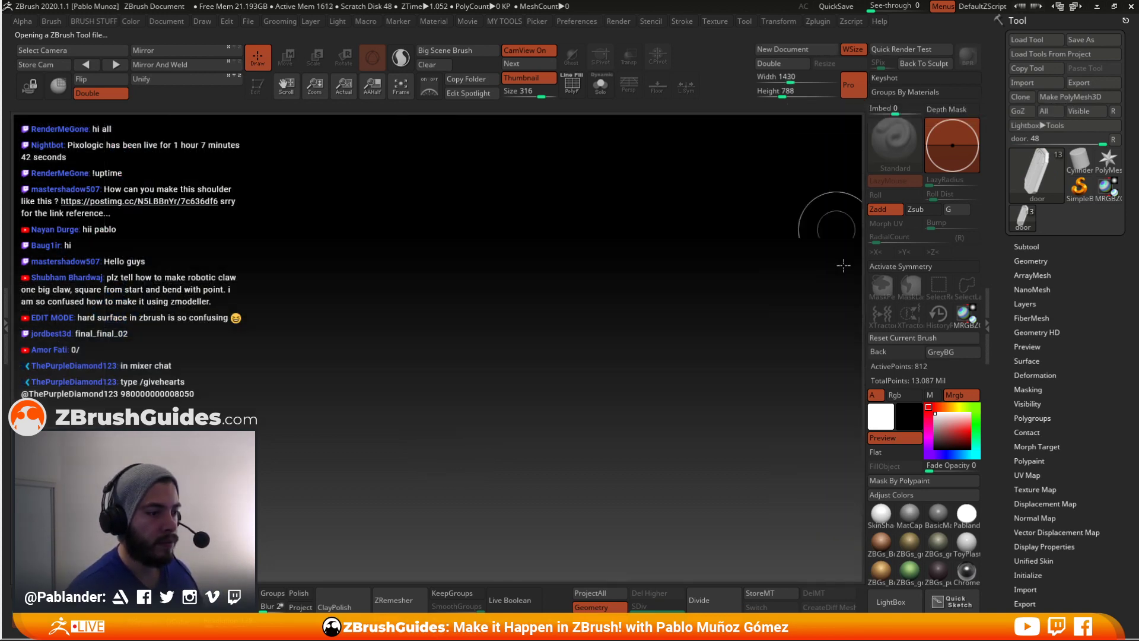
left_click(950, 350)
left_click_drag(423, 297, 435, 546)
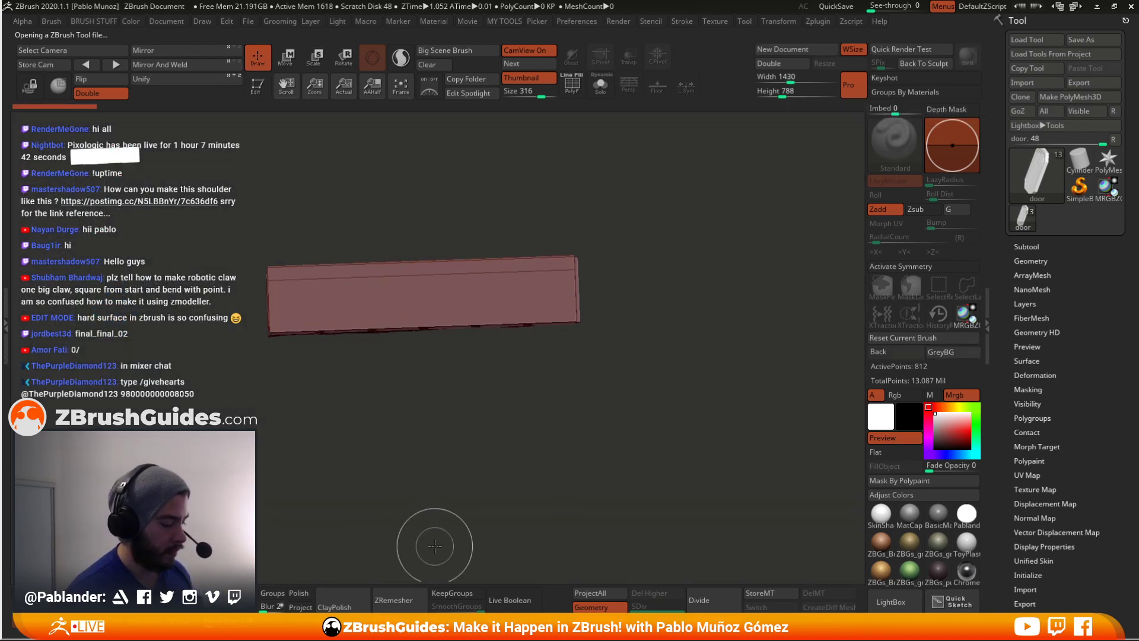
key("t")
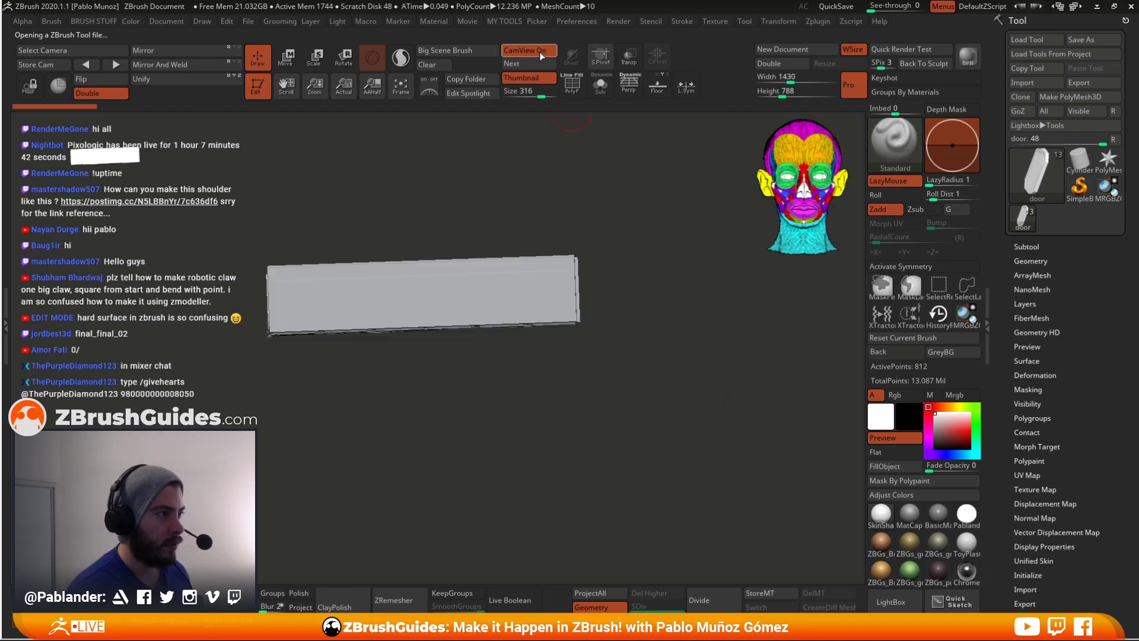
left_click(542, 55)
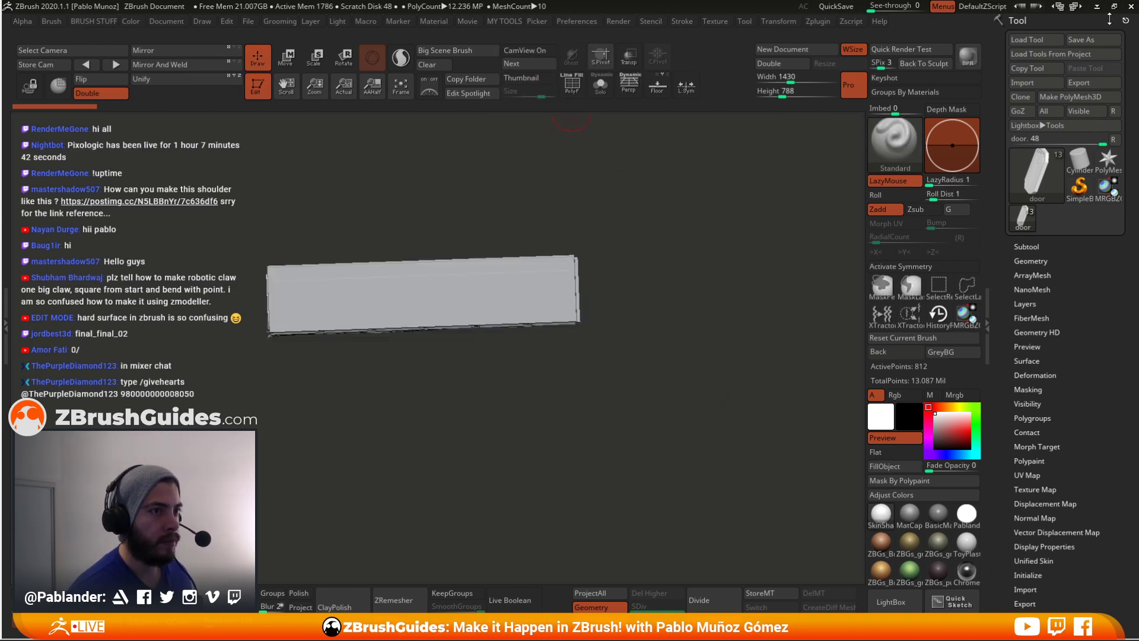
left_click(1114, 7)
key("alt+Tab")
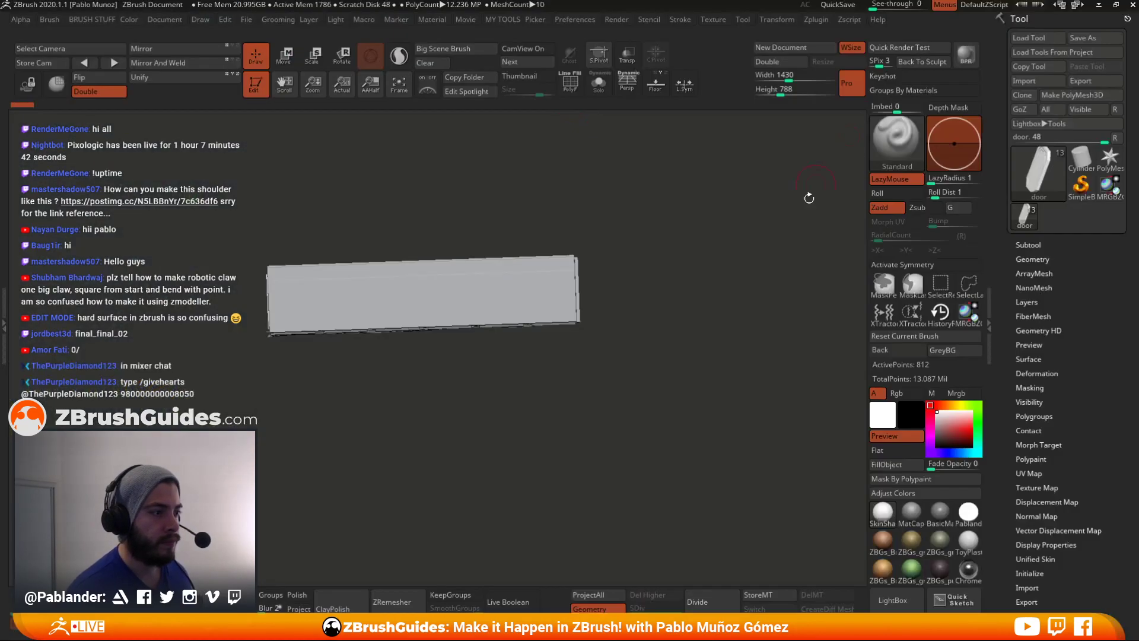
- Display the recovered corridor from the front with PolyFrame and perspective turned on
left_click_drag(810, 198, 667, 317)
mouse_move(472, 397)
left_mouse_down("alt")
mouse_move(460, 455)
mouse_move(546, 339)
left_mouse_up("alt")
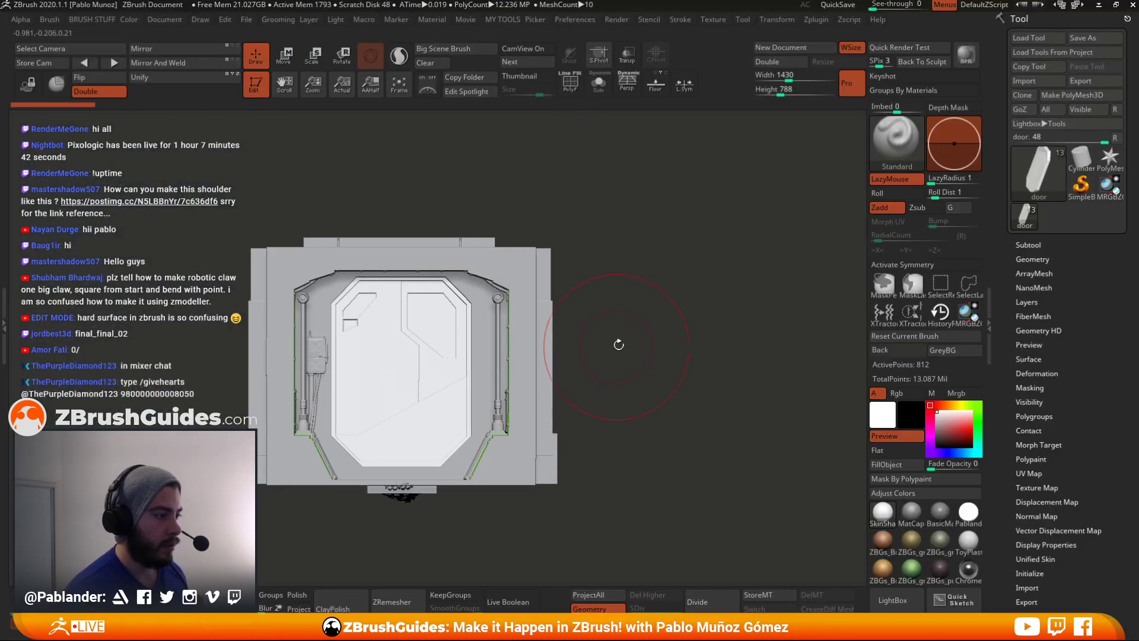
key("shift+f")
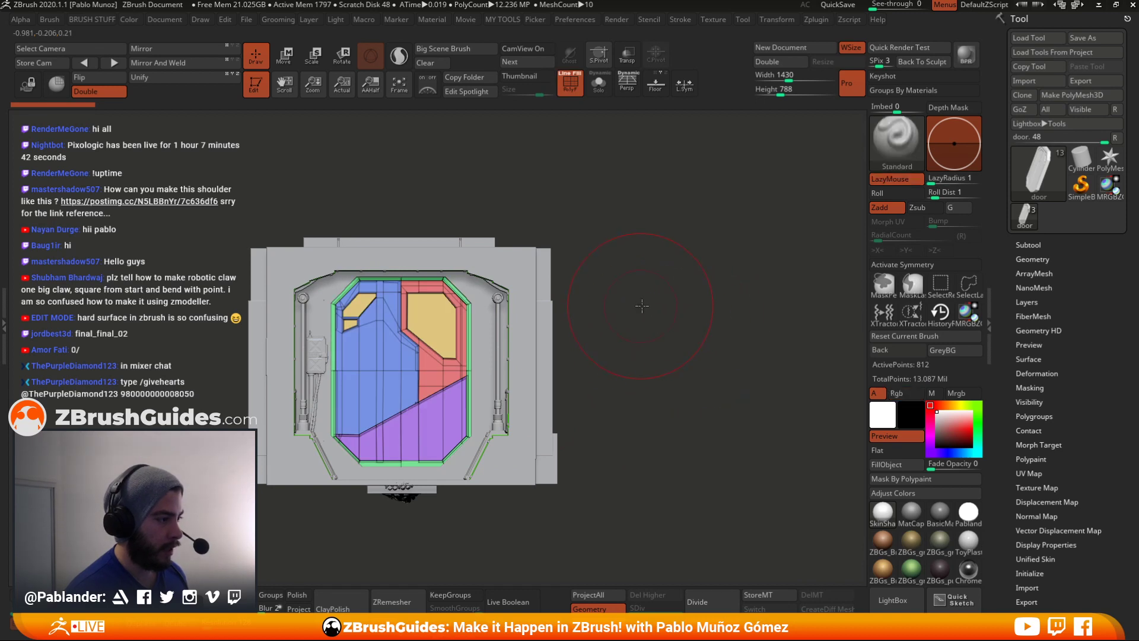
left_click_drag(644, 301, 767, 267, "alt")
right_click(748, 276)
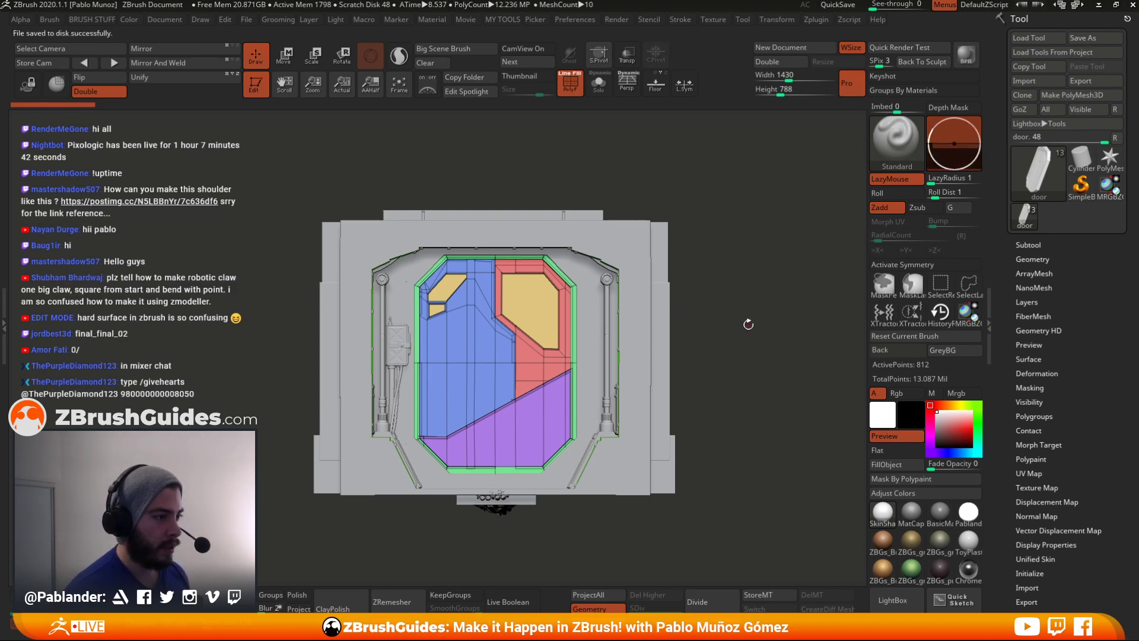
left_click_drag(751, 310, 743, 254)
left_click(627, 84)
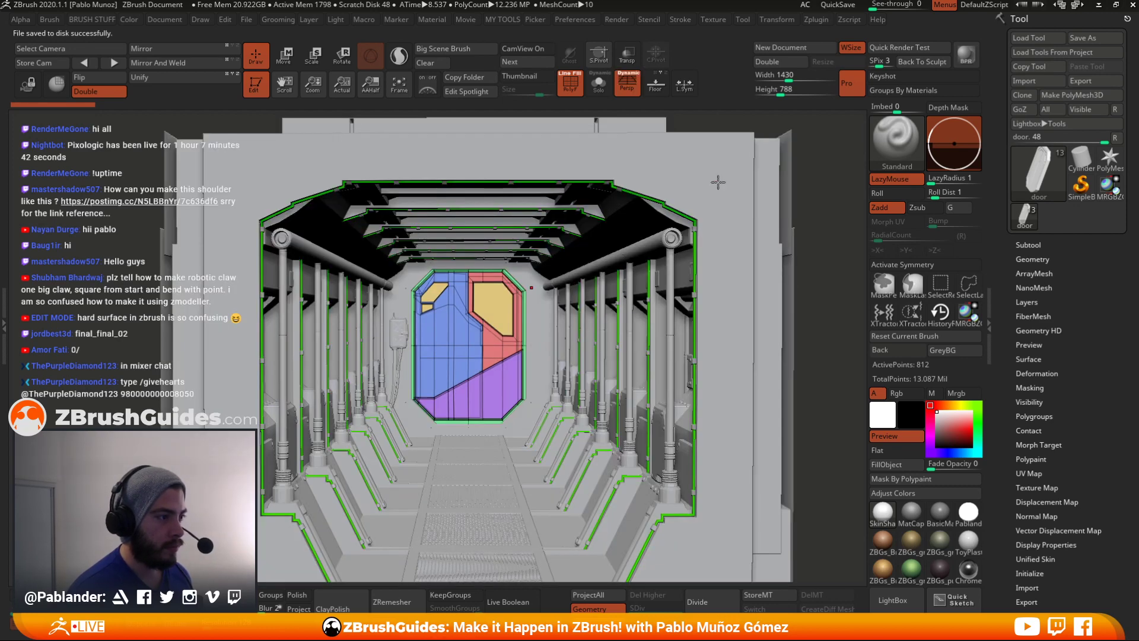
left_click_drag(702, 304, 733, 279, "alt")
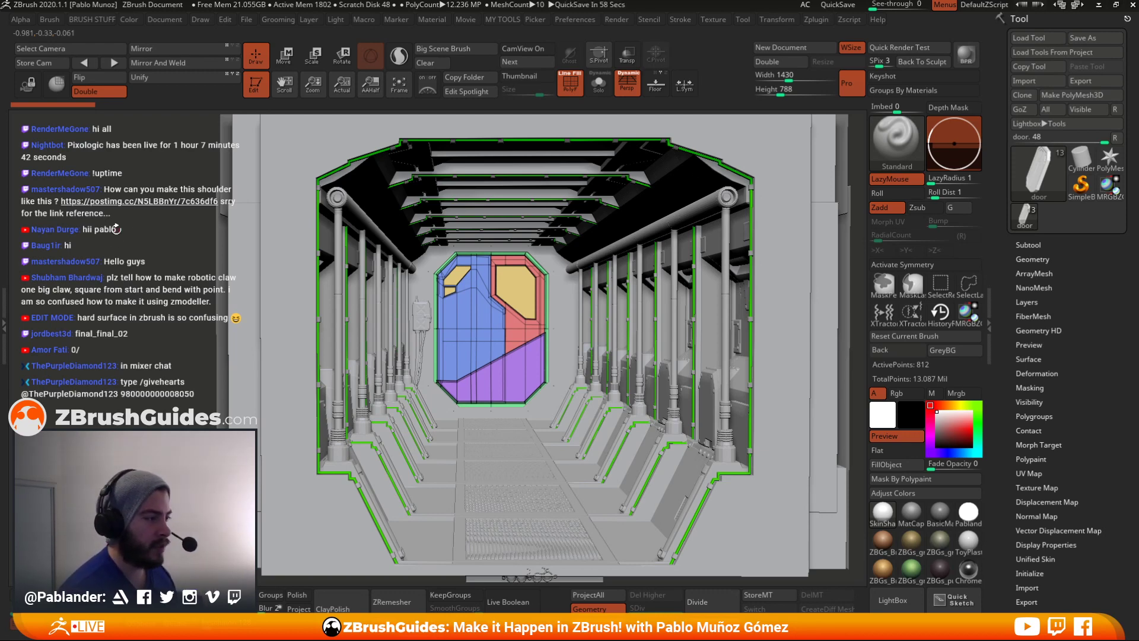
left_click_drag(131, 272, 173, 279)
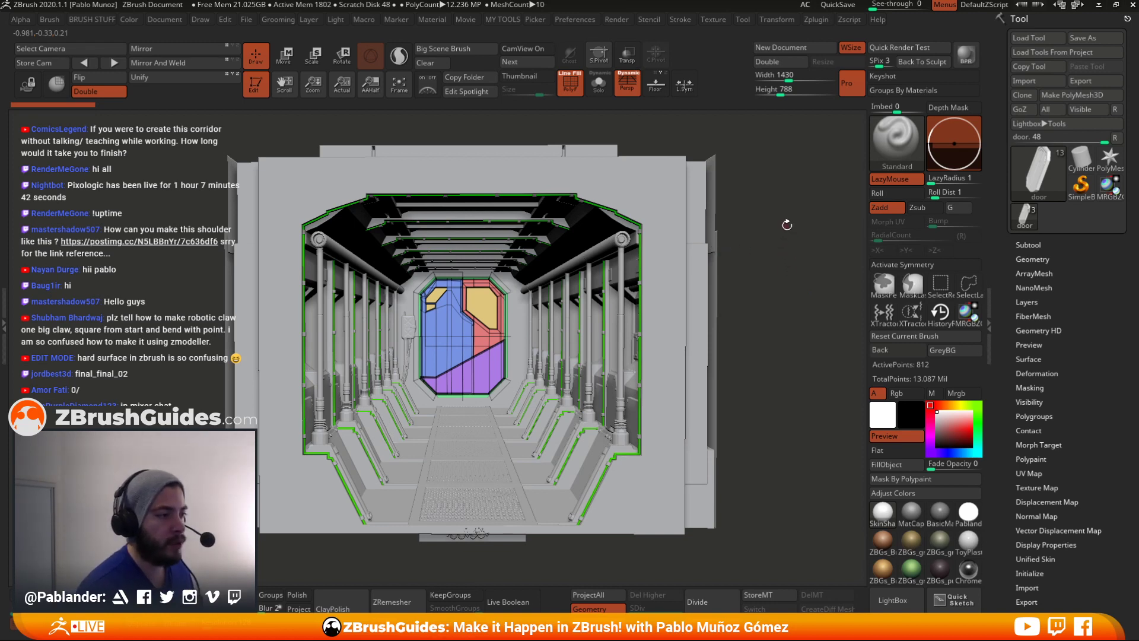
- Load the Cube3D primitive as a separate tool and convert it to a PolyMesh3D
left_click(1042, 244)
left_click(1039, 175)
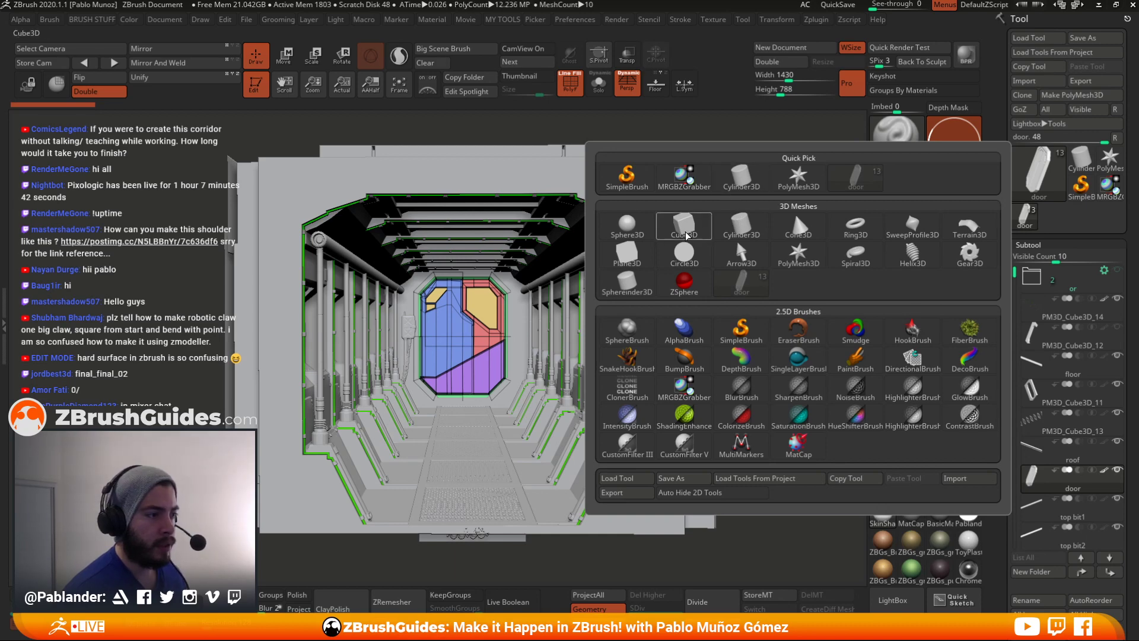
mouse_move(684, 230)
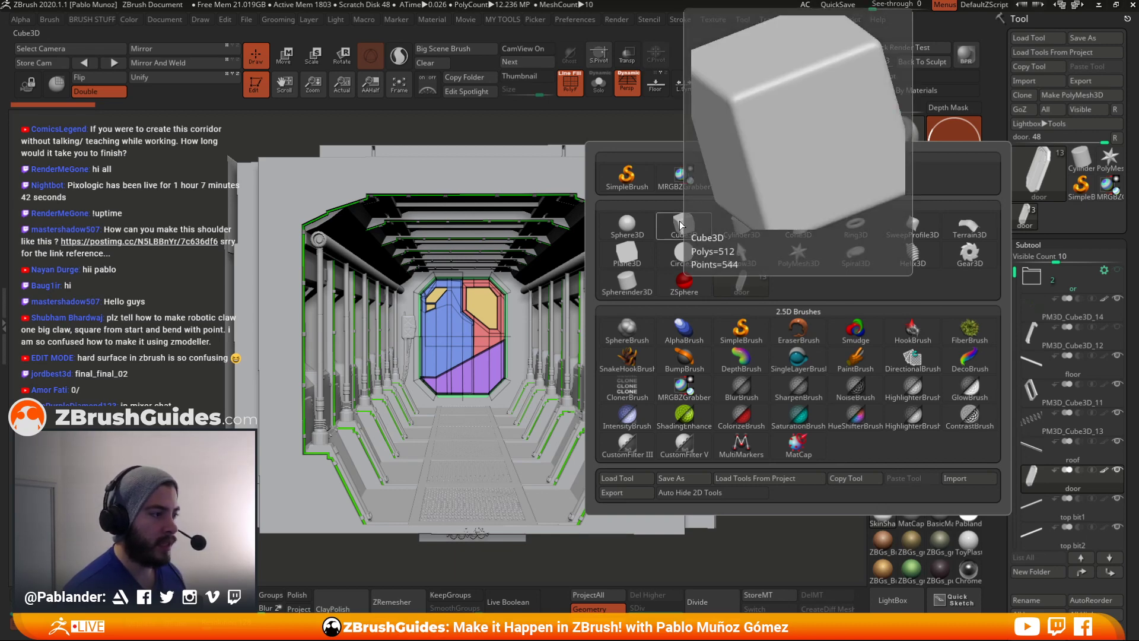
left_click(680, 225)
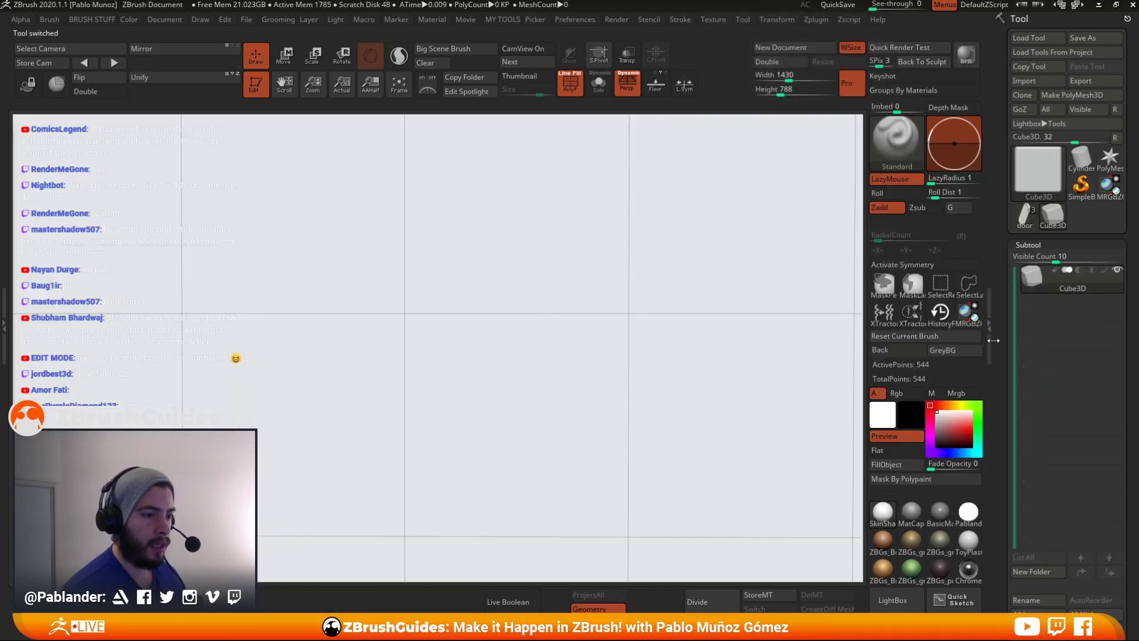
left_click(1091, 92)
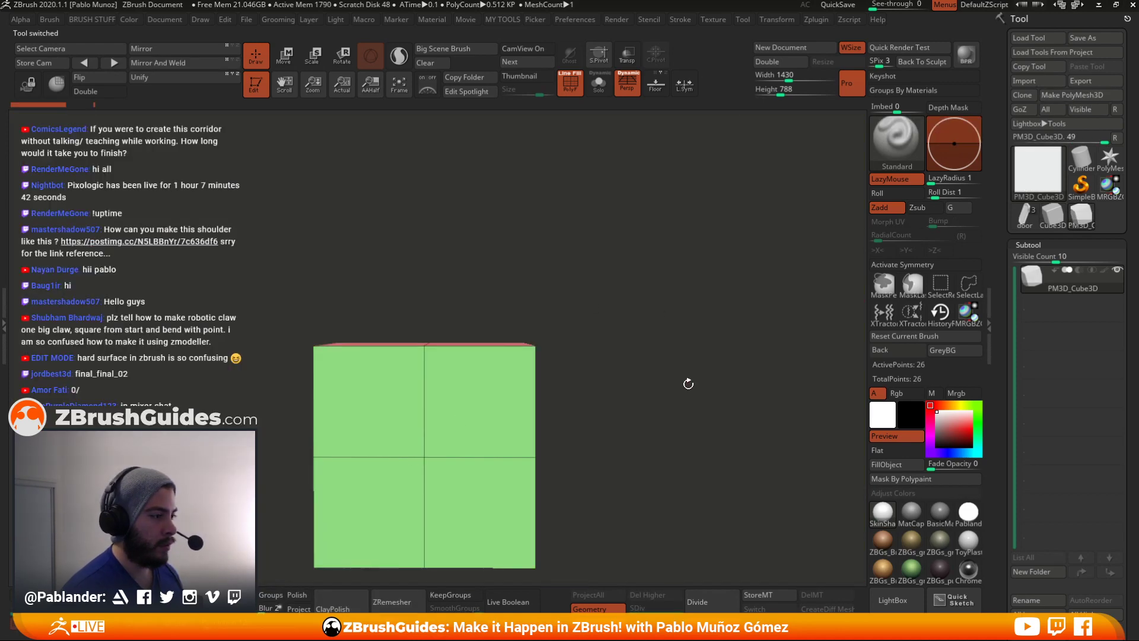
- Try to stretch the new cube along its X axis into a long bar with the Transpose gizmo
mouse_move(688, 384)
left_mouse_down("alt")
mouse_move(615, 233)
mouse_move(627, 269)
mouse_move(694, 244)
mouse_move(644, 235)
mouse_move(649, 248)
left_mouse_up("alt")
key("ctrl")
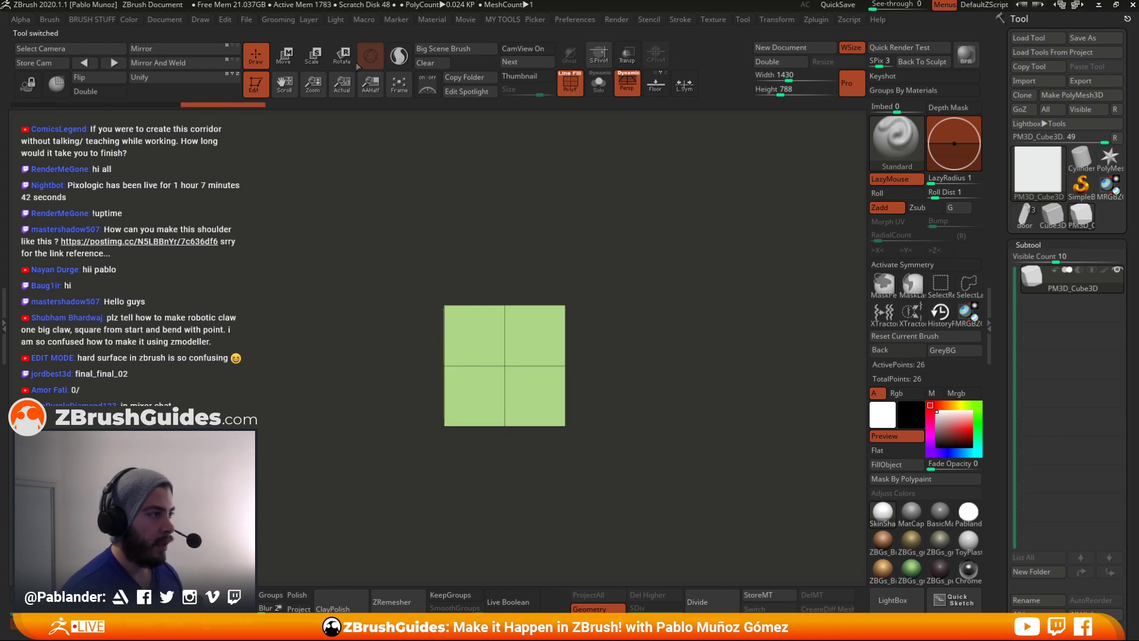
left_click(285, 54)
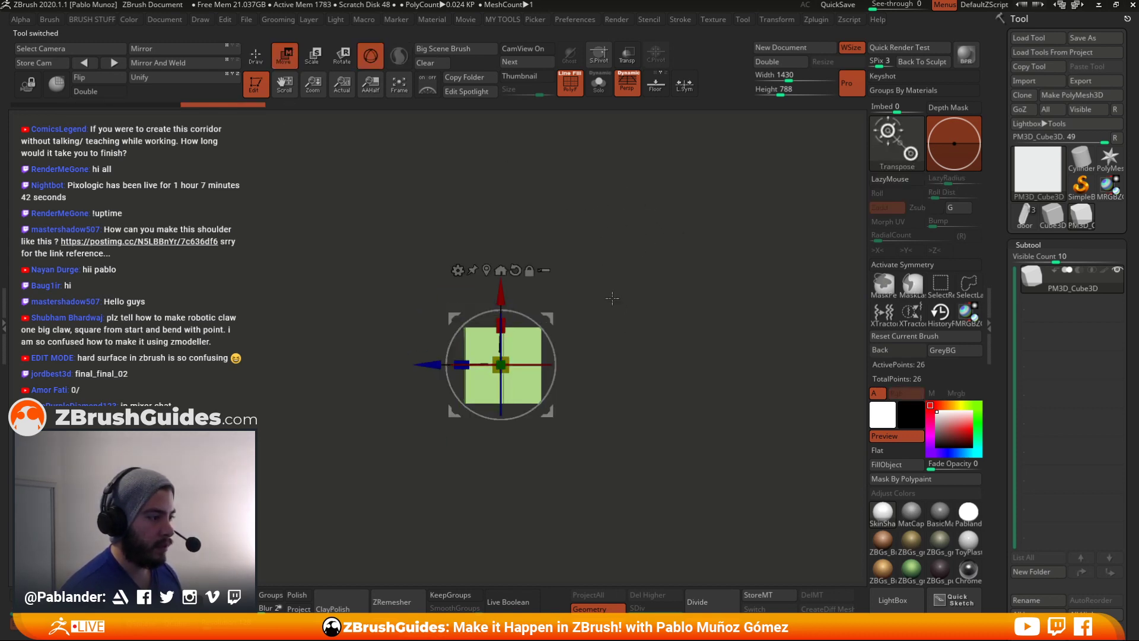
left_click_drag(460, 363, 460, 363)
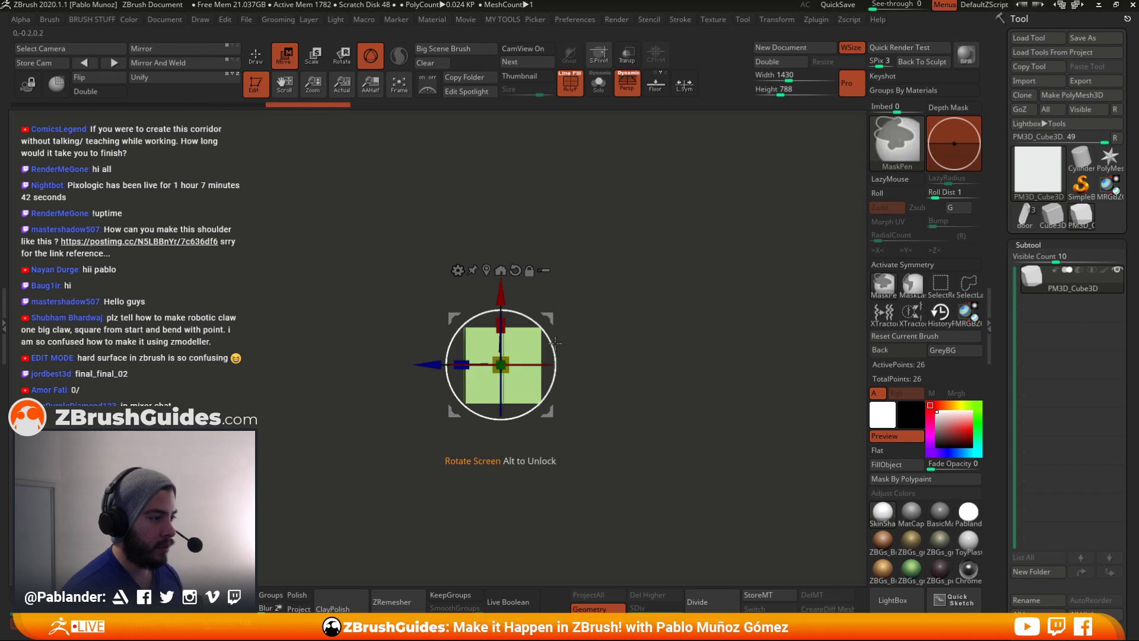
left_click_drag(501, 325, 512, 113)
left_click_drag(786, 296, 795, 309, "alt")
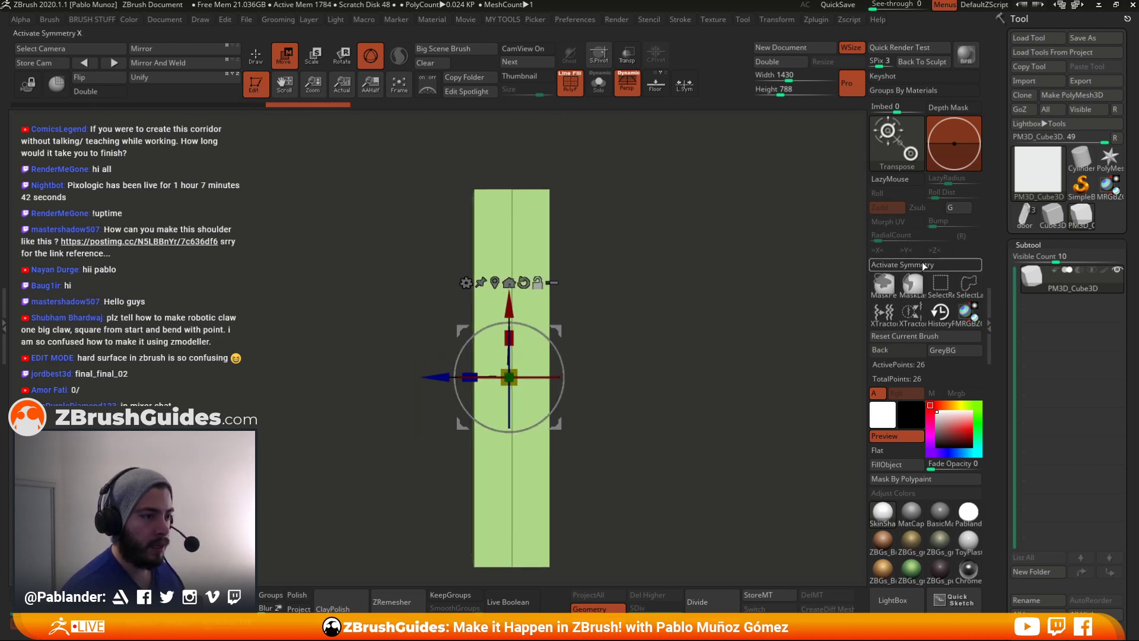
- Turn on X symmetry for the stretched bar and inspect it from the front with the gizmo offset
left_click(902, 264)
left_click_drag(697, 361, 682, 316)
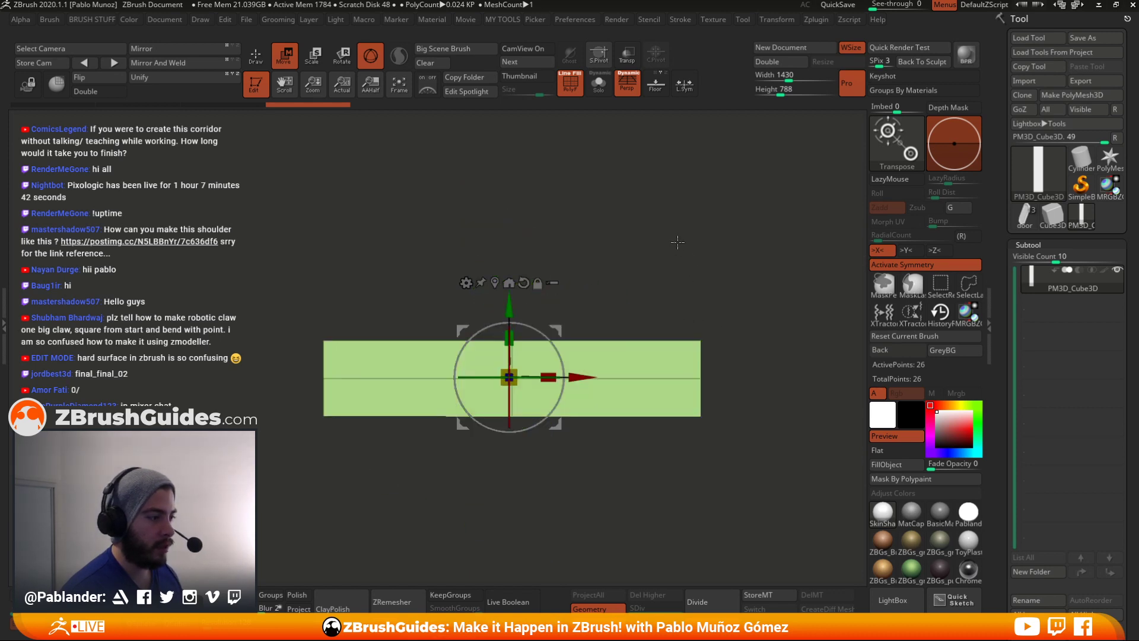
left_click_drag(659, 253, 655, 276)
left_click_drag(597, 216, 613, 326, "alt")
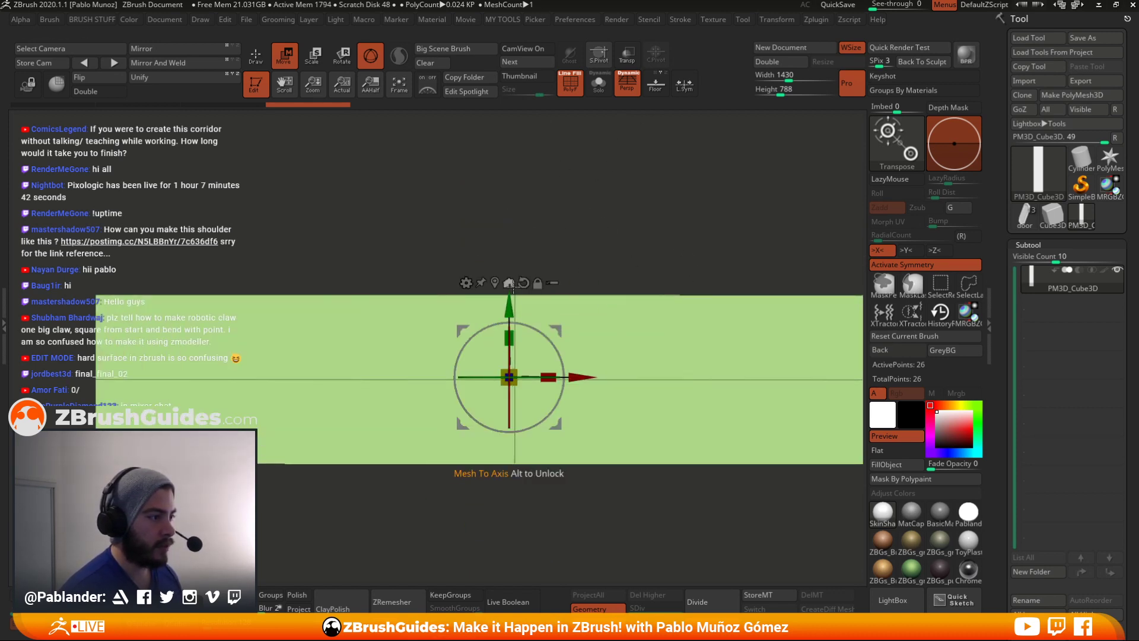
left_click_drag(576, 286, 380, 287, "alt")
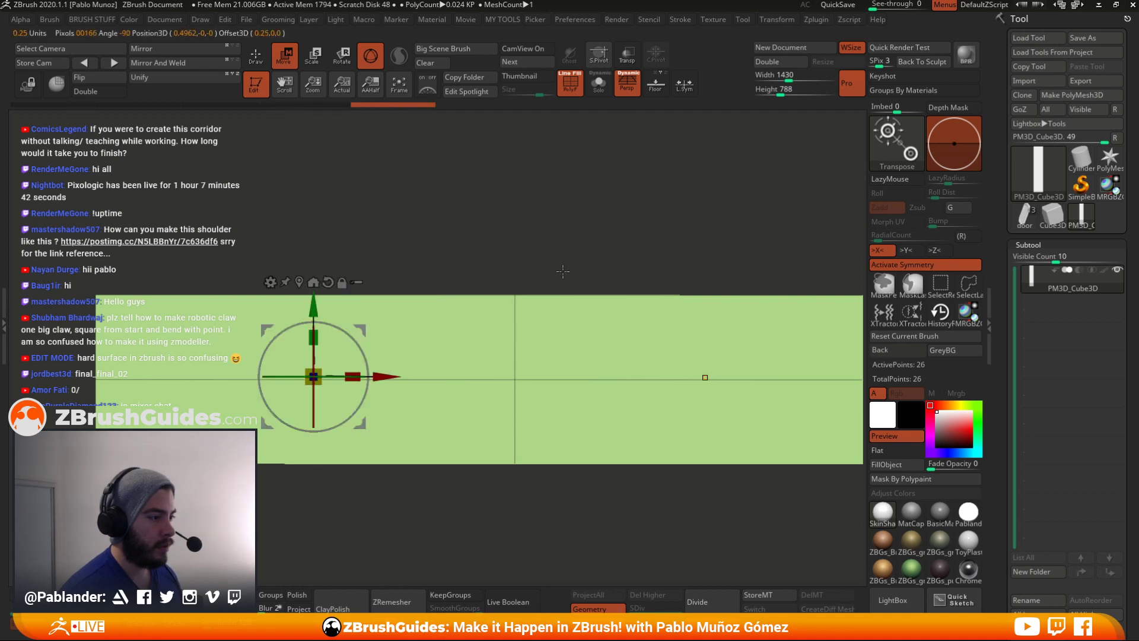
left_click_drag(662, 275, 611, 192, "alt")
- Undo the stretch back to the plain cube and recenter the gizmo with symmetry turned off
key("ctrl+z")
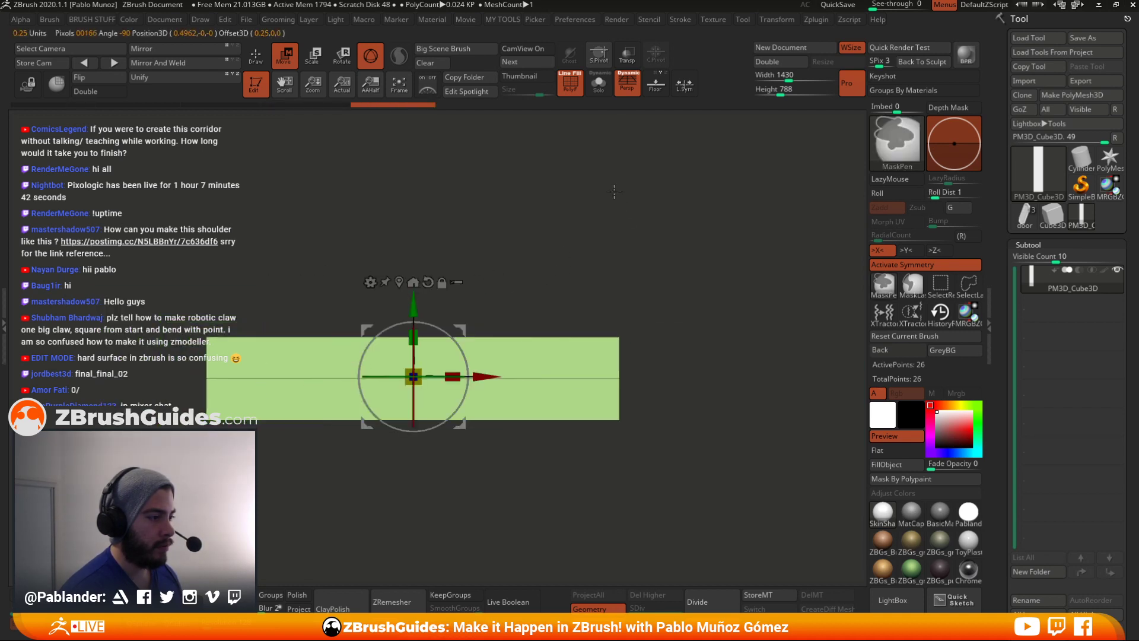
key("ctrl+z")
key("ctrl+z")
key("ctrl+z")
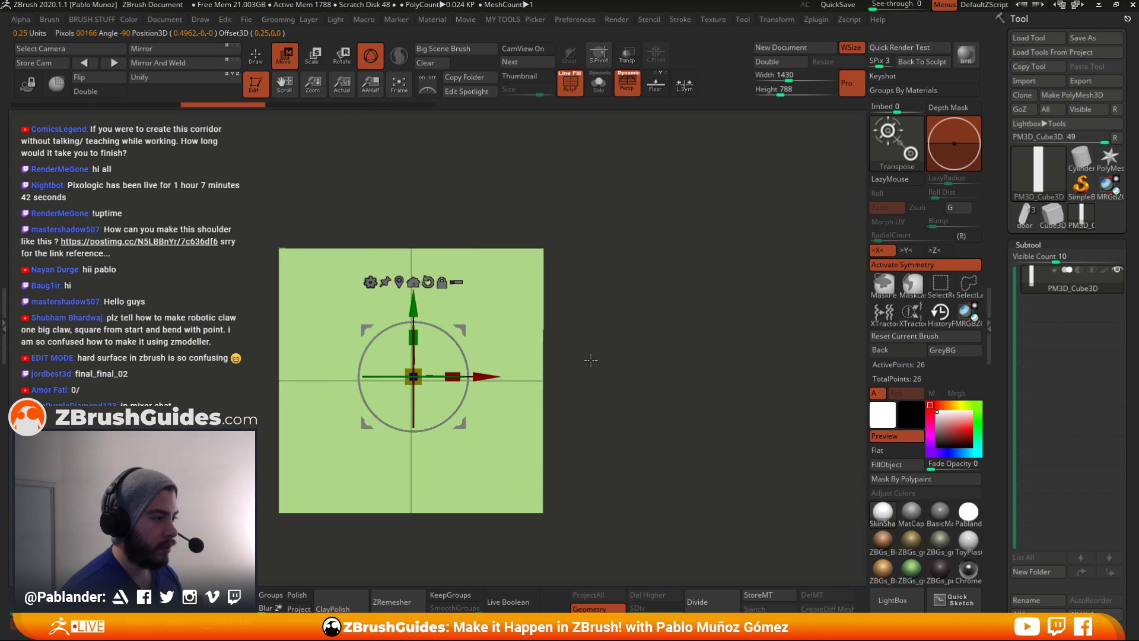
key("ctrl+shift+z")
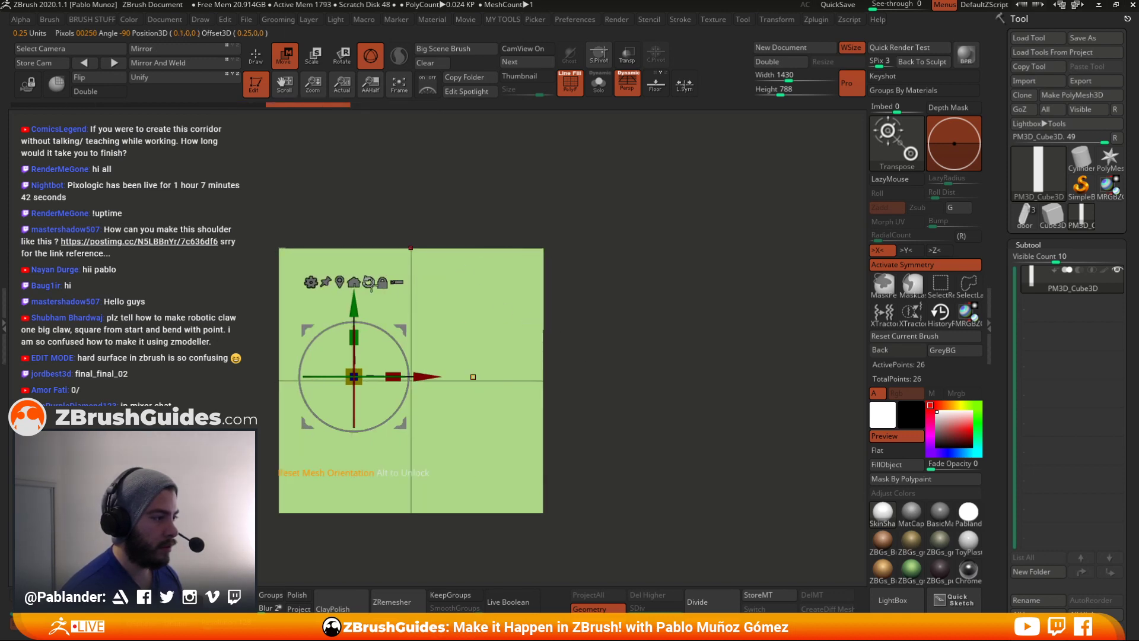
left_click(891, 266)
left_click(354, 281)
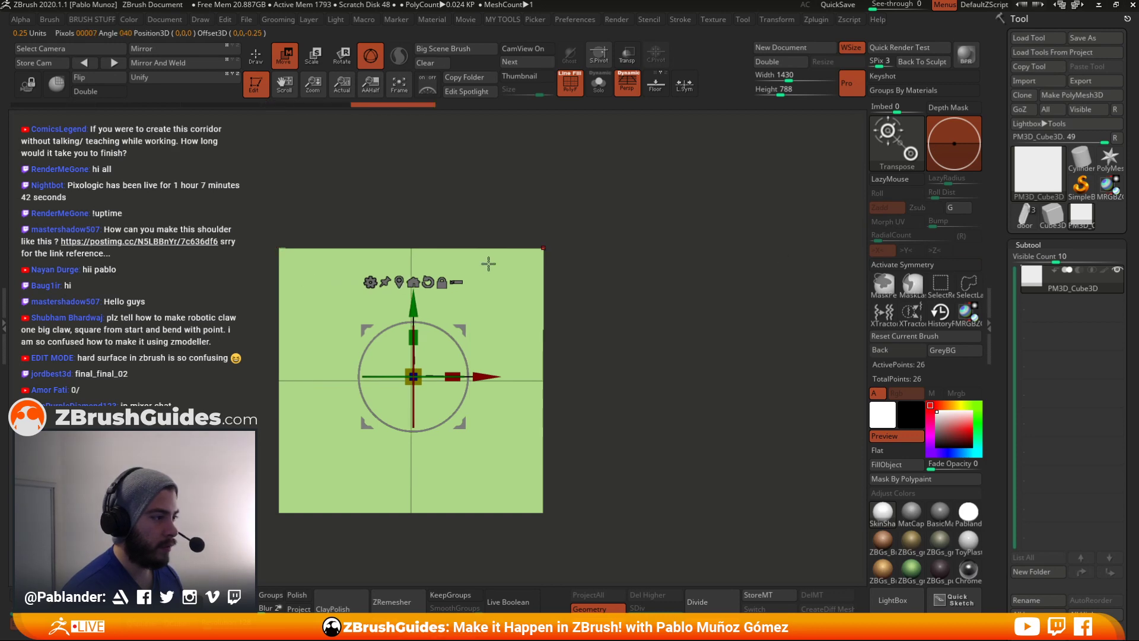
- Turn off perspective, stretch the cube along X into a long horizontal bar and activate X symmetry
left_click_drag(672, 203, 663, 326)
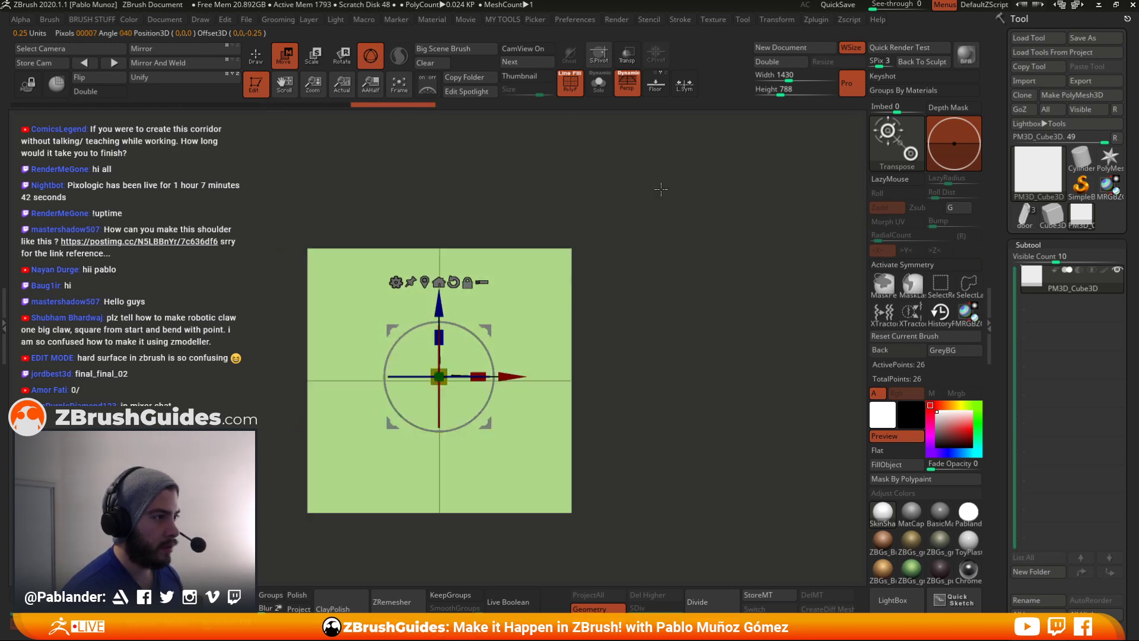
left_click(631, 87)
mouse_move(647, 219)
left_mouse_down()
mouse_move(656, 285)
mouse_move(628, 216)
left_mouse_up()
left_click_drag(616, 270, 694, 236, "alt")
left_click_drag(556, 339, 890, 323)
key("x")
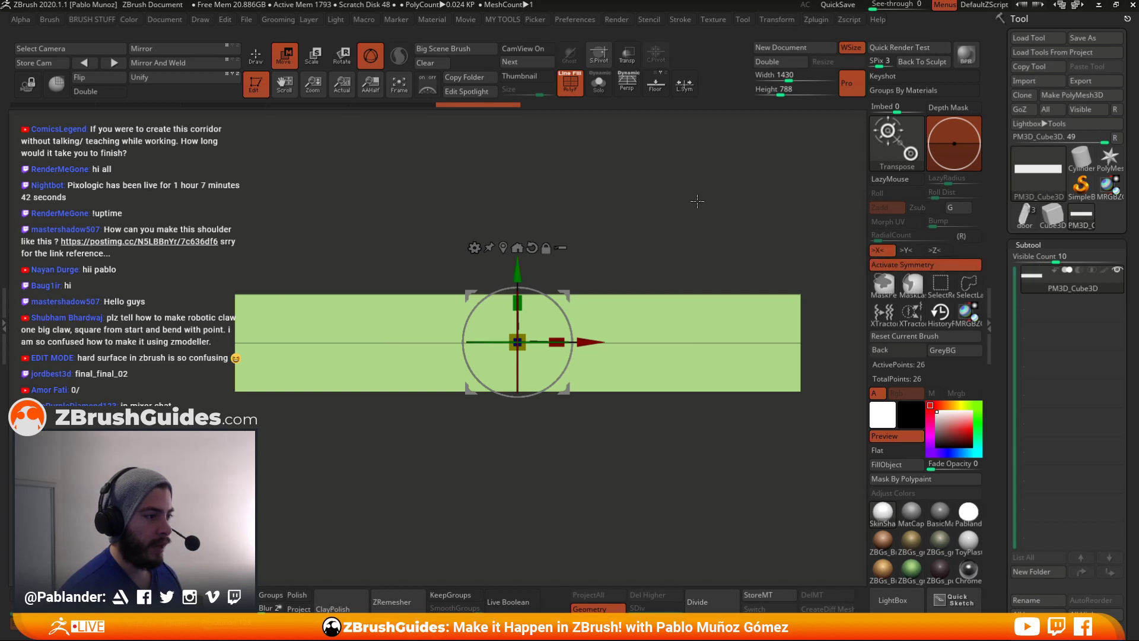
- Mask the bar's top edge and raise the unmasked lower part along Y so the middle edge loop sits close to the top
key("q")
mouse_move(711, 211)
left_mouse_down()
mouse_move(595, 275)
mouse_move(617, 212)
mouse_move(636, 219)
mouse_move(639, 241)
left_mouse_up()
left_click_drag(686, 291, 683, 177, "shift")
left_click_drag(705, 221, 668, 243, "alt")
left_click_drag(576, 282, 648, 390, "ctrl")
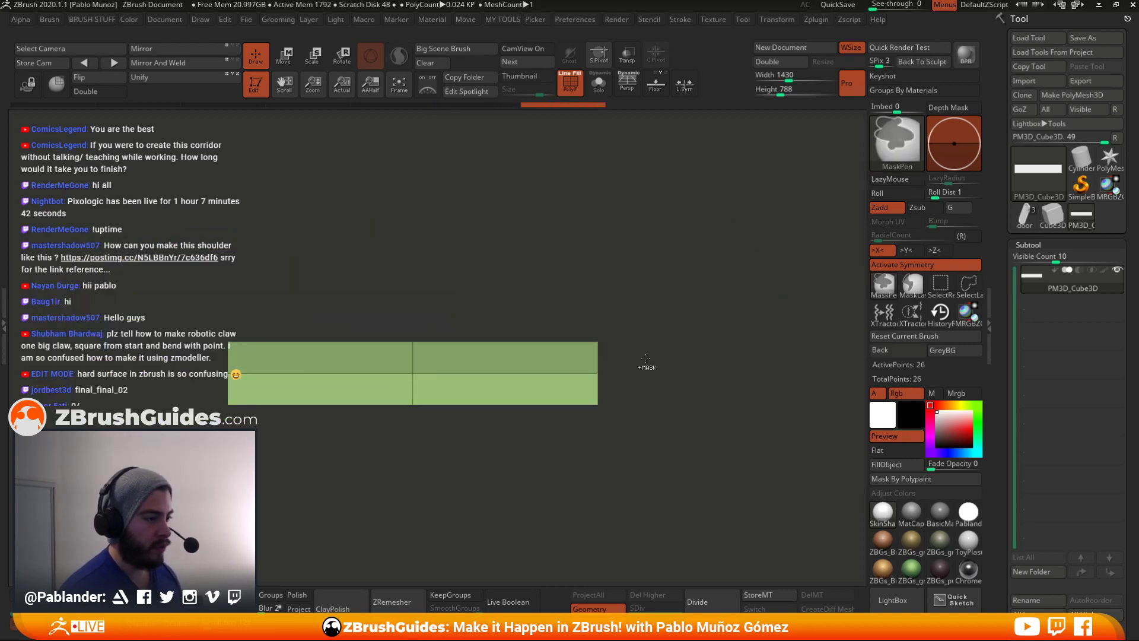
key("e")
left_click_drag(413, 333, 413, 360)
key("ctrl+z")
left_click_drag(630, 248, 639, 294, "ctrl")
left_click_drag(695, 273, 347, 369, "ctrl")
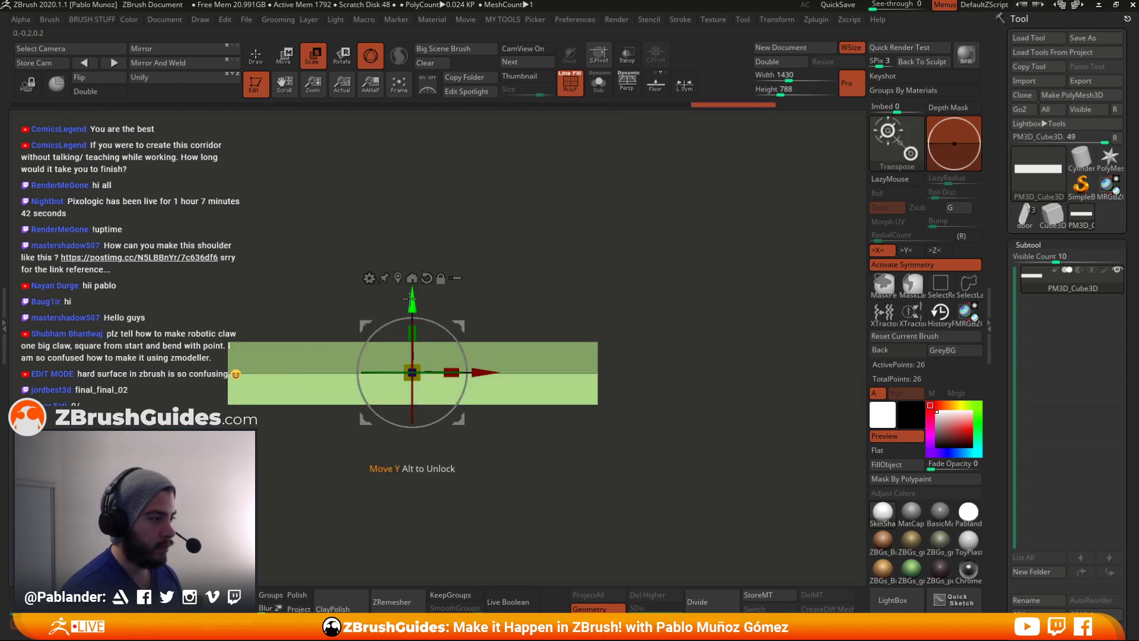
left_click_drag(415, 293, 406, 272)
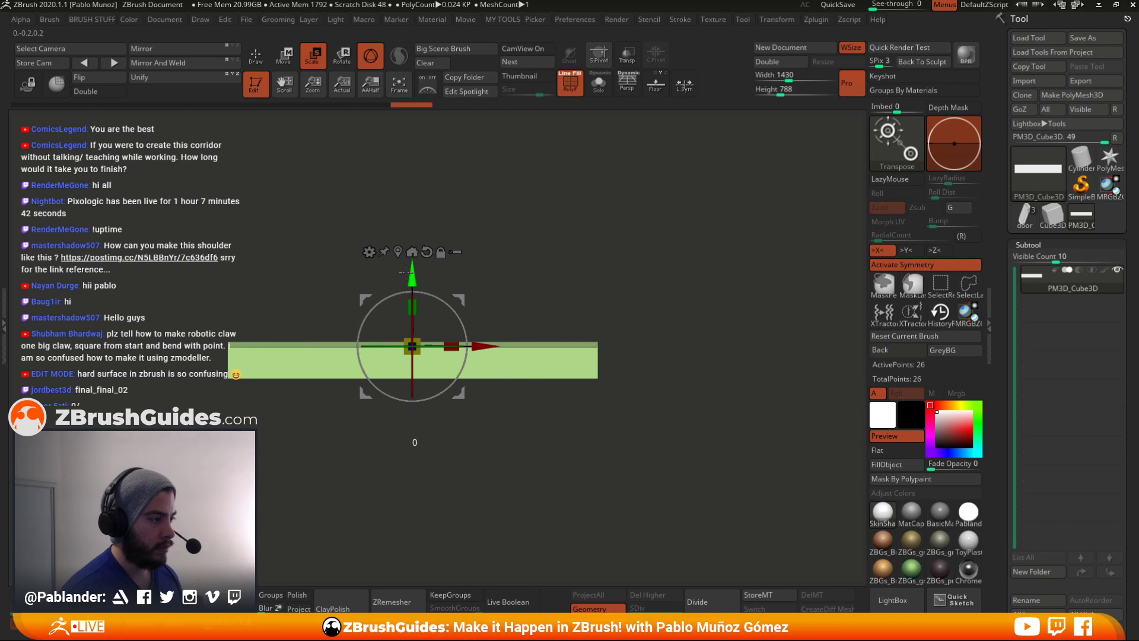
- Invert the mask, center the gizmo on the bar's end and move the top section outward along X to slant both ends
left_click_drag(583, 282, 606, 220, "alt")
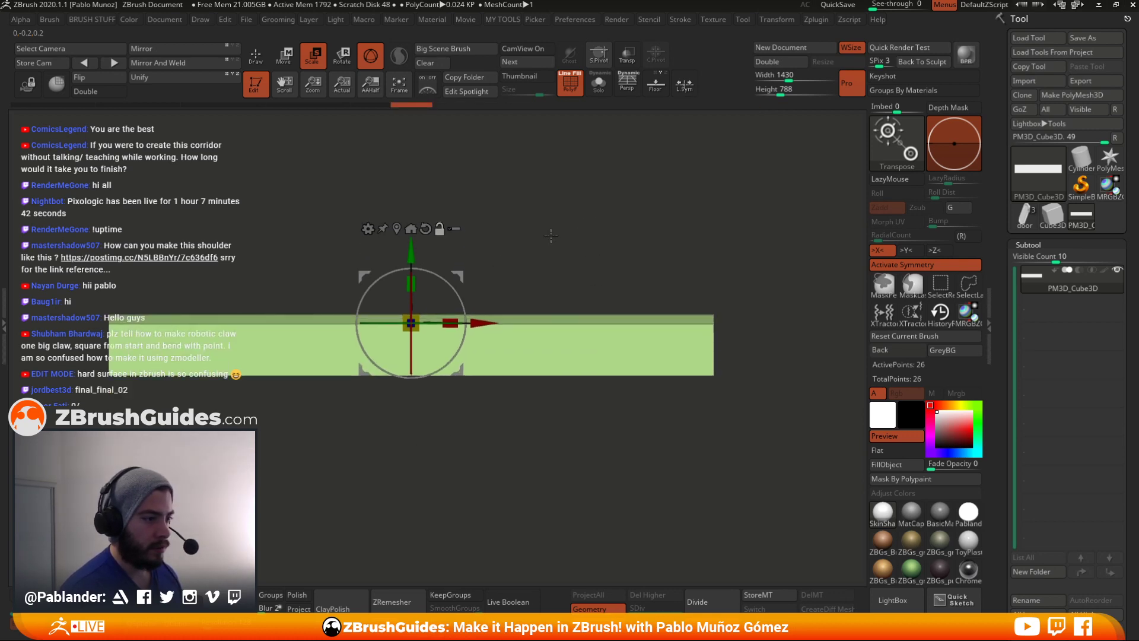
left_click(570, 290, "ctrl")
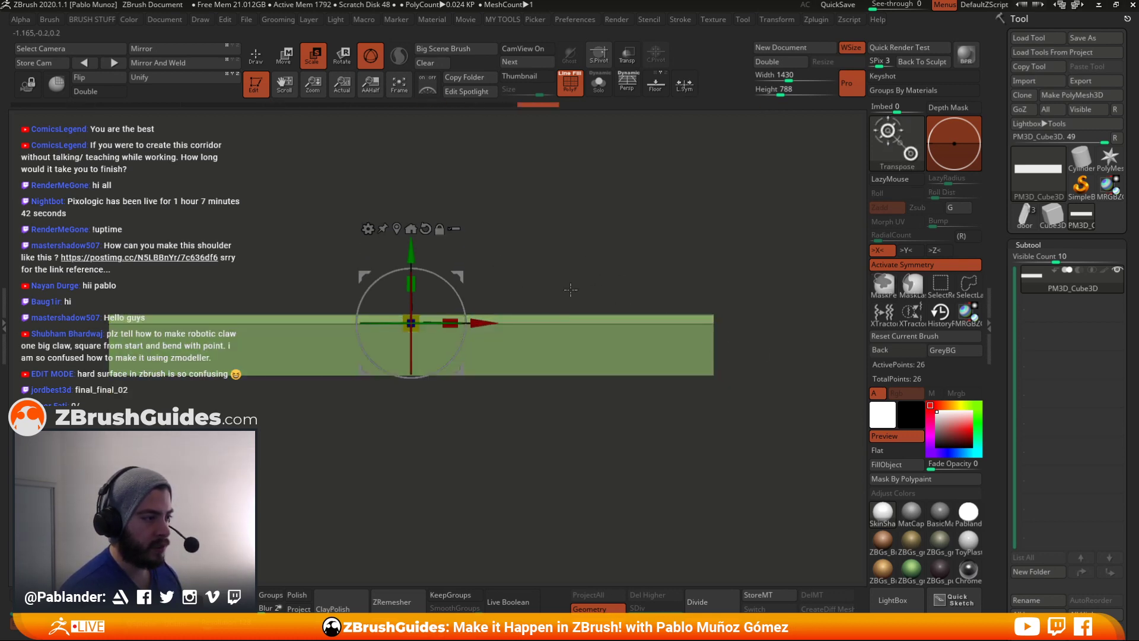
left_click_drag(476, 316, 485, 316)
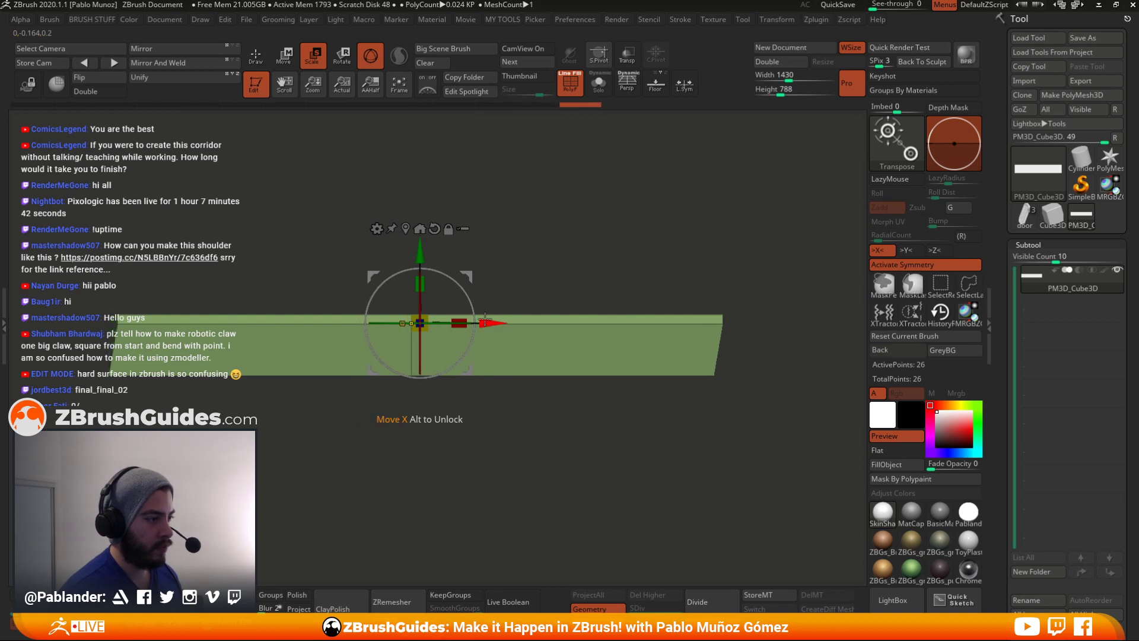
left_click(419, 228)
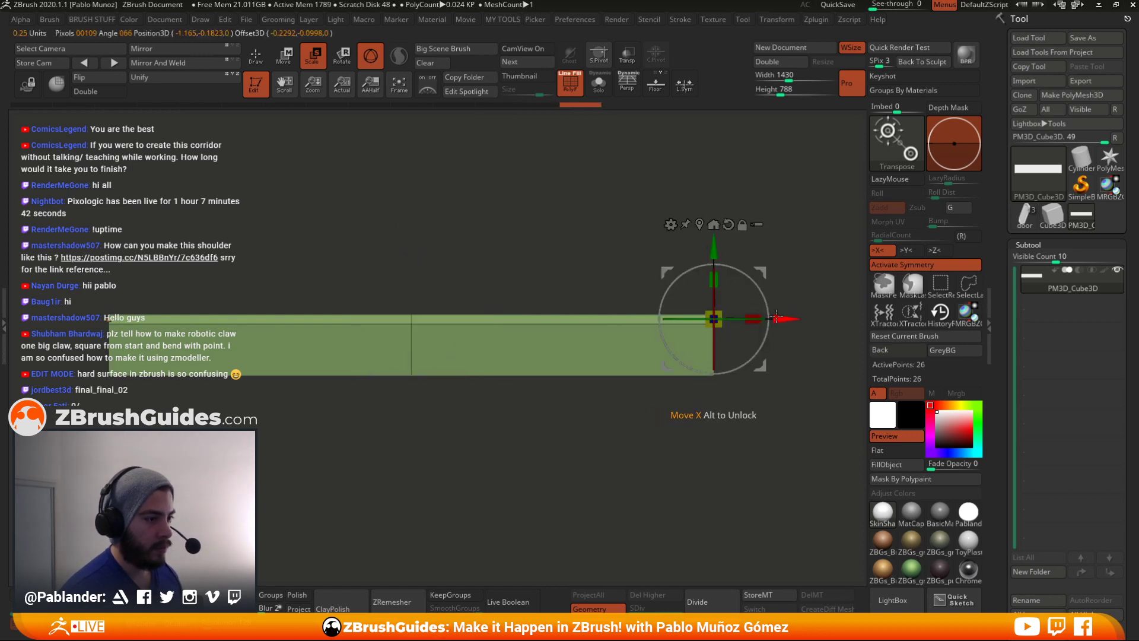
left_click_drag(776, 318, 823, 319)
left_click_drag(734, 423, 705, 400, "alt")
left_click_drag(791, 297, 786, 298)
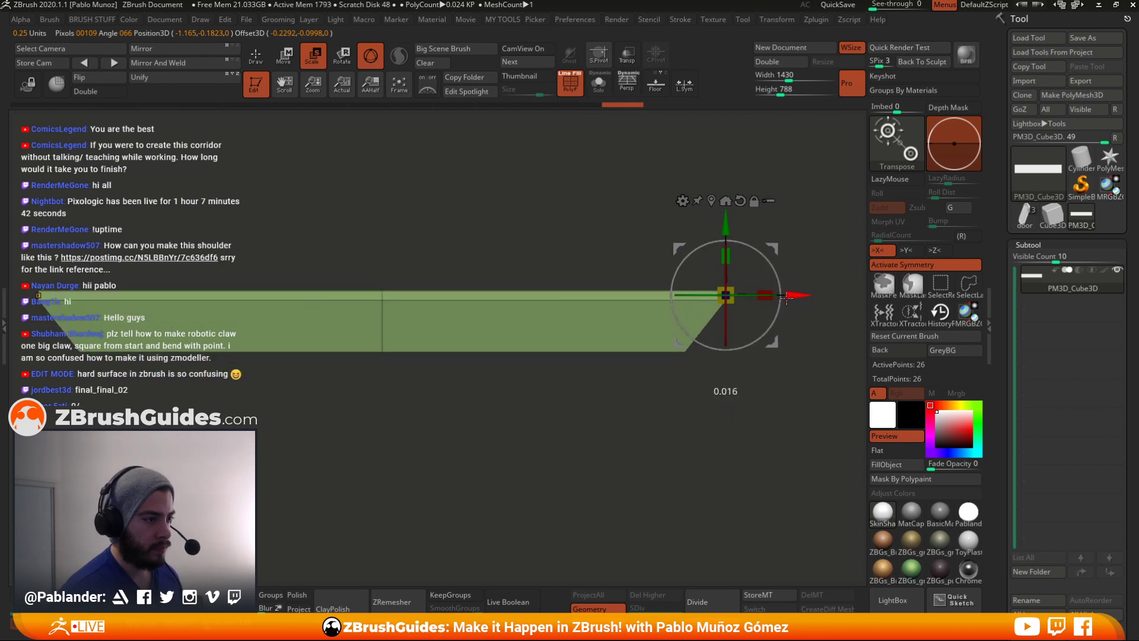
- Mask all but the bar's bottom edge from the side and scale that edge narrower along Z
left_click_drag(528, 412, 637, 249)
left_click_drag(590, 322, 613, 319)
left_click_drag(750, 310, 698, 337, "alt")
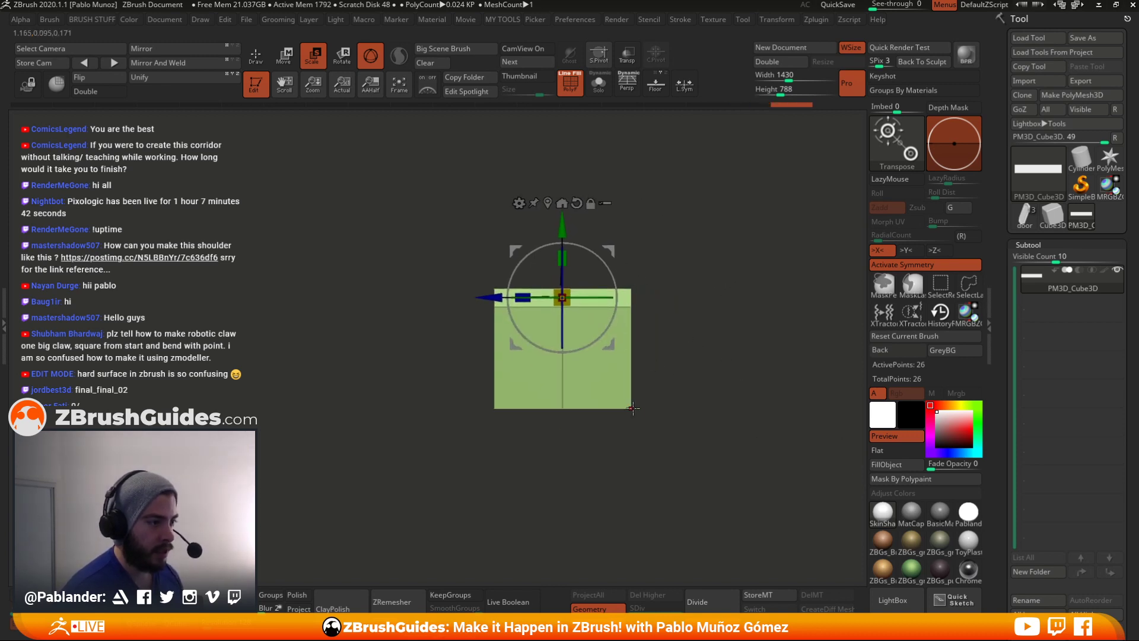
key("q")
mouse_move(755, 206)
left_mouse_down("ctrl")
mouse_move(730, 273)
mouse_move(620, 440)
mouse_move(707, 397)
mouse_move(621, 444)
left_mouse_up("ctrl")
left_click(725, 401, "ctrl")
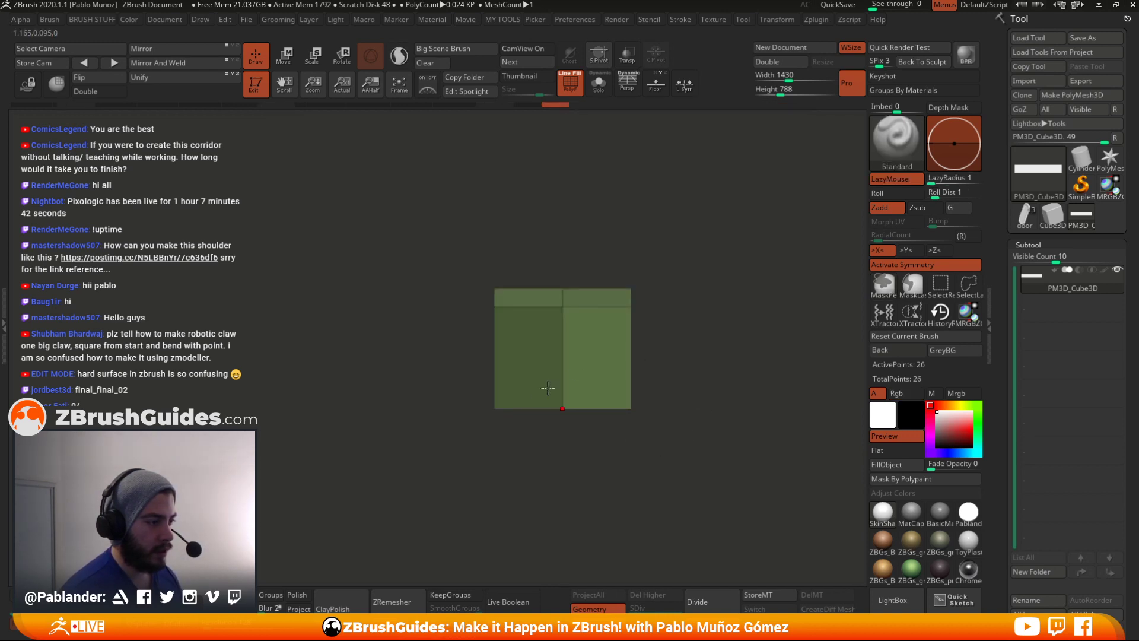
mouse_move(400, 376)
left_mouse_down("ctrl")
mouse_move(516, 426)
mouse_move(718, 467)
left_mouse_up("ctrl")
left_click(719, 385, "ctrl")
mouse_move(717, 351)
left_mouse_down("ctrl")
mouse_move(468, 433)
mouse_move(423, 486)
left_mouse_up("ctrl")
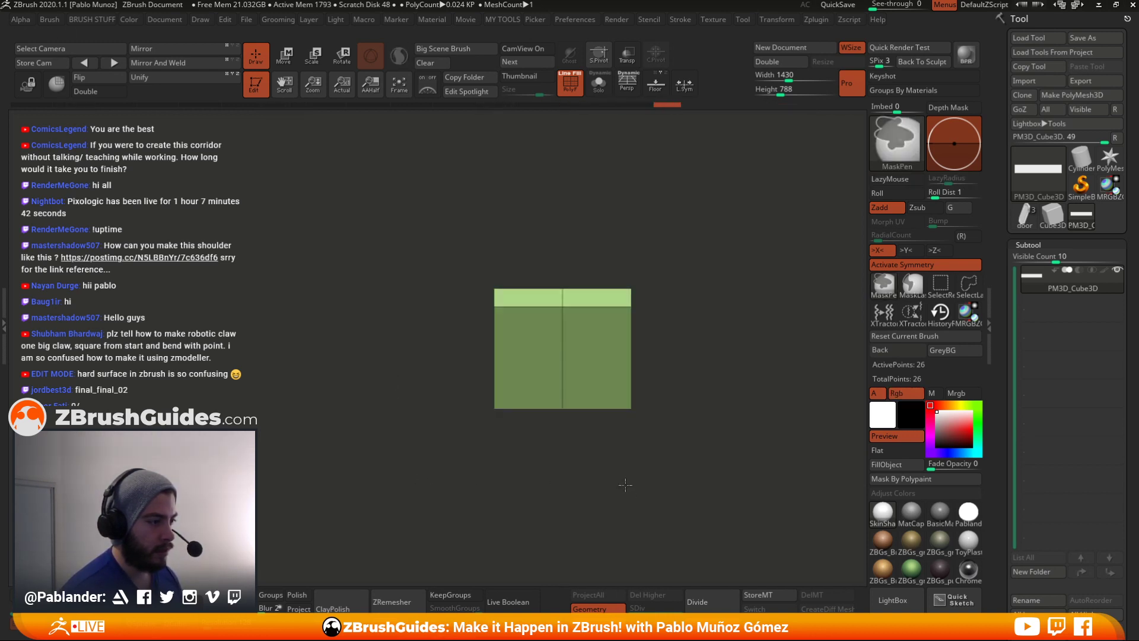
left_click(425, 477, "ctrl")
key("w")
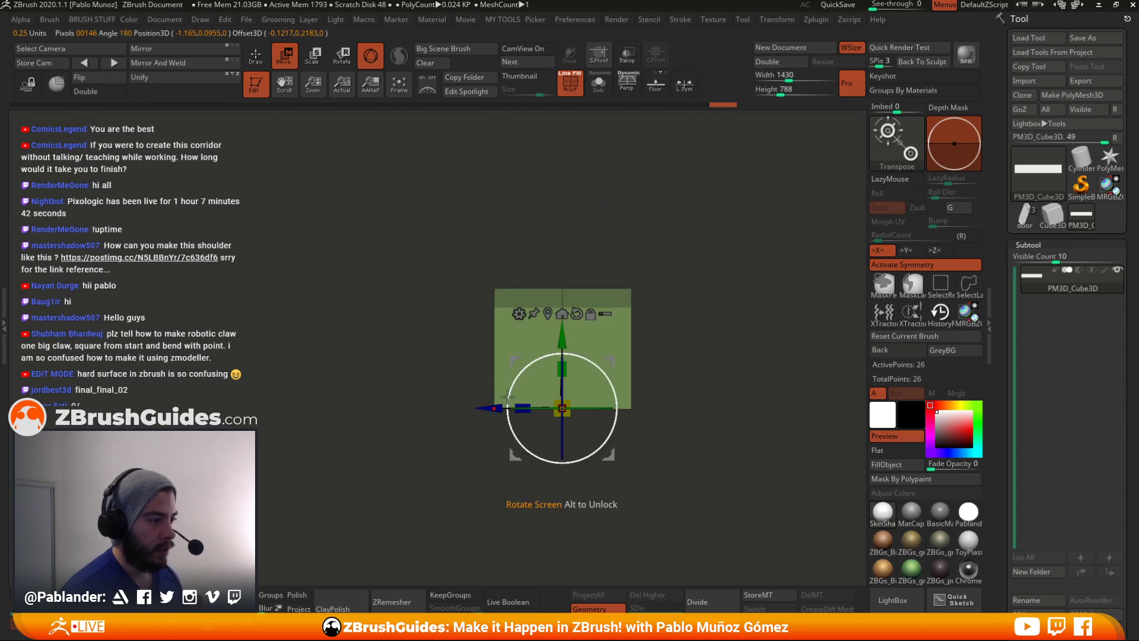
left_click_drag(523, 408, 582, 395)
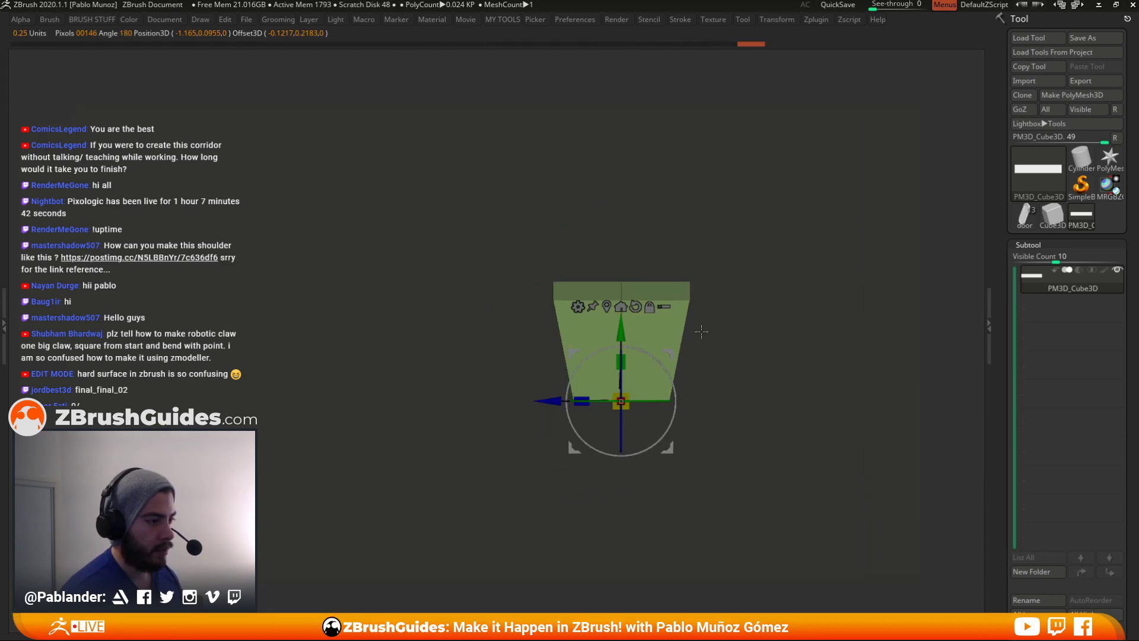
- Clear the mask and frame the whole tapered bar from the front in Draw mode
mouse_move(723, 327)
left_mouse_down()
mouse_move(750, 343)
mouse_move(679, 354)
left_mouse_up()
key("q")
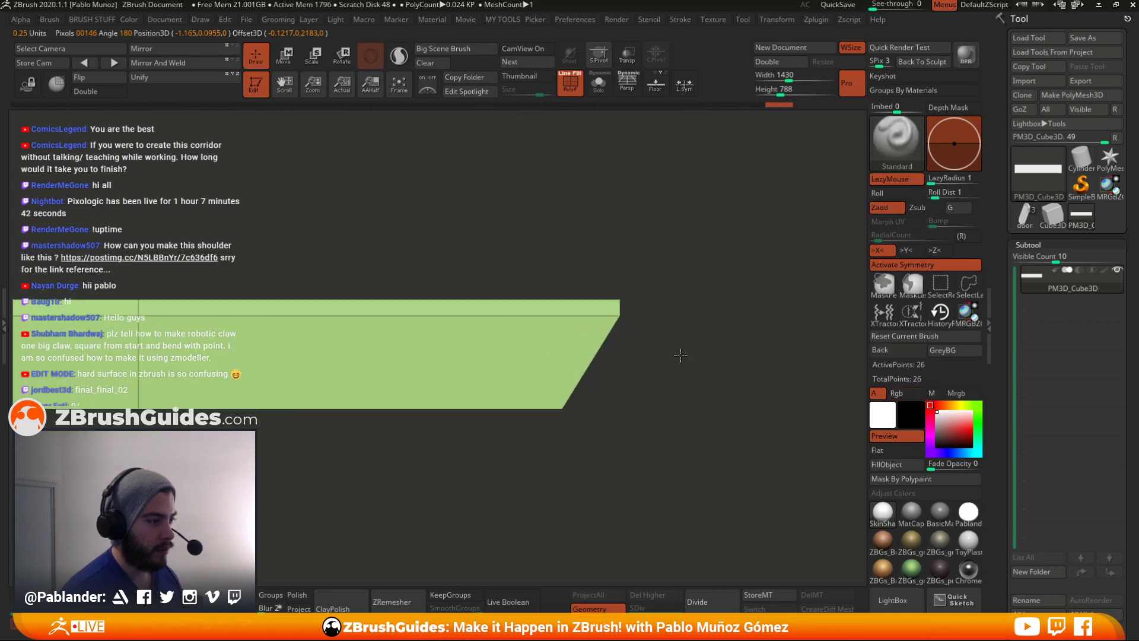
key("f")
left_click_drag(678, 448, 577, 427)
left_click_drag(495, 370, 504, 418)
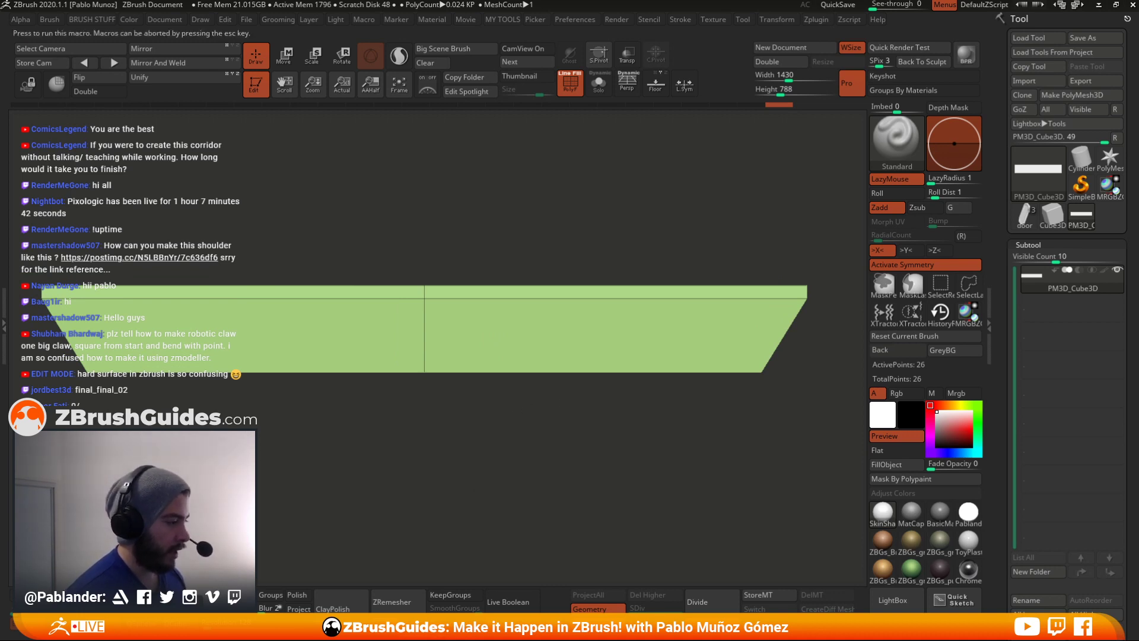
- Inset the two sloped front polygons together using the ZModeler Inset action with the Inset Region modifier
left_click(285, 624)
left_click_drag(556, 332, 556, 352)
left_click_drag(549, 410, 581, 319, "alt")
left_click(500, 316, "alt")
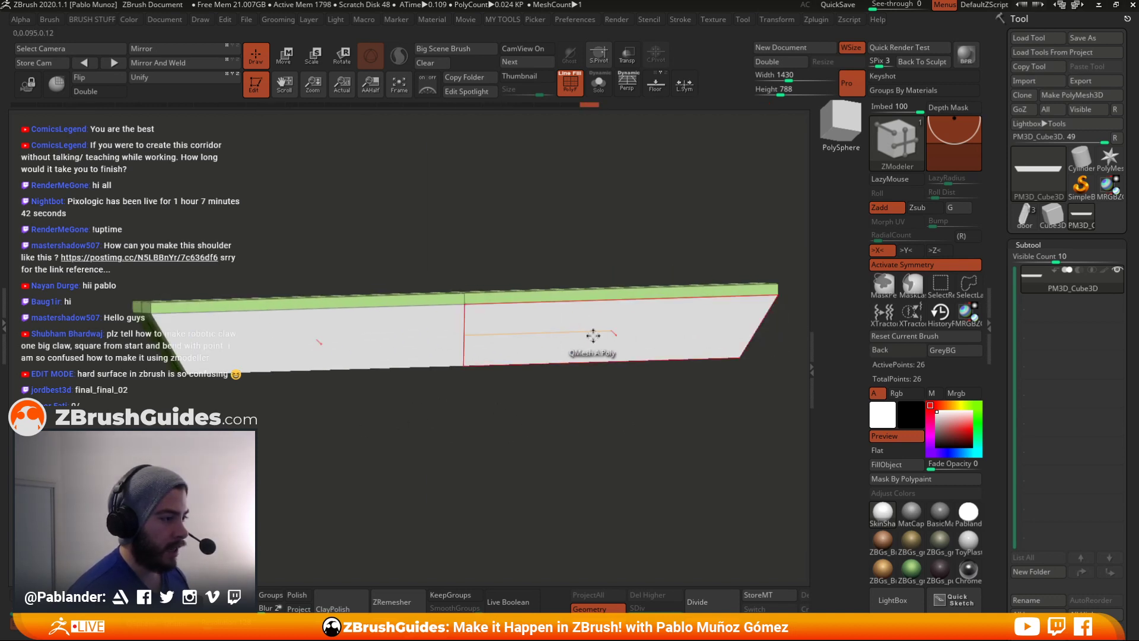
key("space")
left_click(571, 207)
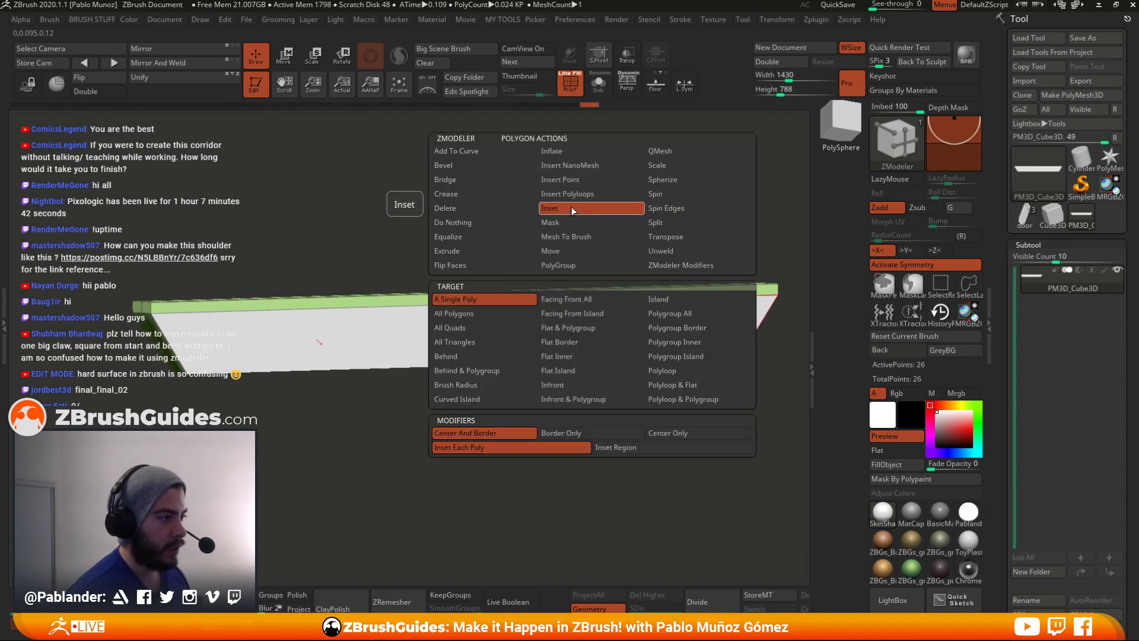
left_click(650, 446)
mouse_move(616, 336)
left_mouse_down()
mouse_move(630, 329)
mouse_move(618, 326)
left_mouse_up()
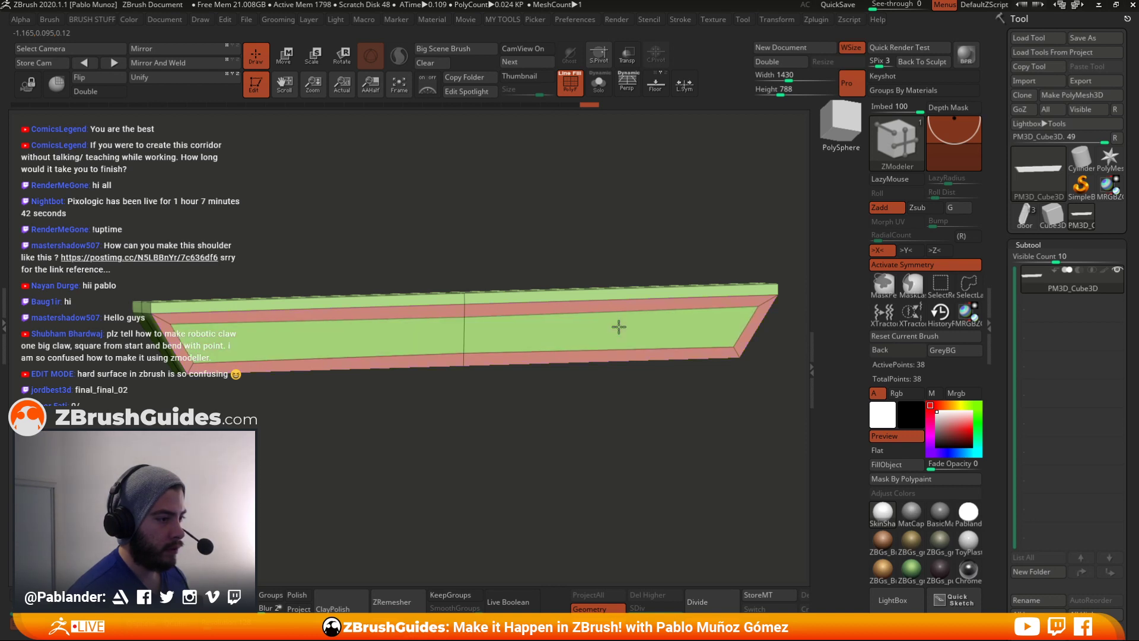
- Isolate the inset's lower inner edge with an inverted mask, center the gizmo on it, scale it in Y and clear the mask
left_click_drag(618, 413, 555, 425)
key("ctrl")
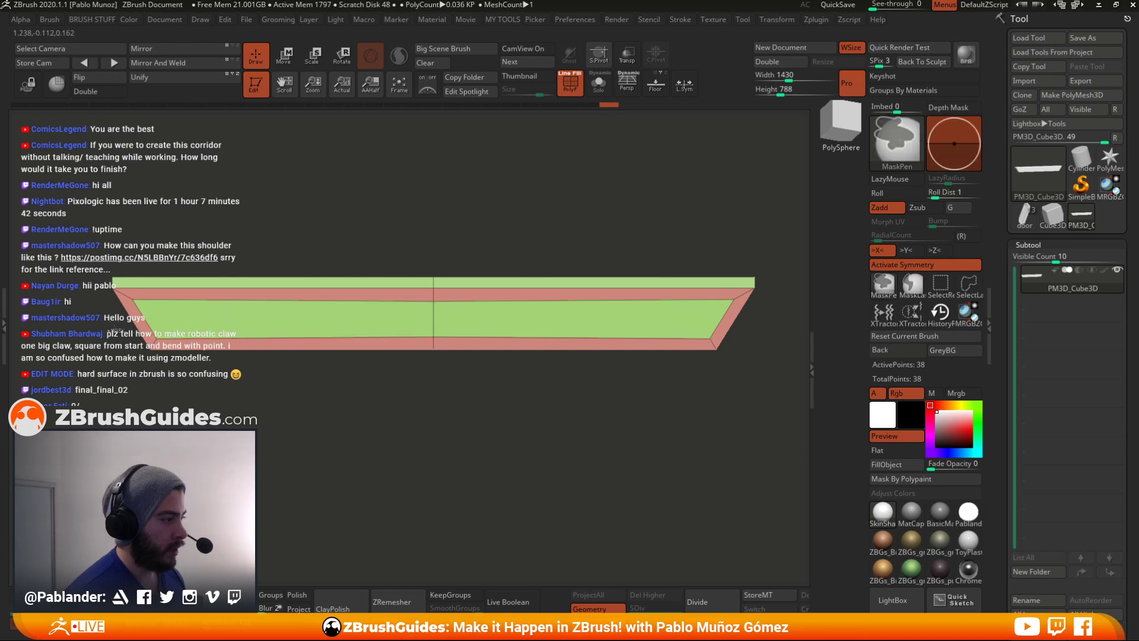
left_click_drag(190, 331, 754, 344, "ctrl")
left_click(754, 344, "ctrl")
key("e")
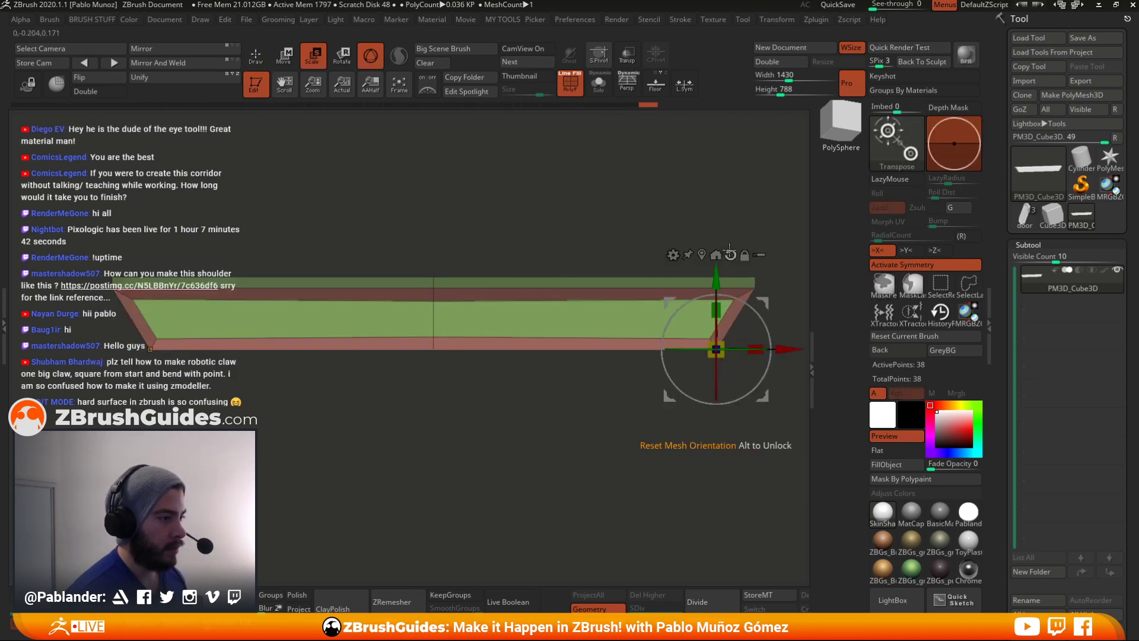
left_click(702, 255)
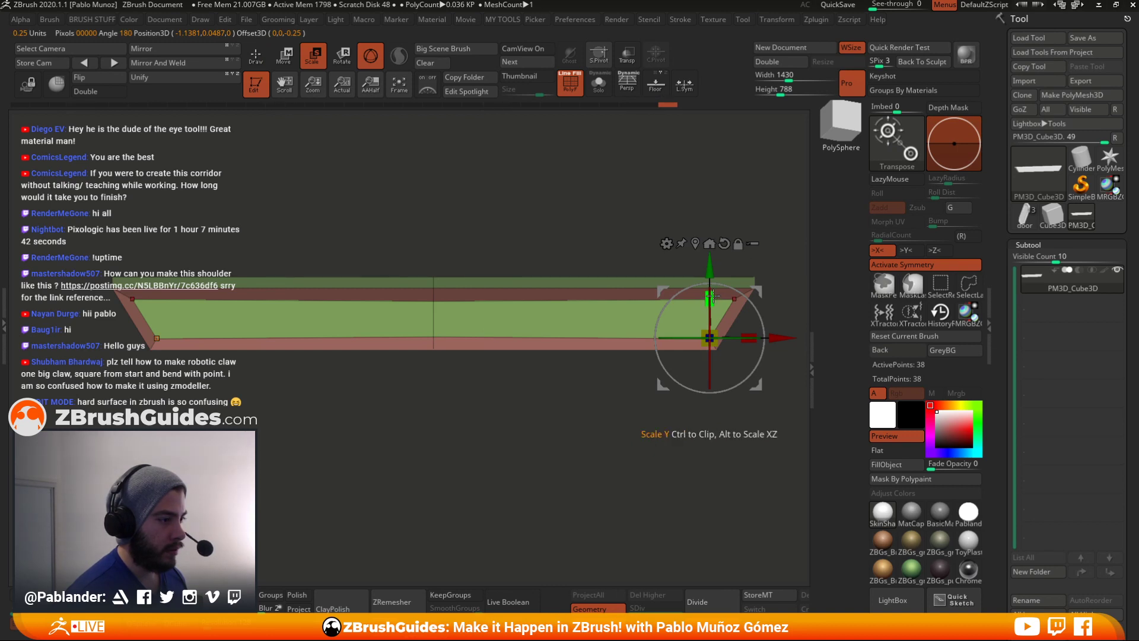
left_click_drag(712, 295, 709, 298)
left_click(108, 329, "ctrl")
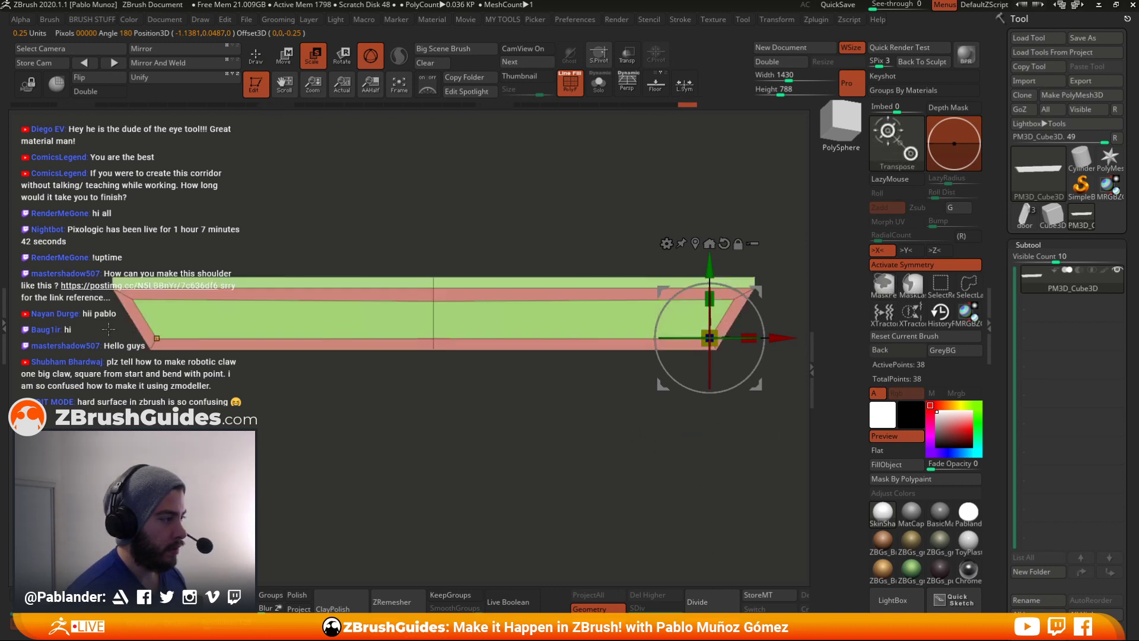
- Isolate the inset's upper edge with a mask, center the gizmo on it, scale it in Y and clear the mask
mouse_move(93, 315)
left_mouse_down("ctrl")
mouse_move(773, 315)
mouse_move(781, 300)
left_mouse_up("ctrl")
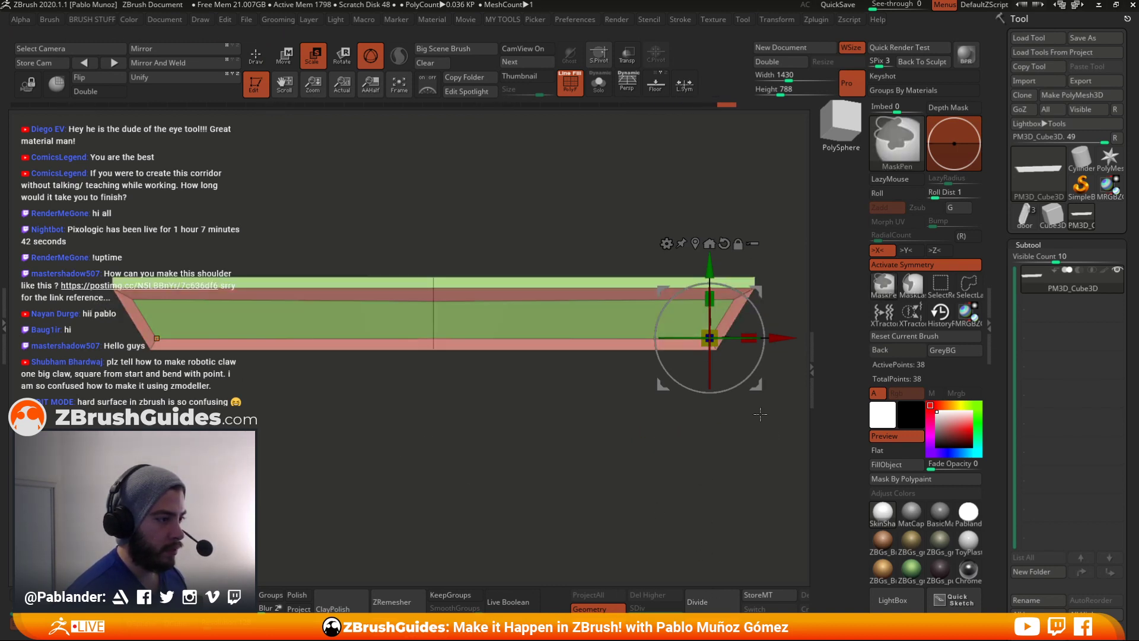
left_click(734, 298)
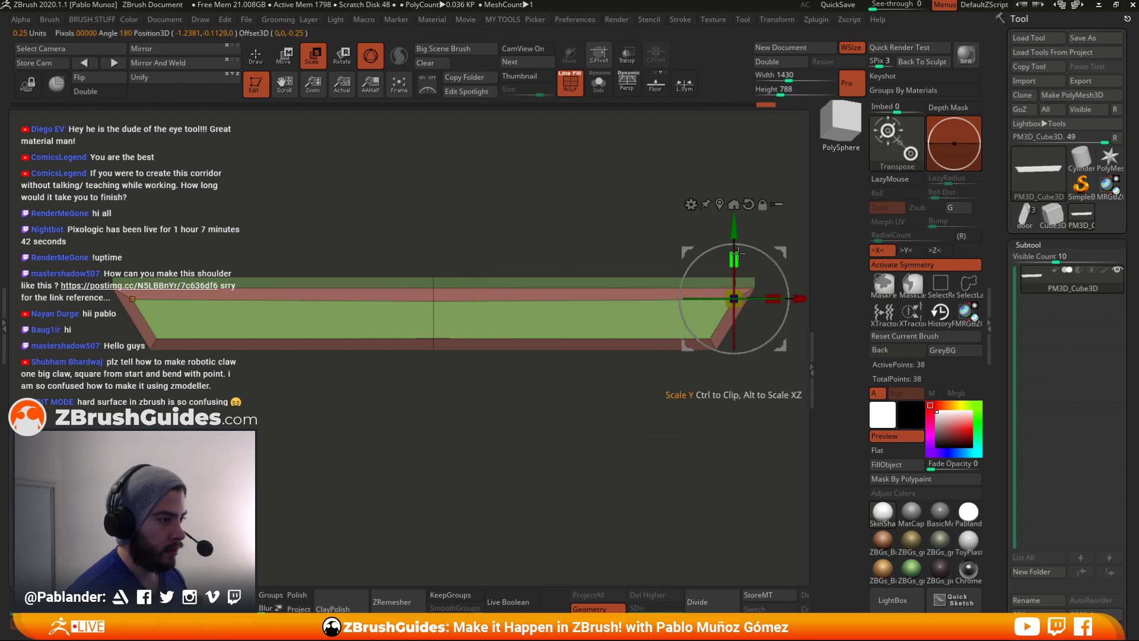
left_click_drag(738, 254, 725, 425)
mouse_move(735, 257)
left_mouse_down()
mouse_move(716, 404)
mouse_move(652, 439)
left_mouse_up()
- Push both front inset polygons slightly inward with the ZModeler QMesh action to form a shallow recess
key("b")
key("z")
key("m")
mouse_move(498, 467)
left_mouse_down()
mouse_move(585, 460)
mouse_move(552, 459)
left_mouse_up()
left_click_drag(605, 369, 554, 312)
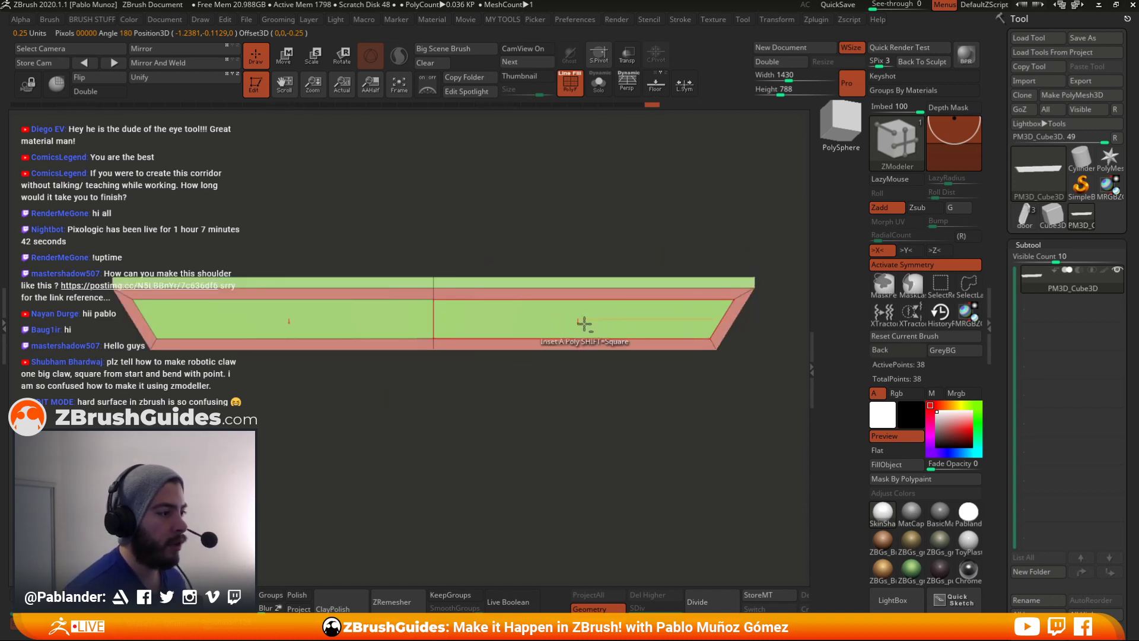
left_click_drag(415, 440, 714, 319)
left_click_drag(595, 342, 676, 308)
key("ctrl+z")
key("space")
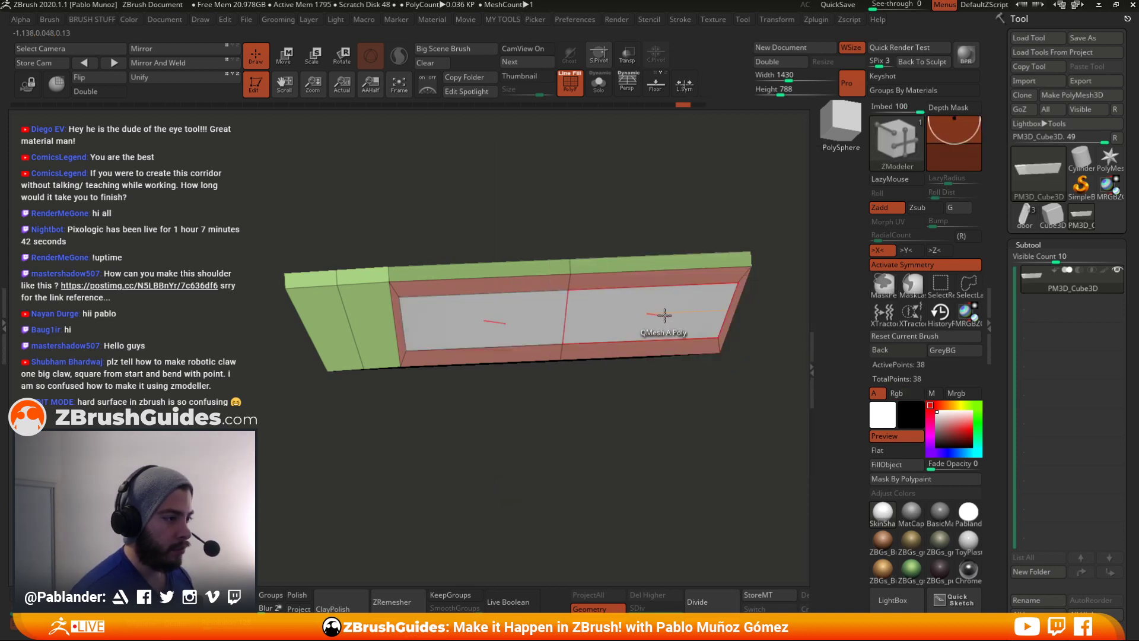
left_click_drag(664, 315, 658, 315)
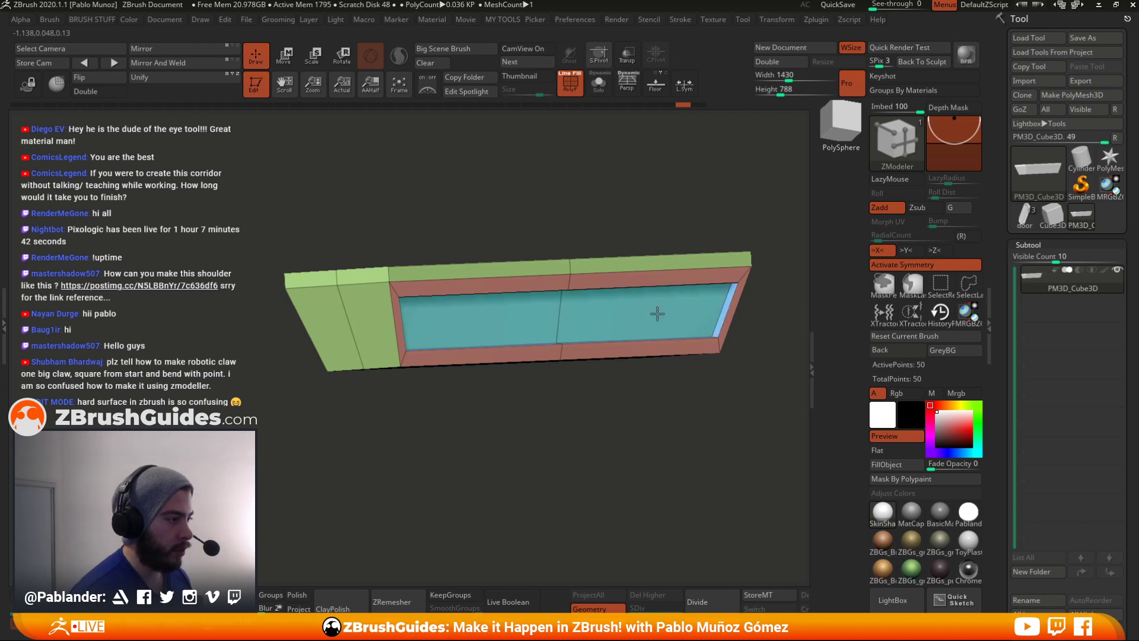
- Isolate the recess polygons with double-sided display, regroup the bar into recess and frame polygroups, and show it whole
left_click_drag(668, 394, 419, 338)
left_click(420, 338, "ctrl+shift")
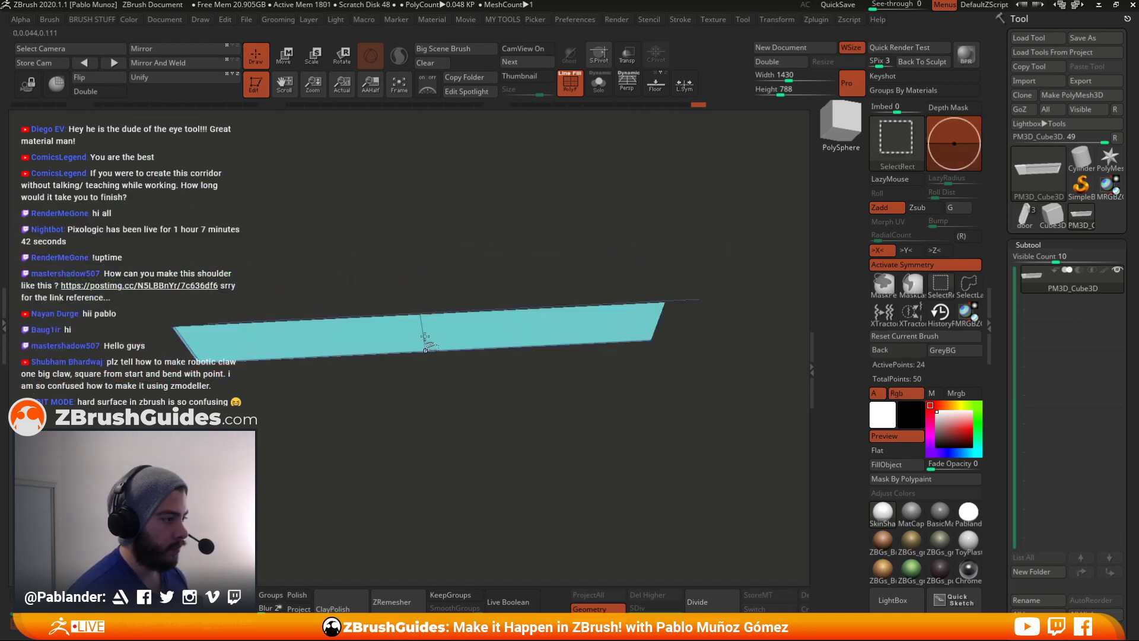
left_click_drag(552, 410, 638, 398)
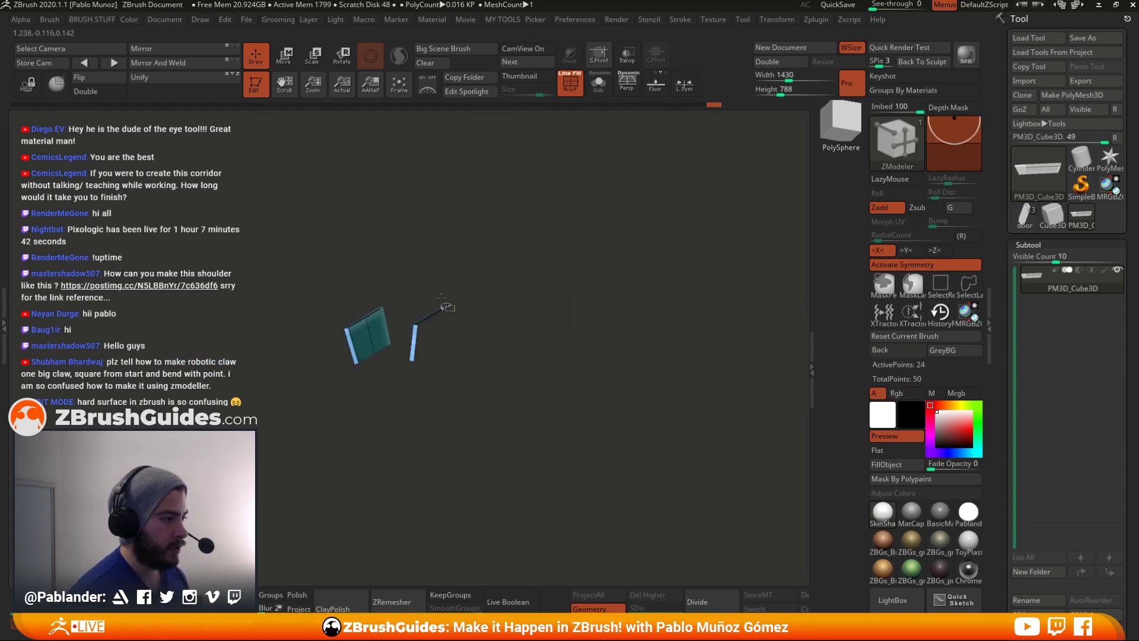
left_click(85, 93)
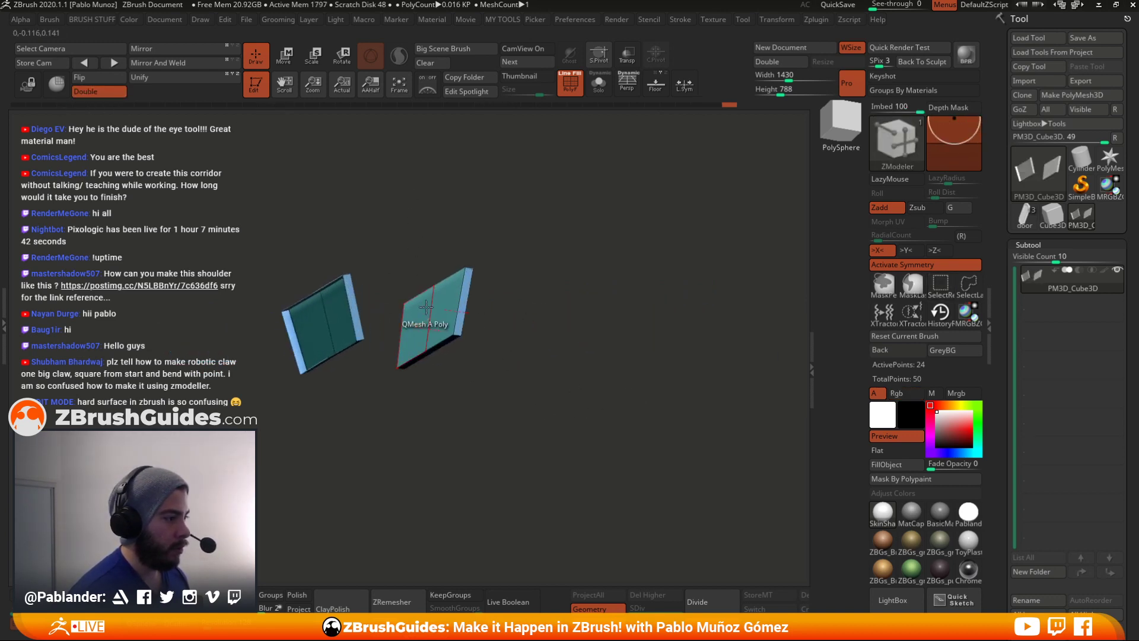
key("ctrl+shift")
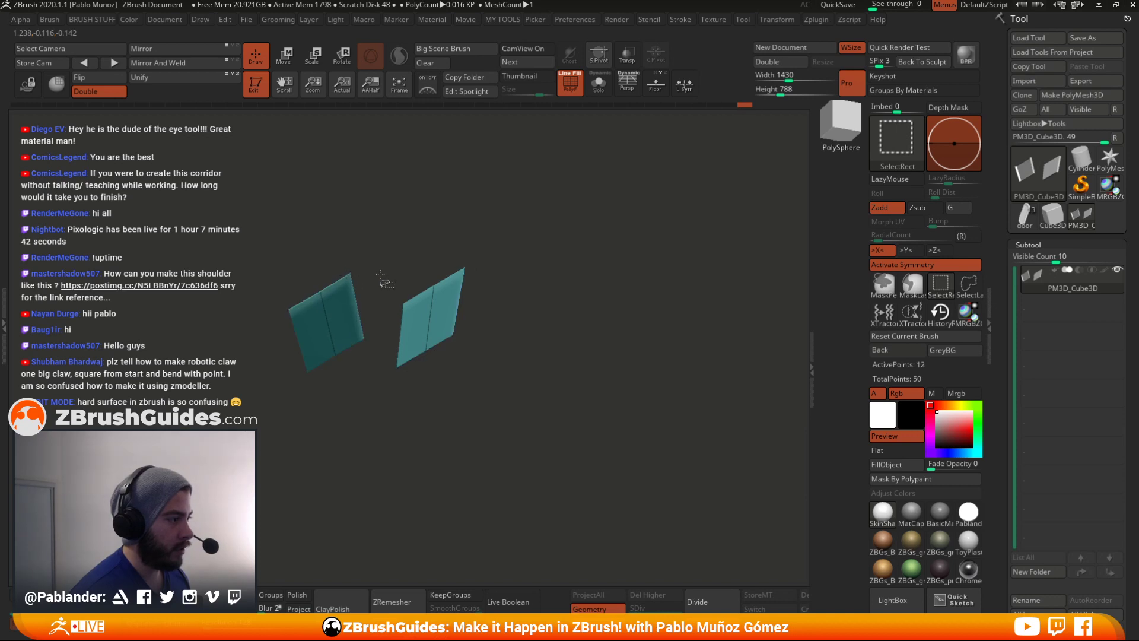
left_click(623, 303, "ctrl+shift")
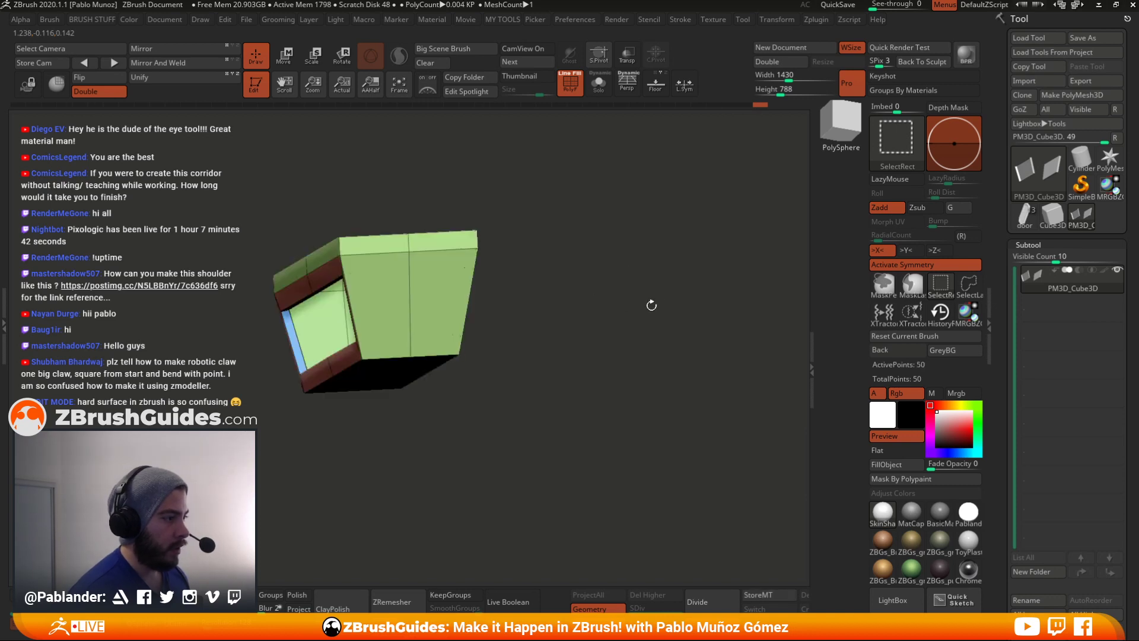
left_click(628, 414, "ctrl+shift")
mouse_move(653, 454)
left_mouse_down()
mouse_move(661, 465)
mouse_move(605, 433)
mouse_move(544, 468)
mouse_move(601, 435)
mouse_move(583, 393)
mouse_move(566, 409)
mouse_move(591, 416)
mouse_move(588, 429)
mouse_move(656, 401)
mouse_move(659, 436)
left_mouse_up()
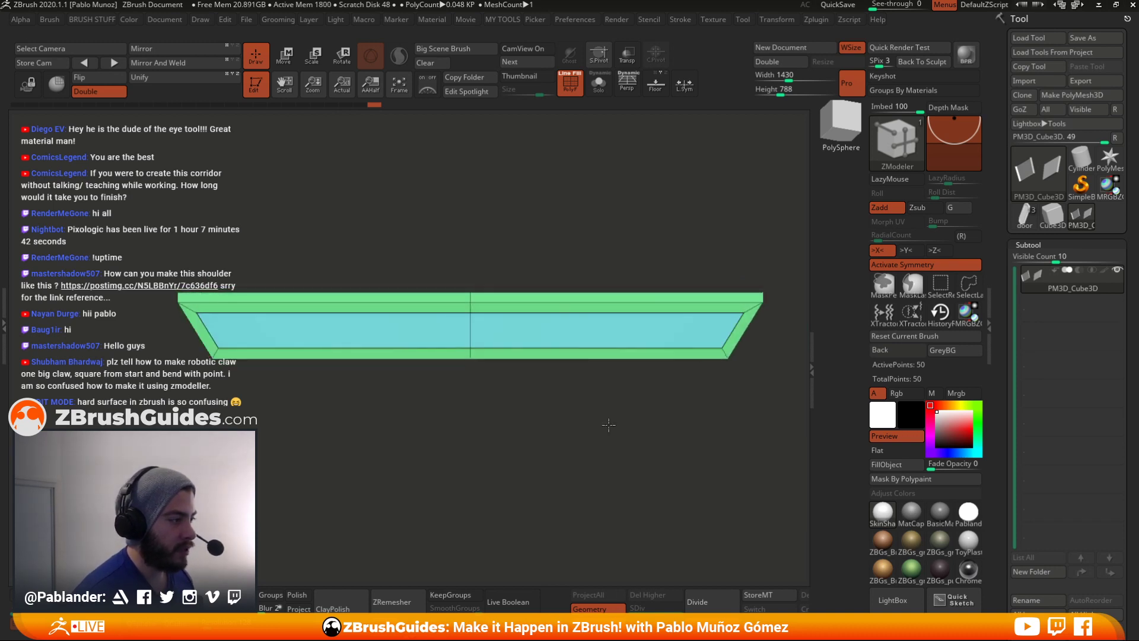
- Turn on Dynamic Subdiv for the bar and set QGrid to 1 with Bevel and Constant enabled
key("space")
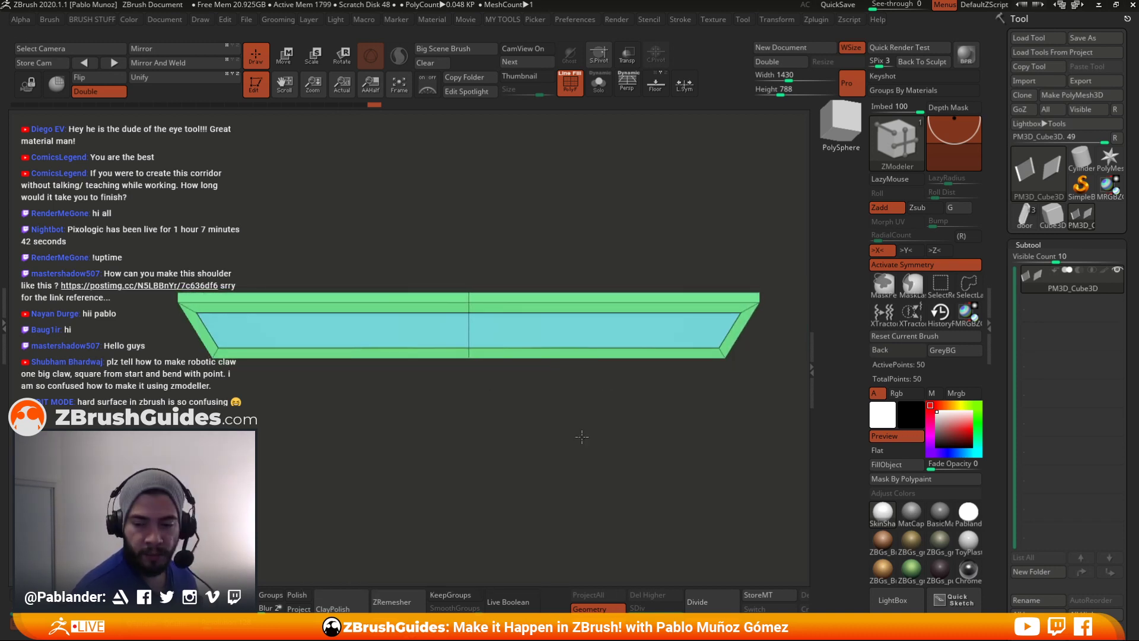
left_click_drag(582, 436, 590, 441, "alt")
left_click_drag(499, 451, 517, 452, "alt")
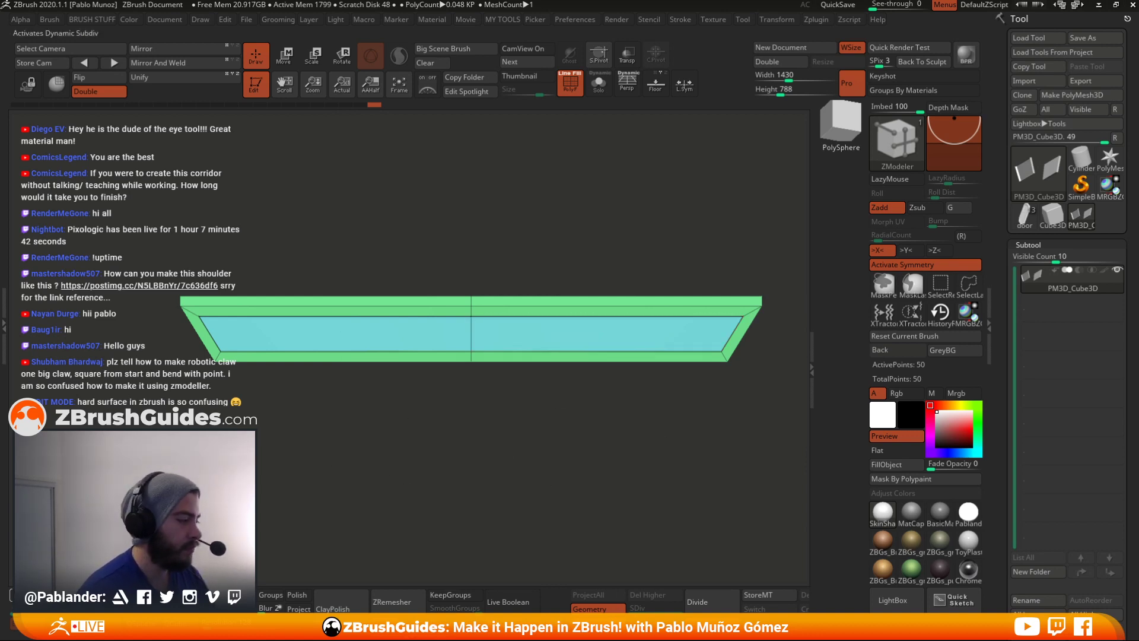
key("d")
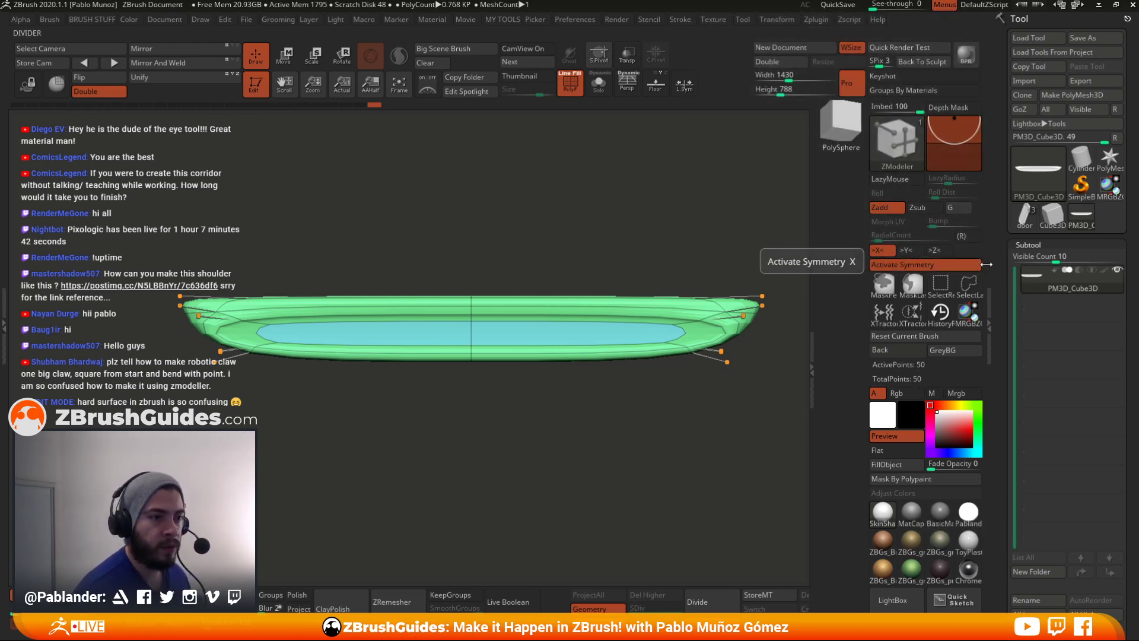
left_click_drag(994, 273, 988, 100)
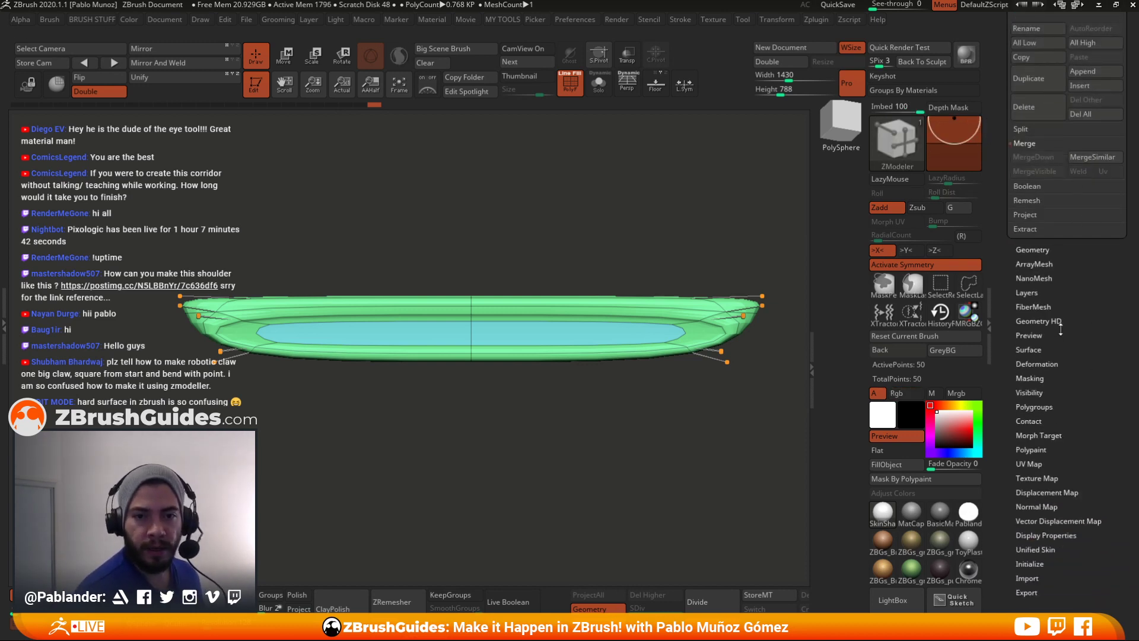
left_click(1046, 252)
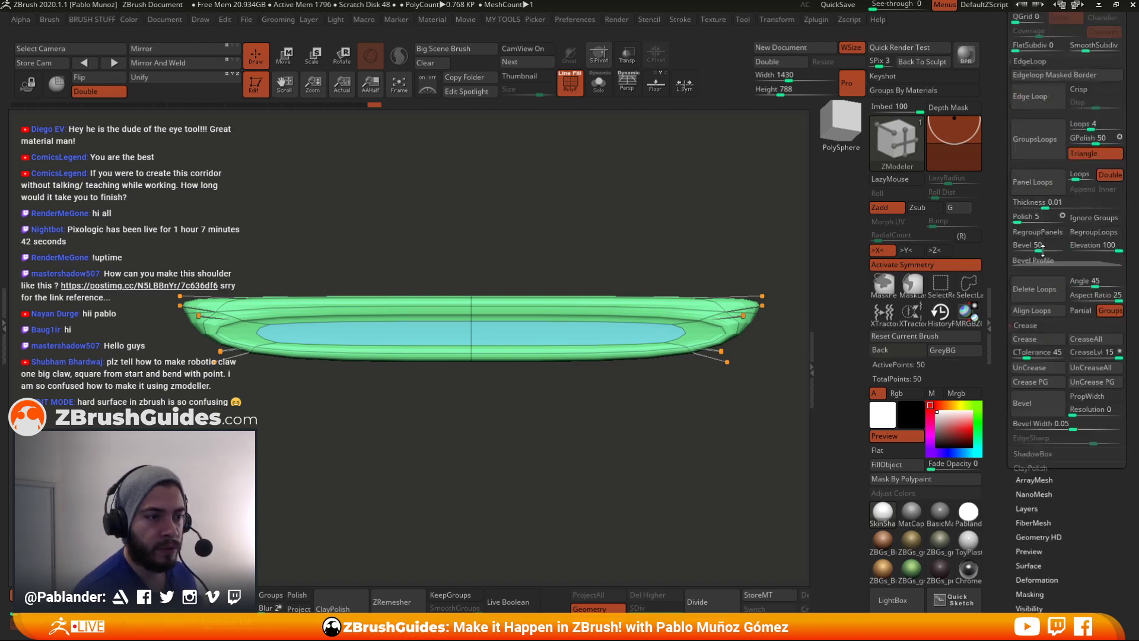
left_click_drag(998, 143, 1004, 250)
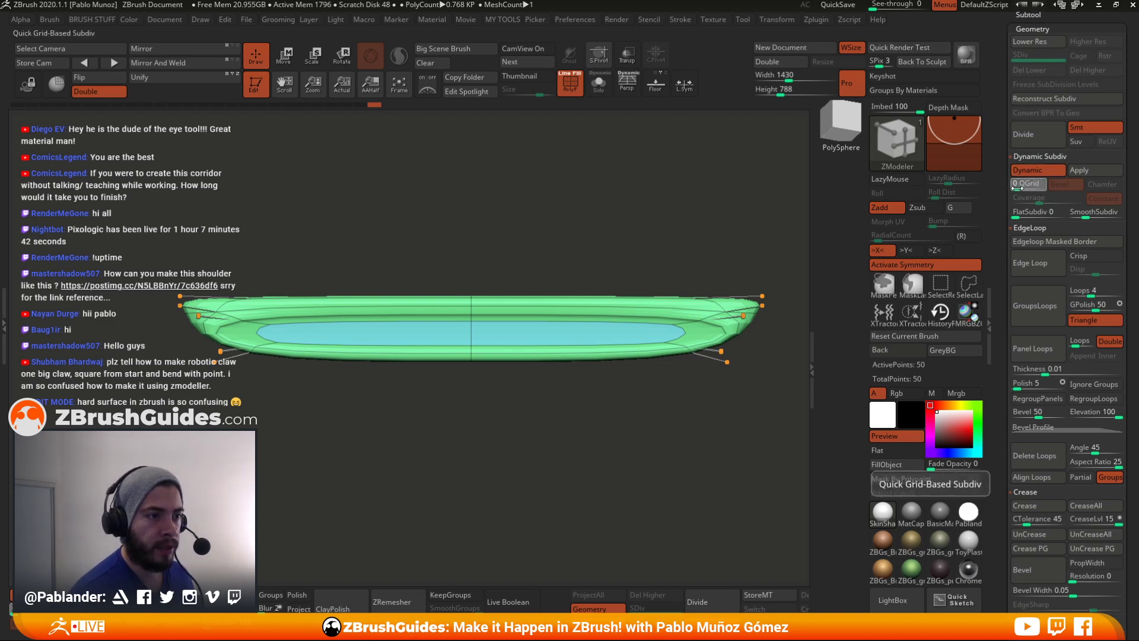
left_click_drag(1015, 186, 1017, 187)
right_click_drag(703, 252, 699, 283, "ctrl")
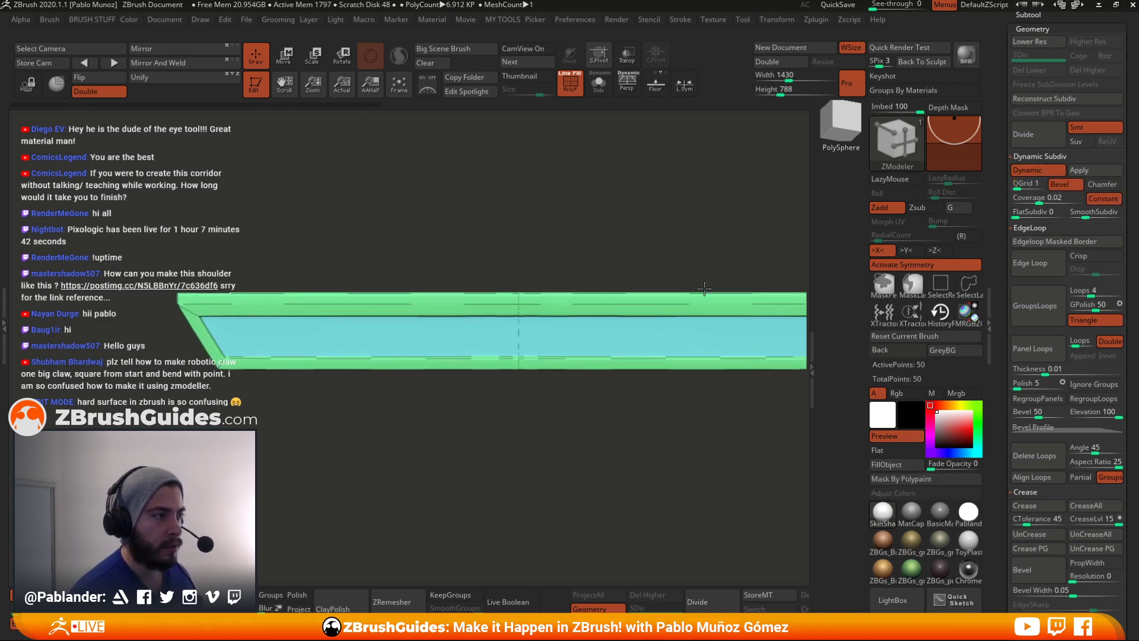
- Display the bar in the MatCap Gray material with the polyframe hidden
left_click(905, 480)
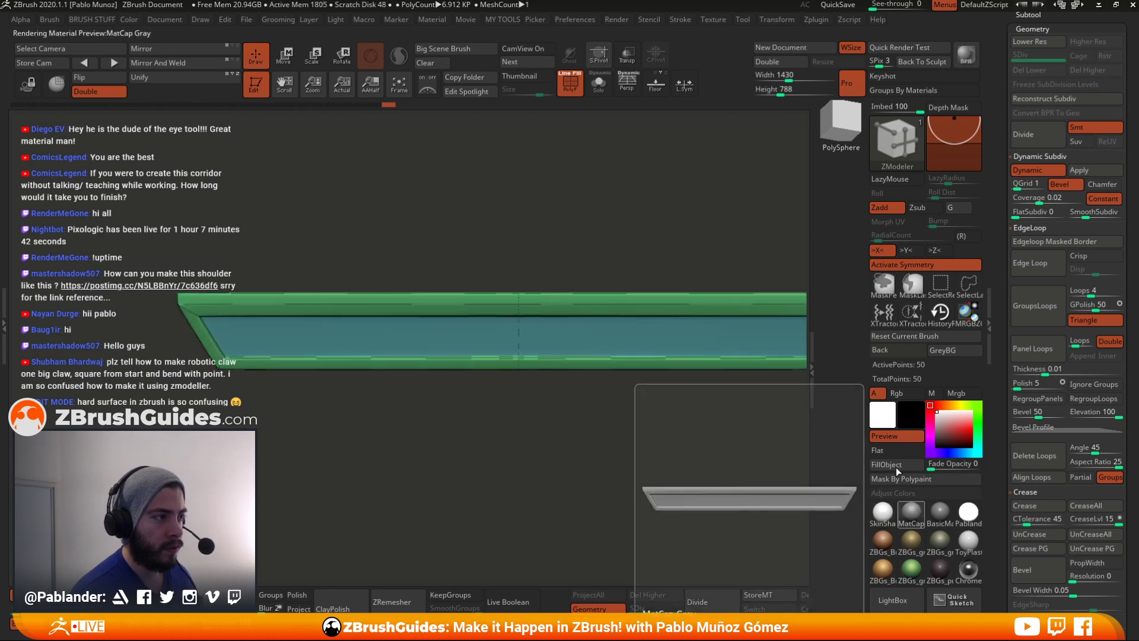
left_click(570, 83)
right_click_drag(504, 193, 621, 232)
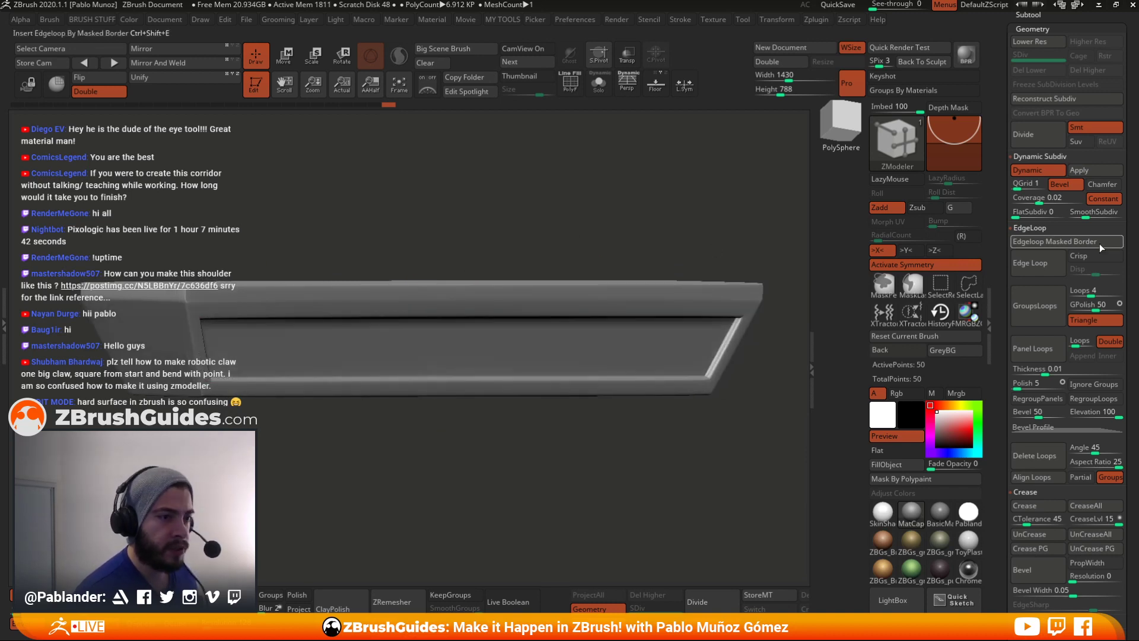
- Reduce the QGrid bevel Coverage to 0.0119 for tighter bevels on the bar
left_click(1101, 184)
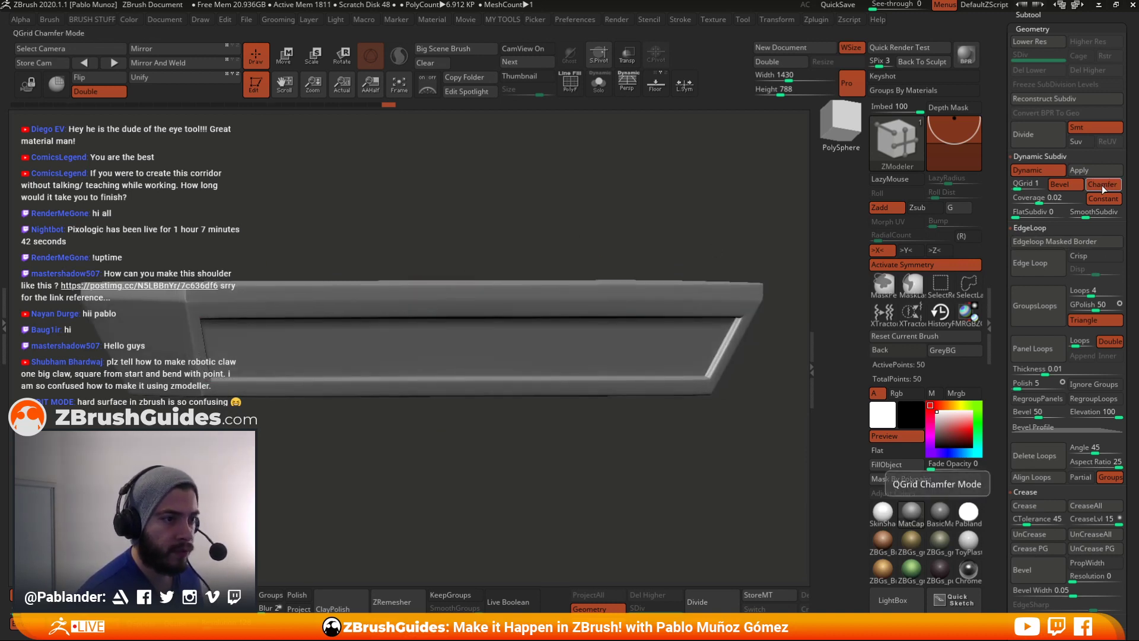
left_click_drag(1037, 198, 1037, 198)
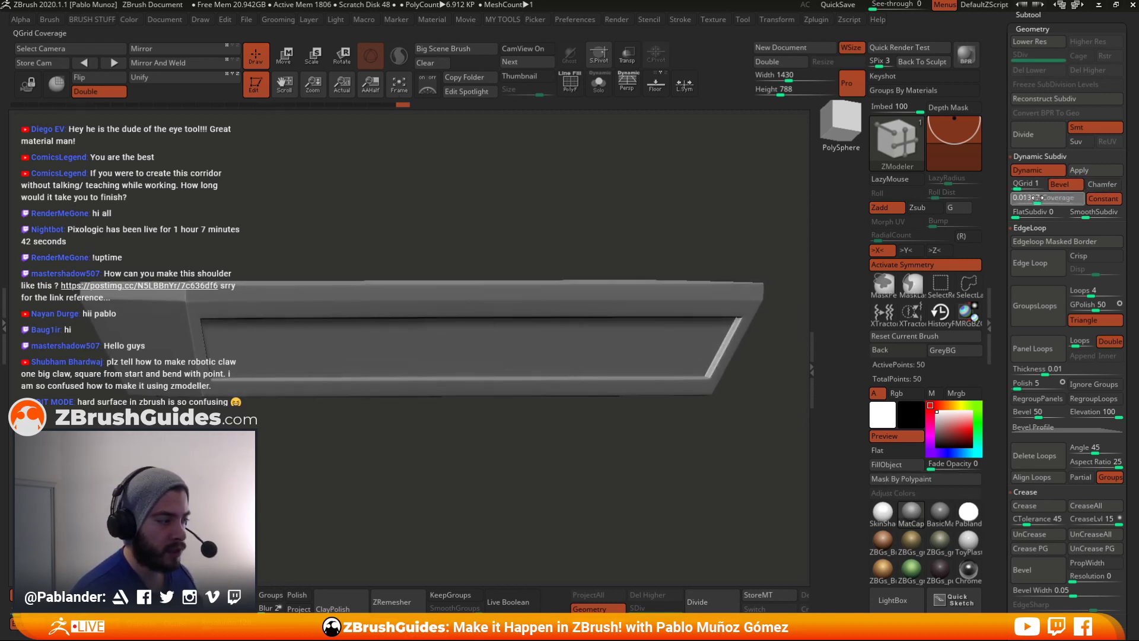
left_click_drag(759, 436, 603, 393)
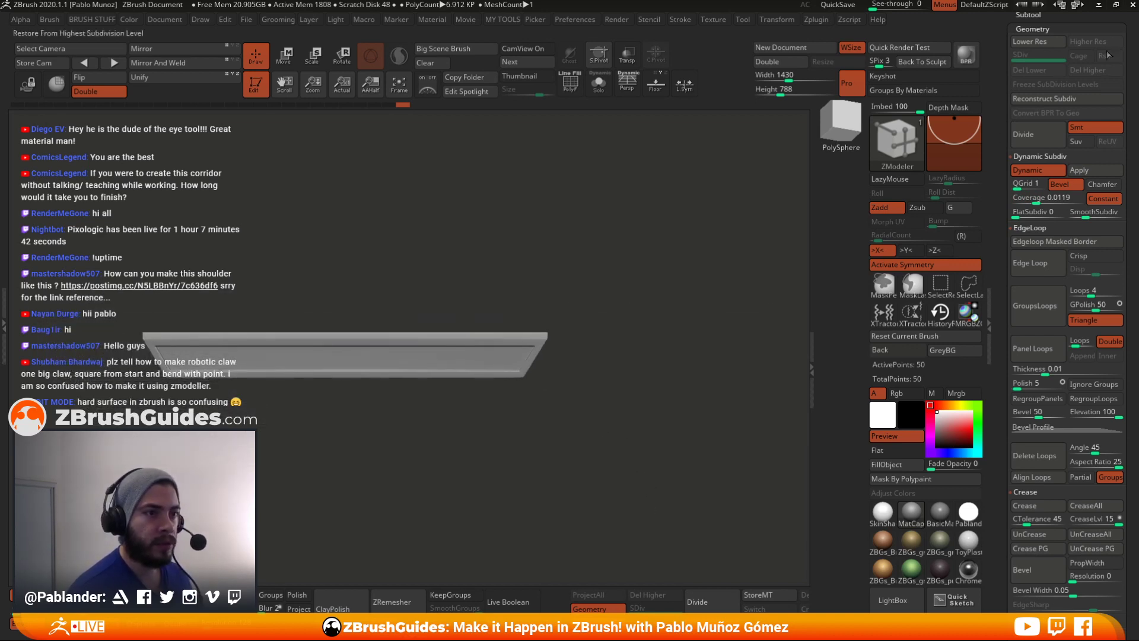
- Compare the bar with Dynamic Subdiv off and on, and examine its bevelled edges with the polyframe shown
scroll(1096, 24, "up", 3)
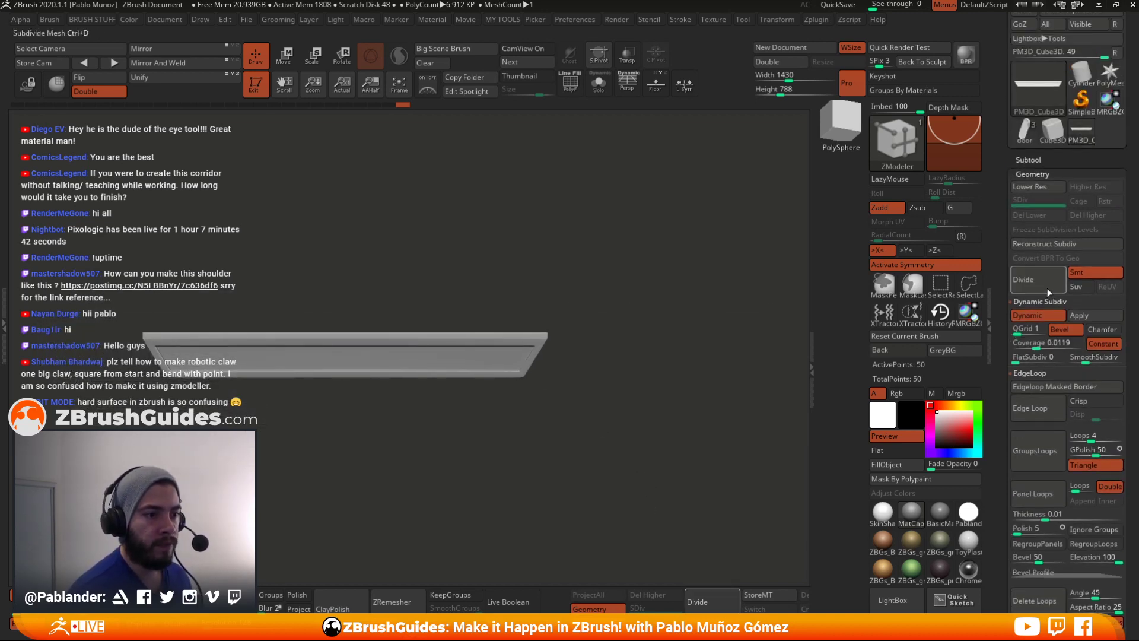
left_click_drag(585, 318, 633, 310, "alt")
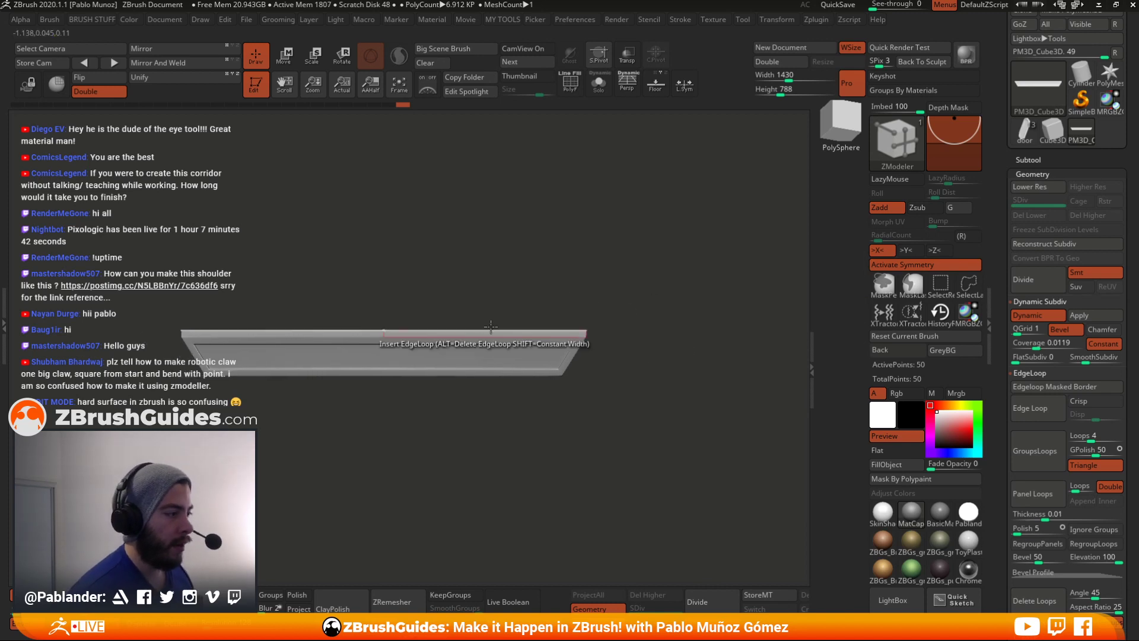
left_click(1048, 318)
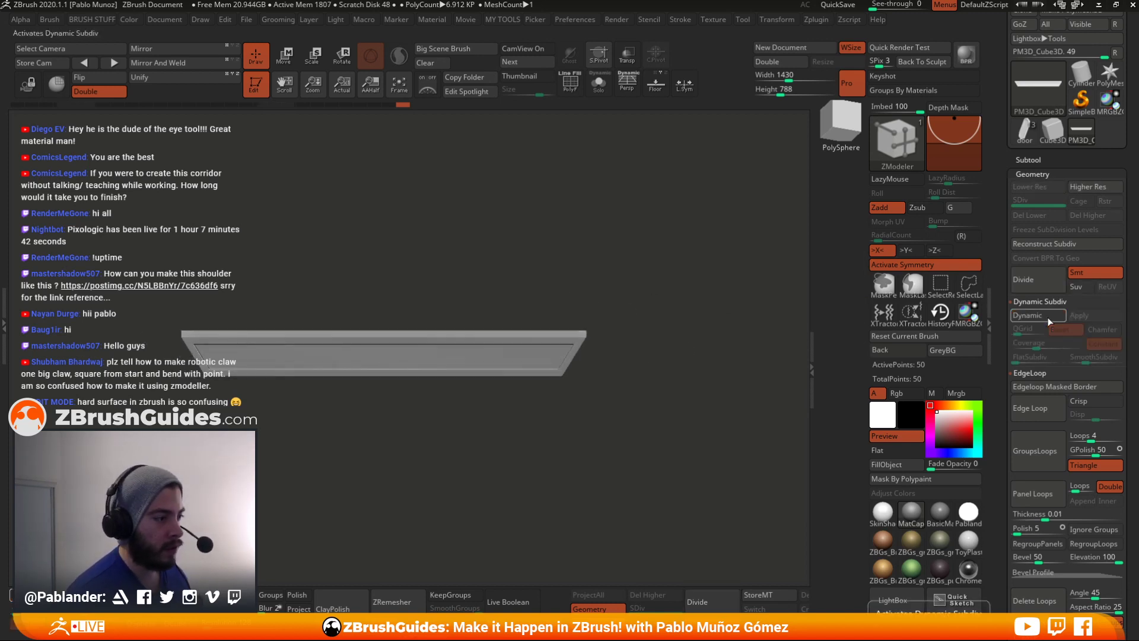
left_click(1048, 318)
left_click(1048, 318)
left_click(1048, 318)
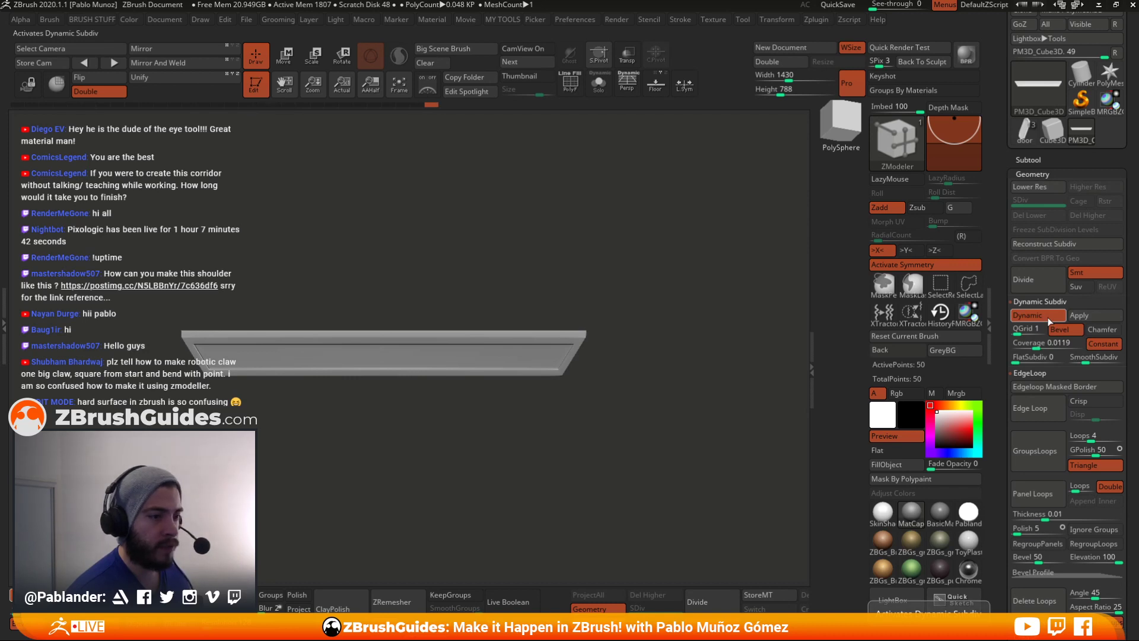
left_click(1047, 318)
mouse_move(607, 359)
left_mouse_down("alt")
mouse_move(655, 339)
mouse_move(631, 445)
mouse_move(564, 407)
mouse_move(606, 453)
left_mouse_up("alt")
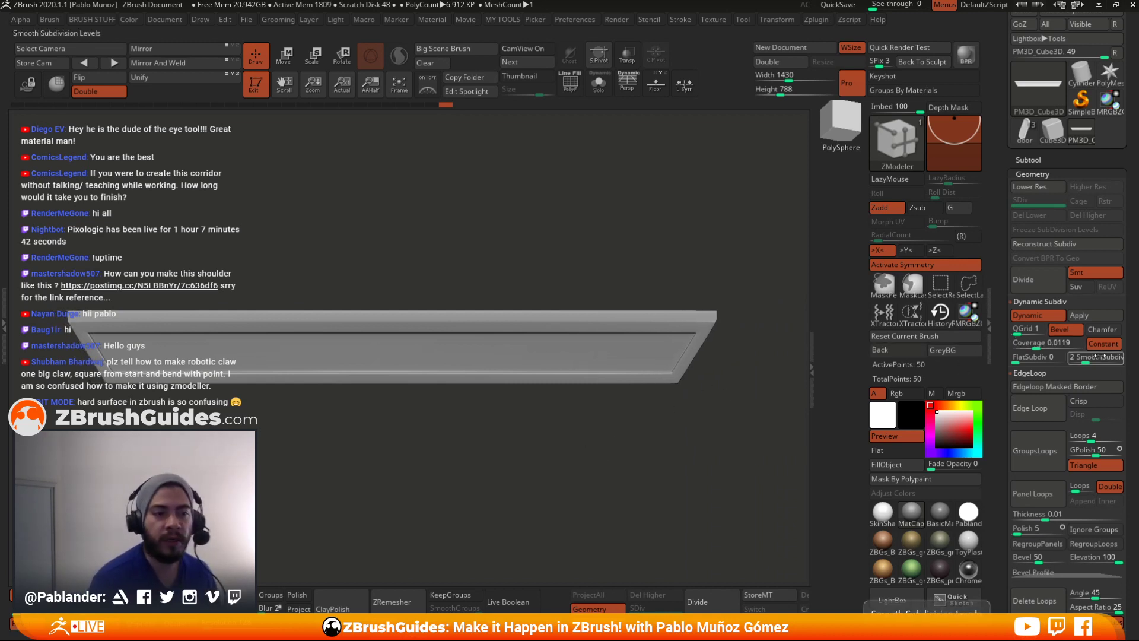
left_click(567, 89)
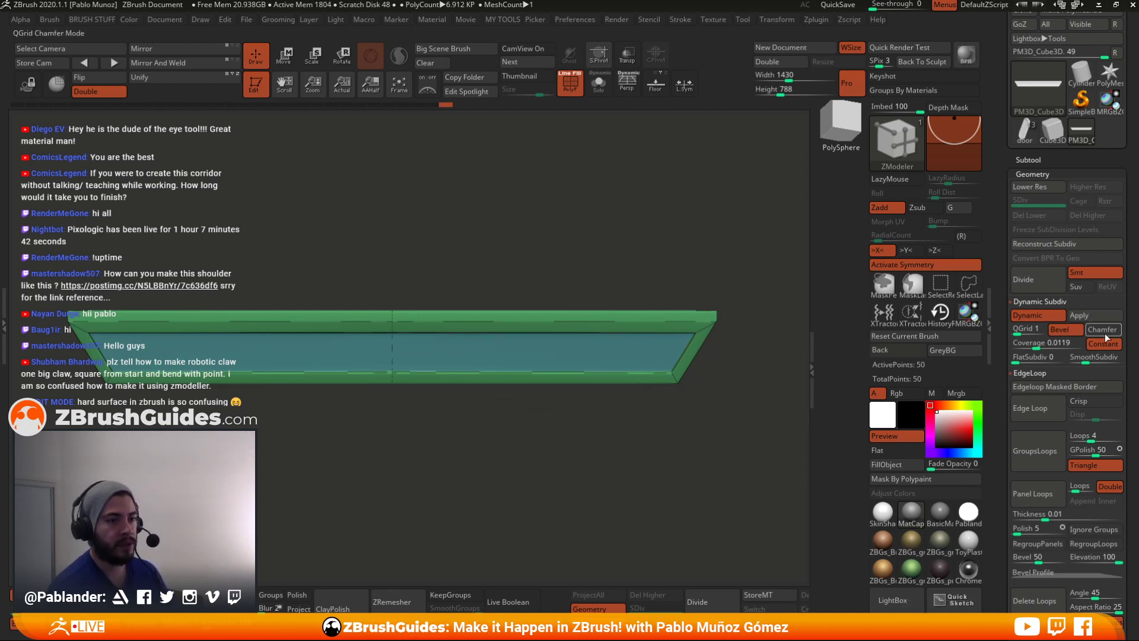
- Try applying the tightly bevelled Dynamic Subdiv result to the mesh and undo it
left_click(1099, 317)
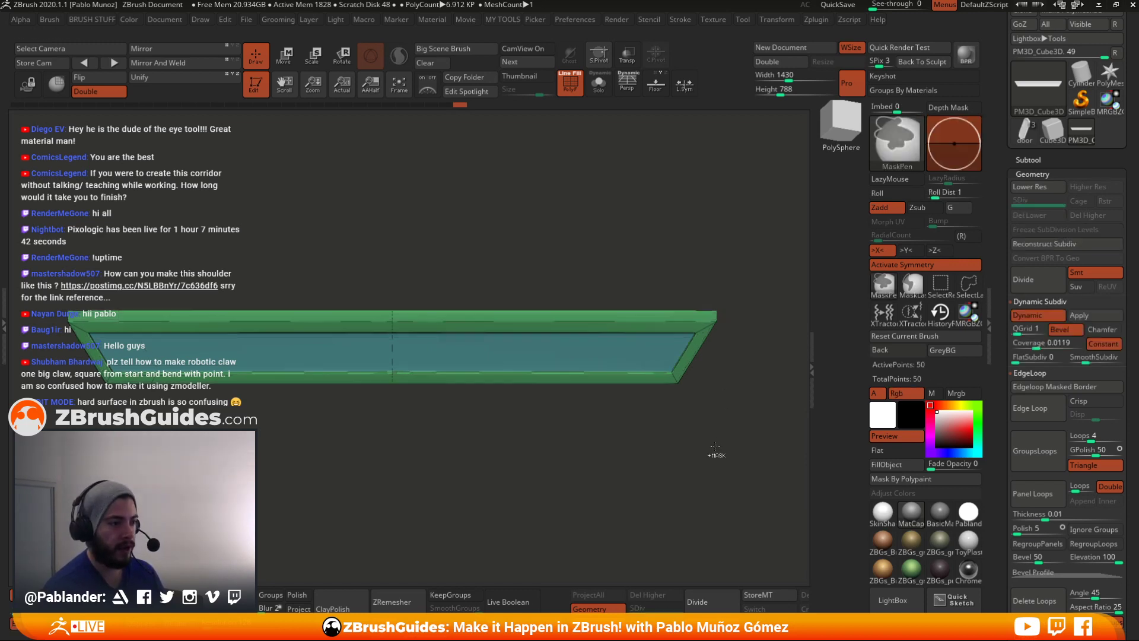
key("ctrl+z")
left_click_drag(1017, 347, 1100, 340)
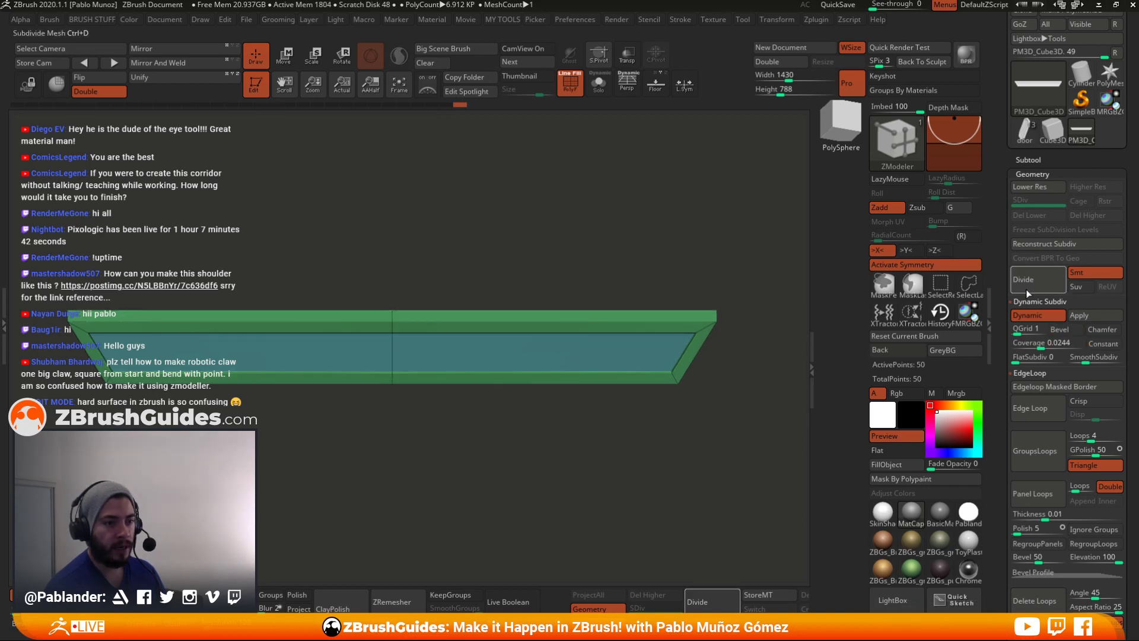
left_click(1094, 312)
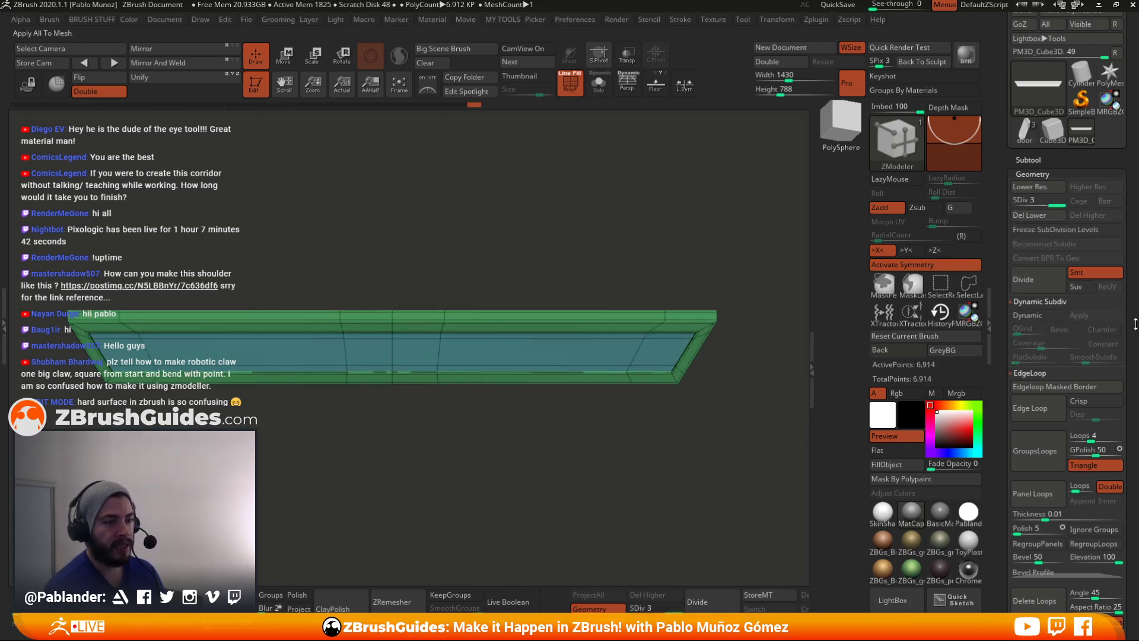
key("ctrl+z")
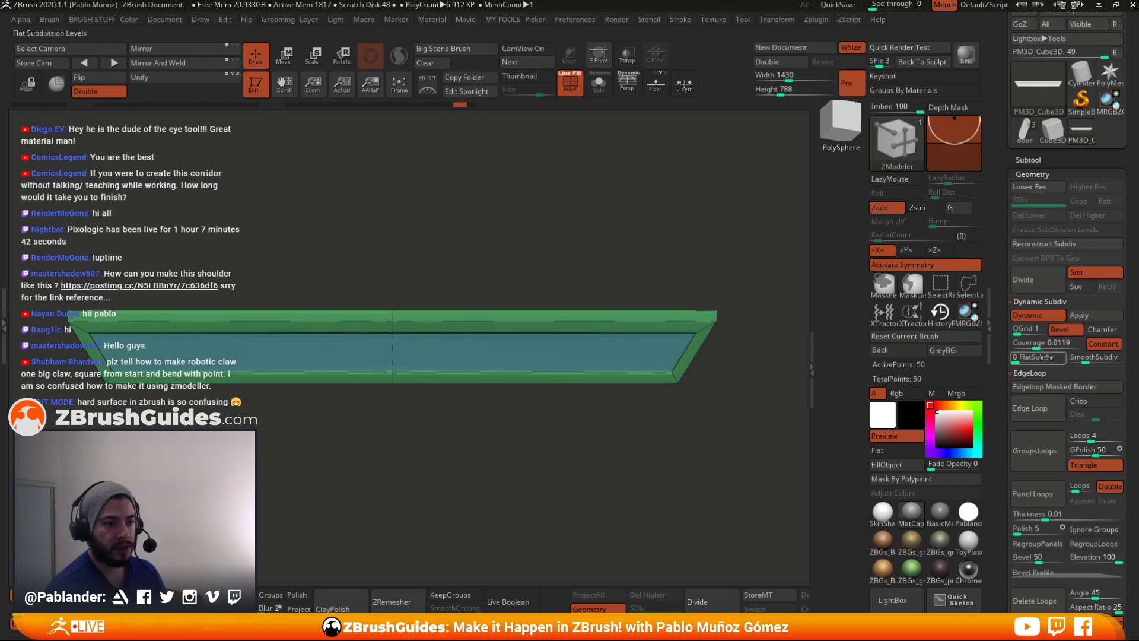
- Raise the QGrid Coverage to about 0.15 and apply Dynamic Subdiv to the bar as real subdivision levels
left_click_drag(1033, 346, 1023, 346)
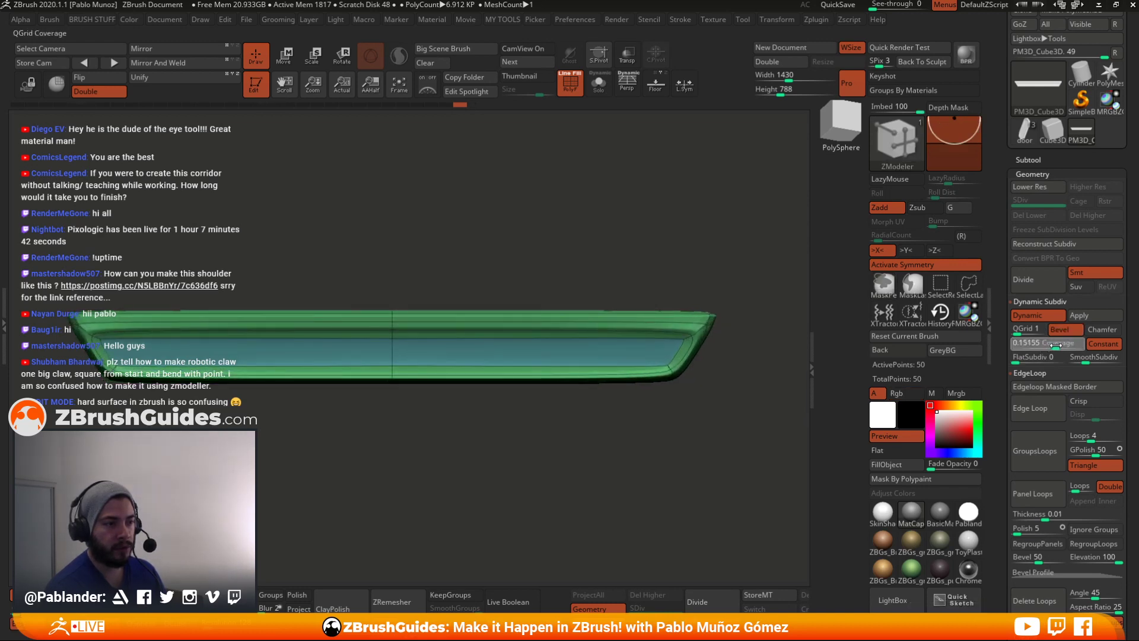
left_click(1095, 315)
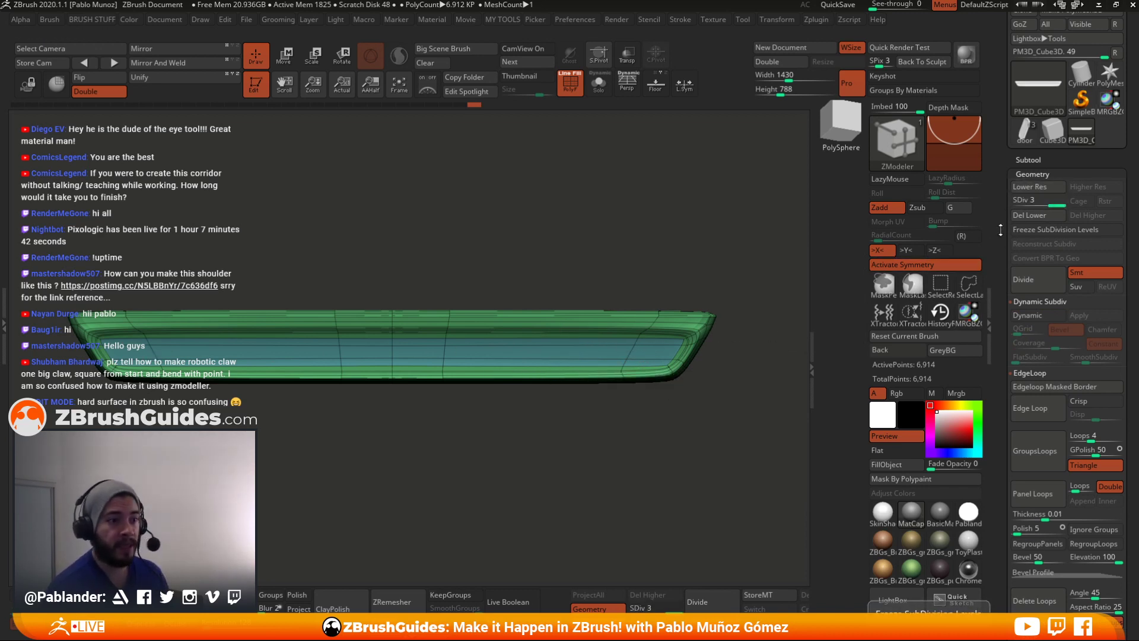
- Undo the applied subdivision levels on the bar and set the live QGrid bevel Coverage to about 0.012
key("ctrl+z")
key("ctrl+z")
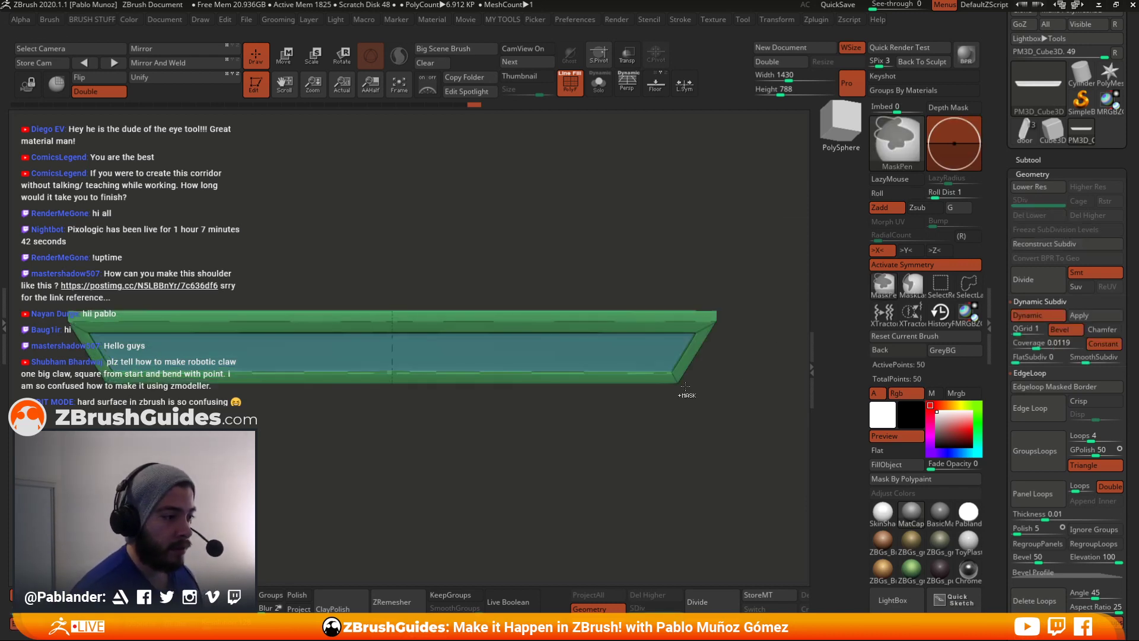
left_click(1069, 330)
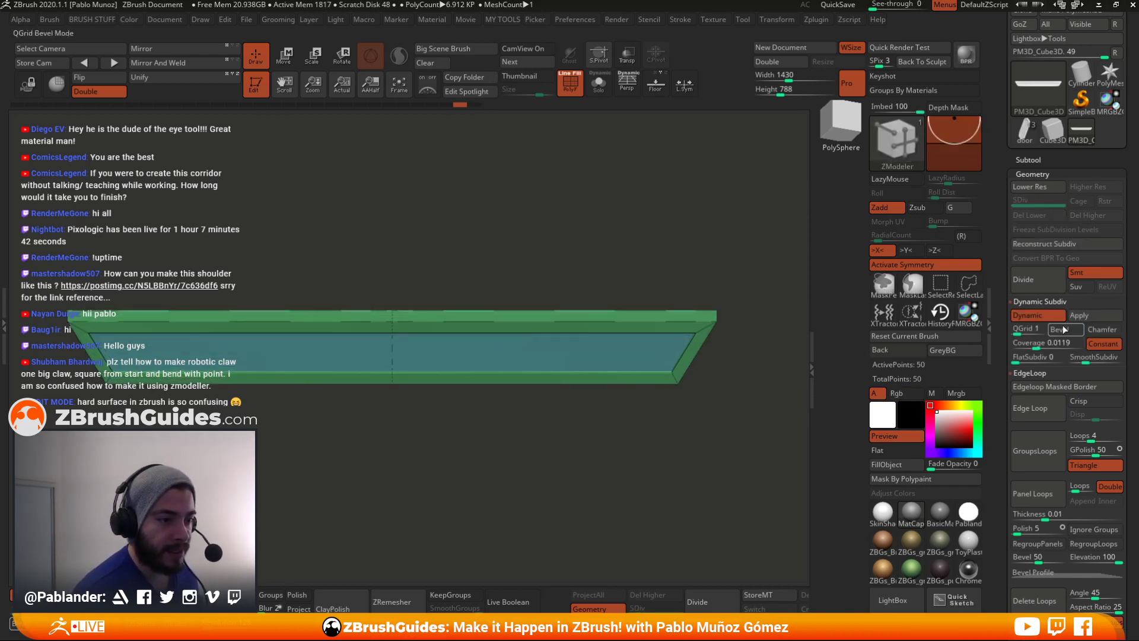
left_click(1062, 330)
left_click_drag(1037, 346, 1036, 343)
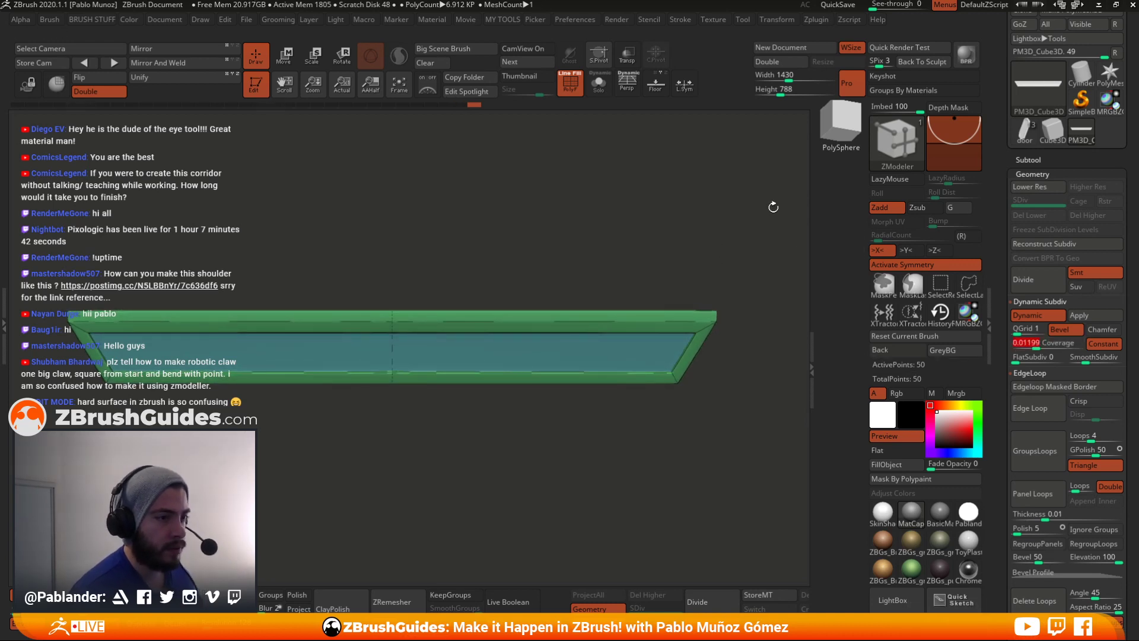
- Insert the panel bar into the corridor tool as a subtool and place it directly below PM3D_Cube3D_14
left_click(1032, 160)
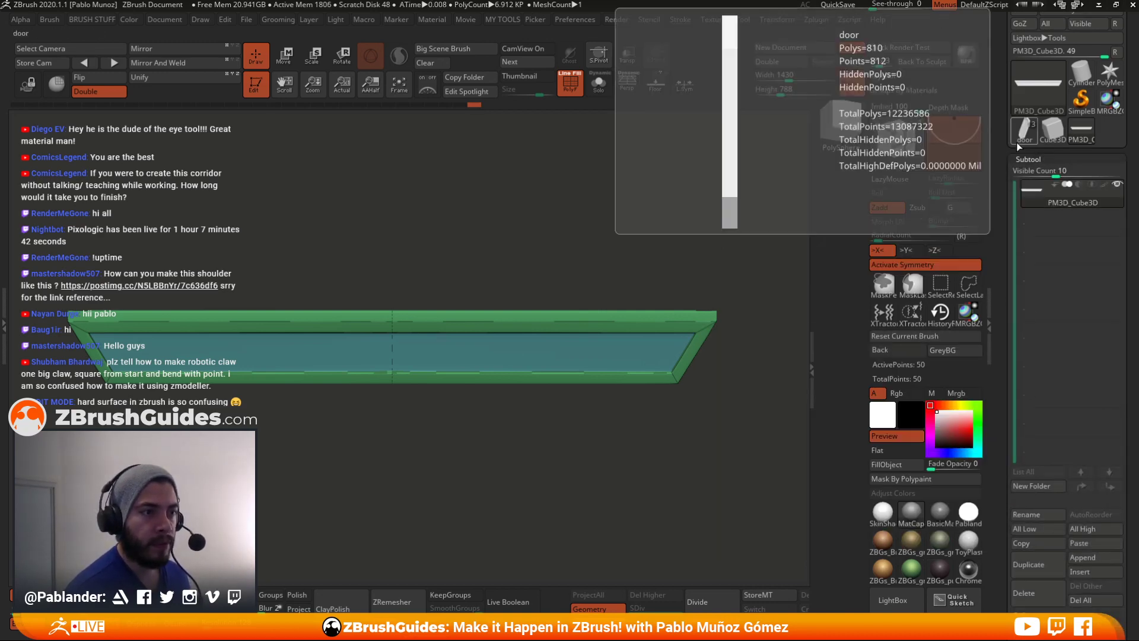
left_click(1016, 141)
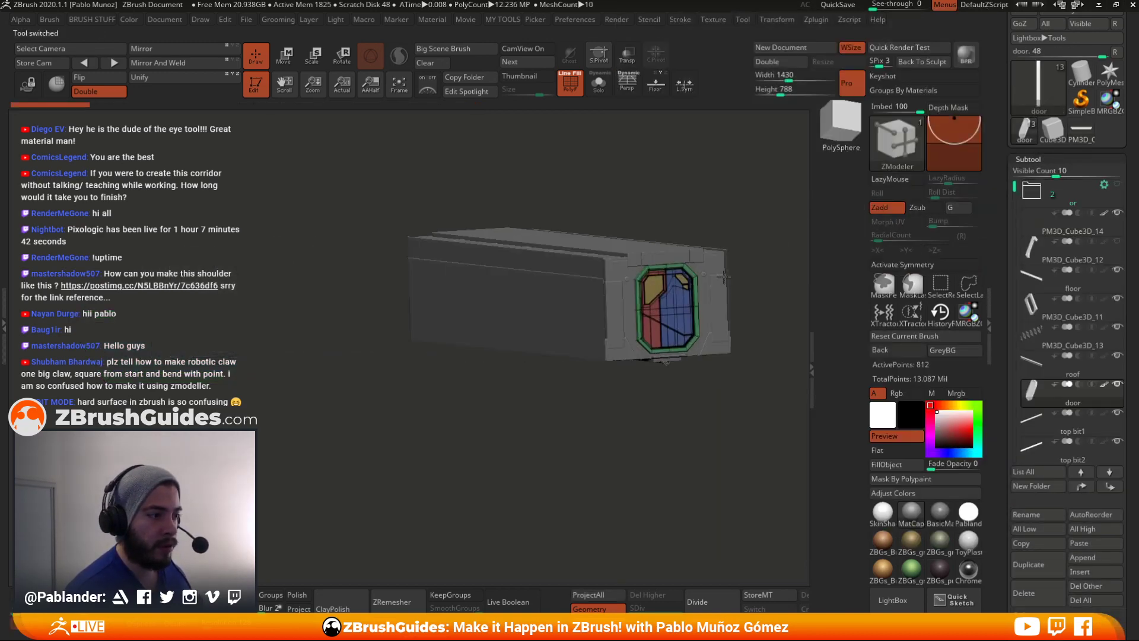
left_click(1091, 545)
mouse_move(1055, 429)
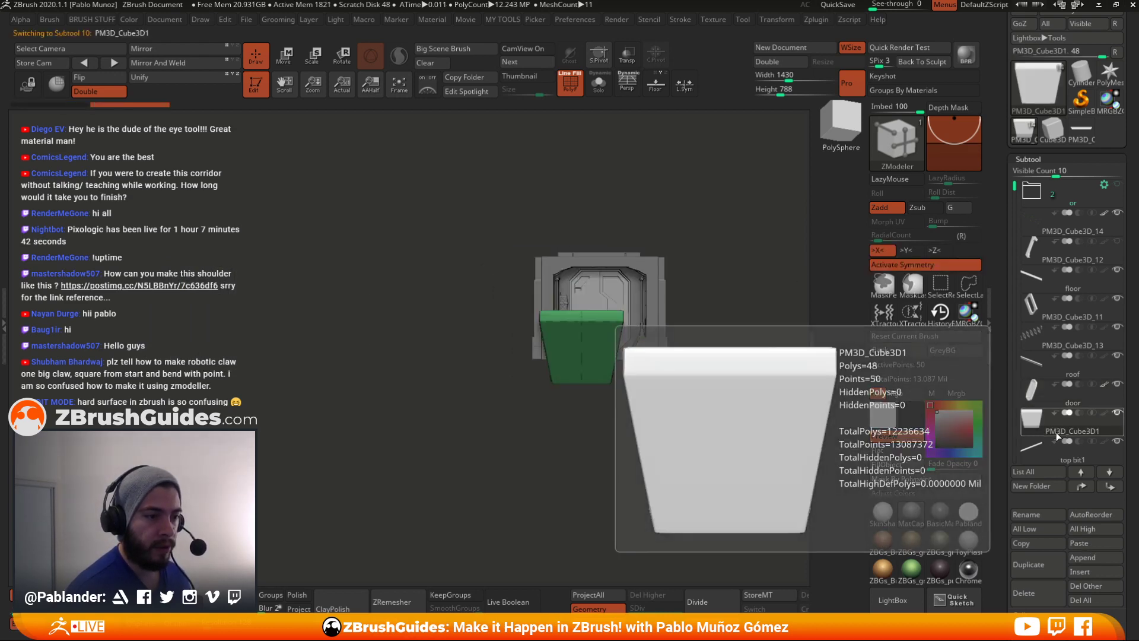
left_click_drag(1056, 432, 1051, 300)
left_click_drag(1048, 252, 1049, 253)
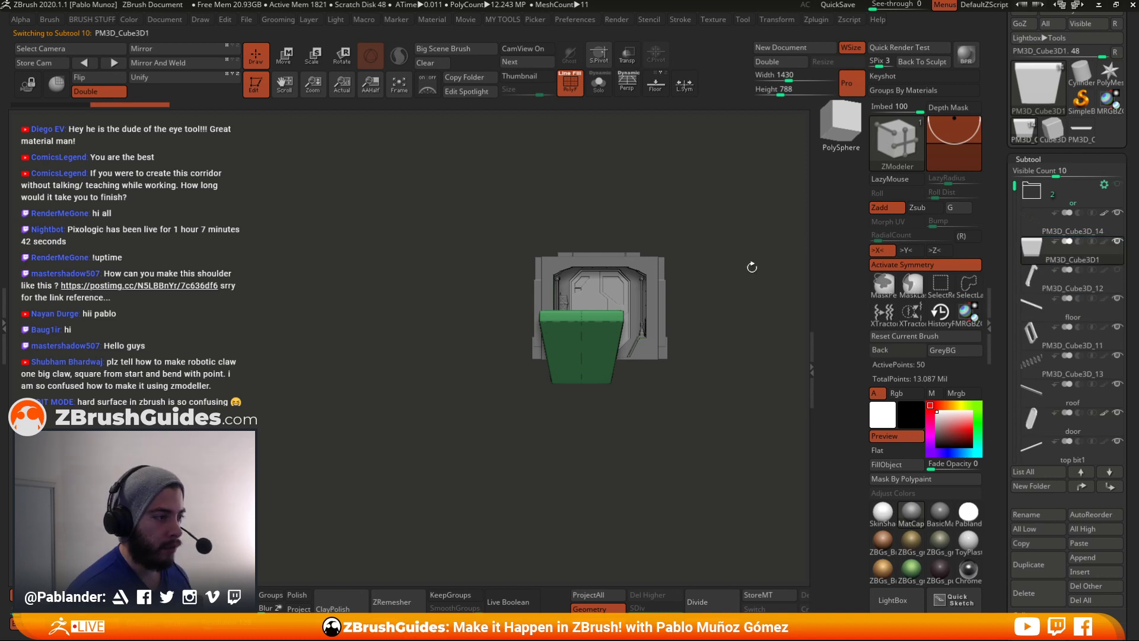
- Turn off symmetry and rotate the inserted bar a quarter turn about the vertical axis so it spans the corridor's width
key("e")
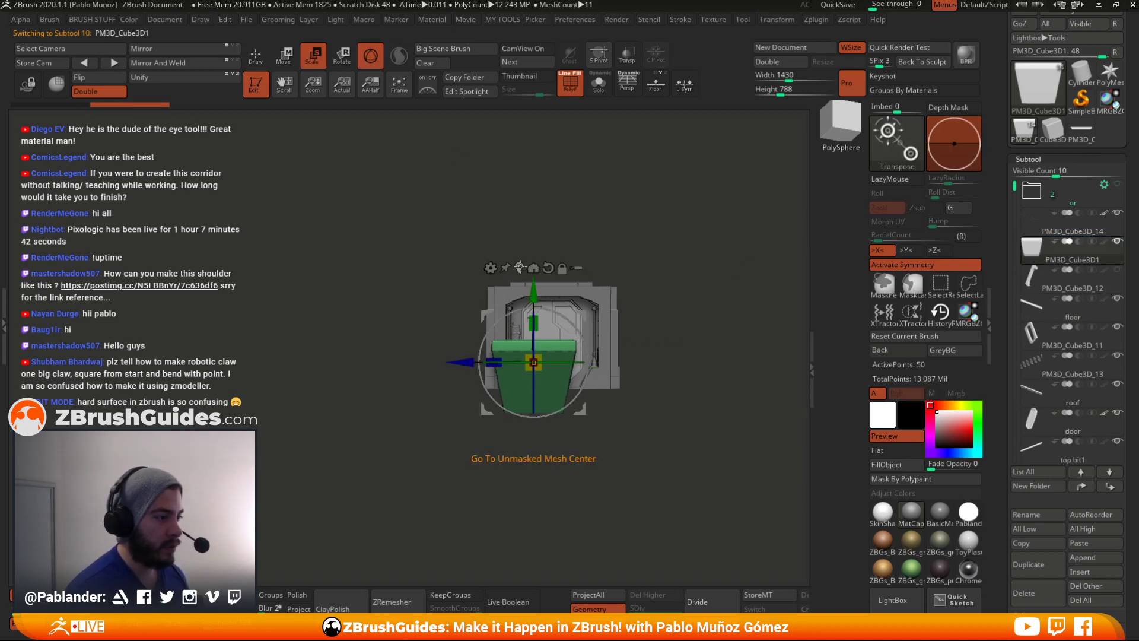
left_click_drag(532, 291, 532, 305)
left_click(900, 265)
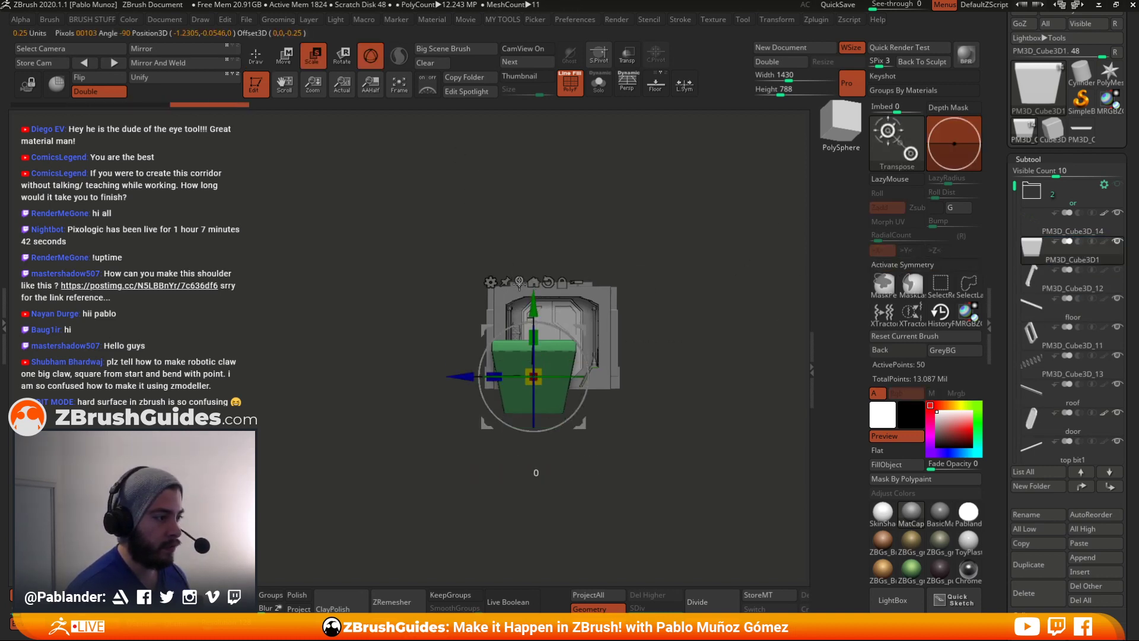
left_click_drag(501, 378, 599, 372)
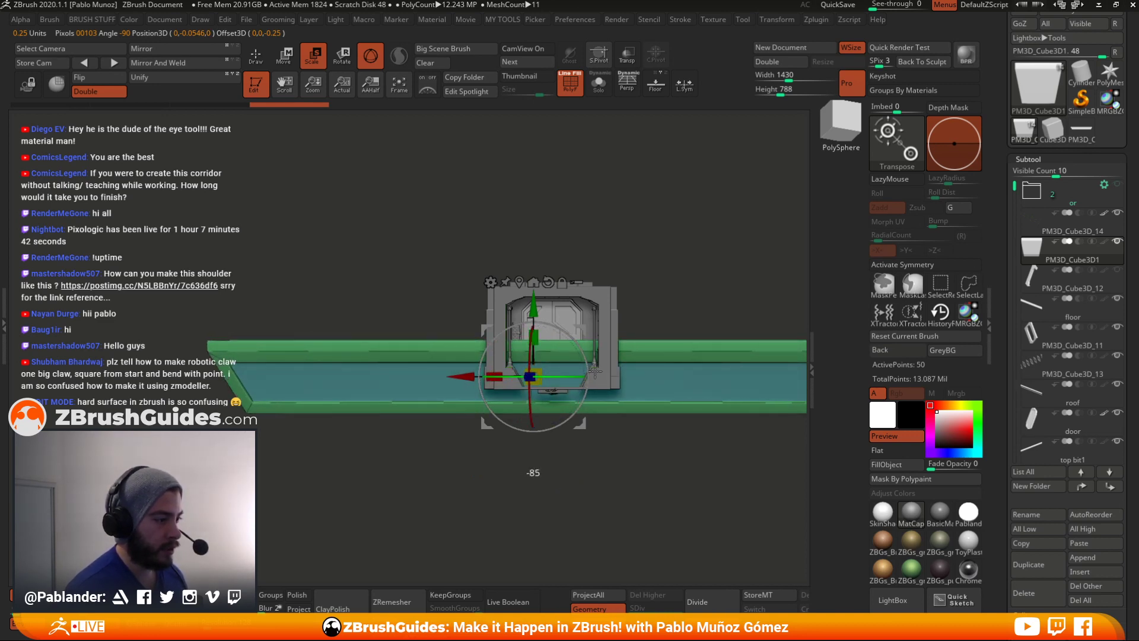
left_click_drag(594, 371, 386, 491)
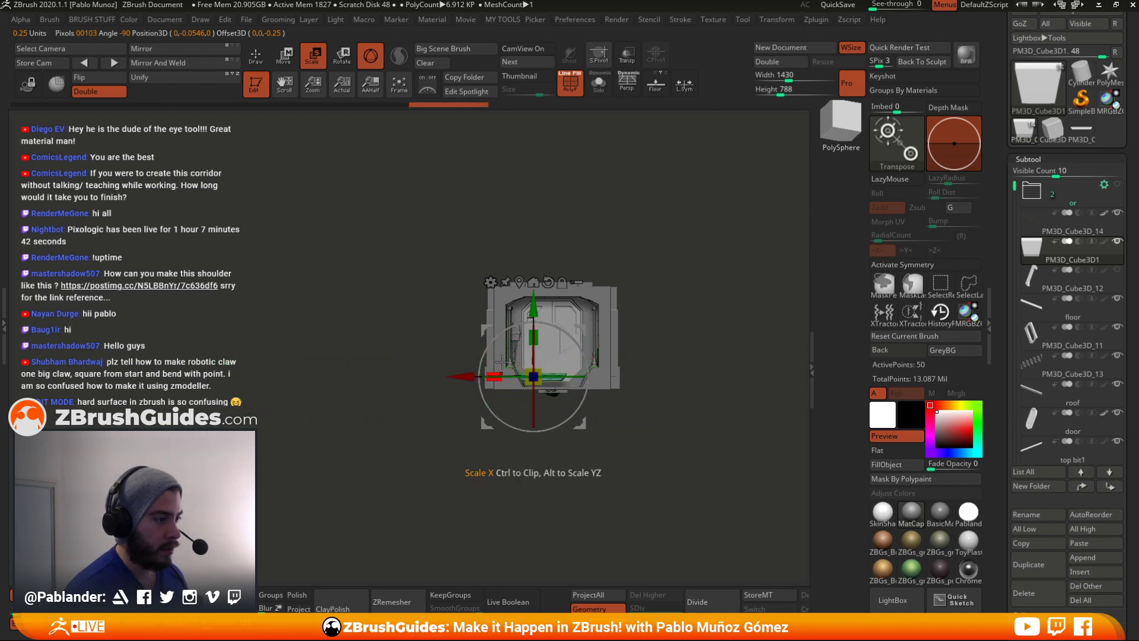
- Scale the bar down uniformly and move it up against the ceiling between the sloped upper corners of the corridor
left_click_drag(581, 329, 606, 265)
right_click_drag(602, 252, 576, 382, "ctrl")
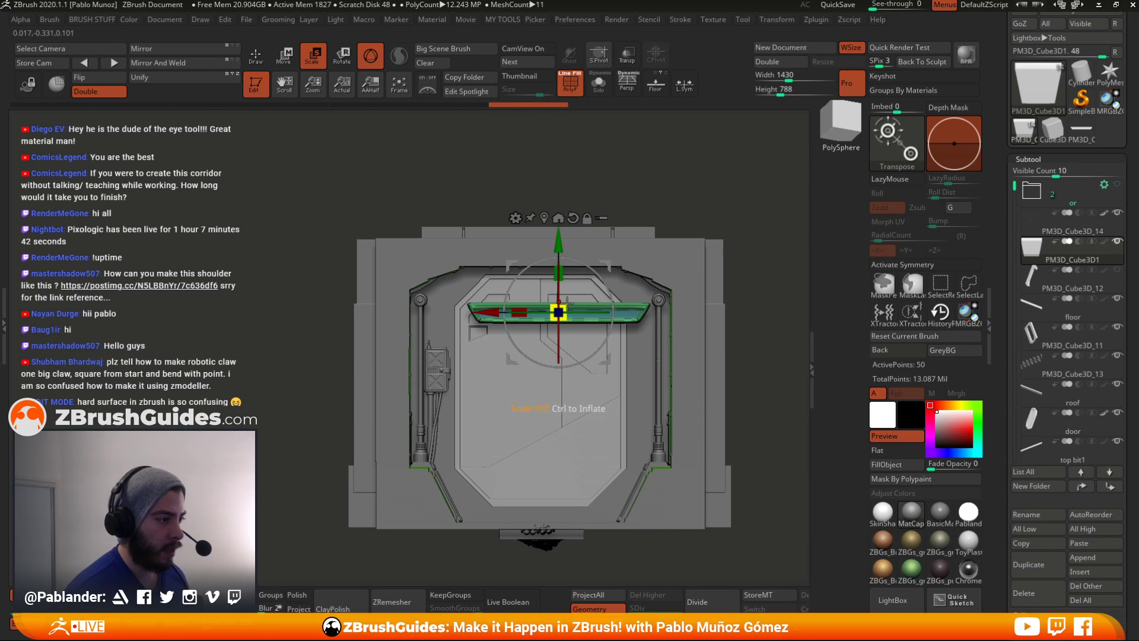
left_click_drag(559, 312, 549, 321)
left_click_drag(601, 262, 586, 226)
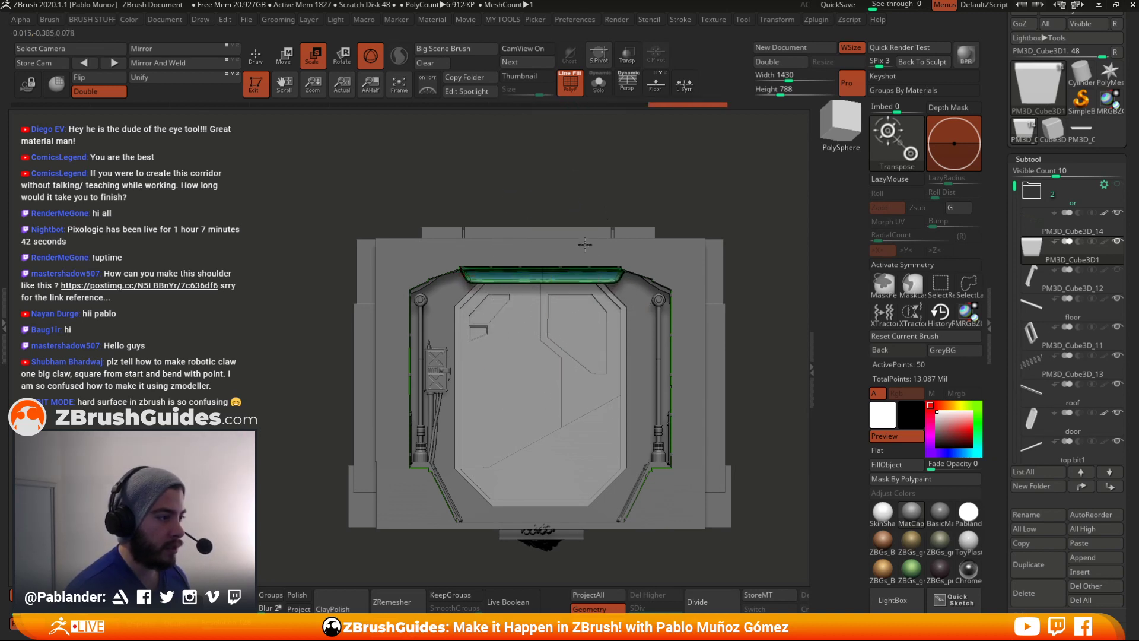
right_click_drag(563, 220, 552, 270, "ctrl")
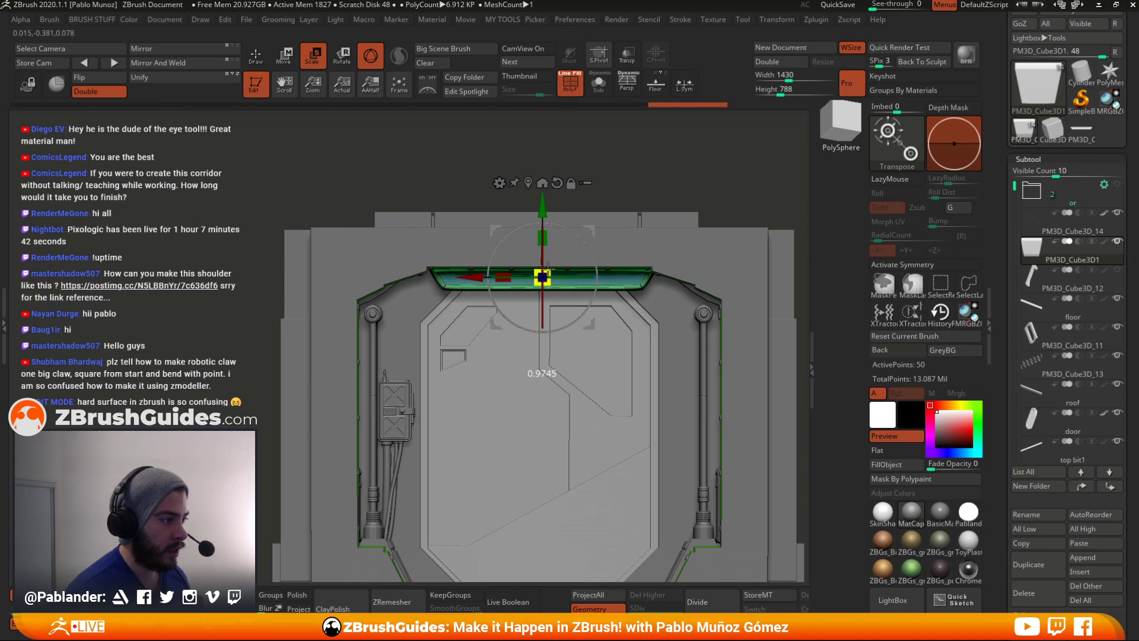
left_click_drag(589, 236, 584, 231)
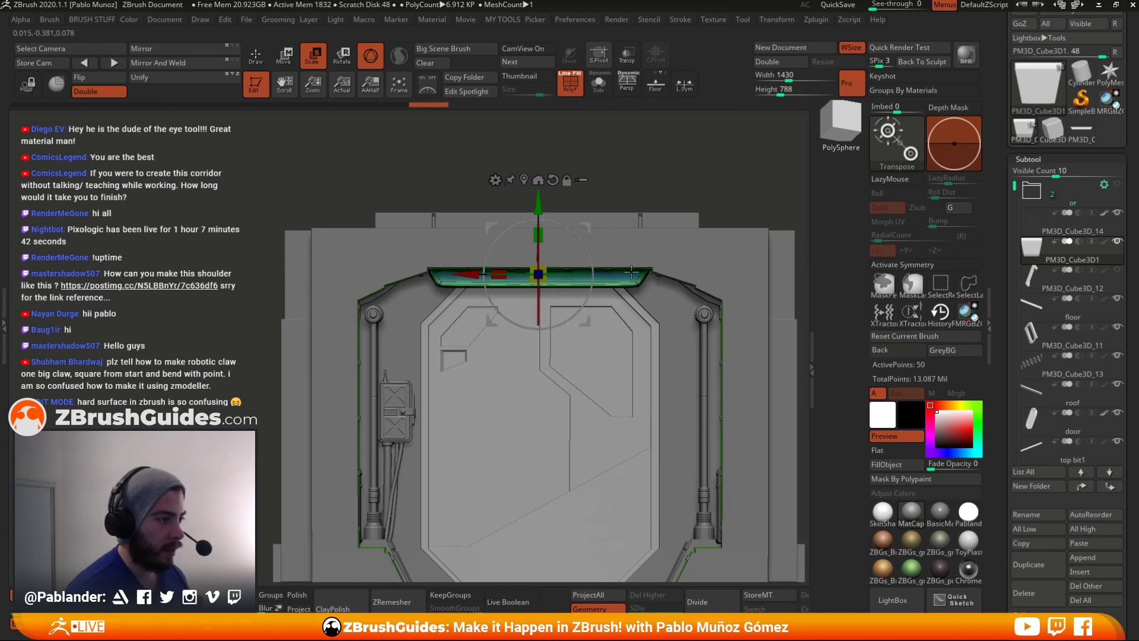
- Shift the ceiling bar about 0.016 along the corridor's length and check its fit among the roof panels
right_click_drag(632, 268, 634, 353, "ctrl")
key("space")
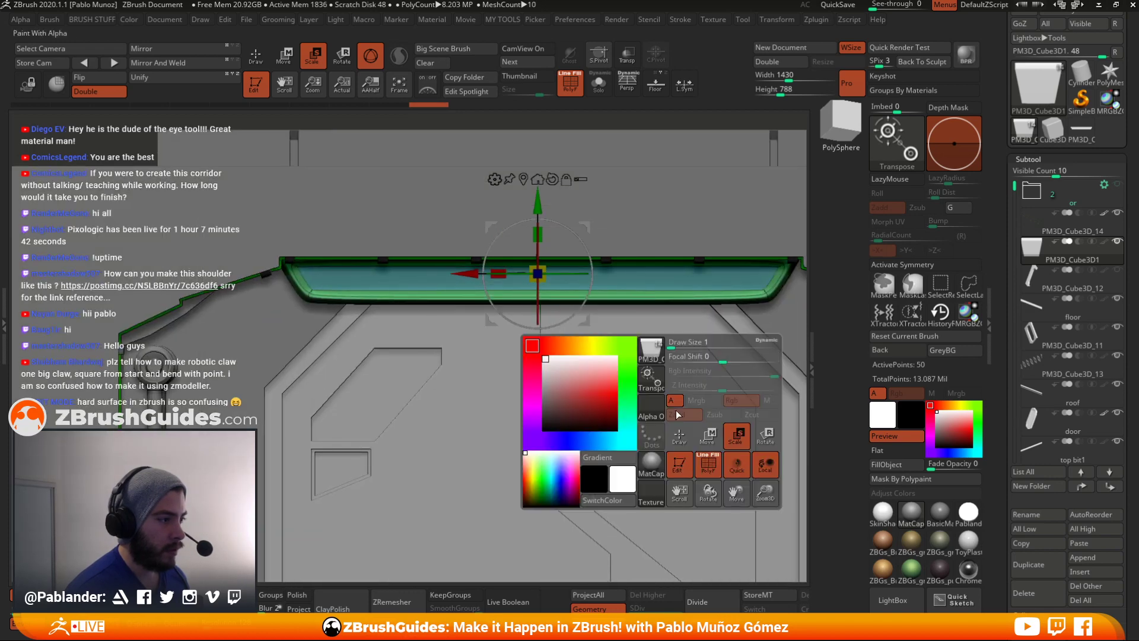
right_click_drag(628, 386, 587, 356, "ctrl")
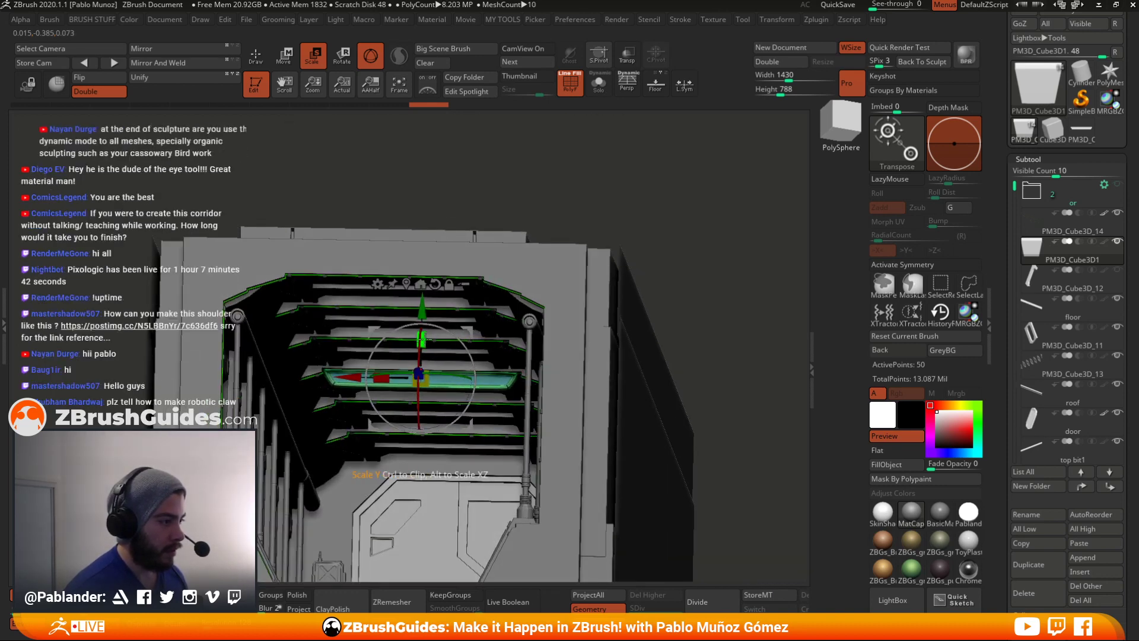
left_click_drag(418, 373, 419, 372, "ctrl")
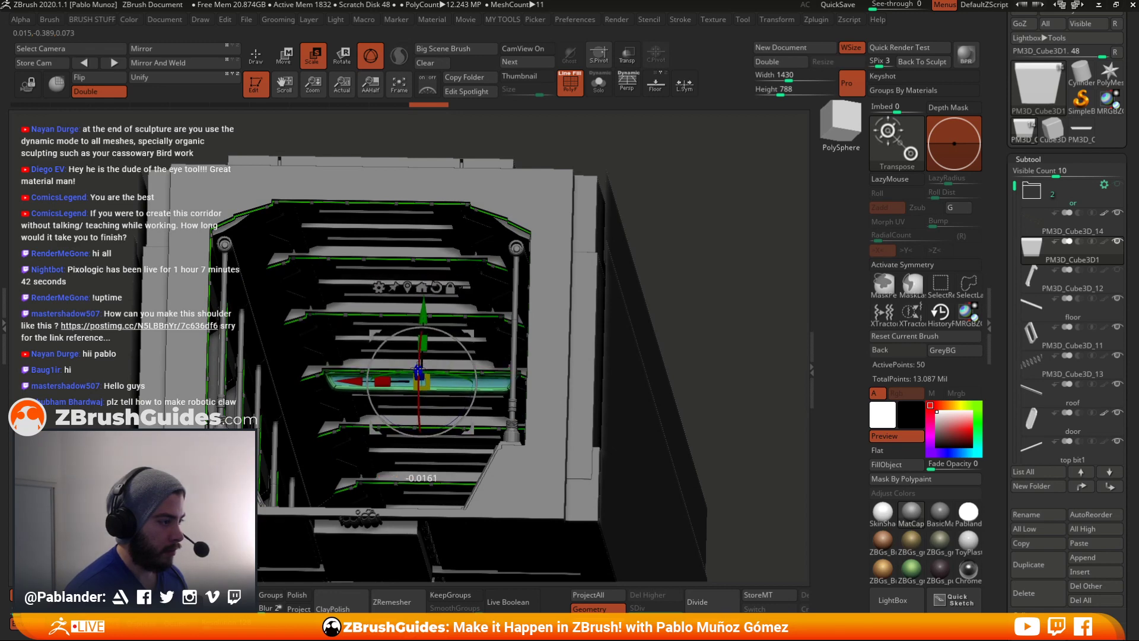
key("f")
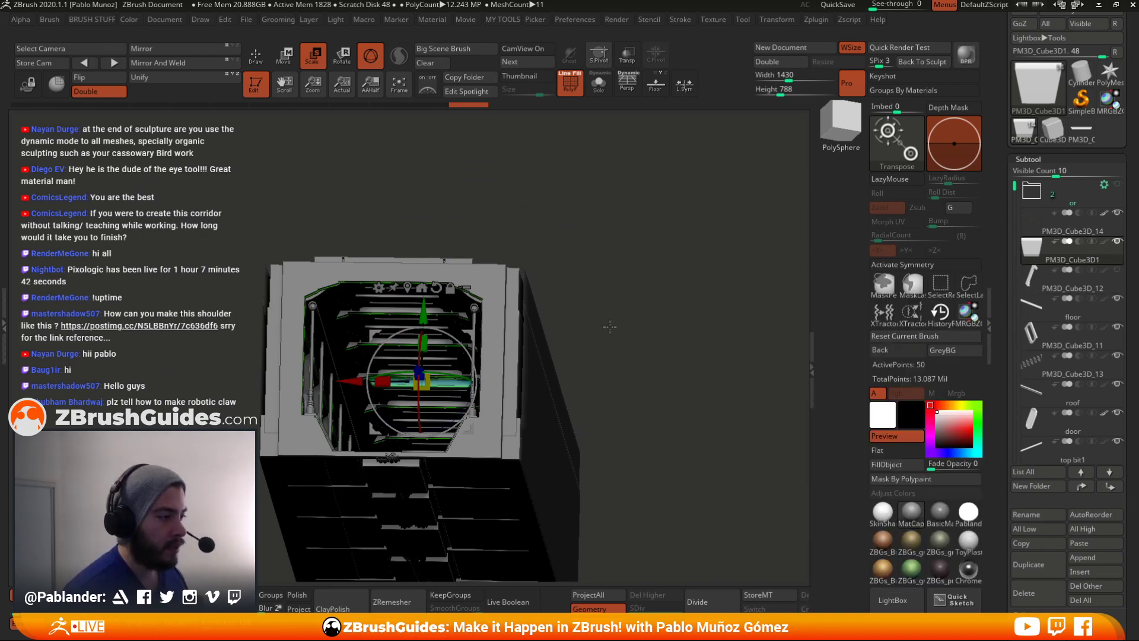
mouse_move(628, 311)
left_mouse_down("alt")
mouse_move(652, 256)
mouse_move(656, 274)
left_mouse_up("alt")
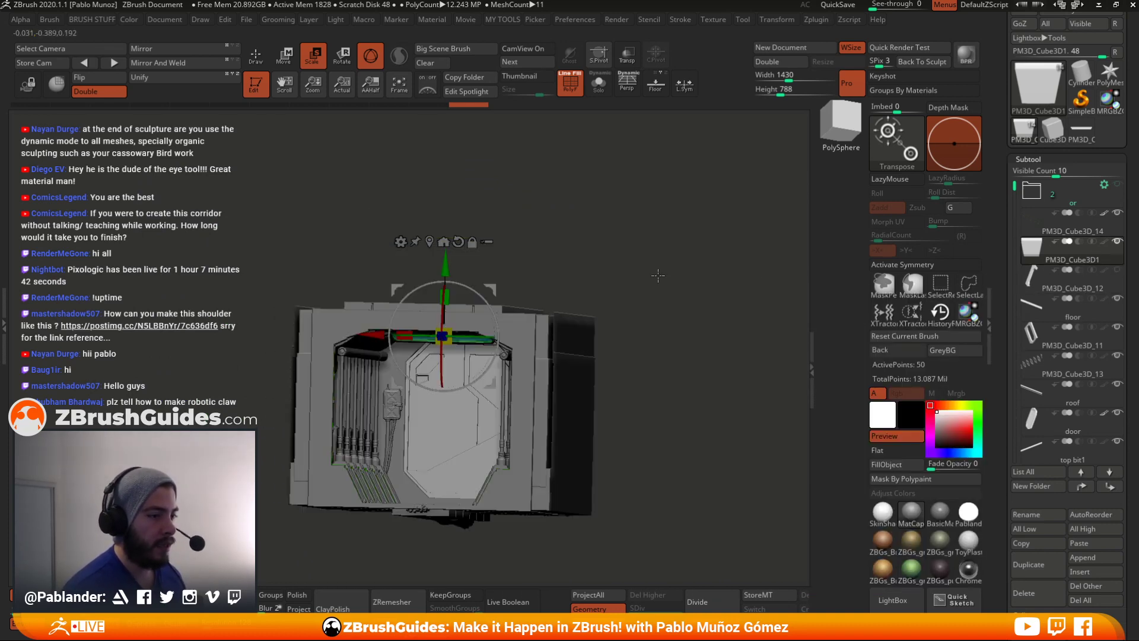
- Move the subtool PM3D_Cube3D_12 into the existing subtool folder
key("q")
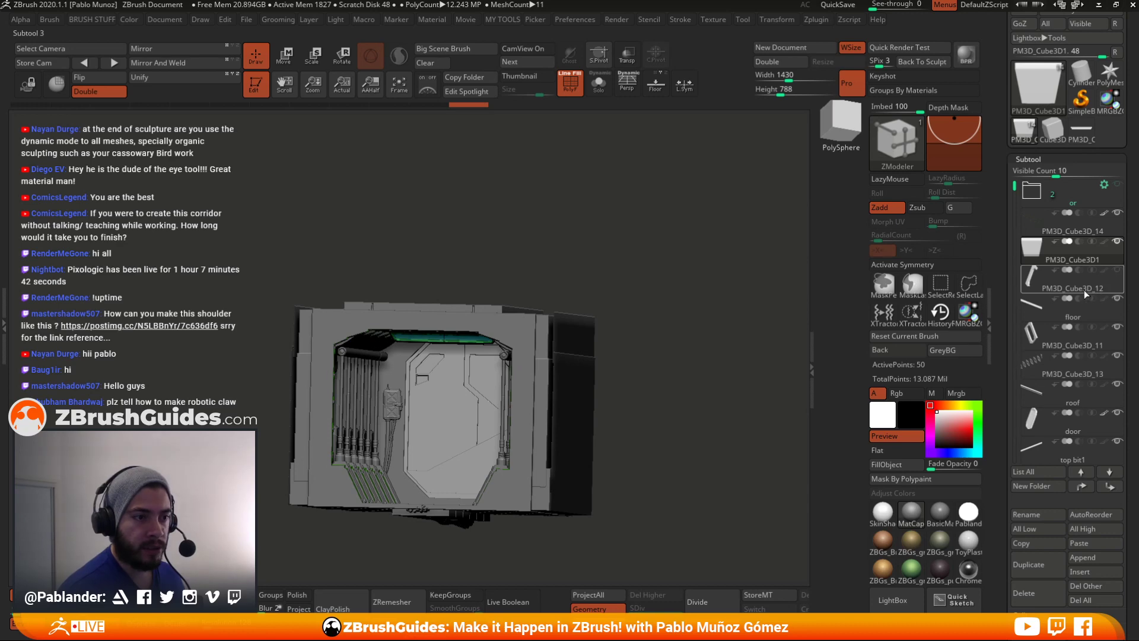
left_click_drag(1084, 289, 1085, 199)
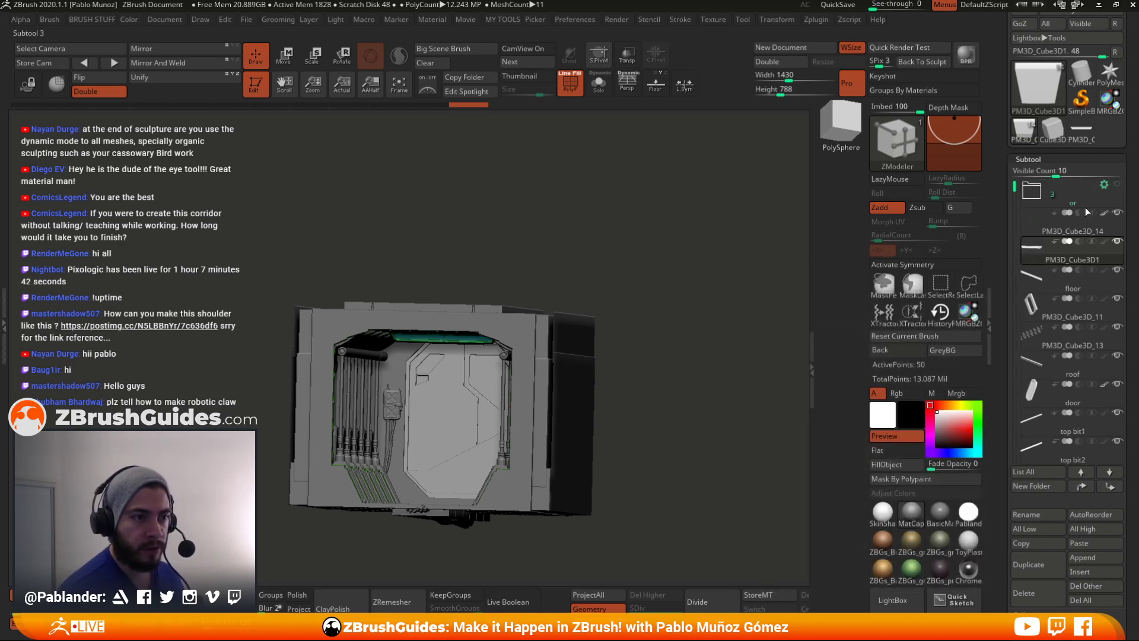
mouse_move(1014, 187)
left_mouse_down()
mouse_move(1011, 286)
mouse_move(1014, 178)
left_mouse_up()
- Isolate the panel bar and the roof subtool, viewing them from above
left_click(1112, 219)
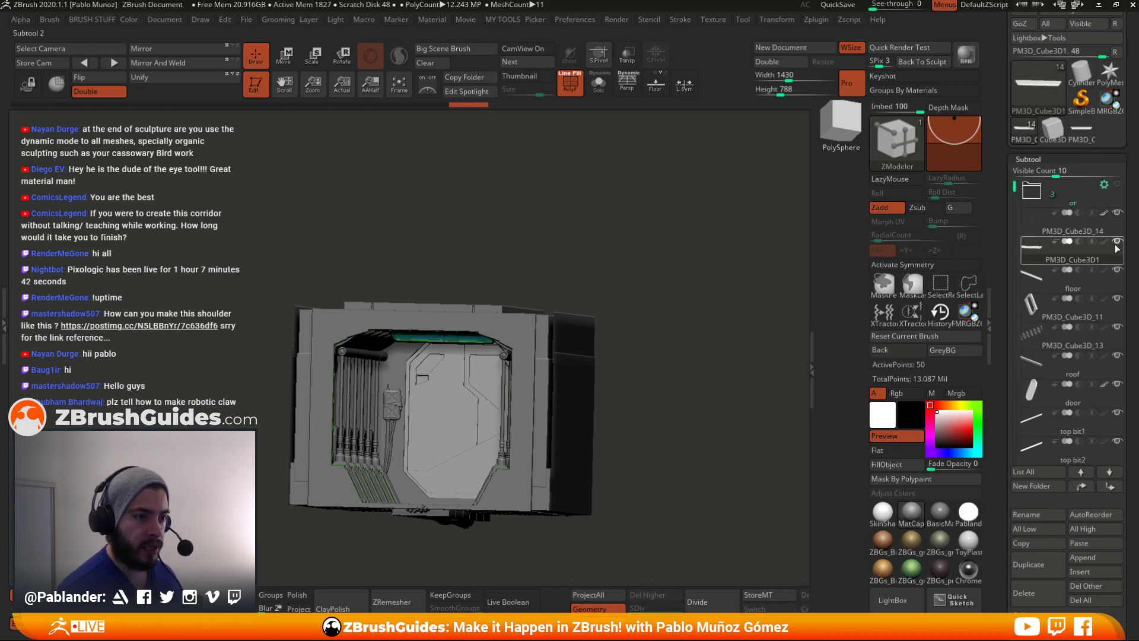
key("shift")
mouse_move(1119, 243)
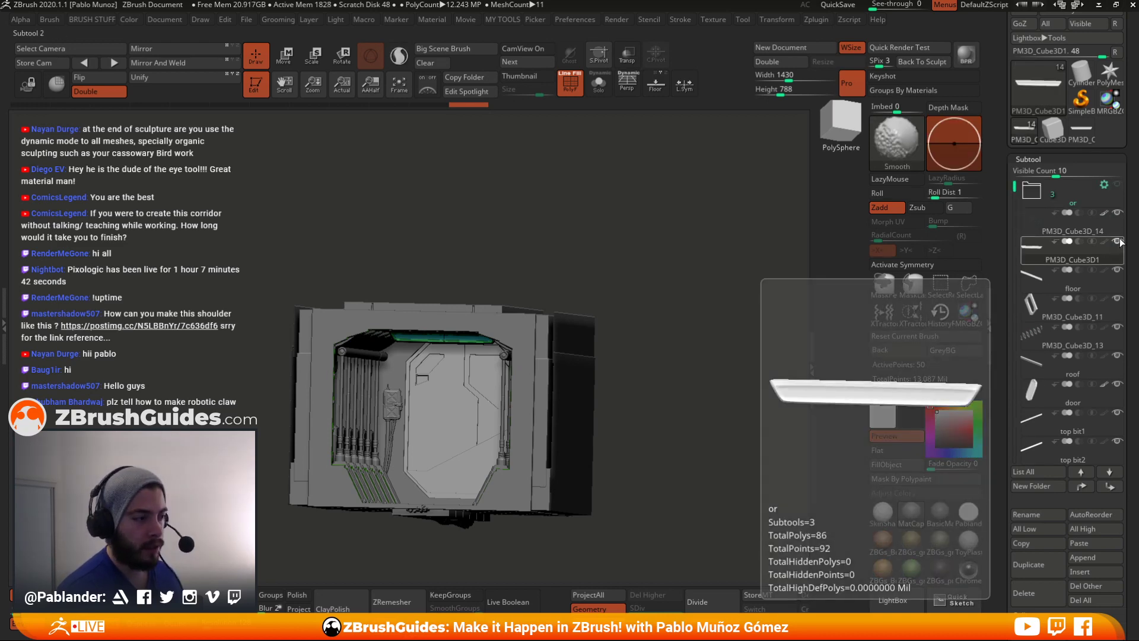
left_click(1117, 241, "shift")
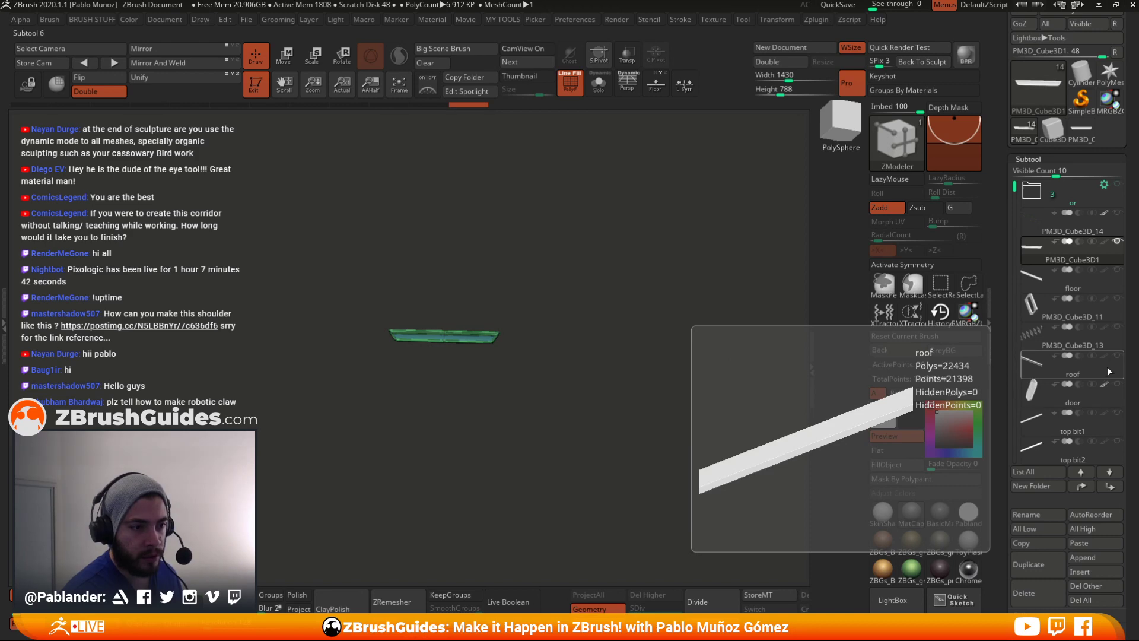
left_click(1117, 355)
left_click_drag(656, 391, 633, 425)
- Turn off the bar's Dynamic Subdiv preview and move it along the roof toward the gap between two recessed panels
key("w")
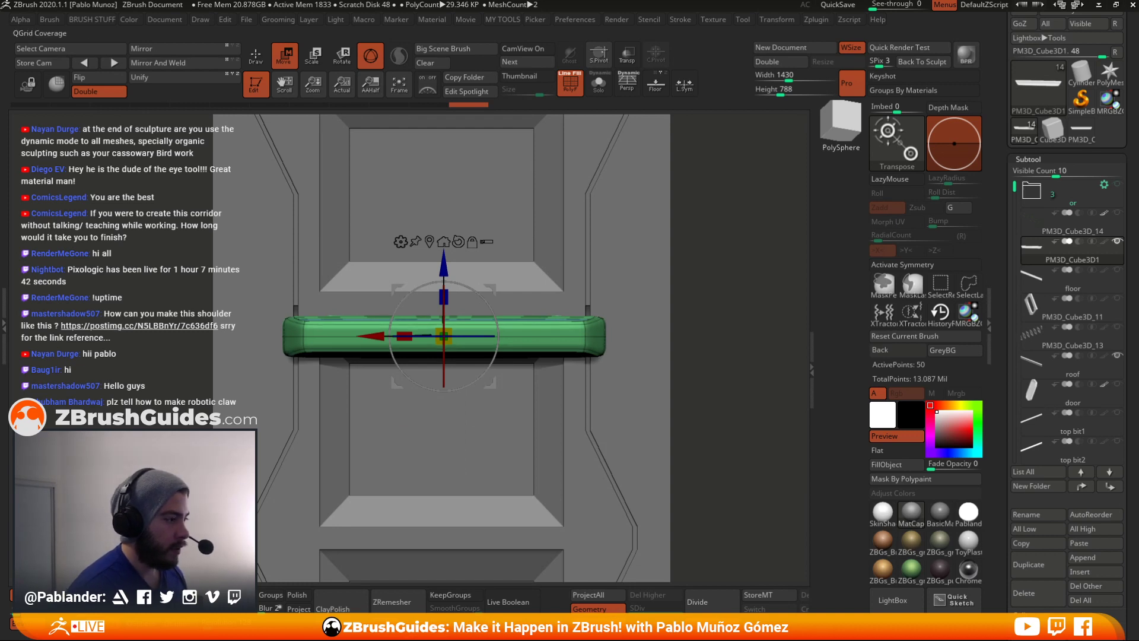
key("shift+d")
key("d")
key("shift+d")
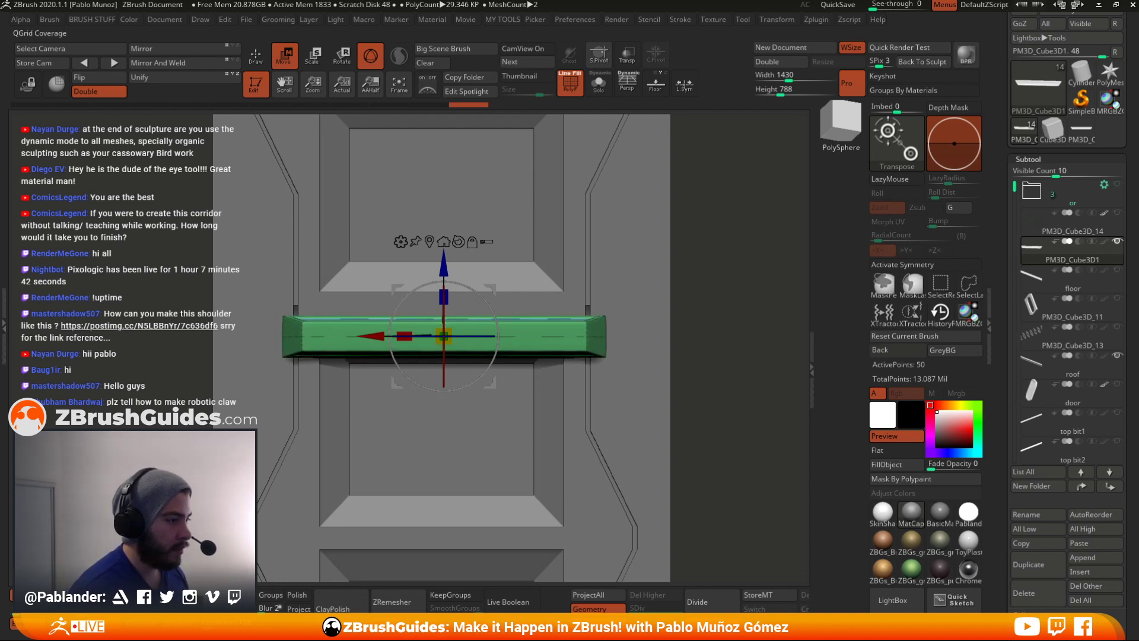
right_click_drag(473, 242, 481, 219, "alt")
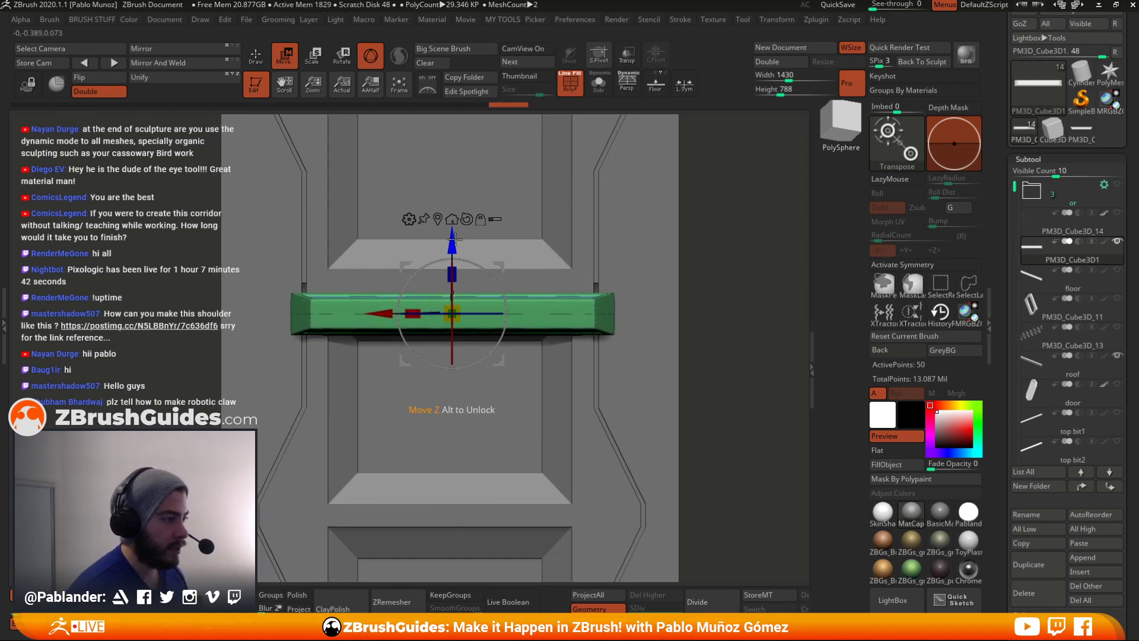
left_click_drag(454, 239, 454, 214)
- Move the bar about 0.34 along the roof to another gap between recessed panels and slightly reduce its width
right_click_drag(691, 304, 642, 313, "alt")
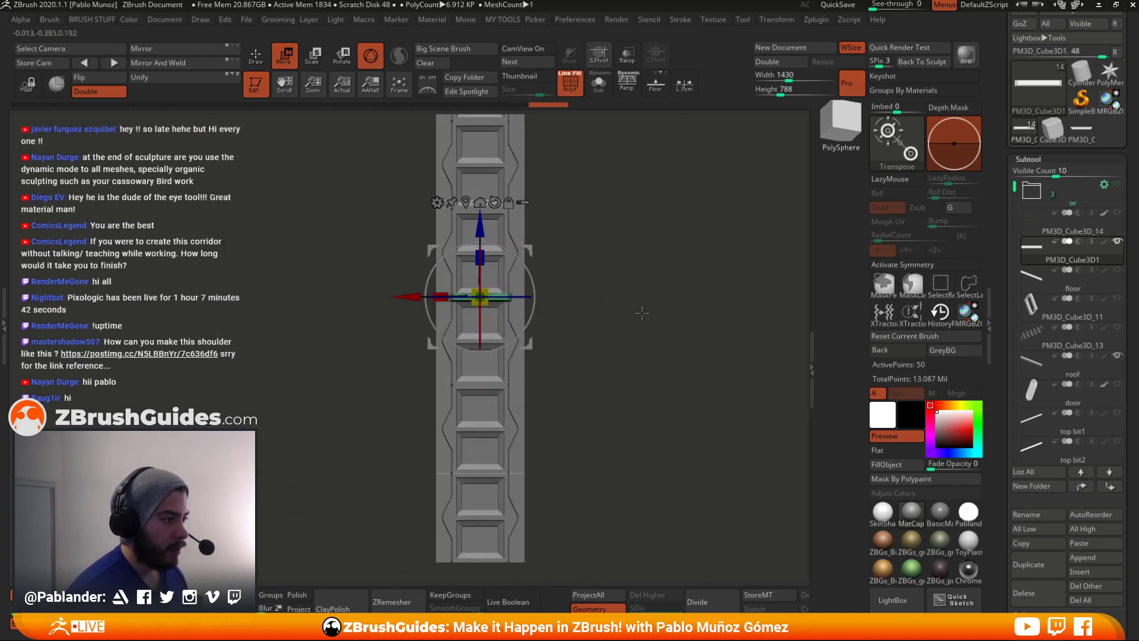
left_click_drag(479, 225, 477, 314, "ctrl")
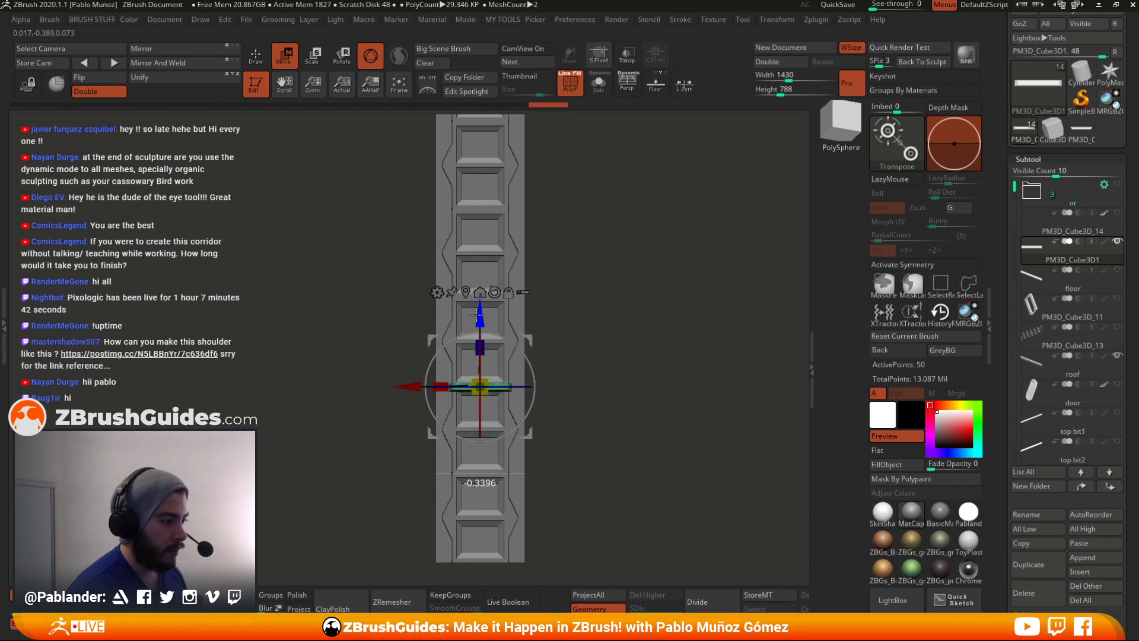
right_click_drag(647, 380, 663, 448, "ctrl")
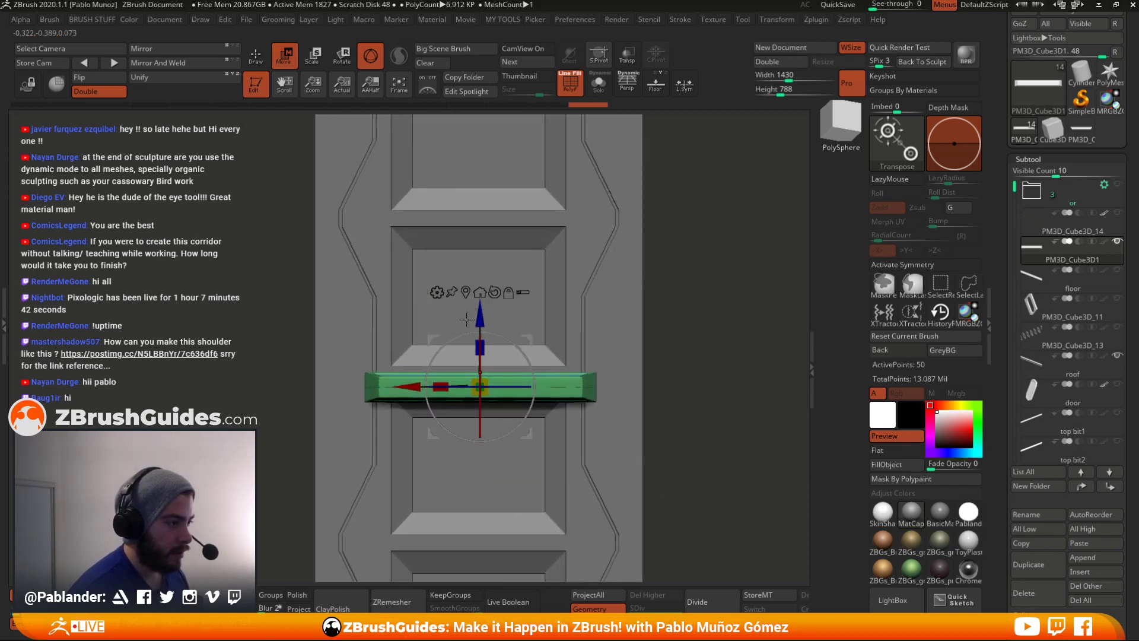
left_click_drag(478, 318, 480, 309)
left_click_drag(441, 371, 449, 373)
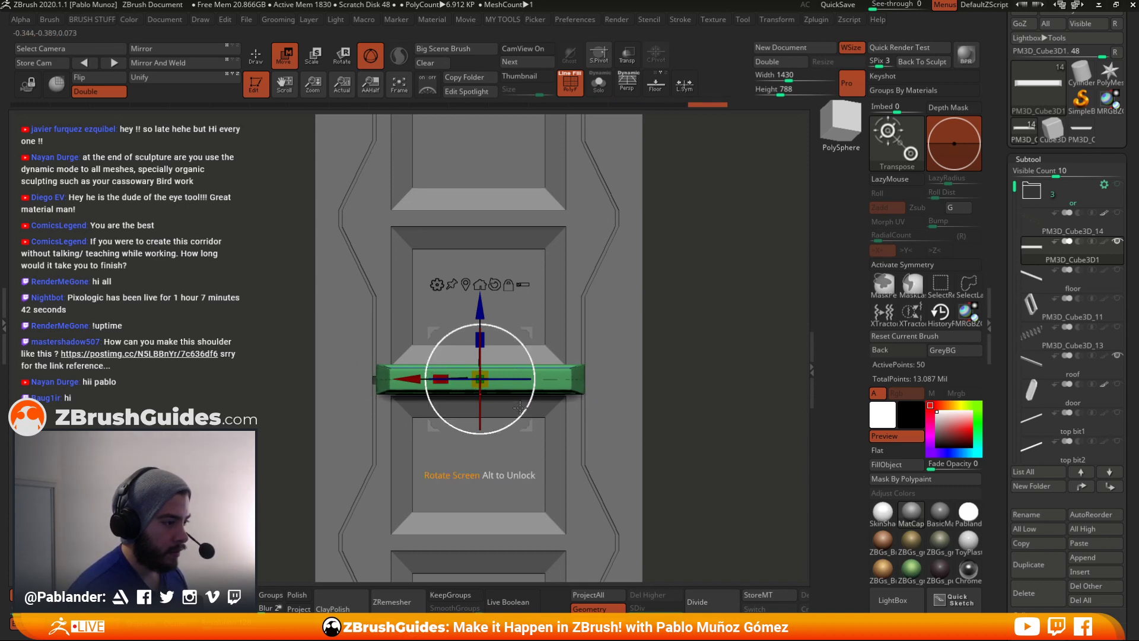
left_click_drag(531, 426, 529, 428)
- Show all corridor subtools again and check the repositioned bar inside the full corridor with the Move gizmo active
mouse_move(708, 299)
left_mouse_down()
mouse_move(731, 385)
mouse_move(662, 352)
left_mouse_up()
key("q")
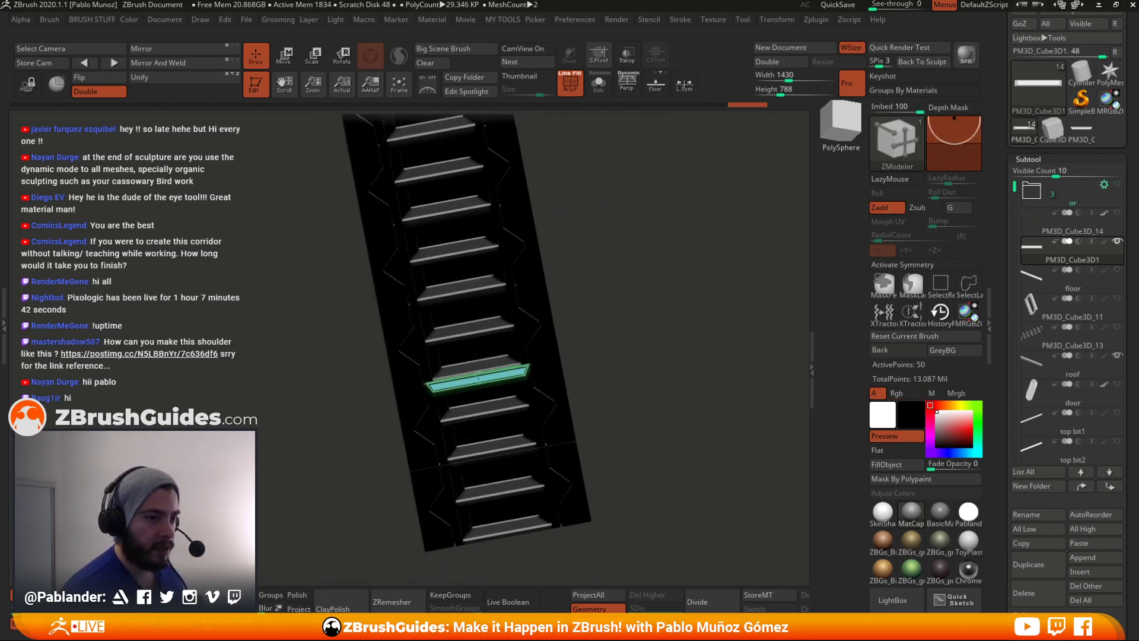
left_click(1117, 241, "shift")
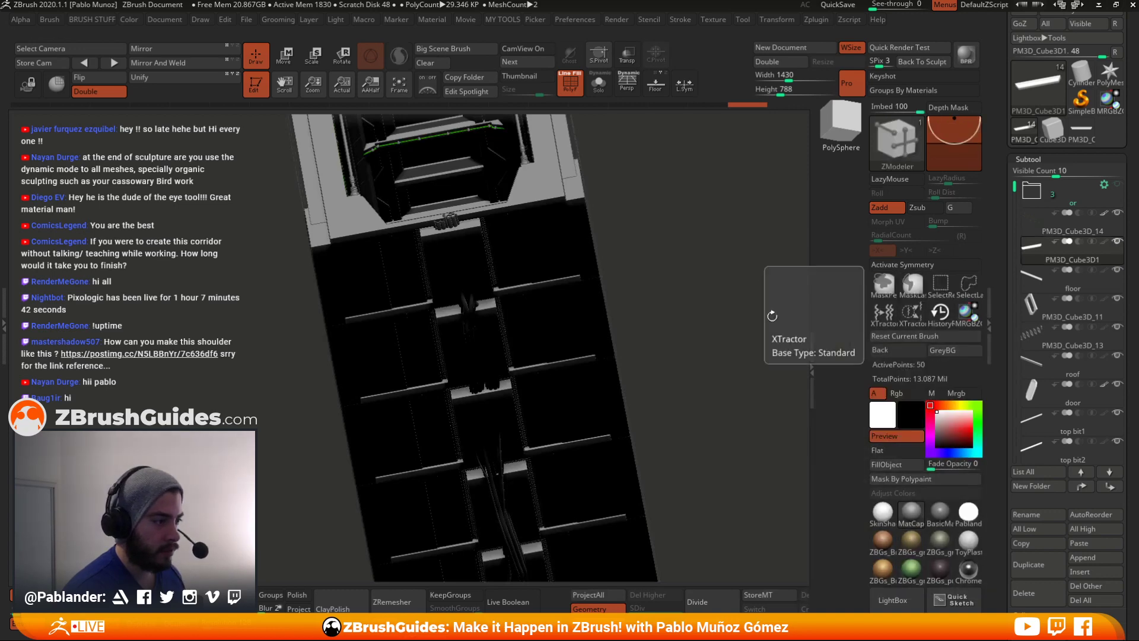
left_click_drag(772, 316, 580, 300)
key("w")
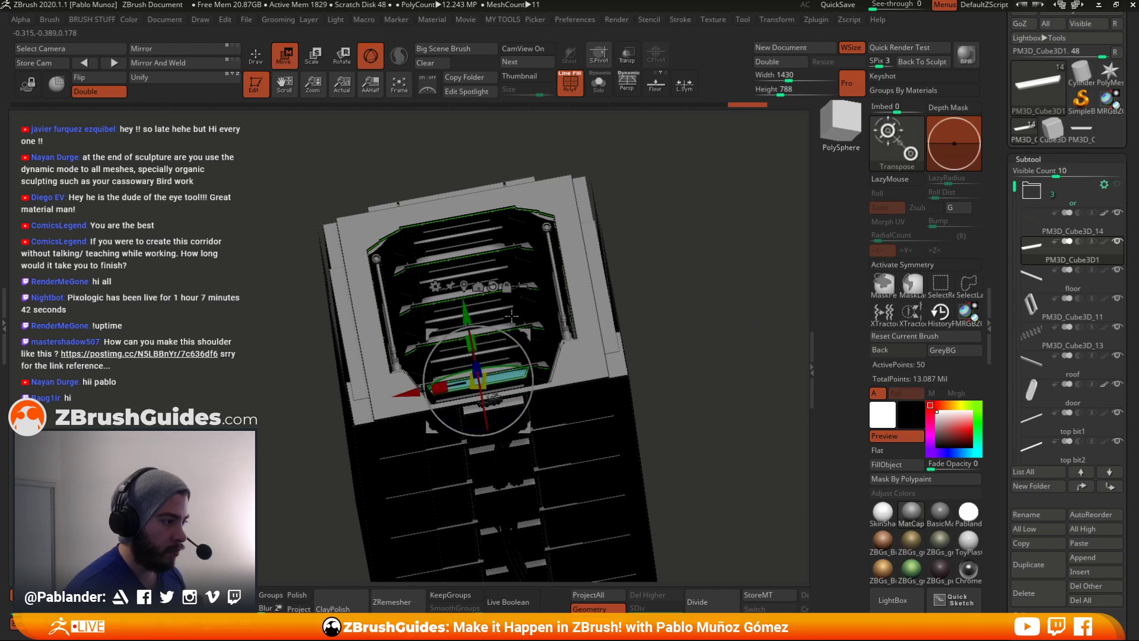
- Isolate the panel bar and show only the roof and the PM3D_Cube3D_13 frames alongside it
right_click_drag(532, 353, 688, 330)
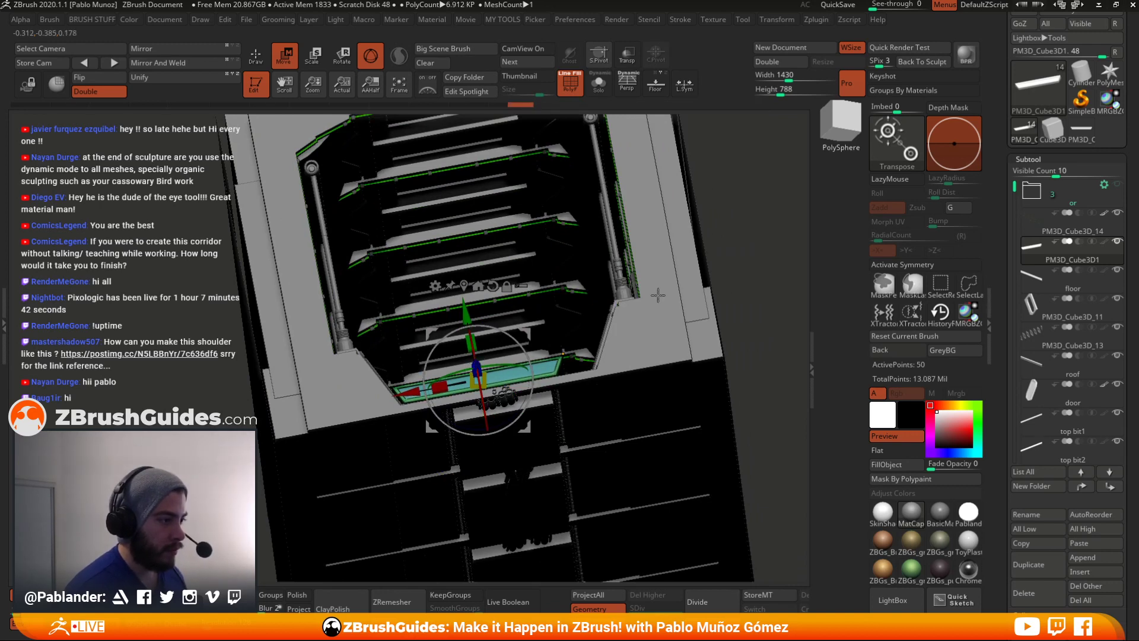
key("q")
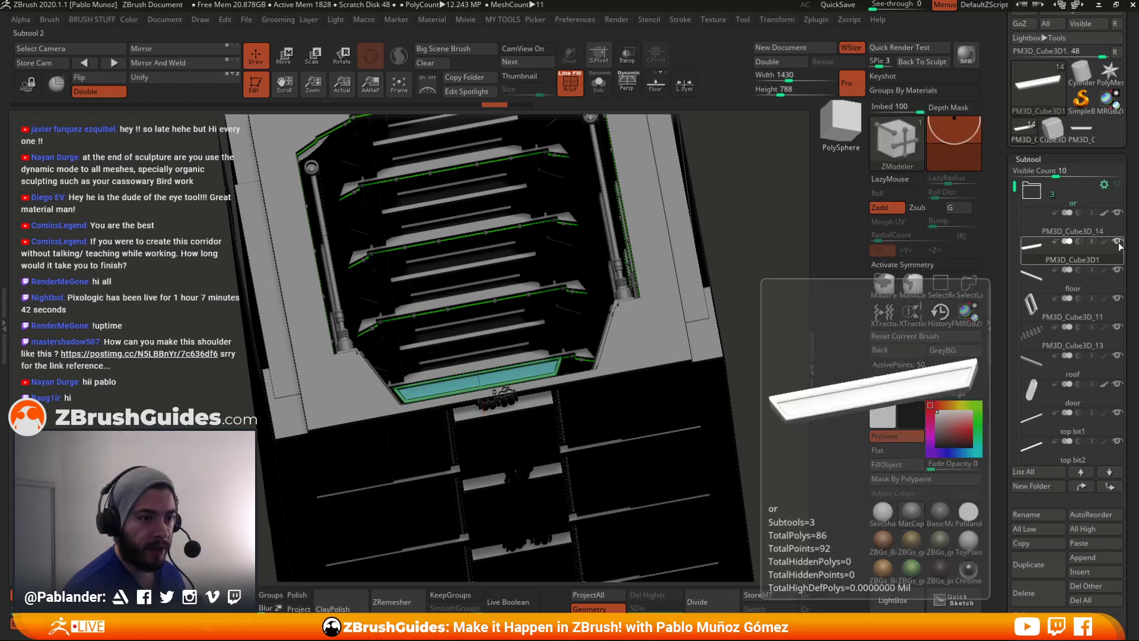
left_click(1117, 244)
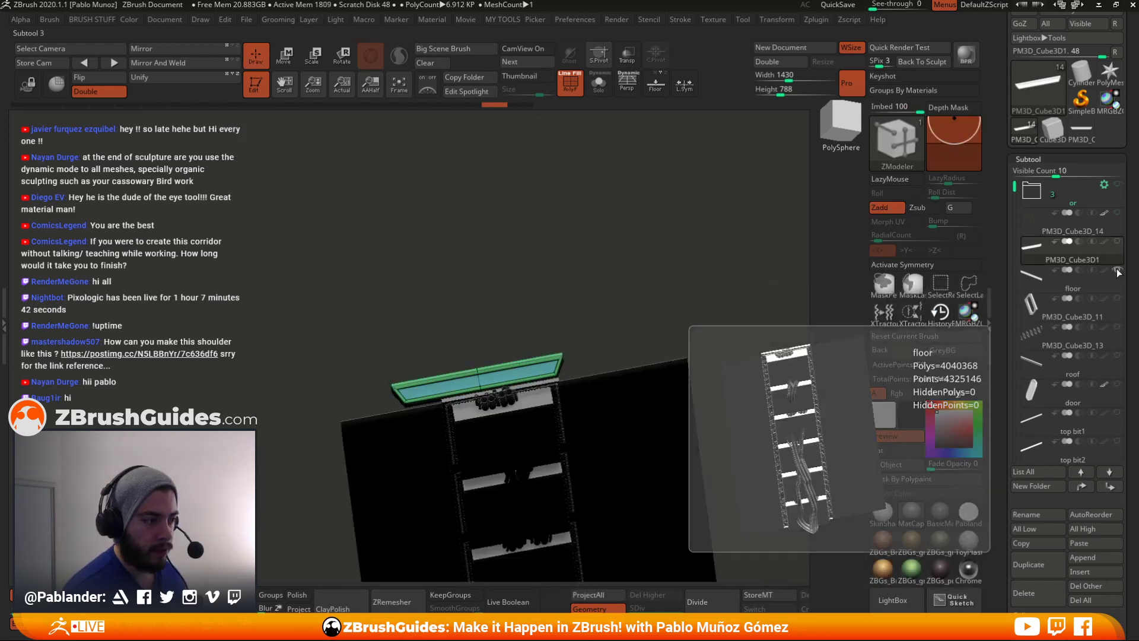
mouse_move(1117, 301)
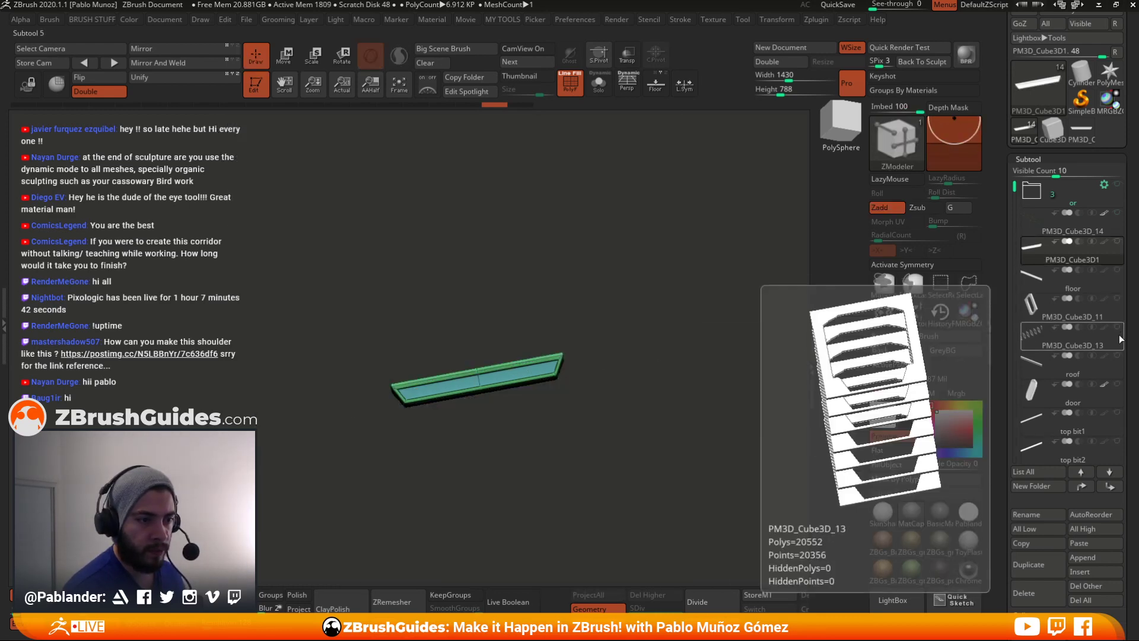
left_click(1116, 271)
left_click(1116, 271)
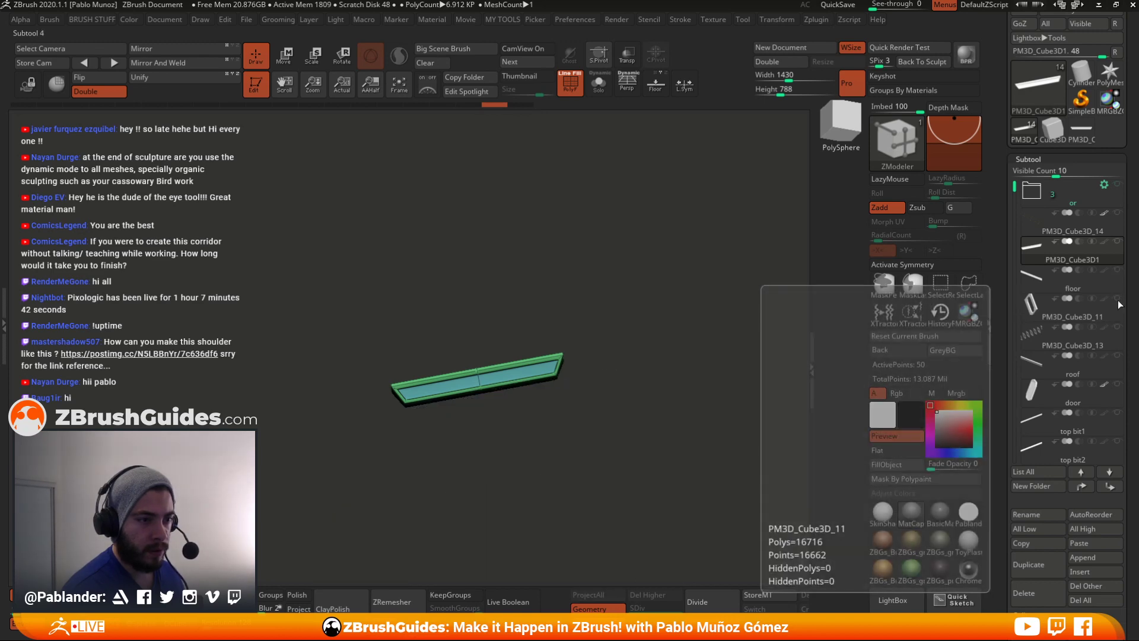
left_click(1117, 356)
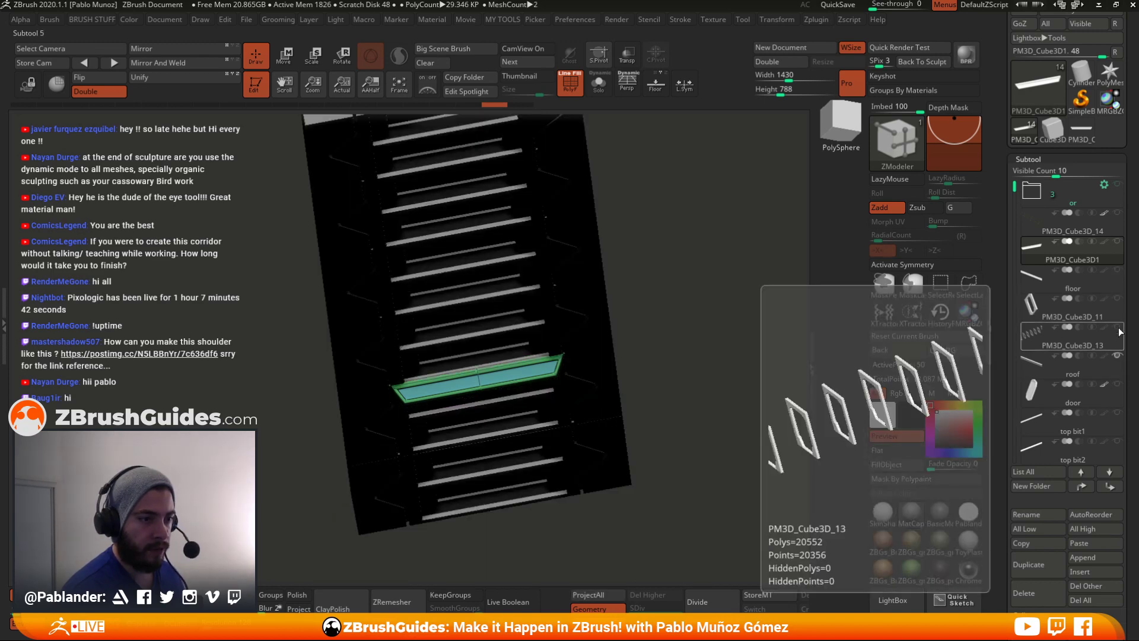
left_click(1118, 327)
- Move the bar lengthwise along the roof, past the ceiling frame, to sit on the frame's other side by the recessed panel
mouse_move(747, 299)
left_mouse_down()
mouse_move(714, 298)
mouse_move(702, 252)
mouse_move(676, 285)
left_mouse_up()
key("w")
mouse_move(629, 321)
left_mouse_down()
mouse_move(604, 343)
mouse_move(570, 329)
left_mouse_up()
left_click_drag(456, 223, 464, 236)
key("q")
mouse_move(700, 356)
left_mouse_down("alt")
mouse_move(651, 232)
mouse_move(645, 290)
mouse_move(652, 252)
mouse_move(674, 251)
mouse_move(631, 247)
mouse_move(636, 397)
left_mouse_up("alt")
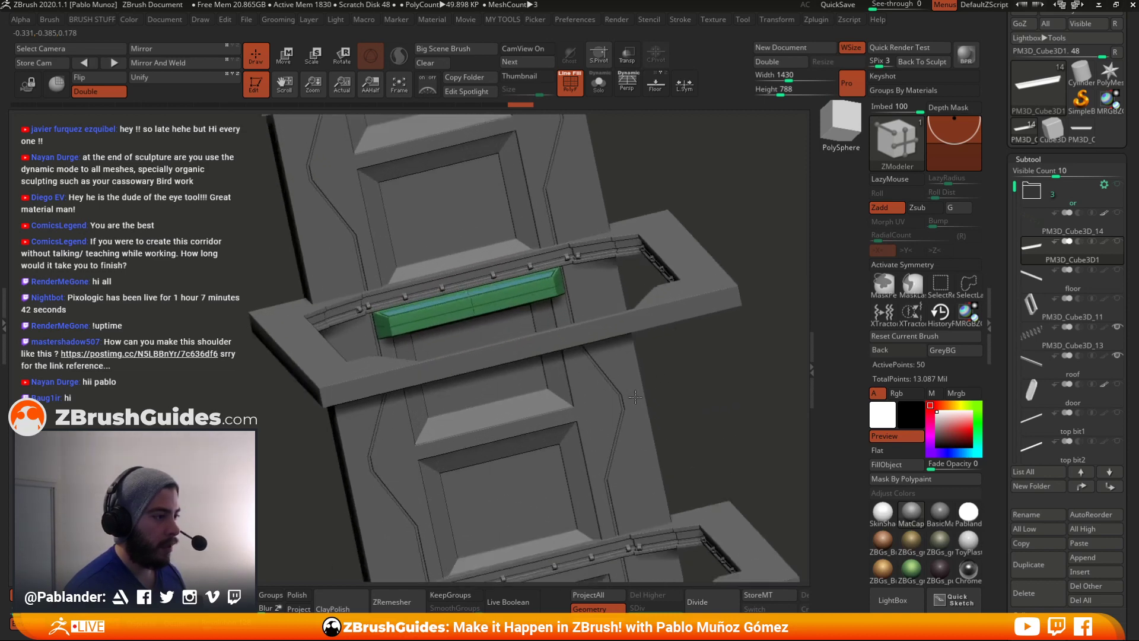
key("w")
left_click_drag(463, 233, 454, 181)
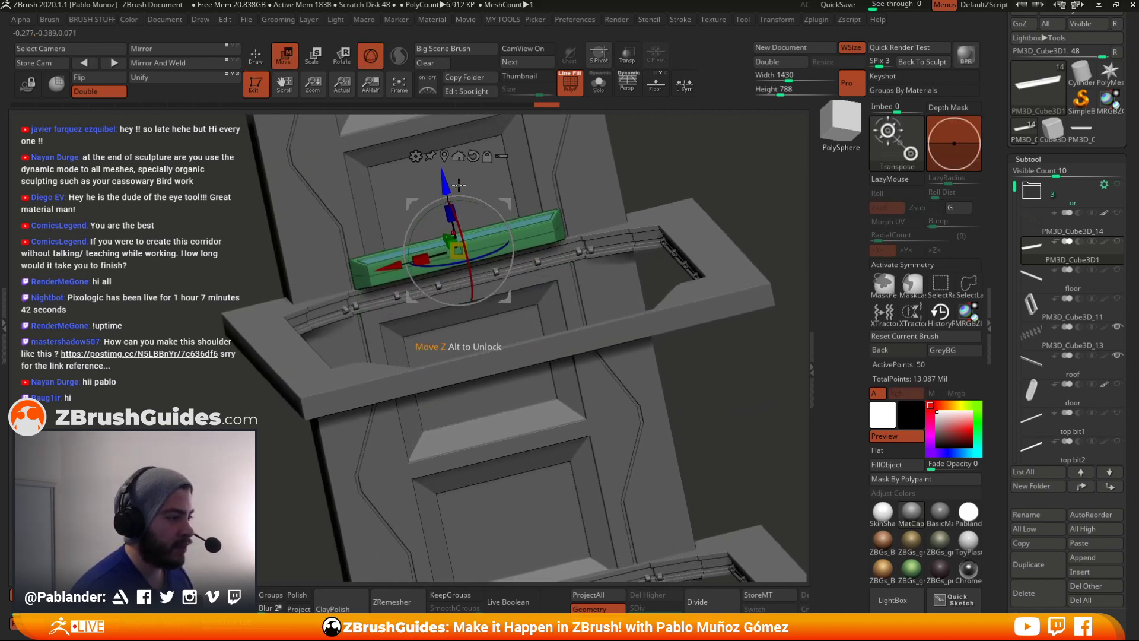
mouse_move(677, 252)
left_mouse_down()
mouse_move(717, 235)
mouse_move(662, 231)
mouse_move(673, 273)
mouse_move(599, 310)
mouse_move(567, 344)
mouse_move(545, 296)
mouse_move(632, 315)
mouse_move(602, 295)
left_mouse_up()
- Show all corridor subtools again and turn on perspective for a front view down the corridor
key("q")
left_click(1117, 241, "shift")
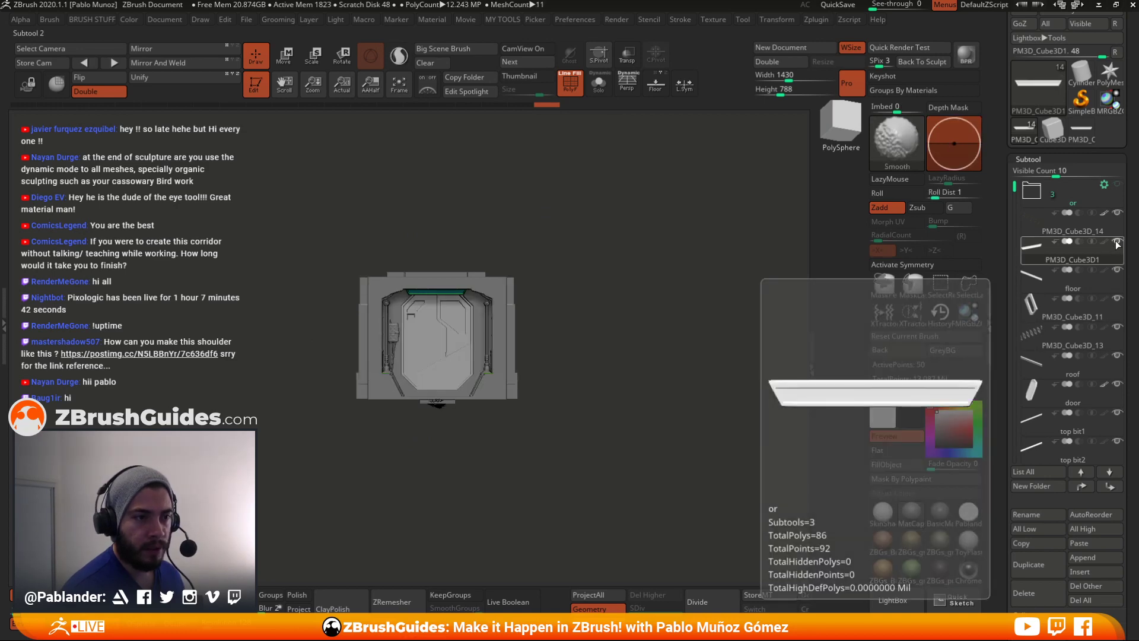
mouse_move(695, 361)
left_mouse_down()
mouse_move(671, 353)
mouse_move(666, 337)
mouse_move(680, 397)
mouse_move(697, 379)
left_mouse_up()
left_click_drag(695, 424, 702, 350, "alt")
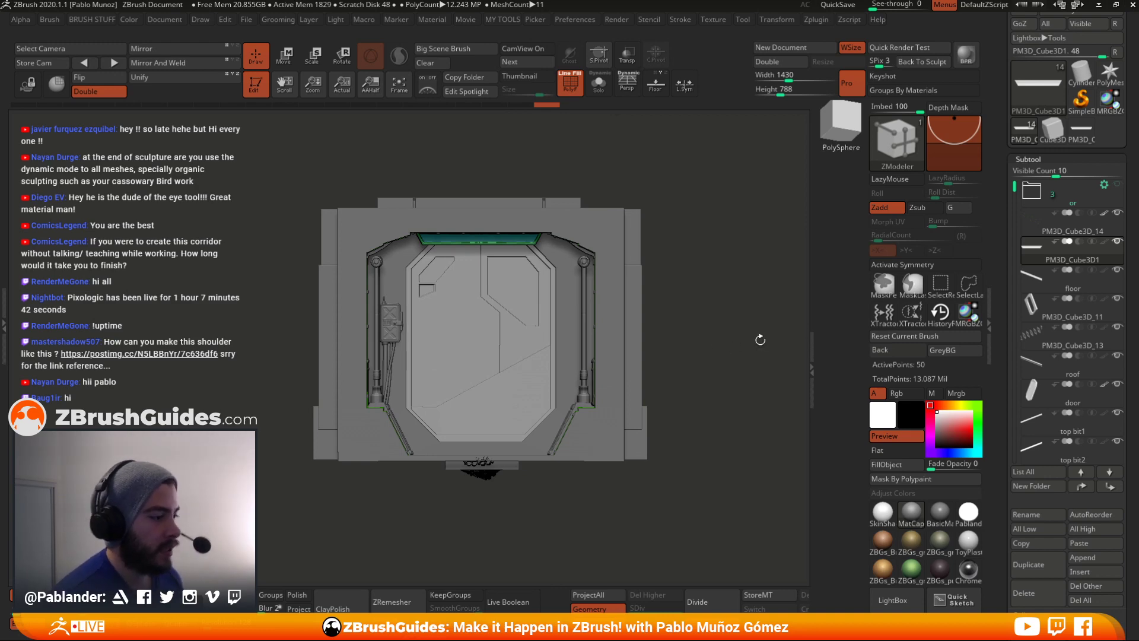
left_click(628, 85)
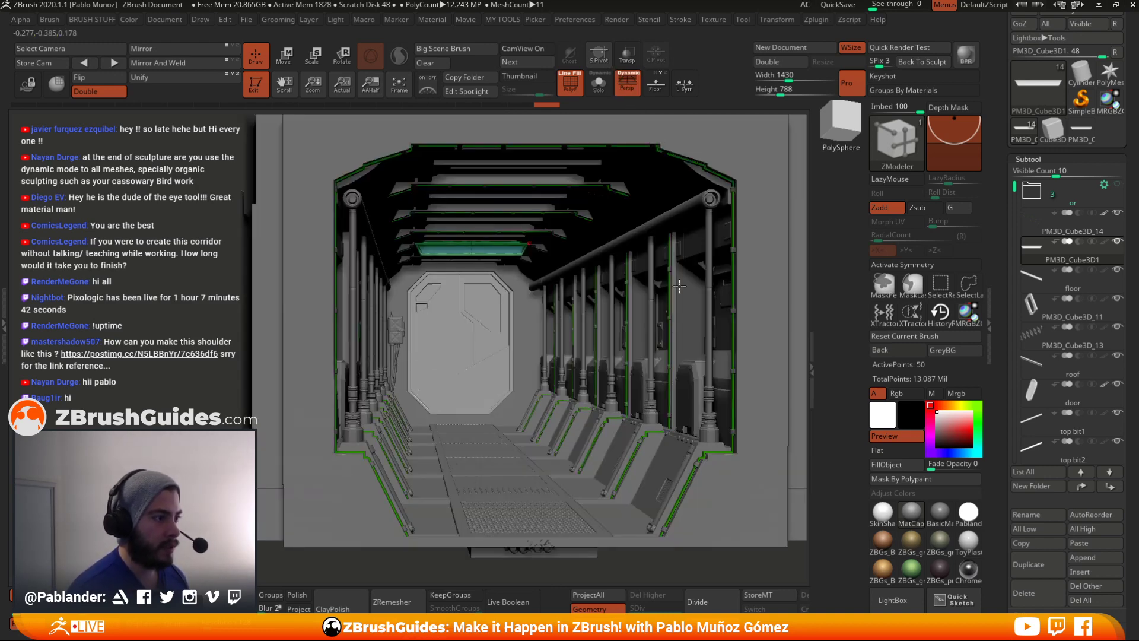
- Quick-save the project and check the bar's new position on the ceiling from the corridor entrance
left_click(847, 6)
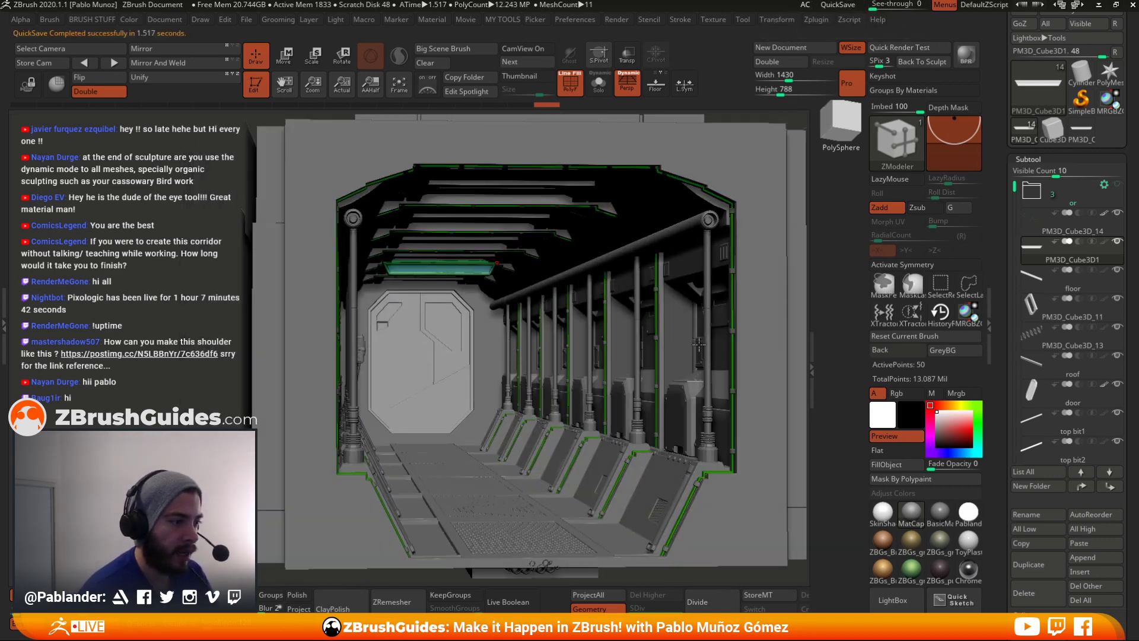
left_click_drag(699, 344, 695, 343)
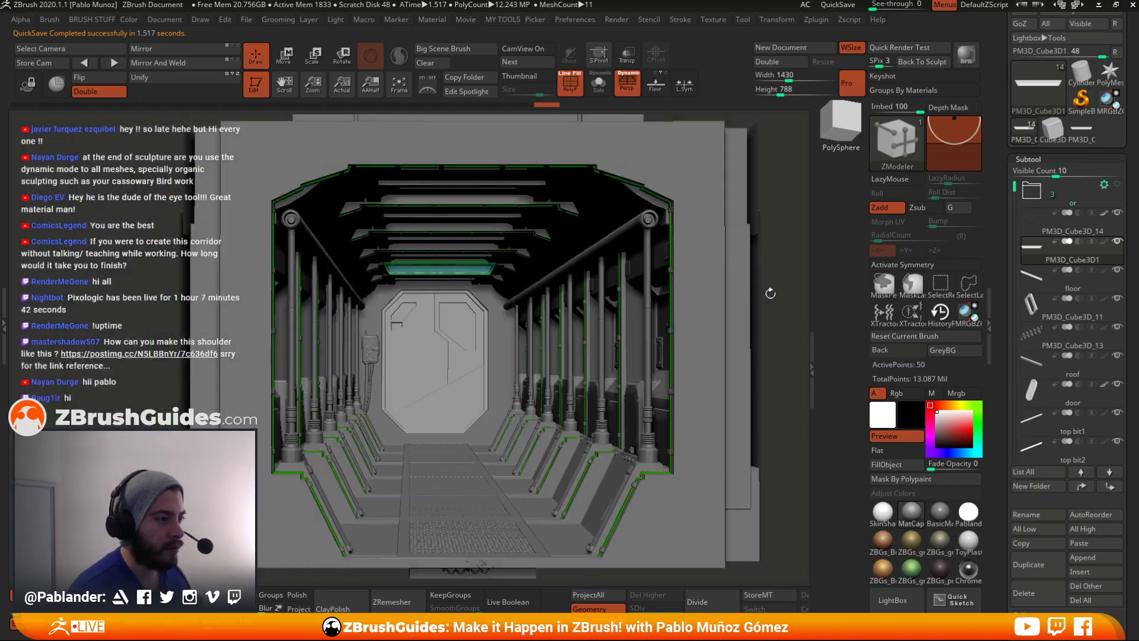
mouse_move(770, 293)
left_mouse_down("alt")
mouse_move(725, 284)
mouse_move(750, 289)
left_mouse_up("alt")
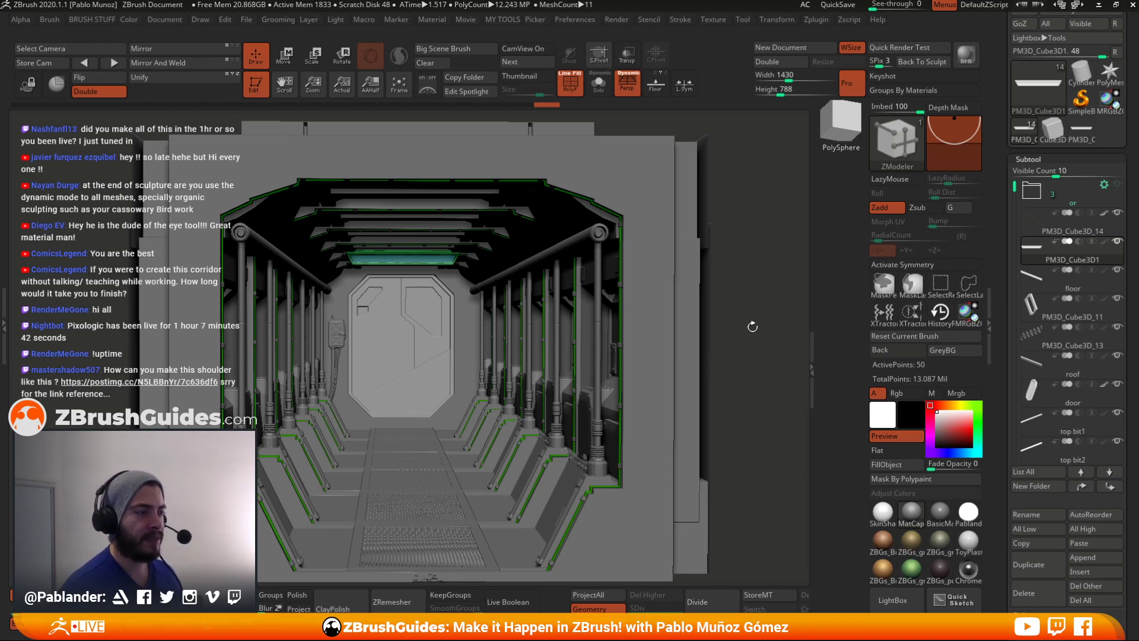
left_click_drag(747, 324, 743, 335)
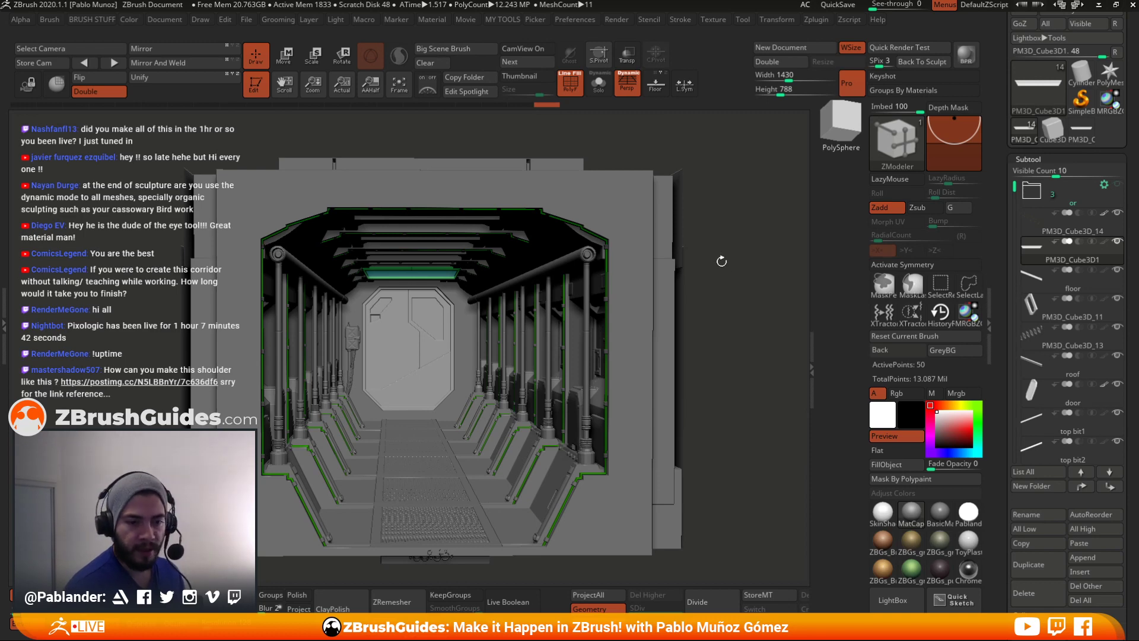
left_click_drag(717, 266, 739, 278, "alt")
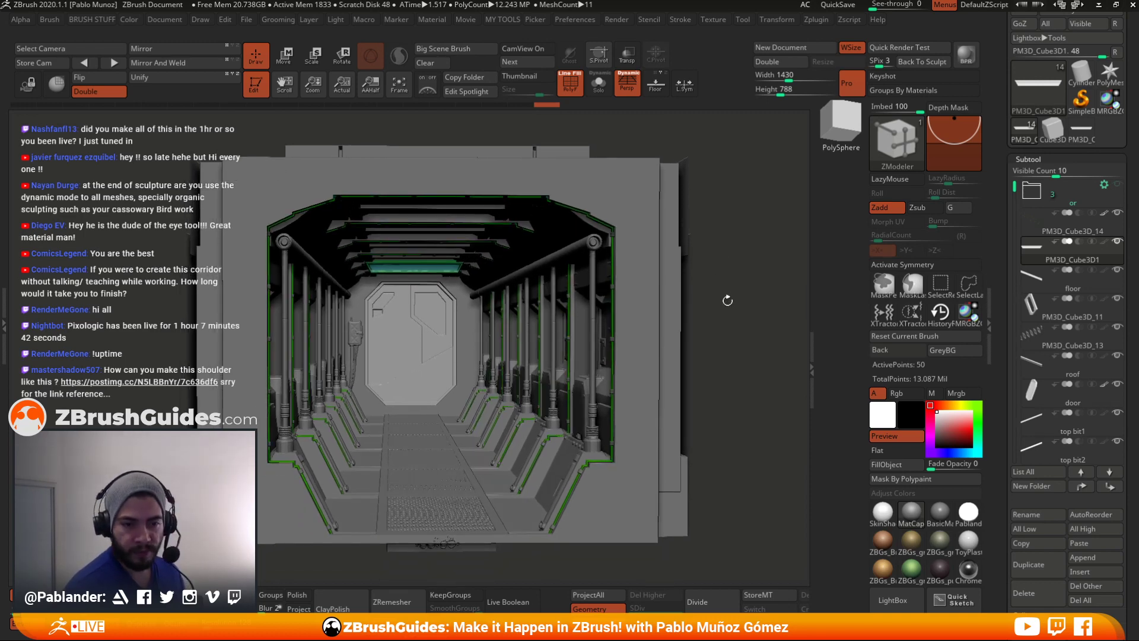
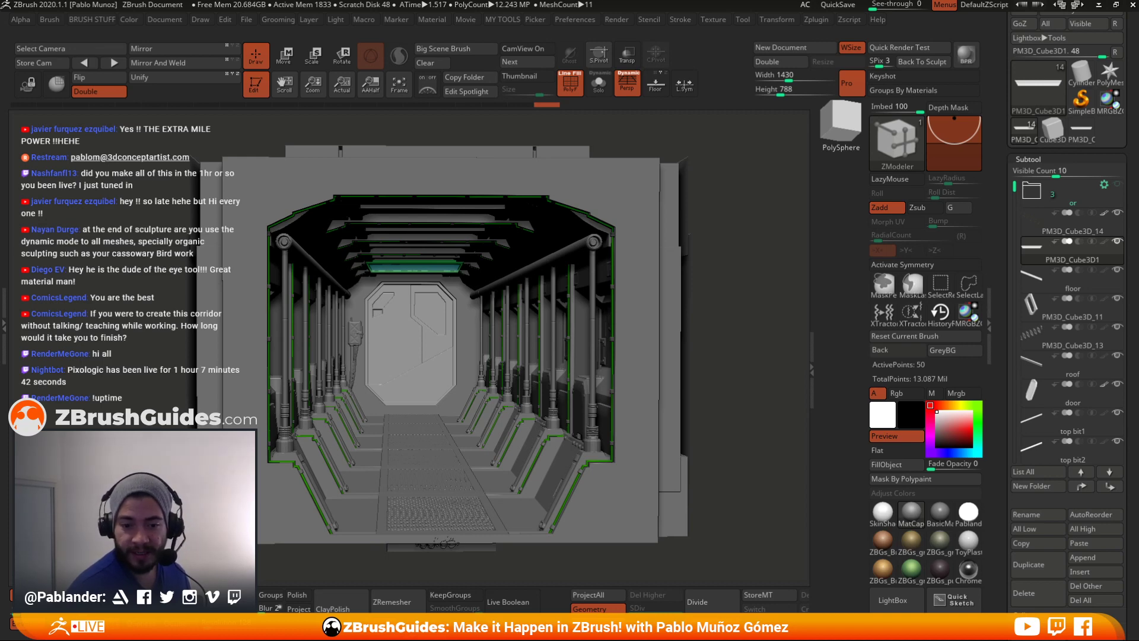
- Switch to the web browser showing the ZBrushGuides 2020 First Contact contest page
key("alt+Tab")
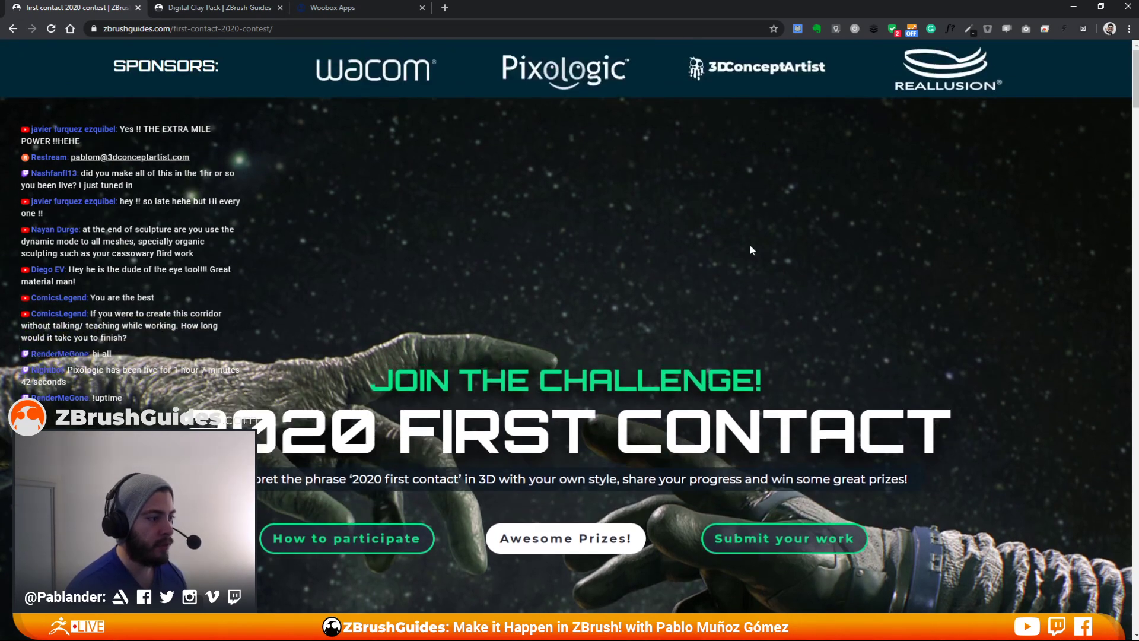
- Review the 2020 First Contact contest page's introduction, challenge description, submission deadline, theme and categories
scroll(760, 244, "down", 1)
scroll(765, 246, "down", 2)
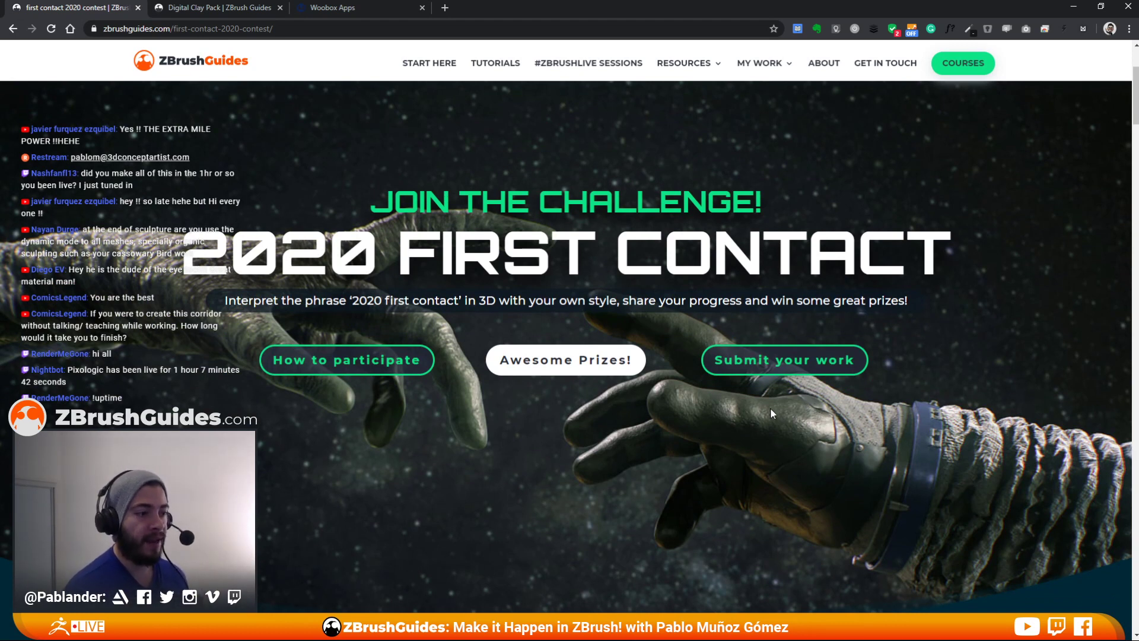
scroll(773, 420, "down", 1)
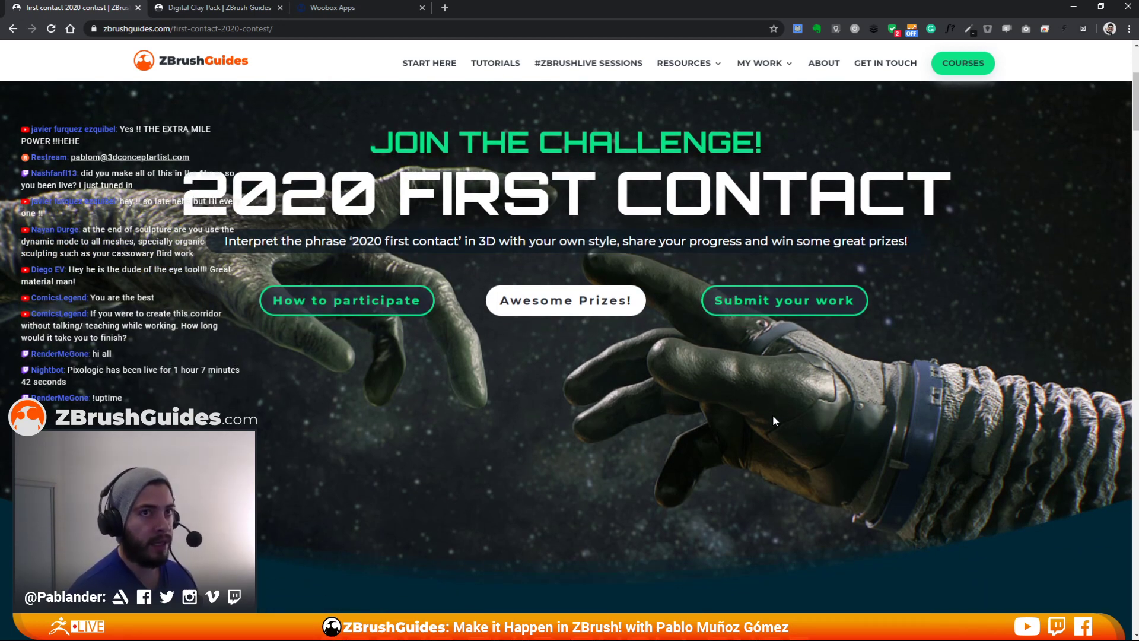
scroll(772, 414, "down", 8)
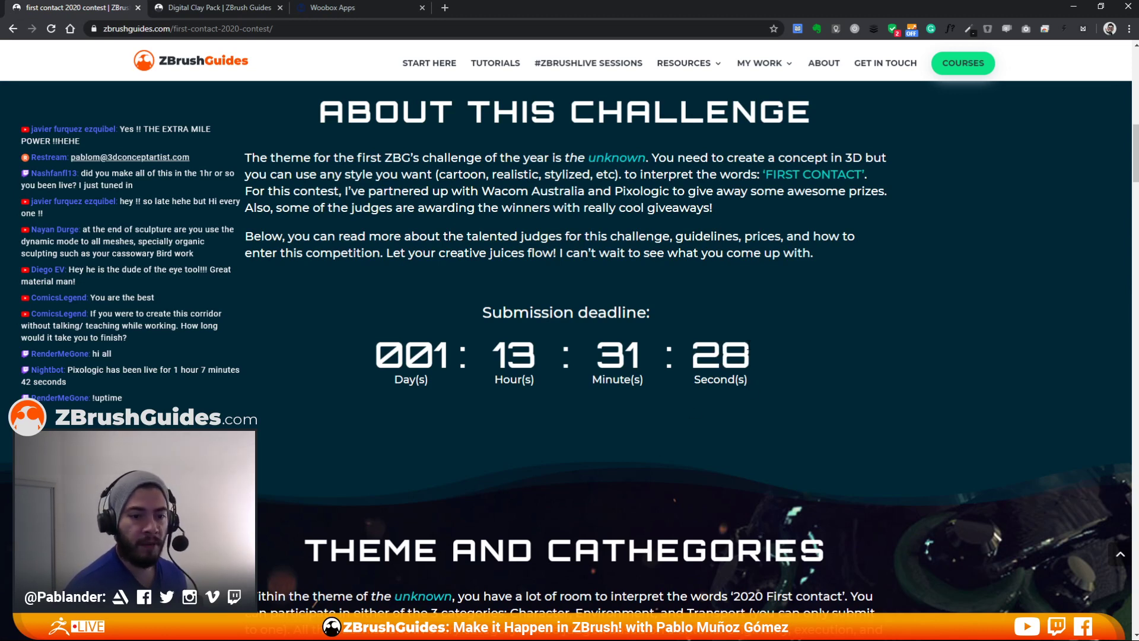
scroll(867, 364, "down", 20)
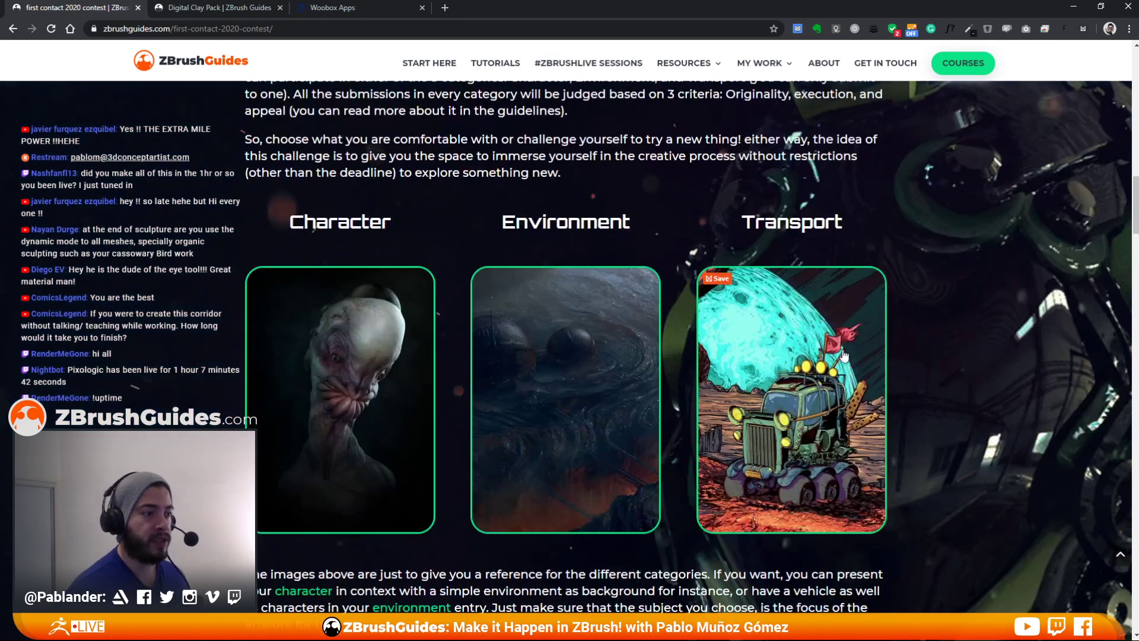
- Look over the submitted artworks in the voting gallery and read the Submit Your Artwork instructions
scroll(725, 343, "down", 6)
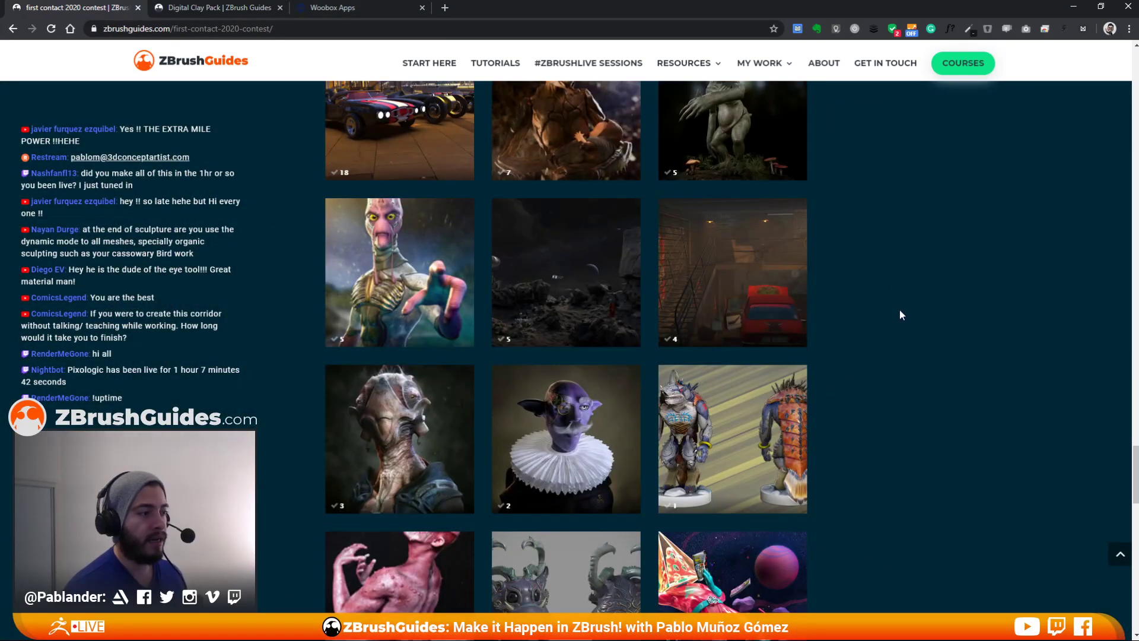
scroll(932, 333, "up", 6)
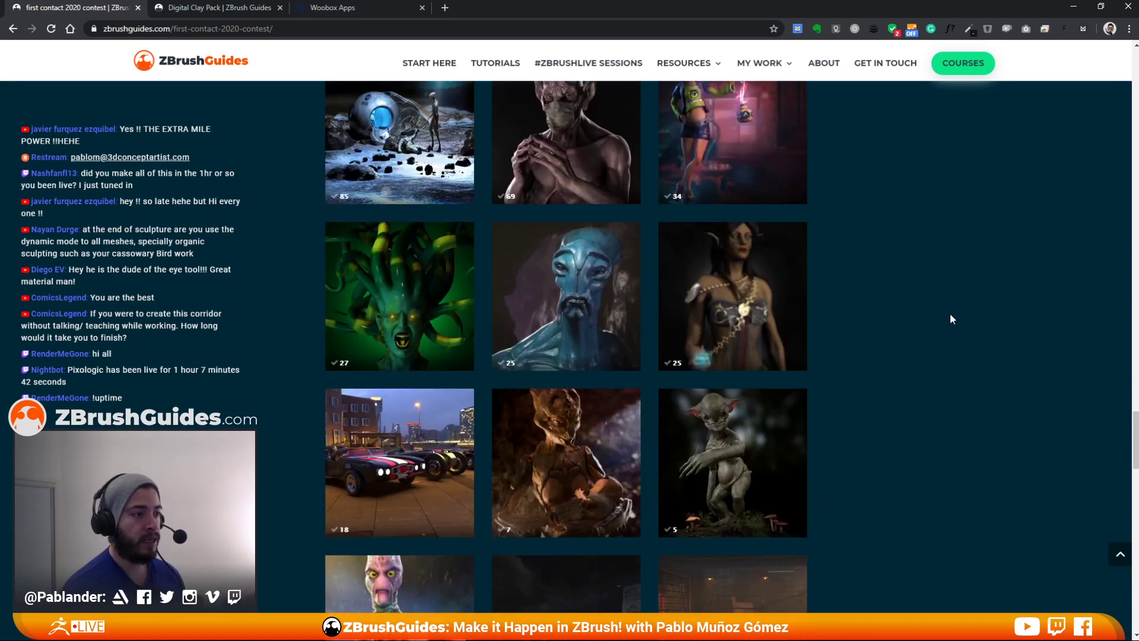
scroll(949, 313, "up", 1)
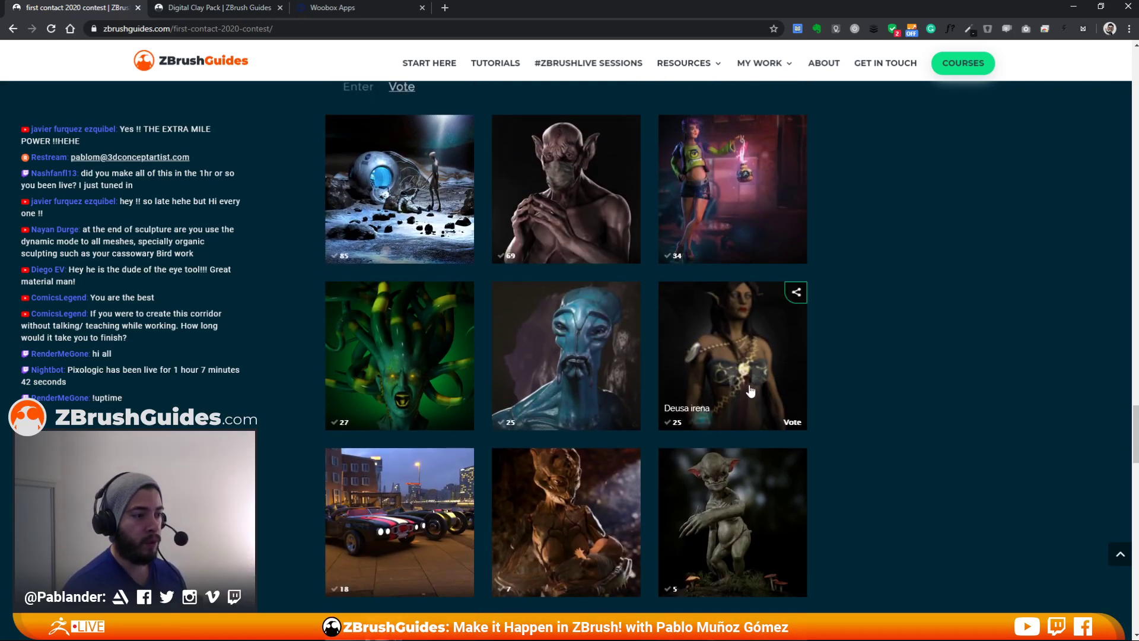
scroll(943, 419, "up", 5)
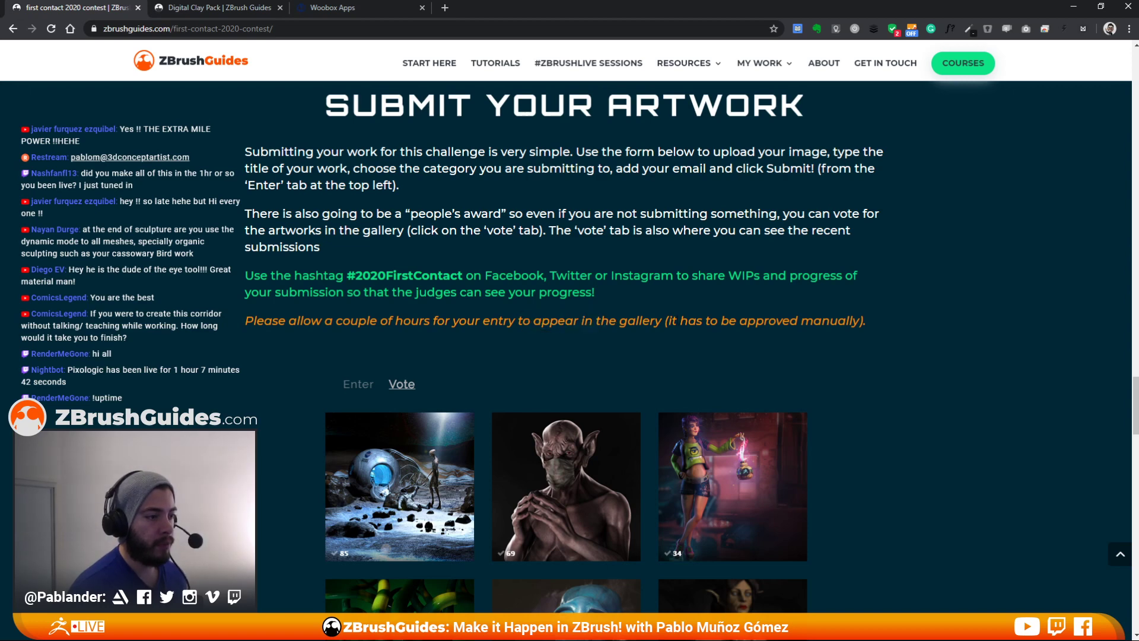
scroll(988, 360, "down", 2)
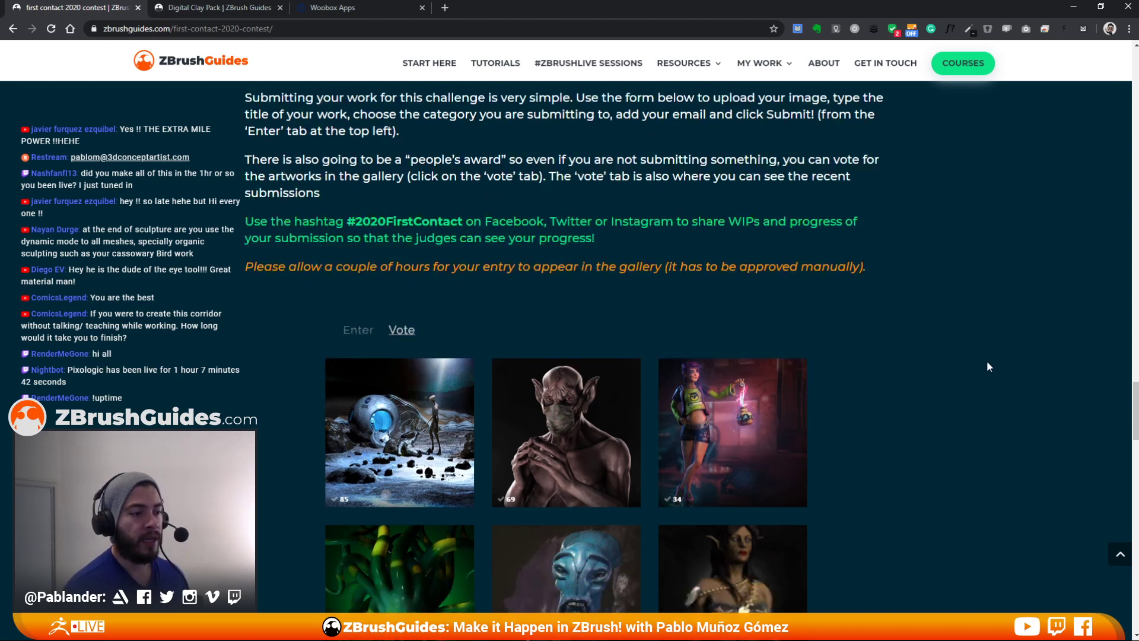
scroll(987, 360, "up", 2)
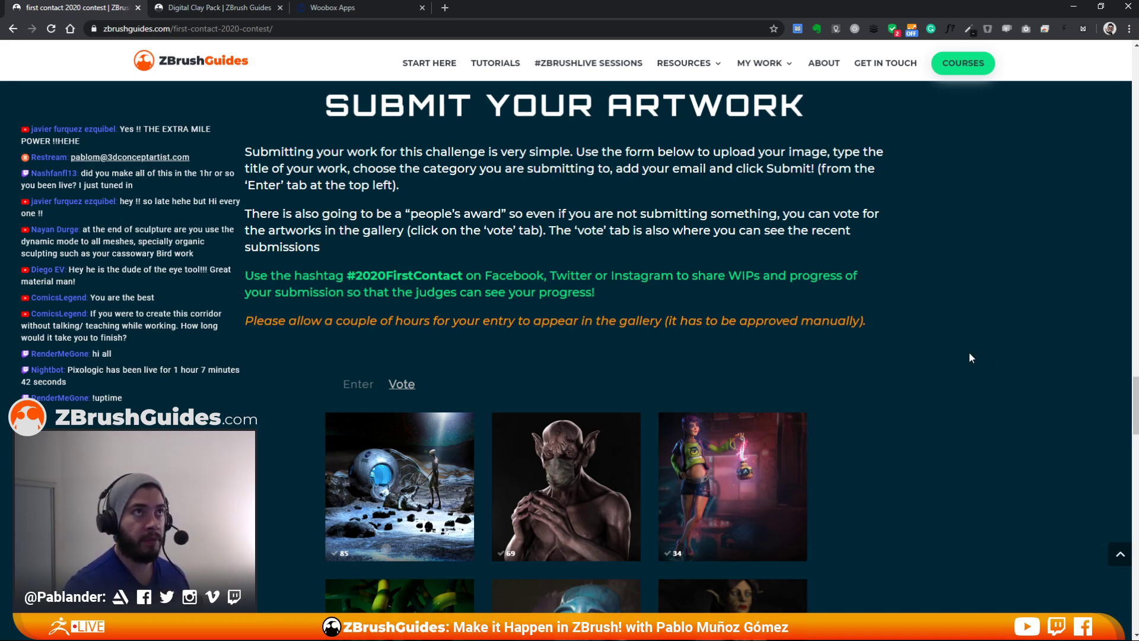
- Review the contest's brief, entry rules, software requirements, judging criteria and the list of judges
scroll(950, 328, "up", 14)
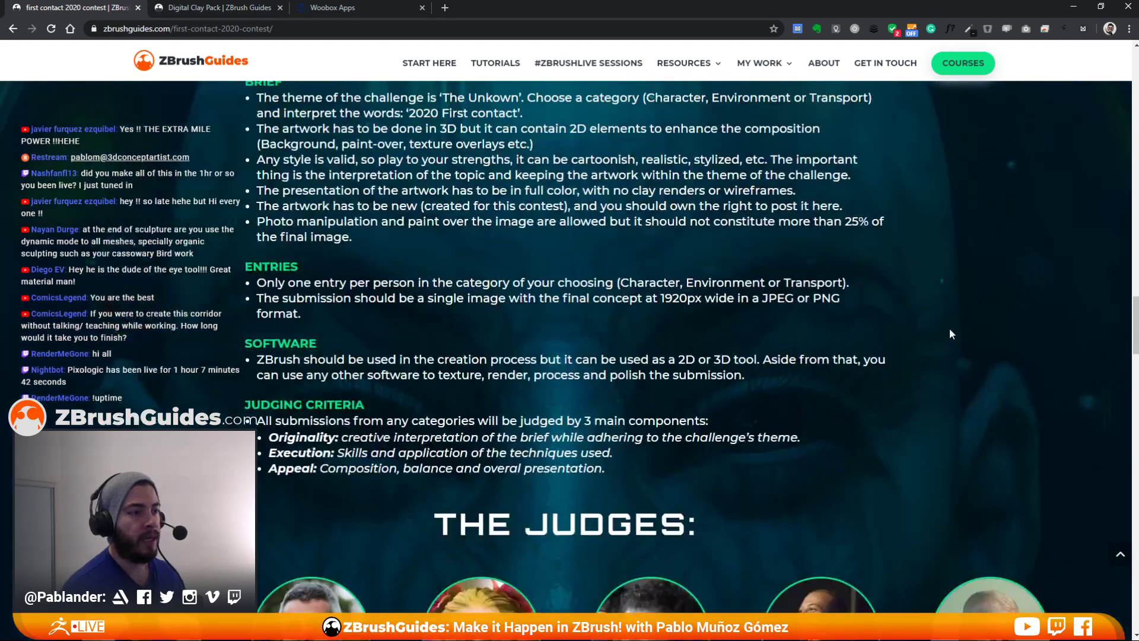
scroll(945, 309, "down", 8)
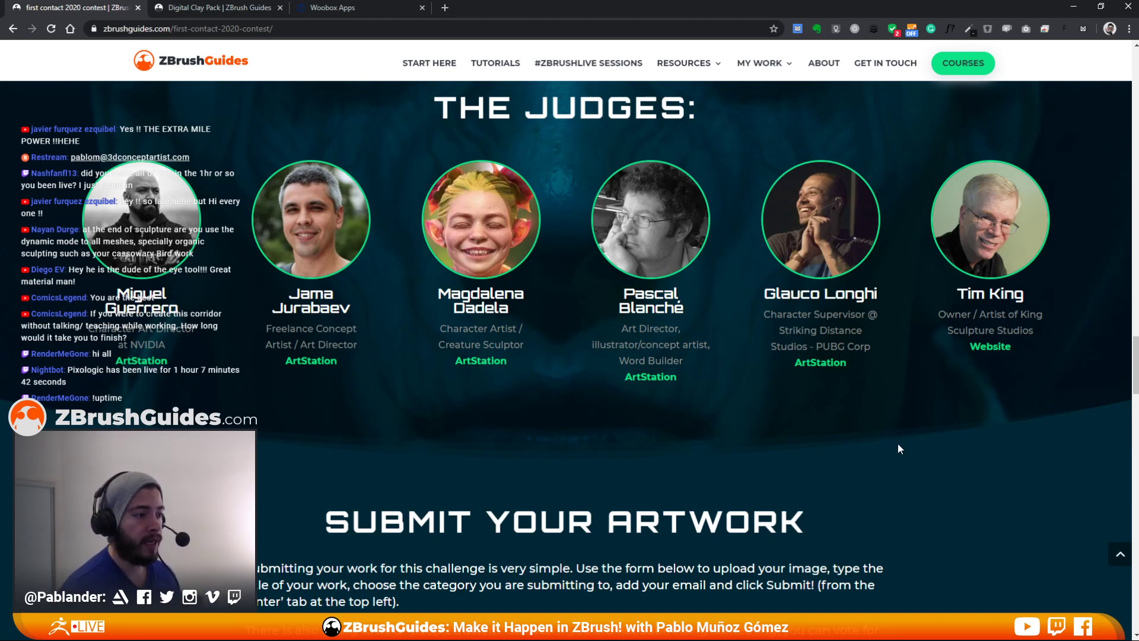
scroll(899, 445, "up", 1)
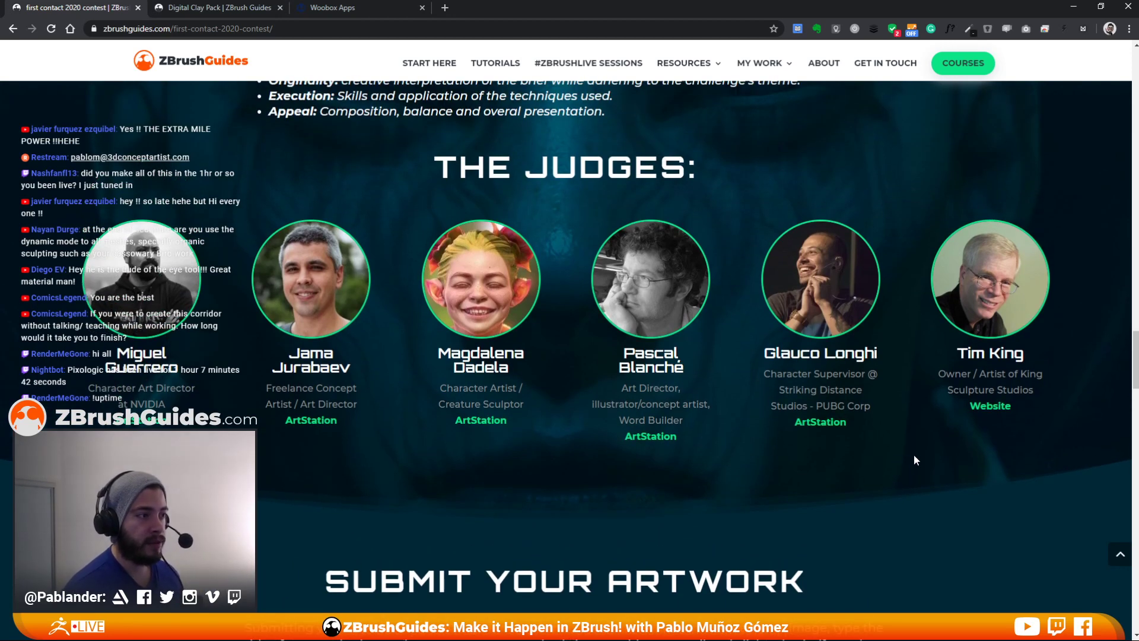
- Browse the full gallery of contest entries down to the contact form, then return to the challenge description
scroll(916, 451, "down", 4)
scroll(950, 347, "down", 10)
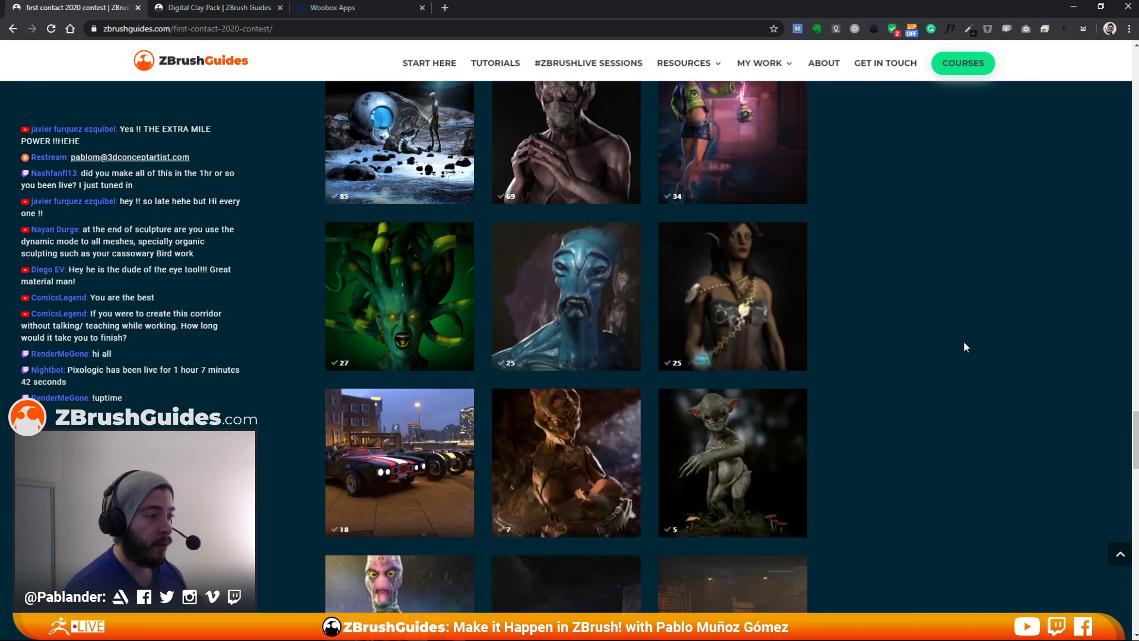
scroll(949, 326, "down", 2)
scroll(955, 291, "up", 4)
scroll(961, 266, "down", 2)
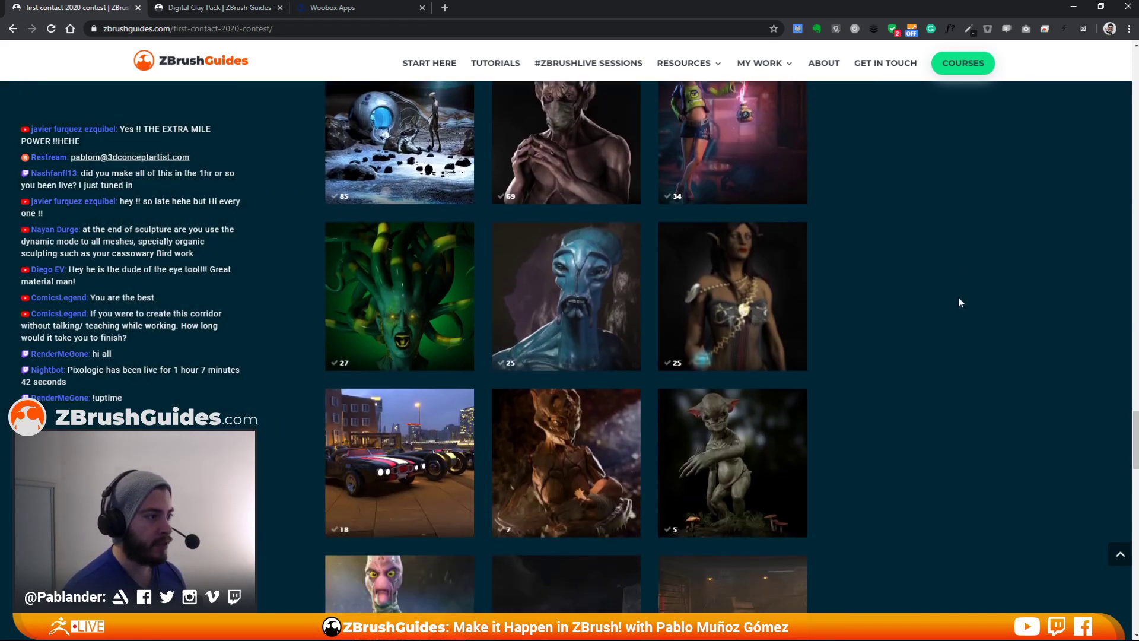
scroll(957, 275, "down", 1)
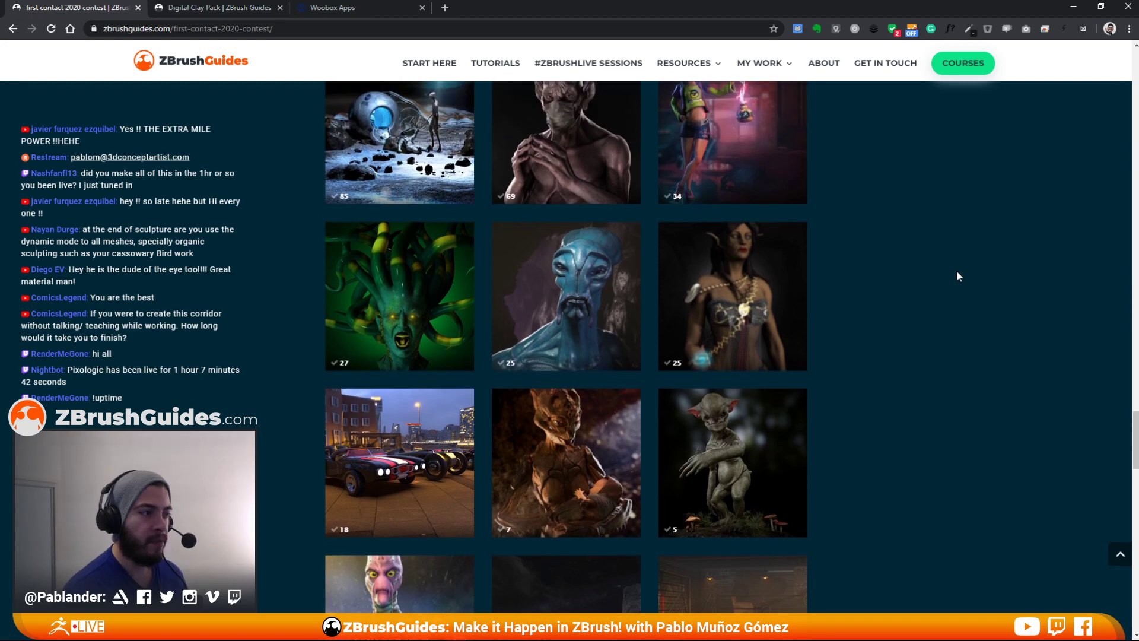
scroll(947, 223, "up", 1)
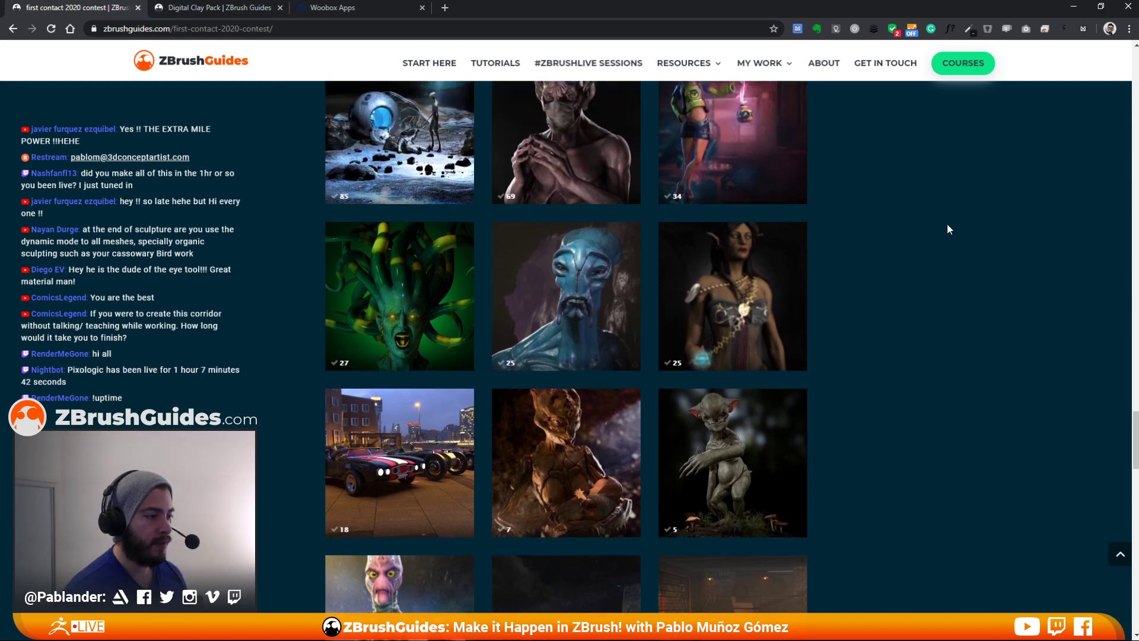
scroll(959, 244, "up", 2)
scroll(959, 243, "down", 7)
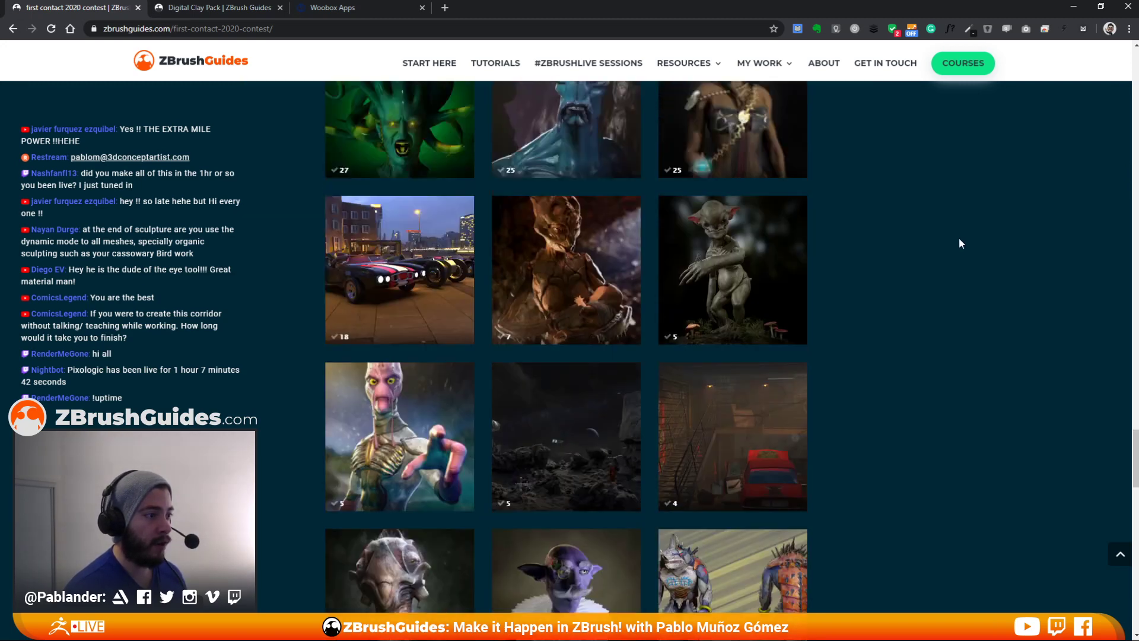
scroll(965, 244, "down", 2)
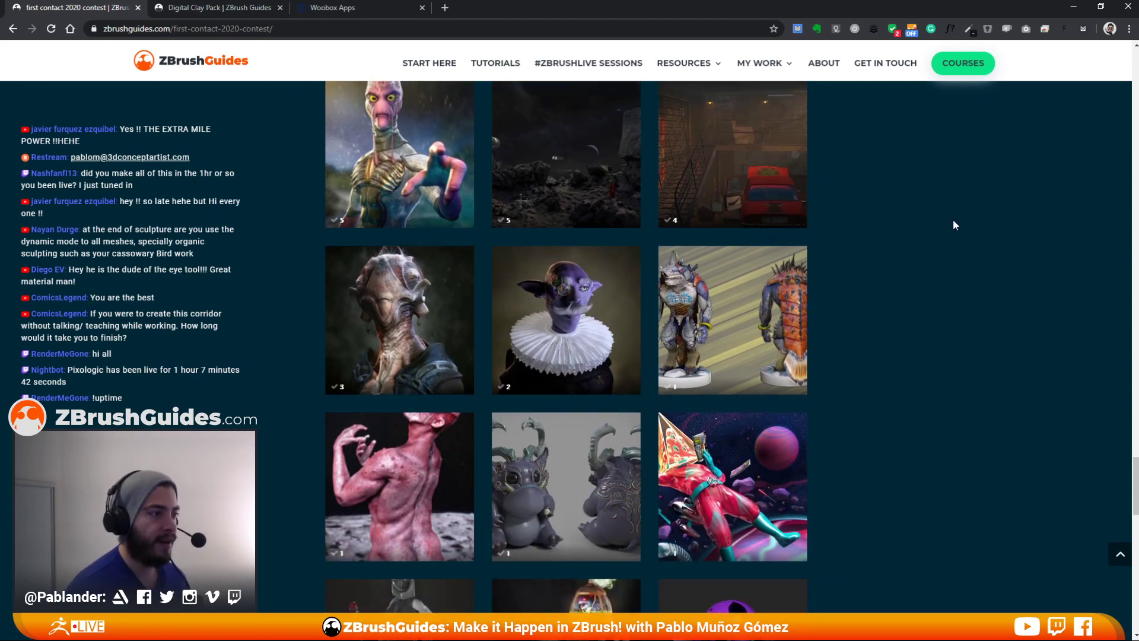
scroll(955, 225, "down", 12)
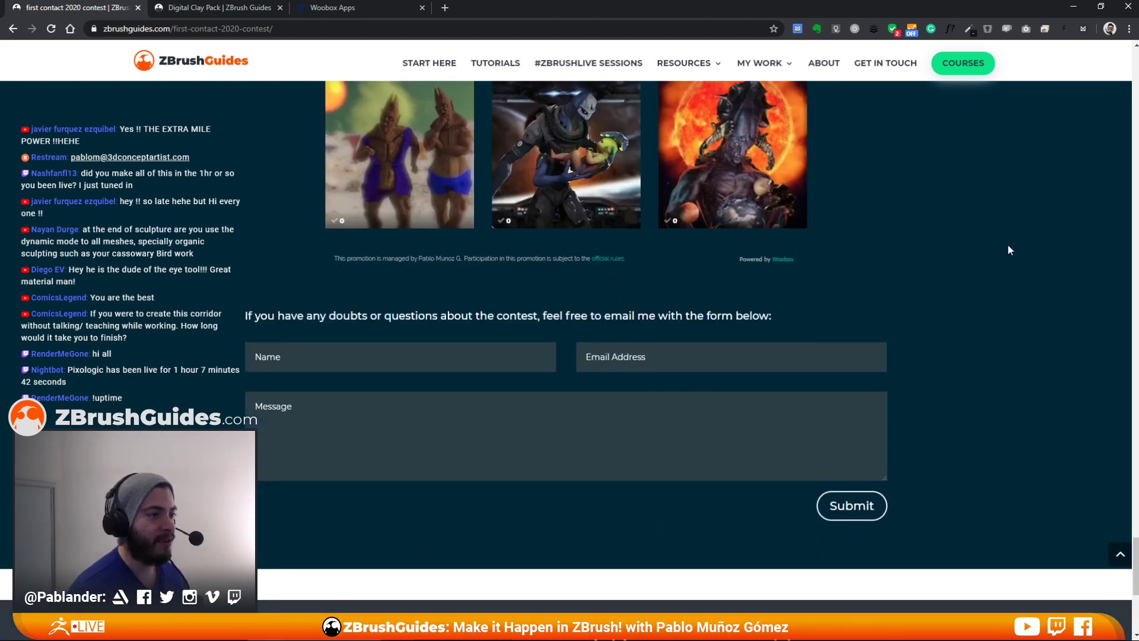
scroll(1009, 247, "up", 8)
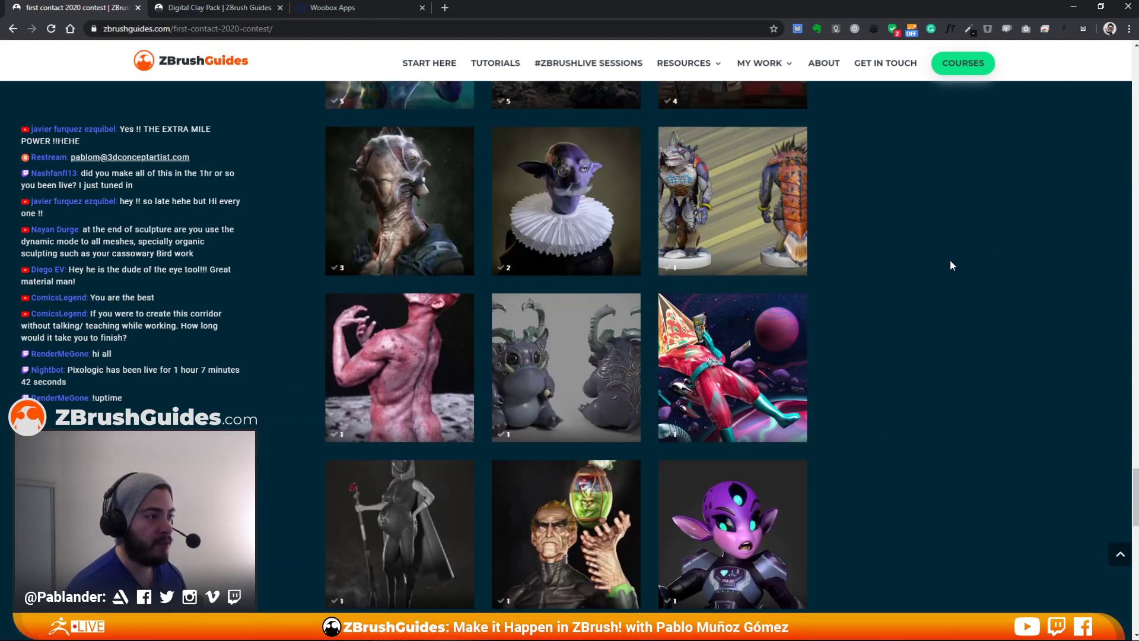
scroll(978, 282, "up", 10)
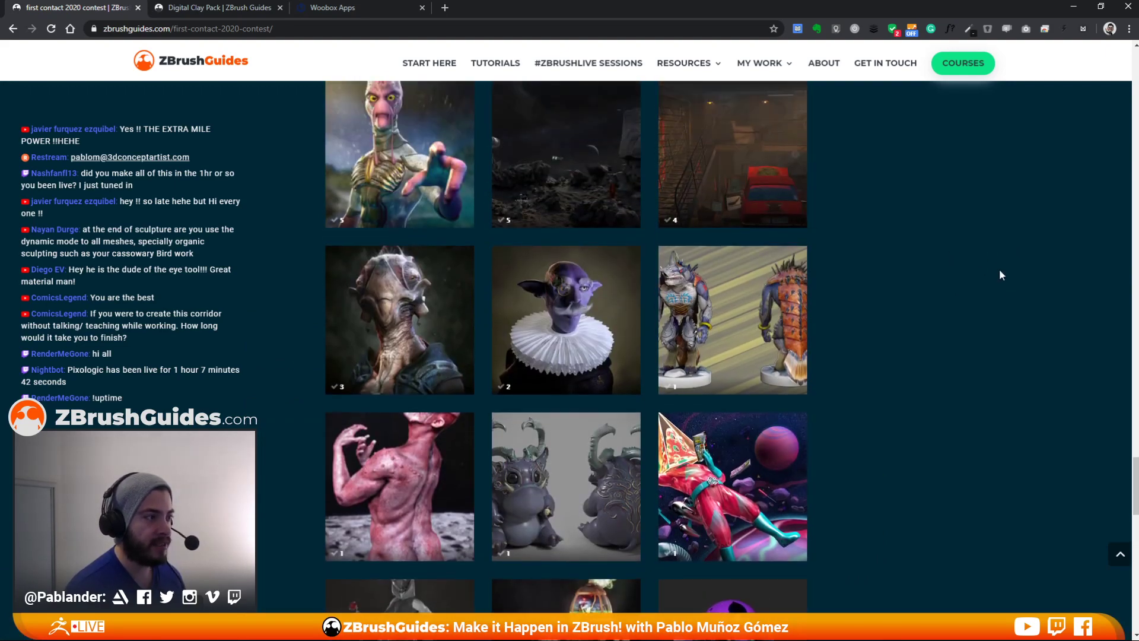
scroll(999, 178, "up", 20)
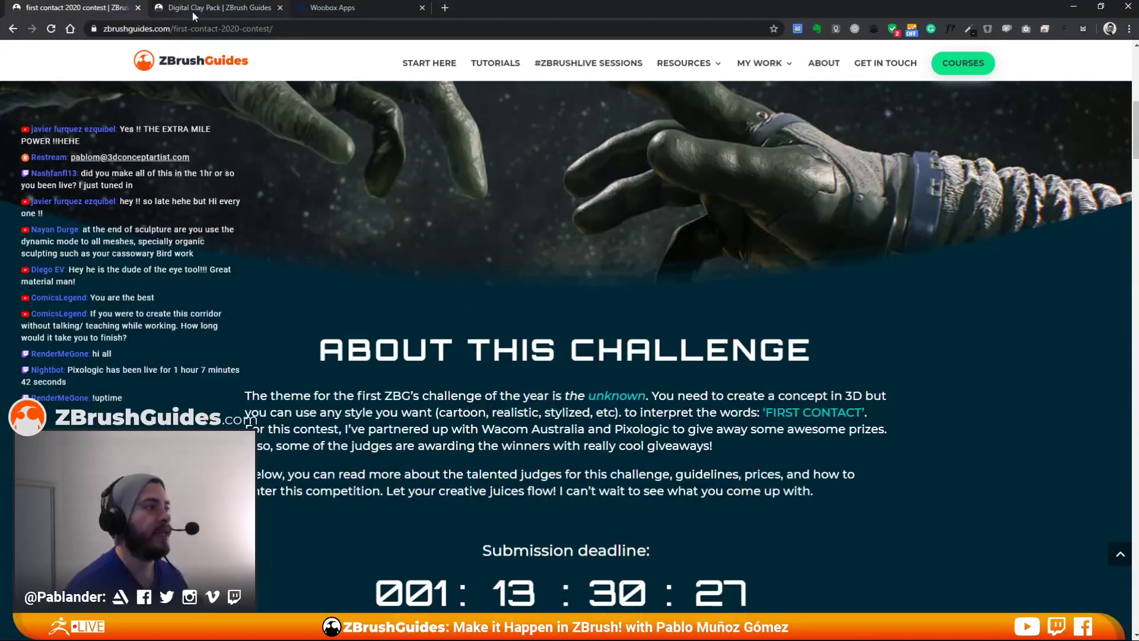
- Switch to the Digital Clay Pack page, view the details of its free update, and close them
left_click(192, 10)
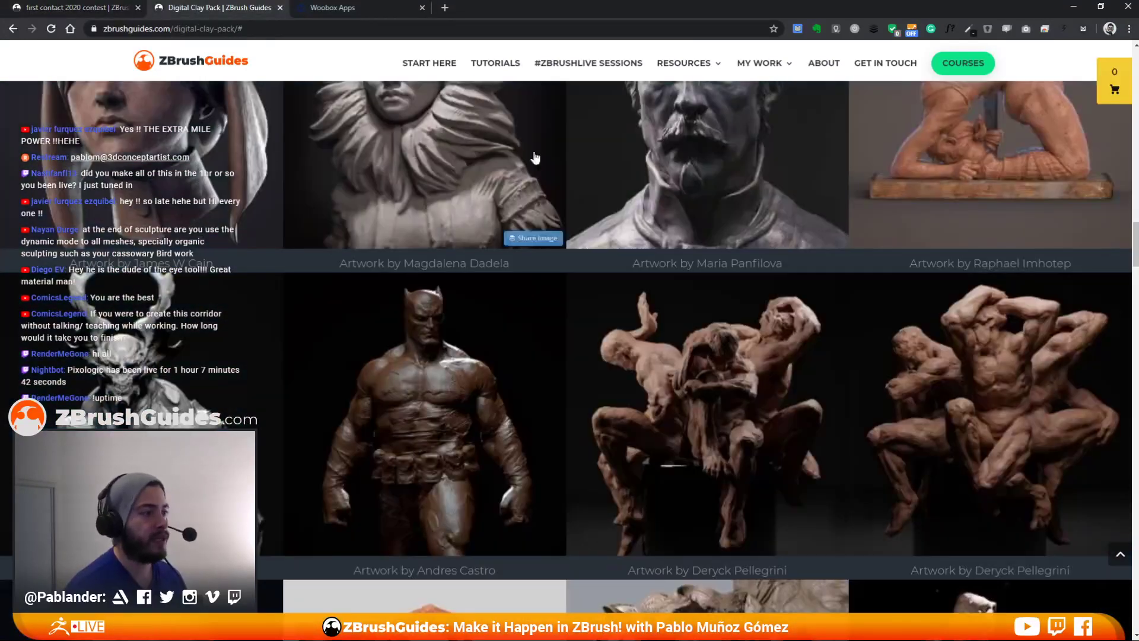
scroll(766, 224, "up", 15)
scroll(783, 222, "up", 4)
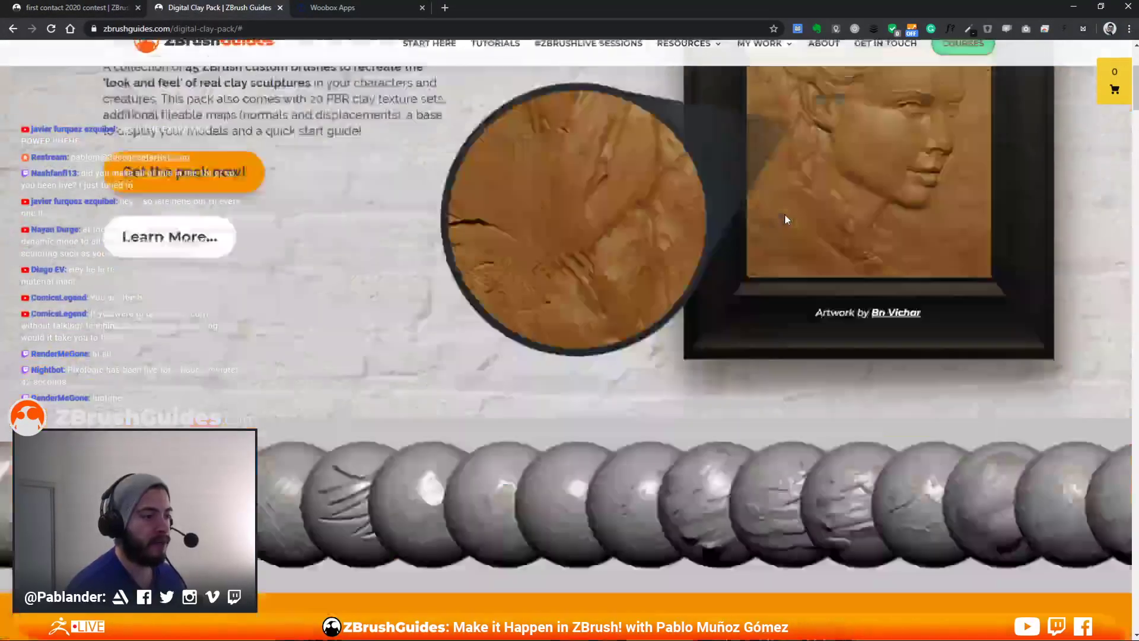
scroll(831, 221, "down", 3)
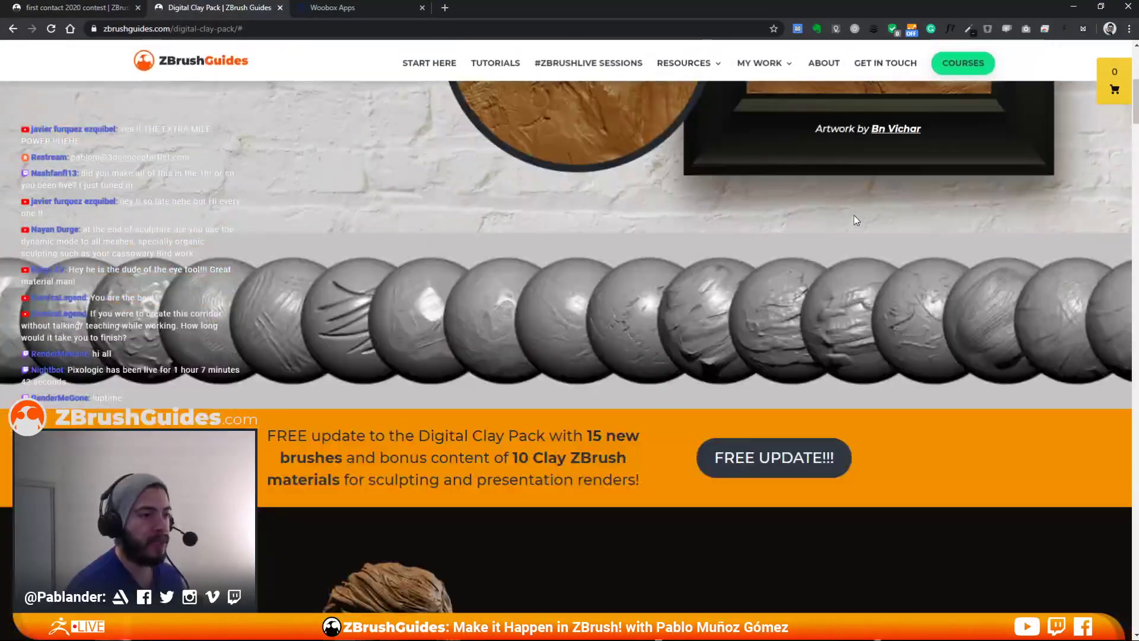
left_click(807, 457)
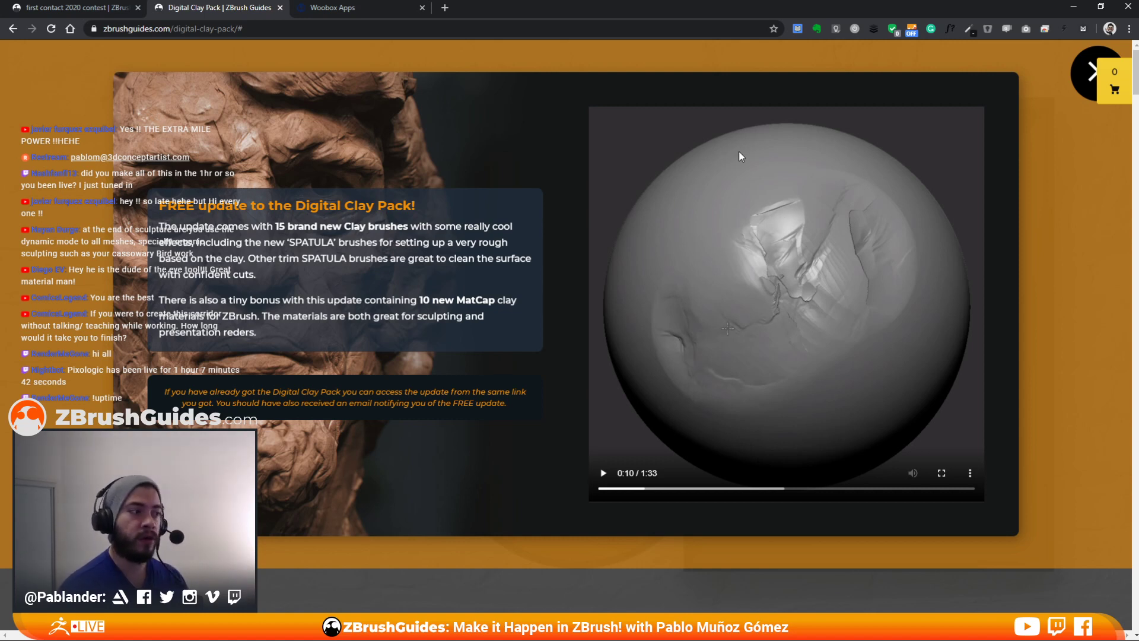
left_click(1089, 77)
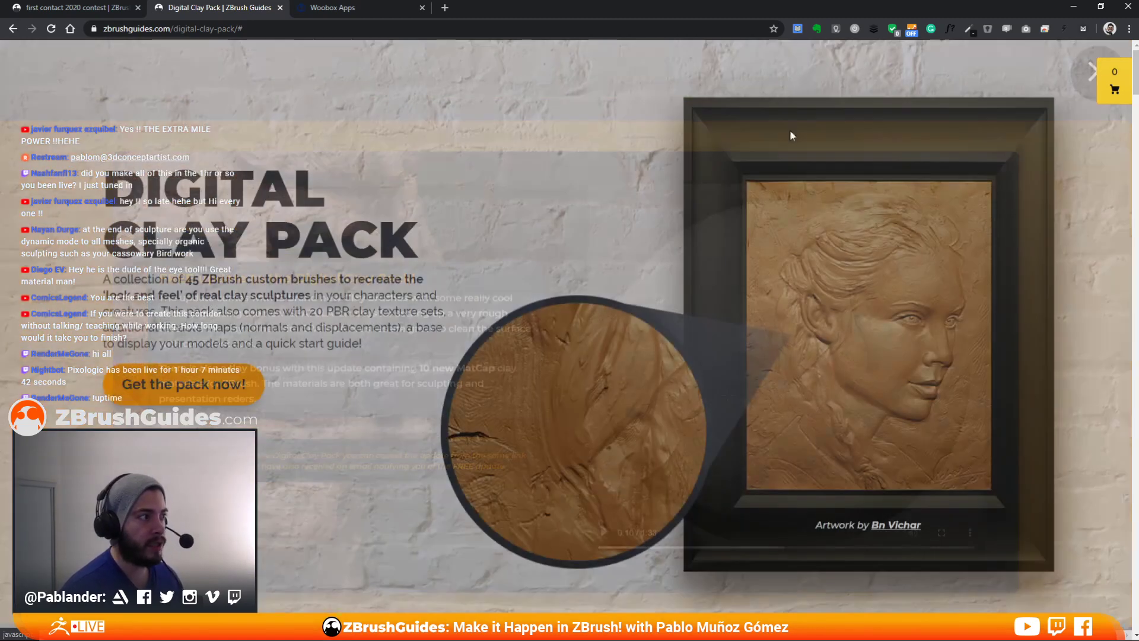
- Switch to ZBrush, load the Cube3D primitive as the active tool and convert it to a PolyMesh3D
left_click(1074, 10)
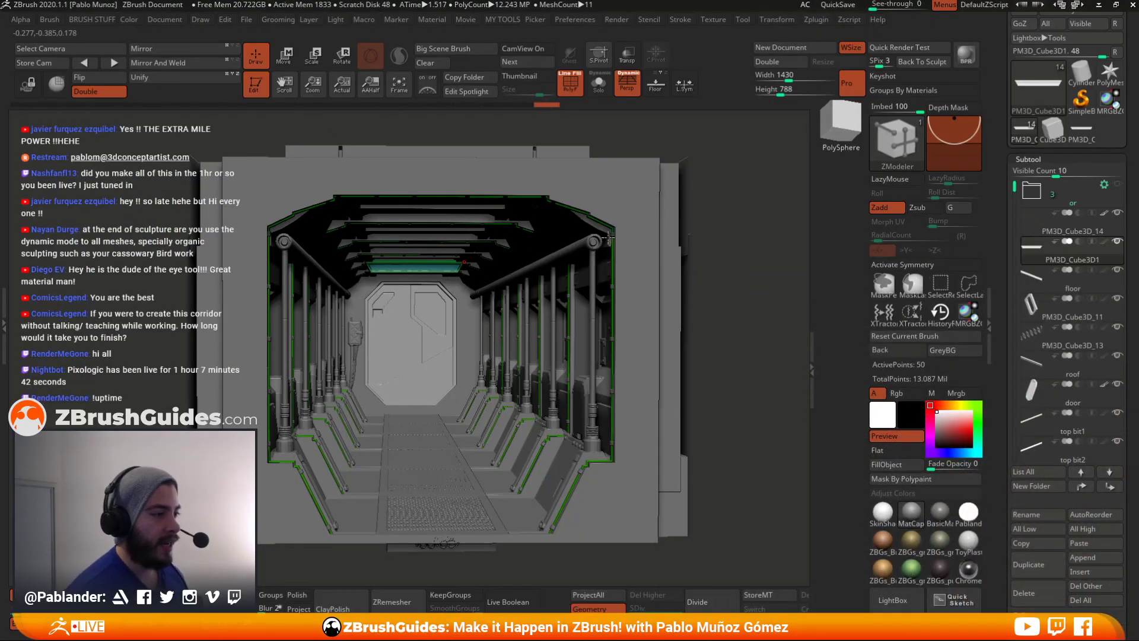
left_click_drag(730, 254, 728, 215)
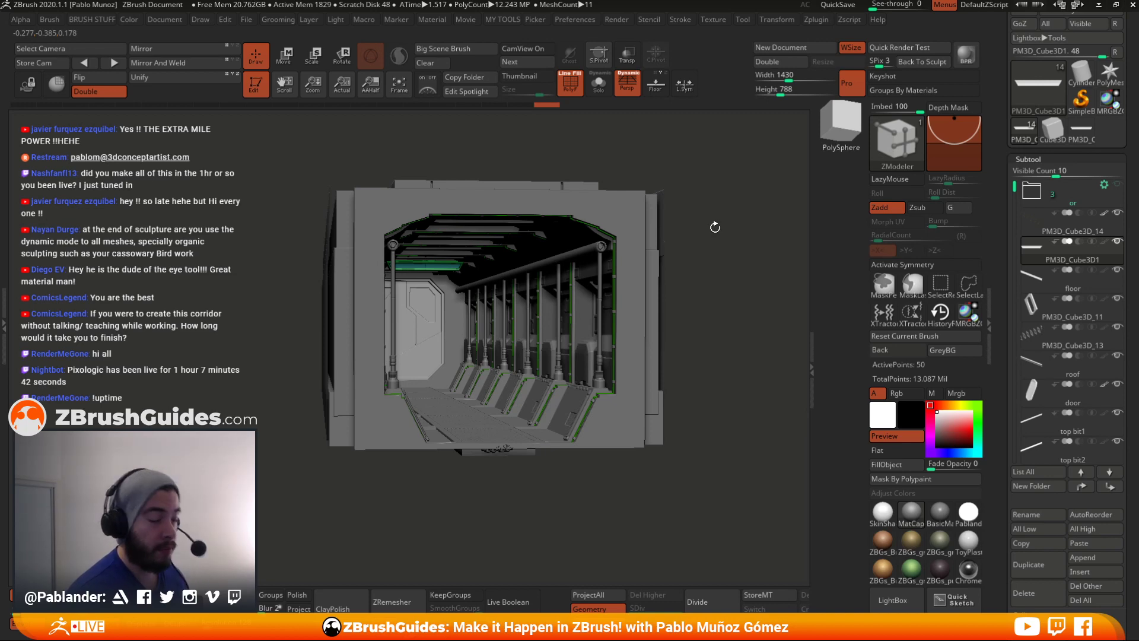
left_click(1039, 82)
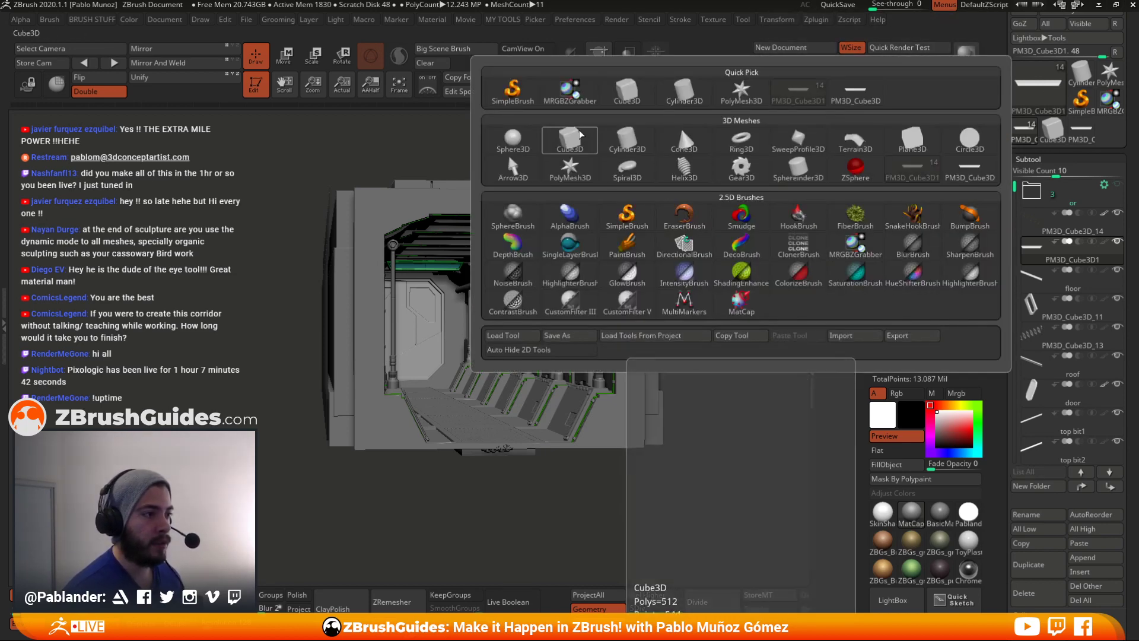
left_click(596, 138)
left_click_drag(1005, 139, 993, 195)
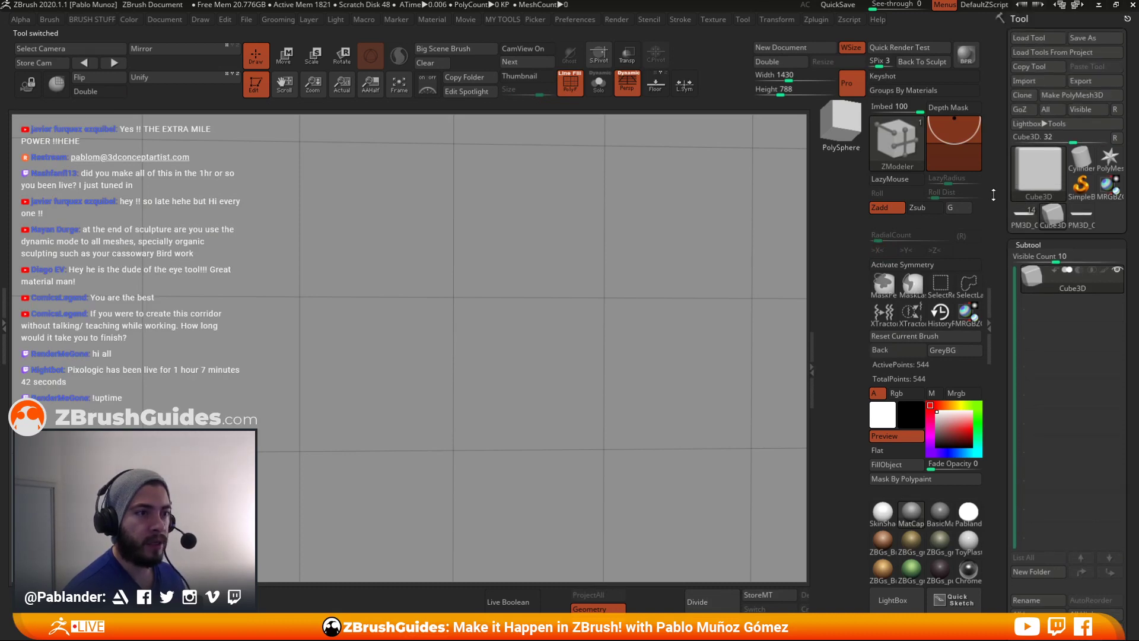
left_click(1088, 95)
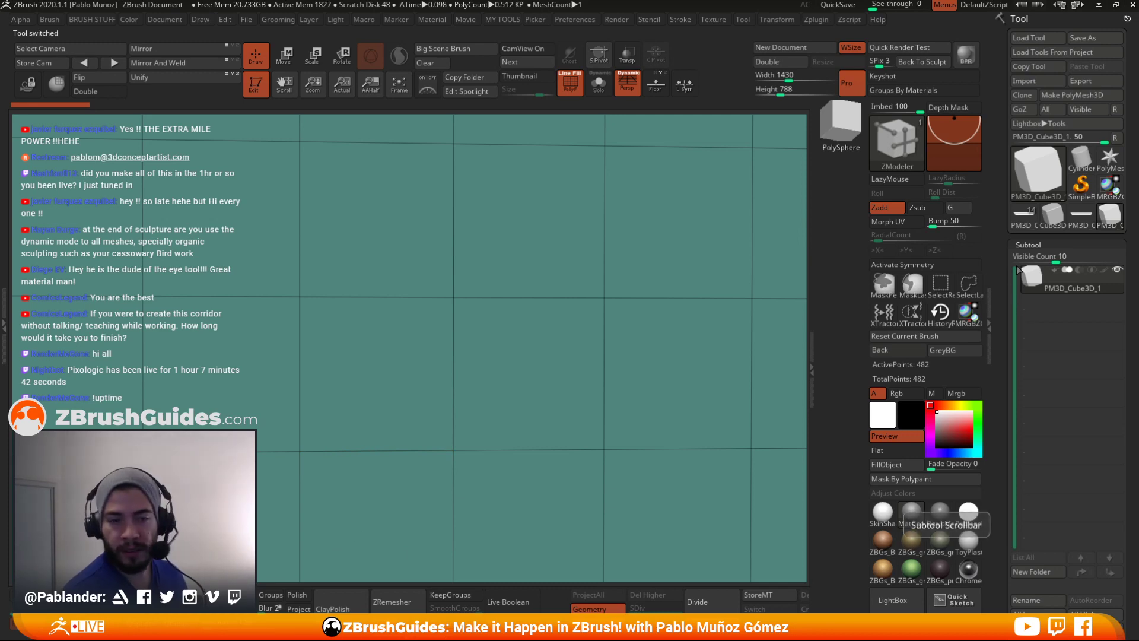
- Initialize the mesh as a QCube with a resolution of 2 on every axis and apply the SkinShade material
left_click_drag(1007, 293, 1011, 106)
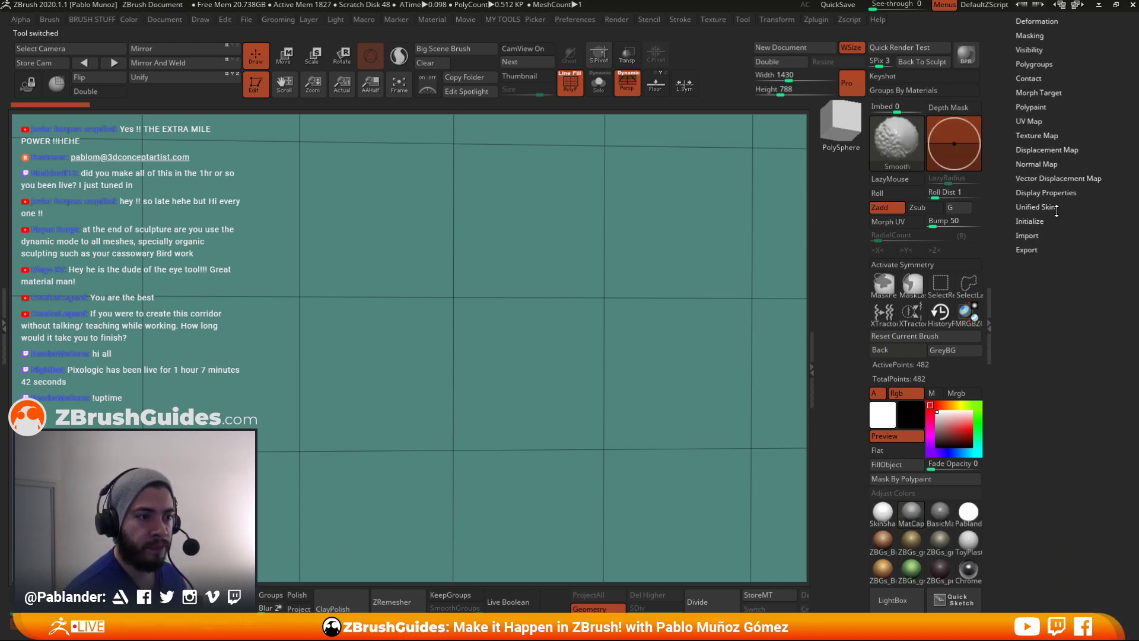
left_click(1044, 220)
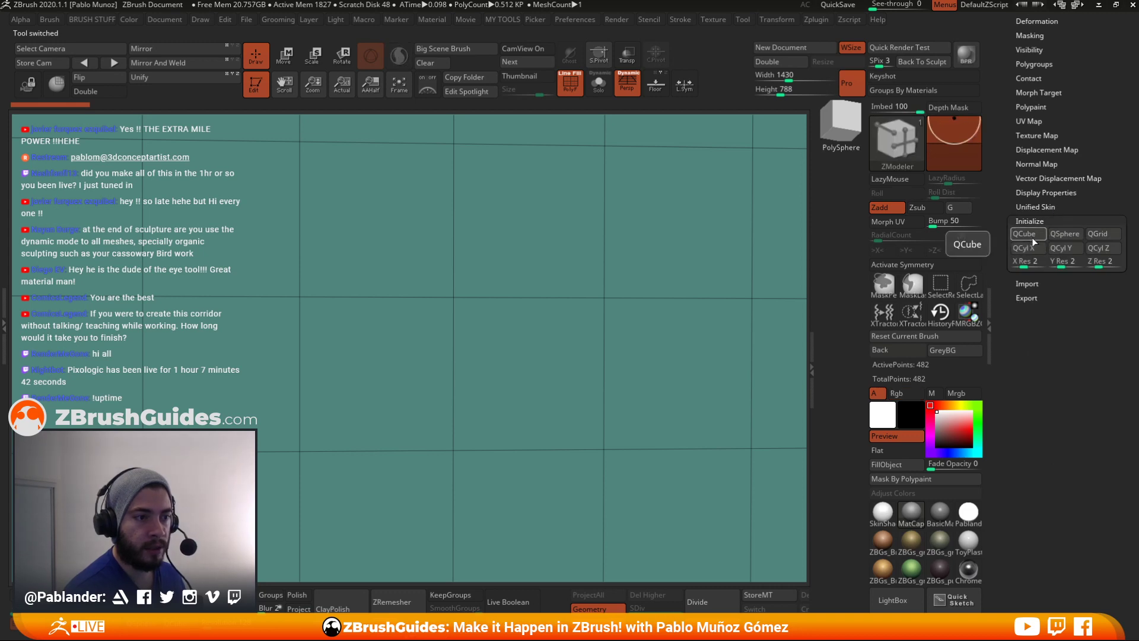
left_click(1032, 237)
left_click_drag(590, 399, 599, 262, "alt")
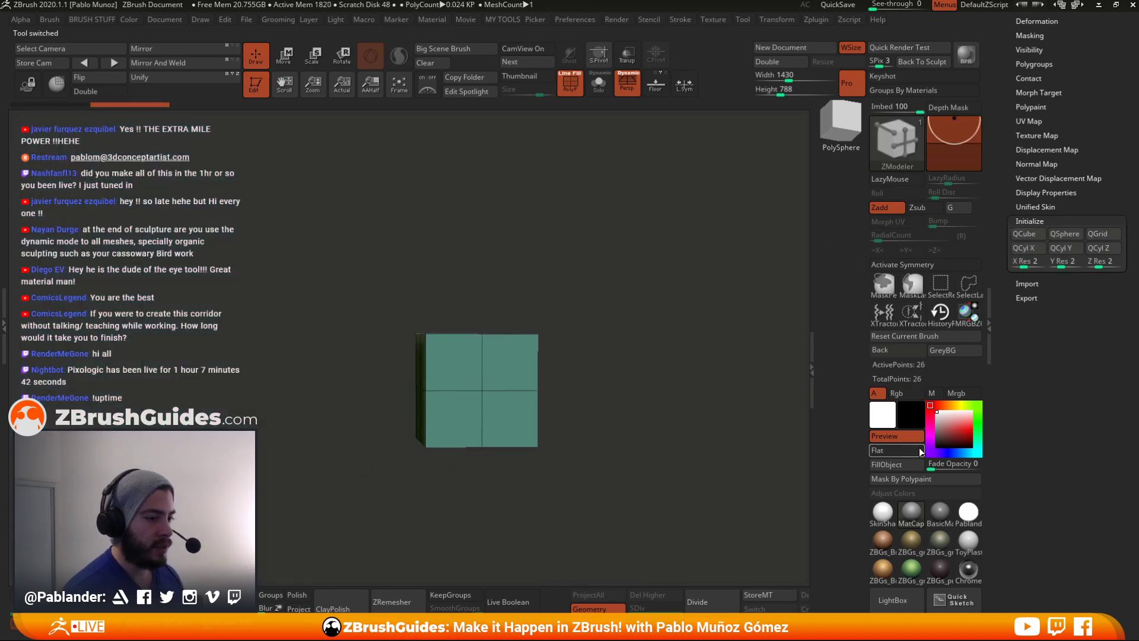
left_click(890, 509)
mouse_move(657, 285)
left_mouse_down()
mouse_move(644, 332)
mouse_move(664, 271)
mouse_move(655, 296)
mouse_move(614, 276)
mouse_move(634, 281)
mouse_move(655, 224)
mouse_move(684, 228)
mouse_move(707, 287)
mouse_move(658, 290)
left_mouse_up()
- Scale the cube along its axes into a tall, thin upright box
key("e")
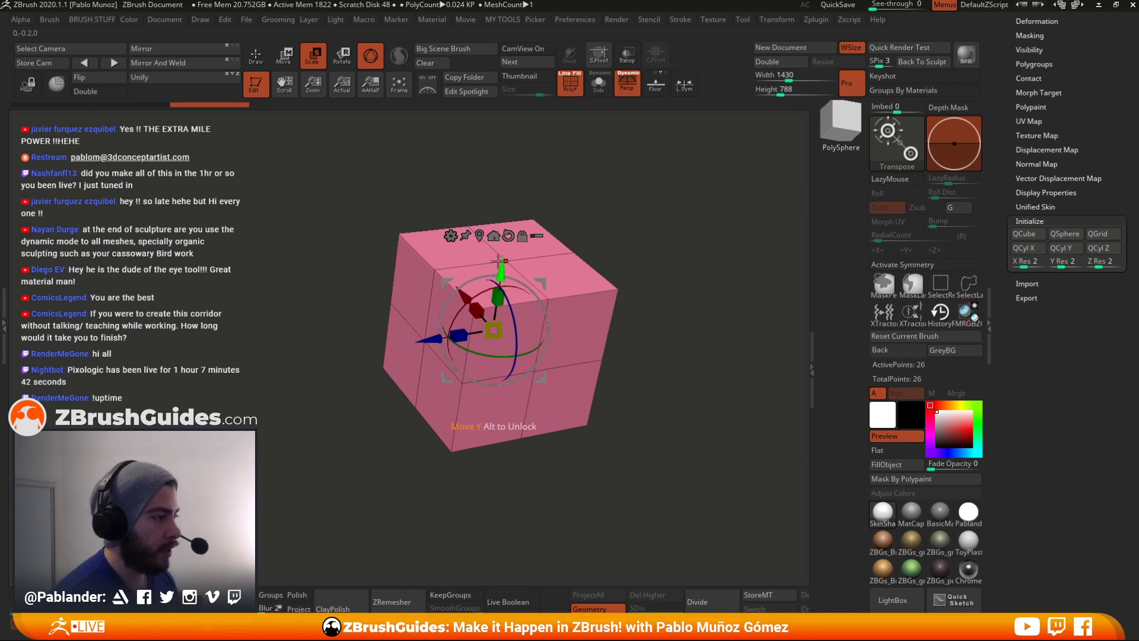
left_click_drag(475, 308, 488, 377)
mouse_move(683, 260)
left_mouse_down("shift")
mouse_move(674, 204)
mouse_move(676, 254)
mouse_move(666, 254)
left_mouse_up("shift")
key("q")
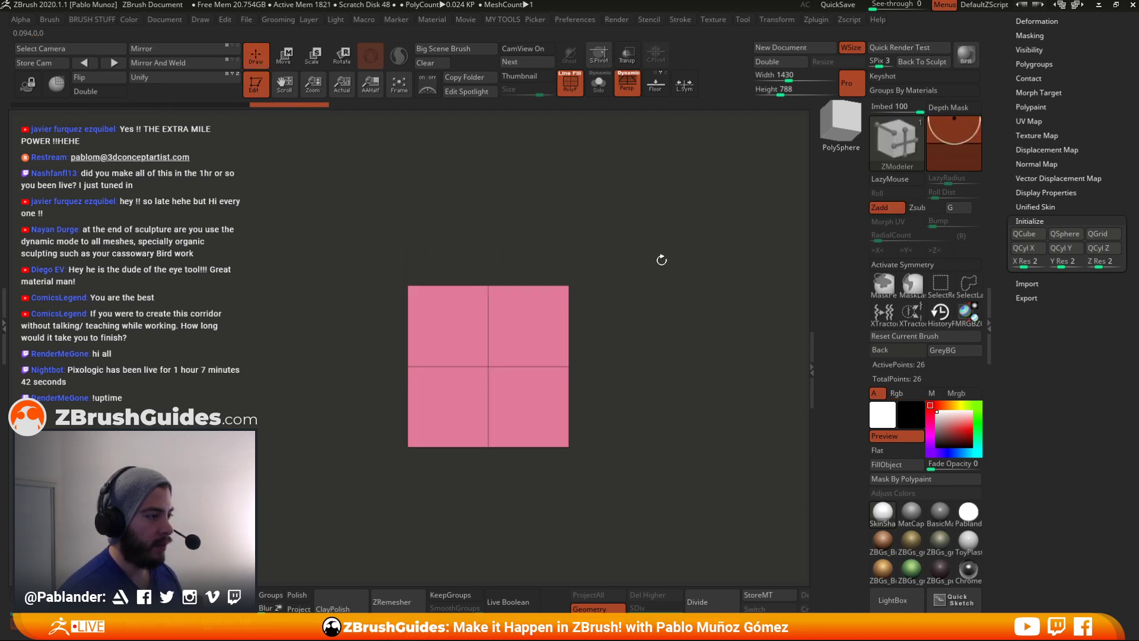
key("w")
left_click_drag(491, 322, 491, 266)
left_click(491, 261)
key("q")
mouse_move(662, 270)
left_mouse_down()
mouse_move(645, 266)
mouse_move(655, 298)
mouse_move(663, 272)
mouse_move(720, 300)
mouse_move(657, 276)
mouse_move(667, 274)
mouse_move(596, 284)
mouse_move(614, 242)
left_mouse_up()
key("e")
key("q")
key("b")
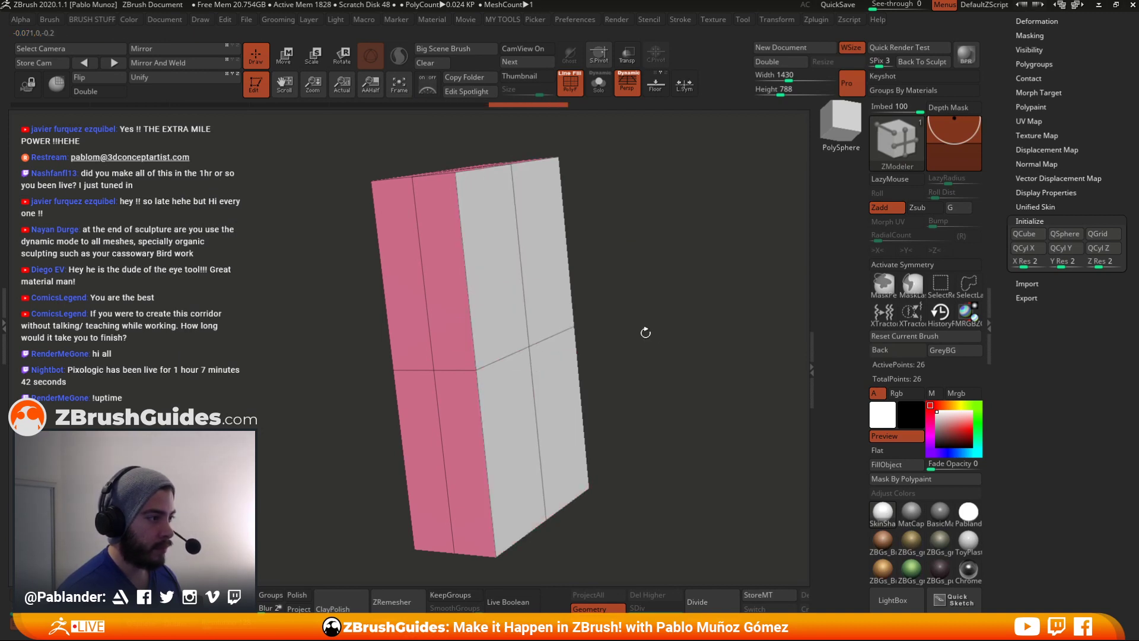
- Inset the large front face as one region with the ZModeler Inset action targeting Polygroup All, leaving a narrow border frame
key("space")
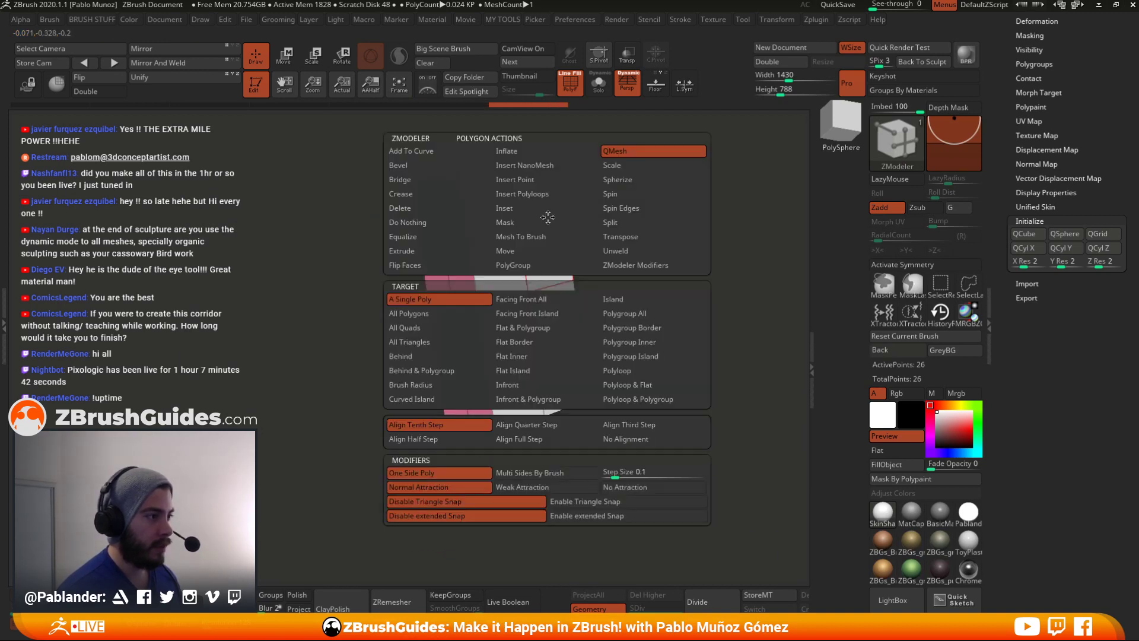
left_click(646, 312)
left_click_drag(645, 312, 562, 239, "shift")
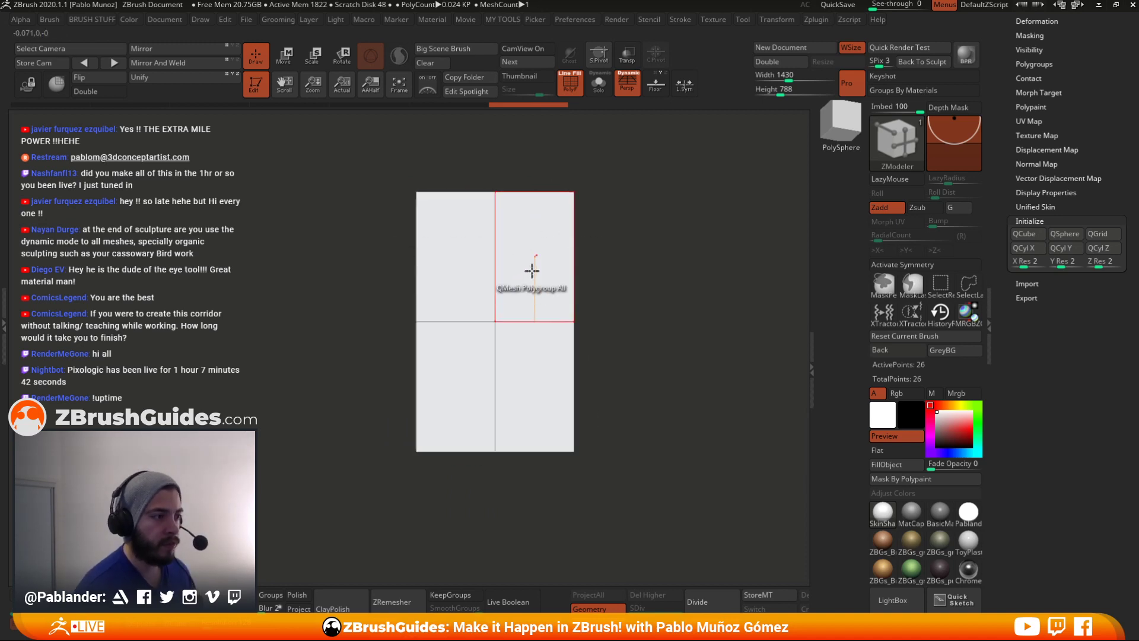
key("space")
left_click(511, 210)
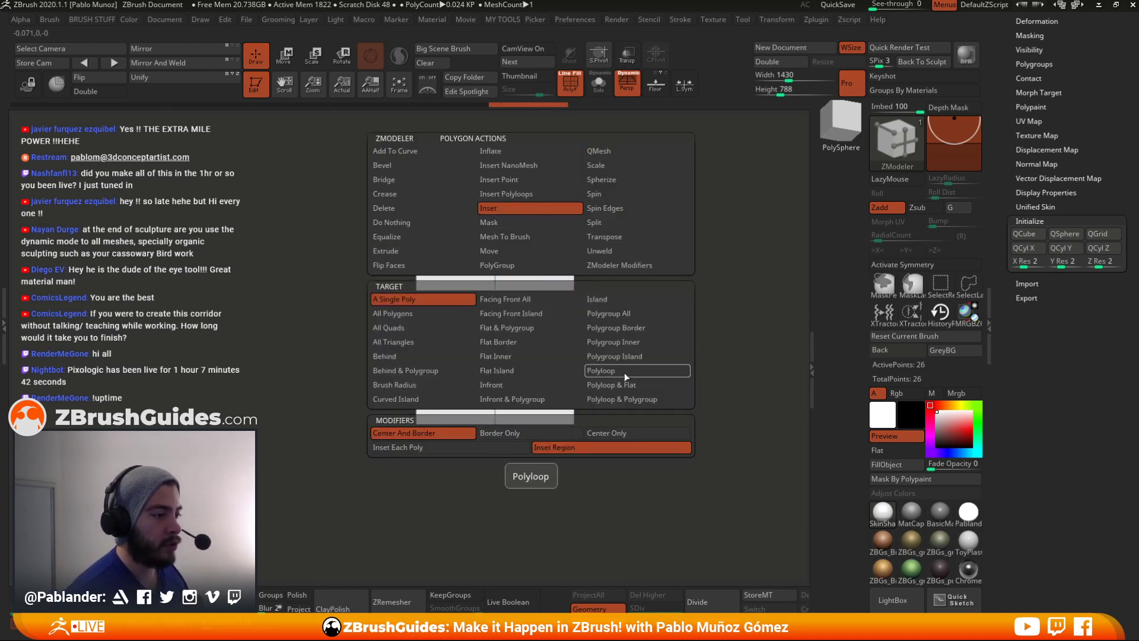
left_click(625, 314)
left_click_drag(545, 277, 524, 280)
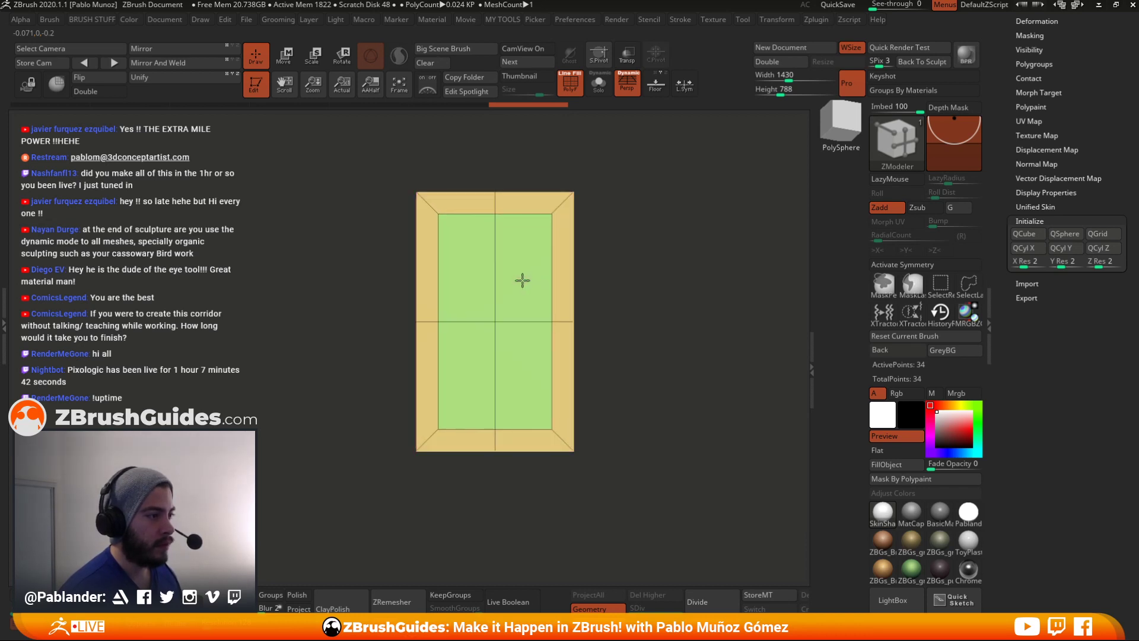
- Extrude the inset front panel outward from its frame using QMesh with the Polygroup All target
key("space")
left_click_drag(702, 210, 746, 226)
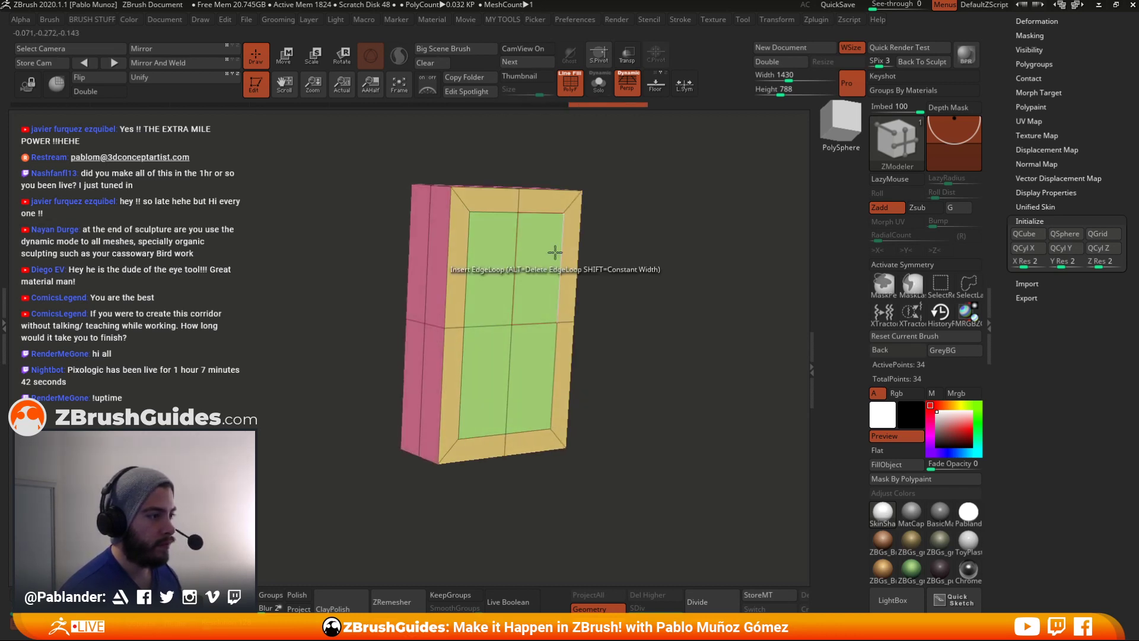
left_click(554, 254)
key("ctrl+z")
left_click_drag(537, 259, 581, 297)
key("space")
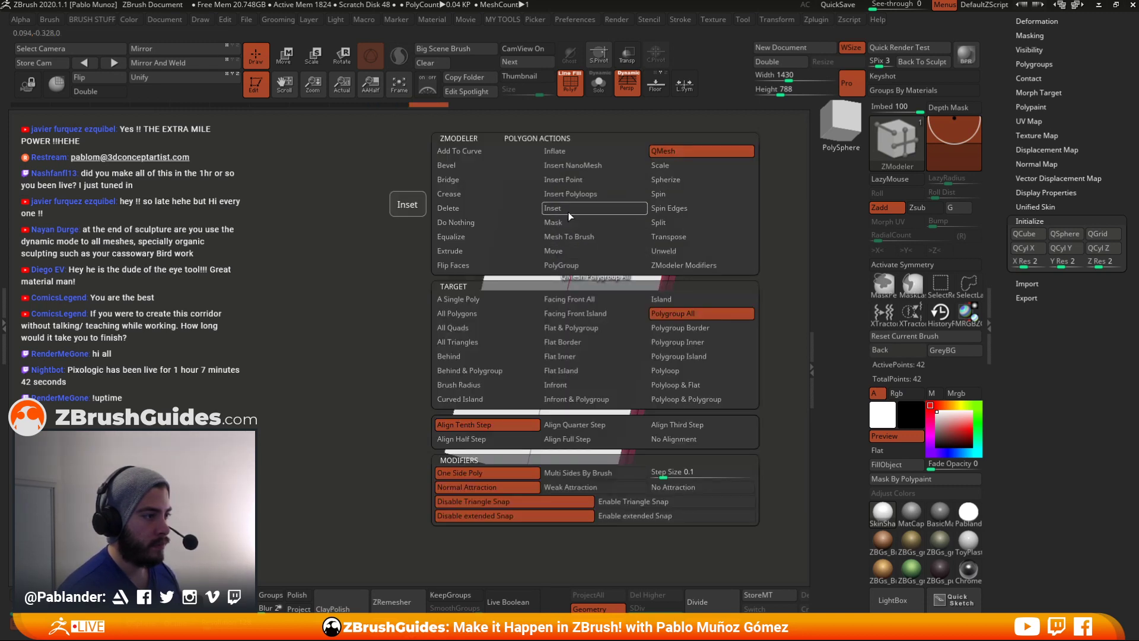
left_click(569, 216)
left_click(604, 272)
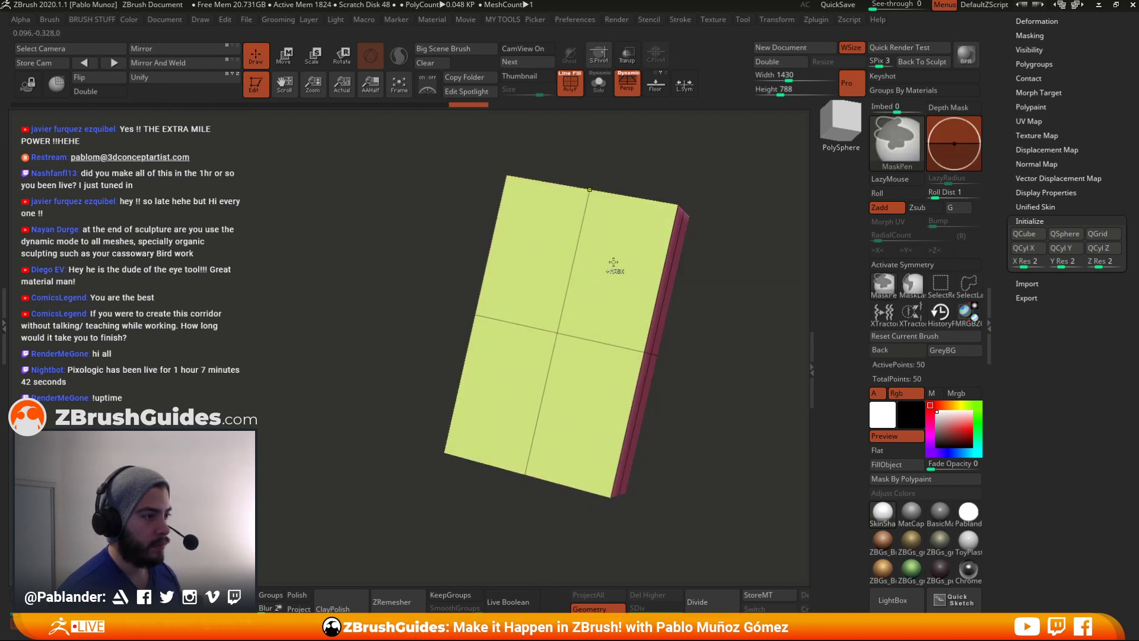
key("ctrl+z")
- Inset the box's opposite large face with the Polygroup All target to form a narrow border frame
key("space")
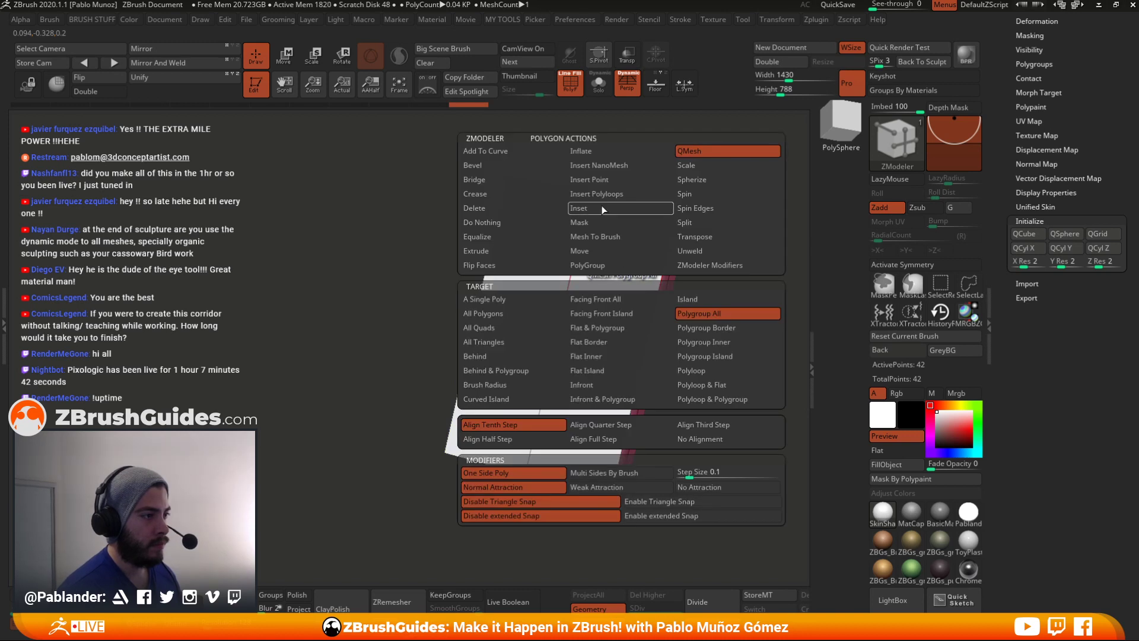
left_click(601, 209)
left_click_drag(382, 231, 395, 234, "shift")
left_click_drag(599, 280, 589, 277)
mouse_move(679, 267)
left_mouse_down()
mouse_move(687, 249)
mouse_move(678, 276)
left_mouse_up()
- Push this second inset panel slightly inward with QMesh to make a shallow recess inside its frame
mouse_move(573, 272)
left_mouse_down("alt")
mouse_move(501, 330)
mouse_move(569, 383)
left_mouse_up("alt")
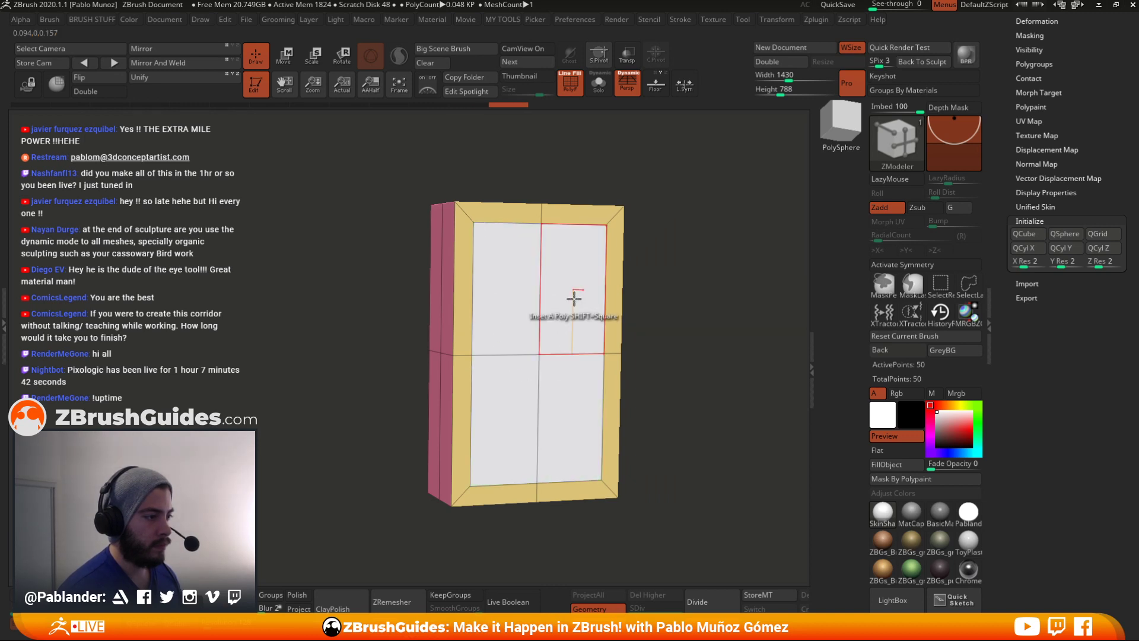
left_click_drag(574, 297, 573, 298)
key("alt")
key("alt")
left_click(575, 285)
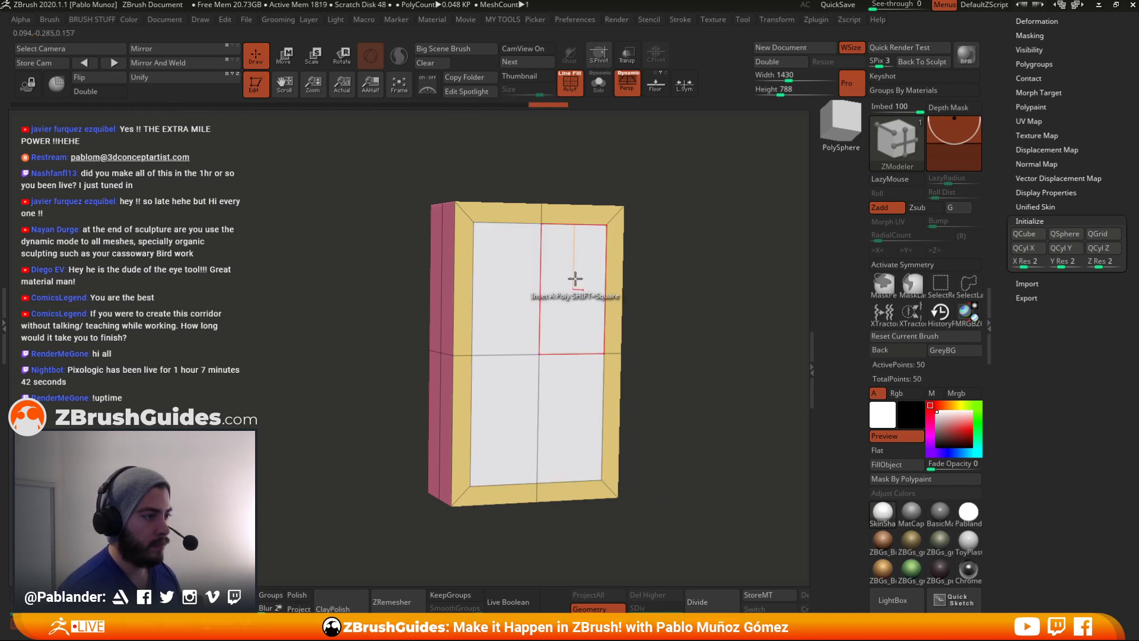
key("space")
left_click_drag(691, 201, 707, 221)
key("alt")
left_click_drag(574, 270, 565, 264)
key("alt")
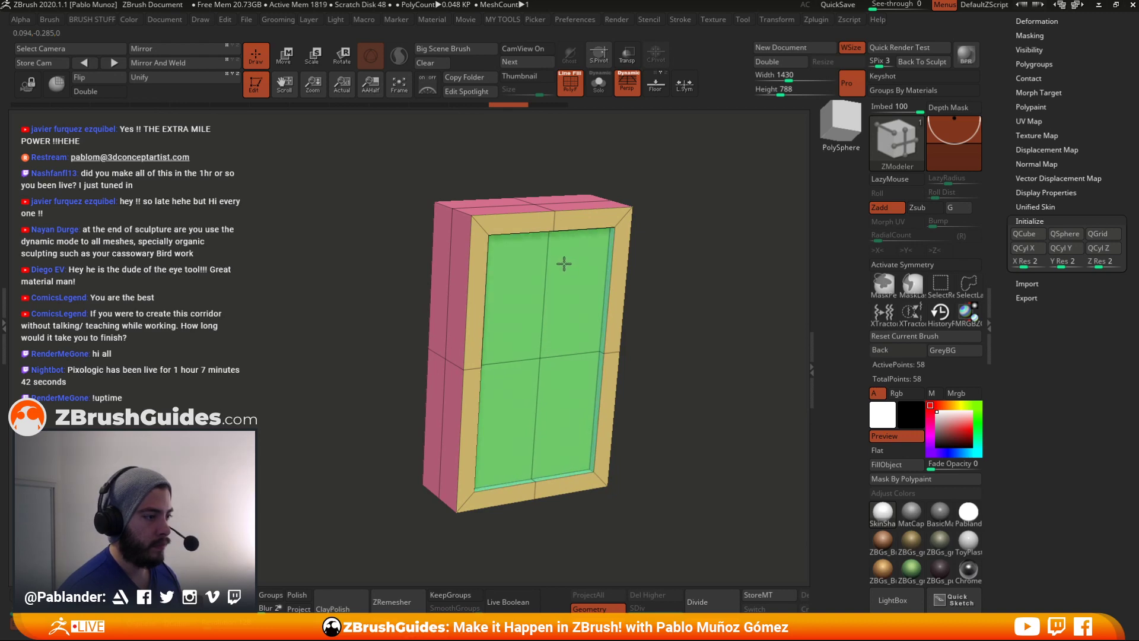
left_click_drag(715, 264, 685, 242)
- Enable Dynamic Subdiv on the box and set QGrid to 2 with Bevel active
scroll(1088, 189, "up", 5)
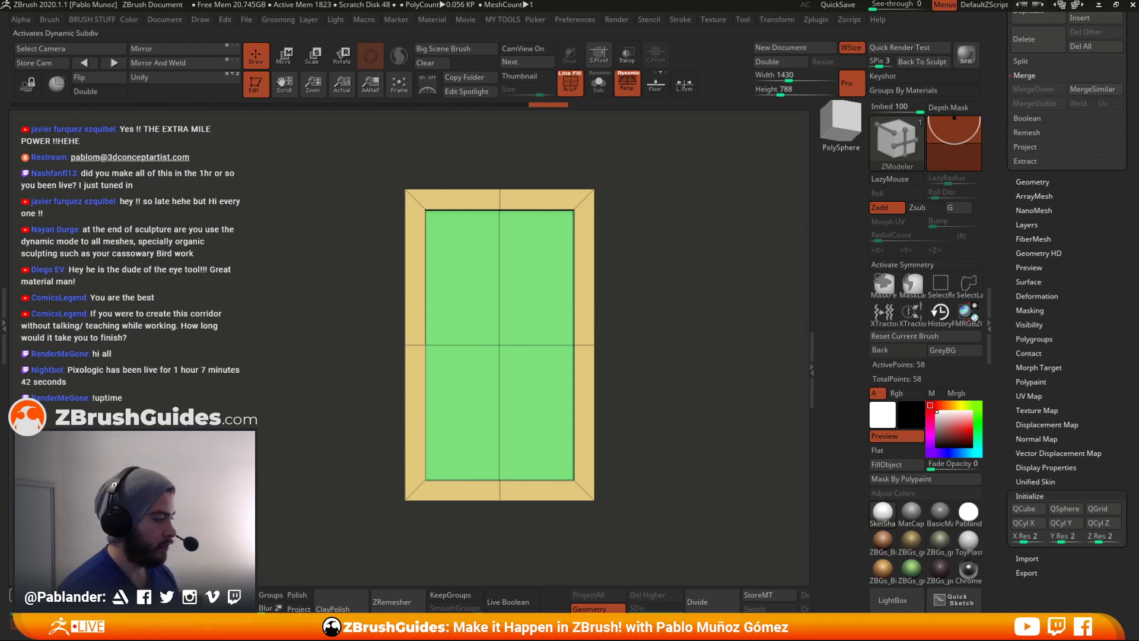
key("d")
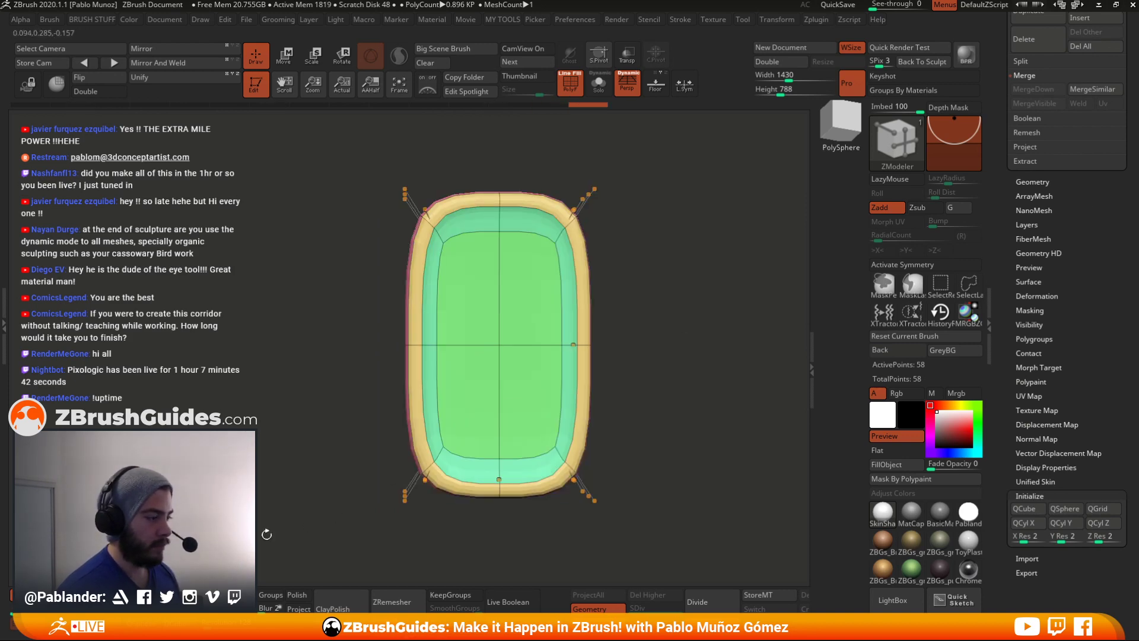
left_click(1032, 181)
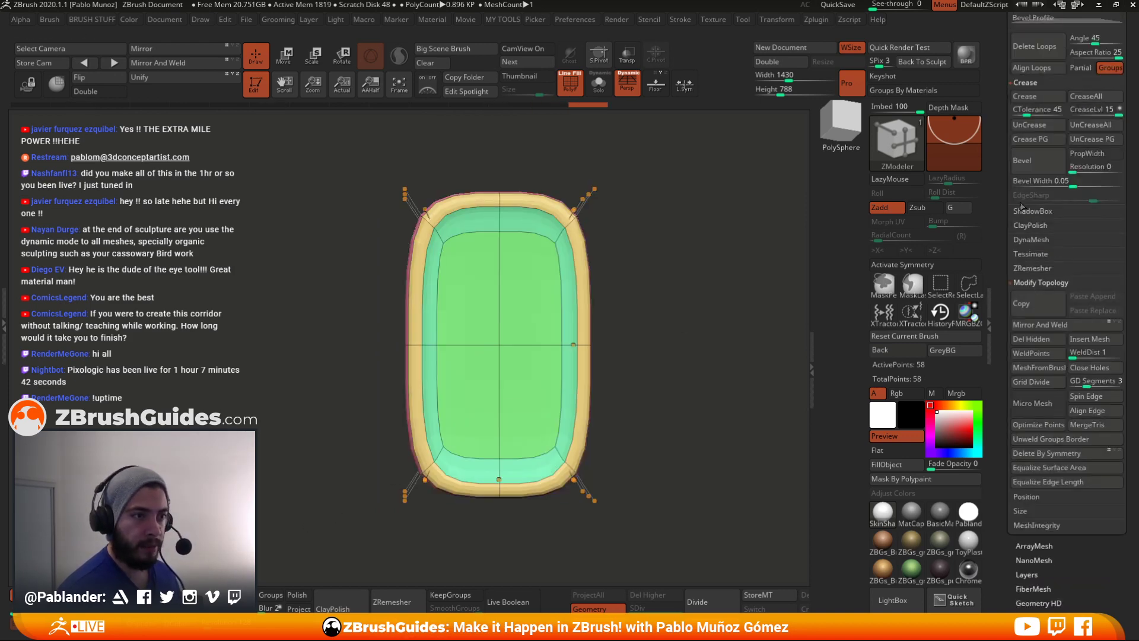
scroll(999, 190, "up", 6)
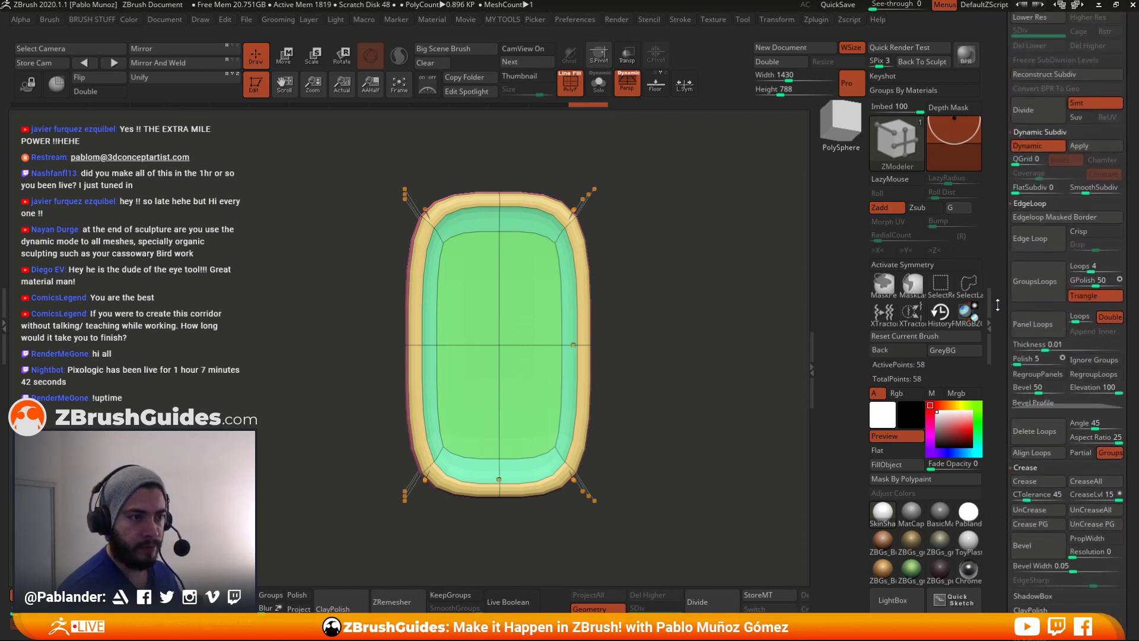
left_click_drag(1011, 162, 1018, 161)
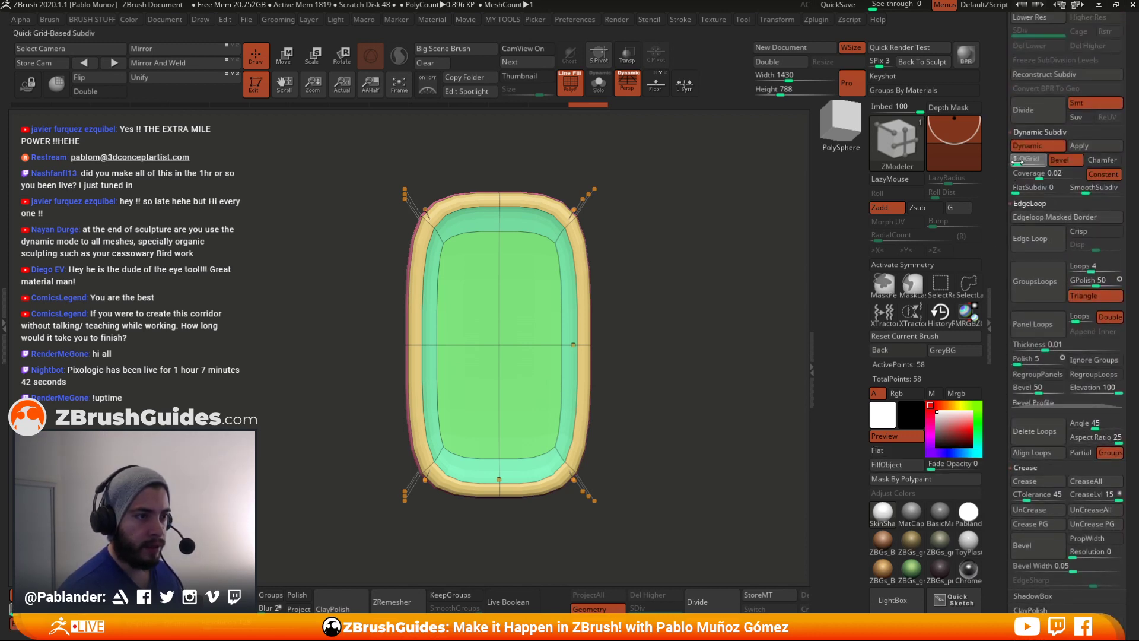
key("f")
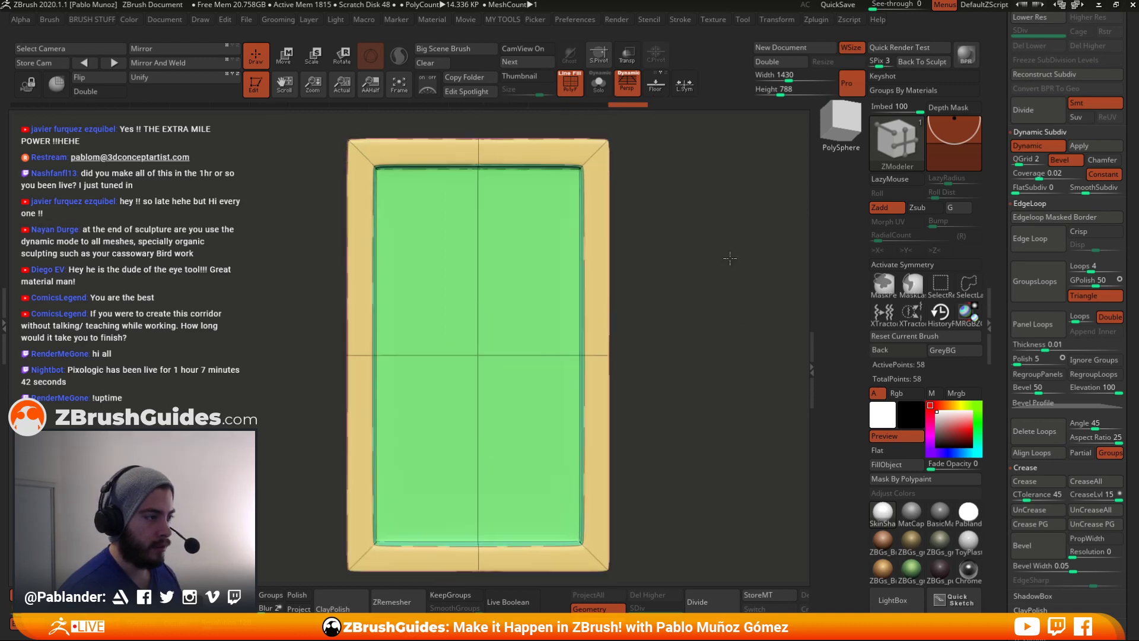
- Inspect the bevels without PolyFrame, turn on Chamfer and set the QGrid Coverage to 0.0346, then restore PolyFrame
key("shift+f")
left_click_drag(718, 250, 707, 306)
left_click_drag(746, 261, 712, 249)
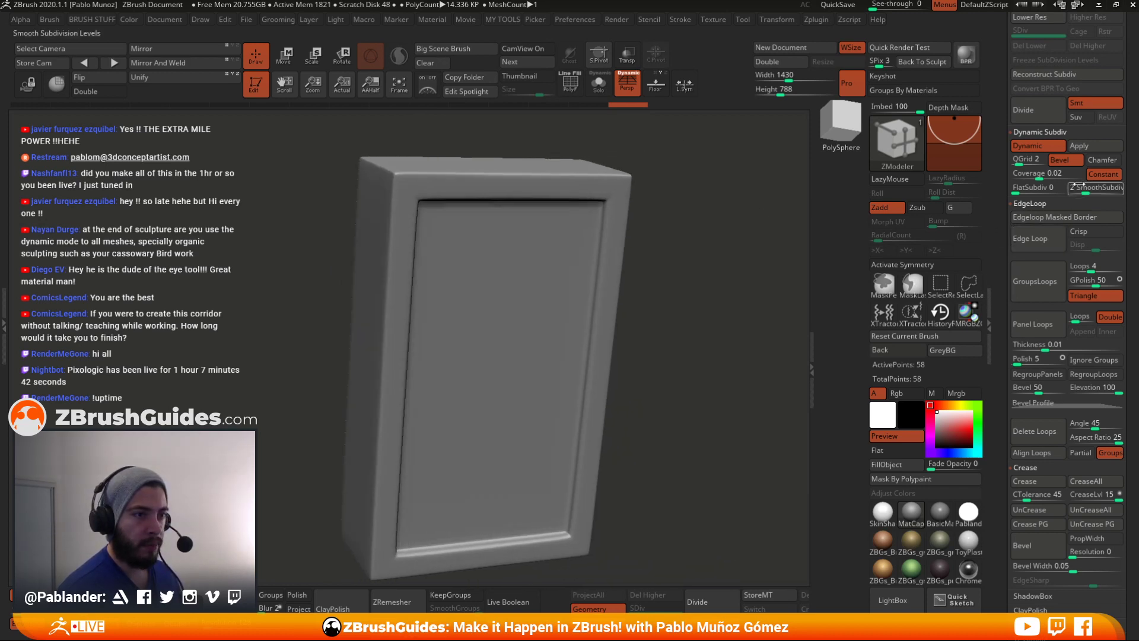
left_click(1102, 160)
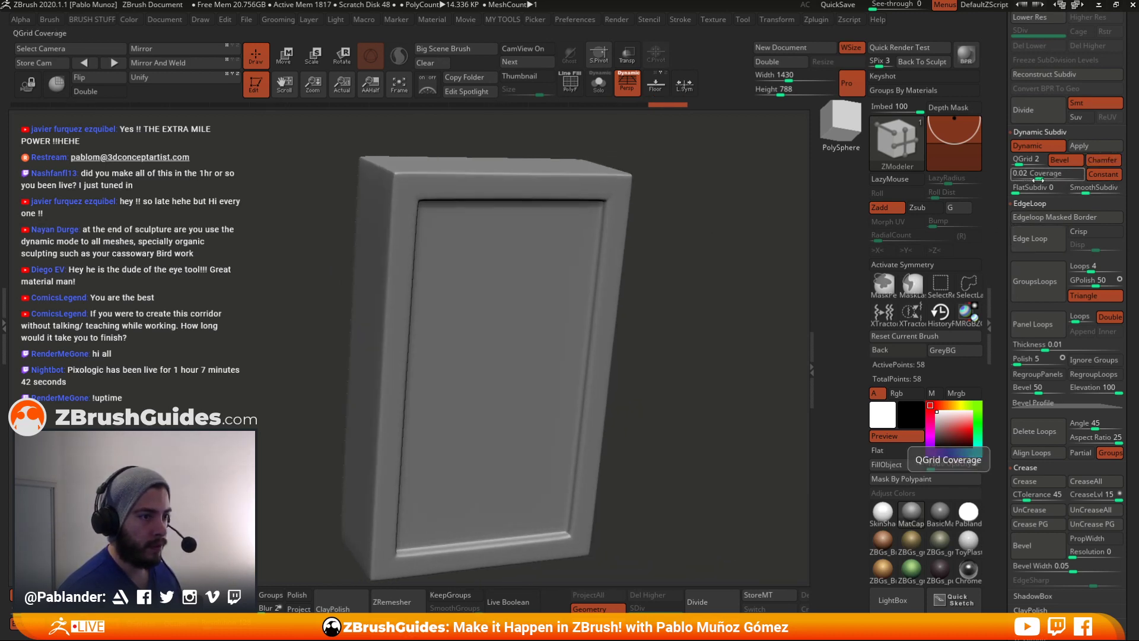
left_click_drag(1022, 179, 1049, 178)
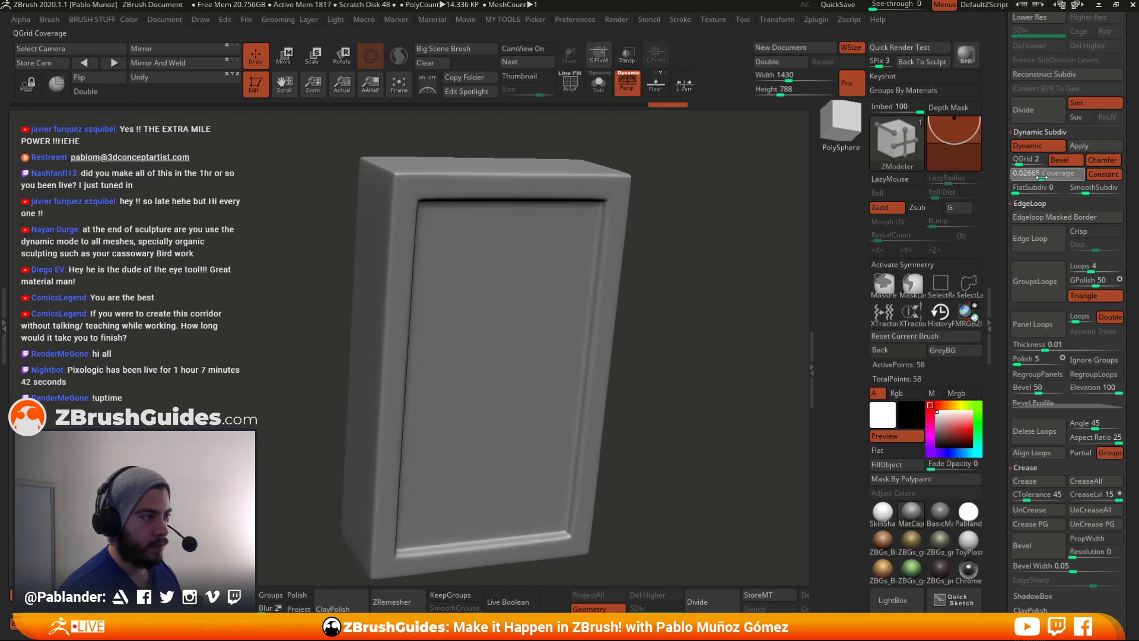
left_click_drag(706, 279, 724, 300, "shift")
key("shift+f")
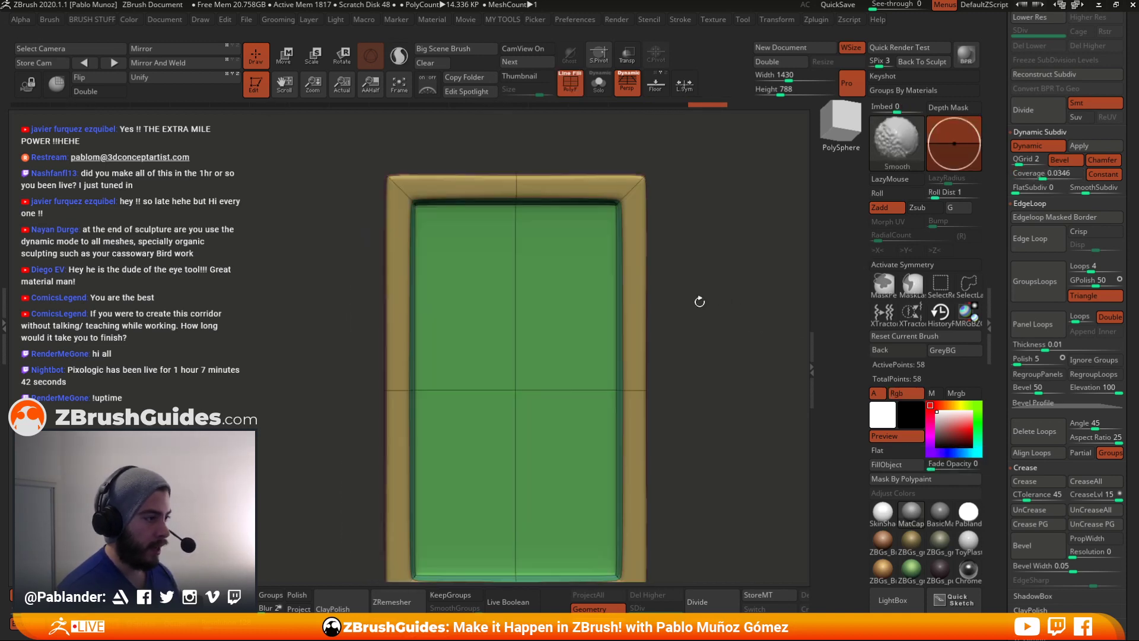
- Switch the ZModeler edge action to Insert EdgeLoop and add loops near the recessed panel's top, bottom, left and right edges
key("space")
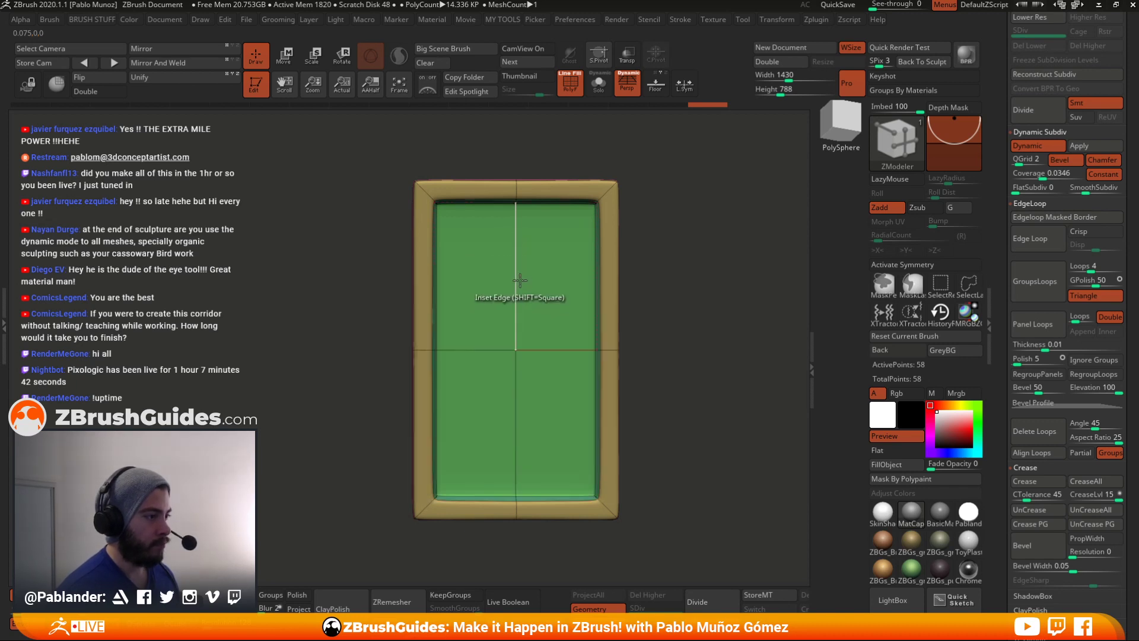
left_click(514, 259)
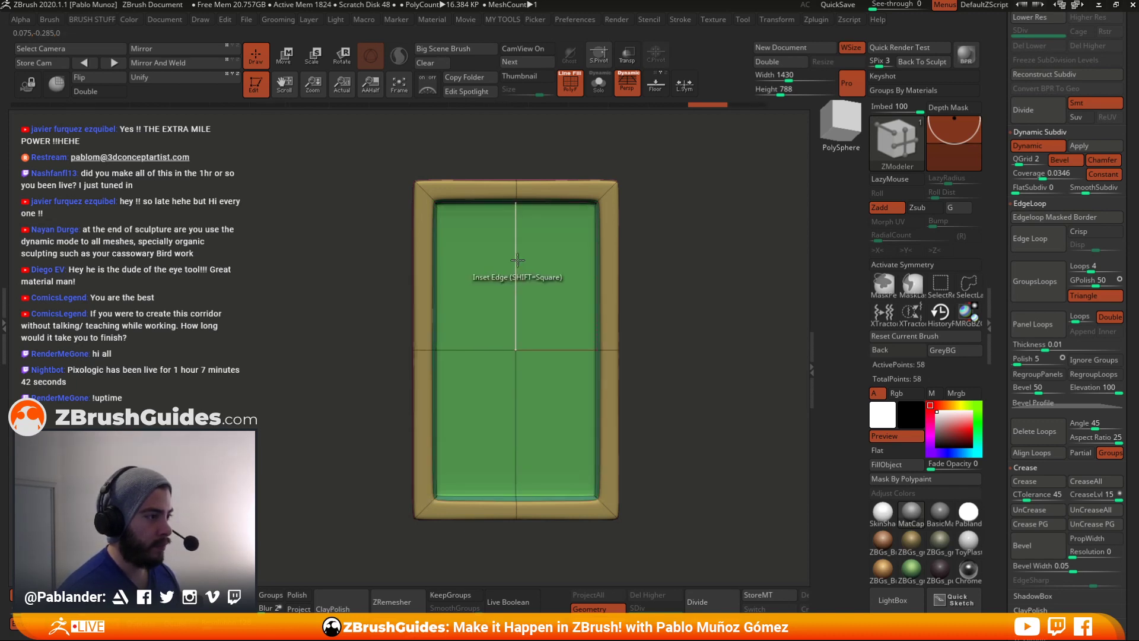
key("space")
left_click(508, 271)
left_click_drag(511, 264, 513, 246)
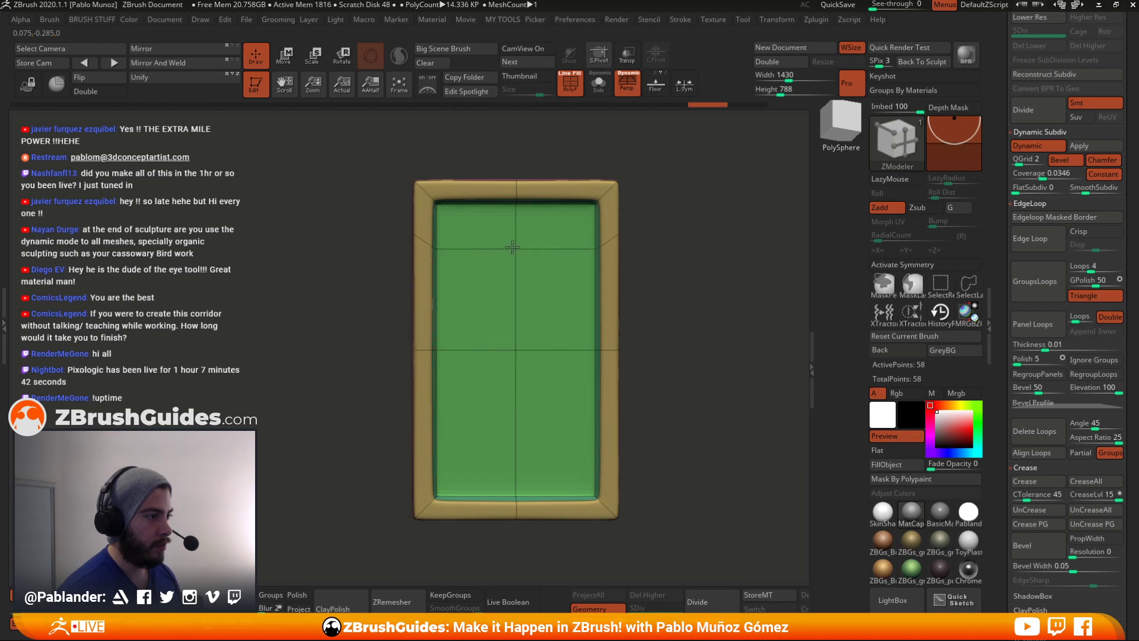
left_click(514, 393)
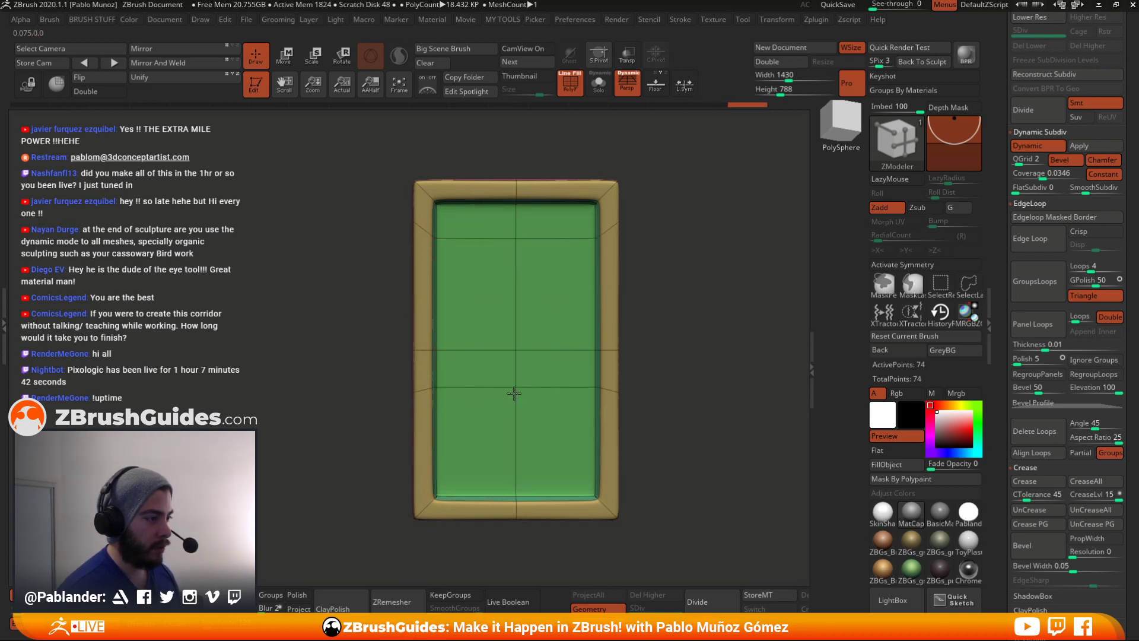
left_click_drag(509, 473, 466, 474)
left_click_drag(537, 471, 570, 470)
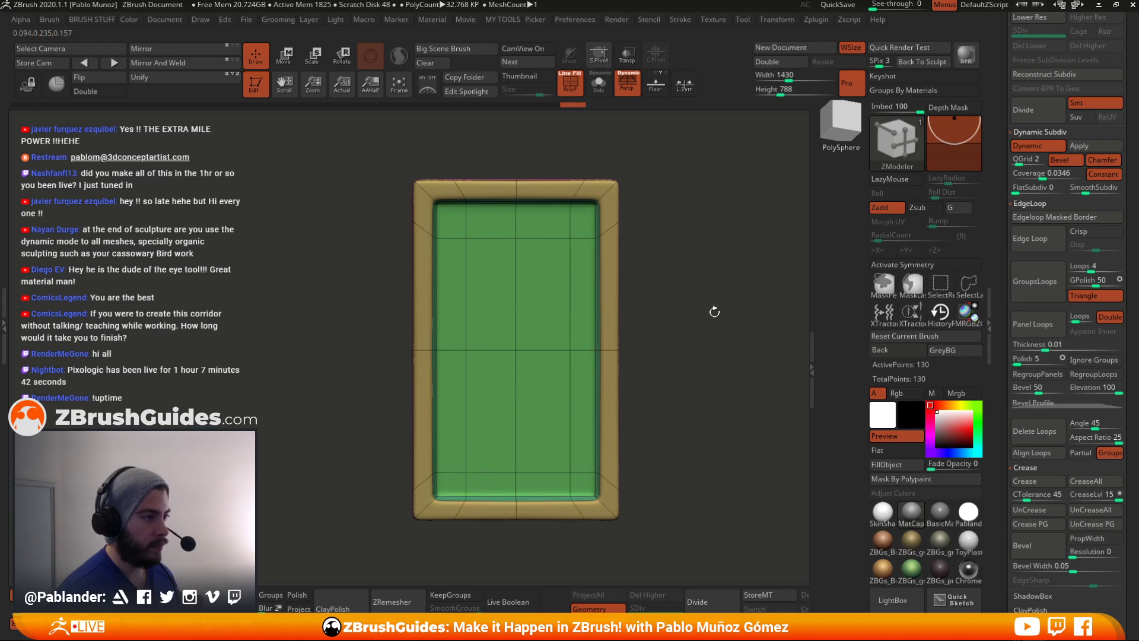
- Insert an edge loop around the frame surrounding the raised panel, close to the panel's base
left_click_drag(714, 312, 765, 317)
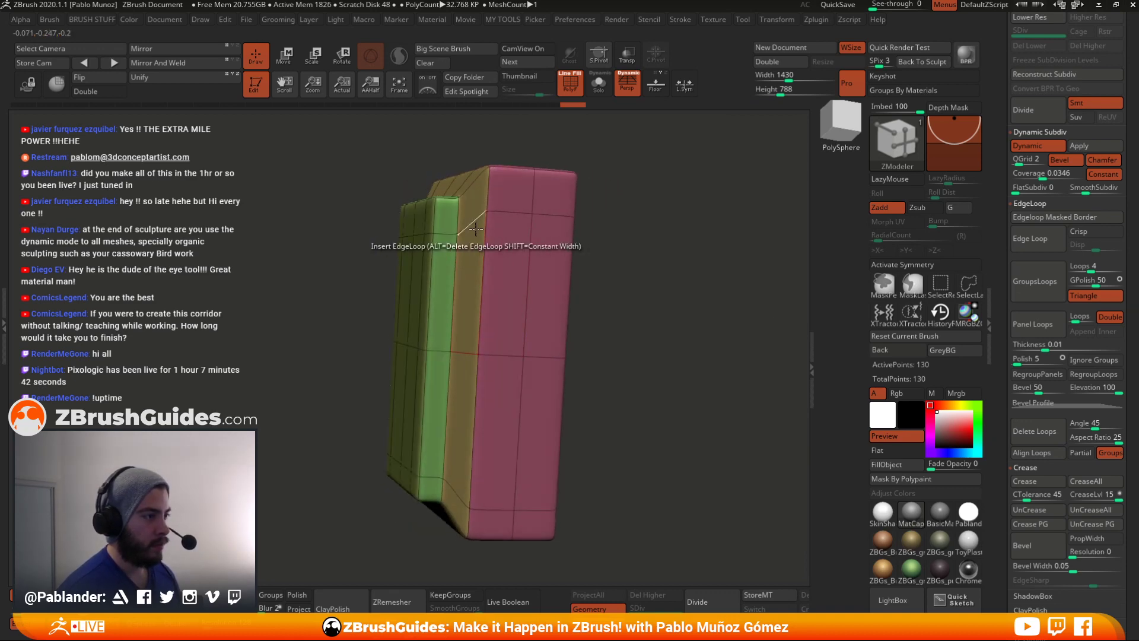
left_click_drag(476, 229, 461, 235)
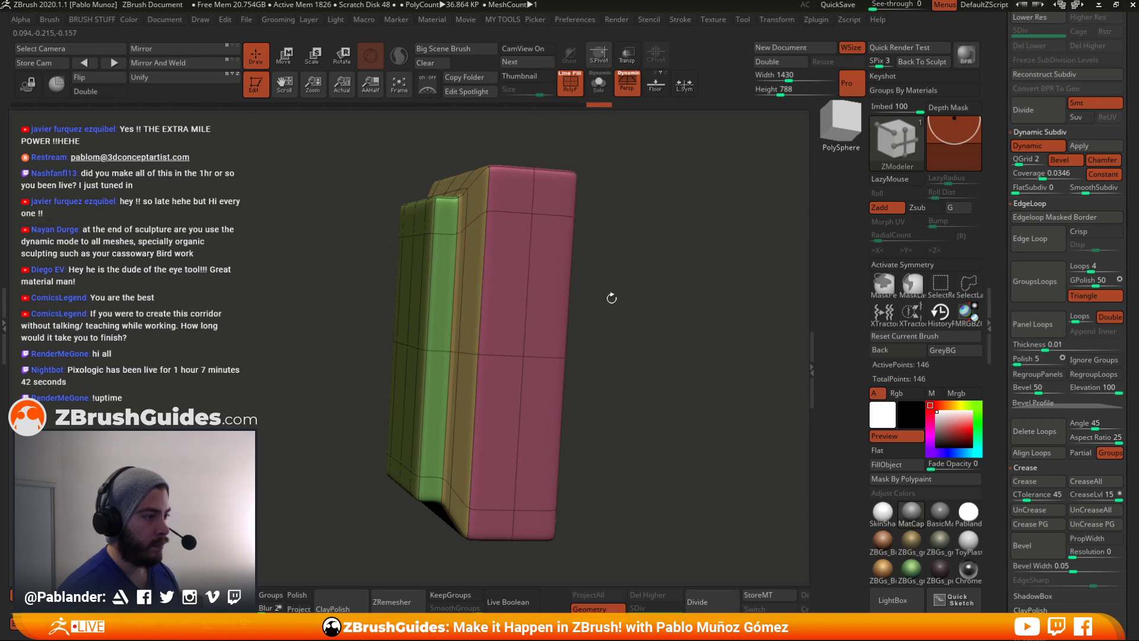
left_click_drag(612, 298, 649, 278)
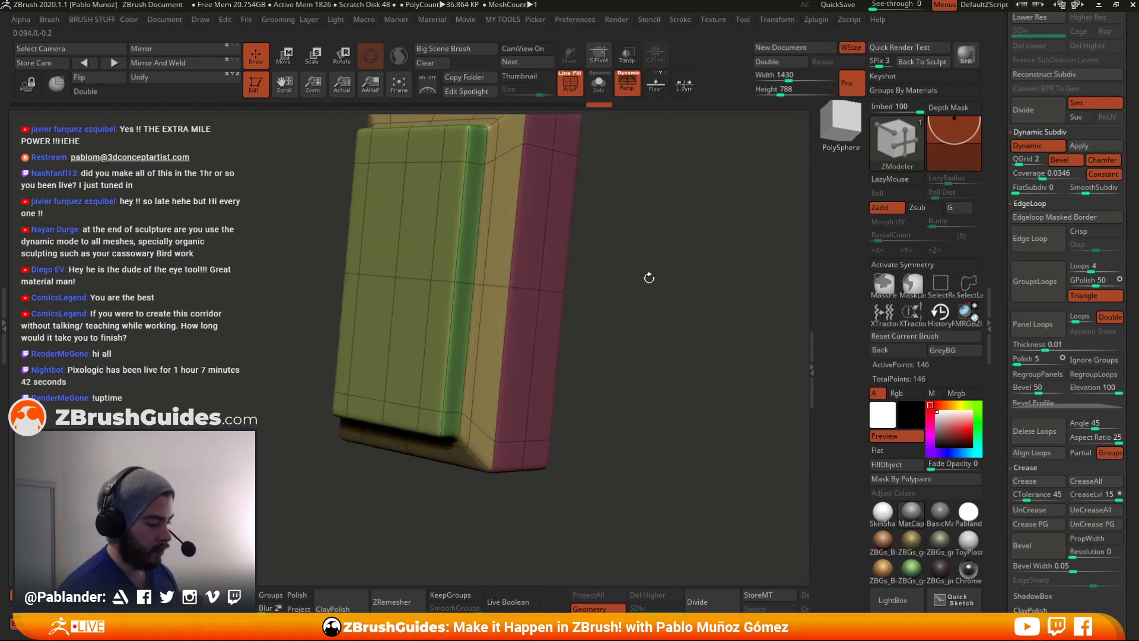
- Insert edge loops around the recess's inner wall and floor edge, and around the front frame bordering the recess
mouse_move(433, 327)
left_mouse_down("alt")
mouse_move(344, 330)
mouse_move(270, 350)
left_mouse_up("alt")
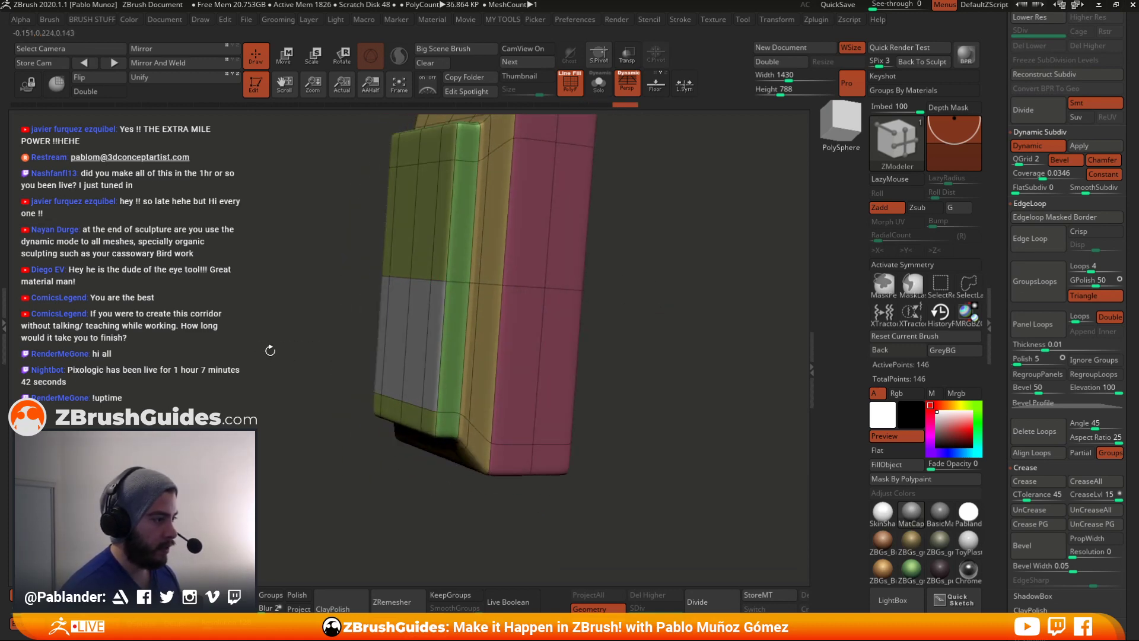
left_click_drag(396, 325, 376, 325)
left_click_drag(534, 379, 618, 356)
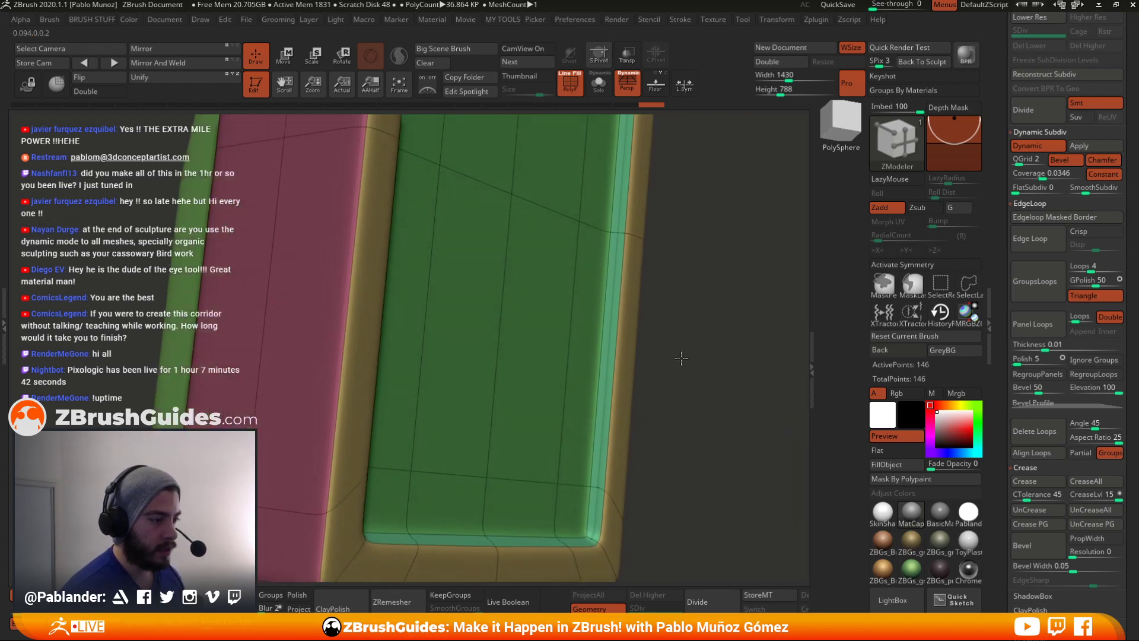
left_click(583, 484)
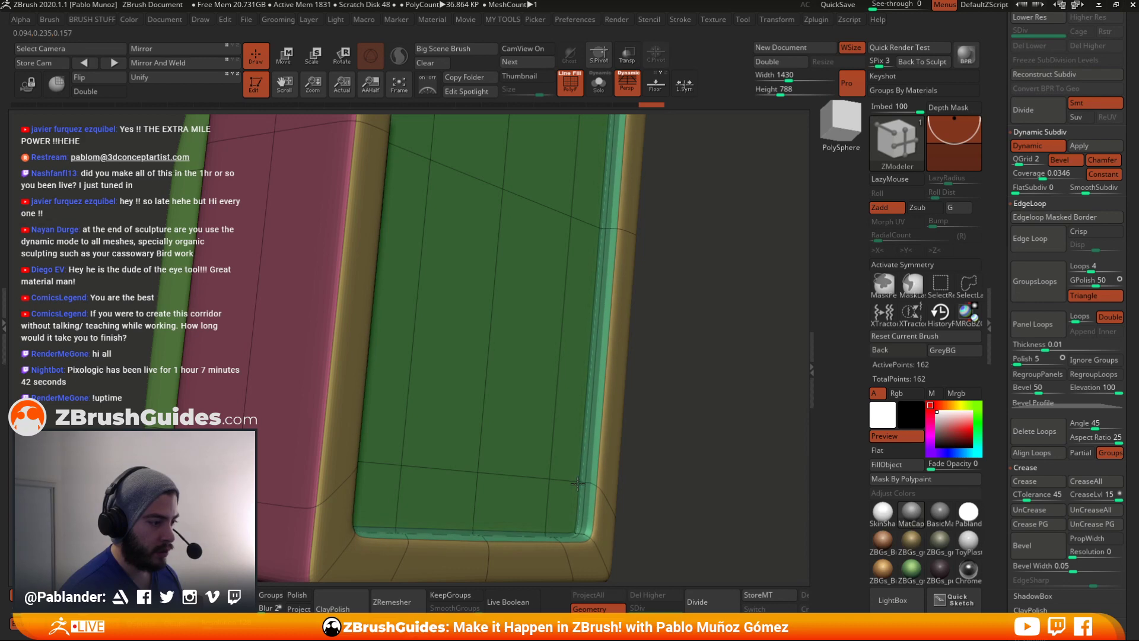
left_click(590, 483)
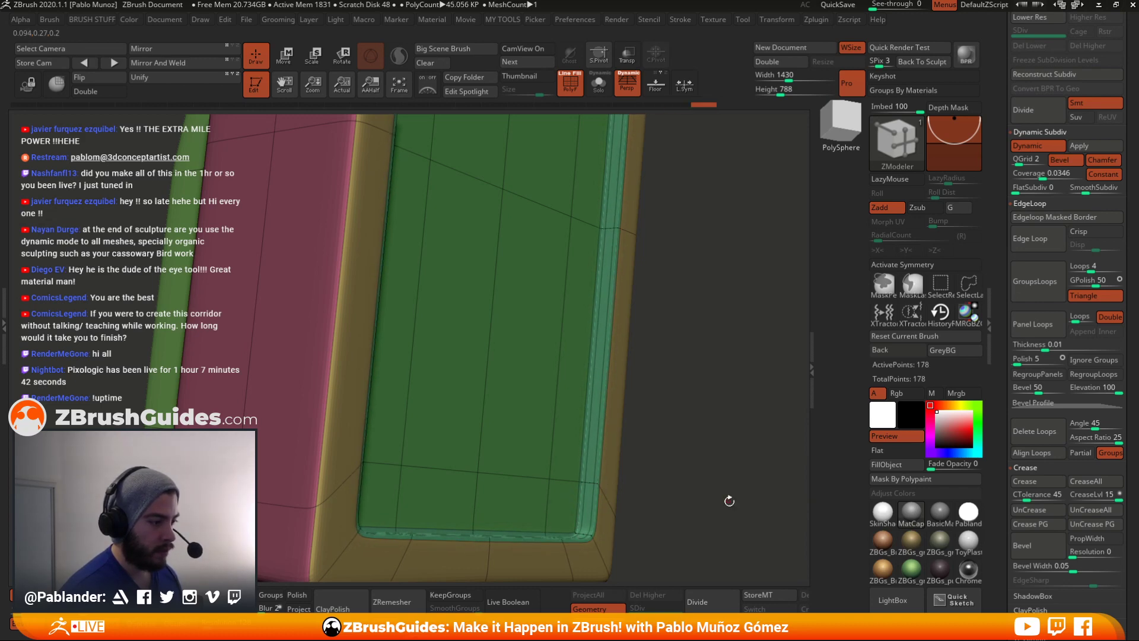
left_click_drag(729, 500, 649, 473)
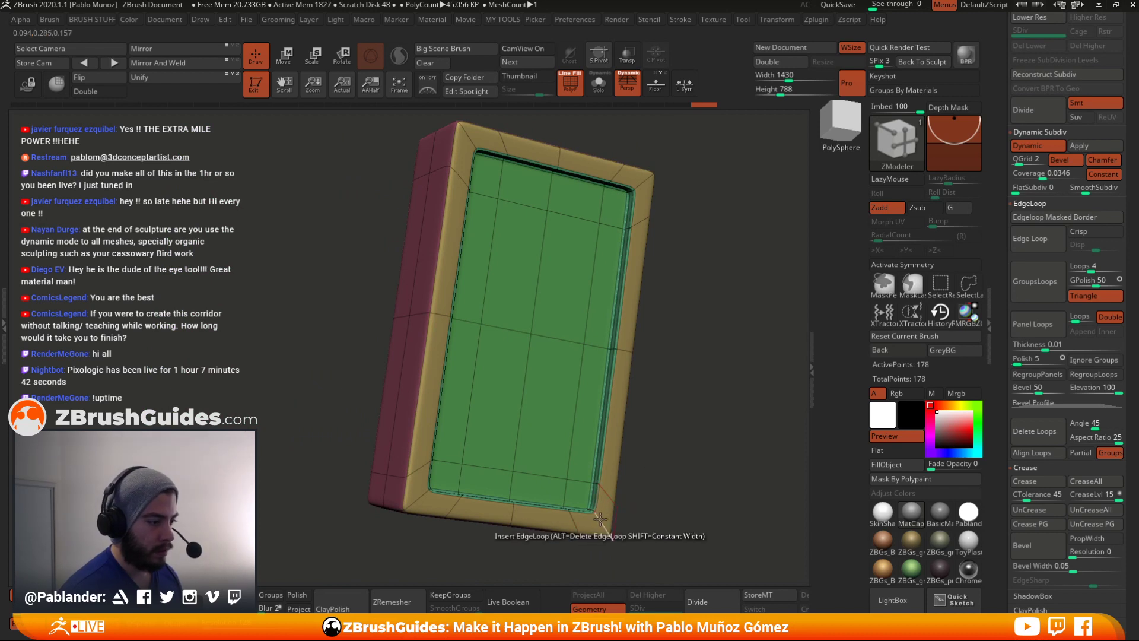
left_click_drag(643, 508, 697, 381, "shift")
- Inspect the smoothed block without PolyFrame, and restore PolyFrame
key("shift+f")
left_click_drag(702, 340, 563, 285)
key("shift+f")
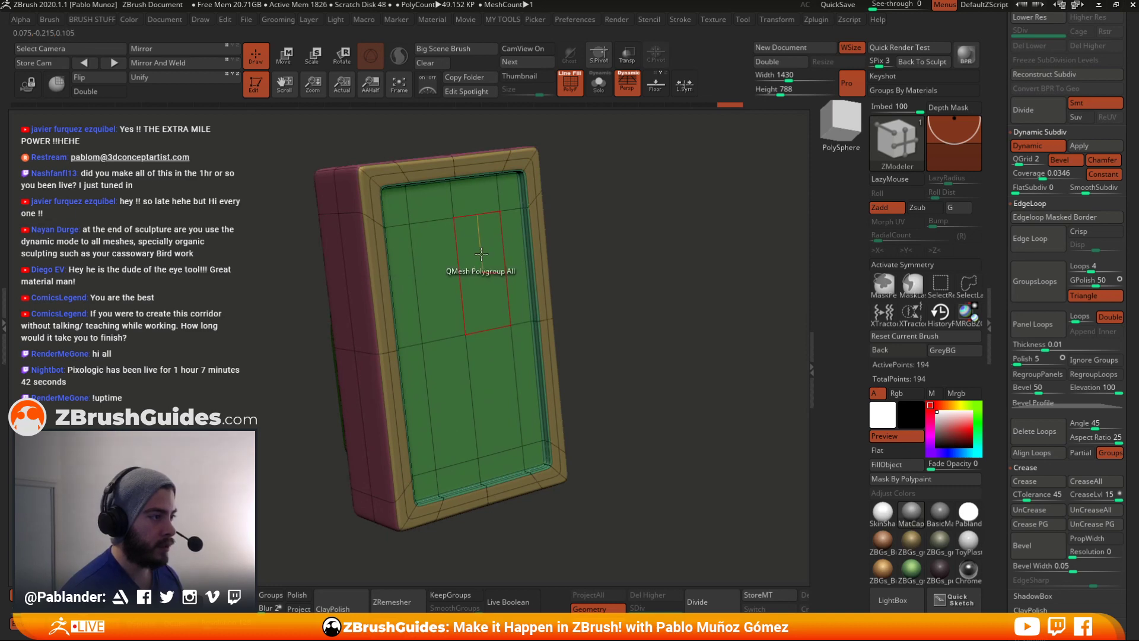
- Set the ZModeler polygon action to QMesh and turn off Dynamic Subdiv
key("space")
left_click(575, 150)
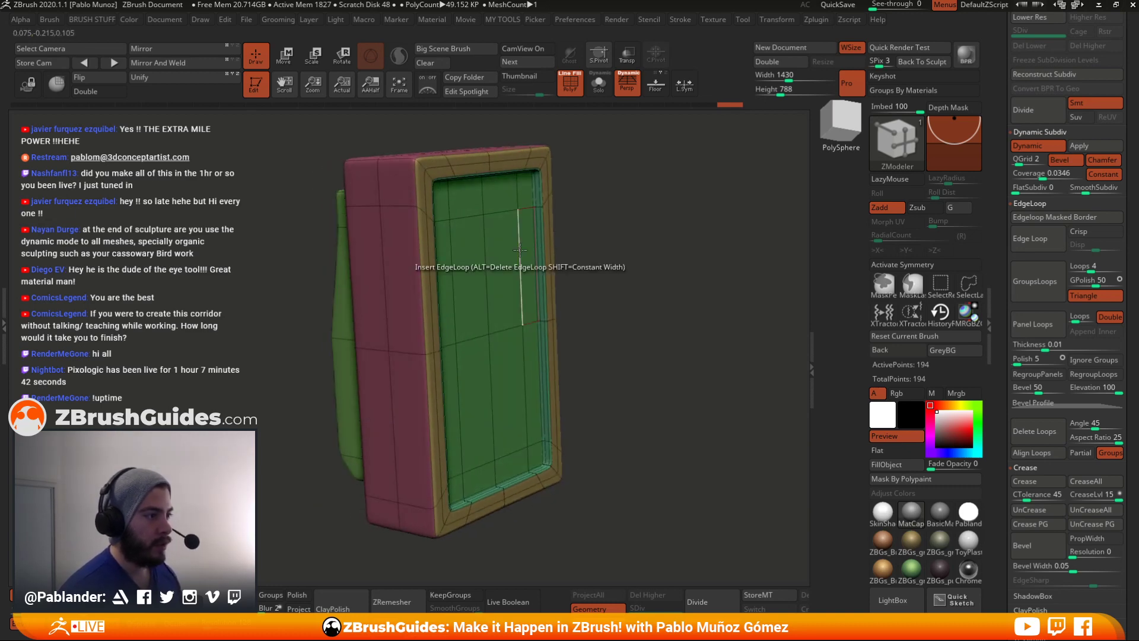
left_click_drag(531, 256, 516, 256)
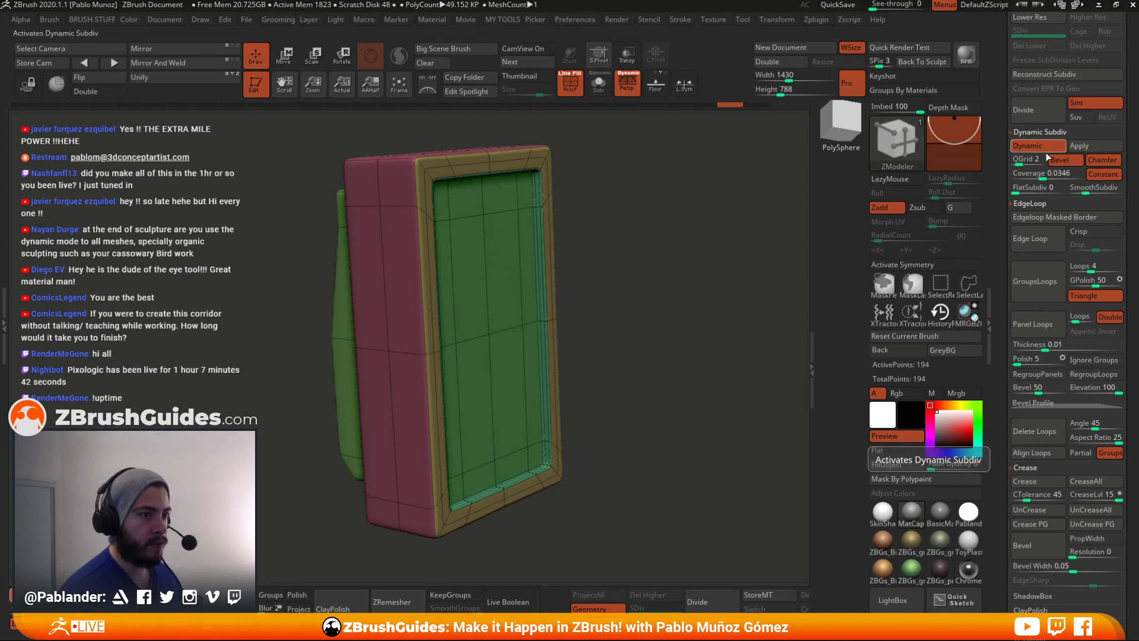
left_click(1027, 146)
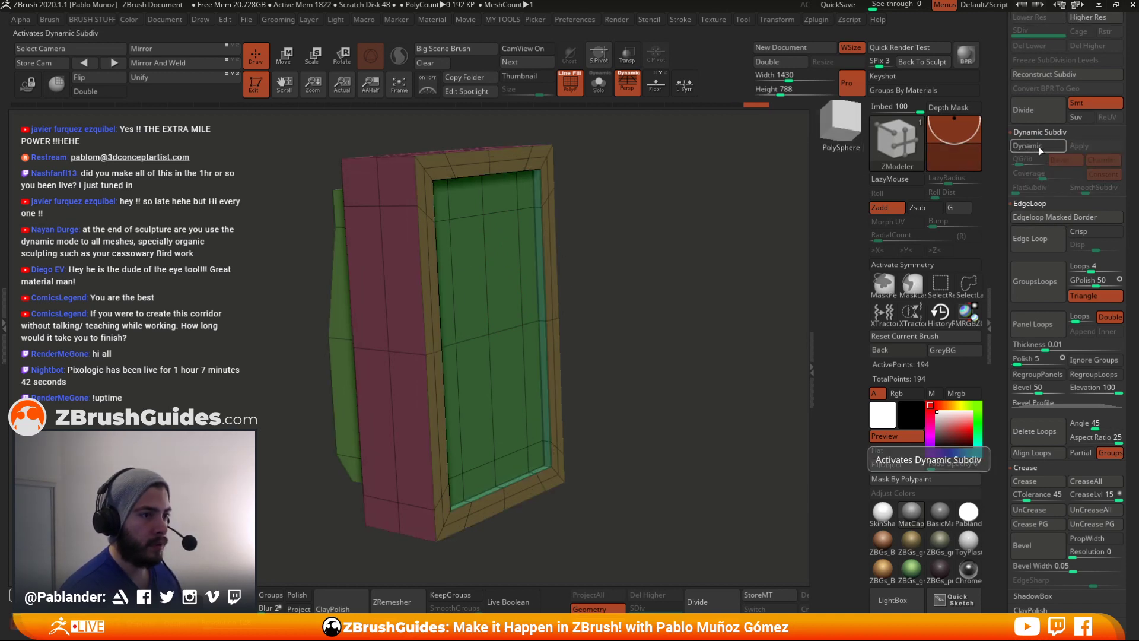
left_click(1038, 147)
left_click(1039, 147)
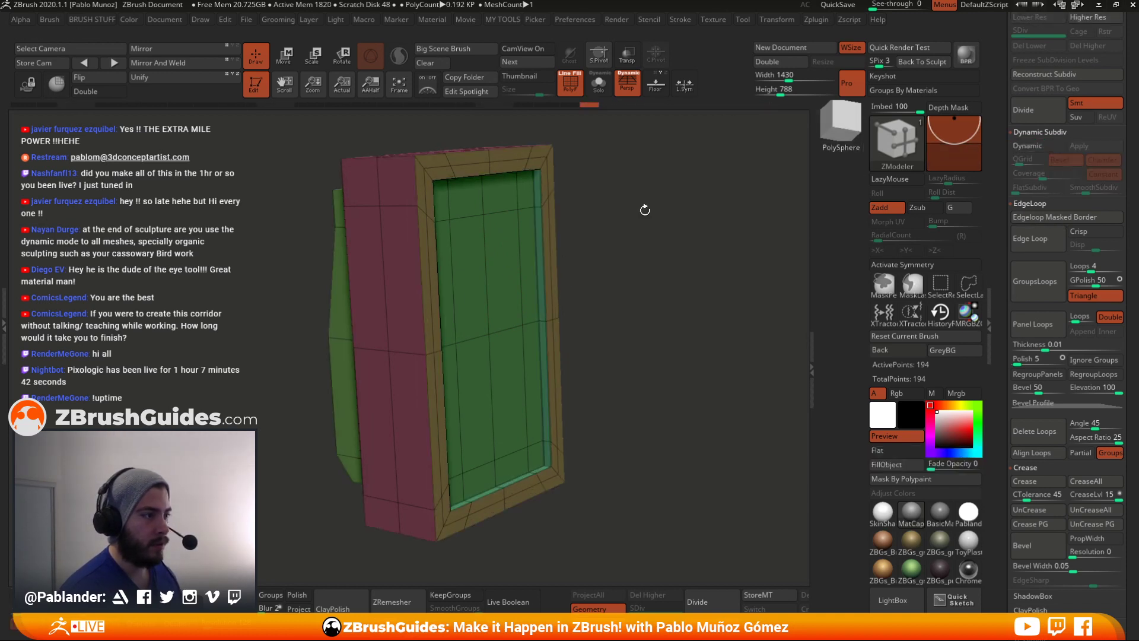
- Try to extrude the recess floor forward out of the block with QMesh on Polygroup All
key("space")
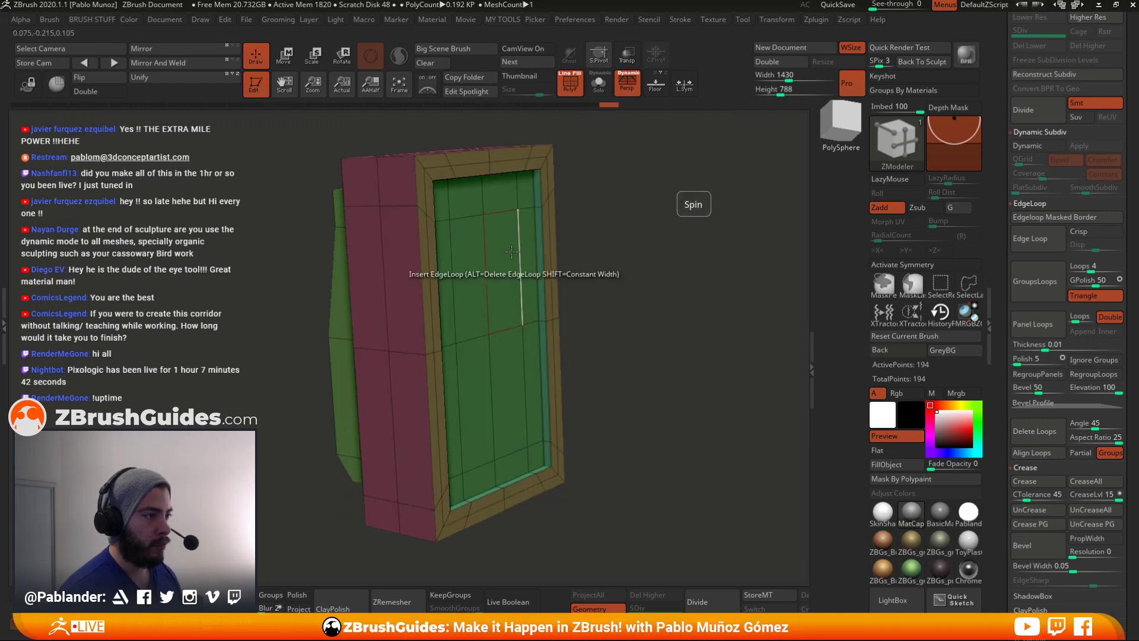
key("ctrl")
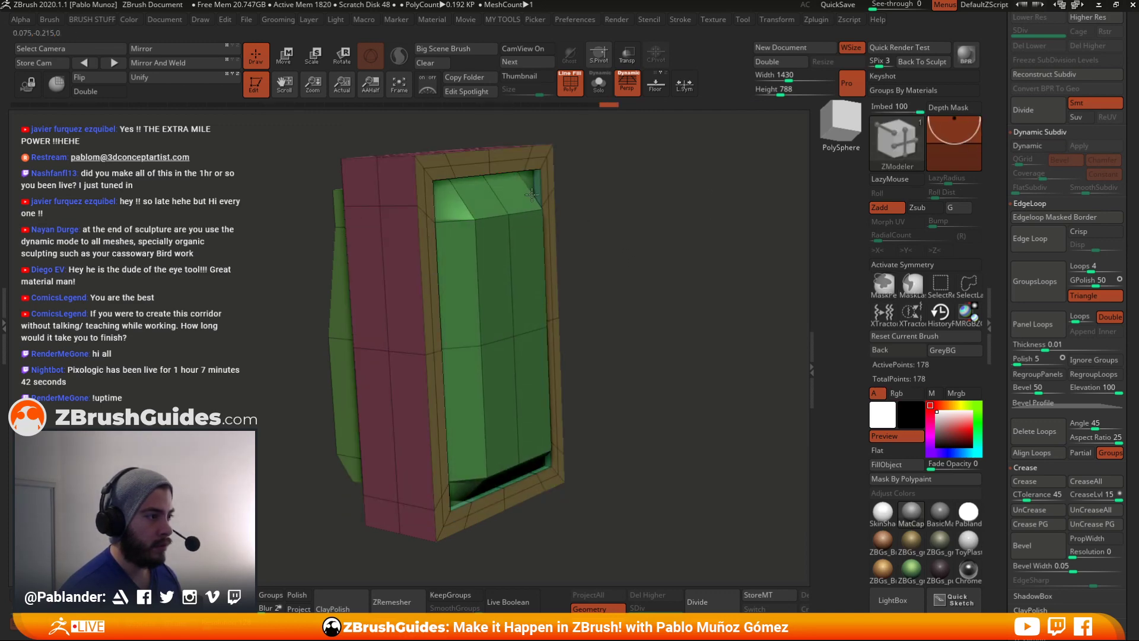
key("space")
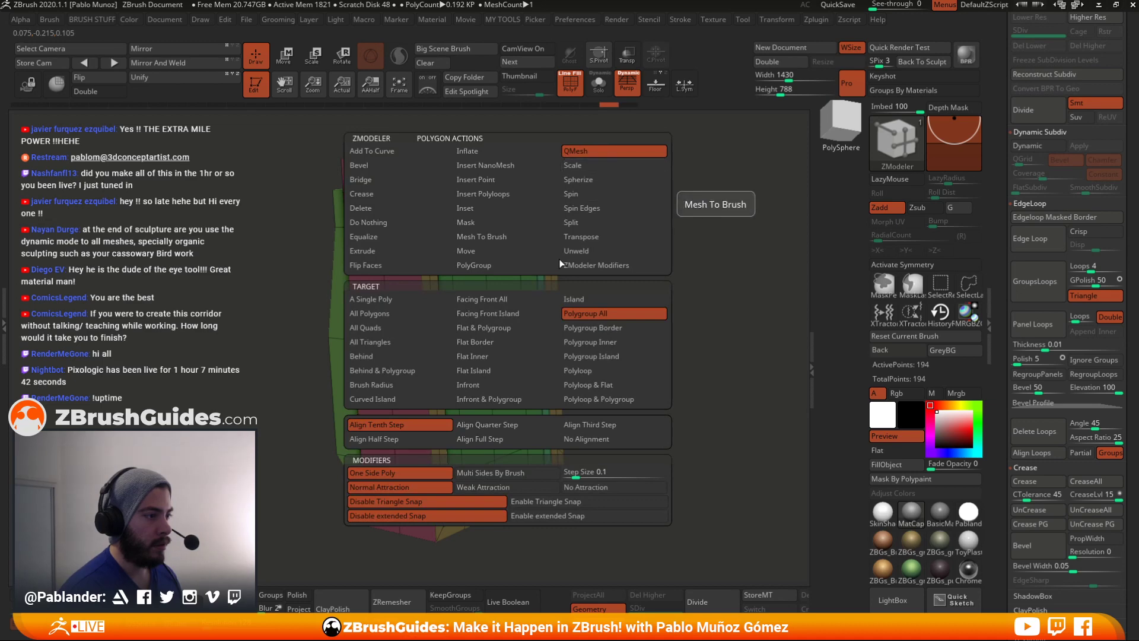
left_click_drag(519, 201, 718, 197)
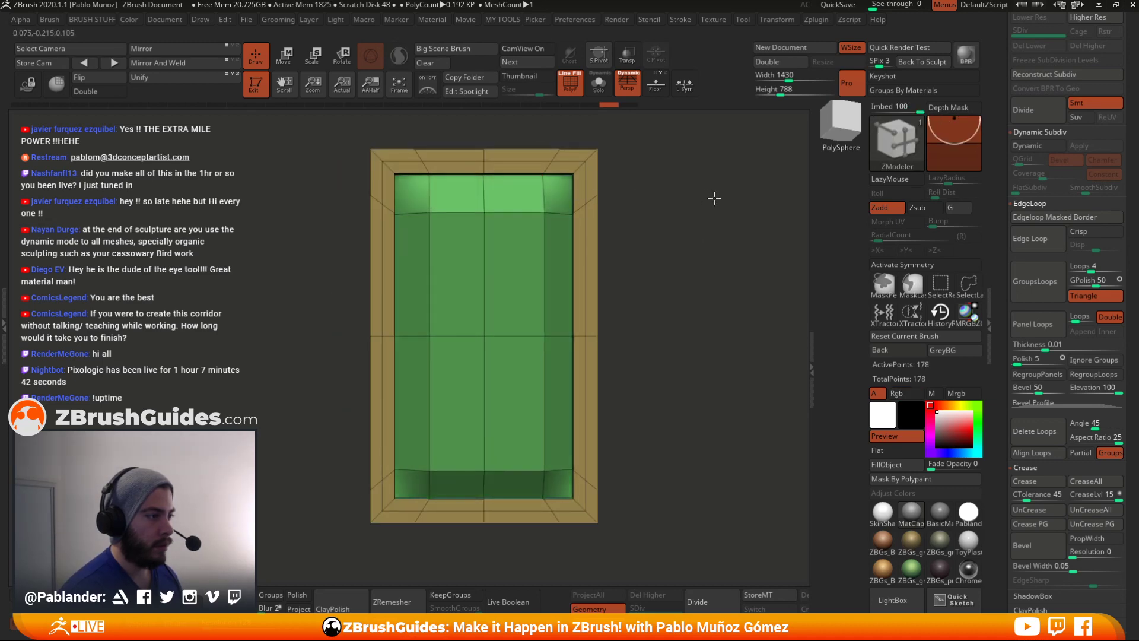
left_click_drag(618, 229, 664, 237)
left_click_drag(529, 194, 505, 240)
- Reselect the QMesh action and try to push the recess floor deeper into the block
key("space")
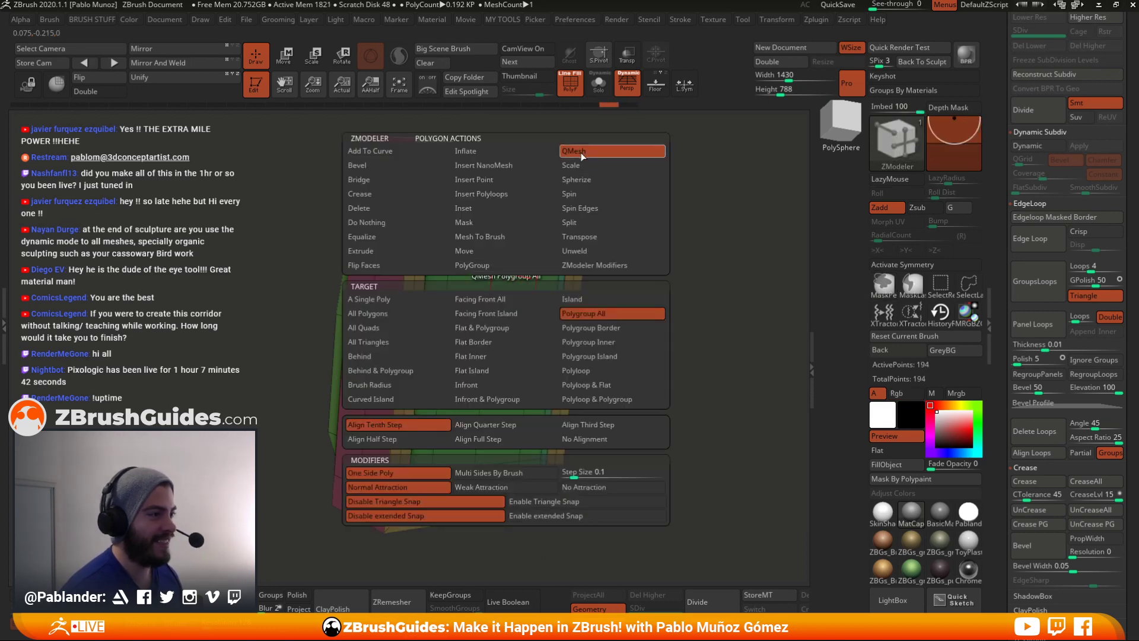
key("space")
left_click(515, 266)
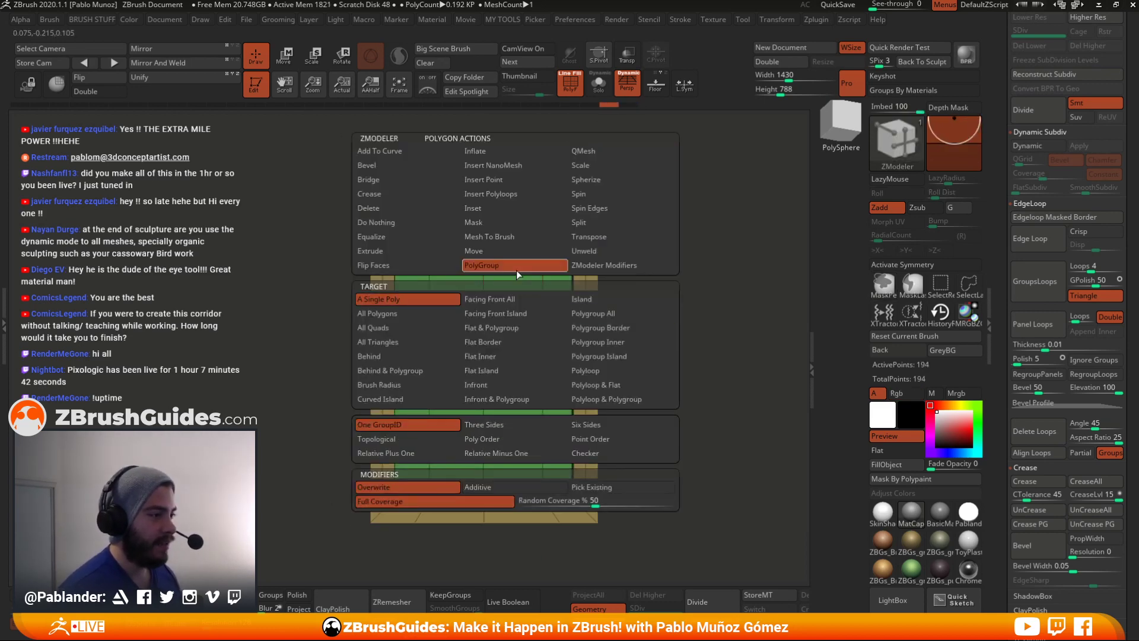
left_click(593, 152)
left_click(594, 356)
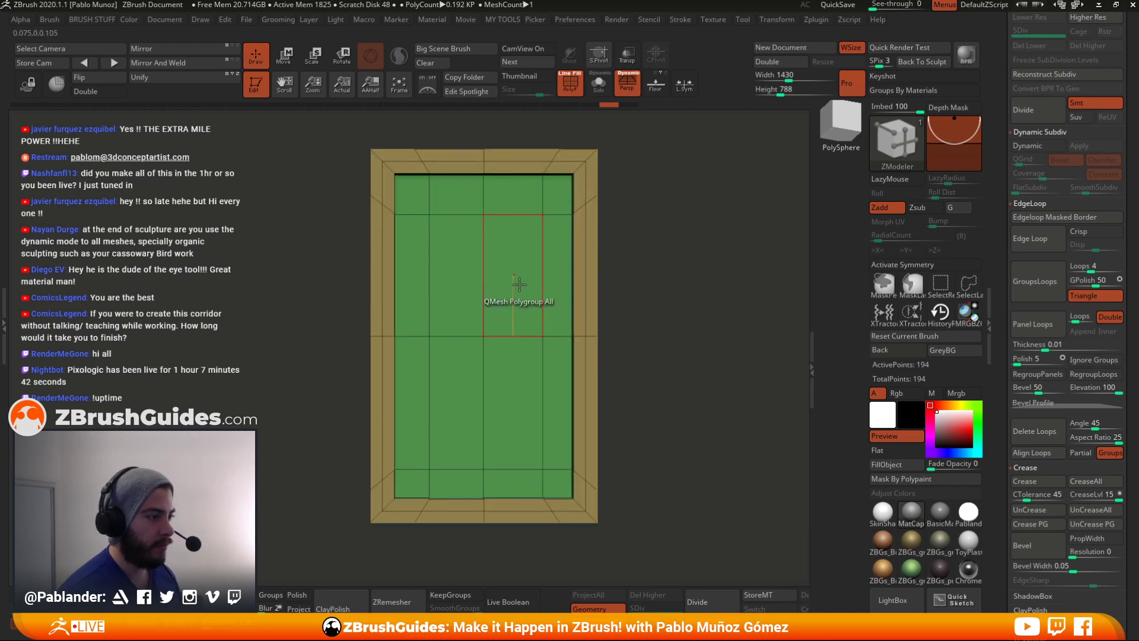
left_click_drag(520, 285, 188, 295)
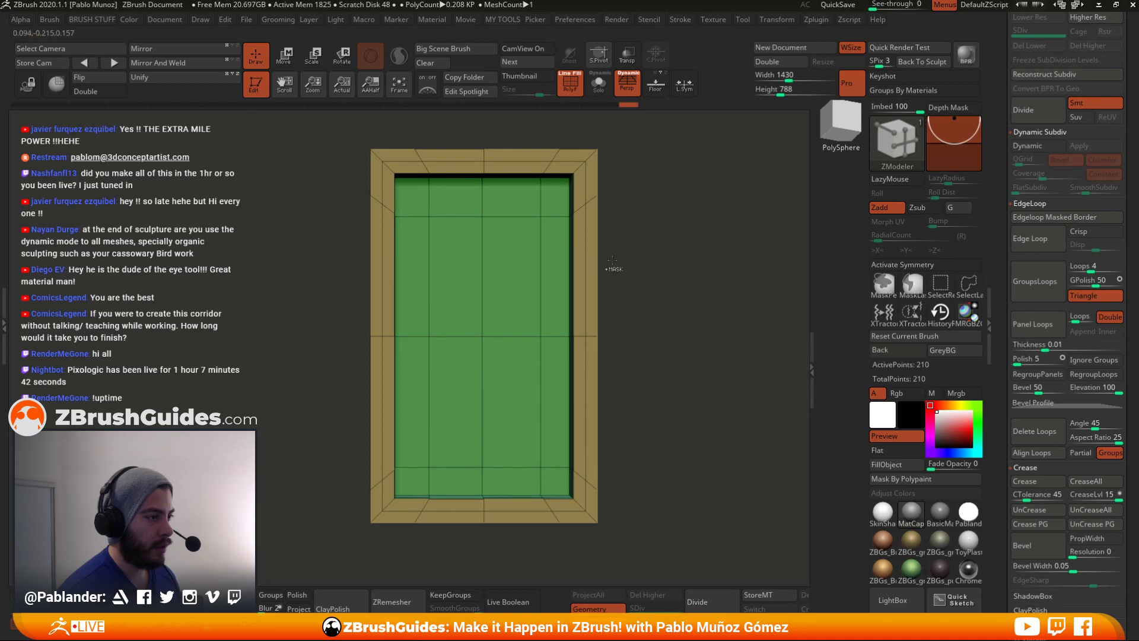
key("ctrl+z")
- Pull the recess floor out as a detached panel with QMesh Polygroup All and give the panel its own polygroup
left_click_drag(281, 285, 534, 272)
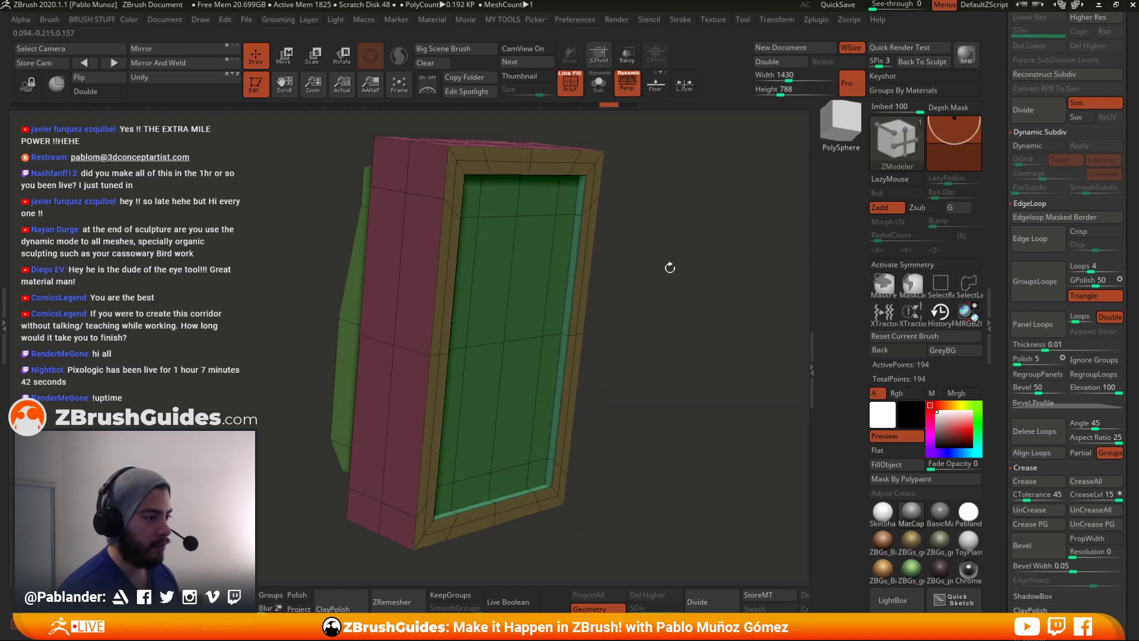
left_click_drag(670, 268, 526, 269)
key("space")
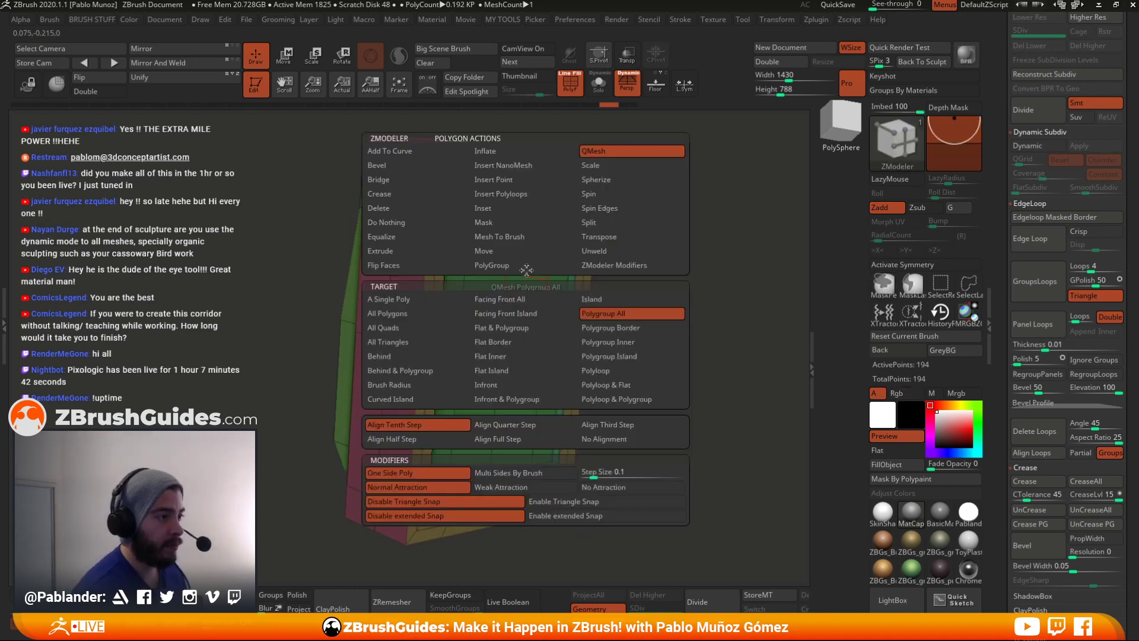
left_click(626, 315)
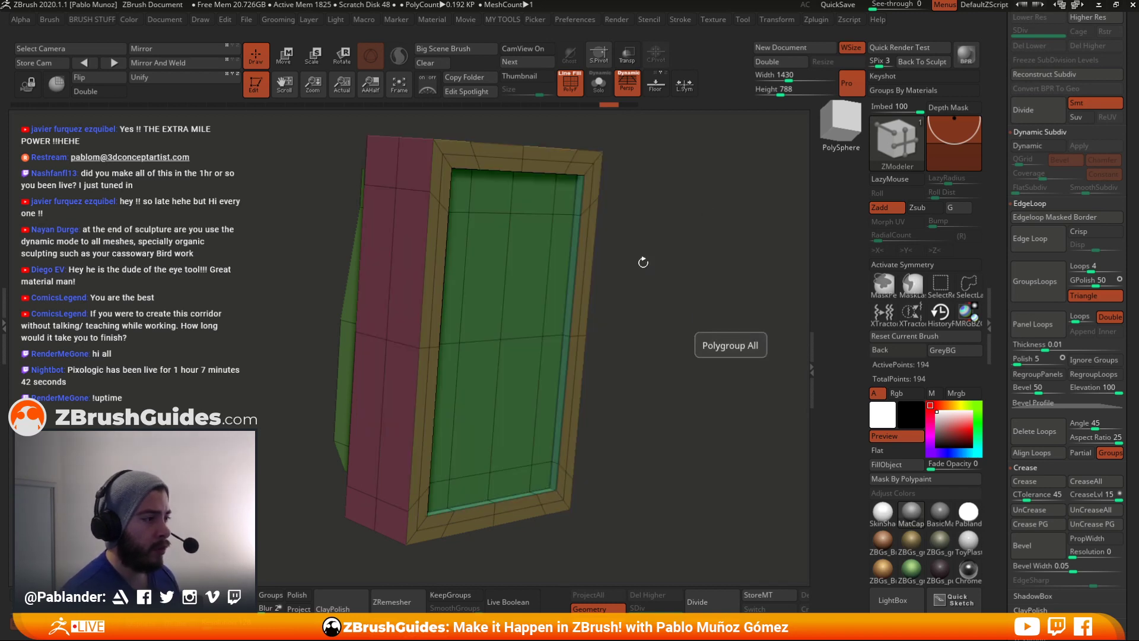
left_click_drag(527, 261, 668, 324)
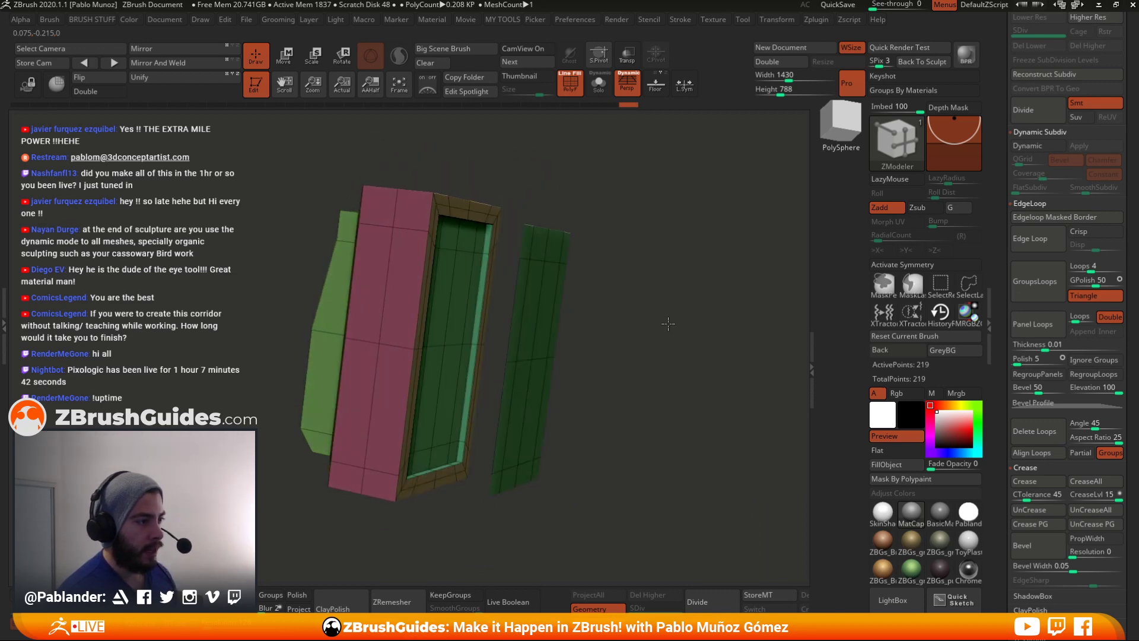
left_click_drag(631, 288, 598, 274)
mouse_move(650, 231)
left_mouse_down()
mouse_move(646, 184)
mouse_move(527, 531)
left_mouse_up()
key("ctrl")
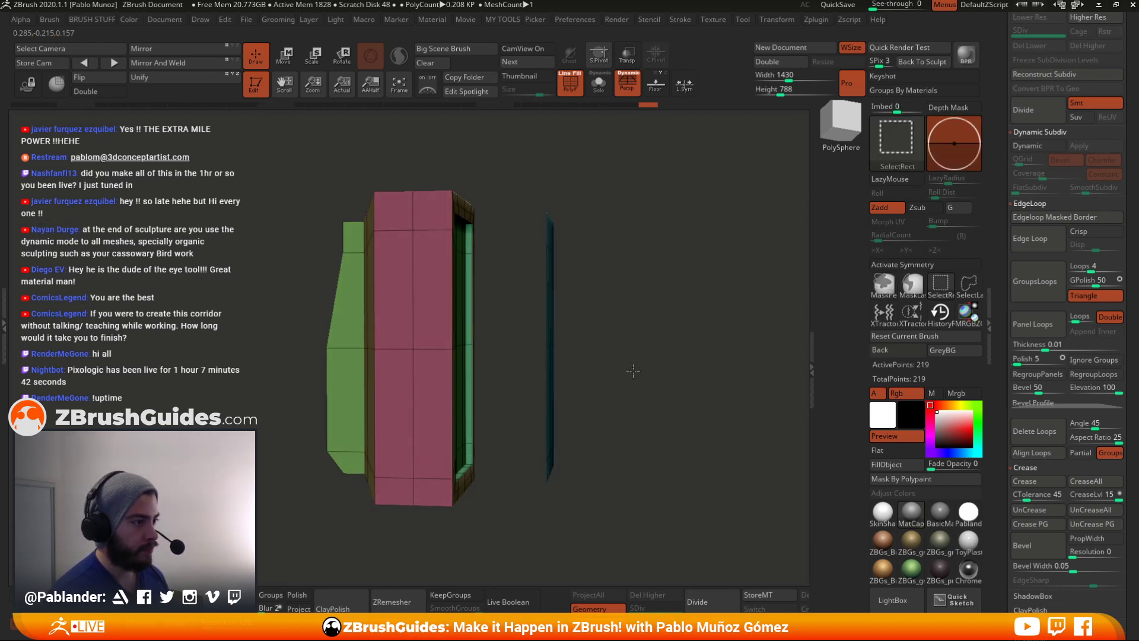
- Mark the detached panel's inner polygons as a temporary group and raise them slightly with QMesh
left_click_drag(555, 475, 534, 298)
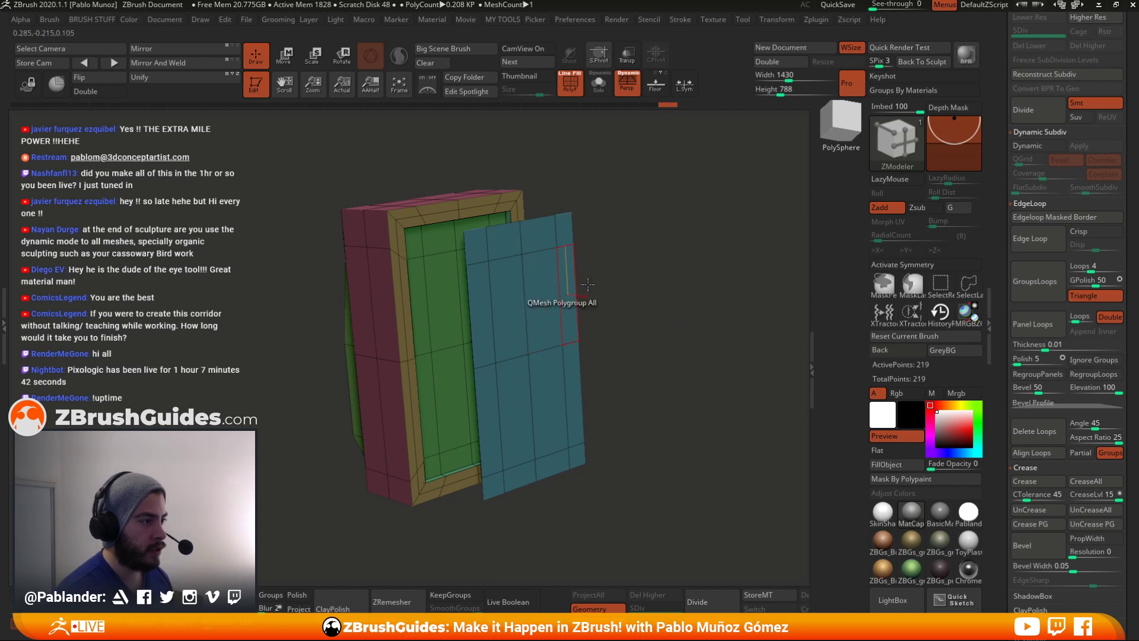
mouse_move(605, 283)
left_mouse_down()
mouse_move(640, 279)
mouse_move(641, 293)
left_mouse_up()
mouse_move(565, 345)
left_mouse_down("alt")
mouse_move(543, 357)
mouse_move(574, 400)
left_mouse_up("alt")
left_click_drag(663, 283, 688, 273)
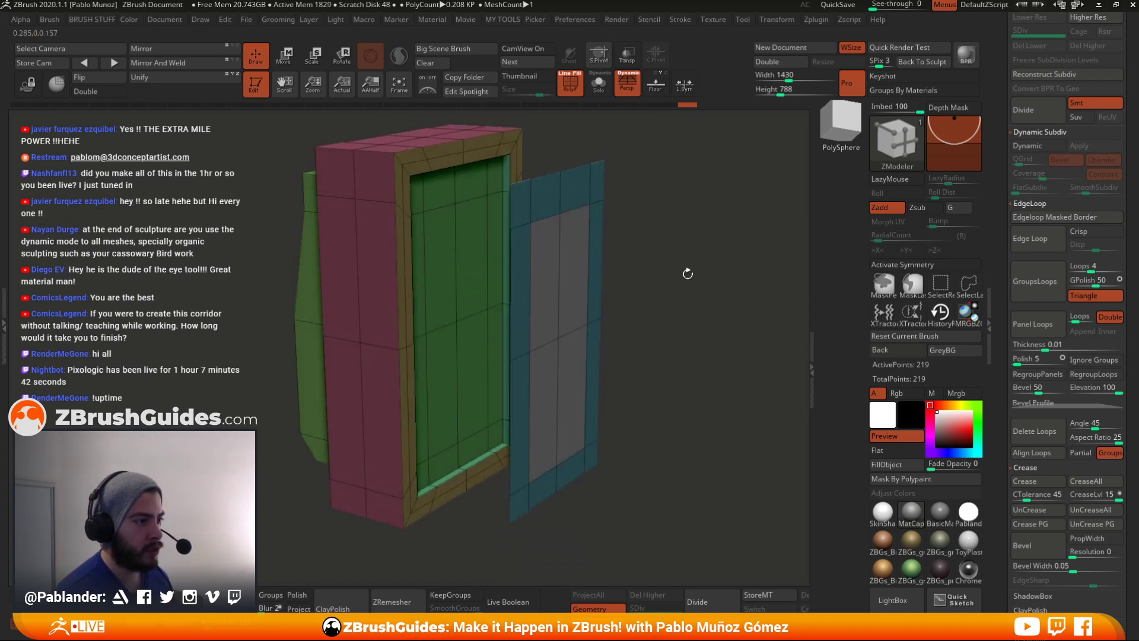
left_click_drag(573, 265, 580, 266)
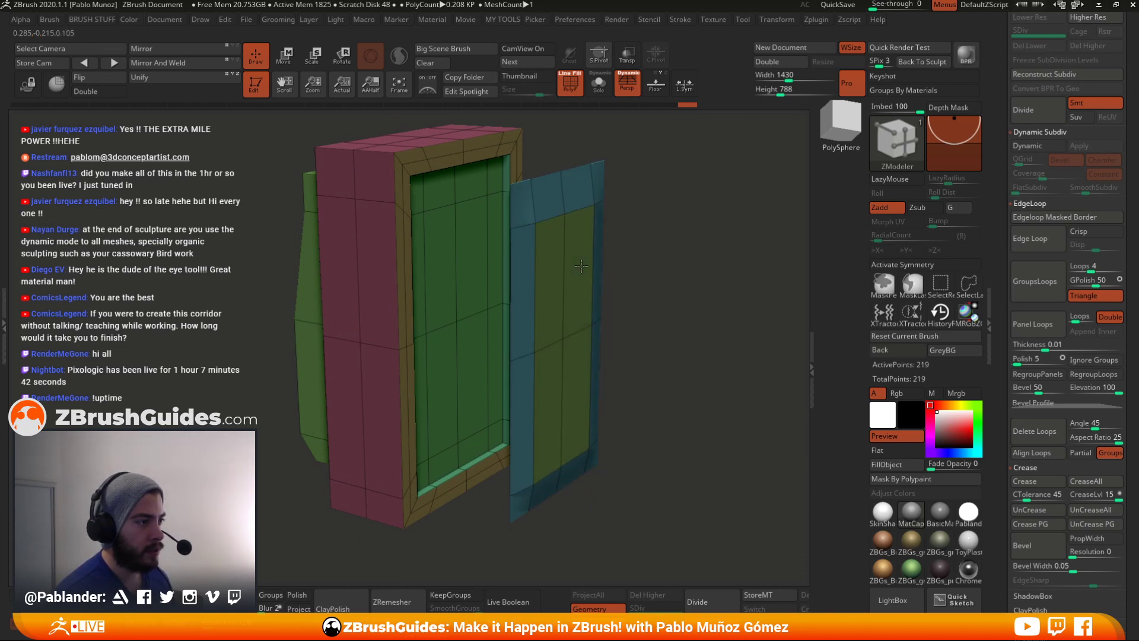
left_click_drag(582, 265, 584, 276)
- Switch the polygon action to Scale with Polygroup All and scale the detached panel's raised inner face
key("space")
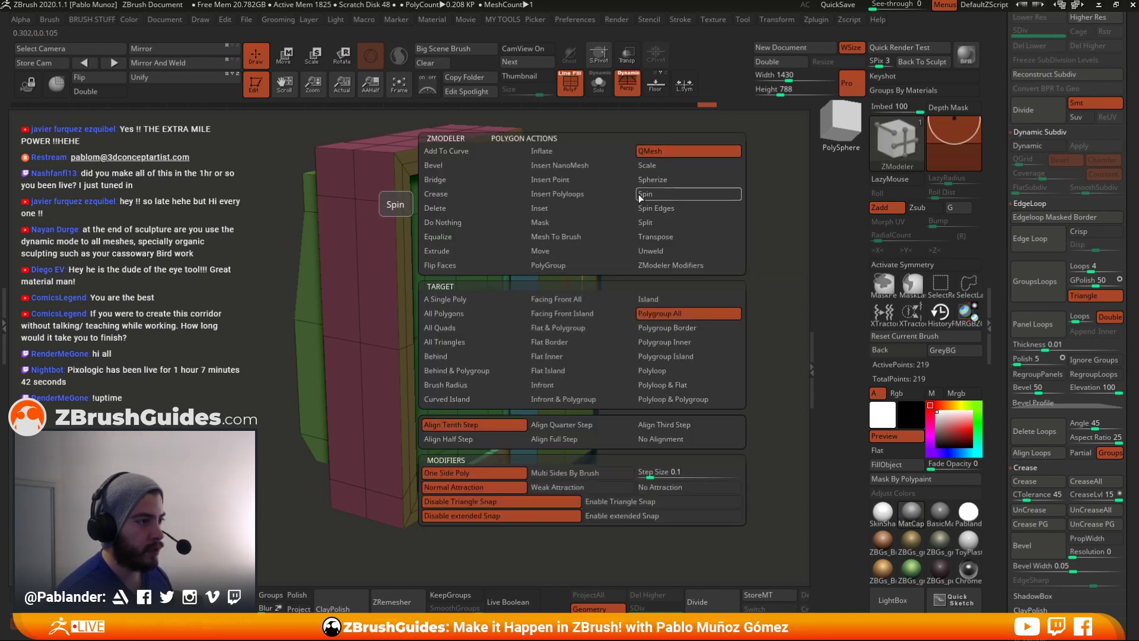
left_click(653, 166)
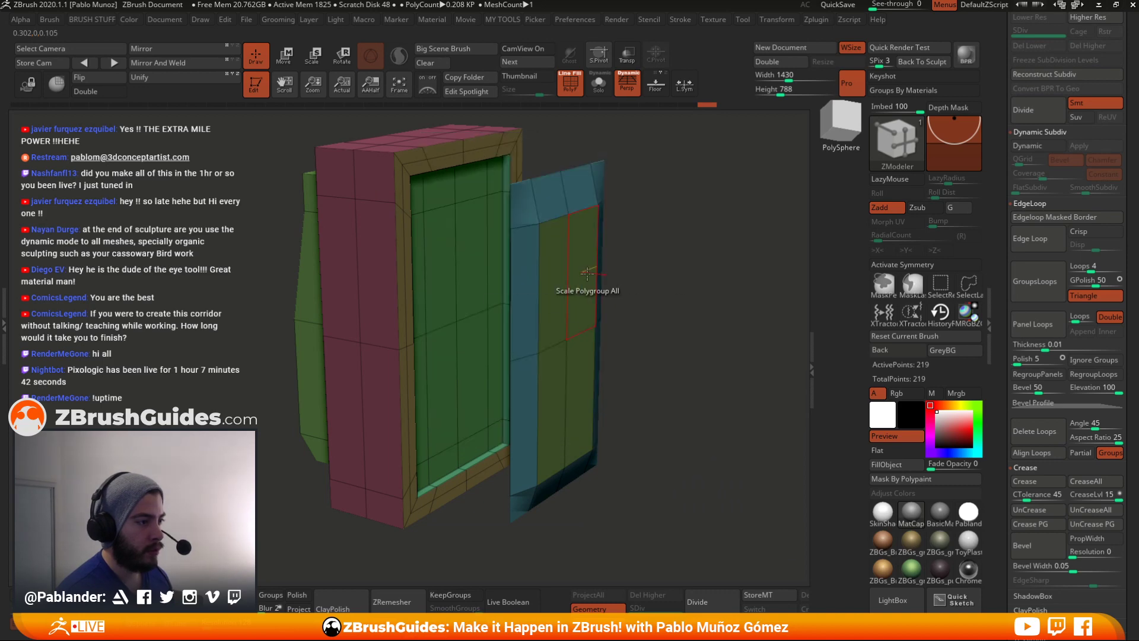
left_click_drag(653, 282, 593, 332)
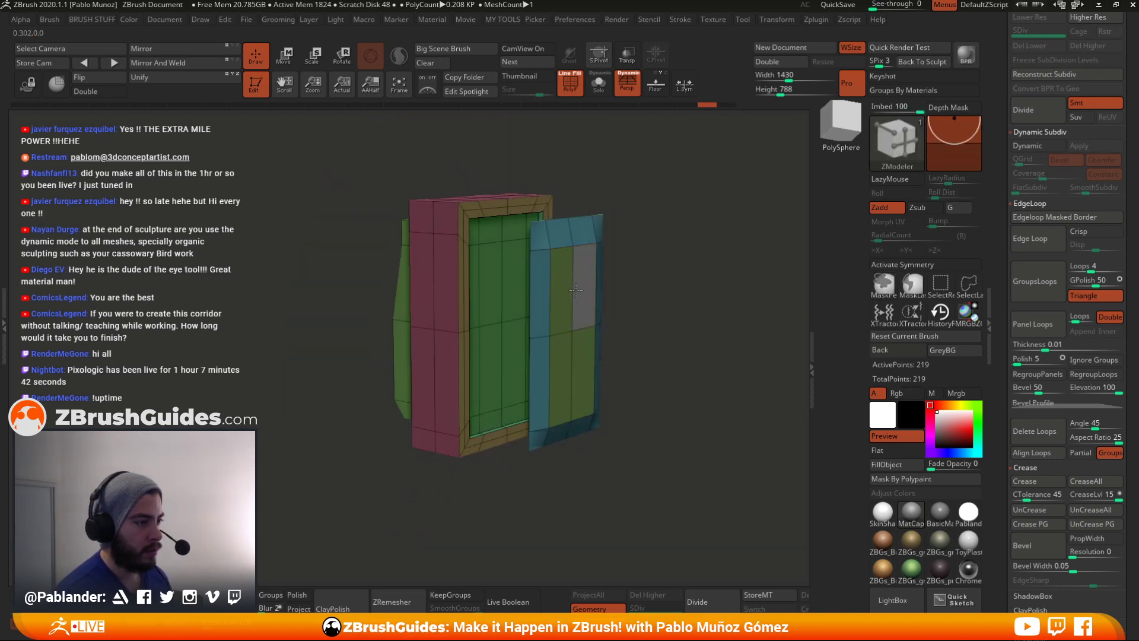
left_click(586, 304)
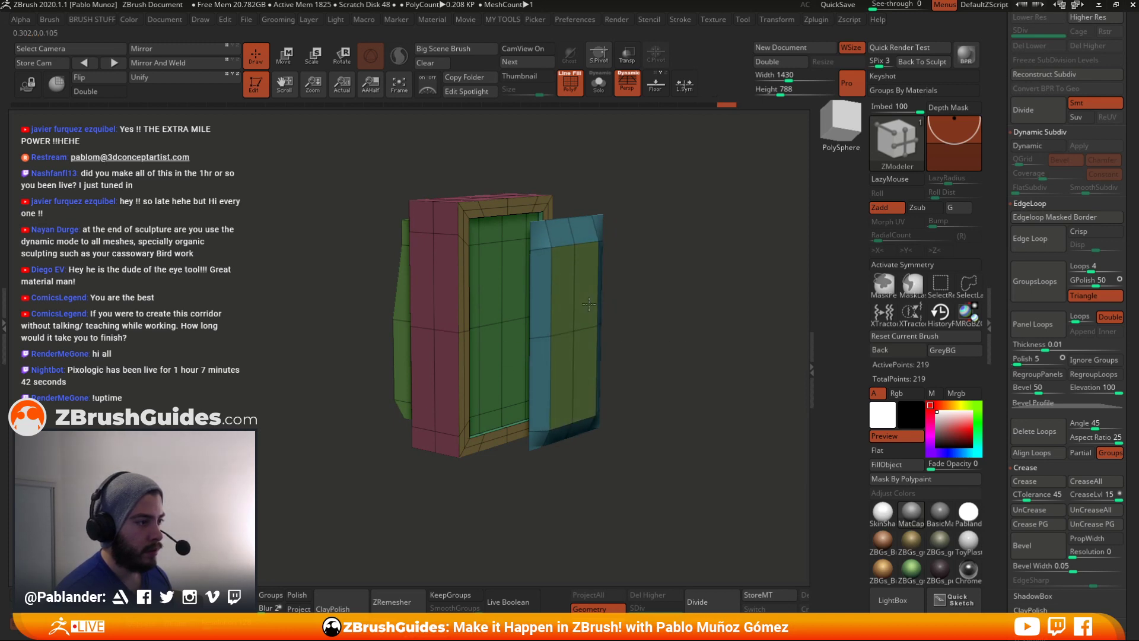
- Mask the main block and try to move the detached panel along Z in side view
left_click_drag(653, 298, 685, 291)
left_click_drag(697, 200, 653, 313, "ctrl")
left_click(652, 449, "ctrl")
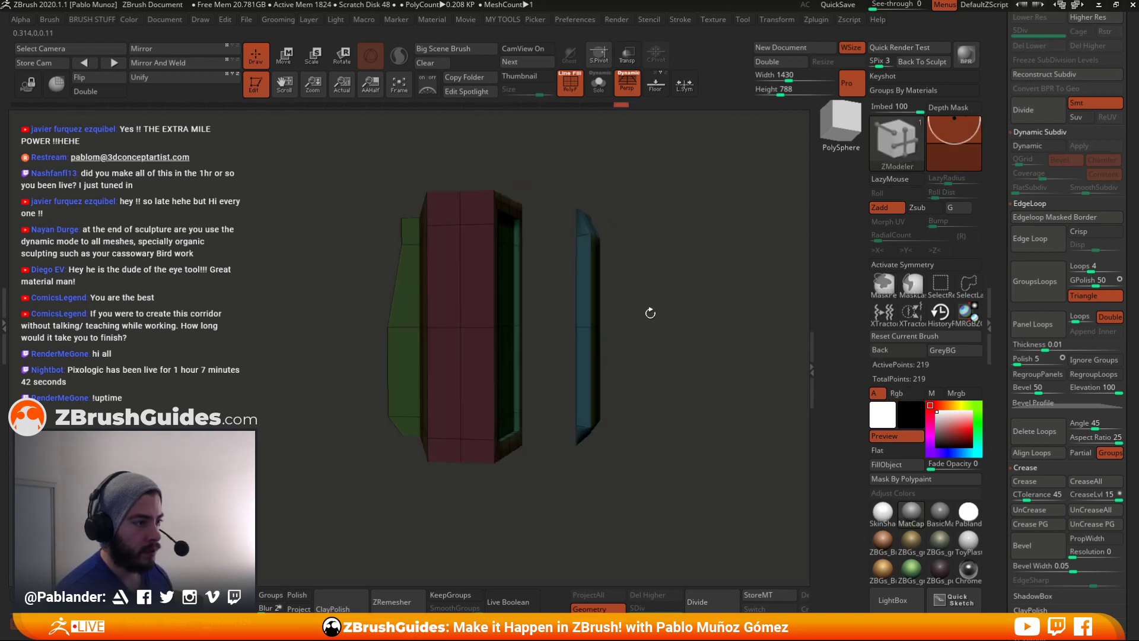
key("w")
left_click_drag(578, 219, 574, 220)
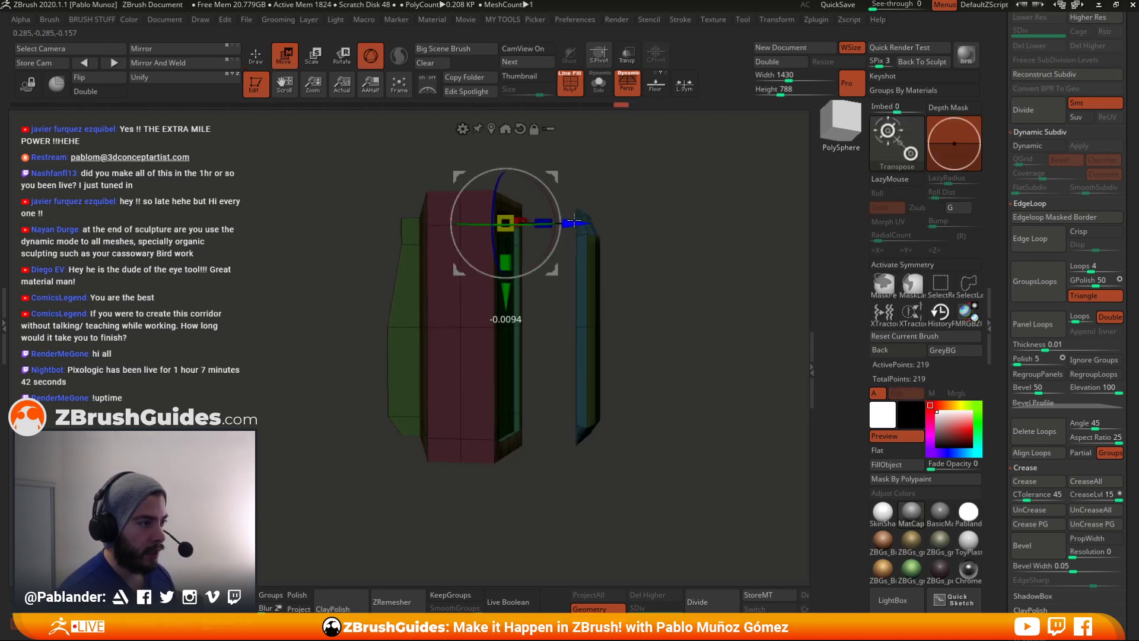
key("ctrl+z")
mouse_move(685, 228)
left_mouse_down()
mouse_move(672, 229)
mouse_move(743, 289)
left_mouse_up()
key("q")
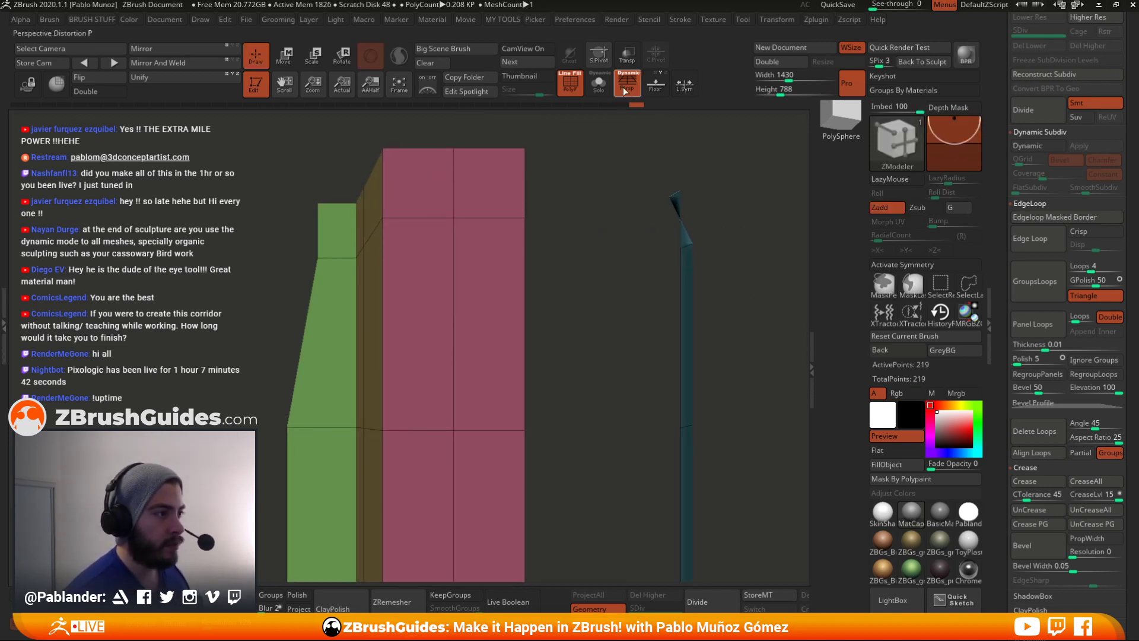
- Turn off perspective and mask the detached inner panel in side view
left_click(625, 91)
left_click_drag(763, 285, 554, 446)
key("w")
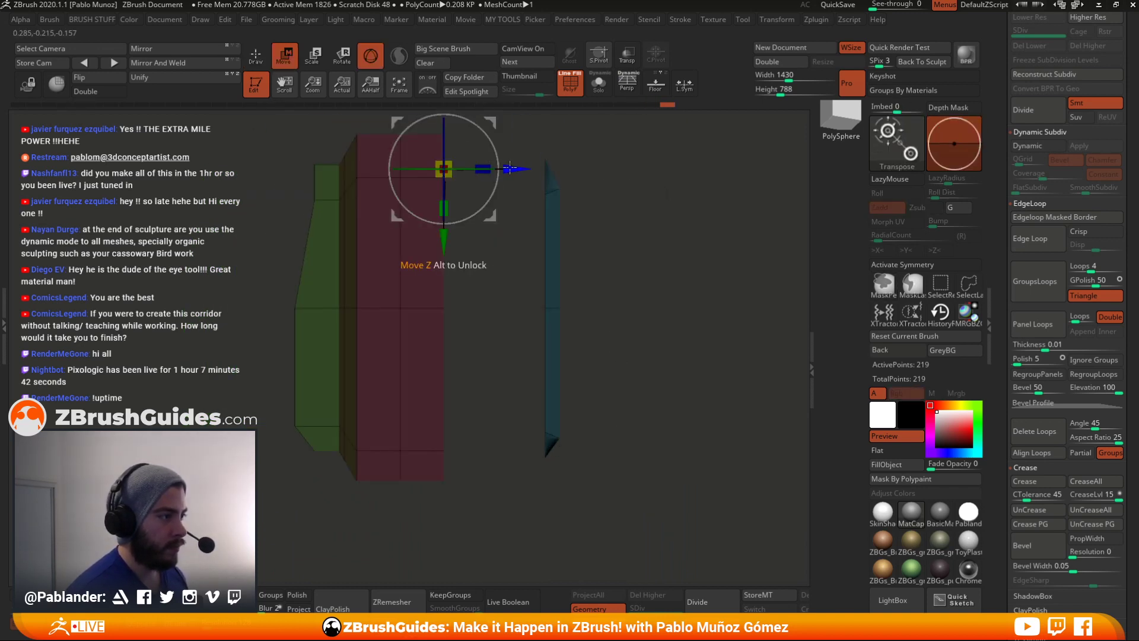
key("q")
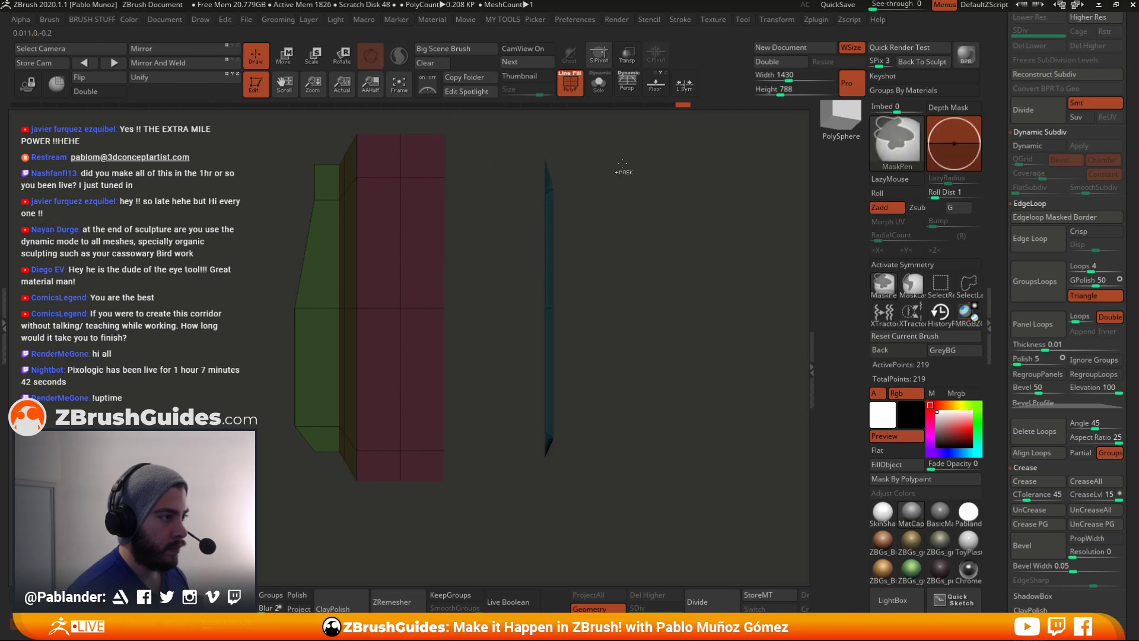
mouse_move(617, 170)
left_mouse_down("ctrl")
mouse_move(662, 157)
mouse_move(534, 504)
left_mouse_up("ctrl")
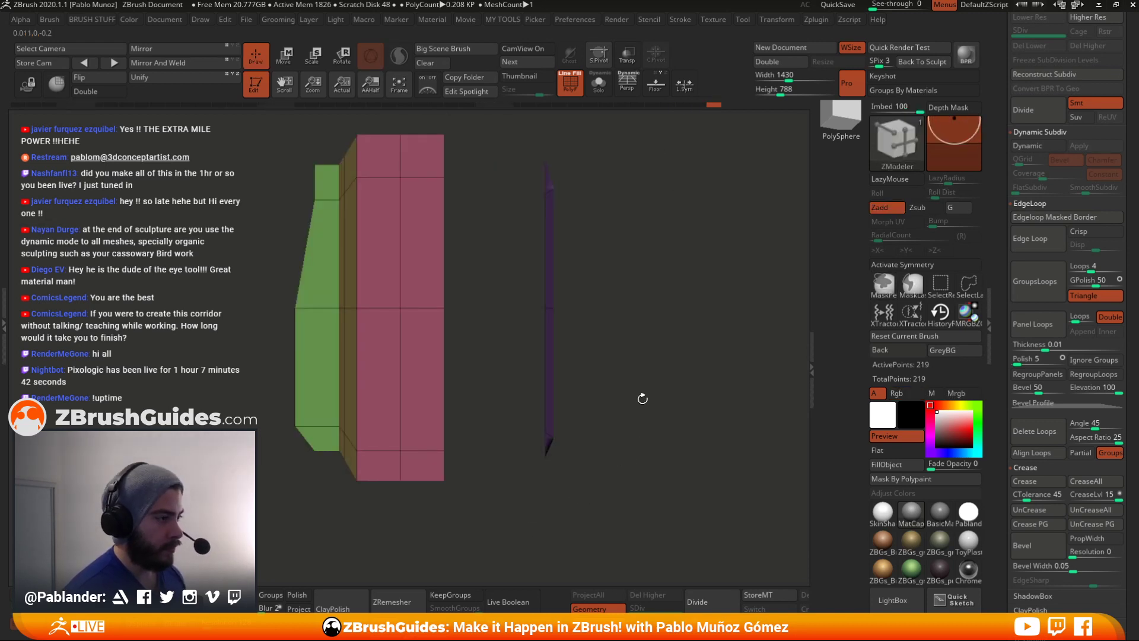
mouse_move(662, 303)
left_mouse_down()
mouse_move(674, 246)
mouse_move(666, 191)
left_mouse_up()
left_click_drag(660, 149, 505, 532, "ctrl")
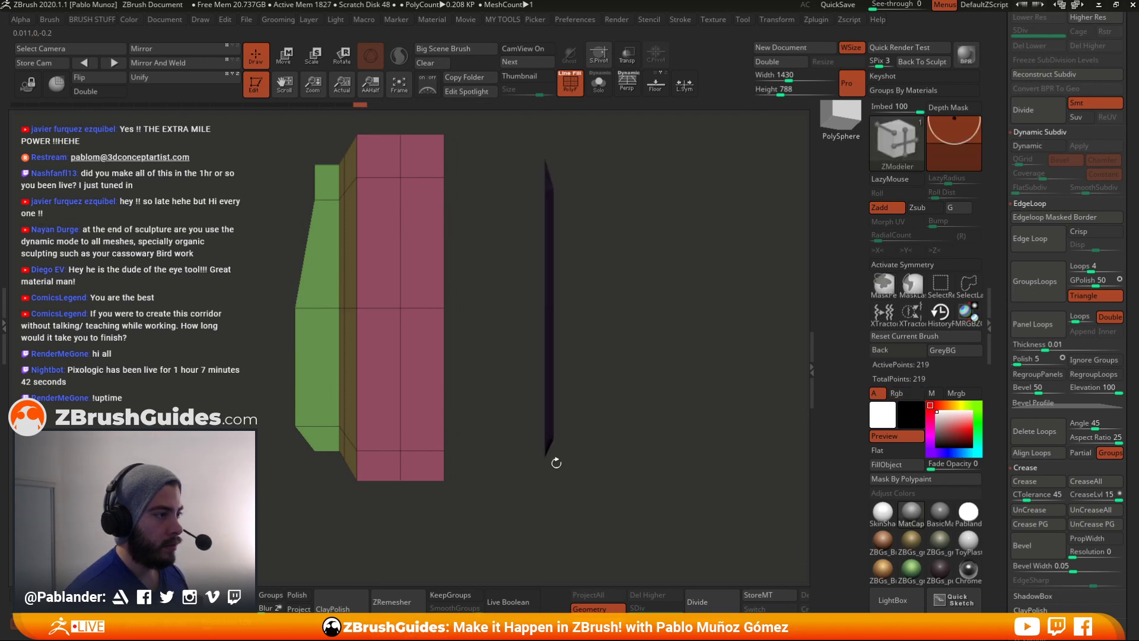
left_click_drag(662, 294, 640, 327, "alt")
- Invert the mask, move the detached panel along Z back into the block's recess, and clear the mask
left_click(284, 59)
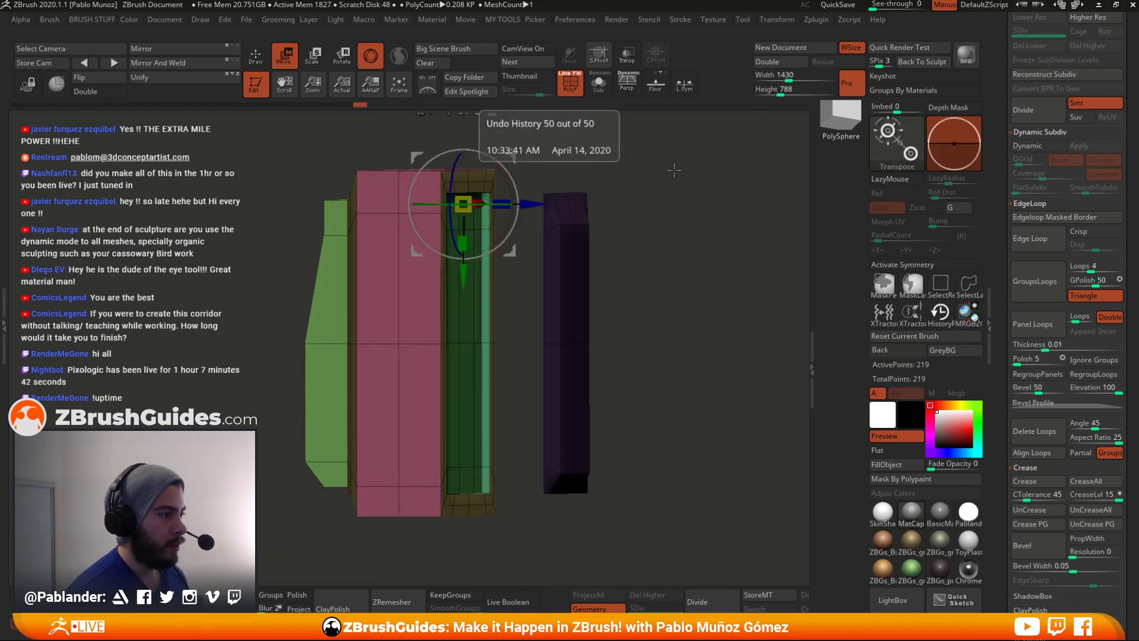
left_click(664, 188, "ctrl")
mouse_move(664, 188)
left_mouse_down("alt")
mouse_move(670, 247)
mouse_move(667, 169)
left_mouse_up("alt")
left_click(456, 168)
left_click_drag(647, 311, 546, 311)
key("q")
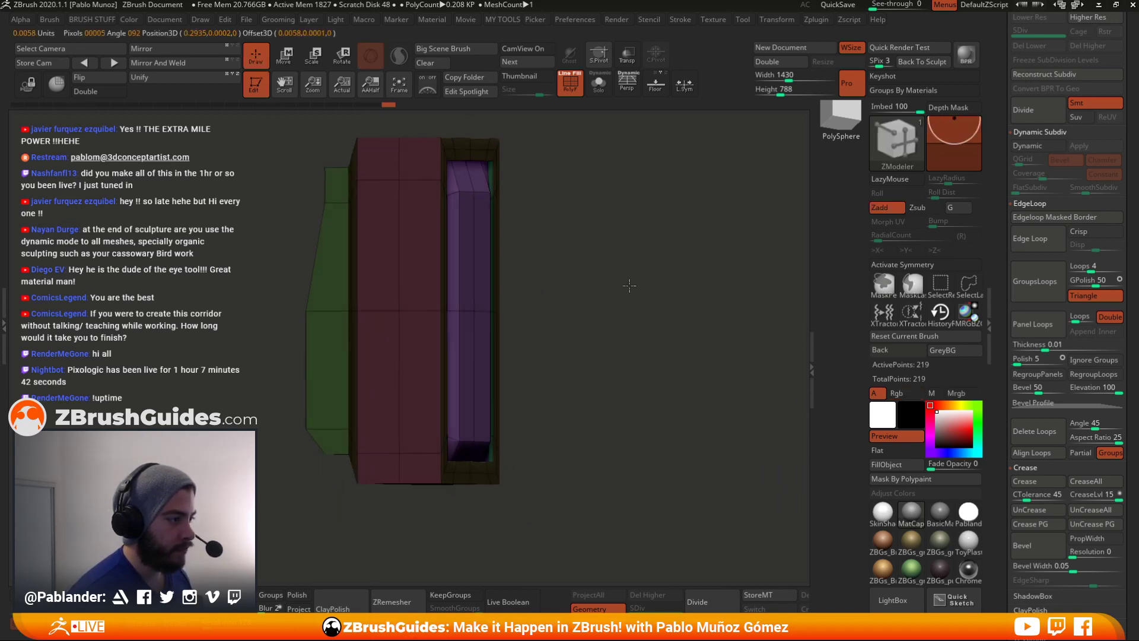
left_click_drag(629, 288, 694, 323, "ctrl")
- Enable Dynamic Subdiv on the panel block and set its Coverage to 0.0649
mouse_move(715, 325)
left_mouse_down()
mouse_move(521, 351)
mouse_move(605, 303)
mouse_move(646, 228)
mouse_move(675, 259)
left_mouse_up()
key("d")
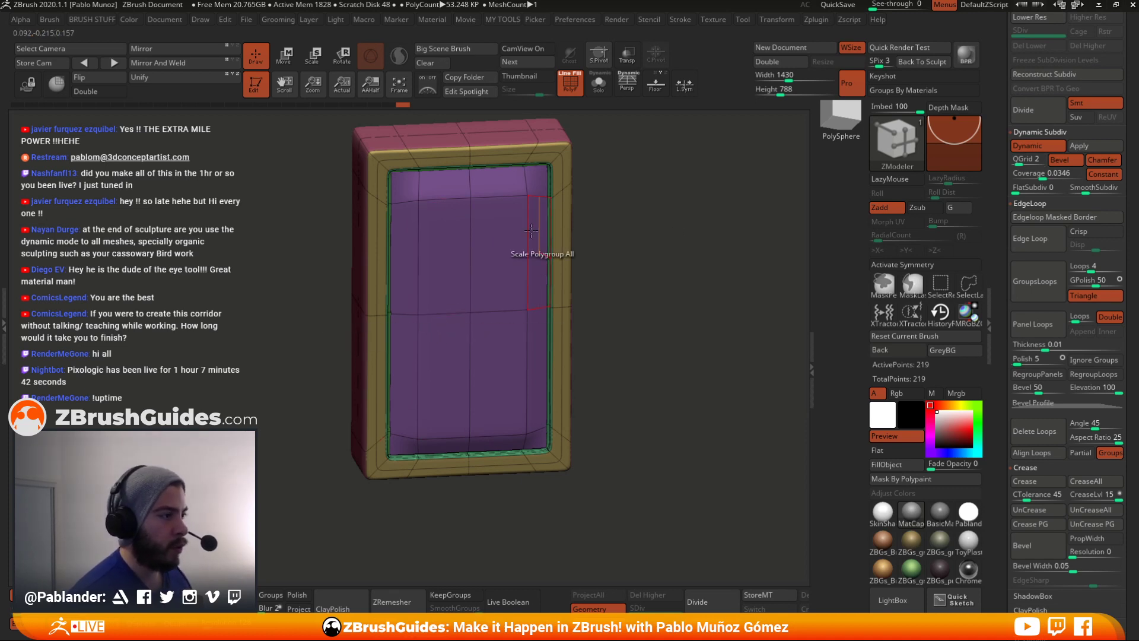
left_click_drag(999, 158, 995, 235)
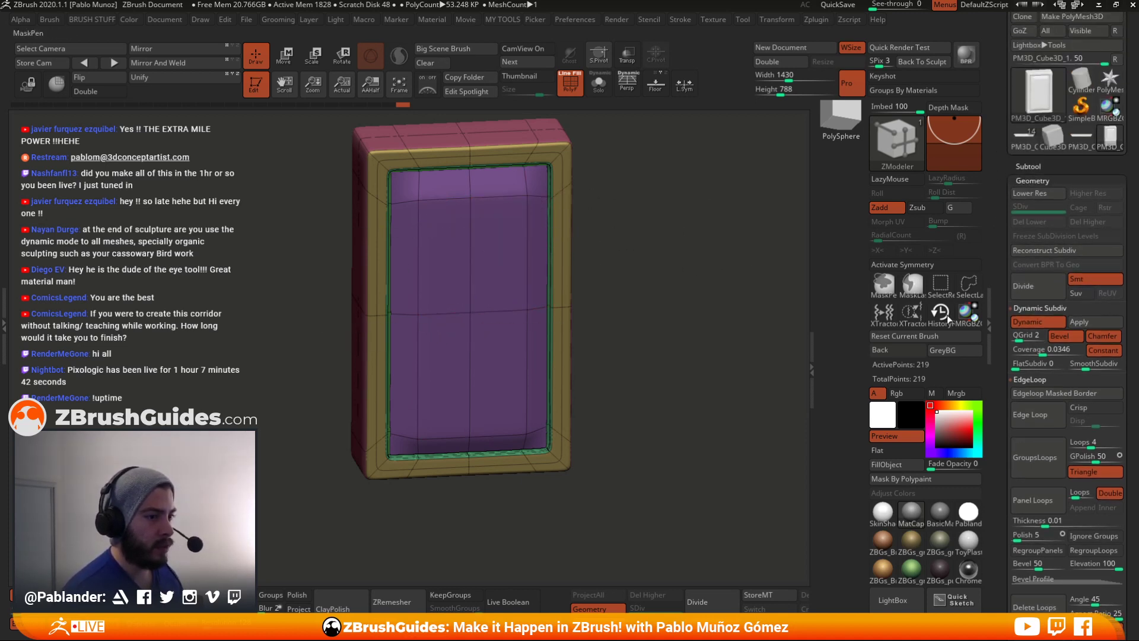
left_click_drag(1035, 350, 1046, 351)
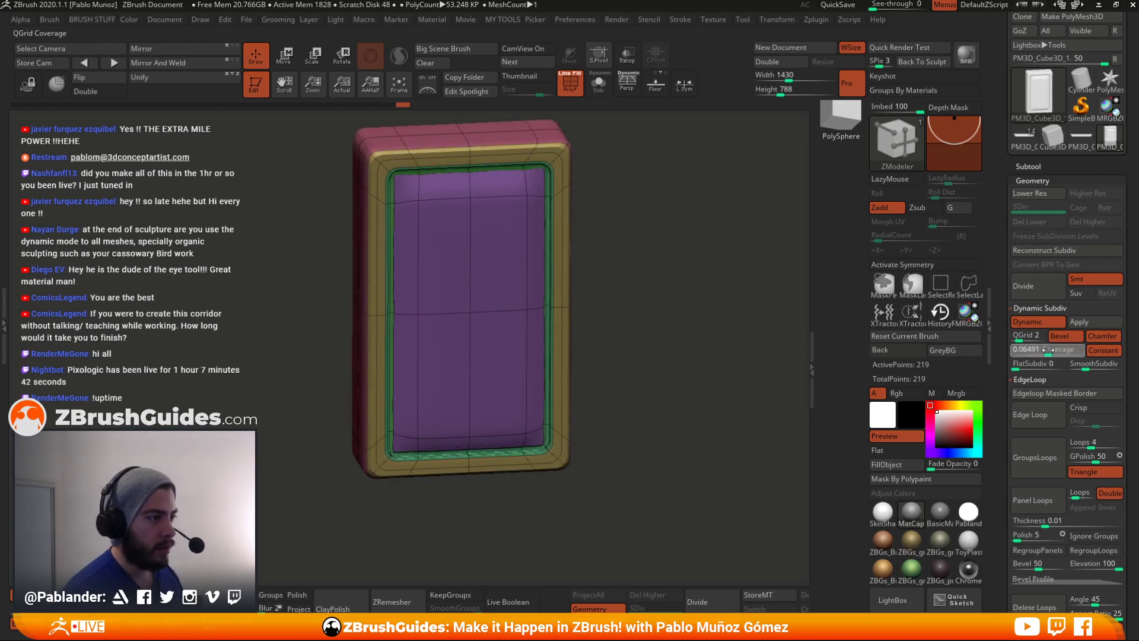
left_click_drag(717, 305, 643, 269)
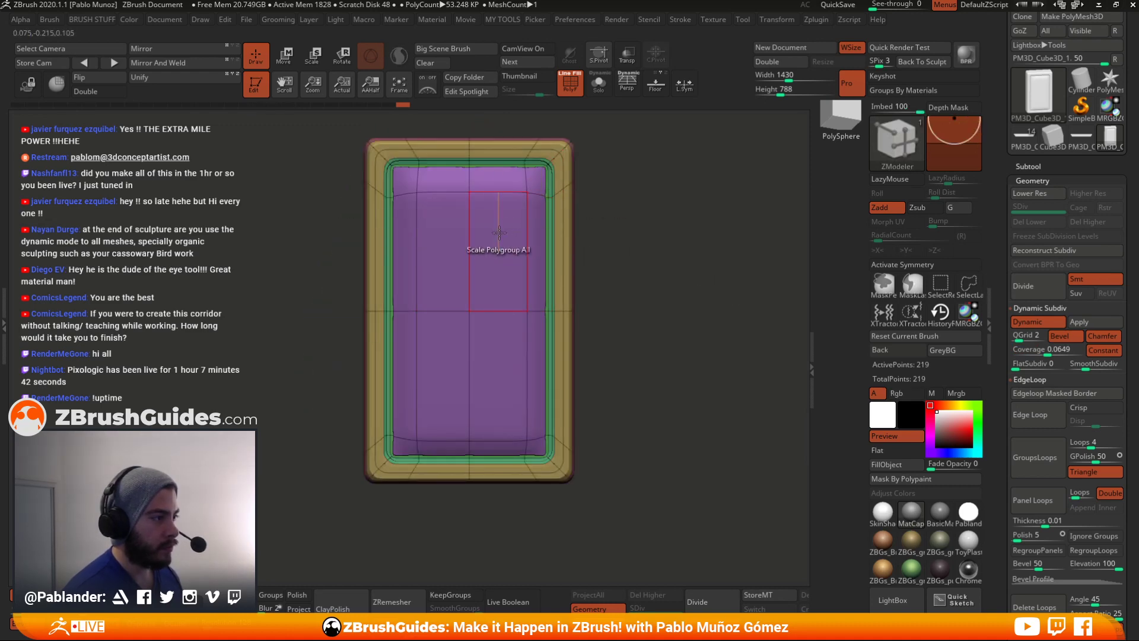
- Isolate the purple inner panel so the rest of the block is hidden
key("shift+d")
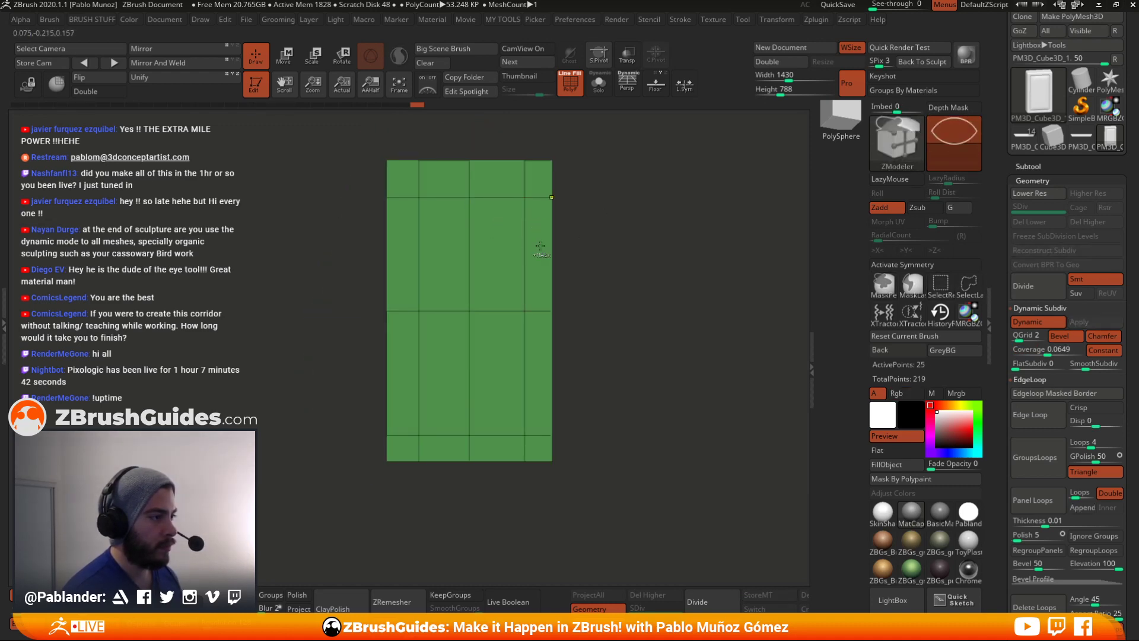
key("ctrl+z")
left_click(528, 200, "ctrl+shift")
left_click(675, 204, "ctrl")
left_click(688, 230, "ctrl+shift")
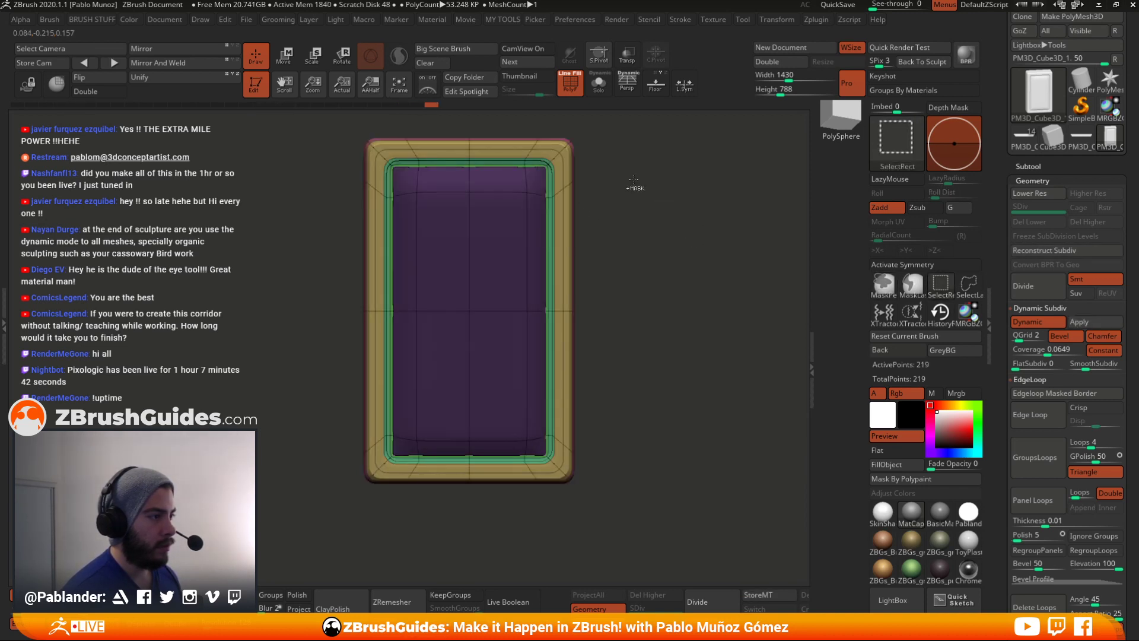
key("ctrl+z")
key("ctrl+z")
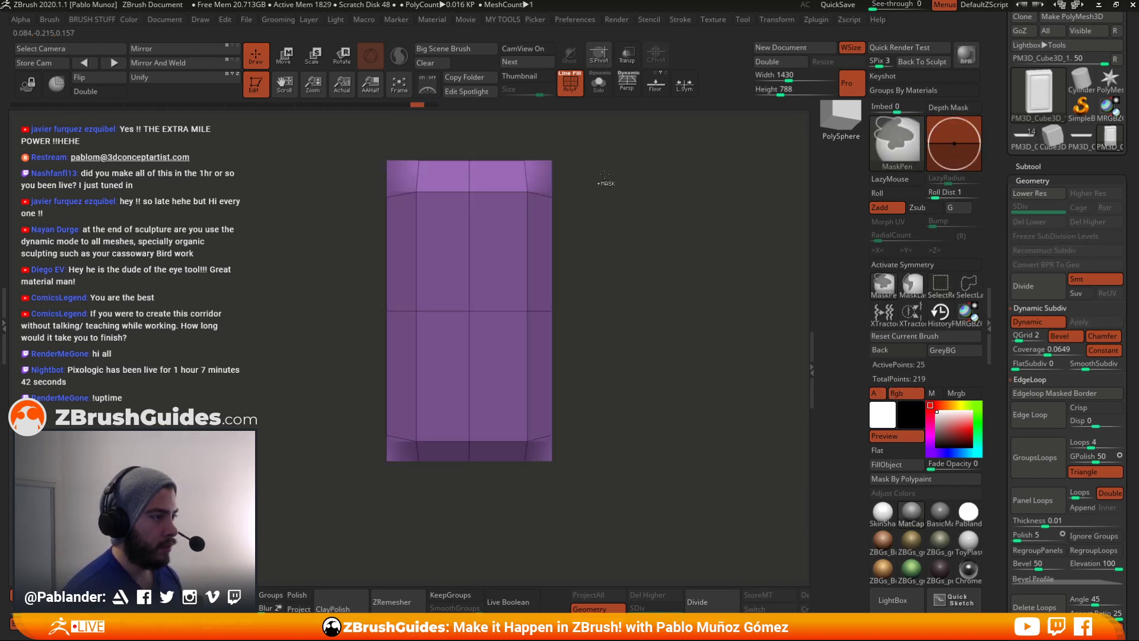
key("ctrl+z")
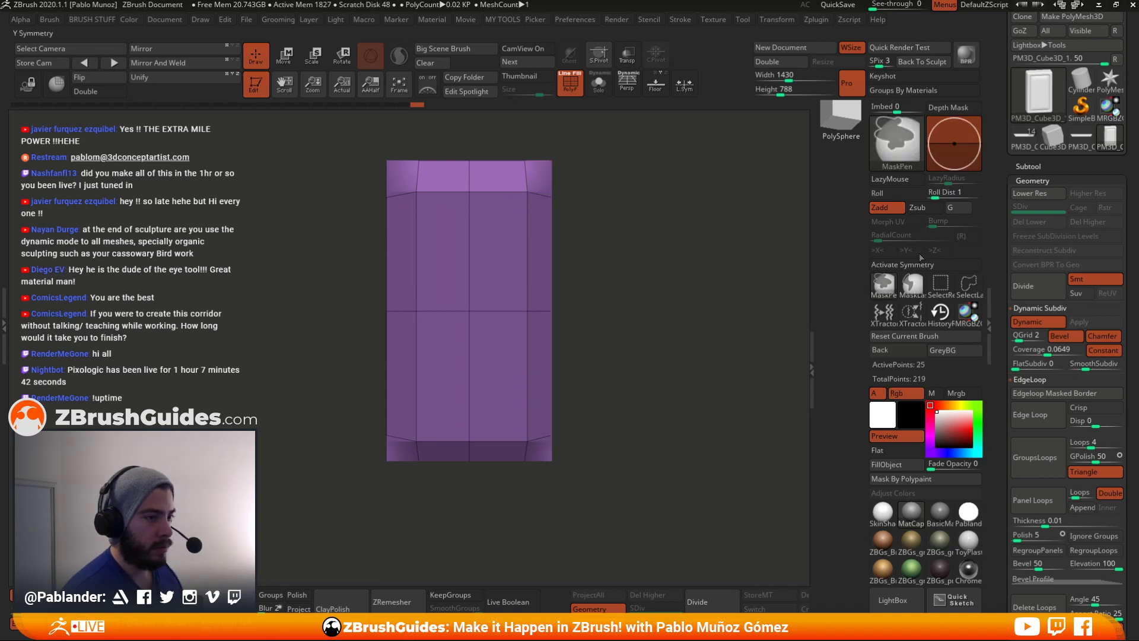
- Activate symmetry on Z only, insert edge loops close to the panel's long sides and short ends, and unhide the block
key("x")
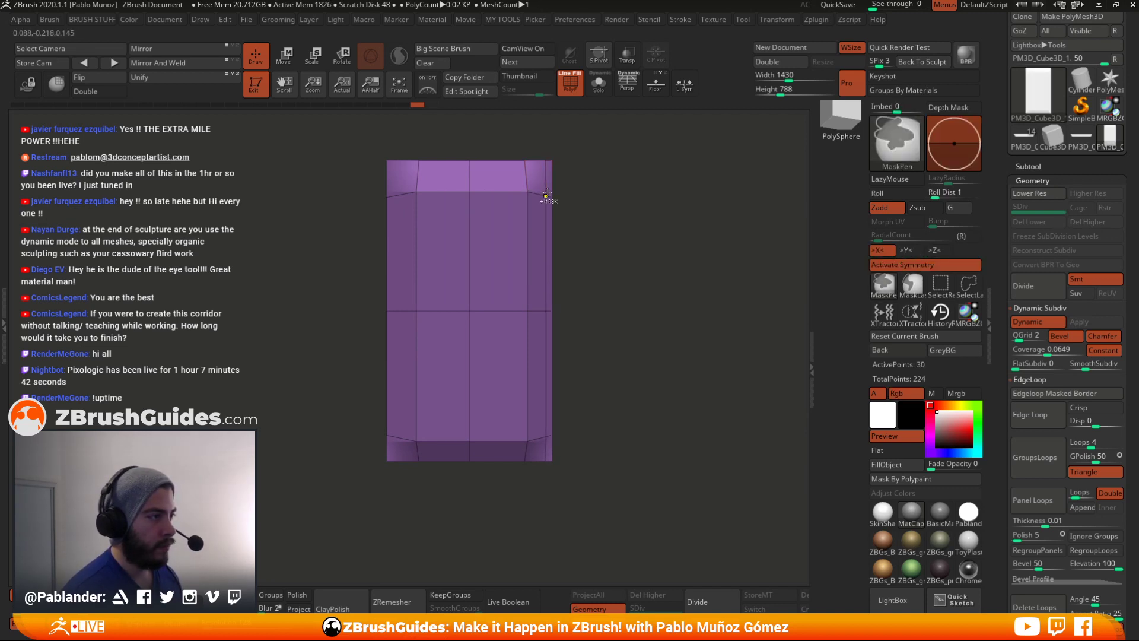
left_click_drag(547, 193, 516, 234)
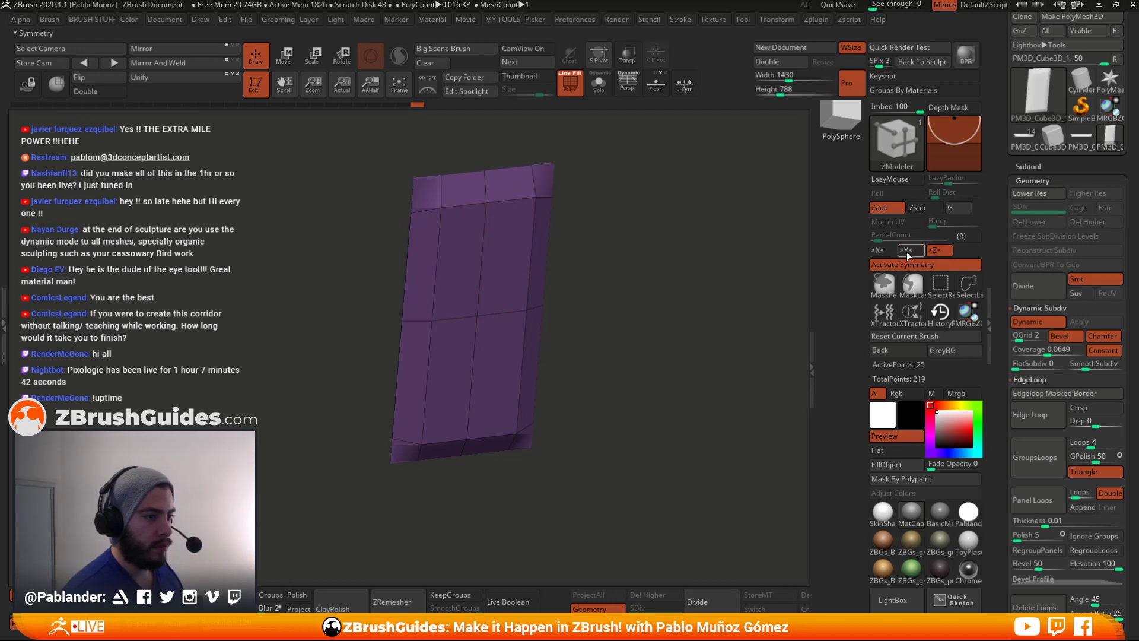
left_click_drag(670, 242, 584, 233, "shift")
left_click(545, 197)
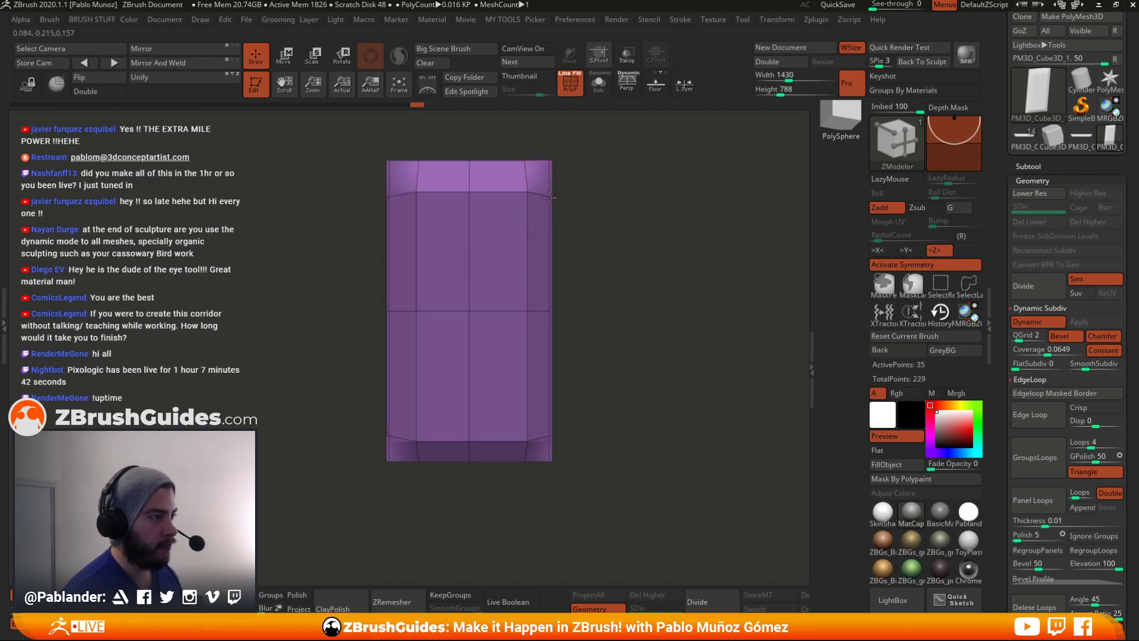
left_click(549, 173)
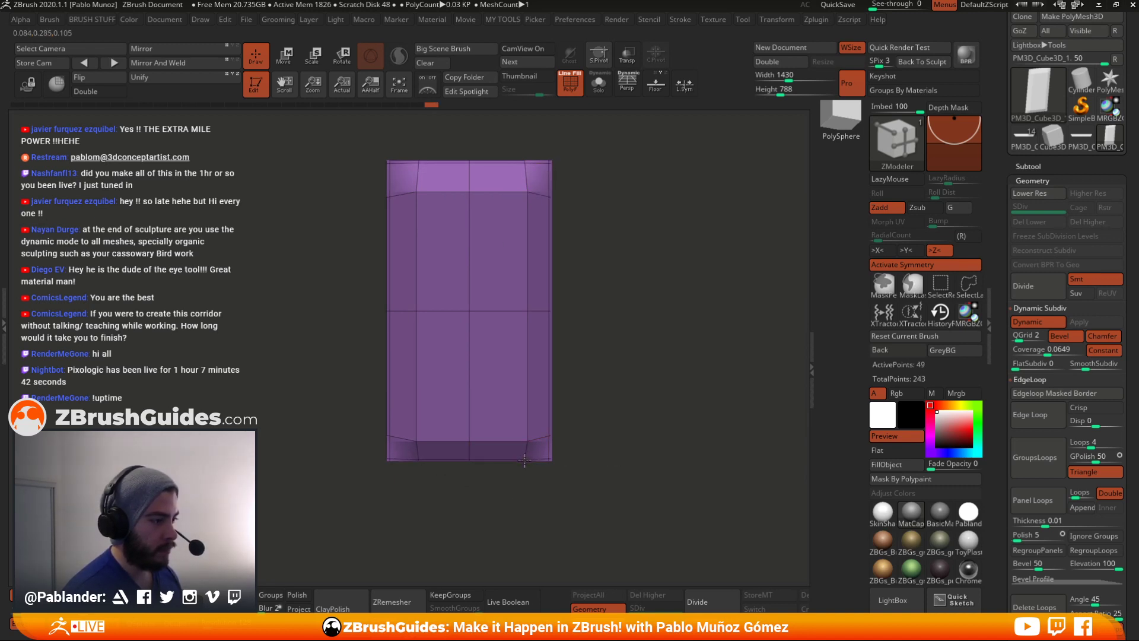
left_click(676, 235, "ctrl+shift")
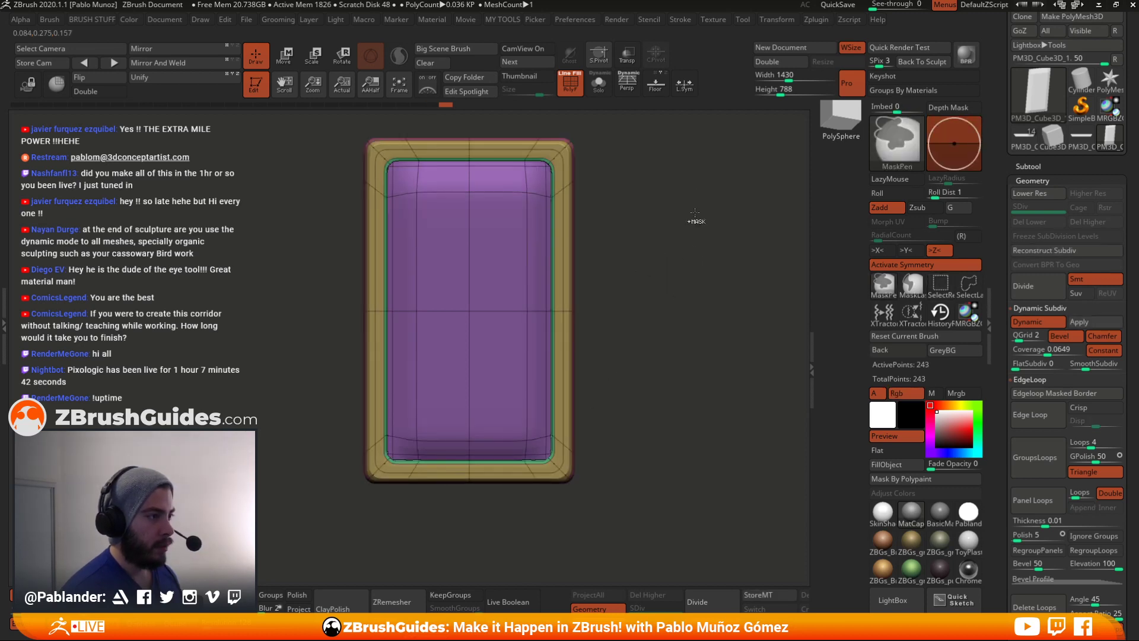
left_click_drag(674, 187, 650, 189)
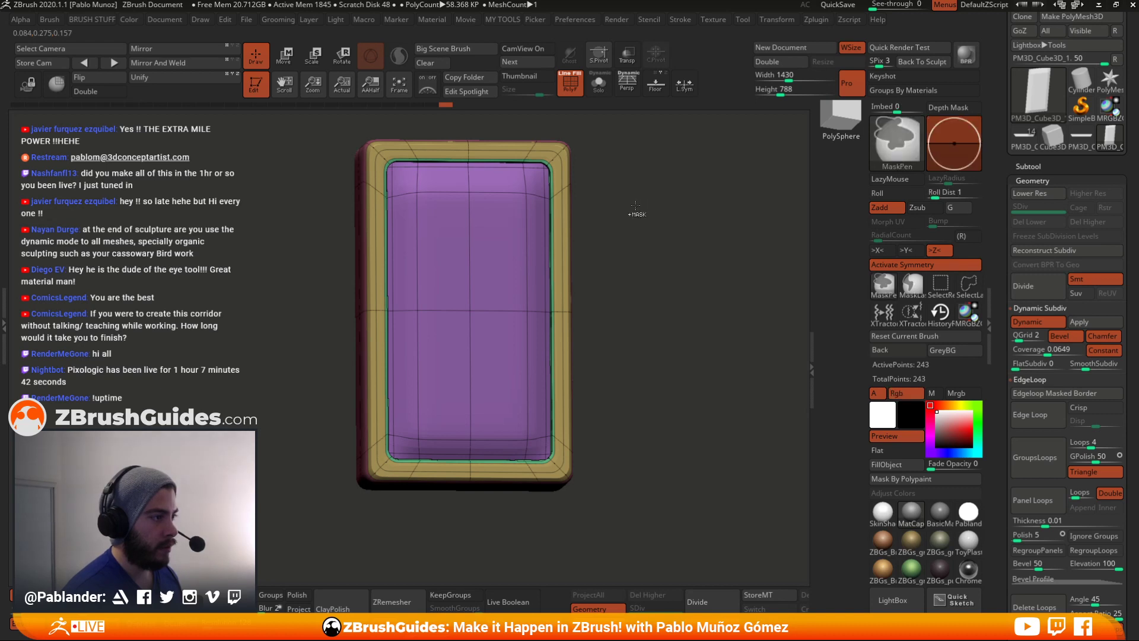
- Isolate the inner panel, mask its lower half, and straighten the upper cross edge row by scaling it along Y
left_click(528, 191, "ctrl+shift")
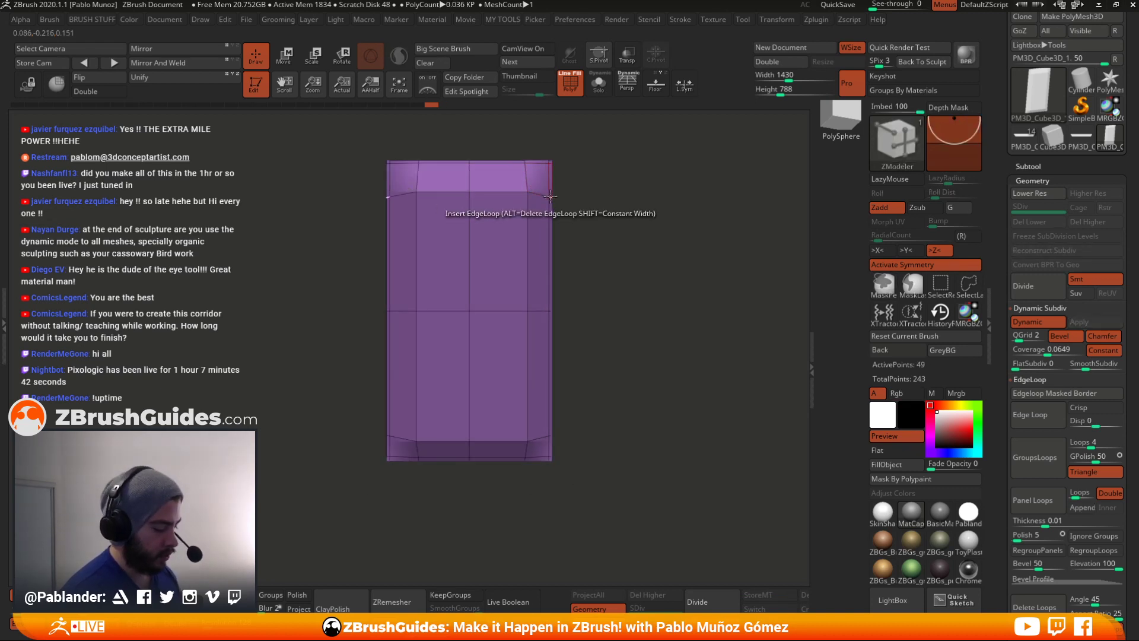
mouse_move(586, 172)
left_mouse_down("ctrl")
mouse_move(377, 215)
mouse_move(339, 315)
left_mouse_up("ctrl")
left_click(621, 246, "ctrl")
key("w")
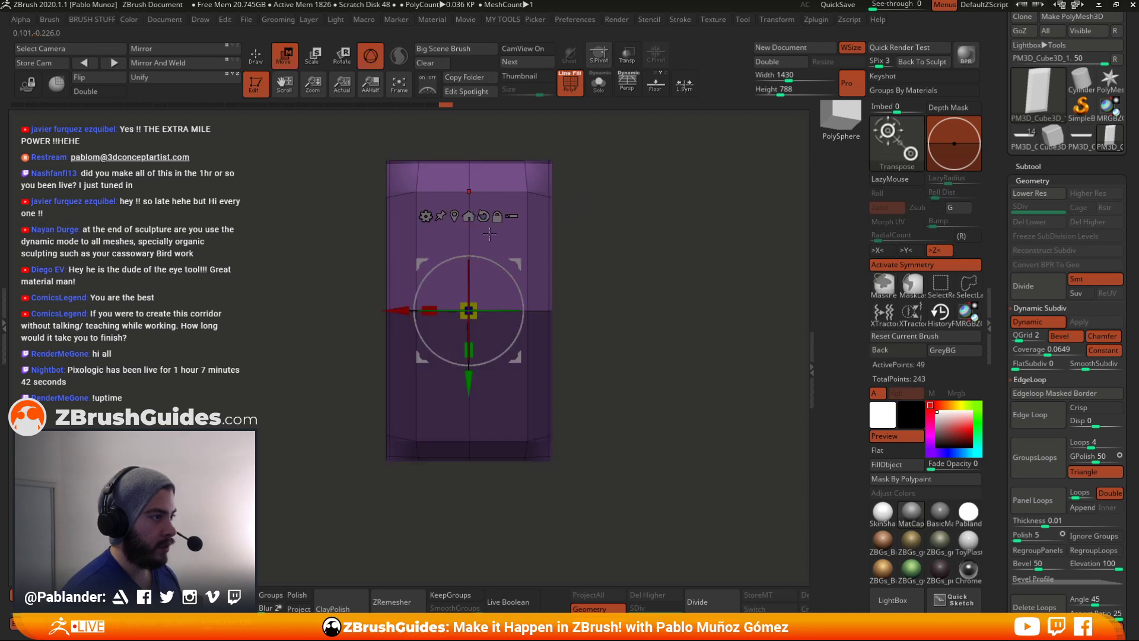
left_click(455, 216)
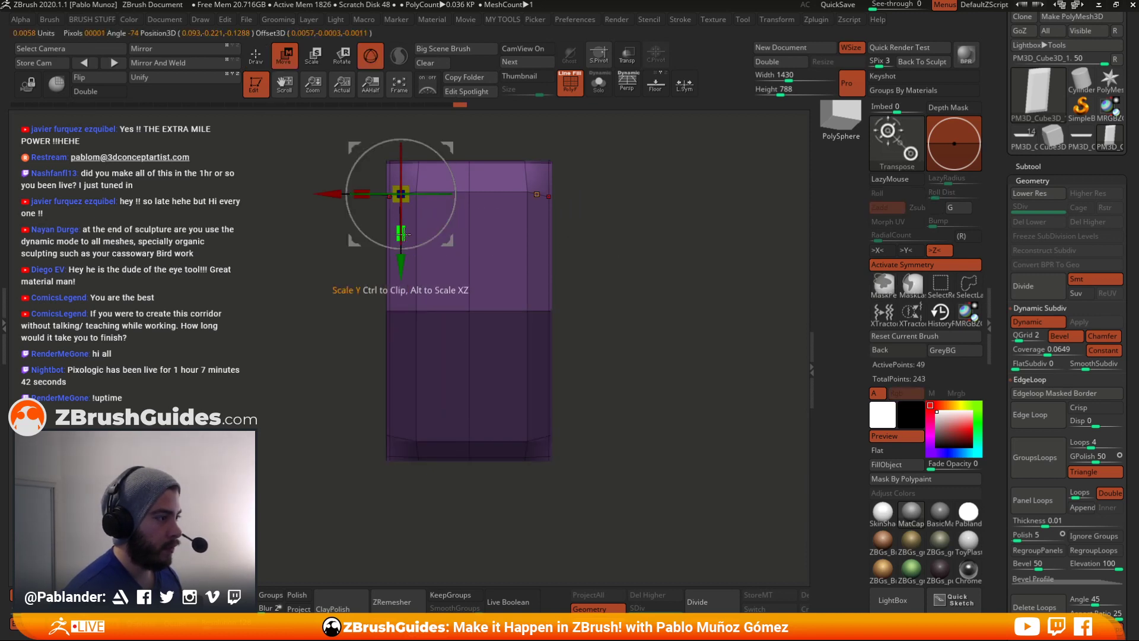
left_click_drag(405, 220, 407, 223)
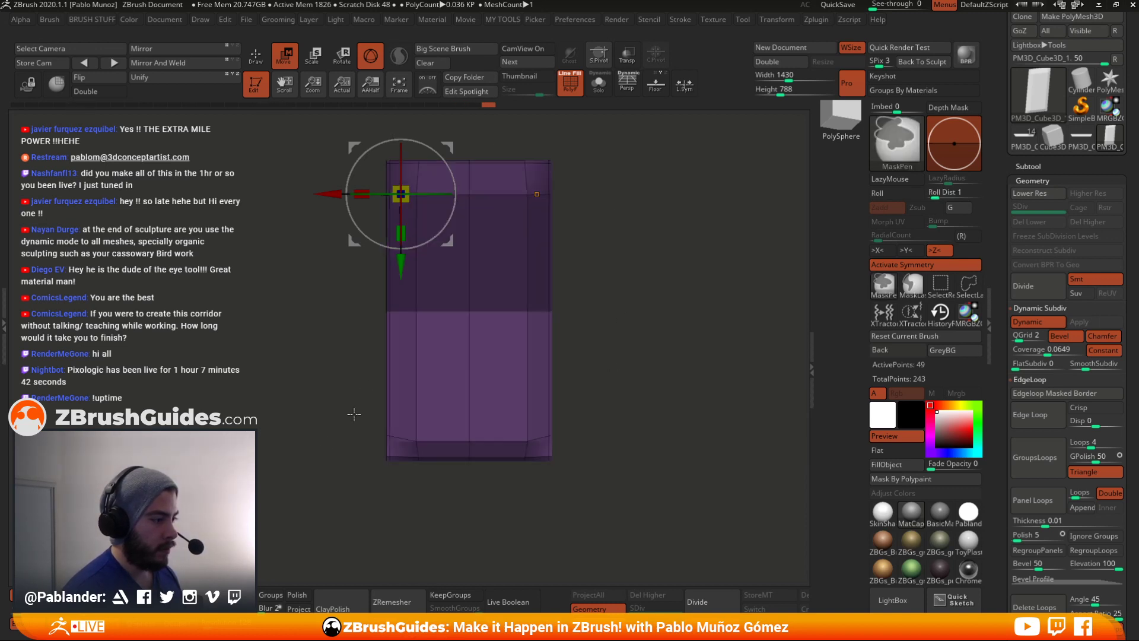
- Mask the panel's upper half, center the gizmo on the lower cross edge row, scale it straight along Y, and clear the mask
key("q")
key("w")
left_click_drag(656, 216, 659, 284, "alt")
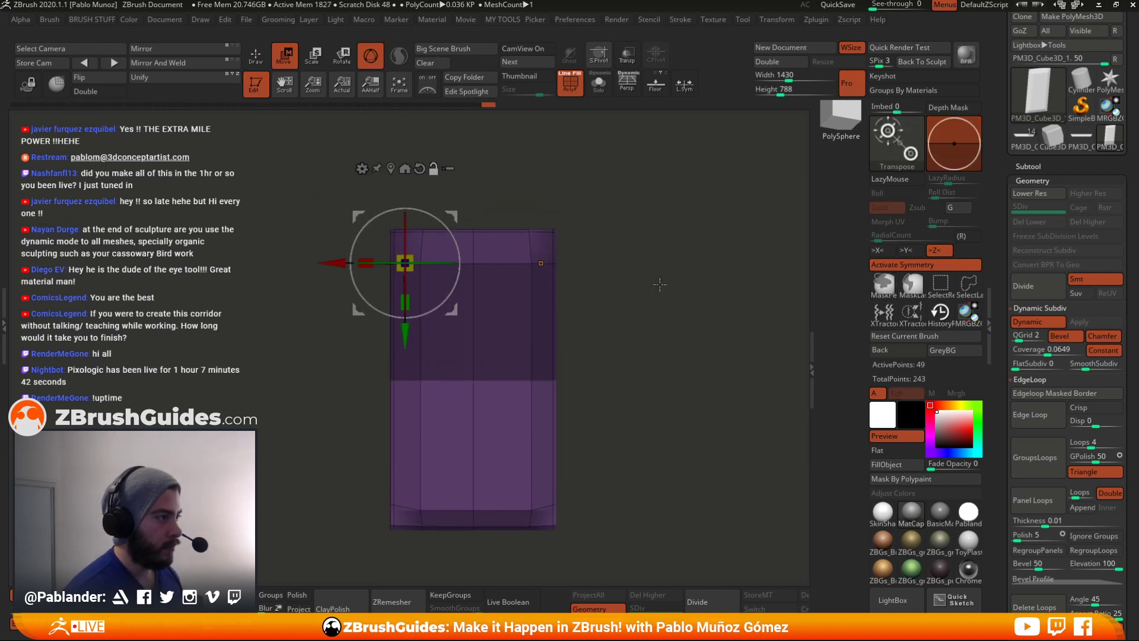
left_click(391, 169)
left_click_drag(498, 199, 491, 123, "alt")
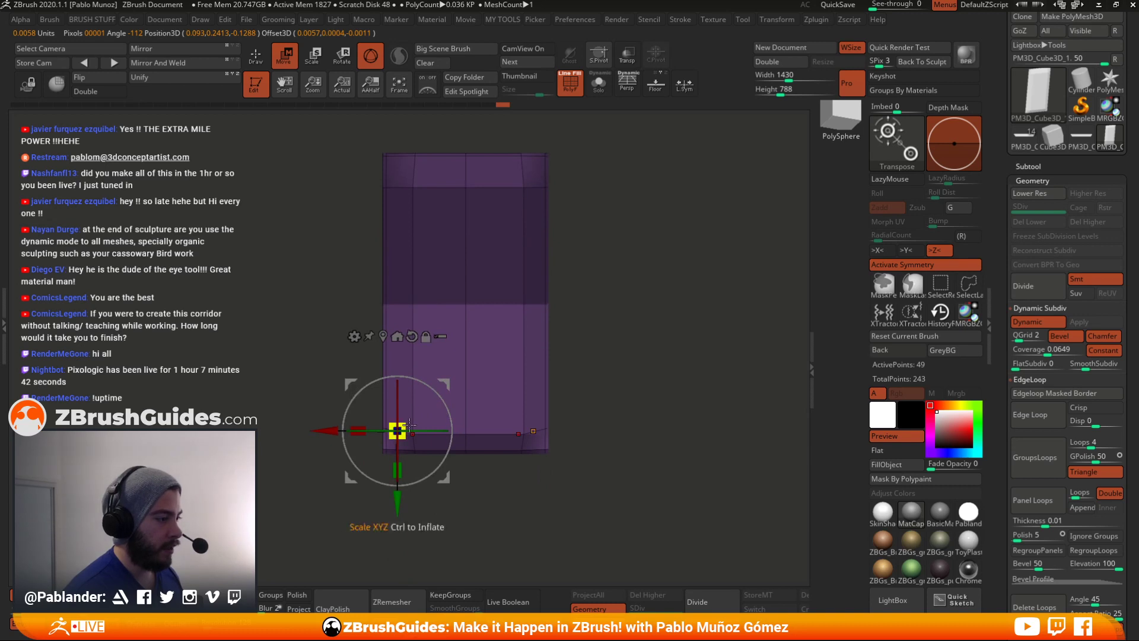
left_click_drag(397, 468, 394, 325)
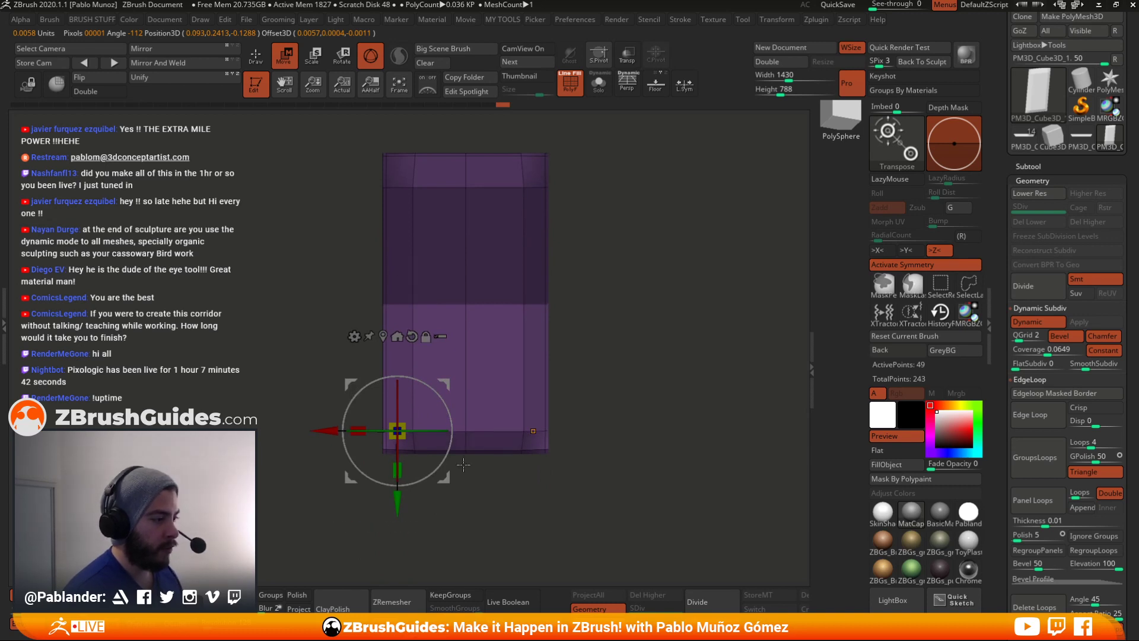
key("q")
left_click_drag(614, 273, 617, 291, "ctrl")
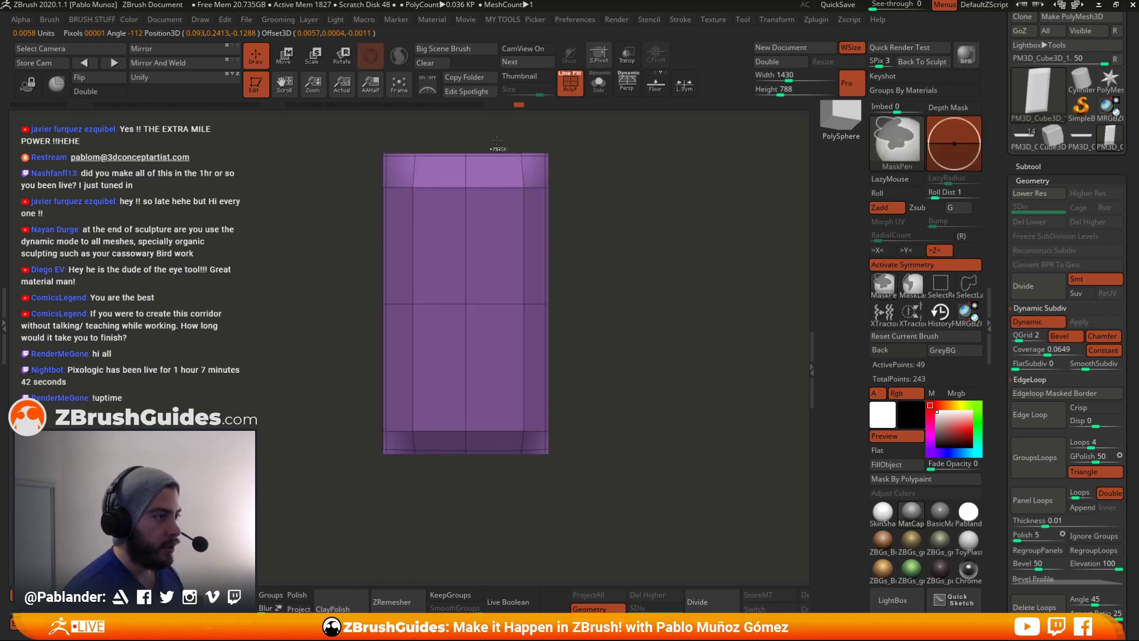
mouse_move(497, 140)
left_mouse_down("ctrl")
mouse_move(511, 484)
mouse_move(540, 491)
left_mouse_up("ctrl")
key("w")
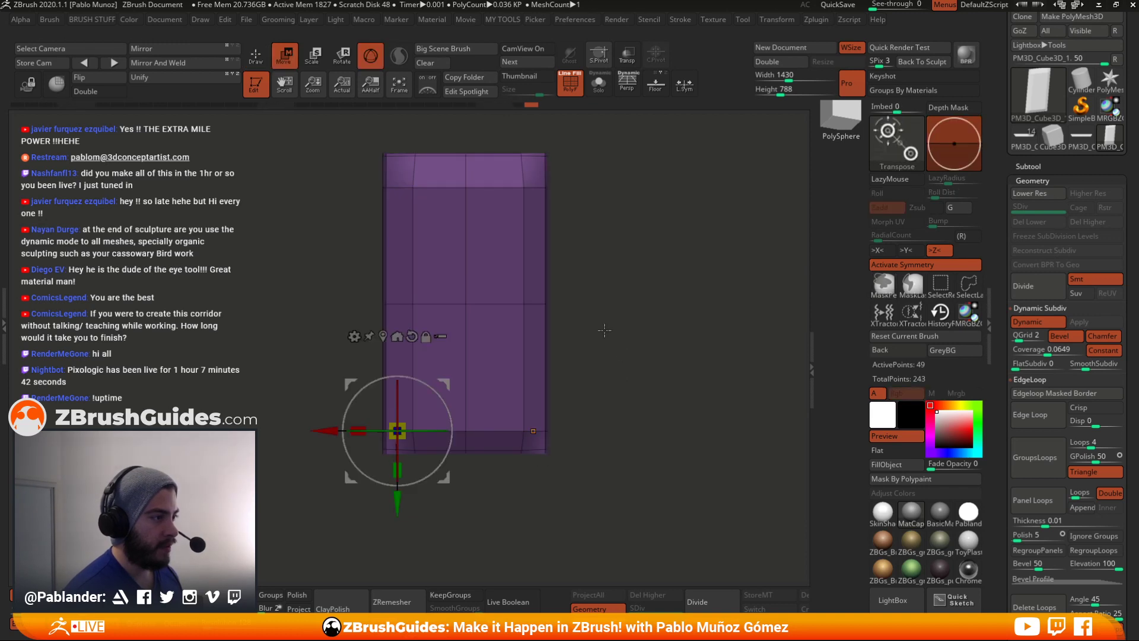
key("q")
left_click_drag(622, 258, 641, 253, "ctrl")
- Unhide the whole block and turn off the polyframe display to review the smoothed shape
left_click_drag(641, 252, 676, 252)
left_click(608, 231, "ctrl+shift")
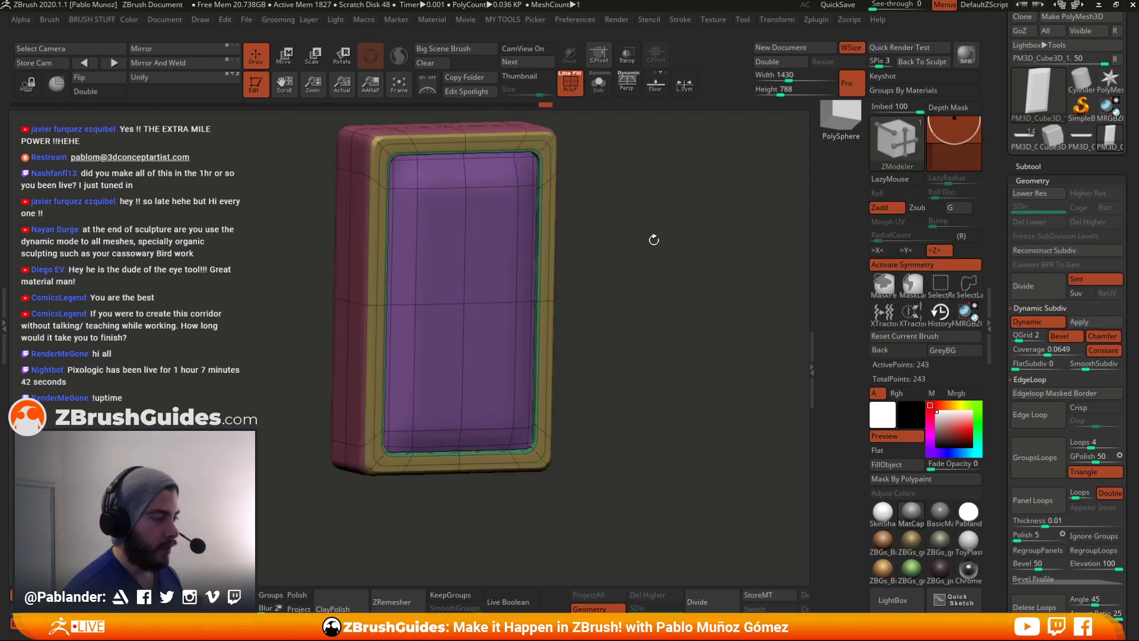
key("shift+f")
left_click_drag(698, 361, 625, 253)
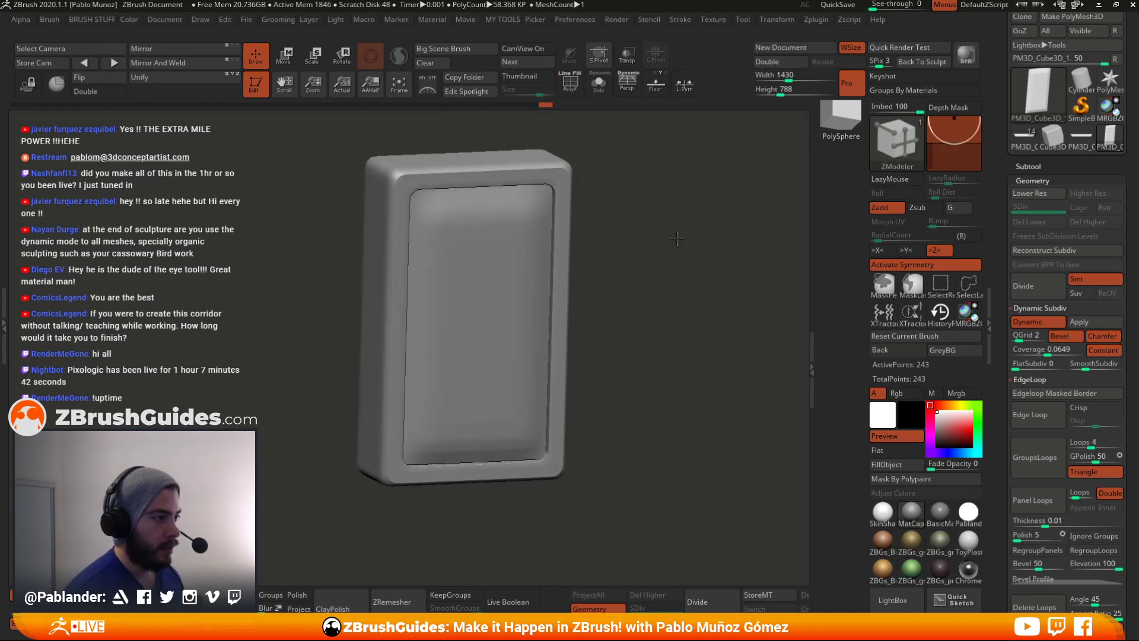
- Compare the Dynamic Subdiv Bevel and Chamfer modes, keep both on, and set QGrid to 1 and Coverage to 0.0559
left_click(1044, 350)
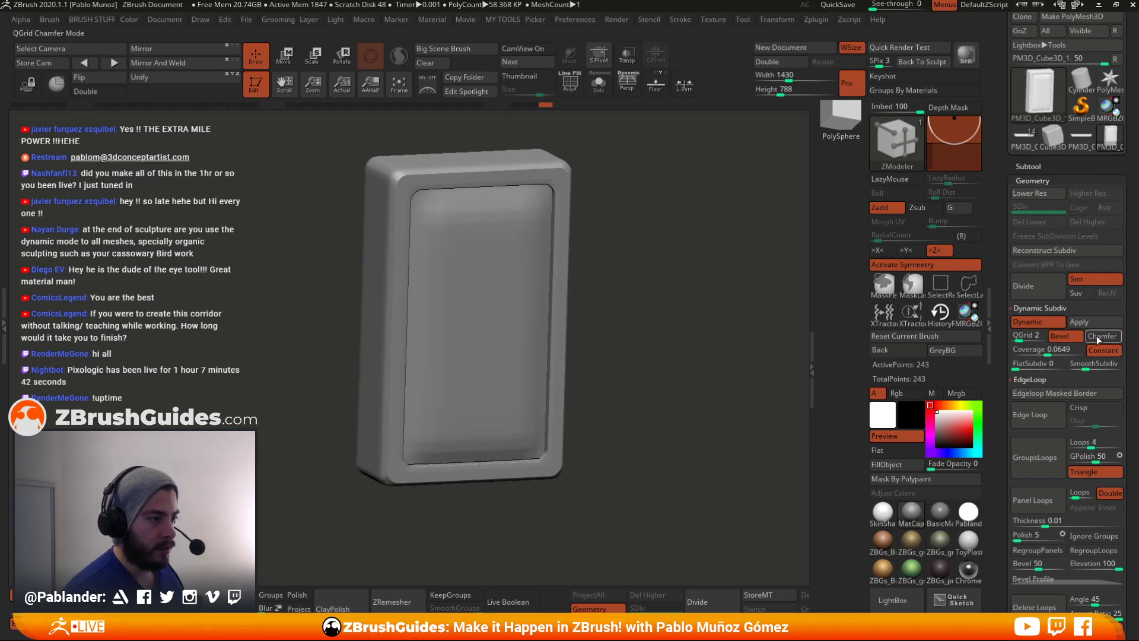
left_click(1064, 336)
left_click(1064, 336)
left_click_drag(1059, 349, 1014, 337)
left_click_drag(1049, 350, 1047, 351)
left_click_drag(745, 381, 663, 340)
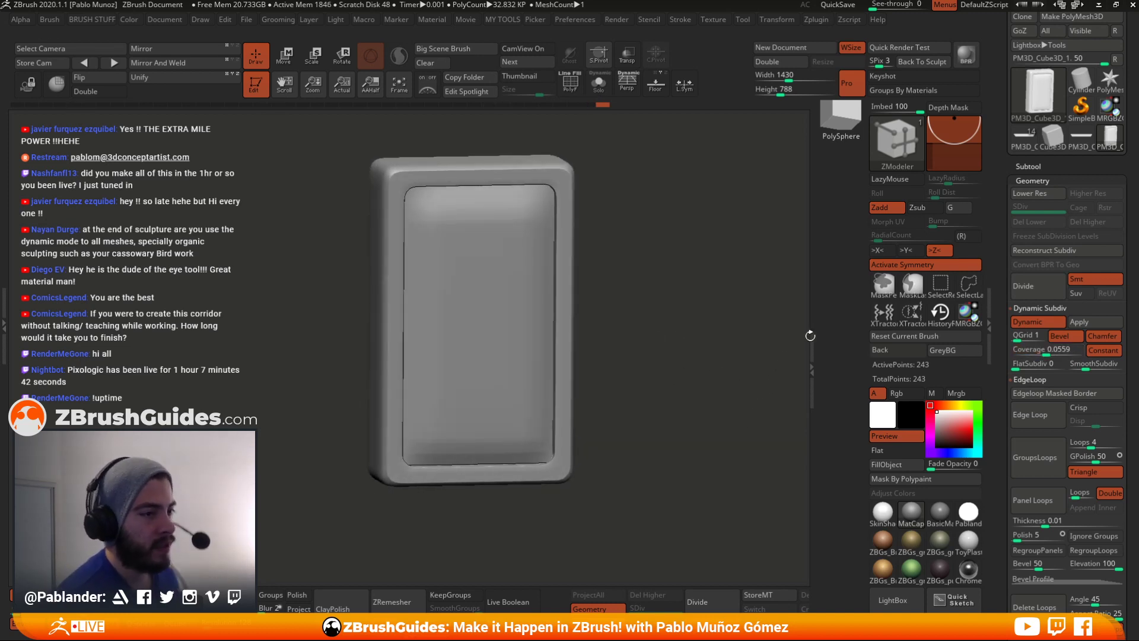
- Isolate the inner panel to inspect it and show the whole block again
left_click(516, 247, "ctrl+shift")
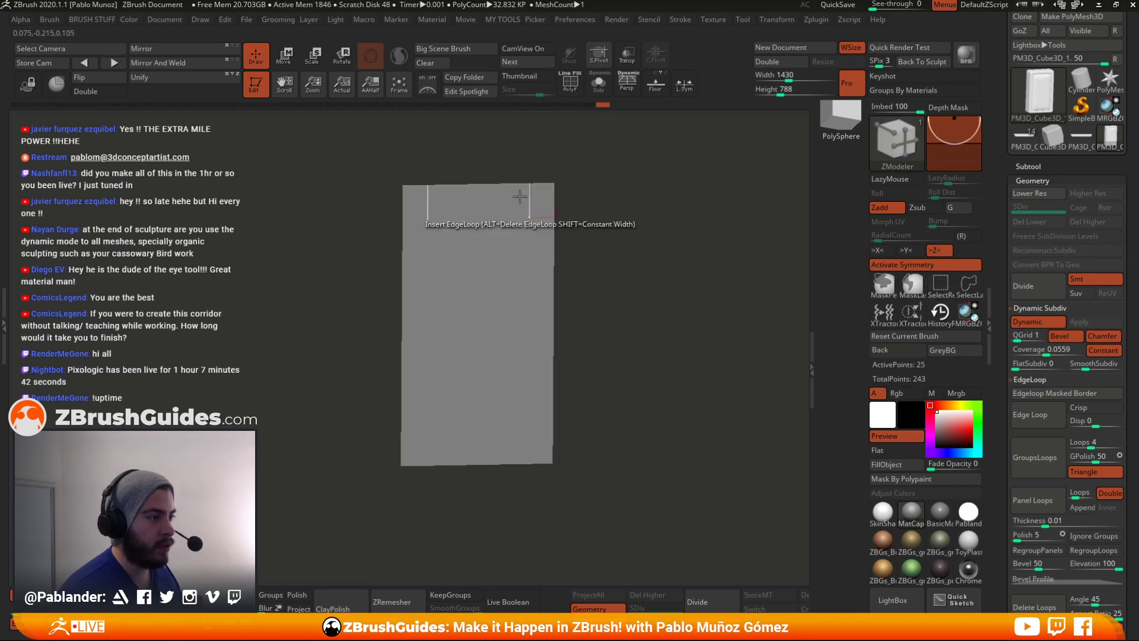
mouse_move(653, 196)
left_mouse_down()
mouse_move(683, 226)
mouse_move(641, 211)
left_mouse_up()
left_click(639, 212, "ctrl+shift")
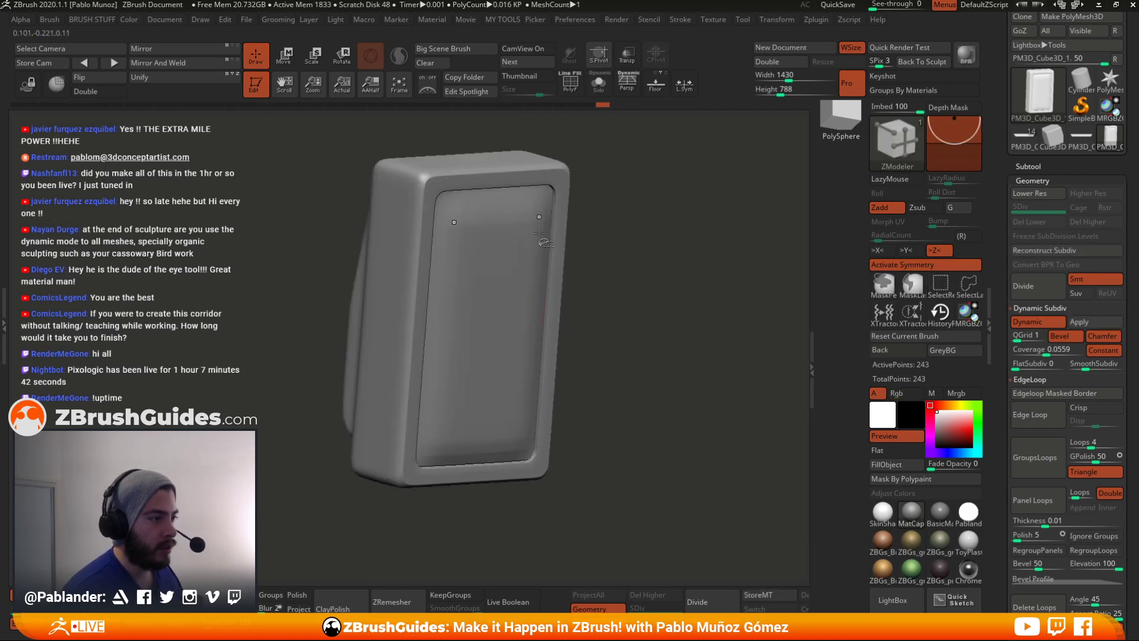
- Isolate the inner panel and split the hidden outer frame into a separate subtool
left_click(542, 221, "ctrl+shift")
key("space")
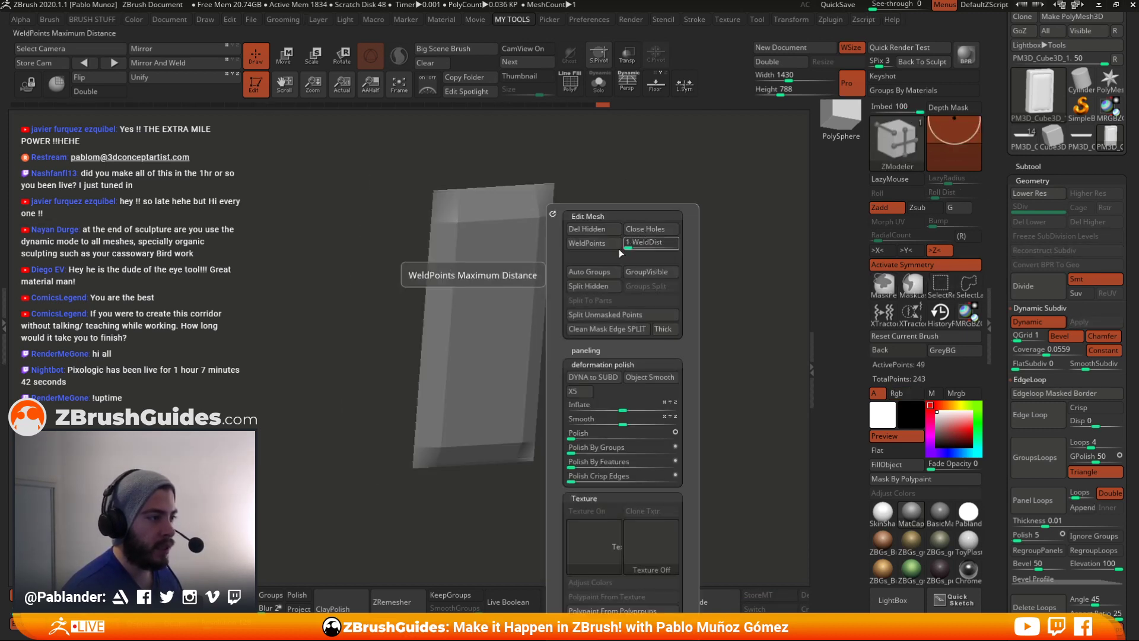
left_click(596, 286)
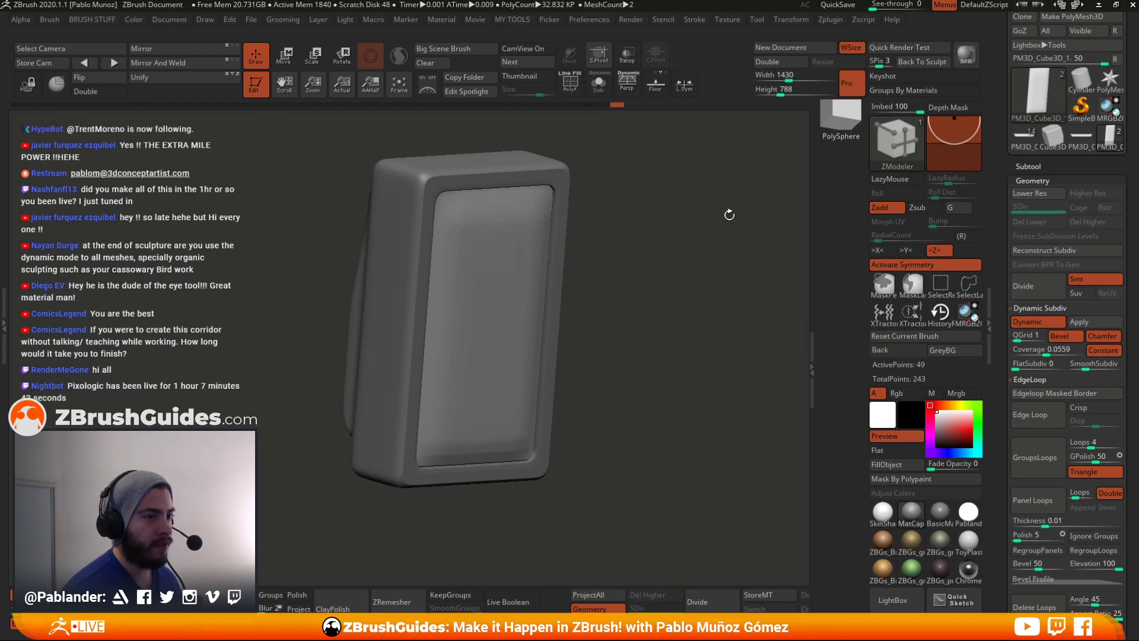
left_click(1036, 168)
left_click(1036, 167)
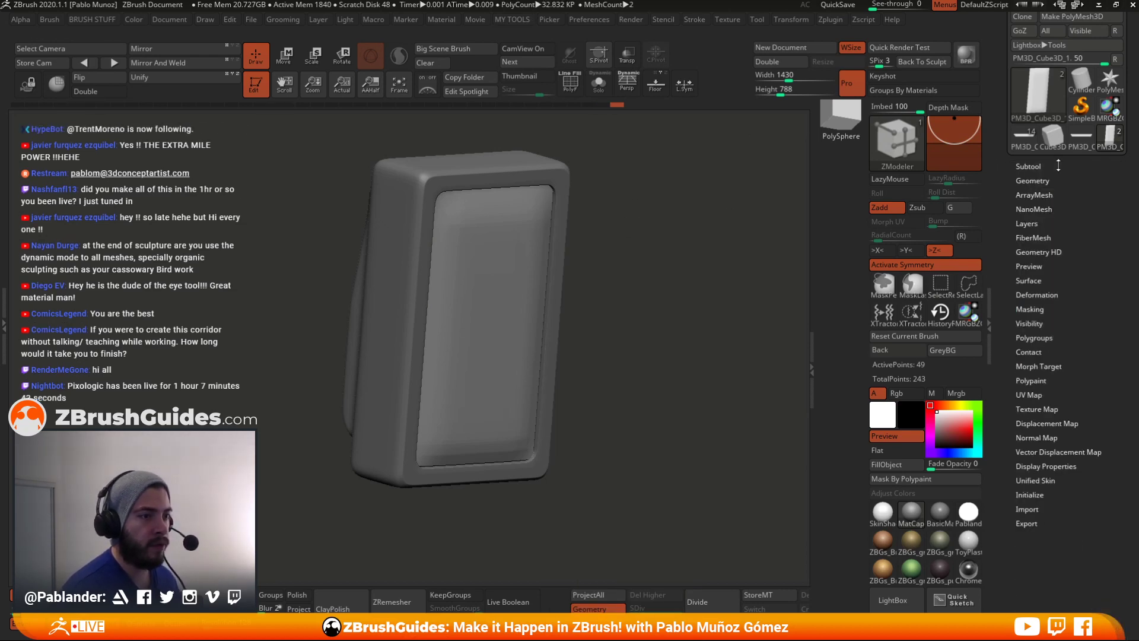
left_click_drag(735, 250, 642, 219)
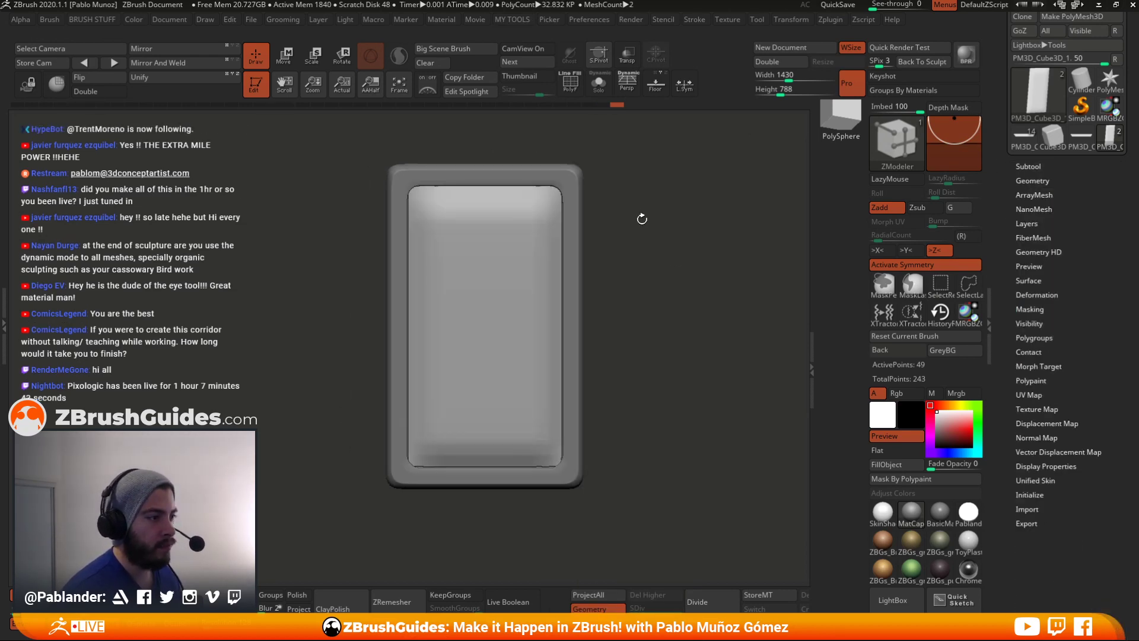
- Select the outer frame subtool and set its Dynamic Subdiv Coverage to 0.02011 for tighter bevels
left_click(577, 170, "alt")
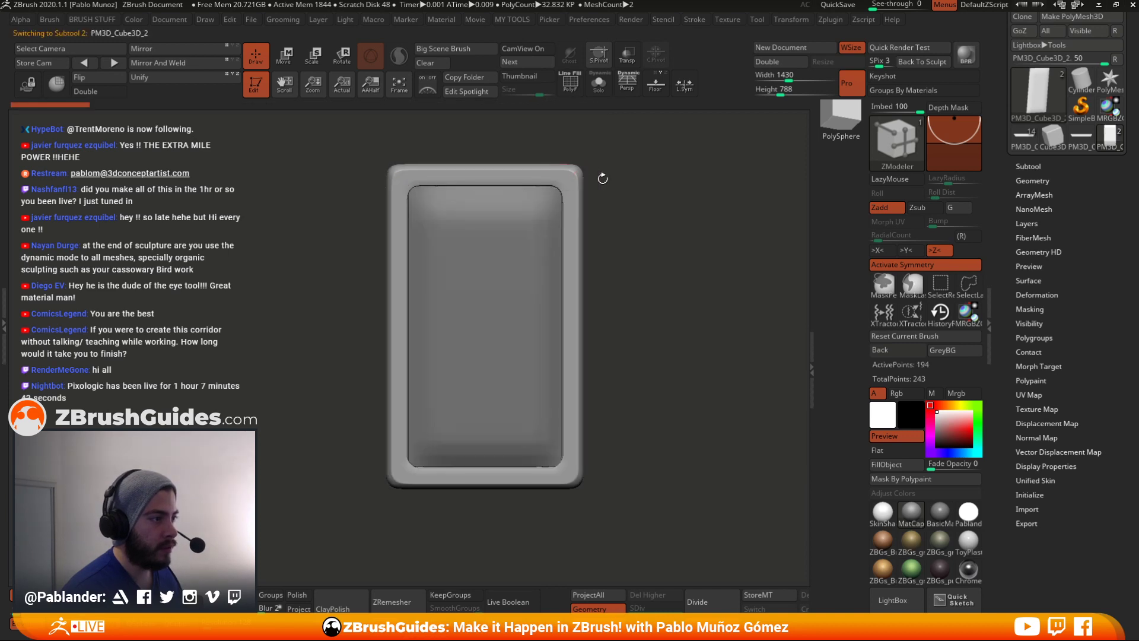
left_click(1033, 180)
key("b")
key("z")
key("m")
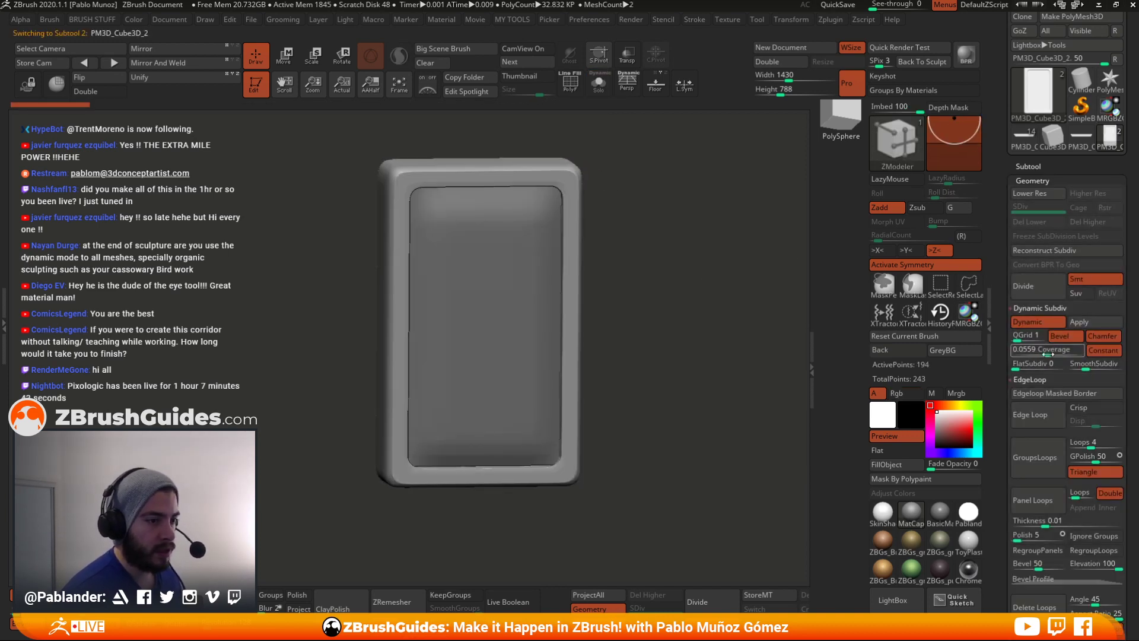
left_click_drag(1044, 353, 1040, 353)
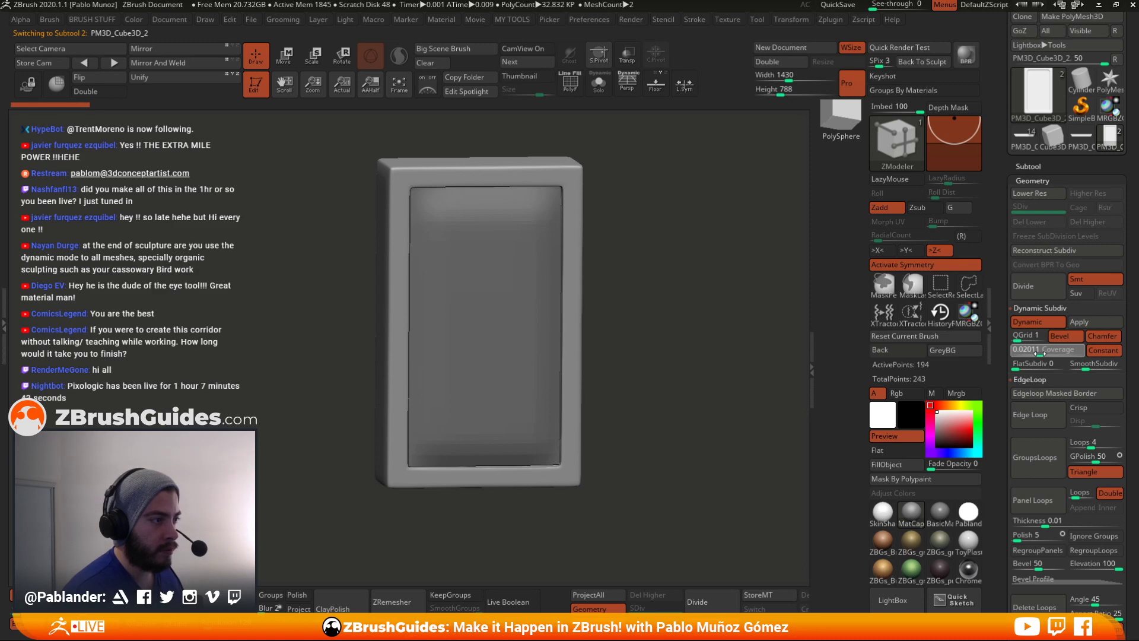
- Select the inner panel subtool and set its Dynamic Subdiv QGrid to 0 and SmoothSubdiv to 3
left_click(1028, 167)
left_click(1065, 209)
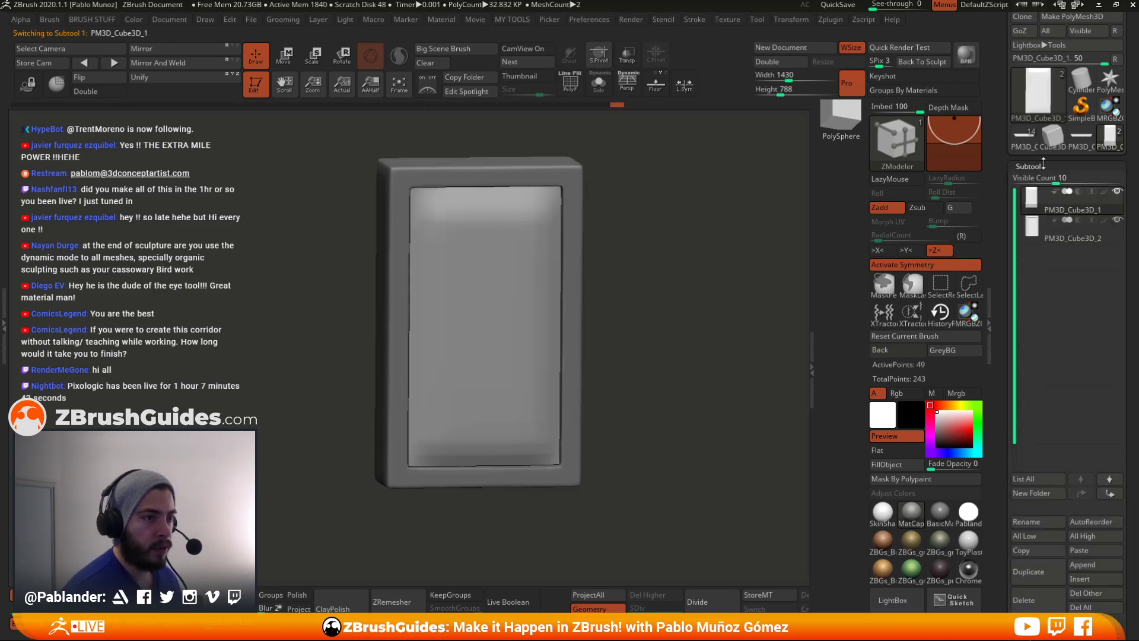
left_click(1042, 167)
left_click(1049, 180)
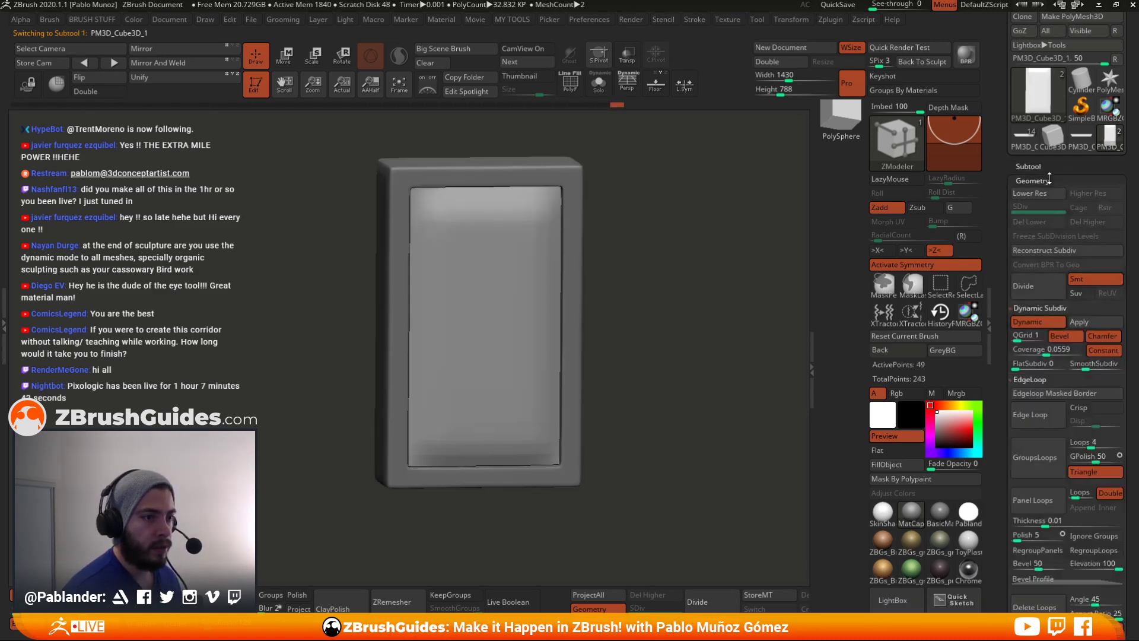
left_click(1036, 337)
left_click_drag(1016, 336, 1007, 338)
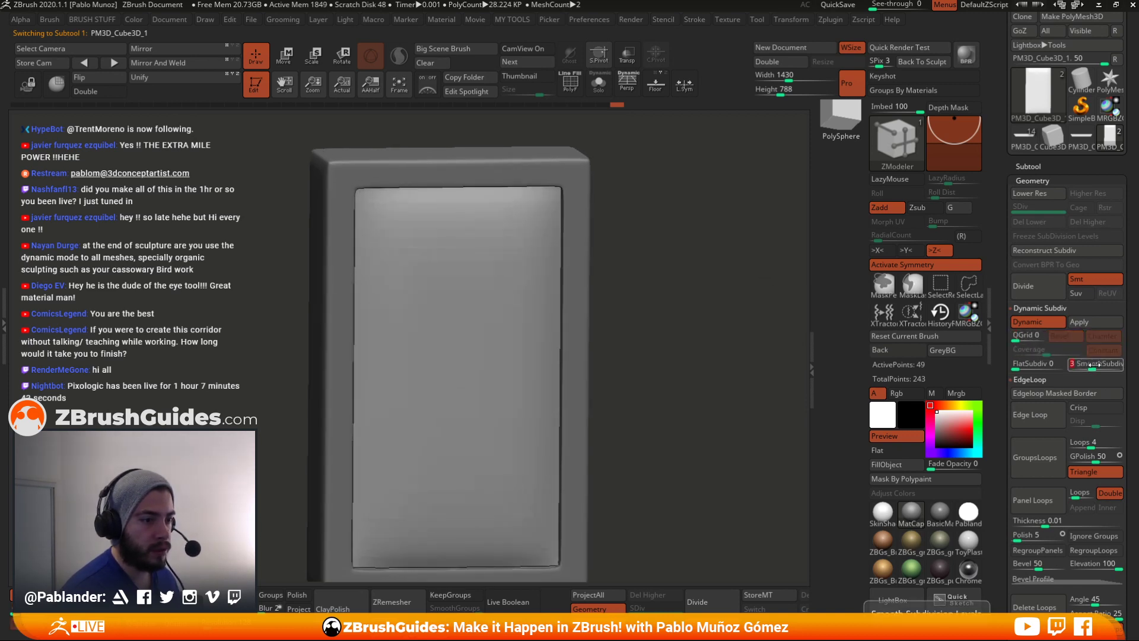
left_click_drag(700, 300, 588, 284)
- Turn off symmetry, center the gizmo on the inner panel, and scale the panel slightly in all axes
key("e")
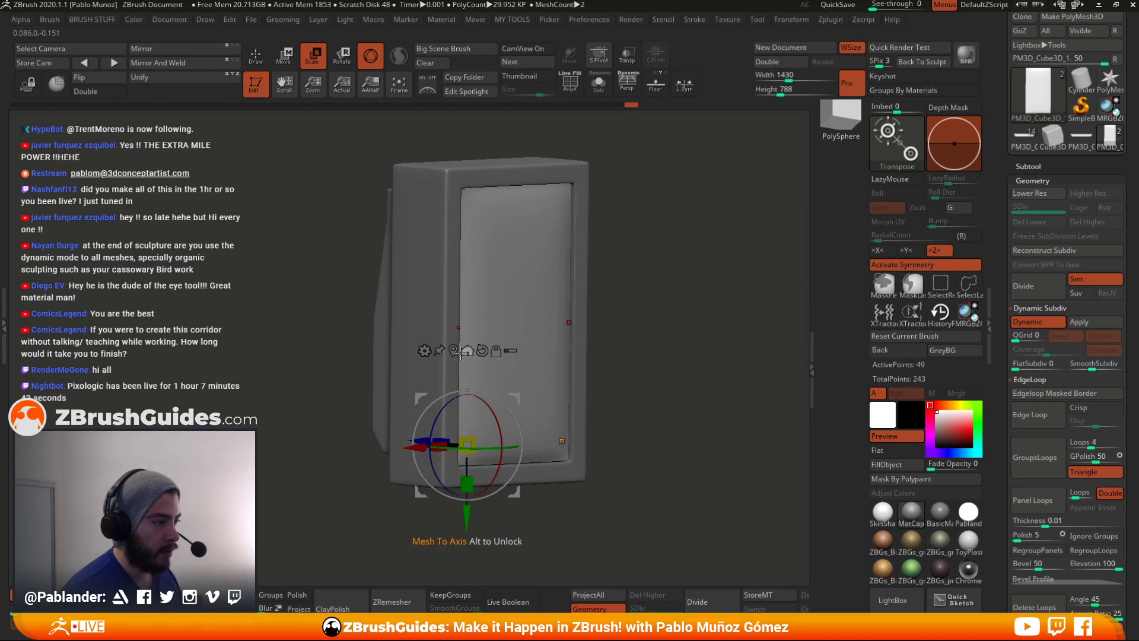
left_click(459, 323)
key("x")
left_click(455, 232)
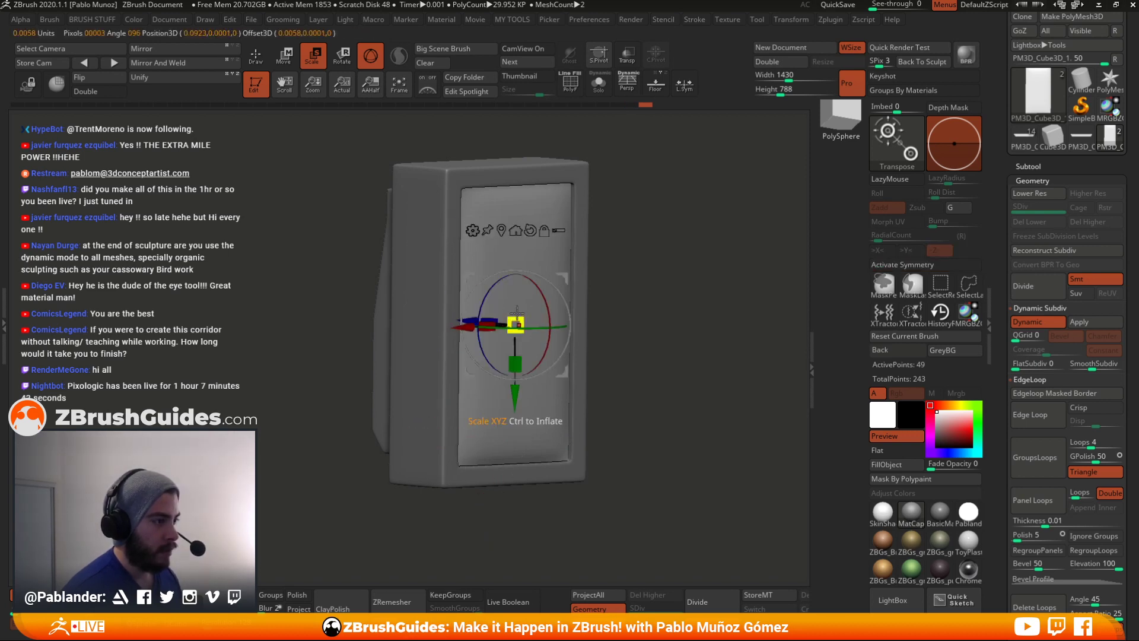
key("q")
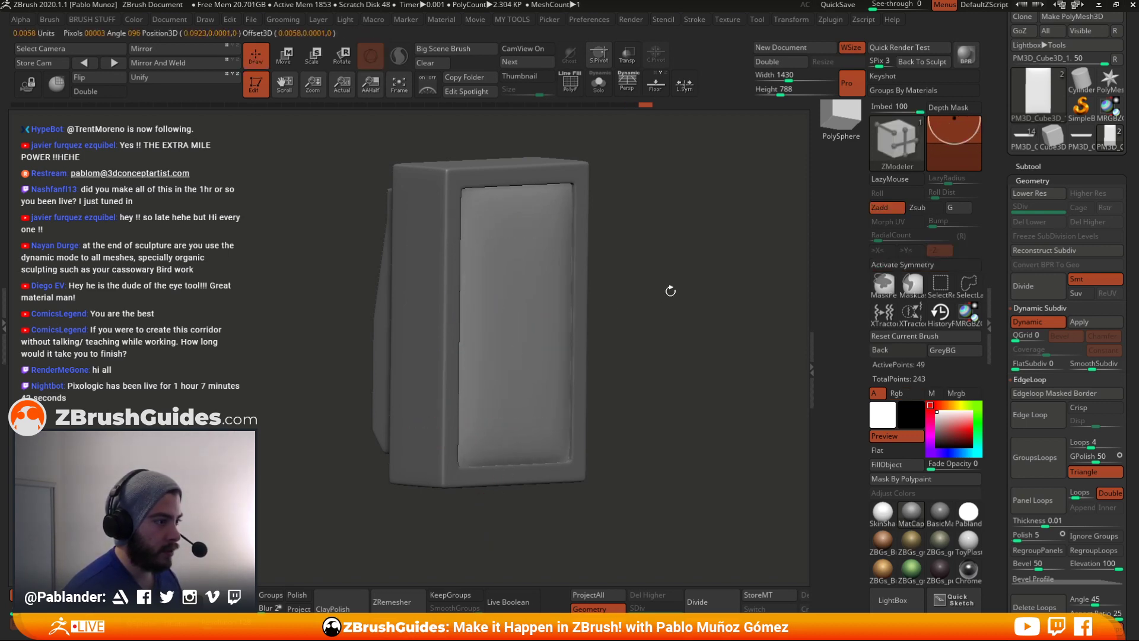
- Duplicate the inner panel subtool and initialize the copy as a QCube
mouse_move(671, 291)
left_mouse_down()
mouse_move(728, 287)
mouse_move(677, 256)
mouse_move(652, 299)
mouse_move(679, 360)
mouse_move(641, 295)
mouse_move(546, 288)
mouse_move(630, 324)
left_mouse_up()
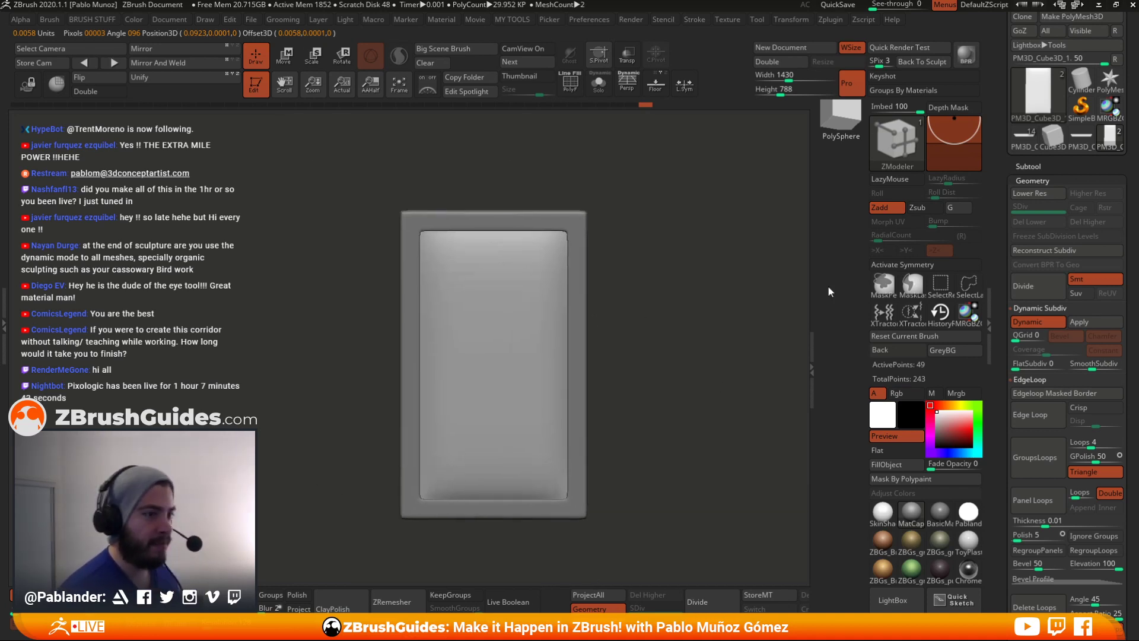
left_click(1036, 167)
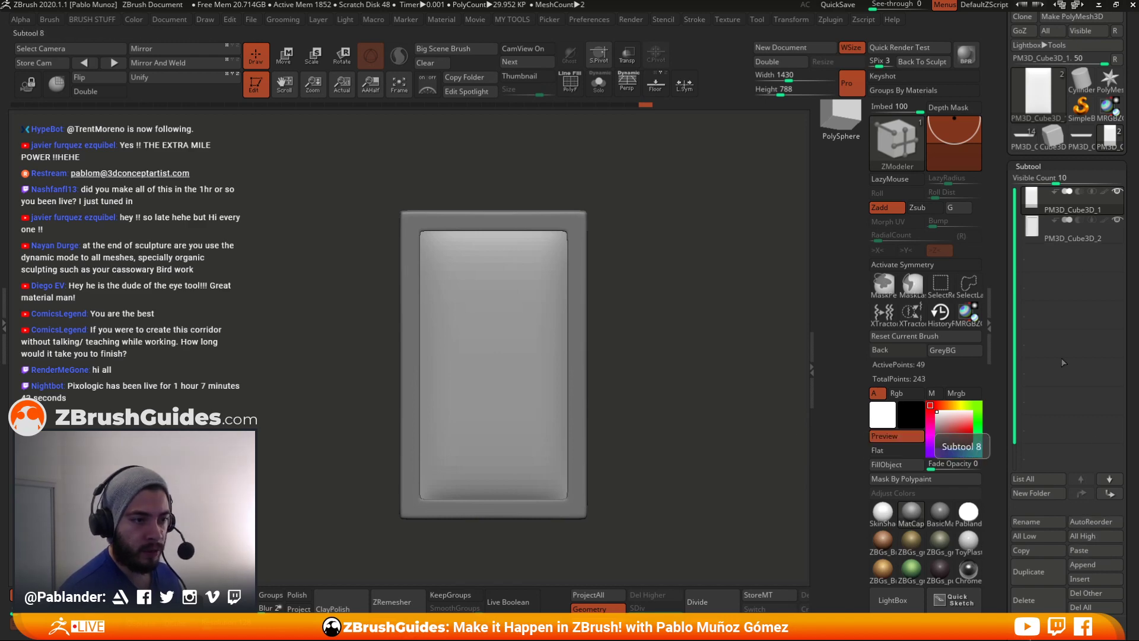
left_click(1039, 568)
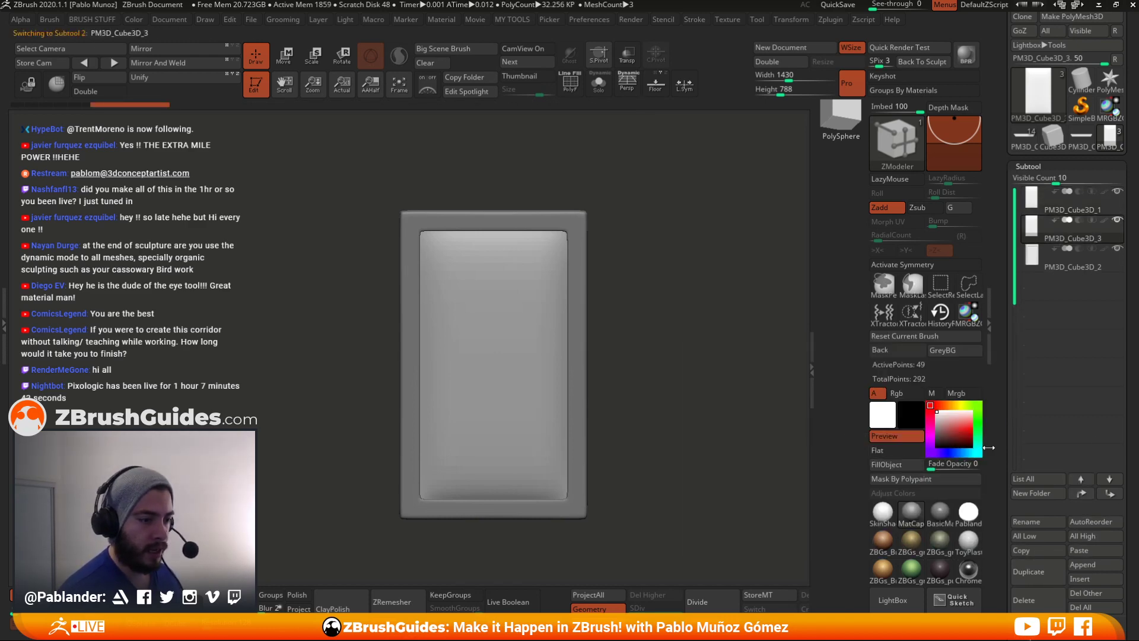
mouse_move(995, 453)
left_mouse_down()
mouse_move(1005, 353)
mouse_move(1055, 326)
left_mouse_up()
left_click(1032, 340)
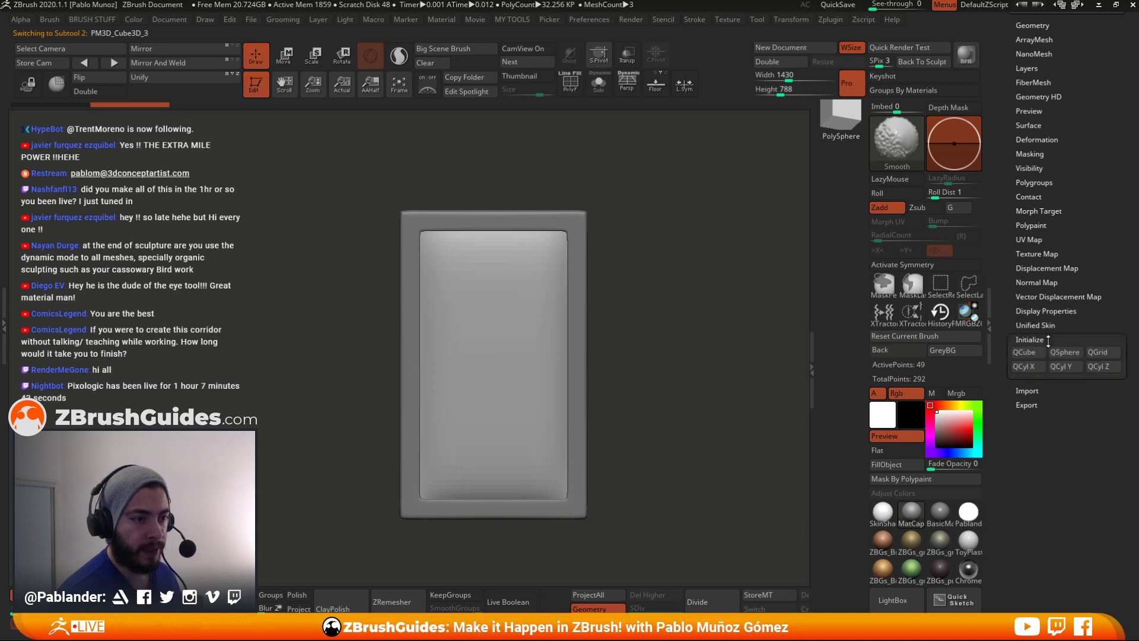
key("e")
left_click(1024, 352)
- Scale the new cube down to a small block and move it along Y to just below the panel block
left_click_drag(619, 318, 664, 344)
left_click_drag(482, 373, 444, 374)
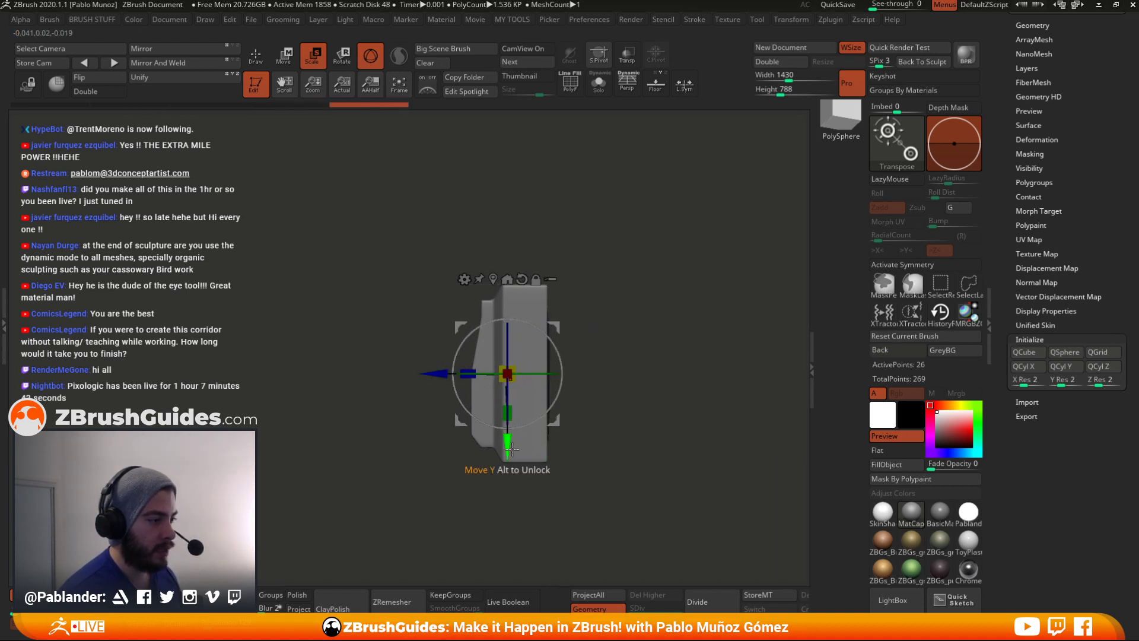
left_click_drag(511, 449, 515, 550)
key("p")
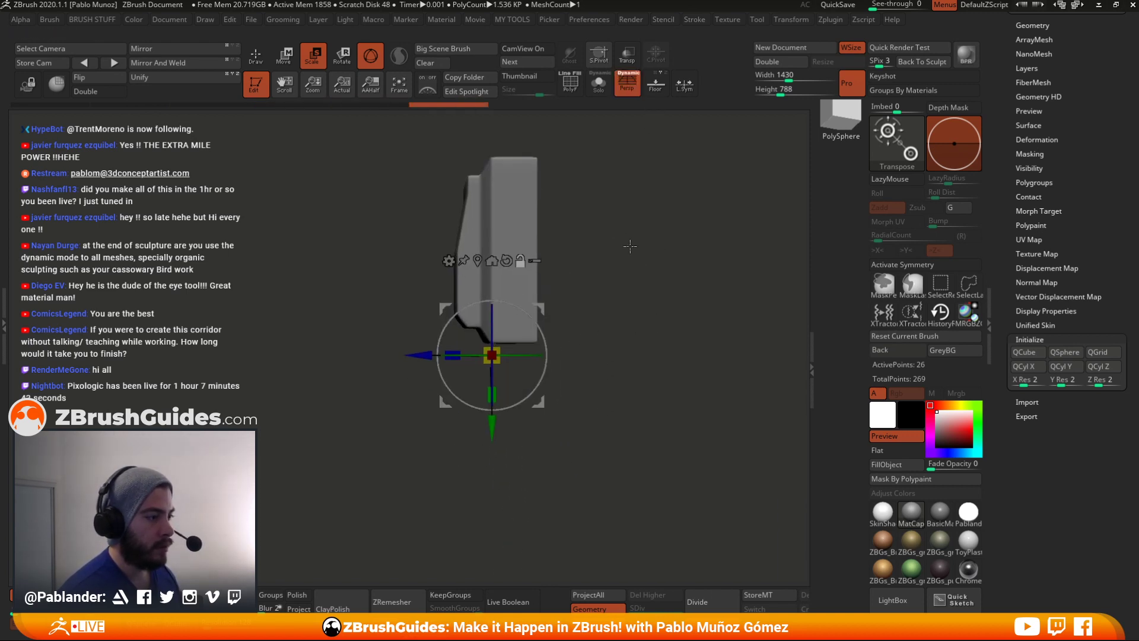
left_click(627, 89)
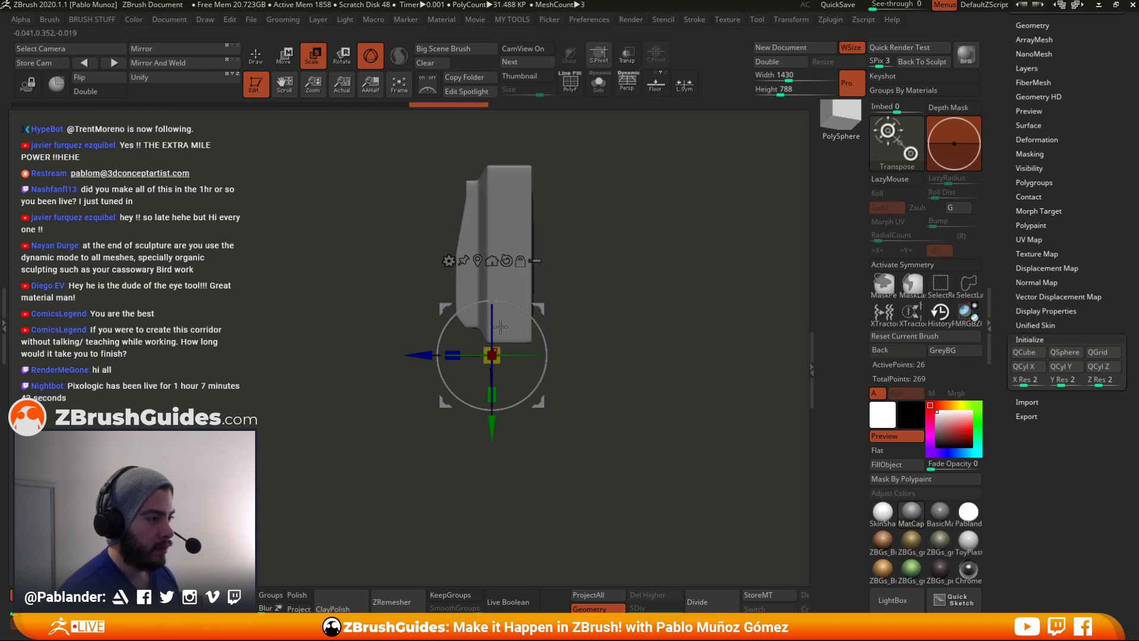
left_click_drag(500, 326, 500, 355)
key("w")
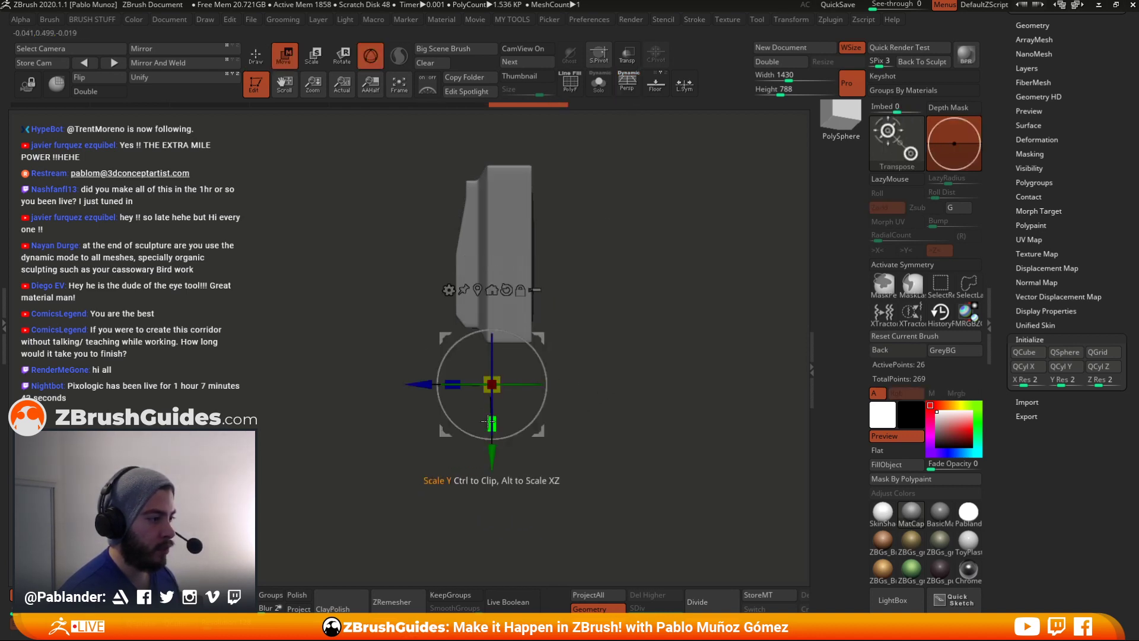
key("q")
left_click_drag(526, 426, 605, 429)
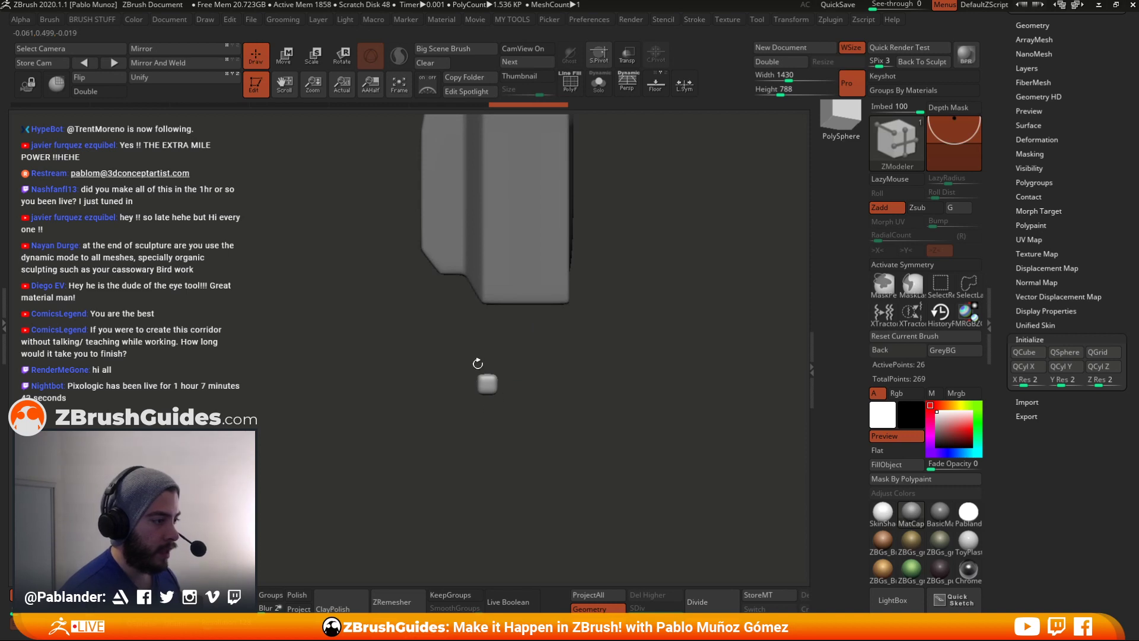
- Move the small cube up inside the panel block and reorder its subtool to the end of the list
key("w")
left_click_drag(536, 423, 579, 224)
left_click_drag(679, 237, 620, 236, "shift")
key("q")
mouse_move(735, 194)
left_mouse_down("alt")
mouse_move(735, 376)
mouse_move(706, 316)
left_mouse_up("alt")
scroll(1058, 283, "up", 10)
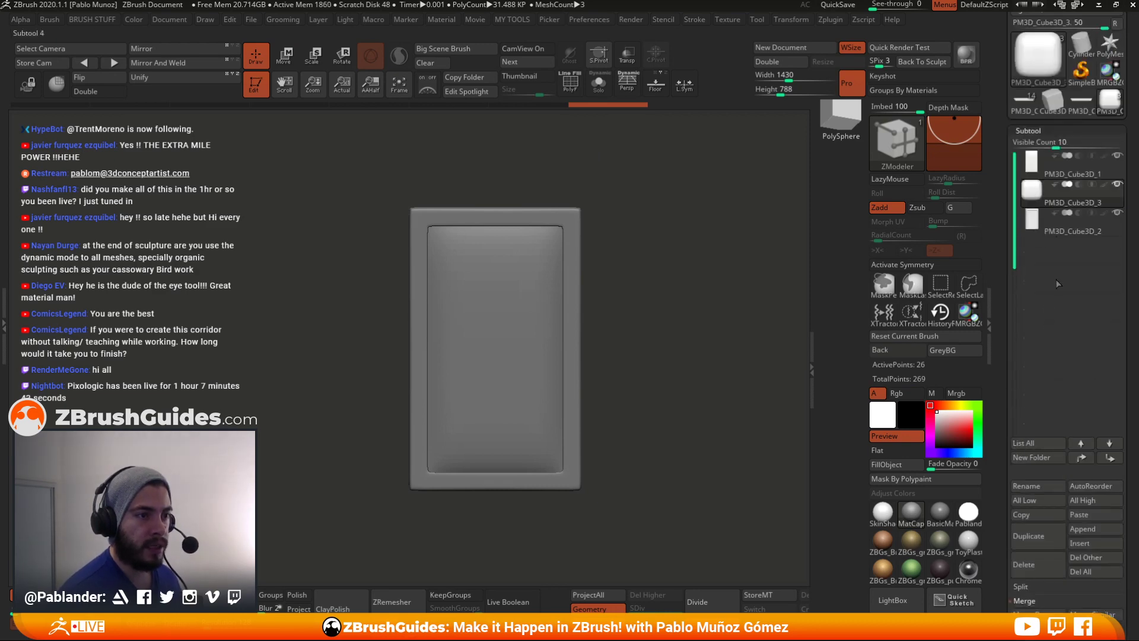
left_click_drag(1056, 193, 1056, 223)
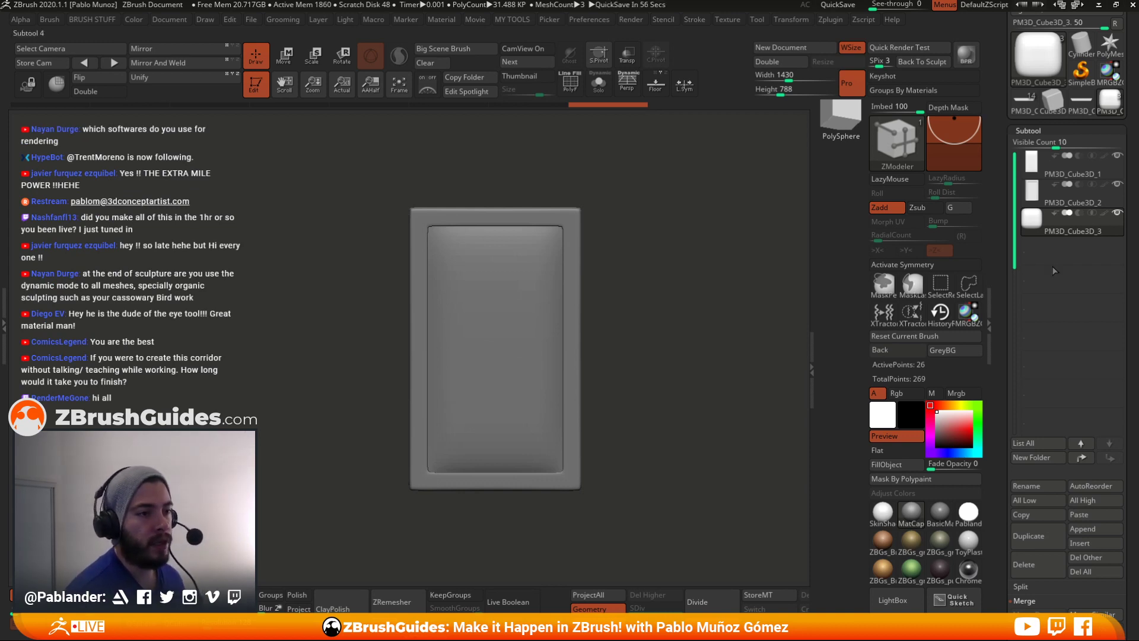
- Choose the IMM ModelKit brush and pick its Holds_5 handle mesh
left_click(892, 152)
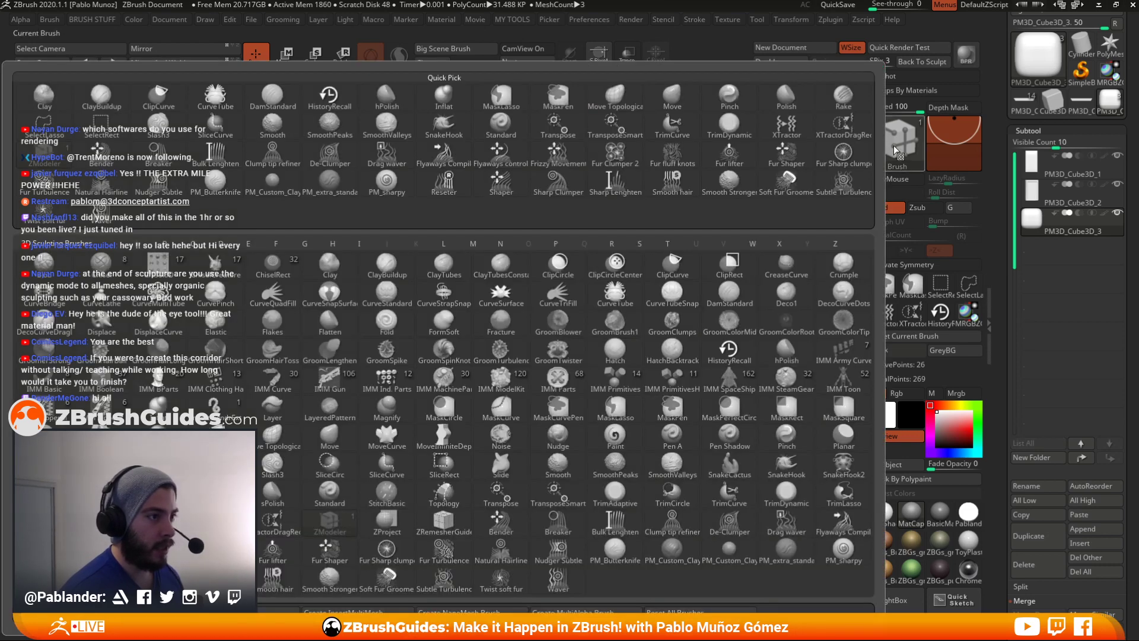
left_click(508, 381)
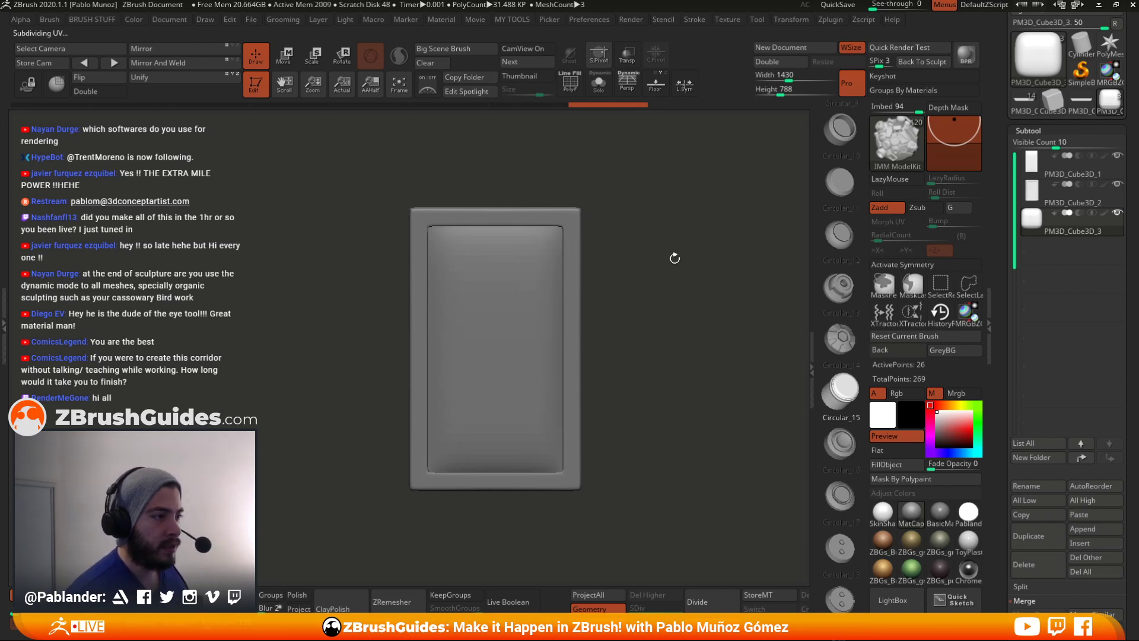
scroll(825, 224, "down", 5)
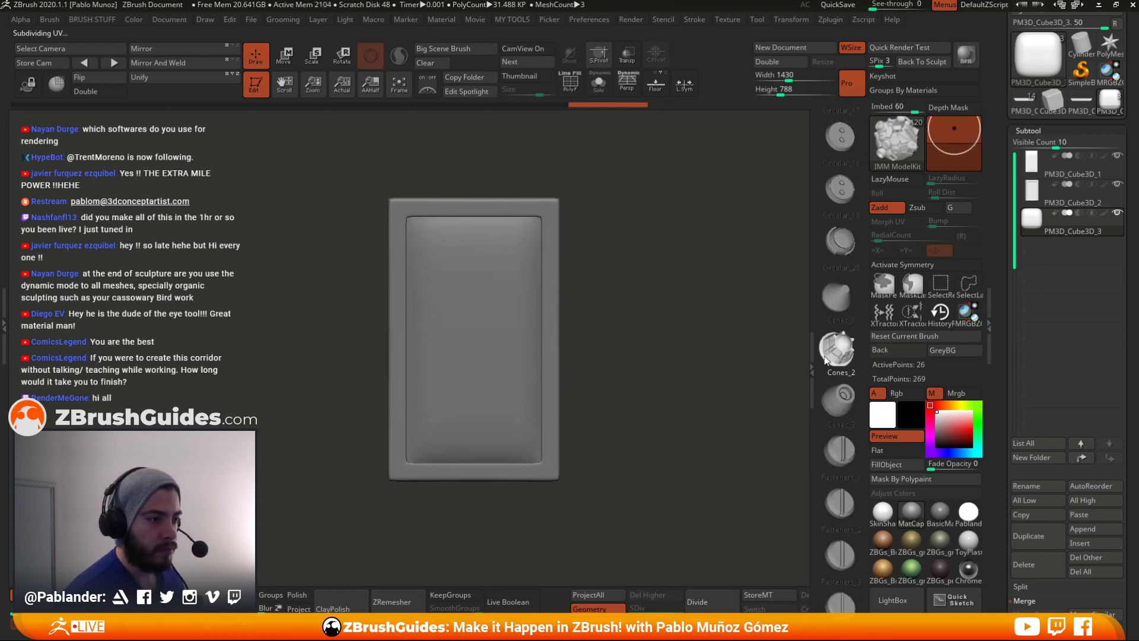
scroll(844, 447, "down", 6)
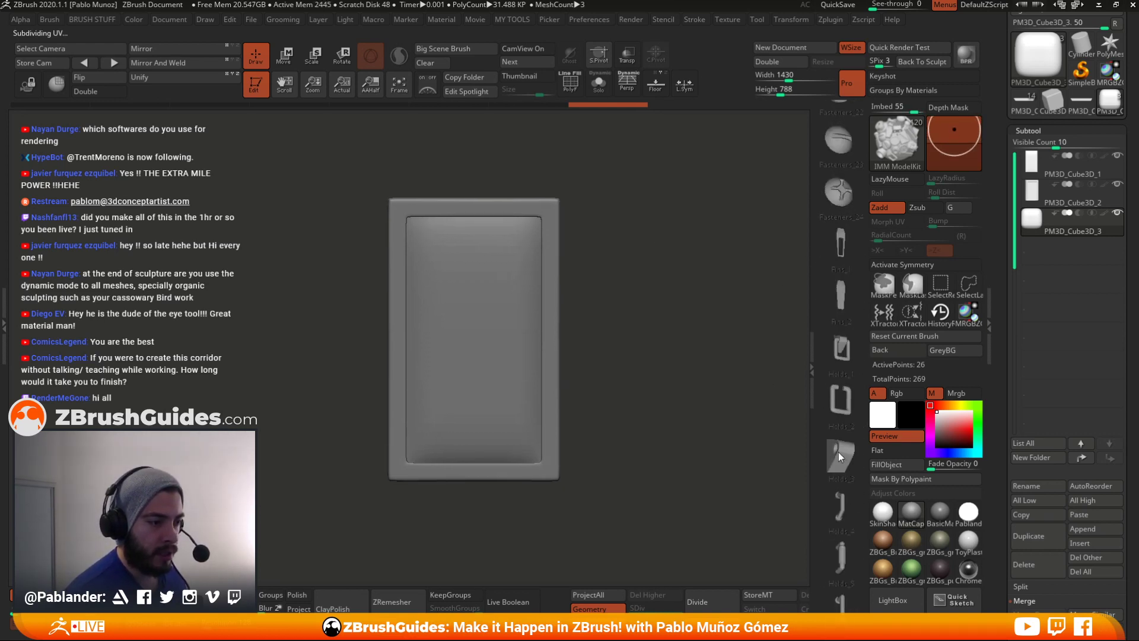
scroll(854, 446, "down", 3)
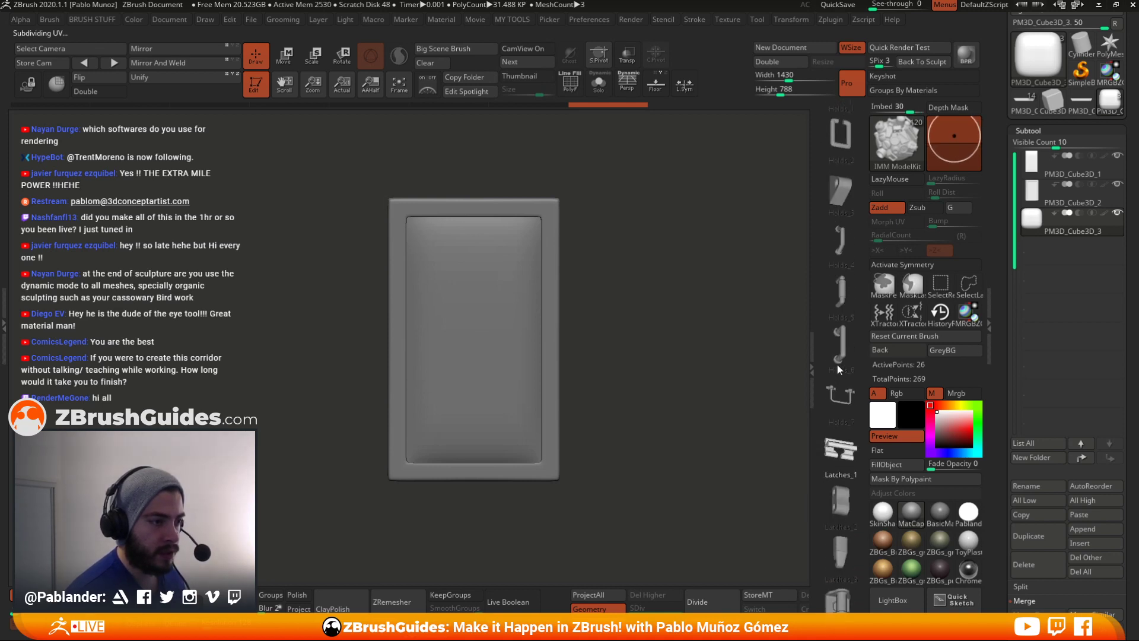
left_click(845, 304)
- Insert the Holds_5 handle on the block's side face and position it against the side edge in front view
left_click_drag(681, 257, 628, 263)
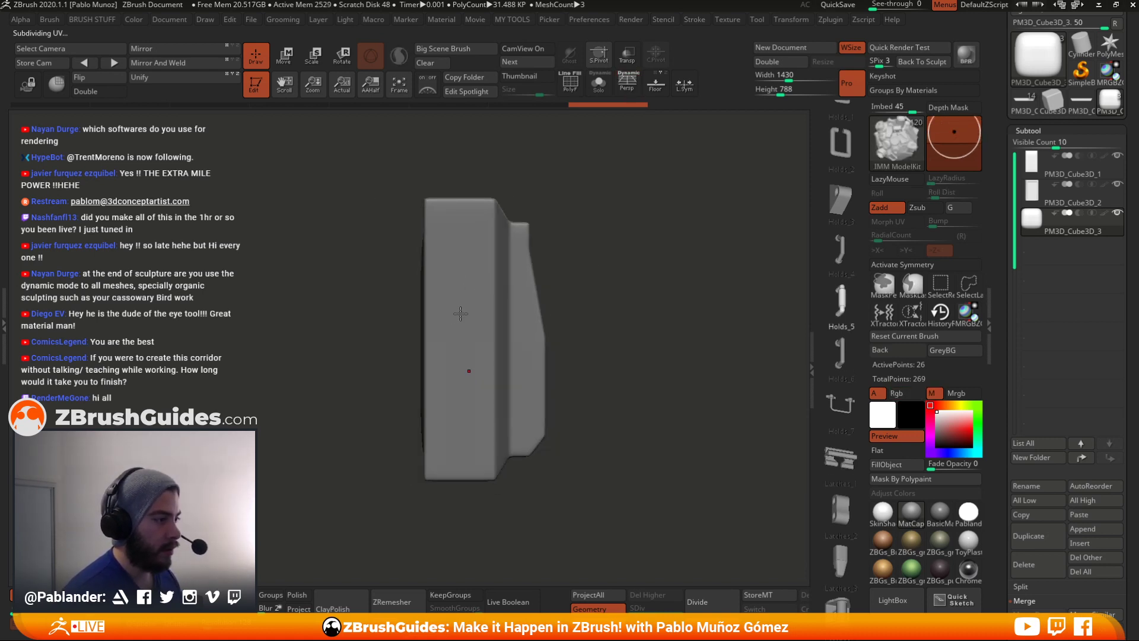
left_click_drag(460, 343, 460, 344)
key("w")
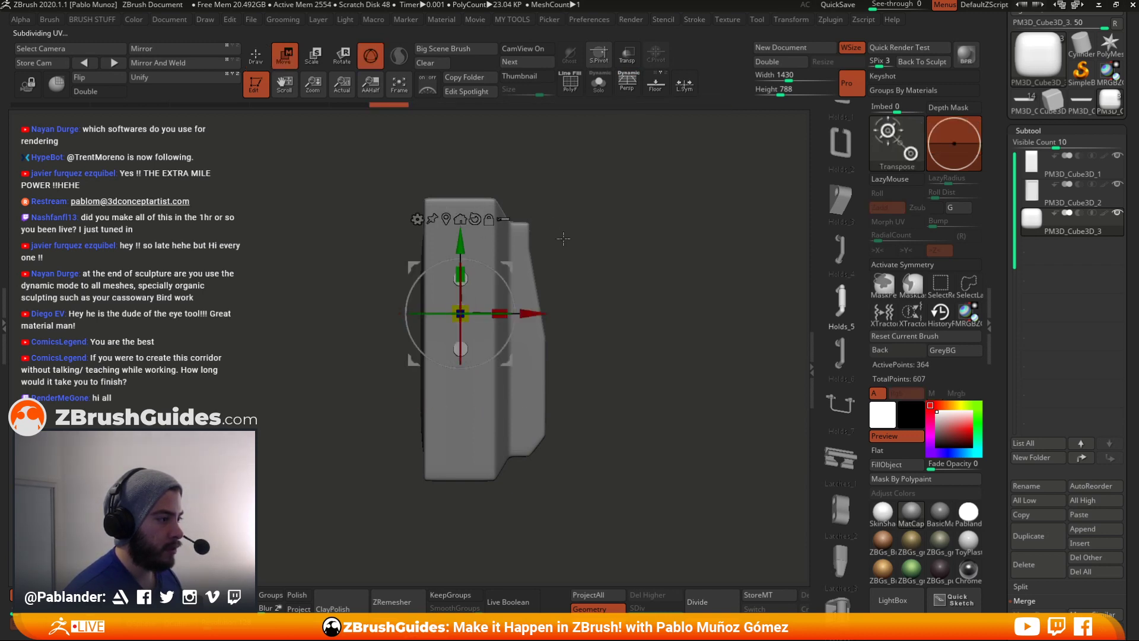
left_click_drag(606, 264, 667, 257, "shift")
left_click_drag(463, 337, 396, 284, "shift")
right_click_drag(398, 286, 450, 286, "ctrl")
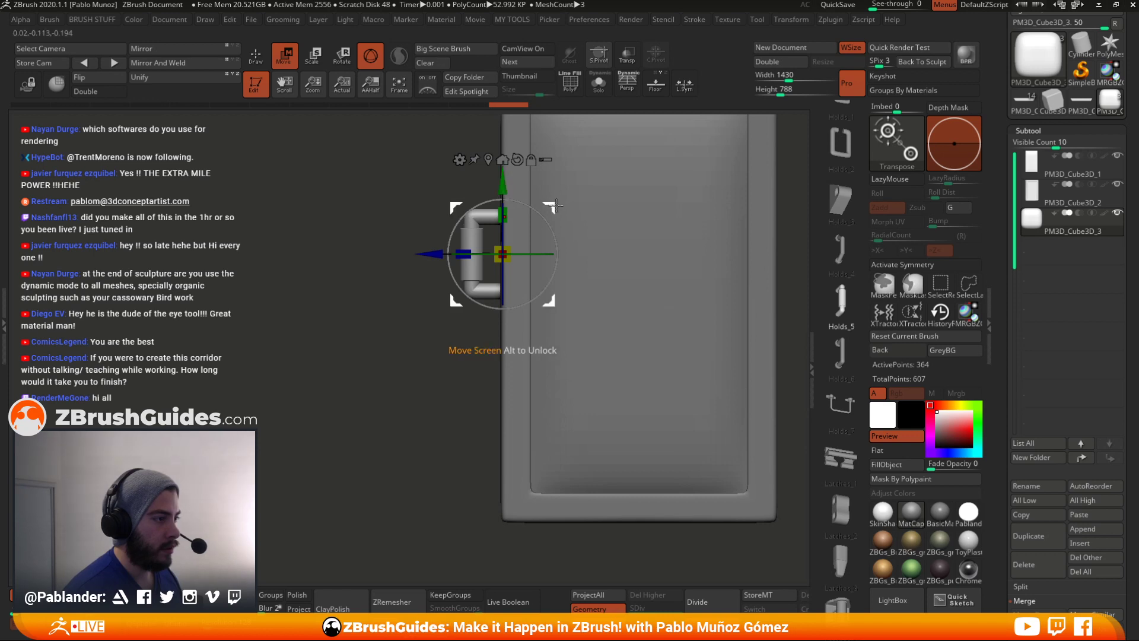
- Mask the handle's upper part, lengthen the handle by moving its lower end down along Y, and clear the mask
key("q")
left_click_drag(414, 264, 436, 268)
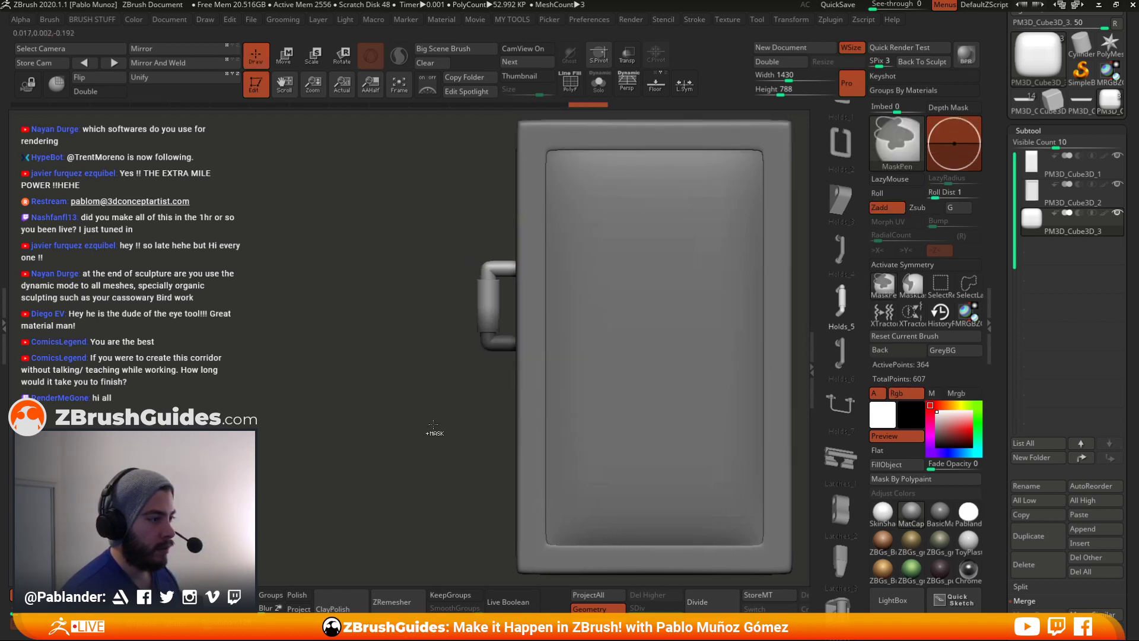
key("w")
left_click_drag(512, 242, 511, 377)
left_click(368, 335, "ctrl")
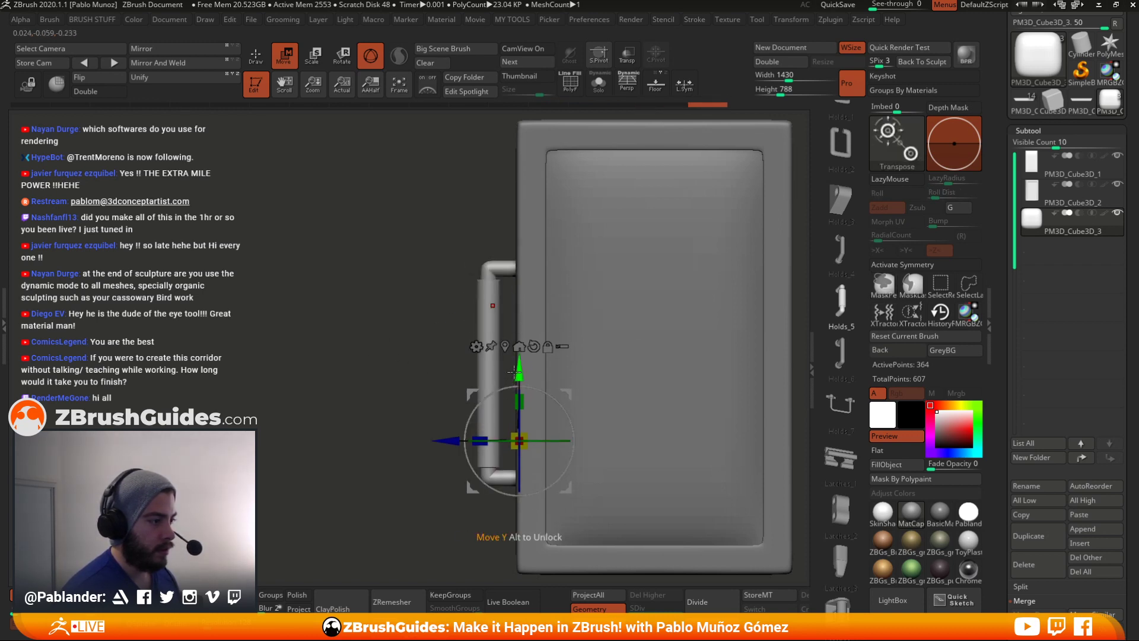
- Move the handle along Y so it sits beside the lower half of the block's side edge
key("ctrl+shift+s")
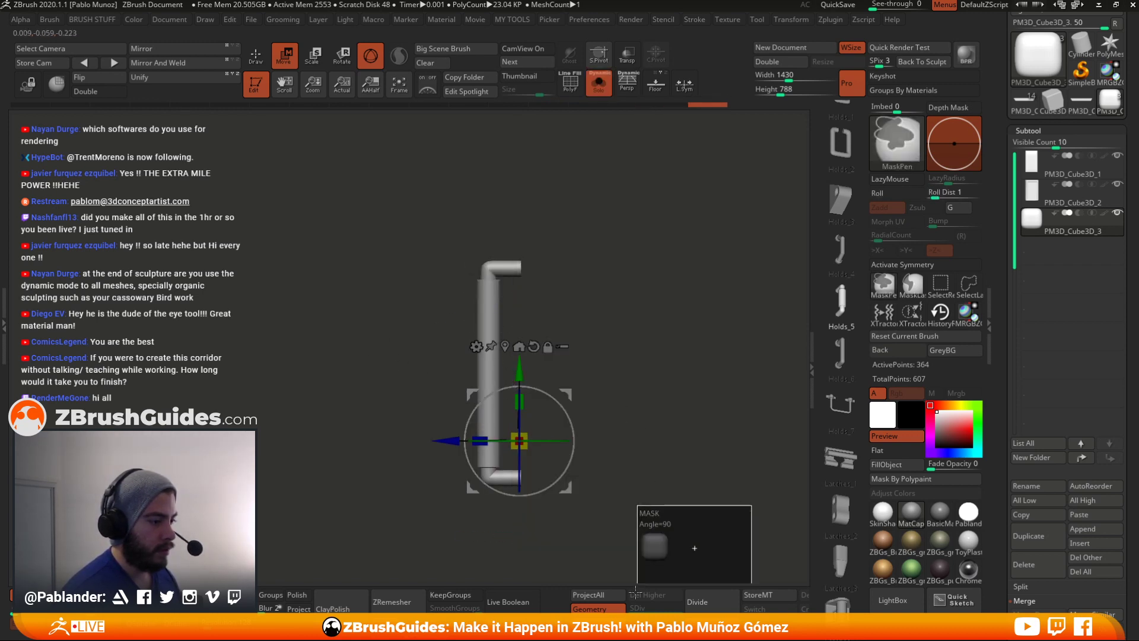
key("ctrl+shift+s")
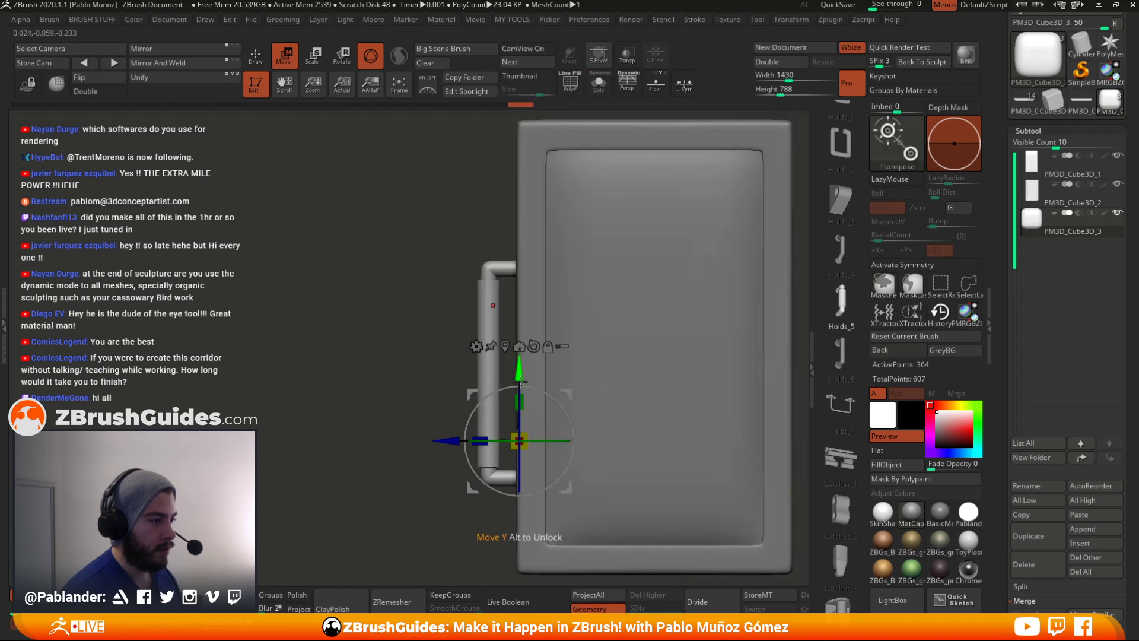
left_click_drag(525, 371, 526, 325)
key("q")
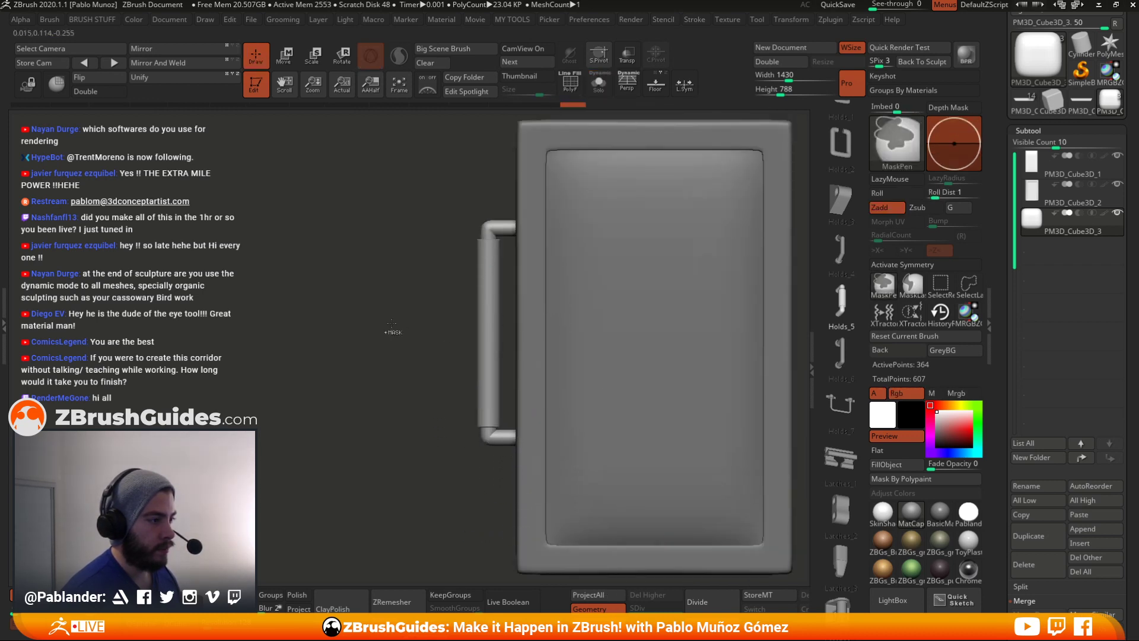
left_click_drag(392, 371, 323, 363)
key("w")
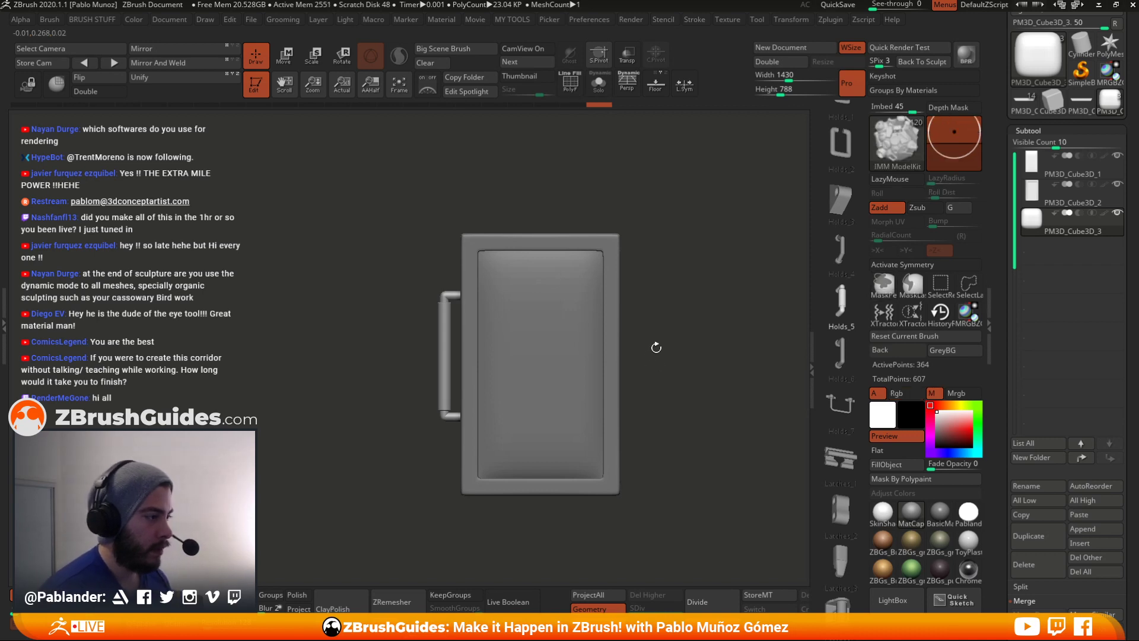
left_click_drag(454, 320, 453, 381)
key("q")
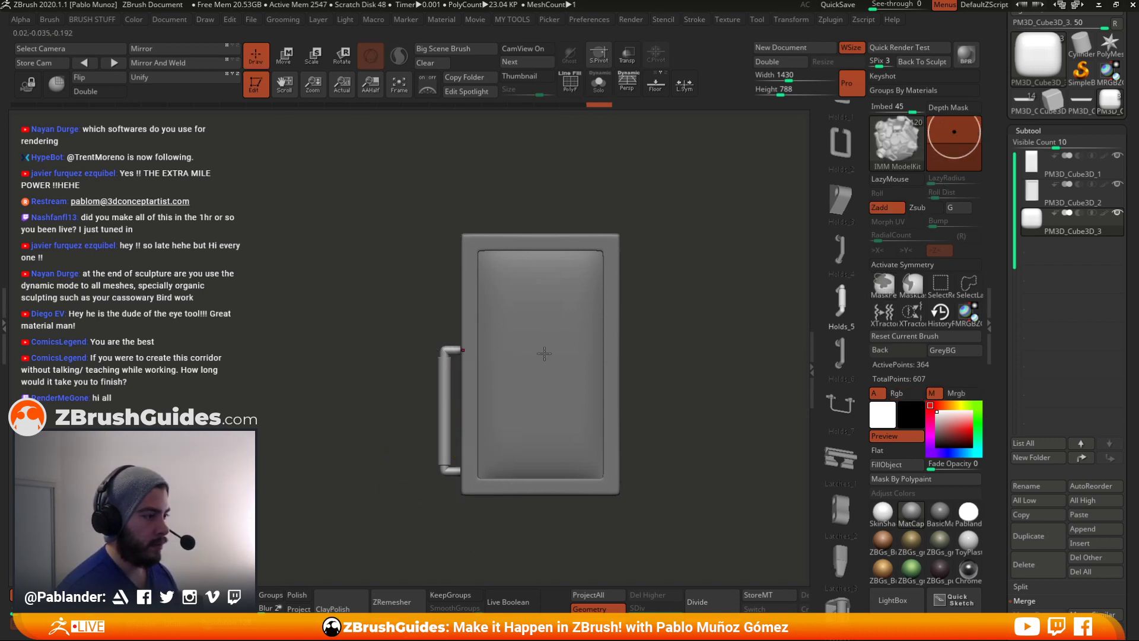
- Pick the ModelKit Pipes_10 mesh and insert it vertically on the block's side face opposite the handle
mouse_move(674, 315)
left_mouse_down()
mouse_move(723, 308)
mouse_move(715, 297)
mouse_move(694, 327)
mouse_move(719, 322)
mouse_move(786, 242)
left_mouse_up()
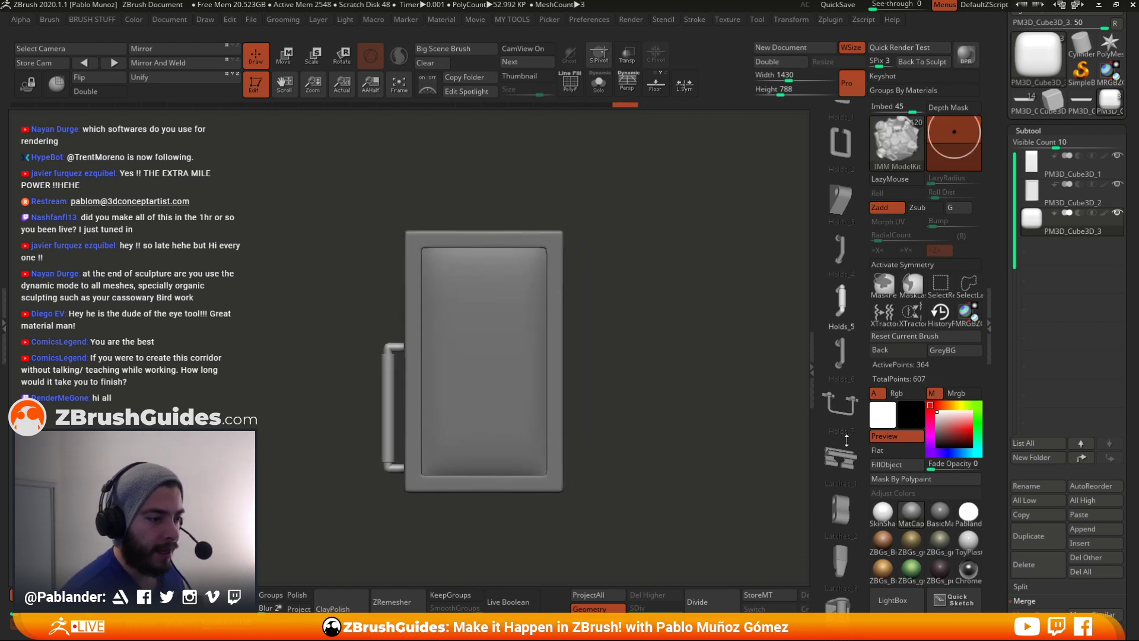
left_click_drag(847, 440, 839, 166)
left_click_drag(835, 510, 819, 415)
left_click_drag(840, 552, 838, 439)
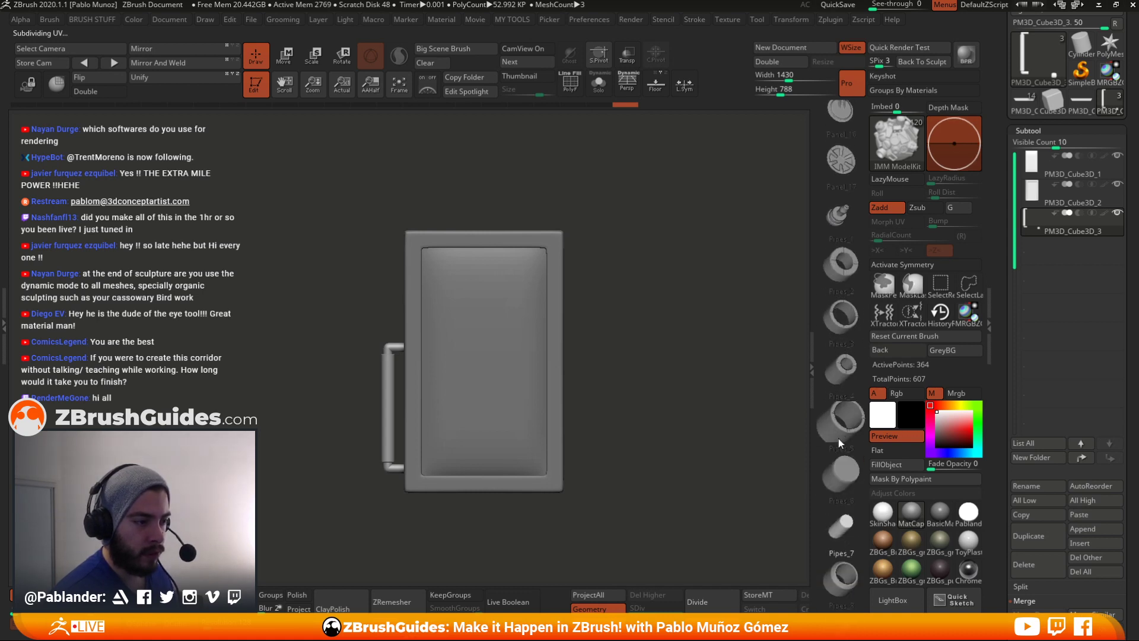
left_click_drag(840, 521, 841, 357)
left_click_drag(652, 350, 627, 349, "alt")
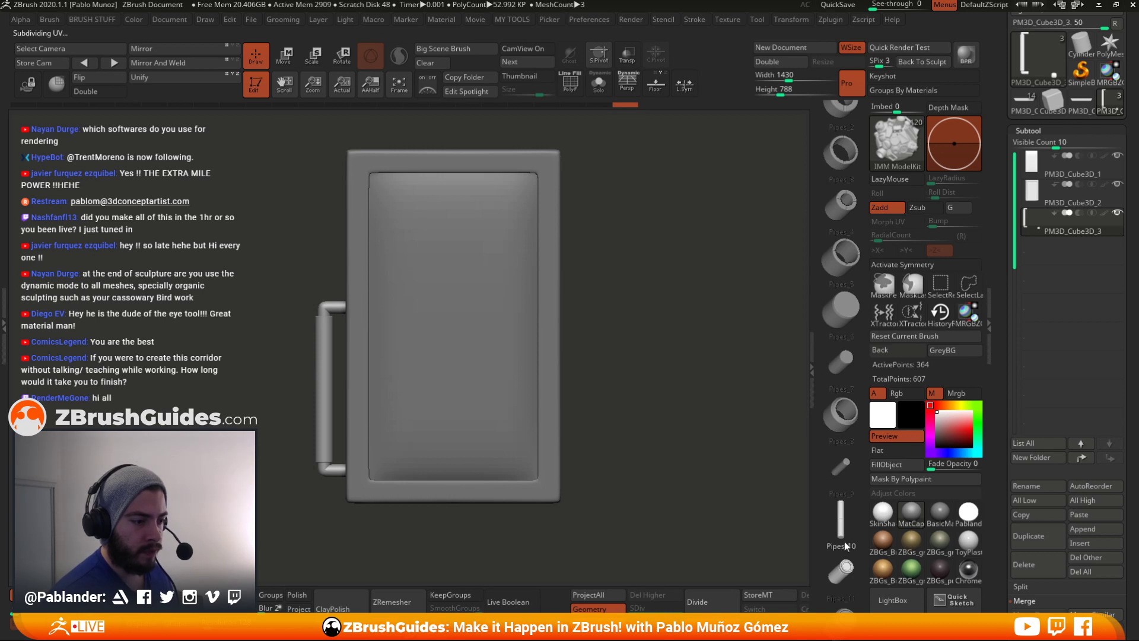
left_click_drag(749, 356, 724, 298)
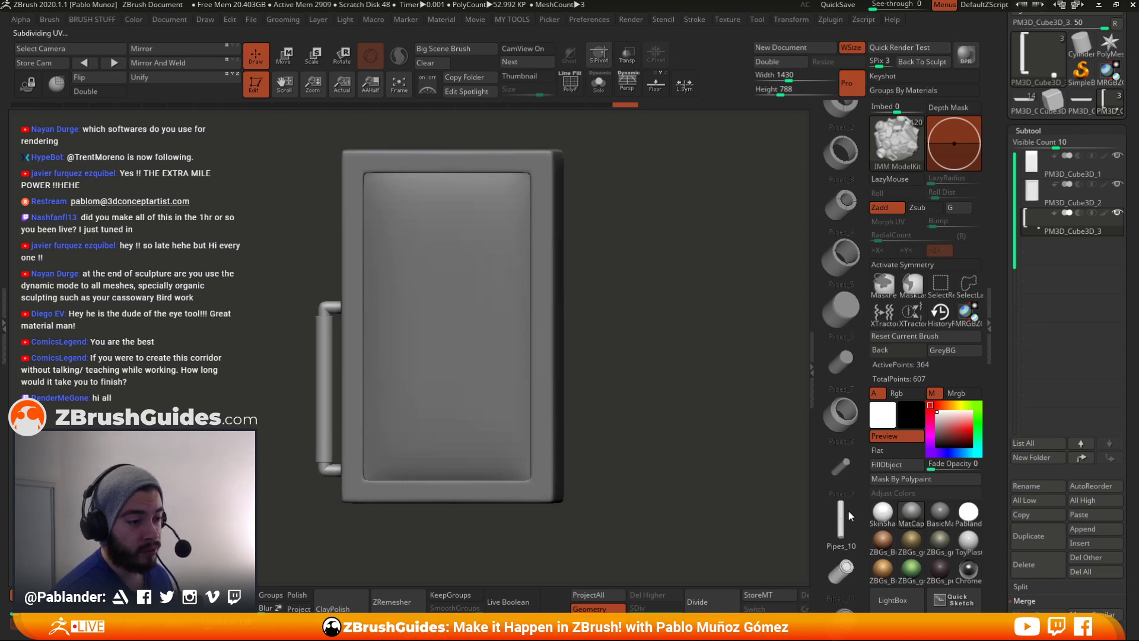
mouse_move(739, 397)
left_mouse_down()
mouse_move(716, 360)
mouse_move(695, 356)
left_mouse_up()
mouse_move(525, 324)
left_mouse_down()
mouse_move(517, 397)
mouse_move(528, 438)
left_mouse_up()
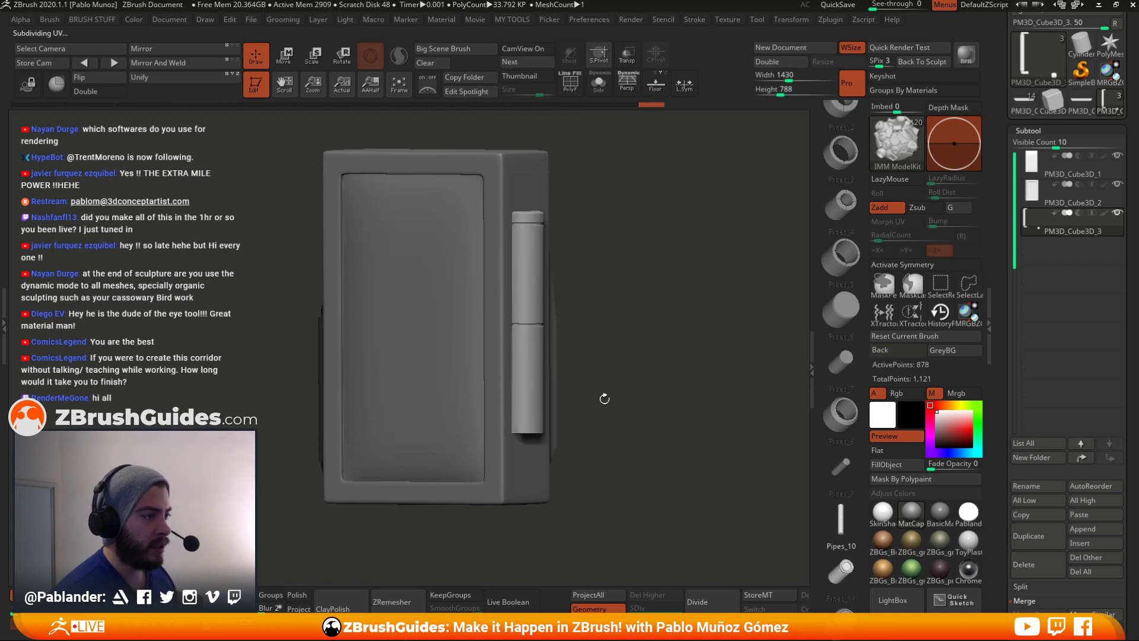
- Reset the gizmo orientation, scale the inserted pipe up uniformly by about 1.5, and adjust its position on the side face
key("e")
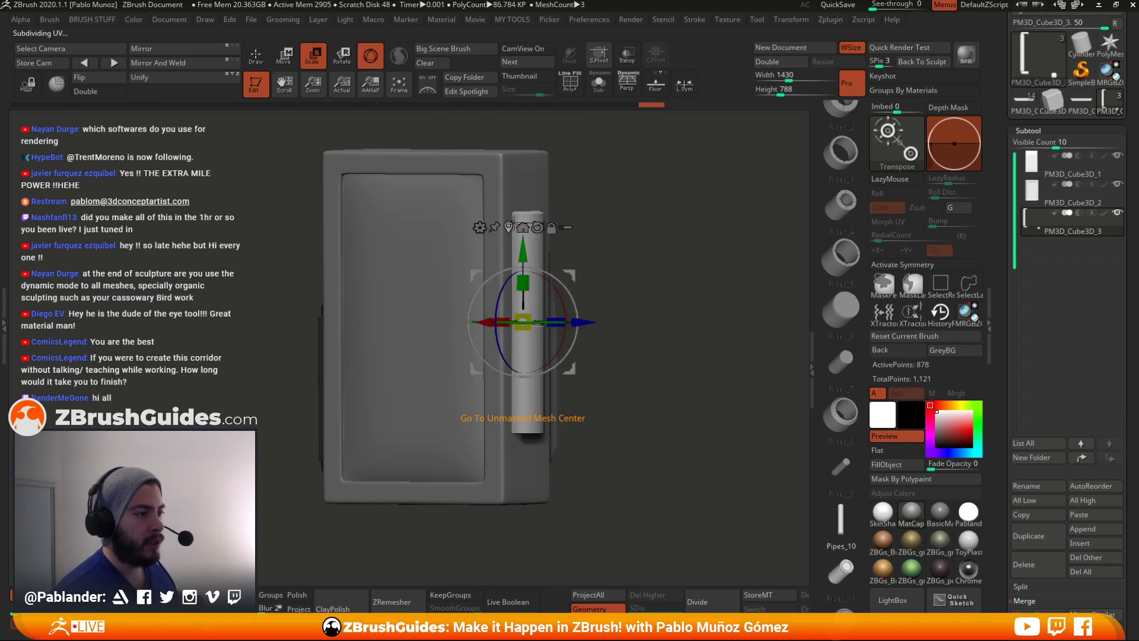
left_click(537, 226)
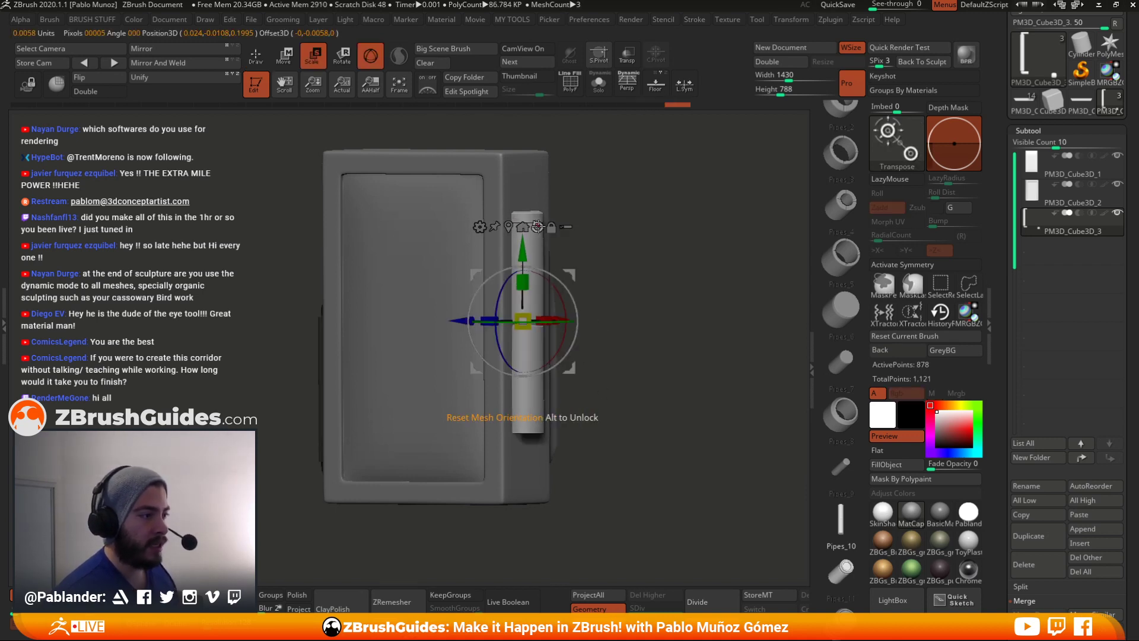
left_click_drag(644, 251, 708, 255)
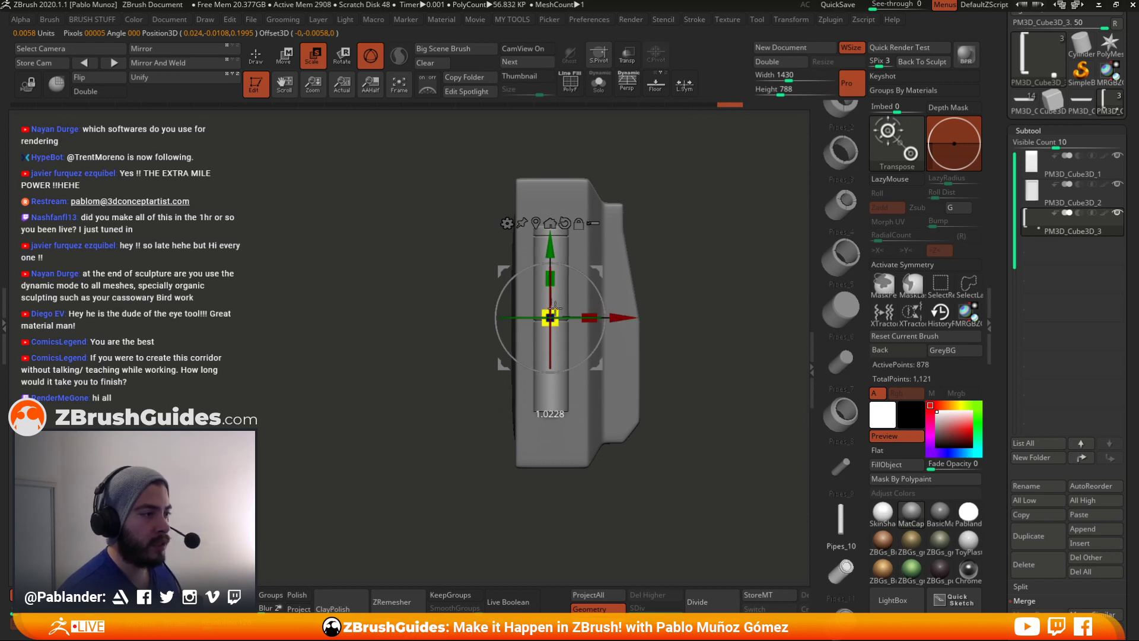
left_click_drag(577, 296, 580, 298)
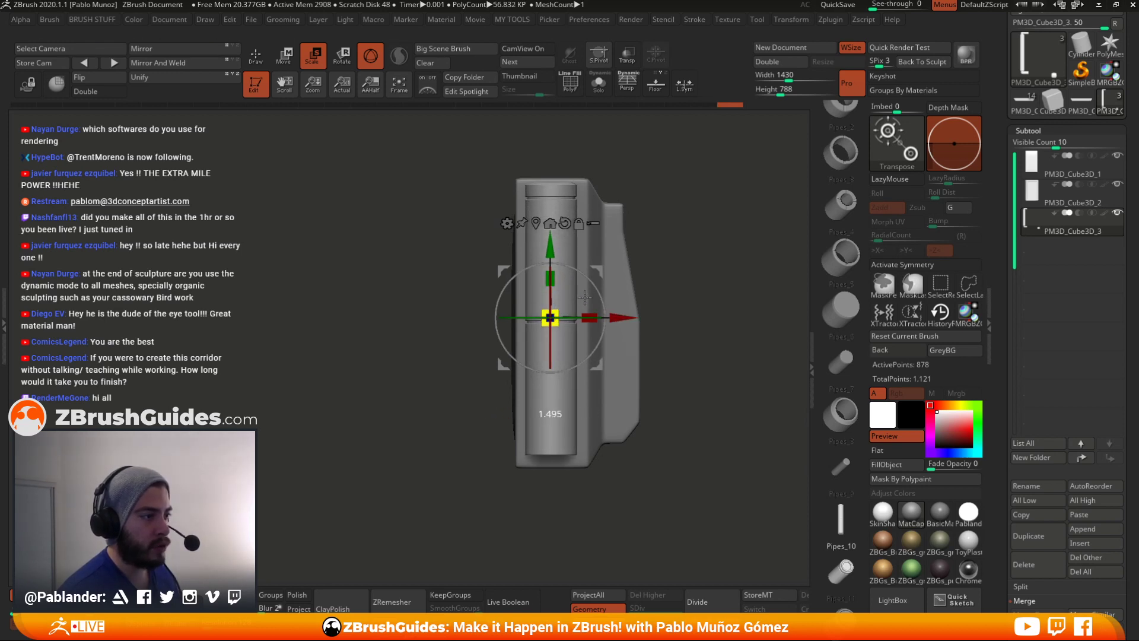
left_click_drag(549, 250, 549, 255)
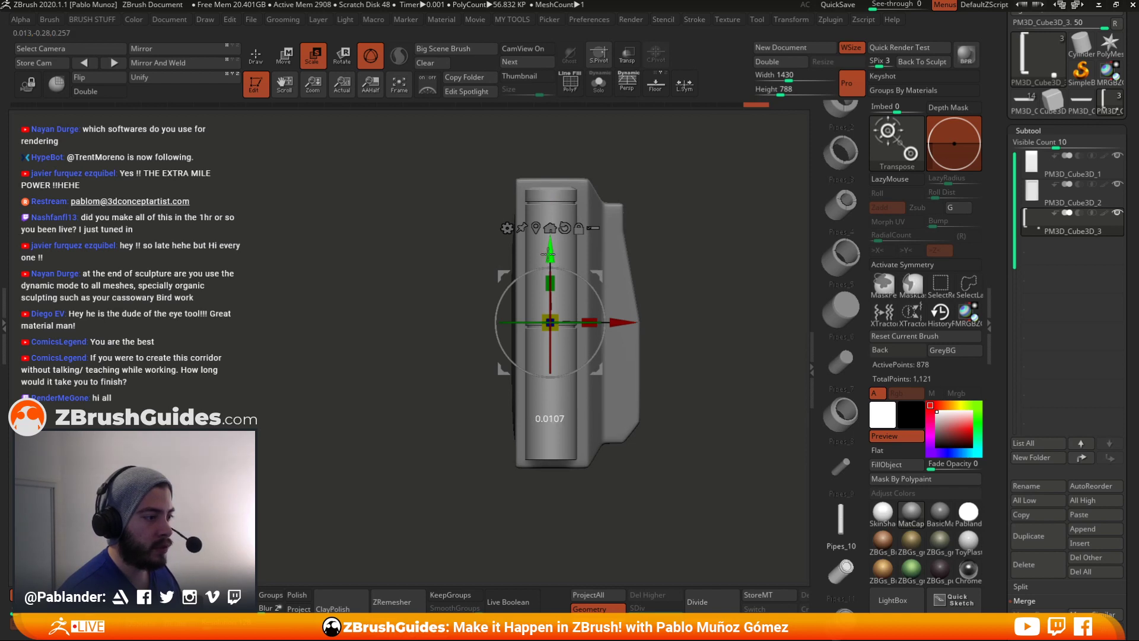
mouse_move(665, 215)
left_mouse_down()
mouse_move(732, 219)
mouse_move(680, 219)
left_mouse_up()
left_click_drag(478, 321, 475, 315)
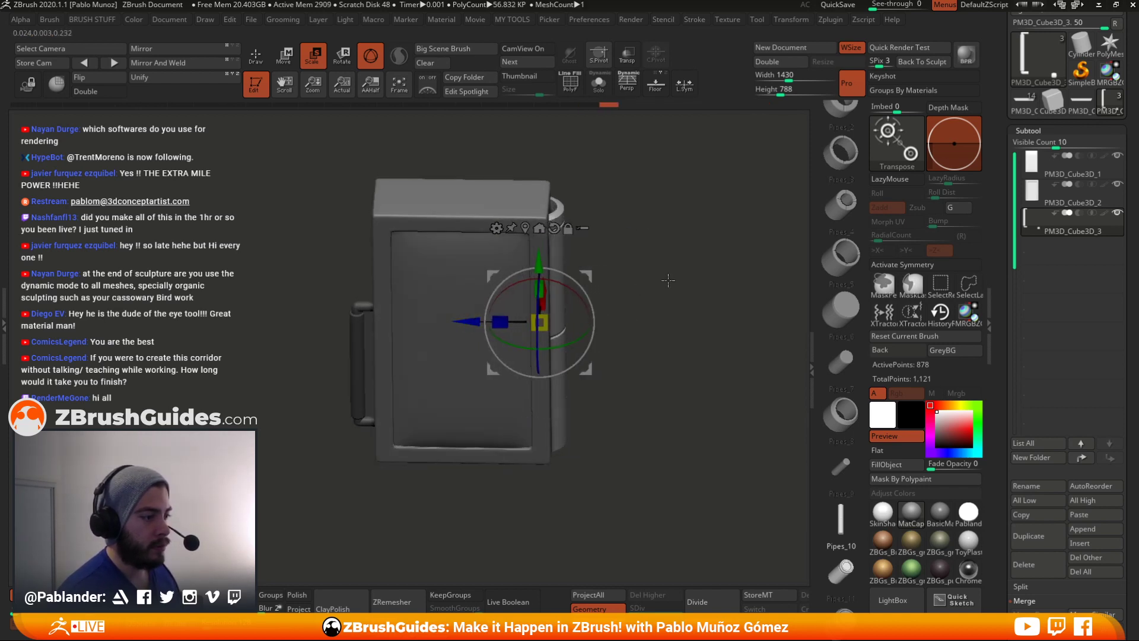
left_click_drag(670, 214, 677, 262)
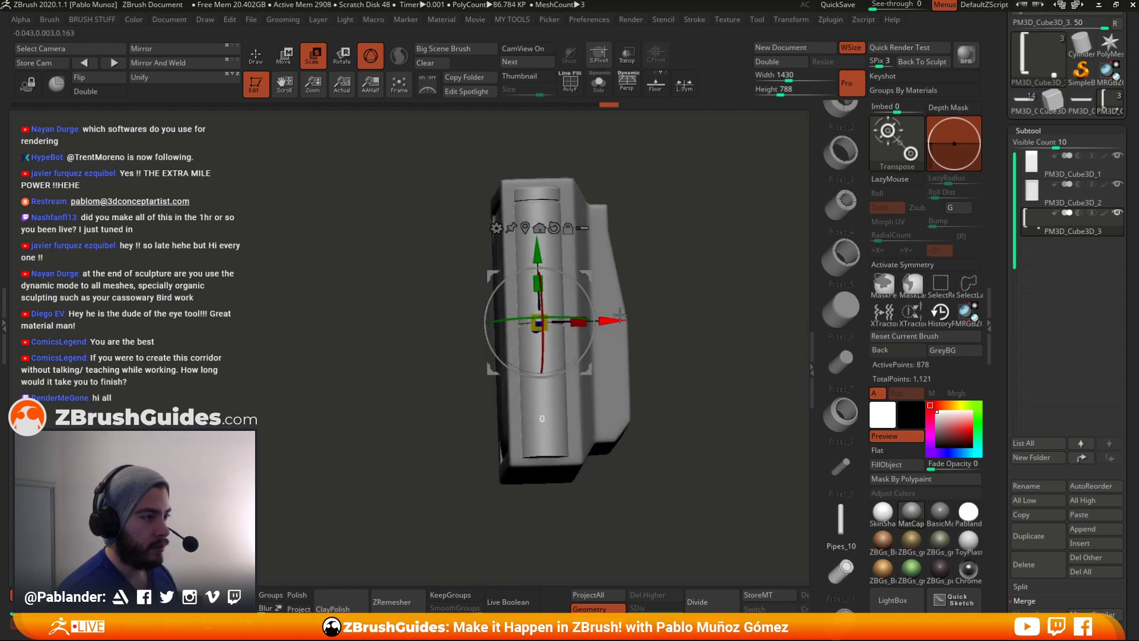
key("q")
mouse_move(635, 309)
left_mouse_down()
mouse_move(700, 291)
mouse_move(681, 268)
mouse_move(674, 303)
left_mouse_up()
key("w")
key("q")
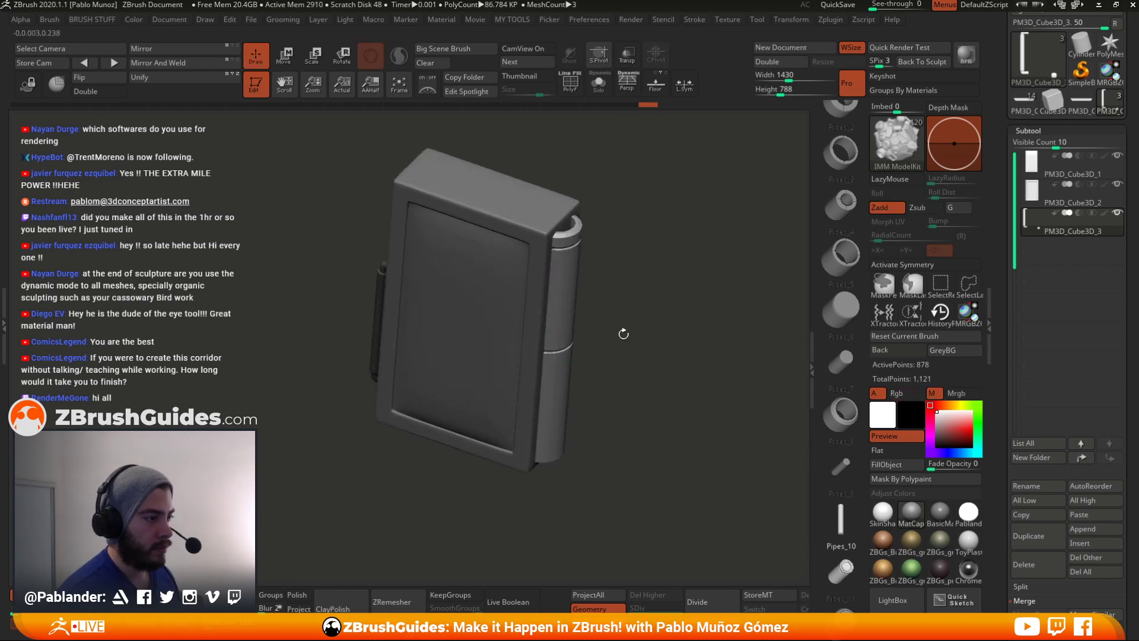
- Pick the ModelKit Pipes_6 cylinder and insert it on the block's top face near the side pipe
mouse_move(623, 334)
left_mouse_down("shift")
mouse_move(664, 283)
mouse_move(669, 304)
mouse_move(690, 275)
mouse_move(664, 287)
left_mouse_up("shift")
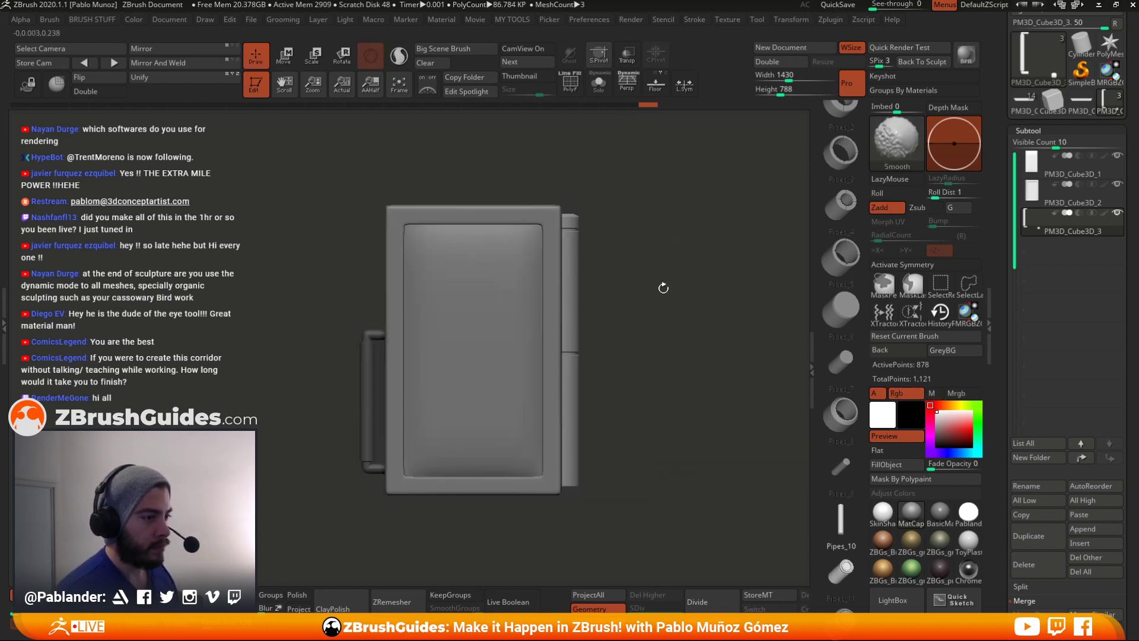
left_click_drag(843, 523, 846, 269)
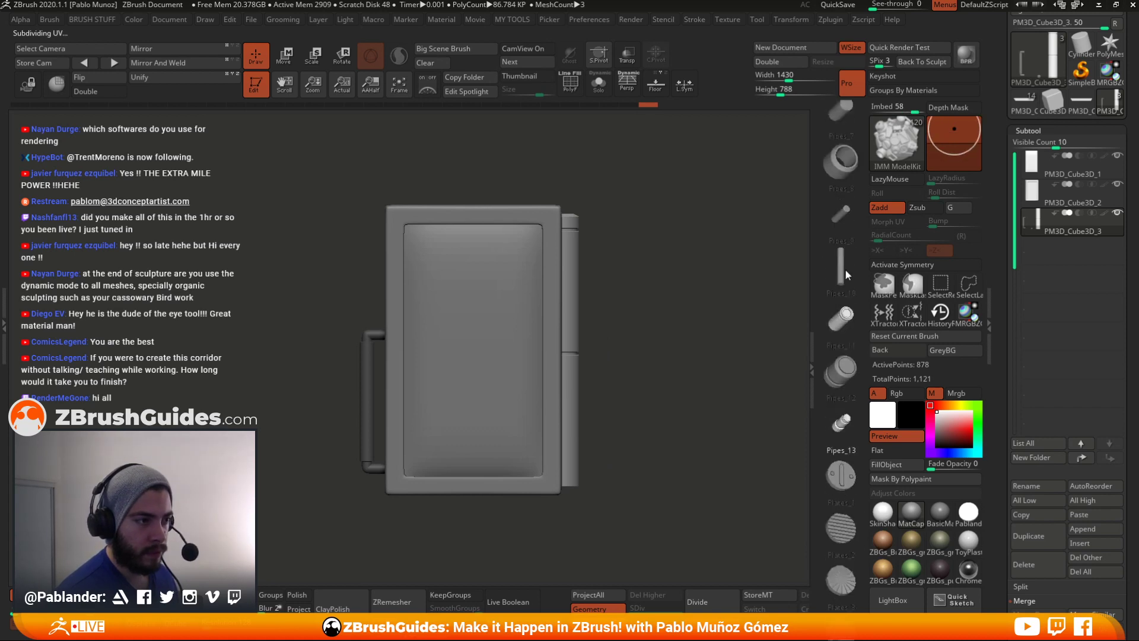
left_click_drag(843, 143, 846, 270)
left_click_drag(844, 160, 847, 392)
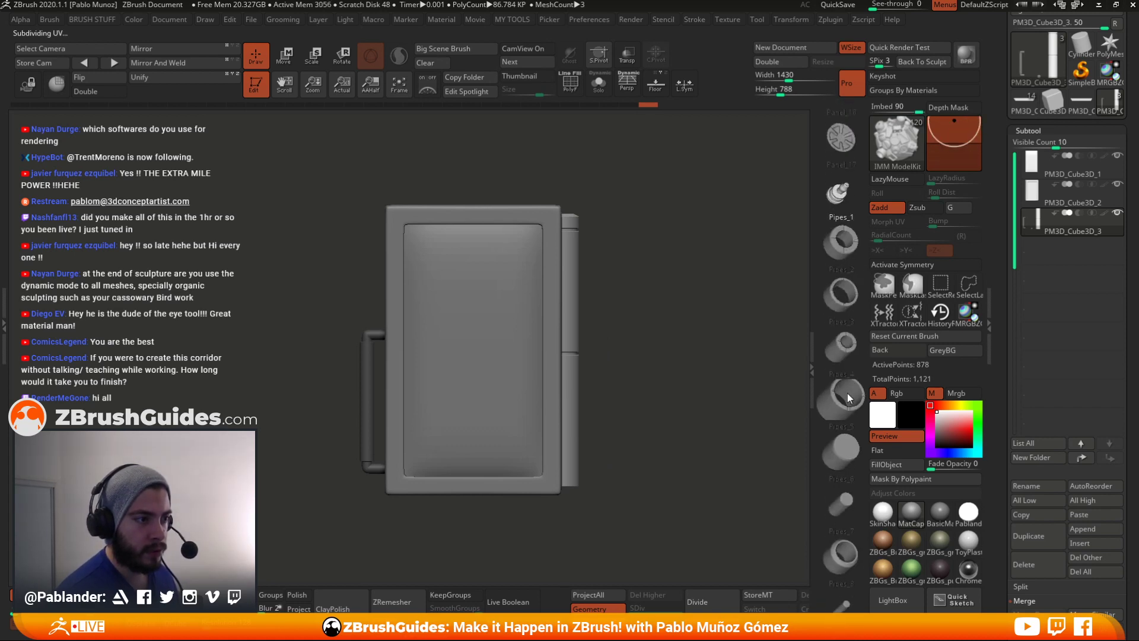
left_click(838, 255)
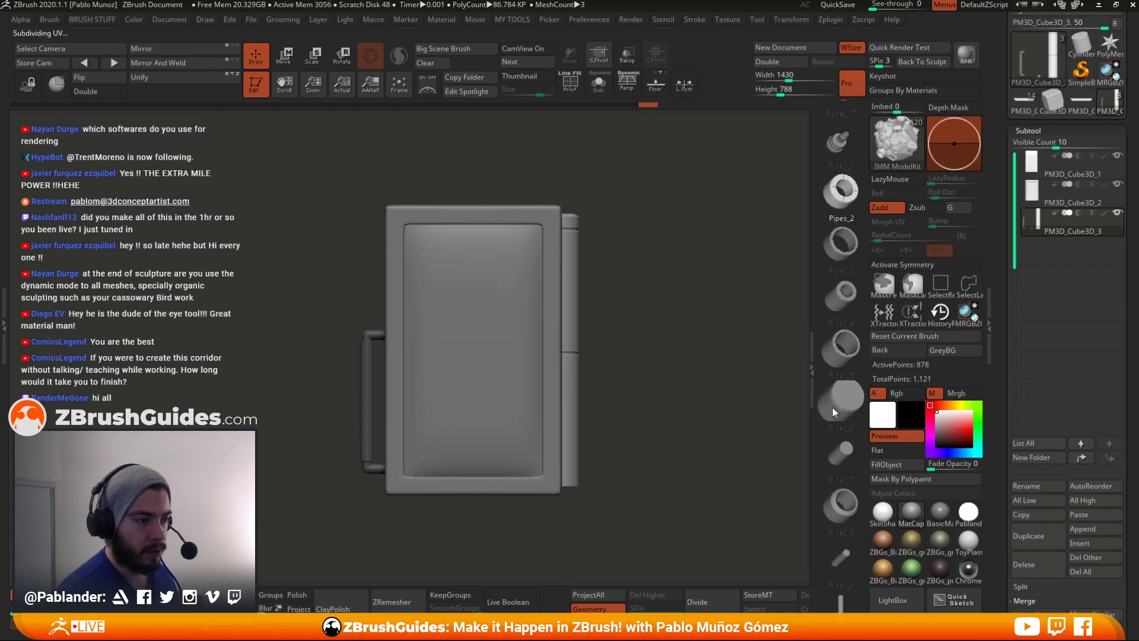
left_click(832, 408)
left_click_drag(634, 305, 506, 341)
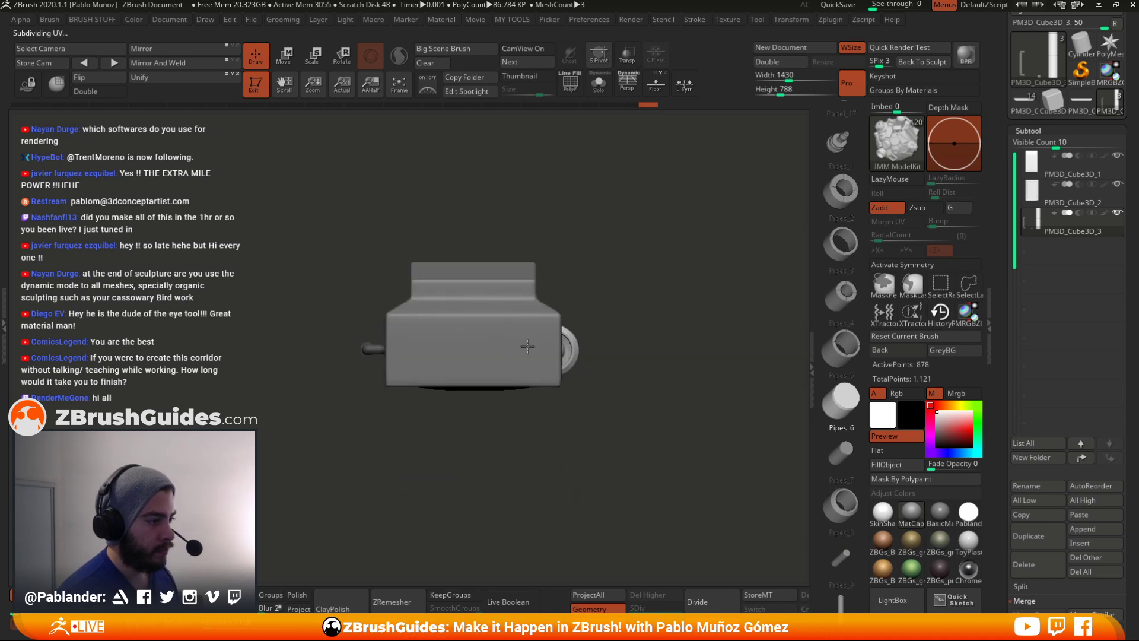
left_click(550, 348)
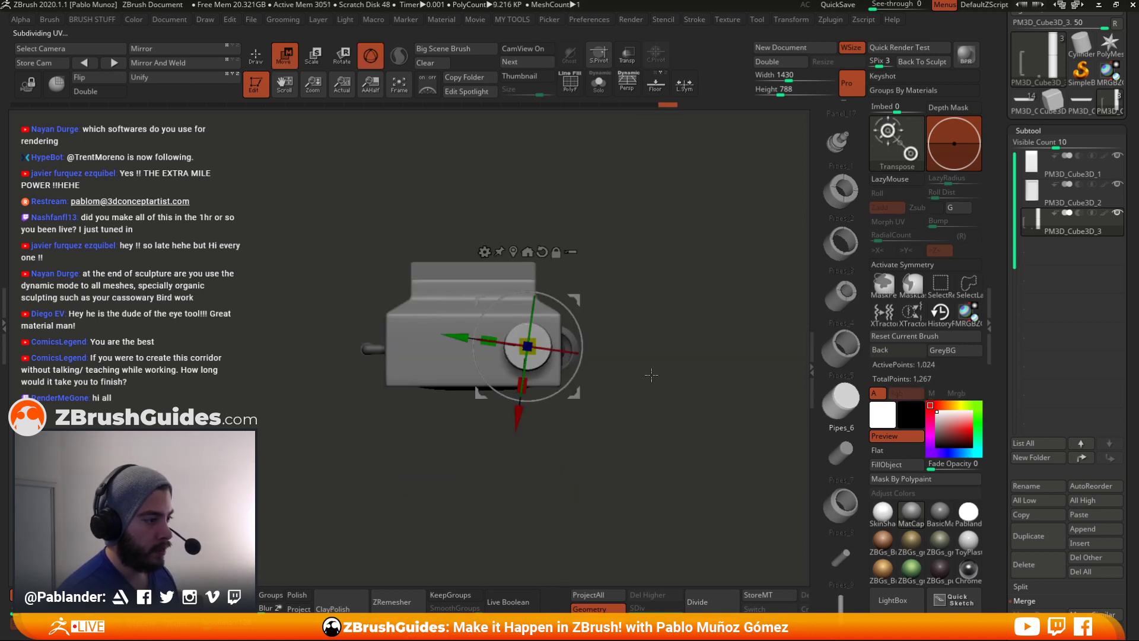
- Flatten the cylinder into a low cap and move it to the handle end of the top face
left_click(541, 253)
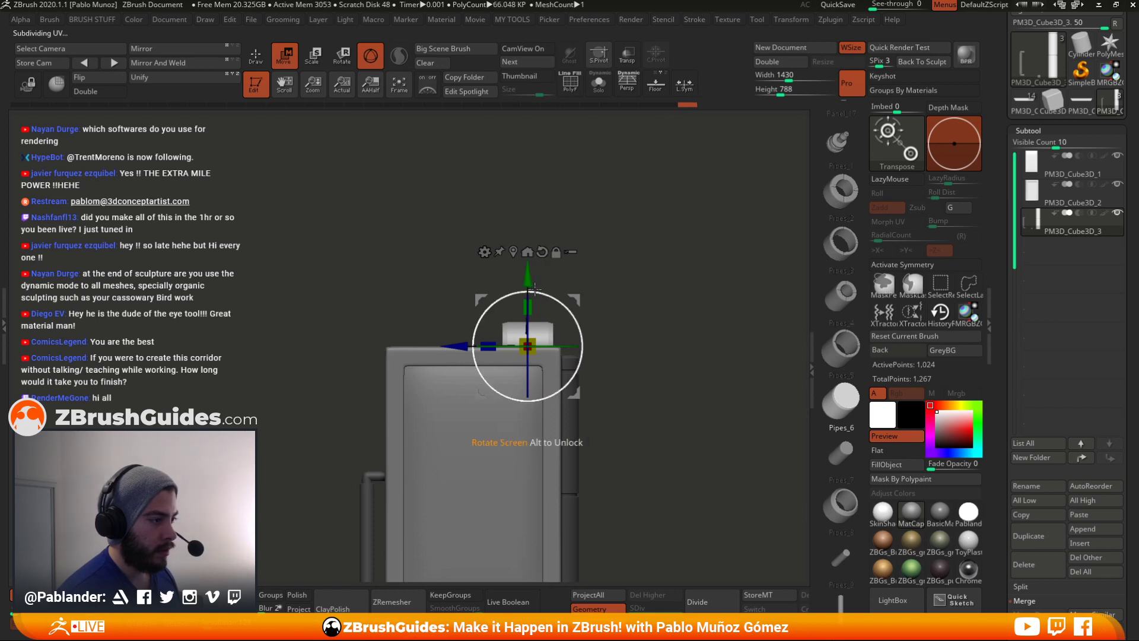
left_click_drag(555, 298, 625, 299)
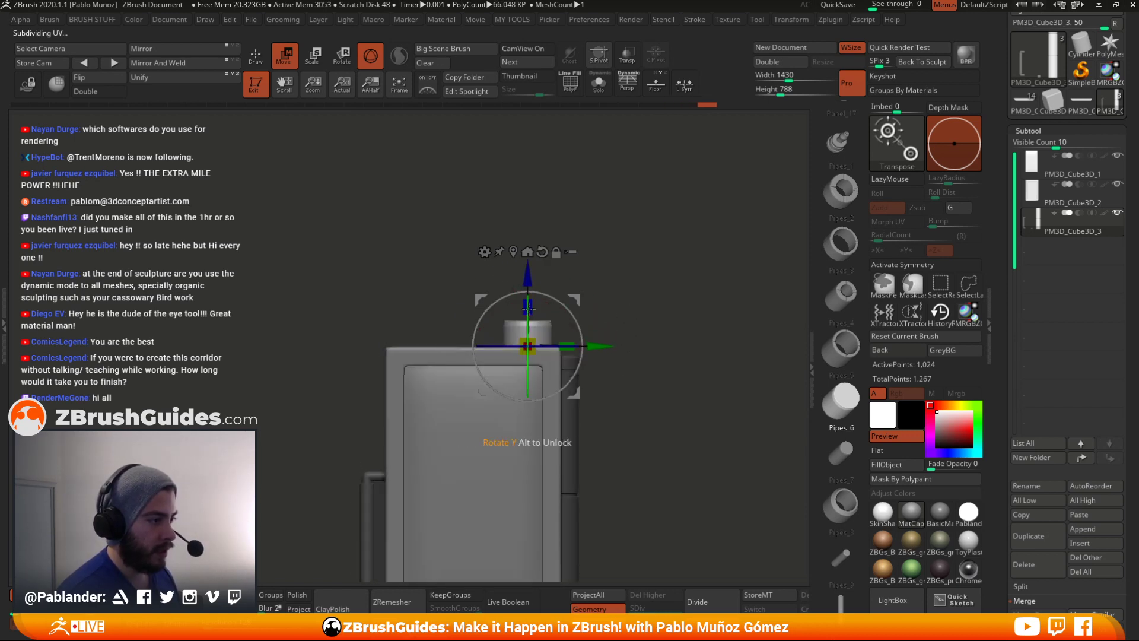
left_click_drag(528, 307, 532, 321)
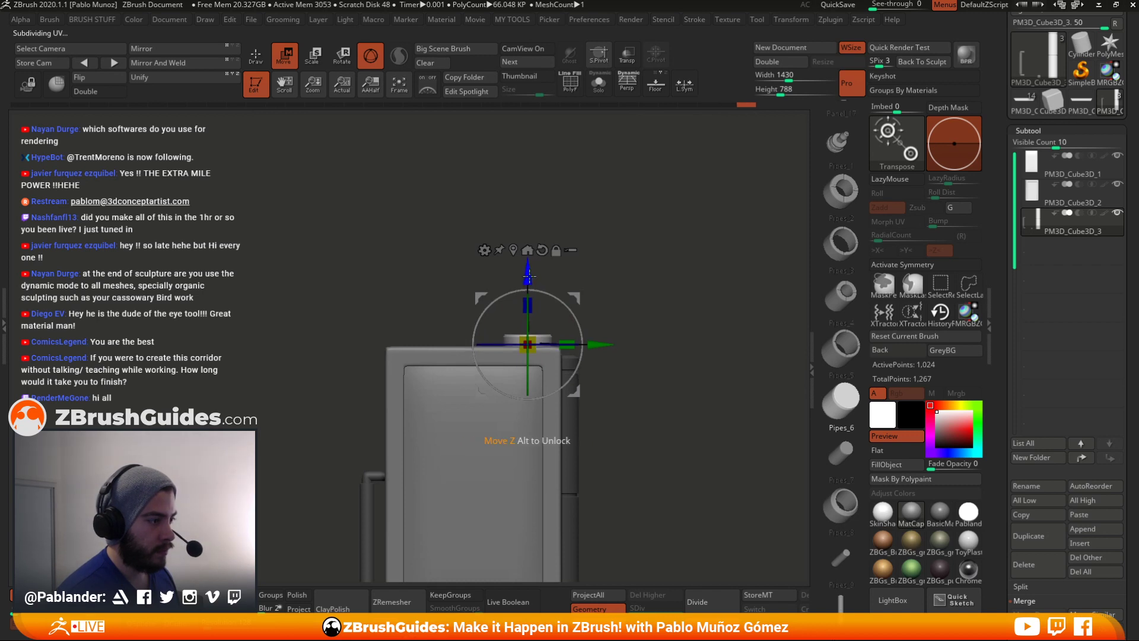
key("q")
left_click_drag(646, 296, 493, 346, "shift")
key("w")
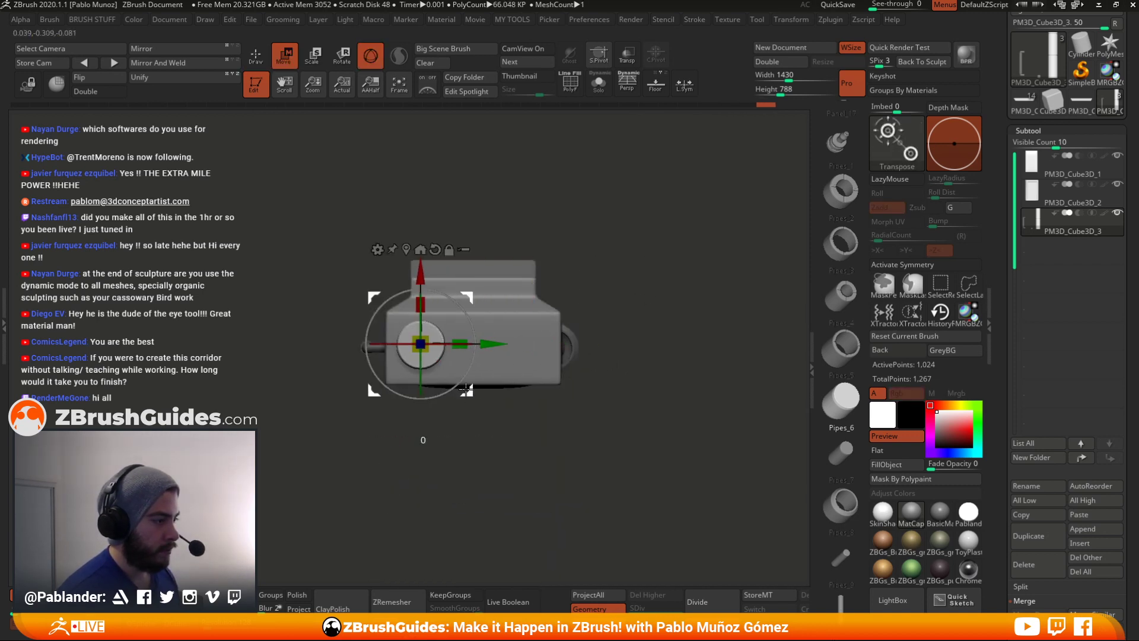
key("q")
left_click_drag(649, 361, 670, 336, "shift")
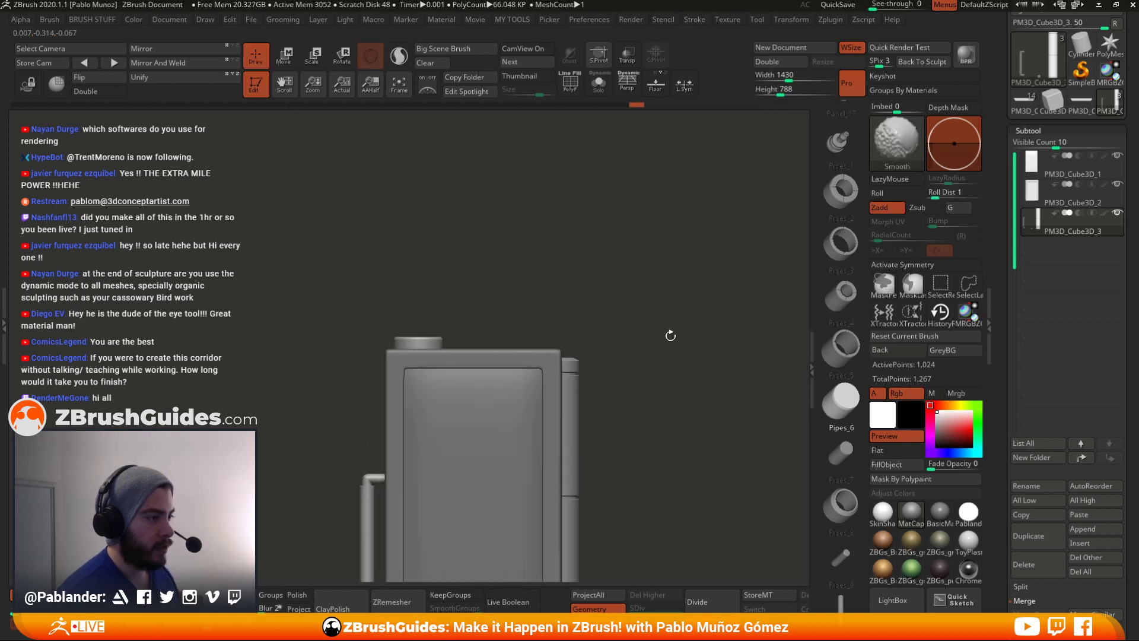
- Pick the ModelKit Pipes_13 mesh and insert it upright at the centre of the flat cap on top
mouse_move(668, 436)
left_mouse_down("alt")
mouse_move(682, 296)
mouse_move(656, 285)
mouse_move(594, 294)
mouse_move(620, 294)
left_mouse_up("alt")
scroll(838, 247, "down", 4)
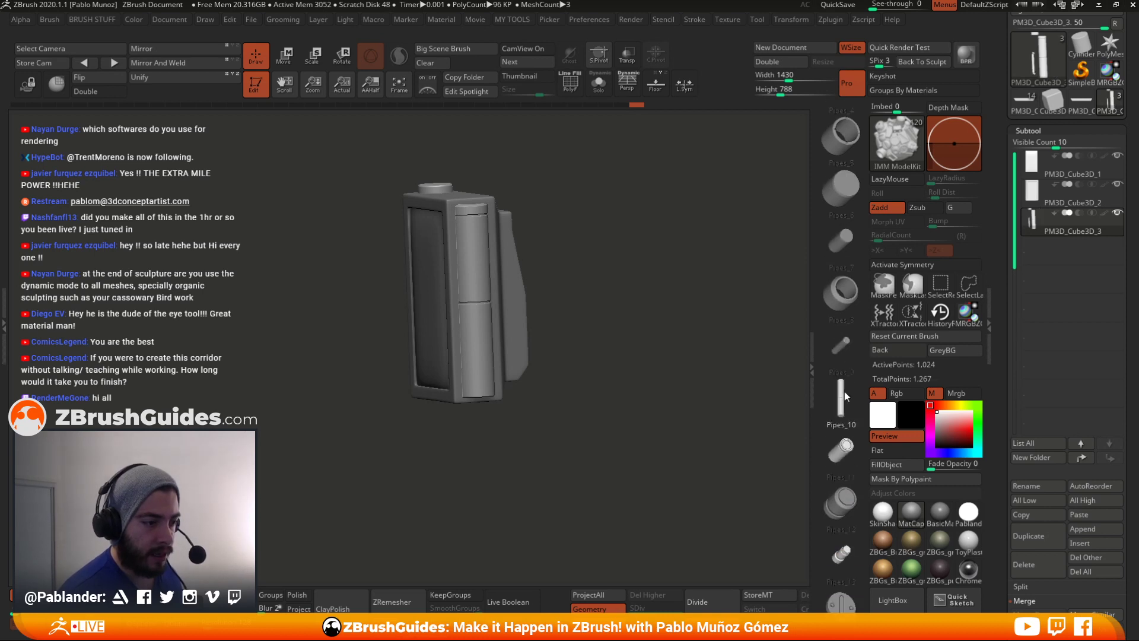
scroll(847, 400, "down", 3)
left_click(842, 399)
left_click_drag(629, 196, 670, 343)
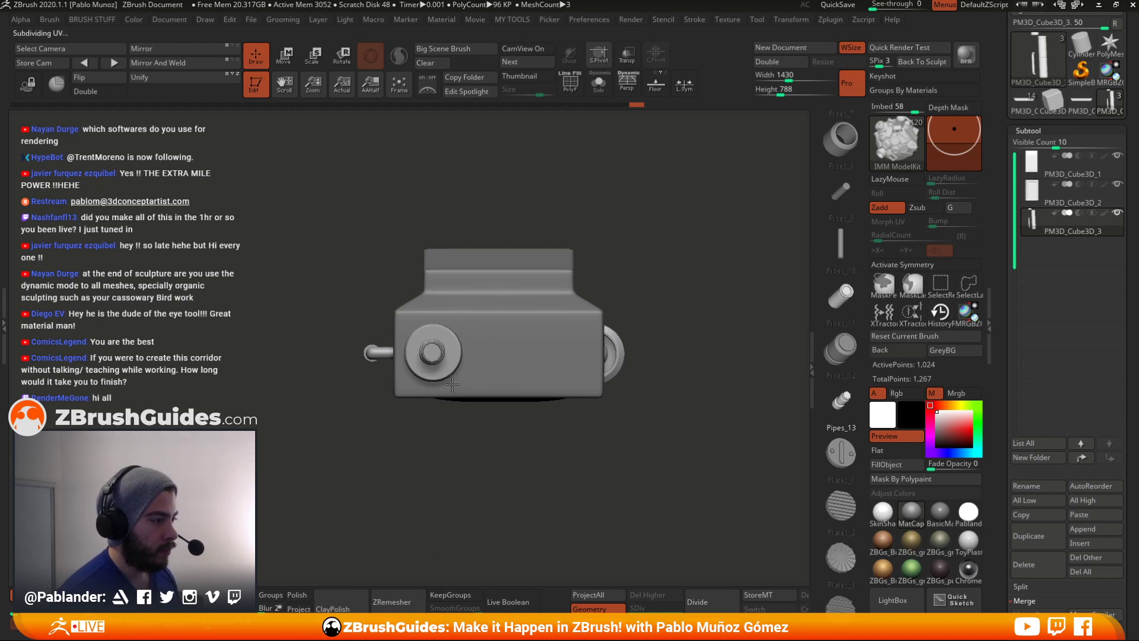
left_click_drag(445, 374, 445, 375)
left_click_drag(447, 418, 450, 367)
- Stretch the thin rod upward along its own axis into a tall antenna
key("w")
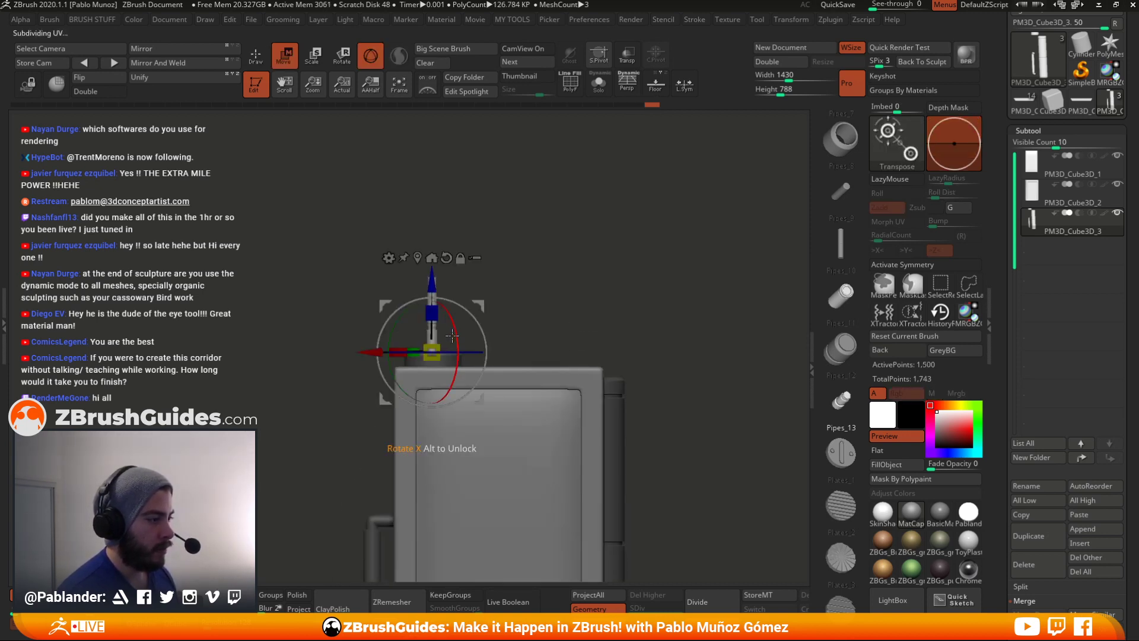
left_click_drag(434, 328, 433, 285)
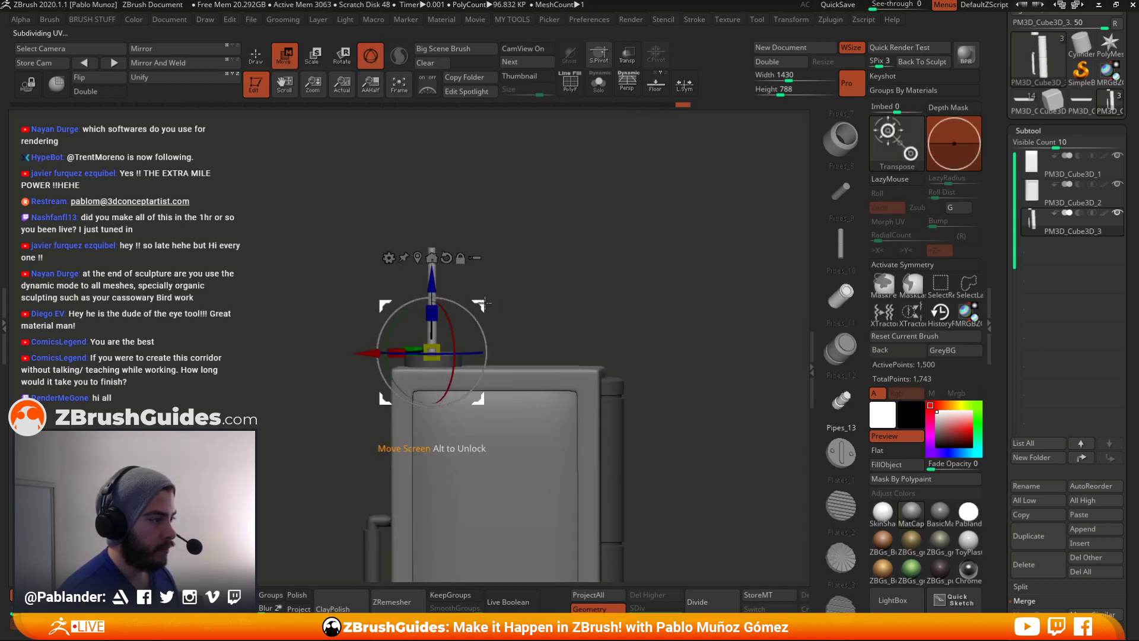
key("q")
- Pick the ModelKit Vents_6 mesh and insert it on the block's narrow side face, directly above the handle
mouse_move(646, 282)
left_mouse_down()
mouse_move(648, 411)
mouse_move(610, 324)
mouse_move(655, 395)
left_mouse_up()
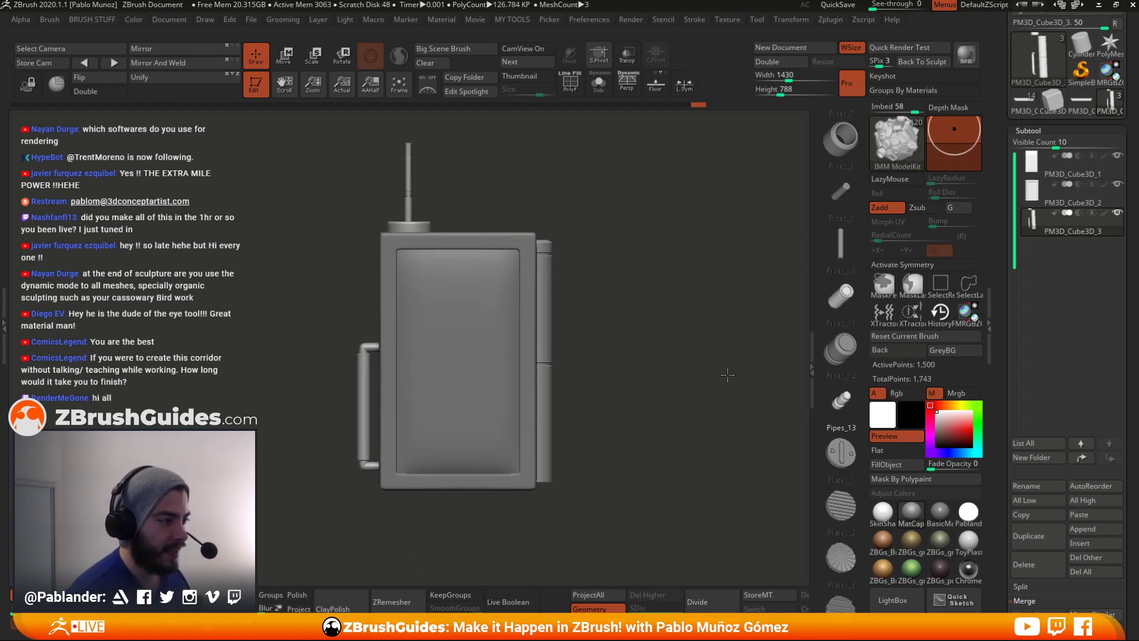
left_click_drag(728, 375, 707, 361, "alt")
left_click_drag(842, 448, 834, 355)
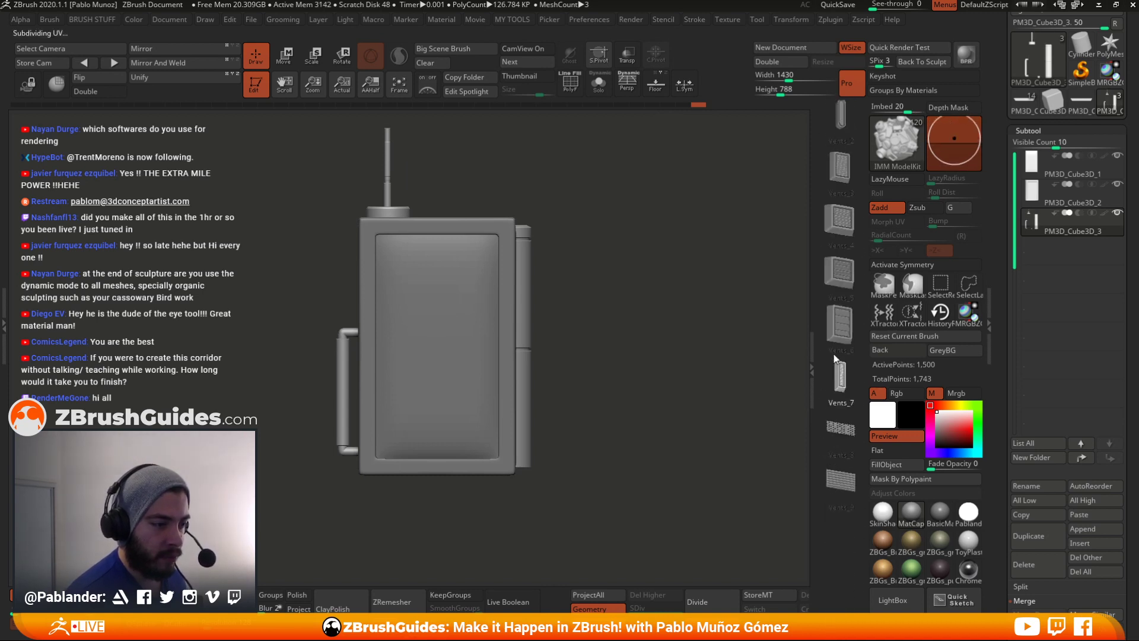
left_click(844, 332)
left_click_drag(671, 270, 735, 270)
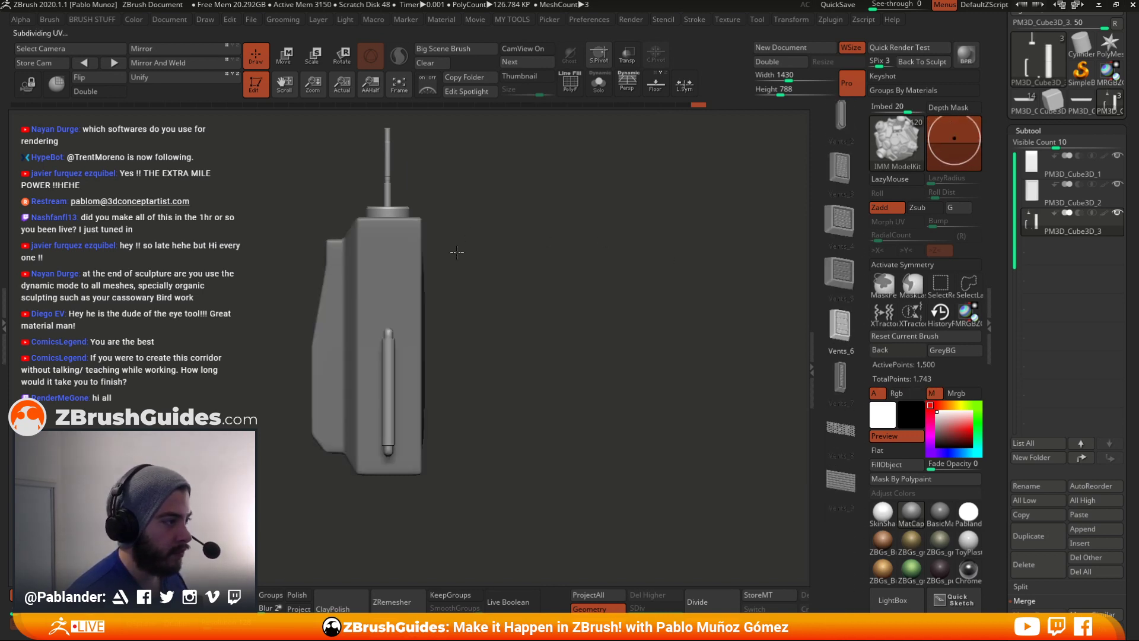
left_click_drag(457, 252, 455, 279, "alt")
left_click_drag(389, 295, 388, 352)
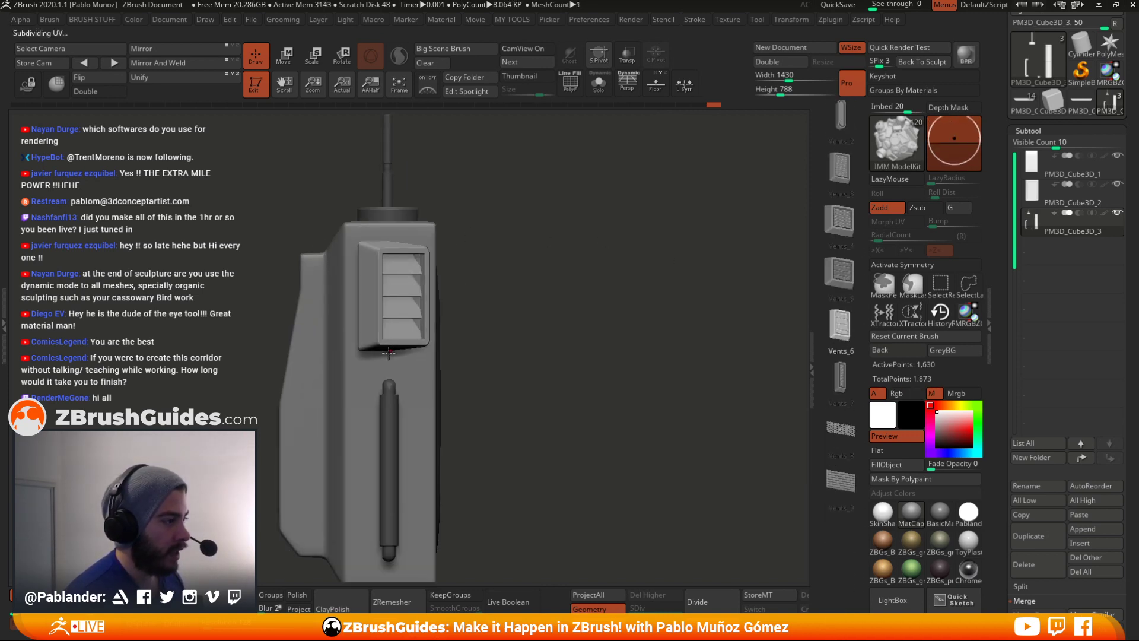
- Stretch the inserted side vent vertically so it is slightly taller above the handle
key("w")
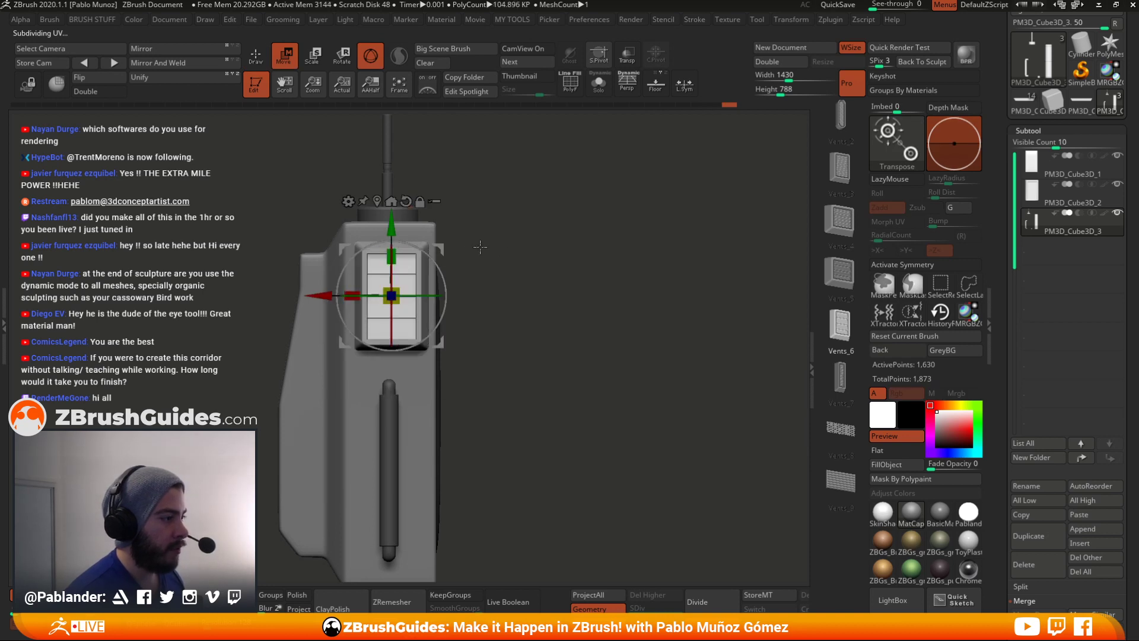
left_click_drag(438, 249, 594, 220)
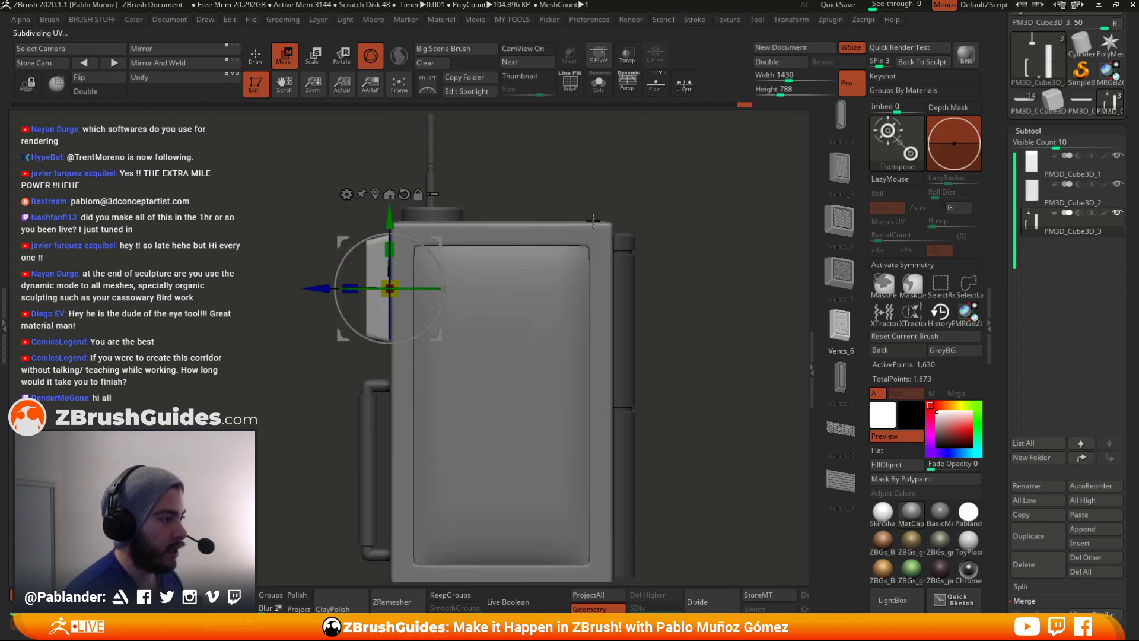
left_click_drag(749, 245, 674, 285, "alt")
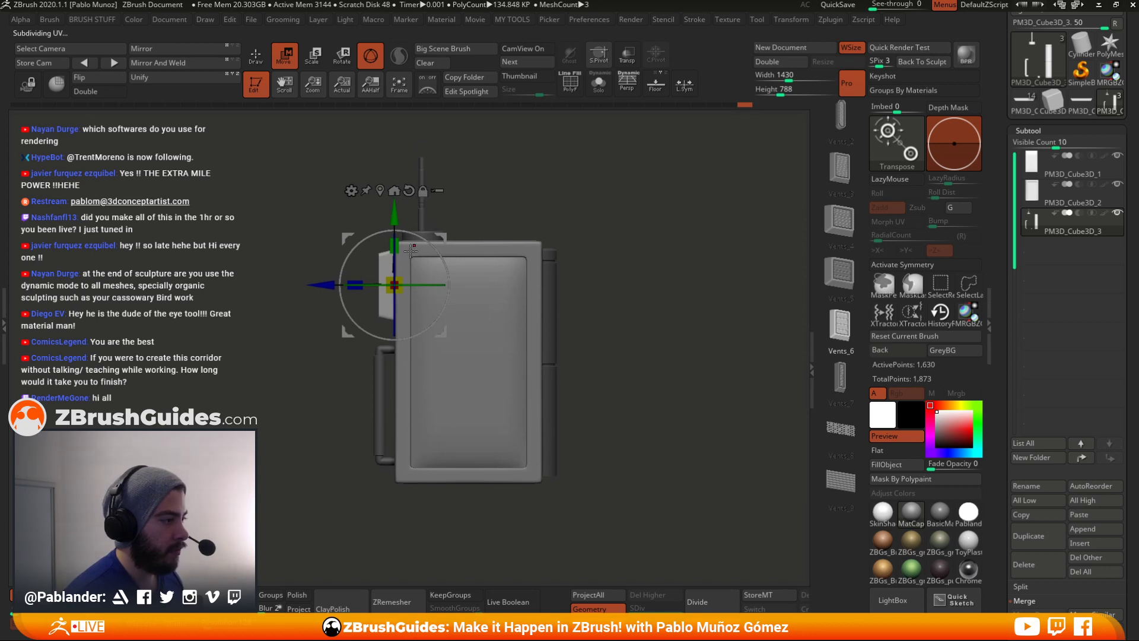
left_click_drag(396, 242, 395, 224)
key("q")
- Browse the ModelKit meshes from the vents back through plates and pipes to the panels for another detail part
left_click_drag(566, 235, 659, 246)
left_click_drag(659, 246, 671, 291, "alt")
left_click_drag(837, 366, 834, 458)
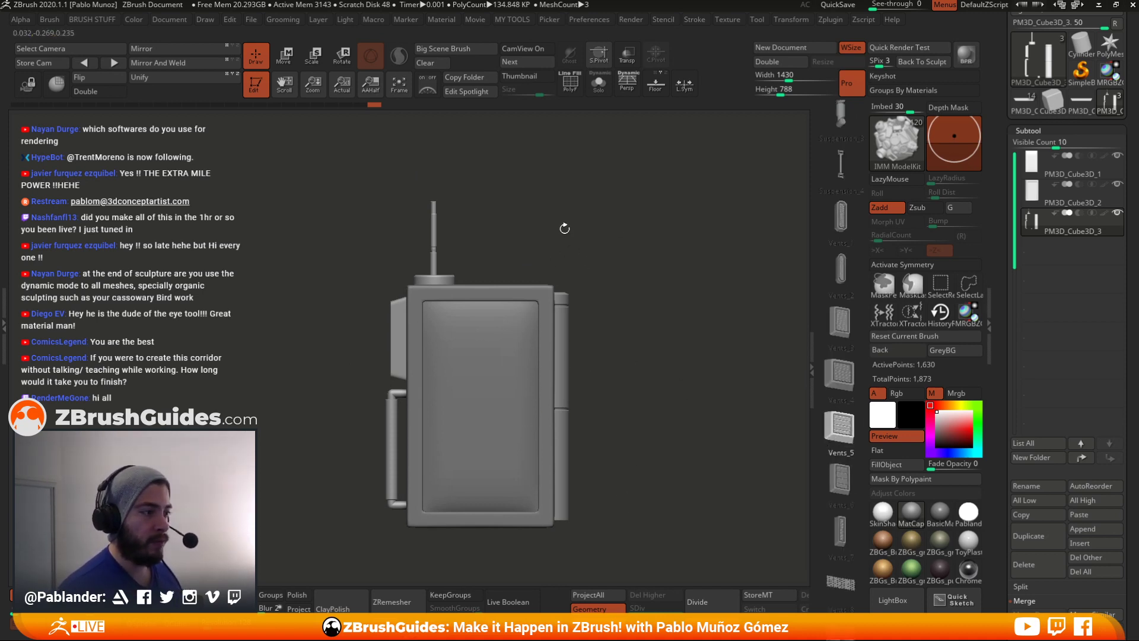
left_click_drag(715, 345, 644, 342)
left_click_drag(601, 298, 618, 272, "alt")
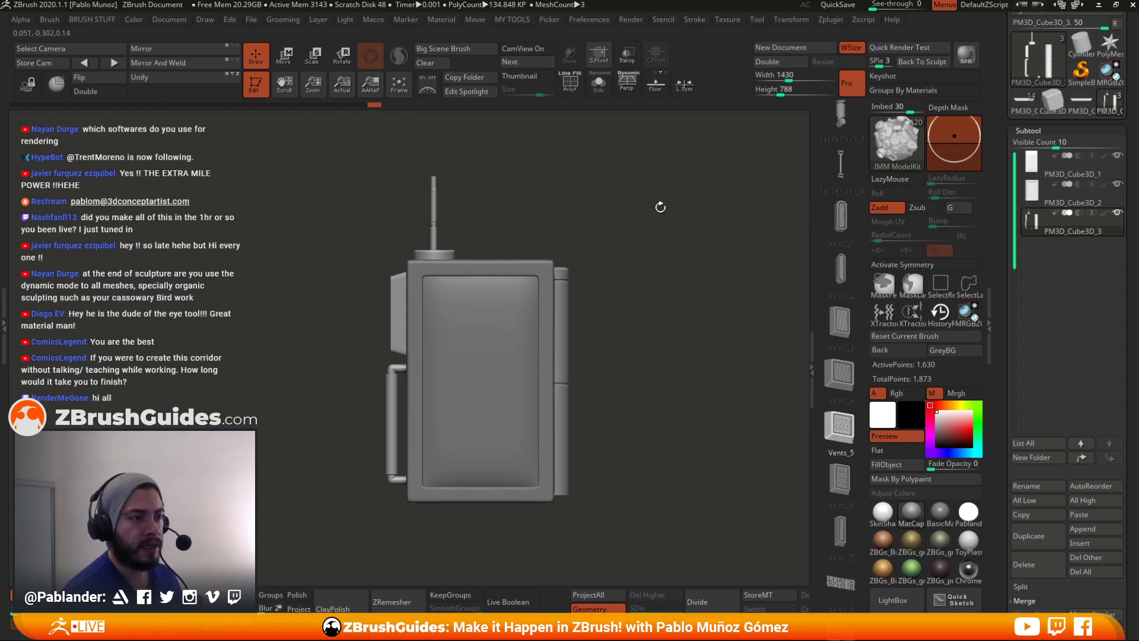
scroll(842, 315, "up", 2)
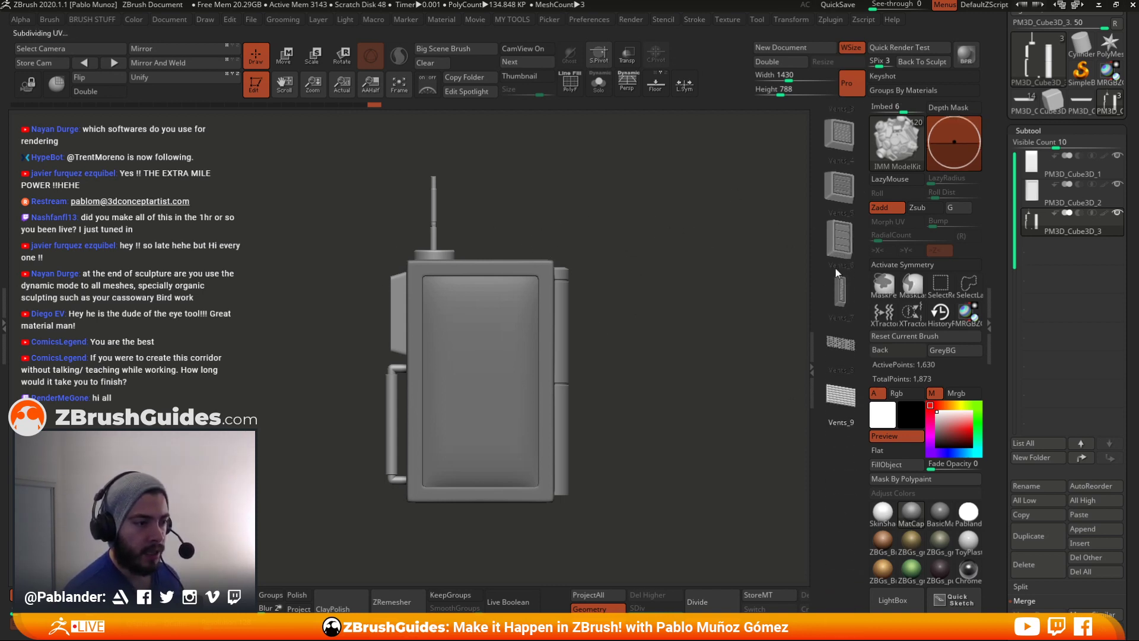
scroll(836, 196, "up", 10)
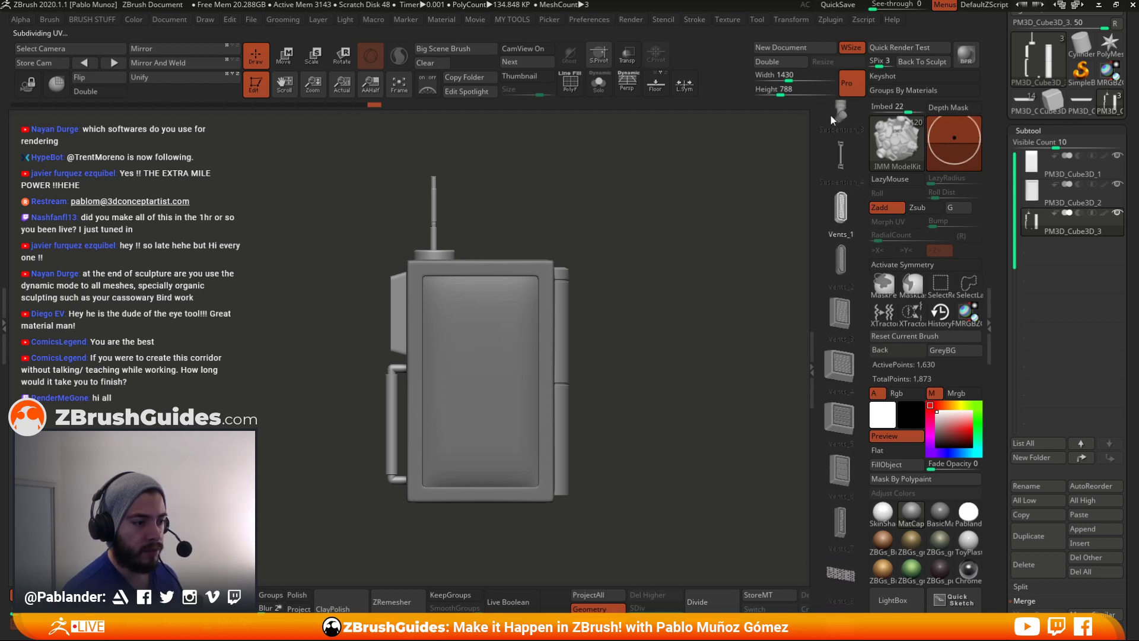
scroll(828, 482, "up", 9)
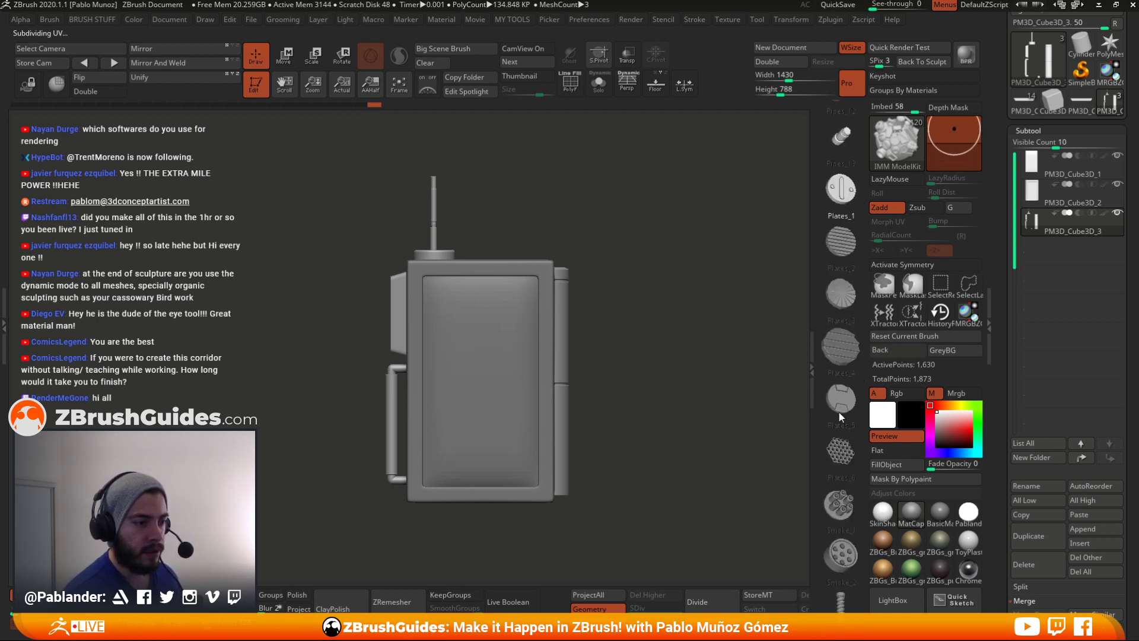
scroll(845, 290, "up", 10)
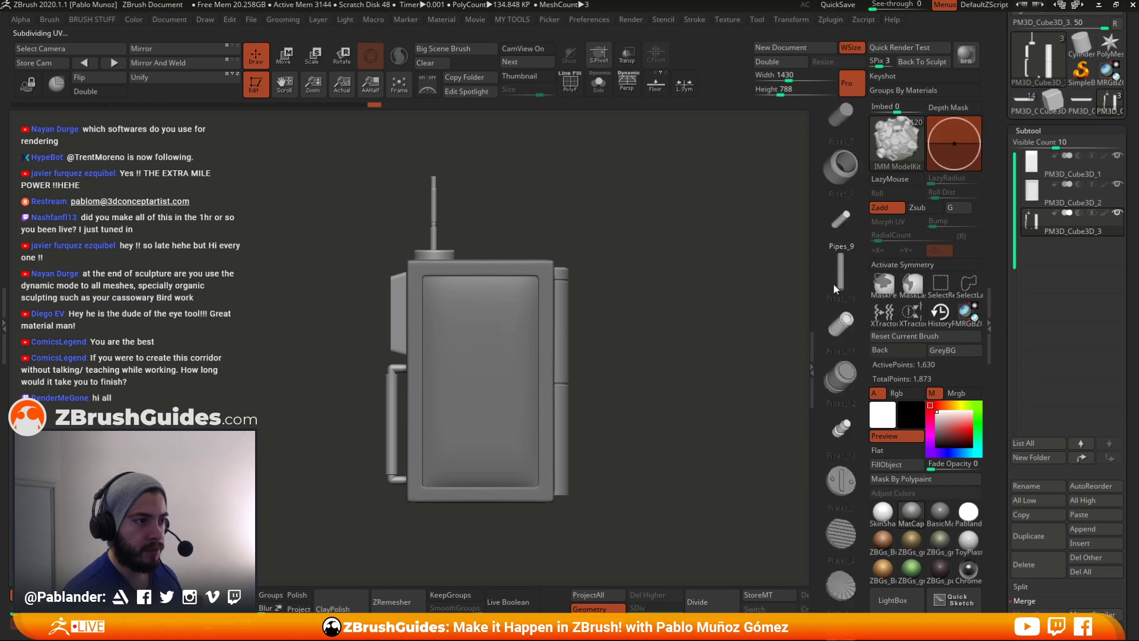
scroll(852, 252, "up", 8)
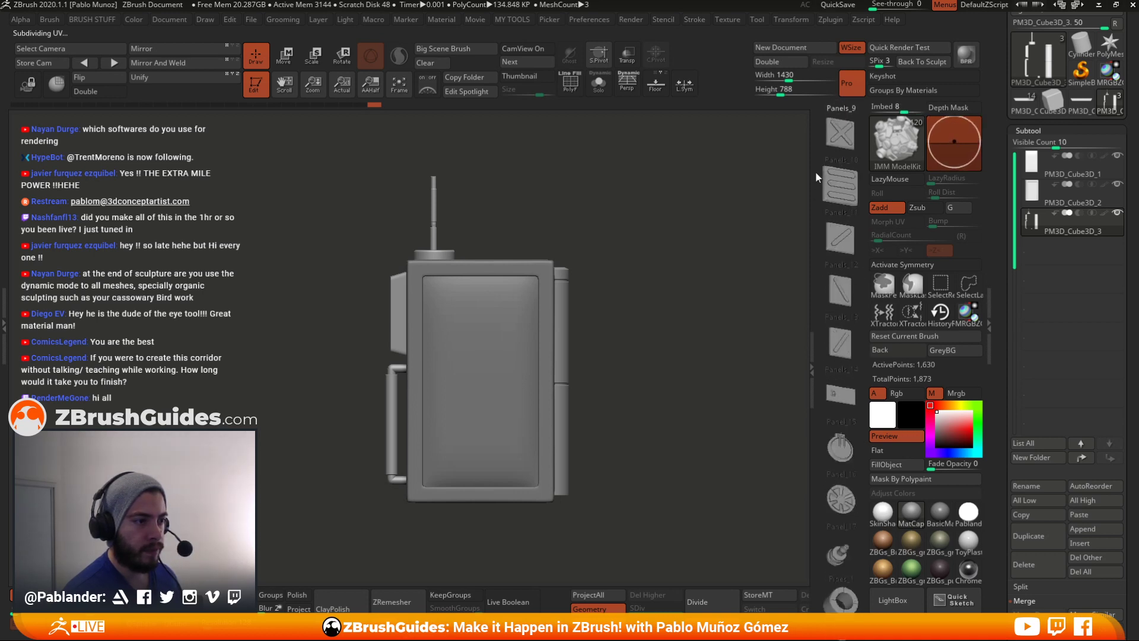
scroll(836, 291, "up", 6)
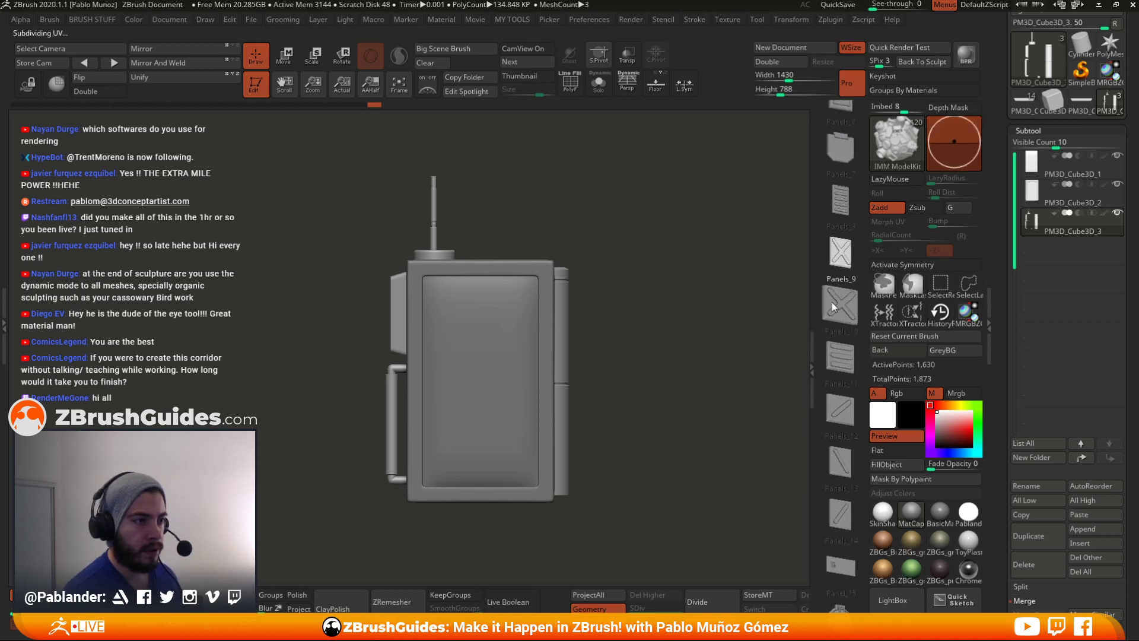
- Pick the ModelKit Panels_6 mesh and insert it on the lower part of the block's raised bevelled face
left_click(850, 243)
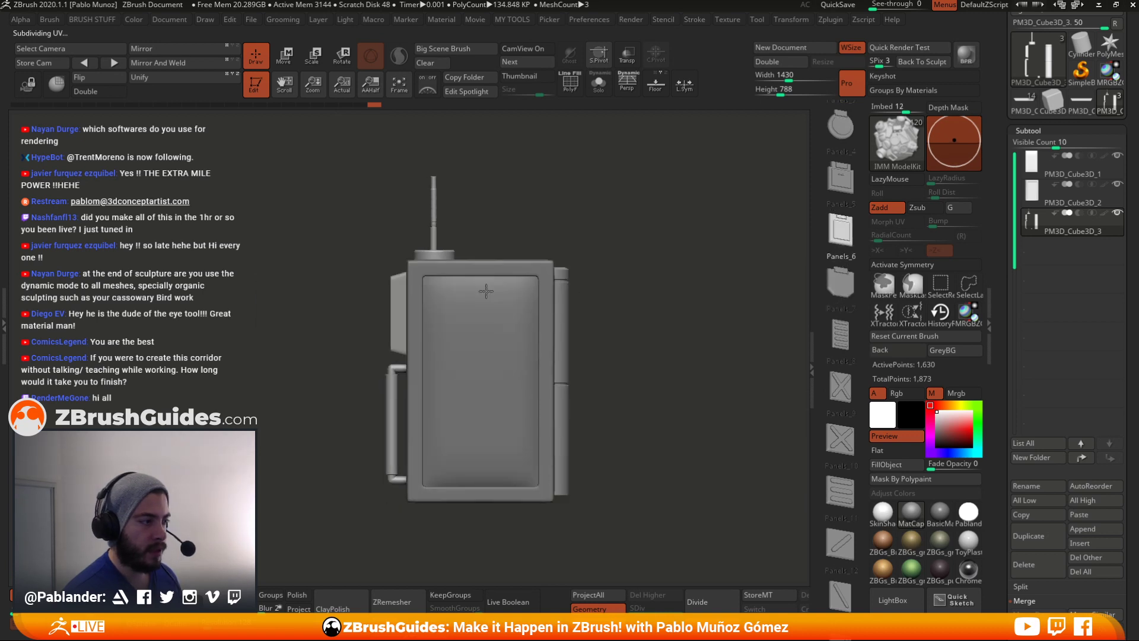
left_click_drag(730, 247, 762, 245)
left_click_drag(433, 314, 514, 296, "alt")
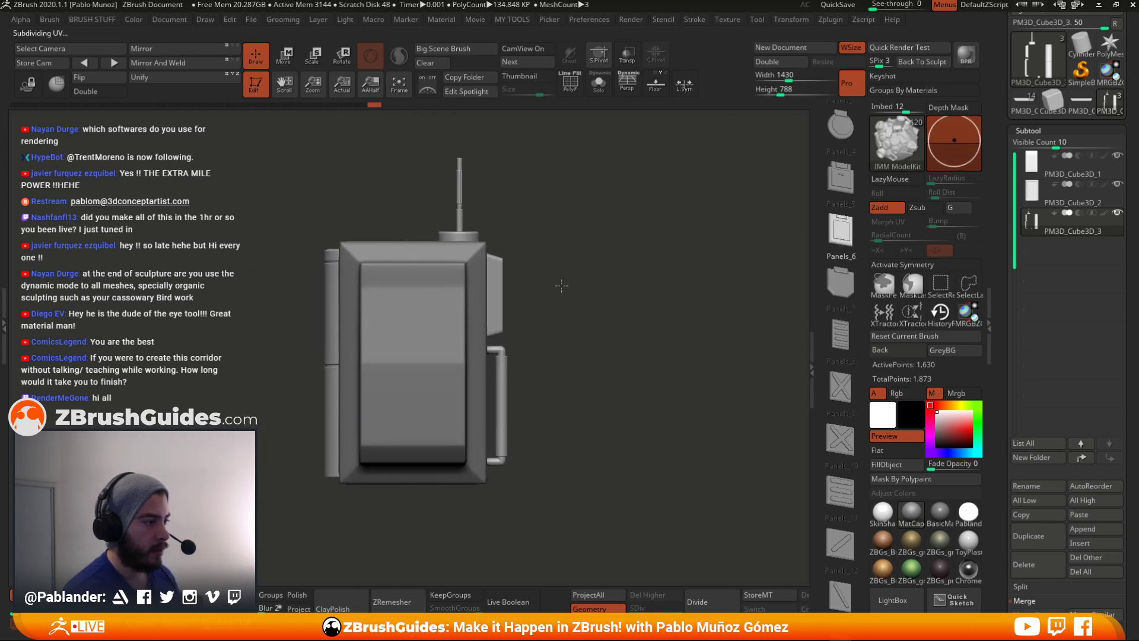
left_click_drag(408, 409, 413, 467)
- Reset the panel's orientation with a 90° rotation and shorten it to fit the lower part of the raised face
key("e")
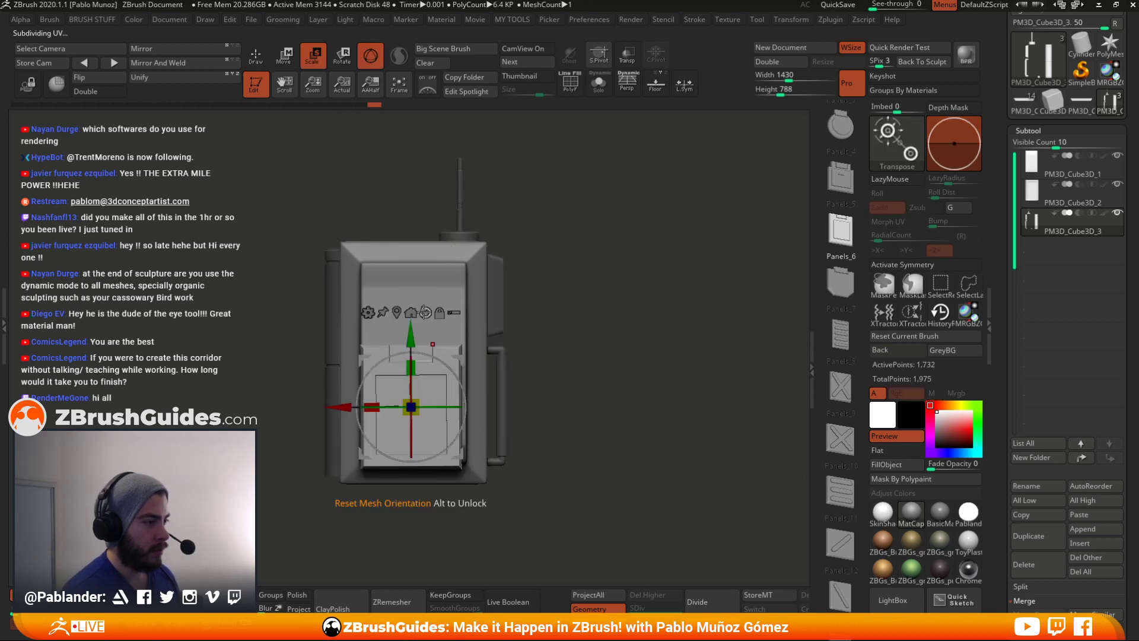
left_click_drag(457, 407, 344, 407)
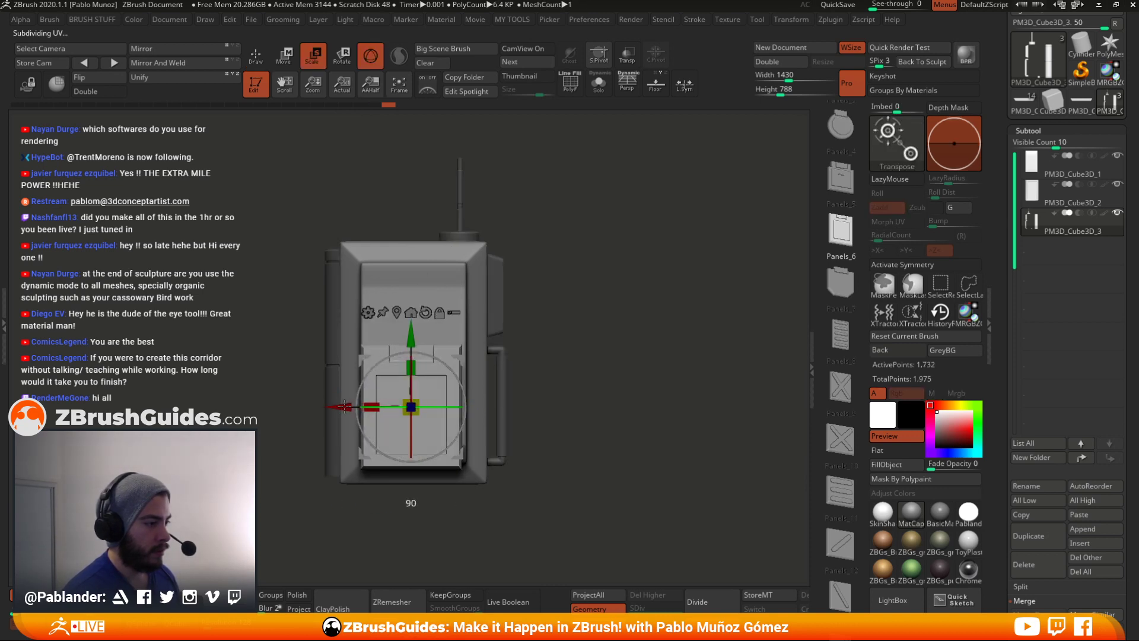
left_click_drag(571, 265, 523, 329, "alt")
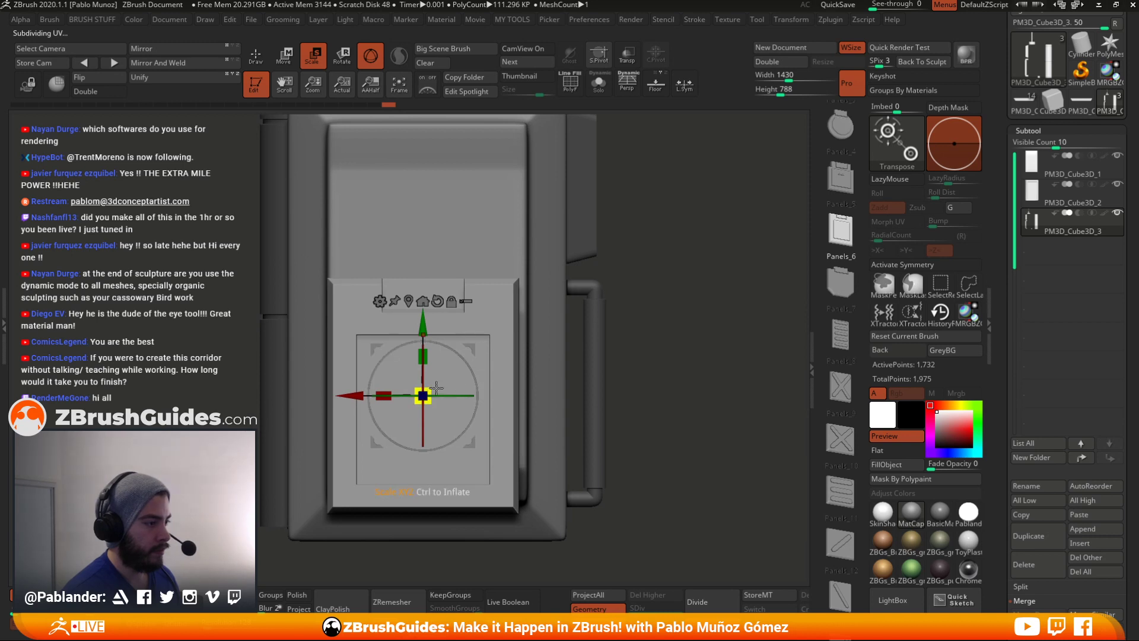
left_click_drag(436, 388, 477, 346)
left_click_drag(685, 290, 592, 344, "shift")
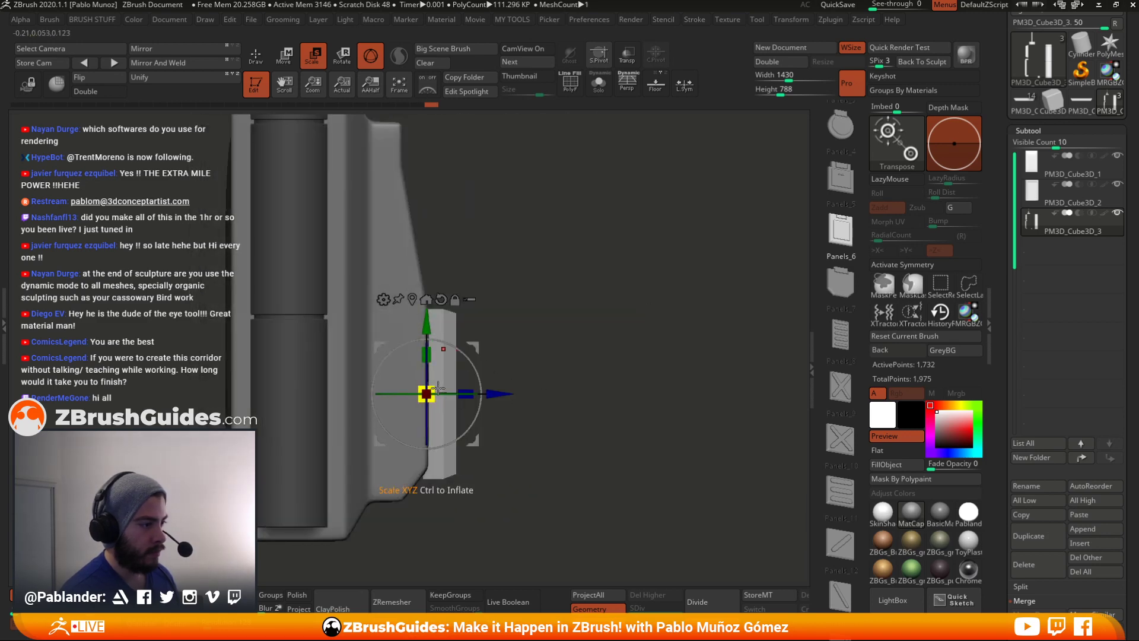
left_click_drag(426, 394, 355, 384)
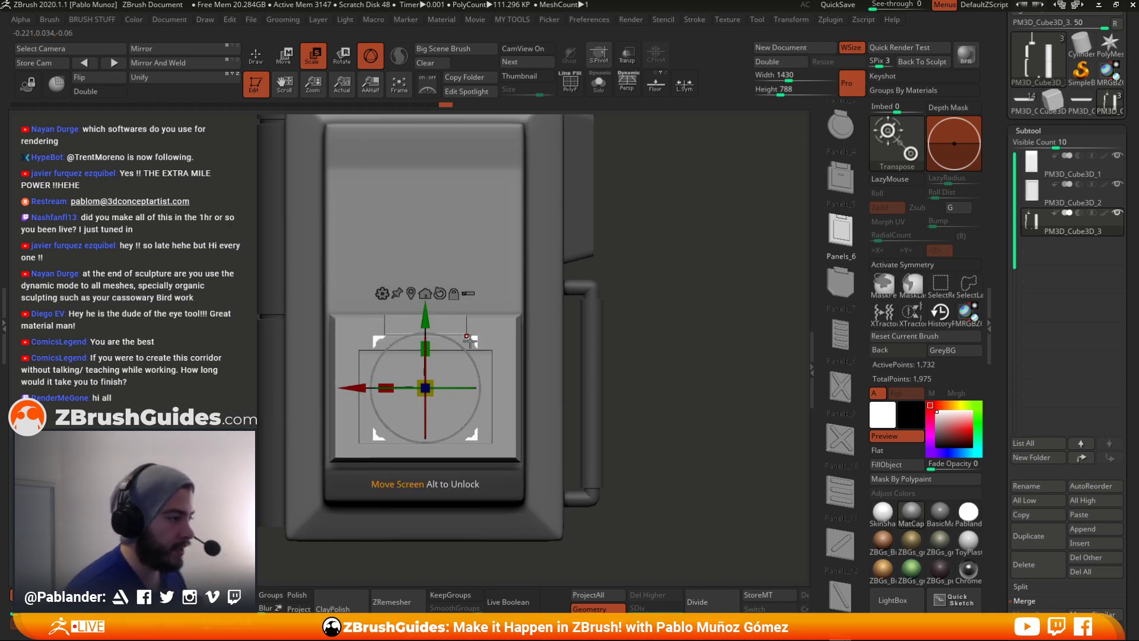
left_click_drag(470, 341, 472, 341)
key("q")
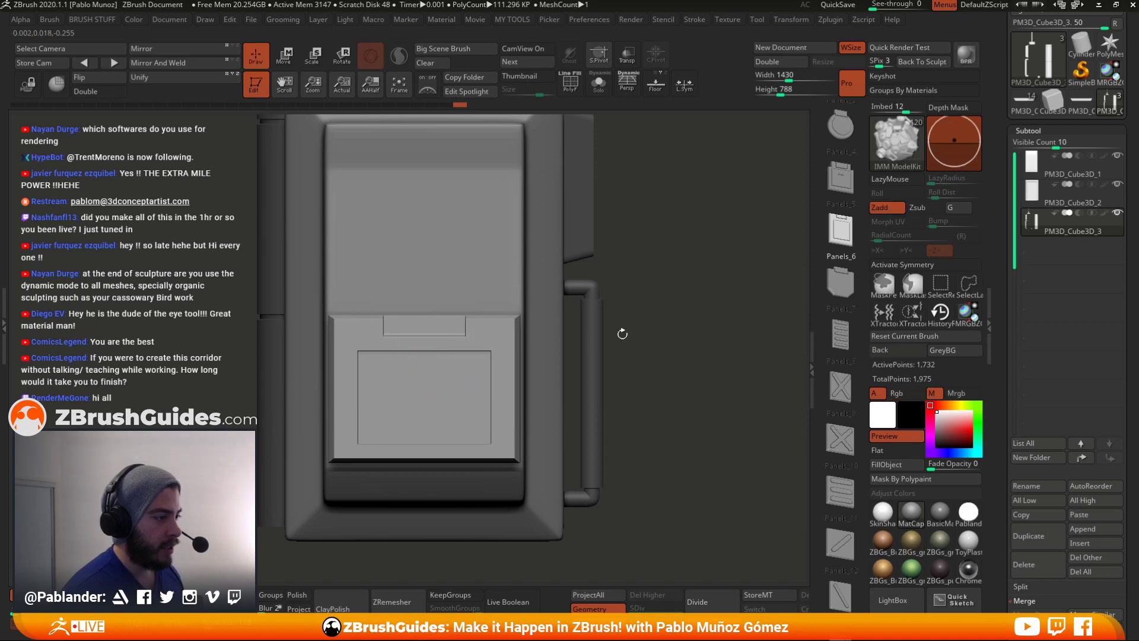
- Try to insert the ModelKit Panels_2 mesh over the upper part of the side pipe
mouse_move(647, 368)
left_mouse_down()
mouse_move(663, 292)
mouse_move(556, 288)
mouse_move(613, 259)
mouse_move(593, 292)
left_mouse_up()
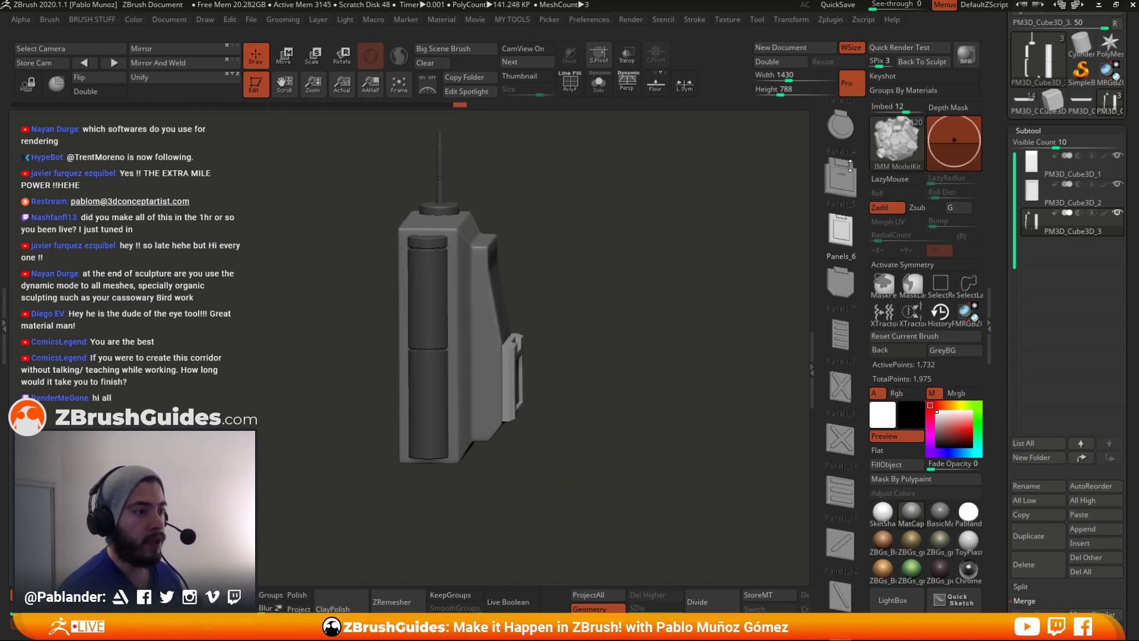
scroll(845, 380, "up", 4)
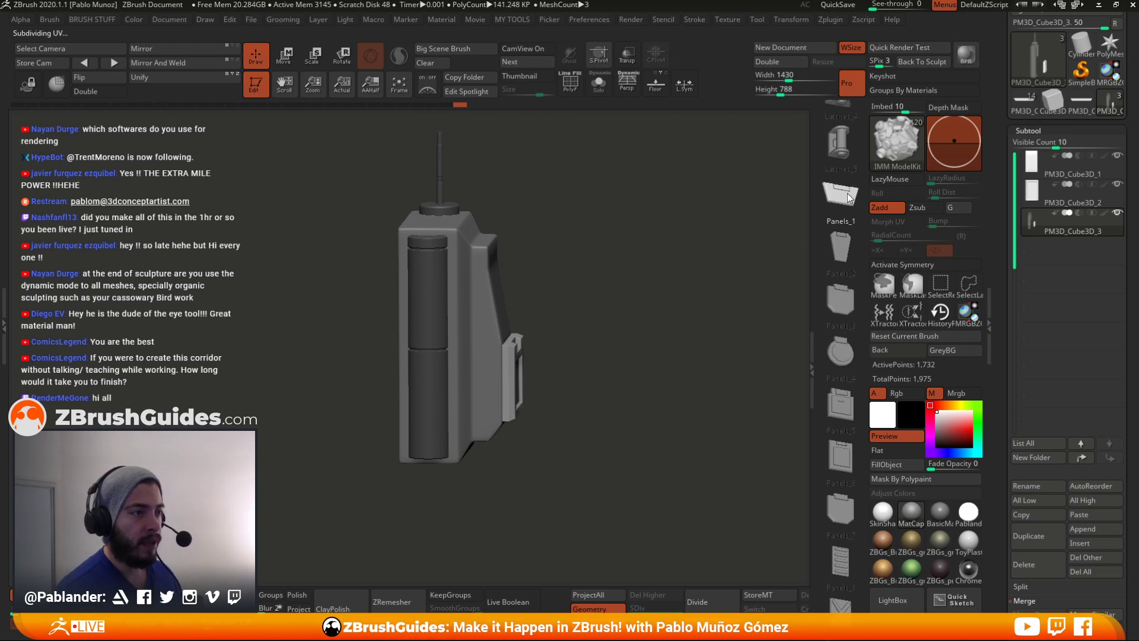
left_click_drag(628, 240, 637, 206)
left_click_drag(649, 287, 666, 248)
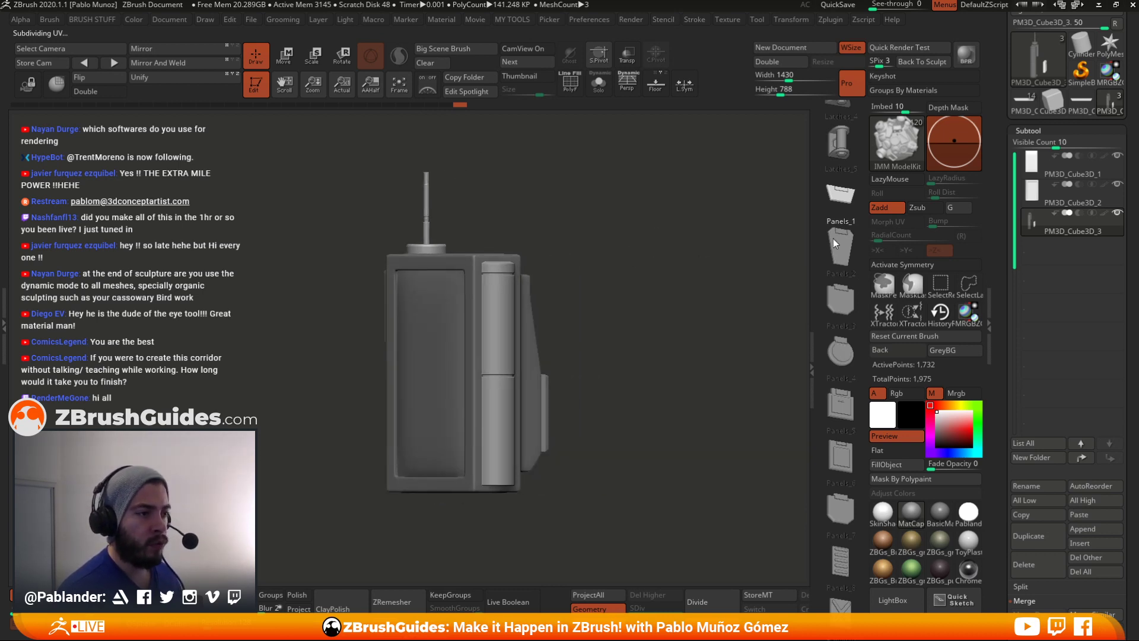
left_click(842, 243)
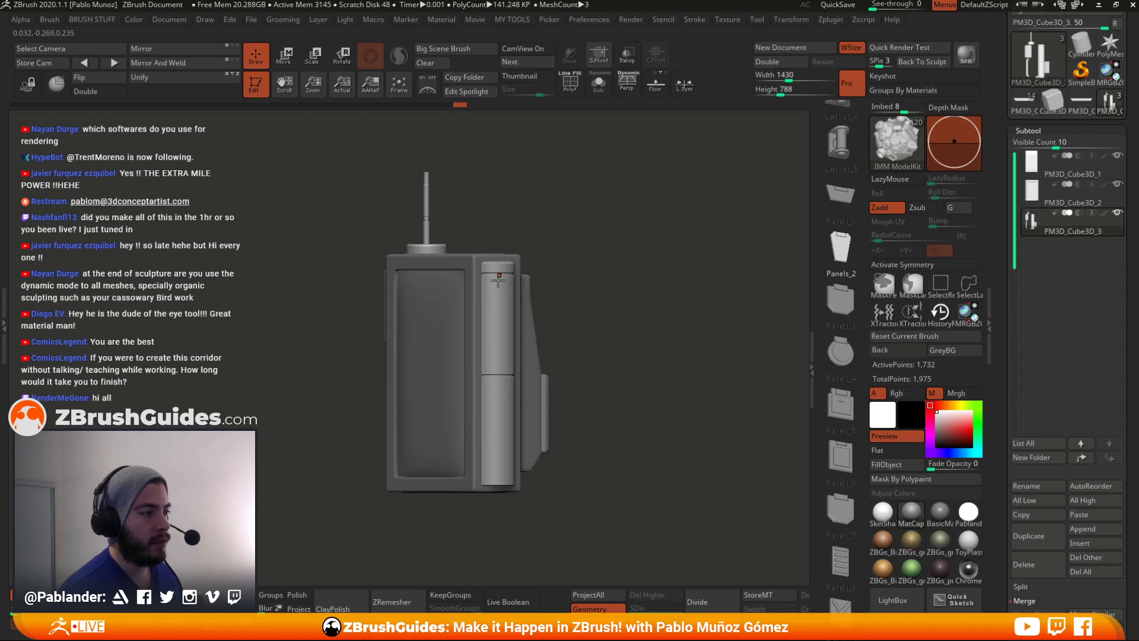
left_click_drag(499, 280, 508, 363)
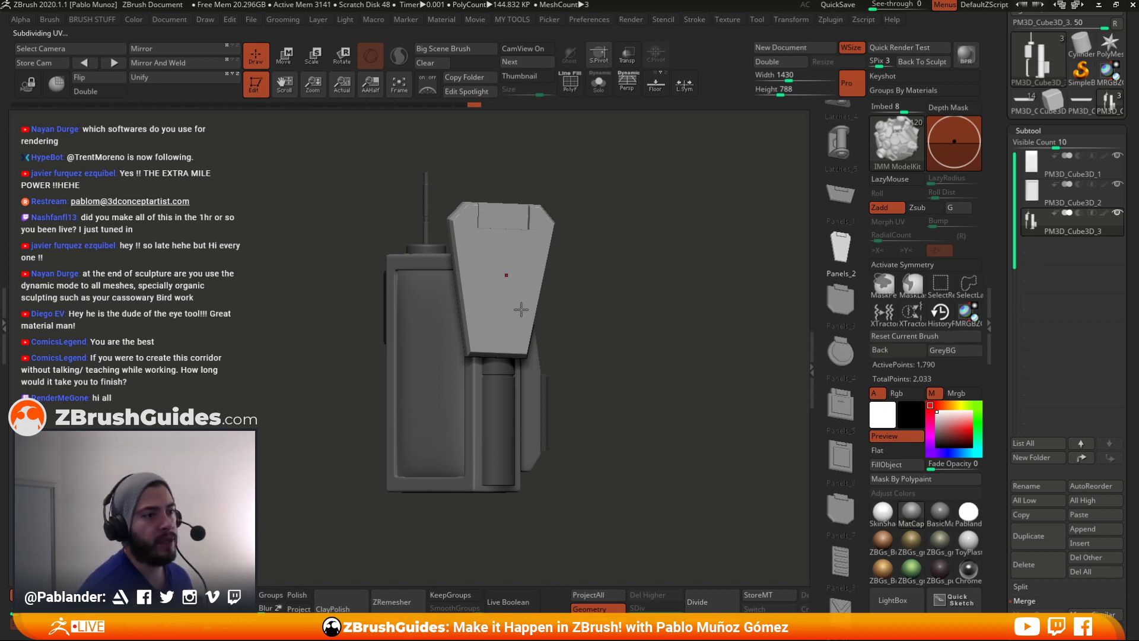
key("ctrl+z")
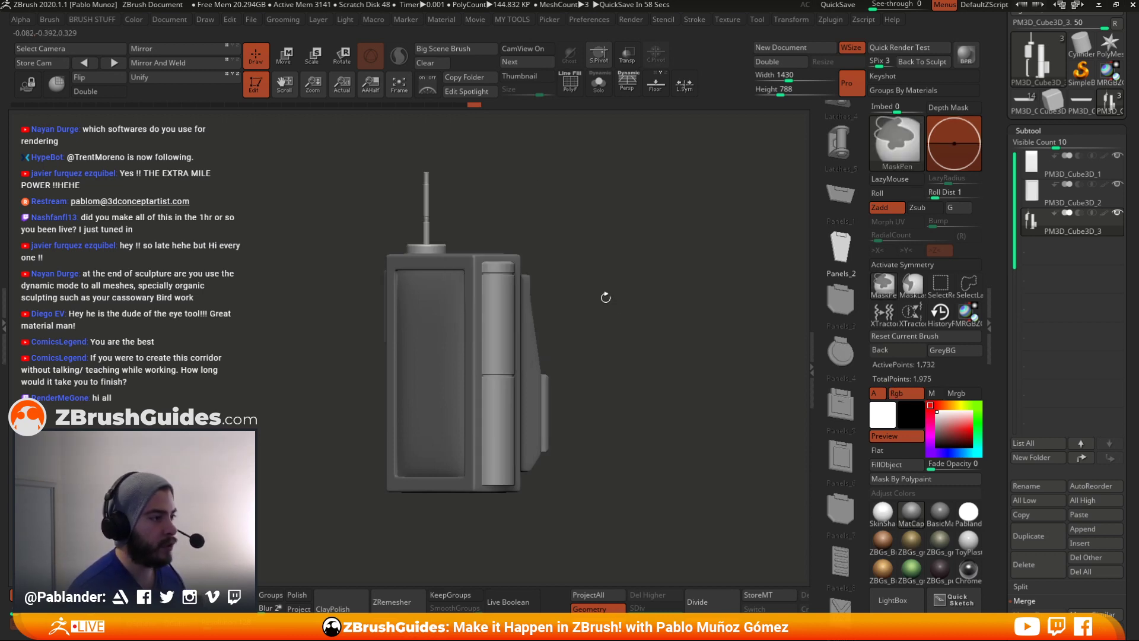
- Insert the ModelKit Latches_1 mesh across the raised face above the panel, and reset its orientation so it lies horizontally facing outward
left_click_drag(839, 175, 832, 412)
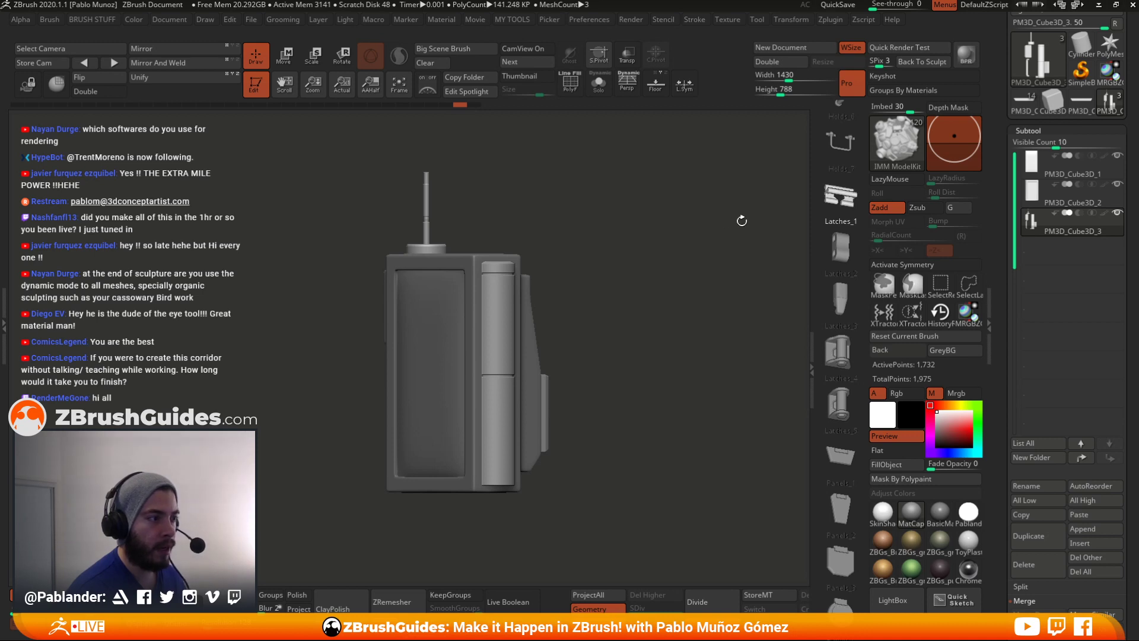
left_click_drag(741, 220, 552, 348)
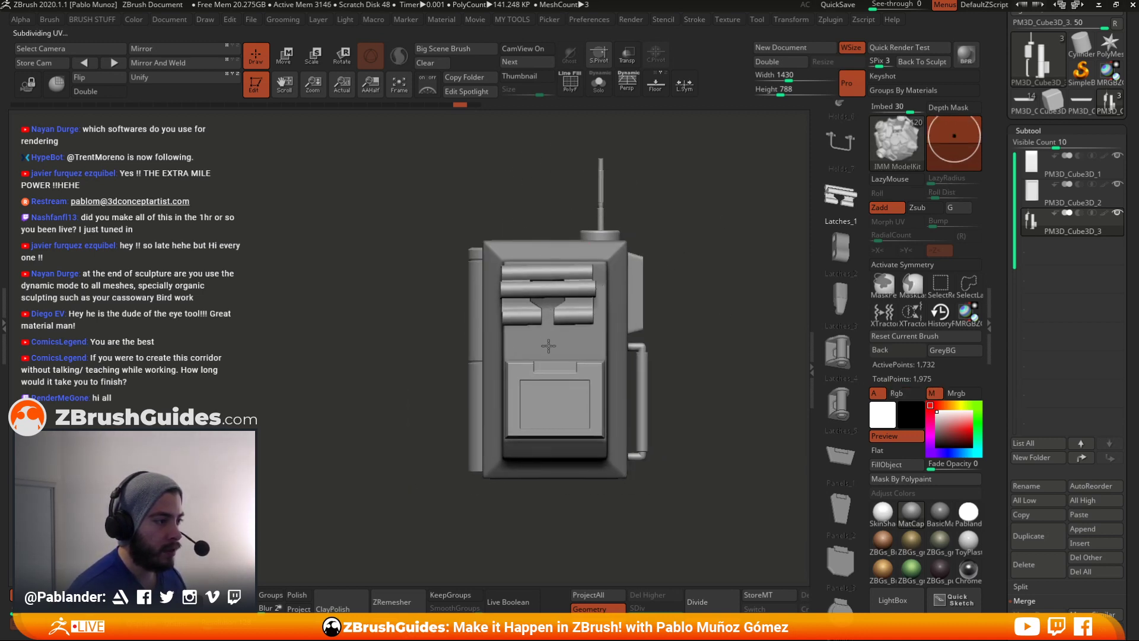
key("w")
left_click(534, 201)
left_click(562, 201)
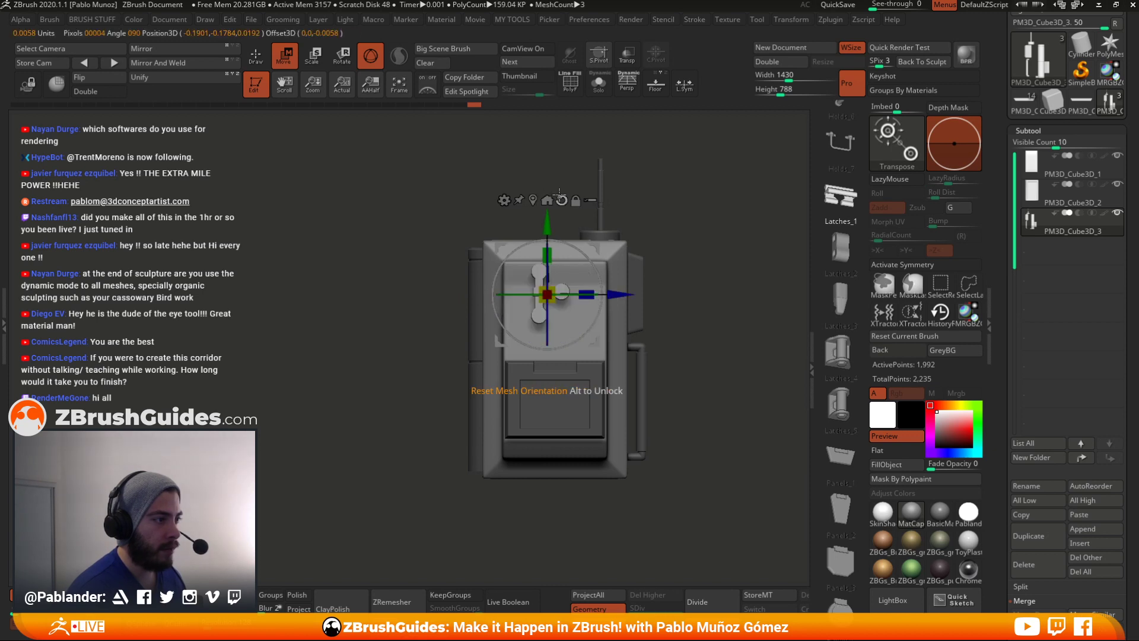
left_click_drag(569, 294, 481, 294)
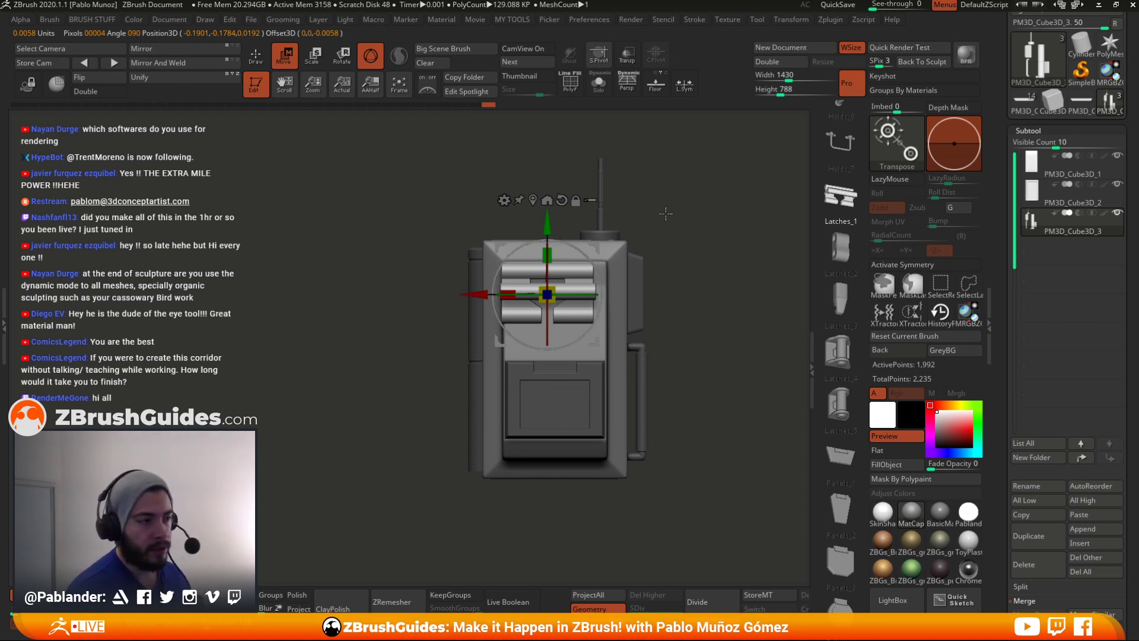
- Move the latch up along the raised face toward the block's top edge
left_click_drag(666, 214, 733, 206, "alt")
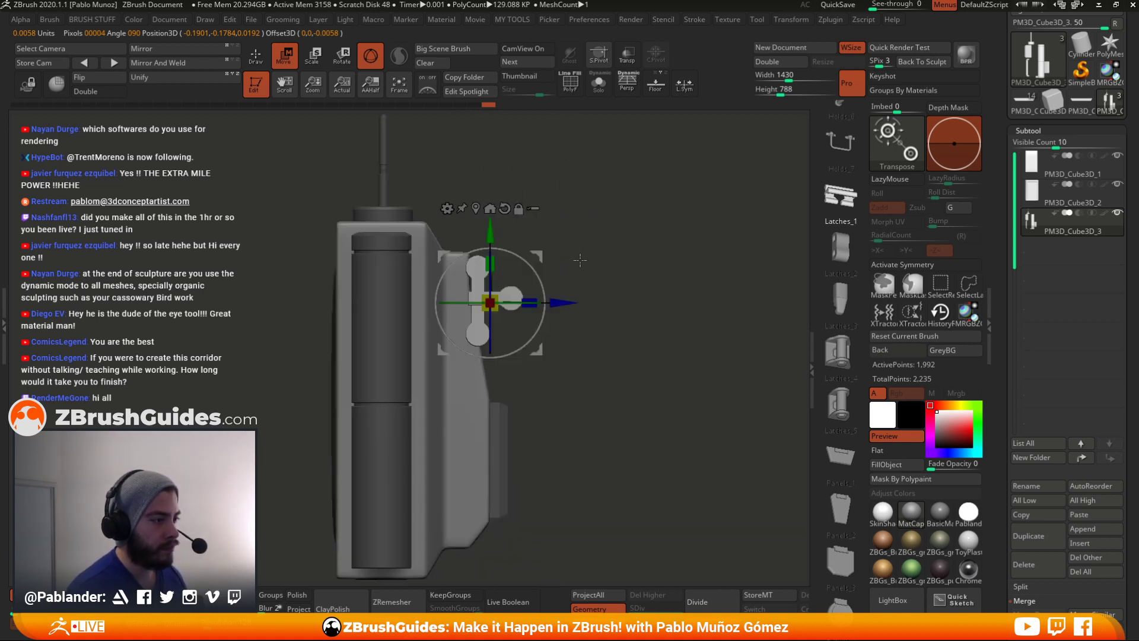
mouse_move(541, 249)
left_mouse_down()
mouse_move(557, 239)
mouse_move(538, 264)
mouse_move(535, 232)
left_mouse_up()
key("ctrl+z")
left_click_drag(639, 234, 566, 254)
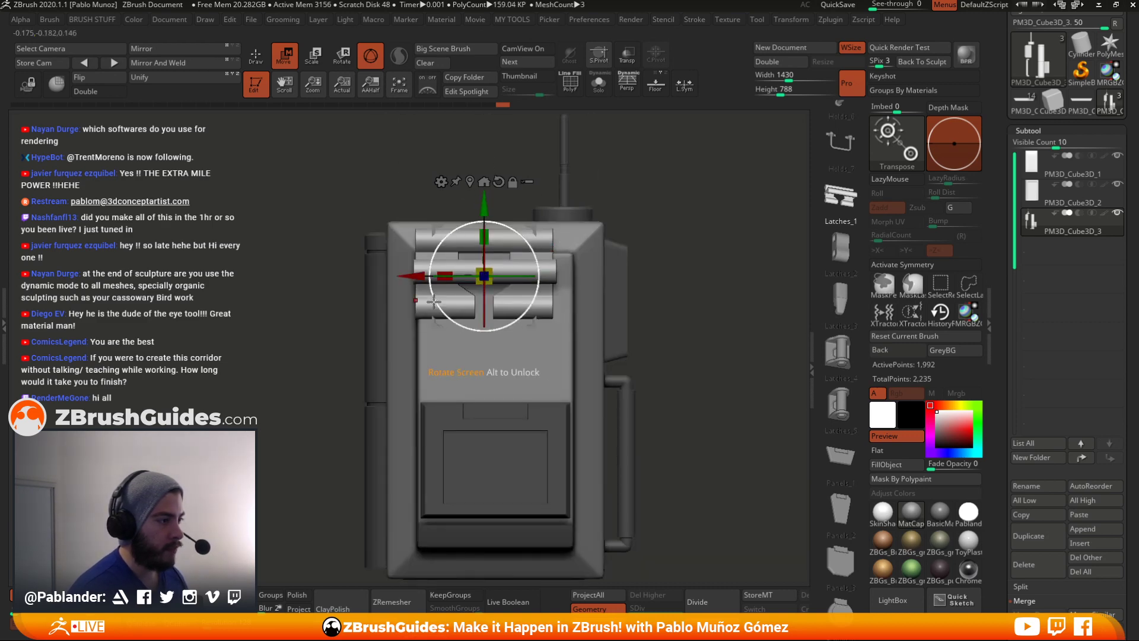
- Centre the horizontal latch on the raised face, and insert the ModelKit Latches_3 mesh just below its middle
mouse_move(408, 276)
left_mouse_down()
mouse_move(452, 273)
mouse_move(421, 275)
left_mouse_up()
key("q")
mouse_move(650, 310)
left_mouse_down()
mouse_move(623, 259)
mouse_move(800, 314)
left_mouse_up()
left_click(832, 304)
left_click_drag(587, 270, 669, 338, "shift")
right_click(675, 380)
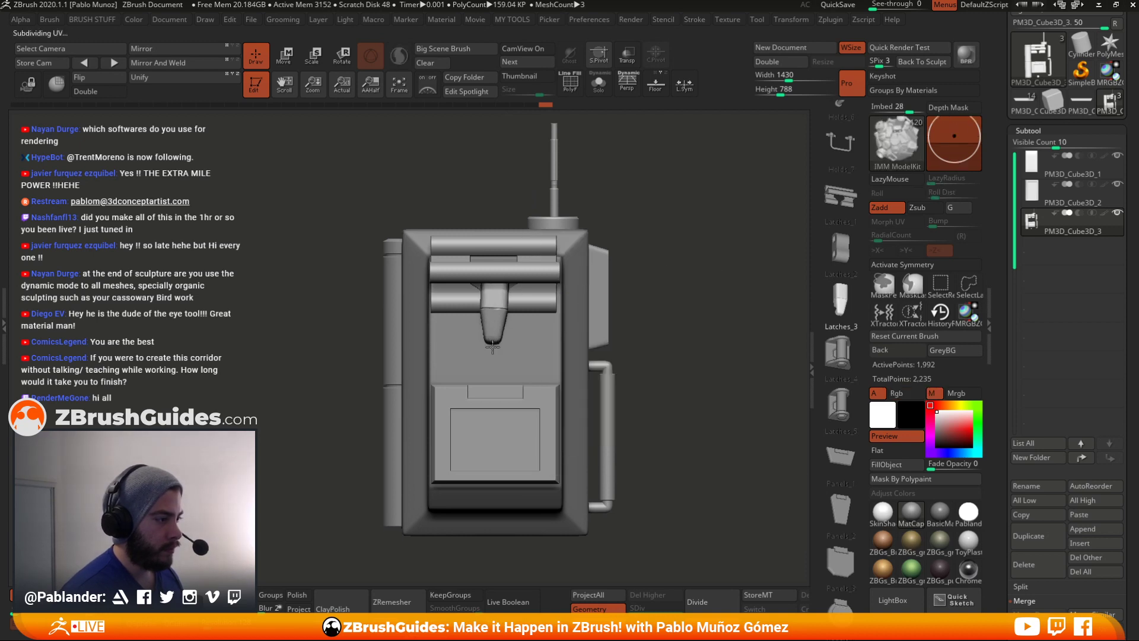
left_click_drag(494, 355, 547, 256)
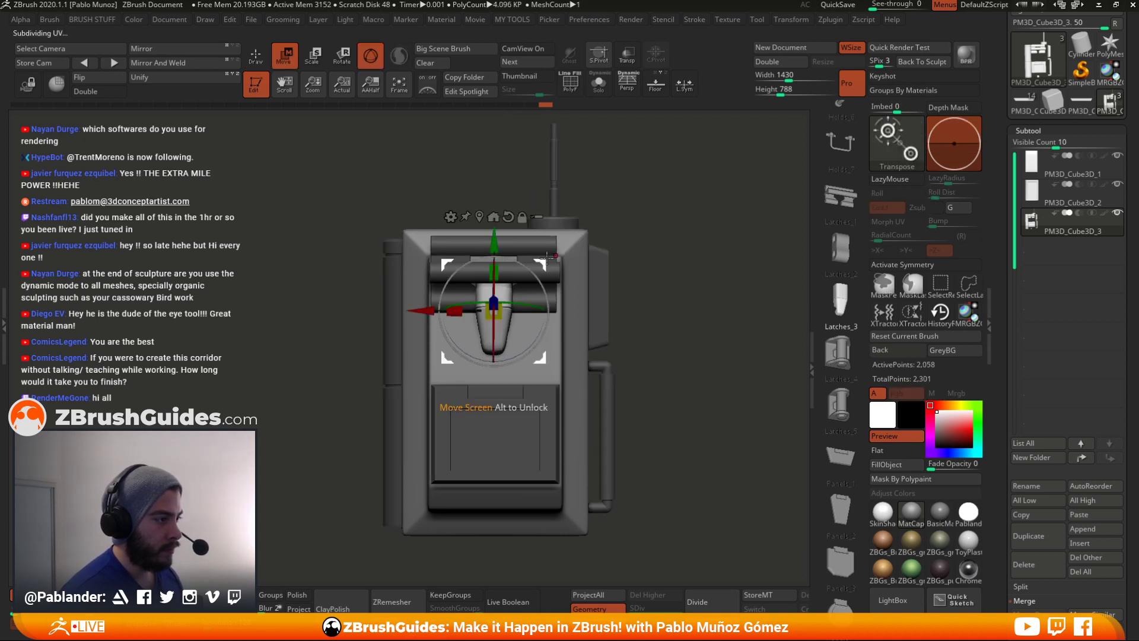
- Reset the tapered latch's orientation, flip it so the narrow end points up, and tilt it to lean along the raised face
left_click_drag(629, 216, 732, 223, "shift")
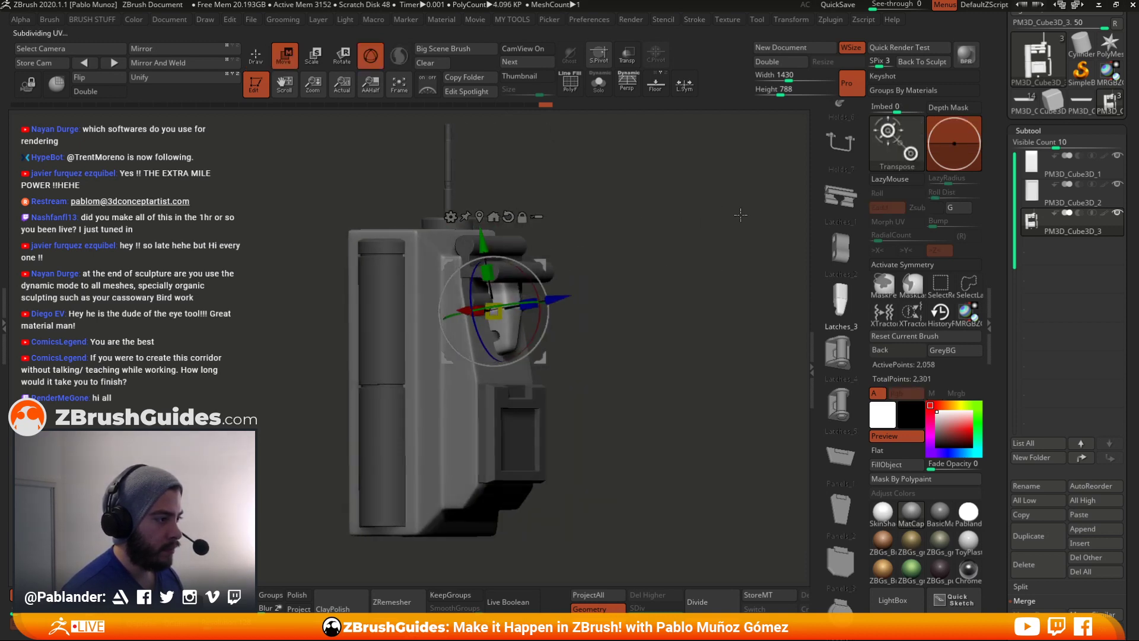
left_click(509, 217)
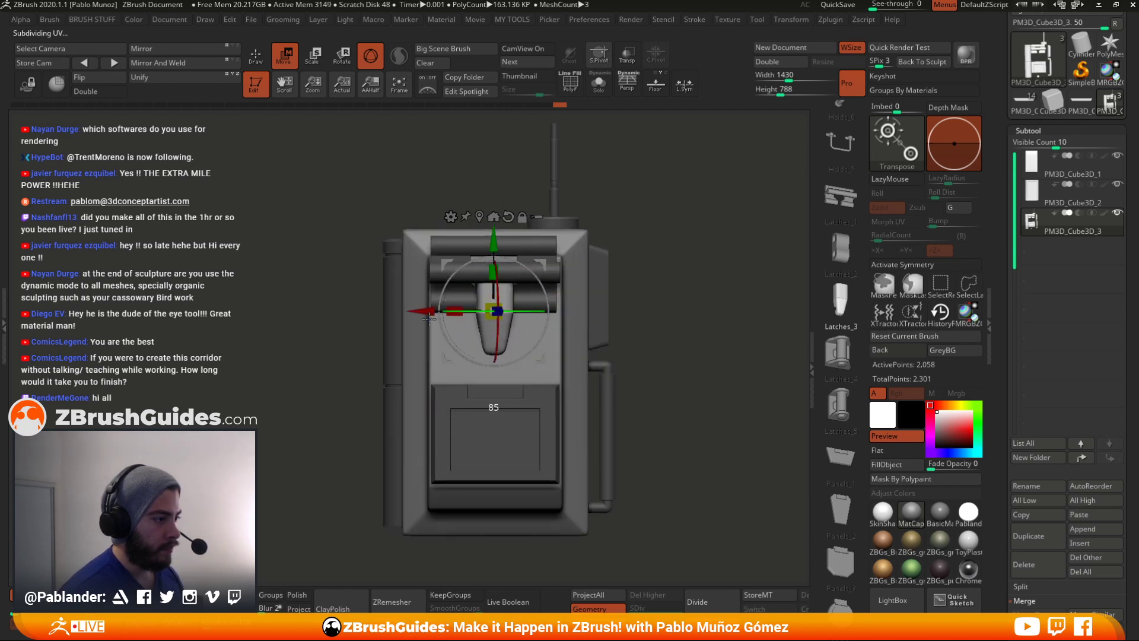
left_click_drag(426, 319, 527, 354)
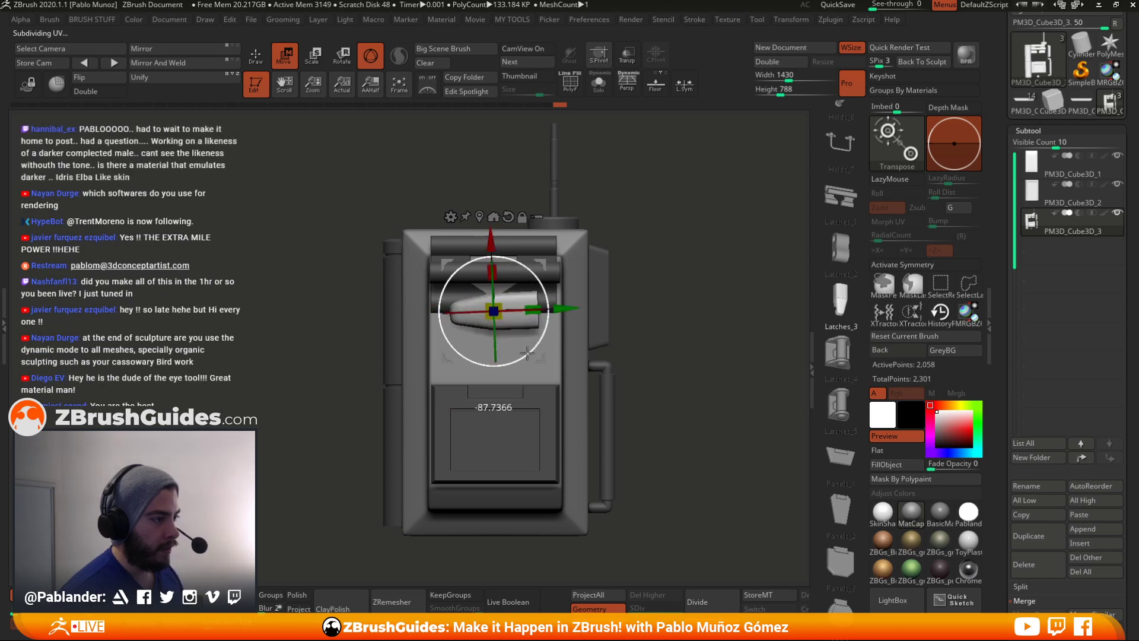
mouse_move(613, 318)
left_mouse_down()
mouse_move(702, 295)
mouse_move(661, 295)
mouse_move(661, 315)
mouse_move(607, 314)
left_mouse_up()
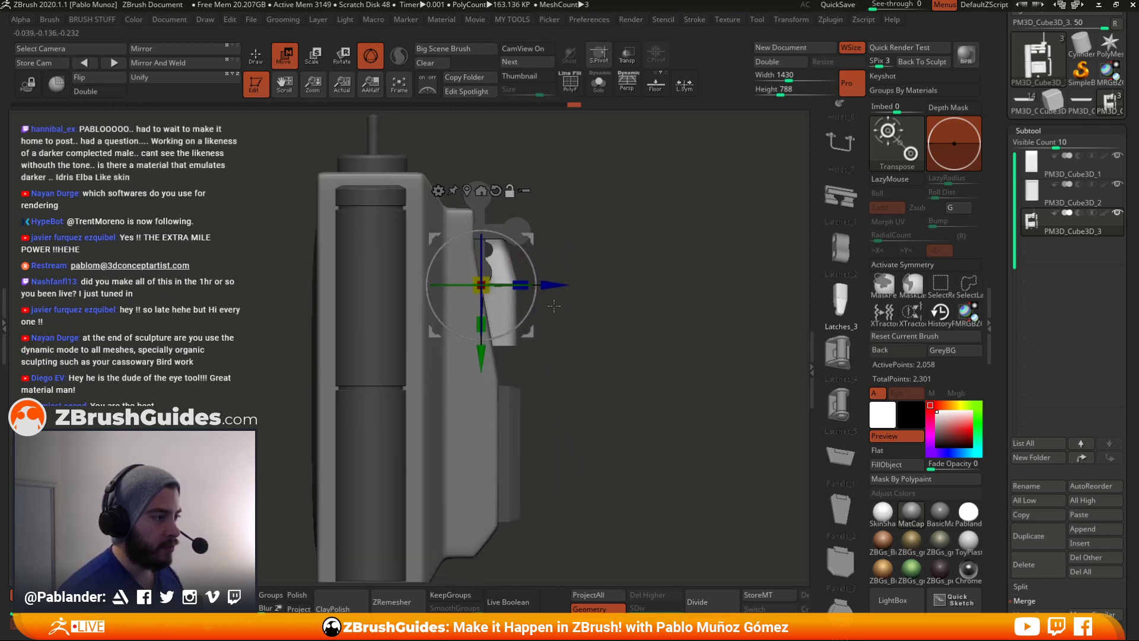
mouse_move(521, 331)
left_mouse_down()
mouse_move(534, 351)
mouse_move(553, 339)
mouse_move(537, 367)
mouse_move(638, 320)
mouse_move(735, 369)
mouse_move(702, 333)
mouse_move(617, 332)
left_mouse_up()
key("q")
key("e")
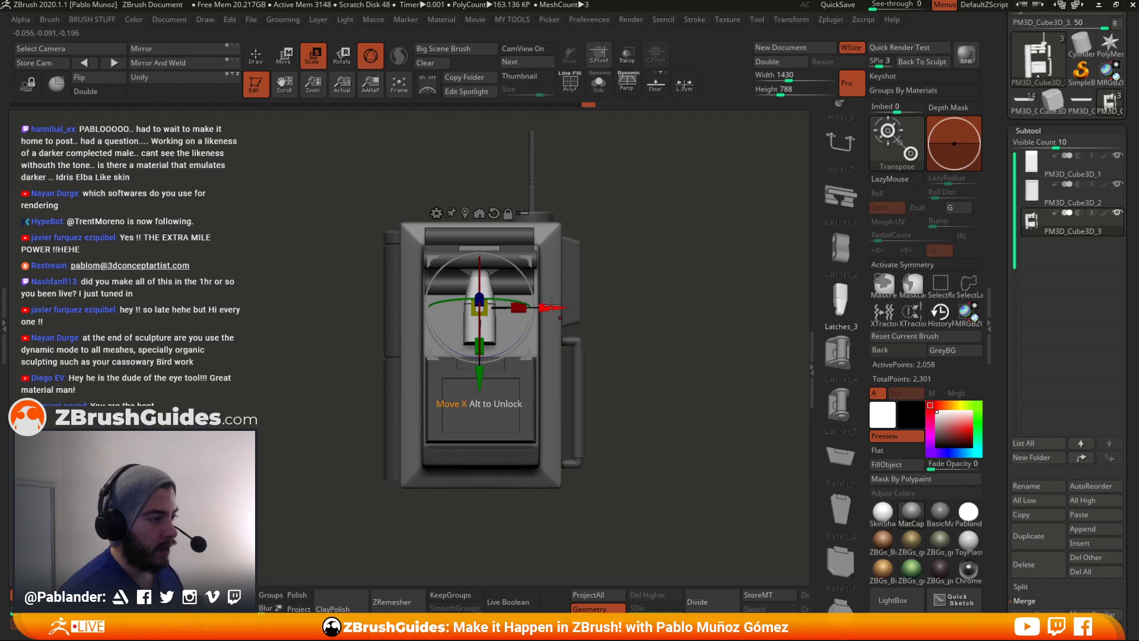
key("q")
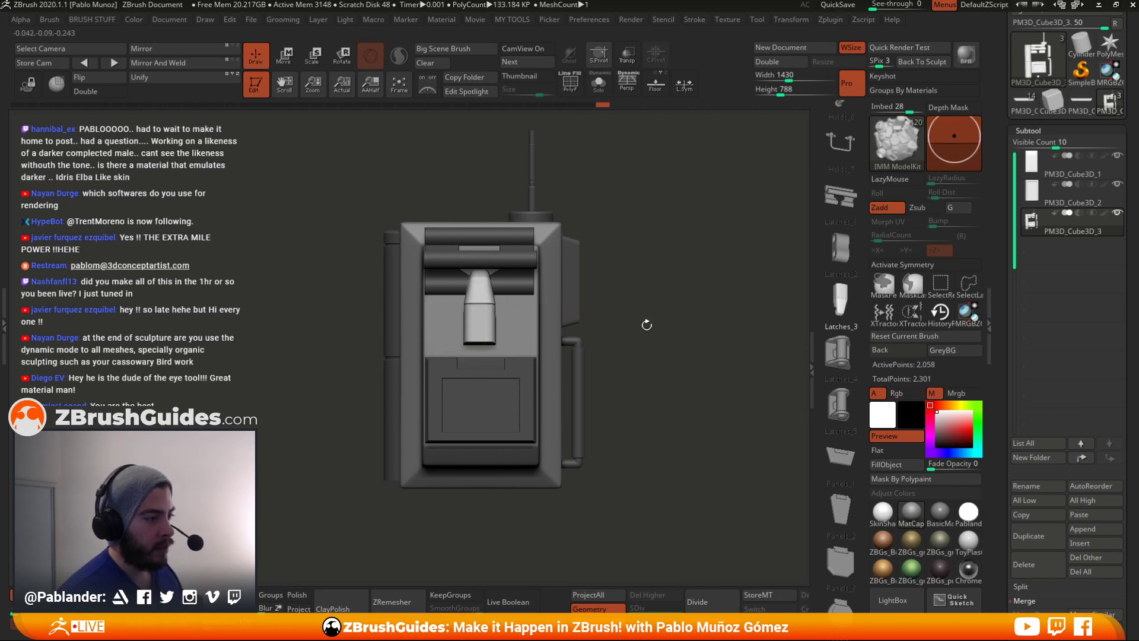
- Insert a small ModelKit Latches_5 mesh at the lower end of the tapered latch and reset its orientation
left_click_drag(664, 274, 813, 342)
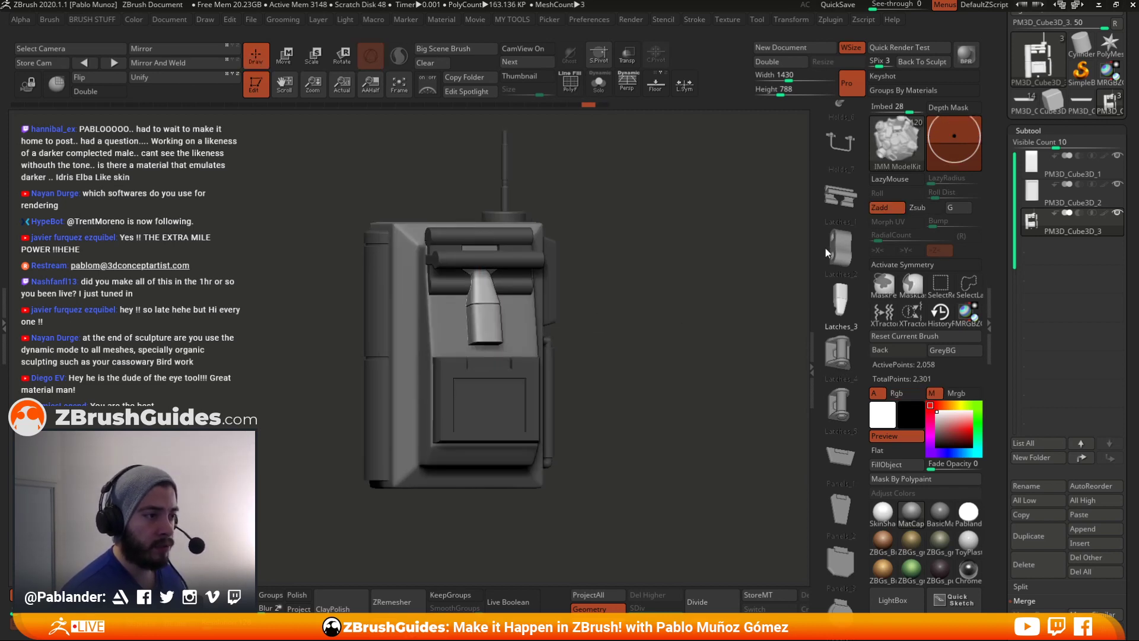
left_click_drag(681, 330, 735, 277)
left_click(839, 405)
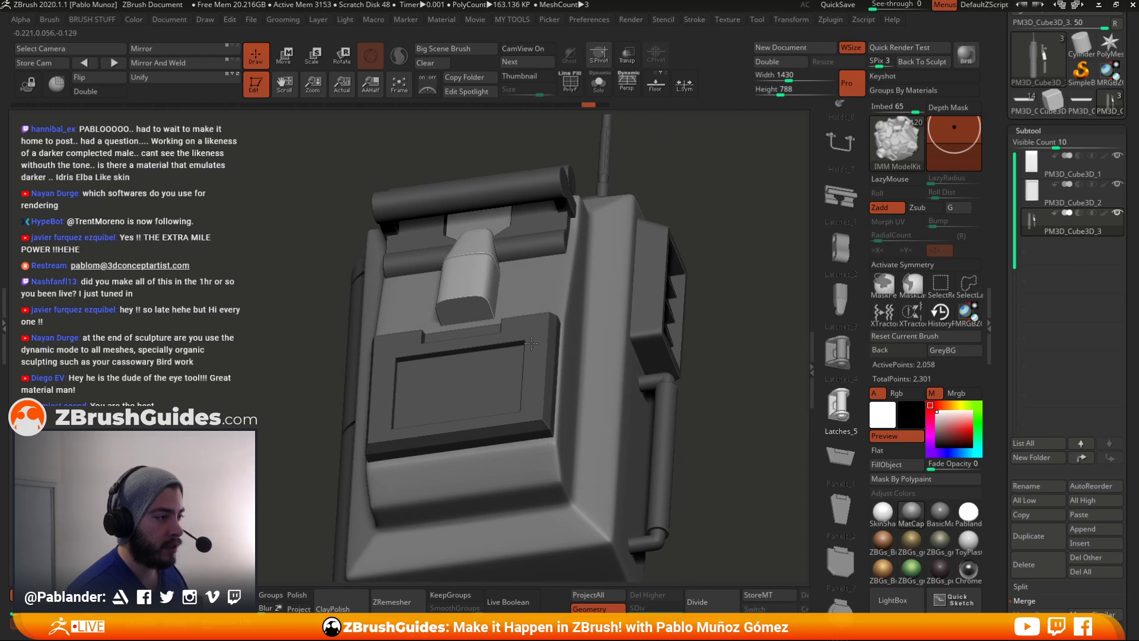
left_click(464, 340)
left_click(478, 221)
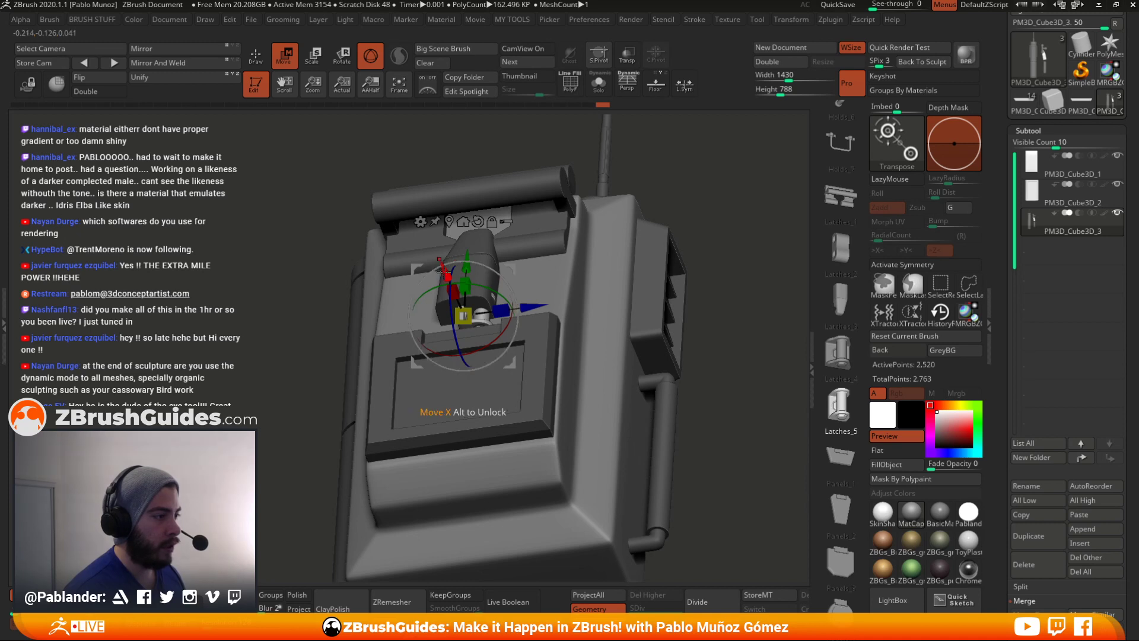
- Rotate the small latch a quarter turn to face outward, and fit its size and position to the tapered latch's lower end
left_click_drag(444, 271, 390, 336)
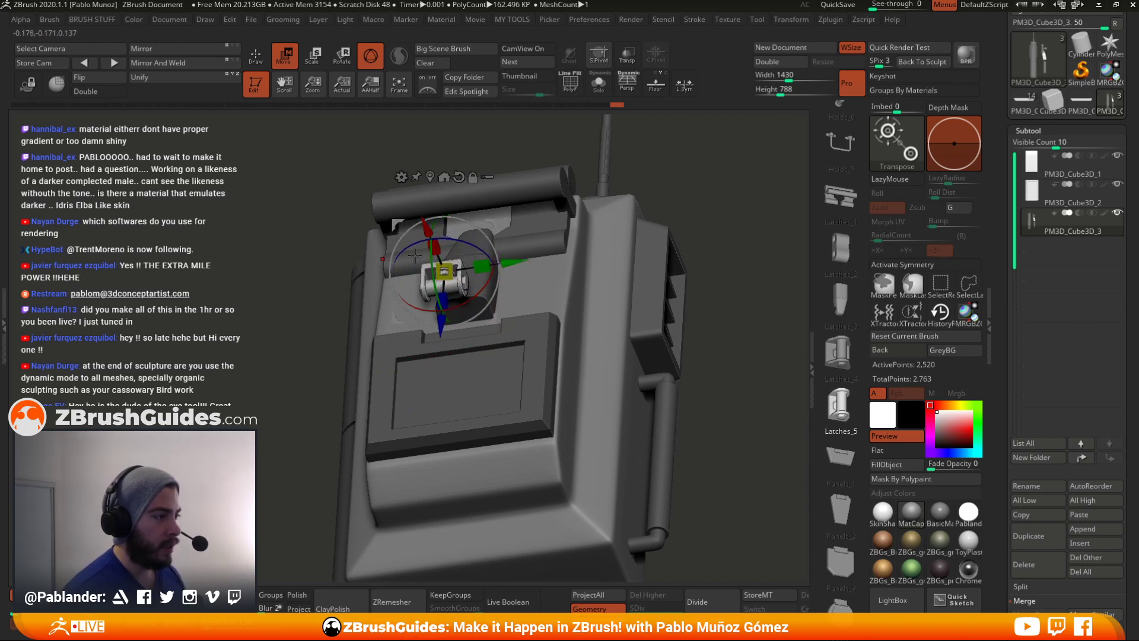
left_click_drag(423, 228, 435, 261)
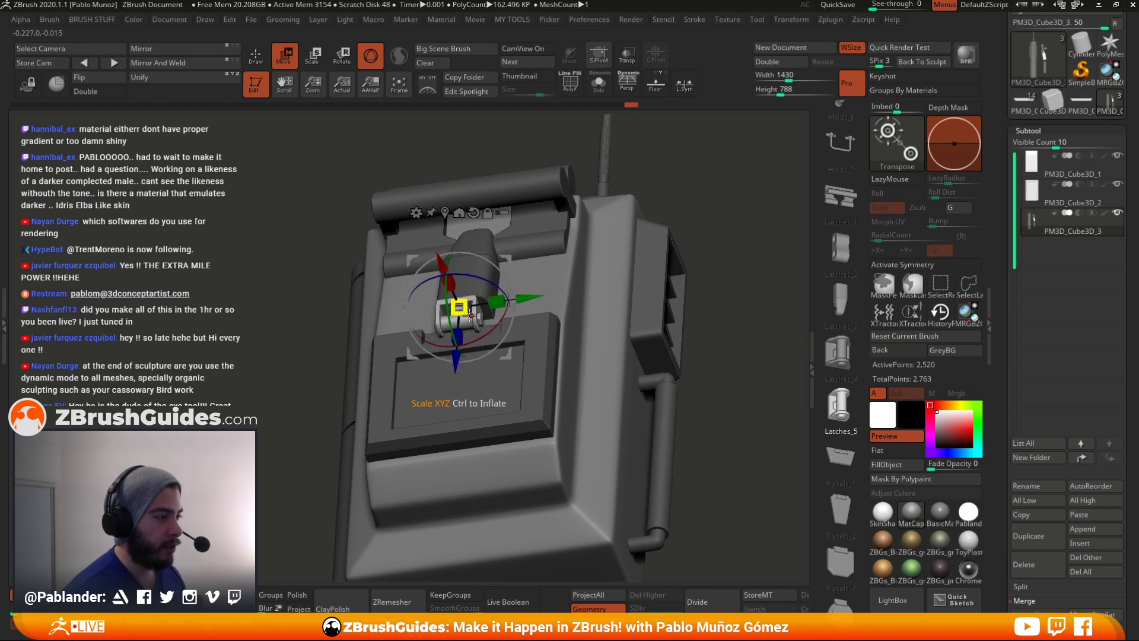
right_click_drag(460, 307, 492, 350)
right_click(496, 365)
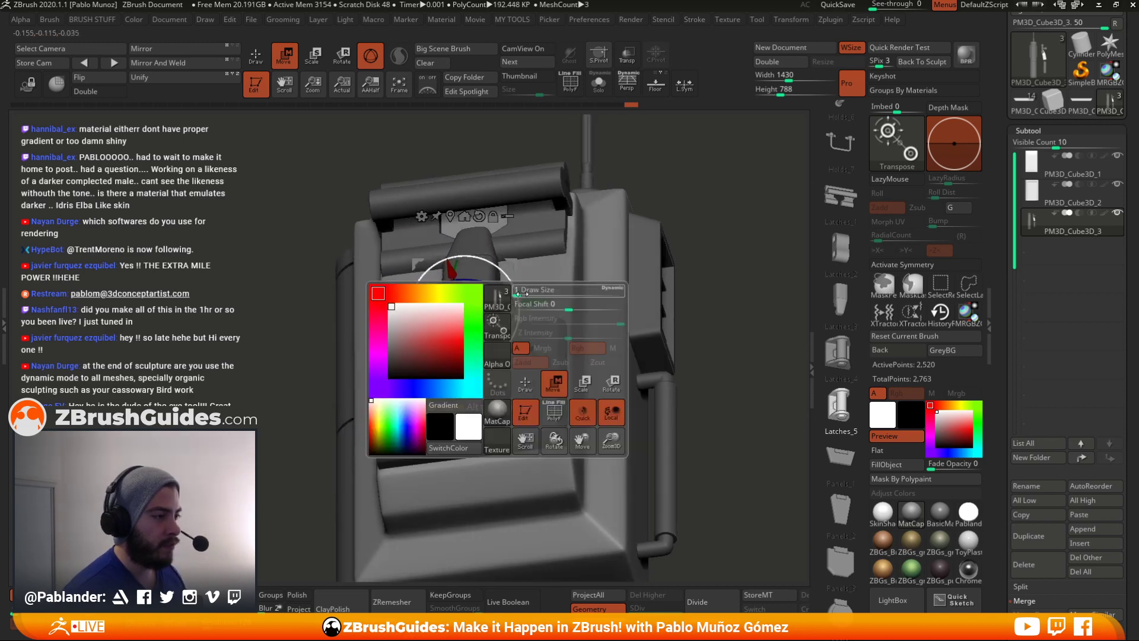
left_click_drag(533, 300, 536, 299)
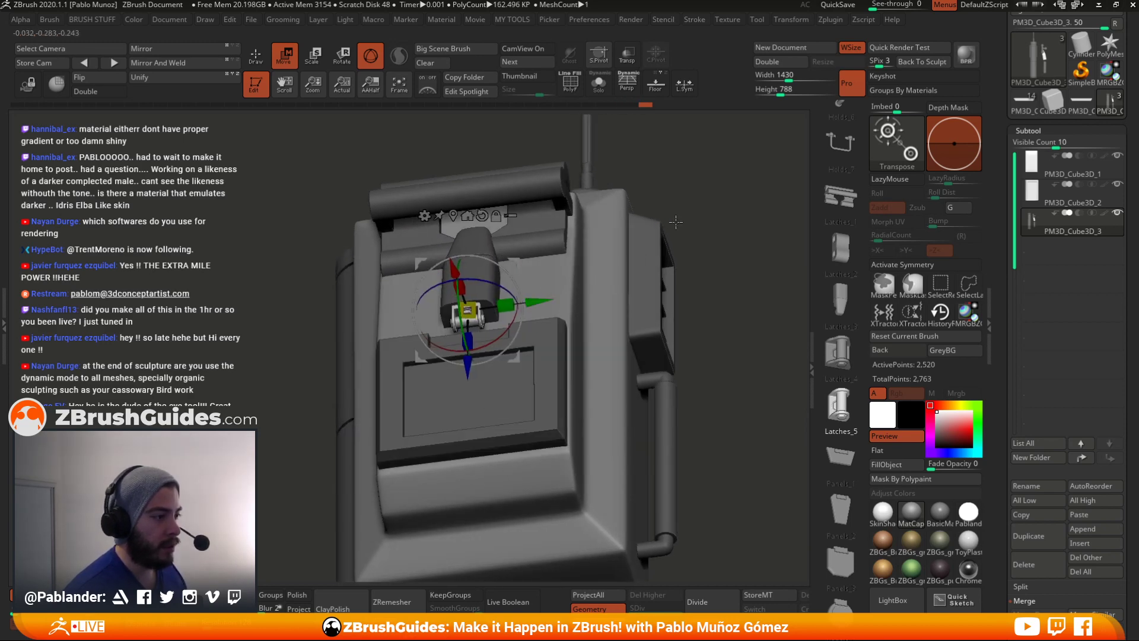
- Fine-tune the small latch's position so it bridges the gap between the tapered latch and the lower panel
left_click_drag(676, 222, 751, 208)
left_click_drag(524, 265, 520, 269)
left_click_drag(657, 274, 572, 291)
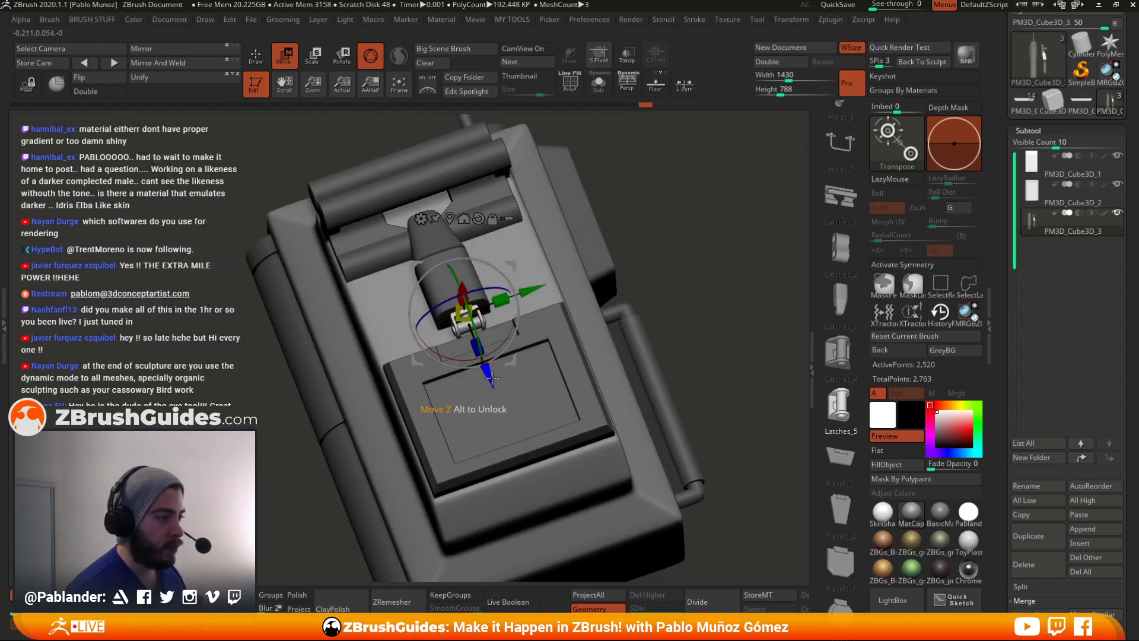
left_click_drag(702, 234, 698, 270, "shift")
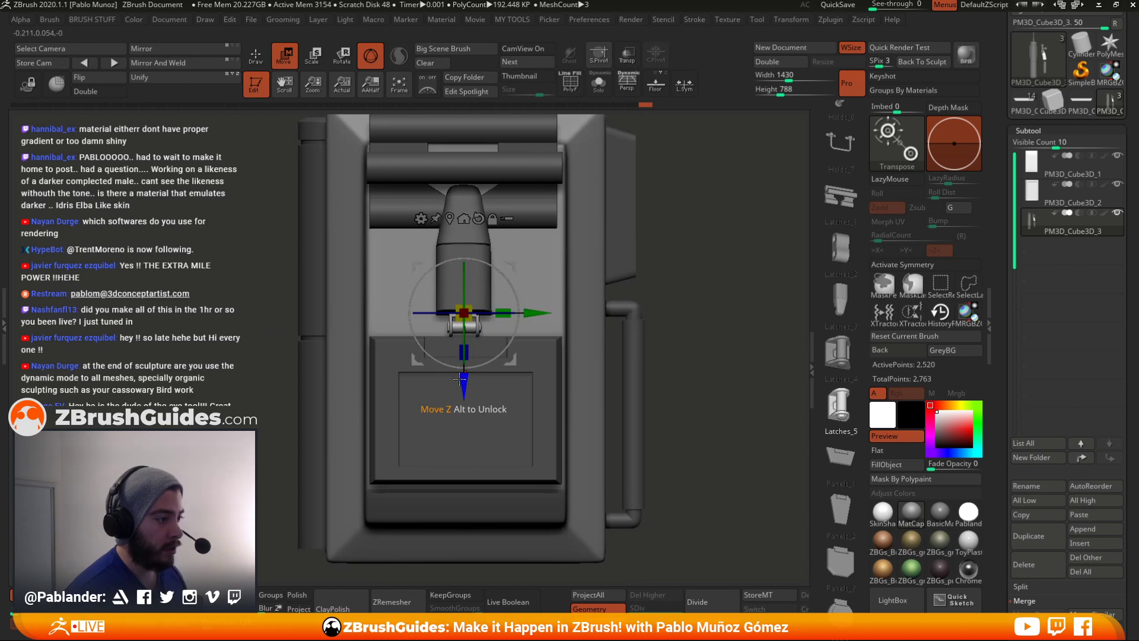
left_click_drag(466, 377, 464, 372)
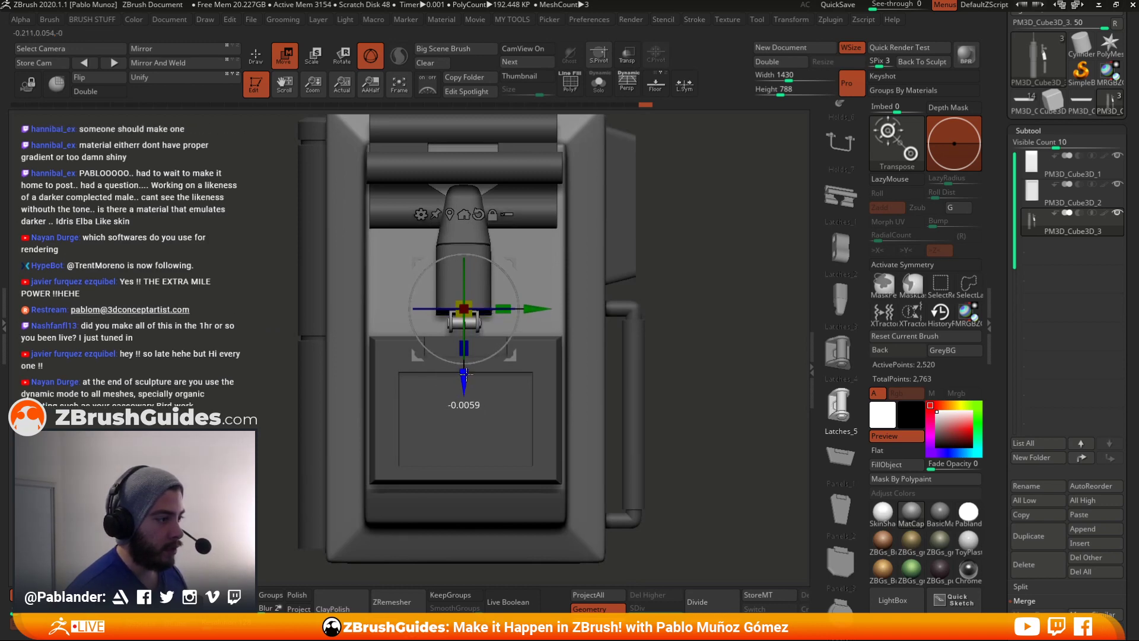
key("q")
mouse_move(621, 325)
left_mouse_down()
mouse_move(658, 341)
mouse_move(633, 291)
left_mouse_up()
key("w")
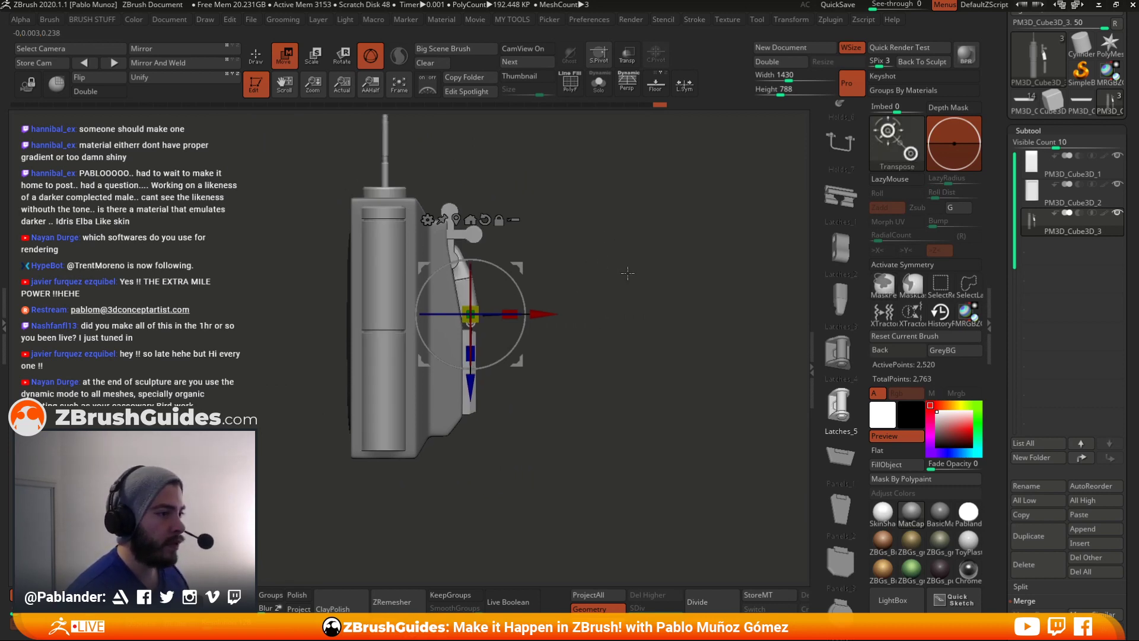
- Insert the ModelKit Fasteners_20 mesh over one end of the horizontal latch cylinders and straighten its rotation
key("q")
mouse_move(599, 233)
left_mouse_down()
mouse_move(644, 290)
mouse_move(658, 332)
mouse_move(665, 304)
mouse_move(693, 308)
mouse_move(700, 356)
left_mouse_up()
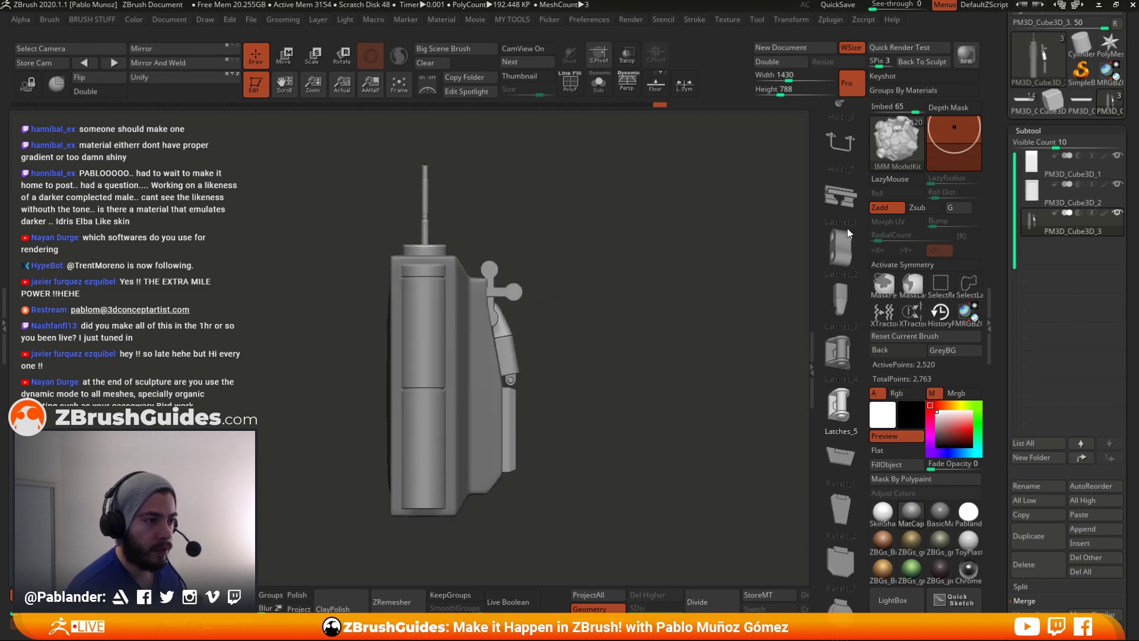
left_click_drag(848, 228, 862, 290)
left_click_drag(841, 178, 848, 426)
left_click_drag(846, 301, 860, 389)
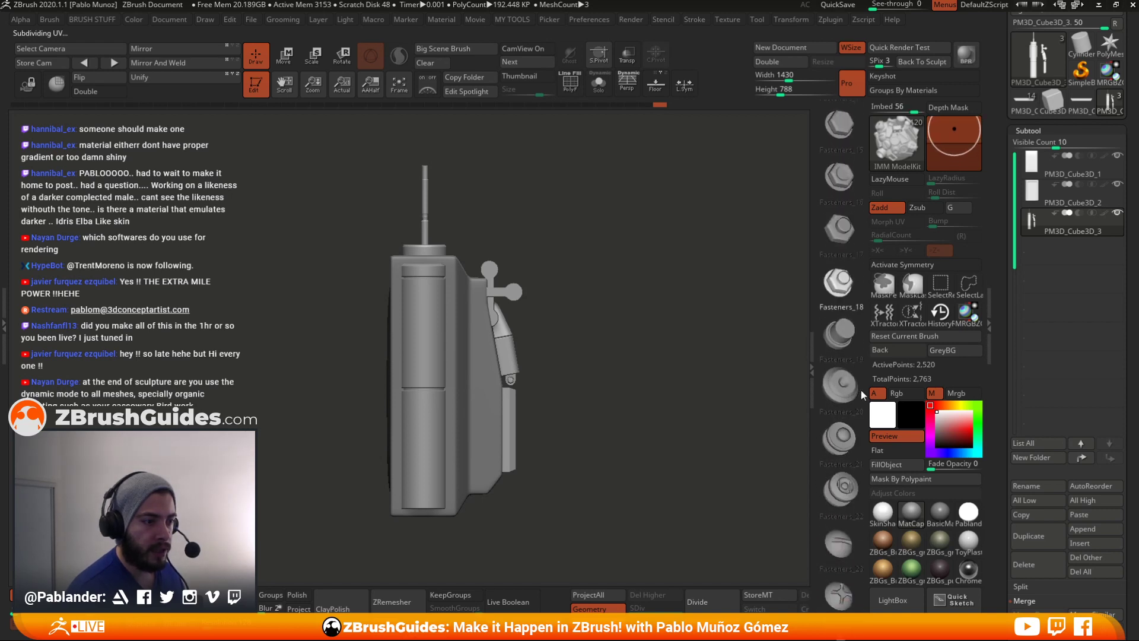
left_click(836, 384)
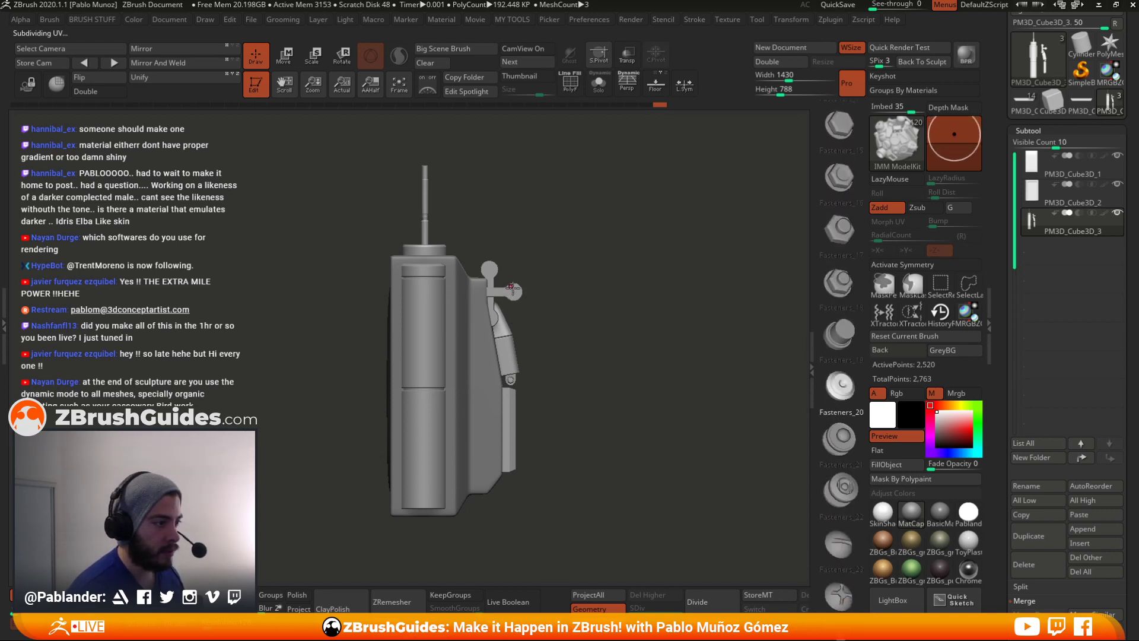
left_click_drag(514, 304, 561, 328)
key("w")
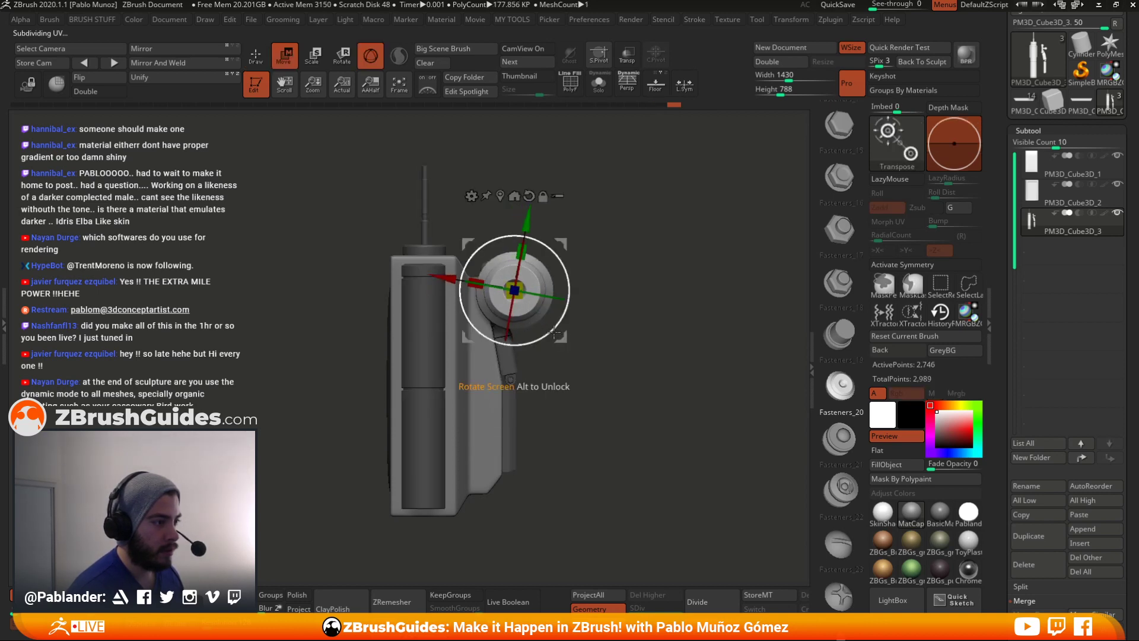
left_click_drag(561, 329, 437, 296)
- Align and scale the round fastener so it caps the ends of the upper latch cylinders
left_click_drag(506, 287, 503, 281)
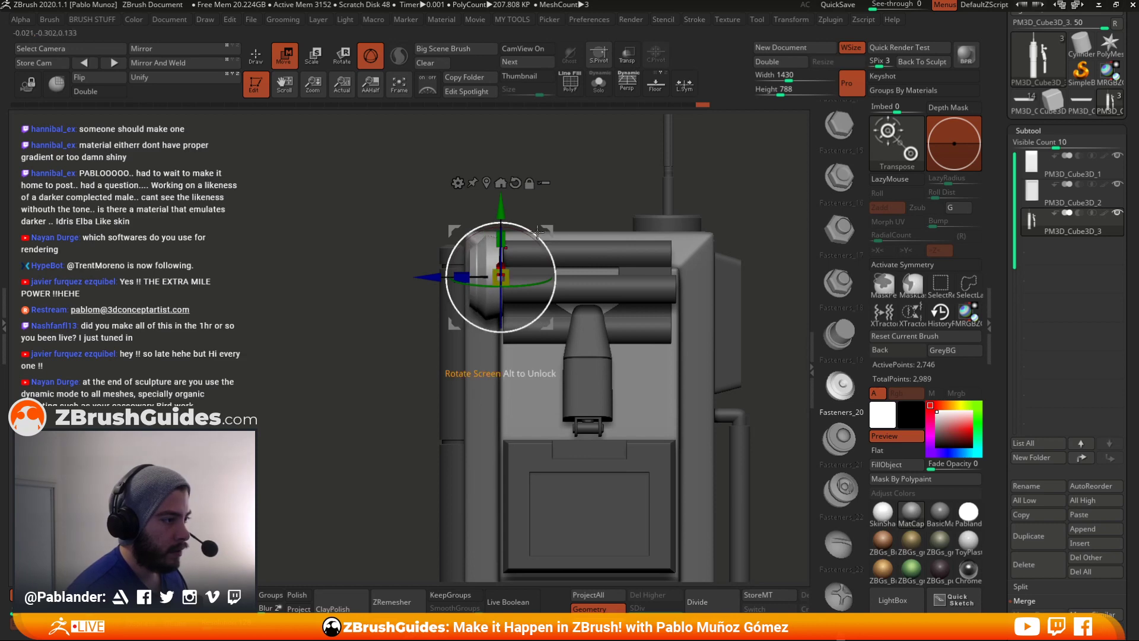
left_click_drag(549, 228, 552, 225)
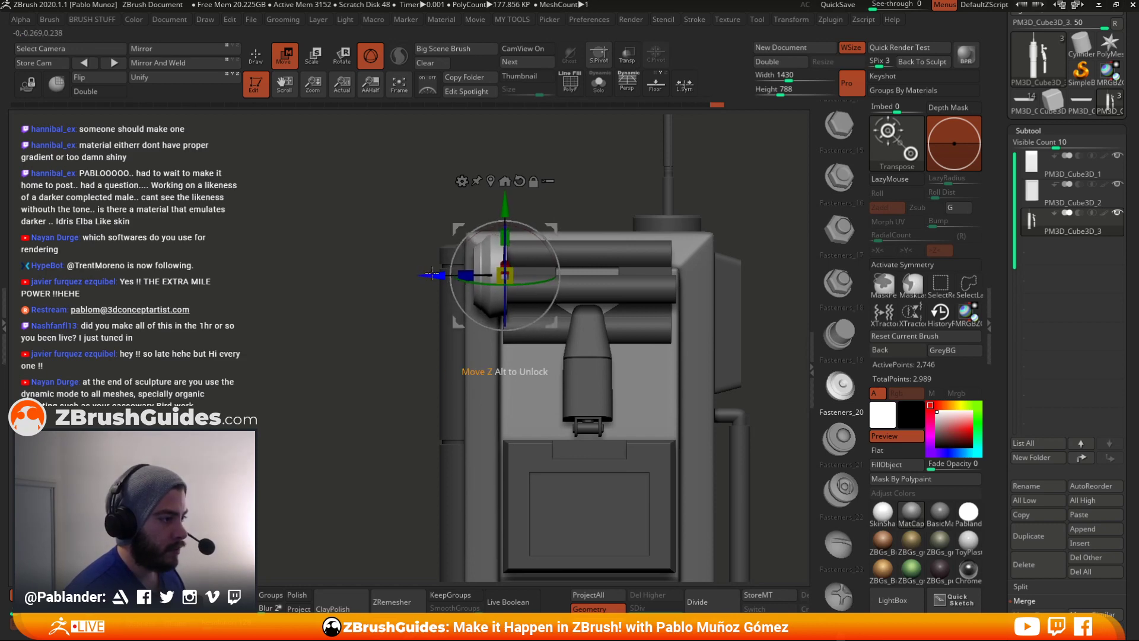
left_click_drag(371, 277, 460, 276)
left_click_drag(647, 256, 640, 284)
left_click_drag(551, 229, 549, 226)
left_click_drag(502, 271, 521, 265)
- Duplicate the round cap to the opposite end of the latch cylinders, rotate the copy 180°, and move it inward against them
left_click_drag(617, 262, 543, 267)
left_click_drag(429, 271, 611, 373)
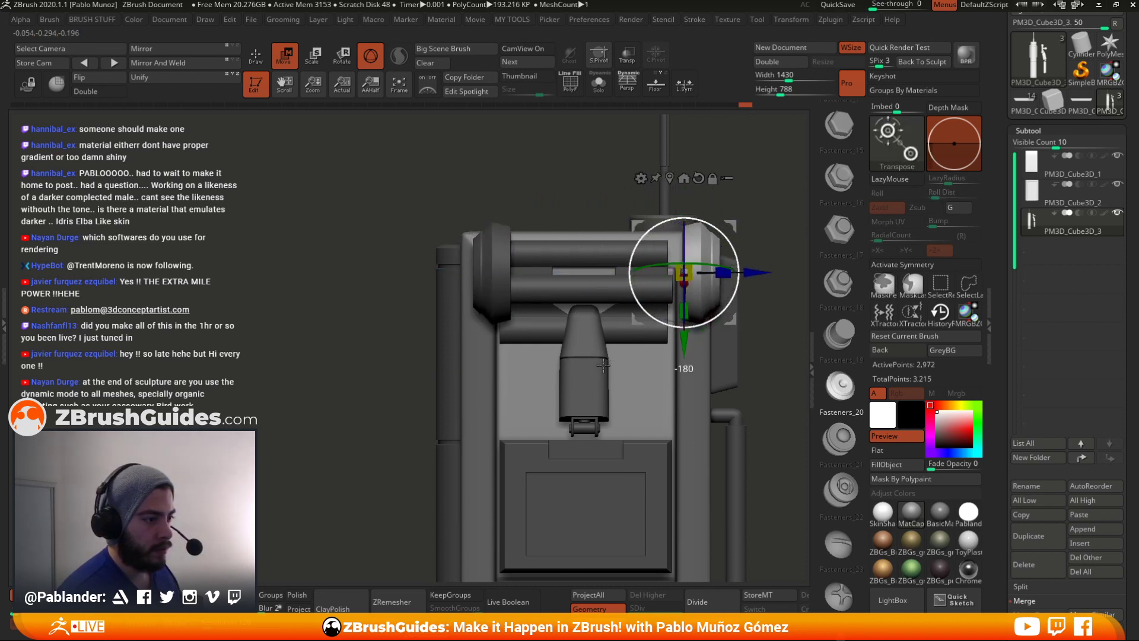
left_click_drag(763, 272, 741, 272)
key("q")
mouse_move(335, 371)
left_mouse_down()
mouse_move(311, 326)
mouse_move(331, 381)
mouse_move(436, 362)
mouse_move(419, 356)
mouse_move(404, 380)
mouse_move(379, 345)
mouse_move(300, 321)
mouse_move(321, 381)
mouse_move(327, 344)
mouse_move(349, 339)
left_mouse_up()
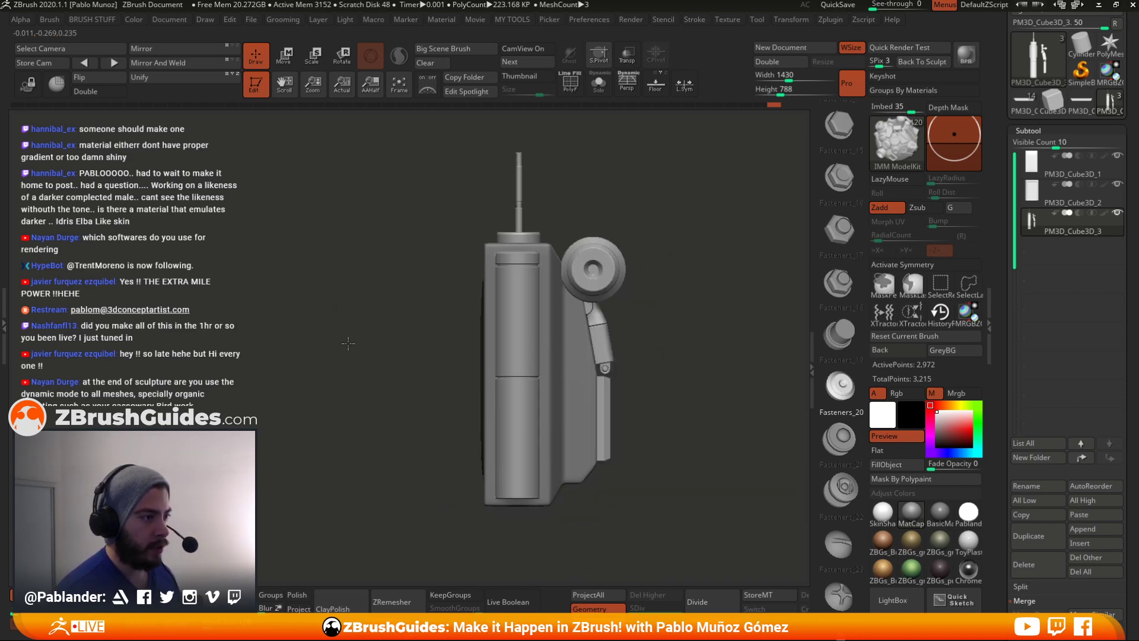
- Insert a small ModelKit Fasteners_16 bolt in the central recess of the first round cap, undoing the initial placement
left_click_drag(717, 353, 647, 335, "alt")
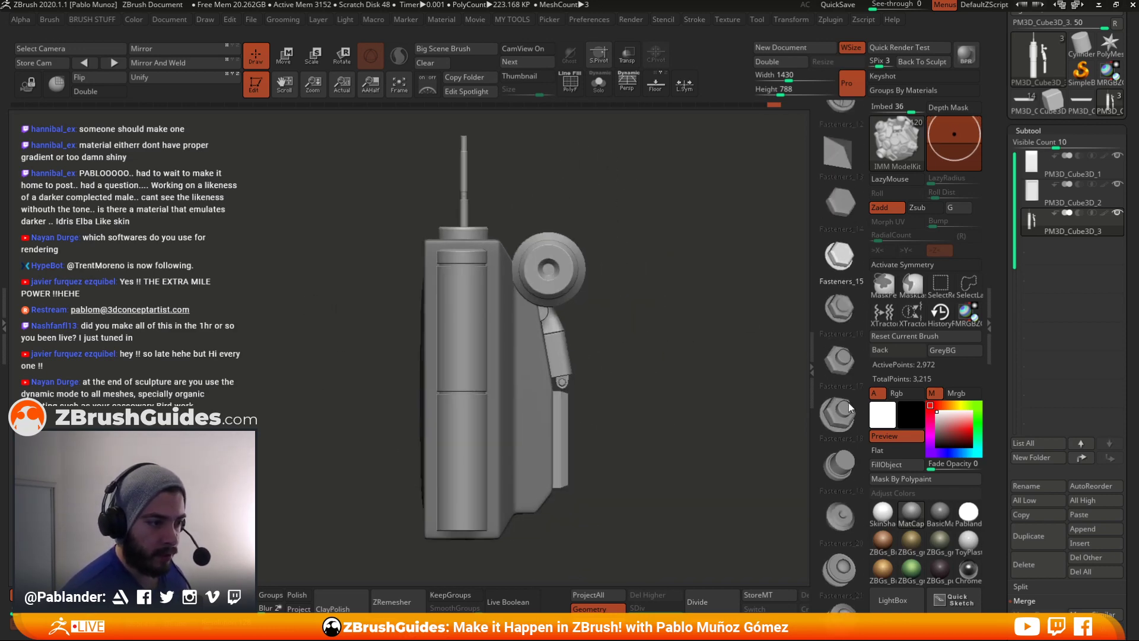
scroll(852, 419, "up", 3)
left_click_drag(843, 455, 841, 430)
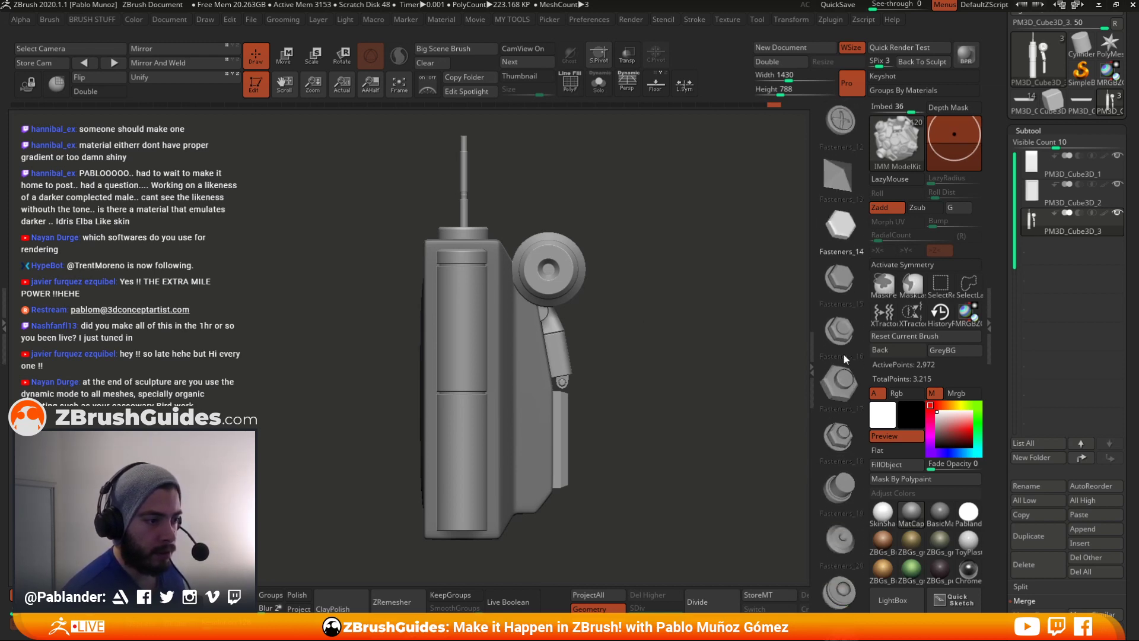
left_click(841, 340)
left_click_drag(702, 318, 657, 370, "alt")
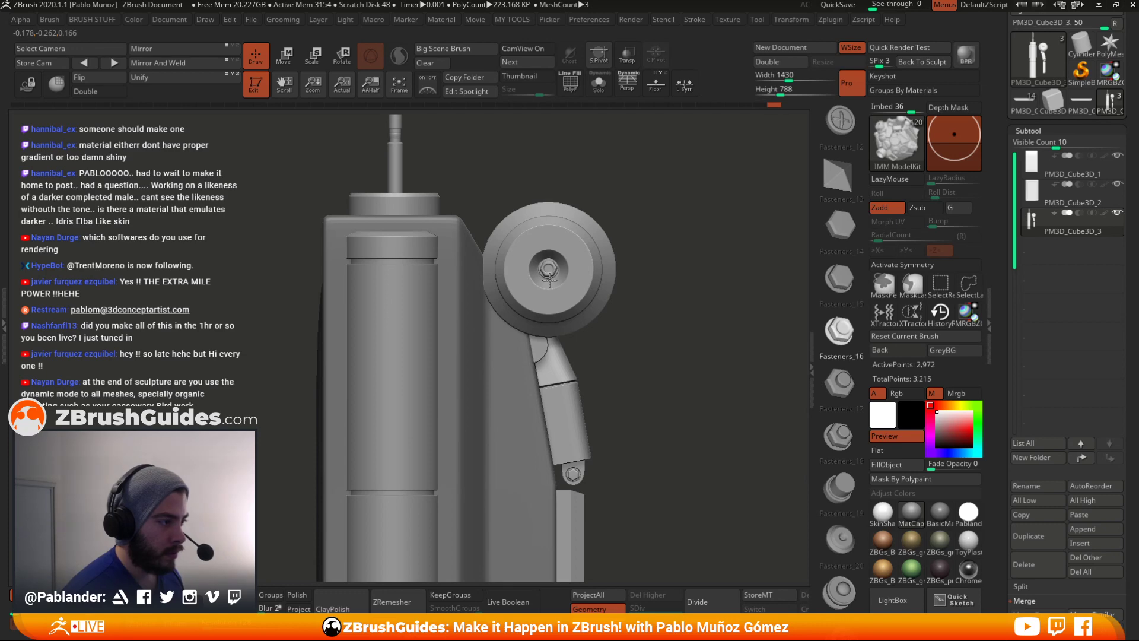
key("ctrl+z")
key("space")
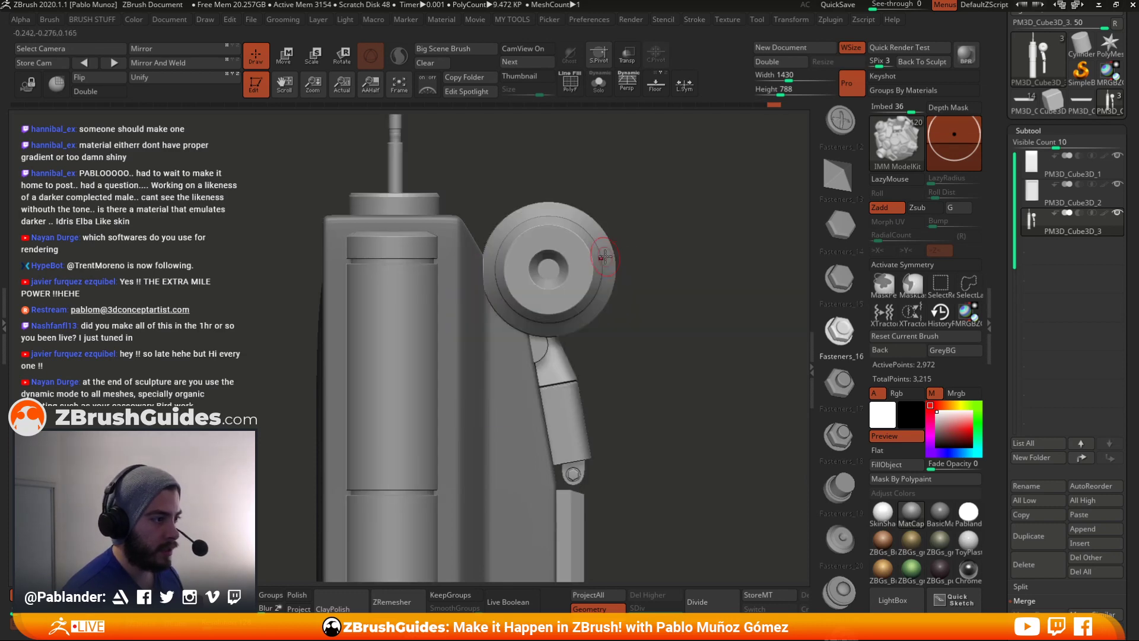
key("ctrl+shift+z")
key("space")
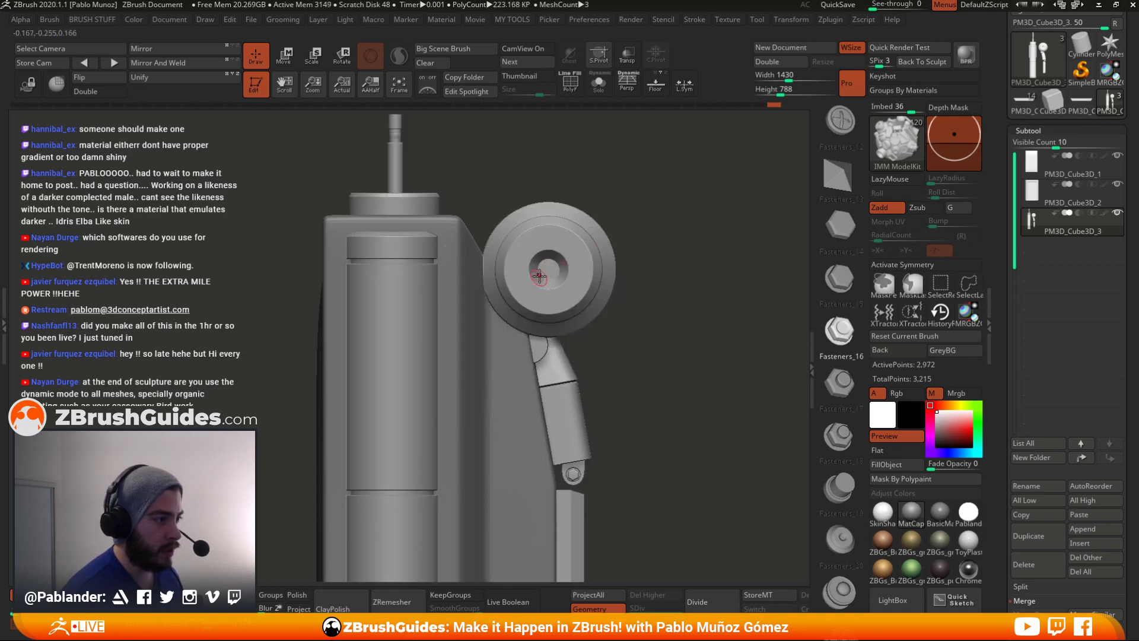
left_click_drag(549, 274, 550, 275)
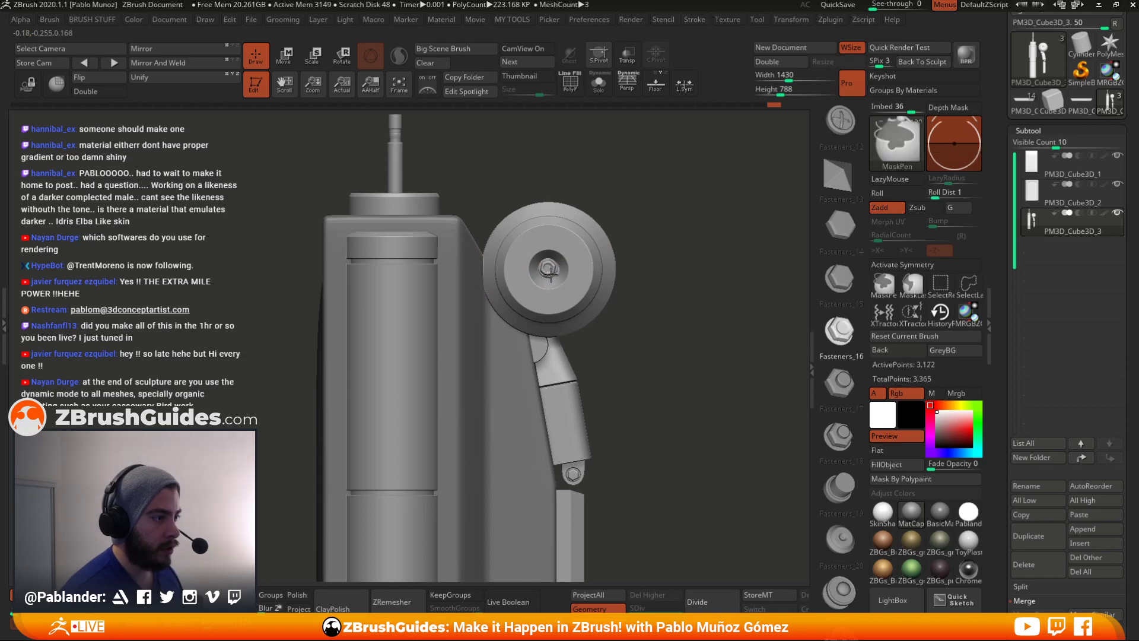
- Insert a ModelKit Fasteners_16 bolt in the central recess of the second round cap, undoing the first placement and clearing the mask
left_click_drag(694, 297, 586, 296)
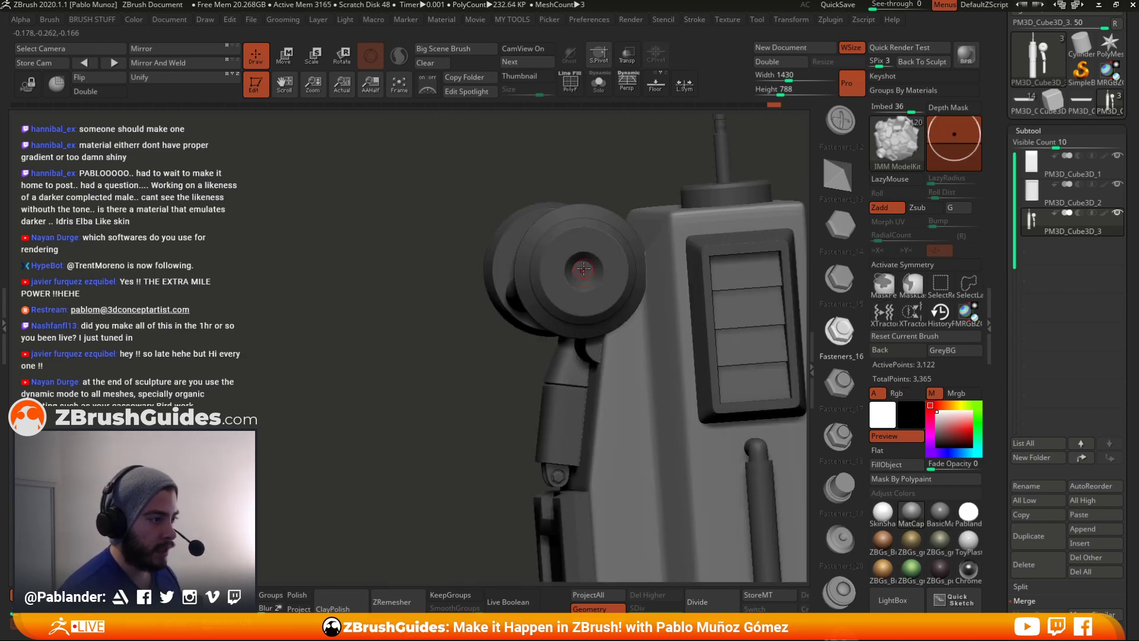
key("ctrl+z")
left_click_drag(454, 328, 468, 320, "shift")
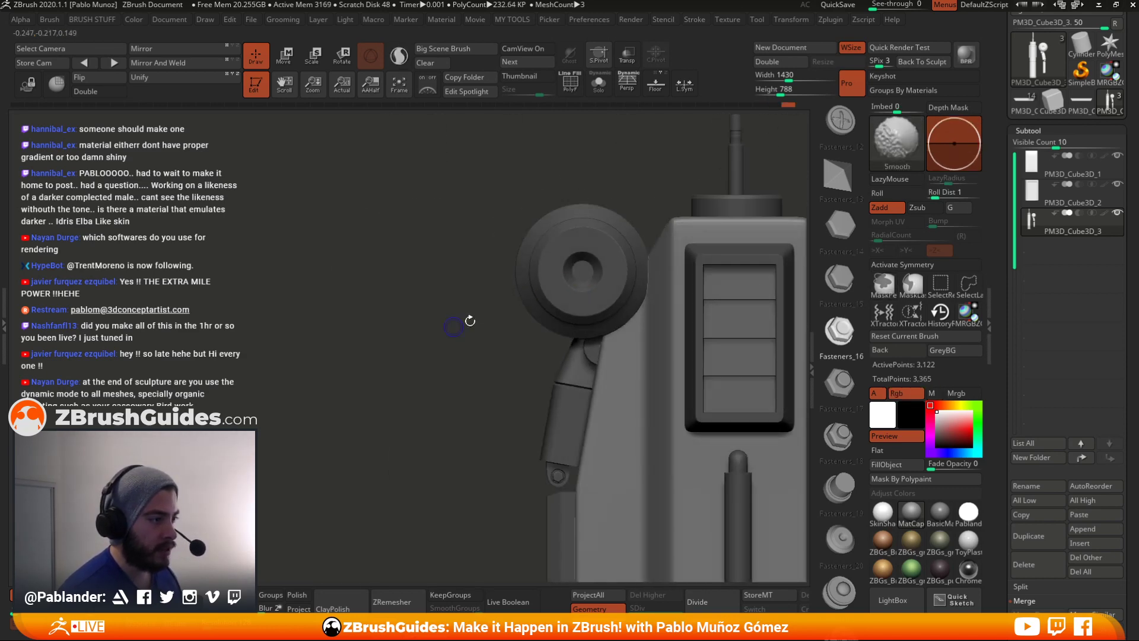
key("w")
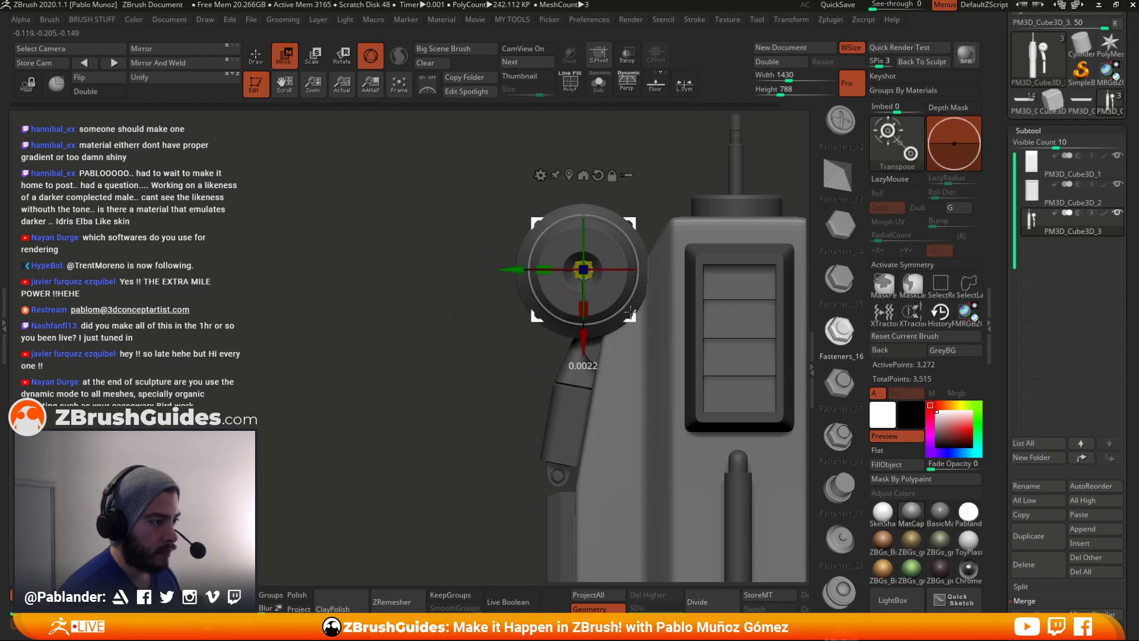
key("q")
left_click(469, 449, "ctrl")
- Turn on Z symmetry and insert mirrored Fasteners_16 bolts at the four corners of the block's top face
left_click_drag(469, 449, 375, 324, "alt")
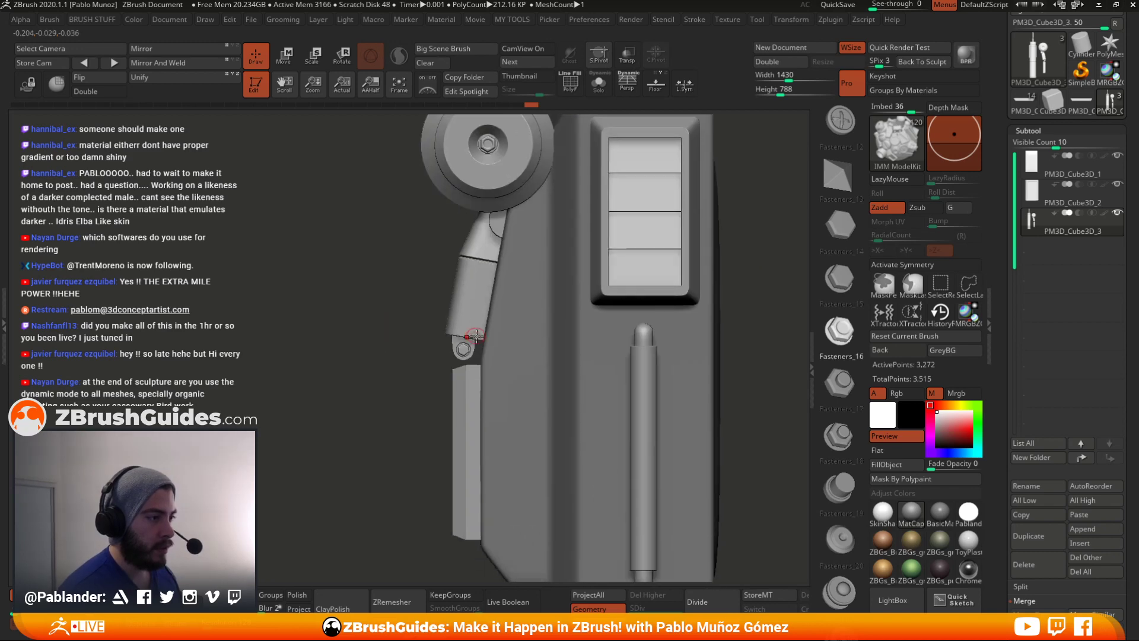
left_click_drag(775, 215, 674, 318, "alt")
left_click_drag(721, 224, 617, 252)
key("x")
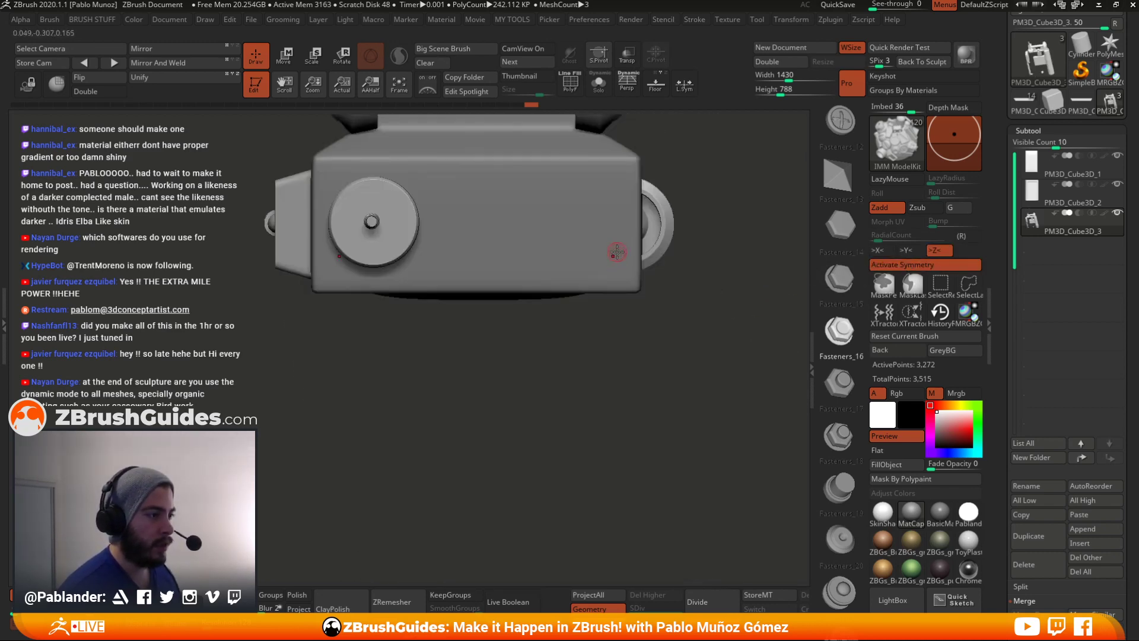
left_click(627, 276)
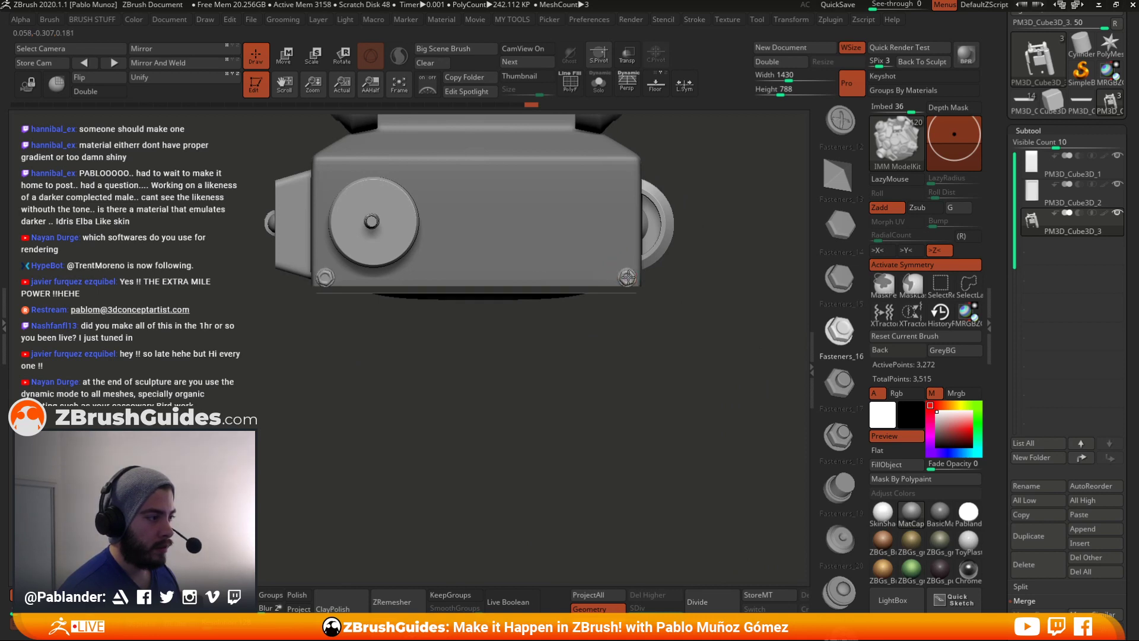
left_click_drag(687, 317, 692, 293)
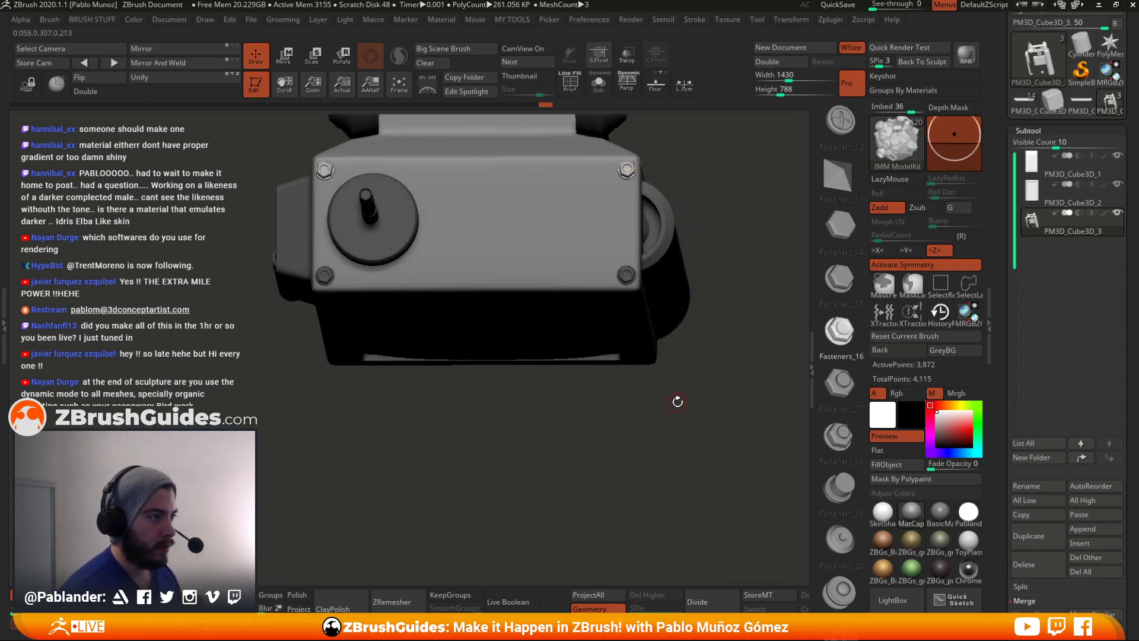
left_click_drag(678, 401, 664, 355)
- Turn symmetry off and insert two bolts on the vented side, one at the lower corner and one beside the vertical pipe's upper end
left_click(893, 265)
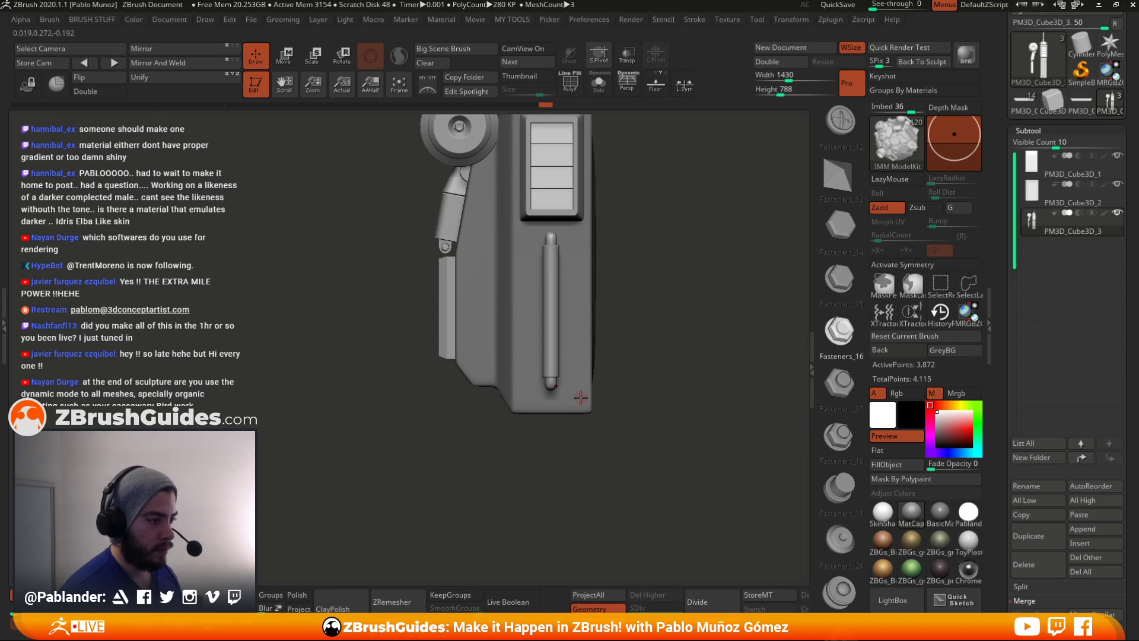
left_click(581, 398)
left_click(526, 240)
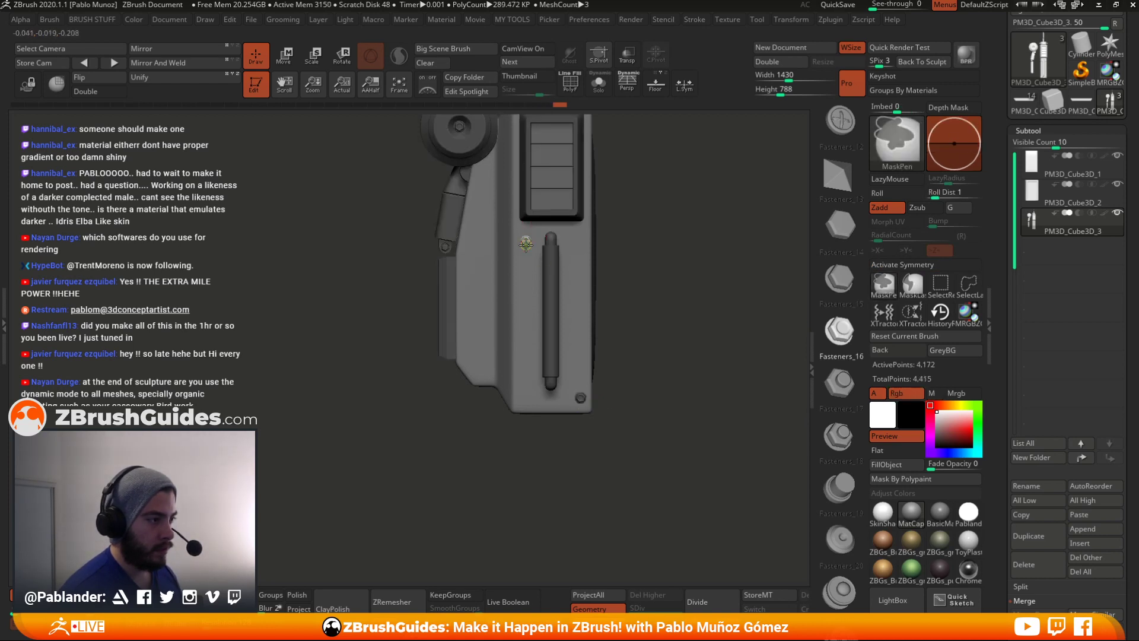
- Turn symmetry back on and insert three mirrored bolts along the latch-side edge of the side faces, at the lower end, upper end and middle
left_click_drag(700, 279, 807, 282)
left_click(938, 265)
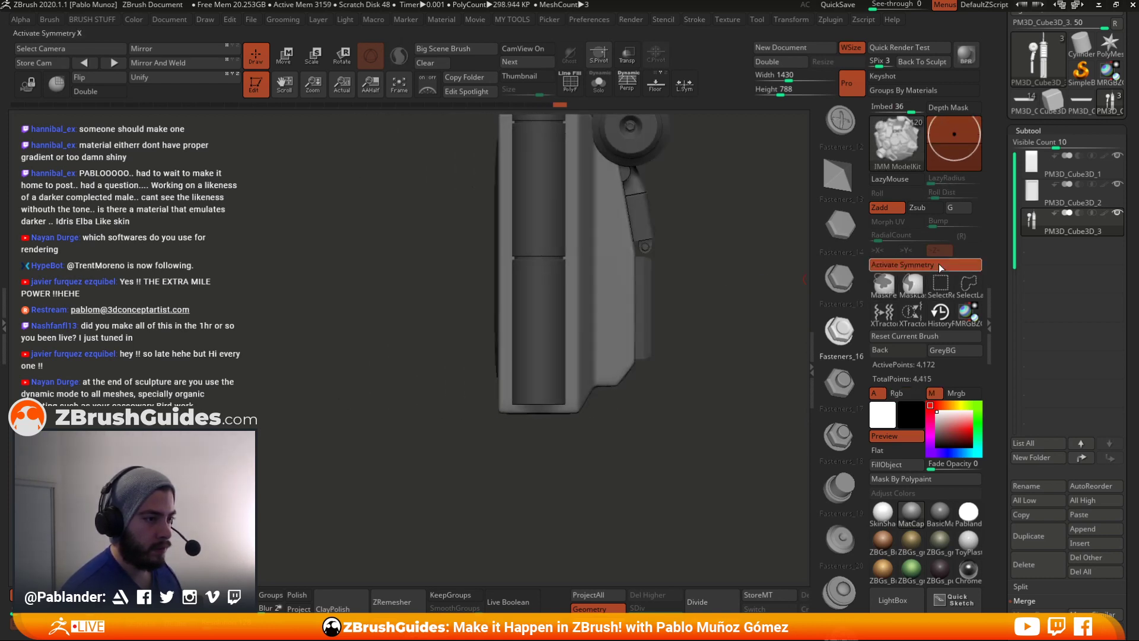
left_click(609, 373)
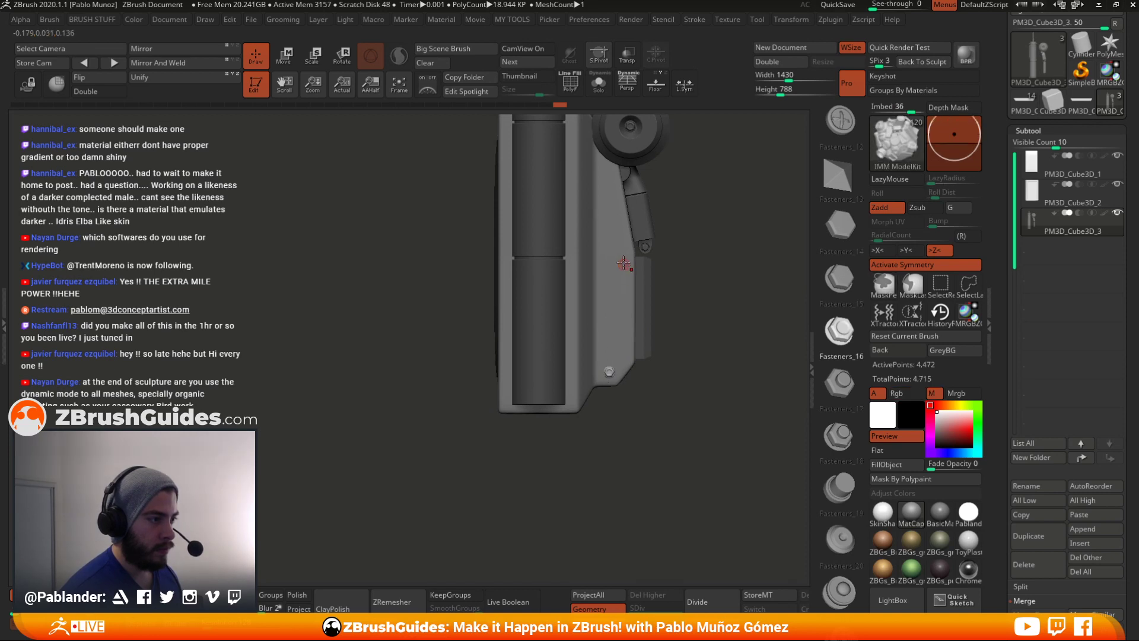
left_click(607, 170)
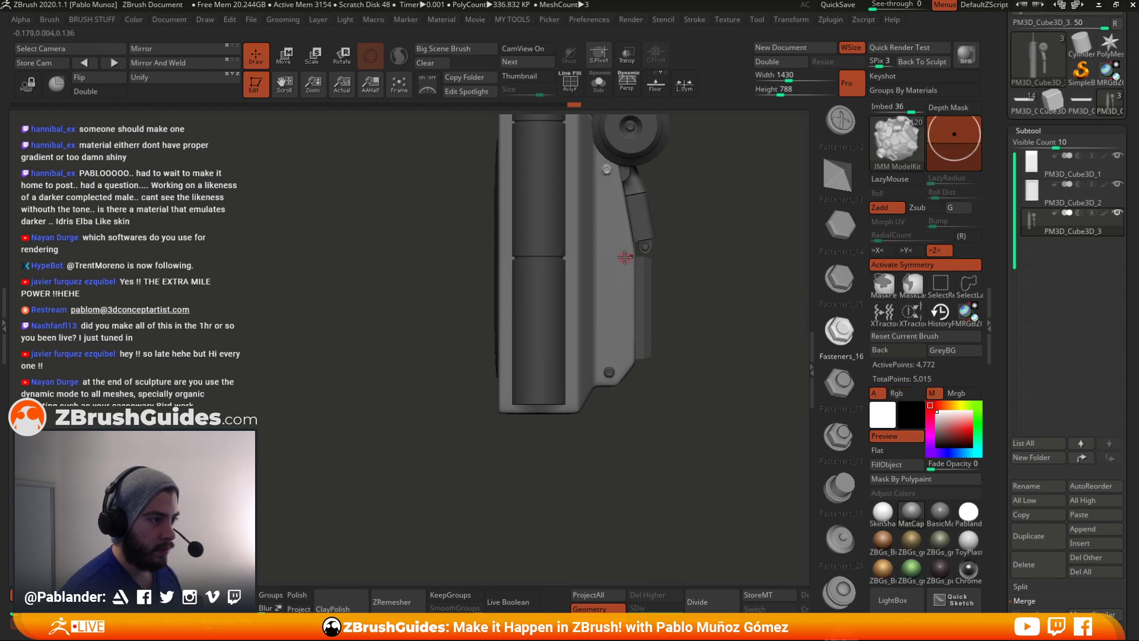
left_click(625, 256)
- Examine the bolted block and its inserted parts from the panel side and from slightly above
left_click_drag(670, 330, 547, 264, "alt")
left_click_drag(582, 250, 613, 282)
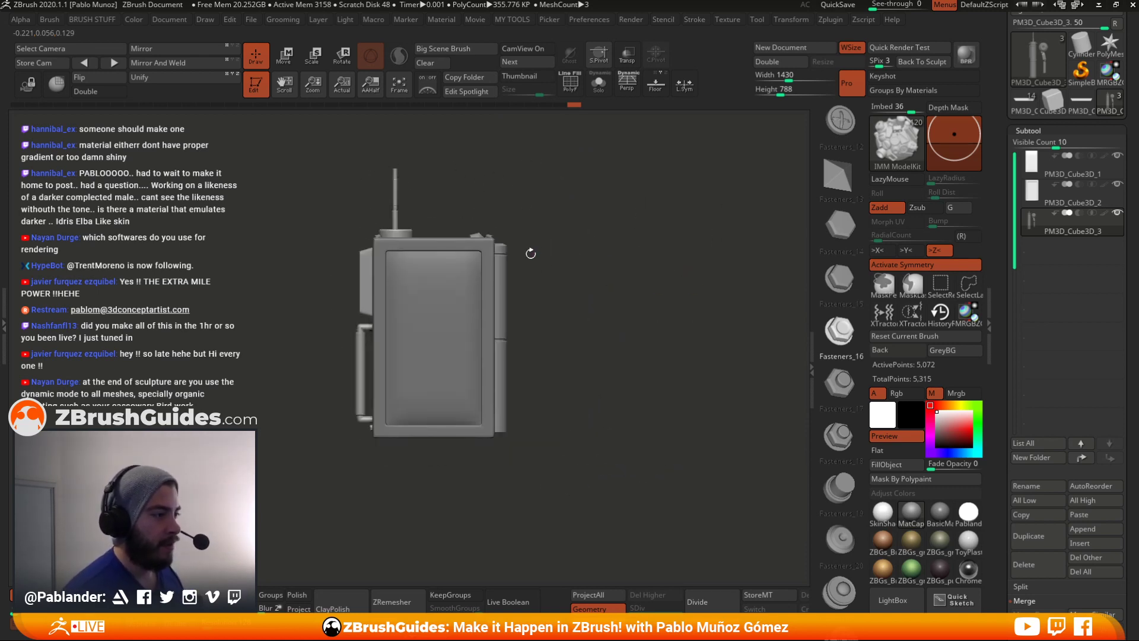
left_click_drag(531, 254, 622, 276, "alt")
mouse_move(671, 234)
left_mouse_down()
mouse_move(720, 245)
mouse_move(679, 239)
left_mouse_up()
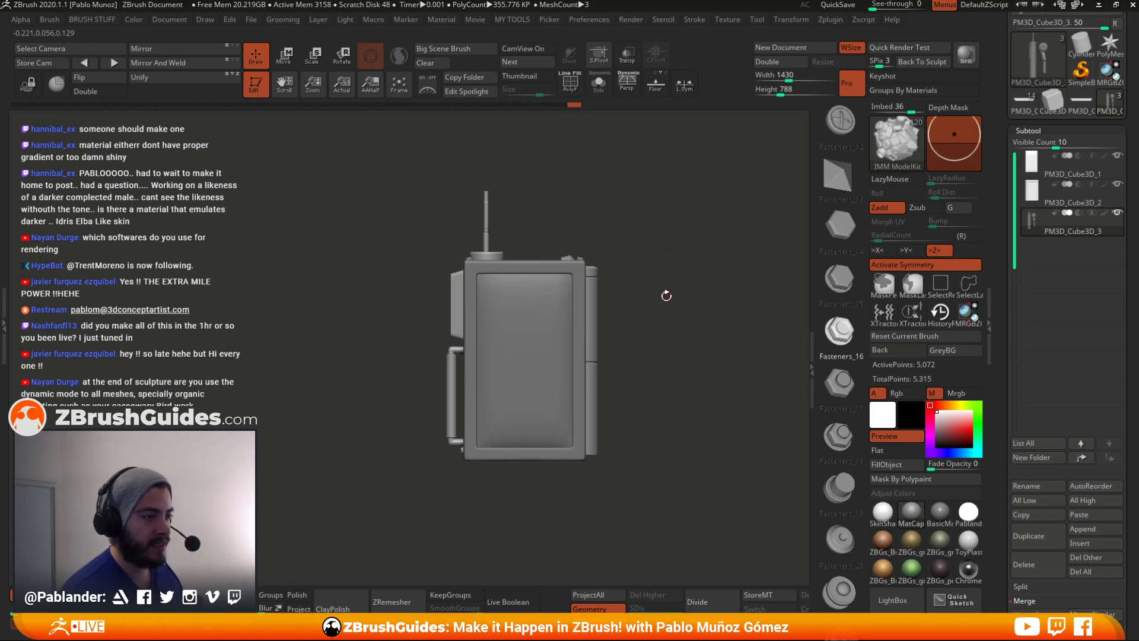
left_click_drag(751, 306, 666, 282, "alt")
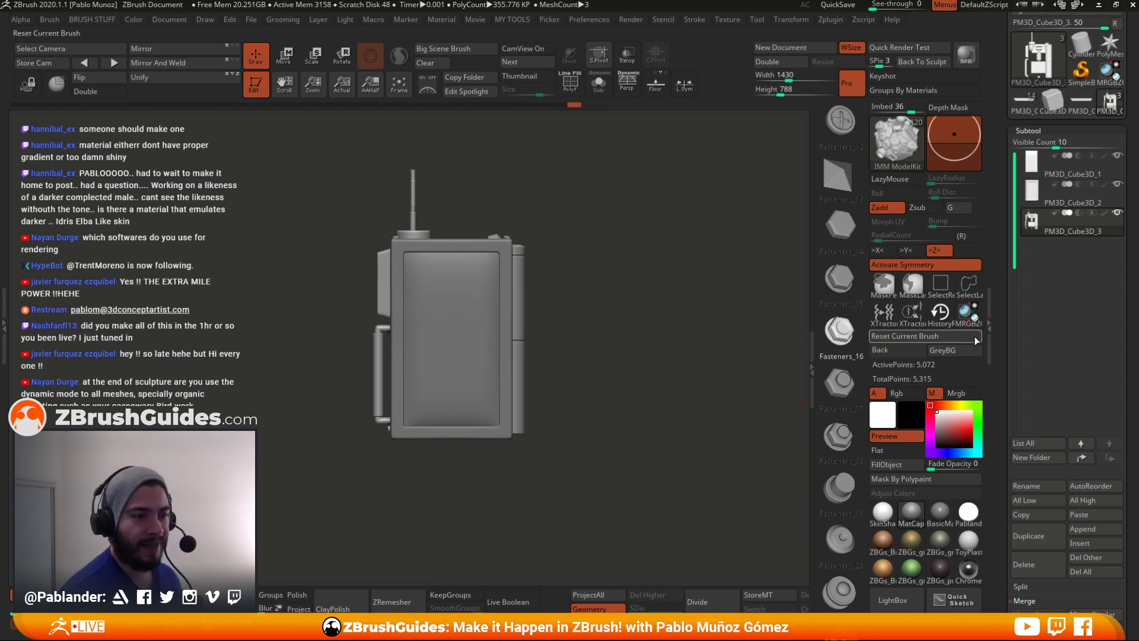
mouse_move(1003, 329)
left_mouse_down()
mouse_move(1002, 304)
mouse_move(1002, 325)
left_mouse_up()
left_click_drag(705, 407, 609, 315, "alt")
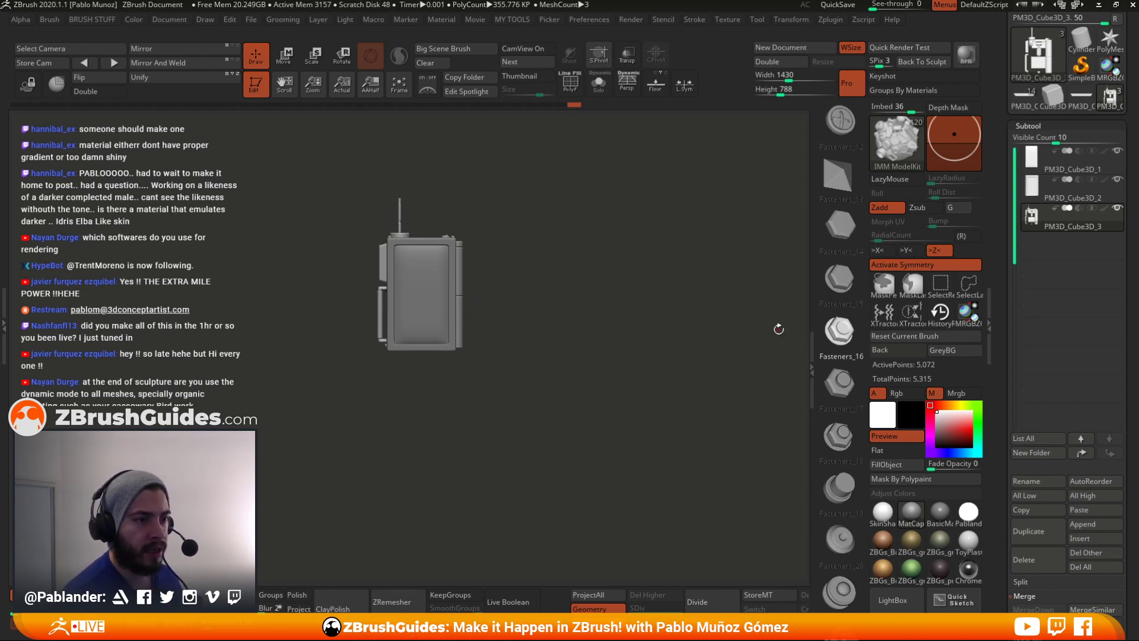
left_click_drag(531, 223, 551, 418, "alt")
left_click_drag(591, 276, 587, 307)
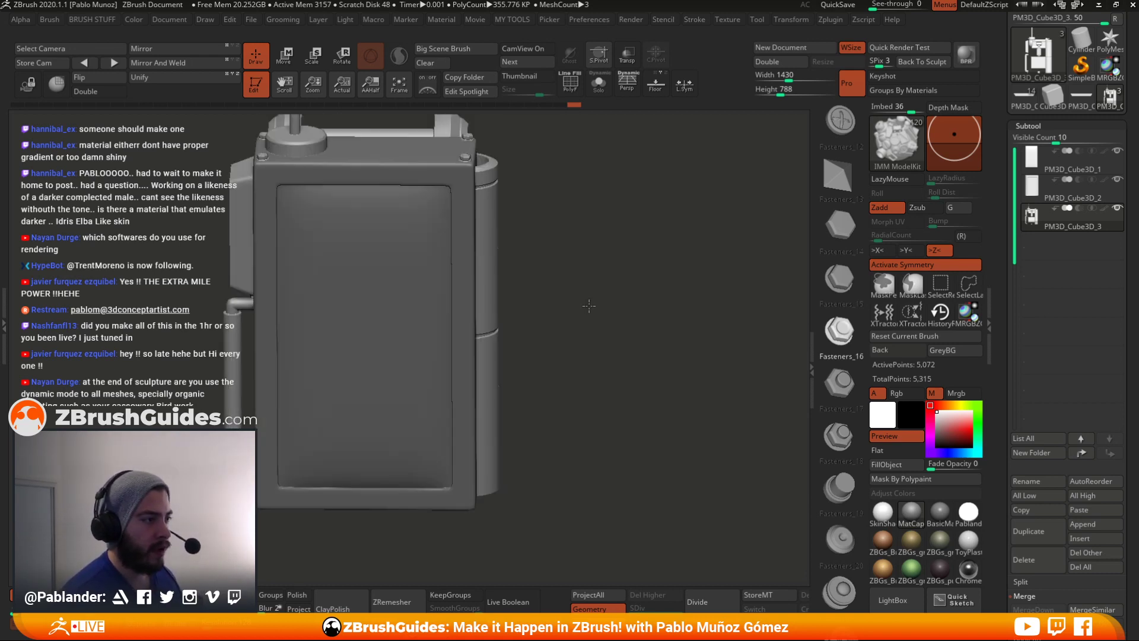
left_click_drag(618, 225, 635, 243, "alt")
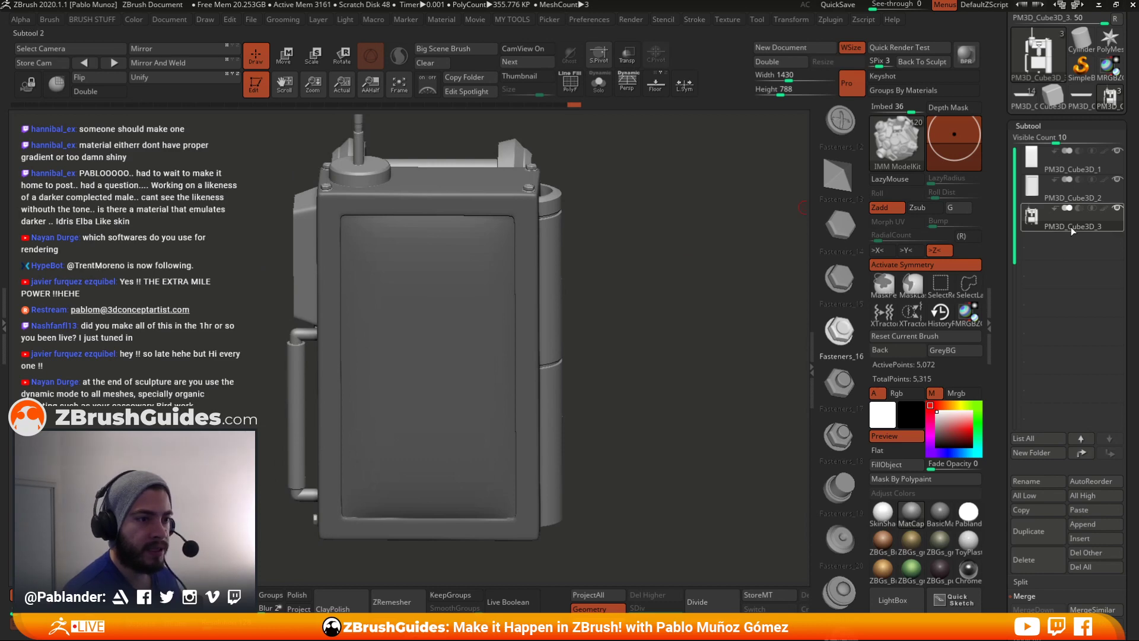
- Examine the detail subtool without Dynamic Subdiv smoothing, then switch Dynamic Subdiv back on
key("alt+shift+s")
left_click_drag(632, 264, 259, 368)
key("alt+shift+s")
left_click_drag(1009, 467, 1008, 71)
mouse_move(723, 226)
left_mouse_down()
mouse_move(695, 223)
mouse_move(706, 225)
left_mouse_up()
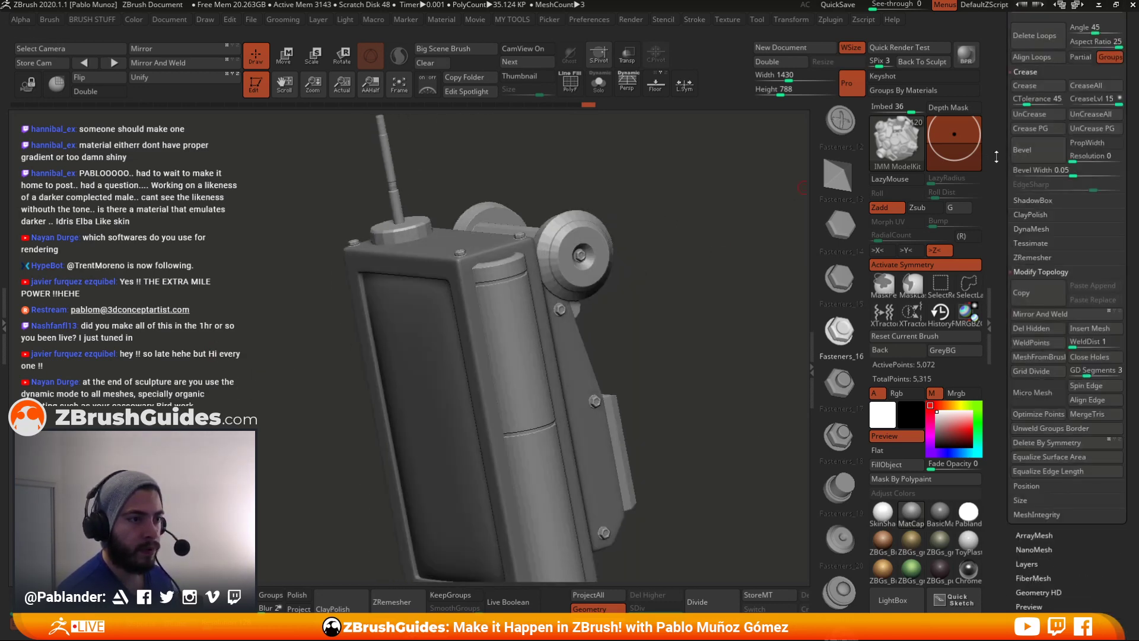
left_click_drag(1003, 196, 998, 332)
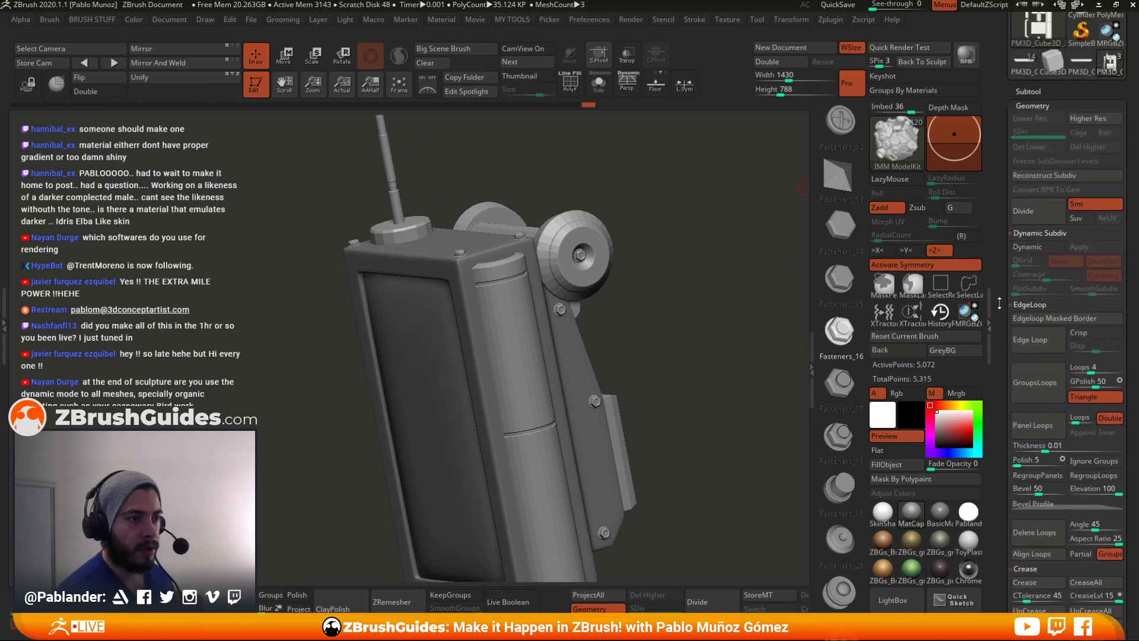
left_click_drag(717, 259, 661, 280)
left_click(1032, 247)
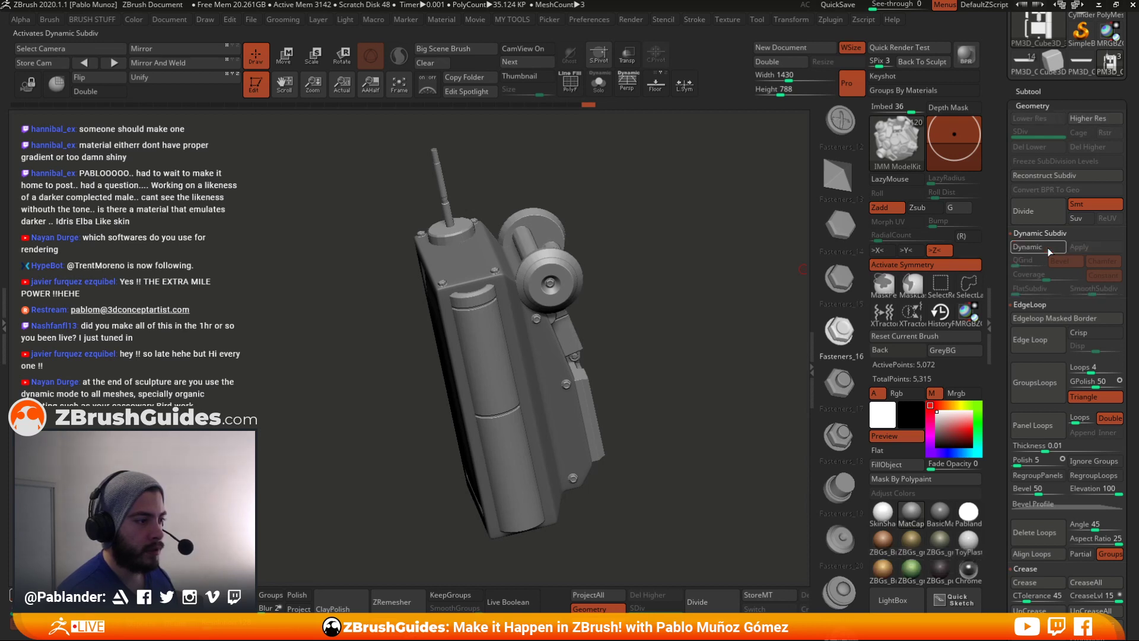
left_click(1048, 251)
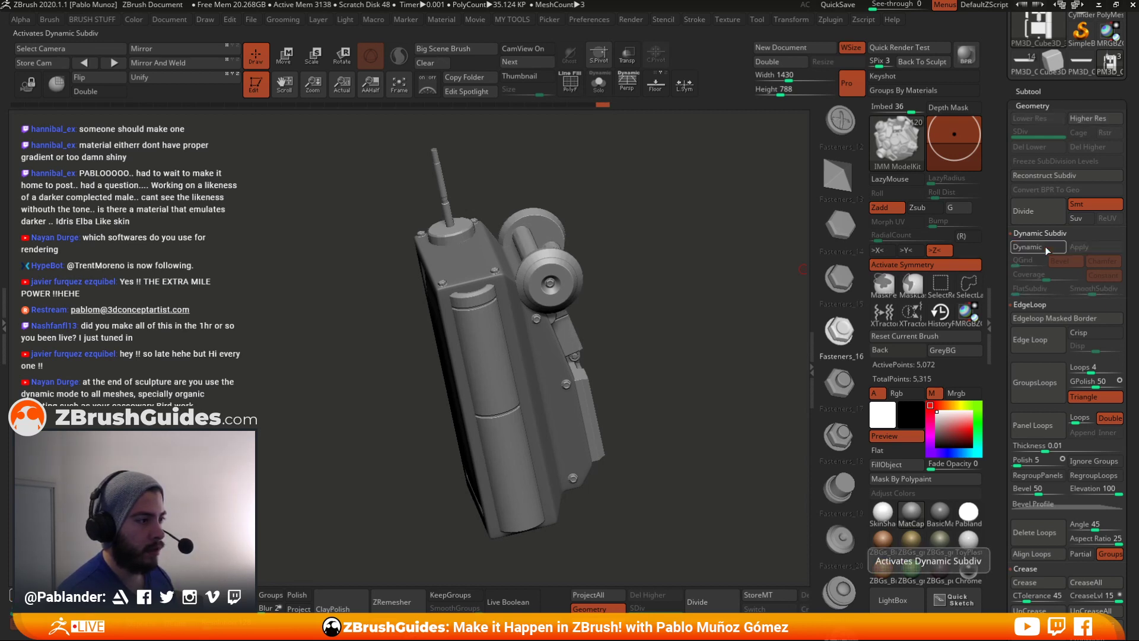
left_click(1047, 250)
- Isolate the inserted-parts subtool in Solo mode to check it, then show all subtools again
key("shift+s")
mouse_move(656, 329)
left_mouse_down()
mouse_move(670, 321)
mouse_move(690, 462)
mouse_move(720, 332)
mouse_move(670, 240)
mouse_move(522, 445)
mouse_move(519, 457)
mouse_move(561, 496)
mouse_move(723, 427)
mouse_move(730, 357)
left_mouse_up()
left_click_drag(742, 291, 742, 339, "alt")
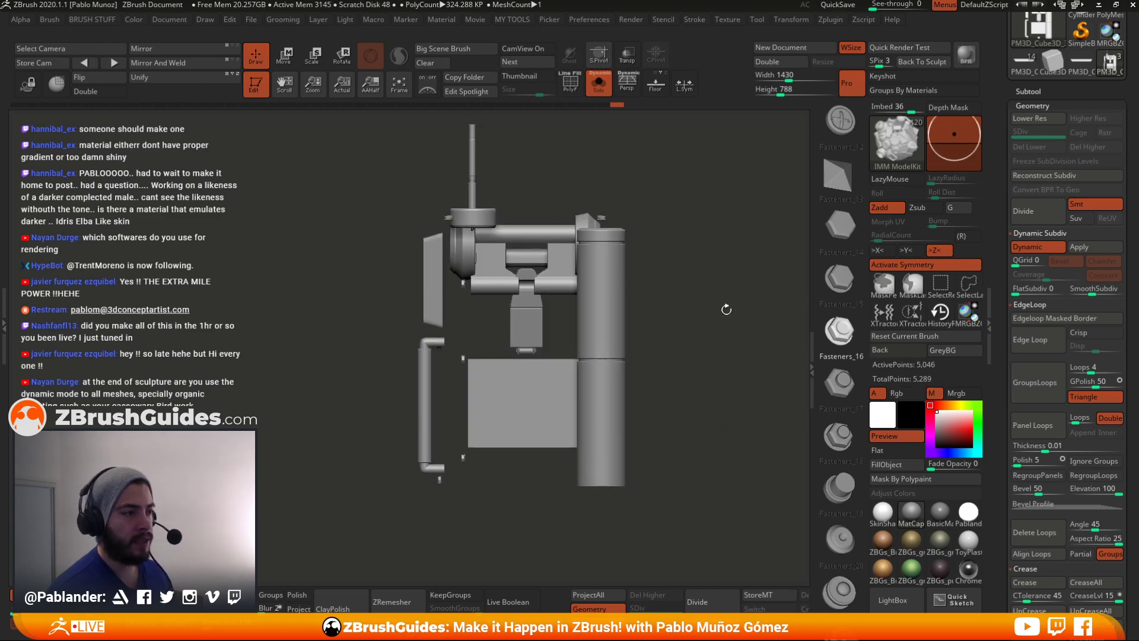
key("alt+s")
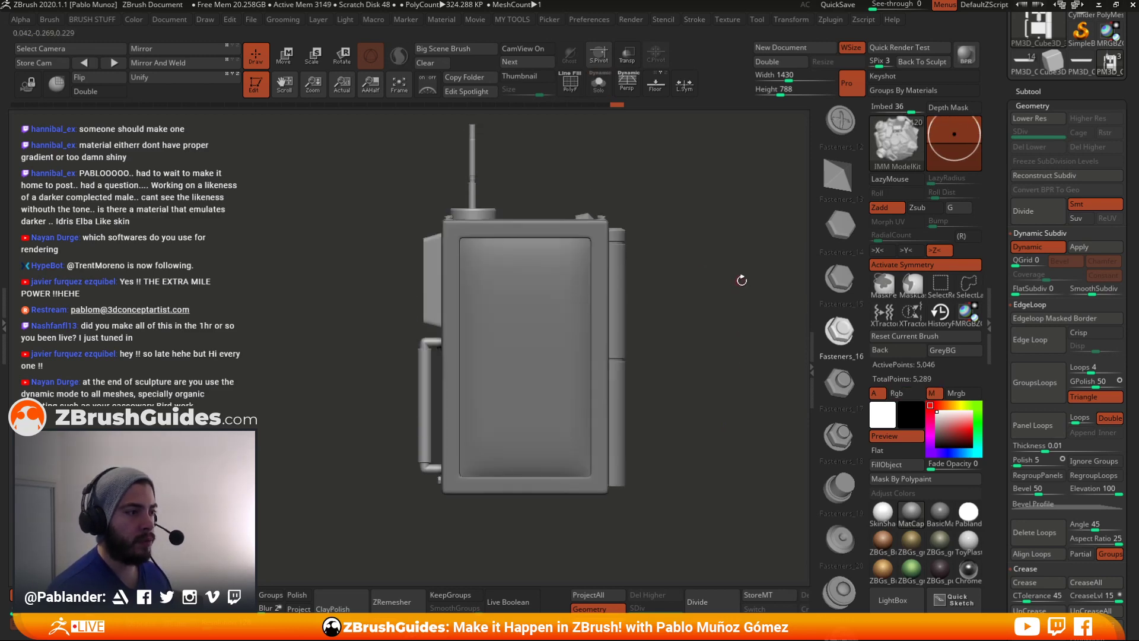
- Look through the subtool list and the geometry settings of the inserted-parts subtool
left_click(1035, 91)
left_click_drag(704, 234, 684, 258, "alt")
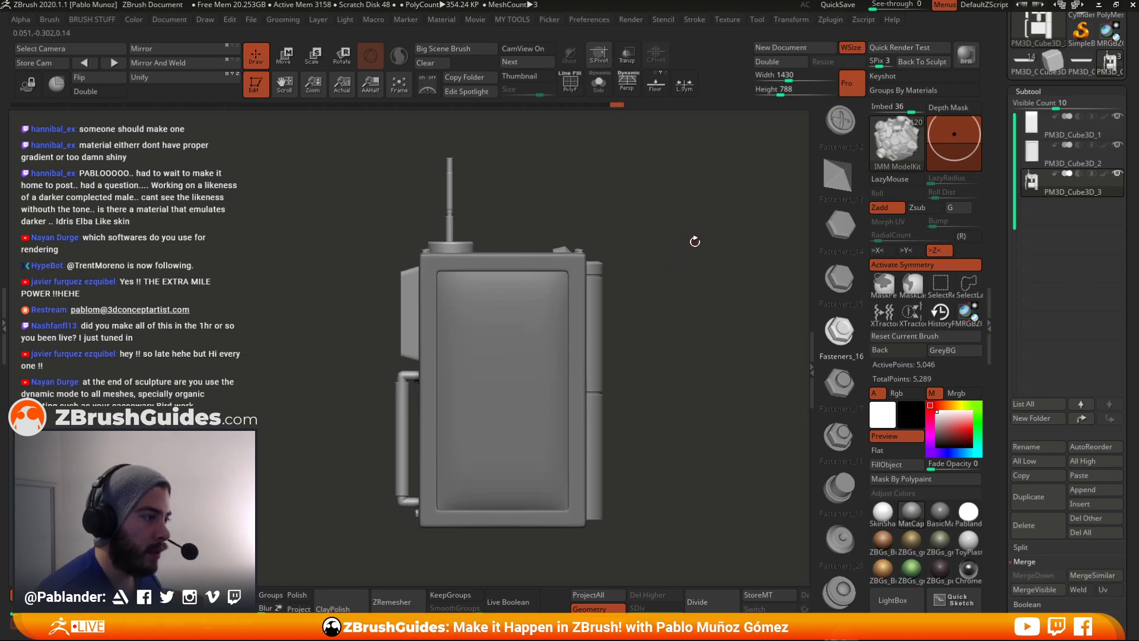
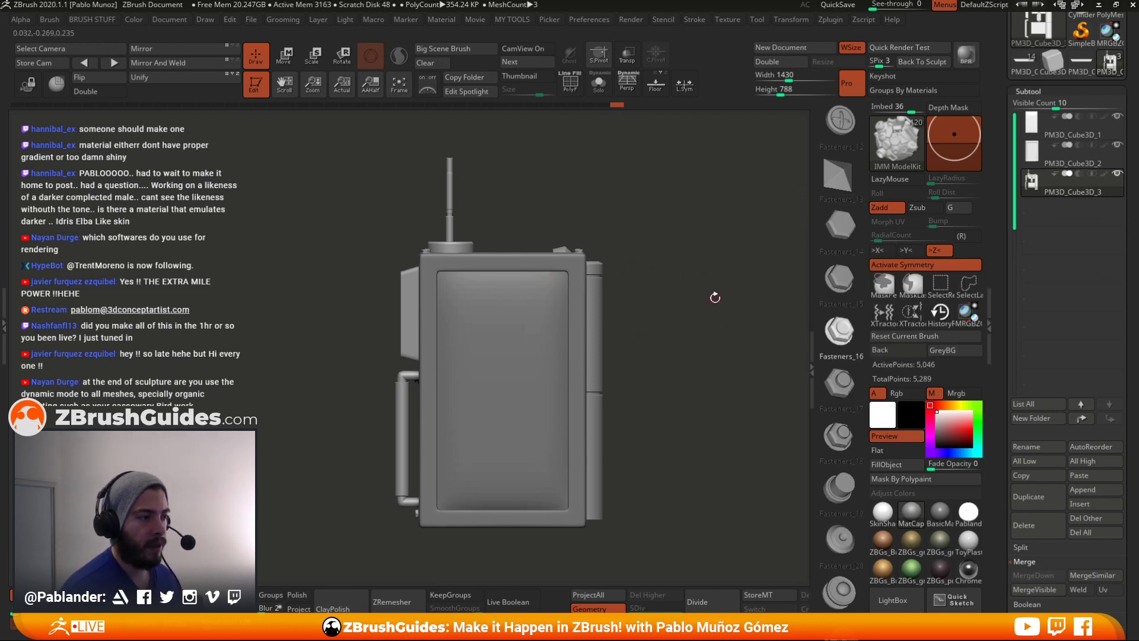
scroll(1007, 385, "down", 5)
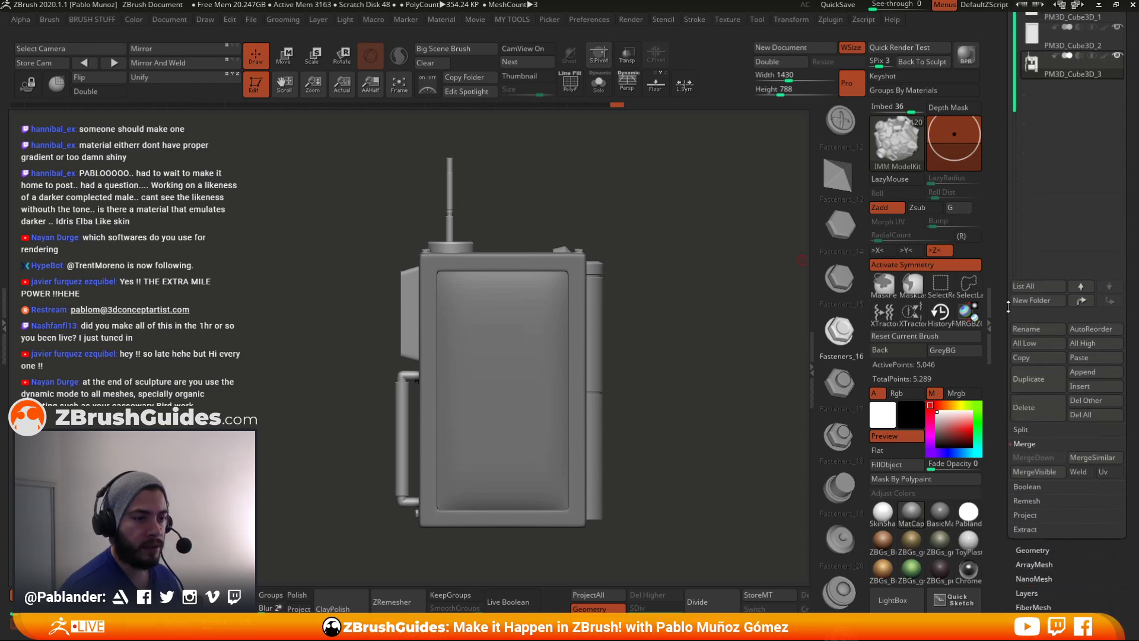
left_click(1033, 244, "shift")
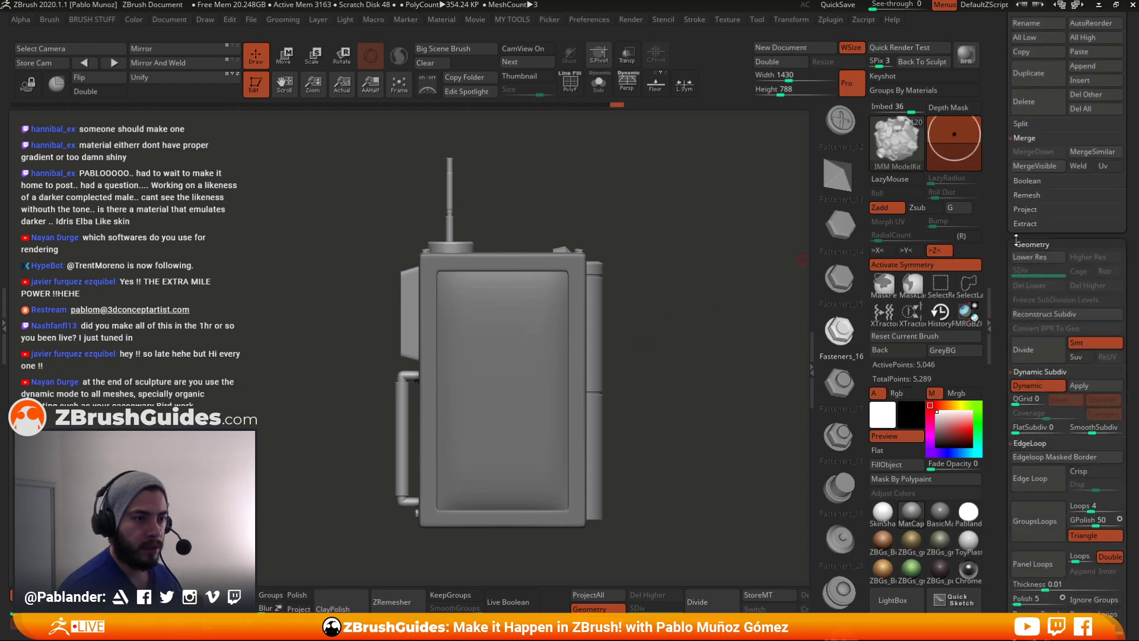
scroll(1065, 328, "down", 1)
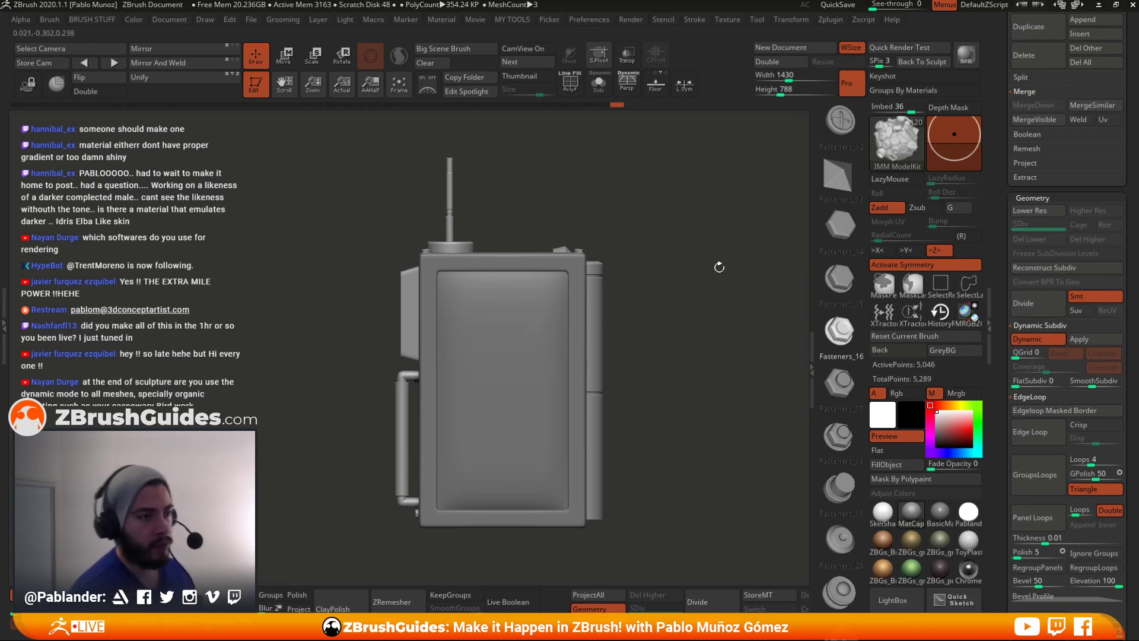
left_click_drag(683, 367, 679, 326, "alt")
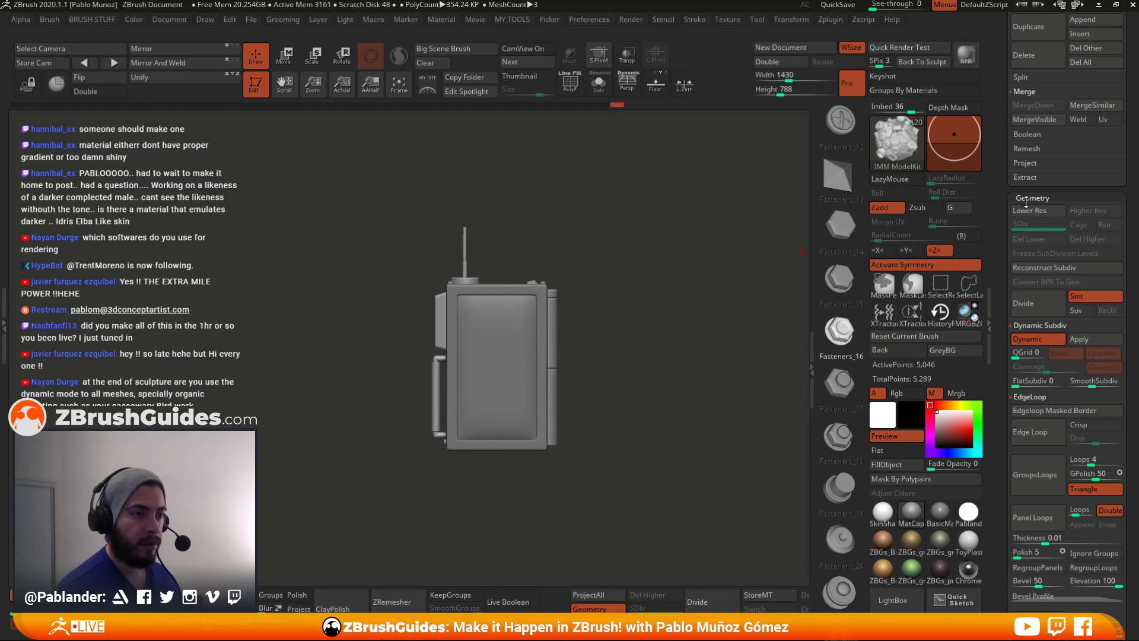
left_click_drag(1027, 202, 1023, 382)
left_click_drag(655, 375, 618, 337, "alt")
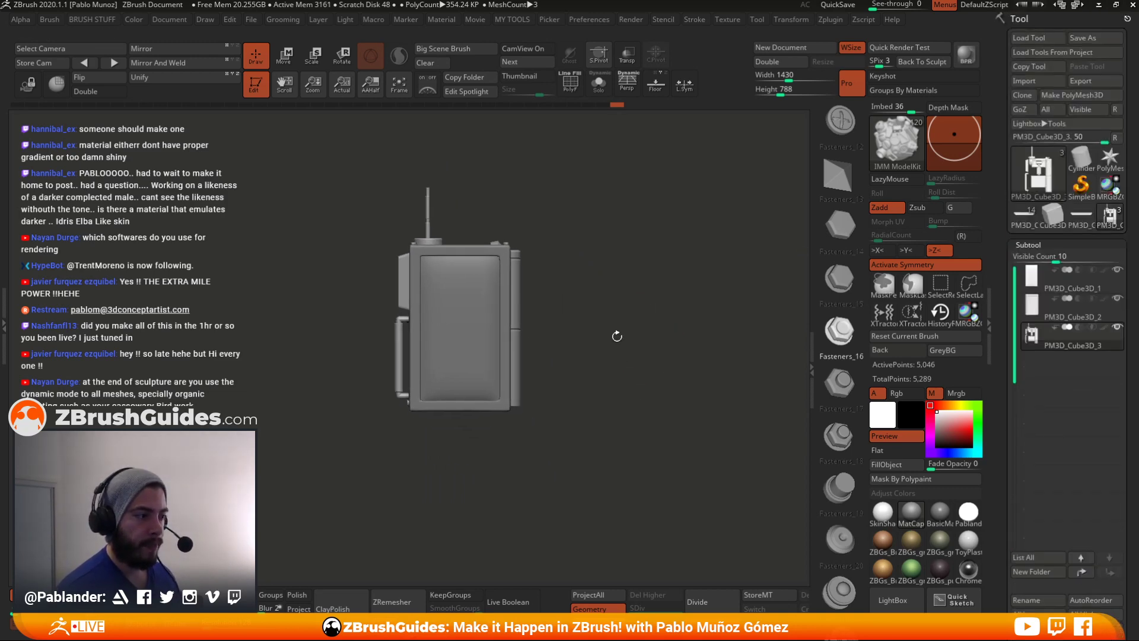
- Insert the Latches_2 part onto the block's top face with symmetry off and adjust its placement and size
scroll(846, 461, "down", 5)
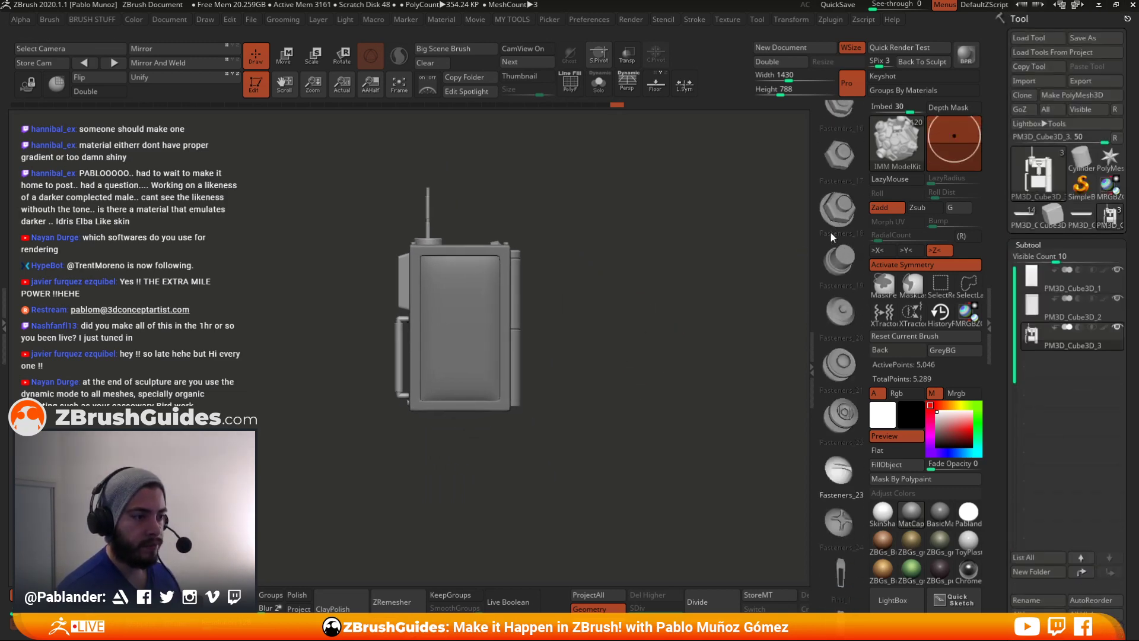
scroll(836, 350, "down", 8)
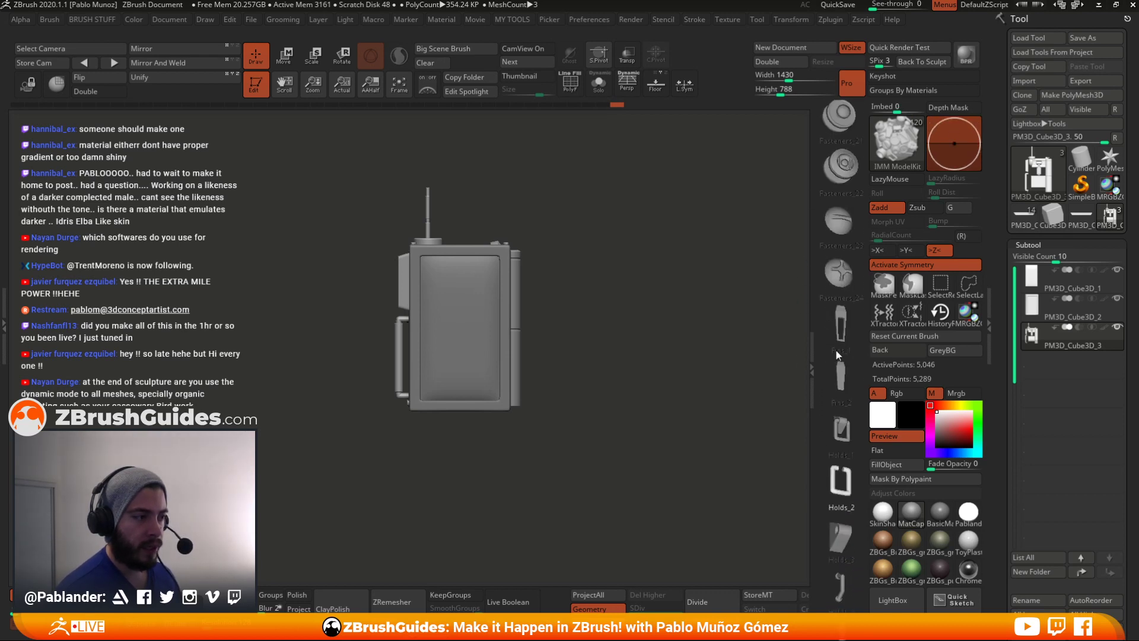
scroll(841, 344, "down", 6)
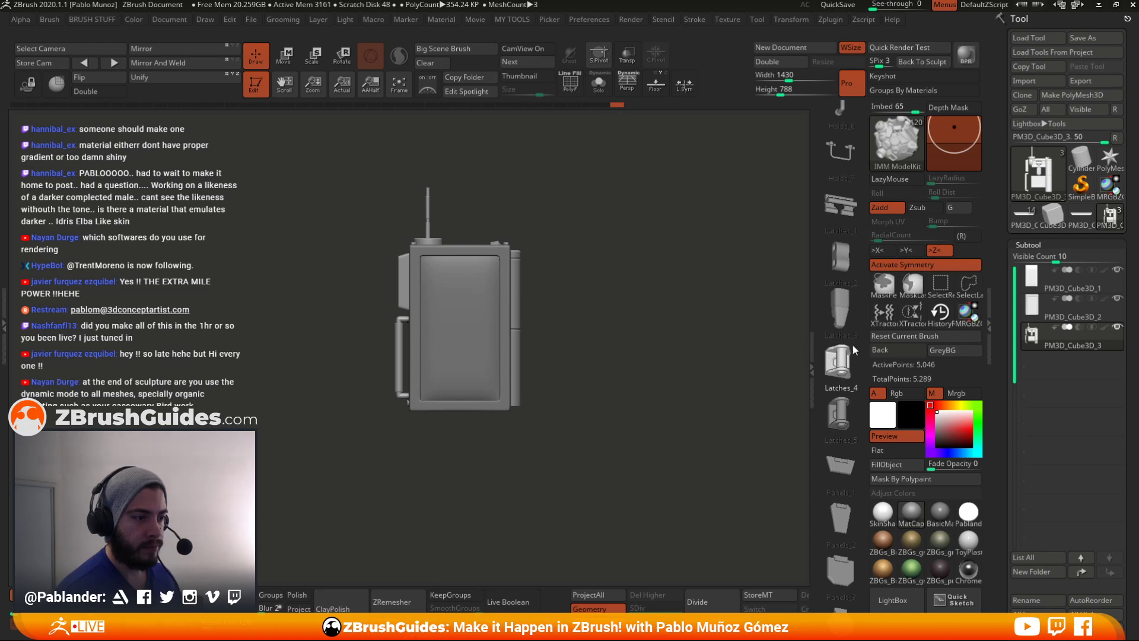
scroll(845, 343, "down", 2)
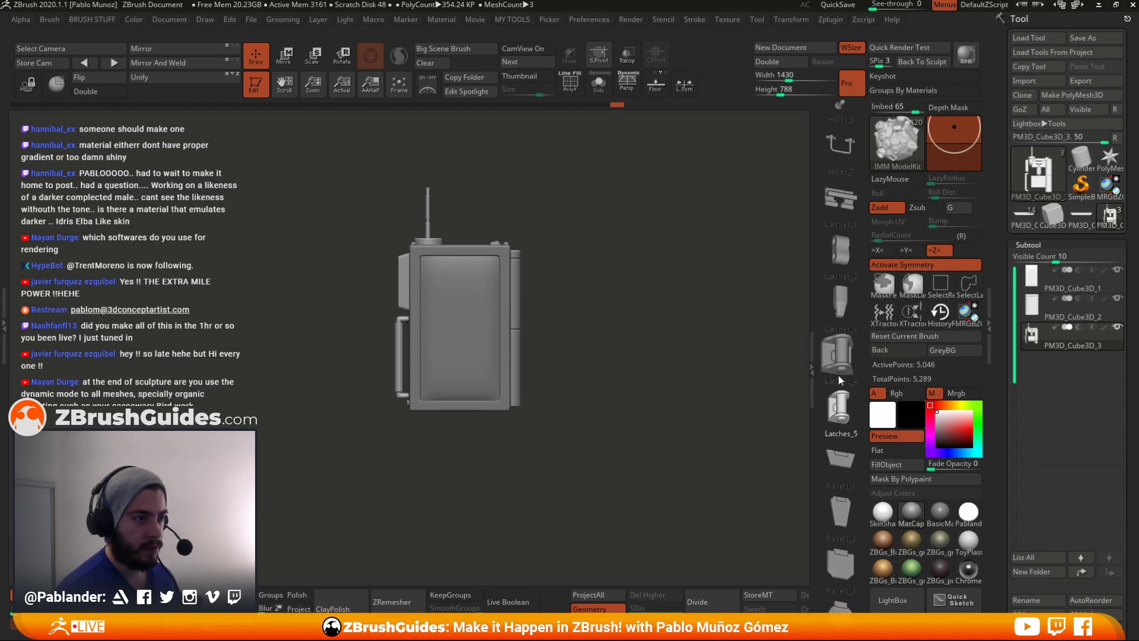
left_click(841, 255)
left_click_drag(717, 227, 634, 289)
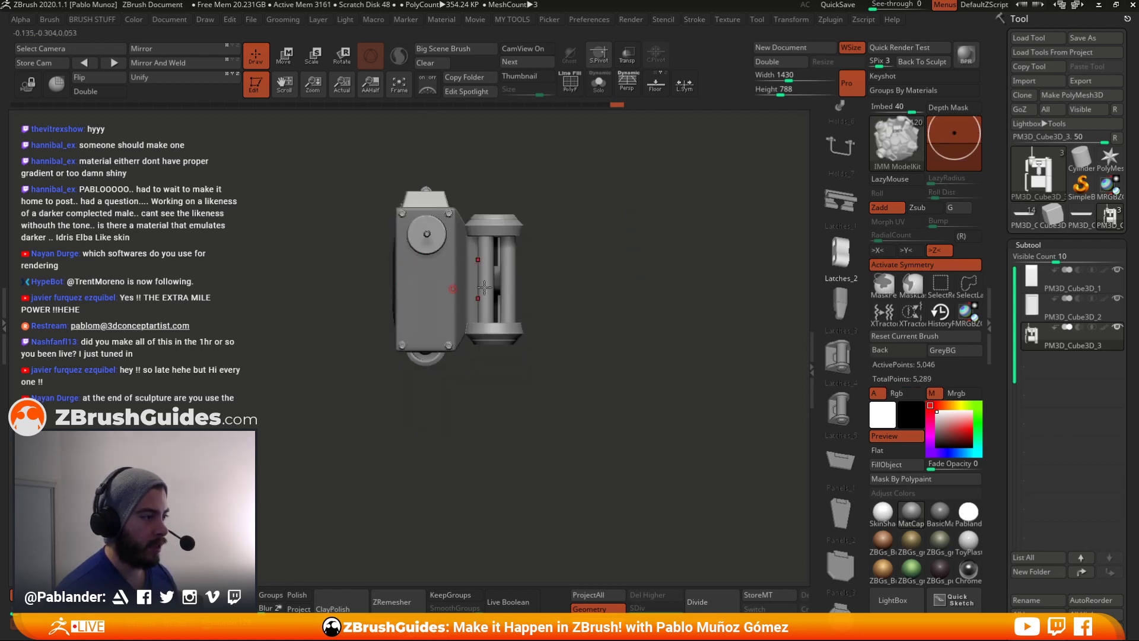
left_click(886, 262)
left_click_drag(430, 287, 432, 344)
key("e")
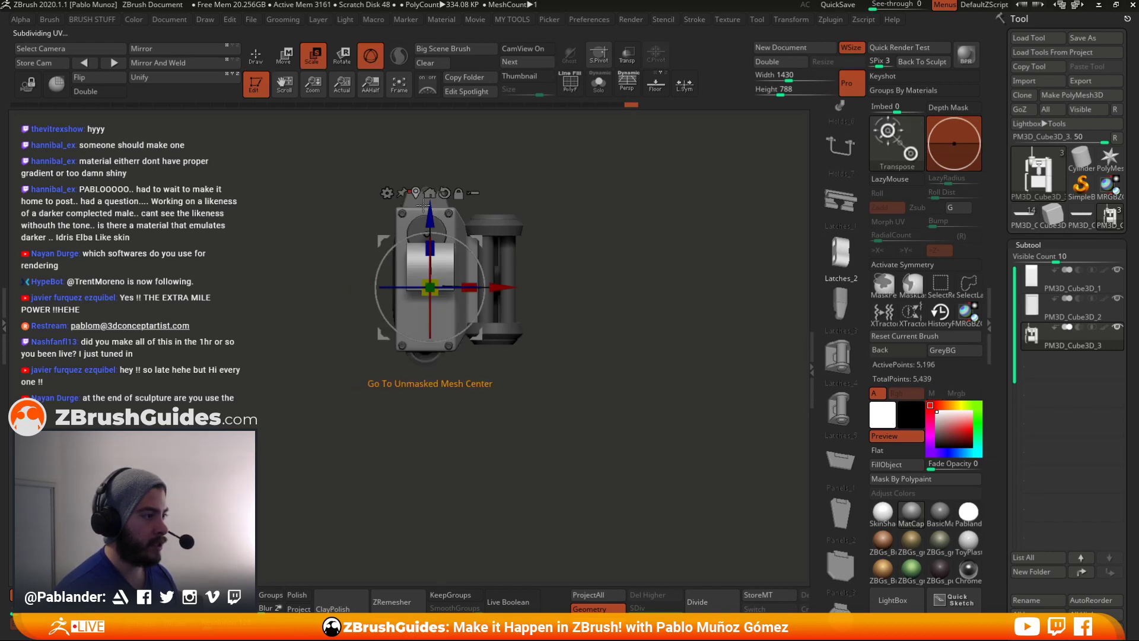
left_click_drag(431, 265, 417, 355)
- Split the unmasked latch part into its own subtool and make that subtool active
left_click_drag(594, 345, 628, 289)
key("space")
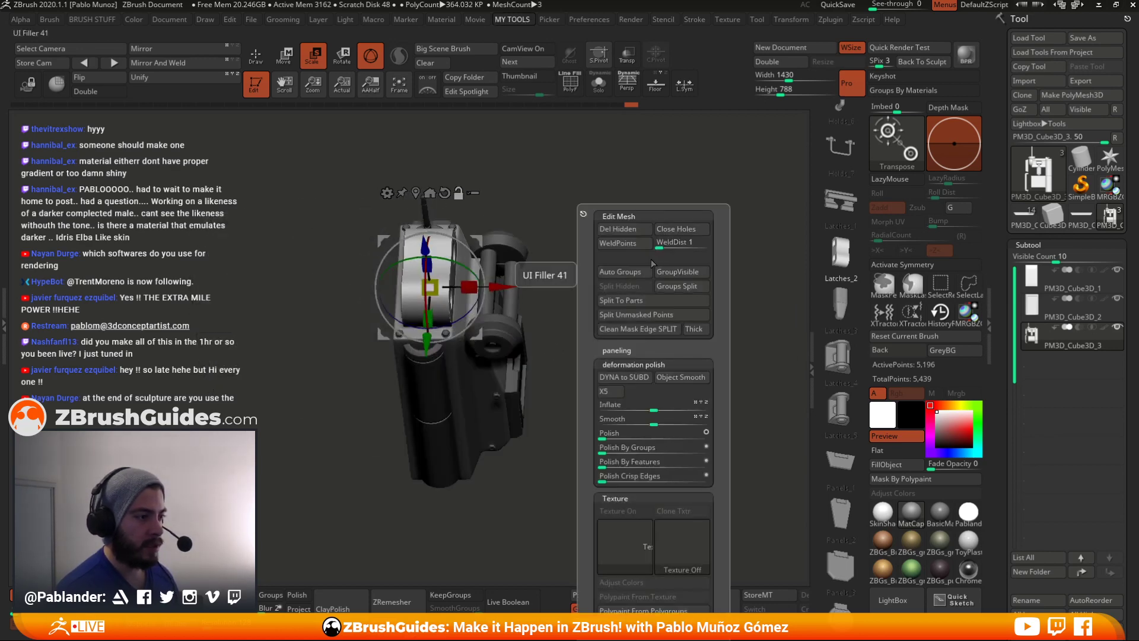
left_click(651, 315)
left_click(1084, 374)
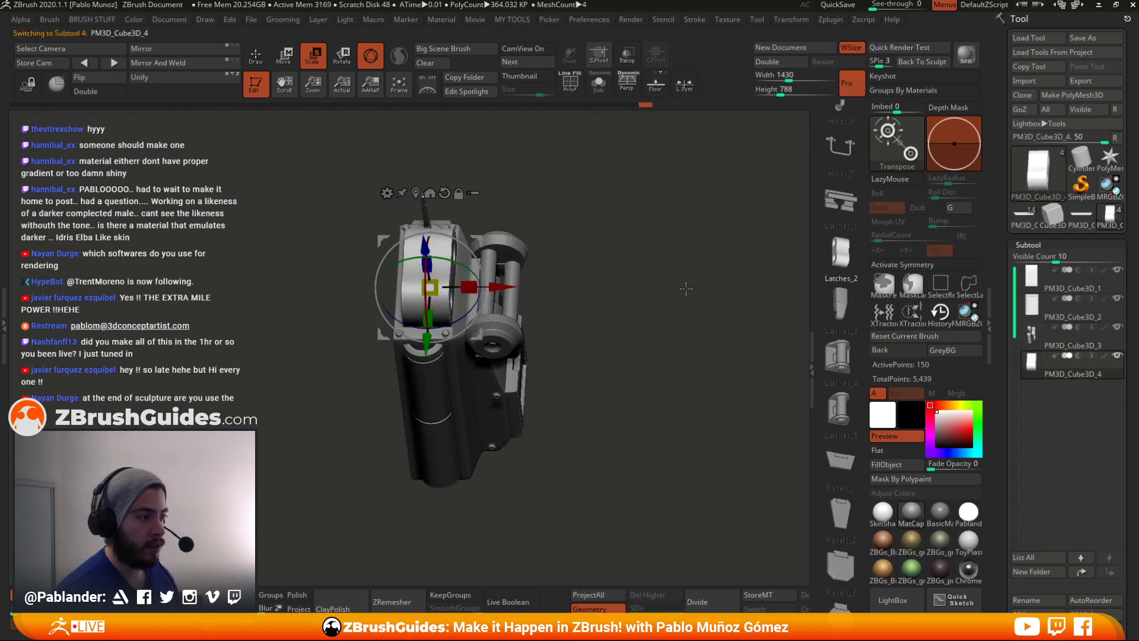
- Nudge the latch part from the side view above the block and isolate it in Solo mode
left_click_drag(682, 287, 683, 259, "shift")
key("w")
key("q")
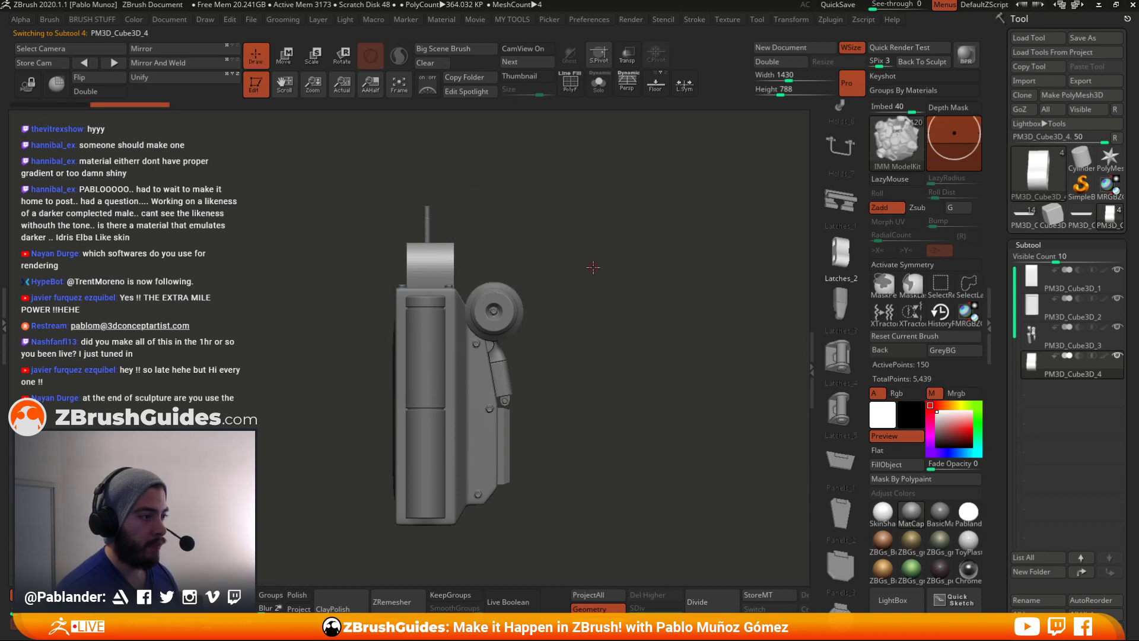
key("w")
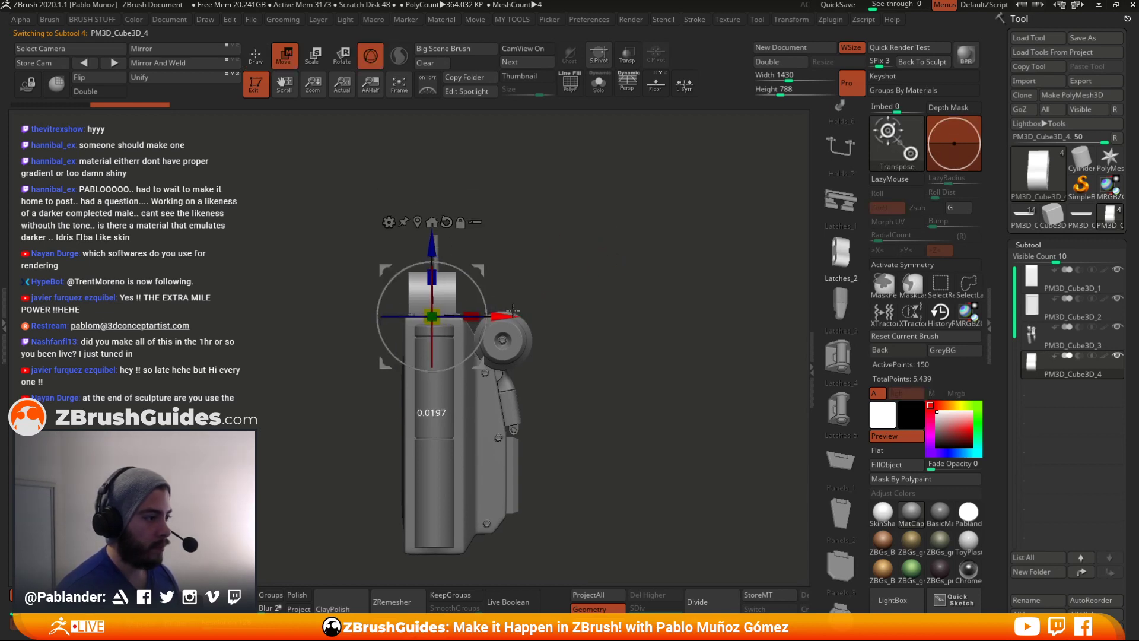
left_click(598, 83)
left_click_drag(631, 223, 608, 265)
key("q")
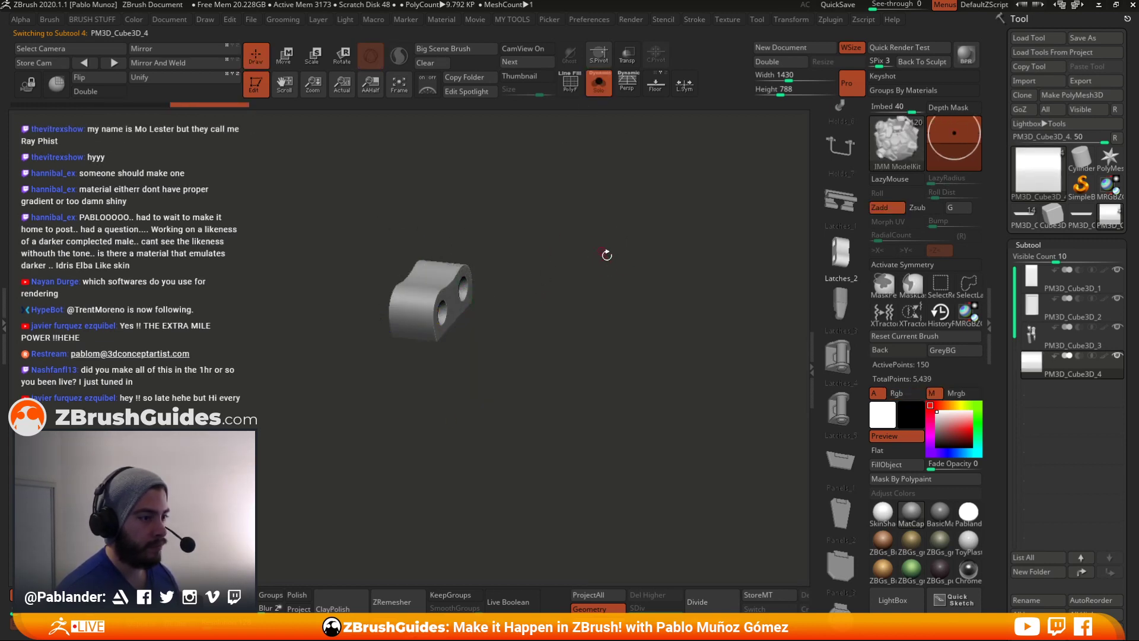
- Insert a Pipes_9 part onto the upper part of the latch's narrow face
scroll(839, 295, "down", 10)
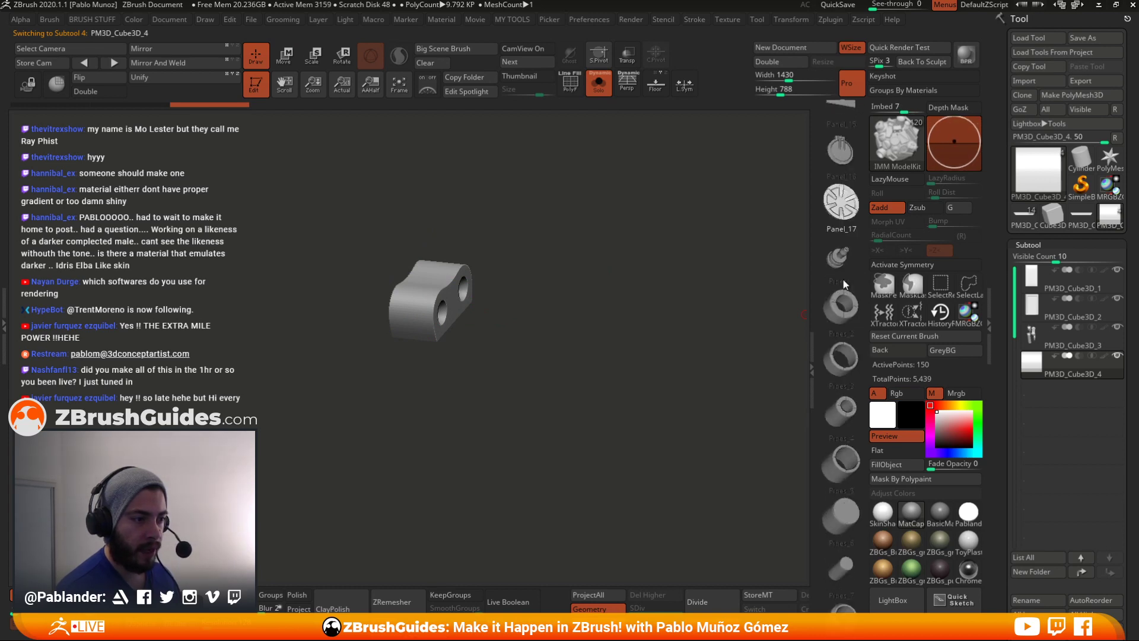
scroll(844, 392, "down", 2)
left_click(848, 447)
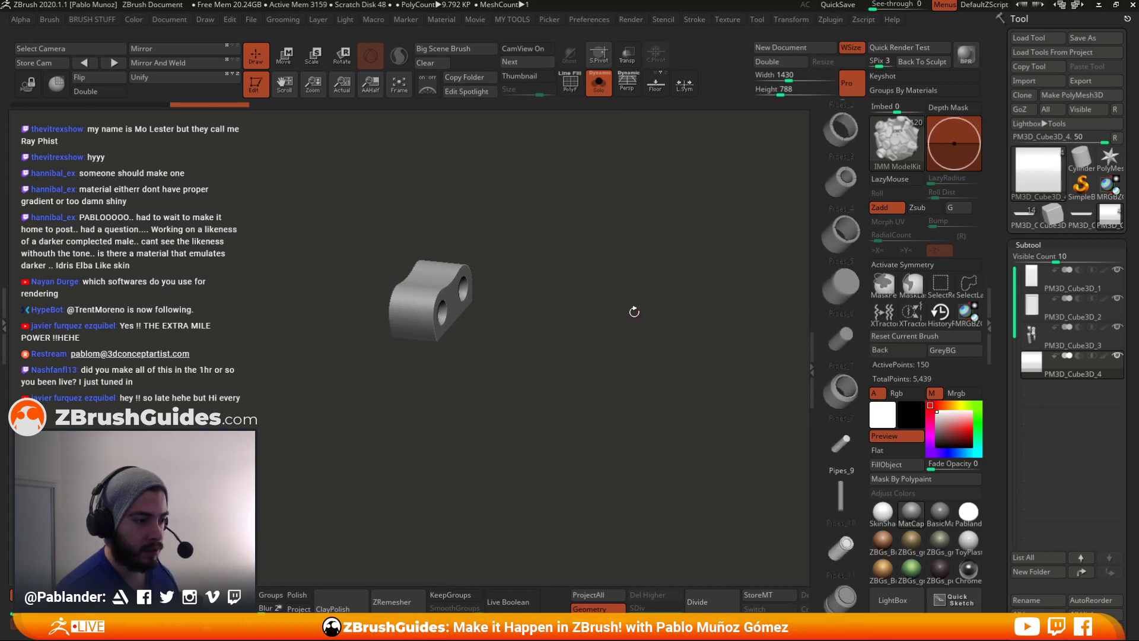
left_click_drag(633, 310, 600, 311, "shift")
left_click_drag(457, 310, 629, 304)
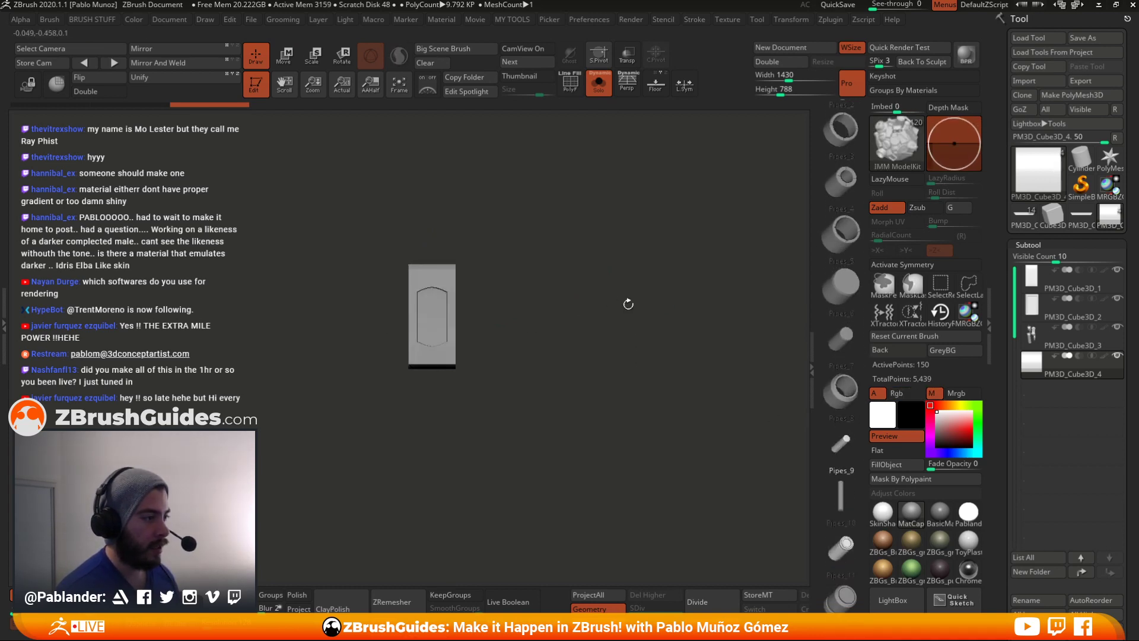
left_click_drag(431, 280, 438, 362)
key("e")
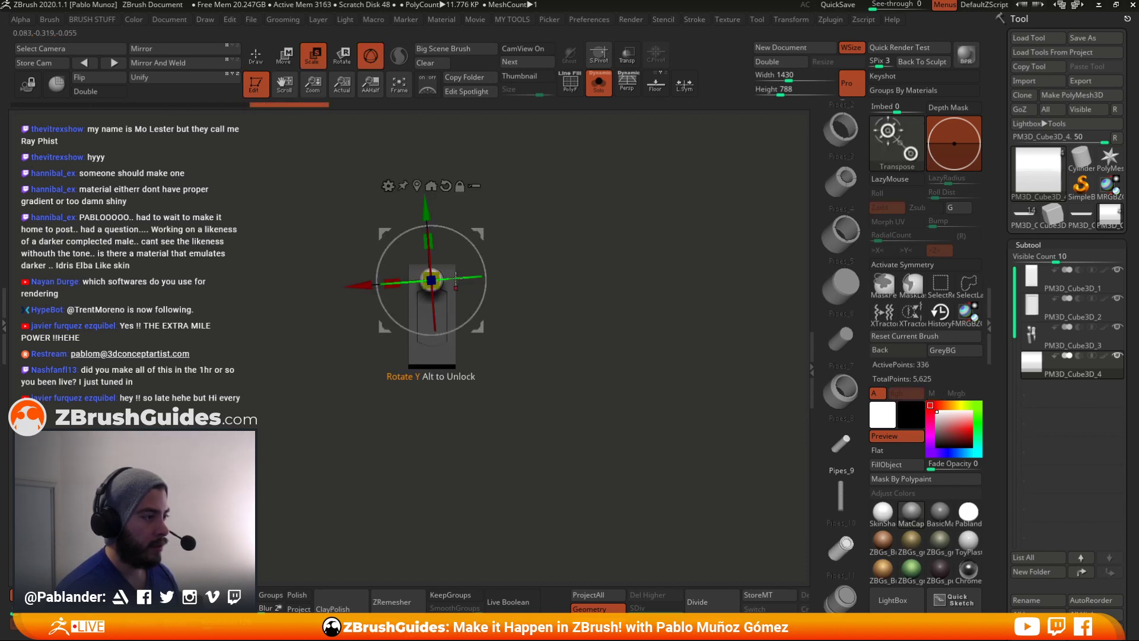
- Rotate the pipe -90 degrees, then move and scale it to fit the latch's upper hole
left_click(448, 187)
left_click_drag(477, 315, 469, 342)
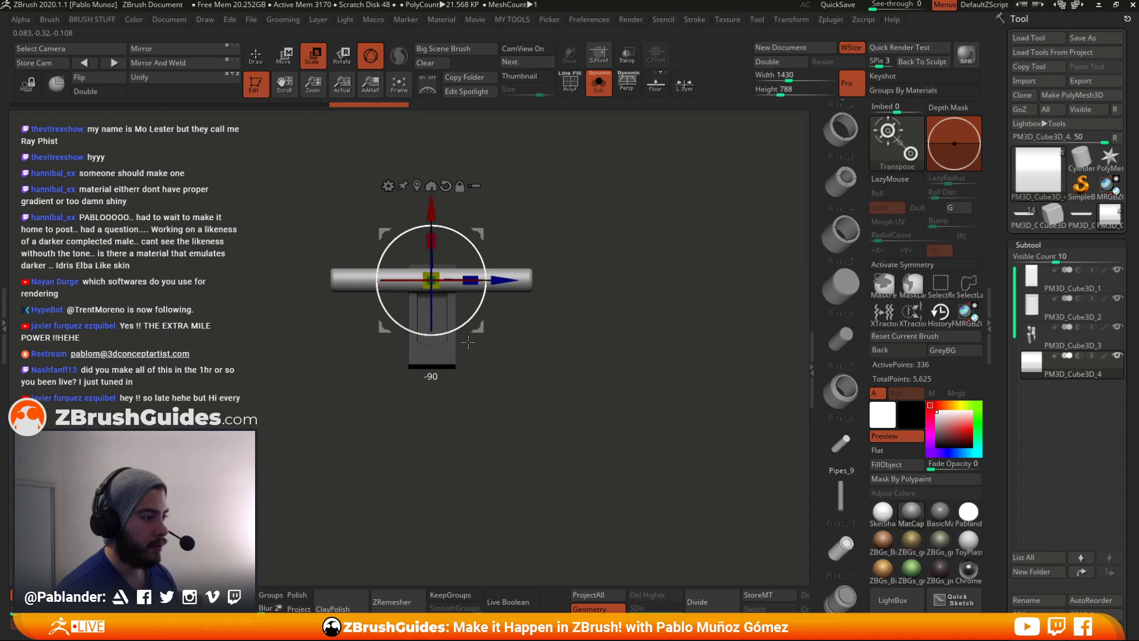
left_click_drag(656, 306, 561, 278)
left_click_drag(483, 234, 499, 241)
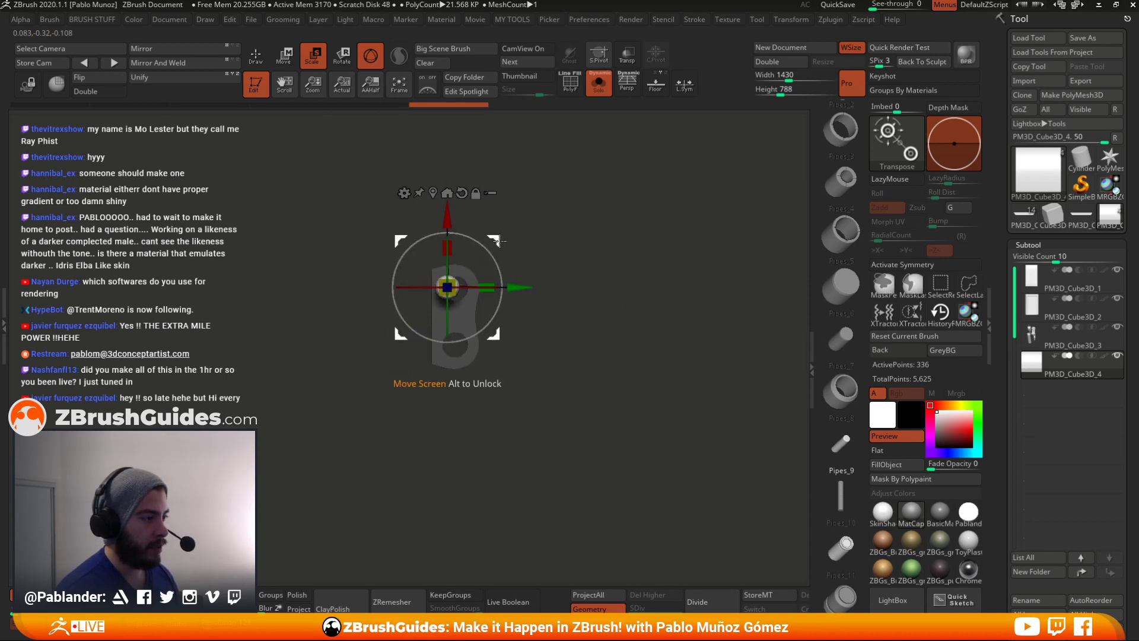
left_click_drag(564, 306, 574, 386, "alt")
left_click_drag(494, 239, 514, 242)
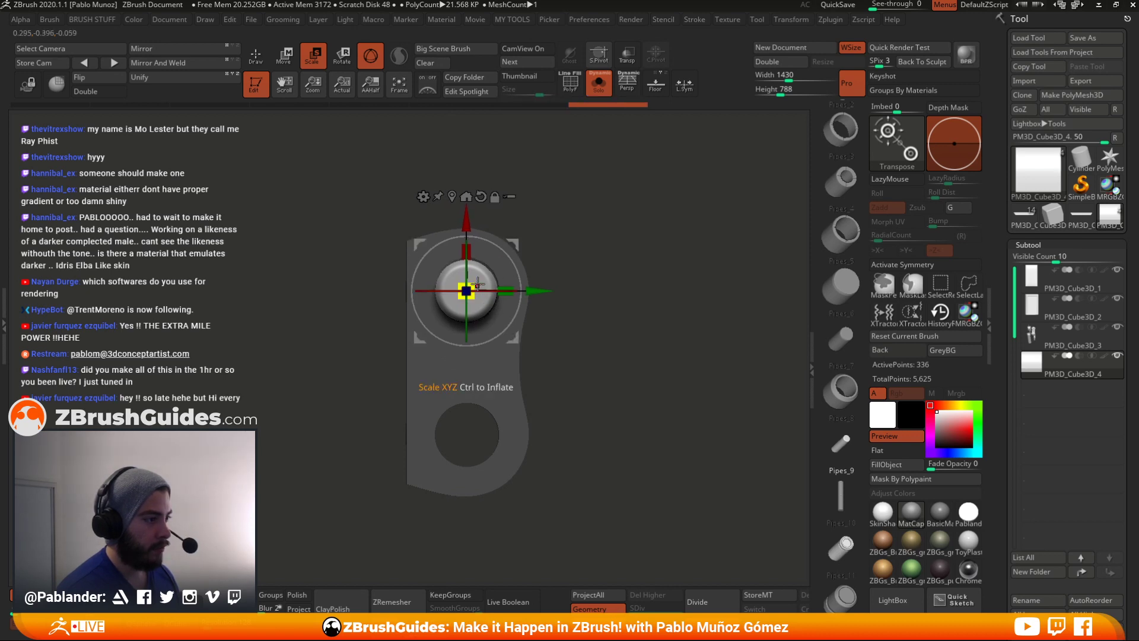
left_click_drag(481, 283, 521, 241)
- Slide the pipe along its axis so only a short end protrudes from one side of the latch
left_click_drag(671, 380, 682, 308)
left_click_drag(639, 259, 552, 305, "alt")
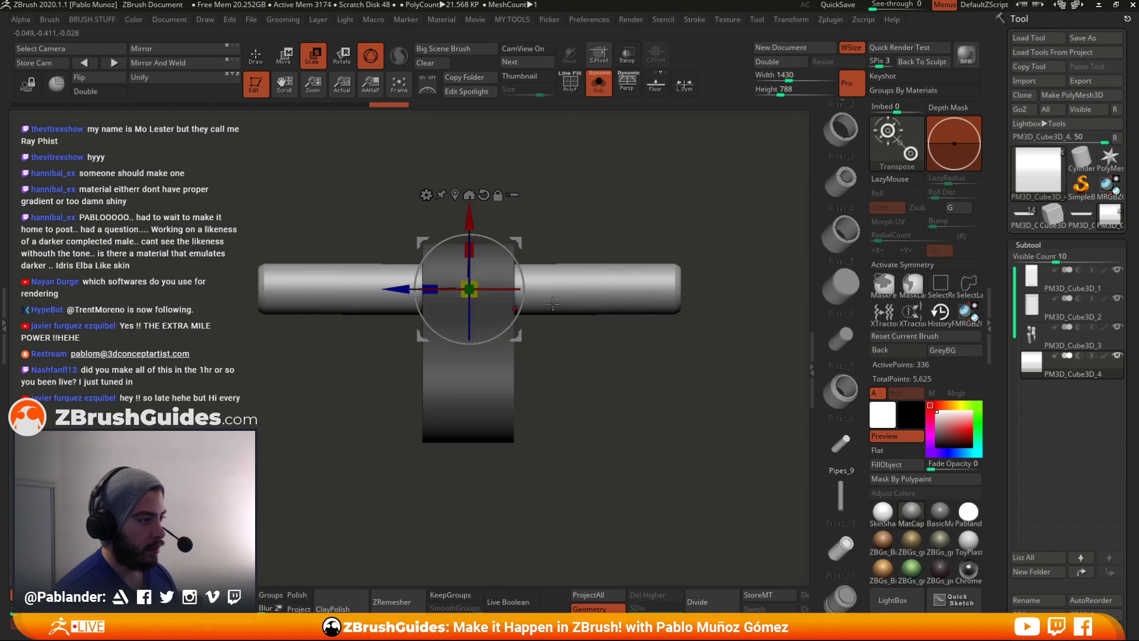
left_click_drag(402, 290, 524, 288)
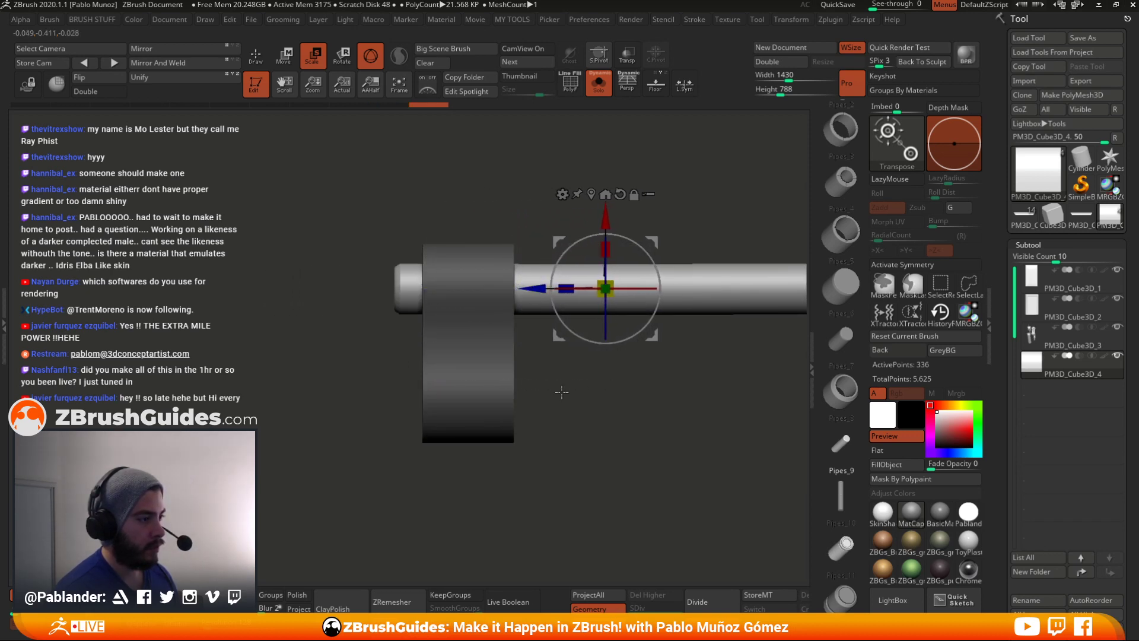
- Invert the mask, narrow the latch into a thin plate and duplicate it a short distance along the pipe
key("ctrl")
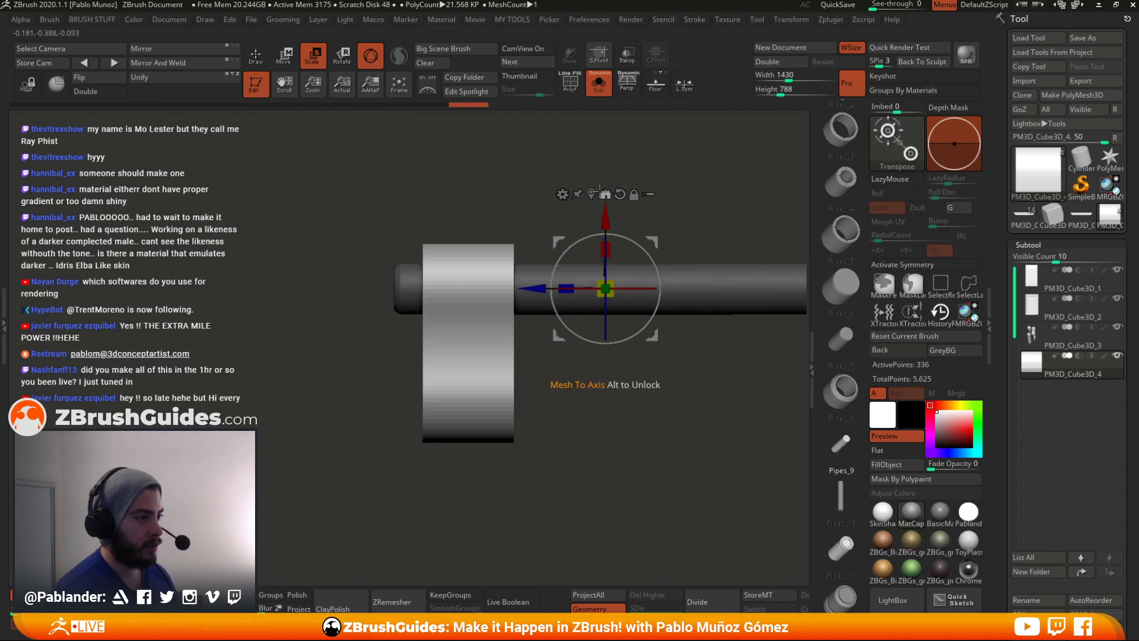
left_click(595, 191)
left_click_drag(439, 343, 484, 334)
mouse_move(408, 339)
left_mouse_down()
mouse_move(367, 340)
mouse_move(474, 354)
left_mouse_up()
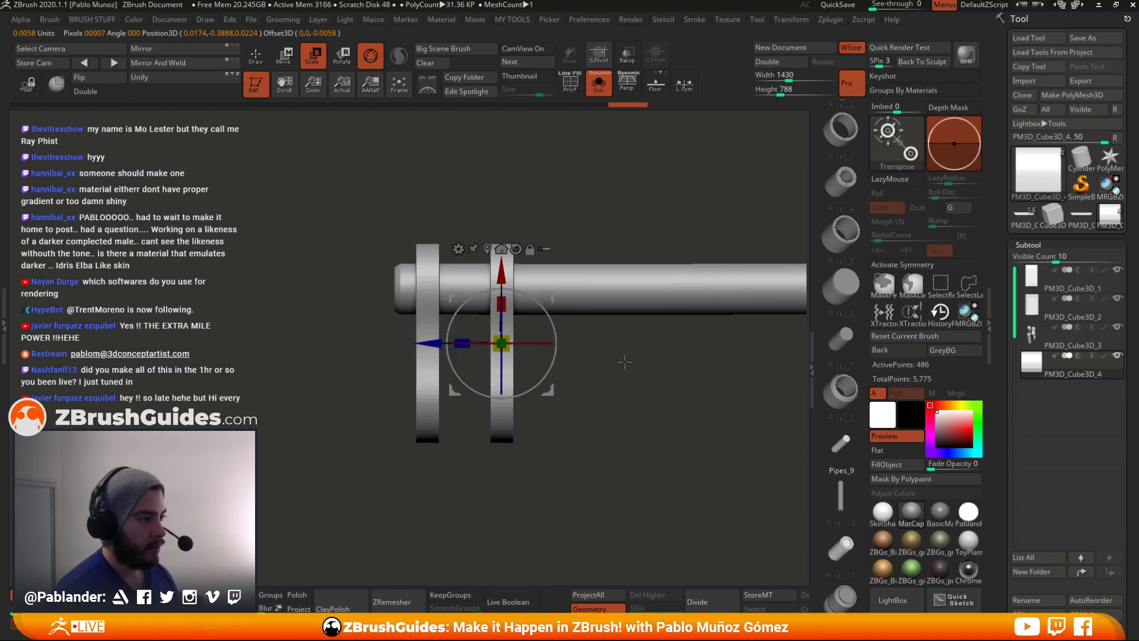
- Switch the mask to the latch plates and duplicate the pipe down into their lower holes
key("q")
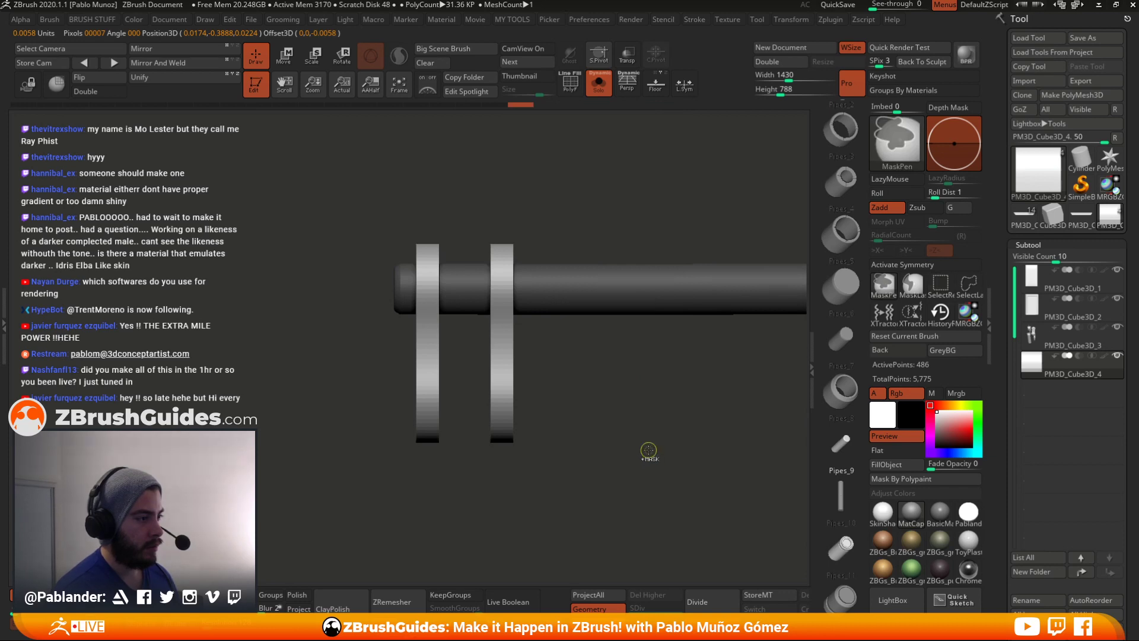
key("w")
left_click_drag(525, 274, 487, 379)
key("q")
mouse_move(670, 326)
left_mouse_down()
mouse_move(657, 364)
mouse_move(711, 342)
mouse_move(613, 343)
mouse_move(684, 439)
mouse_move(547, 328)
mouse_move(592, 447)
mouse_move(579, 402)
mouse_move(565, 399)
left_mouse_up()
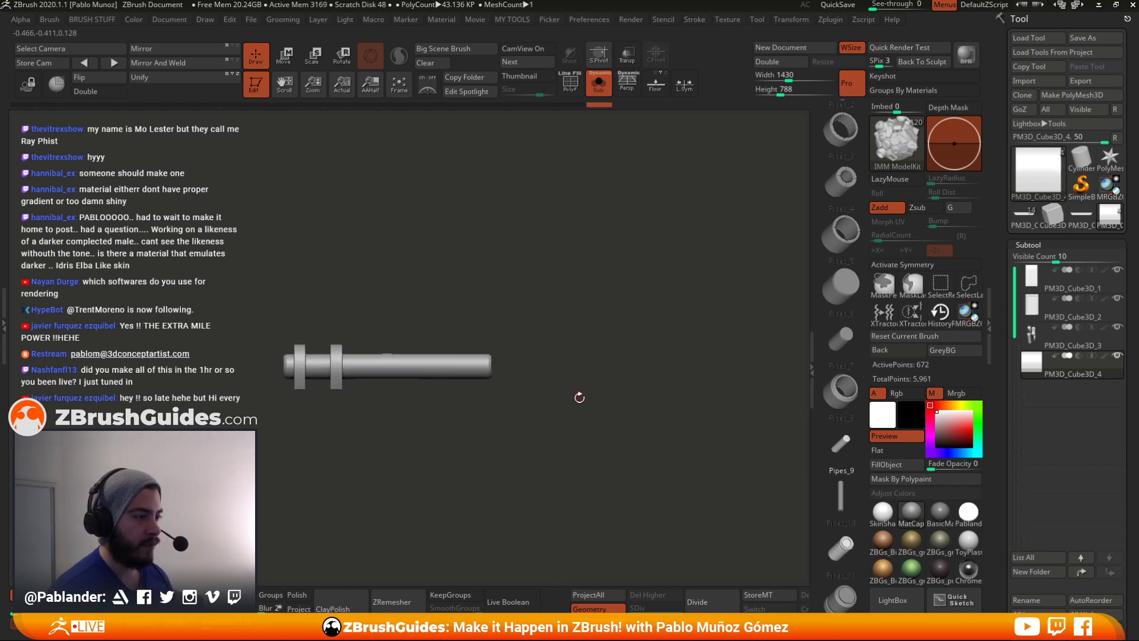
- Choose the Pipes_12 part from the IMM ModelKit brush's mesh library
left_click_drag(845, 251, 844, 477)
left_click_drag(838, 271, 831, 359)
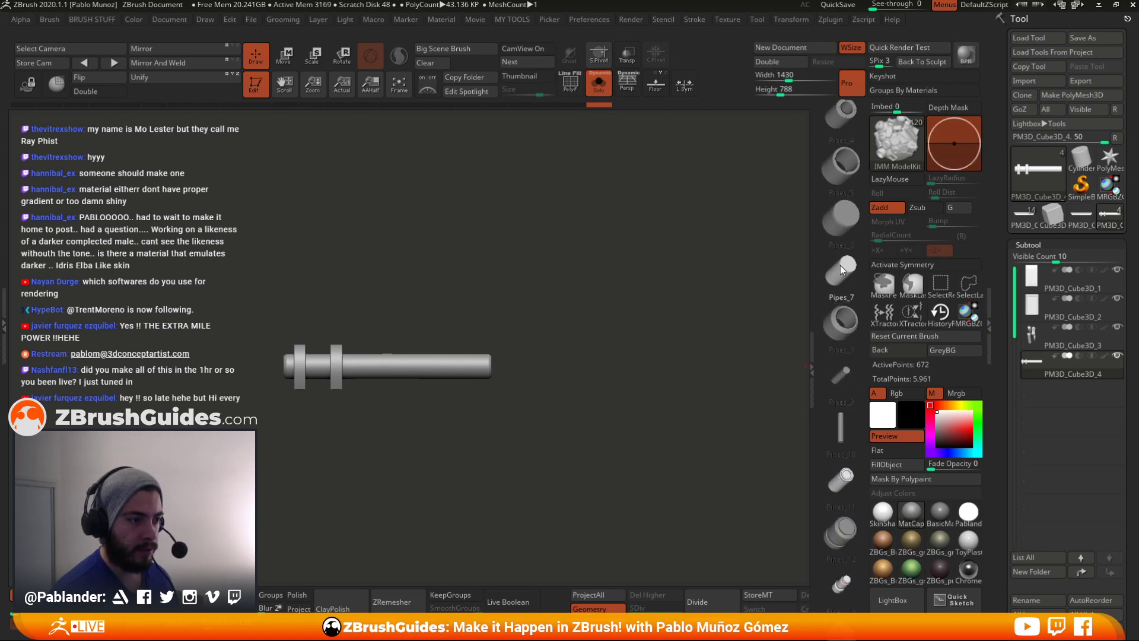
left_click(840, 374)
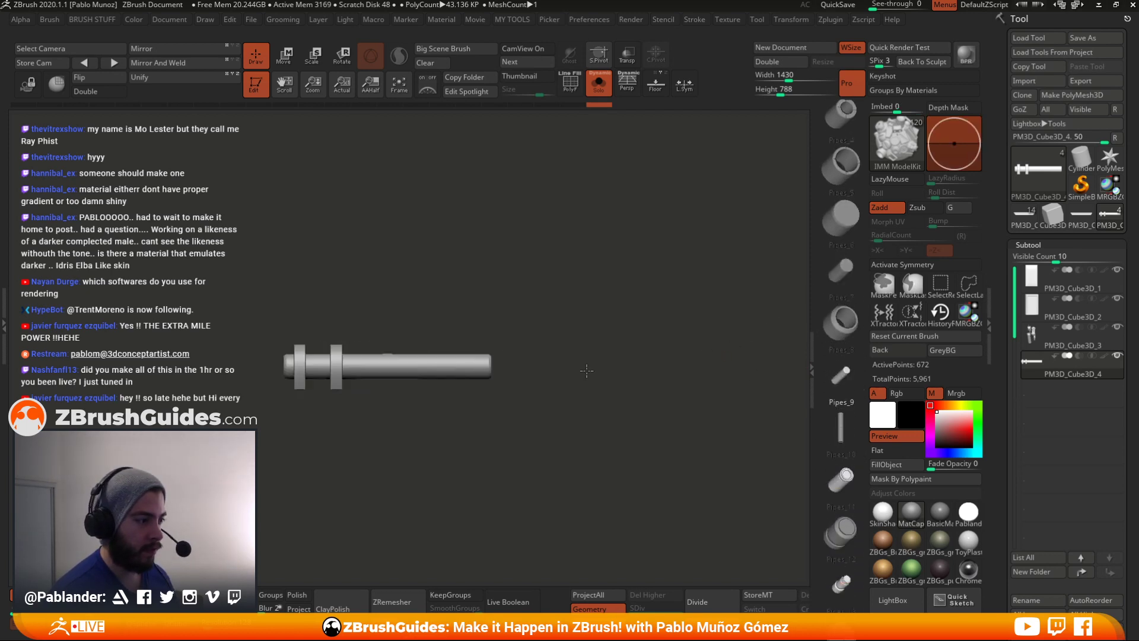
left_click_drag(580, 343, 399, 386)
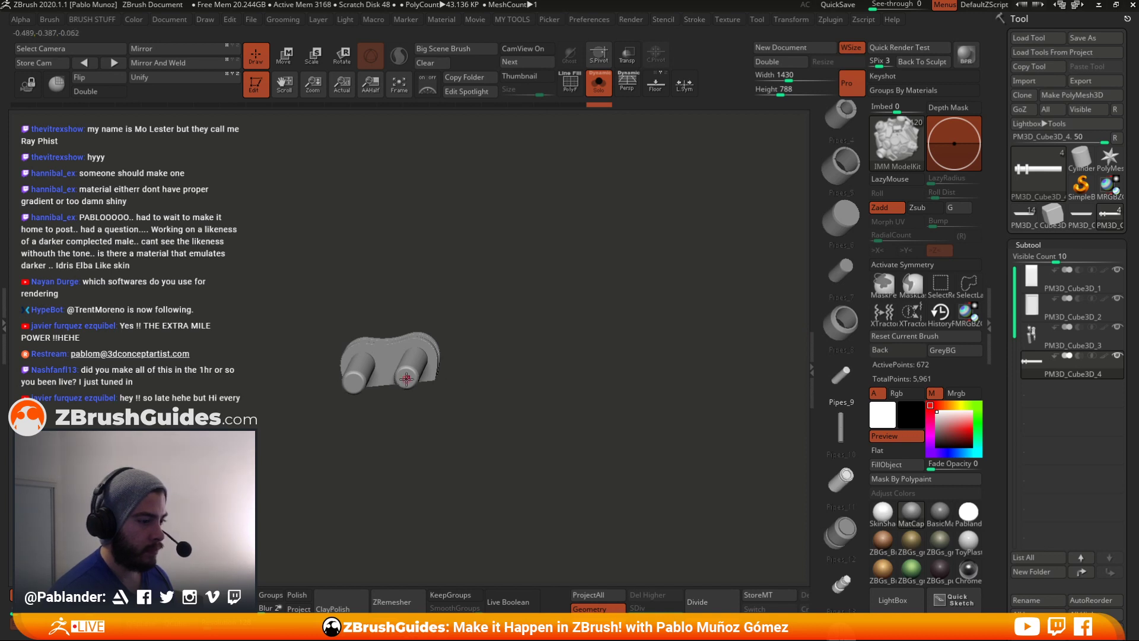
left_click(845, 529)
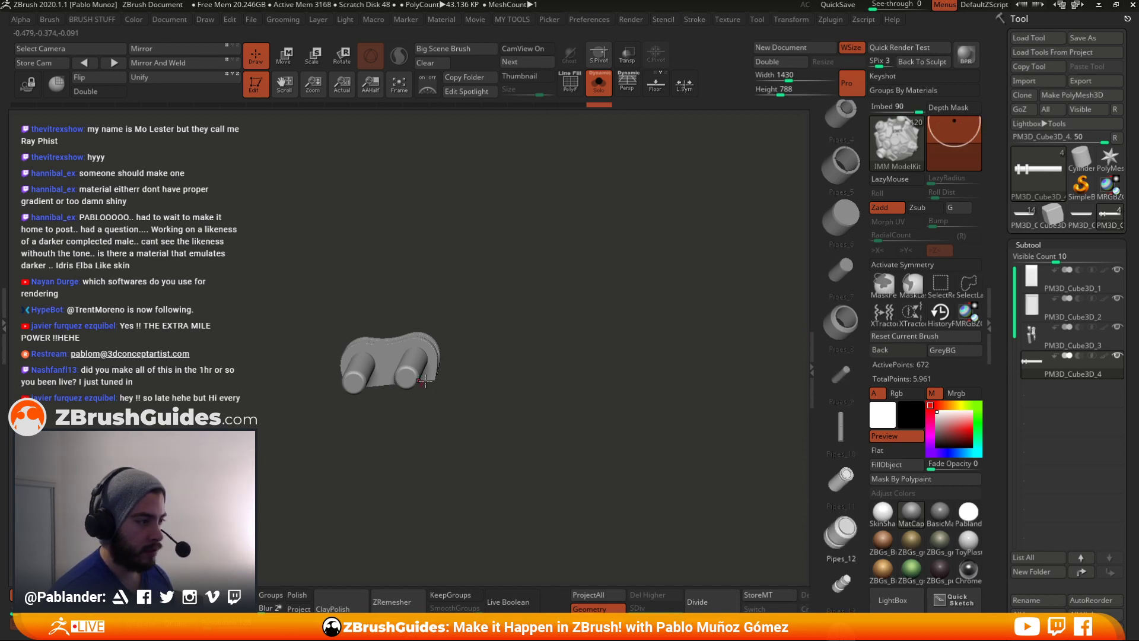
- Centre the gizmo pivot between the two rods and activate Z symmetry for the PM3D_Cube3D_4 subtool
left_click(945, 266)
left_click_drag(318, 320, 503, 408, "shift")
key("w")
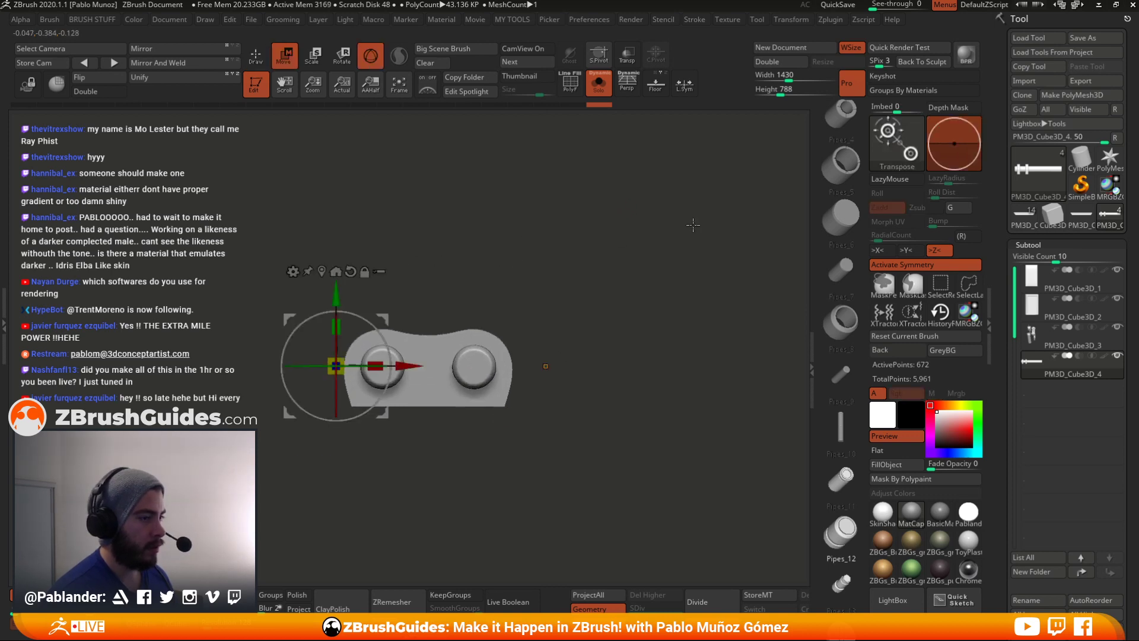
left_click(914, 265)
left_click(336, 271)
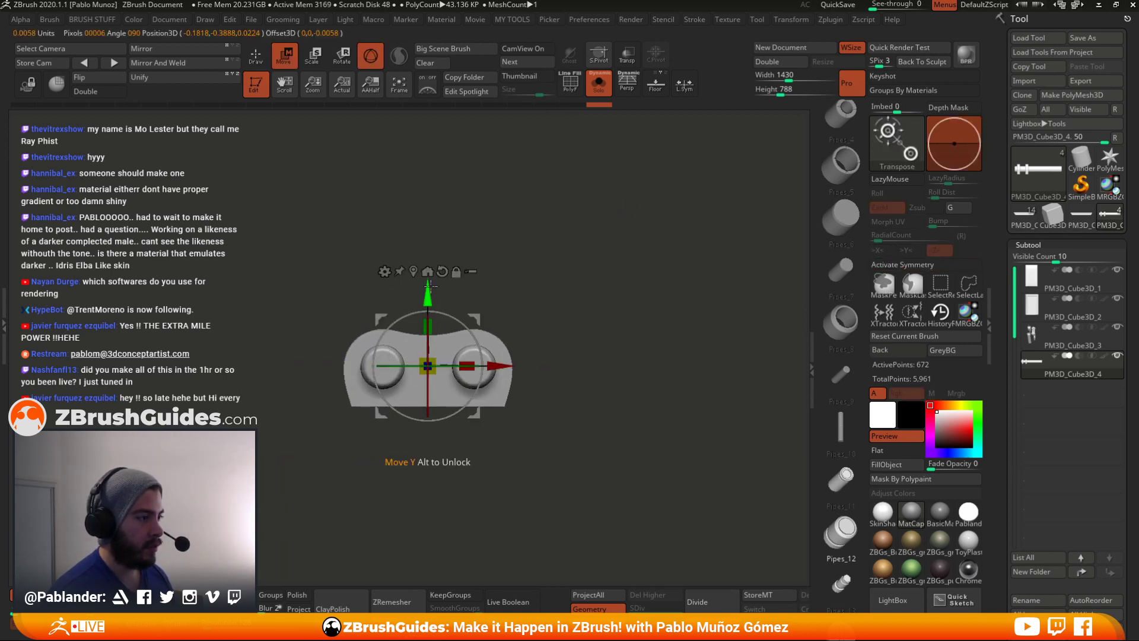
left_click_drag(547, 290, 592, 269, "alt")
key("q")
left_click(946, 269)
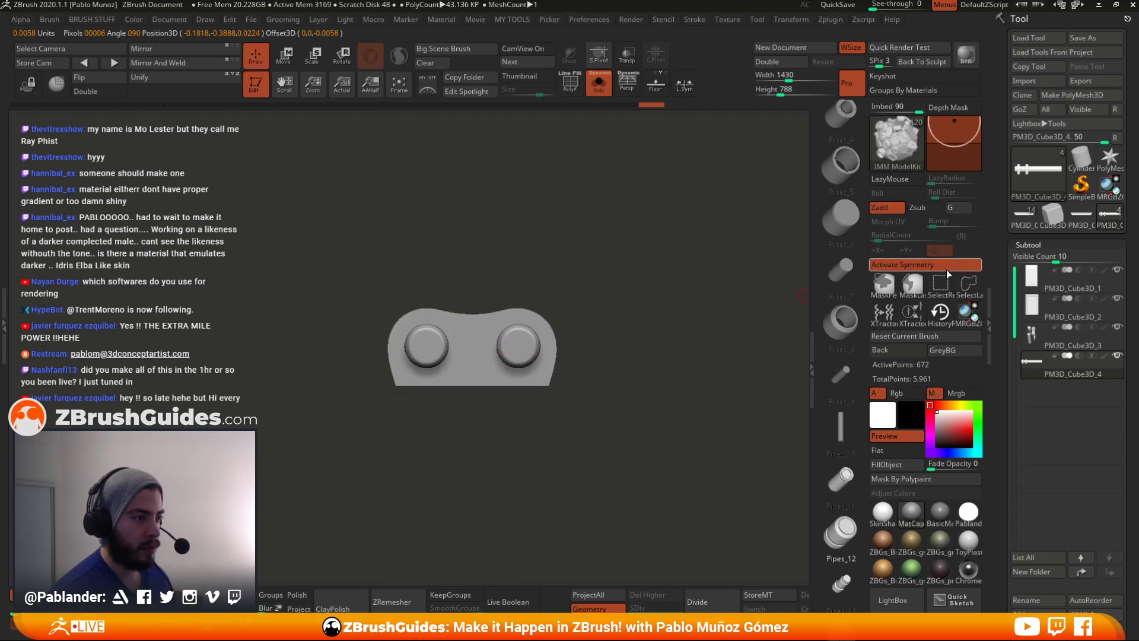
key("w")
key("q")
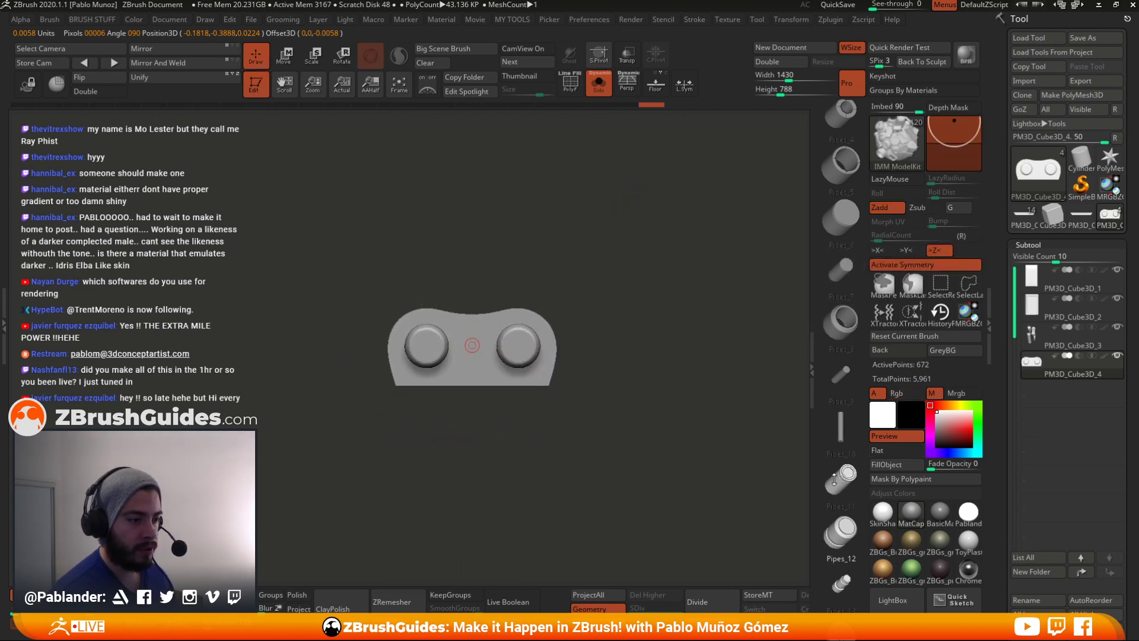
- Insert the Pipes_12 part symmetrically on the ends of both rods
left_click(521, 356, "ctrl+shift")
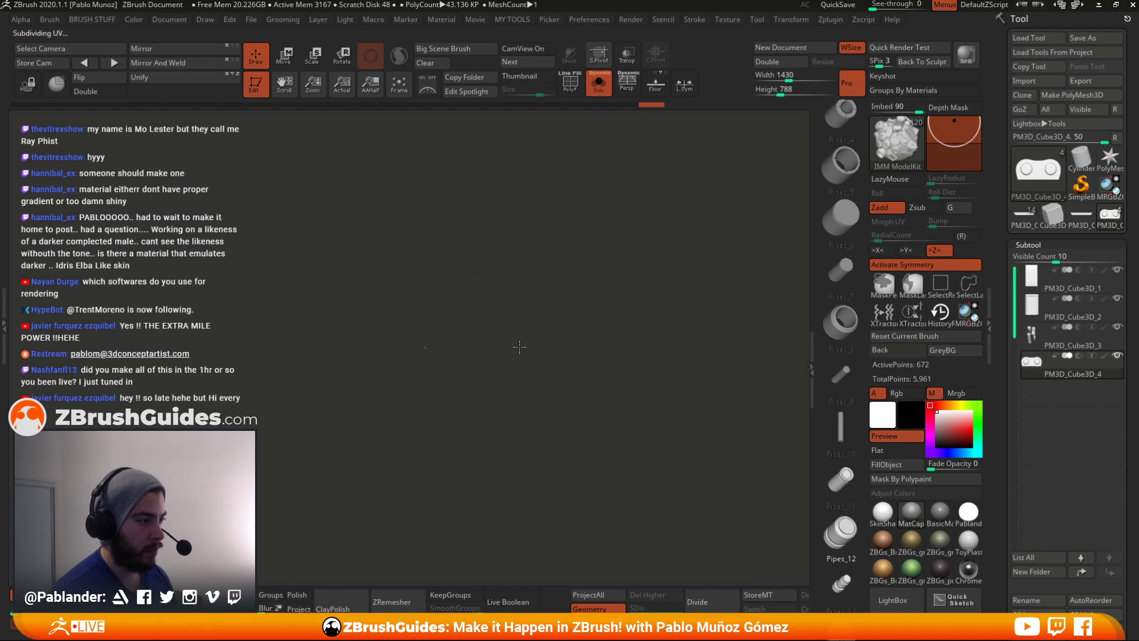
left_click_drag(523, 383, 523, 396)
key("w")
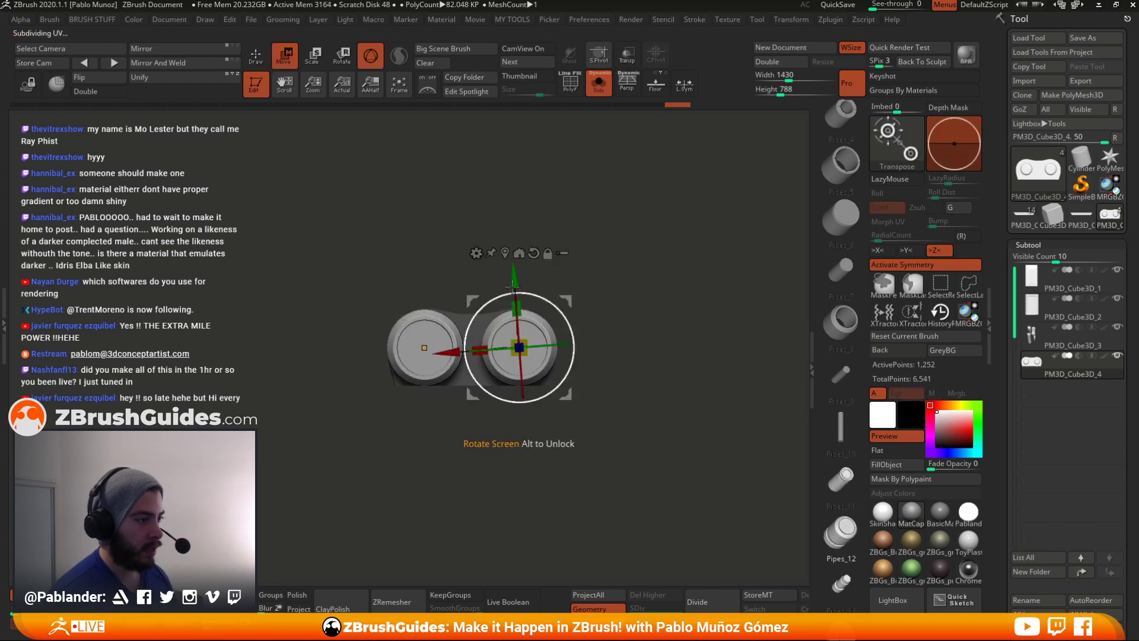
- Reset the gizmo orientation and rotate the inserted pipe pieces about Y so they lie crosswise across the rod ends
left_click(534, 253)
left_click(534, 254)
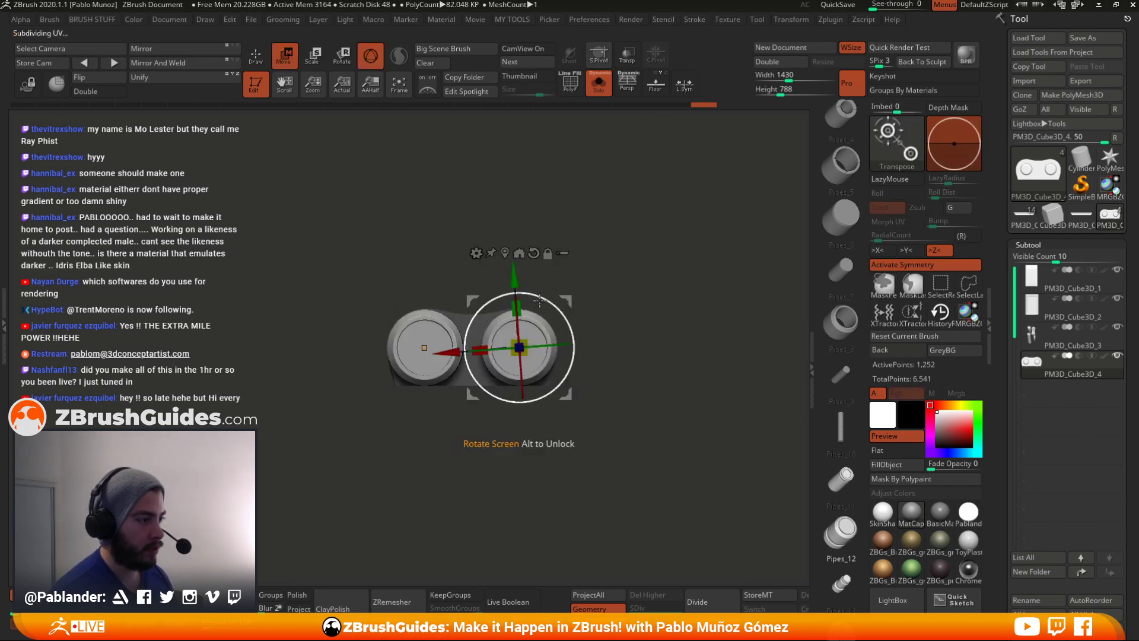
left_click(534, 253)
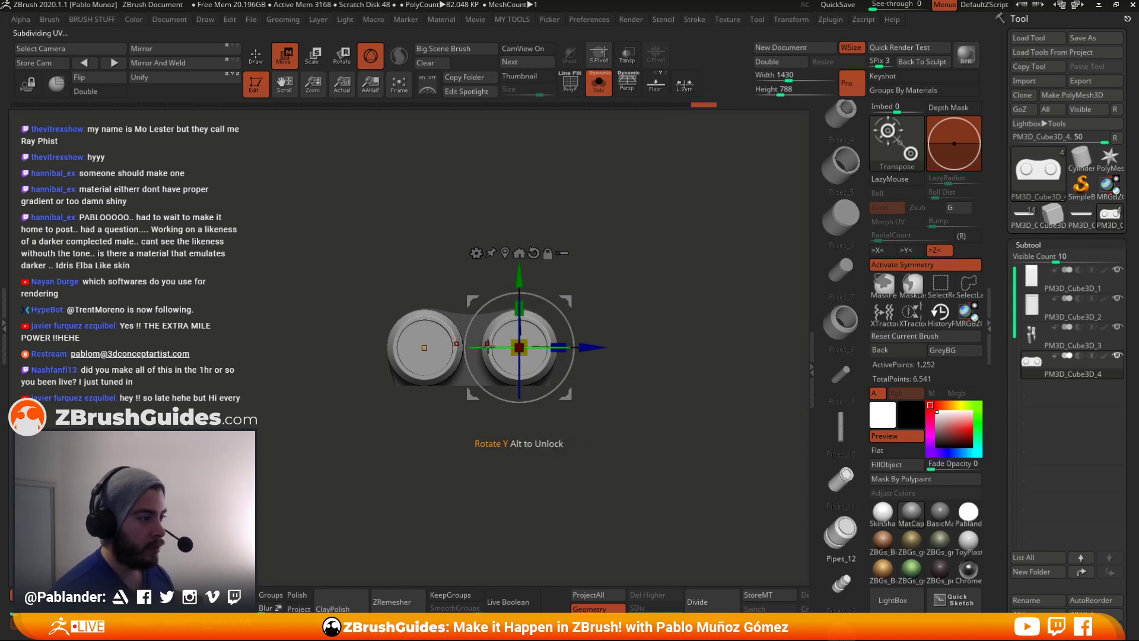
left_click_drag(488, 346, 557, 343)
left_click_drag(490, 351, 548, 353)
left_click_drag(595, 410, 622, 330)
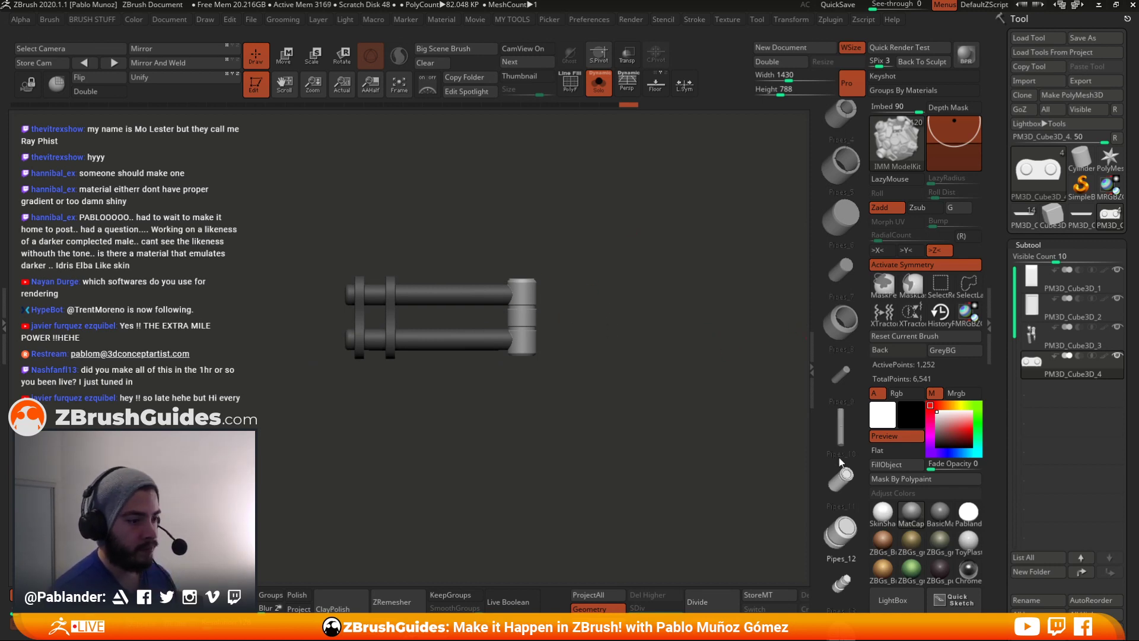
- Find the Holds_3 part and insert it as a single bracket in the middle of the outer plate, with symmetry off
scroll(840, 462, "down", 10)
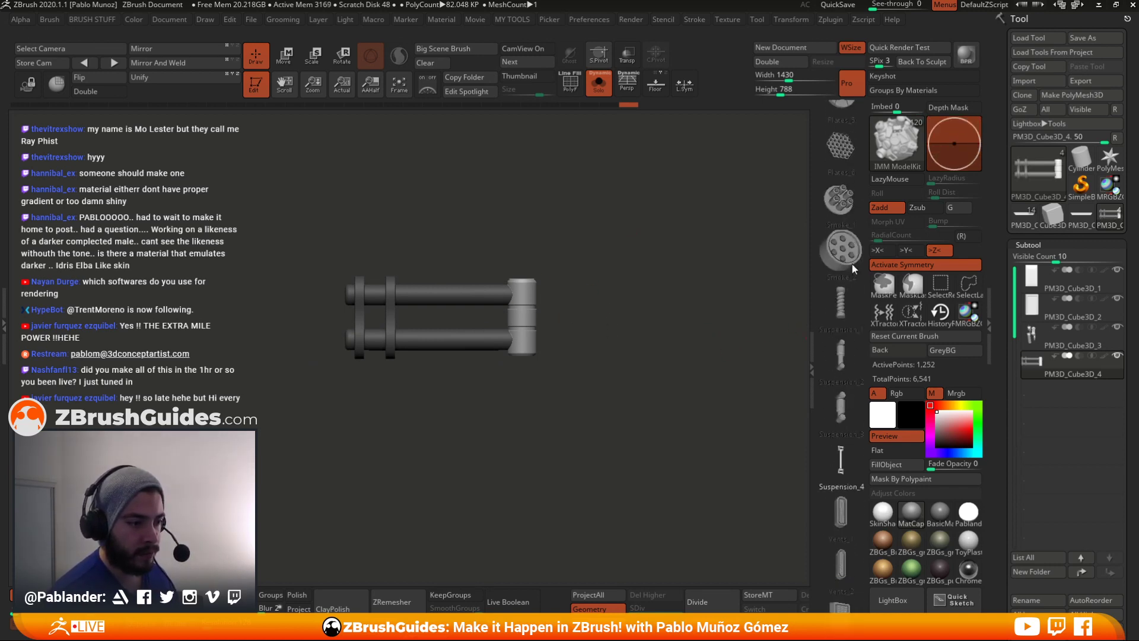
scroll(846, 369, "up", 10)
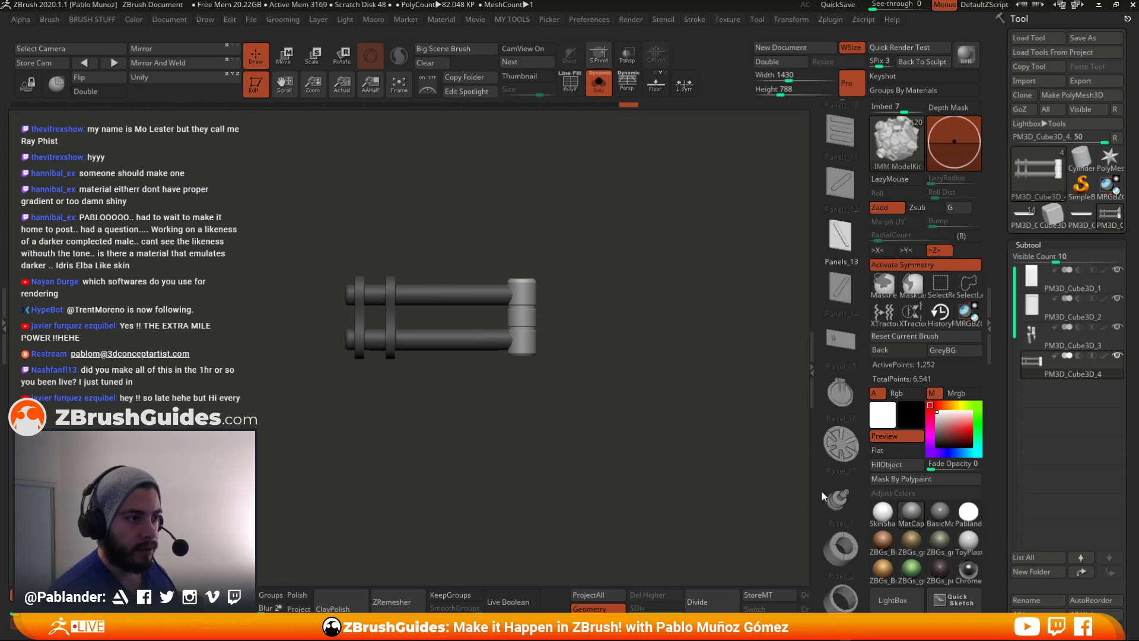
scroll(823, 493, "up", 10)
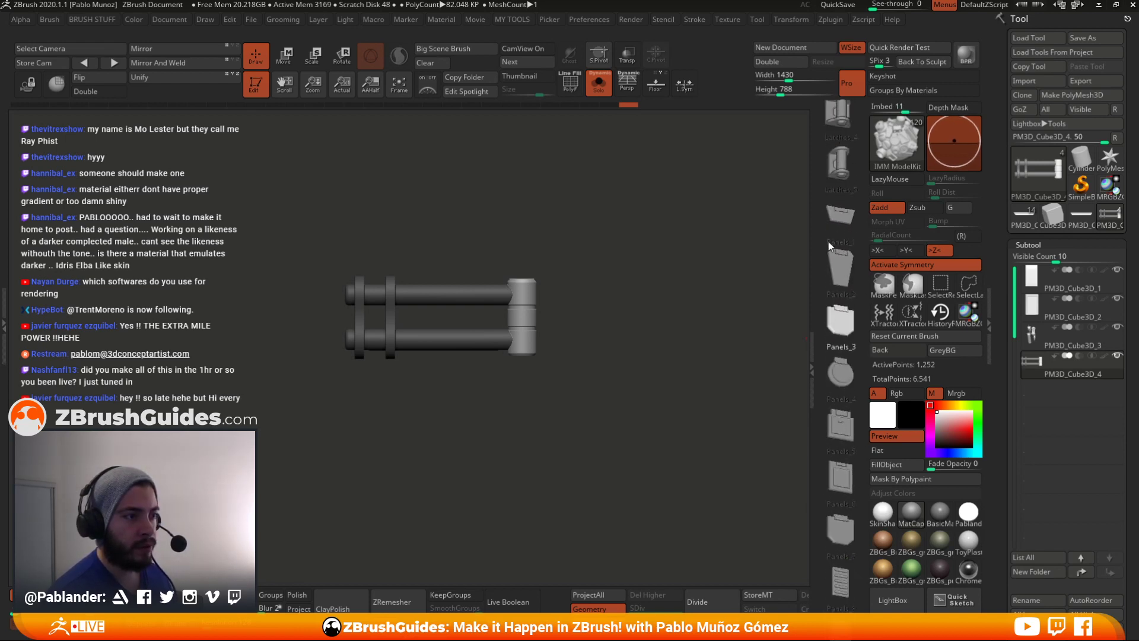
scroll(829, 241, "up", 5)
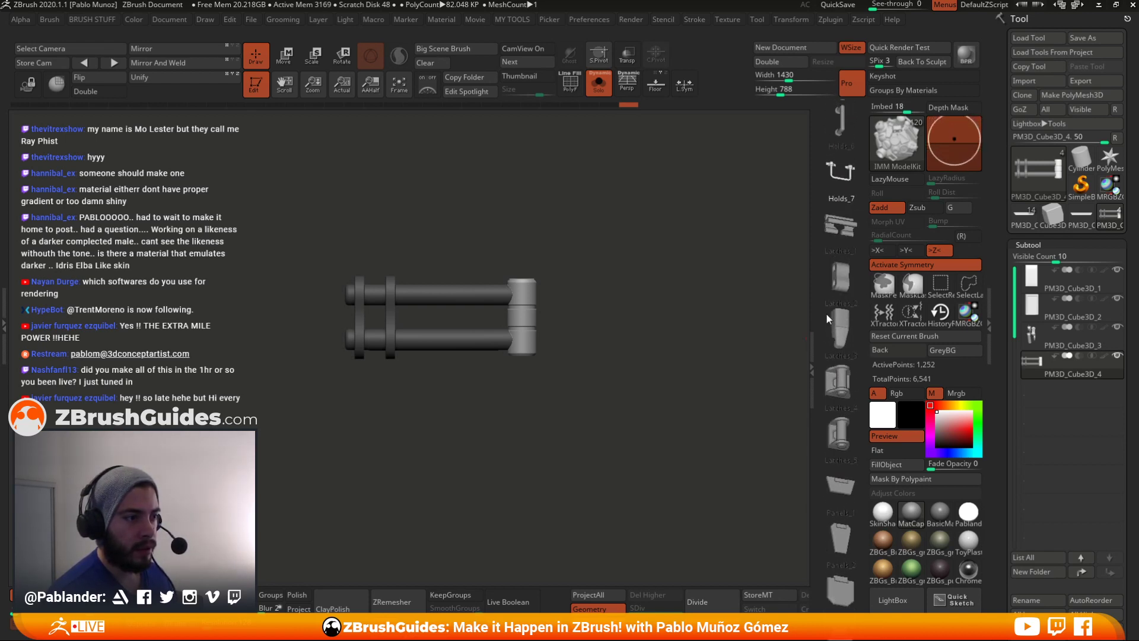
scroll(827, 315, "up", 6)
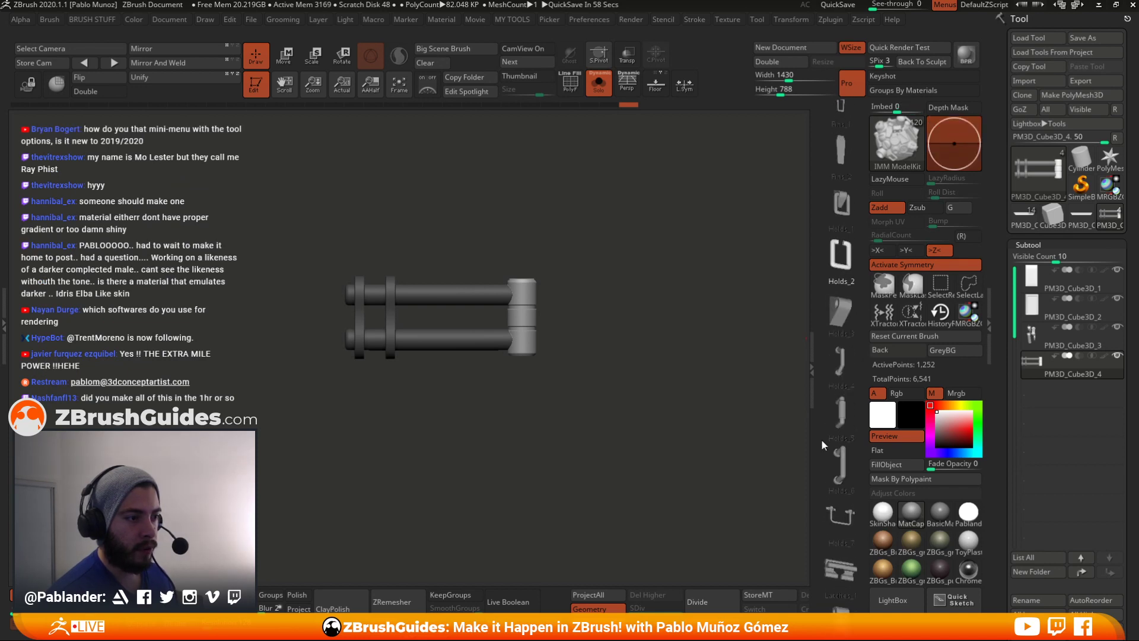
left_click(840, 311)
mouse_move(614, 300)
left_mouse_down()
mouse_move(680, 286)
mouse_move(645, 271)
mouse_move(516, 343)
mouse_move(554, 294)
mouse_move(687, 274)
mouse_move(676, 279)
left_mouse_up()
key("x")
- Rotate the inserted Holds_3 bracket by -90 degrees
key("w")
left_click_drag(575, 312, 568, 370)
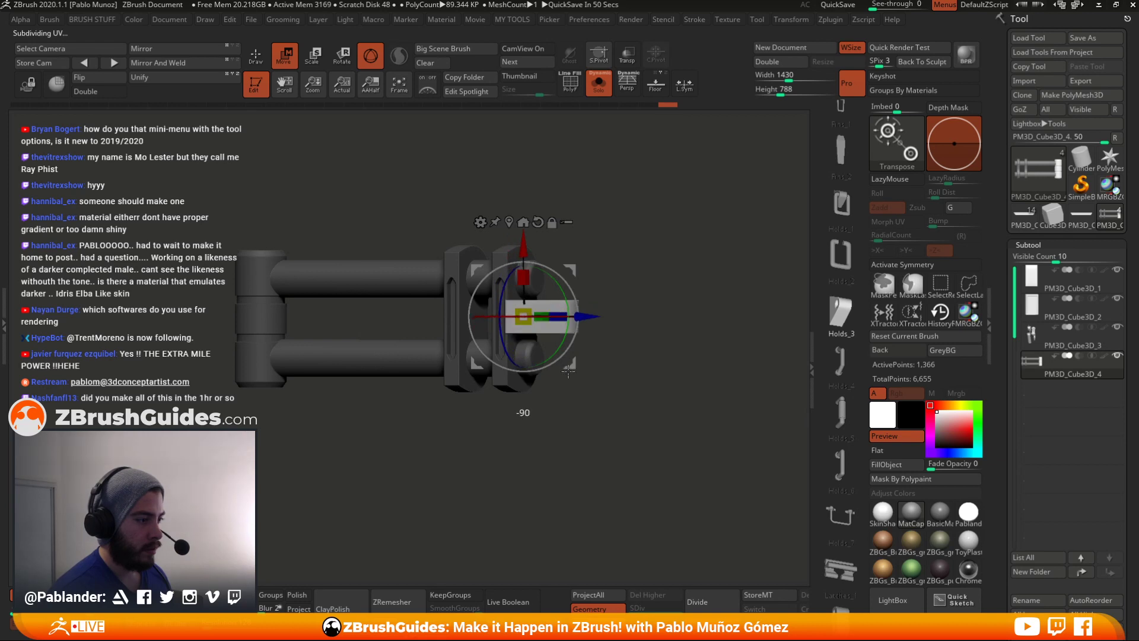
left_click_drag(678, 365, 414, 348)
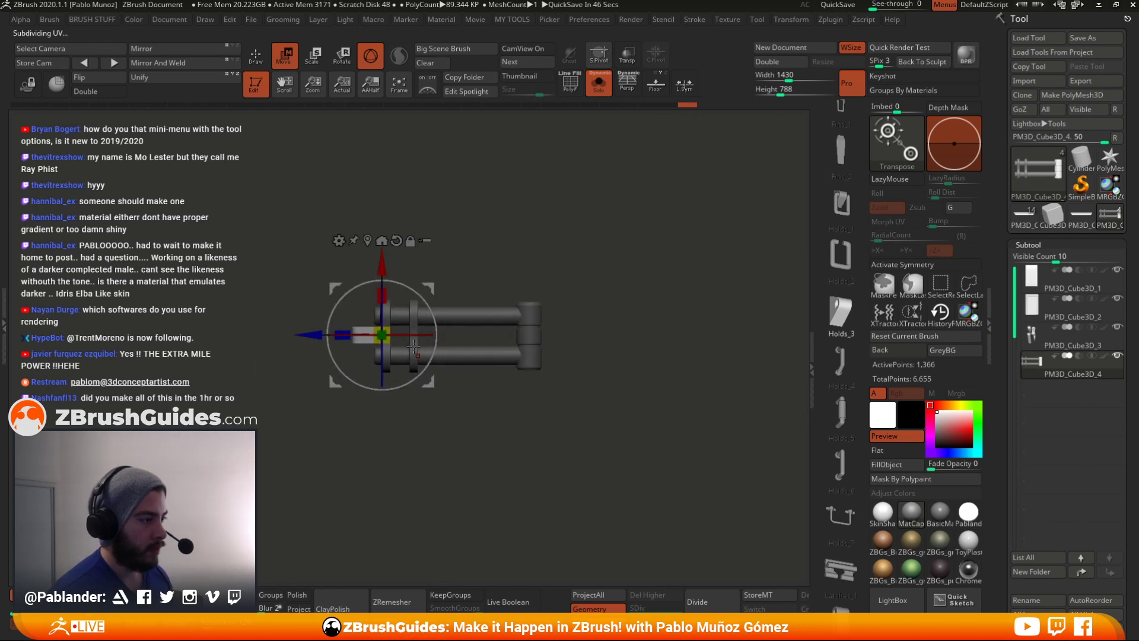
- Align the bracket with the outer plate along its length and height, and adjust its scale in side view
left_click_drag(313, 334, 466, 204)
left_click_drag(621, 457, 610, 421, "shift")
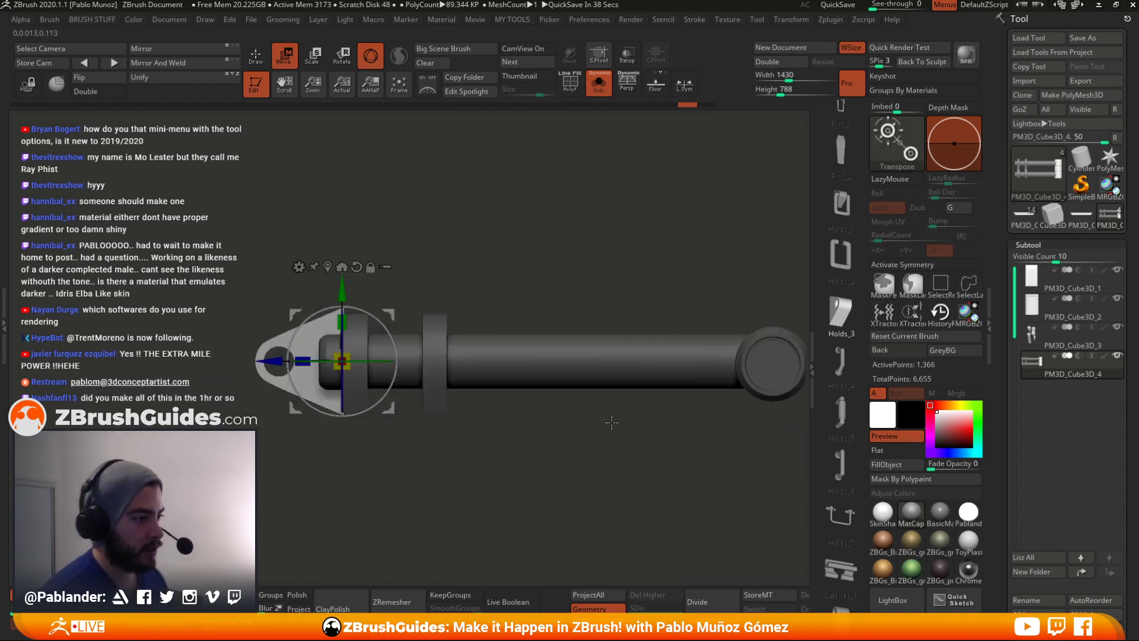
left_click_drag(534, 457, 546, 457, "alt")
left_click_drag(288, 361, 294, 361)
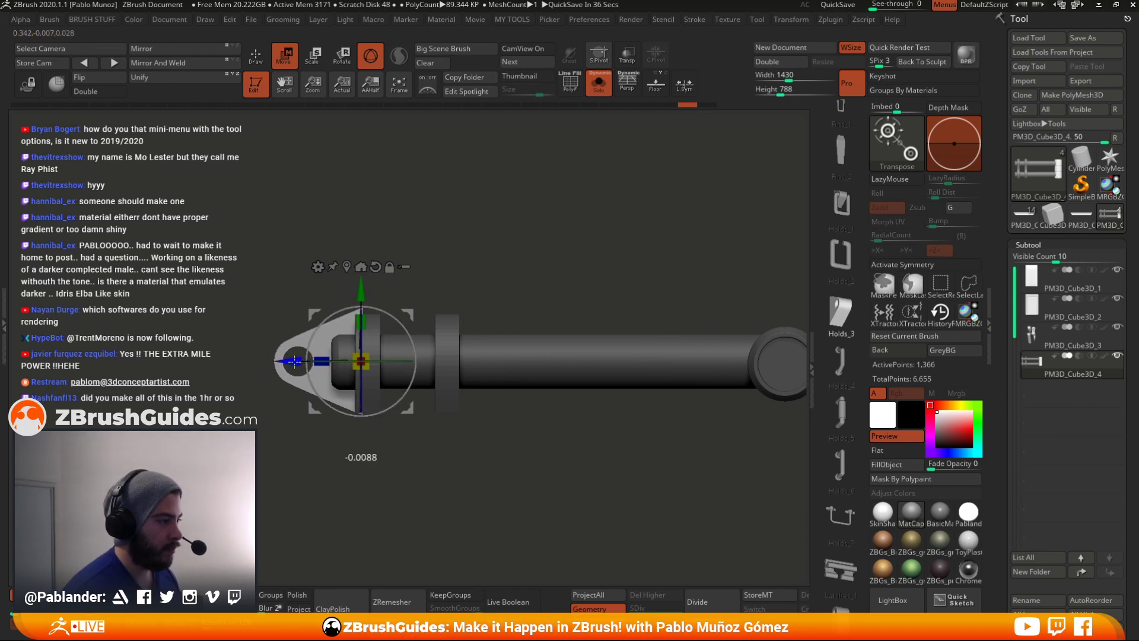
left_click_drag(361, 296, 361, 303)
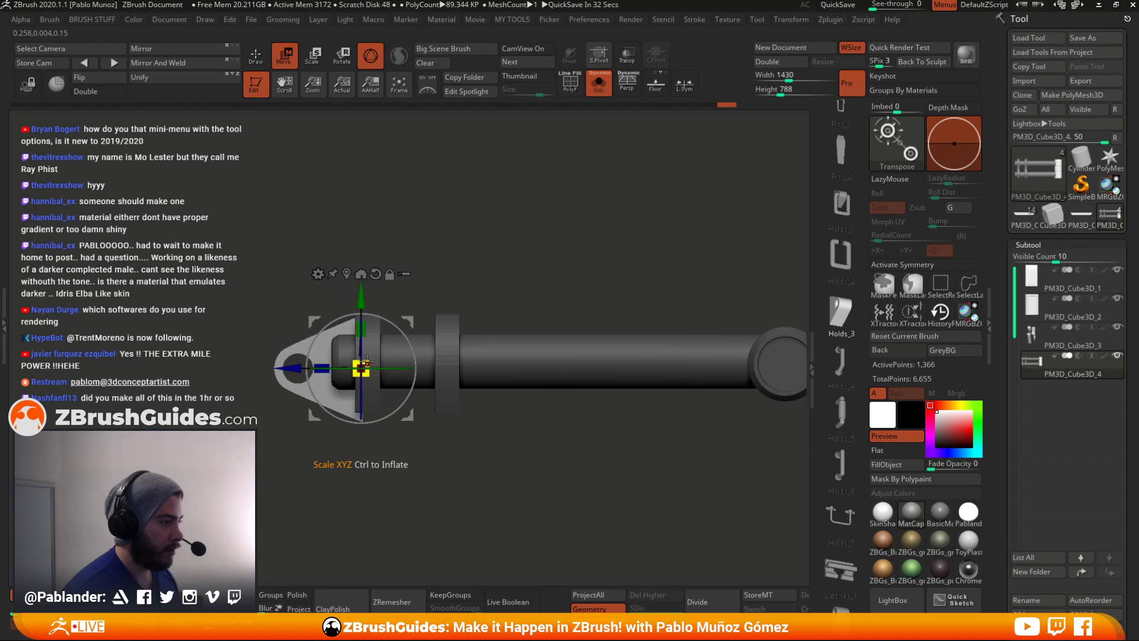
left_click_drag(366, 361, 380, 361)
mouse_move(407, 322)
left_mouse_down()
mouse_move(452, 255)
mouse_move(527, 286)
mouse_move(798, 303)
left_mouse_up()
- Insert the Latches_1 part on the upper edge of the outer plate, where the bracket meets it
key("q")
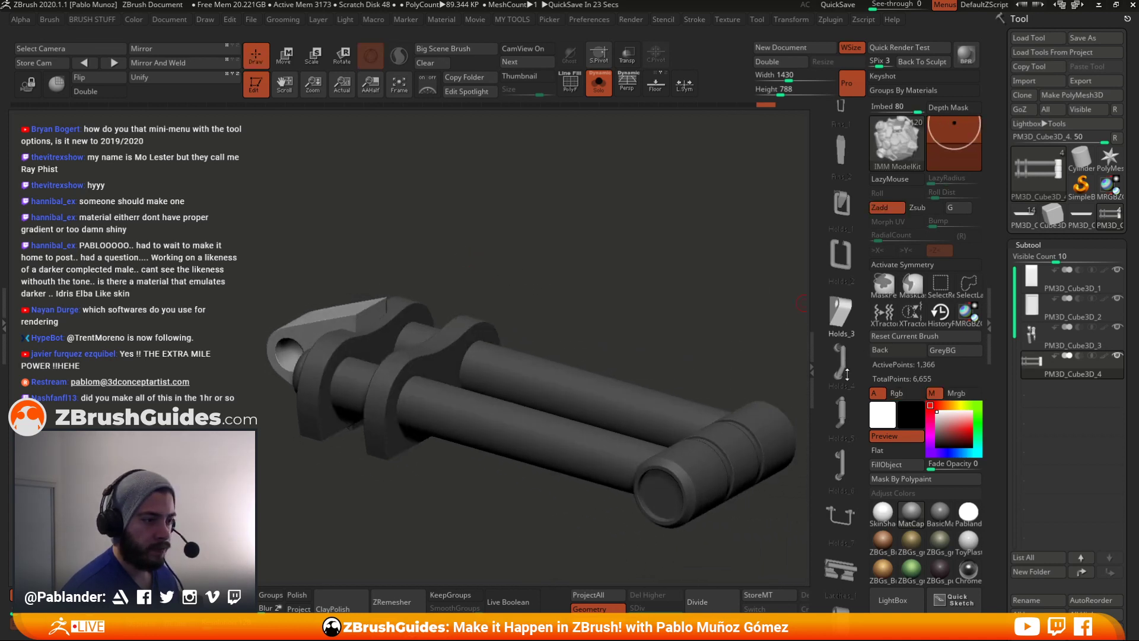
scroll(842, 439, "down", 5)
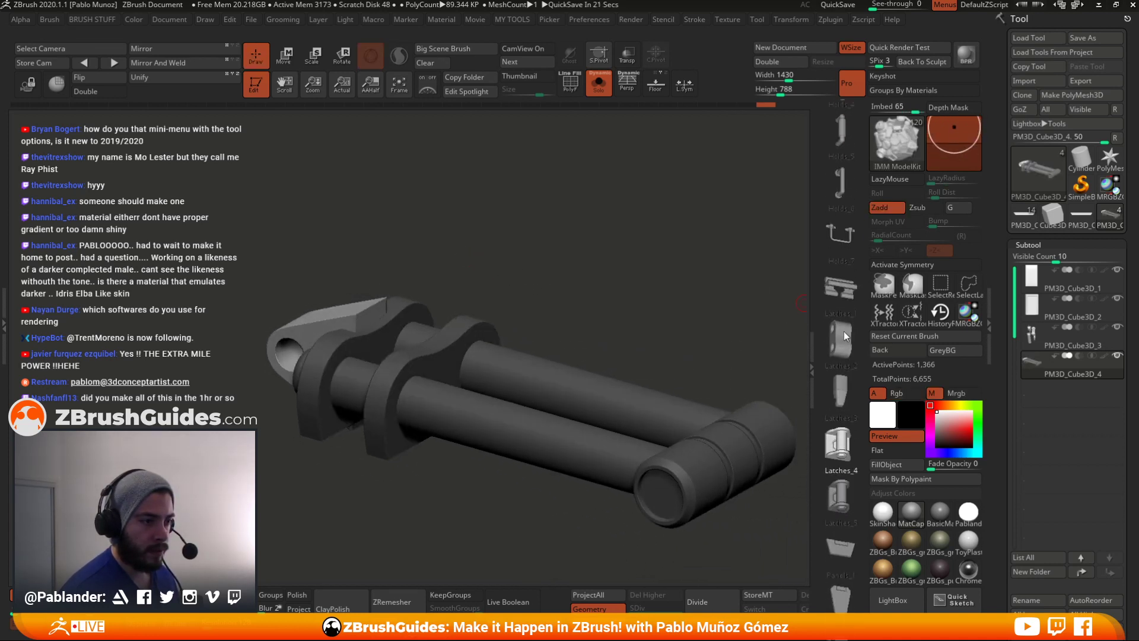
left_click(841, 294)
left_click_drag(664, 316, 528, 385)
left_click_drag(345, 338, 367, 356)
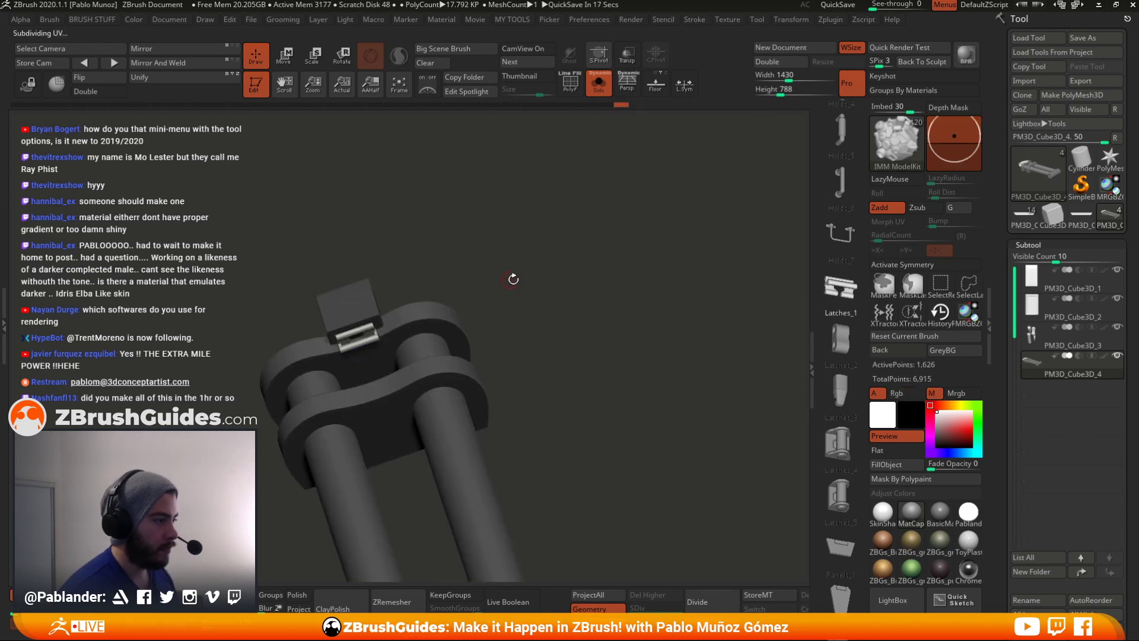
- Stretch the inserted latch along X to span the width of the bracket
left_click_drag(511, 279, 504, 333, "shift")
key("w")
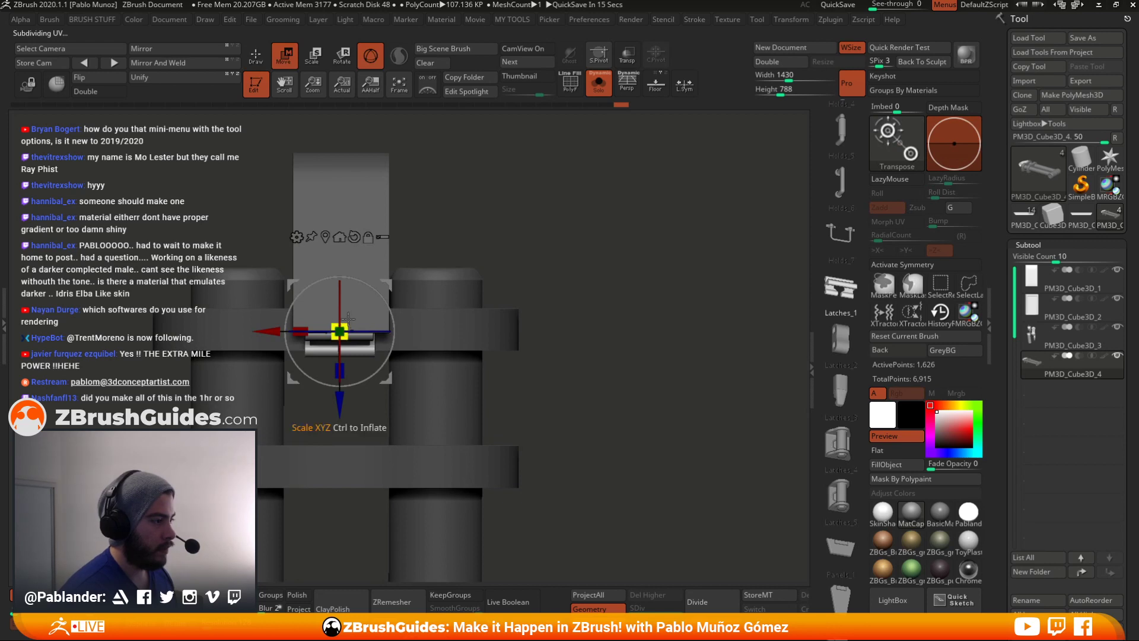
left_click_drag(296, 322, 274, 325)
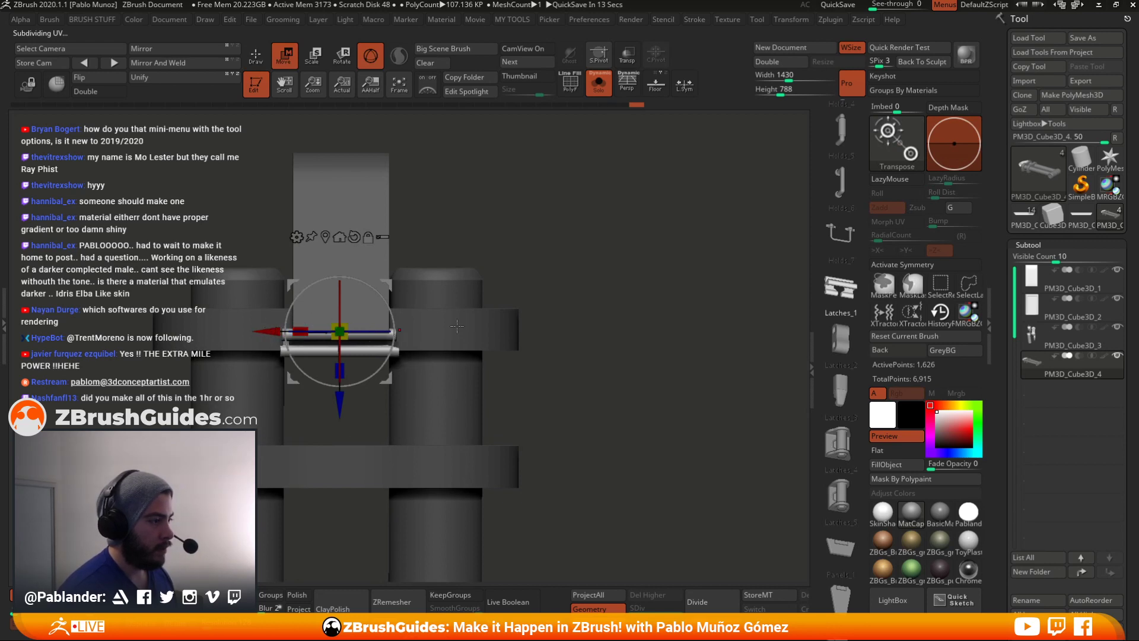
- Move, rotate and scale the latch so it sits against the corner between the bracket and the outer plate
left_click_drag(456, 327, 452, 268)
left_click_drag(334, 288, 332, 277)
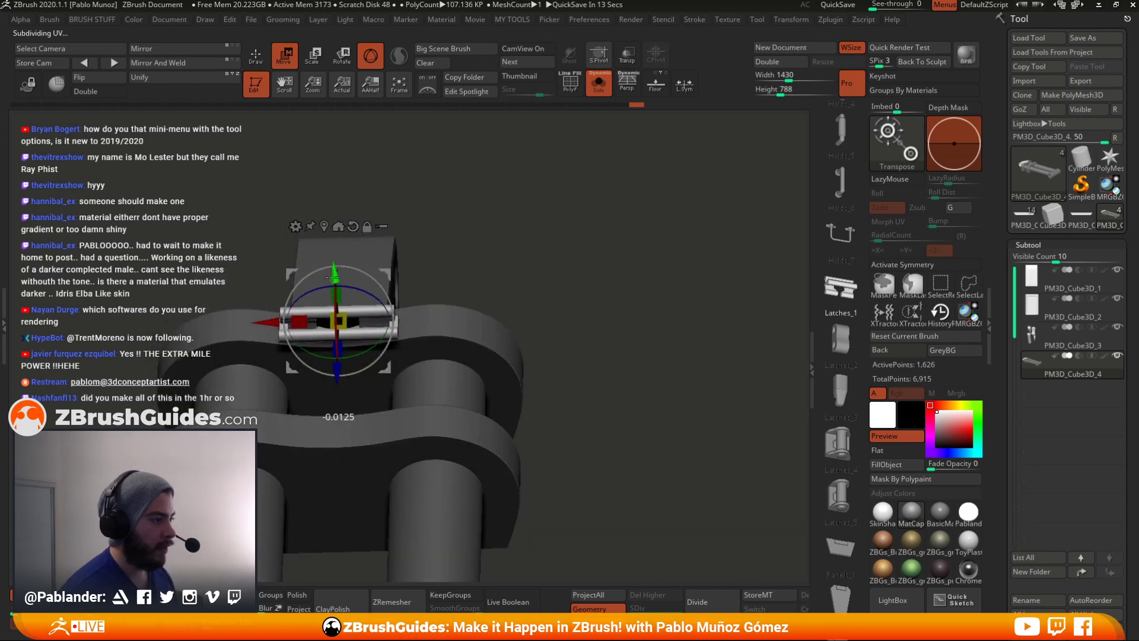
left_click_drag(528, 333, 528, 271)
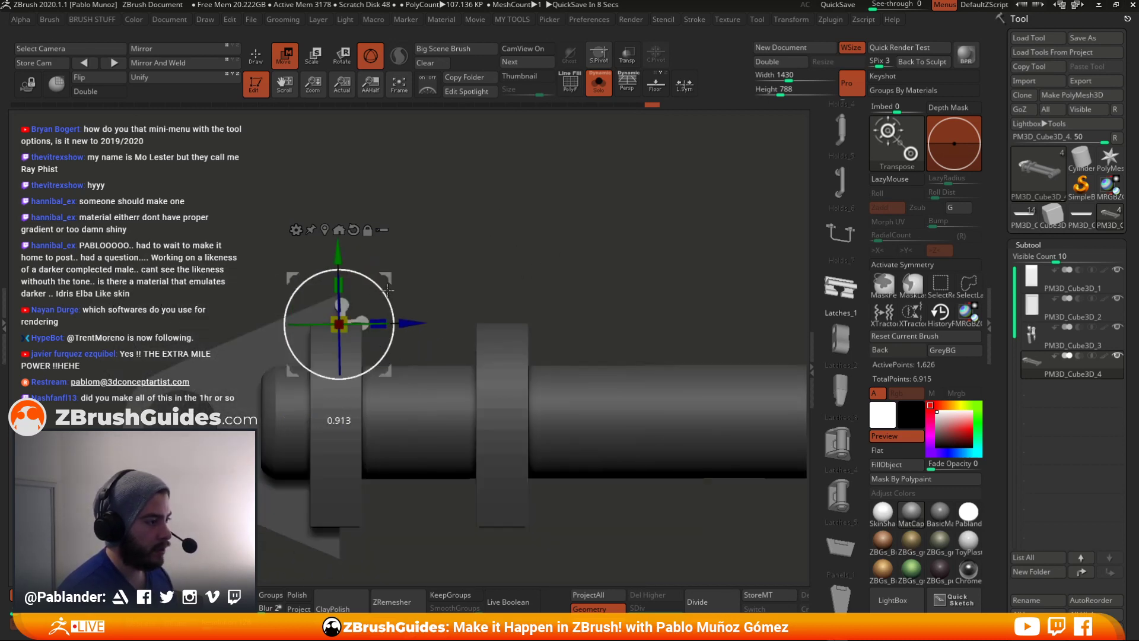
left_click_drag(388, 289, 390, 273)
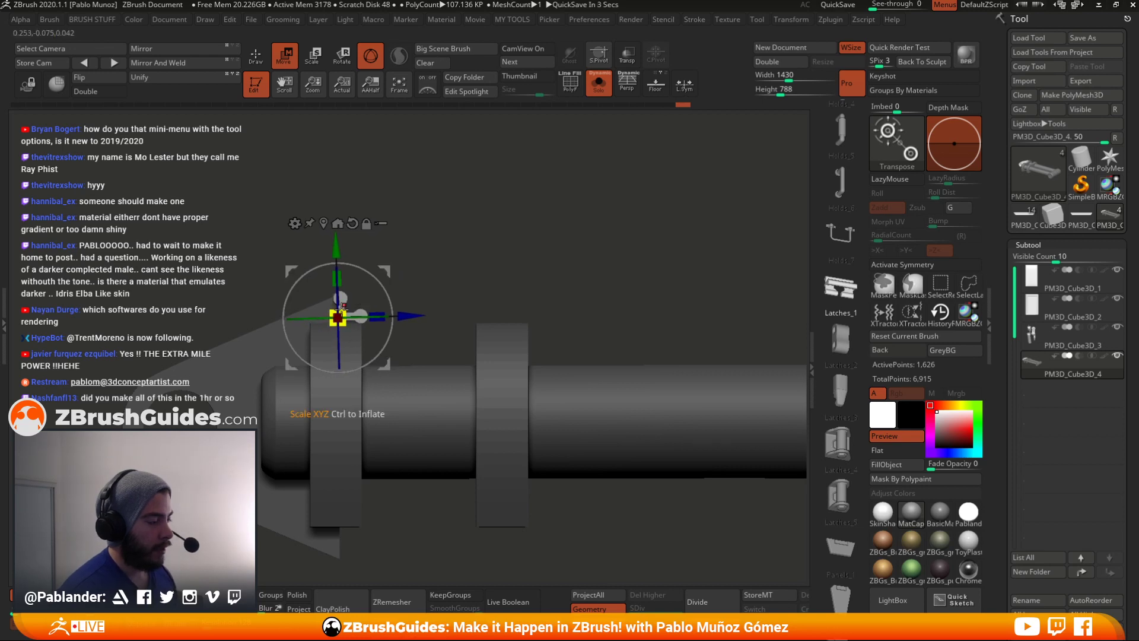
left_click_drag(348, 308, 349, 307)
left_click_drag(388, 271, 387, 272)
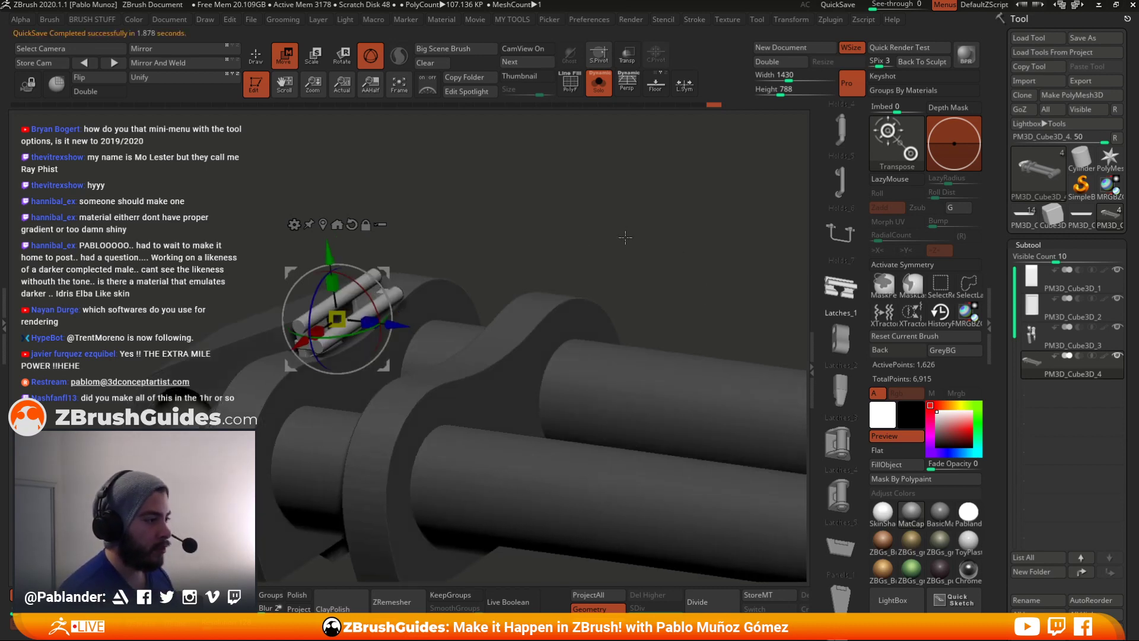
- Duplicate the latch and place the flipped copy at the lower edge of the outer plate
left_click_drag(682, 260, 645, 247)
left_click_drag(571, 230, 591, 210, "alt")
left_click_drag(420, 170, 469, 424, "ctrl")
key("q")
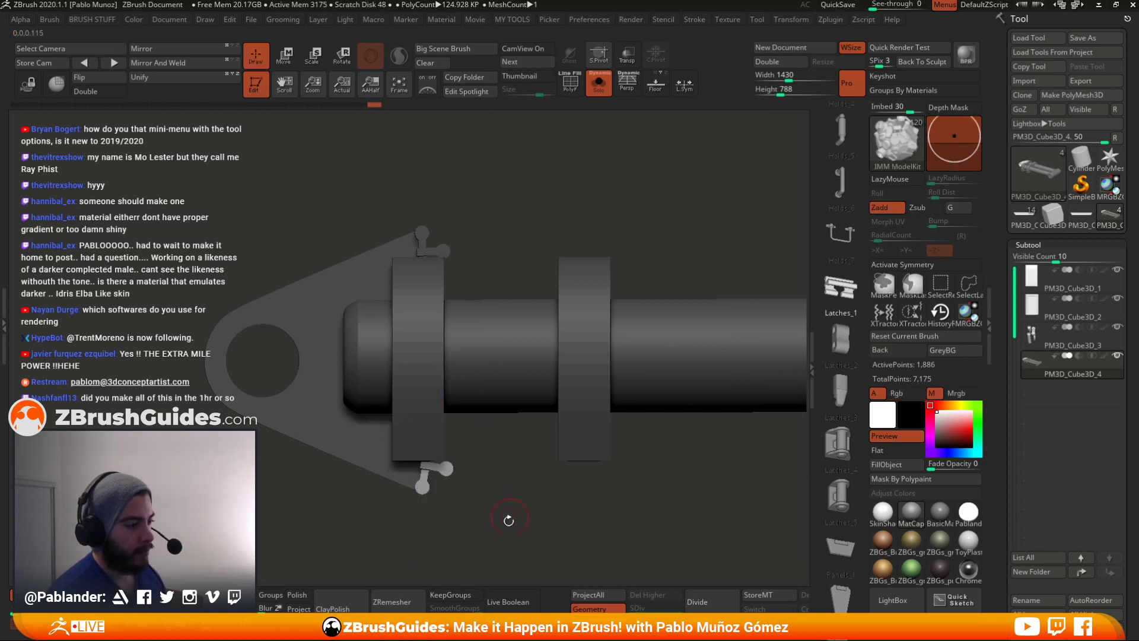
- Clear the mask from the whole rod assembly and inspect it from the side and from above
right_click_drag(509, 519, 481, 481, "ctrl")
right_click_drag(520, 538, 482, 474, "ctrl")
mouse_move(506, 290)
left_mouse_down("ctrl")
mouse_move(514, 347)
mouse_move(564, 325)
mouse_move(475, 364)
mouse_move(409, 347)
mouse_move(347, 351)
left_mouse_up("ctrl")
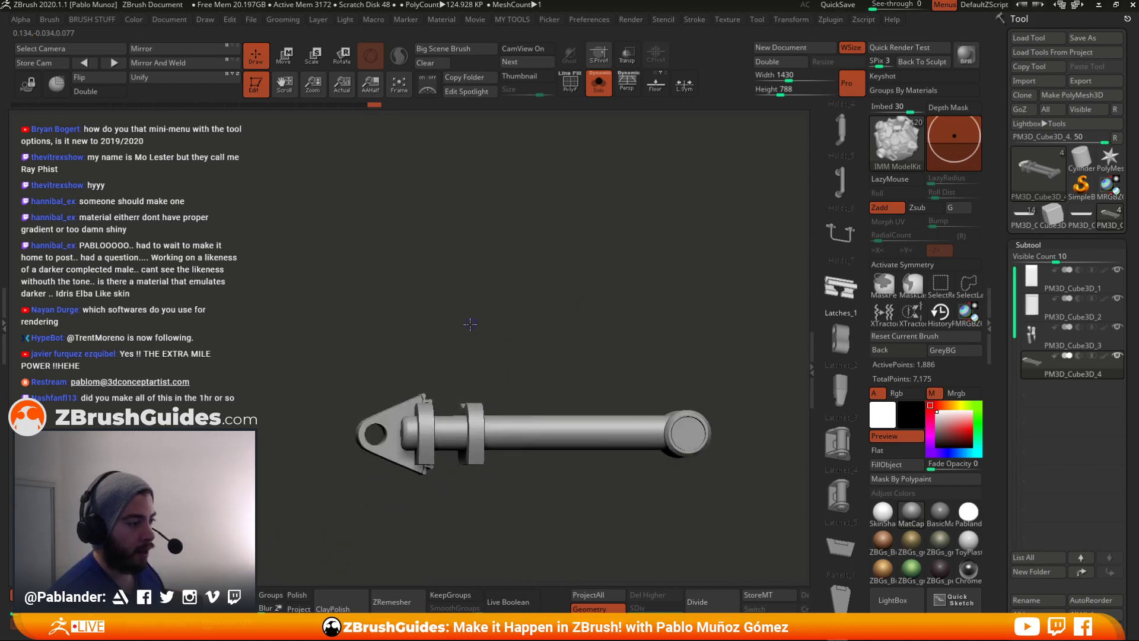
left_click_drag(470, 323, 569, 294)
left_click_drag(590, 343, 372, 334)
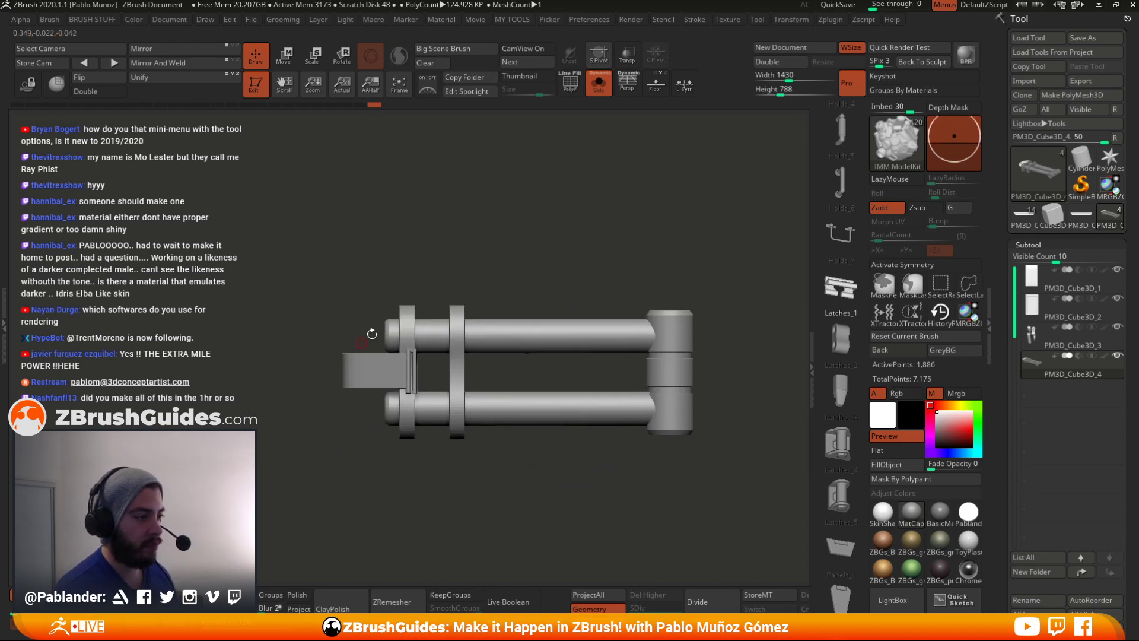
- Isolate the two plates, mask the outer one, unhide the assembly and invert the mask so only the inner plate is editable
left_click(458, 376, "ctrl+shift")
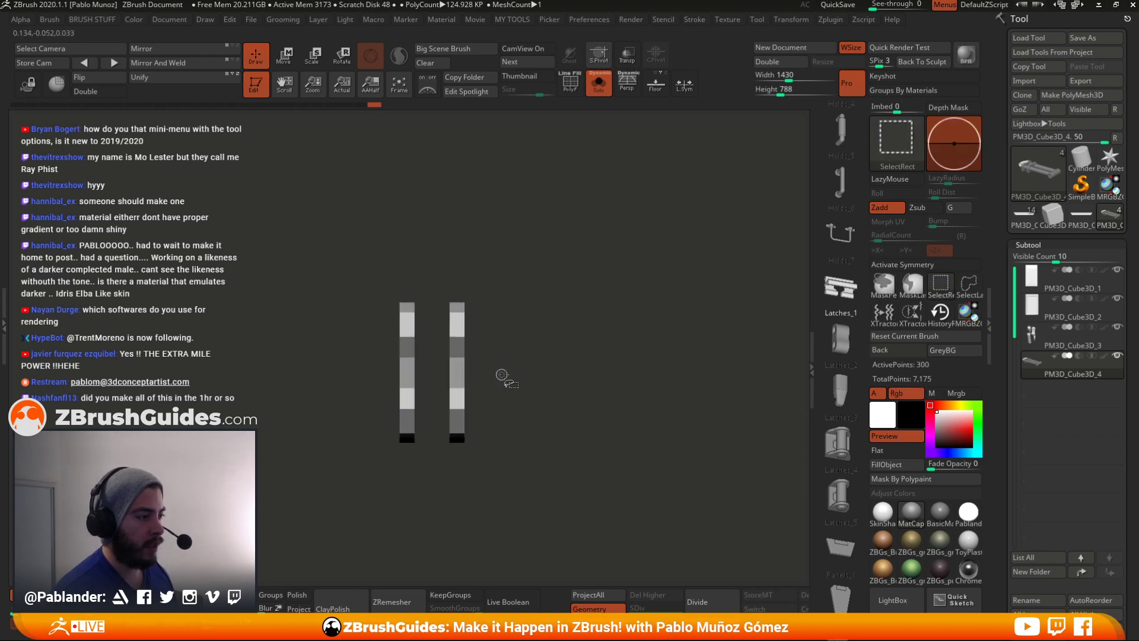
mouse_move(431, 233)
left_mouse_down("ctrl")
mouse_move(418, 348)
mouse_move(360, 519)
left_mouse_up("ctrl")
left_click(470, 478, "ctrl")
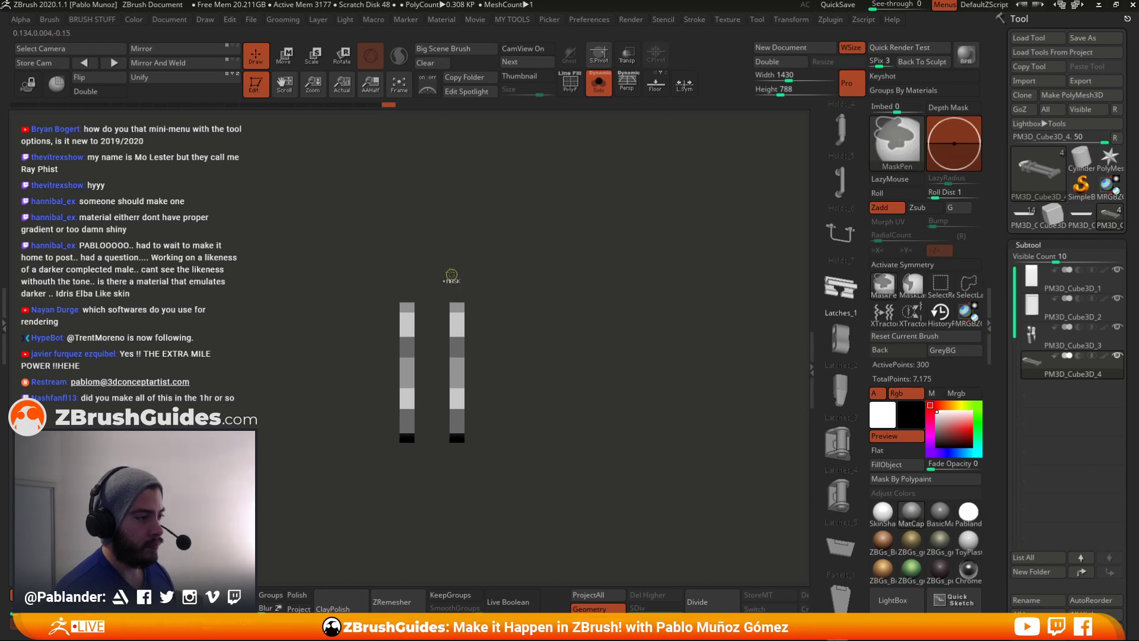
left_click_drag(451, 275, 487, 543, "ctrl")
left_click(529, 503, "ctrl+shift")
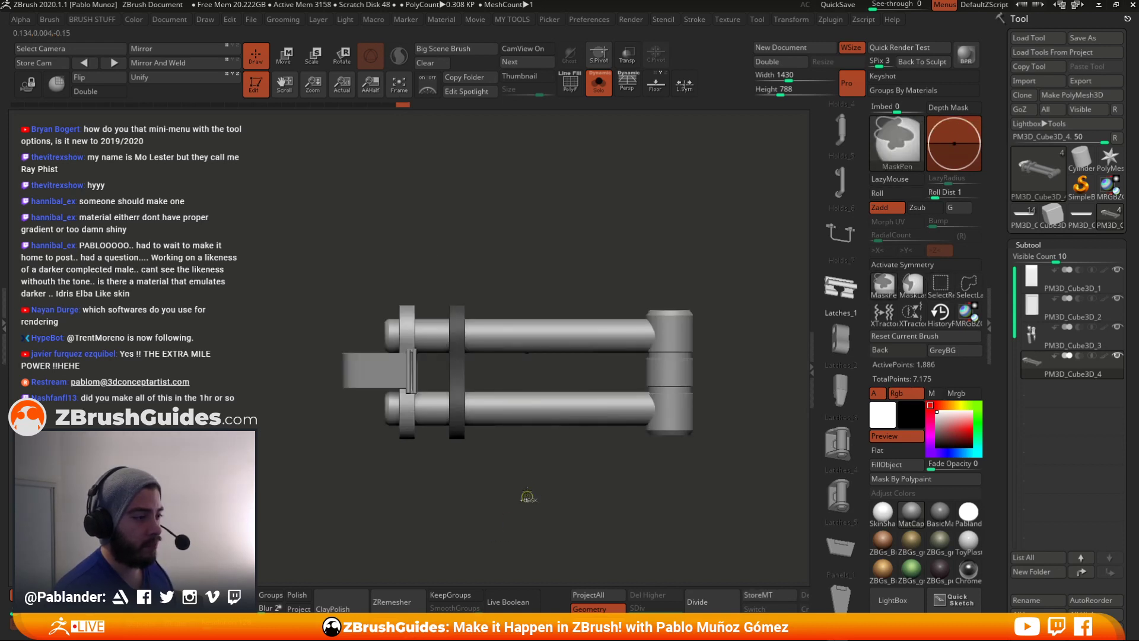
left_click(527, 495, "ctrl")
- Center the gizmo on the unmasked inner plate, slide it along the rods closer to the outer plate, and clear the mask
key("w")
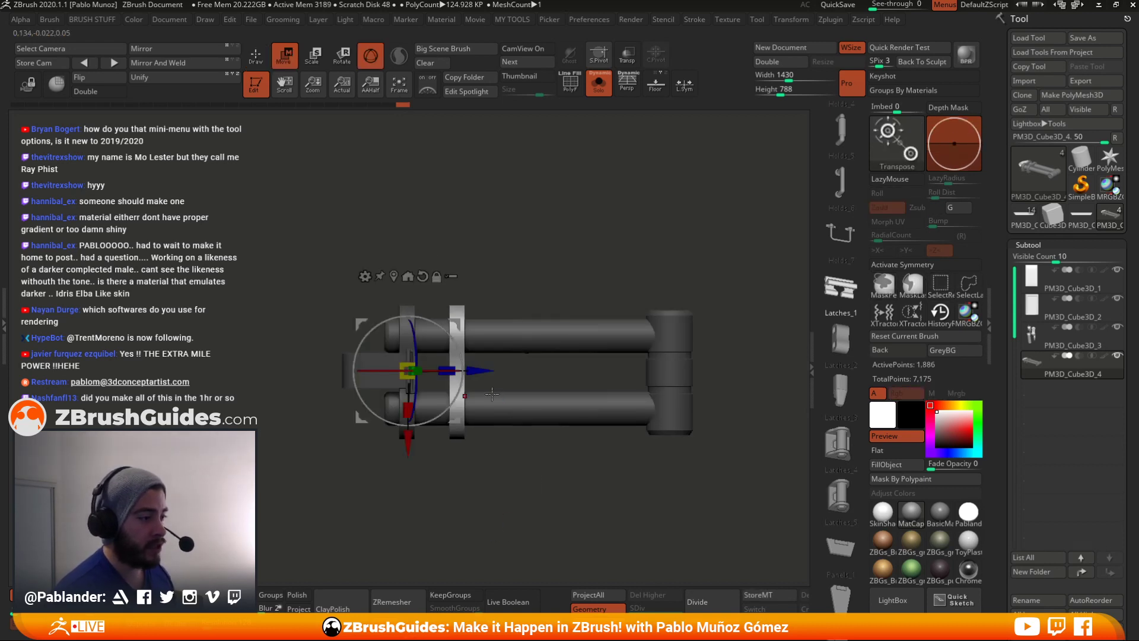
left_click(422, 277, "alt")
left_click(394, 277)
left_click_drag(524, 373, 504, 373)
key("q")
mouse_move(504, 481)
left_mouse_down("ctrl")
mouse_move(498, 503)
mouse_move(476, 468)
mouse_move(520, 503)
mouse_move(550, 463)
left_mouse_up("ctrl")
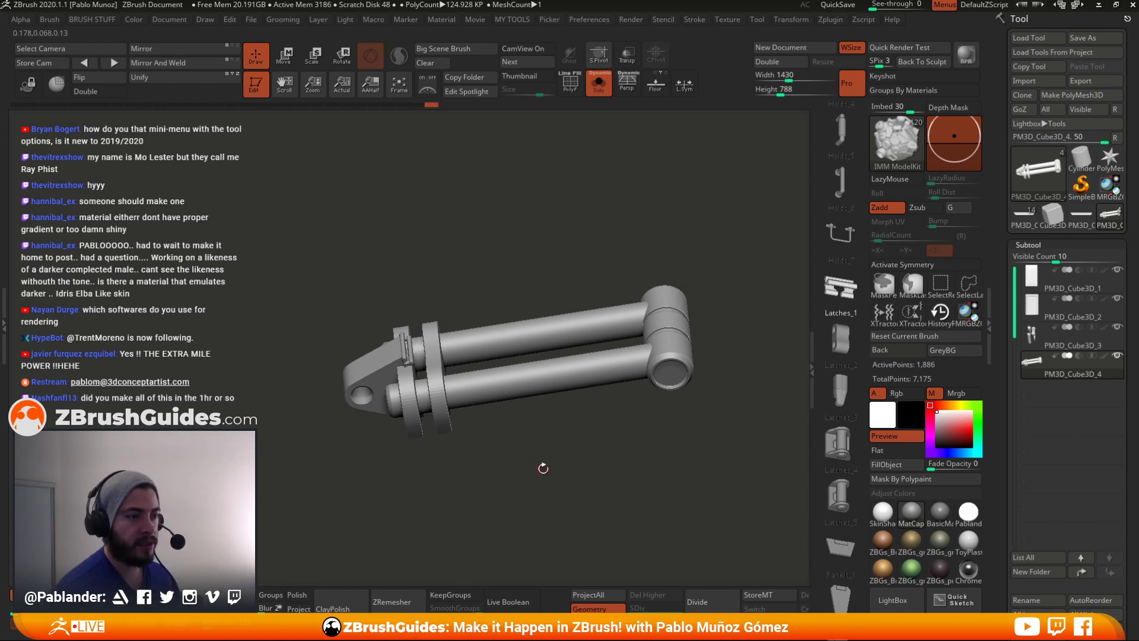
- Insert a Fasteners_18 bolt on the end cap of the cross cylinder with Z symmetry on
left_click_drag(586, 482, 582, 491, "shift")
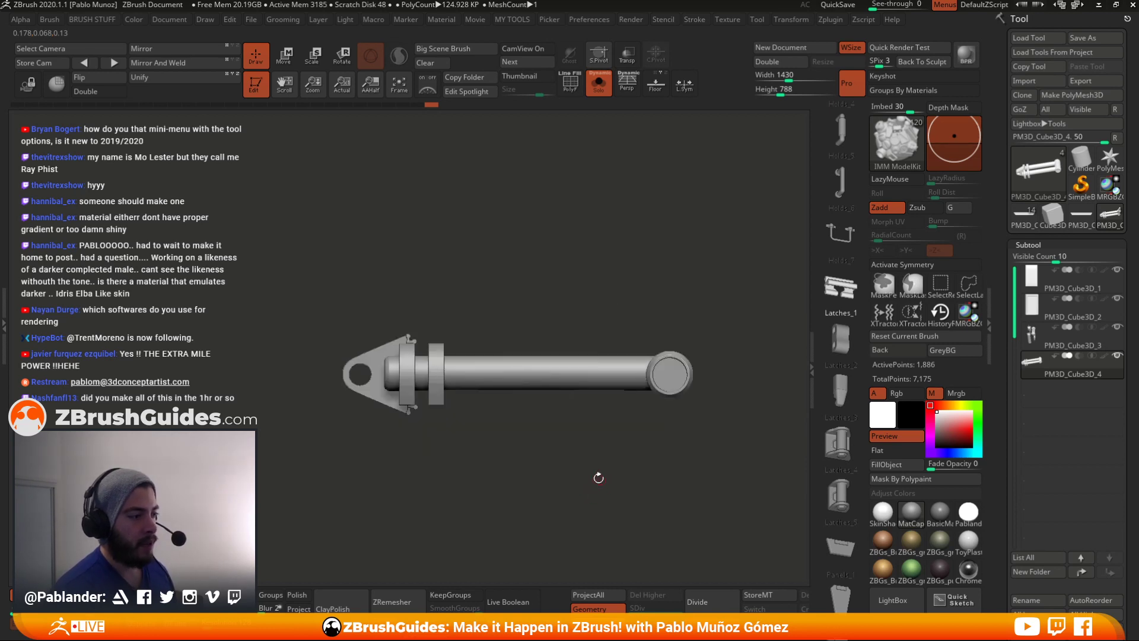
left_click_drag(484, 394, 466, 389, "alt")
scroll(840, 474, "up", 10)
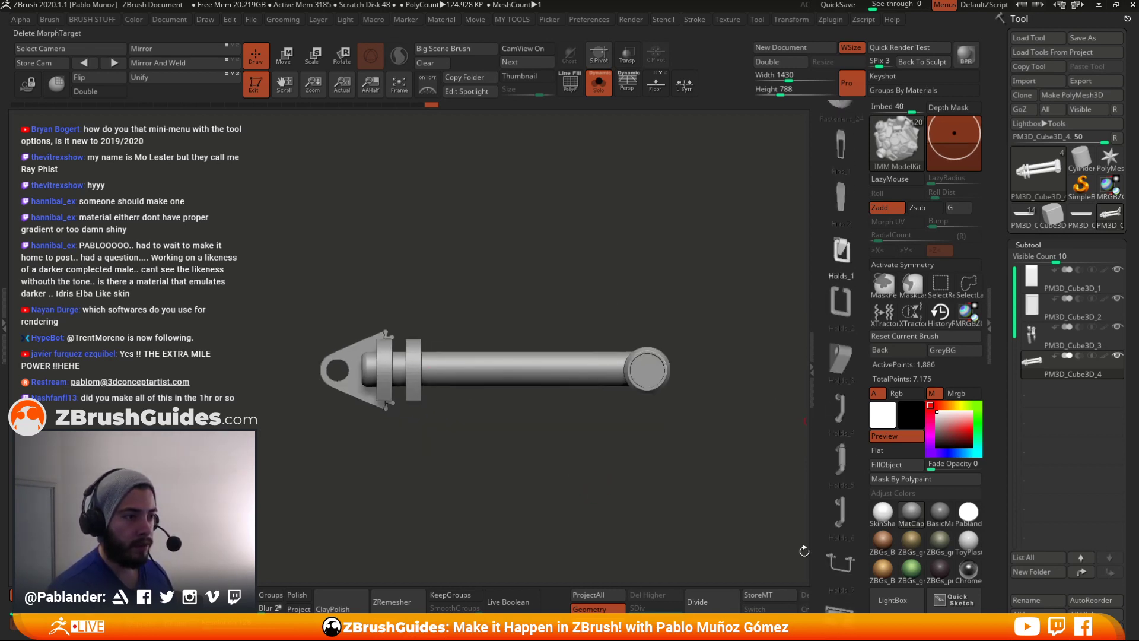
scroll(840, 532, "up", 3)
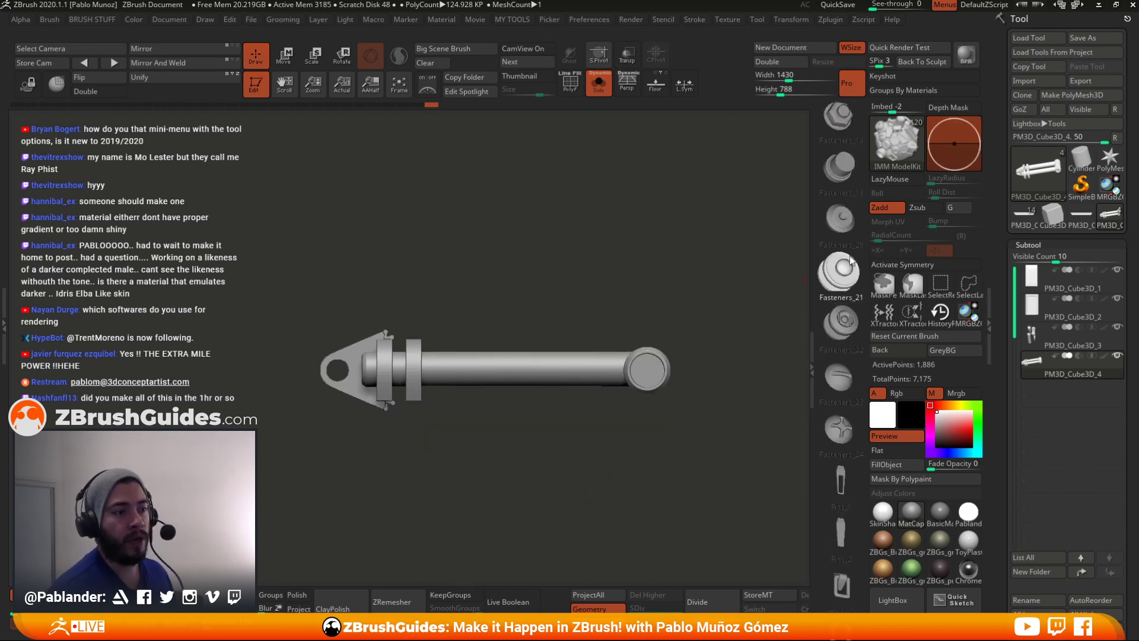
left_click(840, 239)
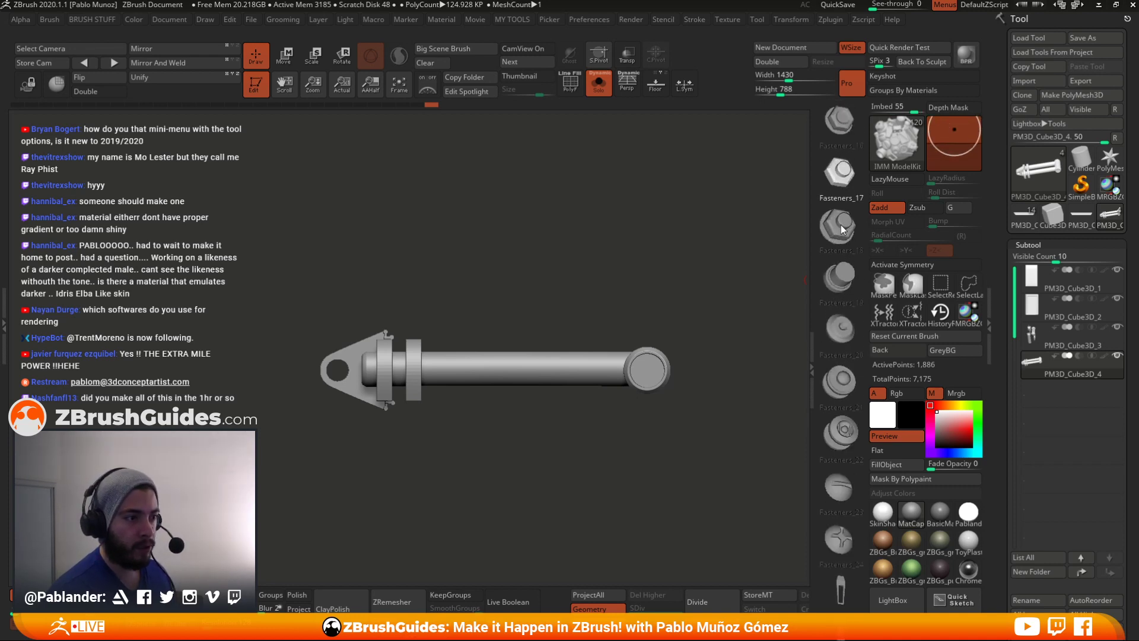
scroll(847, 261, "up", 1)
left_click(840, 268)
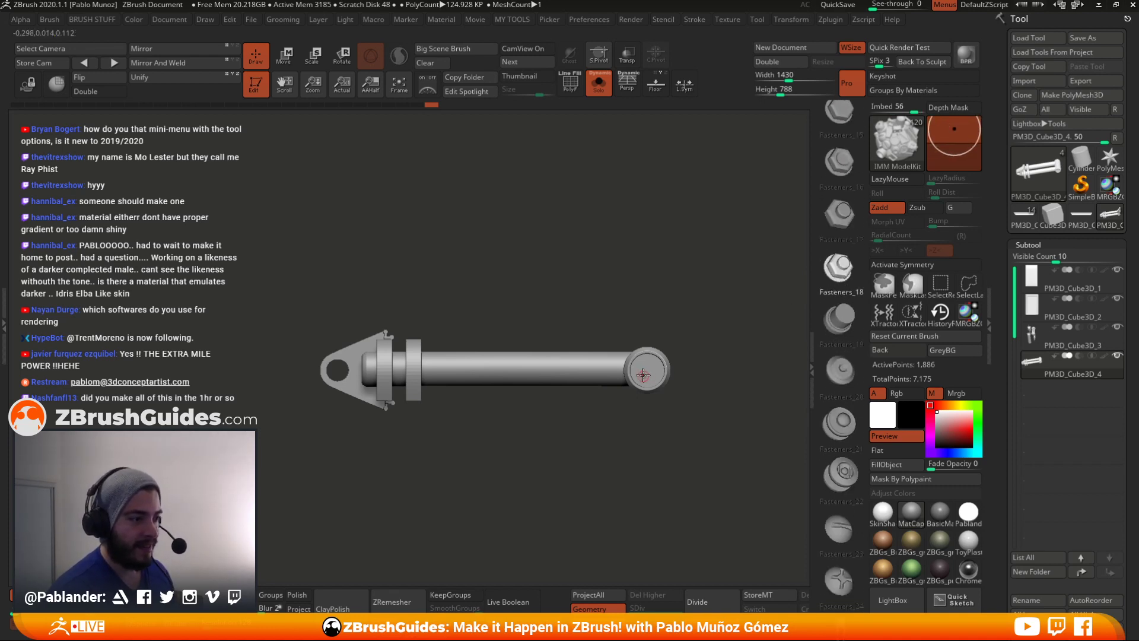
key("x")
left_click_drag(650, 372, 658, 384)
- Fine-tune the inserted bolts' placement on the cylinder's end caps and clear the mask from the assembly
key("w")
right_click_drag(717, 333, 717, 356, "ctrl")
left_click_drag(699, 324, 696, 322)
key("q")
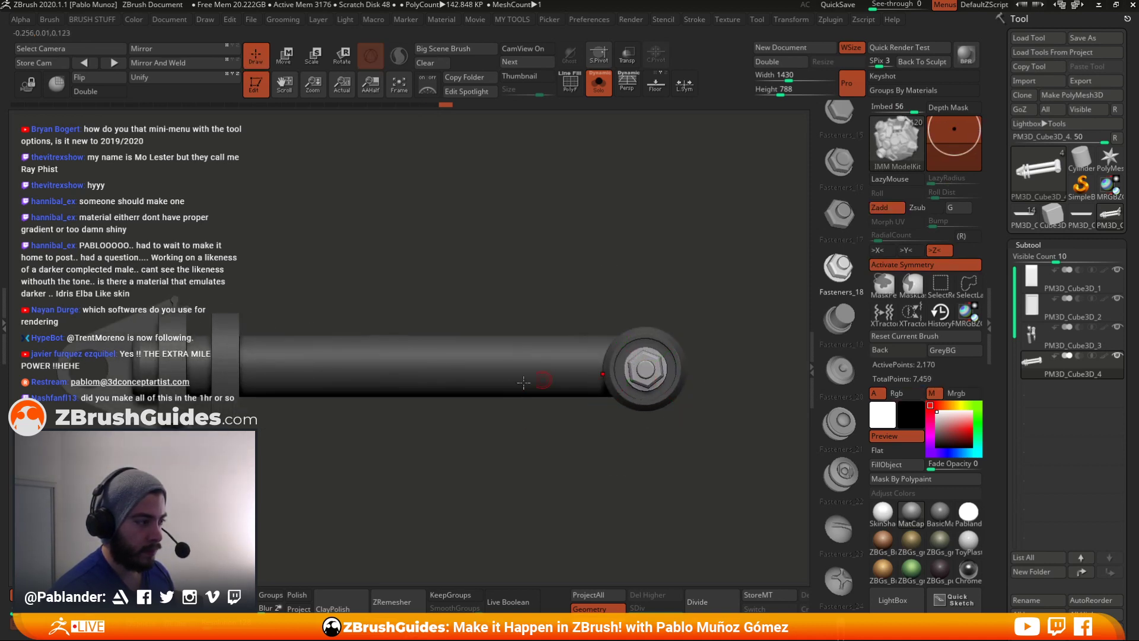
mouse_move(484, 443)
right_mouse_down("ctrl")
mouse_move(501, 279)
mouse_move(452, 409)
right_mouse_up("ctrl")
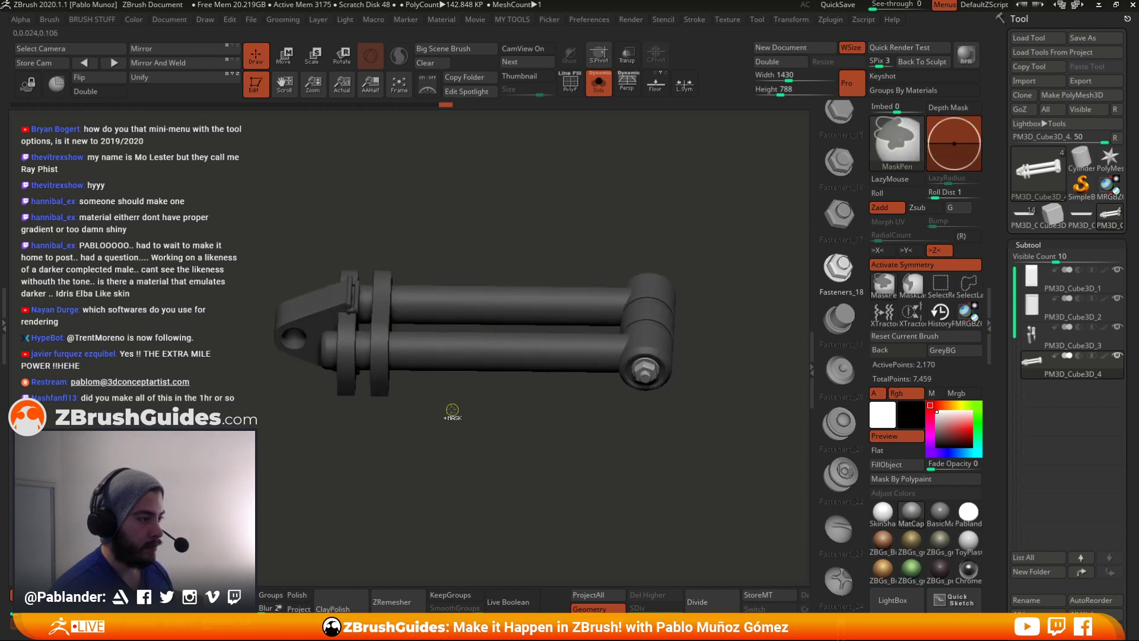
left_click_drag(460, 452, 465, 456, "ctrl")
right_click_drag(468, 435, 473, 412, "shift")
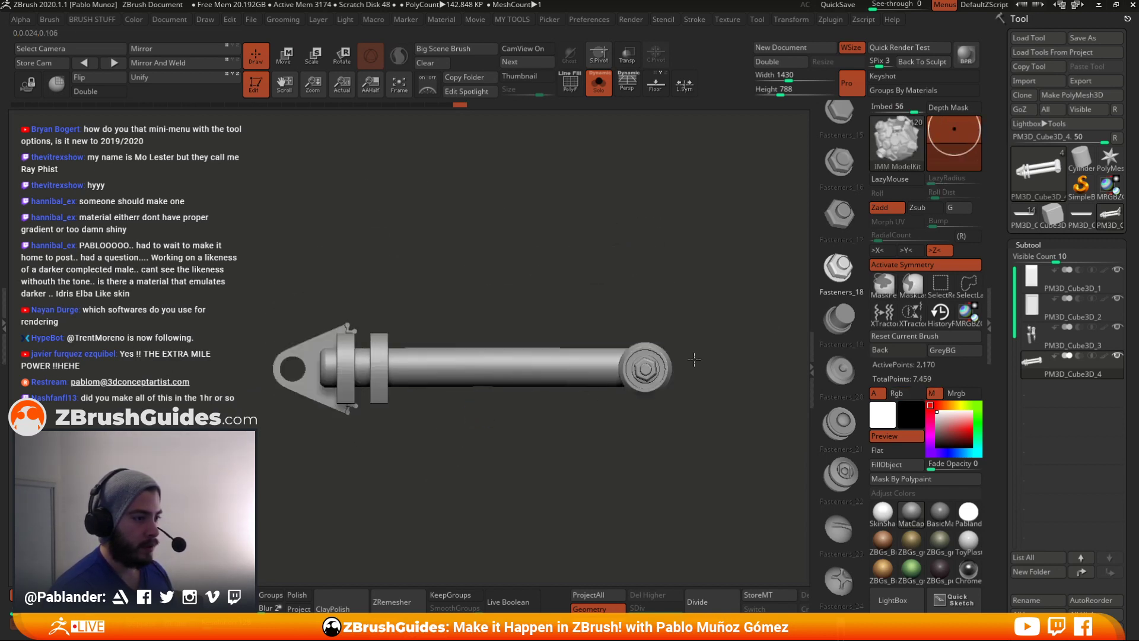
right_click_drag(682, 243, 590, 267)
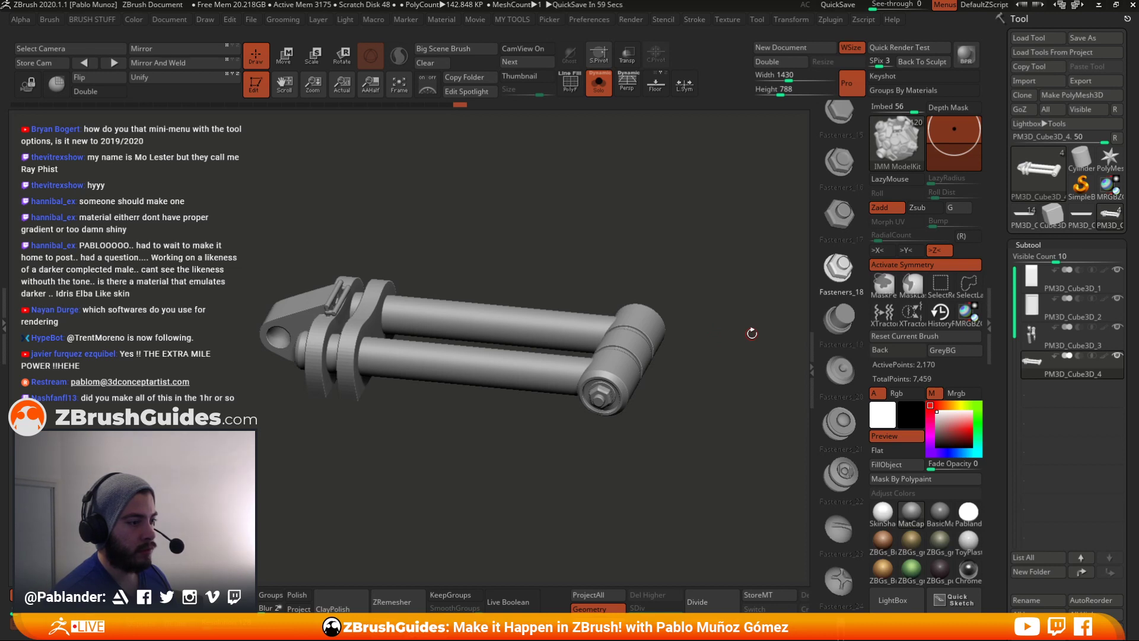
left_click_drag(742, 328, 667, 284, "shift")
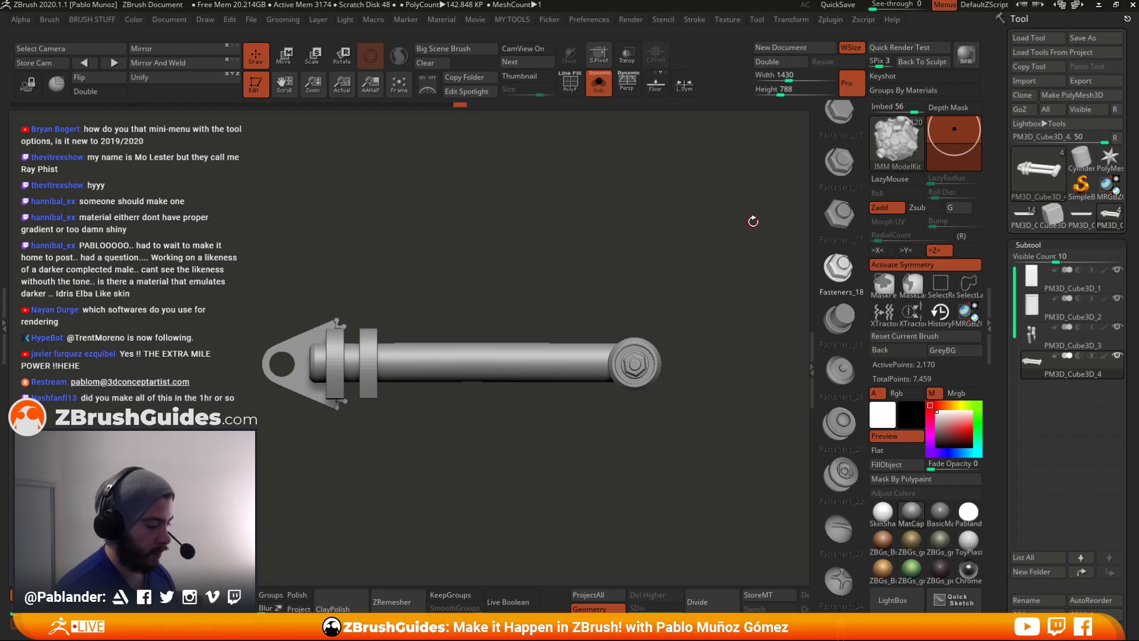
- Choose the custom tubes curve brush and turn symmetry off for work between the two rods
key("b")
left_click(855, 301)
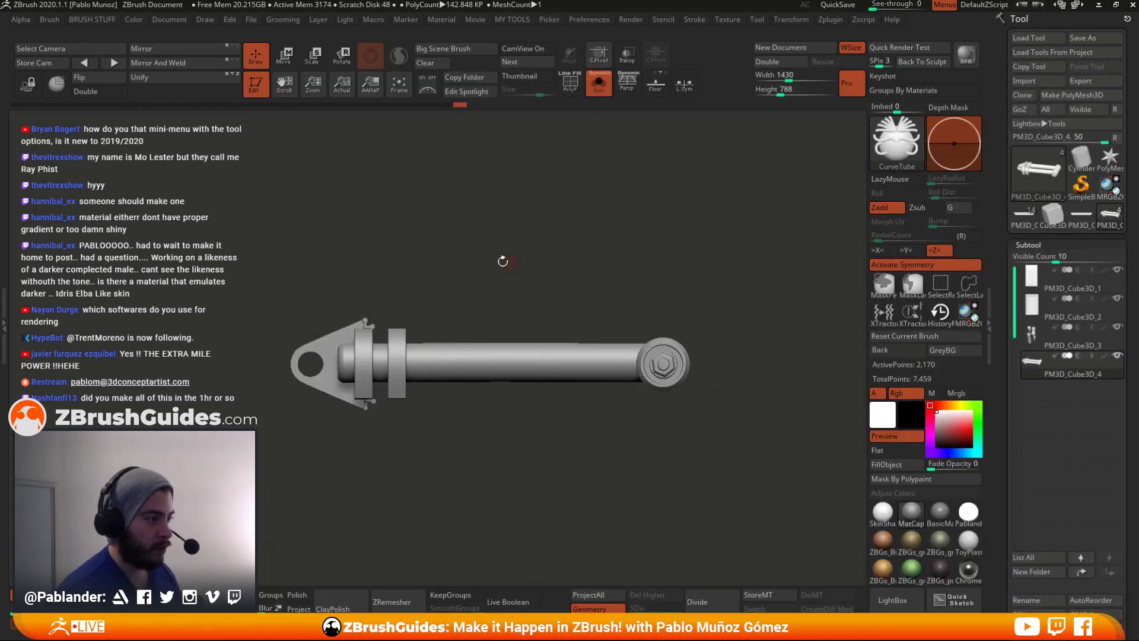
left_click_drag(503, 261, 617, 228)
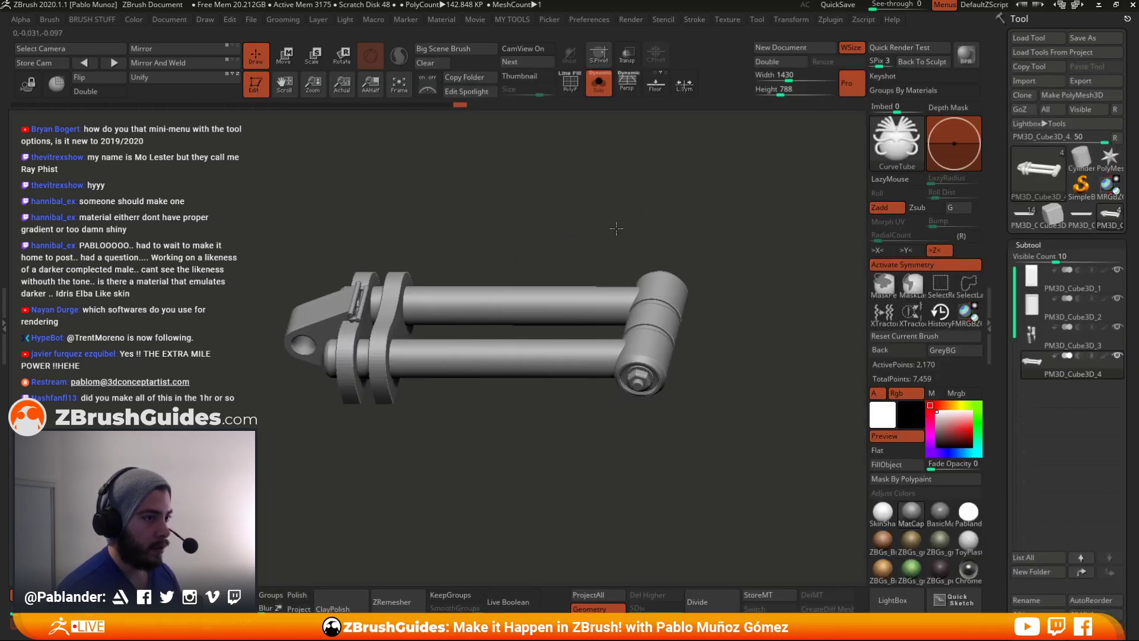
left_click(861, 184)
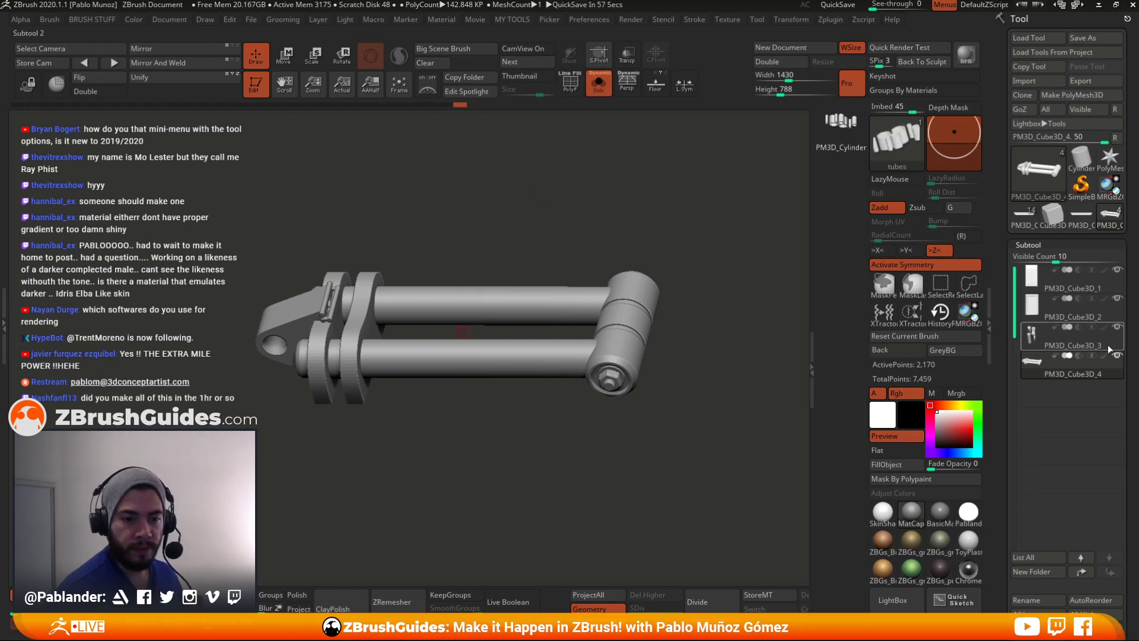
left_click_drag(670, 237, 289, 306)
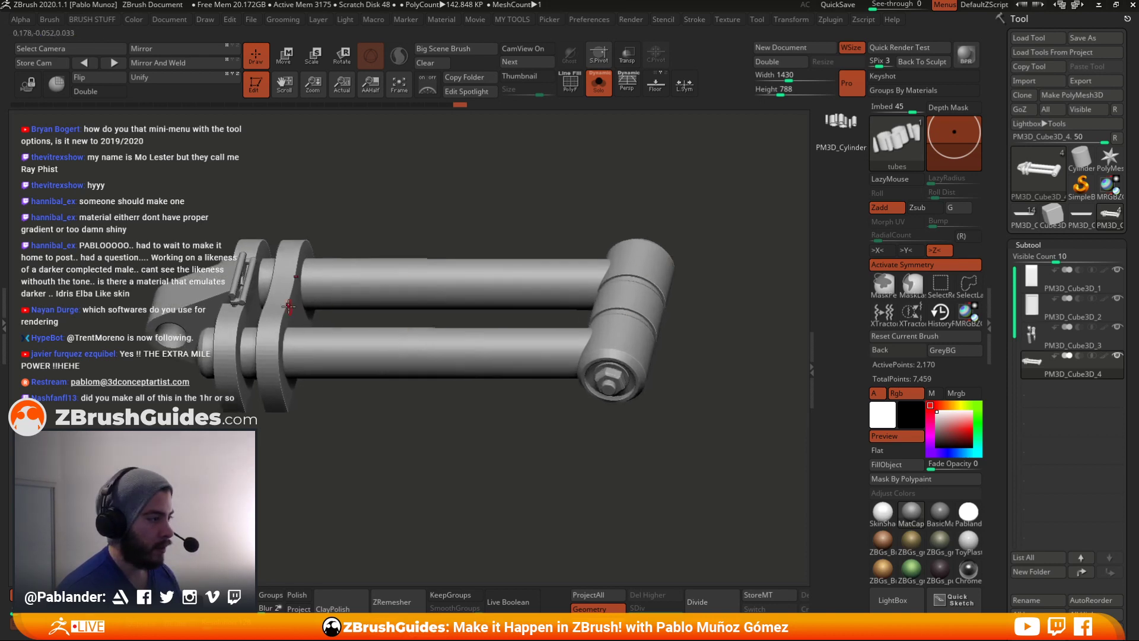
key("x")
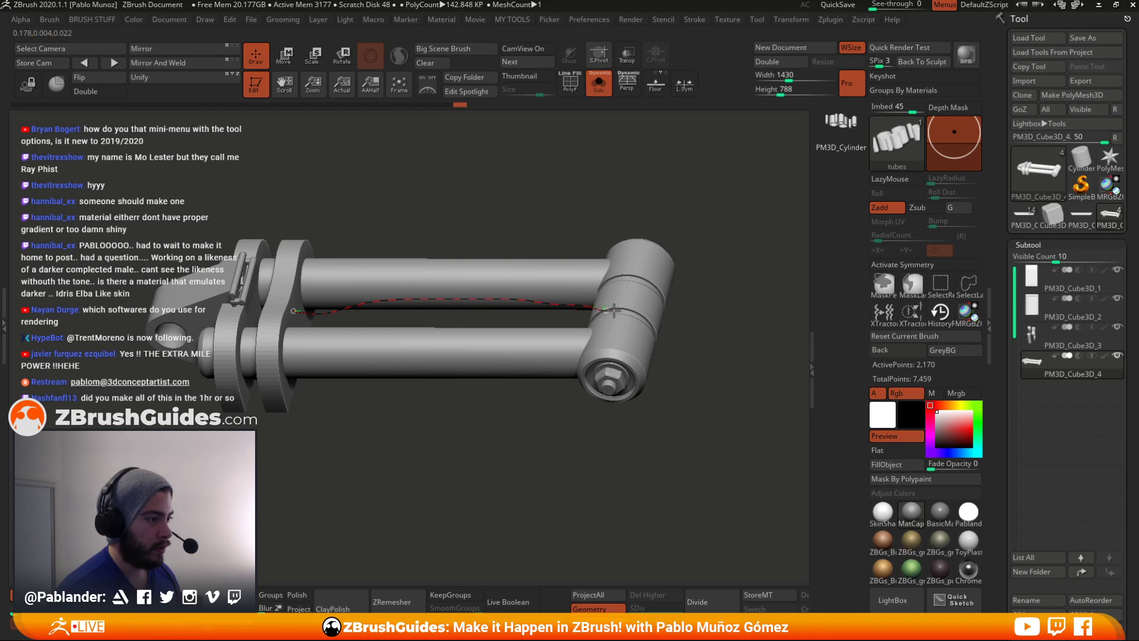
- Try drawing a tube bundle from the inner plate to the cross cylinder, and undo it
left_click_drag(614, 309, 617, 303)
mouse_move(691, 304)
left_mouse_down()
mouse_move(715, 285)
mouse_move(741, 302)
left_mouse_up()
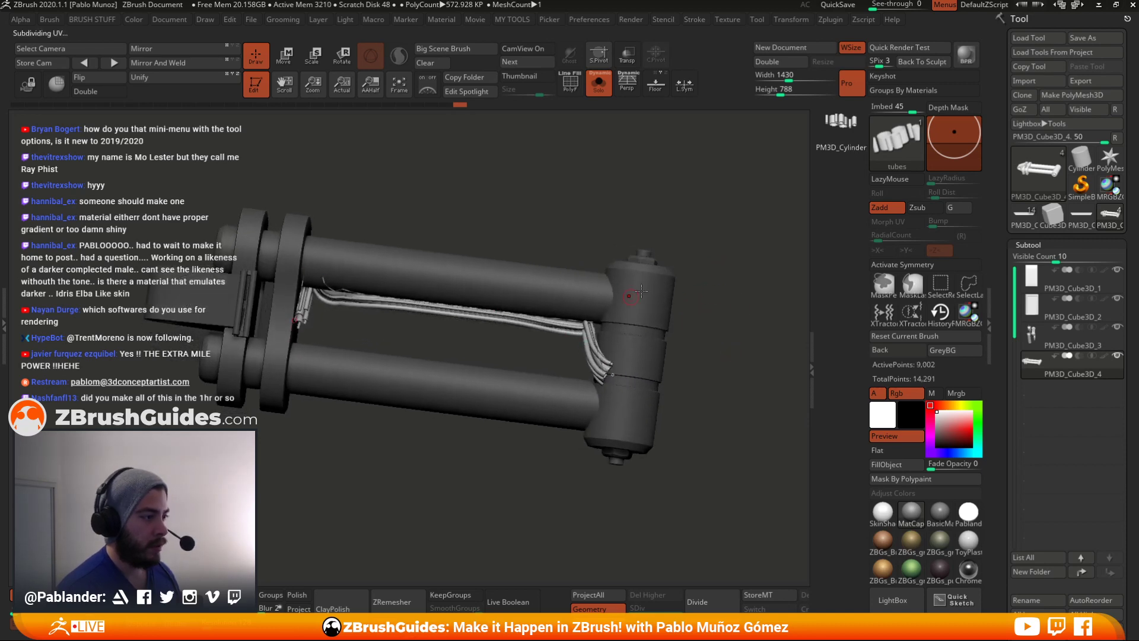
key("ctrl+z")
left_click(578, 20)
mouse_move(664, 23)
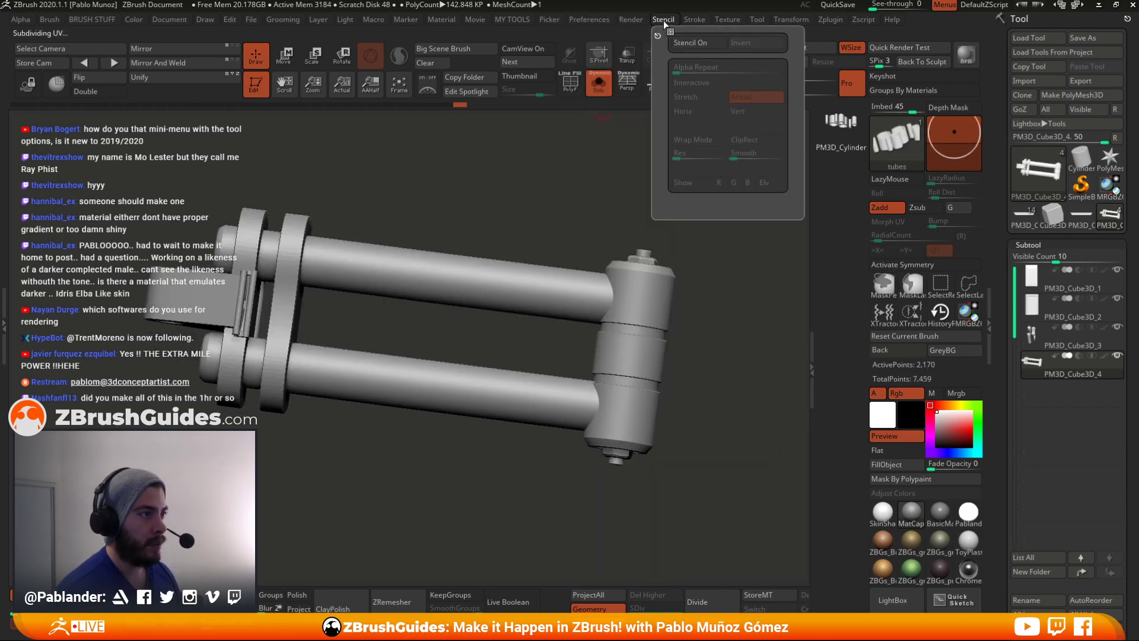
mouse_move(558, 23)
left_click(584, 72)
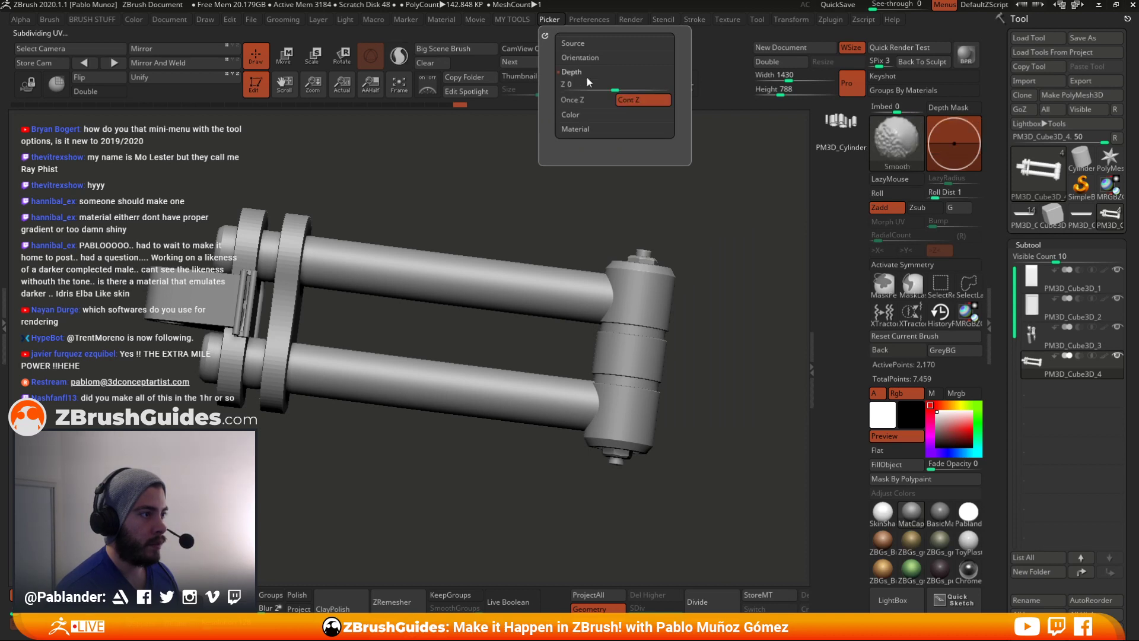
- Draw a curve of bundled tubes between the rods, from the inner plate toward the cross cylinder
left_click_drag(598, 199, 454, 232)
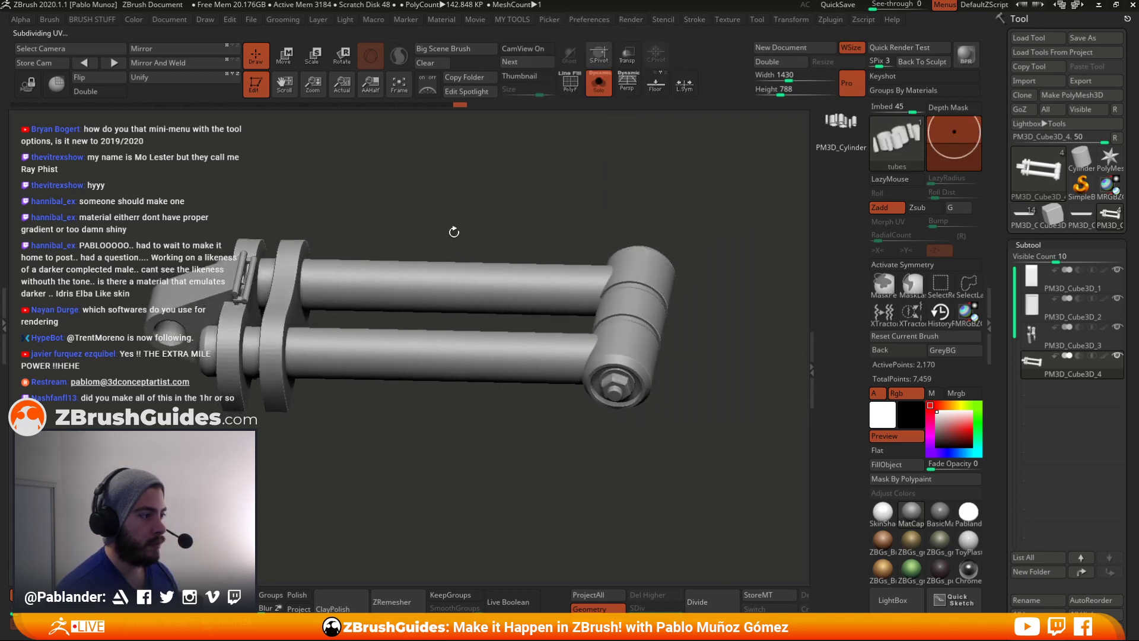
left_click_drag(600, 297, 601, 298)
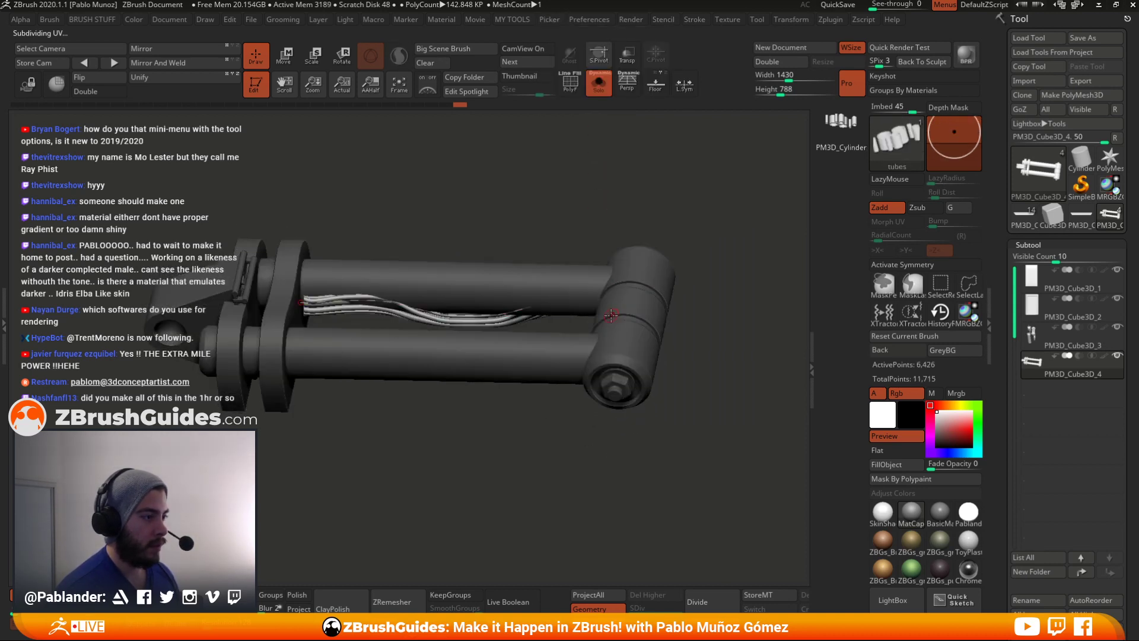
left_click_drag(630, 204, 610, 230)
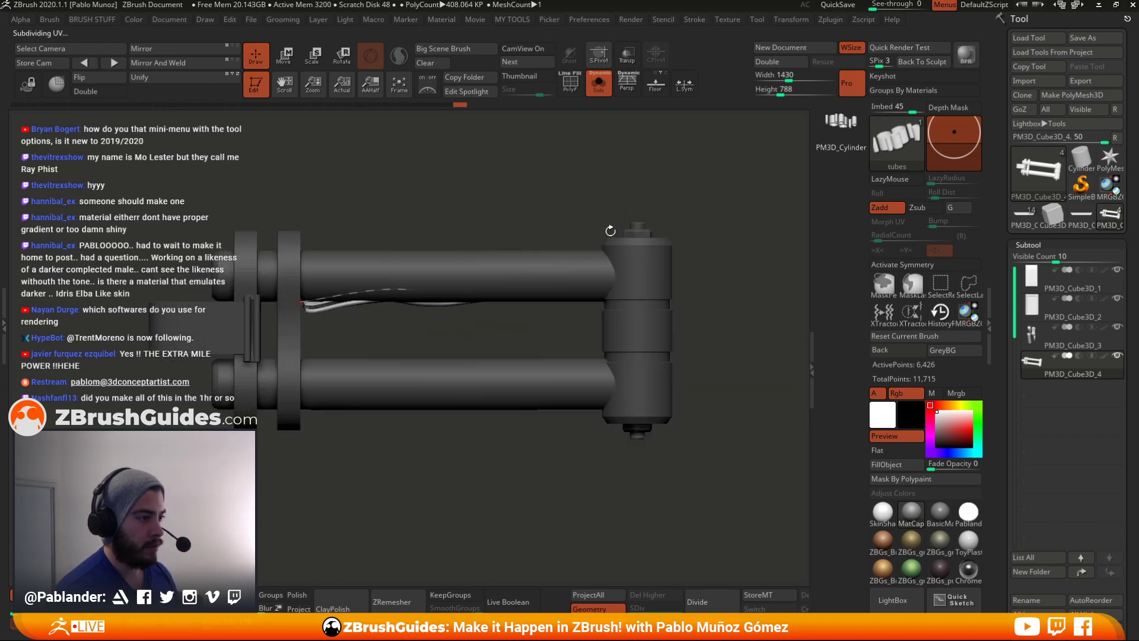
- Dock the Stroke palette in the side tray, turn off curve Snap, and enable Lock Start and Lock End
left_click(692, 21)
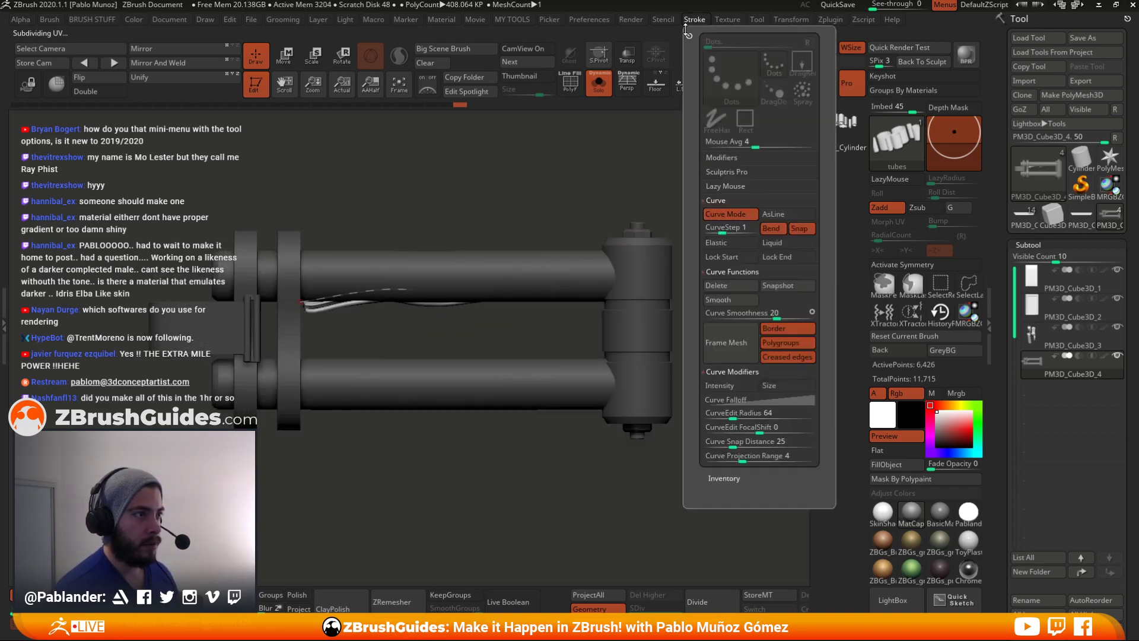
left_click_drag(689, 36, 1039, 34)
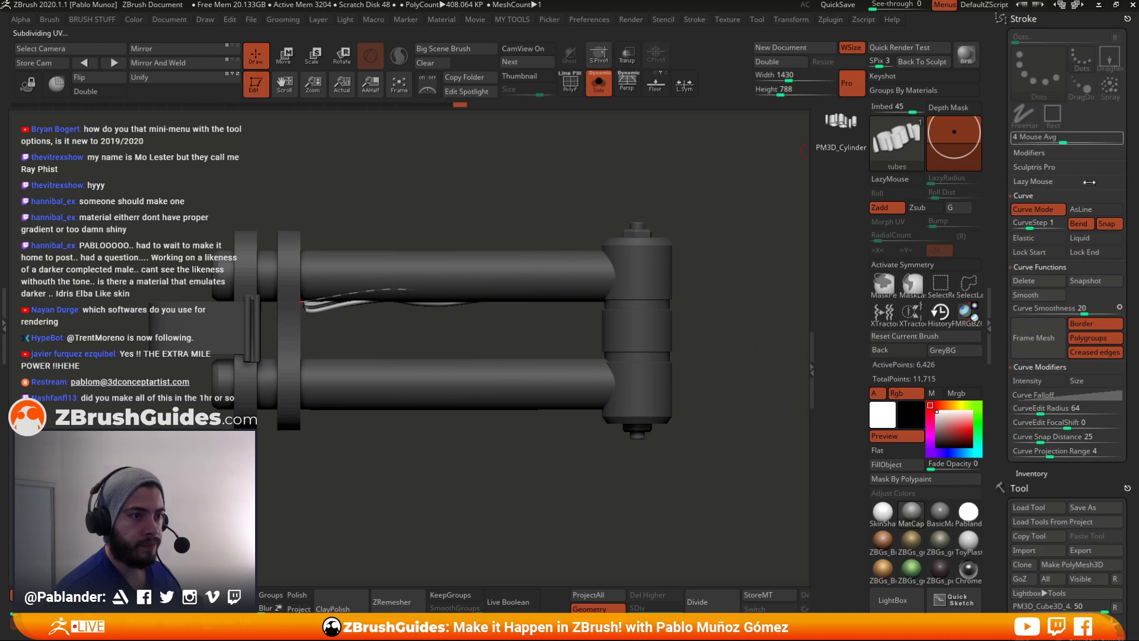
left_click(1107, 223)
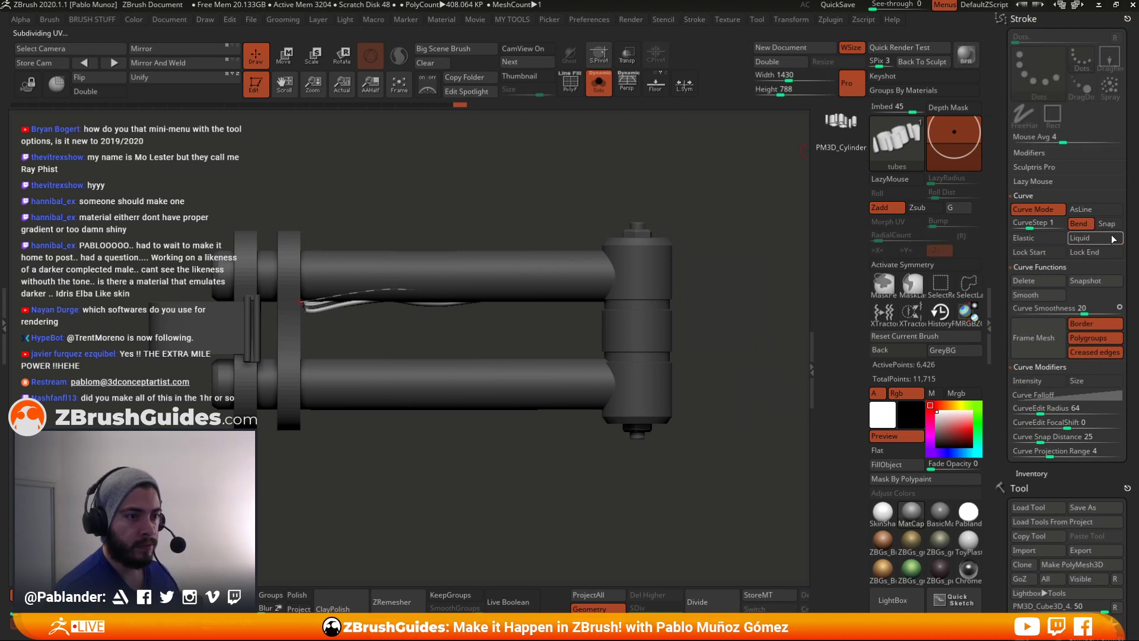
left_click(1081, 256)
- Increase the draw size and reshape the tube curve so its ends meet the inner plate and the middle of the cross cylinder
key("space")
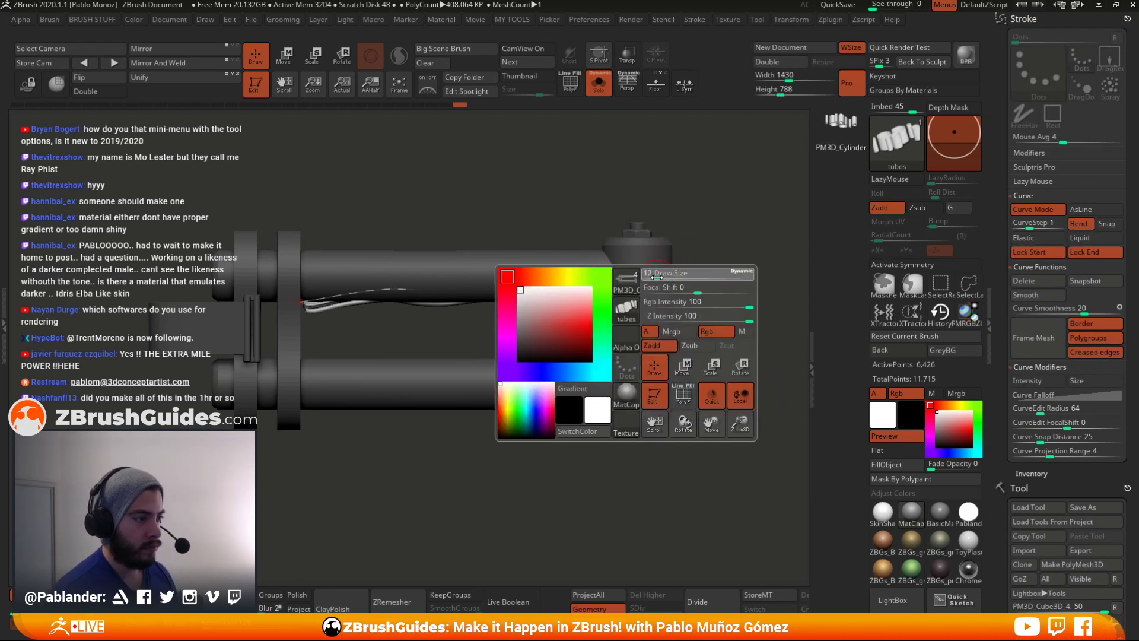
left_click_drag(699, 277, 702, 261)
left_click(468, 296)
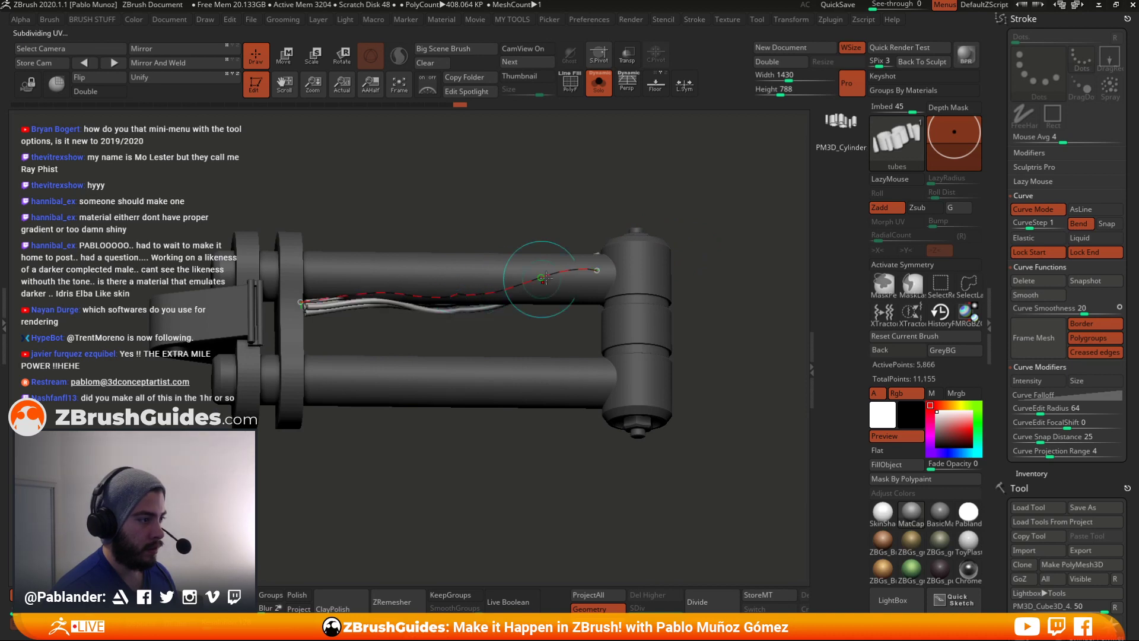
left_click(593, 272)
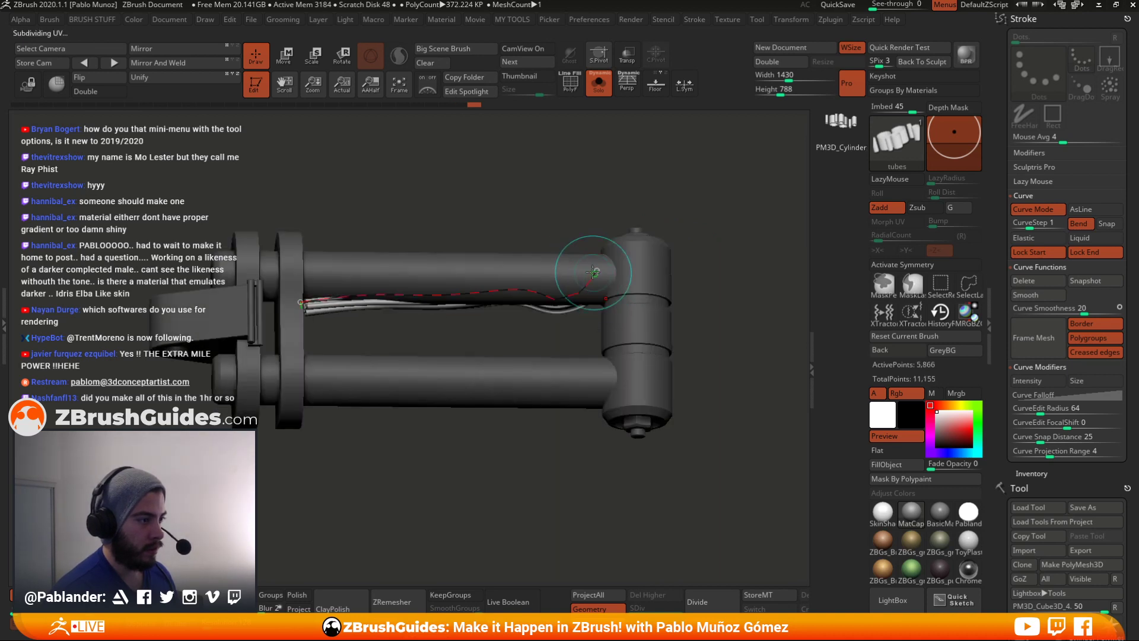
left_click_drag(598, 270, 602, 321)
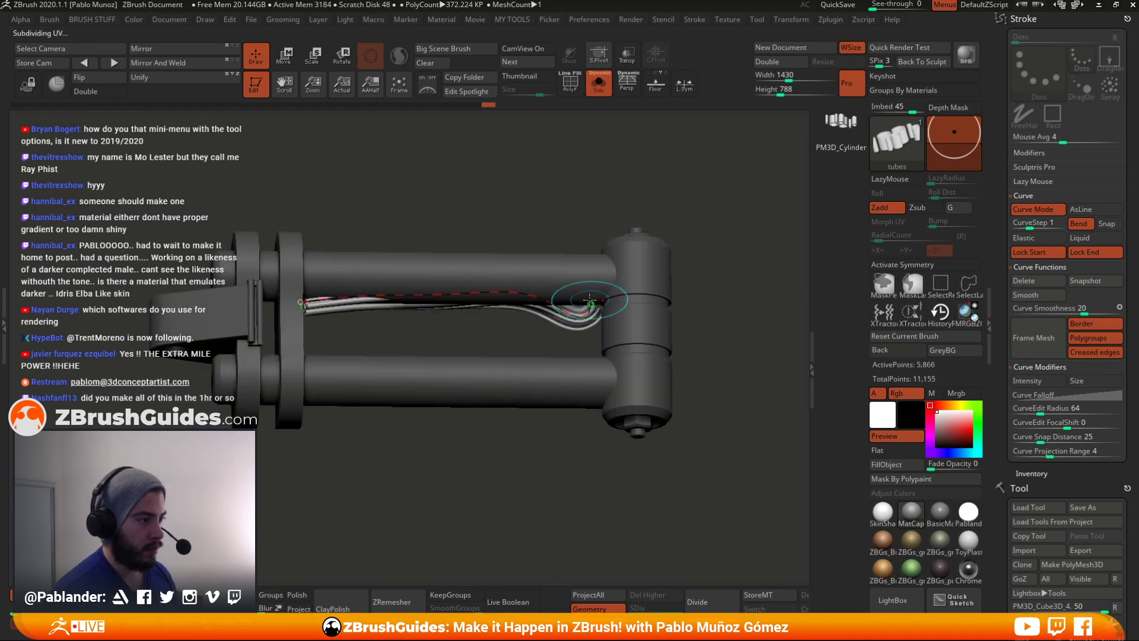
left_click(604, 322)
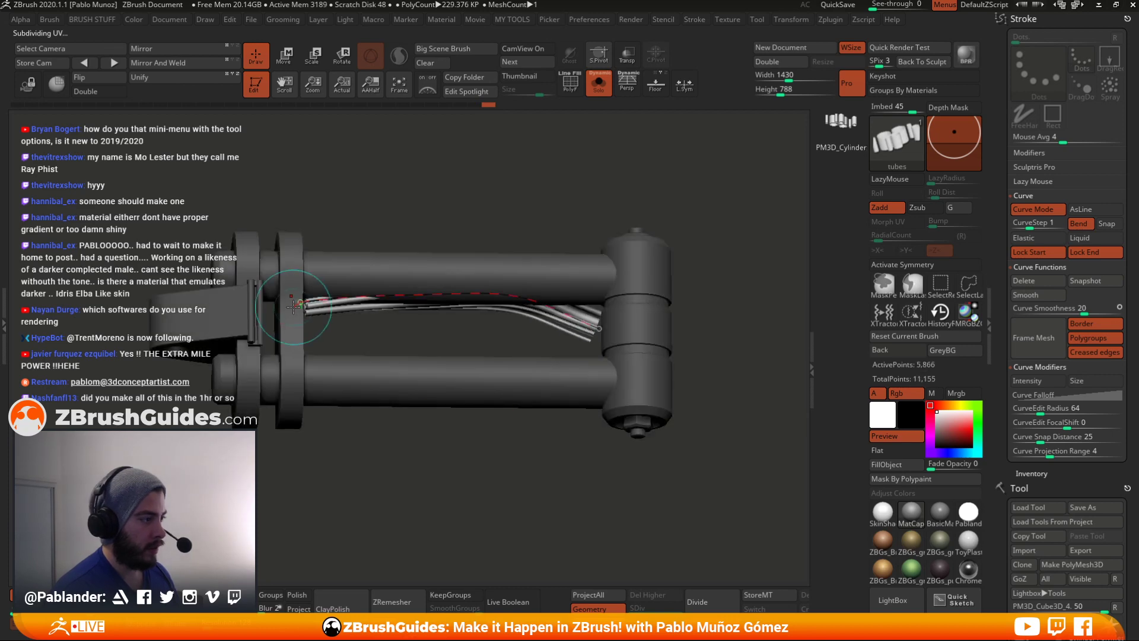
mouse_move(293, 305)
left_mouse_down()
mouse_move(297, 326)
mouse_move(306, 309)
left_mouse_up()
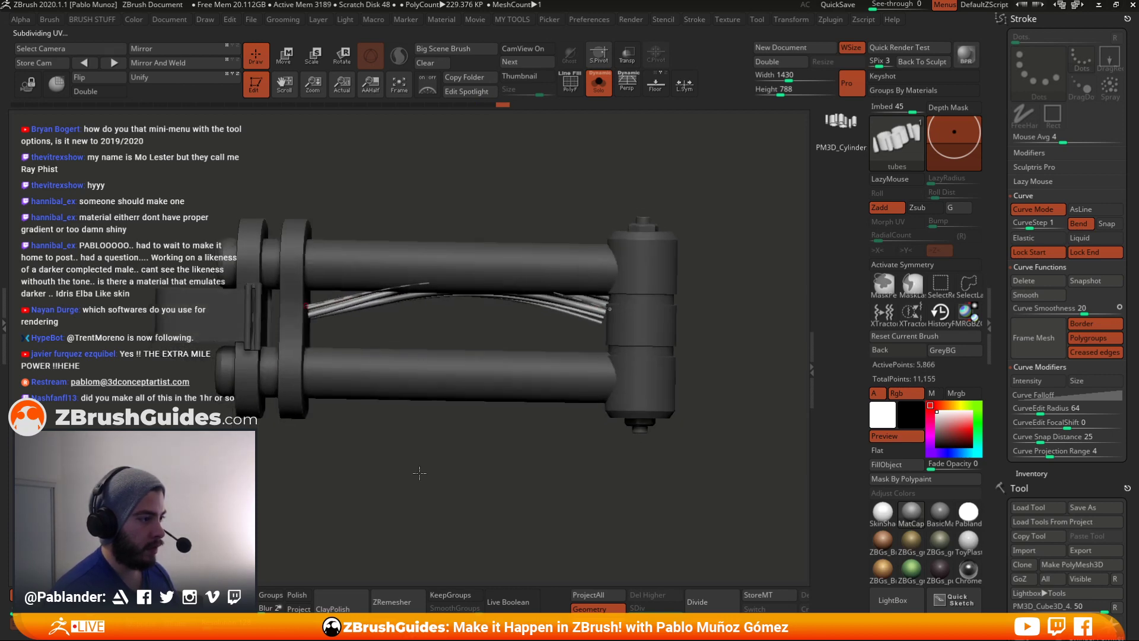
- Enable Elastic curve editing, extend the tube curve's ends through the inner plate and into the cross cylinder, and bend its middle
left_click_drag(398, 333, 388, 330)
left_click_drag(712, 268, 718, 263)
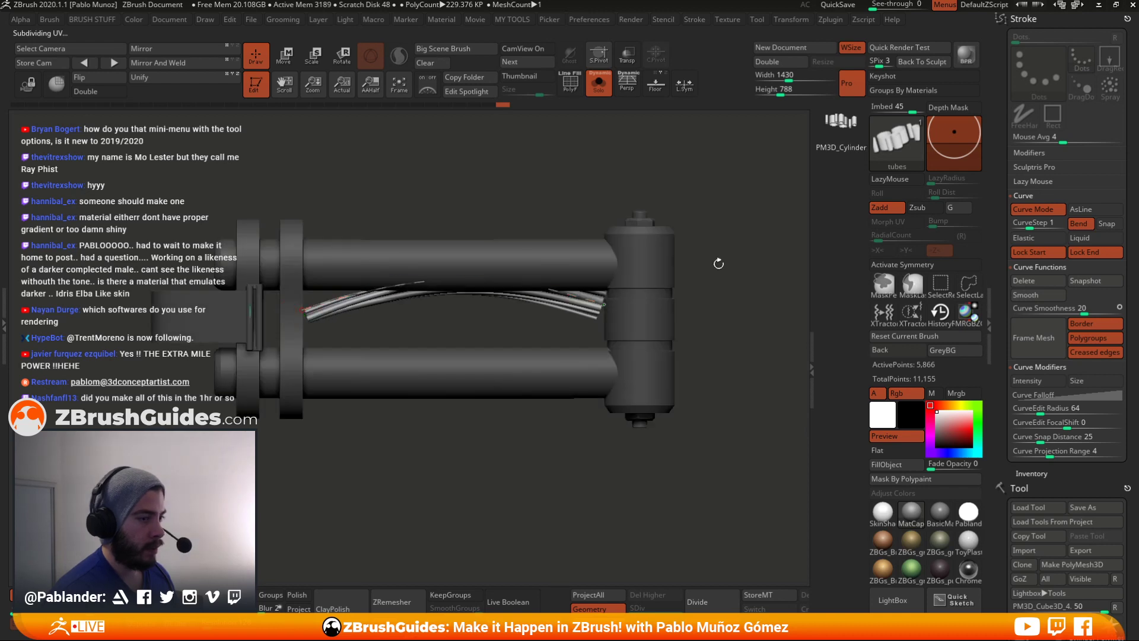
left_click(1050, 239)
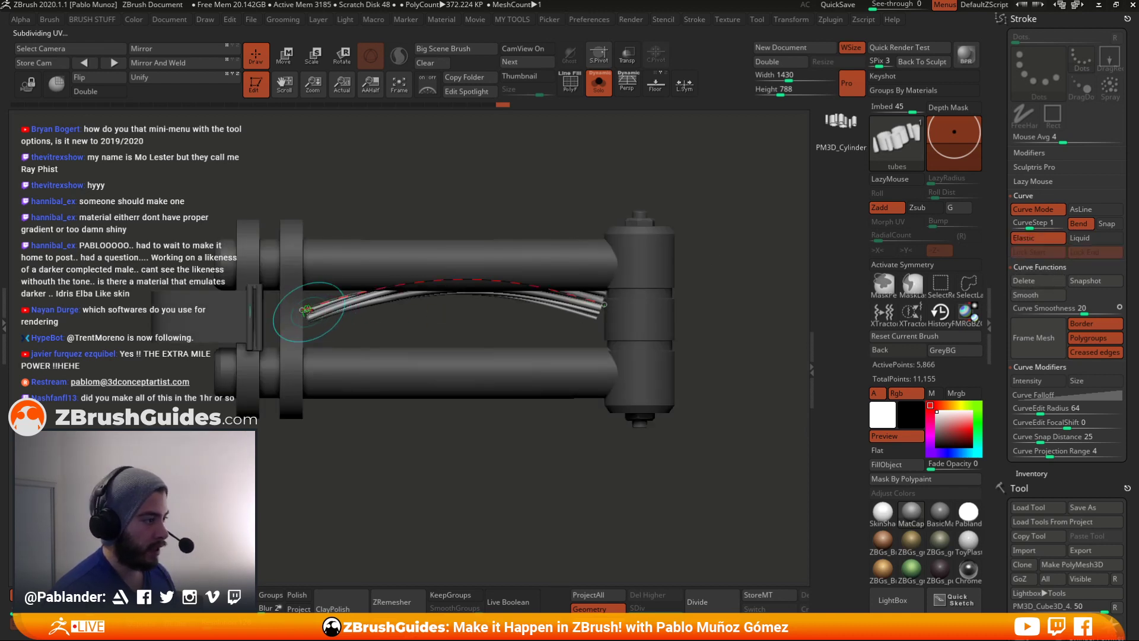
left_click_drag(306, 310, 241, 314)
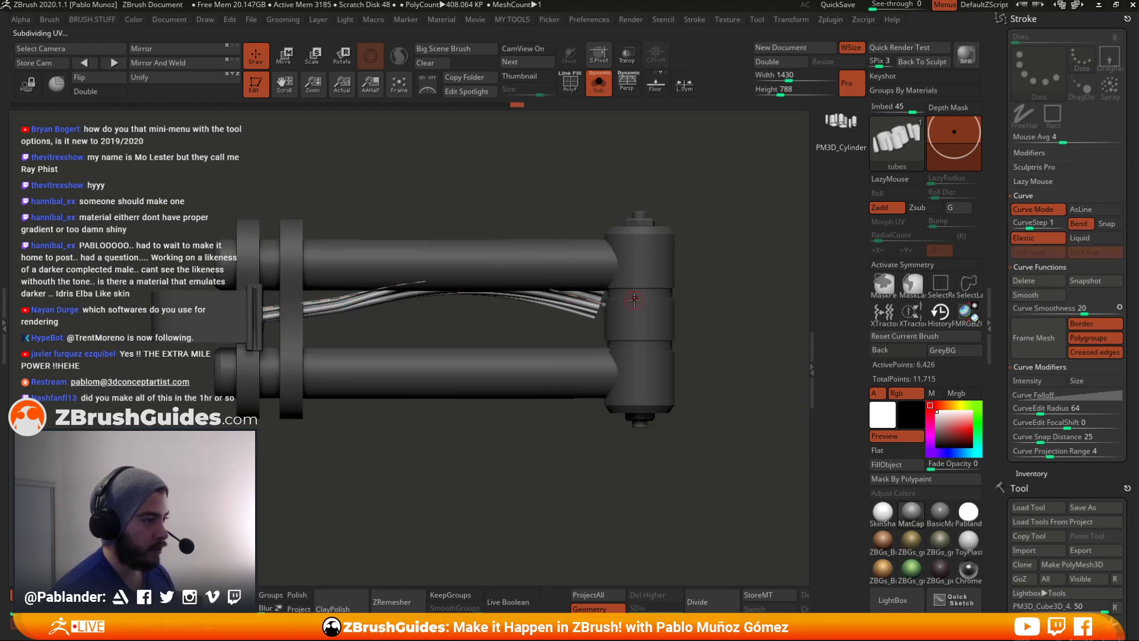
left_click_drag(611, 302, 638, 314)
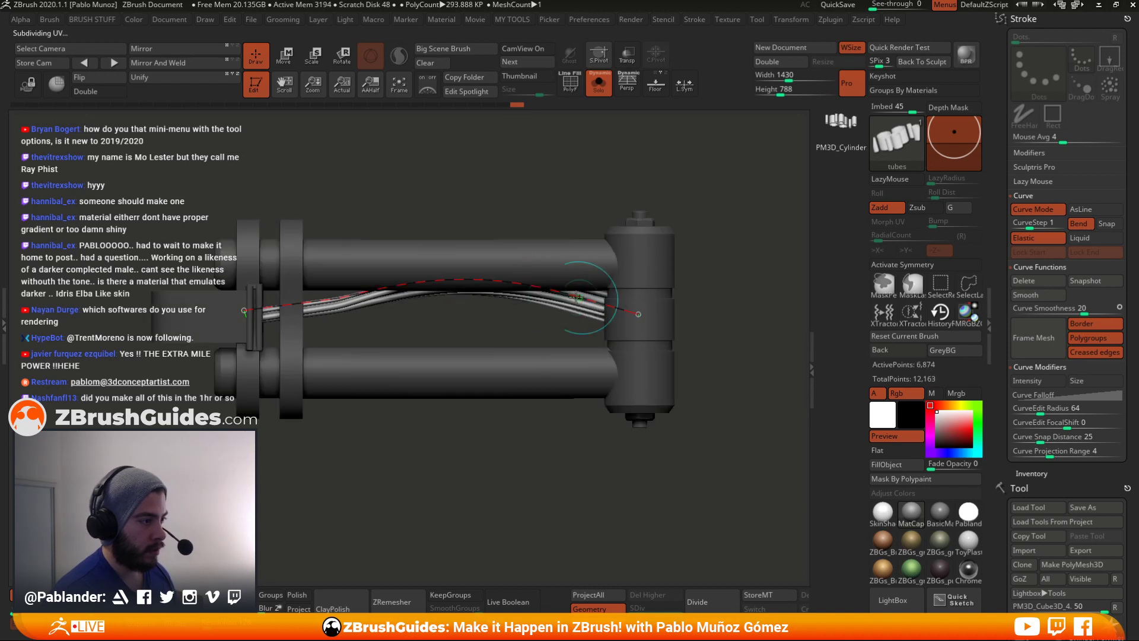
mouse_move(473, 279)
left_mouse_down()
mouse_move(475, 316)
mouse_move(379, 294)
mouse_move(564, 291)
mouse_move(453, 302)
left_mouse_up()
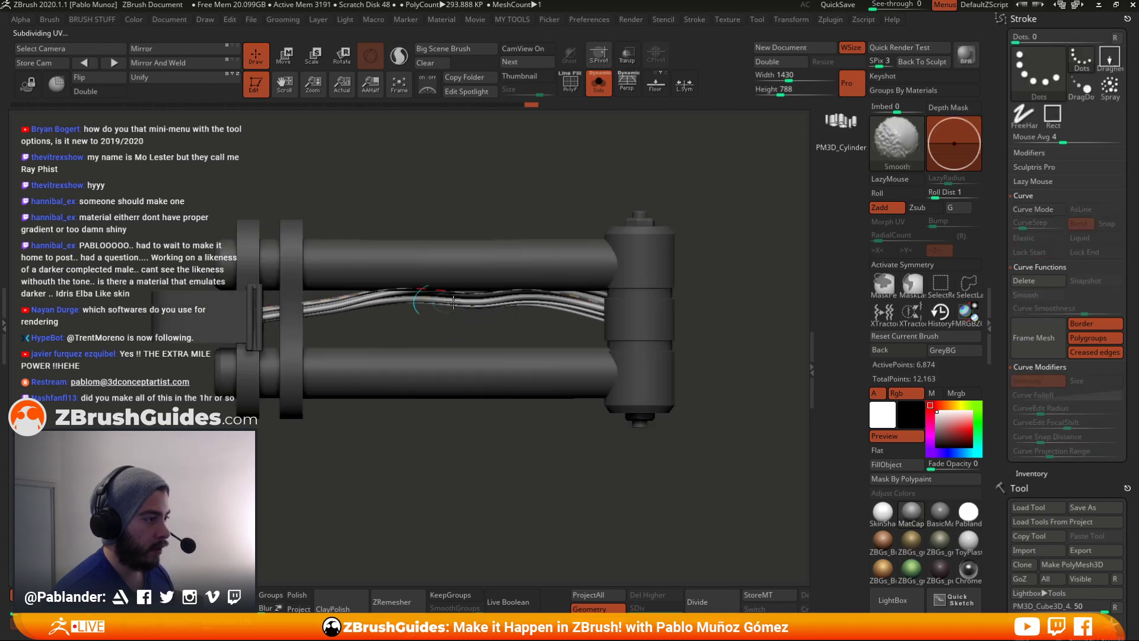
mouse_move(496, 462)
left_mouse_down()
mouse_move(466, 310)
mouse_move(461, 330)
left_mouse_up()
- Adjust the draw size to resize the tubes, and reshape the bundle's curve between the plates and the cross cylinder
key("space")
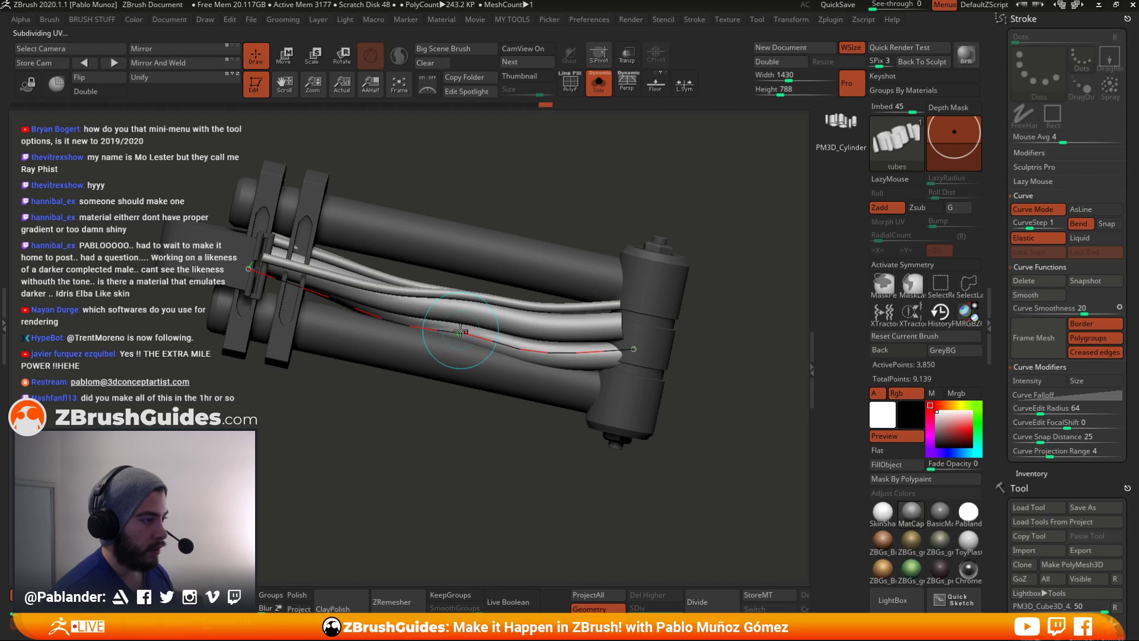
left_click_drag(607, 175, 473, 334)
key("space")
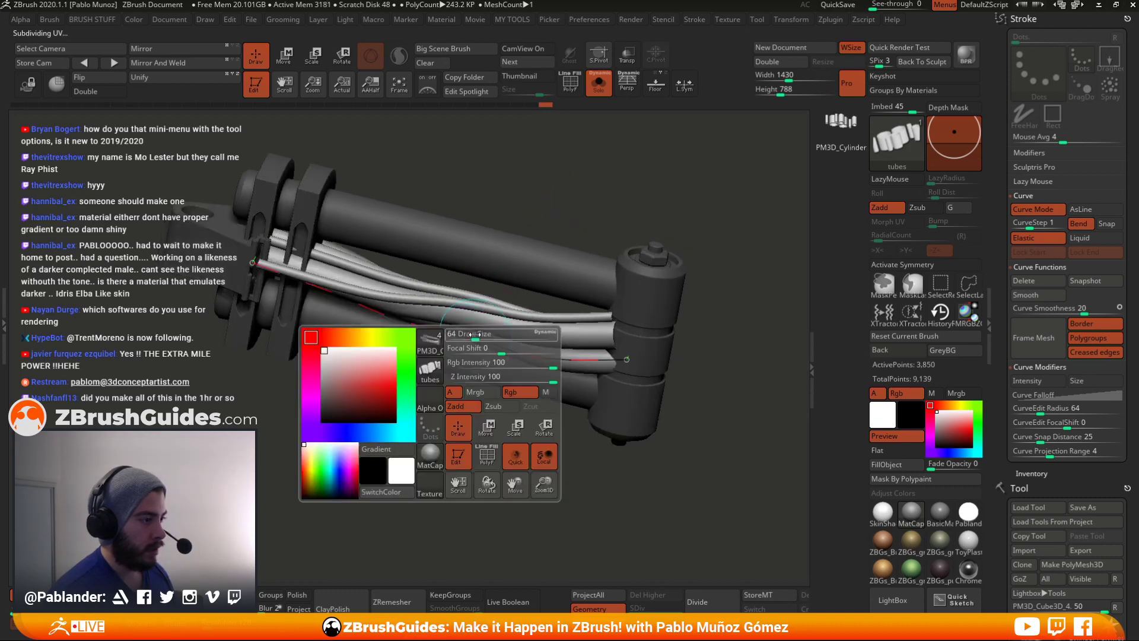
key("space")
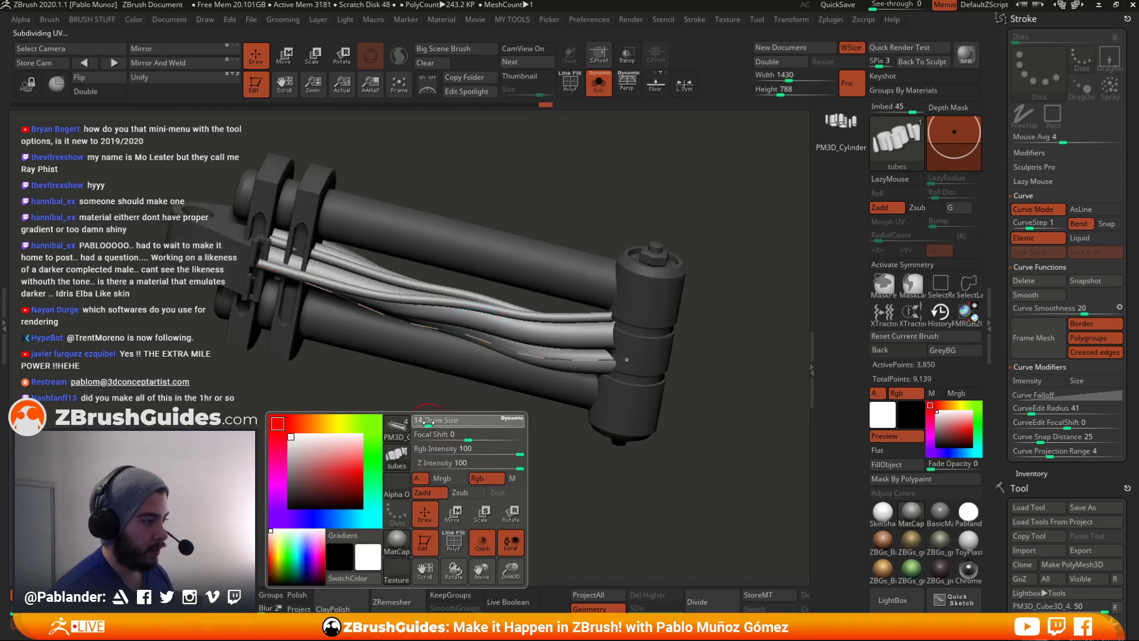
left_click_drag(439, 415, 484, 339)
key("space")
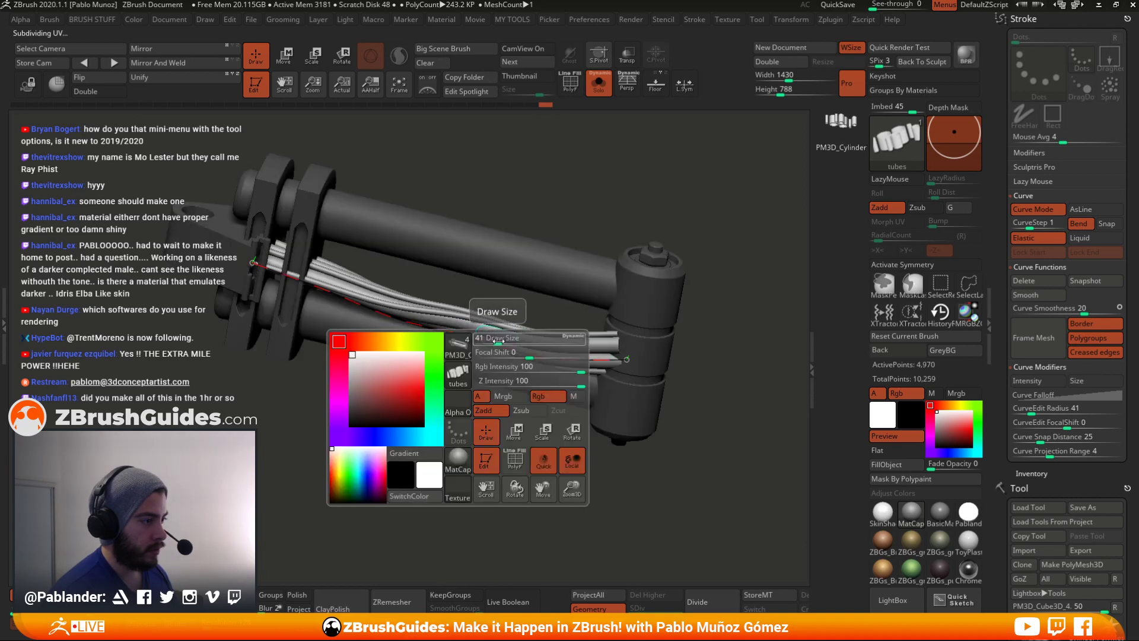
mouse_move(561, 355)
left_mouse_down()
mouse_move(520, 348)
mouse_move(561, 332)
left_mouse_up()
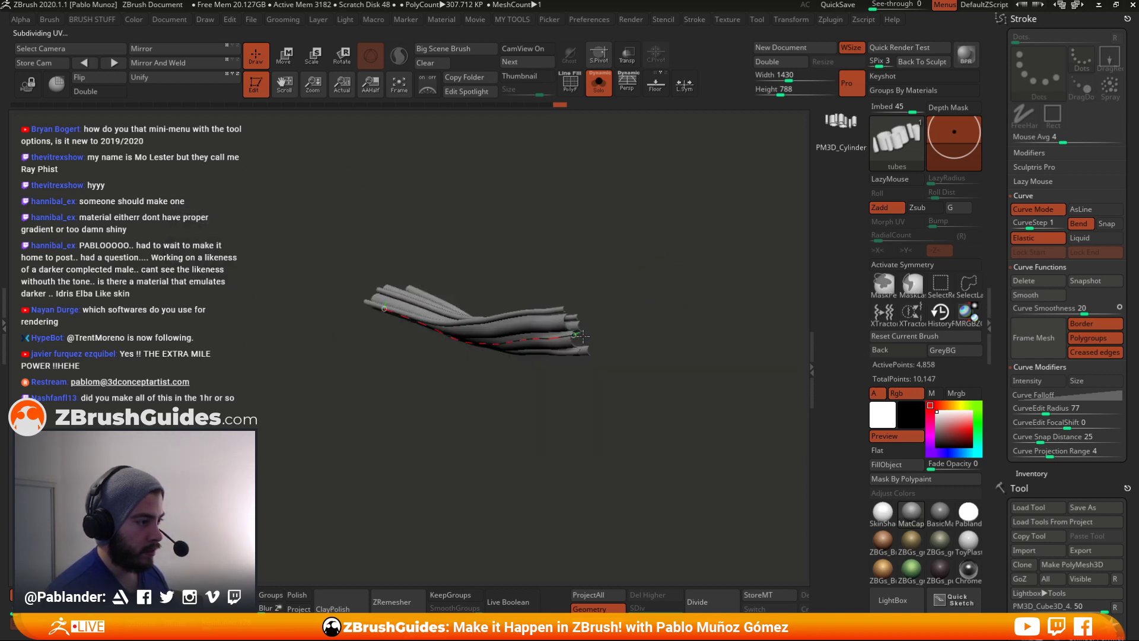
mouse_move(637, 332)
left_mouse_down()
mouse_move(784, 280)
mouse_move(555, 365)
mouse_move(523, 336)
left_mouse_up()
mouse_move(422, 171)
left_mouse_down()
mouse_move(332, 295)
mouse_move(296, 311)
mouse_move(339, 322)
mouse_move(321, 311)
mouse_move(308, 335)
mouse_move(323, 312)
left_mouse_up()
- Turn off Elastic, then bend and smooth the tube curve and reposition its start near the plates
left_click(1043, 239)
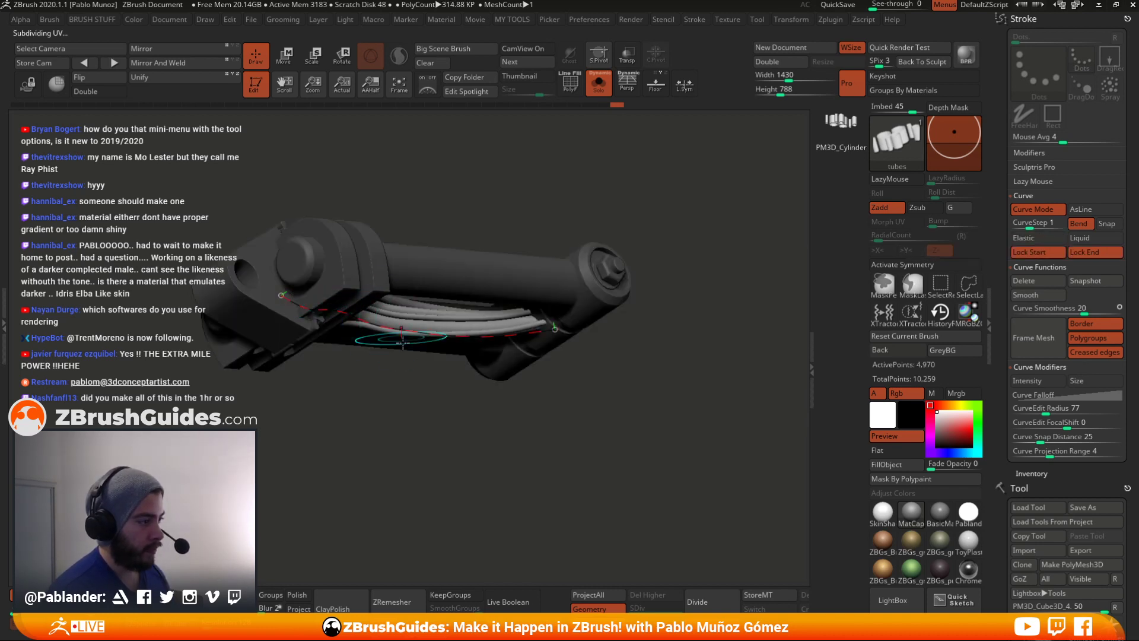
left_click_drag(350, 386, 419, 411)
left_click_drag(455, 468, 484, 496)
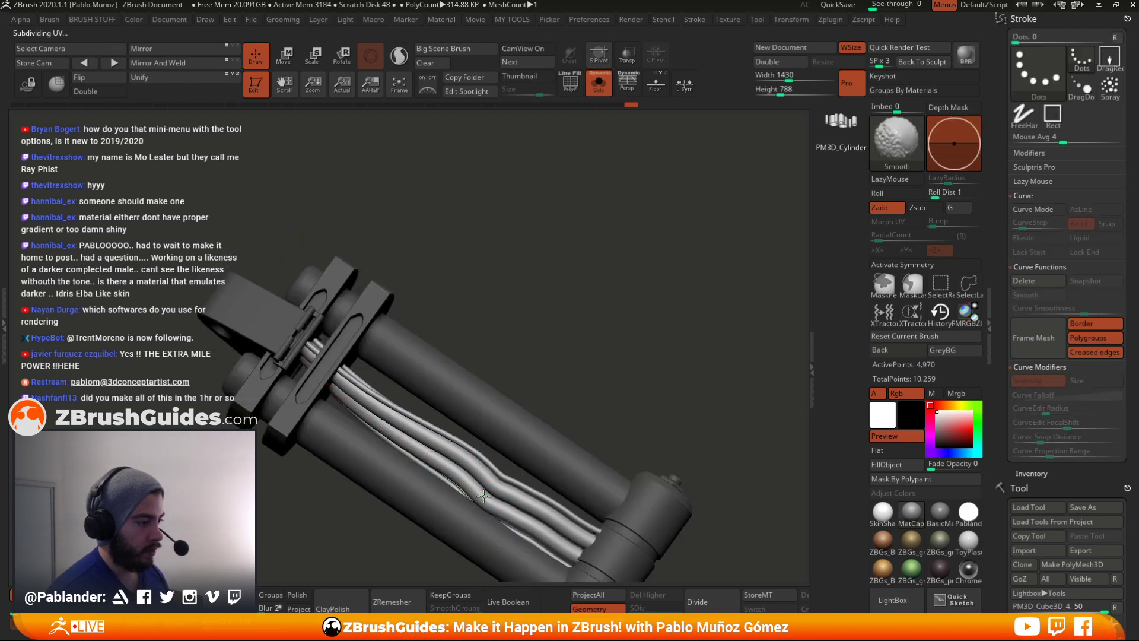
left_click_drag(560, 387, 548, 316, "alt")
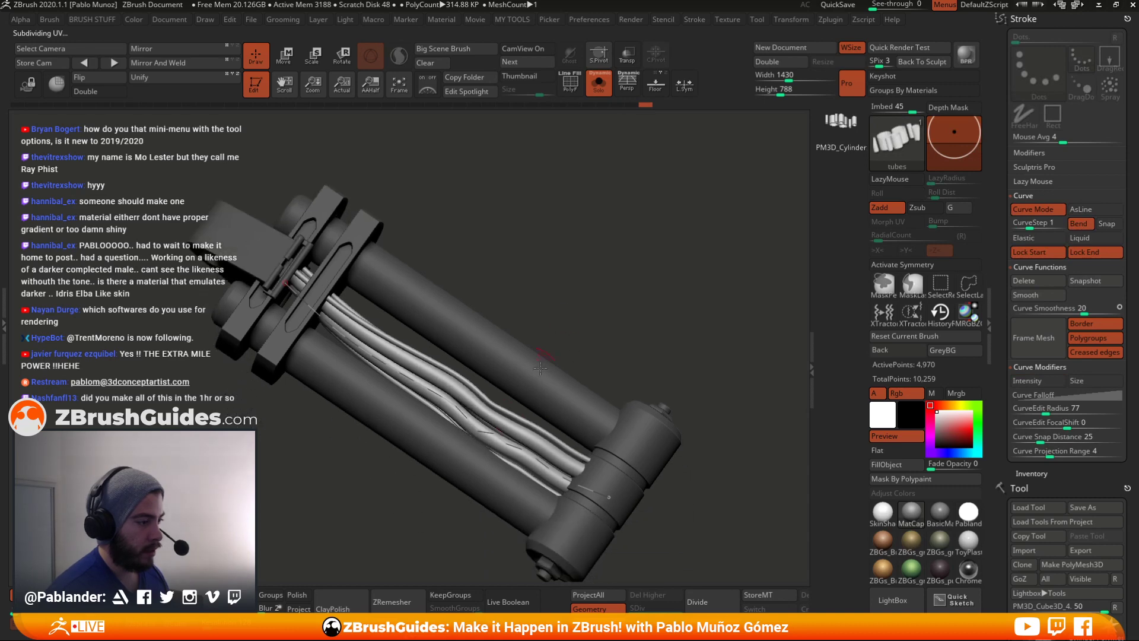
left_click_drag(488, 433, 454, 374, "shift")
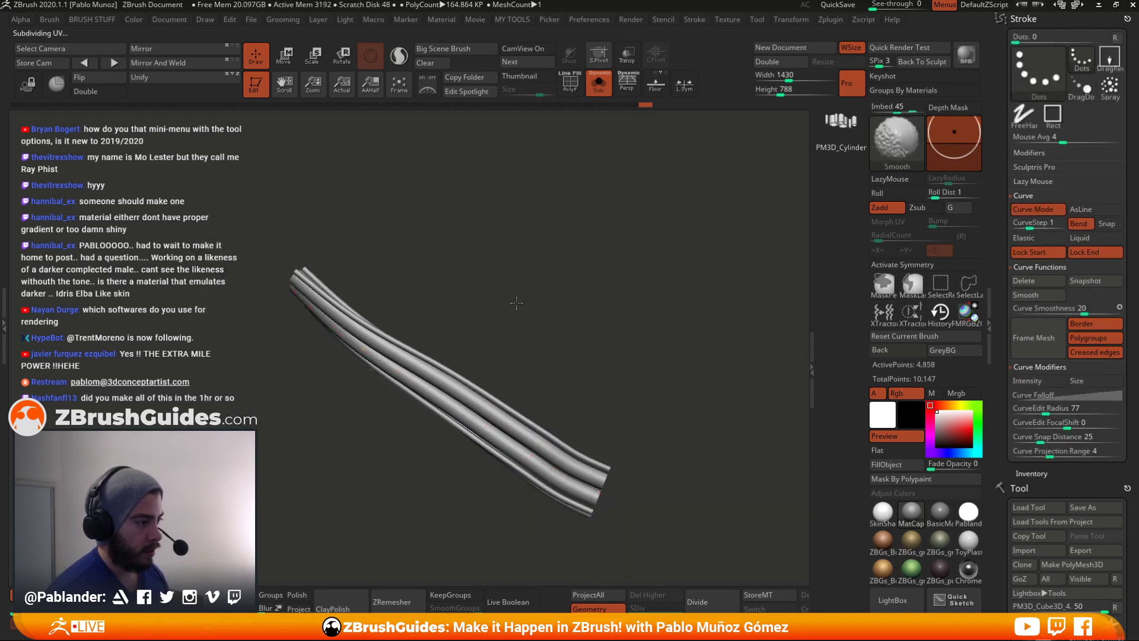
left_click_drag(563, 302, 589, 360)
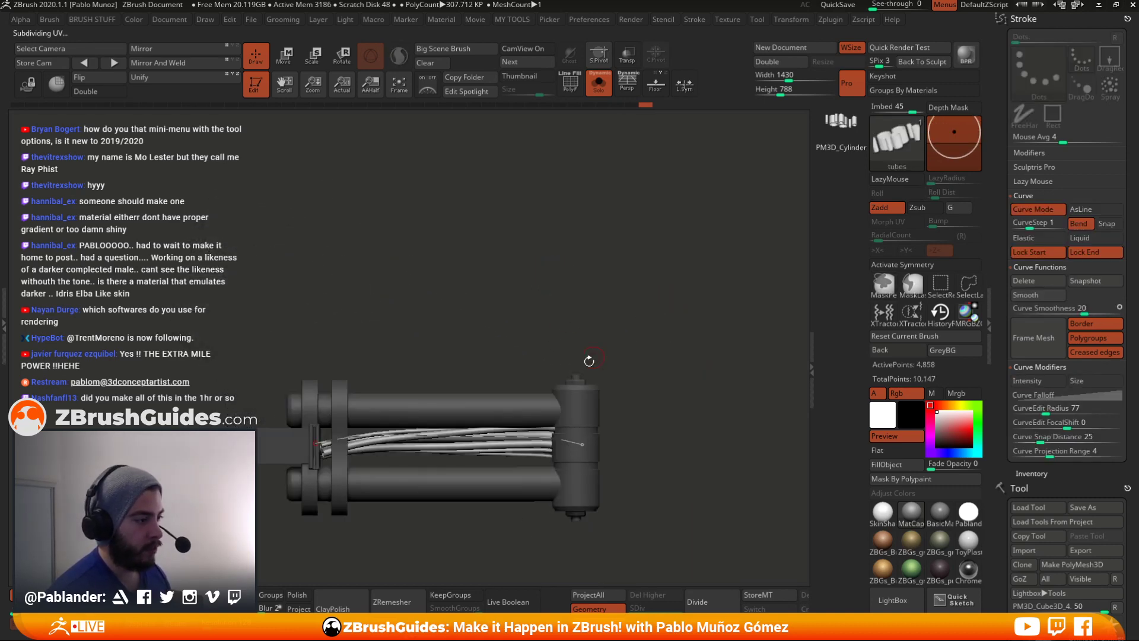
left_click_drag(311, 445, 281, 435)
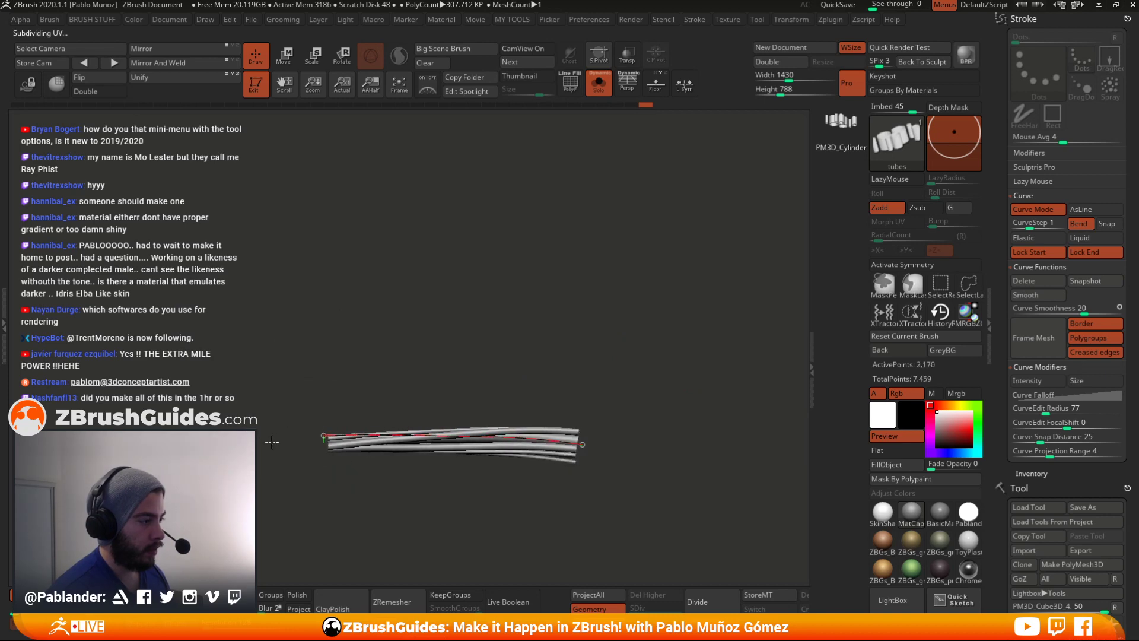
mouse_move(453, 362)
left_mouse_down("alt")
mouse_move(453, 442)
mouse_move(536, 220)
mouse_move(540, 262)
mouse_move(515, 256)
left_mouse_up("alt")
- Select the Move brush to adjust the tube bundle
key("b")
key("m")
key("v")
key("space")
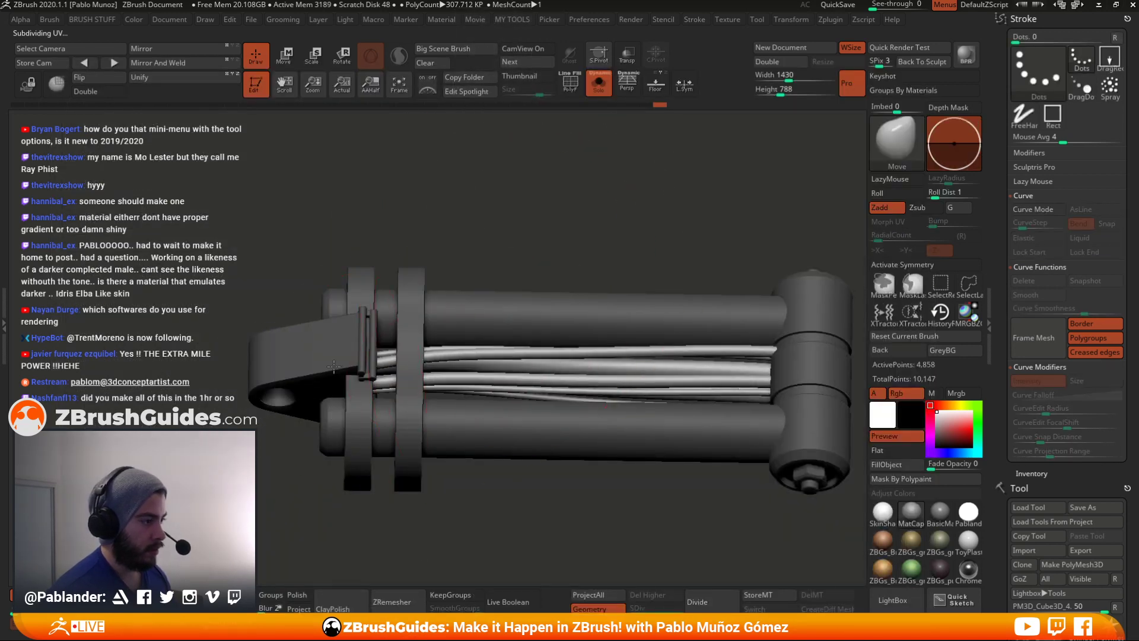
left_click_drag(554, 526, 632, 409, "alt")
left_click_drag(692, 428, 655, 390)
- Turn off Solo, move the assembly clear of the main body, and relocate the gizmo pivot to the end bracket's hole
key("w")
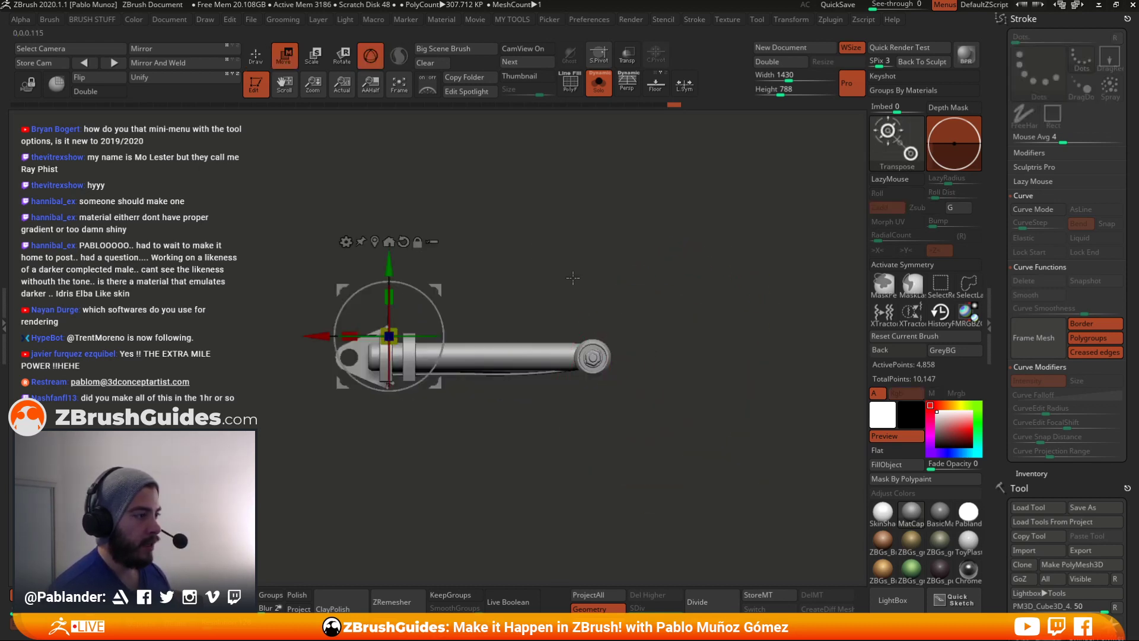
left_click(599, 84)
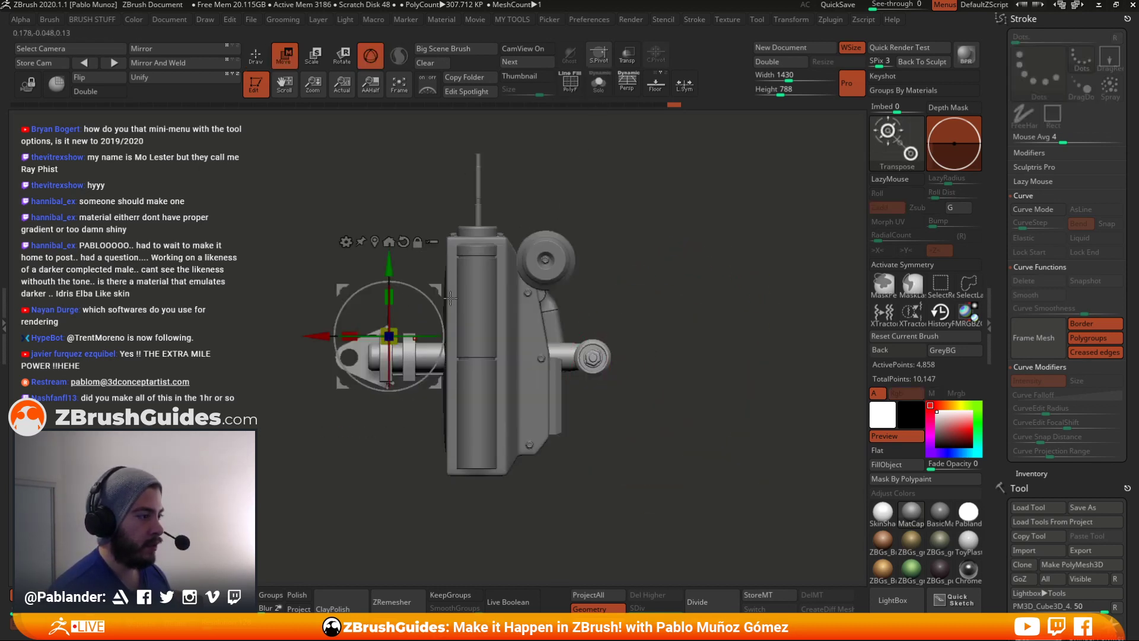
left_click_drag(439, 288, 652, 204)
left_click_drag(667, 402, 677, 260, "alt")
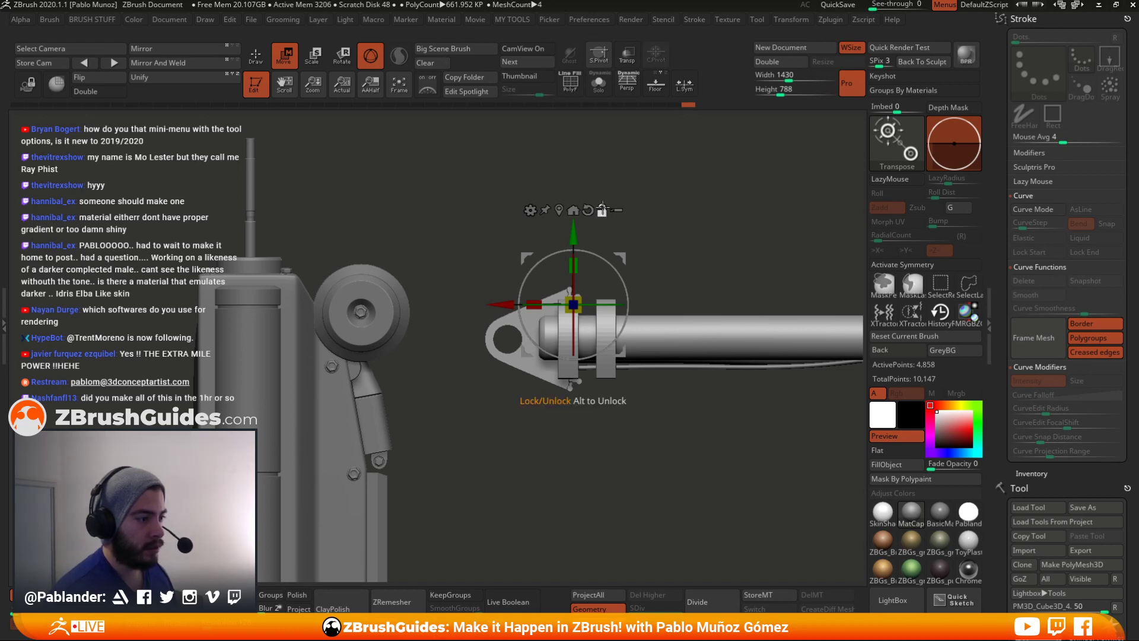
left_click_drag(628, 258, 560, 288, "alt")
right_click_drag(630, 255, 629, 225, "ctrl")
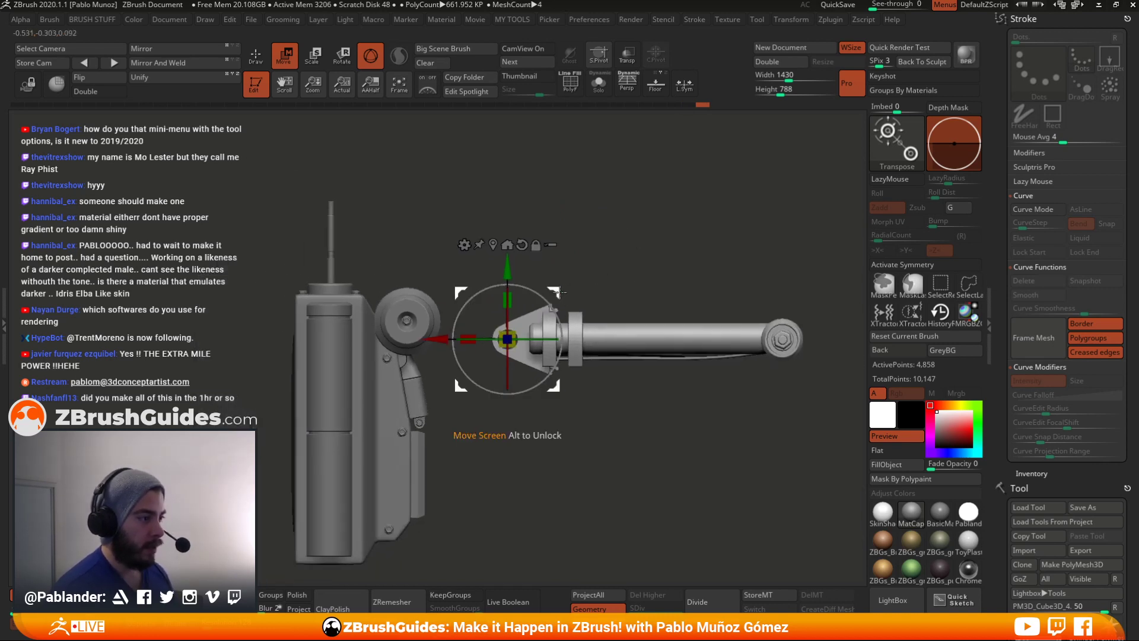
- Move the arm so its bracket hole lines up with the main body's roller joint in side and top views
left_click_drag(565, 292, 474, 276)
right_click_drag(478, 279, 491, 330)
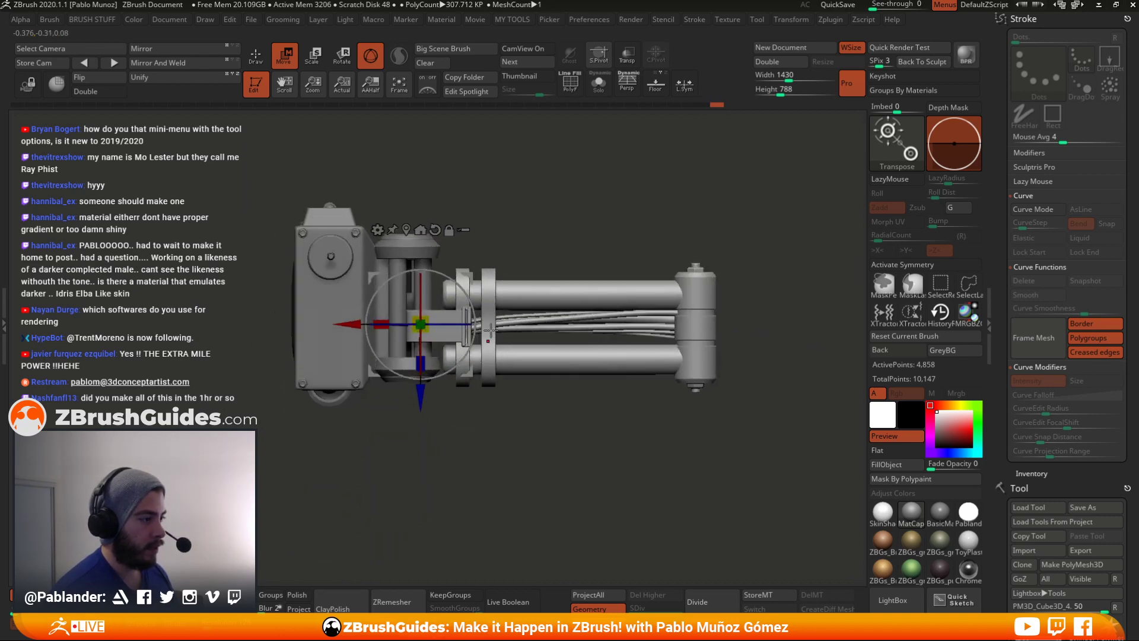
left_click_drag(479, 277, 493, 205)
right_click_drag(493, 206, 482, 240)
left_click_drag(472, 254, 474, 253)
right_click_drag(495, 441, 522, 339, "shift")
right_click_drag(605, 427, 580, 354, "ctrl")
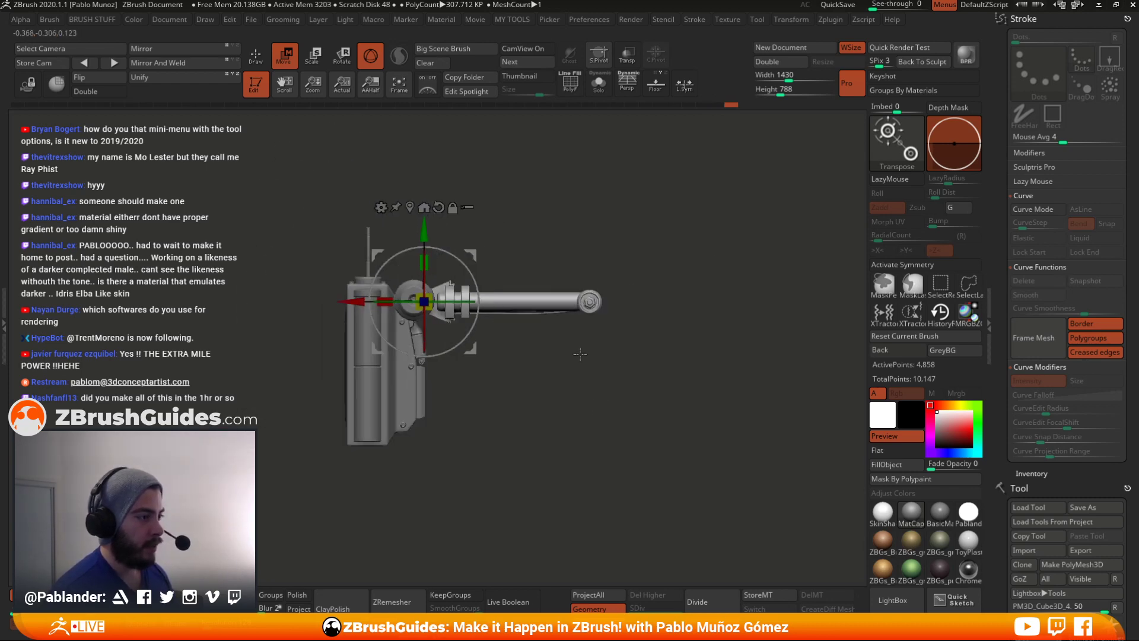
- Rotate the arm about 40° downward around its bracket joint on the main body
left_click_drag(486, 288, 482, 301)
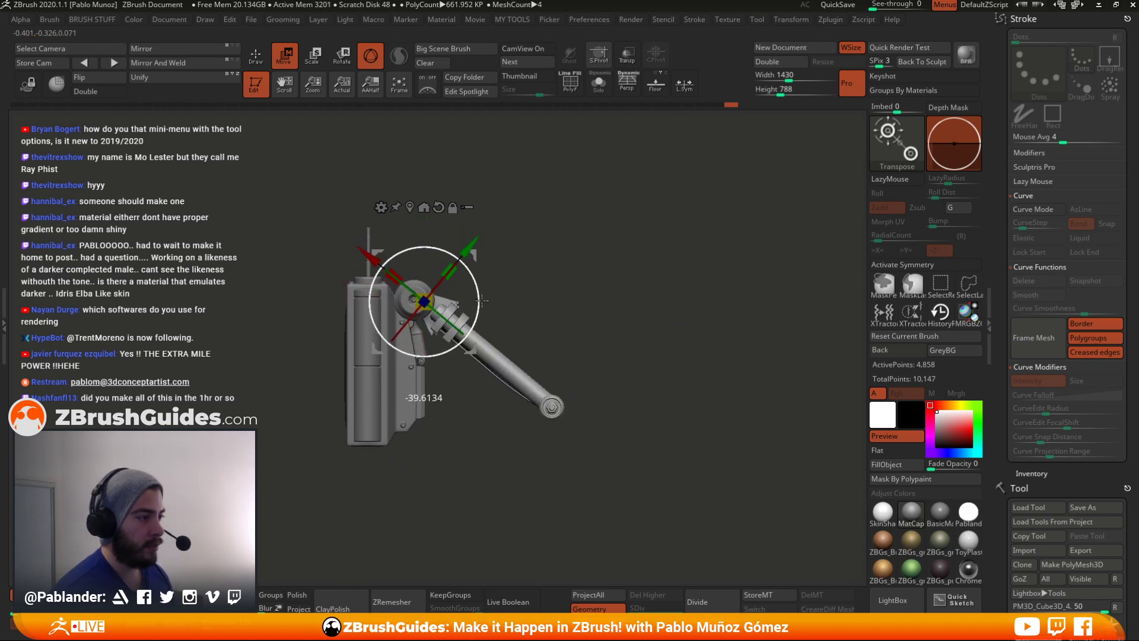
right_click_drag(627, 316, 636, 262, "alt")
right_click_drag(636, 262, 585, 274)
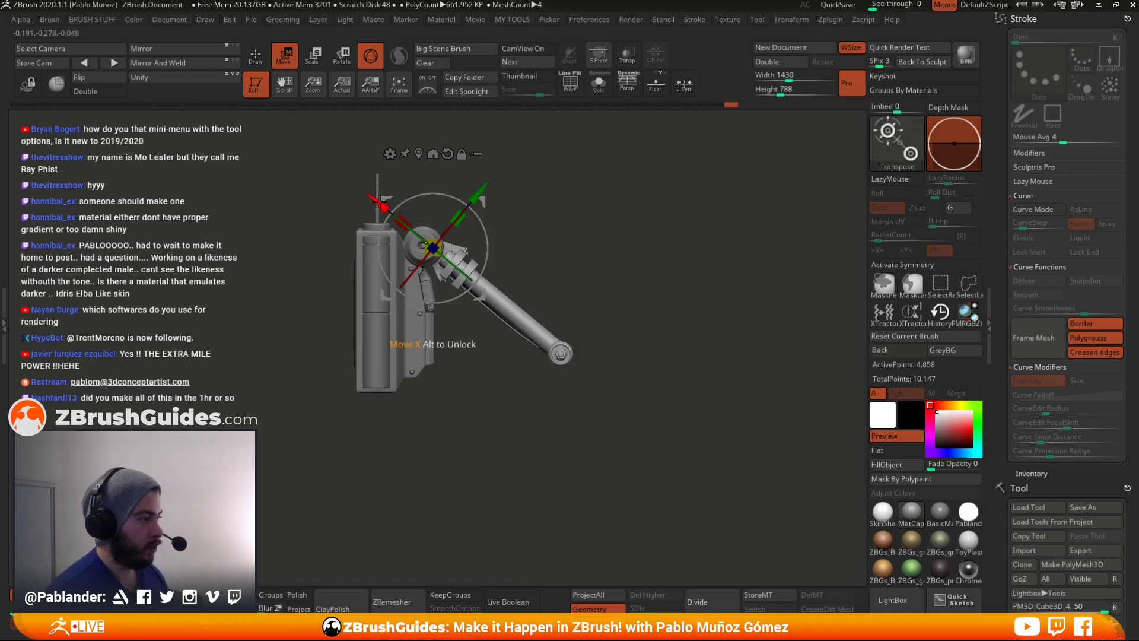
- Duplicate the arm onto the first arm's end cylinder, swing the copy to roughly horizontal, and align its bracket with the joint
left_click_drag(410, 212, 522, 298, "ctrl")
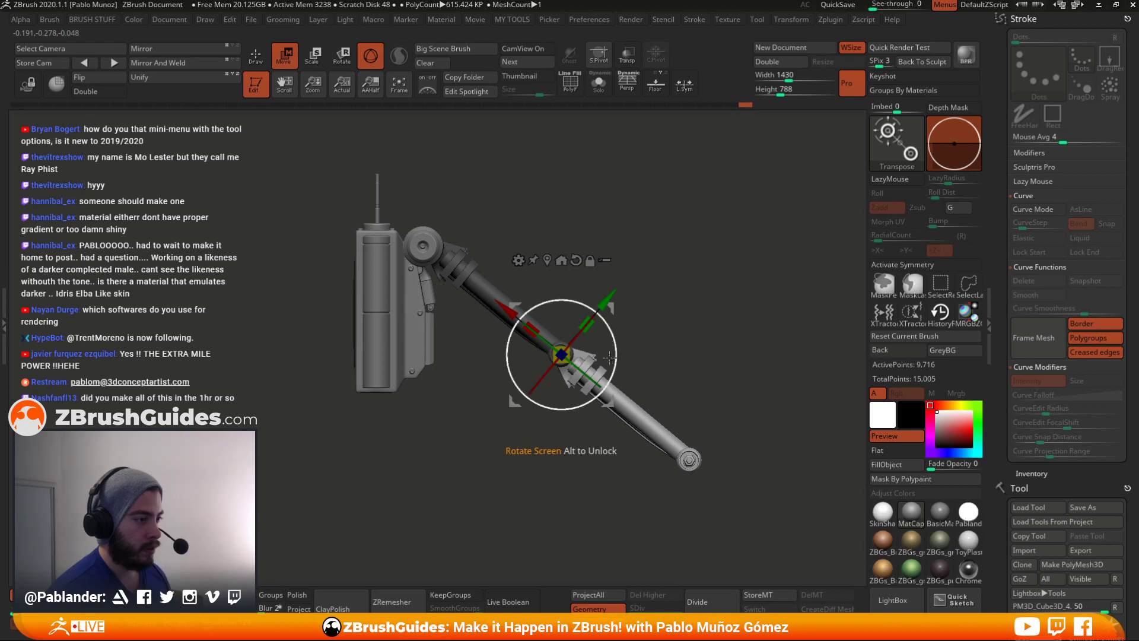
right_click_drag(689, 321, 588, 343)
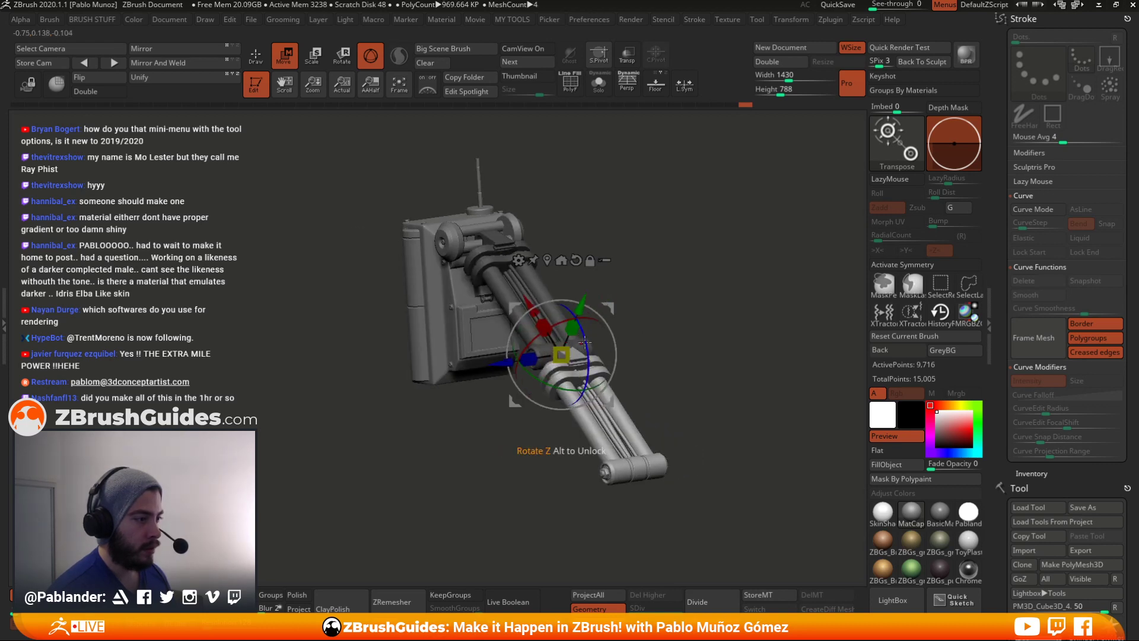
left_click_drag(586, 343, 576, 297)
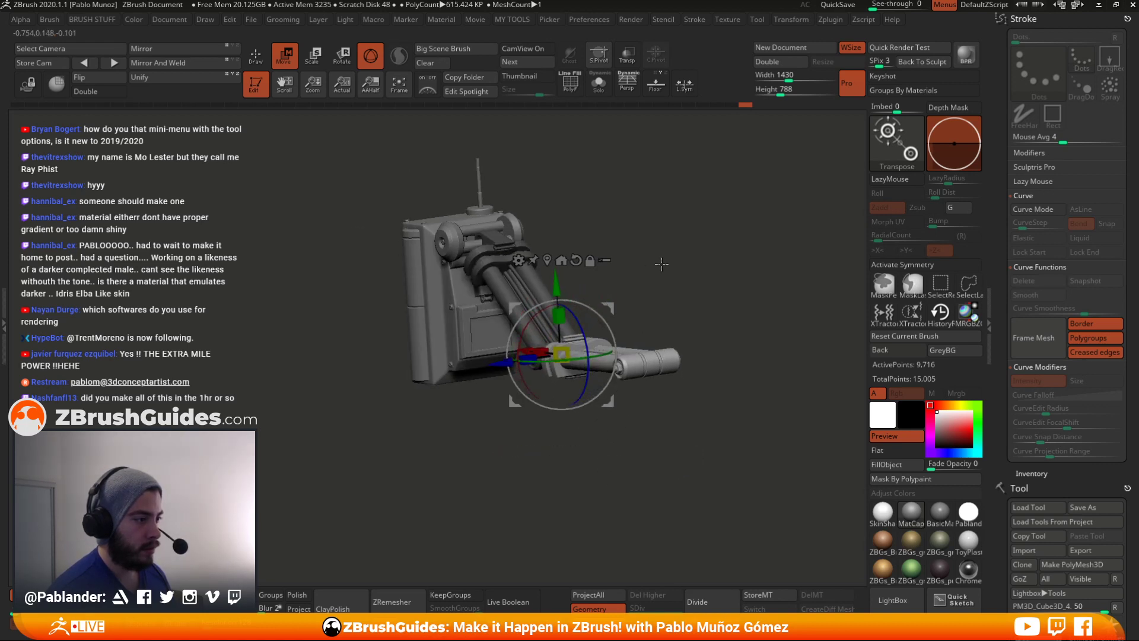
right_click_drag(661, 262, 582, 307, "shift")
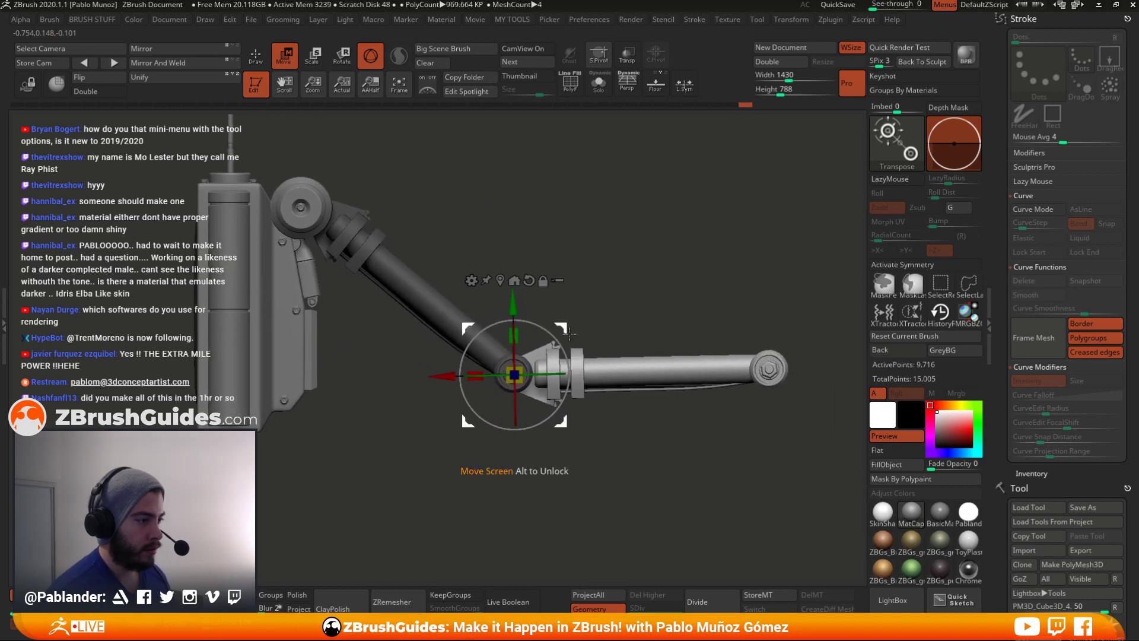
left_click_drag(559, 331, 561, 353)
mouse_move(564, 351)
right_mouse_down()
mouse_move(580, 348)
mouse_move(556, 336)
right_mouse_up()
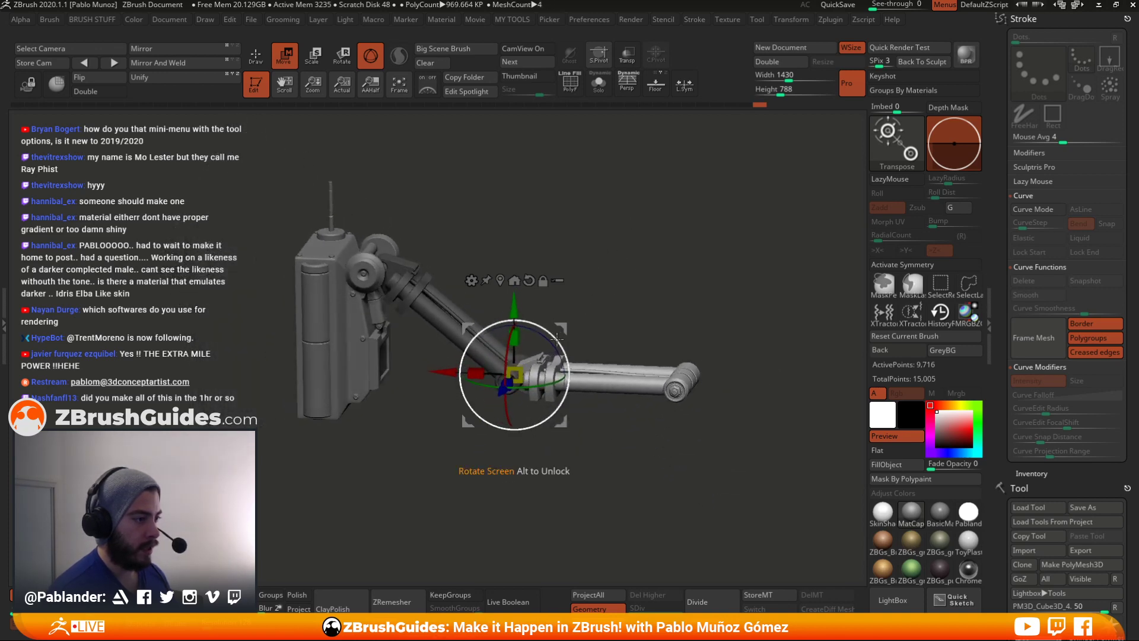
- Rotate the second arm segment about 84° around the elbow joint until it stands nearly upright
left_click_drag(557, 337, 454, 261)
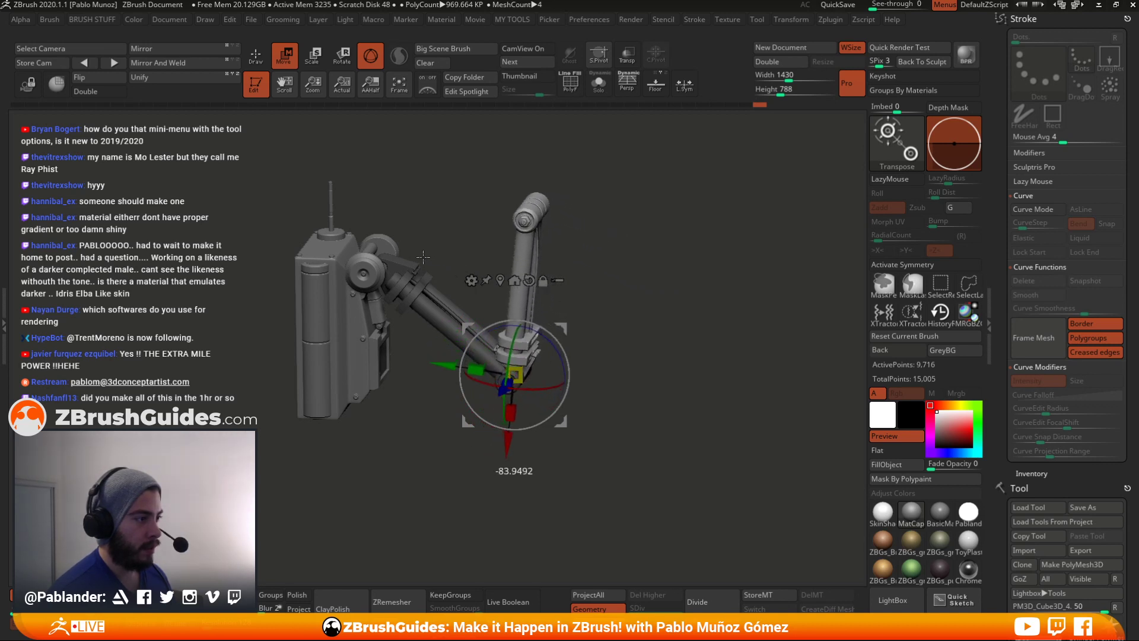
right_click_drag(594, 244, 620, 230)
left_click_drag(634, 224, 624, 266)
mouse_move(624, 266)
left_mouse_down()
mouse_move(610, 269)
mouse_move(635, 277)
left_mouse_up()
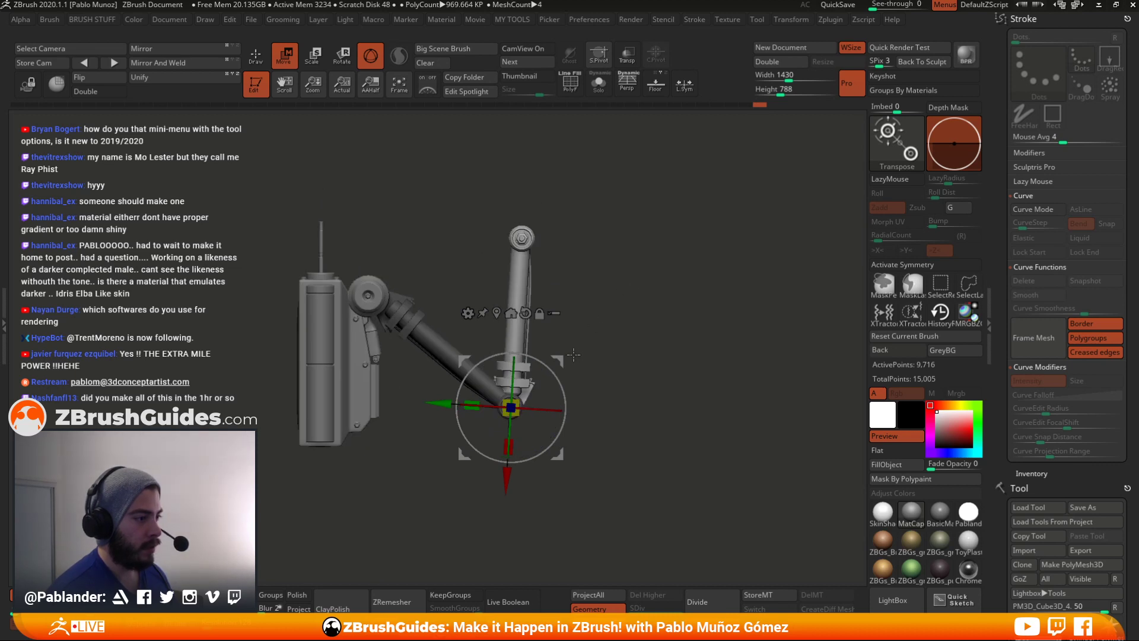
- Duplicate the upright segment onto its upper end cylinder and rotate the new third segment outward around that joint
key("ctrl")
left_click_drag(557, 455, 569, 284, "ctrl")
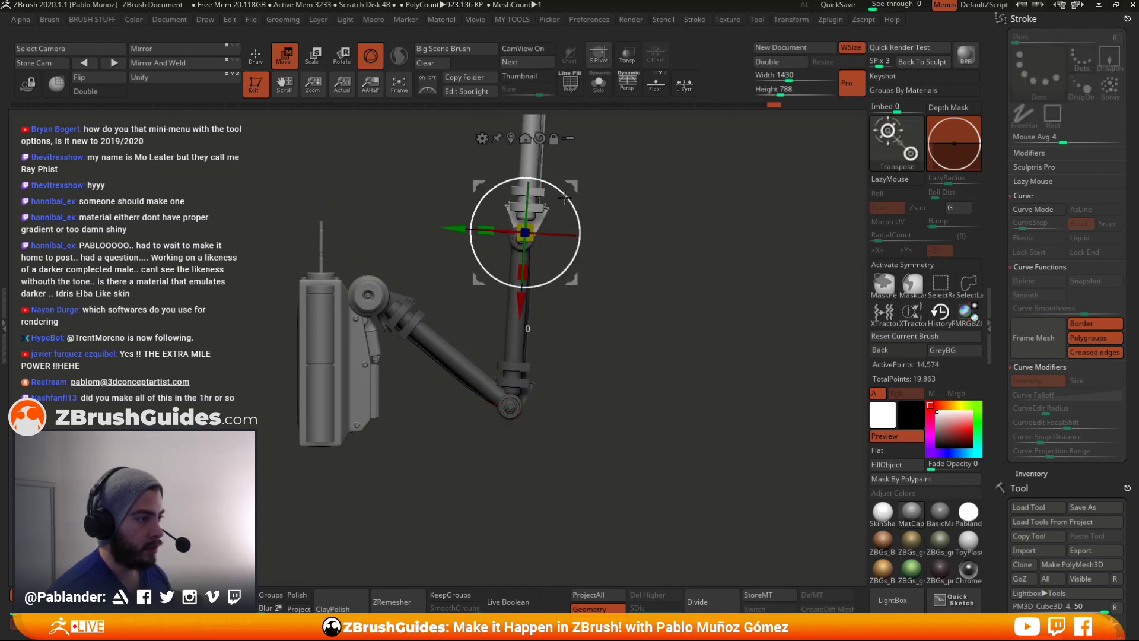
left_click_drag(565, 198, 619, 428)
left_click_drag(594, 352, 547, 390)
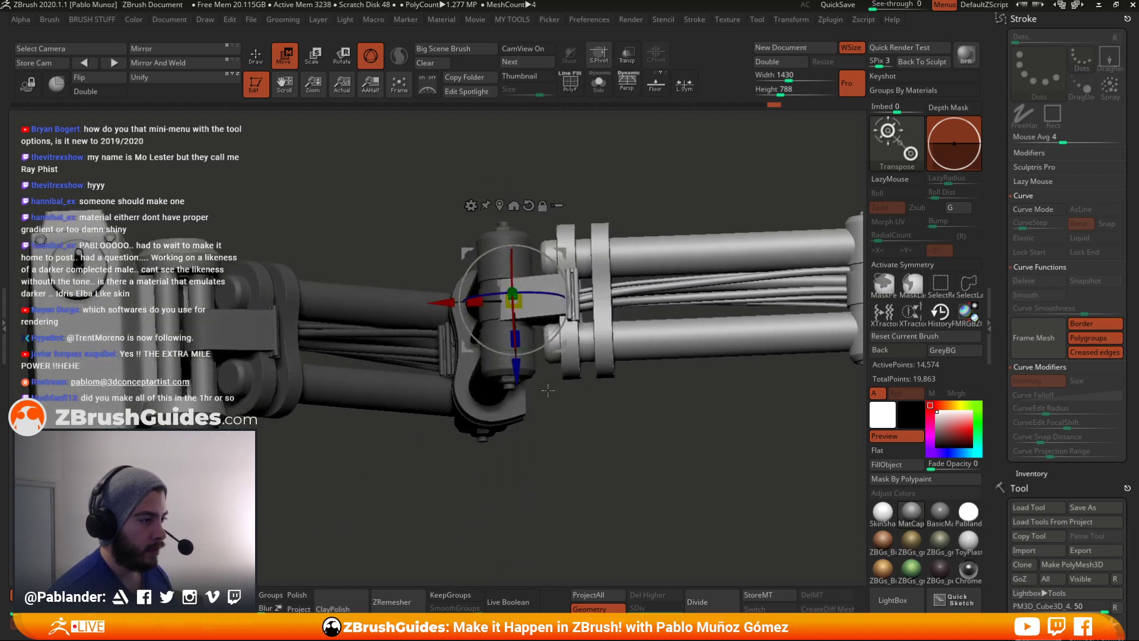
left_click_drag(607, 350, 626, 431, "shift")
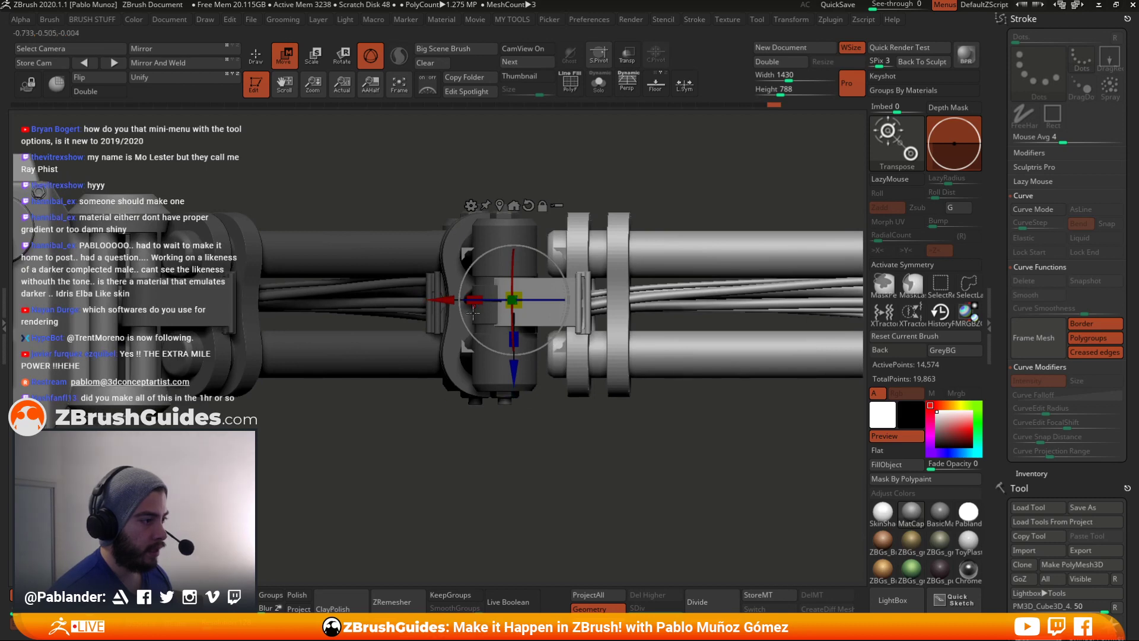
- Nudge the third arm segment slightly so its bracket lines up with the upper elbow joint
left_click_drag(562, 345, 593, 380)
left_click_drag(502, 229, 525, 251)
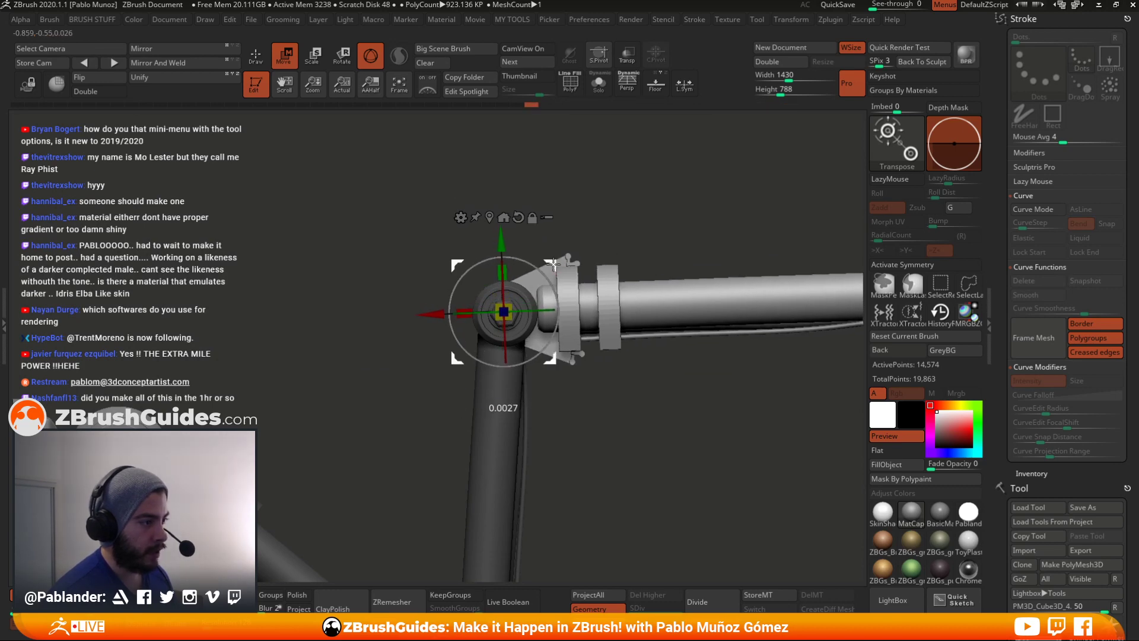
mouse_move(653, 344)
left_mouse_down()
mouse_move(717, 378)
mouse_move(608, 341)
mouse_move(589, 320)
left_mouse_up()
key("q")
mouse_move(688, 436)
left_mouse_down("alt")
mouse_move(672, 367)
mouse_move(675, 427)
mouse_move(655, 429)
mouse_move(682, 395)
mouse_move(718, 415)
mouse_move(770, 413)
mouse_move(662, 412)
mouse_move(523, 374)
mouse_move(523, 341)
mouse_move(560, 267)
mouse_move(625, 351)
mouse_move(686, 325)
left_mouse_up("alt")
- Switch to the Move Topological brush and quick-save the project
key("b")
key("m")
key("t")
left_click(840, 4)
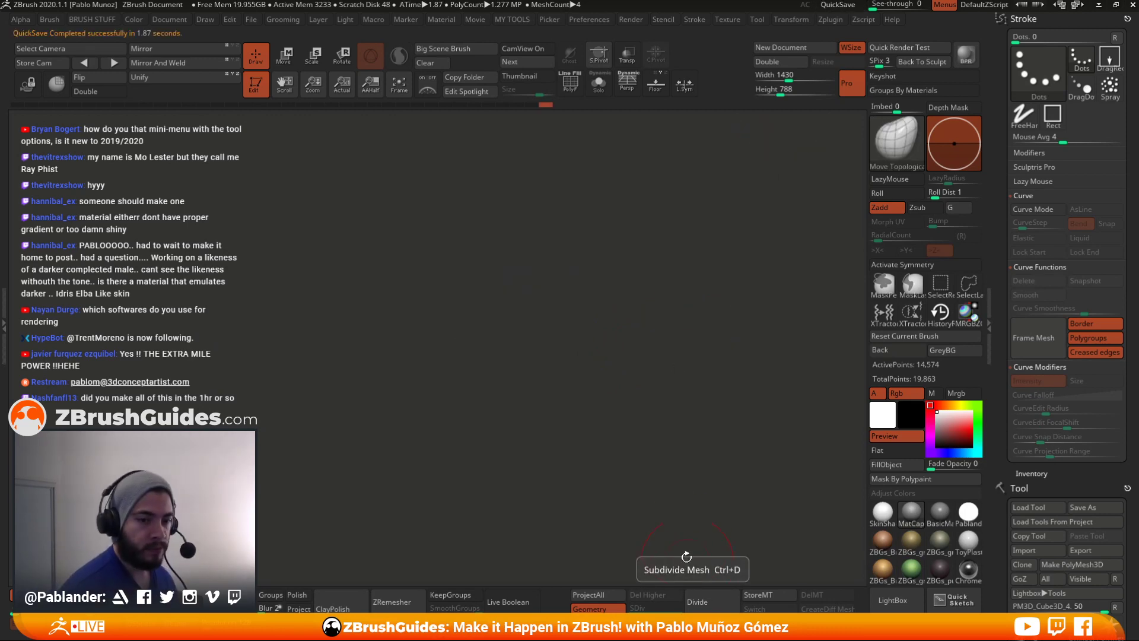
- Enlarge the brush and pull a cable under the third arm segment into a downward sag
left_click_drag(566, 334, 615, 435, "alt")
right_click(611, 380)
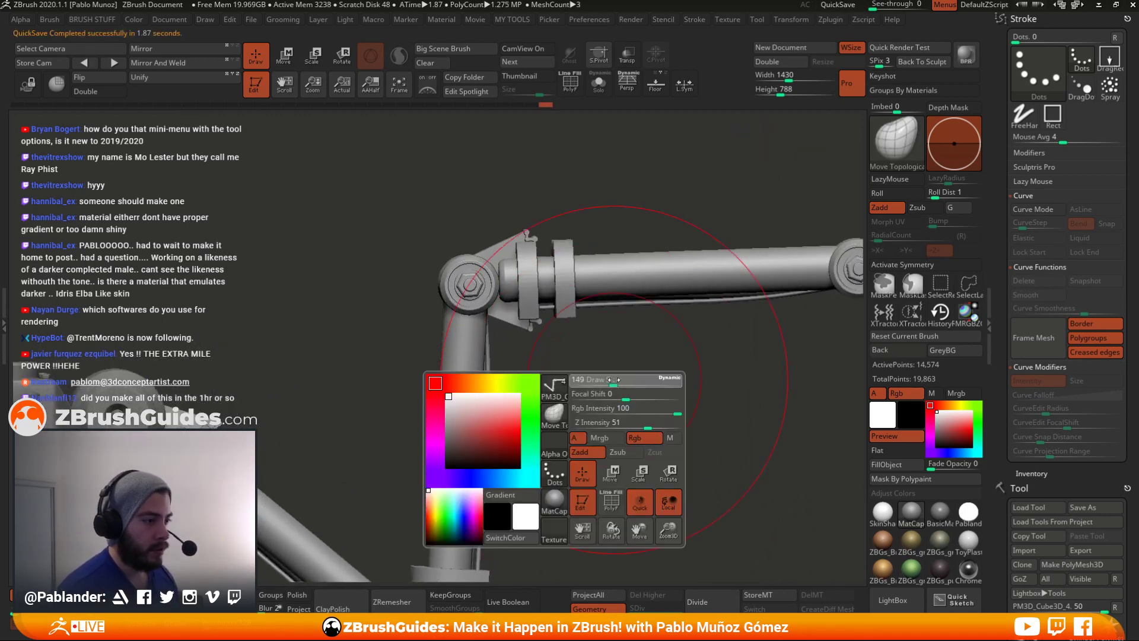
mouse_move(611, 381)
left_mouse_down()
mouse_move(647, 327)
mouse_move(619, 302)
mouse_move(681, 321)
mouse_move(694, 364)
left_mouse_up()
key("ctrl+z")
key("space")
left_click(681, 290)
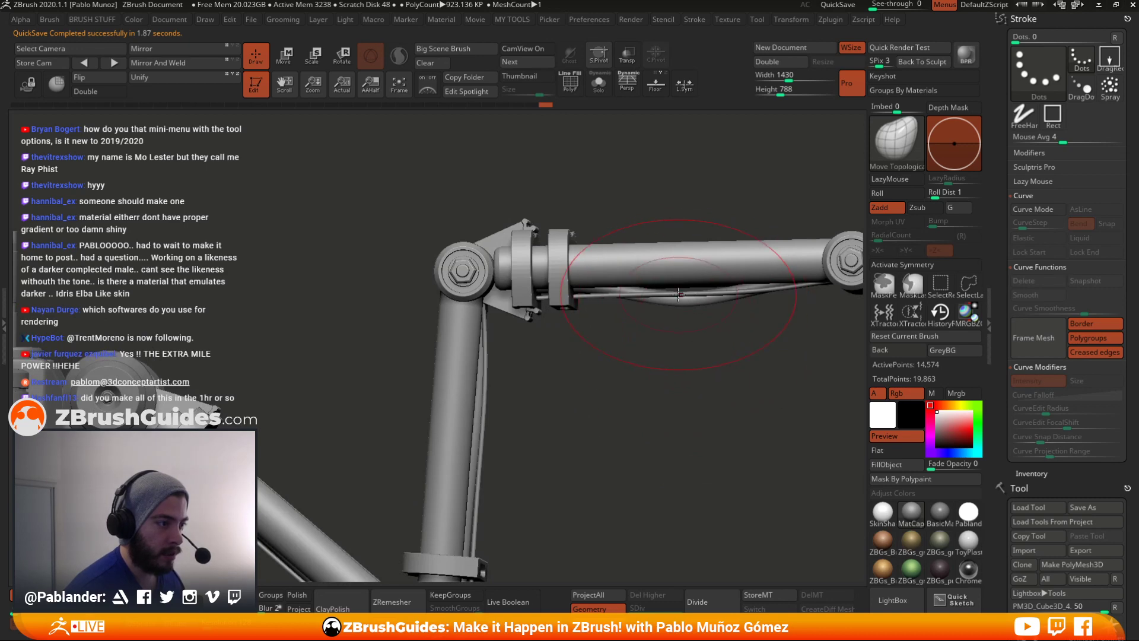
left_click_drag(678, 295, 675, 313)
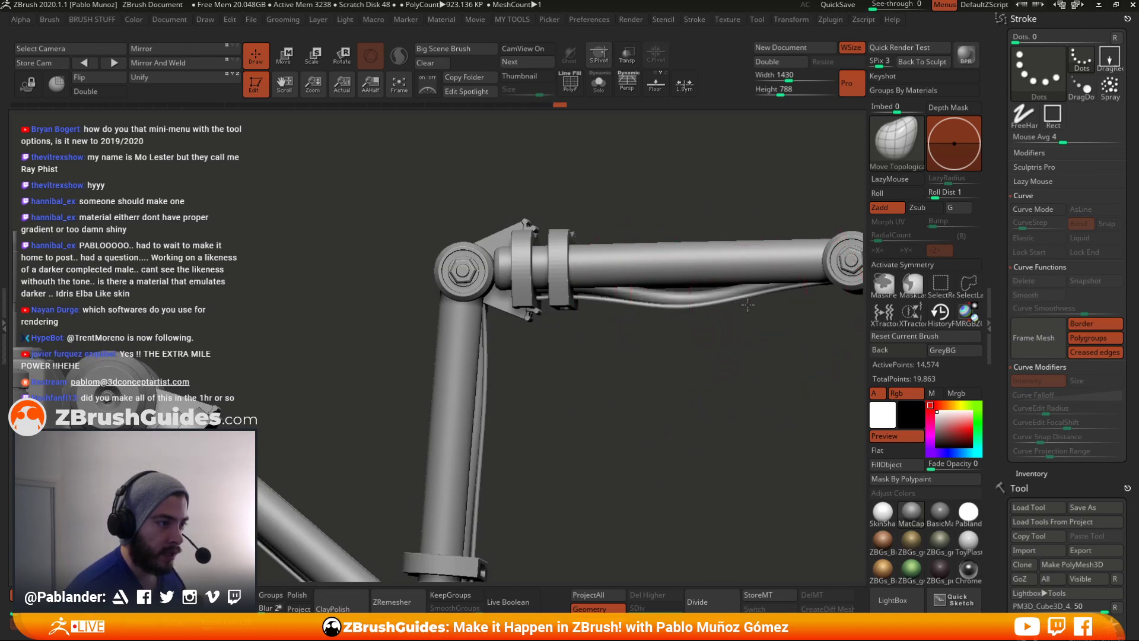
- Bend the third segment's remaining cables sideways and vertically so they run unevenly between the two tubes
mouse_move(715, 326)
left_mouse_down()
mouse_move(629, 330)
mouse_move(618, 385)
mouse_move(628, 472)
mouse_move(624, 458)
left_mouse_up()
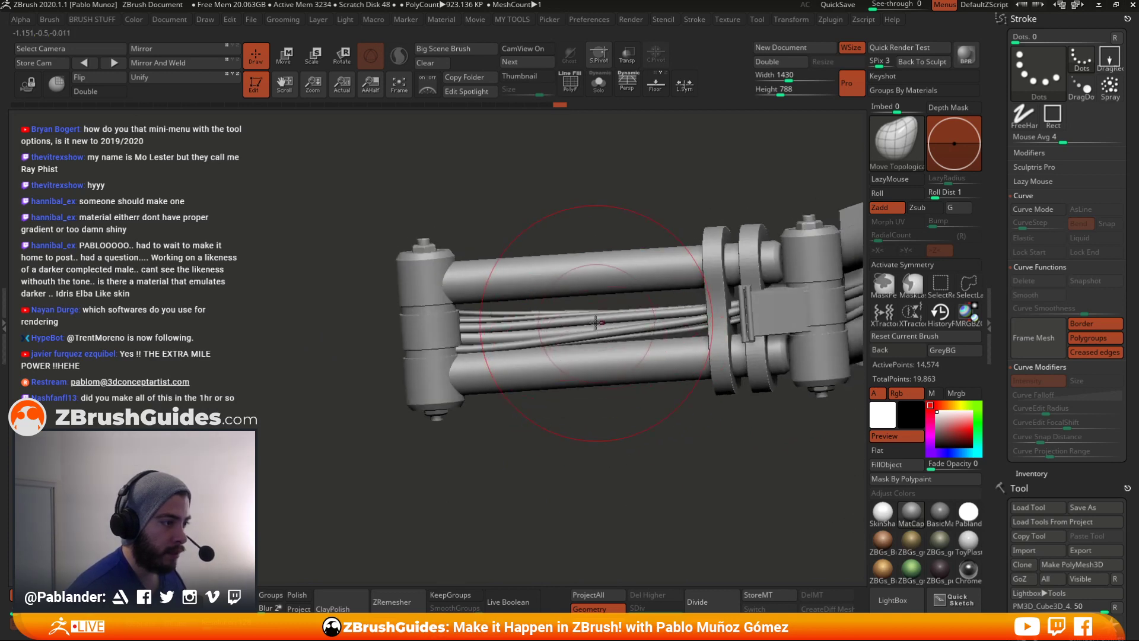
left_click_drag(595, 322, 593, 298)
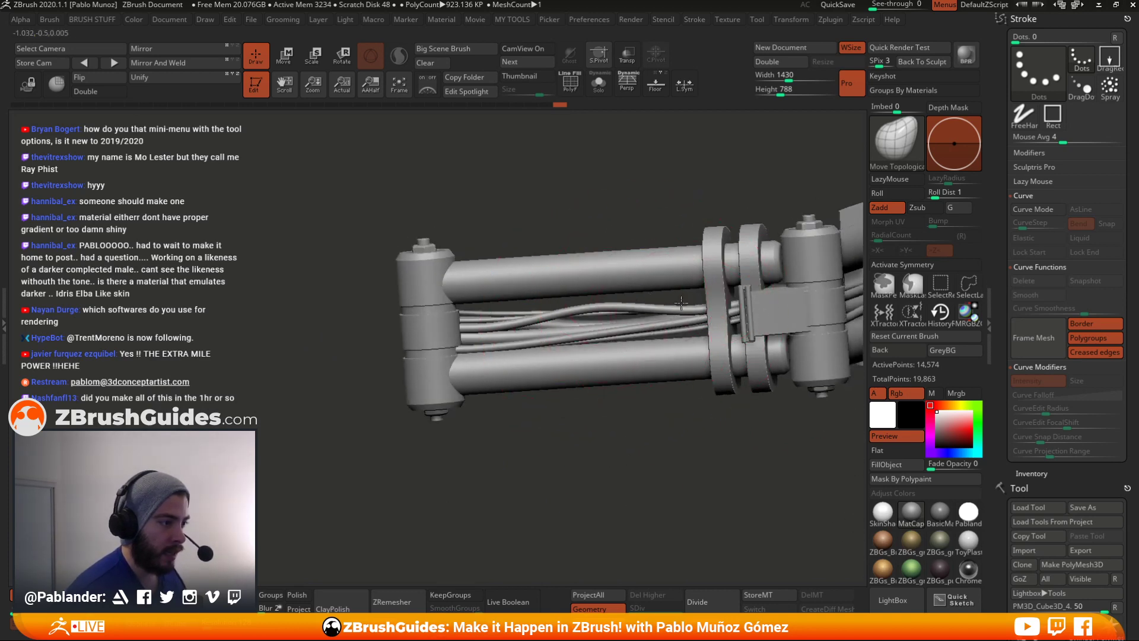
left_click_drag(518, 306, 598, 393)
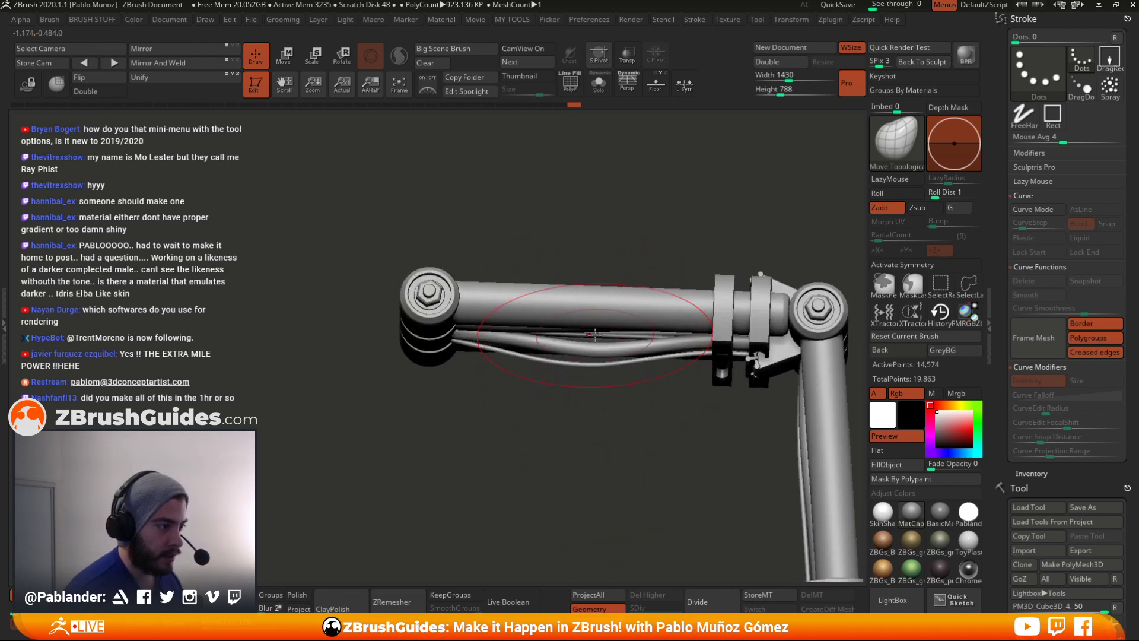
mouse_move(593, 338)
left_mouse_down()
mouse_move(598, 354)
mouse_move(600, 267)
left_mouse_up()
mouse_move(692, 448)
left_mouse_down()
mouse_move(526, 276)
mouse_move(499, 288)
left_mouse_up()
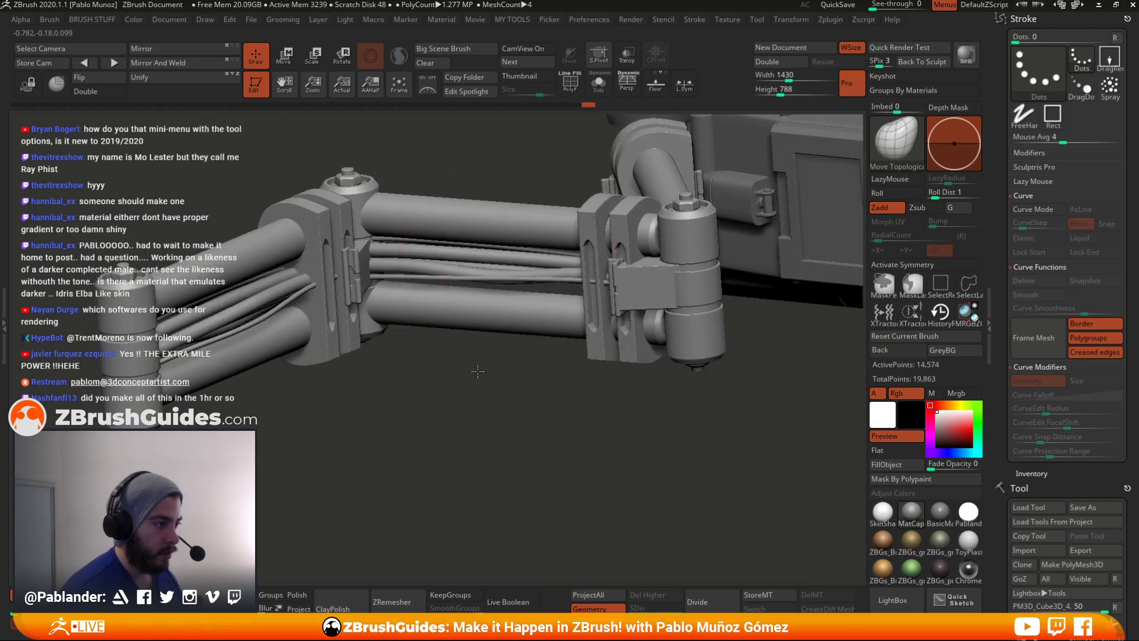
- Reshape the cables of the upright second segment with the Move Topological brush so they curve and cross irregularly
left_click_drag(477, 372, 445, 438)
right_click(445, 437)
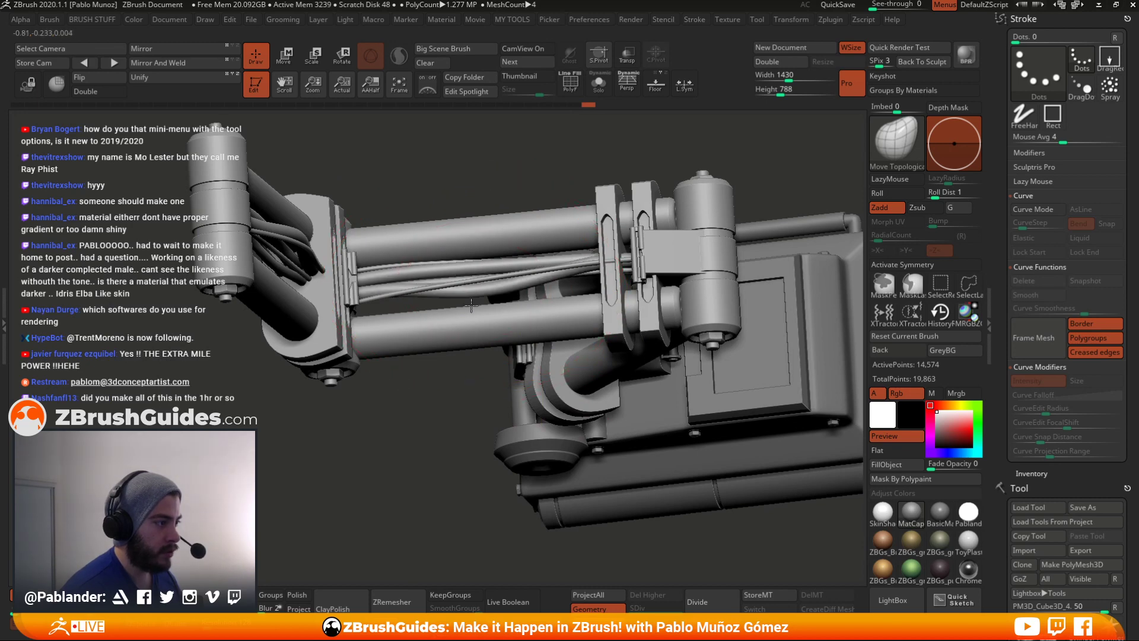
left_click_drag(471, 305, 485, 284, "shift")
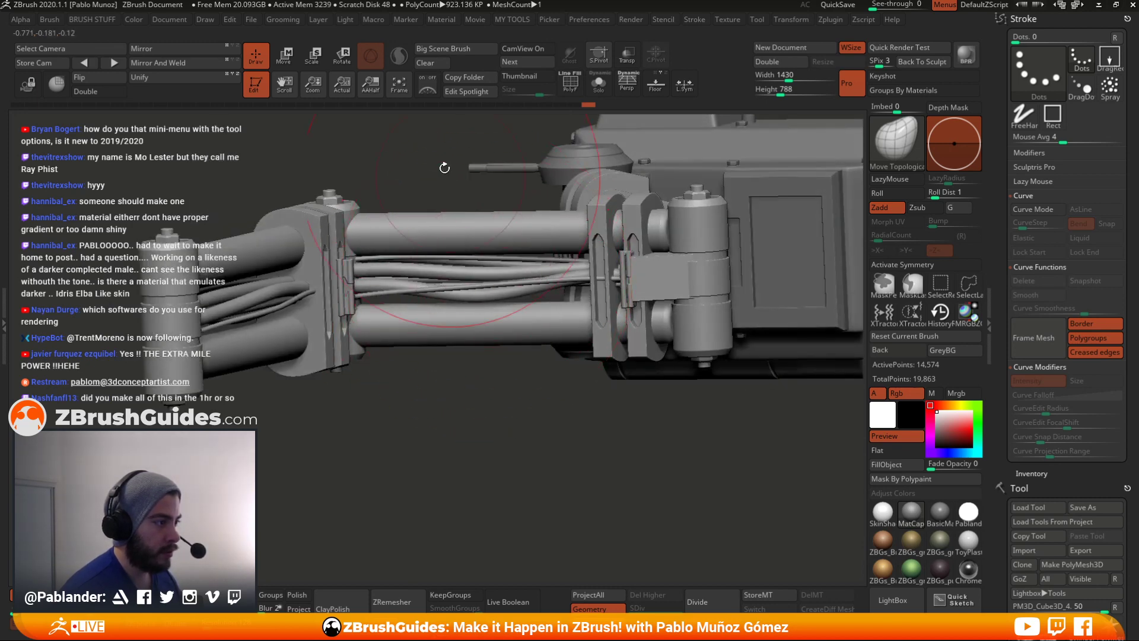
mouse_move(487, 272)
right_mouse_down()
mouse_move(474, 278)
mouse_move(499, 260)
right_mouse_up()
left_click_drag(473, 245, 473, 214)
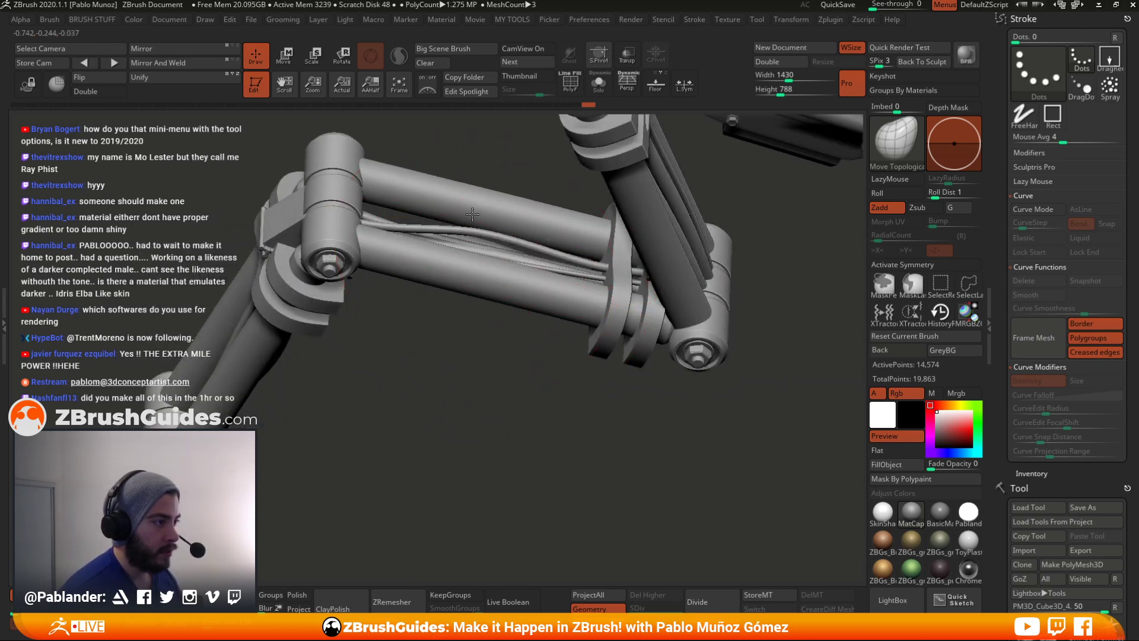
- Pull the first arm segment's cables outward below the tubes so they hang in a loose curve
right_click_drag(510, 249, 482, 296)
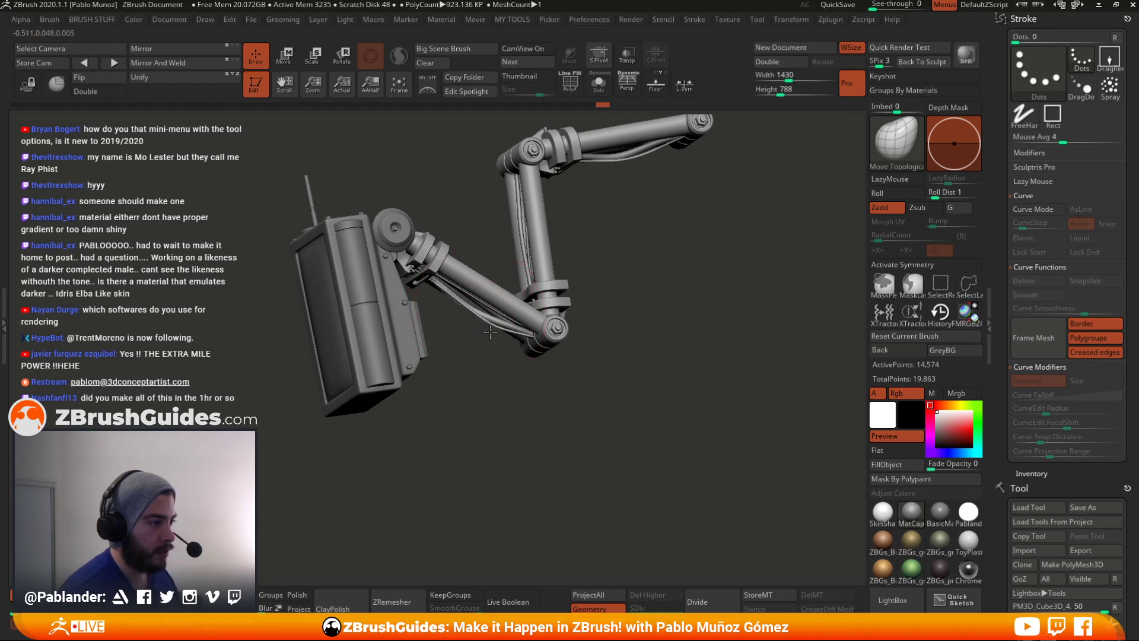
right_click_drag(490, 332, 461, 363)
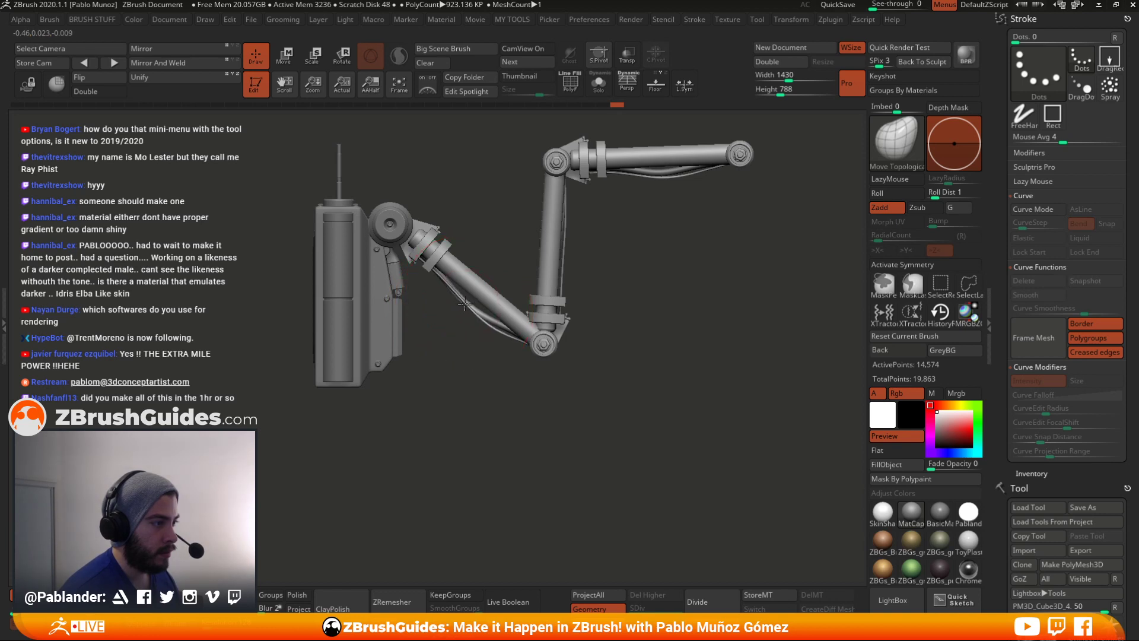
right_click_drag(608, 412, 667, 423)
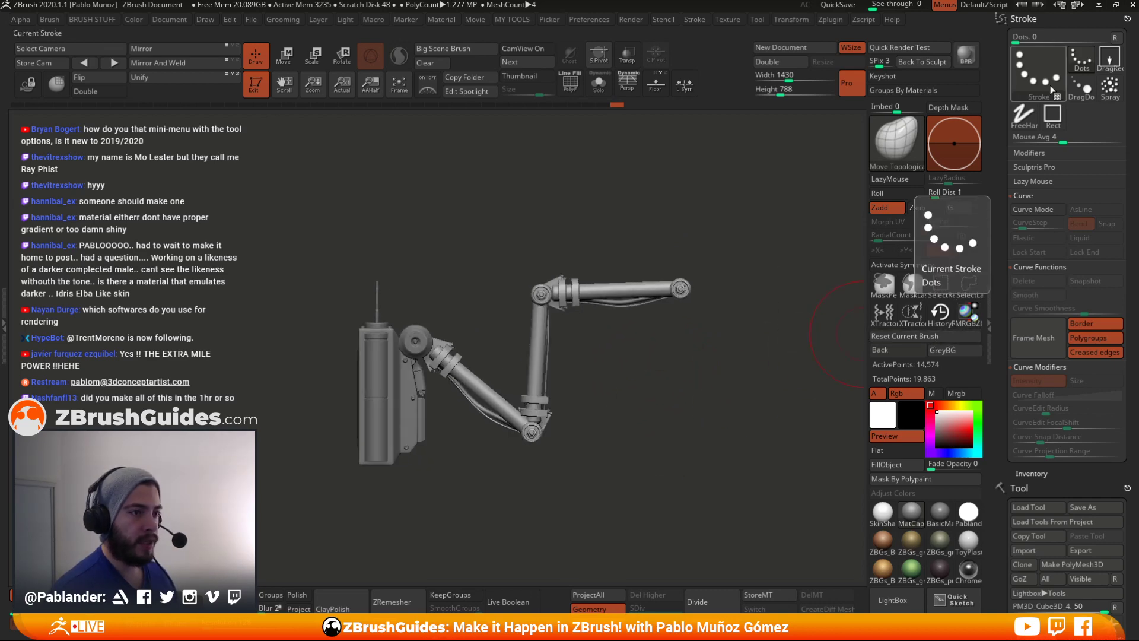
- Bring the subtool list into view and examine the whole posed arm on the body from several angles
left_click(1082, 23)
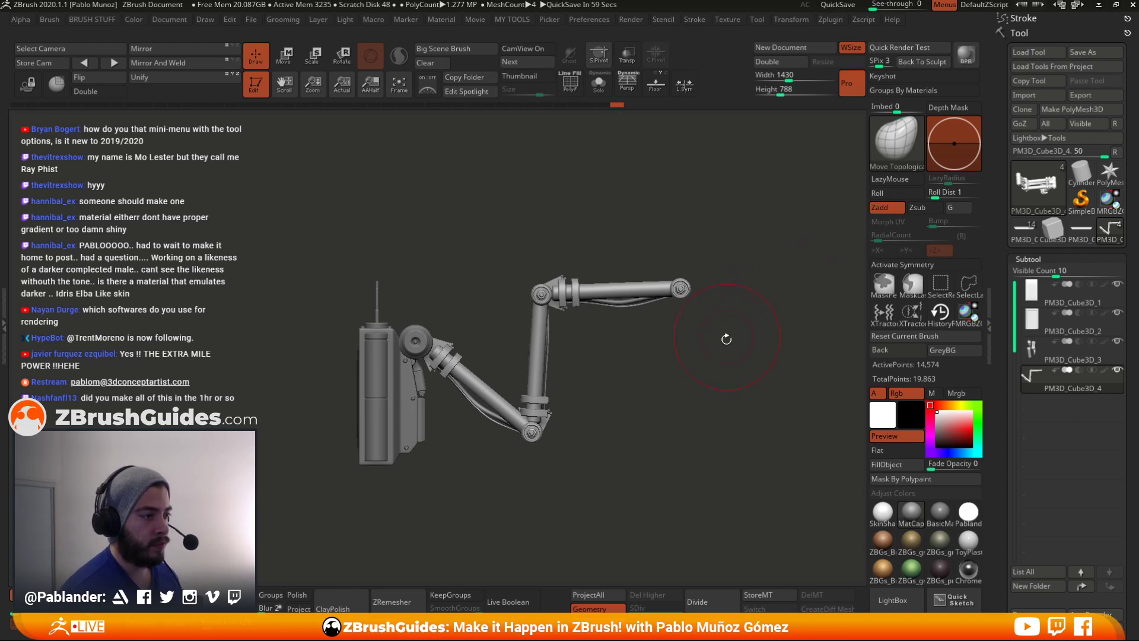
right_click_drag(726, 339, 680, 359, "alt")
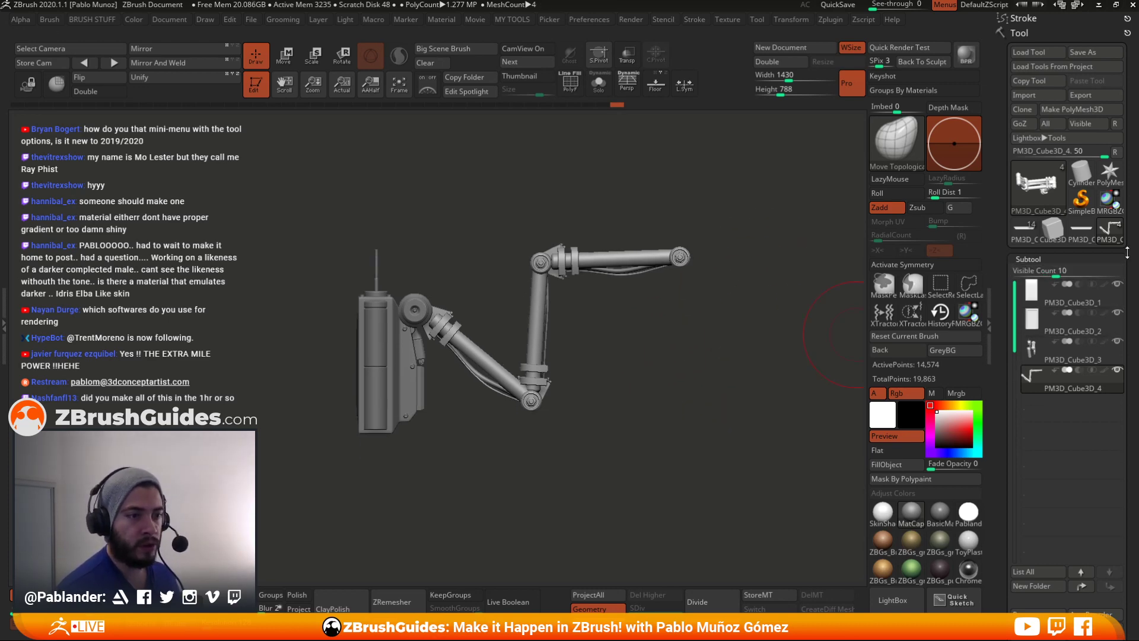
left_click_drag(1127, 252, 1128, 217)
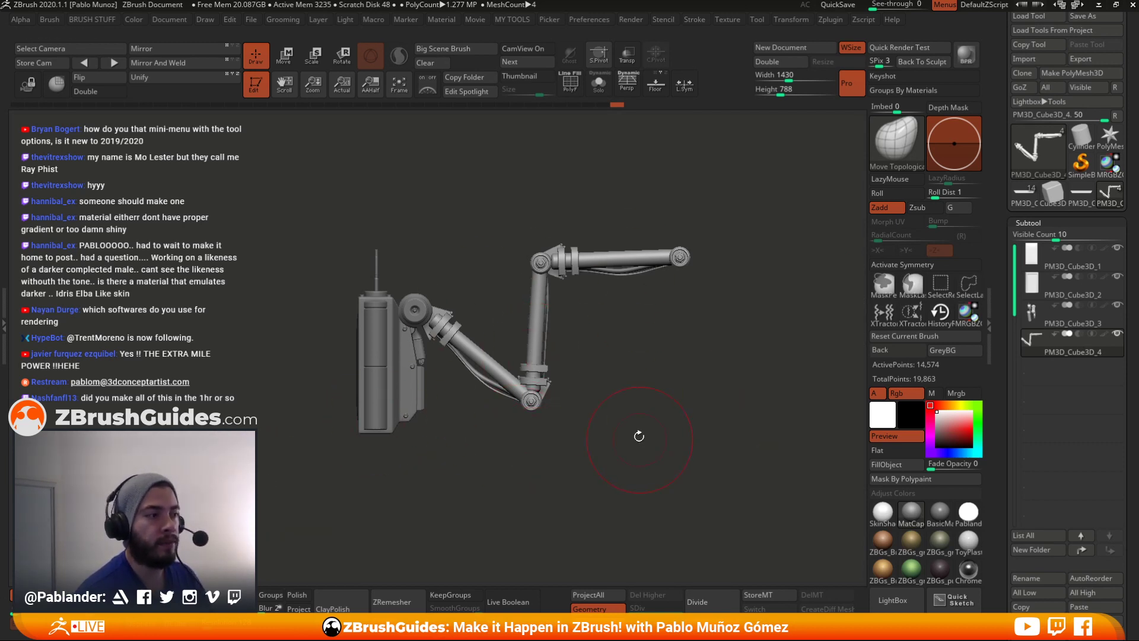
left_click_drag(546, 468, 560, 478)
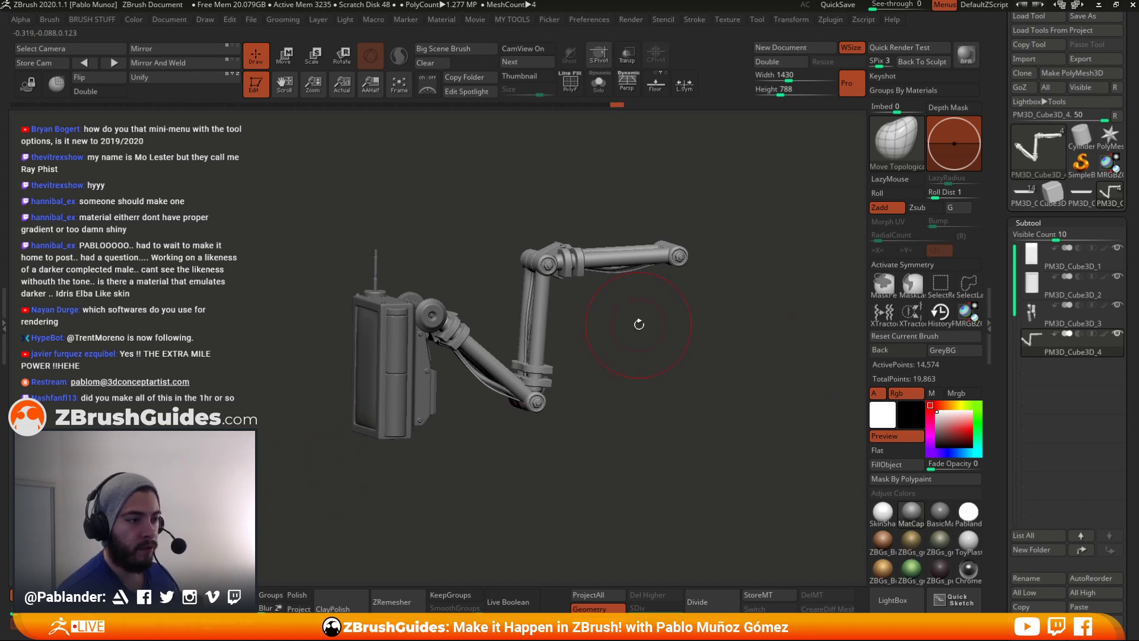
left_click_drag(639, 324, 674, 368)
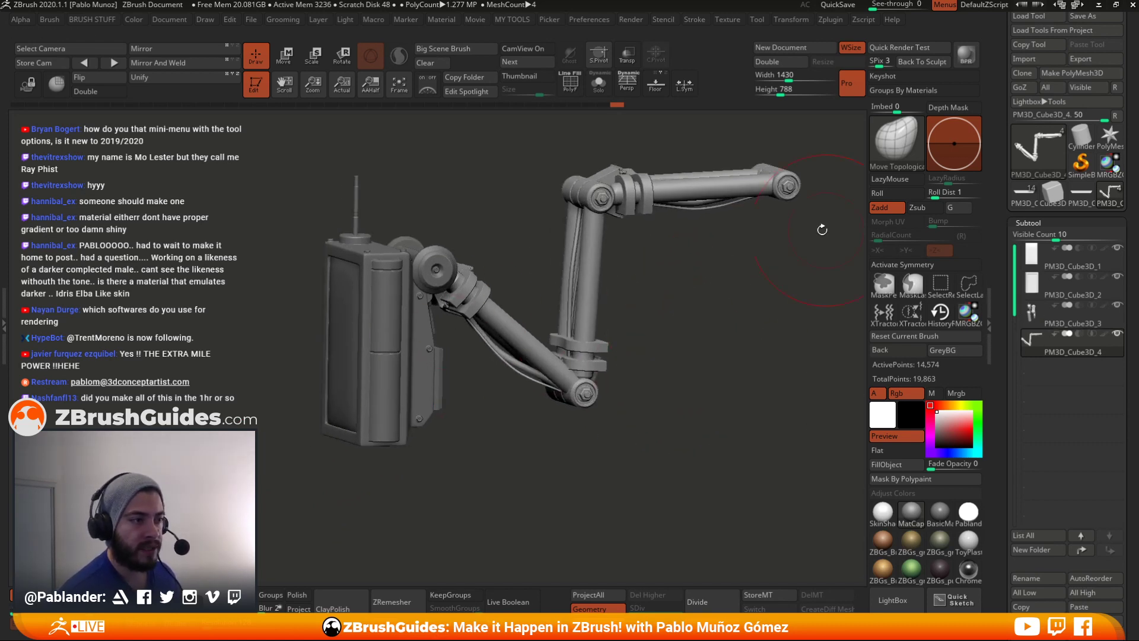
key("space")
left_click_drag(694, 309, 688, 303, "shift")
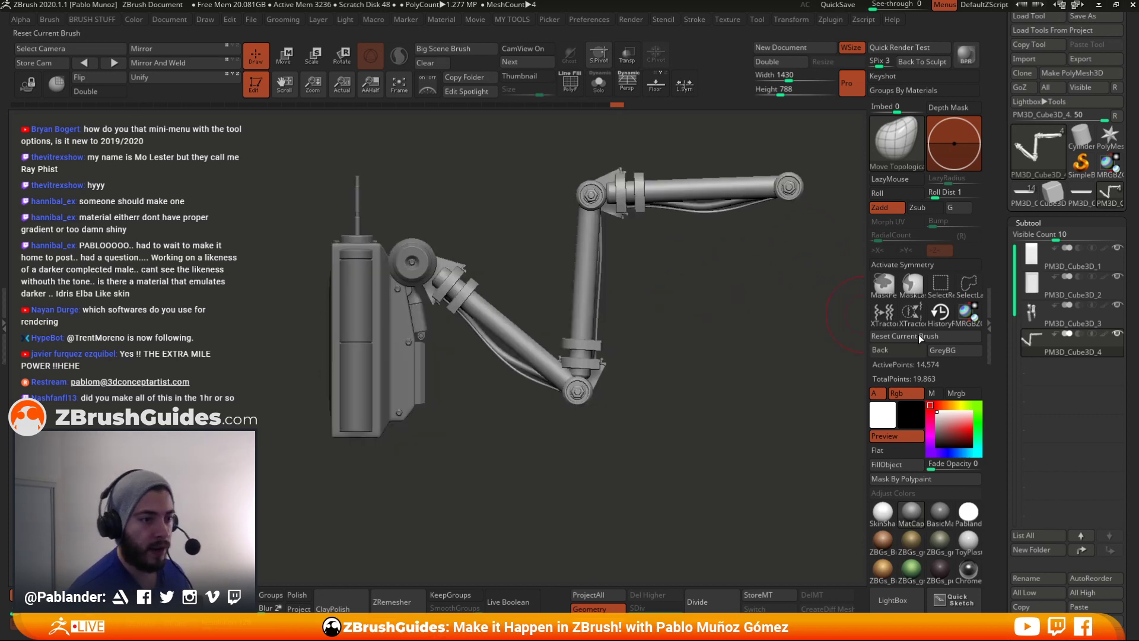
- Isolate the flat panel subtool PM3D_Cube3D_1 and apply its dynamic subdivision as real subdivision levels
left_click(1055, 282)
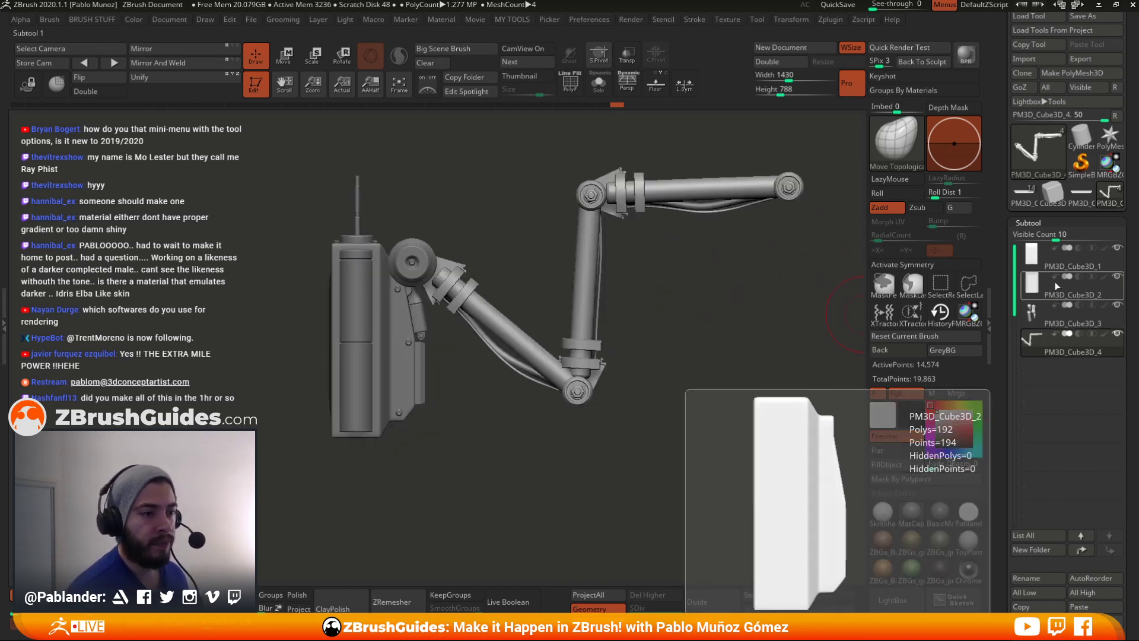
left_click(1055, 264)
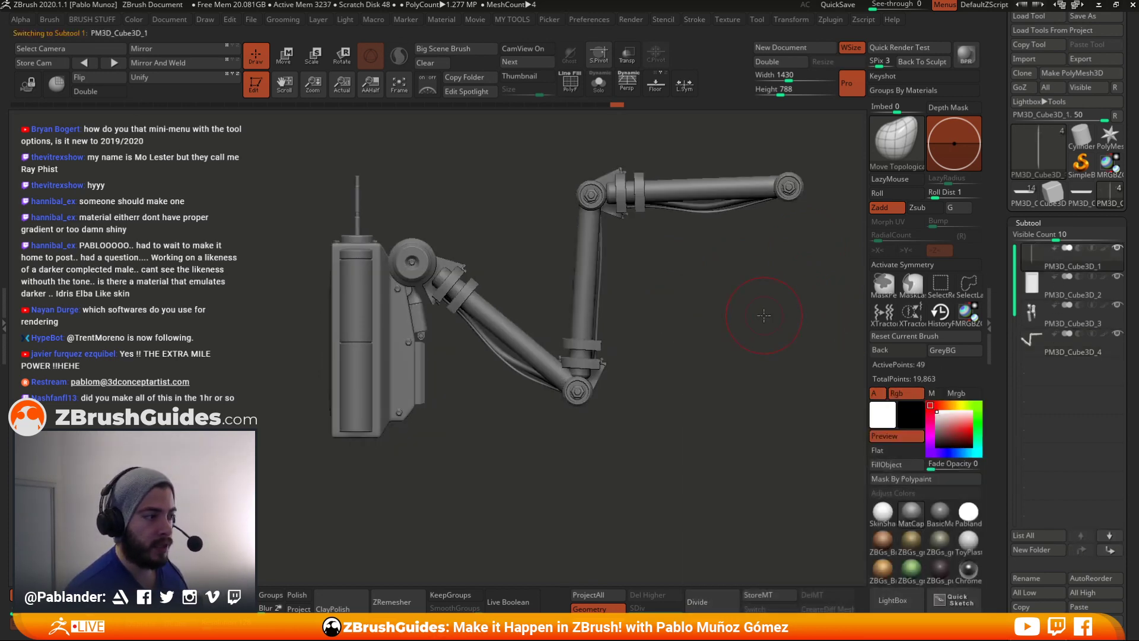
left_click_drag(764, 315, 786, 318)
key("ctrl+shift+f")
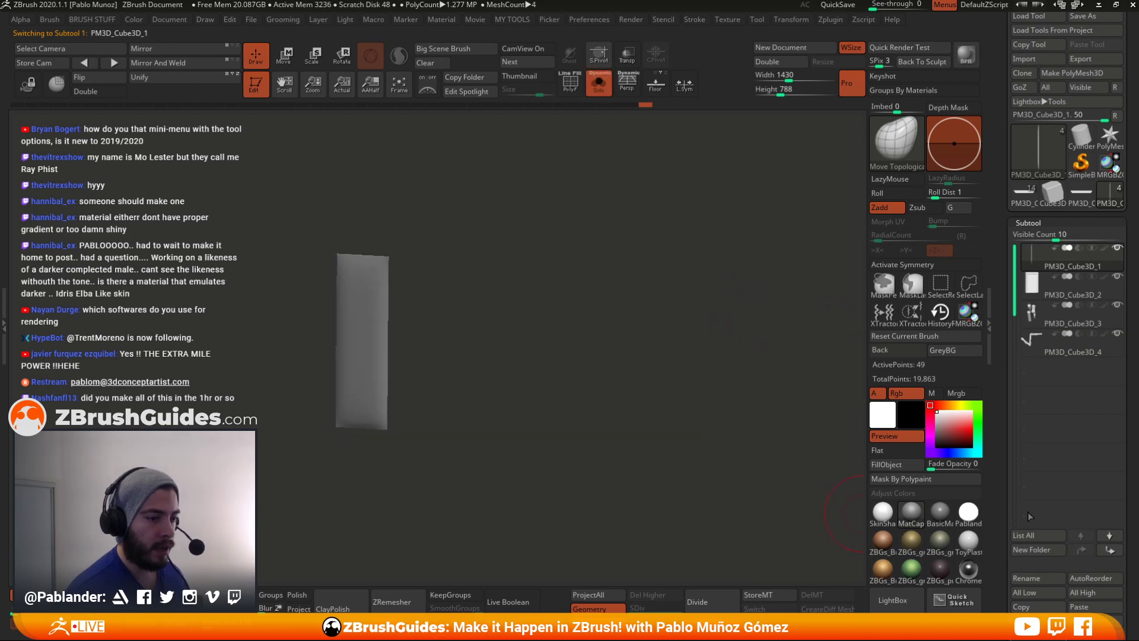
scroll(1006, 525, "down", 10)
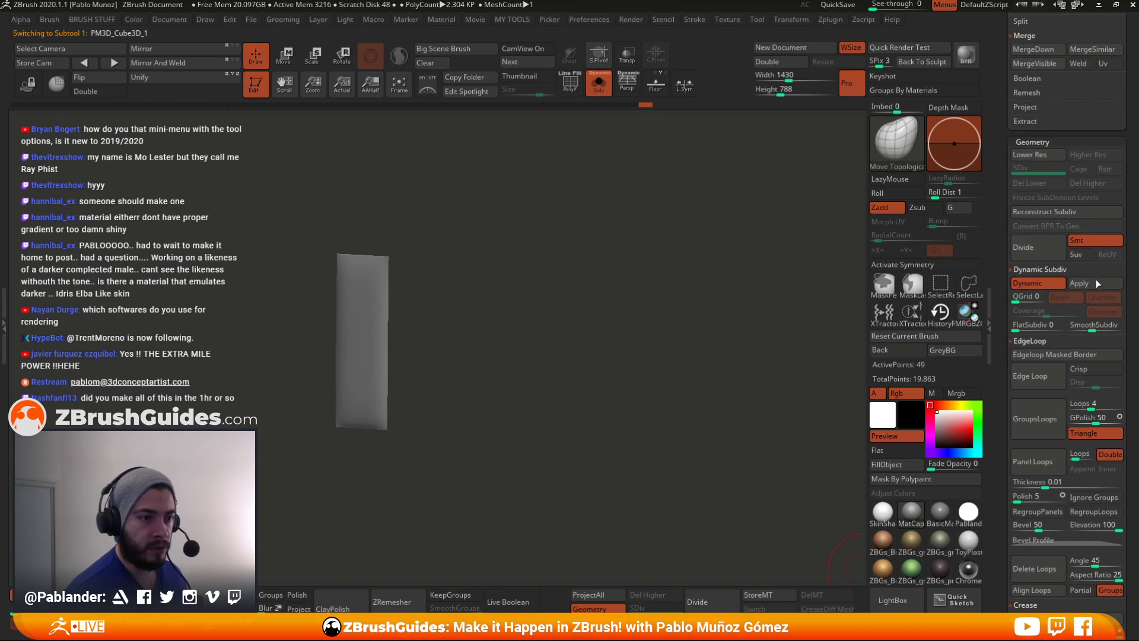
left_click(1096, 284)
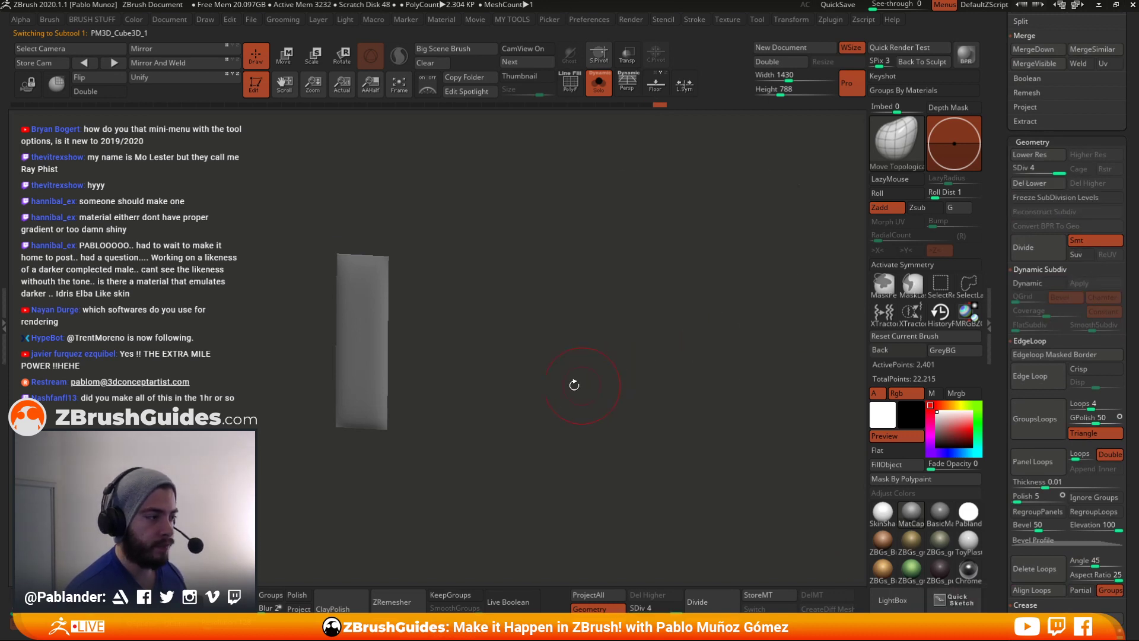
left_click(1018, 168)
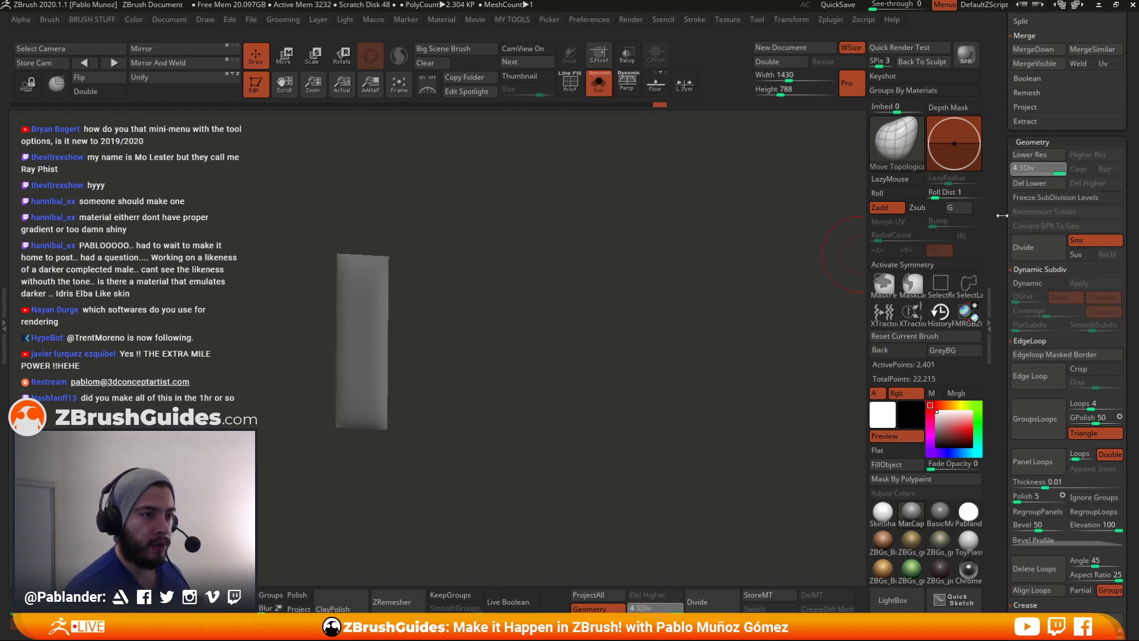
left_click_drag(1001, 195, 1002, 400)
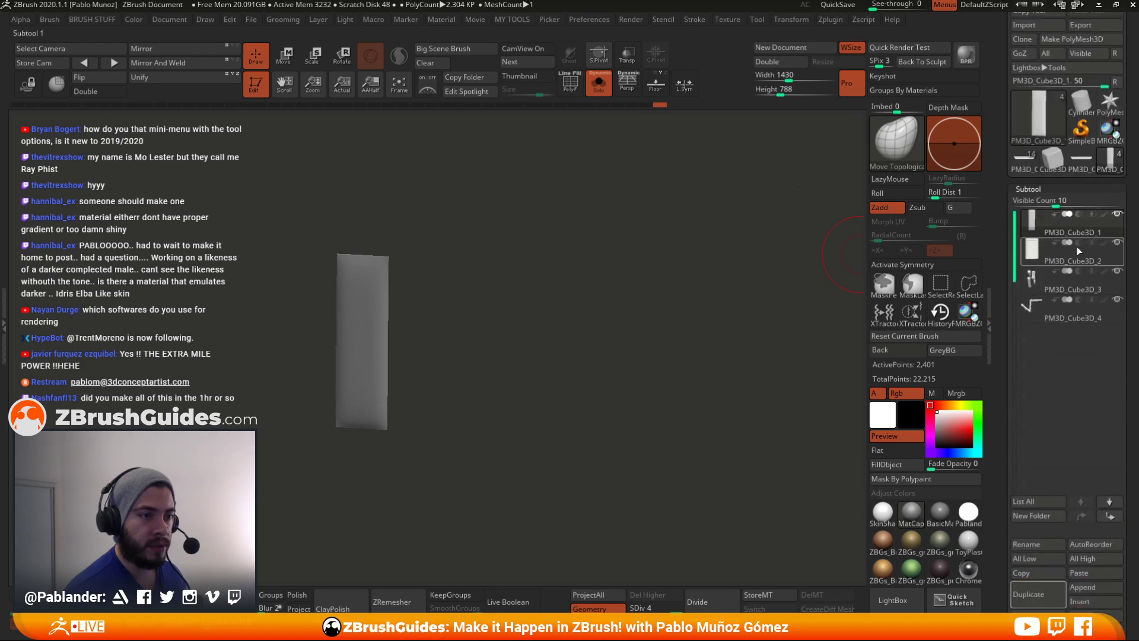
- Select the main body subtool PM3D_Cube3D_2 and merge the two subtools beneath it into it
left_click(1077, 248)
left_click_drag(1000, 346, 1000, 313)
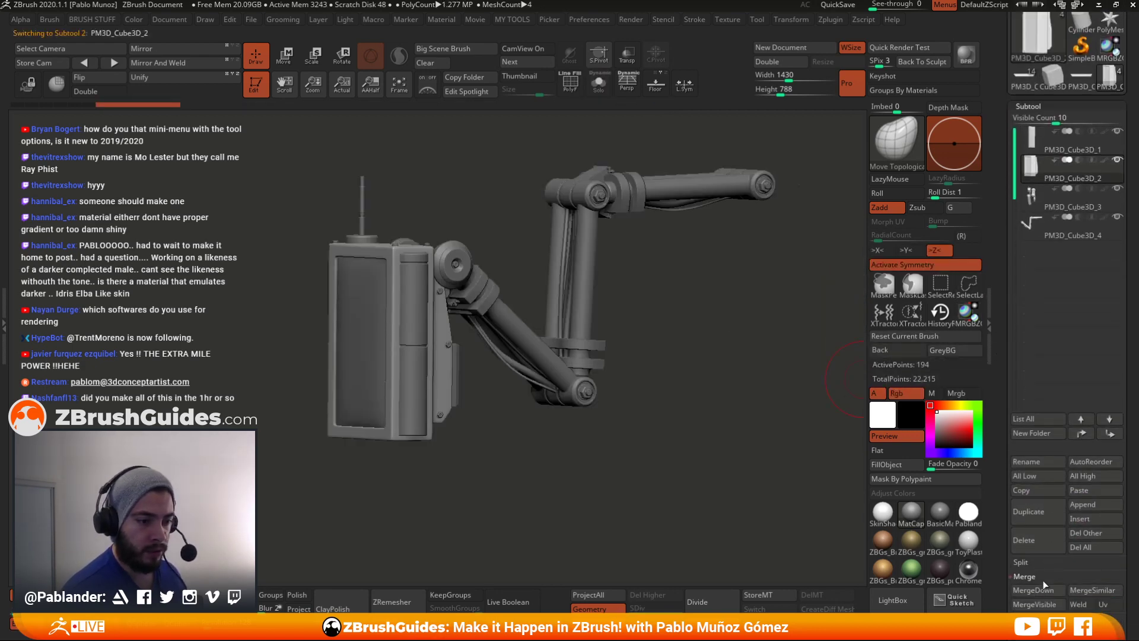
left_click(1023, 590)
key("Return")
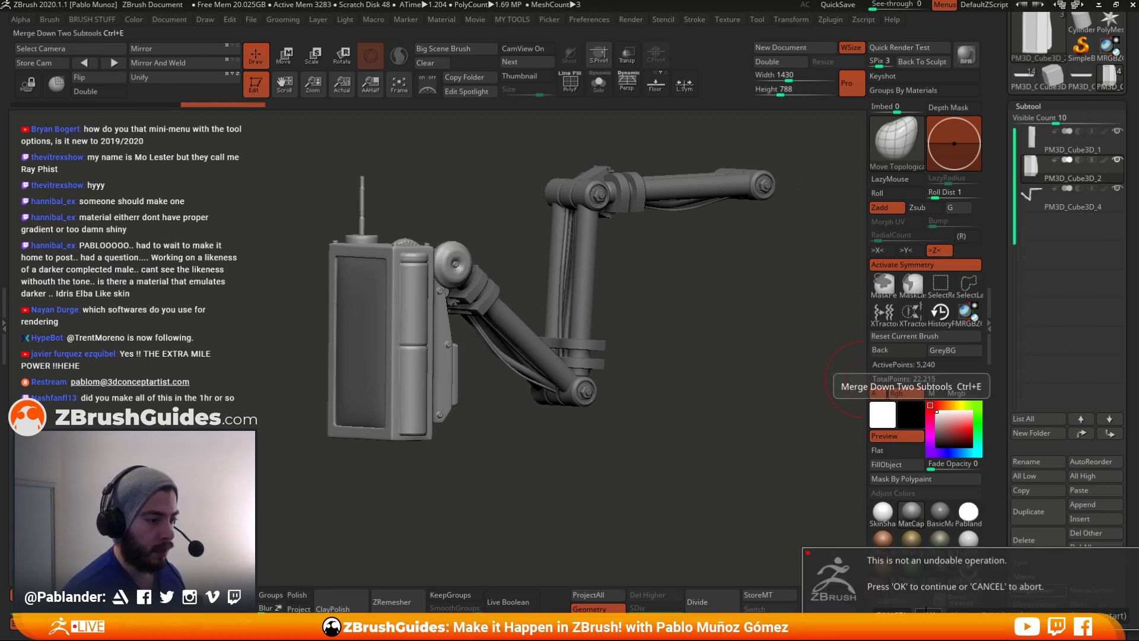
key("Return")
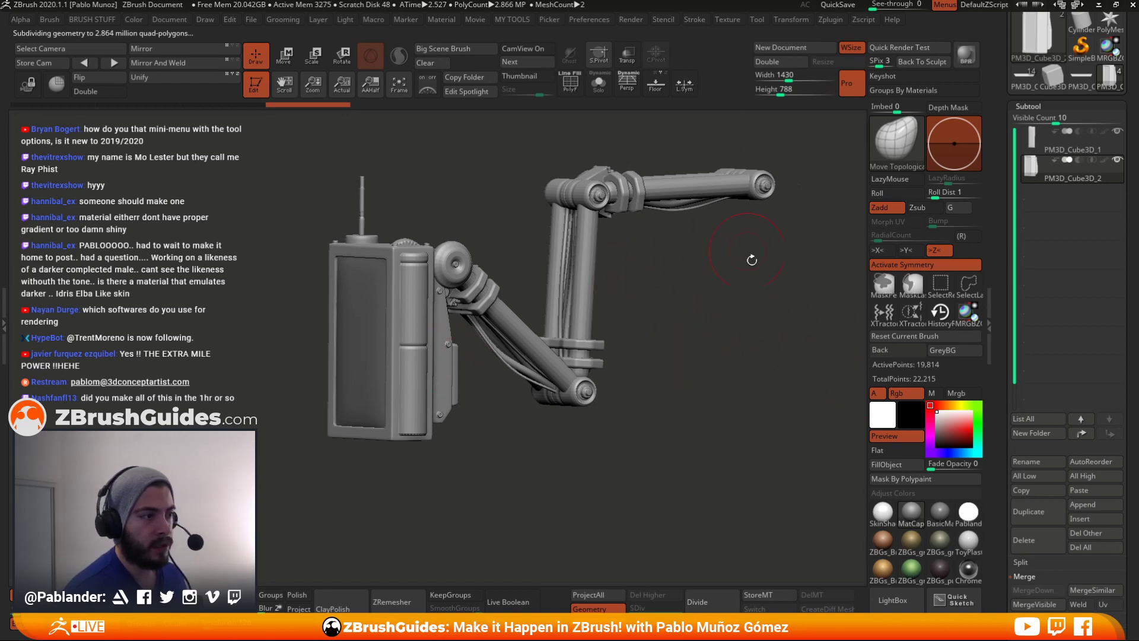
- Set the merged model's dynamic subdivision coverage to about 0.0518 and adjust its smooth subdivision level
left_click_drag(725, 314, 732, 286)
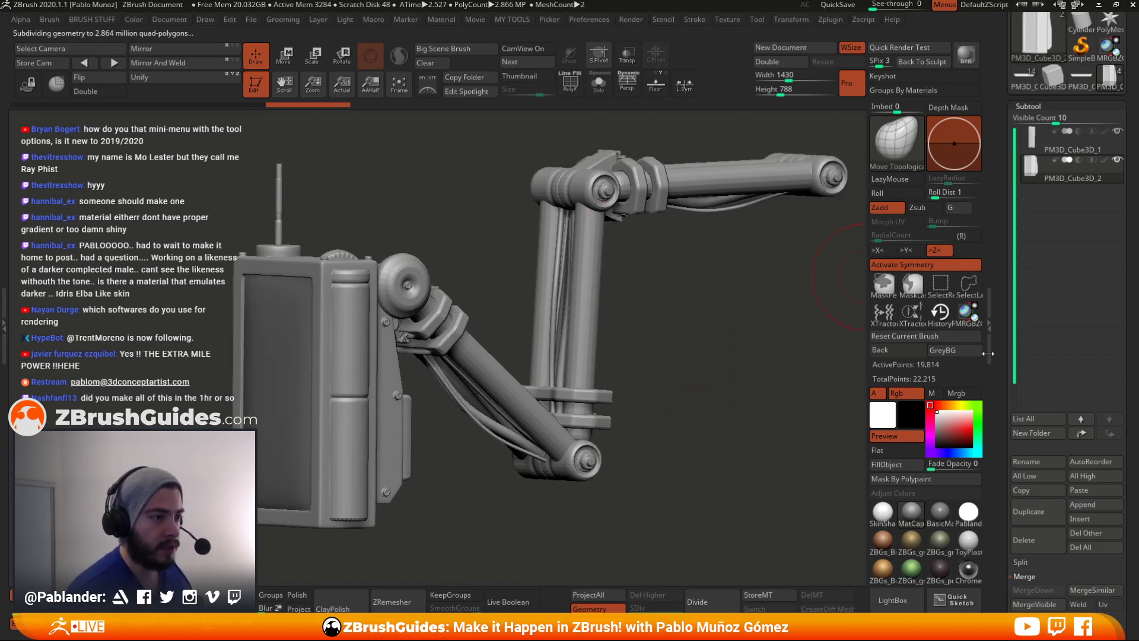
scroll(997, 354, "down", 8)
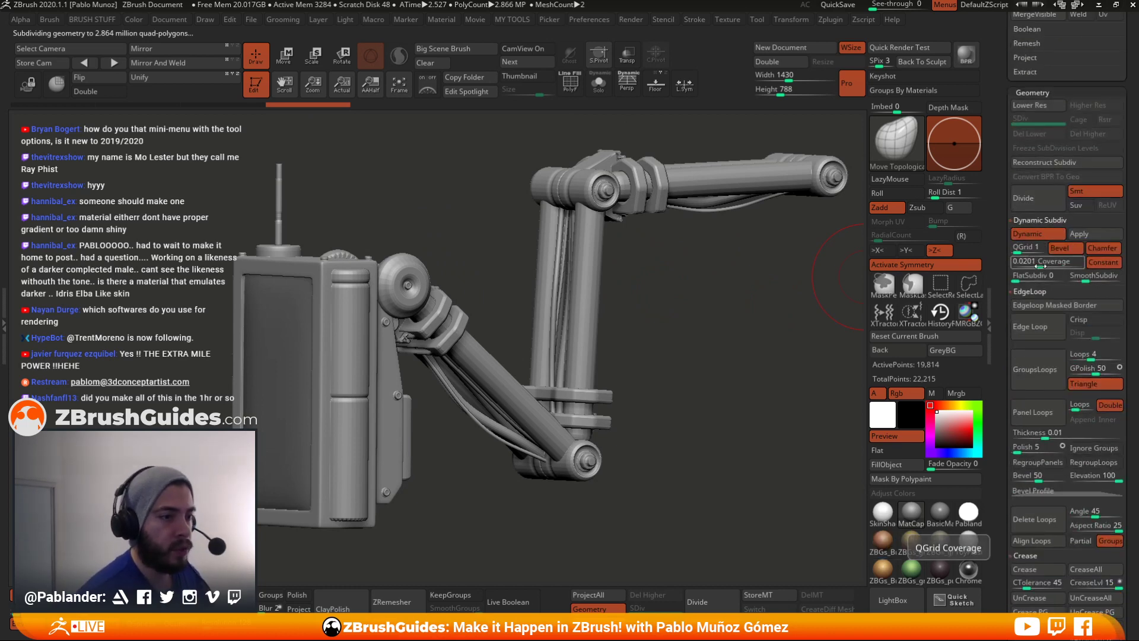
left_click_drag(1031, 266, 1048, 264)
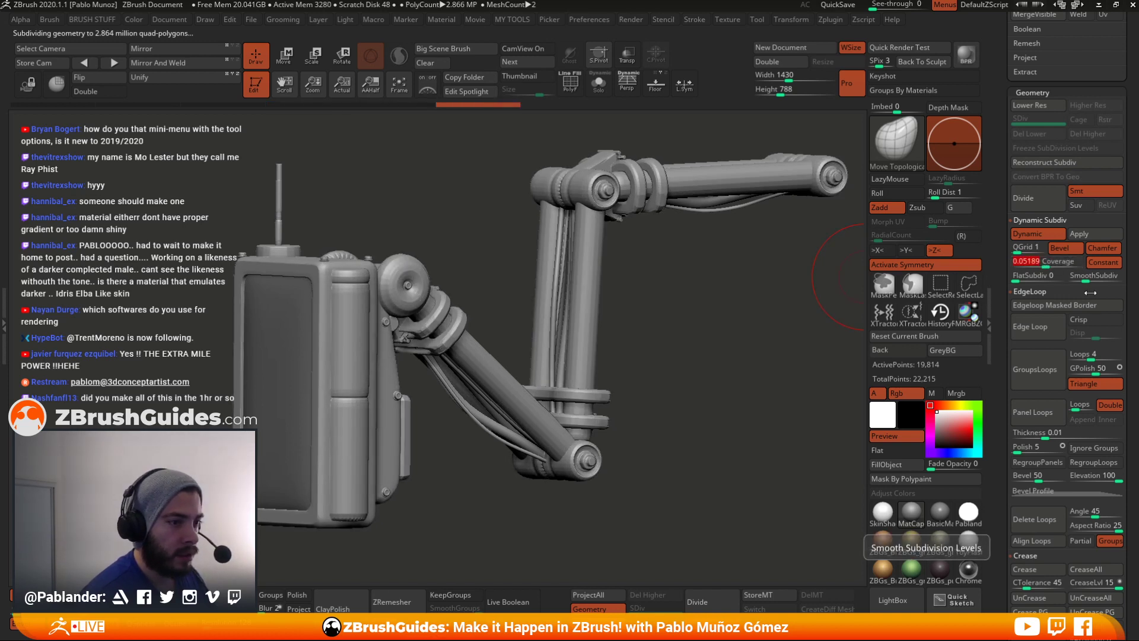
left_click_drag(1088, 279, 1096, 279)
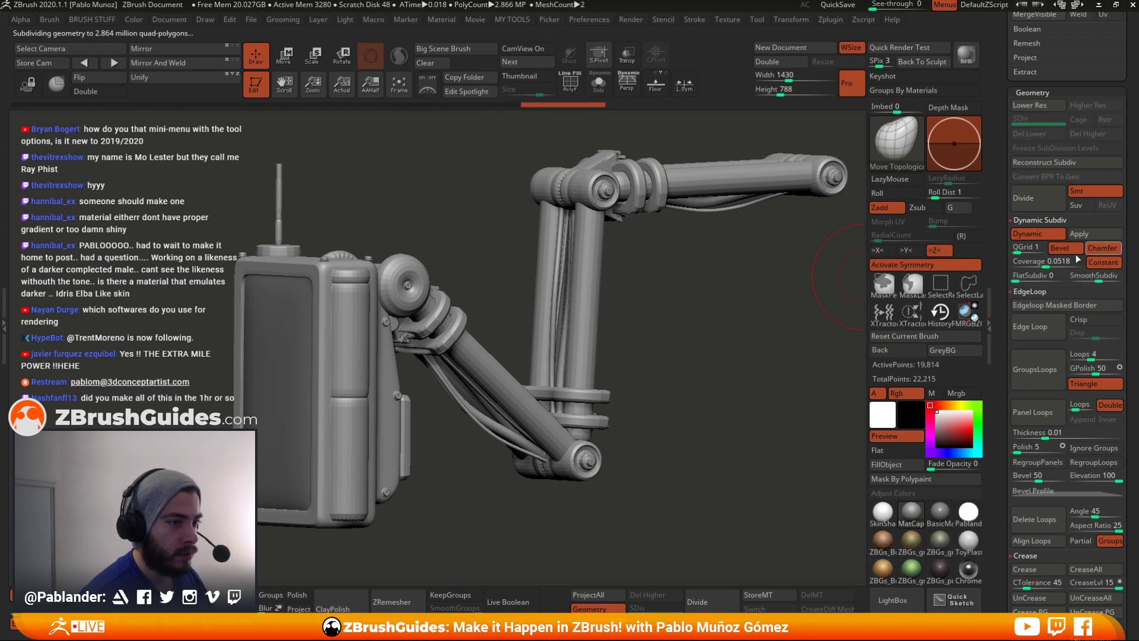
- Turn off the constant bevel option and set the merged model's dynamic subdivision coverage to about 0.0318
left_click(1078, 259)
type("1")
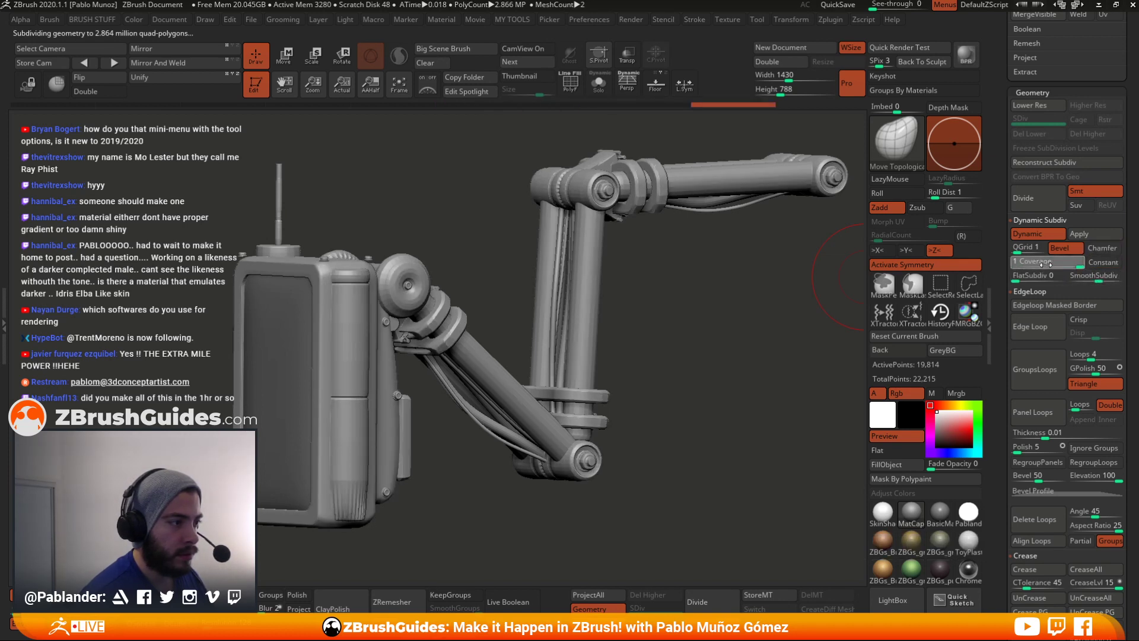
left_click_drag(1045, 265, 1043, 265)
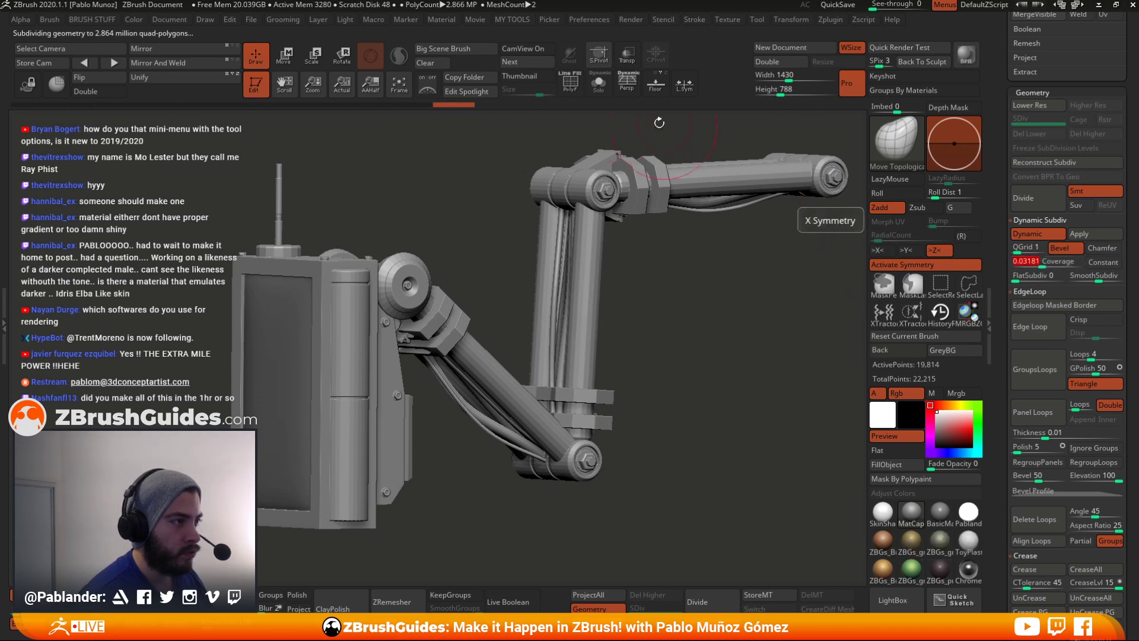
left_click(567, 89)
left_click(568, 89)
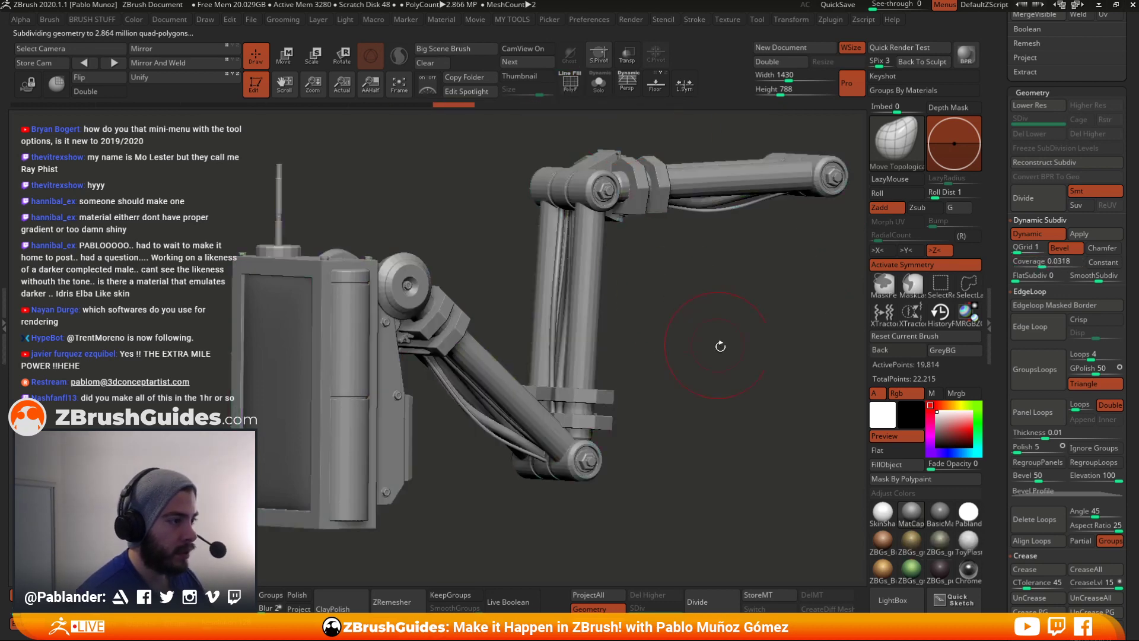
- Hide the outer arm segments and the lower arm's tube and clamps on the merged model PM3D_Cube3D_2
left_click_drag(999, 104, 1000, 249)
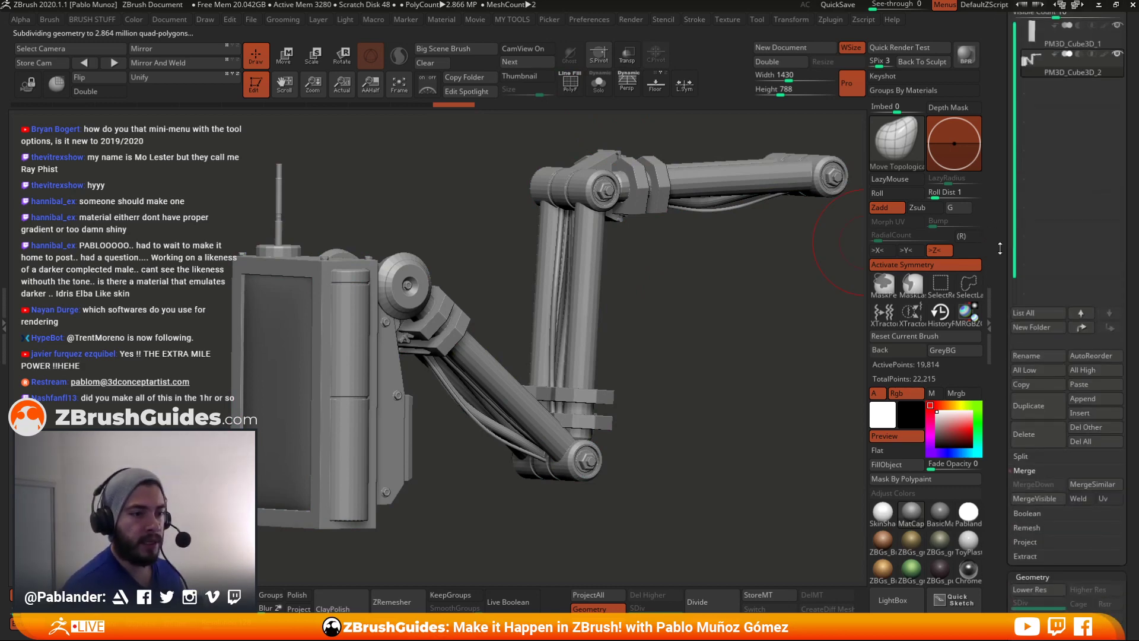
left_click(332, 279, "ctrl+shift")
left_click(445, 343, "ctrl+shift")
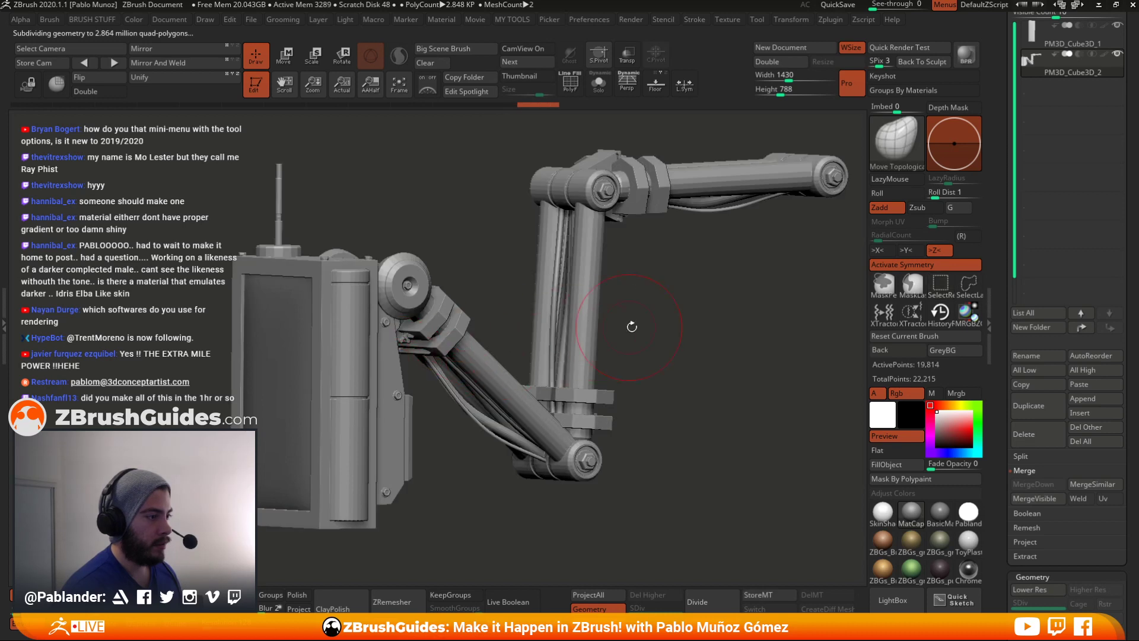
left_click_drag(461, 157, 842, 500, "ctrl+alt+shift")
left_click(450, 347, "ctrl+shift")
left_click(442, 329, "ctrl+shift")
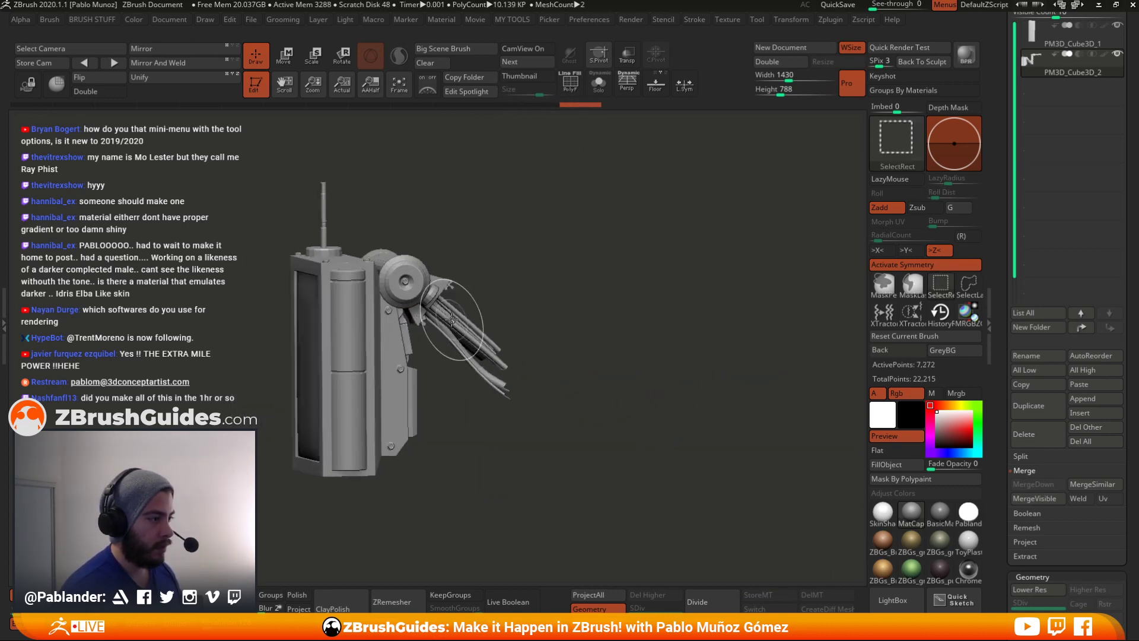
left_click(460, 332, "ctrl+shift")
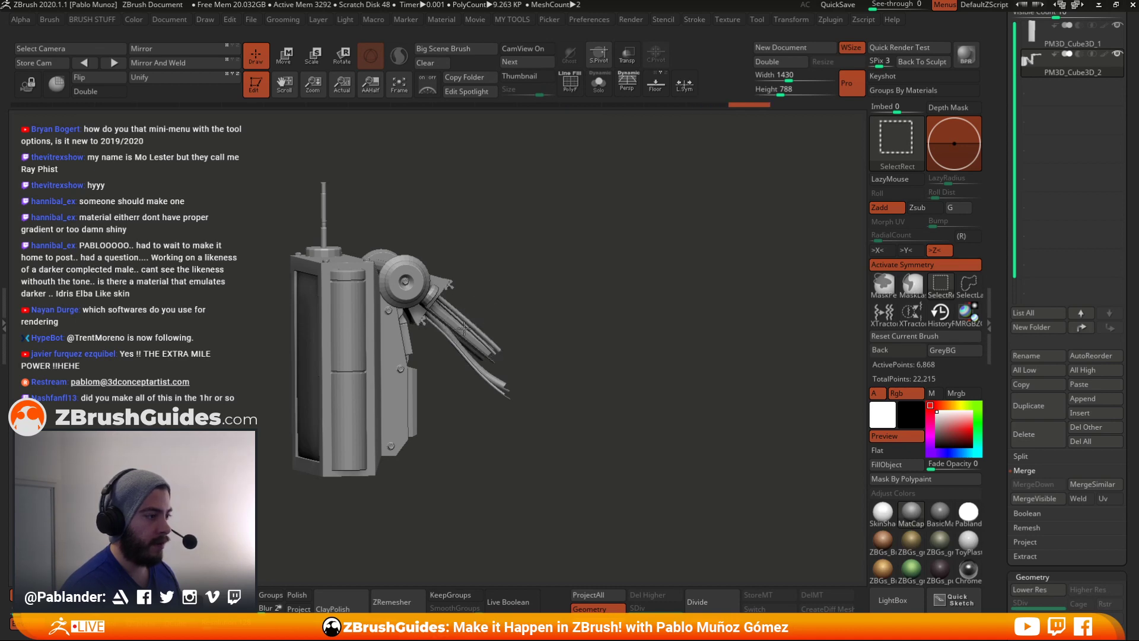
- Display the polygroups and hide the remaining cables and shoulder bracket so only the body stays visible
left_click(570, 83)
left_click_drag(577, 142, 552, 233, "alt")
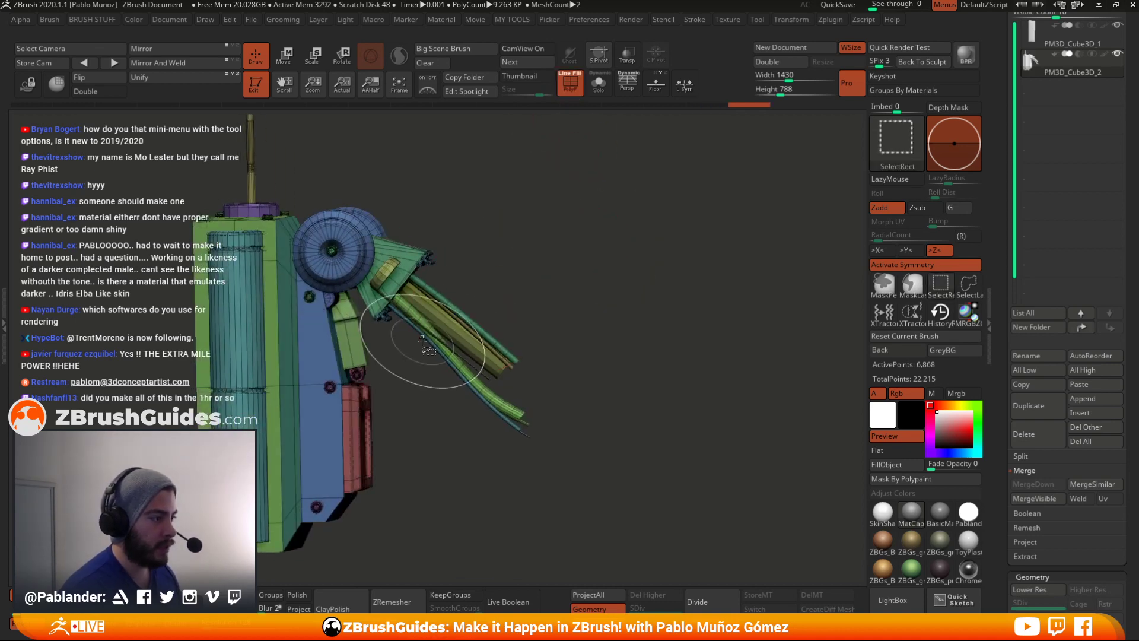
left_click(423, 343, "ctrl+shift")
left_click(426, 331, "ctrl+shift")
left_click(426, 311, "ctrl+shift")
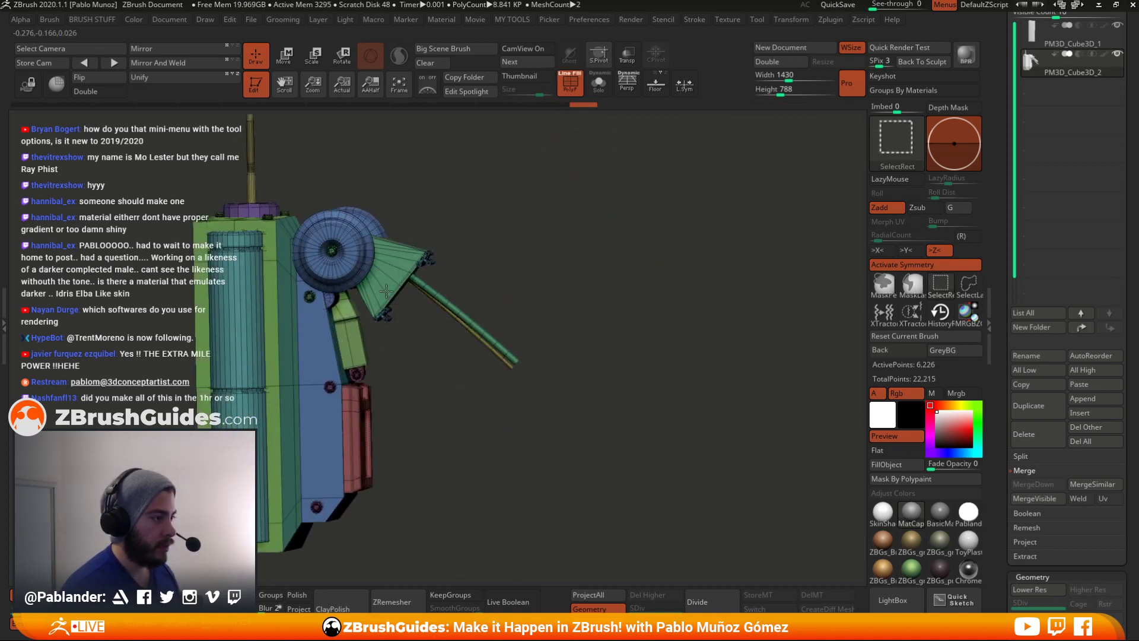
left_click(415, 270, "ctrl+shift")
left_click(439, 304, "ctrl+shift")
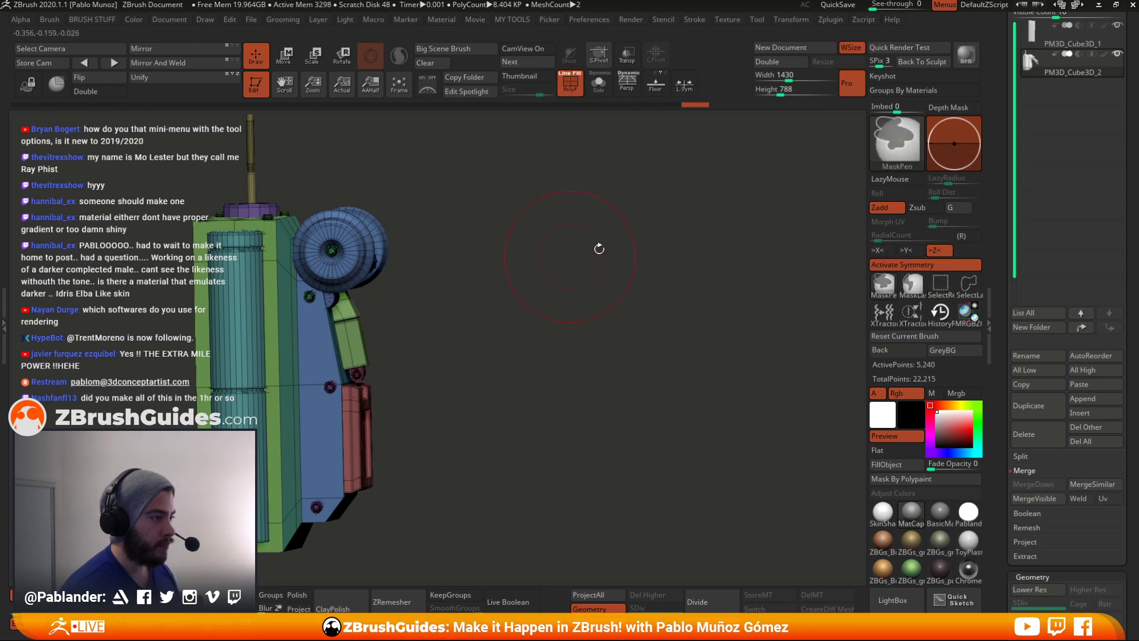
- Split the hidden arm parts off the body into their own subtool
left_click_drag(600, 247, 582, 265)
key("space")
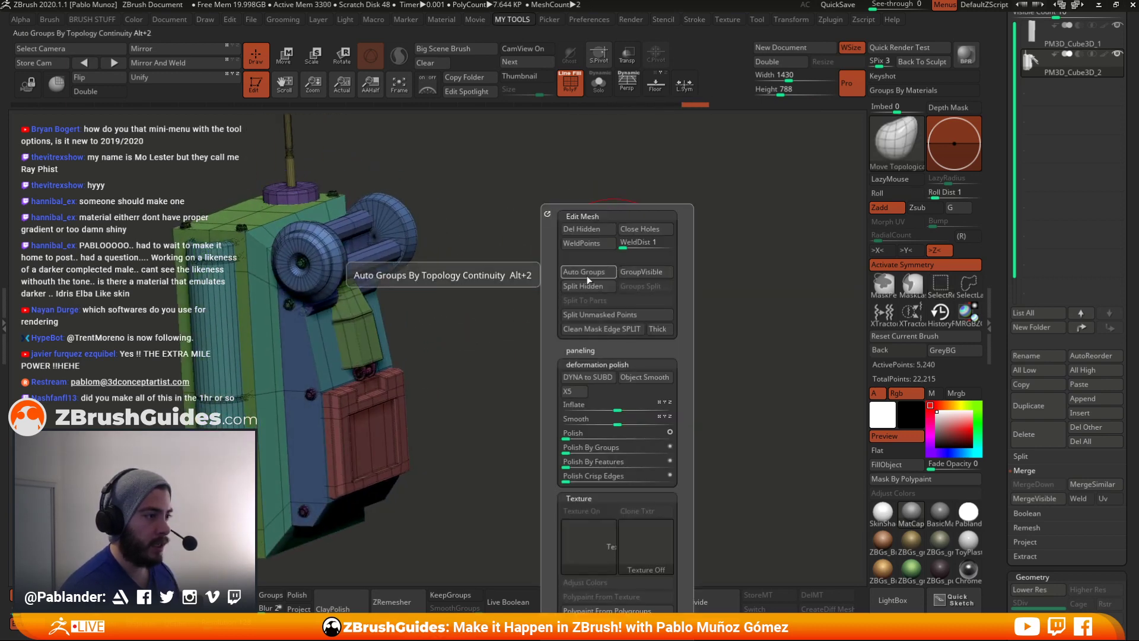
left_click(579, 286)
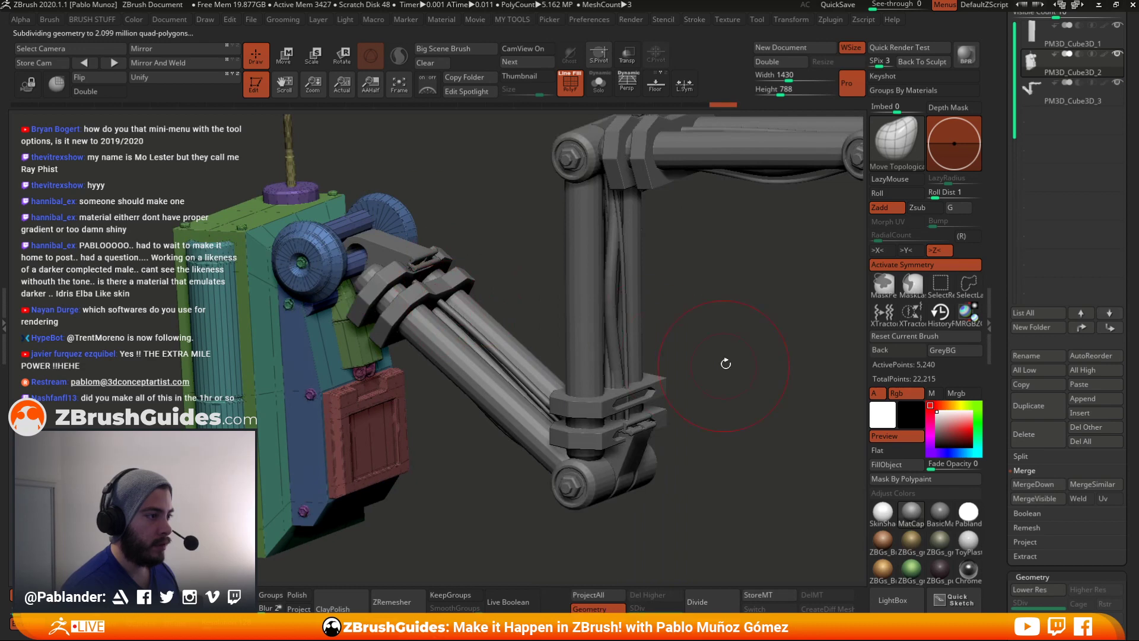
left_click_drag(725, 363, 829, 261)
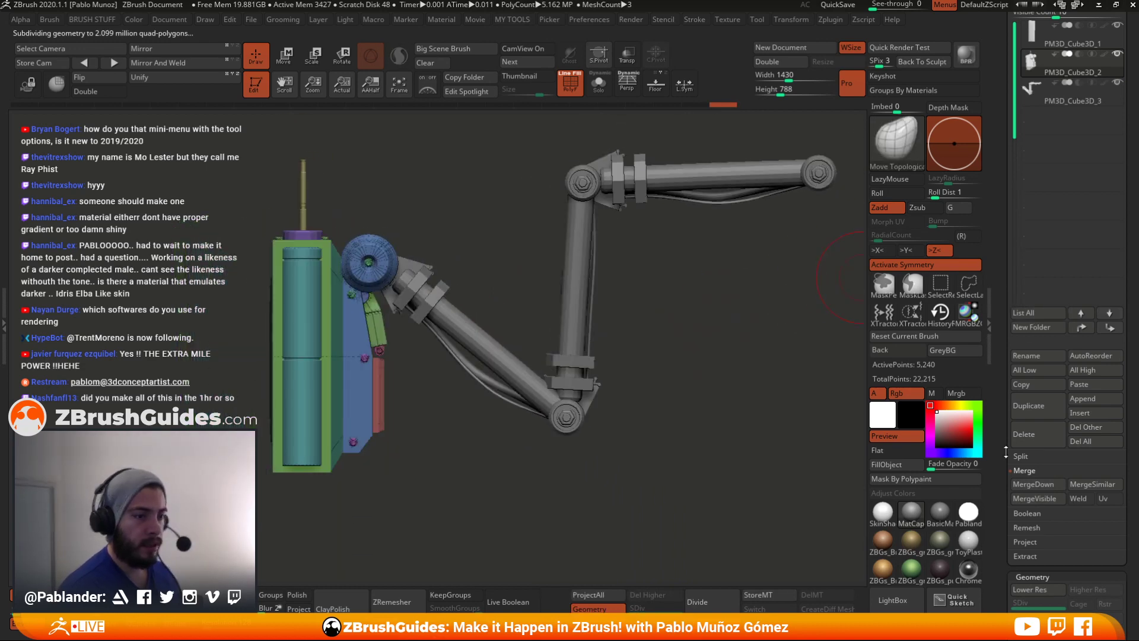
- Isolate the body subtool, turn off its polygroup display and bring its geometry settings into view
key("alt+s")
left_click_drag(778, 429, 682, 358)
key("shift+f")
mouse_move(648, 315)
left_mouse_down()
mouse_move(648, 340)
mouse_move(652, 324)
left_mouse_up()
left_click_drag(1003, 405, 1002, 282)
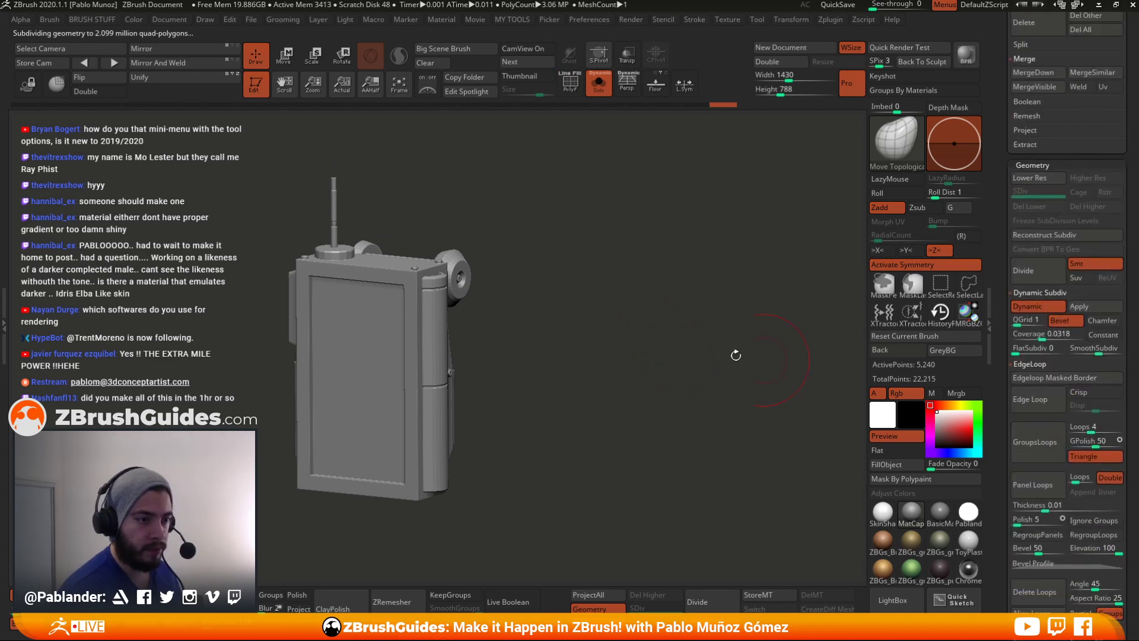
- Set the body's dynamic subdivision to smooth subdivision level 3 and QGrid 0
left_click_drag(735, 355, 771, 344, "alt")
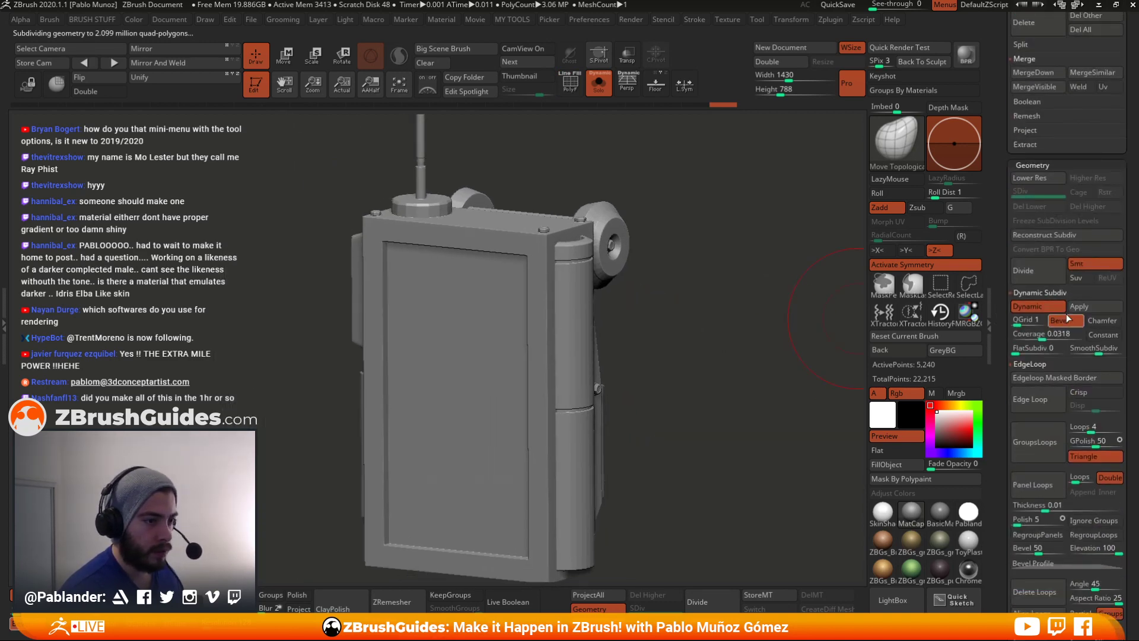
left_click(1096, 336)
left_click_drag(1079, 349, 1085, 351)
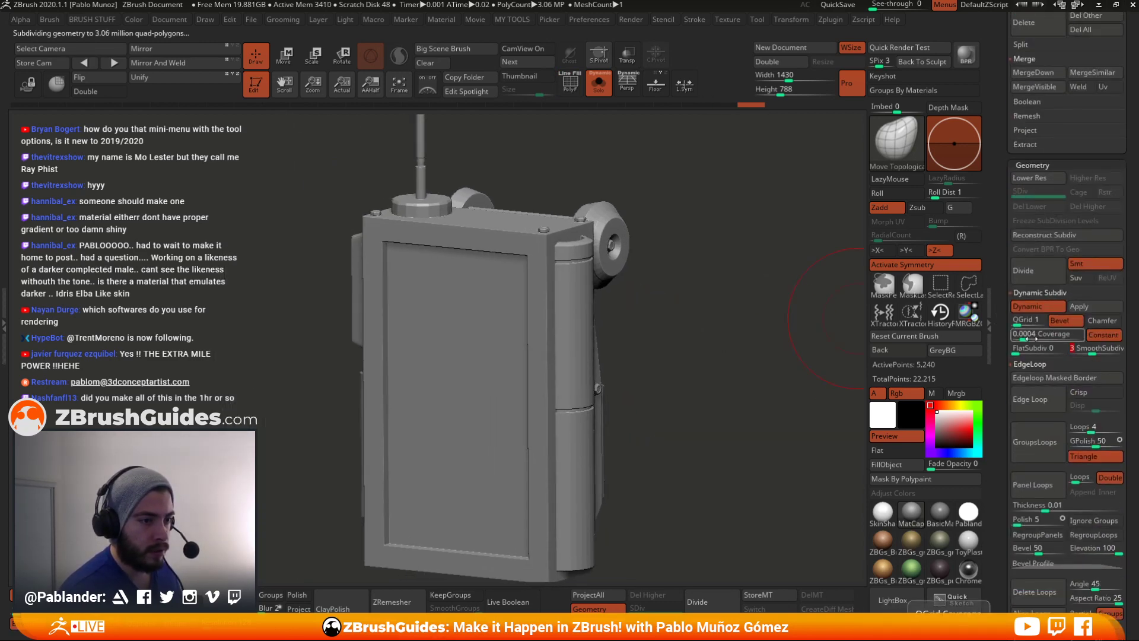
left_click(1014, 324)
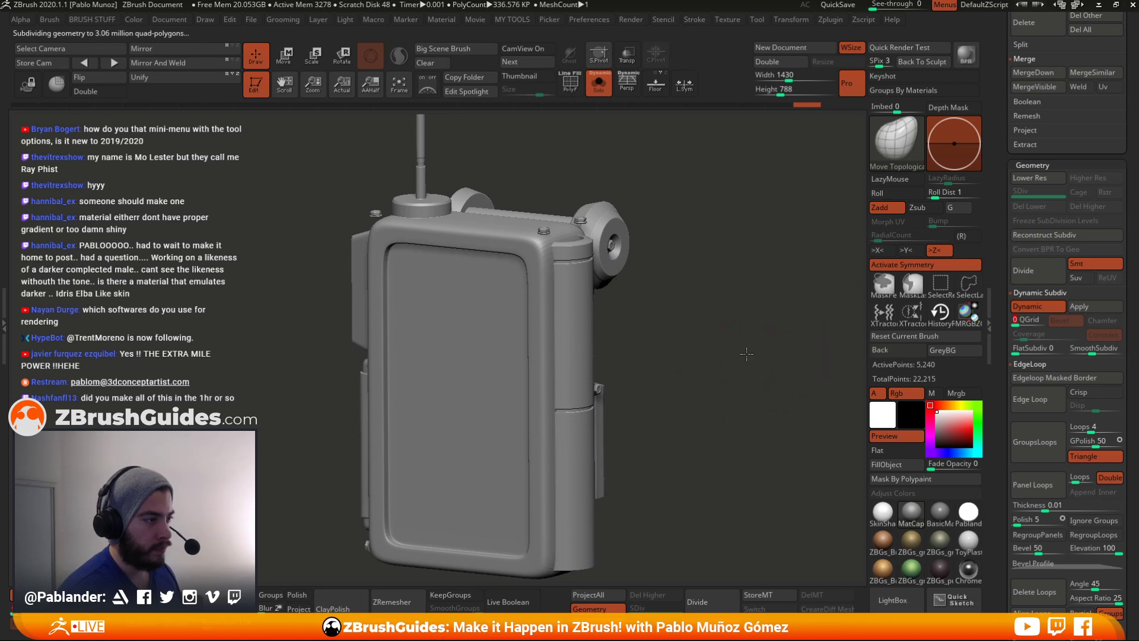
- Use ZModeler to insert a single supporting edge loop near the upper edge of the body's recessed front panel
left_click_drag(789, 367, 745, 343)
key("shift+f")
left_click_drag(776, 303, 763, 267, "shift")
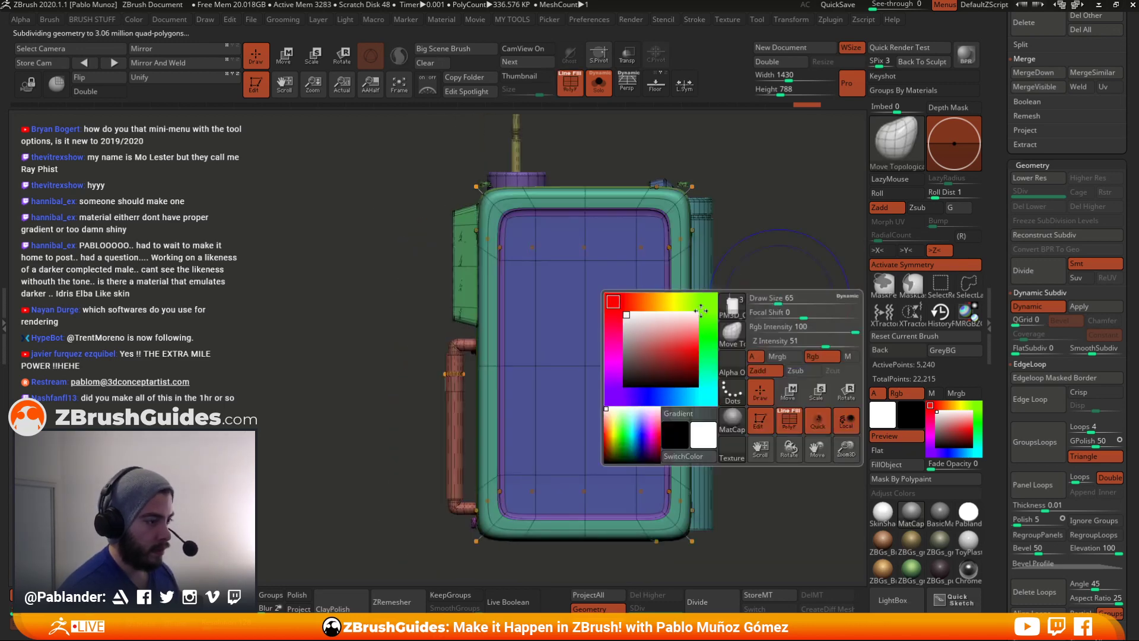
key("b")
key("z")
key("m")
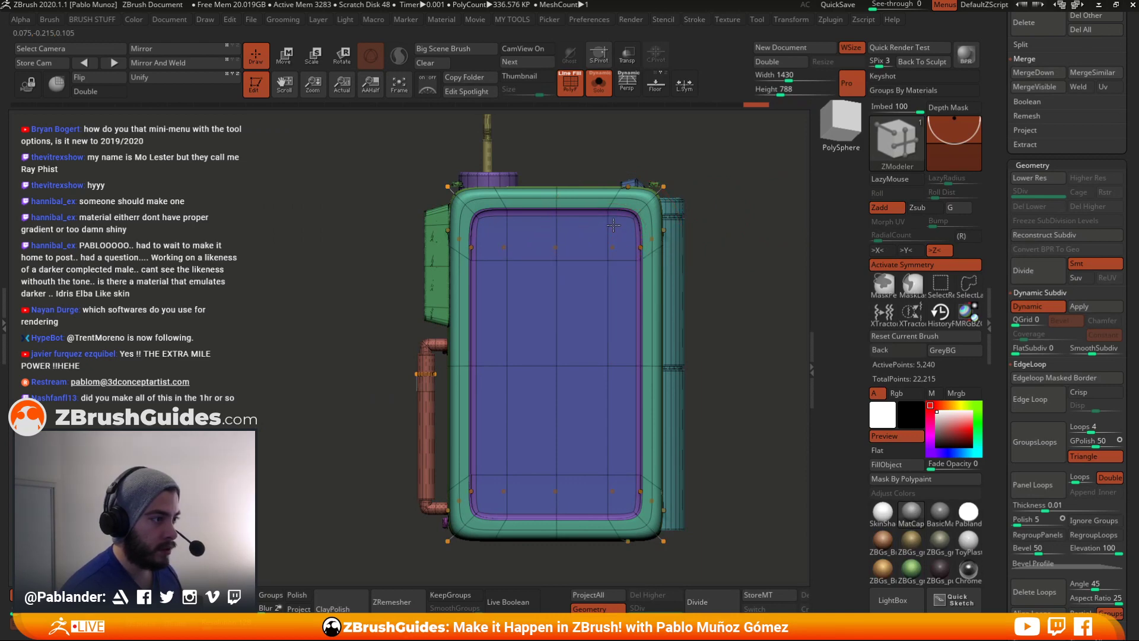
key("space")
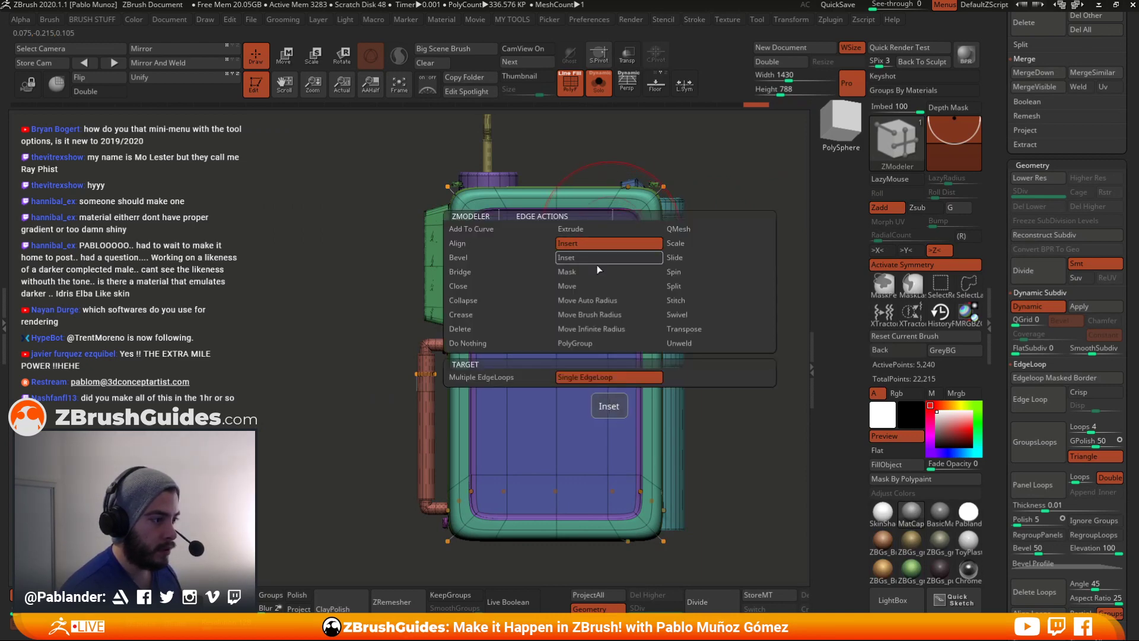
key("space")
right_click(749, 198)
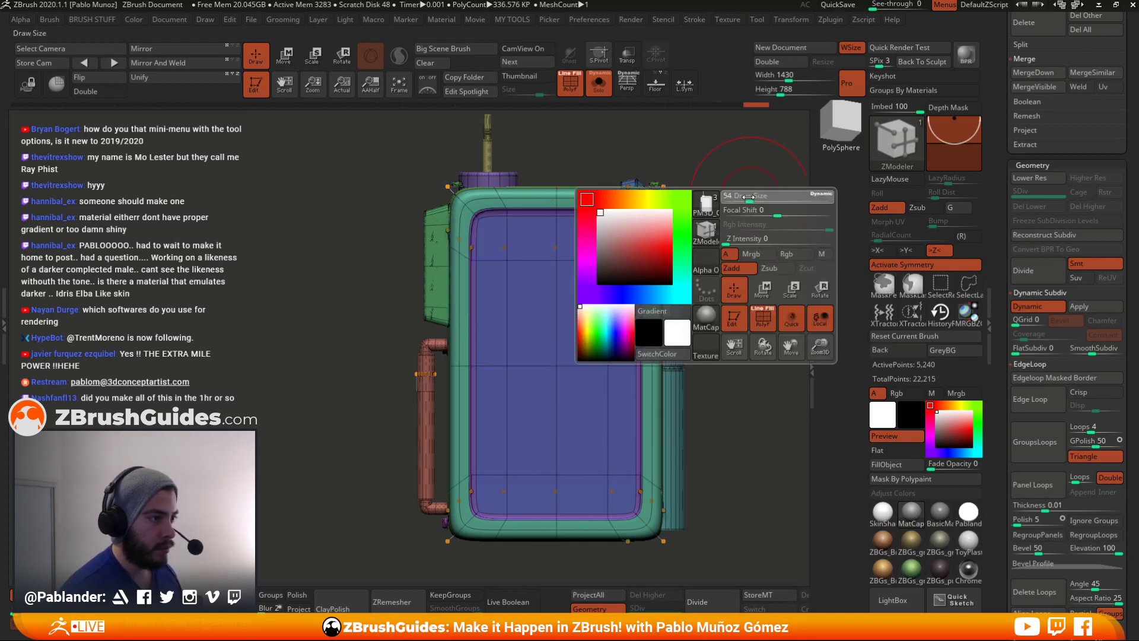
right_click_drag(745, 203, 727, 252, "ctrl")
left_click(606, 225)
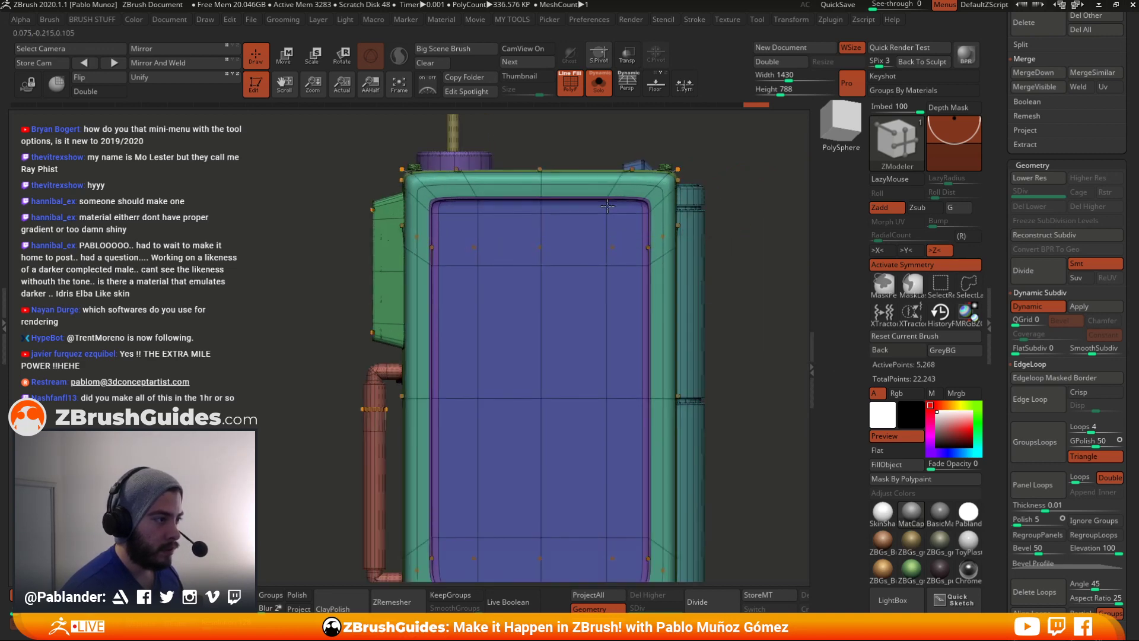
- Insert supporting edge loops near the front panel's lower edge and along its two vertical sides
right_click_drag(623, 359, 636, 251, "alt")
key("f")
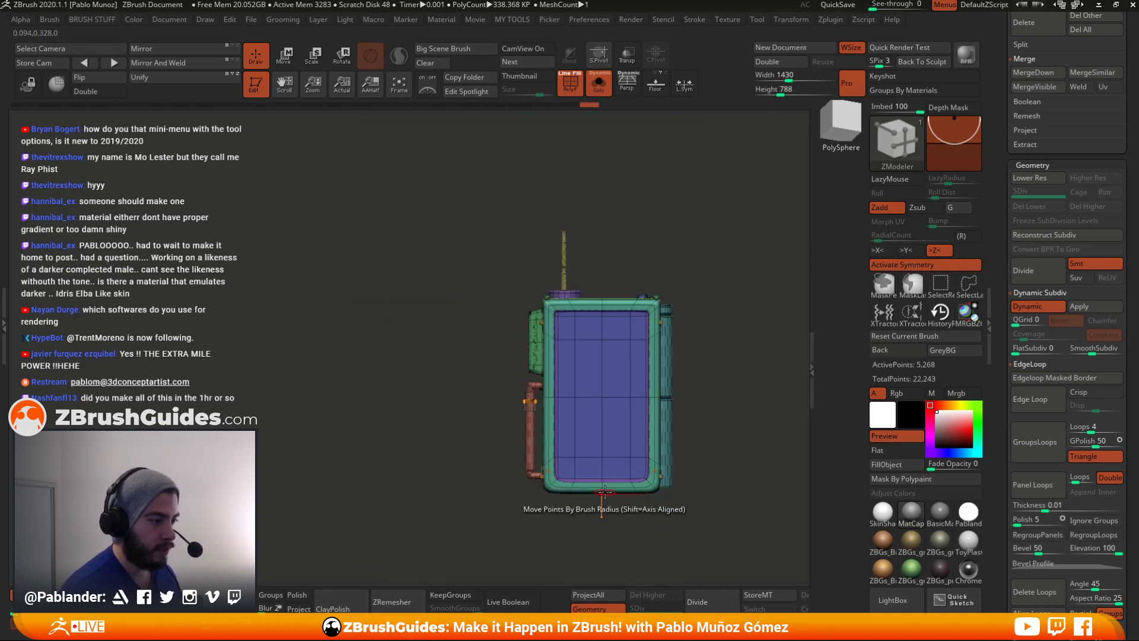
right_click_drag(703, 452, 736, 506, "ctrl")
right_click_drag(735, 506, 705, 358, "alt")
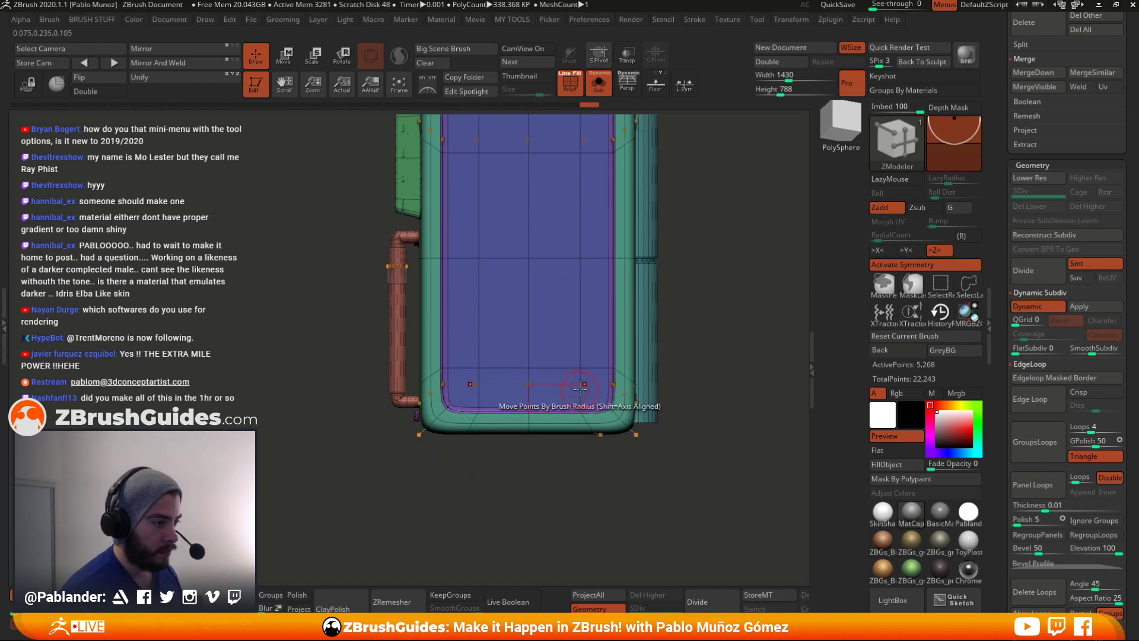
left_click(585, 407)
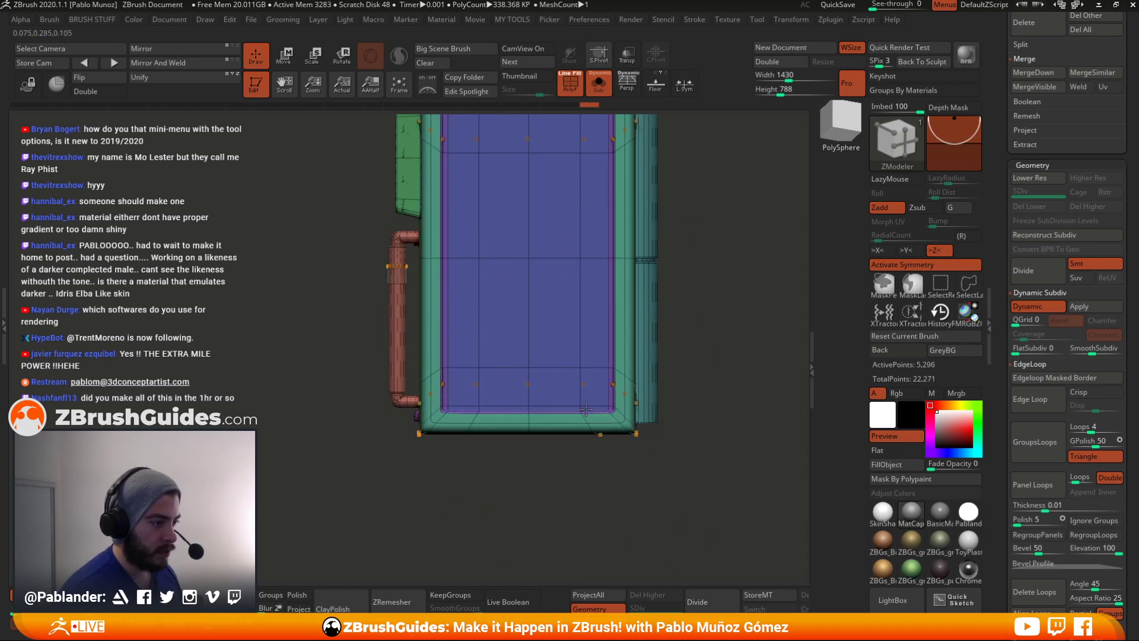
left_click(454, 410)
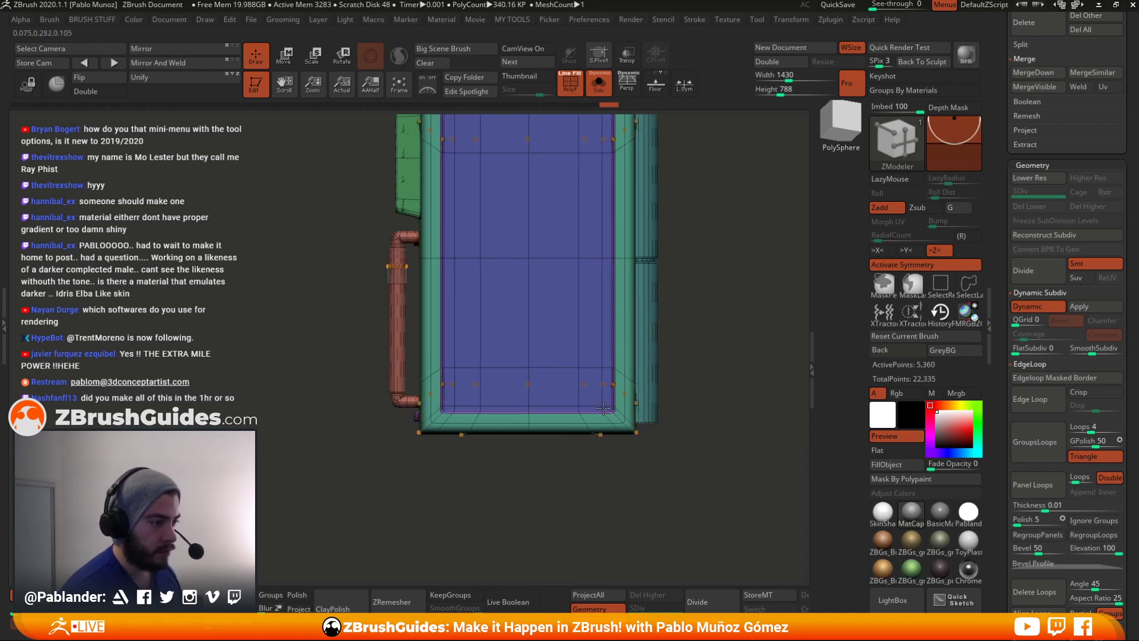
- Insert two supporting edge loops through the body's rear housing with ZModeler to hold its edges
key("f")
right_click_drag(716, 368, 742, 267)
key("shift+f")
left_click_drag(743, 267, 751, 293)
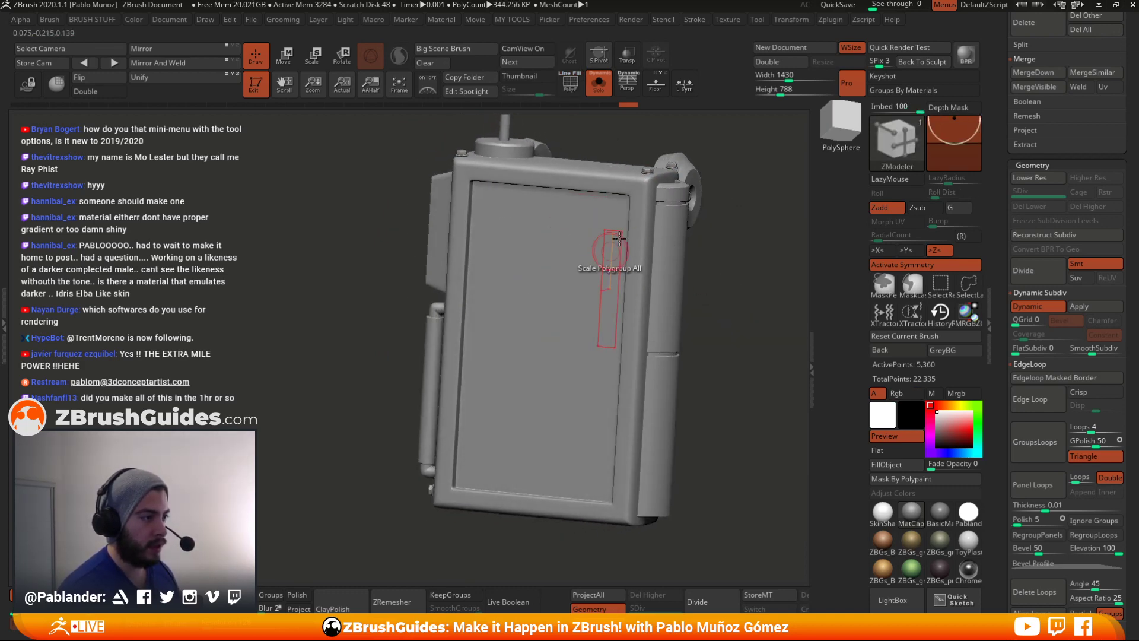
left_click_drag(763, 386, 682, 350)
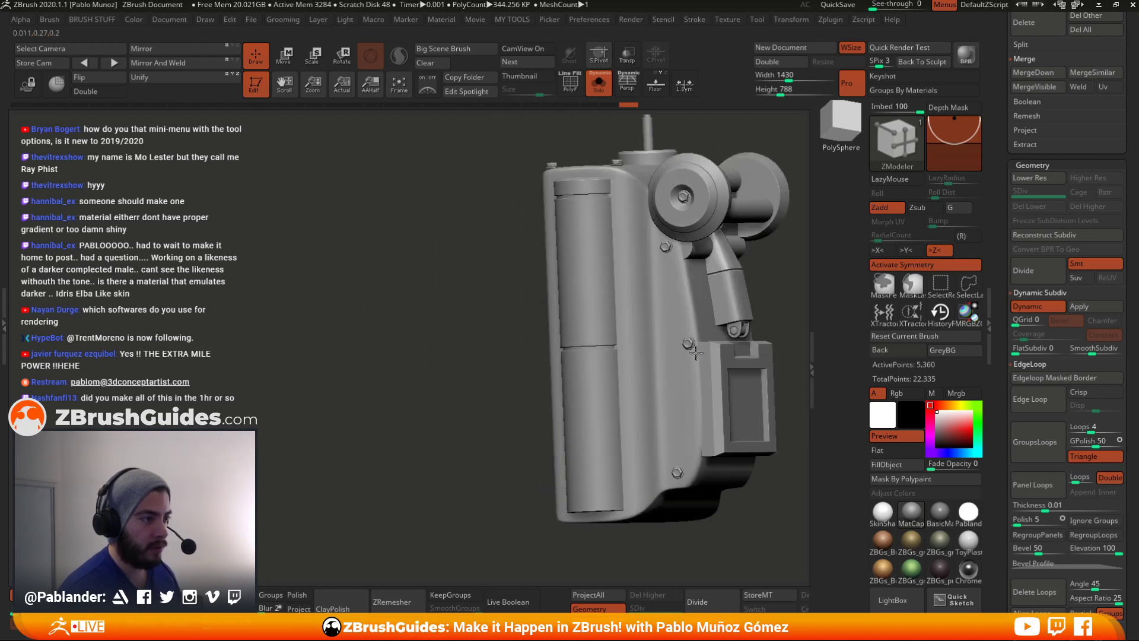
left_click_drag(533, 315, 315, 301)
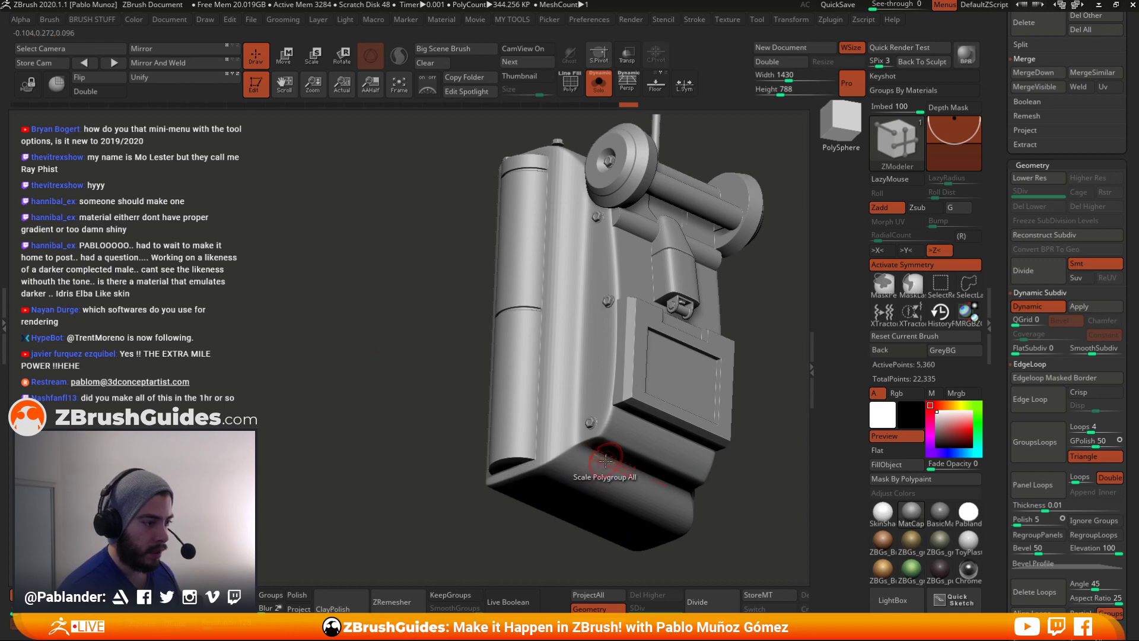
key("shift+f")
left_click(575, 442)
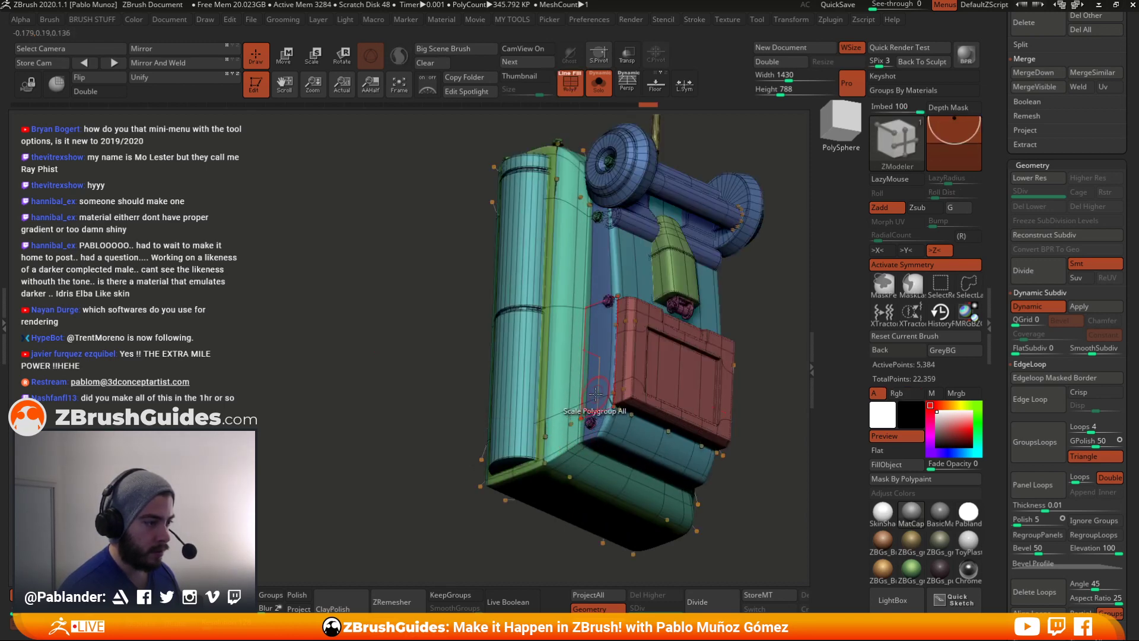
key("shift+f")
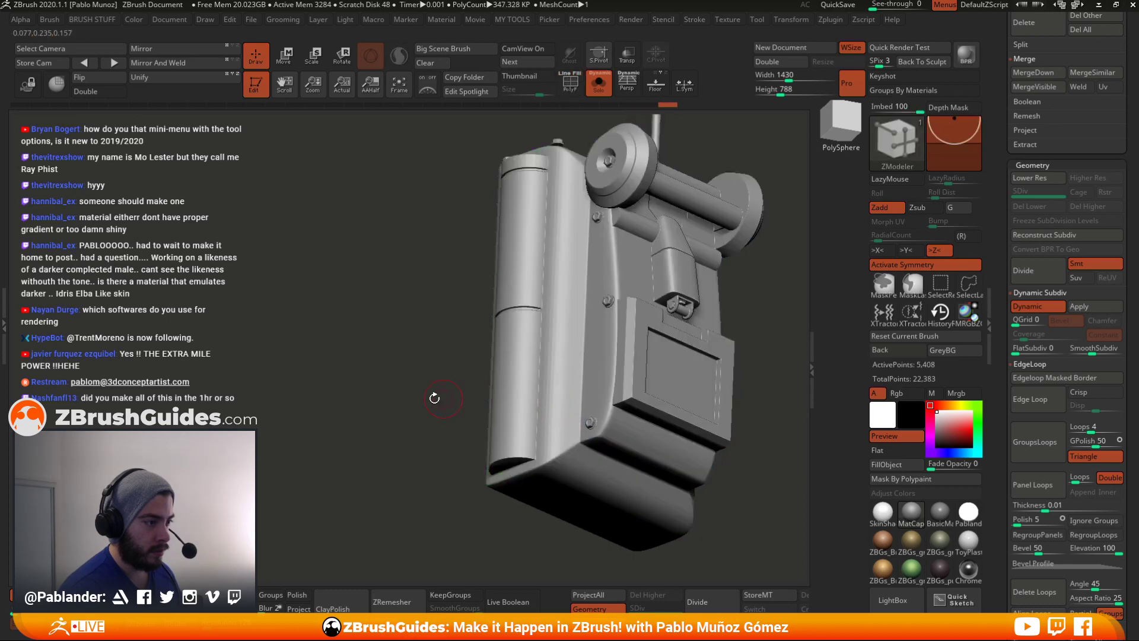
- Apply the body's dynamic subdivision as real subdivision levels and display its polygroups
left_click_drag(318, 324, 664, 304)
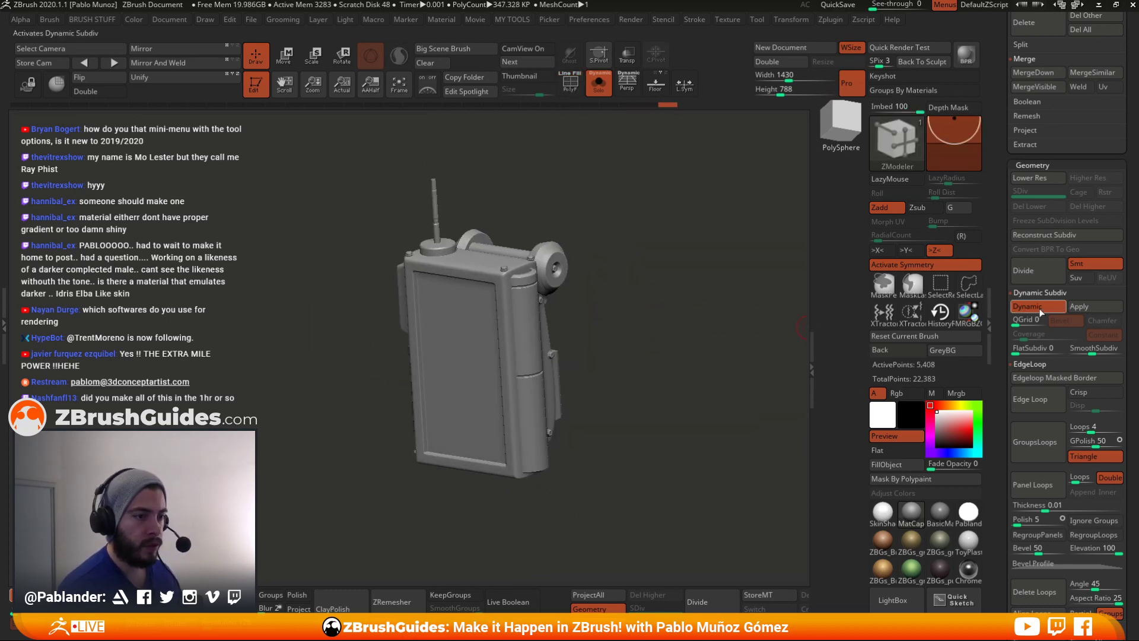
left_click(1080, 306)
left_click_drag(653, 297, 594, 286)
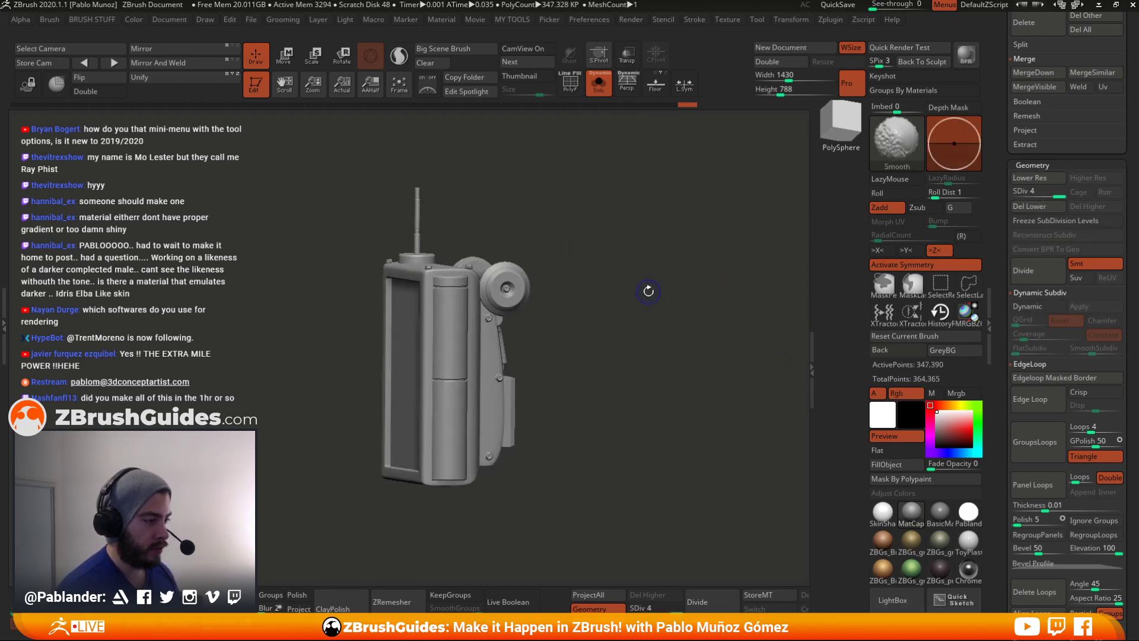
key("shift+f")
- Select the split-off arm subtool PM3D_Cube3D_3
scroll(1010, 249, "up", 3)
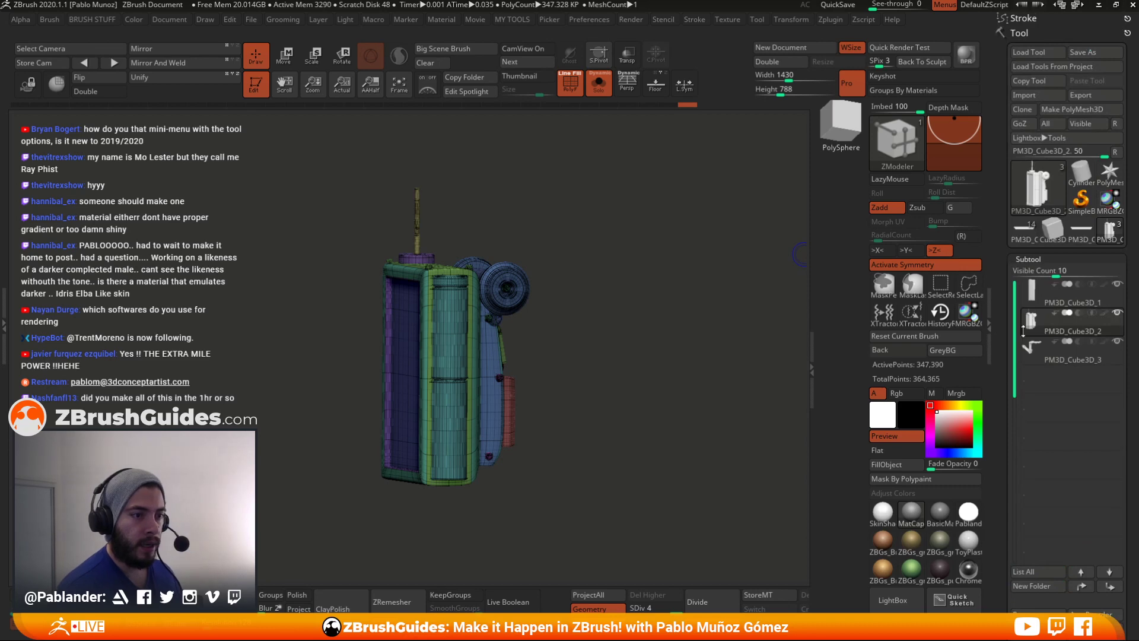
left_click(1062, 294)
left_click(1058, 359)
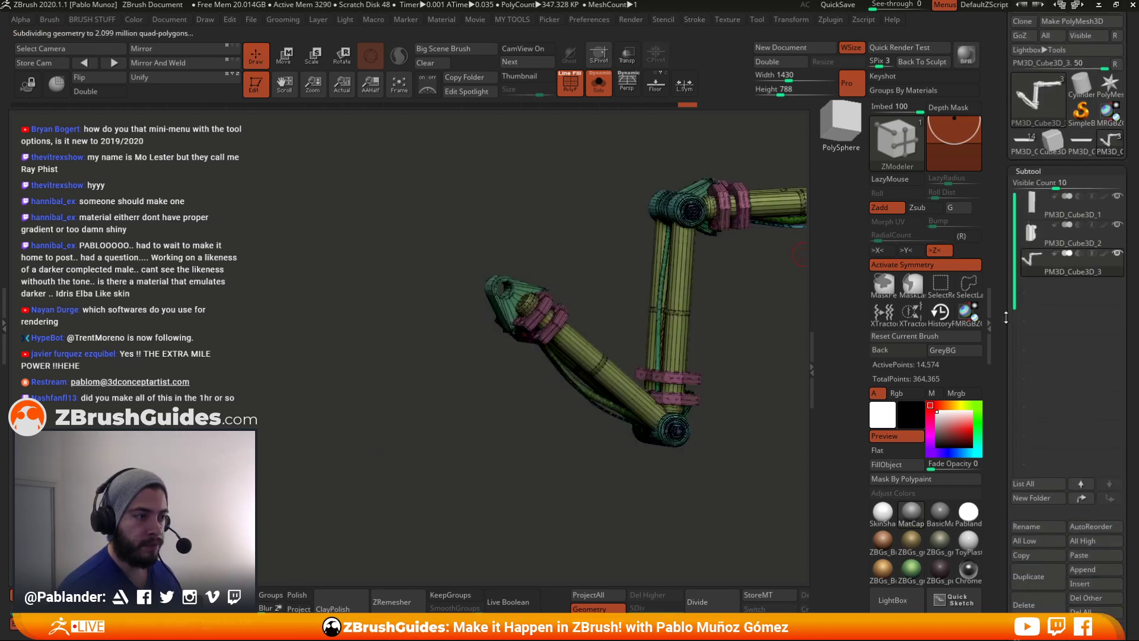
- With the polyframe hidden, turn off QGrid in the arm's dynamic subdivision and apply it as real subdivision levels
left_click_drag(1007, 317, 1003, 294)
left_click_drag(737, 373, 639, 374, "alt")
key("shift+f")
scroll(1089, 389, "down", 5)
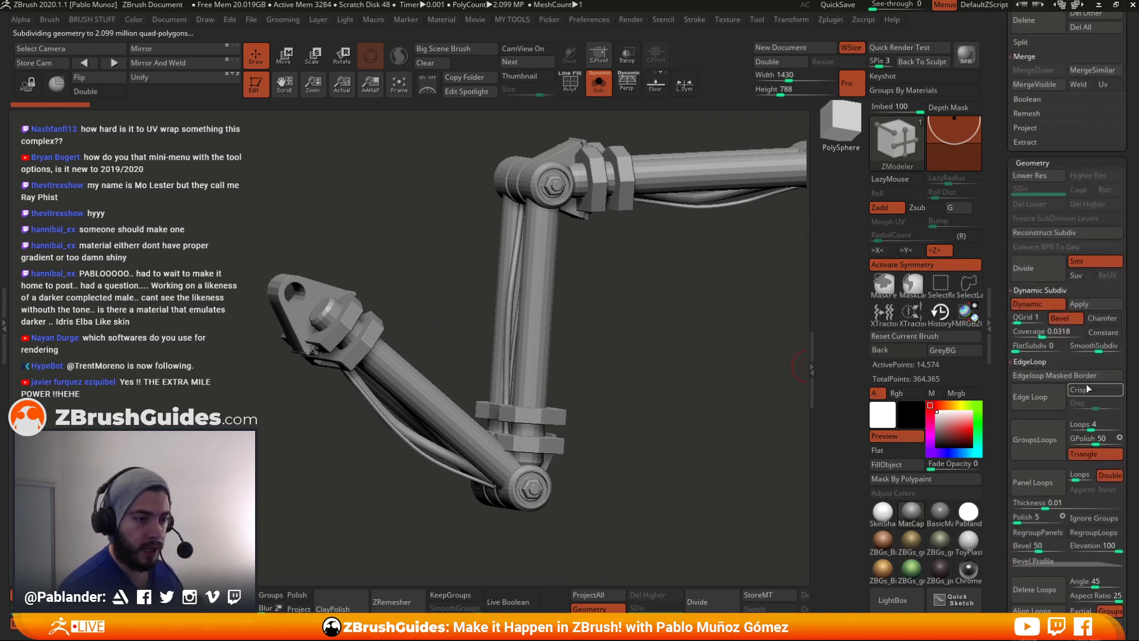
left_click(1015, 318)
left_click_drag(593, 255, 645, 366)
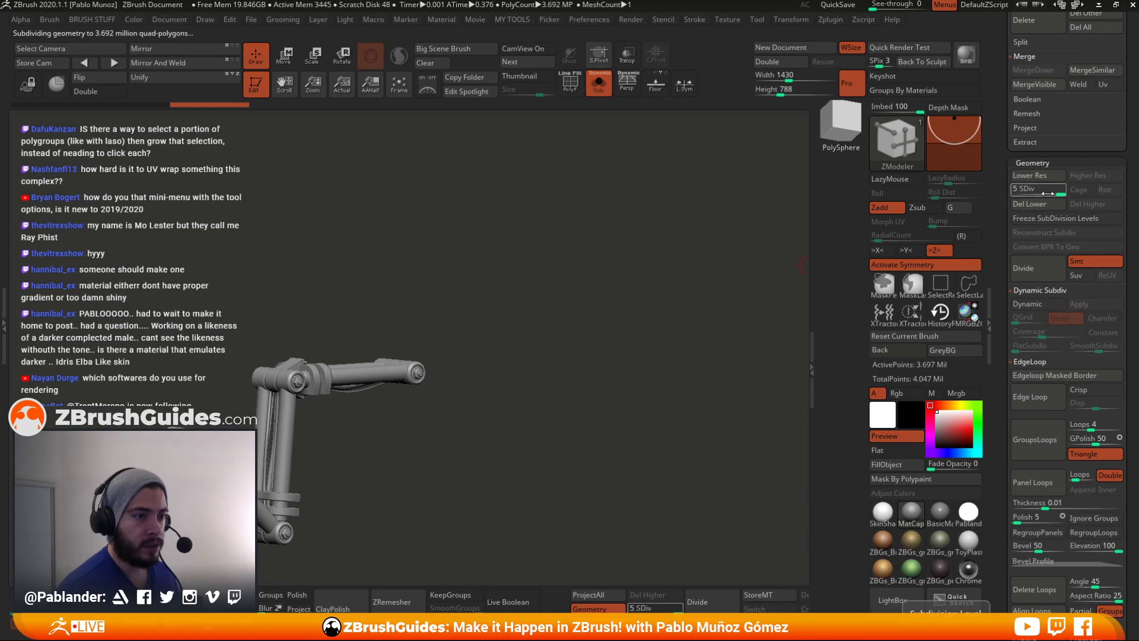
- Step the arm down to subdivision level 4 and delete its higher level
key("shift+d")
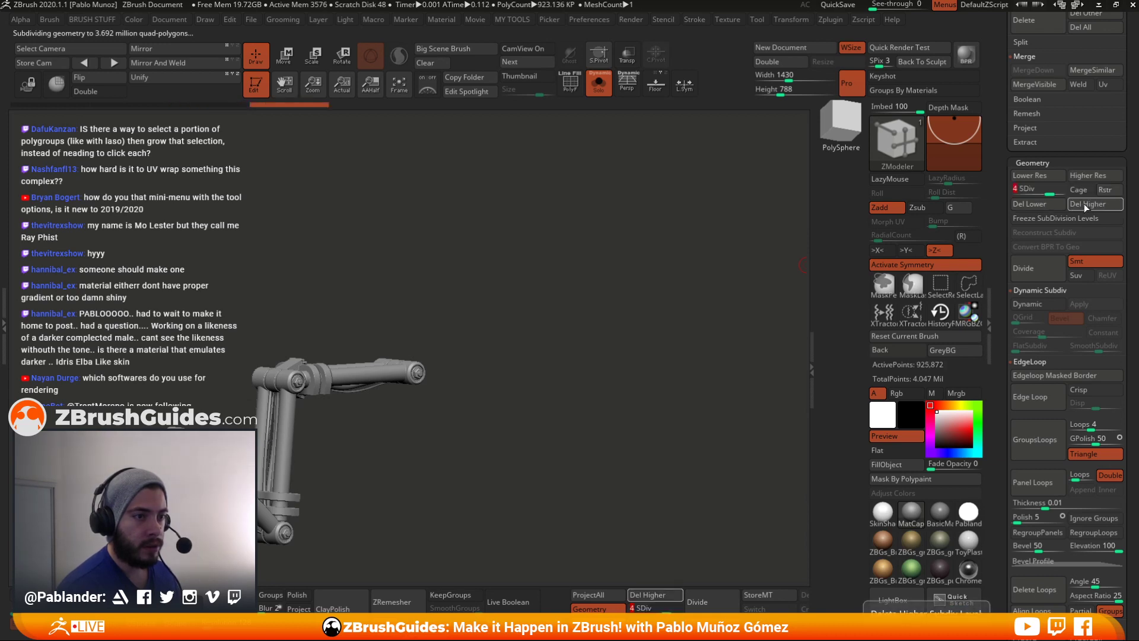
left_click_drag(517, 331, 607, 295, "alt")
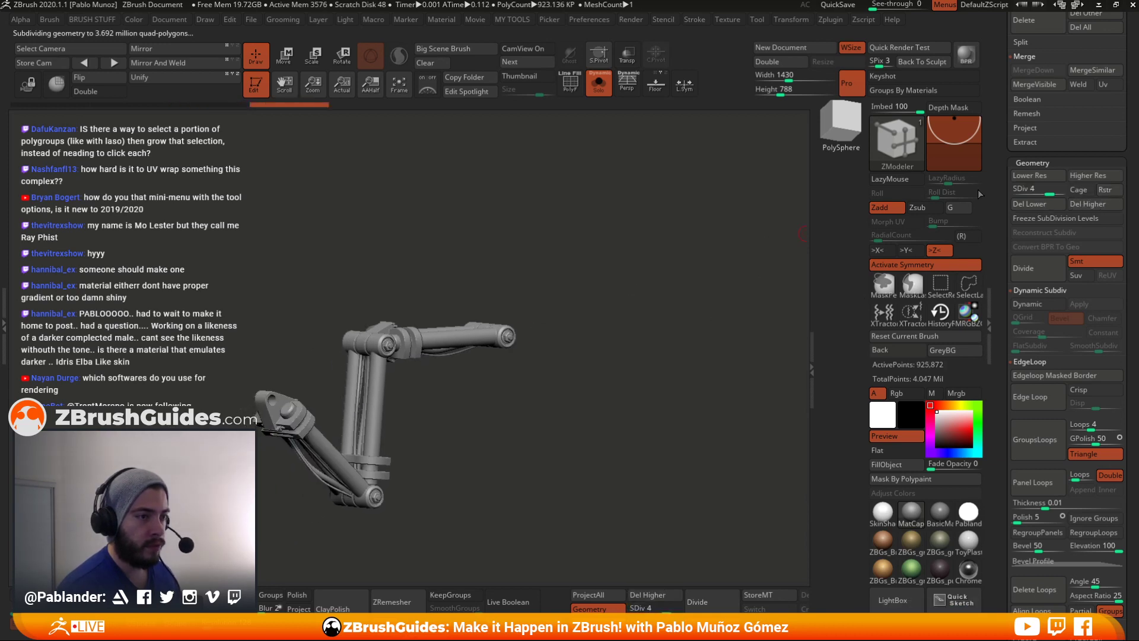
left_click(1089, 204)
- Select the body subtool PM3D_Cube3D_2 and check its subdivision levels
scroll(1107, 299, "up", 8)
scroll(1102, 288, "up", 3)
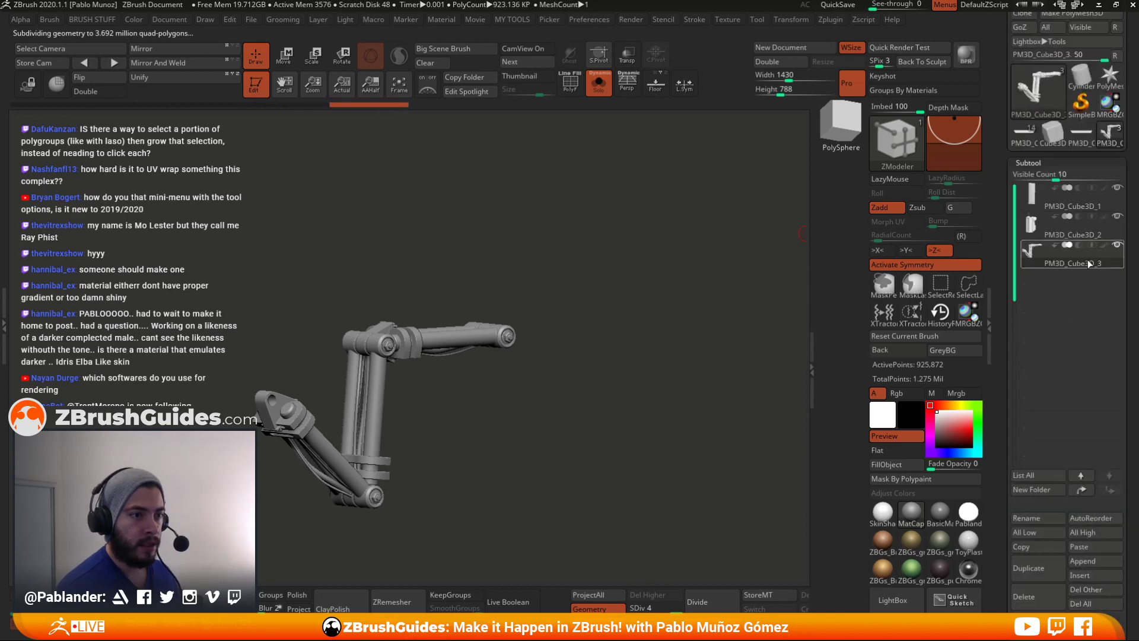
left_click(1078, 233)
scroll(1012, 385, "down", 6)
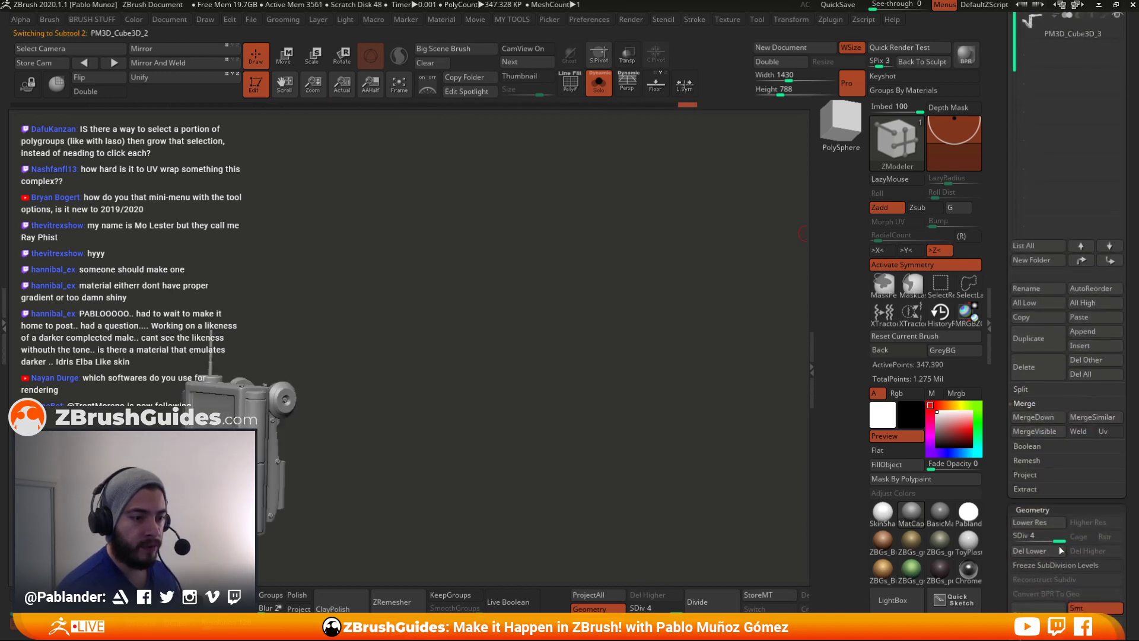
scroll(1062, 237, "up", 3)
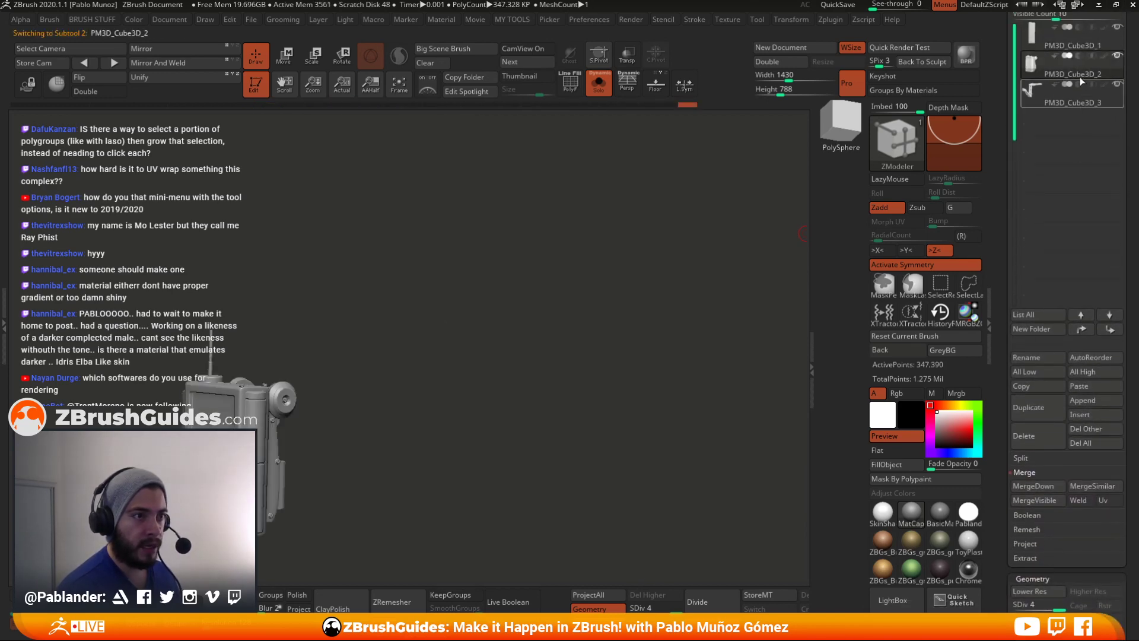
- Select the front panel subtool PM3D_Cube3D_1 and turn off Solo mode to show all the subtools together
left_click(1078, 48)
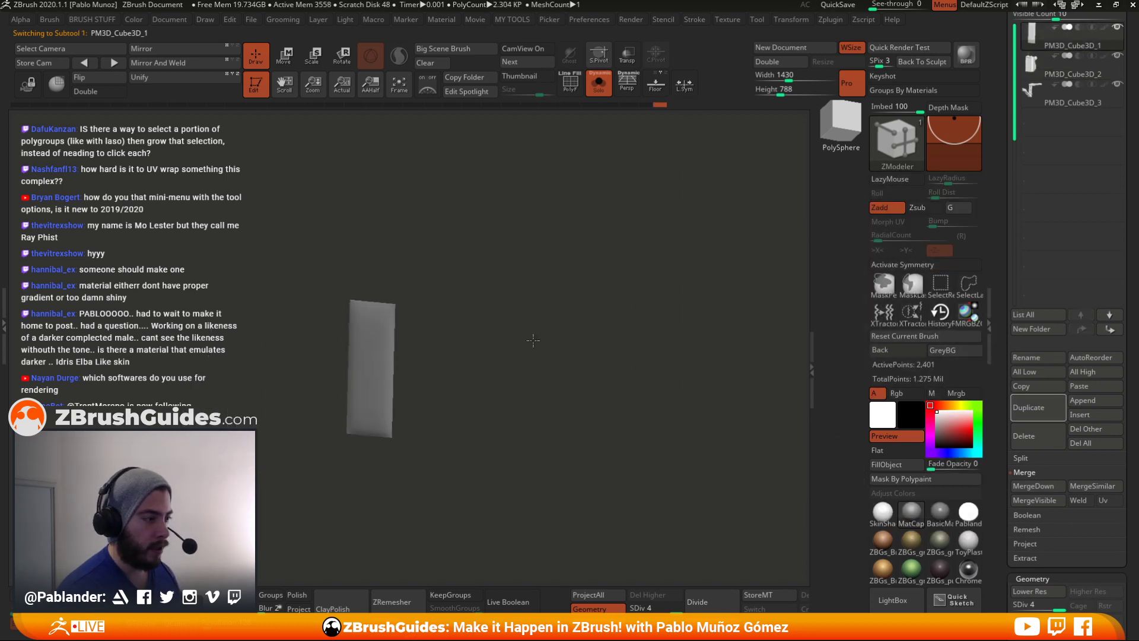
key("alt+s")
left_click_drag(648, 315, 703, 347)
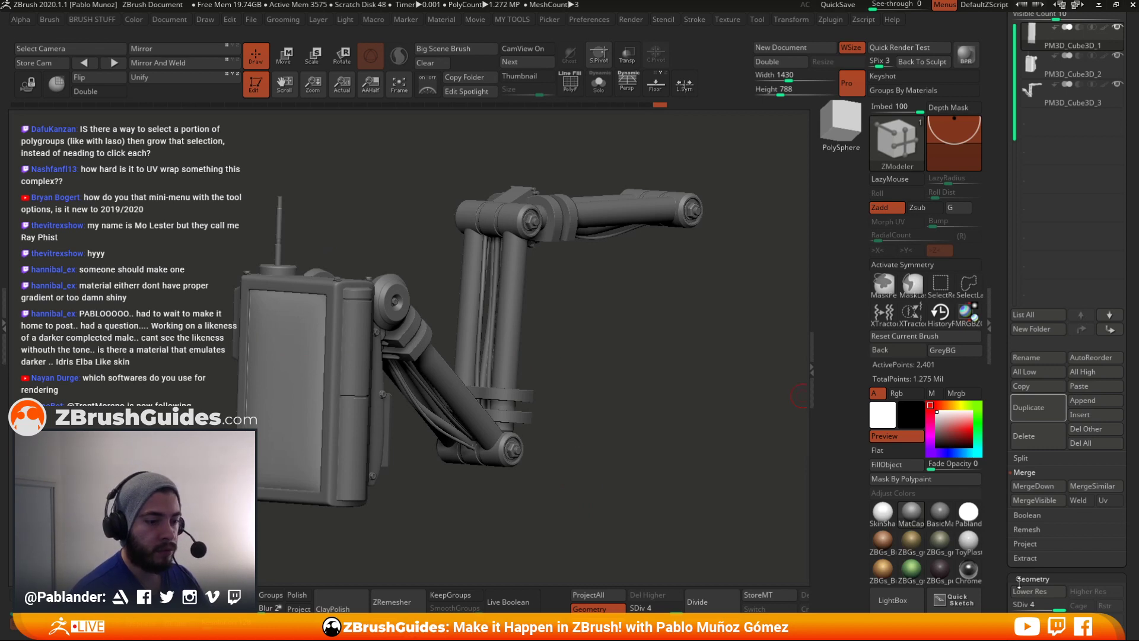
left_click(1036, 603)
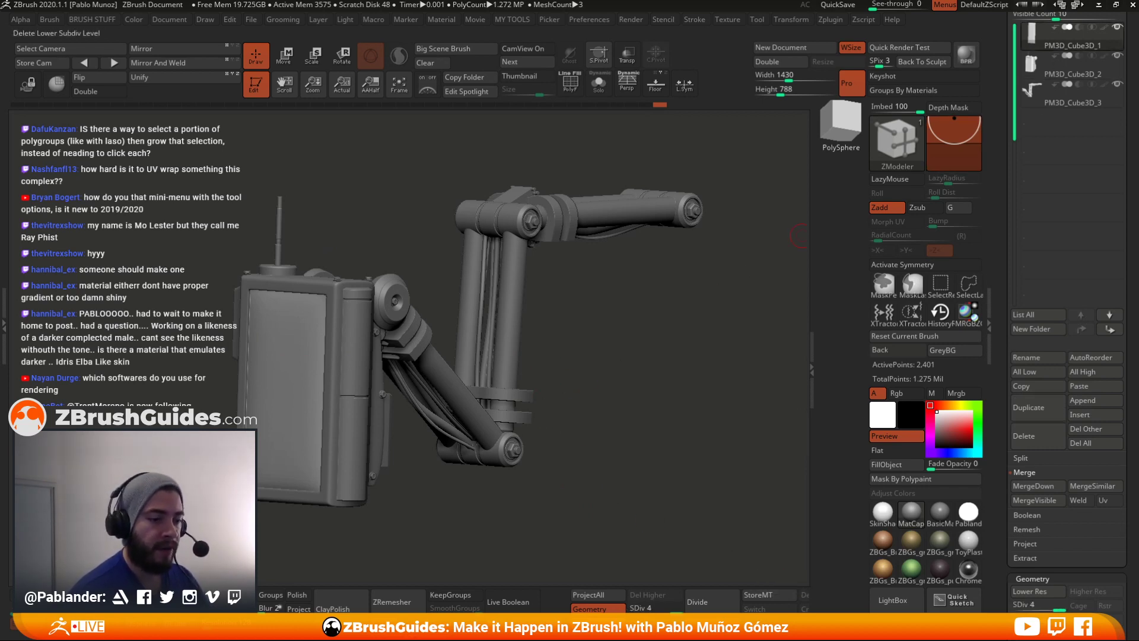
left_click_drag(1060, 19, 1039, 18)
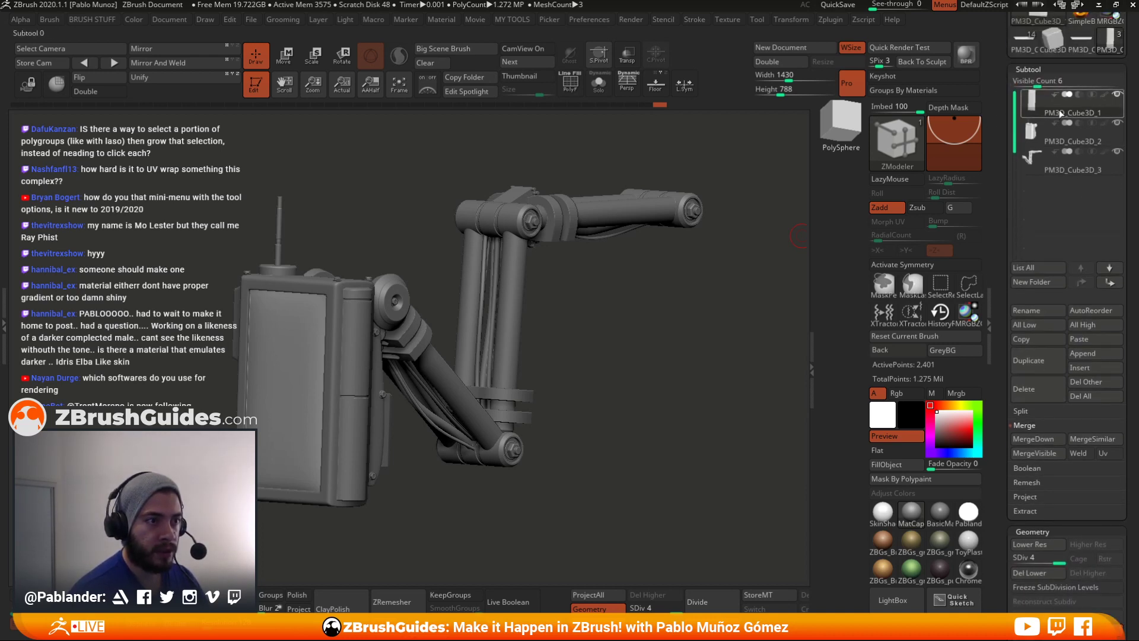
- Select the arm subtool and merge all visible subtools into a separate new tool with MergeVisible
left_click(1073, 142)
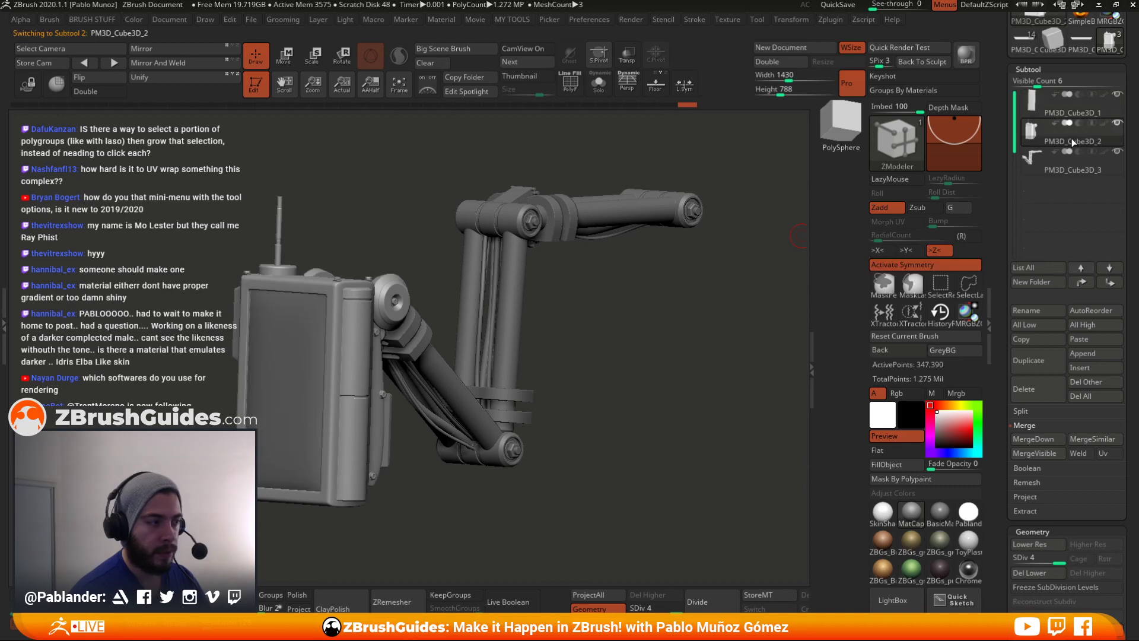
left_click(1074, 170)
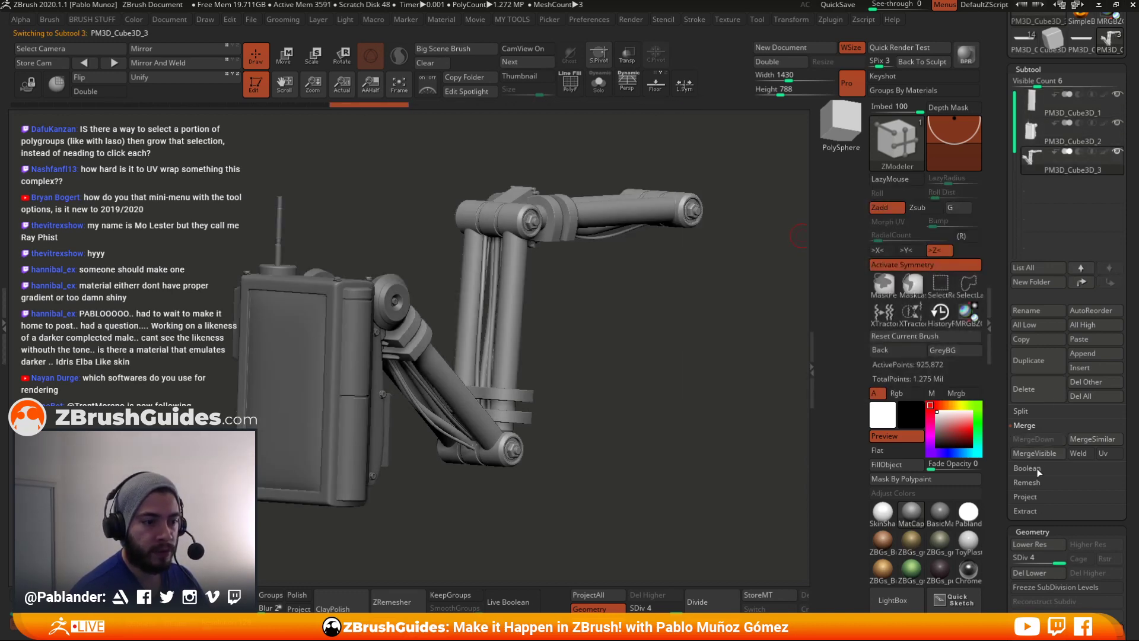
left_click(1047, 456)
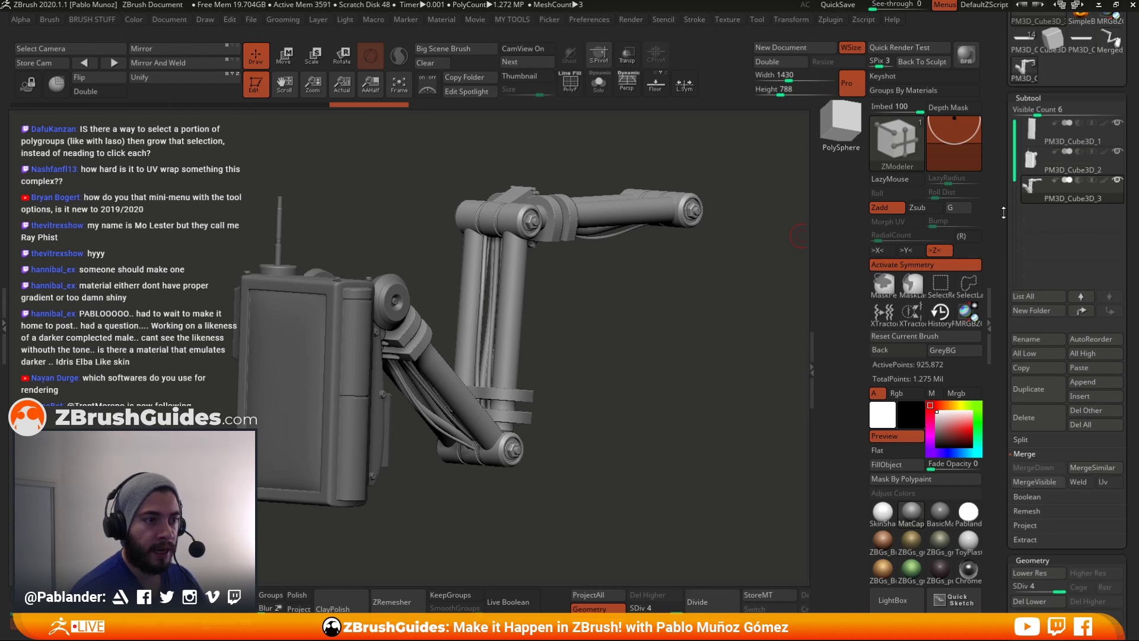
- Switch to the merged tool Merged_PM3D_Cube3D_3 and check its subtool list and subdivision levels
scroll(1088, 197, "up", 5)
left_click(1077, 176)
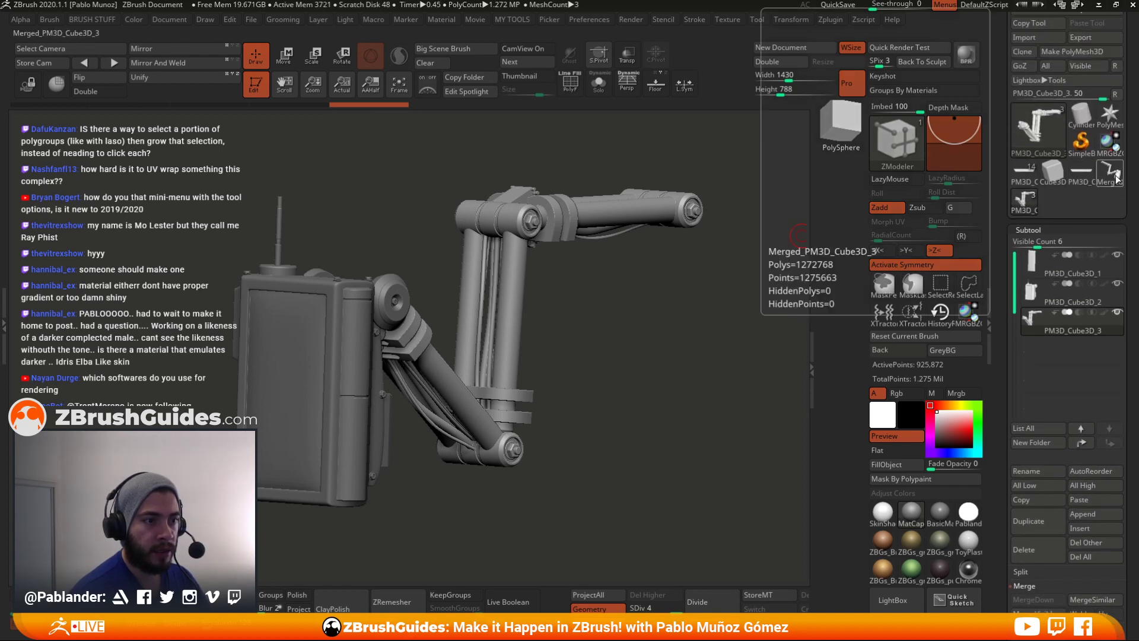
scroll(1115, 166, "down", 6)
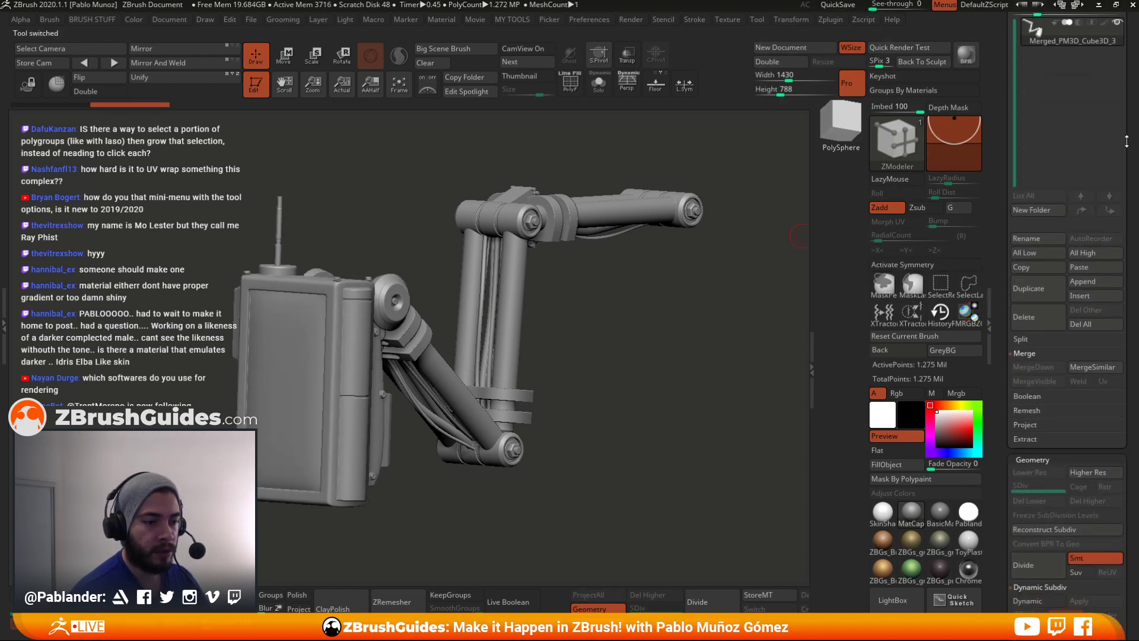
scroll(1112, 213, "up", 5)
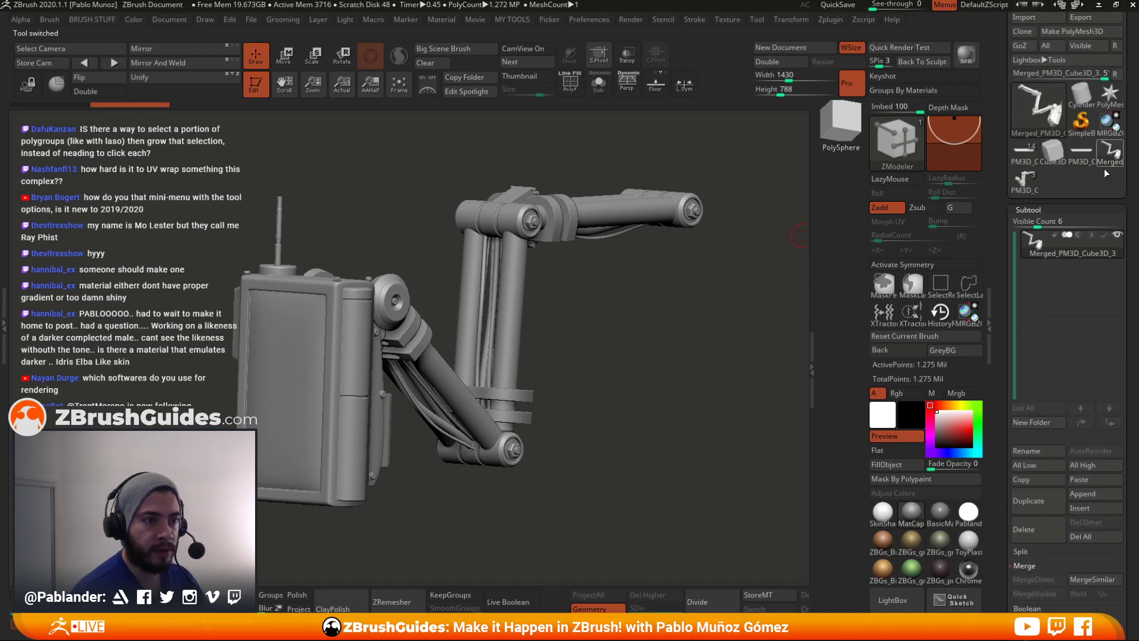
- Switch back to the original tool with separate subtools and review its subtool list
left_click(1024, 189)
scroll(1003, 242, "down", 2)
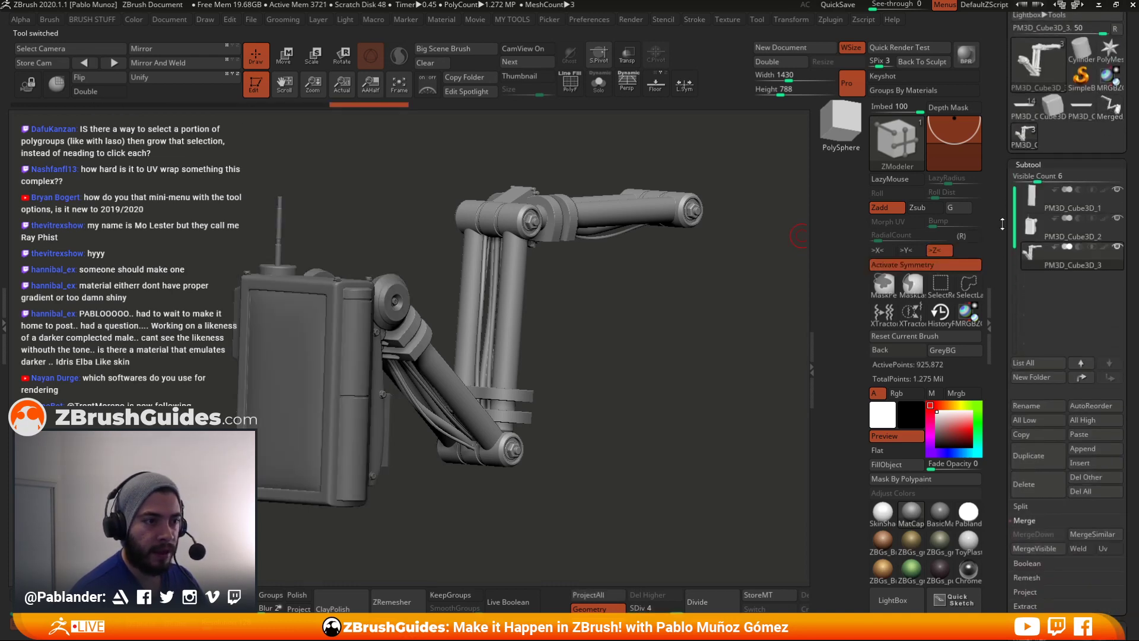
scroll(1003, 224, "up", 1)
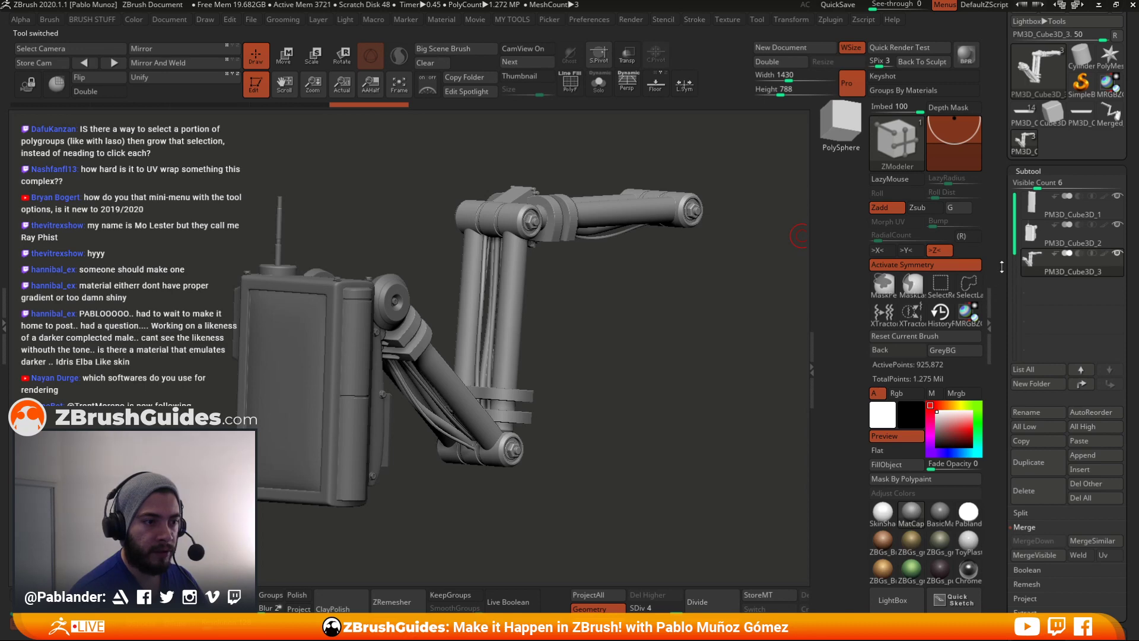
left_click_drag(1002, 267, 1001, 205)
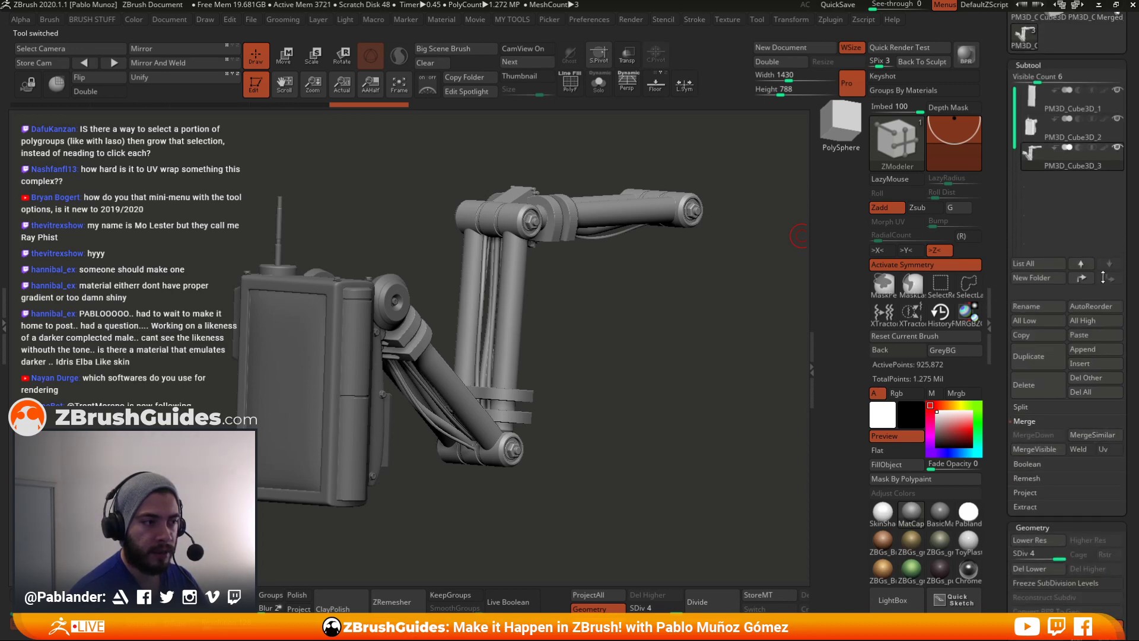
- Switch to the merged tool again and try to reconstruct its lower subdivision levels
scroll(1132, 130, "up", 3)
left_click(1120, 92)
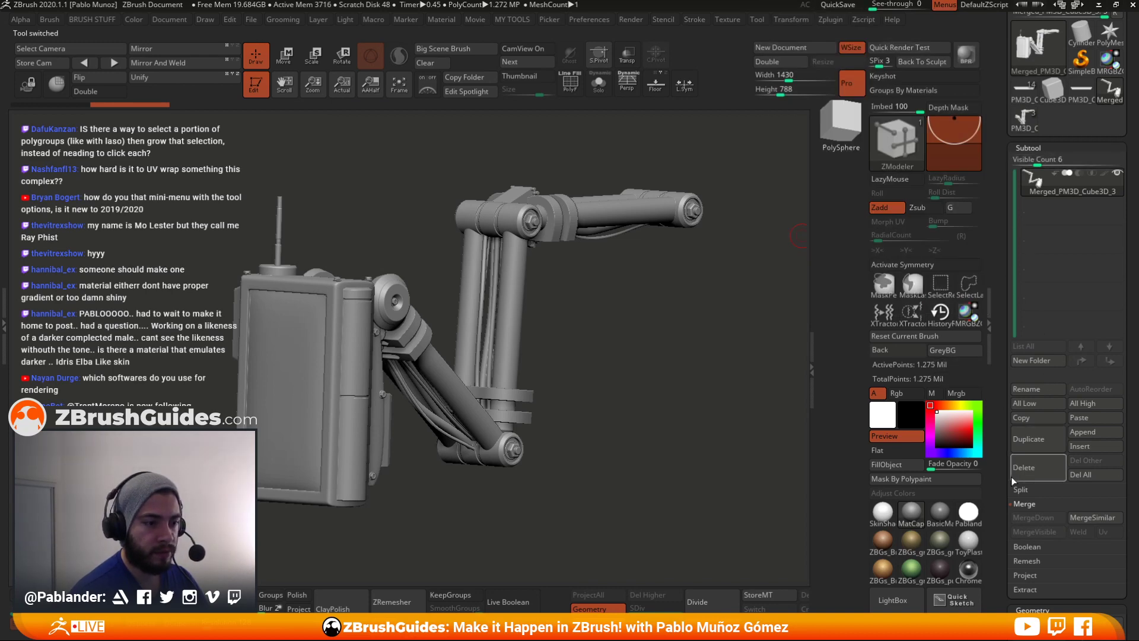
scroll(1012, 374, "down", 5)
left_click(1059, 433)
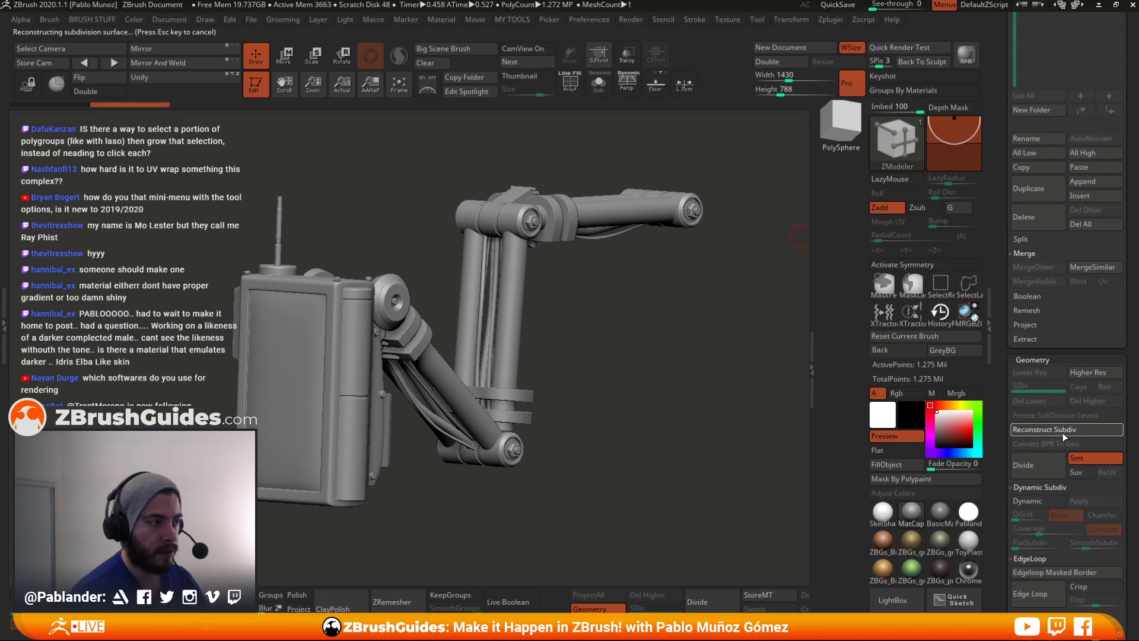
- Return to the tool with the three separate subtools and save it to disk as monitor
scroll(999, 324, "up", 6)
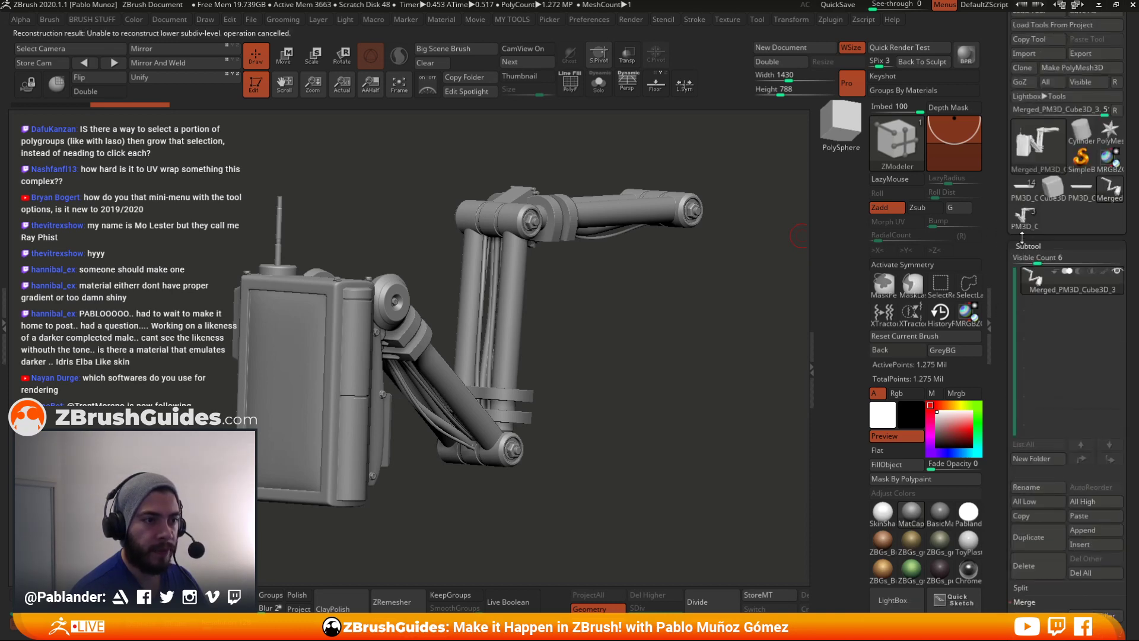
left_click(1021, 224)
scroll(1022, 231, "down", 1)
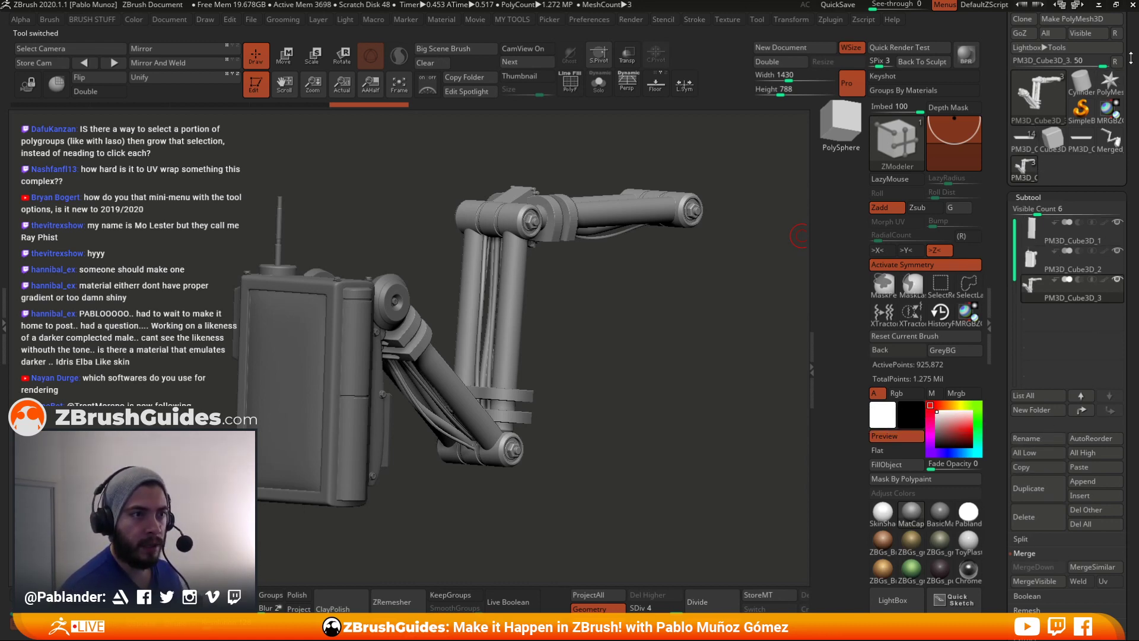
scroll(1118, 59, "up", 1)
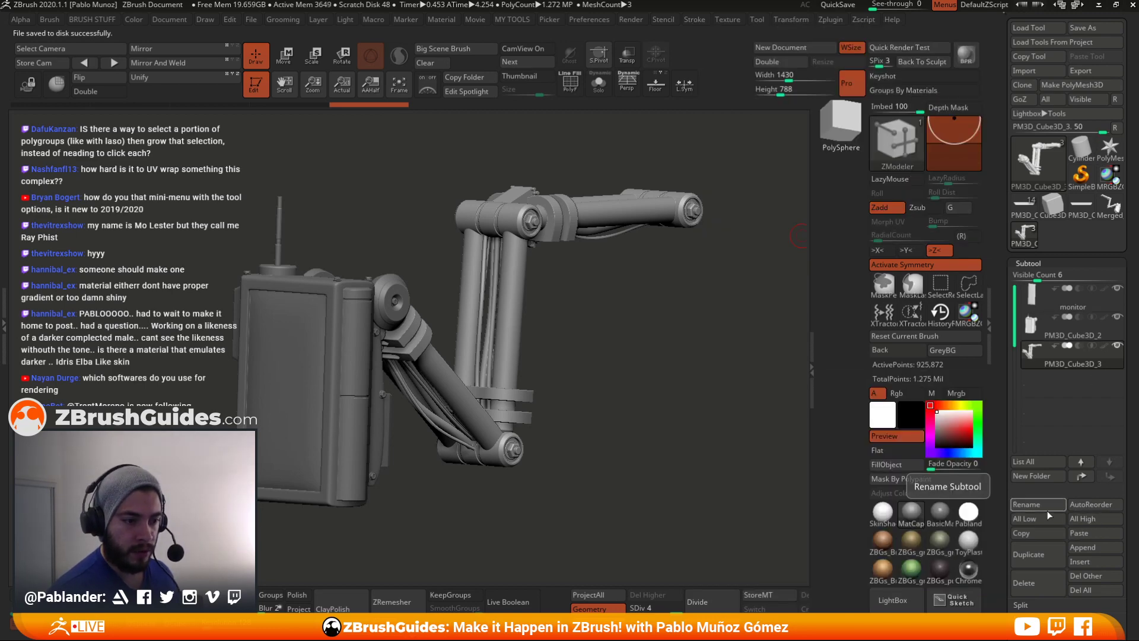
- Create a subtool folder named monitor, move the panel, body and arm subtools into it, and collapse it
left_click(1044, 476)
key("Return")
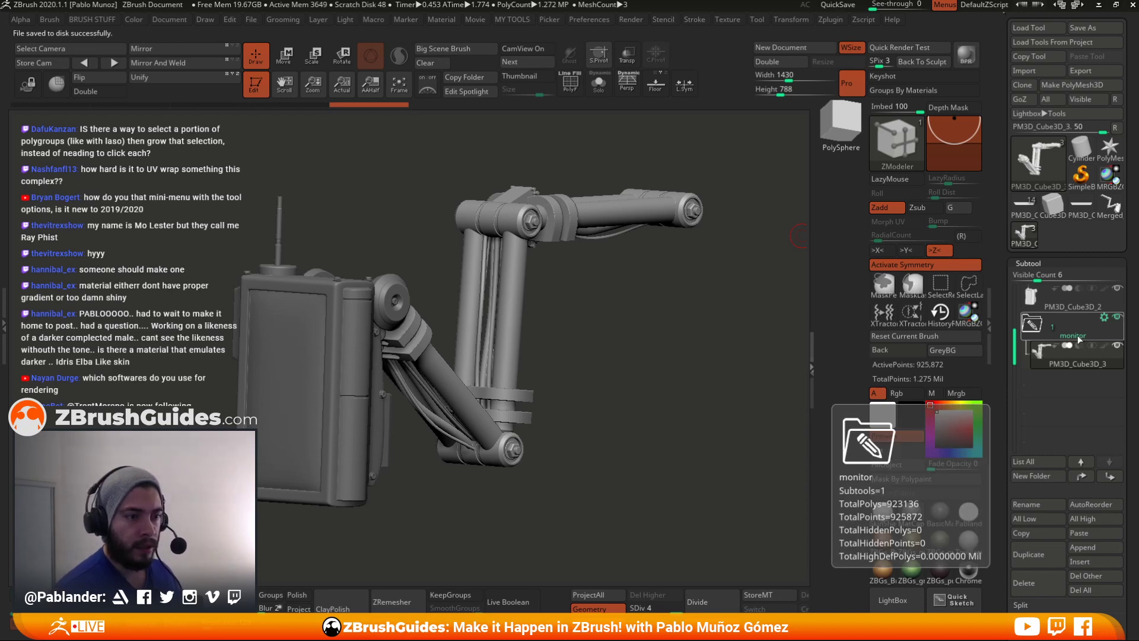
left_click(1014, 305)
left_click_drag(1060, 351, 1061, 303)
left_click_drag(1069, 380, 1052, 351)
left_click(1029, 299)
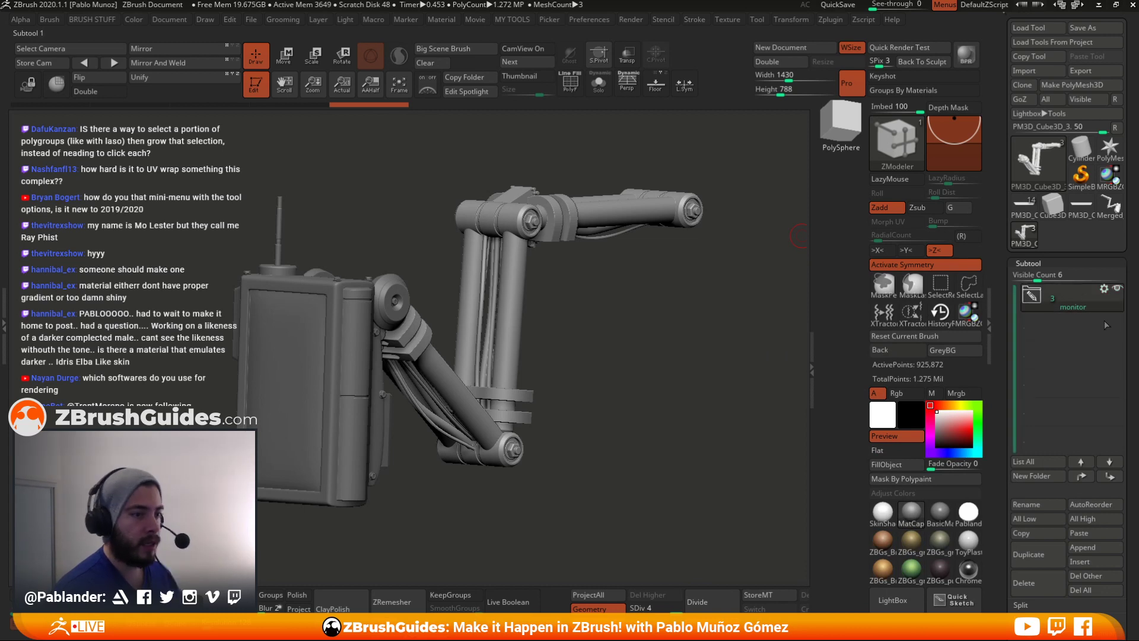
- Merge the monitor folder's contents into a single subtool with Merge Folder
left_click(1104, 288)
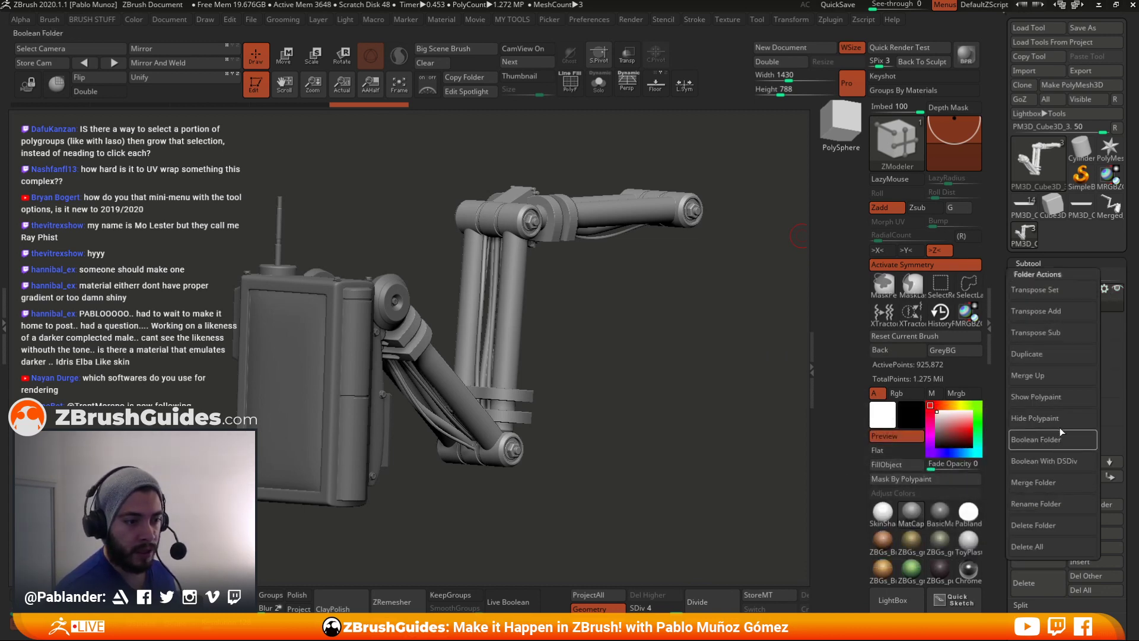
left_click(1059, 480)
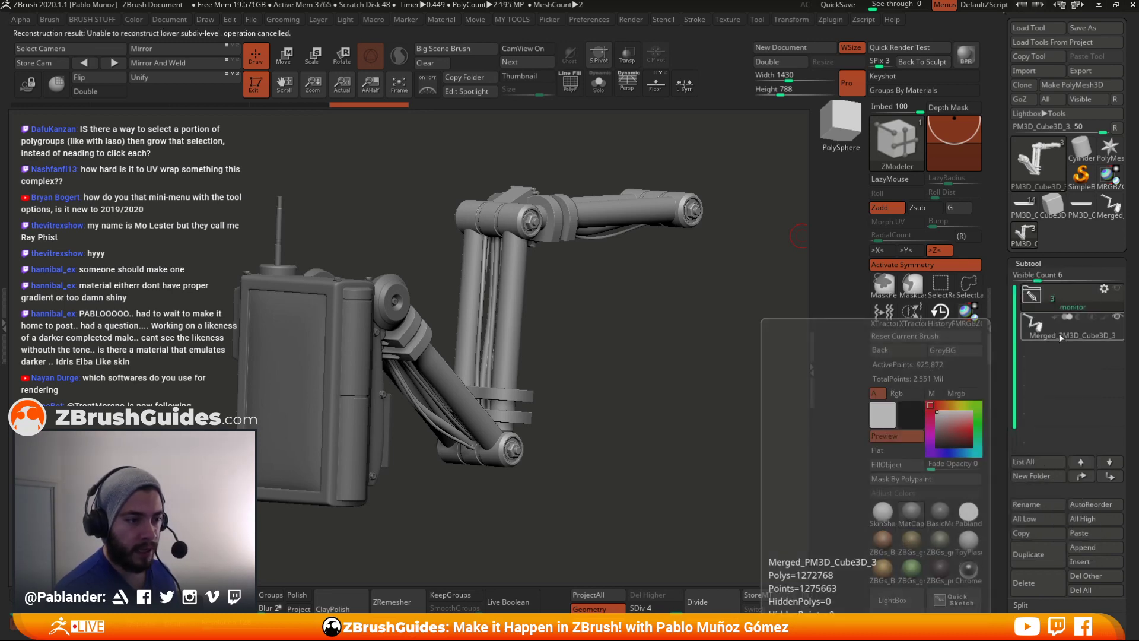
- Delete the merged subtool Merged_PM3D_Cube3D_3 and make the monitor folder visible again
left_click(1060, 337)
left_click_drag(998, 381, 998, 227)
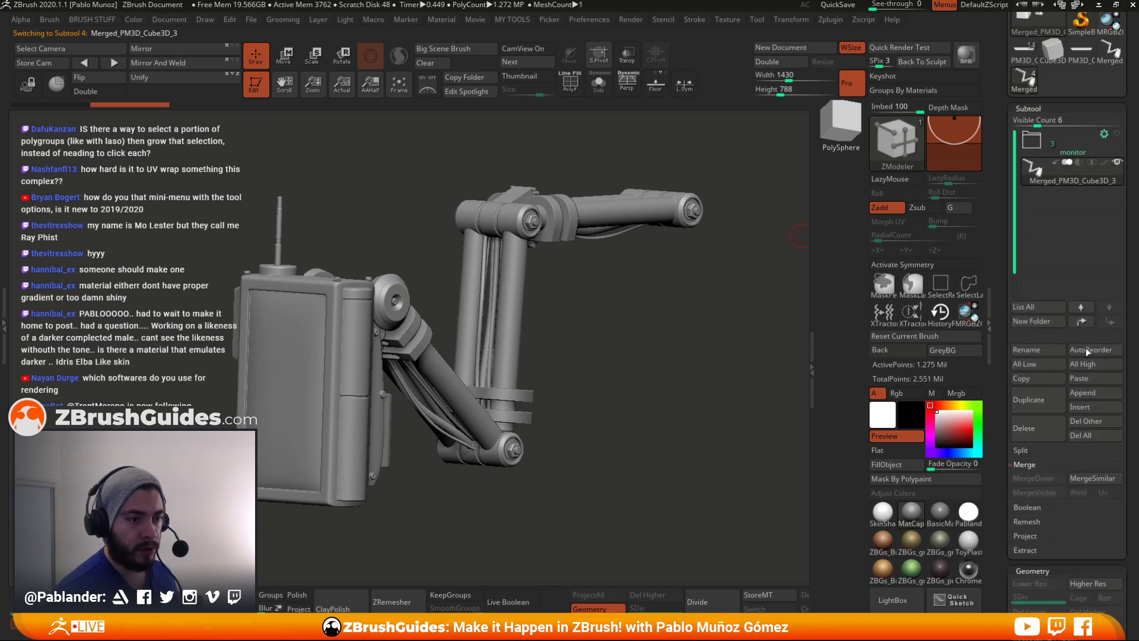
left_click(1054, 436)
left_click(928, 458)
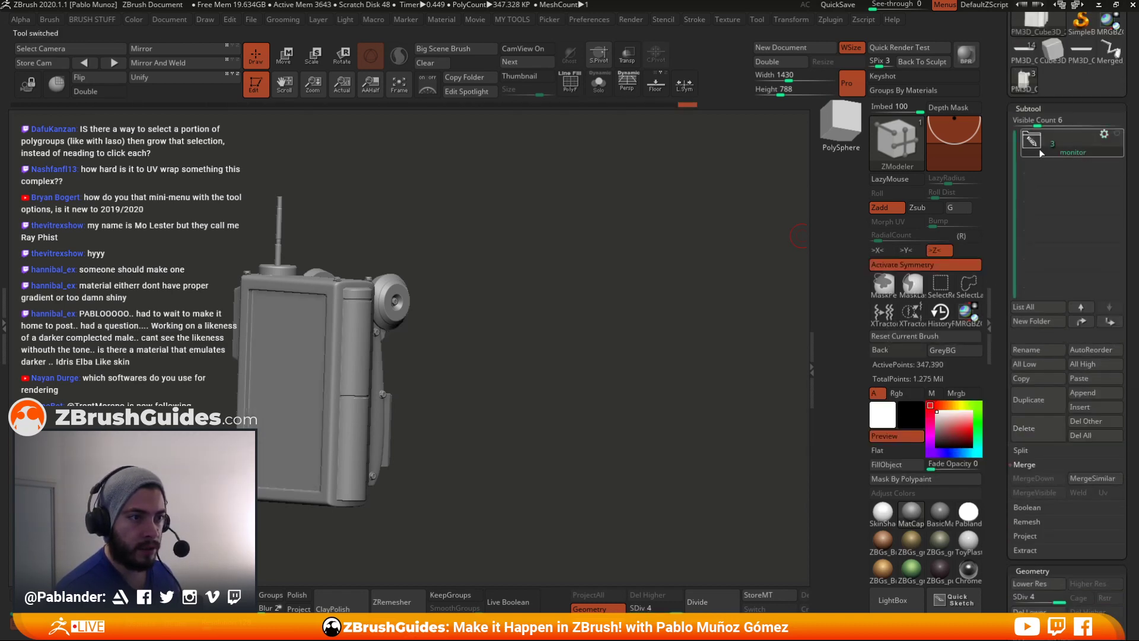
left_click(1119, 135)
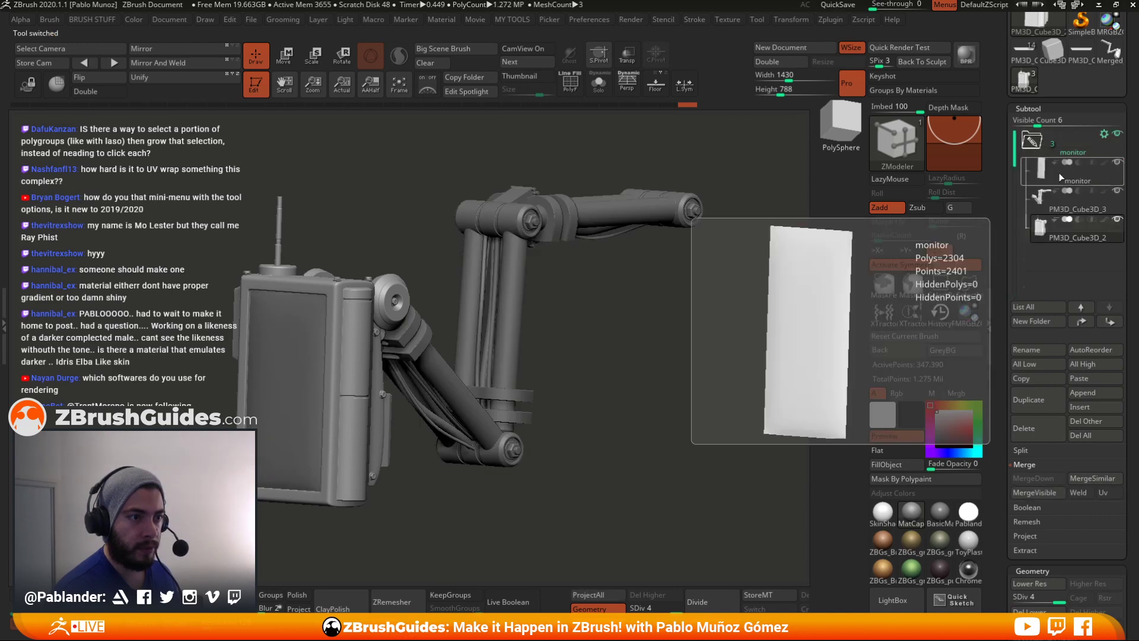
- Collapse the monitor folder, then duplicate it with all its subtools and expand the duplicate
left_click(1062, 184)
left_click_drag(1131, 270, 1126, 232)
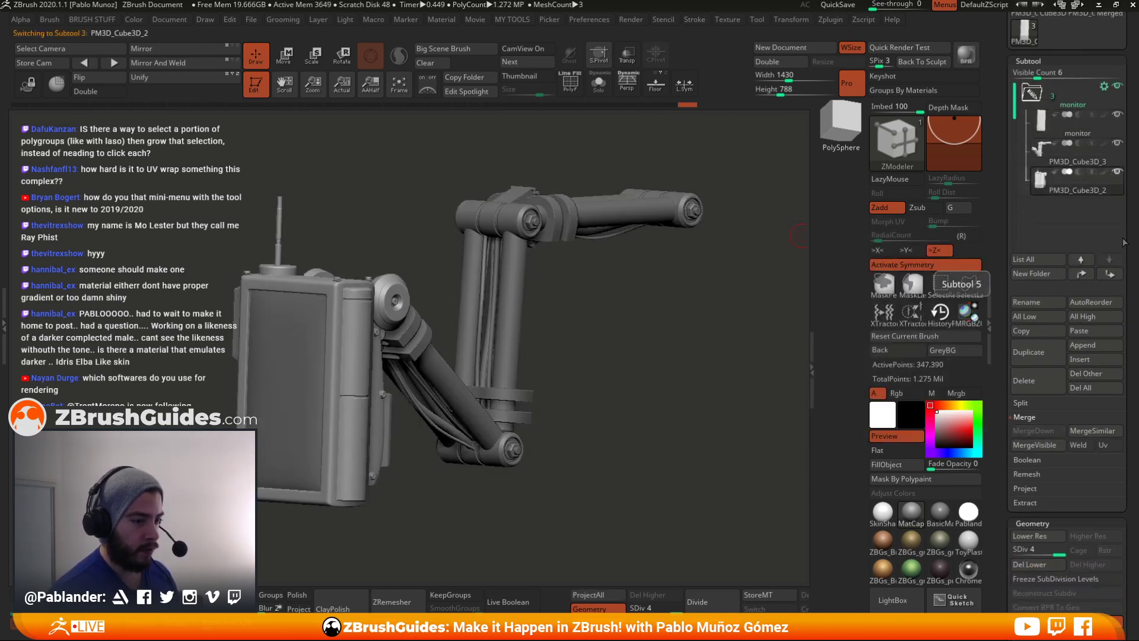
key("Up")
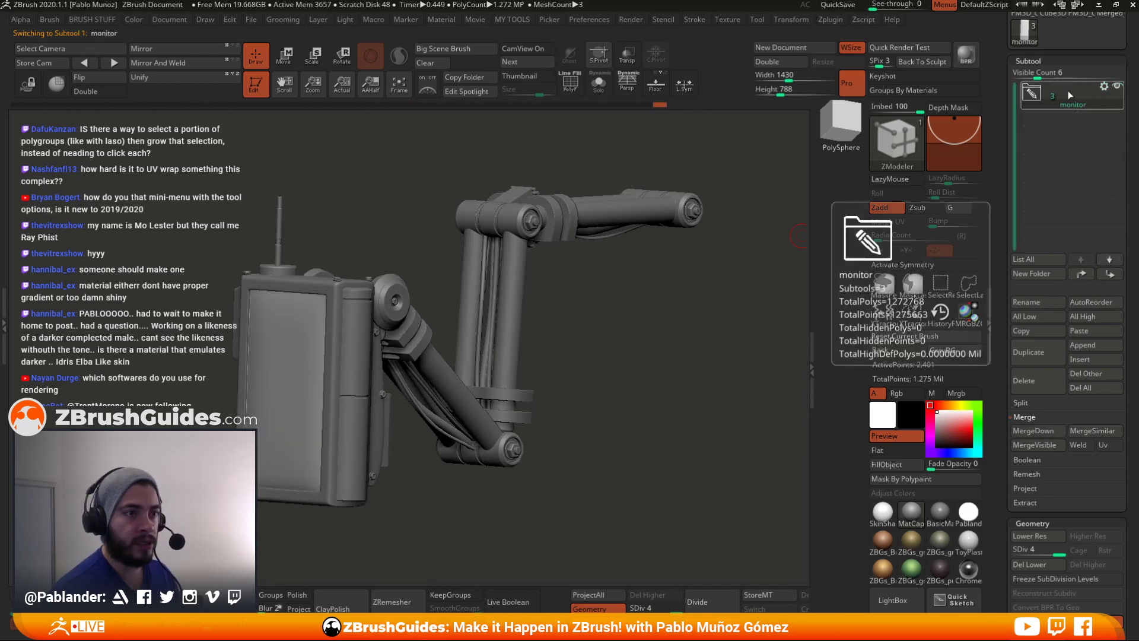
left_click(1104, 87)
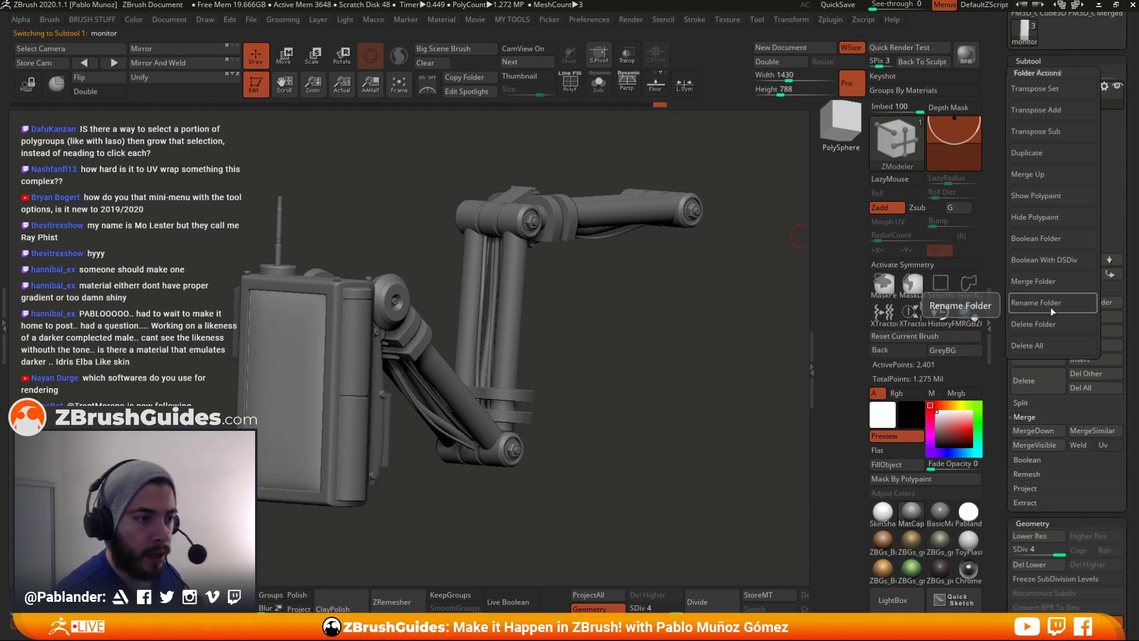
left_click(1037, 154)
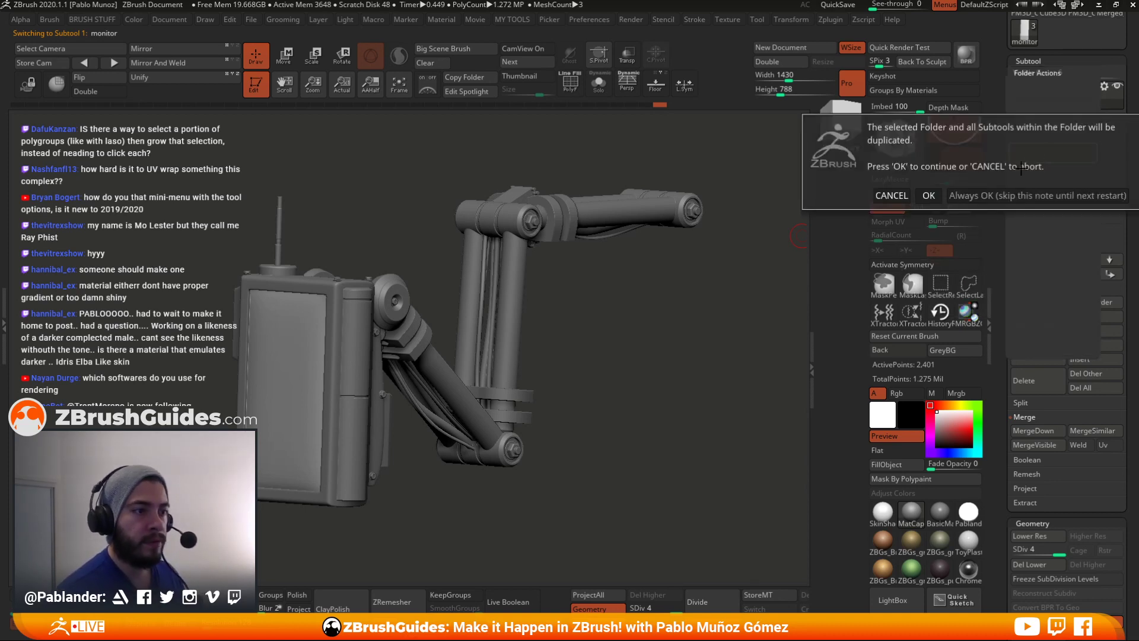
left_click(929, 195)
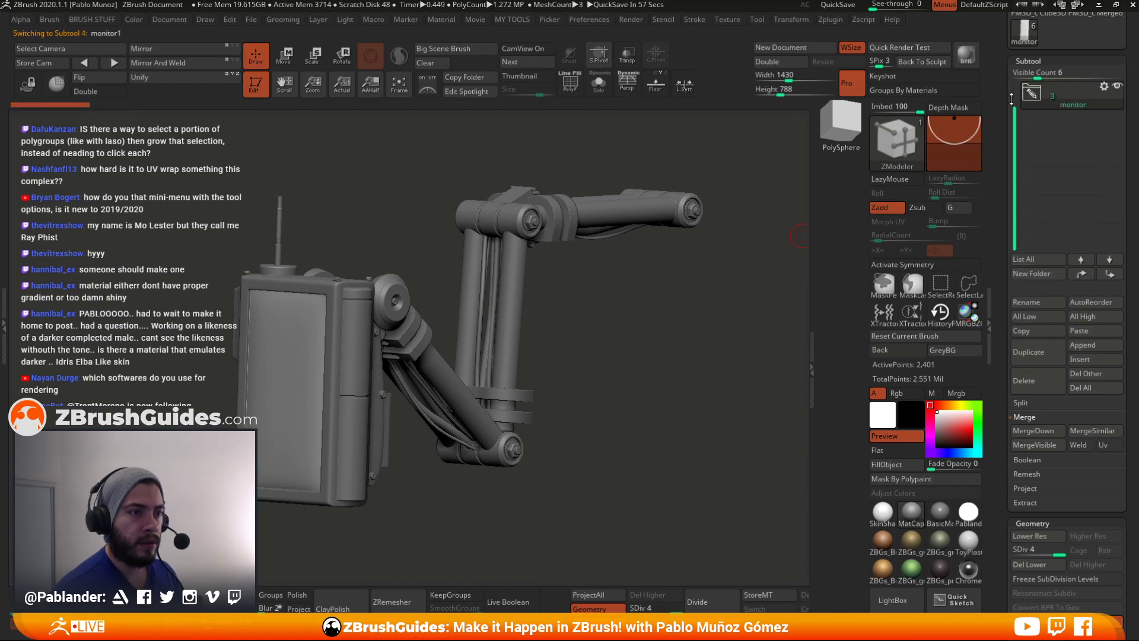
left_click(1050, 120)
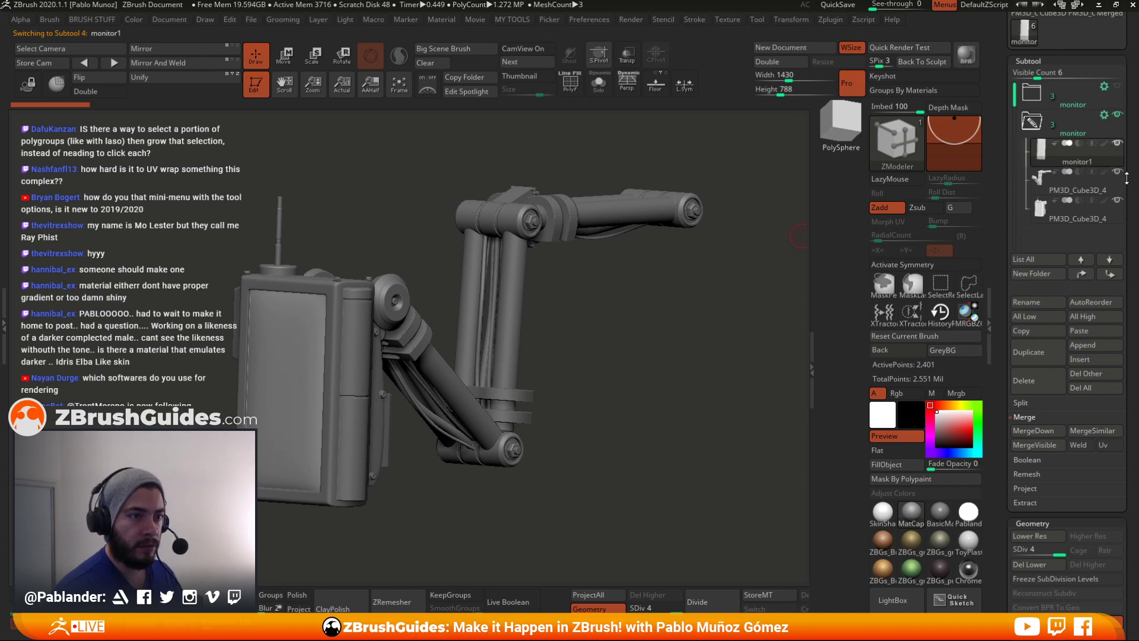
- Try merging the duplicated panel monitor1 down into the duplicated arm at full subdivision, and undo the merge
scroll(1092, 390, "down", 1)
left_click(1043, 416)
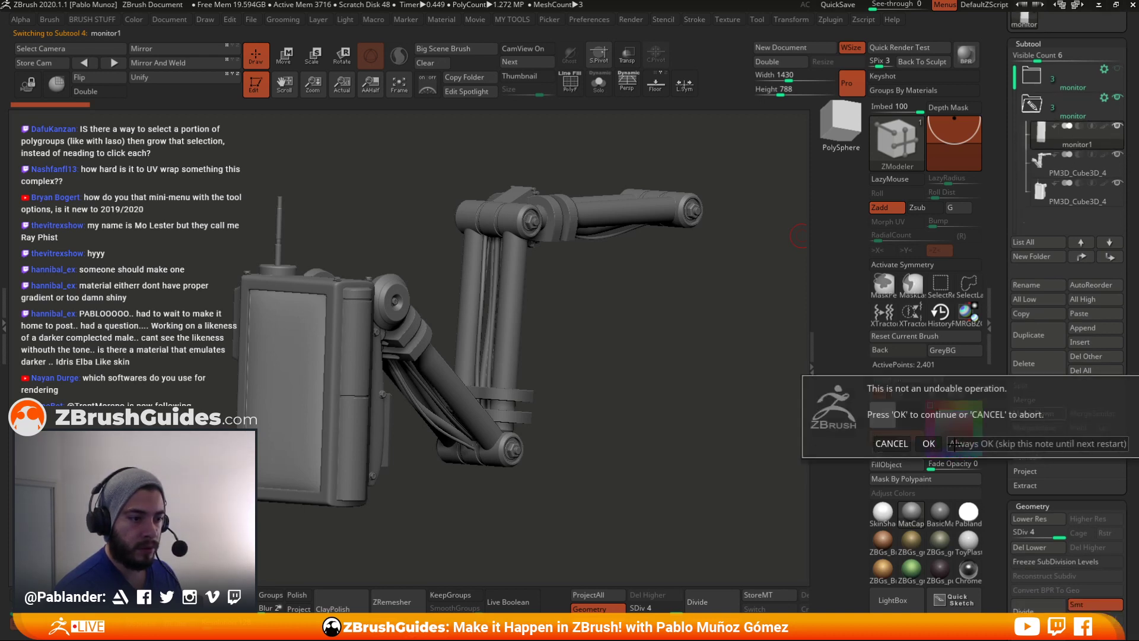
left_click(933, 446)
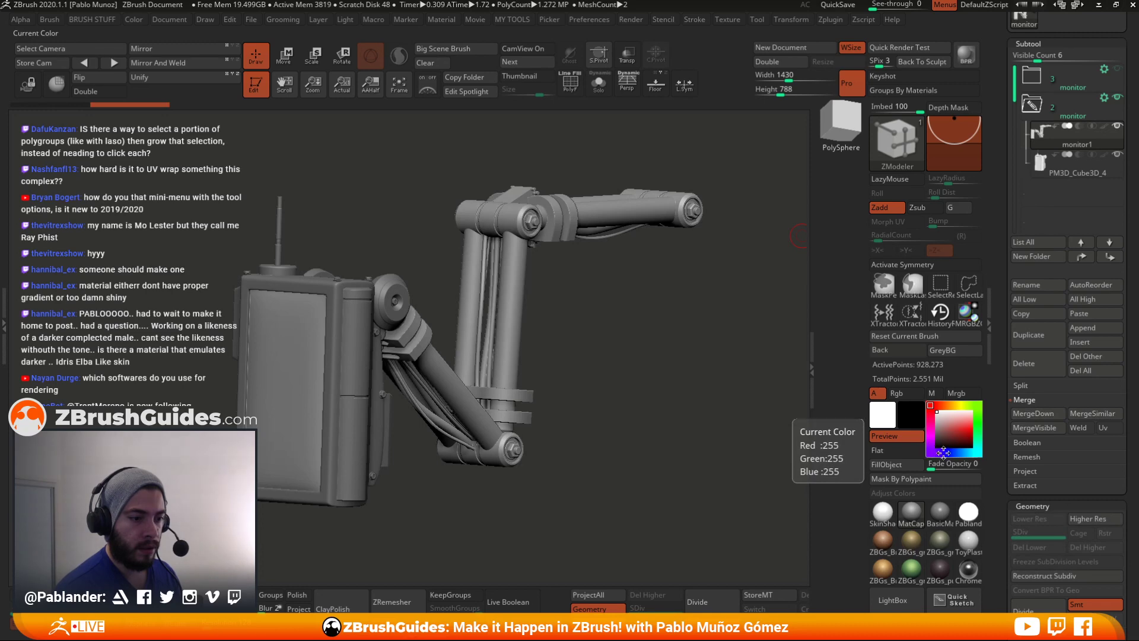
left_click(1023, 359)
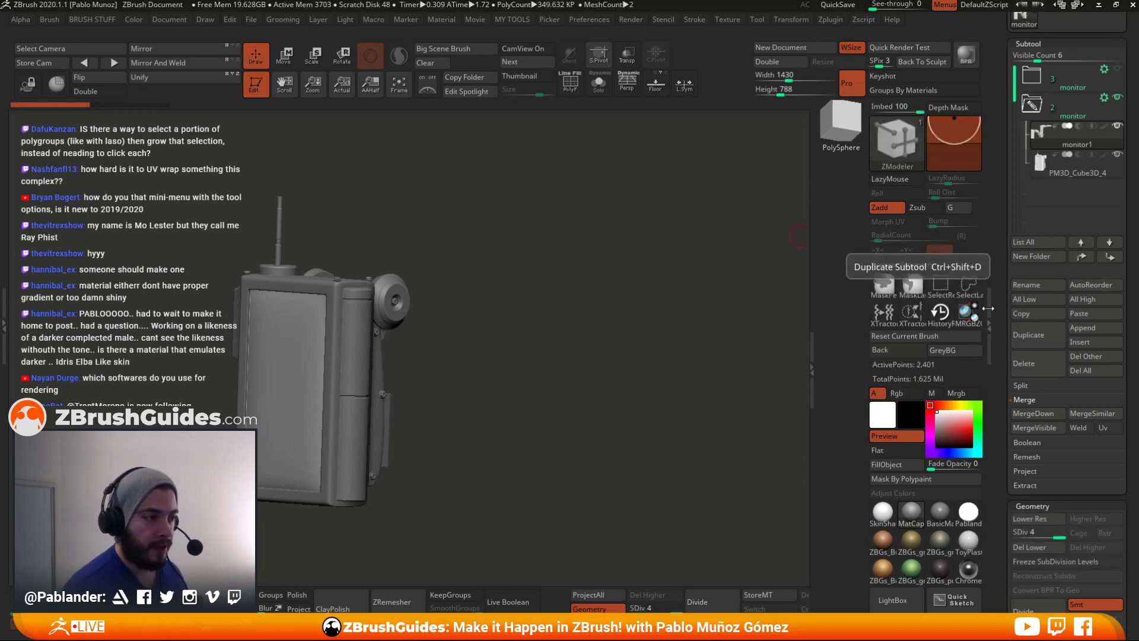
- Delete the duplicate monitor folder with Delete Folder while keeping its subtools in the list
mouse_move(1097, 107)
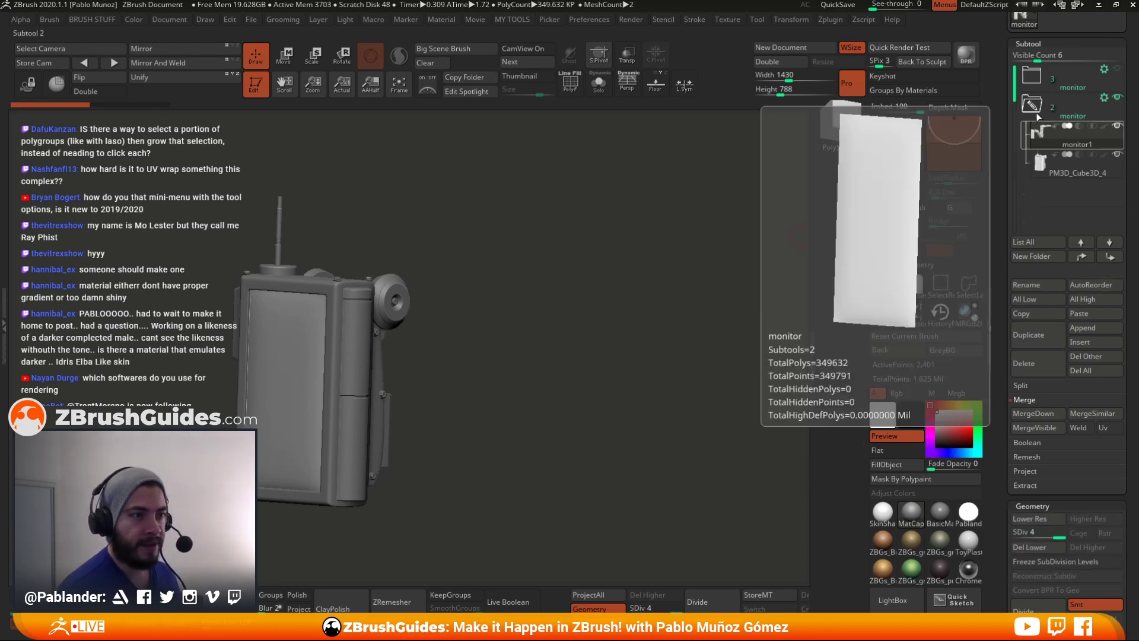
left_click(1106, 99)
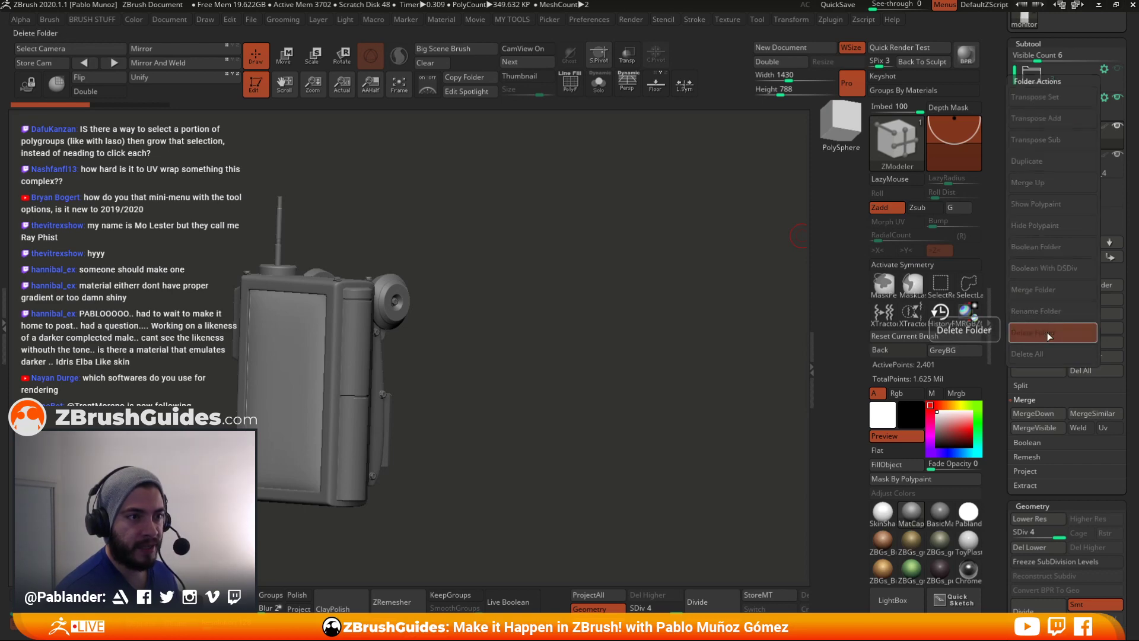
mouse_move(1084, 112)
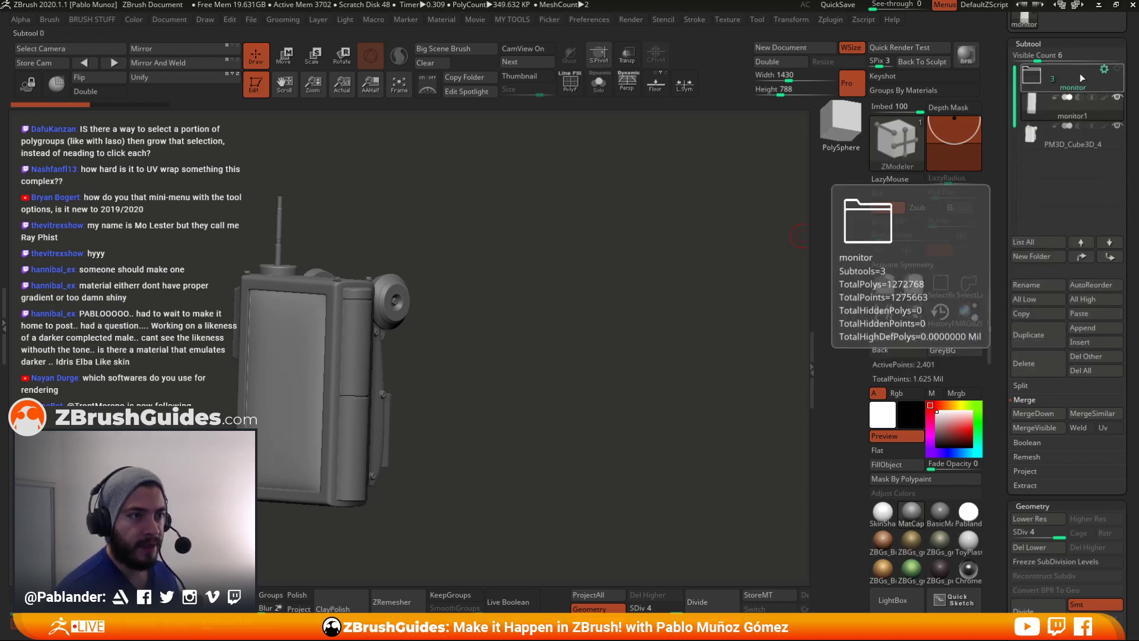
- Duplicate the panel subtool inside the monitor folder and move the copy out below the folder
left_click(1037, 77)
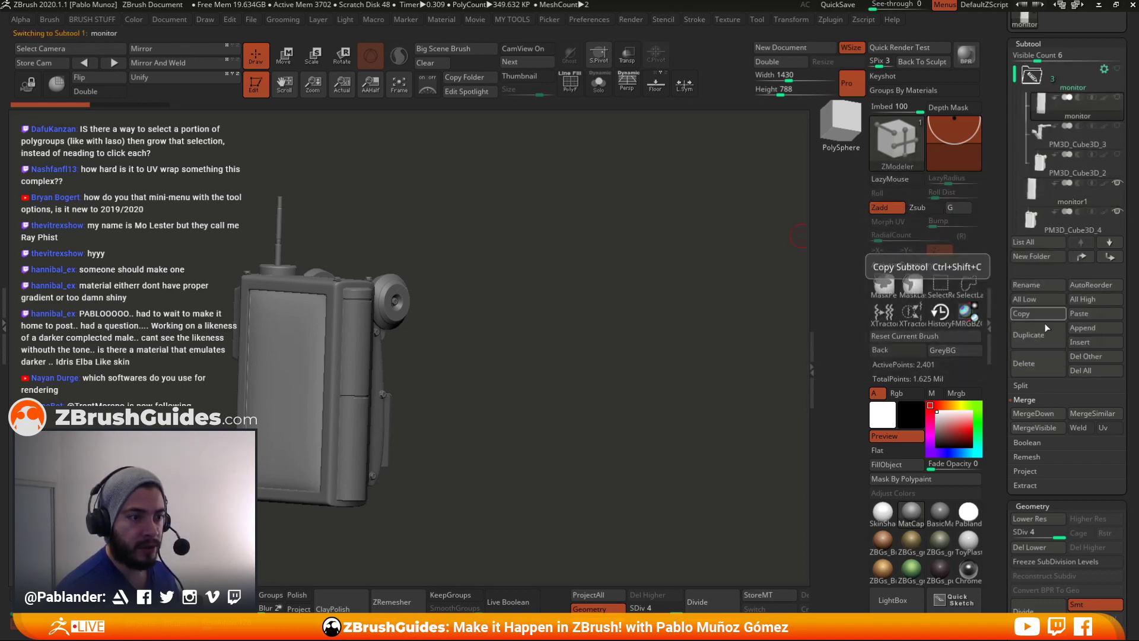
left_click(1045, 325)
left_click_drag(1073, 133, 1062, 212)
left_click(1034, 77)
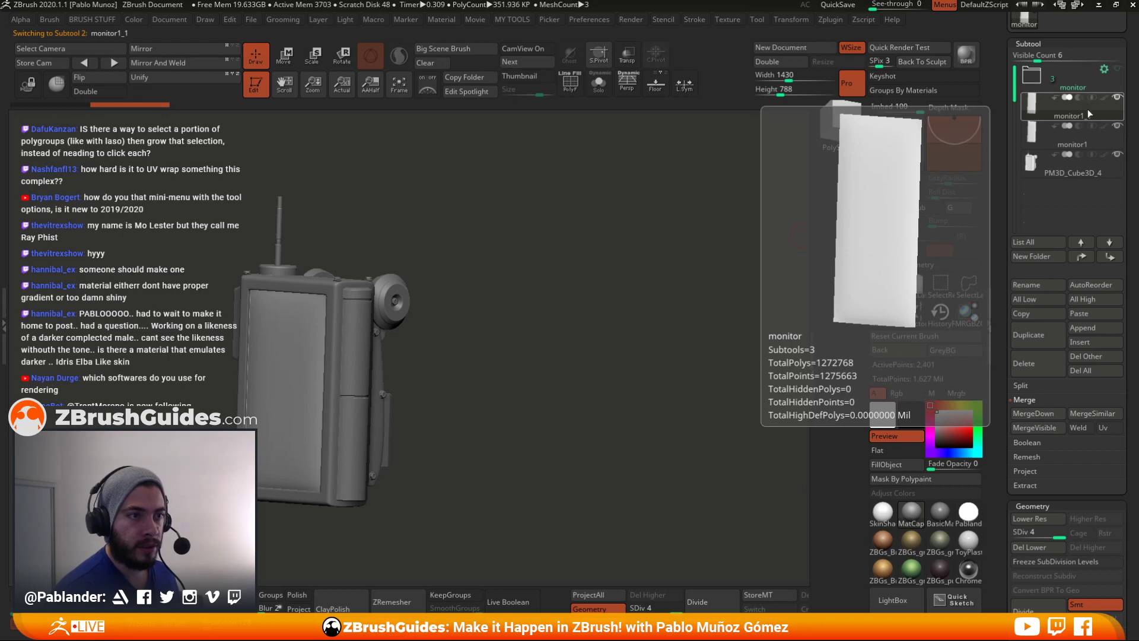
- Duplicate the arm subtool PM3D_Cube3D_3, move the copy out of the monitor folder, and collapse the folder
left_click(1057, 89)
left_click(1065, 146)
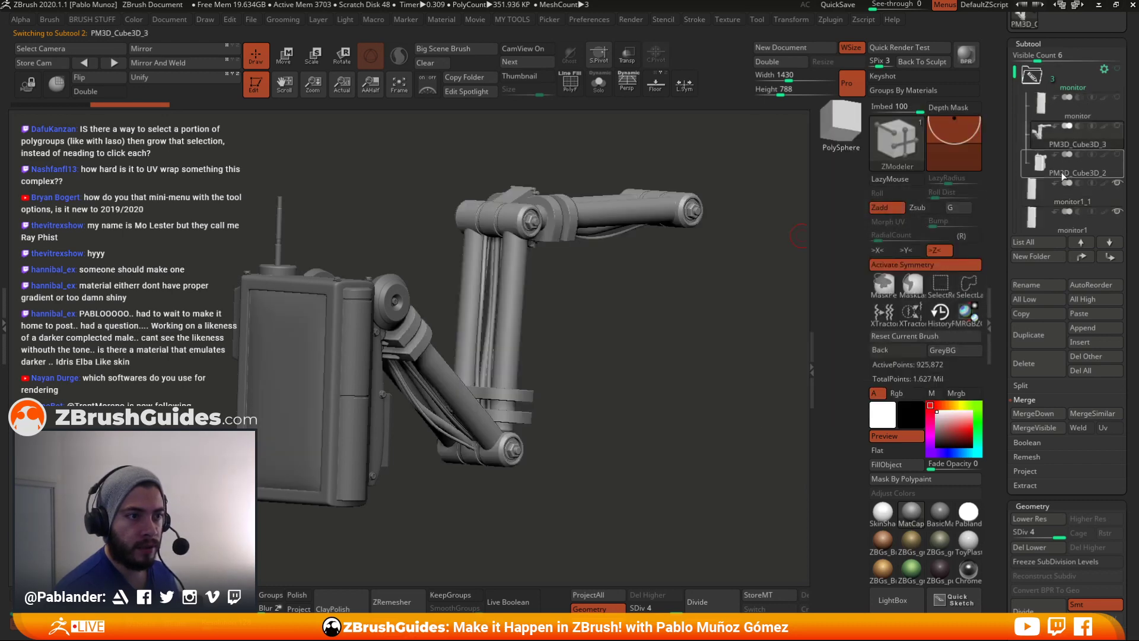
left_click(1038, 335)
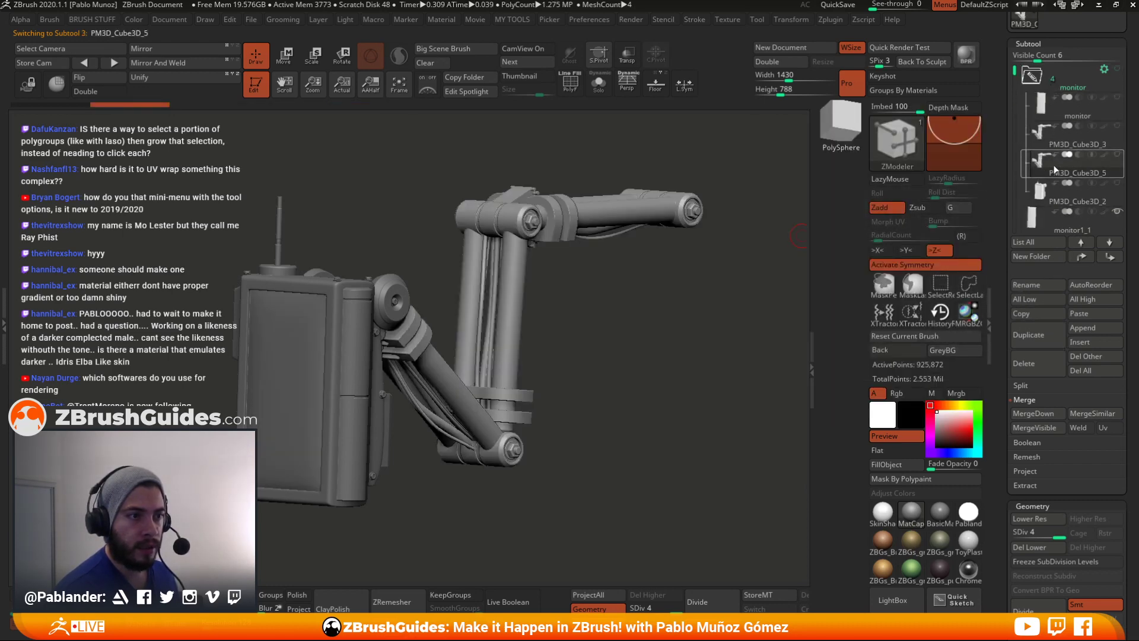
left_click(1037, 72)
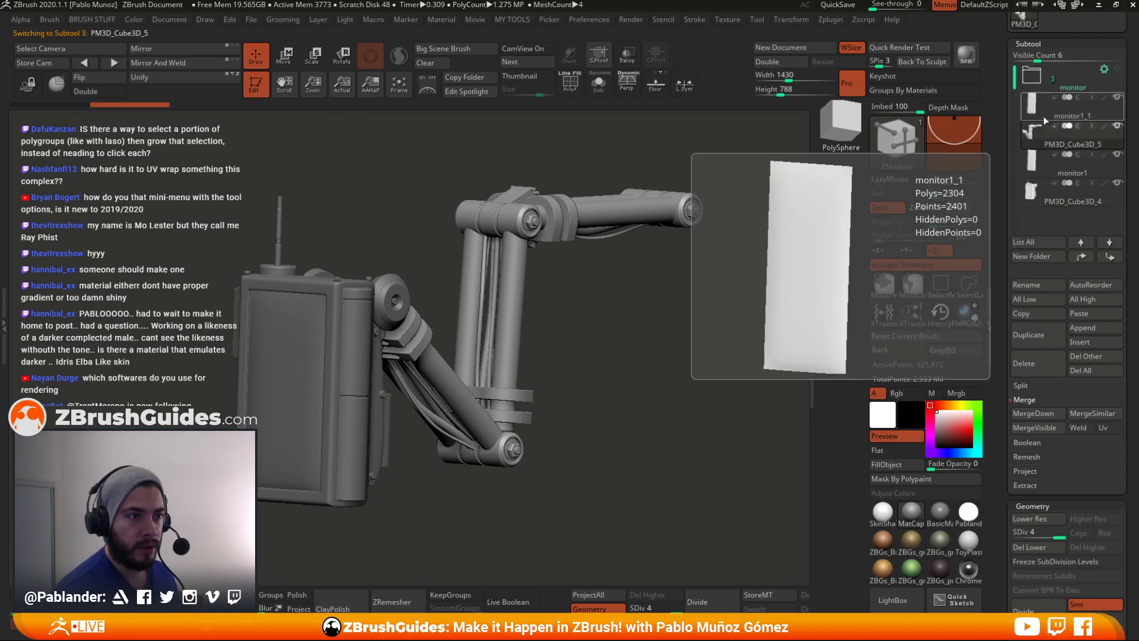
- Delete the extra panel copy monitor1 from the loose subtools
left_click(1053, 163)
left_click(1032, 364)
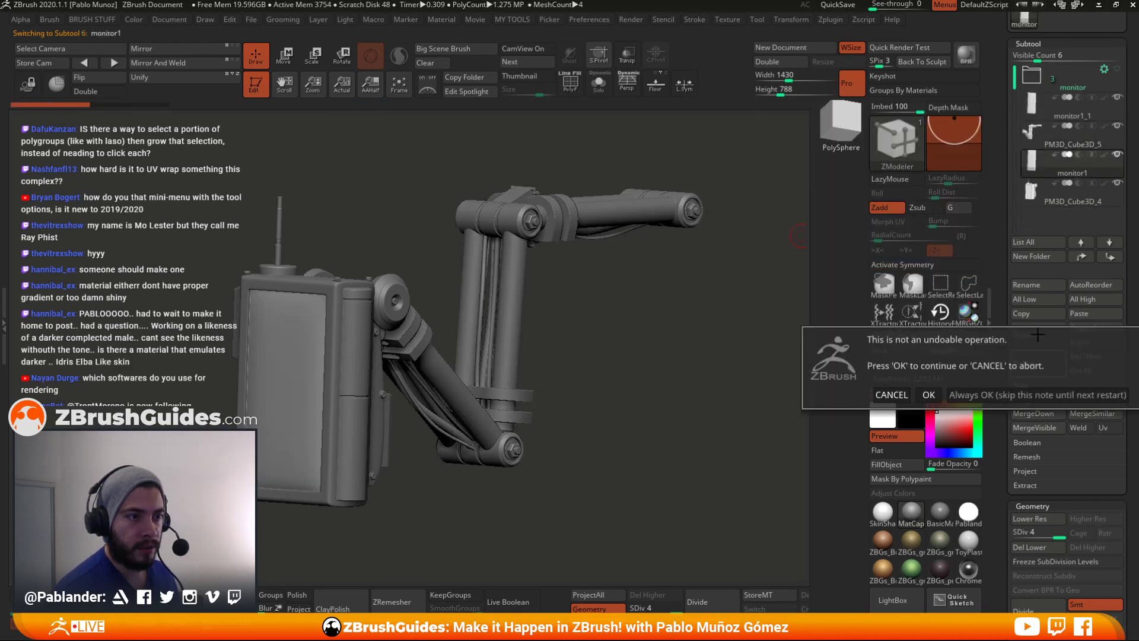
left_click(929, 394)
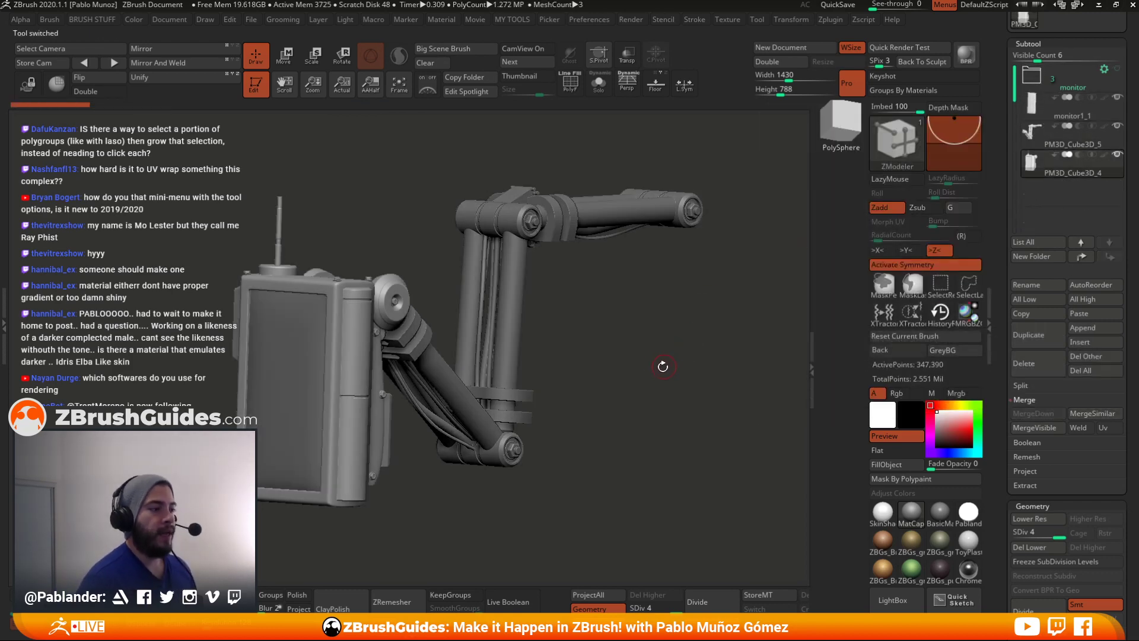
- Set the loose panel, arm and body copies to their lowest subdivision level and make monitor1_1 active
mouse_move(663, 366)
left_mouse_down()
mouse_move(640, 344)
mouse_move(643, 369)
mouse_move(659, 365)
left_mouse_up()
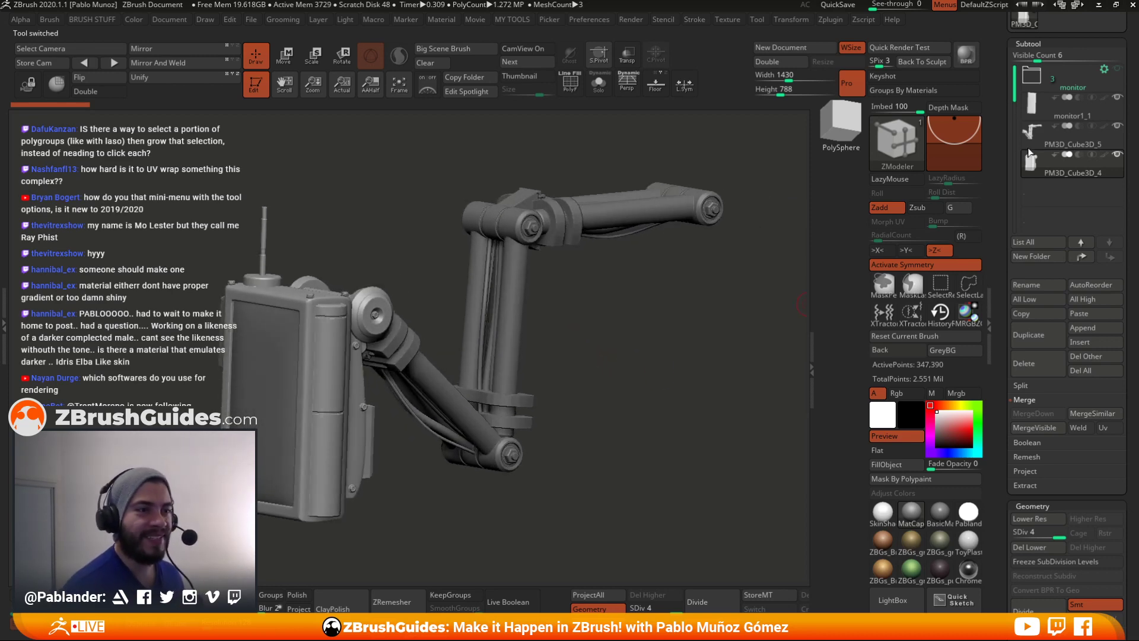
mouse_move(1041, 76)
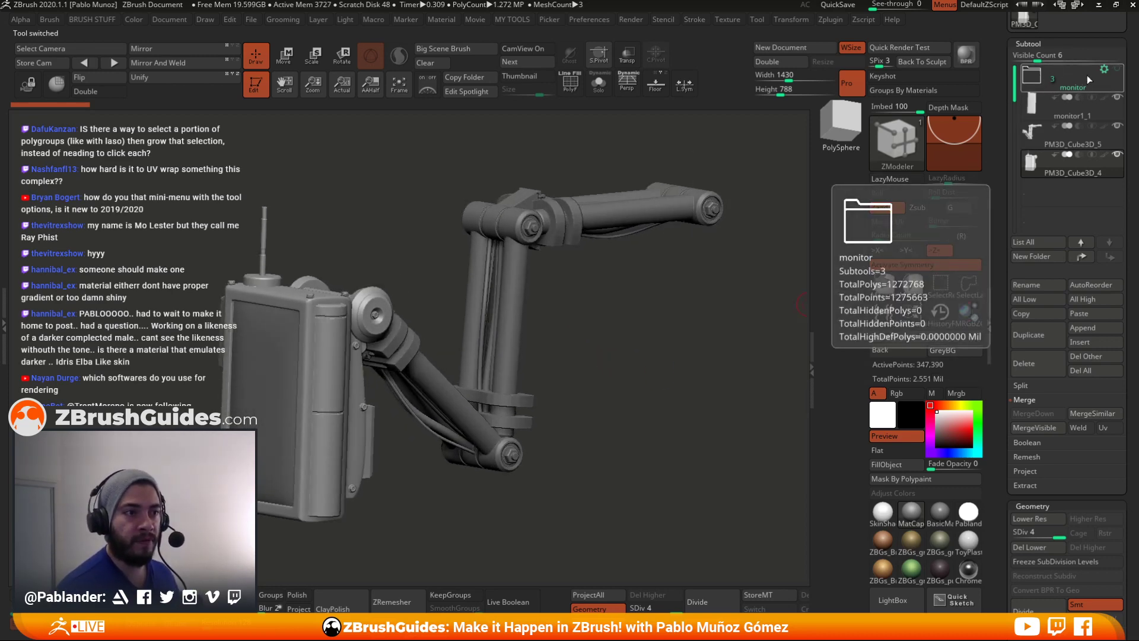
mouse_move(1089, 99)
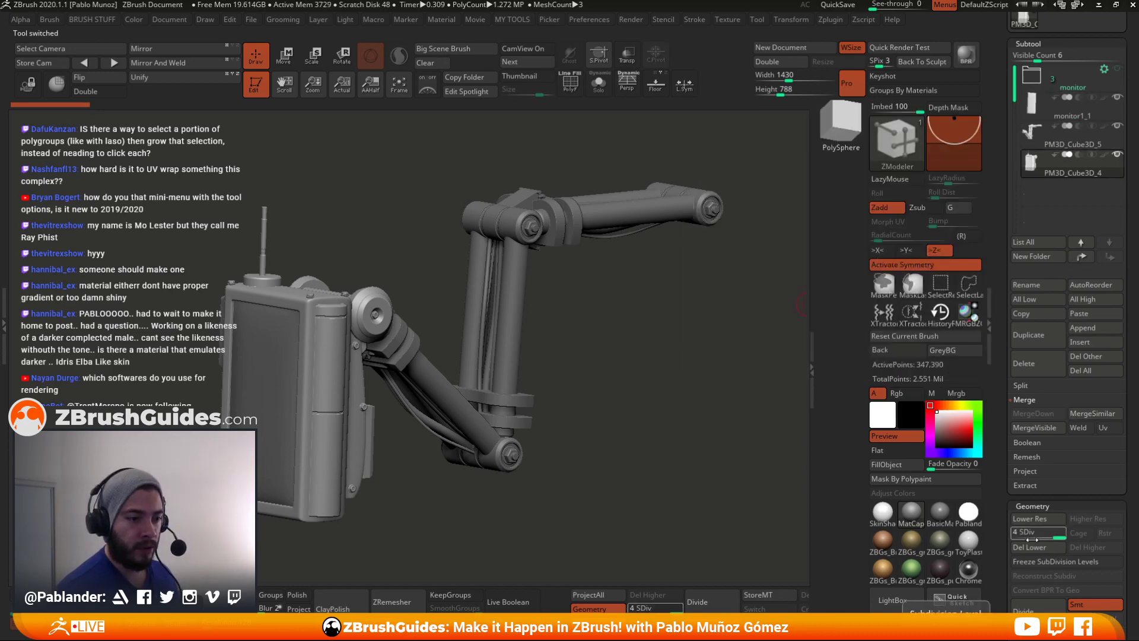
left_click(1071, 141)
left_click(1058, 118)
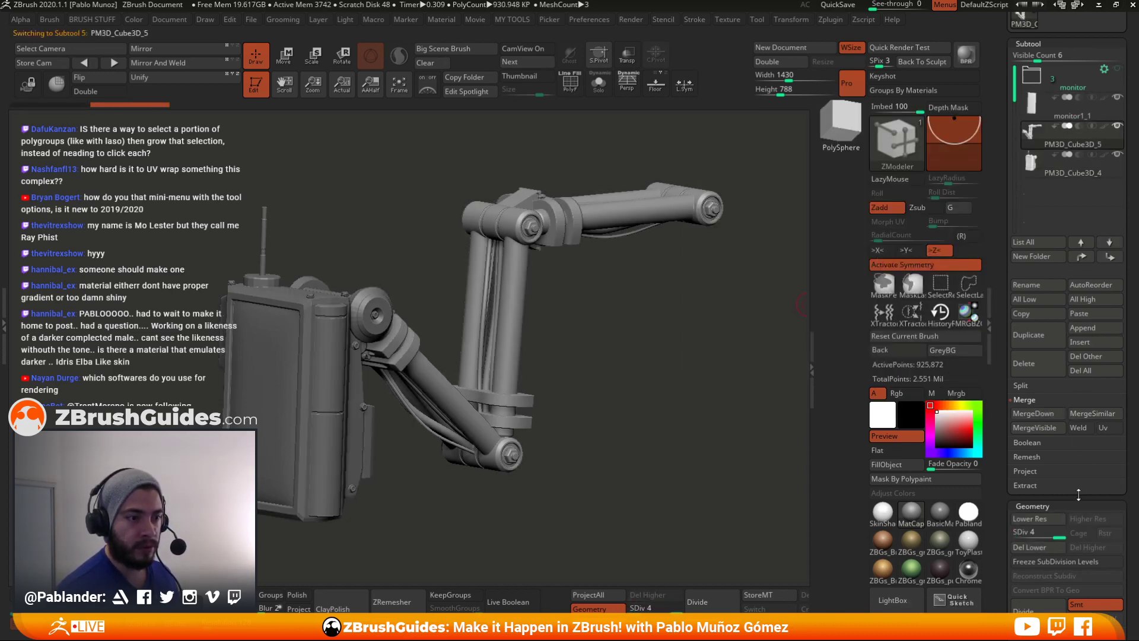
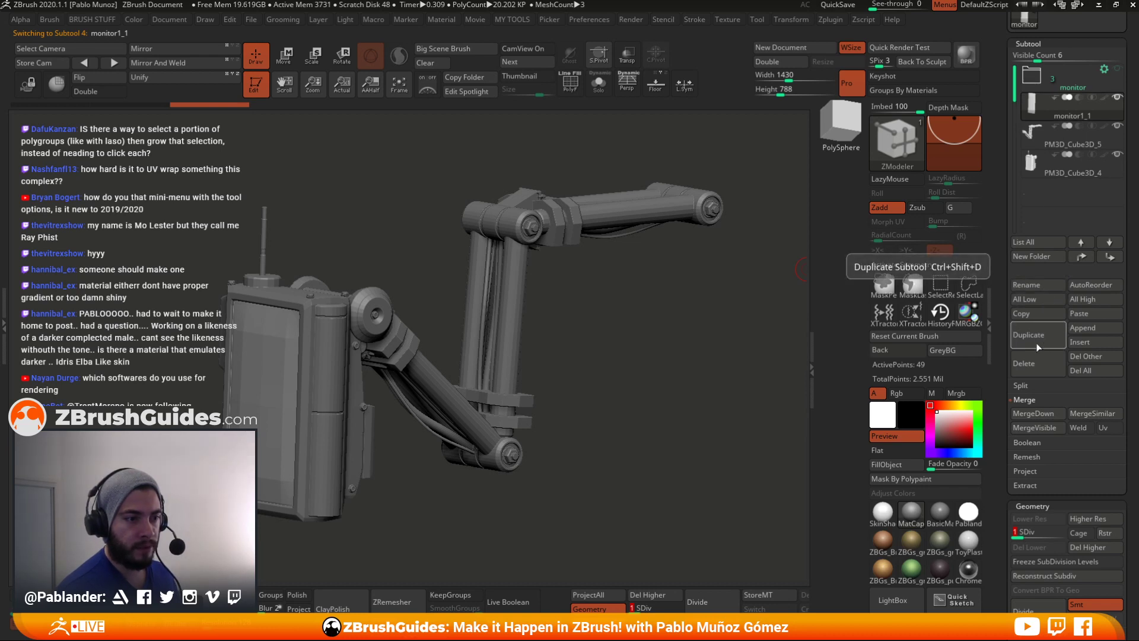
- Merge the low-resolution panel monitor1_1 down into the arm copy PM3D_Cube3D_5, and undo the merge
left_click(1038, 413)
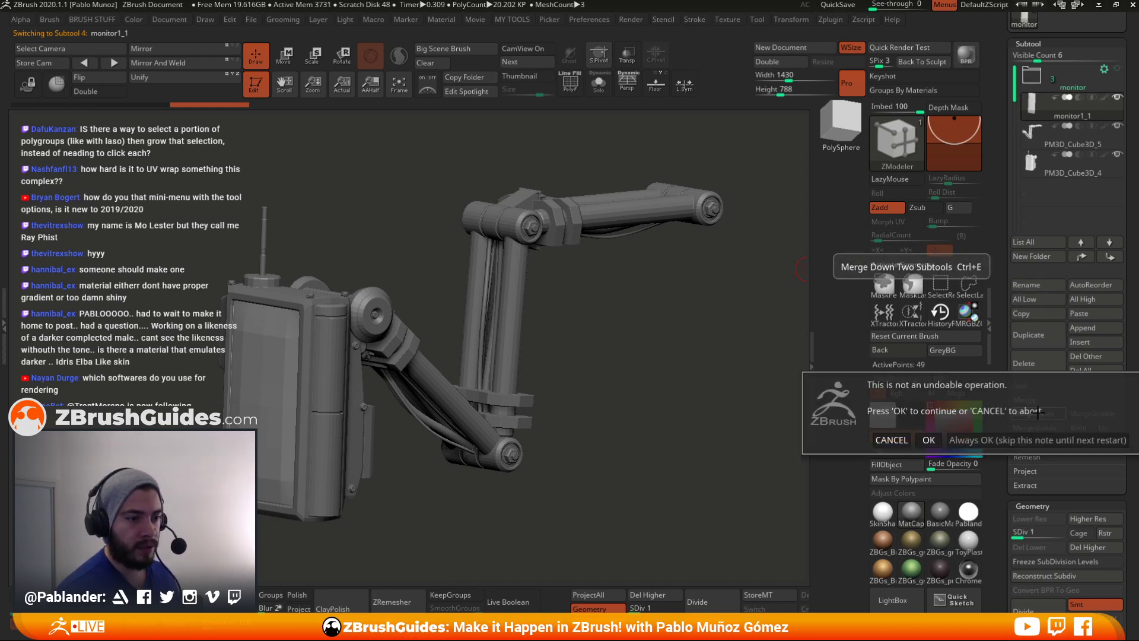
left_click(924, 443)
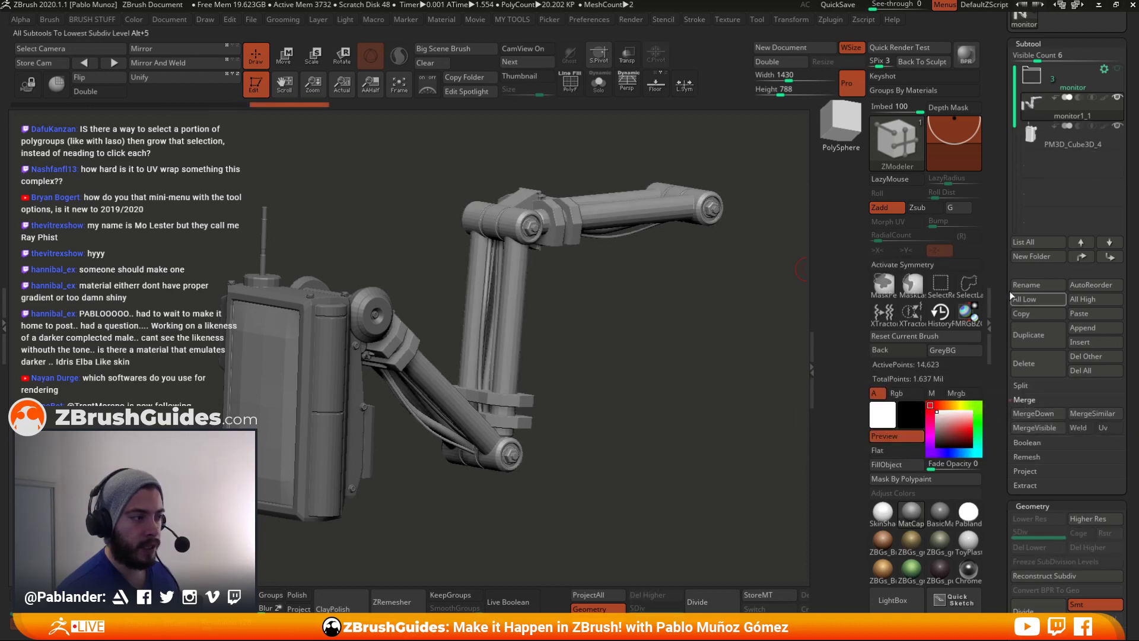
key("ctrl+z")
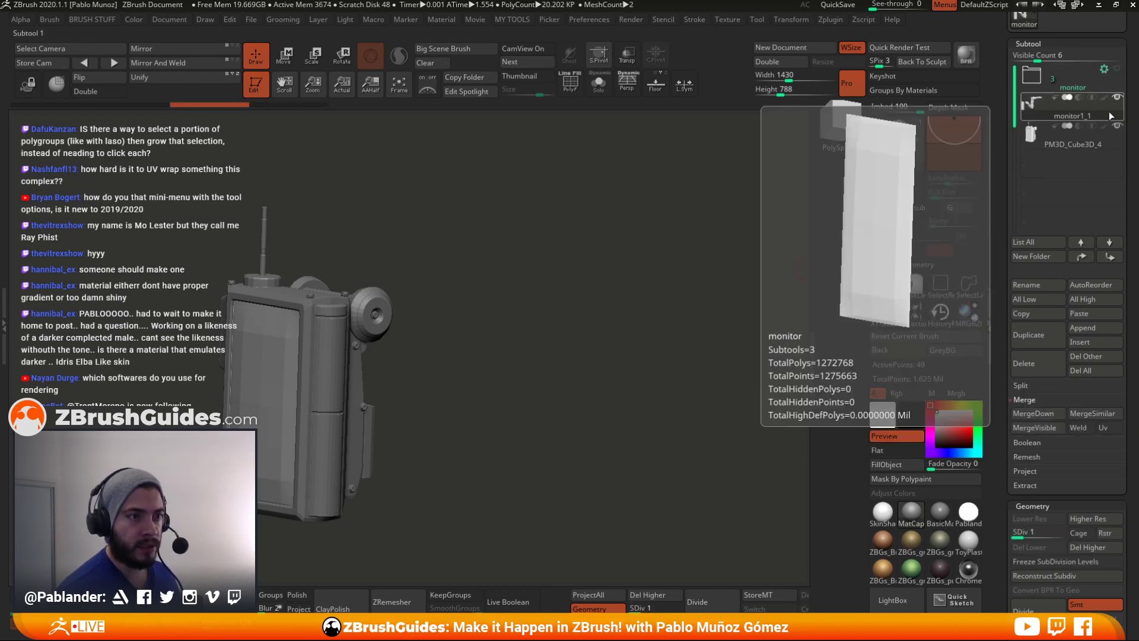
- Hide the loose panel and body copies, and try combining the monitor folder's subtools with Merge Folder
left_click(1119, 98)
left_click(1117, 127)
left_click(1108, 70)
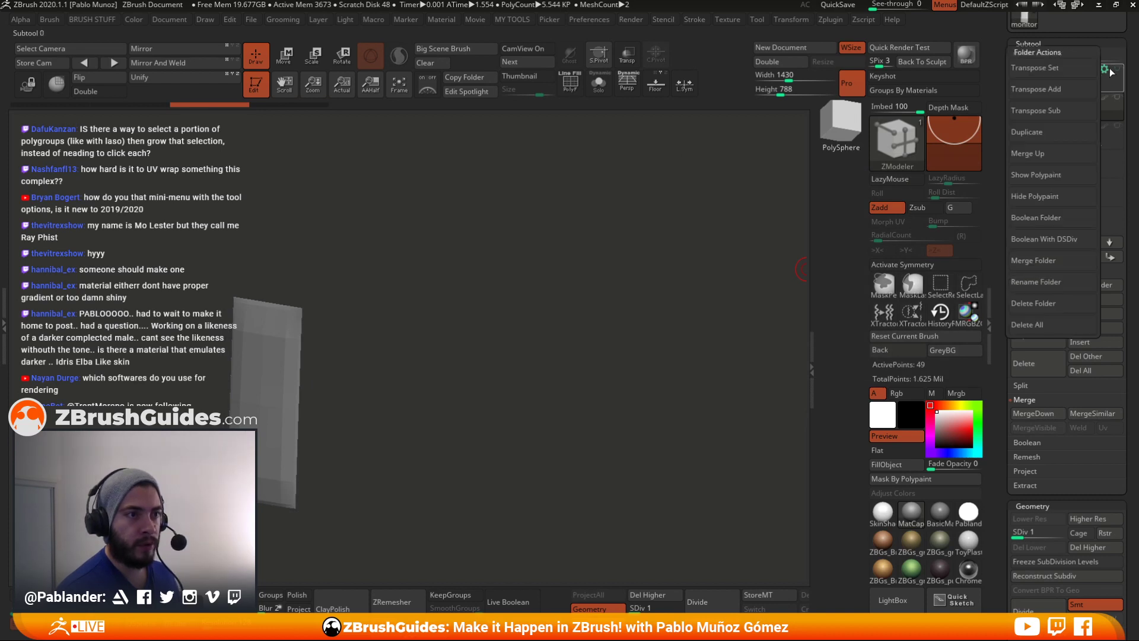
left_click(1105, 70)
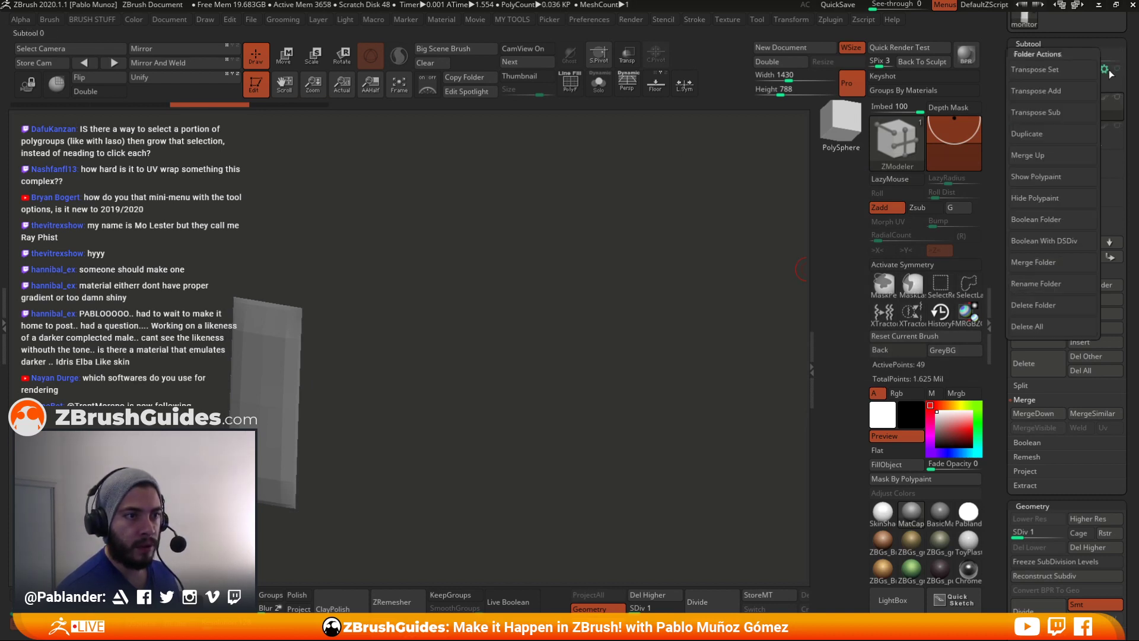
left_click(1053, 262)
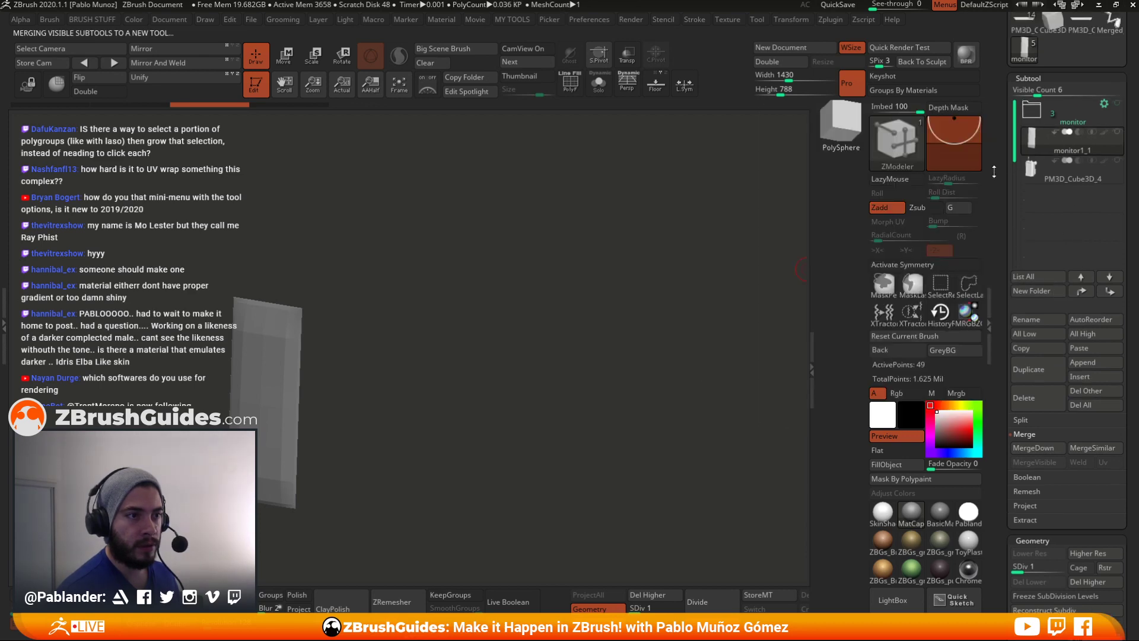
left_click(1103, 121)
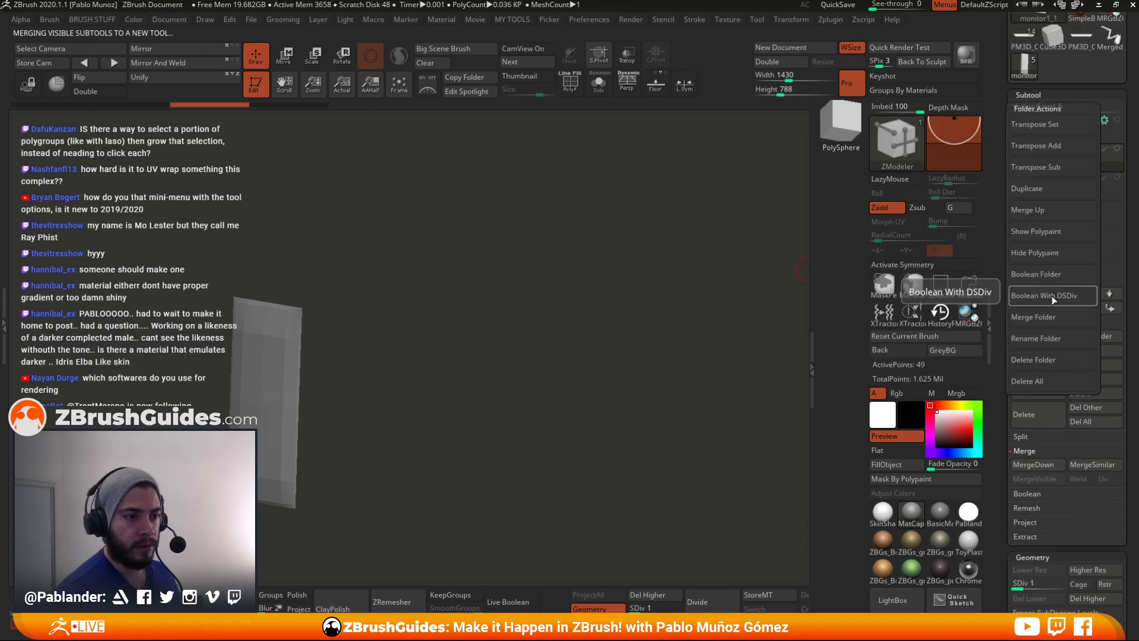
left_click(1053, 316)
left_click(1039, 128)
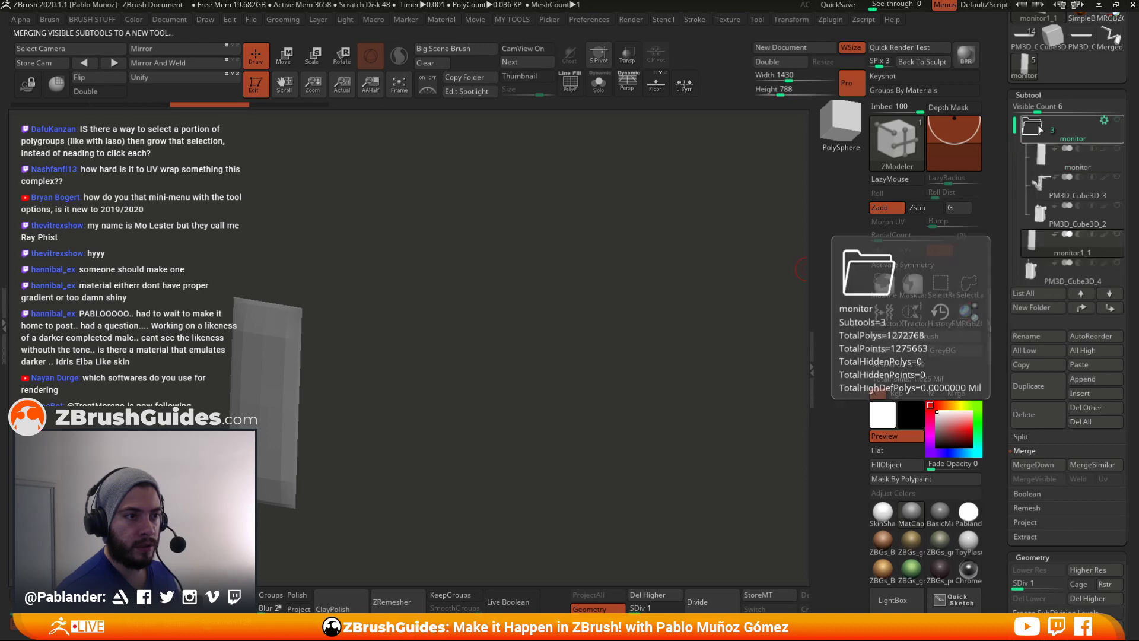
left_click(1032, 127)
- Delete the remaining loose copies monitor1_1 and PM3D_Cube3D_4, keeping only the monitor folder
left_click(1042, 422)
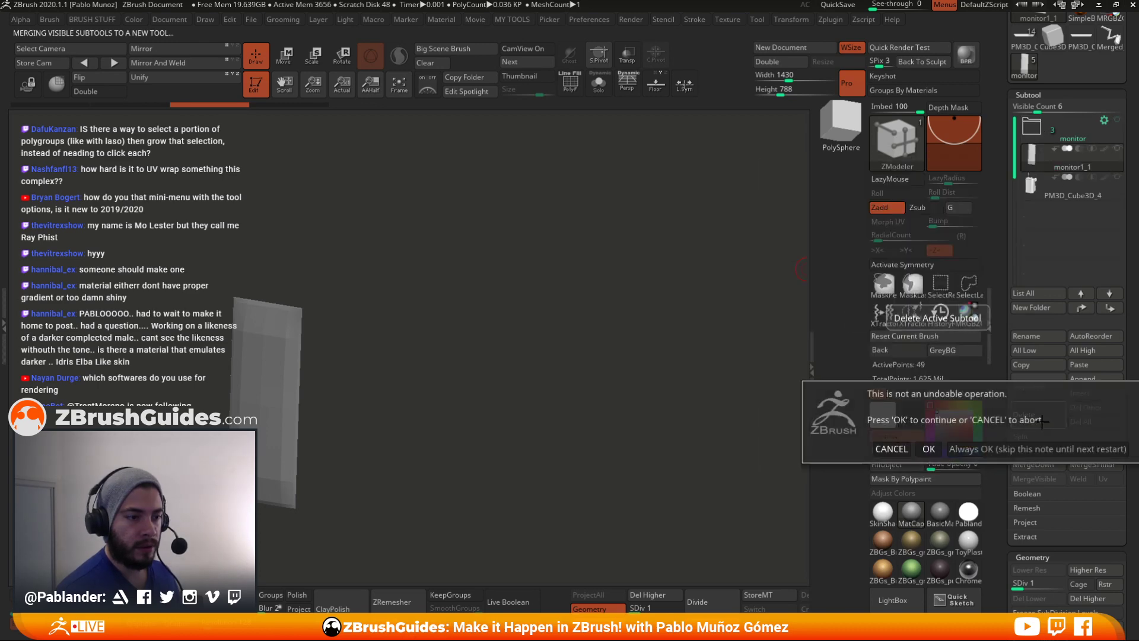
left_click(929, 449)
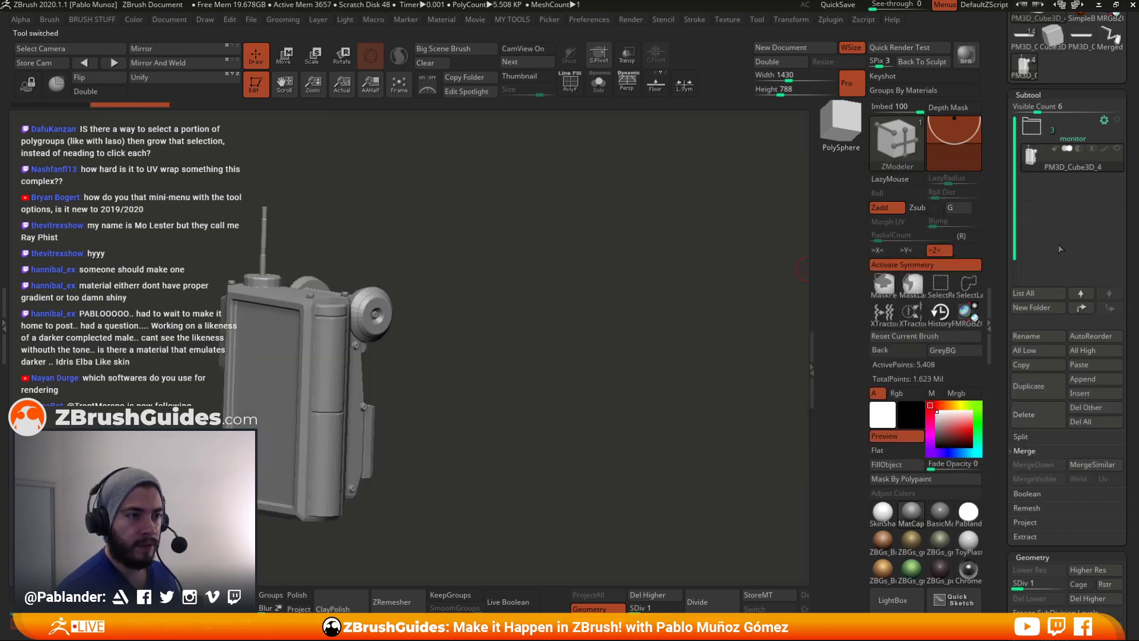
left_click(1038, 417)
left_click(923, 442)
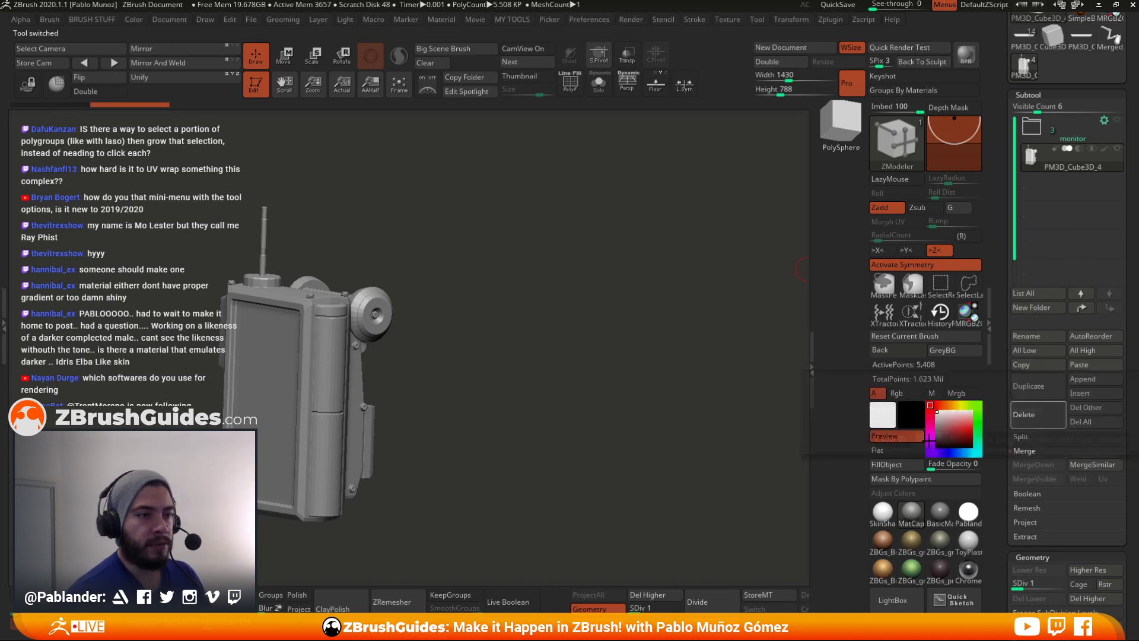
- Merge the monitor folder's subtools with Merge Folder, make the merged model active, and inspect its polygroups and side profile
left_click(1105, 120)
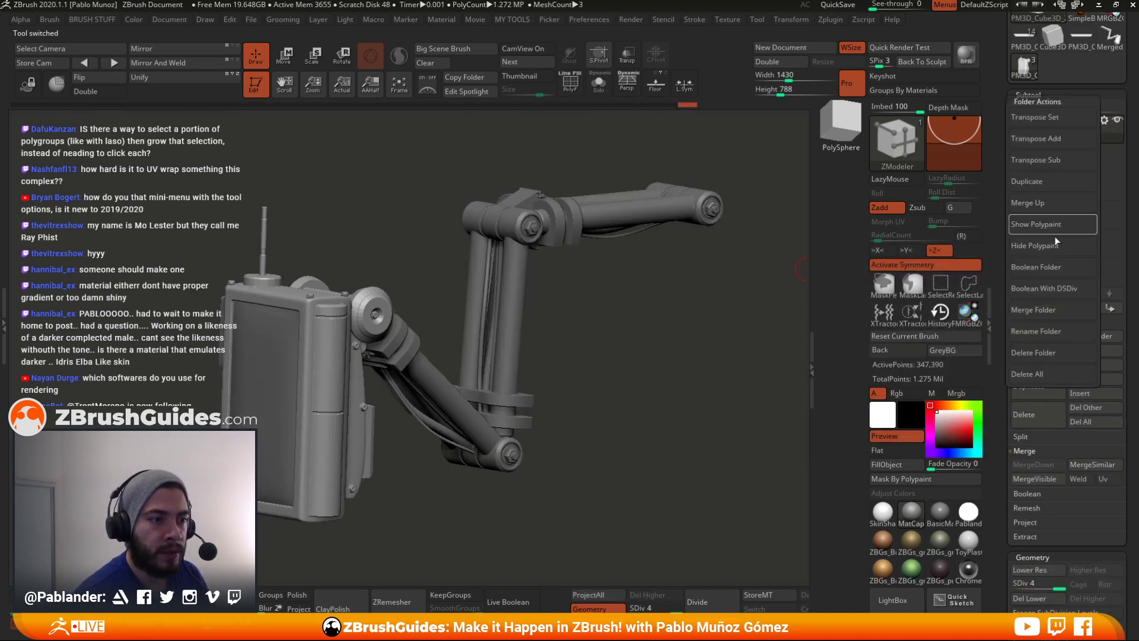
left_click(1052, 272)
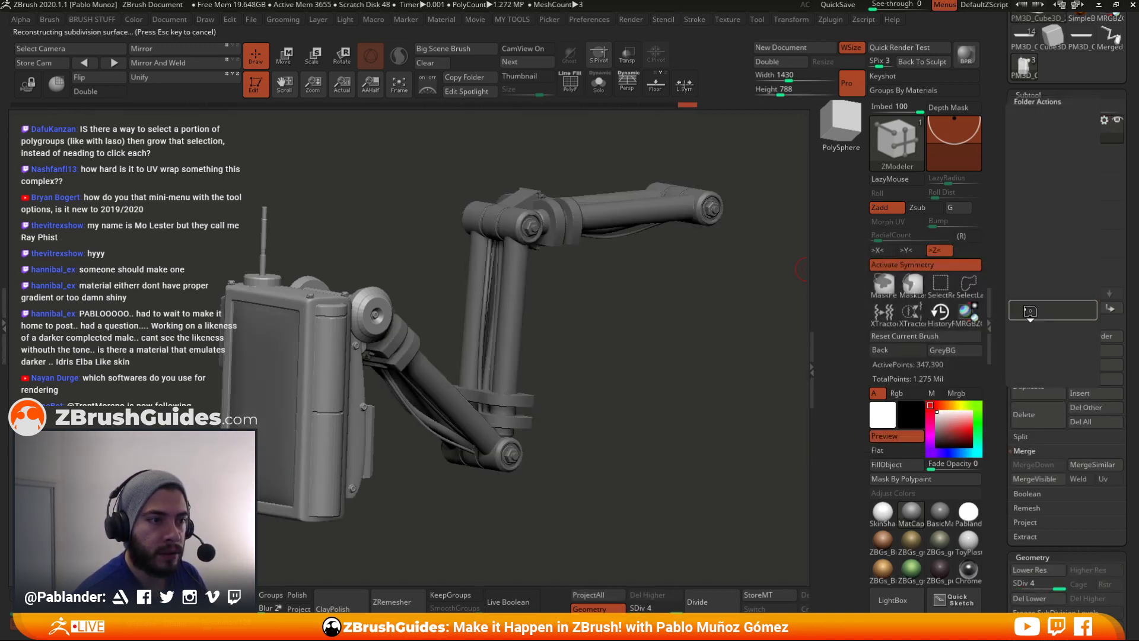
left_click(1085, 170)
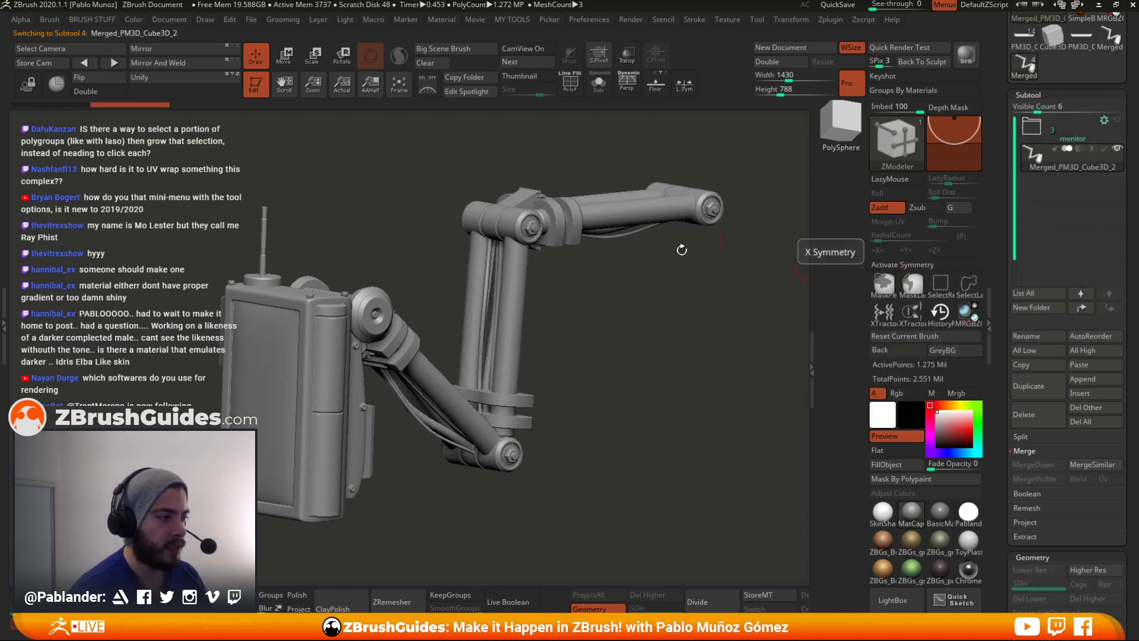
key("f")
key("shift+f")
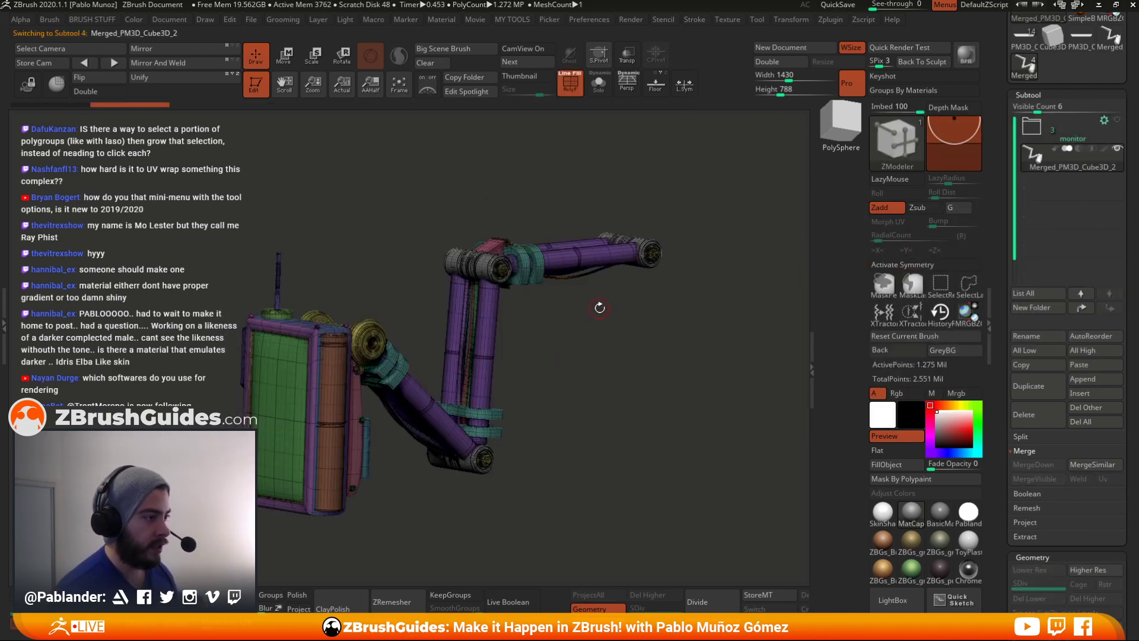
left_click_drag(600, 308, 613, 324)
right_click(613, 324)
key("shift+f")
right_click_drag(703, 284, 718, 279, "shift")
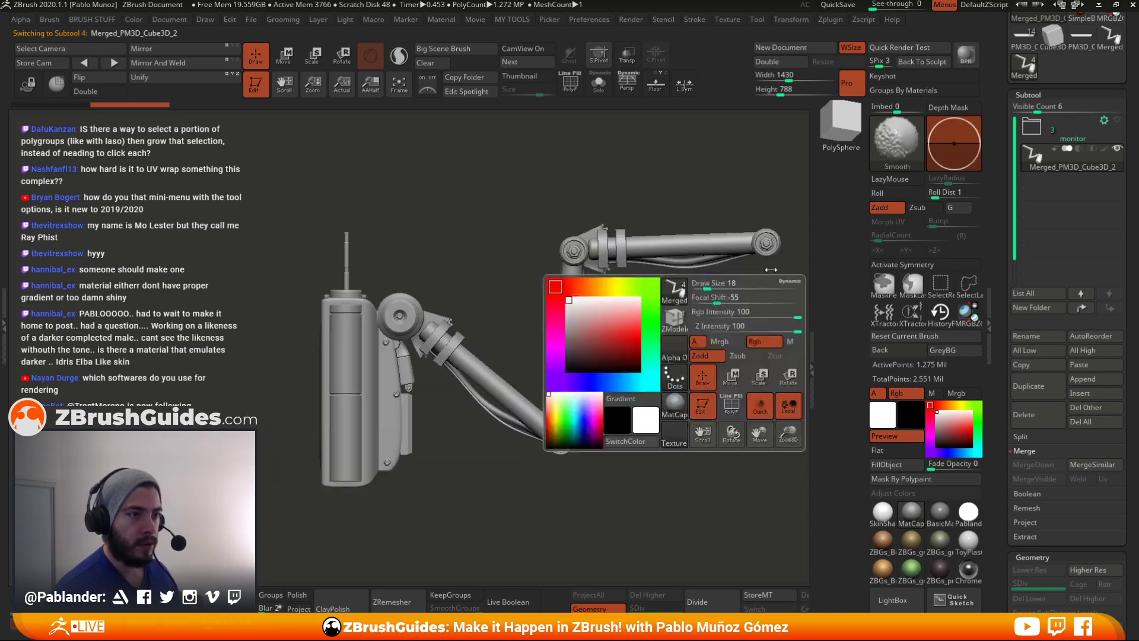
- Copy the merged monitor subtool and paste it into the corridor scene tool with PM3D_Cube3D1
left_click(1042, 369)
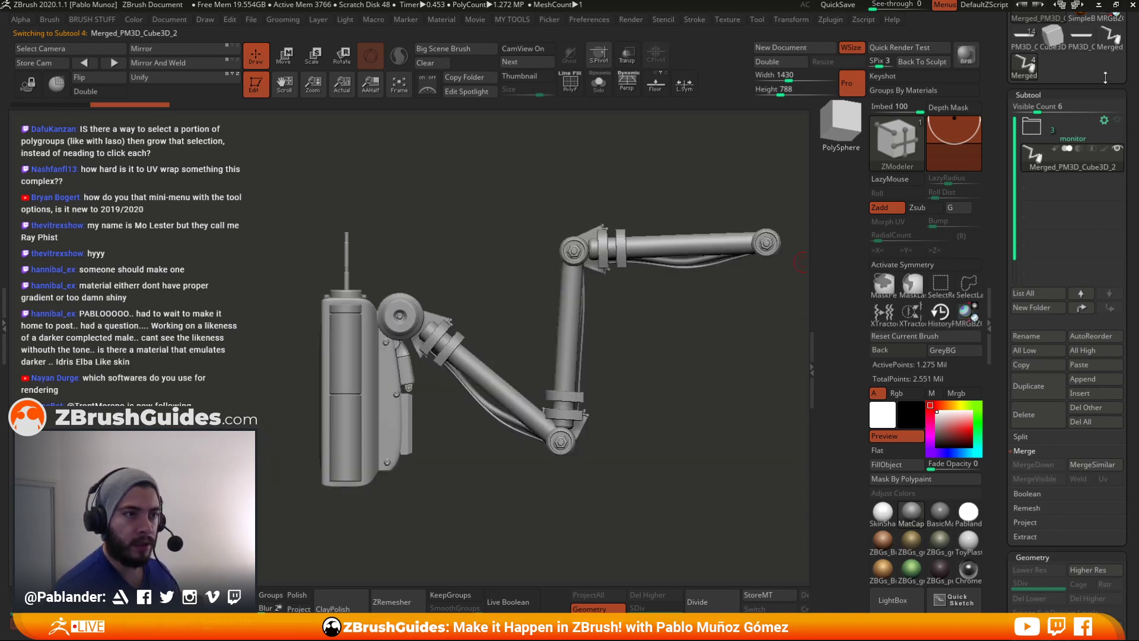
left_click_drag(1105, 80, 1110, 273)
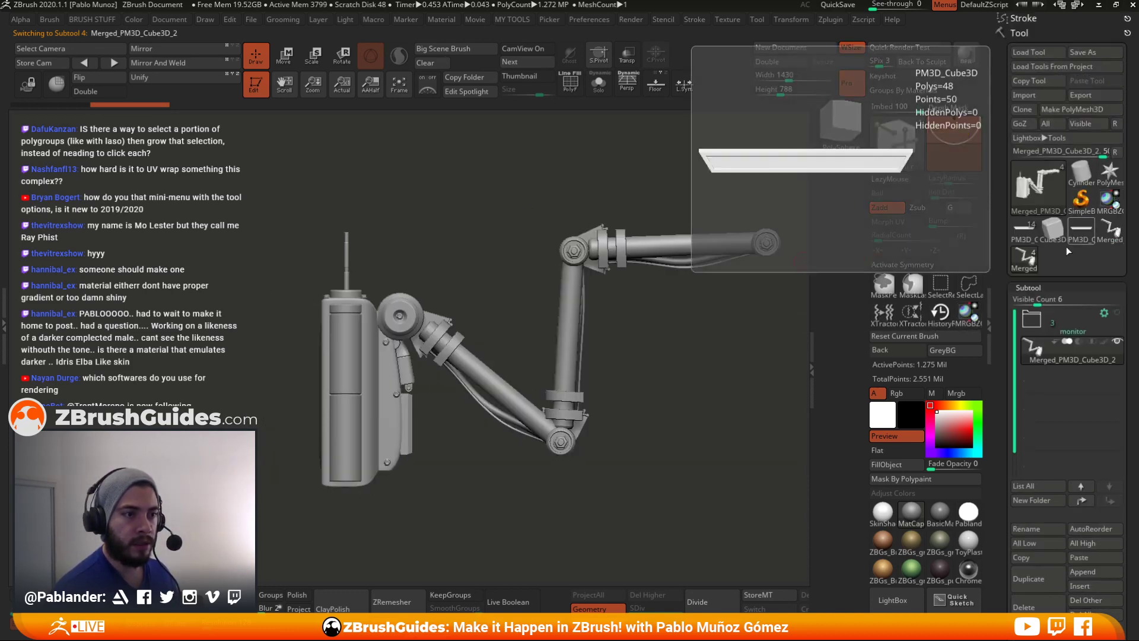
left_click(1025, 229)
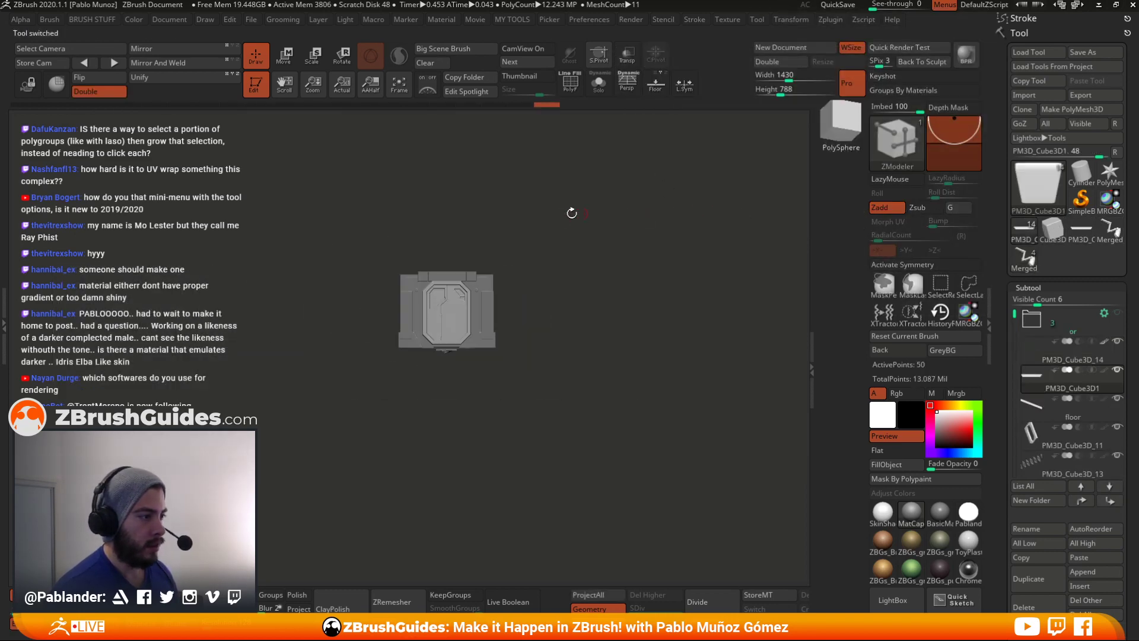
left_click(1096, 557)
- Lift the pasted monitor above the corridor, scale it down to the room's proportions, and bring it down beside the wall section
key("w")
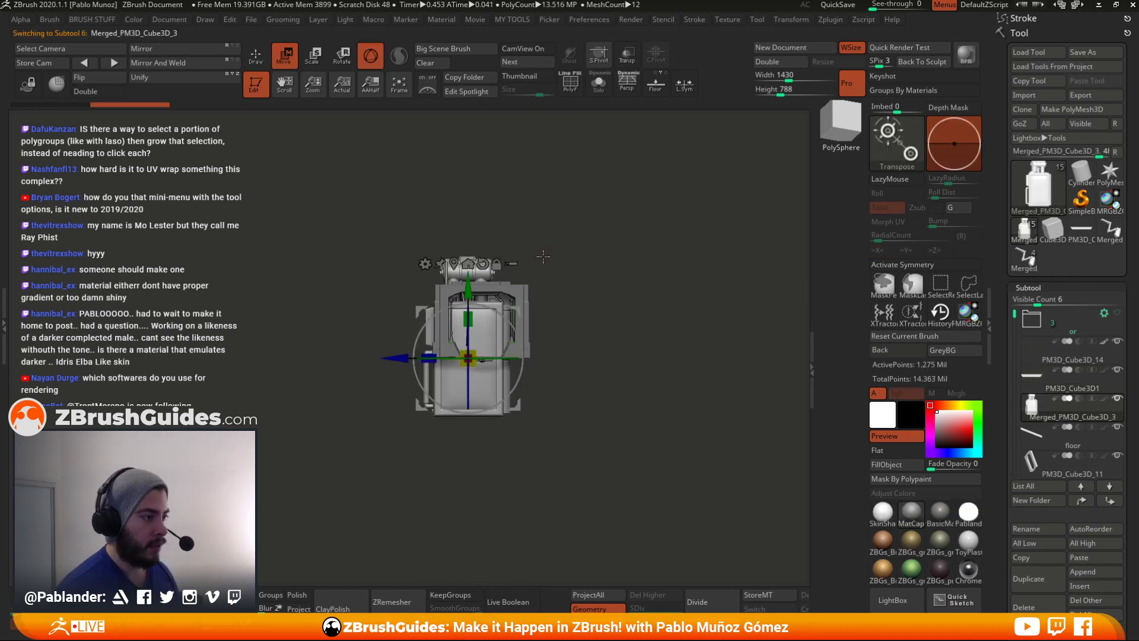
left_click_drag(473, 287, 473, 172)
left_click_drag(671, 265, 582, 334, "alt")
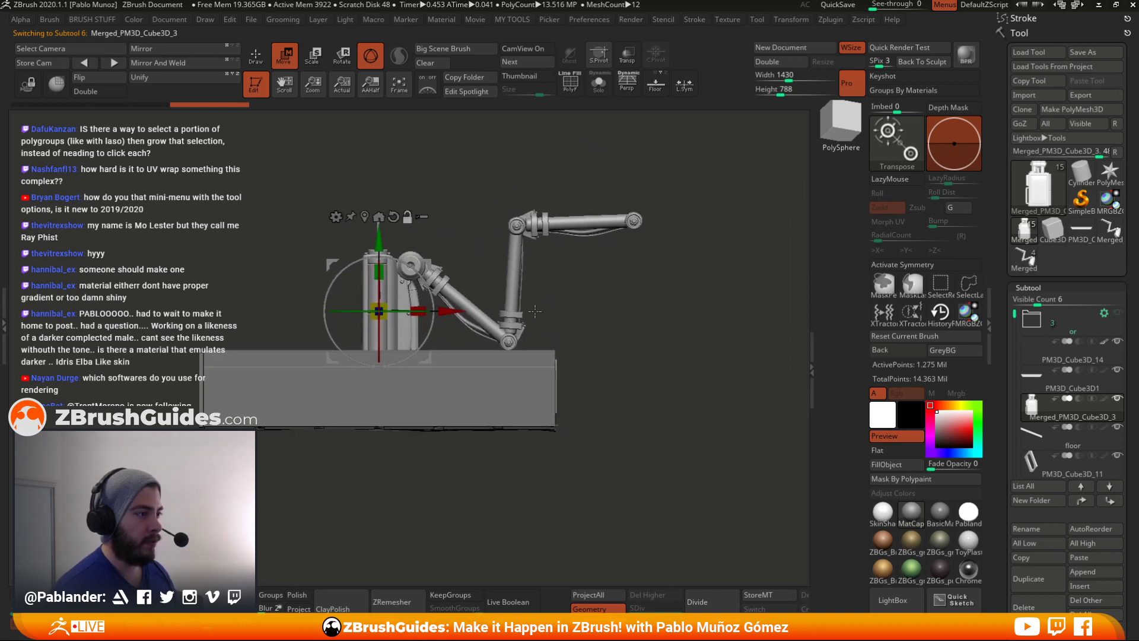
left_click_drag(421, 259, 676, 169, "alt")
left_click_drag(726, 202, 621, 216, "shift")
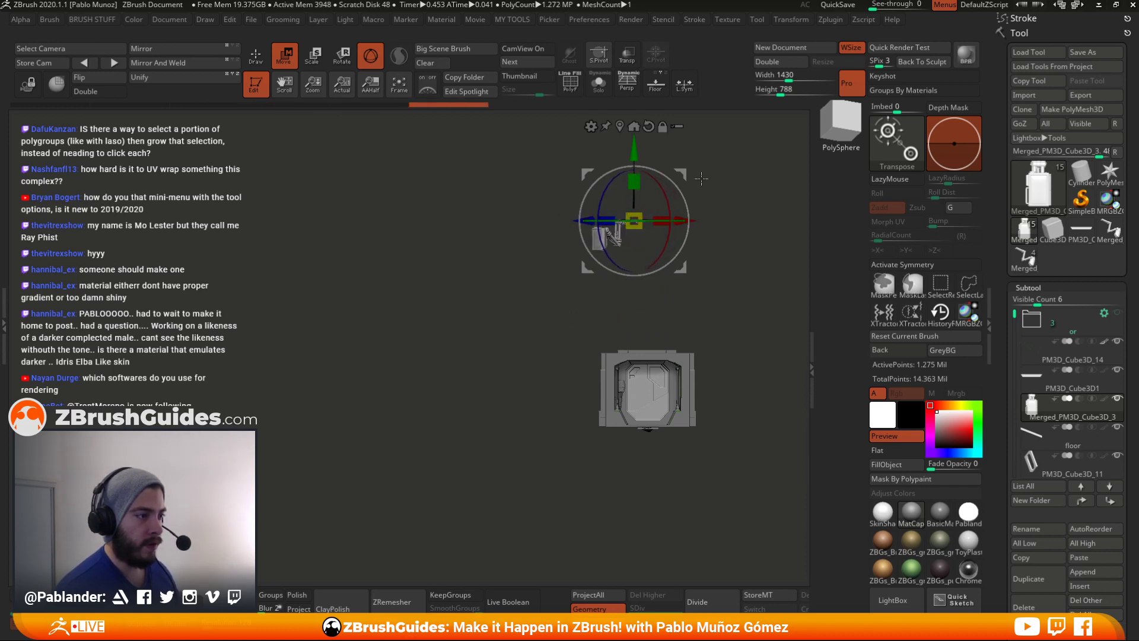
left_click_drag(686, 169, 570, 314)
left_click_drag(712, 298, 705, 283)
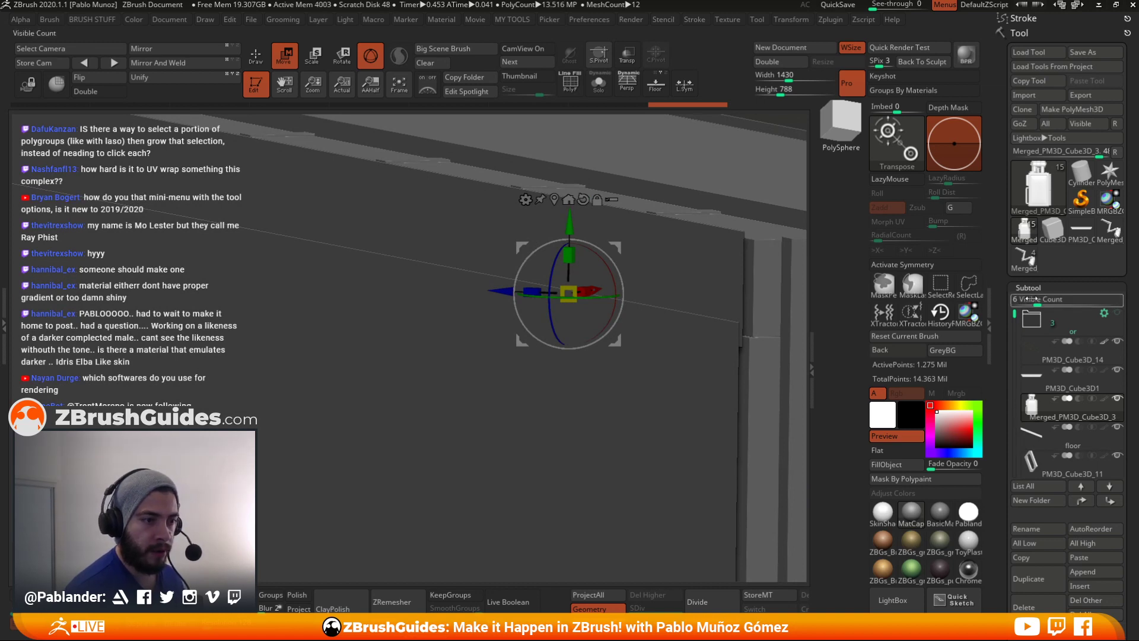
- Set the subtool list's visible count to 14 and hide the R wall1_1 subtool to expose the interior
left_click_drag(1038, 302, 1056, 302)
left_click_drag(1003, 373, 1006, 184)
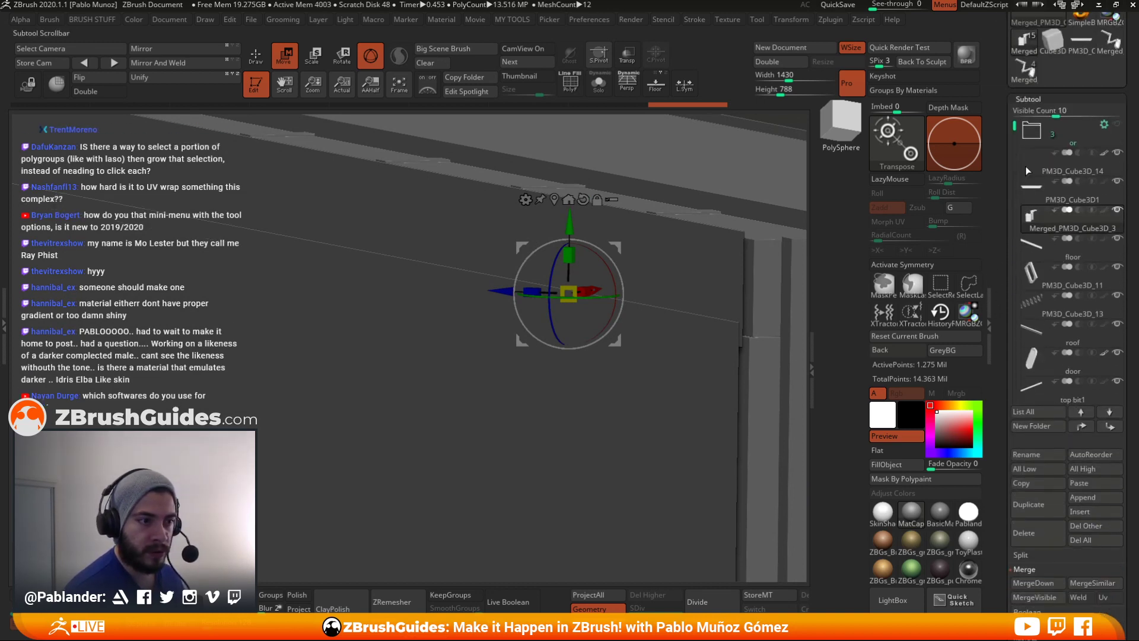
left_click(1061, 115)
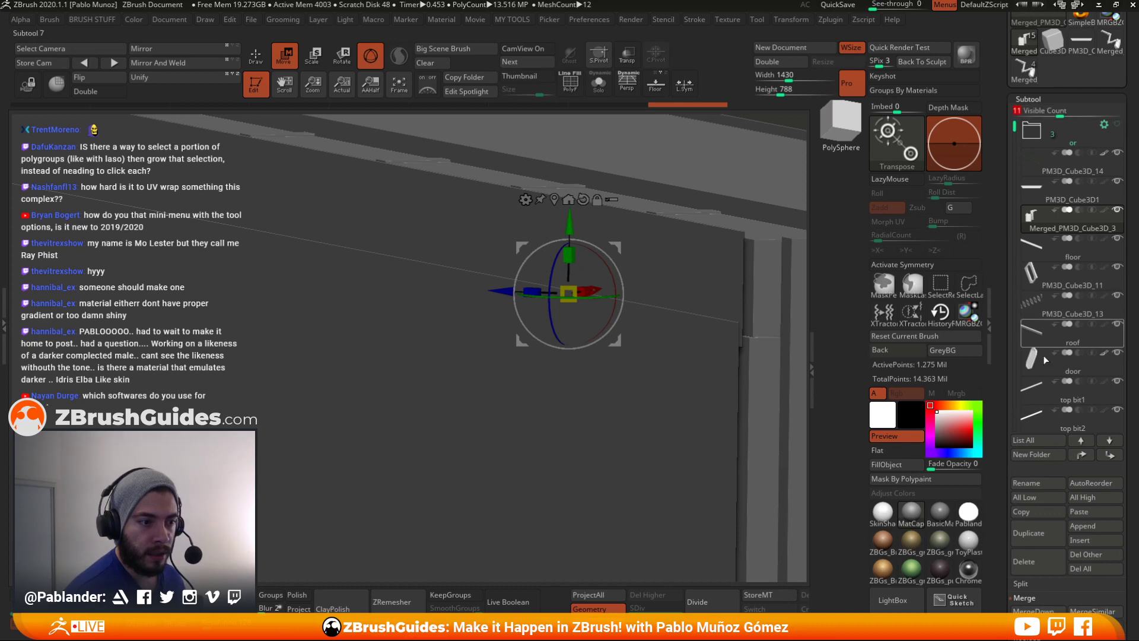
left_click(1037, 158)
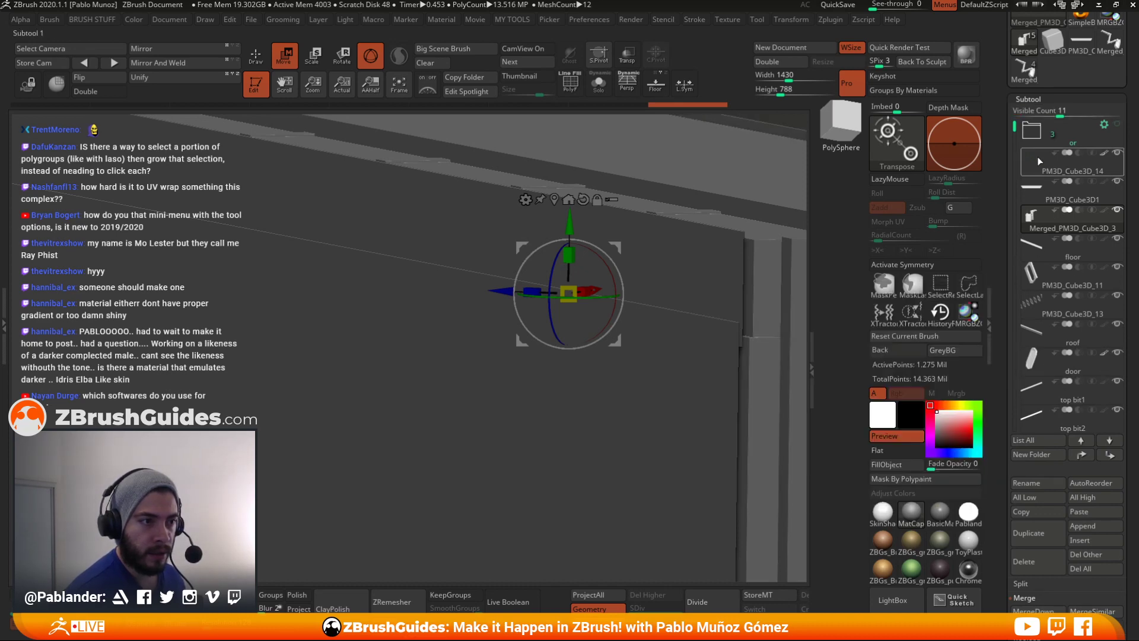
left_click_drag(1061, 115, 1074, 115)
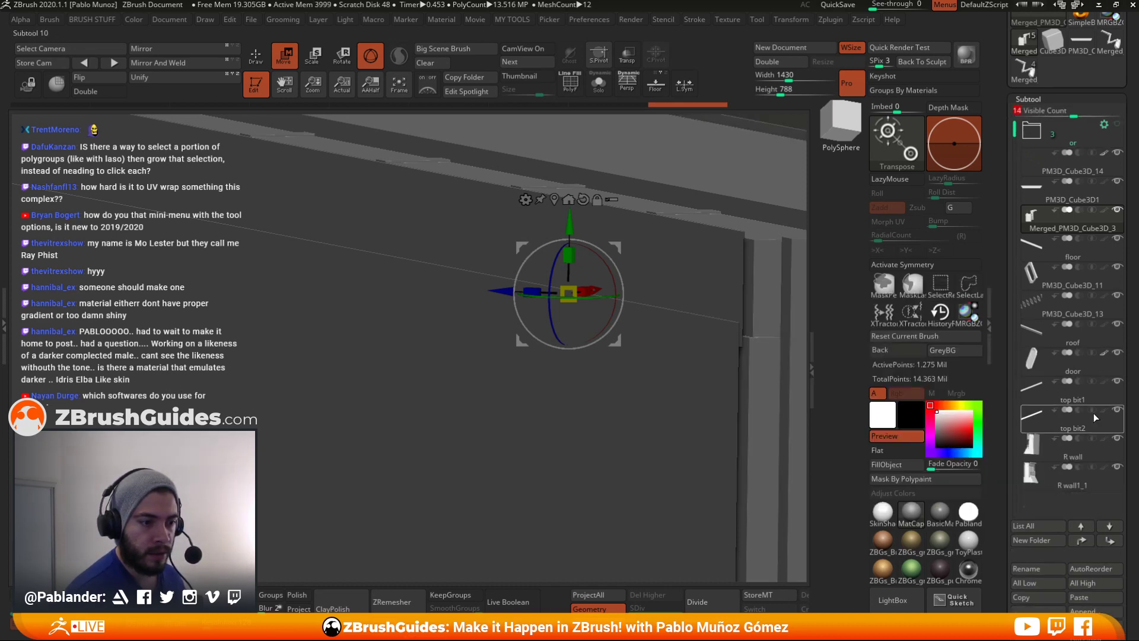
left_click(1118, 466)
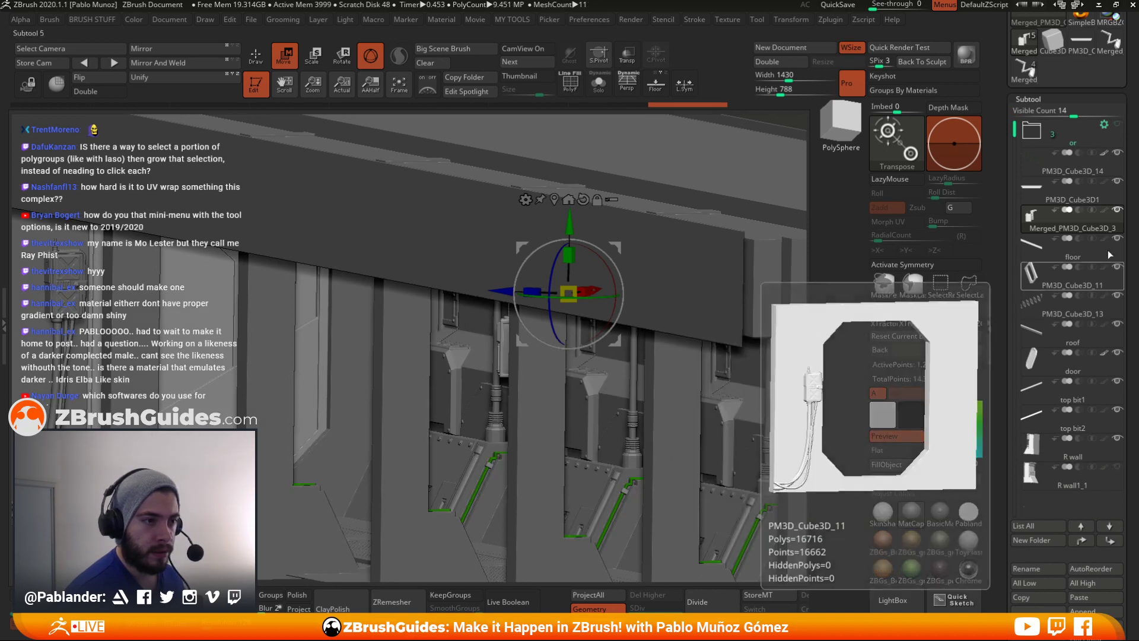
- Shift the monitor and its arm into one of the wall bays between two pillars, checking the placement from several angles
left_click_drag(715, 319, 593, 298)
left_click_drag(664, 305, 636, 305)
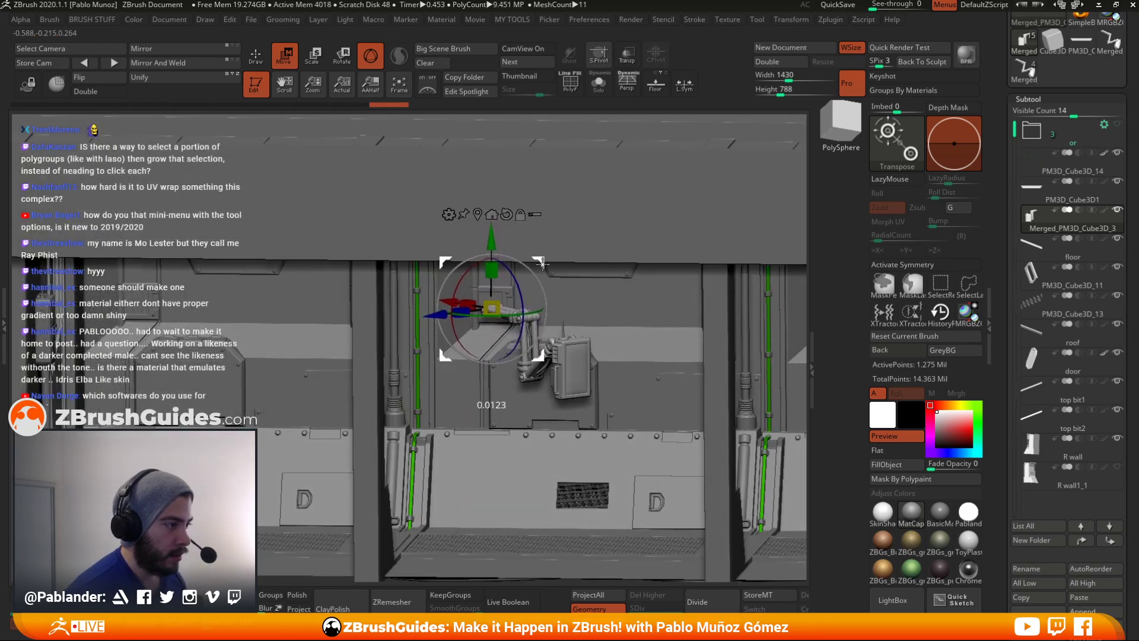
left_click_drag(542, 261, 478, 237)
left_click_drag(616, 215, 565, 238)
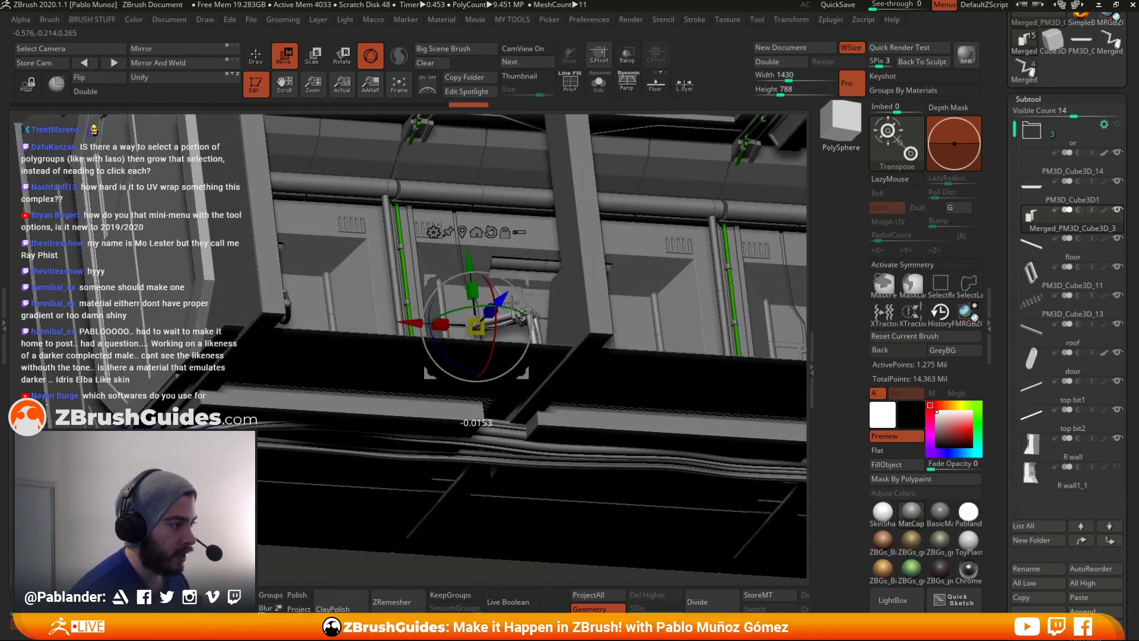
left_click_drag(546, 289, 491, 308)
right_click_drag(491, 308, 525, 232)
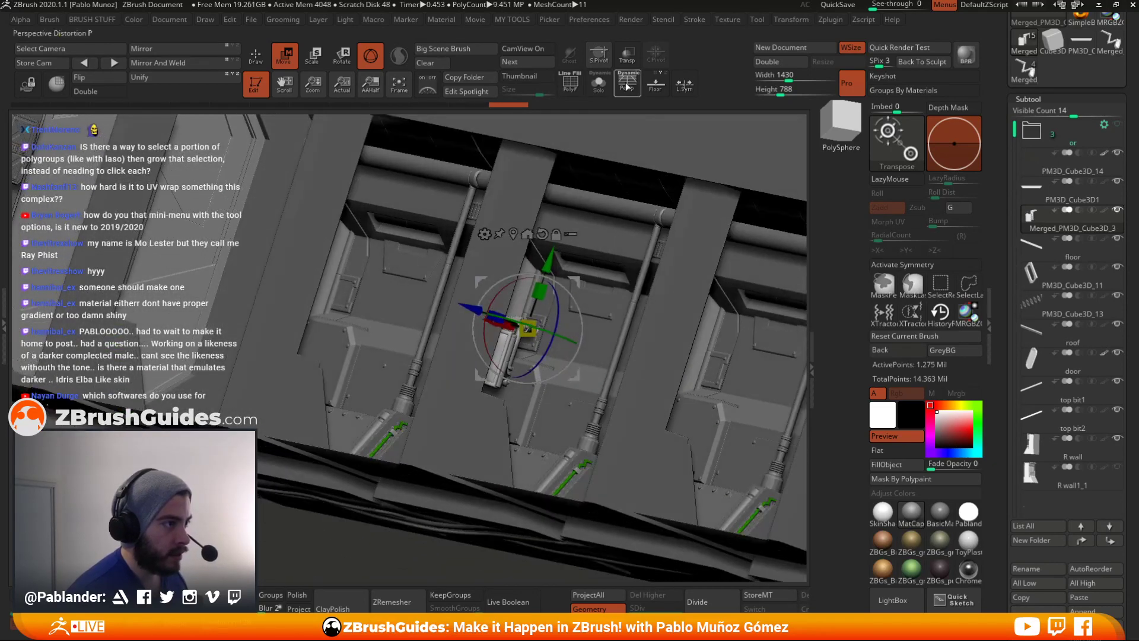
- Turn on perspective and adjust the monitor's position so it hangs out from the wall, clear of the vertical pipes
left_click(627, 83)
right_click_drag(617, 189, 608, 338)
right_click_drag(622, 401, 515, 439)
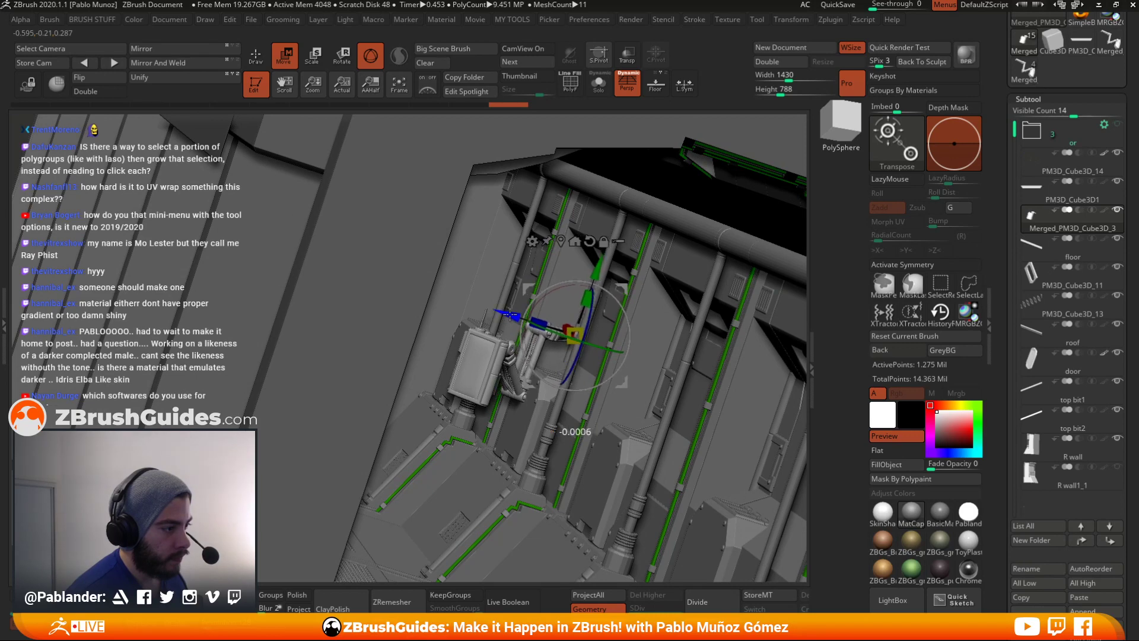
left_click_drag(599, 268, 603, 262)
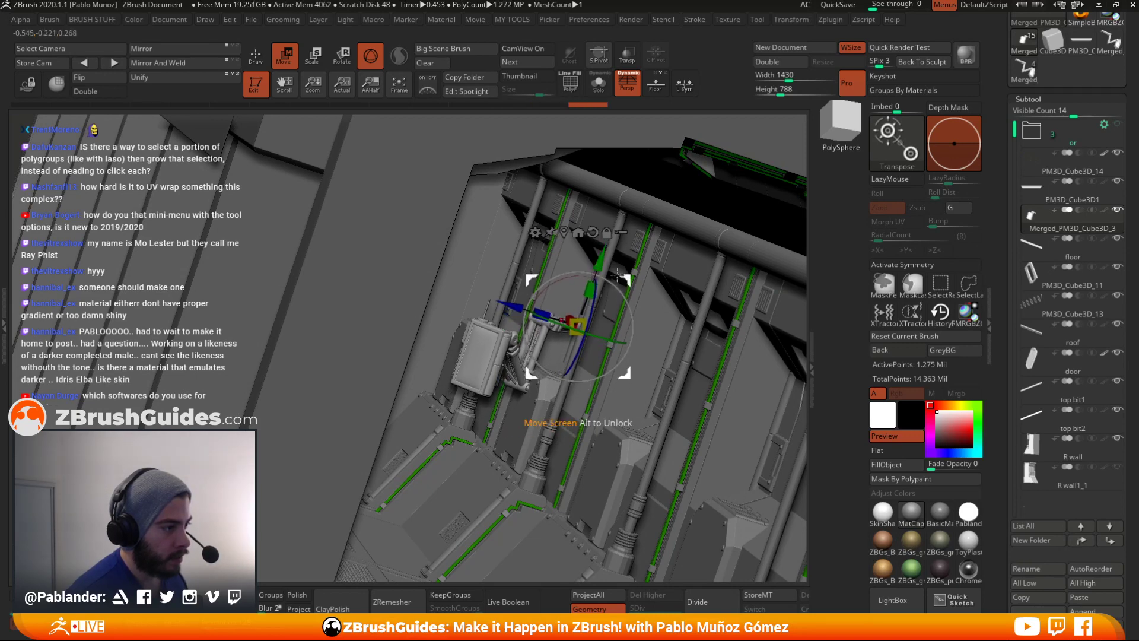
right_click_drag(623, 283, 641, 268, "shift")
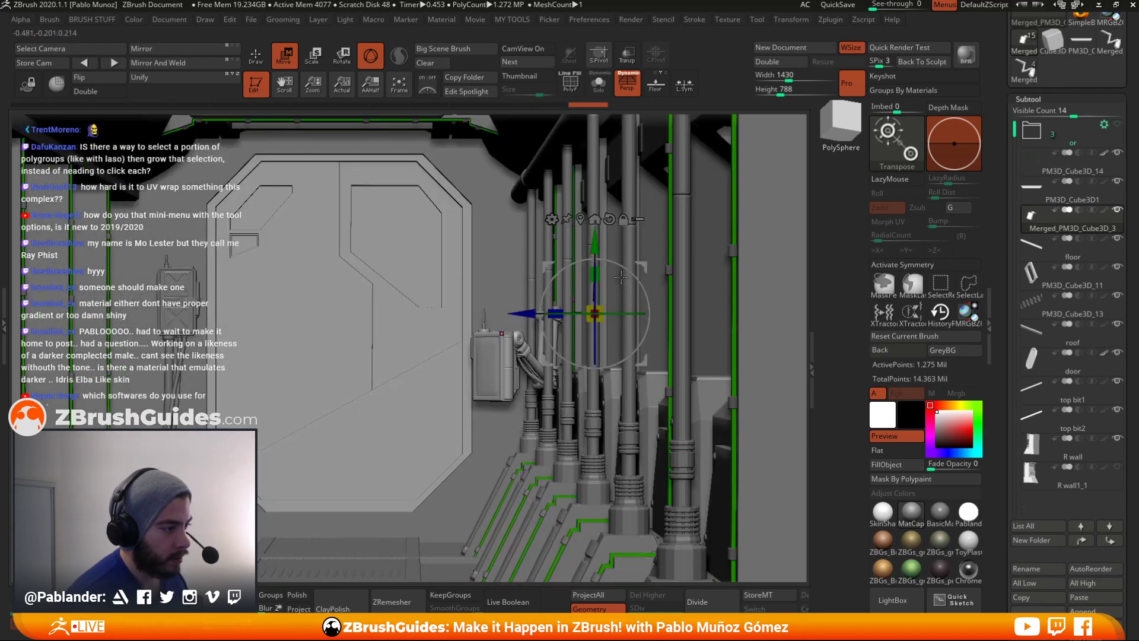
left_click_drag(641, 269, 626, 270)
key("q")
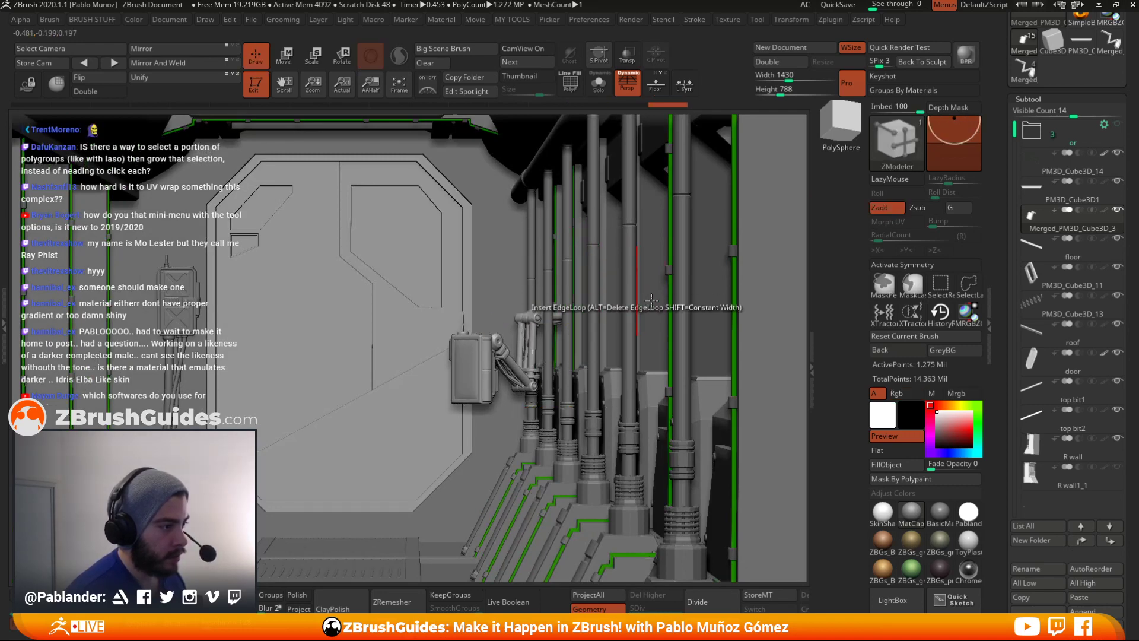
- Fine-tune the monitor arm's height against the recessed wall bay in a front view of the wall
right_click_drag(628, 304, 677, 307)
right_click_drag(432, 311, 508, 311, "alt")
key("w")
left_click_drag(477, 271, 480, 281)
key("q")
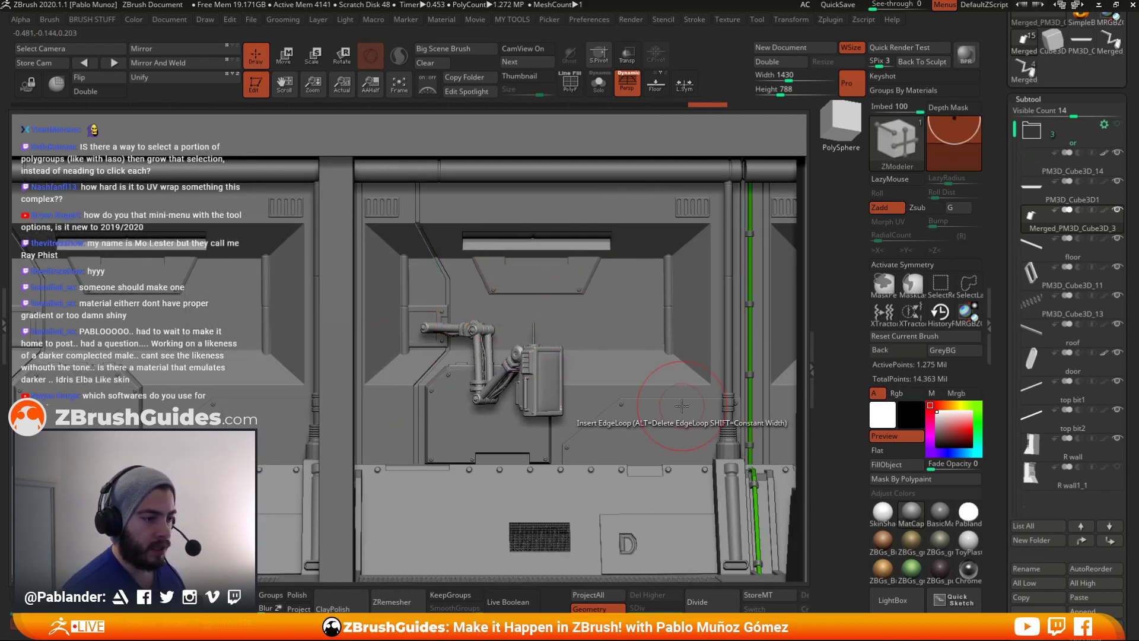
left_click(980, 354)
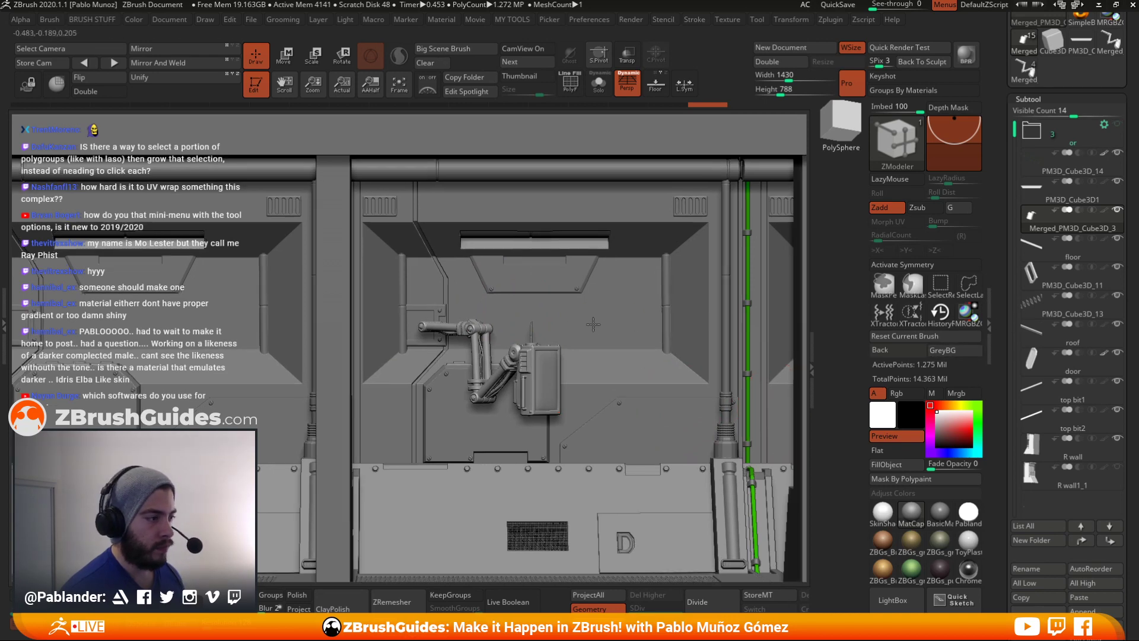
- Choose the IMM ModelKit brush and pick its Panels_3 part for insertion
key("b")
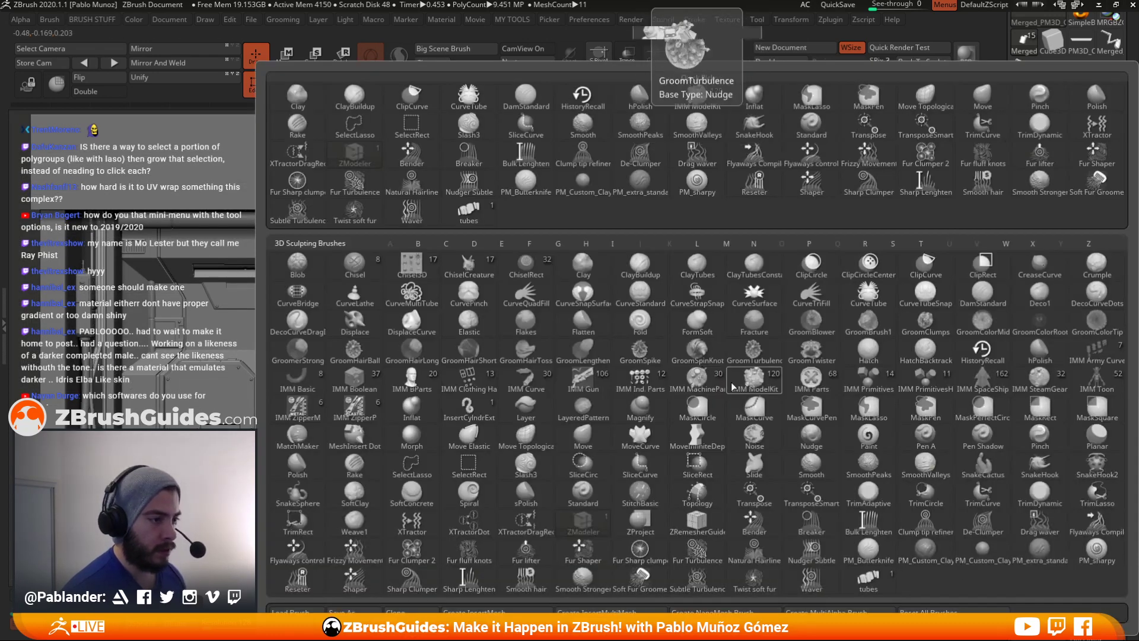
left_click(756, 383)
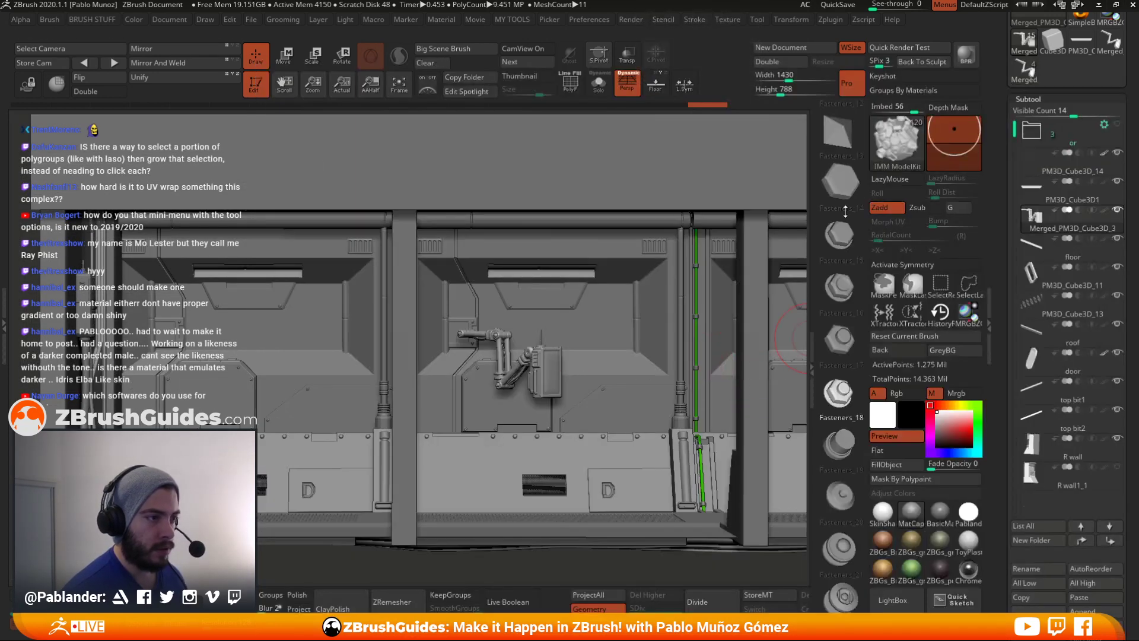
left_click_drag(845, 502, 845, 511)
left_click_drag(831, 217, 840, 593)
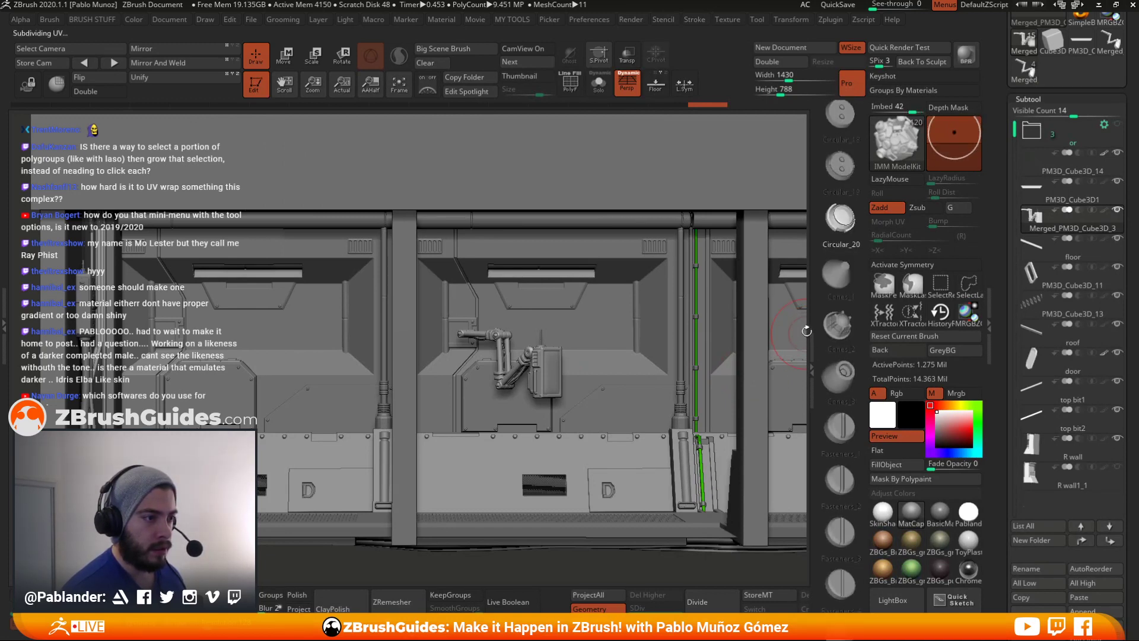
left_click_drag(845, 308, 855, 433)
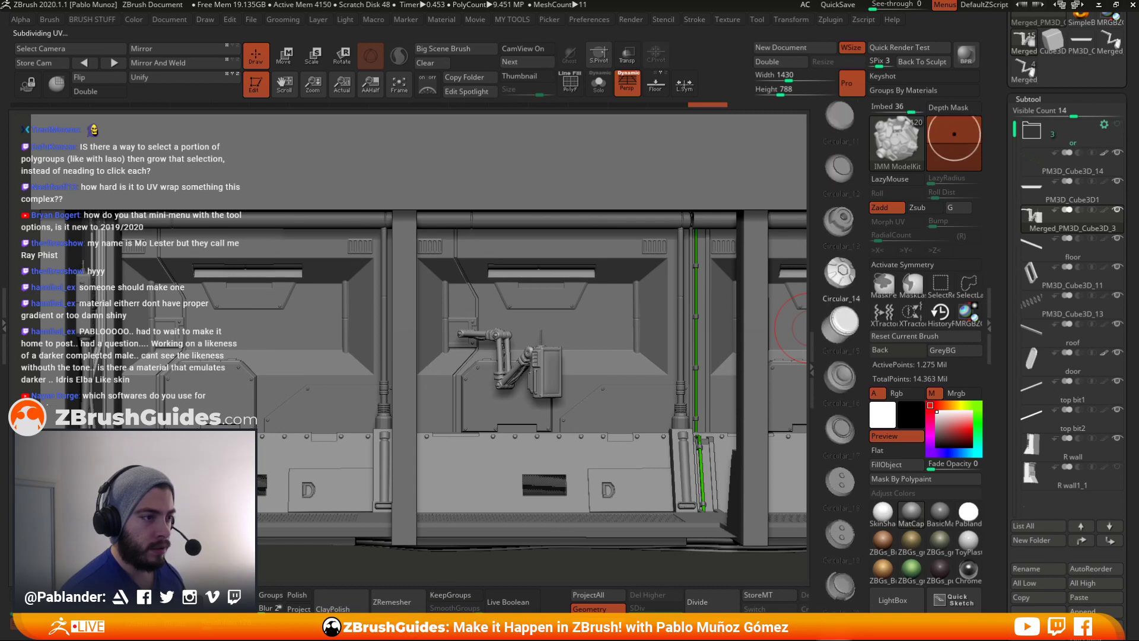
mouse_move(844, 279)
left_mouse_down()
mouse_move(850, 460)
mouse_move(855, 332)
mouse_move(868, 472)
mouse_move(843, 285)
left_mouse_up()
left_click_drag(842, 469, 869, 135)
left_click_drag(831, 409, 828, 214)
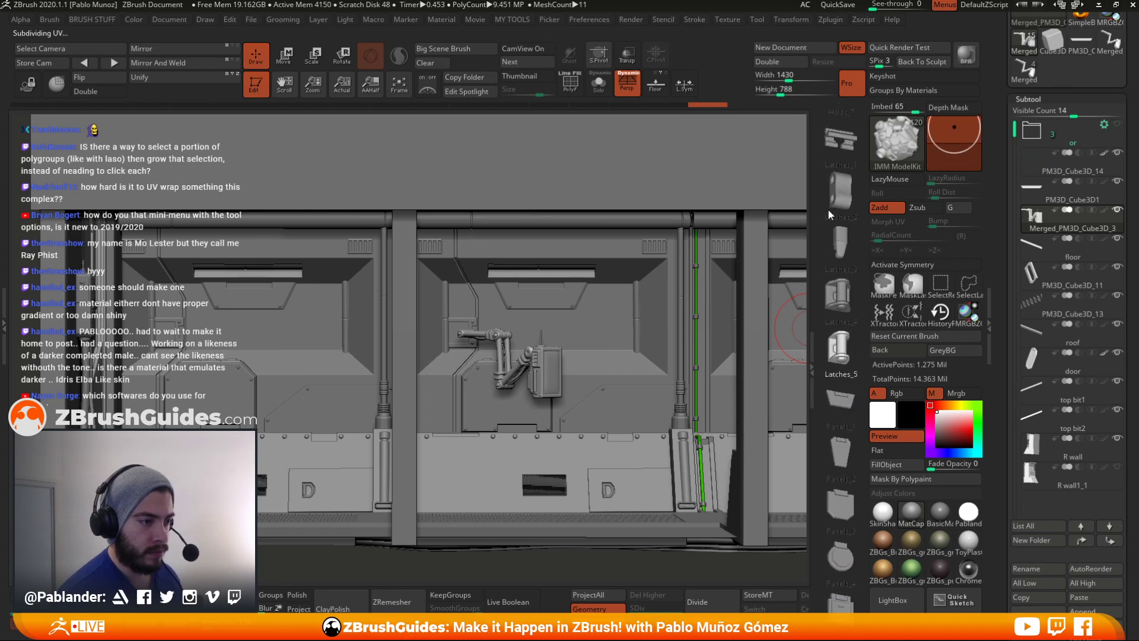
left_click_drag(842, 519, 840, 342)
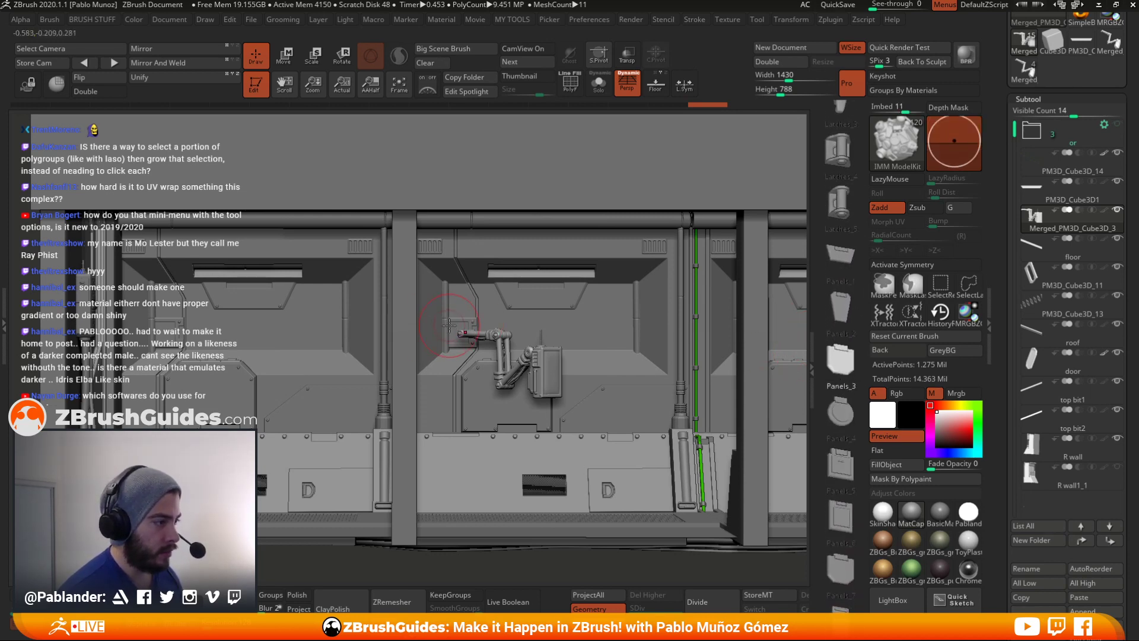
- Insert the Panels_3 part above the monitor arm, scale it down, and move it onto the arm's wall-side end
scroll(449, 324, "up", 3)
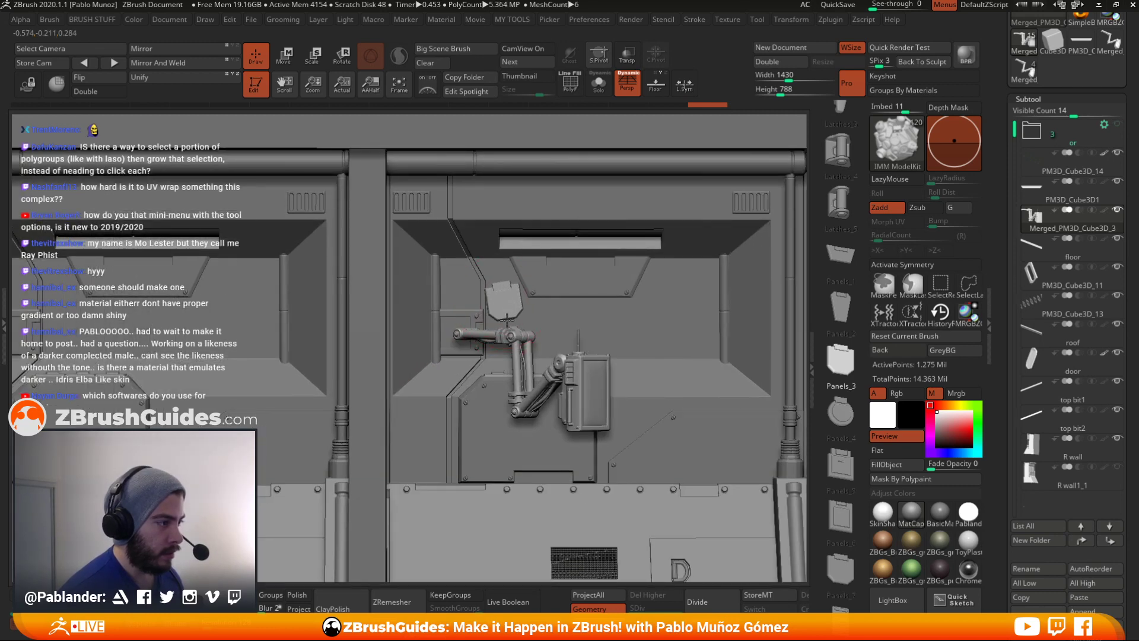
key("e")
left_click_drag(506, 268, 504, 189)
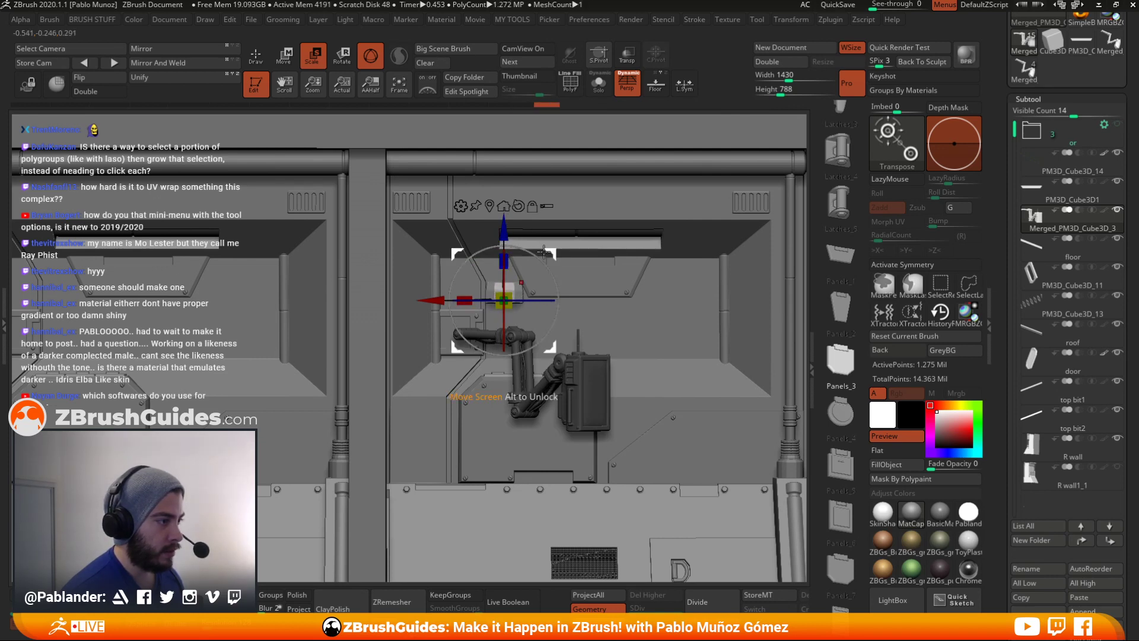
left_click_drag(550, 253, 505, 291)
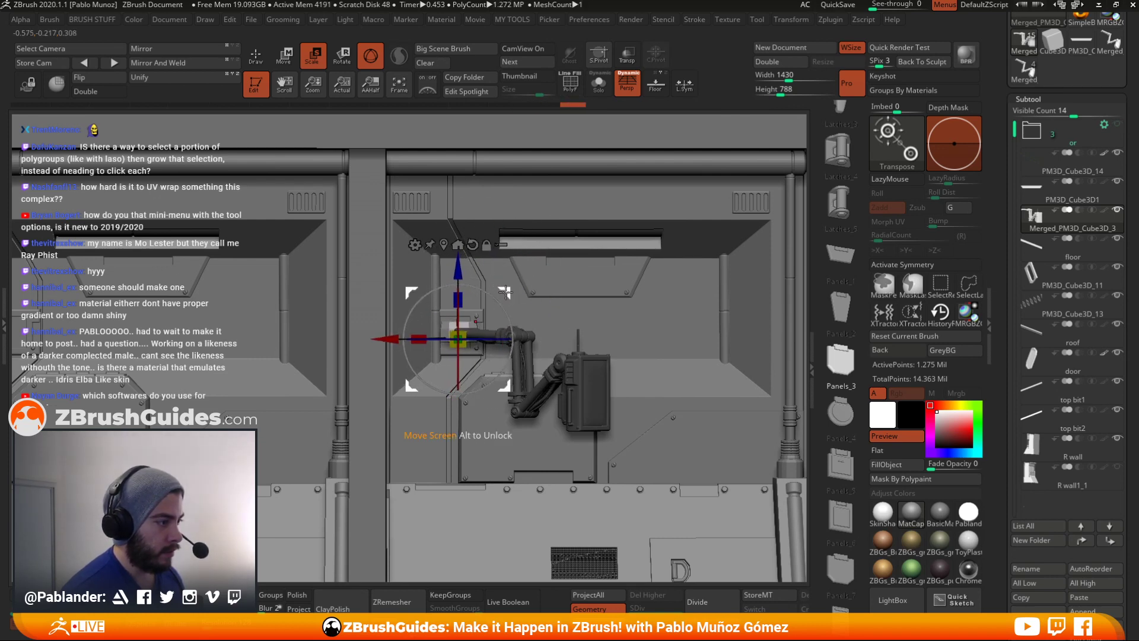
- Fine-tune the mounting panel's depth at the arm's wall-side end and check the mounted monitor from inside the corridor
right_click_drag(490, 300, 448, 343)
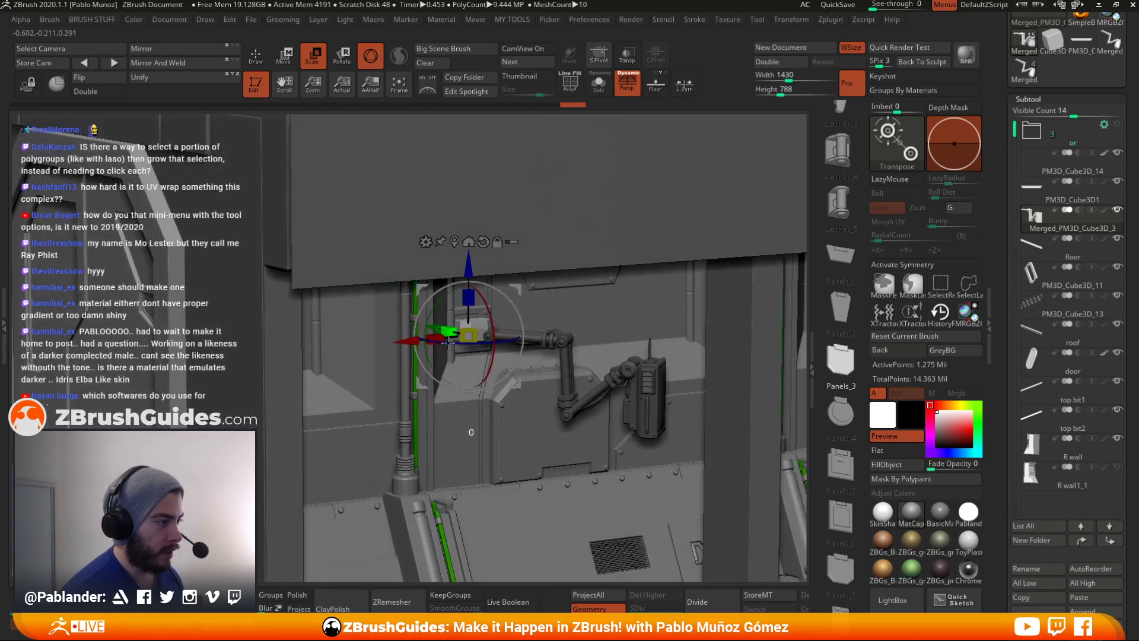
left_click_drag(449, 325, 440, 327)
key("q")
mouse_move(454, 337)
right_mouse_down()
mouse_move(544, 354)
mouse_move(544, 320)
right_mouse_up()
key("w")
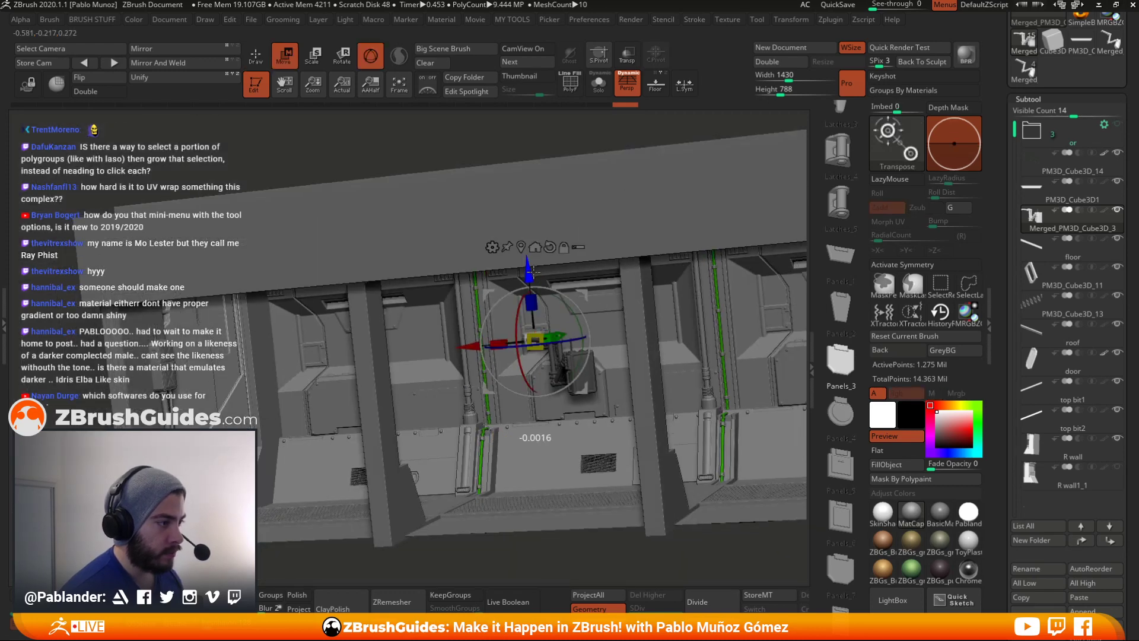
key("q")
right_click_drag(544, 342, 637, 205, "ctrl")
right_click_drag(720, 275, 658, 300)
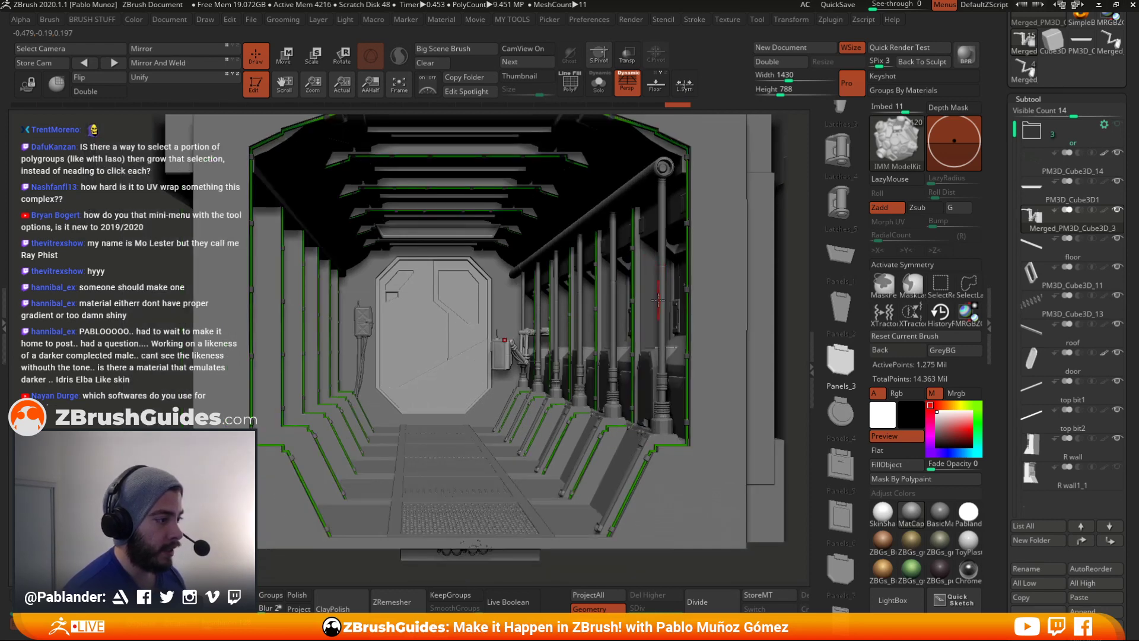
right_click_drag(760, 564, 743, 541, "ctrl")
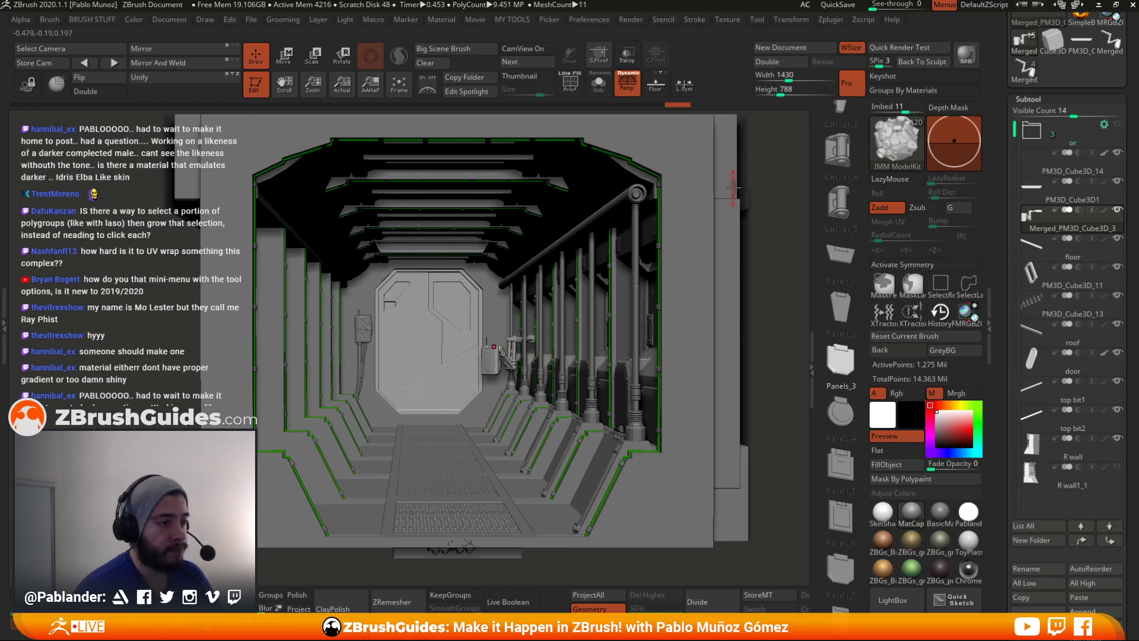
mouse_move(761, 184)
left_mouse_down("alt")
mouse_move(748, 200)
mouse_move(742, 183)
left_mouse_up("alt")
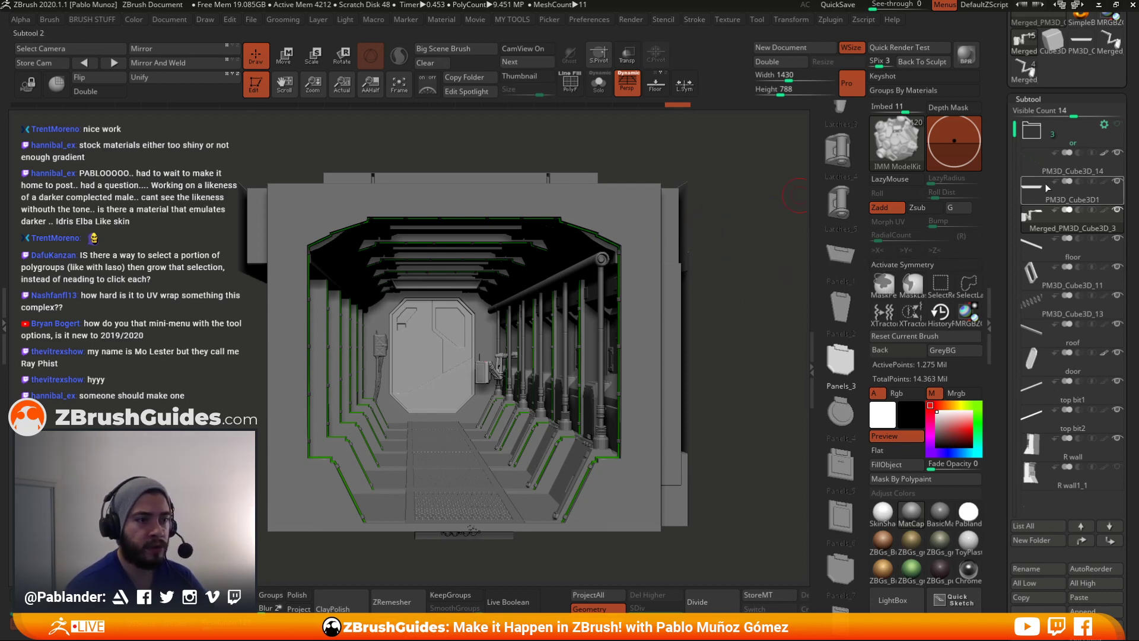
- Isolate the green trim outlines of subtool PM3D_Cube3D_14 and switch to the SkinShade material
mouse_move(1050, 172)
key("alt+s")
left_click_drag(667, 249, 617, 297)
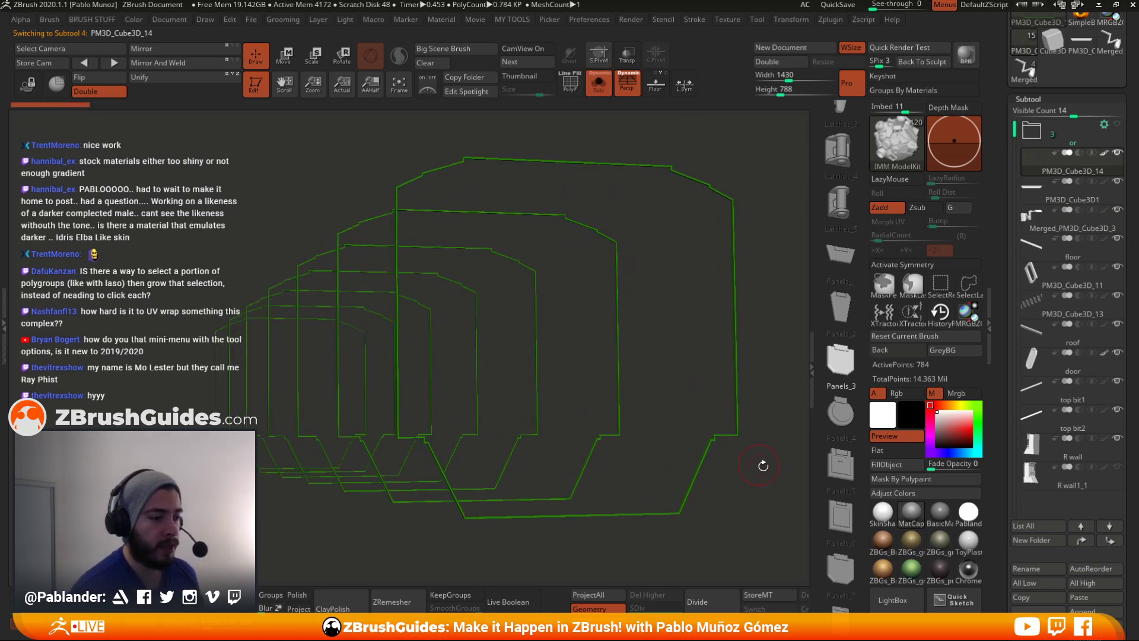
left_click(882, 511)
left_click_drag(729, 325, 697, 318, "alt")
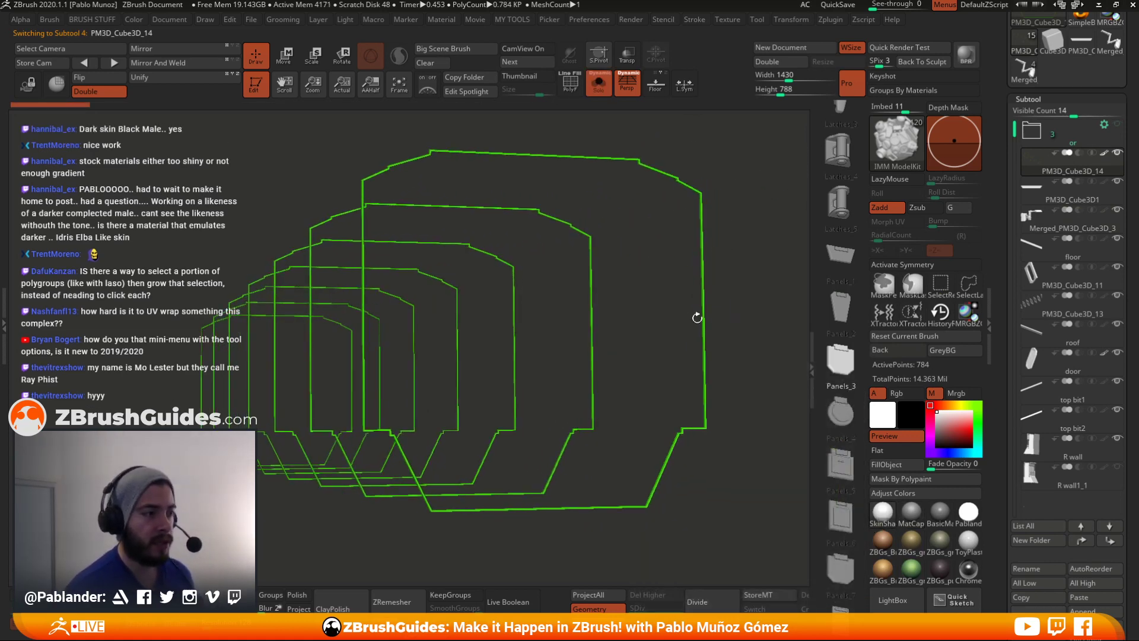
left_click_drag(620, 173, 613, 202, "alt")
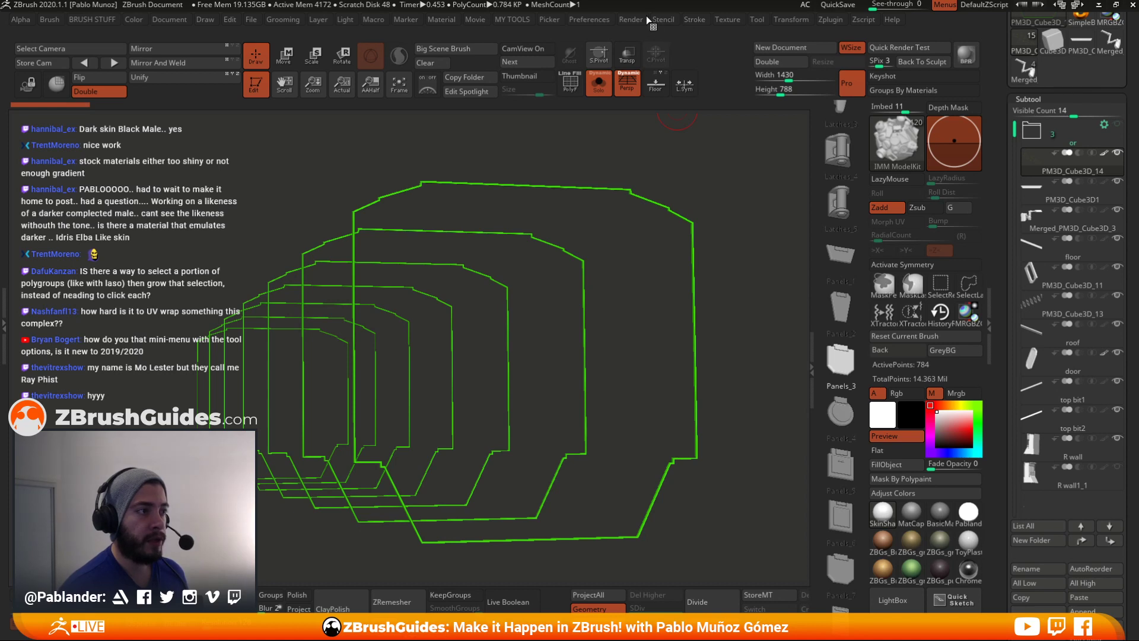
- Check the render Fade Opacity setting and bring the full corridor scene back into view
left_click(630, 19)
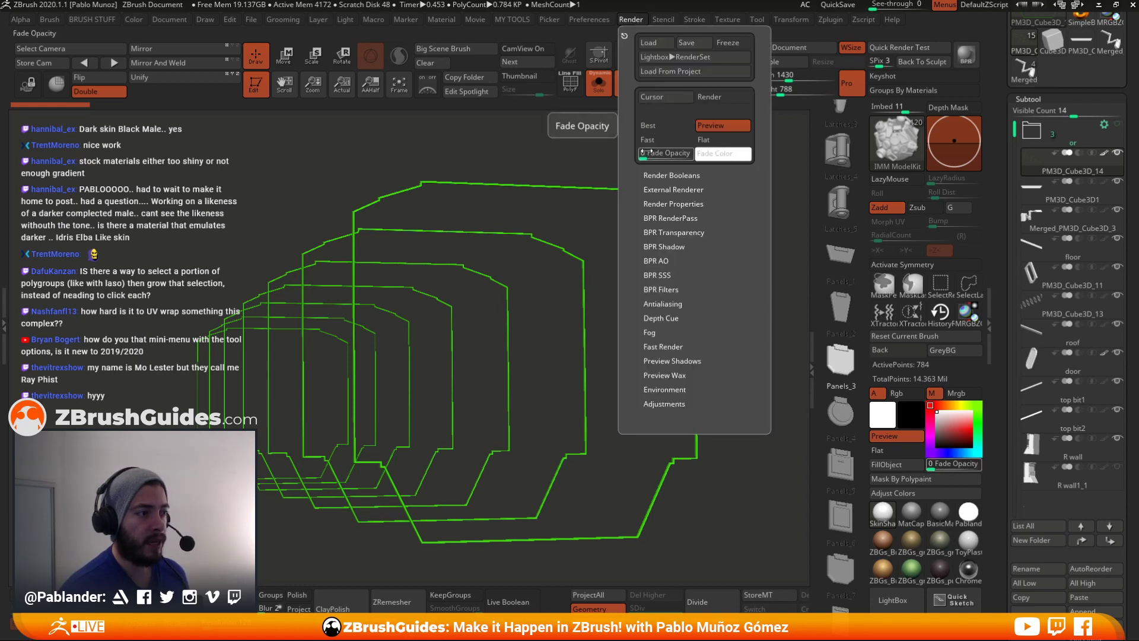
mouse_move(645, 153)
left_mouse_down()
mouse_move(683, 155)
mouse_move(632, 157)
left_mouse_up()
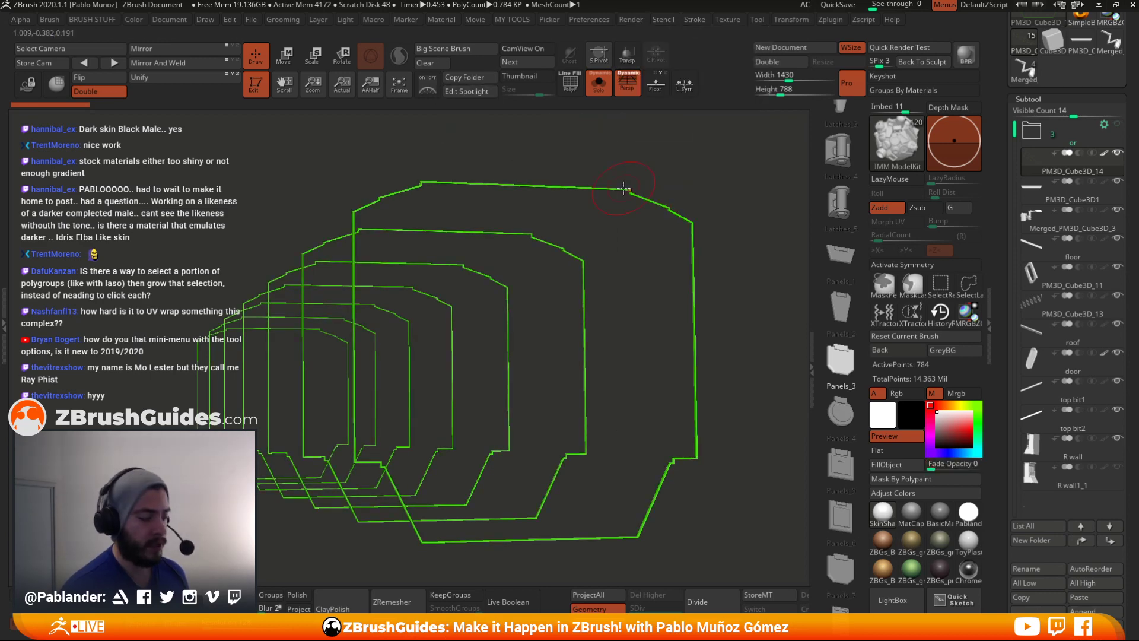
key("ctrl+shift+s")
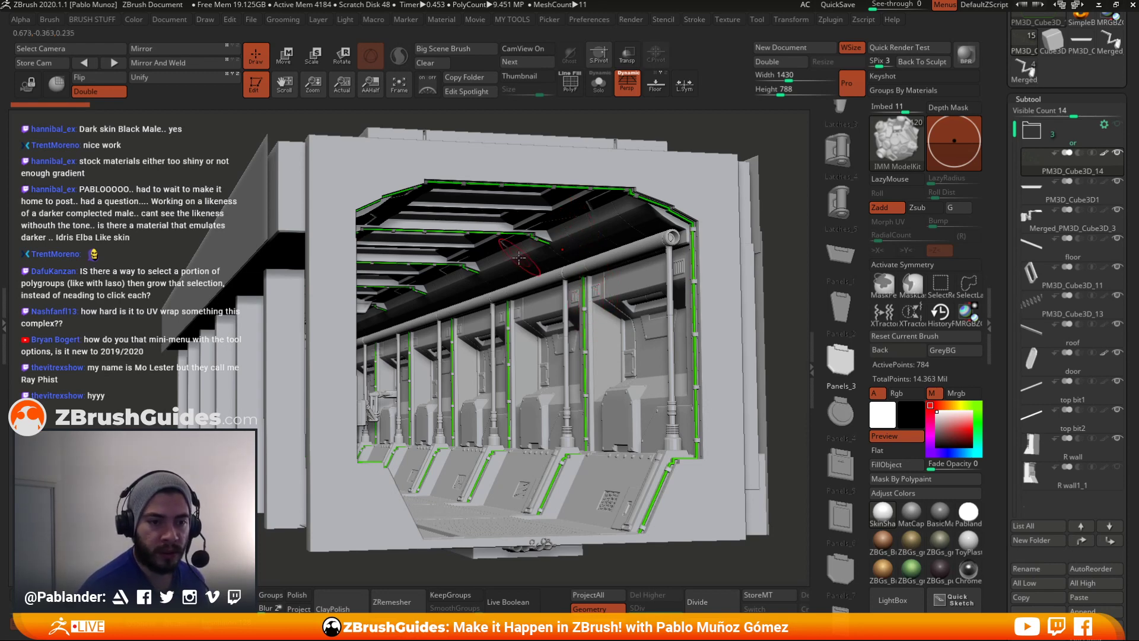
- Frame the whole corridor and show the custom My Tools and Brush Stuff palettes as pop-ups over the canvas
right_click_drag(541, 293, 617, 223, "ctrl")
right_click(628, 219)
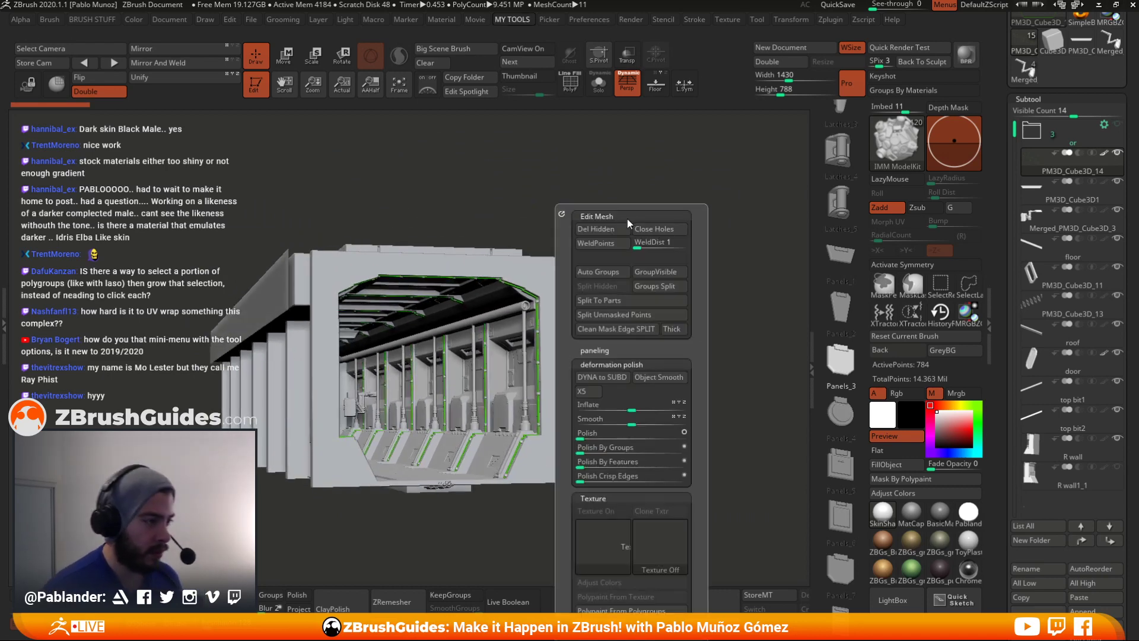
key("1")
key("2")
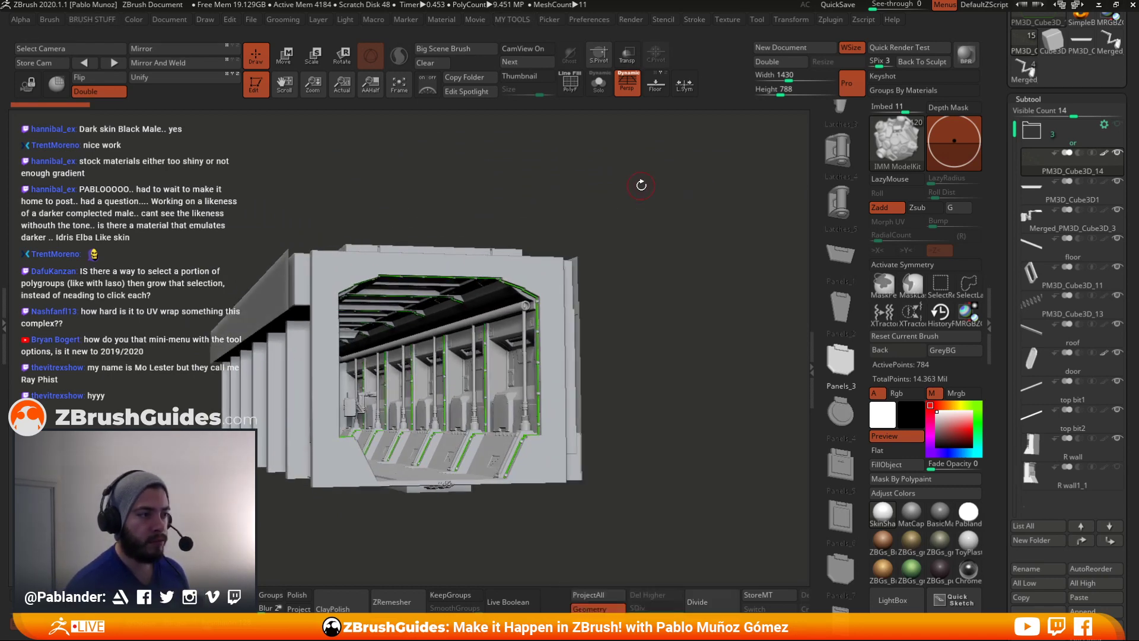
key("2")
key("1")
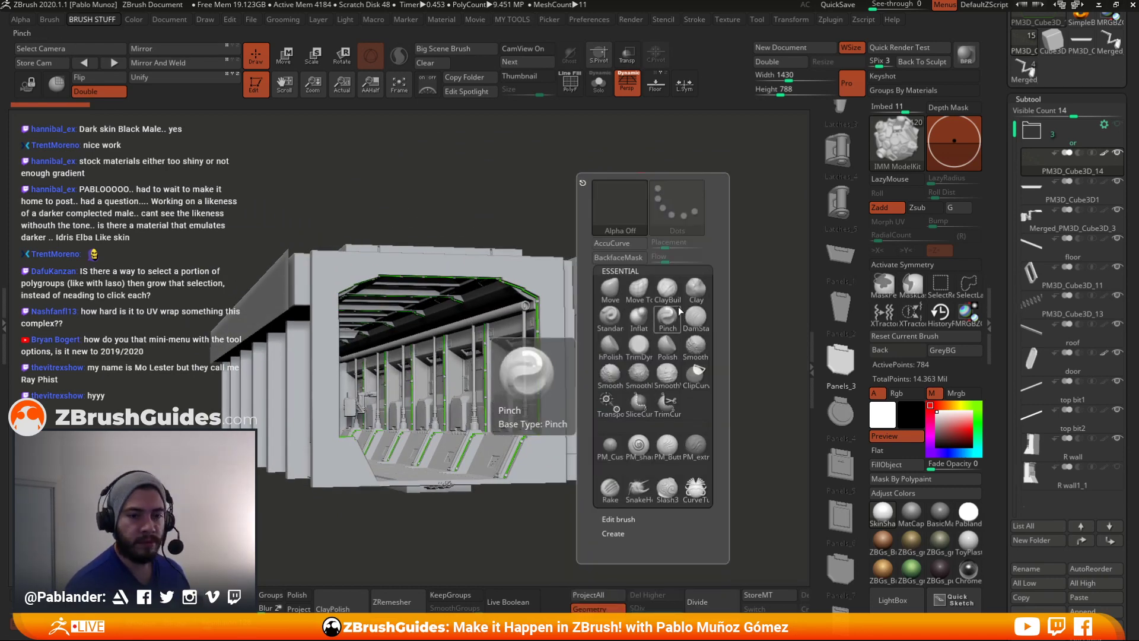
key("2")
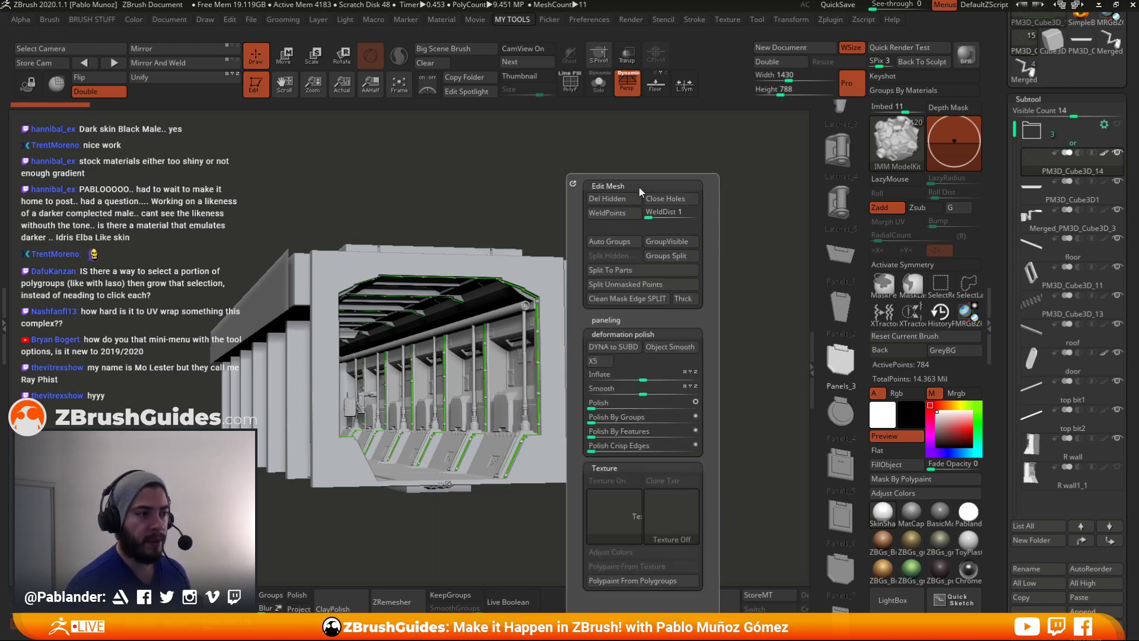
- Show the Config and Custom UI preferences, switching interface customization on and off and docking the Preferences palette temporarily
left_click(590, 20)
left_click(611, 121)
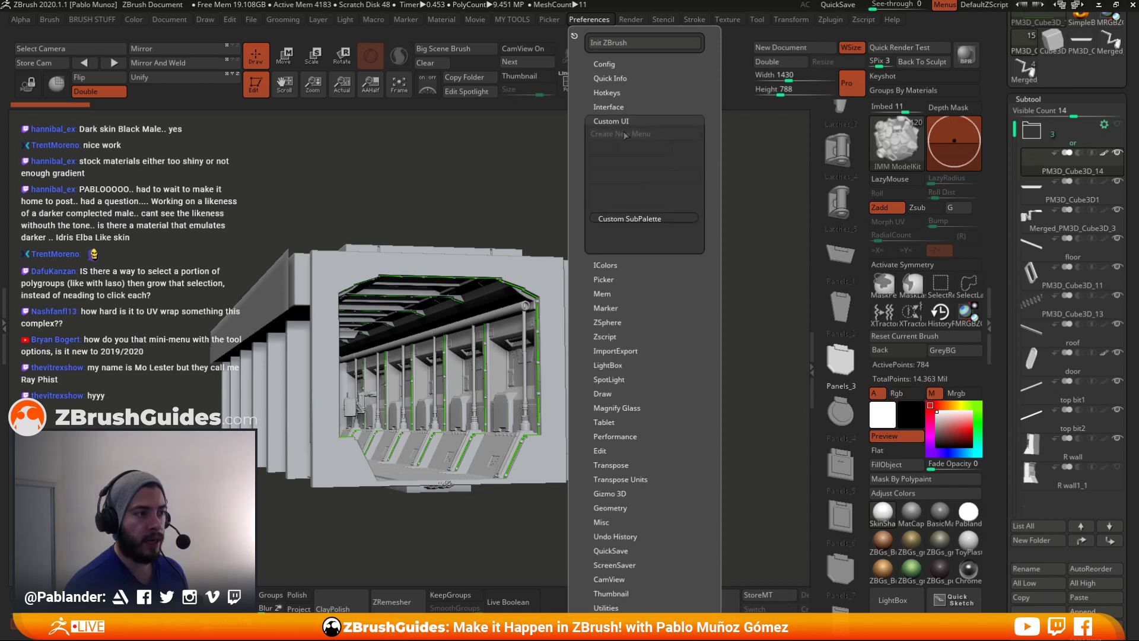
left_click(617, 64)
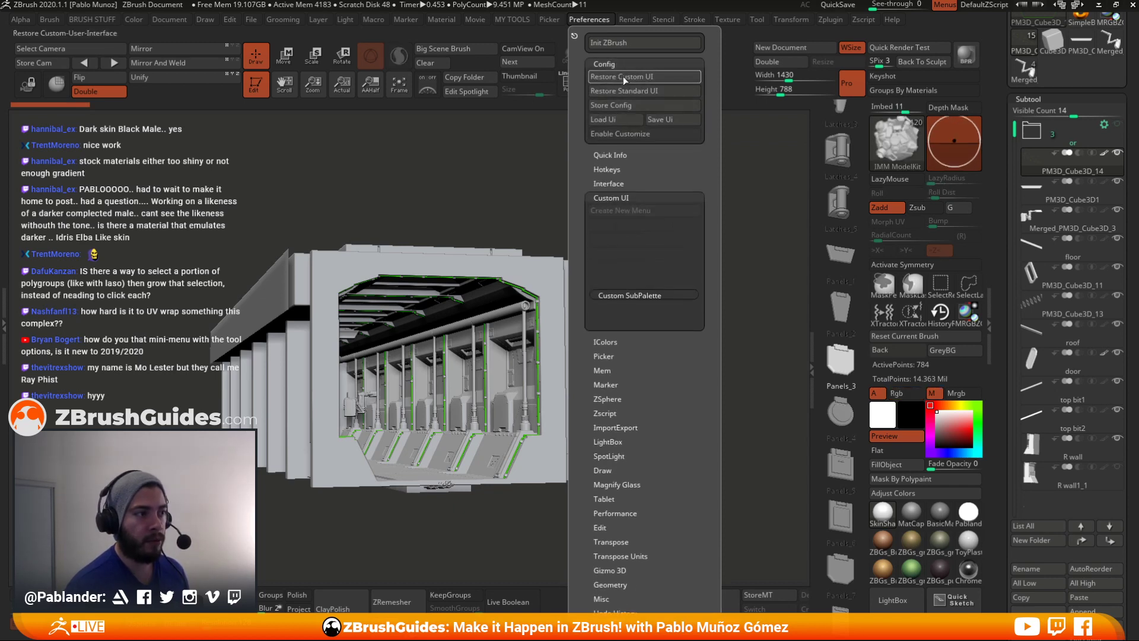
left_click(626, 133)
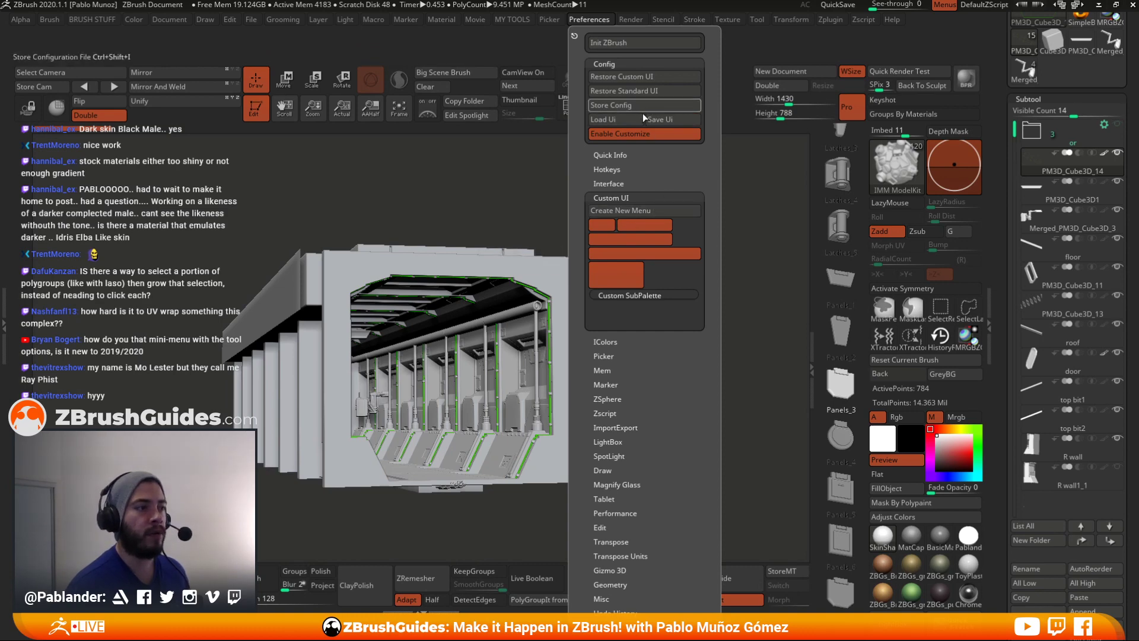
left_click(637, 134)
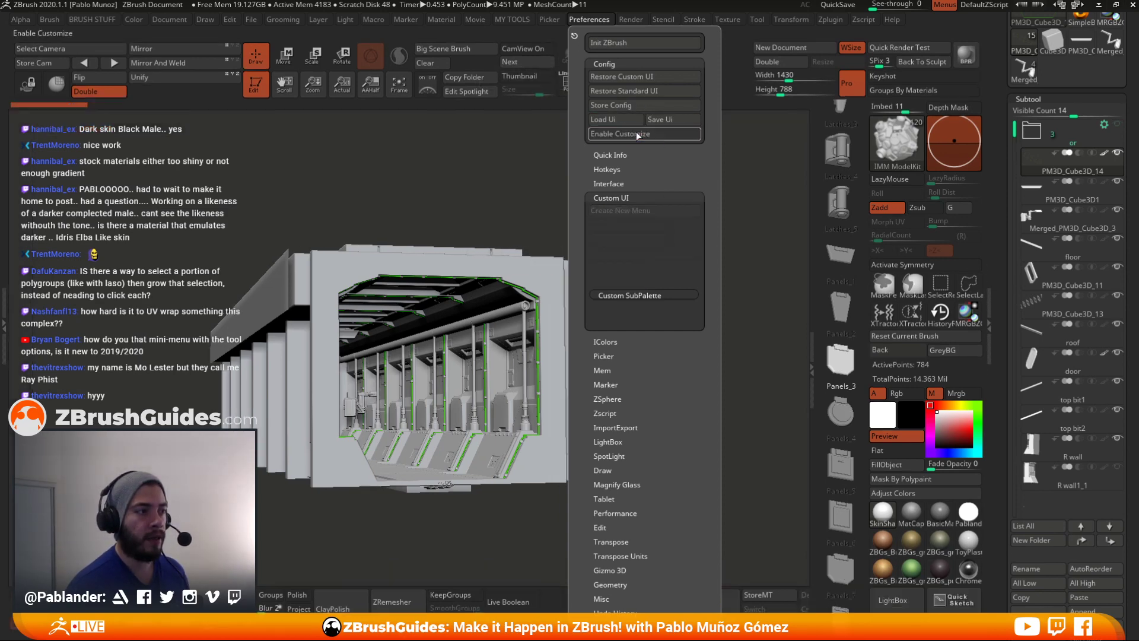
left_click(573, 36)
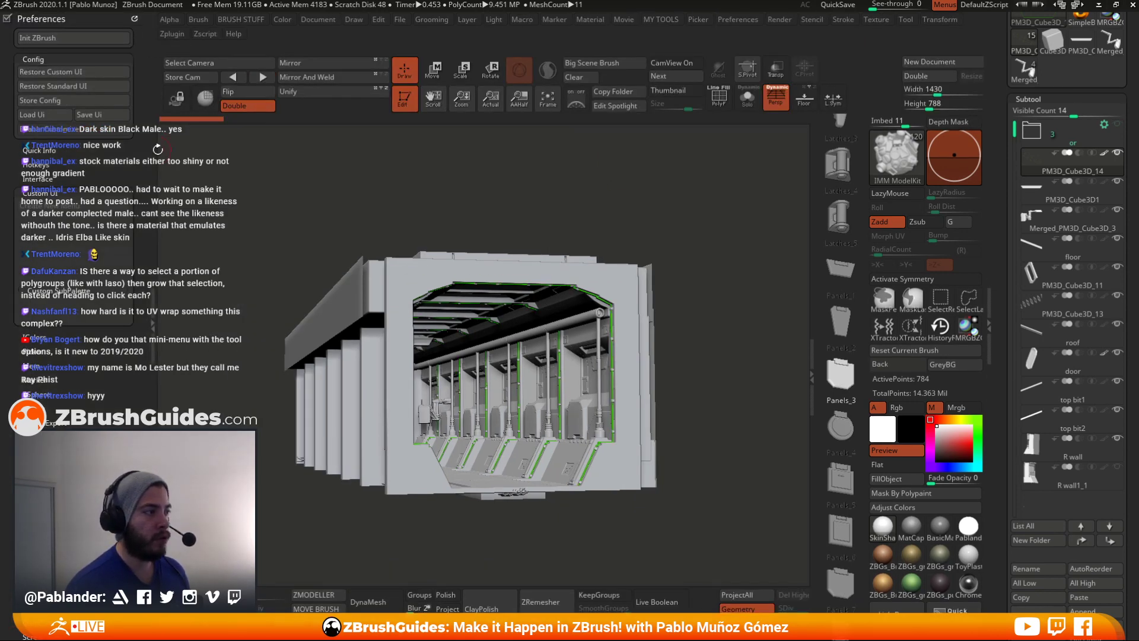
left_click(156, 61)
- Compare the custom My Tools and Brush Stuff palettes in their docked form with their pop-up versions
key("space")
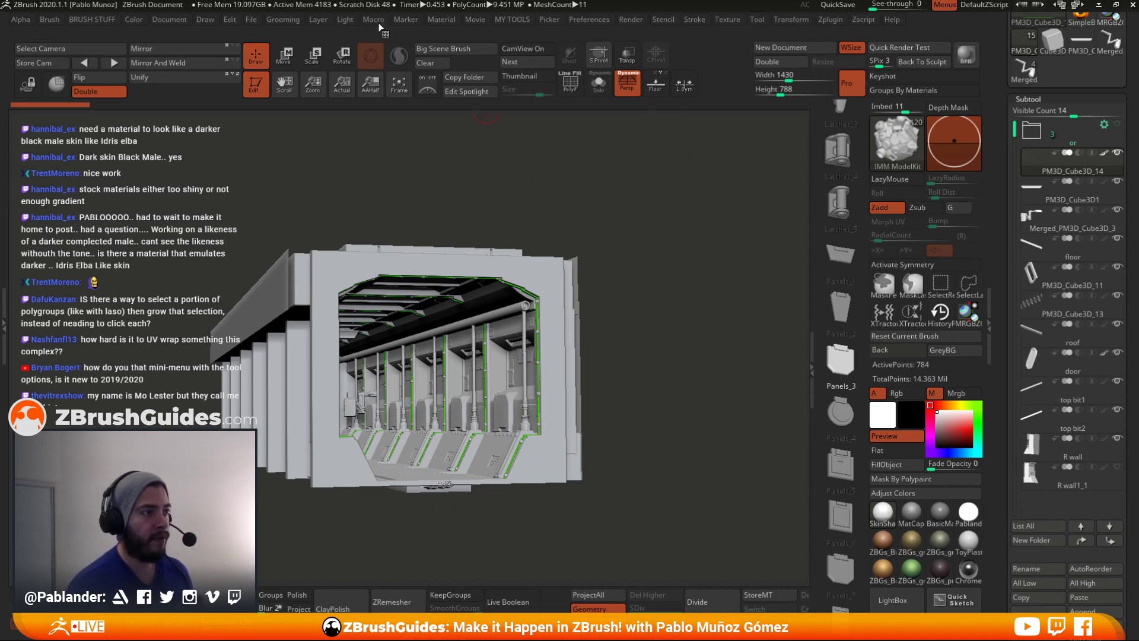
left_click(508, 20)
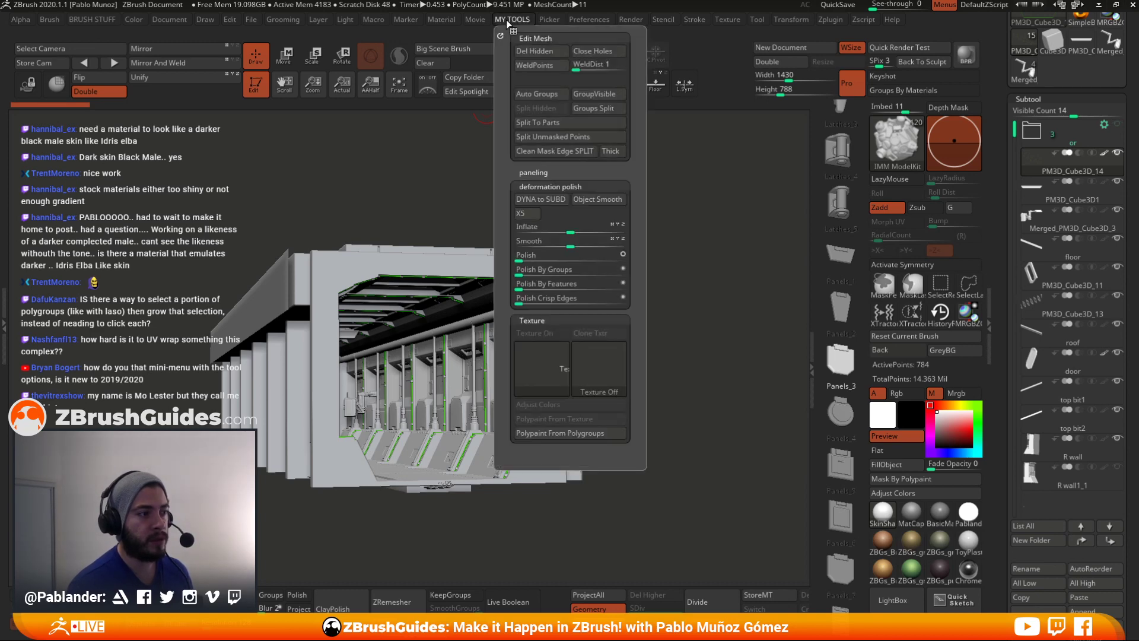
left_click(96, 21)
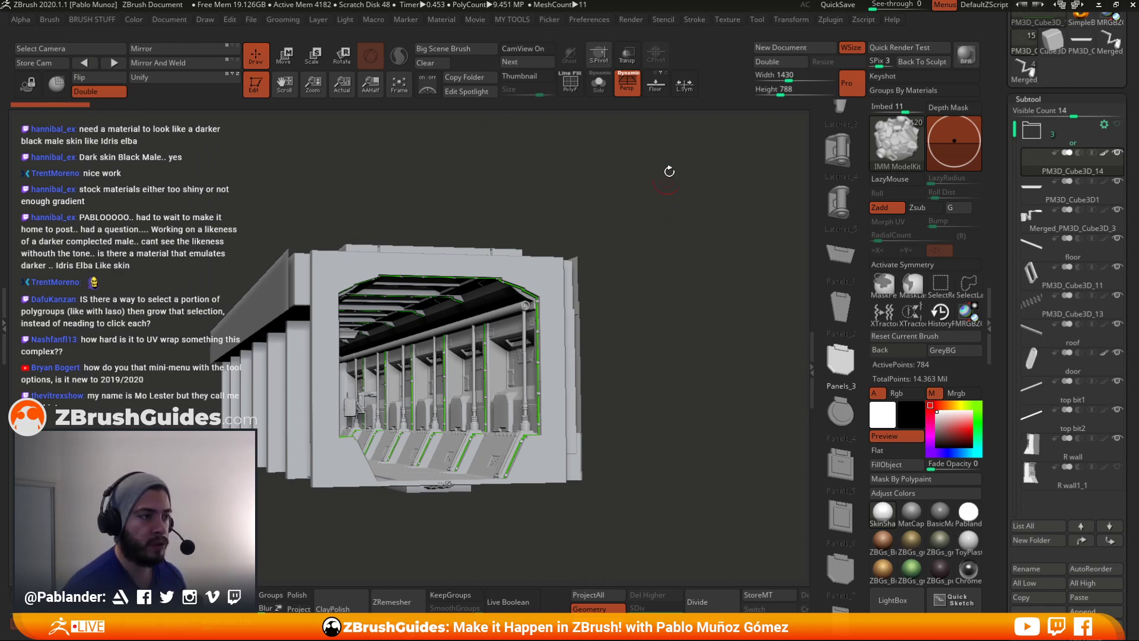
key("space")
key("1")
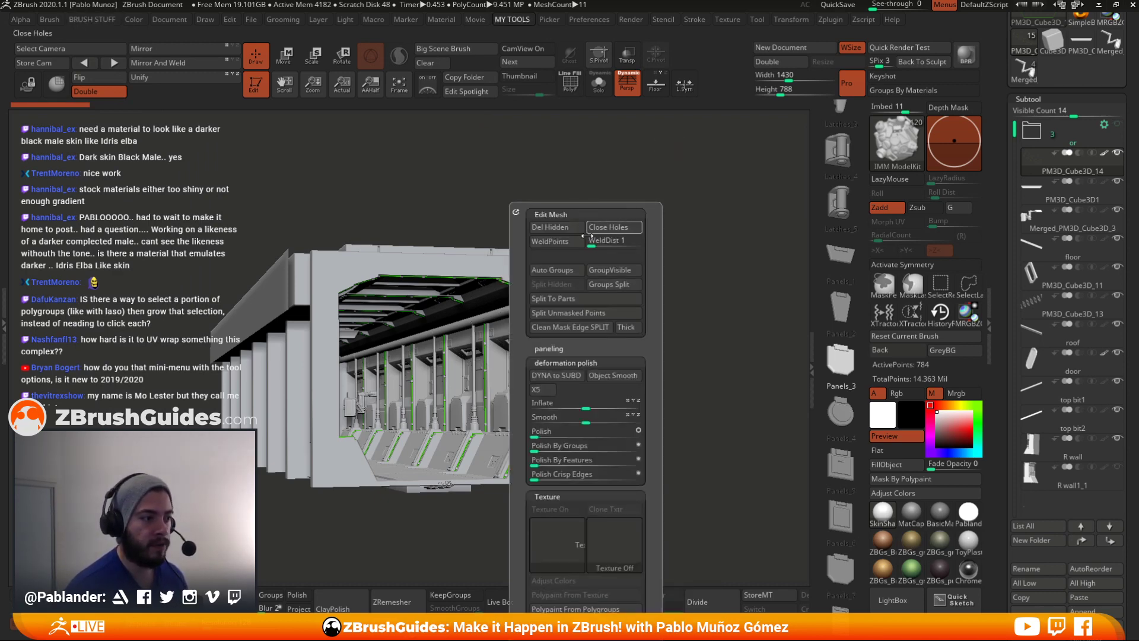
key("1")
key("2")
key("2")
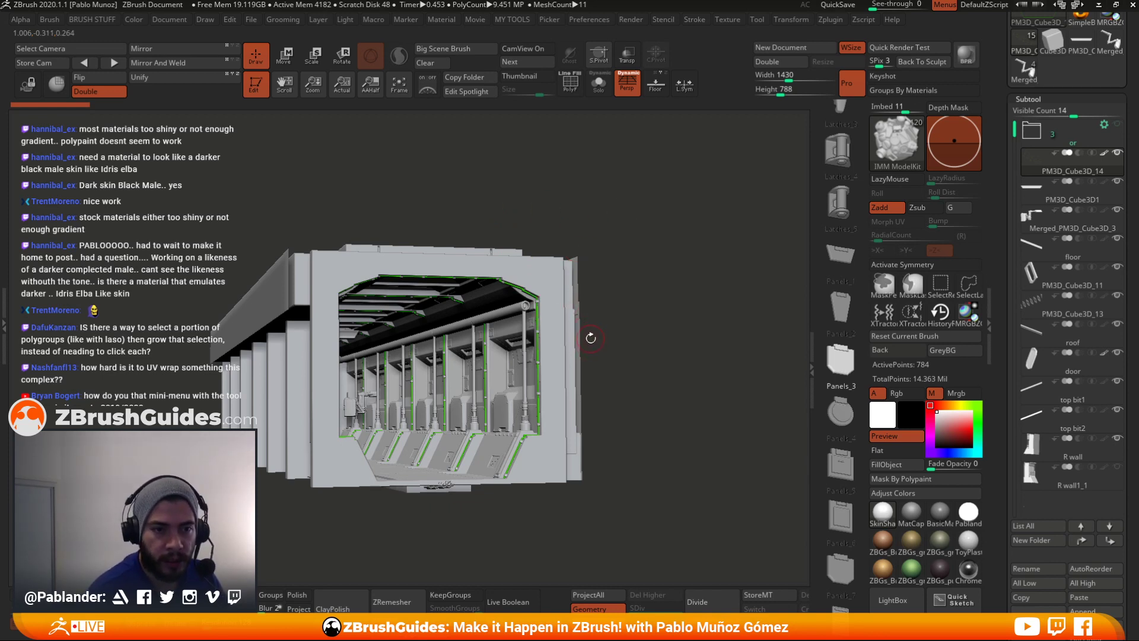
- Check the PM3D_Cube3D_13 frames in isolation with polyframe display, restore the full scene, and select the R wall subtool
key("shift")
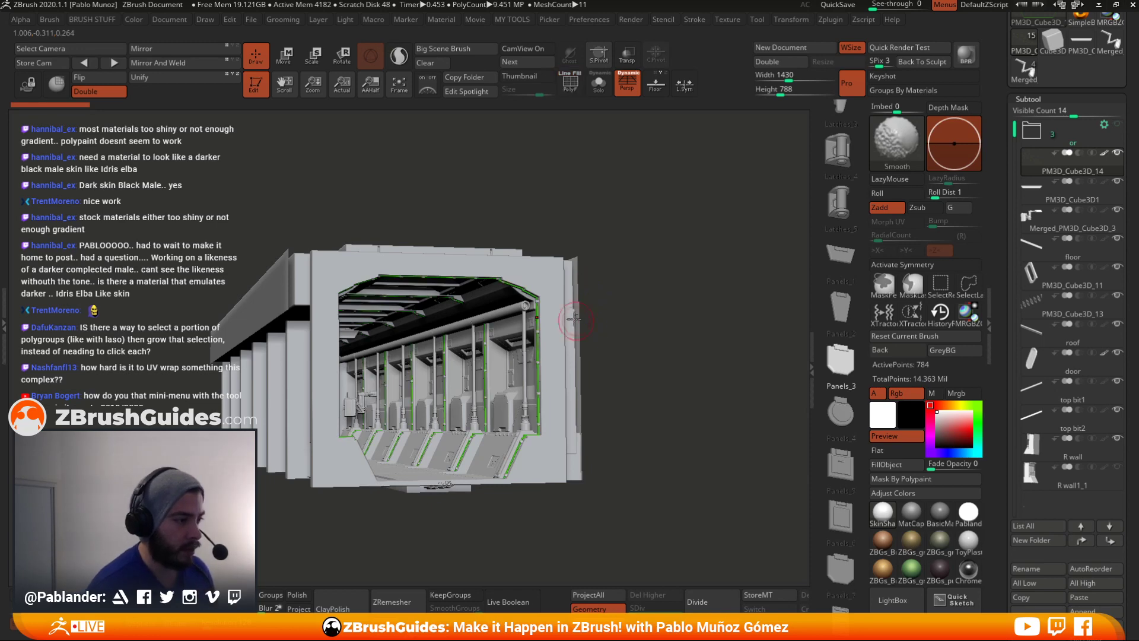
left_click(573, 319, "alt")
key("shift+f")
key("alt+s")
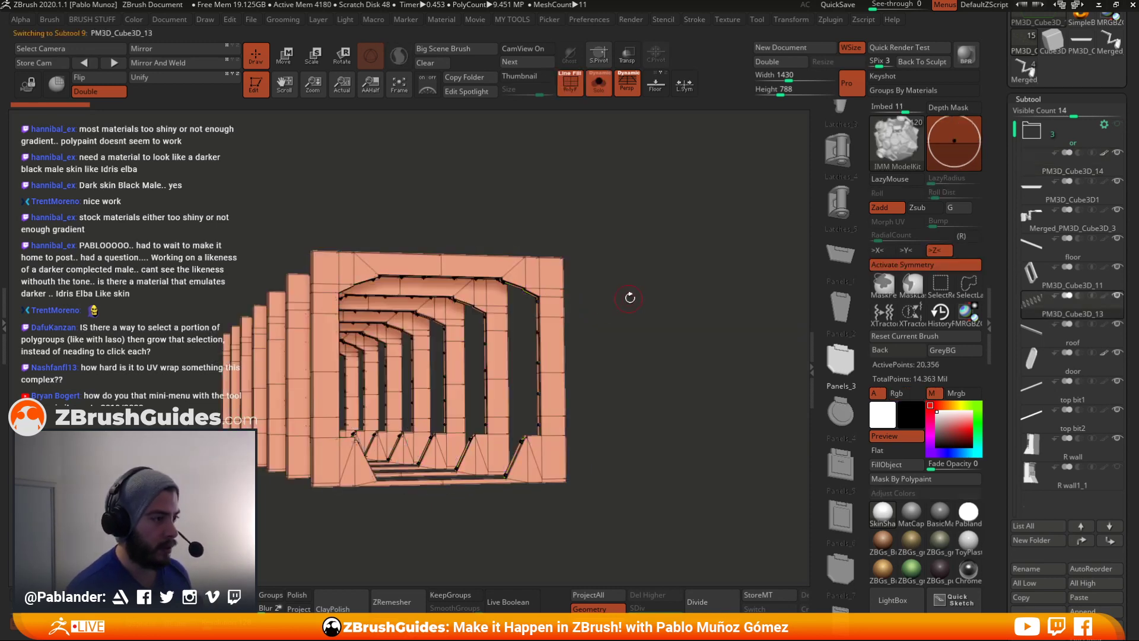
key("alt+s")
left_click(576, 343, "alt")
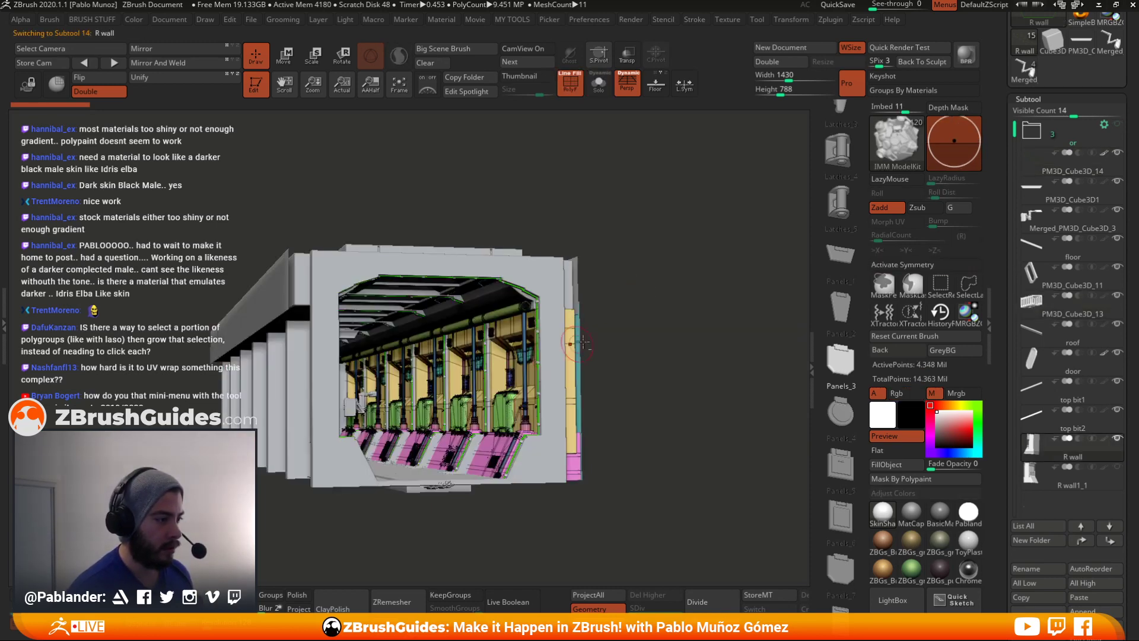
- Switch from the IMM ModelKit brush to the Move brush
key("b")
key("m")
key("v")
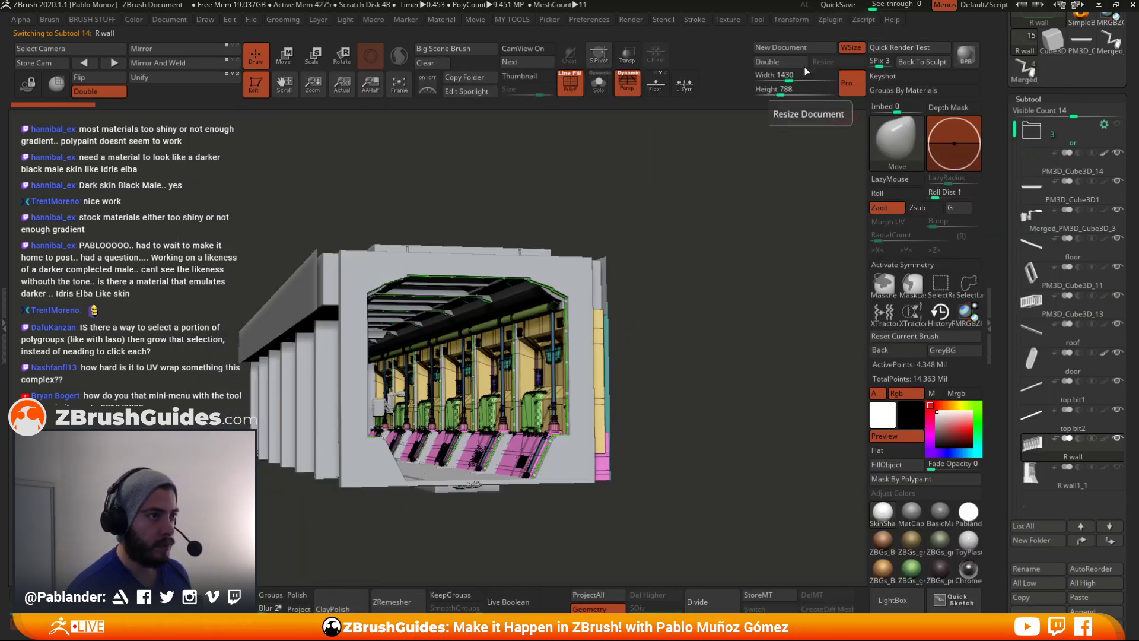
left_click(636, 226)
left_click(636, 226)
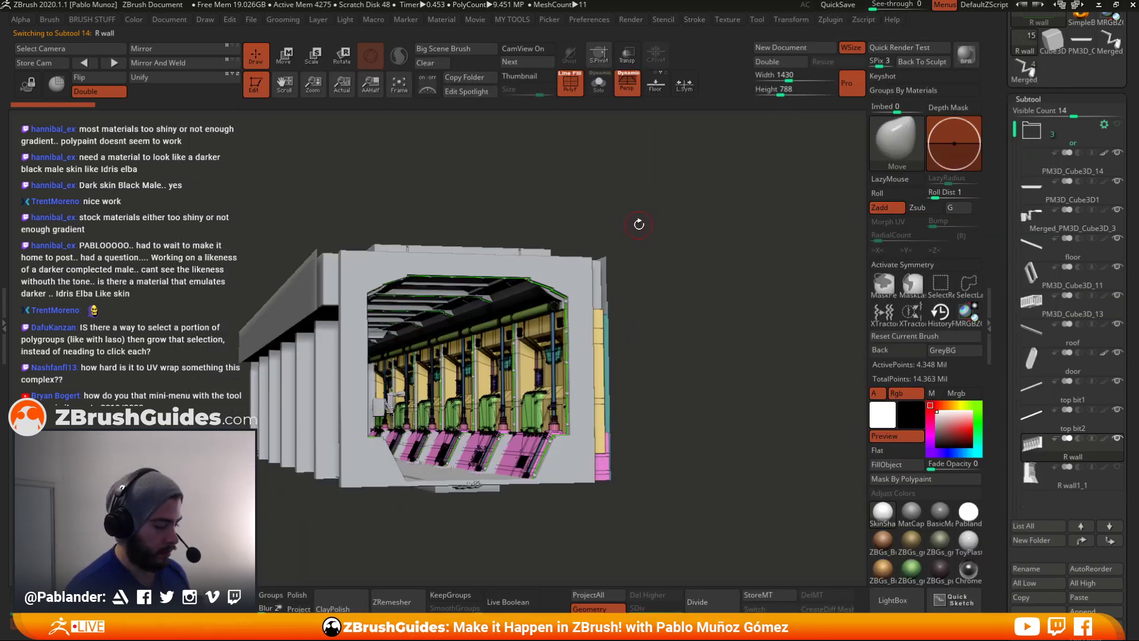
left_click(638, 225)
- Isolate the R wall subtool and examine its polygroups with polyframe display on
key("shift+f")
mouse_move(676, 216)
left_mouse_down("shift")
mouse_move(709, 235)
mouse_move(743, 218)
left_mouse_up("shift")
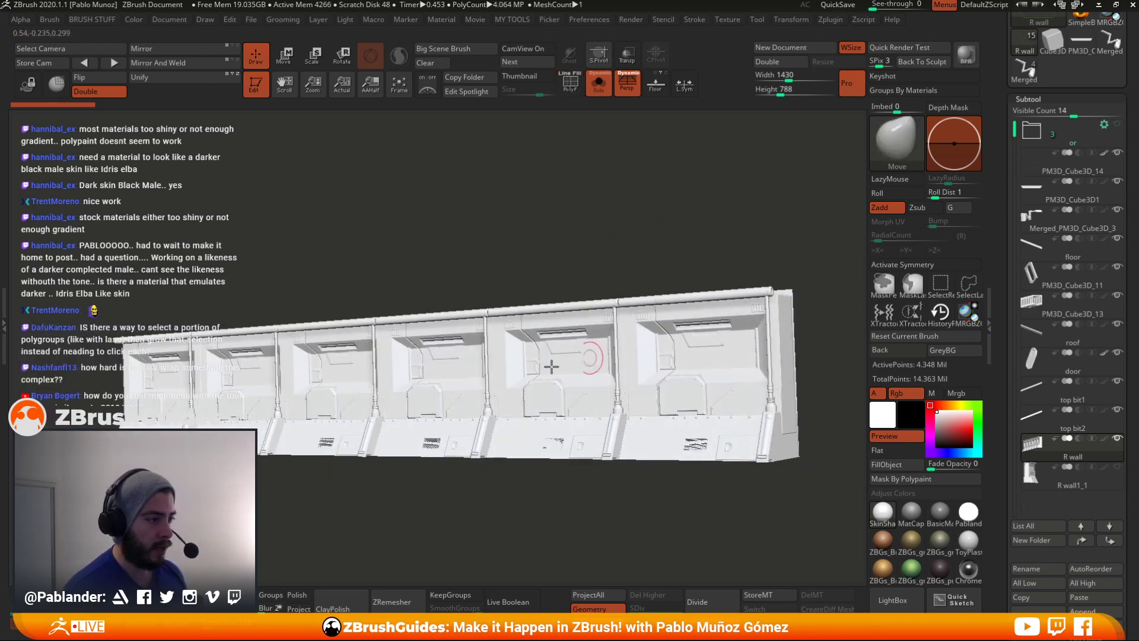
key("shift+f")
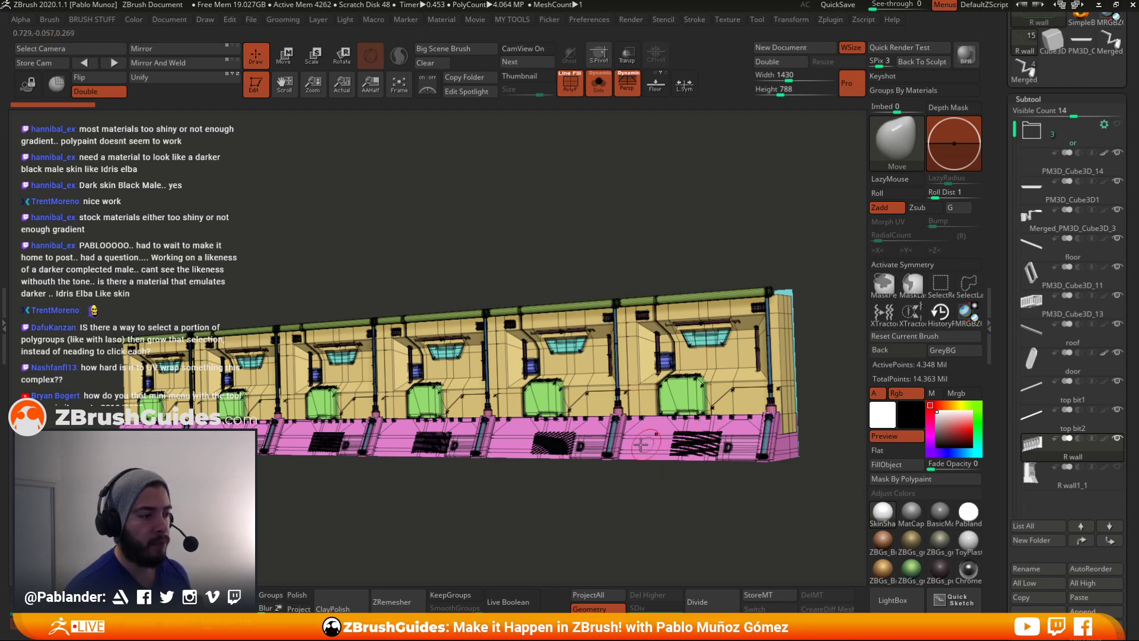
left_click_drag(682, 469, 703, 492, "alt")
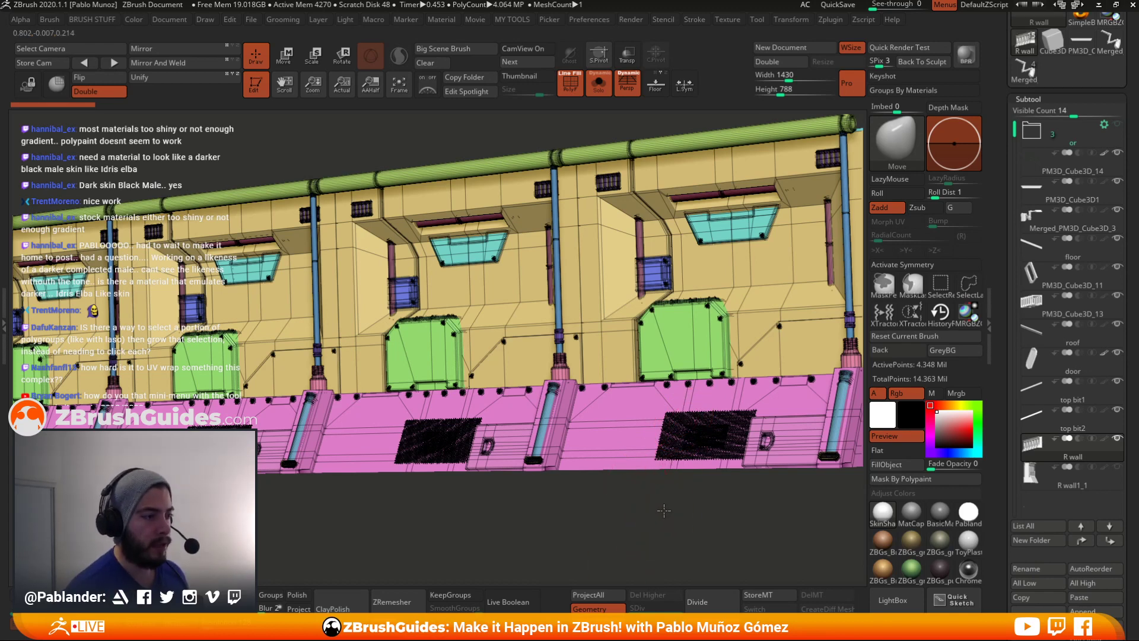
mouse_move(664, 510)
left_mouse_down()
mouse_move(655, 503)
mouse_move(685, 513)
left_mouse_up()
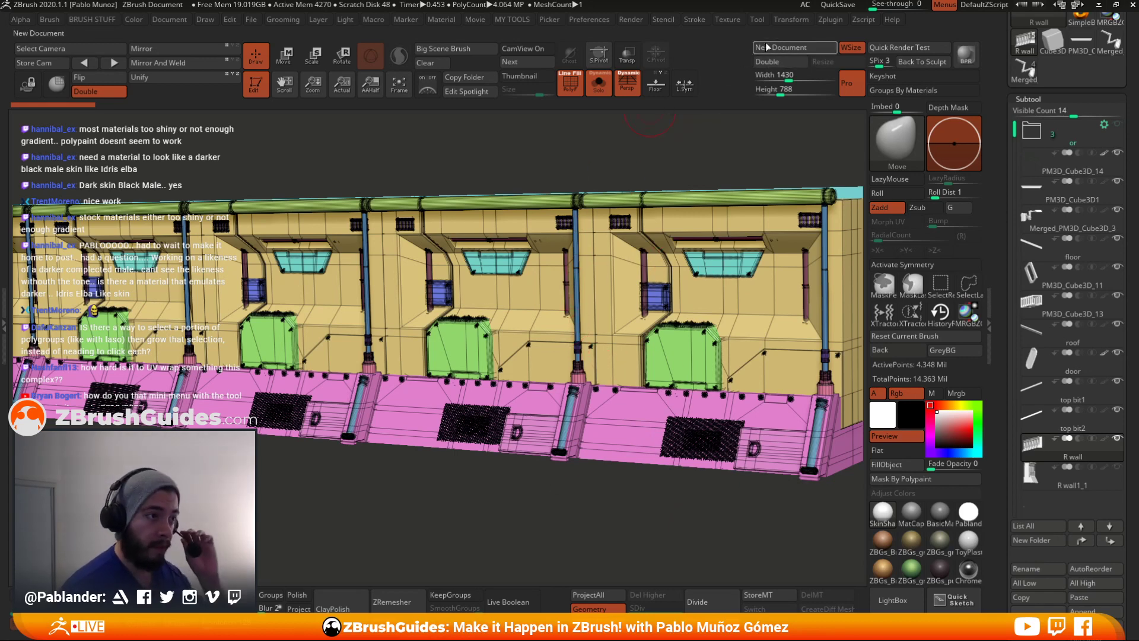
- Show the UV Master unwrapping options for the R wall, pointing out Symmetry and Polygroups
left_click(830, 19)
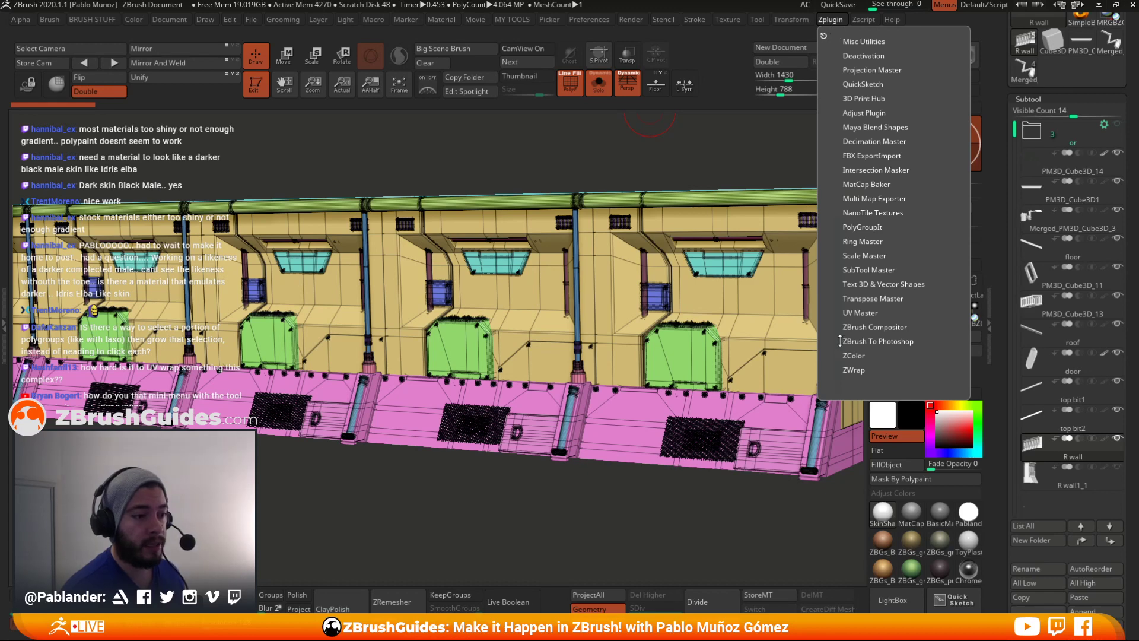
left_click(877, 313)
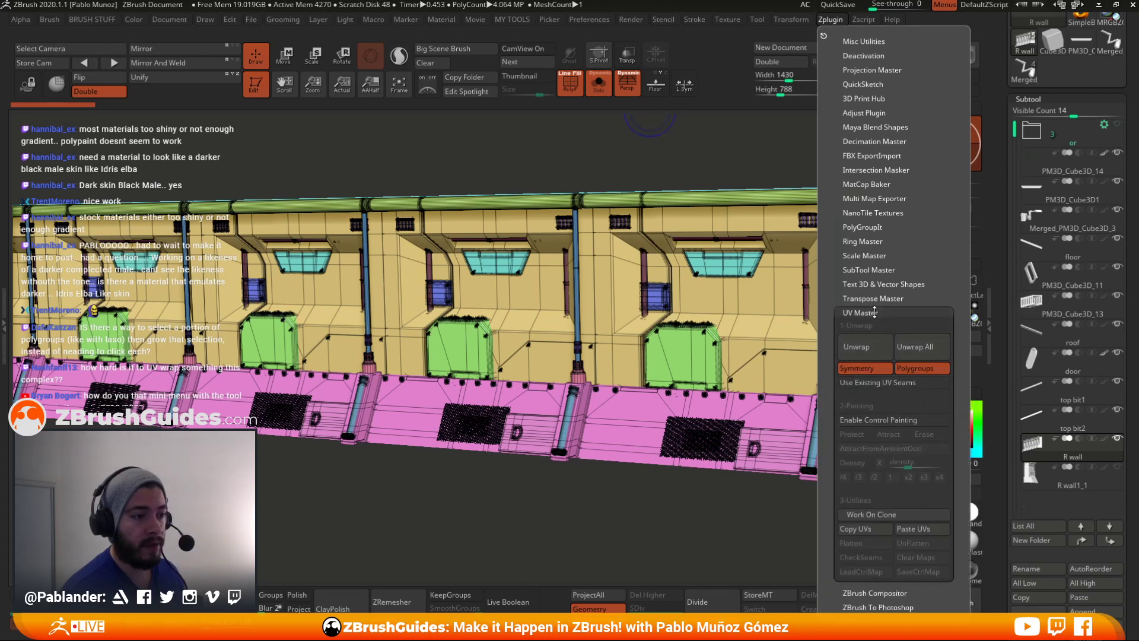
left_click(871, 369)
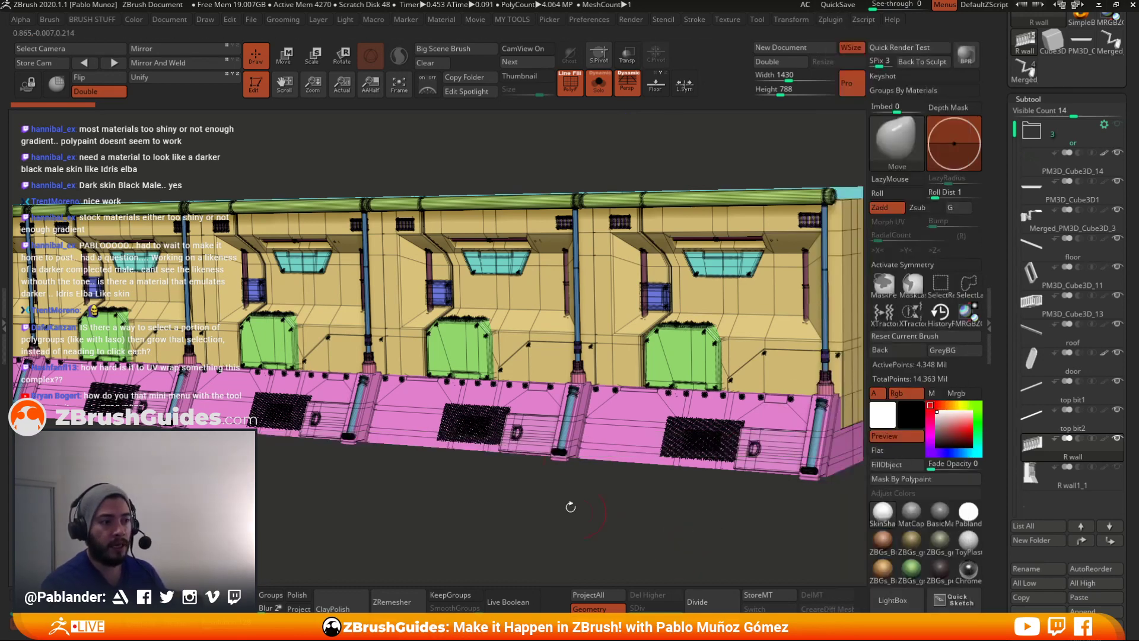
- Restore the full corridor scene without polyframes and make the R wall1_1 subtool visible
left_click_drag(568, 476, 562, 396, "alt")
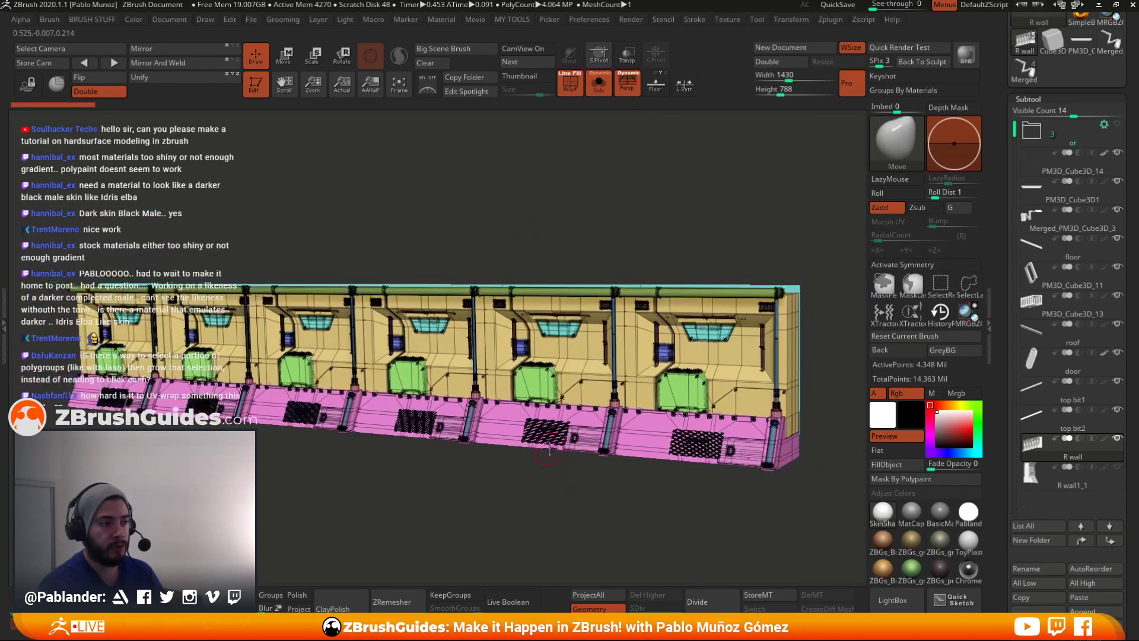
key("alt+shift+s")
key("shift+f")
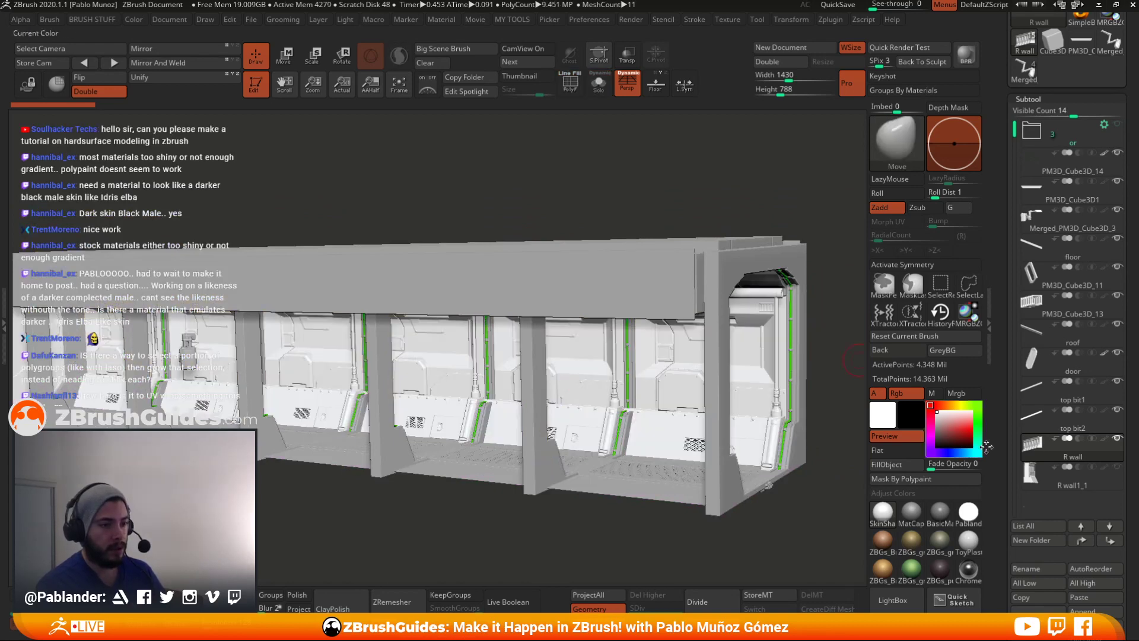
left_click(1120, 470)
left_click_drag(770, 177, 684, 179, "shift")
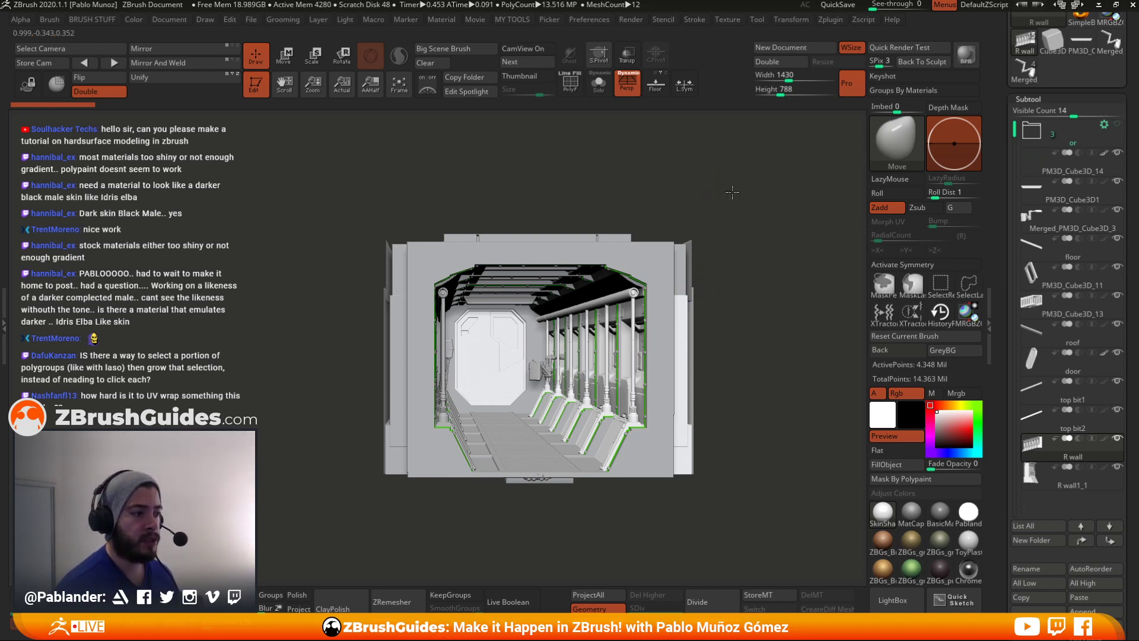
left_click_drag(732, 192, 711, 204, "alt")
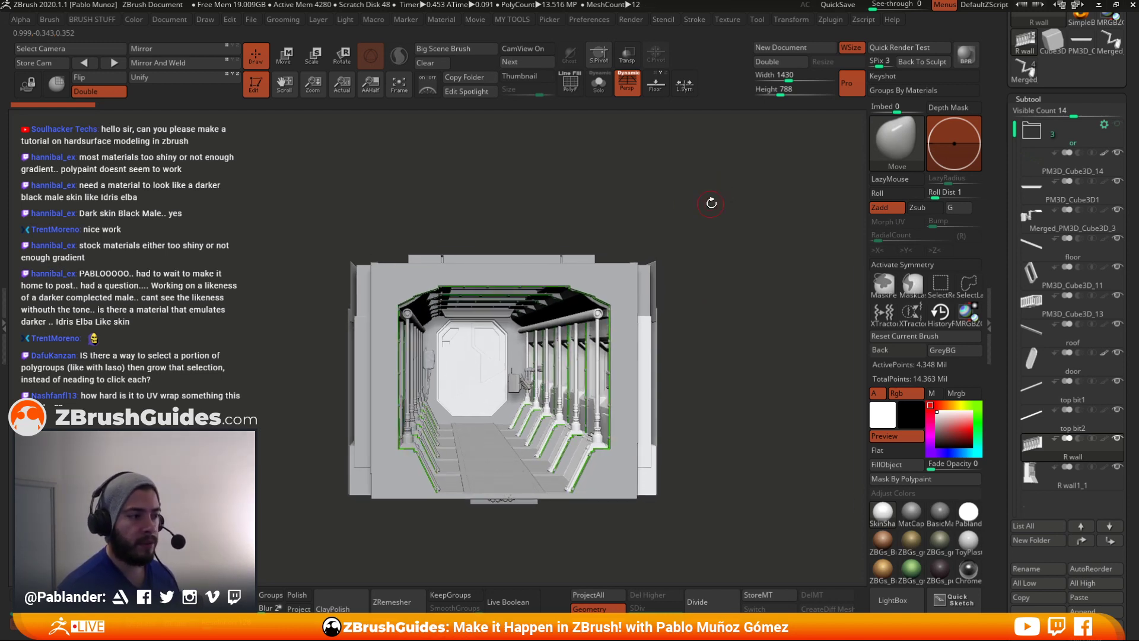
left_click_drag(728, 230, 721, 229)
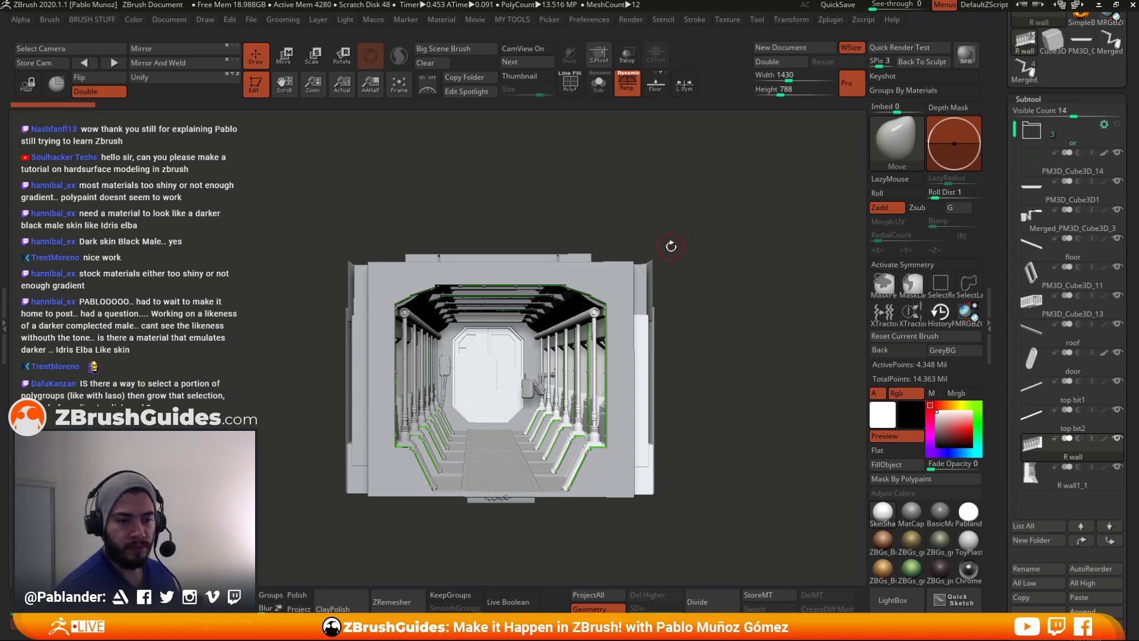
left_click_drag(671, 247, 759, 201)
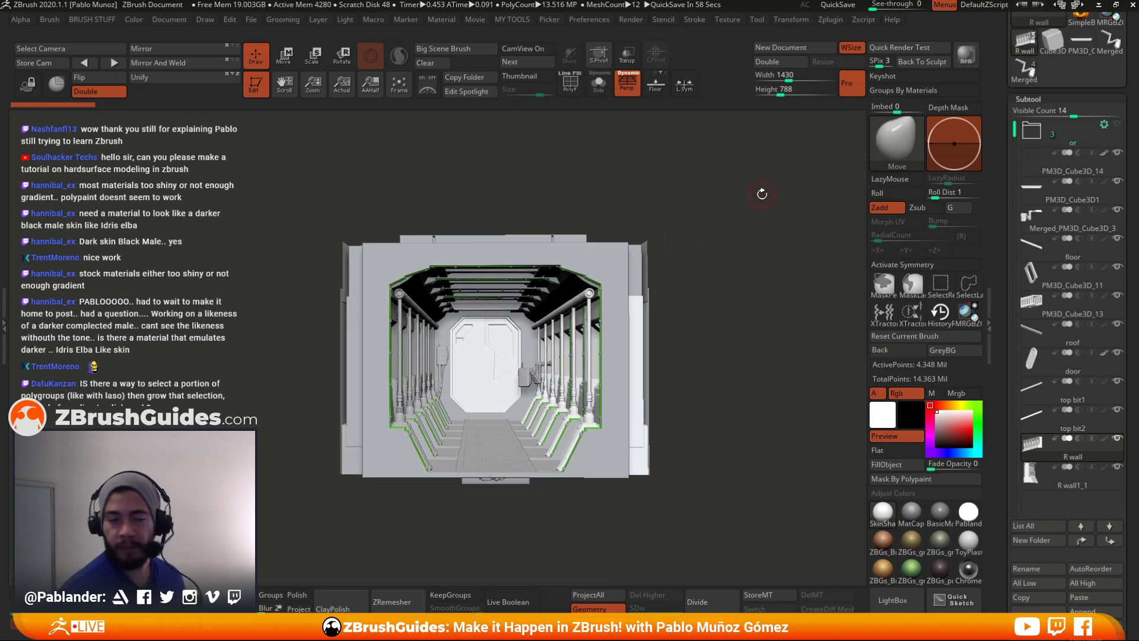
mouse_move(666, 222)
left_mouse_down()
mouse_move(683, 210)
mouse_move(688, 219)
left_mouse_up()
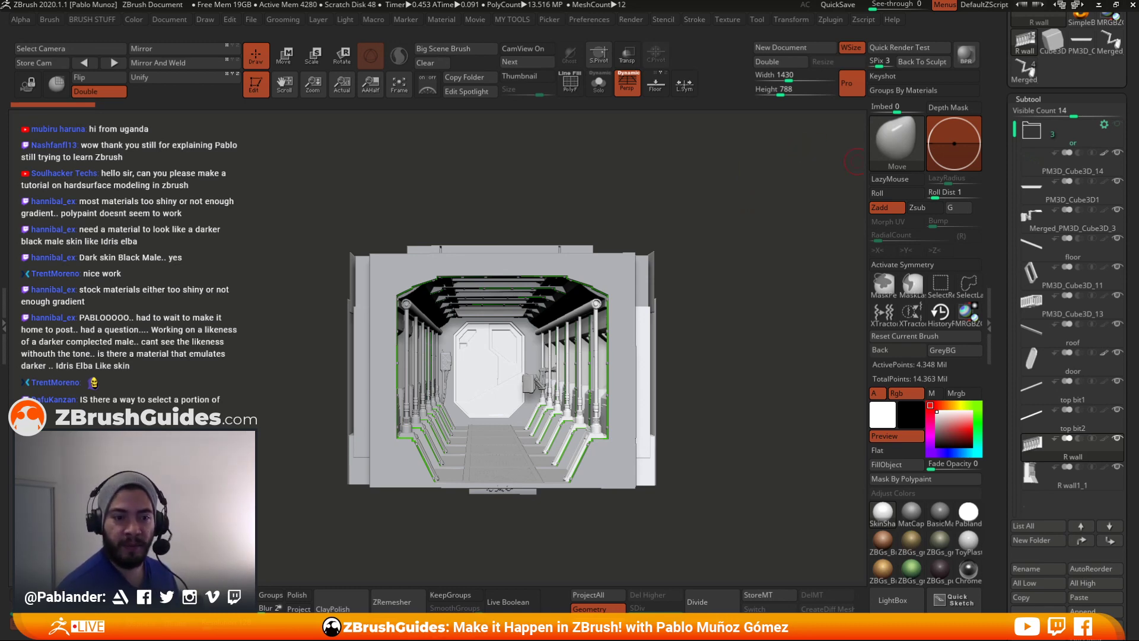
- Switch to the browser and review the 2020 First Contact contest page, including its deadline, prizes, theme and categories
key("alt+Tab")
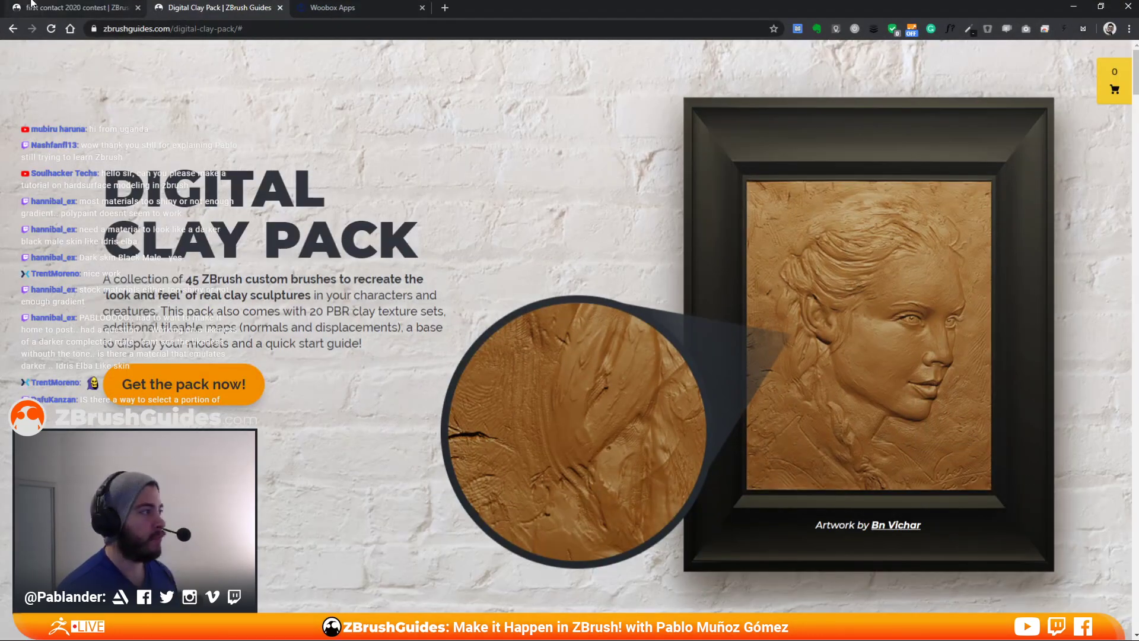
left_click(33, 6)
scroll(467, 270, "up", 6)
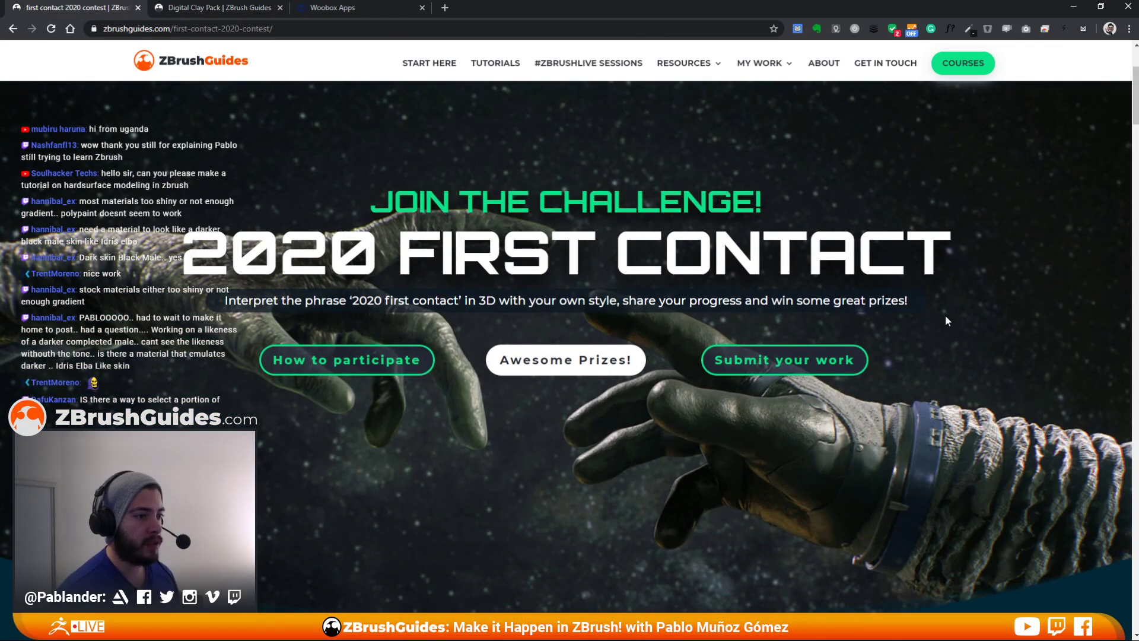
scroll(947, 320, "down", 6)
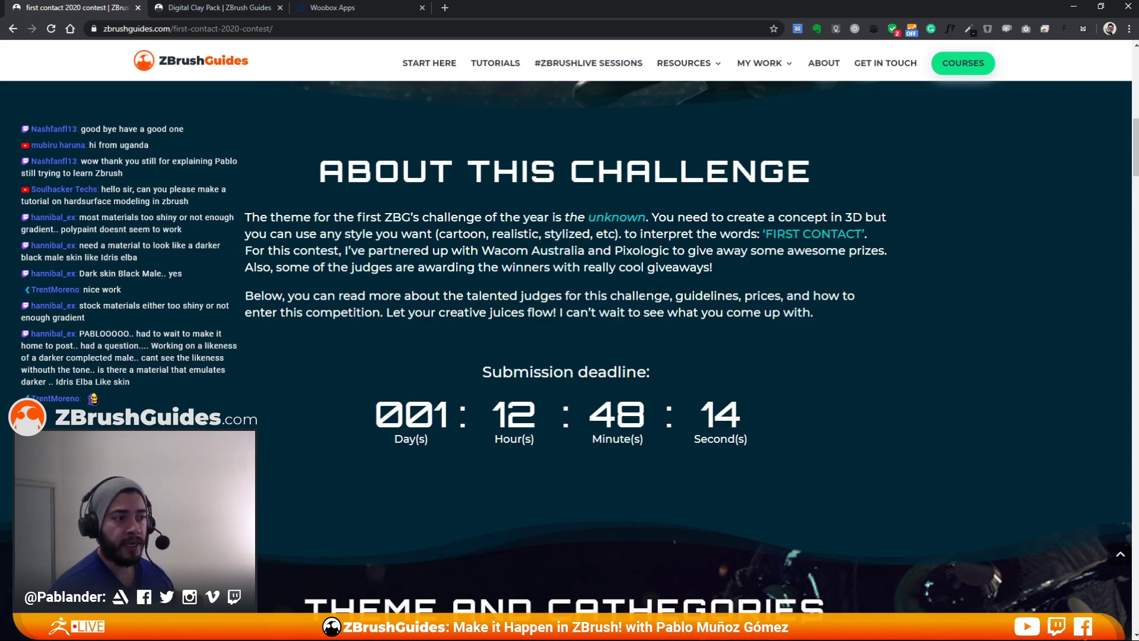
scroll(690, 230, "down", 20)
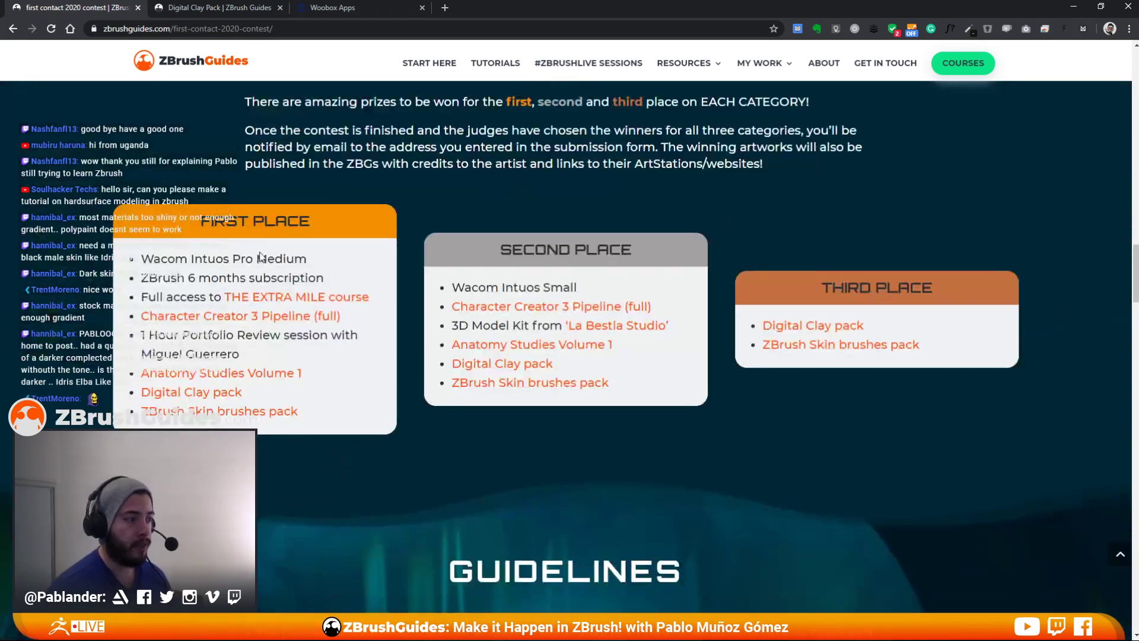
scroll(536, 209, "up", 15)
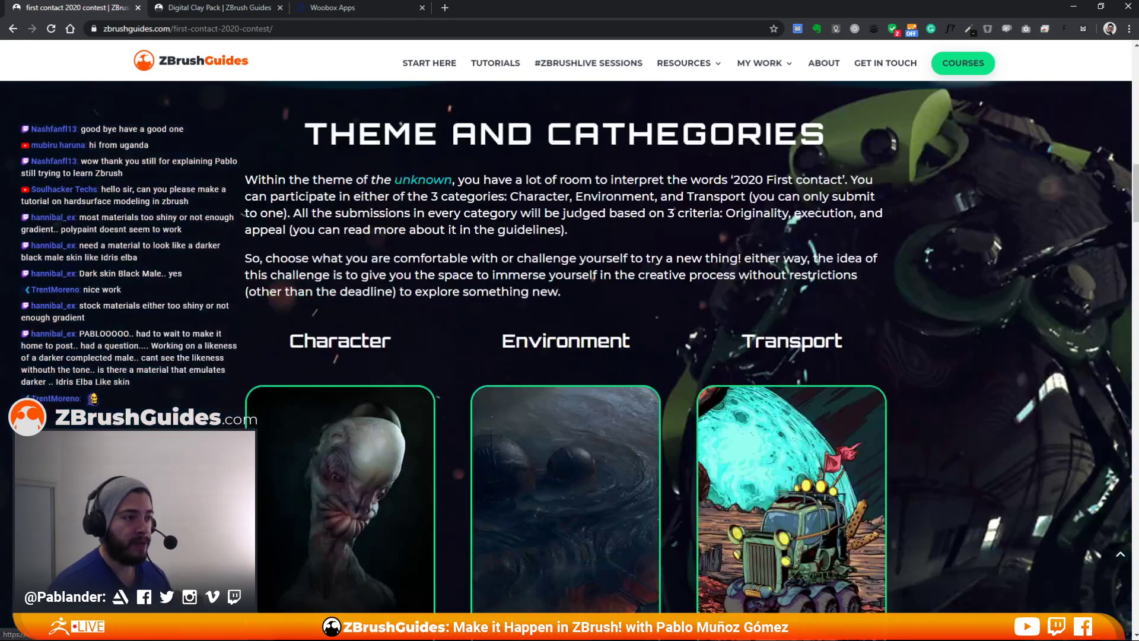